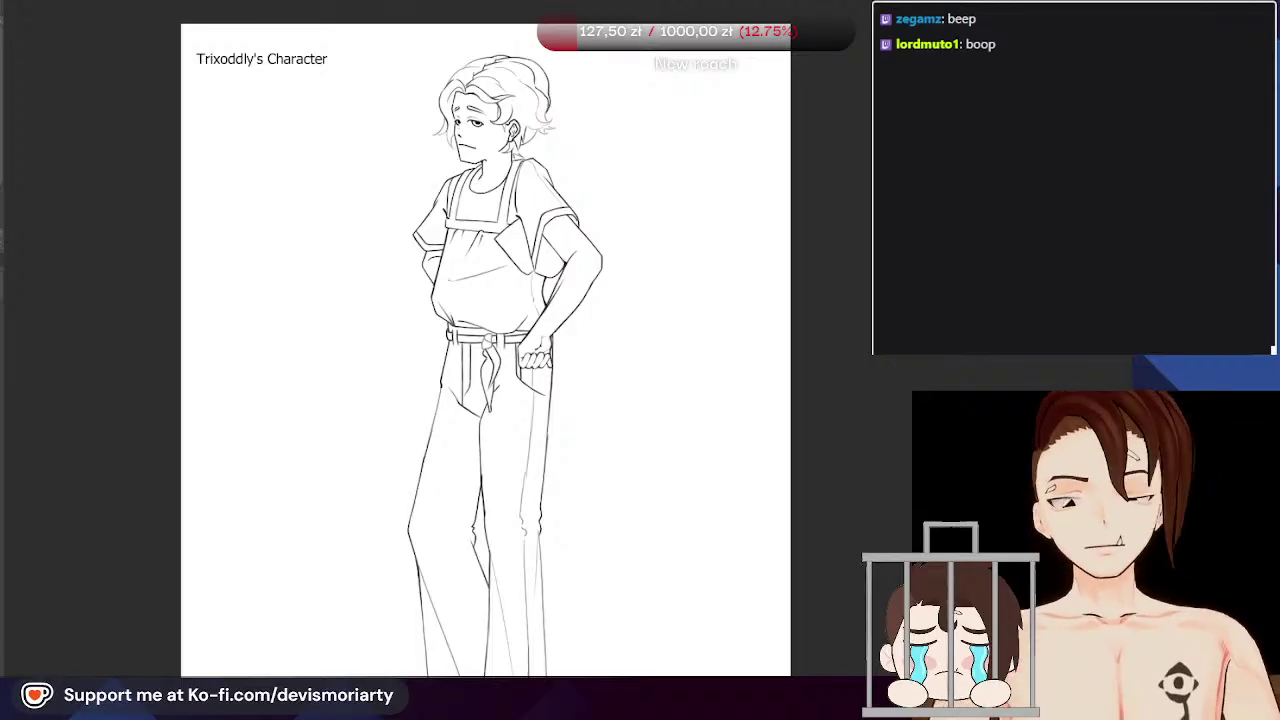
Step: Examine the line art of the character's head, hair and upper body at different magnifications
drag(581, 92, 580, 196)
scroll(580, 196, up, 2)
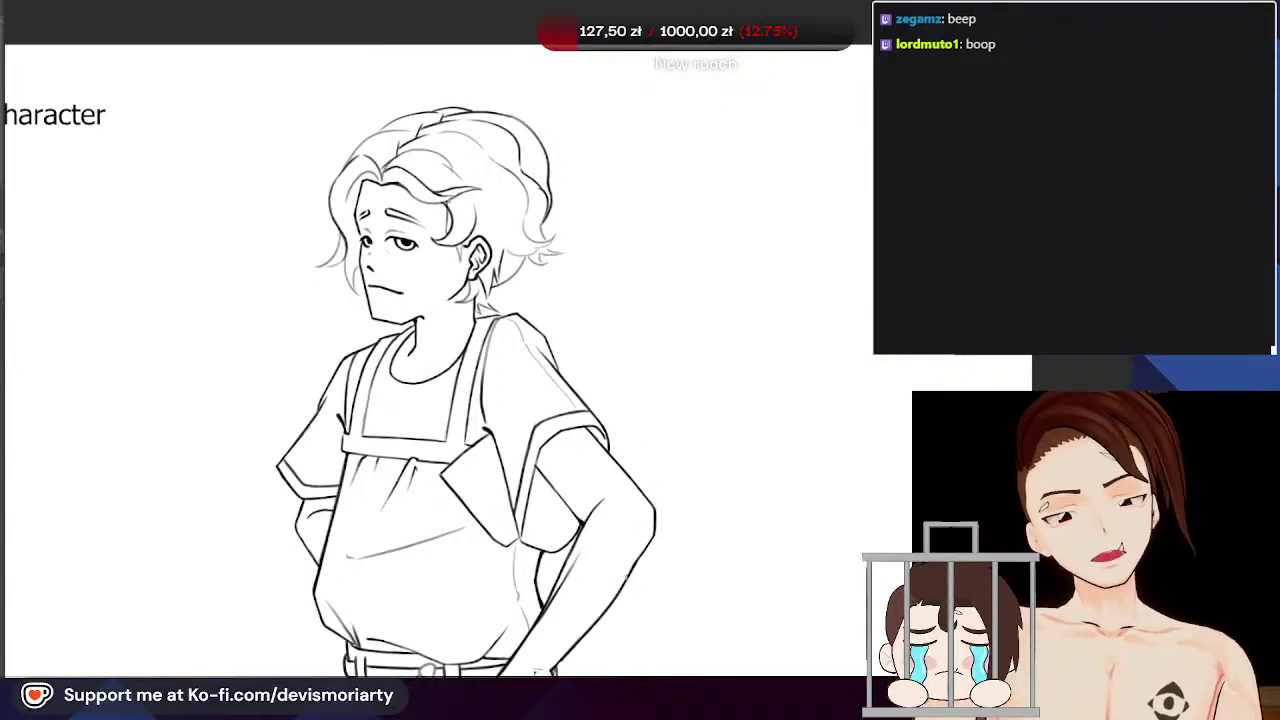
scroll(568, 337, down, 1)
scroll(562, 311, up, 3)
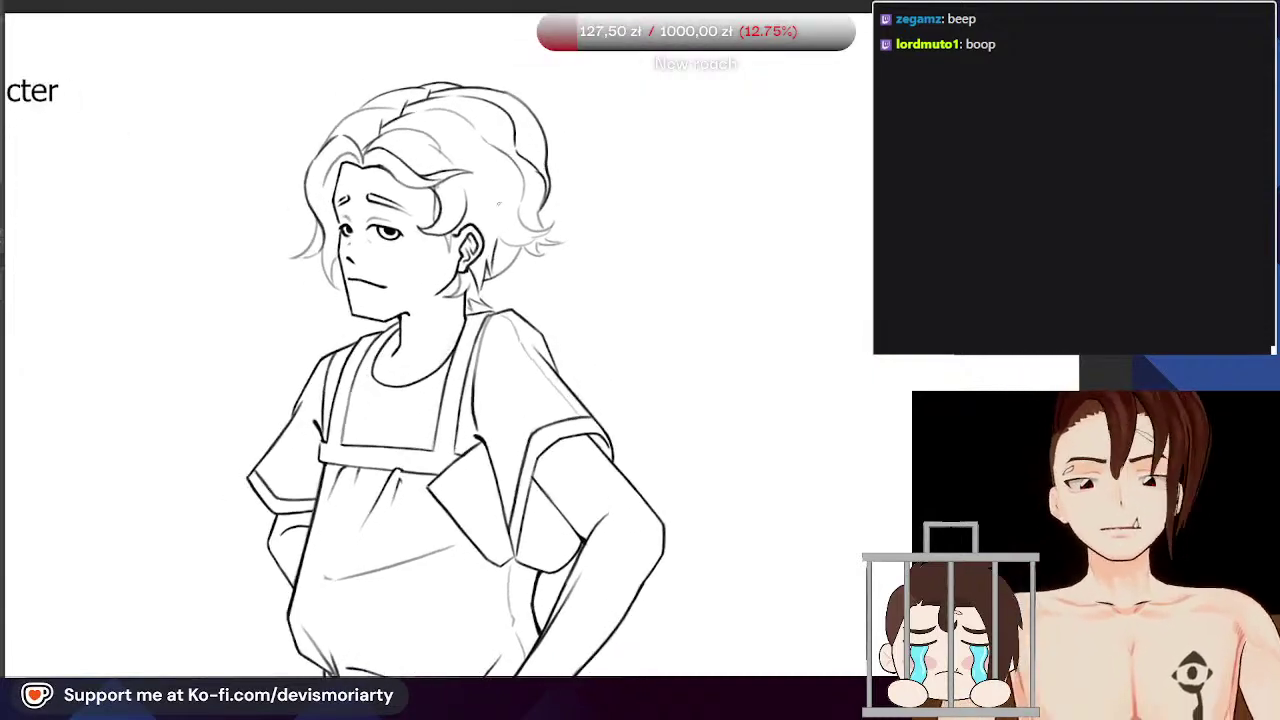
scroll(499, 204, up, 6)
scroll(505, 300, down, 5)
scroll(430, 340, down, 2)
scroll(430, 340, up, 1)
scroll(430, 340, down, 2)
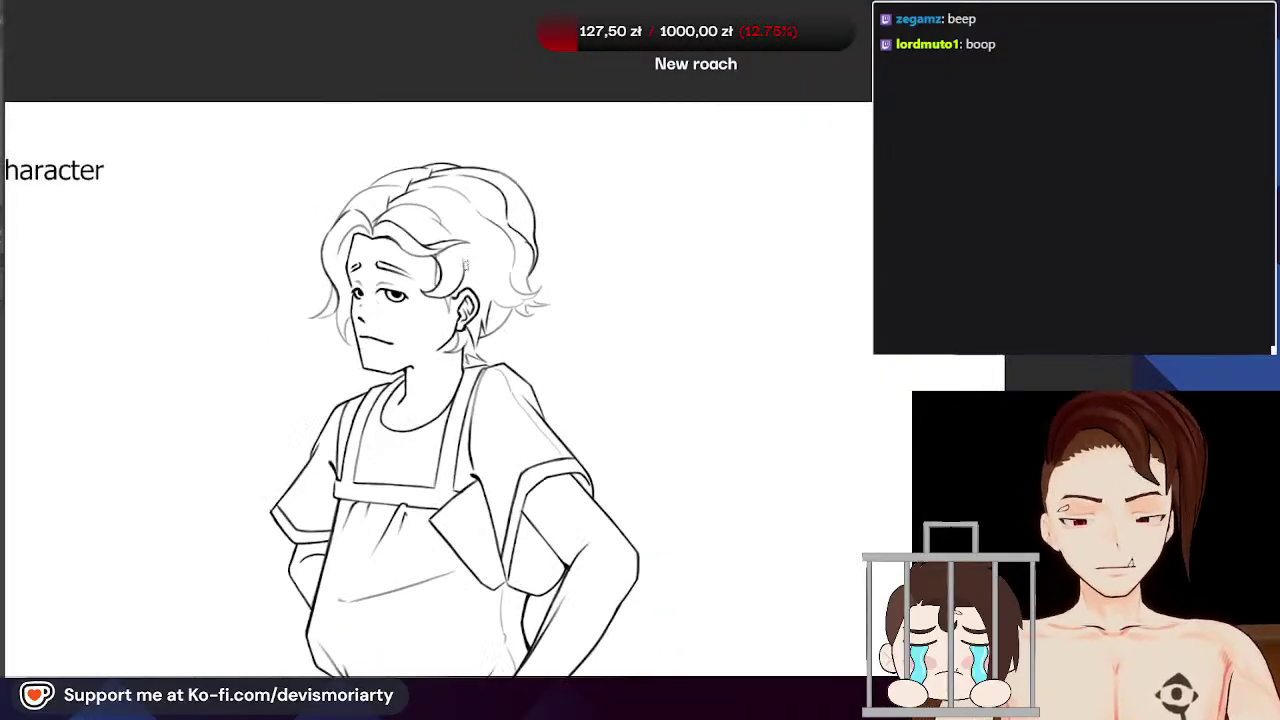
scroll(370, 160, down, 1)
scroll(363, 157, up, 2)
scroll(403, 123, down, 2)
scroll(403, 123, down, 1)
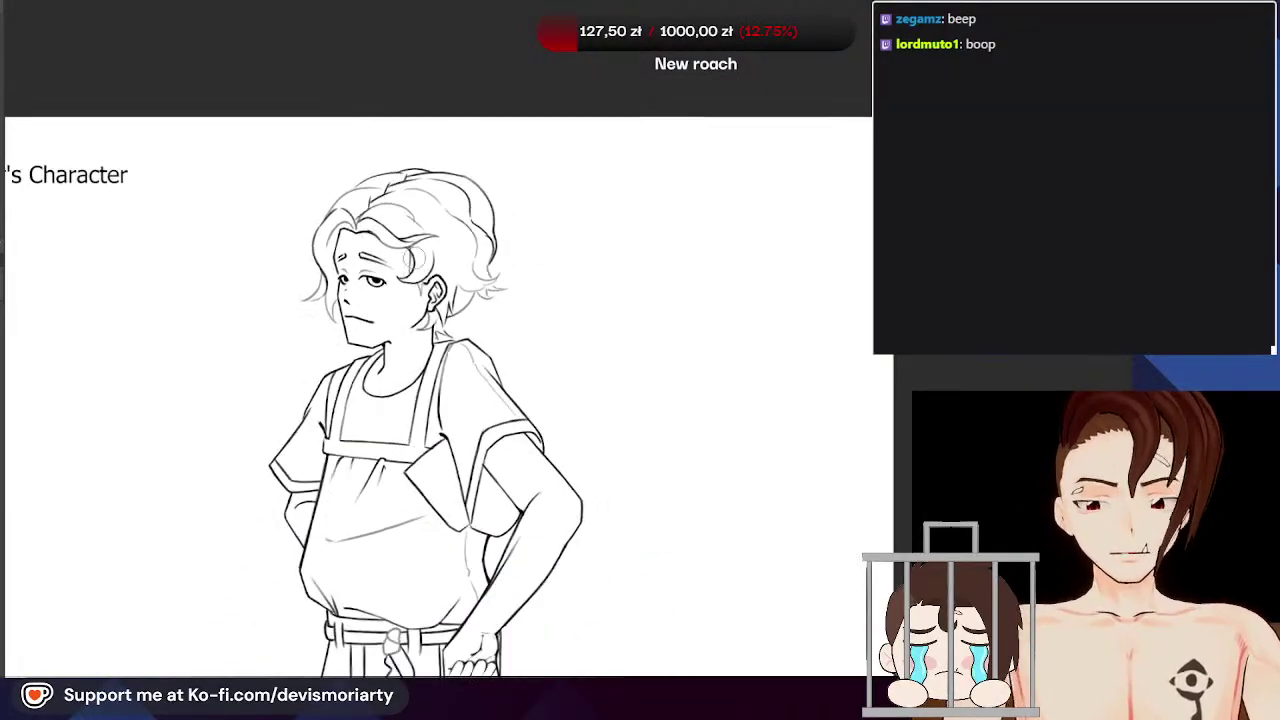
scroll(351, 83, down, 2)
scroll(374, 157, up, 2)
scroll(378, 150, down, 2)
scroll(373, 160, up, 1)
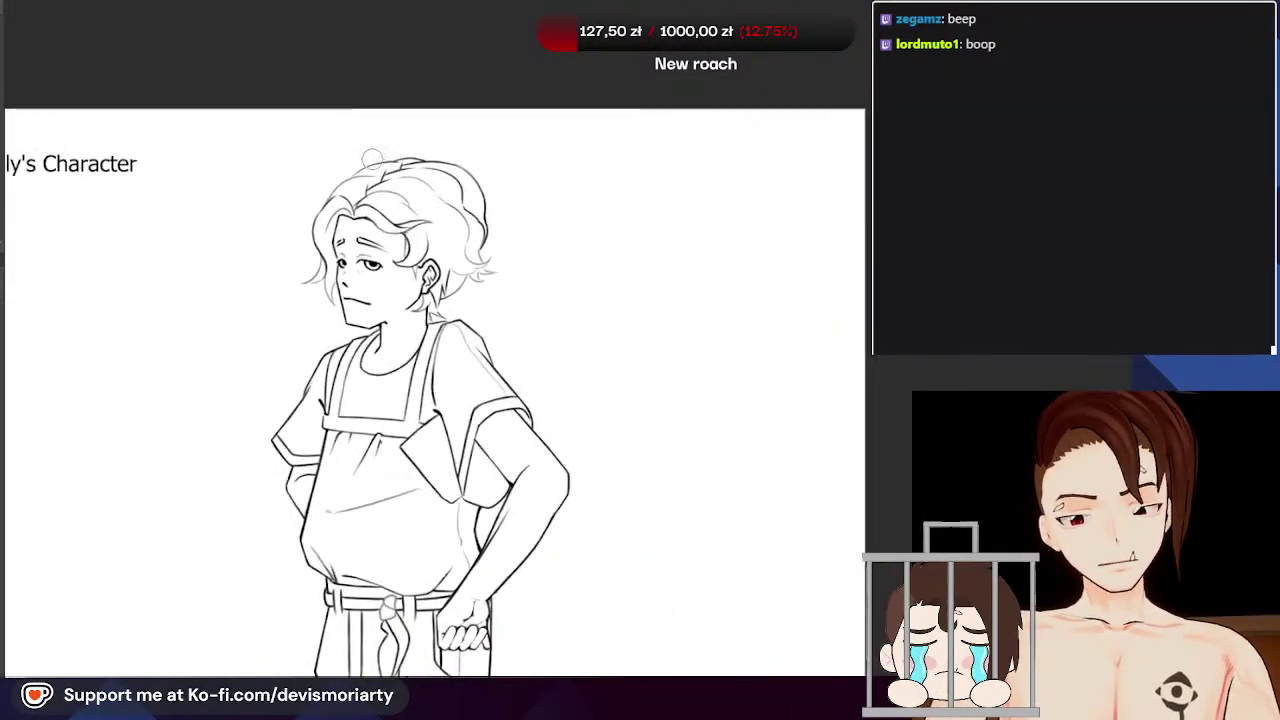
Step: Erase the outer hair outline along the back of the character's head
scroll(375, 160, down, 3)
scroll(397, 143, up, 3)
scroll(389, 134, up, 3)
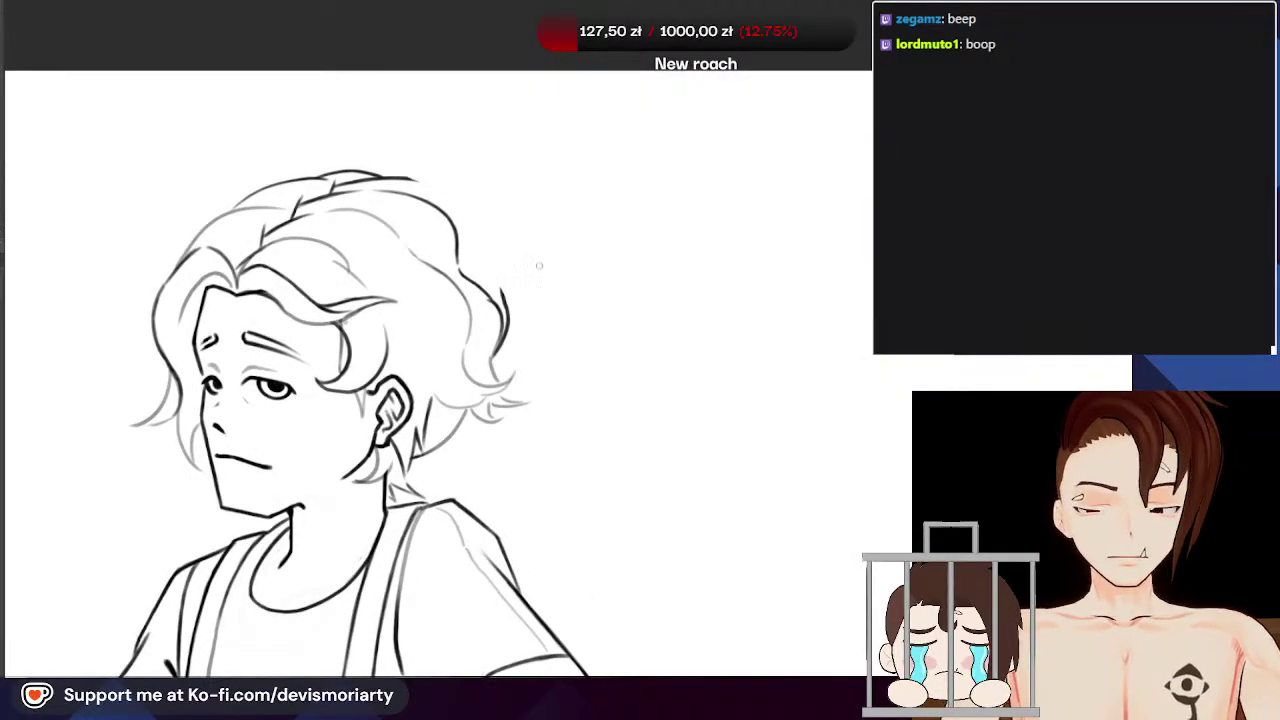
scroll(490, 130, up, 3)
scroll(423, 143, down, 1)
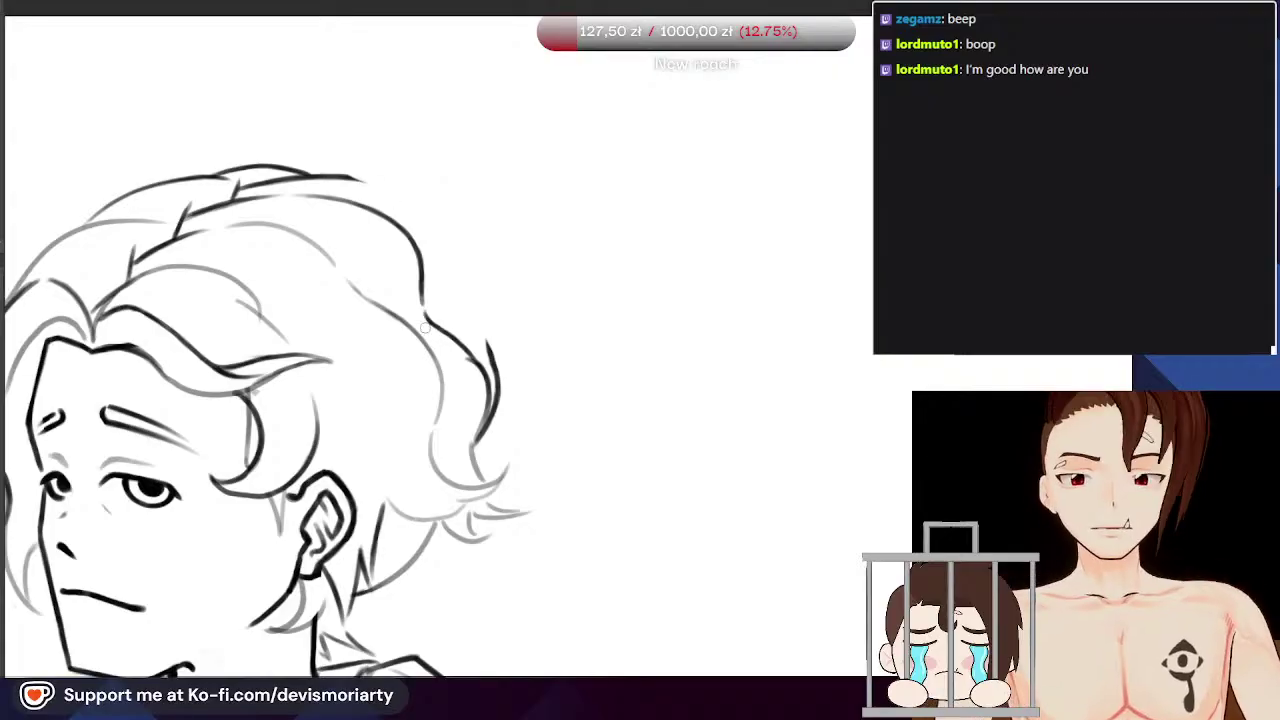
drag(346, 179, 424, 211)
key(ctrl+z)
drag(354, 179, 430, 215)
key(ctrl+z)
key(ctrl+z)
Step: Redraw the outer hair contour as a heavier, fuller curve from the crown down the back of the head
scroll(353, 176, up, 2)
drag(334, 173, 436, 213)
drag(345, 170, 438, 209)
drag(358, 173, 500, 262)
mouse_move(424, 199)
mouse_down()
mouse_move(525, 299)
mouse_move(520, 290)
mouse_up()
drag(468, 232, 549, 349)
drag(484, 253, 547, 368)
drag(511, 288, 547, 378)
drag(528, 314, 550, 400)
drag(537, 338, 549, 403)
drag(543, 348, 552, 420)
drag(546, 370, 553, 424)
drag(548, 394, 571, 470)
key(ctrl+z)
key(ctrl+z)
drag(560, 438, 572, 490)
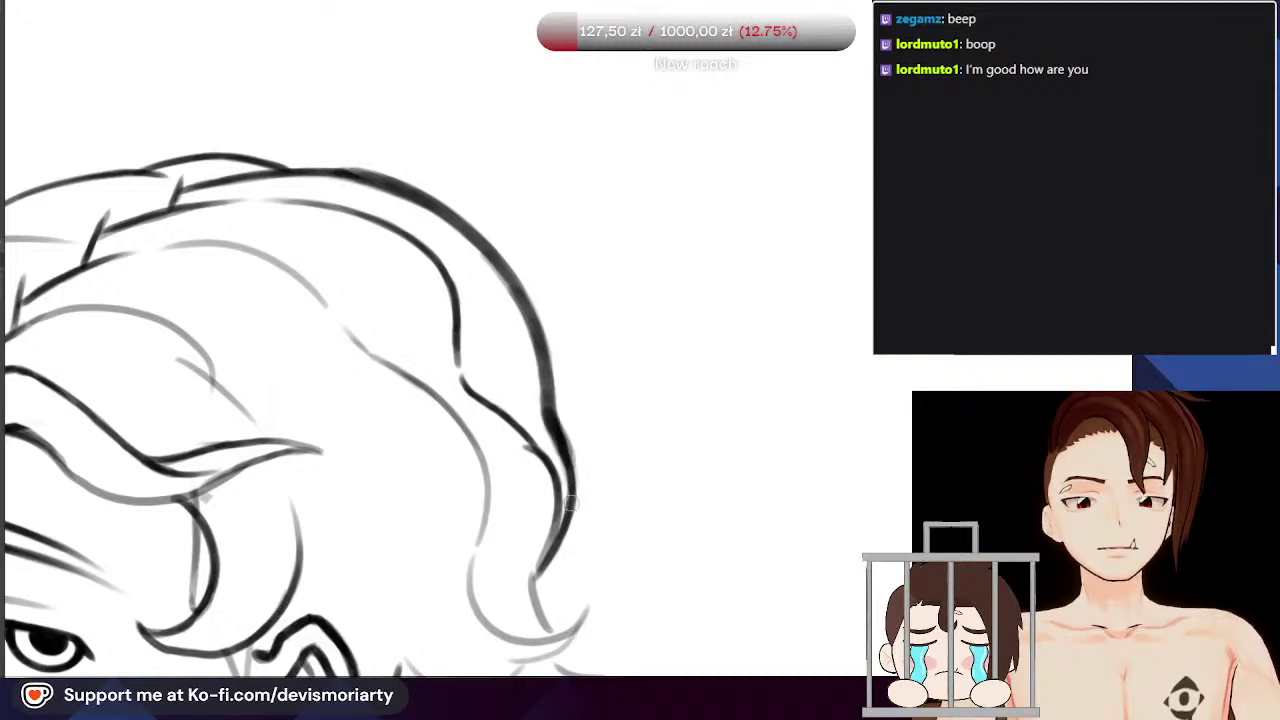
Step: Go over the back hair contour with further strokes from its lower end up to the crown to thicken it
scroll(520, 400, down, 10)
scroll(499, 389, up, 10)
scroll(499, 389, up, 1)
drag(503, 446, 474, 338)
drag(501, 415, 437, 272)
drag(473, 326, 310, 186)
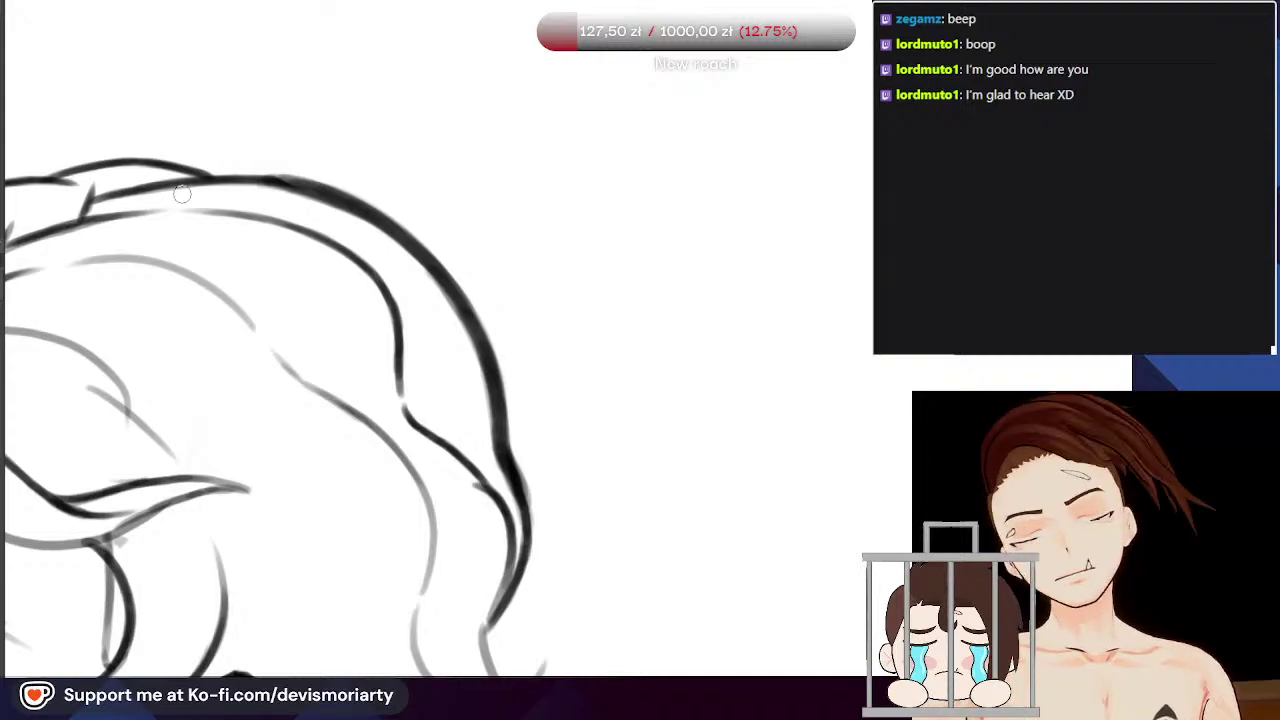
Step: Erase the hair lines behind the ear and along the nape
scroll(188, 302, down, 8)
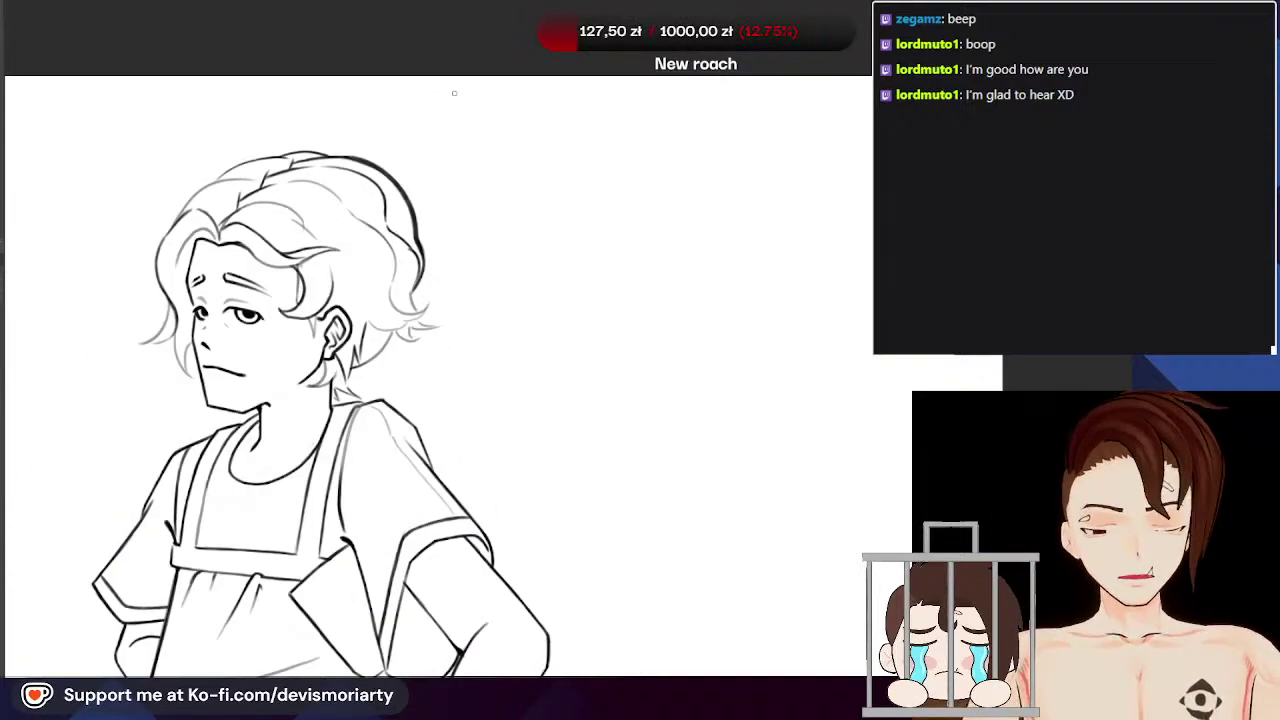
scroll(330, 380, up, 3)
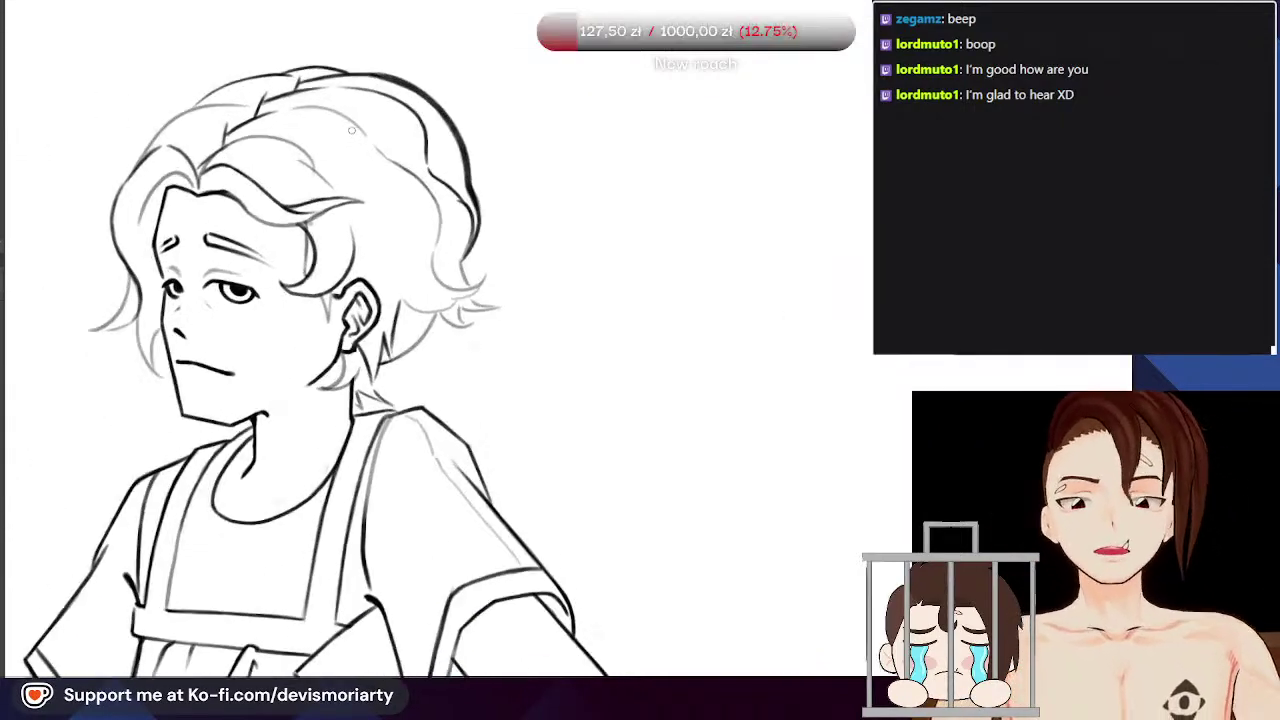
scroll(395, 258, up, 4)
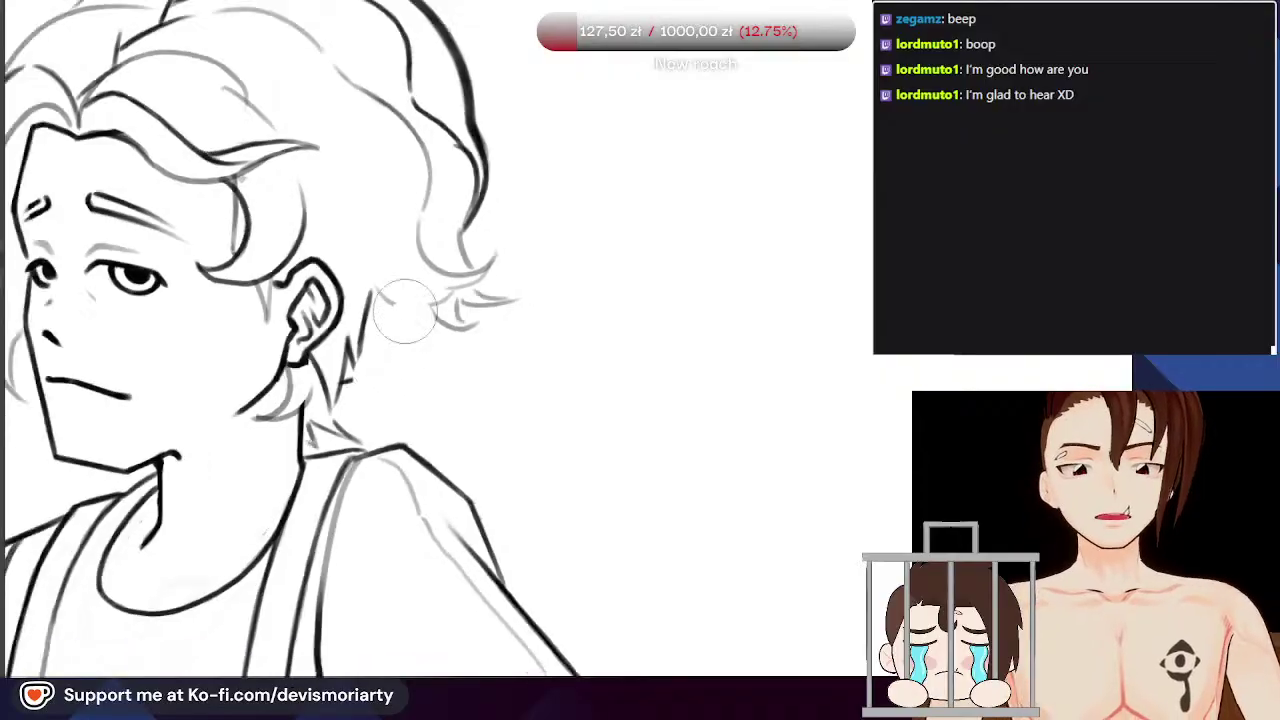
scroll(395, 258, up, 1)
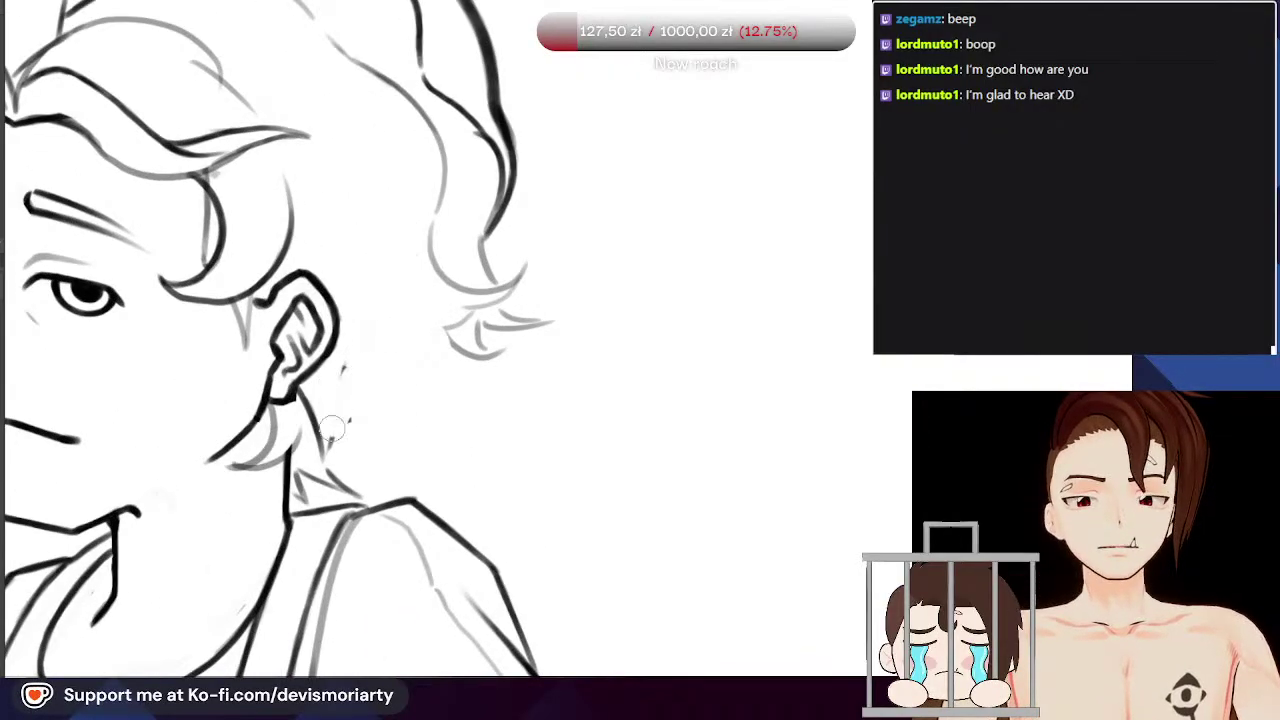
scroll(325, 418, down, 5)
scroll(332, 316, up, 4)
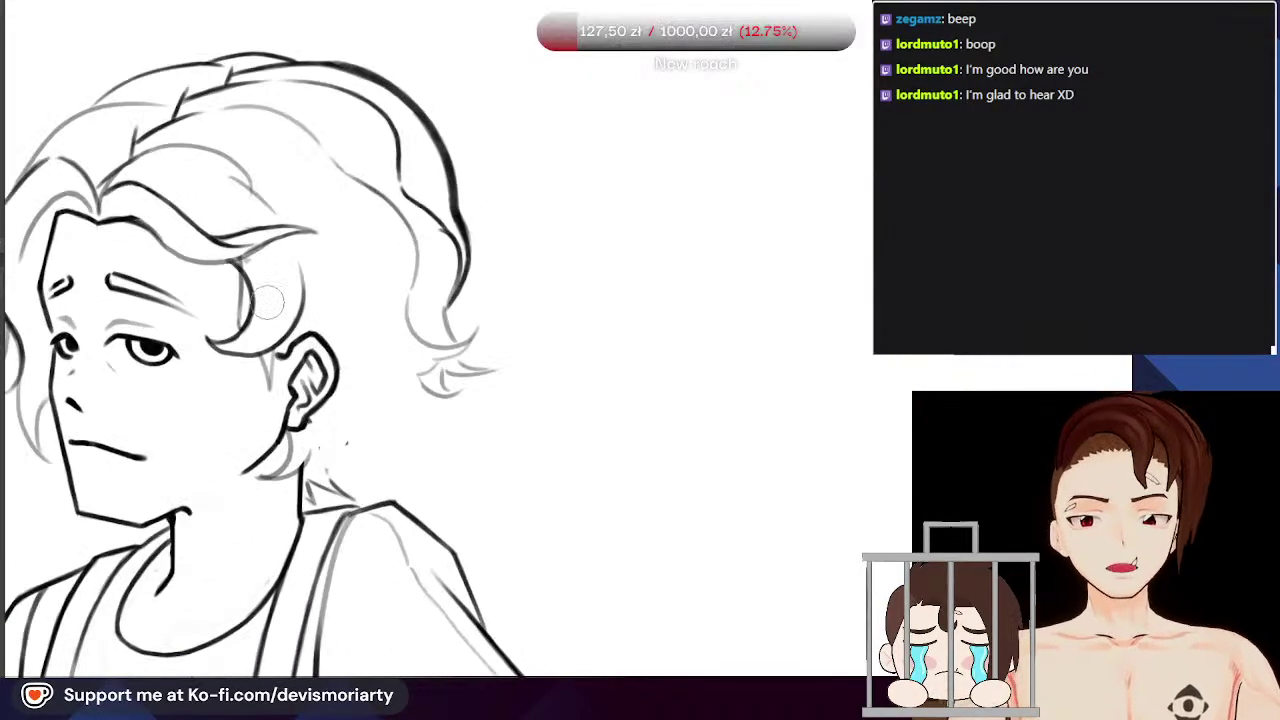
Step: Erase the ear and the small hair strand in front of it
mouse_move(332, 316)
mouse_down()
mouse_move(327, 355)
mouse_move(298, 396)
mouse_move(290, 366)
mouse_move(276, 367)
mouse_move(291, 401)
mouse_move(305, 333)
mouse_up()
scroll(316, 392, down, 1)
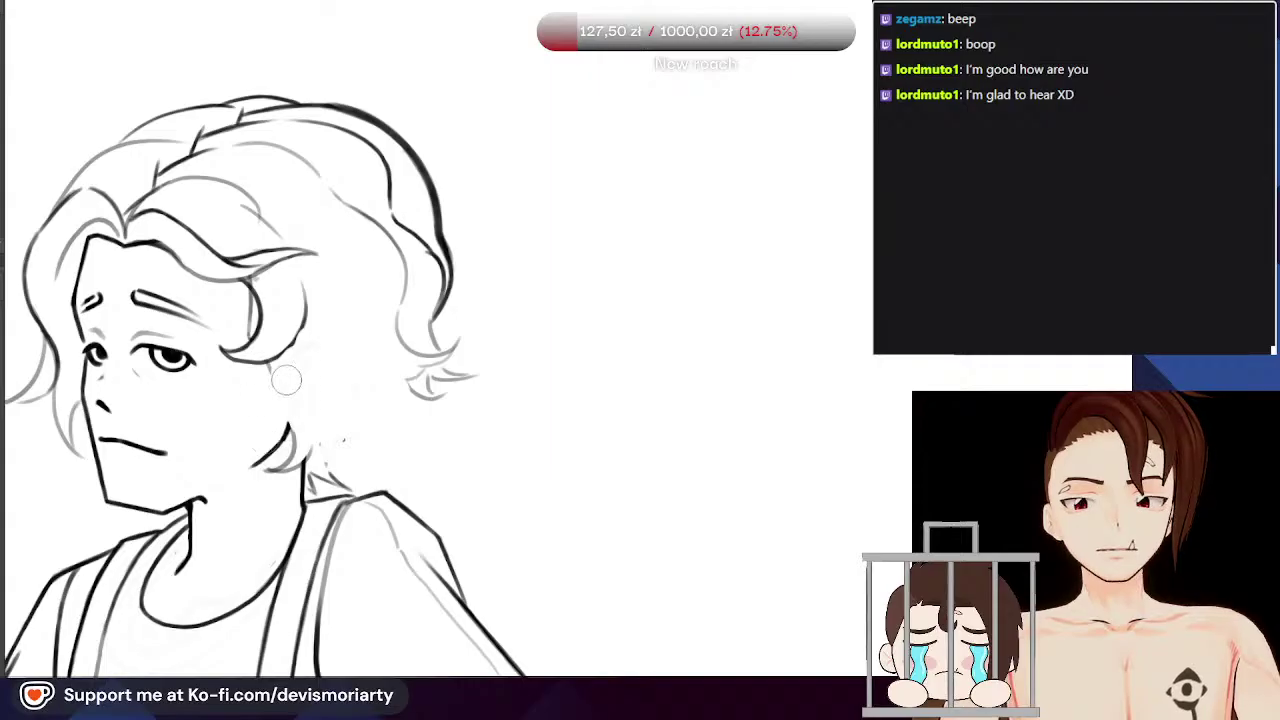
scroll(351, 431, down, 1)
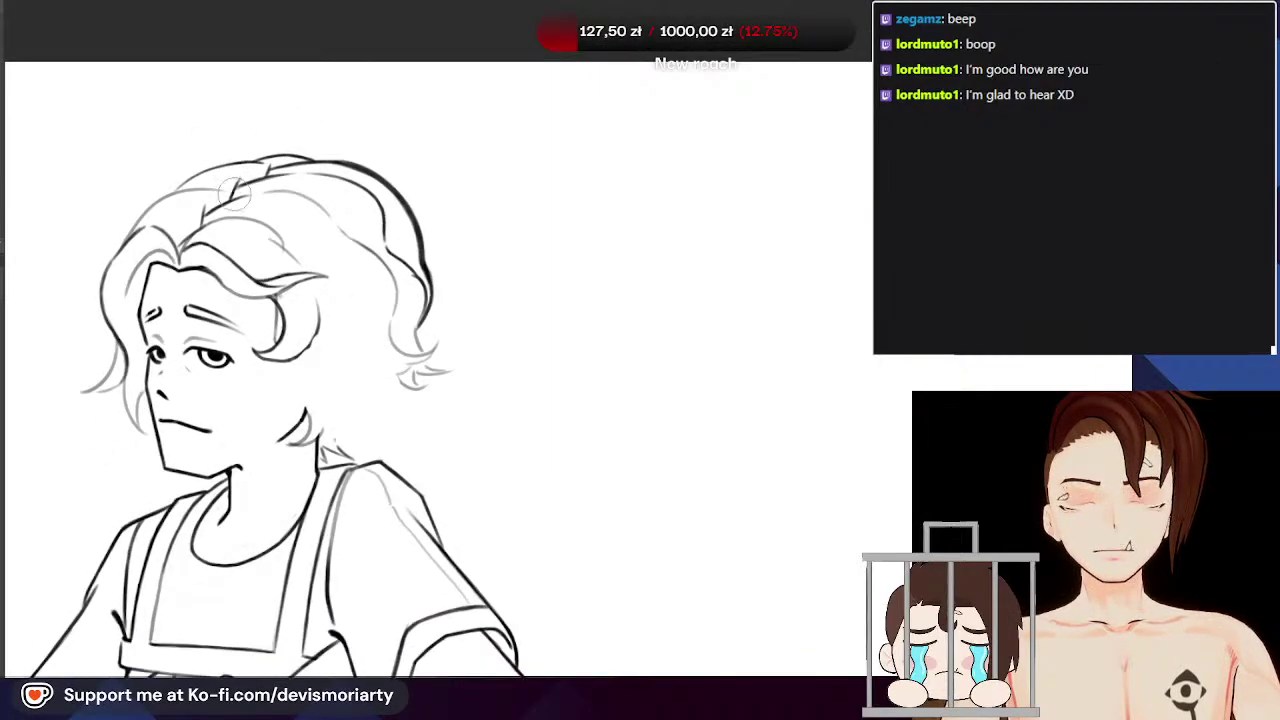
Step: Sketch a wavy side lock with two curved lines hanging below the temple curl beside the cheek
scroll(236, 168, down, 2)
scroll(245, 166, up, 2)
scroll(140, 110, down, 2)
scroll(180, 182, up, 1)
scroll(252, 266, up, 3)
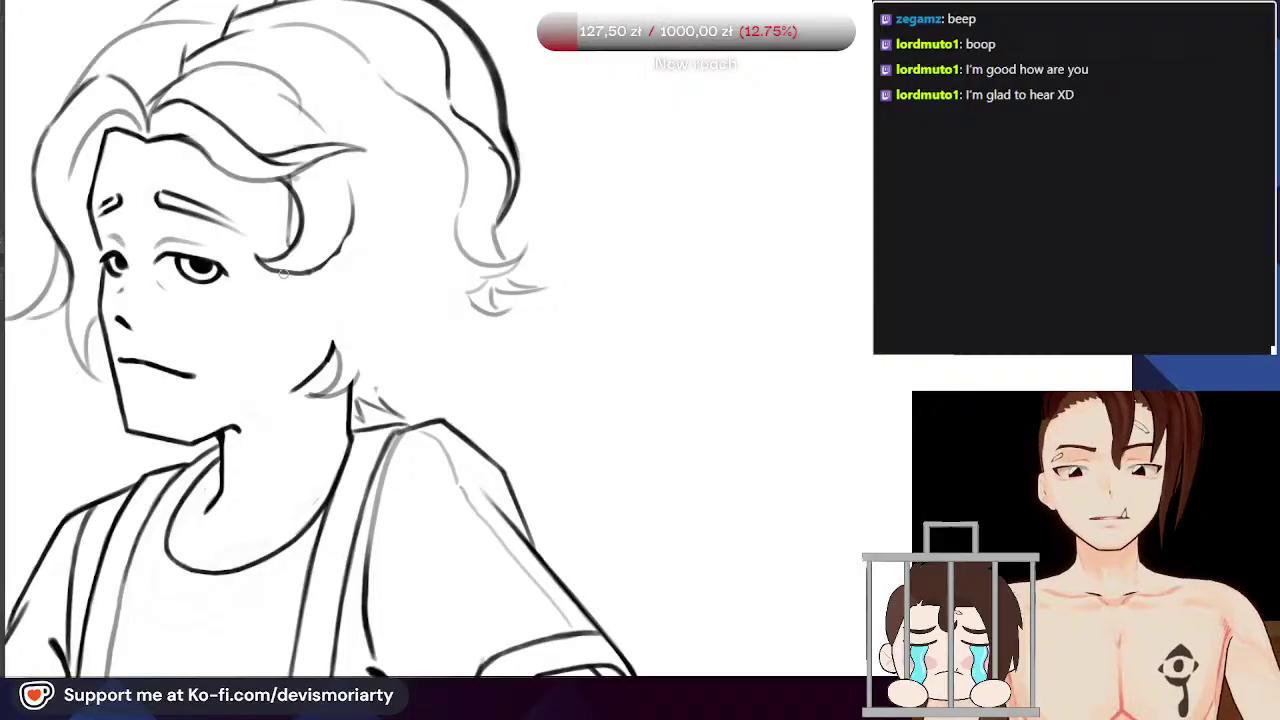
scroll(285, 275, up, 1)
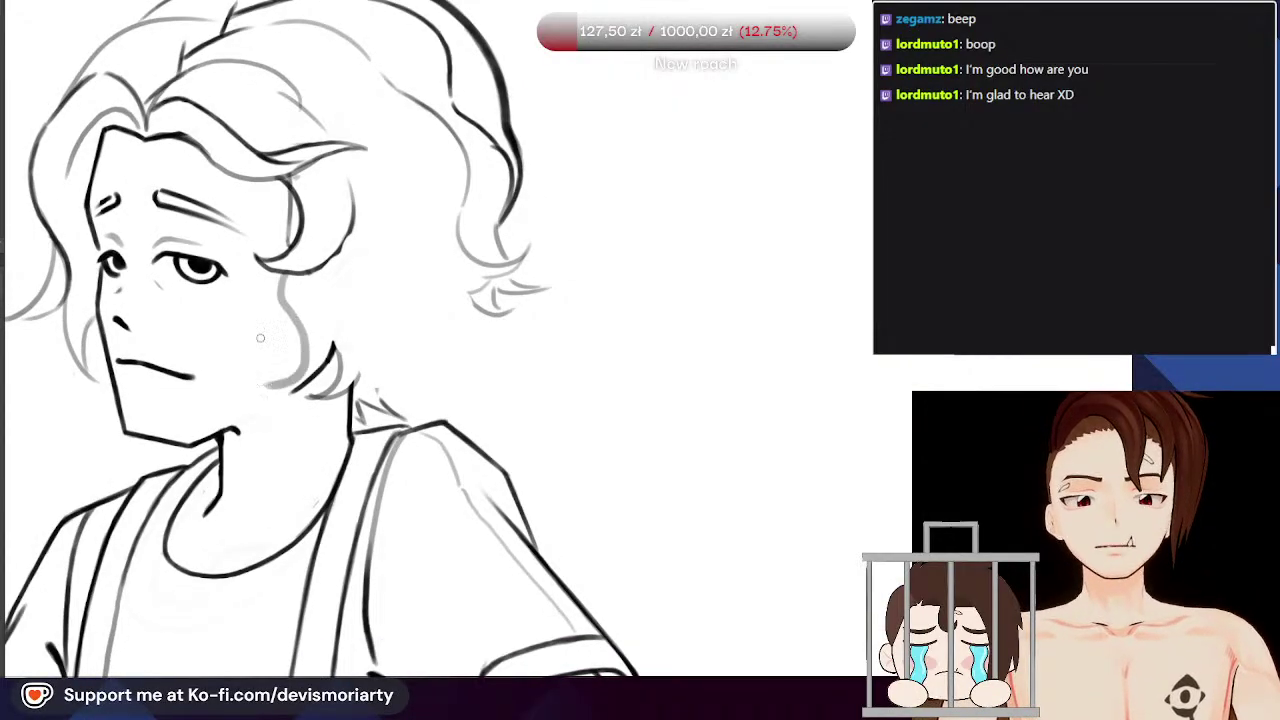
mouse_move(293, 276)
mouse_down()
mouse_move(272, 362)
mouse_move(317, 313)
mouse_move(294, 358)
mouse_move(316, 353)
mouse_move(306, 276)
mouse_up()
key(ctrl+z)
scroll(296, 281, down, 1)
drag(325, 342, 315, 283)
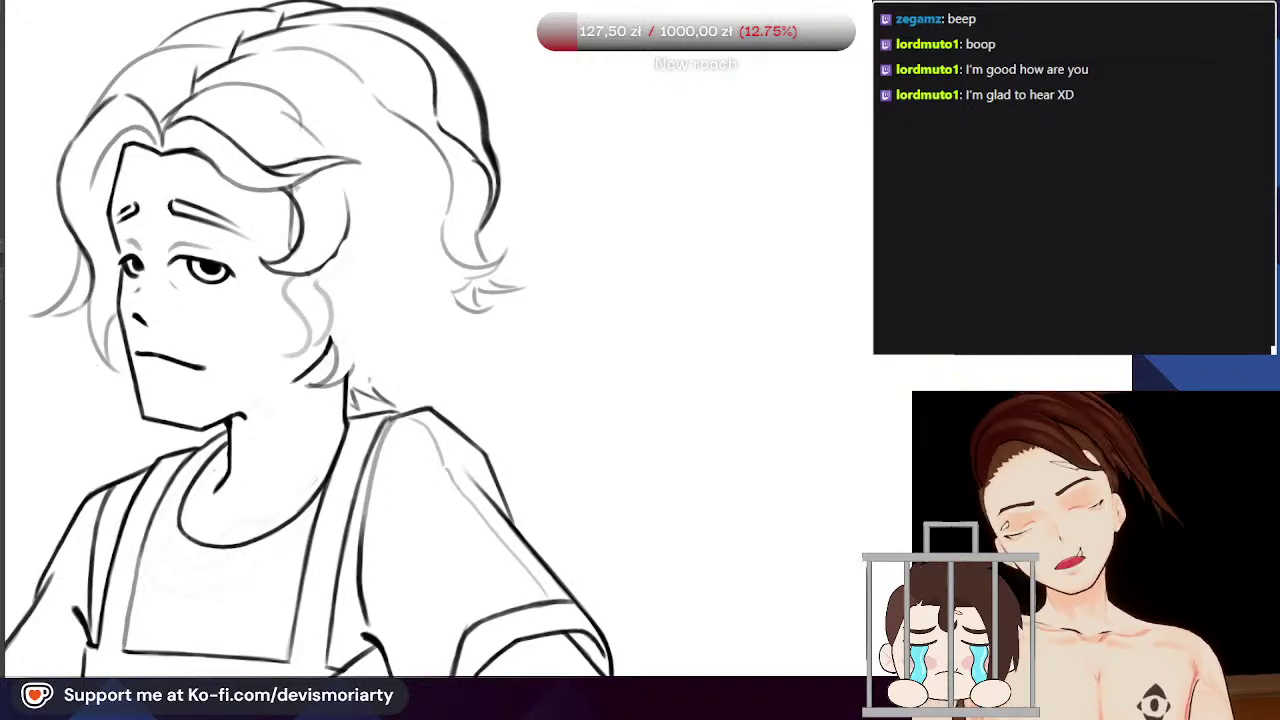
Step: Erase the light inner hair strand and the flicked hair tips at the back of the head
scroll(674, 322, down, 5)
scroll(658, 252, up, 1)
scroll(658, 252, up, 2)
scroll(370, 175, up, 2)
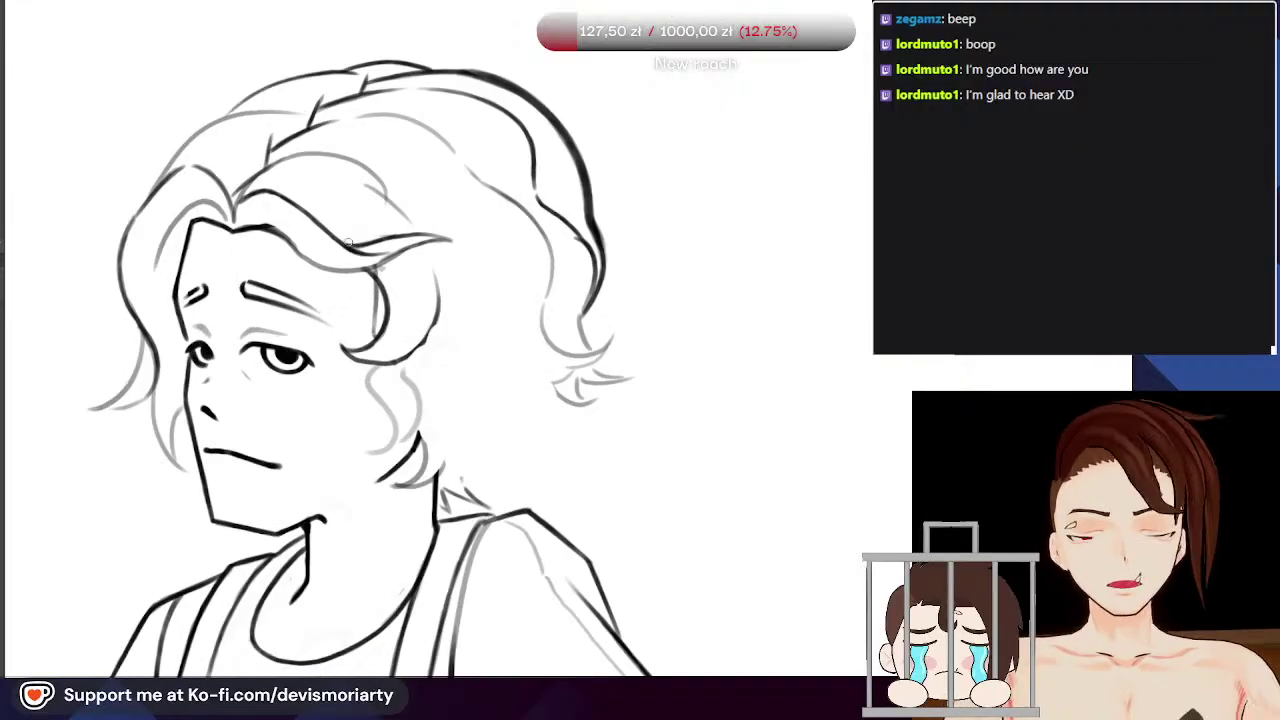
scroll(370, 175, up, 2)
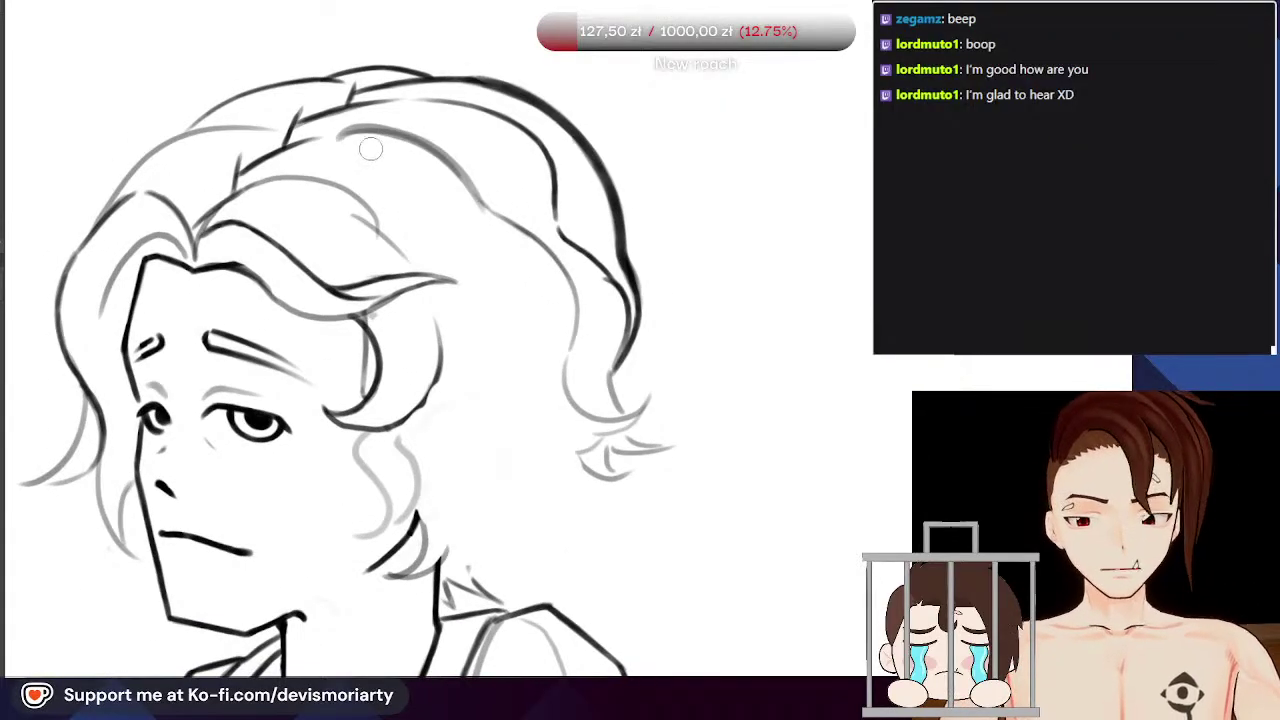
mouse_move(357, 142)
mouse_down()
mouse_move(443, 177)
mouse_move(540, 248)
mouse_up()
mouse_move(490, 183)
mouse_down()
mouse_move(552, 291)
mouse_move(564, 352)
mouse_move(553, 336)
mouse_move(630, 440)
mouse_up()
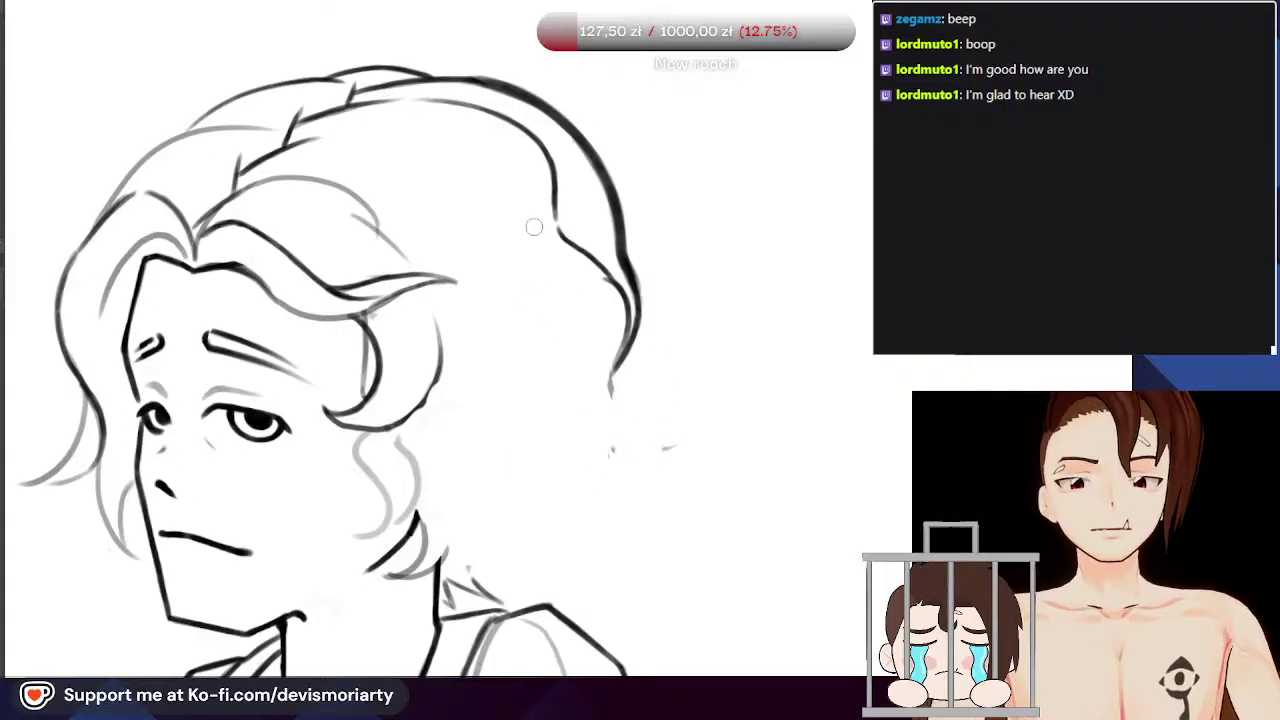
Step: Erase the remaining outer and inner hair contours behind the crown, keeping the parting and front locks
scroll(255, 185, down, 2)
scroll(255, 162, up, 3)
scroll(255, 160, down, 3)
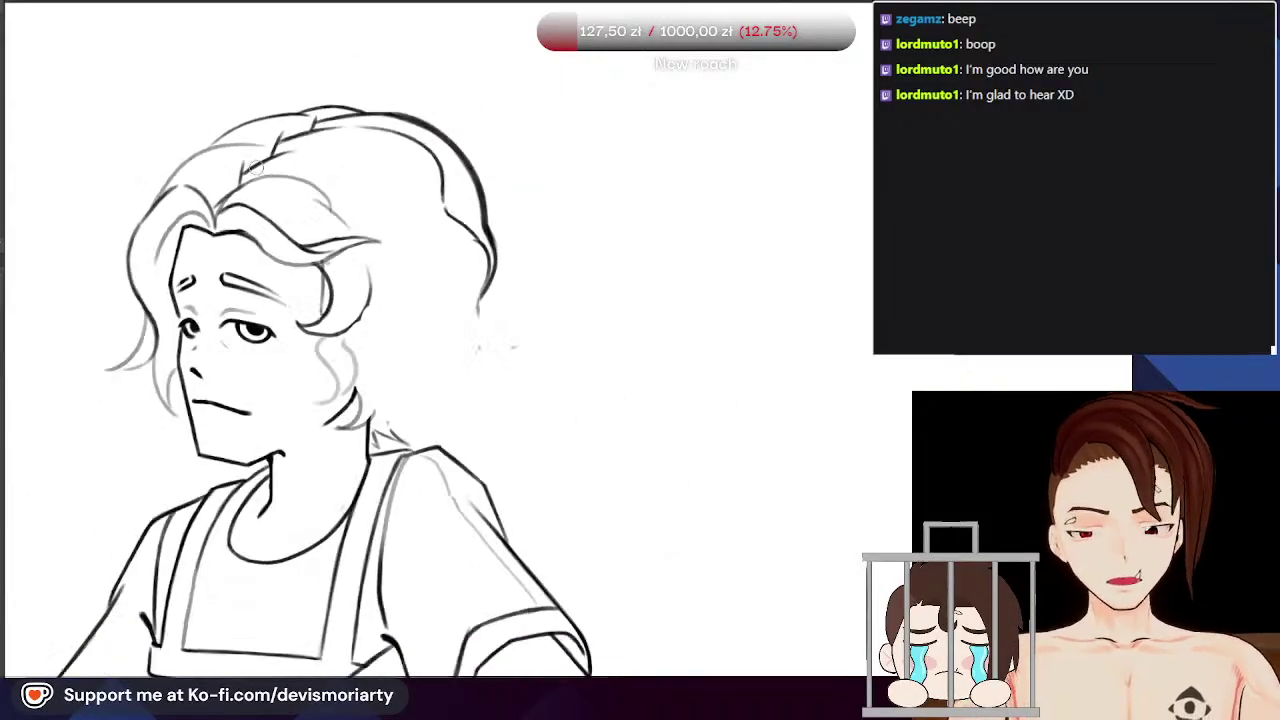
scroll(262, 150, down, 4)
scroll(361, 132, up, 3)
scroll(256, 111, up, 2)
mouse_move(275, 122)
mouse_down()
mouse_move(388, 140)
mouse_move(417, 233)
mouse_move(361, 117)
mouse_up()
mouse_move(372, 183)
mouse_down()
mouse_move(394, 297)
mouse_move(443, 391)
mouse_move(440, 257)
mouse_up()
scroll(383, 157, down, 3)
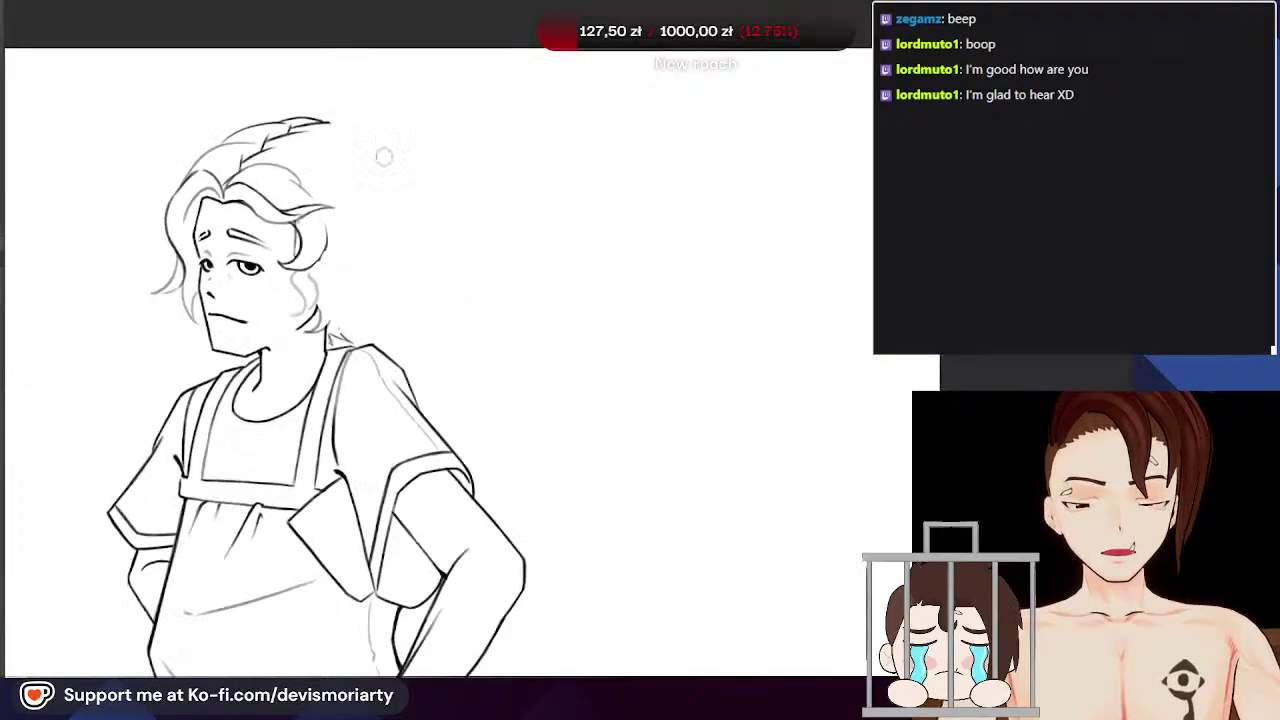
scroll(185, 115, down, 1)
scroll(180, 165, up, 4)
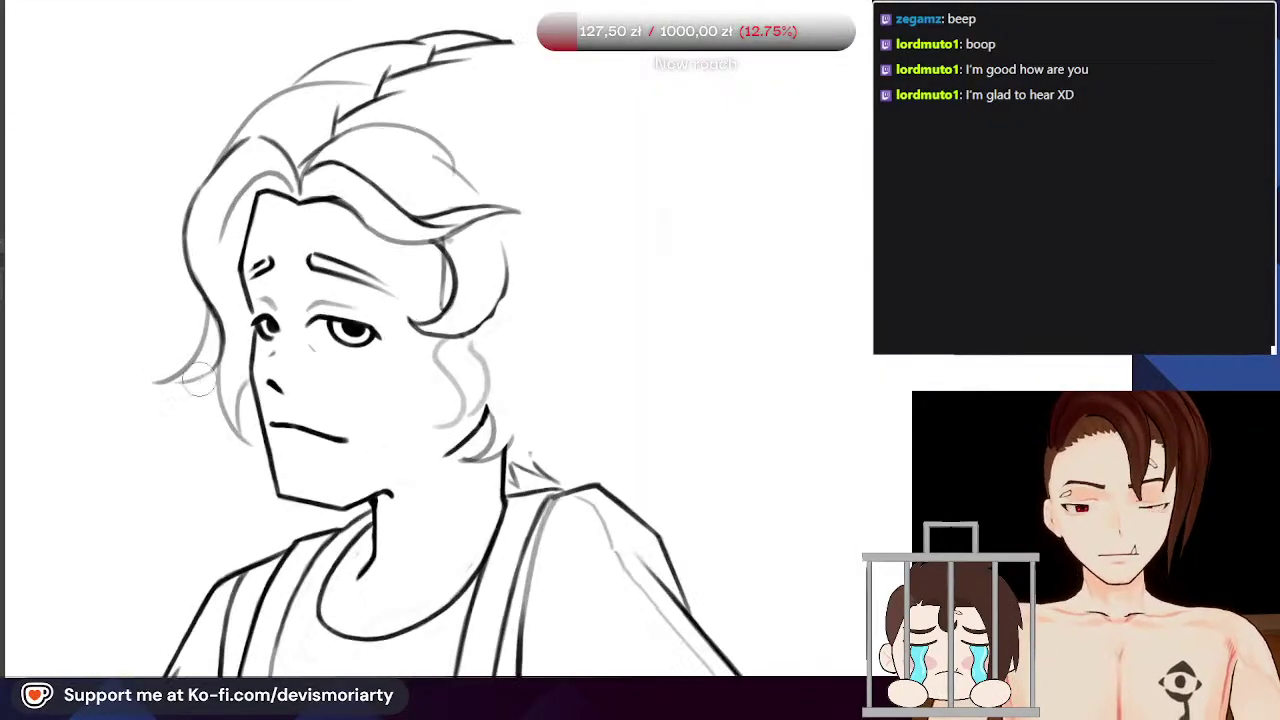
scroll(200, 418, up, 1)
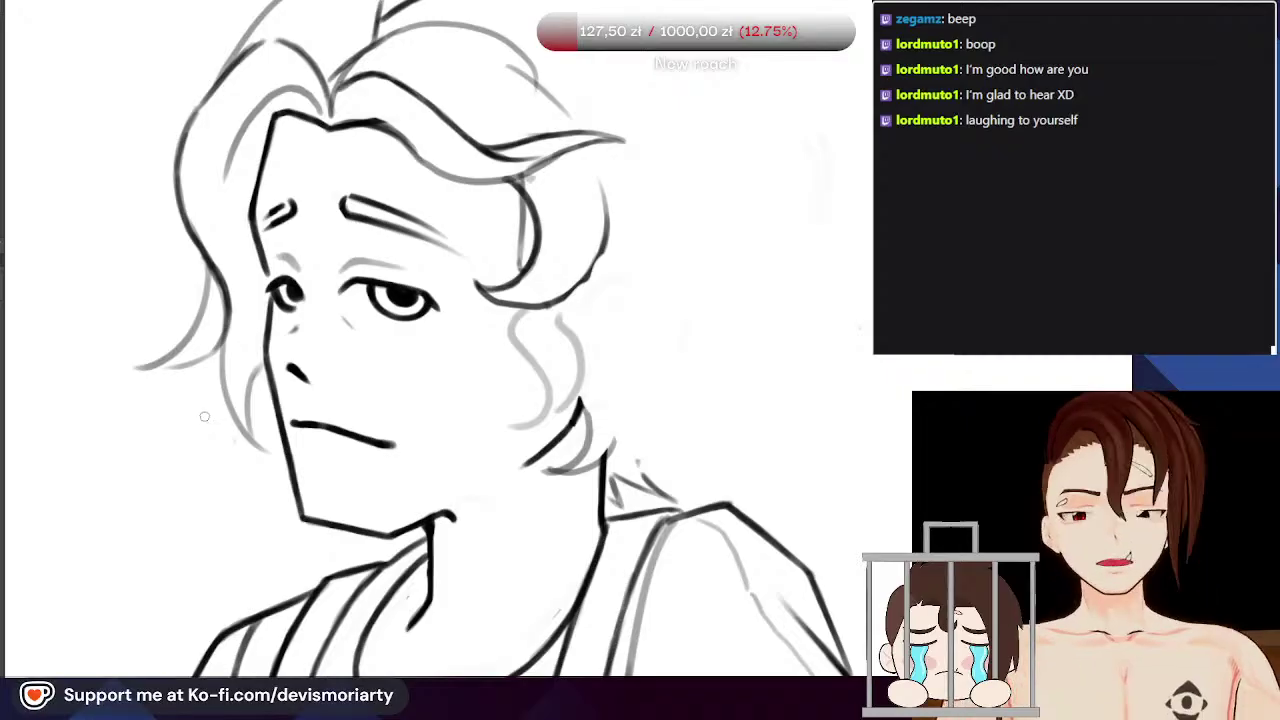
scroll(204, 416, down, 1)
drag(213, 358, 215, 509)
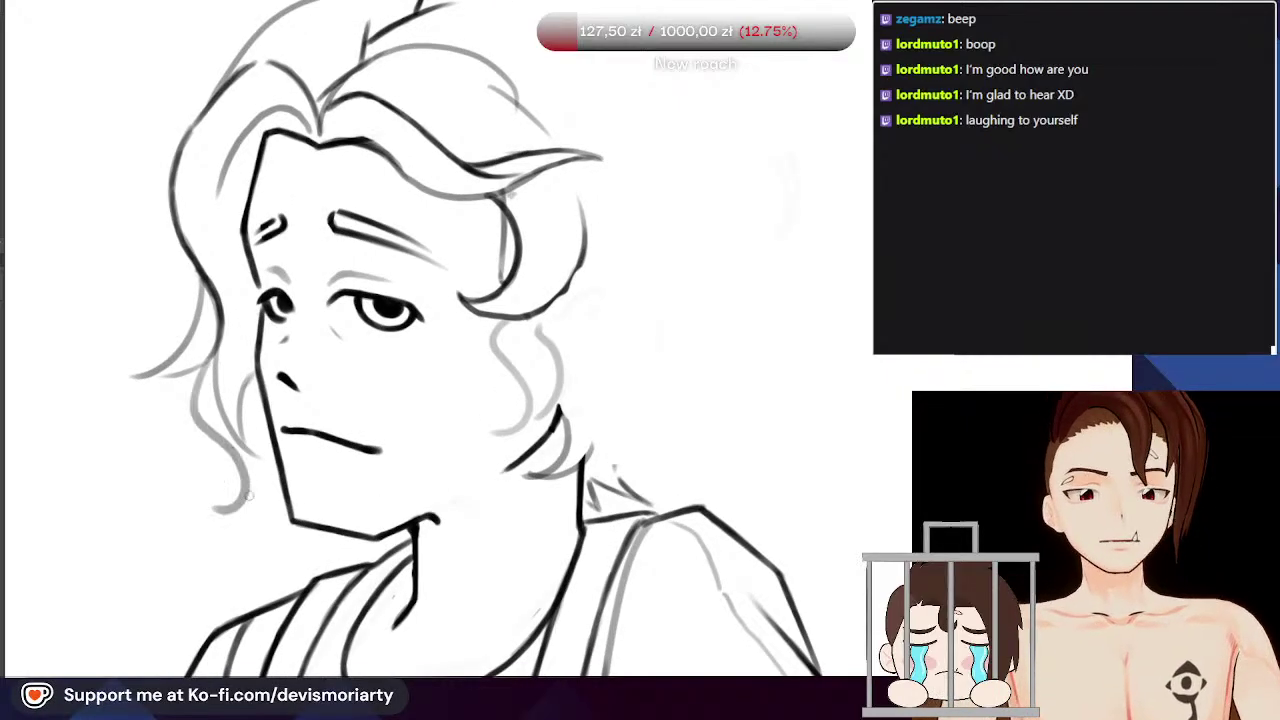
key(ctrl+z)
mouse_move(212, 360)
mouse_down()
mouse_move(190, 406)
mouse_move(215, 540)
mouse_up()
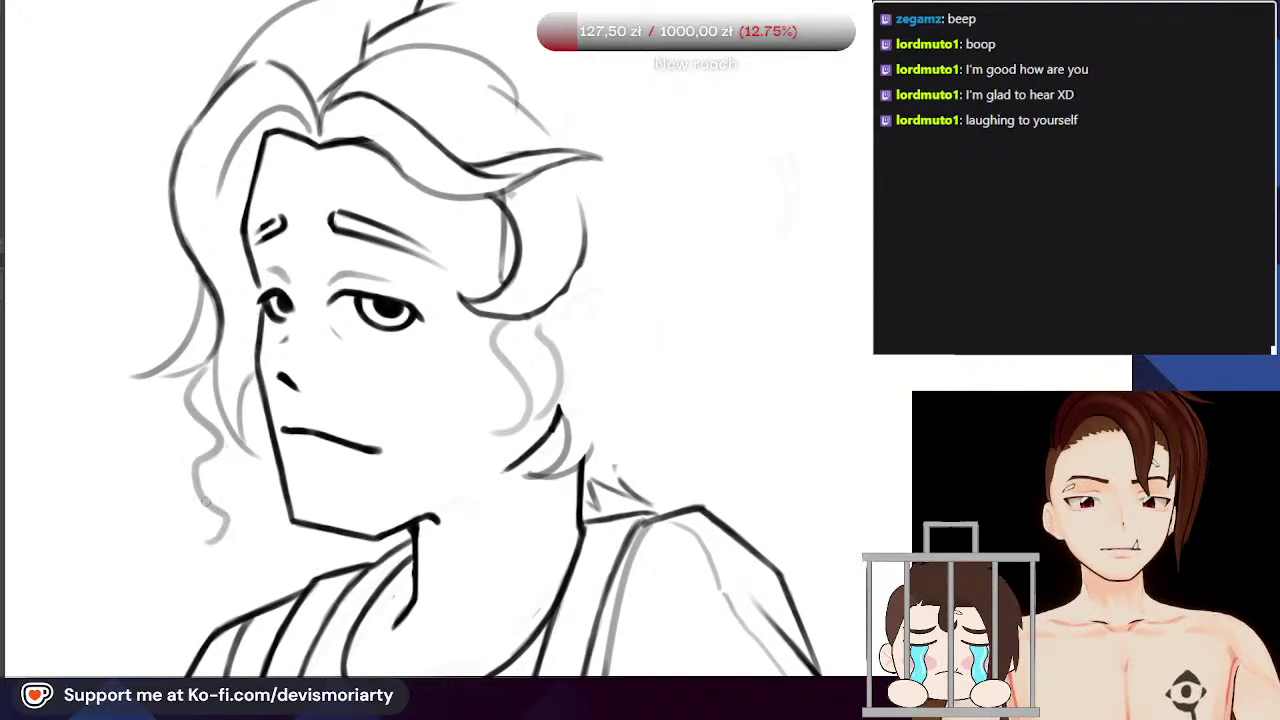
key(ctrl+z)
Step: Sketch a long wavy lock hanging from the front hair strand beside the face down to chin level
mouse_move(212, 356)
mouse_down()
mouse_move(187, 383)
mouse_move(223, 464)
mouse_move(221, 530)
mouse_move(226, 497)
mouse_move(214, 519)
mouse_move(216, 503)
mouse_move(260, 465)
mouse_up()
key(ctrl+z)
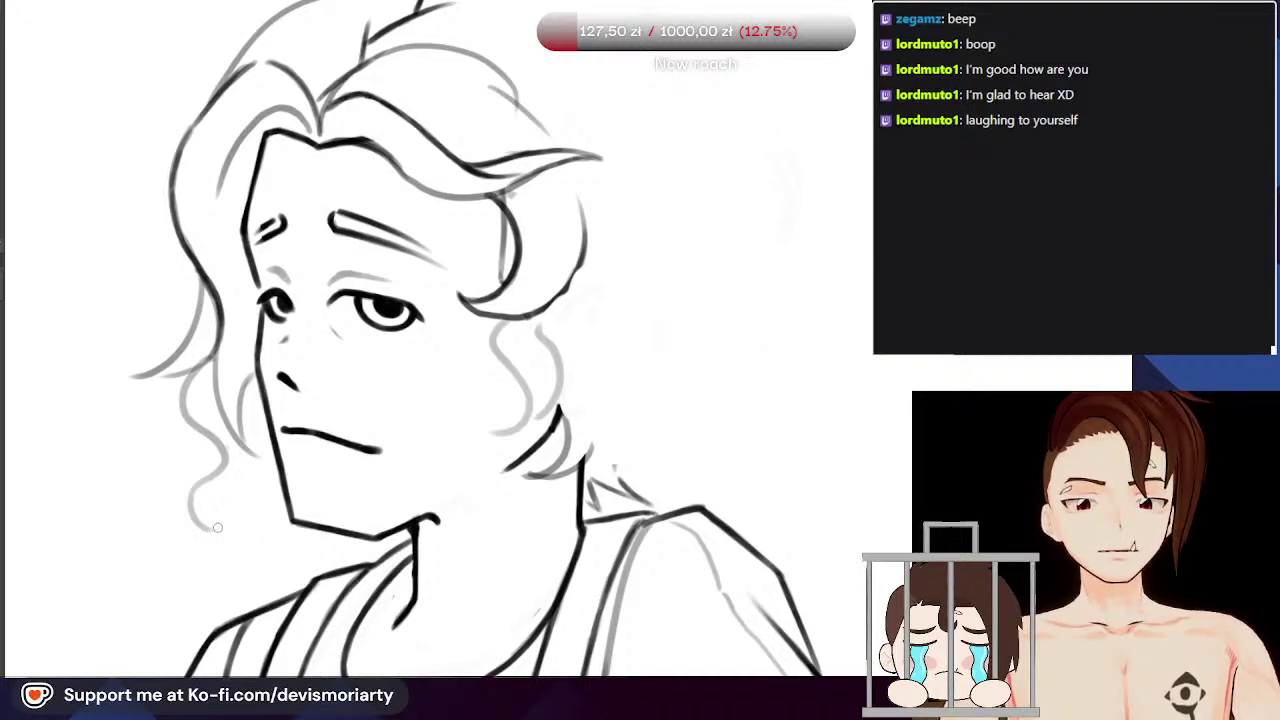
drag(203, 512, 265, 466)
key(ctrl+z)
mouse_move(206, 516)
mouse_down()
mouse_move(272, 460)
mouse_move(279, 531)
mouse_up()
Step: Review the reworked hairstyle against the whole figure at different magnifications
scroll(273, 411, down, 3)
scroll(474, 434, up, 1)
scroll(170, 240, down, 3)
scroll(540, 248, up, 1)
scroll(260, 234, down, 2)
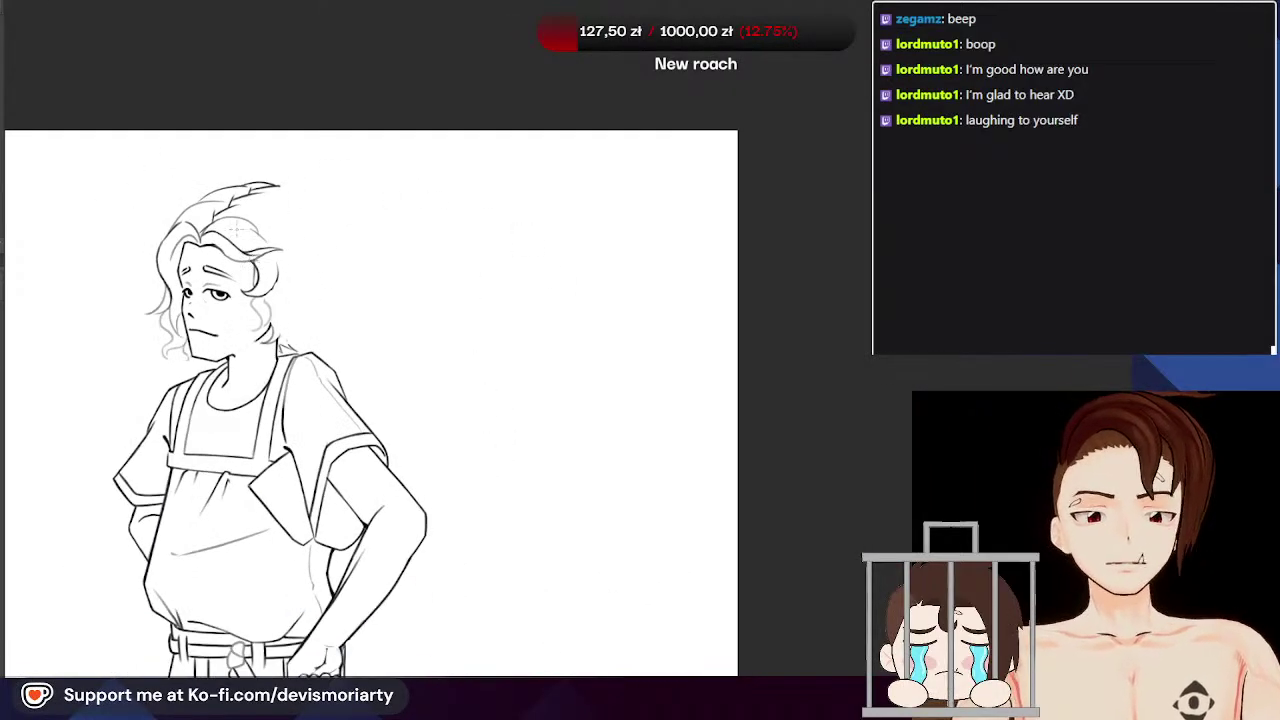
scroll(236, 215, down, 3)
scroll(140, 205, up, 1)
scroll(310, 172, down, 1)
scroll(297, 173, up, 2)
scroll(297, 173, down, 1)
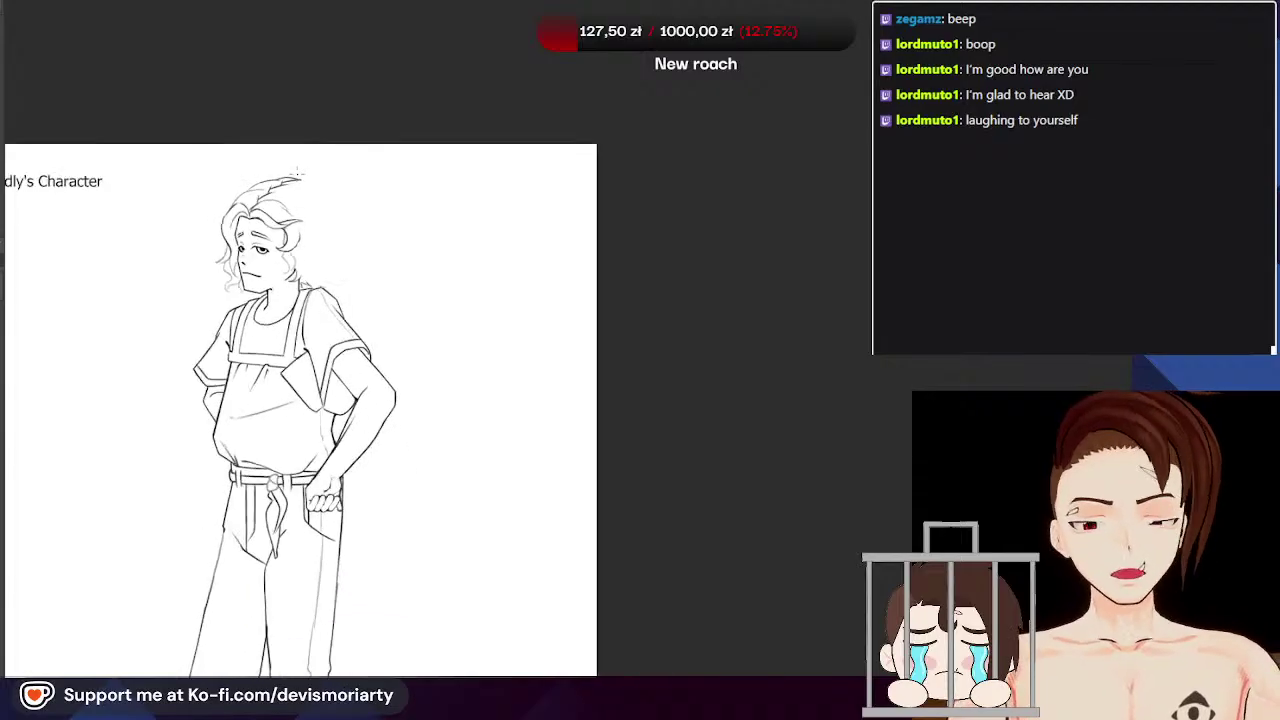
Step: Erase the wavy side lock beneath the temple curl beside the cheek
key(ctrl+plus)
scroll(272, 245, up, 4)
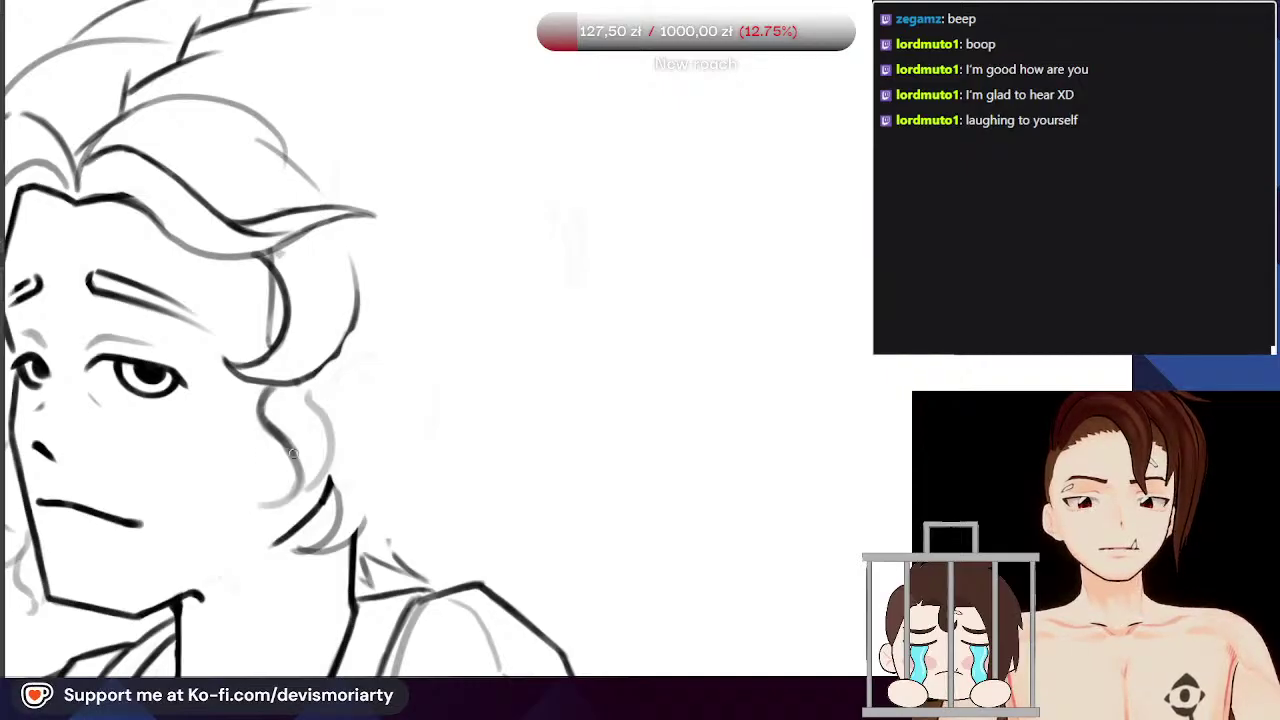
key(ctrl+z)
mouse_move(275, 452)
mouse_down()
mouse_move(295, 481)
mouse_move(297, 419)
mouse_move(325, 411)
mouse_move(280, 406)
mouse_up()
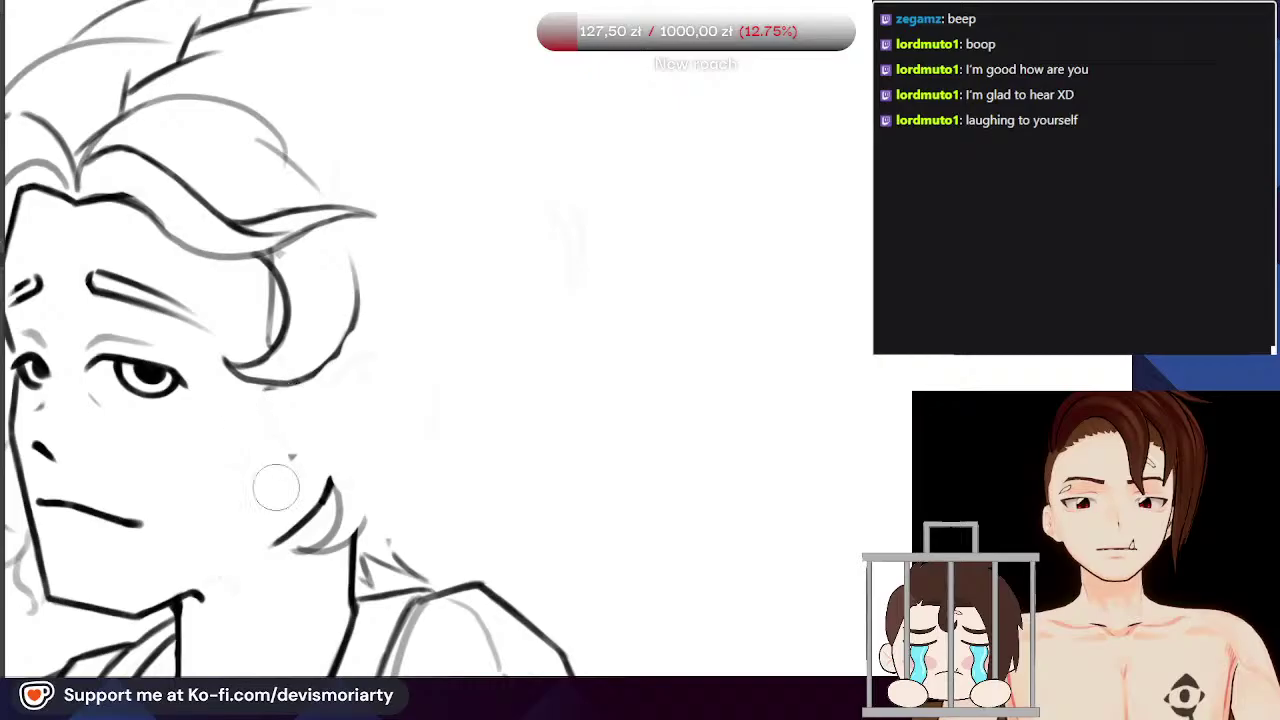
drag(273, 468, 292, 457)
Step: Erase the large hair curl at the temple below the swept fringe
scroll(265, 394, down, 2)
scroll(262, 332, up, 1)
mouse_move(280, 354)
mouse_down()
mouse_move(277, 317)
mouse_move(329, 379)
mouse_up()
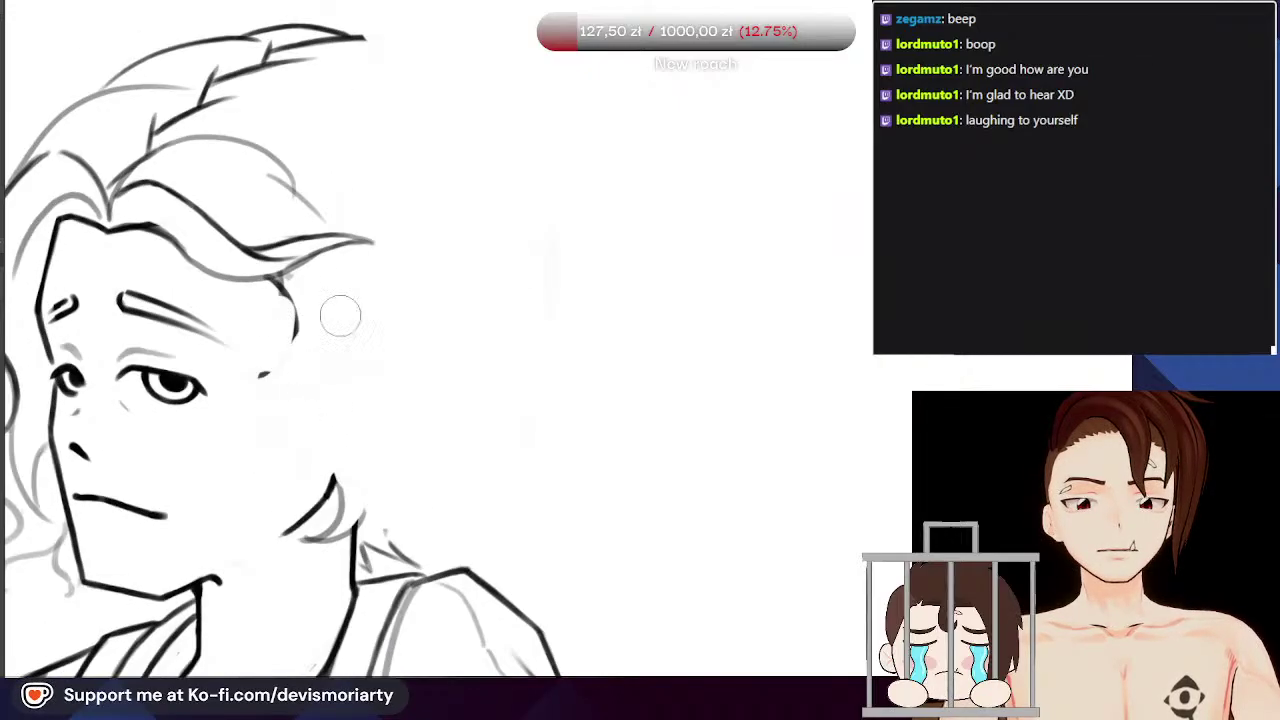
scroll(231, 281, down, 2)
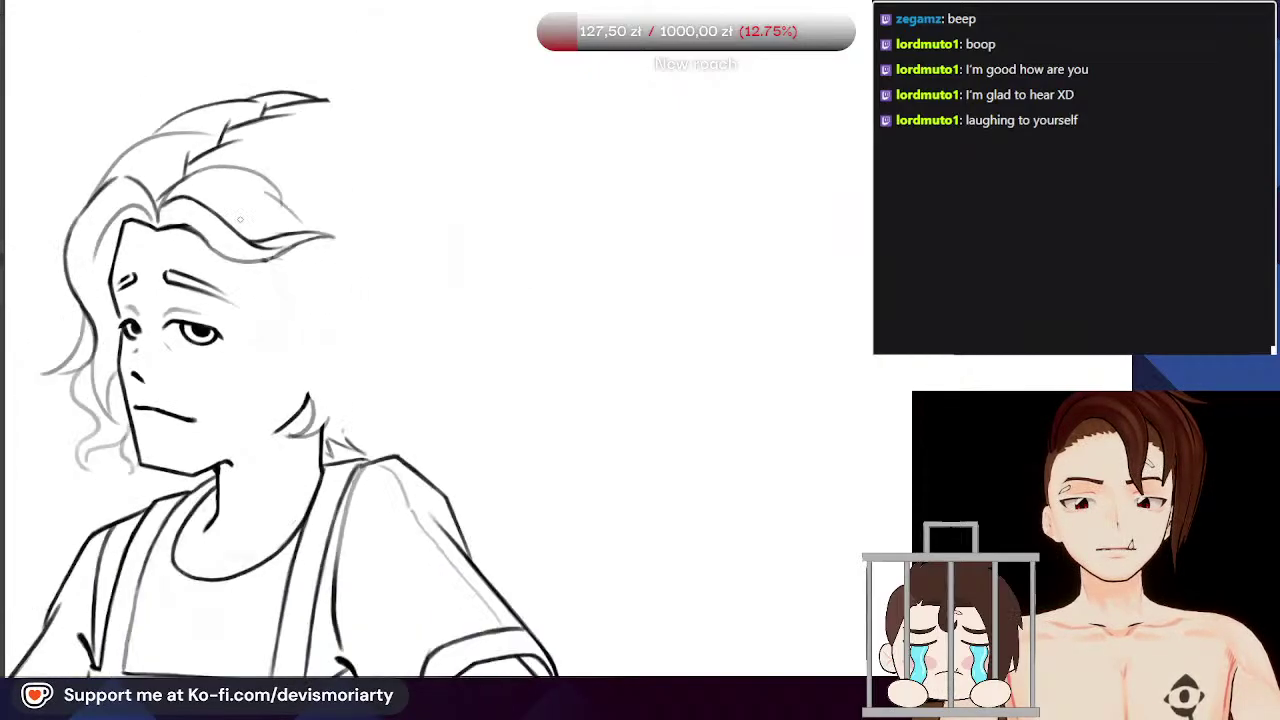
Step: Sketch the inner wavy edge of the side lock from beneath the swept fringe down to the jaw
scroll(245, 292, up, 2)
scroll(272, 295, down, 3)
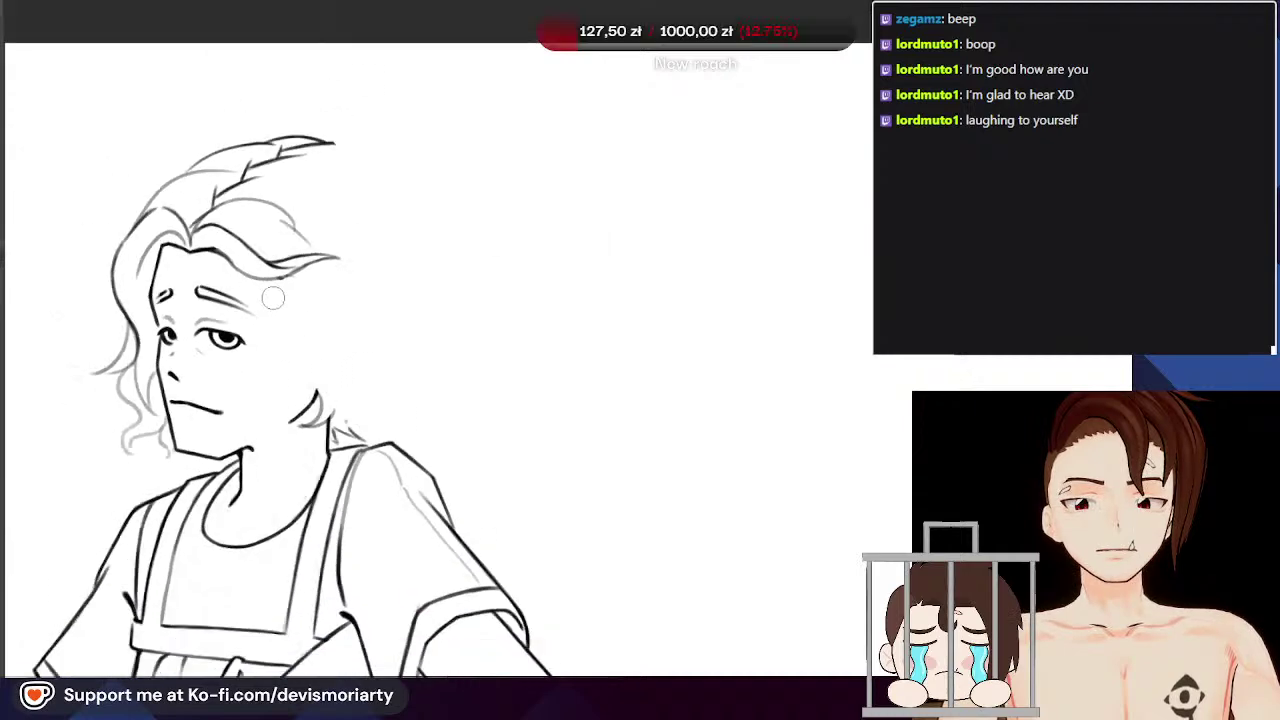
scroll(276, 283, up, 3)
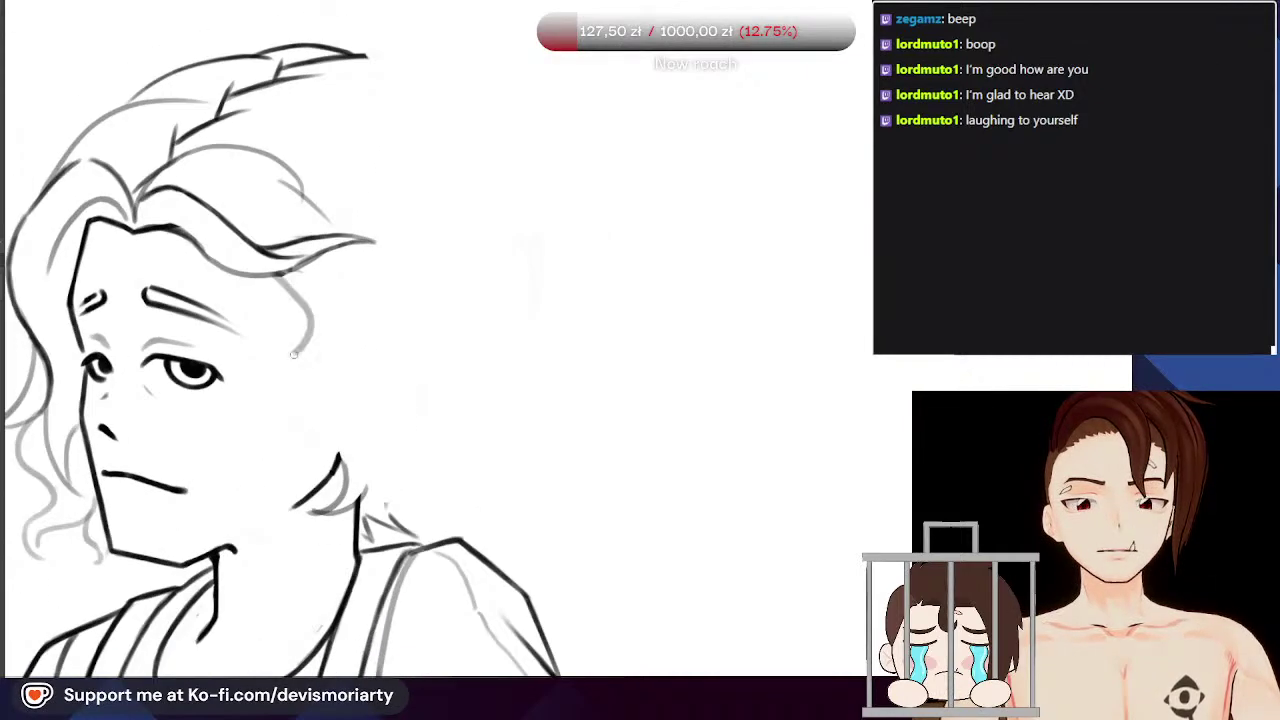
drag(305, 481, 370, 378)
key(ctrl+z)
key(ctrl+z)
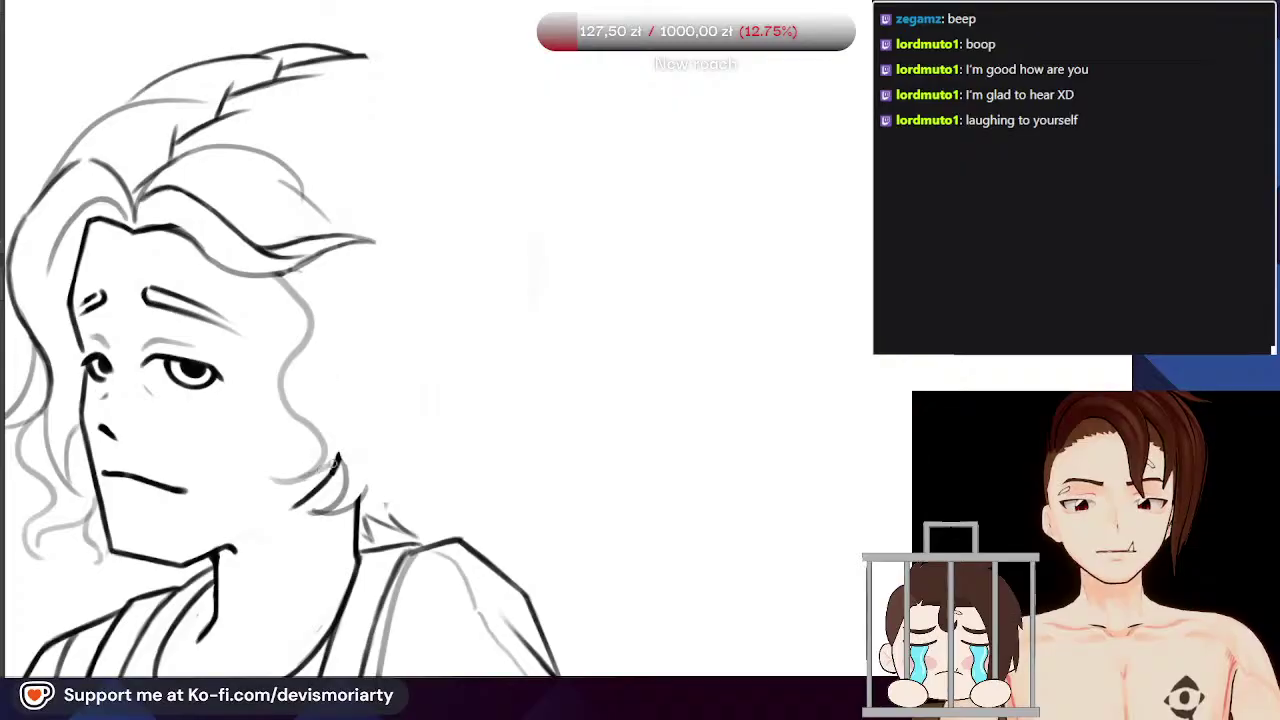
Step: Sketch the outer wavy edge of the side lock from the fringe tip down to the jaw hair
key(ctrl+z)
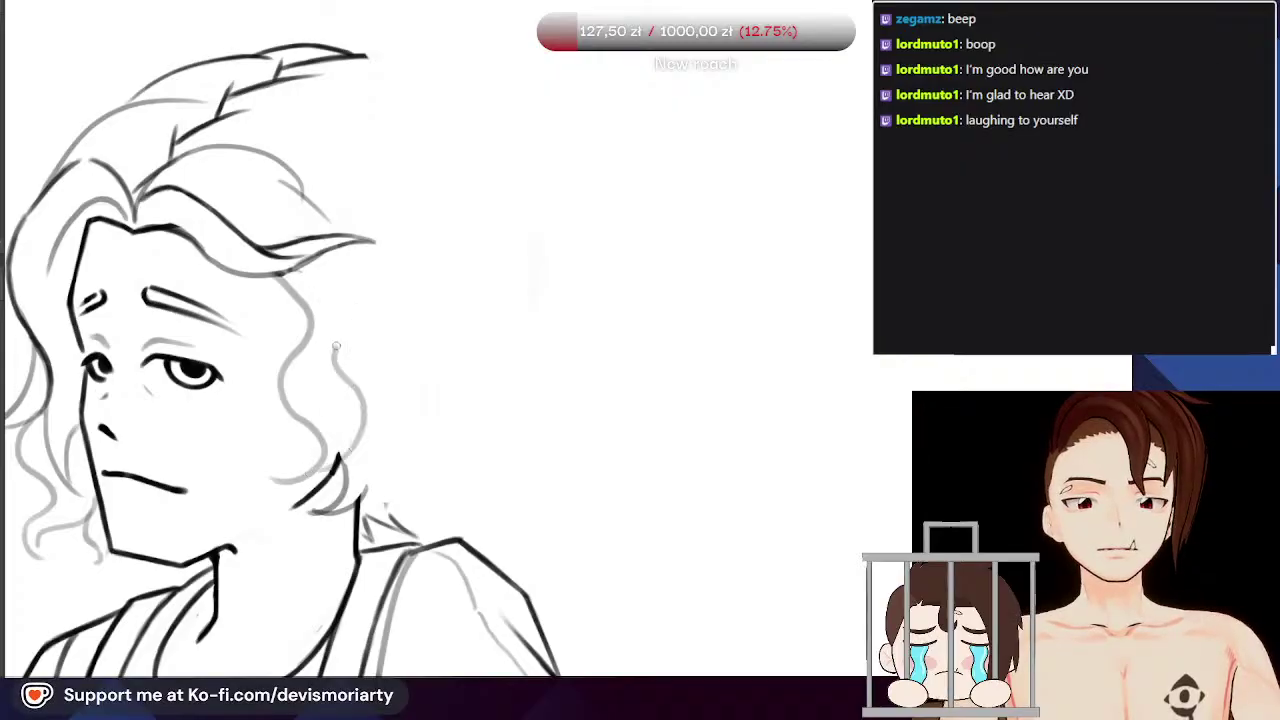
key(ctrl+z)
mouse_move(298, 485)
mouse_down()
mouse_move(355, 430)
mouse_move(372, 292)
mouse_up()
key(ctrl+z)
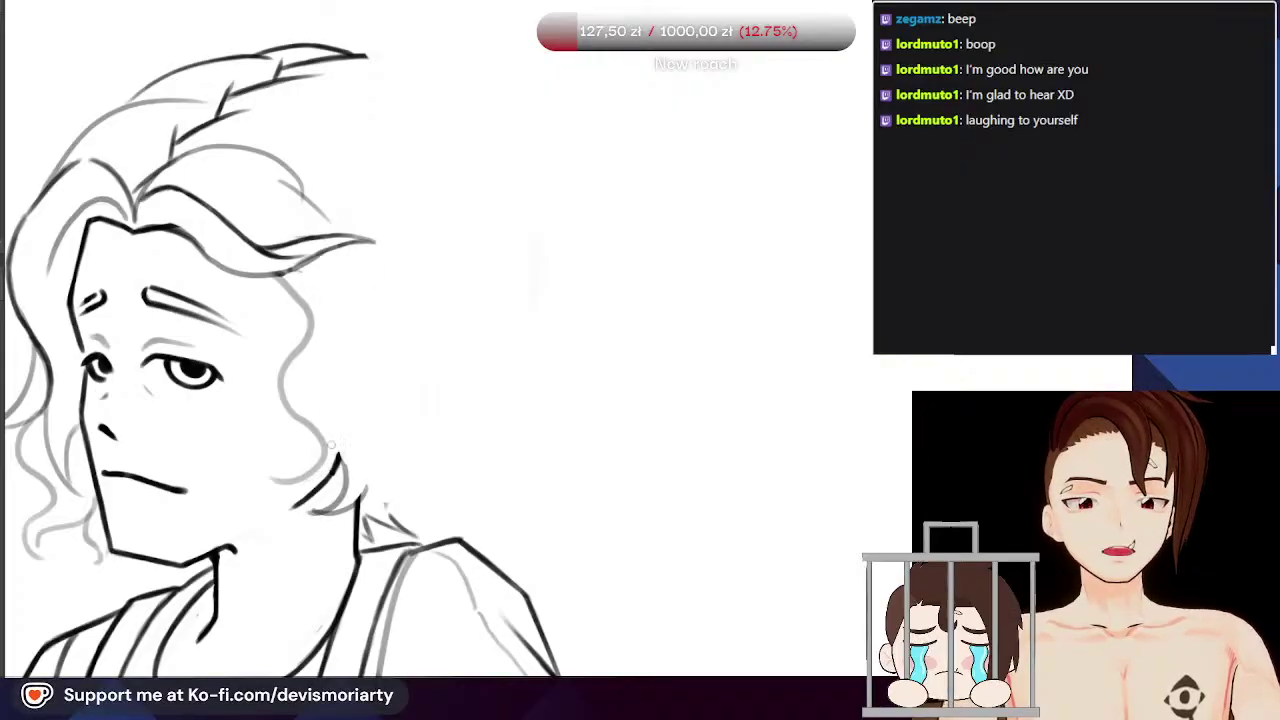
key(ctrl+z)
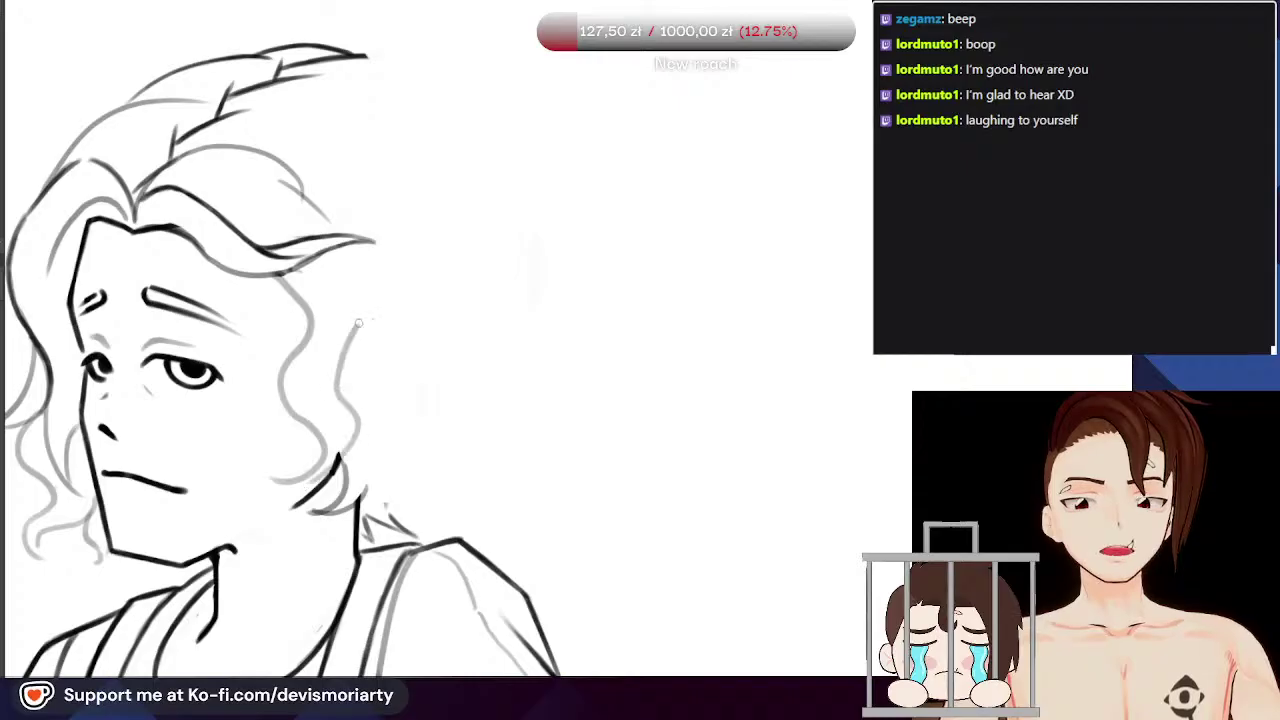
scroll(294, 293, down, 3)
scroll(298, 282, up, 4)
key(ctrl+z)
mouse_move(330, 292)
mouse_down()
mouse_move(371, 411)
mouse_move(366, 515)
mouse_up()
scroll(366, 514, down, 3)
scroll(324, 289, up, 4)
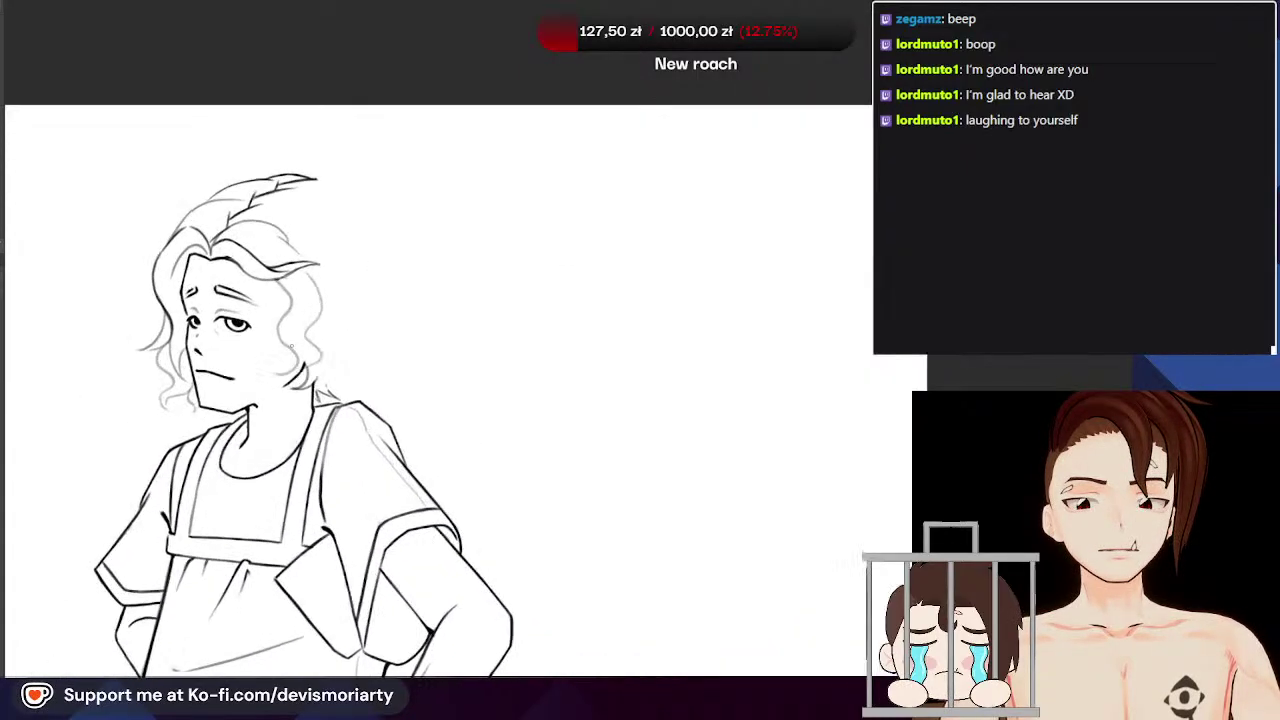
Step: Try to sketch the back-of-head contour curving down from the tip of the crown hair
scroll(330, 320, down, 4)
scroll(330, 320, up, 1)
scroll(330, 320, down, 1)
scroll(365, 248, down, 1)
scroll(366, 215, up, 5)
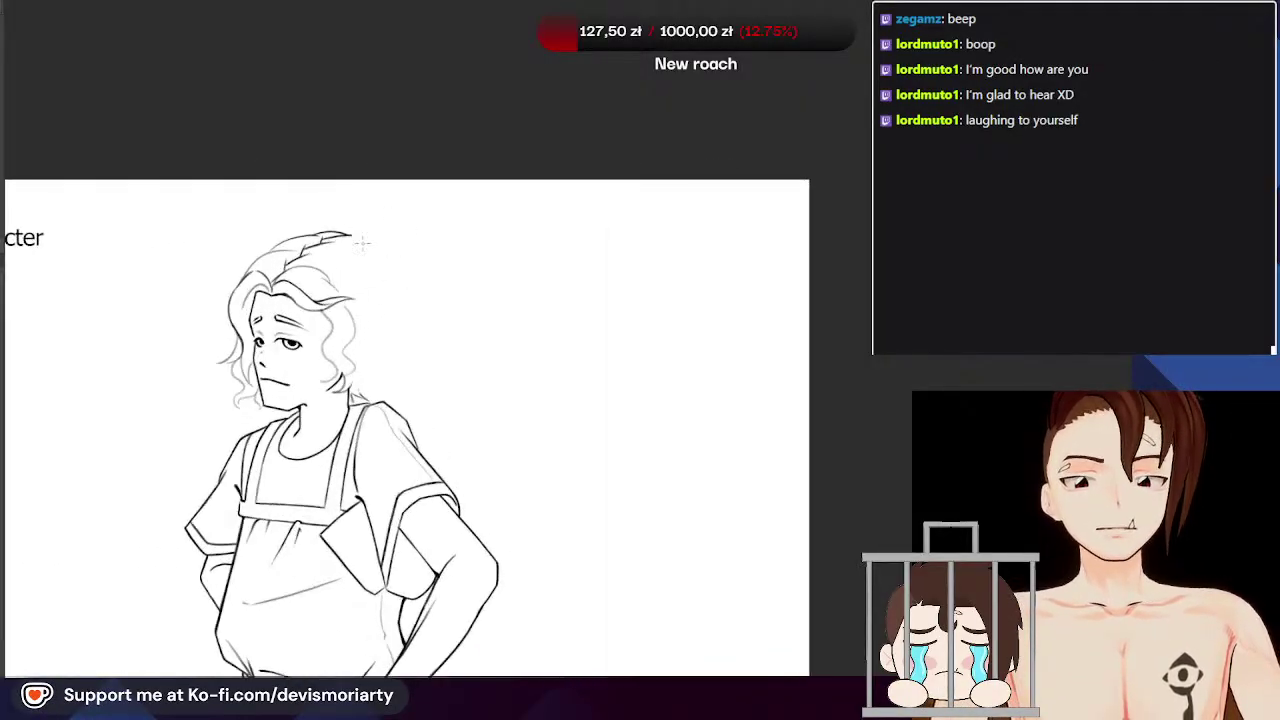
drag(411, 281, 474, 532)
key(ctrl+z)
scroll(345, 185, down, 2)
scroll(336, 169, up, 1)
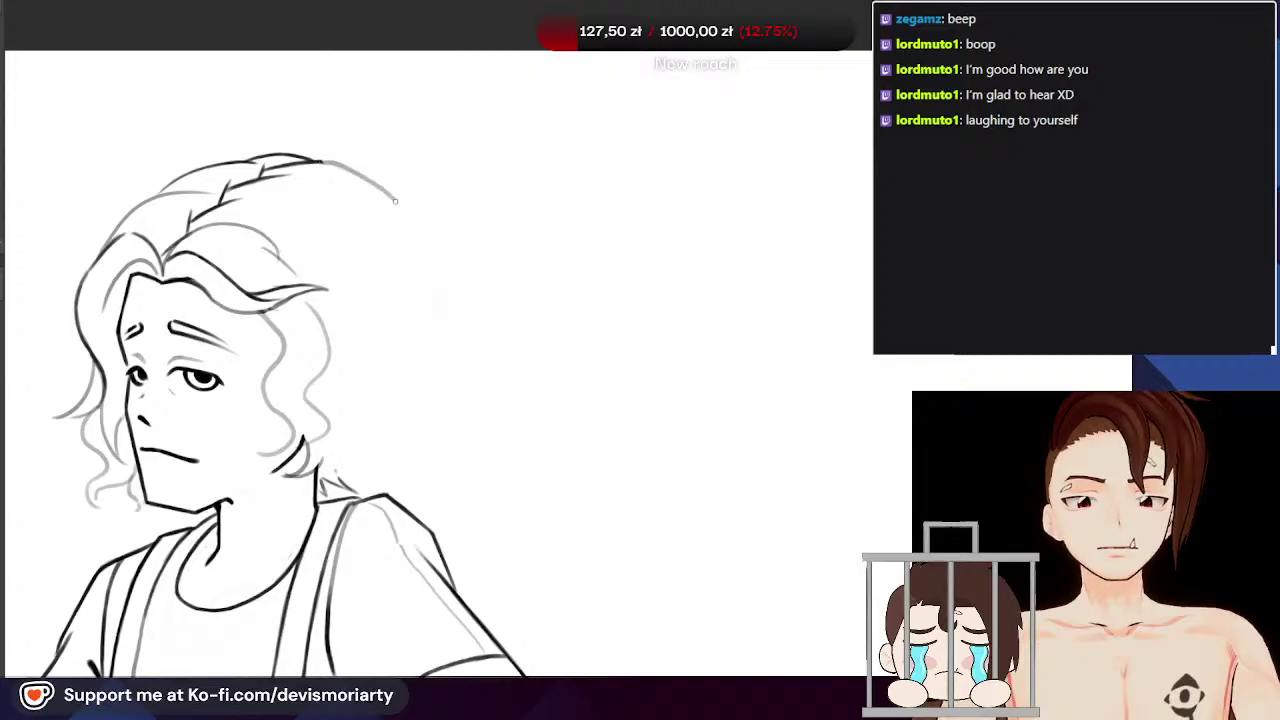
scroll(419, 330, down, 2)
scroll(262, 208, up, 1)
scroll(262, 208, down, 1)
scroll(262, 208, down, 1)
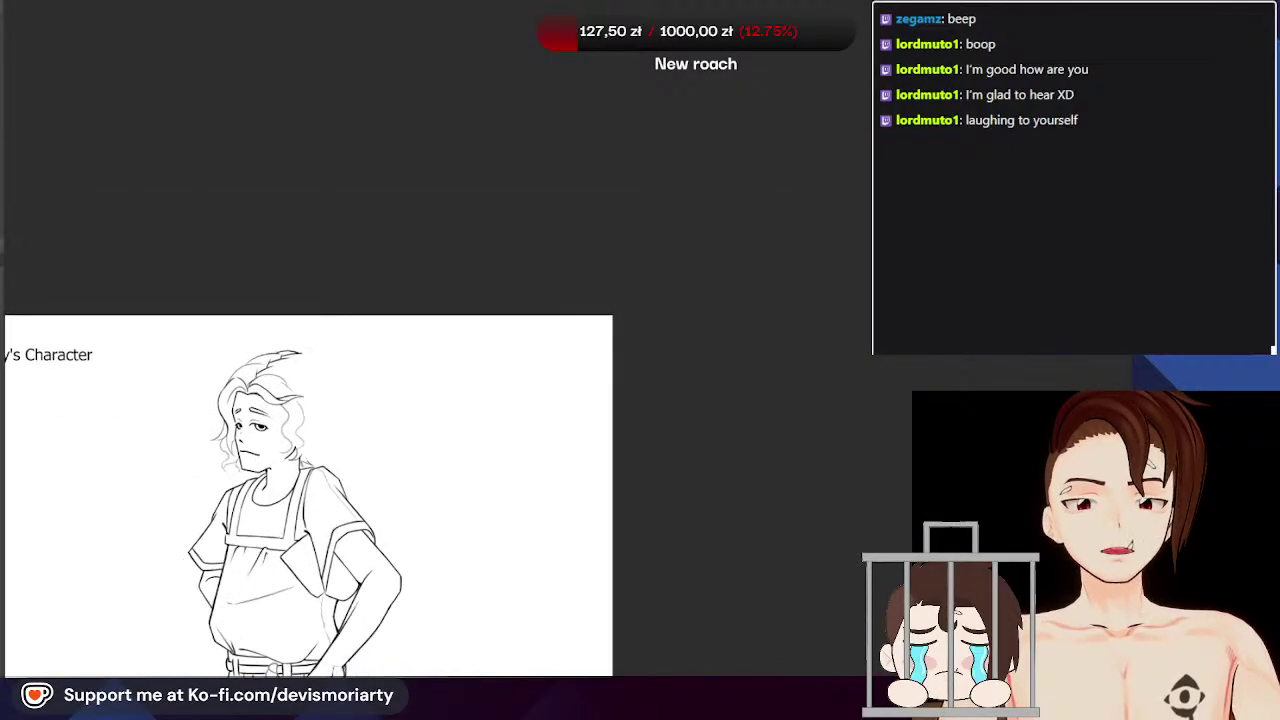
Step: Rotate the canvas and erase the faint crown outline between the front strand and the braided parting
scroll(150, 670, down, 3)
scroll(150, 670, up, 2)
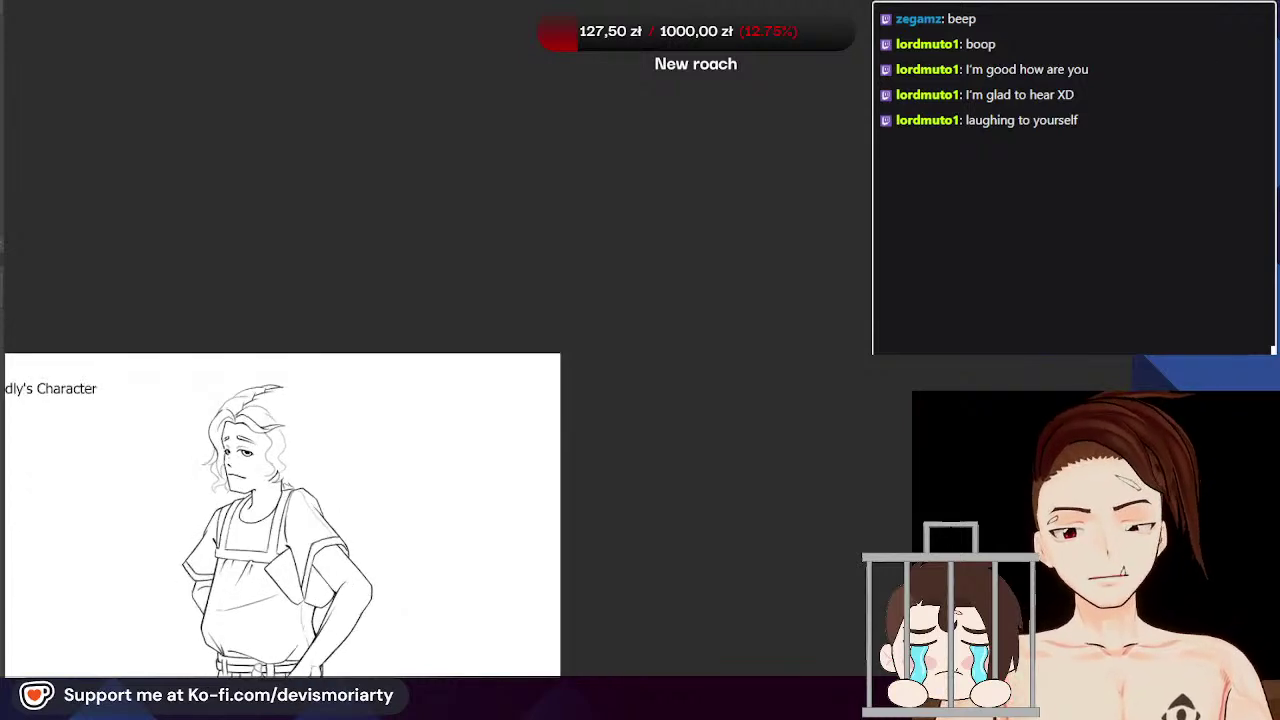
scroll(220, 622, down, 1)
scroll(220, 622, up, 4)
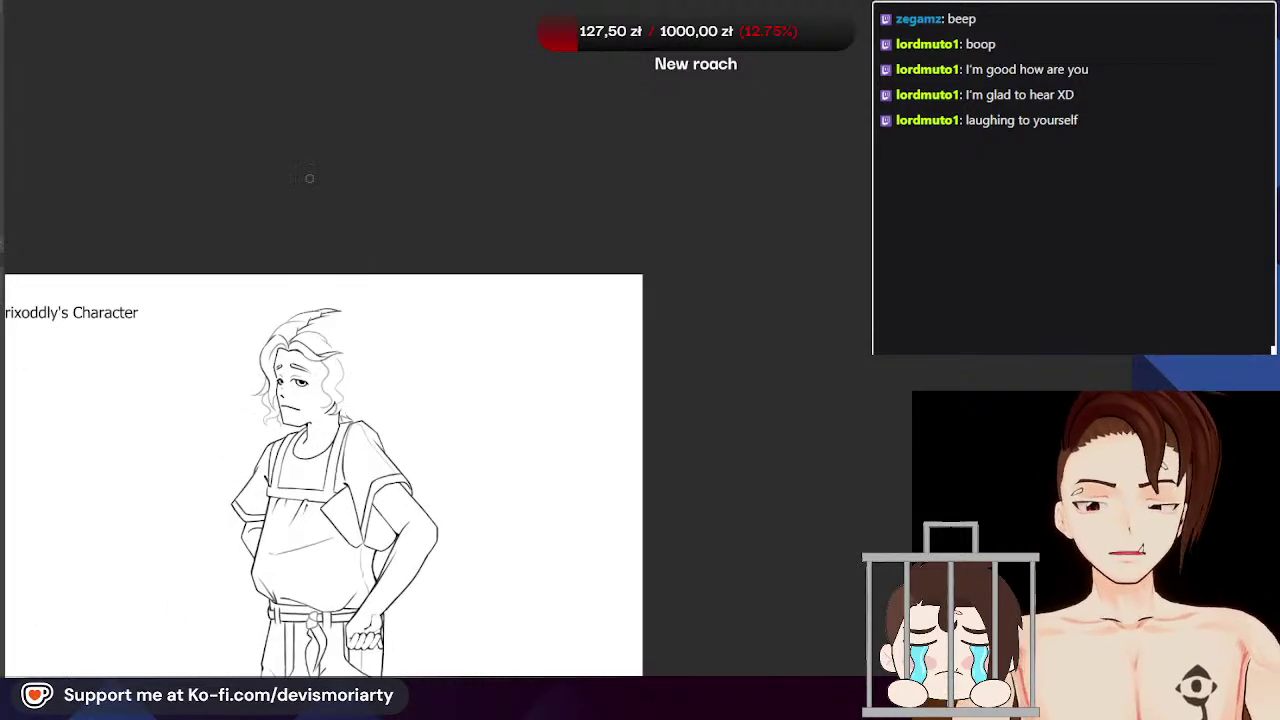
scroll(220, 622, down, 1)
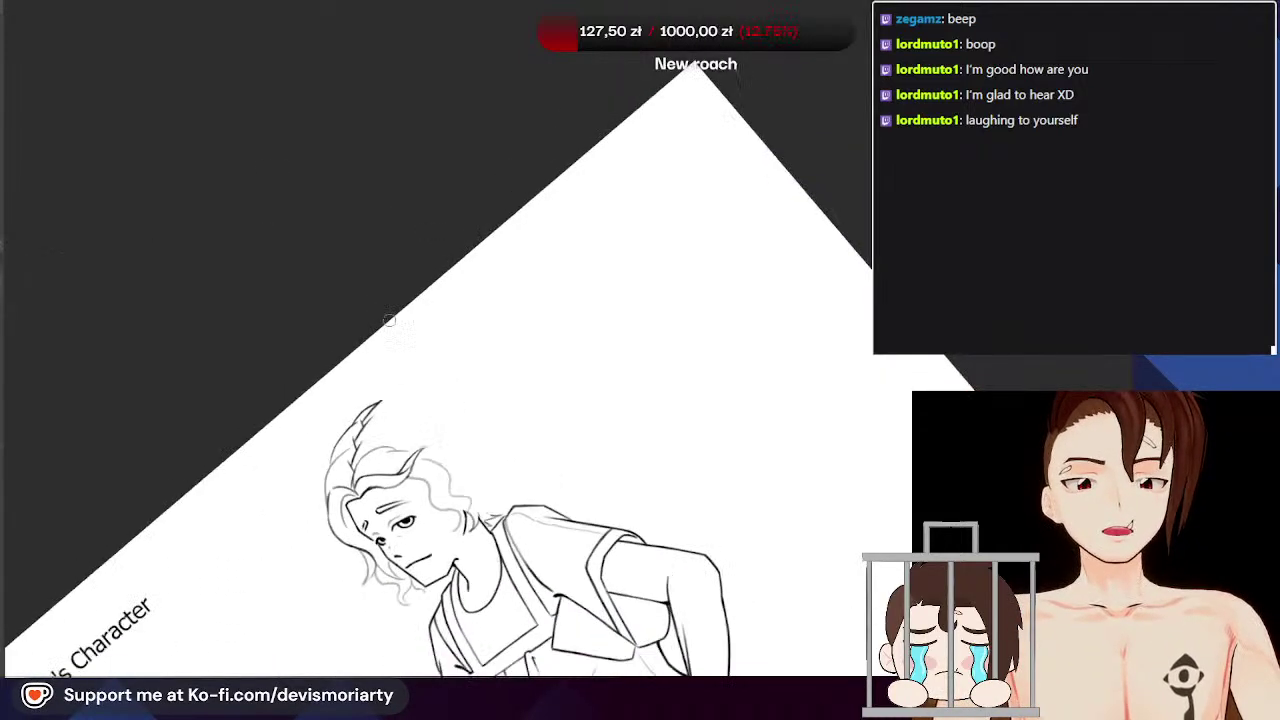
scroll(220, 622, up, 1)
mouse_move(320, 418)
mouse_down()
mouse_move(300, 477)
mouse_move(339, 371)
mouse_up()
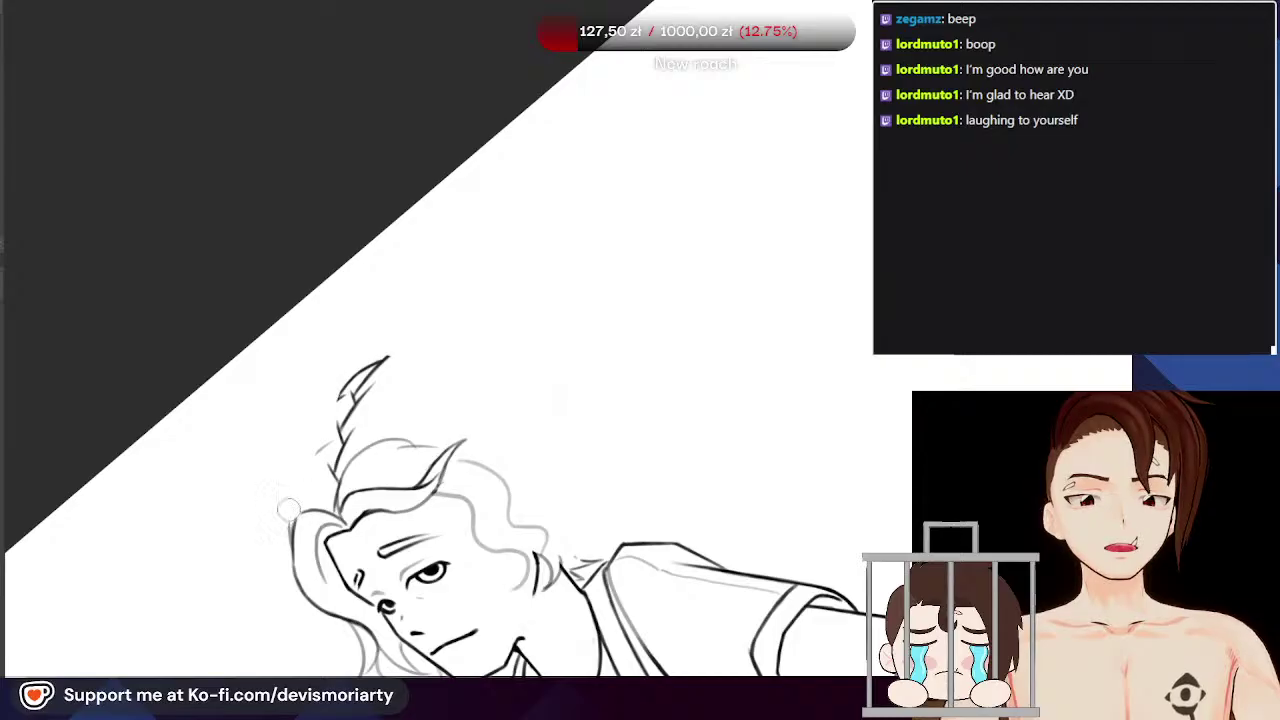
scroll(284, 526, up, 2)
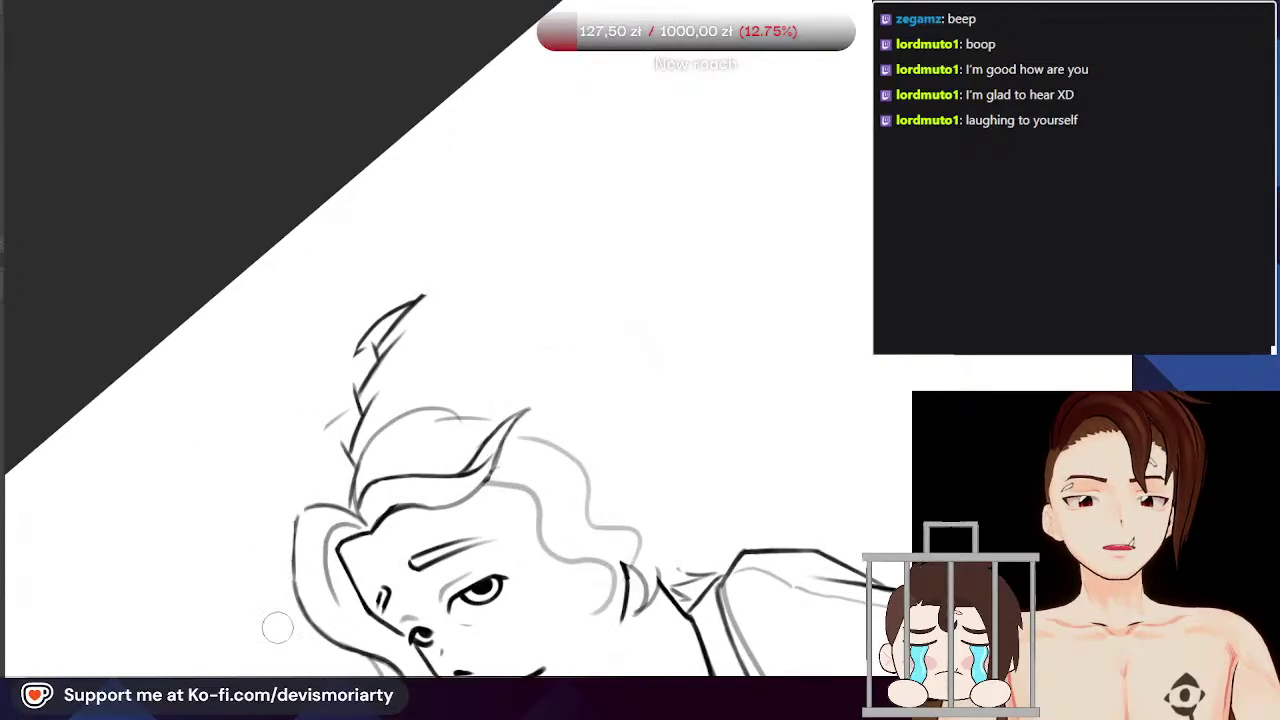
scroll(277, 605, down, 2)
scroll(288, 548, up, 3)
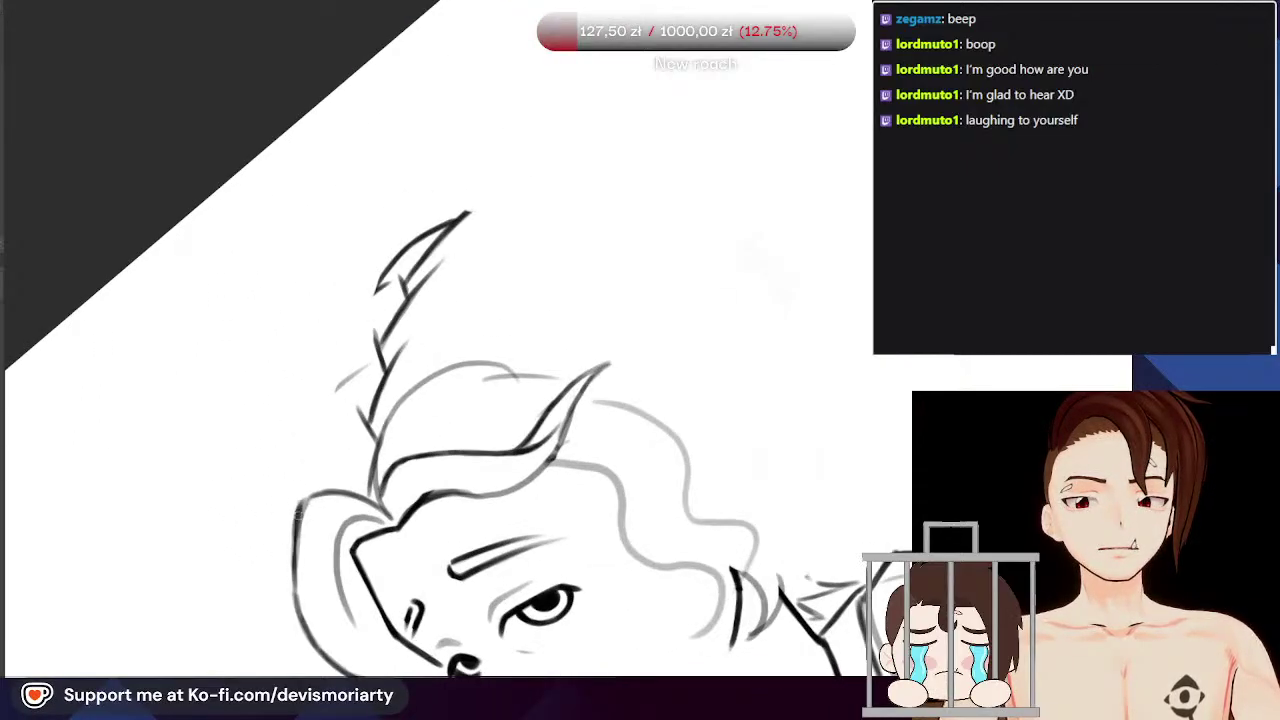
Step: Darken the outer line of the front hair strand where it bends near the parting
drag(297, 563, 299, 604)
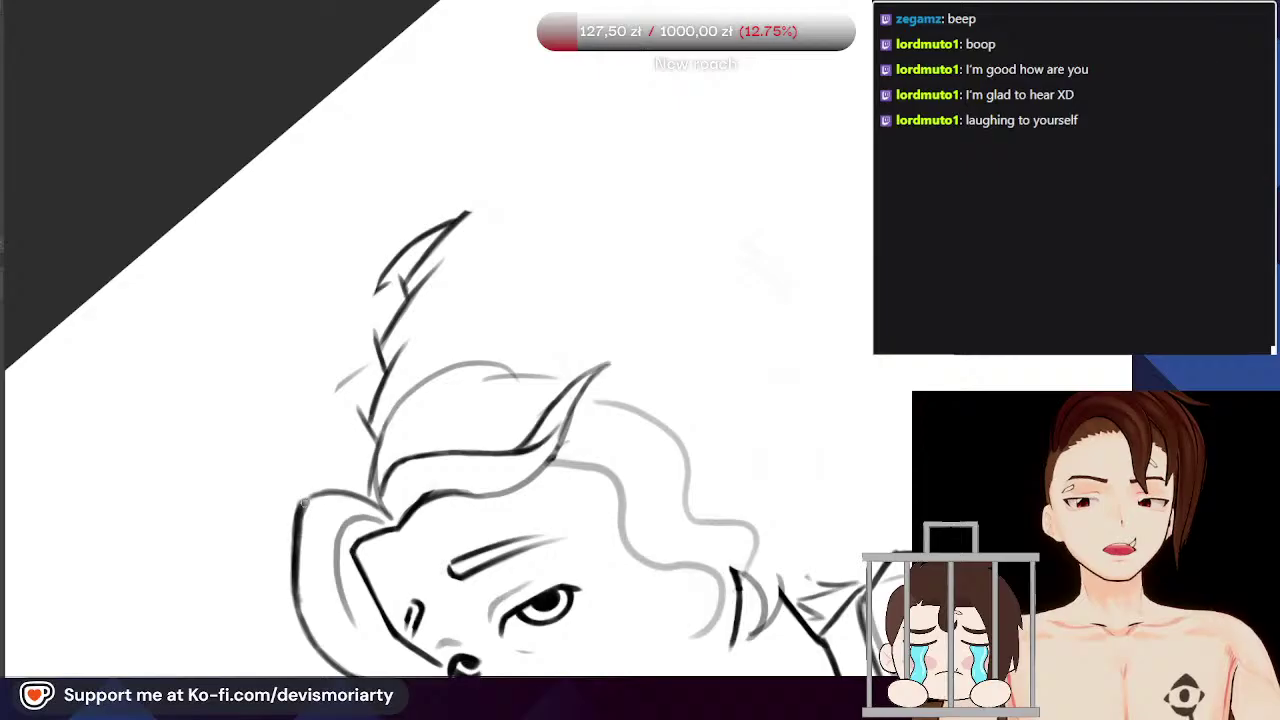
scroll(335, 420, down, 2)
scroll(340, 405, up, 4)
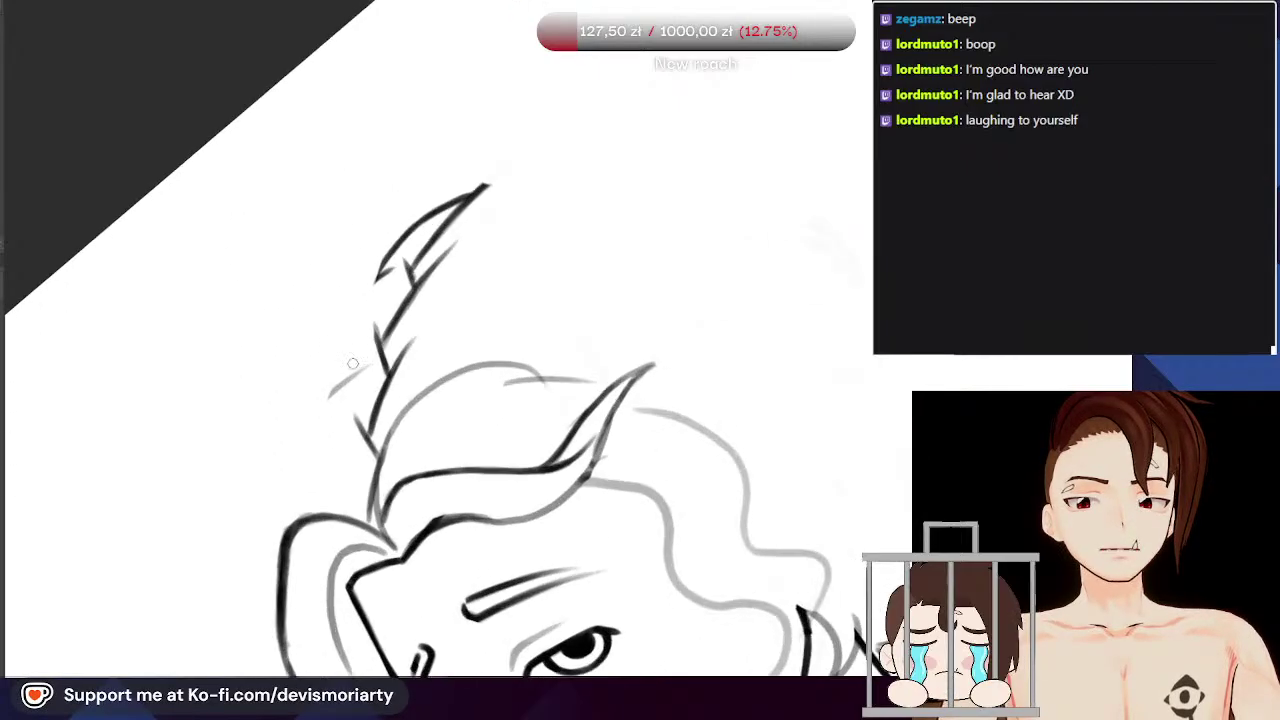
Step: Sketch a curved crown contour with a shorter parallel stroke inside it above the front strand
scroll(349, 369, down, 2)
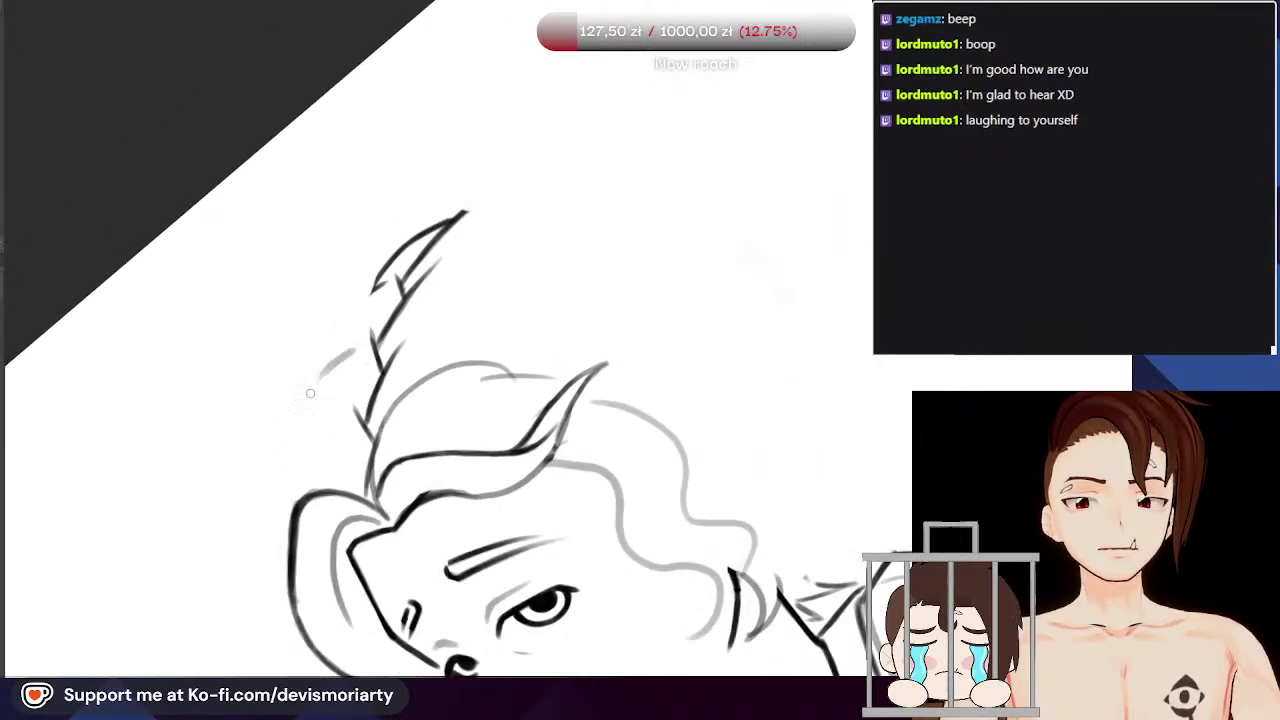
mouse_move(335, 363)
mouse_down()
mouse_move(286, 430)
mouse_move(277, 518)
mouse_up()
drag(335, 421, 277, 529)
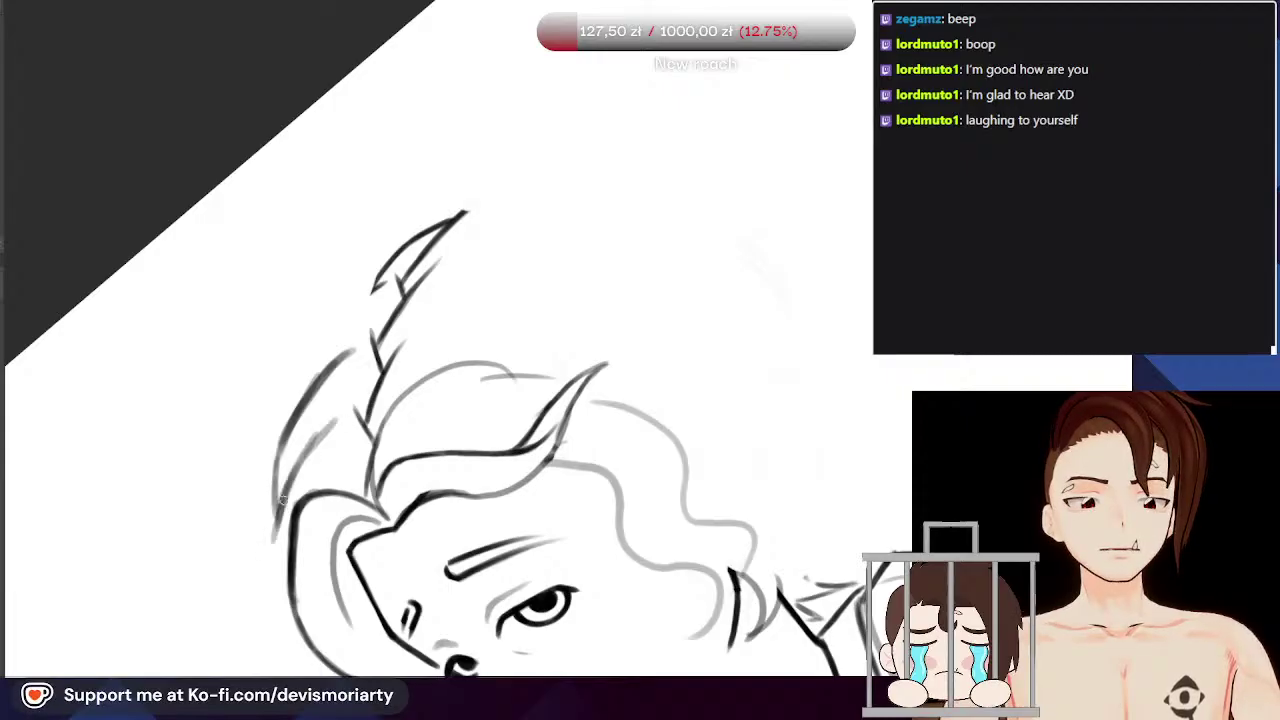
scroll(275, 515, up, 2)
scroll(275, 515, down, 1)
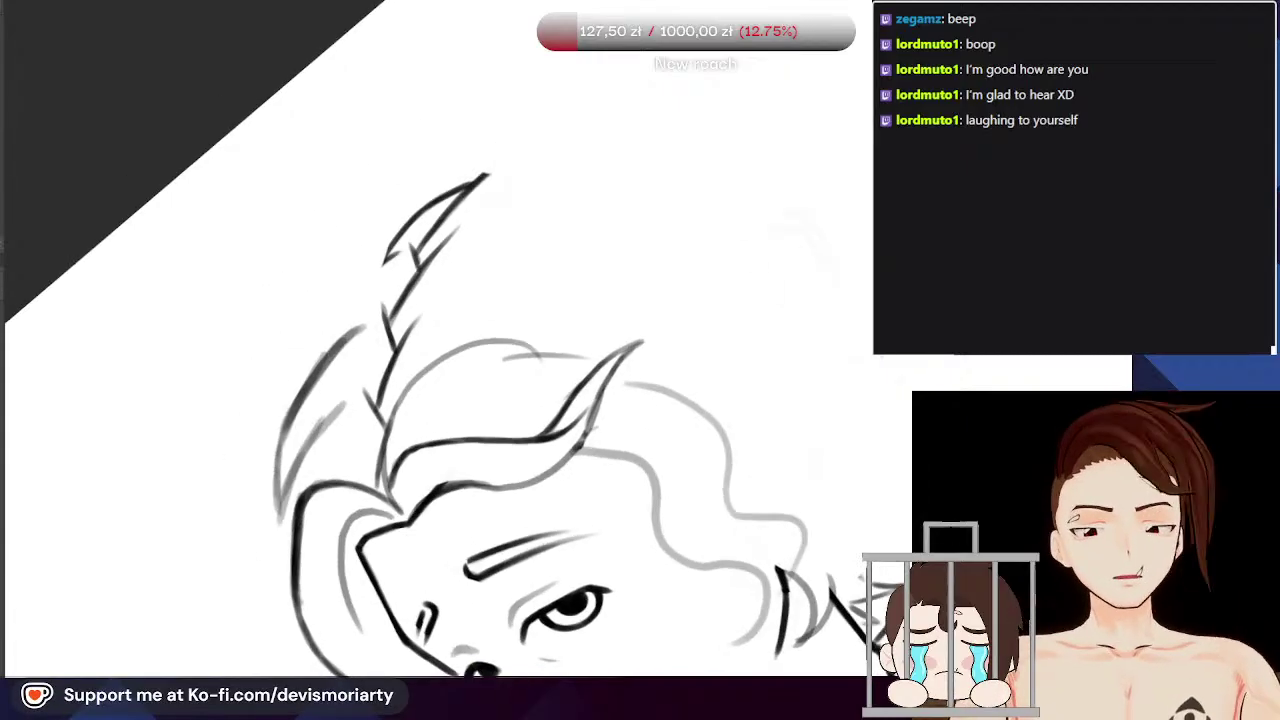
Step: Remove the short inner crown stroke and thicken the outer crown contour from a different canvas angle
drag(272, 508, 474, 260)
scroll(474, 260, down, 2)
drag(502, 114, 548, 188)
scroll(548, 200, down, 4)
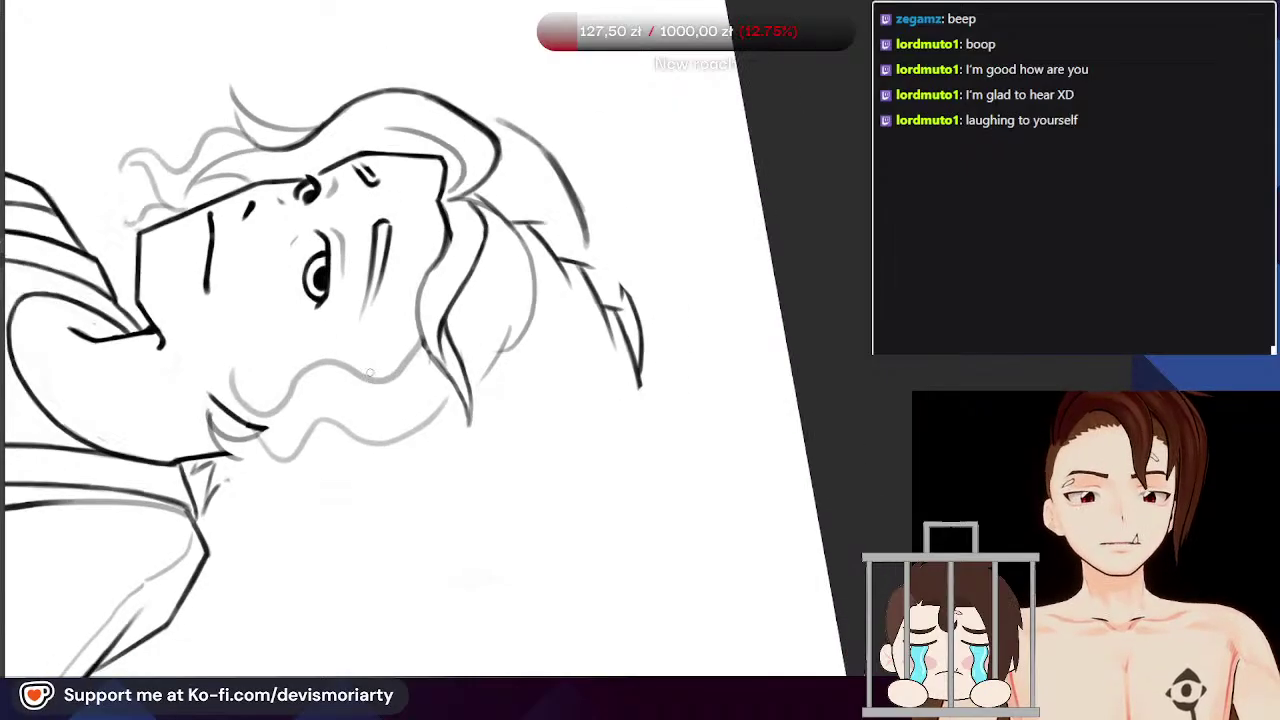
drag(732, 218, 653, 246)
scroll(603, 278, up, 3)
mouse_move(342, 193)
mouse_down()
mouse_move(312, 160)
mouse_move(408, 297)
mouse_up()
scroll(369, 171, up, 3)
drag(423, 359, 331, 188)
drag(398, 275, 307, 175)
drag(408, 304, 306, 175)
drag(420, 335, 282, 162)
scroll(430, 362, down, 6)
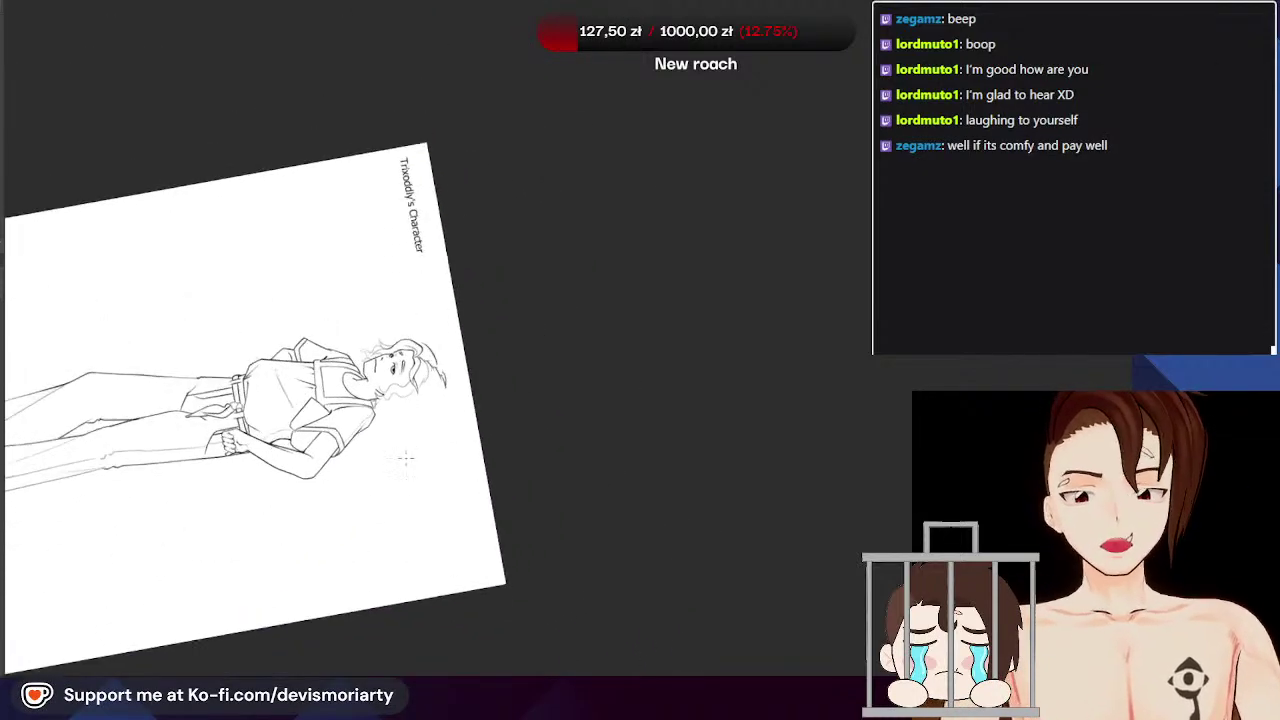
scroll(426, 440, up, 2)
scroll(392, 212, up, 4)
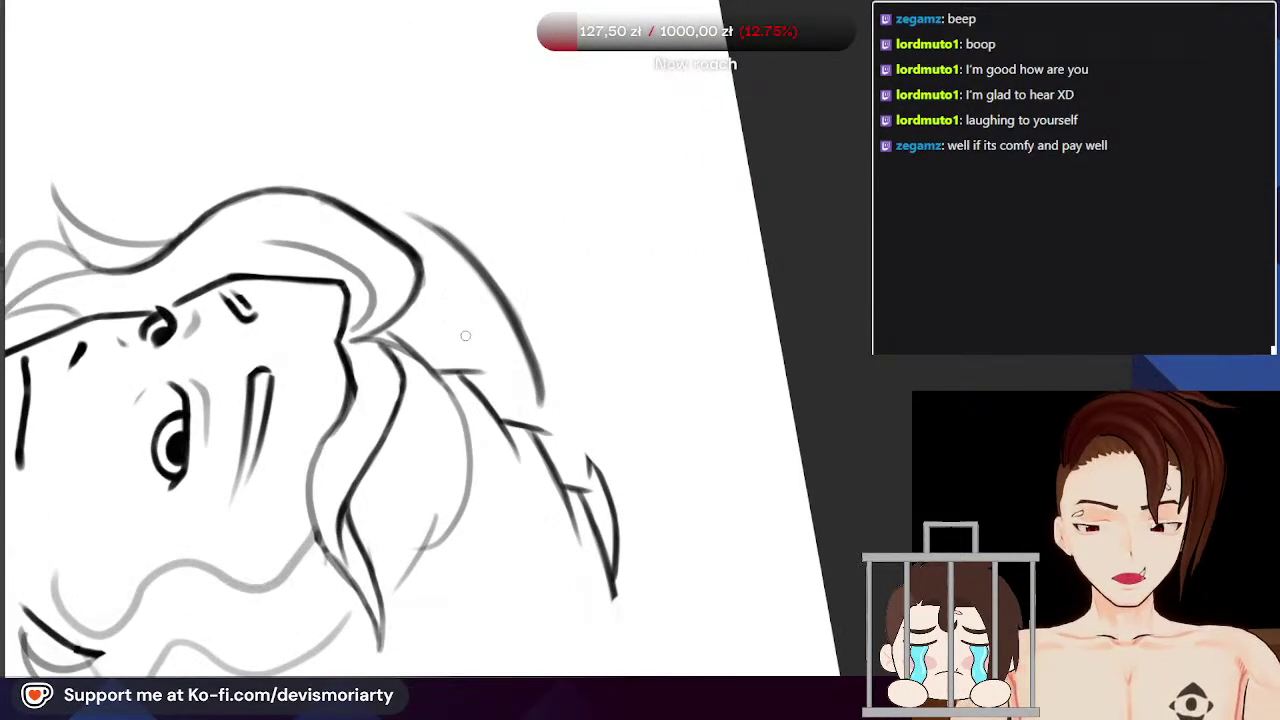
key(ctrl+z)
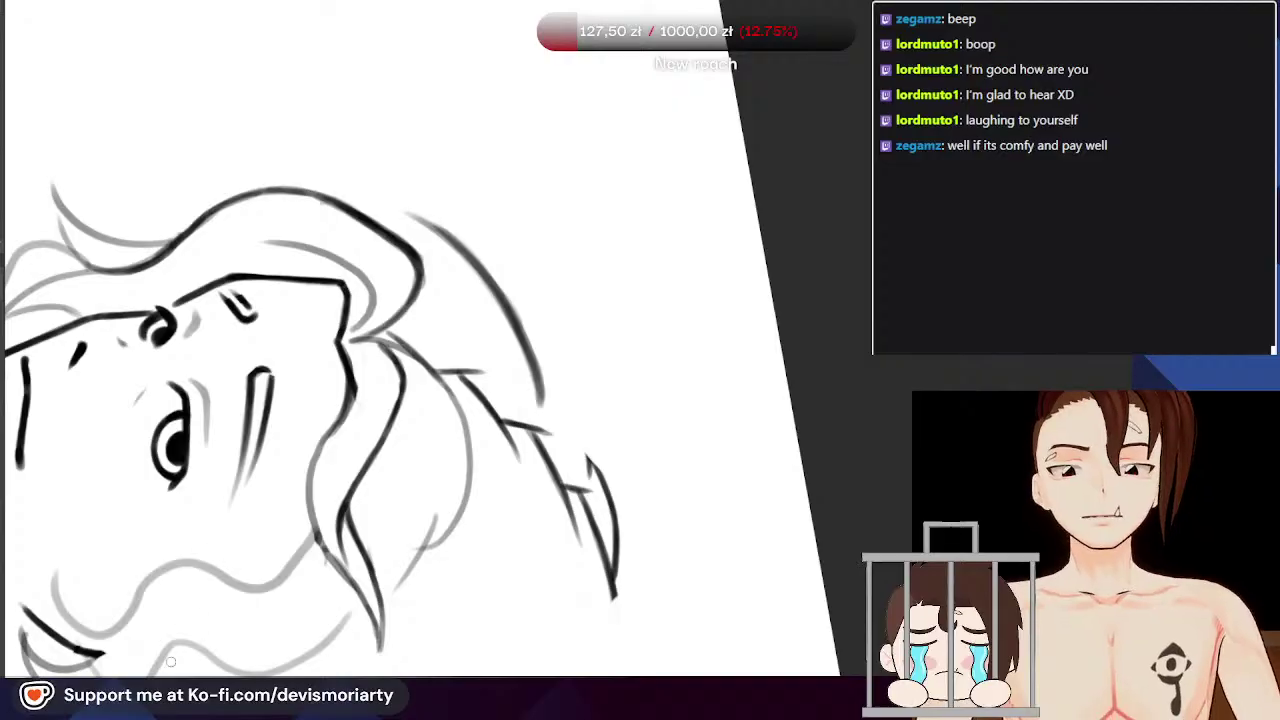
Step: Extend the crown contour alongside the front strand and add a light inner stroke parallel to it
scroll(226, 503, down, 4)
scroll(318, 150, up, 4)
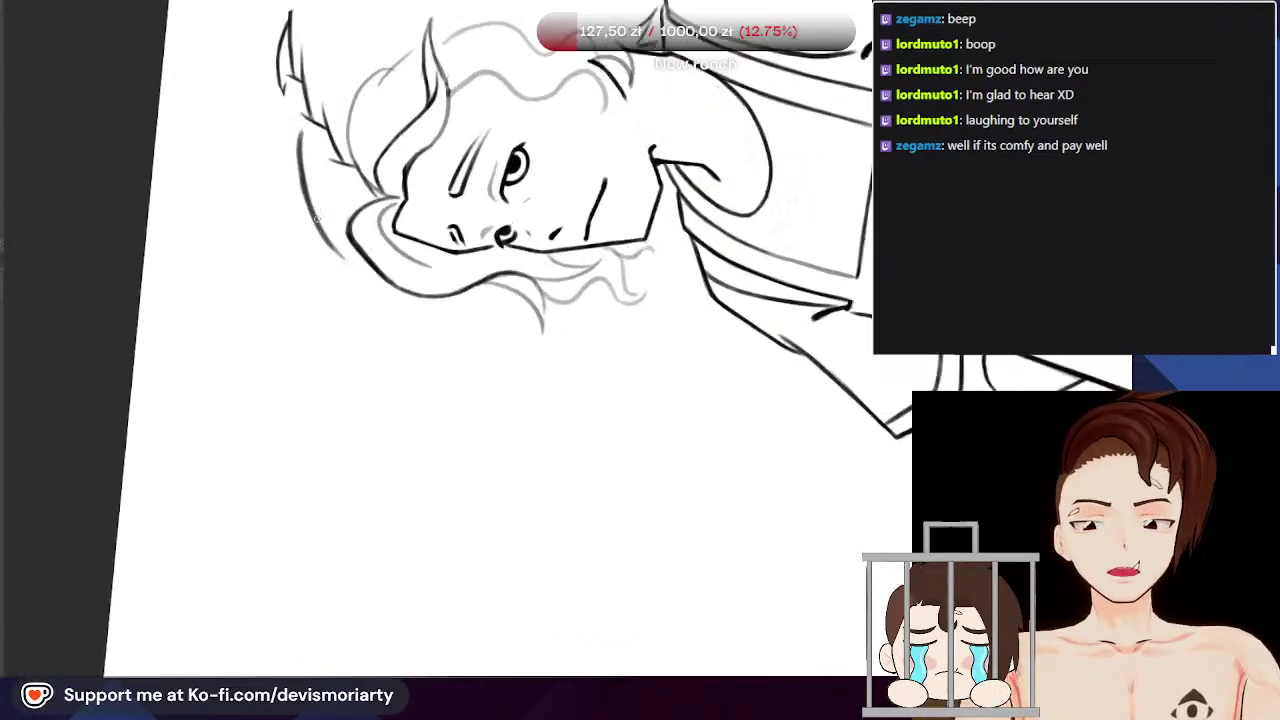
drag(312, 158, 397, 288)
key(ctrl+z)
mouse_move(312, 170)
mouse_down()
mouse_move(423, 344)
mouse_move(329, 233)
mouse_up()
key(ctrl+z)
drag(362, 279, 408, 322)
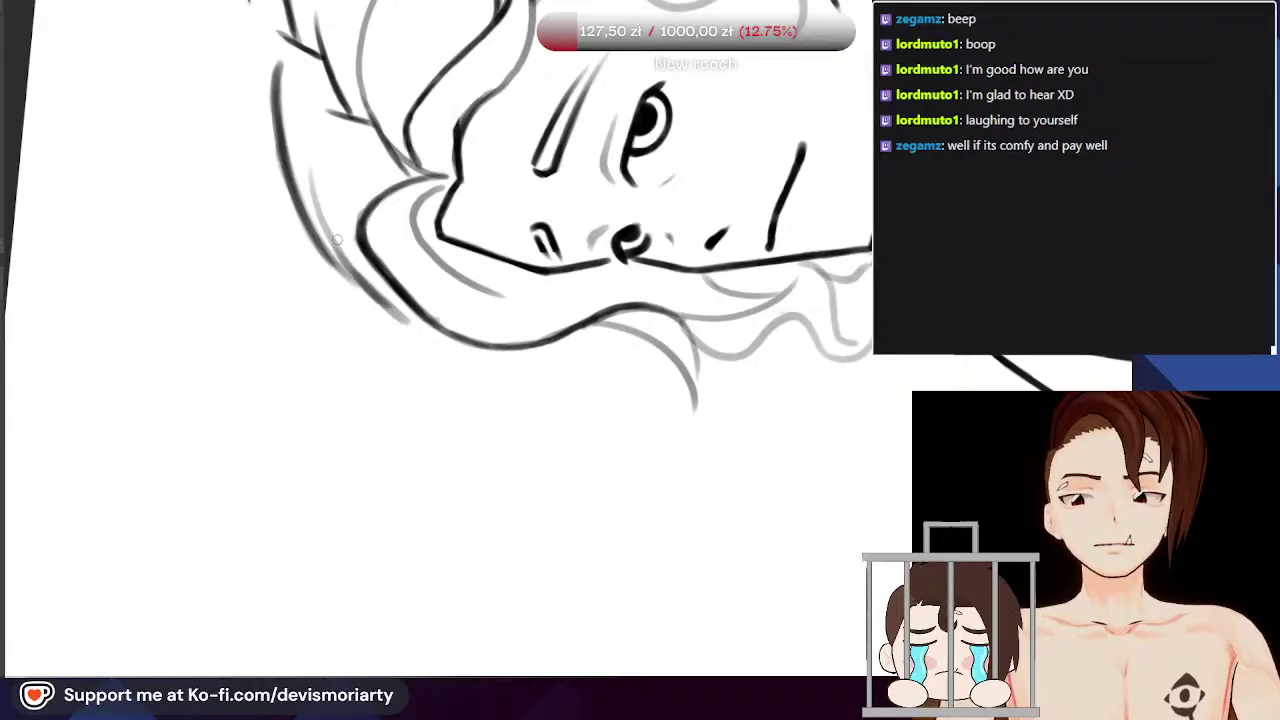
drag(354, 272, 411, 323)
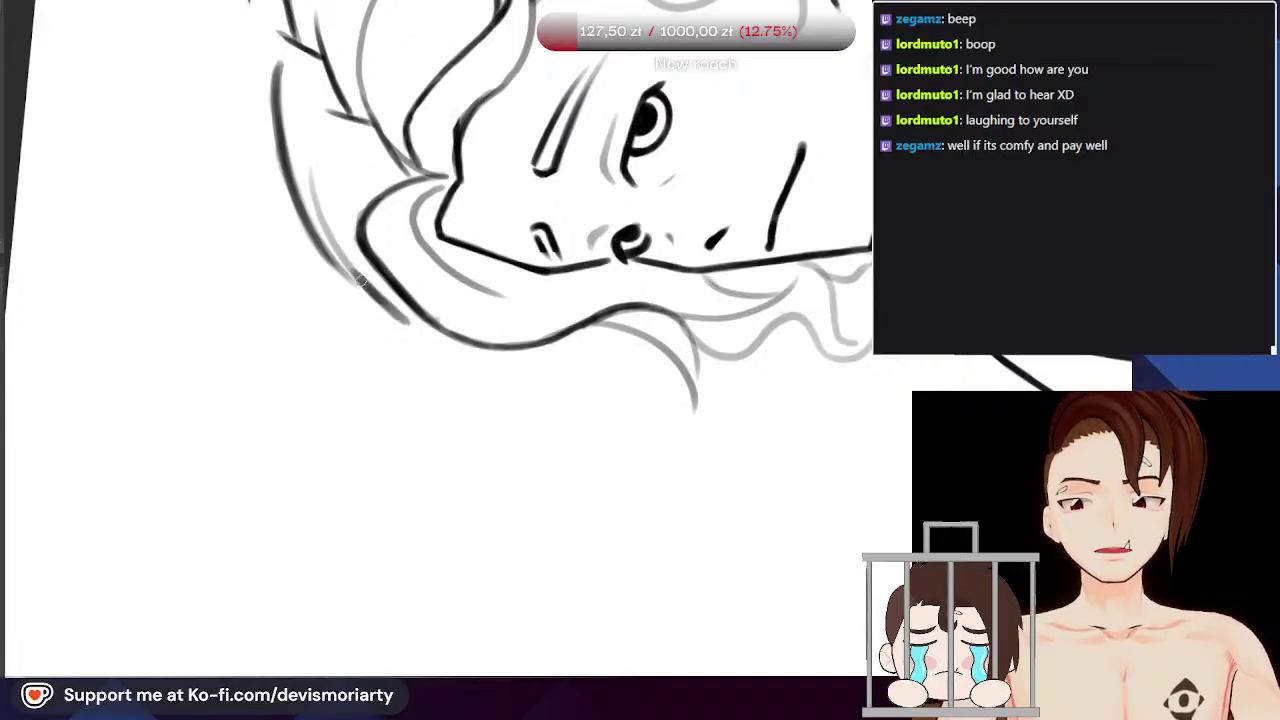
Step: Thicken the lower end of the crown contour and blend the inner stroke into it
scroll(321, 240, up, 2)
drag(312, 236, 367, 299)
drag(308, 232, 366, 295)
key(ctrl+z)
key(ctrl+z)
drag(286, 190, 352, 280)
drag(311, 229, 390, 312)
drag(328, 259, 394, 314)
drag(341, 269, 408, 325)
Step: Reset the canvas rotation to upright and touch up the crown strokes above the front strand
scroll(366, 299, down, 3)
key(5)
scroll(240, 605, down, 2)
scroll(487, 285, up, 4)
drag(428, 355, 560, 279)
scroll(570, 252, down, 4)
scroll(495, 150, up, 3)
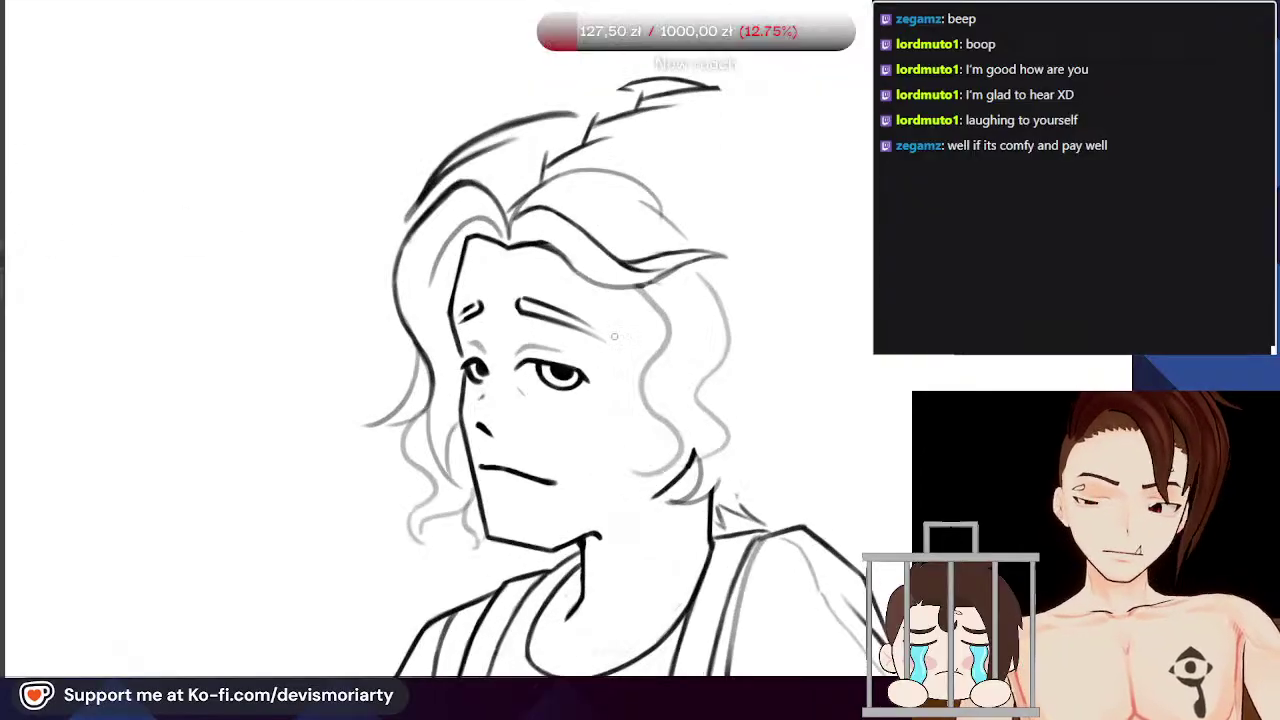
scroll(480, 160, up, 2)
mouse_move(499, 149)
mouse_down()
mouse_move(394, 213)
mouse_move(451, 171)
mouse_move(400, 208)
mouse_move(433, 179)
mouse_move(530, 151)
mouse_up()
scroll(556, 157, down, 5)
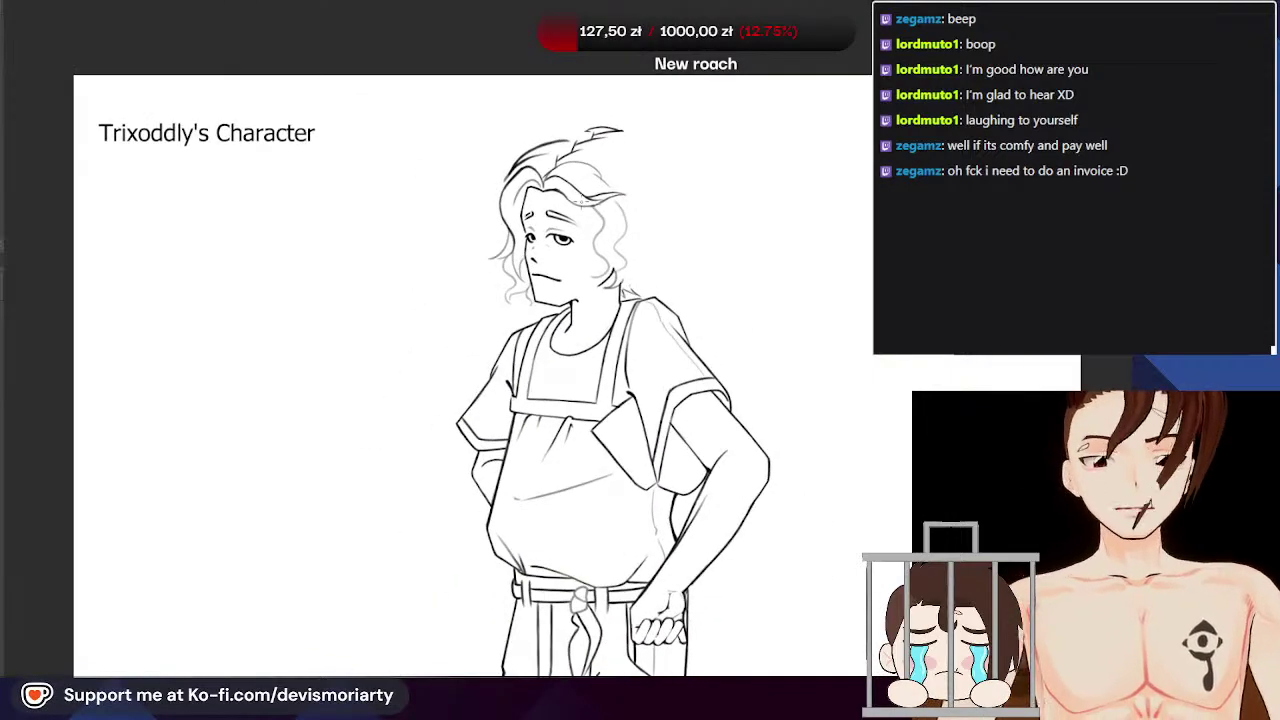
Step: Erase the crown contour strokes and the braided hair line rising from the parting
scroll(583, 204, down, 3)
scroll(566, 192, up, 9)
mouse_move(433, 264)
mouse_down()
mouse_move(511, 205)
mouse_move(487, 242)
mouse_move(502, 200)
mouse_move(442, 325)
mouse_up()
key(ctrl+z)
scroll(478, 262, down, 6)
scroll(480, 242, up, 1)
scroll(308, 216, down, 5)
scroll(318, 206, up, 4)
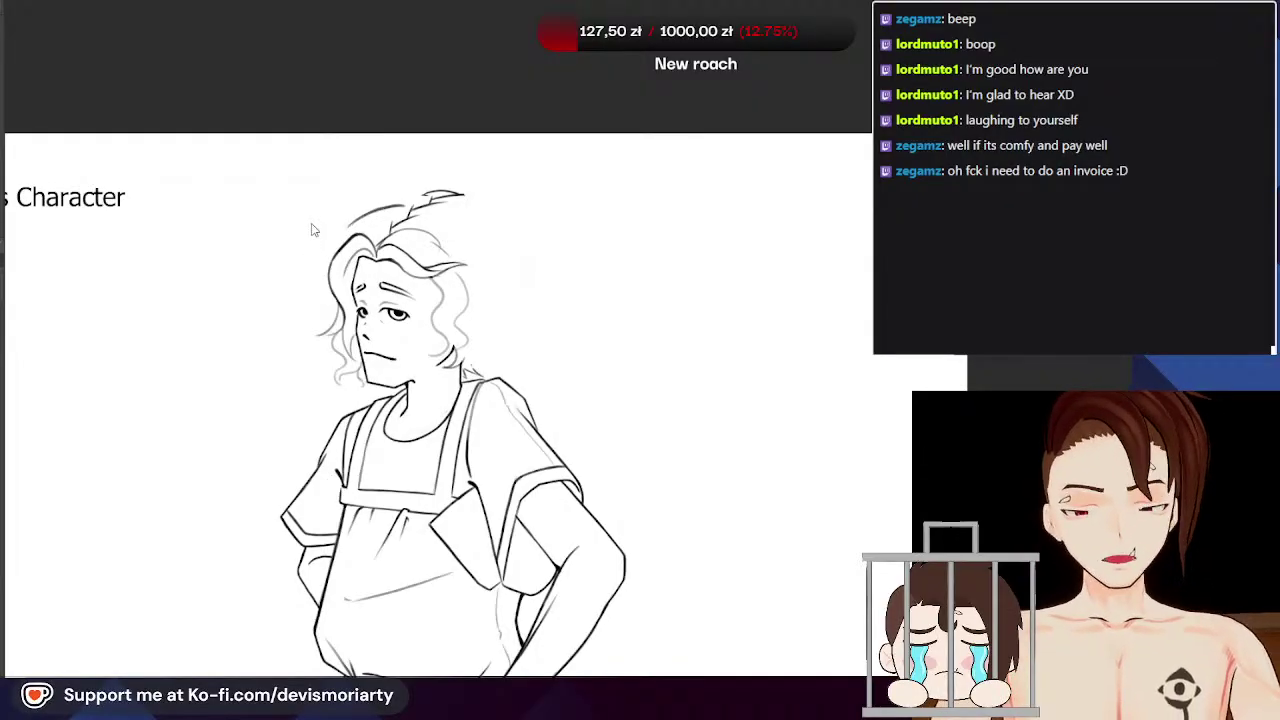
key(ctrl+plus)
key(ctrl+plus)
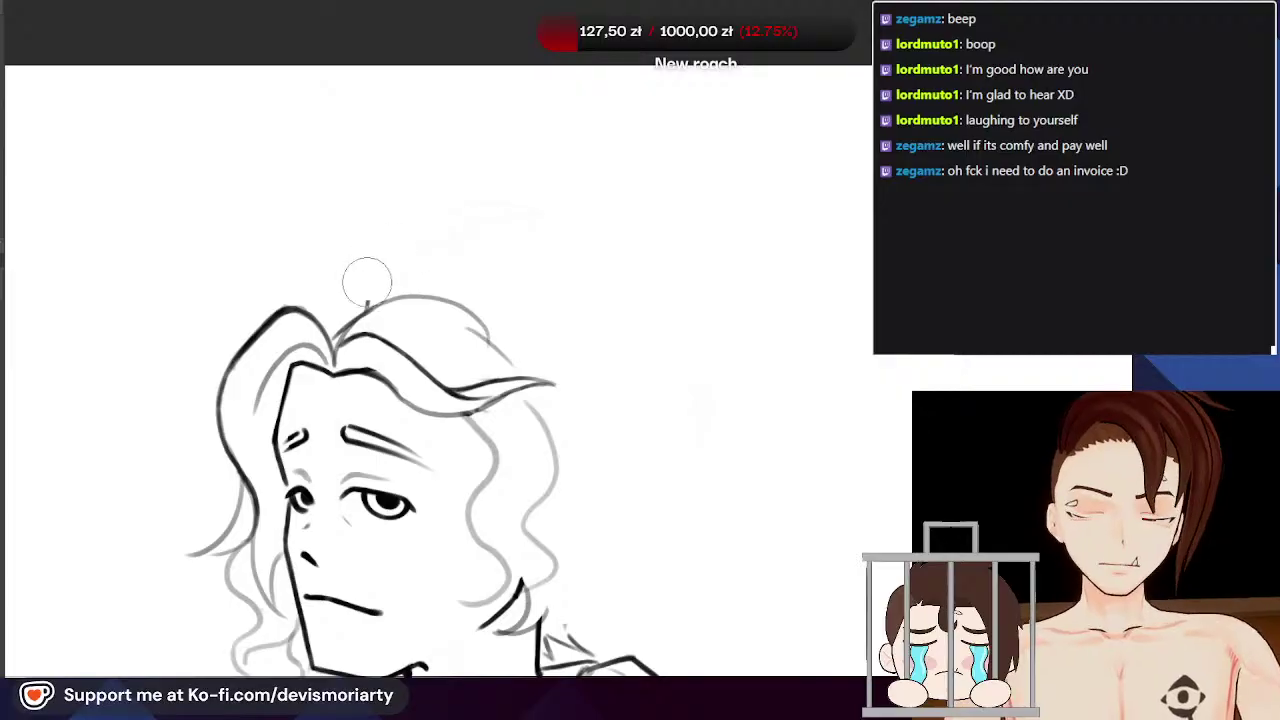
Step: Erase the light rounded hair line above the swept fringe
key(ctrl+minus)
key(ctrl+minus)
key(ctrl+plus)
key(ctrl+plus)
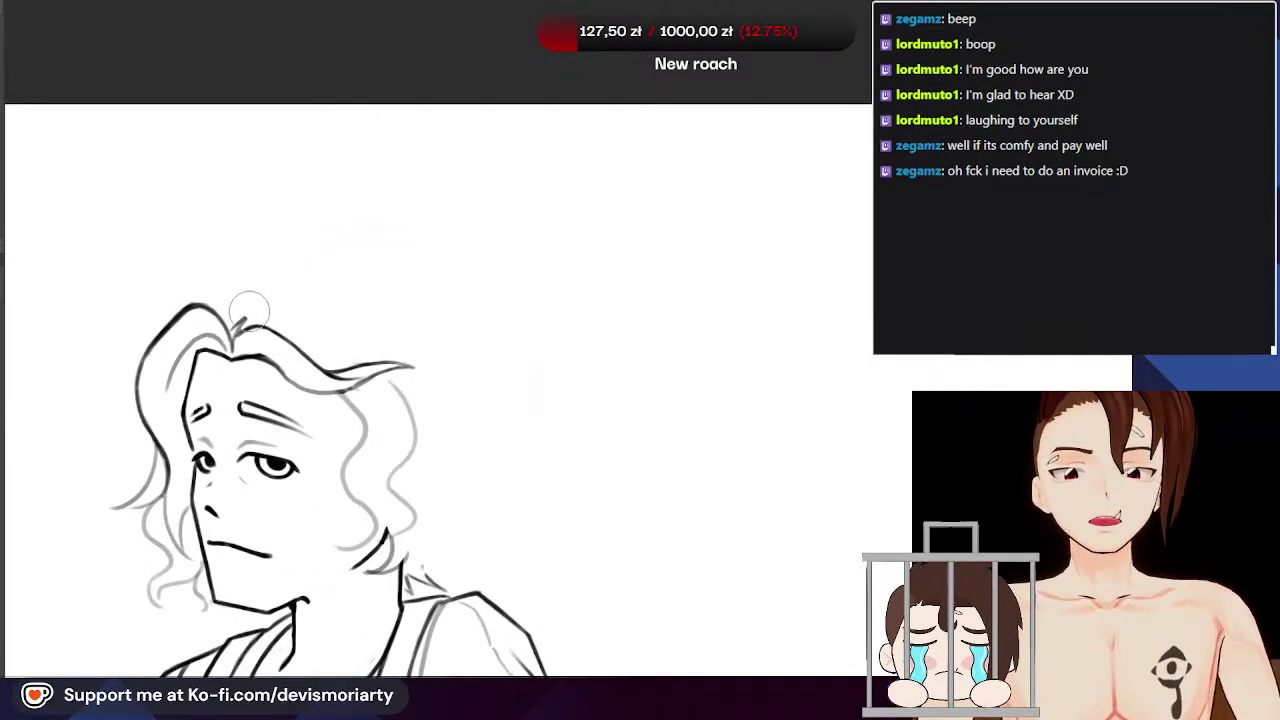
Step: Erase the section of the swept fringe next to the parting and compare it with the whole figure
key(ctrl+minus)
key(ctrl+minus)
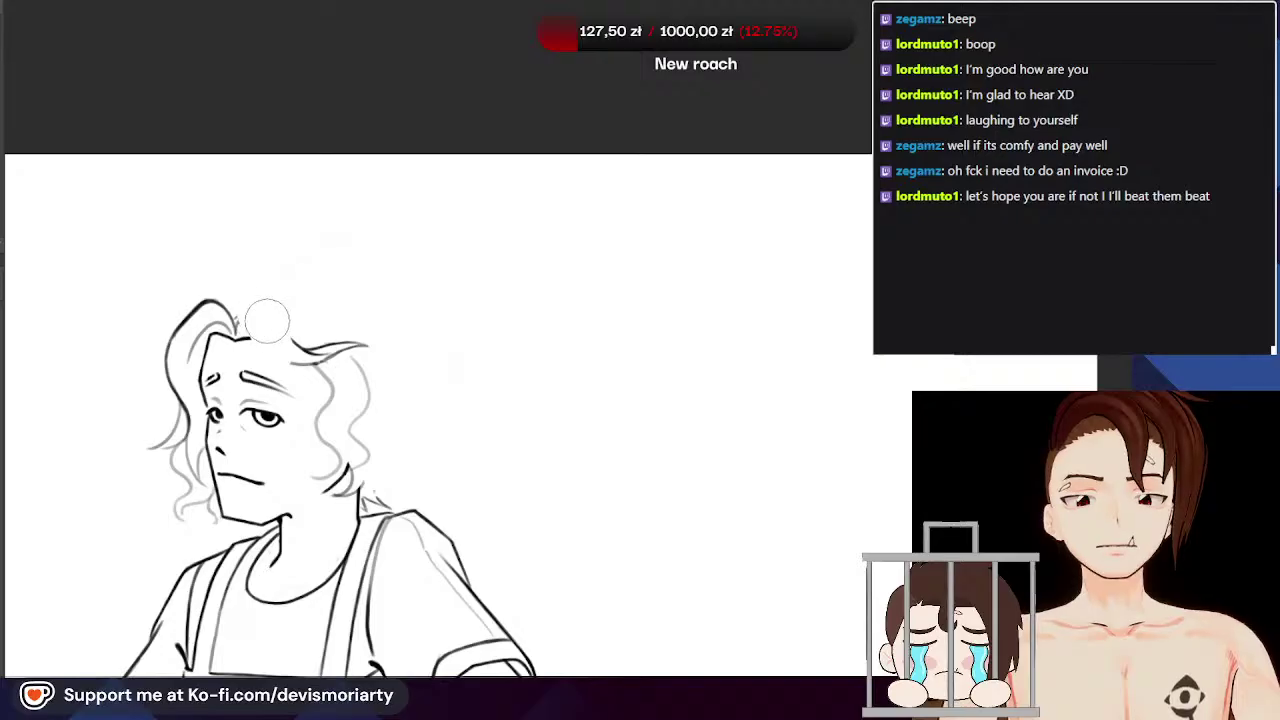
key(ctrl+minus)
key(ctrl+minus)
key(ctrl+minus)
key(ctrl+minus)
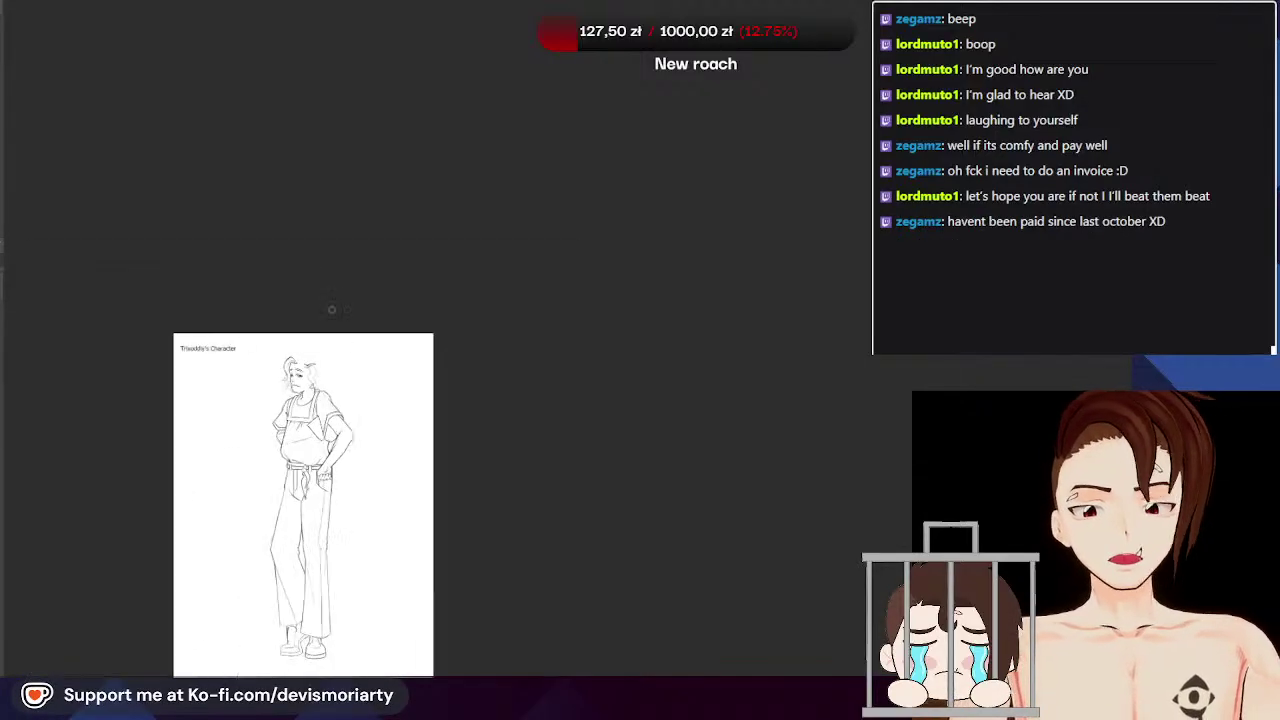
Step: Inspect the character's hair from the full-body view down to a close-up of the head and torso
scroll(323, 341, down, 2)
scroll(280, 483, up, 5)
scroll(346, 194, up, 3)
scroll(389, 183, down, 3)
key(ctrl+plus)
key(ctrl+plus)
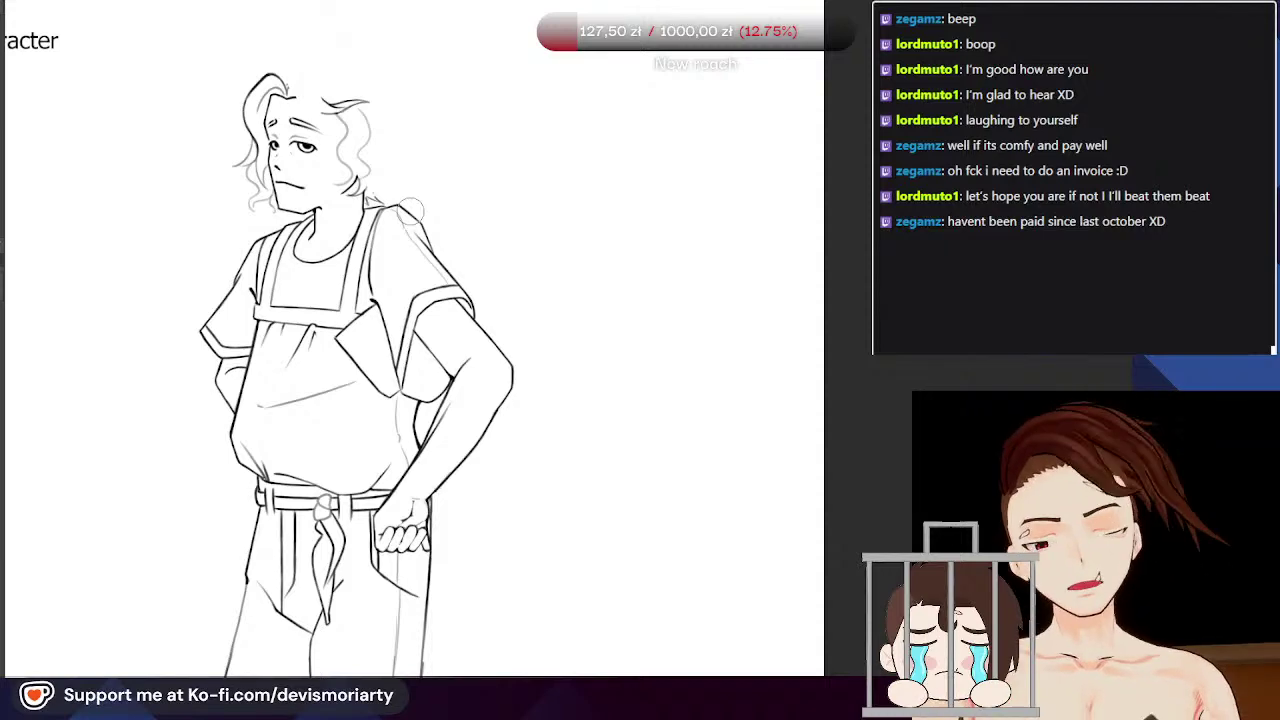
scroll(410, 212, down, 1)
scroll(390, 170, up, 2)
scroll(382, 145, down, 2)
scroll(380, 140, up, 2)
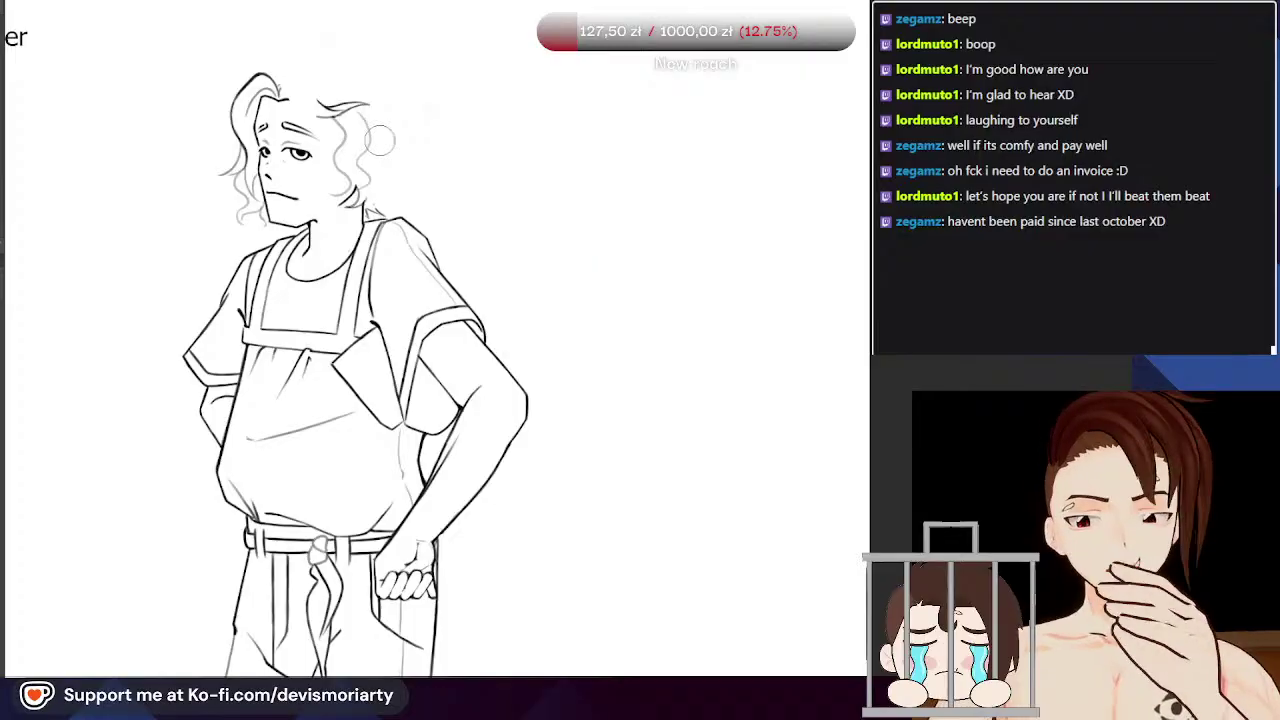
Step: Erase the remaining swept fringe and the wavy locks hanging between the eye and the back of the neck
scroll(349, 57, up, 1)
scroll(380, 171, down, 2)
scroll(310, 255, up, 3)
scroll(310, 255, down, 1)
mouse_move(310, 258)
mouse_down()
mouse_move(334, 246)
mouse_move(352, 264)
mouse_move(398, 349)
mouse_move(385, 405)
mouse_move(375, 420)
mouse_move(366, 400)
mouse_move(352, 432)
mouse_move(369, 469)
mouse_move(392, 437)
mouse_move(375, 350)
mouse_move(329, 277)
mouse_move(393, 330)
mouse_move(313, 236)
mouse_up()
scroll(311, 246, up, 1)
scroll(311, 250, up, 1)
scroll(403, 430, down, 1)
key(ctrl+z)
key(ctrl+z)
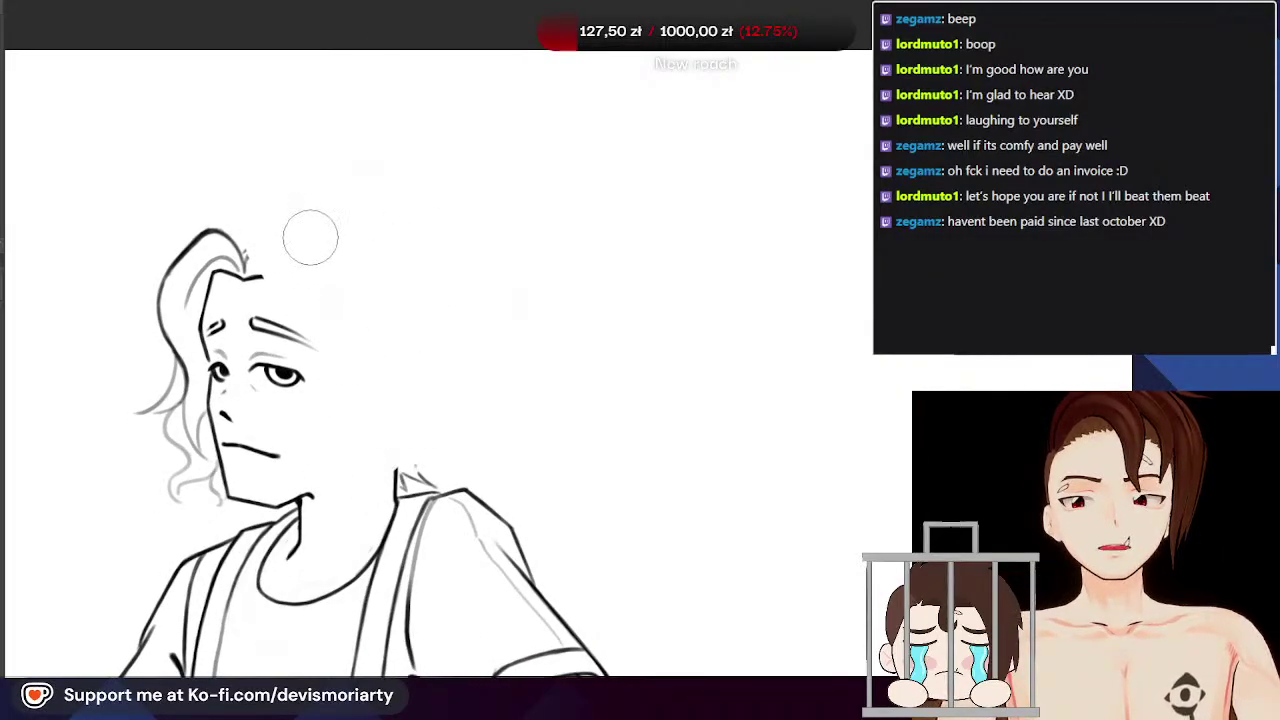
Step: Extend the hairline stroke from the parting across the top of the forehead
scroll(303, 226, down, 2)
scroll(285, 236, up, 5)
scroll(300, 248, down, 1)
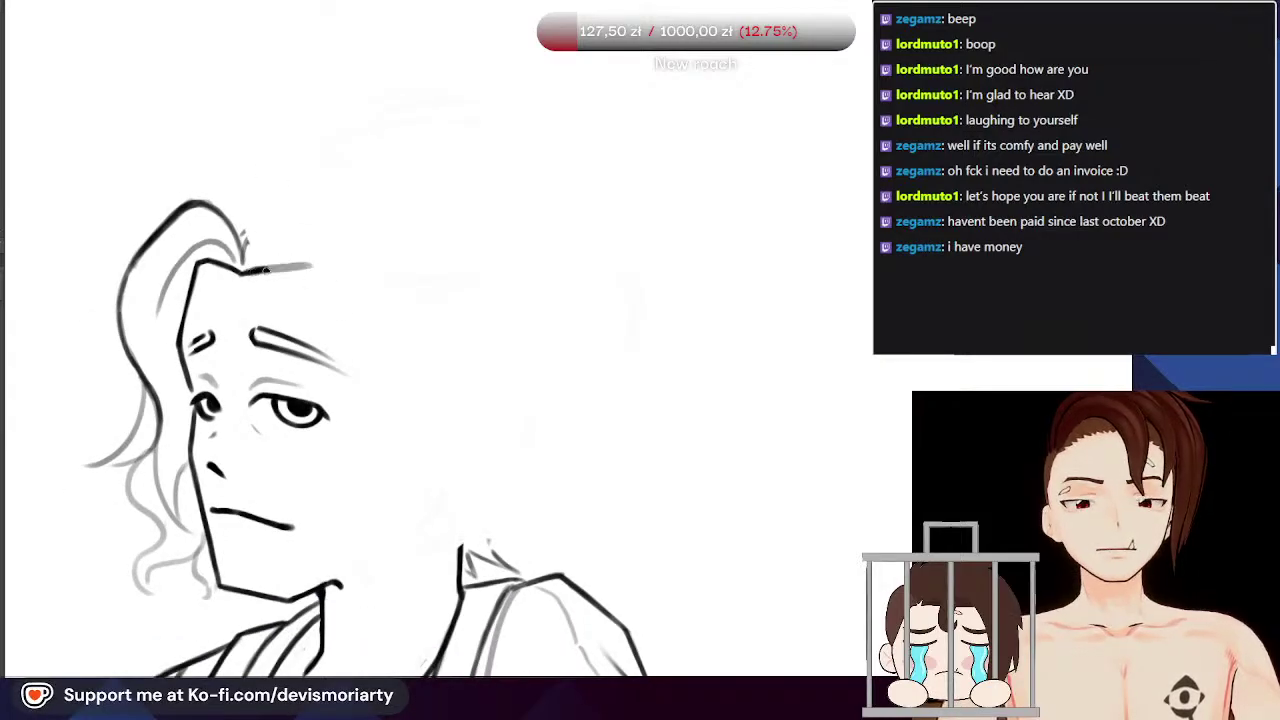
drag(263, 270, 366, 287)
scroll(322, 280, down, 3)
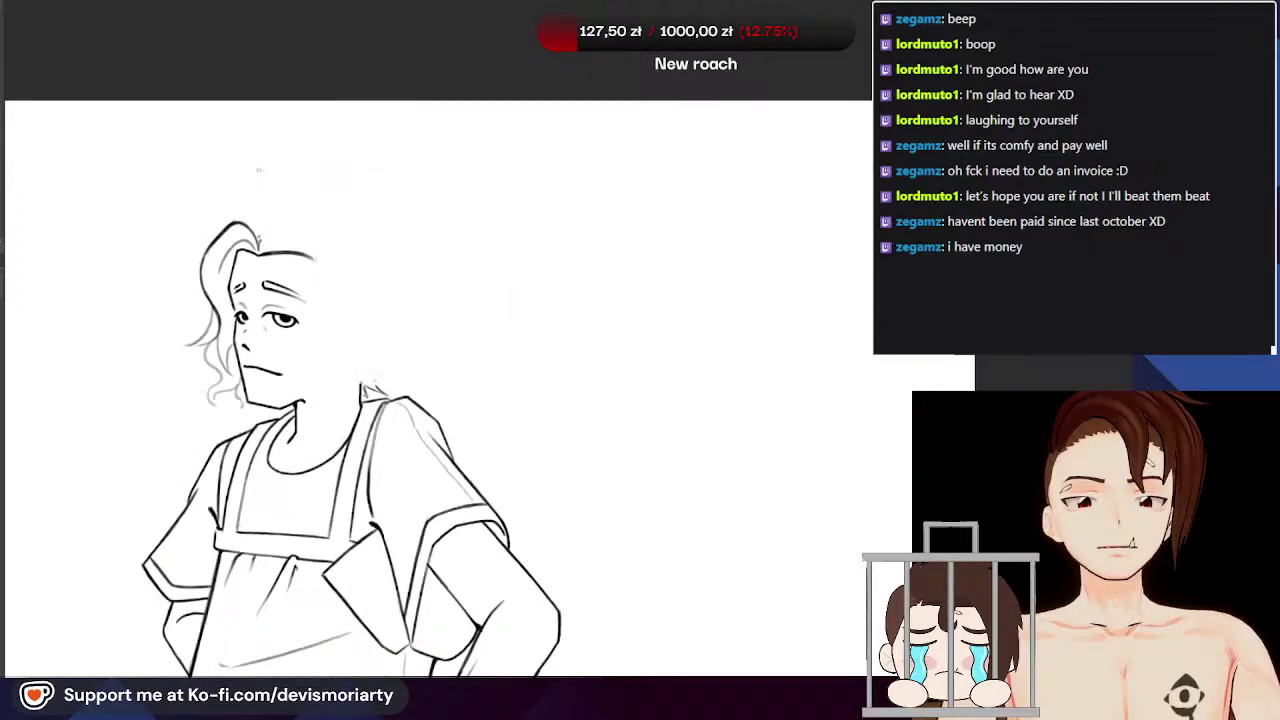
Step: Sketch an arched fringe strand rising from the parting above the forehead hairline
scroll(239, 188, up, 1)
scroll(254, 268, up, 2)
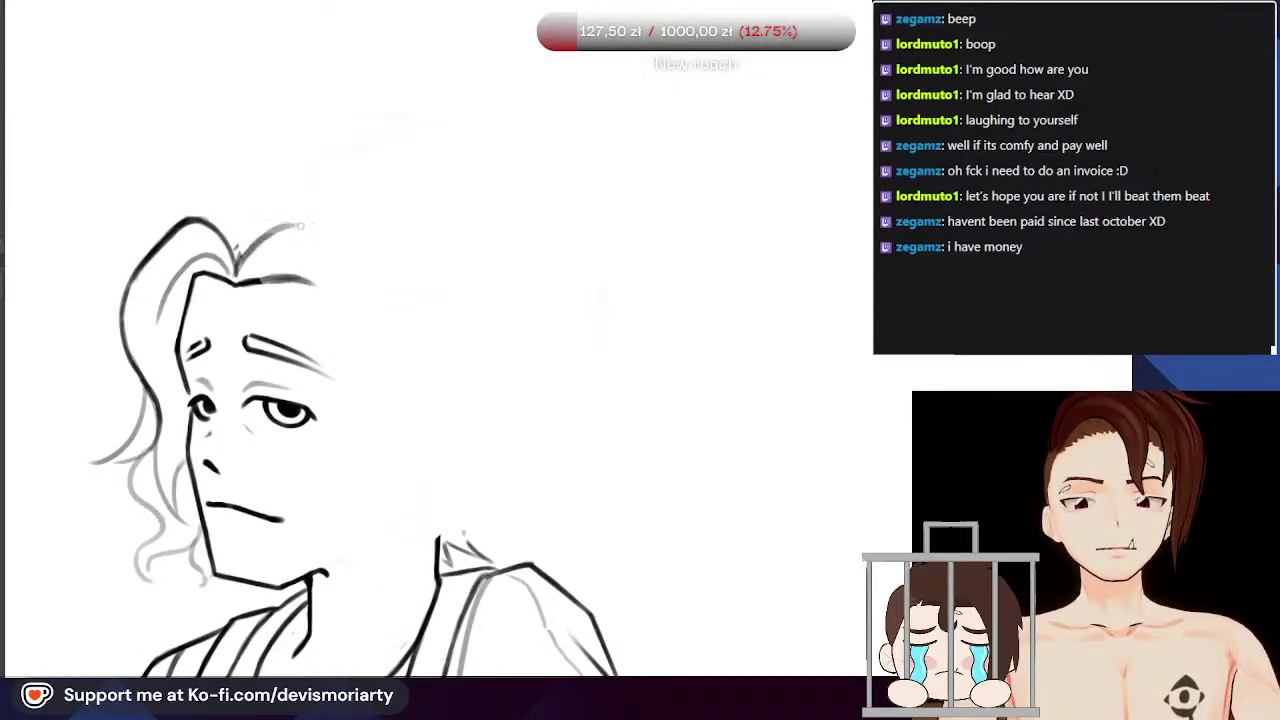
scroll(309, 256, down, 3)
scroll(246, 252, up, 3)
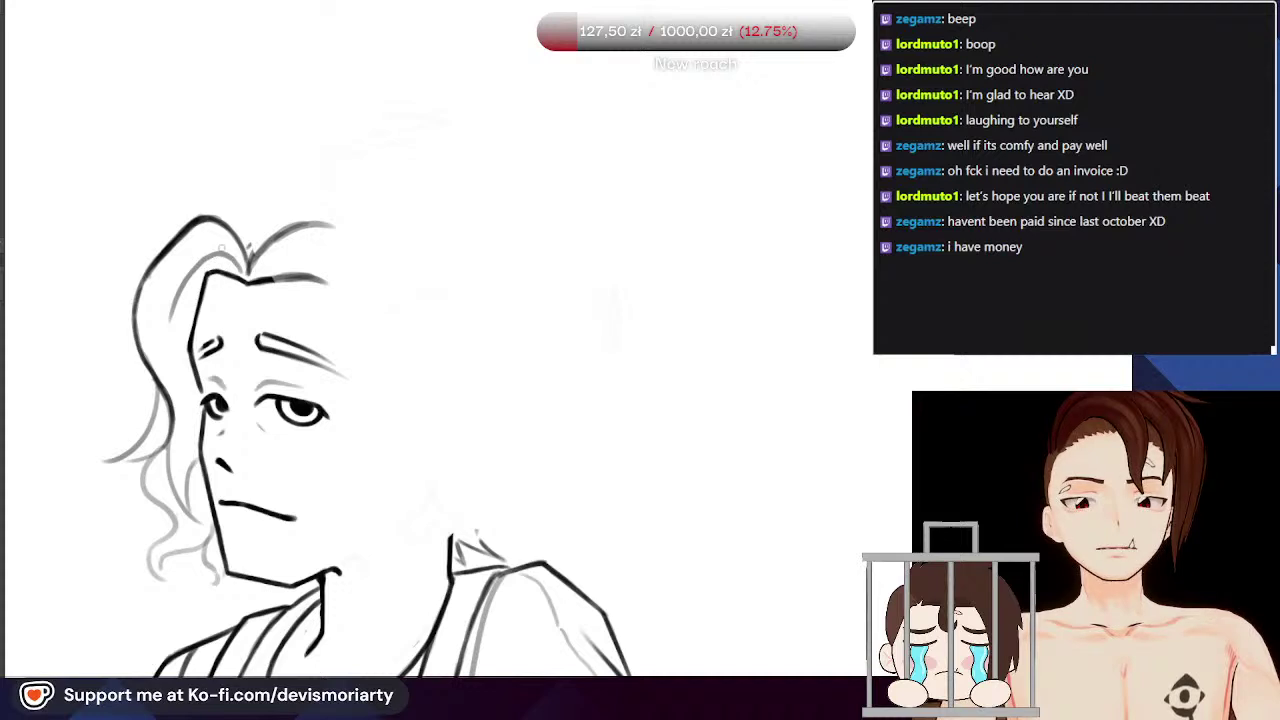
Step: Sketch the crown contour from the parting over the skull and down the back of the head to the nape
scroll(220, 250, down, 2)
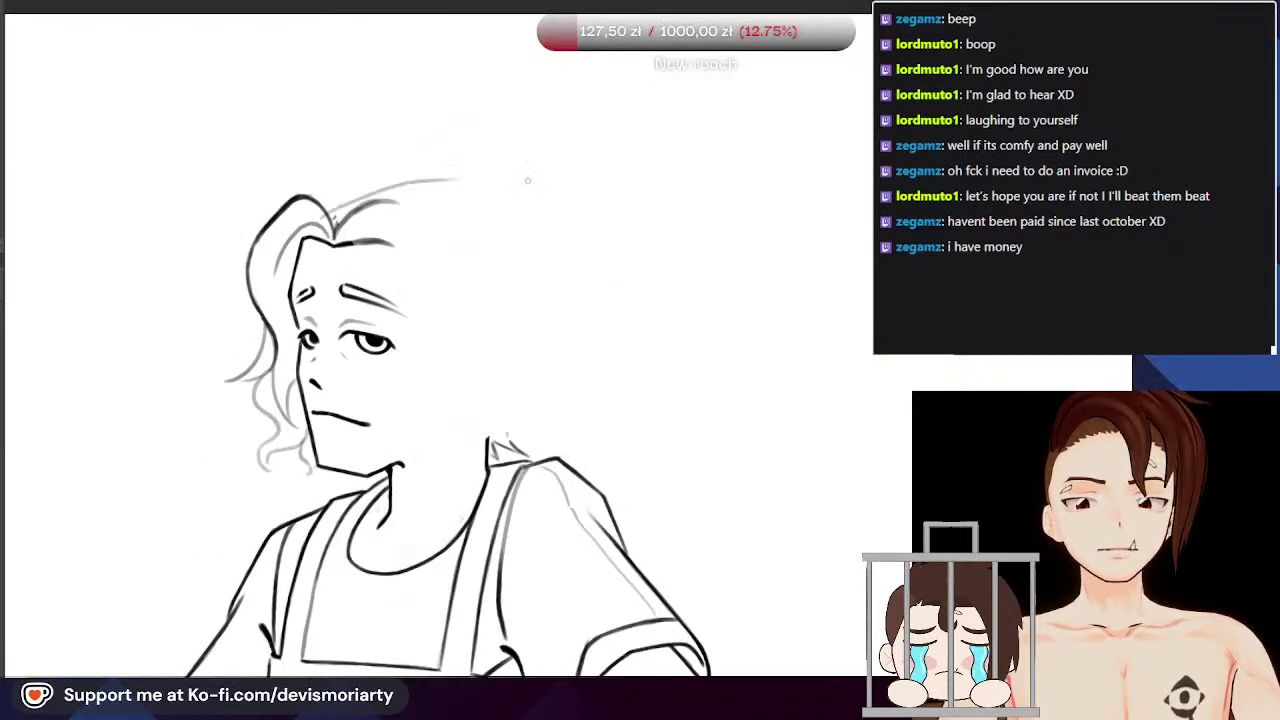
drag(520, 192, 516, 396)
key(ctrl+z)
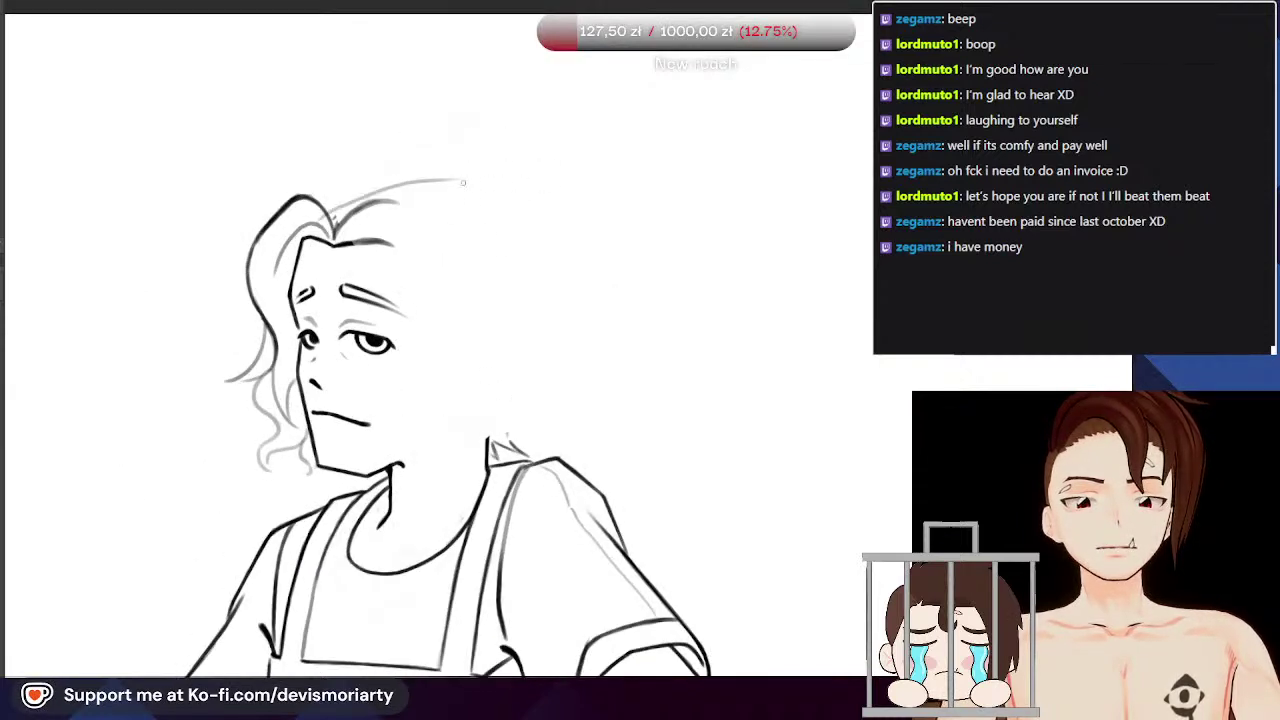
drag(536, 288, 507, 430)
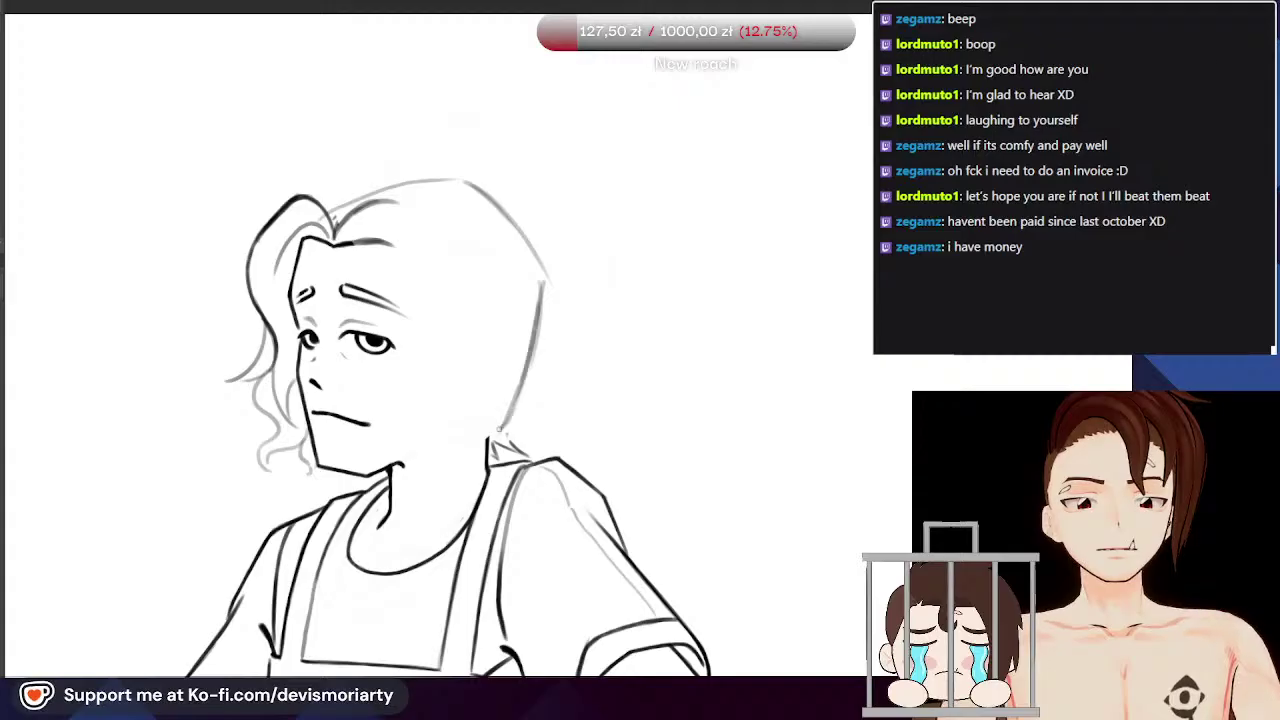
Step: Sketch a wavy lock falling from the end of the fringe arch past the eye toward the cheek
scroll(490, 400, down, 6)
scroll(434, 325, up, 5)
scroll(456, 250, down, 2)
scroll(379, 280, up, 3)
scroll(379, 280, up, 1)
drag(376, 243, 396, 371)
key(ctrl+z)
scroll(396, 372, down, 2)
scroll(396, 372, down, 2)
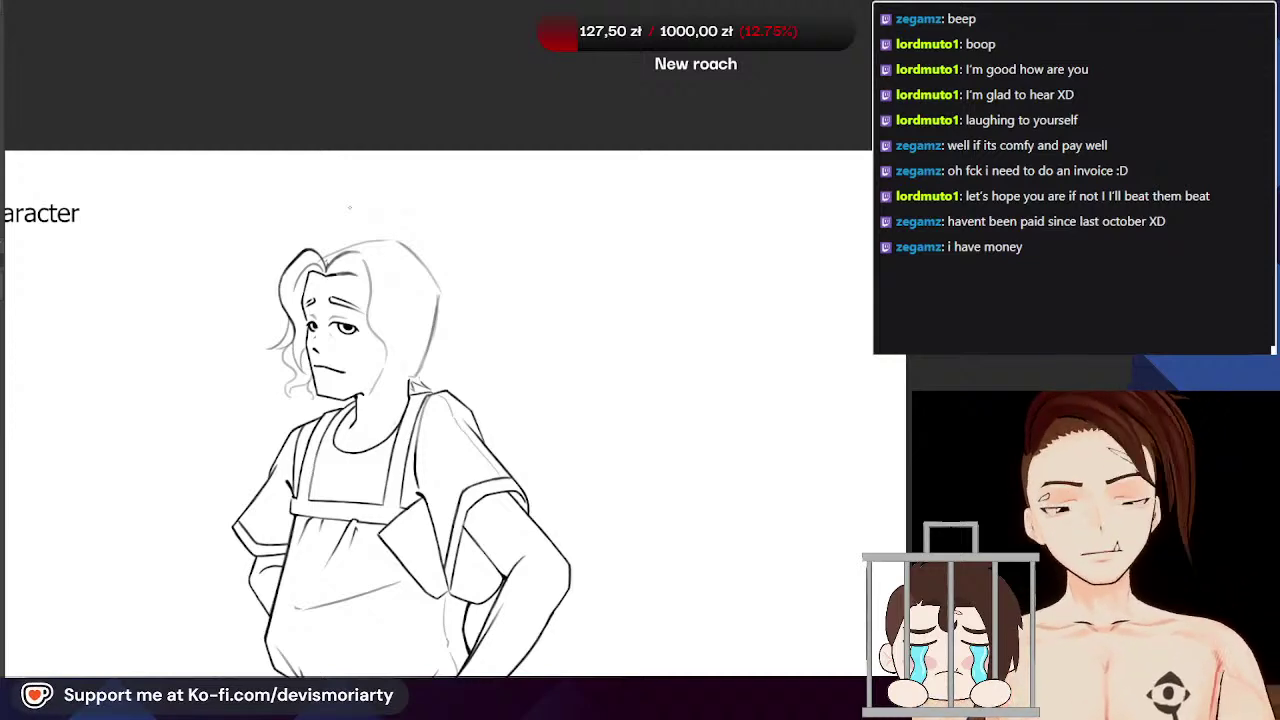
Step: Erase the lower end of the wavy side lock and redraw it curling down to the jaw
scroll(225, 482, down, 1)
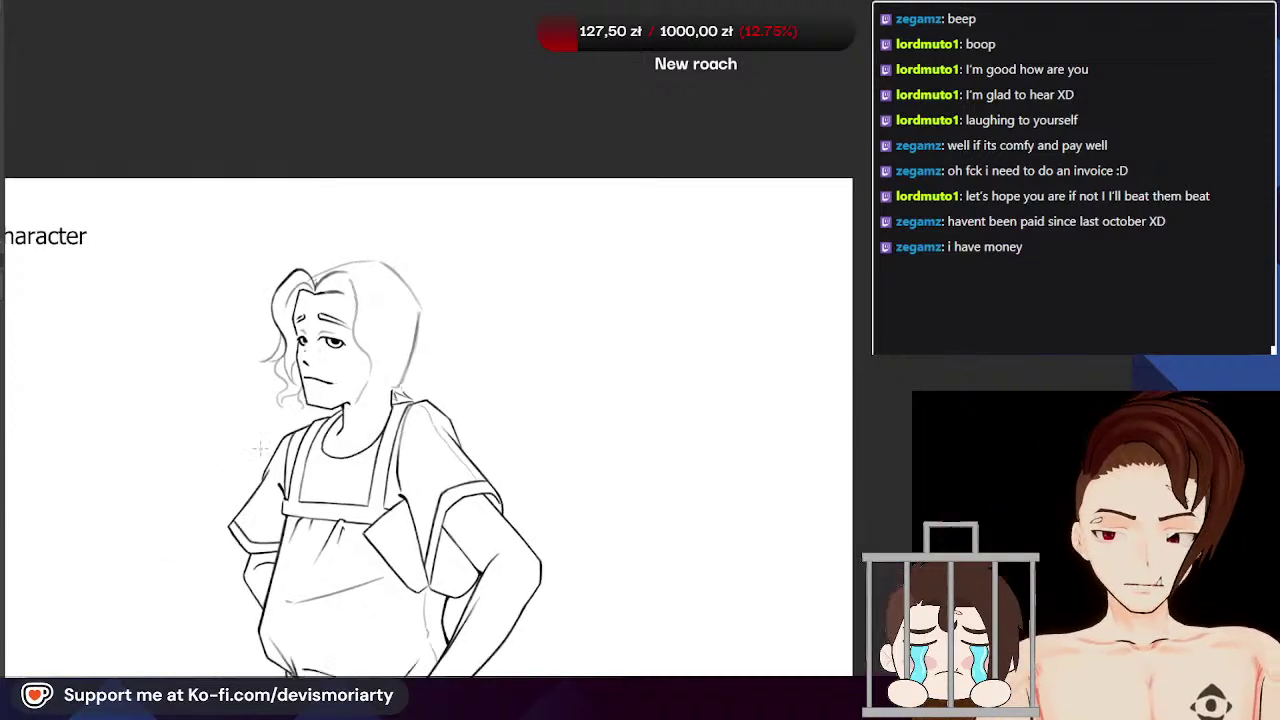
scroll(225, 482, down, 2)
scroll(495, 400, up, 3)
scroll(233, 303, up, 4)
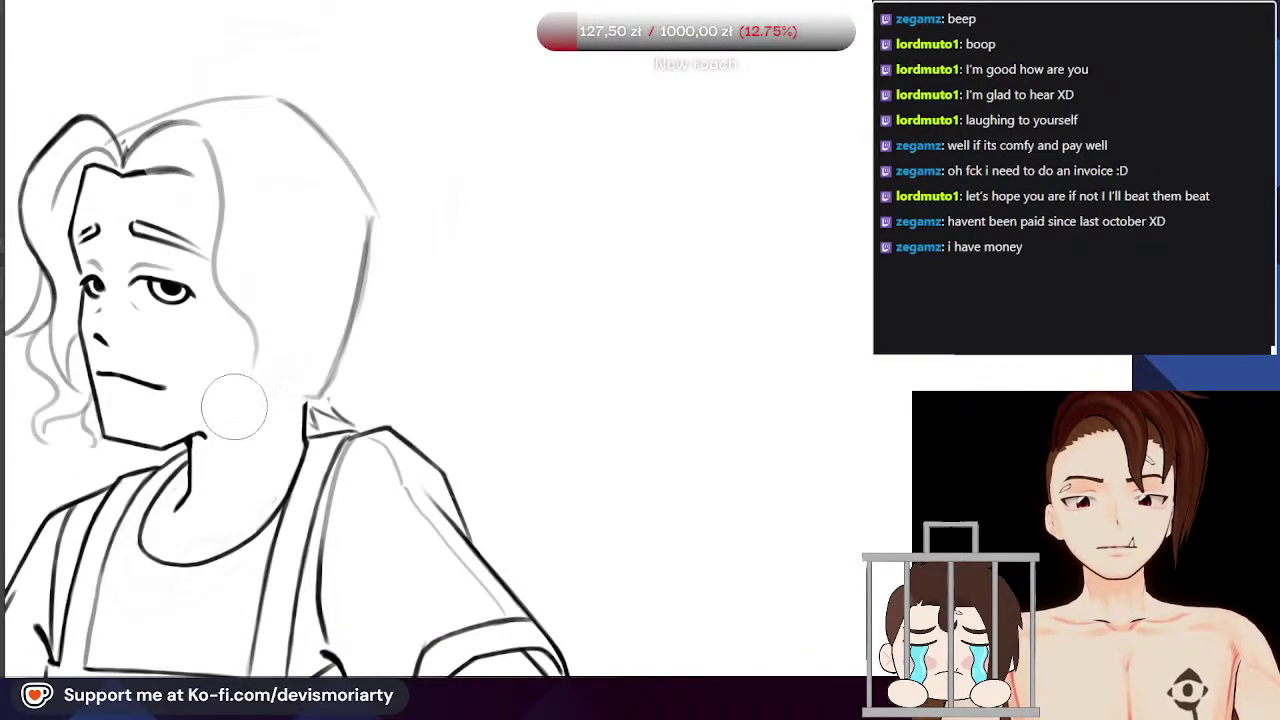
scroll(240, 385, down, 5)
scroll(185, 360, up, 4)
scroll(305, 335, down, 7)
scroll(236, 407, down, 1)
scroll(236, 407, up, 5)
scroll(289, 311, up, 4)
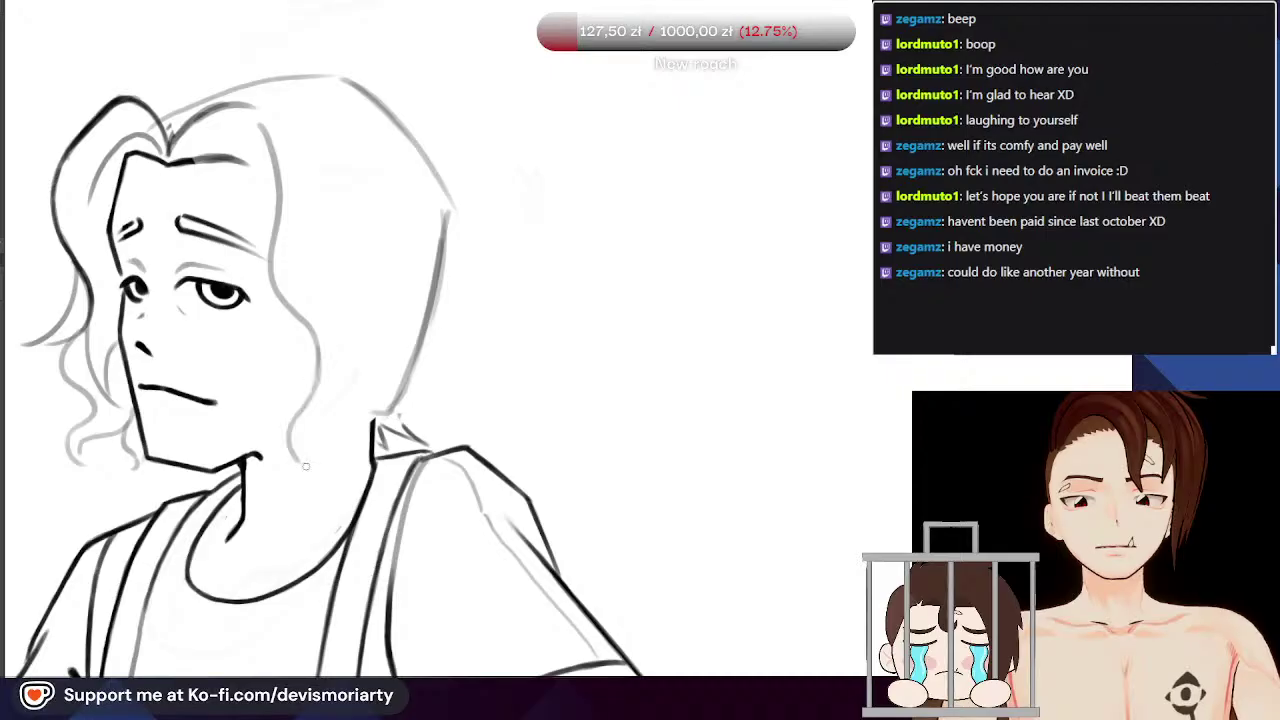
Step: Sketch the outer edge of the side lock and a small pointed flick of hair above it
scroll(310, 428, down, 2)
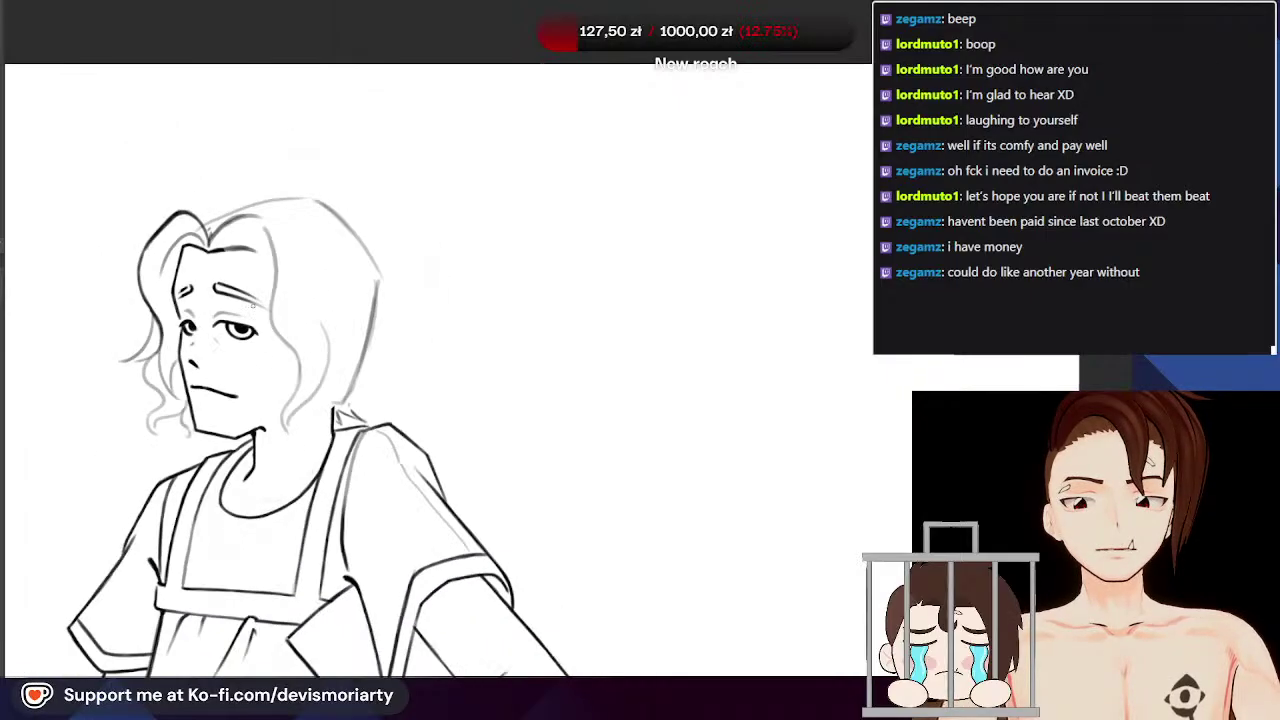
scroll(305, 280, up, 4)
scroll(317, 323, down, 1)
mouse_move(335, 340)
mouse_down()
mouse_move(386, 350)
mouse_move(342, 292)
mouse_up()
scroll(337, 233, down, 3)
scroll(282, 190, up, 3)
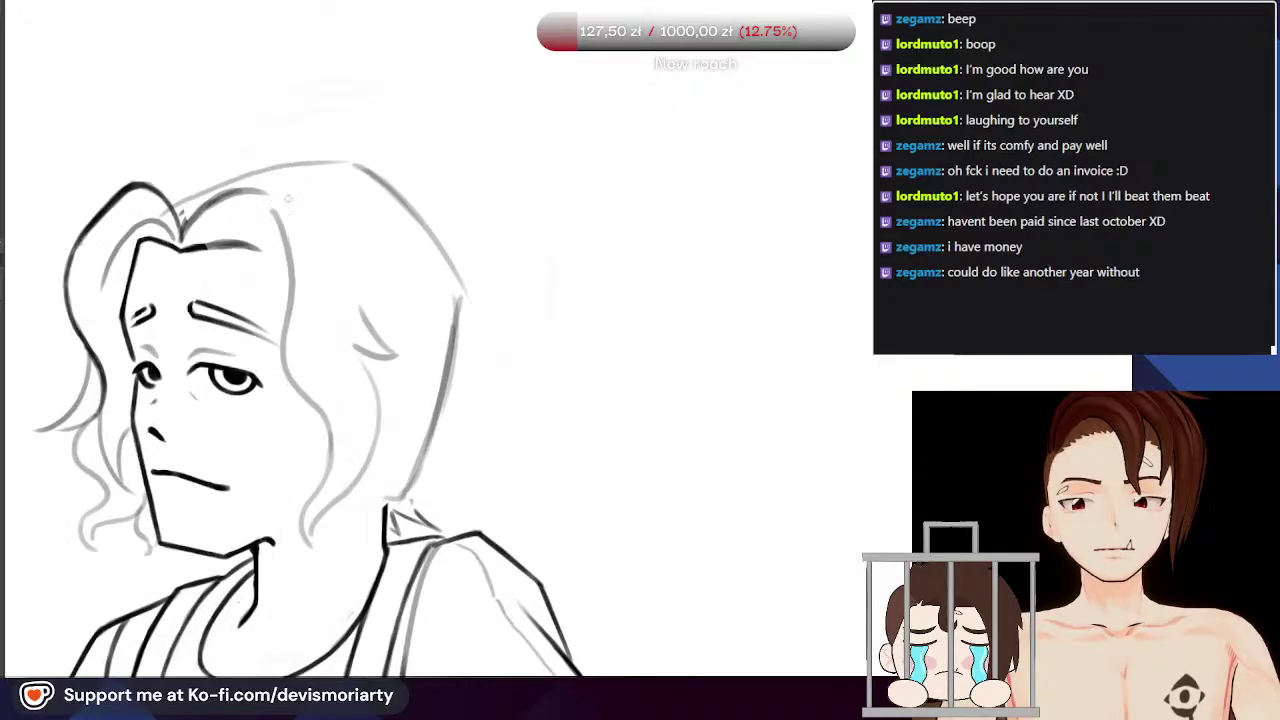
Step: Draw the outer fringe contour from the top of the arch down to the pointed flick
scroll(334, 210, down, 3)
scroll(283, 187, up, 3)
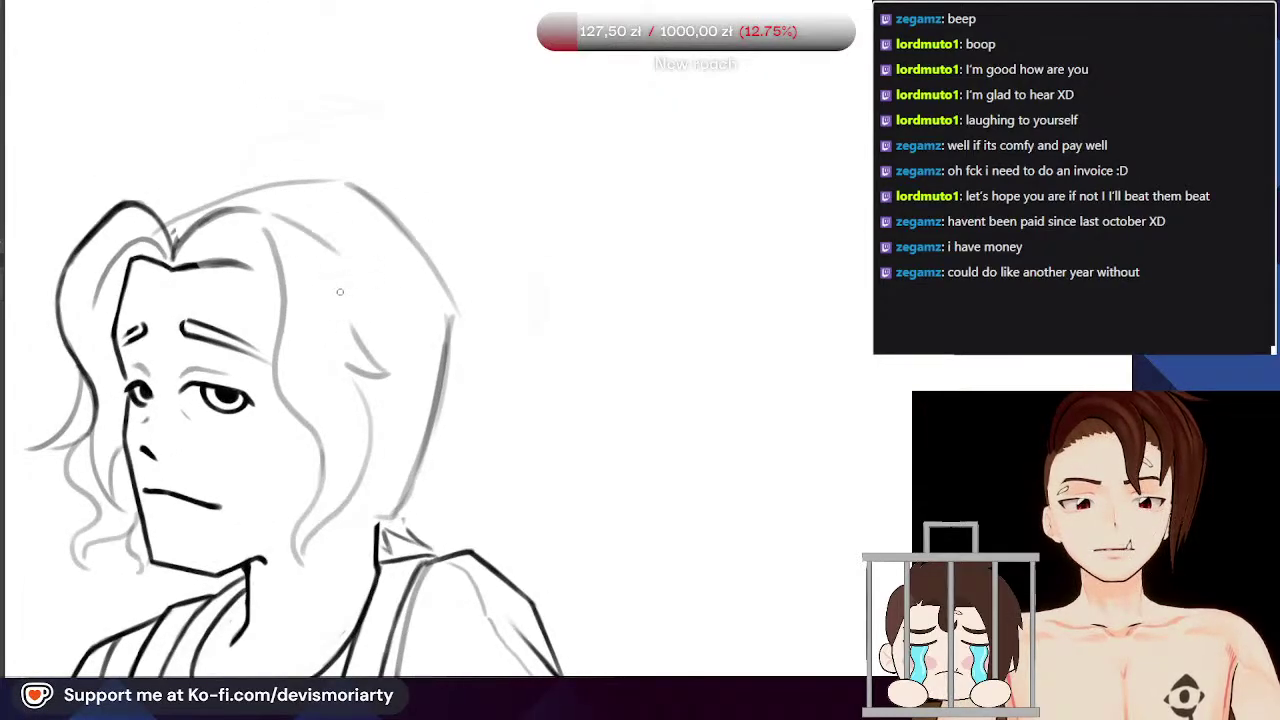
scroll(340, 321, down, 4)
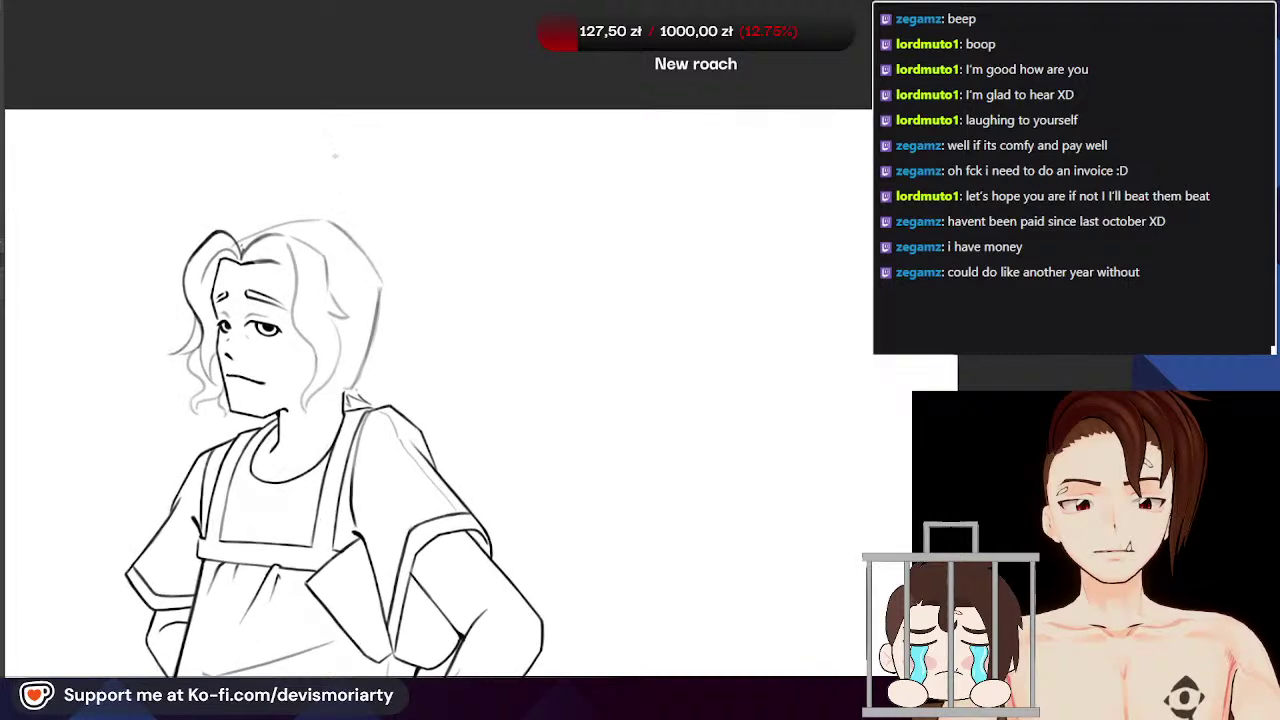
Step: Try adding fine inner strand lines fanning out from the parting beneath the fringe arch
scroll(273, 245, up, 4)
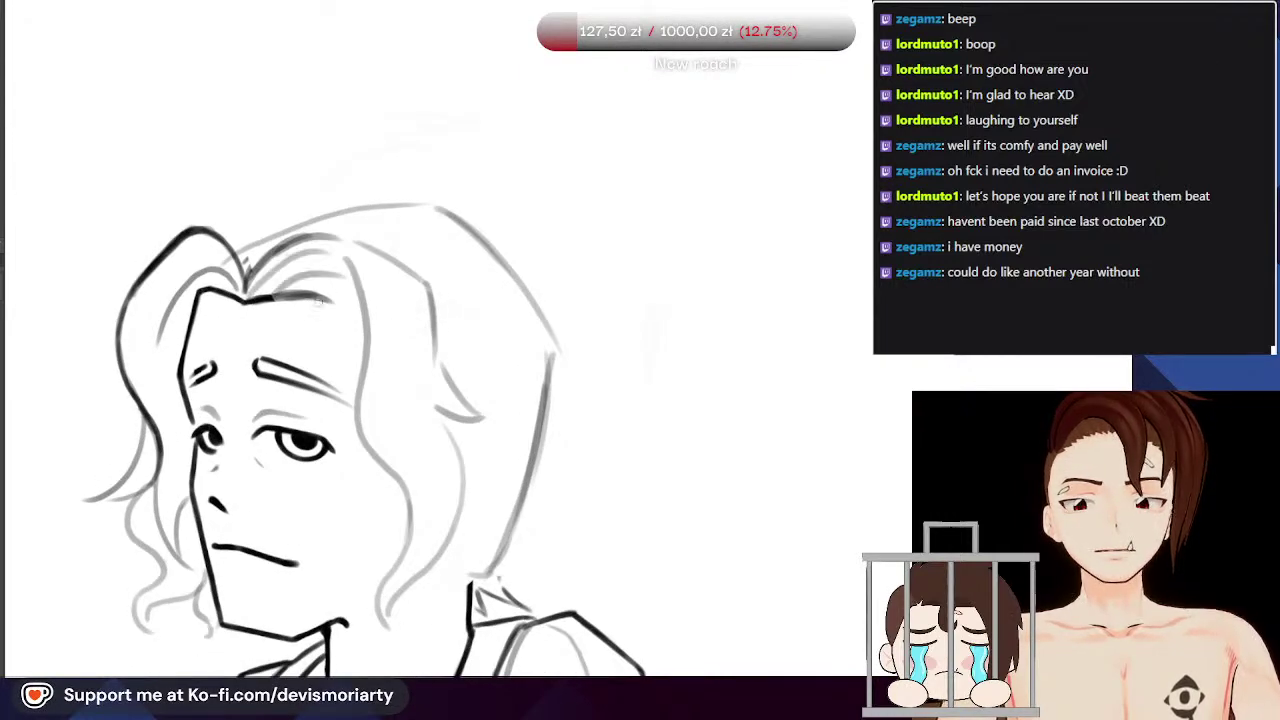
scroll(316, 314, up, 2)
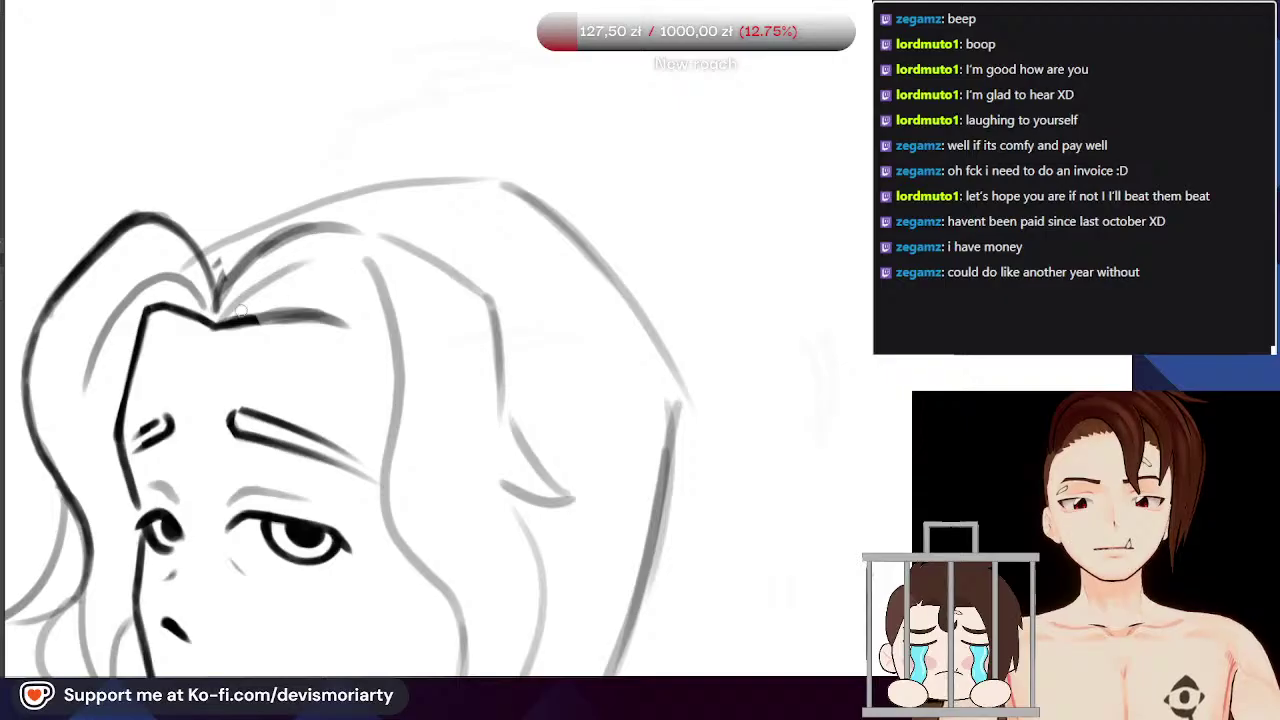
scroll(310, 305, down, 4)
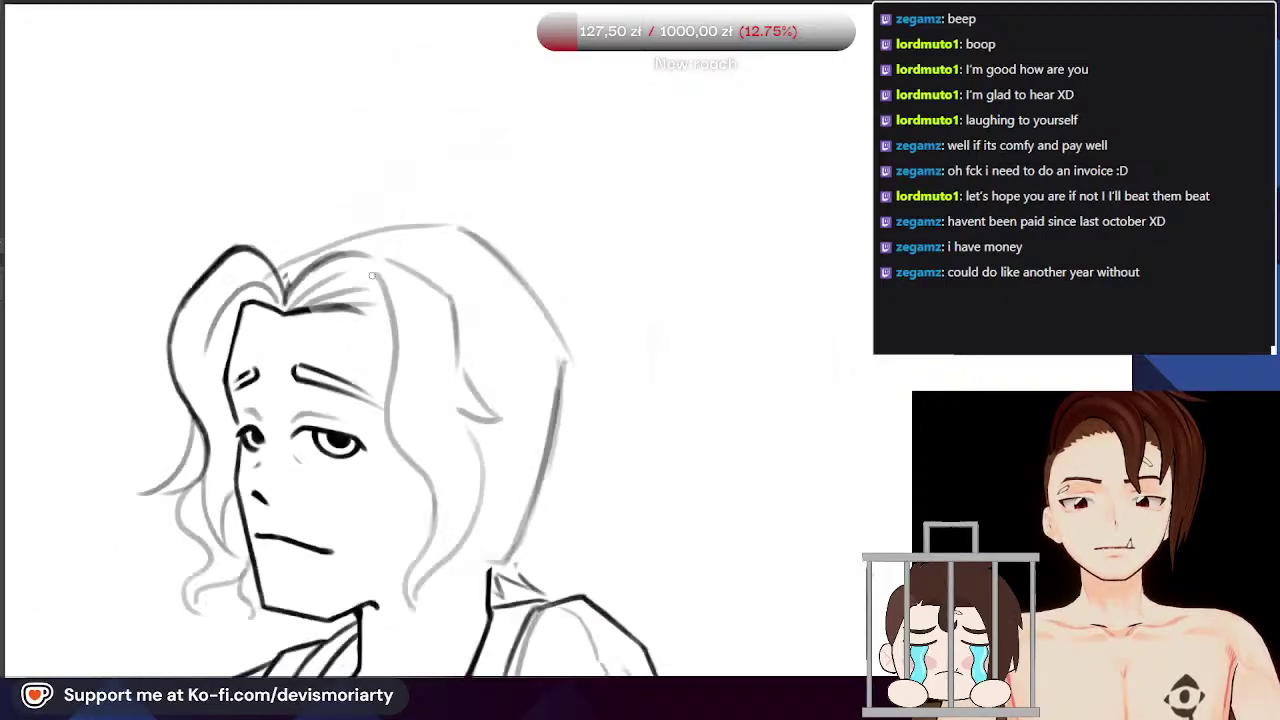
scroll(331, 311, up, 3)
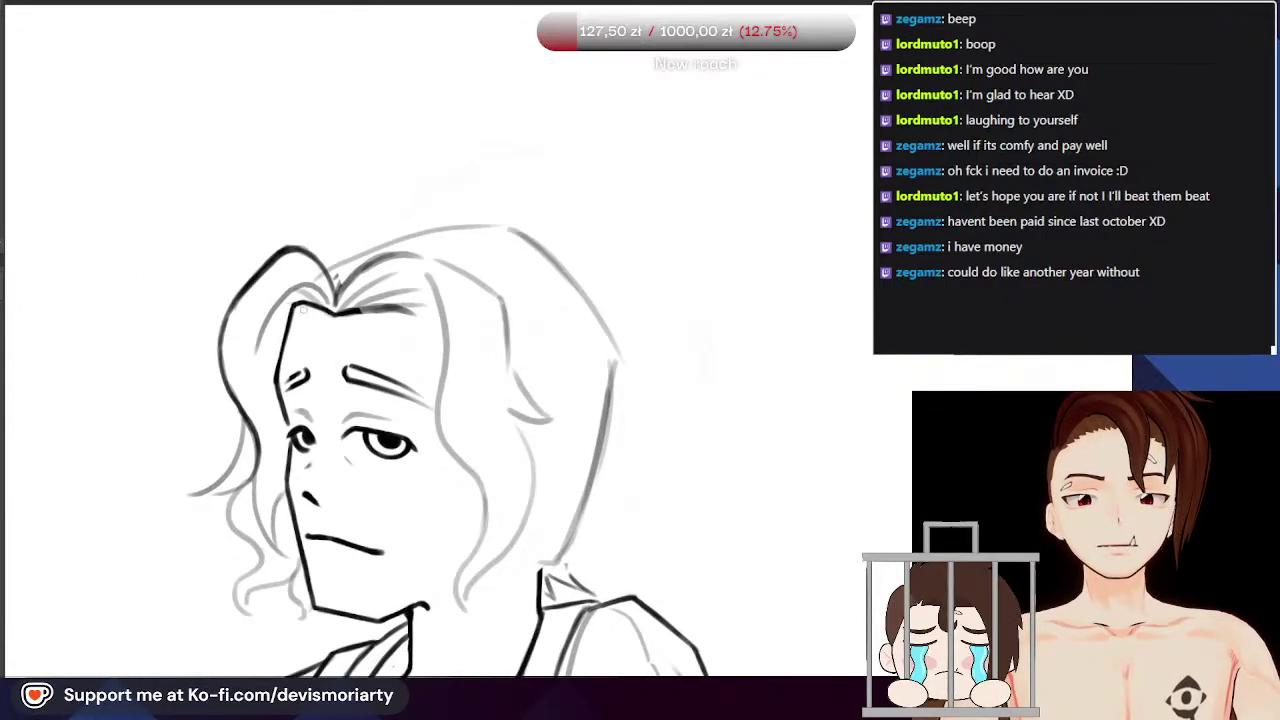
scroll(292, 313, down, 4)
scroll(260, 295, up, 3)
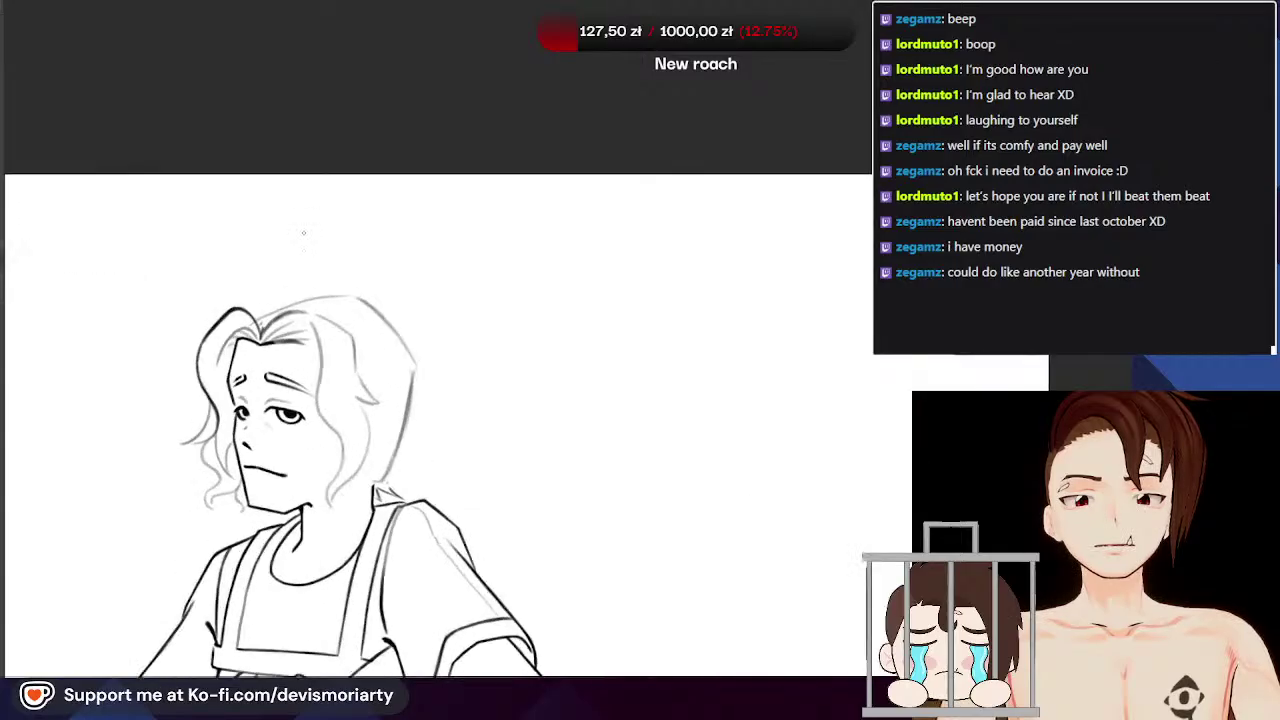
Step: Compare the new hairstyle with the whole figure at several zoom levels
scroll(258, 292, down, 2)
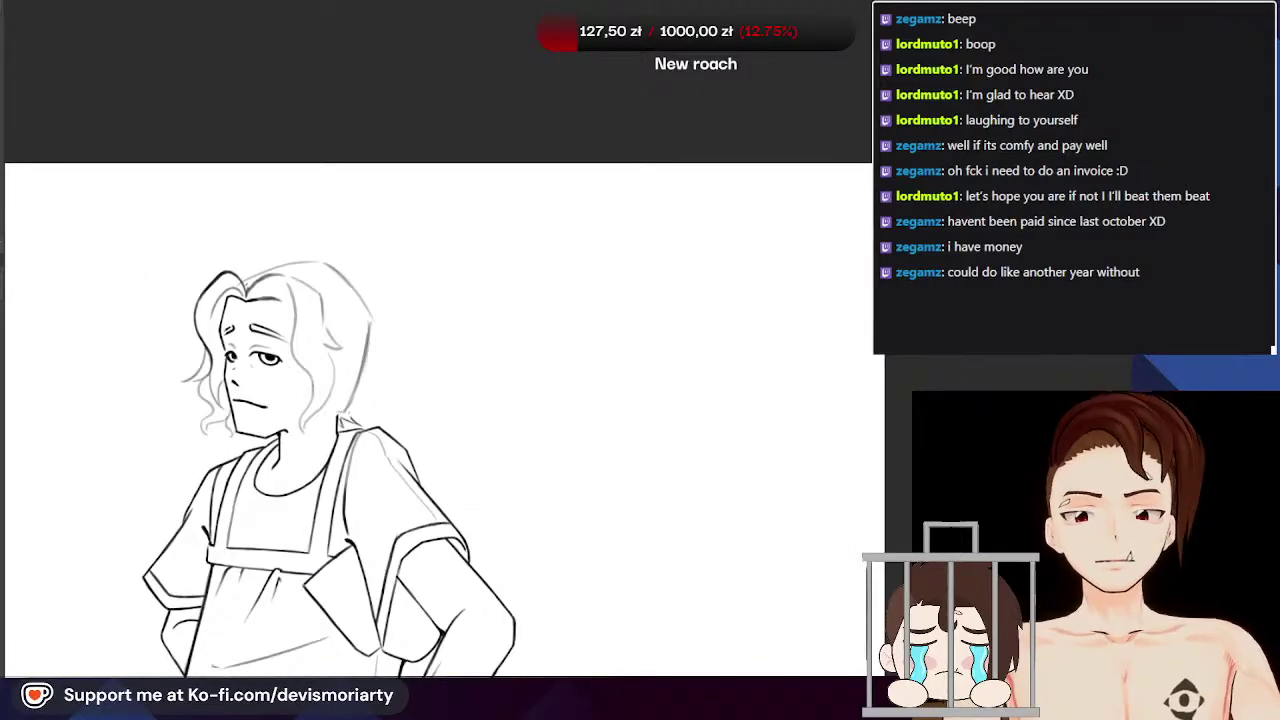
scroll(345, 210, down, 3)
scroll(350, 240, up, 3)
scroll(311, 230, down, 1)
scroll(314, 229, down, 2)
scroll(320, 260, up, 1)
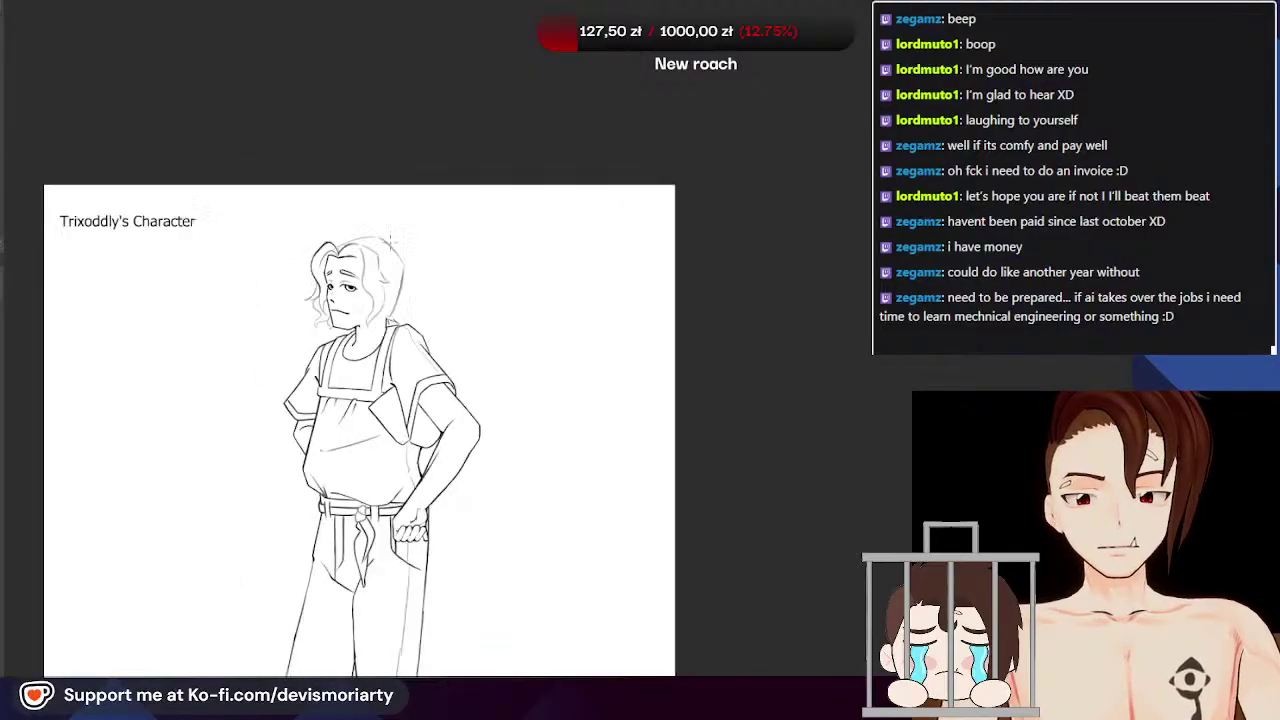
scroll(325, 297, down, 2)
scroll(335, 297, up, 4)
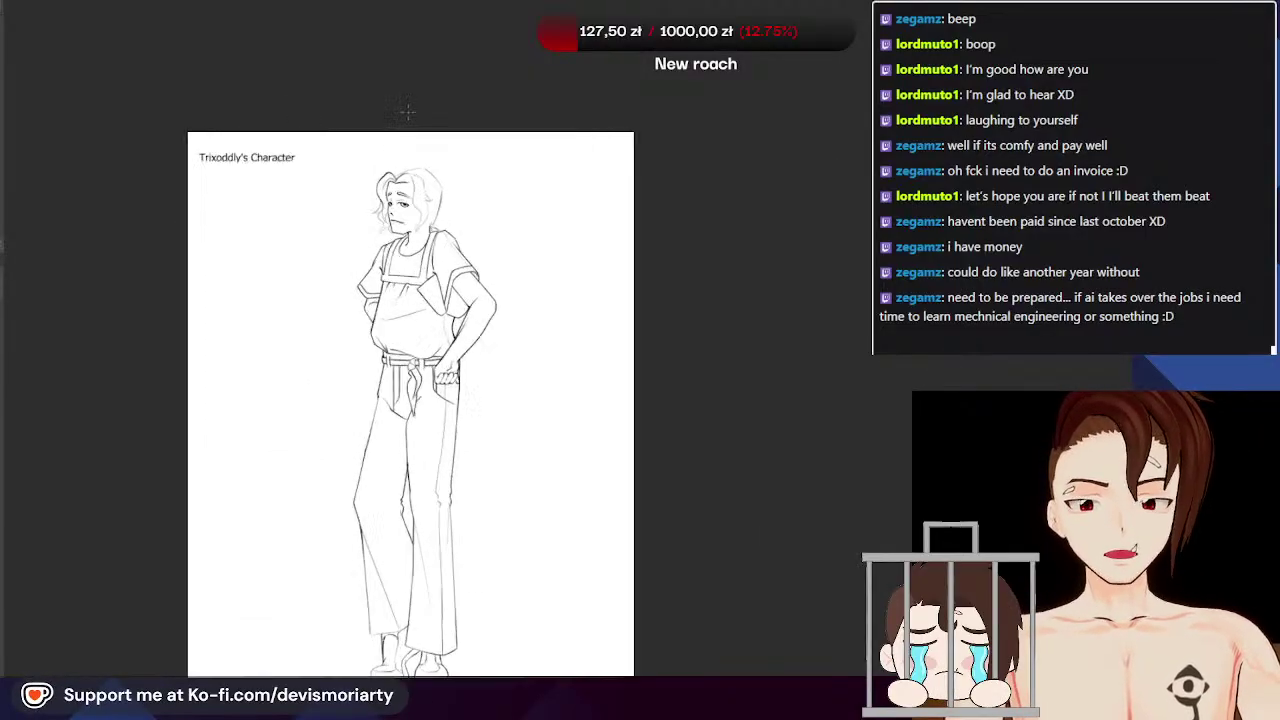
scroll(401, 150, down, 3)
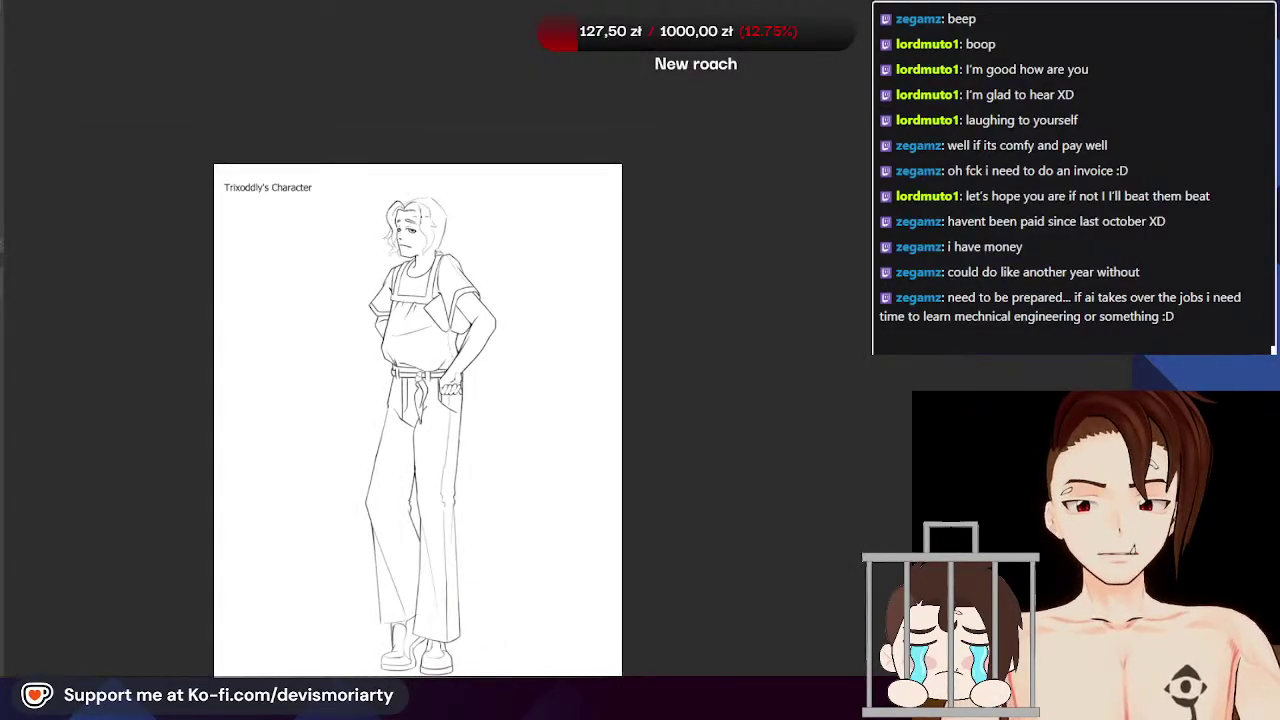
scroll(430, 180, up, 4)
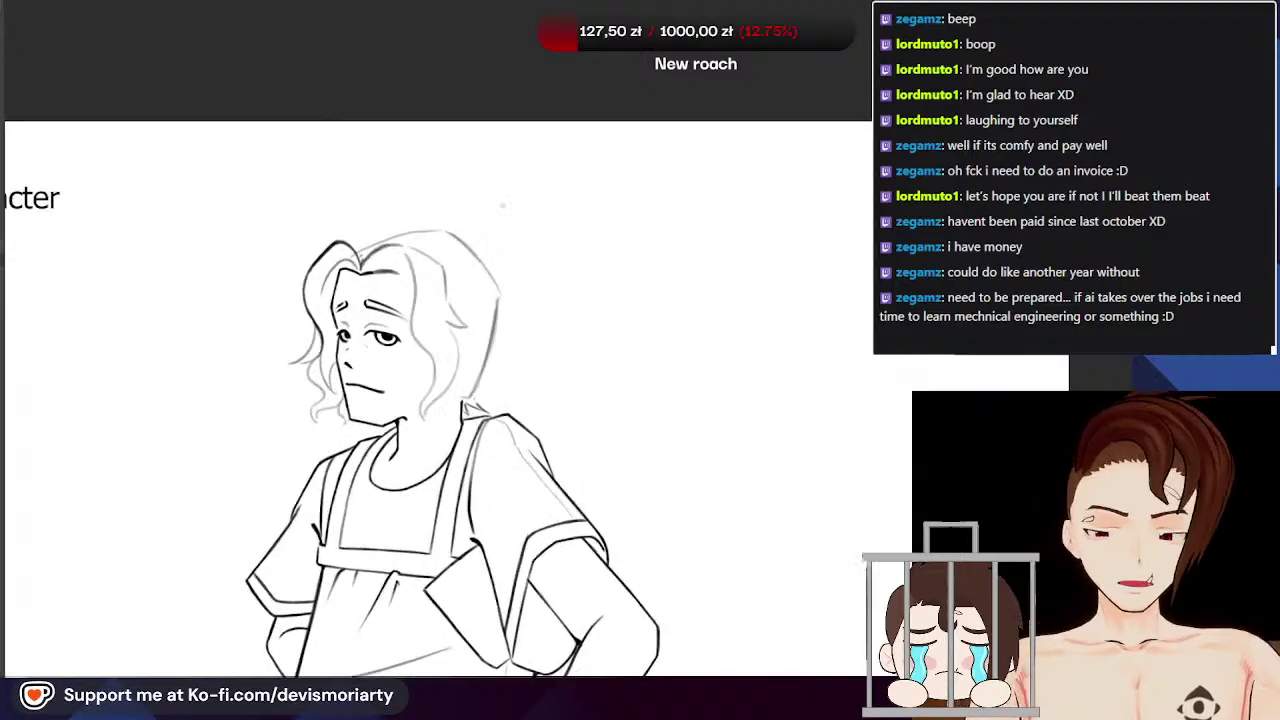
Step: Remove the fine inner strand lines beneath the fringe arch beside the parting
scroll(478, 324, up, 3)
scroll(326, 264, down, 3)
key(ctrl+z)
scroll(297, 228, up, 3)
scroll(220, 250, up, 4)
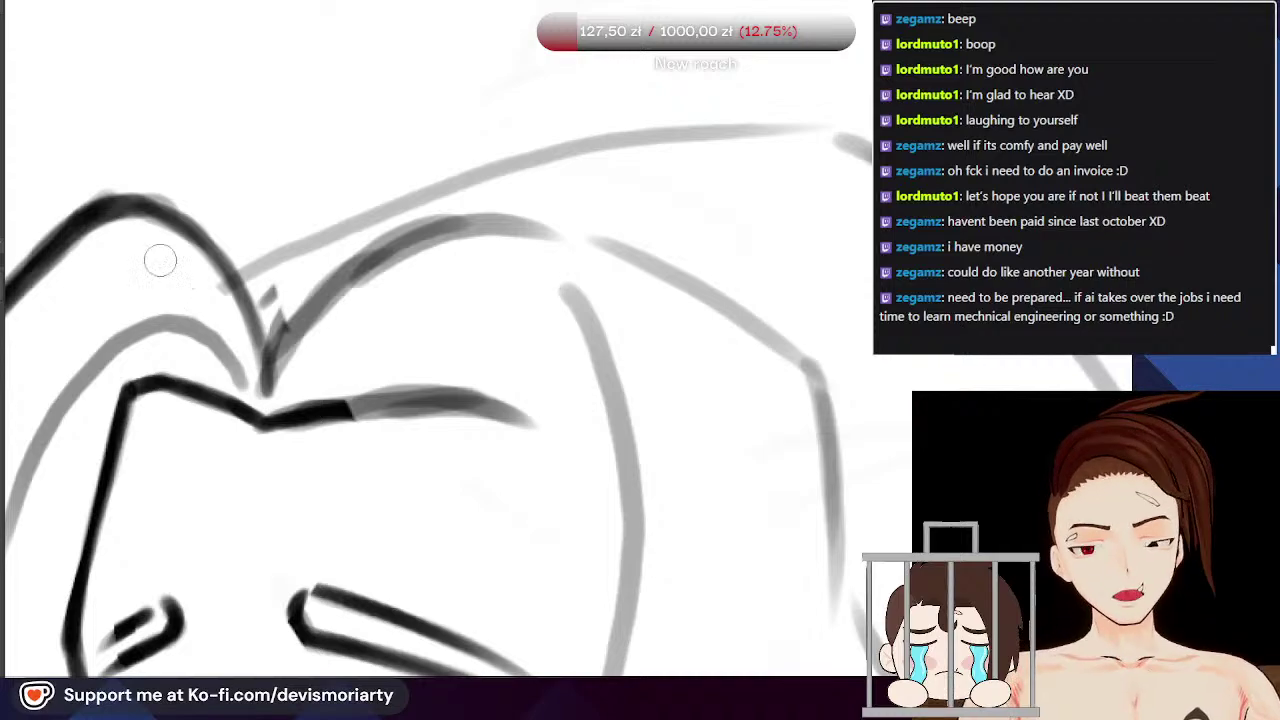
scroll(200, 285, down, 1)
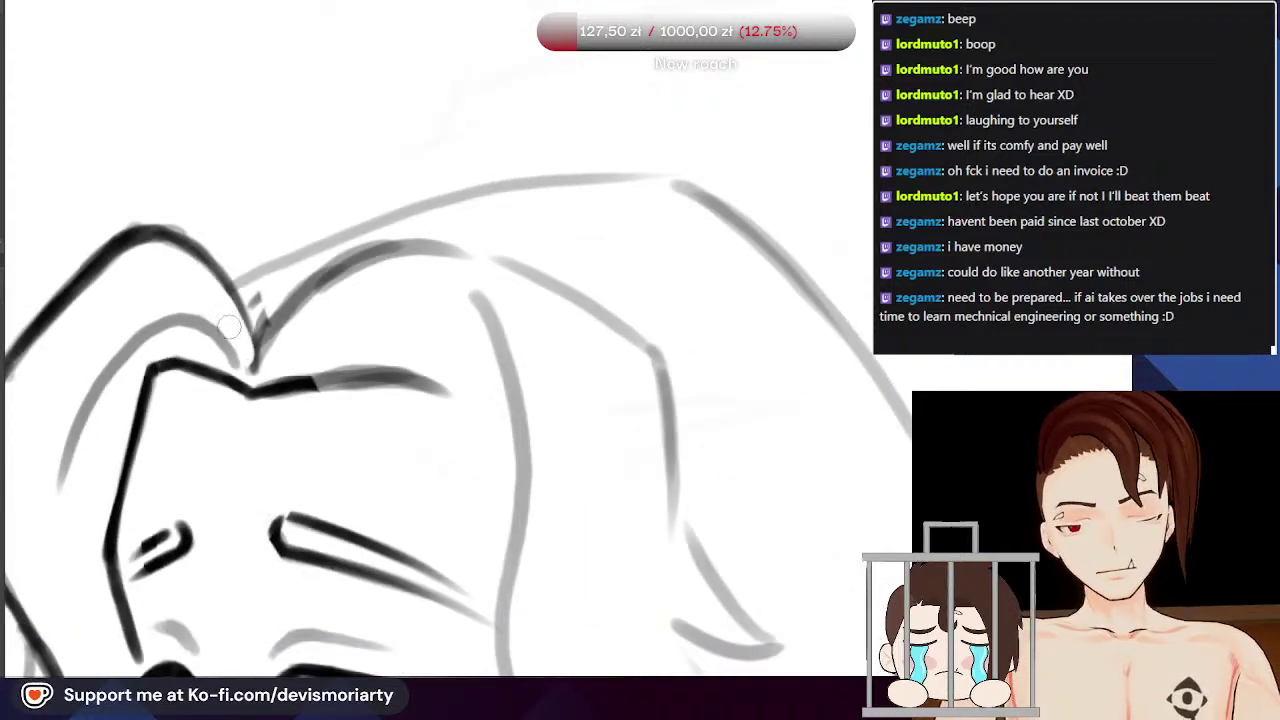
Step: Rotate the canvas until the head is nearly upside down and bring the front strand into close view
scroll(112, 420, down, 3)
drag(112, 420, 700, 150)
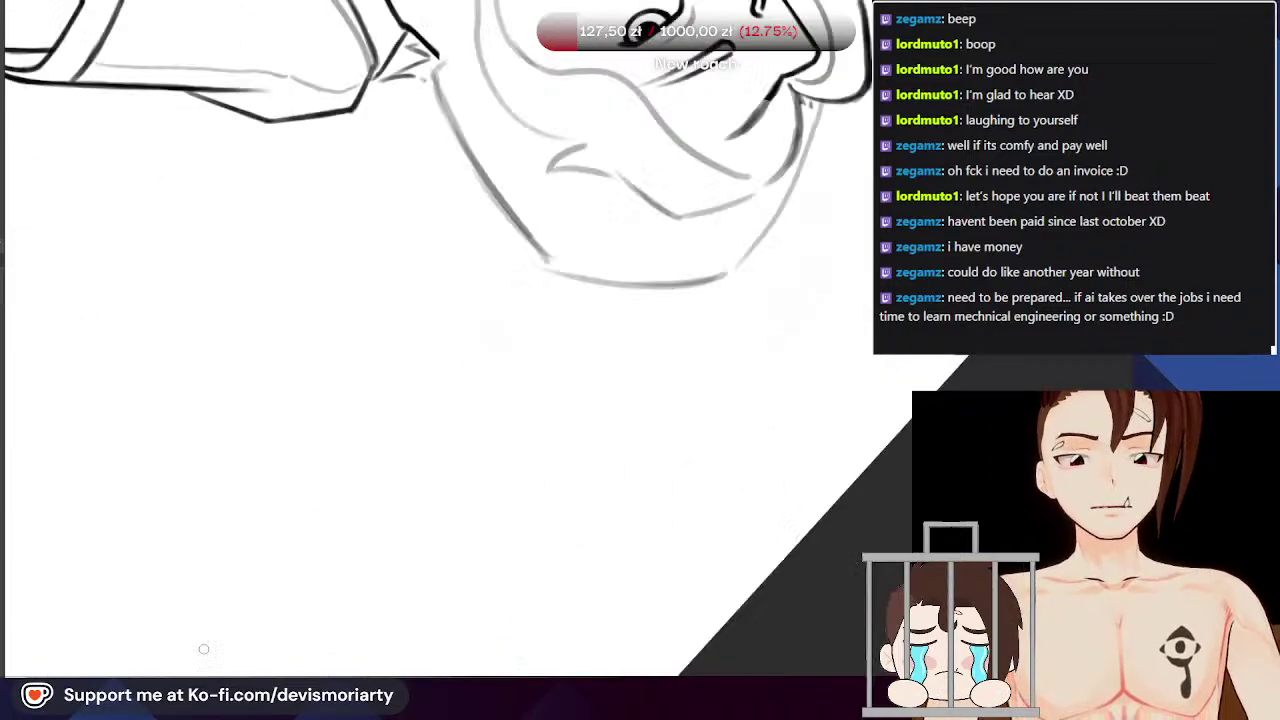
scroll(240, 390, down, 4)
scroll(510, 212, up, 4)
scroll(300, 292, down, 3)
scroll(208, 360, up, 5)
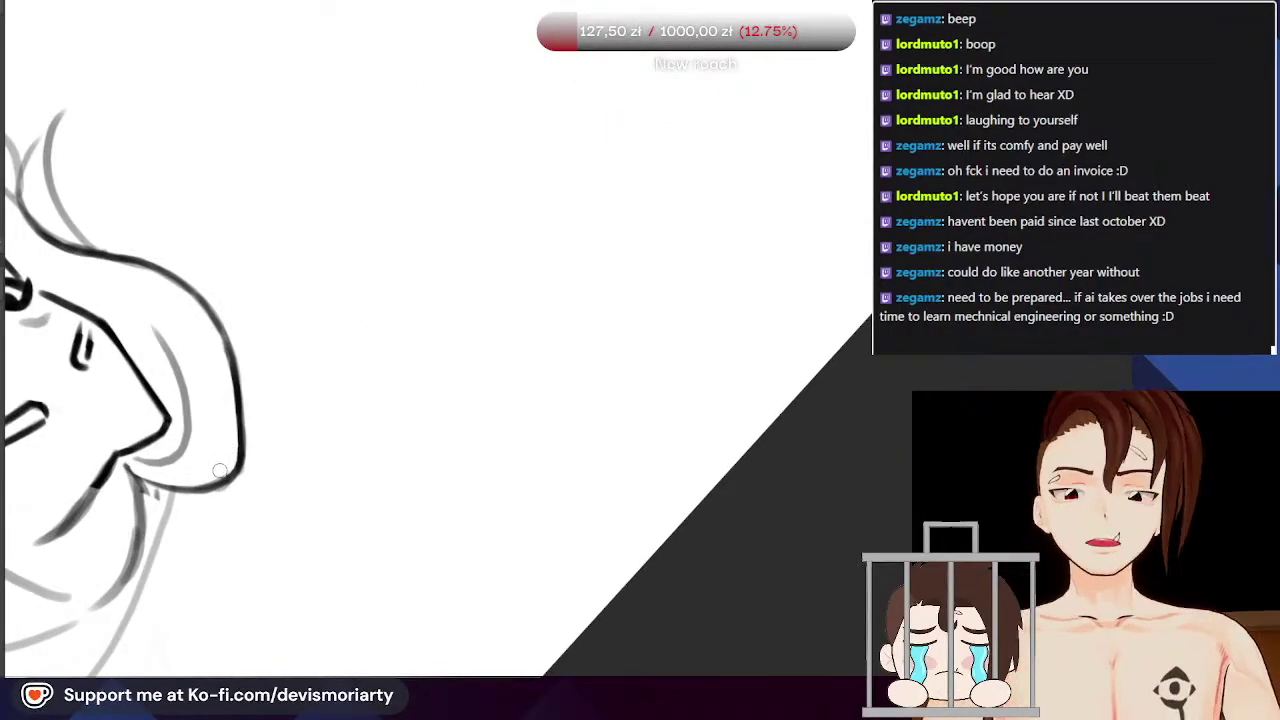
Step: Erase the segment of the front strand's dark contour between the two wavy locks branching from it
scroll(212, 330, down, 4)
scroll(214, 325, up, 1)
scroll(214, 320, down, 5)
scroll(214, 300, up, 2)
scroll(306, 318, up, 6)
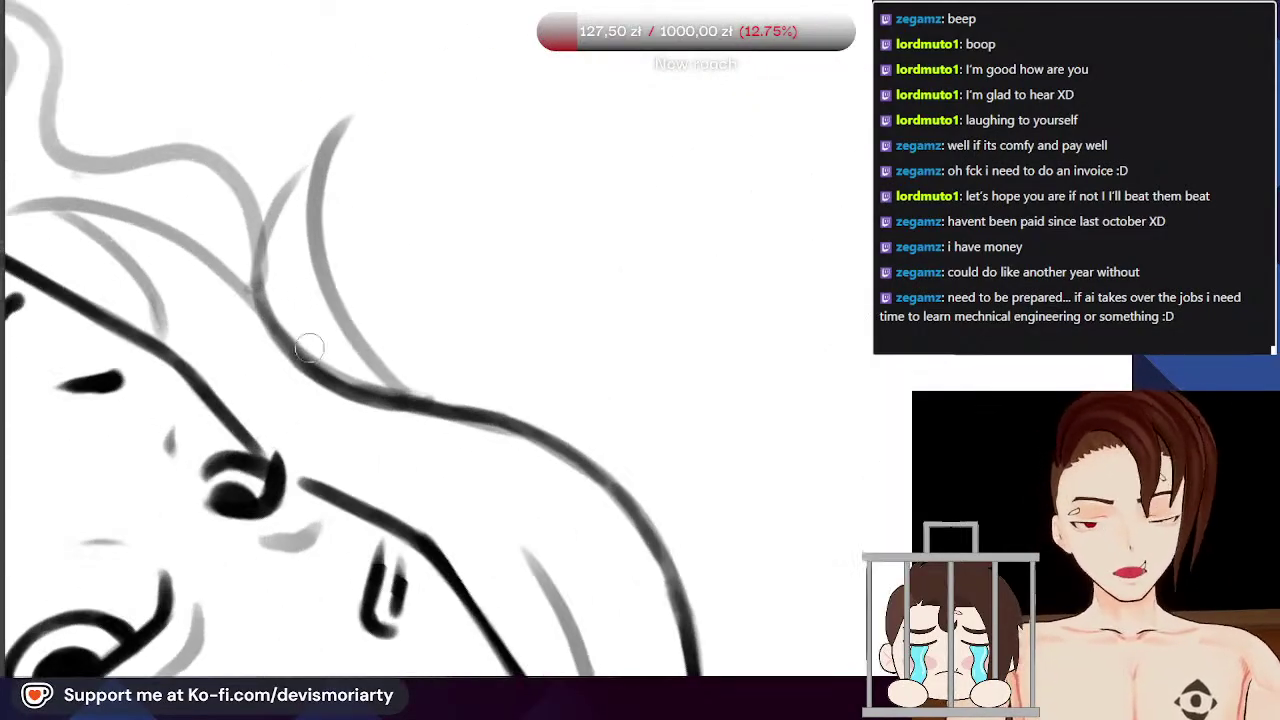
scroll(306, 318, down, 1)
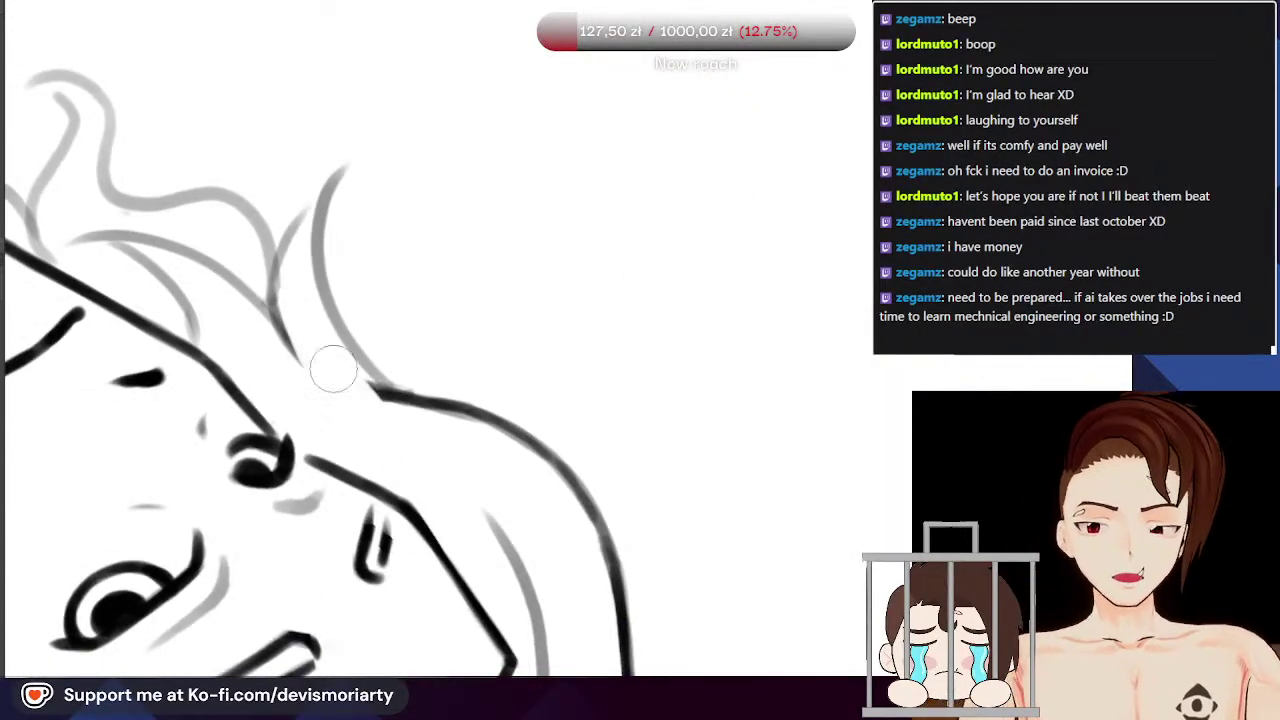
scroll(346, 330, down, 2)
scroll(300, 325, up, 2)
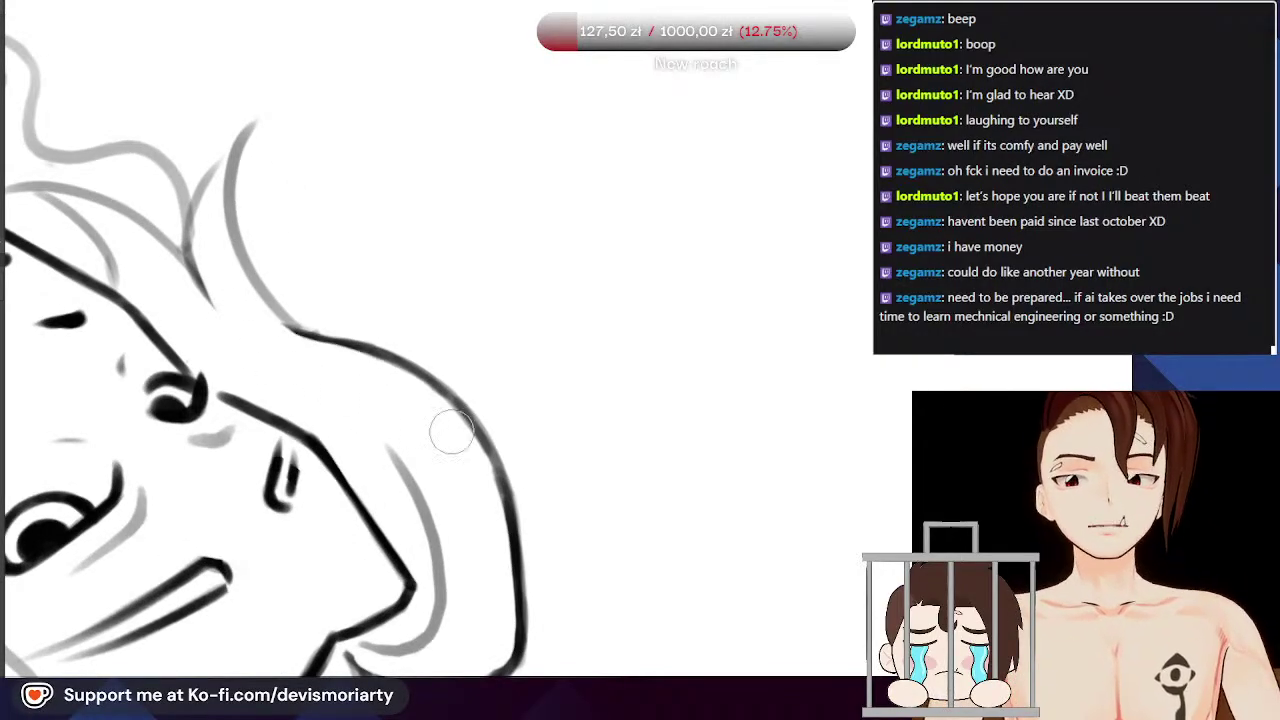
Step: Refine the front strand's contour where it meets the wavy lock and return the canvas to its upright orientation
scroll(318, 333, down, 5)
scroll(326, 345, up, 4)
scroll(300, 330, down, 1)
scroll(320, 345, up, 1)
scroll(322, 343, up, 3)
drag(277, 293, 356, 376)
scroll(348, 355, down, 4)
scroll(358, 362, down, 3)
scroll(358, 350, up, 2)
key(Home)
scroll(300, 305, down, 4)
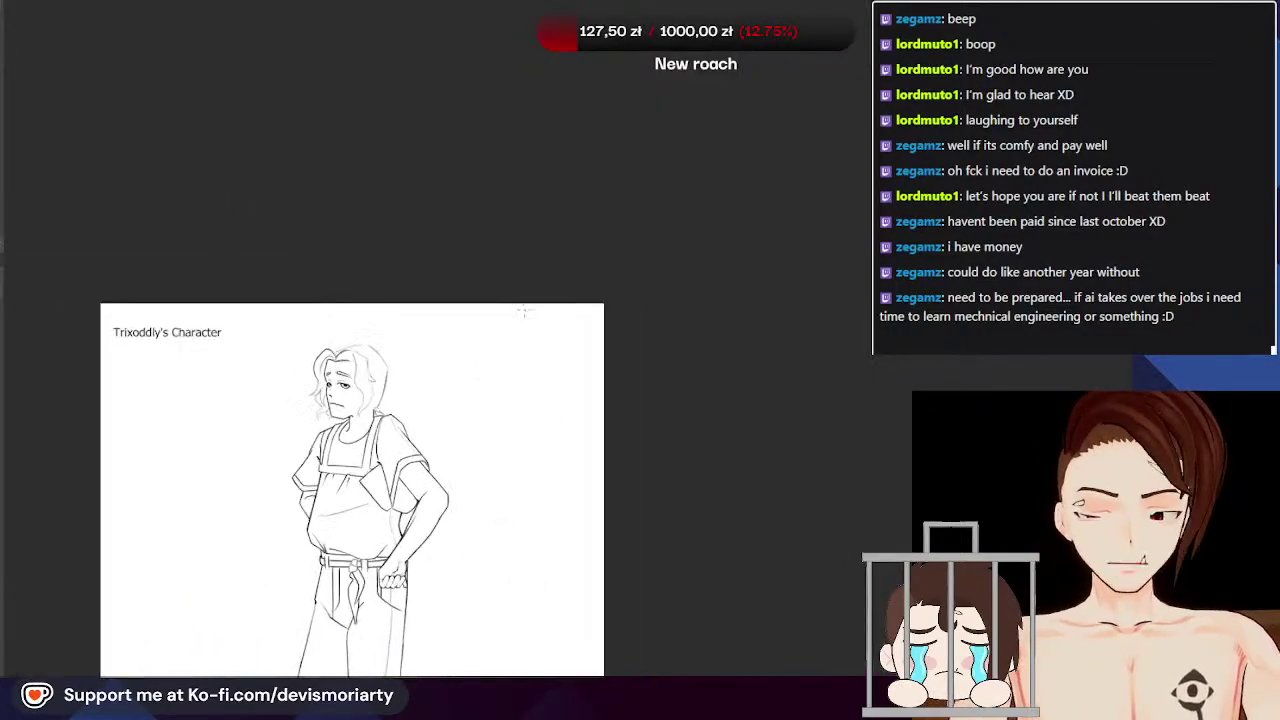
scroll(530, 312, up, 4)
drag(492, 327, 512, 375)
drag(525, 332, 497, 372)
scroll(368, 292, down, 3)
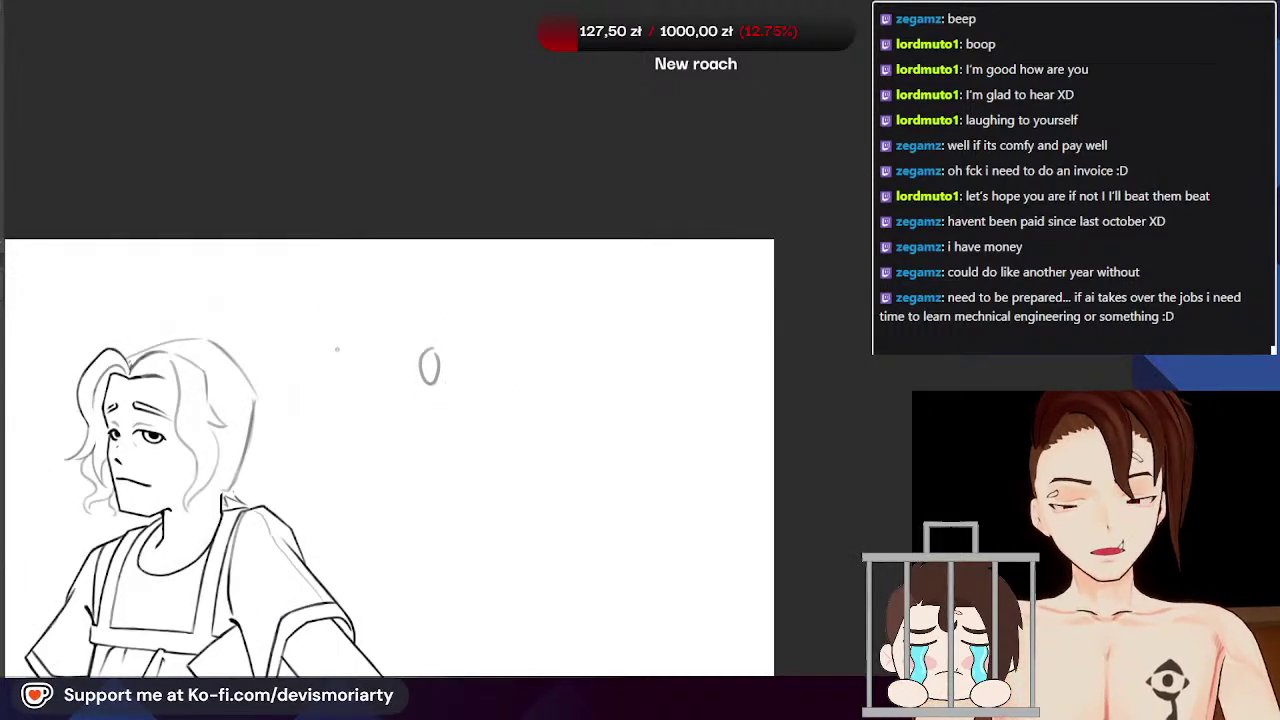
scroll(407, 307, down, 3)
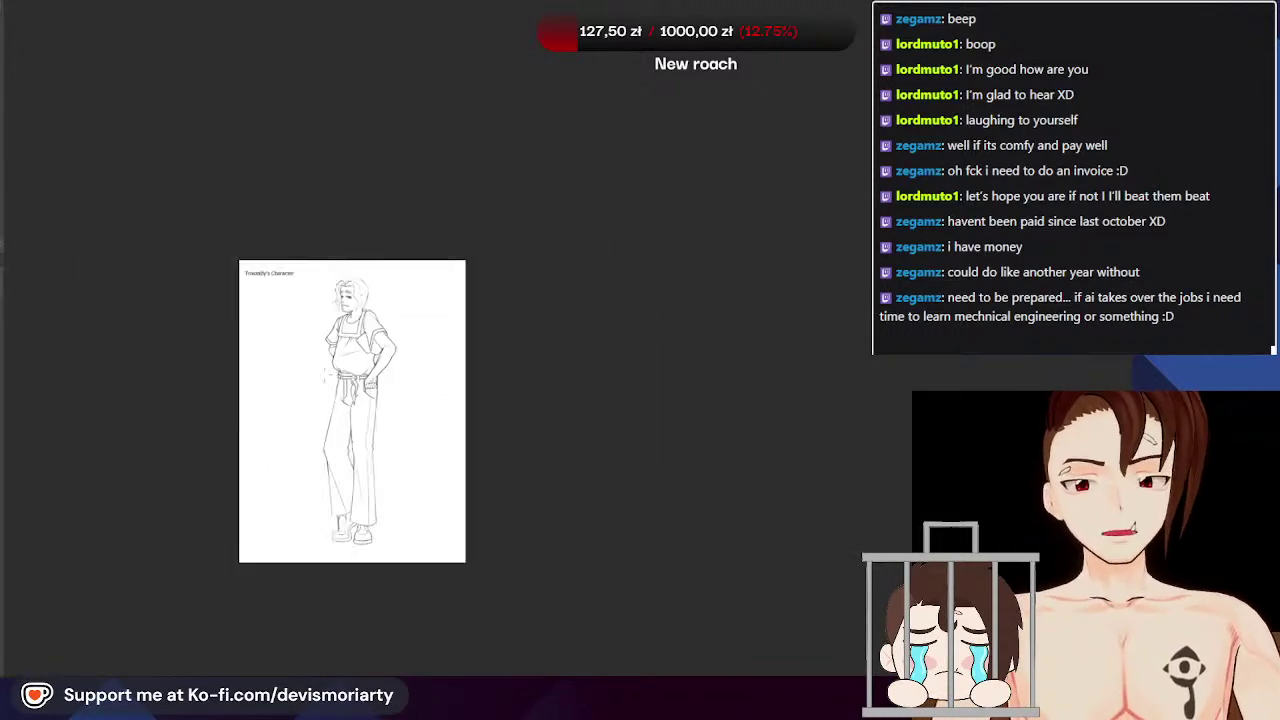
scroll(160, 383, up, 4)
scroll(221, 378, down, 1)
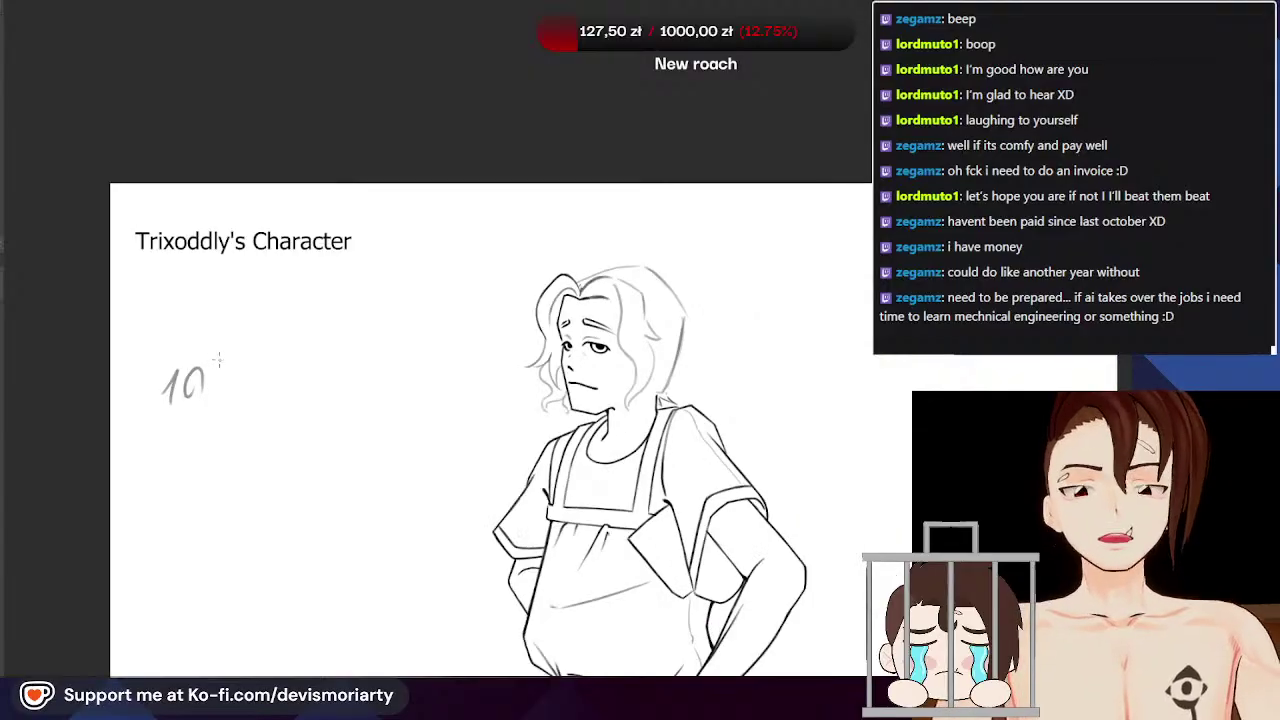
scroll(175, 291, down, 2)
scroll(253, 172, down, 3)
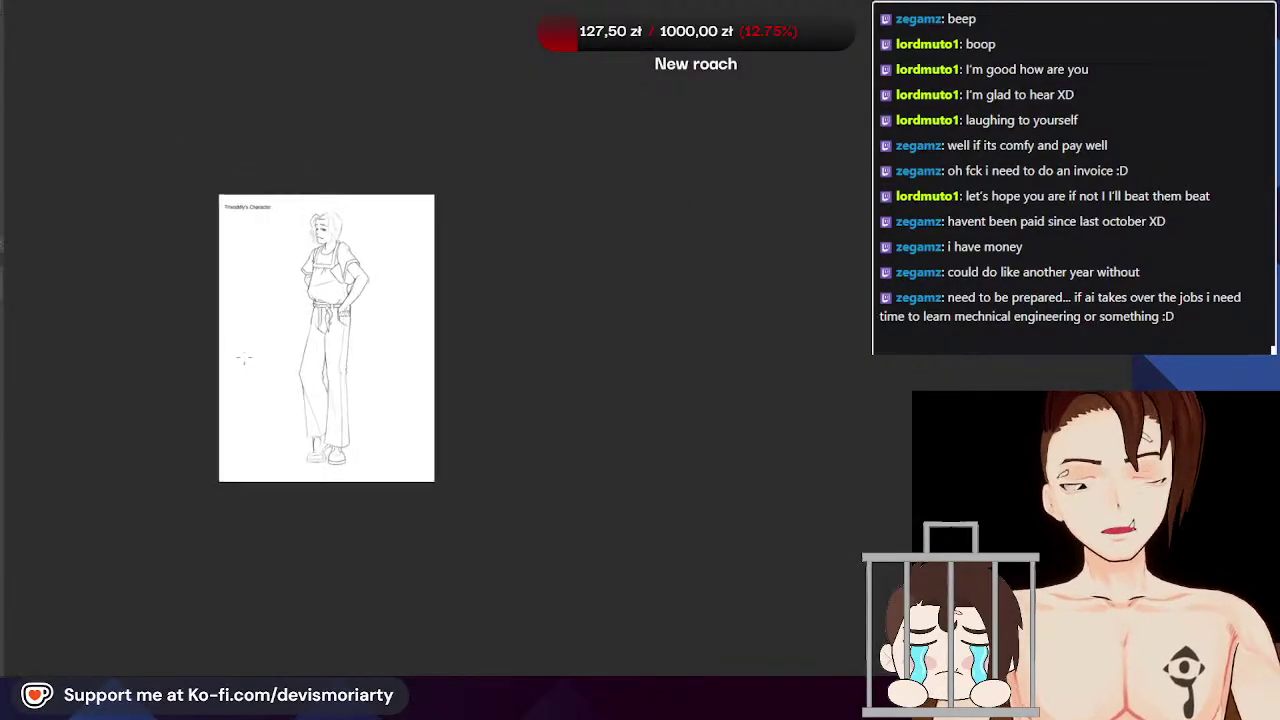
Step: Examine the revised hairstyle against the whole figure, alternating between the full page and the head
scroll(234, 214, up, 3)
scroll(290, 140, down, 3)
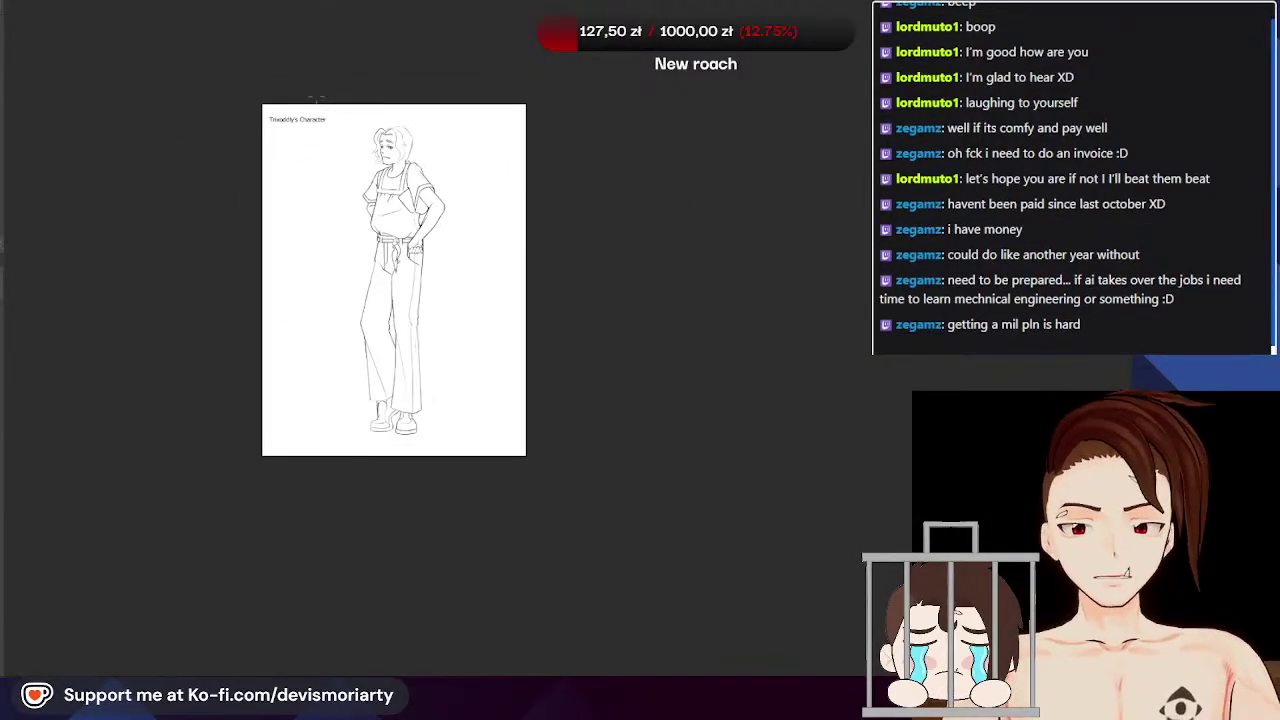
scroll(311, 115, up, 4)
scroll(335, 235, down, 4)
scroll(427, 222, up, 3)
scroll(440, 235, down, 3)
scroll(420, 200, up, 5)
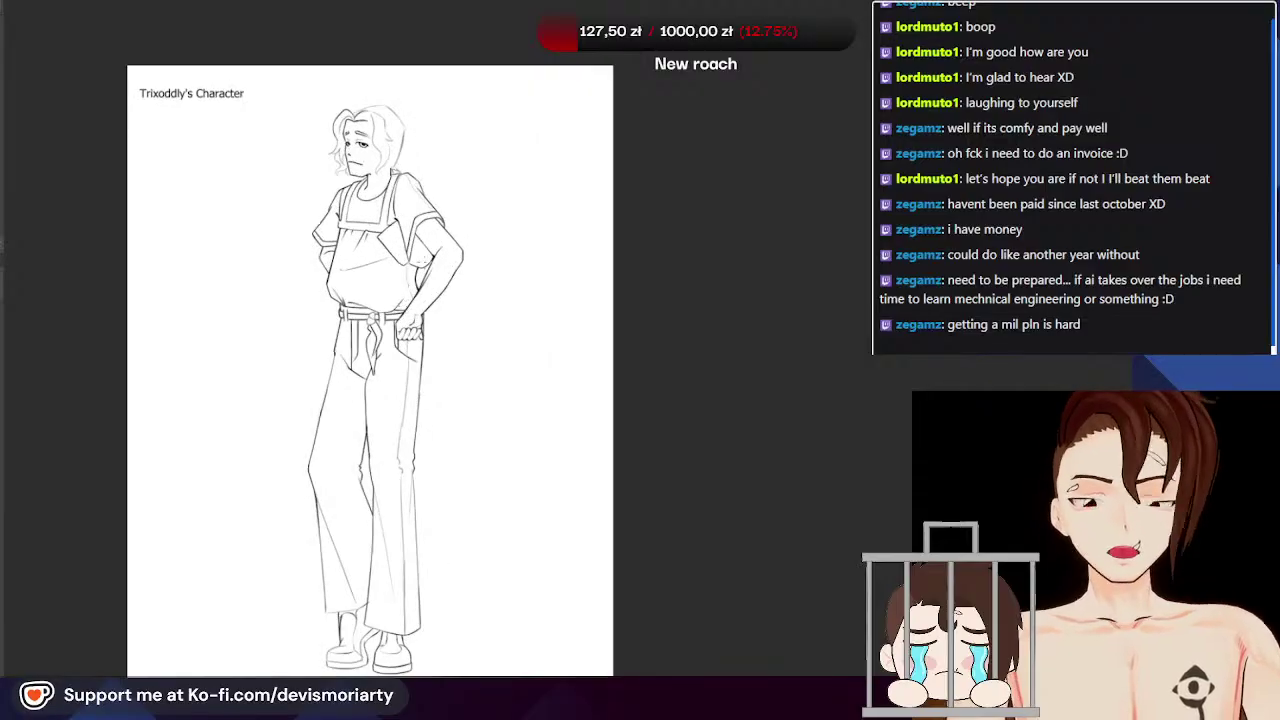
scroll(400, 195, up, 4)
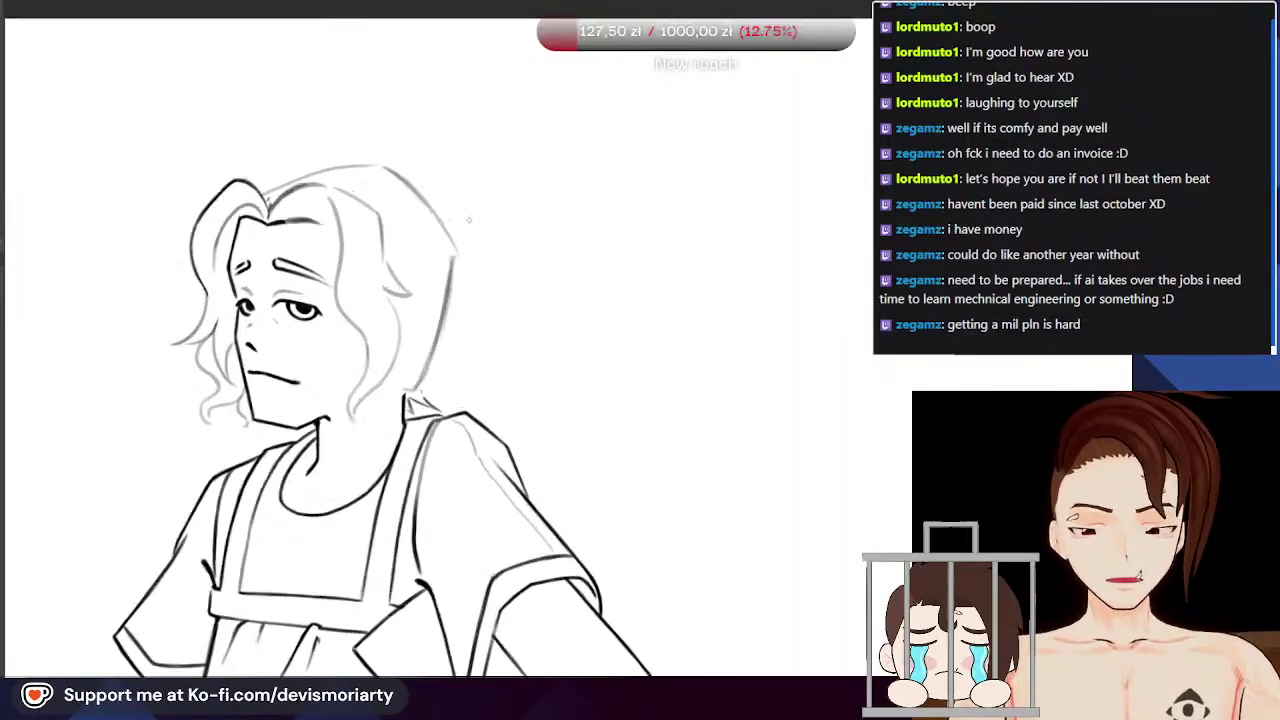
scroll(330, 390, down, 3)
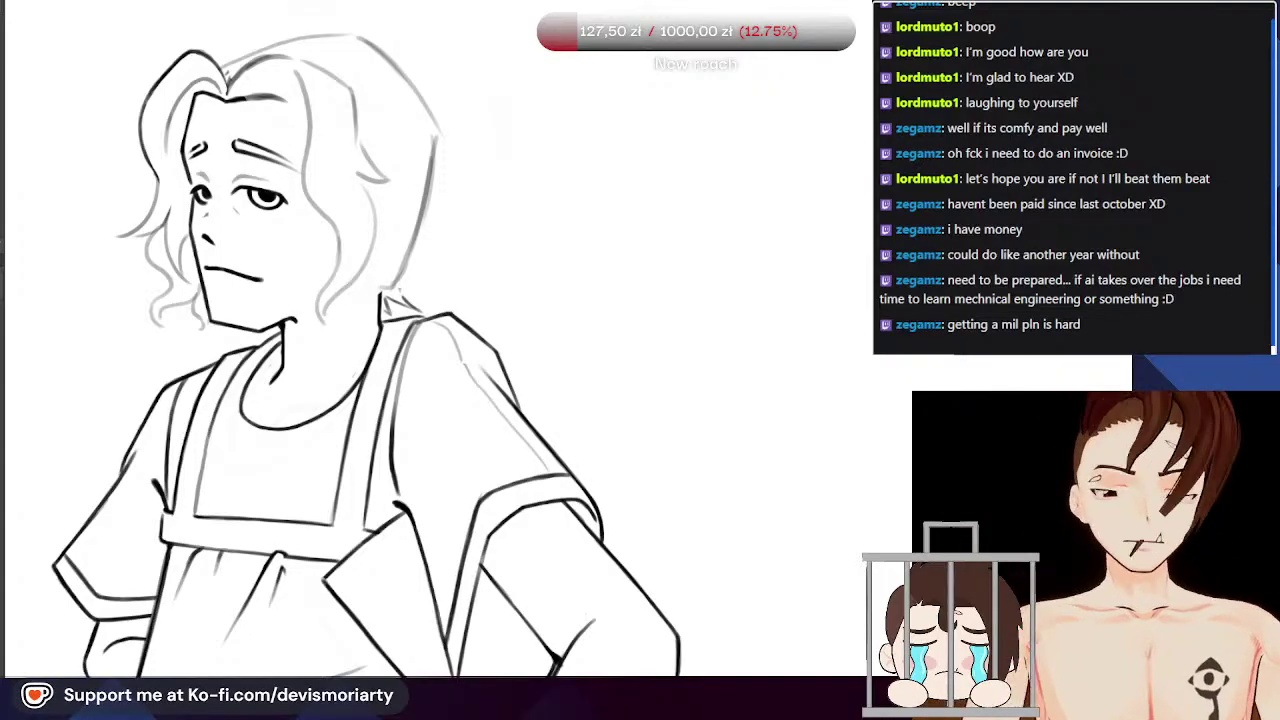
scroll(565, 125, down, 3)
scroll(462, 115, up, 1)
scroll(450, 120, down, 3)
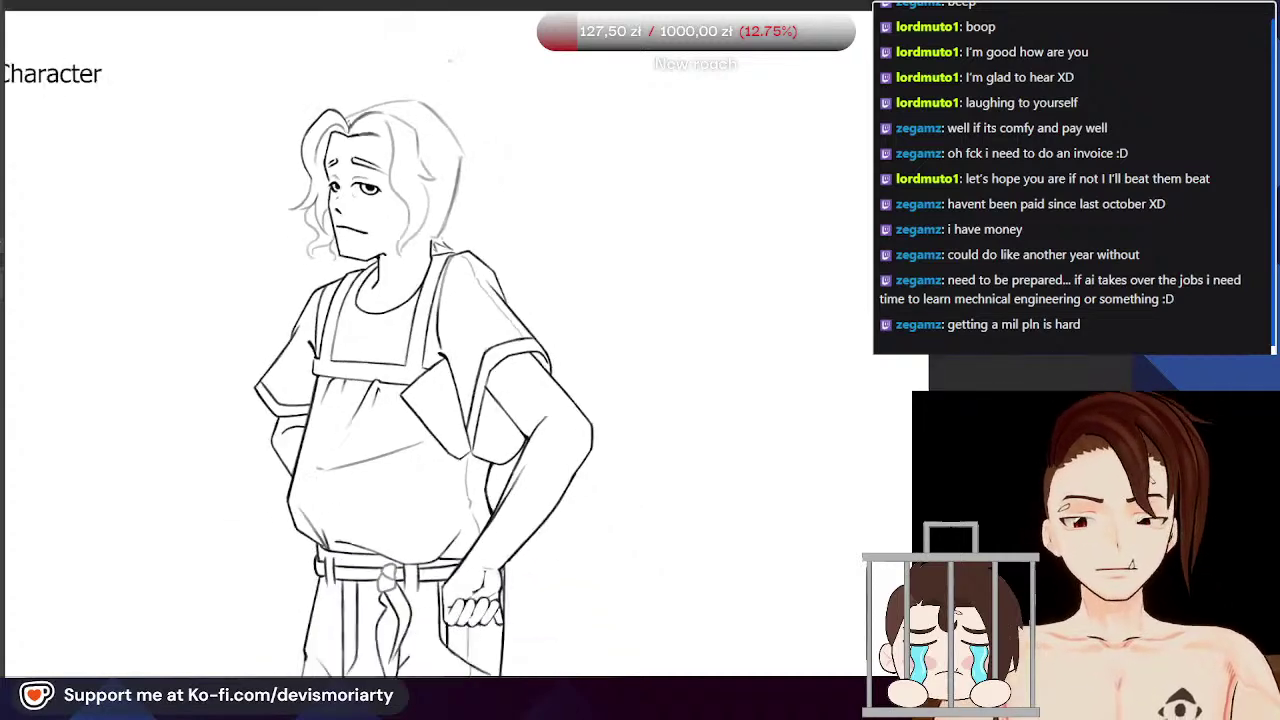
Step: Sketch a darker crown stroke from the fringe arch near the parting up to the top of the head
scroll(418, 122, up, 5)
scroll(350, 150, down, 3)
scroll(300, 150, up, 5)
mouse_move(214, 281)
mouse_down()
mouse_move(308, 221)
mouse_move(340, 222)
mouse_move(330, 219)
mouse_move(377, 196)
mouse_move(350, 214)
mouse_move(424, 197)
mouse_up()
key(ctrl+z)
mouse_move(346, 217)
mouse_down()
mouse_move(368, 199)
mouse_move(460, 184)
mouse_up()
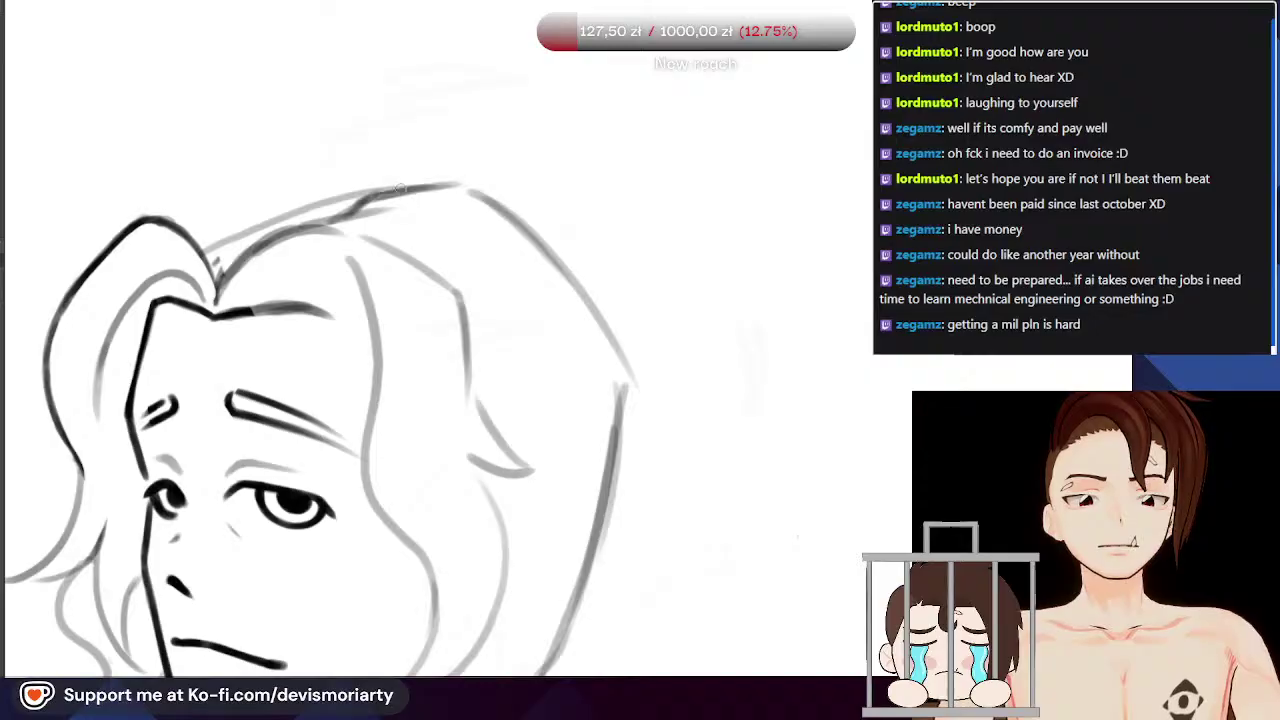
Step: Sketch a fuller back-of-head outline outside the old one, sloping from the top of the crown and turning downwards
scroll(420, 185, down, 4)
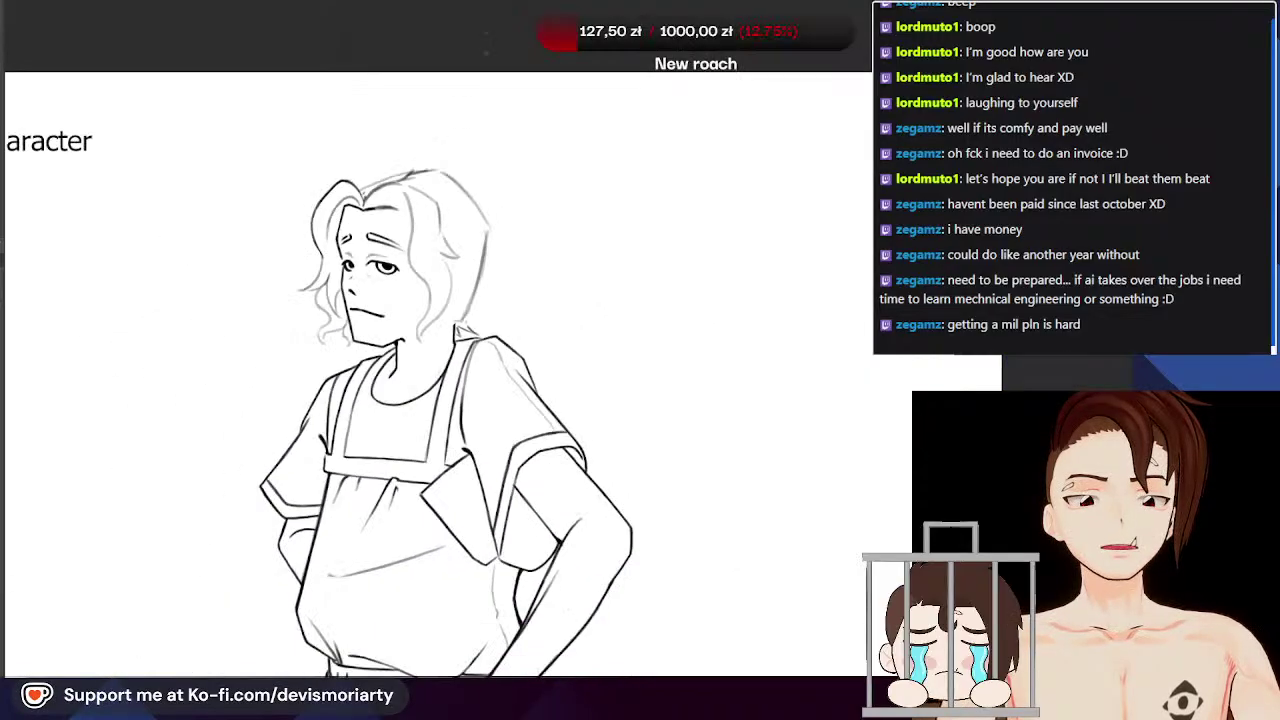
scroll(480, 188, up, 4)
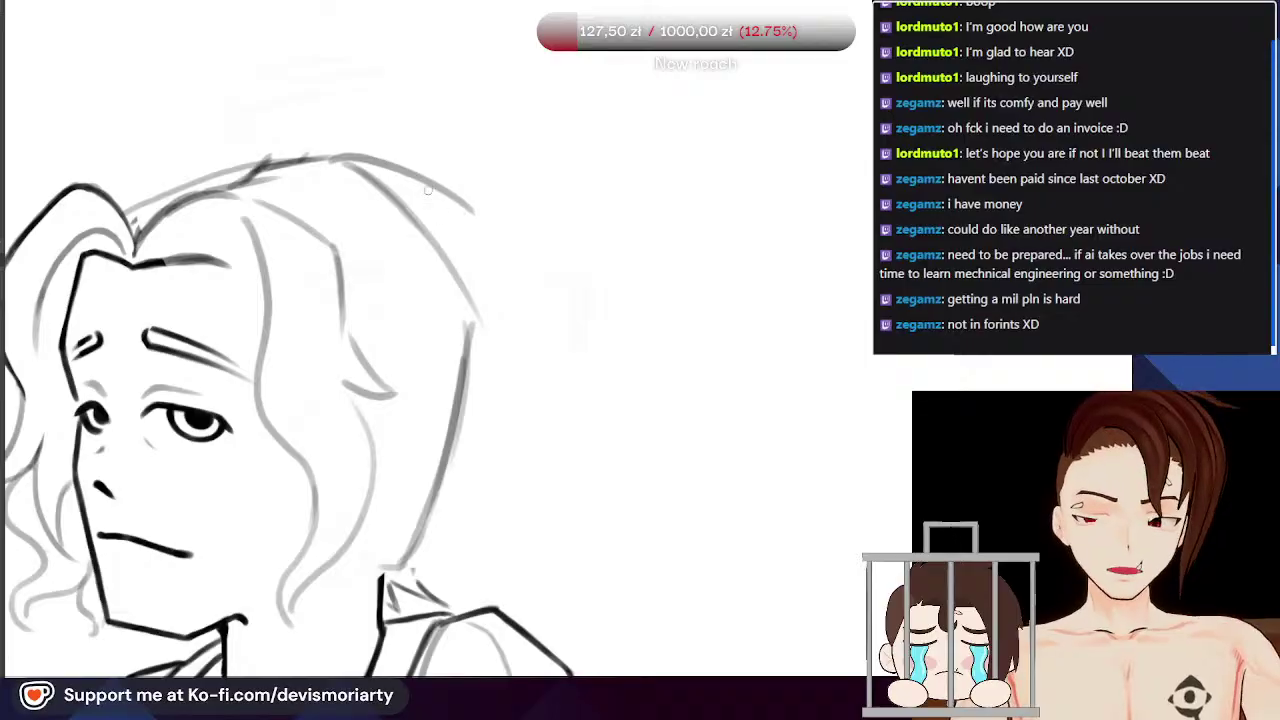
scroll(531, 195, down, 2)
scroll(547, 234, down, 3)
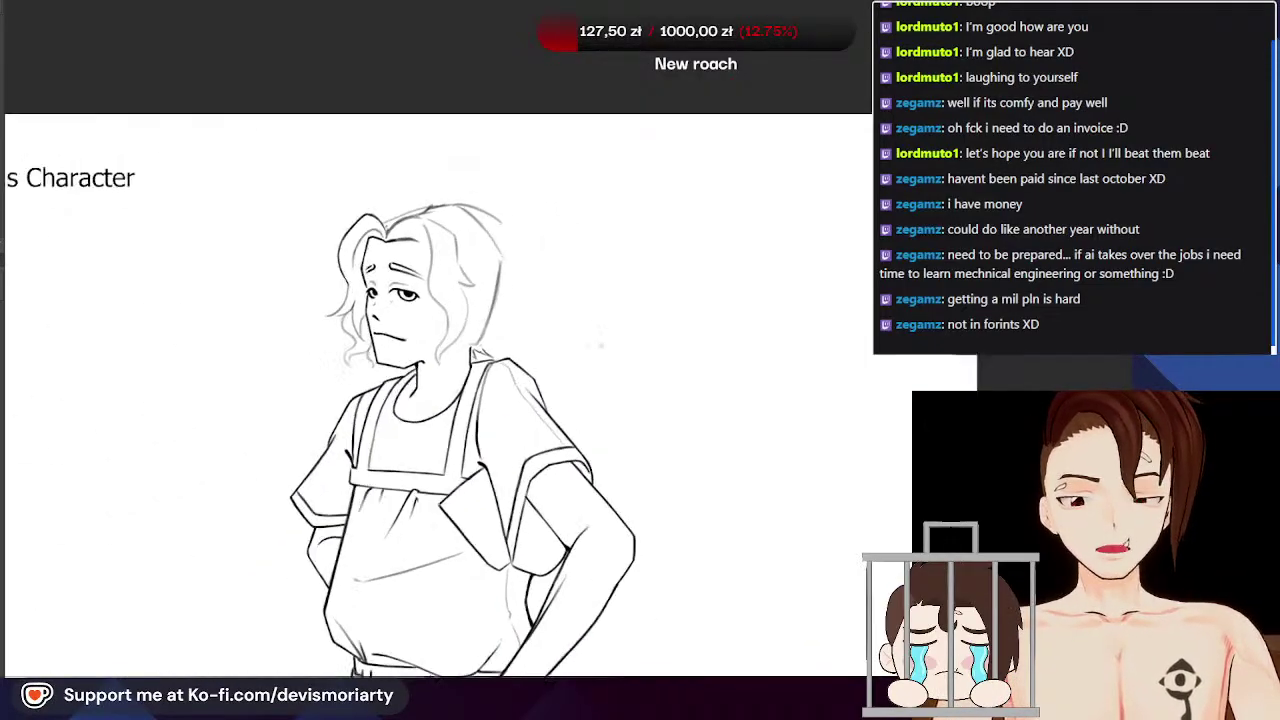
scroll(428, 90, up, 5)
scroll(431, 180, down, 3)
scroll(425, 140, up, 2)
drag(436, 158, 434, 207)
mouse_move(434, 207)
mouse_down()
mouse_move(427, 137)
mouse_move(435, 197)
mouse_move(427, 153)
mouse_up()
key(ctrl+z)
scroll(425, 150, up, 1)
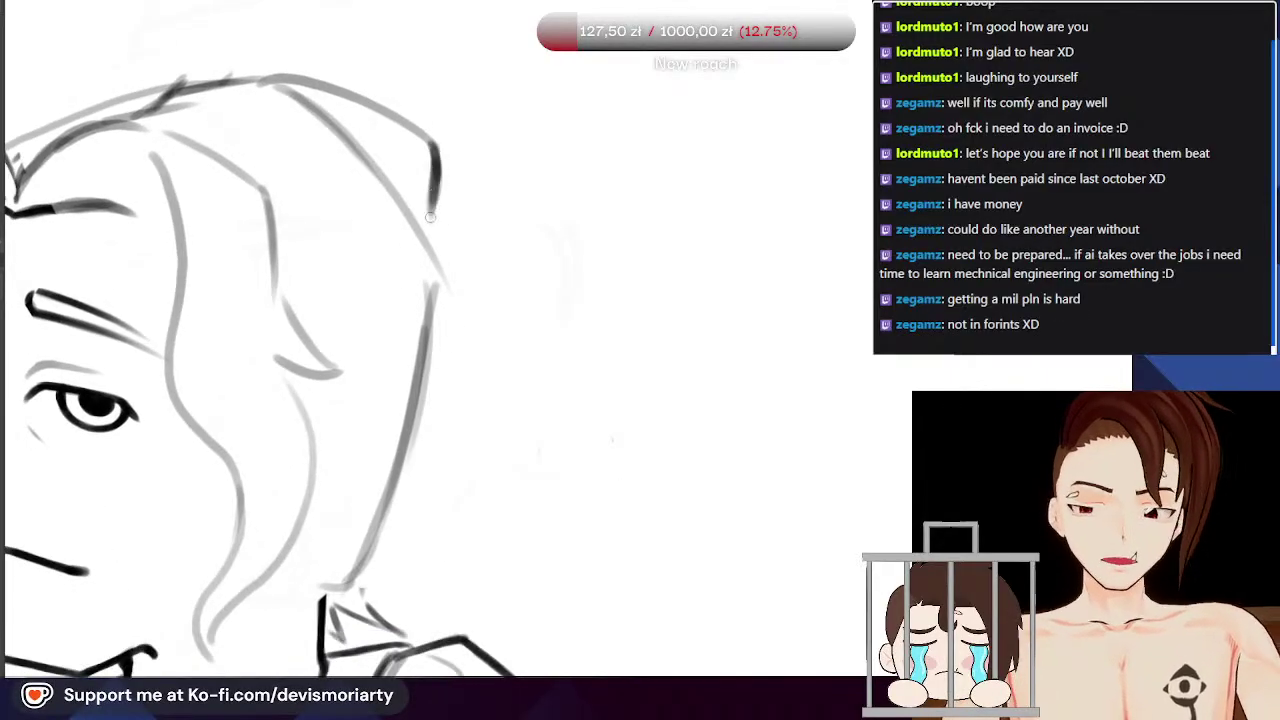
Step: Sketch a long wavy lock from the new crown corner down behind the head towards the shoulder
scroll(545, 193, down, 3)
scroll(457, 217, up, 2)
mouse_move(455, 210)
mouse_down()
mouse_move(494, 378)
mouse_move(498, 463)
mouse_up()
scroll(460, 400, down, 3)
scroll(440, 395, up, 2)
drag(469, 411, 447, 428)
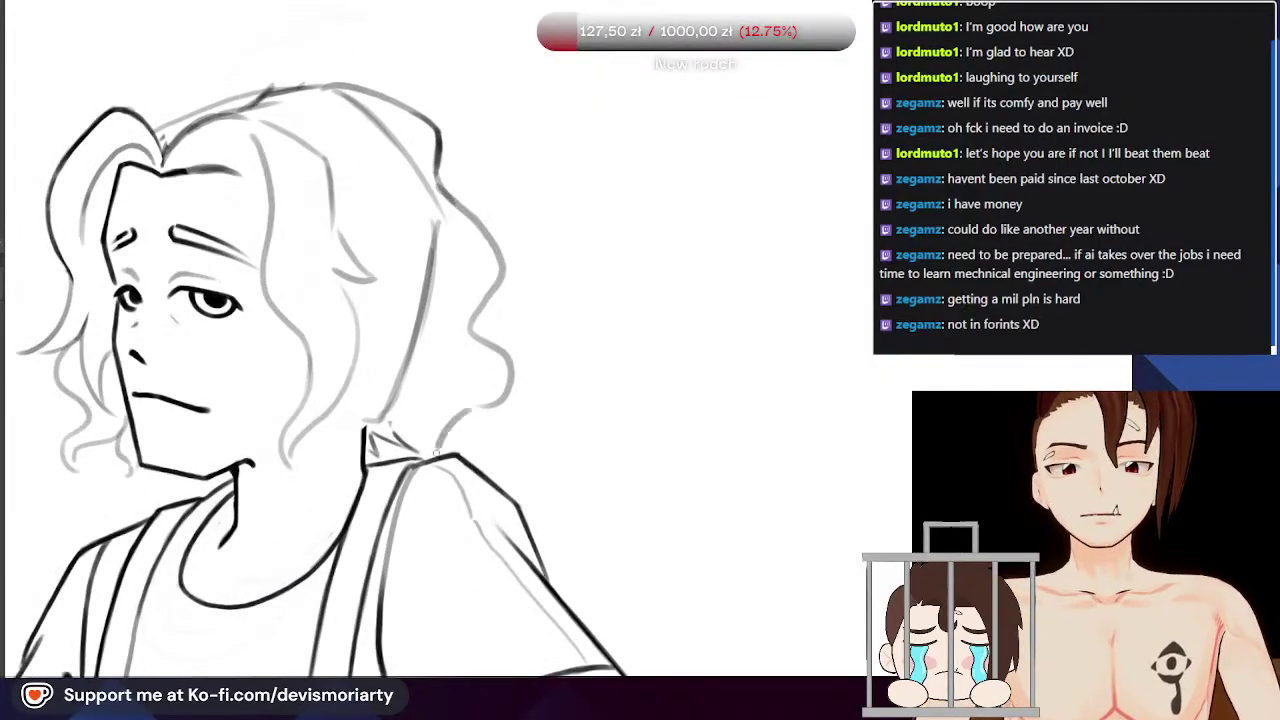
scroll(448, 427, down, 3)
scroll(448, 427, up, 2)
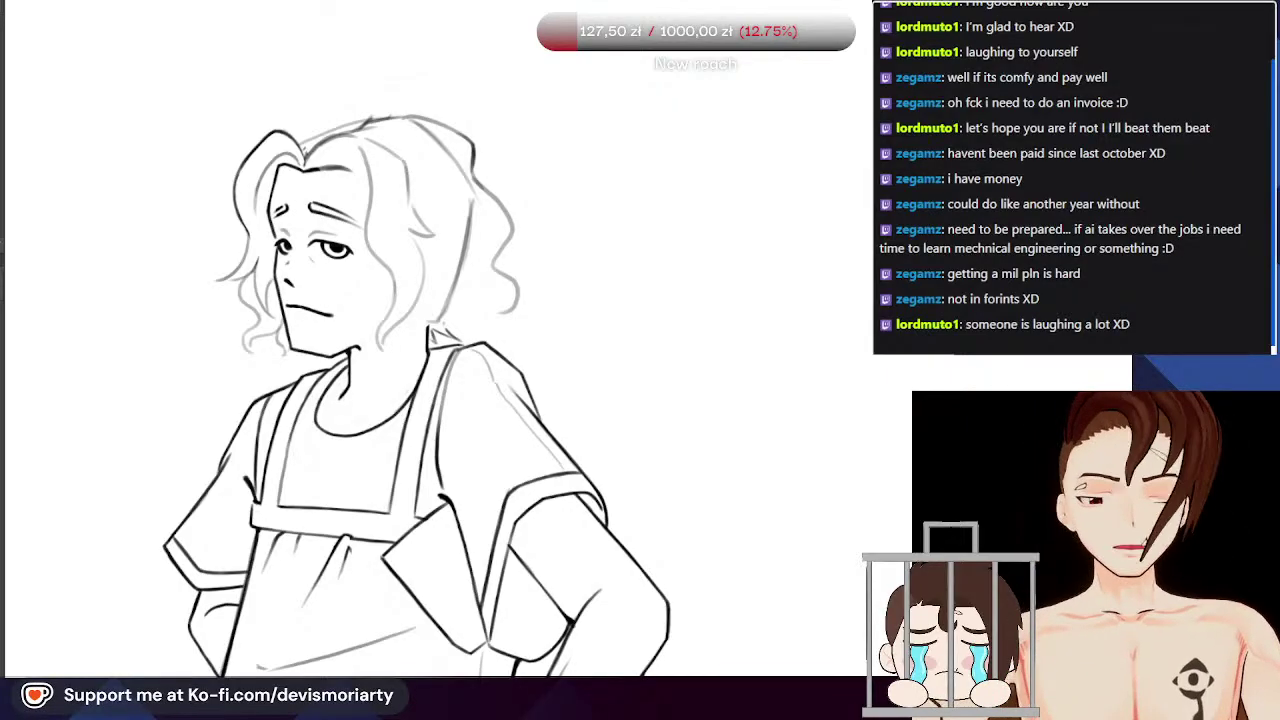
scroll(527, 415, down, 3)
scroll(520, 312, up, 1)
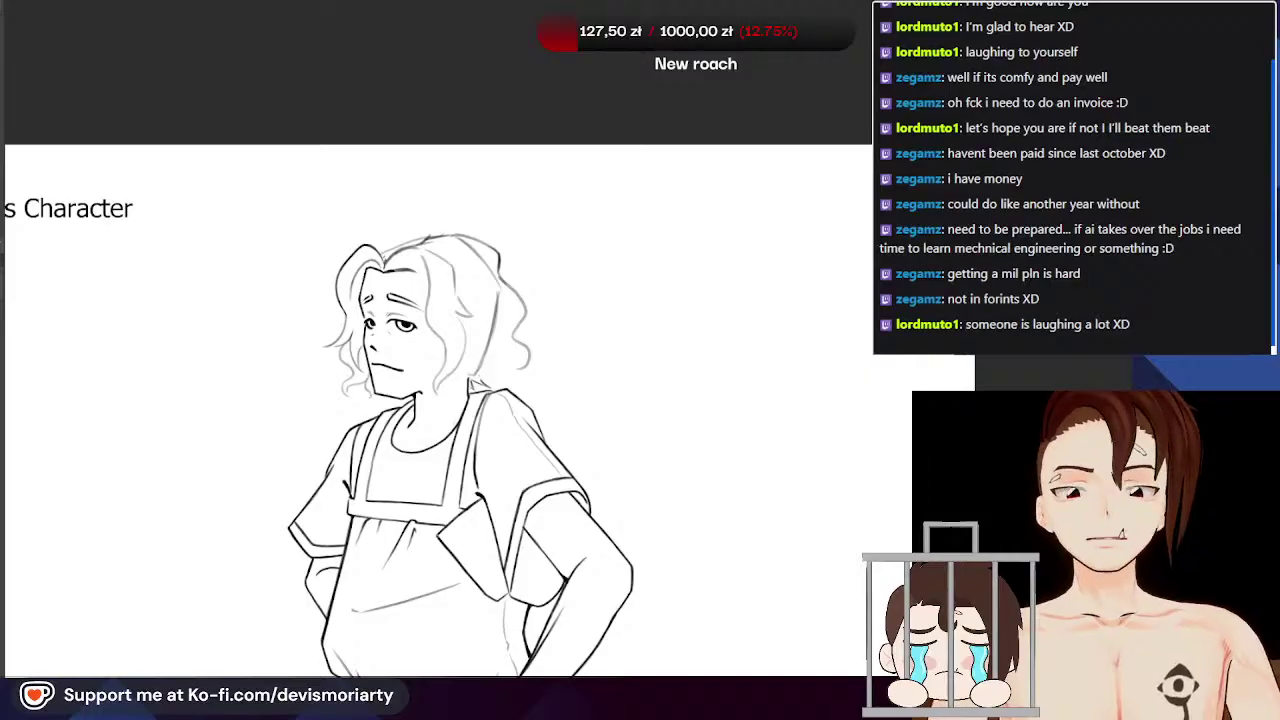
scroll(347, 240, up, 6)
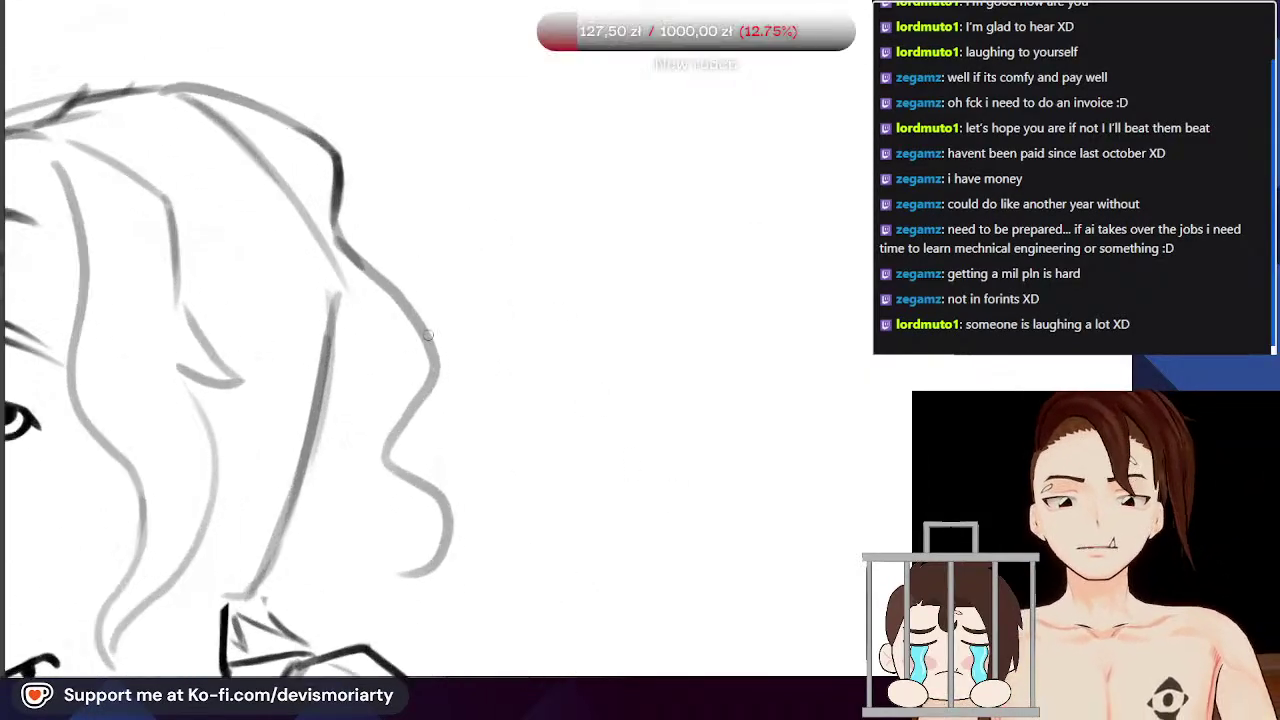
drag(335, 228, 588, 394)
key(ctrl+z)
drag(295, 197, 565, 388)
key(ctrl+z)
drag(316, 213, 564, 383)
key(ctrl+z)
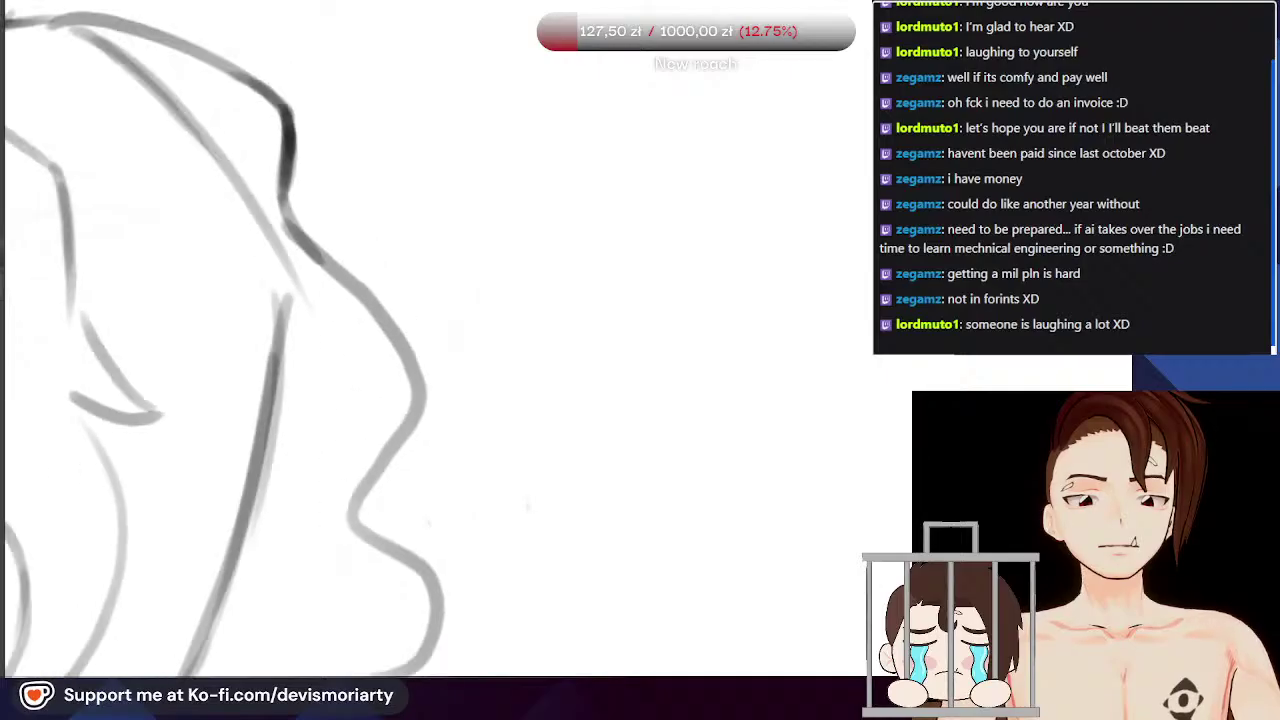
Step: Rotate the canvas until the head is nearly upside down and draw the outer edge of a flicked-out lock below the crown corner
scroll(436, 340, down, 6)
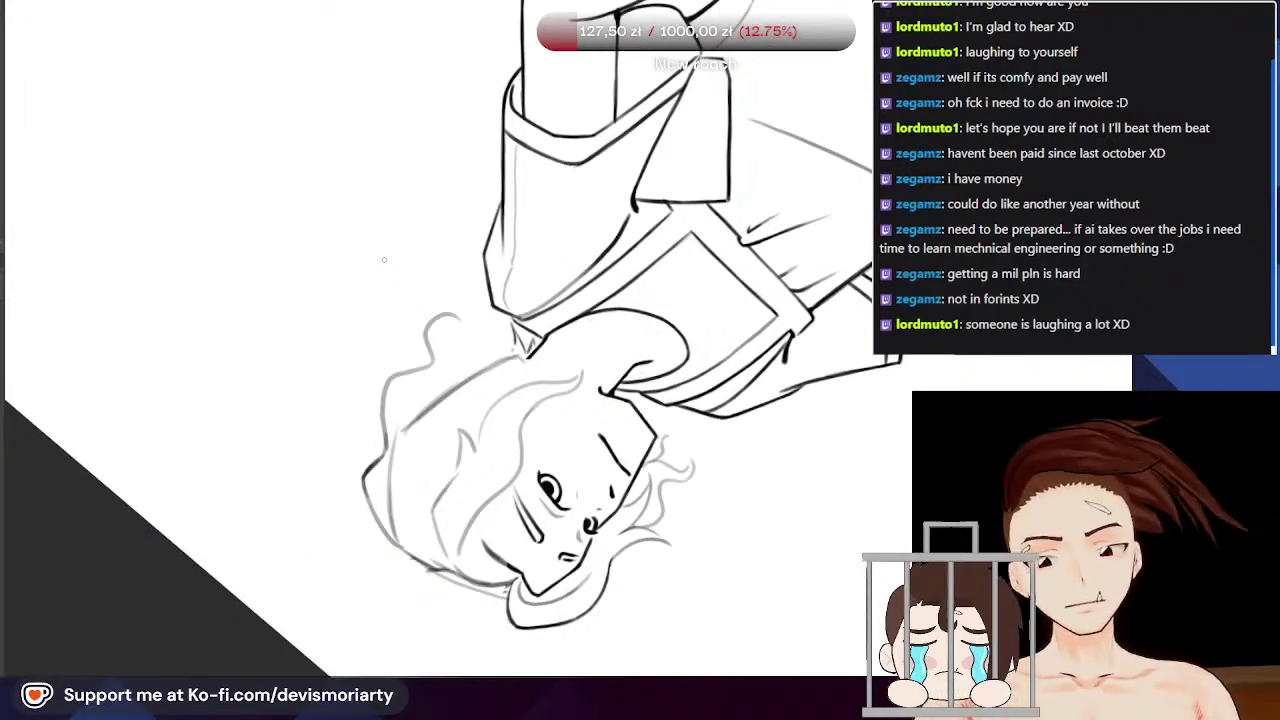
scroll(384, 260, down, 3)
scroll(370, 290, up, 6)
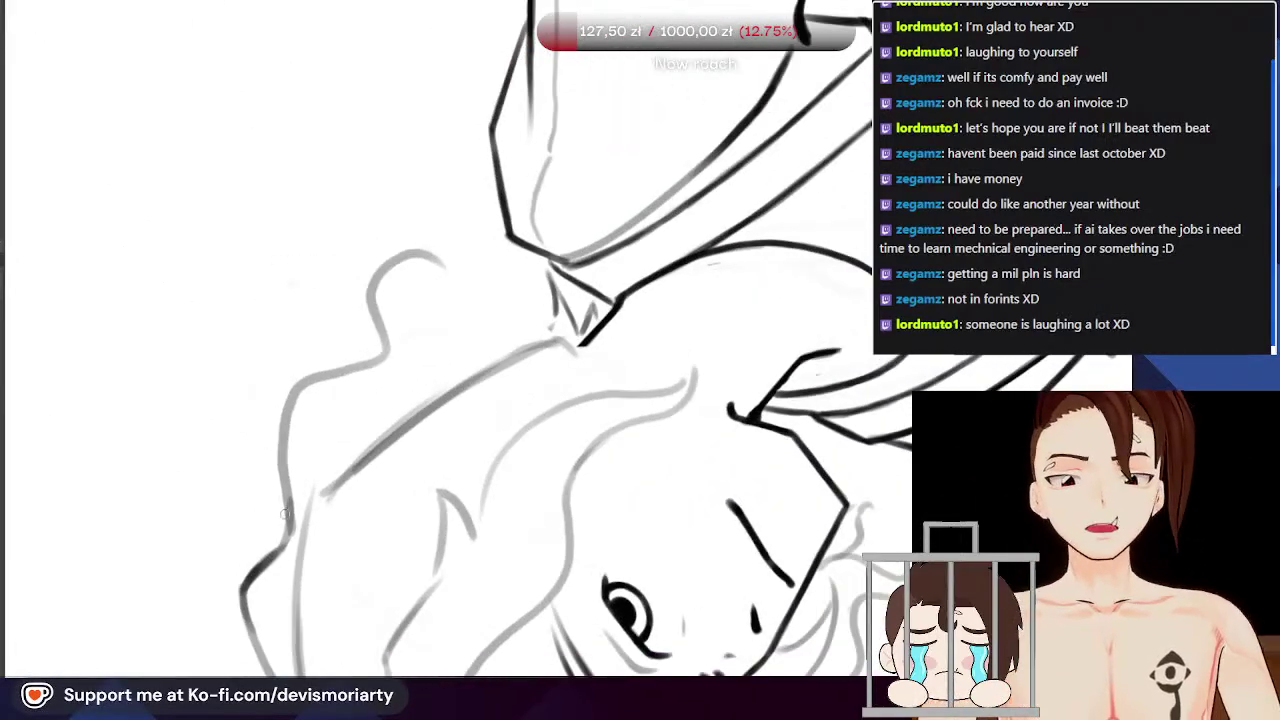
scroll(282, 490, up, 1)
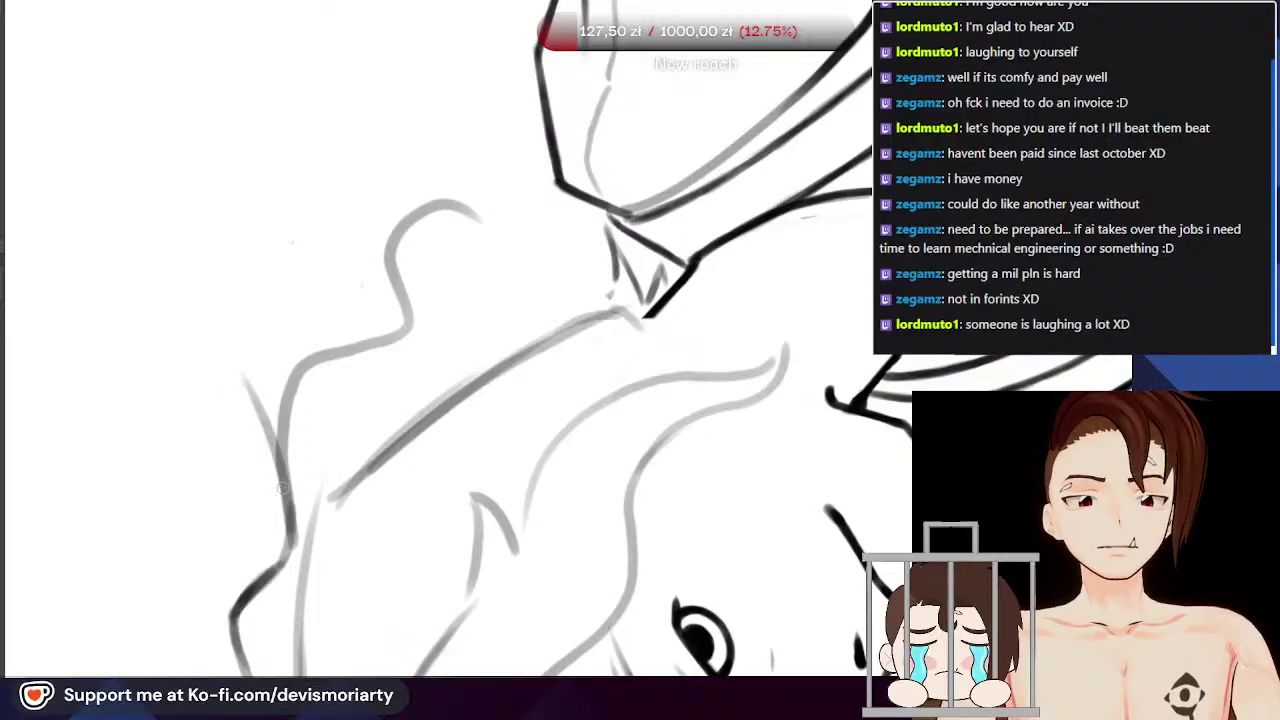
scroll(200, 310, down, 5)
scroll(240, 318, up, 2)
scroll(262, 330, down, 3)
scroll(260, 345, up, 4)
scroll(260, 325, down, 6)
scroll(250, 345, up, 3)
scroll(250, 335, down, 2)
scroll(250, 330, up, 6)
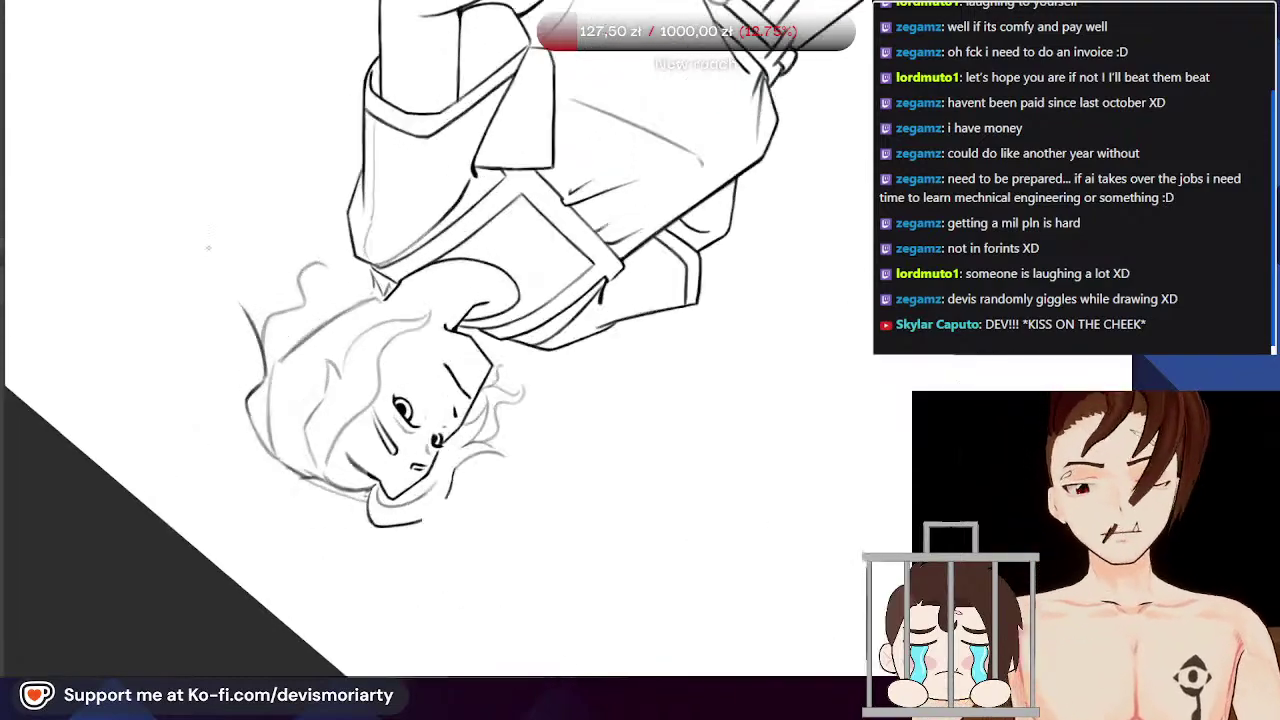
Step: Draw the flicked lock's underside with a thinned stroke and erase the old wavy contour inside the flick
scroll(187, 321, up, 4)
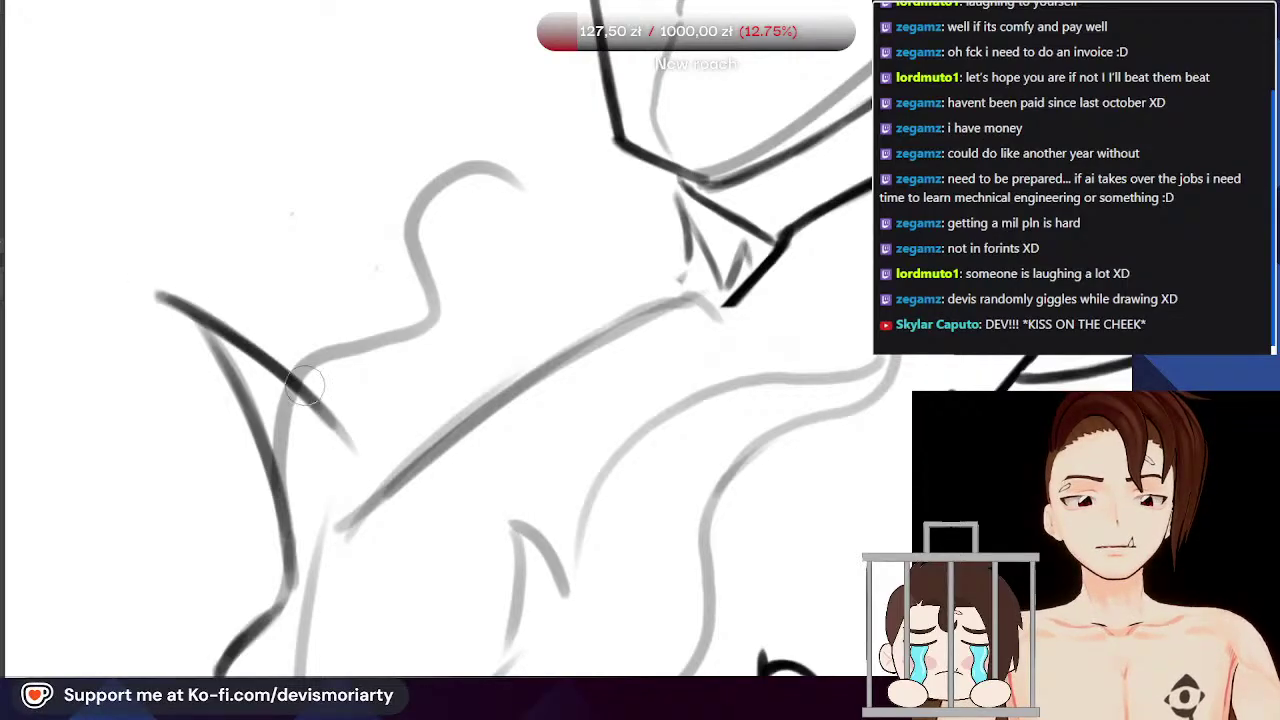
scroll(313, 405, up, 2)
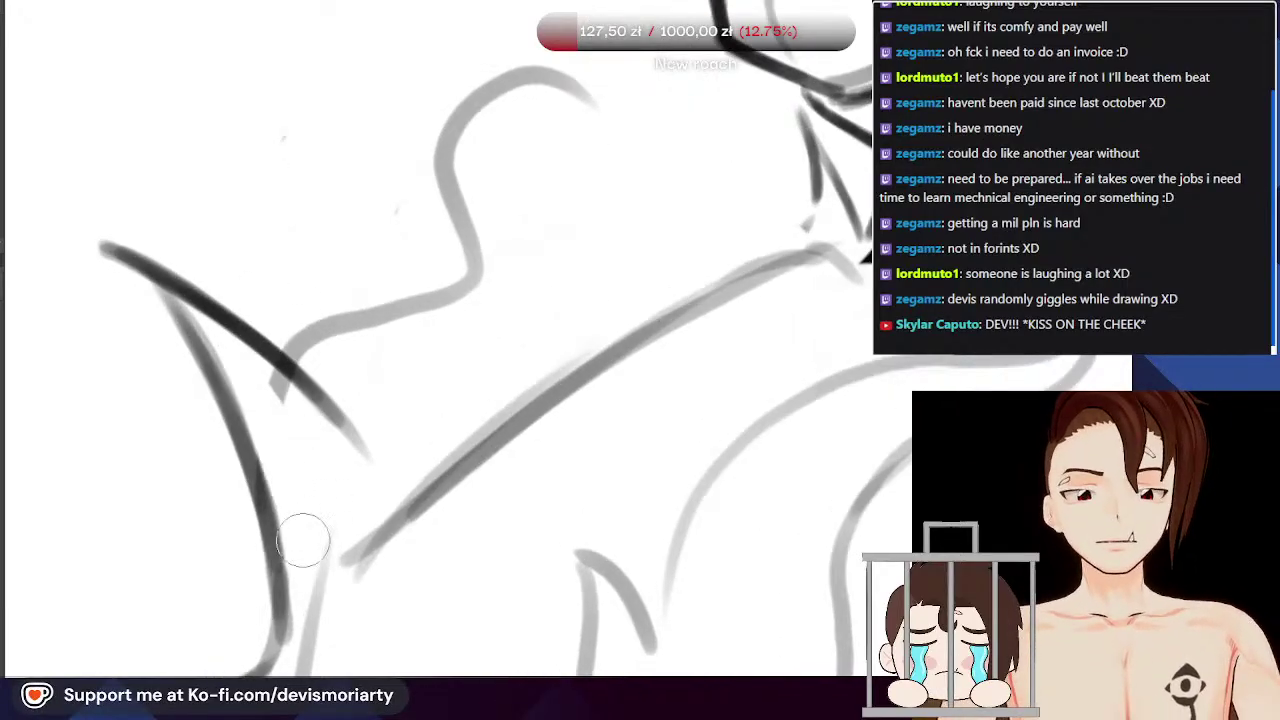
drag(218, 335, 328, 456)
scroll(270, 396, down, 1)
drag(229, 351, 325, 437)
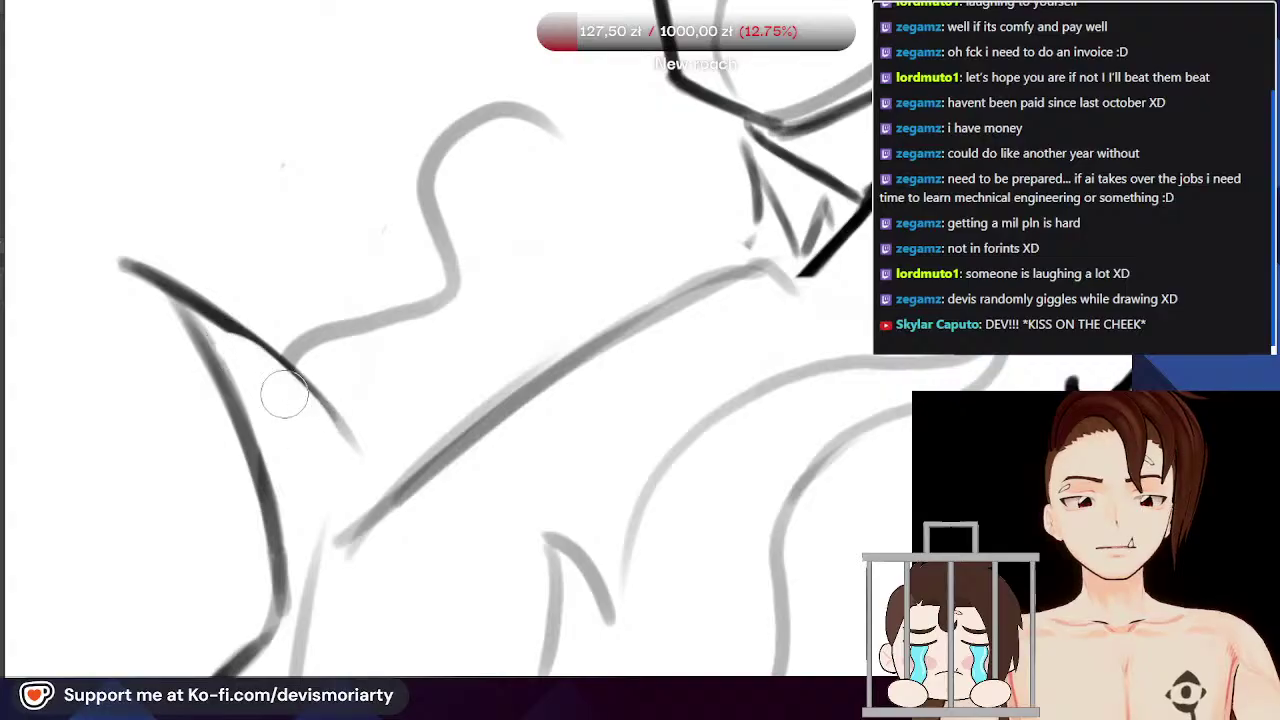
Step: Return the canvas upright and erase the inner end of the flick's underside up to the wavy lock
scroll(331, 457, down, 4)
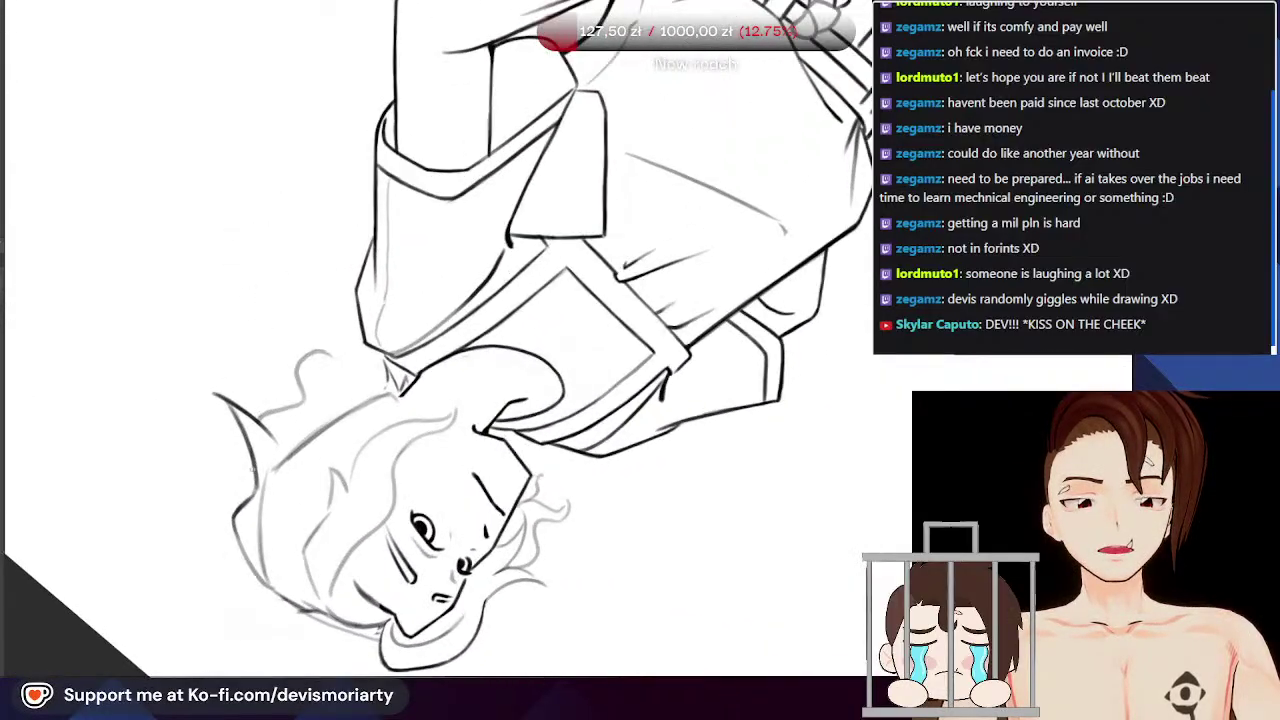
scroll(260, 436, up, 1)
drag(260, 436, 517, 264)
scroll(517, 264, down, 3)
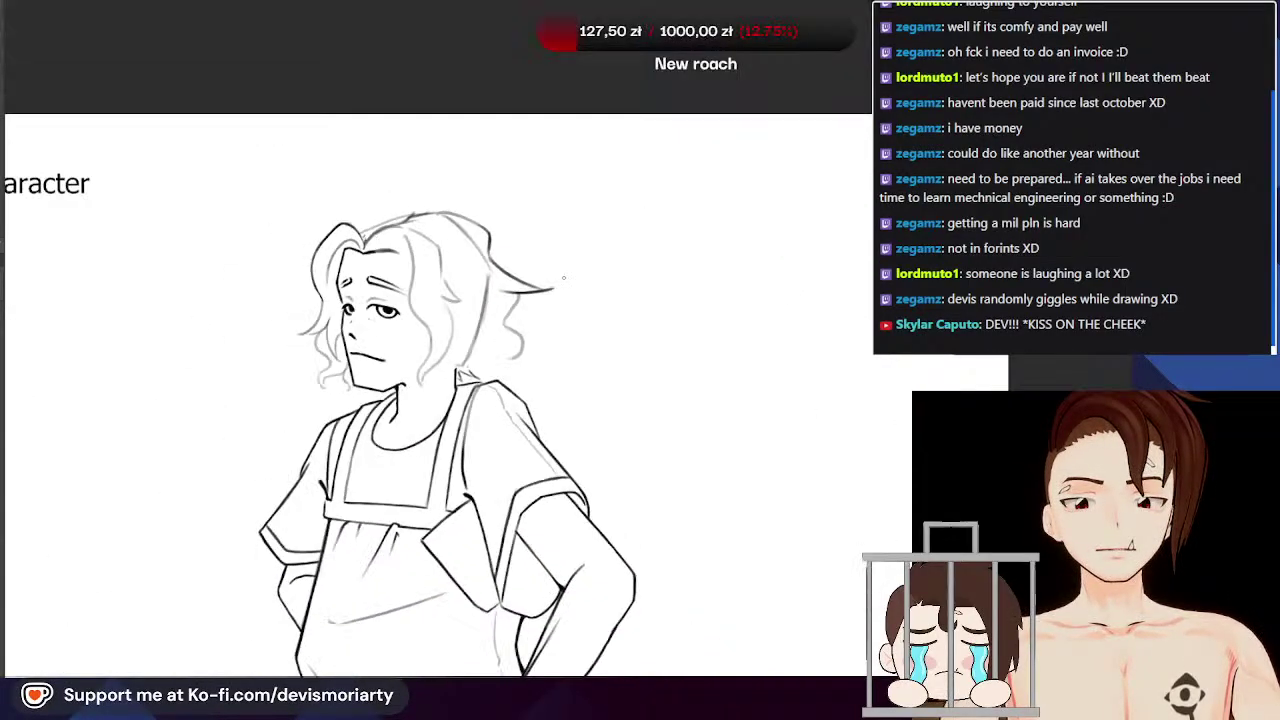
scroll(517, 264, up, 3)
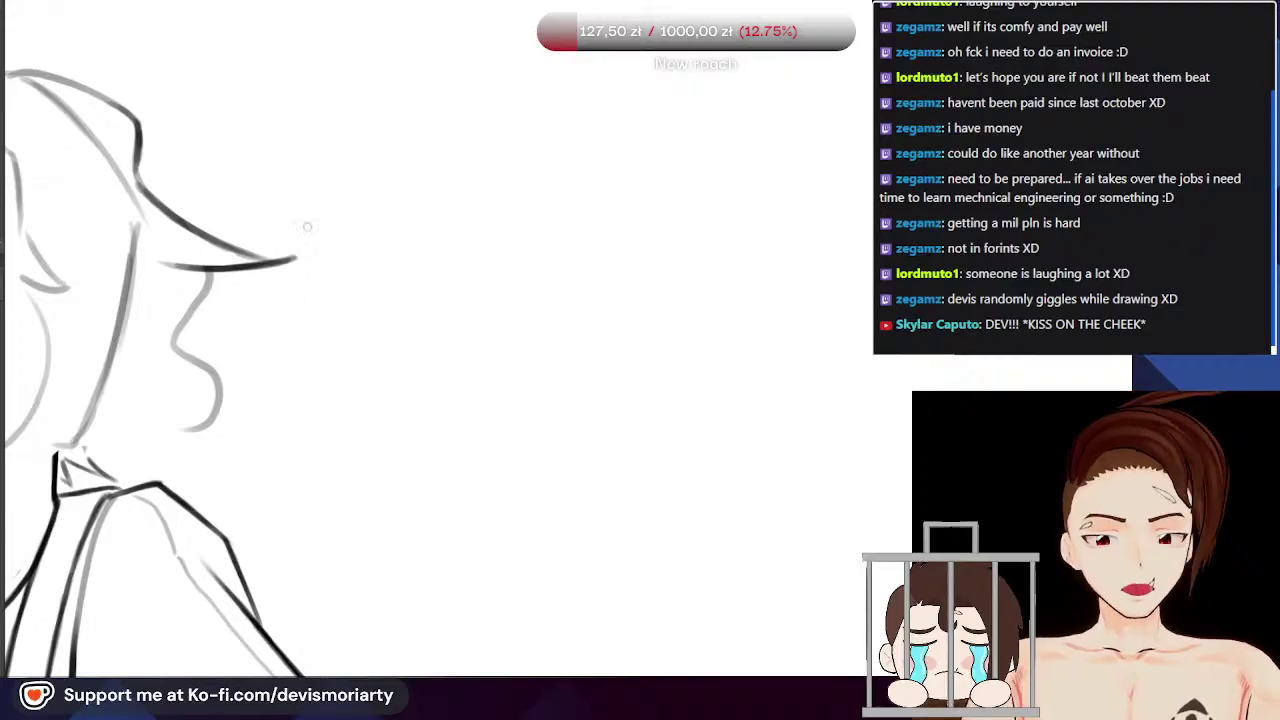
scroll(274, 329, up, 2)
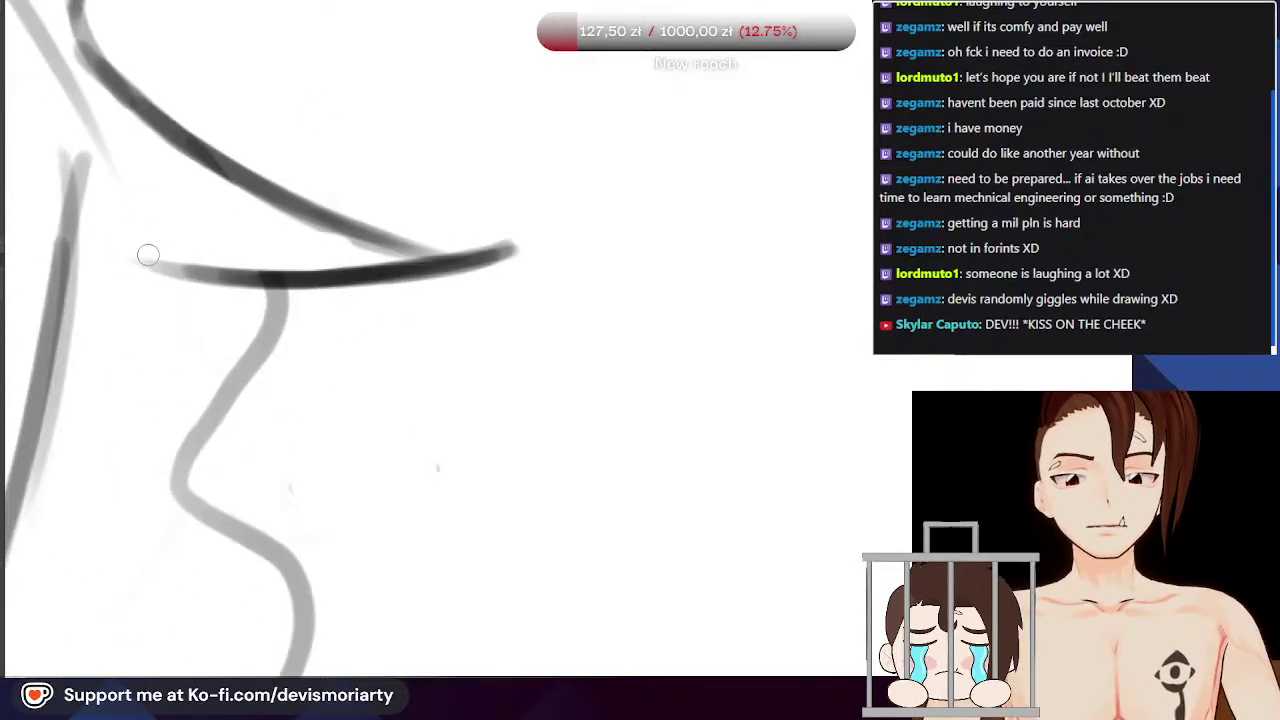
scroll(145, 321, up, 1)
mouse_move(145, 321)
mouse_down()
mouse_move(180, 332)
mouse_move(229, 257)
mouse_up()
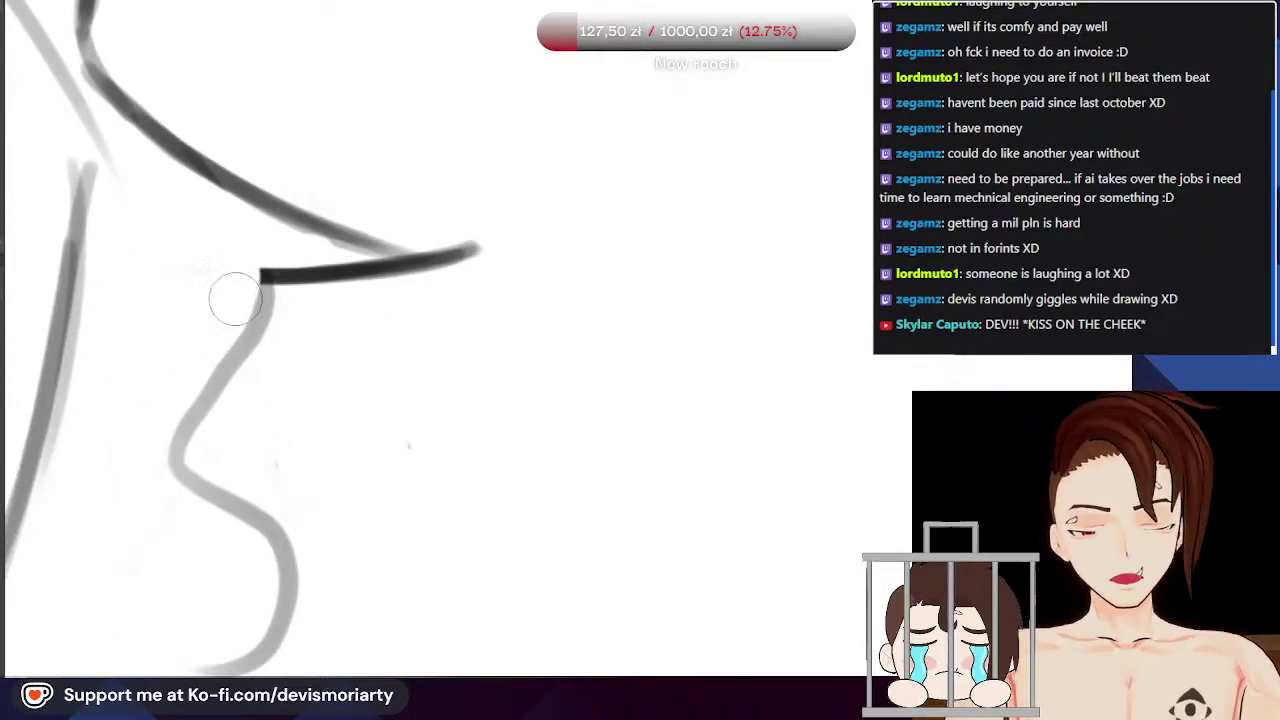
Step: Darken the wavy lock's upper section beneath the flick and extend its line up inside the flick
drag(145, 500, 238, 340)
key(ctrl+z)
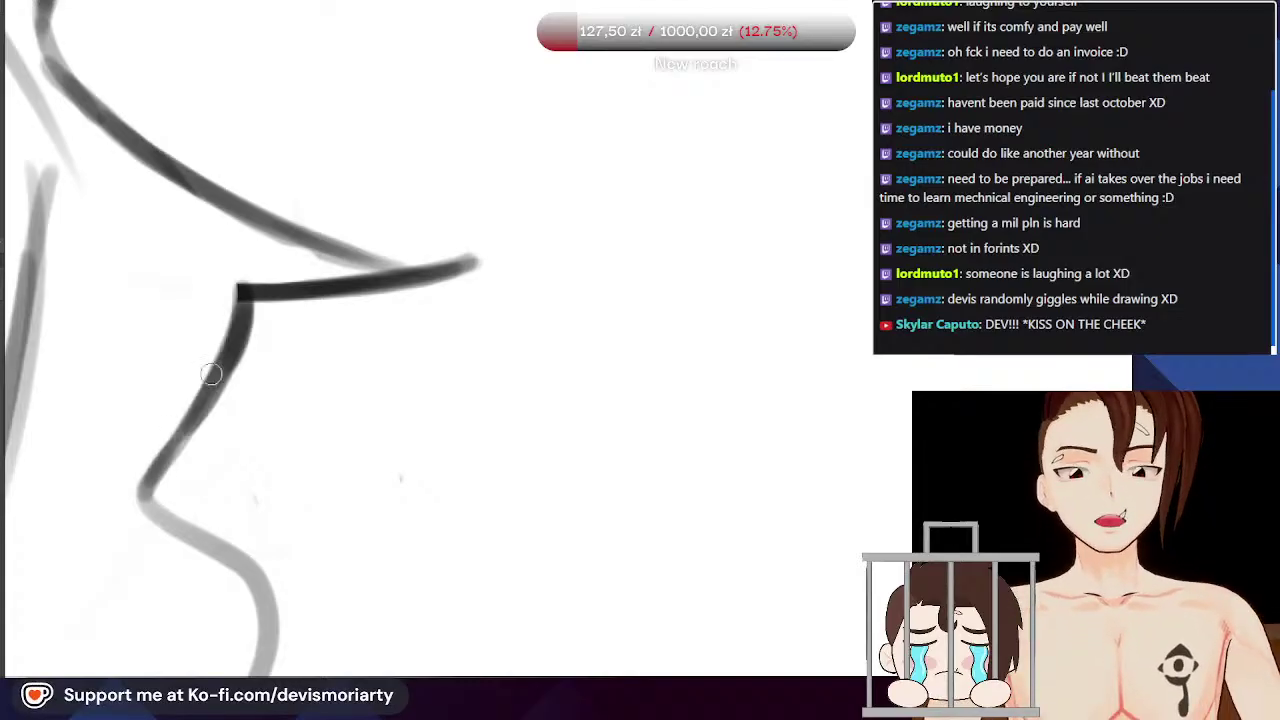
drag(192, 419, 148, 494)
scroll(205, 438, down, 3)
scroll(198, 375, up, 3)
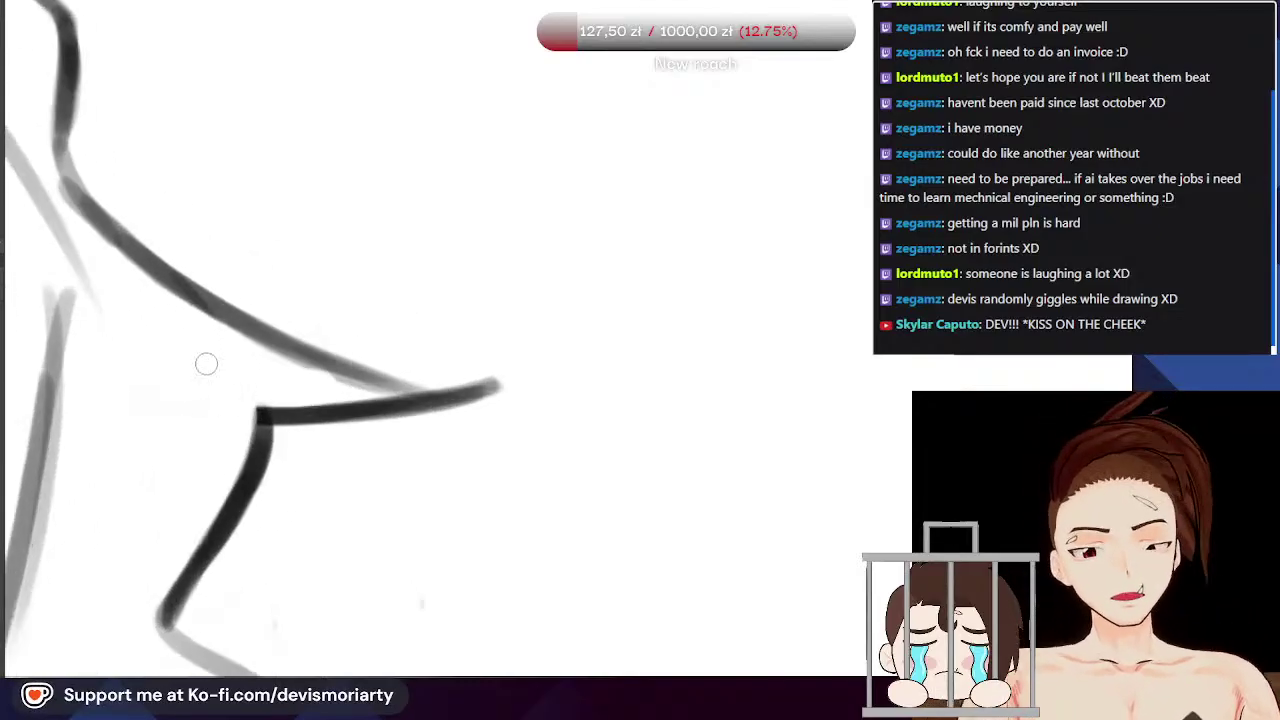
mouse_move(262, 436)
mouse_down()
mouse_move(238, 372)
mouse_move(212, 352)
mouse_up()
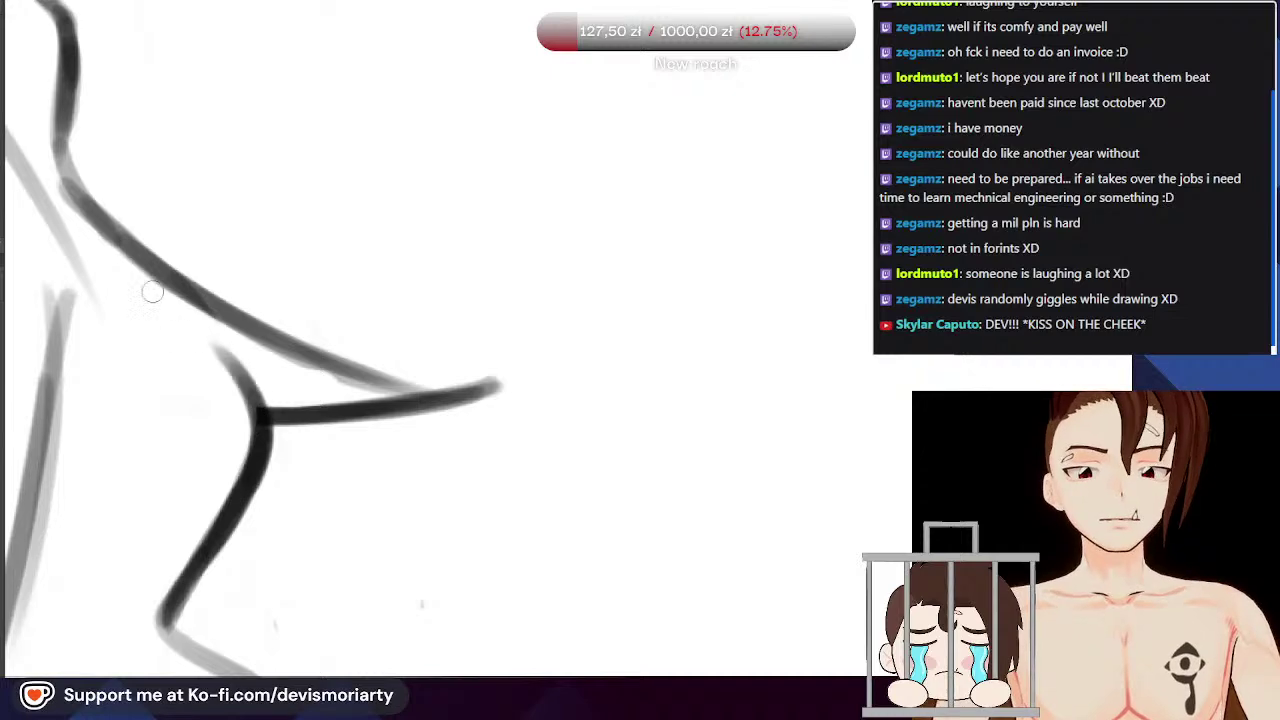
Step: Ink the wavy back lock's lower curve in a dark line over the grey stroke
scroll(166, 303, down, 4)
scroll(138, 278, down, 3)
scroll(150, 273, up, 5)
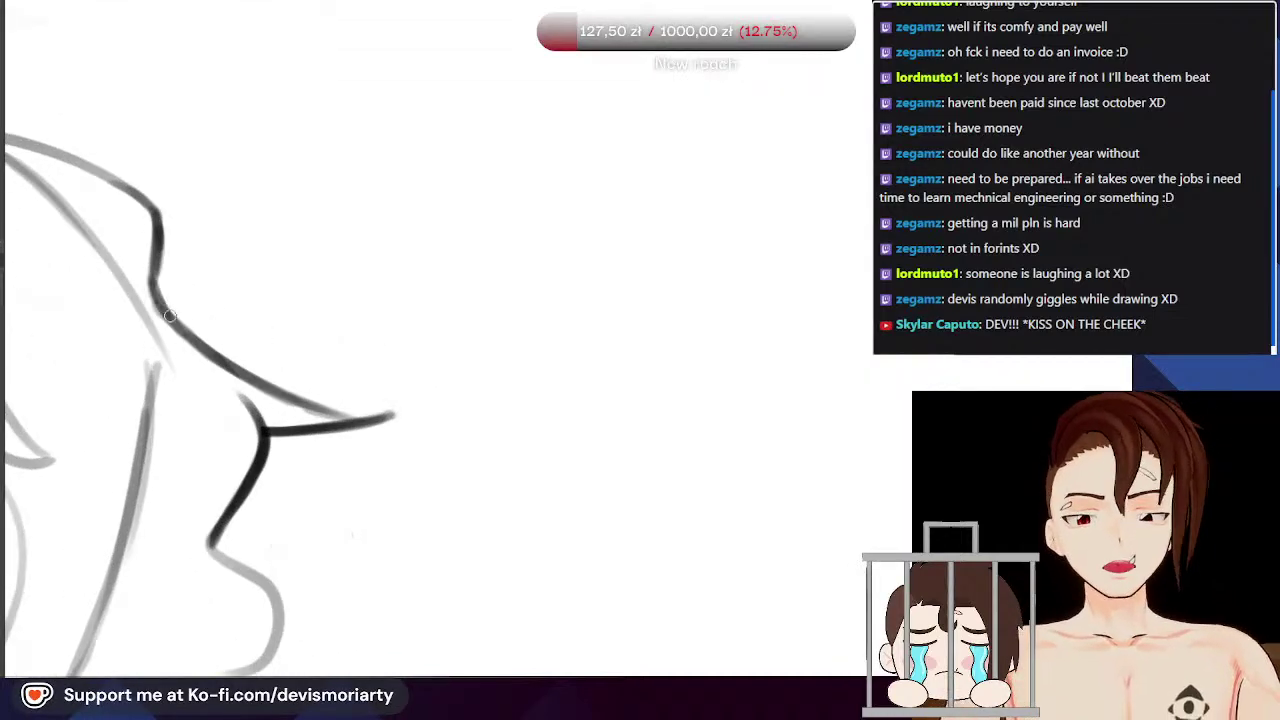
scroll(165, 308, down, 4)
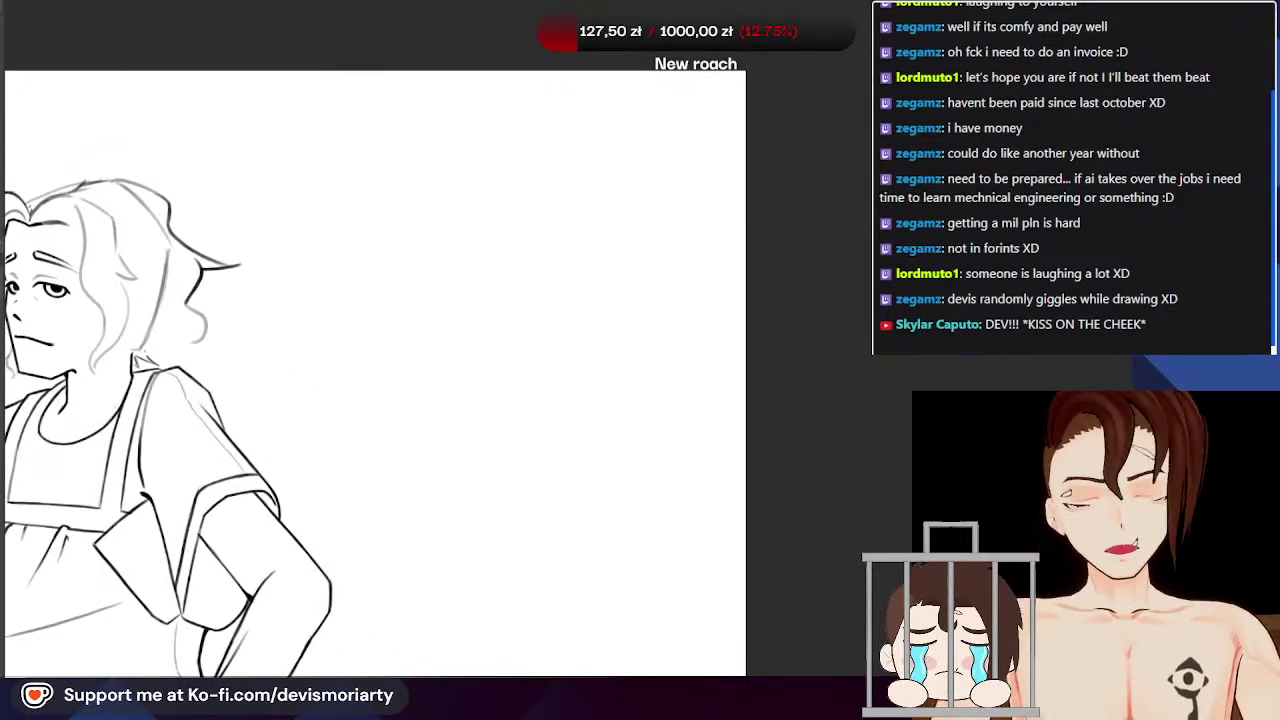
scroll(290, 270, down, 2)
scroll(300, 290, up, 2)
scroll(303, 280, down, 3)
scroll(303, 275, up, 3)
scroll(318, 390, down, 3)
scroll(285, 320, up, 3)
scroll(277, 294, up, 5)
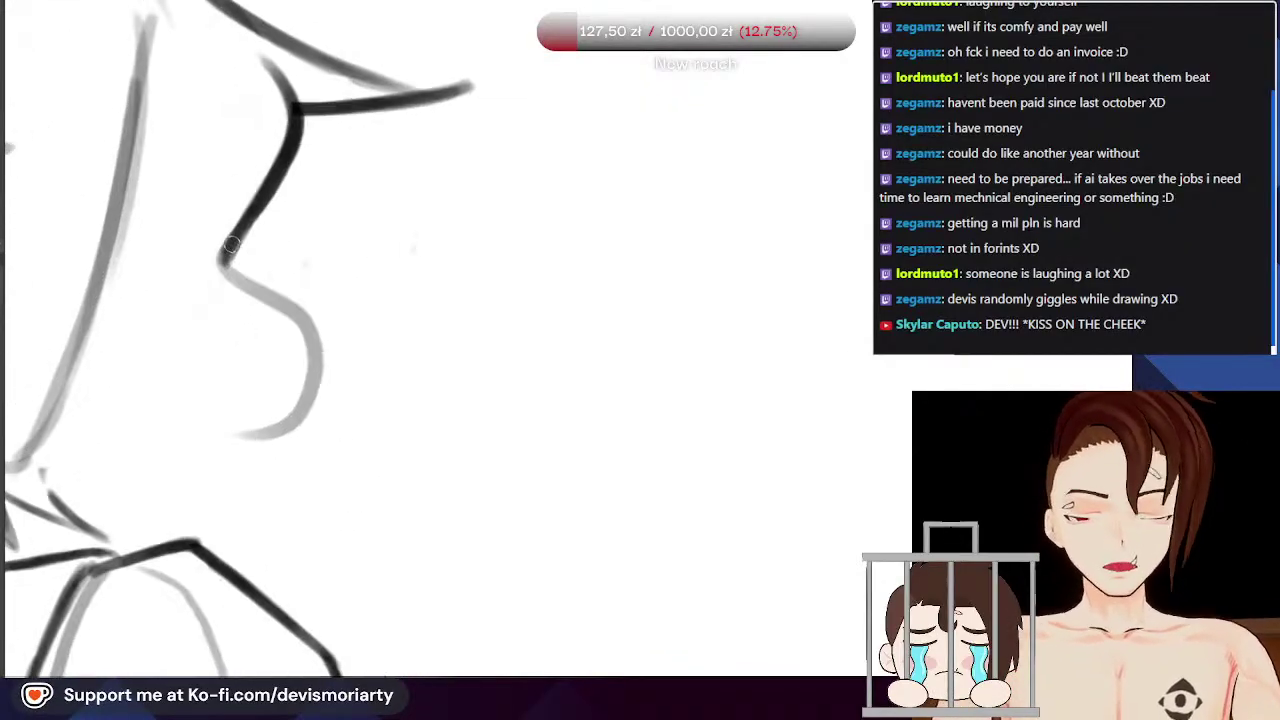
mouse_move(236, 282)
mouse_down()
mouse_move(312, 335)
mouse_move(314, 370)
mouse_move(275, 432)
mouse_up()
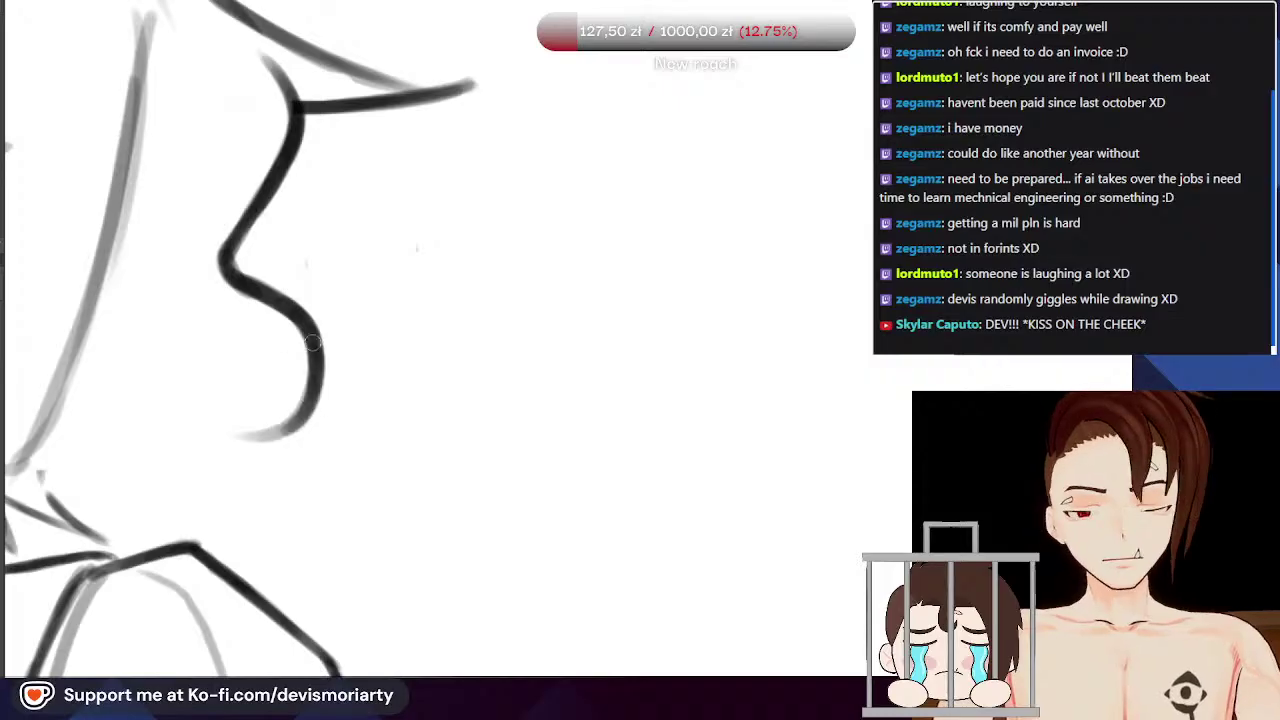
scroll(329, 496, down, 2)
scroll(300, 330, up, 4)
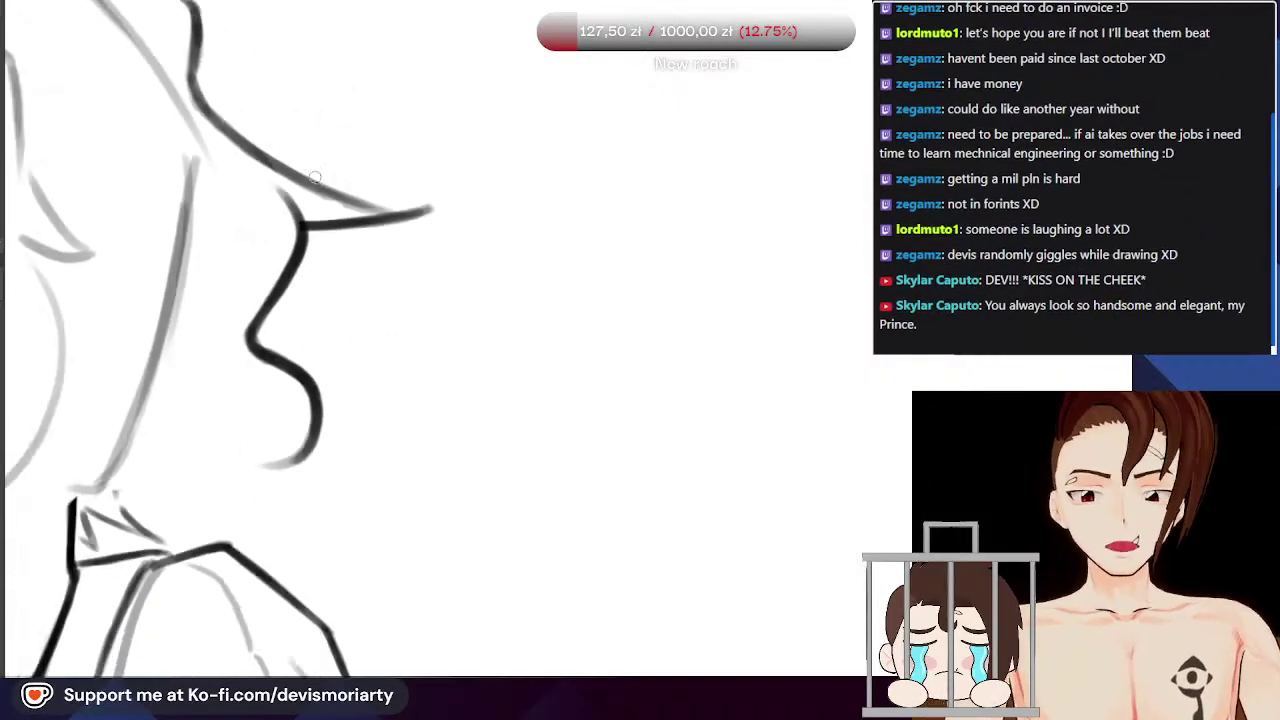
Step: Erase the wavy lock's line extending up inside the flick, leaving a clean corner at the flick's underside
mouse_move(234, 481)
mouse_down()
mouse_move(229, 443)
mouse_move(304, 315)
mouse_up()
scroll(314, 298, down, 7)
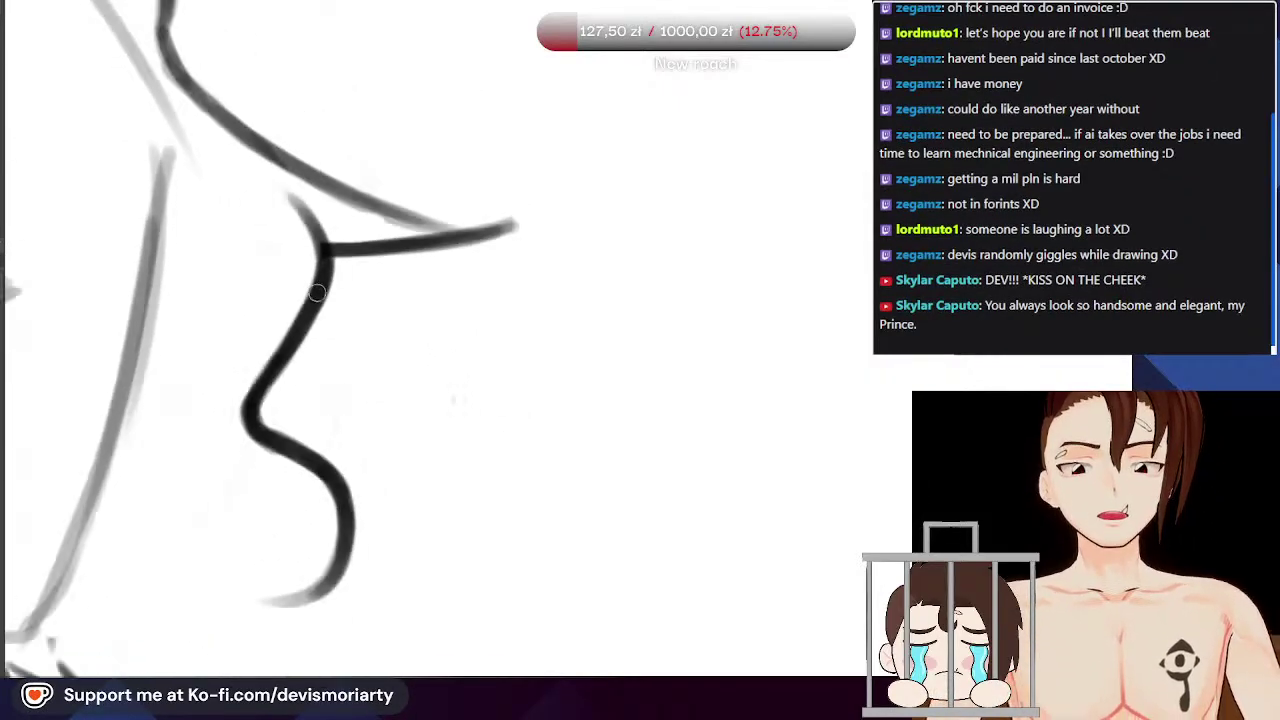
scroll(293, 328, up, 3)
scroll(293, 329, up, 2)
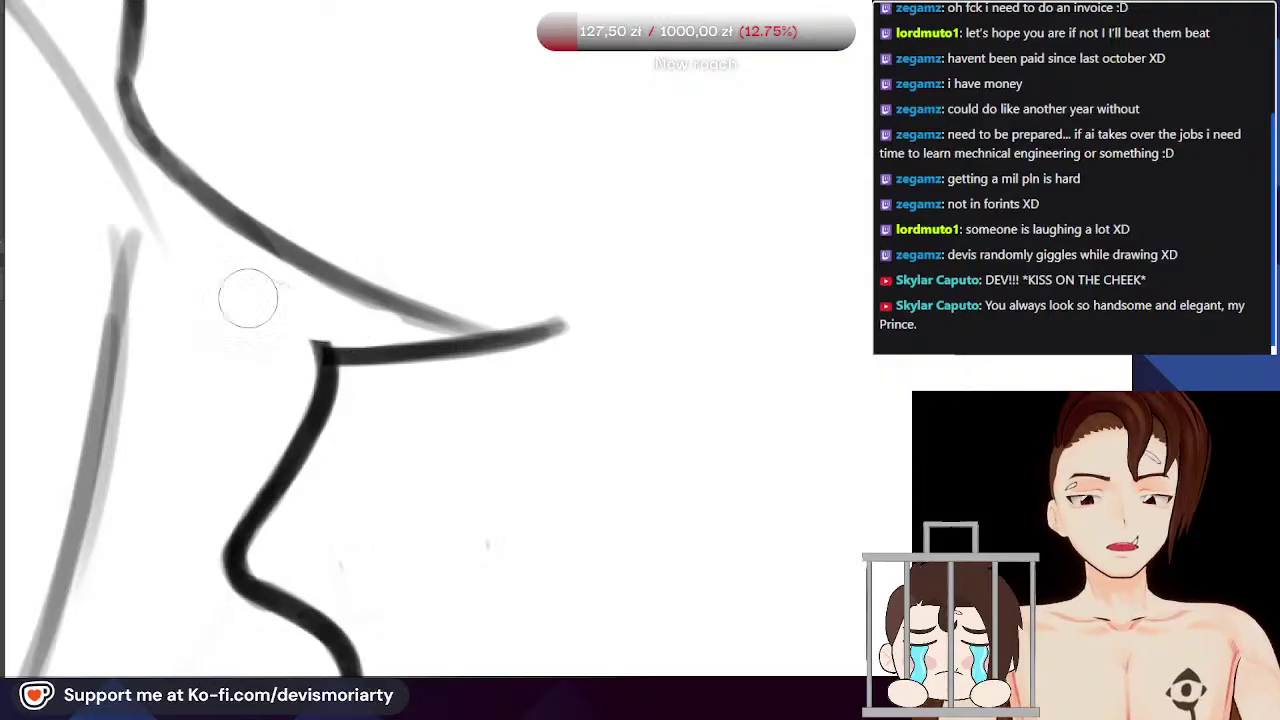
scroll(276, 323, down, 2)
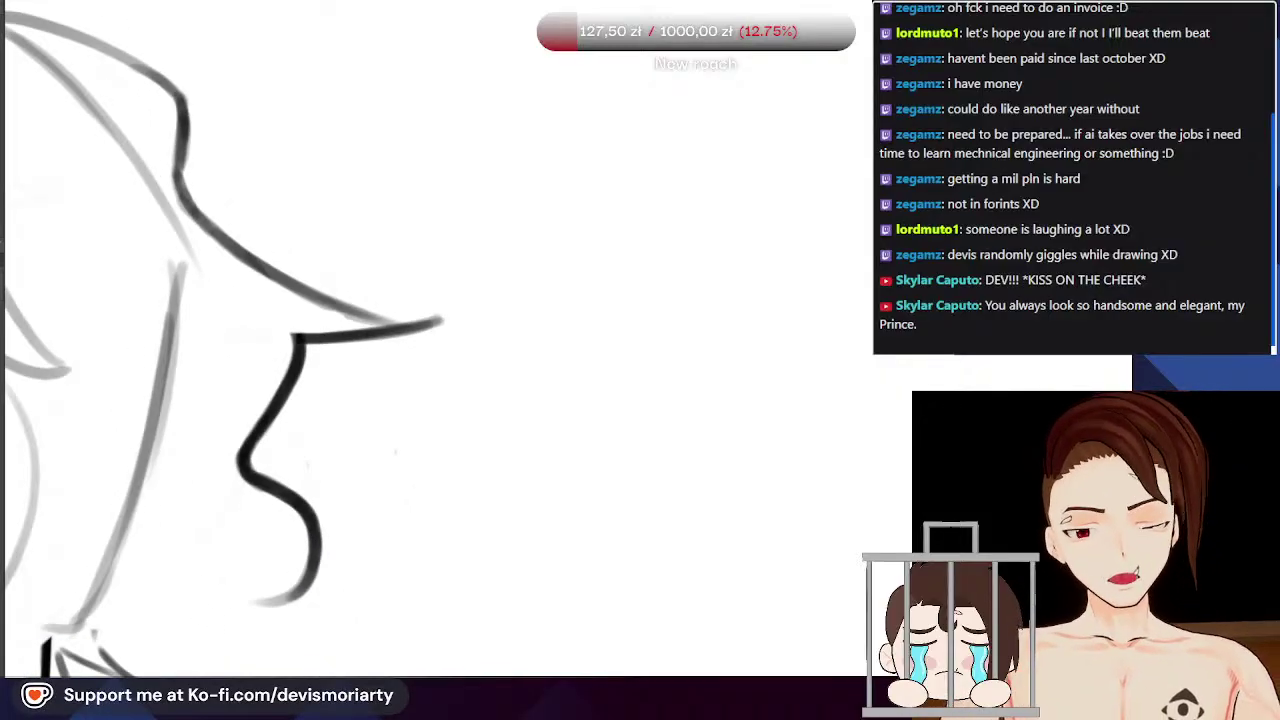
Step: Rotate the canvas and darken the flicked lock's outer edge from the crown corner down towards its tip
drag(174, 673, 58, 252)
scroll(325, 333, down, 4)
scroll(369, 226, up, 3)
scroll(370, 275, up, 2)
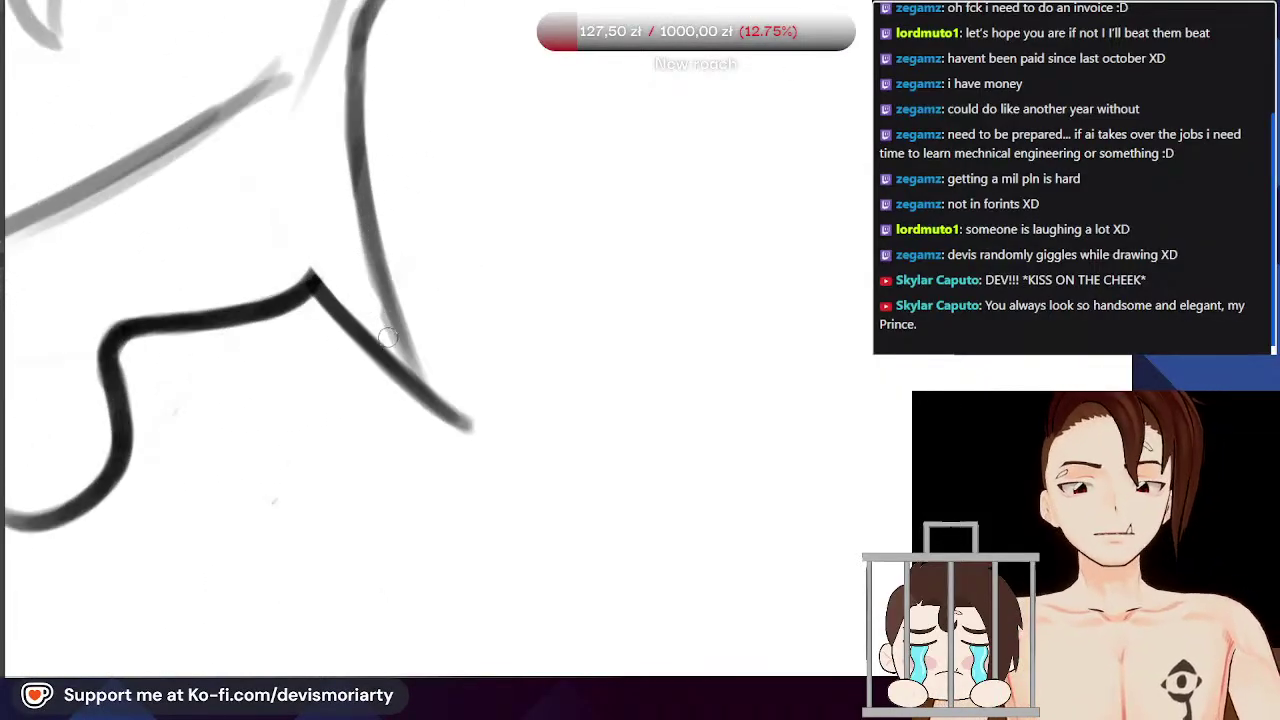
scroll(376, 323, down, 1)
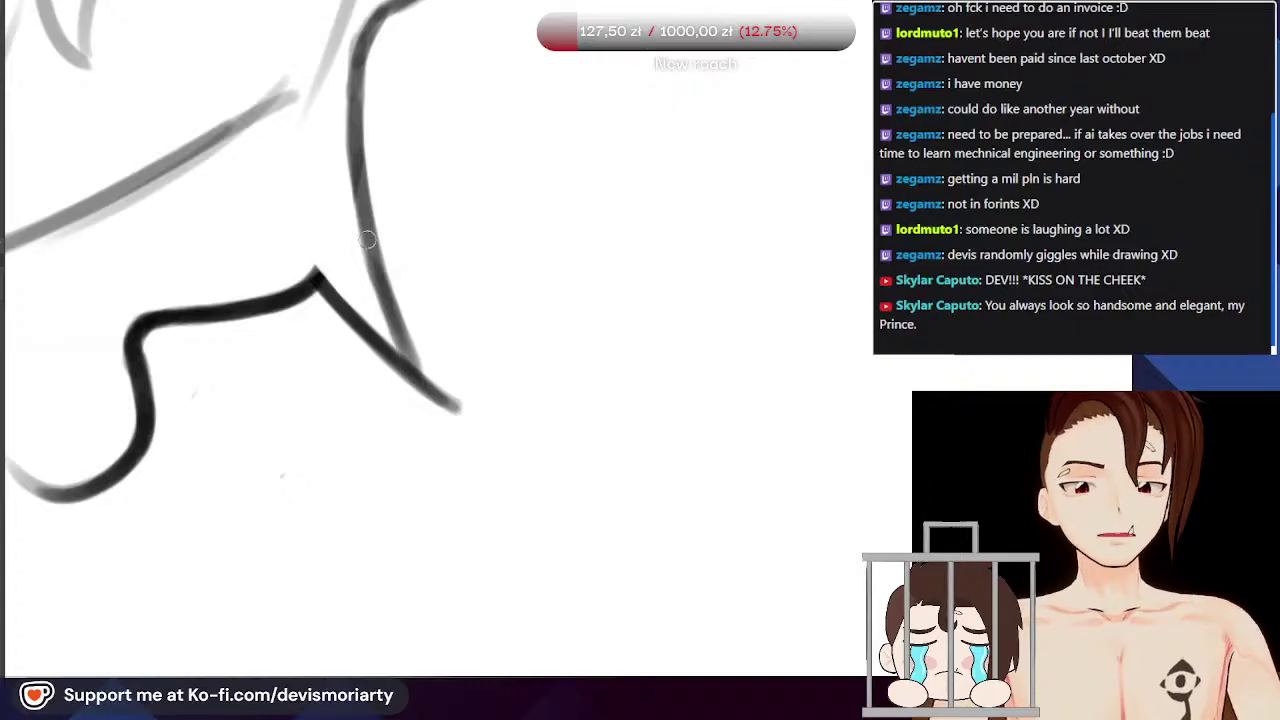
drag(353, 111, 398, 312)
drag(370, 223, 397, 342)
scroll(412, 396, down, 1)
scroll(340, 70, up, 2)
mouse_move(385, 254)
mouse_down()
mouse_move(388, 165)
mouse_move(440, 100)
mouse_up()
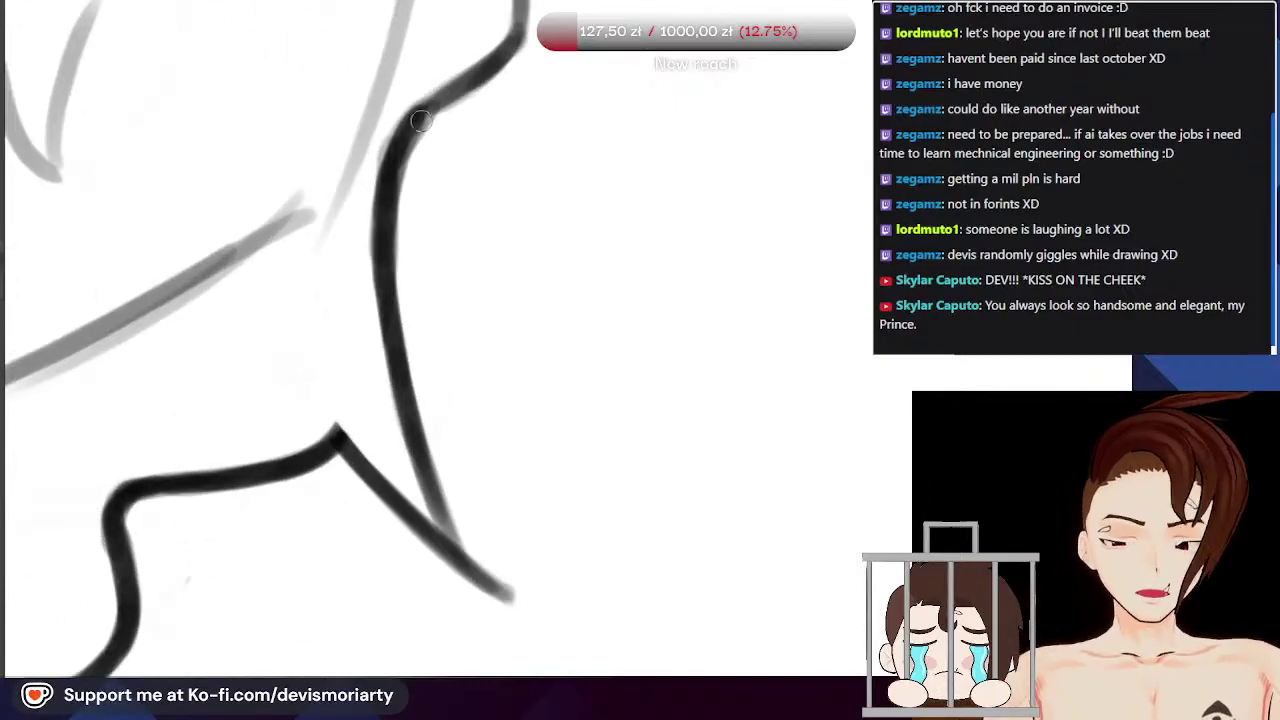
scroll(341, 318, down, 2)
scroll(341, 318, down, 4)
scroll(391, 125, up, 3)
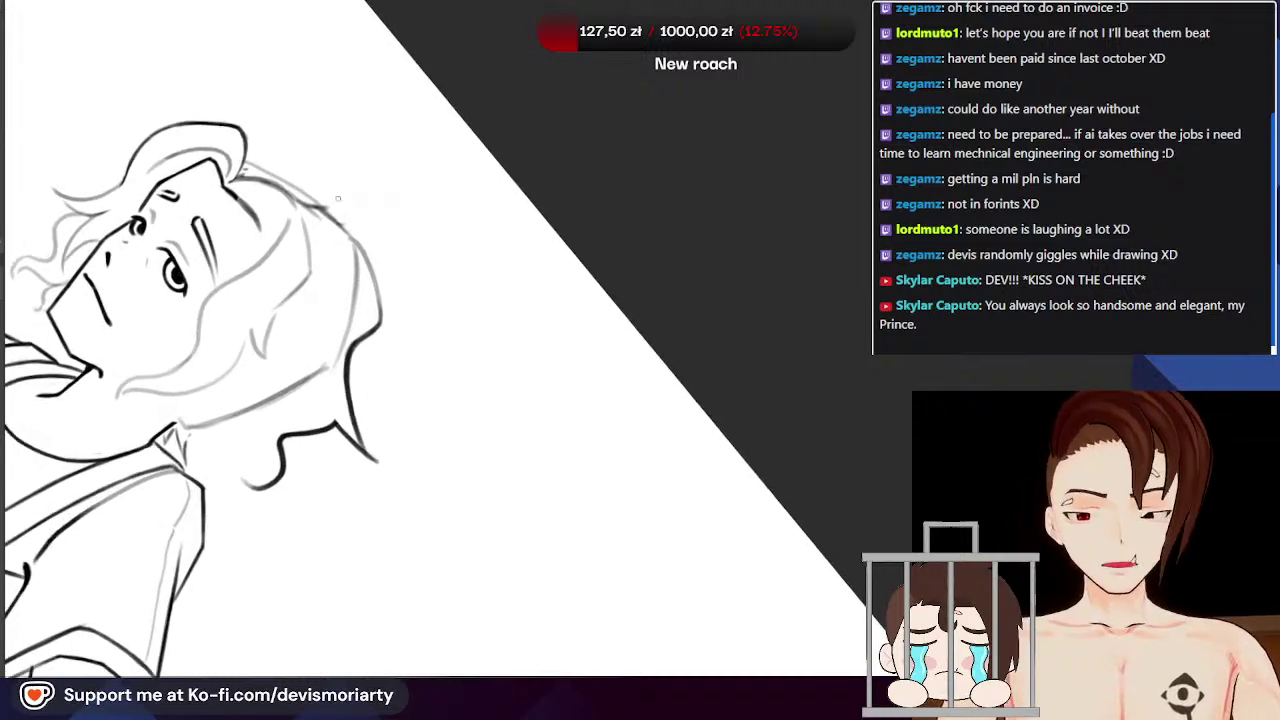
scroll(395, 326, up, 2)
mouse_move(286, 670)
mouse_down()
mouse_move(300, 500)
mouse_move(348, 425)
mouse_move(420, 368)
mouse_move(404, 195)
mouse_move(357, 100)
mouse_up()
scroll(376, 260, down, 2)
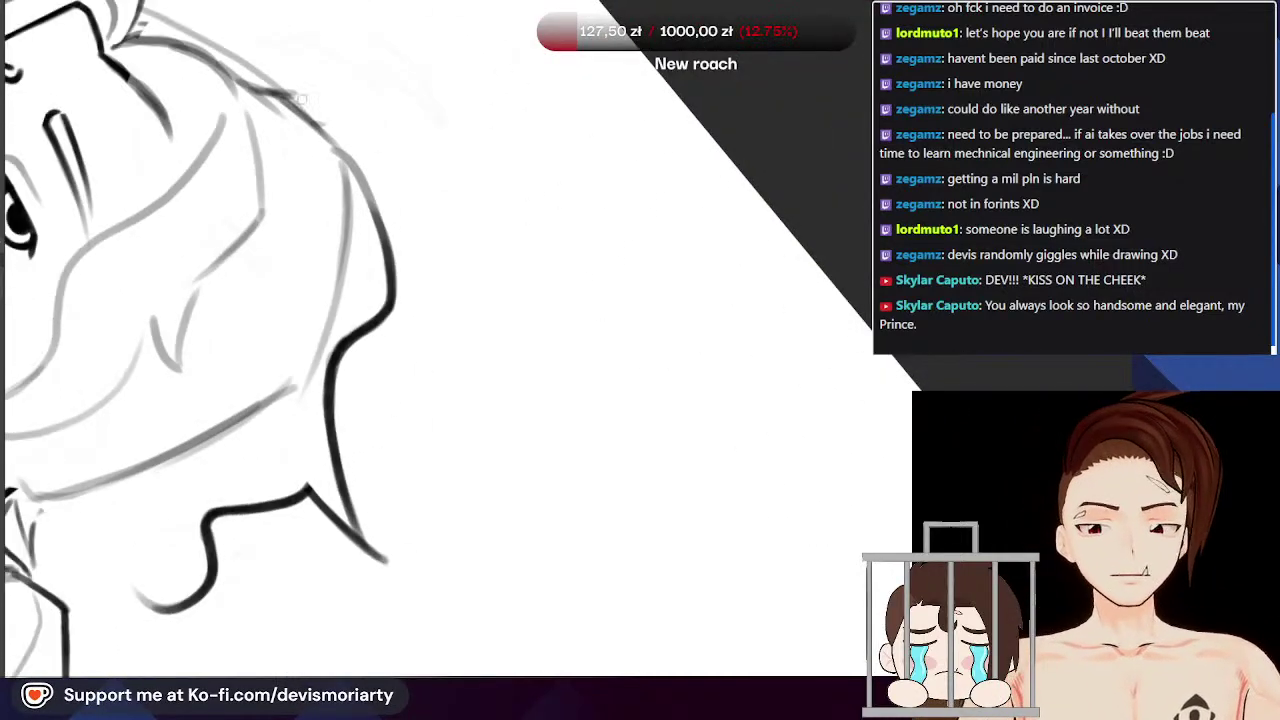
drag(396, 298, 347, 149)
scroll(362, 175, up, 2)
mouse_move(407, 320)
mouse_down()
mouse_move(393, 259)
mouse_move(308, 115)
mouse_up()
drag(352, 170, 279, 101)
key(ctrl+z)
key(ctrl+z)
key(ctrl+z)
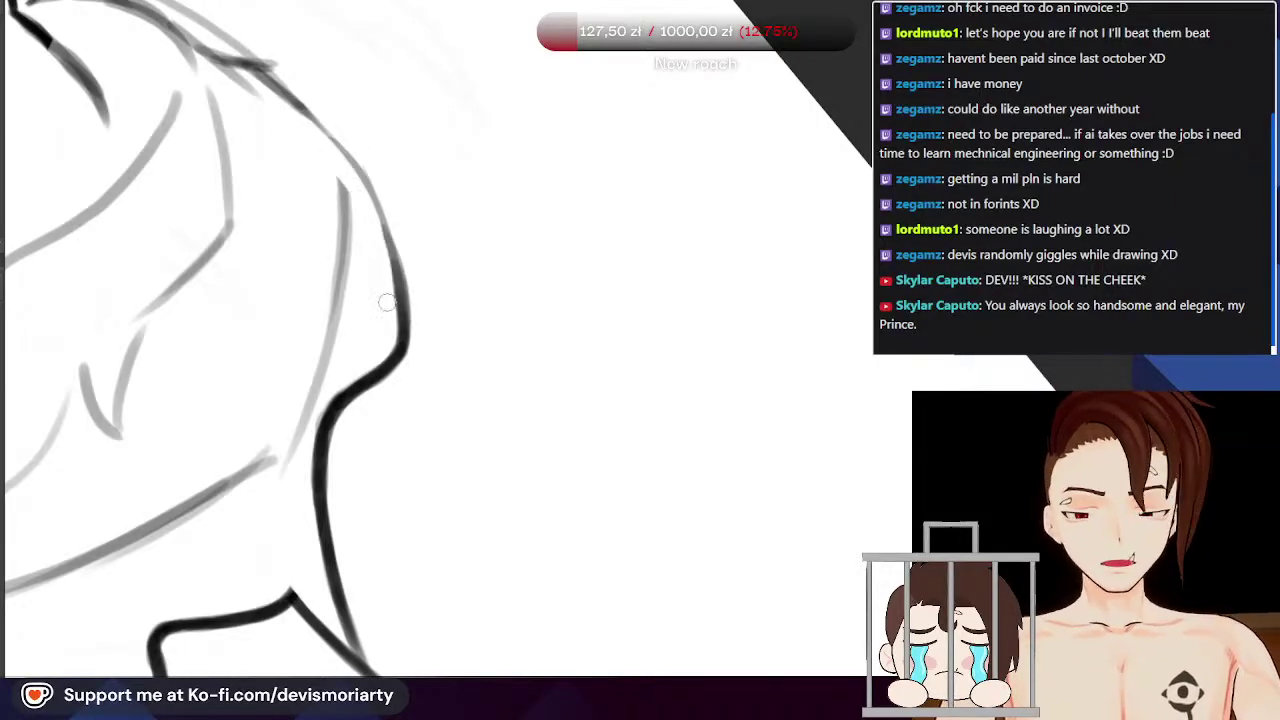
drag(403, 340, 362, 172)
key(ctrl+z)
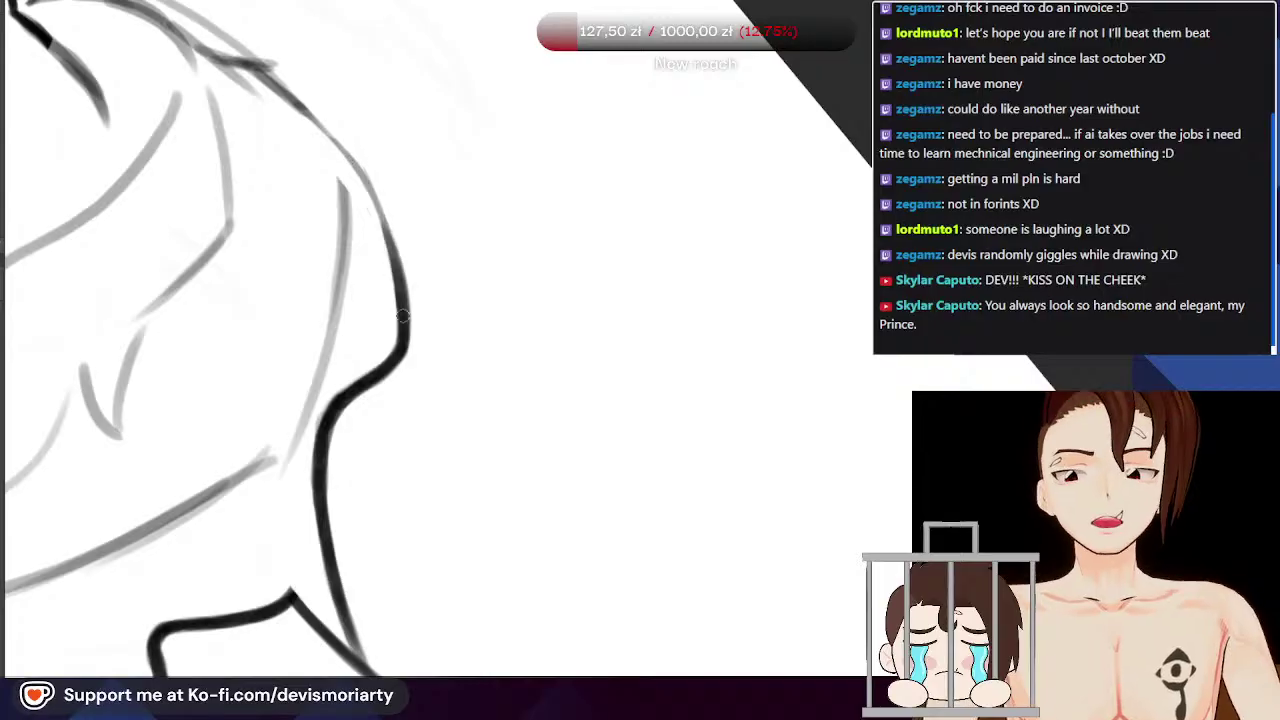
Step: Darken the crown outline from its back corner up towards the top of the head and return the canvas upright
drag(405, 312, 368, 188)
mouse_move(402, 272)
mouse_down()
mouse_move(341, 146)
mouse_move(363, 177)
mouse_move(378, 207)
mouse_move(328, 130)
mouse_move(276, 87)
mouse_up()
drag(353, 153, 265, 78)
scroll(343, 180, down, 6)
scroll(275, 180, up, 5)
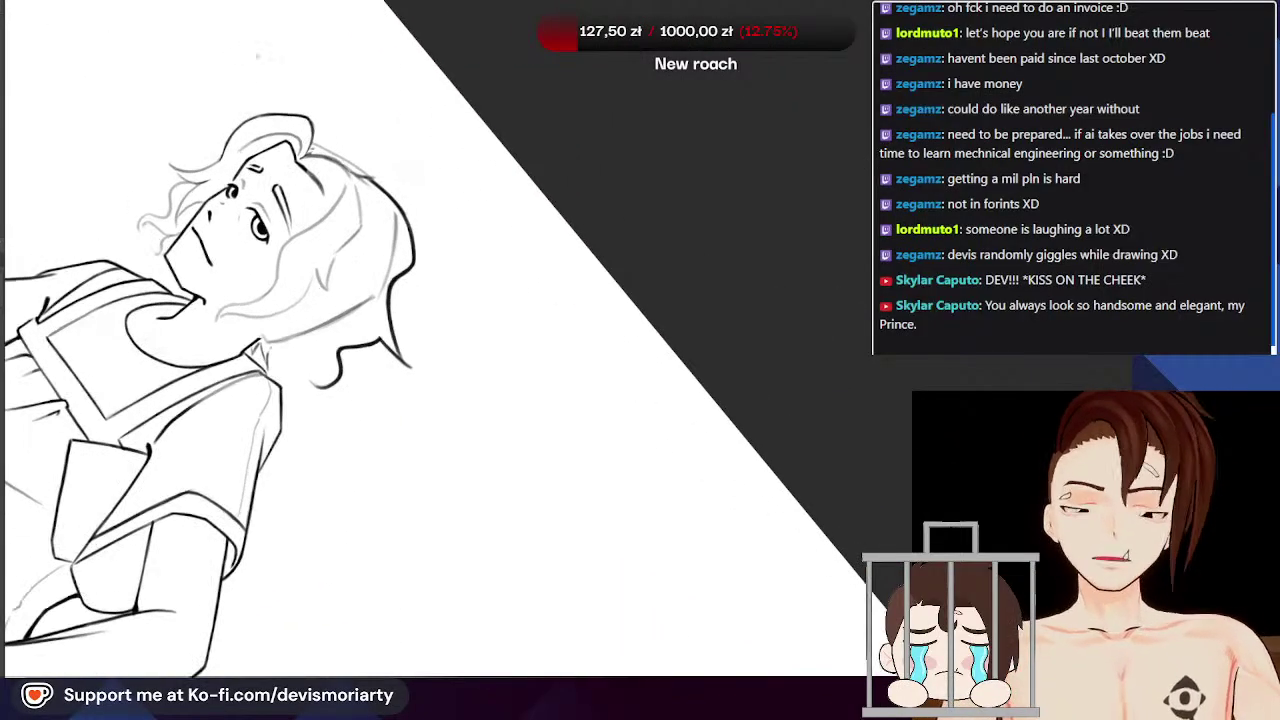
key(5)
scroll(346, 240, down, 4)
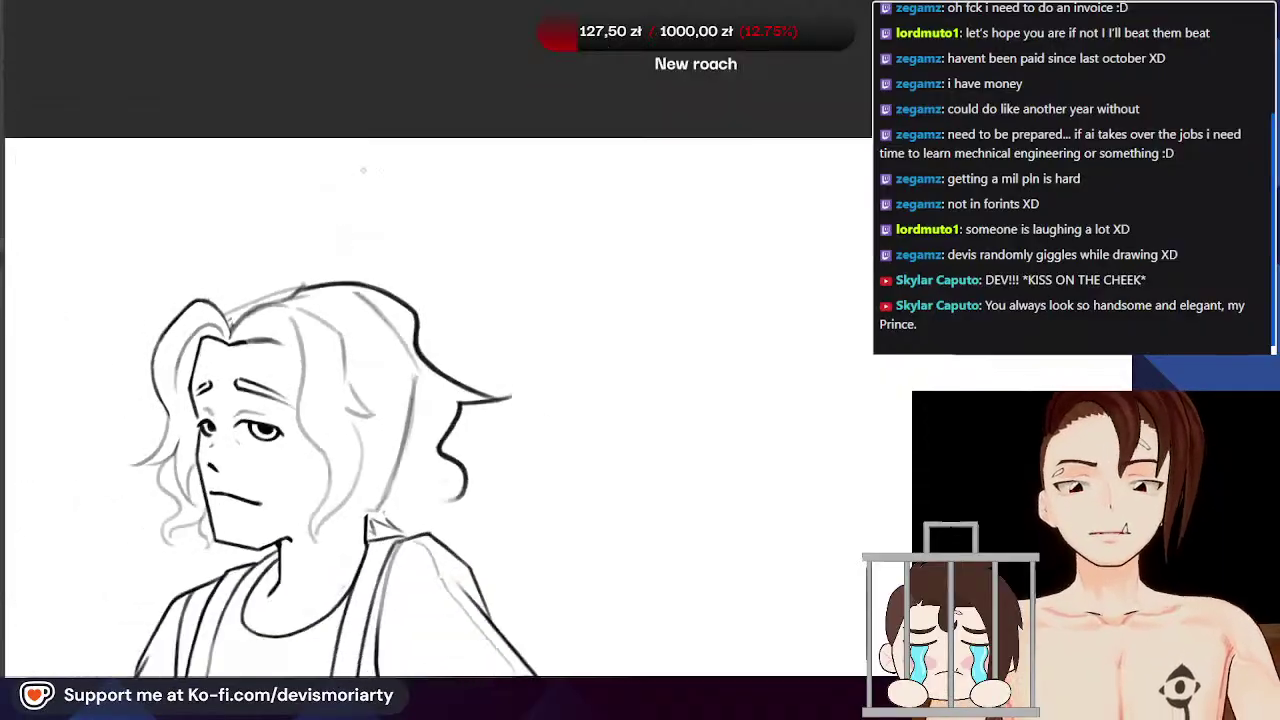
scroll(436, 300, up, 3)
scroll(436, 340, up, 4)
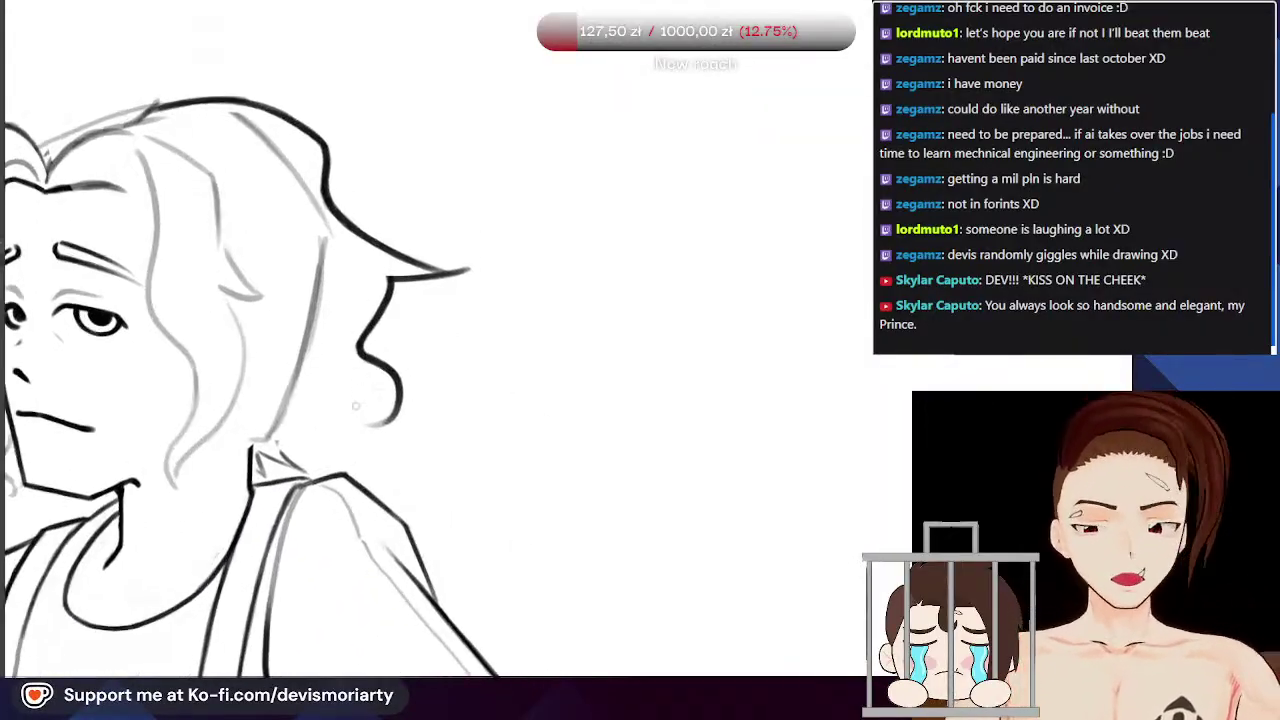
drag(414, 398, 378, 427)
scroll(402, 428, down, 4)
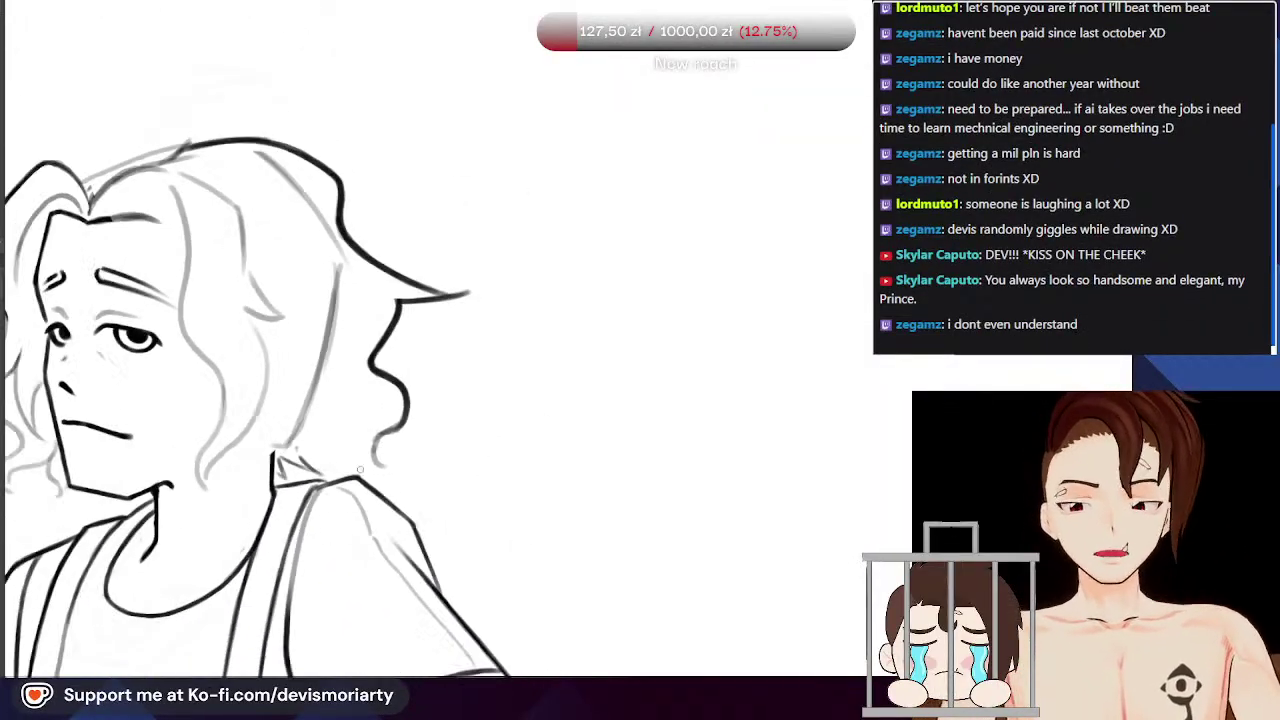
scroll(382, 460, up, 4)
key(ctrl+z)
key(ctrl+z)
scroll(508, 526, down, 1)
scroll(507, 525, down, 5)
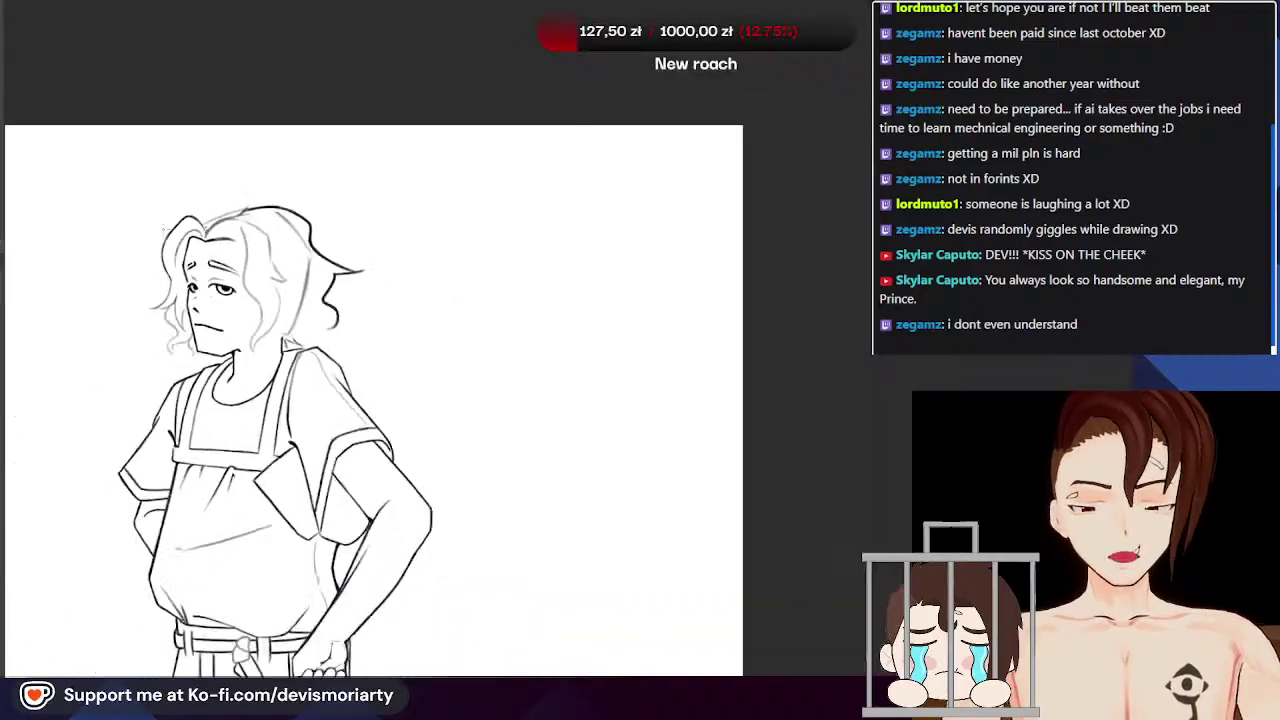
scroll(274, 248, up, 3)
scroll(274, 248, up, 4)
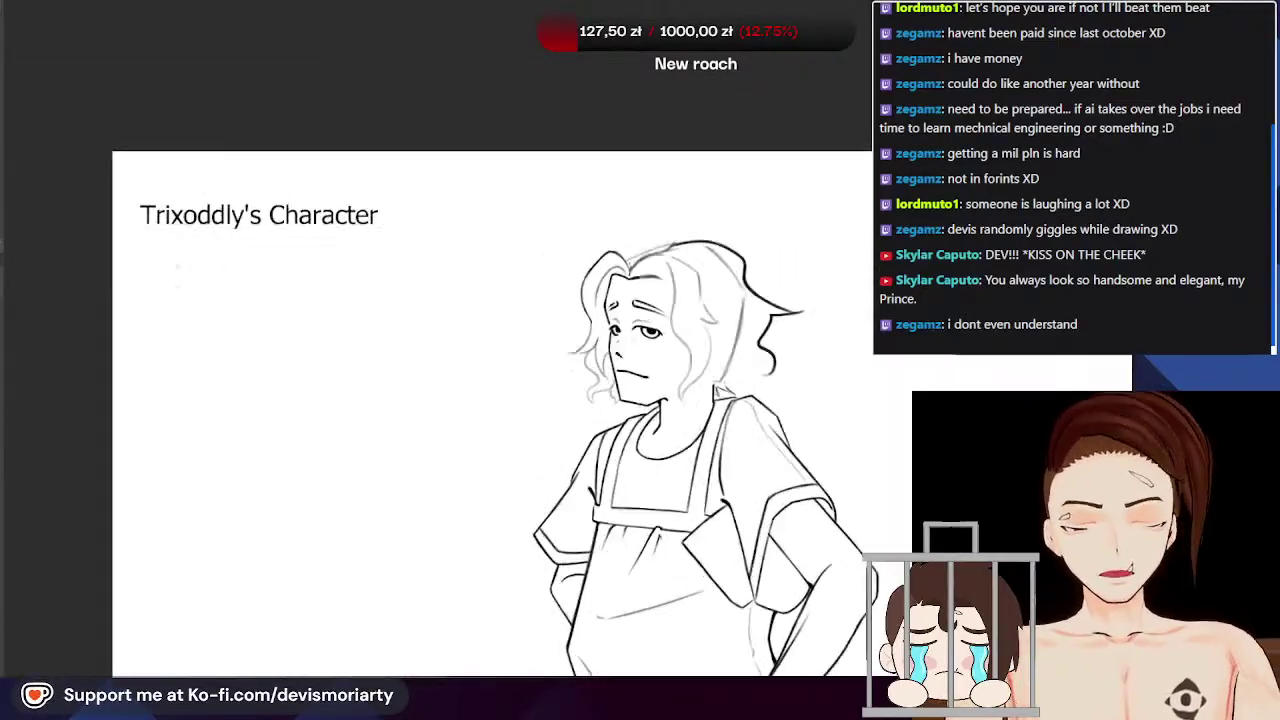
scroll(166, 329, down, 5)
scroll(388, 172, up, 3)
scroll(429, 267, up, 5)
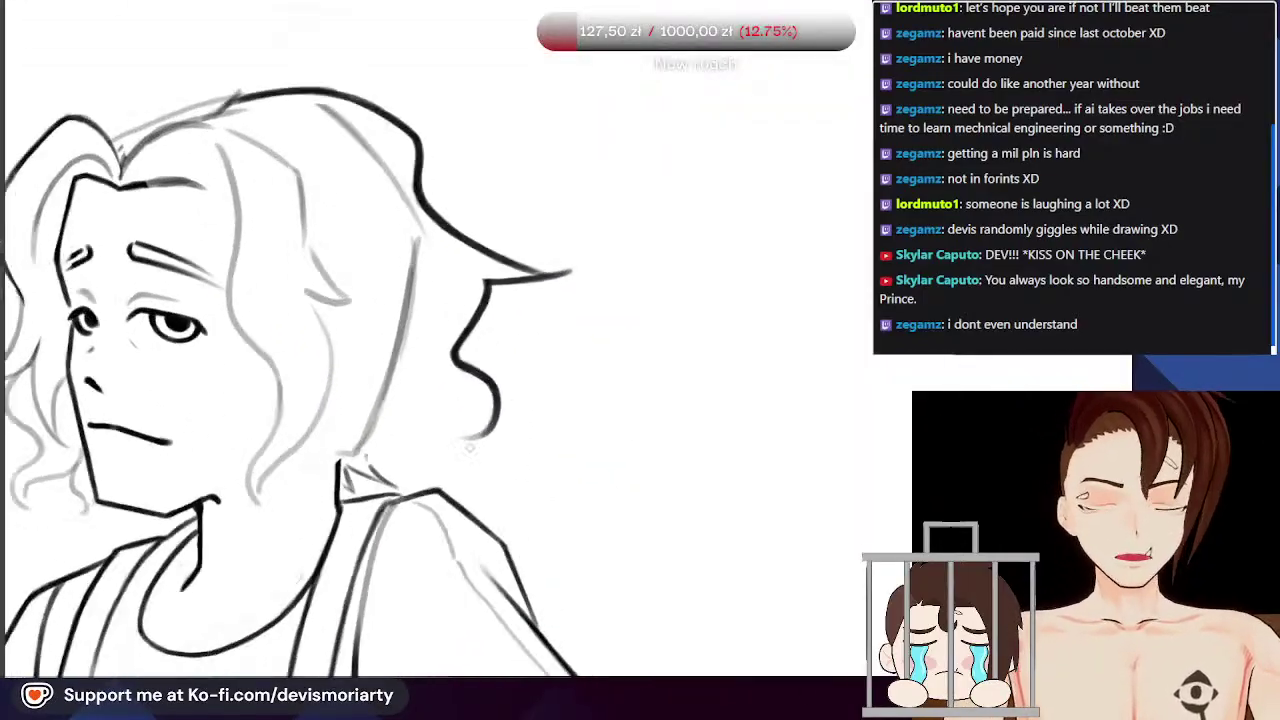
mouse_move(497, 467)
mouse_down()
mouse_move(432, 500)
mouse_move(412, 535)
mouse_move(437, 417)
mouse_up()
key(ctrl+z)
Step: Extend the wavy lock's lower end with another inward curve curling down towards the shoulder
scroll(437, 417, up, 3)
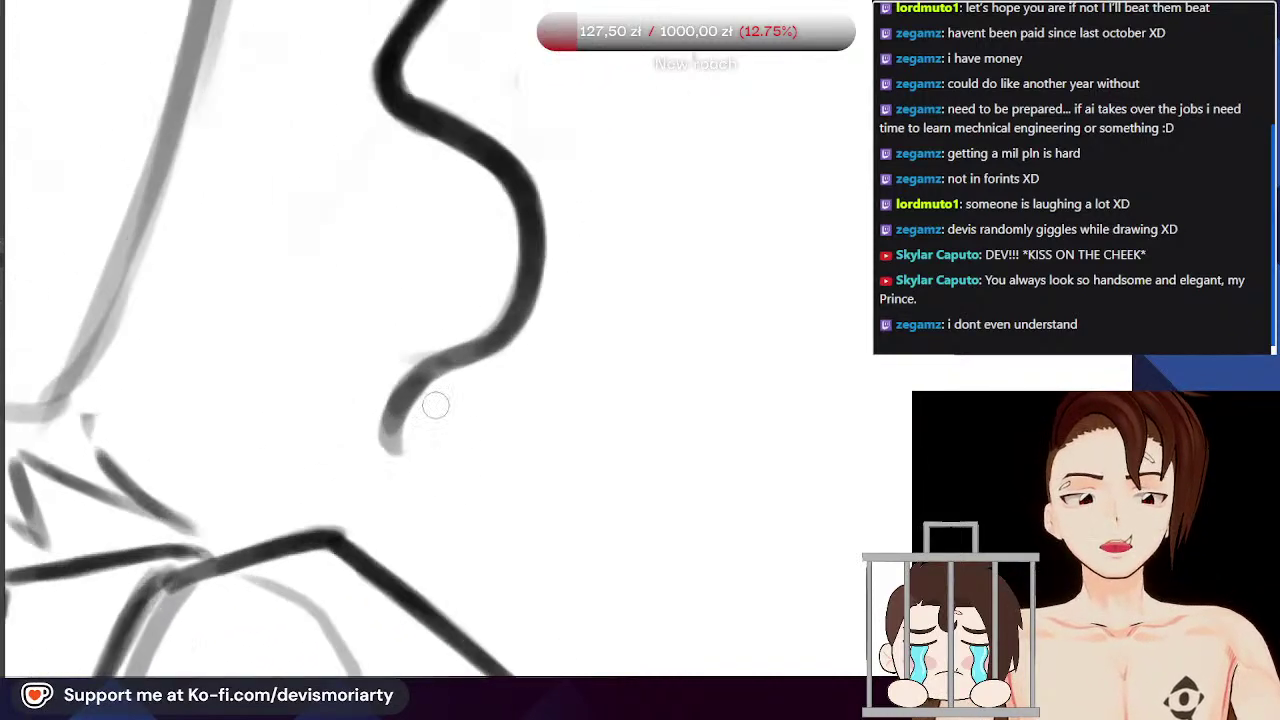
mouse_move(509, 323)
mouse_down()
mouse_move(426, 376)
mouse_move(387, 440)
mouse_up()
key(ctrl+z)
mouse_move(457, 346)
mouse_down()
mouse_move(383, 446)
mouse_move(382, 488)
mouse_up()
scroll(402, 425, down, 4)
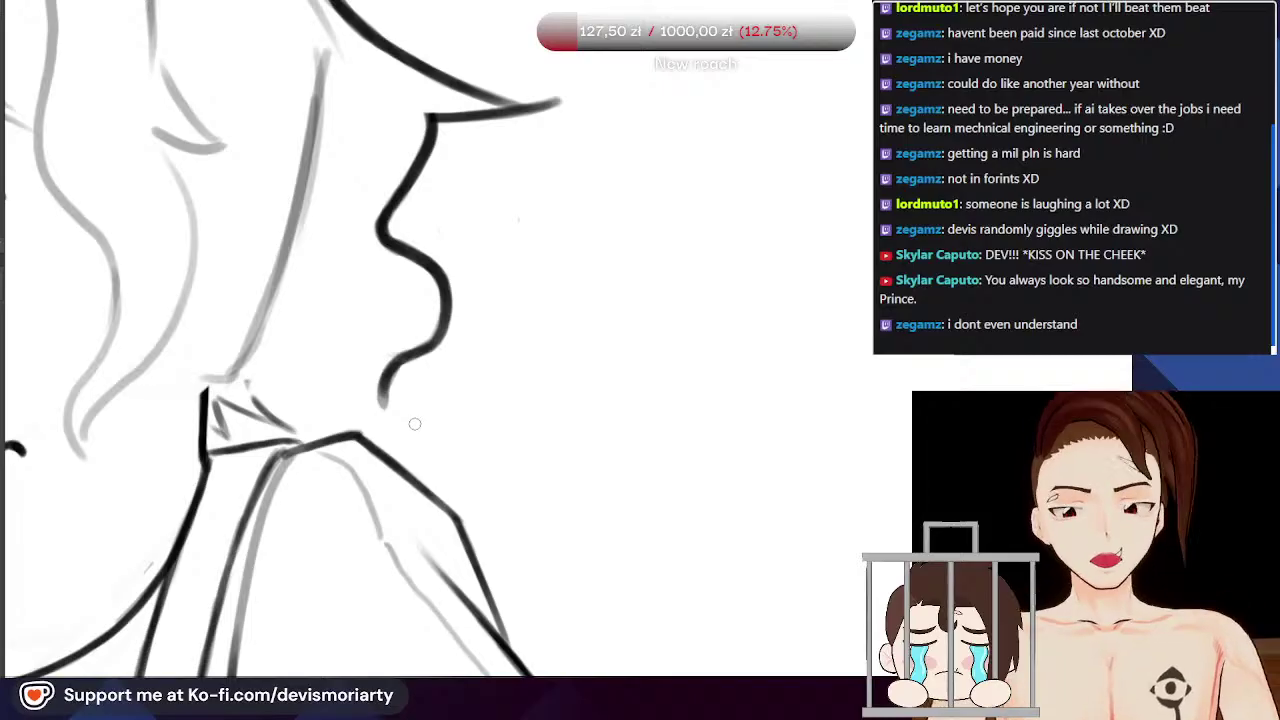
Step: Refine the wavy lock's tail so its tip bends back outward just above the shoulder line
scroll(415, 424, up, 4)
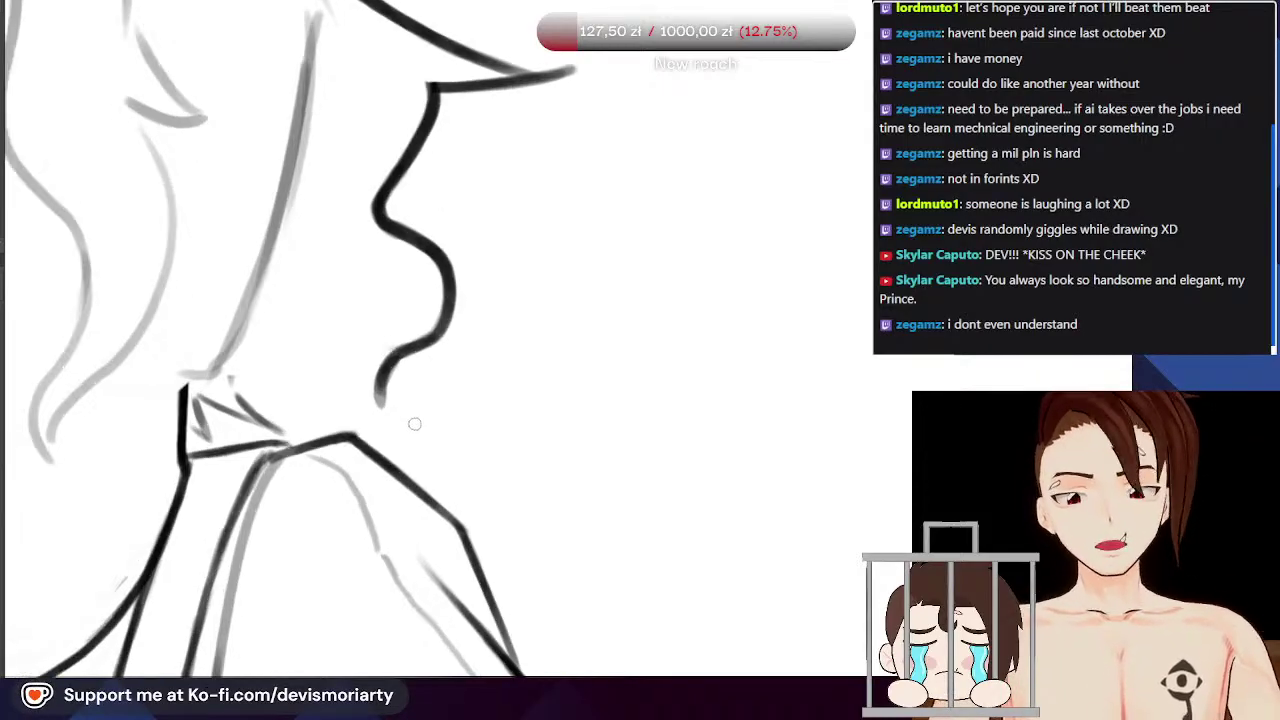
mouse_move(417, 356)
mouse_down()
mouse_move(378, 392)
mouse_move(363, 449)
mouse_move(372, 514)
mouse_up()
mouse_move(358, 452)
mouse_down()
mouse_move(382, 519)
mouse_move(385, 379)
mouse_move(405, 350)
mouse_up()
key(ctrl+z)
drag(361, 423, 420, 355)
key(ctrl+z)
mouse_move(363, 420)
mouse_down()
mouse_move(422, 355)
mouse_move(499, 312)
mouse_move(510, 246)
mouse_up()
scroll(489, 226, down, 3)
scroll(470, 240, down, 5)
scroll(430, 305, up, 5)
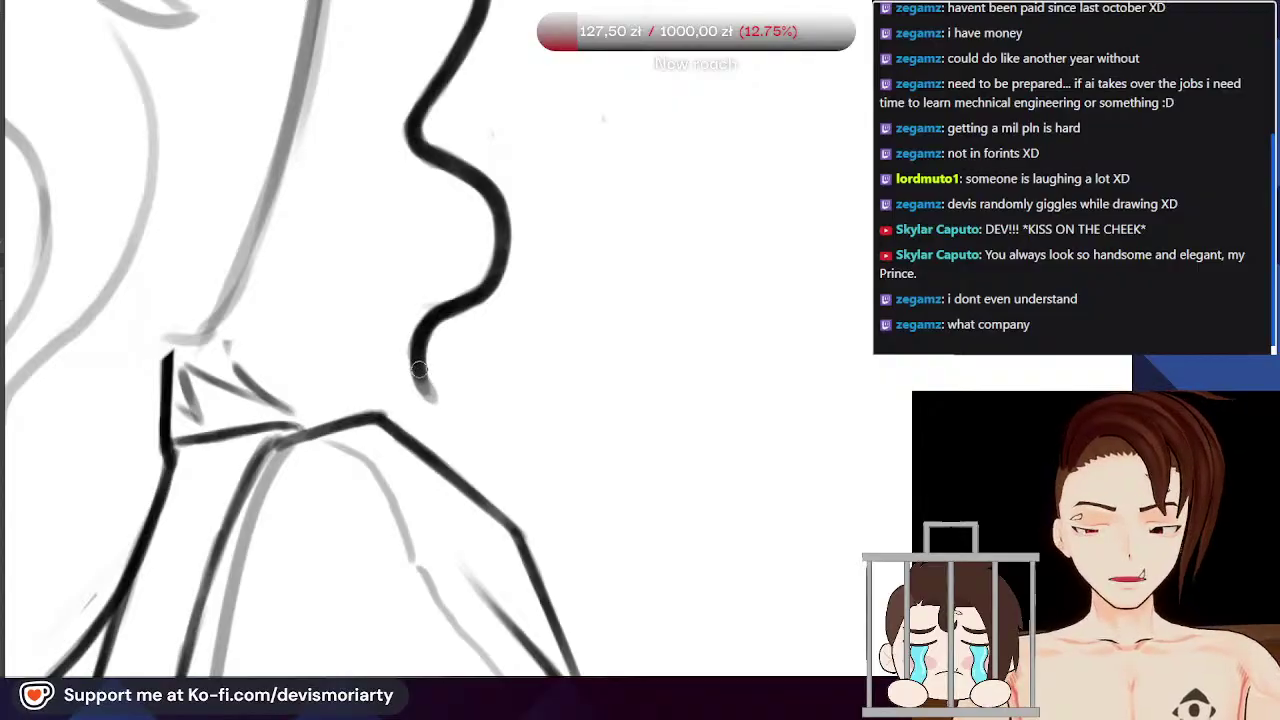
Step: Darken the small zigzag hair strands at the nape between the neck line and the collar
scroll(420, 370, down, 4)
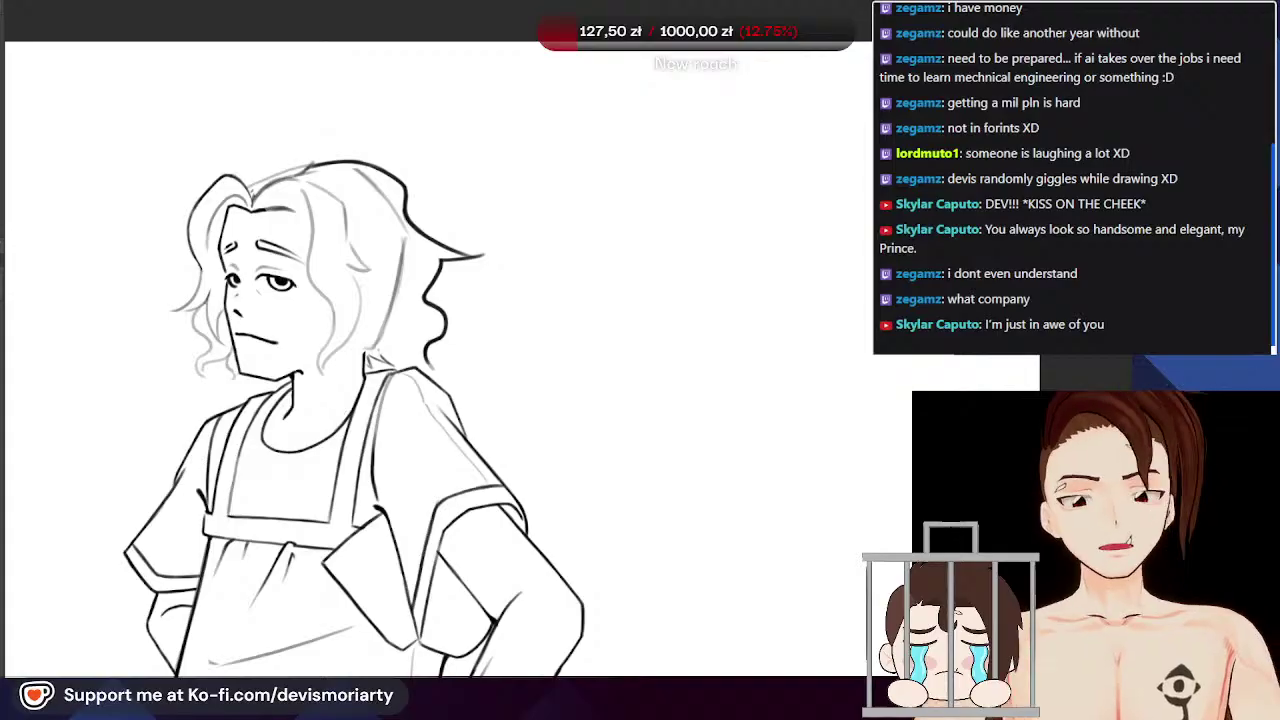
scroll(380, 275, up, 5)
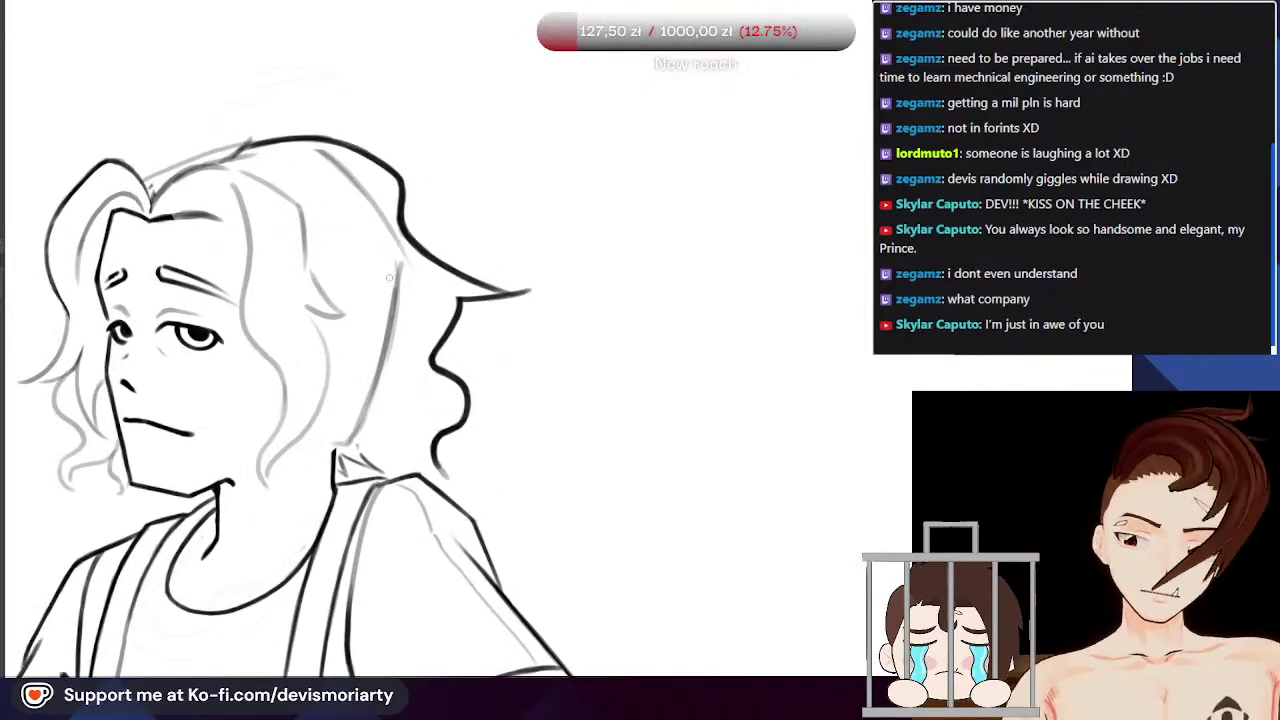
scroll(342, 440, down, 1)
scroll(342, 448, up, 3)
scroll(334, 477, up, 4)
drag(326, 503, 360, 536)
scroll(412, 587, down, 3)
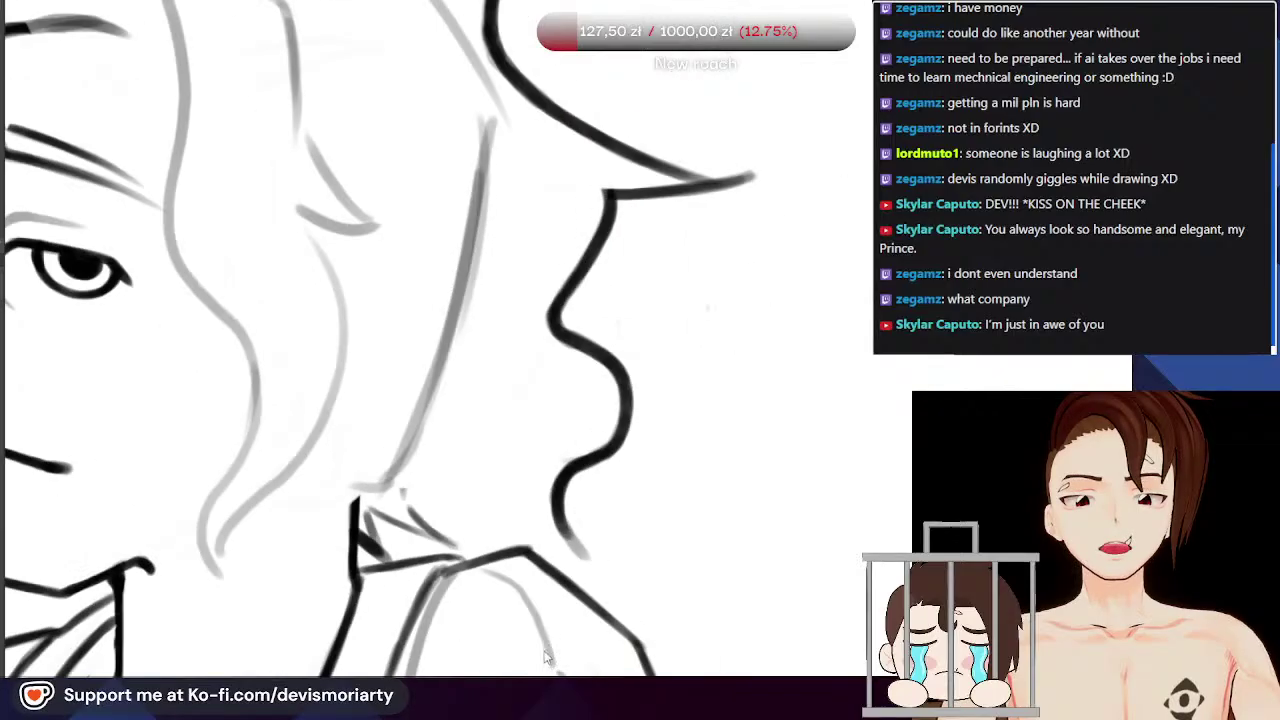
scroll(300, 412, up, 1)
scroll(442, 604, down, 1)
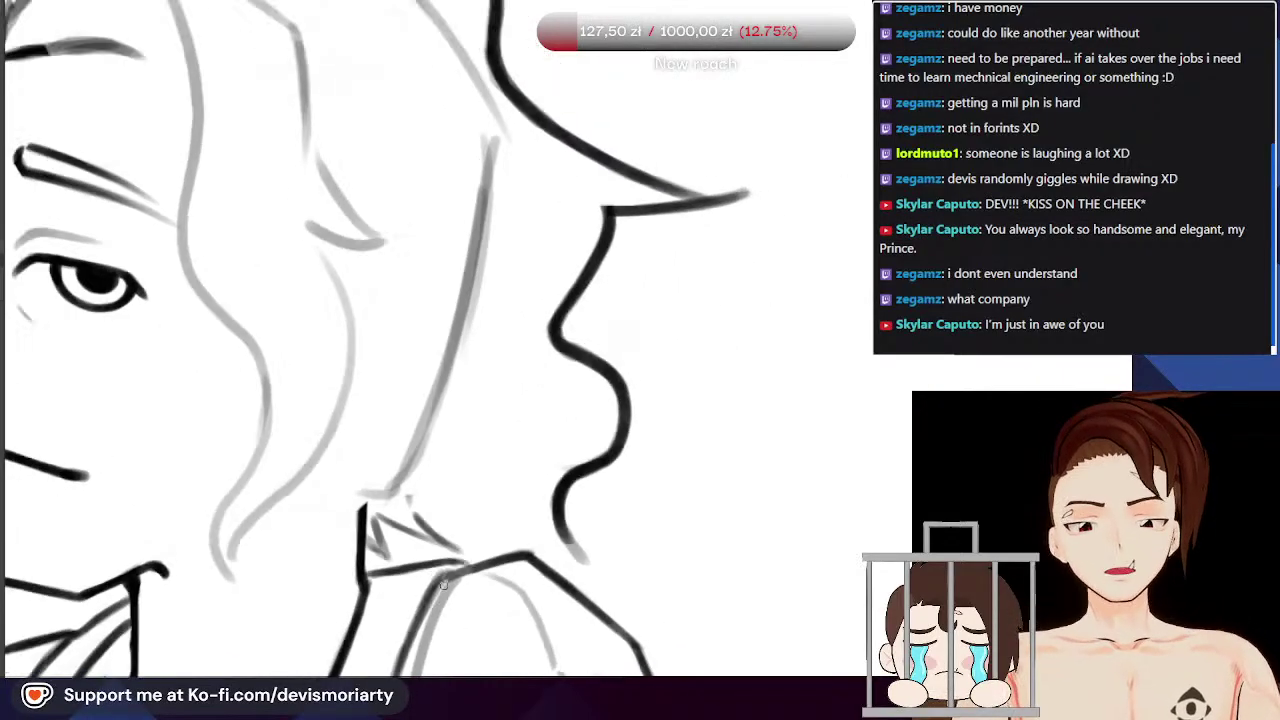
scroll(443, 588, up, 1)
scroll(480, 603, down, 1)
scroll(395, 540, up, 4)
mouse_move(274, 519)
mouse_down()
mouse_move(376, 597)
mouse_move(309, 470)
mouse_move(338, 552)
mouse_up()
scroll(283, 409, down, 4)
scroll(368, 512, up, 3)
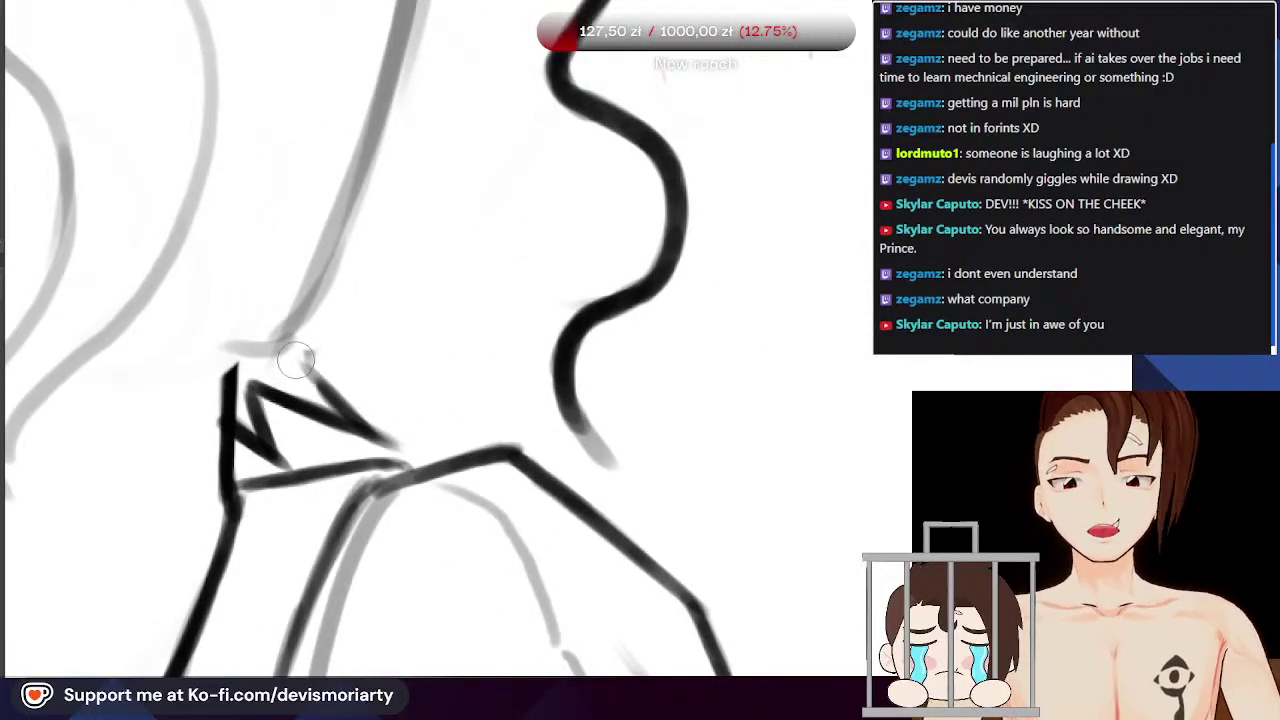
Step: Strengthen the nape strands into sharp points and erase the top of the neck line beside them
scroll(408, 448, up, 3)
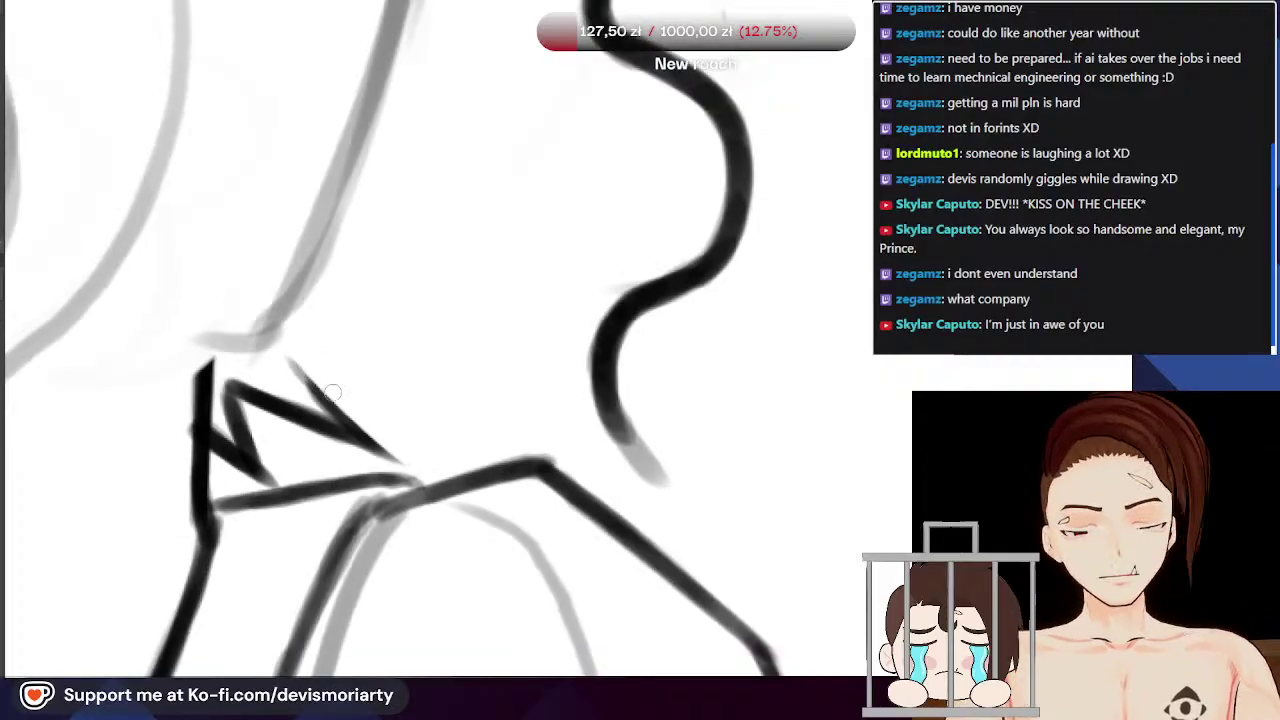
mouse_move(409, 479)
mouse_down()
mouse_move(406, 454)
mouse_move(334, 403)
mouse_move(363, 437)
mouse_move(292, 371)
mouse_move(373, 452)
mouse_move(225, 384)
mouse_up()
scroll(160, 316, down, 6)
scroll(160, 338, up, 2)
scroll(160, 336, up, 3)
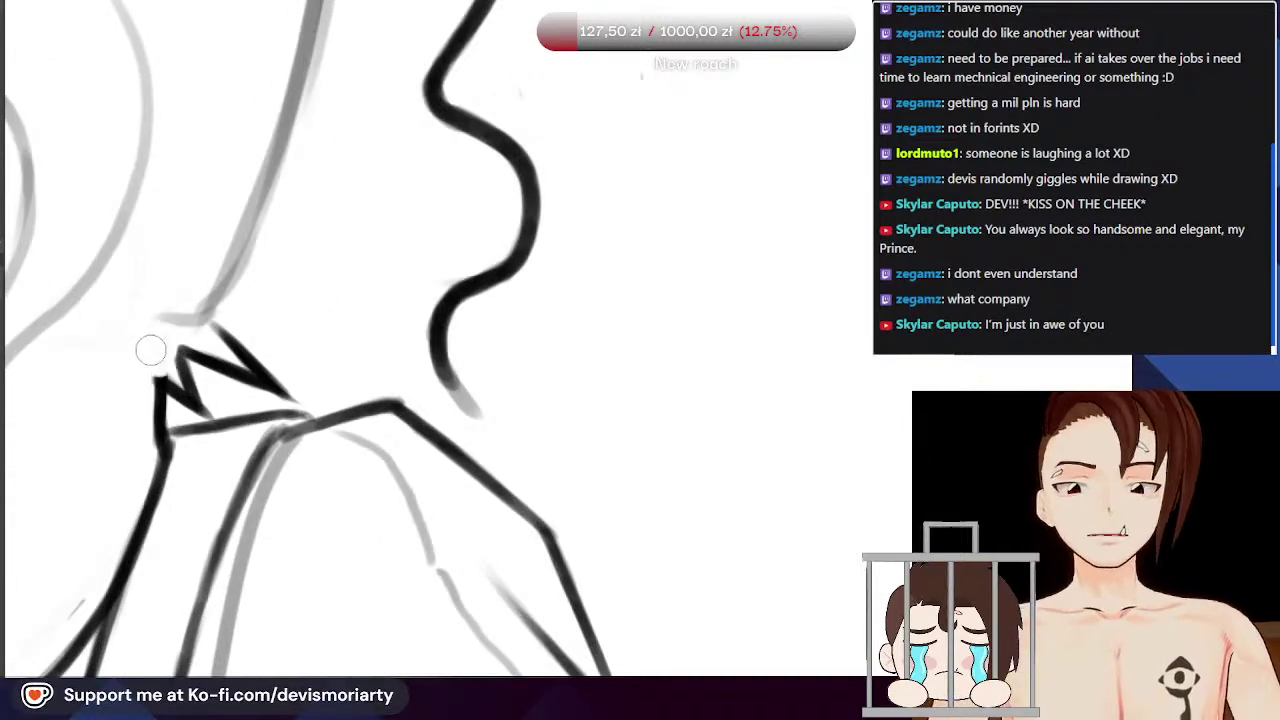
Step: Draw a pointed hair strand across the neck, sweeping from the nape towards the face with two dark edges
scroll(150, 354, down, 5)
scroll(201, 426, up, 5)
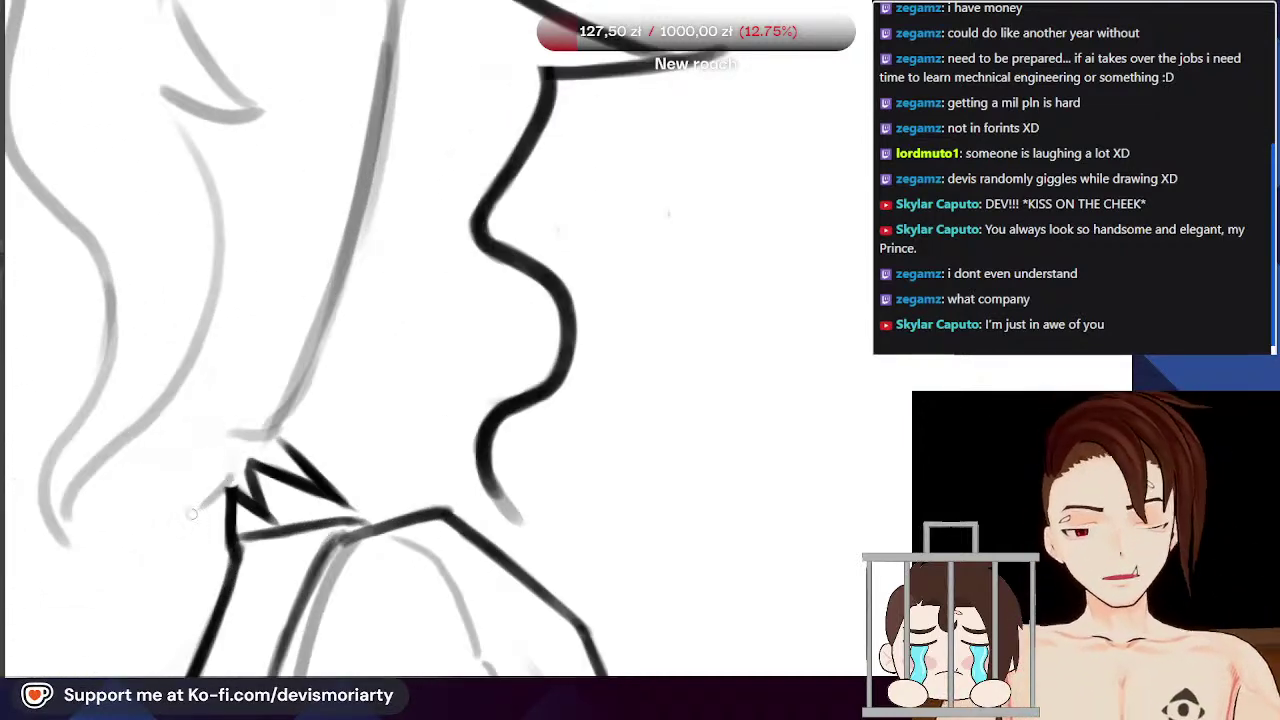
drag(201, 505, 124, 541)
mouse_move(128, 540)
mouse_down()
mouse_move(183, 494)
mouse_move(146, 530)
mouse_move(195, 454)
mouse_up()
mouse_move(174, 500)
mouse_down()
mouse_move(197, 422)
mouse_move(188, 470)
mouse_move(136, 536)
mouse_up()
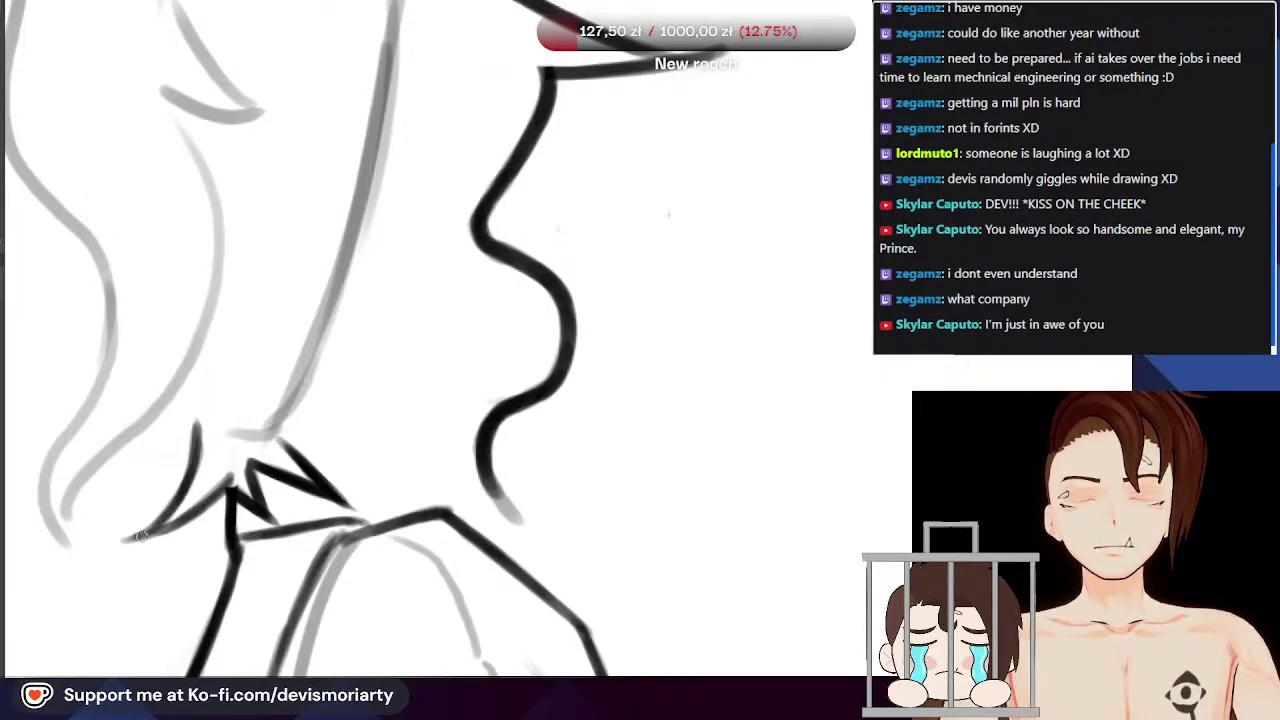
Step: Darken the lower edge of the pointed hair strand sweeping across the neck, carrying it out to the tip
drag(230, 493, 130, 540)
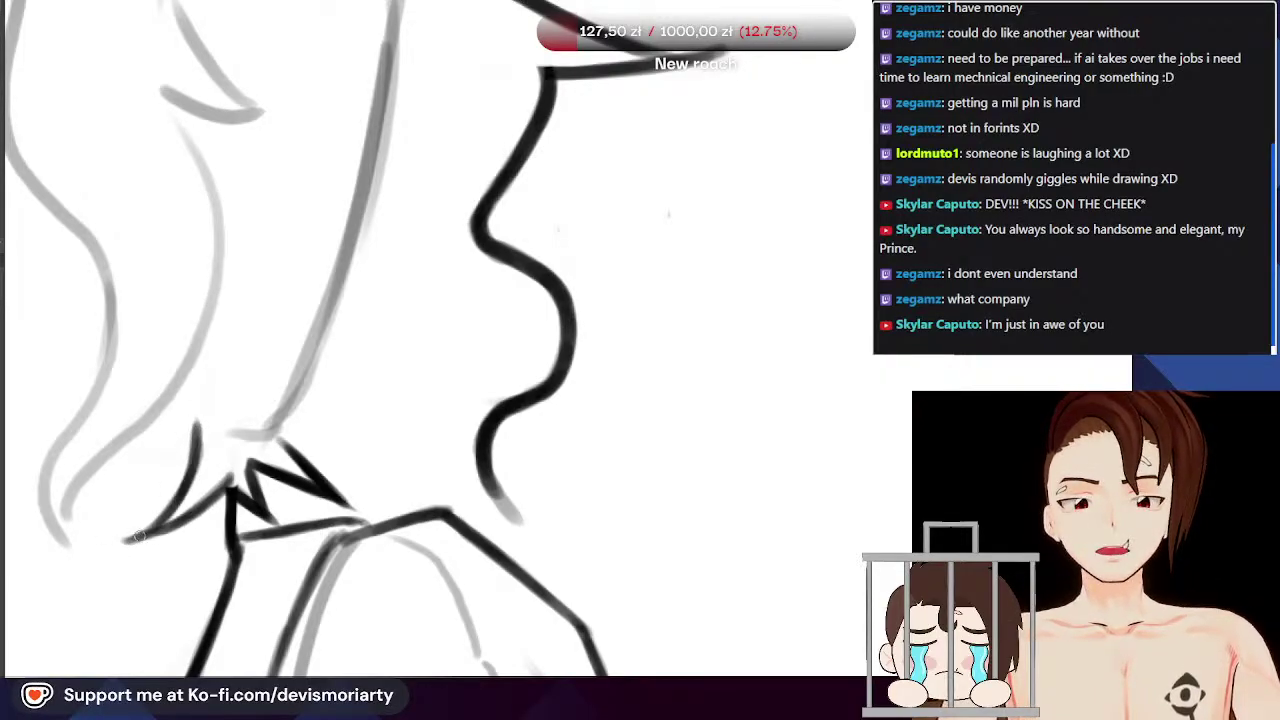
scroll(228, 480, down, 10)
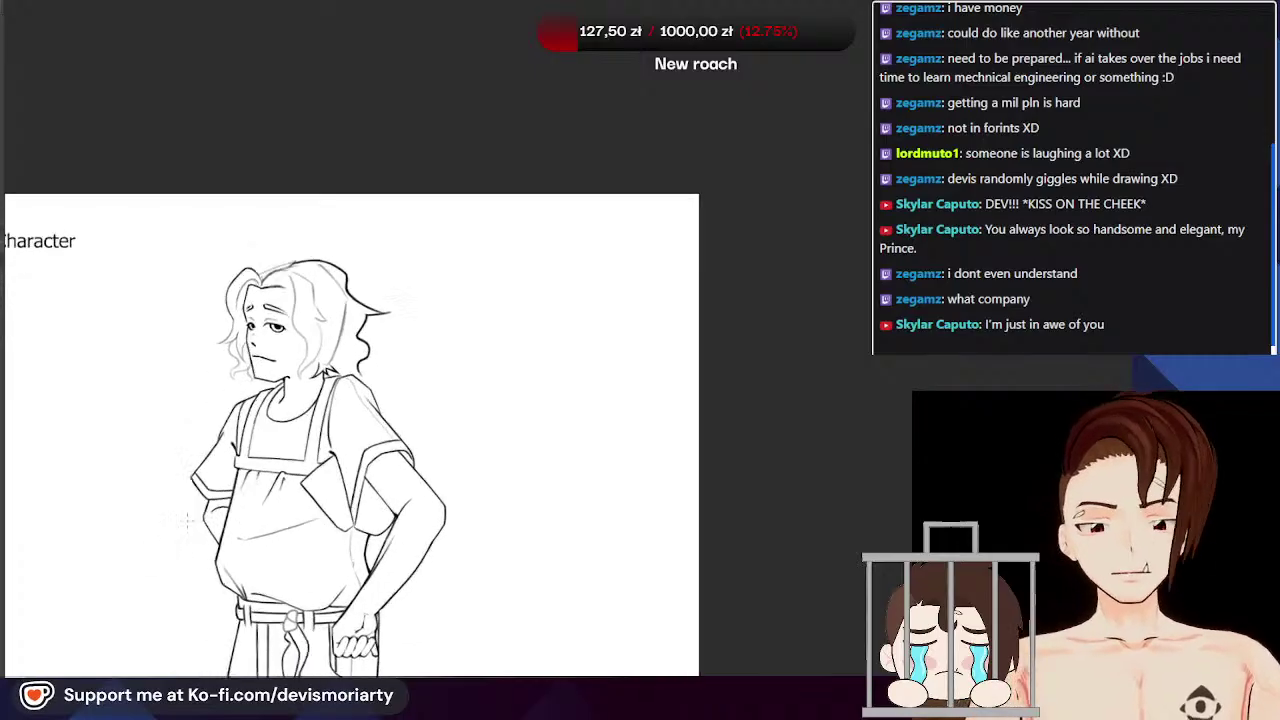
scroll(332, 160, up, 3)
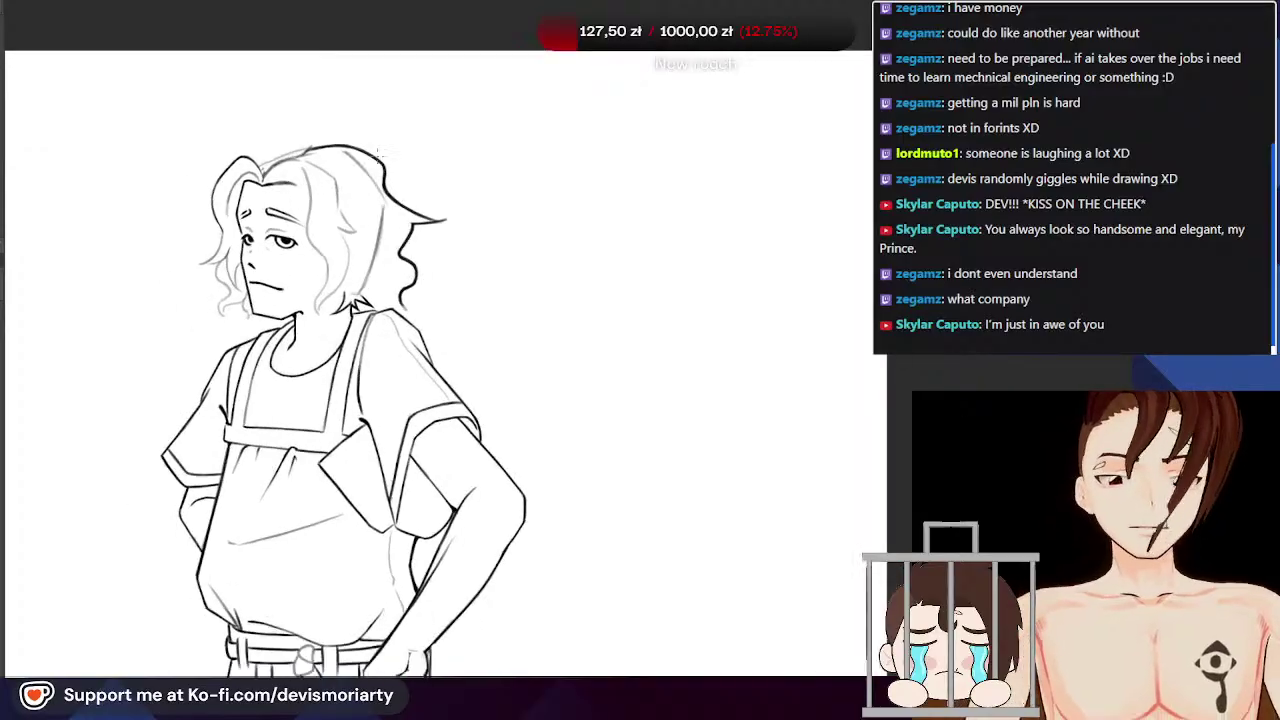
Step: Try to draw a dark inner strand line running from the notch in the back outline up into the crown
scroll(466, 167, up, 4)
scroll(466, 167, down, 2)
scroll(316, 160, up, 5)
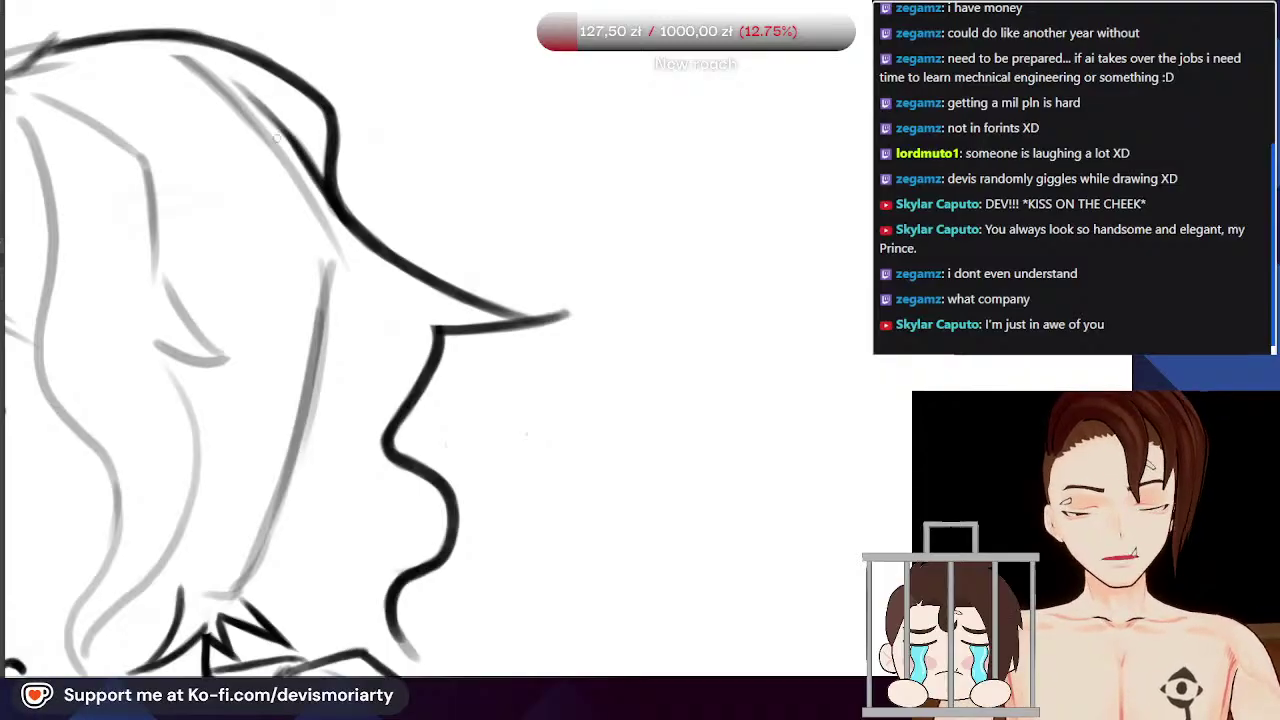
scroll(373, 277, down, 1)
scroll(370, 275, down, 1)
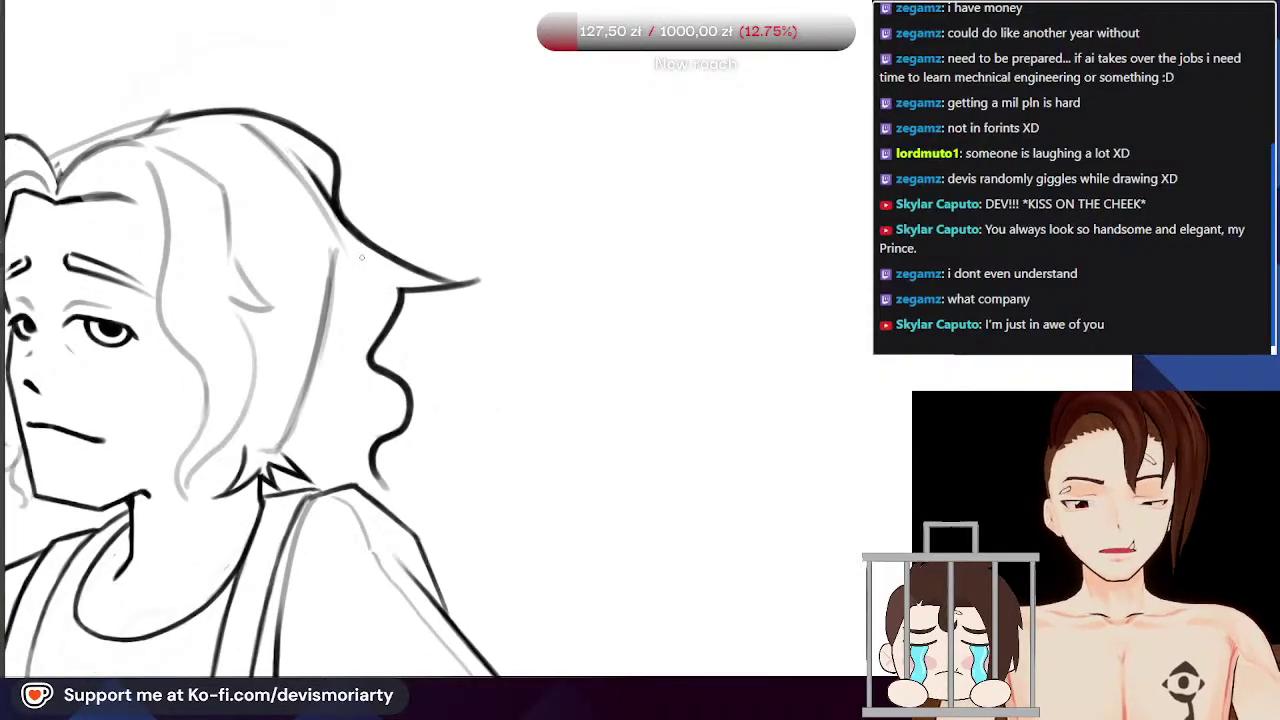
scroll(283, 145, up, 2)
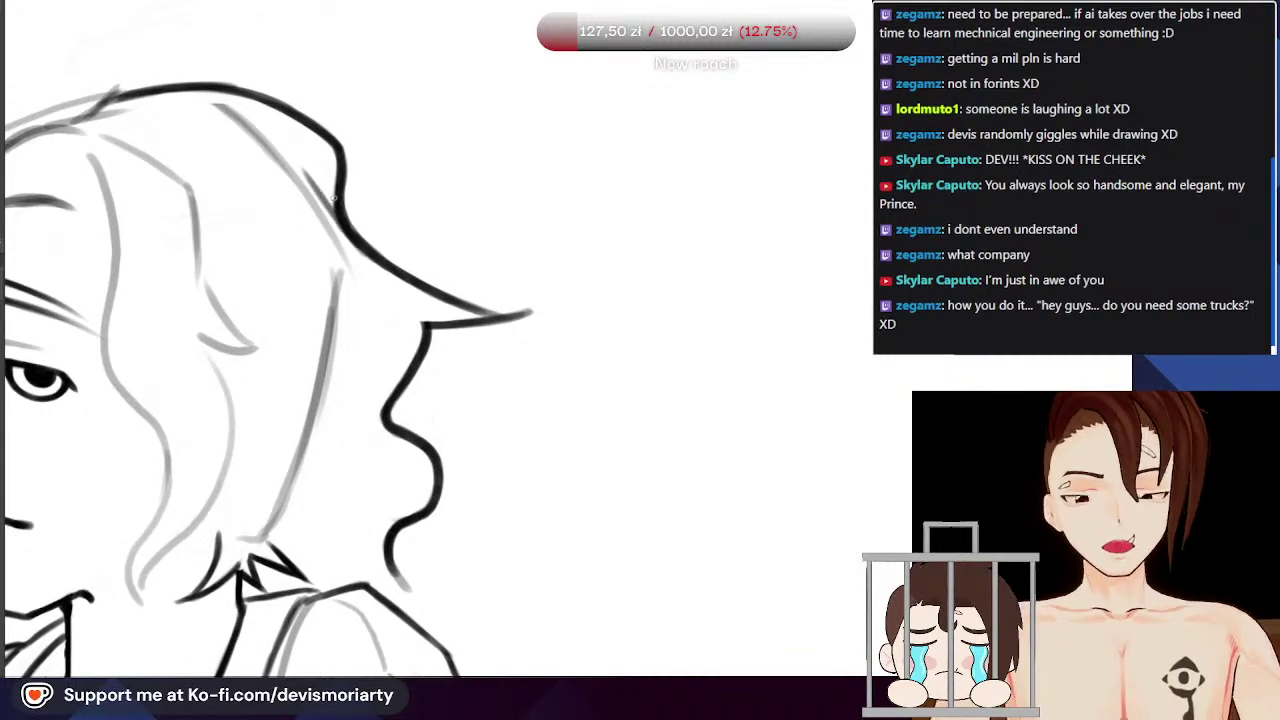
scroll(459, 323, down, 4)
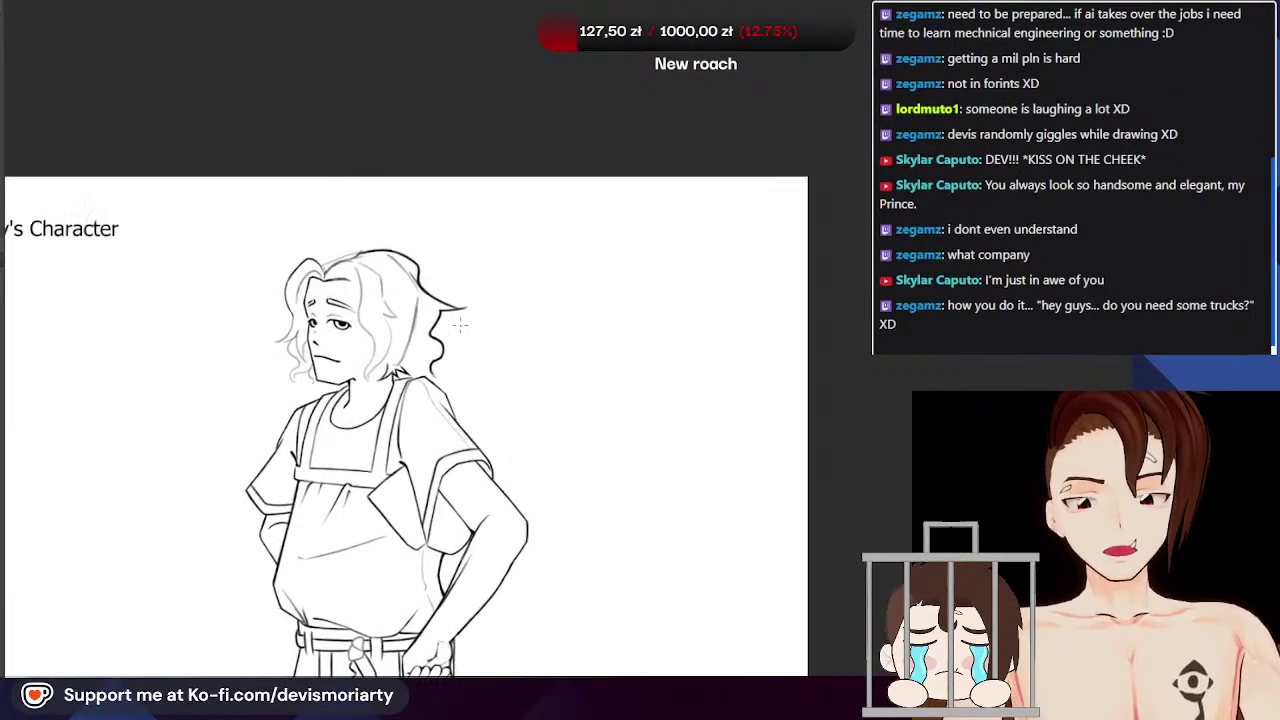
scroll(462, 325, up, 3)
scroll(368, 215, up, 4)
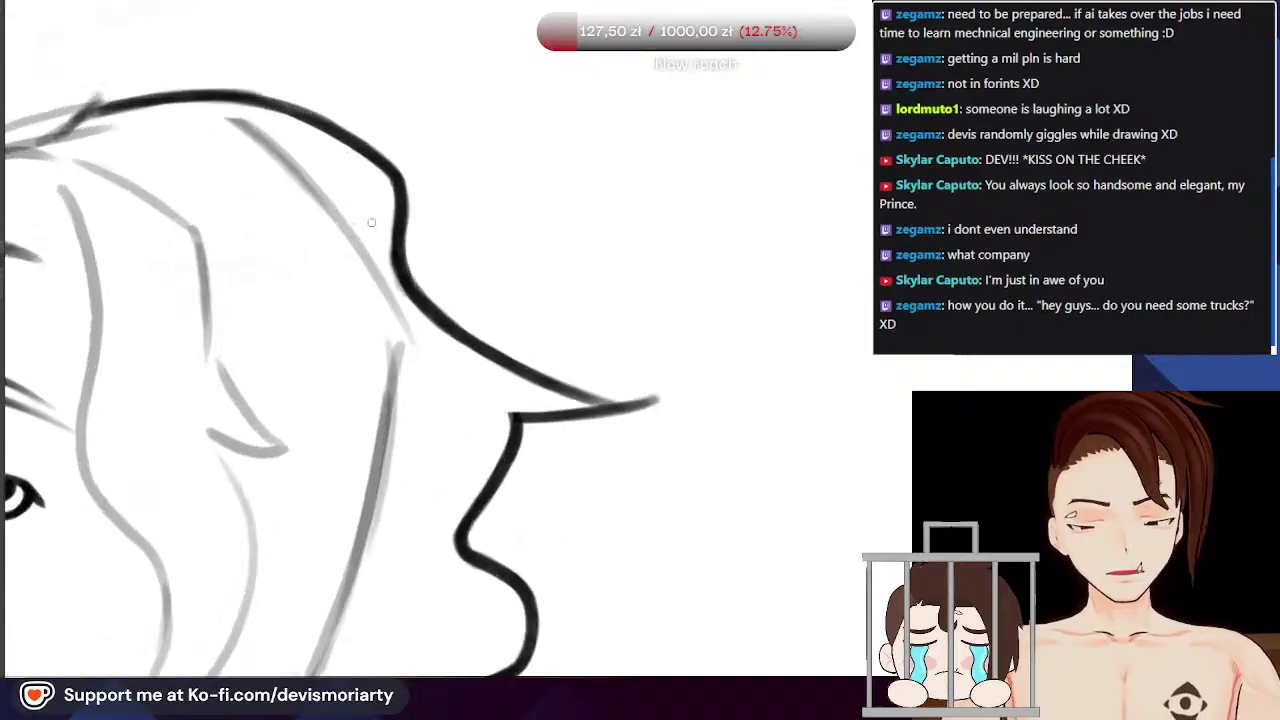
mouse_move(437, 335)
mouse_down()
mouse_move(333, 172)
mouse_move(425, 329)
mouse_move(336, 180)
mouse_up()
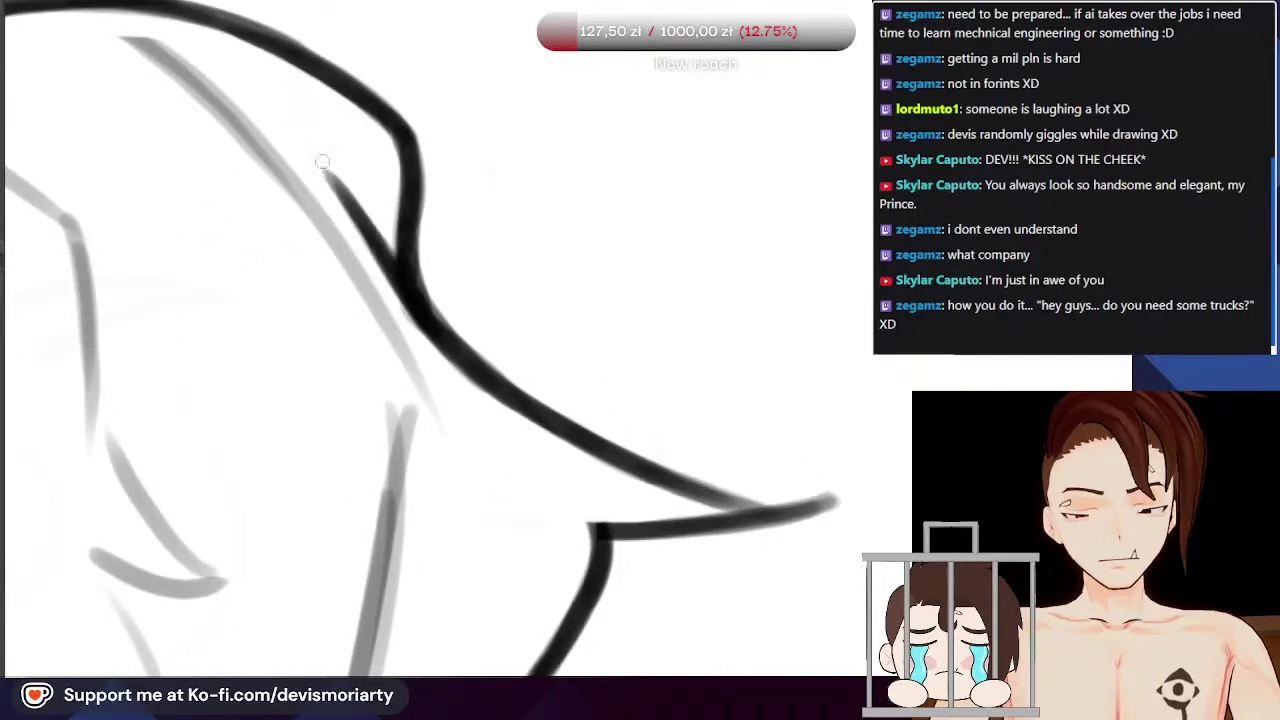
scroll(311, 146, down, 6)
Step: Examine the reworked hair outline against the face and the whole figure
scroll(312, 298, up, 1)
scroll(312, 296, up, 2)
scroll(312, 296, down, 2)
scroll(312, 296, up, 2)
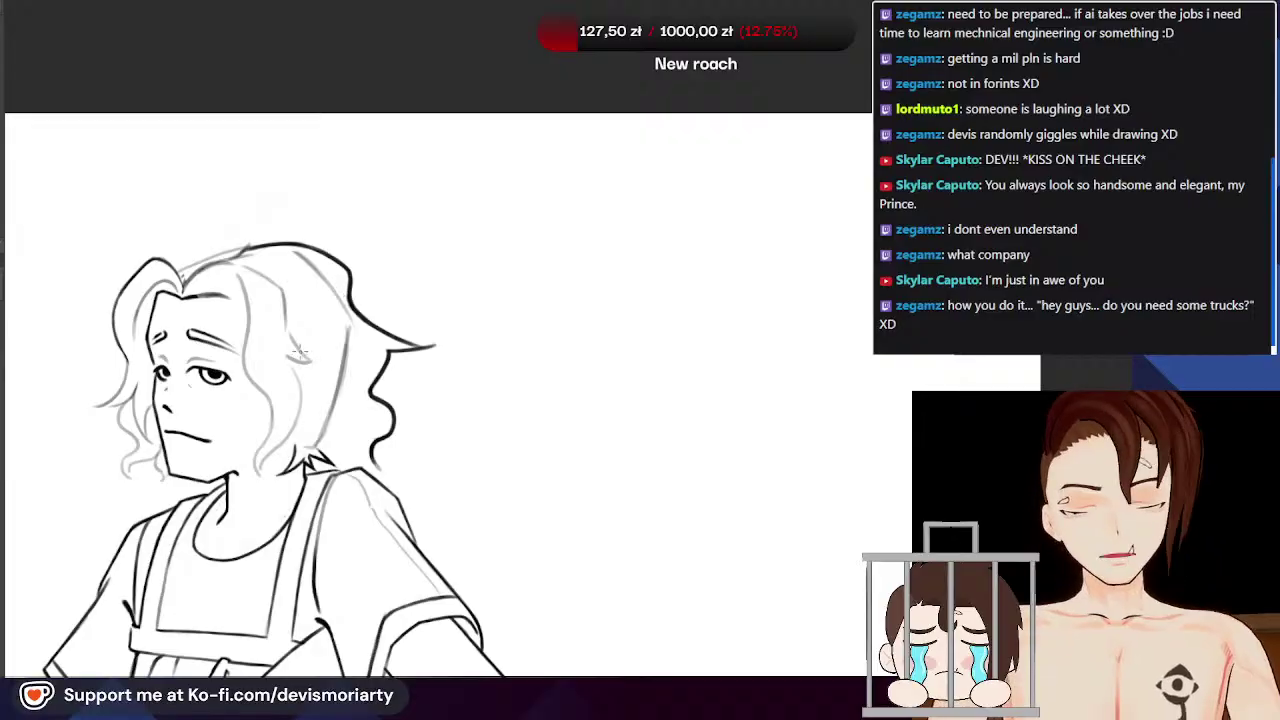
scroll(299, 352, down, 2)
scroll(251, 124, up, 2)
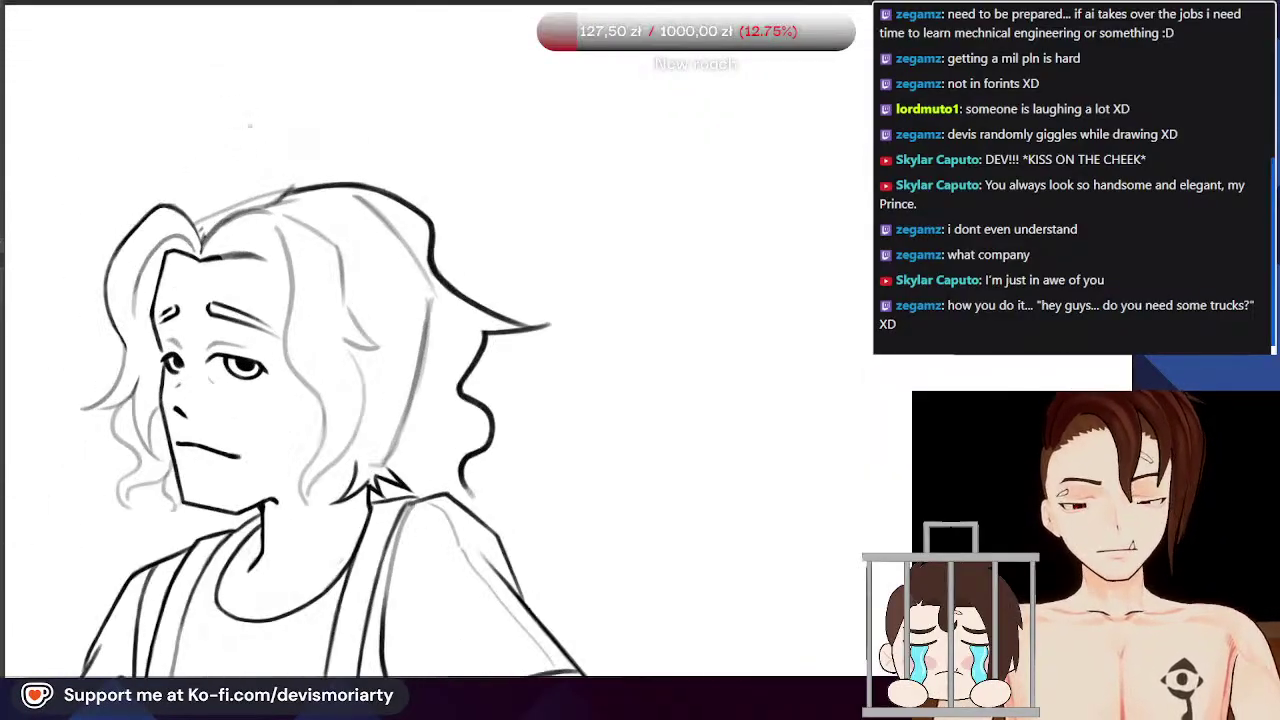
scroll(295, 186, down, 3)
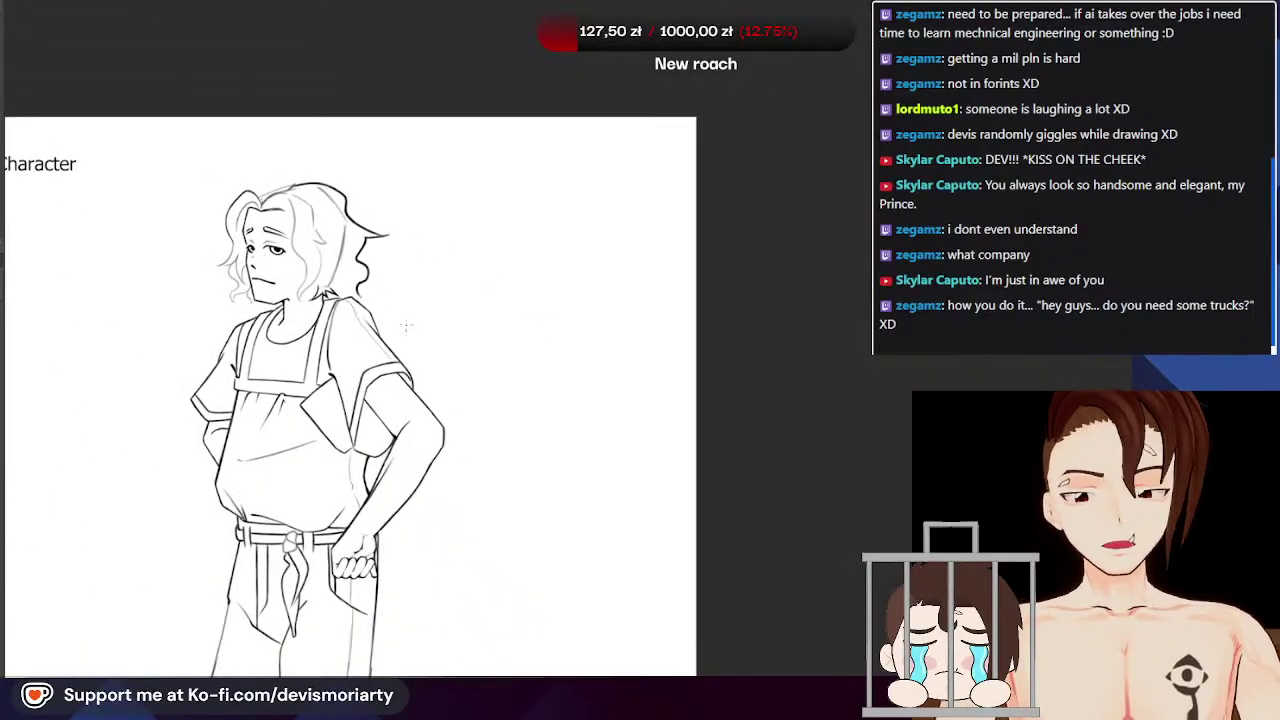
Step: Close the outer wavy lock into a point above the shoulder and draw a curved strand bending from it towards the nape
scroll(441, 430, up, 5)
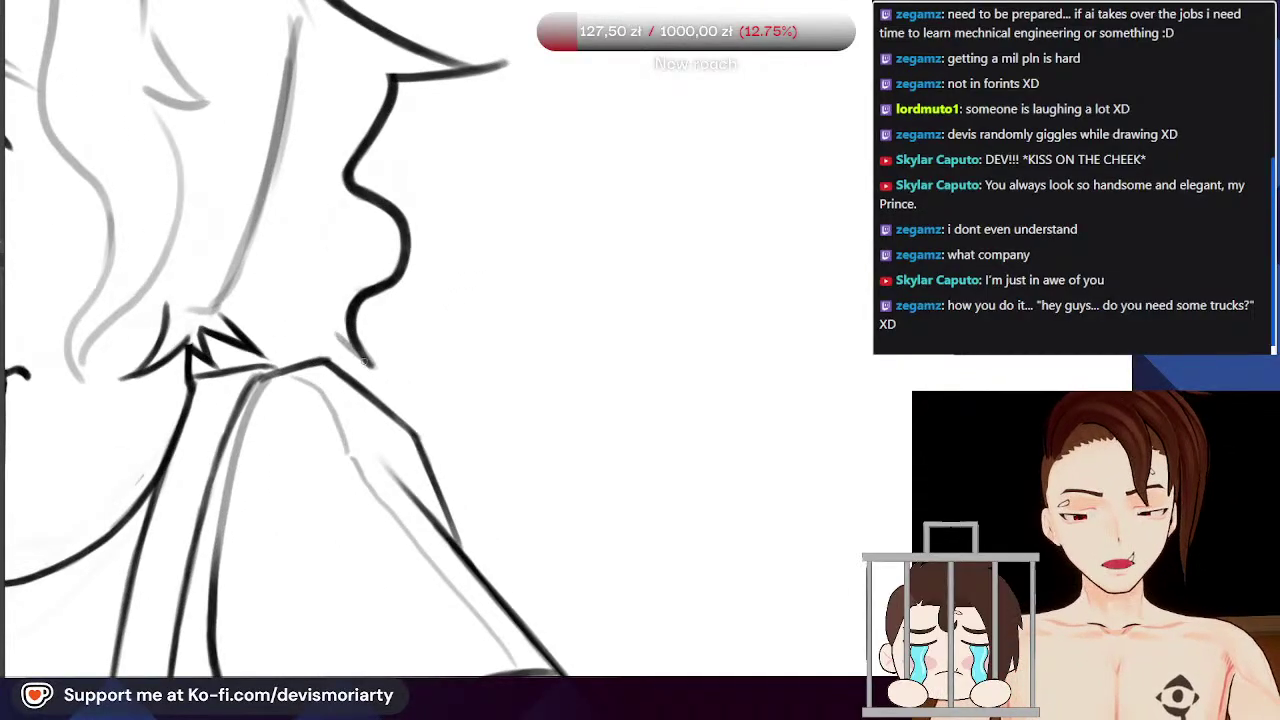
scroll(312, 300, up, 2)
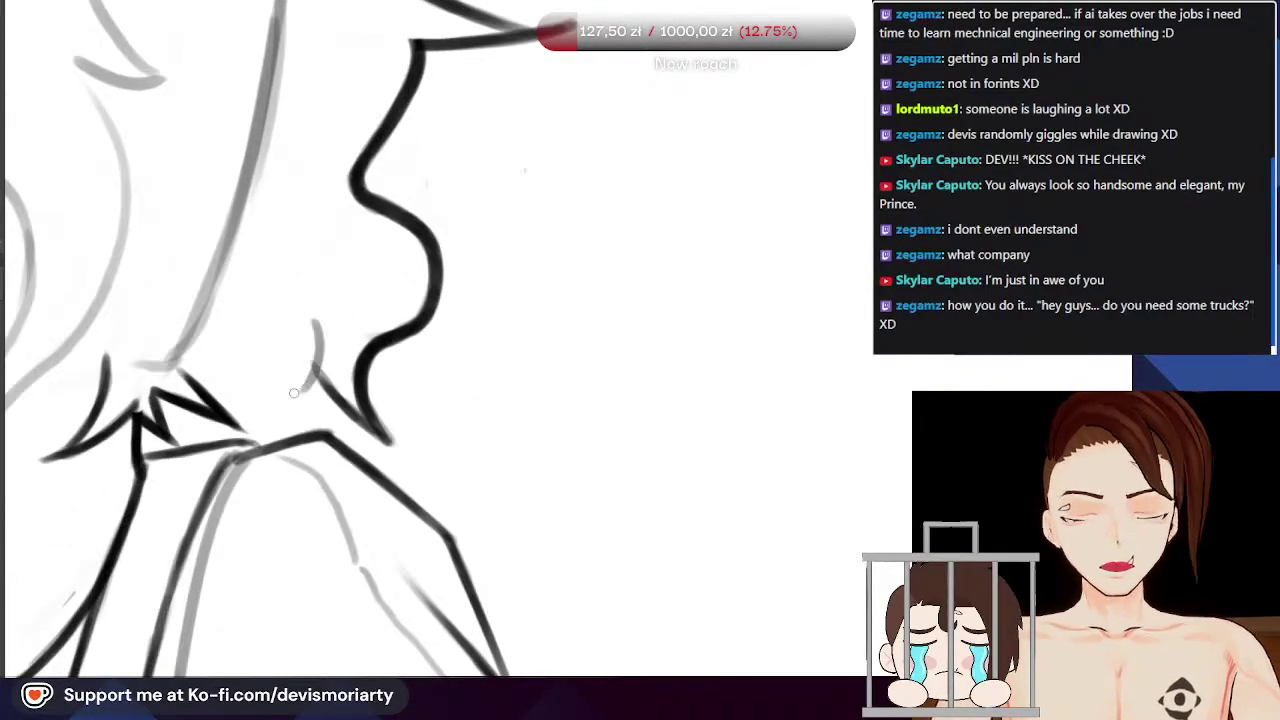
mouse_move(312, 336)
mouse_down()
mouse_move(285, 382)
mouse_move(249, 403)
mouse_up()
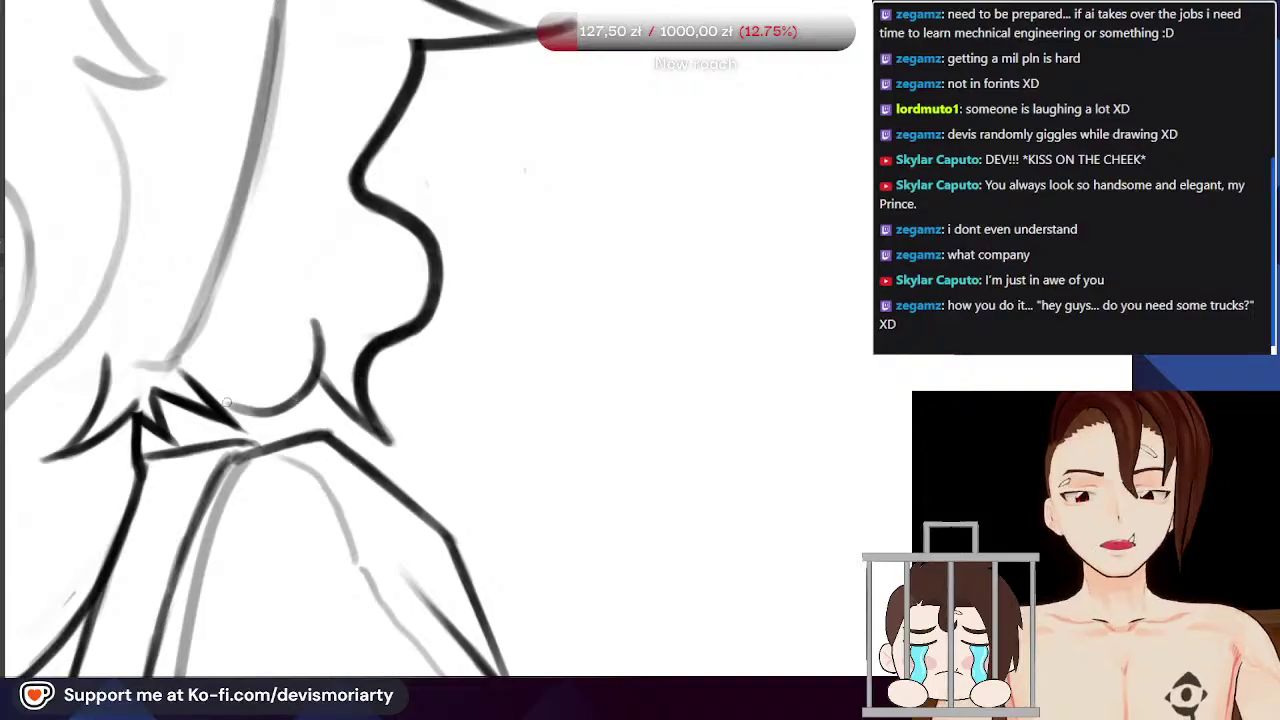
scroll(230, 404, up, 2)
mouse_move(258, 406)
mouse_down()
mouse_move(330, 378)
mouse_move(318, 246)
mouse_up()
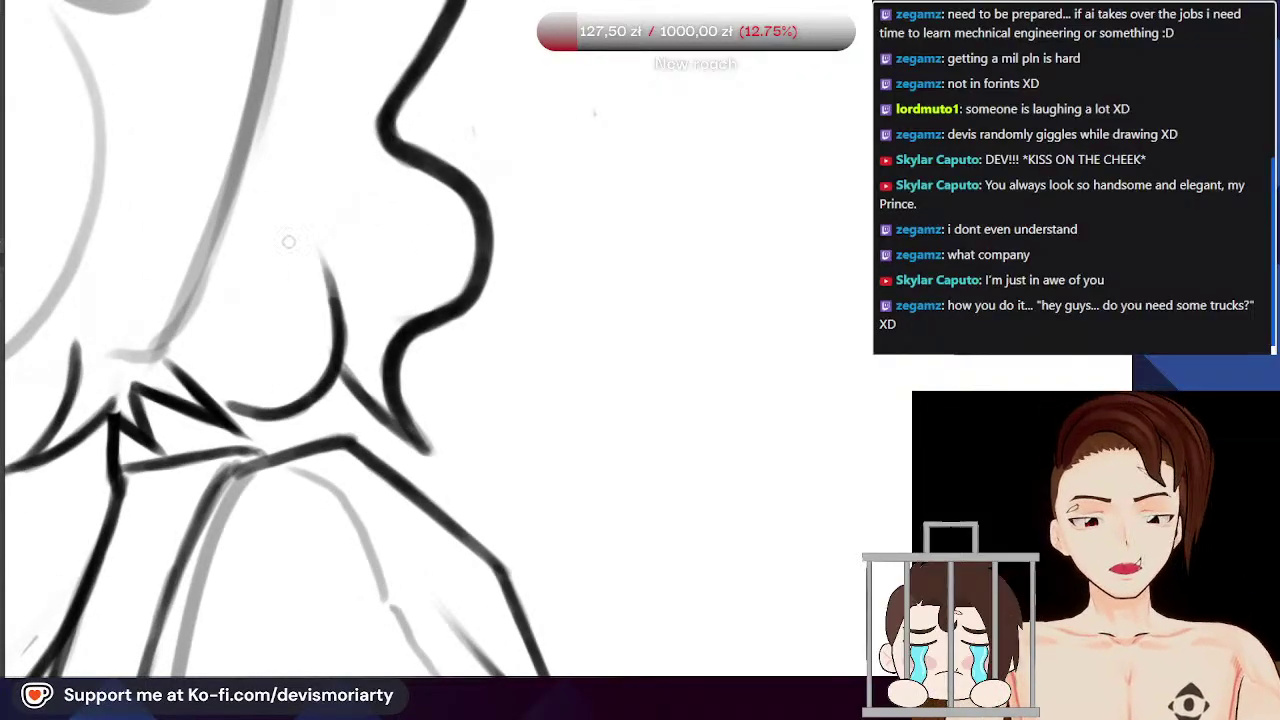
Step: Add a short curved inner edge to the new strand so it ends in a point beside the nape strands
scroll(312, 370, down, 4)
scroll(299, 380, up, 4)
mouse_move(296, 565)
mouse_down()
mouse_move(338, 530)
mouse_move(354, 487)
mouse_move(344, 521)
mouse_up()
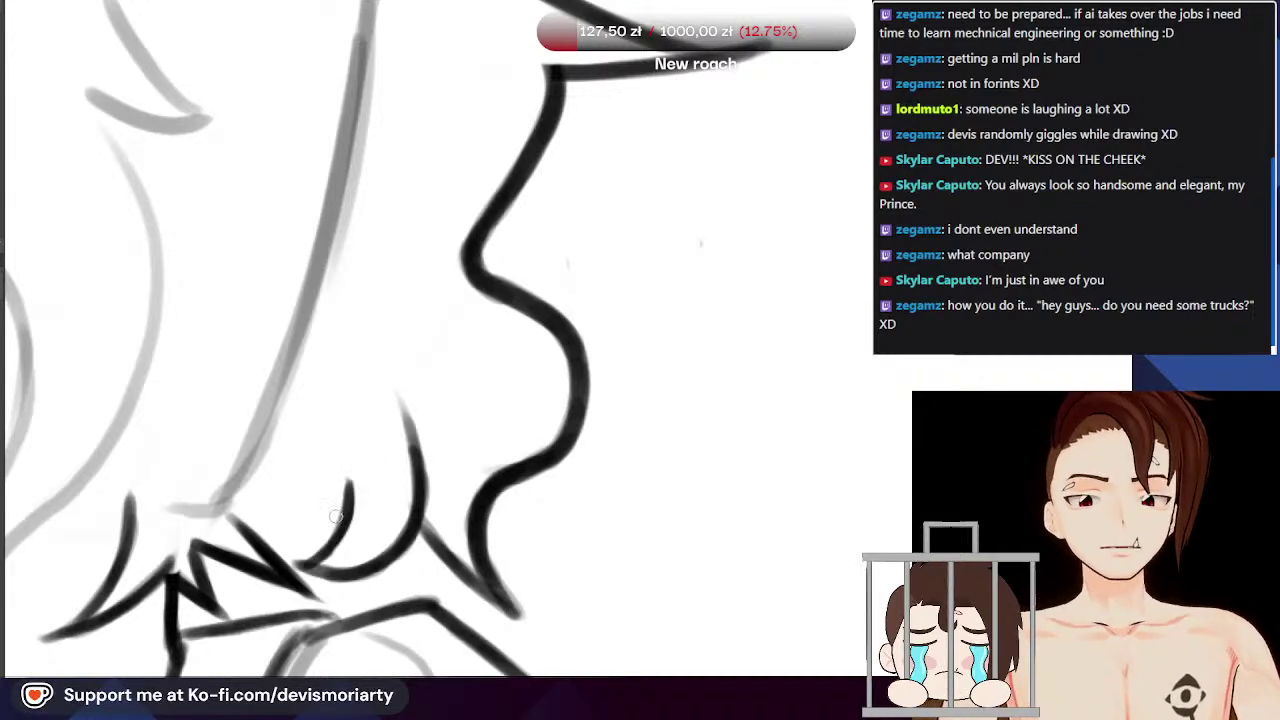
scroll(333, 544, down, 3)
scroll(310, 443, up, 4)
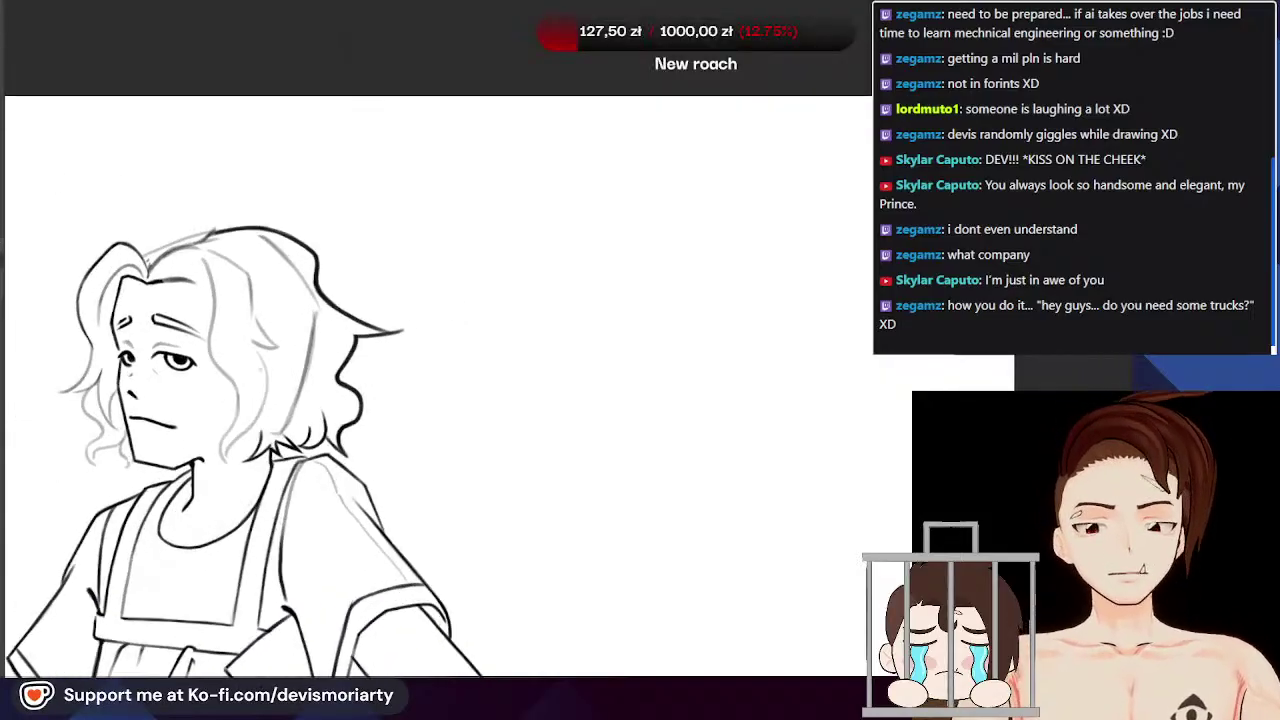
Step: Try to extend the curved strand's outer edge upward as a long wavy line reaching near the flicked-out strand
scroll(310, 443, up, 1)
drag(350, 468, 337, 400)
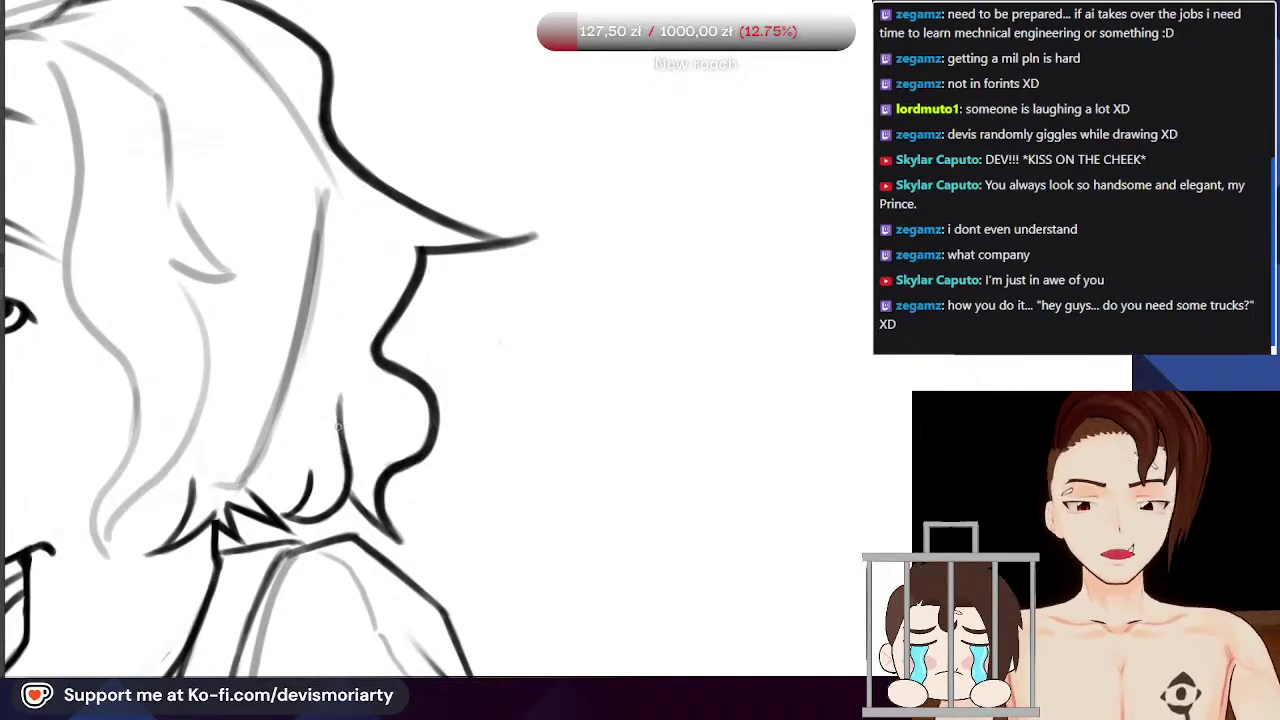
mouse_move(338, 414)
mouse_down()
mouse_move(358, 292)
mouse_move(328, 190)
mouse_up()
scroll(356, 344, down, 3)
scroll(346, 218, up, 3)
mouse_move(342, 284)
mouse_down()
mouse_move(357, 424)
mouse_move(343, 469)
mouse_up()
scroll(355, 412, up, 2)
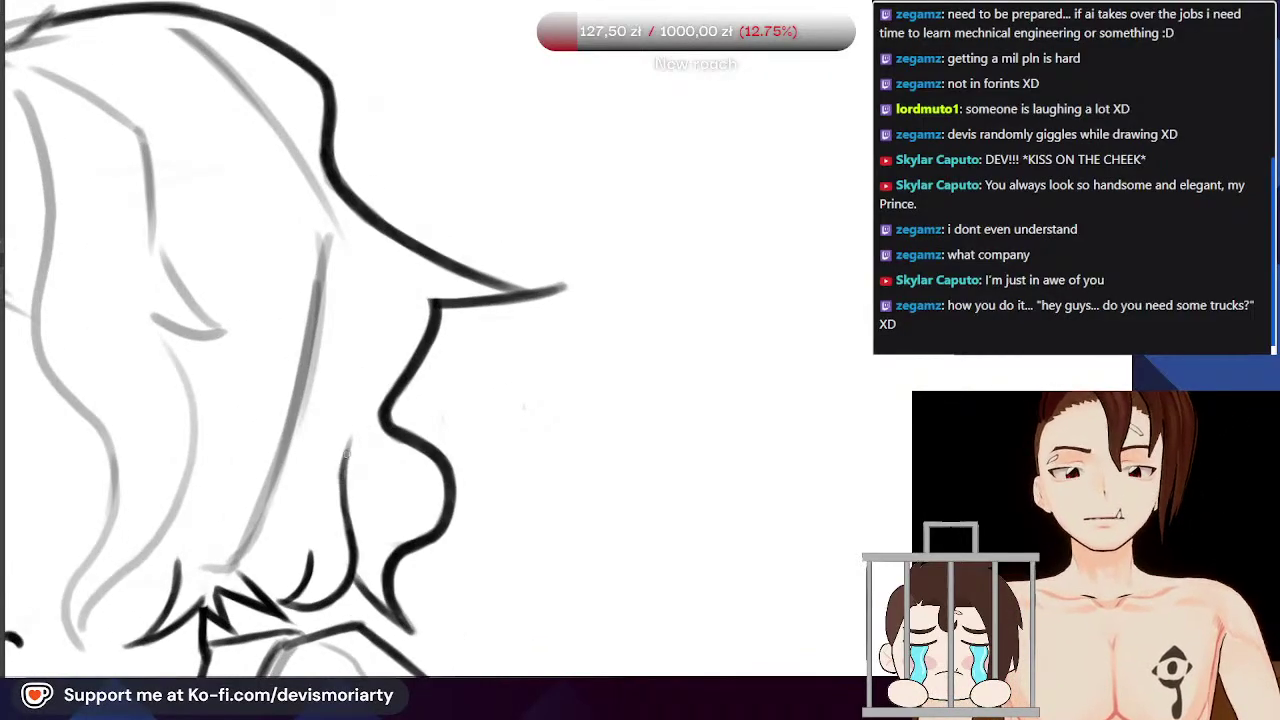
mouse_move(363, 362)
mouse_down()
mouse_move(349, 307)
mouse_move(364, 398)
mouse_up()
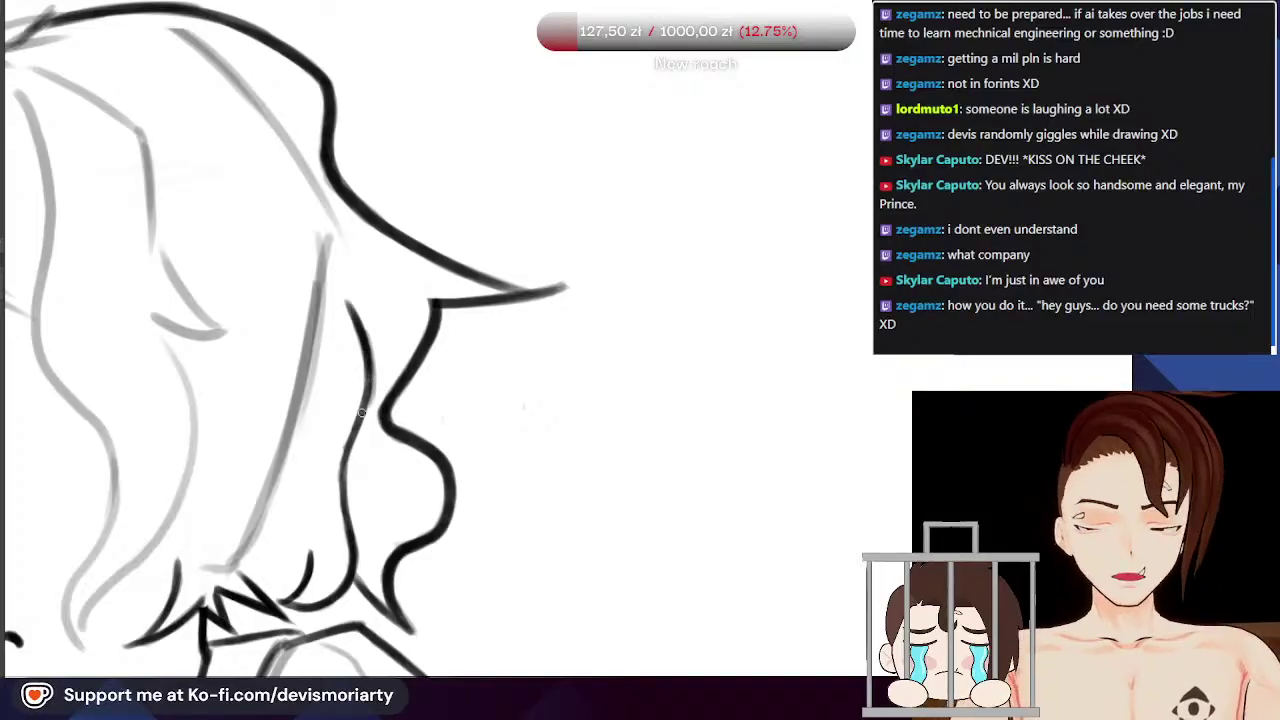
drag(342, 468, 345, 498)
scroll(400, 412, down, 6)
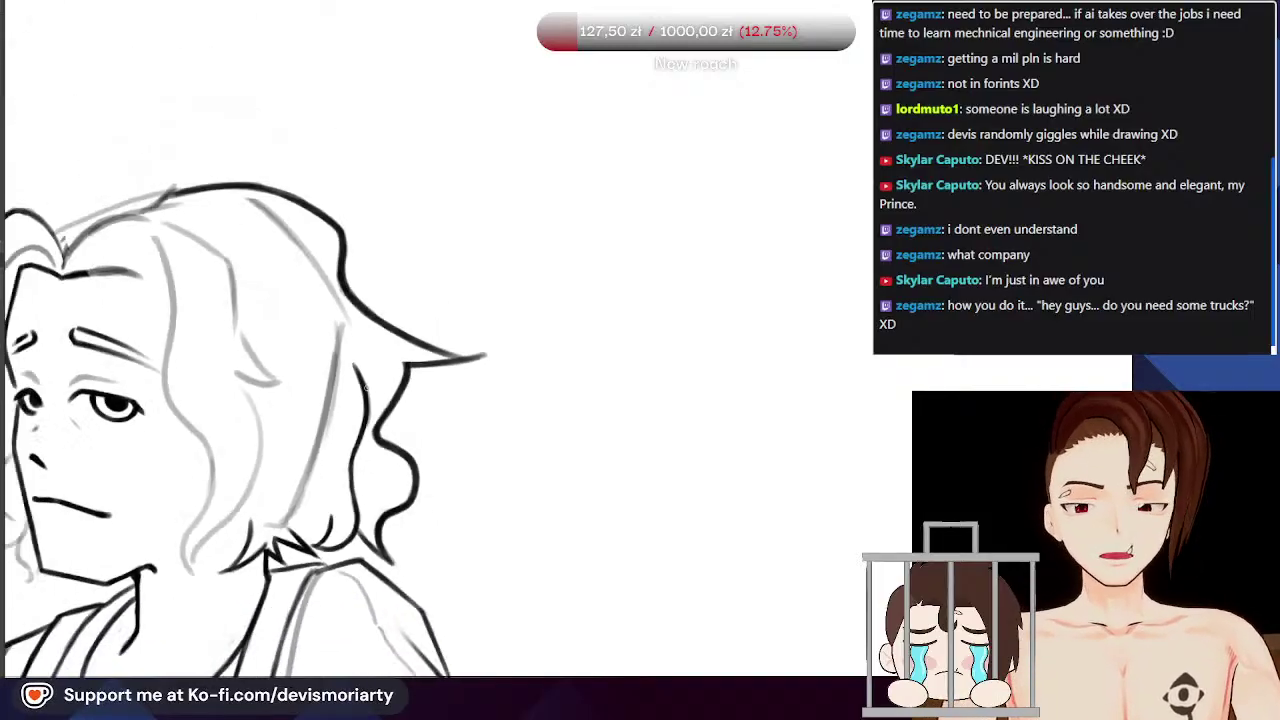
Step: Erase the lower end of the long grey hair line above the zigzag nape strands
scroll(278, 290, up, 1)
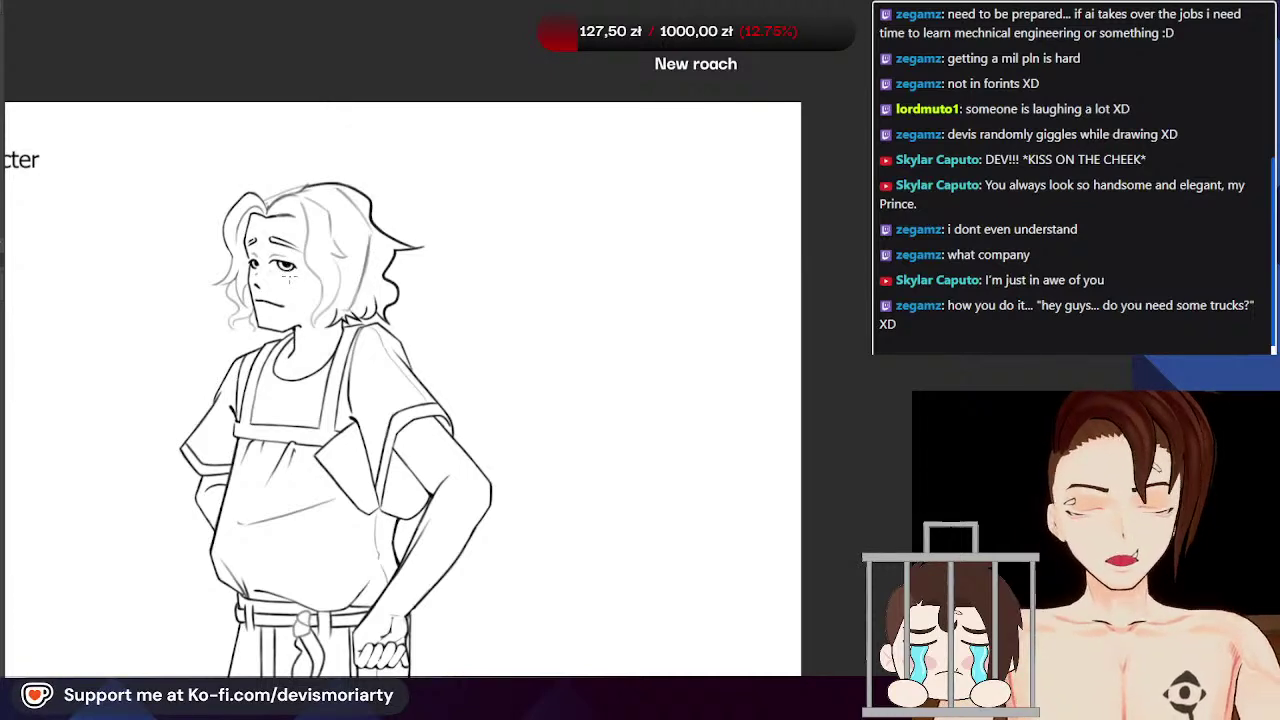
scroll(305, 282, up, 1)
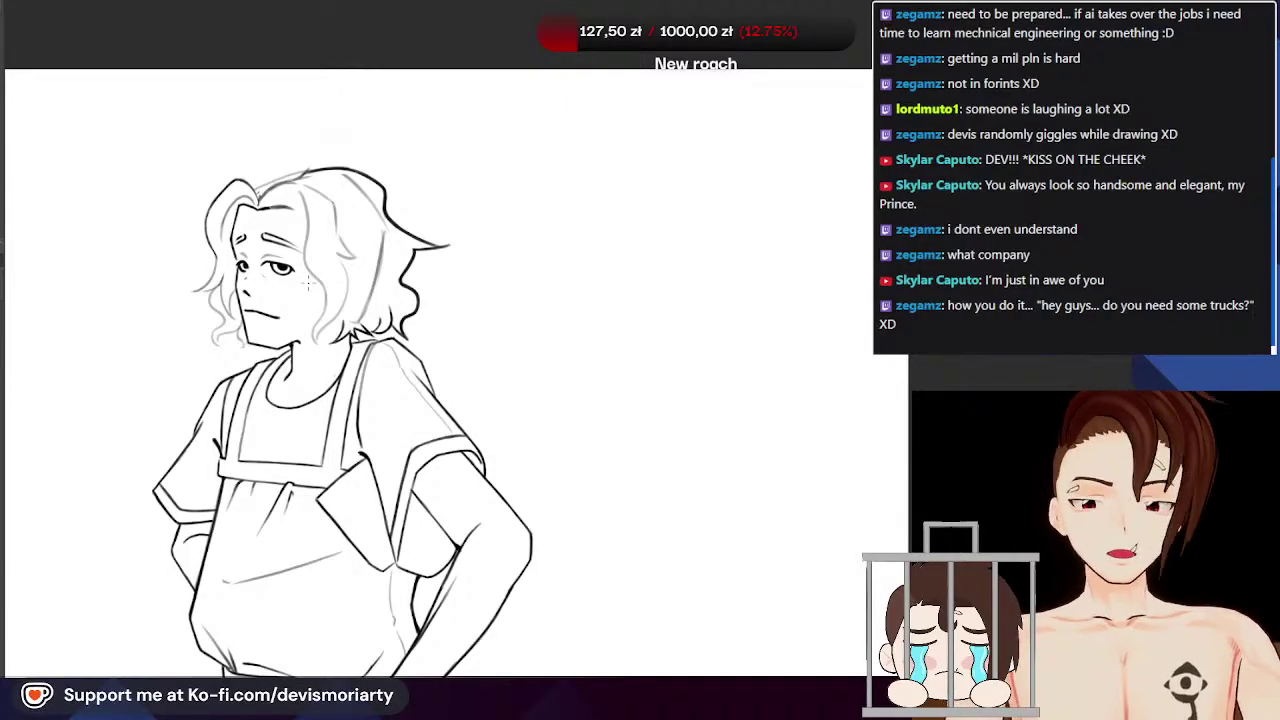
scroll(305, 282, up, 1)
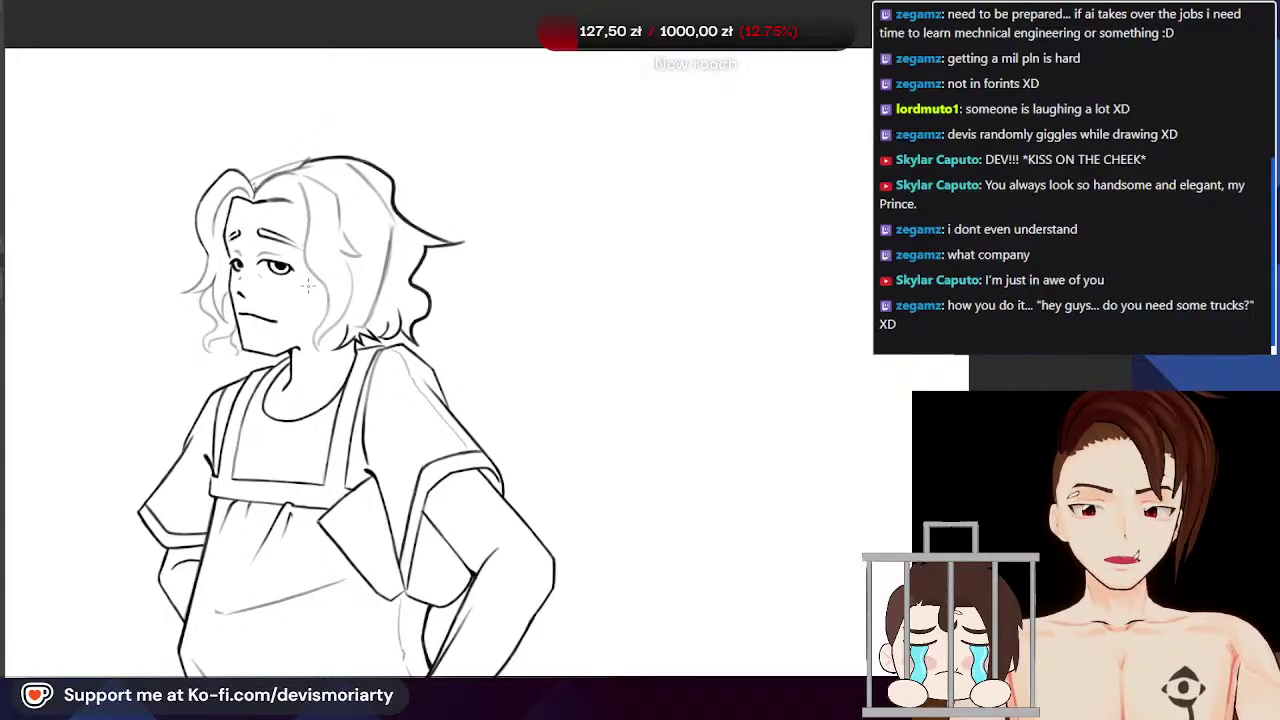
scroll(308, 286, up, 4)
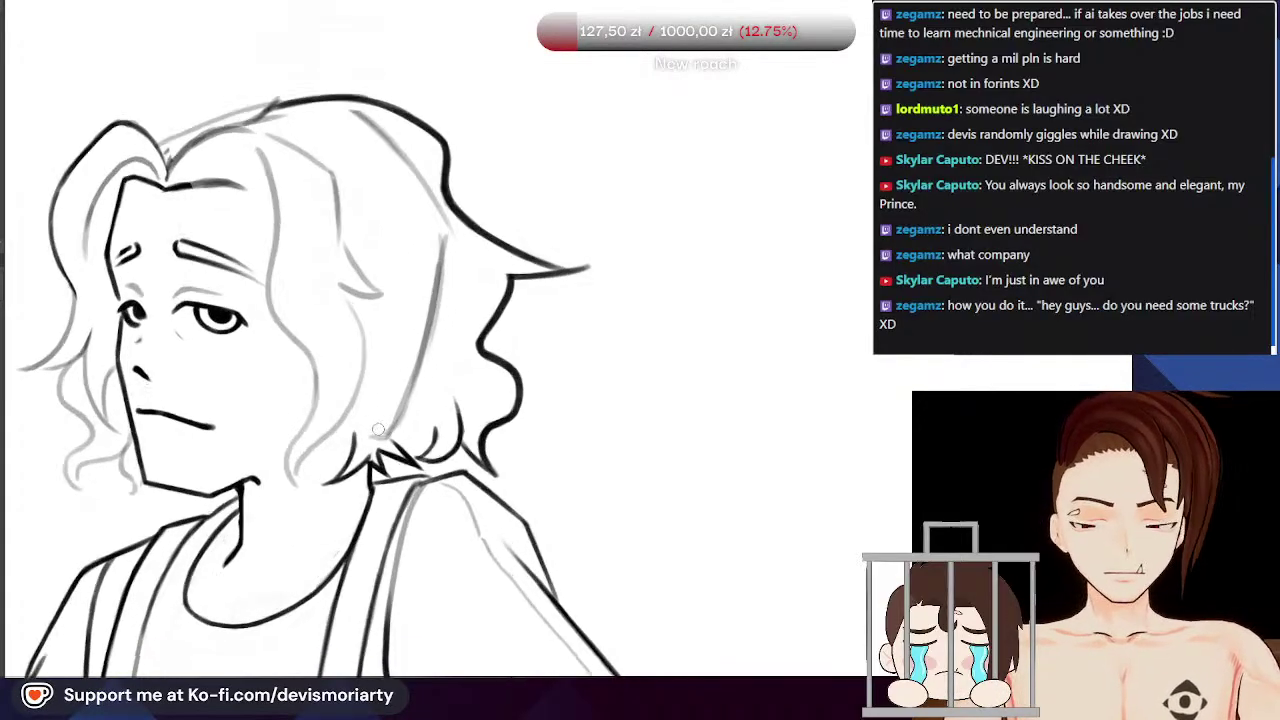
scroll(410, 390, up, 3)
scroll(434, 417, up, 3)
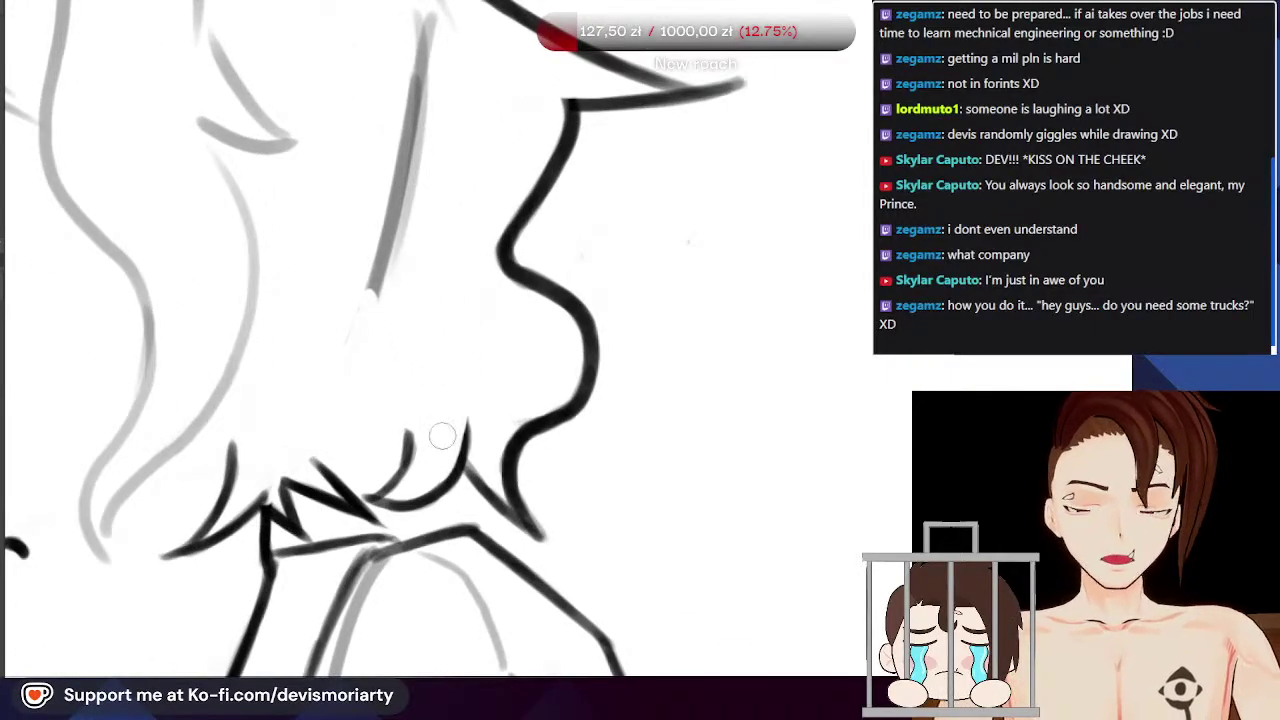
Step: Extend the curved strand's outer edge upward in a dark, gently S-shaped wave
mouse_move(460, 462)
mouse_down()
mouse_move(472, 375)
mouse_move(462, 459)
mouse_move(458, 336)
mouse_move(469, 377)
mouse_move(446, 270)
mouse_move(452, 337)
mouse_up()
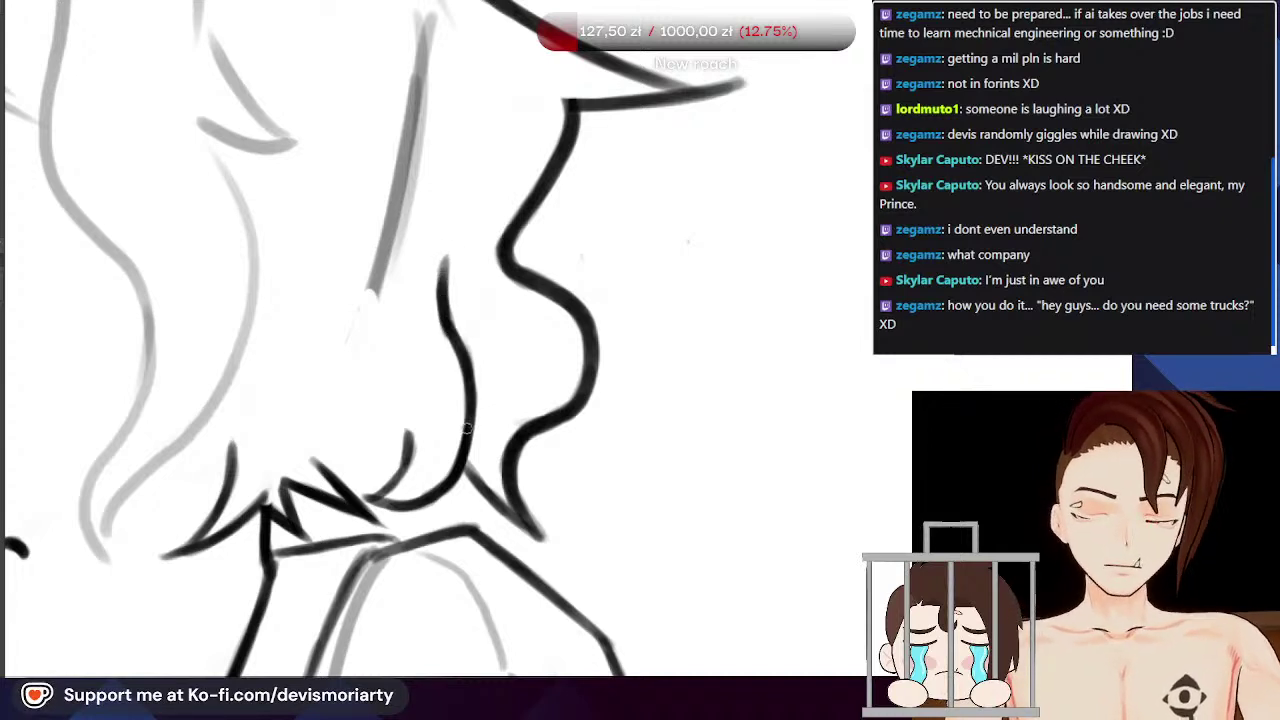
scroll(474, 394, up, 2)
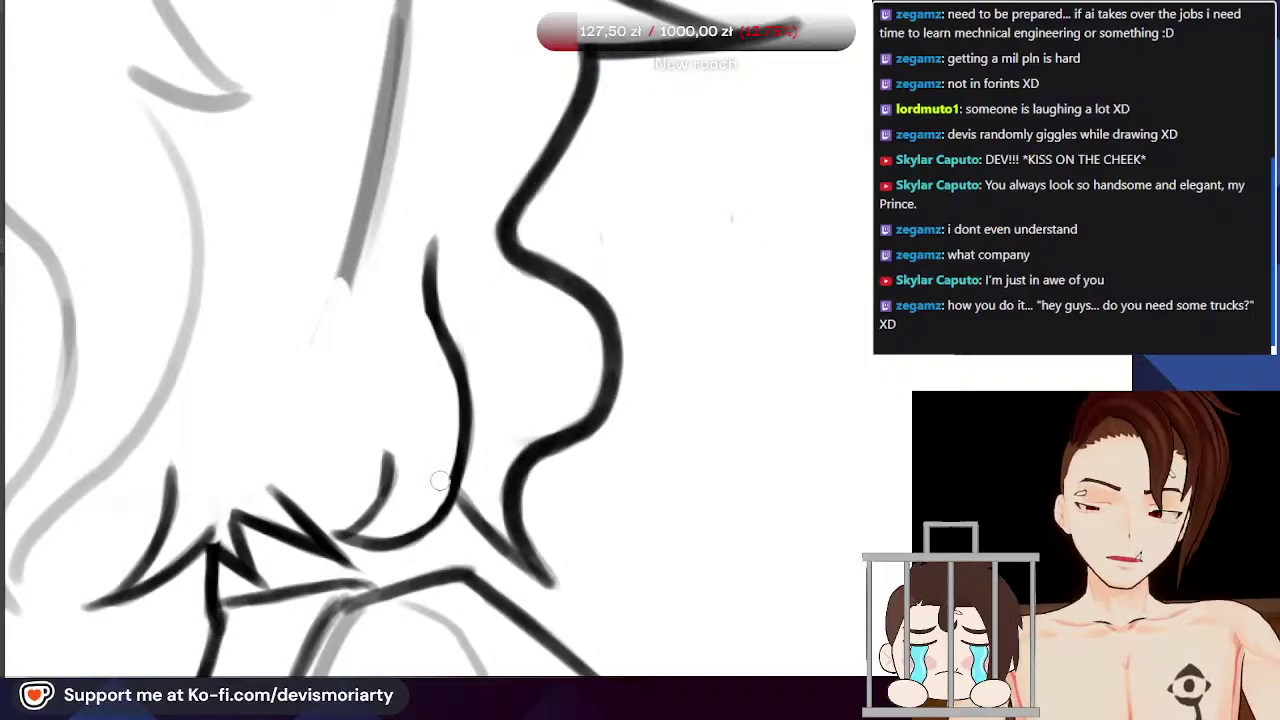
scroll(444, 474, down, 2)
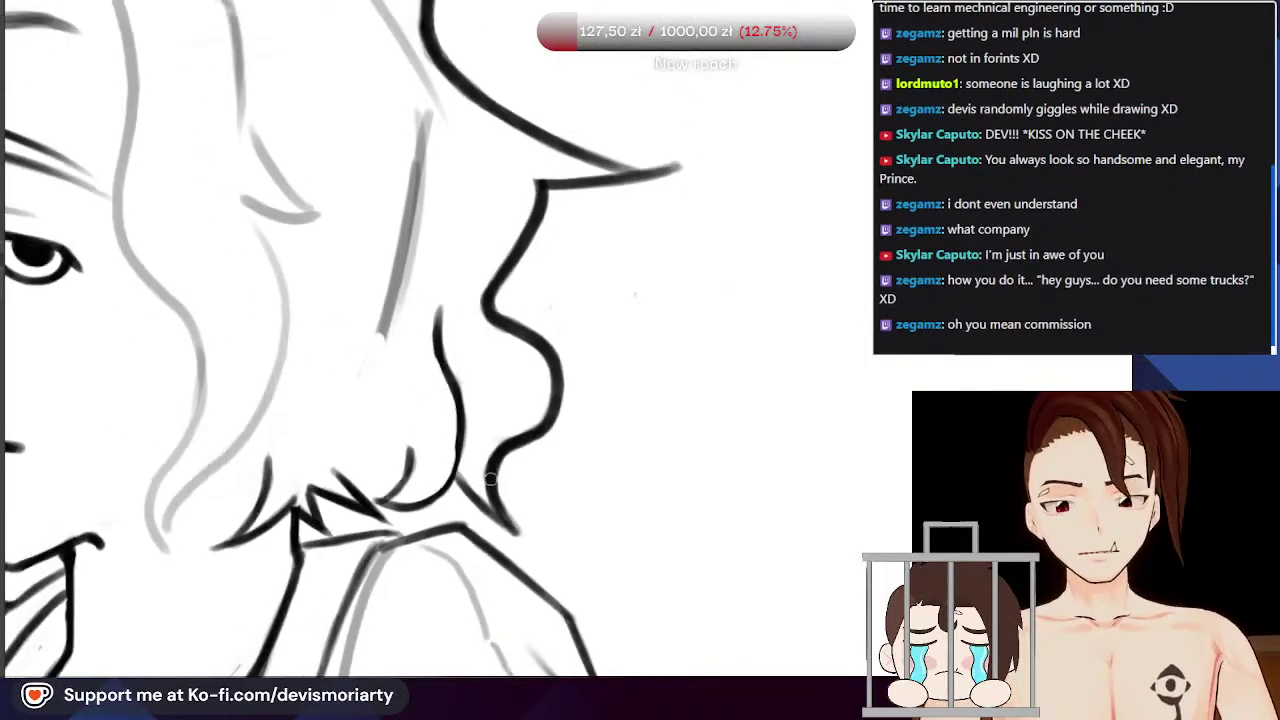
Step: Thicken the curved strand from its tip up through the wave and darken the inner edge of the neighbouring lock's point
scroll(482, 481, up, 5)
drag(297, 520, 424, 490)
mouse_move(367, 528)
mouse_down()
mouse_move(438, 452)
mouse_move(428, 420)
mouse_move(447, 386)
mouse_up()
drag(411, 491, 445, 331)
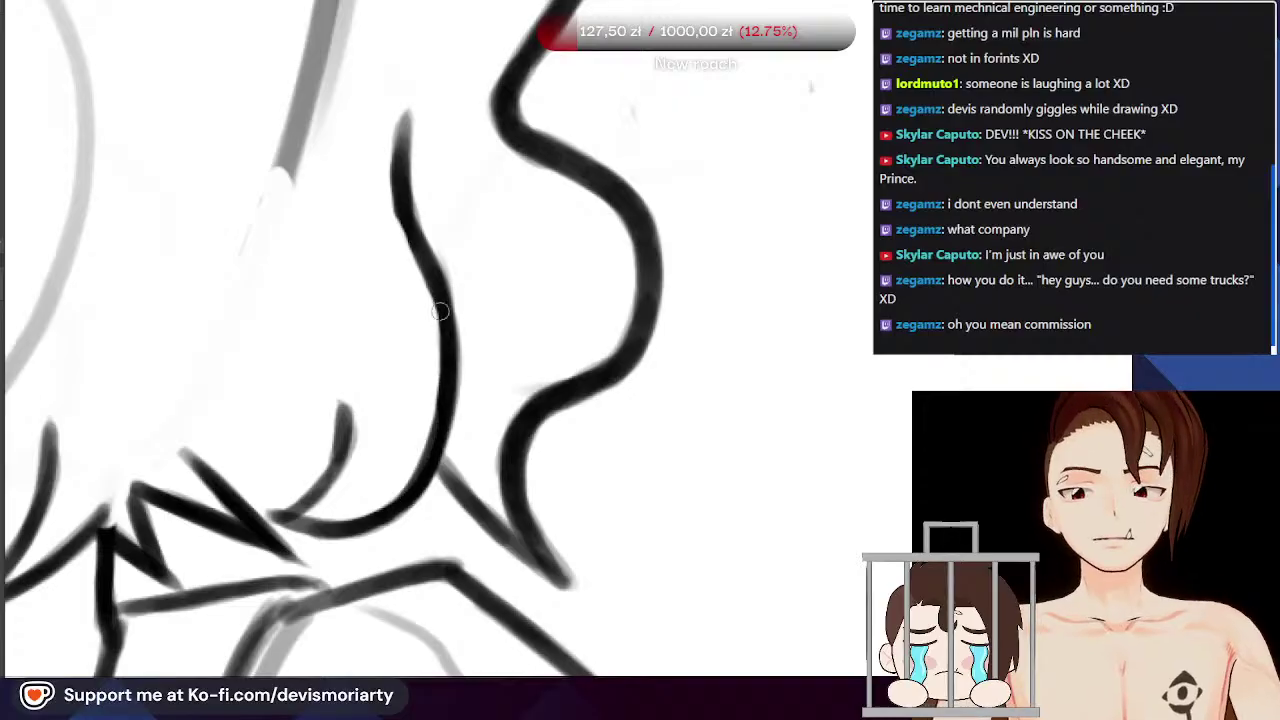
scroll(450, 459, down, 2)
mouse_move(440, 440)
mouse_down()
mouse_move(460, 475)
mouse_move(540, 538)
mouse_up()
Step: Lengthen the strand's wavy edge upward with an outward bend that tapers off below the flicked-out back strand
scroll(540, 538, down, 5)
scroll(378, 265, up, 5)
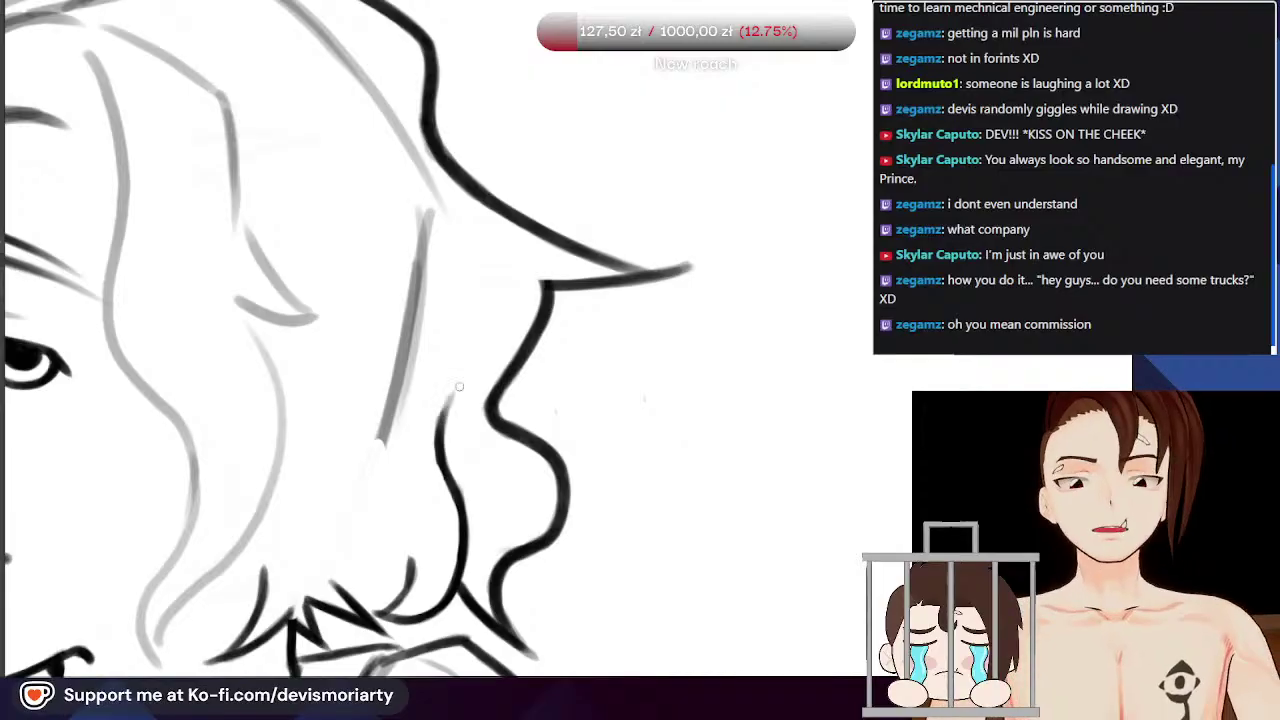
drag(461, 372, 442, 427)
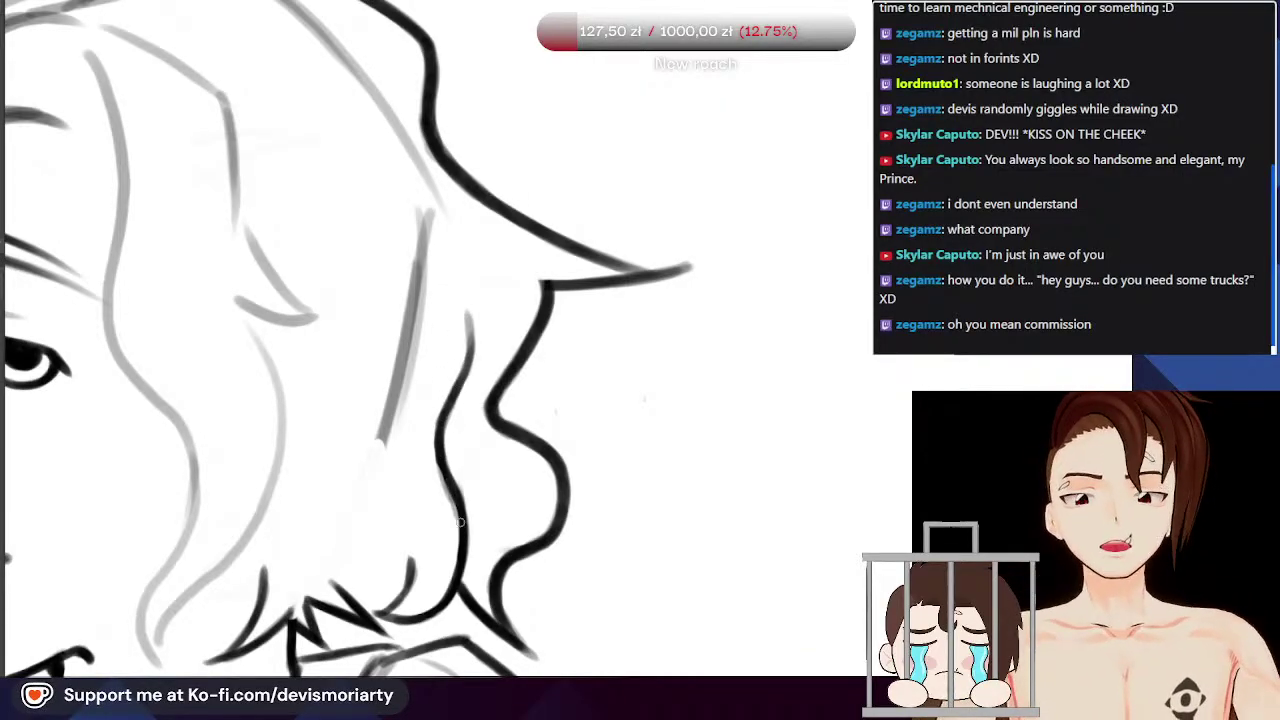
scroll(437, 485, up, 2)
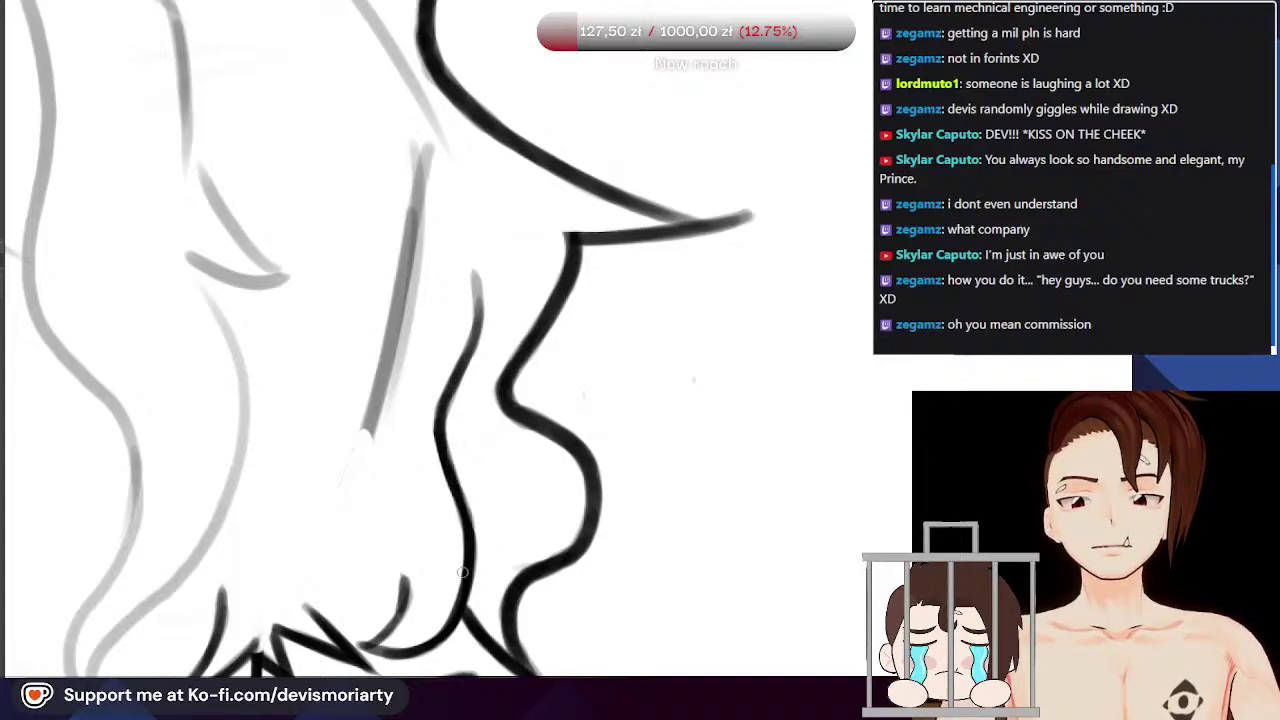
scroll(490, 470, down, 2)
scroll(488, 357, up, 3)
scroll(449, 410, down, 3)
scroll(467, 537, up, 3)
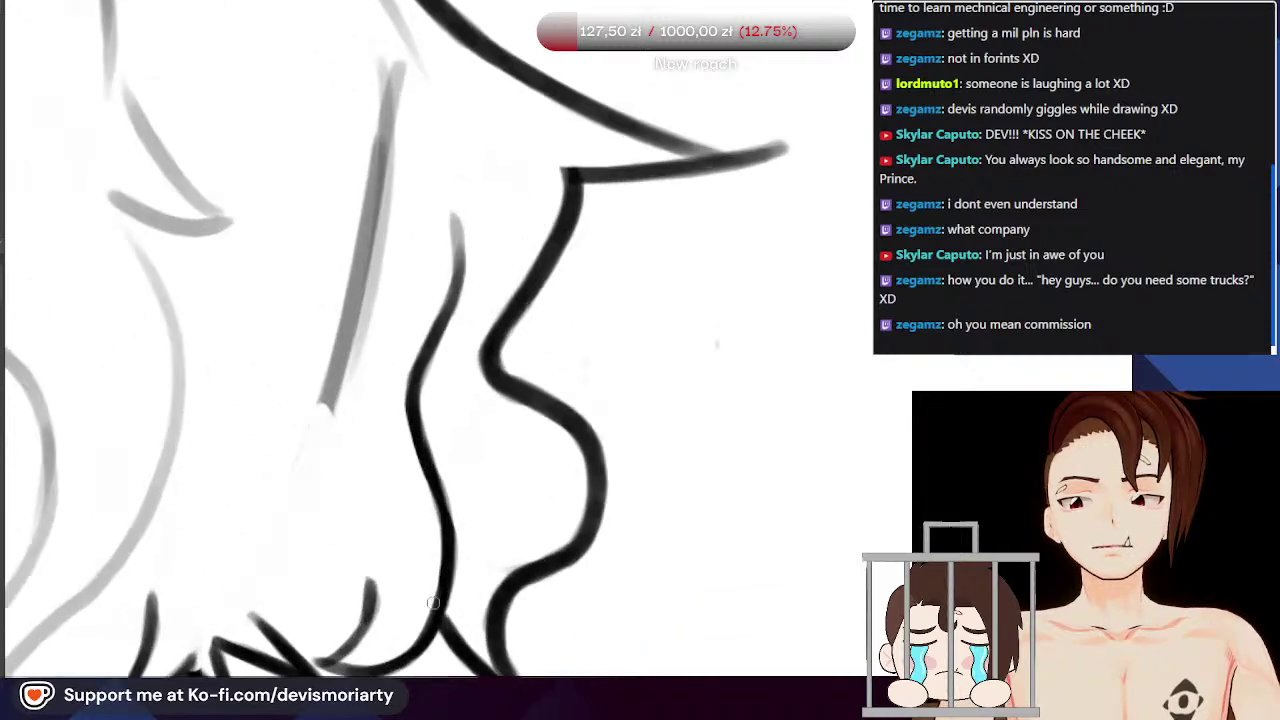
Step: Extend the wavy strand's edge further upward and darken it into a tapered tip just below the flicked-out back strand
scroll(419, 425, down, 1)
scroll(419, 427, up, 1)
drag(415, 408, 463, 290)
drag(441, 345, 461, 264)
drag(452, 312, 456, 200)
scroll(423, 170, down, 2)
scroll(426, 190, down, 2)
scroll(415, 346, up, 4)
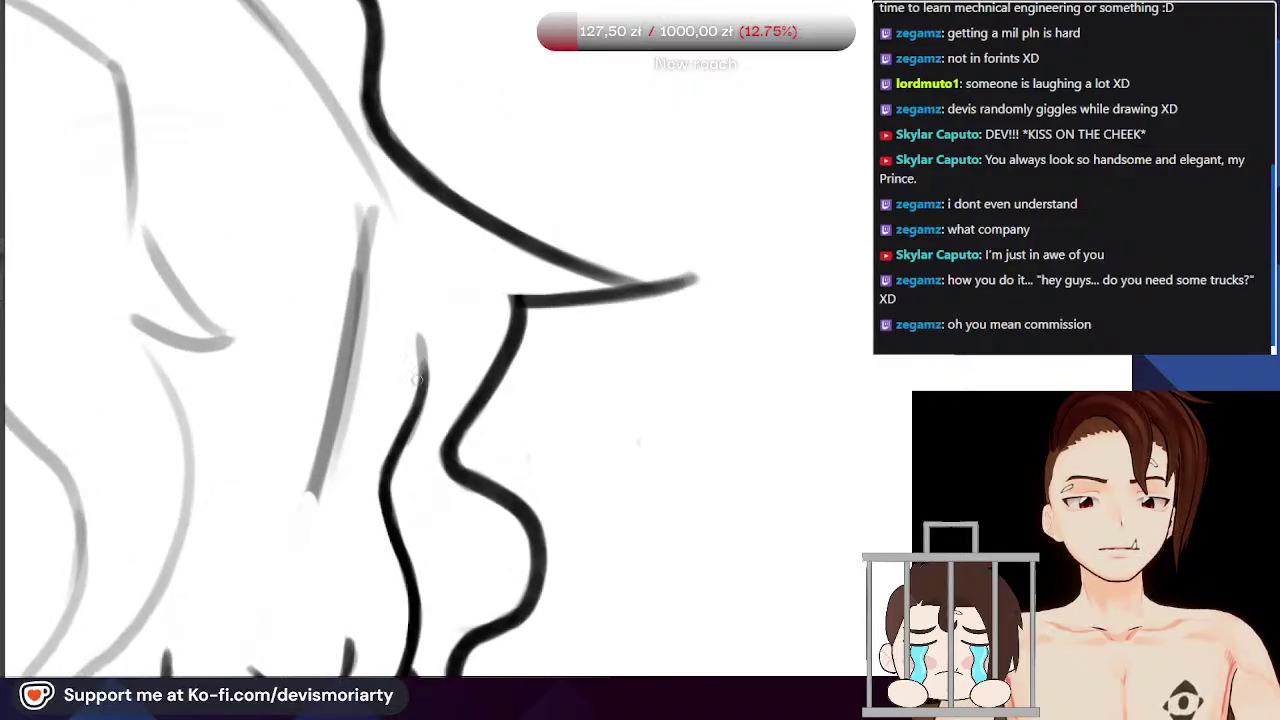
drag(429, 384, 421, 310)
scroll(382, 270, down, 5)
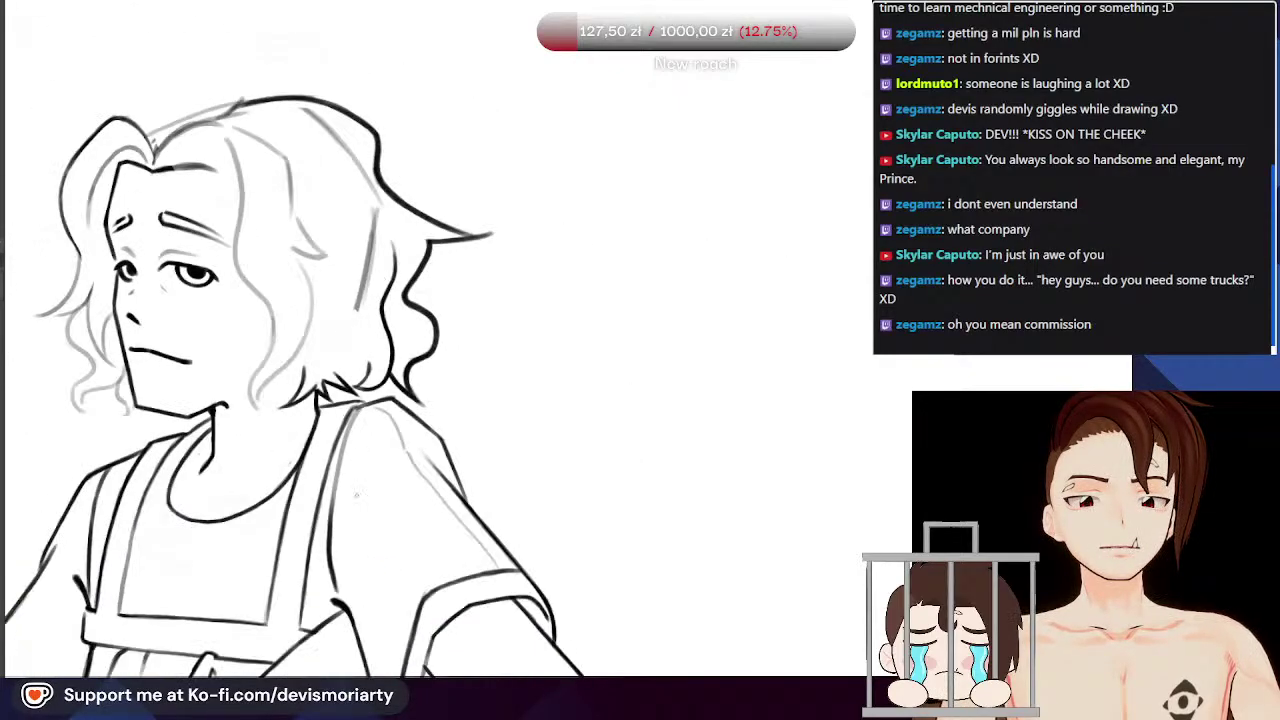
scroll(360, 359, up, 2)
scroll(301, 500, up, 3)
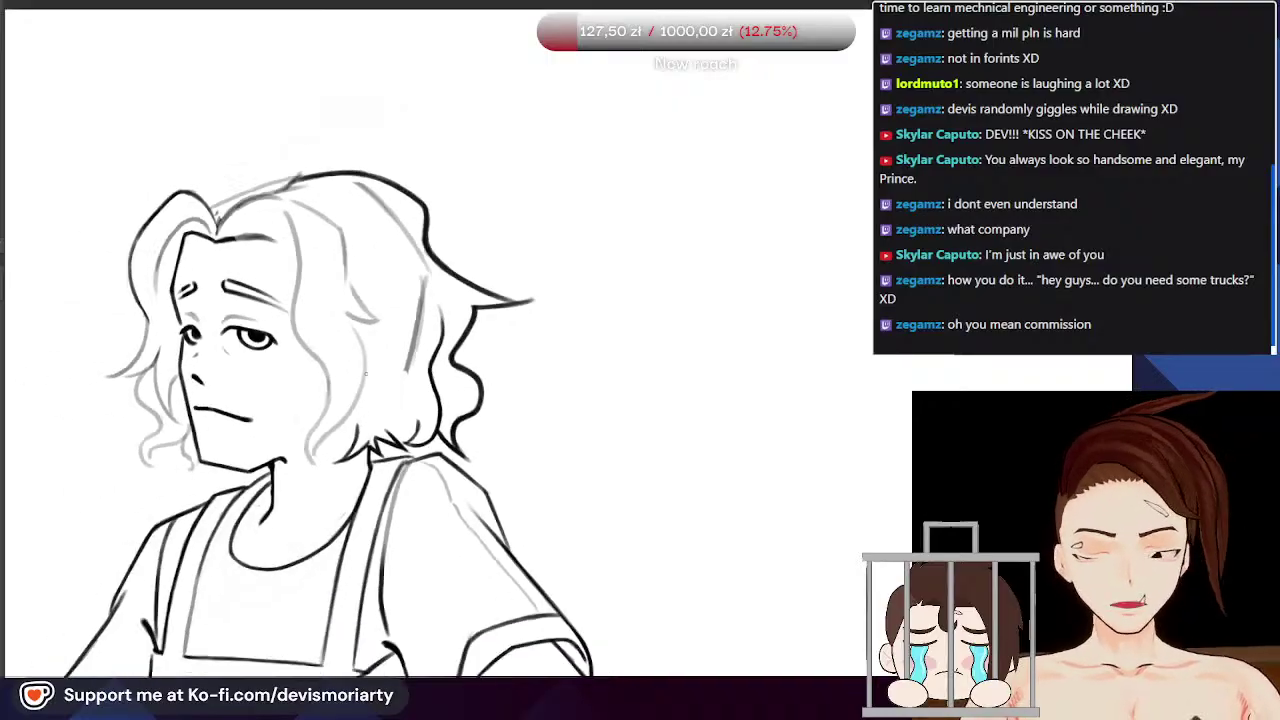
Step: Erase the two grey sketch lines inside the back of the hair, from the crown down beside the wavy strand
scroll(384, 263, down, 3)
scroll(385, 264, up, 4)
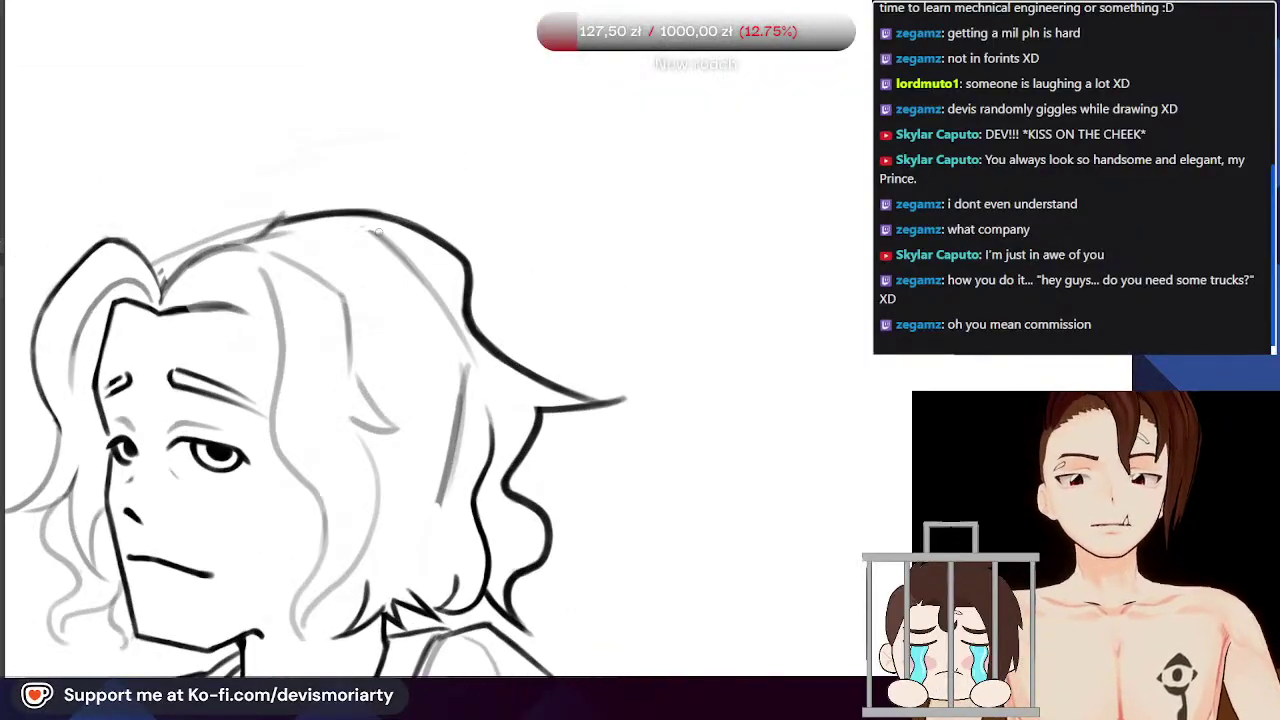
scroll(406, 278, up, 4)
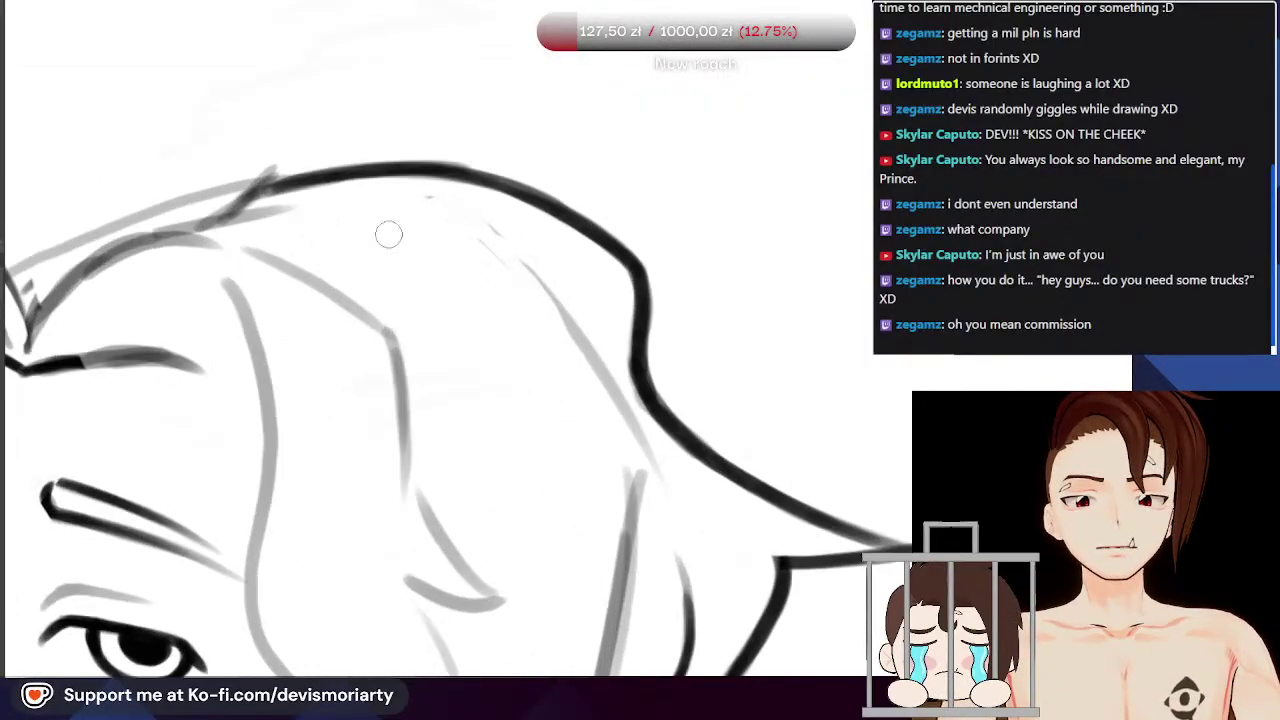
scroll(569, 394, down, 2)
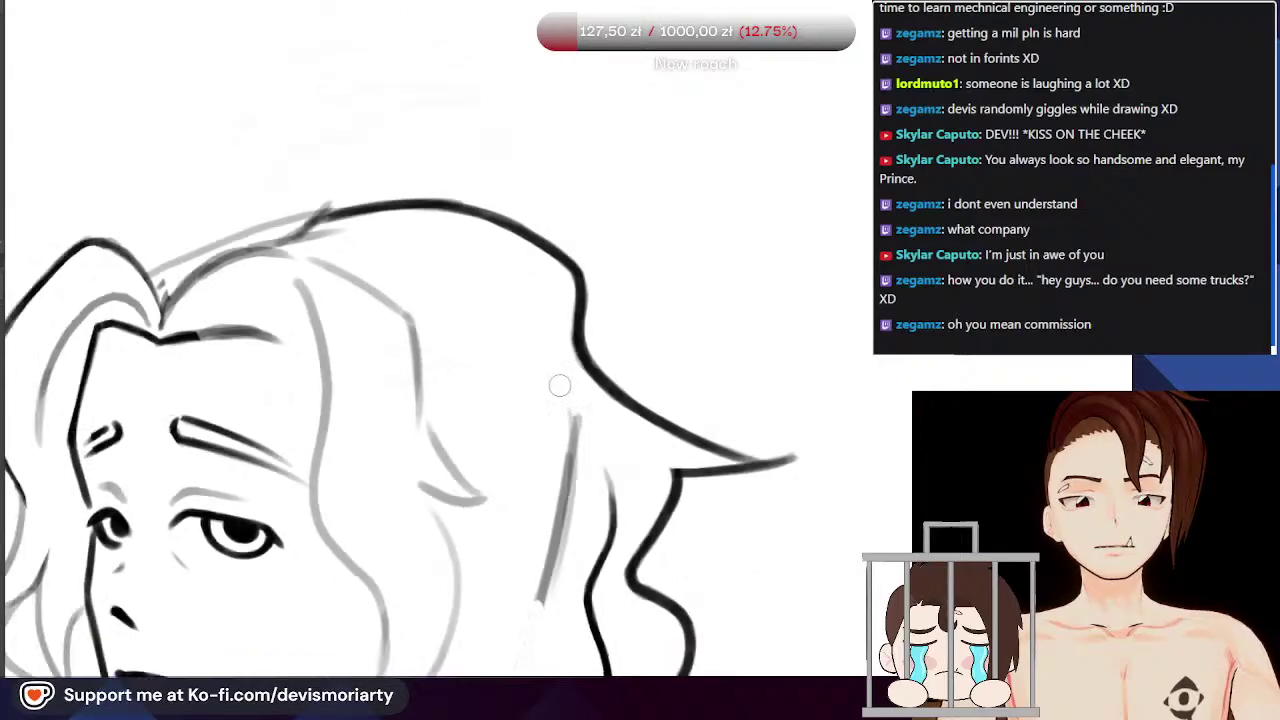
scroll(566, 433, down, 3)
scroll(557, 428, up, 4)
scroll(556, 420, up, 1)
scroll(565, 427, down, 5)
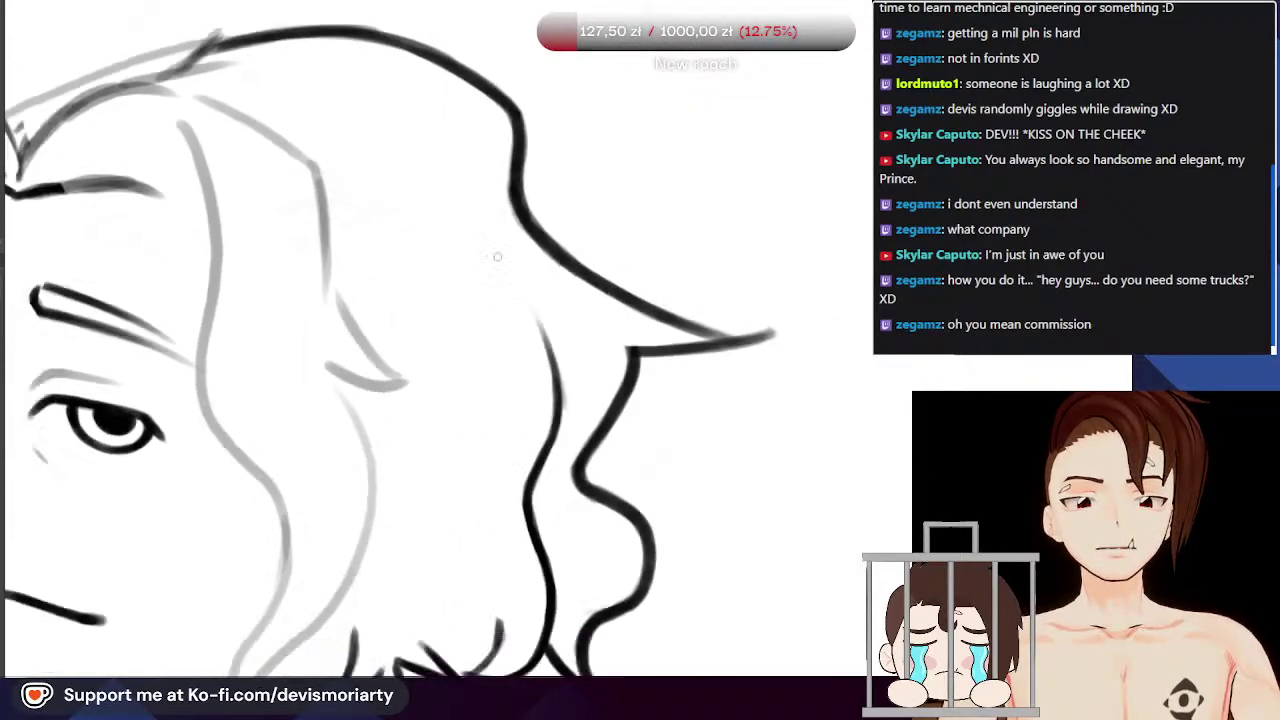
scroll(558, 356, up, 5)
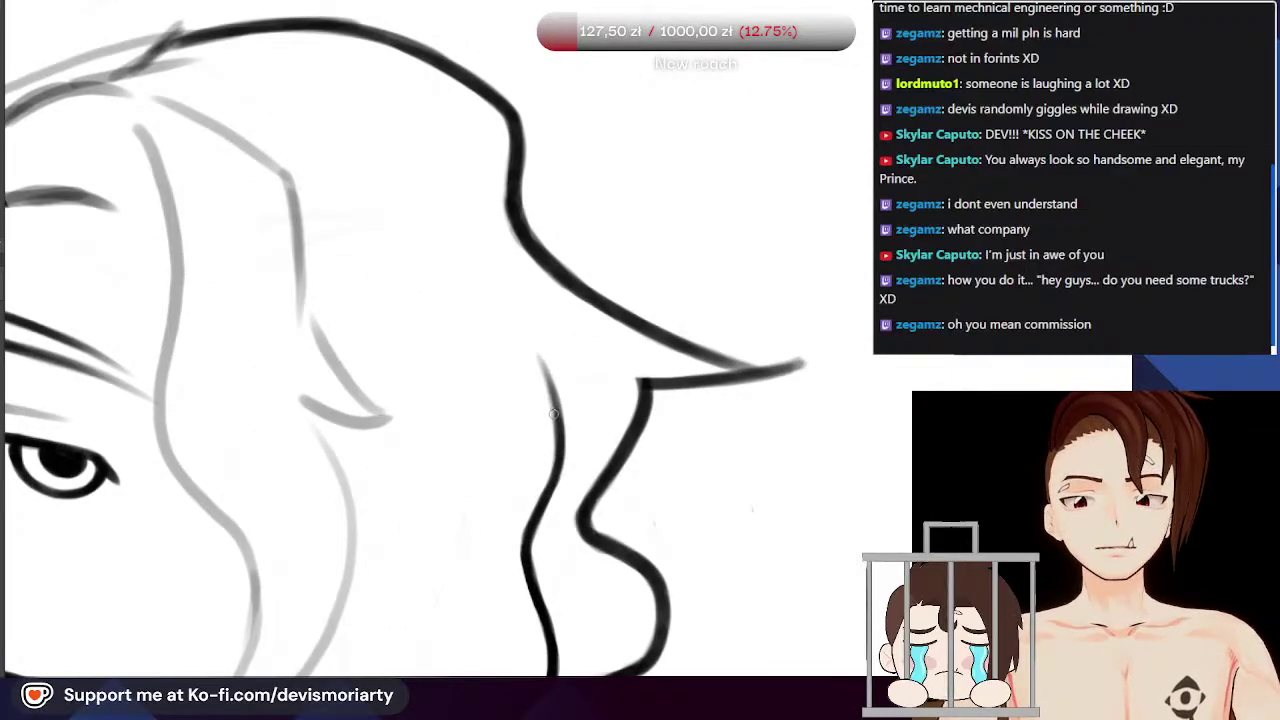
Step: Examine the reworked back hair up close and against the whole figure
scroll(552, 410, down, 5)
scroll(497, 362, up, 5)
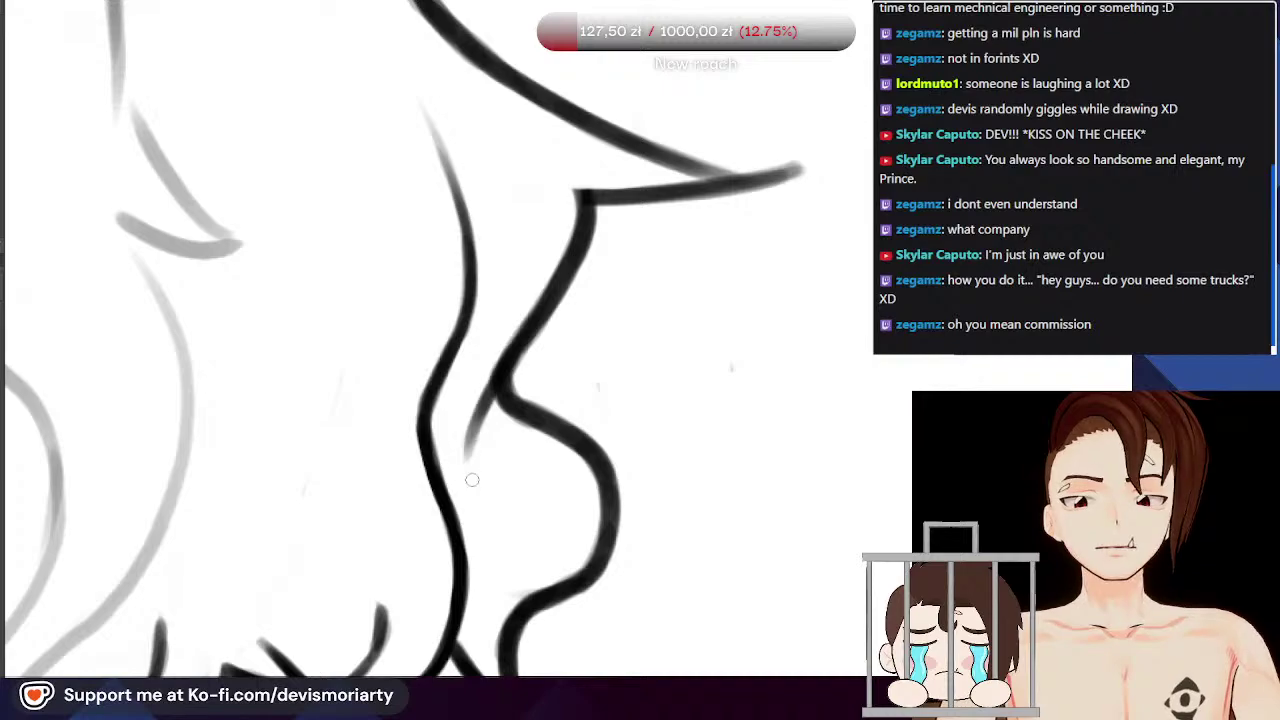
scroll(482, 530, down, 5)
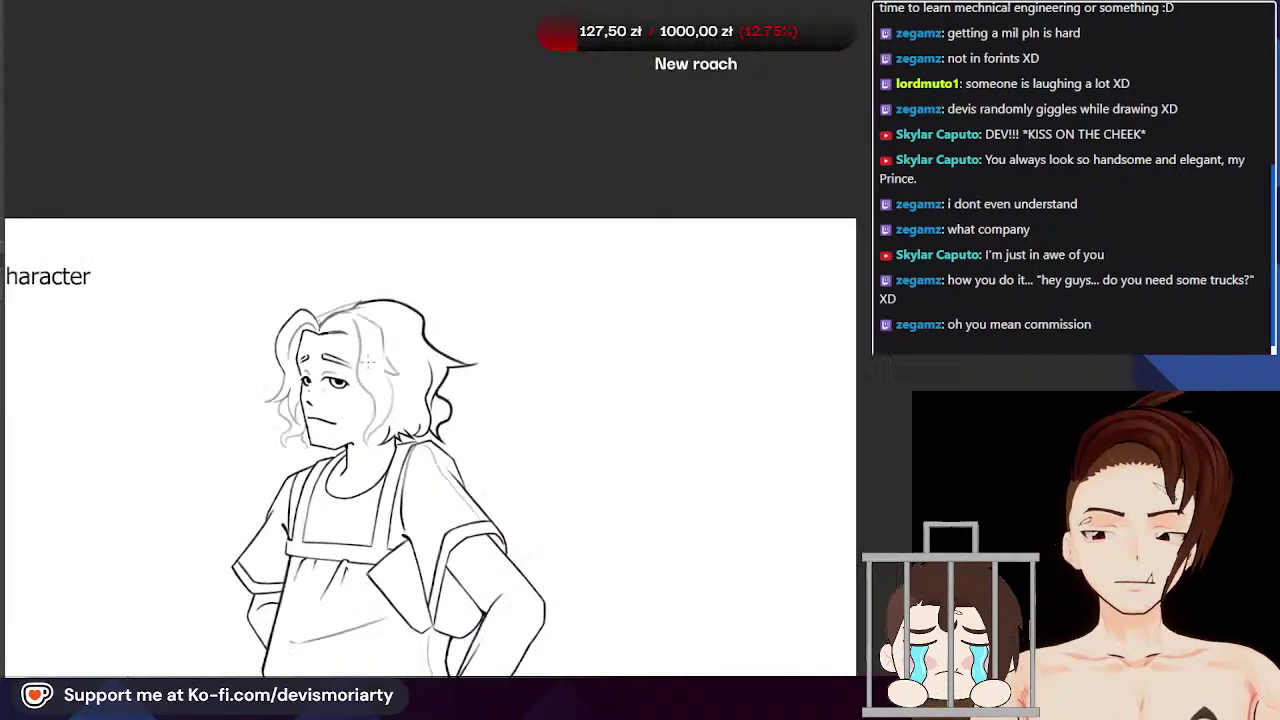
scroll(366, 389, up, 2)
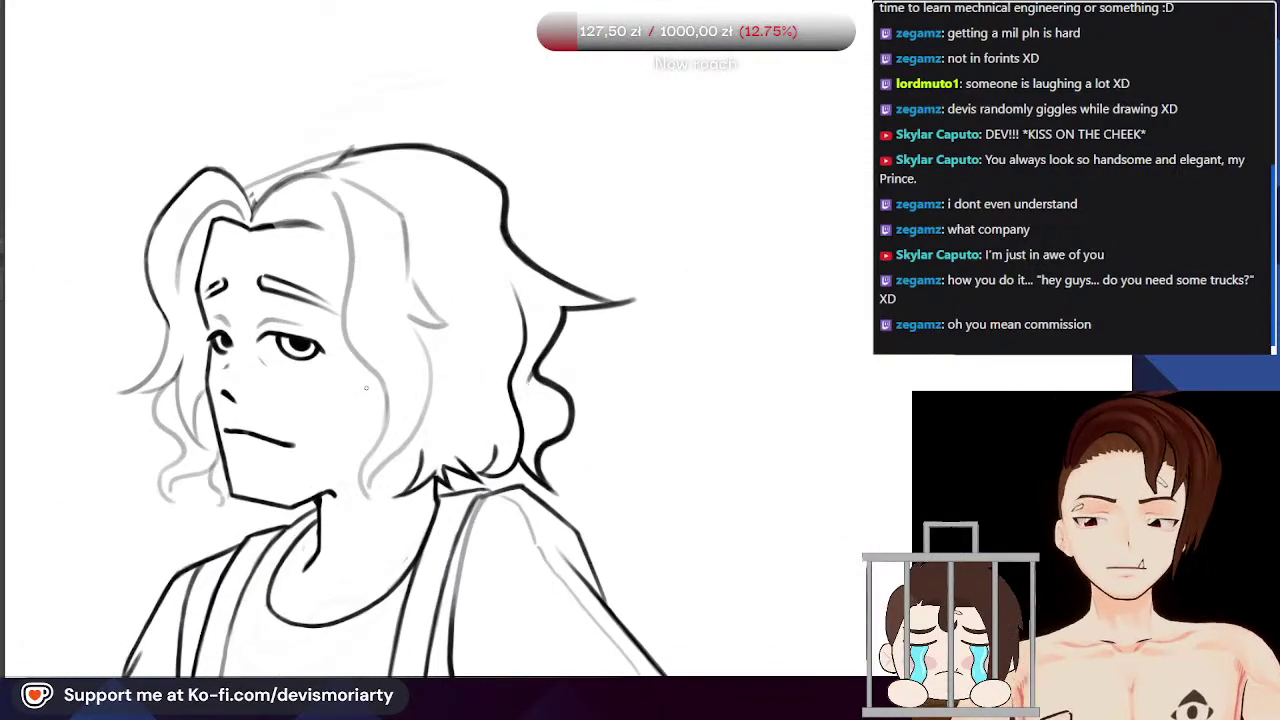
scroll(520, 270, down, 3)
scroll(530, 295, up, 4)
scroll(461, 440, down, 1)
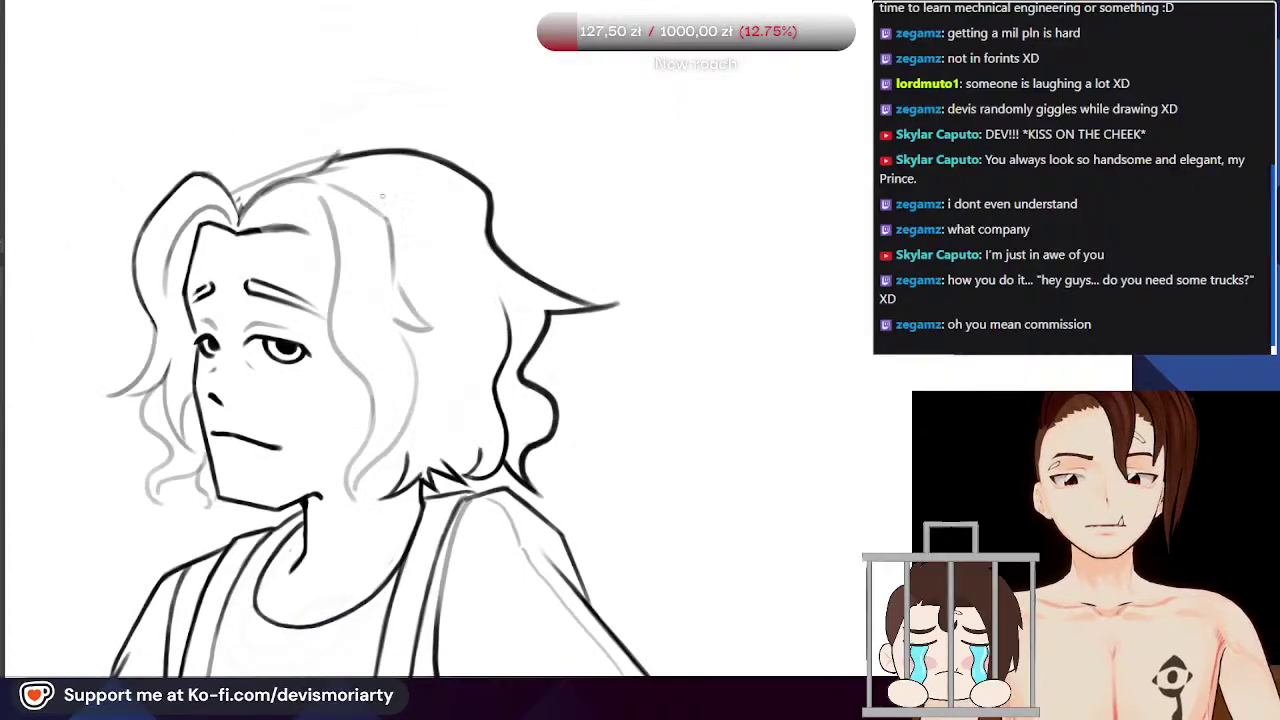
scroll(320, 215, down, 3)
scroll(490, 280, up, 2)
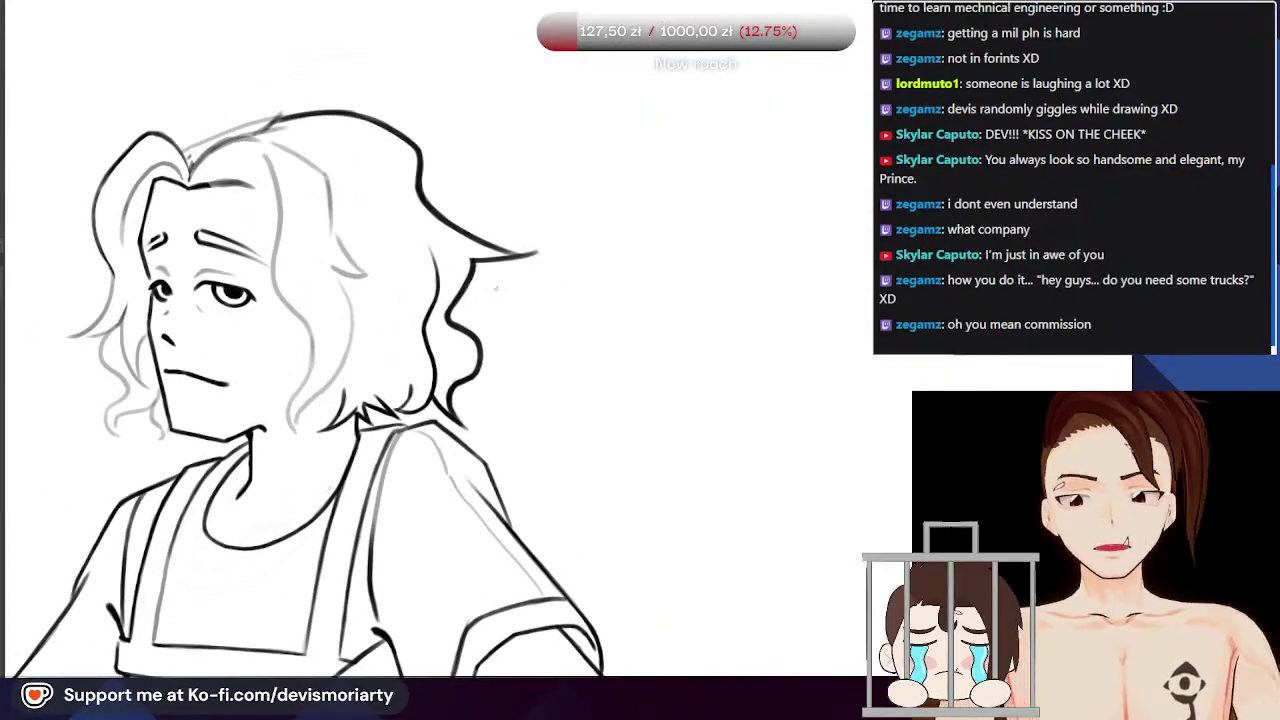
scroll(499, 293, down, 2)
scroll(460, 260, up, 1)
scroll(430, 235, down, 1)
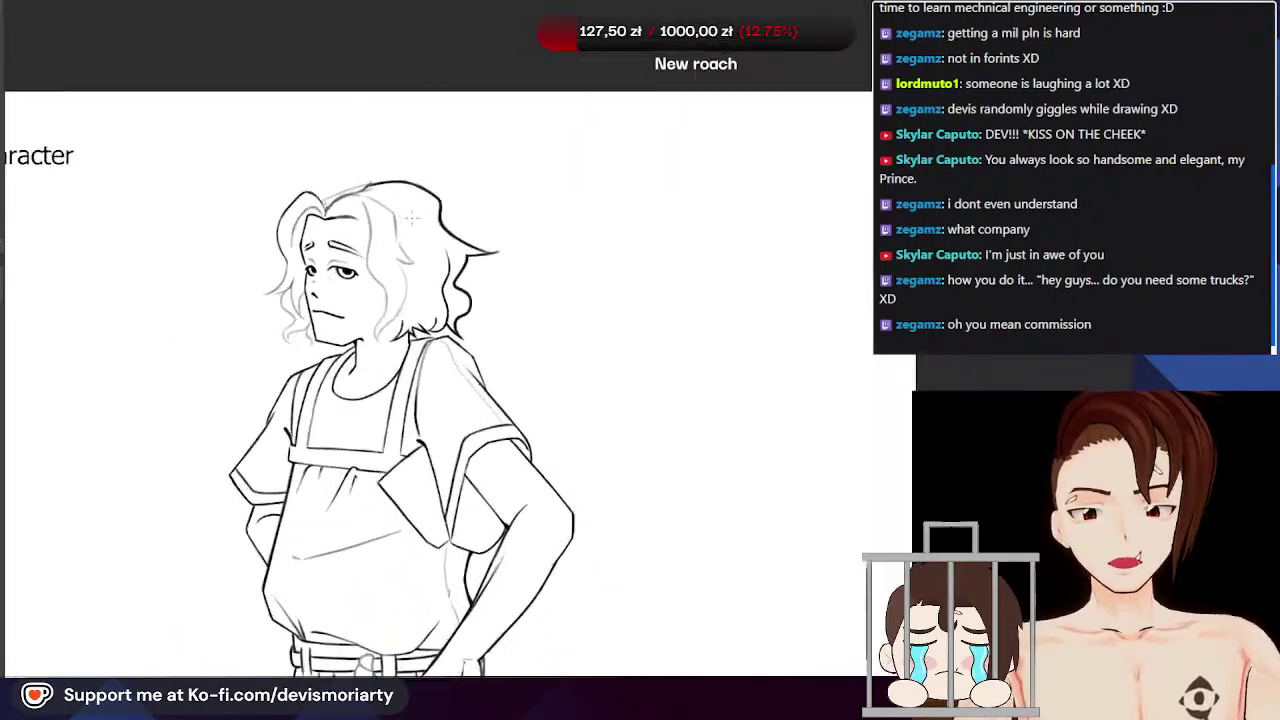
scroll(423, 229, up, 2)
scroll(430, 235, down, 3)
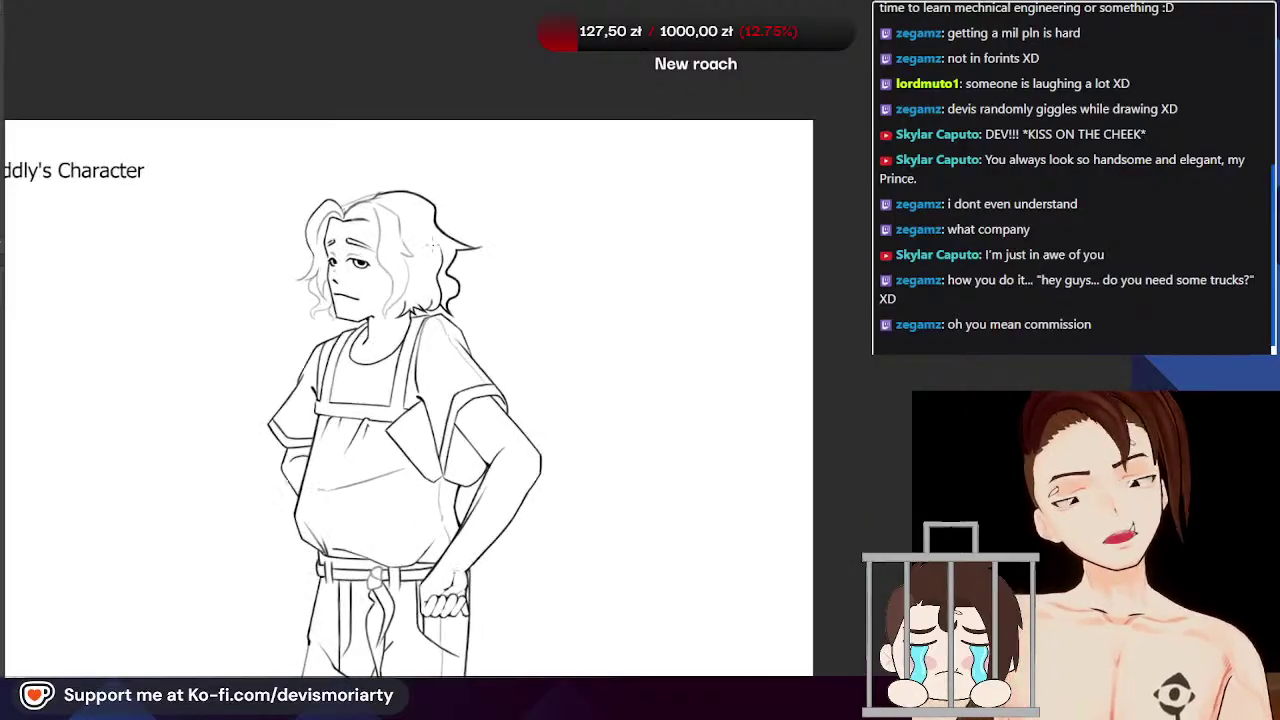
scroll(435, 240, down, 2)
scroll(450, 238, up, 1)
scroll(460, 237, down, 1)
scroll(470, 235, up, 3)
scroll(430, 250, down, 1)
scroll(390, 262, up, 2)
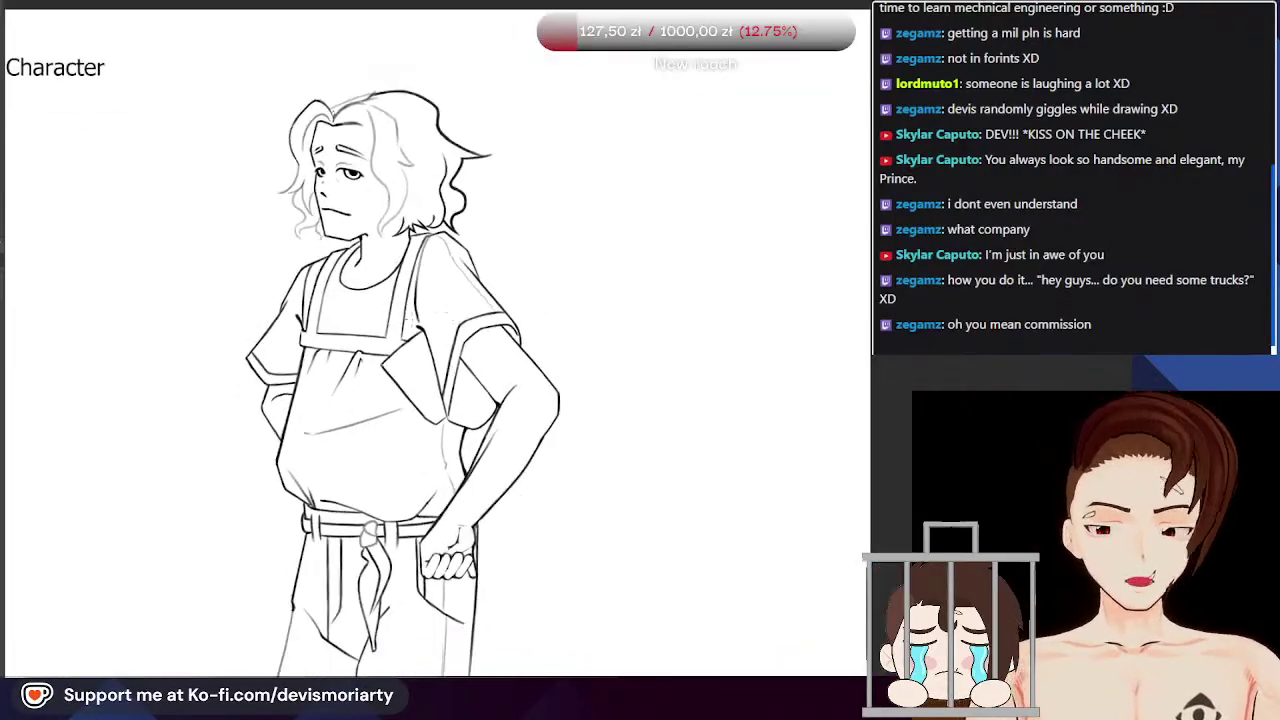
scroll(372, 268, down, 1)
Step: Draw a dark wavy strand rising from a pointed tip above the zigzag nape strands to just below the grey side flick
scroll(380, 290, up, 4)
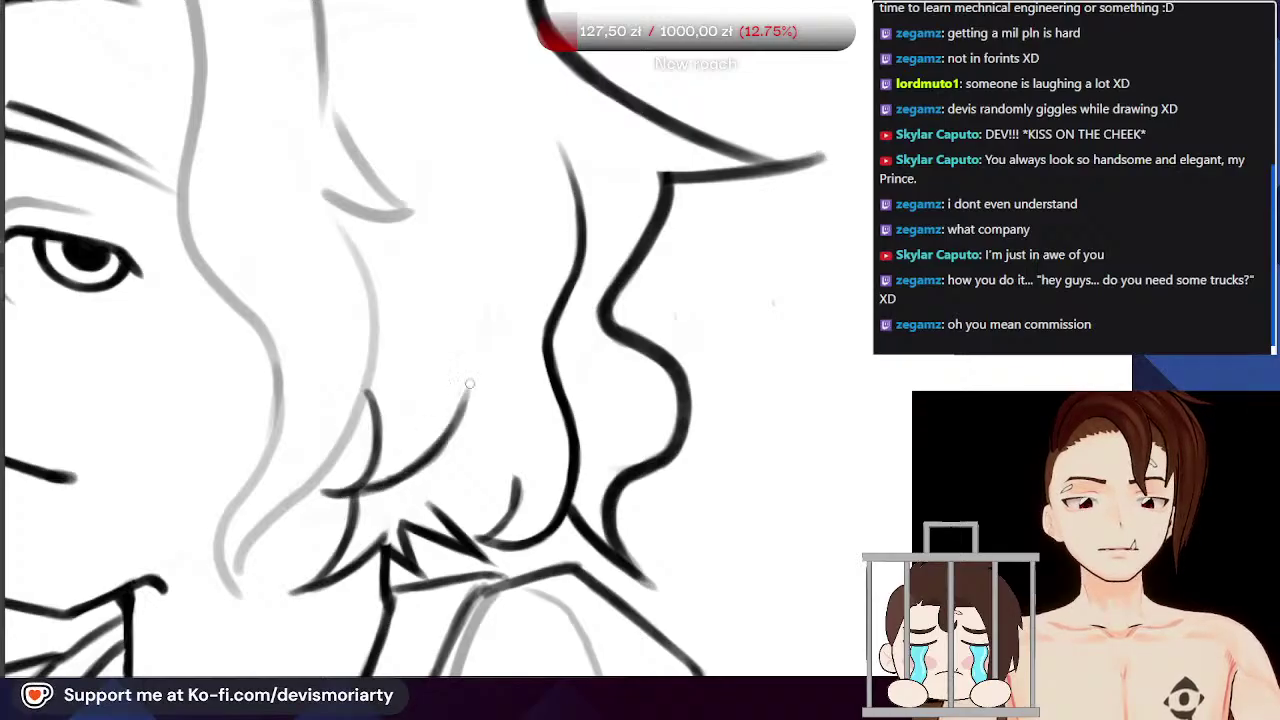
mouse_move(450, 424)
mouse_down()
mouse_move(450, 236)
mouse_move(441, 283)
mouse_move(462, 418)
mouse_up()
scroll(450, 400, down, 5)
scroll(442, 224, up, 1)
scroll(385, 420, up, 5)
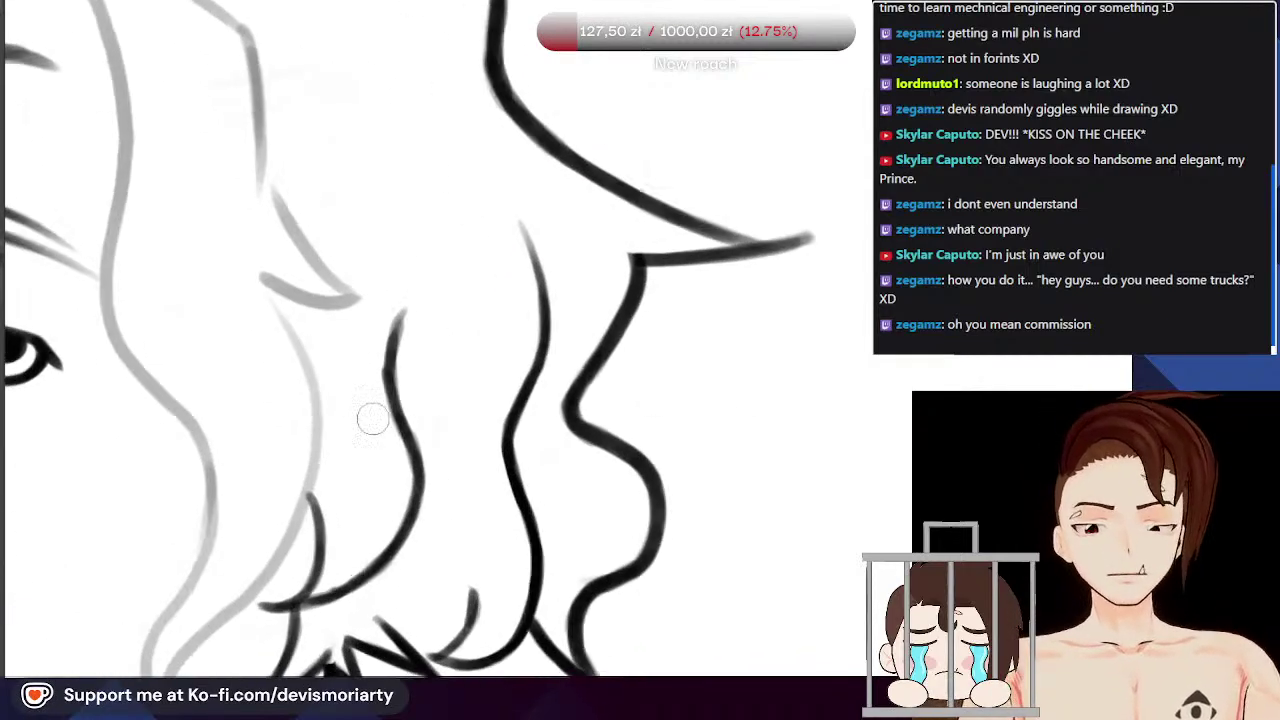
Step: Trim the edges of the new wavy strand with the eraser to thin its line around the middle bend
scroll(390, 446, down, 3)
scroll(390, 446, down, 4)
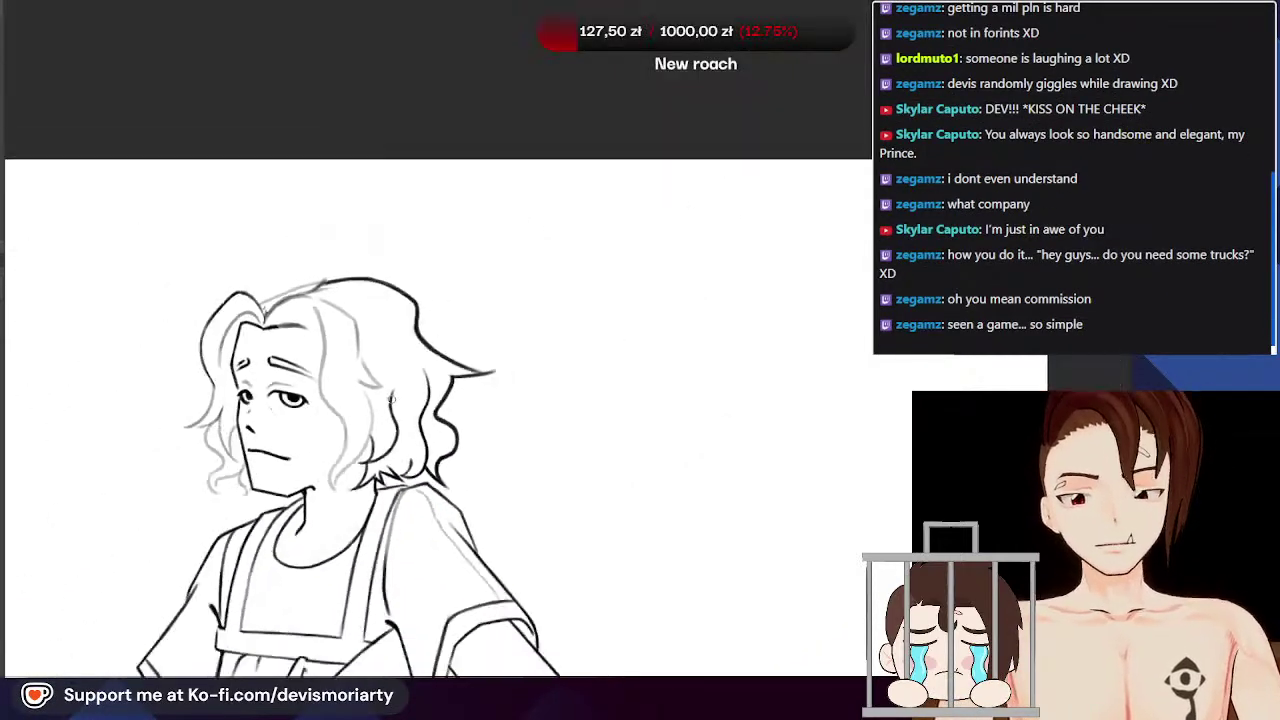
scroll(391, 385, up, 4)
scroll(391, 385, down, 4)
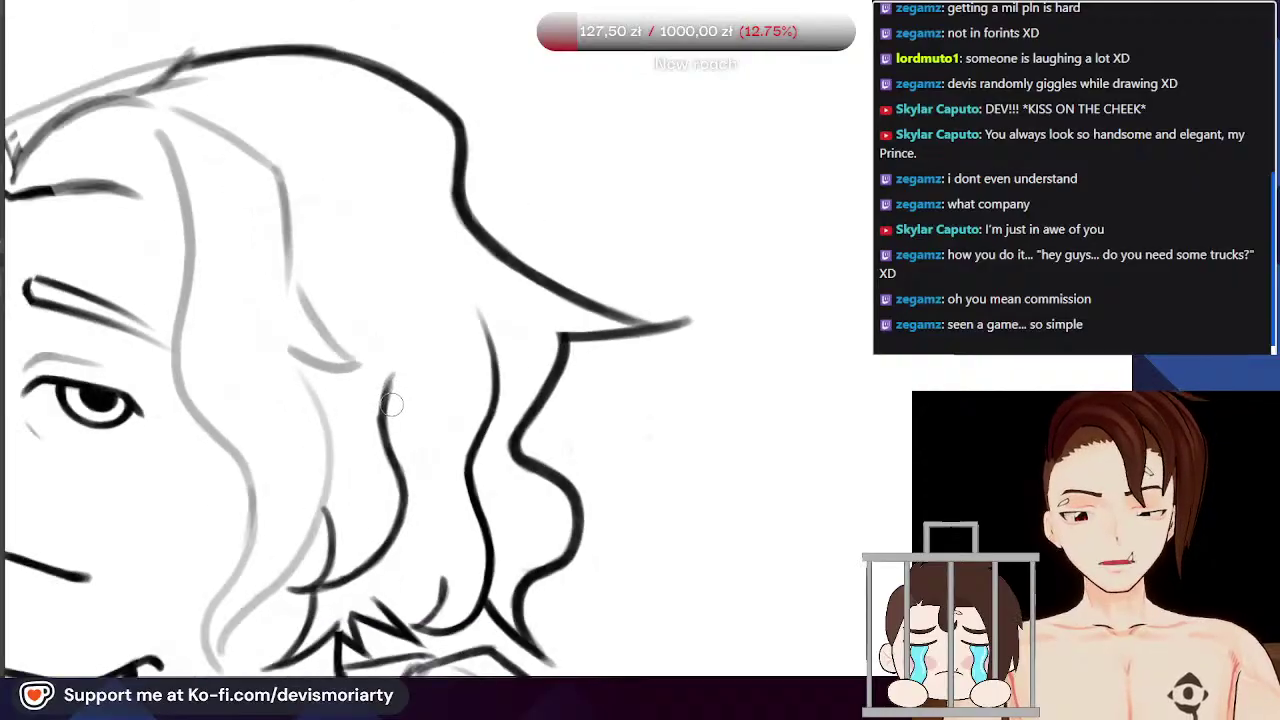
scroll(356, 397, up, 3)
scroll(356, 397, up, 4)
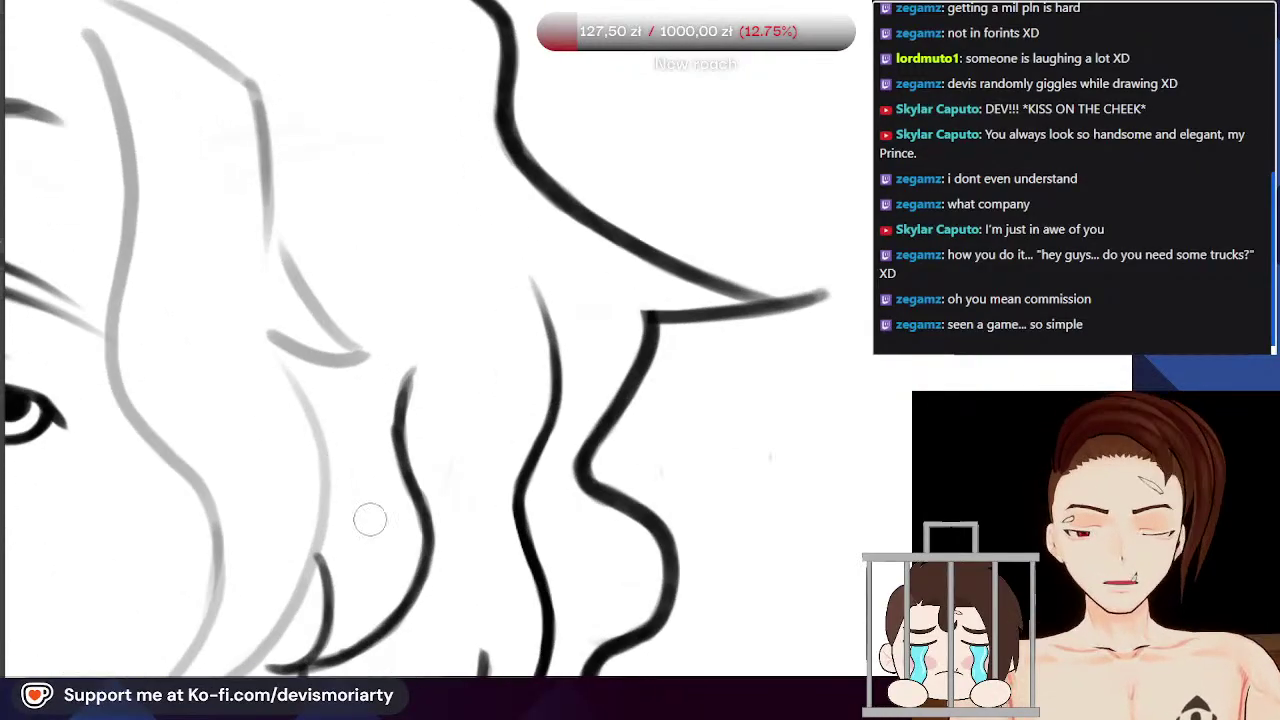
scroll(373, 637, down, 4)
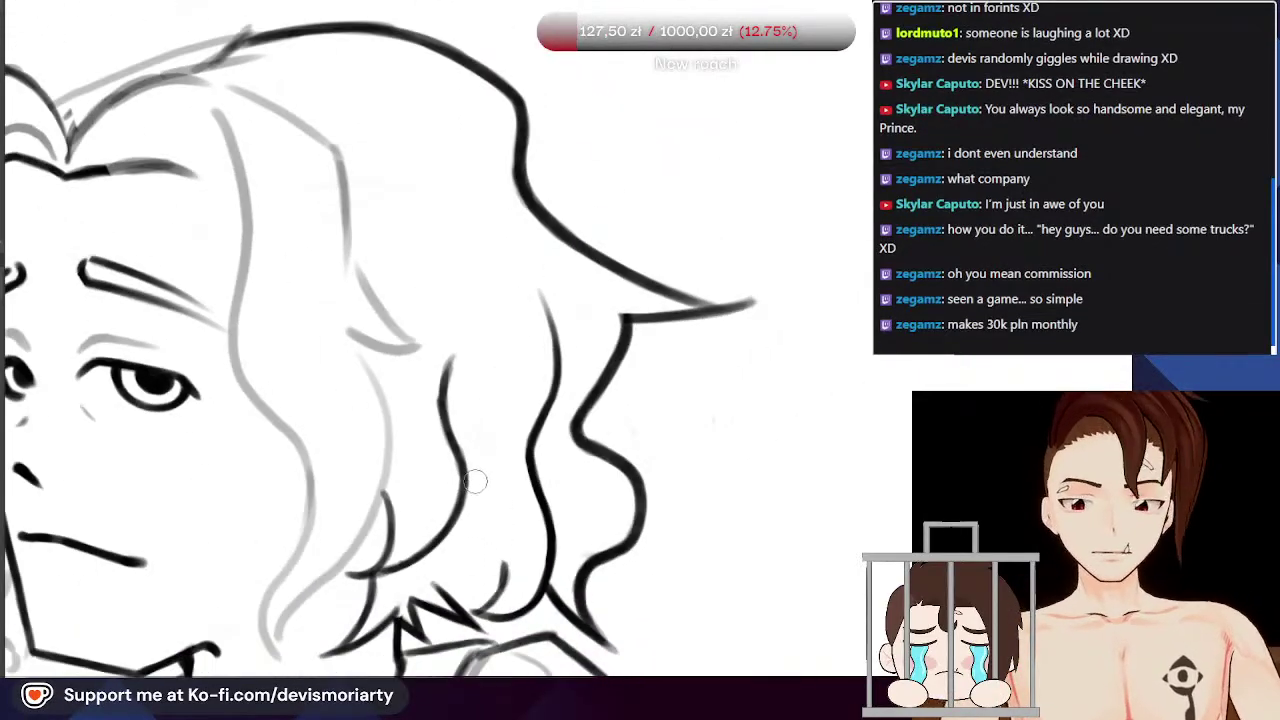
scroll(470, 400, up, 4)
scroll(461, 404, down, 3)
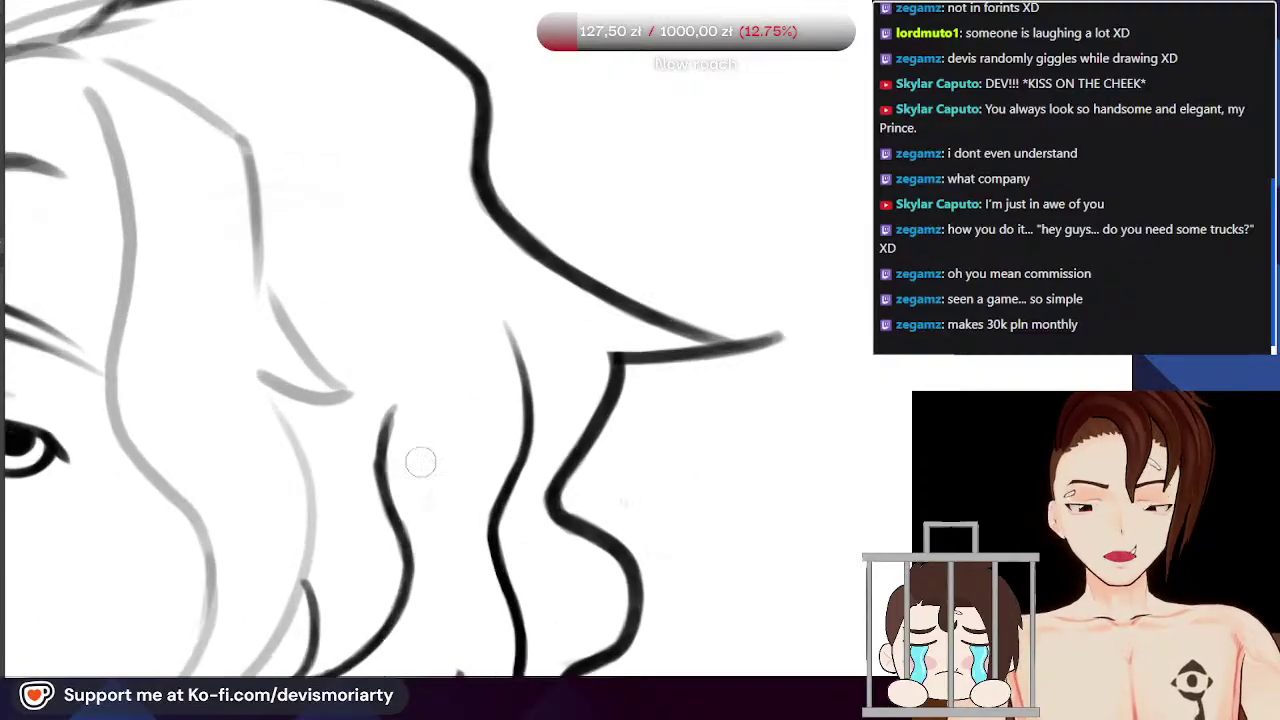
scroll(470, 420, up, 4)
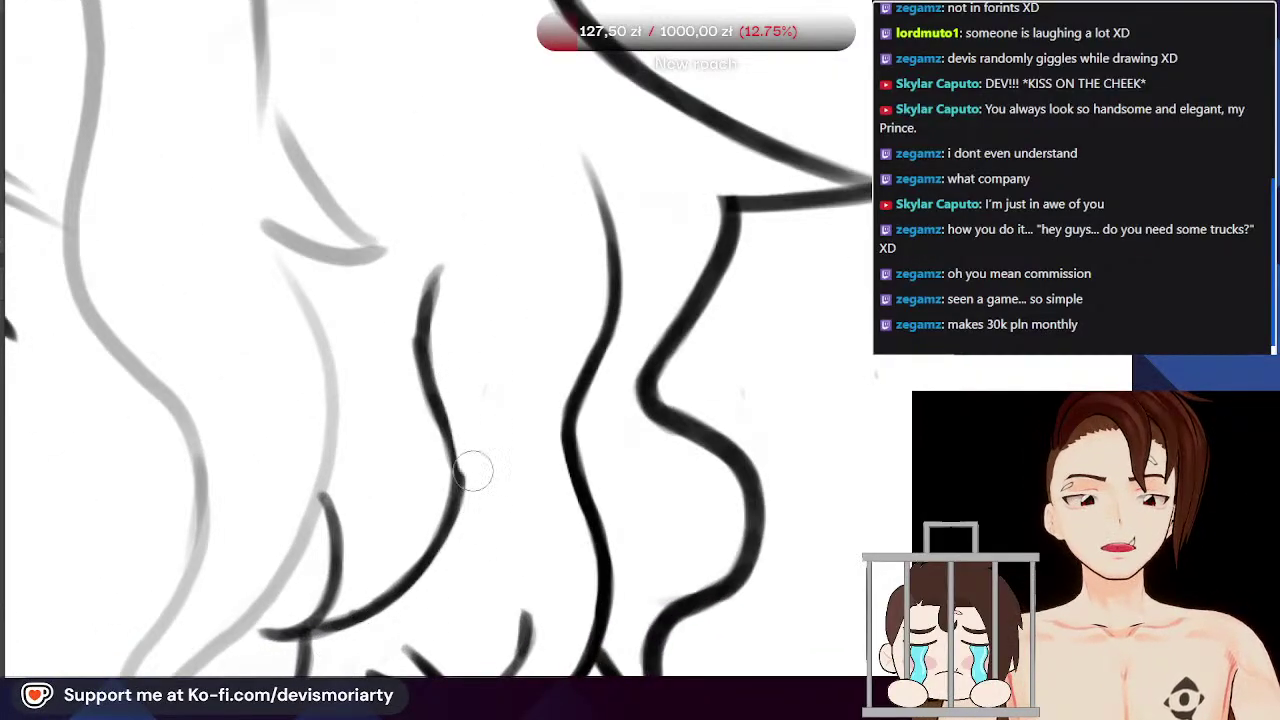
Step: Redraw the new strand darker and smoother along its bend, with a thick, rounded upper end
mouse_move(278, 635)
mouse_down()
mouse_move(373, 609)
mouse_move(448, 522)
mouse_move(458, 462)
mouse_move(426, 388)
mouse_move(432, 290)
mouse_up()
key(ctrl+z)
key(ctrl+z)
mouse_move(432, 396)
mouse_down()
mouse_move(435, 303)
mouse_move(425, 308)
mouse_move(438, 281)
mouse_move(430, 326)
mouse_up()
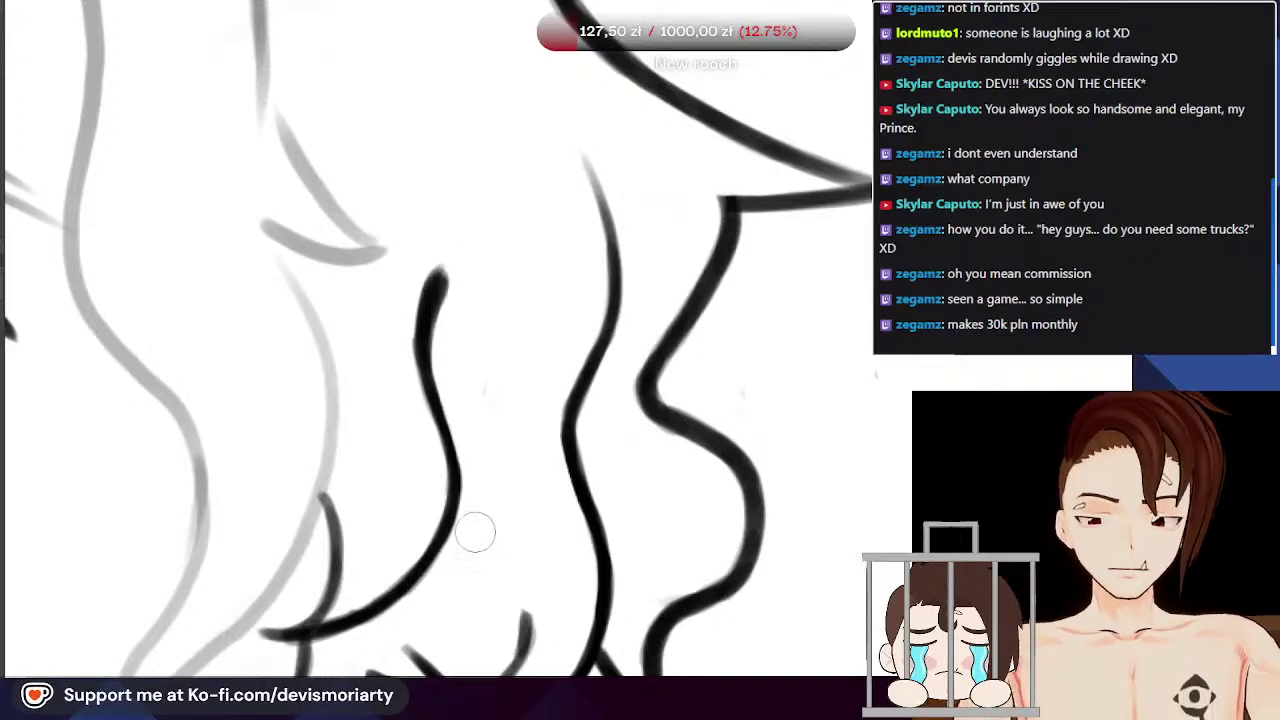
scroll(463, 537, down, 1)
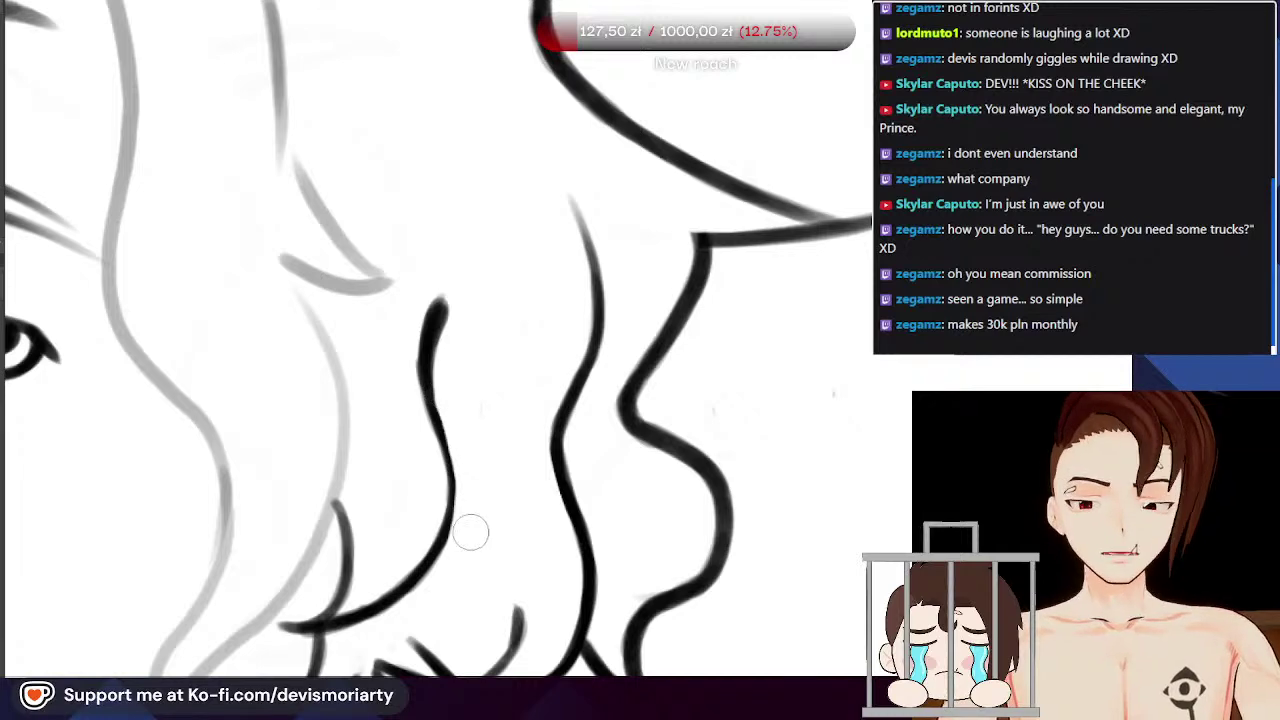
drag(444, 388, 461, 459)
key(ctrl+z)
Step: Smooth the strand's middle section between its thick upper end and the lower curve
scroll(466, 350, down, 9)
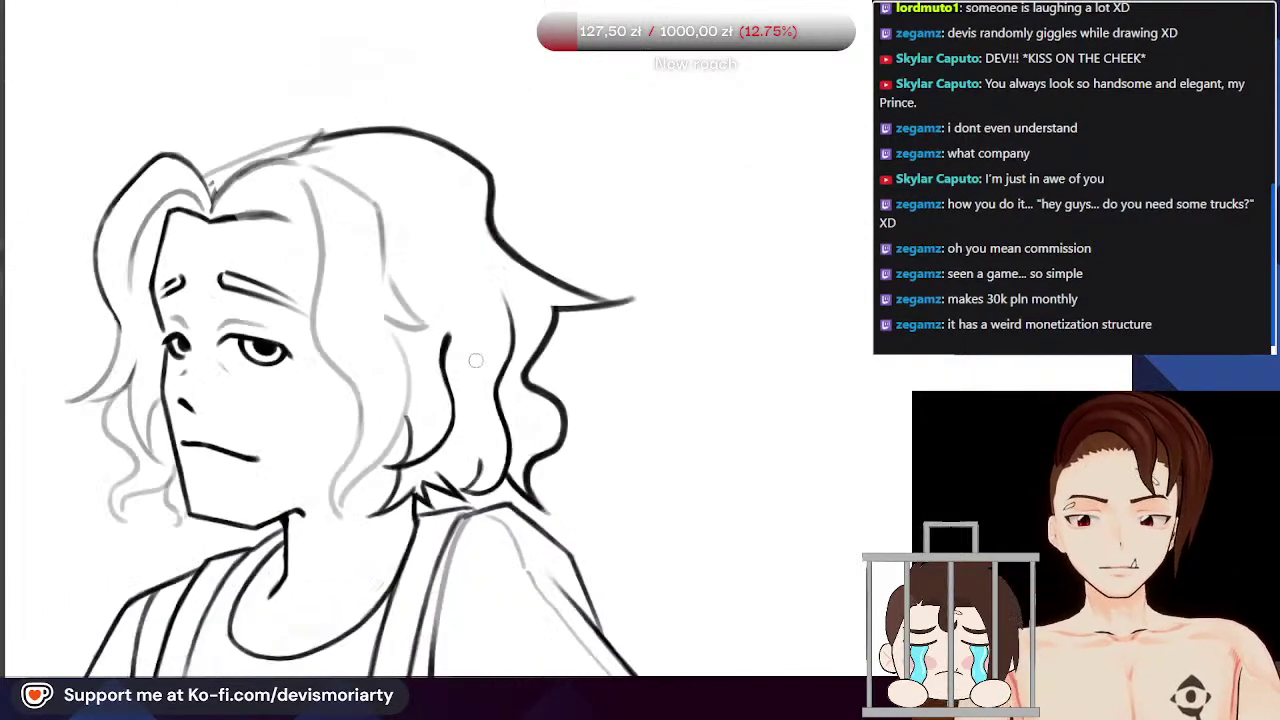
scroll(500, 455, down, 1)
scroll(499, 455, up, 6)
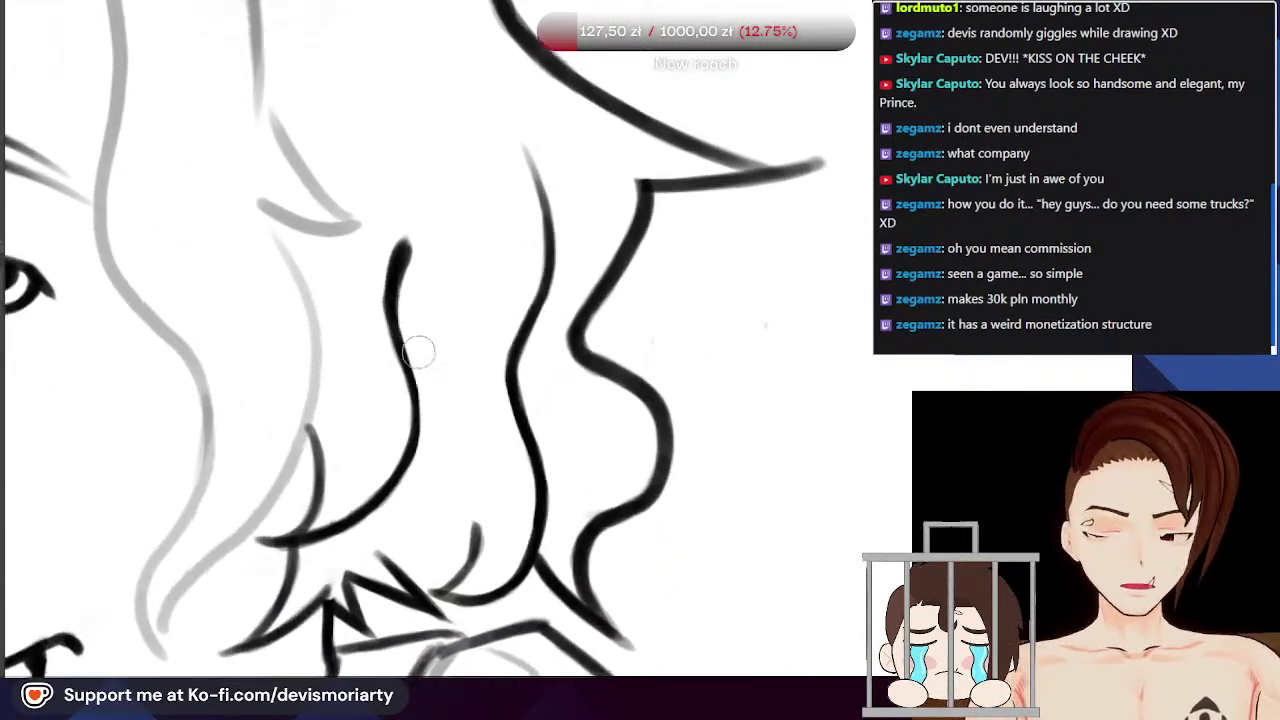
drag(378, 302, 413, 468)
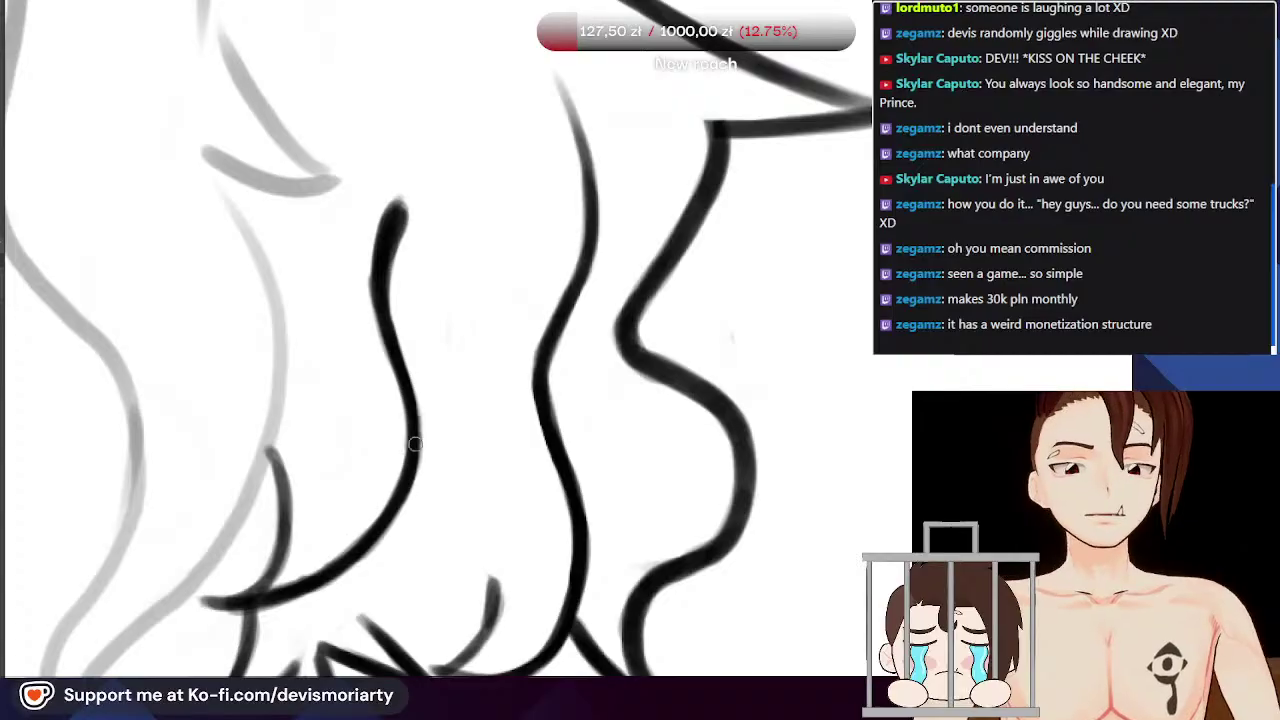
Step: Draw a short dark flick rising from the front of the crown outline and try extending it toward the parting
scroll(413, 430, down, 8)
scroll(413, 430, up, 1)
scroll(400, 320, up, 3)
scroll(248, 183, up, 4)
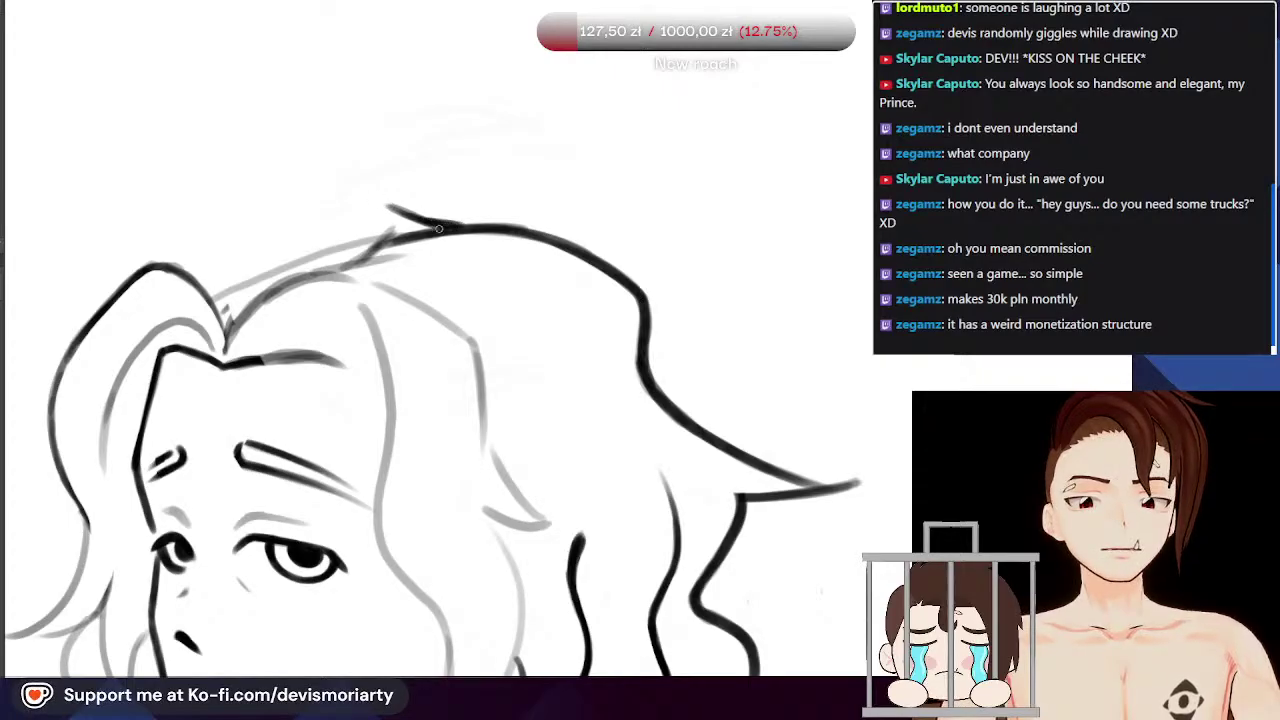
drag(327, 228, 304, 238)
drag(364, 210, 273, 257)
key(ctrl+z)
scroll(322, 234, down, 3)
scroll(300, 245, up, 4)
Step: Lengthen the crown flick into a raised, rounded lock outline curving forward over the grey sketch lines toward the parting
drag(300, 245, 514, 50)
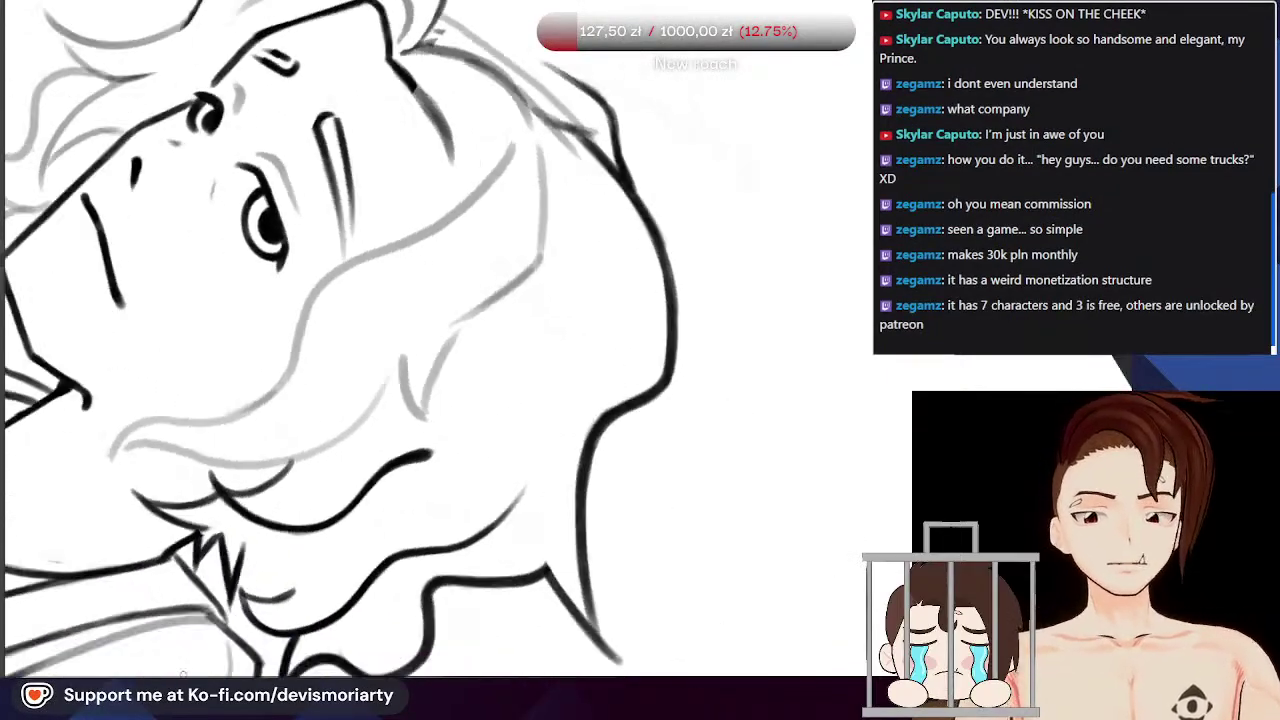
scroll(400, 240, down, 5)
scroll(407, 235, up, 4)
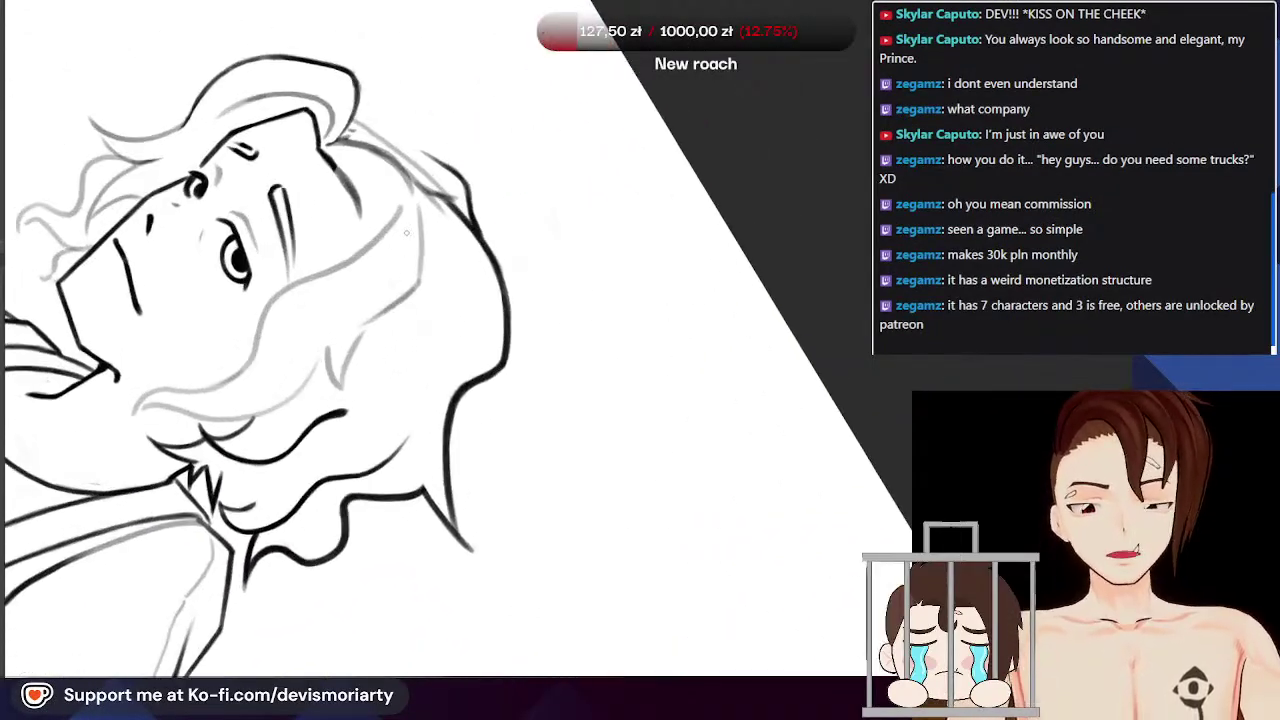
scroll(407, 234, up, 4)
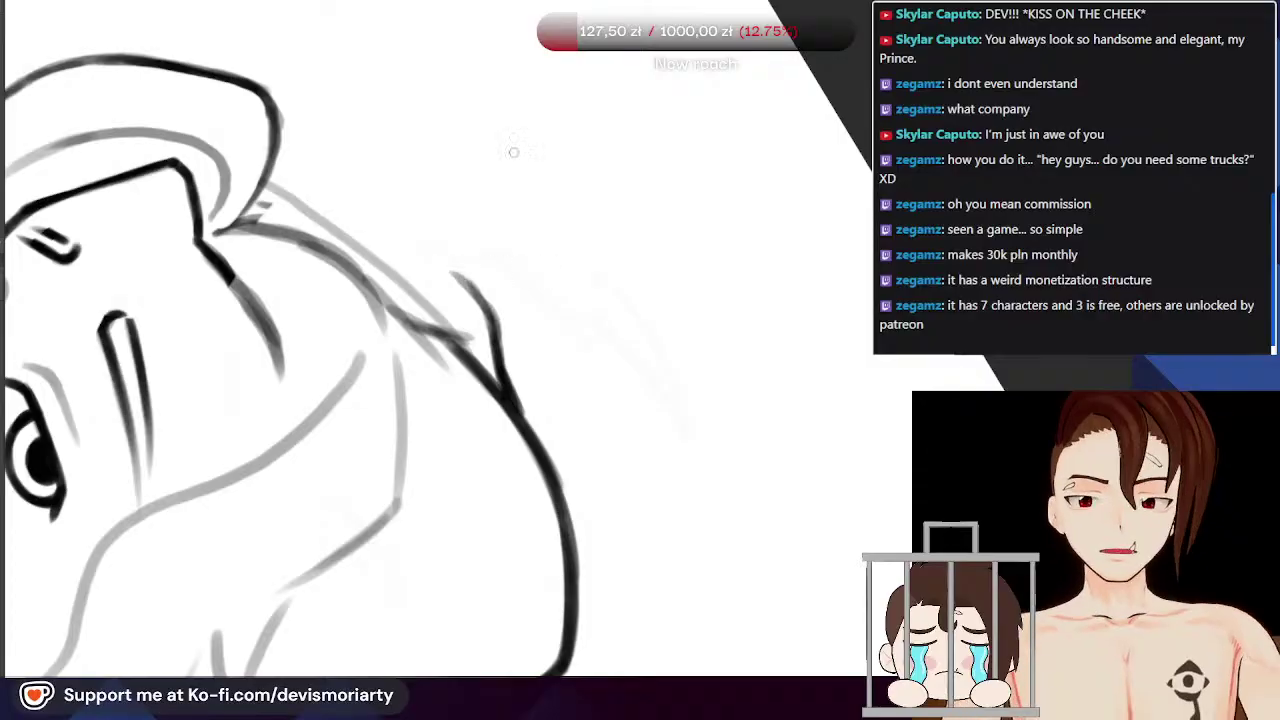
scroll(500, 191, up, 3)
mouse_move(458, 312)
mouse_down()
mouse_move(517, 385)
mouse_move(525, 428)
mouse_move(489, 320)
mouse_up()
mouse_move(522, 405)
mouse_down()
mouse_move(475, 302)
mouse_move(504, 354)
mouse_move(495, 332)
mouse_move(452, 286)
mouse_up()
mouse_move(500, 340)
mouse_down()
mouse_move(362, 236)
mouse_move(405, 258)
mouse_up()
drag(468, 310, 325, 226)
Step: Draw a second, smaller rounded lock between the raised crown lock and the front lock at the parting, joining their outlines
scroll(289, 219, down, 4)
scroll(300, 216, up, 3)
mouse_move(338, 340)
mouse_down()
mouse_move(332, 254)
mouse_move(318, 239)
mouse_move(358, 352)
mouse_move(274, 212)
mouse_up()
mouse_move(220, 200)
mouse_down()
mouse_move(300, 228)
mouse_move(344, 308)
mouse_up()
drag(322, 248, 402, 291)
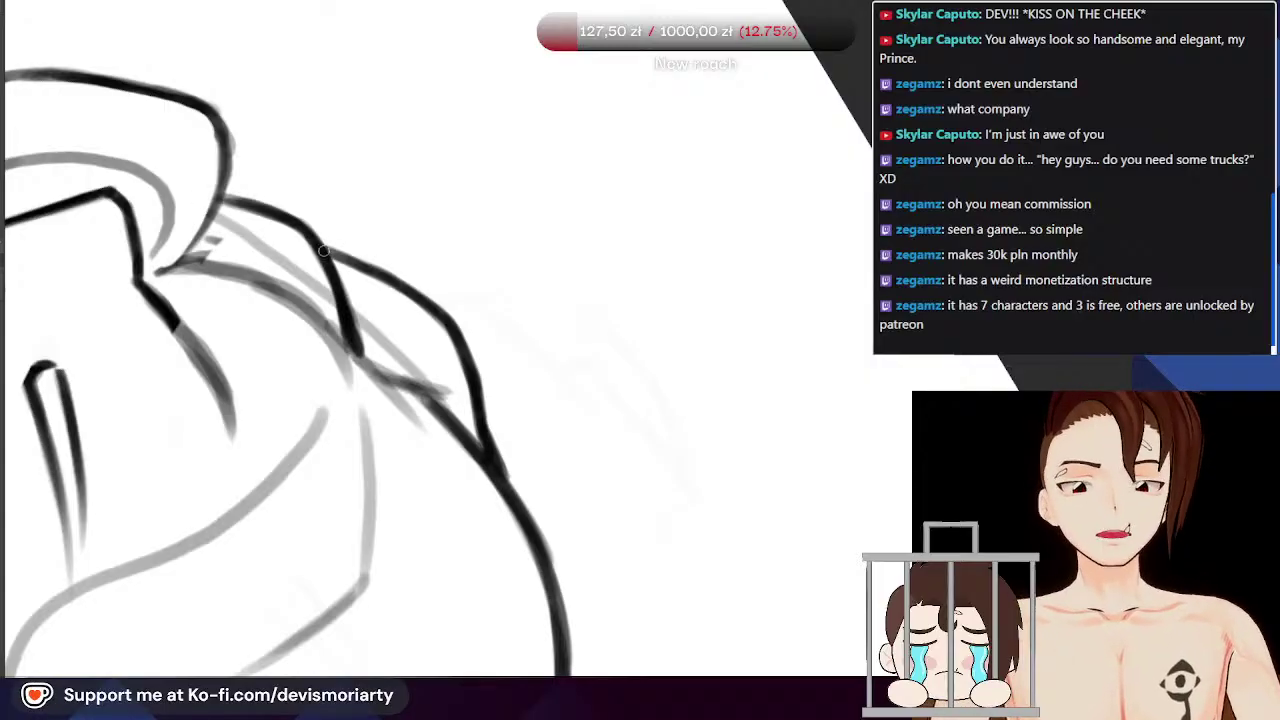
scroll(402, 291, down, 5)
scroll(409, 453, up, 6)
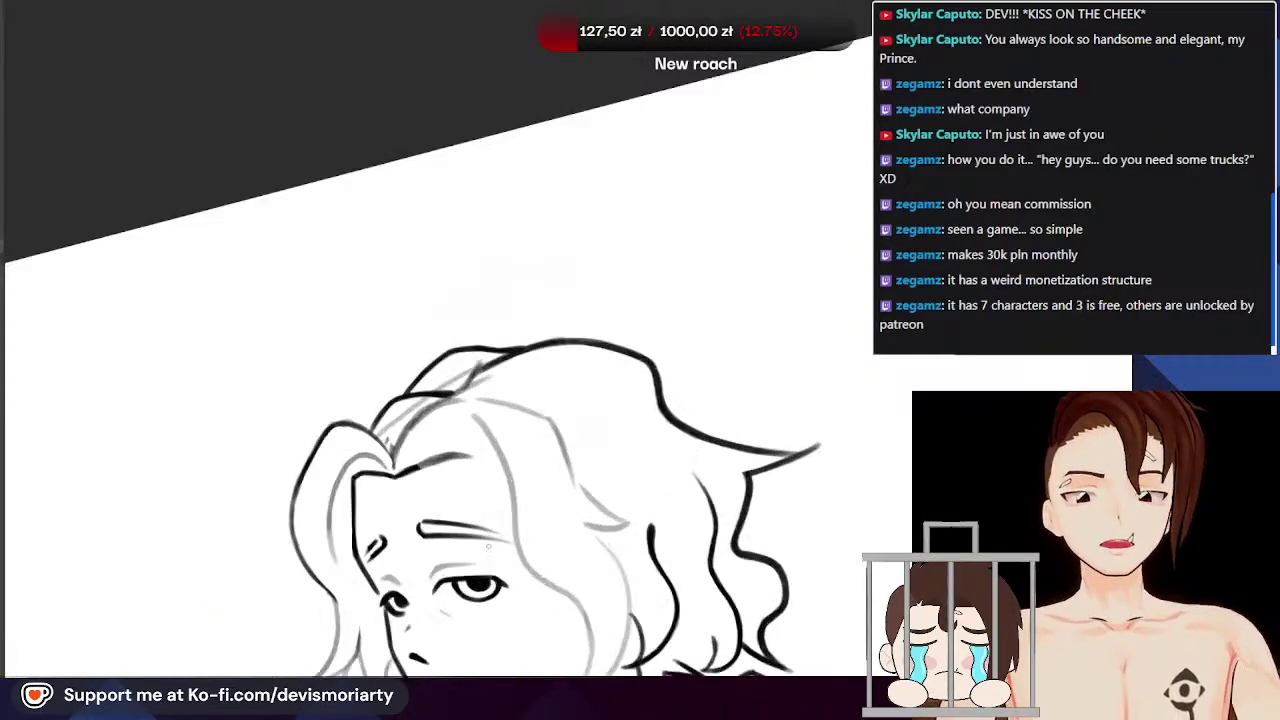
Step: Clean up the crown lock lines near the parting and smooth the outer contour of the front lock
mouse_move(380, 443)
mouse_down()
mouse_move(366, 451)
mouse_move(380, 468)
mouse_move(438, 401)
mouse_move(472, 389)
mouse_move(486, 340)
mouse_up()
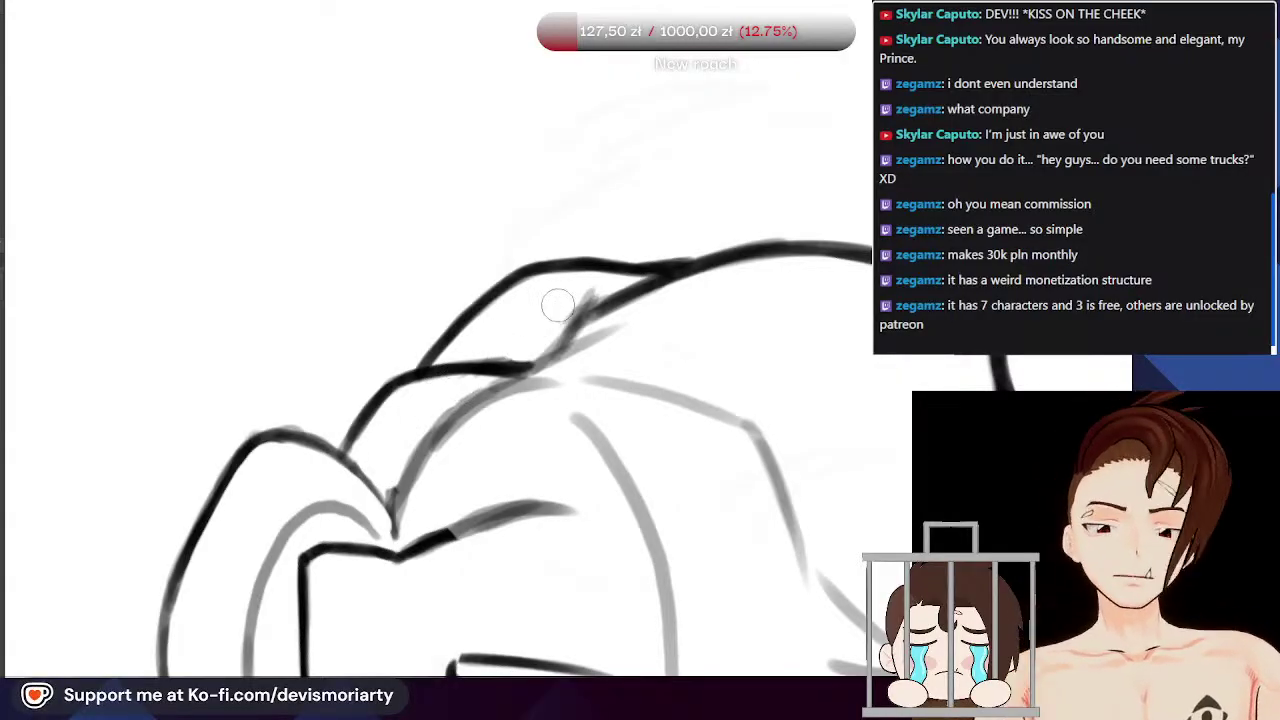
key(ctrl+0)
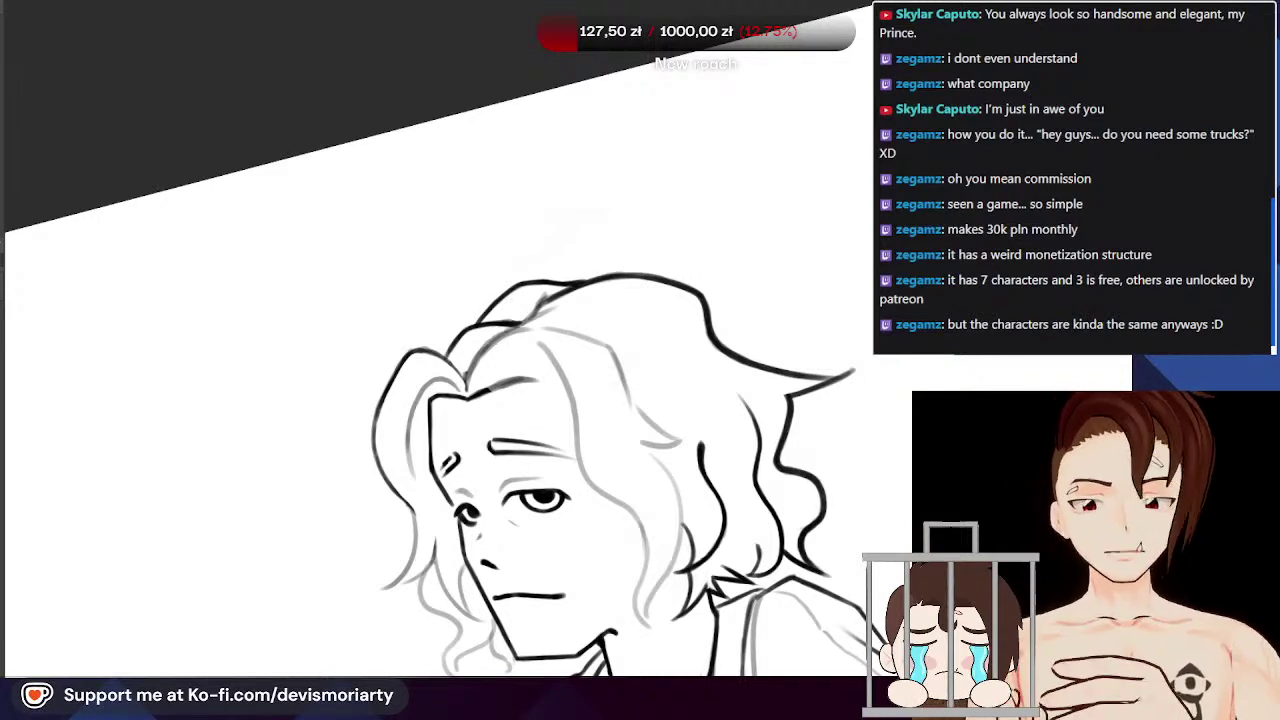
scroll(390, 424, up, 6)
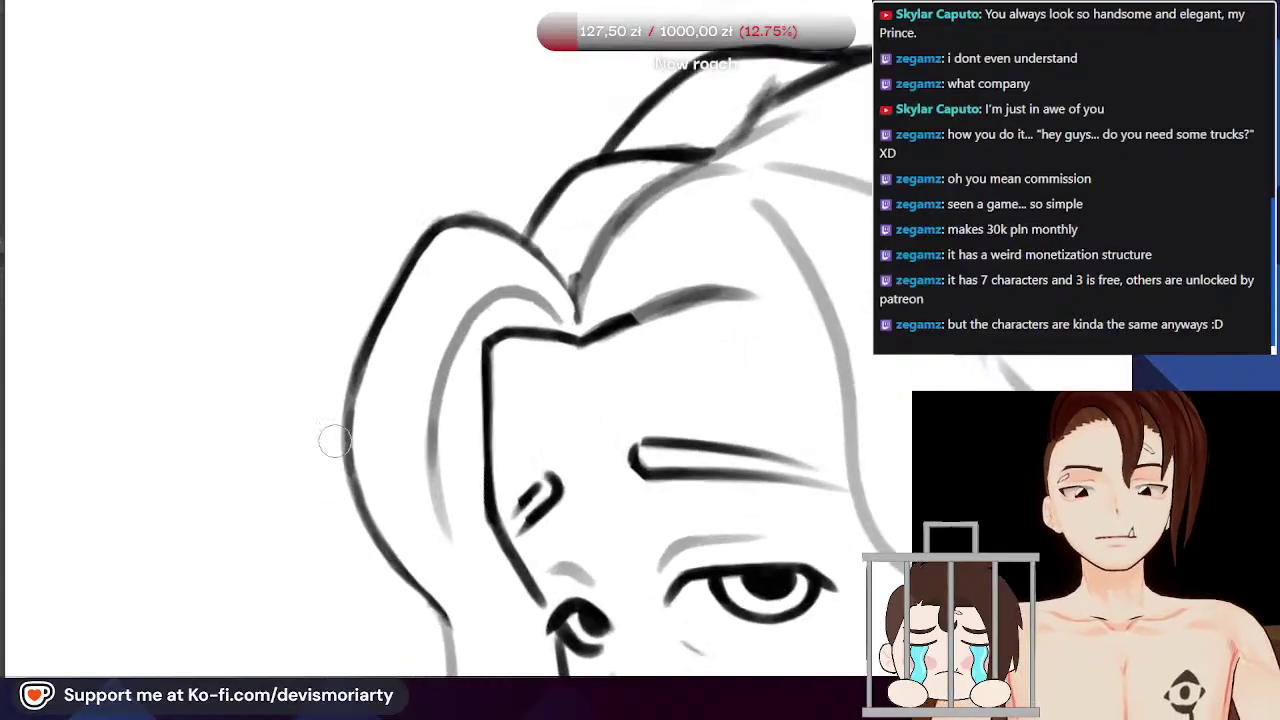
mouse_move(378, 339)
mouse_down()
mouse_move(347, 455)
mouse_move(370, 536)
mouse_up()
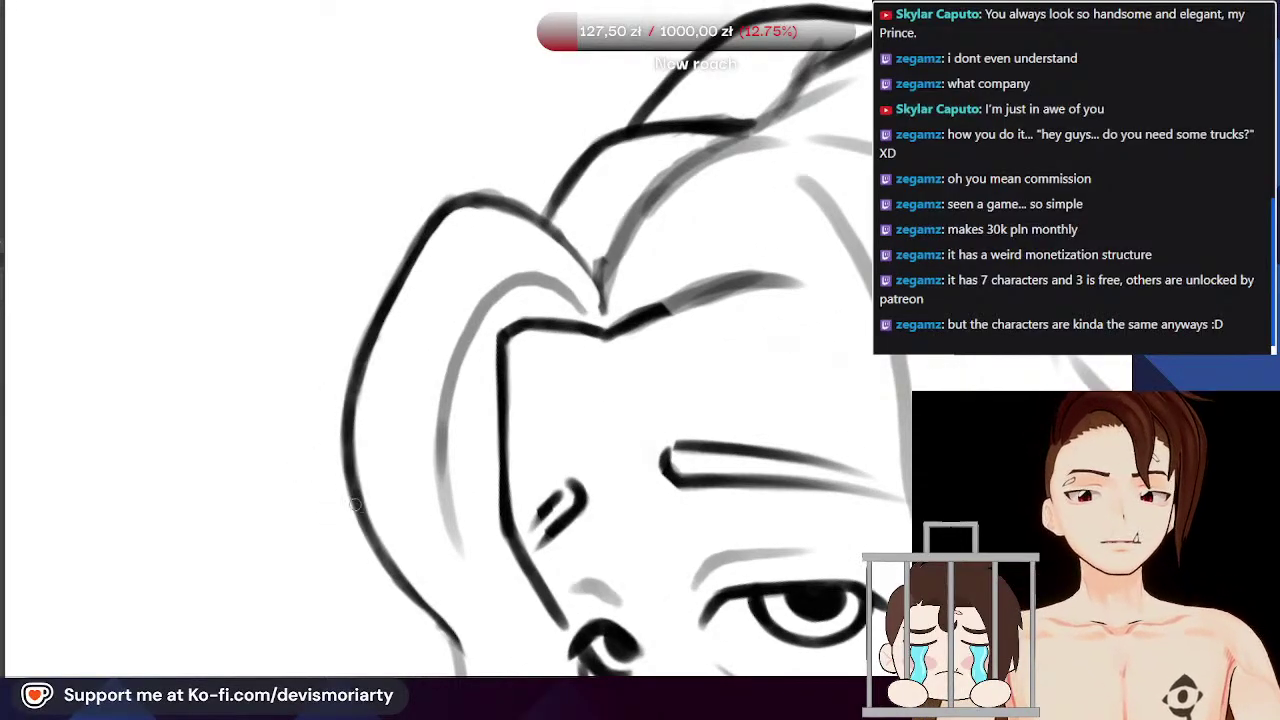
scroll(370, 536, down, 5)
scroll(413, 606, up, 5)
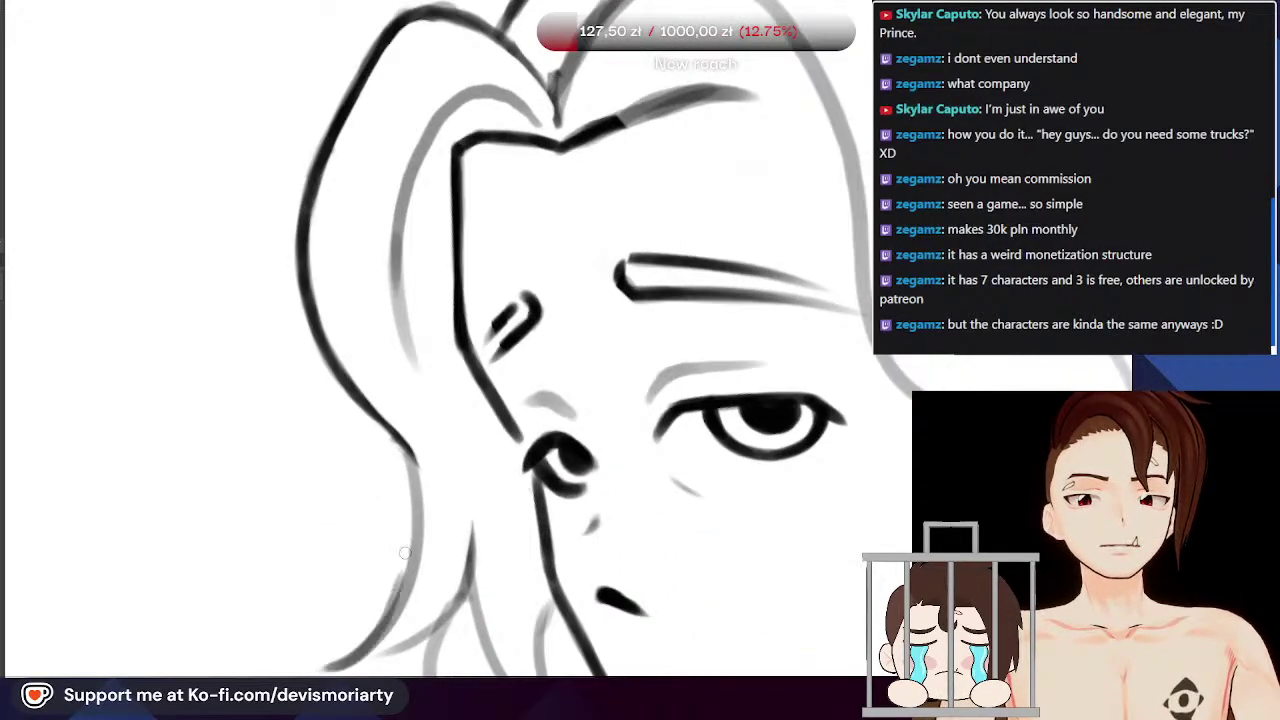
Step: Ink the front lock's lower end over the sketch into an outward flick and add a short tapered stroke at its bend
mouse_move(356, 656)
mouse_down()
mouse_move(414, 545)
mouse_move(420, 490)
mouse_move(375, 374)
mouse_up()
scroll(407, 454, up, 2)
drag(415, 465, 342, 382)
drag(397, 443, 353, 390)
scroll(353, 390, down, 3)
scroll(443, 463, up, 4)
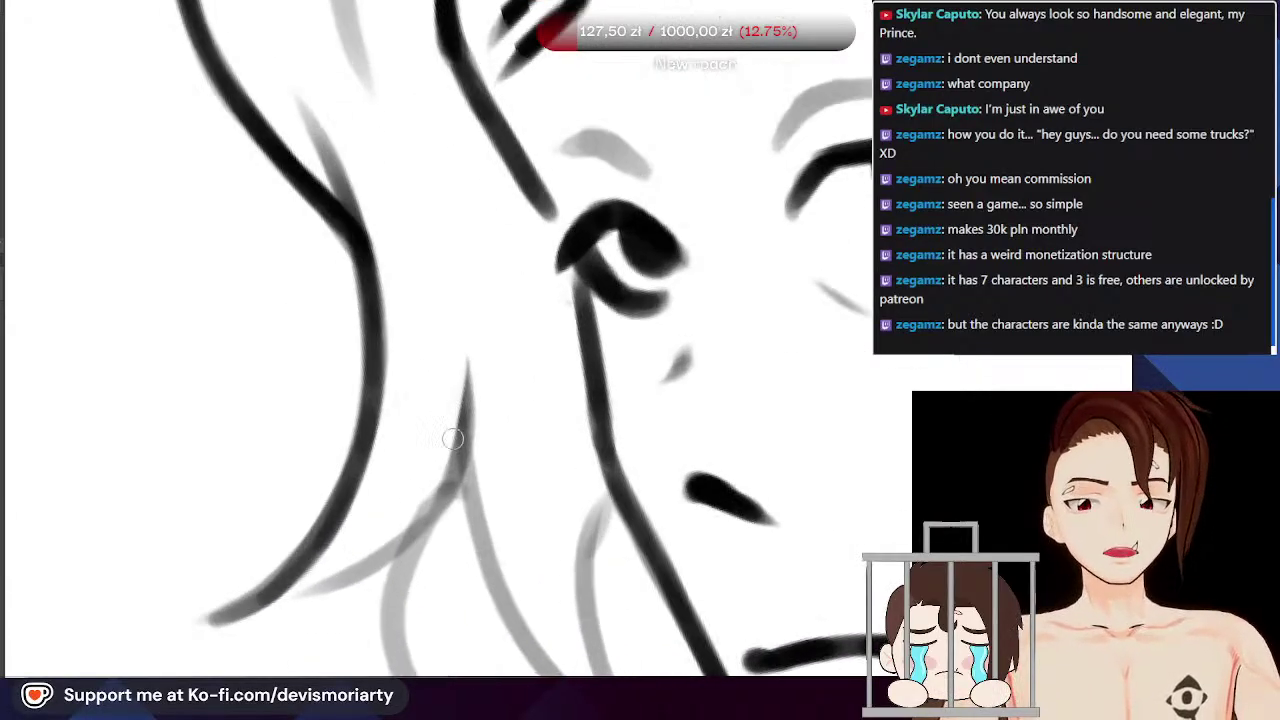
Step: Ink the second curved strand inside the front lock's flick and redraw the short overlapping stroke at the bend
mouse_move(464, 311)
mouse_down()
mouse_move(458, 480)
mouse_move(397, 544)
mouse_move(305, 596)
mouse_up()
scroll(362, 484, down, 5)
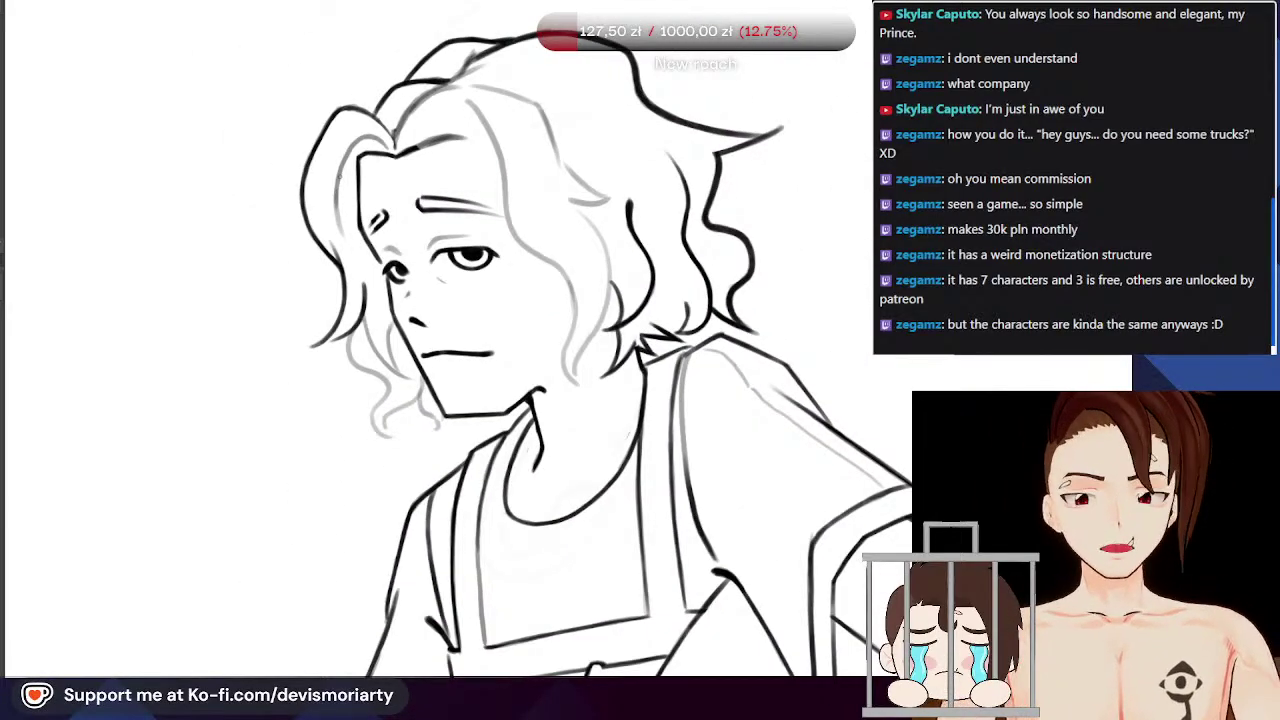
scroll(336, 213, up, 5)
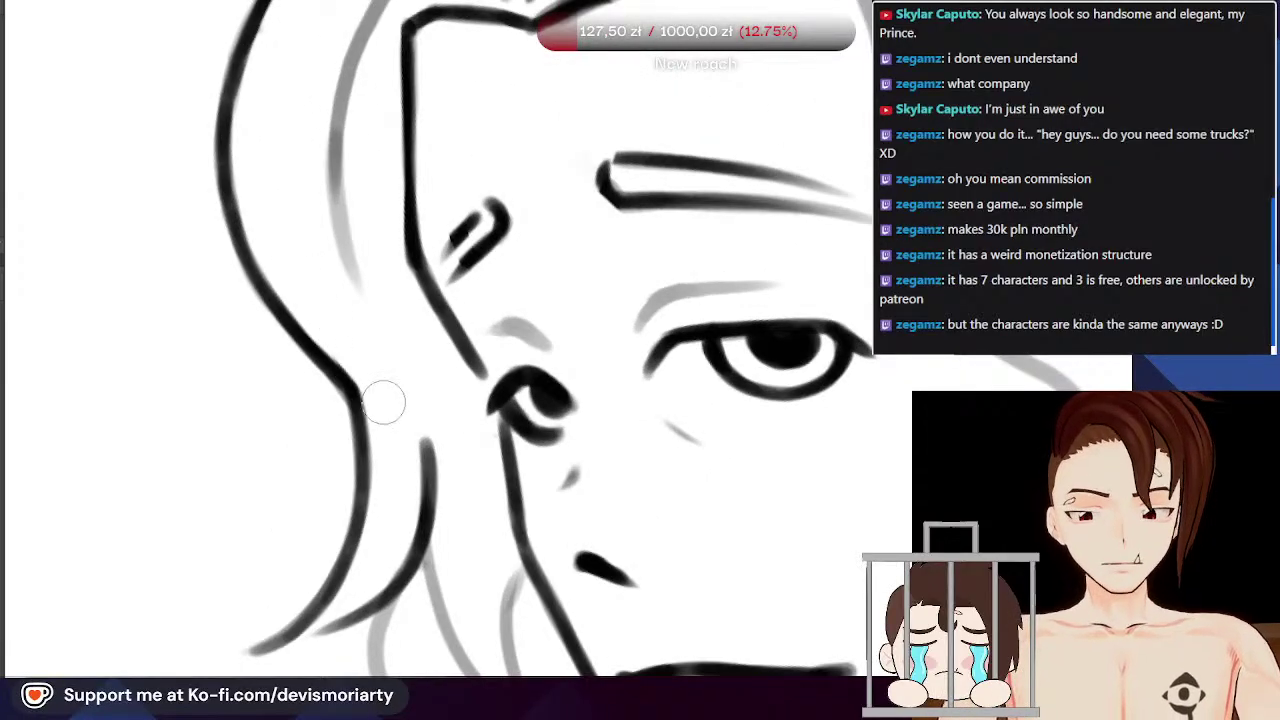
drag(340, 339, 330, 307)
scroll(346, 366, down, 4)
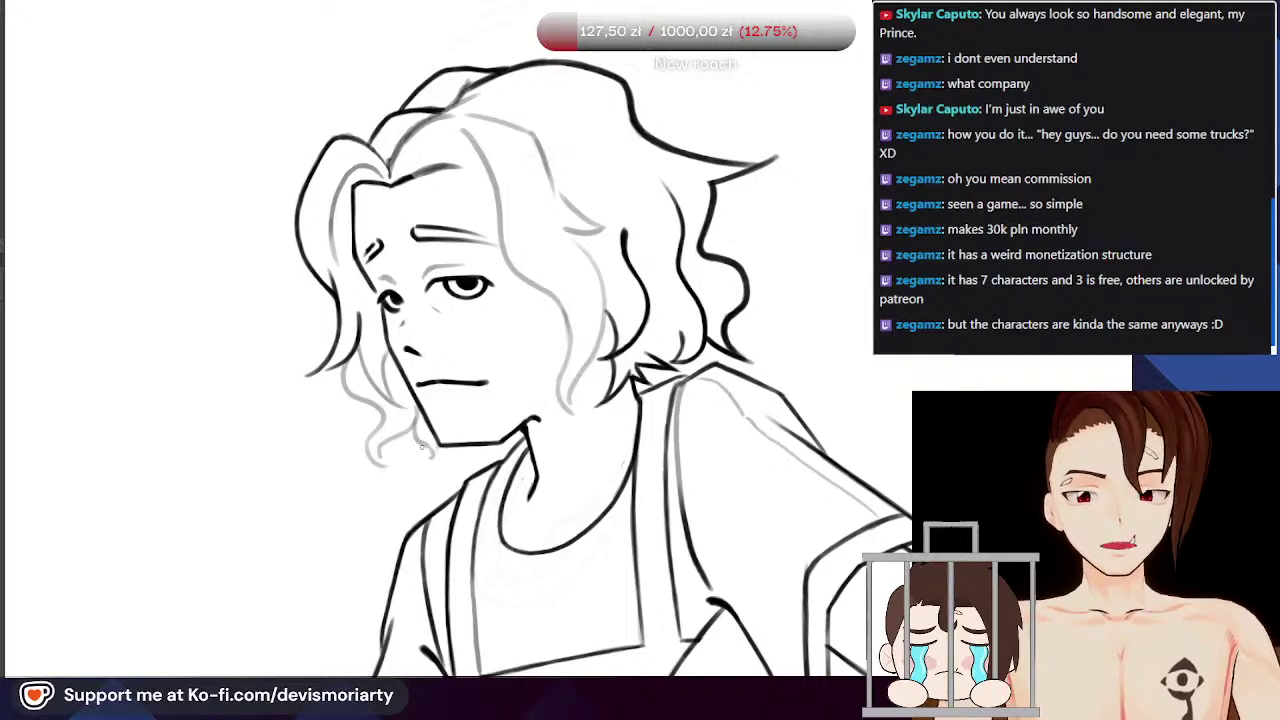
Step: Examine the inked front locks against the whole head and upper body
scroll(372, 275, up, 3)
scroll(296, 218, down, 5)
scroll(292, 178, up, 6)
scroll(270, 135, down, 4)
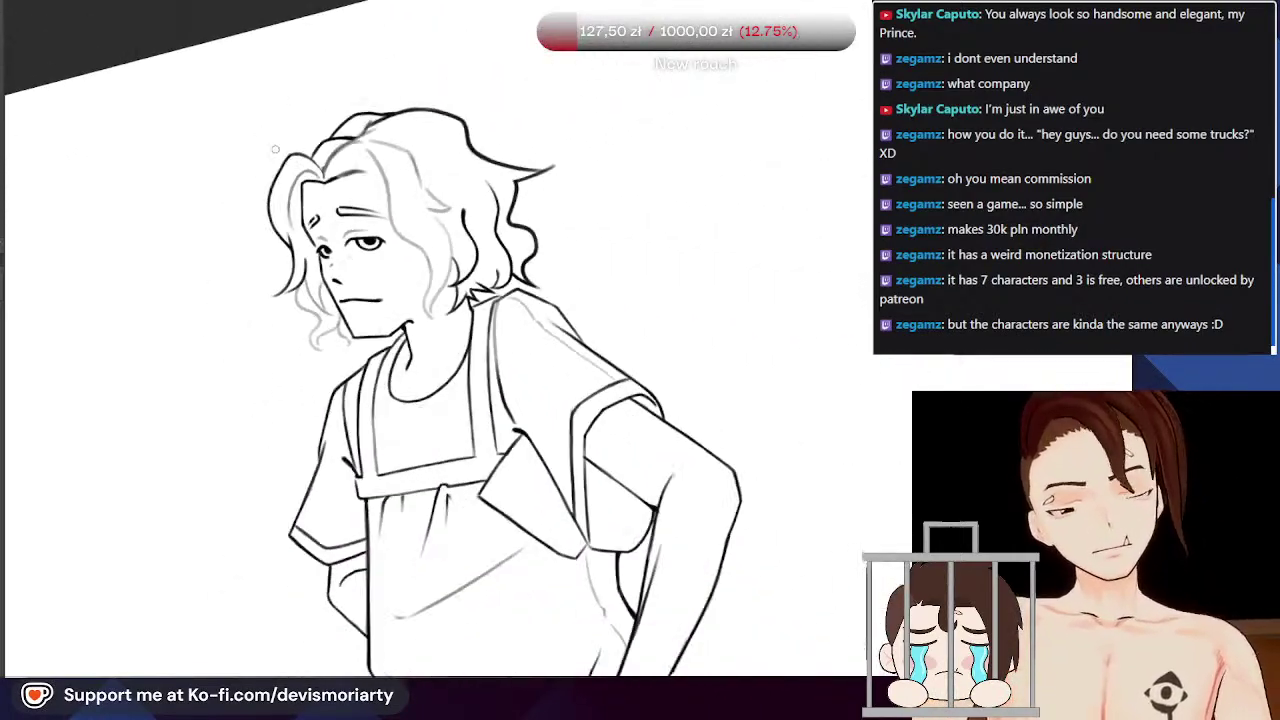
scroll(271, 146, up, 3)
scroll(288, 192, down, 4)
scroll(288, 192, up, 3)
scroll(320, 170, down, 4)
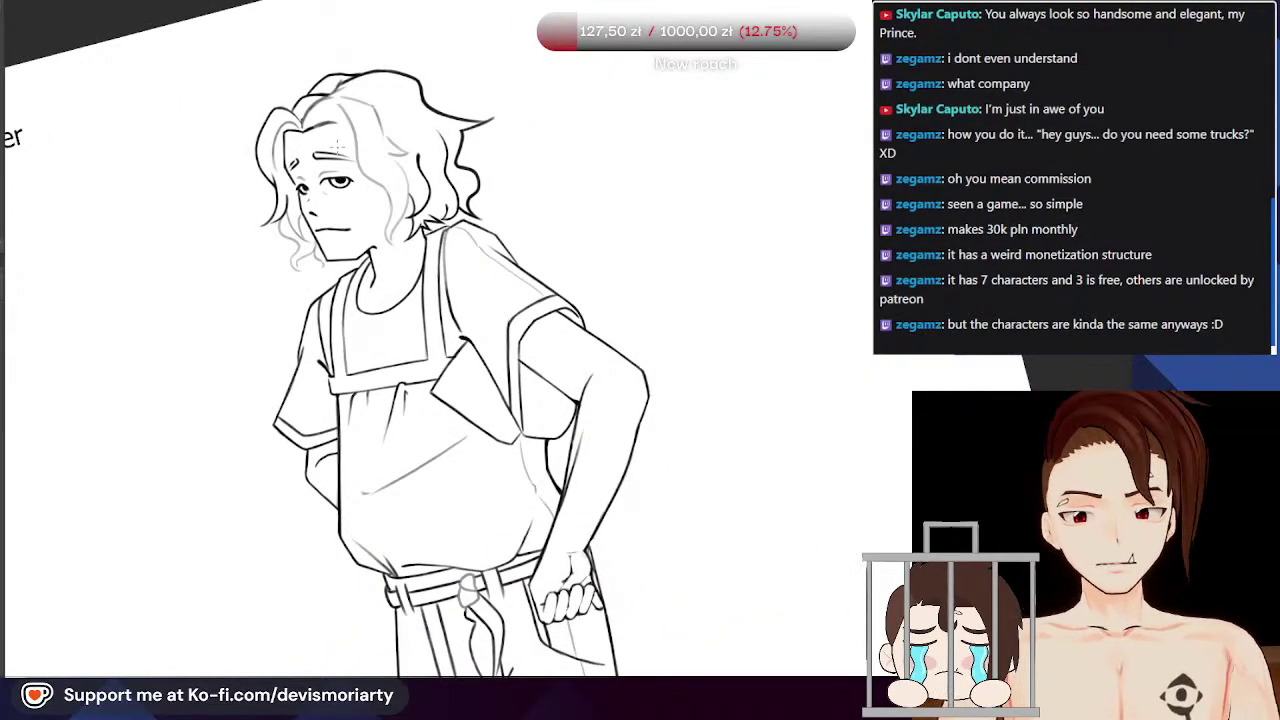
scroll(338, 148, up, 2)
scroll(452, 82, up, 2)
scroll(452, 82, down, 5)
scroll(376, 215, up, 5)
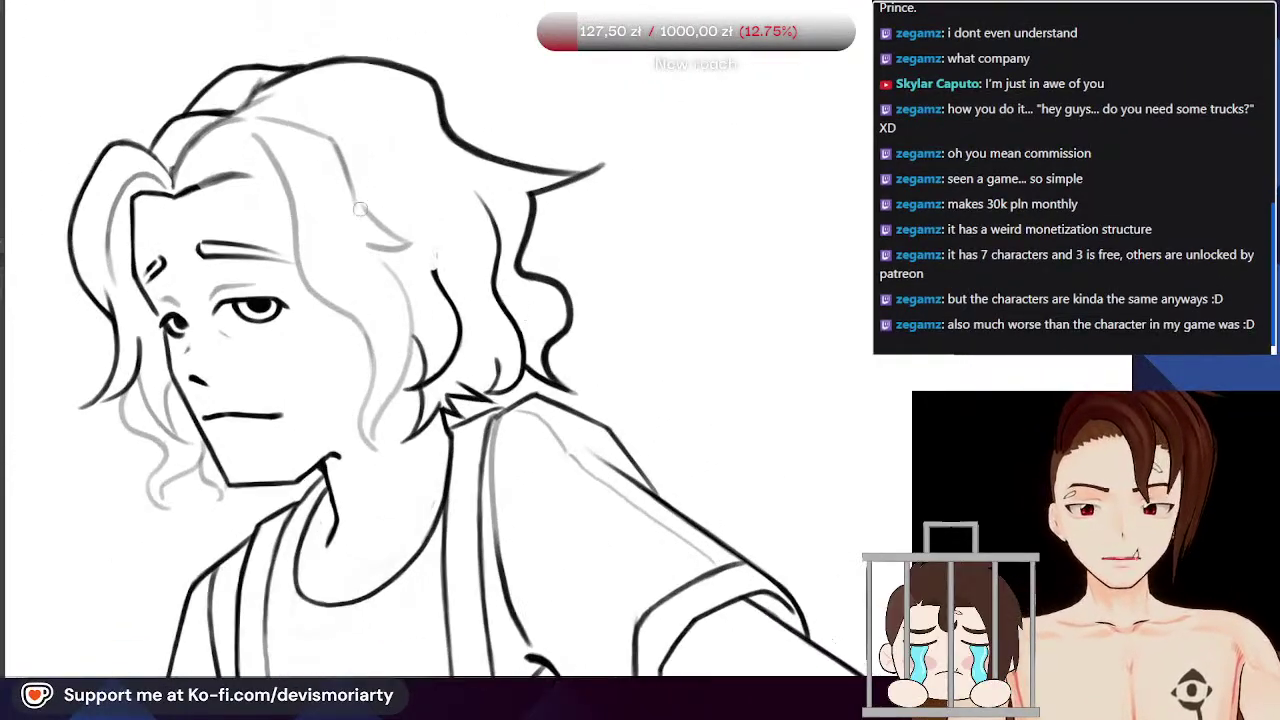
Step: Taper the upper end of the dark inner strand above the nape and lengthen it upward
scroll(376, 215, up, 4)
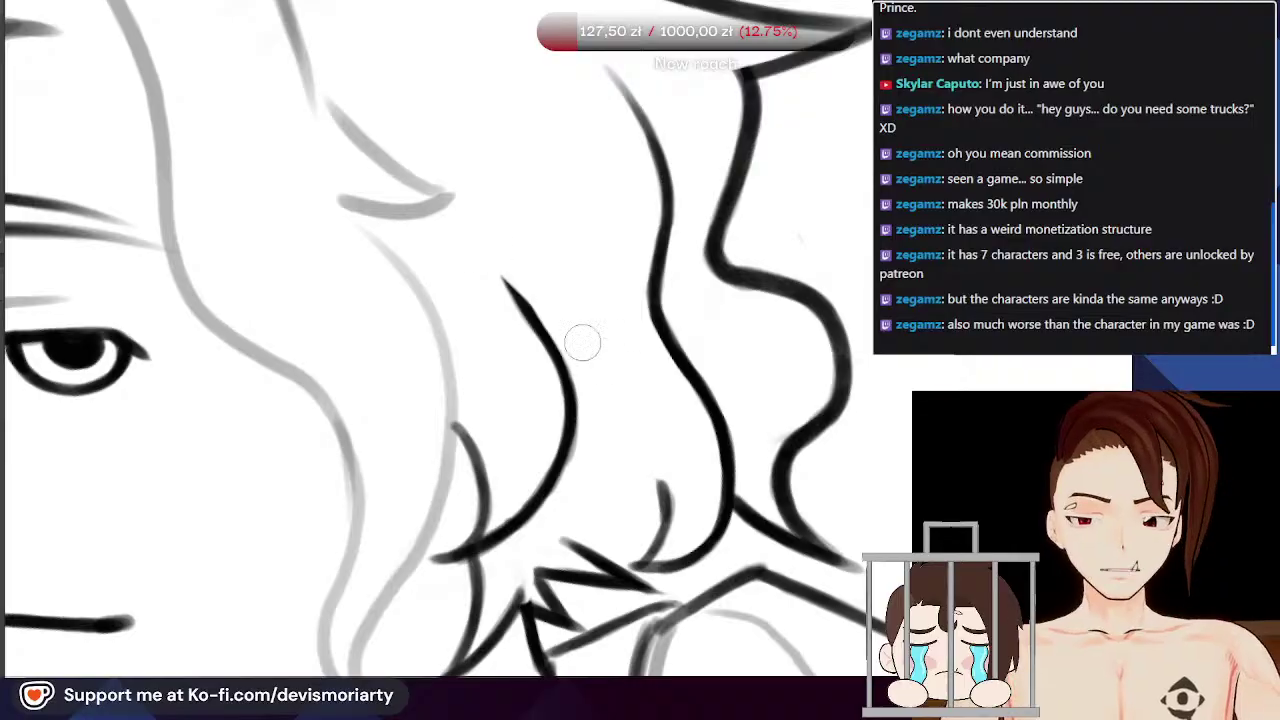
scroll(537, 298, up, 2)
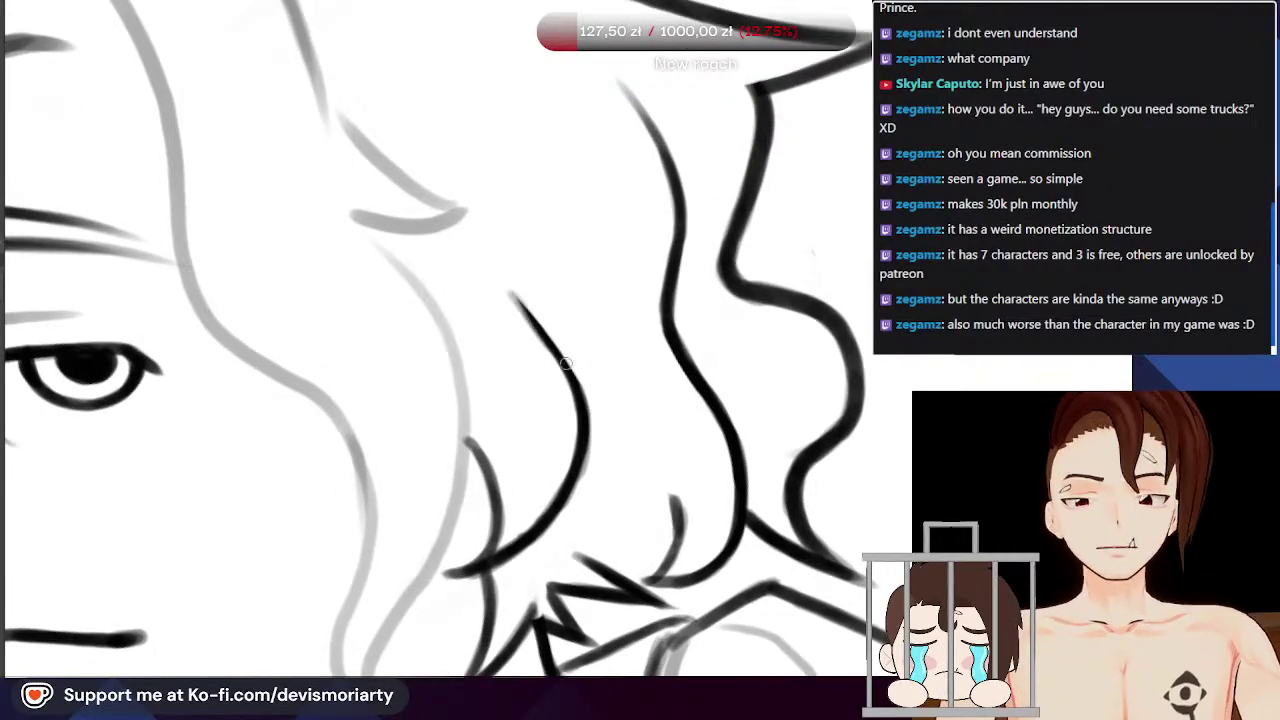
scroll(562, 365, down, 6)
scroll(464, 350, up, 6)
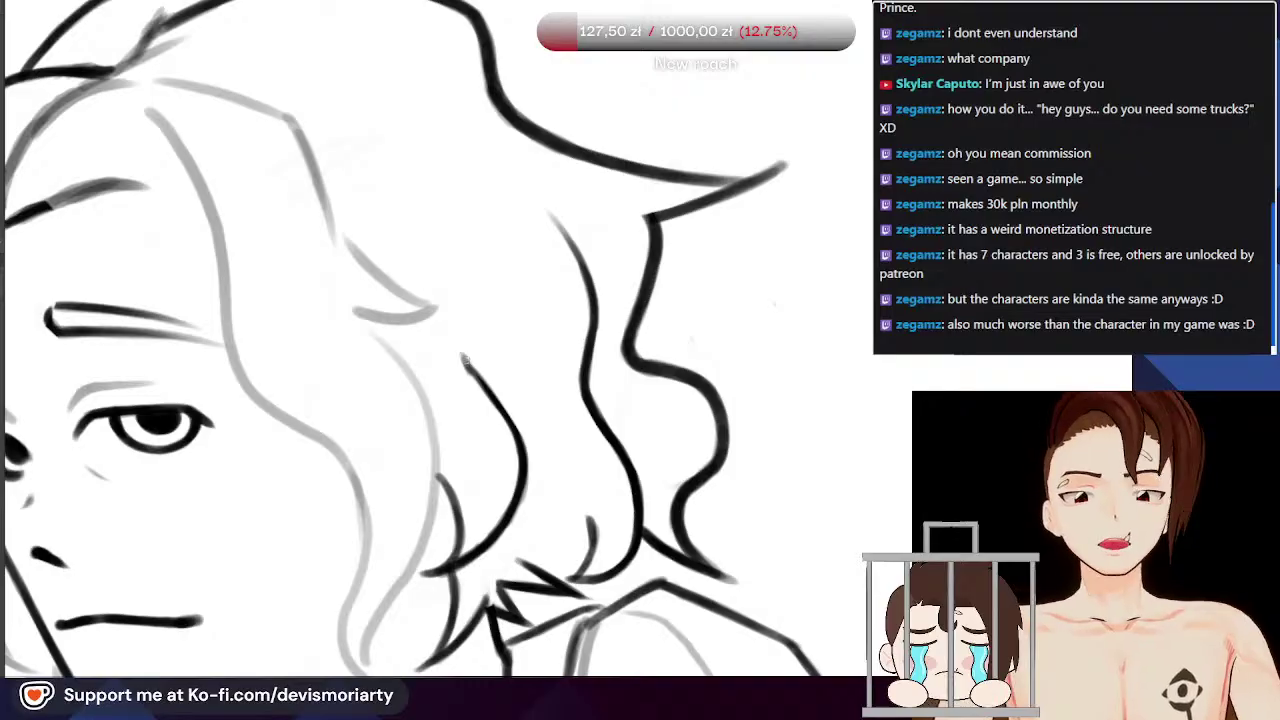
scroll(466, 366, down, 6)
scroll(454, 333, up, 6)
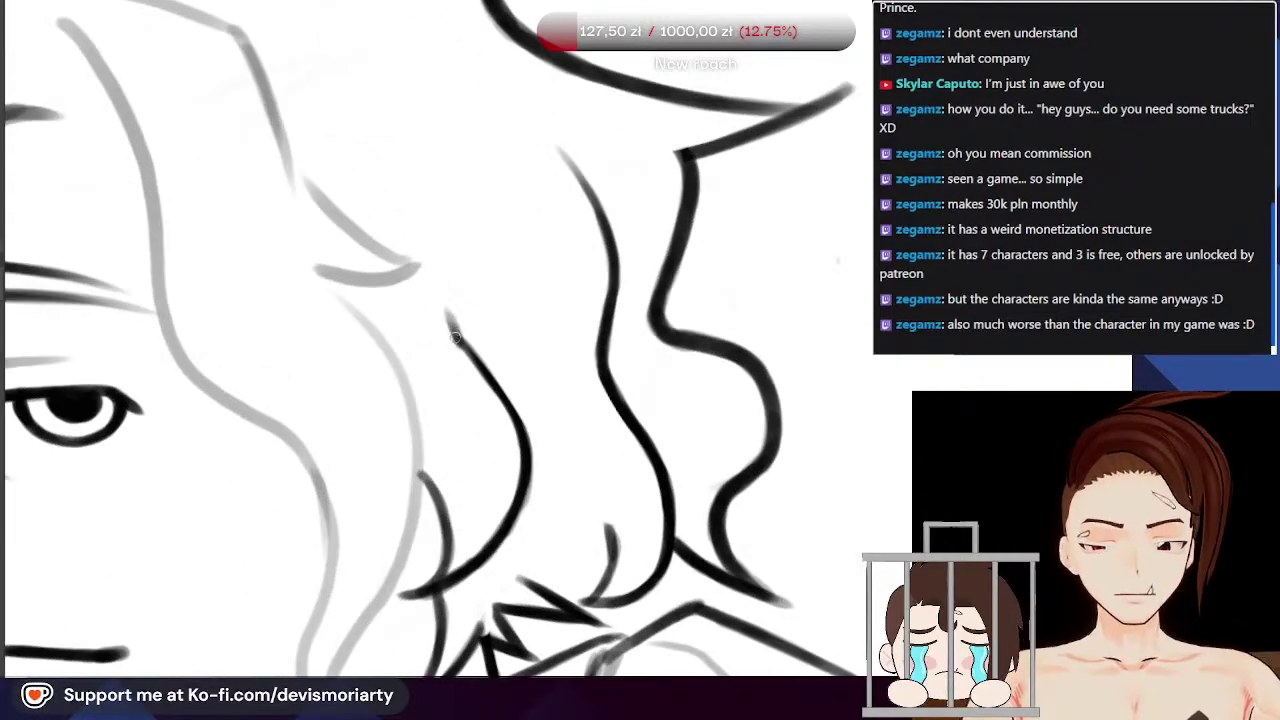
scroll(442, 305, down, 6)
scroll(380, 260, up, 4)
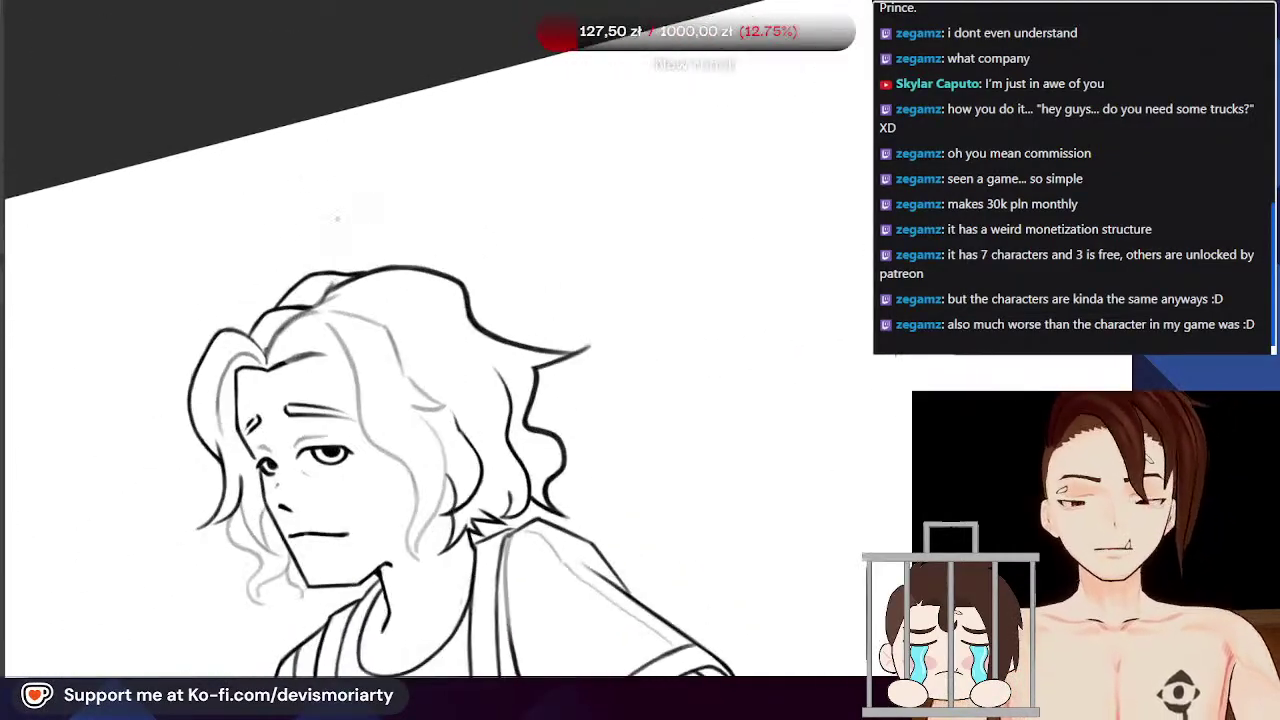
scroll(330, 348, up, 2)
scroll(320, 352, down, 1)
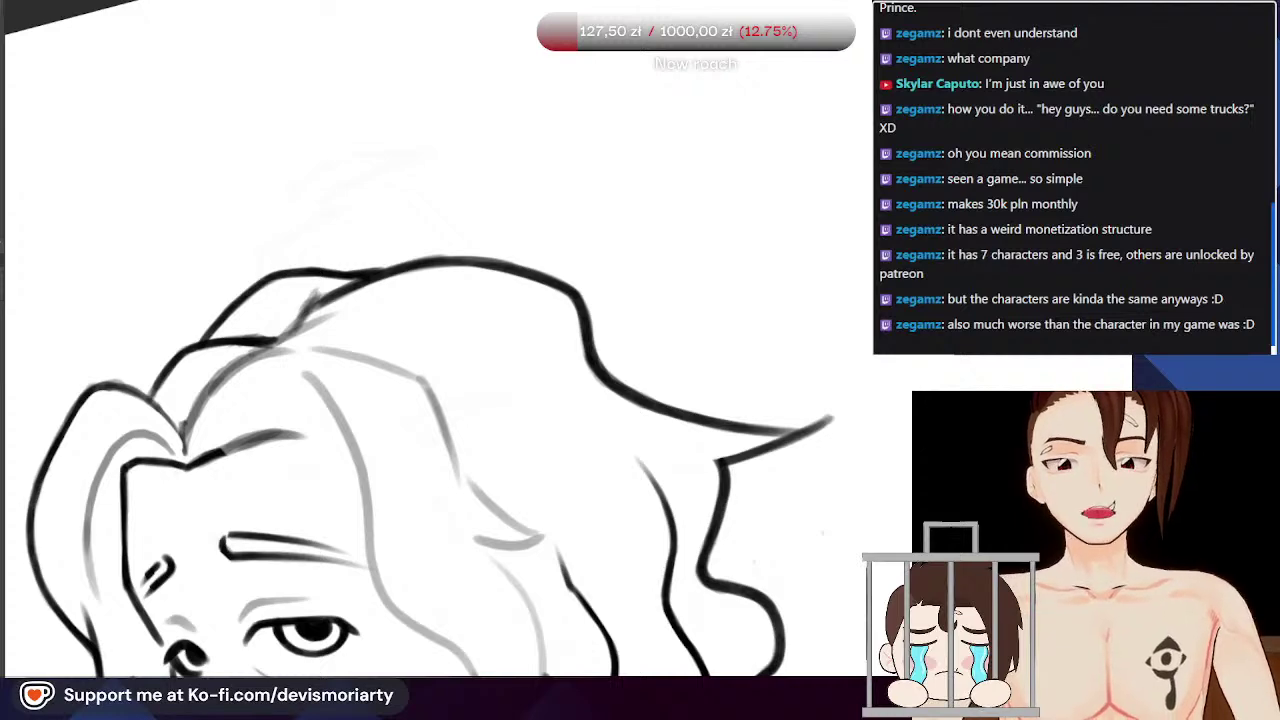
Step: Draw a tapered line running back inside the crown from the point where the crown locks meet
scroll(380, 300, down, 2)
scroll(545, 300, up, 3)
drag(543, 288, 542, 392)
mouse_move(543, 290)
mouse_down()
mouse_move(536, 425)
mouse_move(548, 371)
mouse_up()
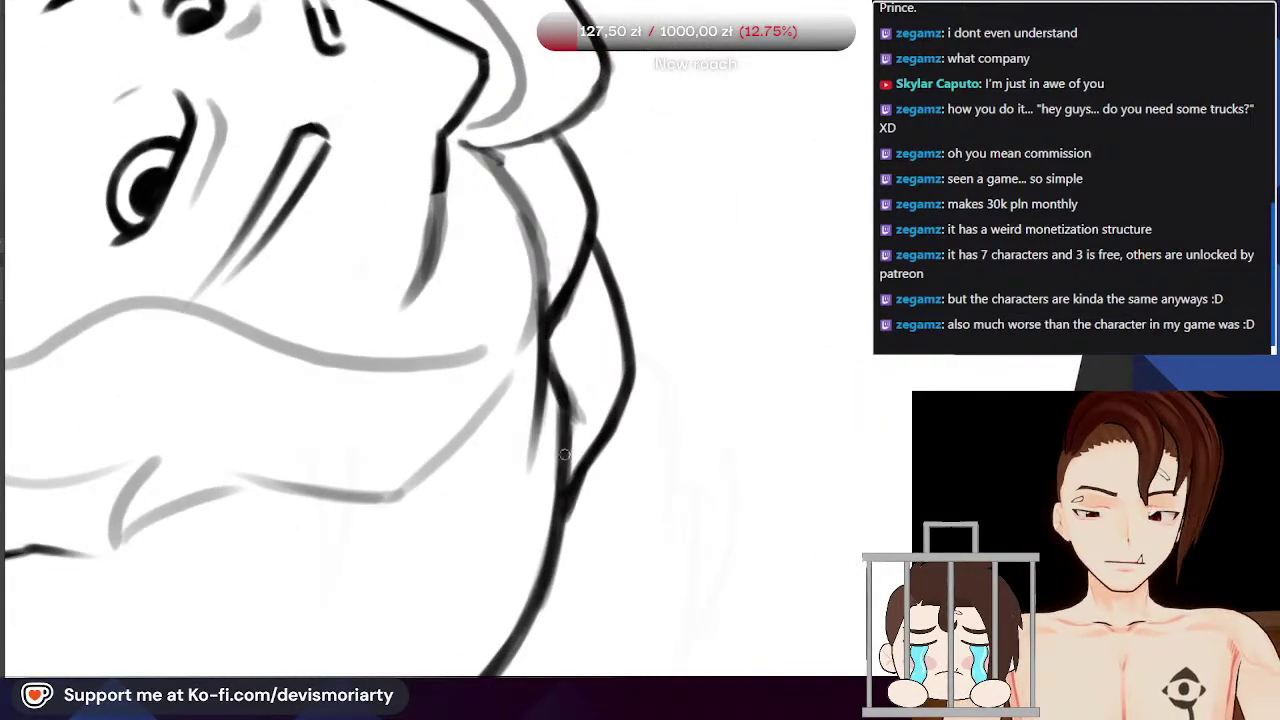
Step: Ink the parting curve over the grey sketch, from the front notch up to the junction of the crown locks
scroll(560, 385, down, 4)
mouse_move(552, 379)
mouse_down()
mouse_move(542, 253)
mouse_move(548, 400)
mouse_move(553, 374)
mouse_move(516, 478)
mouse_up()
scroll(555, 385, up, 5)
mouse_move(545, 432)
mouse_down()
mouse_move(550, 300)
mouse_move(506, 214)
mouse_move(447, 163)
mouse_up()
mouse_move(510, 215)
mouse_down()
mouse_move(443, 161)
mouse_move(500, 182)
mouse_move(558, 153)
mouse_move(587, 98)
mouse_up()
scroll(400, 240, down, 4)
scroll(400, 240, up, 3)
scroll(454, 200, down, 5)
scroll(376, 326, down, 1)
scroll(390, 236, up, 4)
key(5)
scroll(600, 520, down, 1)
scroll(660, 545, up, 4)
scroll(465, 322, up, 3)
scroll(300, 325, down, 2)
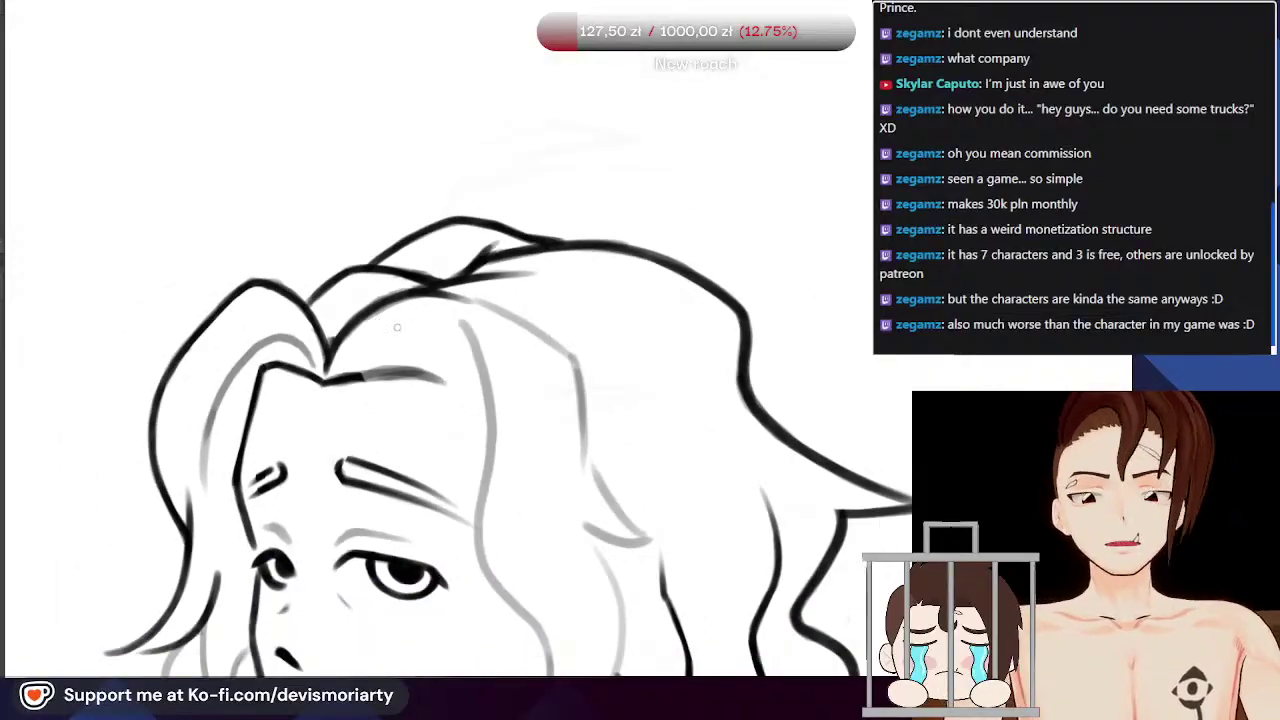
Step: Darken the forehead hairline and extend it in a curve from the parting notch to the grey side strand
scroll(290, 360, up, 4)
mouse_move(237, 380)
mouse_down()
mouse_move(319, 367)
mouse_move(590, 388)
mouse_up()
scroll(505, 330, down, 3)
mouse_move(366, 360)
mouse_down()
mouse_move(435, 252)
mouse_move(466, 262)
mouse_up()
scroll(468, 266, down, 2)
scroll(468, 266, up, 4)
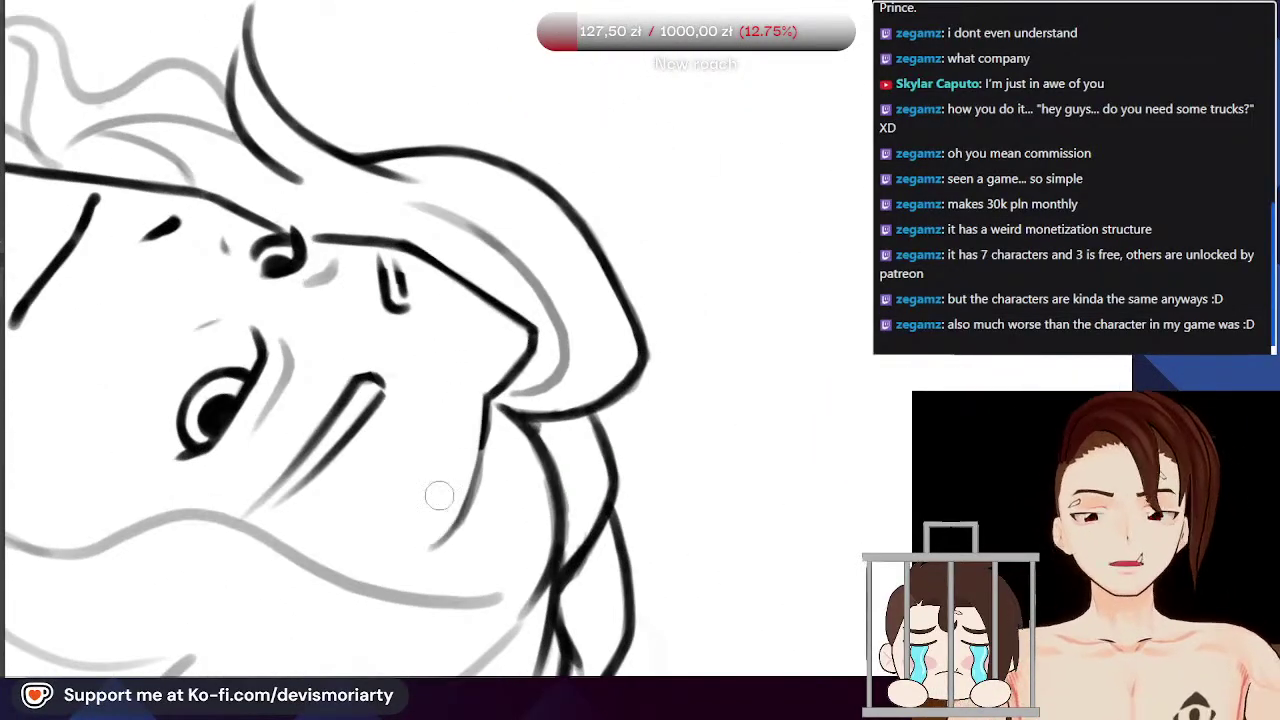
mouse_move(480, 412)
mouse_down()
mouse_move(469, 473)
mouse_move(423, 558)
mouse_up()
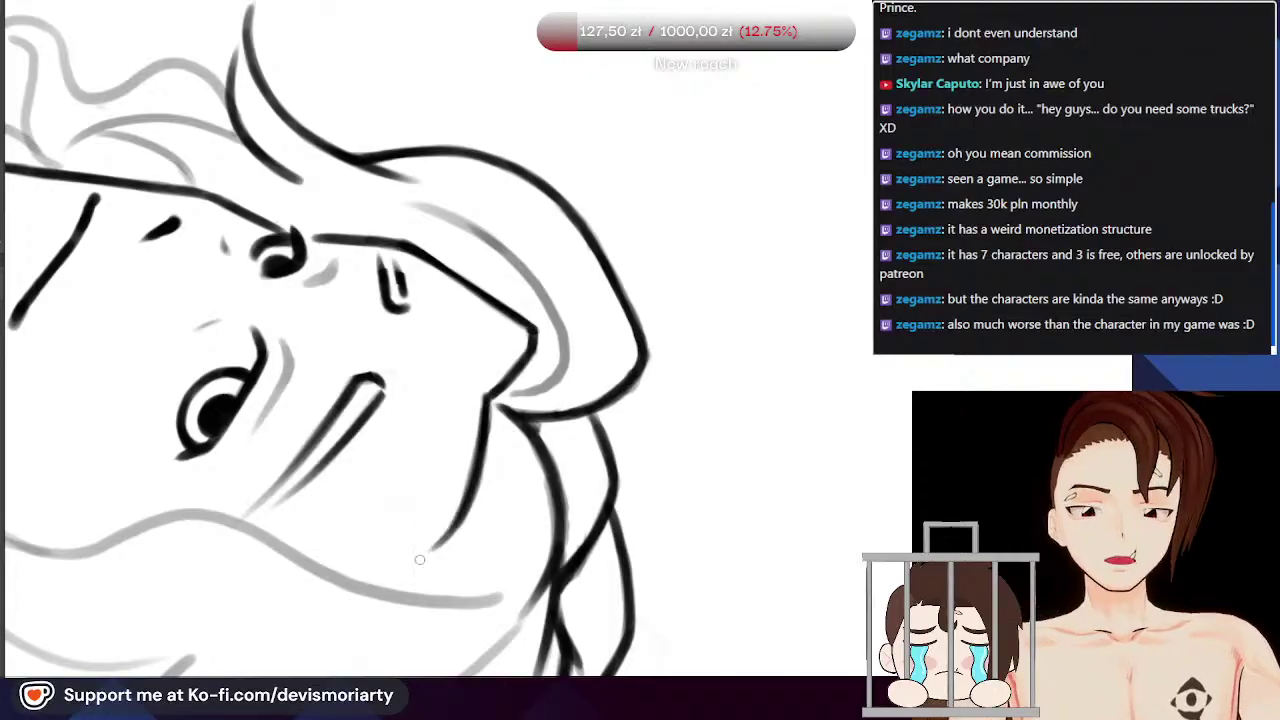
scroll(485, 465, up, 1)
mouse_move(466, 492)
mouse_down()
mouse_move(405, 570)
mouse_move(335, 600)
mouse_move(445, 537)
mouse_move(428, 558)
mouse_up()
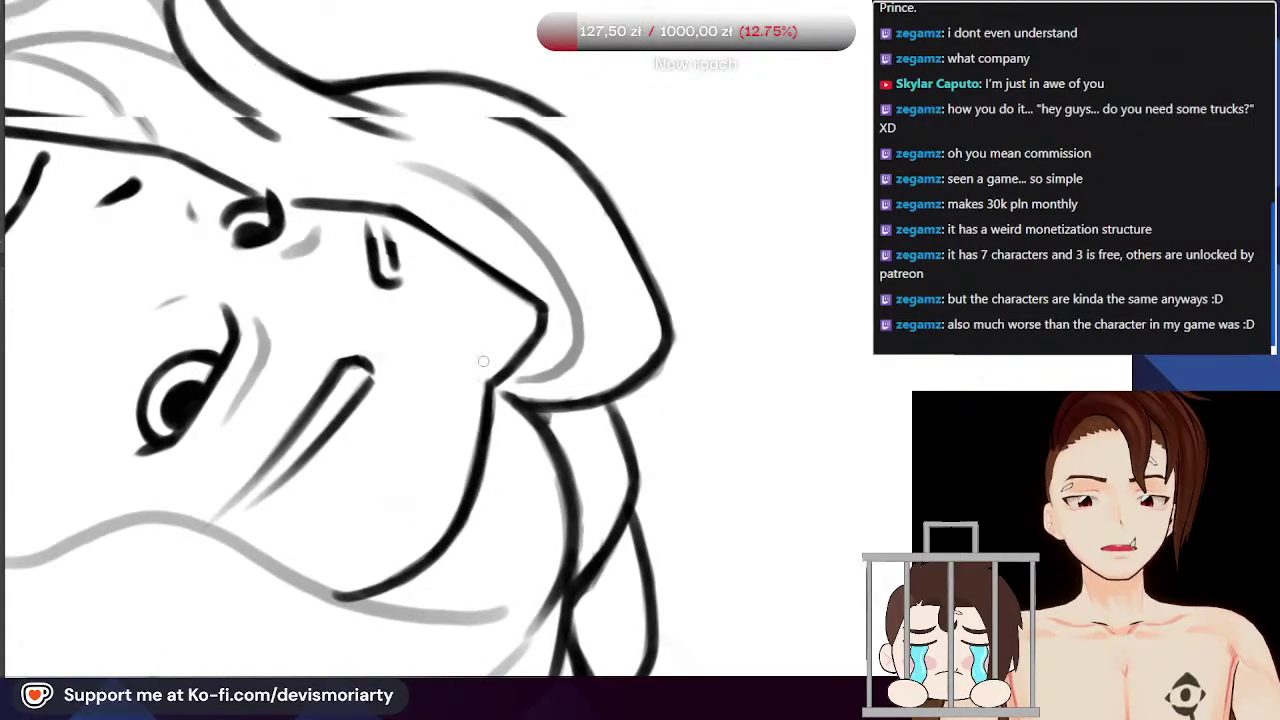
scroll(487, 365, down, 5)
Step: Draw a low curved lock outline behind the parting, connecting the front lock to the raised crown lock
scroll(350, 320, down, 2)
scroll(279, 280, up, 2)
scroll(279, 305, up, 1)
scroll(279, 305, up, 1)
click(262, 685)
scroll(254, 290, down, 4)
scroll(409, 451, up, 4)
scroll(416, 272, up, 6)
mouse_move(245, 212)
mouse_down()
mouse_move(291, 188)
mouse_move(442, 158)
mouse_move(264, 205)
mouse_up()
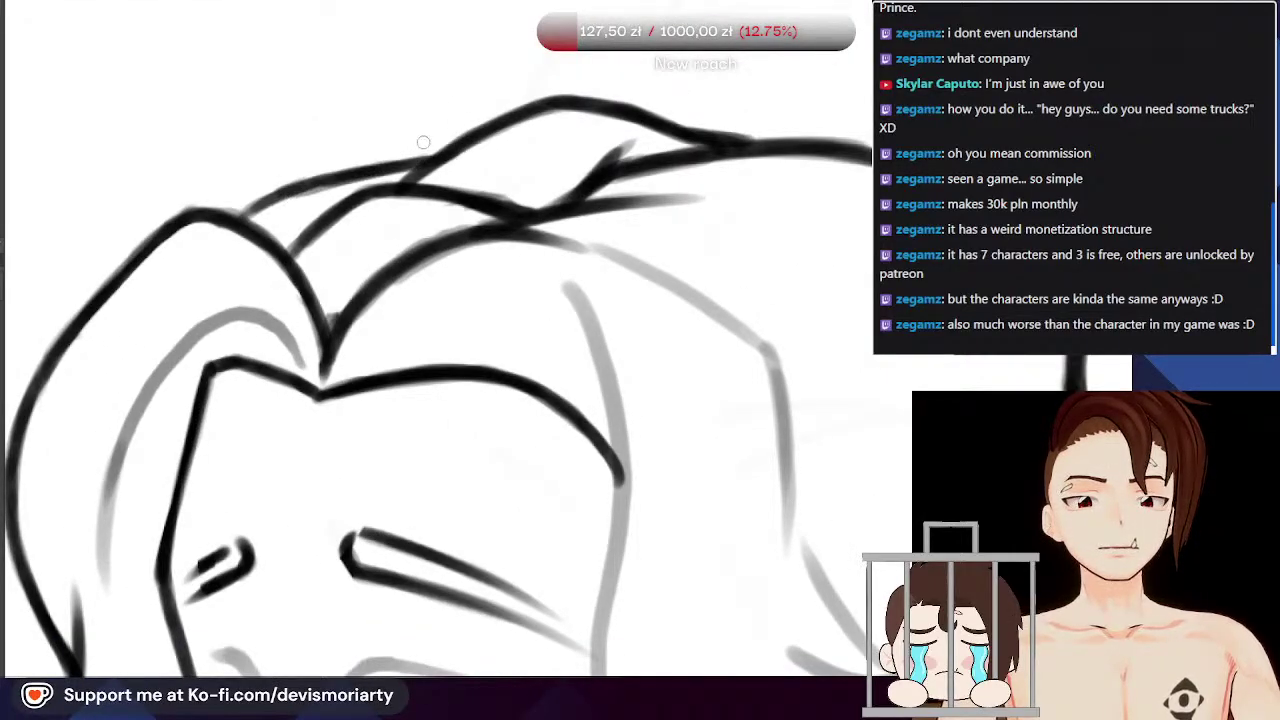
Step: Undo the last two strokes and draw a small curved flick rising from the base of the raised crown lock
key(ctrl+z)
key(ctrl+z)
mouse_move(434, 159)
mouse_down()
mouse_move(381, 154)
mouse_move(360, 106)
mouse_up()
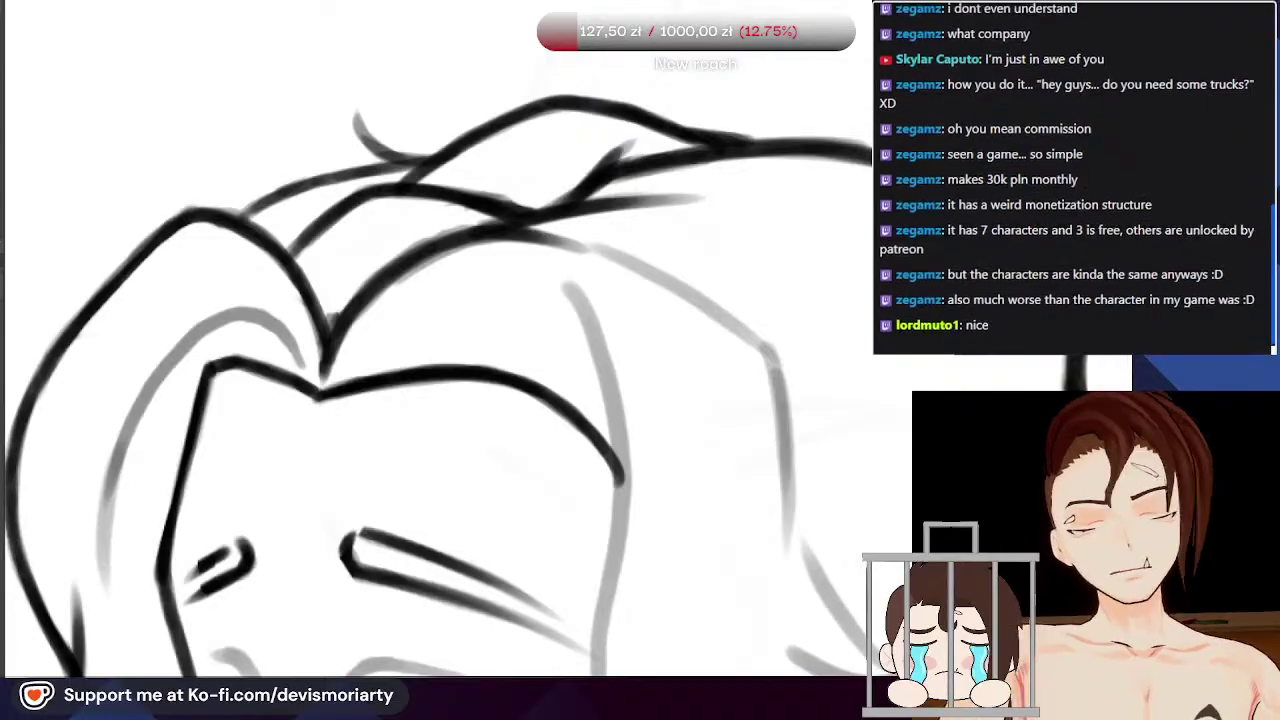
scroll(455, 206, down, 3)
scroll(586, 253, up, 2)
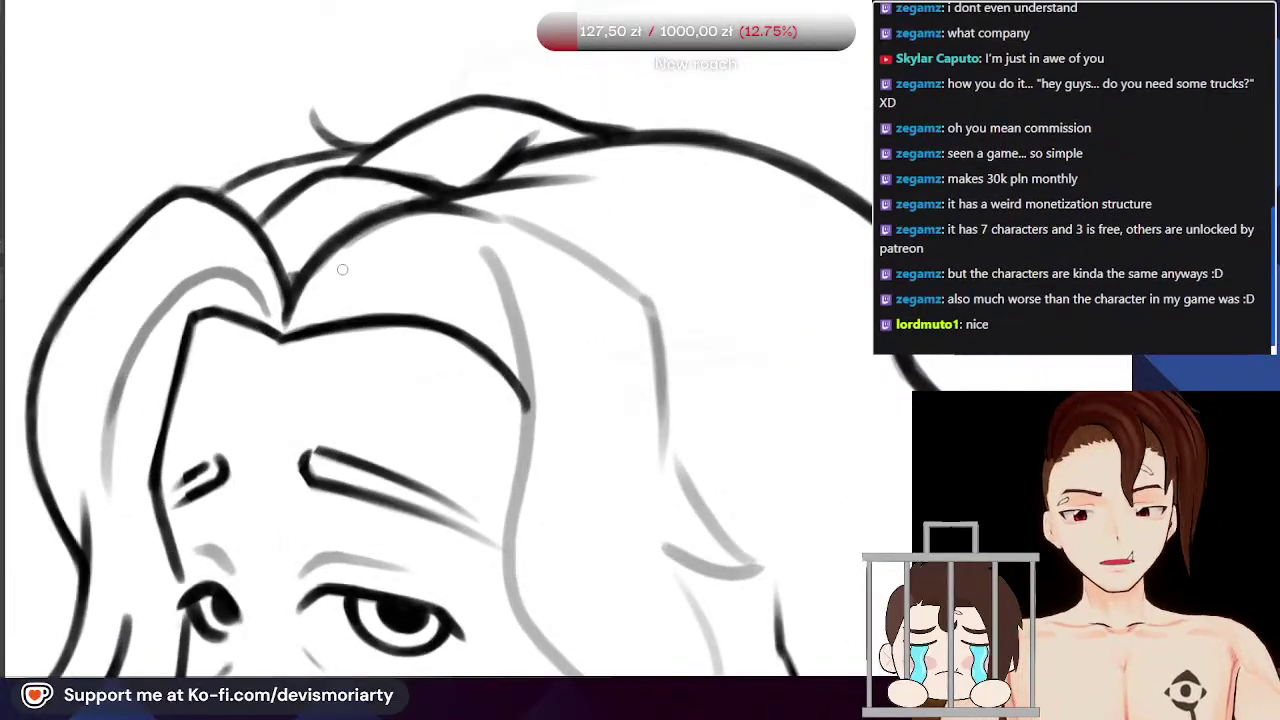
Step: Complete the flick into a pointed tuft with a second edge and clean up its base with the eraser
scroll(343, 261, down, 4)
scroll(313, 229, up, 5)
mouse_move(345, 256)
mouse_down()
mouse_move(386, 275)
mouse_move(309, 254)
mouse_up()
key(e)
drag(413, 262, 326, 188)
drag(344, 222, 307, 147)
mouse_move(325, 191)
mouse_down()
mouse_move(298, 122)
mouse_move(308, 289)
mouse_up()
scroll(335, 260, down, 5)
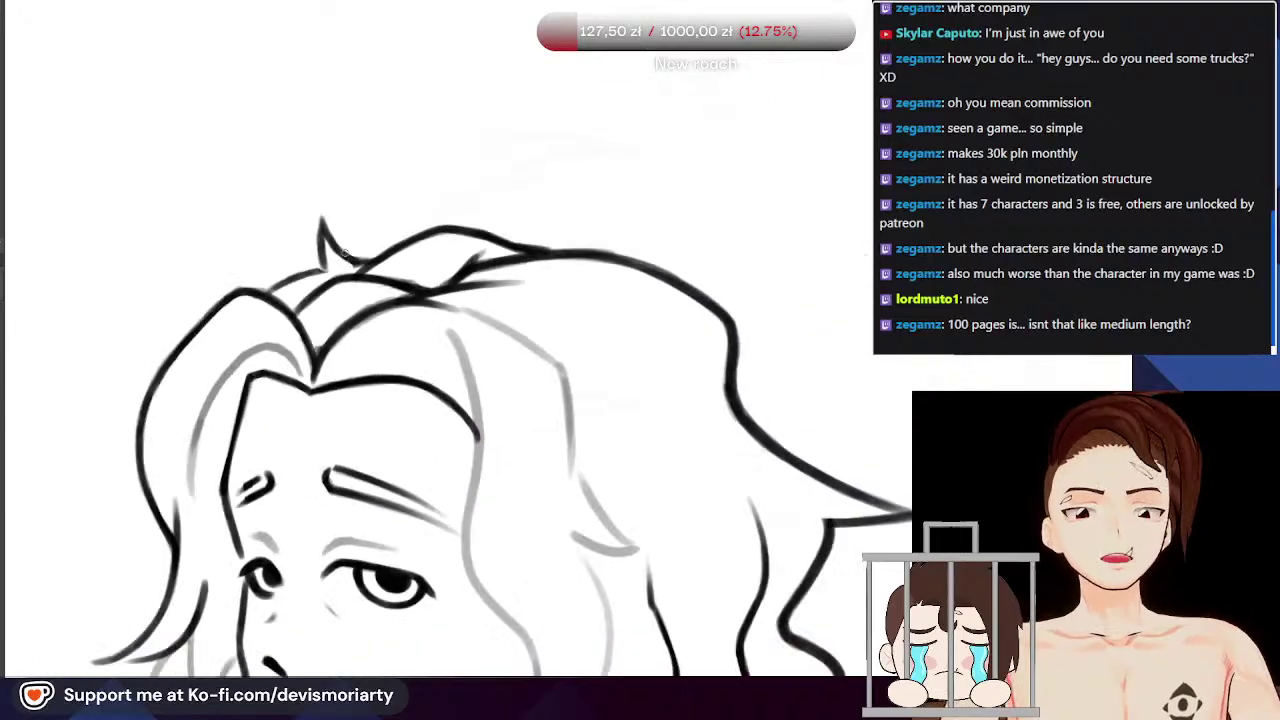
Step: Examine the revised hair at full-figure scale, along with the clothing and arm line art
scroll(343, 259, down, 8)
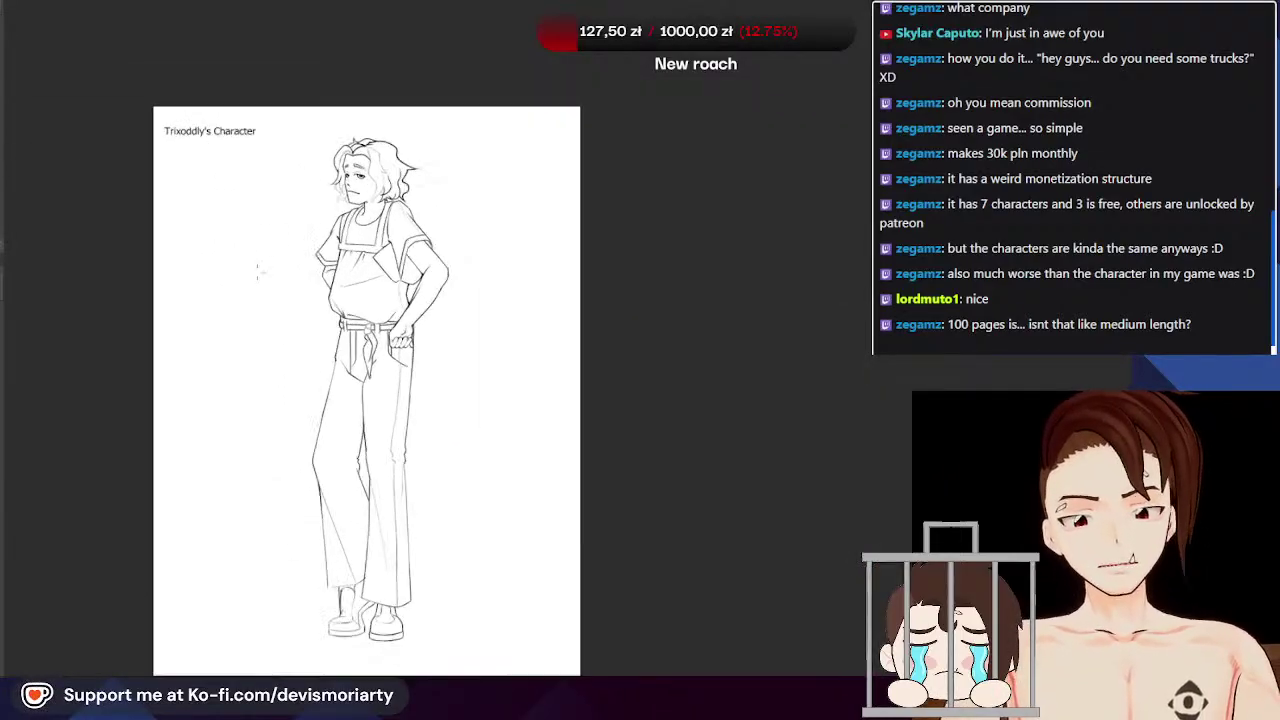
scroll(250, 288, down, 2)
scroll(250, 288, up, 6)
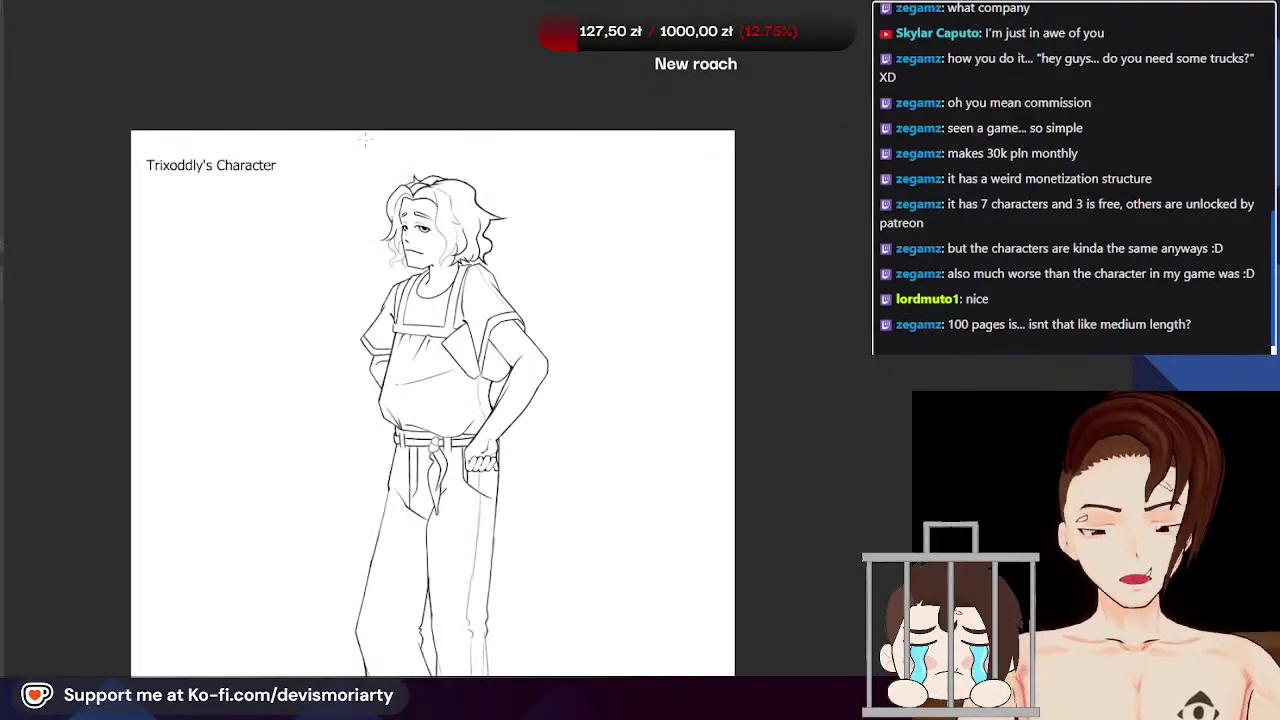
scroll(359, 144, up, 4)
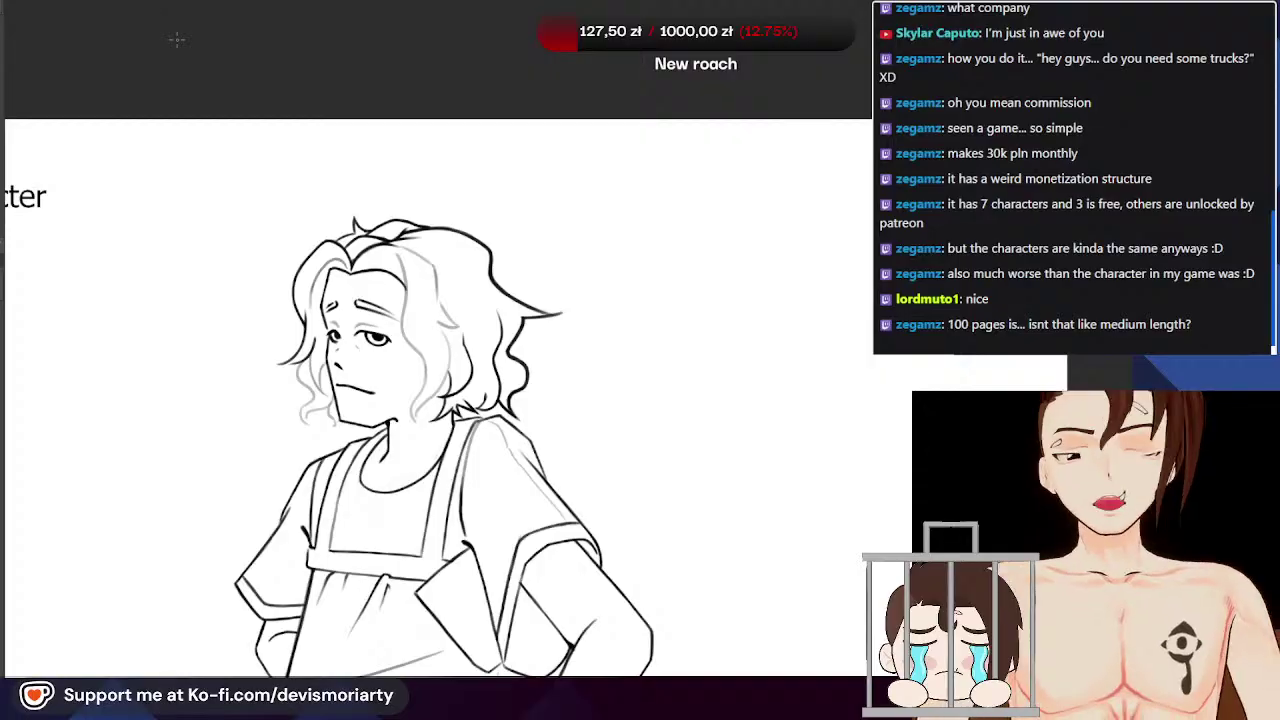
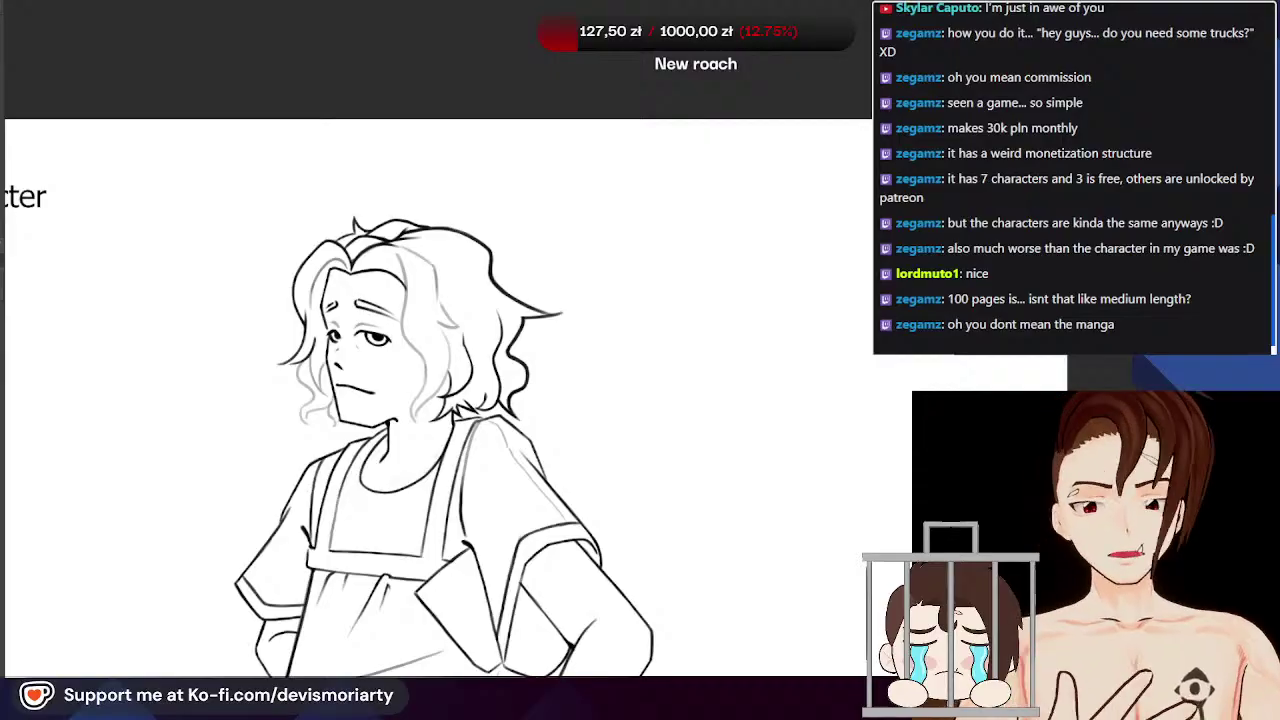
scroll(455, 334, down, 6)
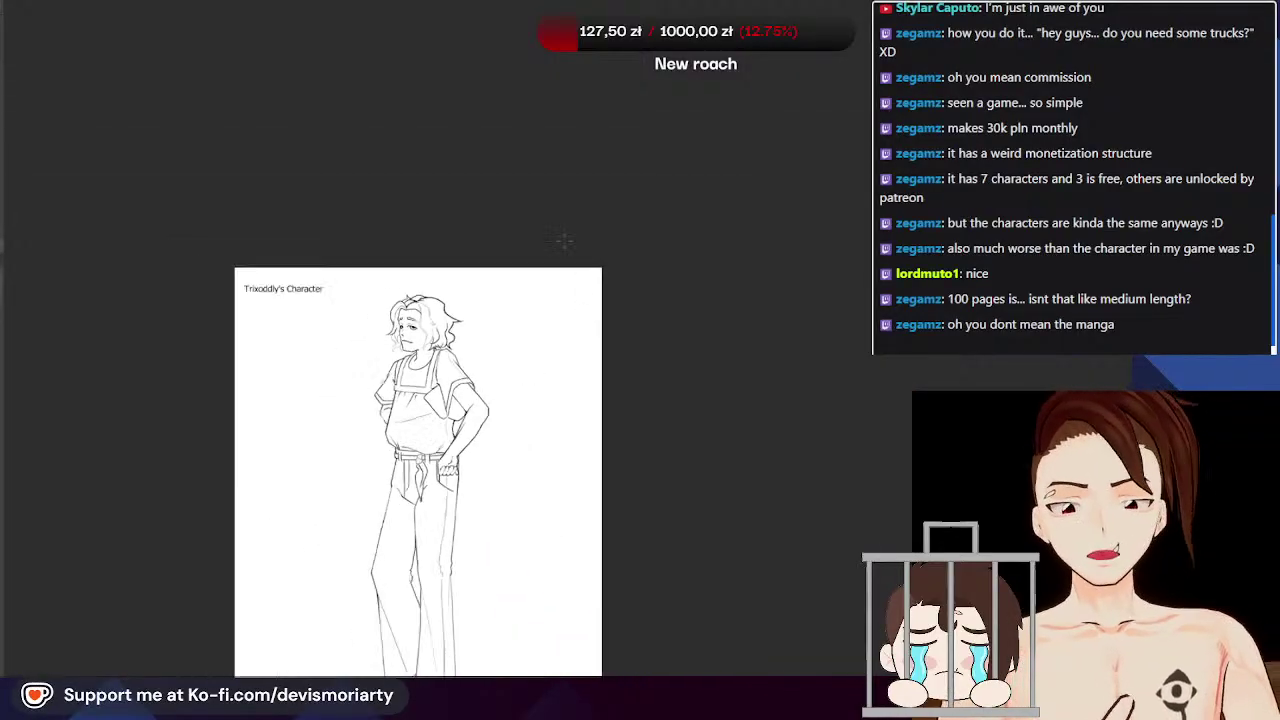
scroll(403, 220, up, 3)
scroll(481, 109, up, 2)
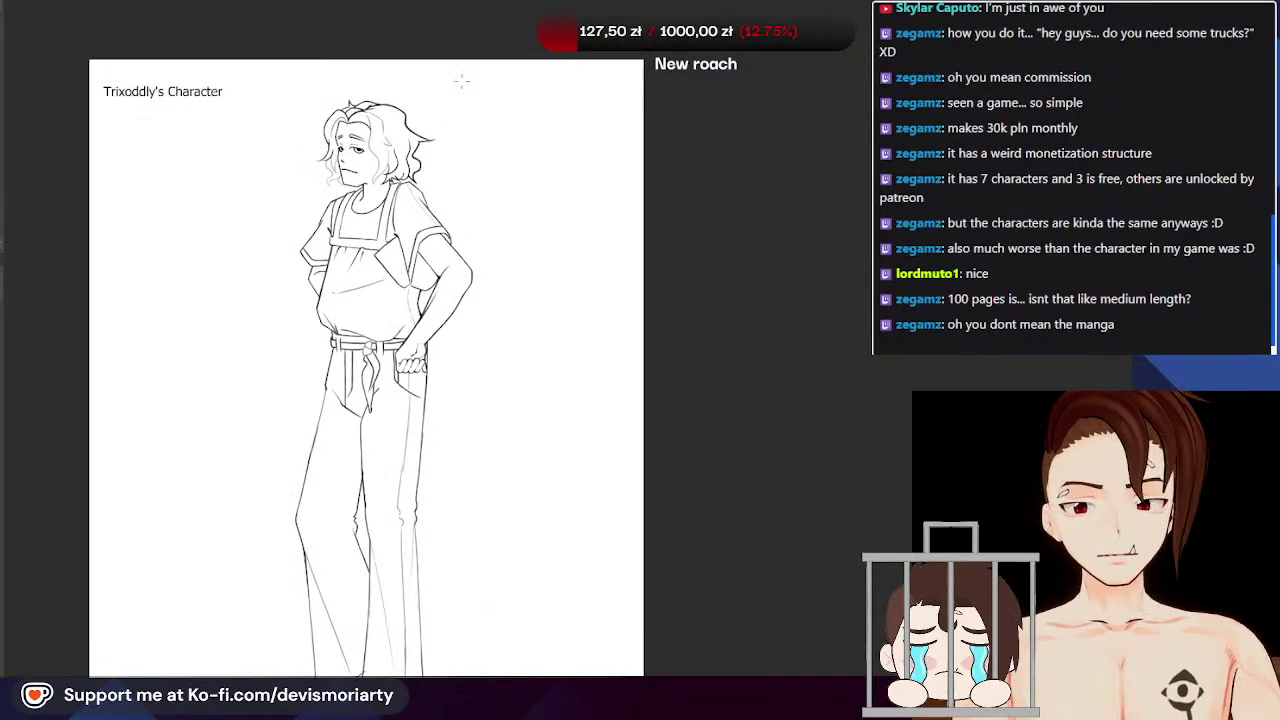
scroll(453, 68, up, 3)
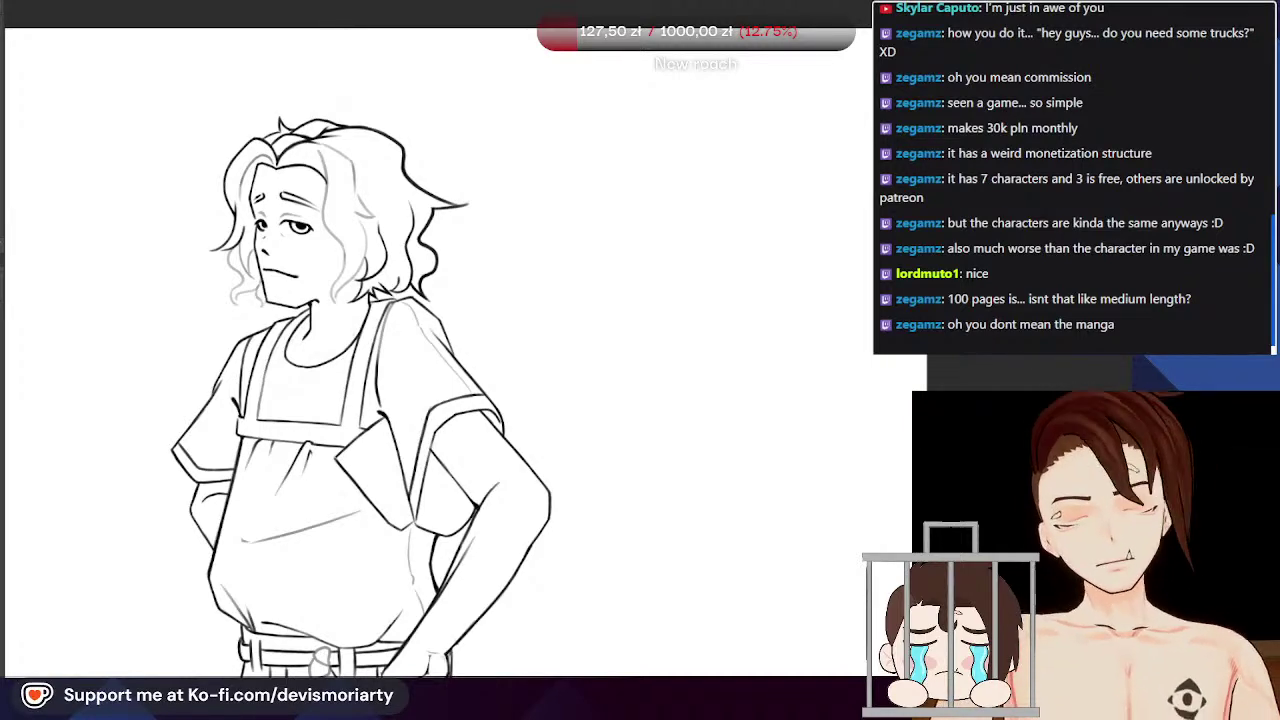
scroll(686, 177, down, 3)
scroll(749, 366, up, 4)
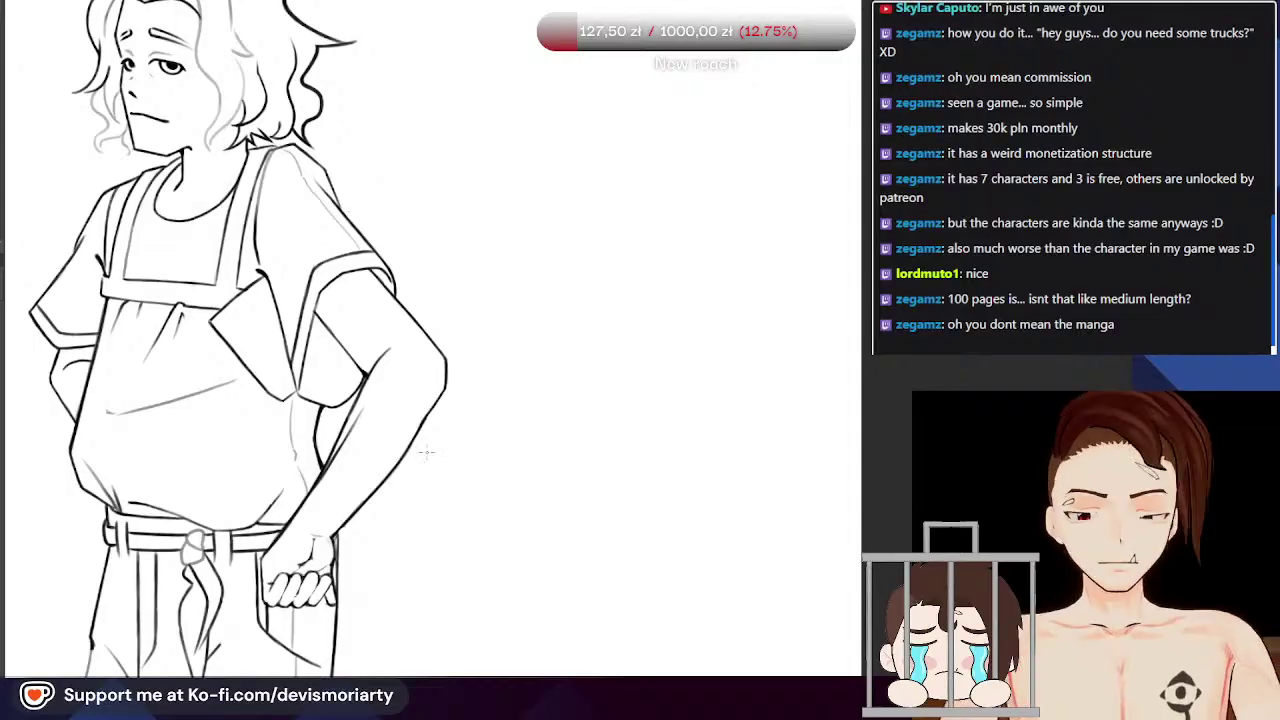
Step: Bridge the gap in the wavy back lock's inner line, just below the base of the pointed outward flick
scroll(426, 432, down, 3)
scroll(356, 204, up, 6)
drag(357, 287, 362, 323)
scroll(388, 370, down, 4)
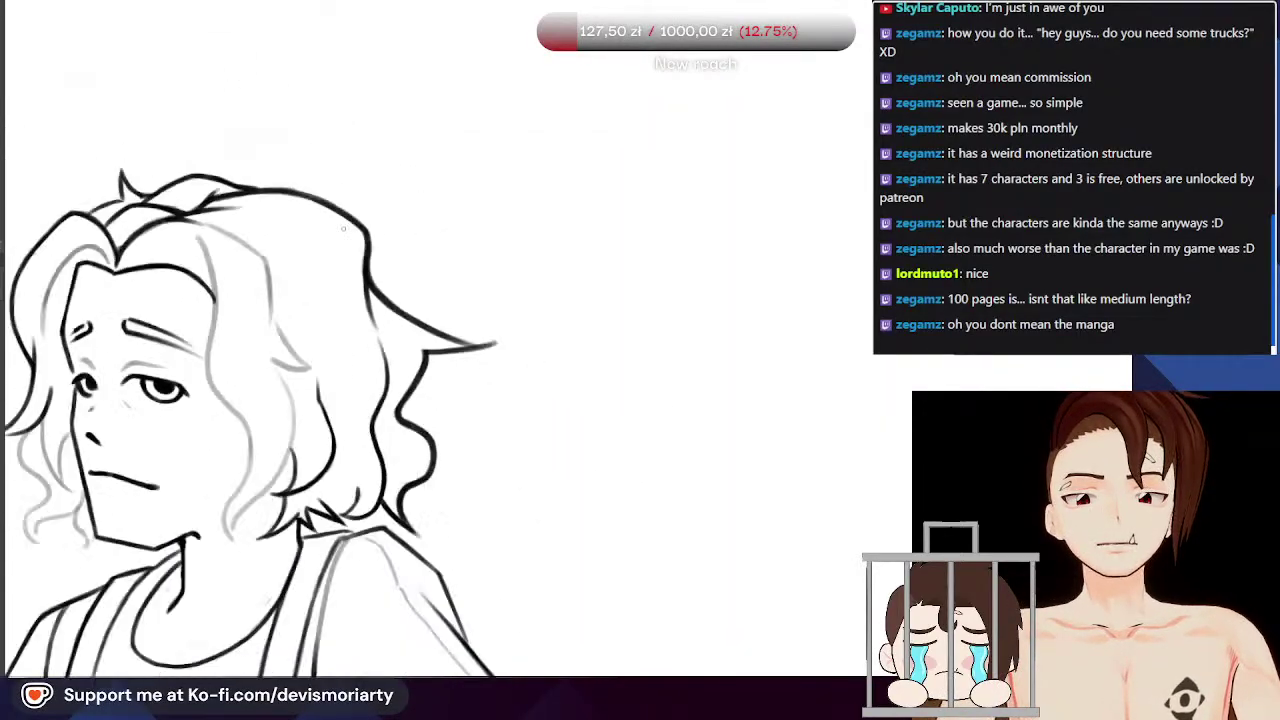
scroll(337, 297, up, 4)
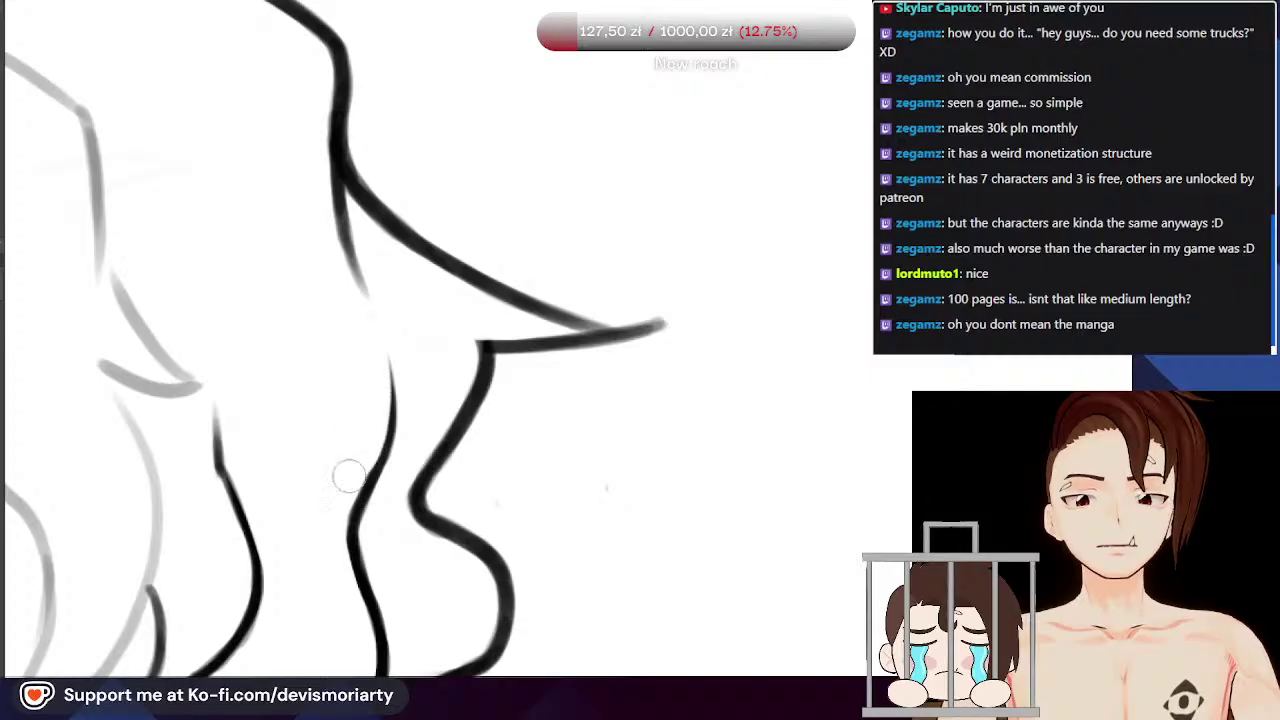
drag(357, 511, 399, 386)
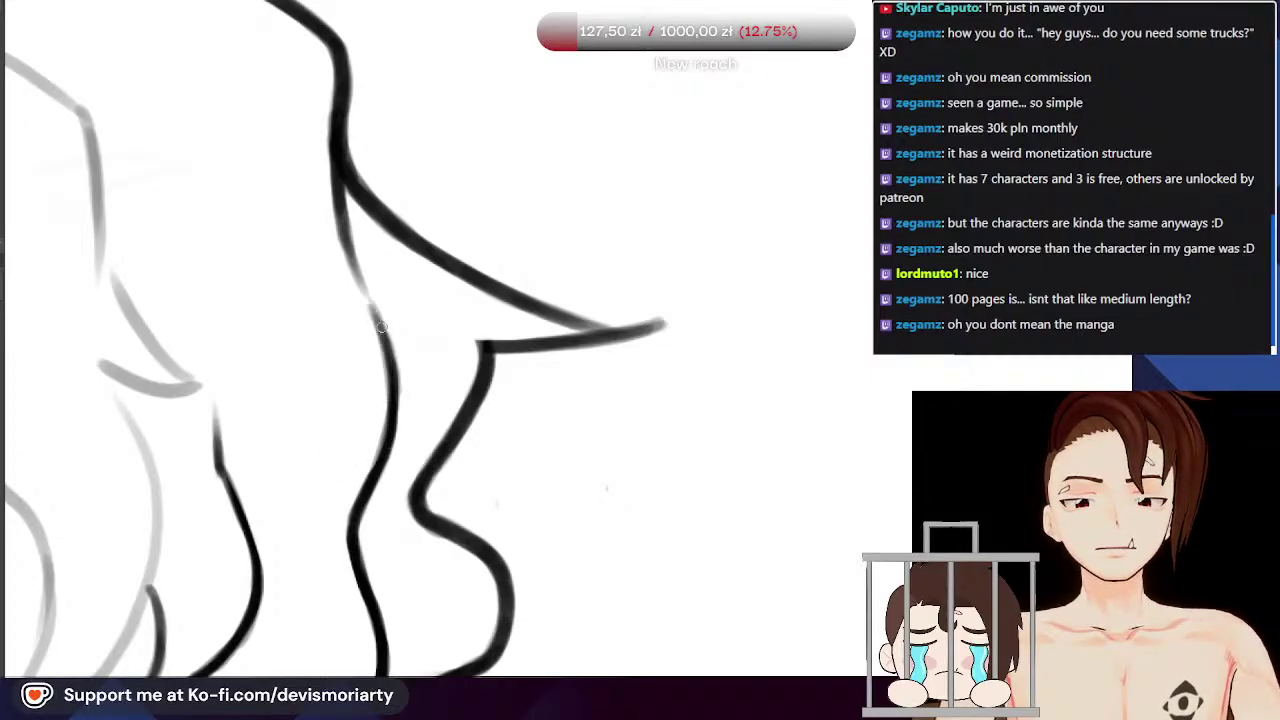
scroll(396, 376, down, 4)
scroll(324, 261, up, 4)
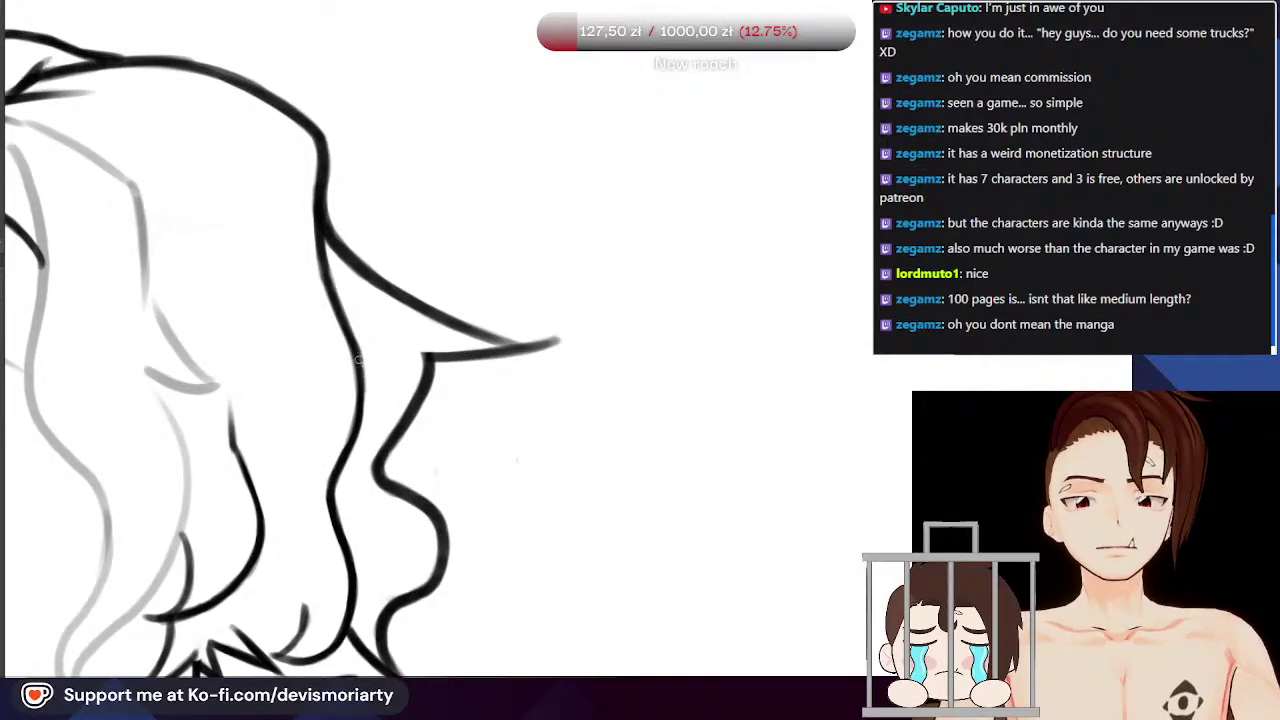
scroll(359, 395, down, 5)
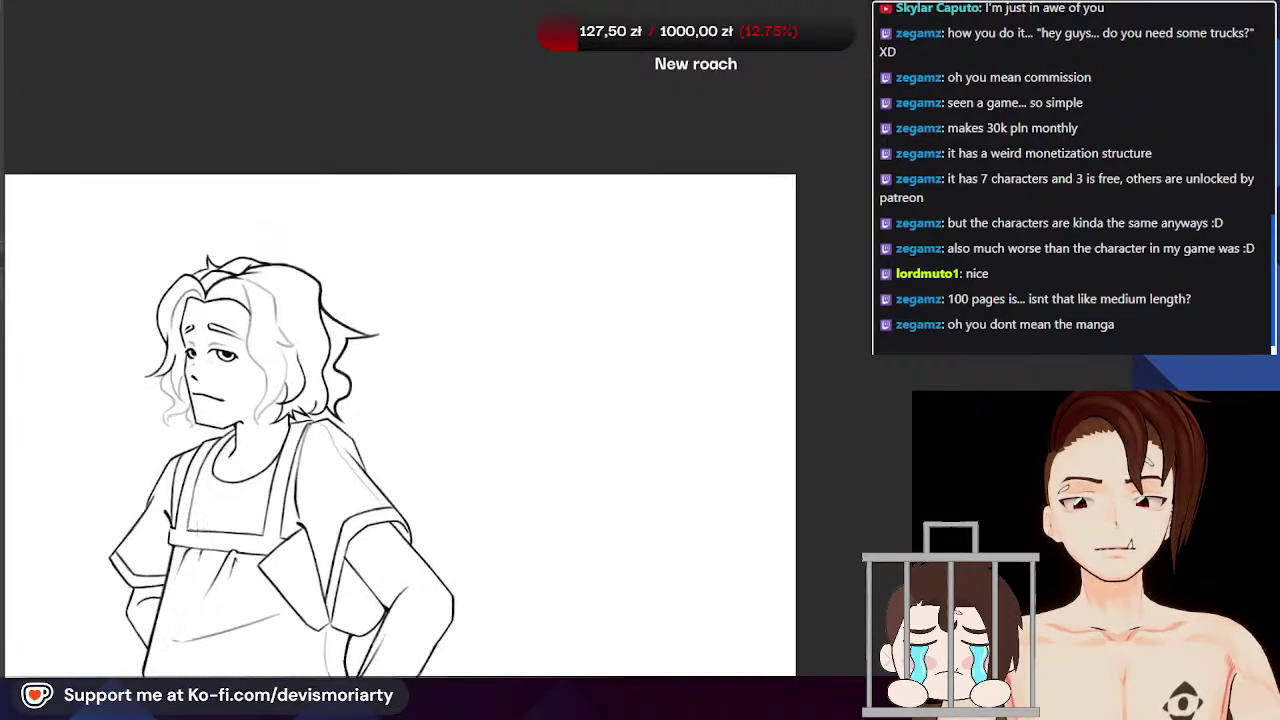
Step: Ink the outer wavy edge of the side strand hanging below the flicked front lock, beside the cheek
scroll(233, 485, up, 3)
scroll(290, 270, down, 3)
scroll(270, 260, up, 2)
scroll(240, 225, down, 3)
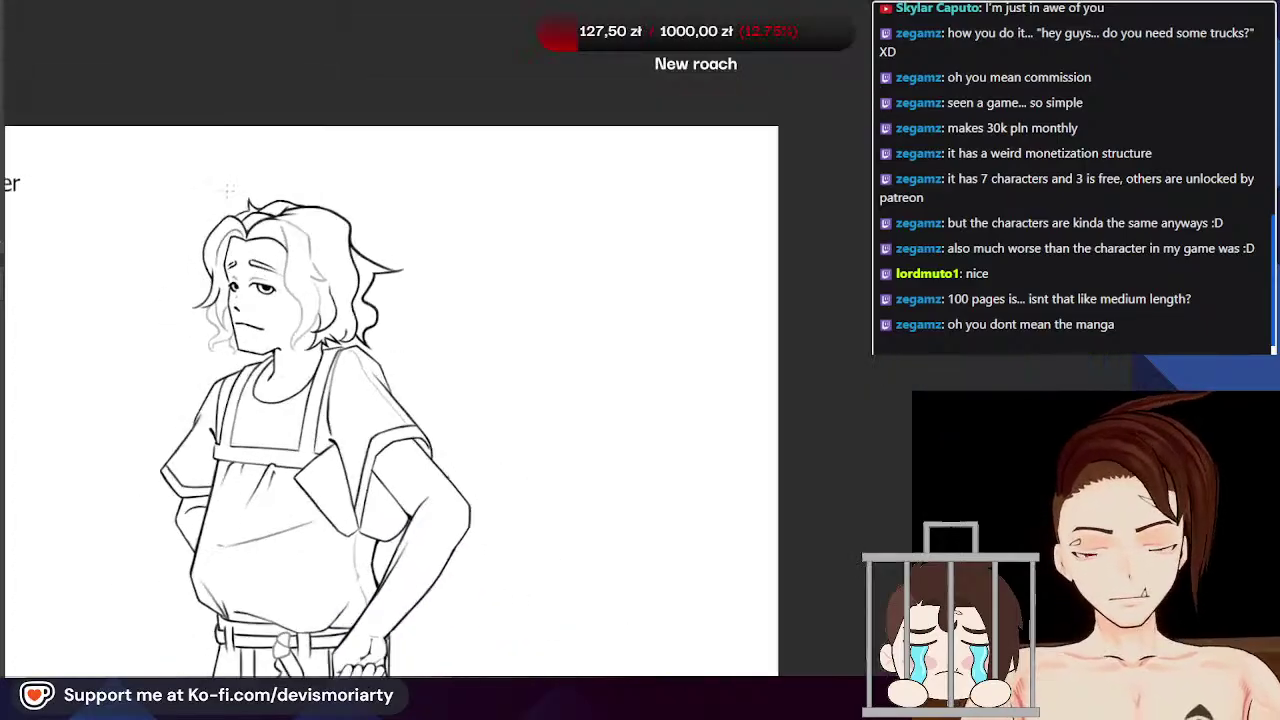
scroll(200, 240, up, 4)
scroll(198, 377, up, 5)
mouse_move(214, 216)
mouse_down()
mouse_move(174, 292)
mouse_move(198, 384)
mouse_move(226, 402)
mouse_up()
scroll(198, 384, down, 2)
key(ctrl+z)
mouse_move(193, 350)
mouse_down()
mouse_move(219, 406)
mouse_move(194, 357)
mouse_move(261, 430)
mouse_move(236, 411)
mouse_move(263, 453)
mouse_move(232, 531)
mouse_up()
key(ctrl+z)
scroll(224, 532, down, 4)
scroll(235, 560, up, 4)
scroll(255, 545, down, 5)
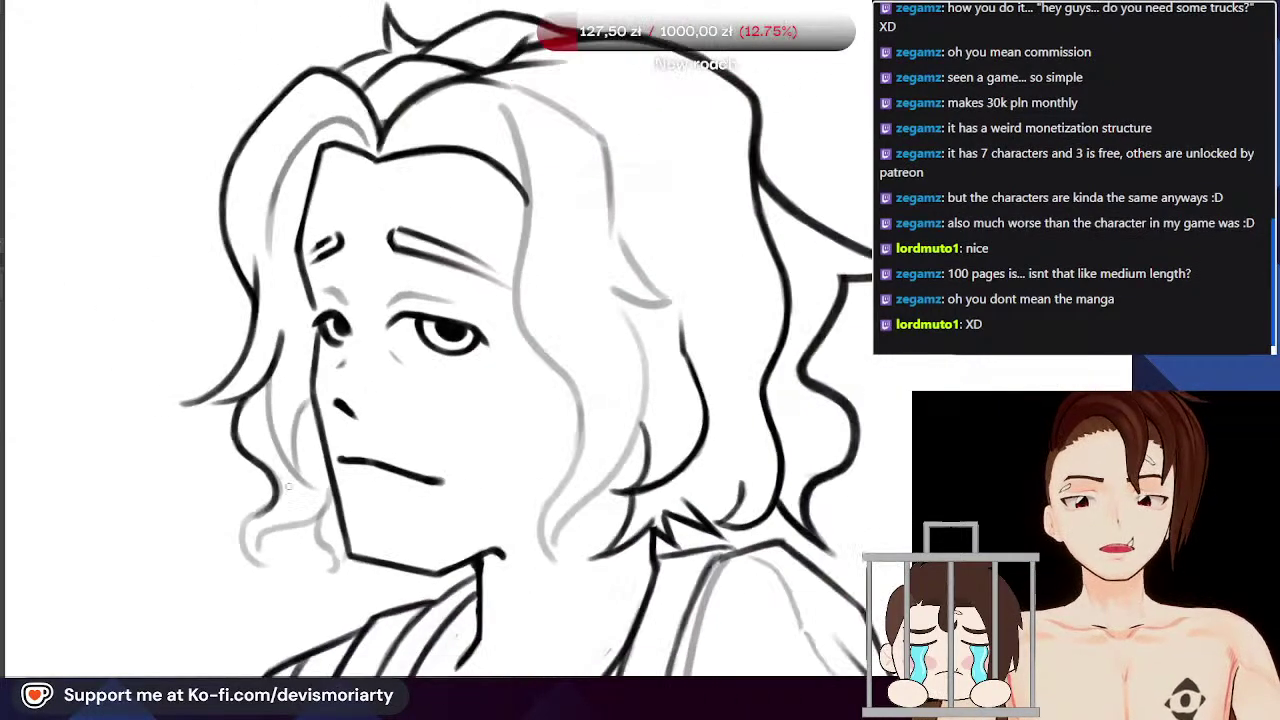
Step: Ink the curled tip of the cheek-side strand, finishing its outer edge and adding the lower inner edge
scroll(228, 605, up, 1)
scroll(229, 605, up, 4)
mouse_move(269, 523)
mouse_down()
mouse_move(280, 544)
mouse_move(260, 466)
mouse_move(252, 503)
mouse_move(307, 430)
mouse_move(318, 374)
mouse_up()
scroll(277, 364, down, 7)
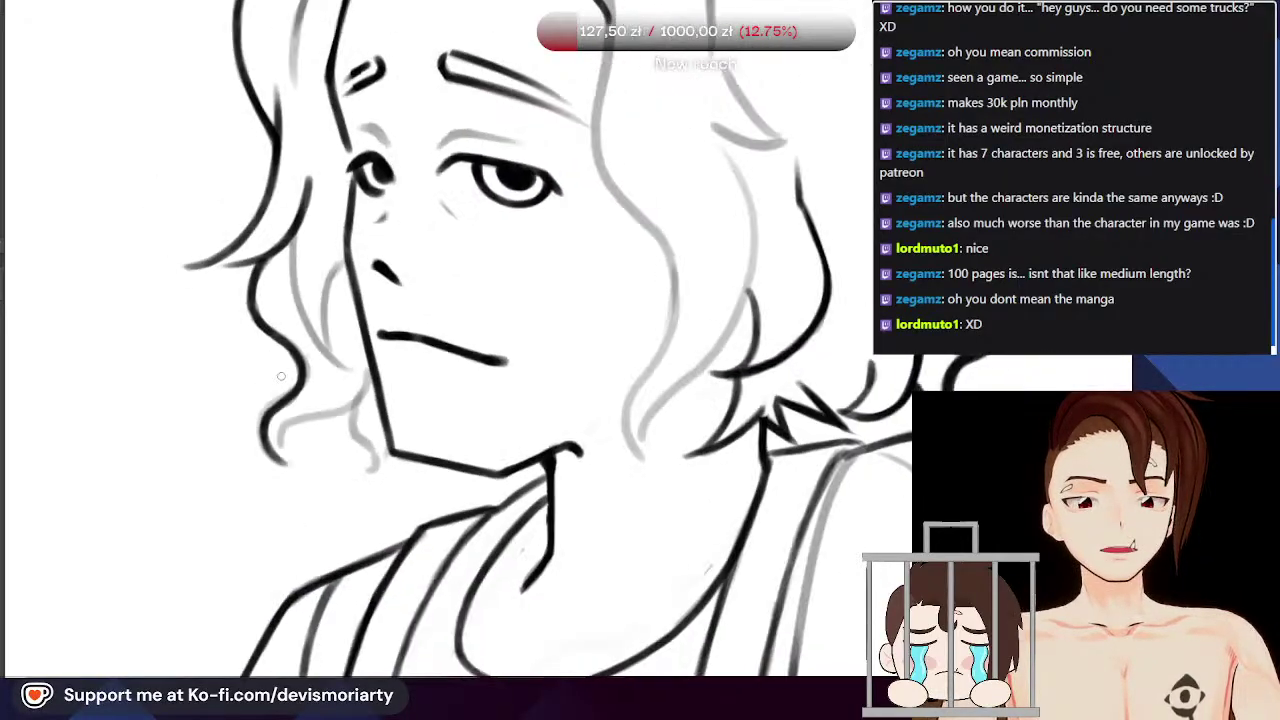
scroll(247, 396, up, 7)
mouse_move(248, 425)
mouse_down()
mouse_move(272, 402)
mouse_move(370, 373)
mouse_move(393, 343)
mouse_up()
scroll(400, 311, down, 9)
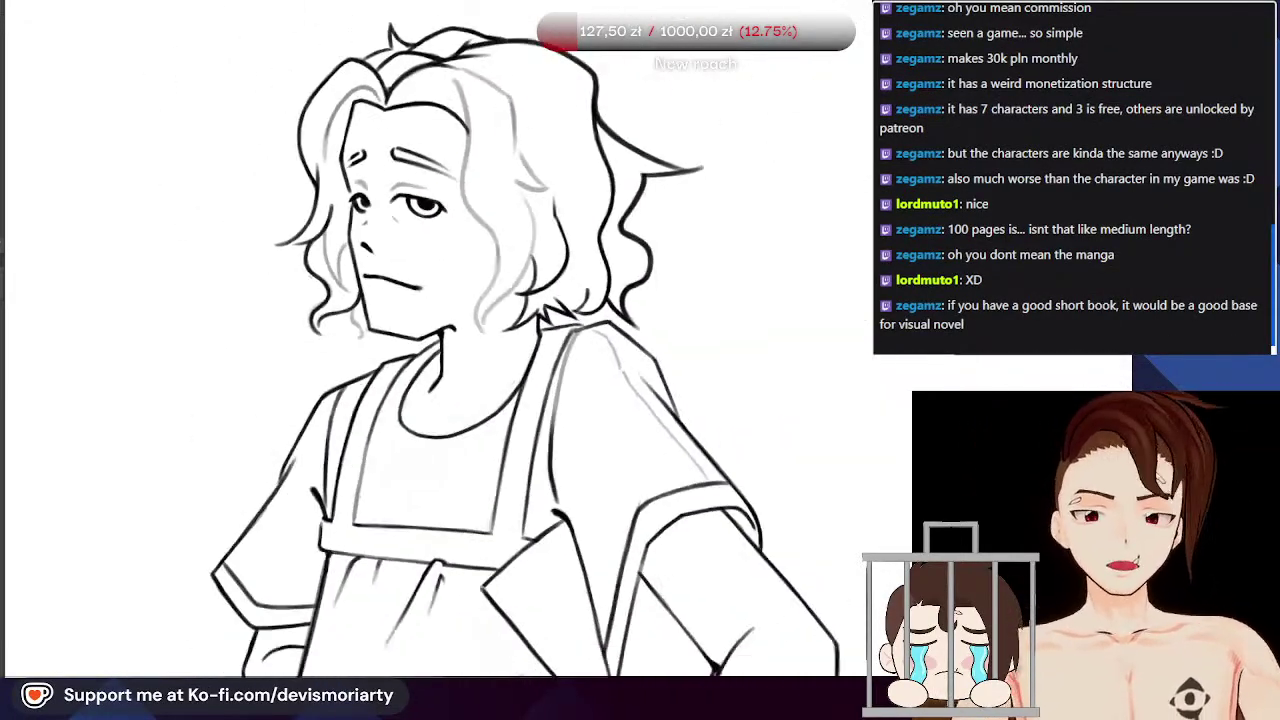
Step: Examine the side strands together with the torso, arm and belt line art at full-figure scale
scroll(350, 290, up, 3)
scroll(342, 266, down, 4)
scroll(338, 266, down, 1)
scroll(338, 266, up, 4)
scroll(355, 200, down, 4)
scroll(360, 181, up, 3)
scroll(360, 183, down, 1)
scroll(362, 232, up, 3)
scroll(421, 297, up, 4)
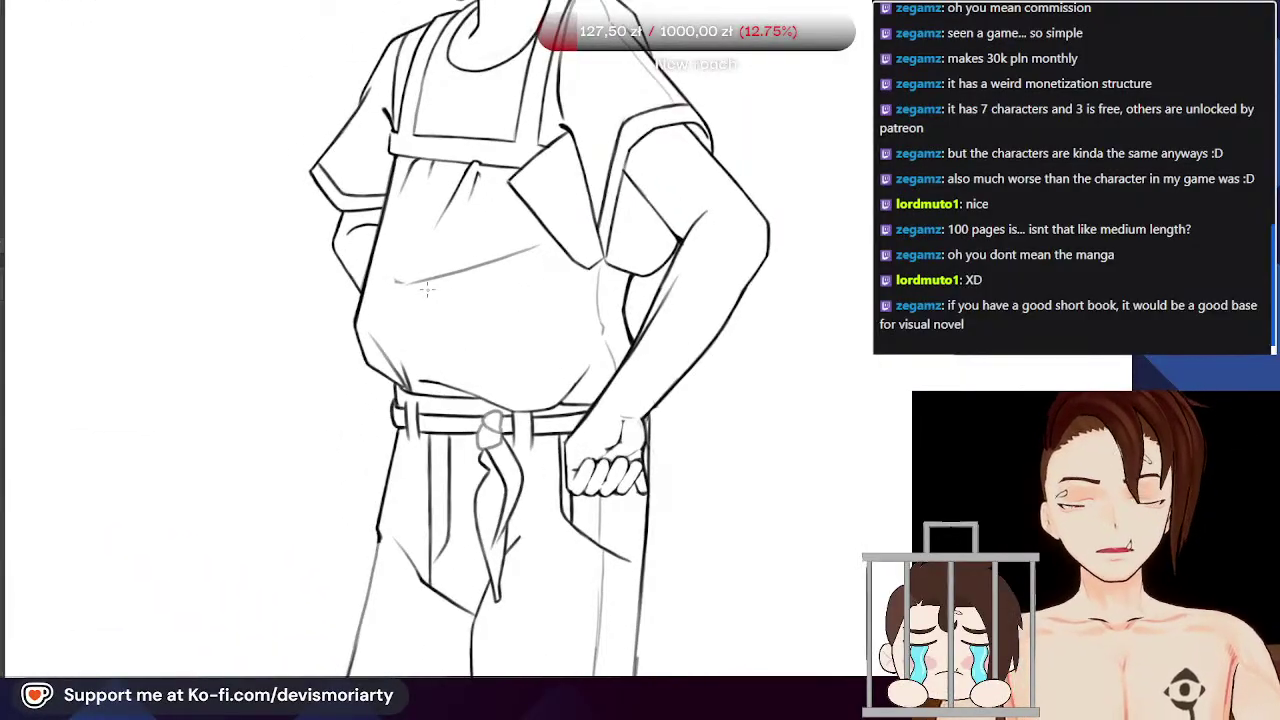
scroll(427, 289, down, 3)
Step: Ink the small curled wisp beside the jaw with two short strokes, redoing the second one
scroll(364, 380, up, 5)
scroll(364, 380, up, 1)
mouse_move(360, 318)
mouse_down()
mouse_move(405, 420)
mouse_move(406, 486)
mouse_up()
drag(411, 430, 392, 492)
key(ctrl+z)
drag(411, 428, 394, 480)
scroll(394, 481, down, 5)
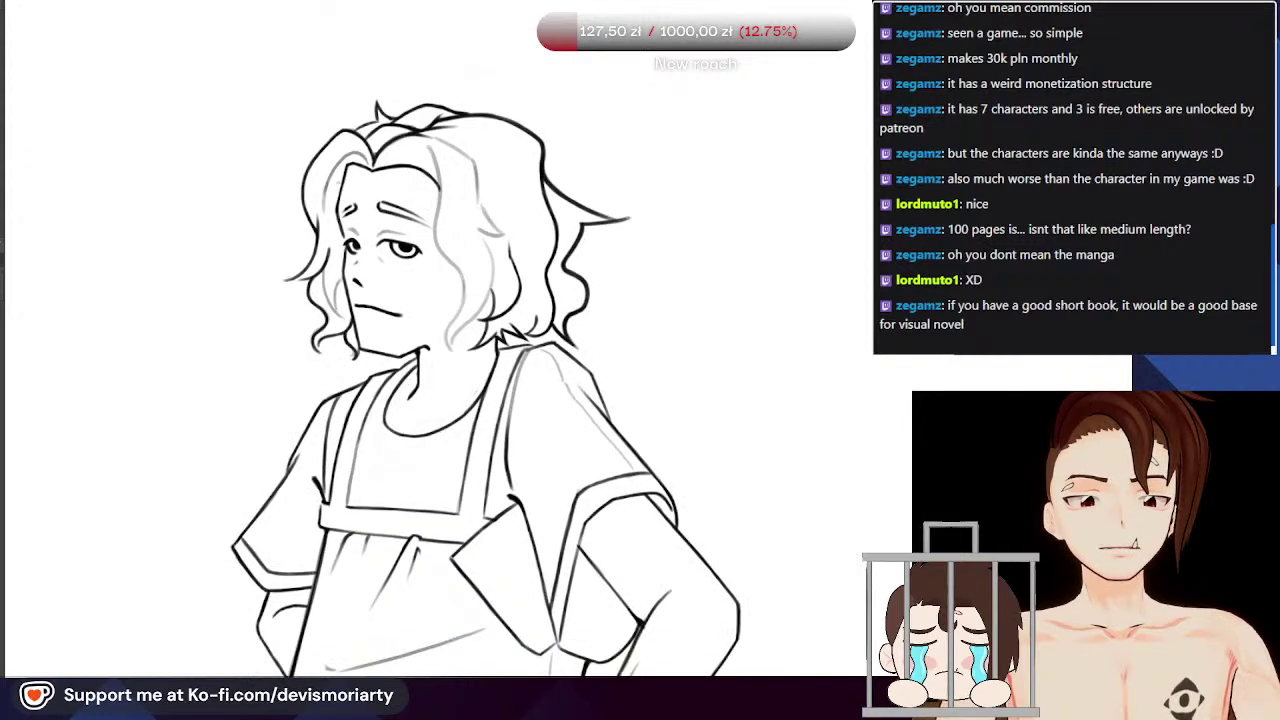
Step: Redo and ink the two inner strand lines between the wavy side strand and the cheek
scroll(333, 373, up, 5)
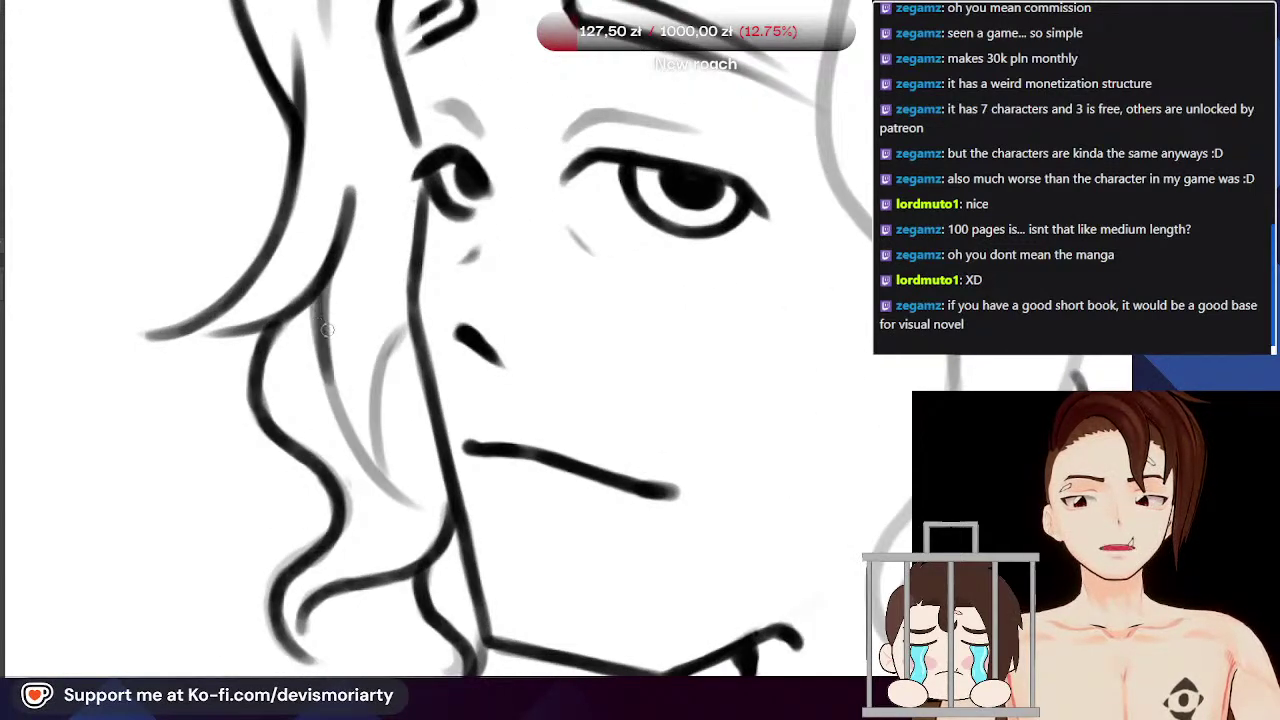
drag(333, 373, 338, 404)
key(ctrl+z)
mouse_move(323, 286)
mouse_down()
mouse_move(335, 359)
mouse_move(327, 285)
mouse_move(340, 417)
mouse_up()
key(ctrl+z)
key(ctrl+z)
key(ctrl+z)
mouse_move(322, 286)
mouse_down()
mouse_move(341, 419)
mouse_move(331, 386)
mouse_move(399, 503)
mouse_move(390, 364)
mouse_up()
drag(376, 417, 408, 328)
drag(384, 376, 410, 328)
scroll(400, 471, down, 8)
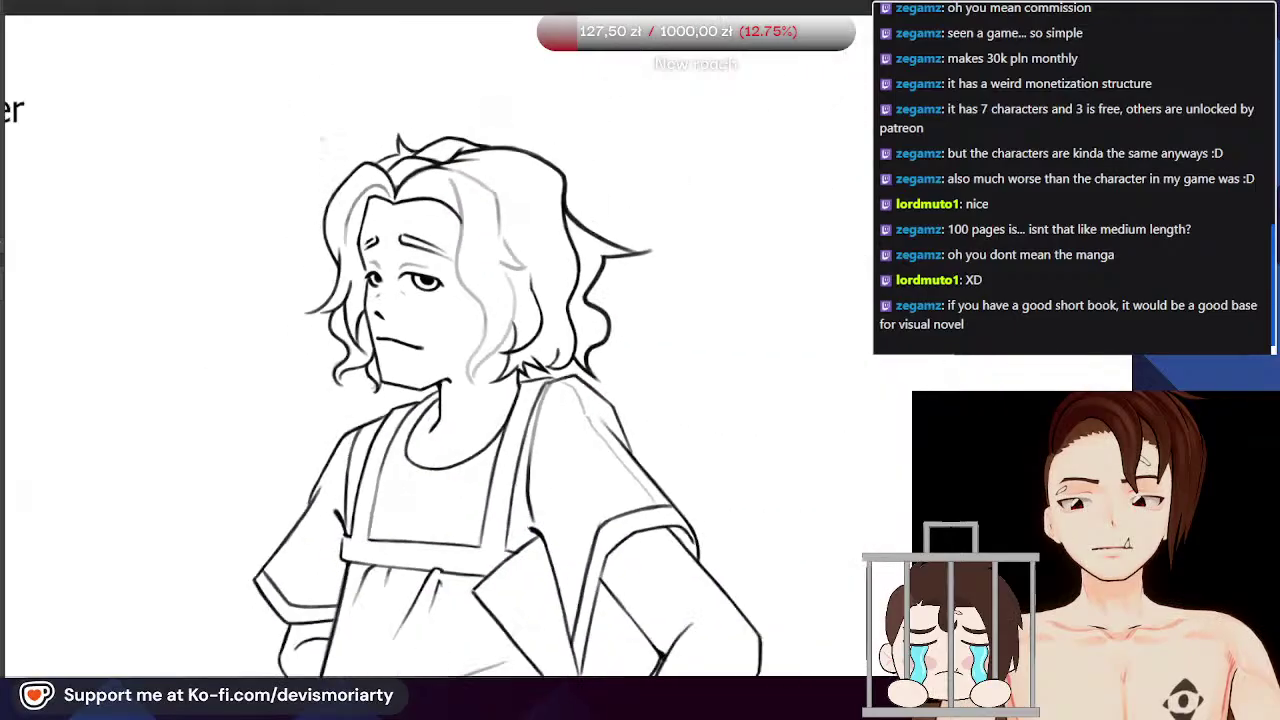
scroll(301, 130, down, 2)
Step: Rotate the canvas and ink the curved inner edge of the front lock from the parting down beside the forehead
scroll(337, 189, up, 8)
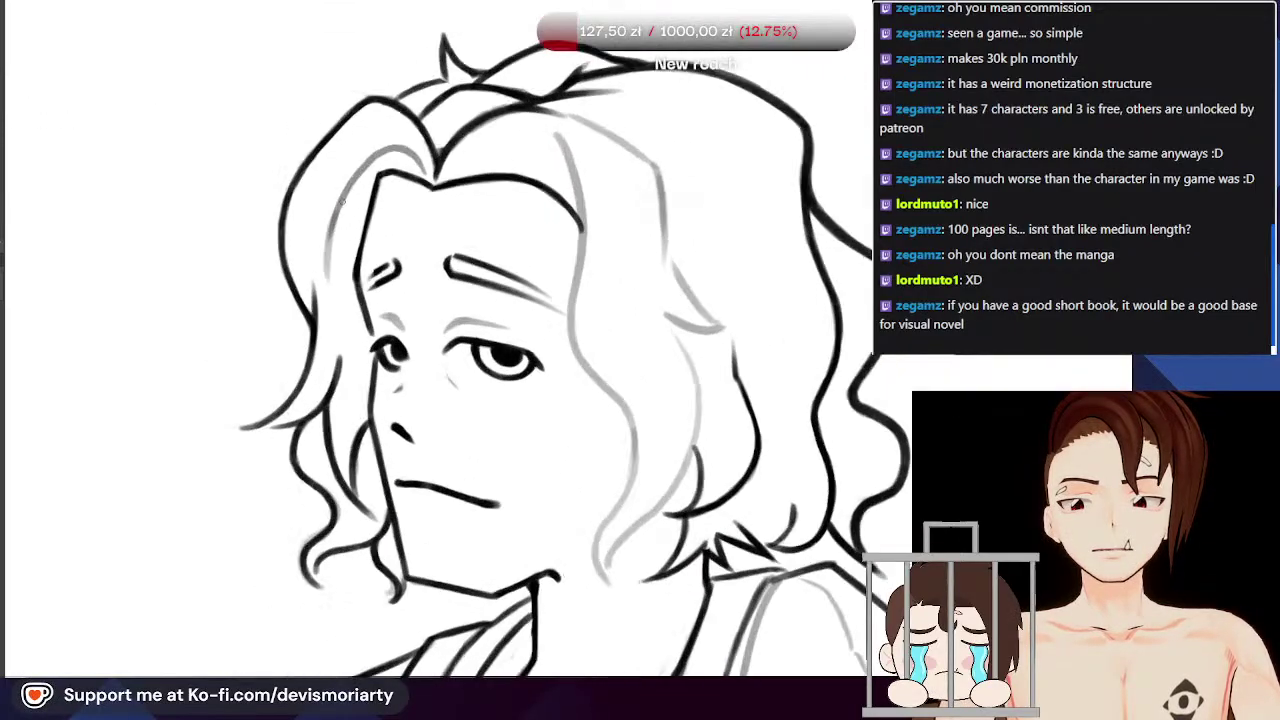
drag(337, 189, 644, 373)
scroll(630, 400, down, 3)
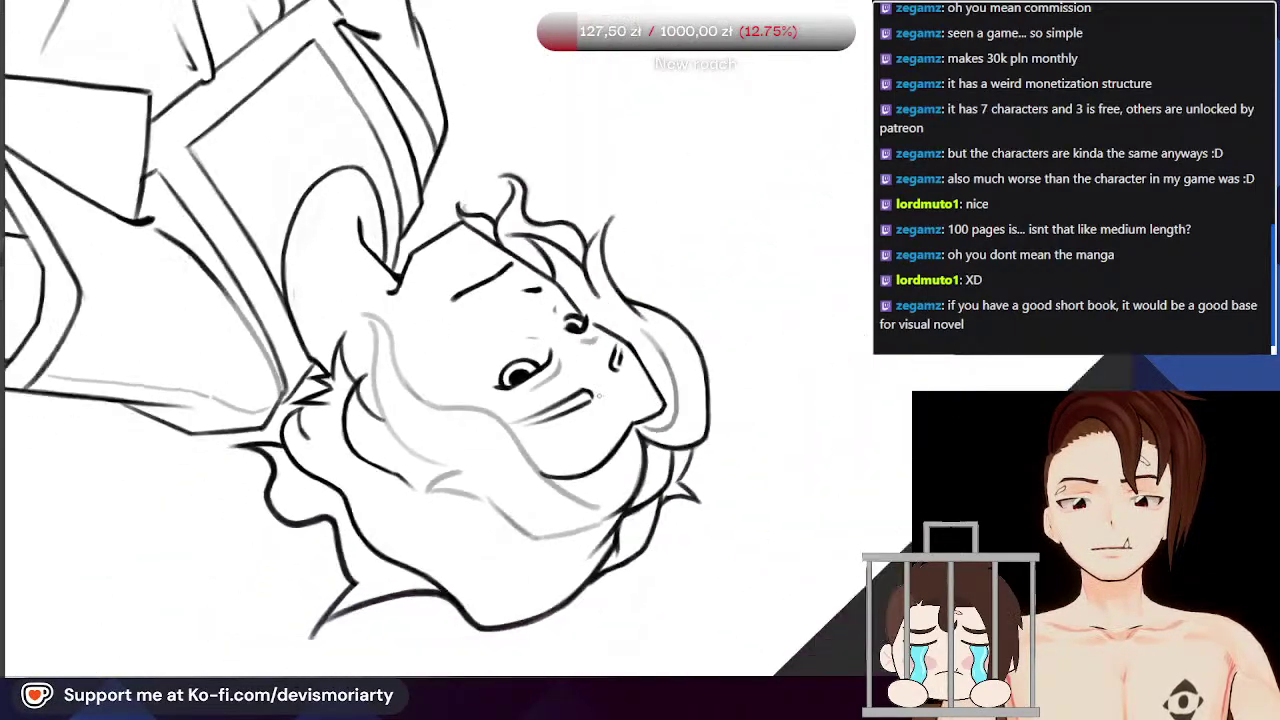
scroll(600, 450, up, 7)
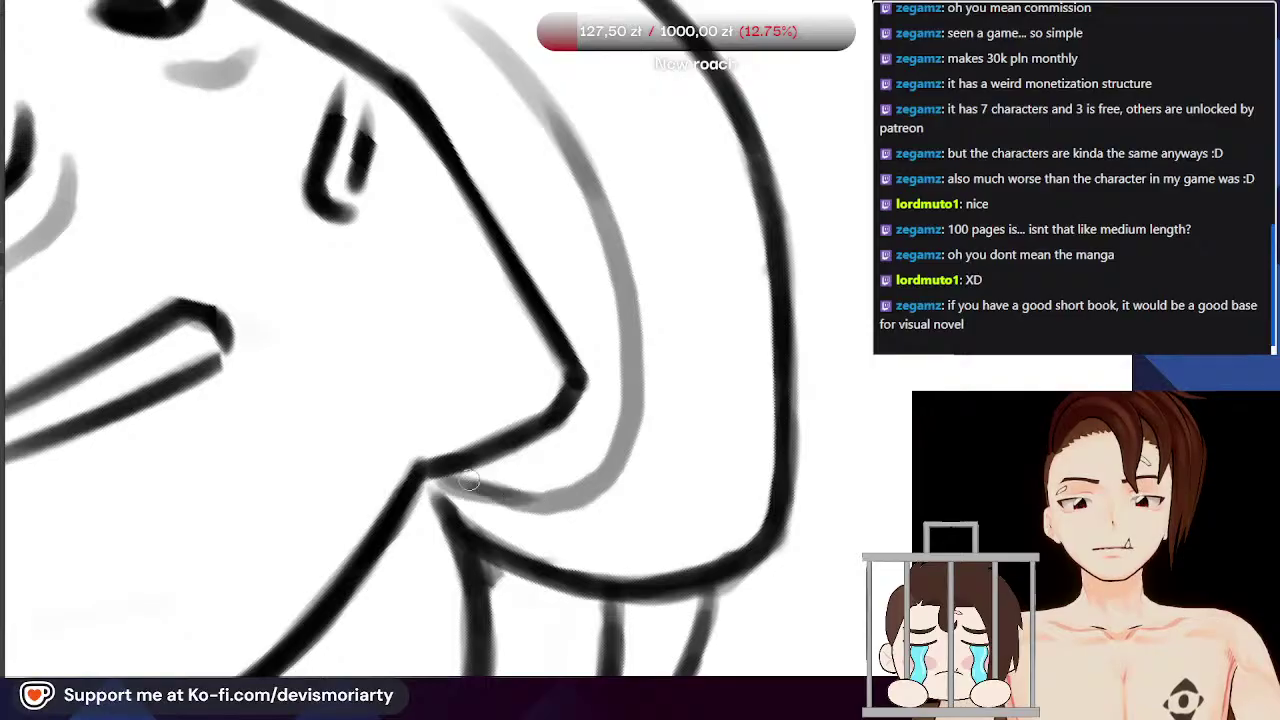
mouse_move(442, 484)
mouse_down()
mouse_move(568, 493)
mouse_move(599, 471)
mouse_up()
mouse_move(523, 497)
mouse_down()
mouse_move(583, 485)
mouse_move(628, 432)
mouse_up()
scroll(611, 384, down, 4)
scroll(601, 409, up, 2)
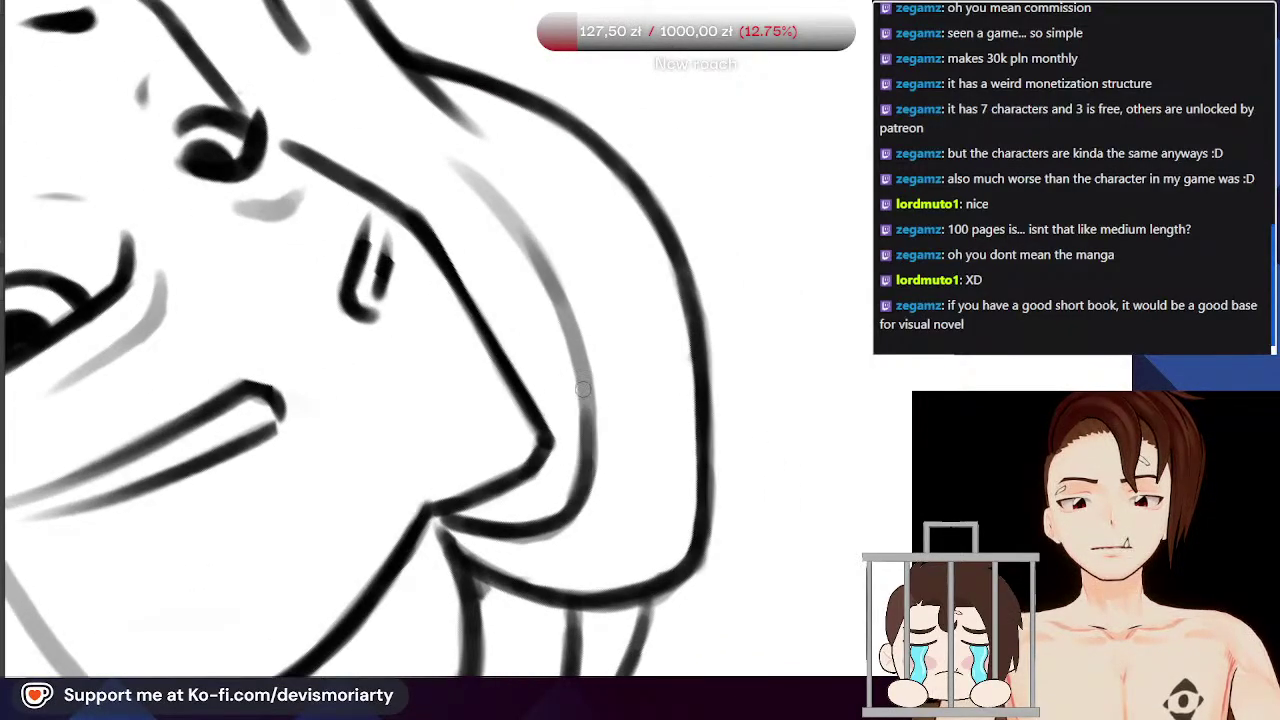
mouse_move(578, 505)
mouse_down()
mouse_move(566, 320)
mouse_move(589, 452)
mouse_move(558, 298)
mouse_move(580, 360)
mouse_move(510, 230)
mouse_move(455, 165)
mouse_up()
scroll(455, 165, down, 6)
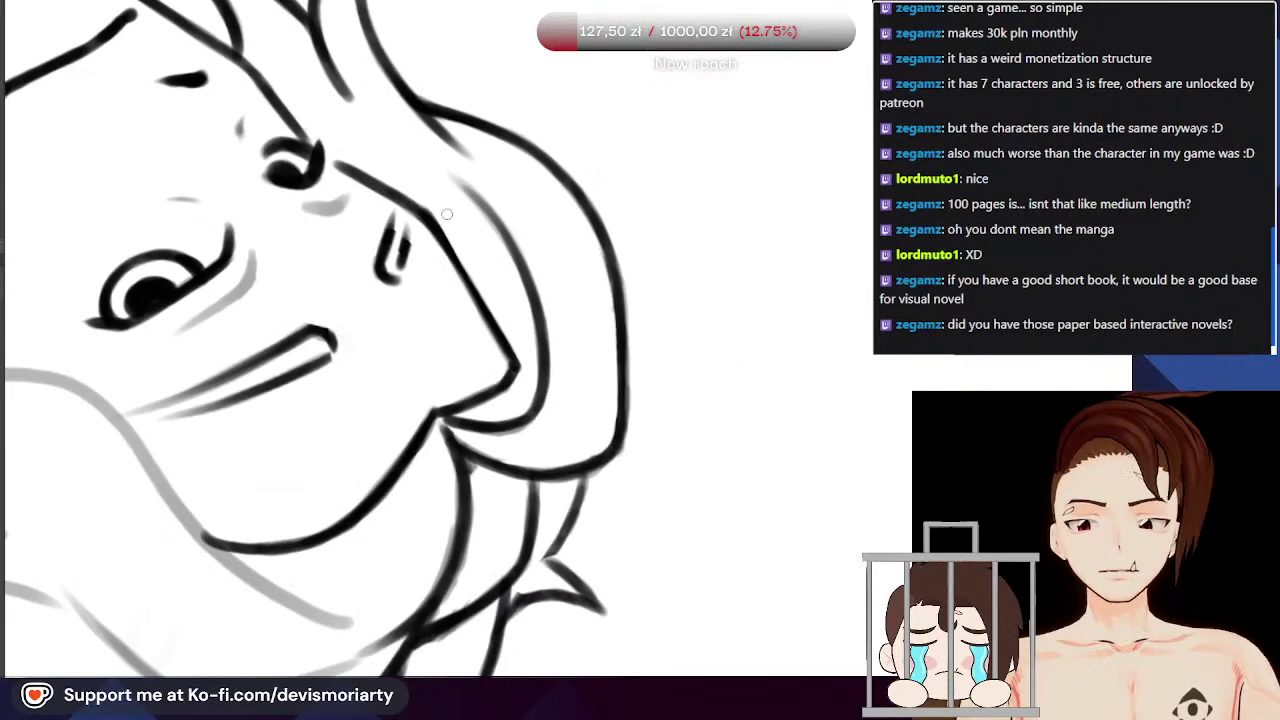
scroll(443, 203, up, 4)
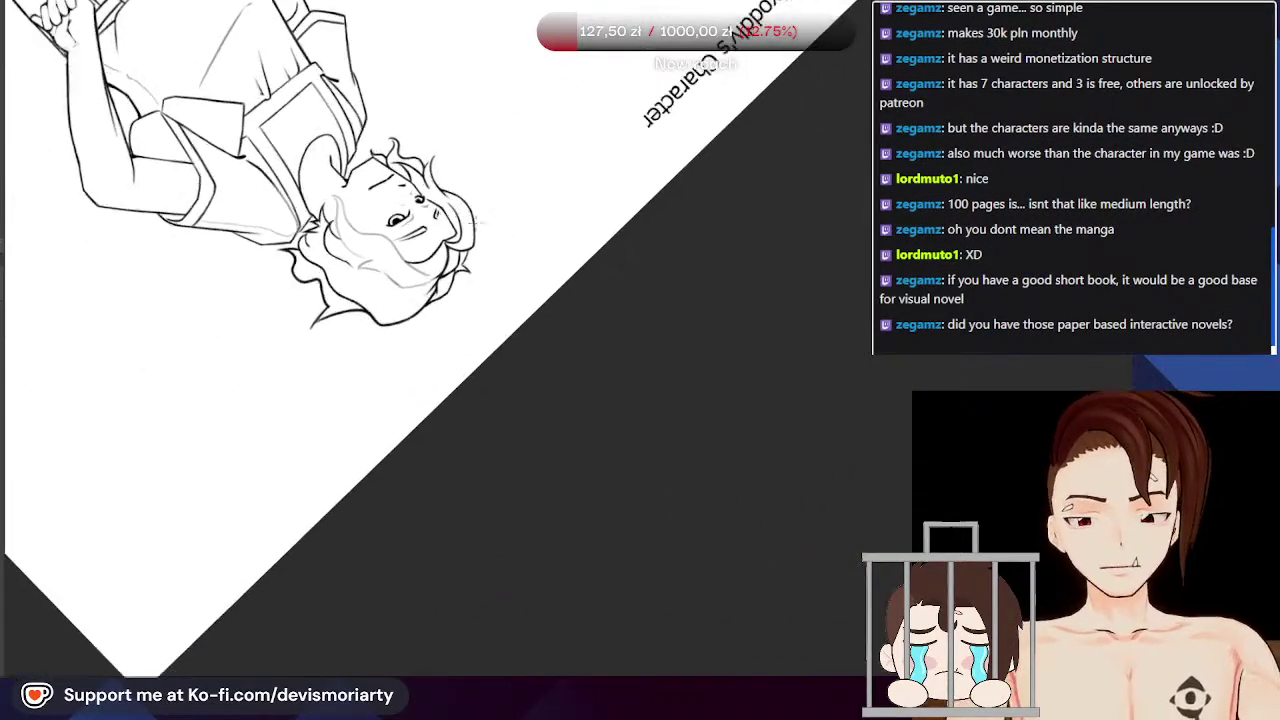
scroll(430, 190, up, 5)
mouse_move(455, 258)
mouse_down()
mouse_move(354, 146)
mouse_move(330, 129)
mouse_move(402, 200)
mouse_move(254, 66)
mouse_up()
key(ctrl+z)
scroll(453, 316, down, 6)
scroll(372, 263, up, 3)
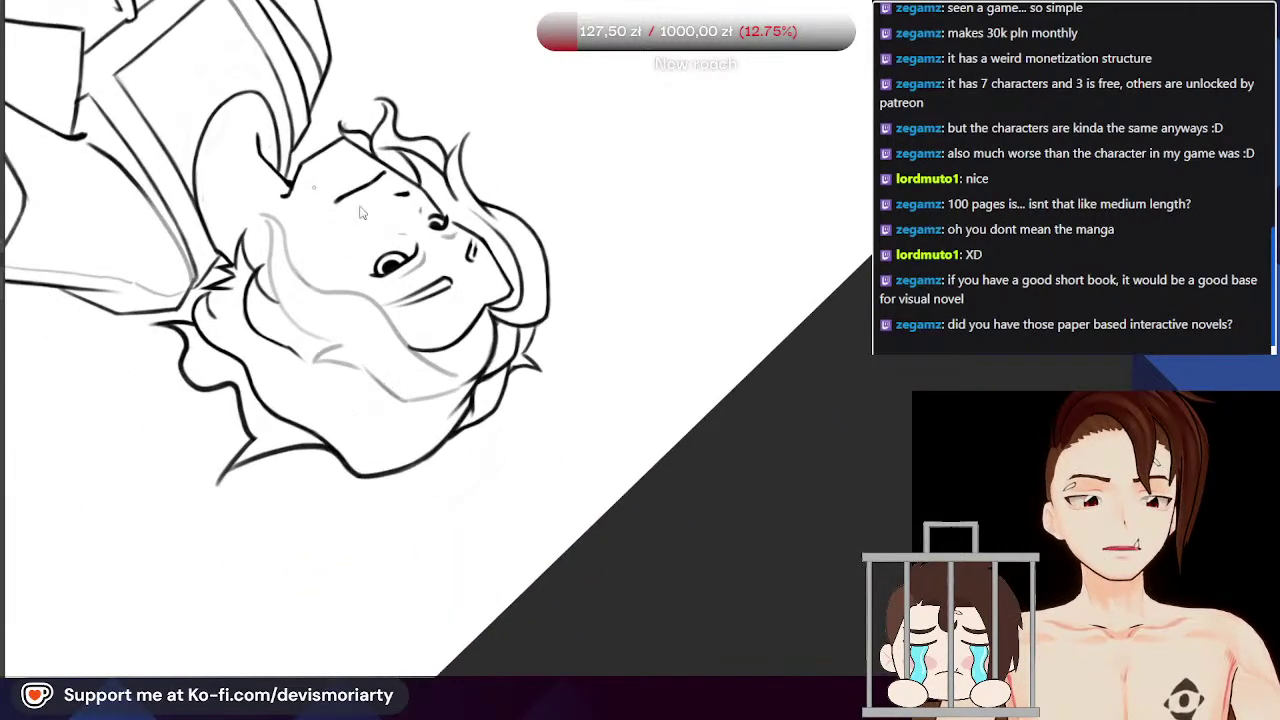
drag(462, 494, 480, 330)
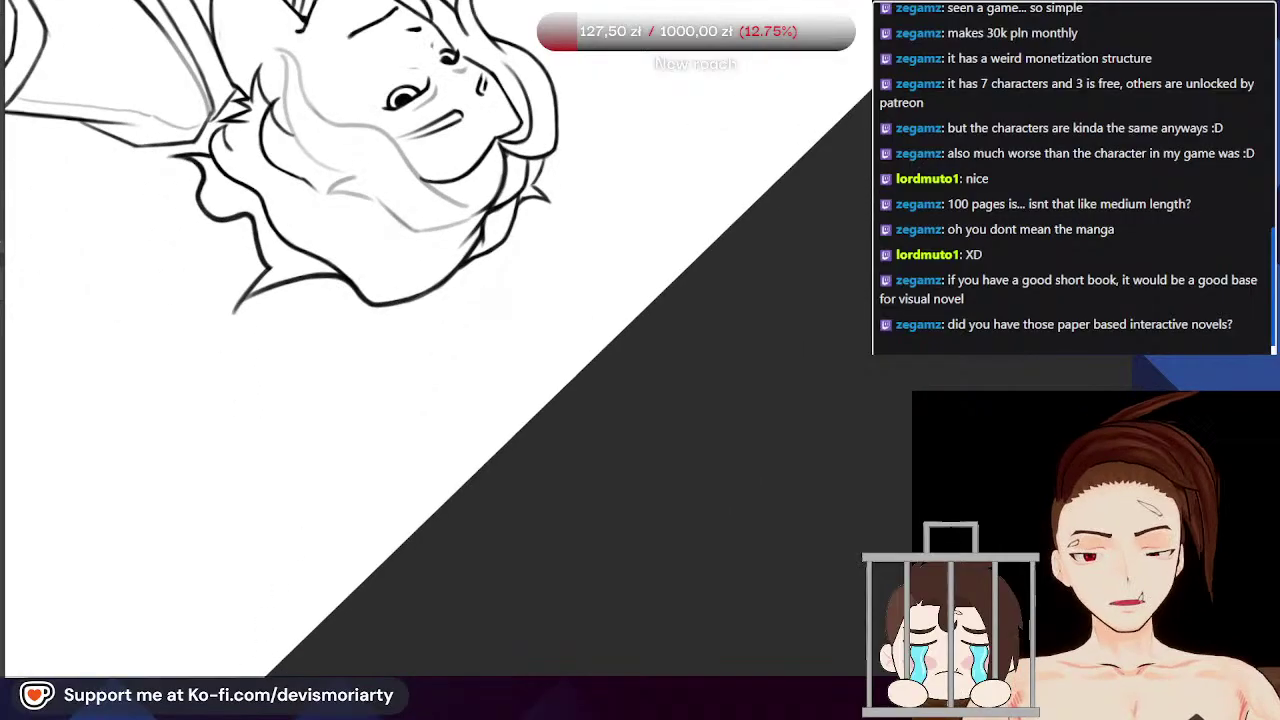
Step: Straighten the canvas and jot a quick handwritten mark in the blank area beside the figure
key(5)
scroll(330, 390, down, 6)
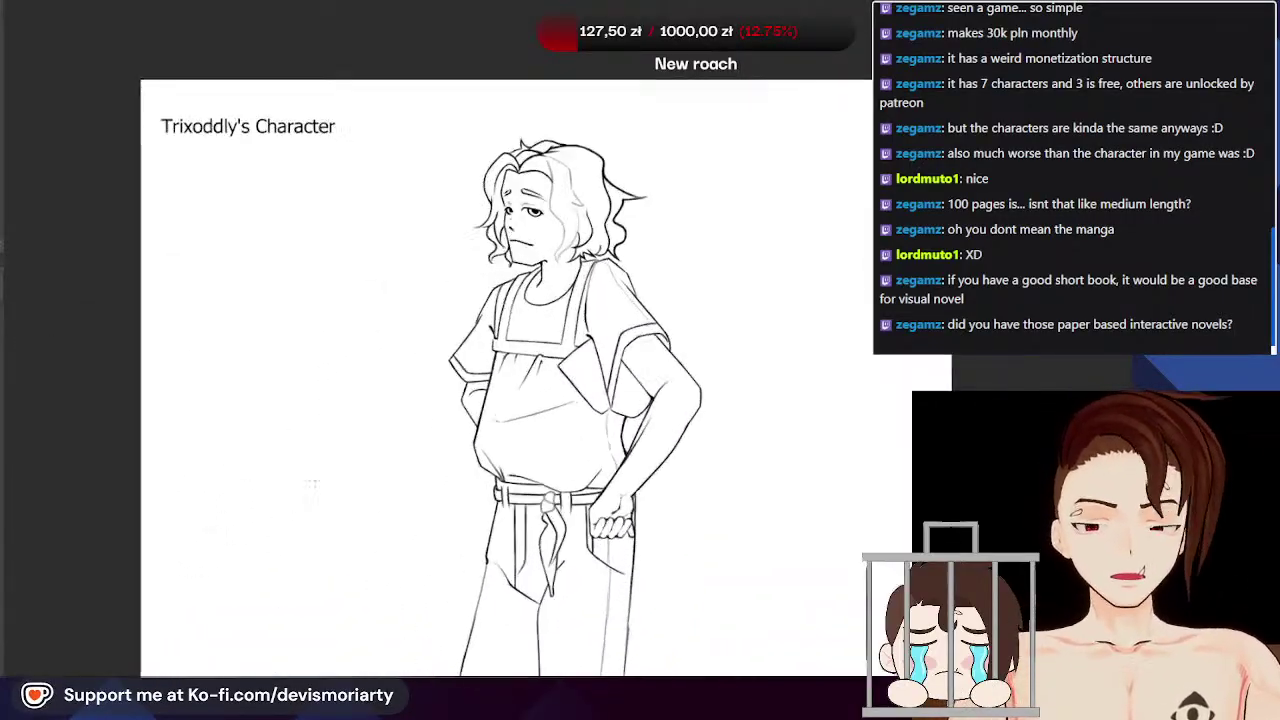
scroll(305, 311, up, 3)
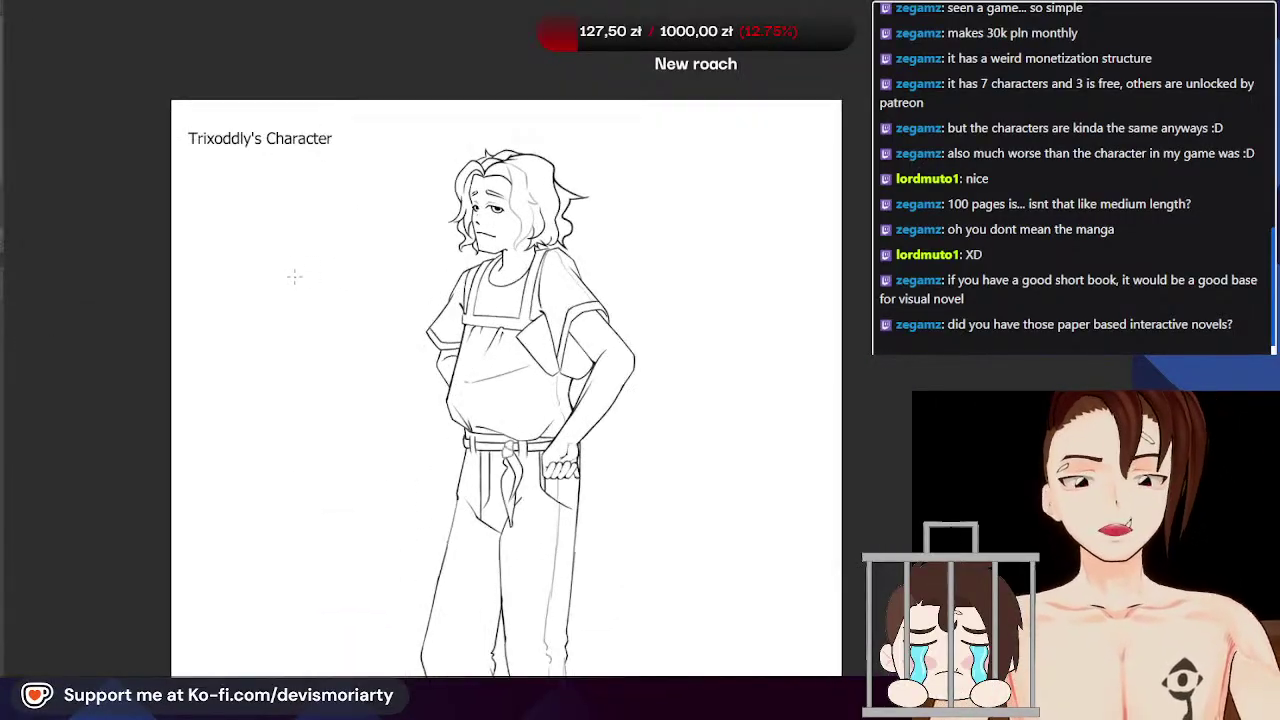
scroll(301, 264, up, 2)
drag(200, 300, 171, 343)
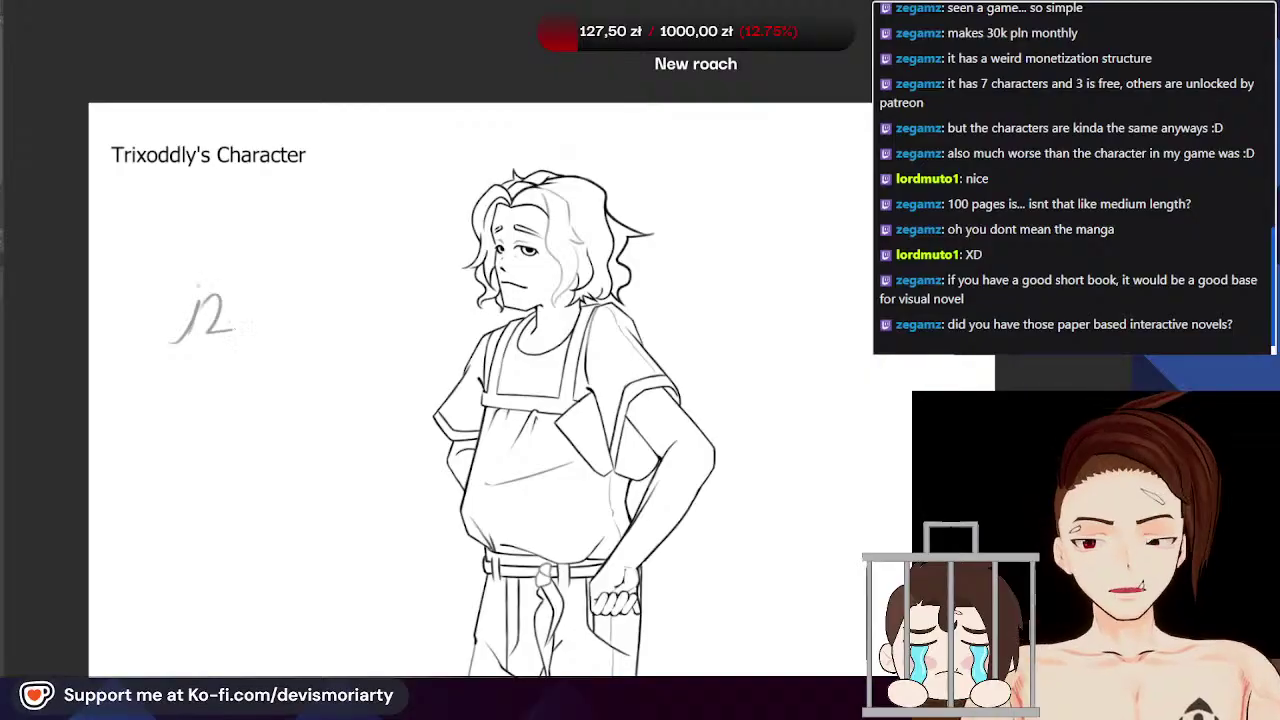
scroll(670, 302, down, 3)
scroll(670, 303, down, 1)
scroll(670, 303, up, 2)
scroll(670, 303, down, 2)
scroll(665, 298, up, 5)
scroll(401, 103, down, 4)
scroll(400, 102, up, 3)
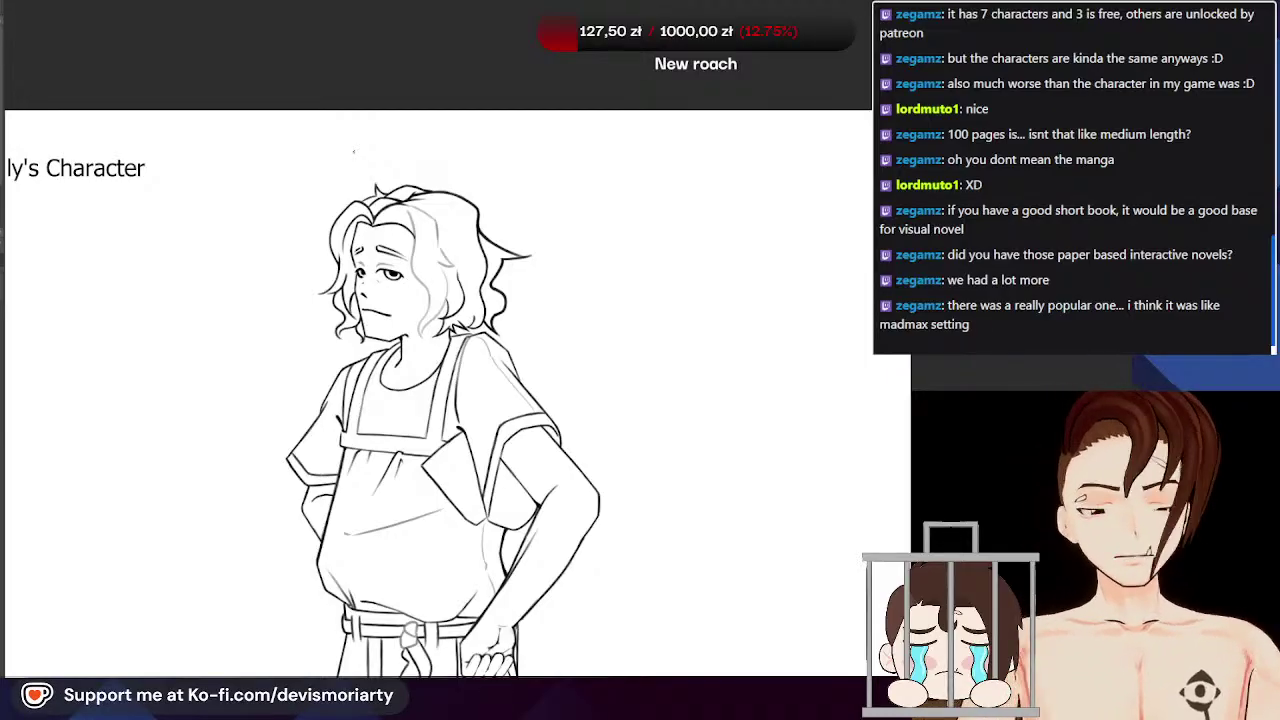
Step: Rotate the canvas and ink a tapered strand line curving from the parting over the forehead hairline, then straighten the canvas
scroll(367, 190, up, 6)
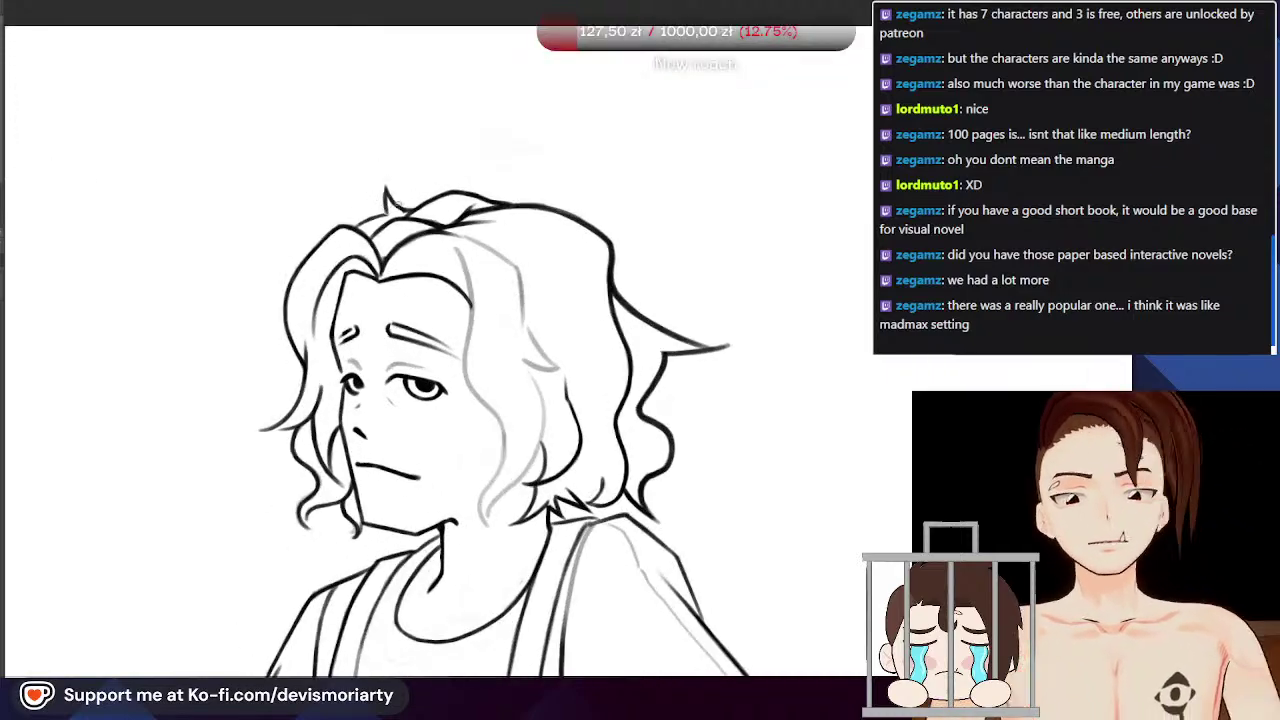
scroll(440, 340, down, 4)
scroll(532, 300, up, 5)
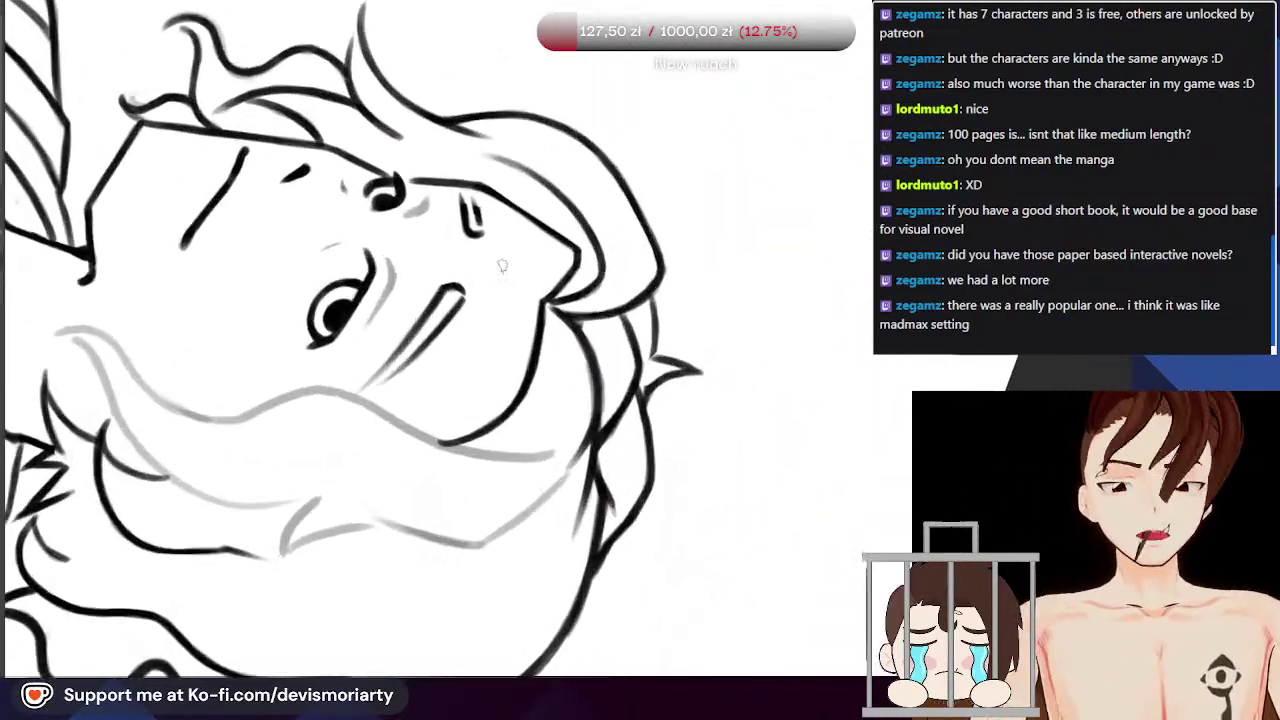
mouse_move(518, 303)
mouse_down()
mouse_move(542, 376)
mouse_move(548, 348)
mouse_move(557, 382)
mouse_up()
key(ctrl+z)
mouse_move(522, 293)
mouse_down()
mouse_move(559, 387)
mouse_move(560, 445)
mouse_up()
drag(549, 364, 551, 497)
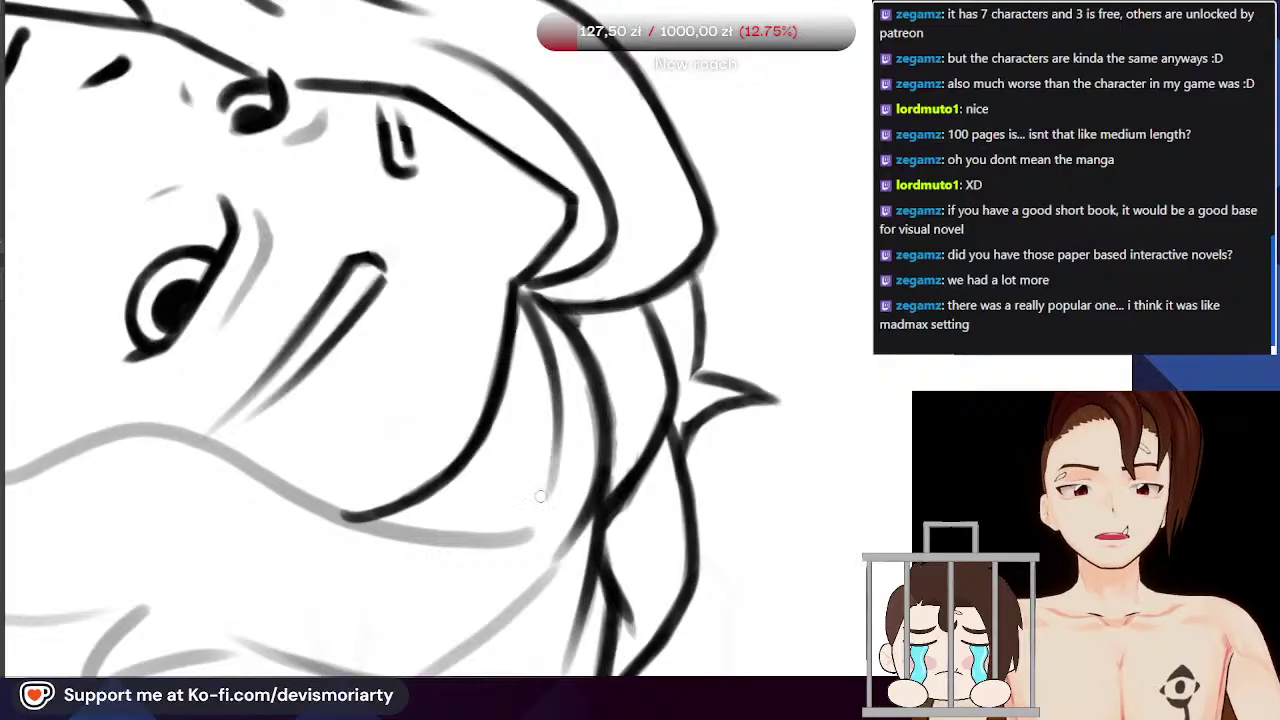
scroll(539, 513, down, 6)
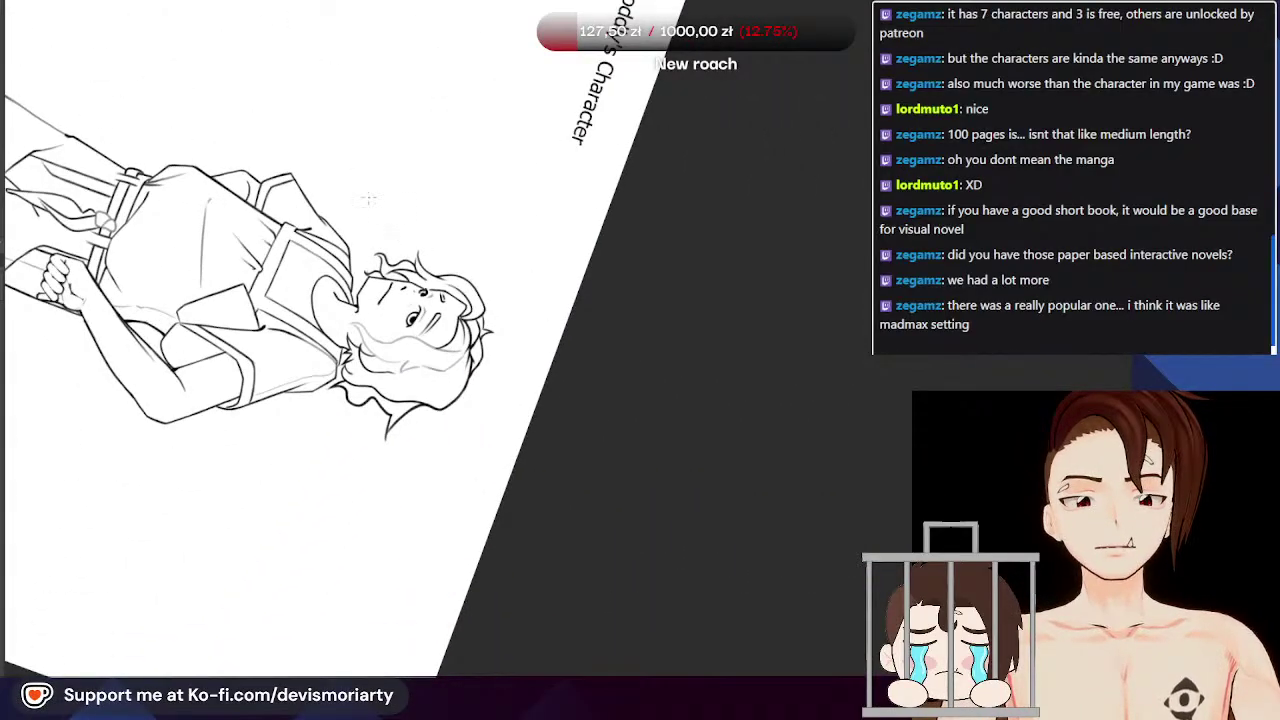
scroll(368, 199, down, 6)
scroll(368, 199, up, 4)
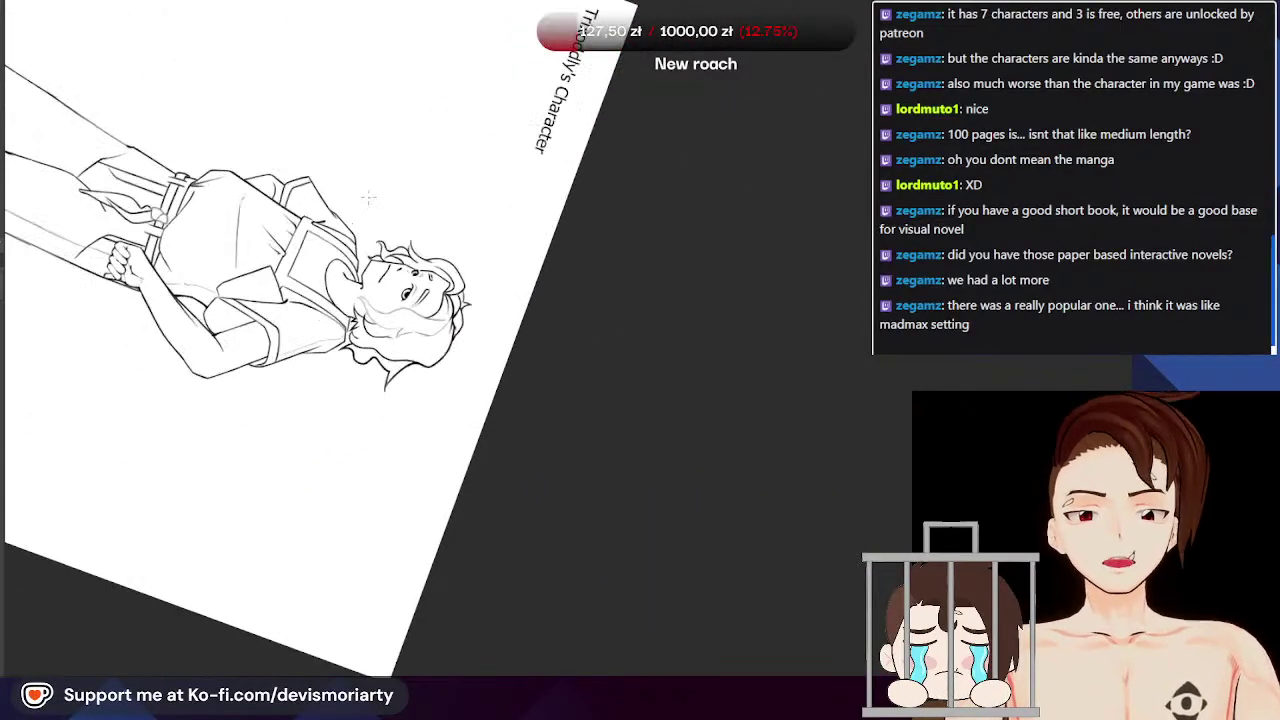
scroll(400, 322, up, 4)
key(5)
Step: Ink the inner edge of the large face-framing lock from its tip near the jaw up past the cheek
scroll(352, 483, down, 4)
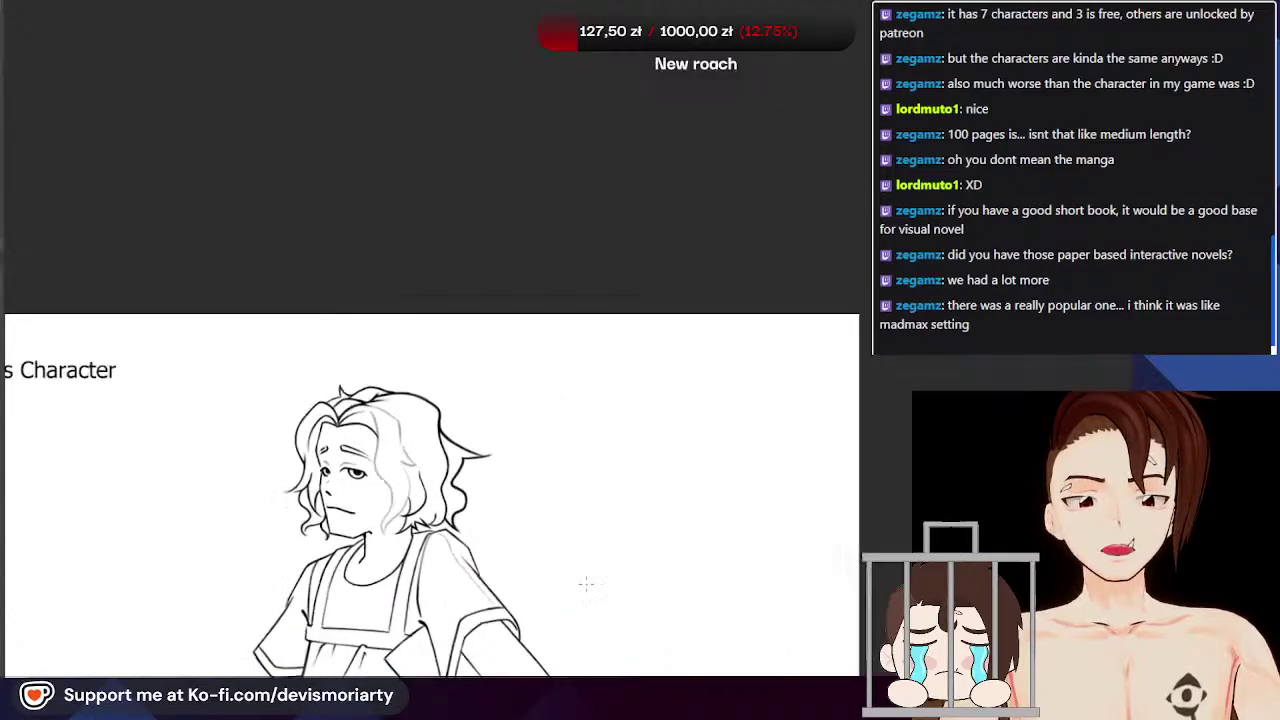
scroll(540, 527, up, 8)
key(ctrl+z)
mouse_move(215, 661)
mouse_down()
mouse_move(175, 597)
mouse_move(170, 552)
mouse_move(178, 608)
mouse_move(166, 548)
mouse_up()
key(ctrl+z)
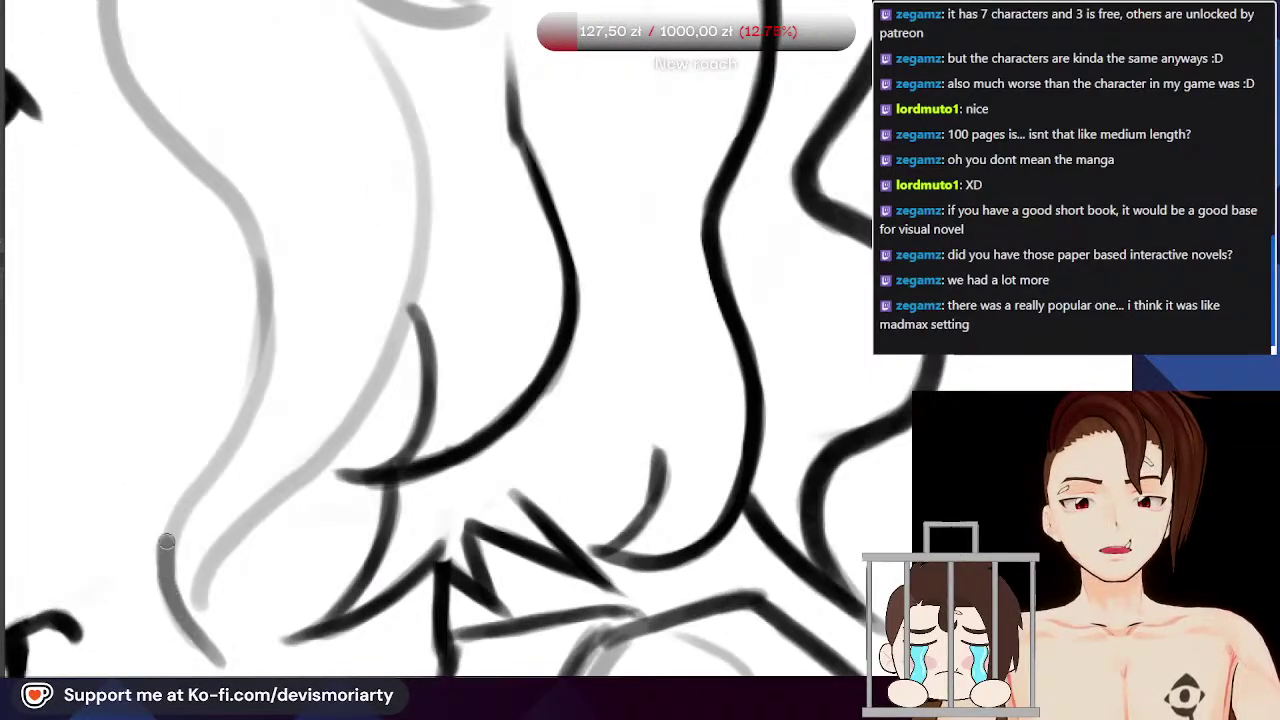
key(ctrl+z)
mouse_move(215, 660)
mouse_down()
mouse_move(169, 576)
mouse_move(172, 529)
mouse_move(245, 422)
mouse_move(187, 492)
mouse_move(243, 415)
mouse_move(222, 446)
mouse_move(263, 290)
mouse_move(252, 230)
mouse_up()
drag(271, 328, 218, 188)
drag(254, 247, 190, 155)
drag(222, 192, 154, 121)
scroll(232, 235, down, 1)
scroll(253, 293, down, 3)
scroll(248, 316, up, 3)
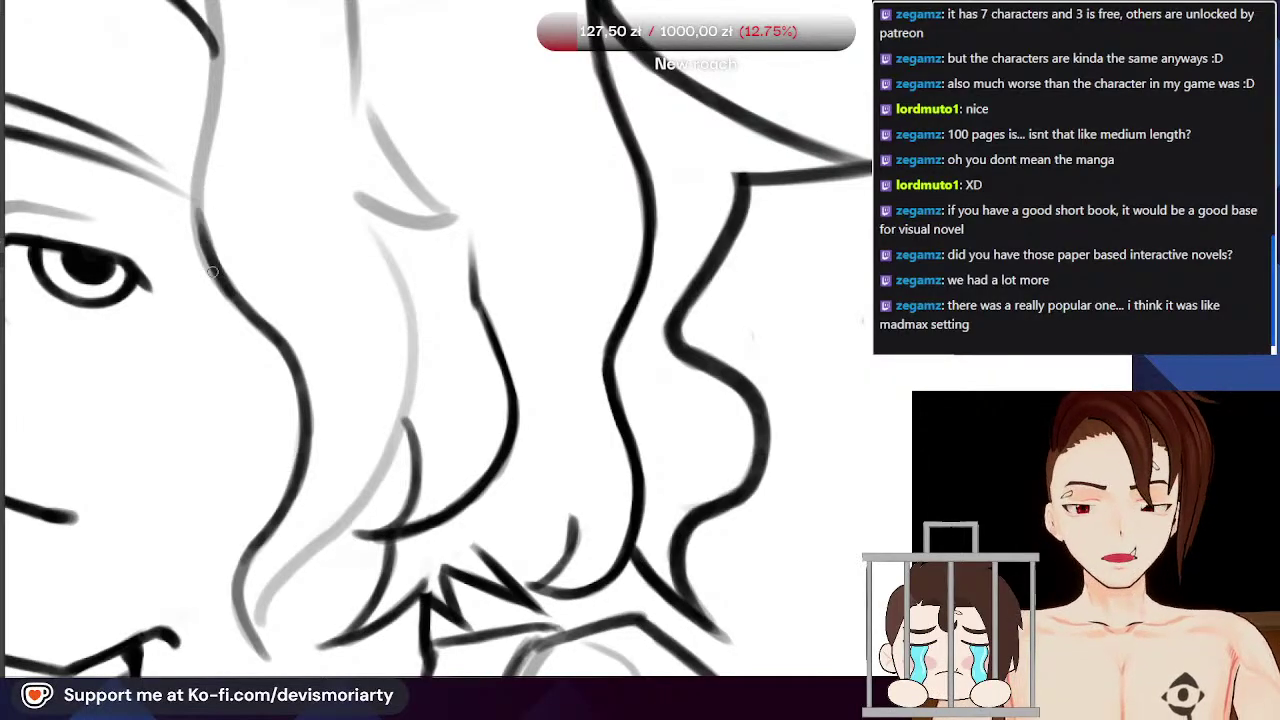
Step: Continue inking the face-framing lock's inner edge from beside the brow past the hairline to its upper end
scroll(200, 410, down, 3)
scroll(202, 250, up, 4)
drag(208, 420, 209, 314)
drag(206, 388, 220, 260)
drag(207, 338, 226, 200)
scroll(215, 380, down, 2)
key(ctrl+z)
scroll(210, 370, up, 1)
drag(209, 380, 221, 212)
key(ctrl+z)
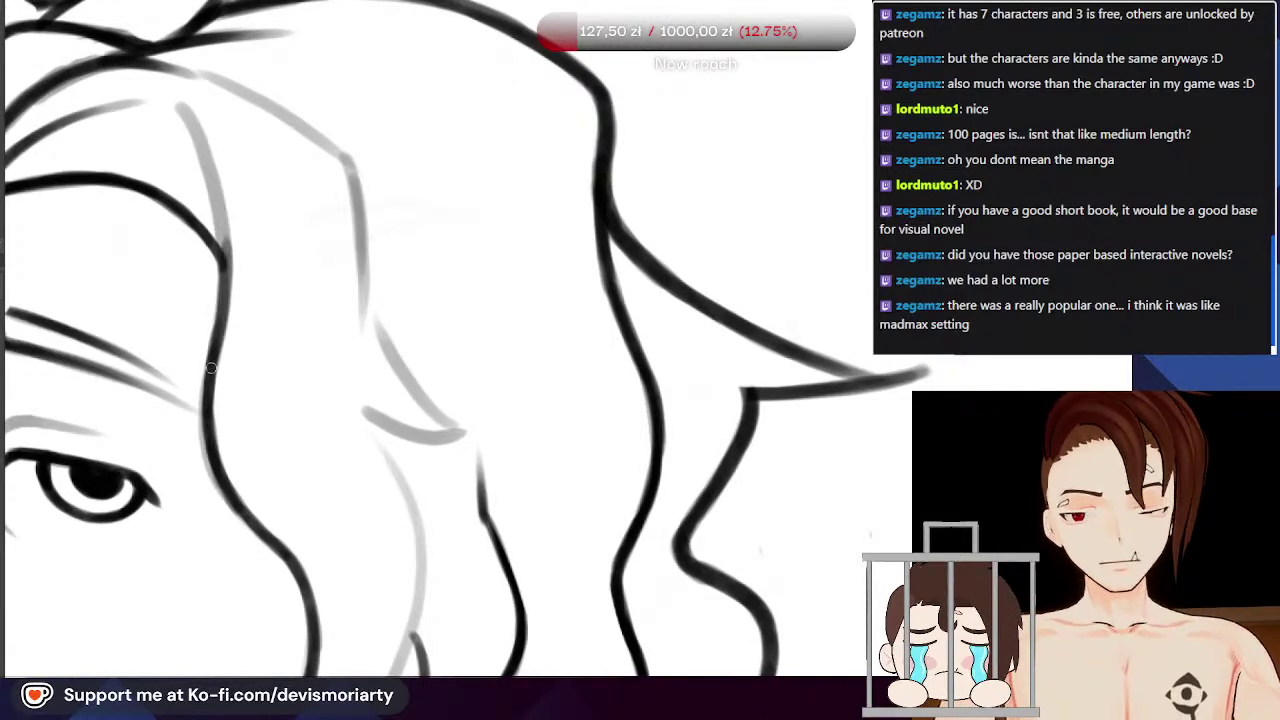
drag(209, 368, 222, 210)
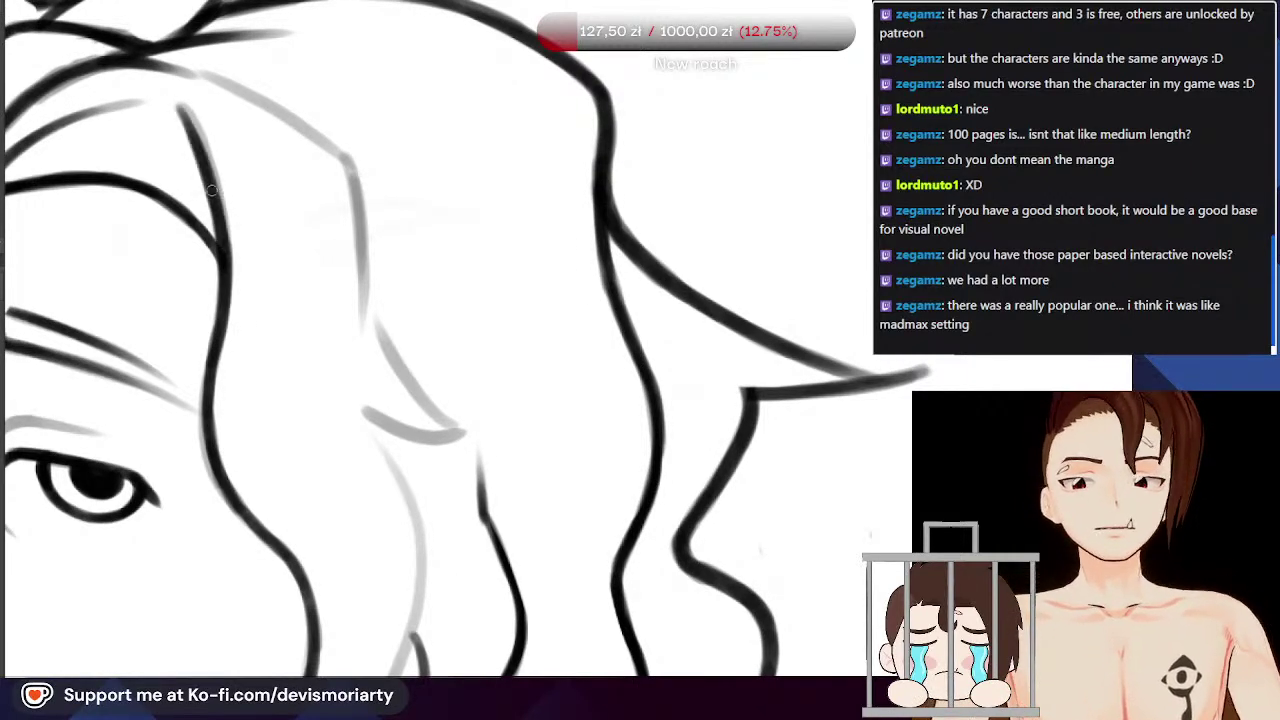
Step: Ink the face-framing lock's outer edge from the parting over the crown and down beside the temple
scroll(193, 135, down, 5)
scroll(207, 221, down, 3)
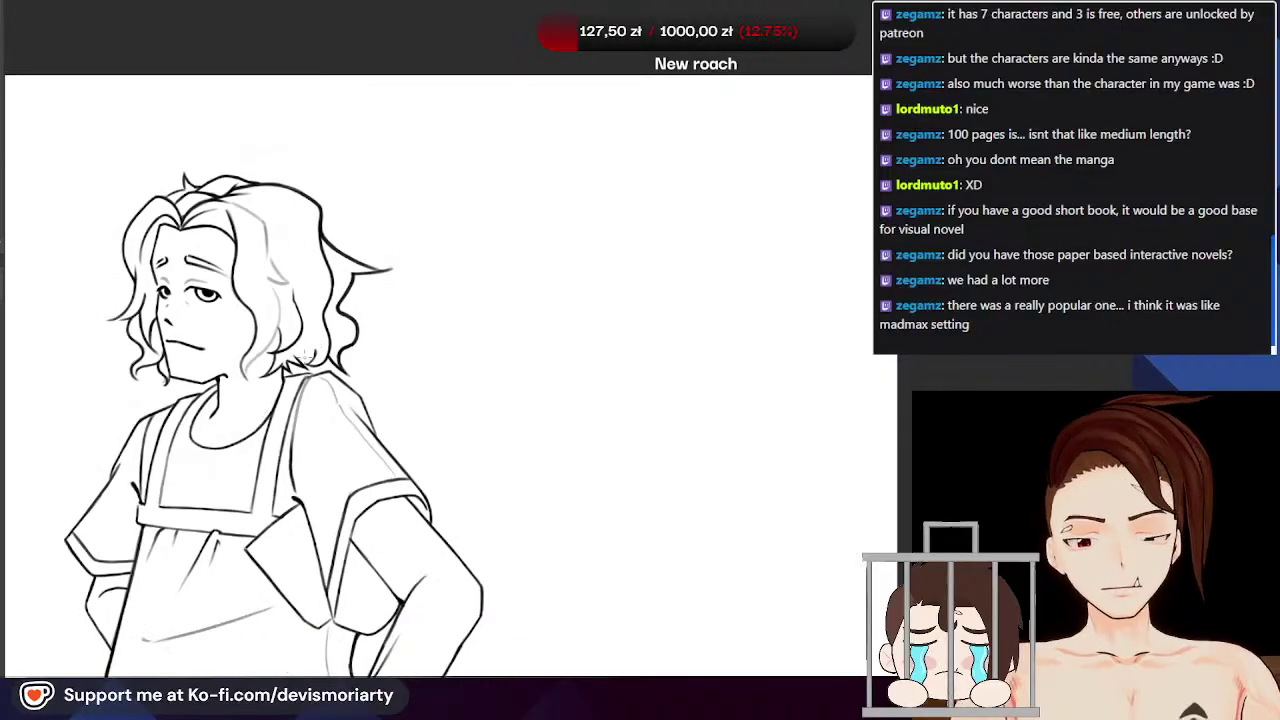
scroll(136, 236, up, 3)
scroll(209, 209, up, 5)
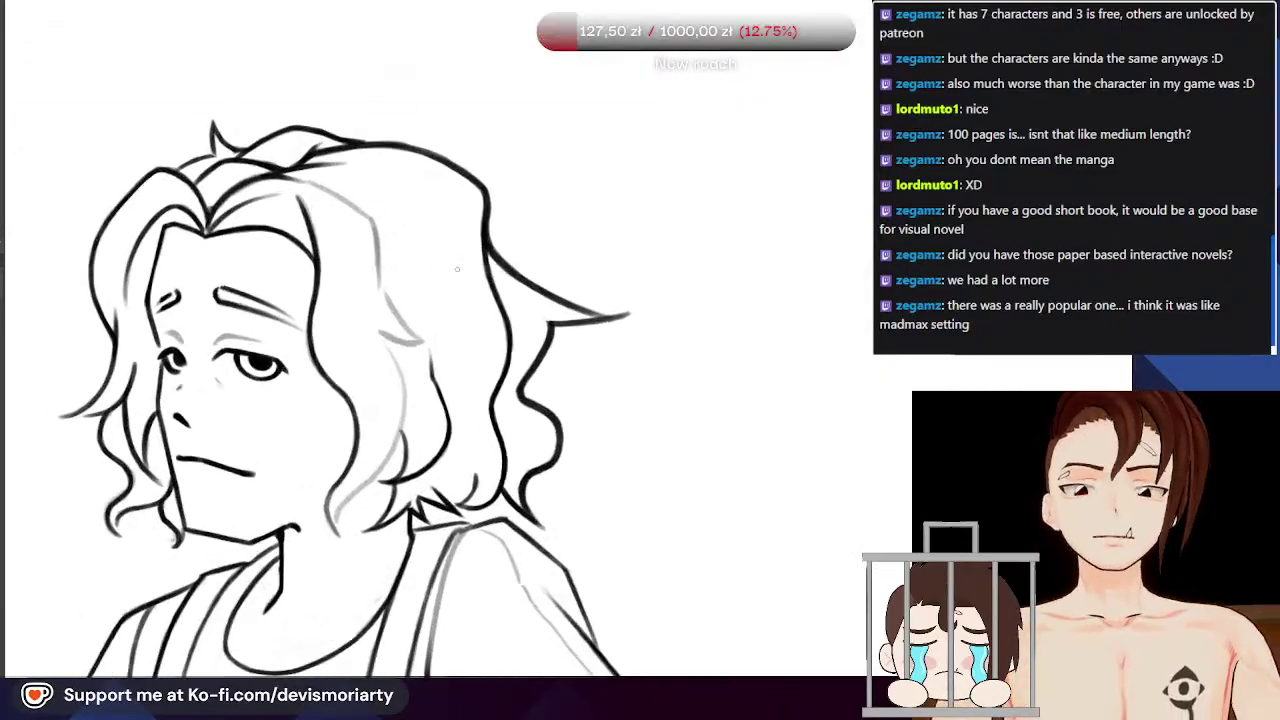
mouse_move(158, 121)
mouse_down()
mouse_move(288, 170)
mouse_move(384, 232)
mouse_up()
mouse_move(318, 195)
mouse_down()
mouse_move(399, 246)
mouse_move(407, 306)
mouse_up()
drag(401, 262, 412, 395)
scroll(405, 320, down, 7)
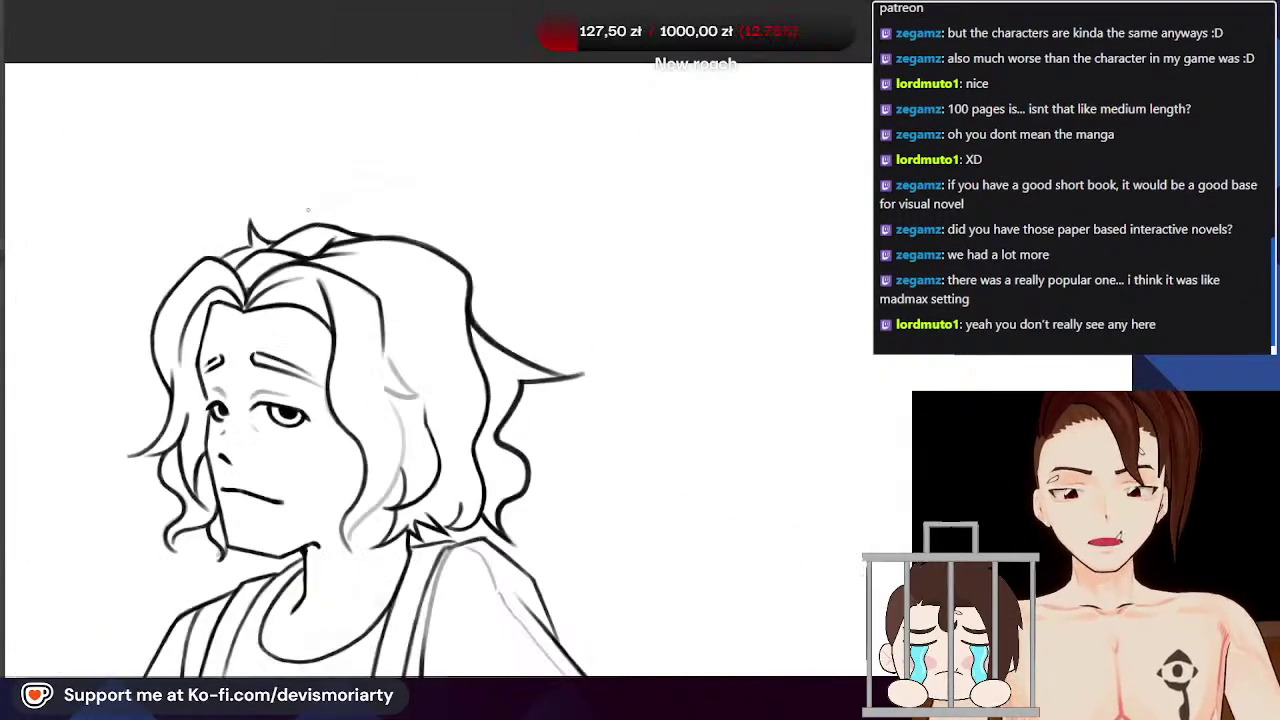
Step: Ink the pointed outward flick below the face-framing lock's outer edge, closing its underside back toward the lock
scroll(368, 425, up, 1)
scroll(430, 358, down, 3)
scroll(443, 338, up, 5)
scroll(436, 148, up, 6)
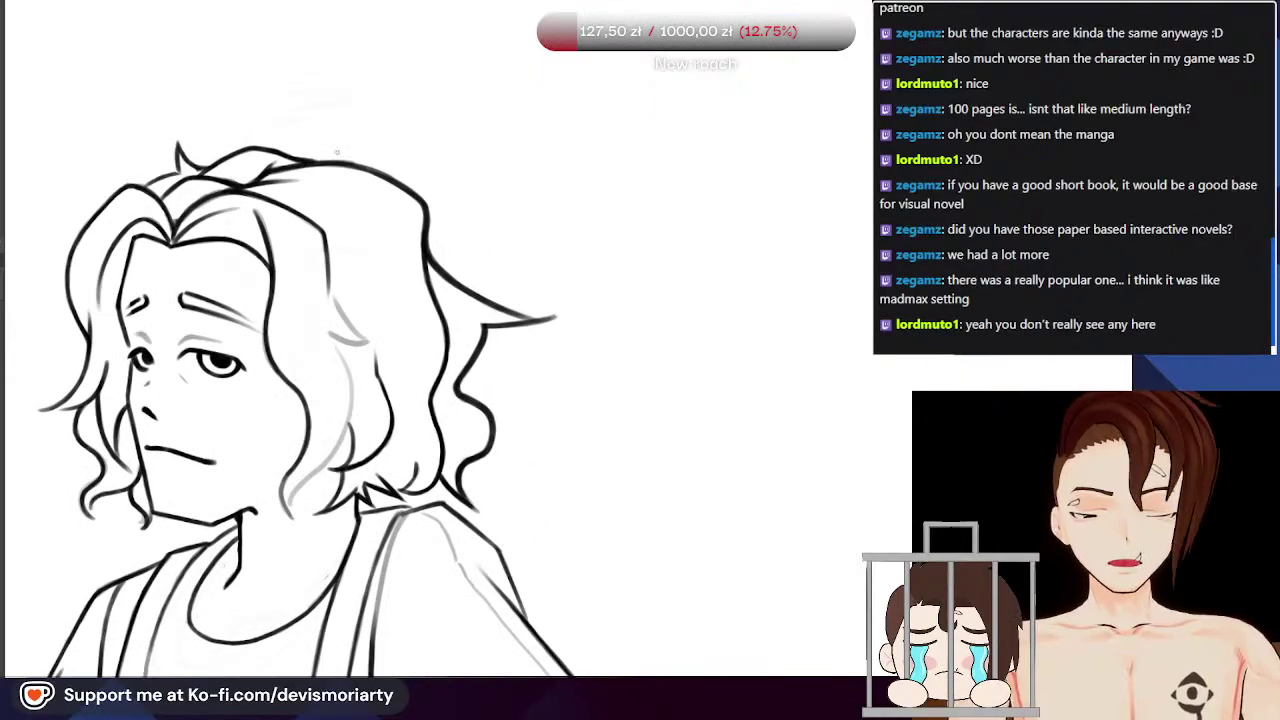
mouse_move(295, 252)
mouse_down()
mouse_move(354, 367)
mouse_move(326, 325)
mouse_move(436, 424)
mouse_up()
drag(331, 408, 300, 365)
scroll(255, 351, down, 3)
scroll(344, 511, up, 4)
mouse_move(335, 522)
mouse_down()
mouse_move(262, 570)
mouse_move(229, 571)
mouse_move(244, 584)
mouse_move(186, 589)
mouse_move(258, 582)
mouse_move(228, 596)
mouse_up()
key(b)
drag(280, 562, 236, 591)
scroll(286, 535, down, 2)
scroll(294, 493, down, 3)
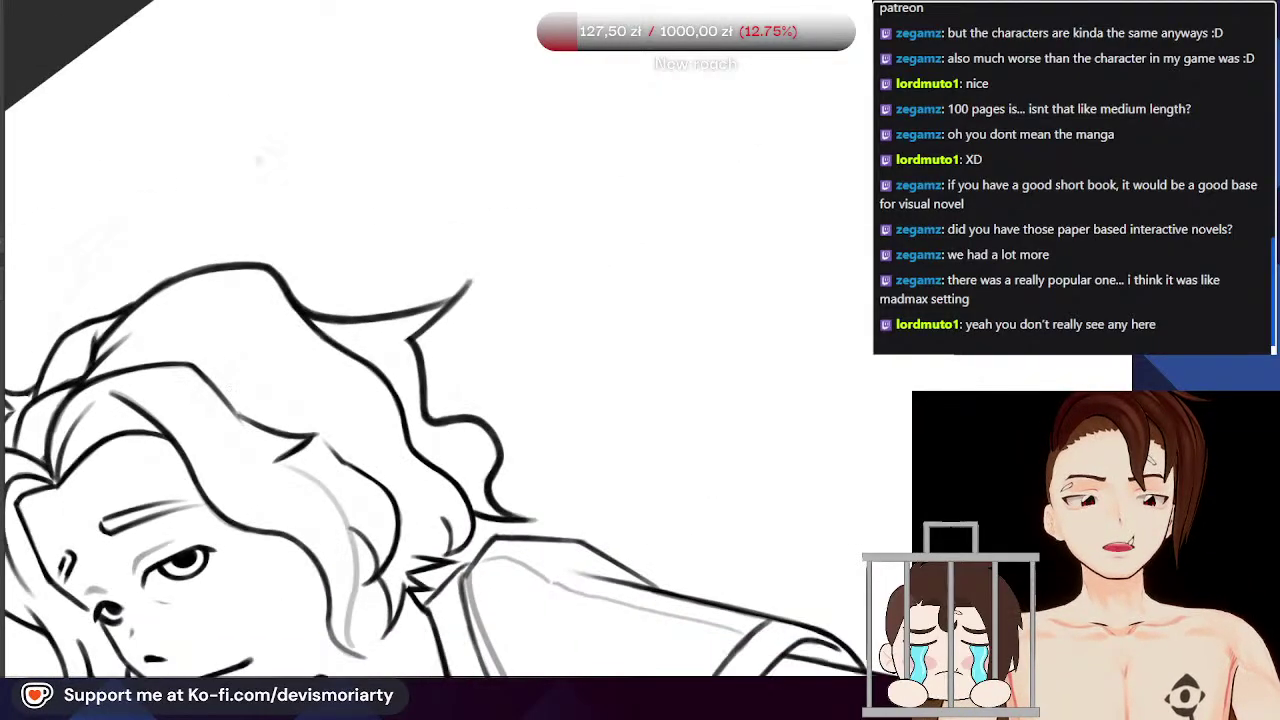
scroll(235, 542, up, 2)
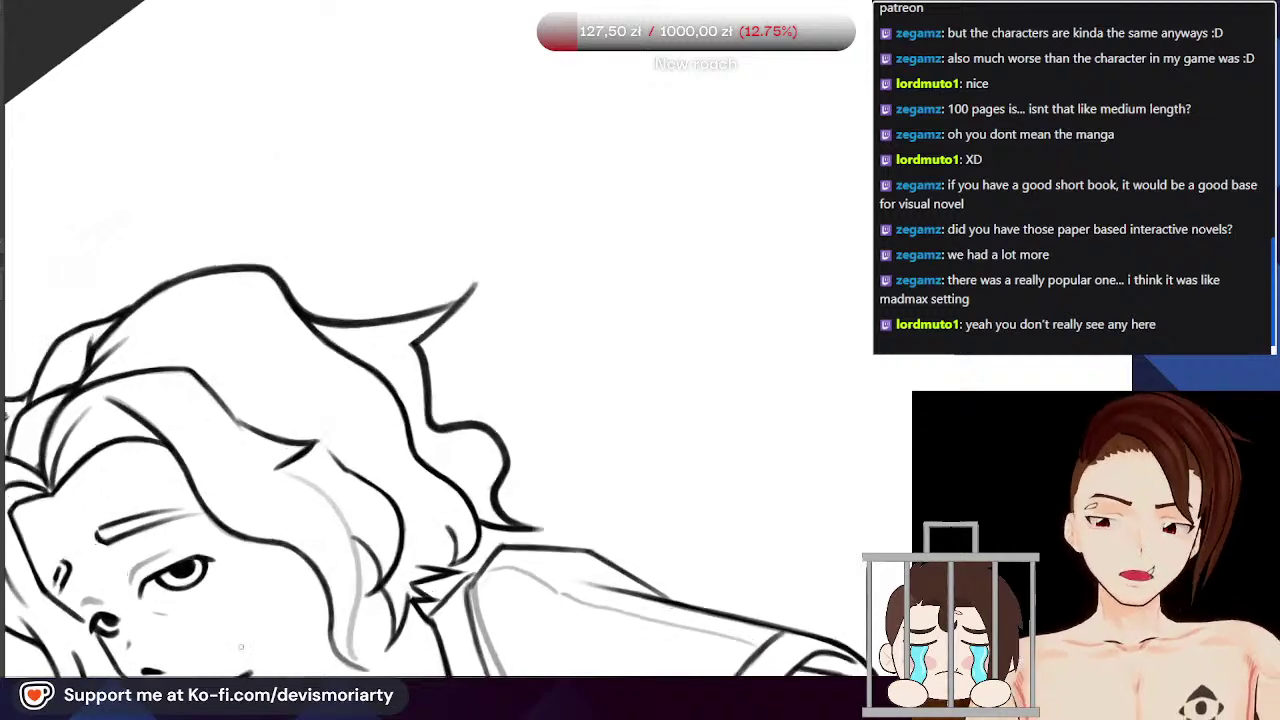
scroll(287, 513, down, 1)
key(5)
scroll(290, 418, down, 5)
scroll(252, 425, up, 8)
drag(226, 592, 288, 526)
key(ctrl+z)
key(ctrl+z)
Step: Ink the wavy outer edge of the face-framing lock from its tip near the jaw up past the flick's underside
drag(226, 584, 324, 493)
drag(262, 548, 346, 468)
mouse_move(292, 520)
mouse_down()
mouse_move(360, 438)
mouse_move(377, 386)
mouse_up()
drag(334, 478, 379, 348)
drag(358, 436, 380, 325)
mouse_move(371, 402)
mouse_down()
mouse_move(362, 249)
mouse_move(374, 286)
mouse_move(293, 136)
mouse_up()
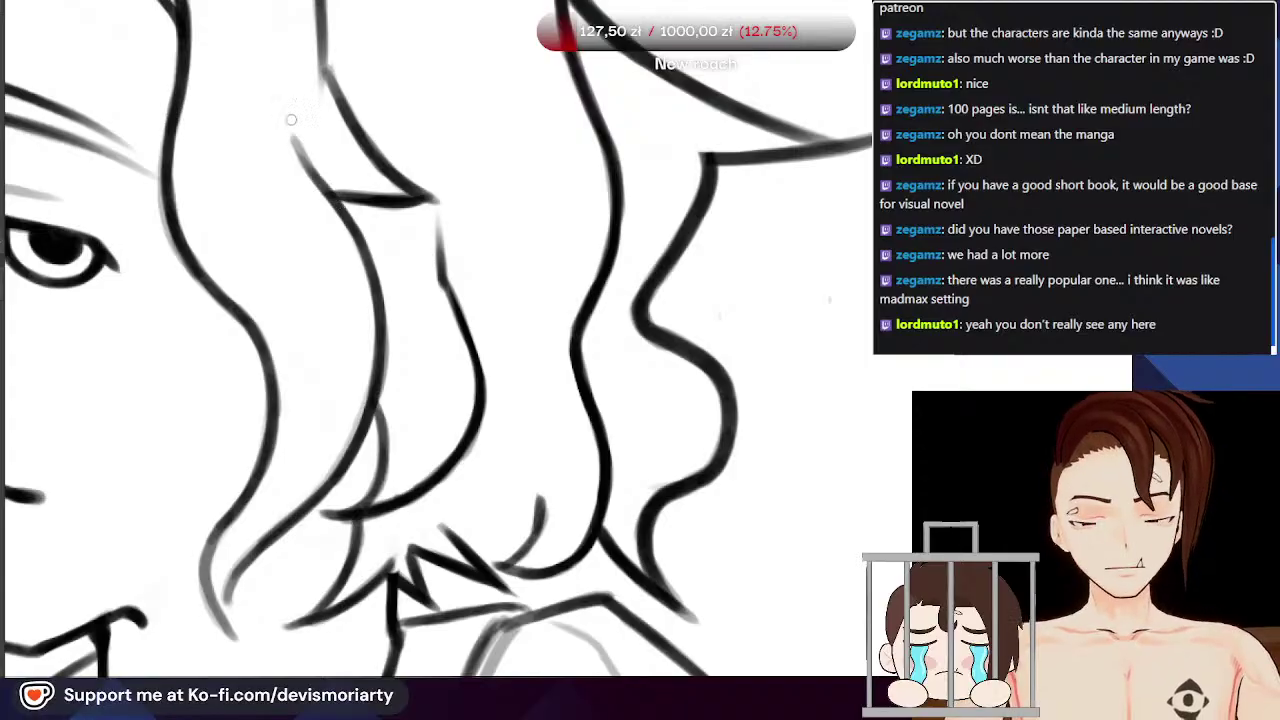
scroll(322, 280, down, 5)
scroll(318, 300, up, 3)
scroll(338, 380, up, 3)
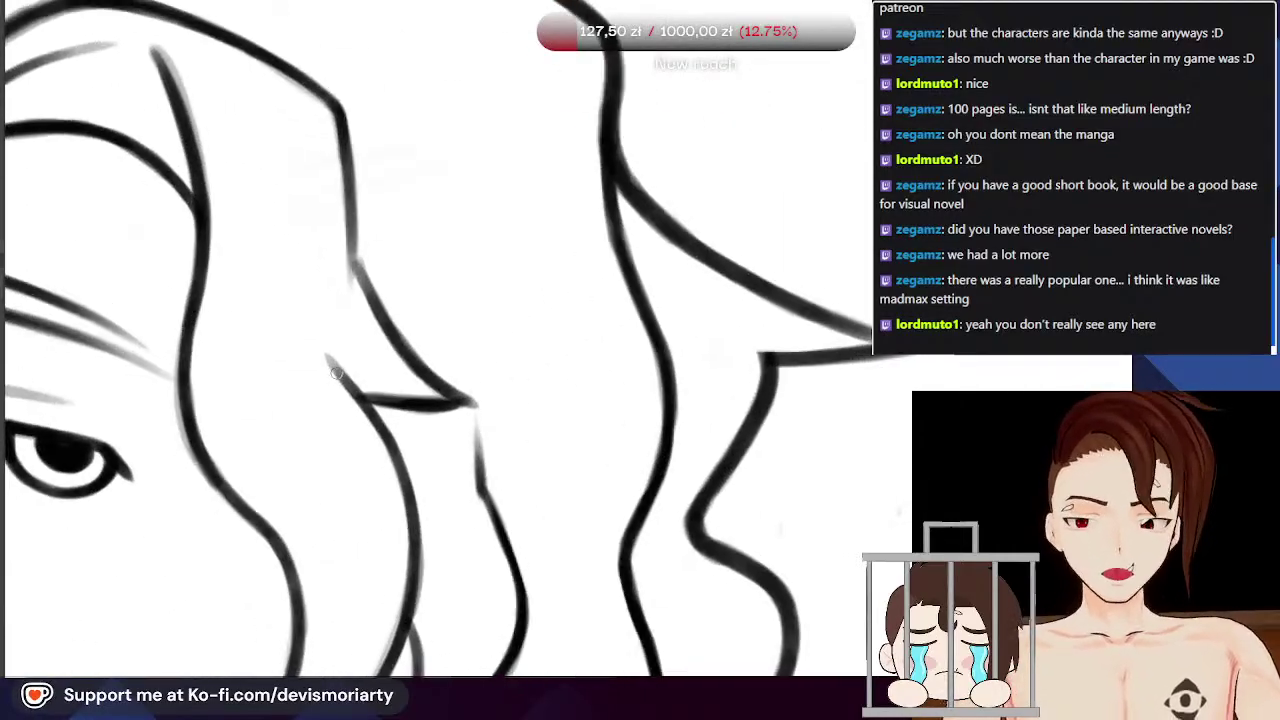
drag(360, 400, 322, 331)
scroll(325, 343, down, 6)
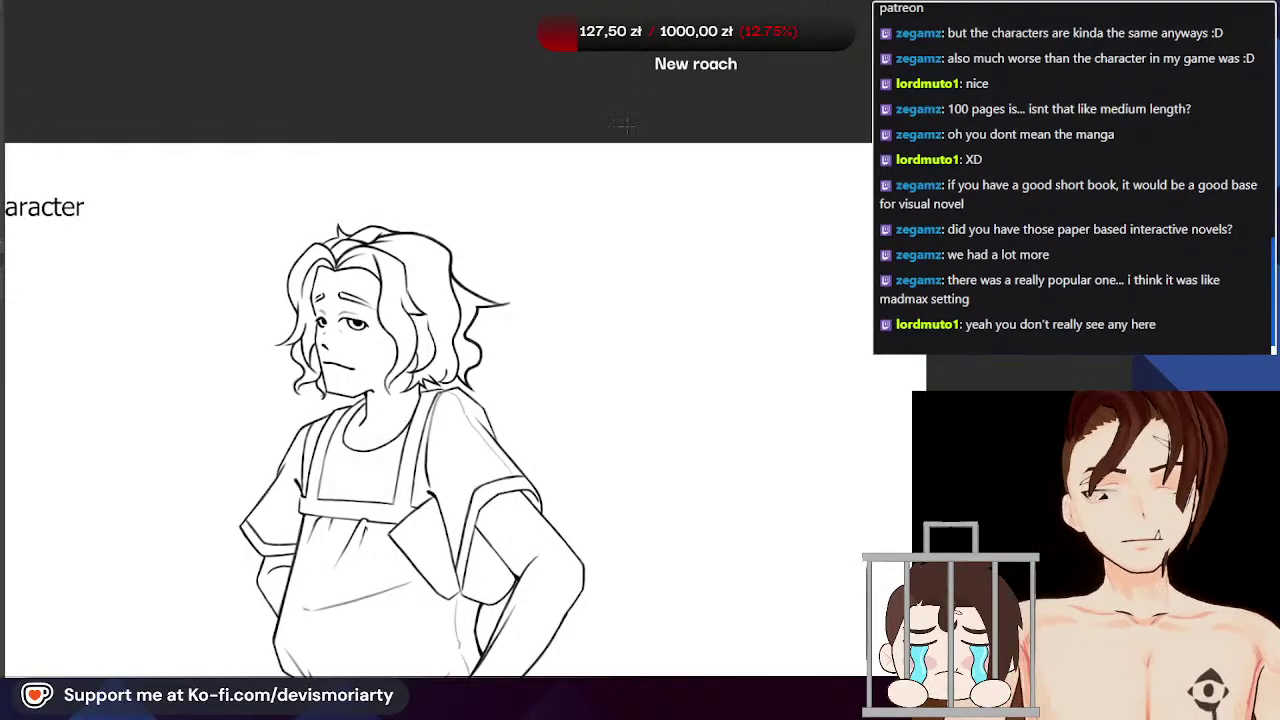
Step: Try adding an extra strand that curves from the crown to a corner and continues as a wavy line down the side hair
scroll(340, 290, down, 3)
scroll(331, 300, down, 2)
scroll(335, 130, up, 3)
scroll(420, 110, up, 5)
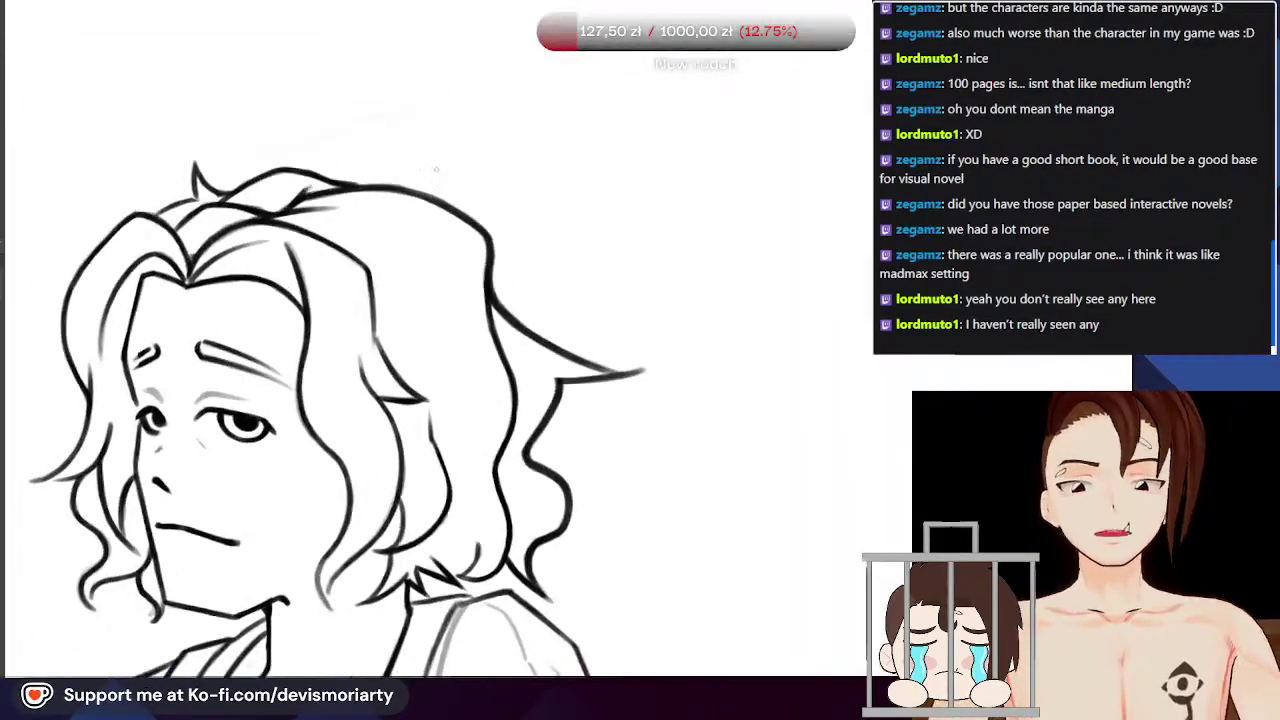
scroll(370, 100, down, 1)
scroll(348, 108, up, 2)
drag(340, 180, 505, 296)
scroll(505, 295, up, 2)
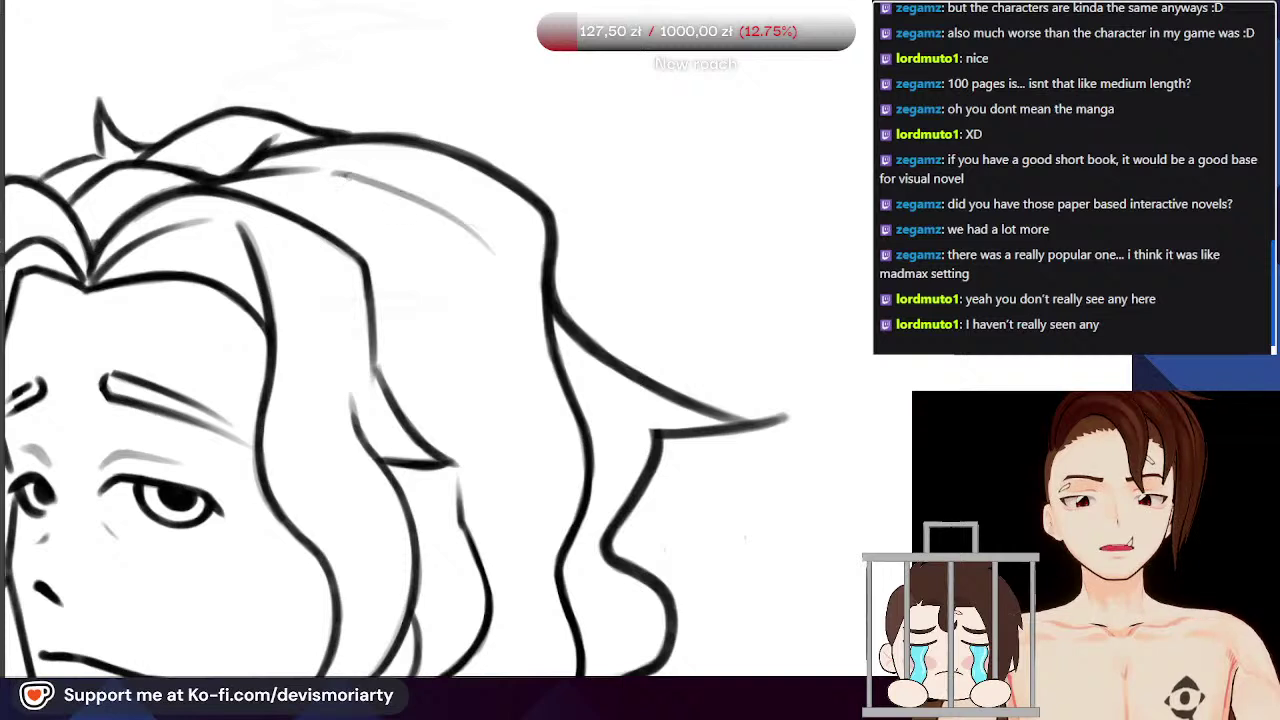
scroll(417, 201, up, 1)
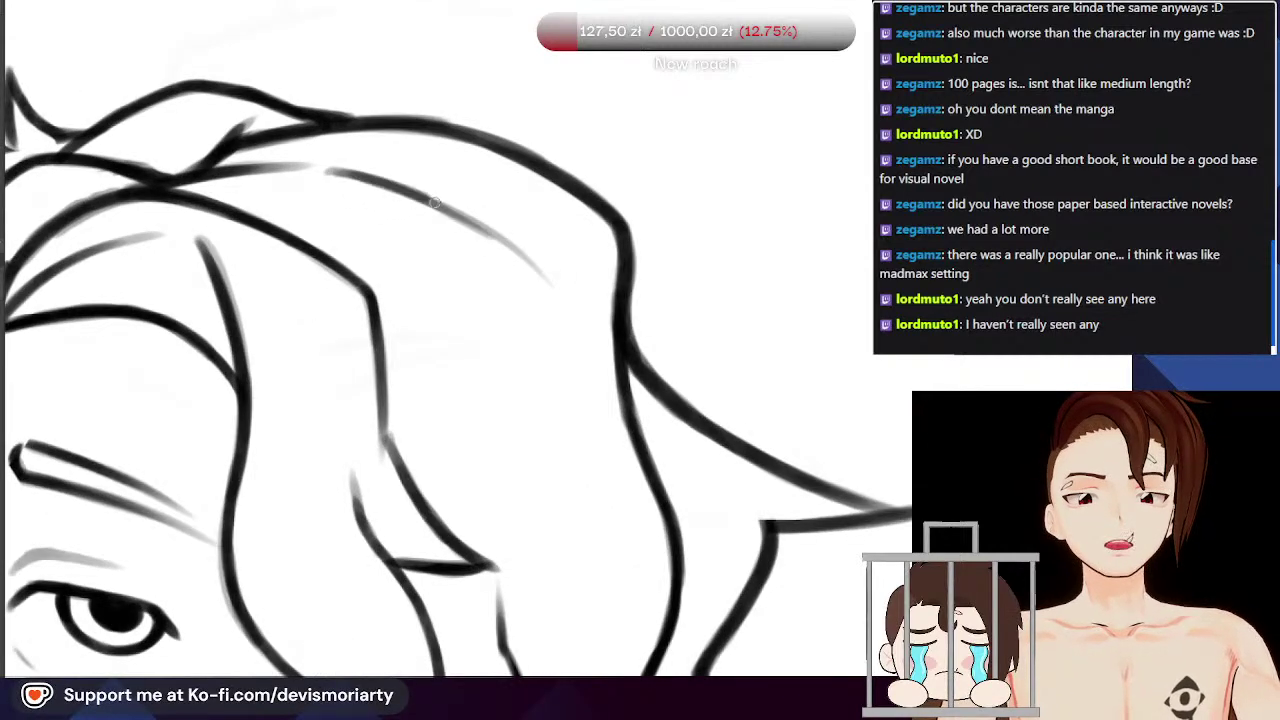
mouse_move(338, 175)
mouse_down()
mouse_move(480, 228)
mouse_move(540, 272)
mouse_move(505, 248)
mouse_move(530, 265)
mouse_move(526, 382)
mouse_up()
drag(543, 262, 510, 436)
scroll(463, 314, down, 4)
key(ctrl+plus)
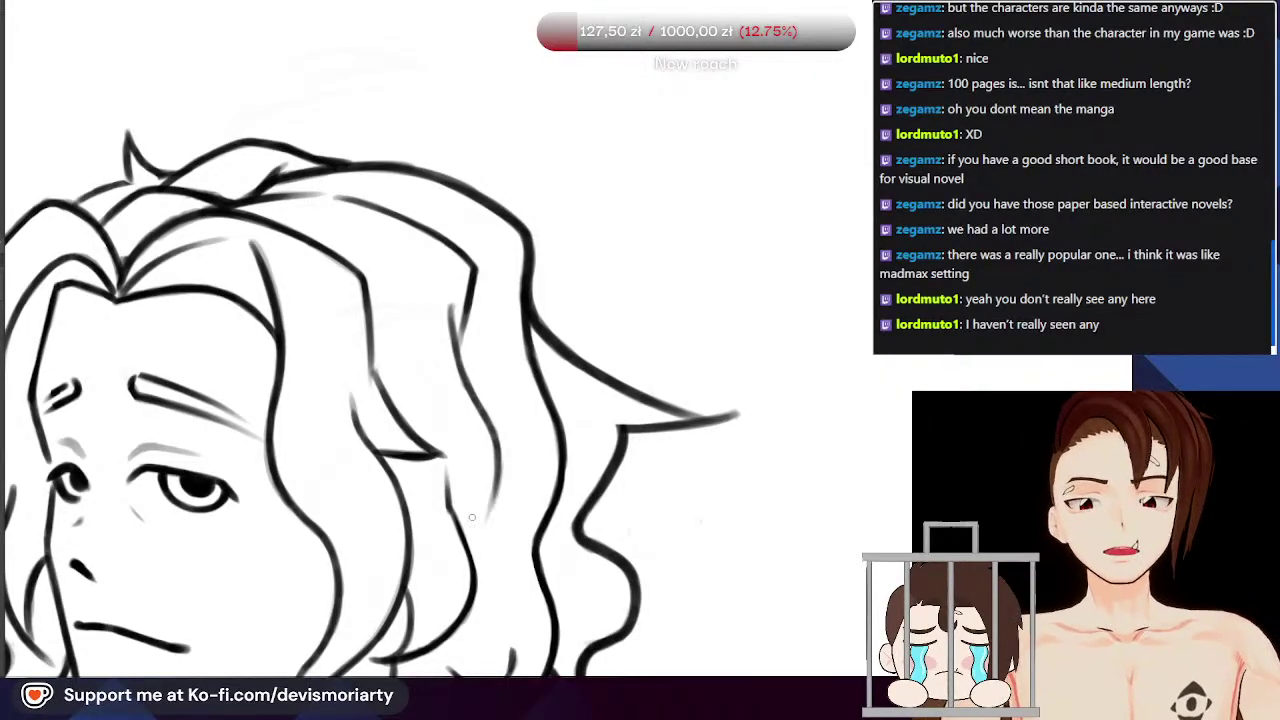
Step: Erase the upper part of the short curved strand line hanging below the flick
scroll(312, 254, down, 8)
scroll(240, 282, up, 5)
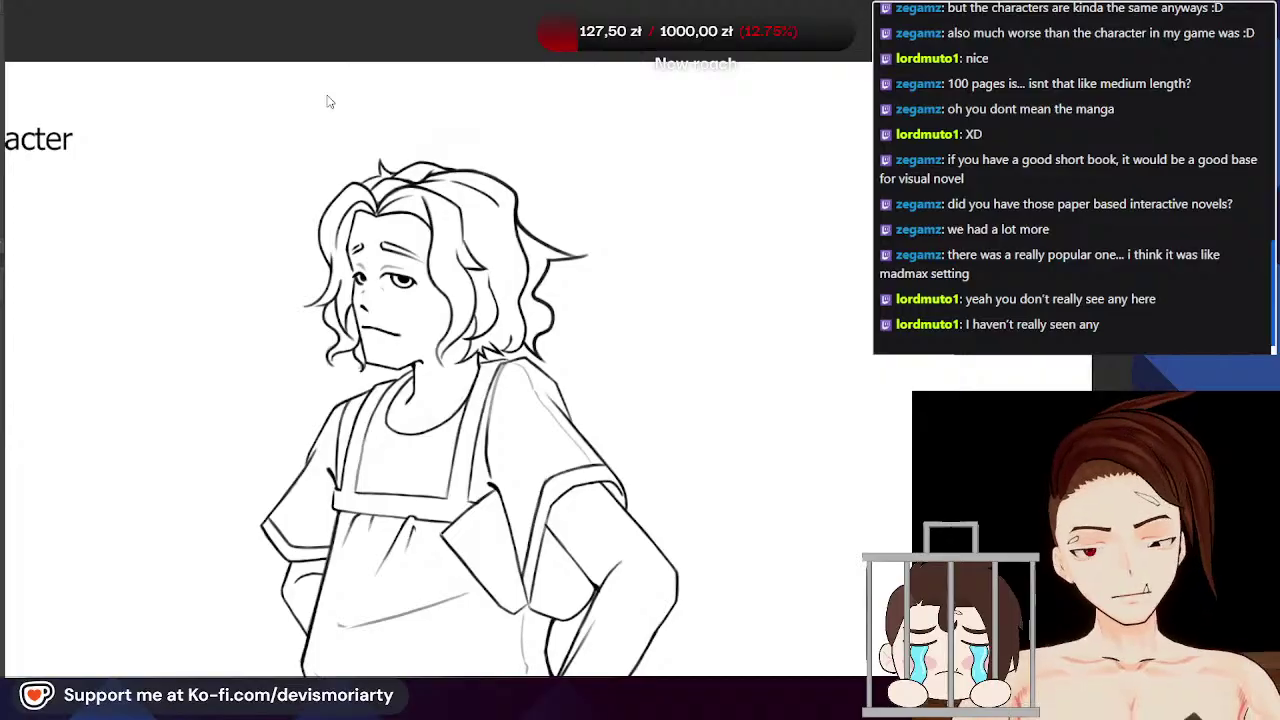
scroll(327, 95, up, 2)
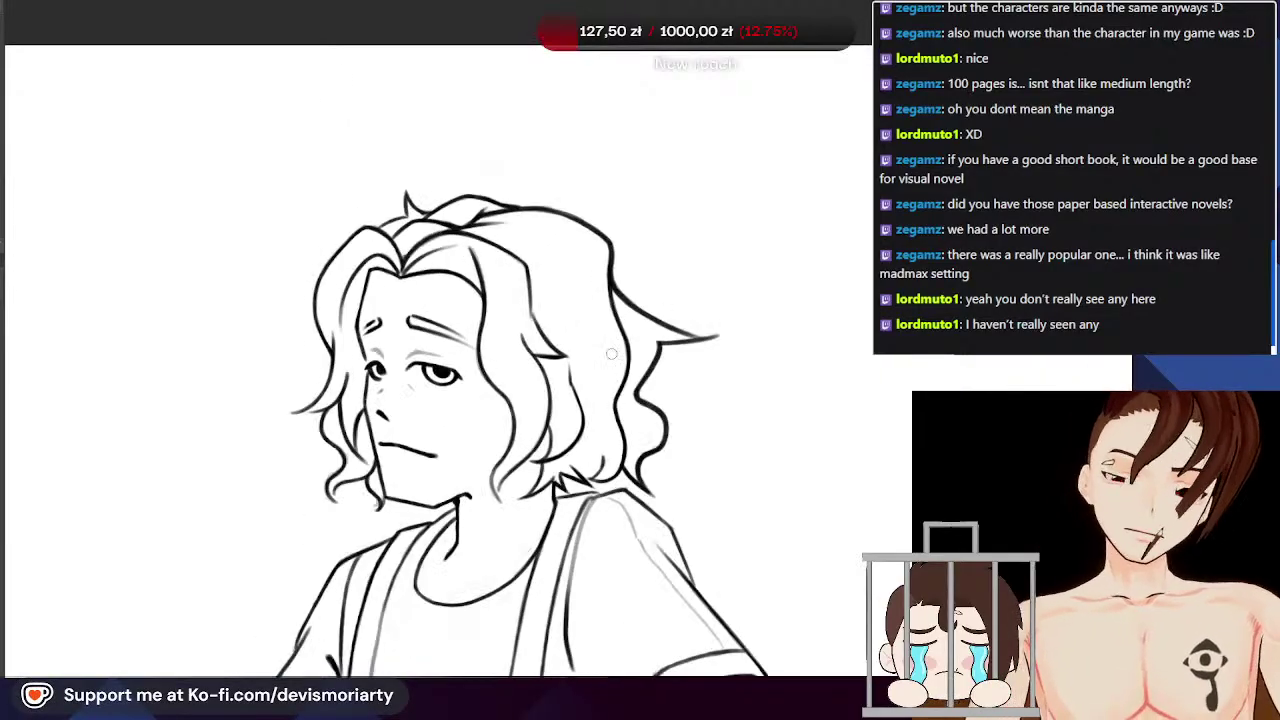
scroll(566, 398, up, 4)
drag(560, 340, 565, 398)
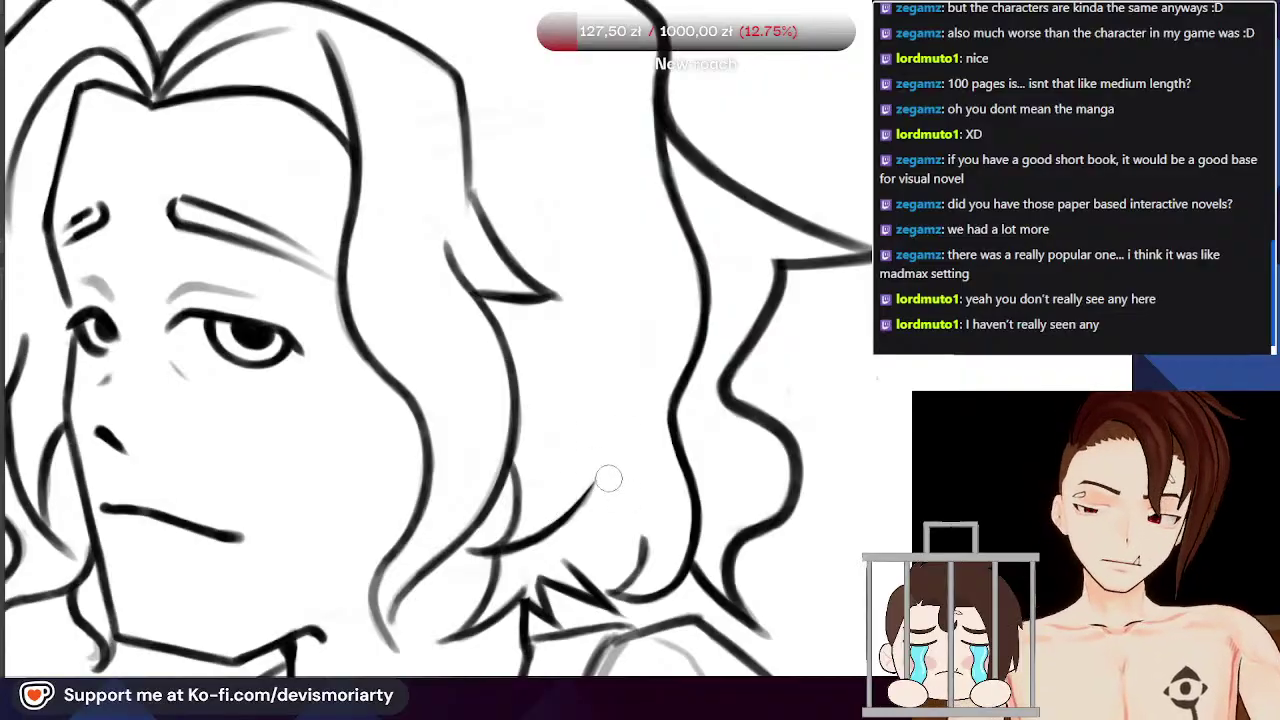
Step: Draw the curved hair lock above the shoulder, joining its pointed tip to the lower ends of the hair
scroll(612, 475, up, 1)
scroll(519, 409, down, 8)
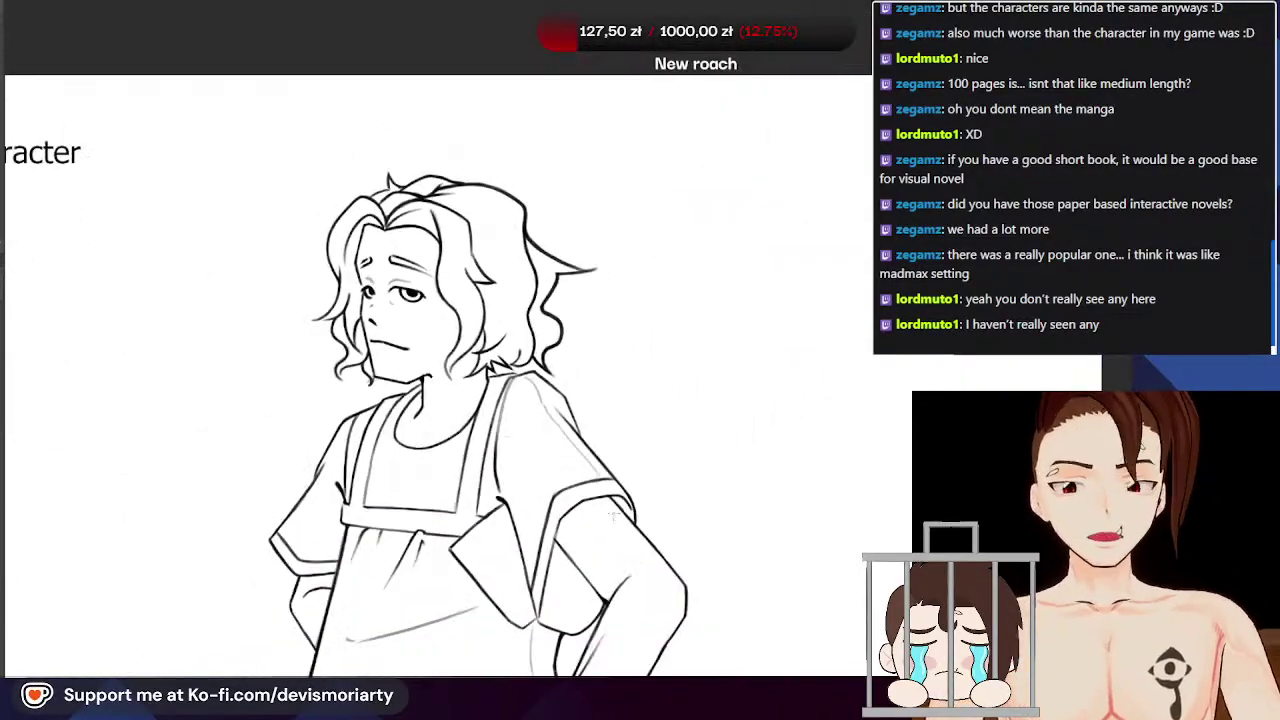
scroll(495, 299, up, 7)
scroll(543, 388, up, 4)
drag(567, 408, 517, 333)
drag(563, 378, 518, 333)
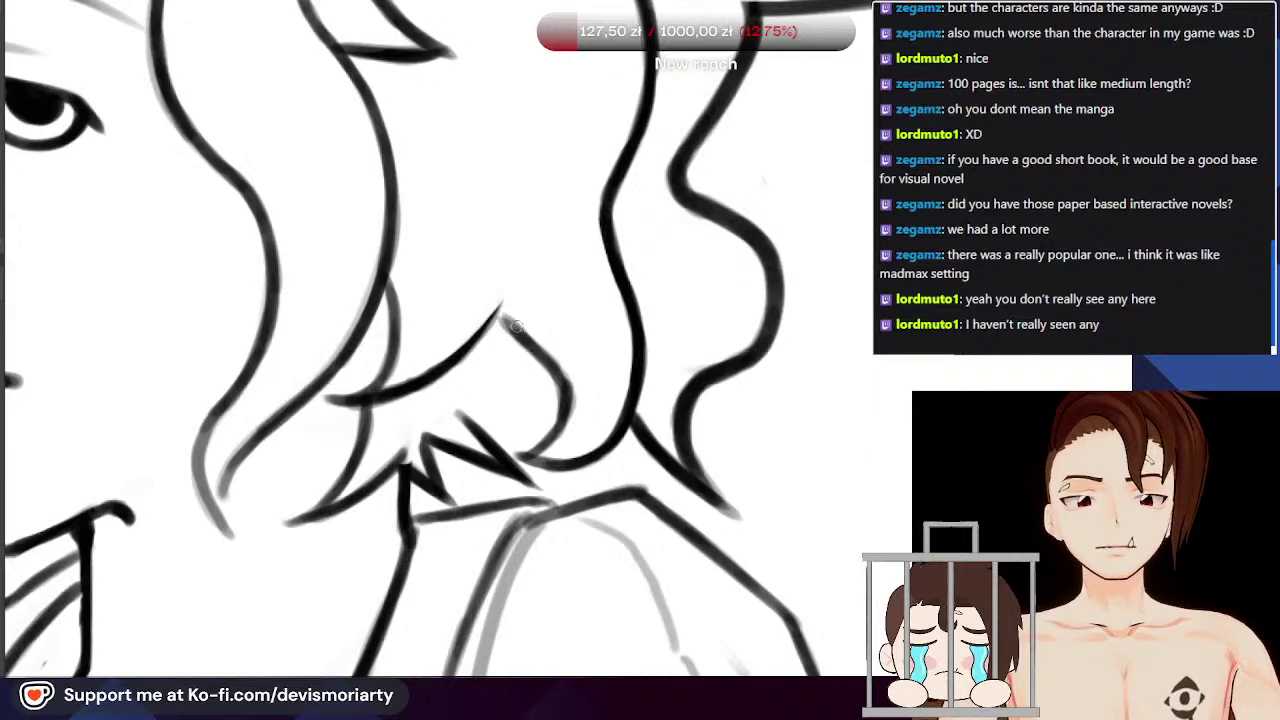
scroll(496, 289, up, 2)
mouse_move(482, 270)
mouse_down()
mouse_move(598, 413)
mouse_move(556, 558)
mouse_move(535, 575)
mouse_up()
scroll(535, 575, down, 5)
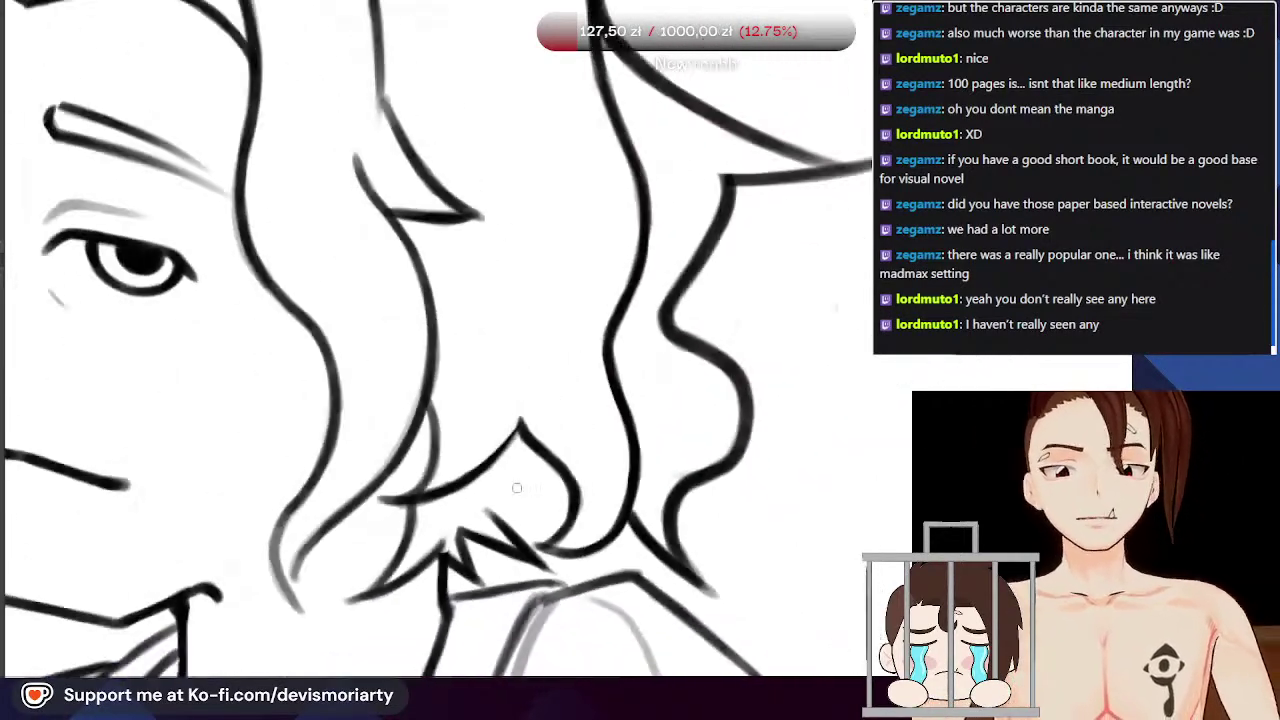
scroll(406, 346, up, 1)
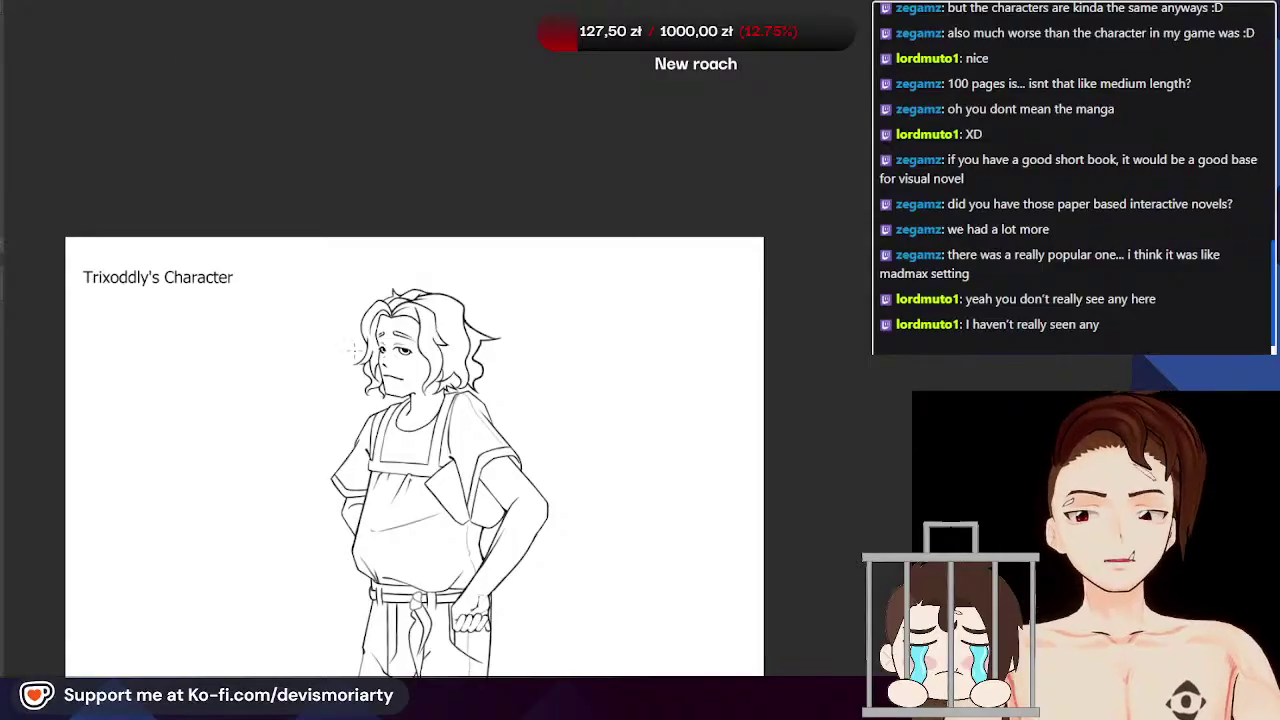
Step: Refine the lines of the small hair tuft sticking up at the crown of the head
scroll(354, 351, up, 3)
scroll(480, 400, down, 1)
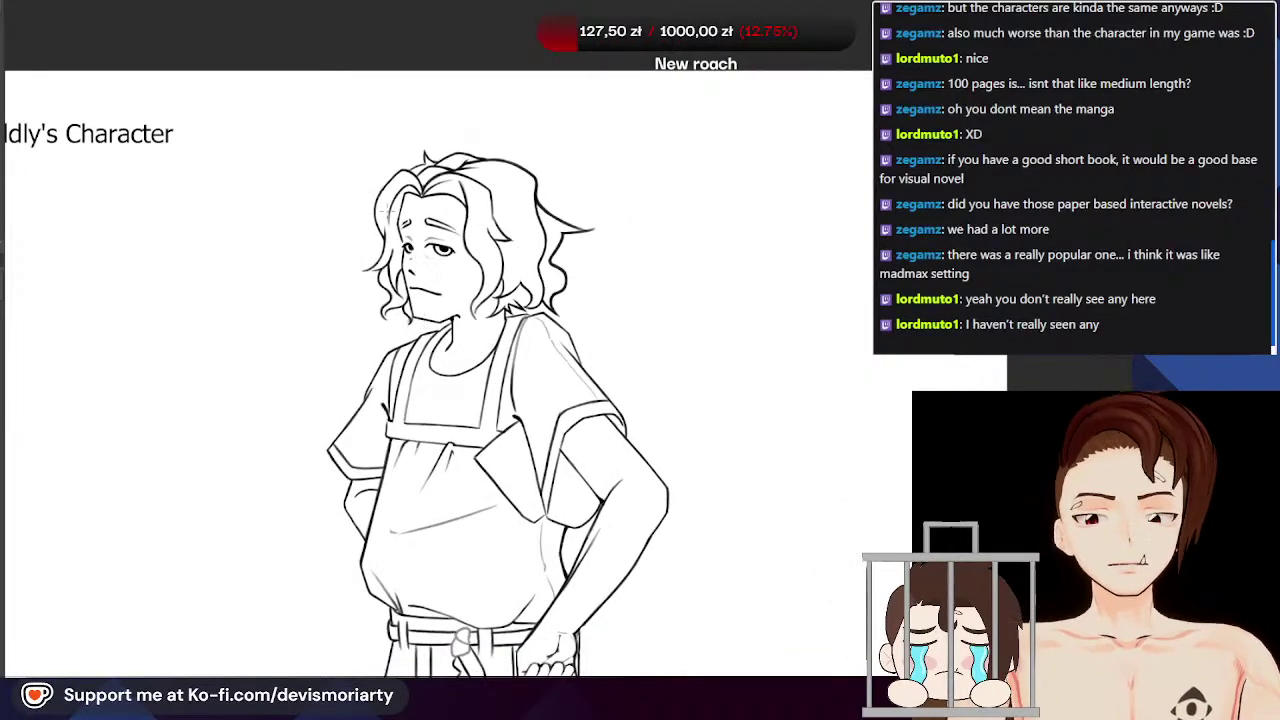
scroll(375, 157, up, 10)
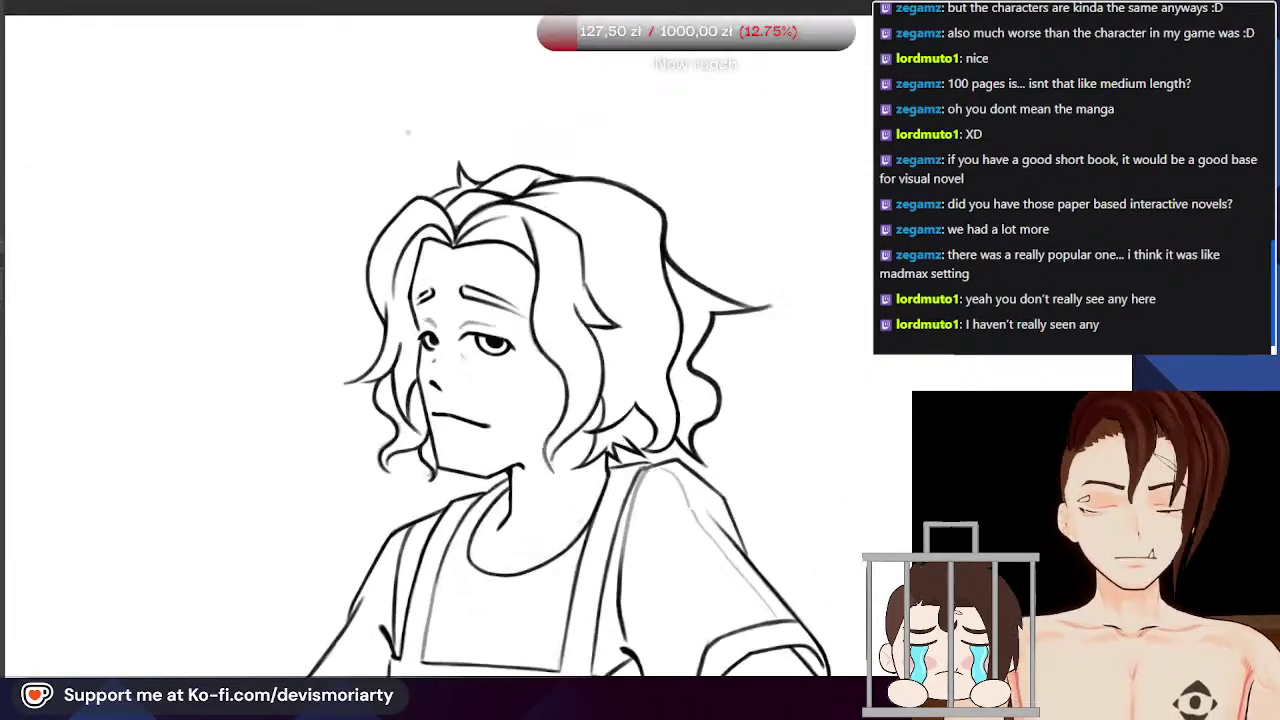
mouse_move(478, 222)
mouse_down()
mouse_move(391, 256)
mouse_move(574, 193)
mouse_move(568, 125)
mouse_up()
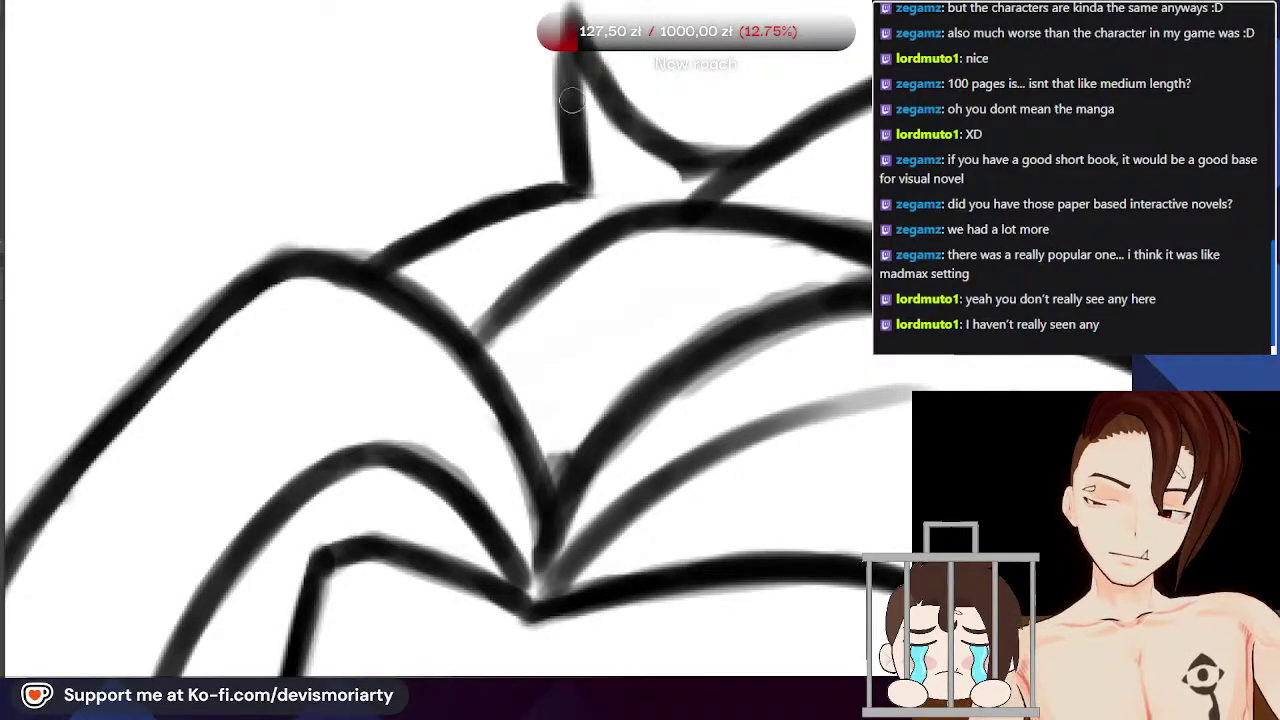
scroll(571, 143, down, 10)
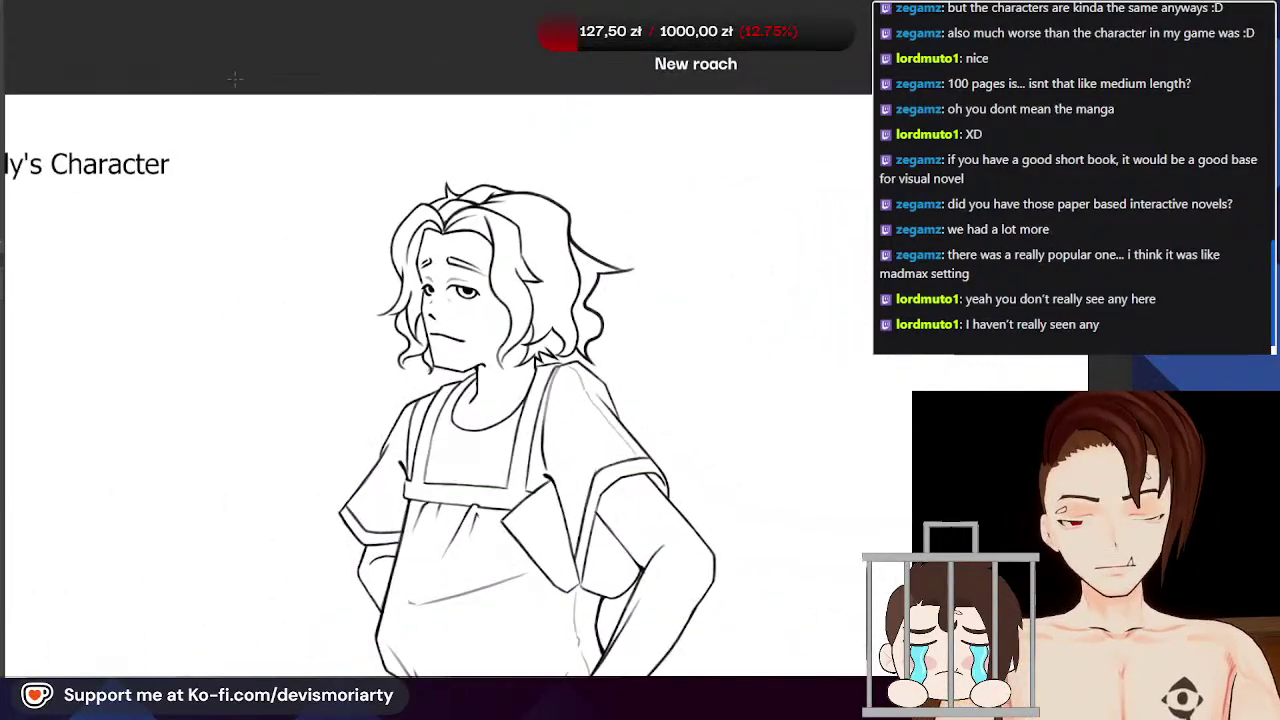
Step: Examine the character's line art from head to feet, both close up and as a full figure
scroll(307, 306, down, 6)
scroll(340, 400, up, 6)
scroll(400, 350, up, 2)
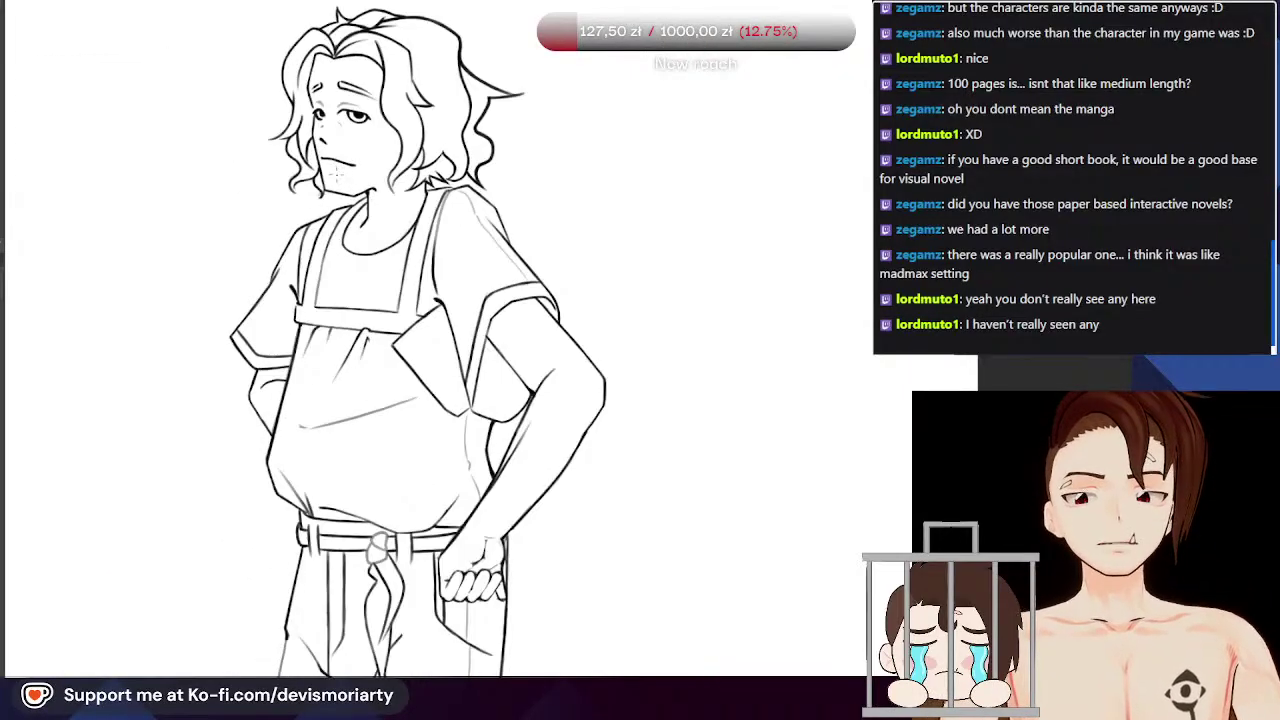
scroll(340, 174, down, 4)
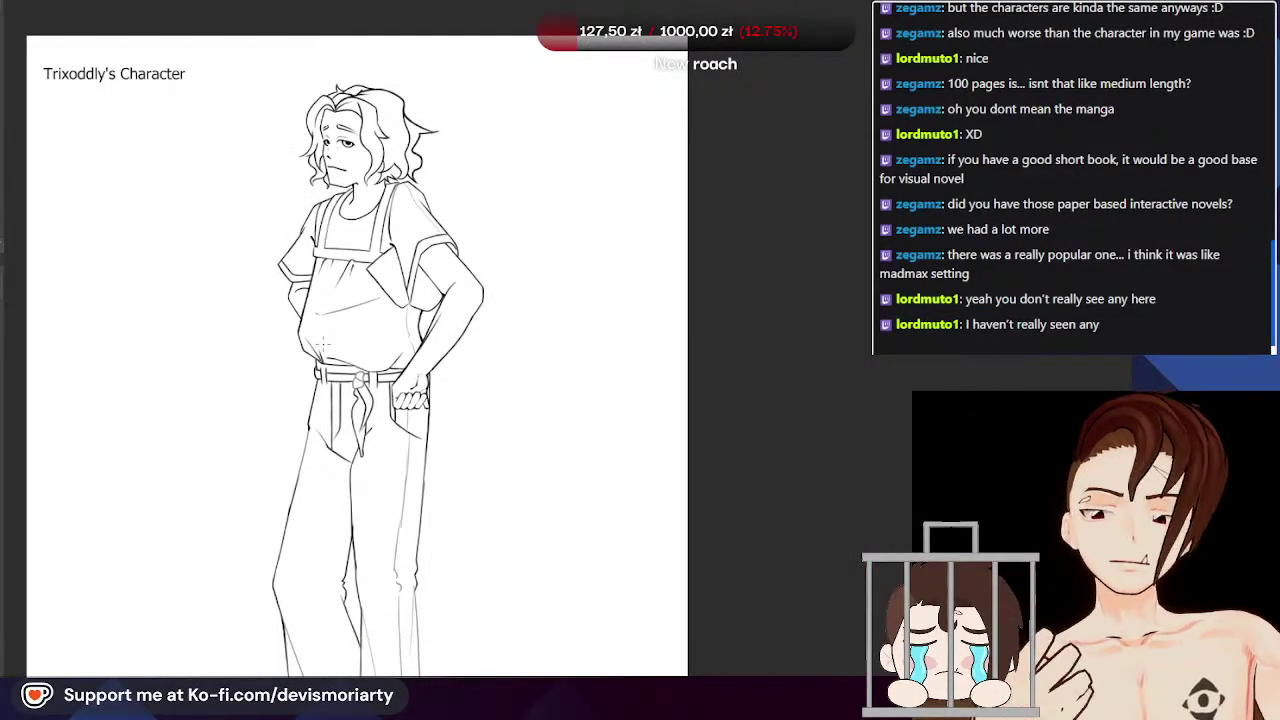
scroll(320, 338, up, 2)
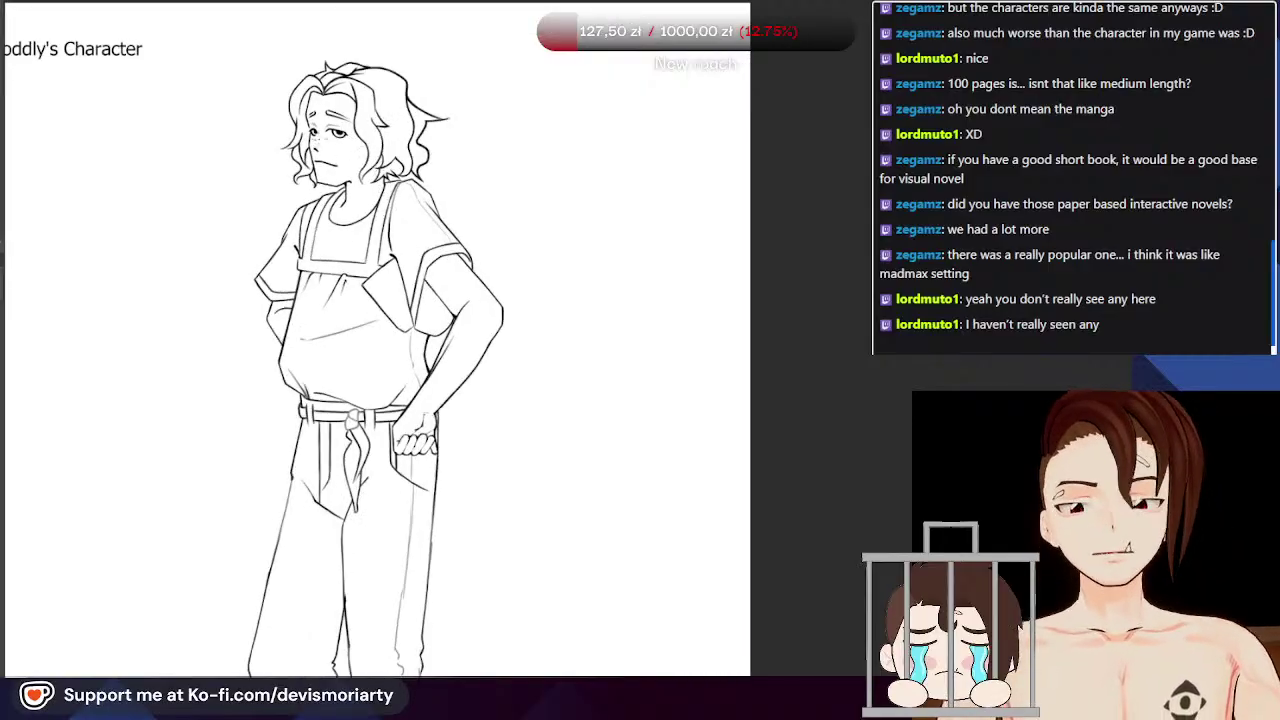
scroll(300, 150, up, 1)
scroll(300, 150, down, 3)
scroll(280, 110, up, 4)
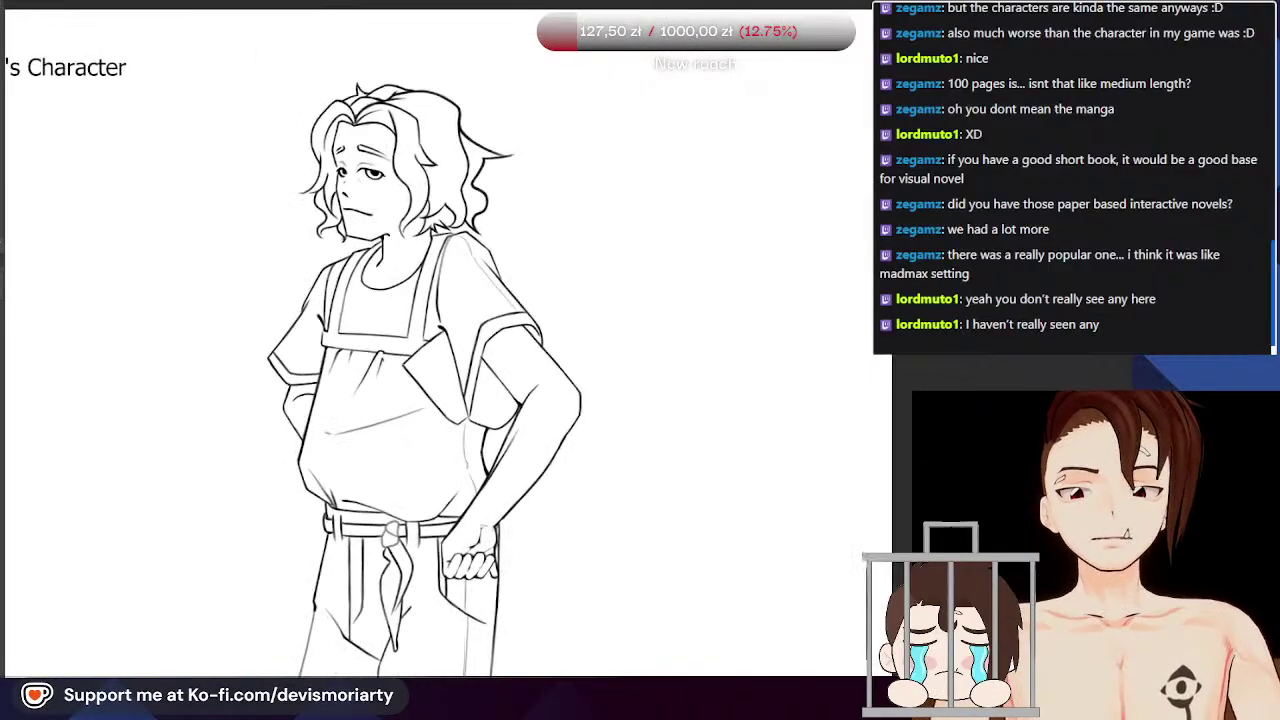
scroll(291, 123, down, 2)
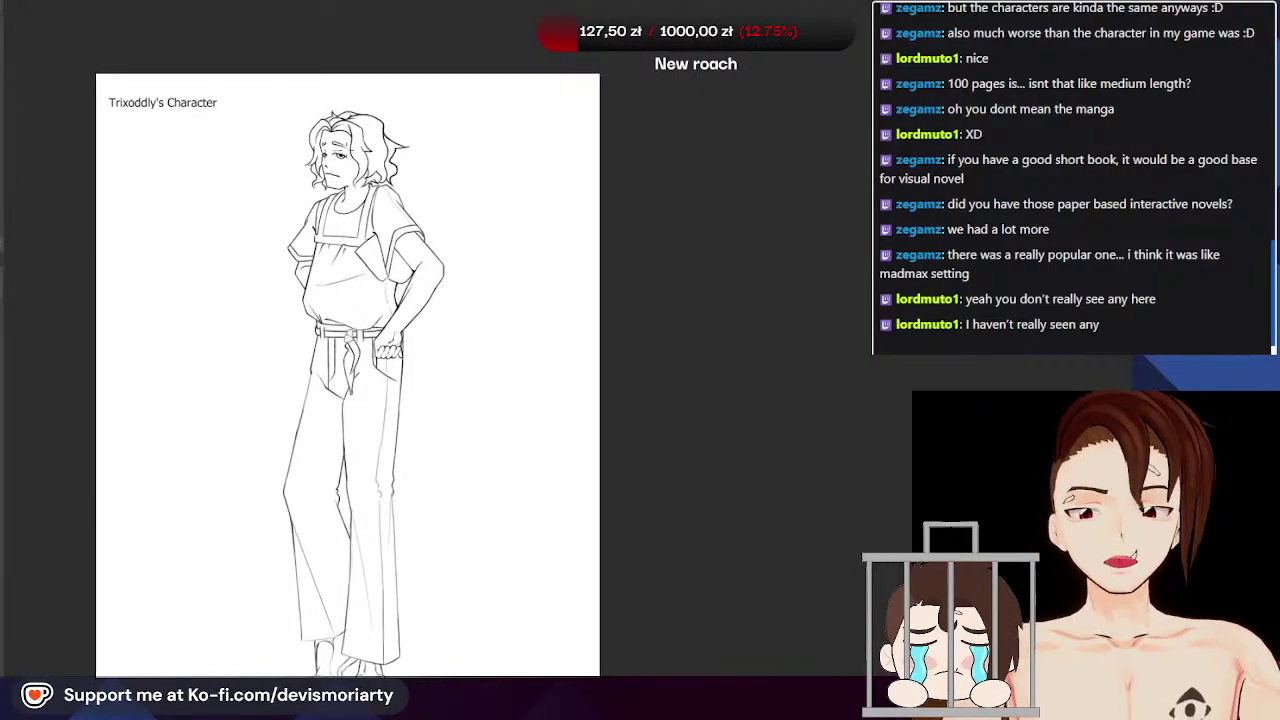
scroll(348, 370, up, 1)
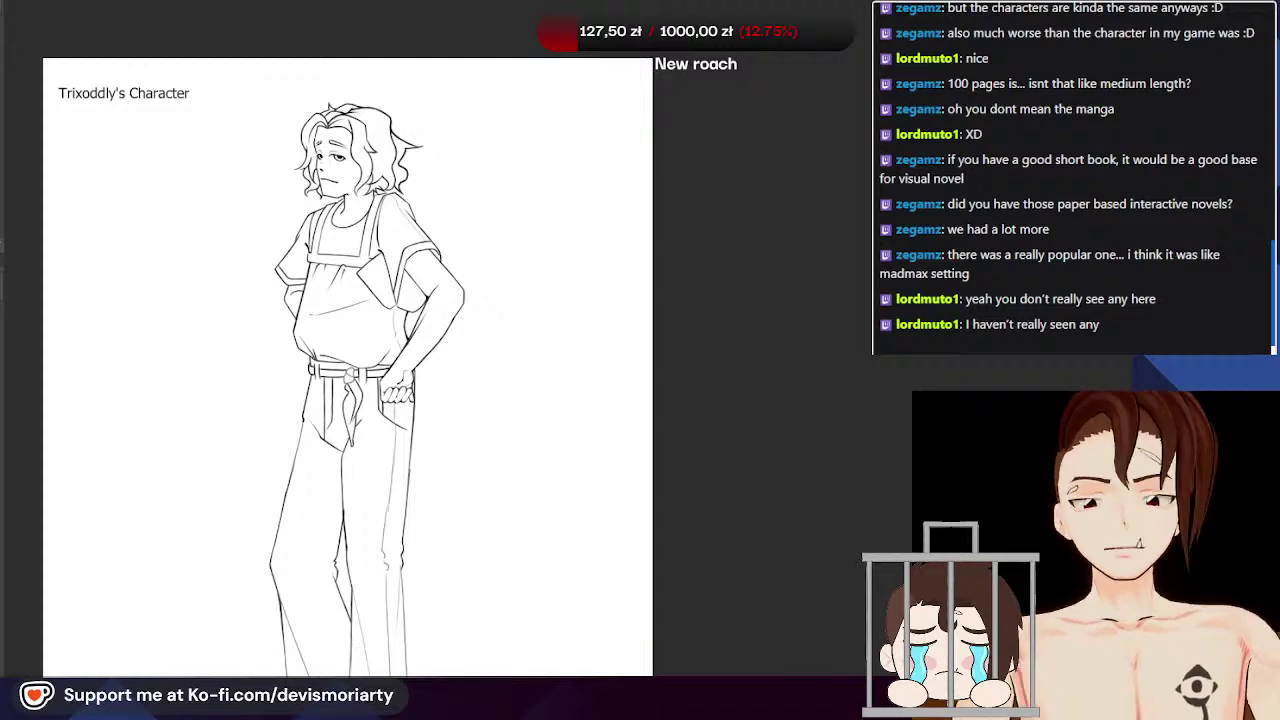
Step: Paint a patch of light peach skin tone over the forehead and down between the eyes
scroll(322, 140, up, 3)
scroll(322, 87, up, 3)
drag(314, 136, 306, 120)
scroll(314, 235, down, 1)
mouse_move(300, 214)
mouse_down()
mouse_move(320, 272)
mouse_move(311, 172)
mouse_move(329, 185)
mouse_move(317, 155)
mouse_move(383, 202)
mouse_up()
scroll(381, 203, down, 1)
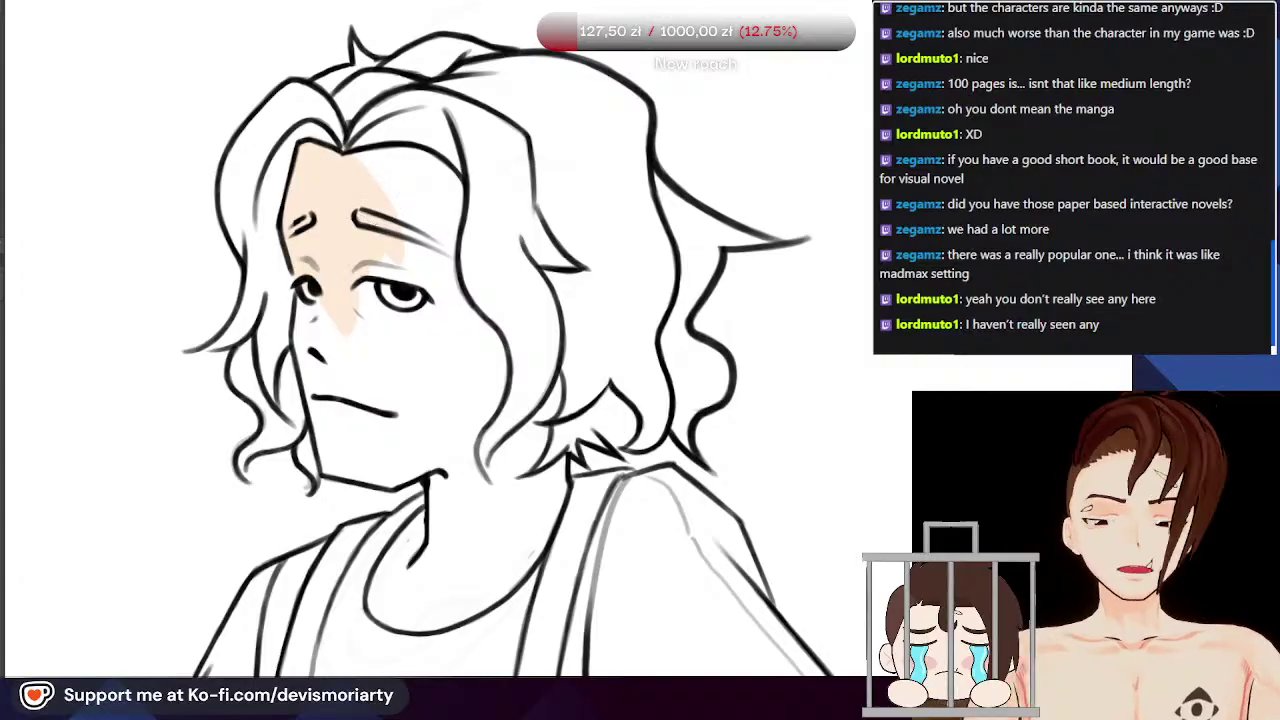
scroll(743, 120, down, 4)
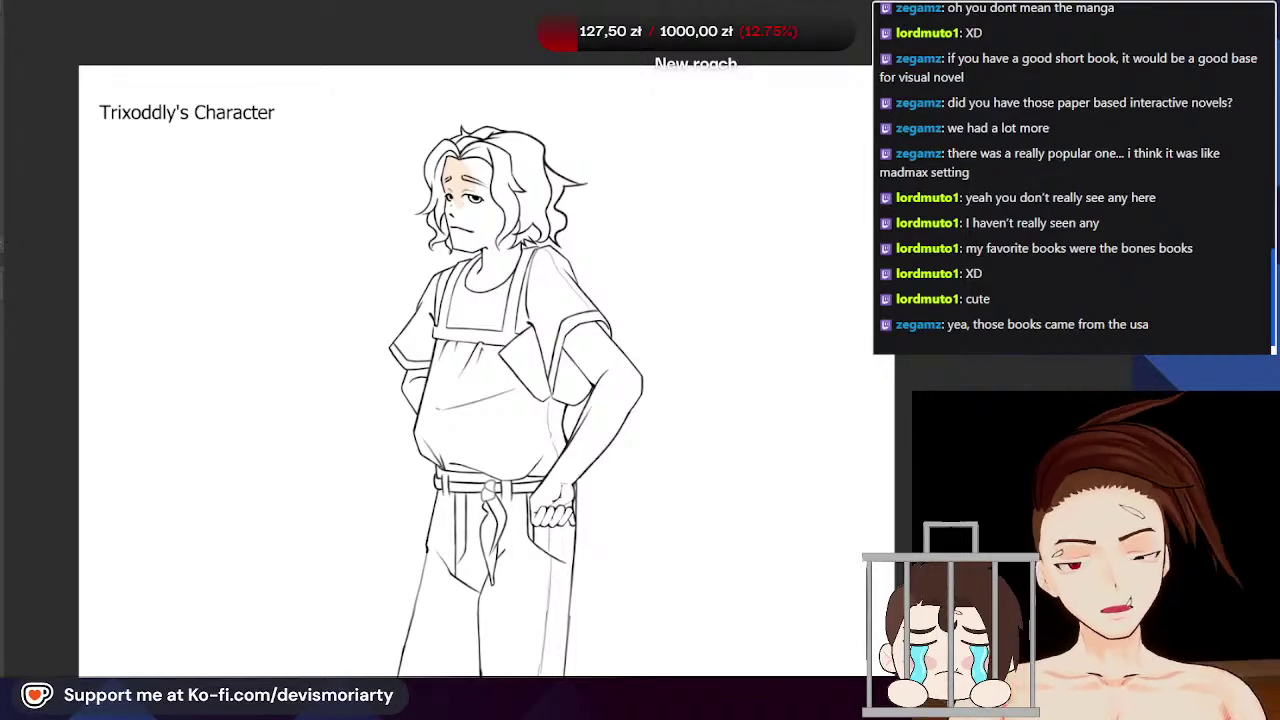
click(375, 5)
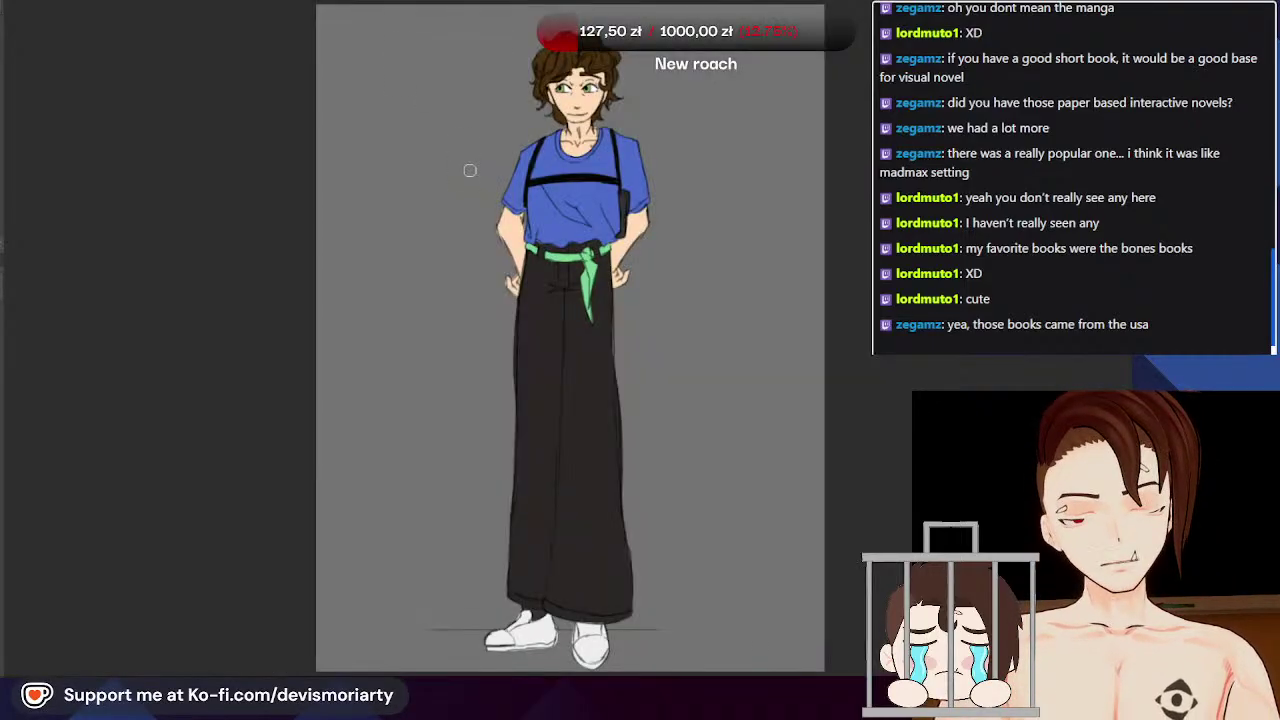
scroll(400, 160, up, 6)
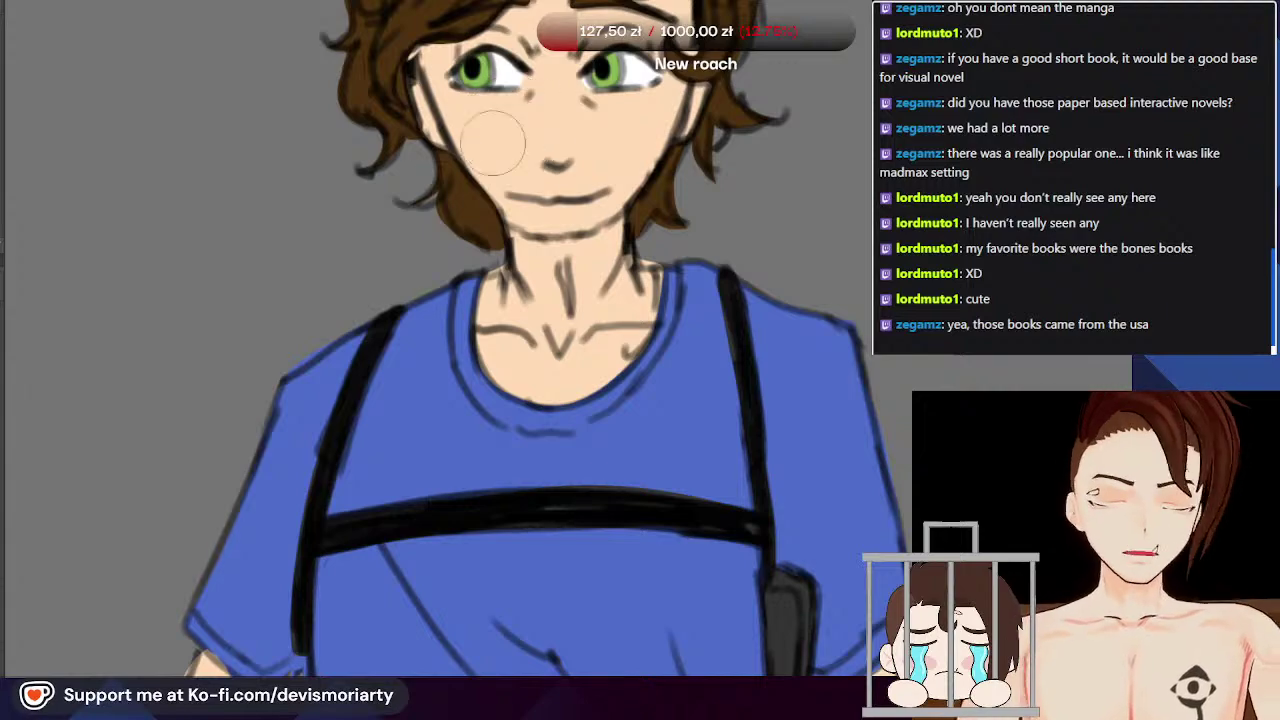
click(56, 35)
scroll(359, 354, up, 8)
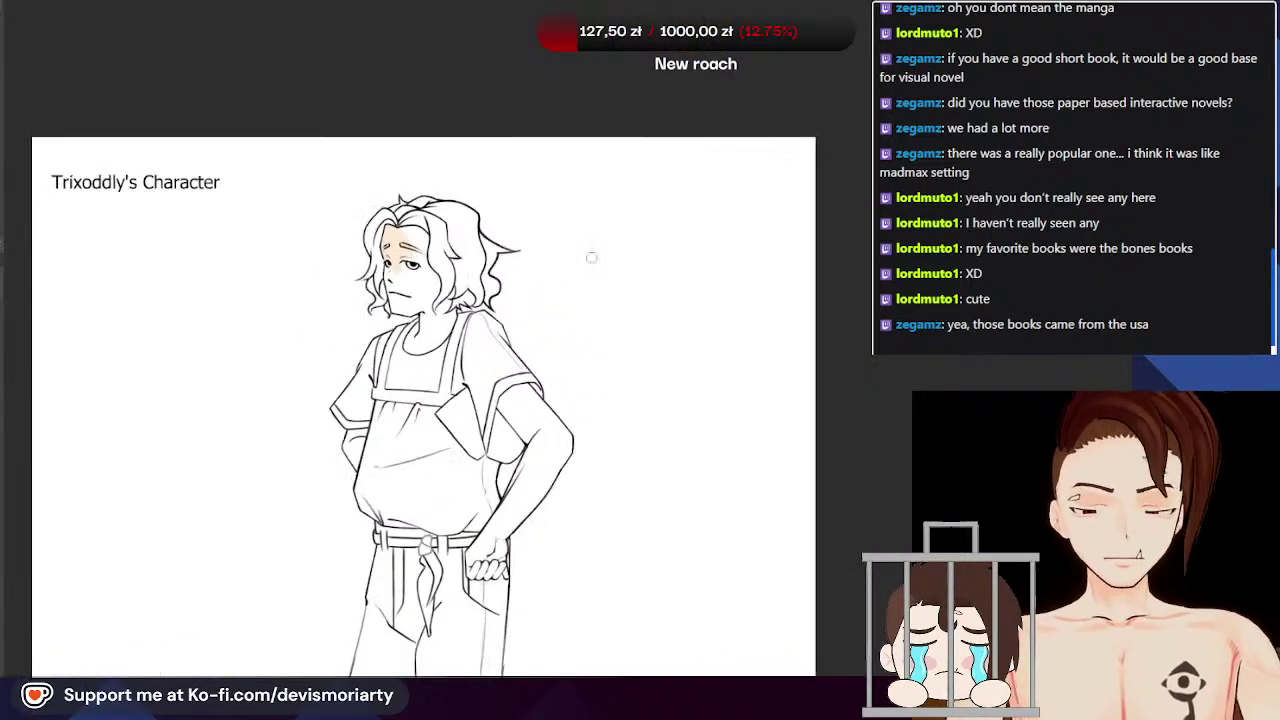
scroll(358, 355, up, 2)
mouse_move(356, 358)
mouse_down()
mouse_move(328, 274)
mouse_move(311, 388)
mouse_move(309, 282)
mouse_up()
key(ctrl+z)
key(ctrl+z)
scroll(173, 62, down, 1)
Step: Take the brown hair colour from the coloured reference character and paint it onto the hair beside the forehead in the line art
click(124, 4)
scroll(455, 240, down, 3)
scroll(423, 49, up, 4)
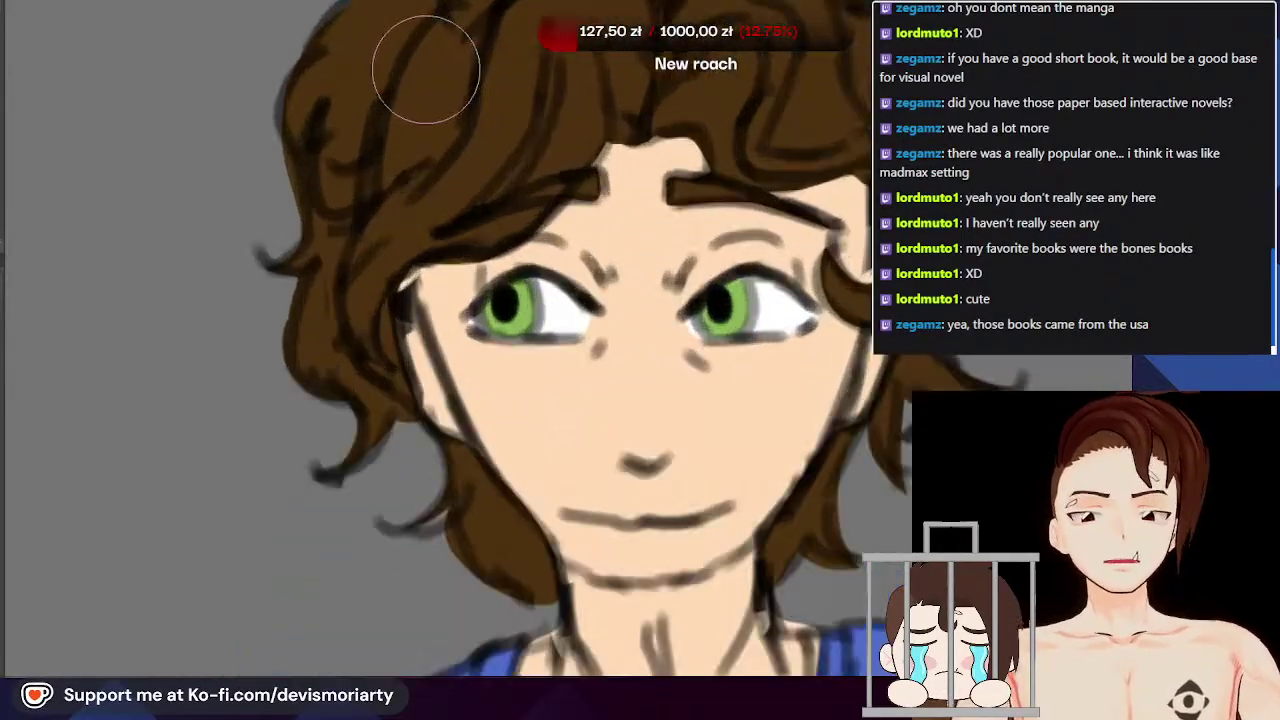
scroll(423, 94, down, 4)
click(134, 4)
scroll(130, 235, up, 1)
scroll(130, 275, down, 1)
scroll(200, 235, up, 1)
drag(285, 170, 220, 362)
scroll(205, 320, down, 1)
Step: Take the green eye colour from the reference character and paint it onto the irises of the line-art character
click(128, 12)
scroll(457, 120, up, 3)
scroll(465, 160, down, 3)
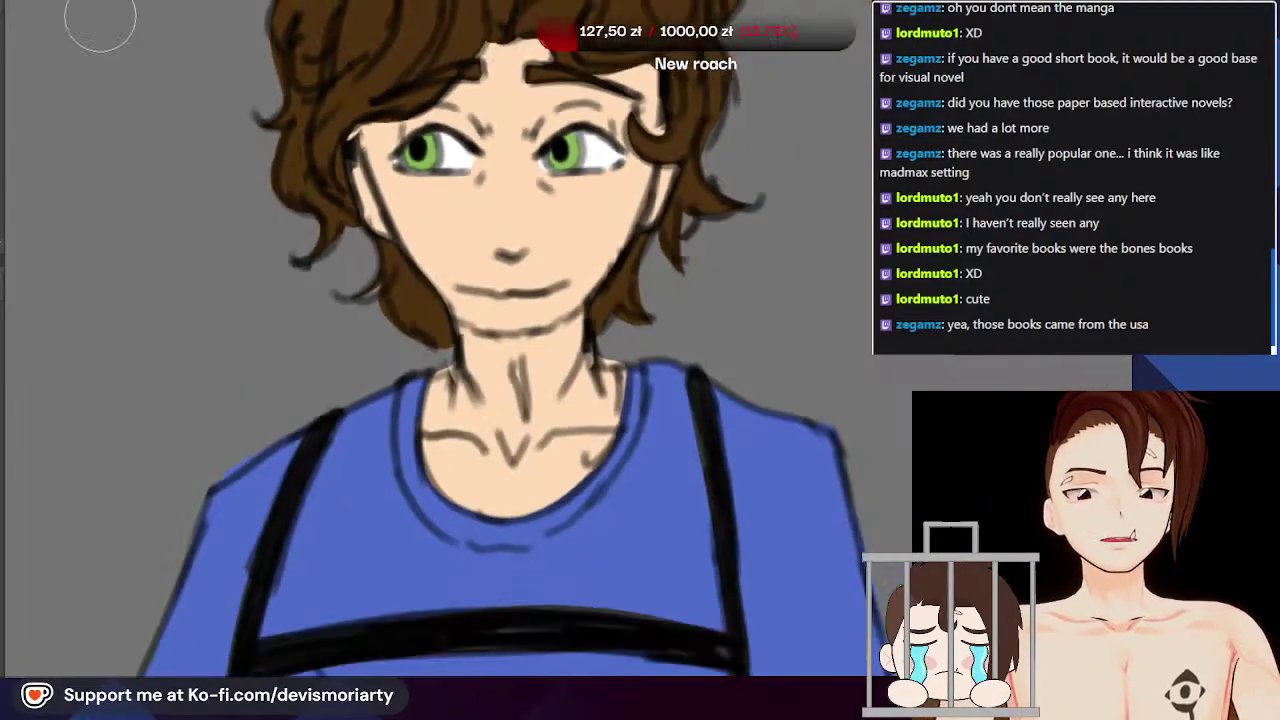
click(128, 12)
scroll(377, 457, up, 3)
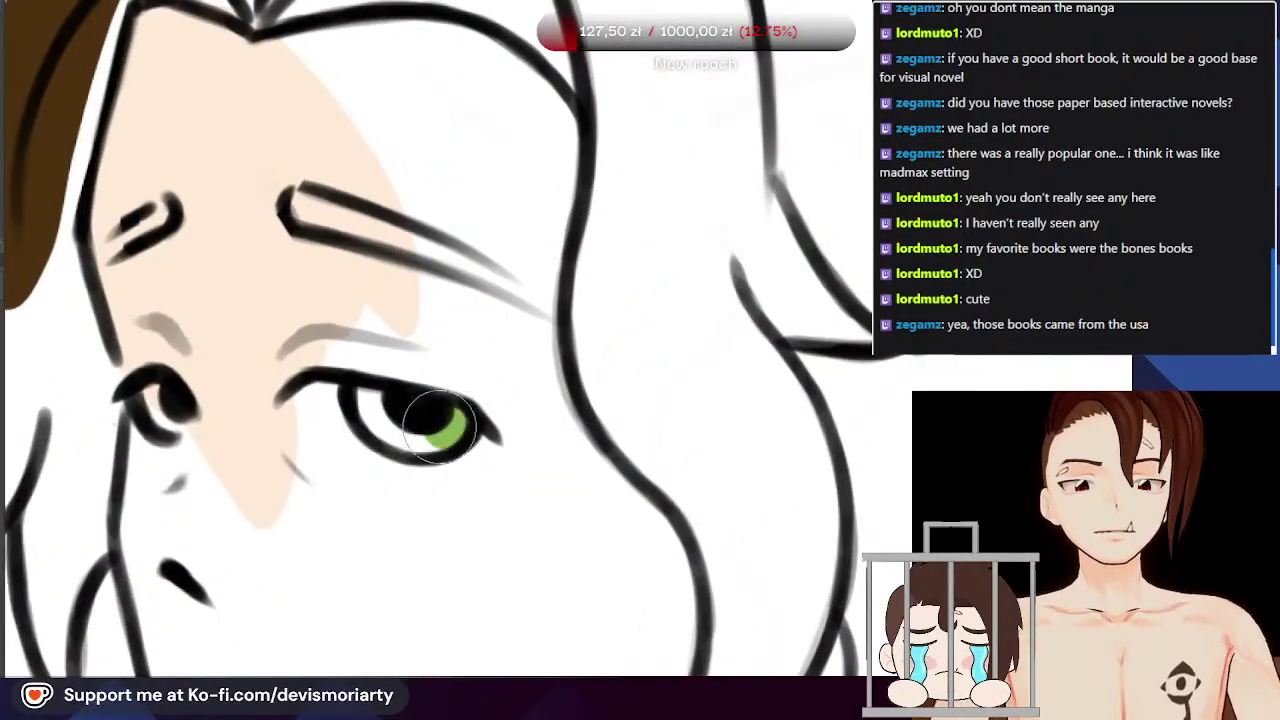
scroll(275, 255, down, 3)
Step: Take the blue shirt colour from the reference character and paint a patch of it on the chest below the neckline
click(118, 5)
scroll(289, 64, down, 3)
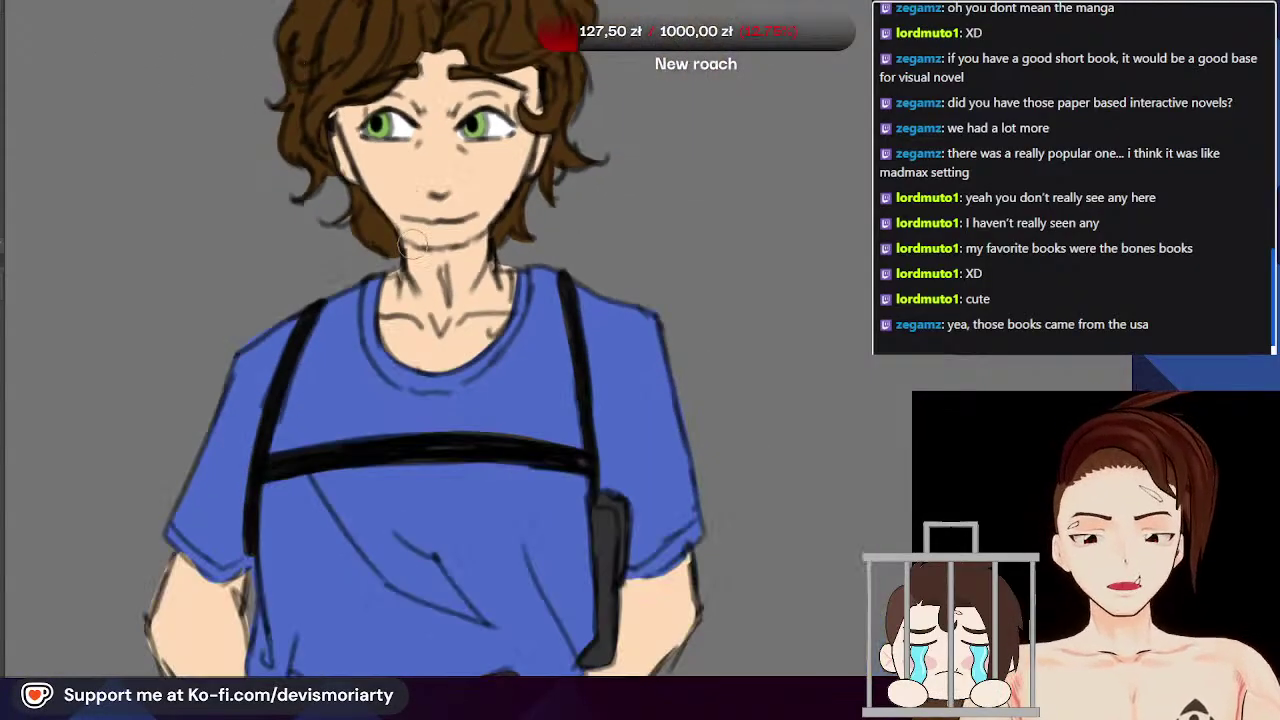
scroll(413, 256, up, 2)
scroll(410, 255, down, 2)
scroll(306, 411, up, 2)
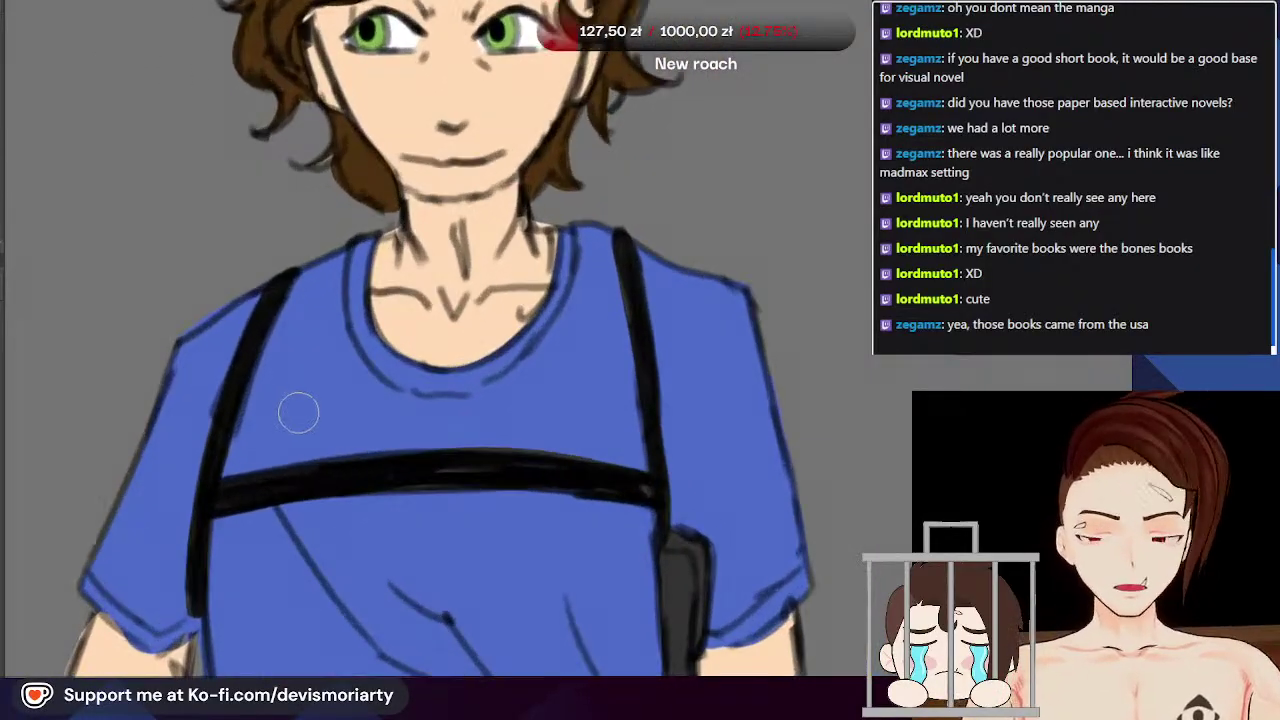
scroll(306, 411, down, 5)
scroll(164, 203, up, 1)
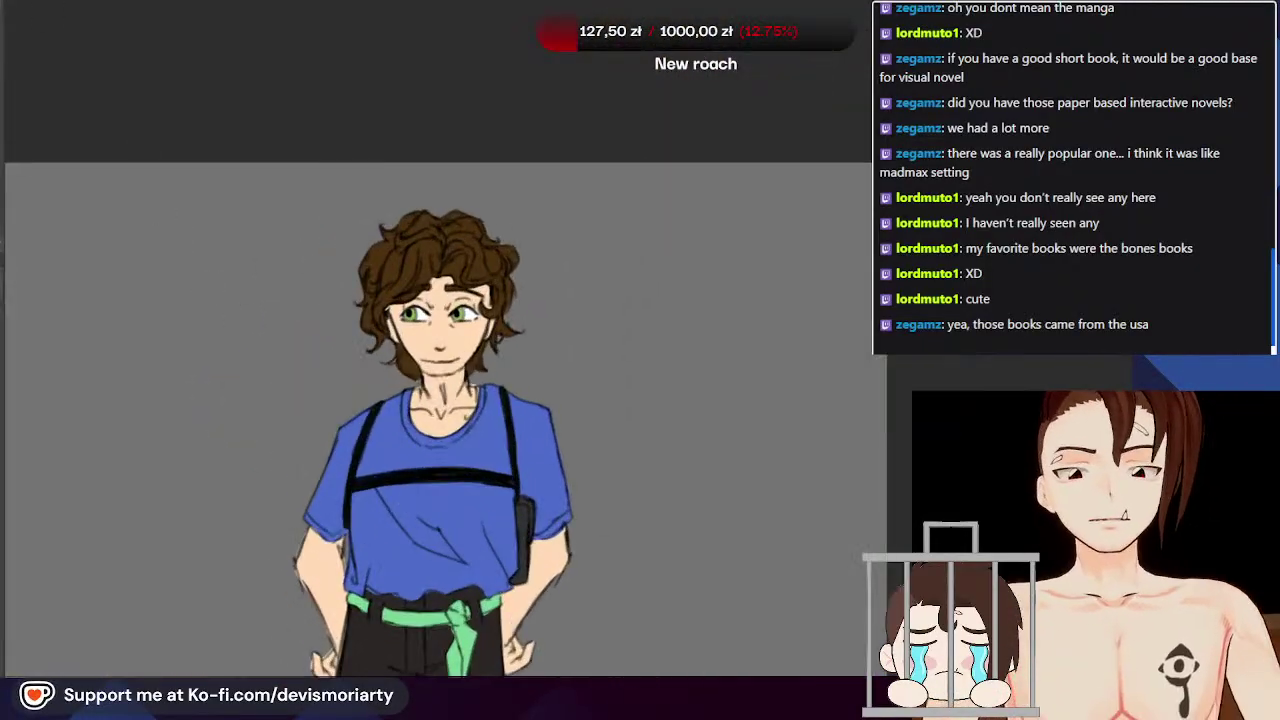
click(38, 4)
scroll(350, 365, up, 4)
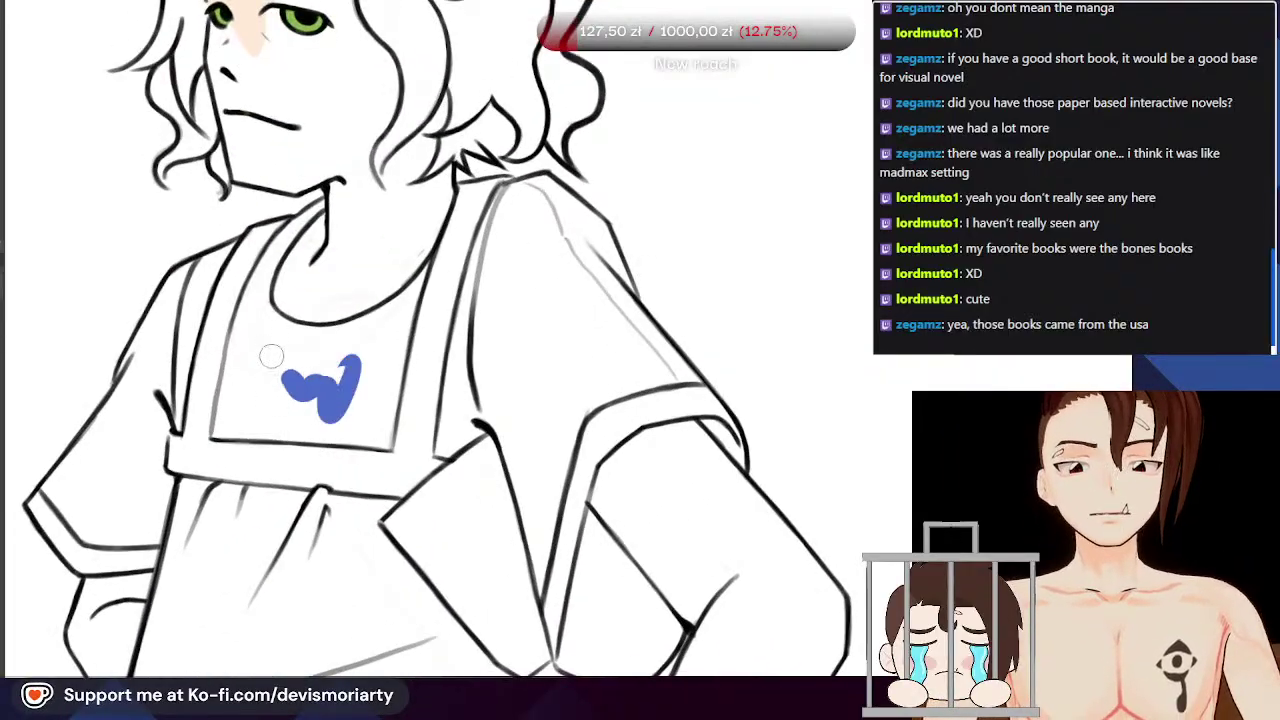
scroll(228, 252, down, 2)
Step: Take the light green belt colour from the reference character and paint a stroke of it on the hanging sash
click(125, 3)
scroll(368, 284, up, 4)
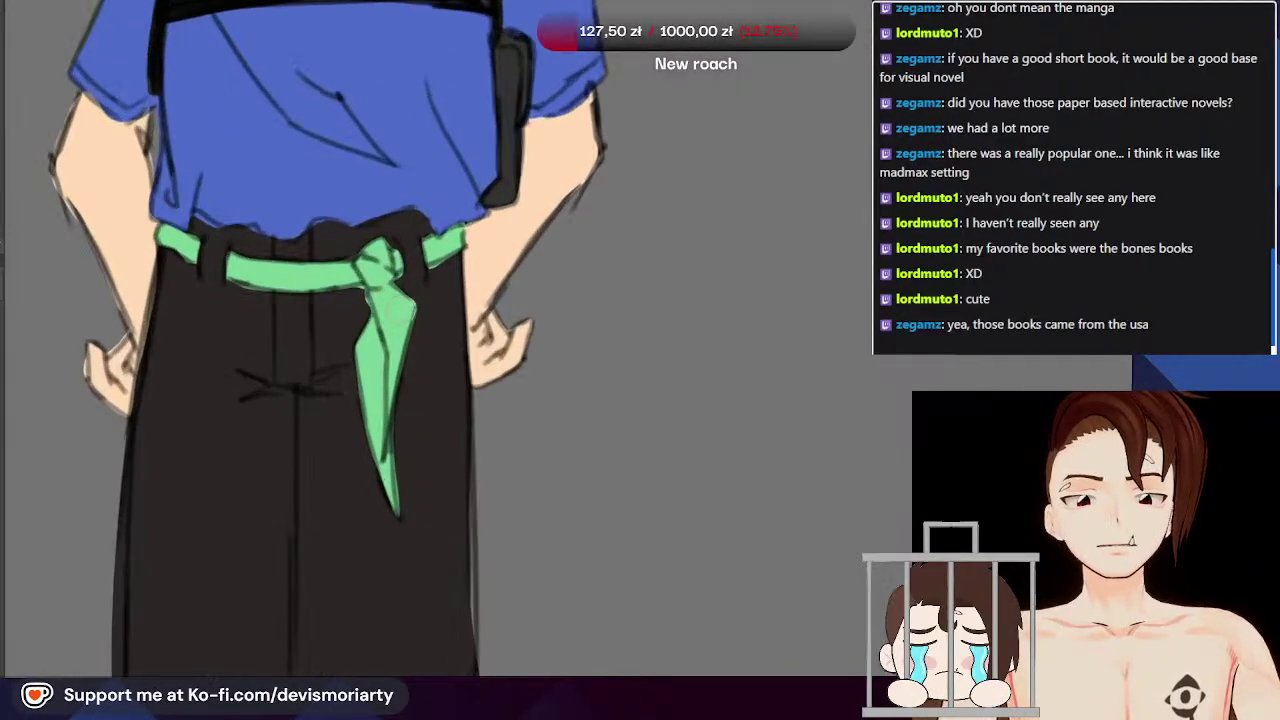
scroll(315, 225, down, 4)
click(38, 4)
scroll(322, 460, up, 4)
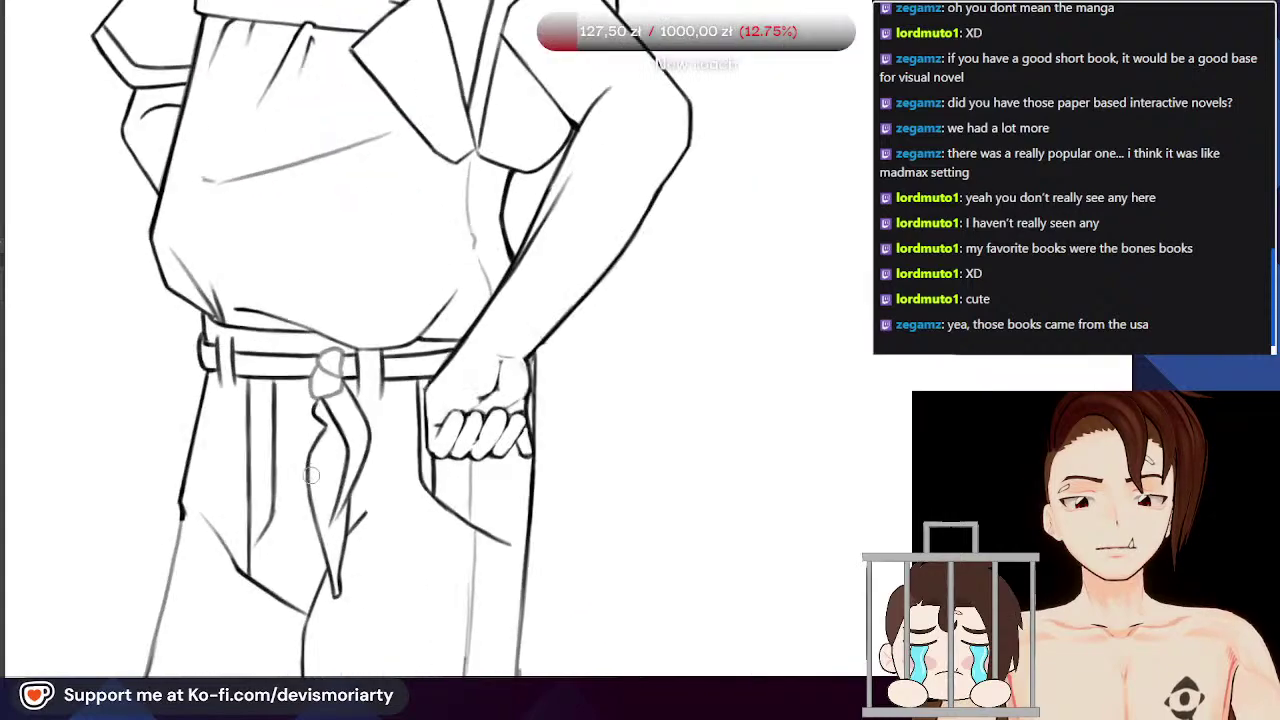
drag(354, 404, 343, 438)
scroll(330, 358, down, 3)
Step: Take the near-black trouser colour from the reference character and paint a stroke of it beside the sash on the trousers
key(ctrl+Tab)
scroll(258, 277, up, 4)
key(ctrl+Tab)
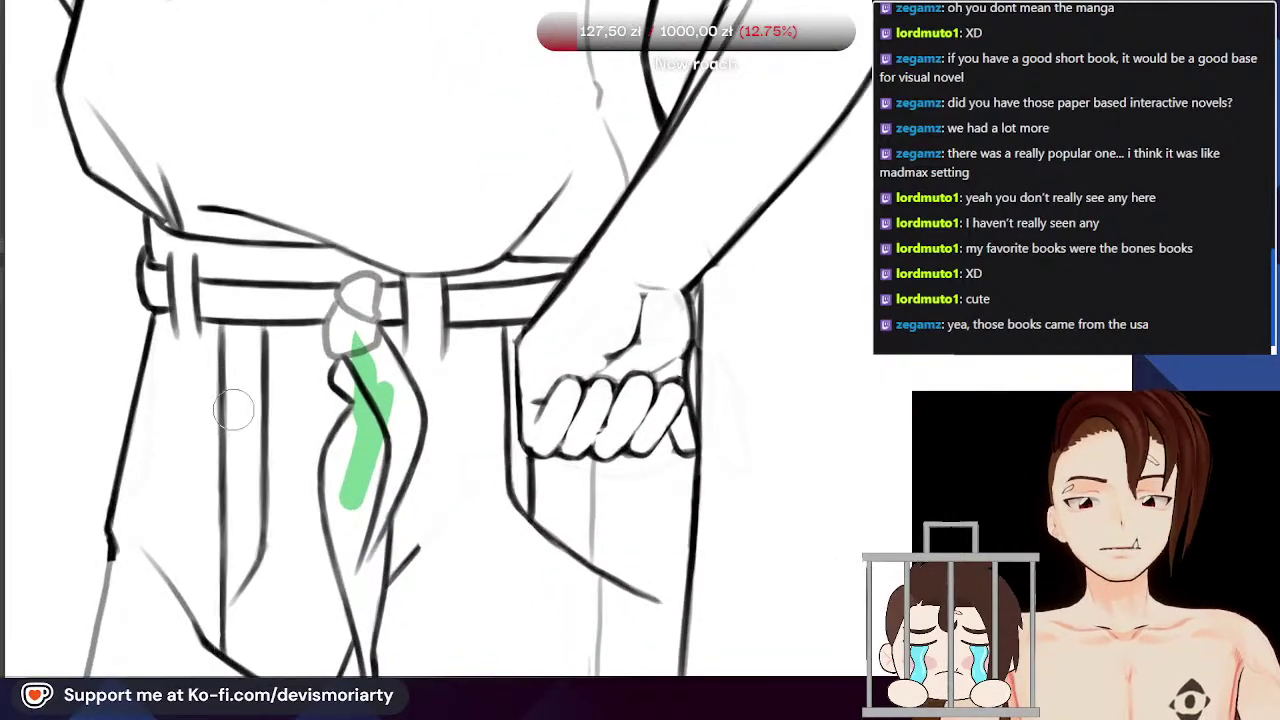
scroll(182, 632, down, 4)
scroll(244, 470, up, 1)
scroll(248, 460, down, 2)
scroll(277, 70, up, 5)
scroll(279, 92, down, 3)
scroll(259, 56, down, 4)
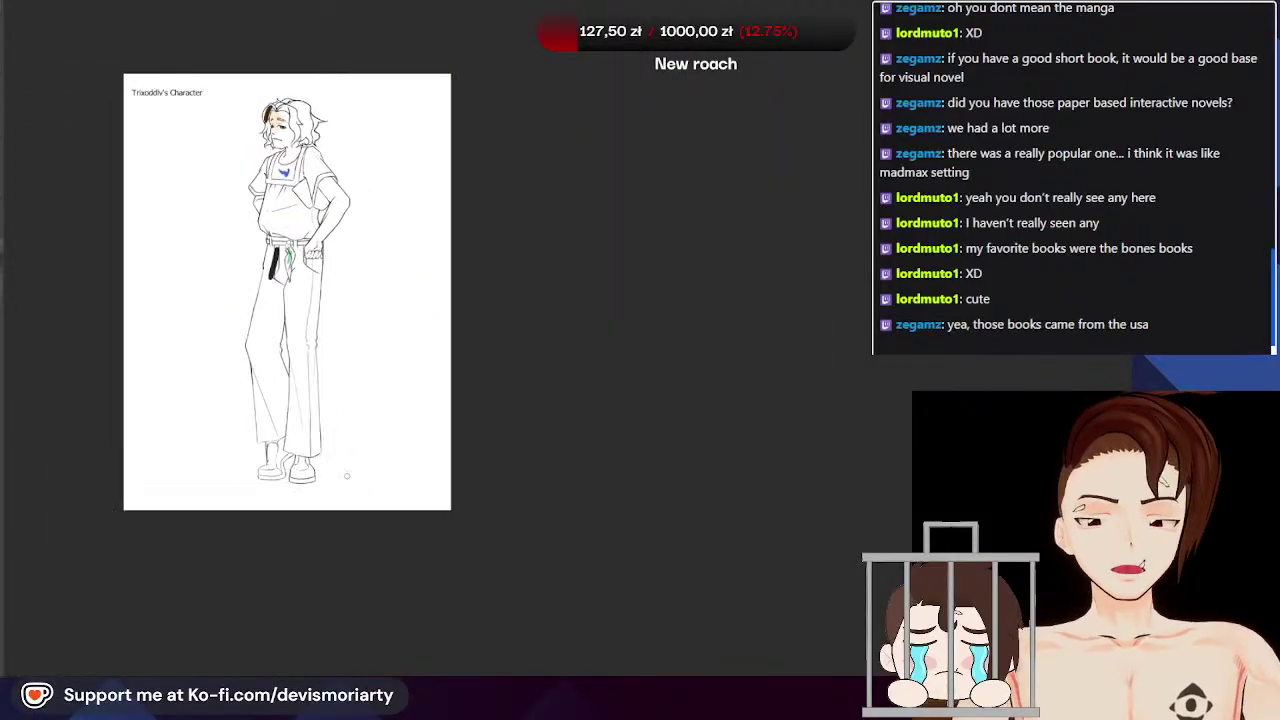
Step: Take the off-white shoe colour from the reference character and paint it over both shoes and the exposed ankle
scroll(292, 352, up, 4)
key(ctrl+Tab)
scroll(203, 657, up, 1)
scroll(238, 637, up, 2)
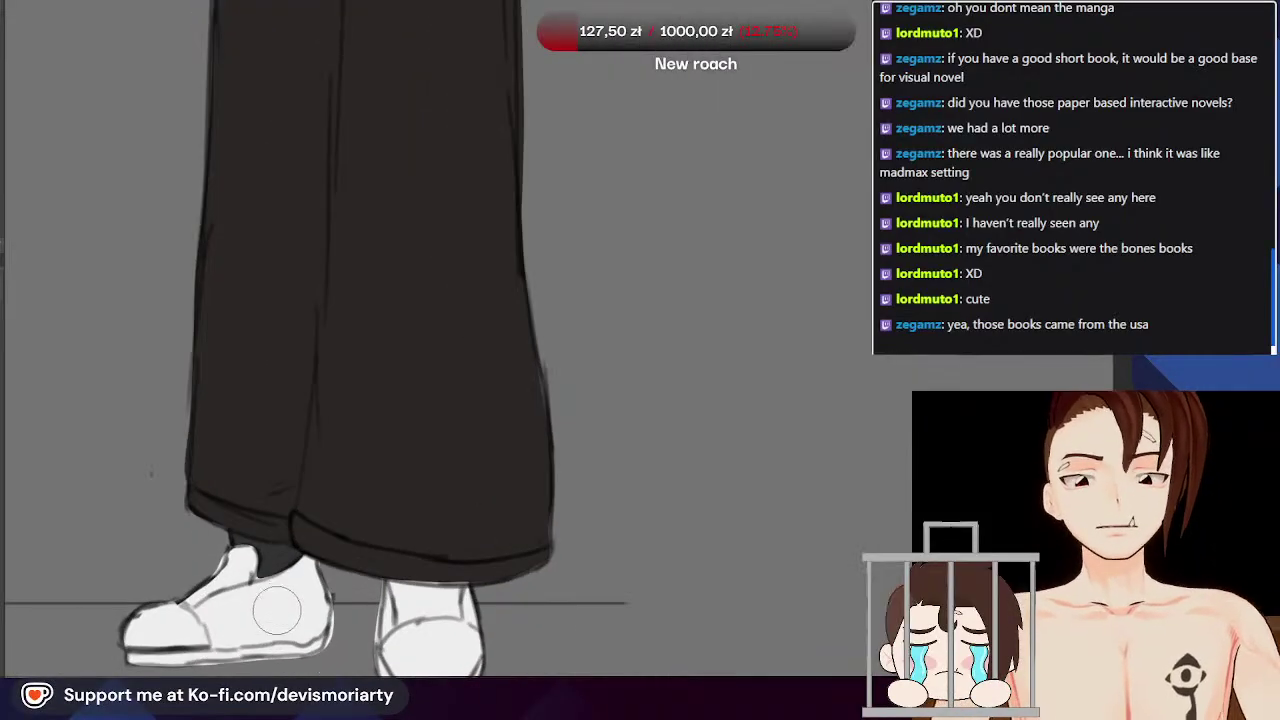
scroll(288, 520, down, 4)
click(57, 1)
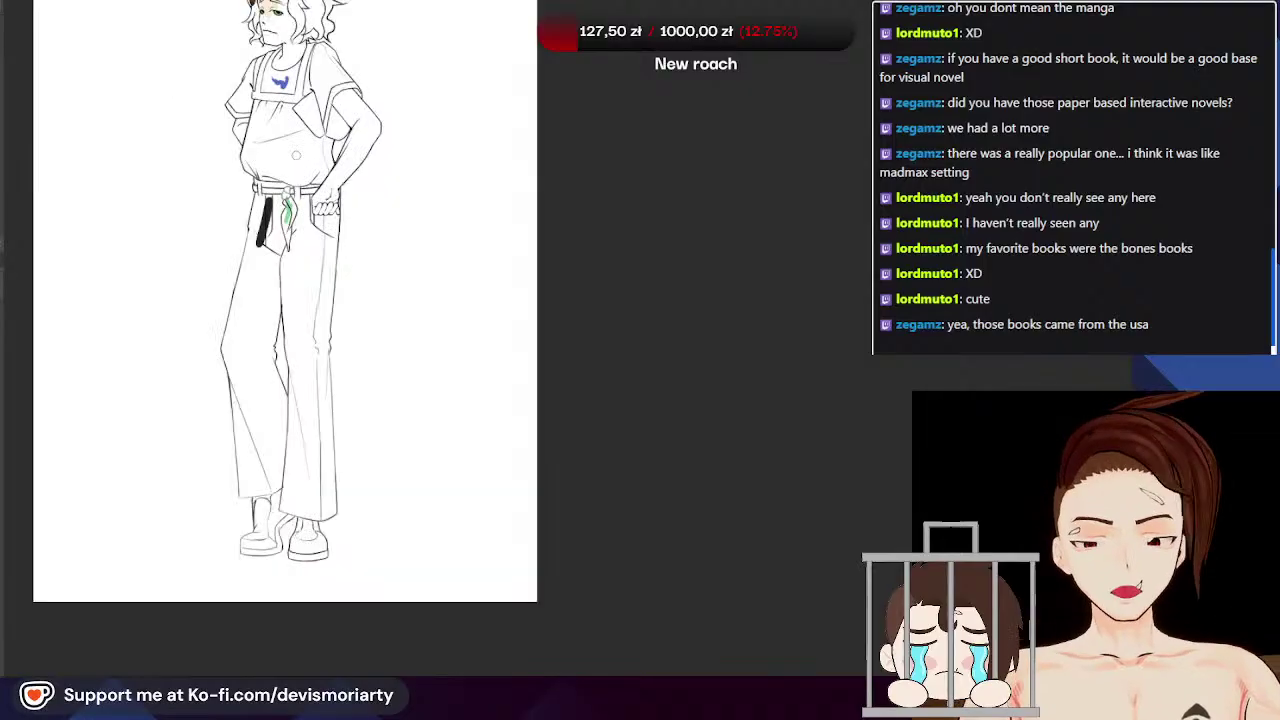
scroll(280, 497, up, 5)
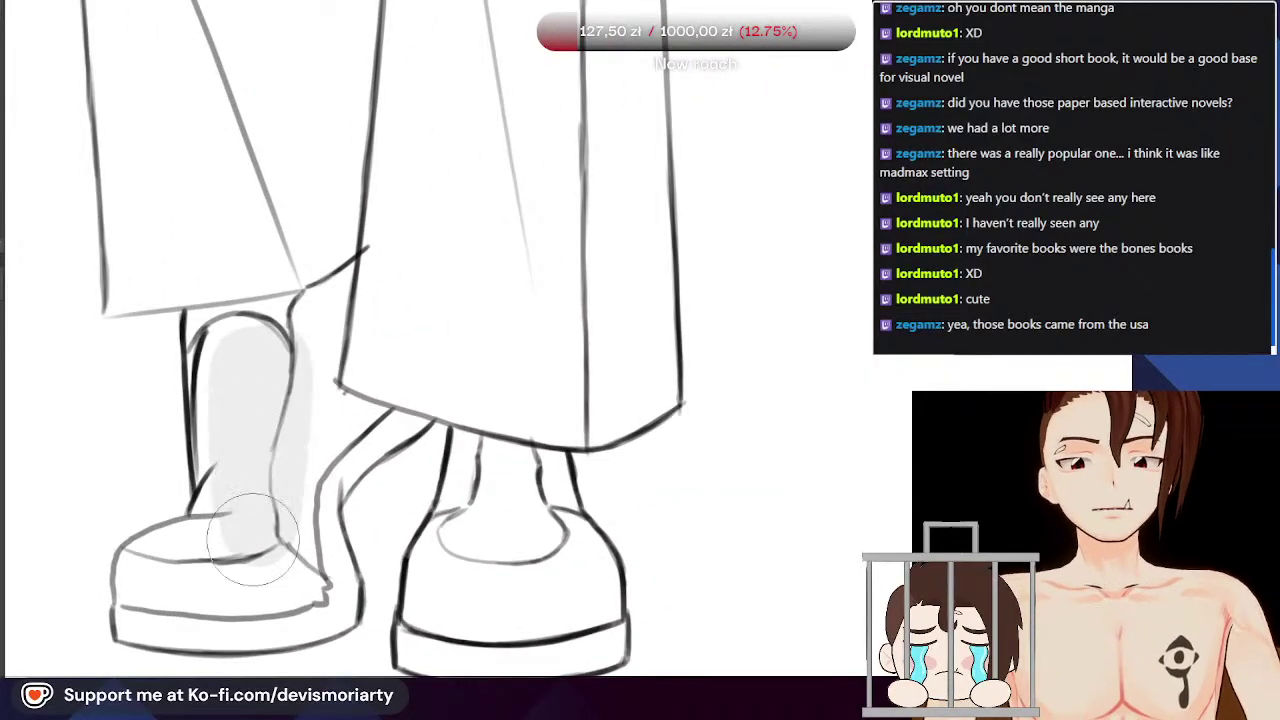
drag(280, 512, 180, 595)
scroll(315, 410, down, 3)
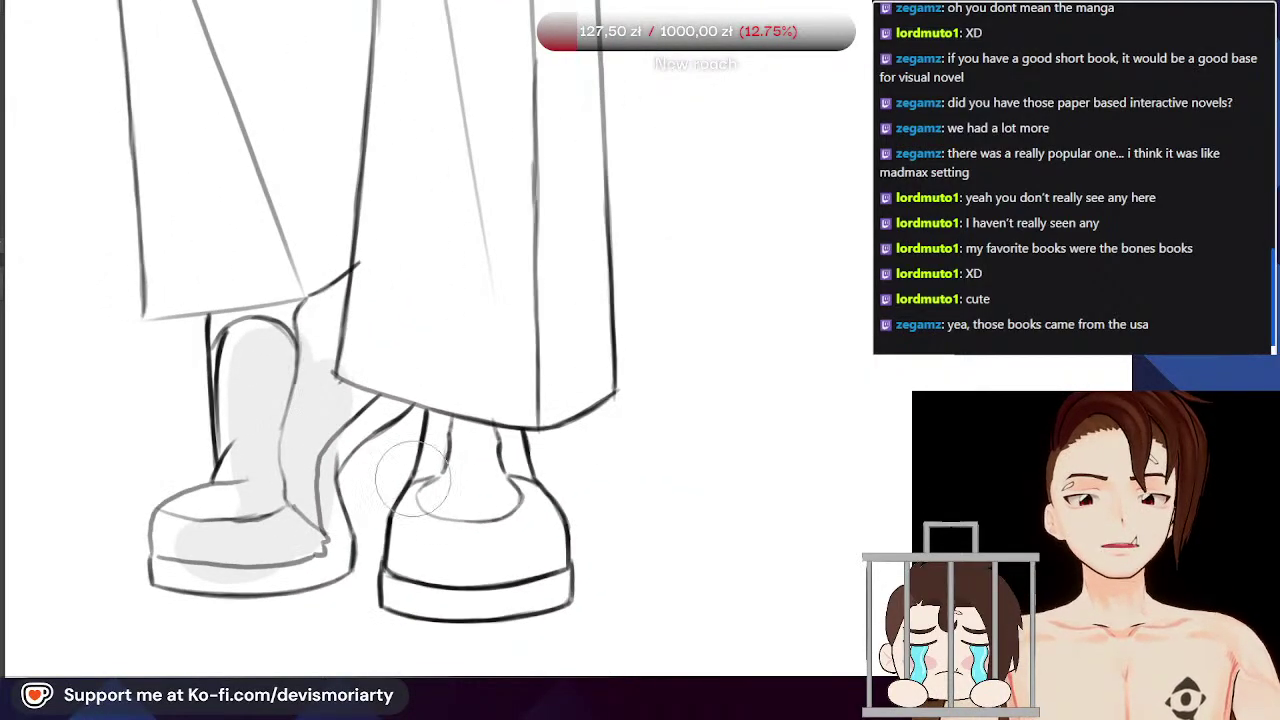
scroll(421, 374, down, 2)
scroll(421, 345, down, 3)
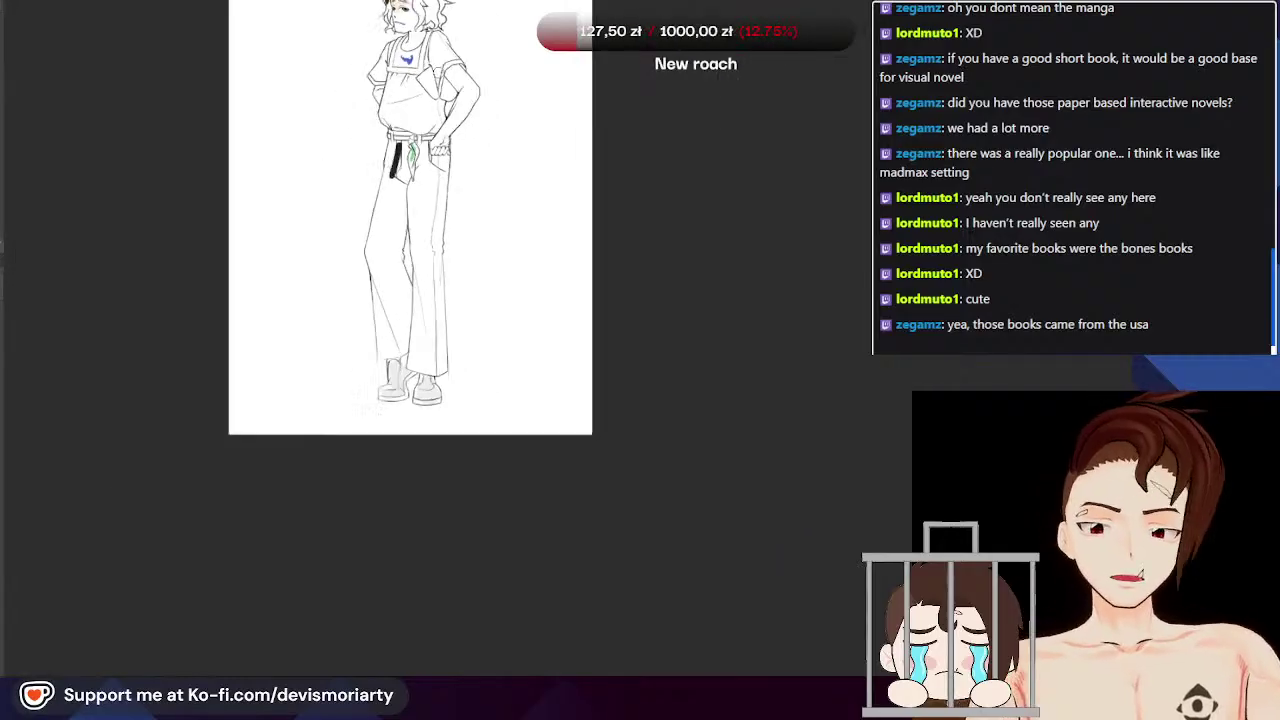
Step: Fill the forehead with the light skin tone up to the hairline and down the temple beside the near eye
scroll(424, 60, up, 3)
scroll(428, 484, down, 2)
scroll(422, 180, up, 5)
scroll(393, 292, up, 3)
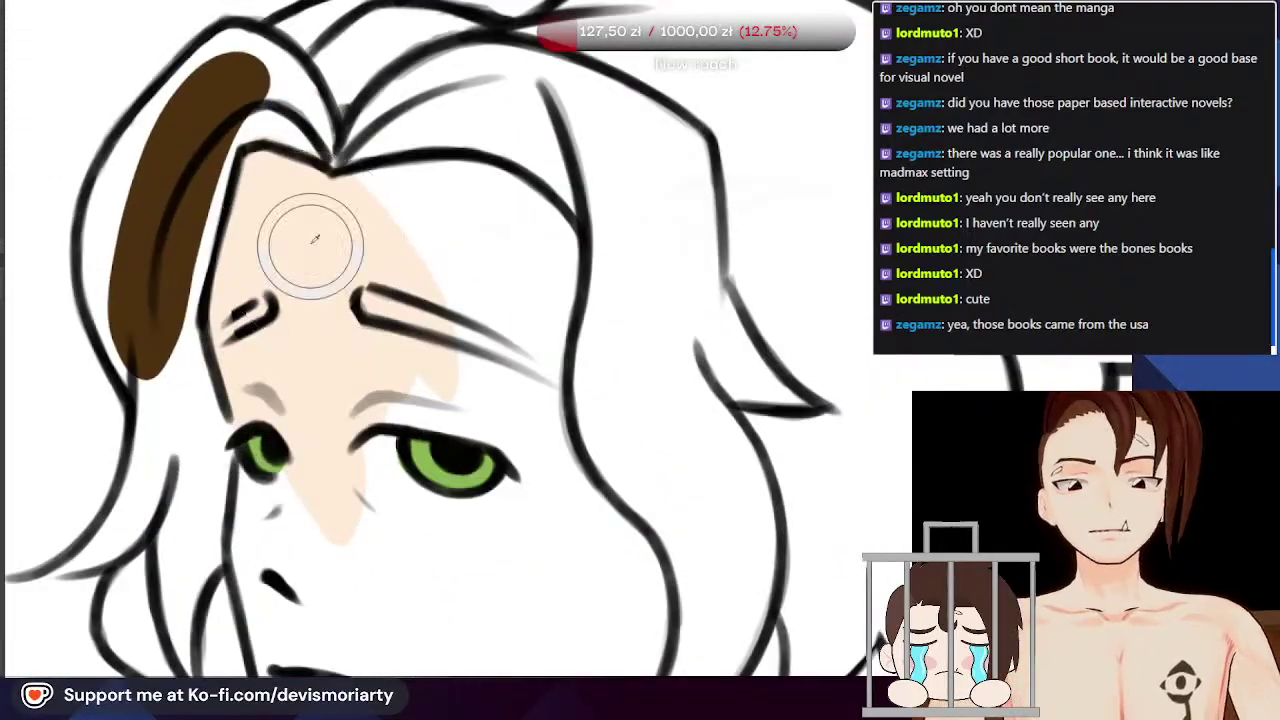
scroll(306, 243, down, 2)
scroll(310, 215, up, 3)
mouse_move(310, 215)
mouse_down()
mouse_move(428, 216)
mouse_move(483, 356)
mouse_move(482, 392)
mouse_move(385, 372)
mouse_move(280, 385)
mouse_up()
scroll(491, 509, down, 6)
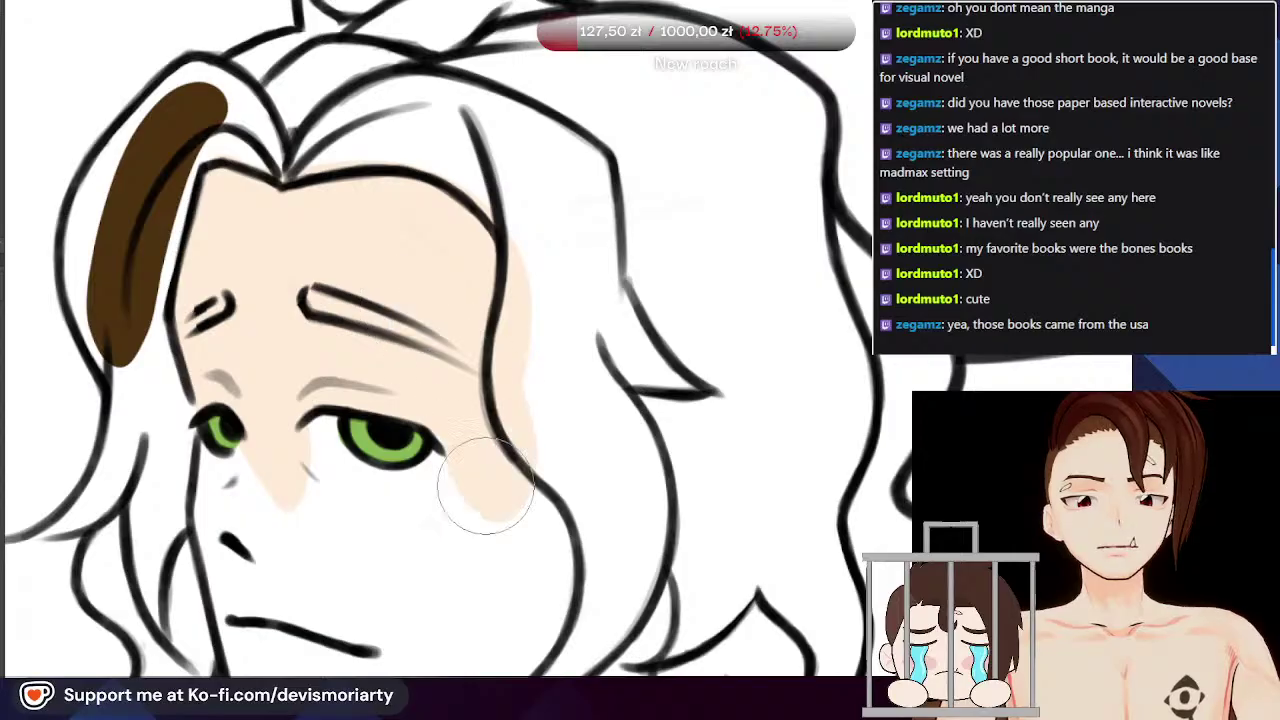
Step: Paint the skin tone around the nose and down the far edge of the face to the chin
scroll(325, 360, up, 6)
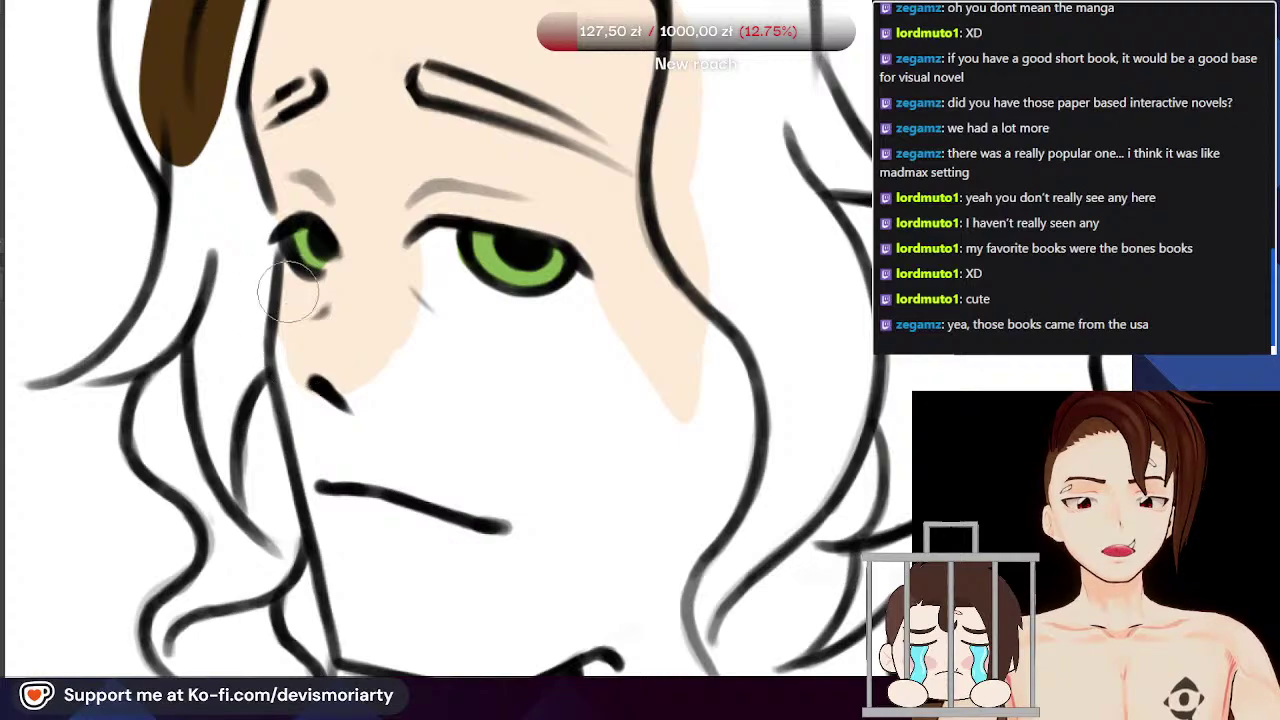
scroll(290, 290, down, 3)
drag(299, 342, 327, 473)
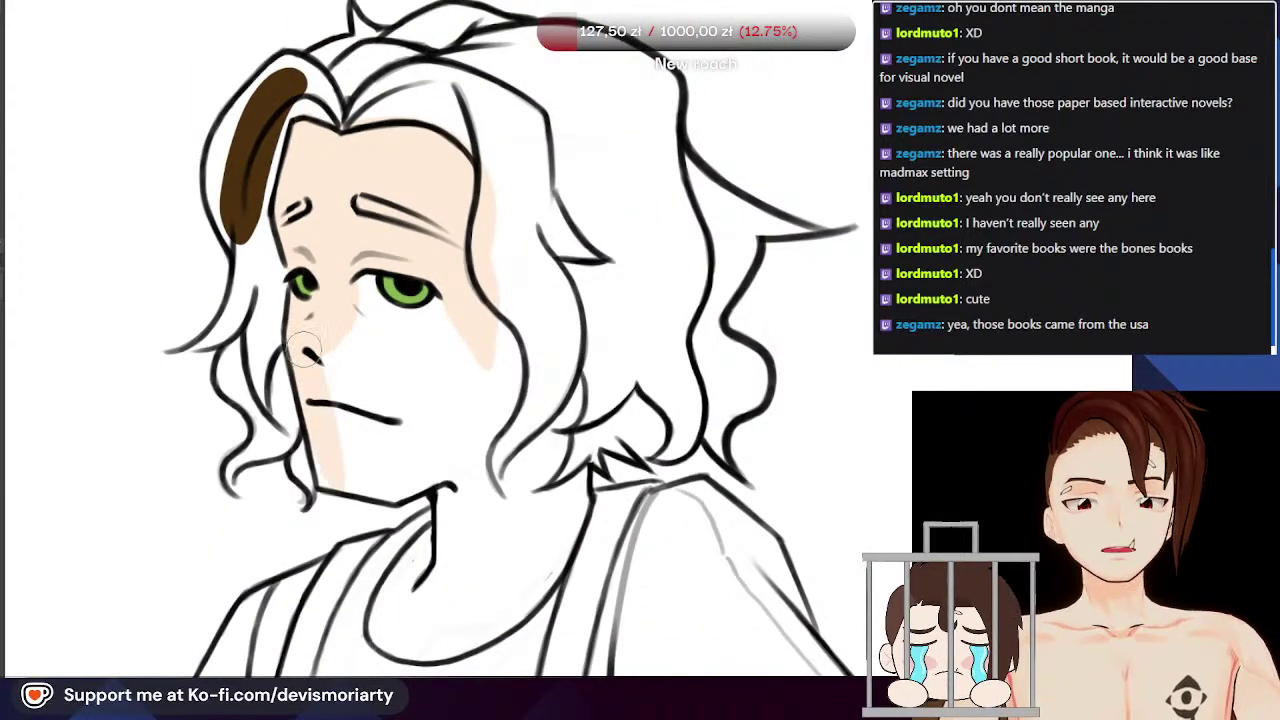
scroll(311, 288, down, 2)
scroll(370, 540, up, 2)
scroll(354, 511, down, 4)
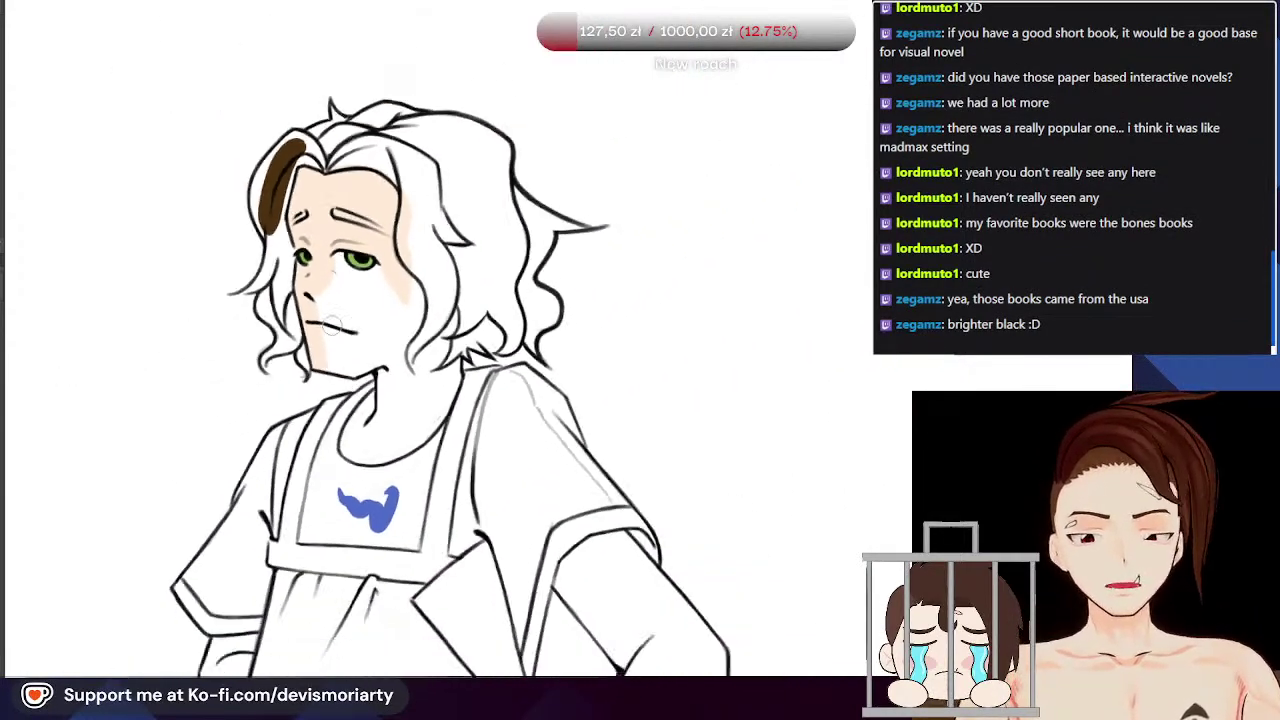
Step: Fill the remaining cheek, mouth and jaw area and the neck down to the neckline with the skin tone
scroll(370, 310, up, 3)
scroll(374, 307, up, 2)
mouse_move(337, 363)
mouse_down()
mouse_move(412, 350)
mouse_move(351, 380)
mouse_move(264, 355)
mouse_move(303, 357)
mouse_move(262, 193)
mouse_move(336, 298)
mouse_move(271, 162)
mouse_move(315, 170)
mouse_move(271, 138)
mouse_move(426, 170)
mouse_move(368, 186)
mouse_move(305, 165)
mouse_up()
mouse_move(406, 192)
mouse_down()
mouse_move(370, 337)
mouse_move(476, 200)
mouse_move(474, 178)
mouse_move(437, 196)
mouse_up()
mouse_move(445, 423)
mouse_down()
mouse_move(432, 560)
mouse_move(447, 445)
mouse_move(354, 575)
mouse_move(404, 467)
mouse_move(339, 586)
mouse_move(401, 579)
mouse_move(367, 591)
mouse_move(540, 499)
mouse_move(525, 495)
mouse_move(573, 345)
mouse_move(578, 418)
mouse_up()
scroll(577, 415, down, 5)
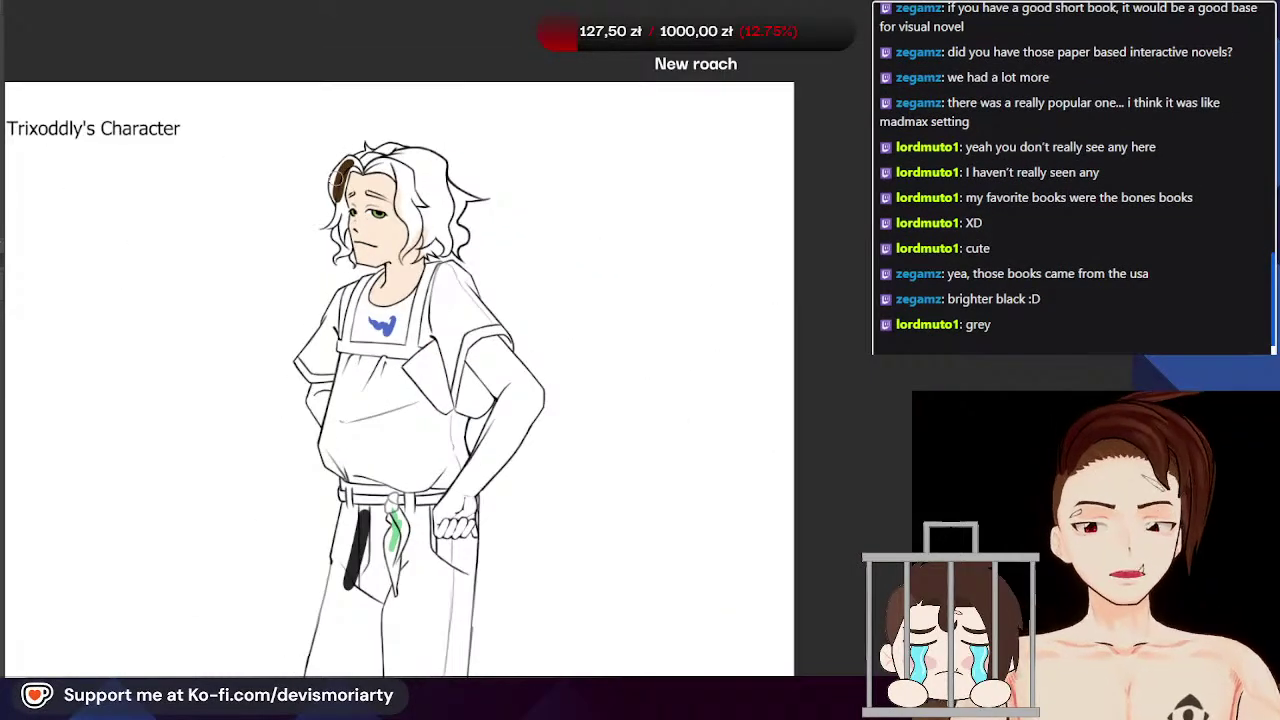
Step: Paint the skin tone on the far arm between the sleeve cuff and the torso
scroll(316, 408, up, 5)
mouse_move(343, 443)
mouse_down()
mouse_move(331, 399)
mouse_move(298, 365)
mouse_move(318, 342)
mouse_up()
scroll(350, 352, down, 3)
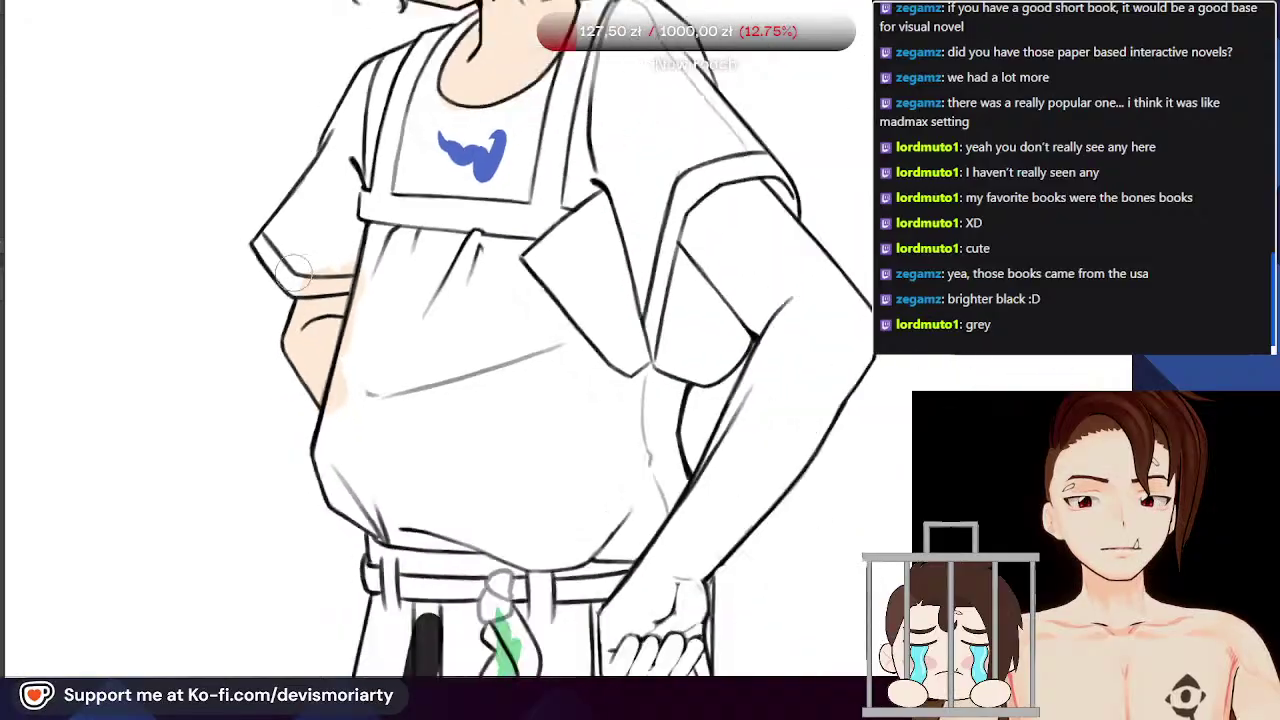
scroll(314, 371, up, 4)
scroll(297, 325, down, 4)
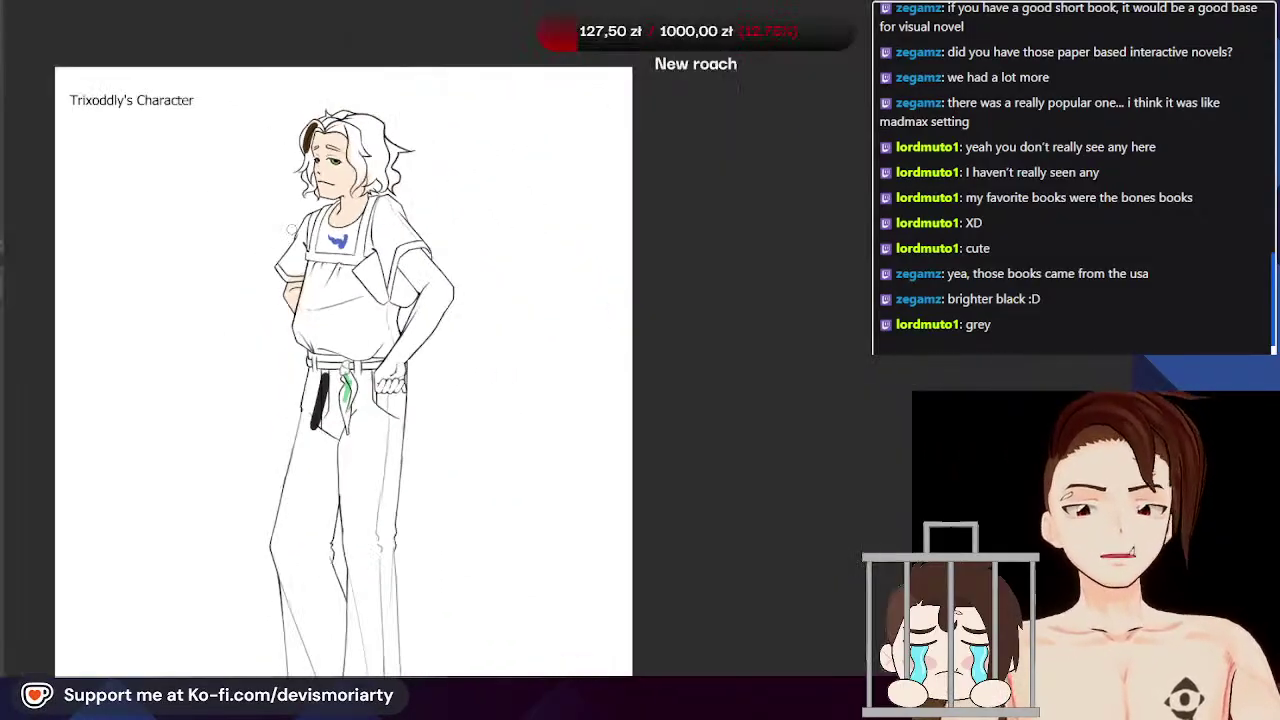
Step: Fill the near arm with the skin tone from the sleeve opening past the elbow, undoing strokes that miss
scroll(419, 302, up, 4)
scroll(419, 302, up, 3)
mouse_move(340, 225)
mouse_down()
mouse_move(468, 392)
mouse_move(333, 259)
mouse_move(462, 425)
mouse_move(423, 376)
mouse_move(348, 218)
mouse_move(491, 348)
mouse_move(410, 256)
mouse_move(524, 404)
mouse_move(530, 417)
mouse_move(522, 408)
mouse_move(475, 490)
mouse_up()
key(ctrl+z)
scroll(514, 400, up, 2)
mouse_move(534, 402)
mouse_down()
mouse_move(517, 441)
mouse_move(463, 515)
mouse_up()
scroll(470, 430, down, 1)
mouse_move(460, 350)
mouse_down()
mouse_move(395, 517)
mouse_move(331, 582)
mouse_up()
scroll(396, 388, down, 1)
key(ctrl+z)
mouse_move(415, 380)
mouse_down()
mouse_move(319, 607)
mouse_move(356, 540)
mouse_move(347, 617)
mouse_up()
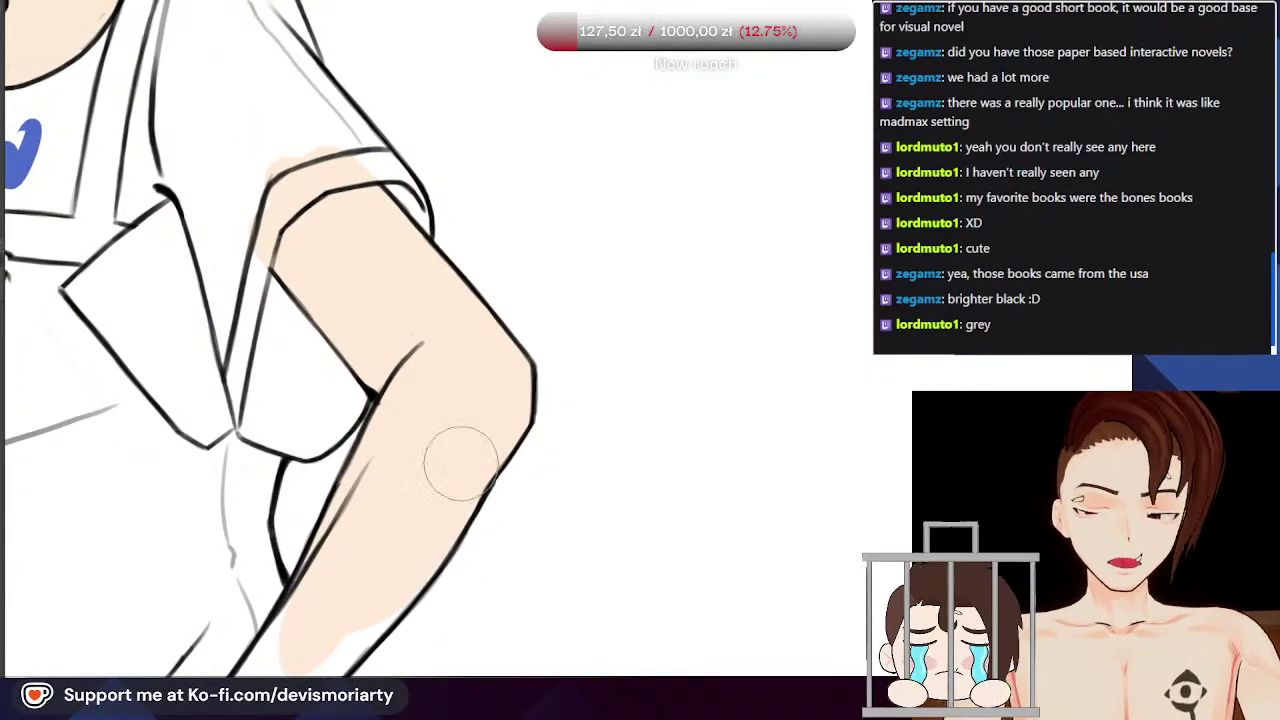
Step: Continue the skin tone down the near forearm with a larger brush and cover the wrist, hand and curled fingers
scroll(450, 485, down, 3)
scroll(386, 523, up, 3)
scroll(420, 324, up, 1)
mouse_move(336, 420)
mouse_down()
mouse_move(431, 306)
mouse_move(288, 490)
mouse_up()
scroll(357, 290, up, 1)
key(])
mouse_move(250, 375)
mouse_down()
mouse_move(215, 496)
mouse_move(191, 529)
mouse_up()
scroll(191, 529, down, 3)
scroll(188, 505, up, 3)
mouse_move(243, 405)
mouse_down()
mouse_move(250, 477)
mouse_move(245, 462)
mouse_move(345, 475)
mouse_move(302, 487)
mouse_move(355, 480)
mouse_up()
drag(370, 432, 385, 393)
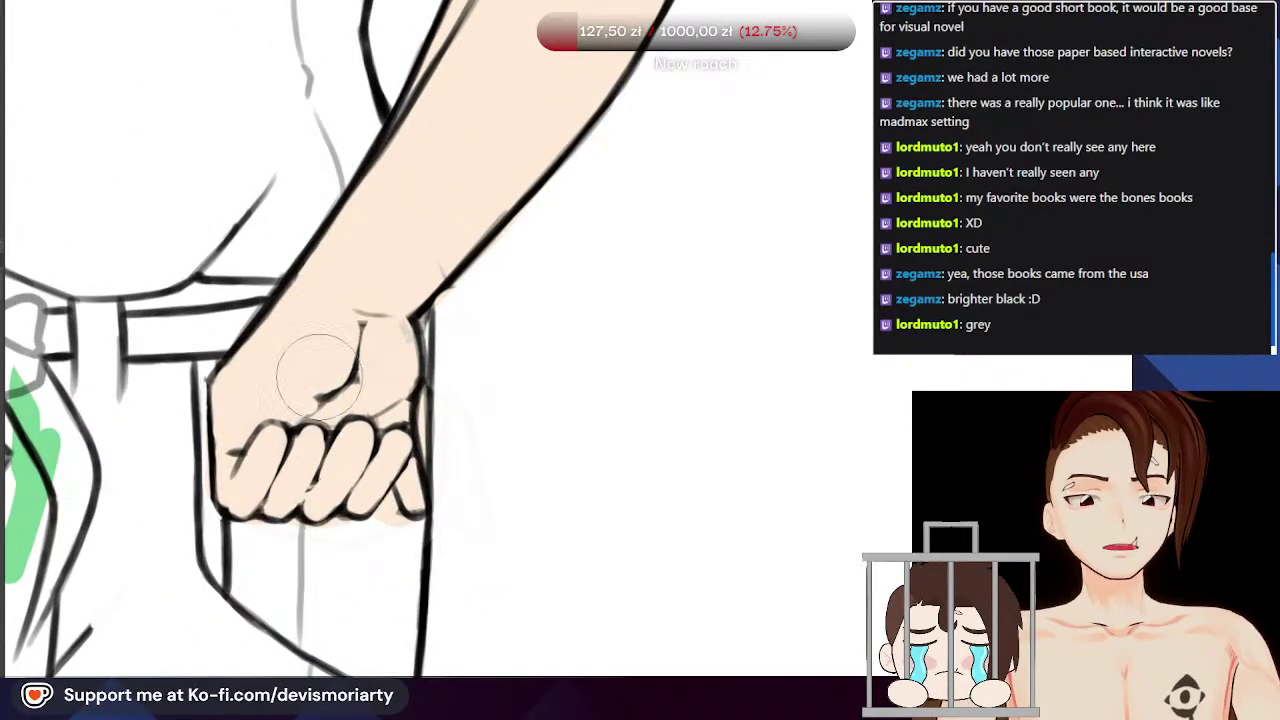
scroll(322, 396, down, 8)
scroll(250, 200, up, 2)
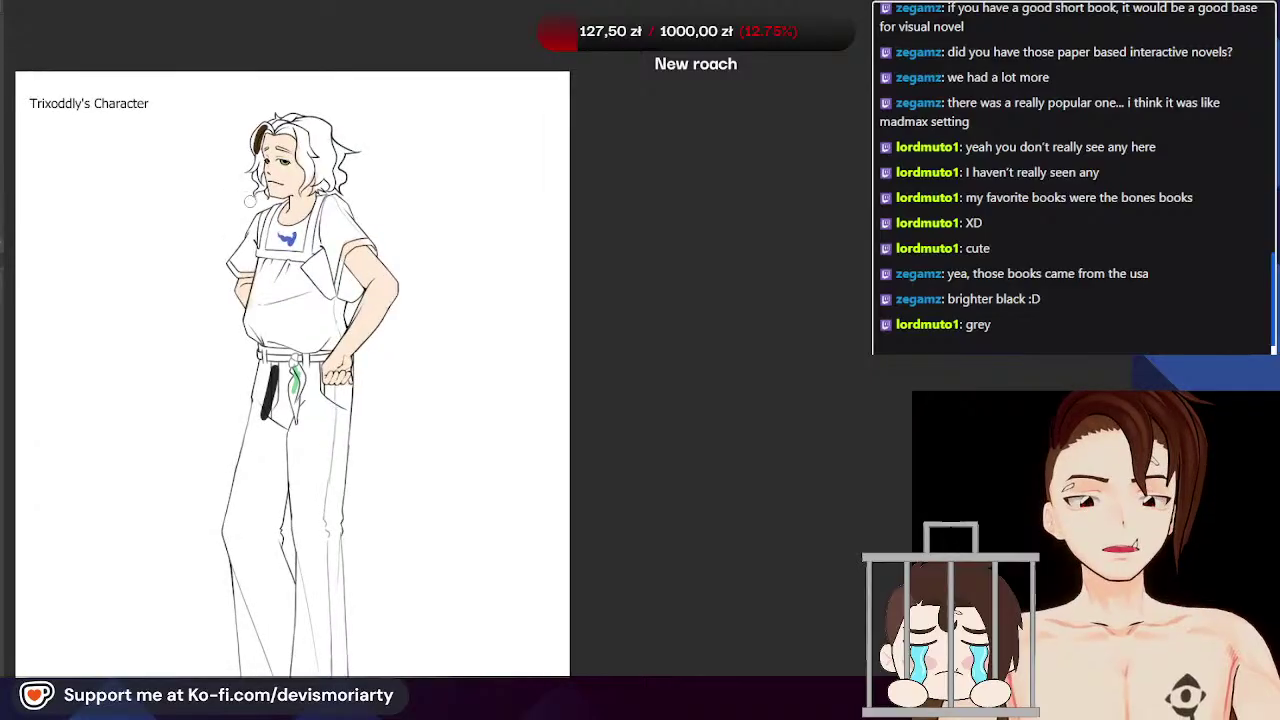
Step: Check the painted skin areas on the figure and compare them with the coloured reference drawing
scroll(249, 200, down, 1)
scroll(249, 200, up, 6)
scroll(200, 390, up, 4)
scroll(195, 500, down, 8)
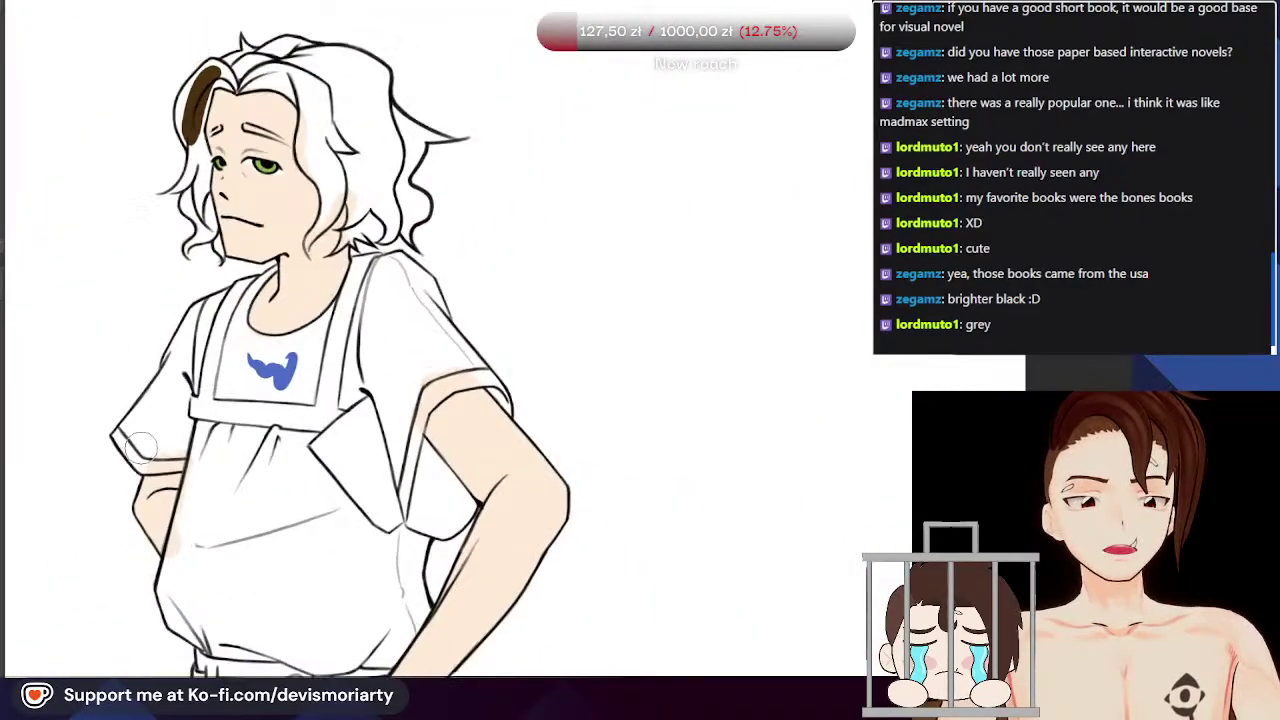
scroll(136, 455, down, 4)
scroll(126, 477, up, 5)
scroll(205, 200, down, 3)
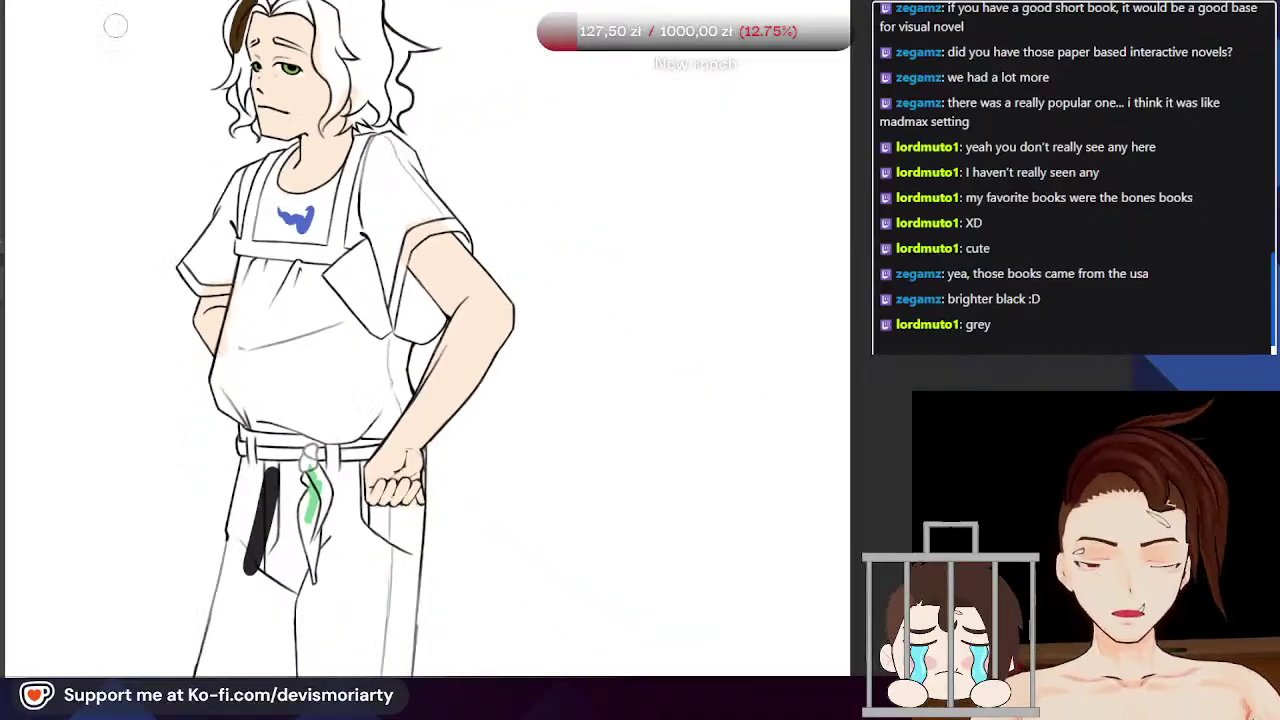
click(121, 1)
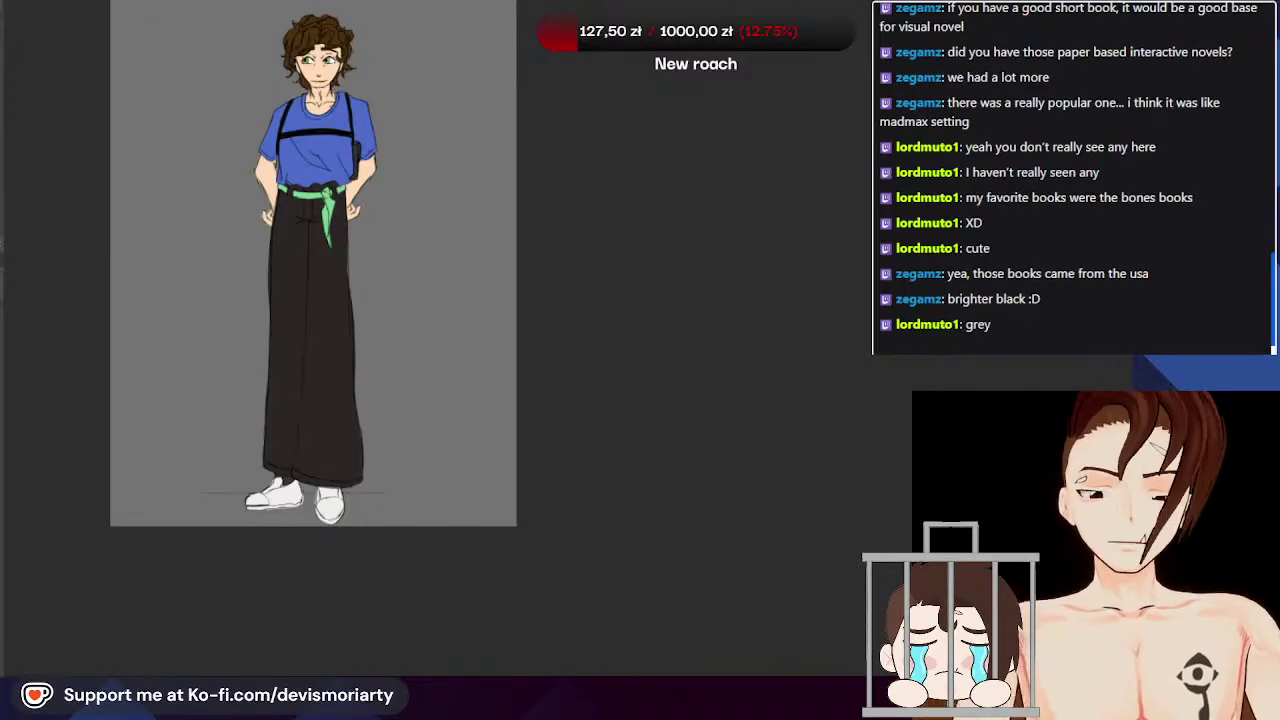
key(ctrl+Tab)
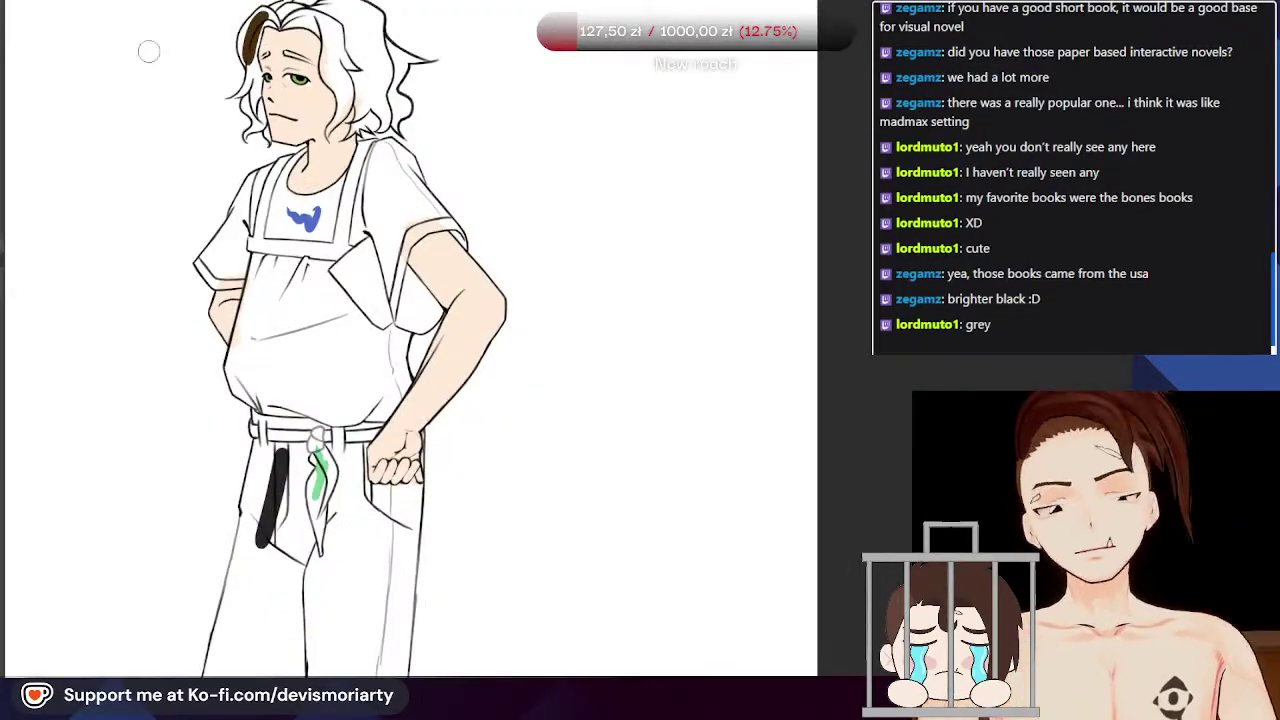
Step: Paint the shirt blue along the far side of the neckline and down the far edge of the chest panel
scroll(270, 279, down, 2)
scroll(387, 277, up, 6)
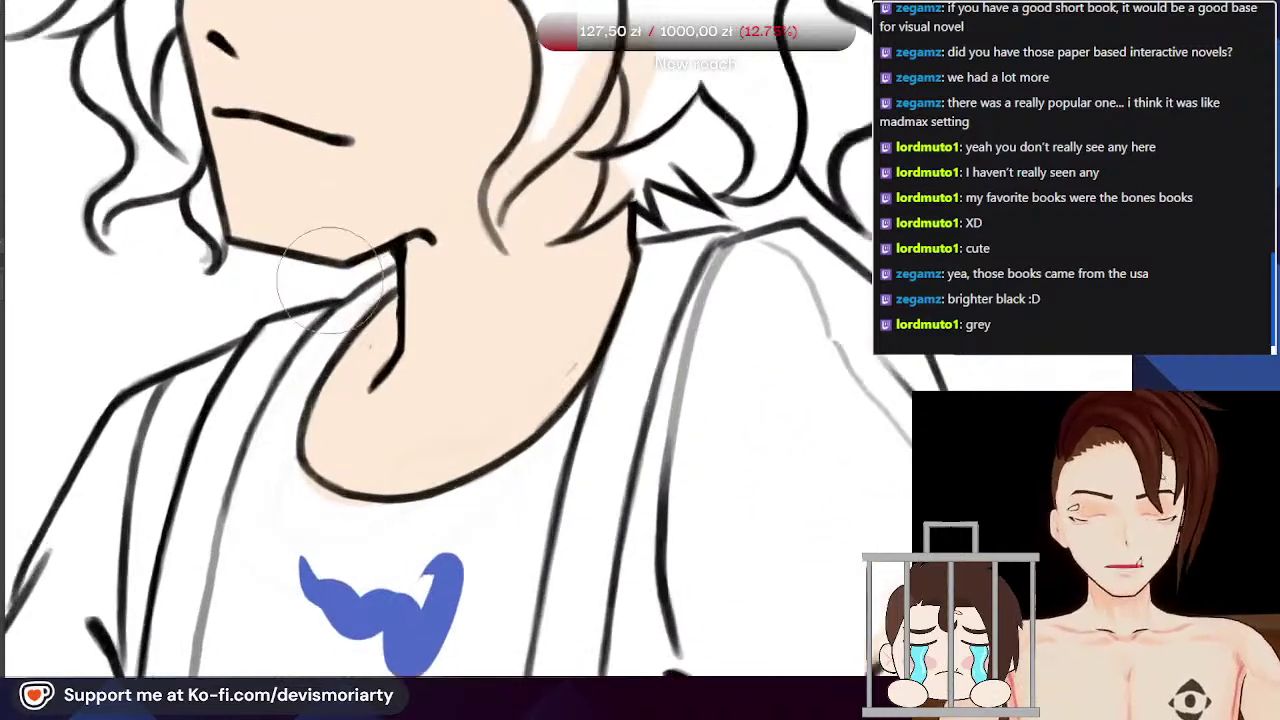
scroll(388, 277, up, 3)
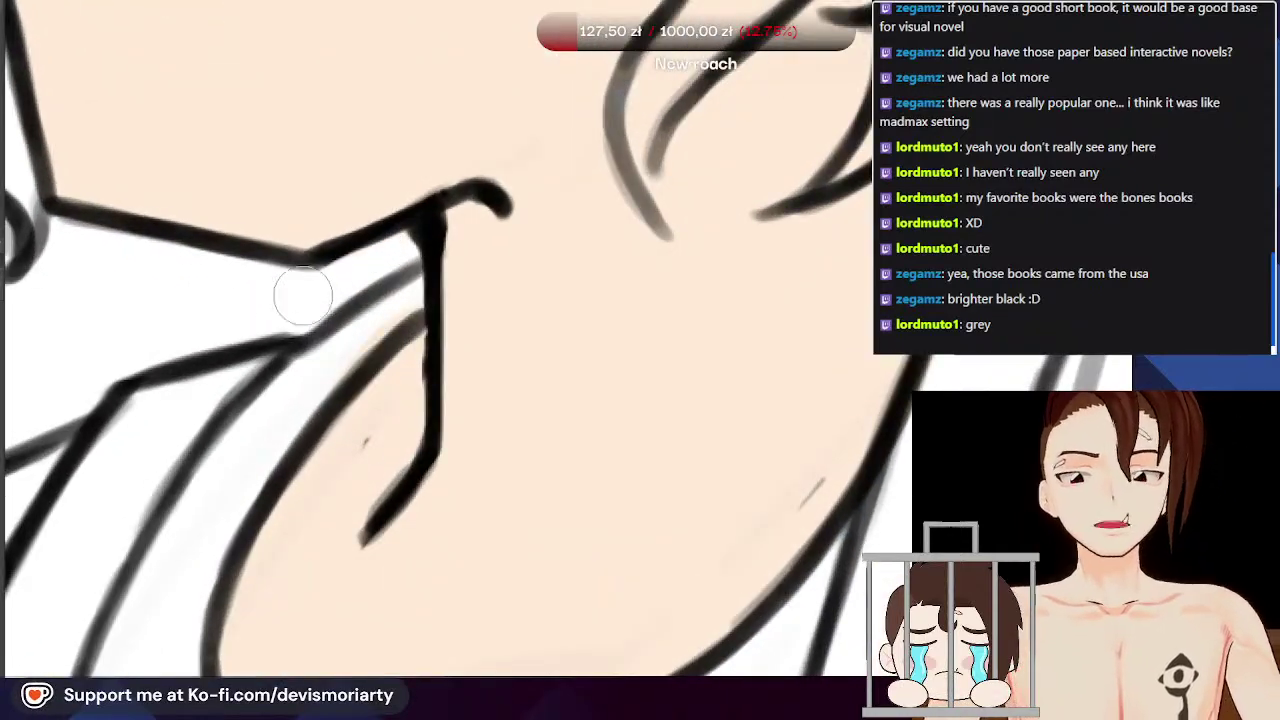
scroll(313, 272, down, 1)
drag(383, 290, 252, 405)
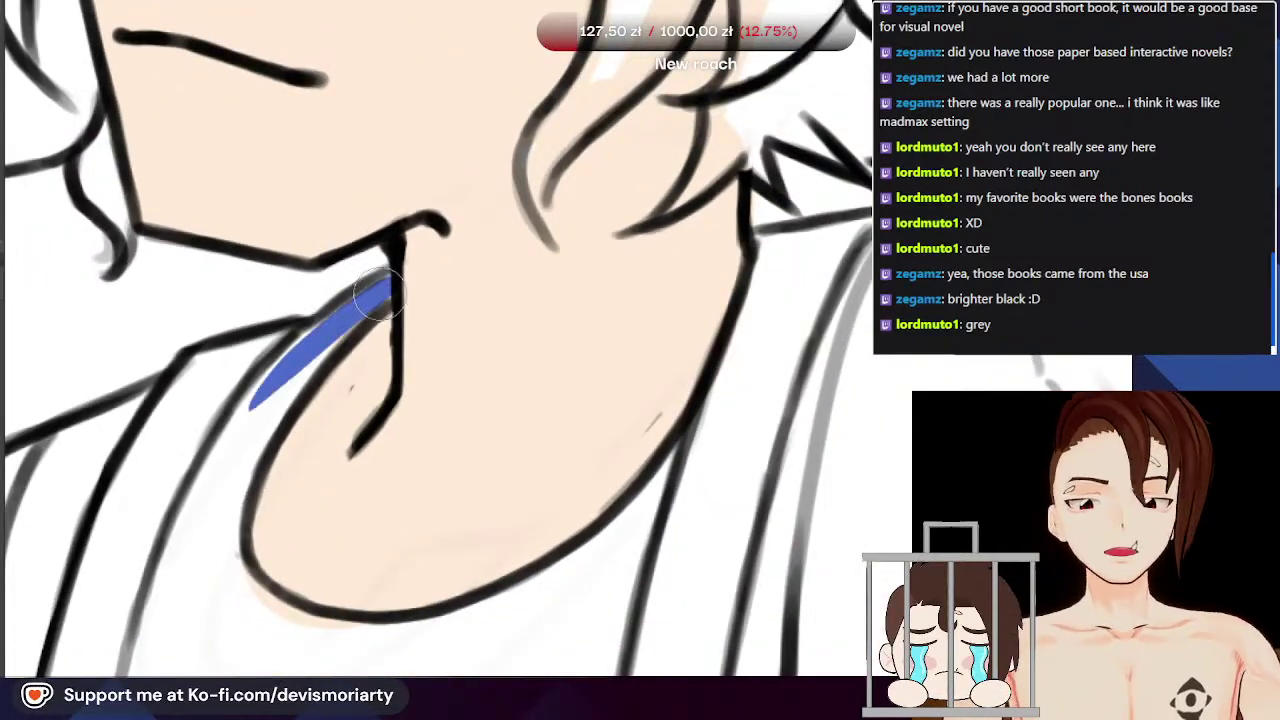
mouse_move(384, 286)
mouse_down()
mouse_move(245, 428)
mouse_move(246, 522)
mouse_up()
scroll(290, 360, down, 5)
scroll(271, 394, up, 3)
drag(246, 426, 221, 573)
scroll(270, 430, up, 1)
drag(279, 358, 231, 549)
drag(241, 442, 220, 597)
Step: Paint blue along the bottom edge of the chest panel and fill the panel's middle over the existing patch
scroll(260, 560, down, 2)
scroll(264, 496, up, 2)
mouse_move(481, 537)
mouse_down()
mouse_move(453, 522)
mouse_move(190, 505)
mouse_up()
mouse_move(223, 432)
mouse_down()
mouse_move(311, 487)
mouse_move(322, 516)
mouse_up()
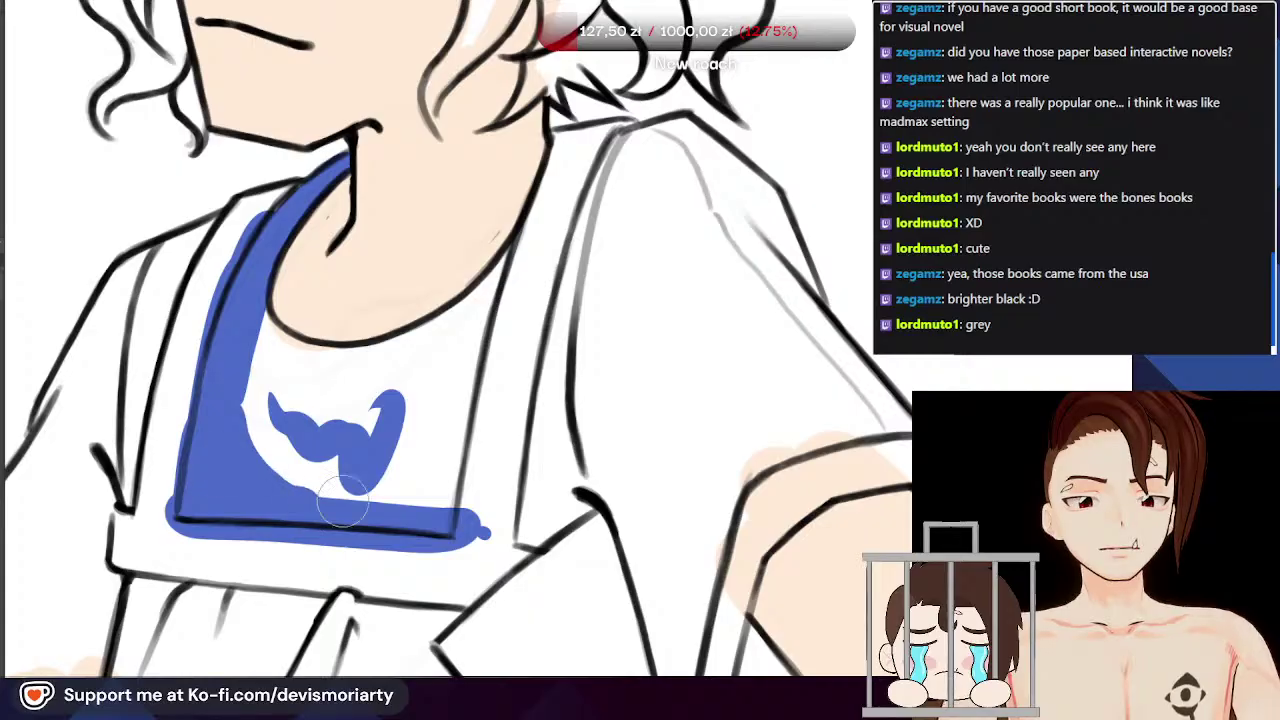
scroll(428, 428, up, 2)
mouse_move(428, 428)
mouse_down()
mouse_move(245, 488)
mouse_move(182, 380)
mouse_move(442, 400)
mouse_move(137, 348)
mouse_move(127, 280)
mouse_move(177, 283)
mouse_move(160, 244)
mouse_move(280, 391)
mouse_up()
scroll(165, 262, up, 1)
Step: Fill the white gap under the neckline with blue and carry the colour up the near edge of the chest panel
scroll(208, 176, down, 3)
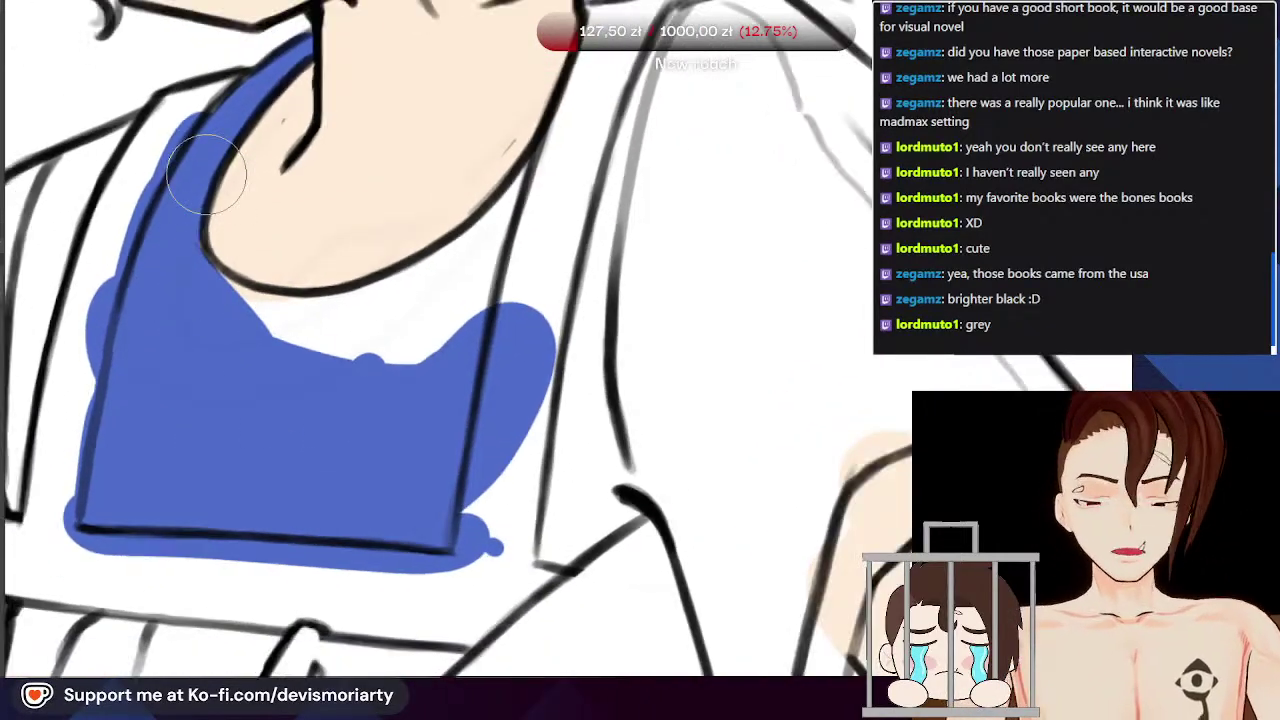
scroll(206, 174, down, 1)
scroll(299, 111, up, 3)
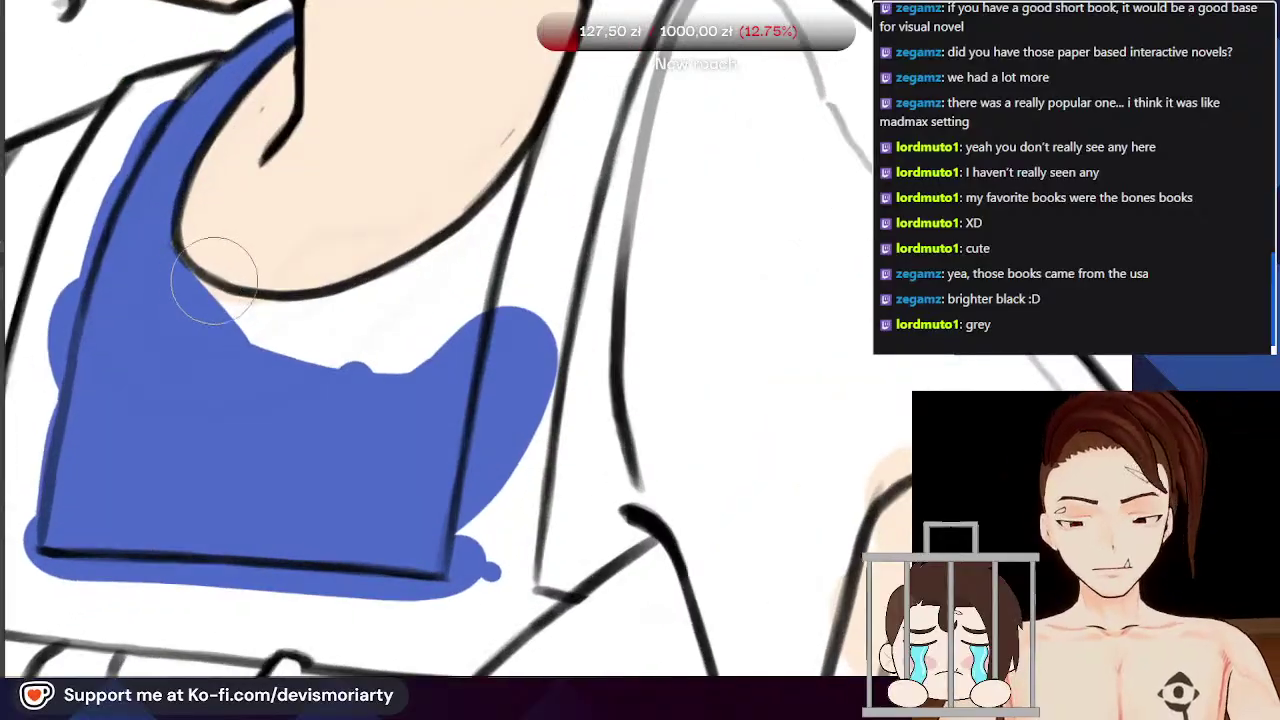
scroll(240, 280, down, 5)
scroll(369, 226, up, 3)
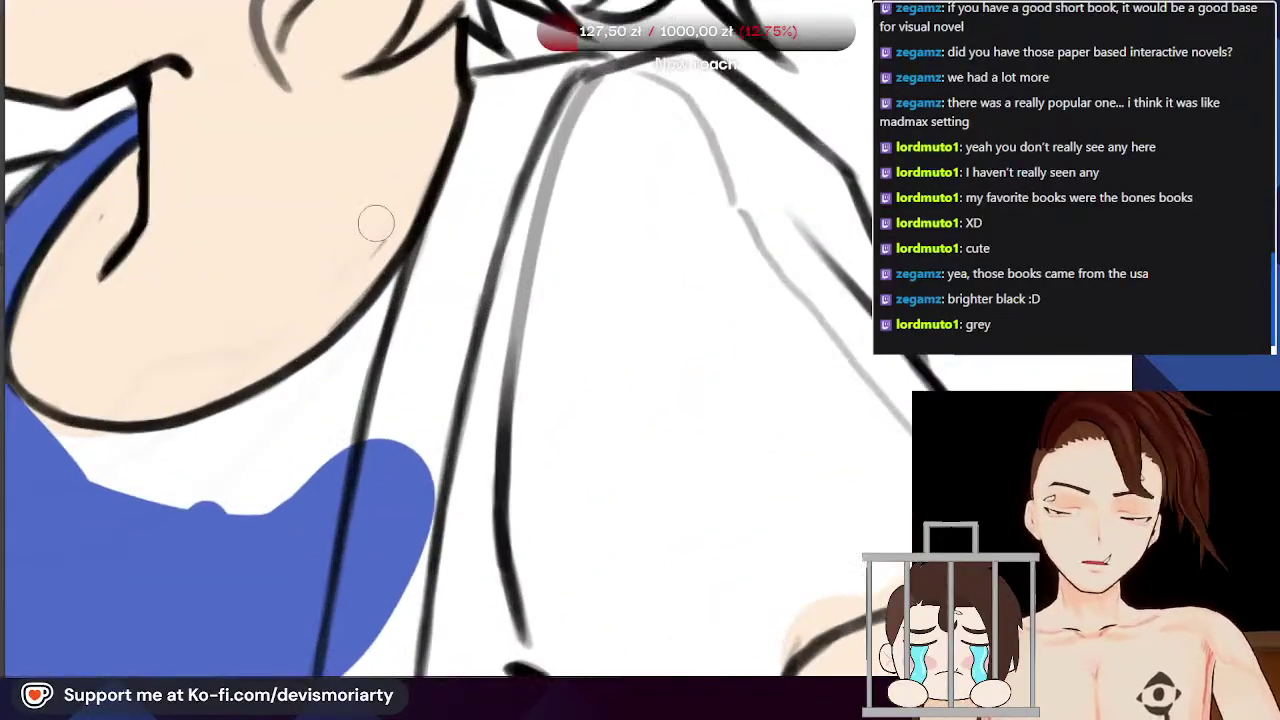
scroll(344, 248, down, 1)
scroll(187, 221, up, 2)
scroll(193, 258, down, 2)
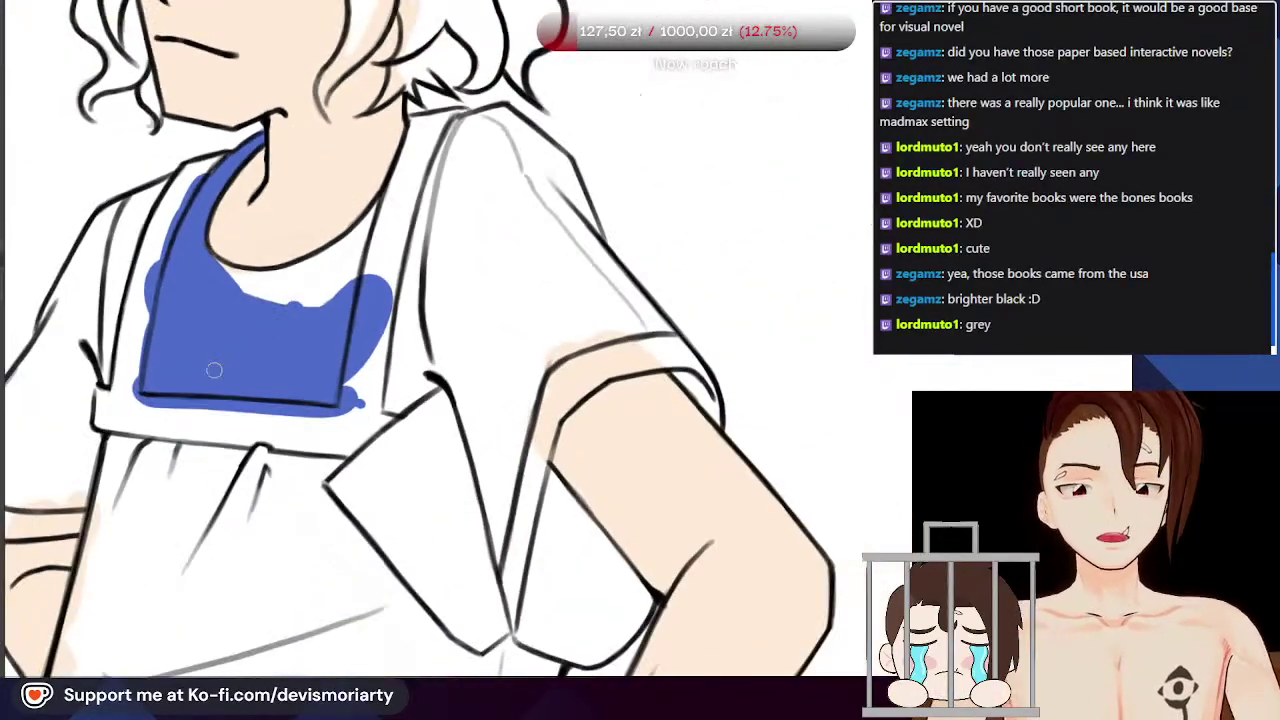
scroll(217, 357, up, 1)
scroll(334, 252, up, 1)
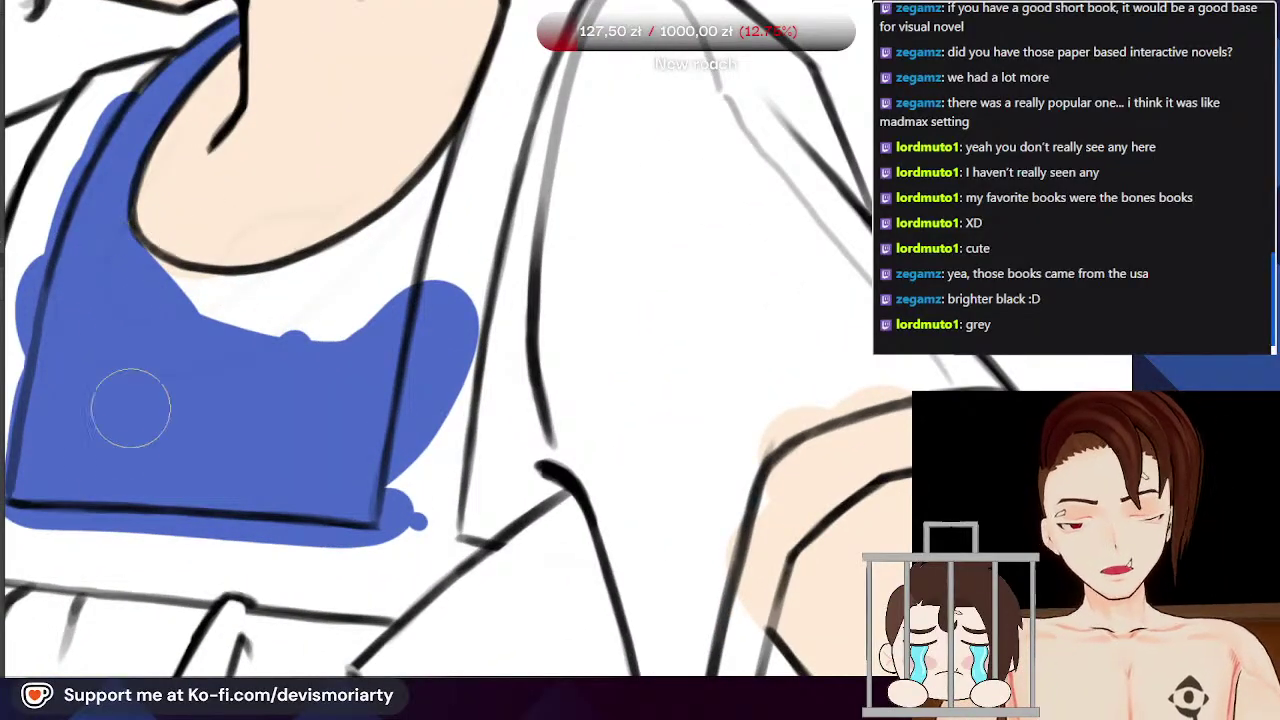
mouse_move(205, 318)
mouse_down()
mouse_move(319, 276)
mouse_move(263, 317)
mouse_move(417, 256)
mouse_move(258, 306)
mouse_move(409, 243)
mouse_move(252, 301)
mouse_move(469, 181)
mouse_move(472, 163)
mouse_move(284, 351)
mouse_up()
scroll(284, 350, down, 4)
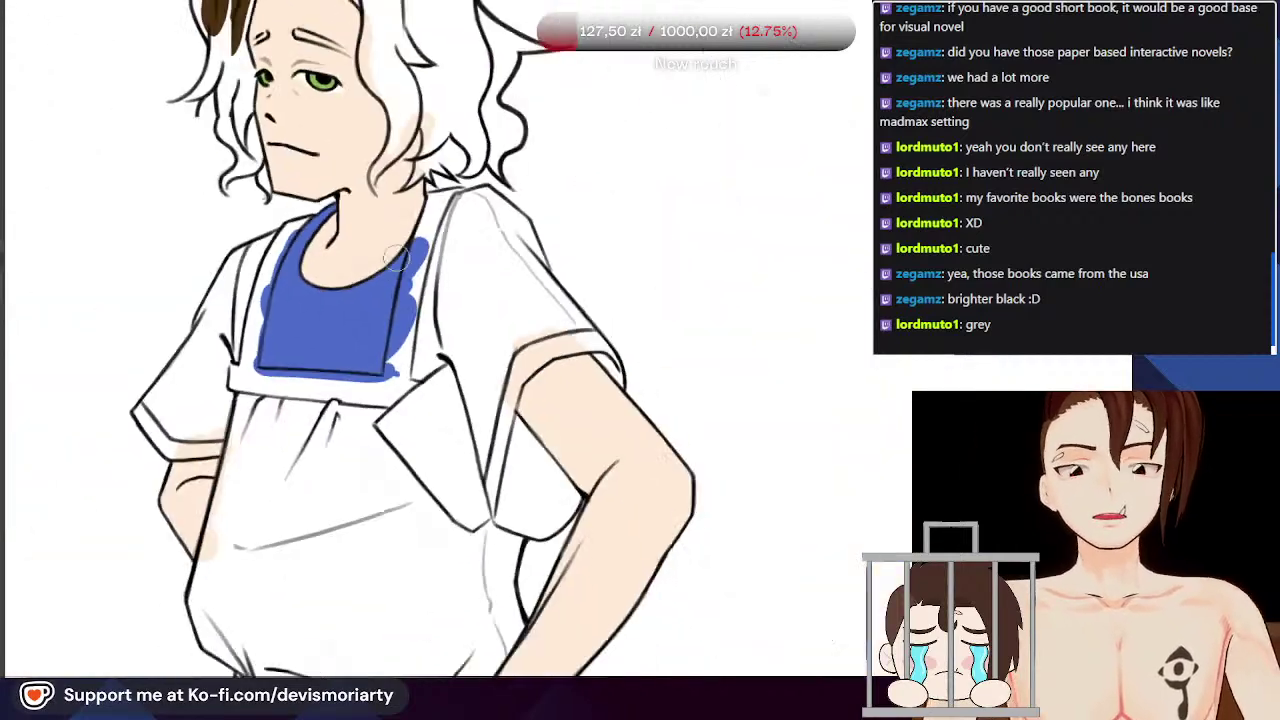
Step: Fill the far sleeve with the shirt blue, from the cuff up to the shoulder beside the strap
scroll(274, 400, up, 4)
mouse_move(380, 440)
mouse_down()
mouse_move(232, 448)
mouse_move(313, 444)
mouse_move(243, 443)
mouse_up()
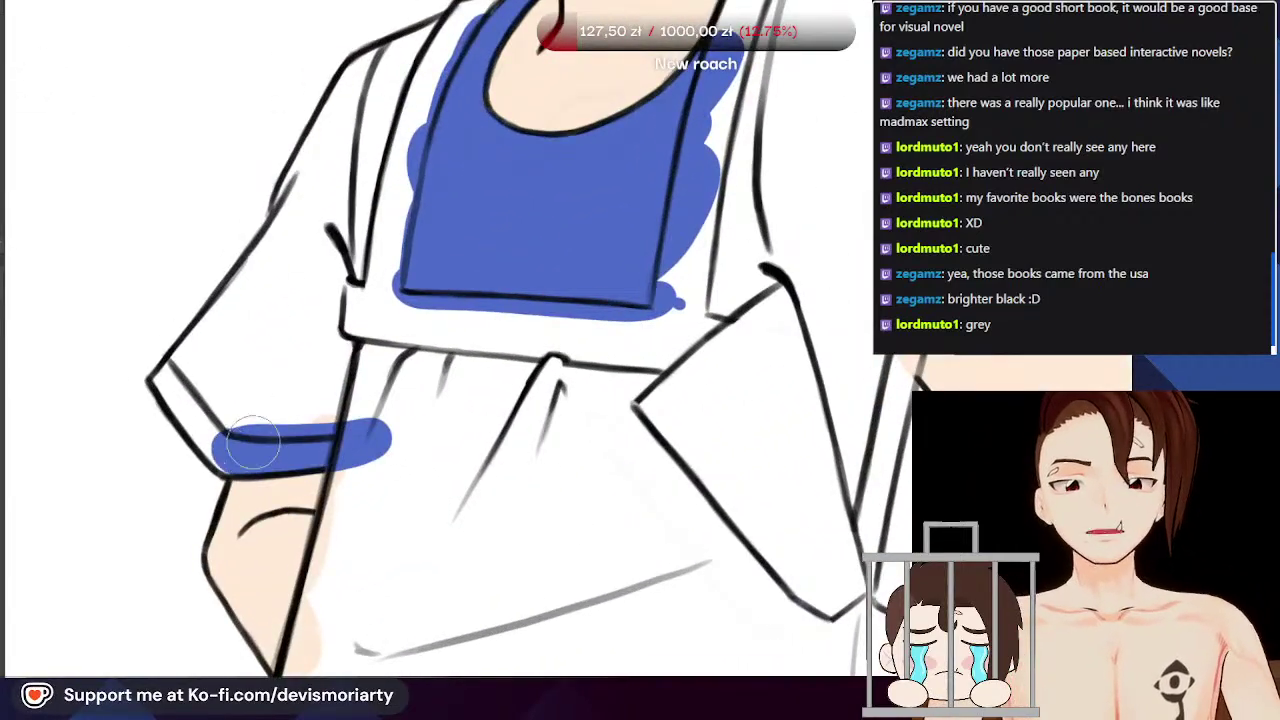
scroll(232, 317, up, 1)
mouse_move(166, 408)
mouse_down()
mouse_move(272, 271)
mouse_move(207, 471)
mouse_move(183, 465)
mouse_move(213, 479)
mouse_move(342, 463)
mouse_move(253, 421)
mouse_move(261, 373)
mouse_move(311, 360)
mouse_move(315, 392)
mouse_move(325, 308)
mouse_up()
scroll(306, 426, down, 1)
scroll(306, 400, up, 2)
mouse_move(340, 228)
mouse_down()
mouse_move(418, 140)
mouse_move(300, 235)
mouse_move(237, 366)
mouse_move(230, 353)
mouse_up()
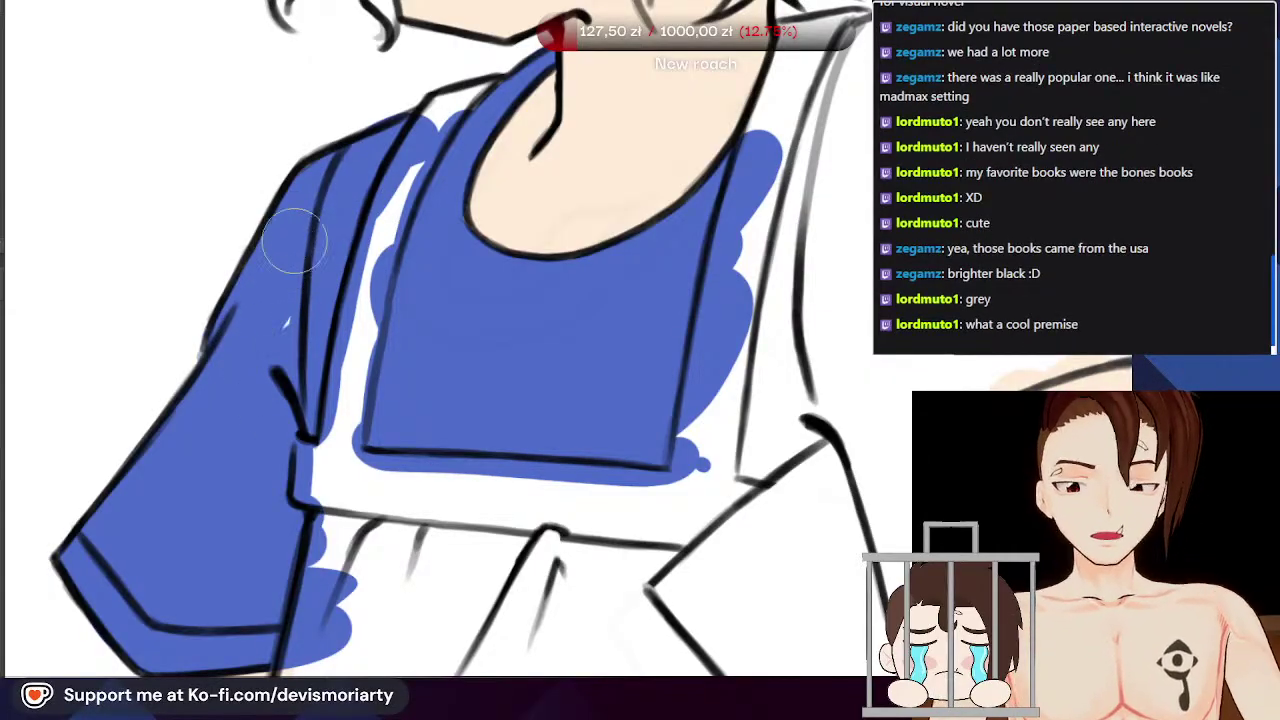
Step: Paint the shirt blue over the near shoulder and the upper part of the near sleeve
scroll(347, 150, down, 3)
scroll(304, 195, up, 2)
scroll(259, 382, down, 4)
scroll(338, 168, up, 4)
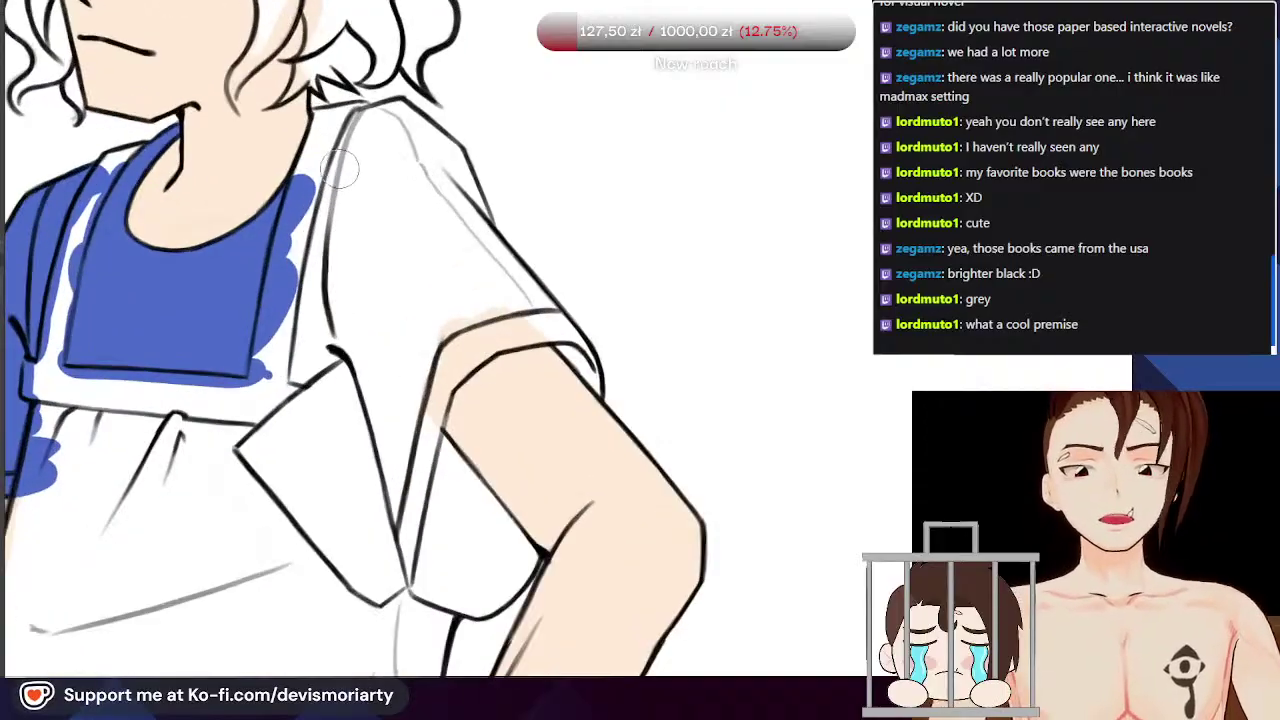
drag(360, 145, 305, 375)
mouse_move(355, 325)
mouse_down()
mouse_move(365, 165)
mouse_move(354, 130)
mouse_move(407, 112)
mouse_move(467, 160)
mouse_move(517, 281)
mouse_move(445, 158)
mouse_move(464, 234)
mouse_move(463, 368)
mouse_move(407, 389)
mouse_move(395, 280)
mouse_move(428, 372)
mouse_move(370, 232)
mouse_move(409, 266)
mouse_up()
scroll(355, 132, up, 1)
scroll(412, 275, down, 5)
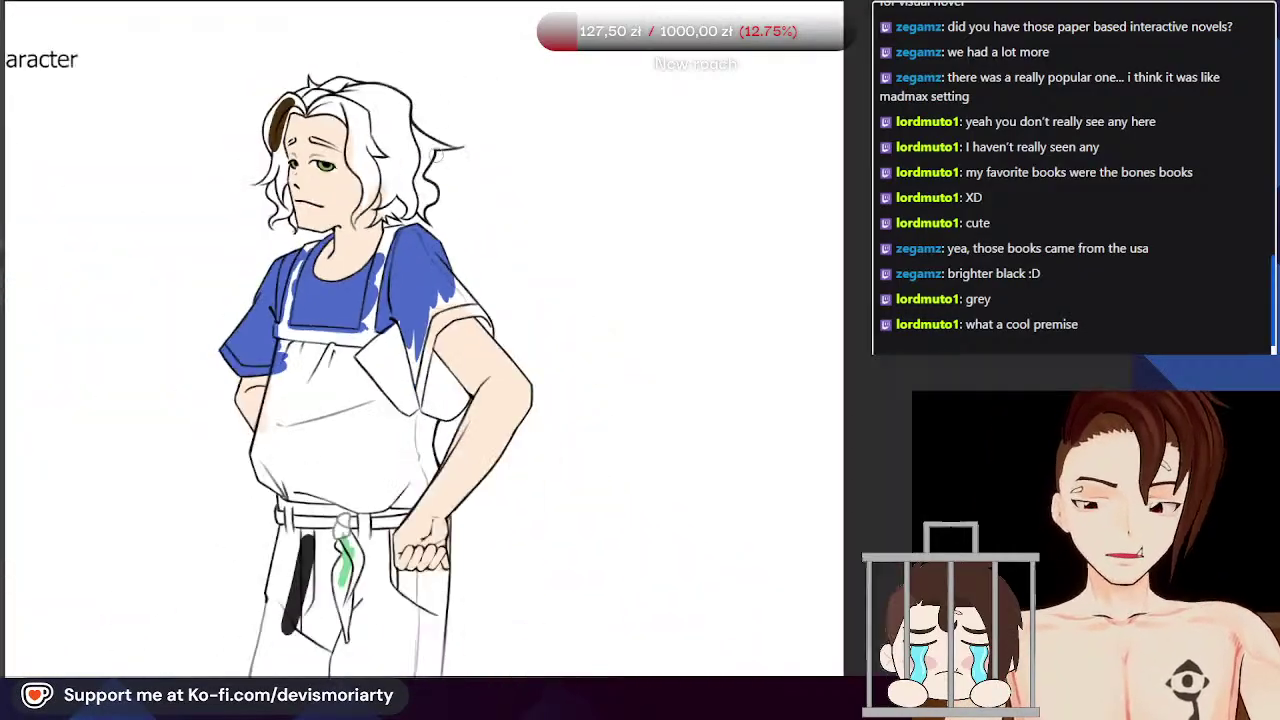
Step: Fill the lower near sleeve and its cuff with blue, covering the stray skin tone down to the sleeve's point
scroll(418, 121, up, 5)
drag(470, 382, 393, 280)
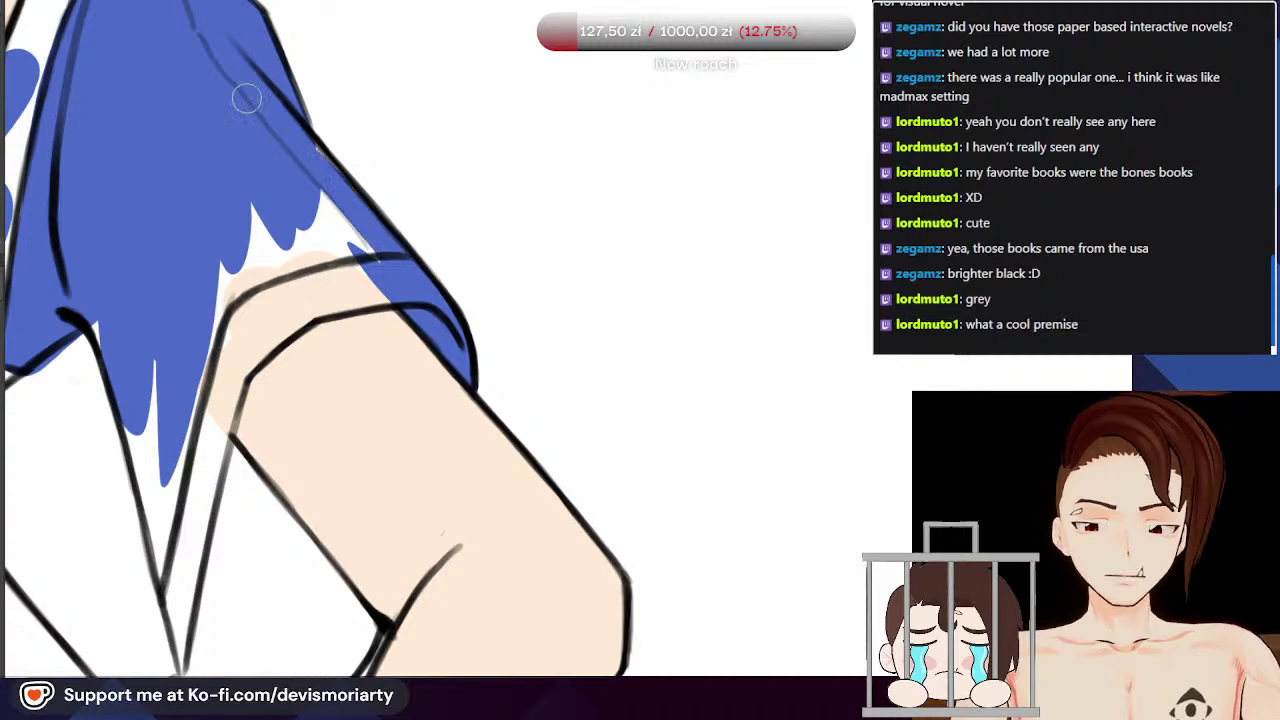
scroll(388, 247, up, 1)
mouse_move(402, 278)
mouse_down()
mouse_move(238, 293)
mouse_move(372, 278)
mouse_move(306, 205)
mouse_move(362, 262)
mouse_move(238, 234)
mouse_move(206, 272)
mouse_up()
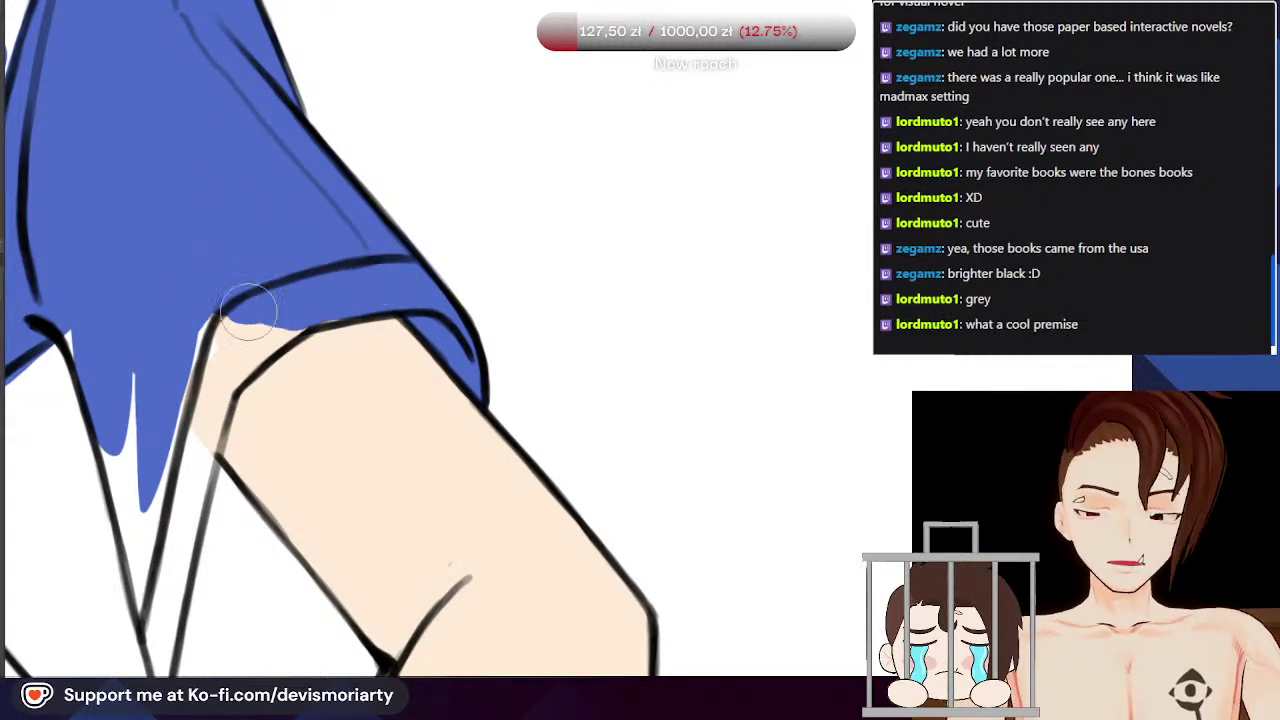
scroll(320, 288, down, 1)
drag(260, 320, 185, 388)
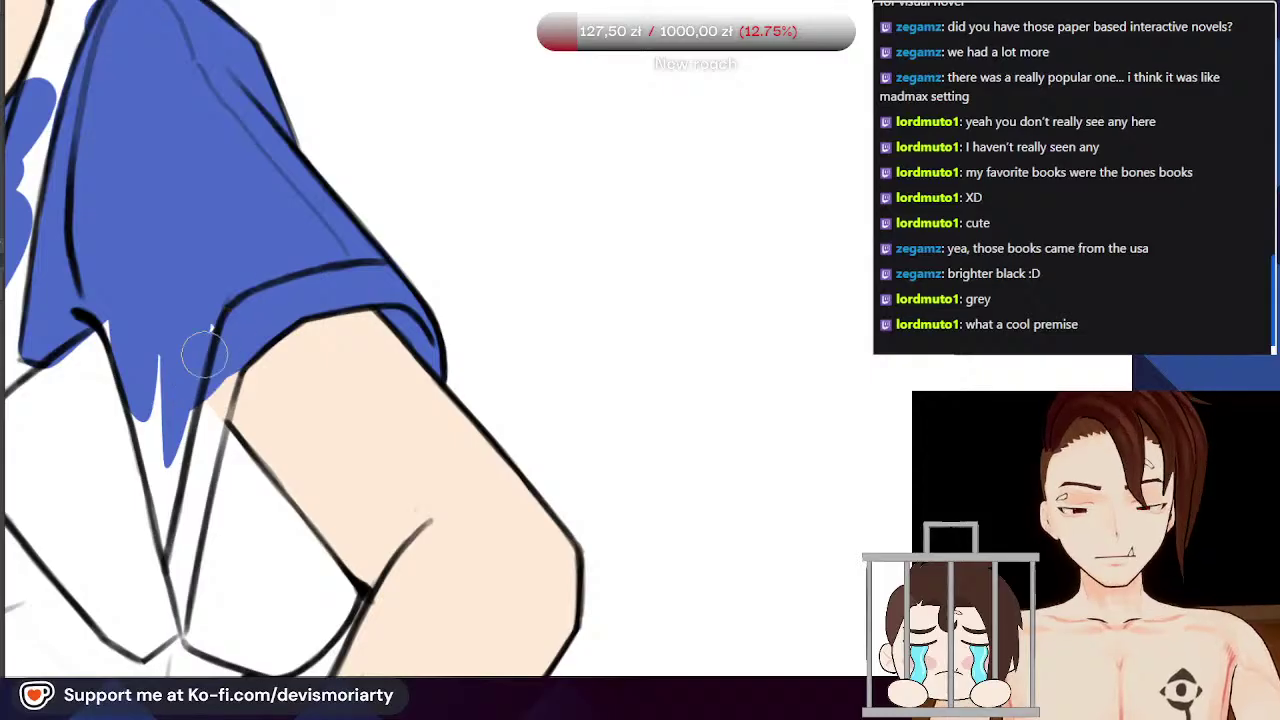
scroll(237, 293, down, 1)
drag(190, 470, 217, 335)
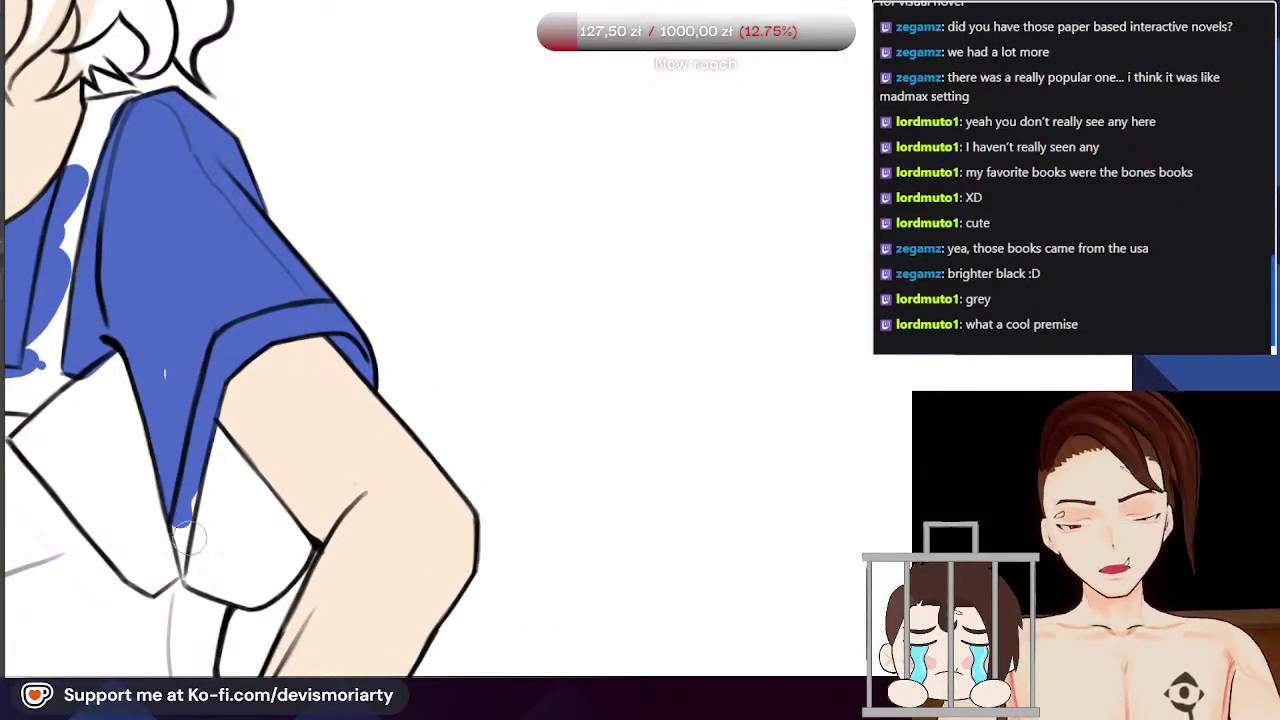
Step: Fill the inner underside of the near sleeve with blue, between the sleeve point and the near arm
scroll(220, 280, down, 3)
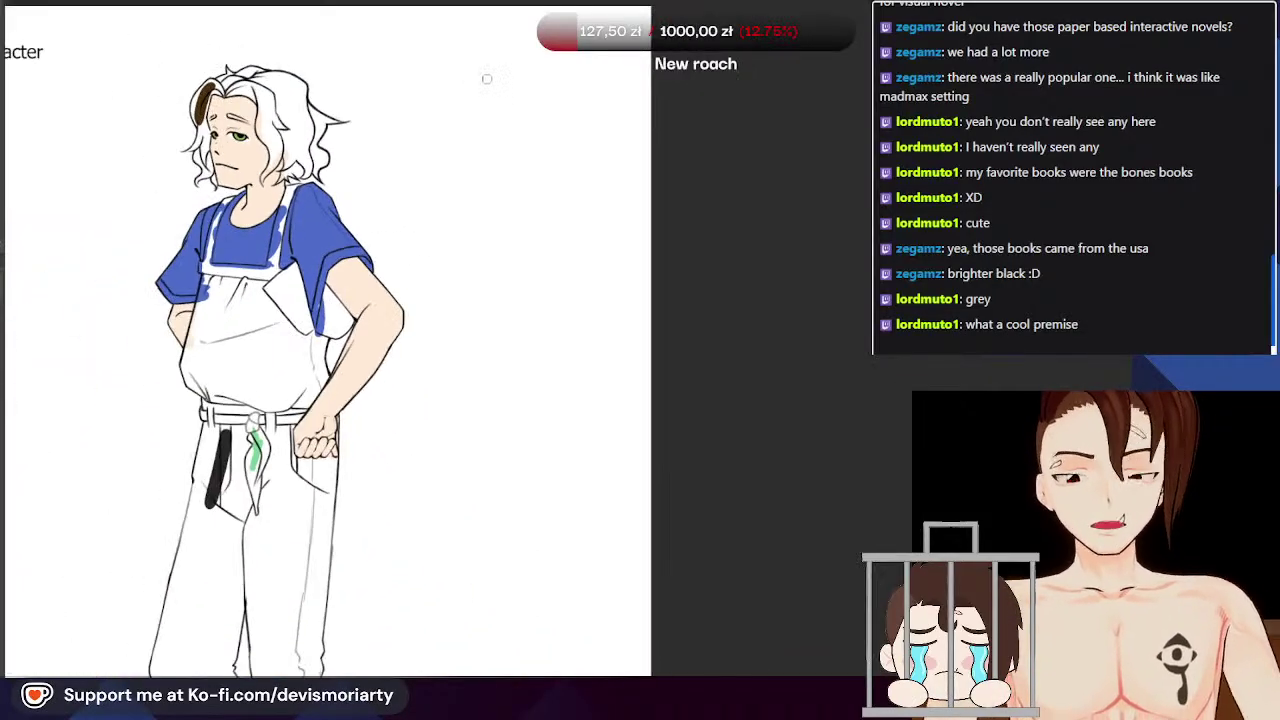
scroll(370, 316, up, 3)
scroll(347, 312, up, 3)
drag(298, 228, 350, 336)
scroll(335, 215, up, 4)
drag(300, 165, 362, 272)
mouse_move(282, 130)
mouse_down()
mouse_move(418, 308)
mouse_move(393, 275)
mouse_move(401, 256)
mouse_move(508, 407)
mouse_move(407, 495)
mouse_move(384, 475)
mouse_move(451, 481)
mouse_move(276, 455)
mouse_up()
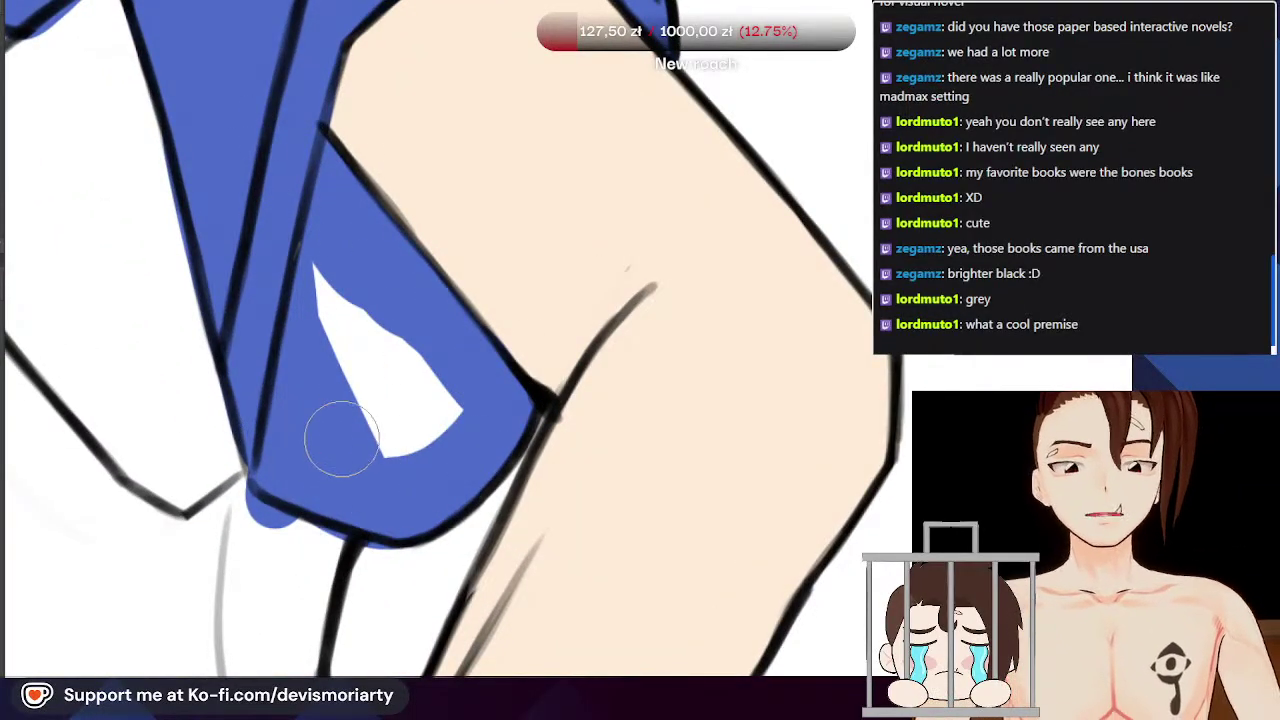
drag(342, 432, 380, 495)
mouse_move(454, 443)
mouse_down()
mouse_move(336, 276)
mouse_move(388, 404)
mouse_move(301, 259)
mouse_up()
scroll(301, 259, down, 6)
scroll(190, 106, up, 1)
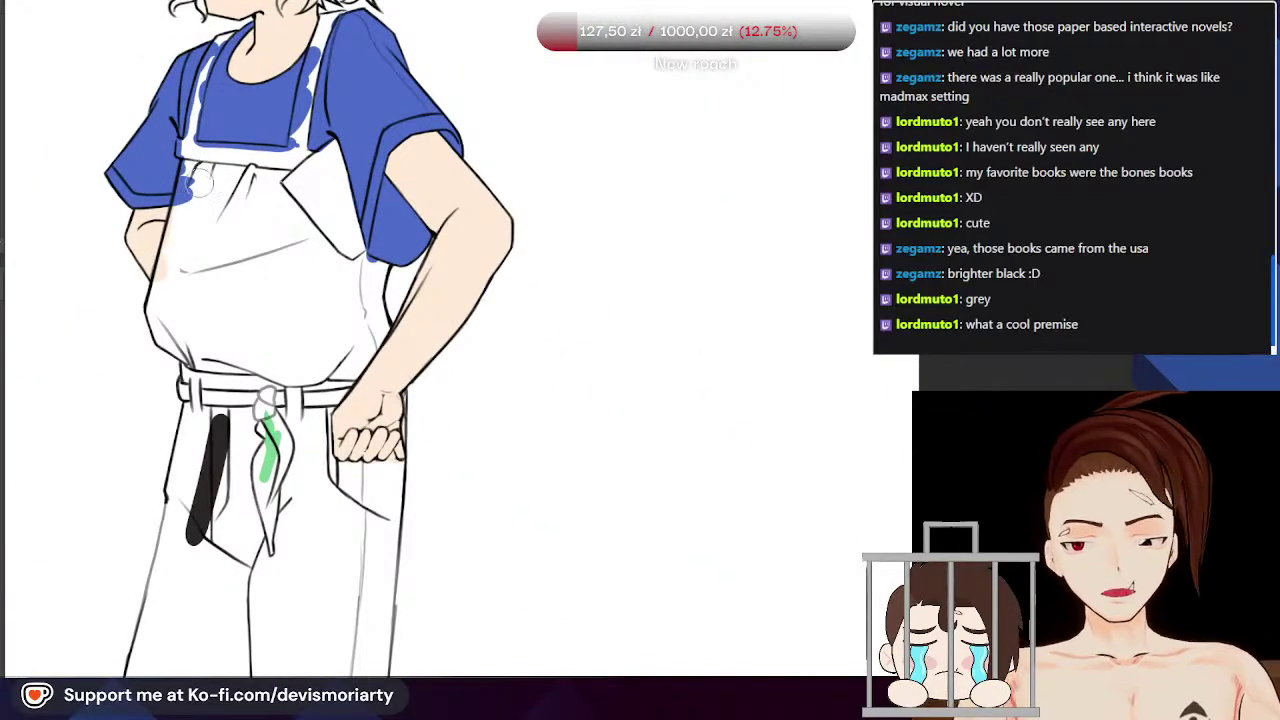
Step: Paint the shirt blue across the chest and upper belly below the neckline panel
scroll(202, 174, up, 2)
drag(192, 155, 178, 310)
mouse_move(200, 235)
mouse_down()
mouse_move(260, 390)
mouse_move(302, 174)
mouse_move(324, 180)
mouse_move(377, 278)
mouse_move(429, 302)
mouse_move(432, 348)
mouse_up()
scroll(432, 348, down, 2)
scroll(440, 346, up, 5)
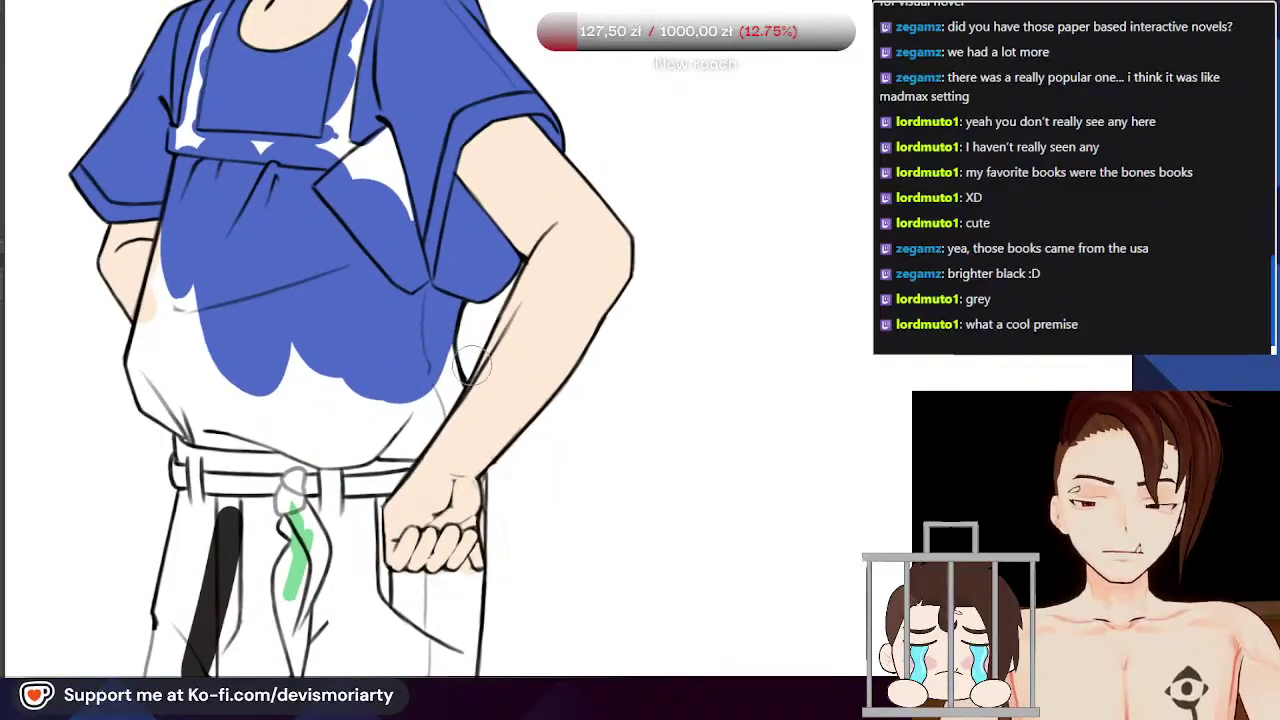
Step: Extend the blue down the near side of the torso, along the forearm to the waistband
scroll(453, 345, up, 1)
mouse_move(386, 223)
mouse_down()
mouse_move(409, 323)
mouse_move(360, 405)
mouse_move(374, 380)
mouse_move(295, 464)
mouse_move(246, 439)
mouse_up()
key(ctrl+z)
scroll(246, 438, down, 3)
scroll(479, 470, up, 2)
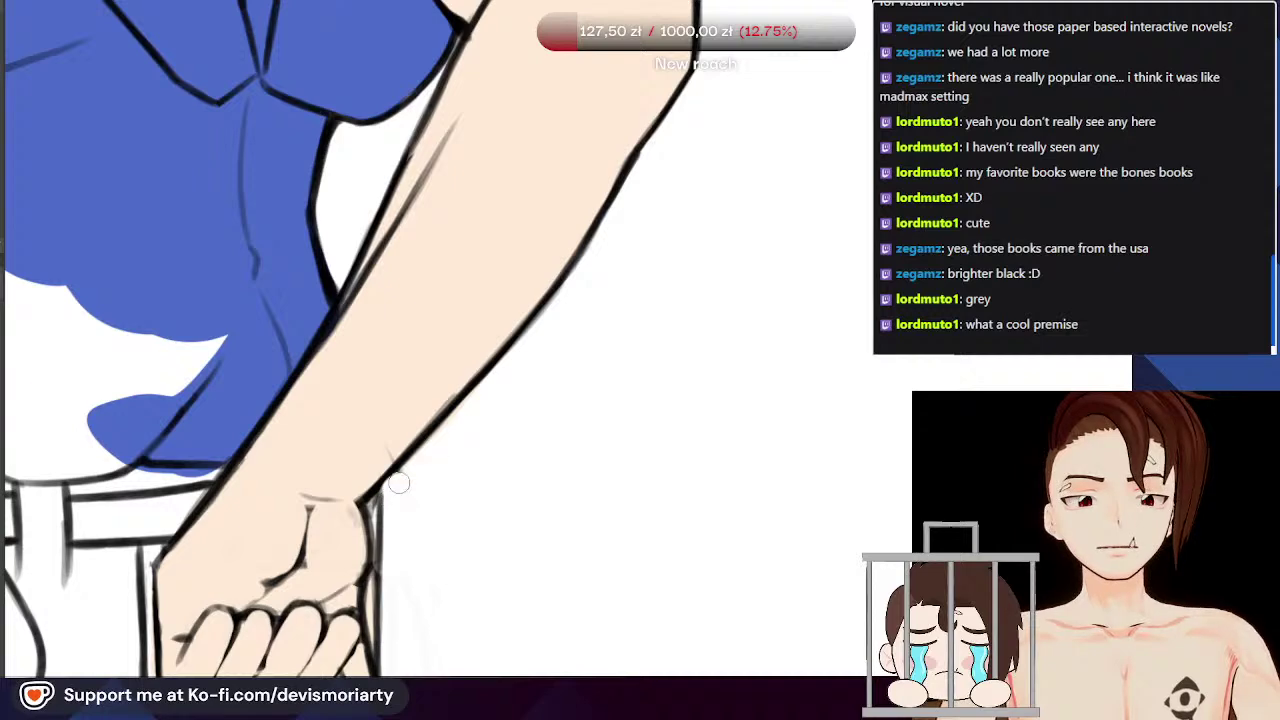
scroll(457, 433, down, 4)
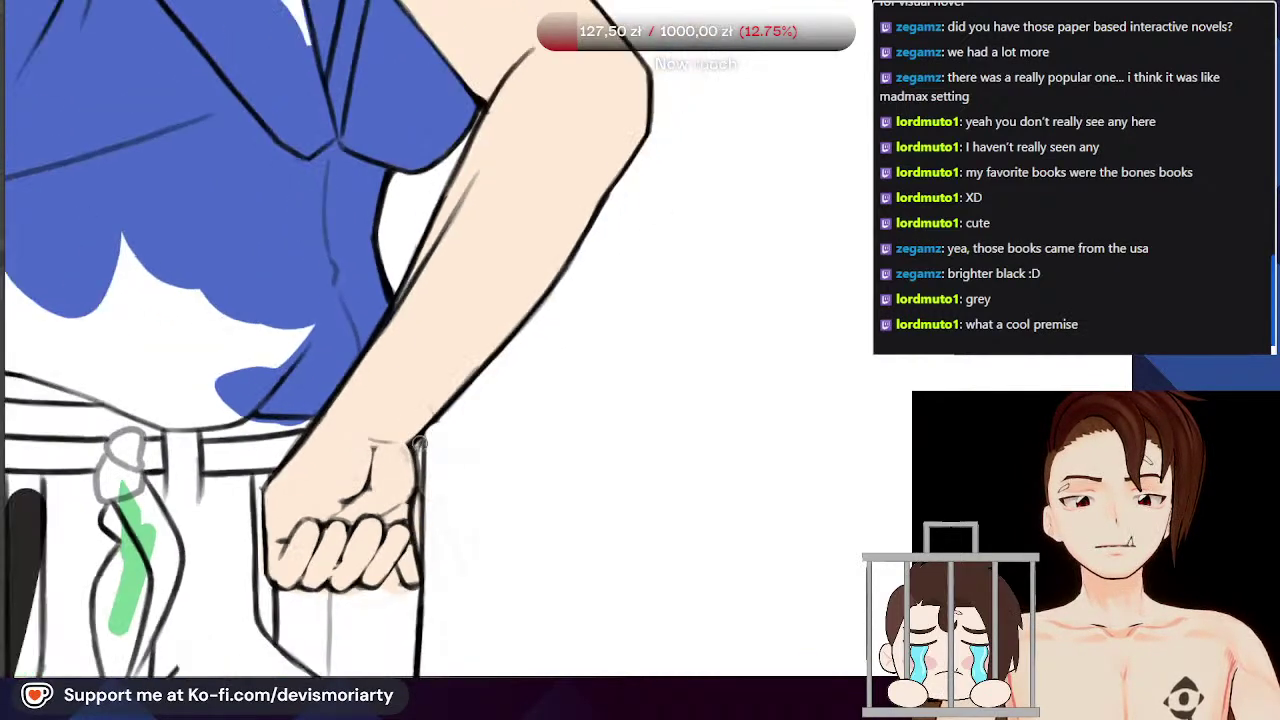
scroll(275, 320, up, 3)
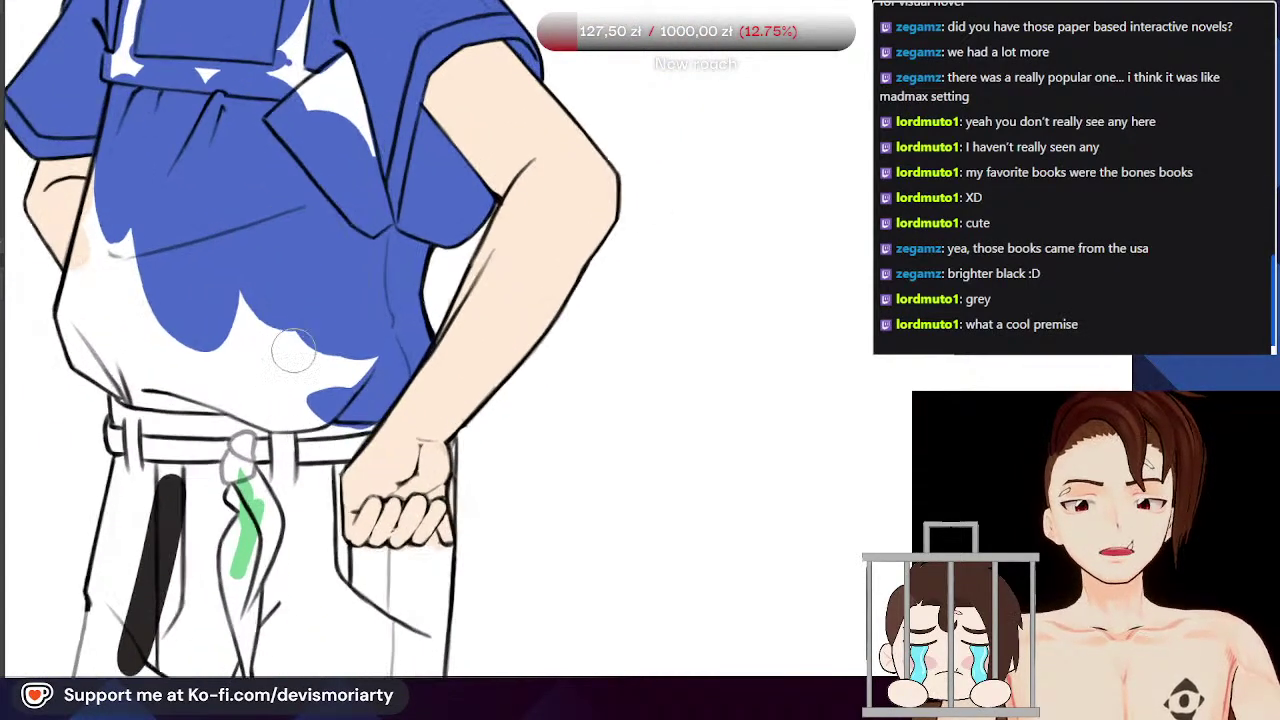
Step: Fill the lower hem above the belt and the remaining white areas of the belly with blue
mouse_move(308, 386)
mouse_down()
mouse_move(232, 400)
mouse_move(268, 420)
mouse_move(236, 385)
mouse_move(120, 385)
mouse_up()
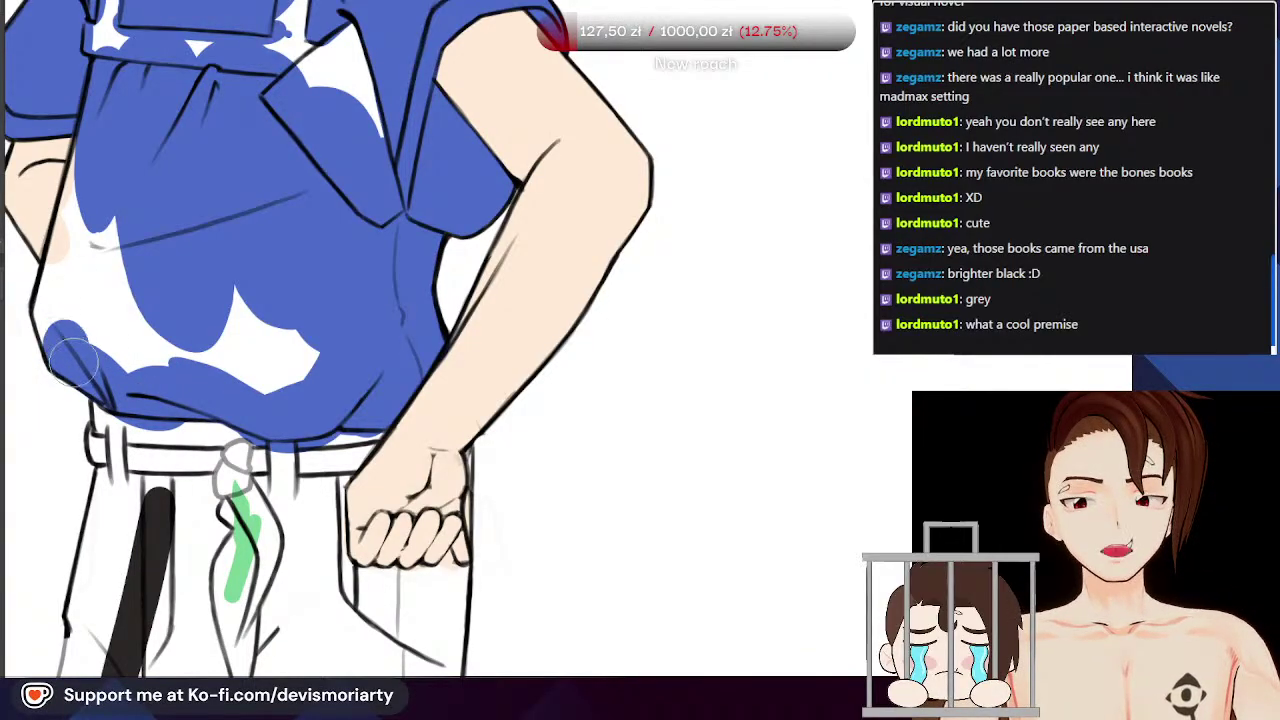
mouse_move(54, 307)
mouse_down()
mouse_move(66, 278)
mouse_move(120, 314)
mouse_up()
scroll(121, 305, up, 1)
key(bracketright)
mouse_move(322, 352)
mouse_down()
mouse_move(263, 388)
mouse_move(240, 293)
mouse_move(143, 251)
mouse_up()
scroll(266, 266, down, 5)
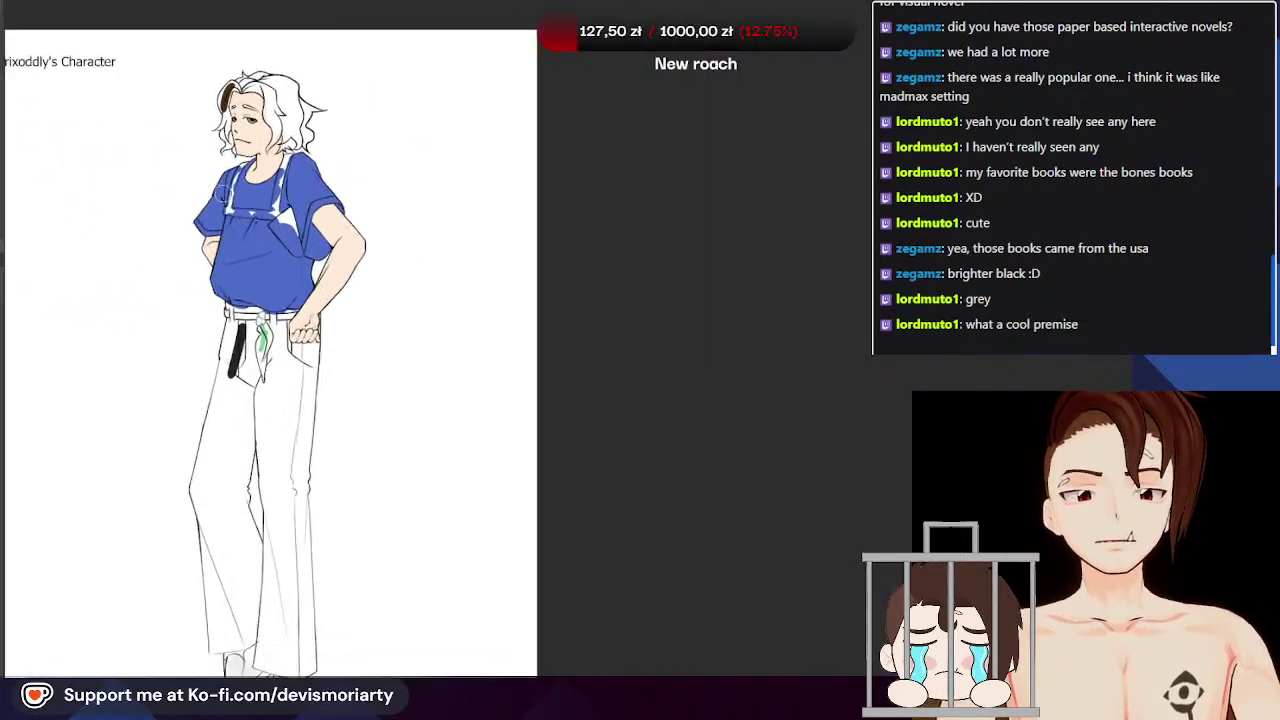
Step: Examine the blue shirt fill across the figure for coverage and leftover gaps
scroll(268, 267, up, 4)
scroll(295, 423, down, 3)
scroll(290, 150, up, 1)
scroll(285, 170, down, 4)
scroll(255, 230, up, 3)
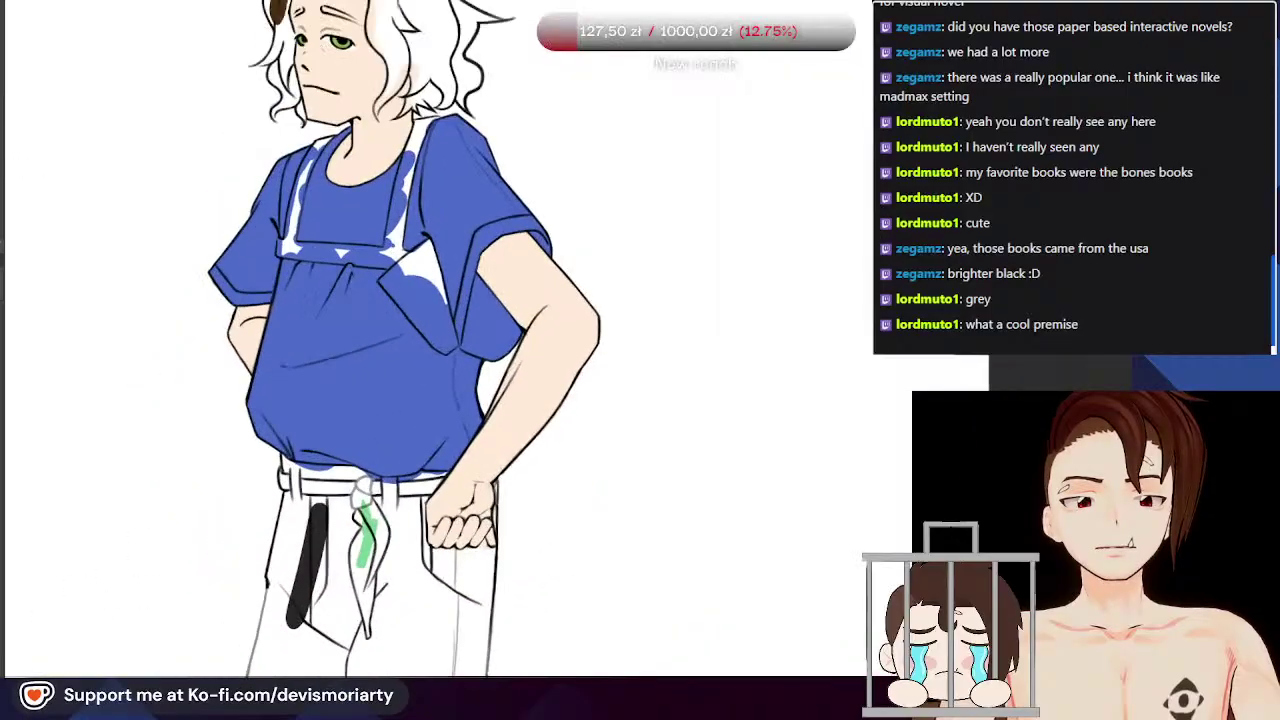
scroll(80, 665, down, 1)
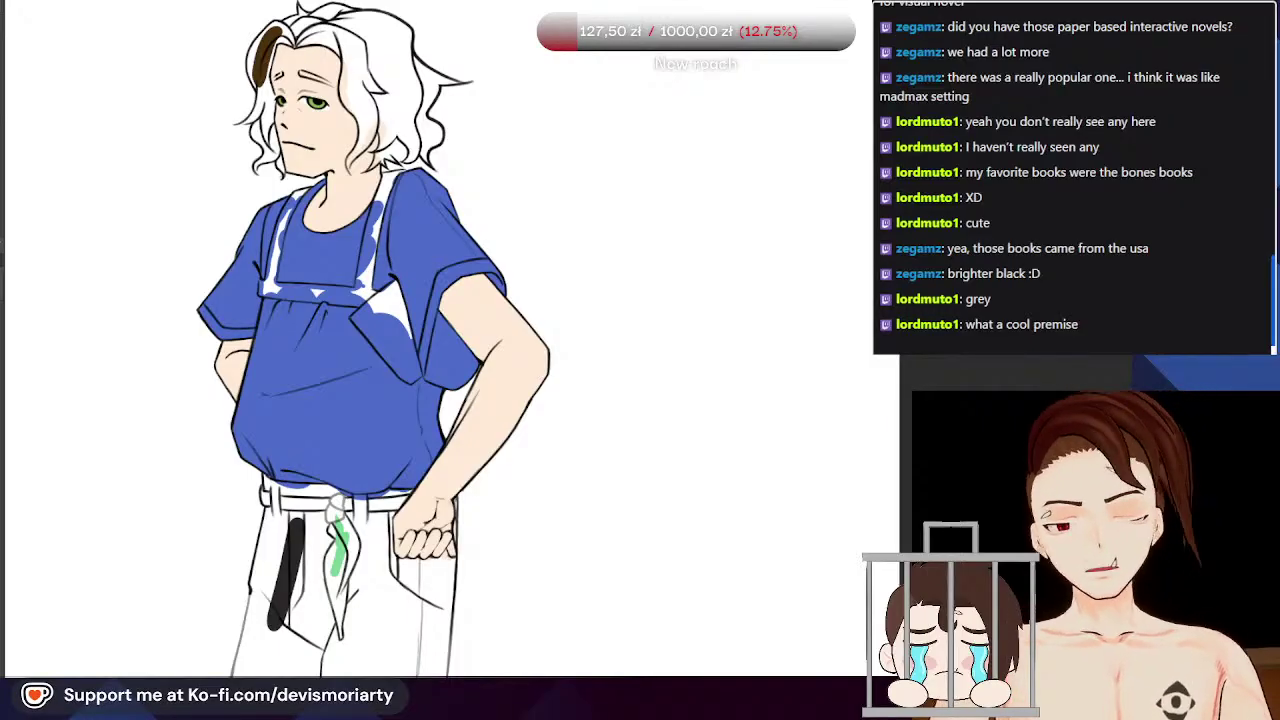
scroll(474, 129, down, 2)
scroll(474, 110, up, 3)
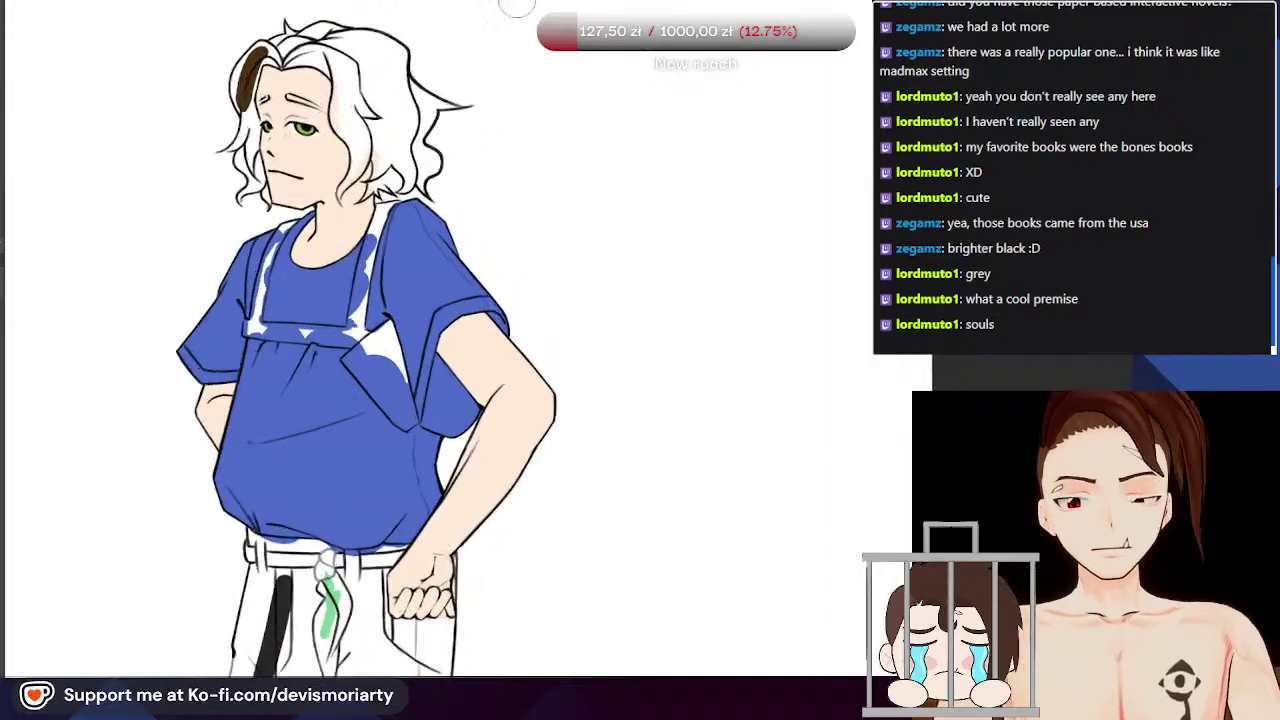
scroll(480, 50, down, 2)
scroll(452, 140, down, 3)
scroll(396, 117, up, 4)
Step: Paint the far front hair lock reddish brown from the top of the forehead down beside the face, covering the dark brown swatch
scroll(400, 122, up, 5)
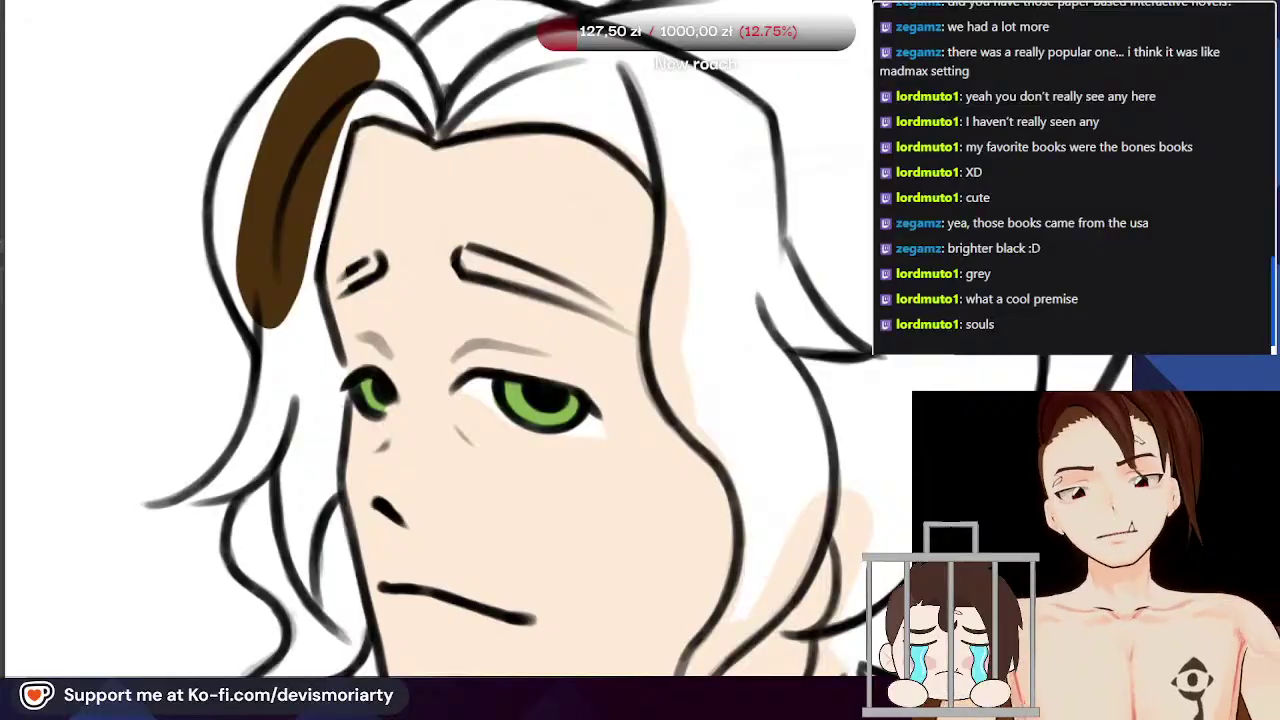
scroll(680, 375, down, 2)
scroll(492, 150, up, 3)
drag(420, 130, 362, 242)
key(bracketleft)
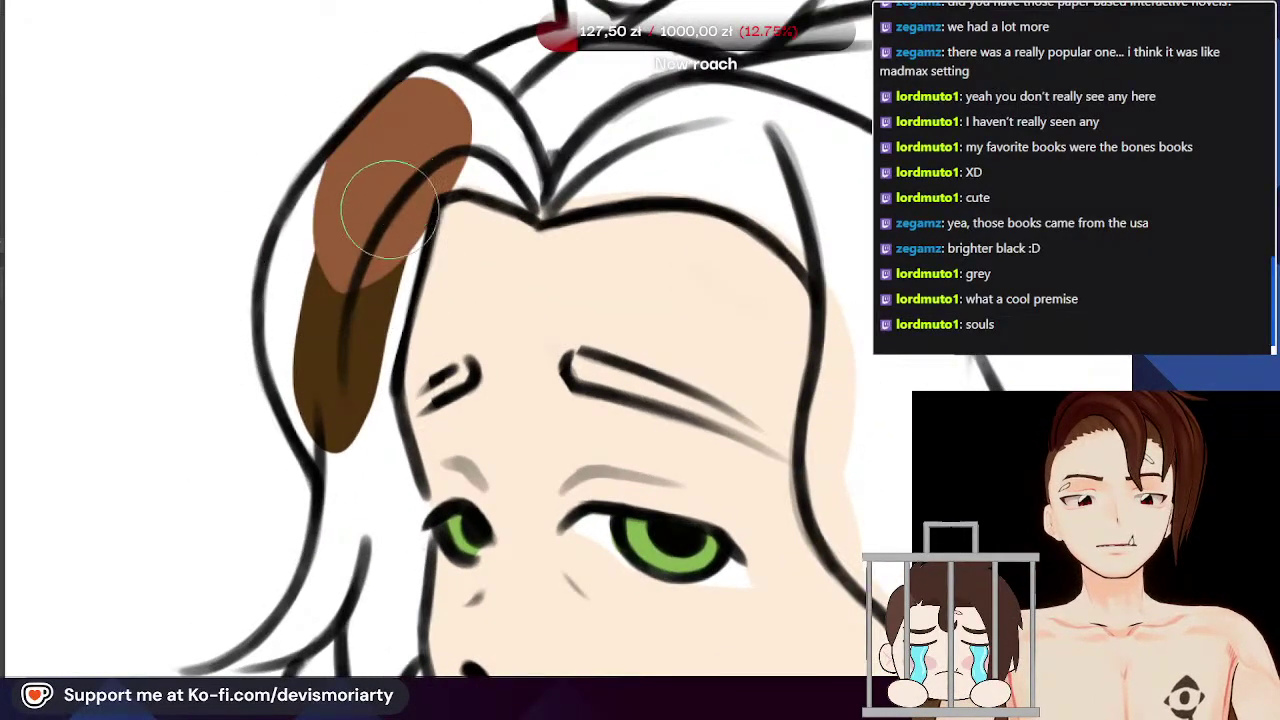
drag(397, 191, 359, 430)
drag(403, 237, 351, 402)
key(ctrl+z)
mouse_move(357, 327)
mouse_down()
mouse_move(346, 376)
mouse_move(363, 177)
mouse_move(300, 318)
mouse_move(321, 360)
mouse_move(312, 264)
mouse_move(338, 421)
mouse_move(319, 378)
mouse_move(391, 539)
mouse_move(375, 455)
mouse_move(395, 540)
mouse_move(385, 500)
mouse_move(388, 597)
mouse_up()
Step: Carry the reddish brown into the flicked hair tip and the curled strands beside the cheek
scroll(400, 500, down, 5)
scroll(397, 455, up, 5)
mouse_move(268, 535)
mouse_down()
mouse_move(409, 370)
mouse_move(382, 407)
mouse_move(396, 285)
mouse_move(377, 487)
mouse_move(317, 514)
mouse_move(395, 472)
mouse_up()
scroll(394, 472, down, 5)
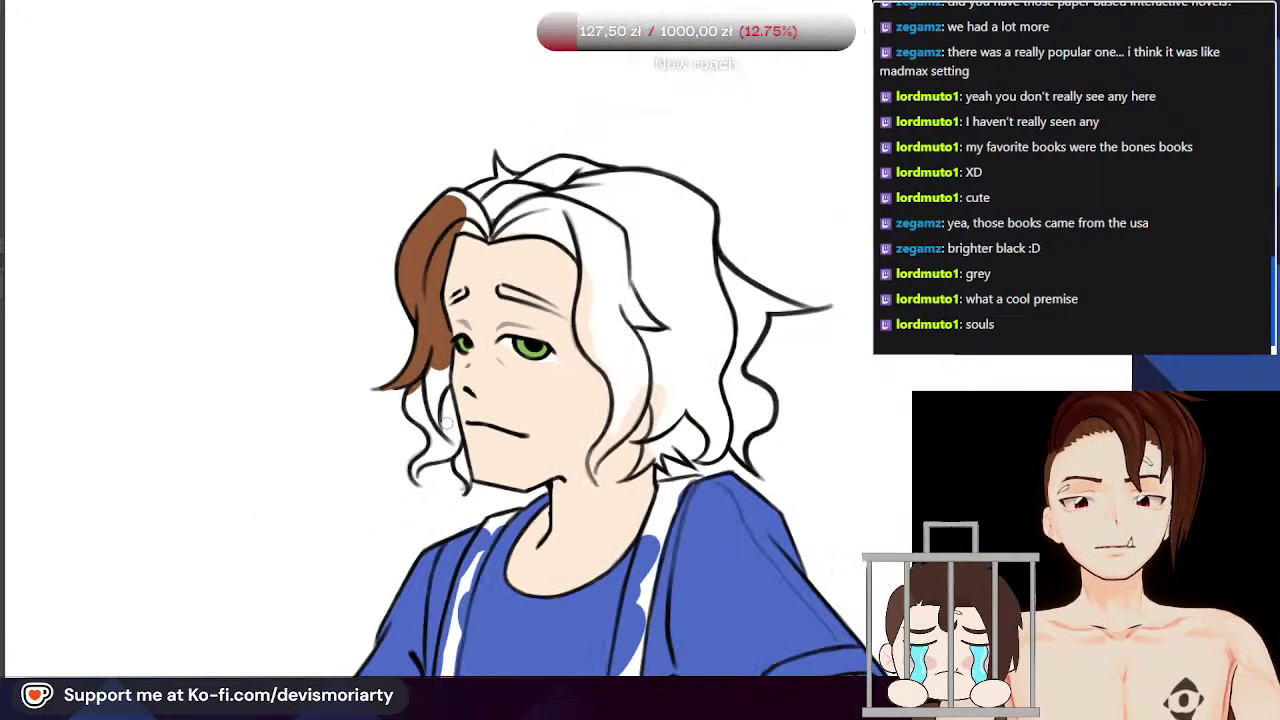
scroll(370, 562, up, 5)
mouse_move(370, 562)
mouse_down()
mouse_move(353, 533)
mouse_move(423, 451)
mouse_move(369, 492)
mouse_move(472, 457)
mouse_move(503, 402)
mouse_move(483, 456)
mouse_move(489, 320)
mouse_move(467, 256)
mouse_move(490, 347)
mouse_move(458, 125)
mouse_move(470, 125)
mouse_move(457, 270)
mouse_move(417, 178)
mouse_move(395, 164)
mouse_move(394, 306)
mouse_move(370, 329)
mouse_move(357, 327)
mouse_move(340, 272)
mouse_up()
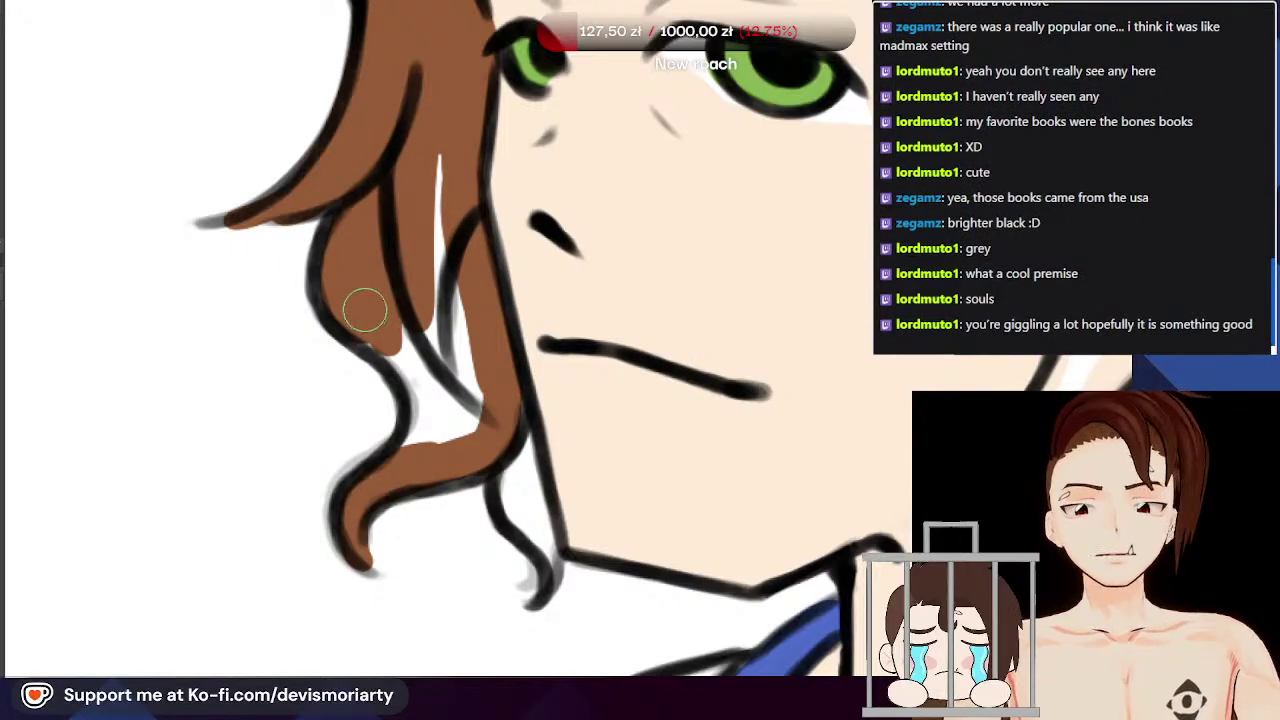
Step: Fill the white gaps between the curled strands beside the mouth with the hair brown
scroll(440, 320, down, 4)
scroll(441, 358, up, 2)
scroll(474, 210, down, 1)
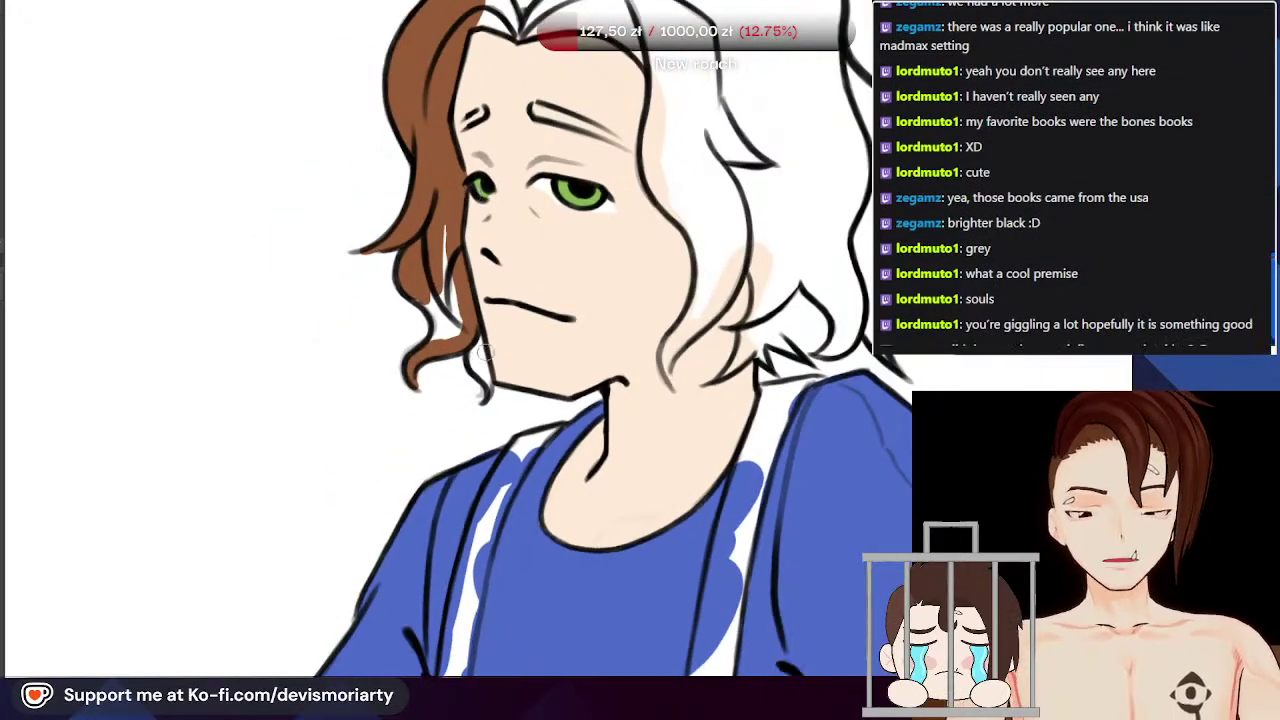
scroll(466, 290, up, 2)
scroll(465, 280, down, 3)
scroll(480, 290, up, 1)
scroll(486, 293, down, 2)
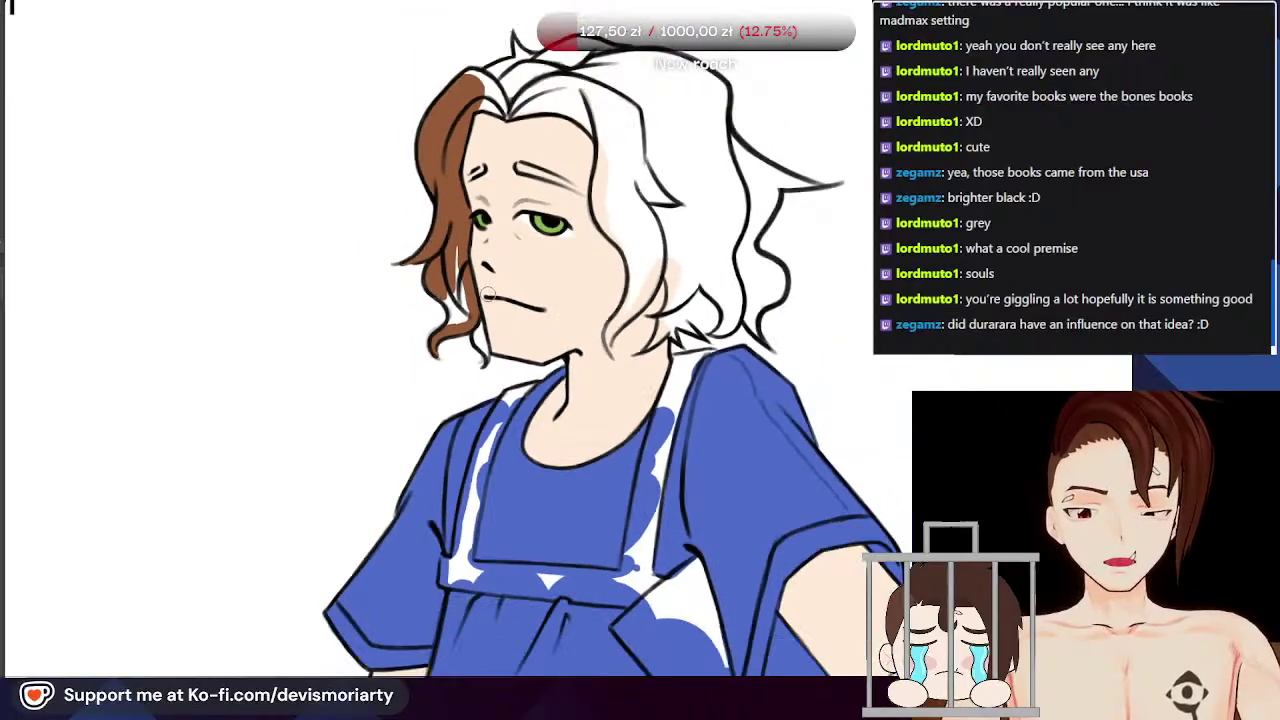
scroll(401, 171, down, 3)
scroll(421, 187, down, 4)
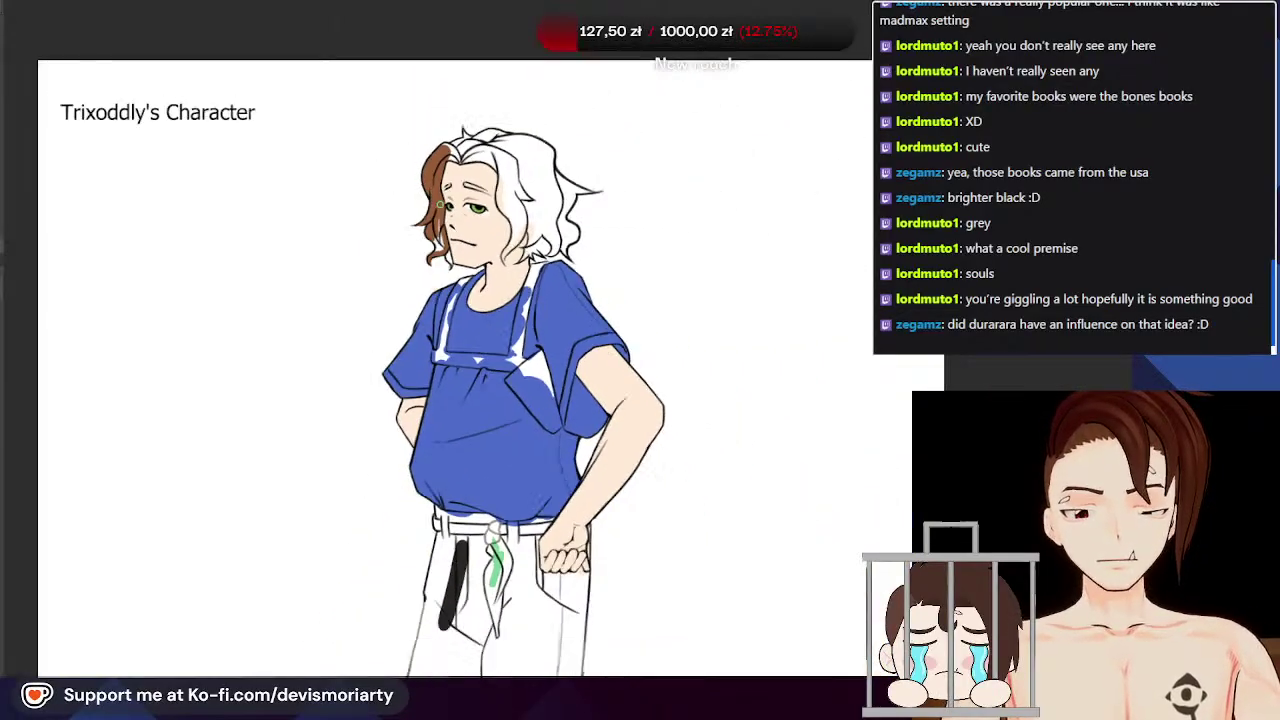
scroll(432, 176, up, 4)
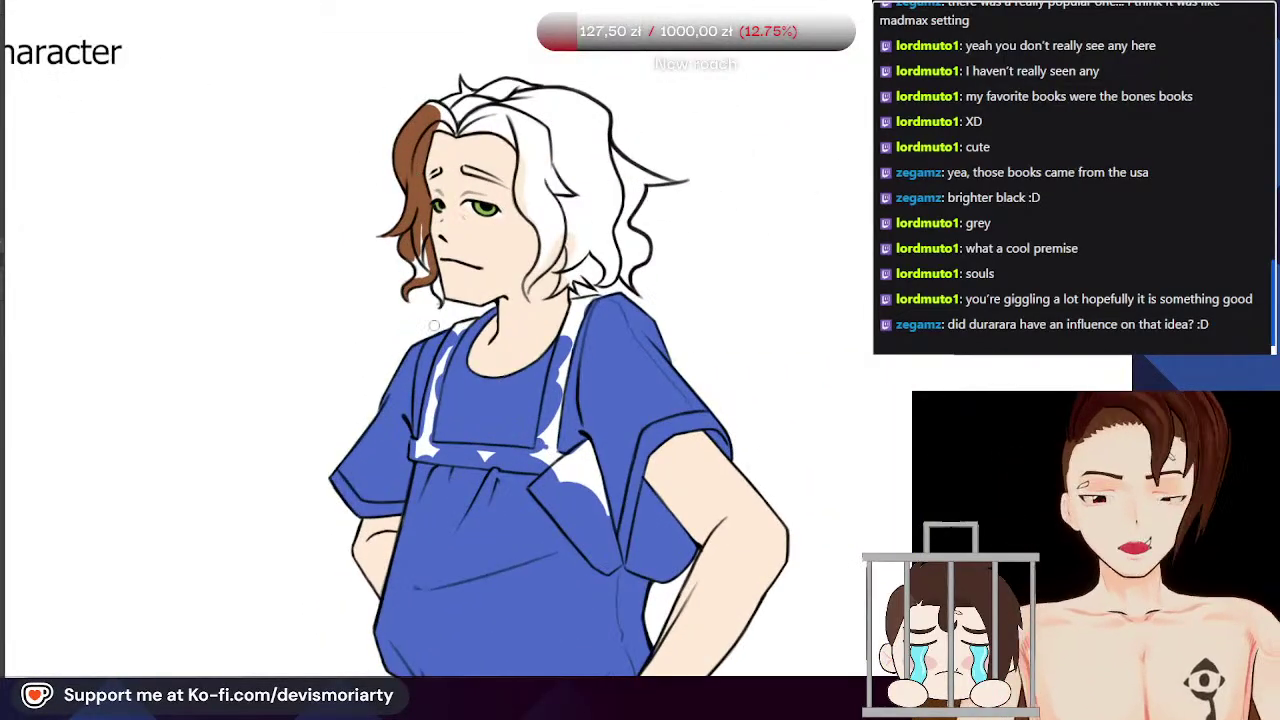
scroll(413, 182, up, 3)
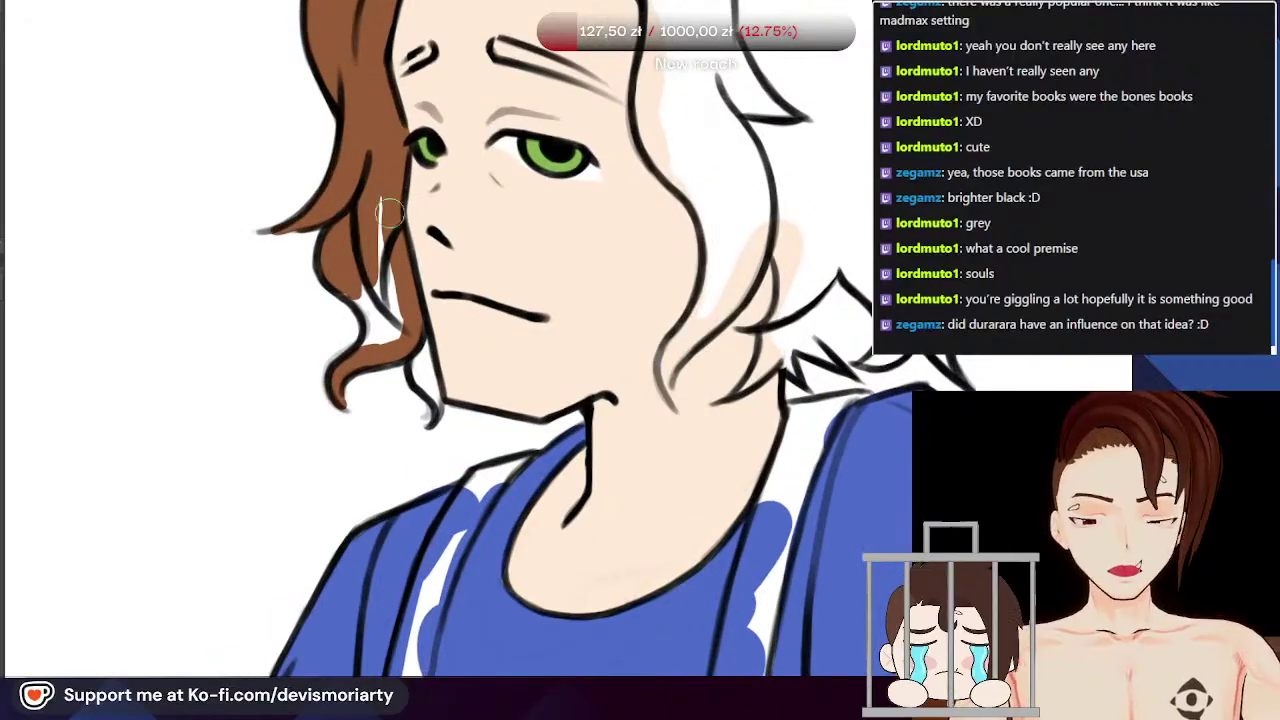
mouse_move(402, 425)
mouse_down()
mouse_move(367, 429)
mouse_move(368, 345)
mouse_up()
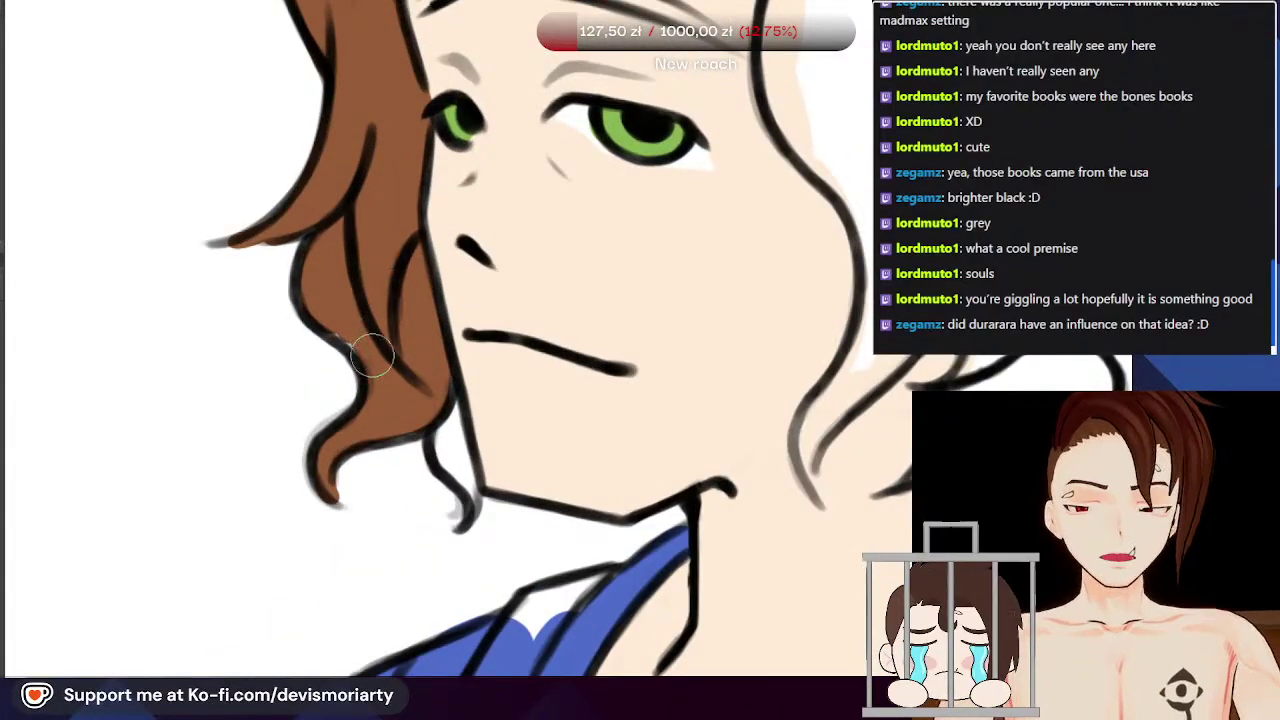
scroll(331, 305, down, 1)
scroll(366, 319, up, 1)
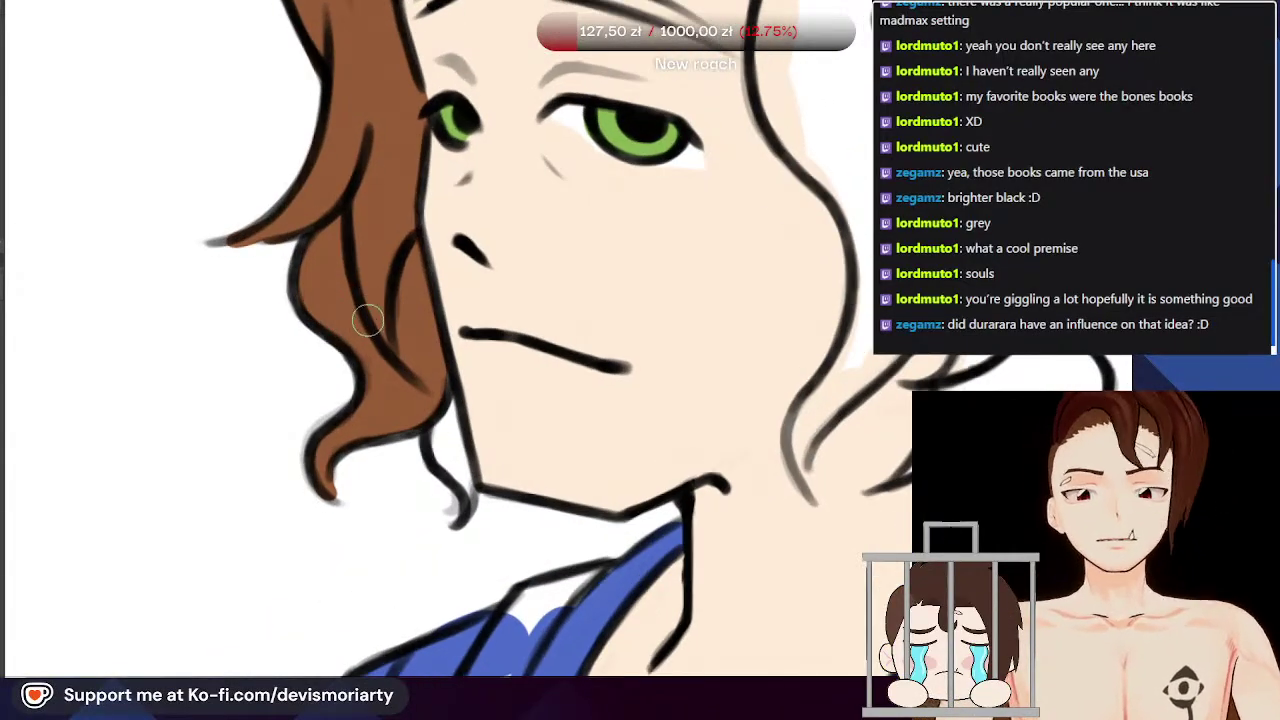
Step: Fill the small hair curl at the chin with the same brown
scroll(408, 383, up, 1)
scroll(500, 452, down, 2)
scroll(482, 460, up, 2)
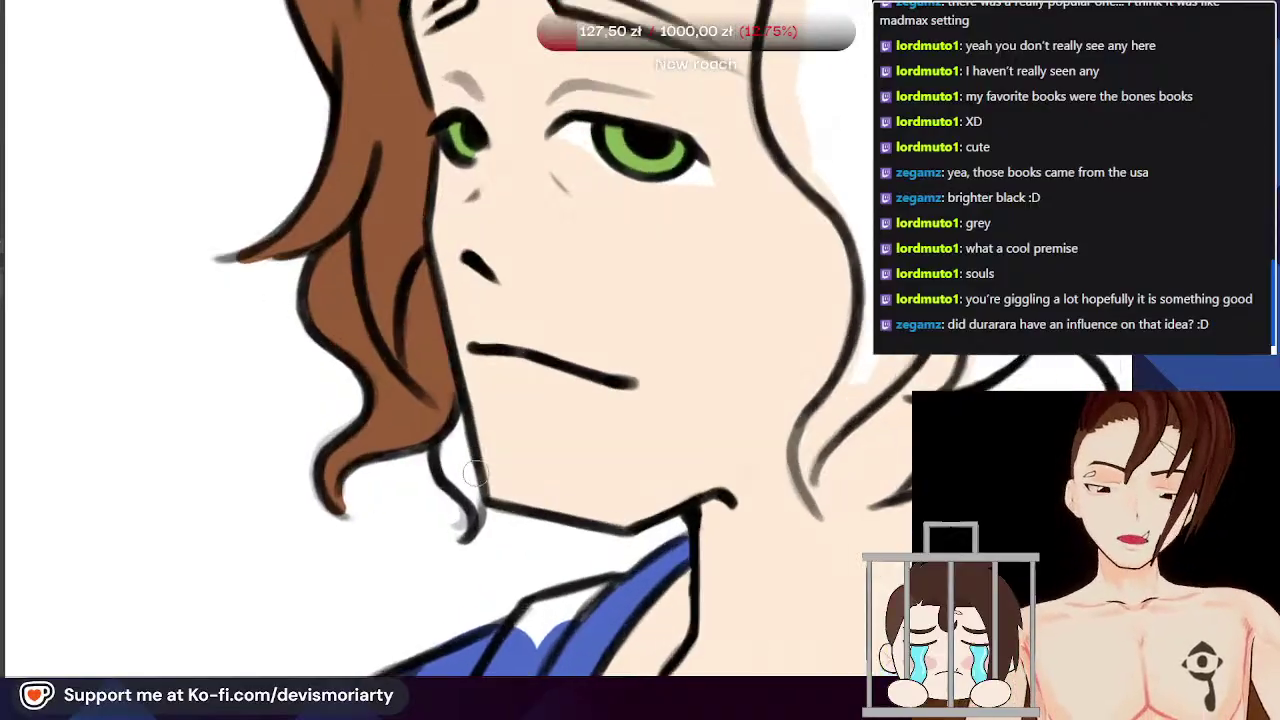
mouse_move(466, 538)
mouse_down()
mouse_move(472, 511)
mouse_move(441, 470)
mouse_up()
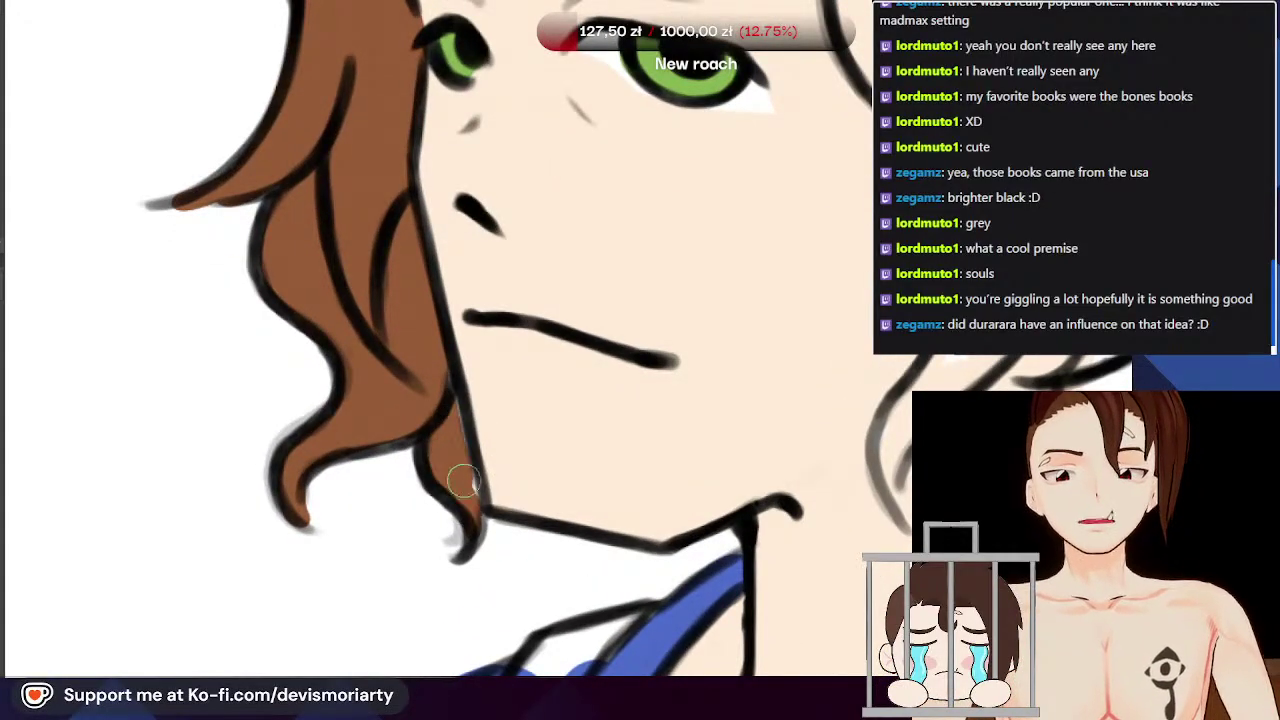
scroll(466, 494, down, 2)
scroll(393, 375, up, 1)
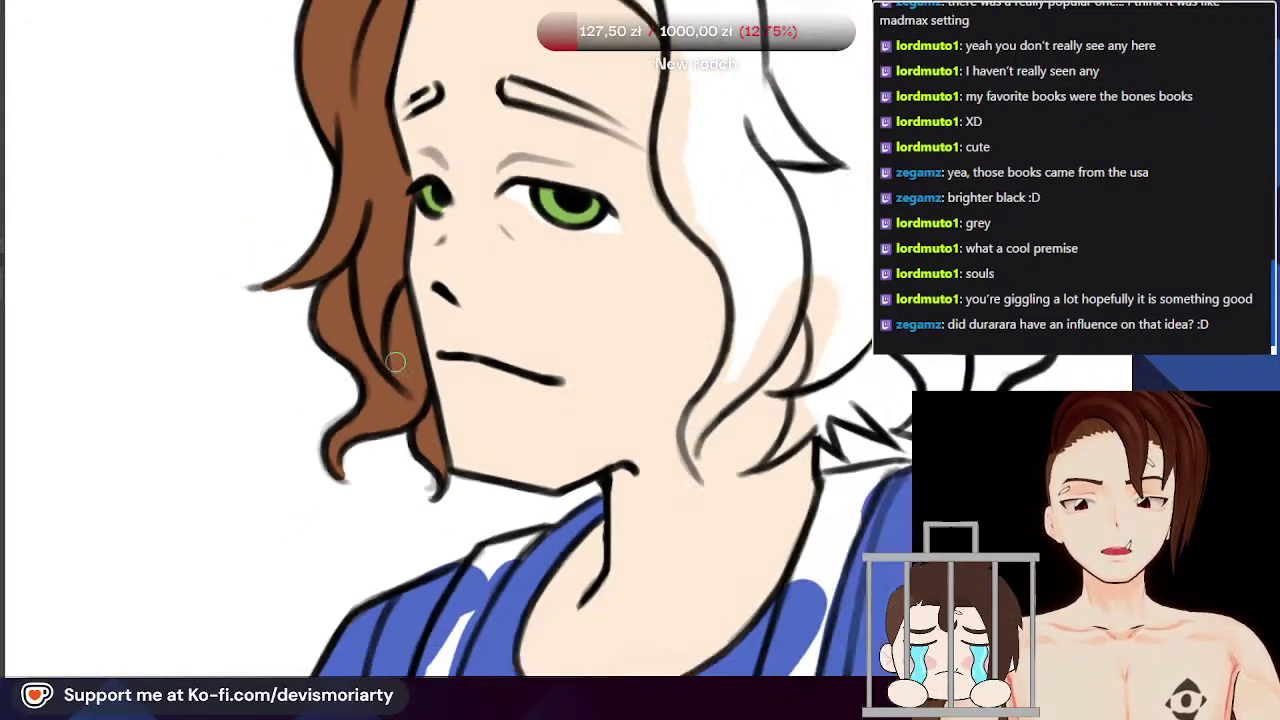
scroll(364, 258, down, 2)
Step: Fill both eyebrows with the hair brown, keeping the colour within their outlines
scroll(376, 276, up, 3)
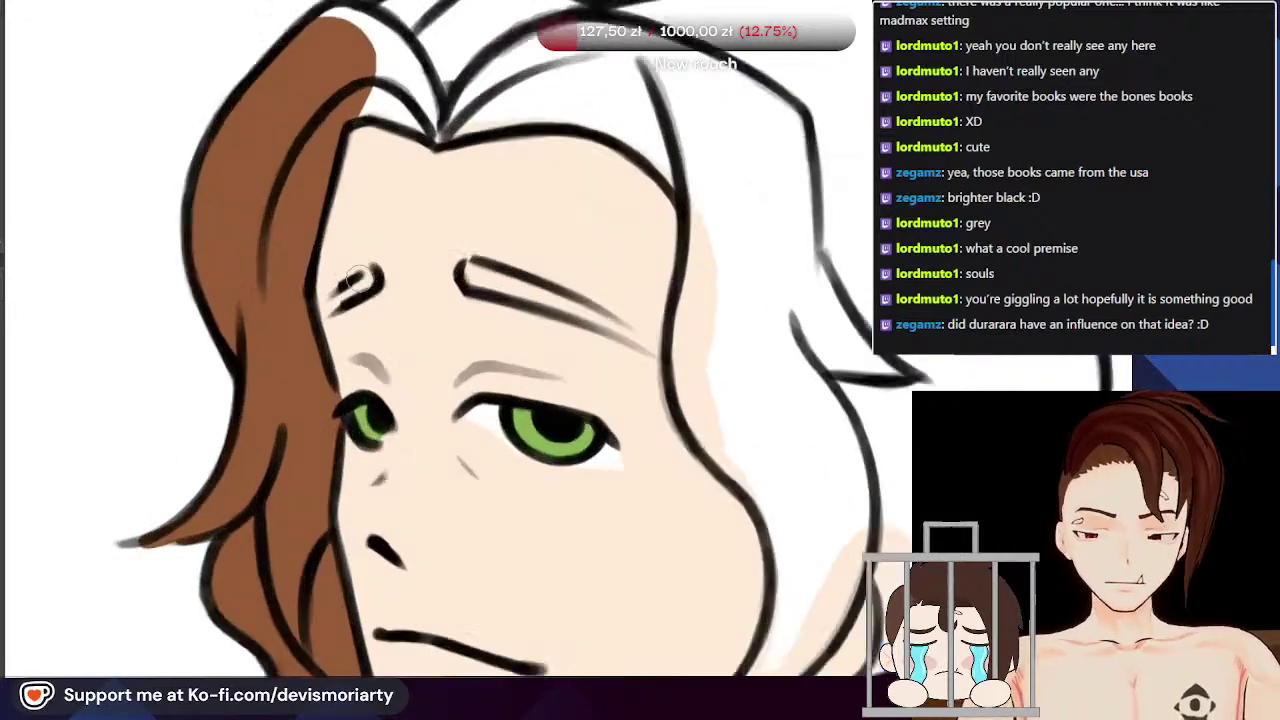
mouse_move(375, 273)
mouse_down()
mouse_move(323, 299)
mouse_move(416, 262)
mouse_move(404, 256)
mouse_move(598, 340)
mouse_up()
scroll(360, 279, down, 3)
scroll(438, 280, up, 3)
key(ctrl+z)
key(ctrl+z)
scroll(497, 278, up, 1)
drag(510, 287, 601, 340)
drag(484, 270, 597, 332)
scroll(389, 230, down, 5)
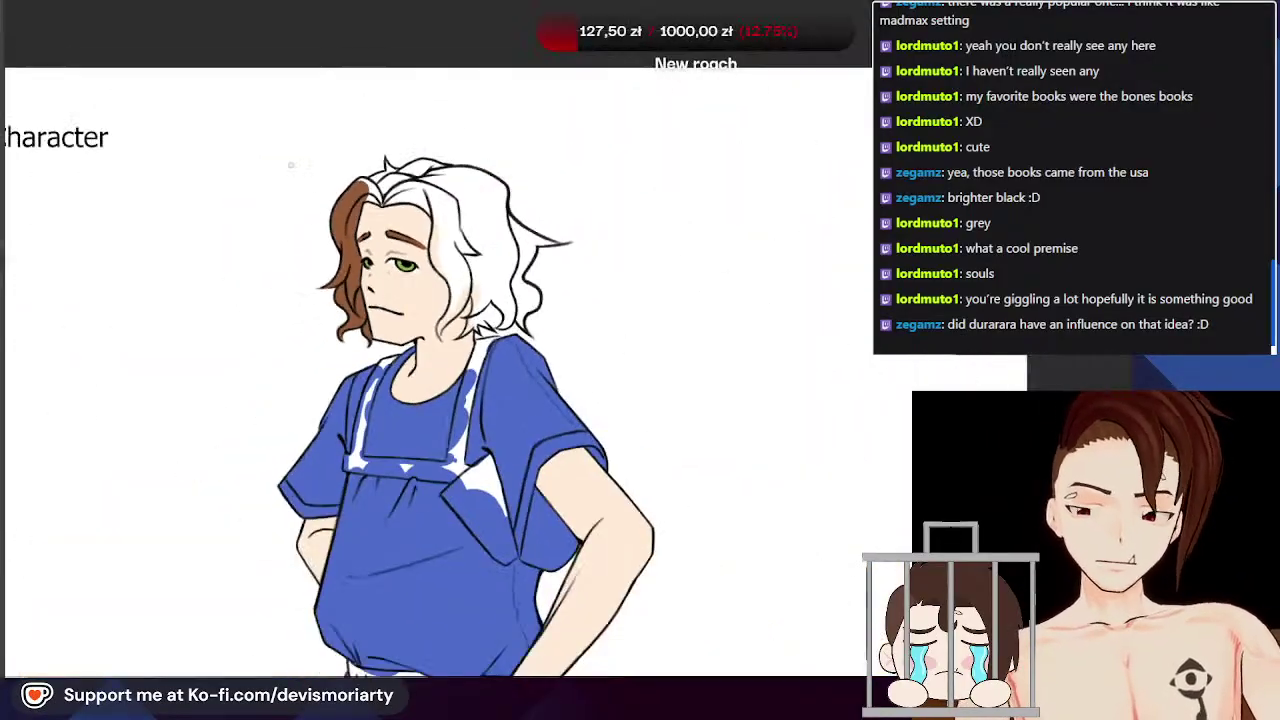
Step: Paint the top of the far front lock brown up to the hair parting above the forehead
scroll(345, 183, up, 2)
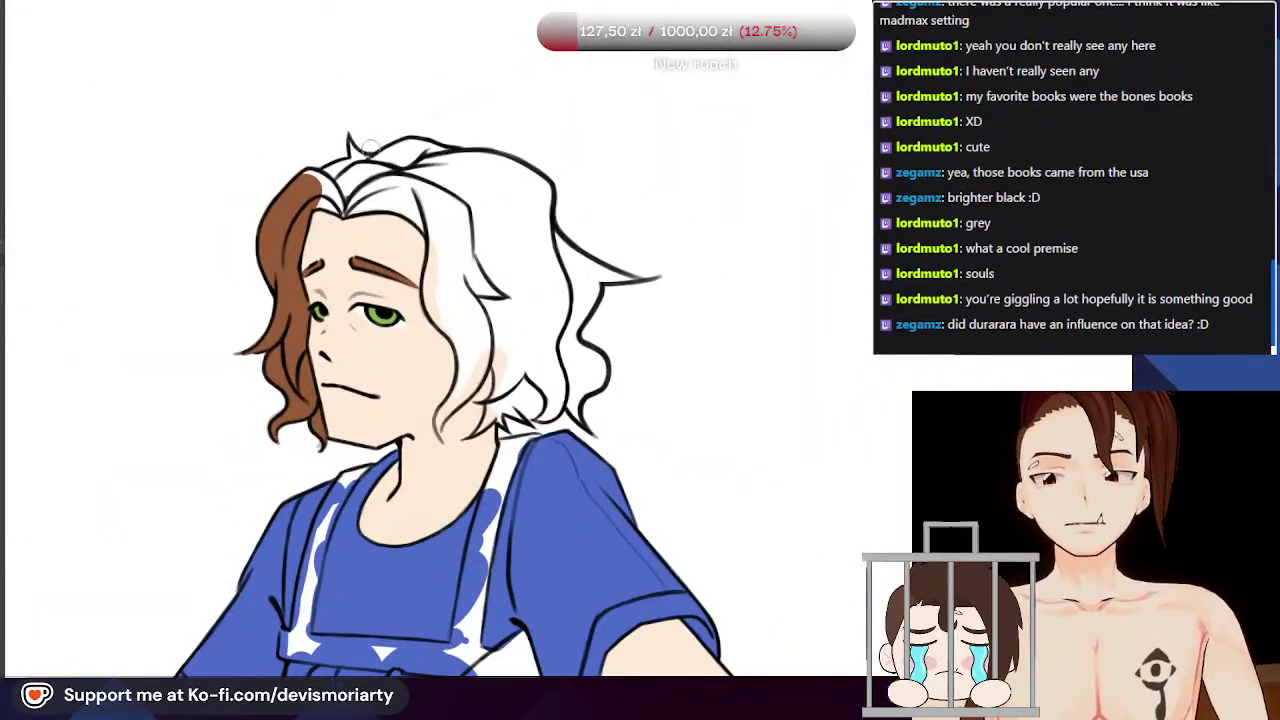
scroll(370, 177, up, 4)
mouse_move(333, 261)
mouse_down()
mouse_move(311, 276)
mouse_move(214, 239)
mouse_up()
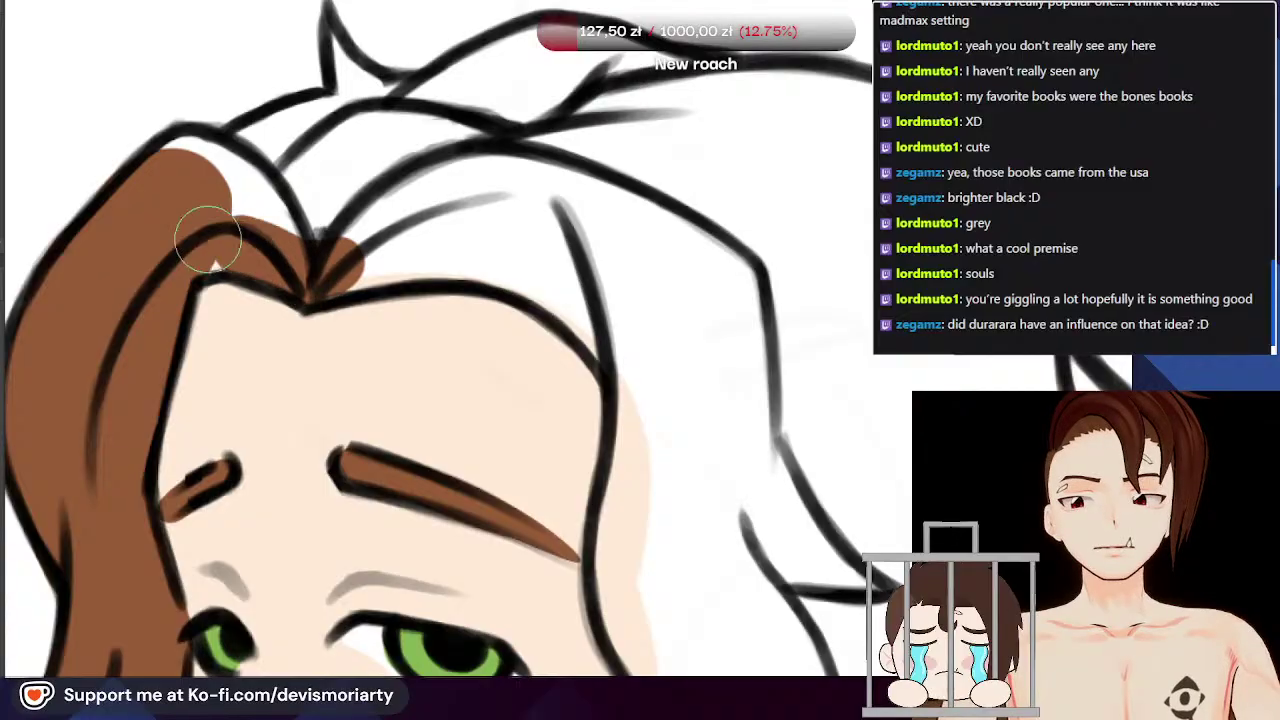
scroll(128, 205, down, 1)
mouse_move(192, 171)
mouse_down()
mouse_move(241, 225)
mouse_move(286, 234)
mouse_up()
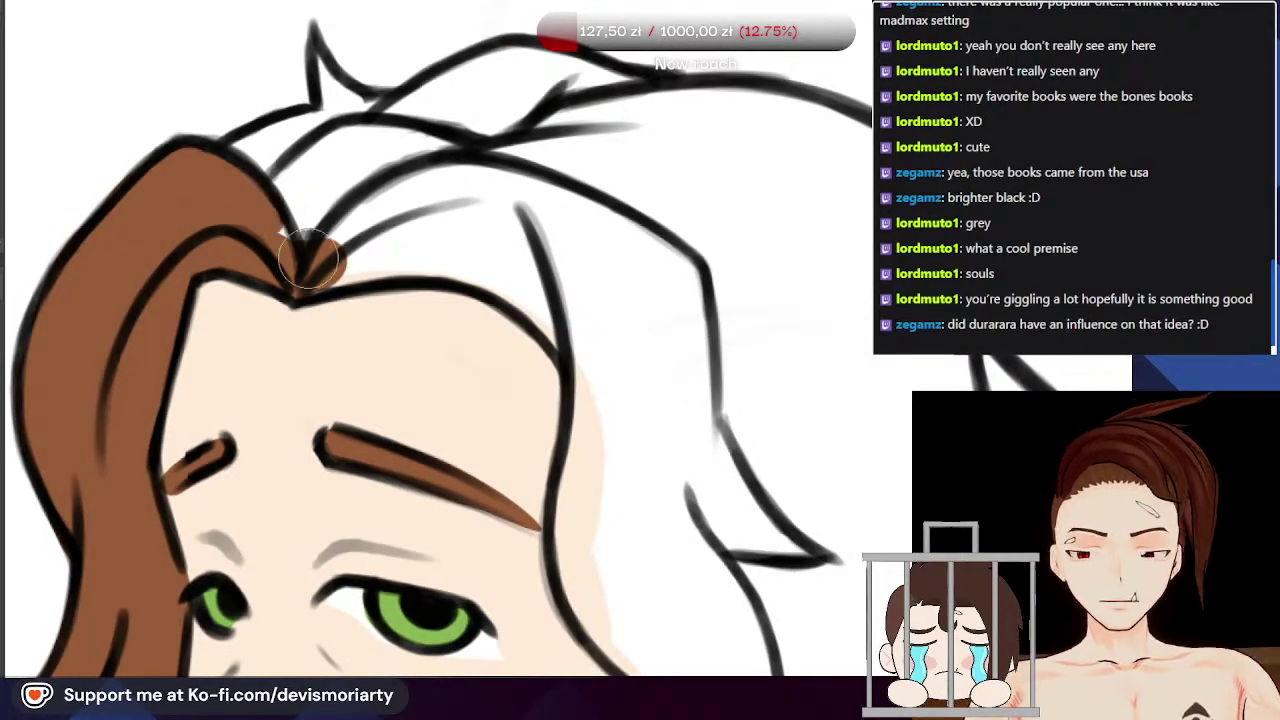
scroll(267, 204, down, 1)
Step: Fill the hair strands behind the parting and the small pointed tuft on the crown with brown
mouse_move(257, 156)
mouse_down()
mouse_move(335, 143)
mouse_move(296, 225)
mouse_move(470, 140)
mouse_move(417, 123)
mouse_move(362, 142)
mouse_up()
scroll(305, 180, down, 2)
drag(313, 106, 305, 118)
scroll(302, 115, up, 4)
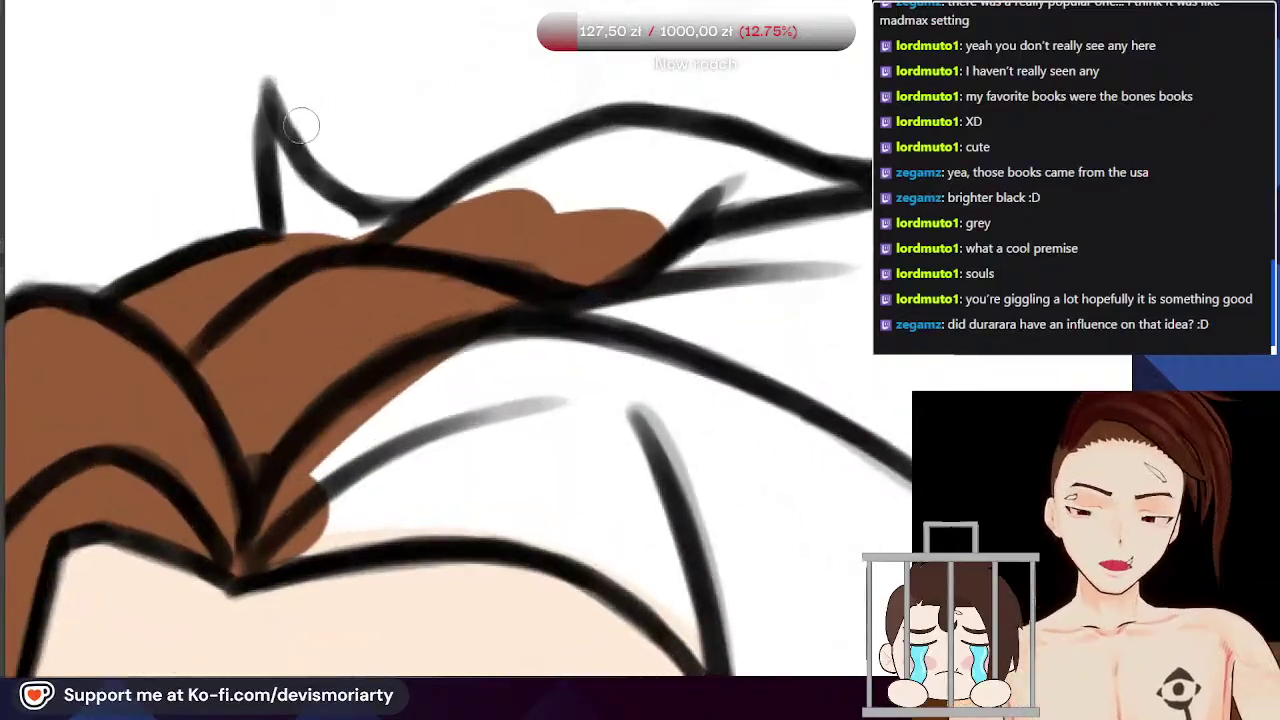
mouse_move(328, 243)
mouse_down()
mouse_move(466, 260)
mouse_move(382, 372)
mouse_up()
scroll(466, 260, down, 1)
scroll(399, 201, down, 2)
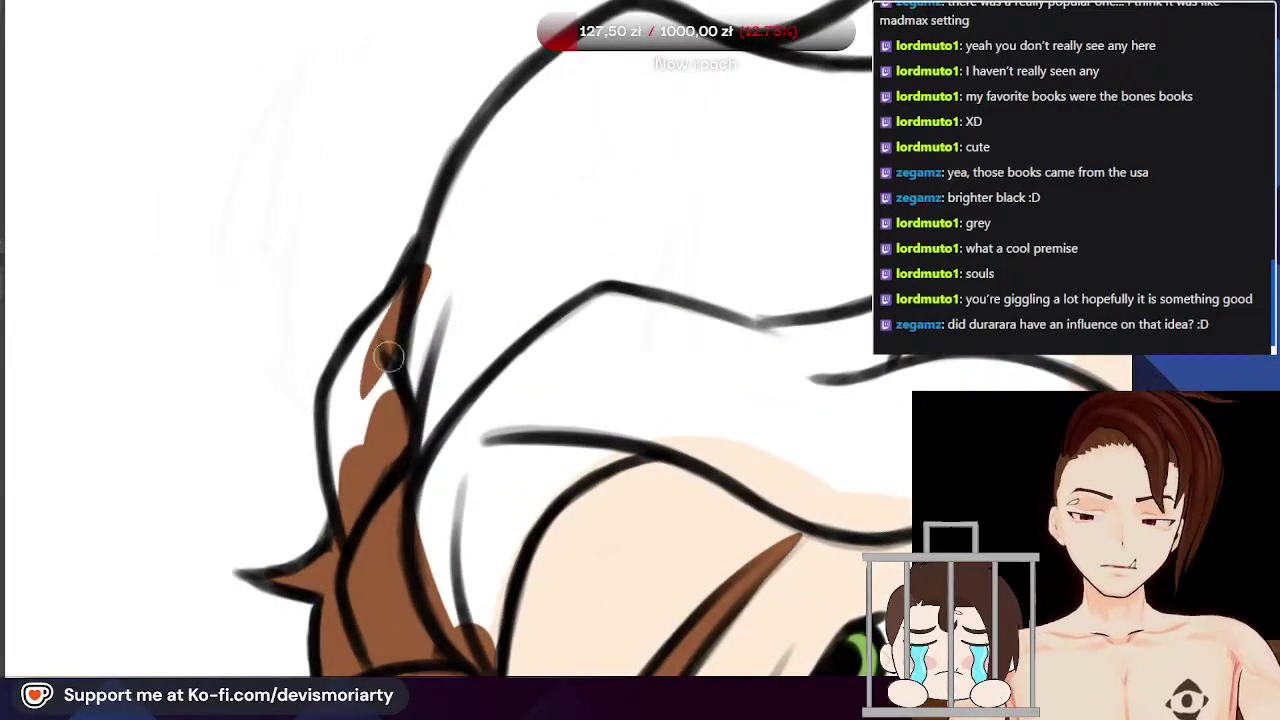
Step: Fill the white gaps in the raised crown strand behind the tuft with brown
mouse_move(415, 306)
mouse_down()
mouse_move(369, 447)
mouse_move(373, 388)
mouse_move(354, 504)
mouse_move(372, 365)
mouse_up()
drag(441, 279, 430, 363)
scroll(446, 340, down, 4)
scroll(503, 283, up, 2)
Step: Fill the raised crown strand behind the parting with brown and lay brown over the root of the near front lock
drag(468, 476, 524, 364)
scroll(528, 346, down, 3)
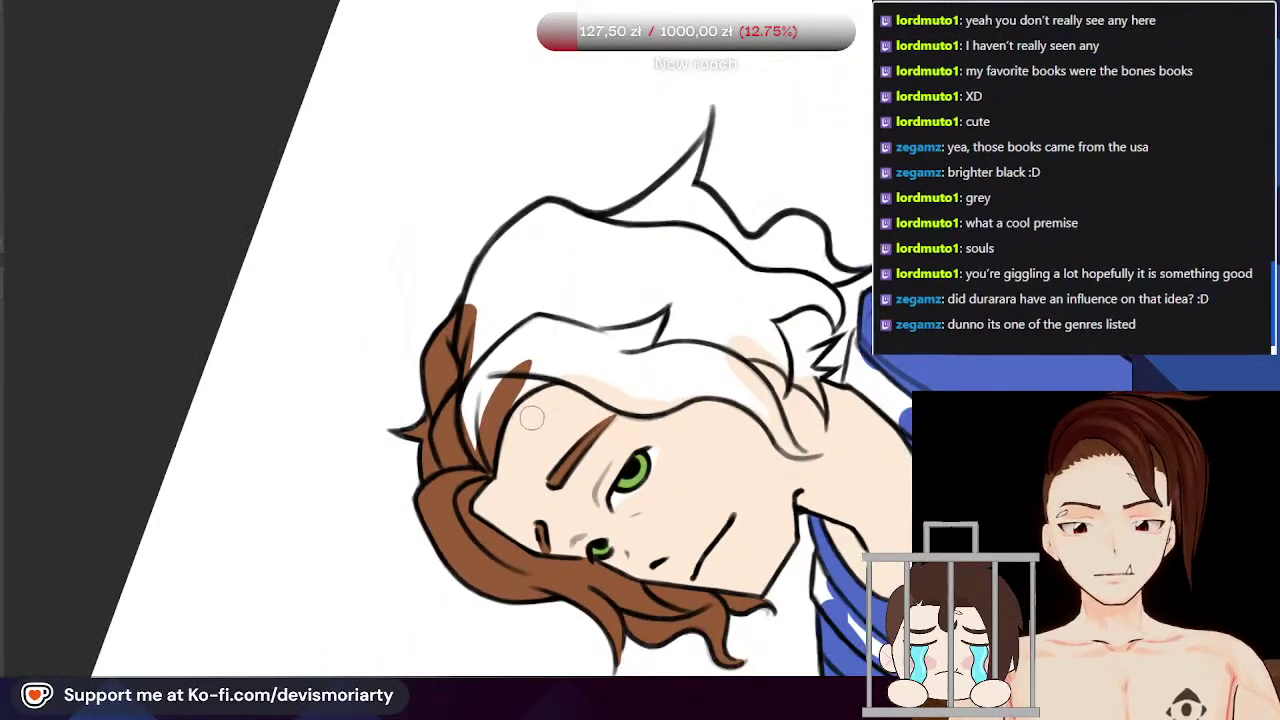
scroll(532, 418, up, 3)
scroll(534, 420, down, 3)
scroll(563, 329, up, 3)
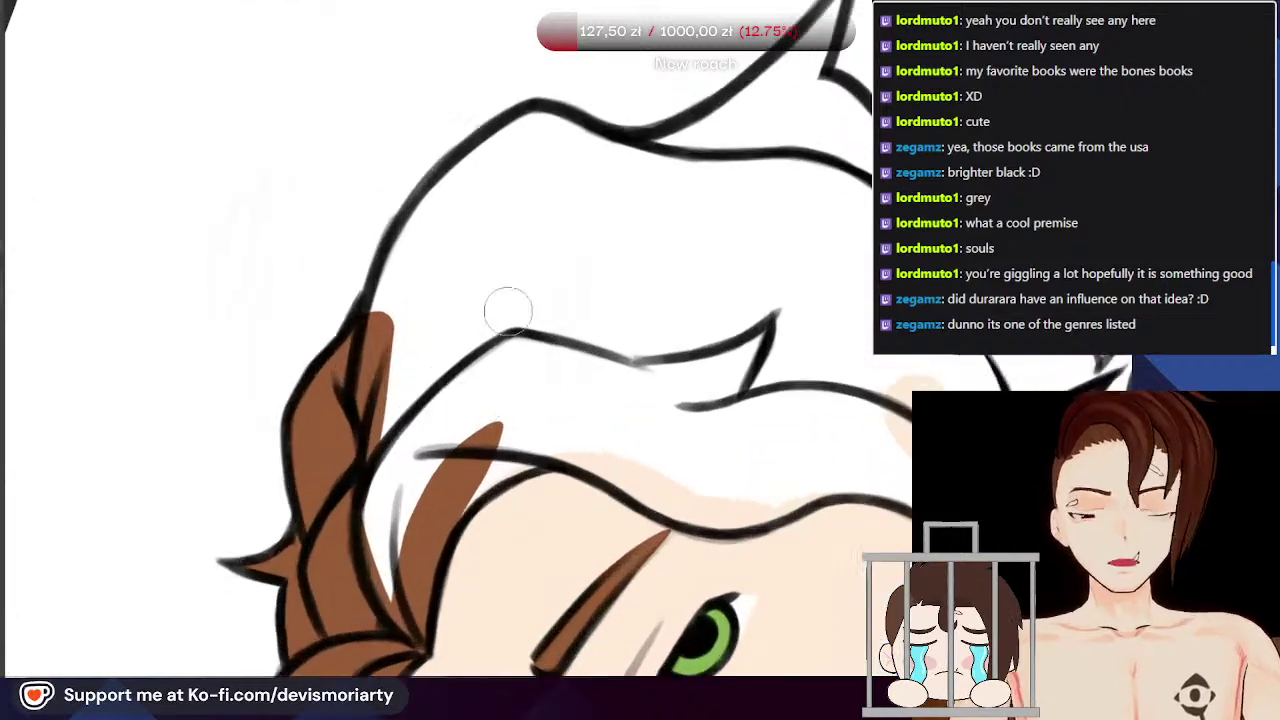
Step: Paint the upper part of the near front lock brown, from the parting toward the brow
drag(535, 450, 442, 510)
mouse_move(373, 615)
mouse_down()
mouse_move(423, 372)
mouse_move(386, 516)
mouse_move(371, 520)
mouse_move(478, 350)
mouse_up()
scroll(342, 367, down, 5)
scroll(240, 540, up, 2)
key(5)
scroll(451, 460, down, 3)
scroll(451, 501, up, 4)
scroll(451, 501, up, 1)
Step: Fill the rest of the near front lock with brown down to its pointed tip beside the jaw
drag(431, 588, 445, 530)
scroll(445, 537, up, 2)
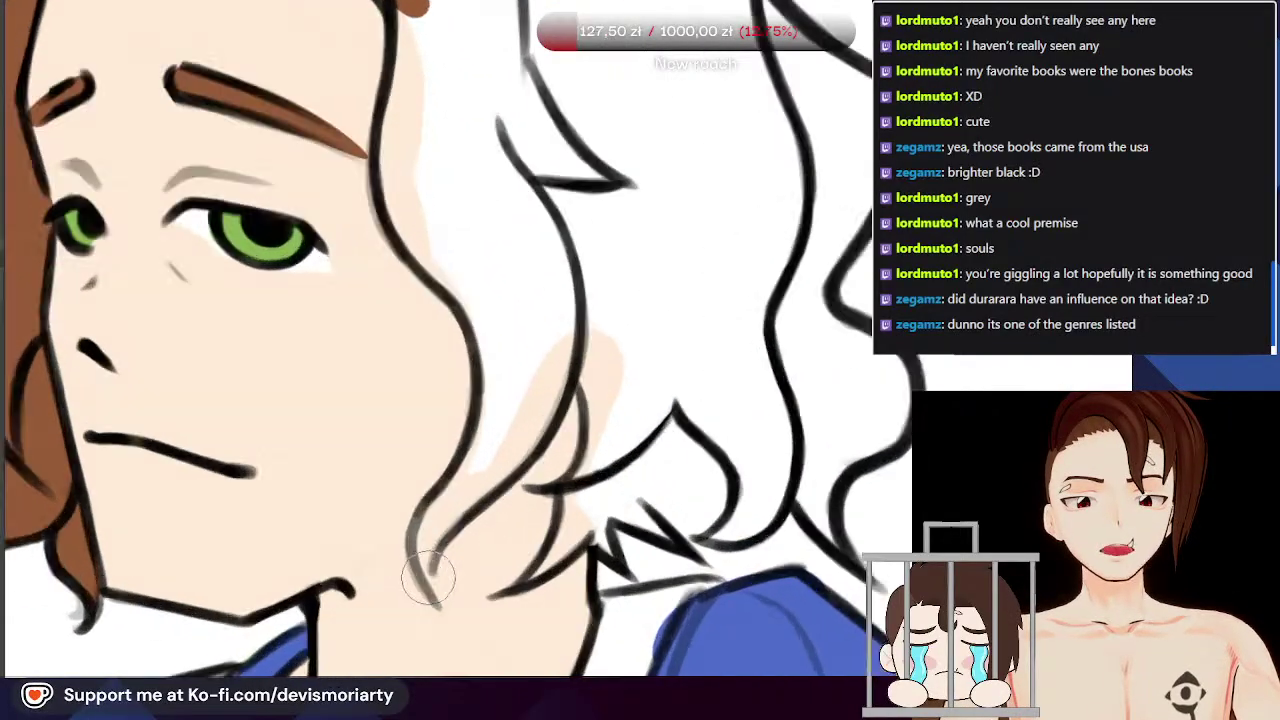
mouse_move(514, 428)
mouse_down()
mouse_move(550, 261)
mouse_move(519, 405)
mouse_move(541, 195)
mouse_move(465, 113)
mouse_move(507, 403)
mouse_move(457, 478)
mouse_move(492, 257)
mouse_move(497, 320)
mouse_move(414, 175)
mouse_move(454, 257)
mouse_move(443, 250)
mouse_move(387, 108)
mouse_up()
scroll(412, 241, down, 3)
scroll(415, 183, up, 2)
scroll(415, 183, up, 1)
key(ctrl+z)
mouse_move(474, 530)
mouse_down()
mouse_move(433, 430)
mouse_move(414, 437)
mouse_move(432, 474)
mouse_move(398, 196)
mouse_move(437, 440)
mouse_move(459, 433)
mouse_move(447, 194)
mouse_move(487, 428)
mouse_move(440, 445)
mouse_move(409, 194)
mouse_move(511, 458)
mouse_move(479, 236)
mouse_move(571, 469)
mouse_up()
scroll(488, 332, down, 3)
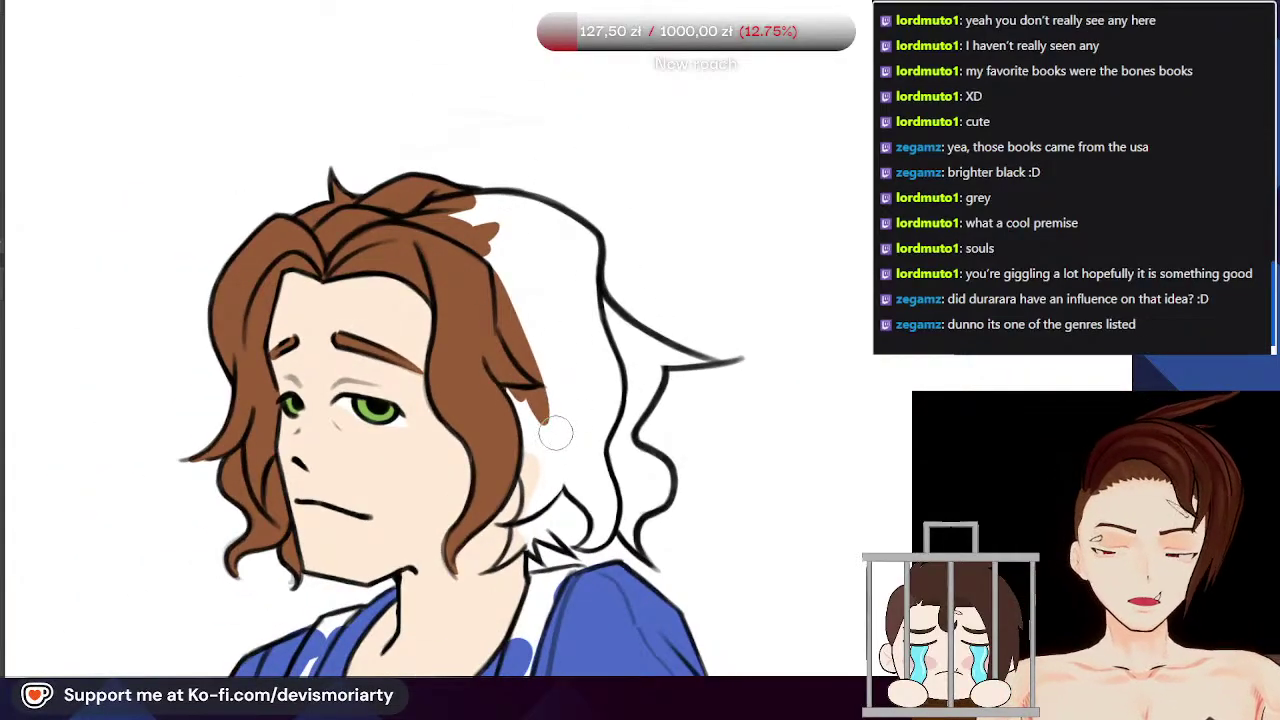
Step: Paint brown along the outer contour of the rear crown, behind the near front lock
scroll(522, 265, down, 2)
scroll(530, 283, up, 2)
scroll(500, 290, up, 3)
mouse_move(362, 148)
mouse_down()
mouse_move(502, 254)
mouse_move(430, 140)
mouse_move(560, 195)
mouse_move(577, 181)
mouse_move(588, 284)
mouse_move(593, 211)
mouse_move(588, 298)
mouse_up()
scroll(525, 230, down, 6)
scroll(637, 219, up, 3)
scroll(620, 216, down, 3)
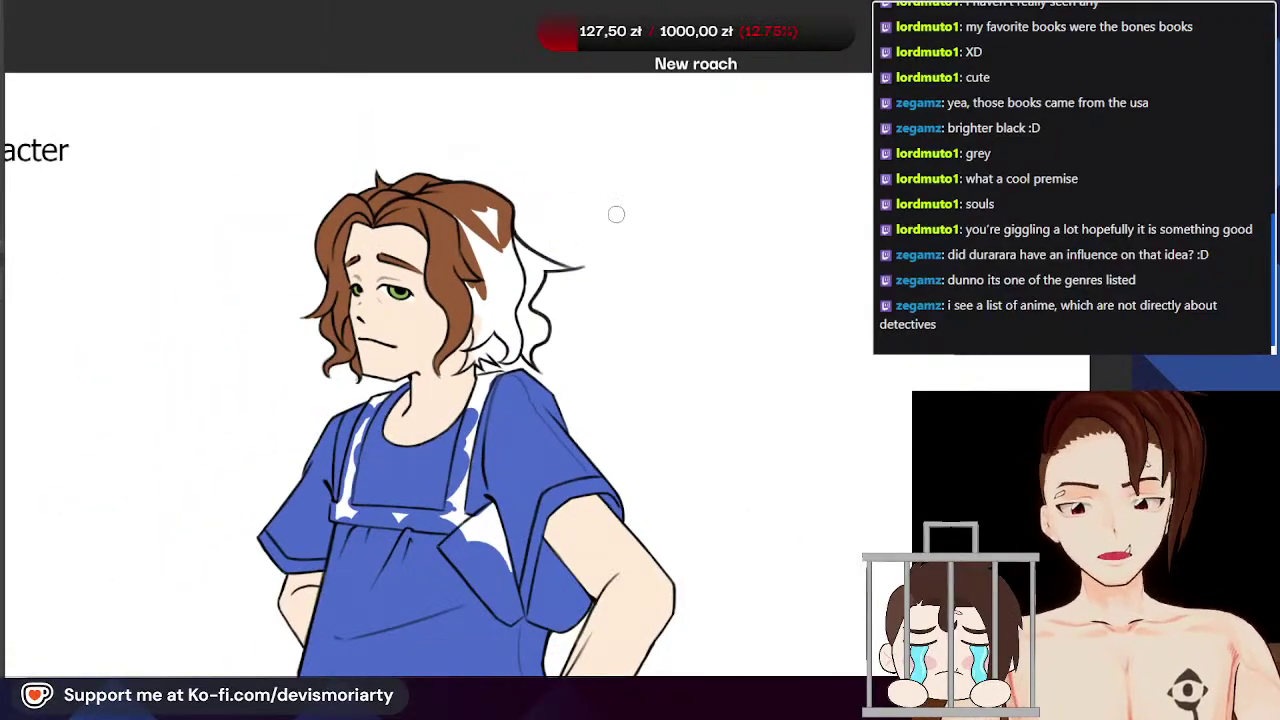
Step: Fill the white gap in the rear crown and extend the brown down behind the near front lock toward the ear
scroll(616, 214, up, 4)
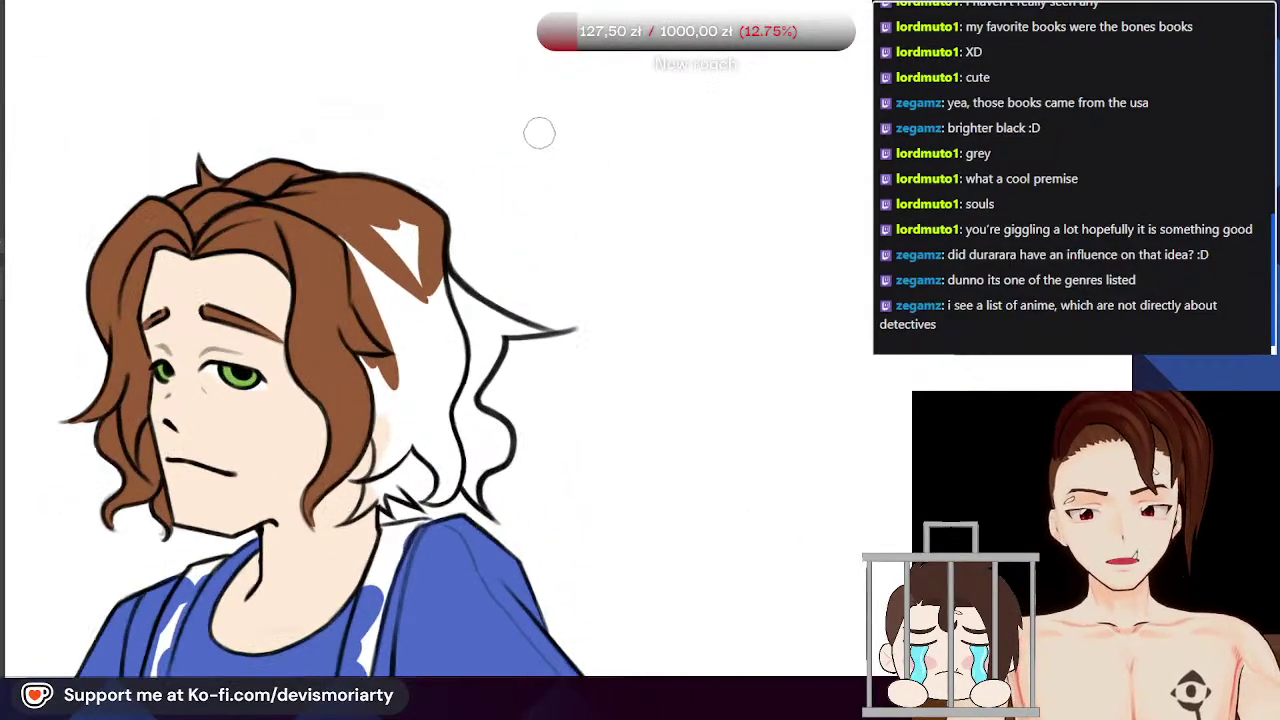
mouse_move(407, 338)
mouse_down()
mouse_move(362, 251)
mouse_move(397, 340)
mouse_up()
scroll(397, 320, down, 2)
scroll(340, 238, up, 3)
drag(329, 242, 402, 420)
scroll(408, 350, up, 1)
mouse_move(405, 316)
mouse_down()
mouse_move(399, 594)
mouse_move(385, 510)
mouse_up()
scroll(371, 312, down, 4)
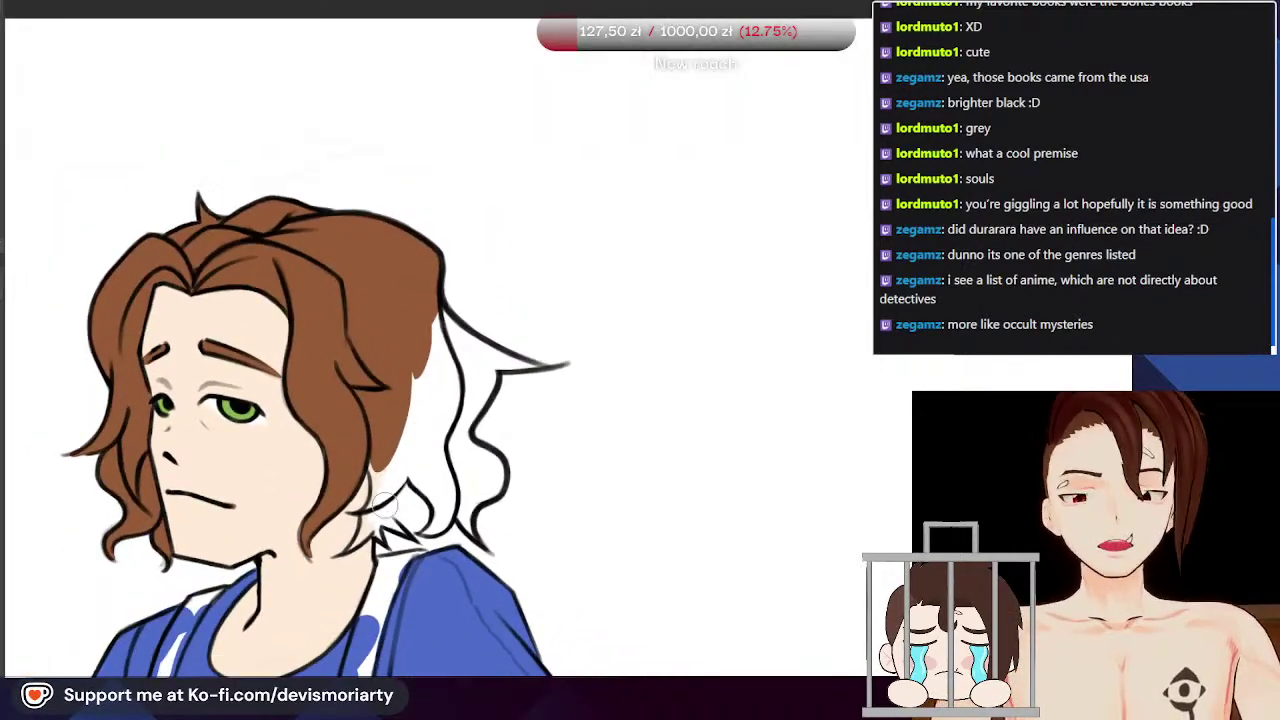
Step: Fill the short jagged tufts at the side of the neck with brown and join them to the hair above
scroll(345, 540, up, 2)
scroll(346, 549, up, 1)
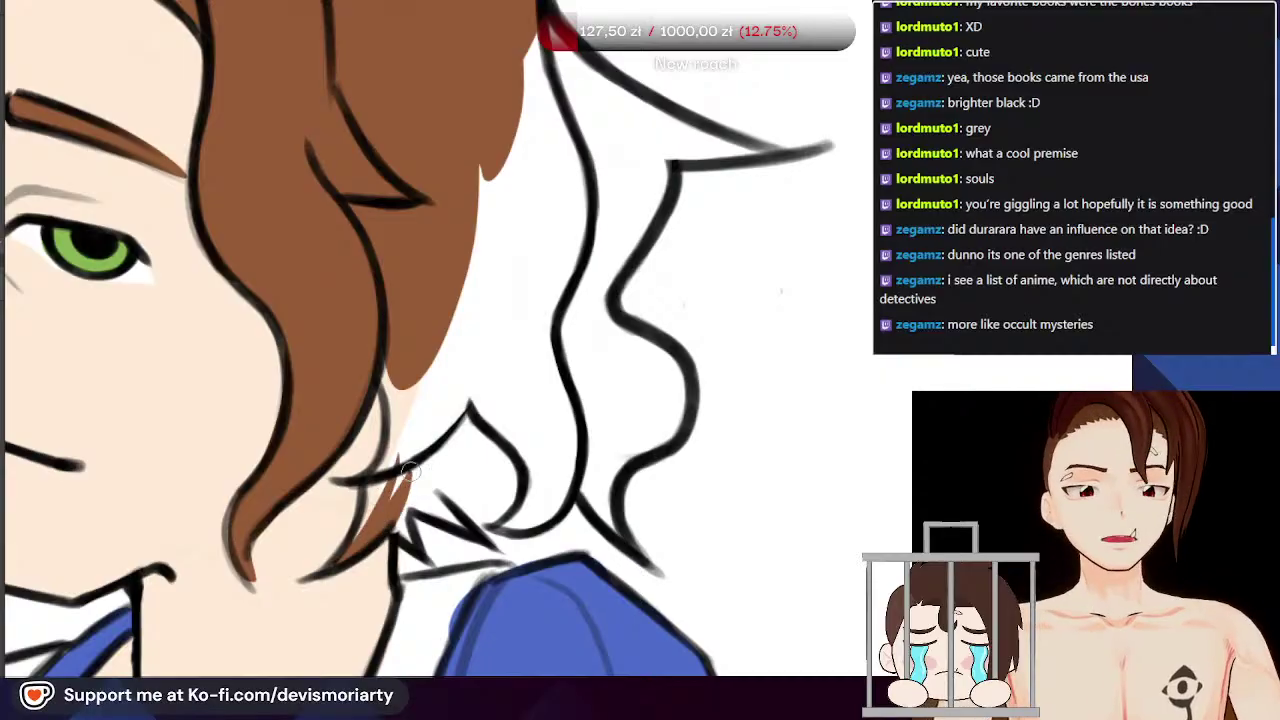
drag(390, 458, 394, 358)
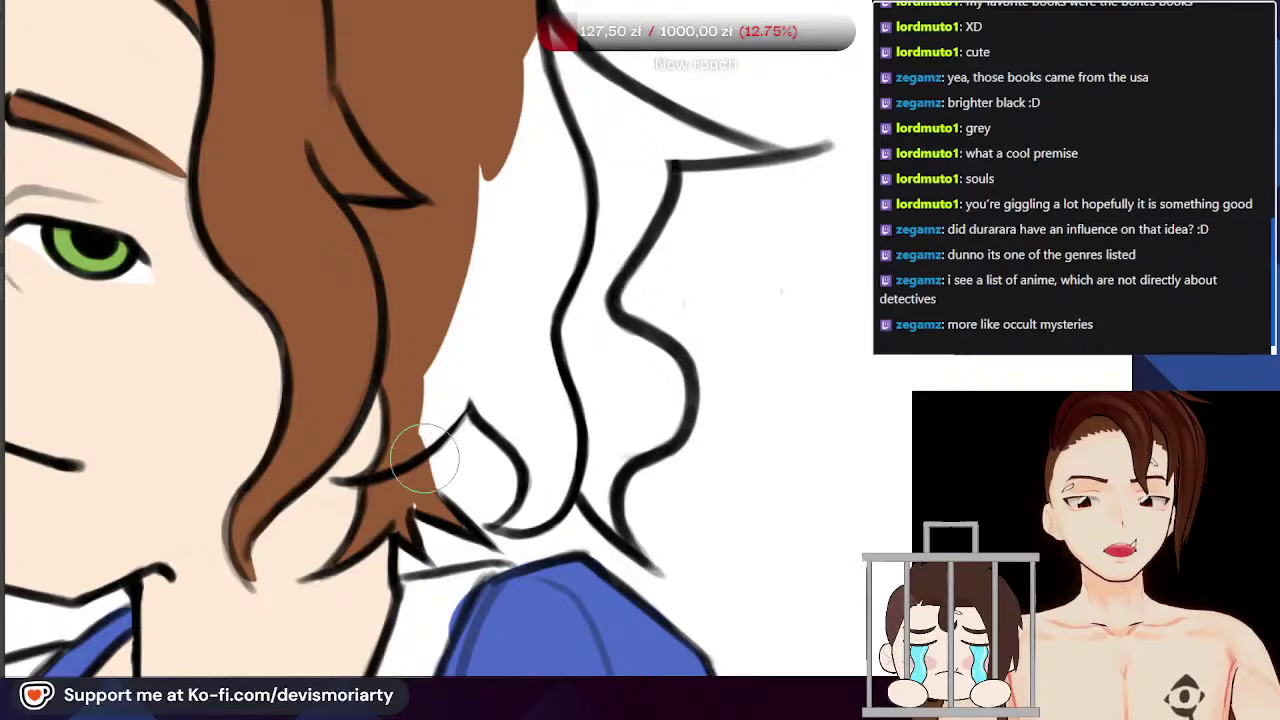
scroll(473, 216, down, 2)
Step: Fill the large back section of hair with brown down to its curled end above the shoulder
mouse_move(473, 216)
mouse_down()
mouse_move(510, 356)
mouse_move(507, 383)
mouse_move(498, 296)
mouse_move(487, 410)
mouse_up()
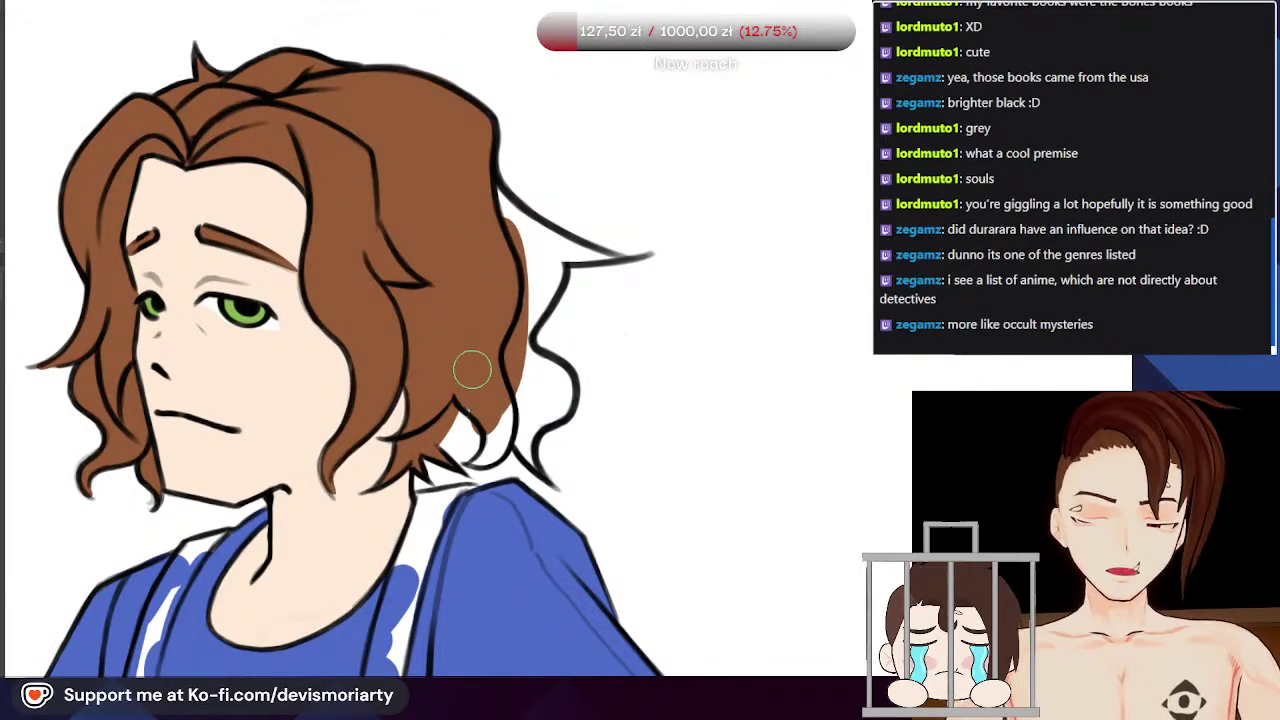
scroll(470, 370, up, 2)
mouse_move(470, 480)
mouse_down()
mouse_move(502, 398)
mouse_move(487, 448)
mouse_move(447, 365)
mouse_up()
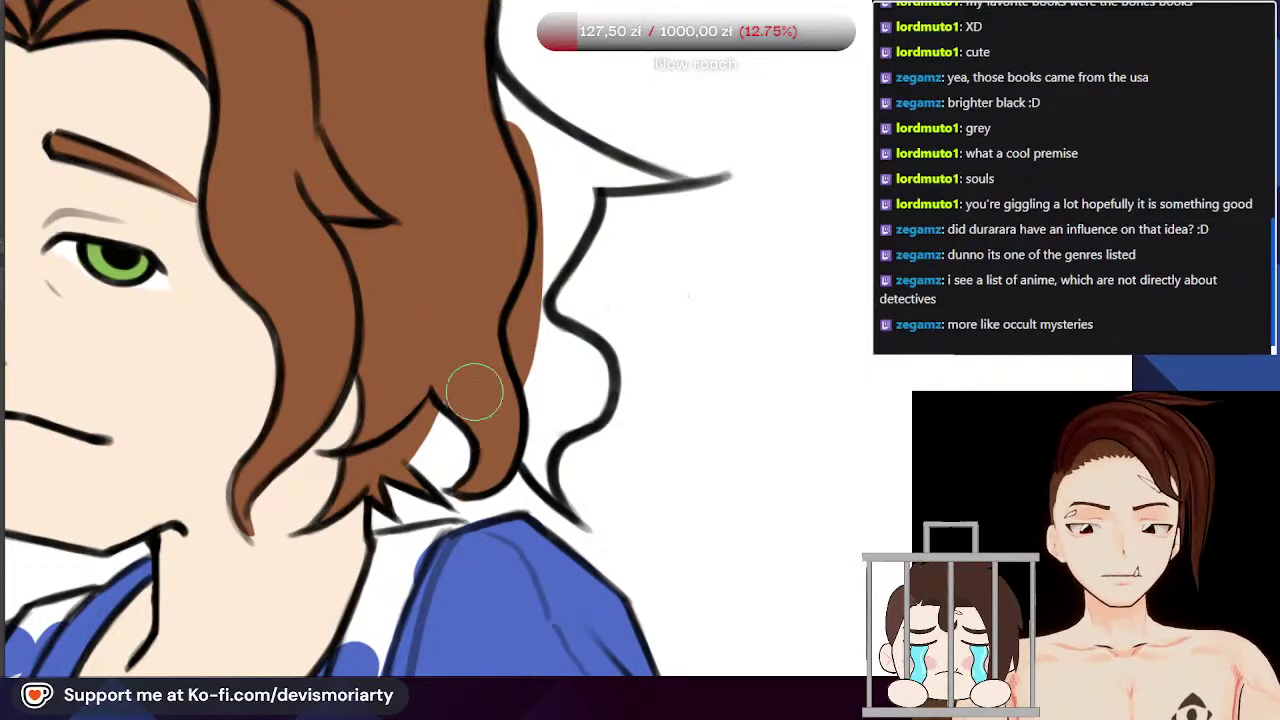
scroll(480, 370, down, 2)
scroll(560, 222, up, 3)
scroll(452, 545, down, 2)
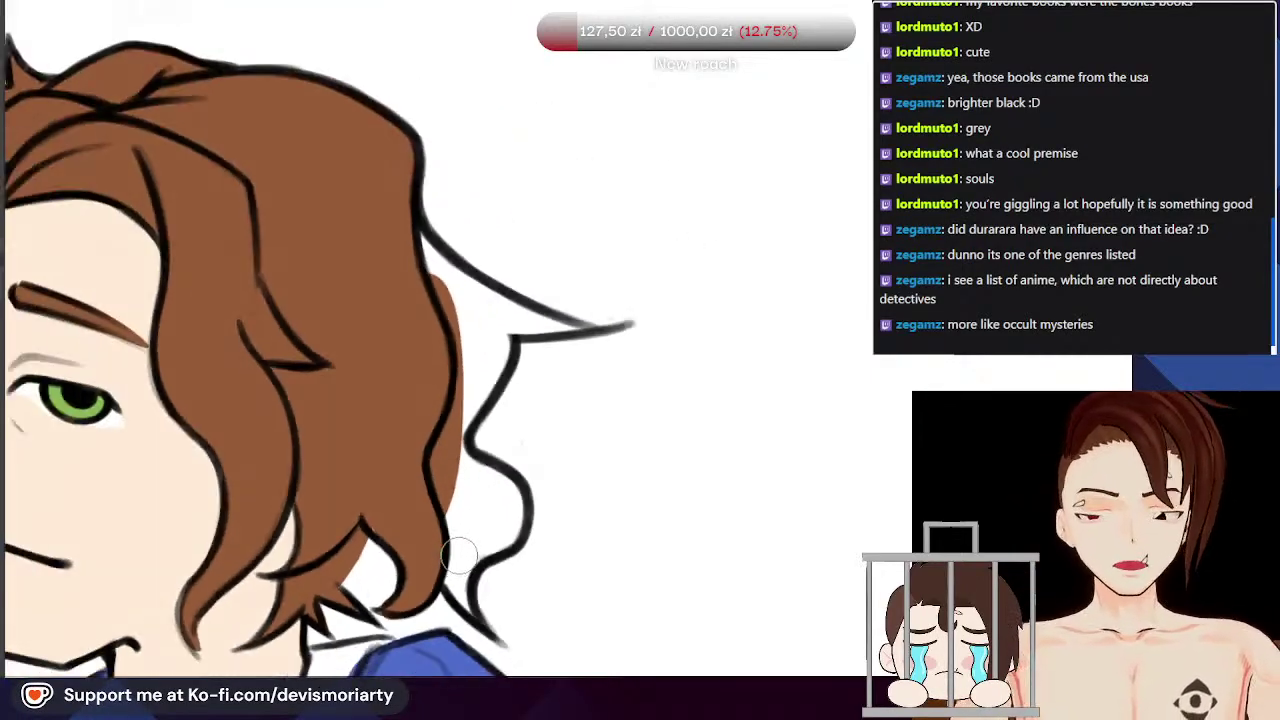
Step: Fill the lower curl of the outermost back strand and the gap behind the neck tufts with brown
scroll(458, 557, down, 1)
scroll(460, 566, up, 2)
scroll(471, 500, down, 2)
scroll(463, 566, up, 2)
mouse_move(468, 588)
mouse_down()
mouse_move(470, 505)
mouse_move(508, 470)
mouse_move(511, 491)
mouse_move(473, 528)
mouse_move(509, 498)
mouse_move(489, 438)
mouse_move(440, 420)
mouse_up()
mouse_move(380, 509)
mouse_down()
mouse_move(335, 563)
mouse_move(378, 518)
mouse_up()
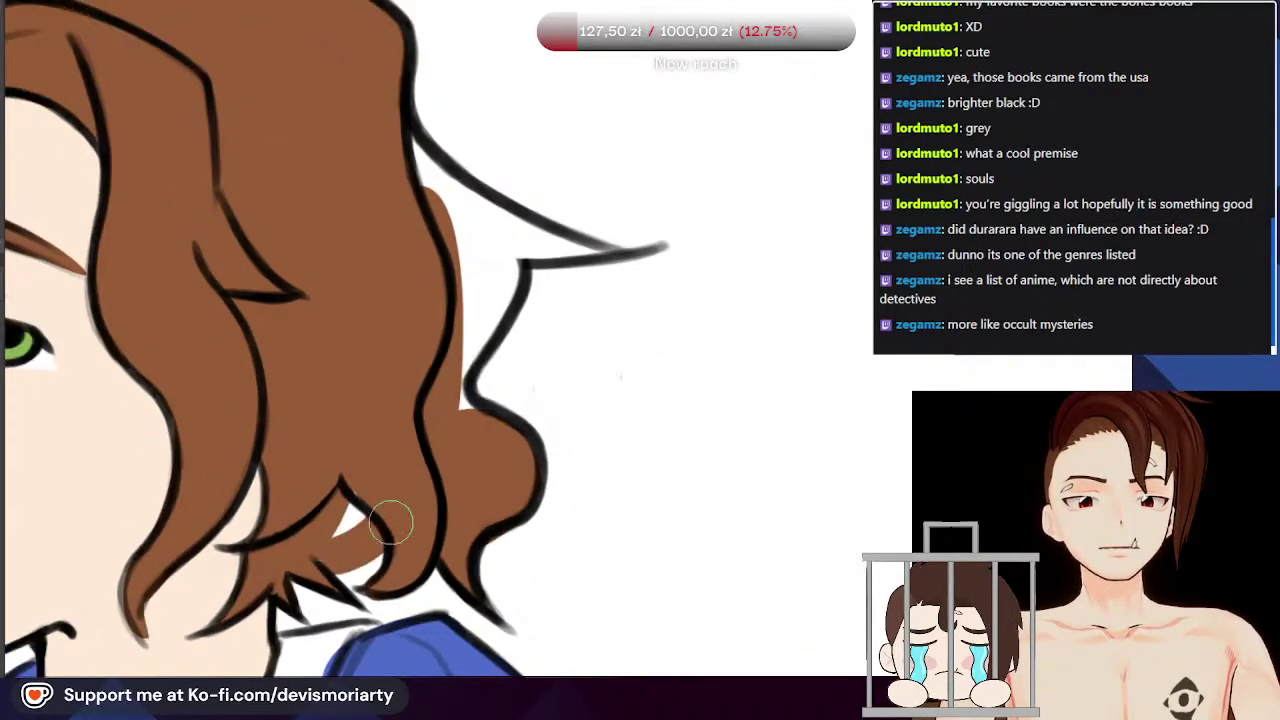
Step: Fill the upper part of the outermost back strand with brown, including its flicked-out pointed tip
scroll(397, 377, down, 4)
scroll(430, 389, up, 4)
mouse_move(450, 424)
mouse_down()
mouse_move(421, 382)
mouse_move(406, 295)
mouse_move(417, 383)
mouse_move(463, 268)
mouse_move(455, 298)
mouse_move(446, 220)
mouse_move(430, 284)
mouse_up()
scroll(423, 325, down, 3)
scroll(447, 190, up, 2)
scroll(420, 337, up, 3)
mouse_move(498, 347)
mouse_down()
mouse_move(413, 333)
mouse_move(294, 236)
mouse_up()
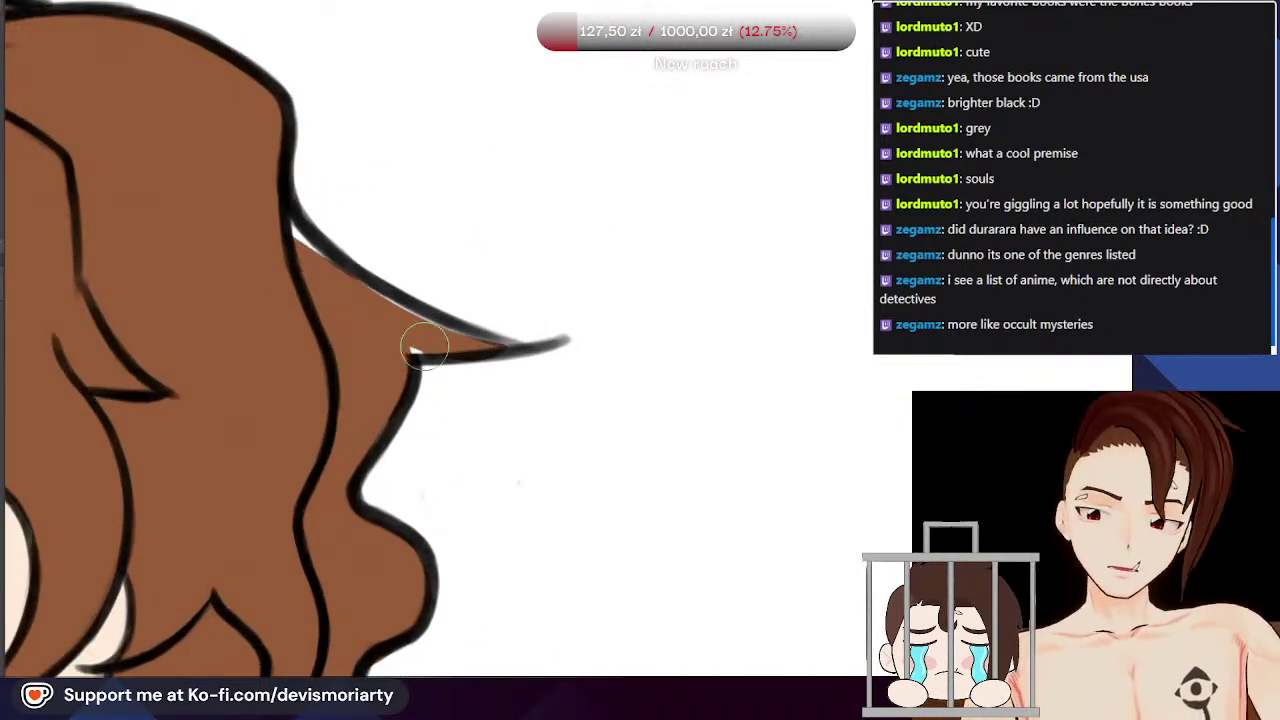
mouse_move(461, 343)
mouse_down()
mouse_move(294, 237)
mouse_move(306, 241)
mouse_move(243, 167)
mouse_up()
Step: Examine the coloured hair and face close up and from a distance for unfilled gaps
scroll(243, 167, down, 3)
scroll(359, 372, up, 2)
scroll(359, 372, down, 3)
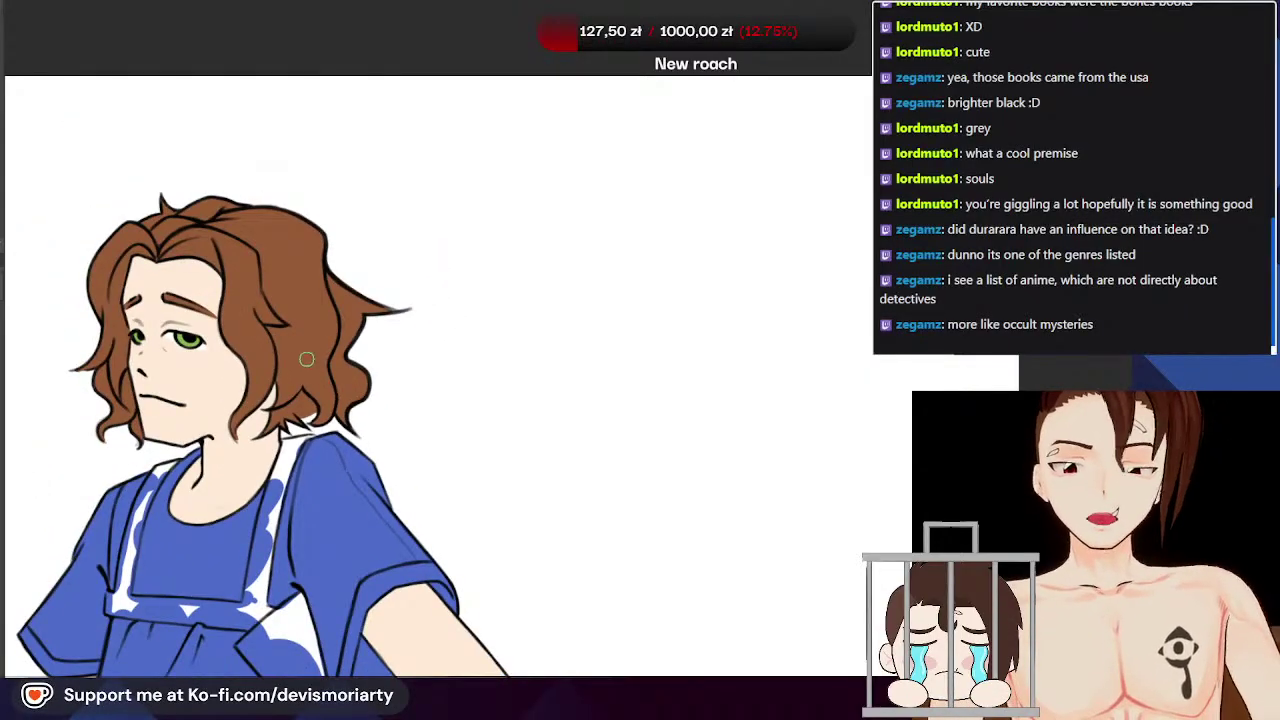
scroll(310, 369, down, 1)
scroll(383, 357, up, 4)
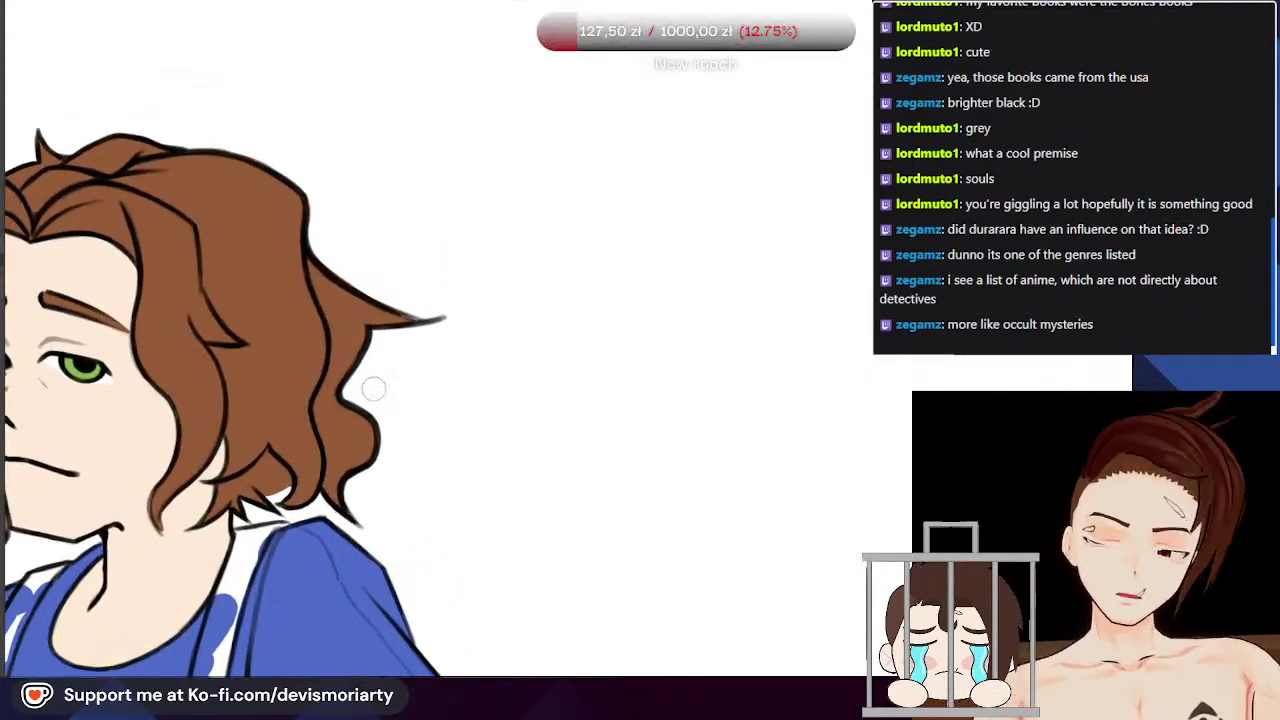
scroll(370, 330, down, 1)
scroll(355, 282, down, 5)
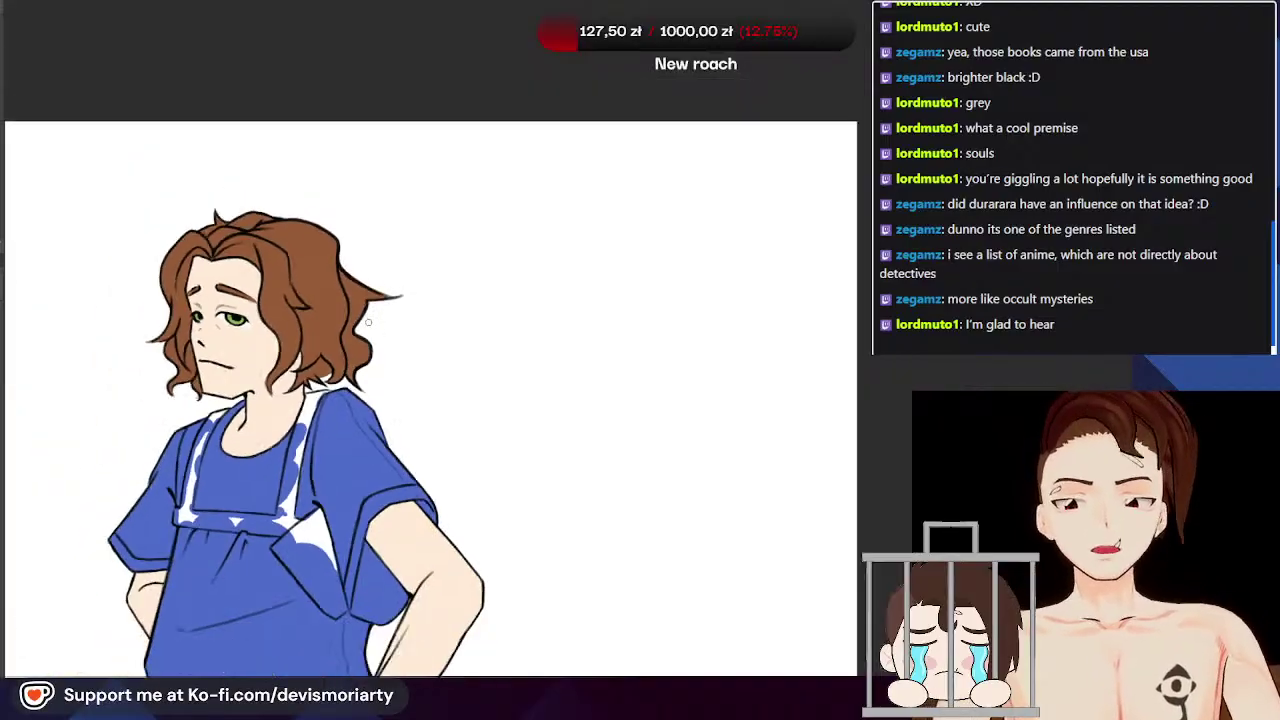
scroll(360, 300, up, 2)
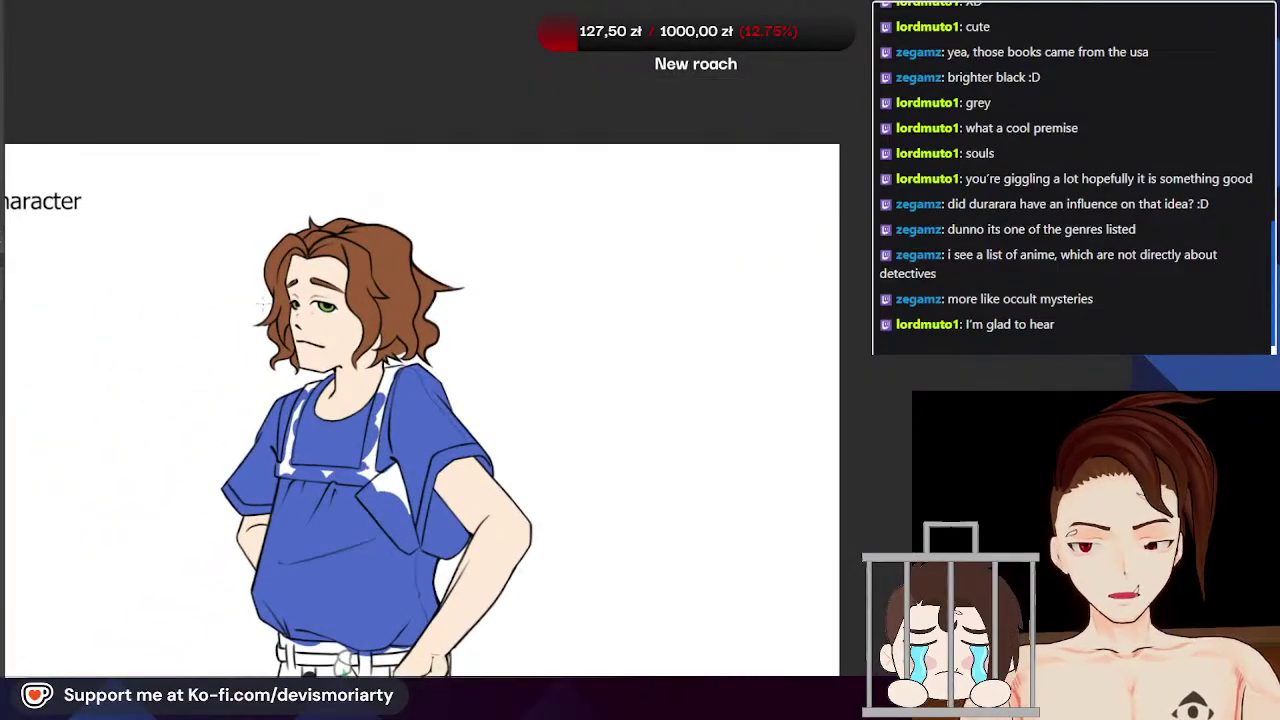
scroll(368, 304, up, 4)
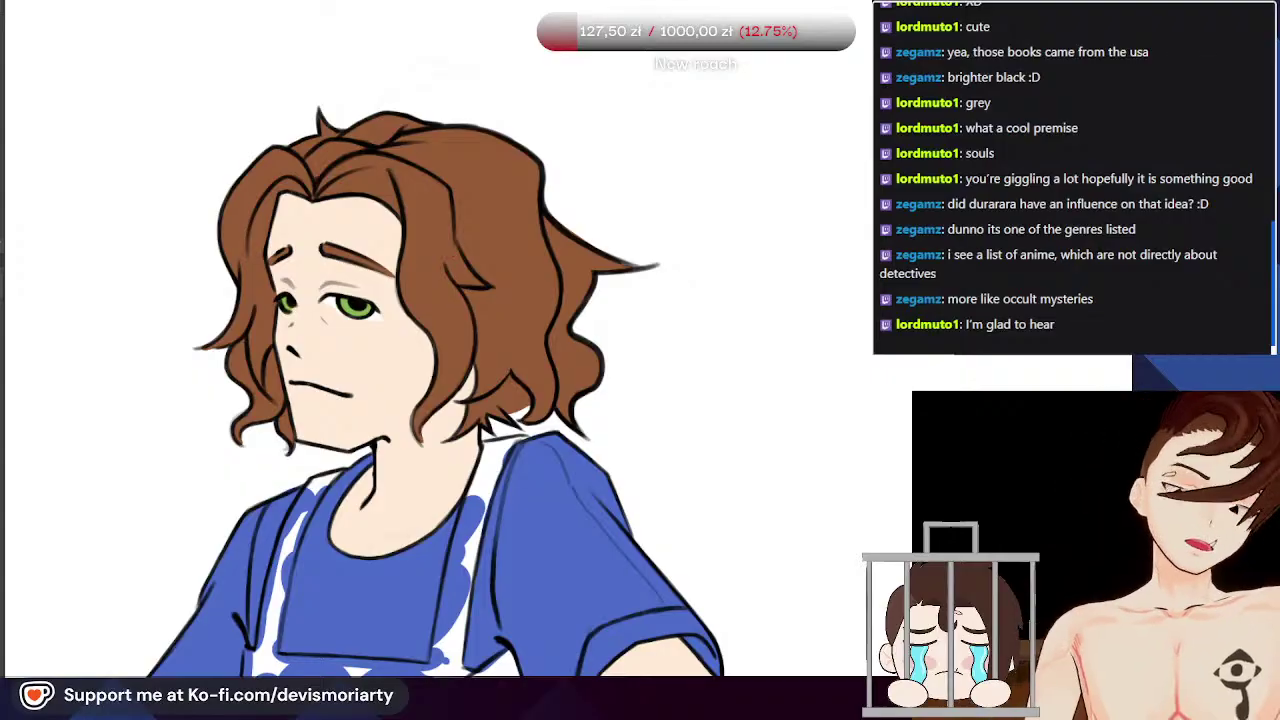
scroll(210, 328, up, 6)
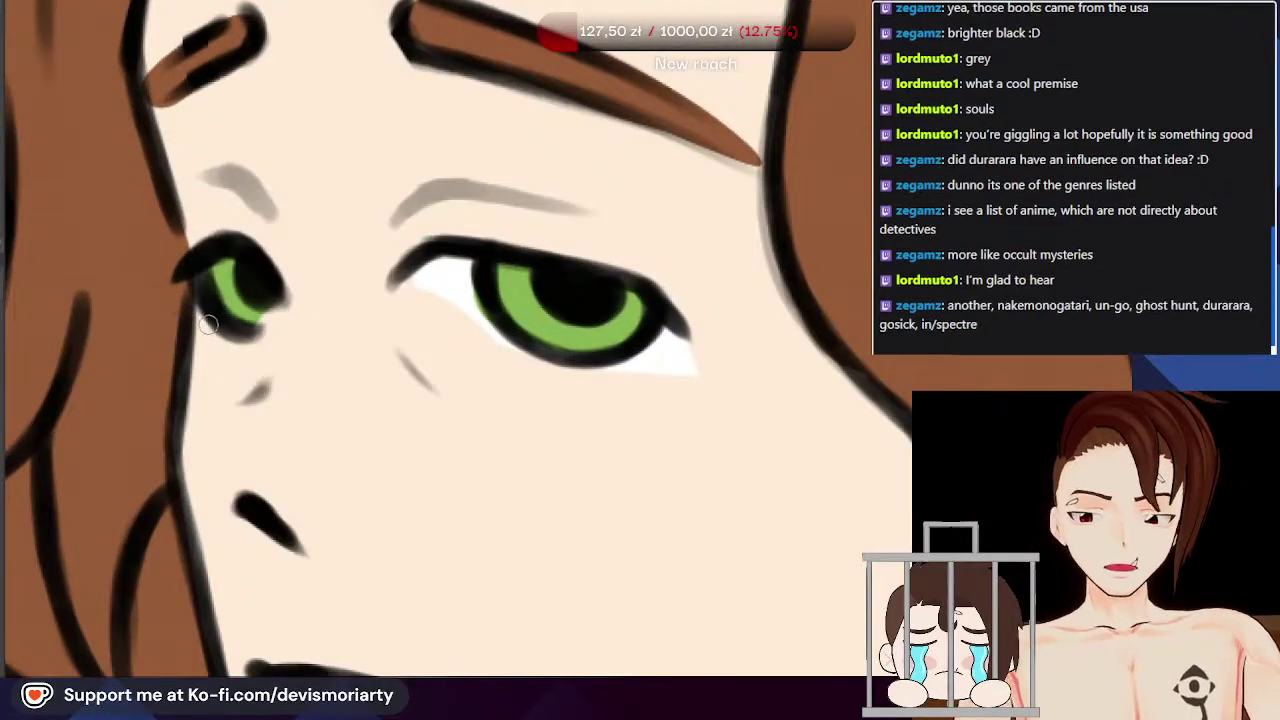
scroll(199, 292, down, 6)
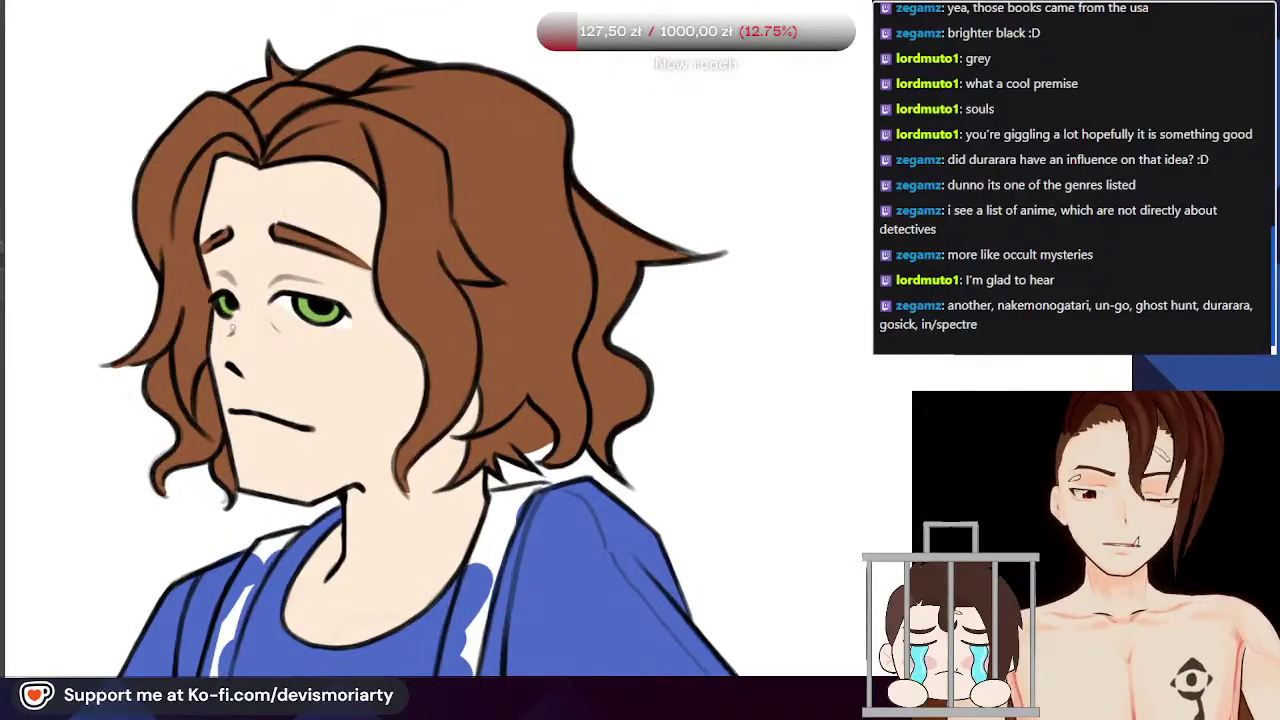
scroll(230, 330, down, 4)
scroll(229, 331, up, 2)
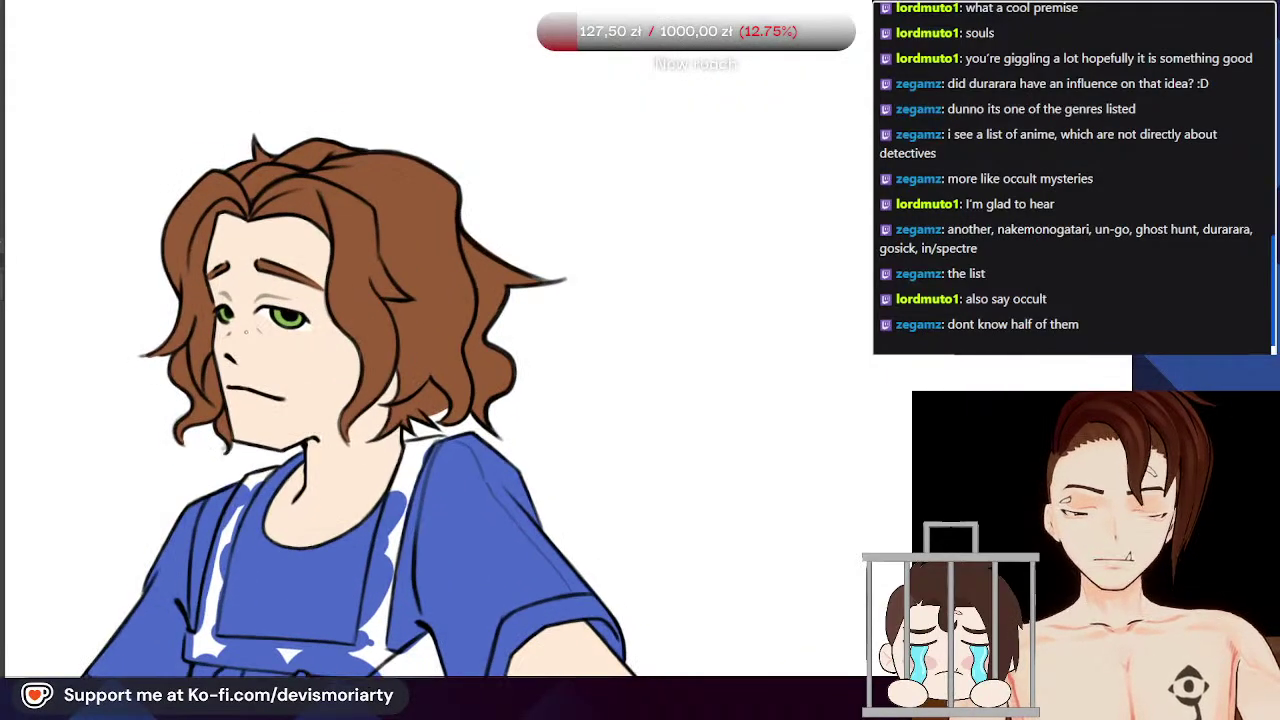
scroll(330, 285, up, 4)
scroll(384, 432, down, 3)
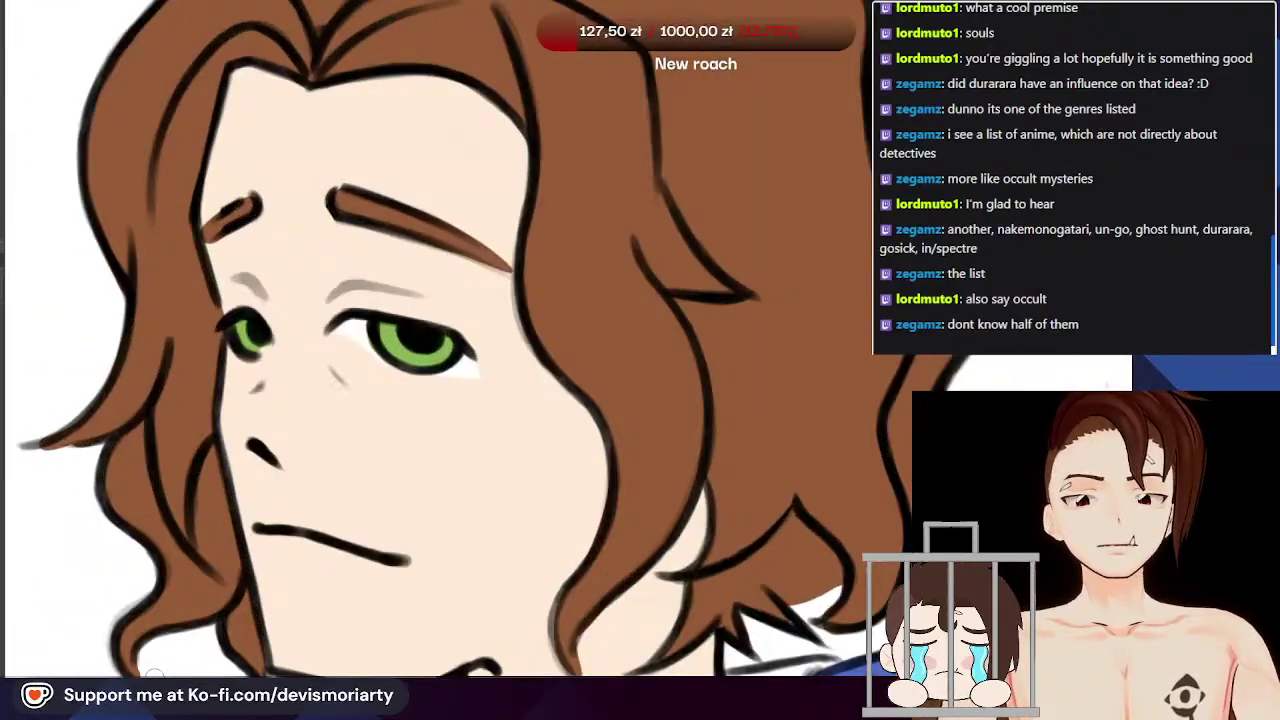
Step: Paint the white of the far eye at the edge beside its iris
drag(157, 673, 160, 100)
scroll(470, 203, down, 5)
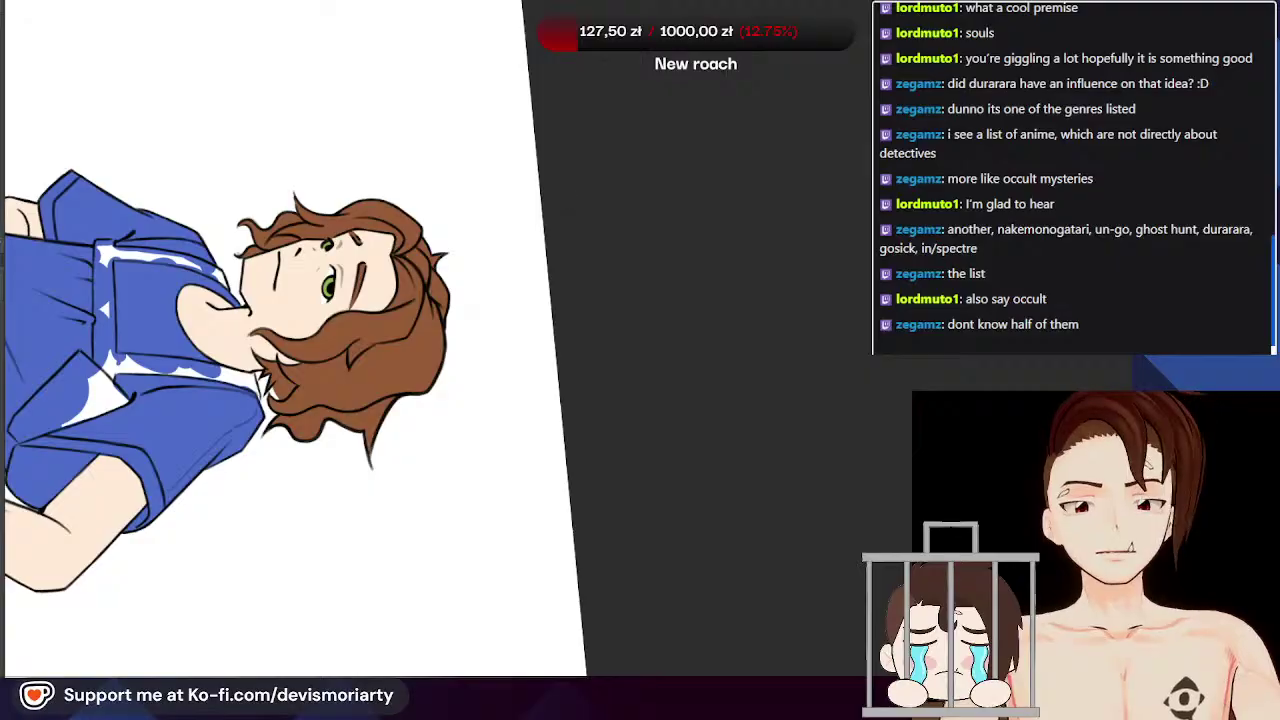
scroll(251, 273, up, 8)
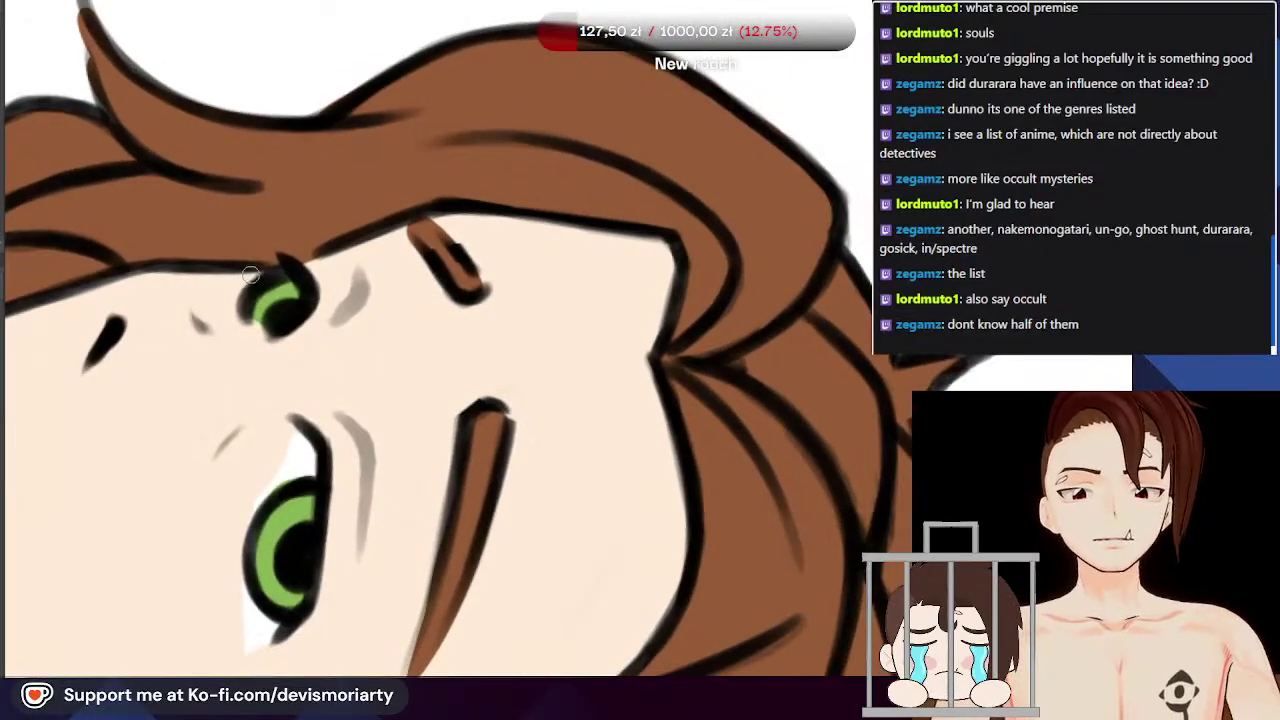
scroll(251, 273, up, 2)
scroll(245, 270, up, 2)
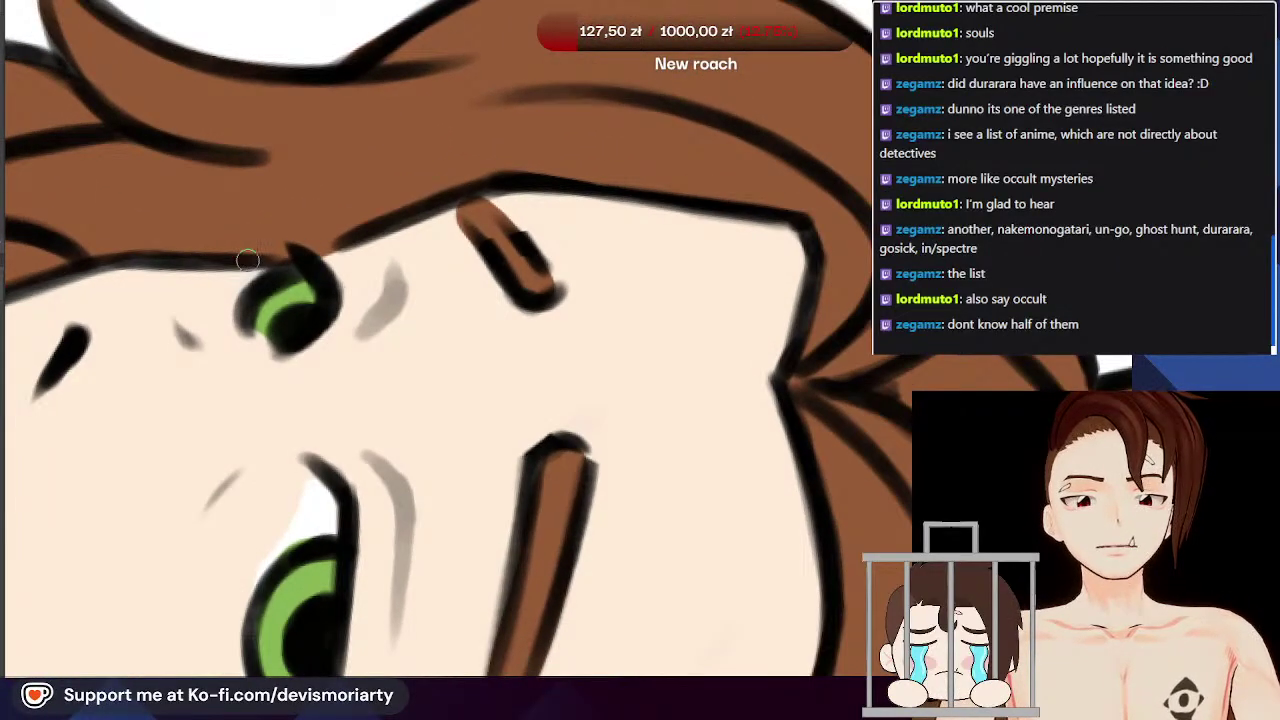
scroll(250, 276, up, 3)
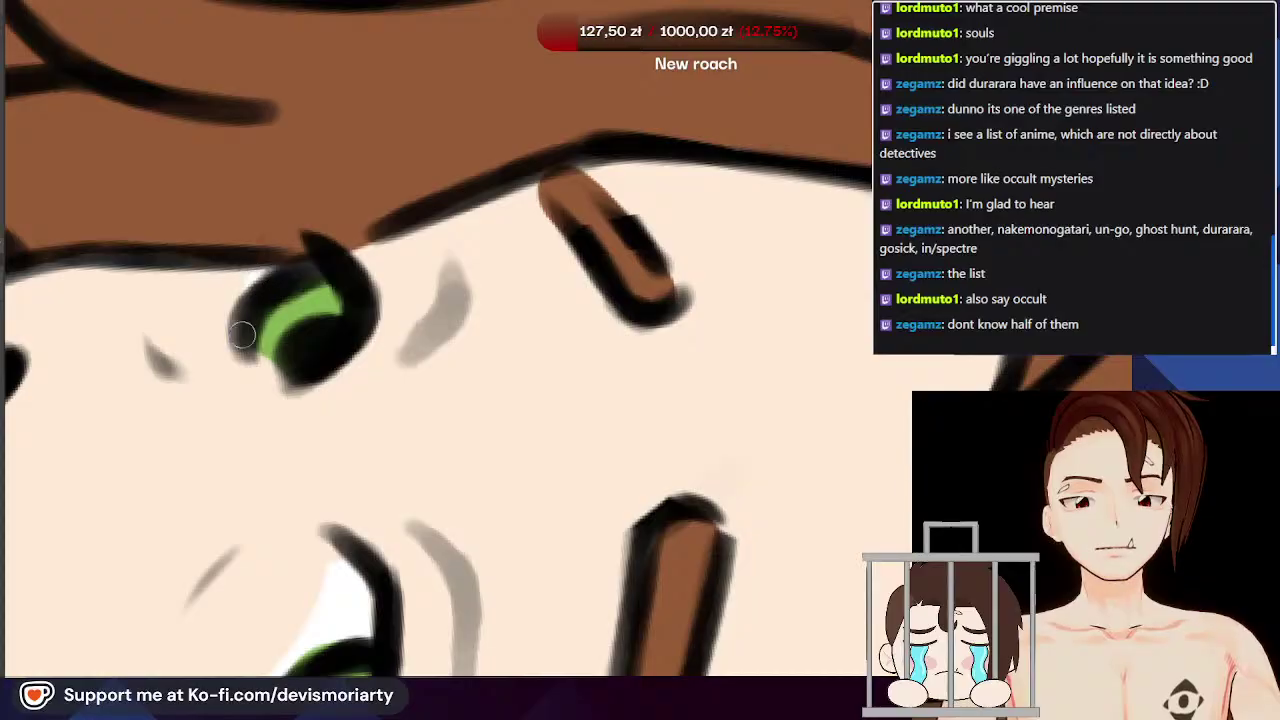
scroll(250, 280, down, 10)
scroll(295, 292, up, 8)
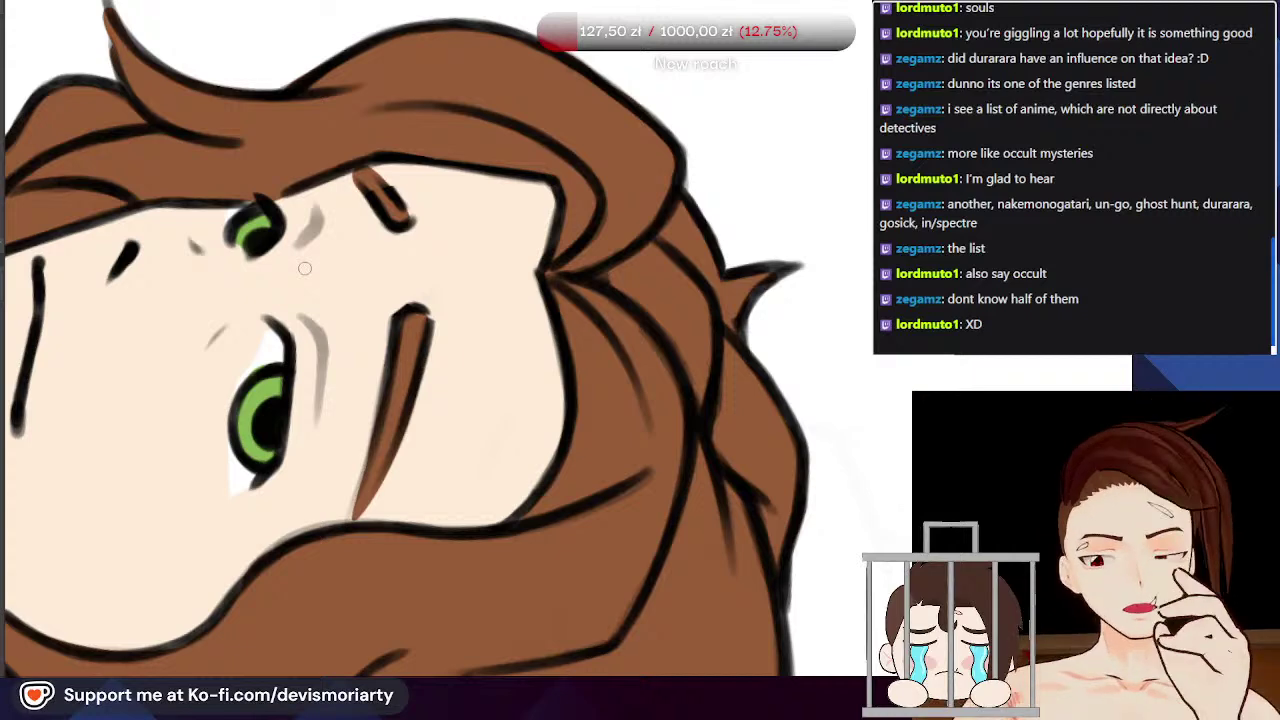
Step: Paint the white of the near eye on both sides of the iris, extending it to the outer corner
scroll(255, 295, up, 4)
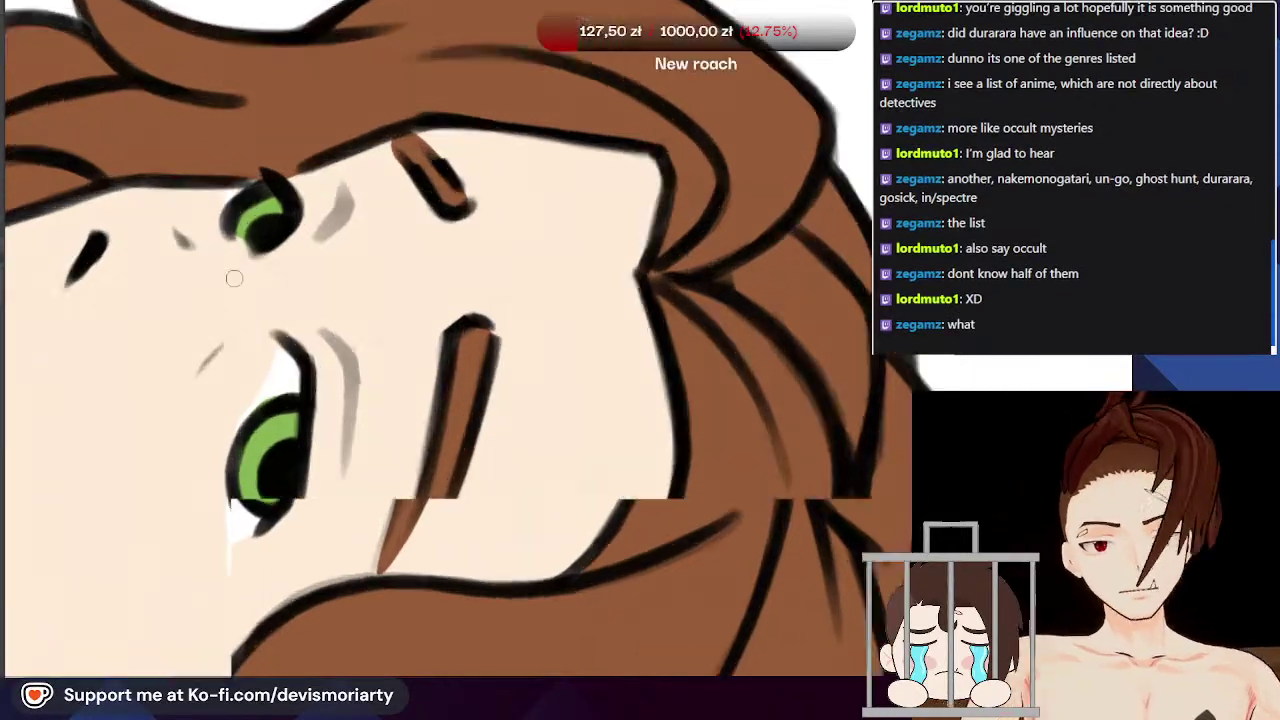
scroll(282, 378, up, 1)
mouse_move(257, 406)
mouse_down()
mouse_move(240, 478)
mouse_move(286, 420)
mouse_move(308, 440)
mouse_move(262, 442)
mouse_move(235, 488)
mouse_move(282, 360)
mouse_move(222, 525)
mouse_up()
scroll(255, 455, down, 5)
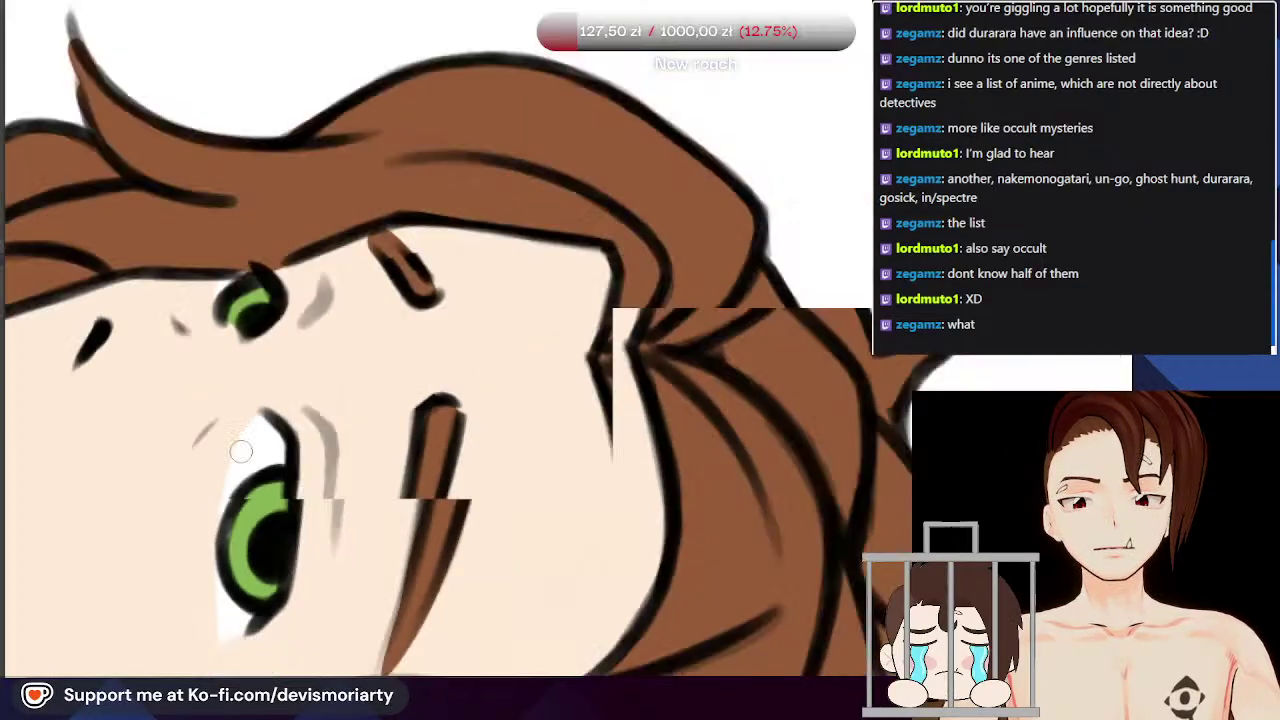
scroll(256, 452, up, 4)
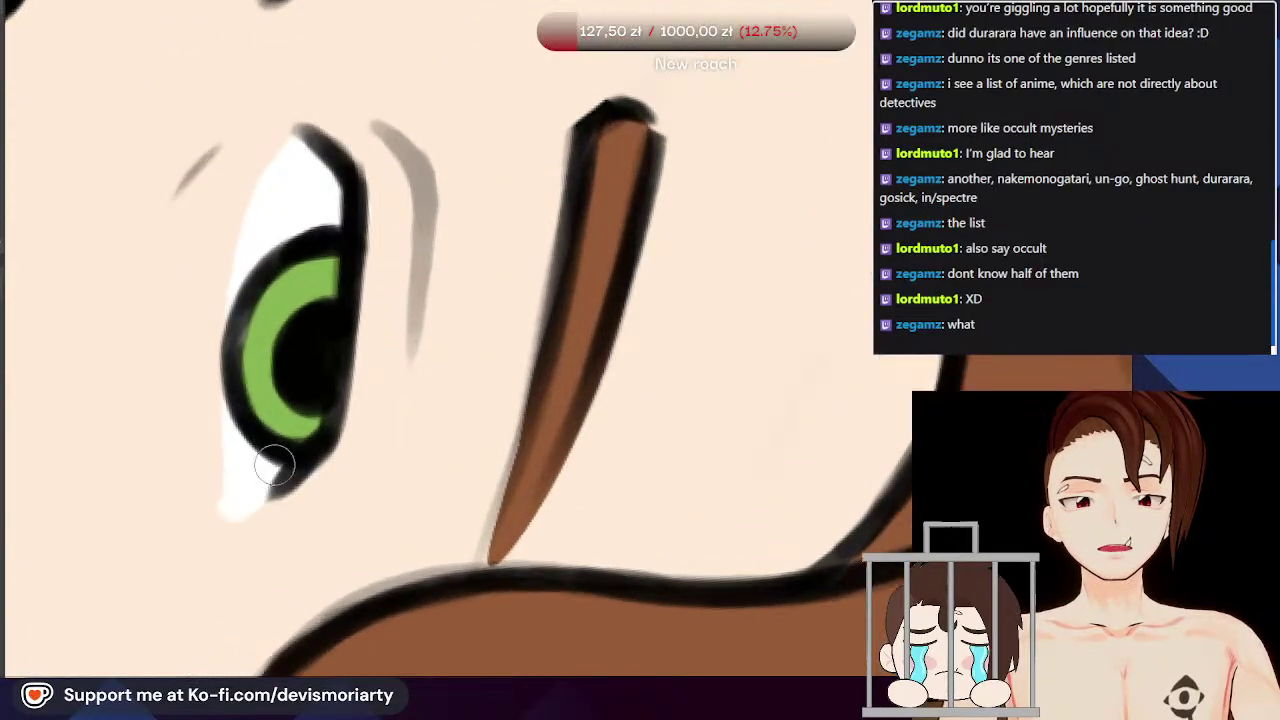
mouse_move(240, 507)
mouse_down()
mouse_move(237, 379)
mouse_move(235, 506)
mouse_up()
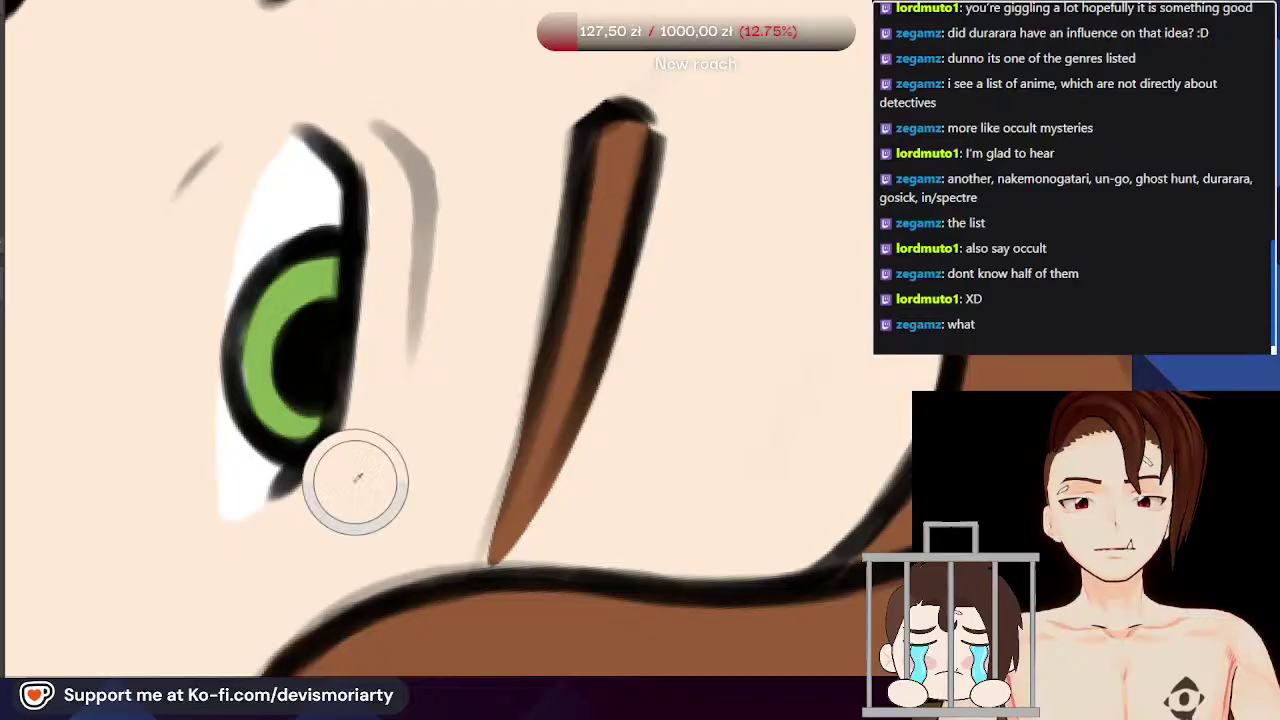
drag(368, 421, 254, 551)
scroll(340, 480, down, 2)
key(ctrl+z)
drag(347, 431, 246, 546)
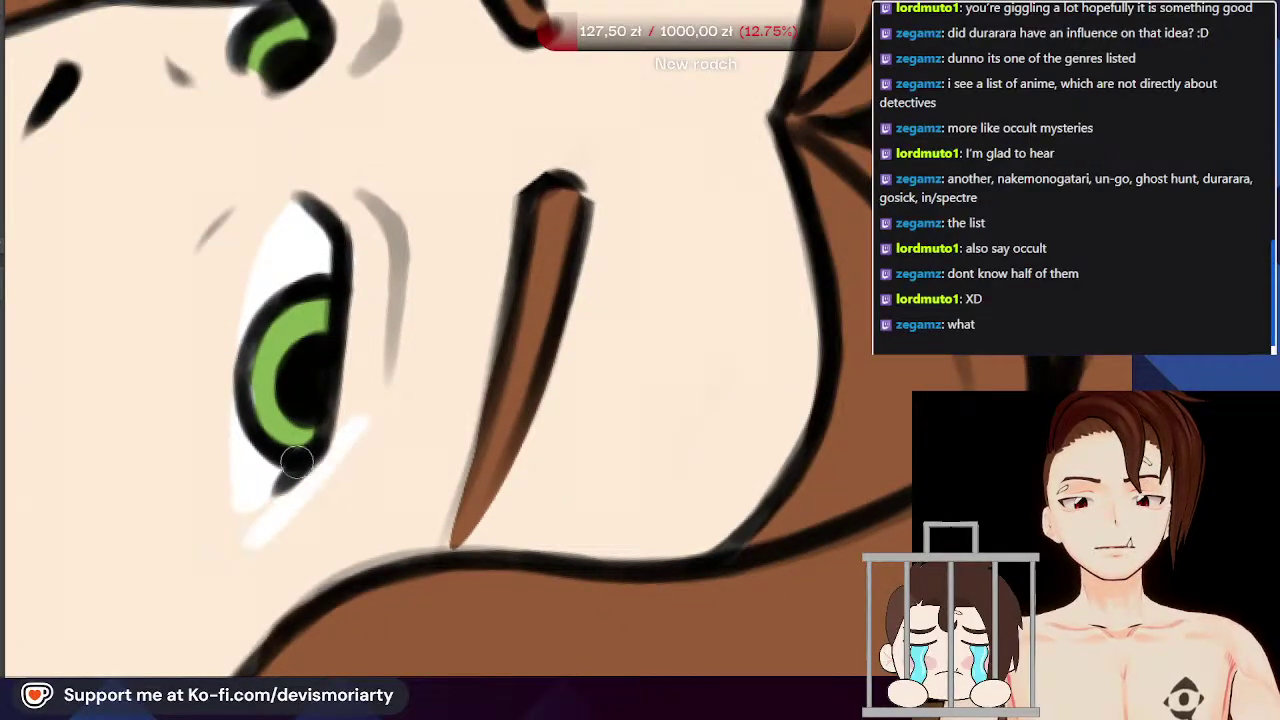
scroll(364, 485, up, 1)
key(ctrl+z)
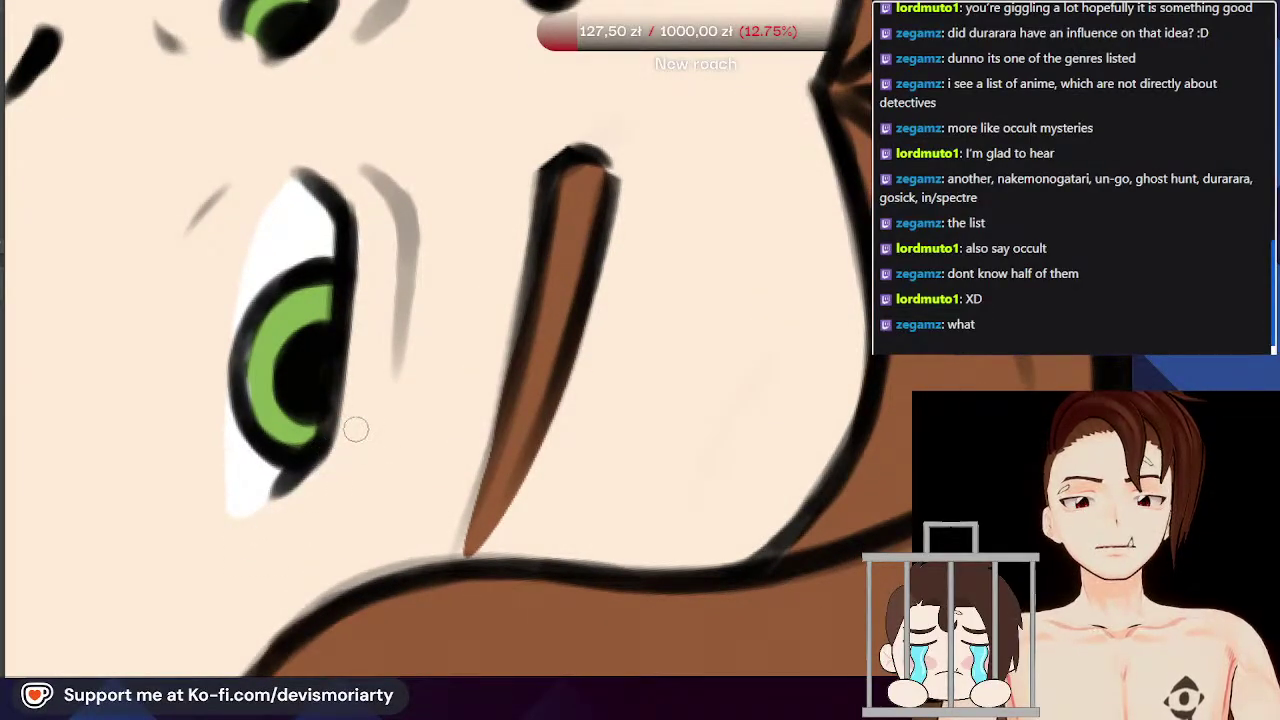
scroll(344, 444, down, 3)
scroll(400, 161, down, 2)
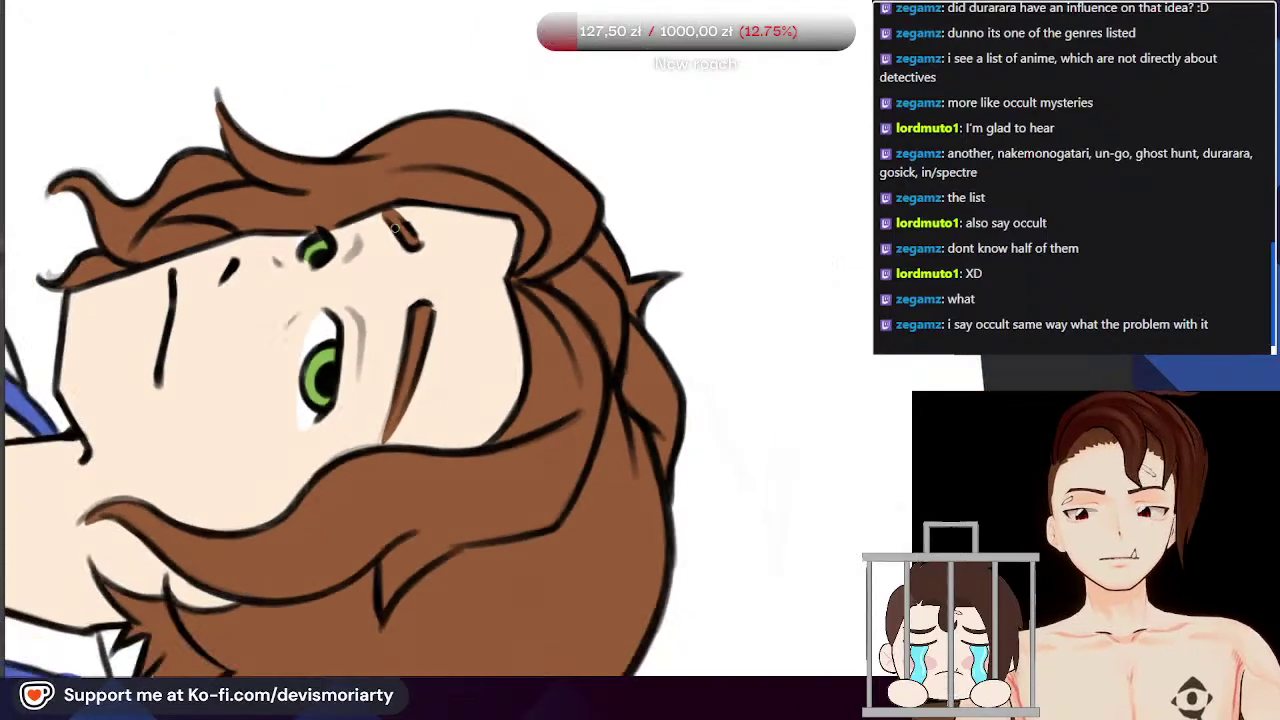
Step: Examine both painted eyes close up and against the whole figure from a distance
scroll(400, 161, down, 3)
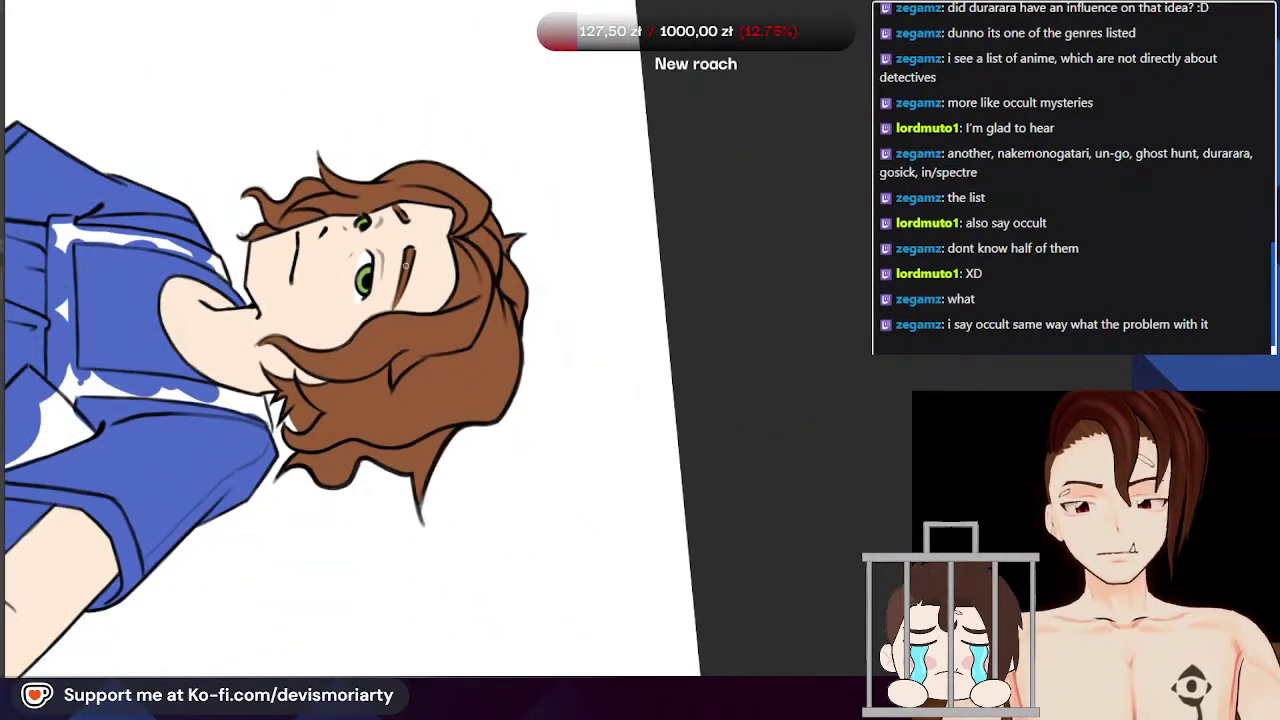
scroll(408, 264, up, 1)
scroll(414, 262, up, 5)
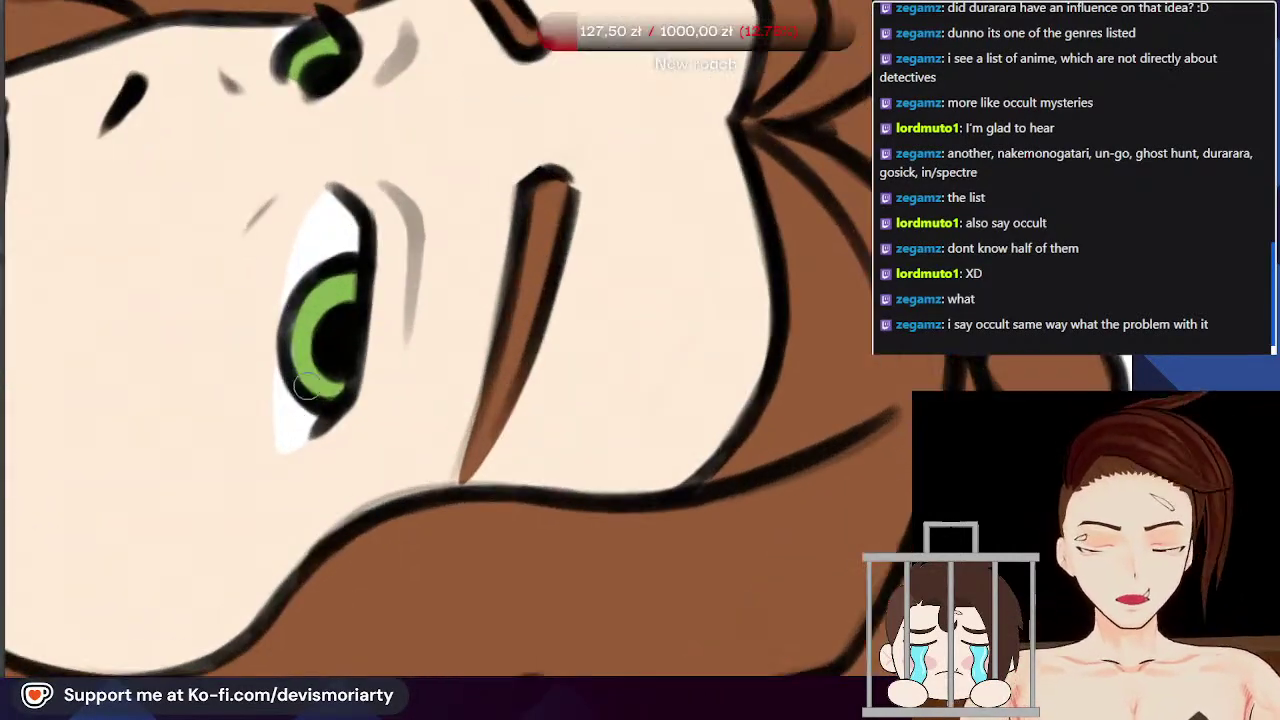
scroll(286, 371, down, 6)
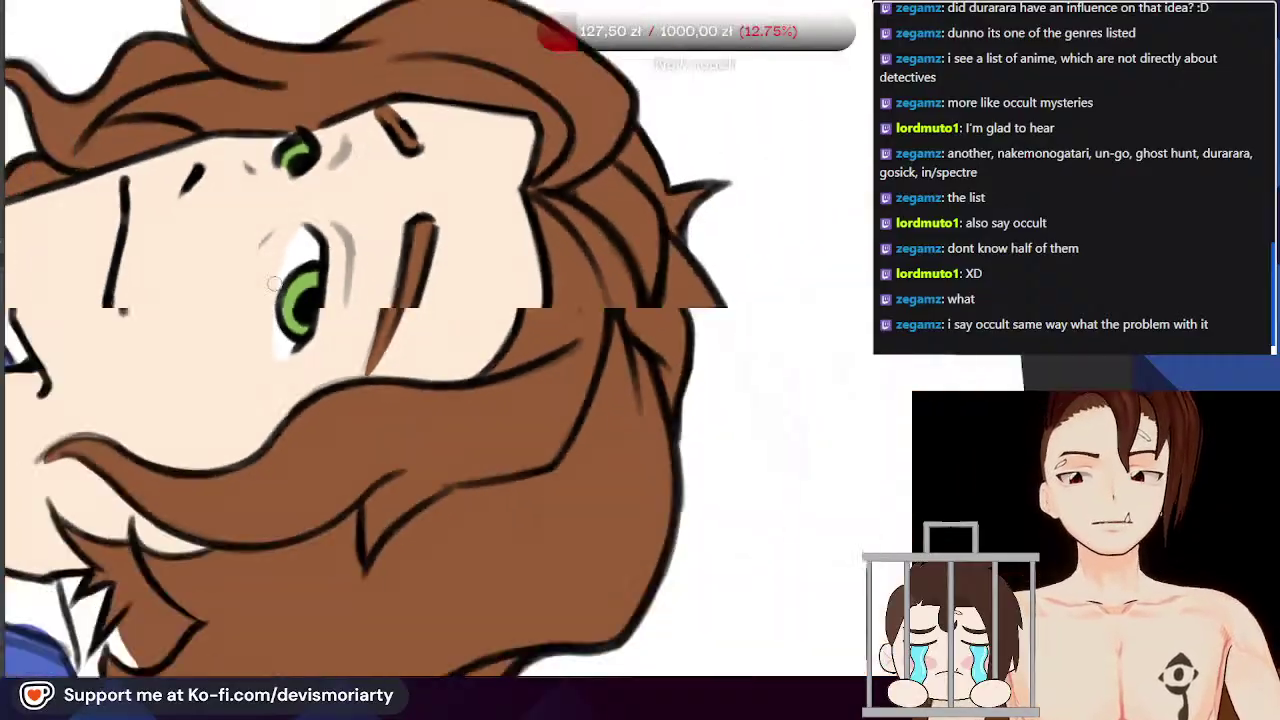
scroll(216, 332, down, 3)
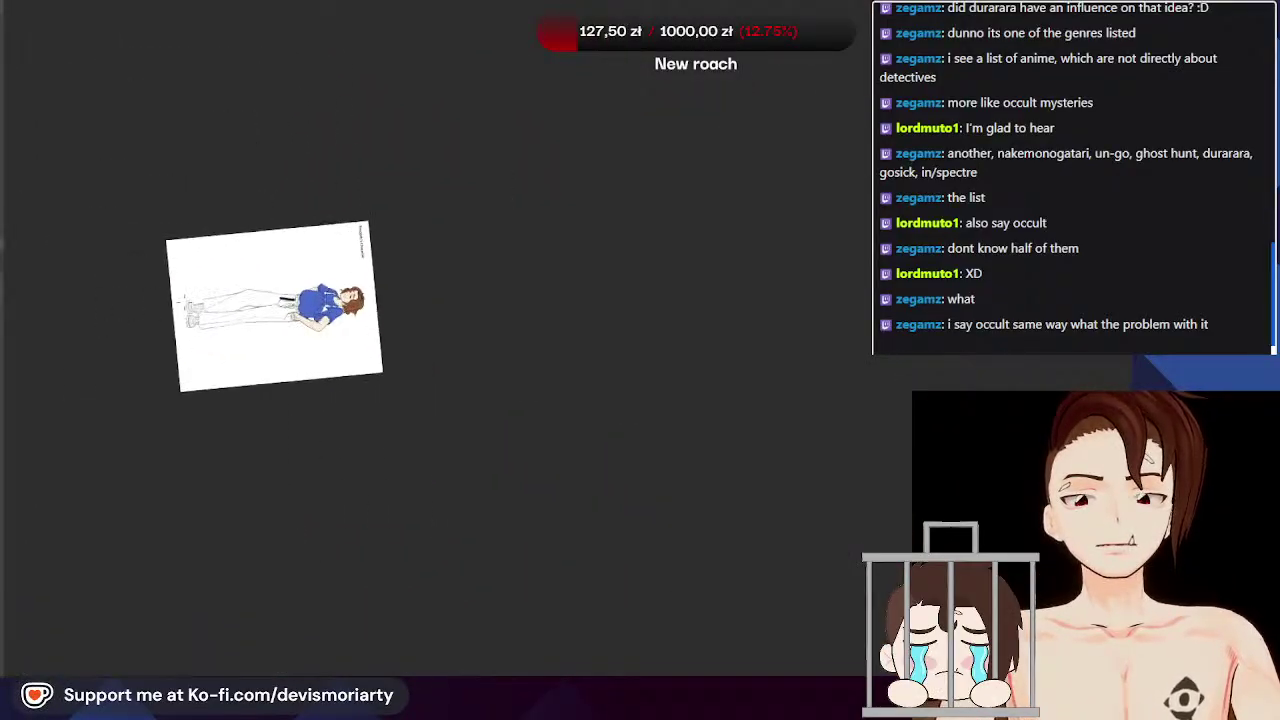
scroll(216, 332, up, 8)
scroll(216, 332, down, 5)
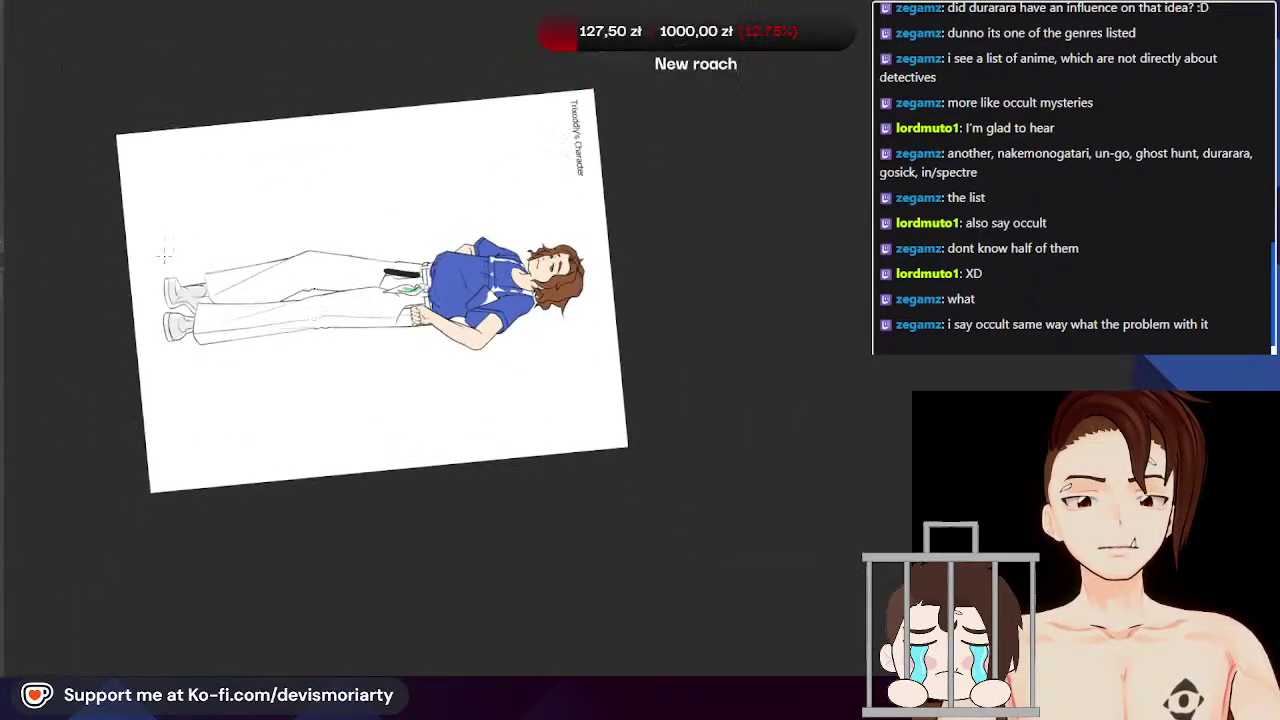
scroll(358, 208, up, 6)
scroll(358, 208, up, 6)
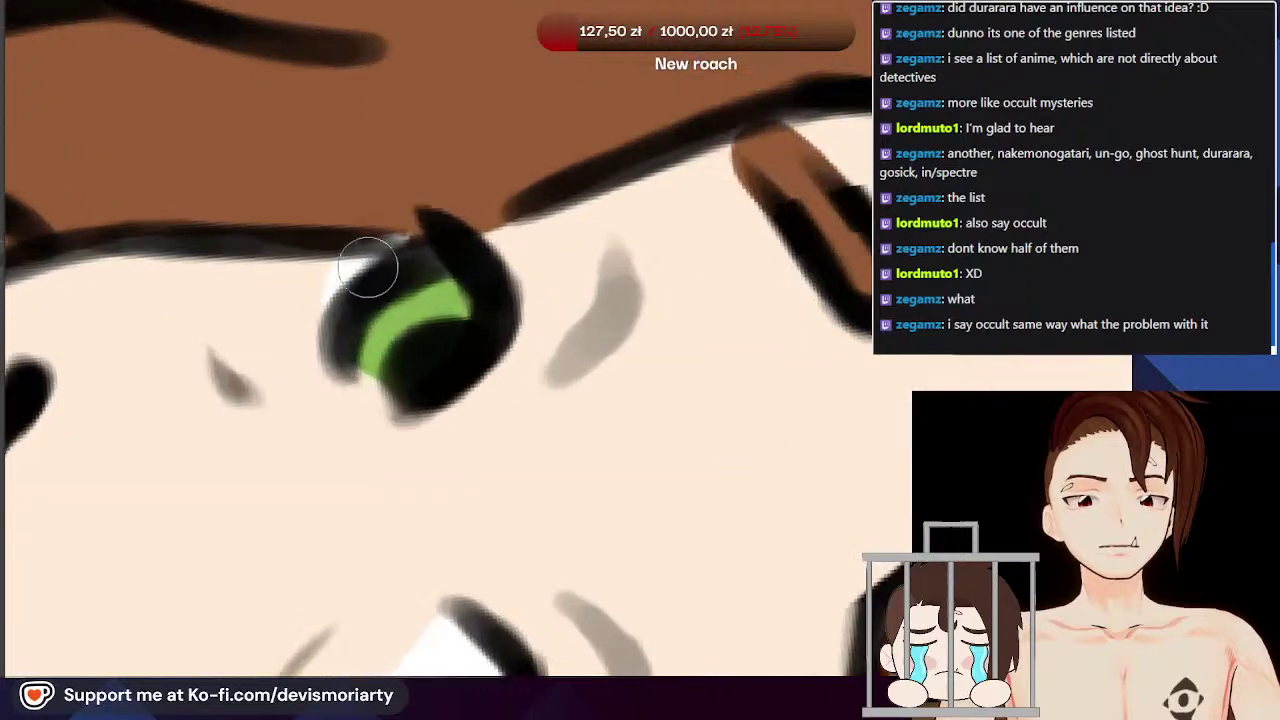
scroll(359, 260, down, 3)
scroll(410, 443, up, 2)
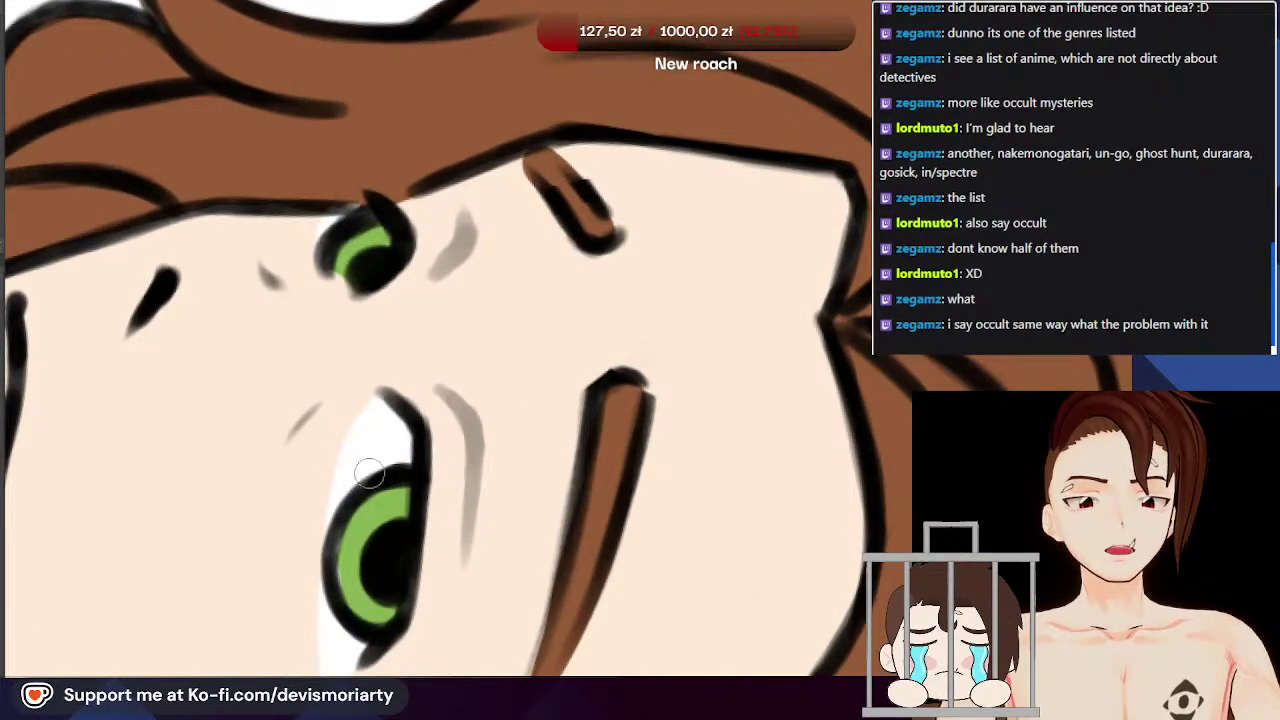
Step: Repaint the white of the near eye light grey on both sides of the iris, including the outer corner
scroll(384, 437, up, 2)
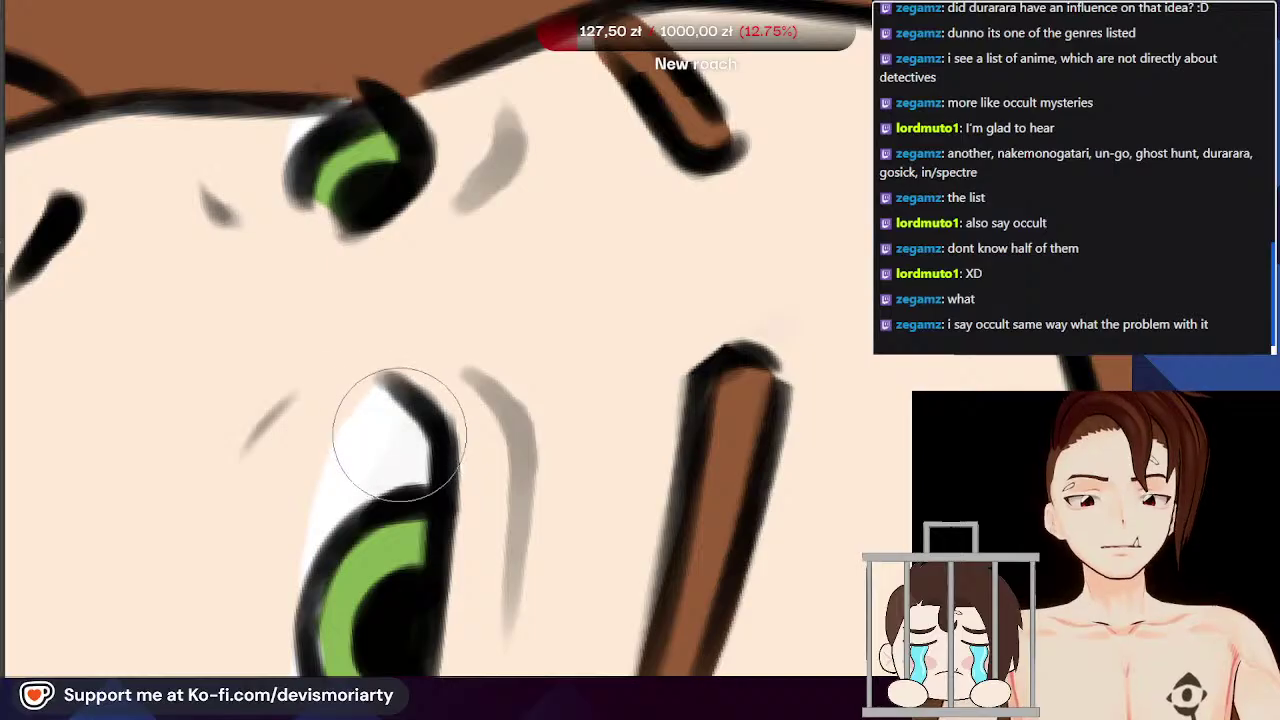
scroll(416, 443, up, 1)
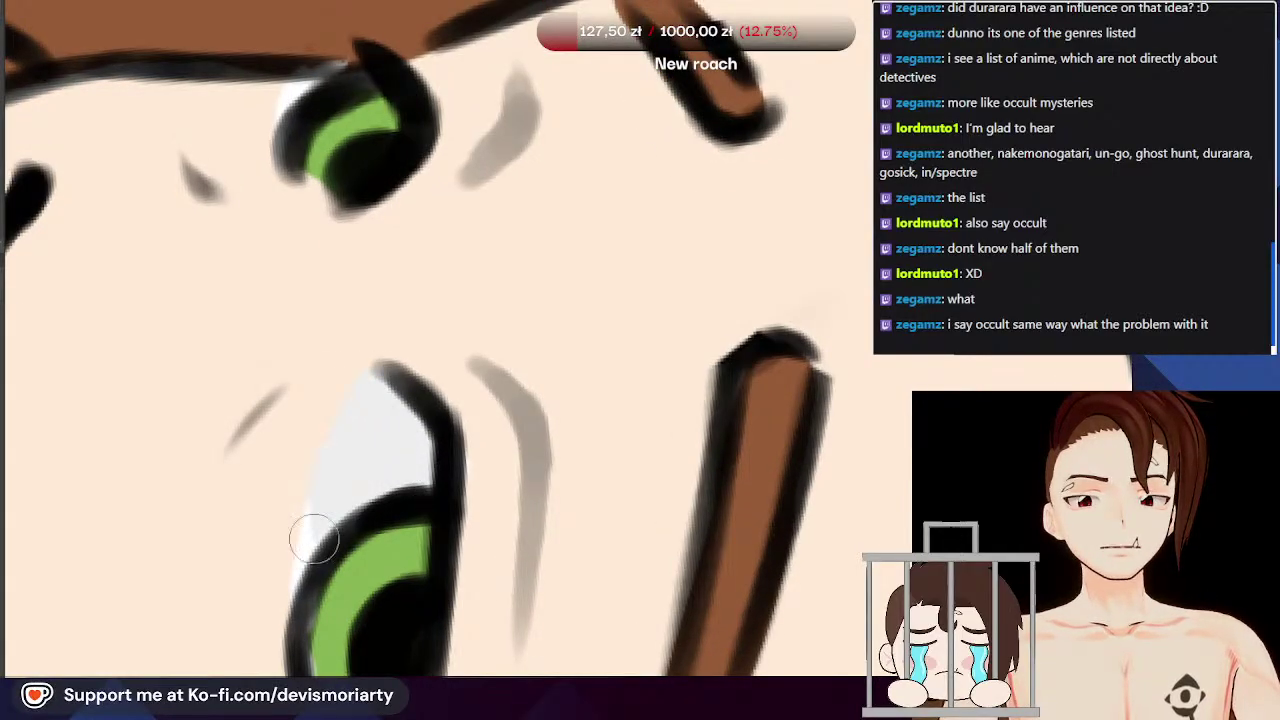
scroll(305, 580, down, 4)
scroll(337, 500, up, 4)
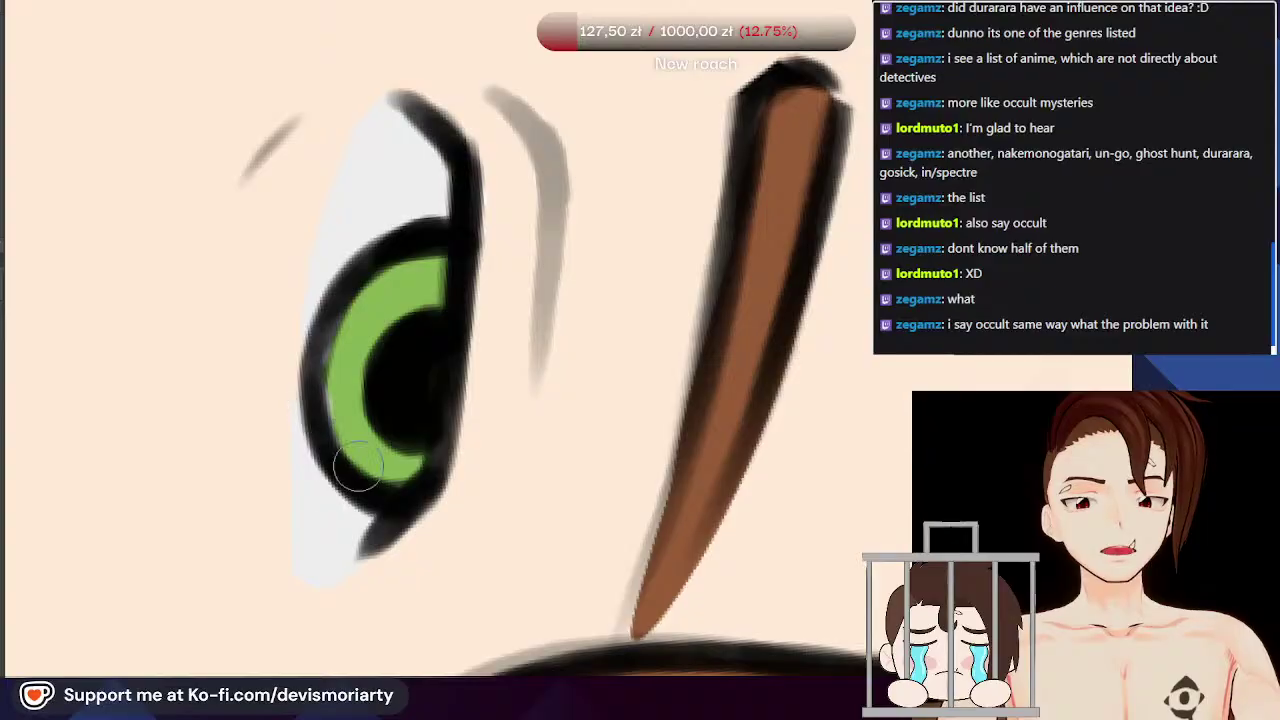
scroll(375, 305, up, 1)
scroll(355, 315, down, 4)
scroll(365, 310, up, 3)
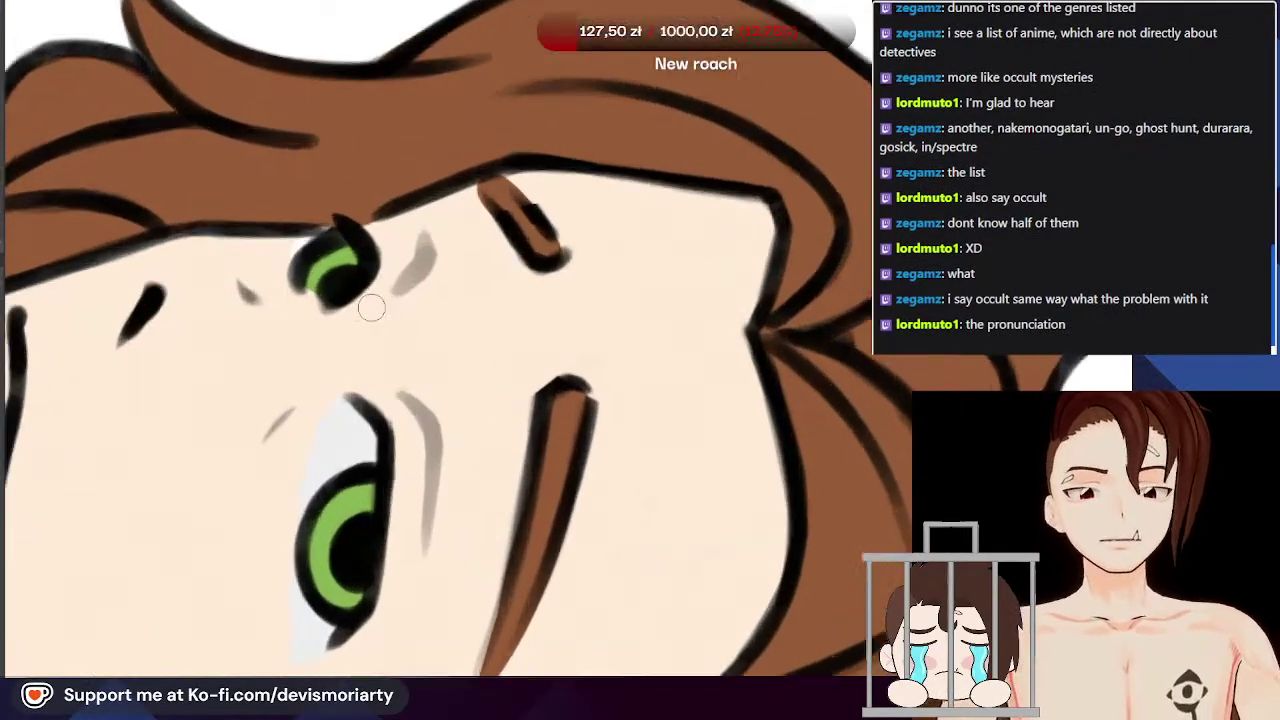
Step: Repaint the far eye's white light grey and cover the spill over the hairline above it with the sampled hair brown
scroll(365, 305, down, 3)
scroll(340, 300, up, 5)
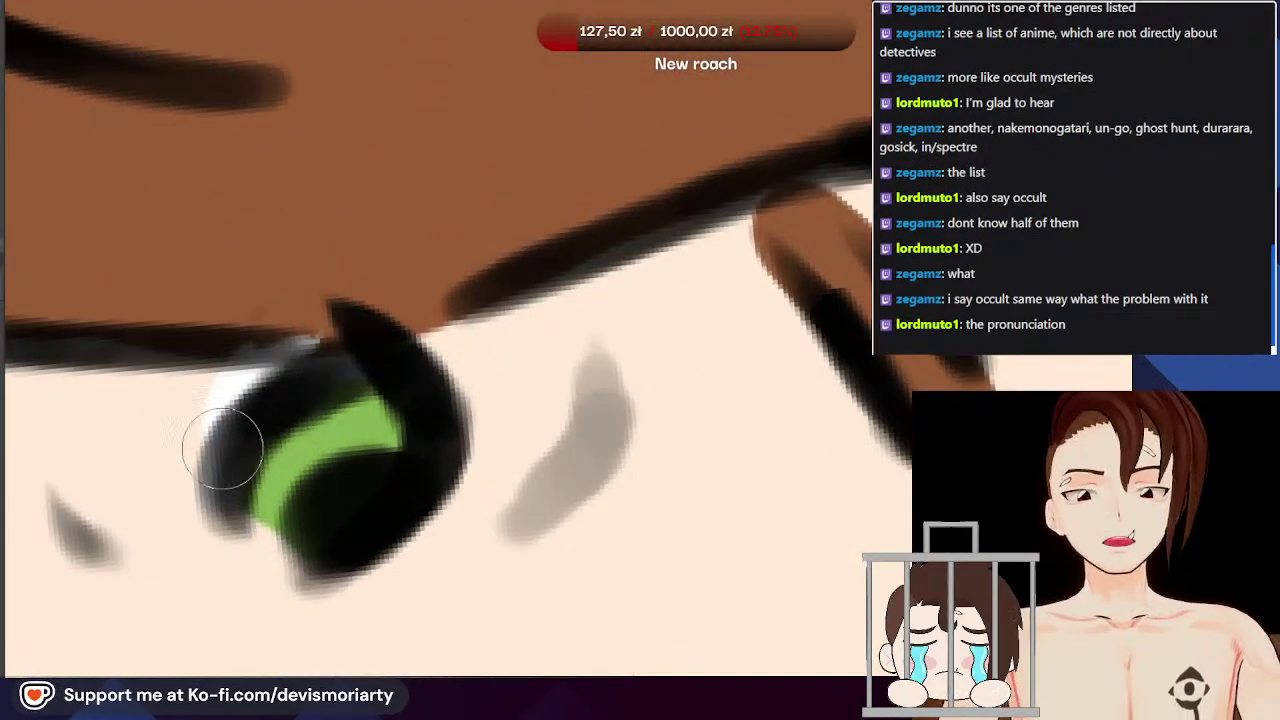
mouse_move(222, 449)
mouse_down()
mouse_move(243, 400)
mouse_move(314, 363)
mouse_up()
scroll(343, 346, down, 3)
scroll(320, 330, up, 3)
alt+click(277, 300)
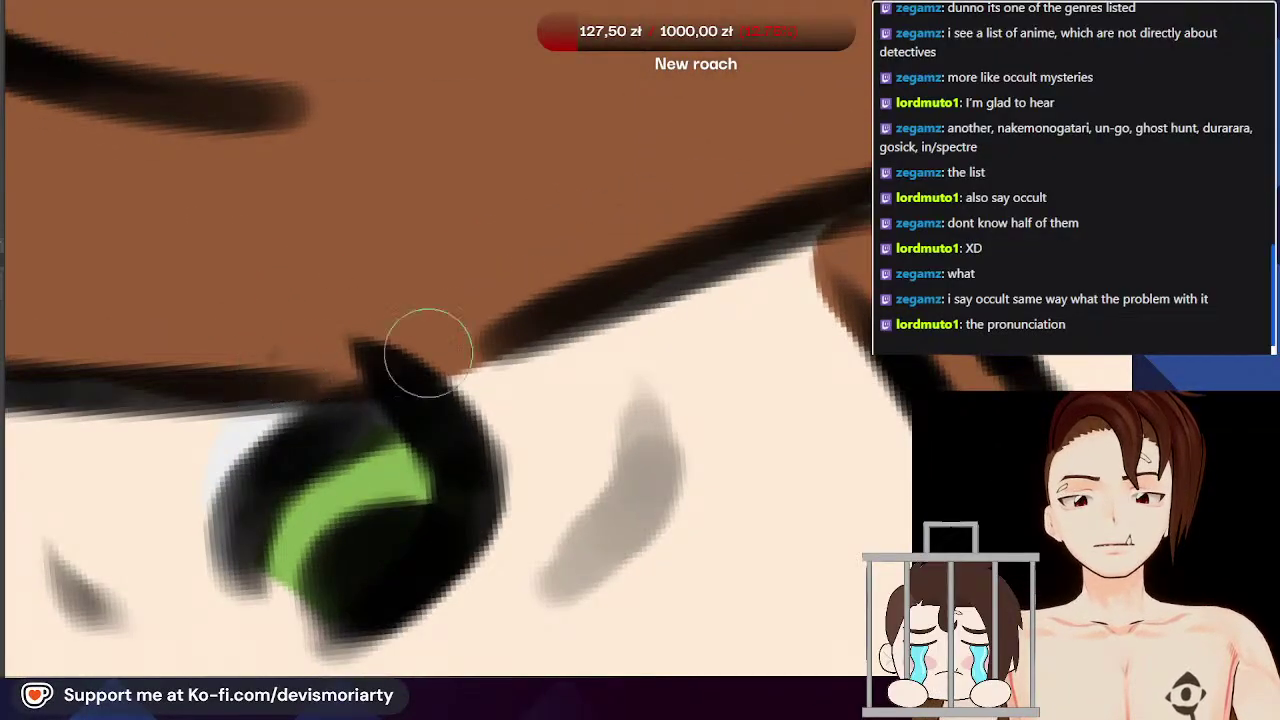
Step: Examine the finished eye and hair colours against the whole figure from various distances
scroll(377, 362, down, 8)
scroll(299, 121, up, 1)
scroll(262, 90, down, 5)
scroll(215, 168, up, 5)
scroll(312, 340, down, 5)
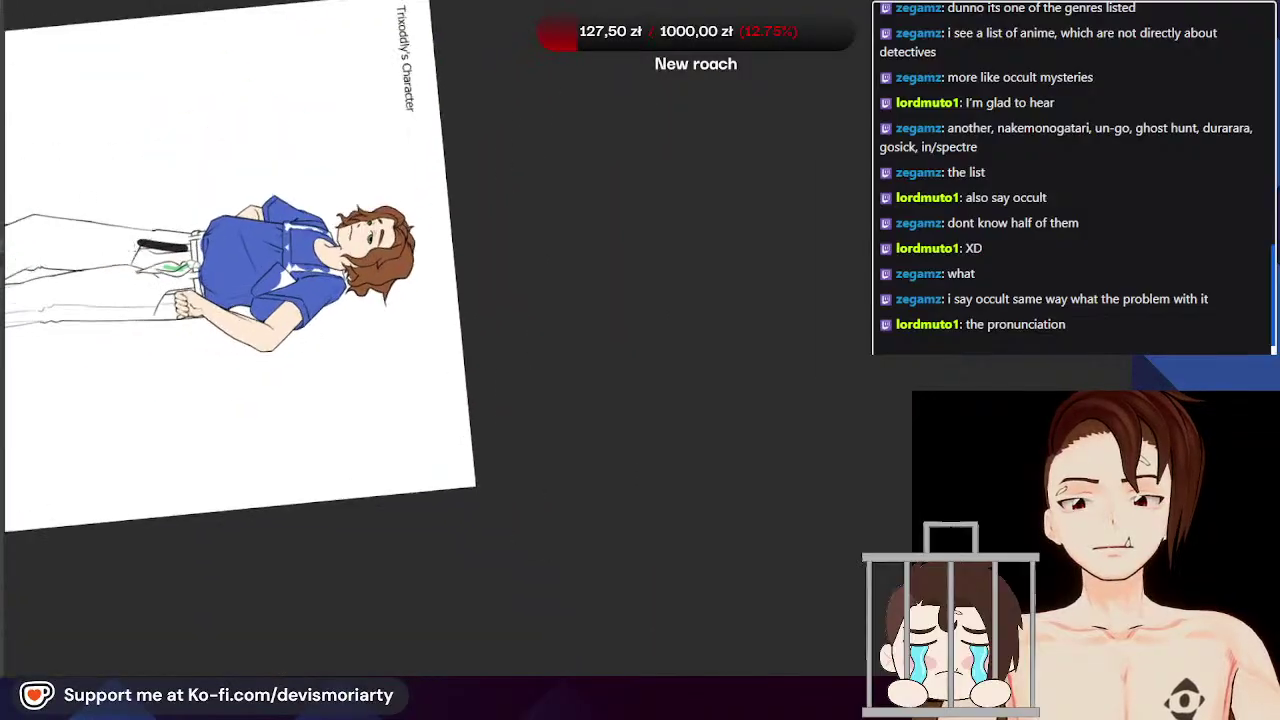
scroll(197, 265, up, 5)
scroll(260, 240, down, 4)
scroll(260, 240, up, 3)
scroll(270, 200, down, 3)
scroll(270, 200, up, 3)
scroll(290, 125, down, 3)
scroll(322, 230, down, 3)
scroll(322, 230, up, 2)
scroll(322, 230, down, 2)
scroll(322, 230, up, 2)
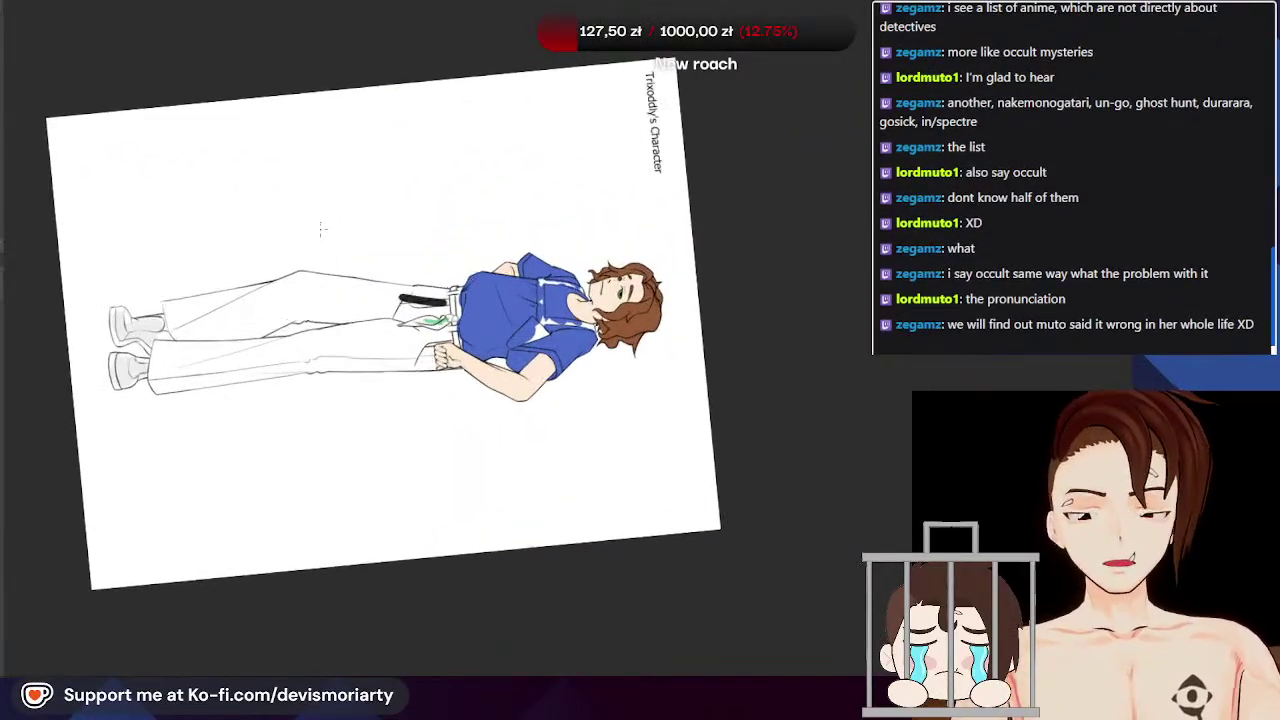
Step: Reset the canvas rotation to upright and review the figure's remaining uncoloured clothing
scroll(313, 219, up, 5)
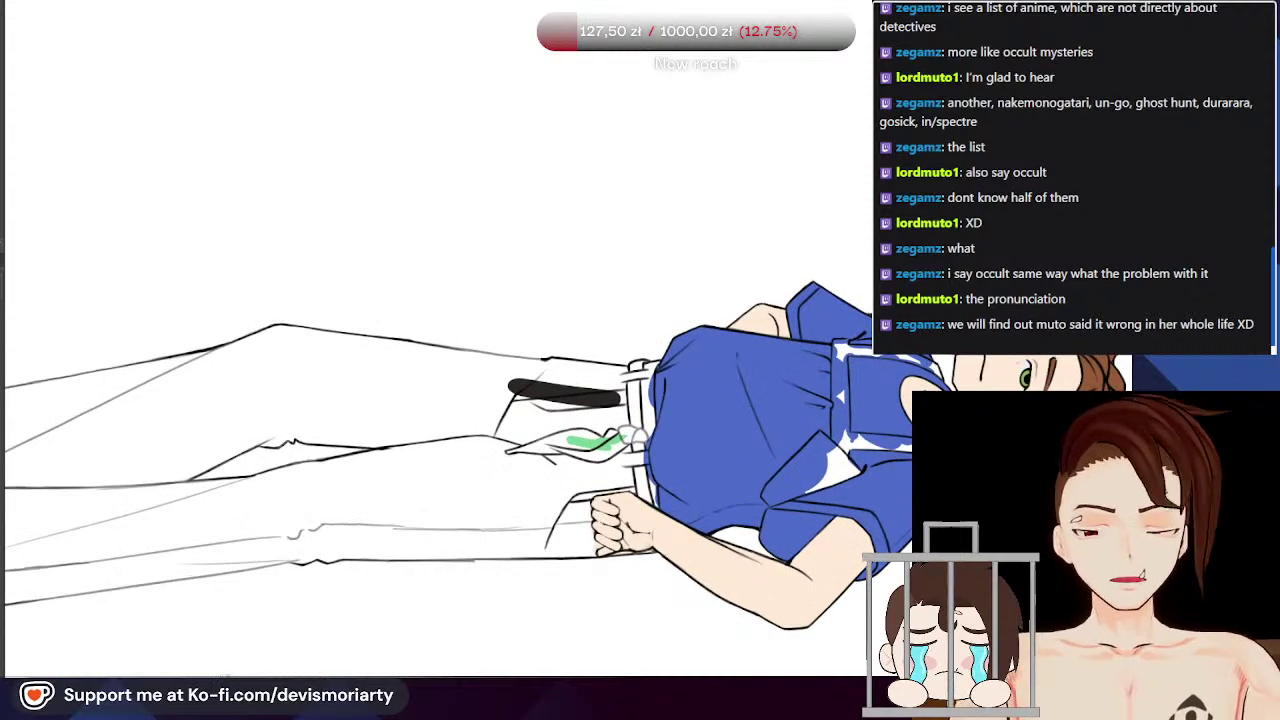
key(5)
scroll(464, 551, down, 4)
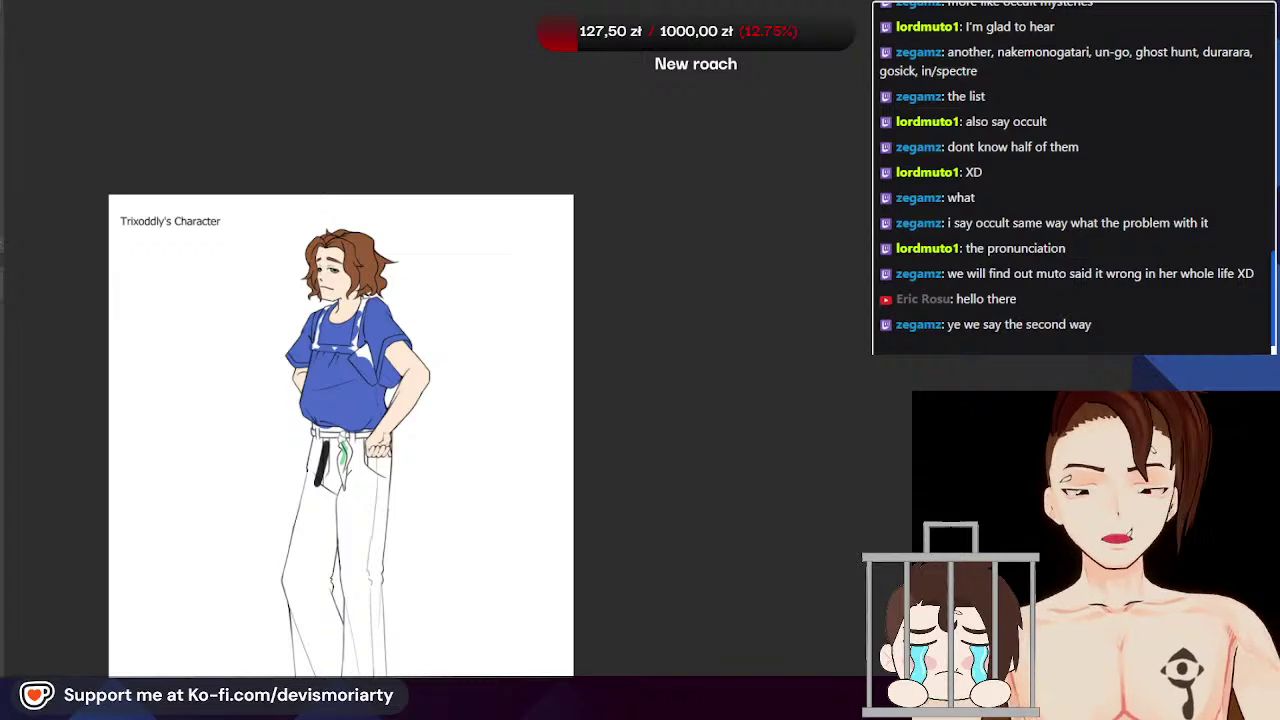
scroll(567, 200, down, 4)
scroll(549, 256, up, 5)
scroll(290, 362, down, 4)
scroll(217, 370, up, 3)
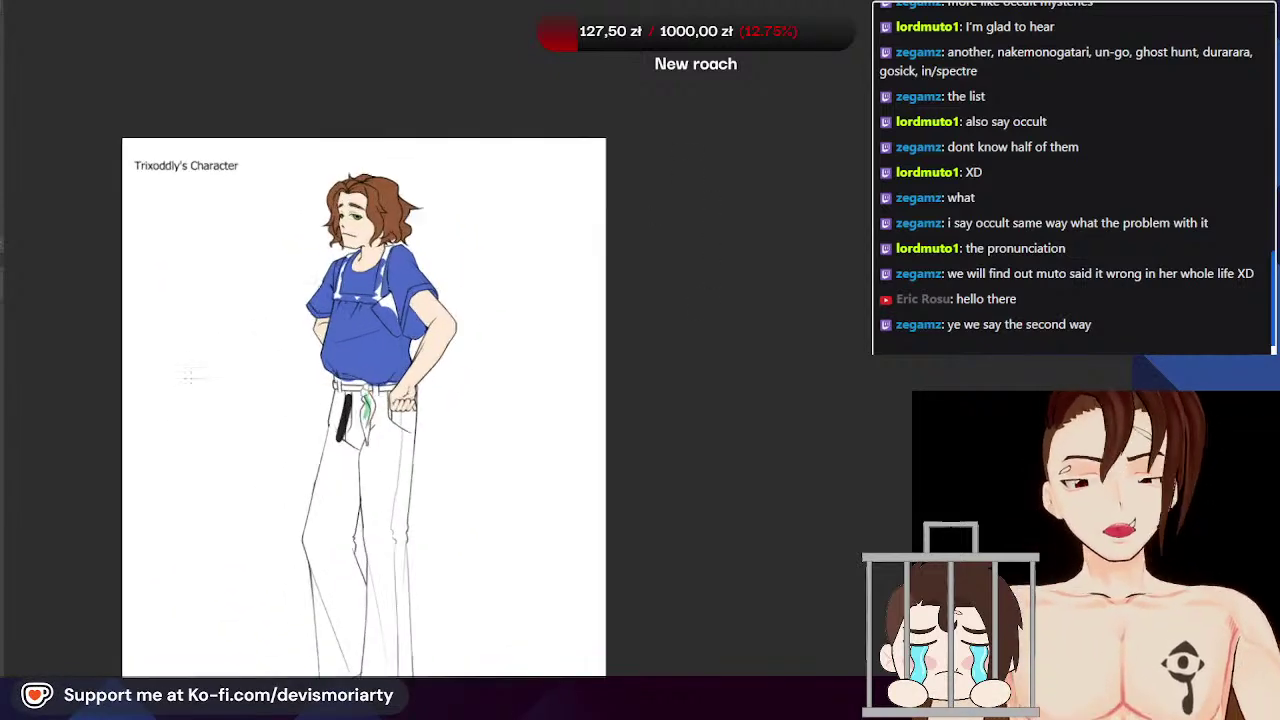
scroll(215, 369, up, 2)
scroll(151, 402, up, 3)
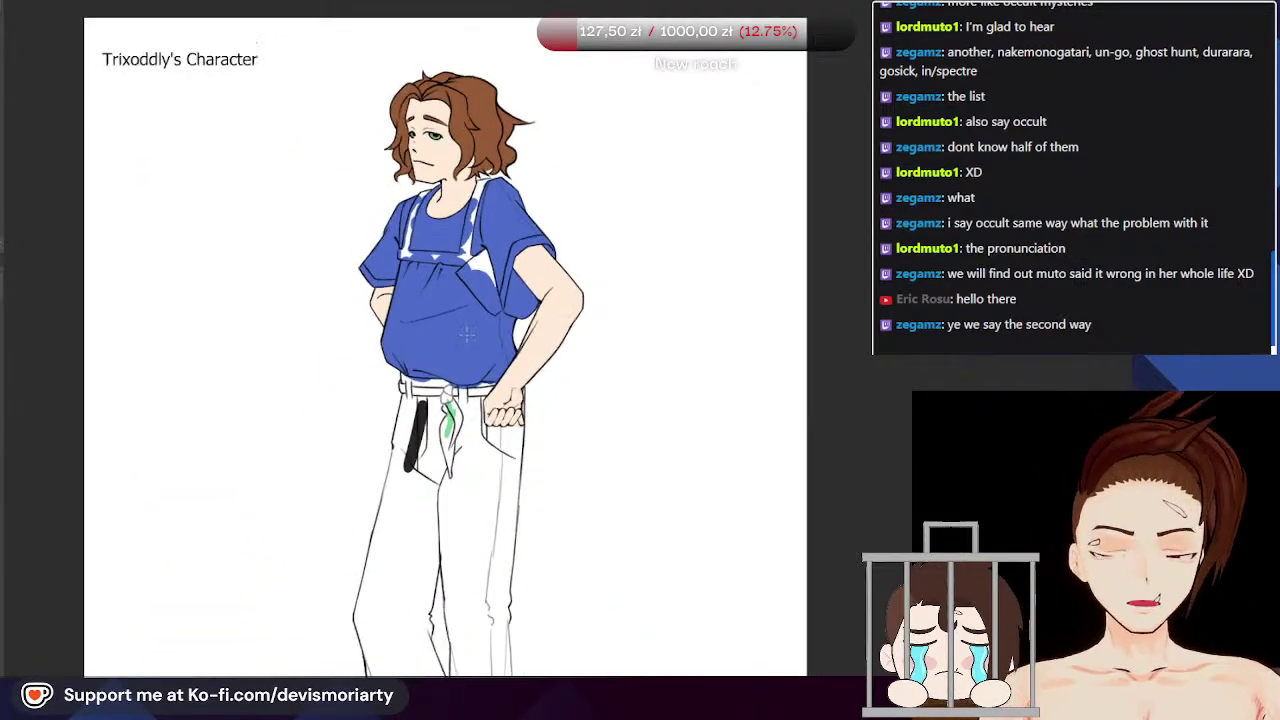
scroll(352, 294, down, 4)
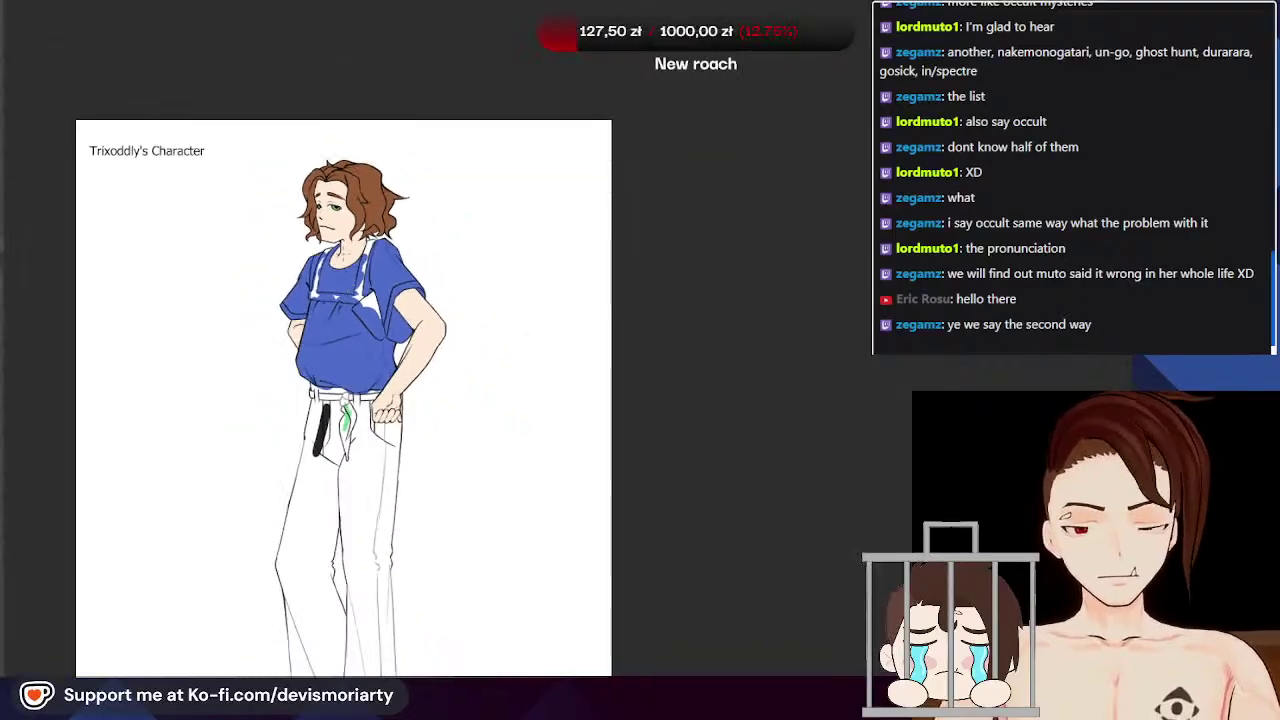
scroll(314, 308, up, 6)
scroll(320, 350, down, 3)
scroll(341, 490, up, 1)
Step: Paint the upper part of the far shoulder's strap dark grey, from the shoulder edge down beside the neckline
scroll(340, 494, up, 3)
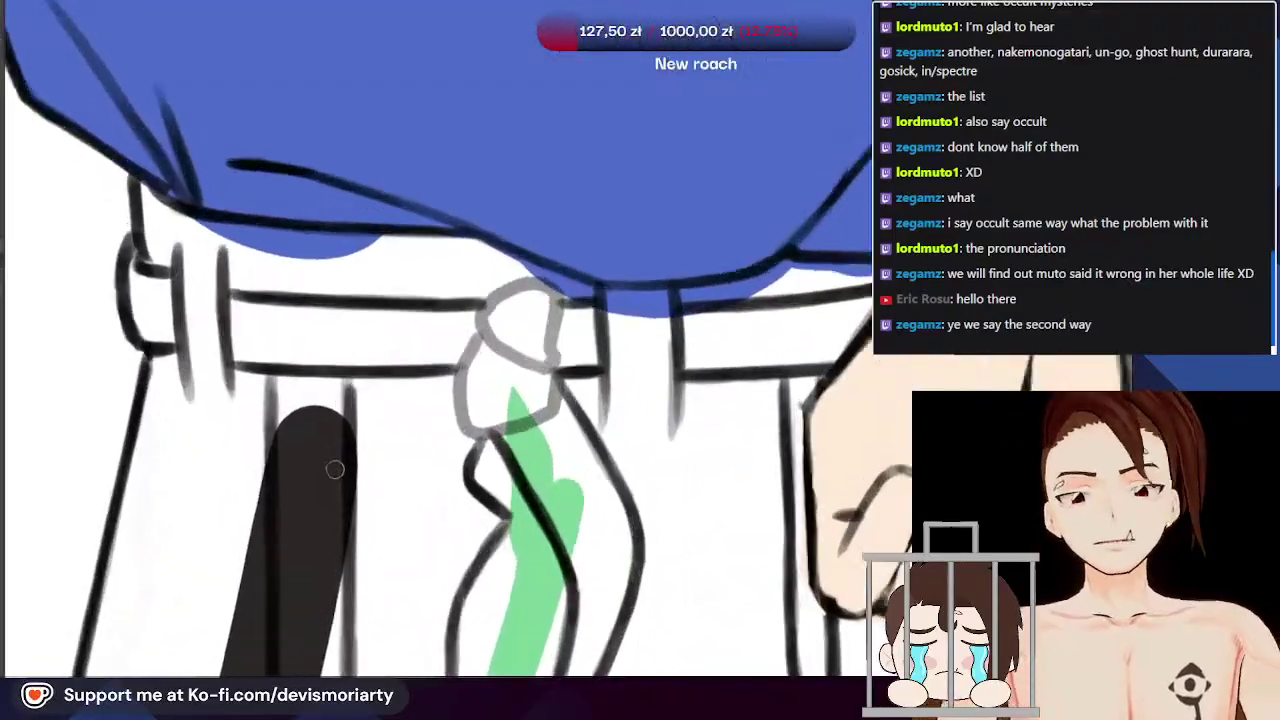
scroll(335, 466, down, 3)
scroll(338, 171, up, 2)
scroll(338, 171, up, 1)
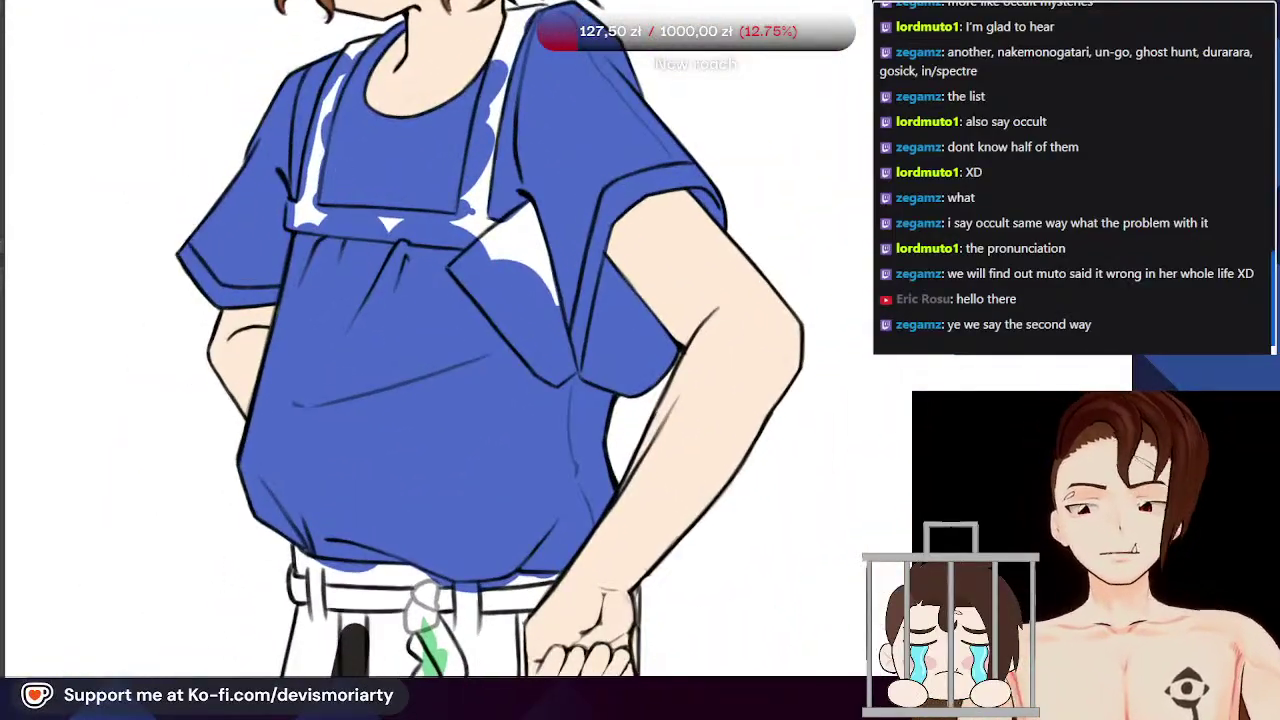
scroll(338, 171, down, 3)
scroll(338, 171, up, 4)
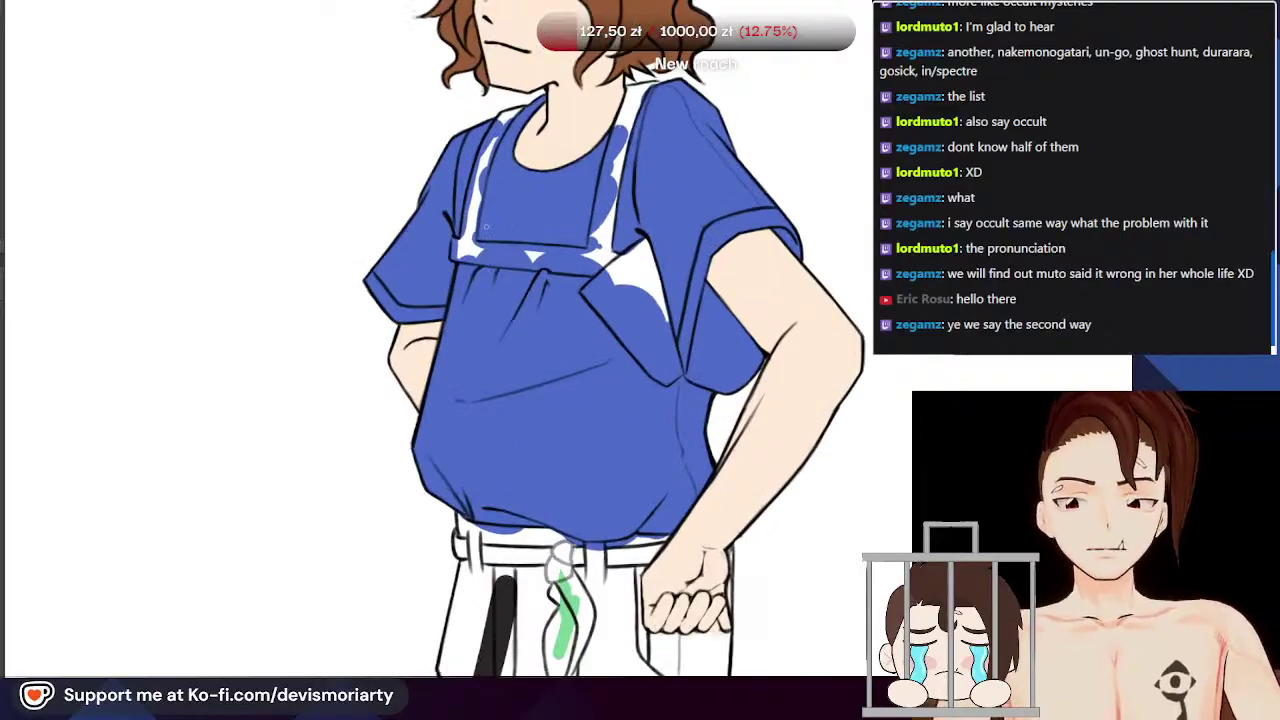
scroll(338, 171, down, 1)
scroll(466, 128, up, 4)
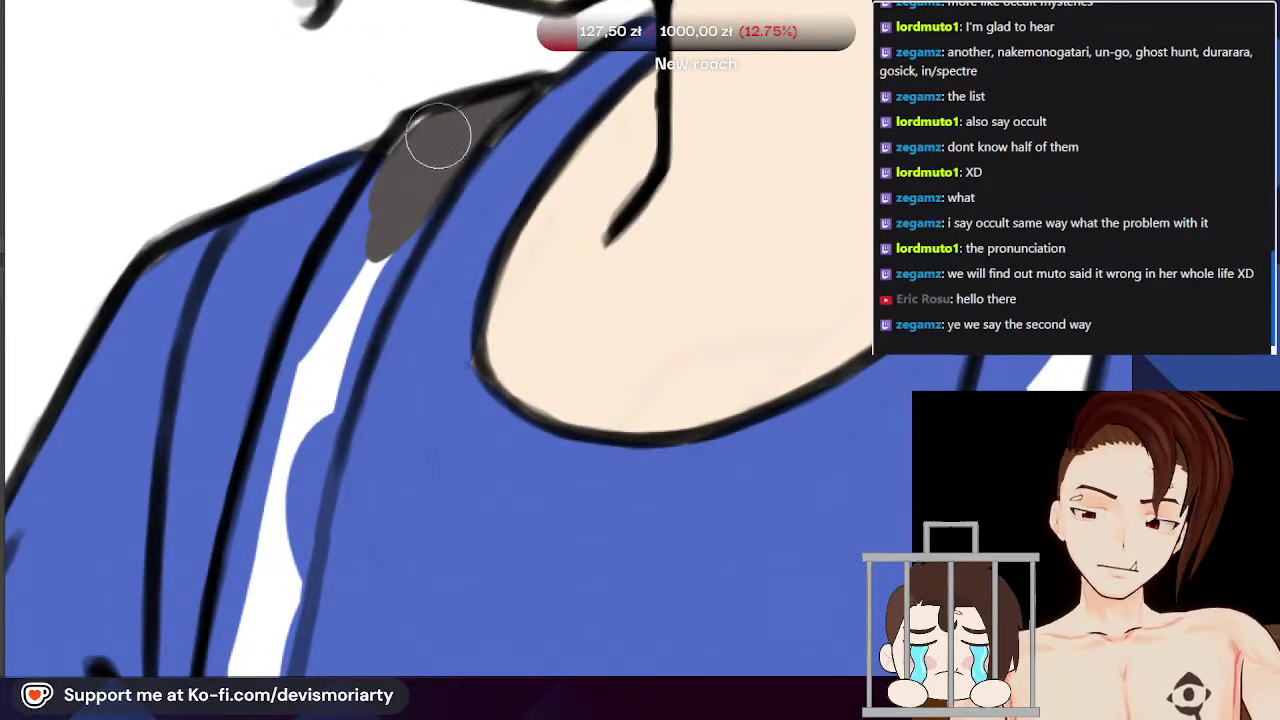
drag(350, 276, 303, 420)
scroll(375, 268, down, 3)
scroll(383, 260, up, 2)
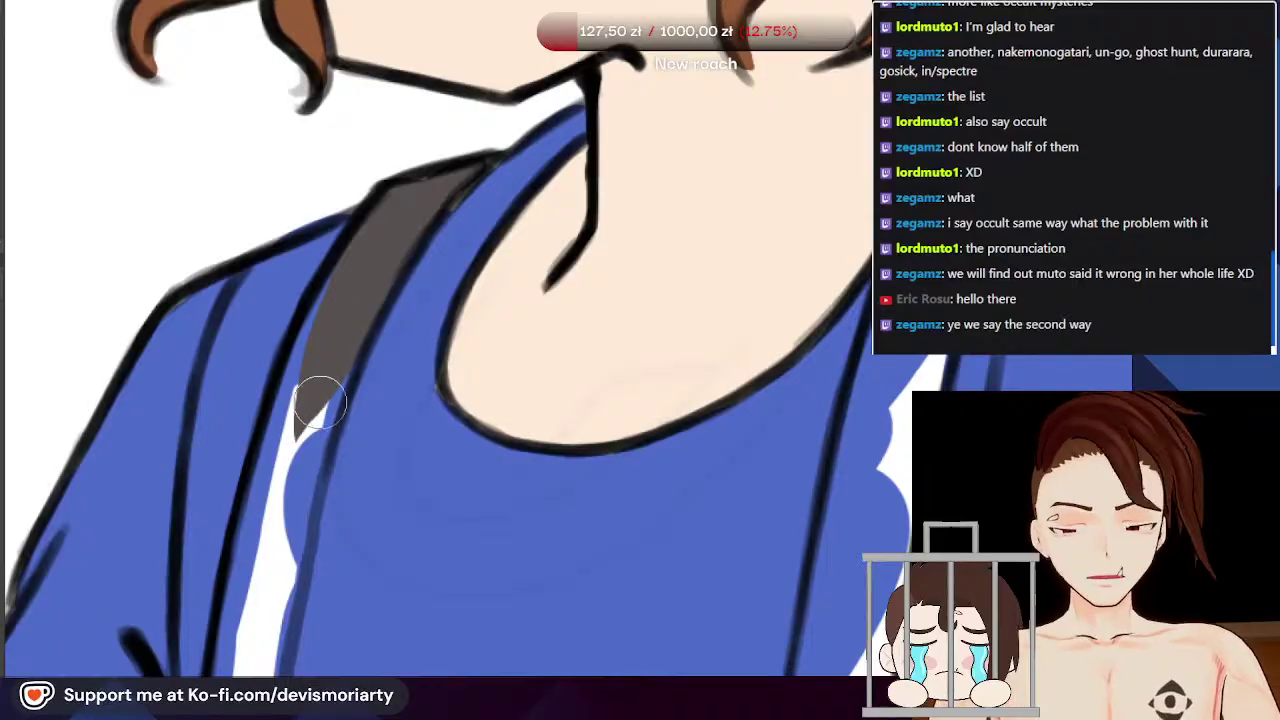
Step: Continue the dark grey down the far strap alongside the bib to the bib's lower corner
scroll(323, 360, down, 2)
scroll(310, 383, up, 1)
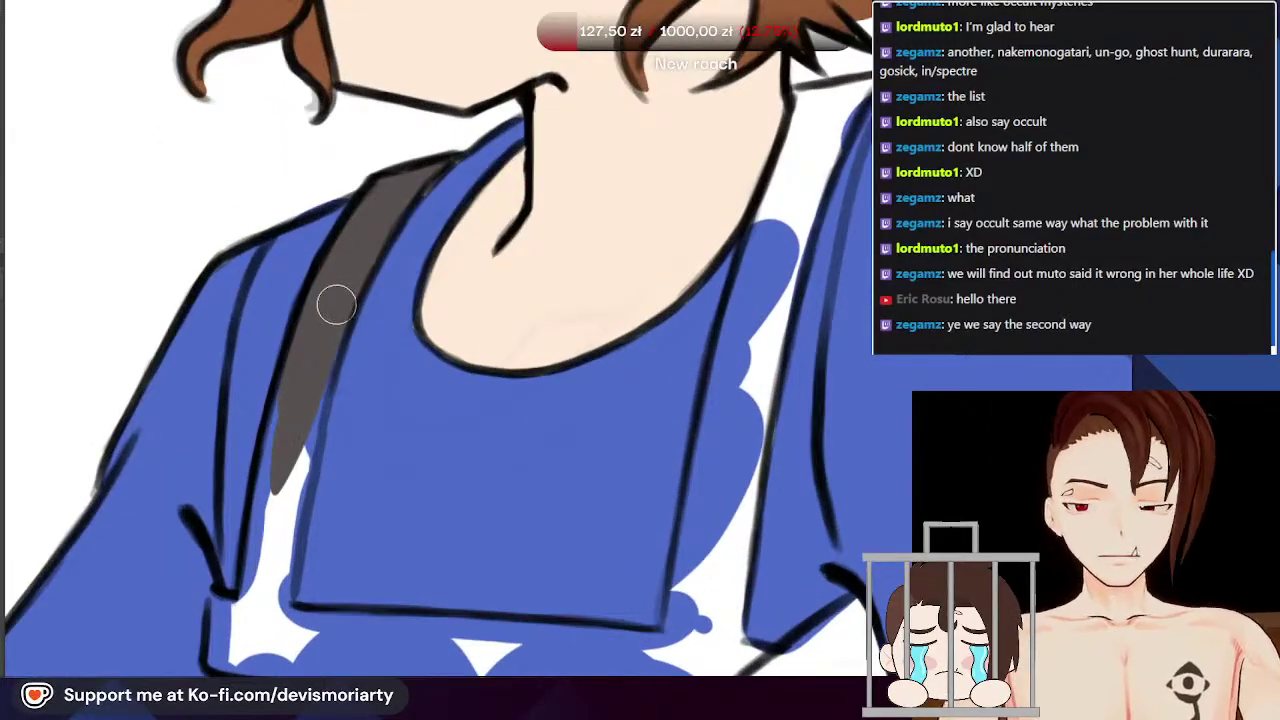
drag(288, 487, 283, 529)
scroll(303, 357, down, 2)
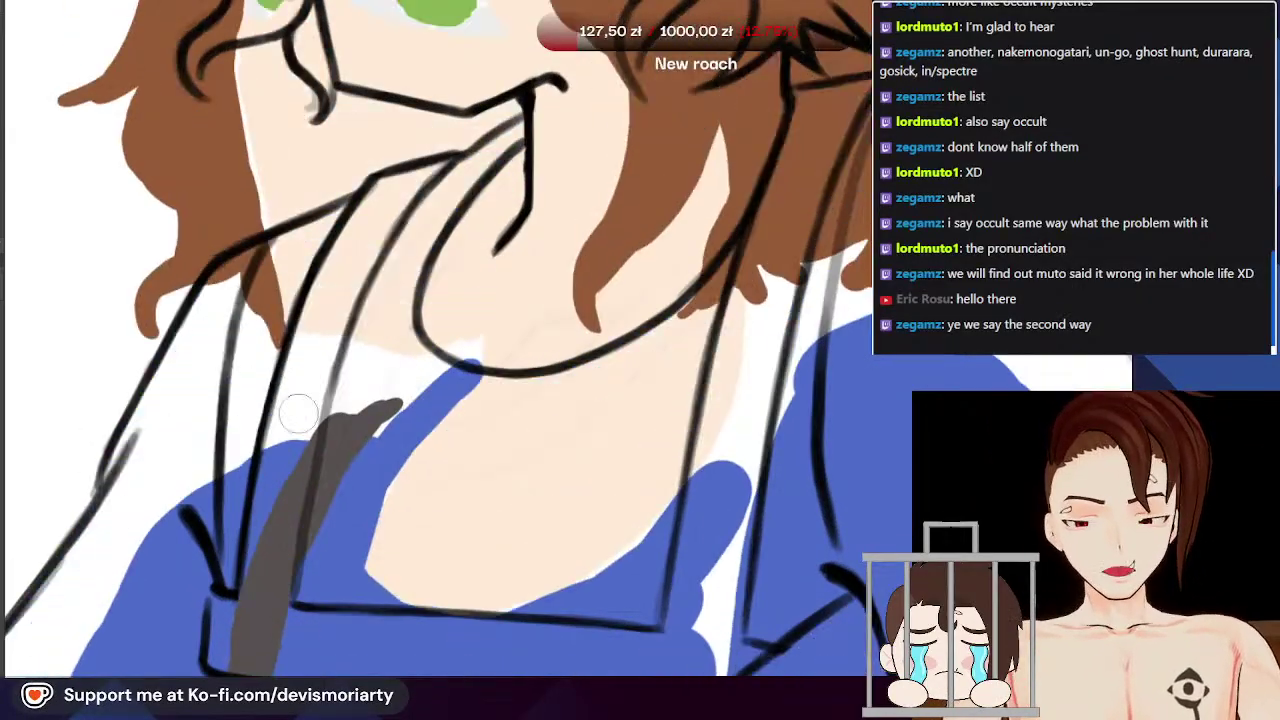
scroll(292, 268, up, 1)
scroll(289, 371, up, 1)
scroll(289, 371, down, 2)
scroll(285, 370, up, 3)
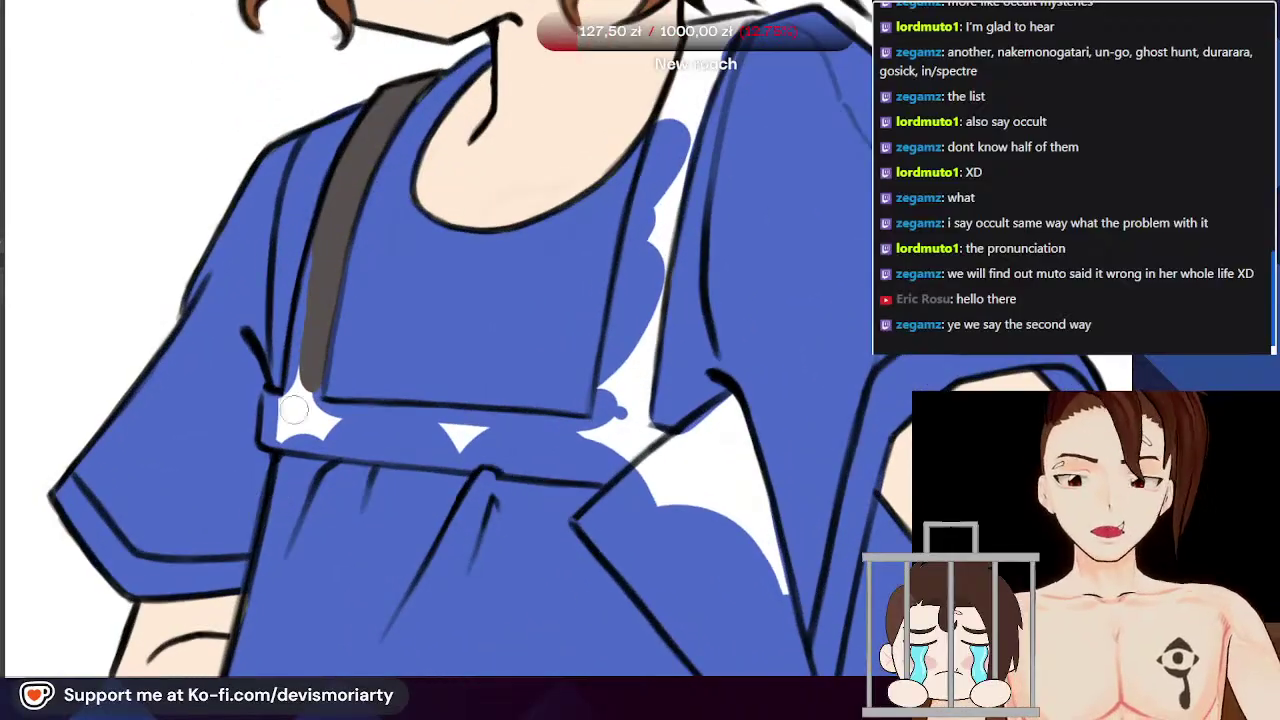
Step: Extend the far strap's dark grey into the adjoining corner of the horizontal chest band
scroll(283, 372, up, 2)
mouse_move(323, 237)
mouse_down()
mouse_move(301, 409)
mouse_move(248, 569)
mouse_move(241, 530)
mouse_move(261, 489)
mouse_move(296, 481)
mouse_move(269, 560)
mouse_up()
scroll(295, 482, down, 1)
Step: Examine the dark grey strap against the full figure from a distance
scroll(280, 549, down, 5)
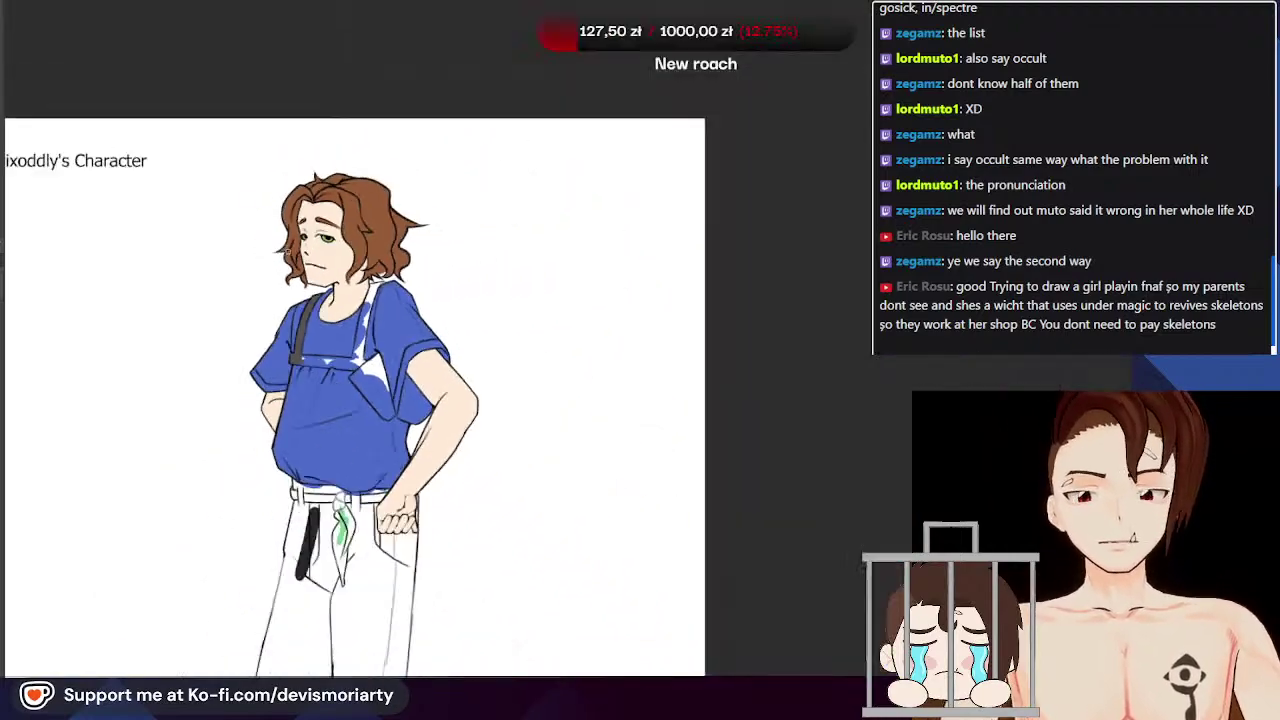
scroll(319, 420, down, 2)
scroll(325, 415, up, 4)
scroll(360, 300, down, 5)
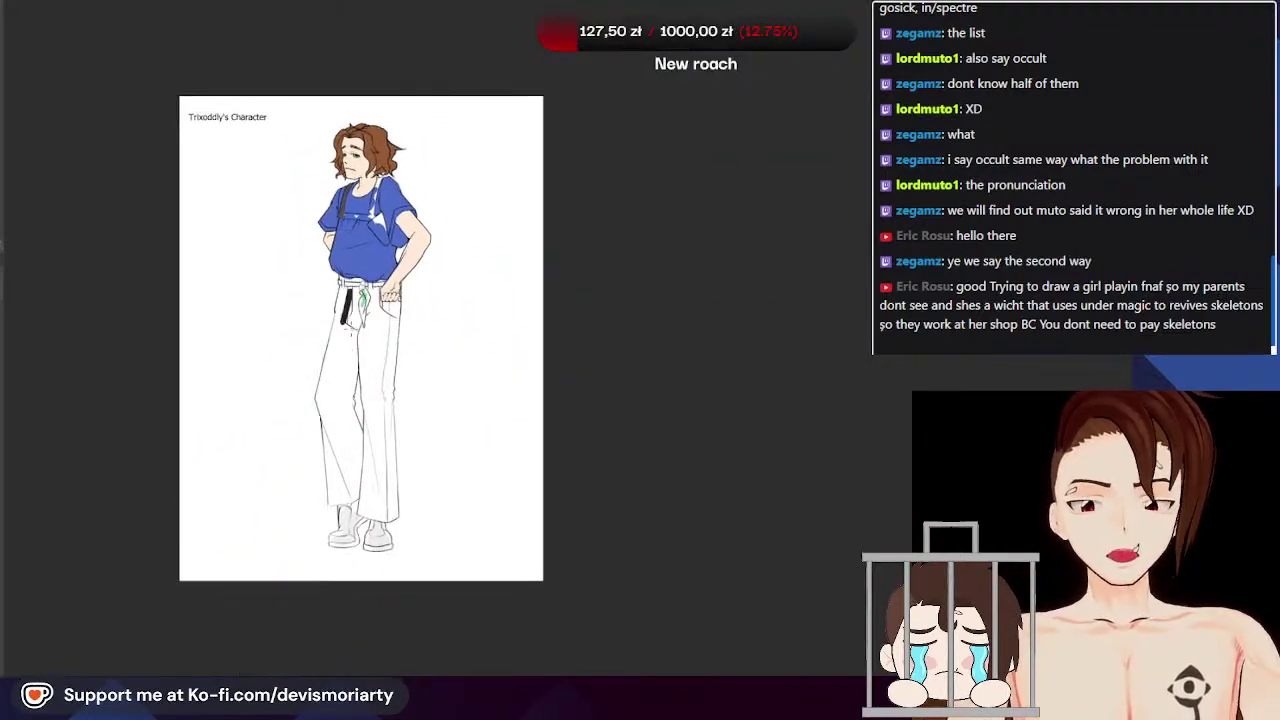
scroll(352, 313, up, 1)
scroll(362, 345, up, 1)
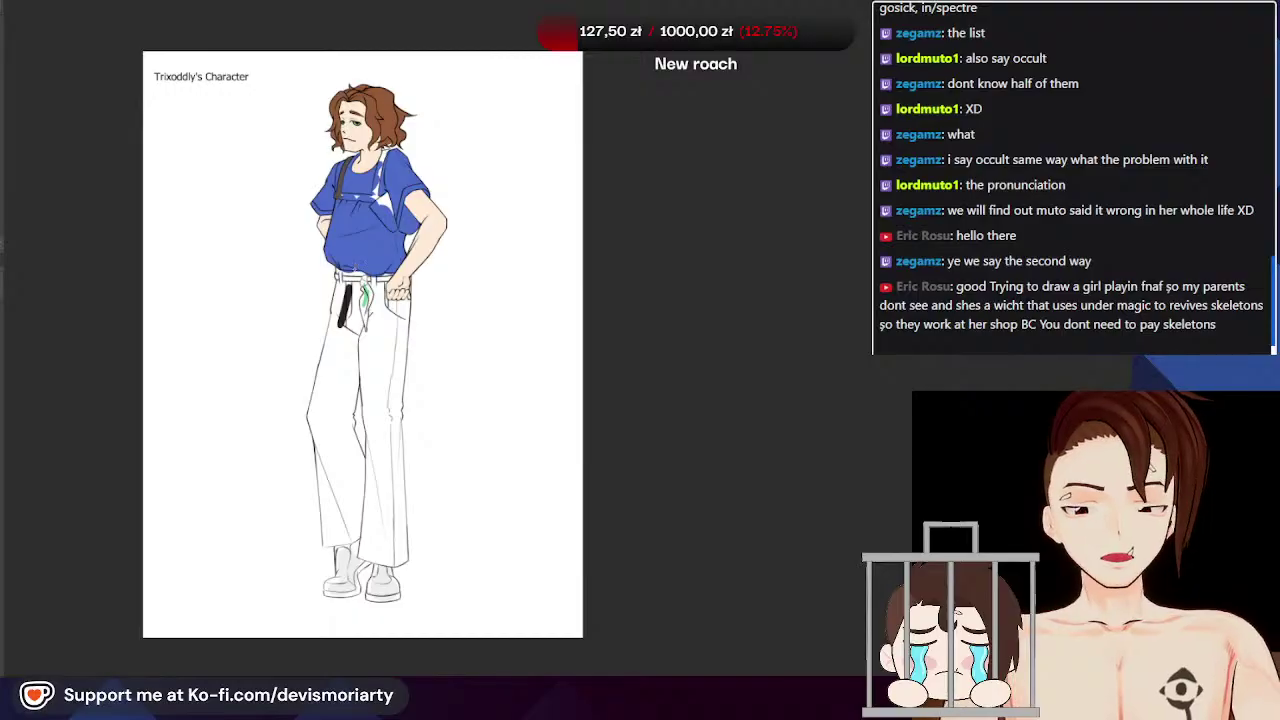
scroll(347, 274, down, 1)
Step: Paint the upper part of the near shoulder's strap dark grey, from its top edge beneath the hair down beside the neckline
scroll(347, 274, up, 7)
scroll(347, 274, down, 4)
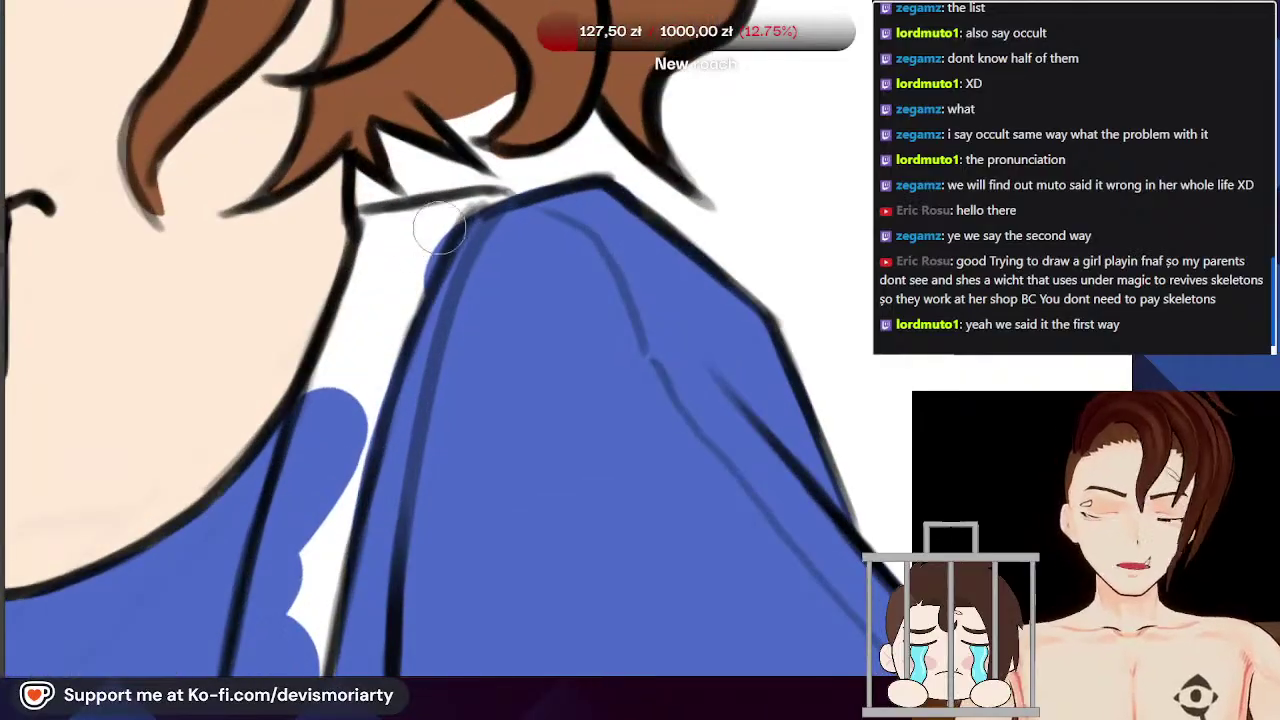
mouse_move(429, 223)
mouse_down()
mouse_move(361, 382)
mouse_move(438, 245)
mouse_move(344, 472)
mouse_move(394, 265)
mouse_move(330, 498)
mouse_move(312, 445)
mouse_move(285, 528)
mouse_up()
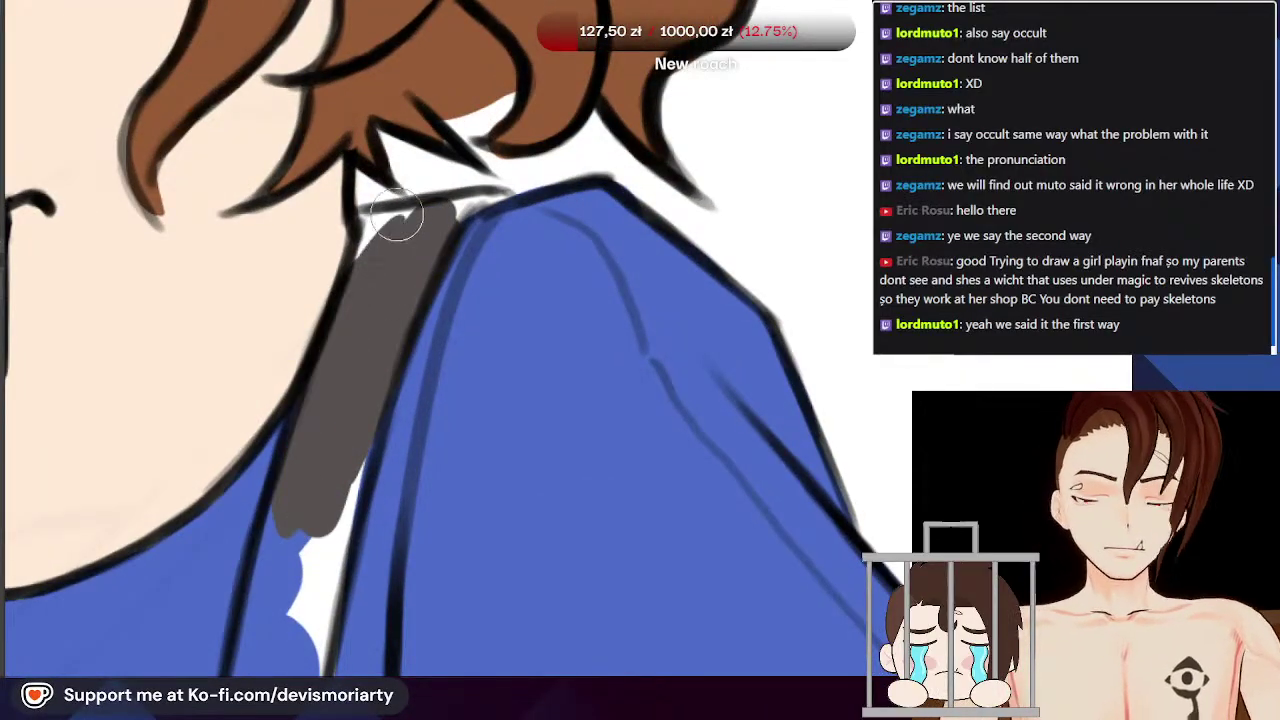
mouse_move(370, 242)
mouse_down()
mouse_move(394, 220)
mouse_move(471, 206)
mouse_up()
scroll(378, 240, down, 1)
scroll(378, 240, down, 5)
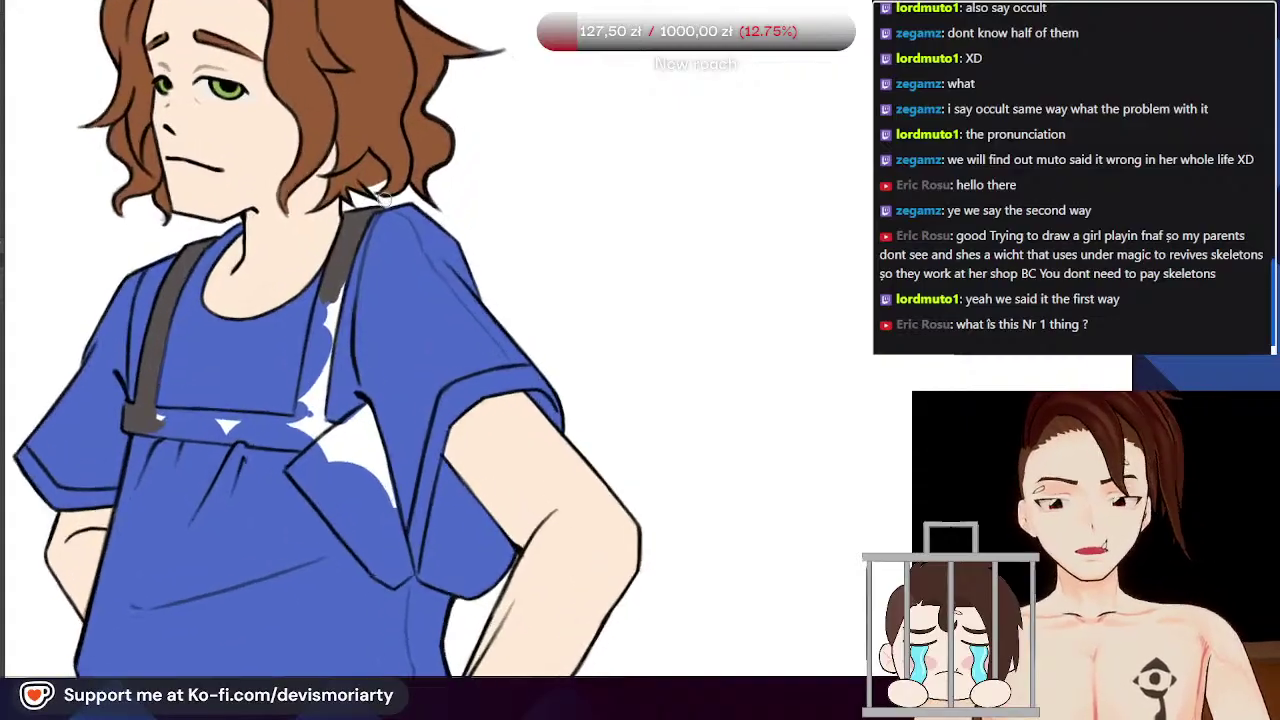
scroll(381, 172, up, 5)
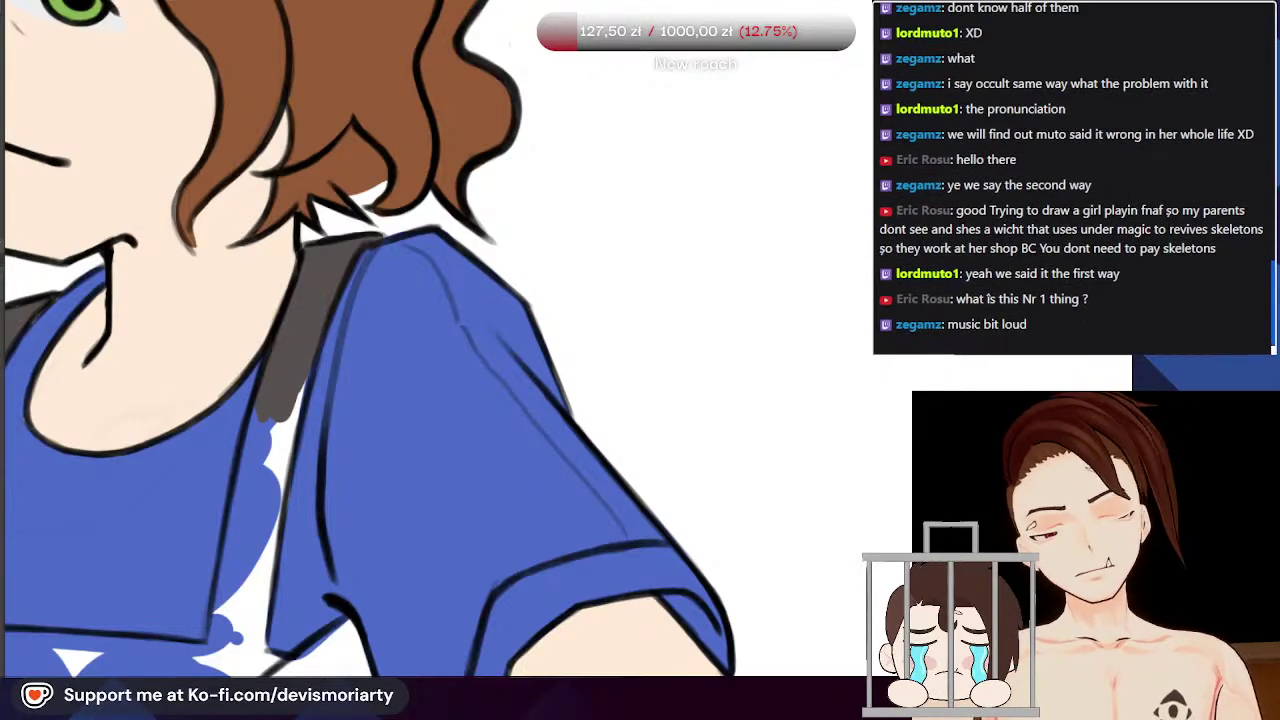
Step: Examine the partly painted near strap and chest band against the whole figure at several zoom levels
scroll(460, 221, down, 3)
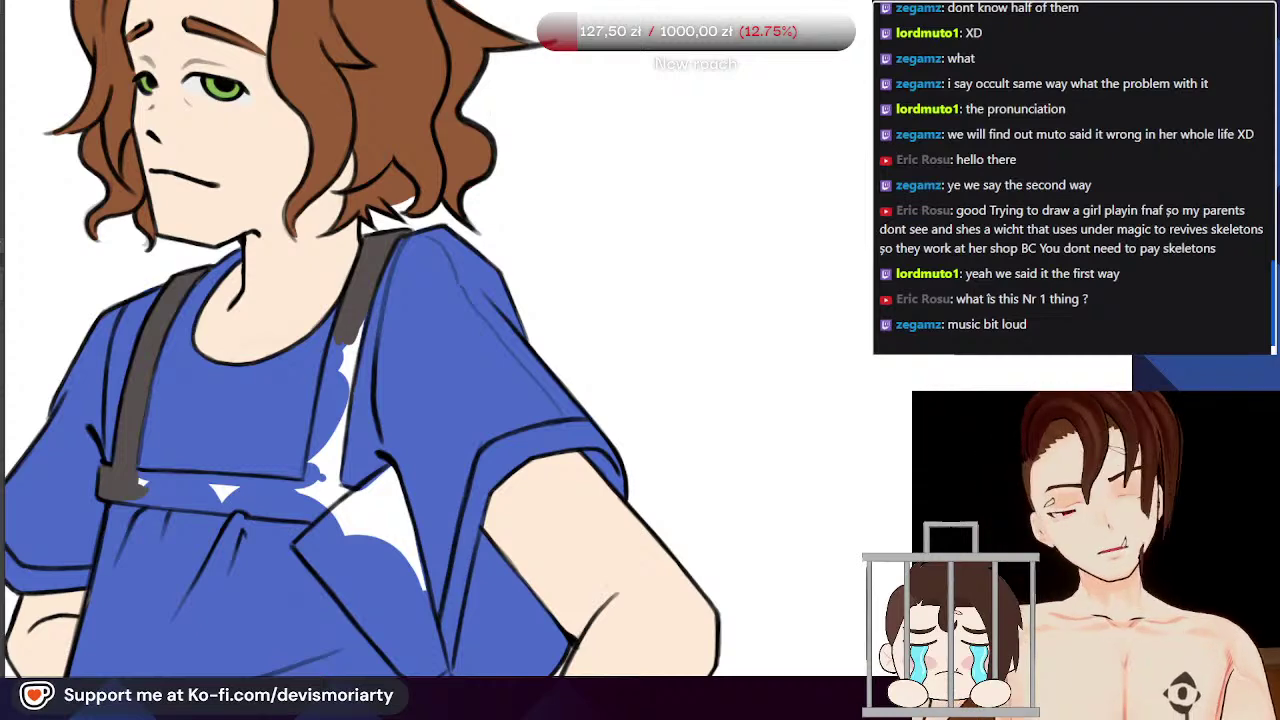
scroll(571, 217, down, 4)
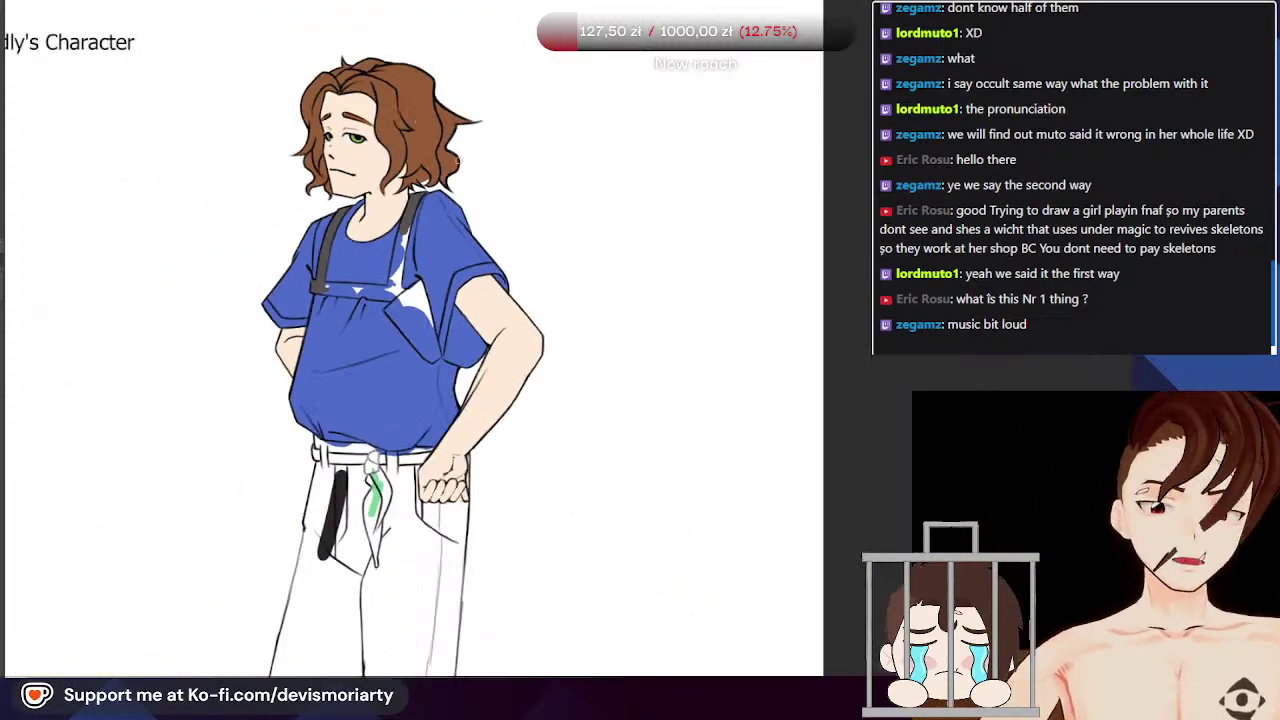
scroll(350, 462, up, 2)
scroll(598, 146, down, 4)
scroll(598, 146, up, 3)
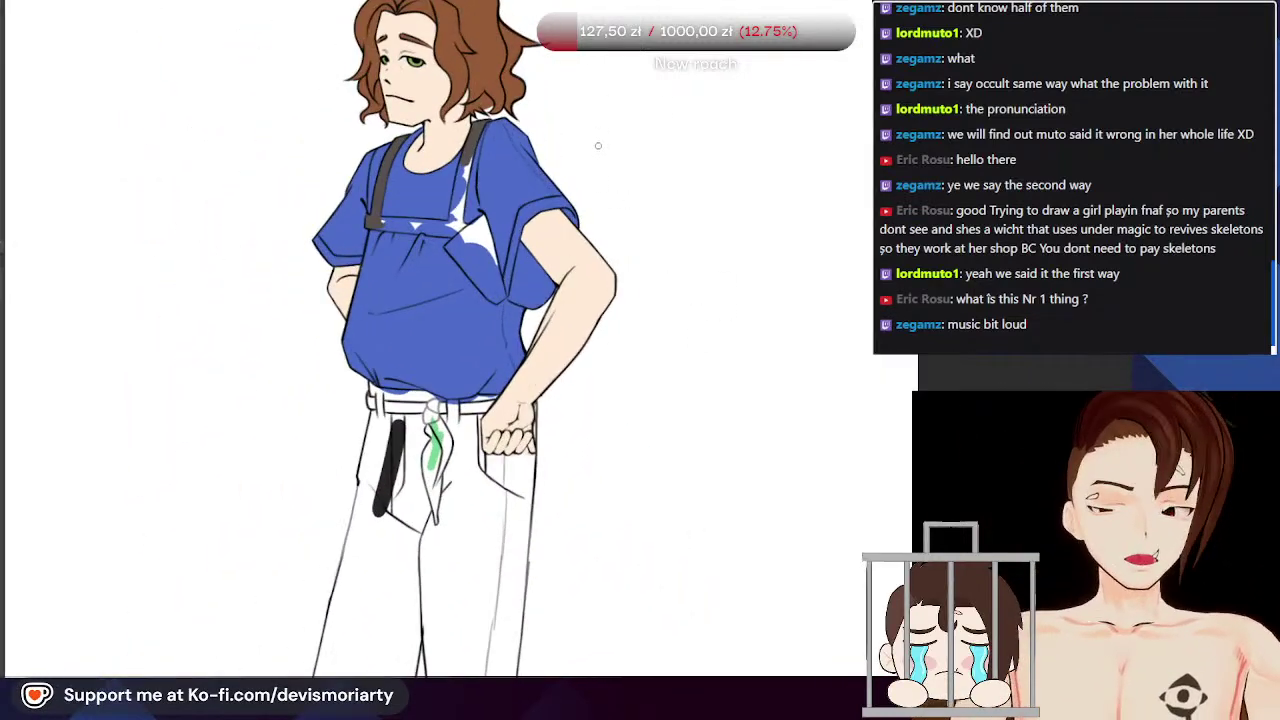
scroll(599, 137, up, 2)
scroll(599, 137, down, 2)
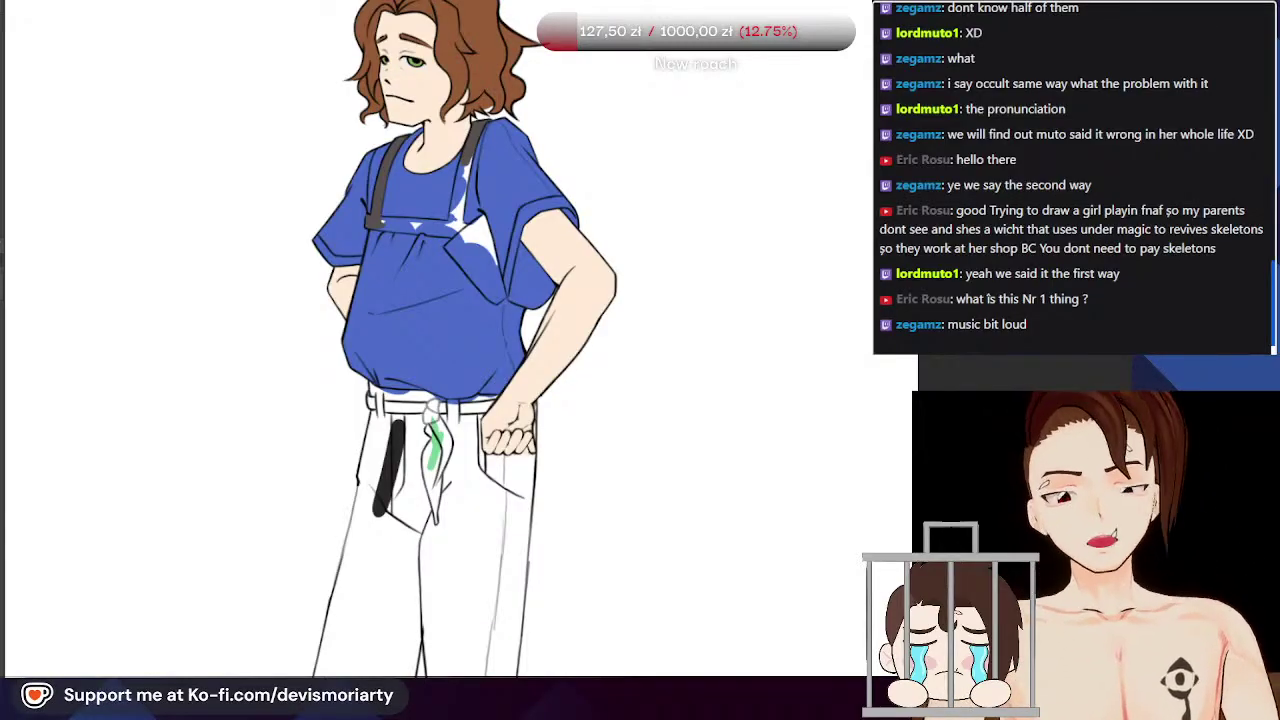
scroll(604, 606, down, 5)
scroll(633, 217, up, 3)
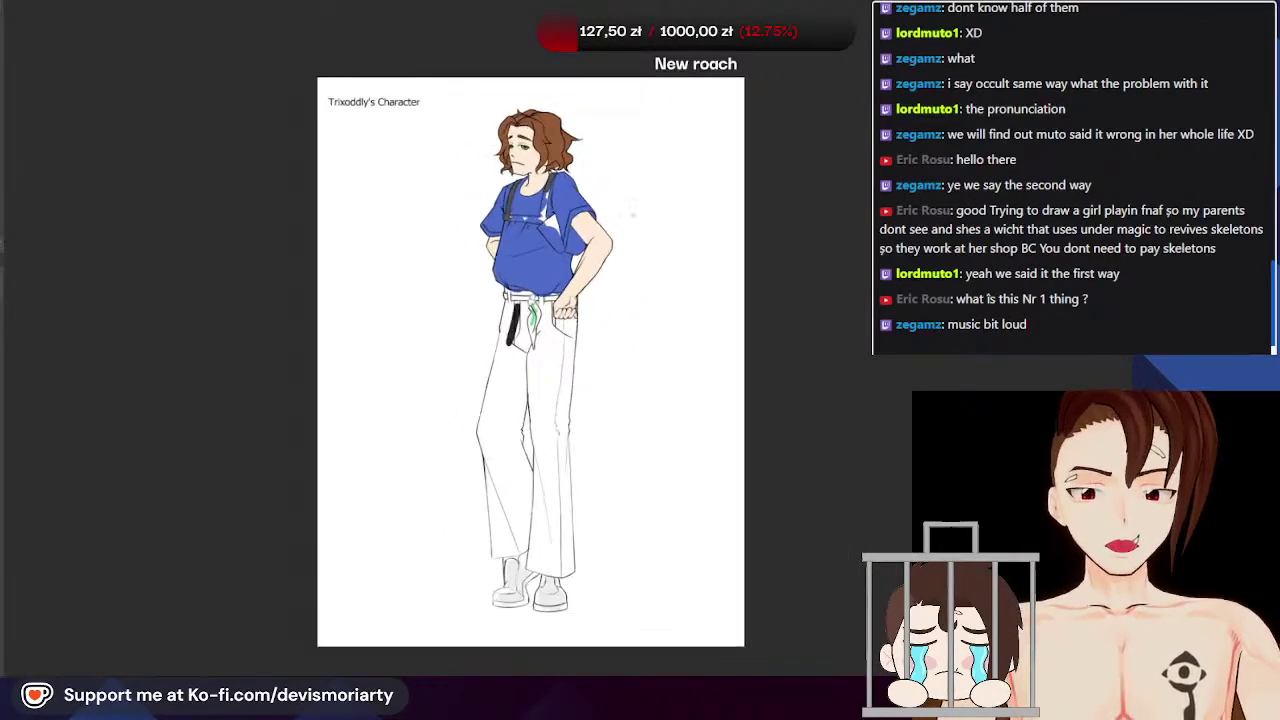
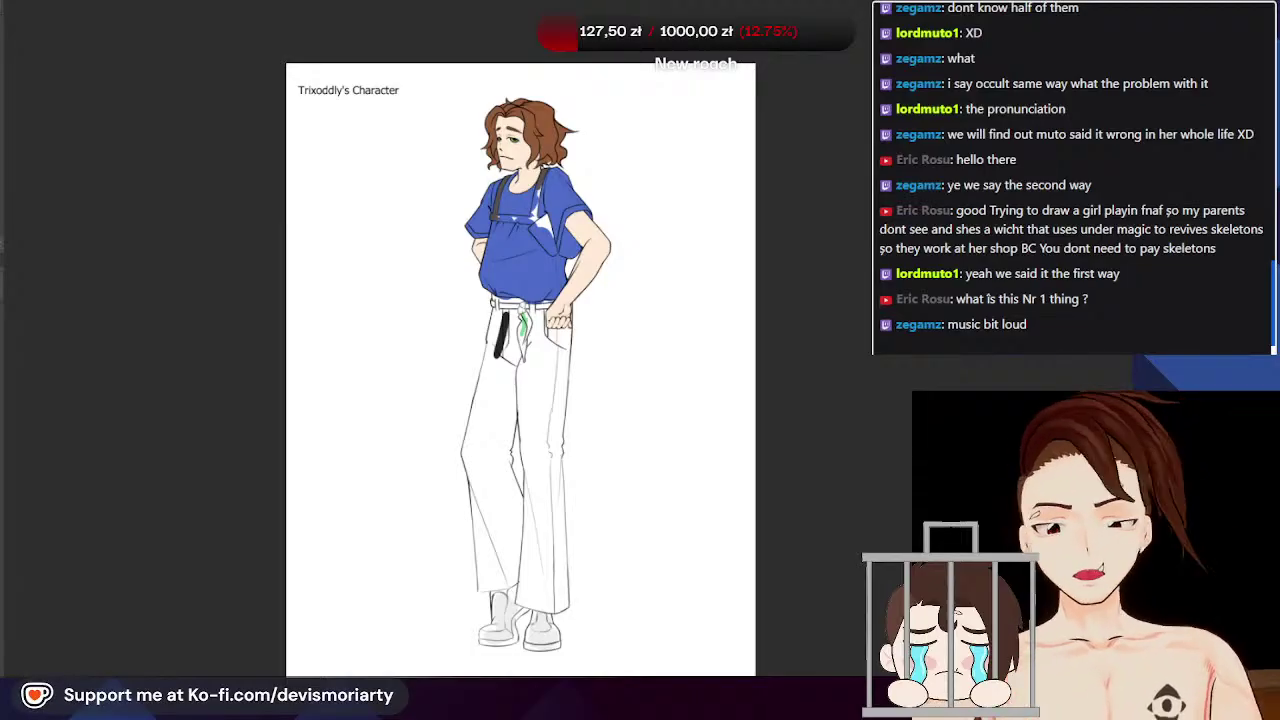
scroll(570, 118, down, 3)
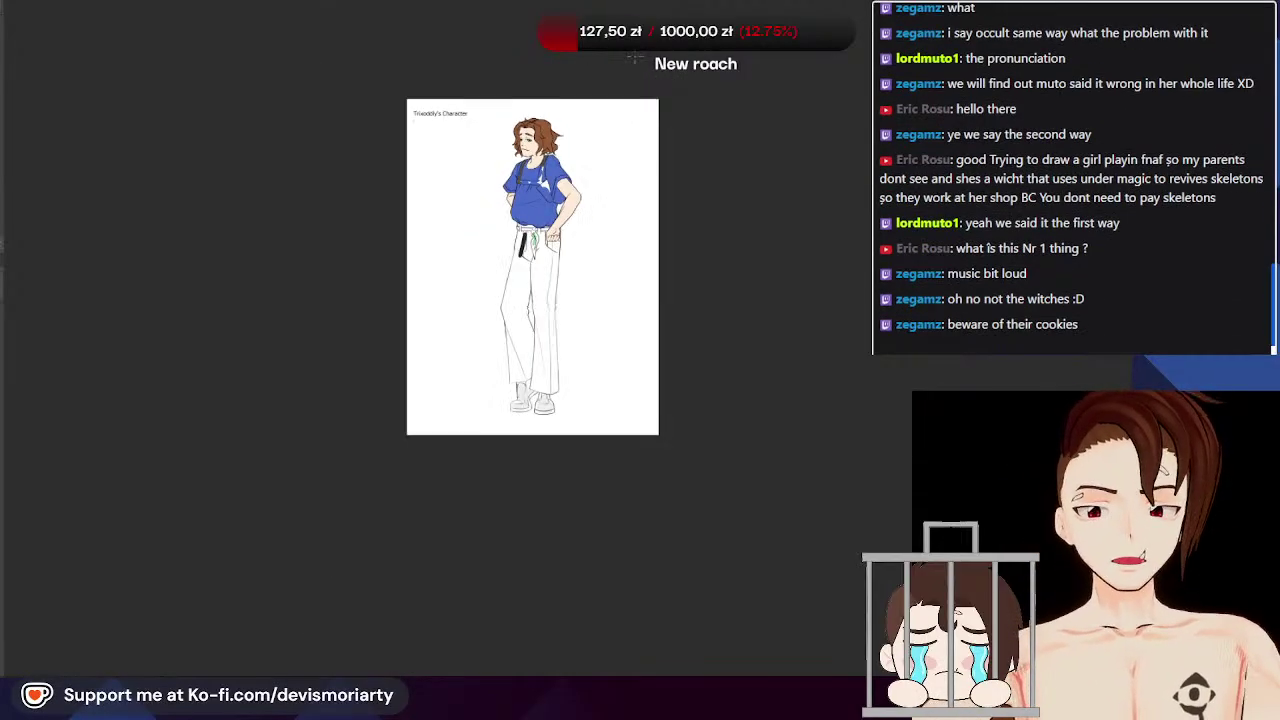
scroll(612, 121, up, 2)
scroll(420, 160, down, 2)
scroll(497, 118, up, 3)
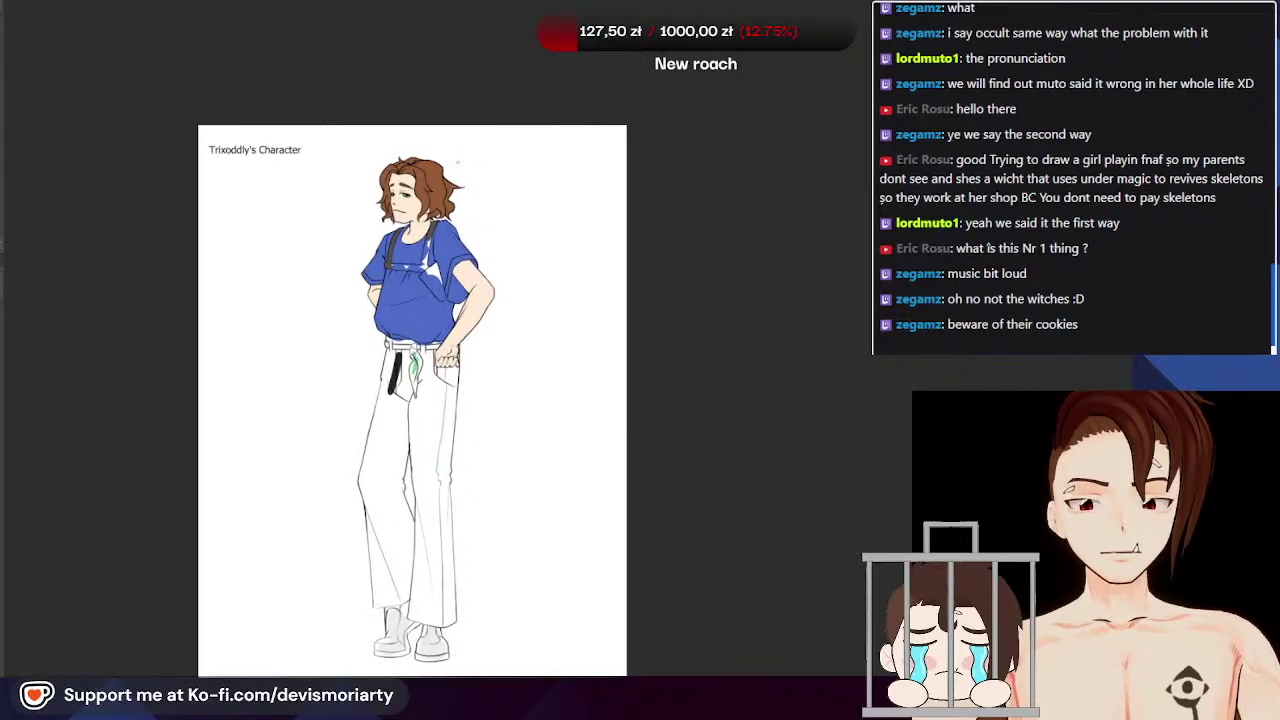
scroll(449, 152, up, 3)
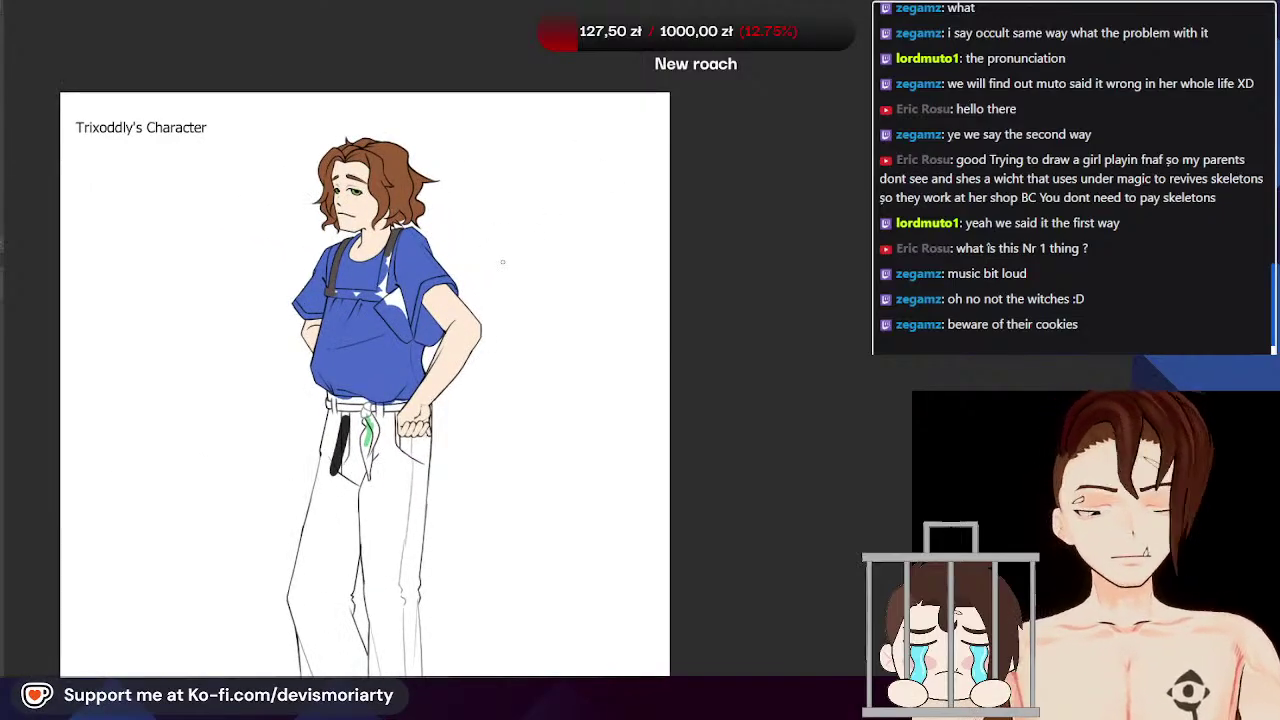
scroll(475, 239, down, 1)
scroll(437, 206, down, 1)
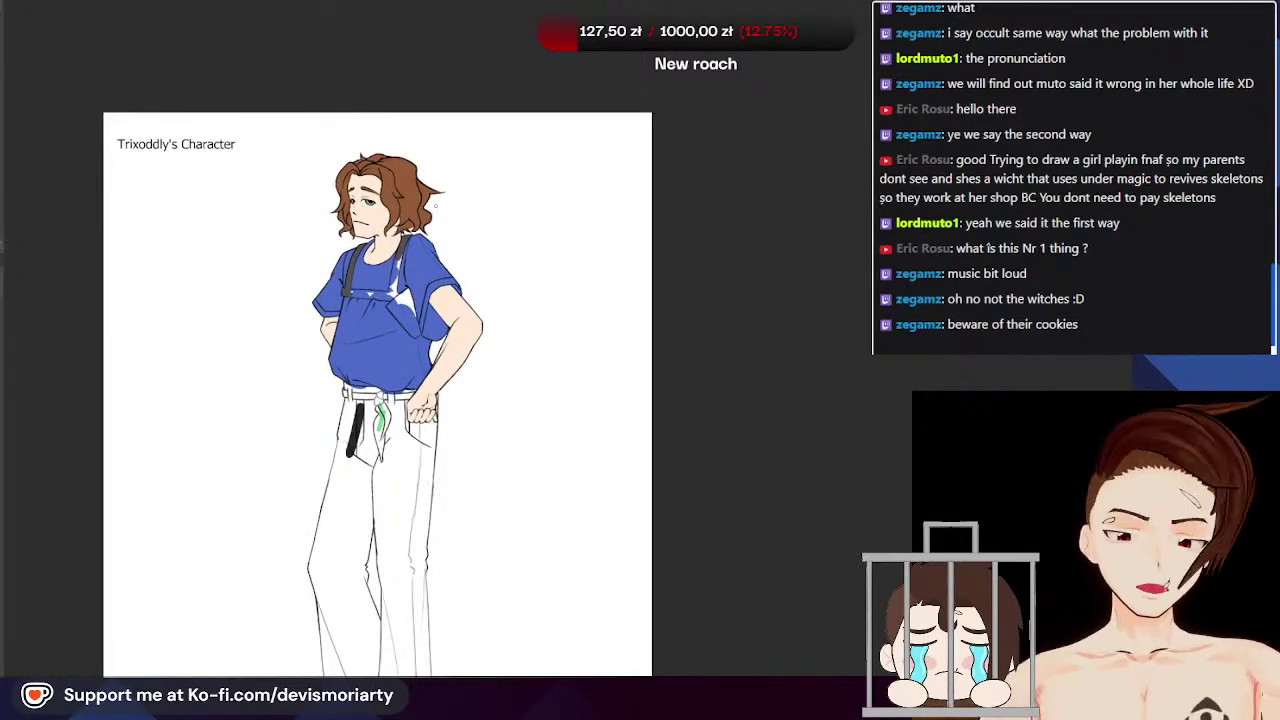
scroll(435, 204, down, 4)
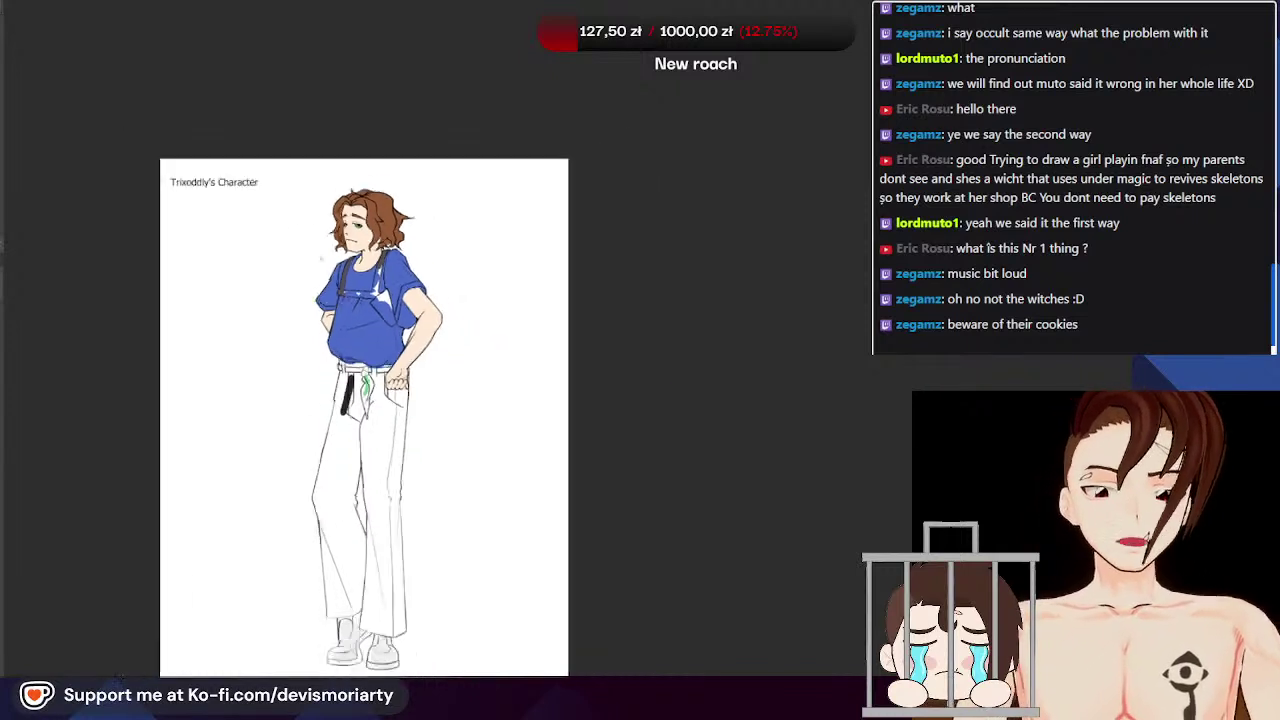
scroll(279, 121, up, 1)
scroll(300, 225, up, 2)
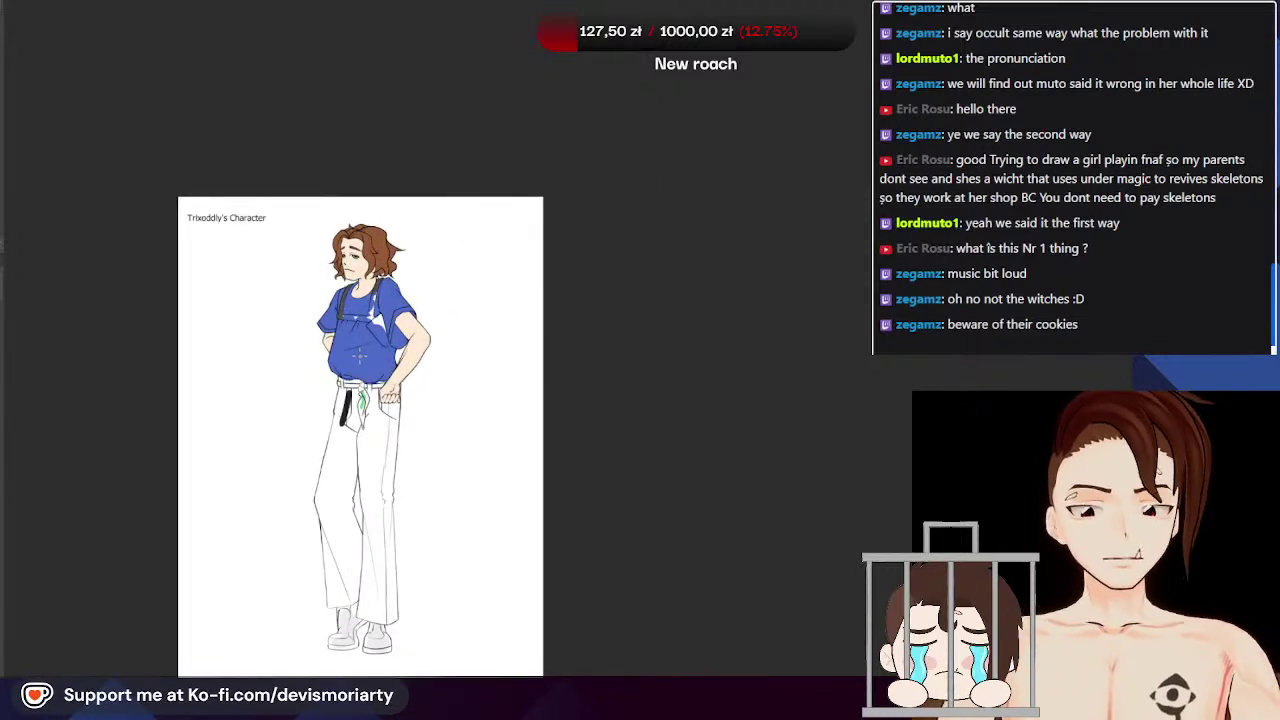
scroll(360, 356, up, 1)
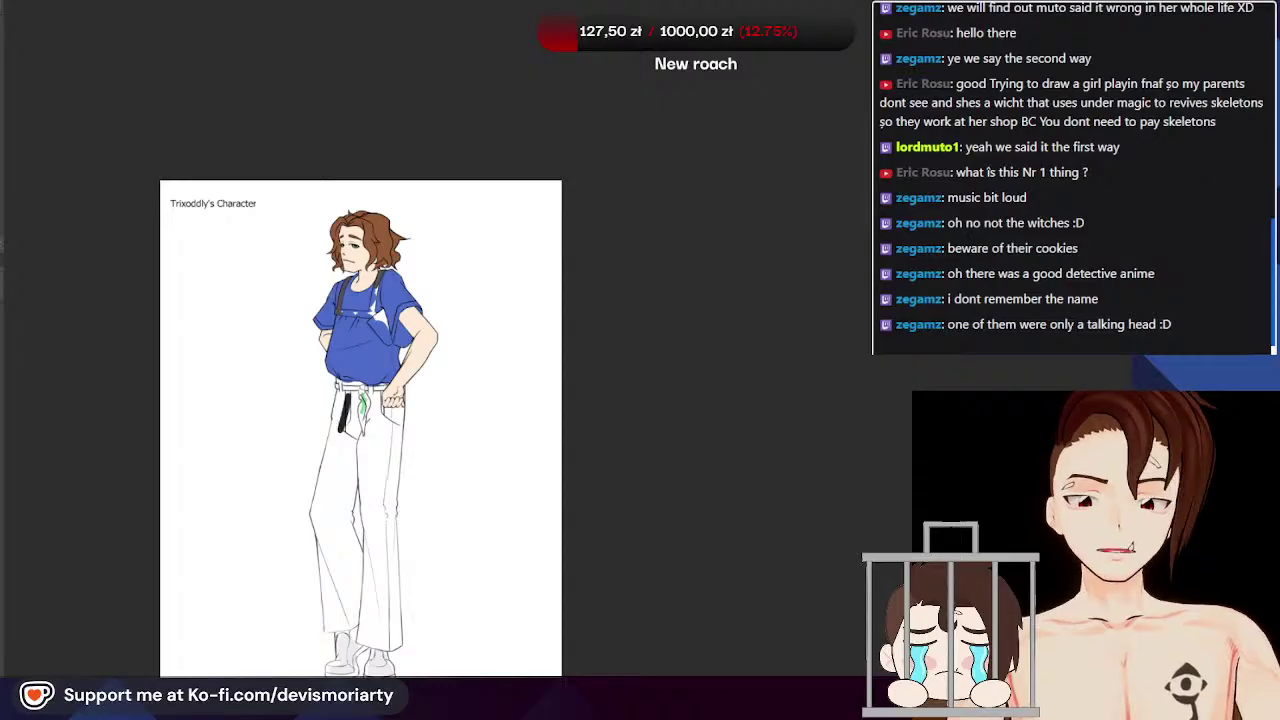
scroll(558, 285, down, 3)
scroll(515, 320, up, 4)
scroll(480, 268, down, 3)
scroll(446, 297, up, 6)
scroll(439, 330, down, 2)
scroll(442, 325, up, 3)
scroll(436, 280, down, 3)
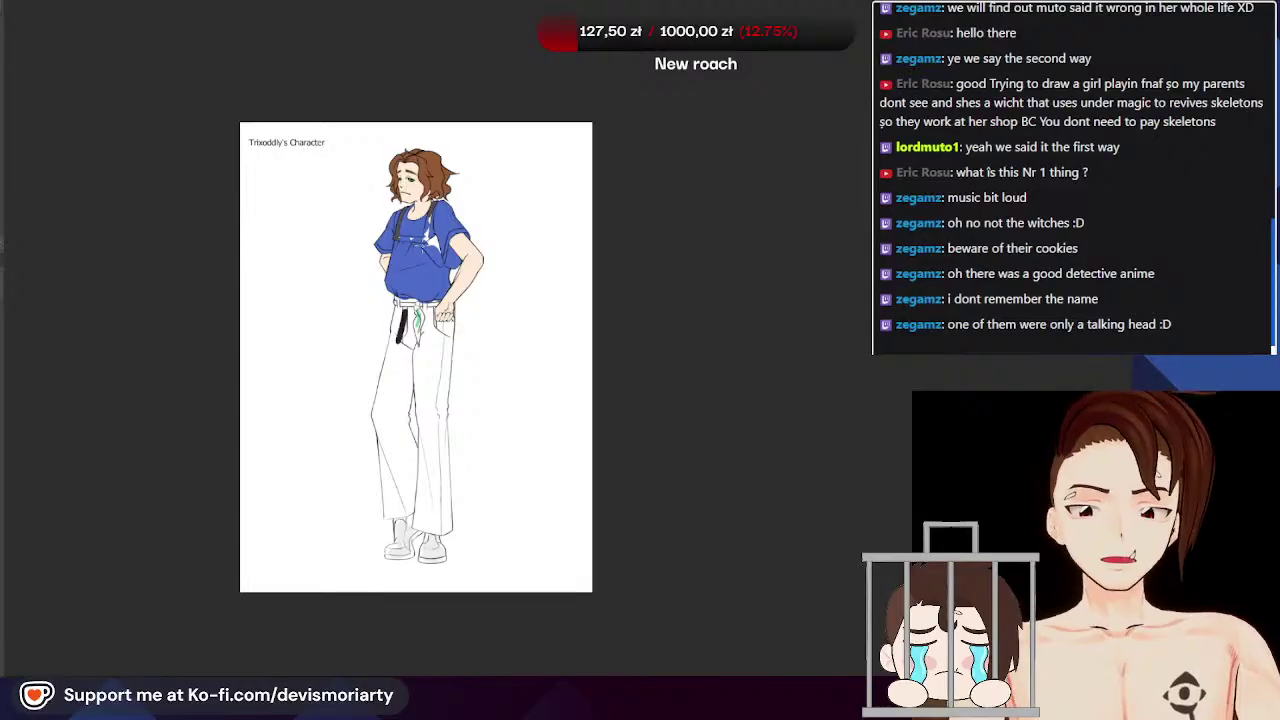
scroll(416, 357, down, 2)
scroll(480, 277, up, 3)
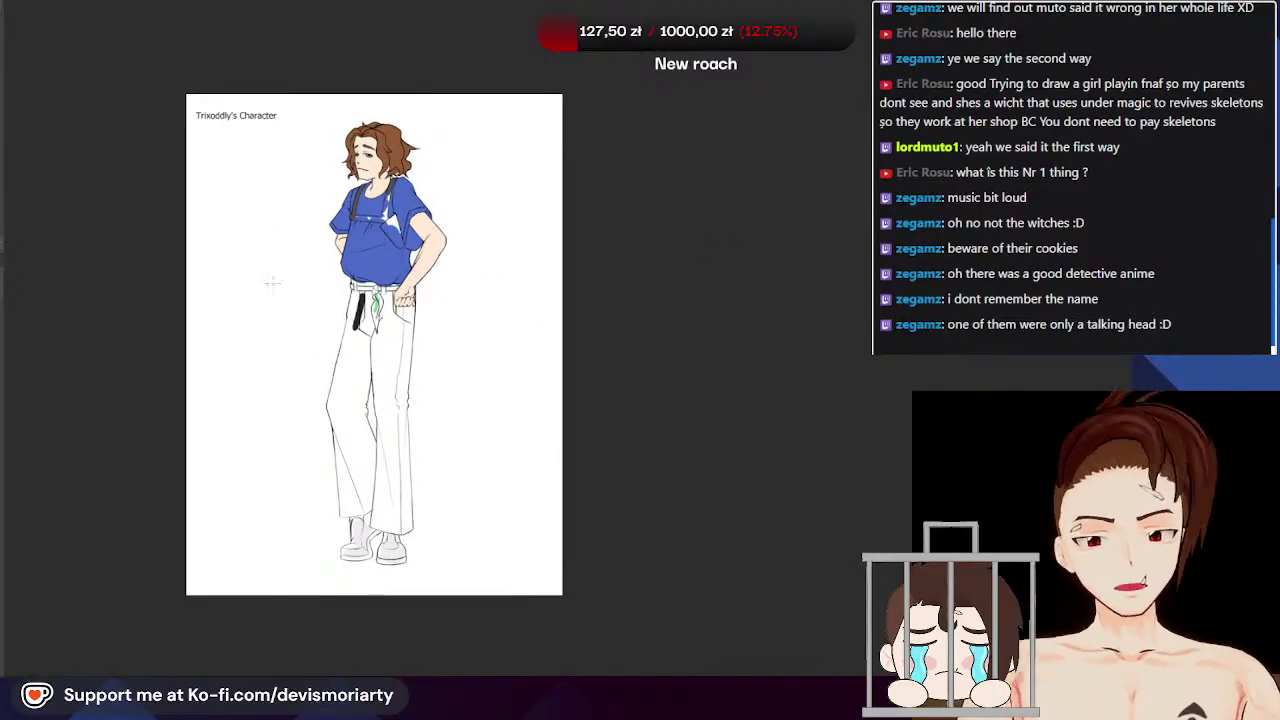
Step: Continue the dark grey down the near strap beside the bib, stopping just above the bib's lower corner
scroll(376, 196, up, 8)
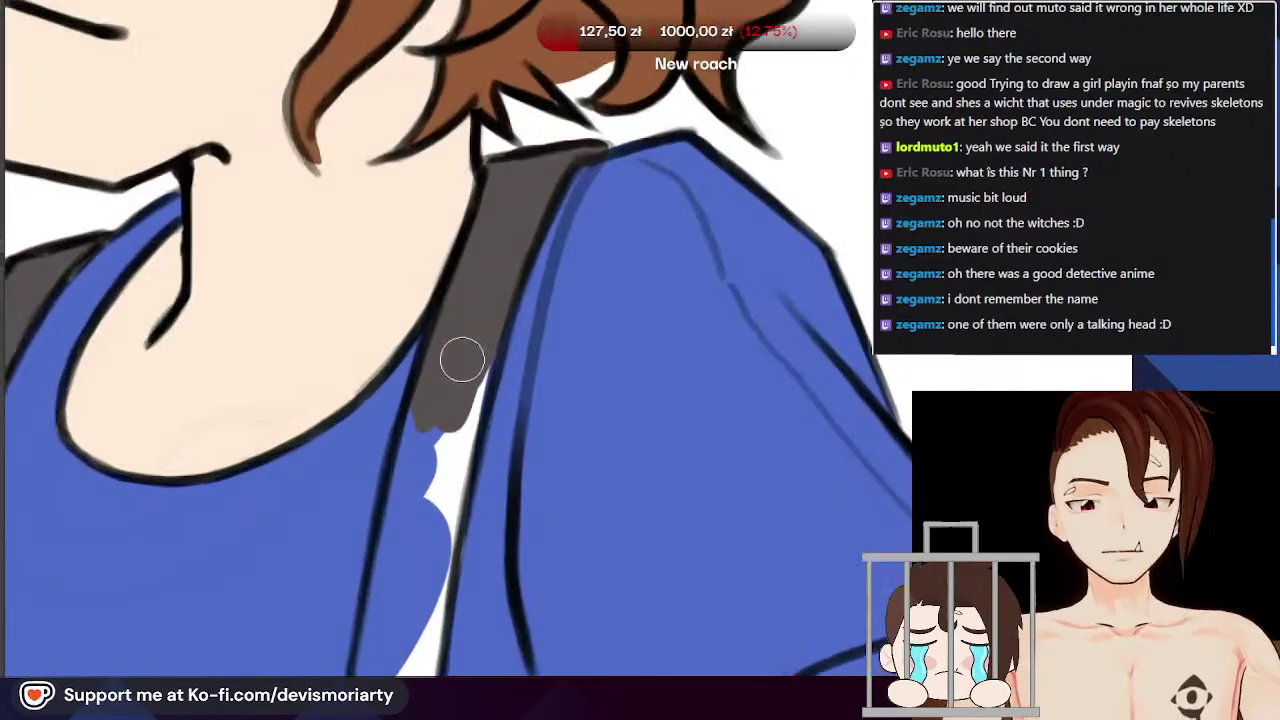
mouse_move(449, 437)
mouse_down()
mouse_move(478, 377)
mouse_move(434, 543)
mouse_up()
drag(494, 314, 425, 605)
drag(431, 391, 397, 598)
drag(431, 417, 381, 655)
drag(440, 448, 424, 645)
drag(458, 416, 440, 577)
scroll(453, 340, down, 5)
scroll(480, 357, up, 3)
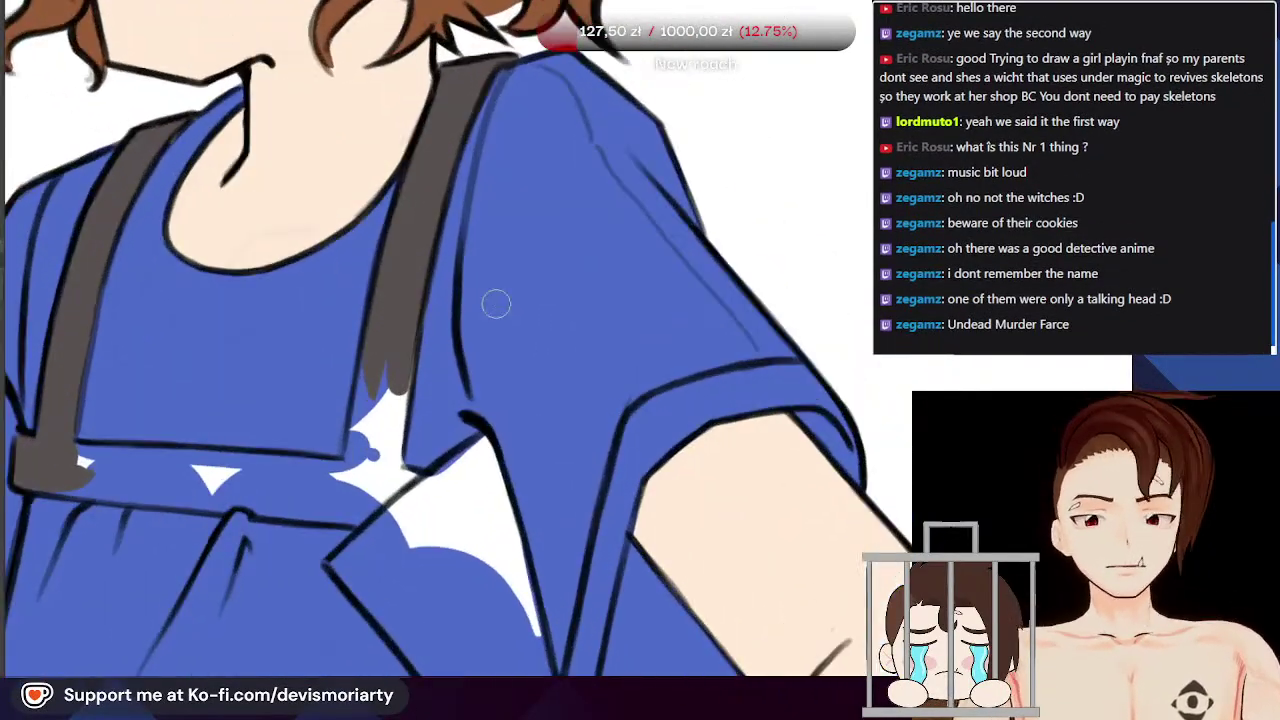
Step: Paint the horizontal chest band dark grey from the far strap's corner along the bib's lower edge
scroll(520, 345, down, 4)
scroll(355, 358, up, 4)
scroll(170, 528, up, 3)
drag(114, 666, 191, 657)
scroll(277, 500, down, 4)
scroll(420, 405, up, 2)
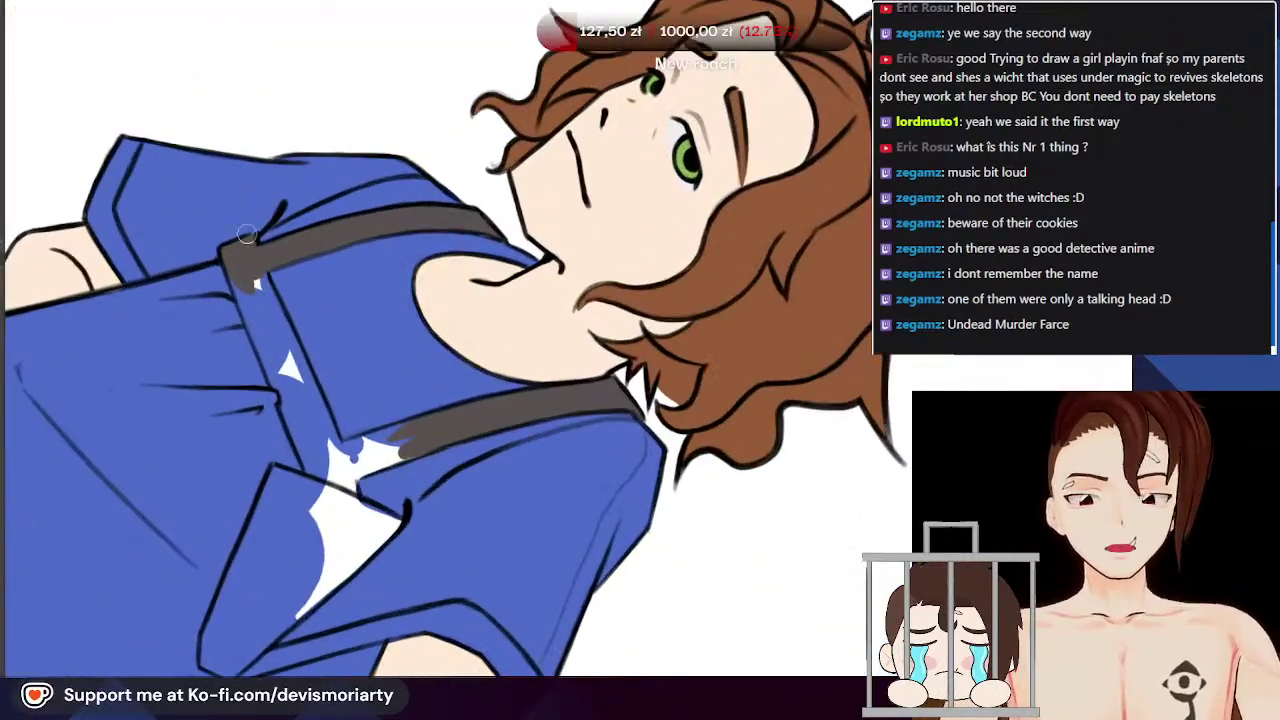
scroll(237, 266, up, 2)
mouse_move(237, 266)
mouse_down()
mouse_move(305, 430)
mouse_move(231, 273)
mouse_move(259, 356)
mouse_up()
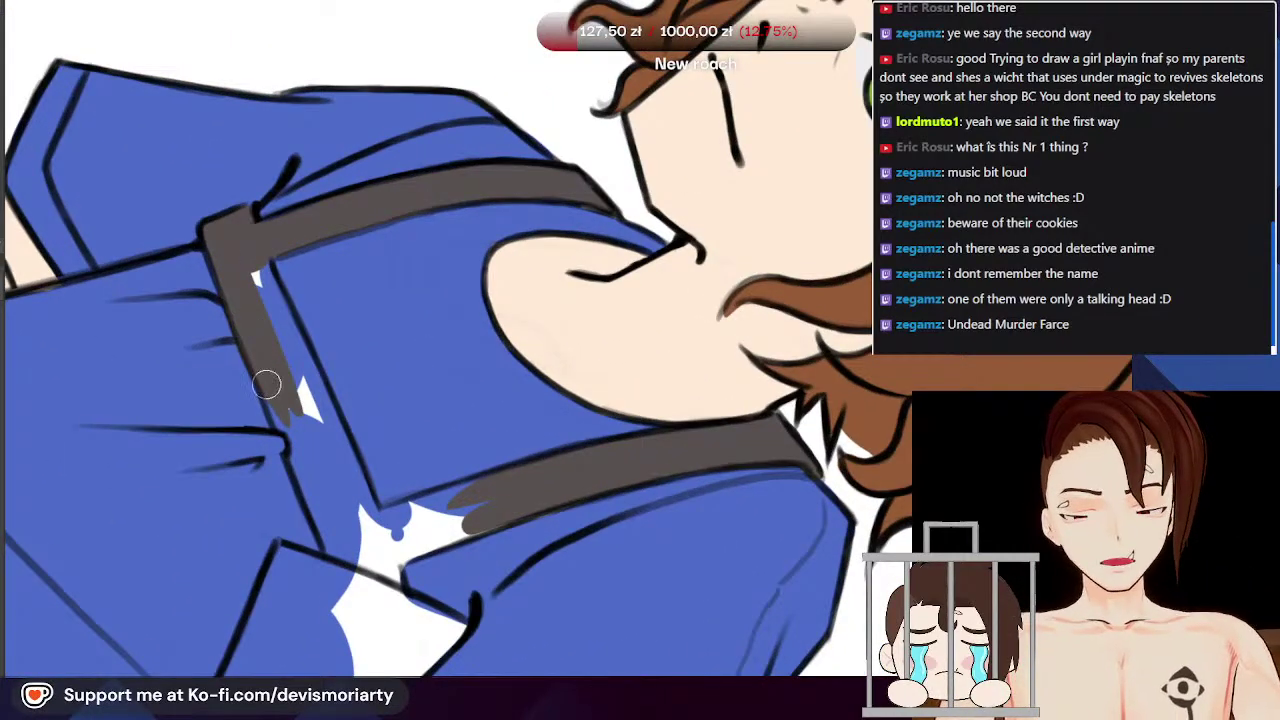
drag(260, 302, 306, 428)
drag(248, 246, 314, 410)
drag(304, 330, 379, 543)
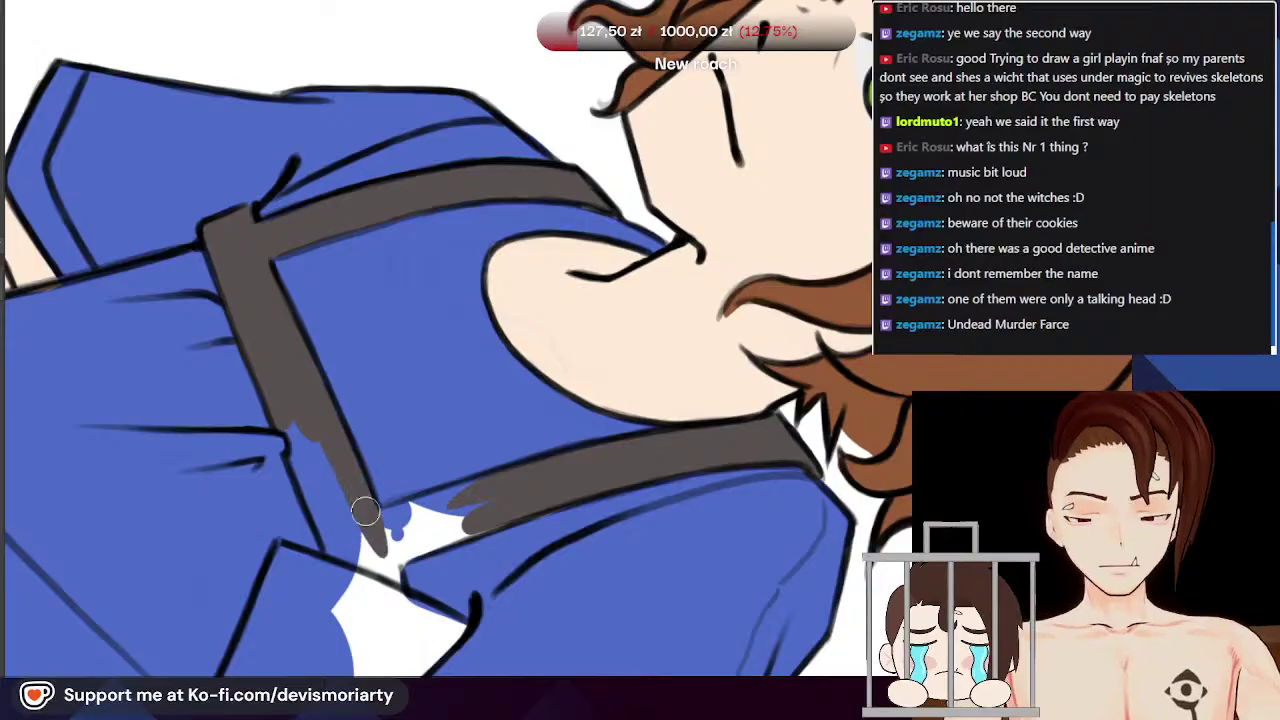
Step: Fill the rest of the chest band dark grey down to the top edge of the pouch under the near arm
drag(281, 357, 337, 513)
drag(310, 440, 319, 507)
drag(301, 463, 338, 560)
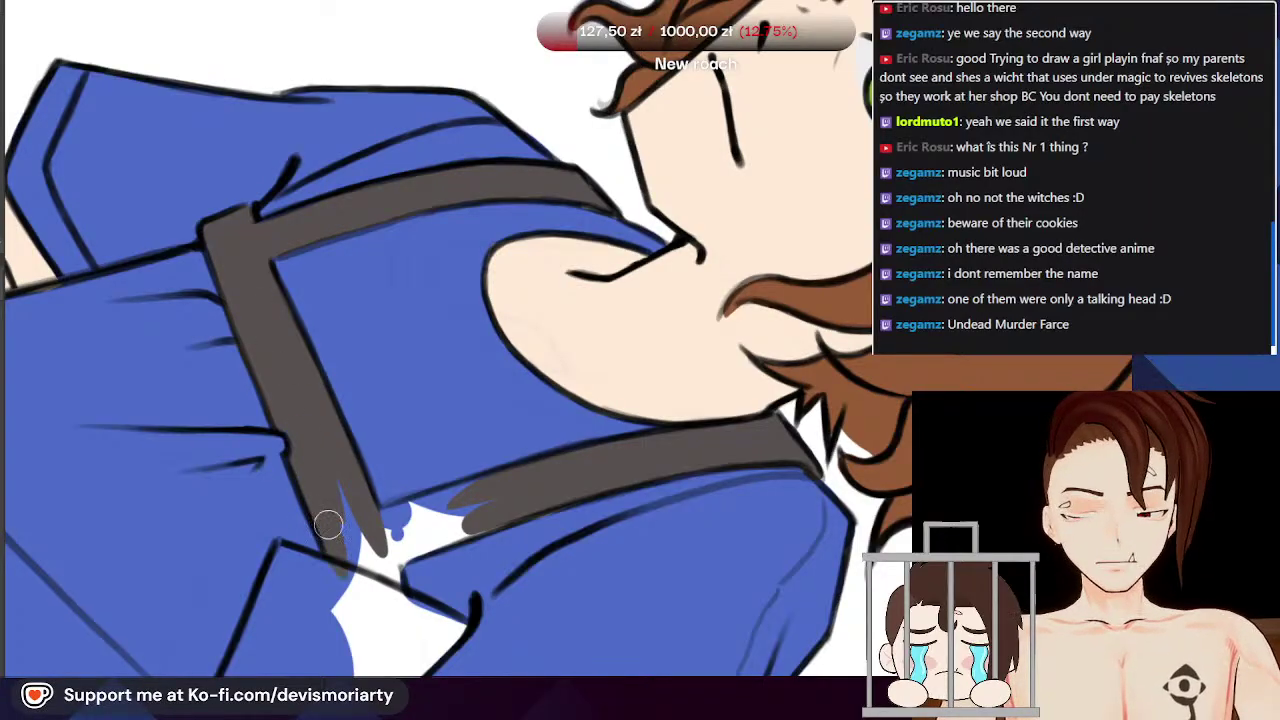
key(bracketright)
drag(330, 484, 377, 586)
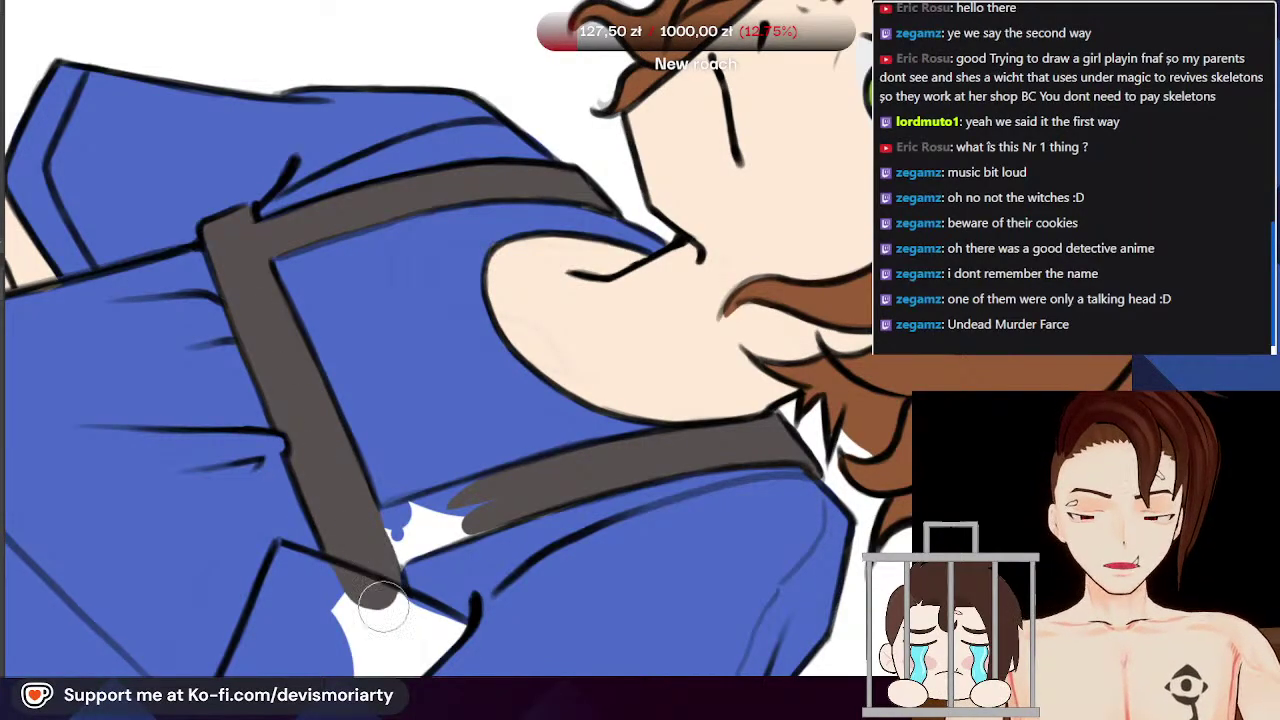
Step: Close the unpainted gap between the near strap and the chest band with dark grey
scroll(422, 490, up, 2)
scroll(437, 514, down, 1)
mouse_move(512, 484)
mouse_down()
mouse_move(375, 530)
mouse_move(491, 509)
mouse_move(394, 537)
mouse_move(409, 531)
mouse_move(390, 552)
mouse_up()
scroll(371, 374, down, 5)
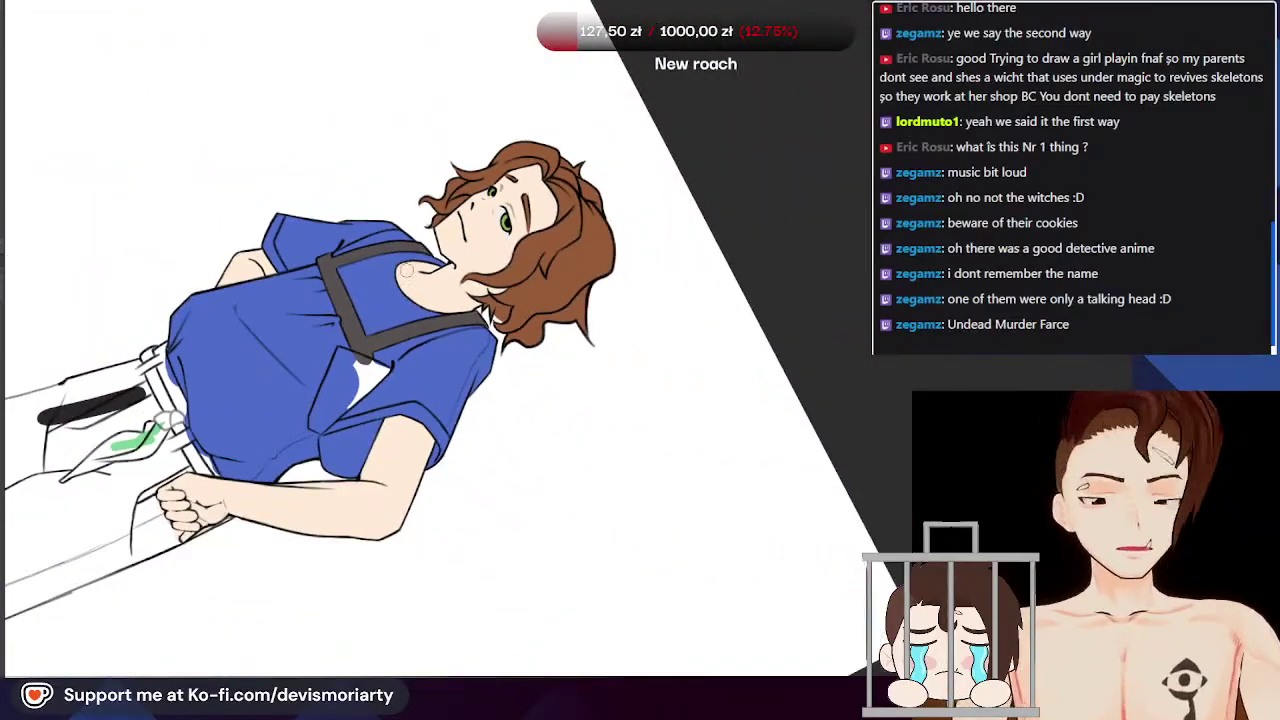
Step: Paint a dark grey border along the inside of the pouch's outline beneath the near strap
scroll(365, 398, up, 4)
mouse_move(278, 395)
mouse_down()
mouse_move(346, 403)
mouse_move(273, 378)
mouse_move(185, 611)
mouse_move(208, 618)
mouse_move(419, 426)
mouse_move(389, 411)
mouse_move(430, 432)
mouse_up()
drag(358, 408, 415, 428)
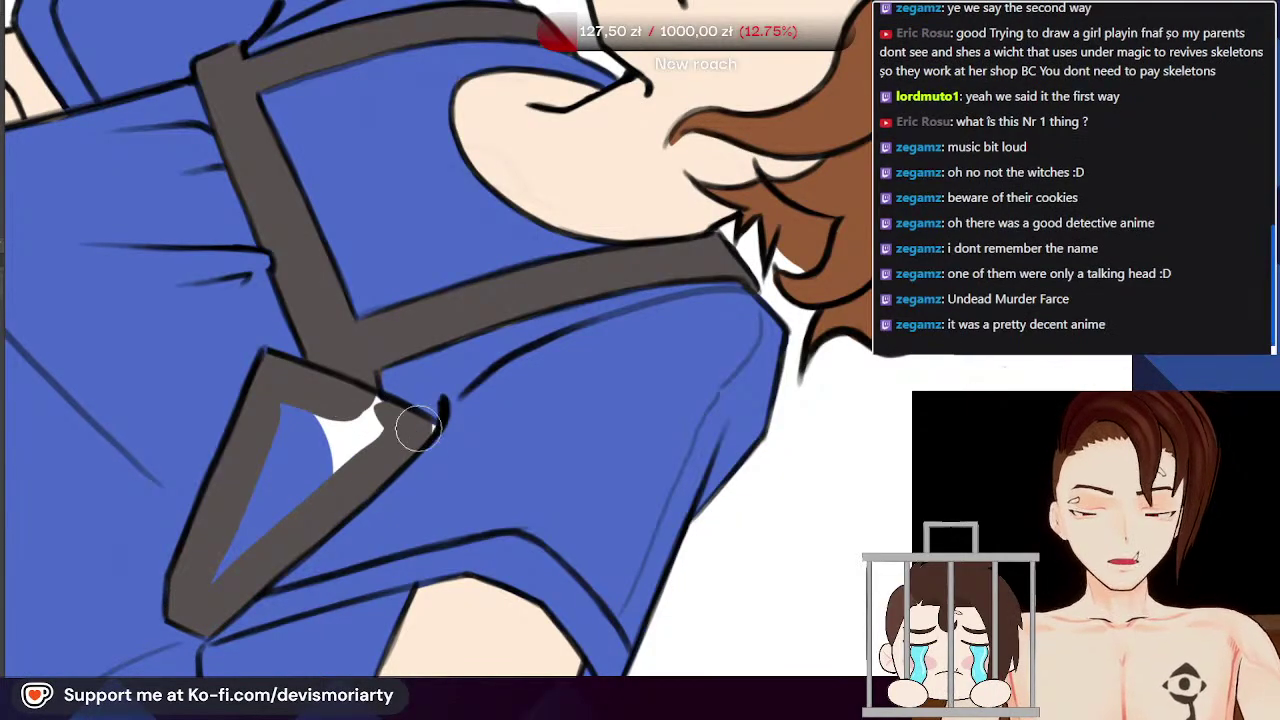
drag(341, 383, 369, 398)
Step: Fill the remaining blue and white interior of the pouch with dark grey
scroll(354, 422, down, 4)
scroll(364, 412, up, 3)
scroll(424, 317, down, 1)
scroll(366, 175, up, 1)
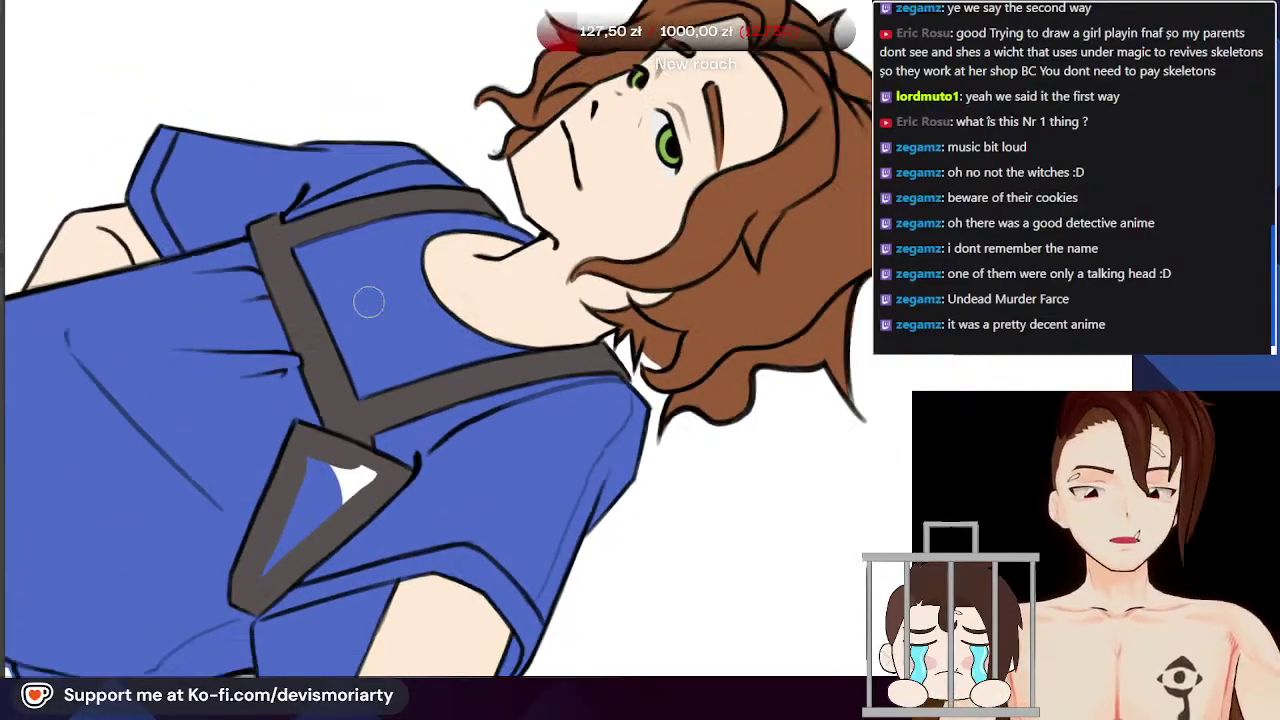
mouse_move(345, 480)
mouse_down()
mouse_move(303, 557)
mouse_move(303, 484)
mouse_move(277, 522)
mouse_up()
scroll(277, 522, down, 4)
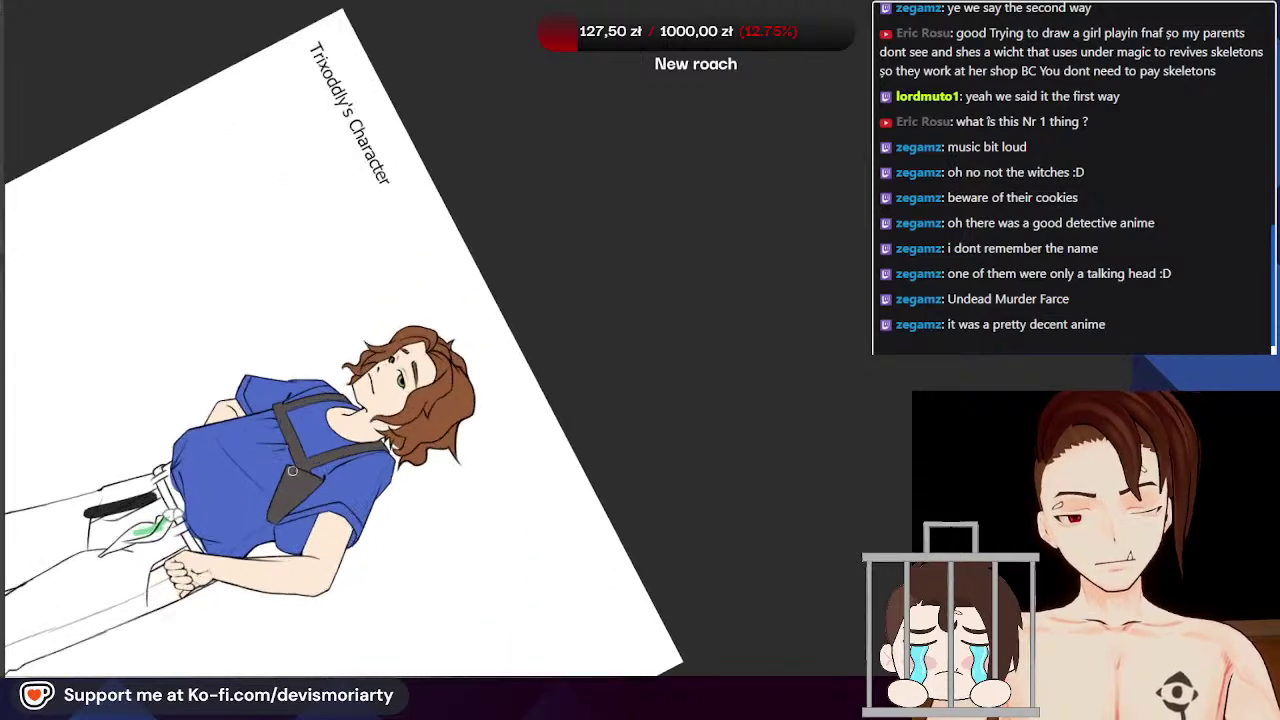
scroll(288, 491, up, 3)
scroll(288, 491, up, 2)
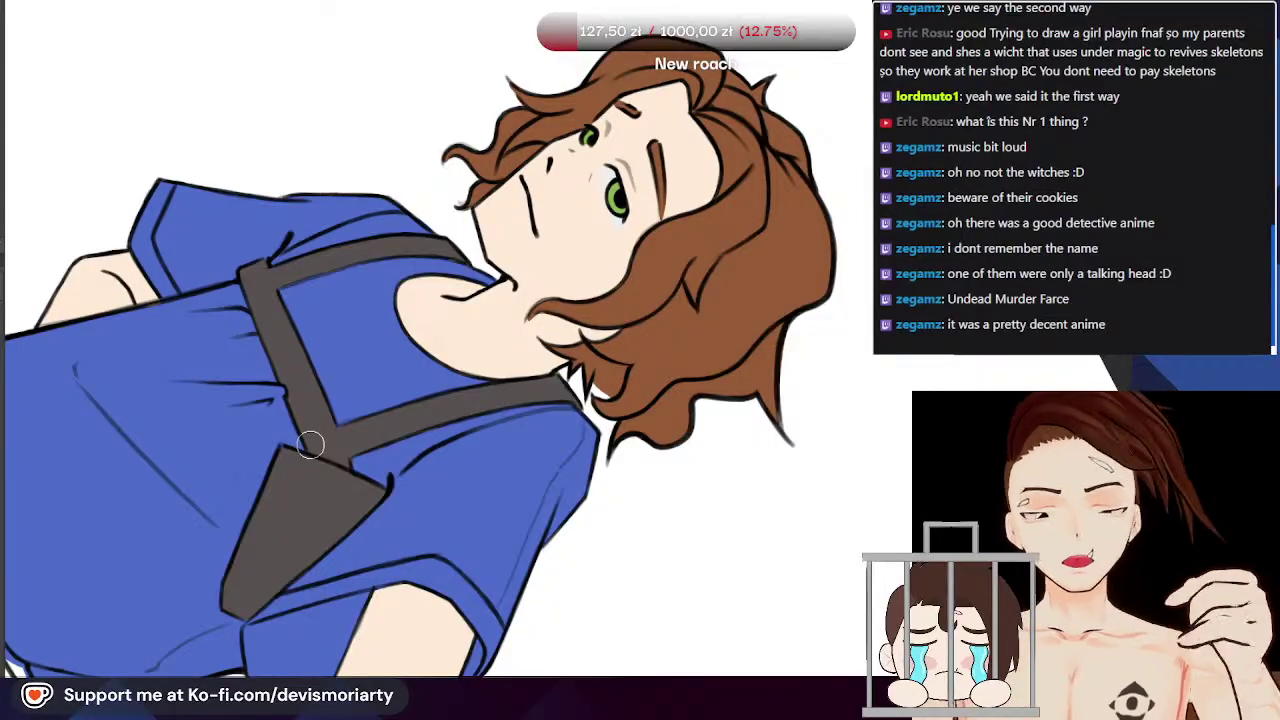
Step: Paint the trousers' waistband dark grey between the shirt hem and the belt, redoing the first stroke at the far hip
scroll(312, 447, down, 5)
scroll(252, 597, up, 1)
scroll(362, 270, down, 3)
scroll(290, 425, up, 5)
scroll(355, 292, down, 2)
scroll(366, 215, up, 6)
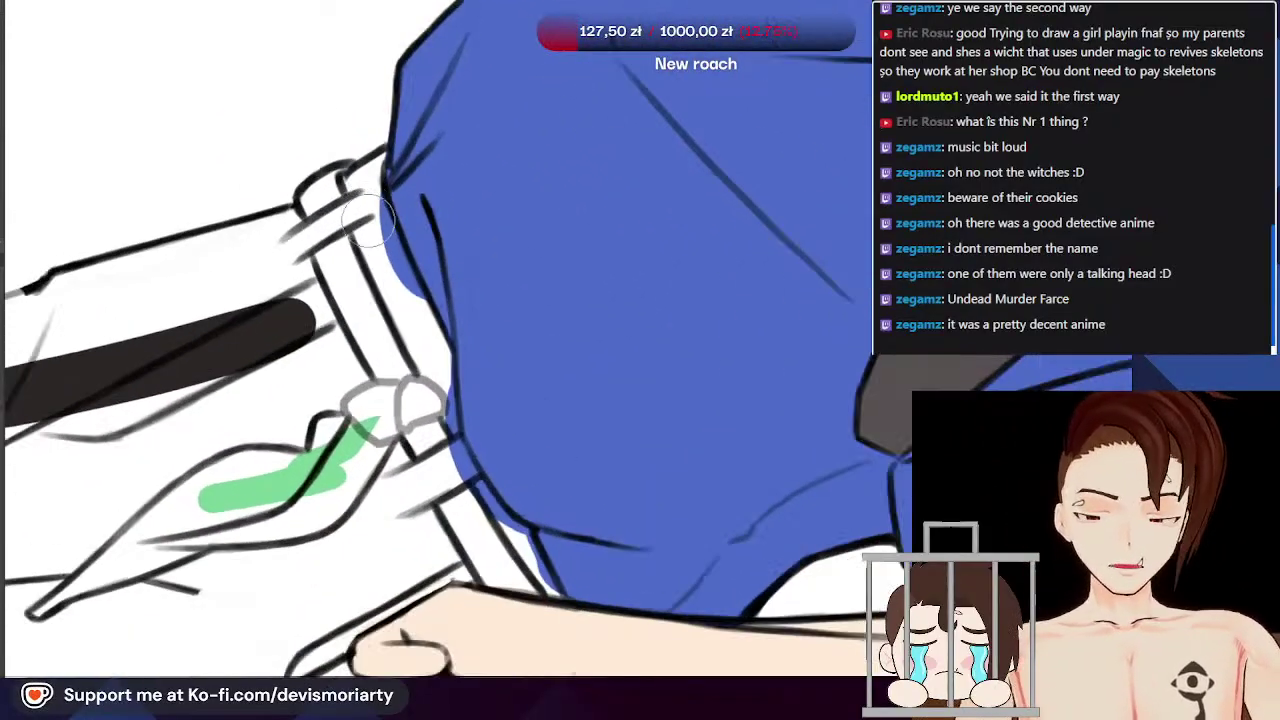
scroll(366, 215, up, 3)
mouse_move(352, 200)
mouse_down()
mouse_move(420, 314)
mouse_move(363, 240)
mouse_move(495, 500)
mouse_move(505, 565)
mouse_move(466, 386)
mouse_move(487, 448)
mouse_move(343, 166)
mouse_move(372, 95)
mouse_up()
scroll(370, 133, up, 2)
key(ctrl+z)
mouse_move(343, 231)
mouse_down()
mouse_move(367, 120)
mouse_move(368, 139)
mouse_up()
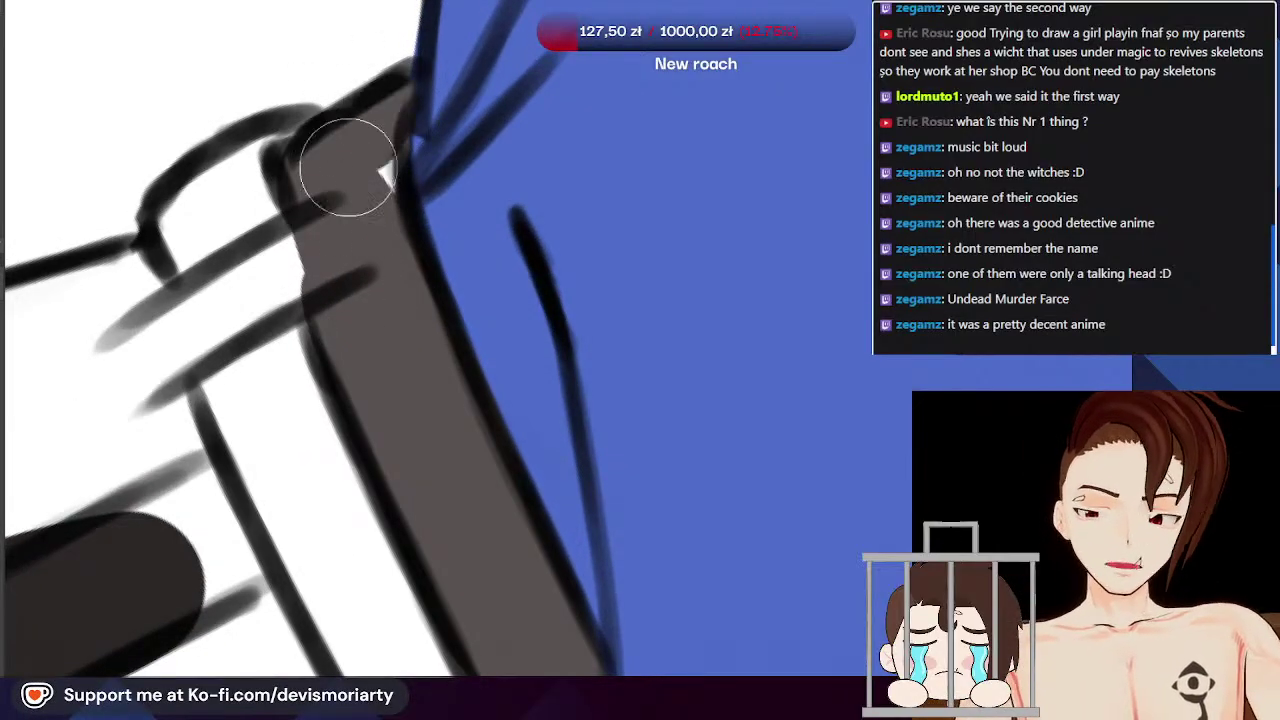
Step: Extend the dark grey below the belt onto the trousers' front, along the edge of the hanging cloth
scroll(323, 126, down, 3)
scroll(338, 183, up, 2)
scroll(338, 183, up, 1)
mouse_move(418, 246)
mouse_down()
mouse_move(254, 347)
mouse_move(308, 309)
mouse_move(293, 286)
mouse_move(276, 320)
mouse_move(284, 282)
mouse_move(317, 384)
mouse_move(296, 313)
mouse_move(331, 411)
mouse_move(367, 446)
mouse_move(340, 449)
mouse_move(300, 504)
mouse_move(187, 498)
mouse_move(236, 482)
mouse_move(145, 558)
mouse_move(158, 537)
mouse_move(224, 494)
mouse_move(30, 666)
mouse_move(269, 424)
mouse_move(242, 438)
mouse_move(258, 491)
mouse_move(287, 452)
mouse_move(254, 290)
mouse_up()
scroll(296, 295, down, 4)
scroll(293, 286, up, 2)
scroll(254, 290, down, 7)
scroll(240, 200, up, 2)
scroll(237, 183, down, 4)
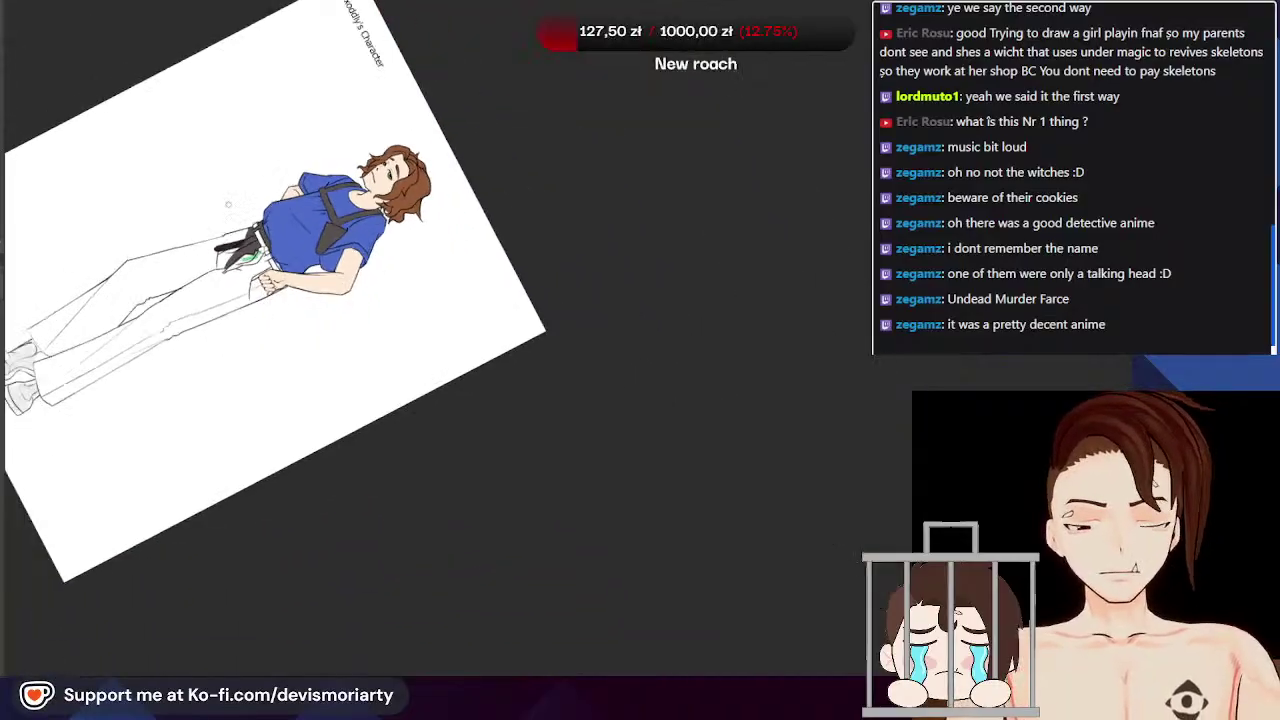
Step: Fill the far hip and pocket area of the trousers dark grey, covering the black colour swatch and reaching the upper thigh
scroll(251, 300, up, 5)
scroll(300, 380, down, 5)
scroll(307, 399, up, 5)
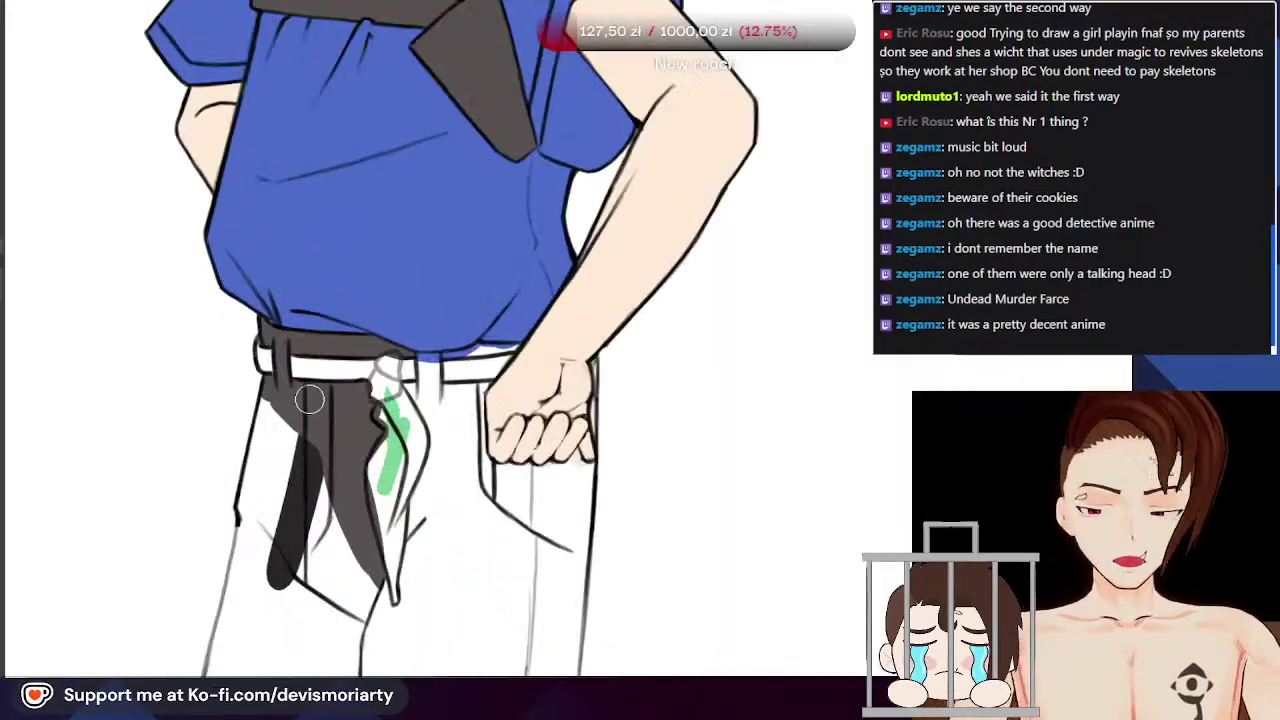
scroll(307, 399, up, 2)
mouse_move(286, 400)
mouse_down()
mouse_move(267, 542)
mouse_move(305, 435)
mouse_move(354, 645)
mouse_move(389, 637)
mouse_up()
scroll(385, 560, down, 3)
scroll(350, 450, down, 1)
scroll(370, 420, up, 3)
mouse_move(340, 460)
mouse_down()
mouse_move(363, 477)
mouse_move(300, 519)
mouse_up()
scroll(370, 440, down, 2)
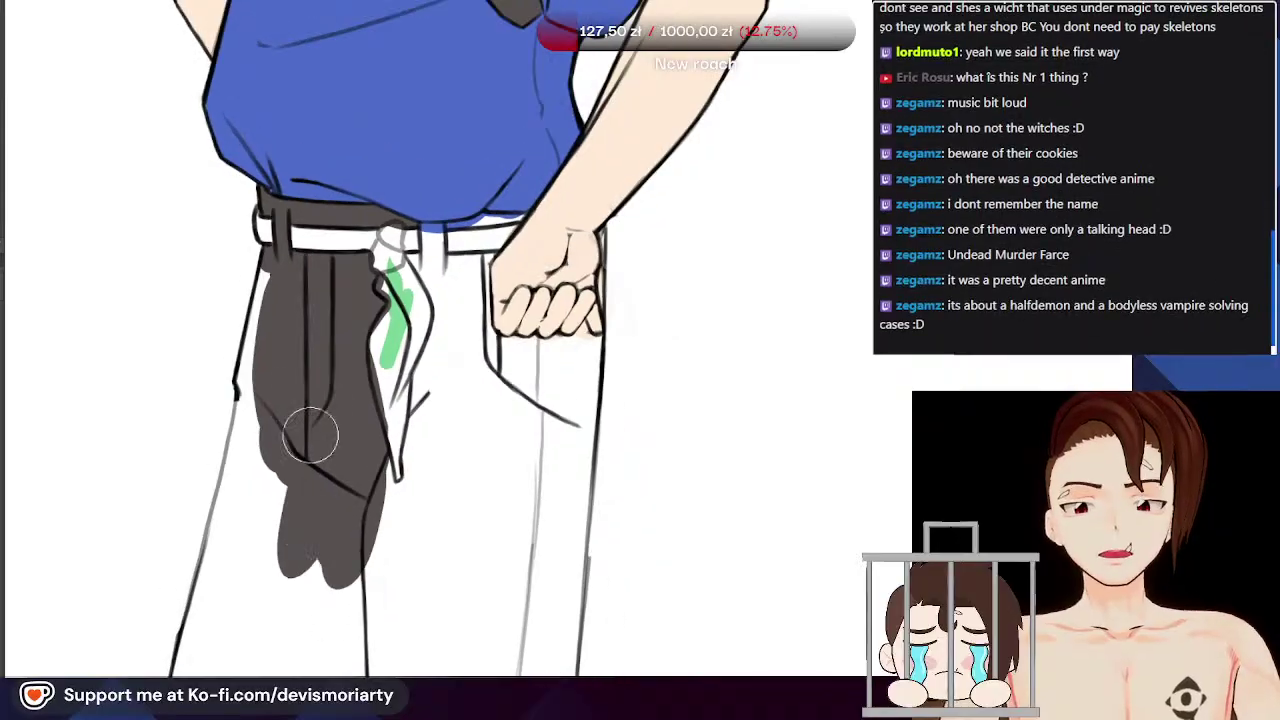
Step: Extend the dark grey down the outer edge of the far thigh, below the pocket
scroll(300, 520, down, 5)
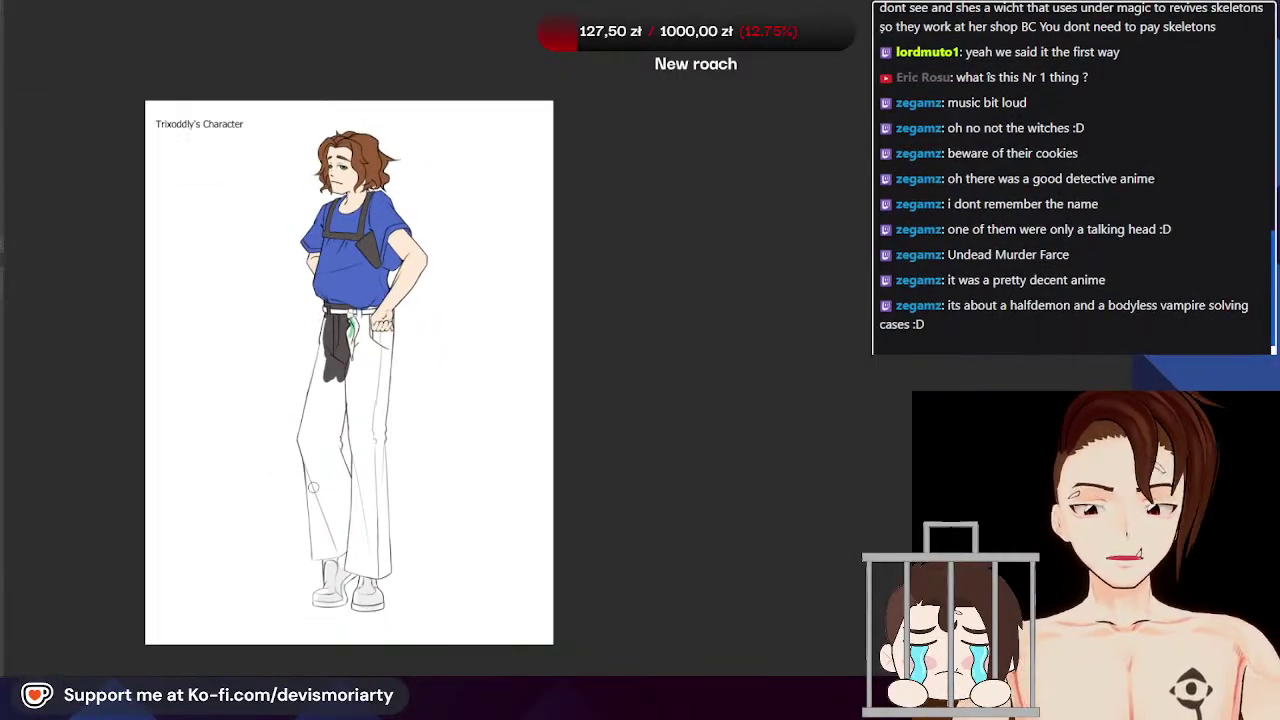
scroll(313, 487, up, 1)
scroll(313, 487, down, 1)
scroll(313, 487, up, 4)
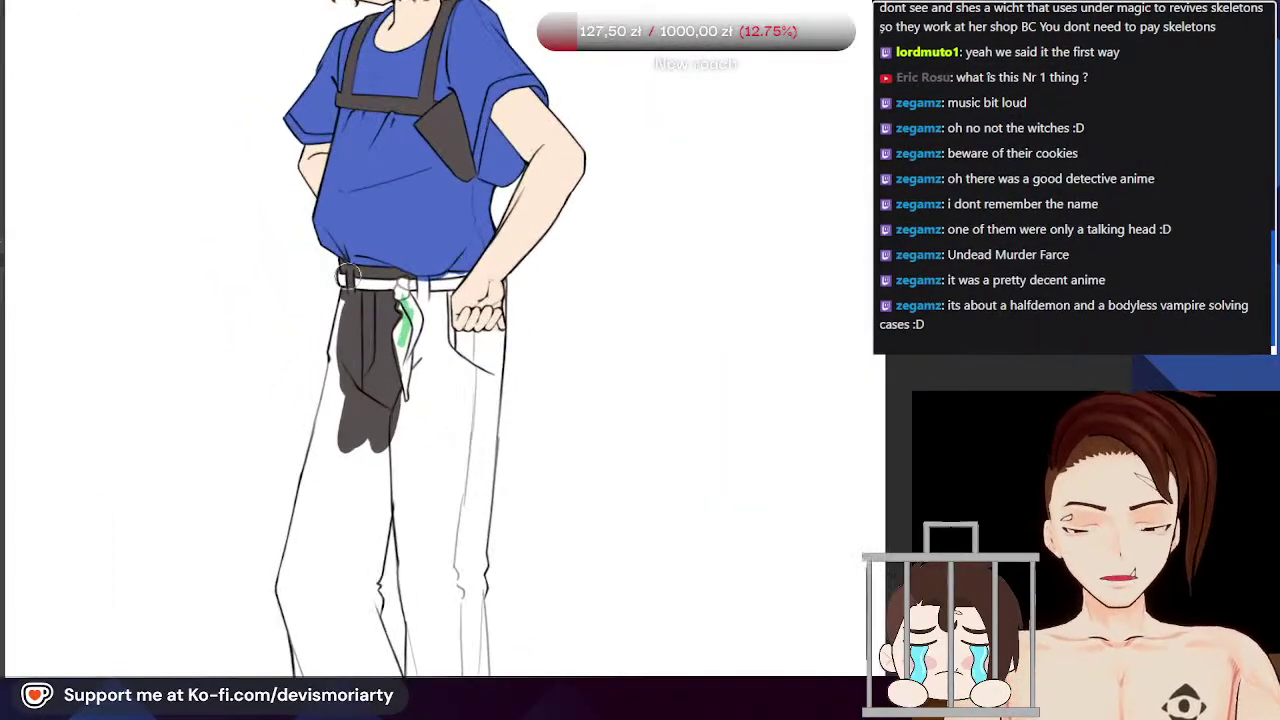
scroll(343, 266, up, 4)
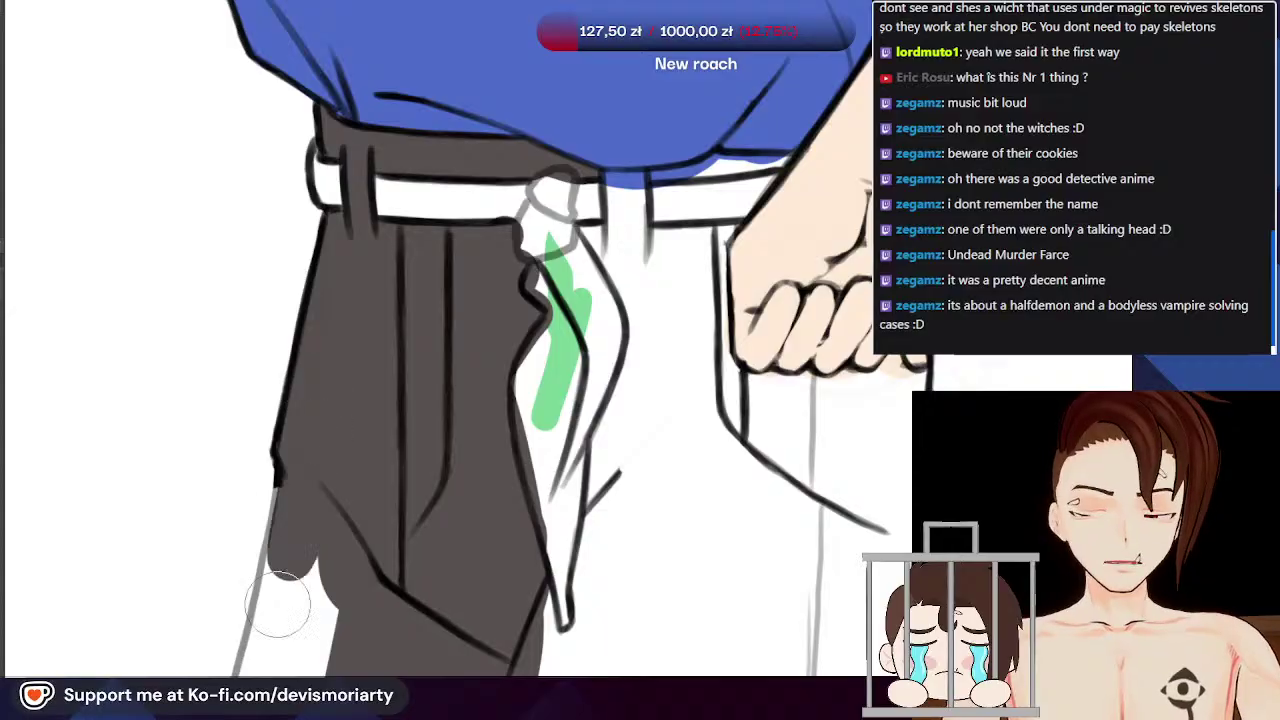
scroll(285, 585, down, 2)
drag(308, 622, 348, 455)
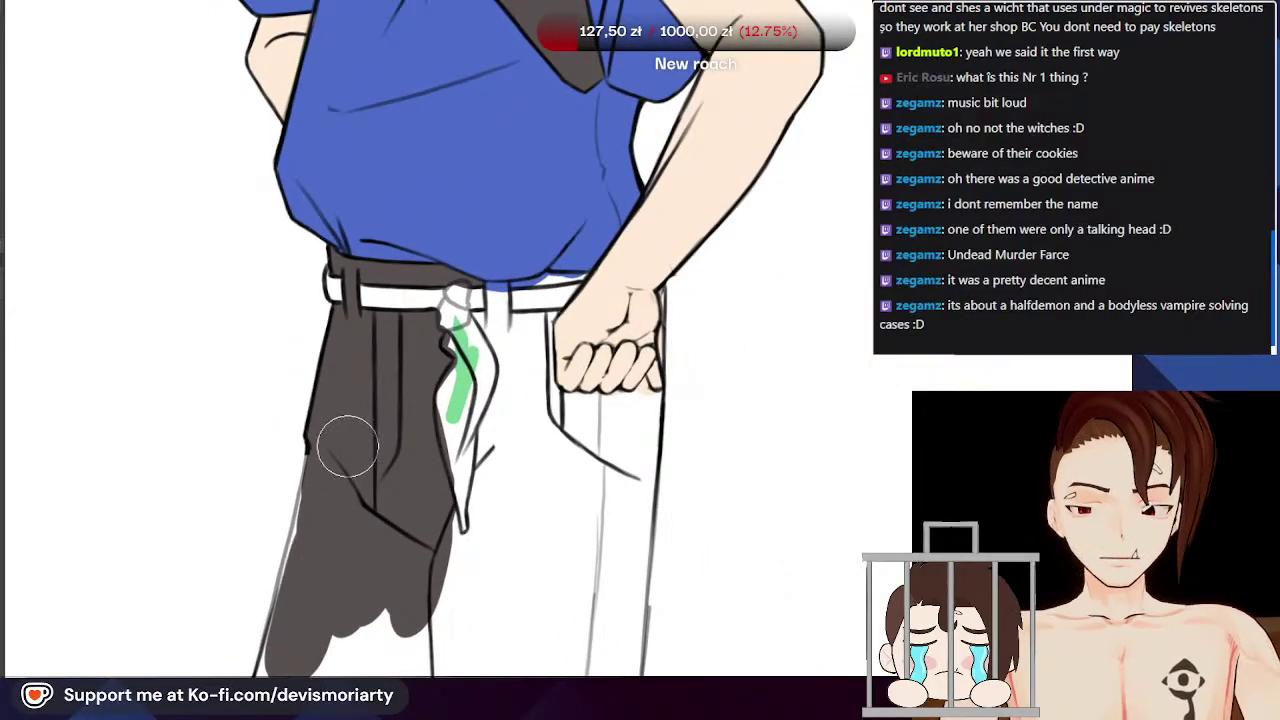
Step: Paint the far leg's inner edge dark grey down to the knee and fill the white thigh area beside it
scroll(335, 458, down, 5)
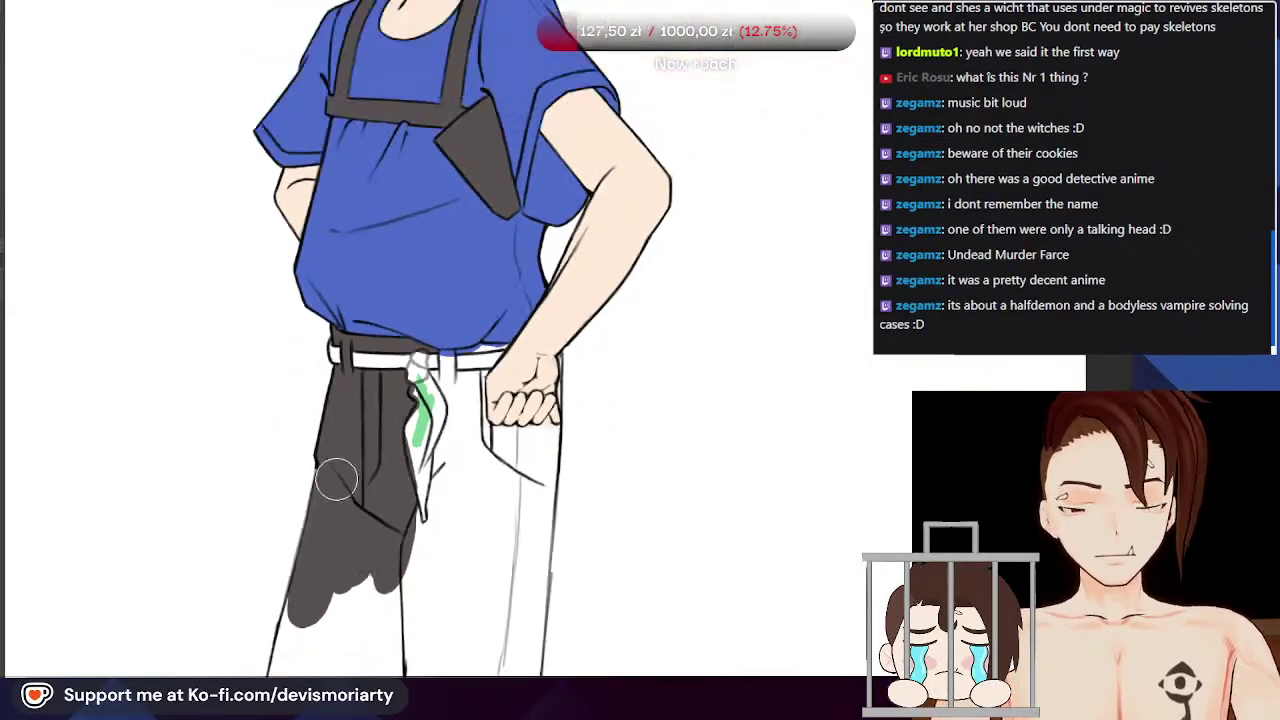
scroll(372, 421, up, 4)
scroll(372, 421, up, 3)
mouse_move(380, 380)
mouse_down()
mouse_move(357, 529)
mouse_move(380, 471)
mouse_move(370, 580)
mouse_up()
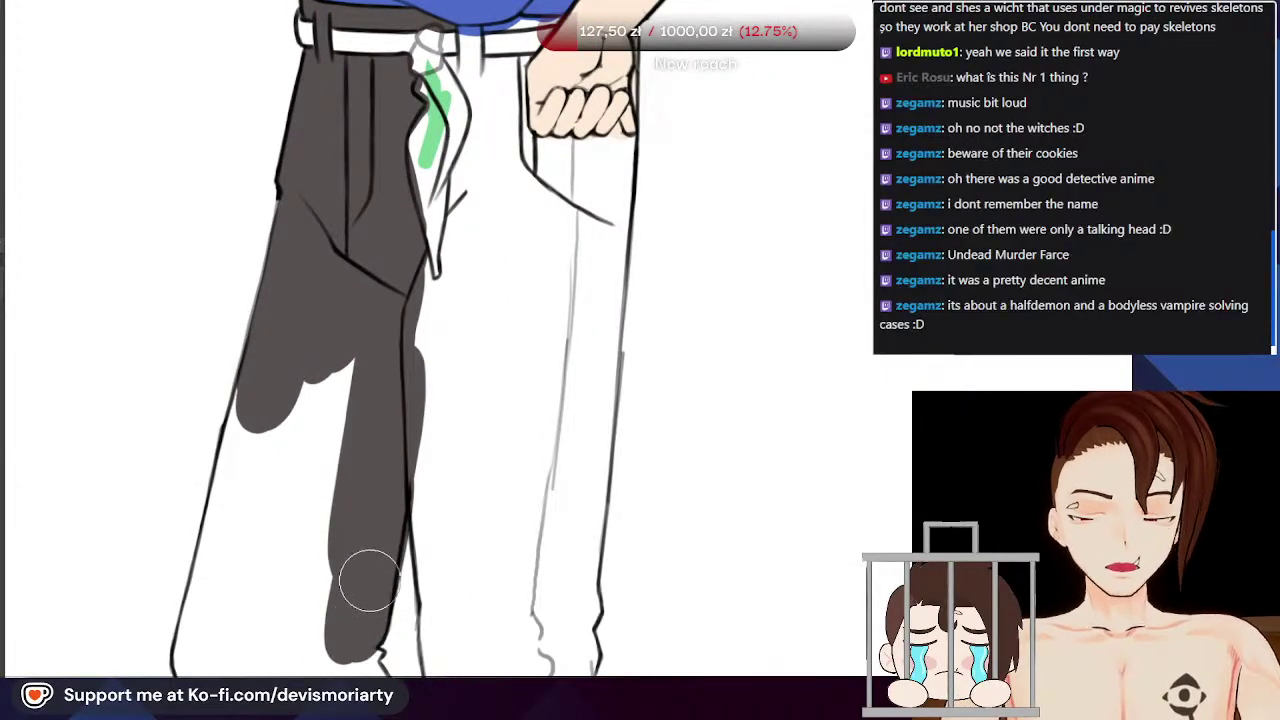
scroll(376, 317, down, 1)
mouse_move(372, 300)
mouse_down()
mouse_move(306, 551)
mouse_move(280, 540)
mouse_move(298, 349)
mouse_move(269, 491)
mouse_move(288, 375)
mouse_up()
scroll(288, 375, up, 1)
scroll(285, 362, up, 3)
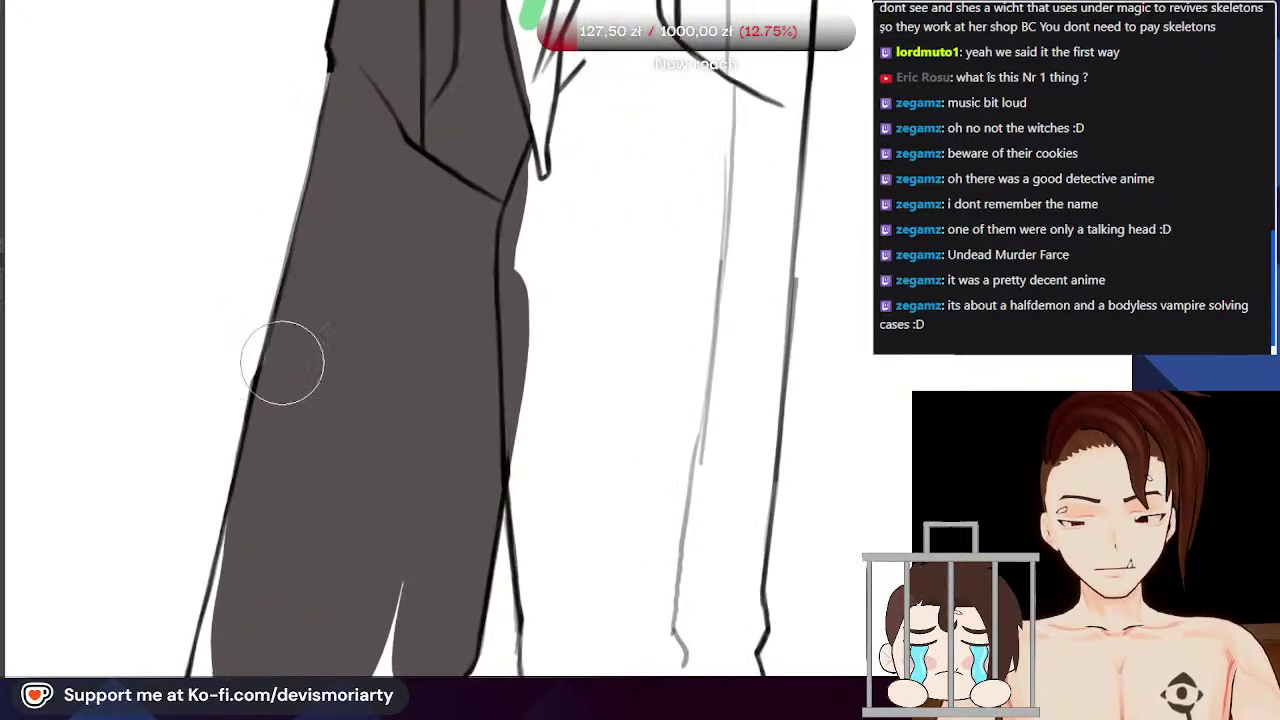
Step: Bring the dark grey up to the far leg's outer contour from mid-thigh to the bend of the knee
scroll(299, 345, down, 1)
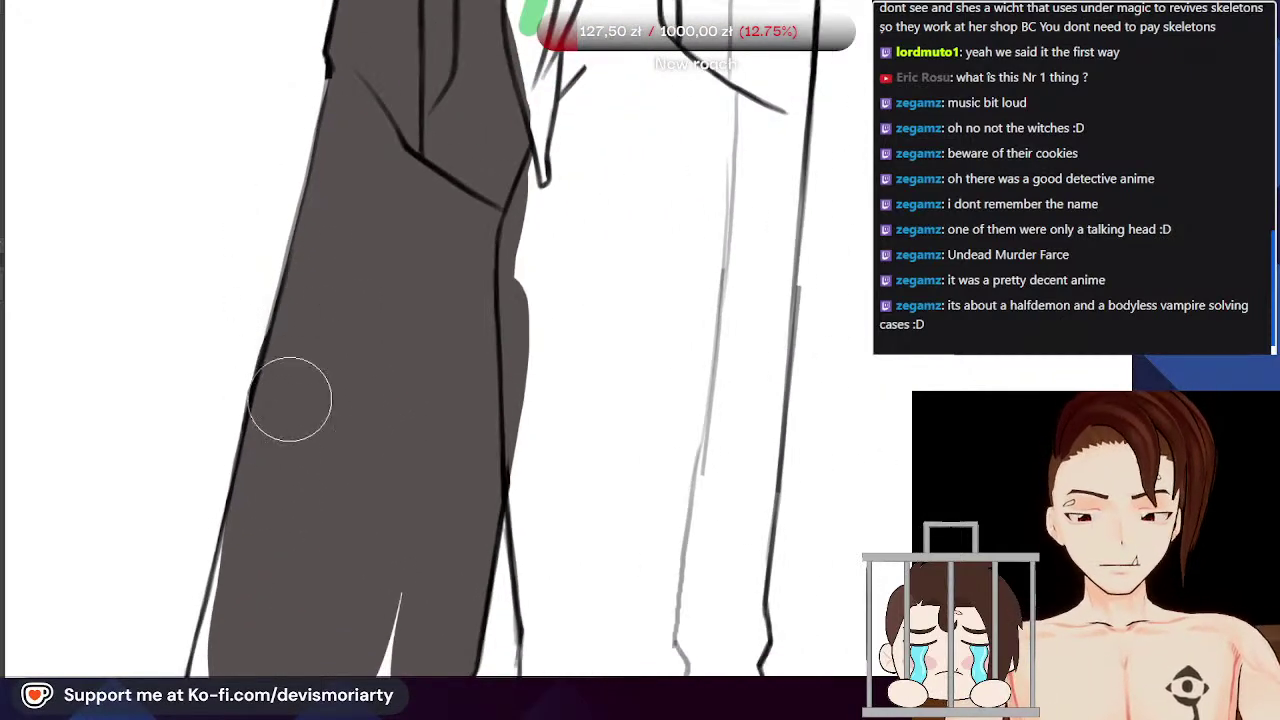
scroll(286, 277, down, 2)
scroll(277, 428, up, 2)
mouse_move(277, 428)
mouse_down()
mouse_move(262, 497)
mouse_move(284, 384)
mouse_move(257, 456)
mouse_move(293, 311)
mouse_move(284, 475)
mouse_up()
scroll(243, 237, up, 2)
key(e)
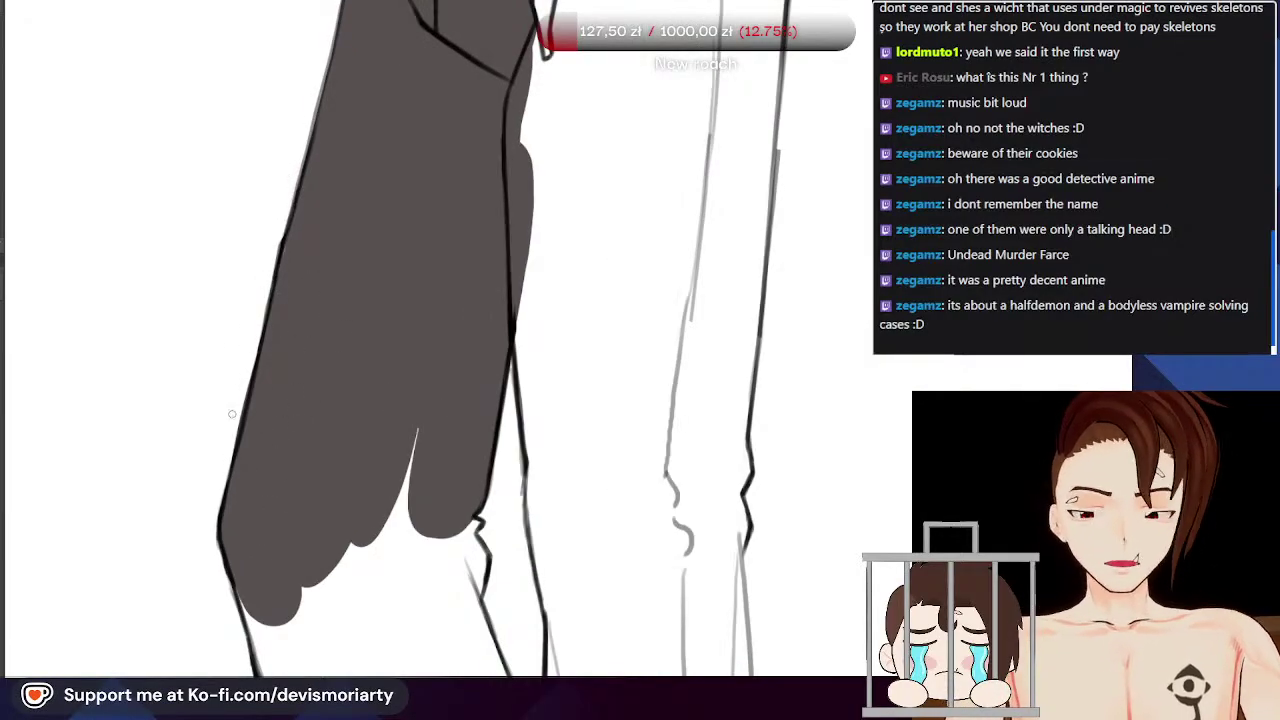
Step: Fill the inner side of the far knee dark grey around the small fabric folds
scroll(234, 405, down, 3)
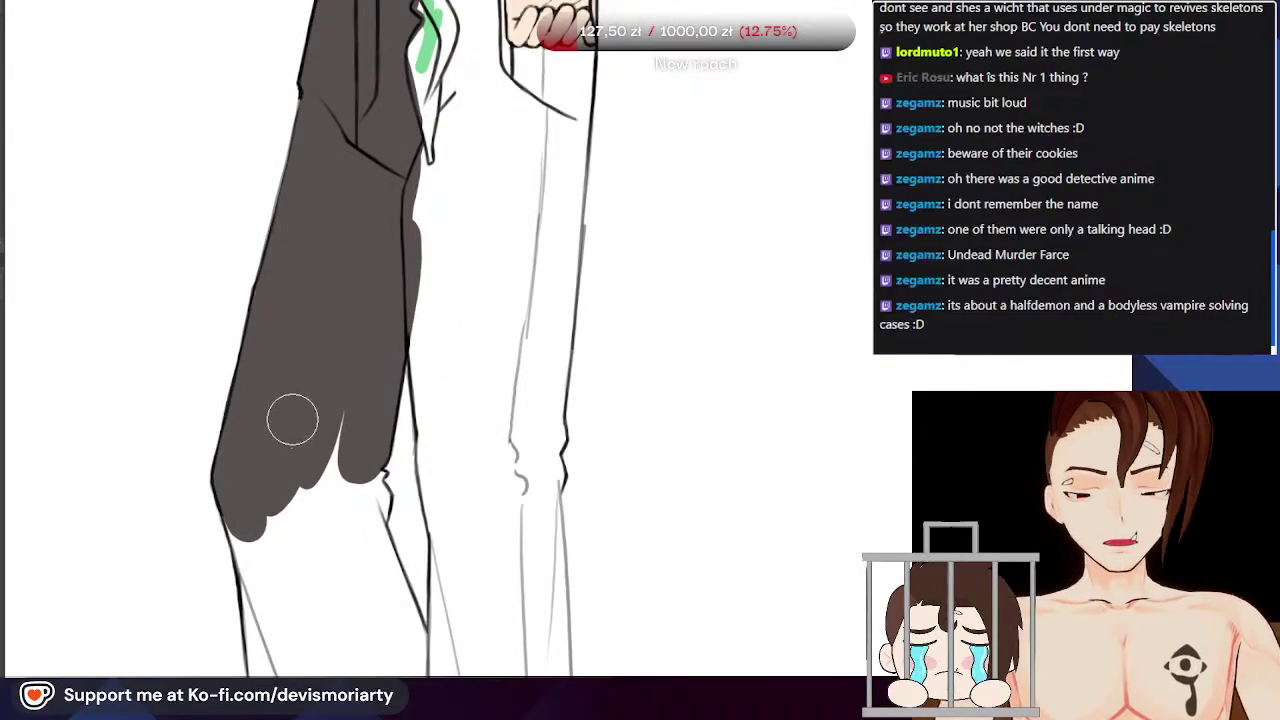
scroll(308, 215, down, 4)
scroll(328, 420, up, 4)
mouse_move(325, 145)
mouse_down()
mouse_move(346, 237)
mouse_move(342, 334)
mouse_move(368, 171)
mouse_move(348, 338)
mouse_move(358, 279)
mouse_move(333, 243)
mouse_move(343, 366)
mouse_move(354, 279)
mouse_move(333, 251)
mouse_move(370, 224)
mouse_up()
scroll(335, 335, up, 1)
scroll(348, 170, down, 1)
scroll(366, 200, up, 5)
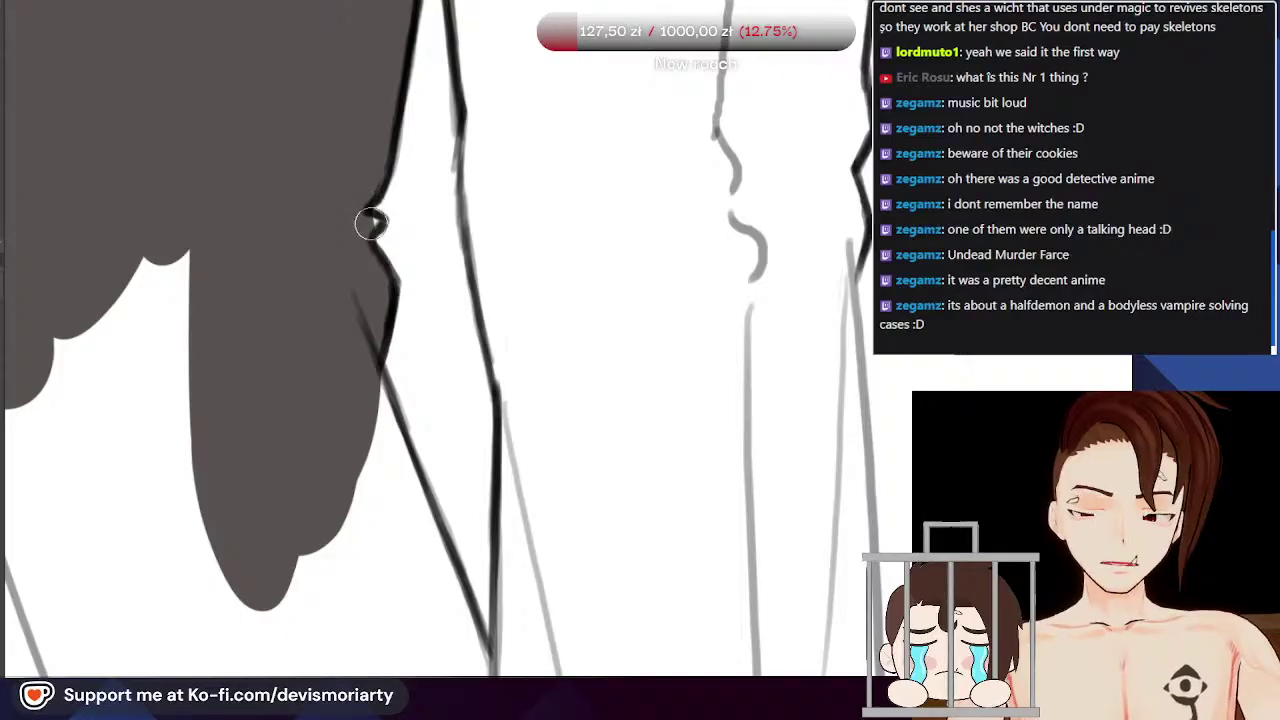
scroll(343, 226, down, 2)
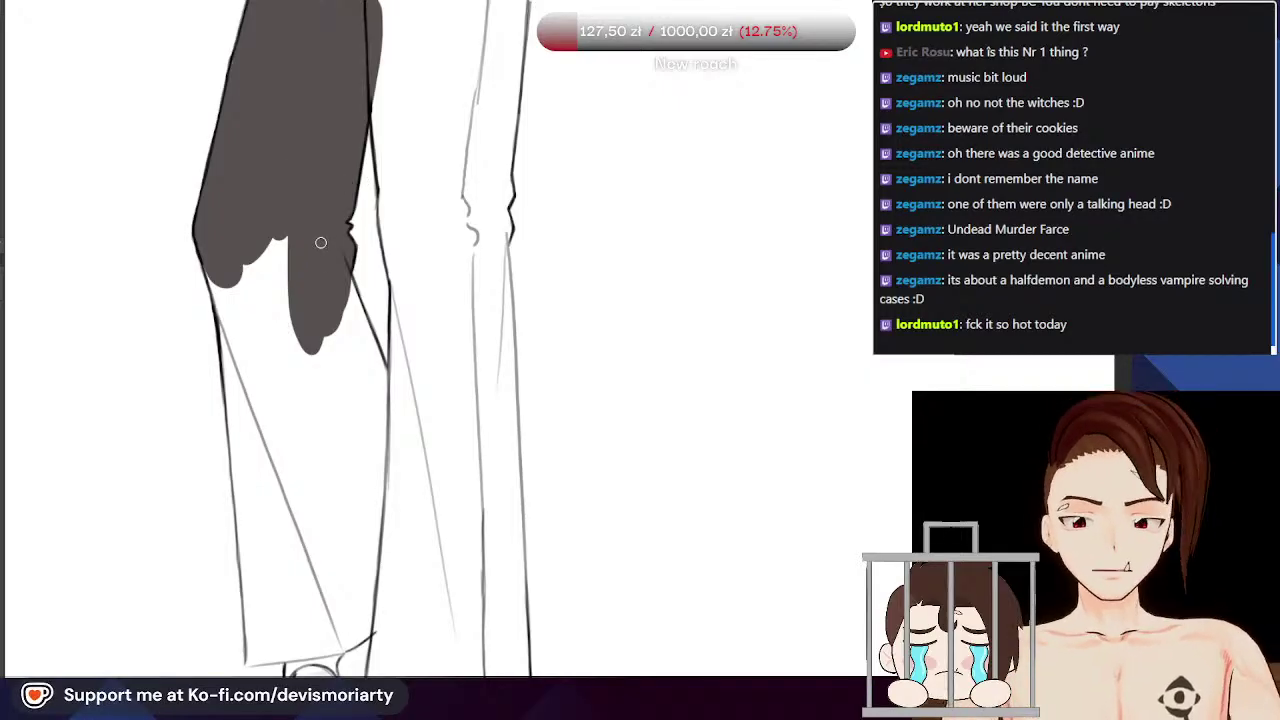
Step: Fill the far leg dark grey from the knee to mid-shin, between the diagonal fold line and the inner edge
scroll(360, 190, down, 4)
scroll(511, 87, up, 5)
scroll(205, 340, up, 3)
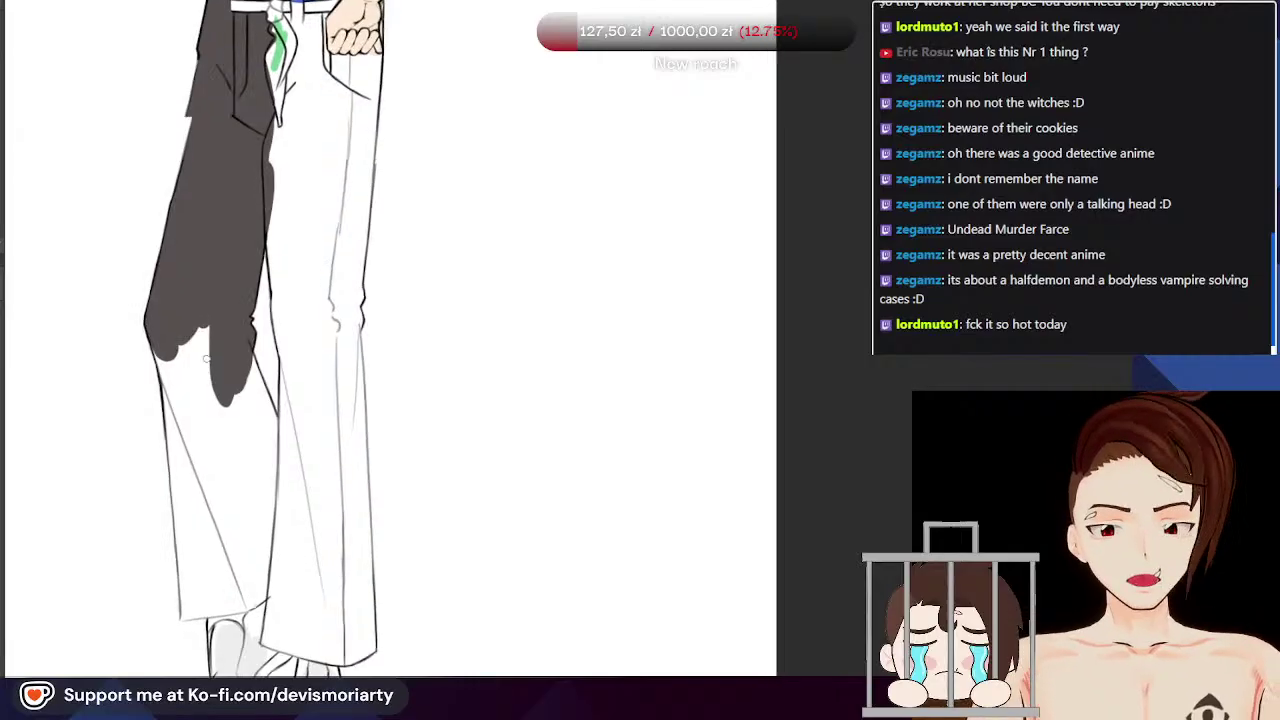
mouse_move(191, 291)
mouse_down()
mouse_move(232, 436)
mouse_move(226, 481)
mouse_up()
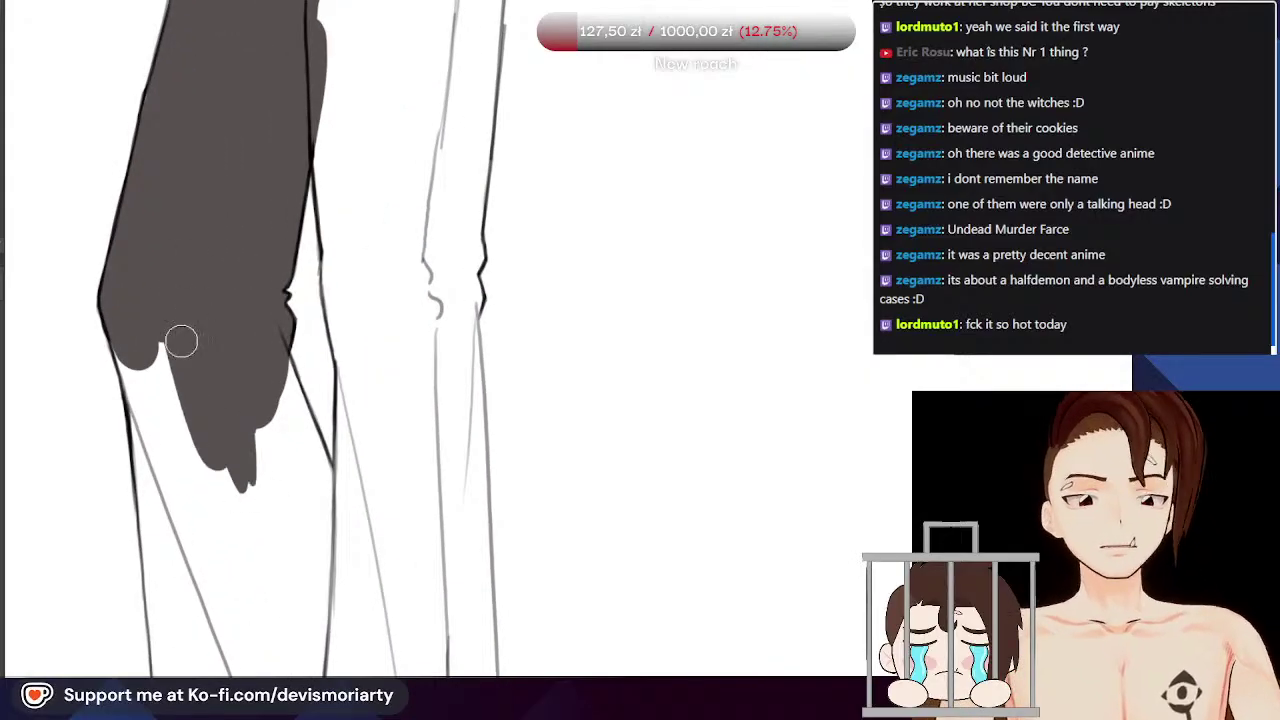
mouse_move(166, 391)
mouse_down()
mouse_move(189, 445)
mouse_move(183, 486)
mouse_move(137, 349)
mouse_move(202, 500)
mouse_move(233, 619)
mouse_move(183, 364)
mouse_move(319, 576)
mouse_move(248, 318)
mouse_move(317, 491)
mouse_move(263, 363)
mouse_move(318, 570)
mouse_up()
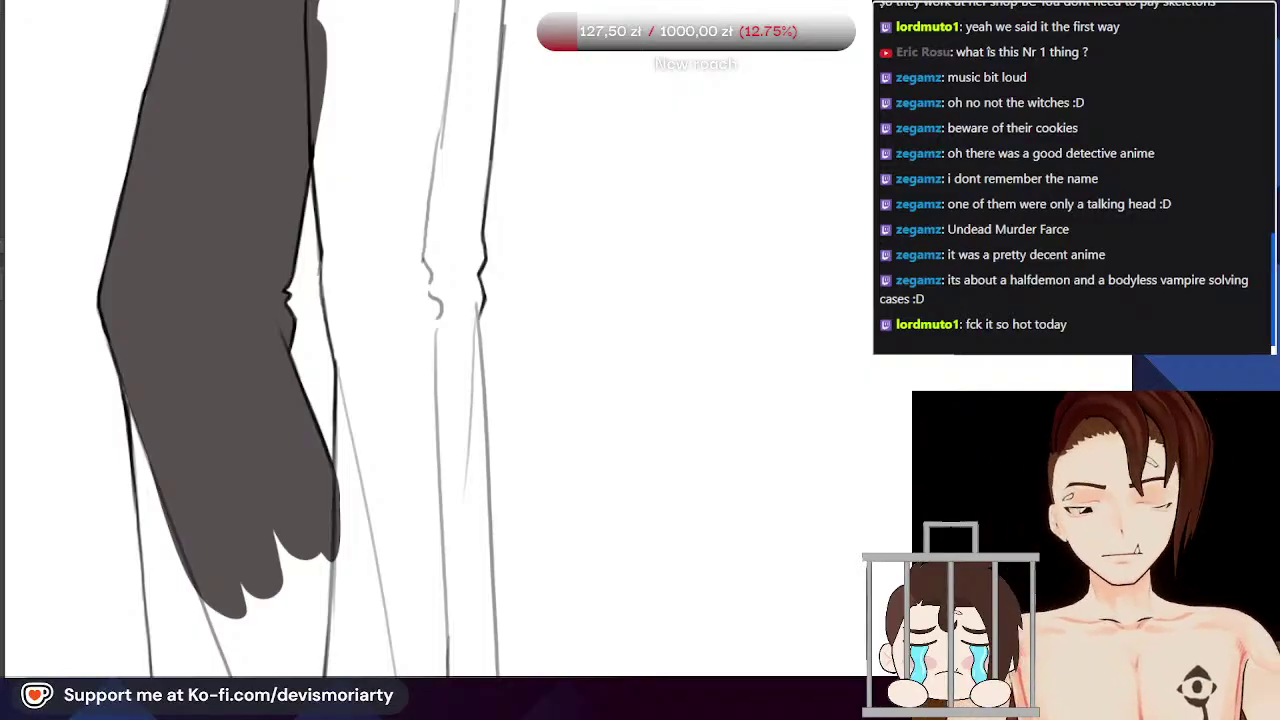
scroll(305, 358, down, 4)
scroll(225, 316, up, 1)
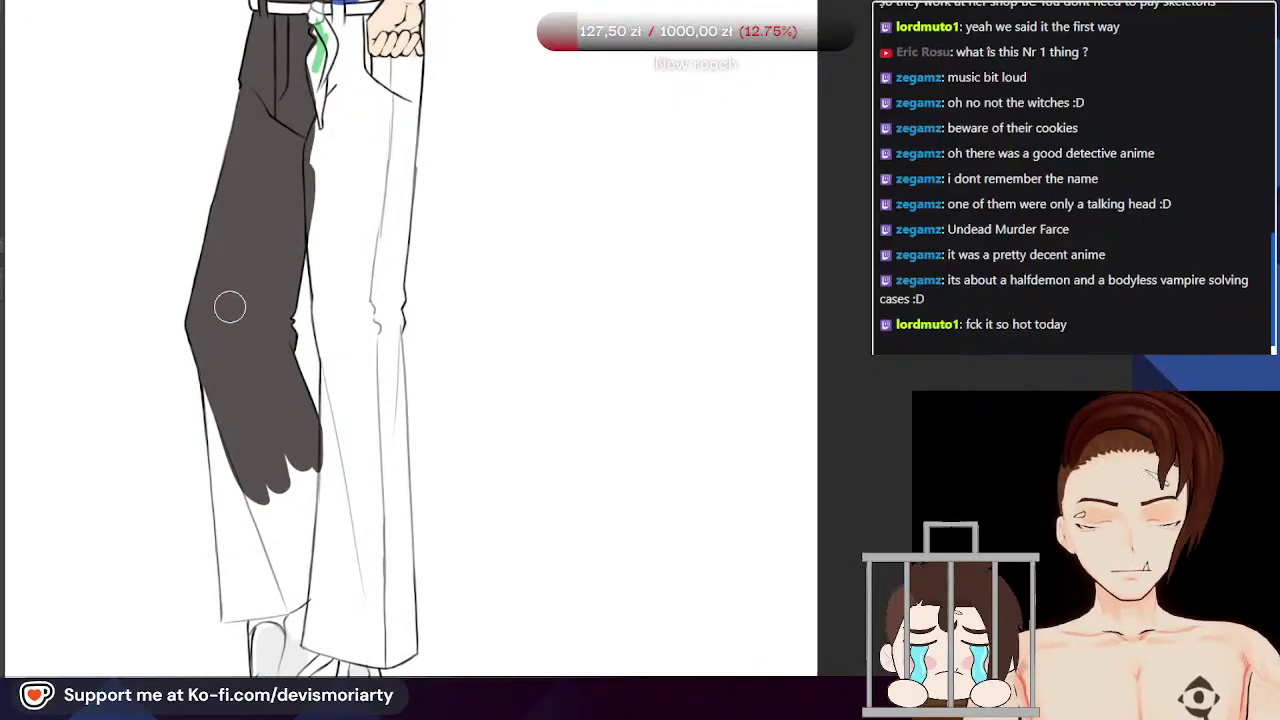
Step: Extend the dark grey down the far shin's outer side and, with a smaller brush, lay a band along the trouser hem
drag(217, 400, 238, 540)
scroll(256, 558, up, 2)
drag(308, 622, 246, 627)
scroll(246, 627, down, 1)
scroll(218, 658, up, 5)
scroll(291, 543, down, 1)
key([)
key([)
key([)
drag(414, 517, 260, 518)
scroll(268, 517, down, 5)
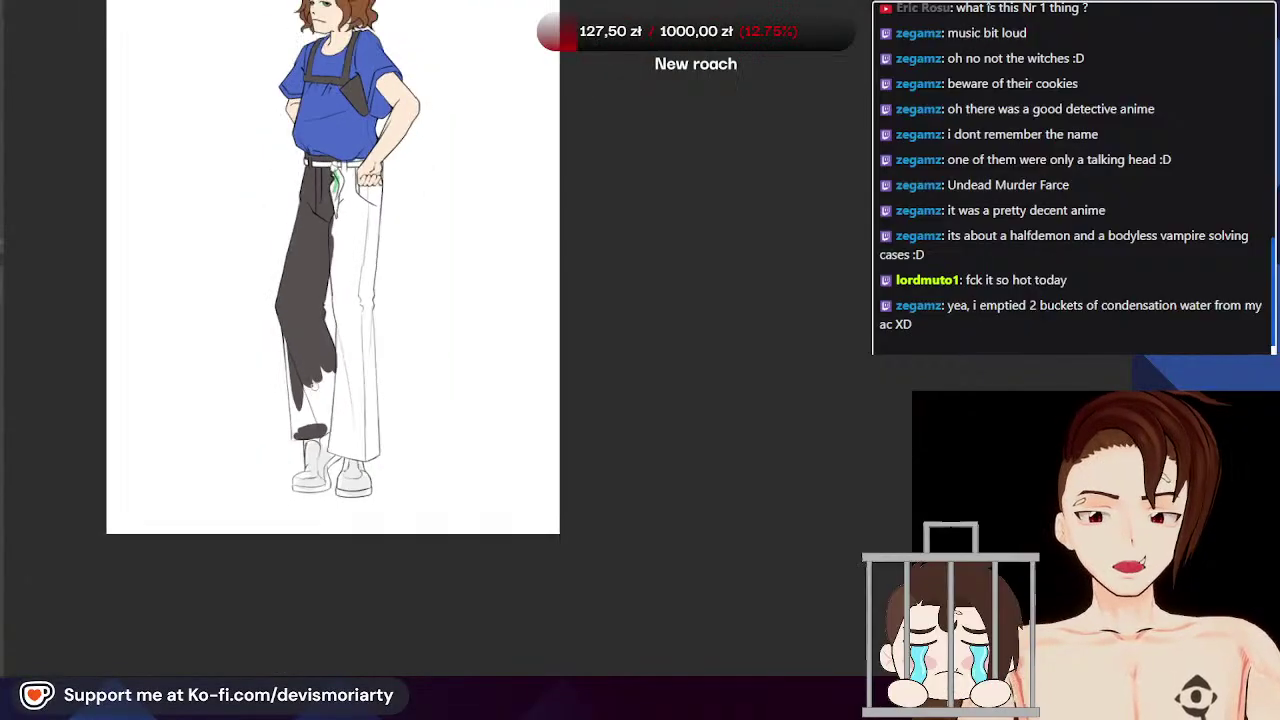
scroll(313, 423, down, 4)
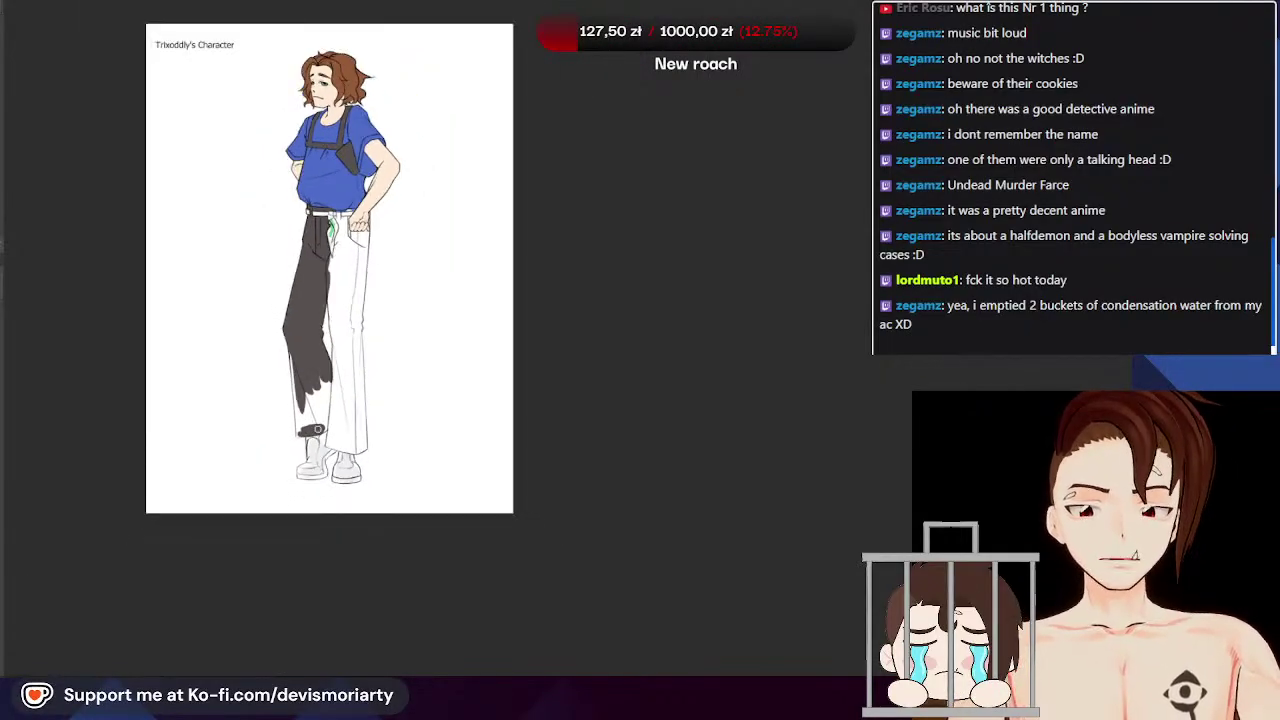
Step: Paint dark grey along the outer contour of the far lower leg, down toward the hem
scroll(313, 423, up, 3)
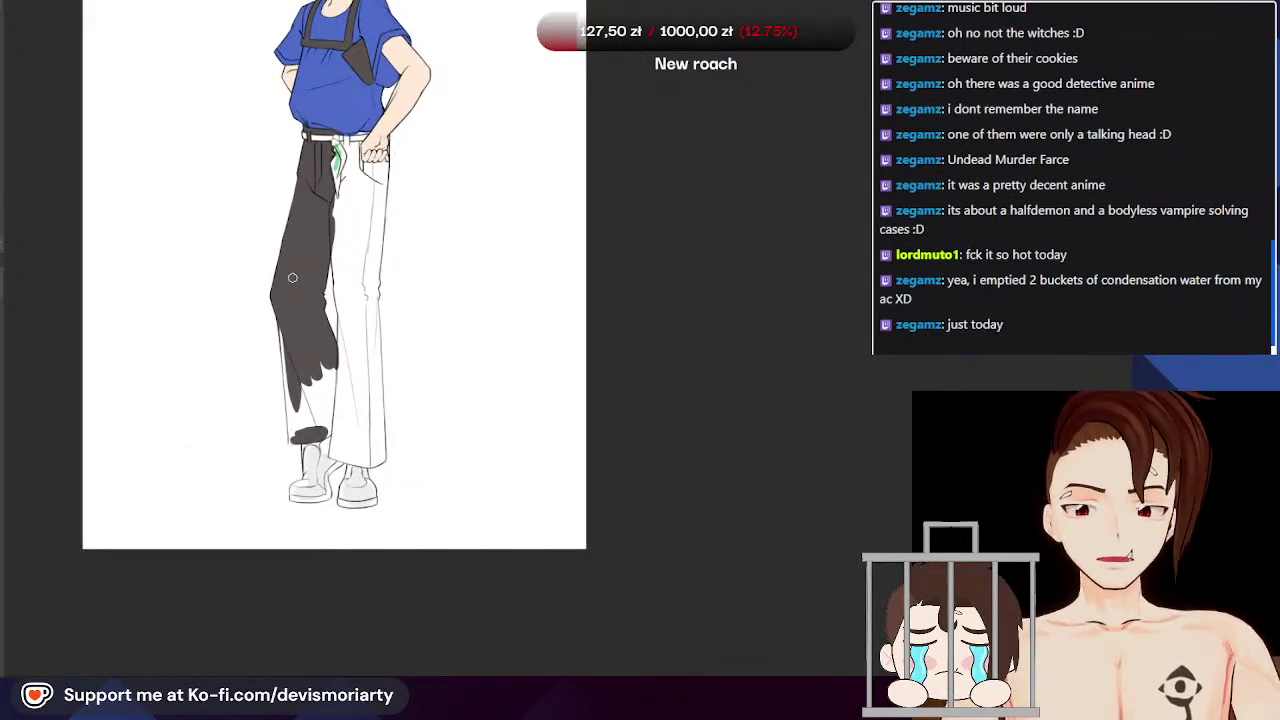
scroll(299, 363, up, 4)
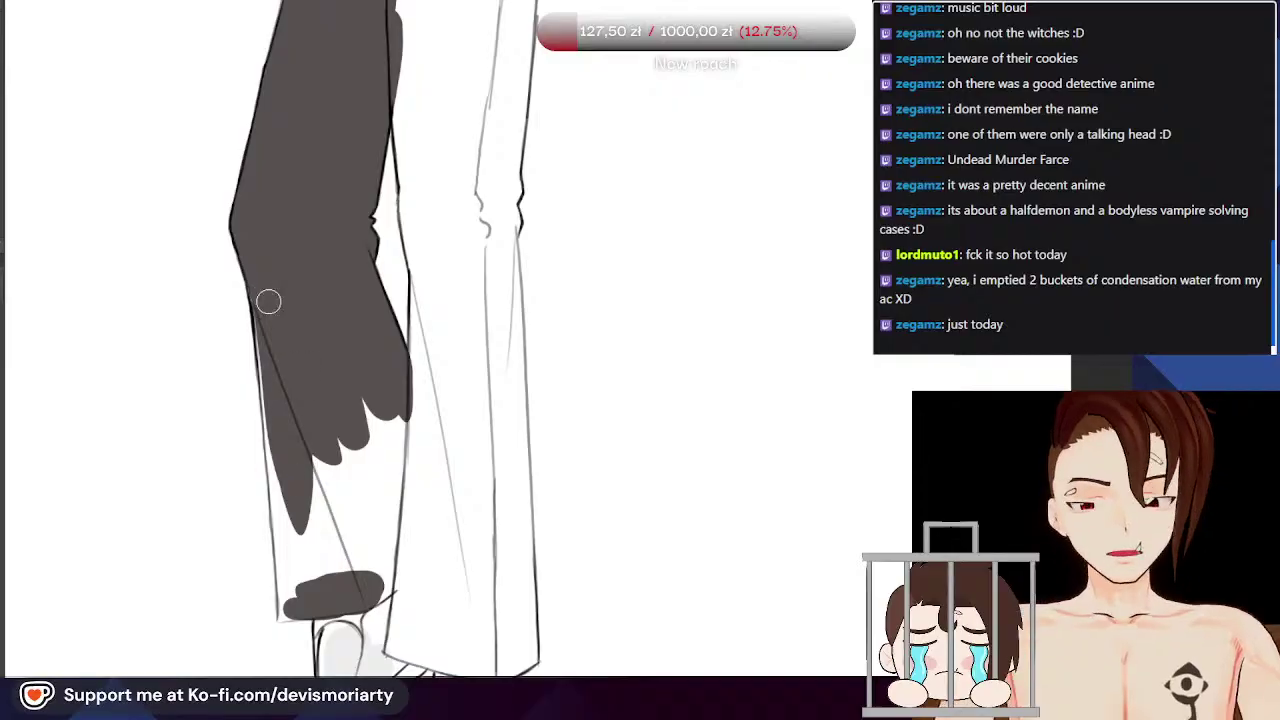
scroll(260, 308, up, 2)
drag(246, 235, 279, 447)
drag(260, 284, 303, 584)
drag(274, 366, 291, 600)
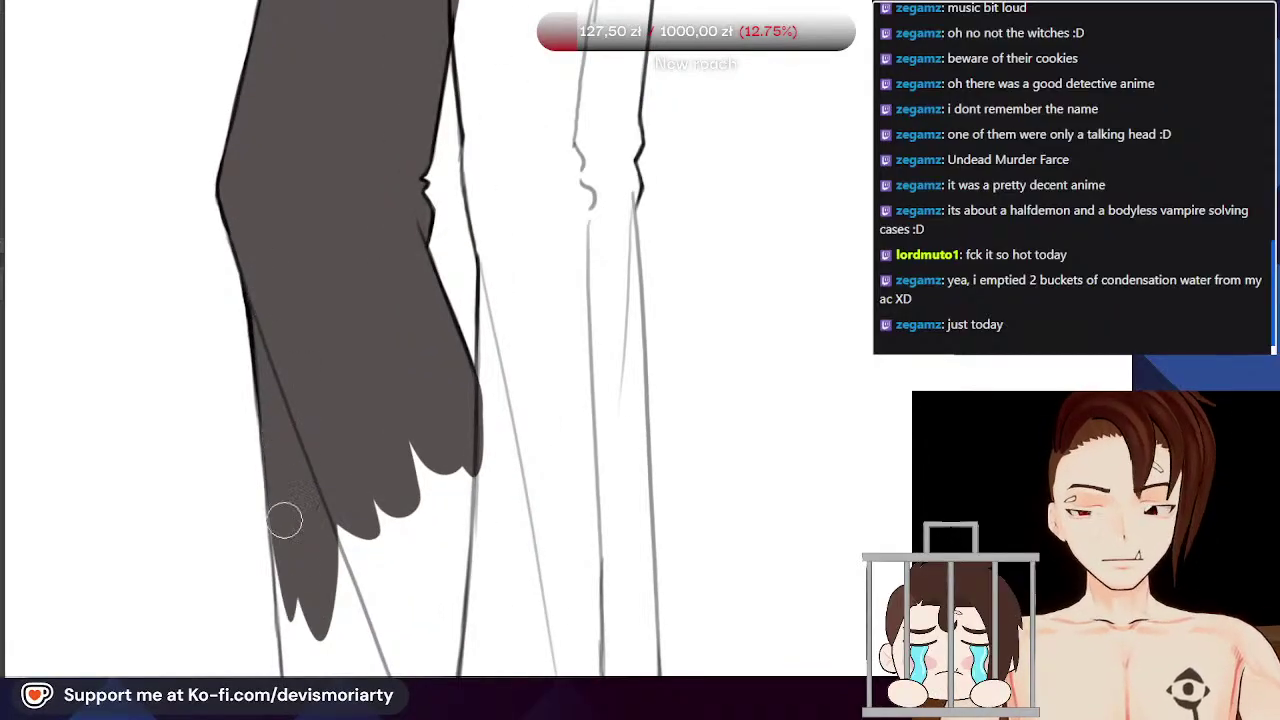
drag(281, 461, 292, 655)
Step: Fill the far leg's outer hem corner and the remaining white of its lower leg dark grey
scroll(284, 310, down, 4)
scroll(292, 545, up, 5)
drag(306, 577, 288, 577)
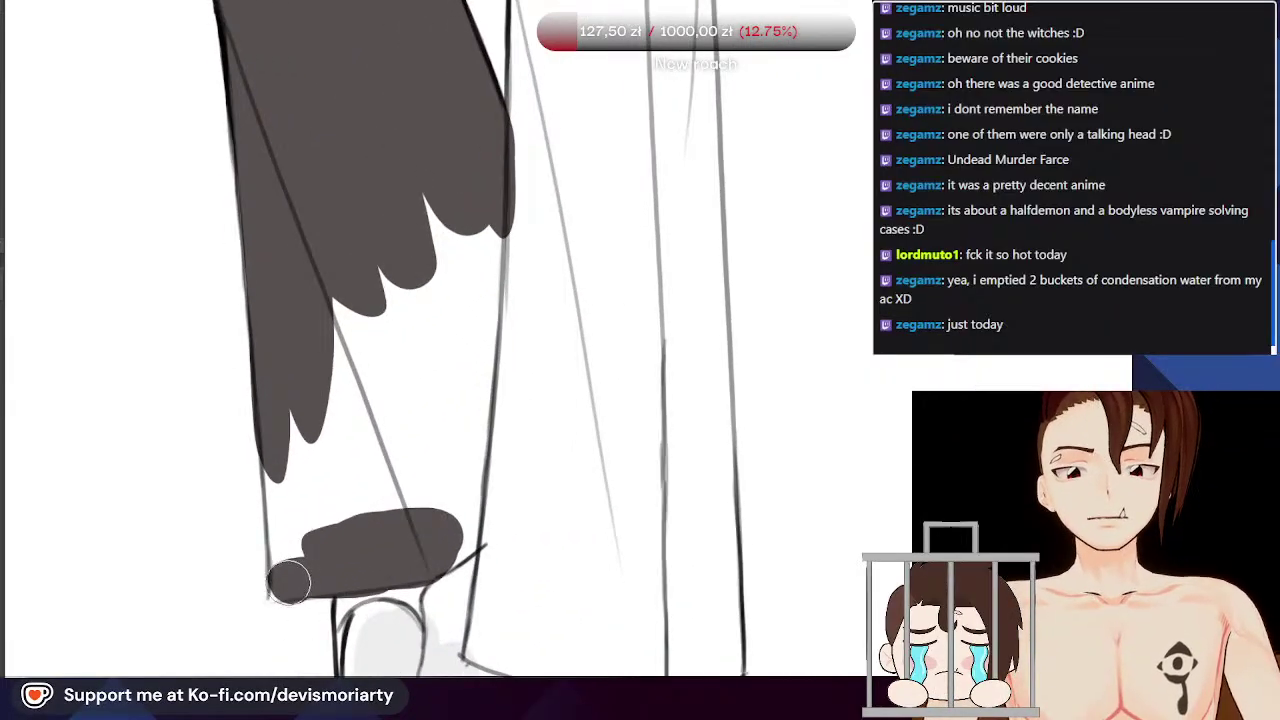
scroll(285, 570, up, 1)
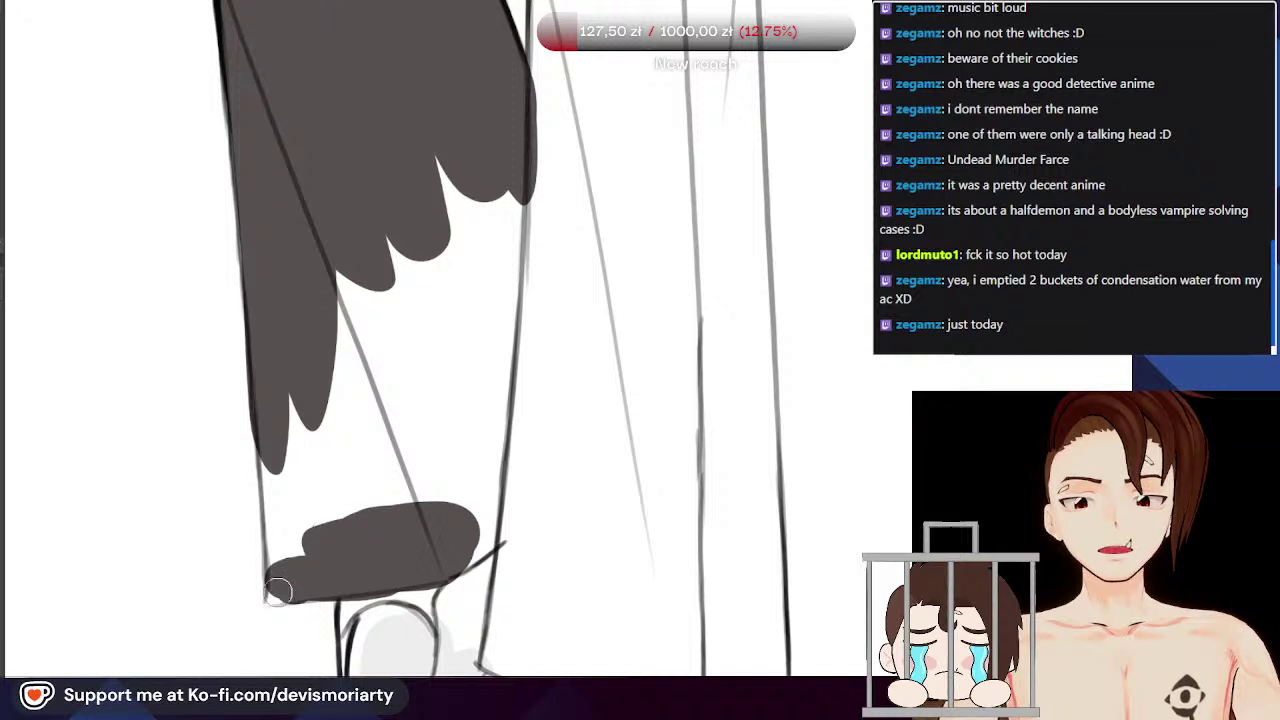
mouse_move(282, 537)
mouse_down()
mouse_move(271, 403)
mouse_move(300, 490)
mouse_move(330, 355)
mouse_move(337, 223)
mouse_move(337, 523)
mouse_move(429, 514)
mouse_move(447, 540)
mouse_move(514, 337)
mouse_move(423, 526)
mouse_move(423, 154)
mouse_move(425, 190)
mouse_up()
scroll(375, 420, down, 2)
scroll(362, 300, down, 5)
scroll(374, 109, up, 2)
scroll(400, 125, down, 2)
scroll(434, 143, up, 2)
scroll(440, 115, down, 4)
scroll(453, 75, up, 1)
scroll(454, 75, up, 4)
scroll(410, 250, down, 2)
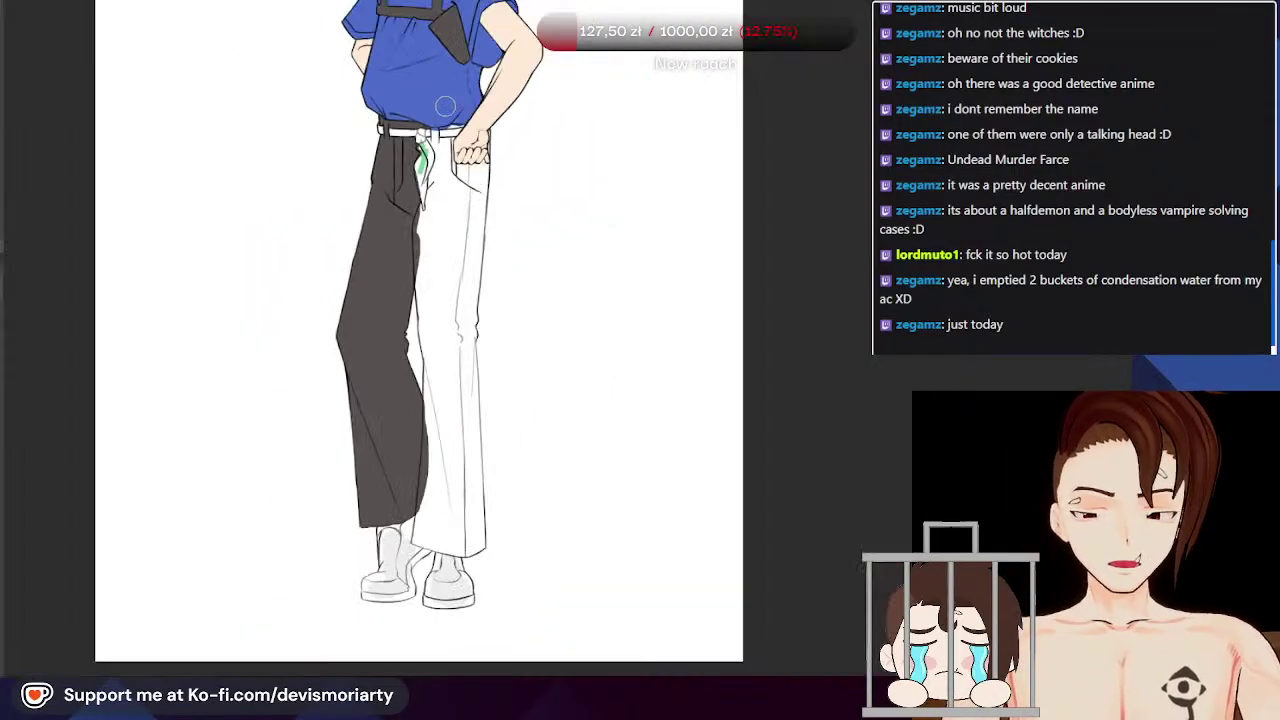
Step: Paint the narrow gap between the far trouser hem and the top of the shoe dark grey
scroll(420, 470, down, 3)
scroll(415, 230, up, 8)
scroll(395, 318, down, 8)
scroll(381, 590, up, 4)
scroll(363, 428, up, 4)
scroll(370, 358, down, 2)
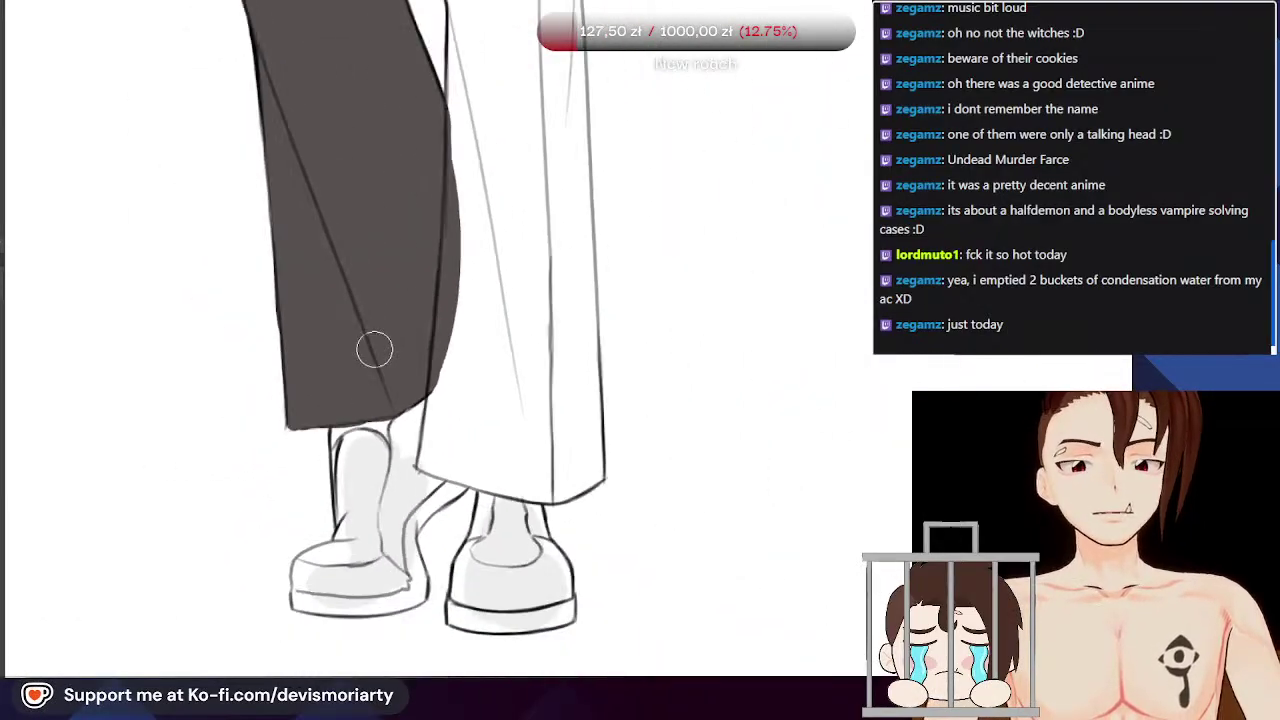
scroll(371, 386, down, 1)
scroll(346, 409, up, 5)
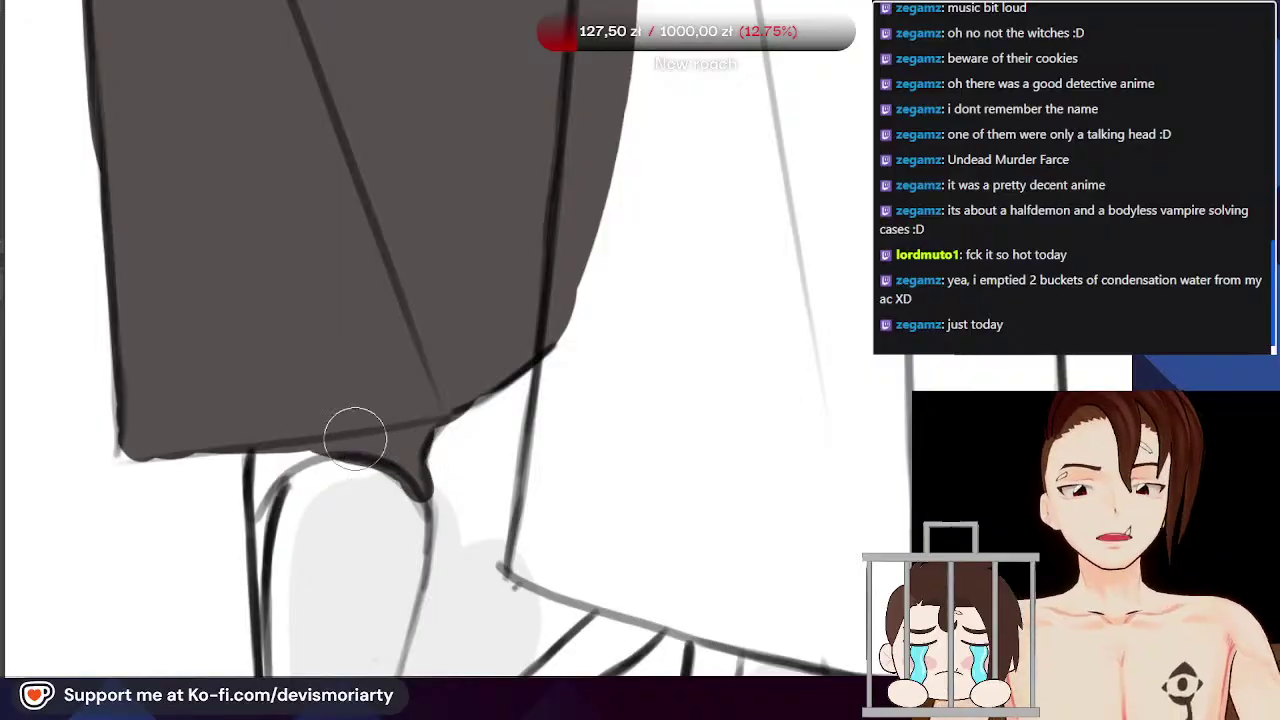
scroll(282, 480, down, 3)
scroll(292, 425, up, 2)
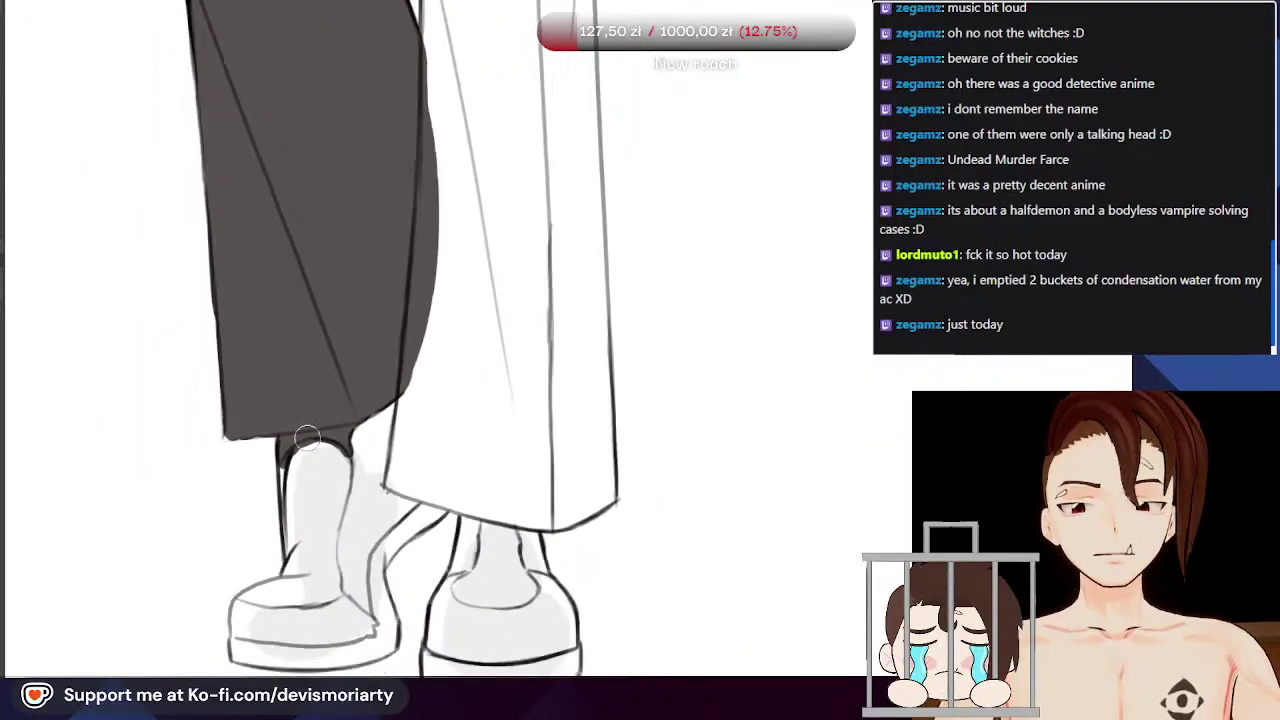
scroll(292, 421, down, 3)
scroll(355, 390, up, 2)
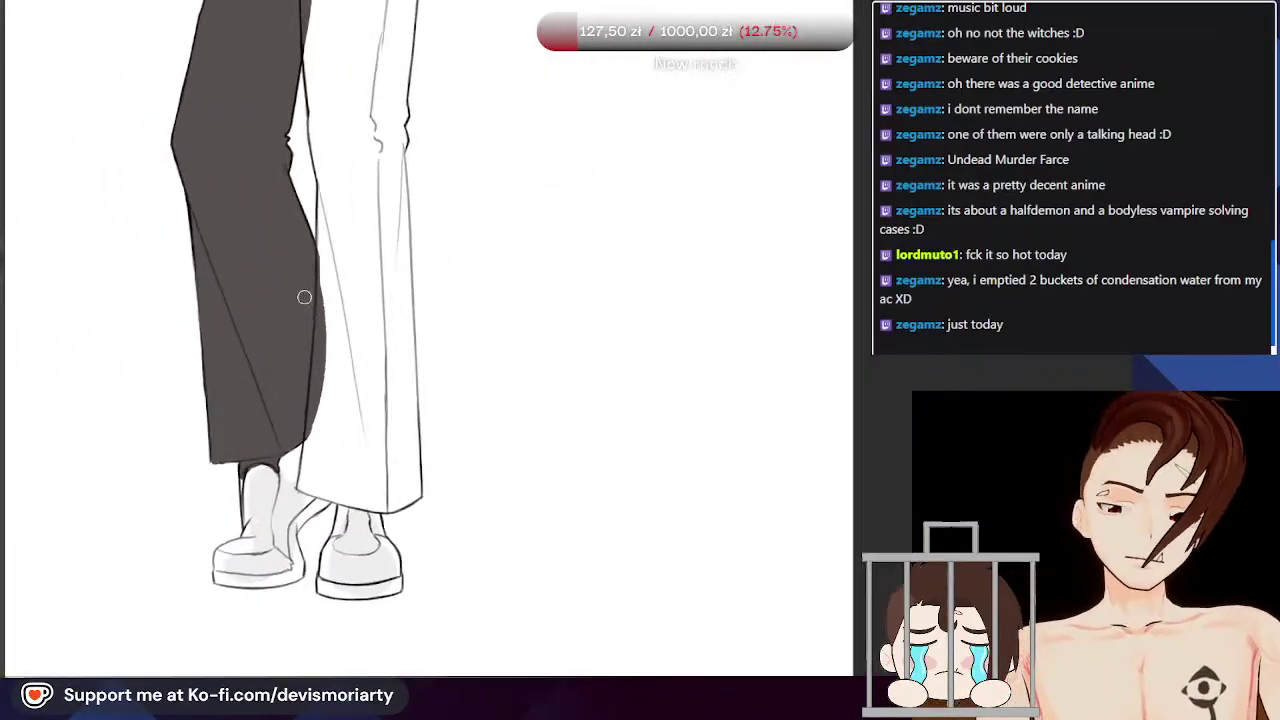
Step: Lay a dark grey band along the near leg's hem, undoing and repainting the first strokes
scroll(355, 390, up, 5)
mouse_move(578, 412)
mouse_down()
mouse_move(551, 440)
mouse_move(563, 430)
mouse_move(473, 468)
mouse_move(499, 464)
mouse_move(388, 440)
mouse_move(377, 413)
mouse_move(257, 401)
mouse_up()
key(ctrl+z)
mouse_move(372, 457)
mouse_down()
mouse_move(225, 402)
mouse_move(292, 426)
mouse_move(240, 414)
mouse_move(194, 384)
mouse_up()
key(ctrl+z)
drag(294, 434, 200, 389)
scroll(200, 392, down, 2)
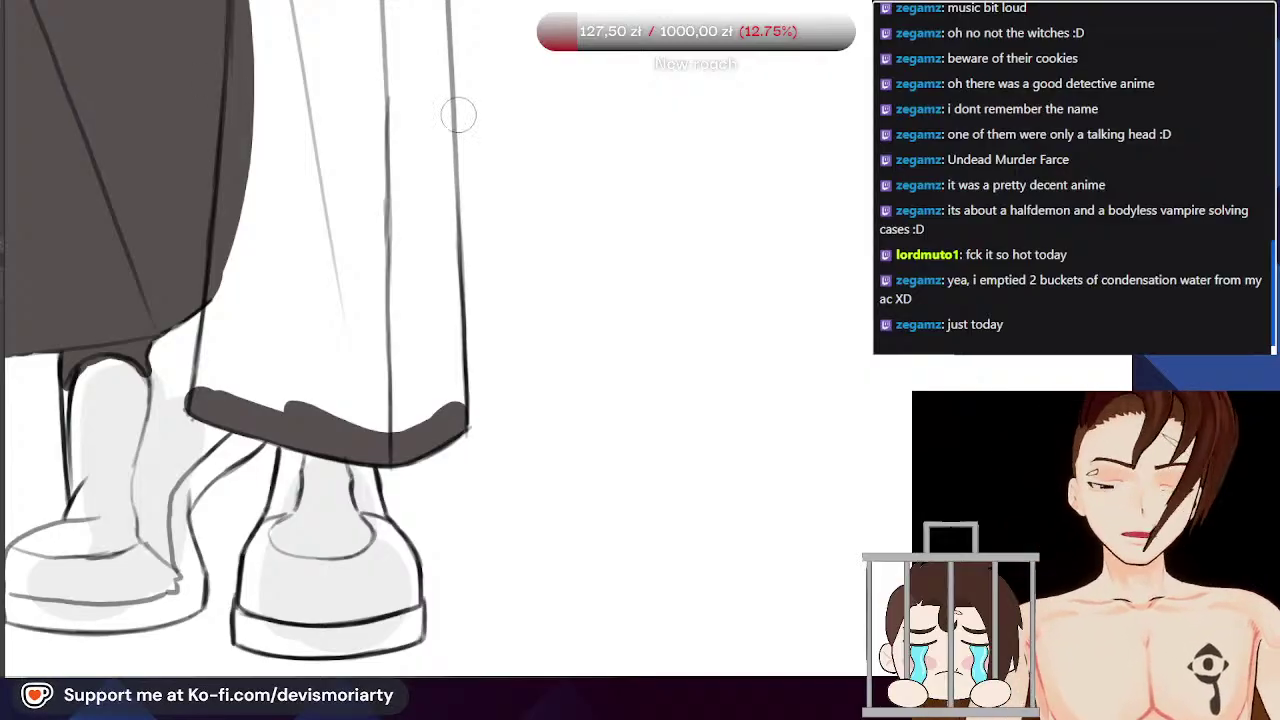
Step: Fill the lower part of the near trouser leg dark grey, from the hem up toward mid-shin
scroll(248, 400, down, 2)
scroll(240, 300, up, 1)
mouse_move(216, 428)
mouse_down()
mouse_move(239, 217)
mouse_move(243, 271)
mouse_move(257, 177)
mouse_move(246, 242)
mouse_move(263, 437)
mouse_move(287, 437)
mouse_move(255, 141)
mouse_move(279, 143)
mouse_move(350, 450)
mouse_move(356, 287)
mouse_move(333, 217)
mouse_move(314, 445)
mouse_move(390, 288)
mouse_move(423, 388)
mouse_move(387, 447)
mouse_move(402, 319)
mouse_move(406, 432)
mouse_move(395, 229)
mouse_up()
key(e)
scroll(424, 356, down, 1)
drag(401, 389, 399, 136)
scroll(398, 430, down, 3)
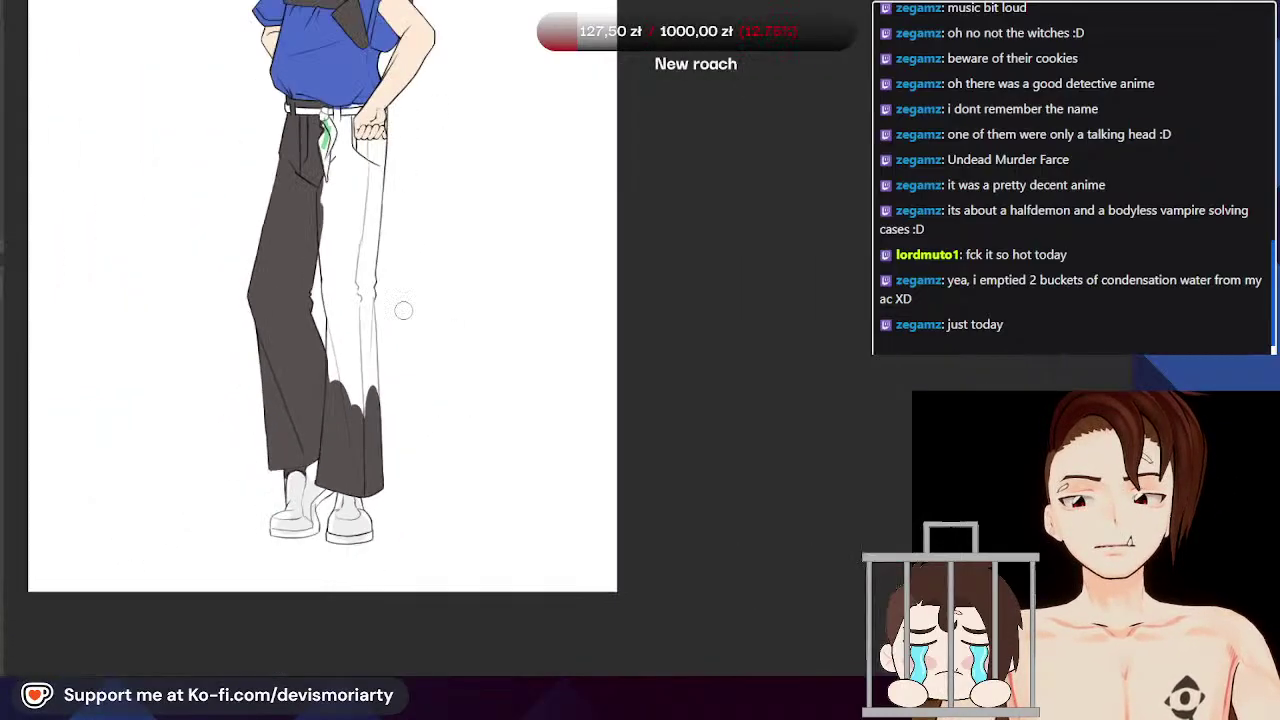
Step: Paint the near leg's inner side dark grey from the thigh to the filled lower part, redoing the faulty strokes
scroll(372, 185, up, 1)
drag(313, 221, 330, 401)
scroll(330, 402, up, 2)
mouse_move(302, 175)
mouse_down()
mouse_move(328, 389)
mouse_move(321, 275)
mouse_move(338, 497)
mouse_up()
drag(338, 442, 334, 560)
key(ctrl+z)
key(ctrl+z)
drag(336, 455, 333, 541)
drag(340, 429, 325, 597)
key(ctrl+z)
mouse_move(330, 420)
mouse_down()
mouse_move(336, 564)
mouse_move(352, 480)
mouse_move(322, 650)
mouse_up()
drag(342, 478, 337, 631)
Step: Fill the middle of the near leg dark grey from the shin up past the knee folds, redoing the first strokes
scroll(277, 254, down, 8)
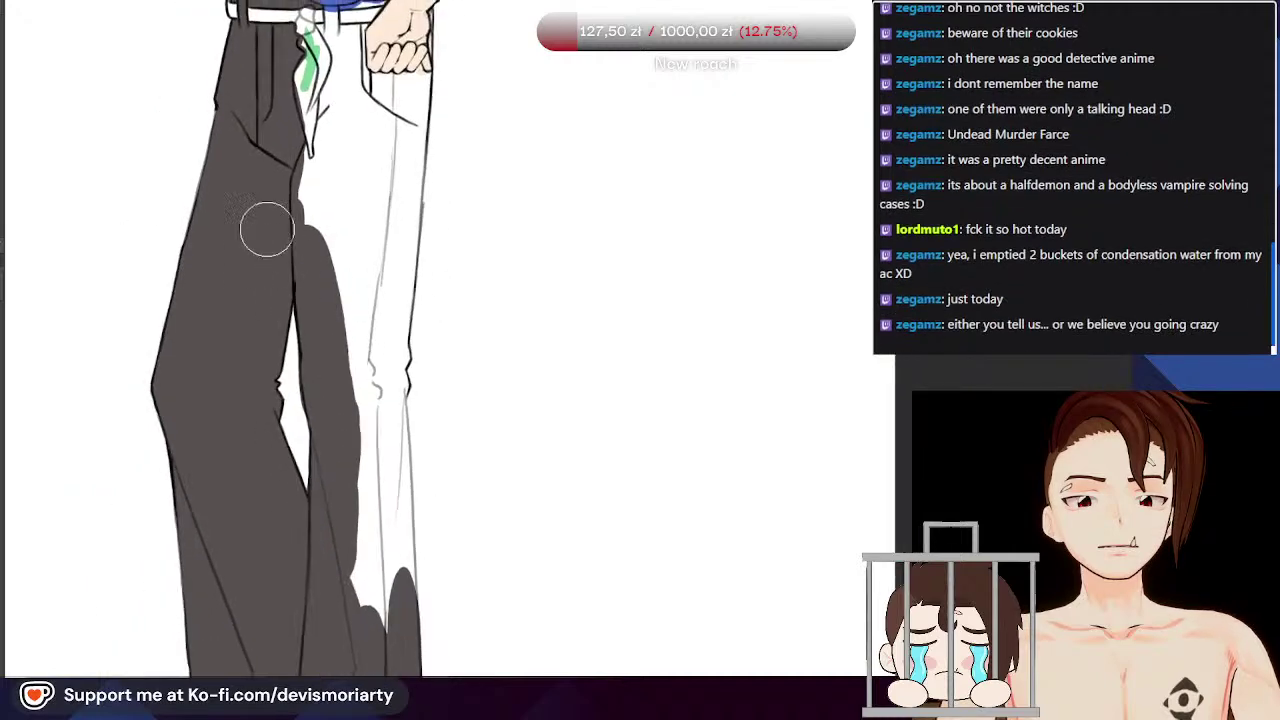
scroll(318, 266, up, 3)
scroll(320, 265, down, 3)
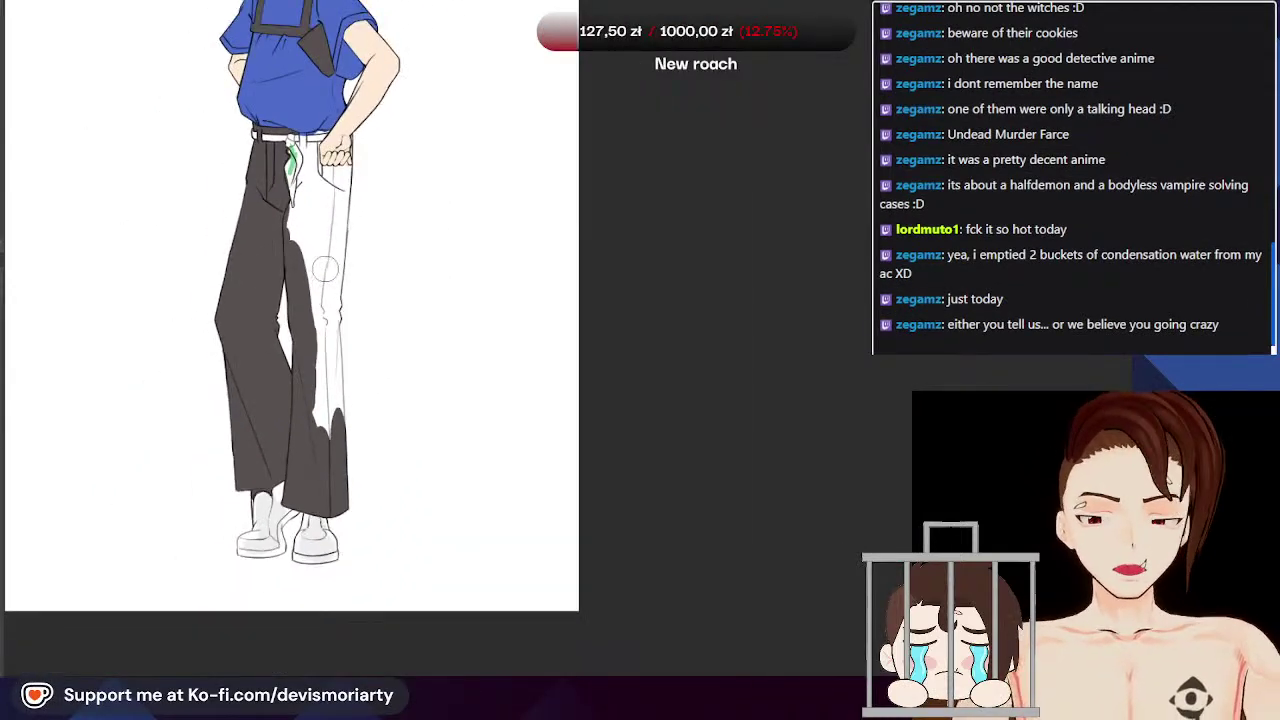
scroll(330, 260, up, 4)
scroll(292, 428, up, 2)
mouse_move(279, 412)
mouse_down()
mouse_move(286, 514)
mouse_move(296, 330)
mouse_up()
key(ctrl+z)
drag(300, 507, 302, 334)
key(ctrl+z)
drag(300, 511, 294, 302)
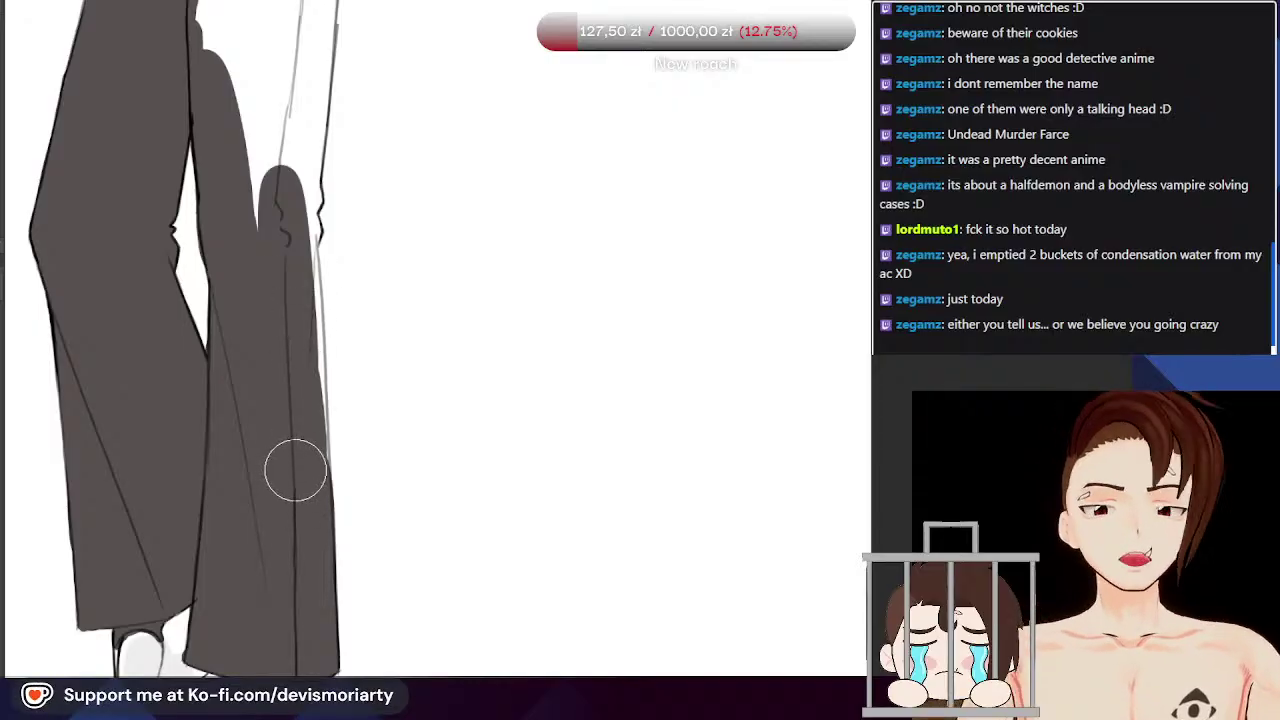
Step: Fill the outer edge of the near leg's shin dark grey up to the knee folds, closing the white gaps along the outline
scroll(330, 371, down, 1)
scroll(477, 462, up, 4)
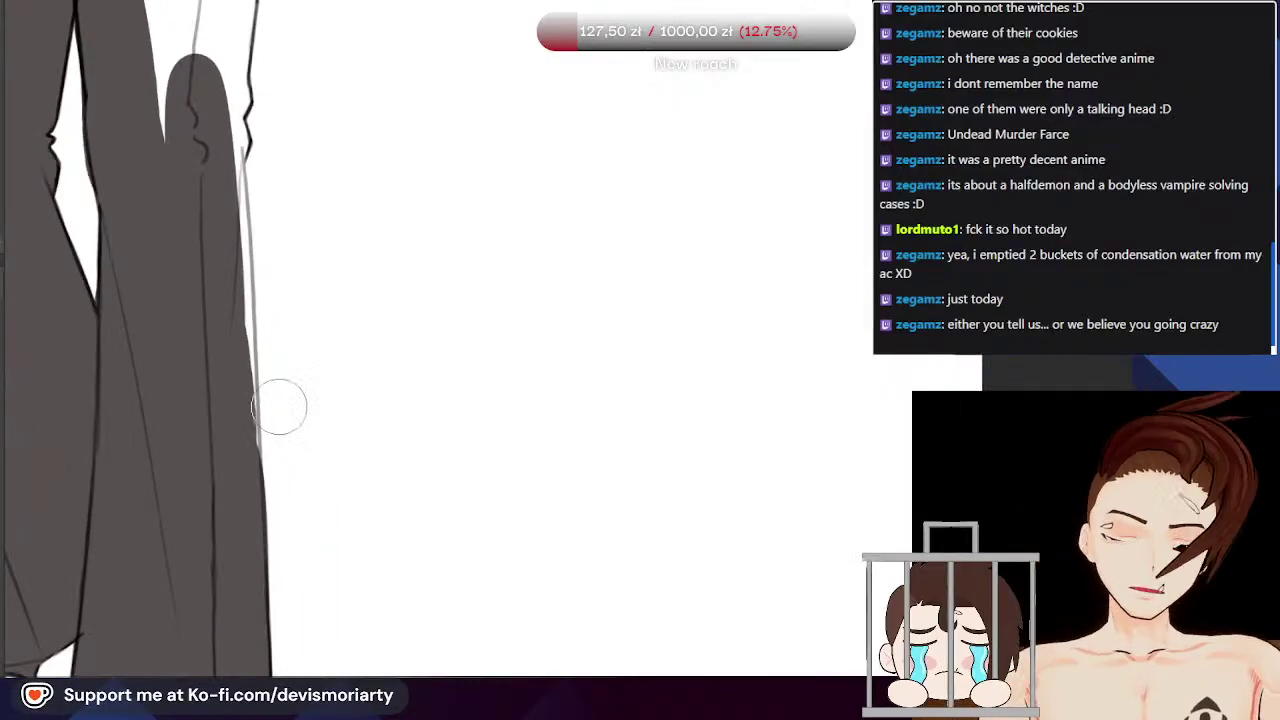
scroll(210, 248, down, 3)
scroll(207, 243, up, 1)
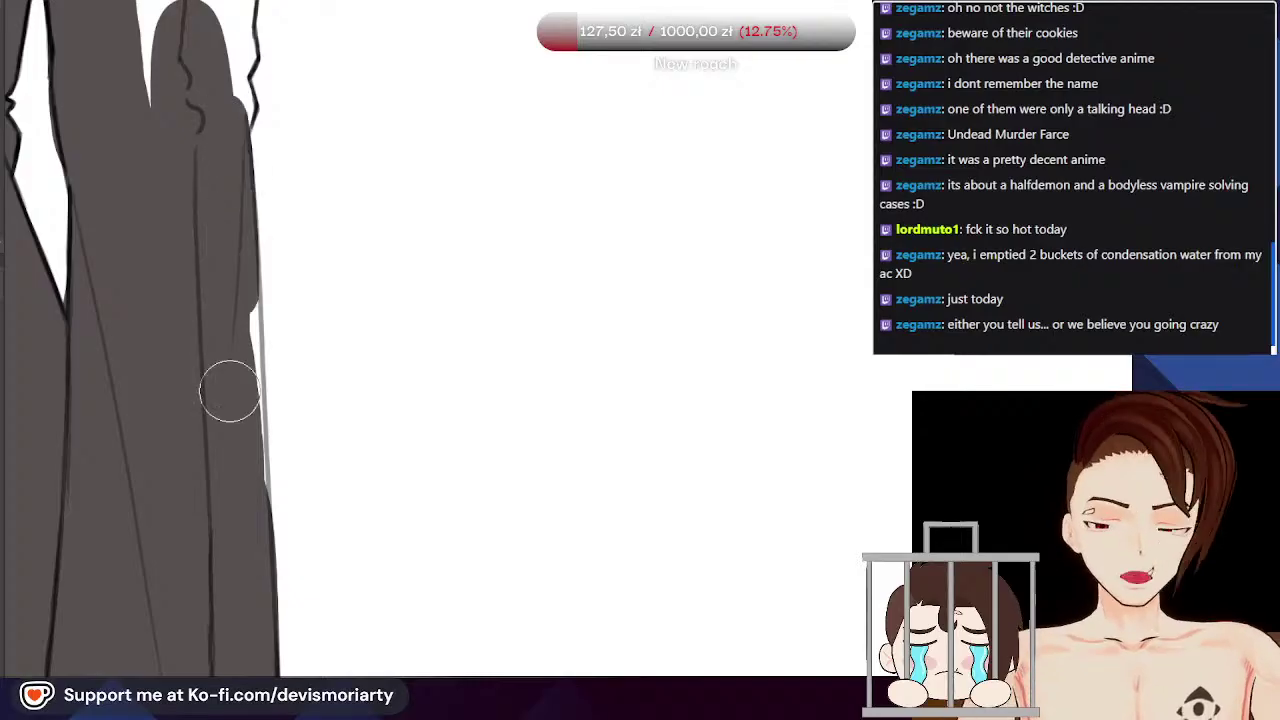
drag(240, 357, 241, 570)
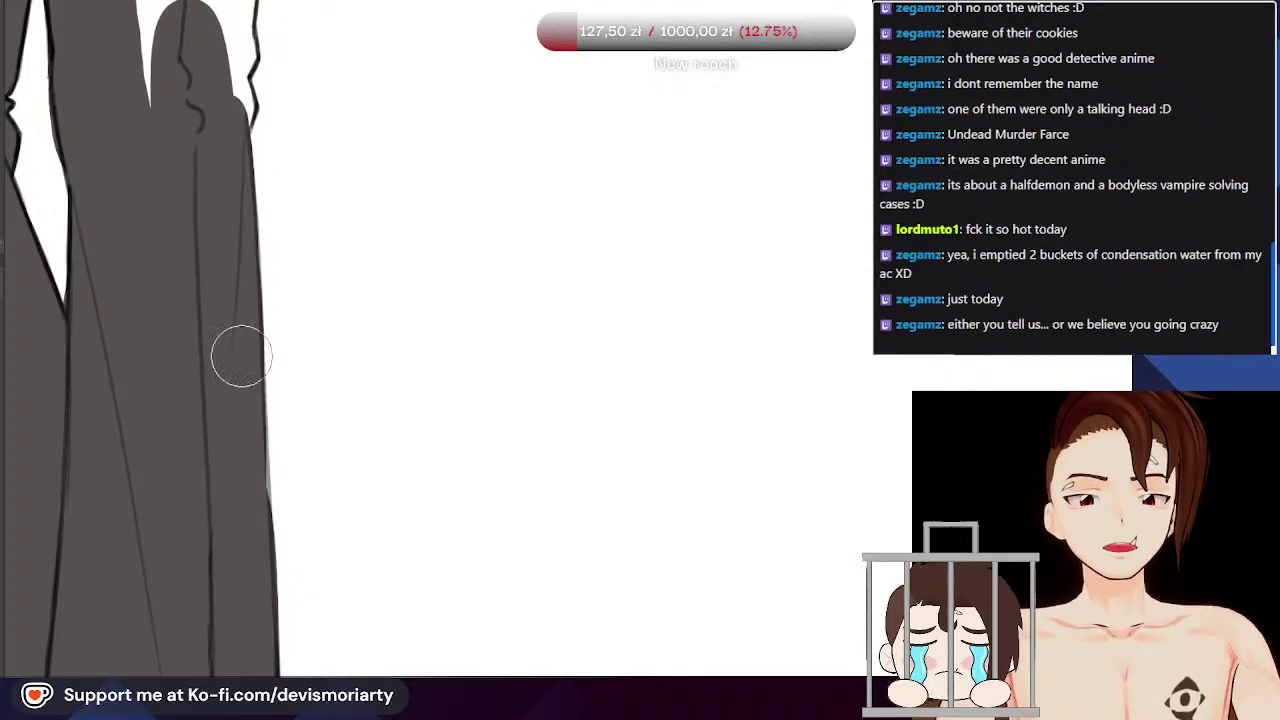
scroll(249, 612, down, 2)
scroll(237, 430, up, 2)
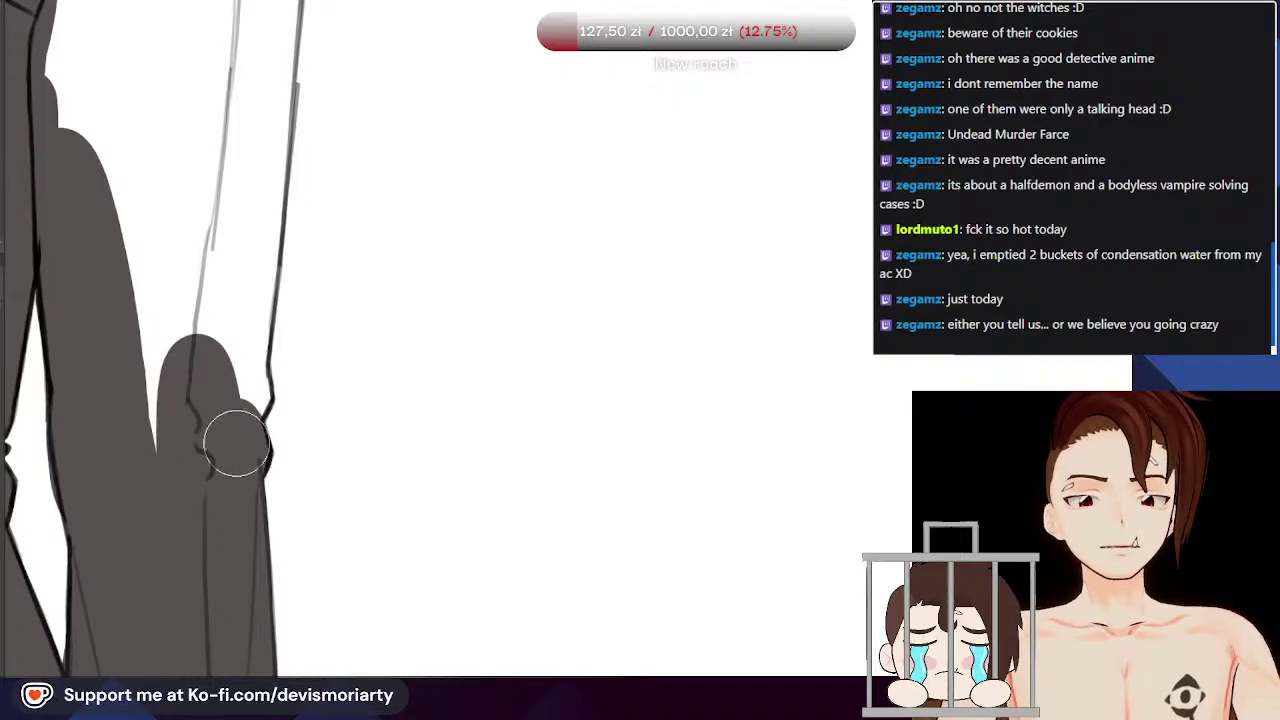
Step: Fill the near leg's outer knee and lower thigh dark grey, joining them to the painted inner side
scroll(210, 363, down, 2)
scroll(157, 192, up, 2)
mouse_move(112, 176)
mouse_down()
mouse_move(121, 217)
mouse_move(112, 176)
mouse_move(148, 284)
mouse_move(134, 236)
mouse_move(244, 304)
mouse_up()
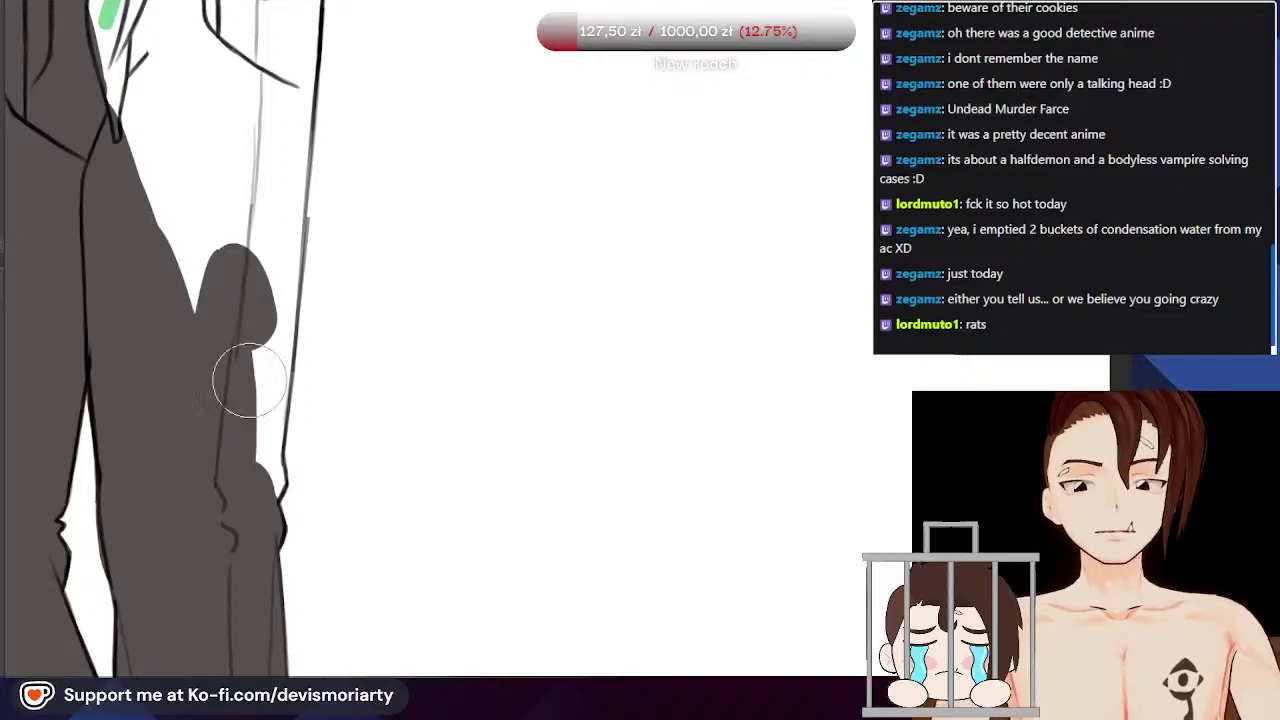
scroll(243, 470, down, 2)
scroll(230, 525, up, 2)
scroll(224, 551, up, 2)
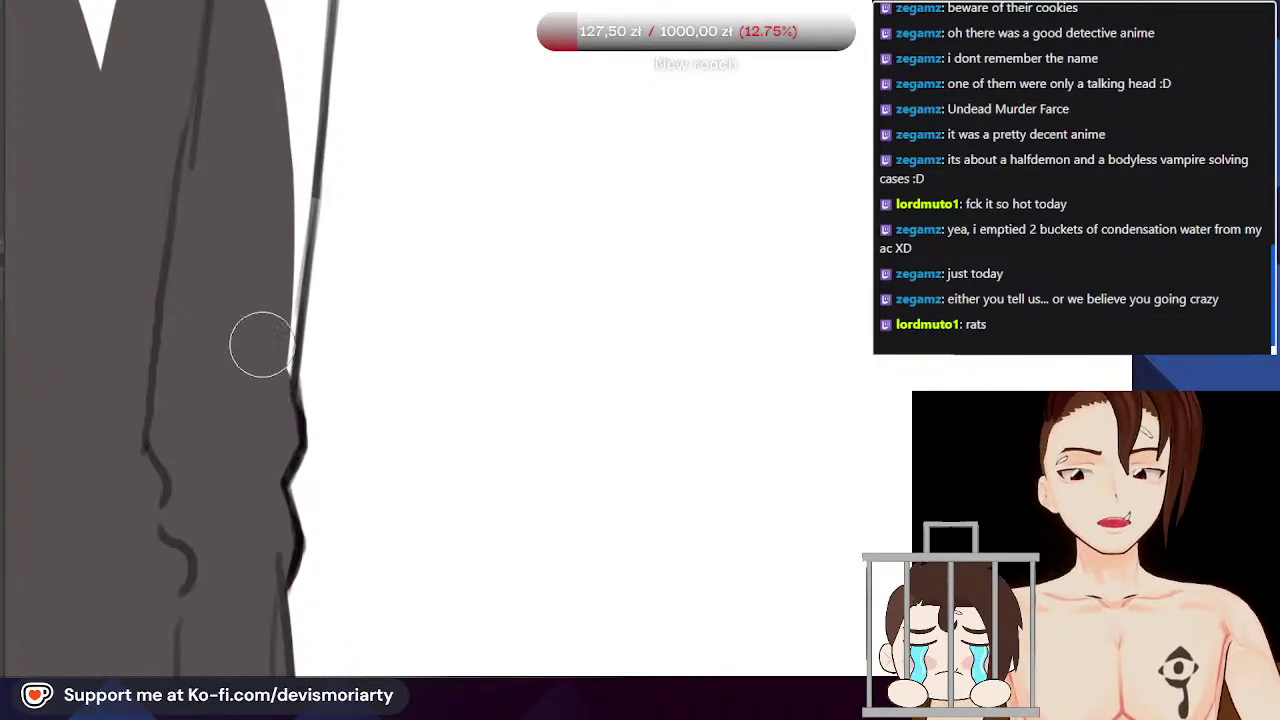
scroll(262, 358, down, 6)
scroll(247, 145, up, 4)
scroll(252, 183, down, 5)
scroll(295, 168, up, 2)
scroll(337, 175, up, 1)
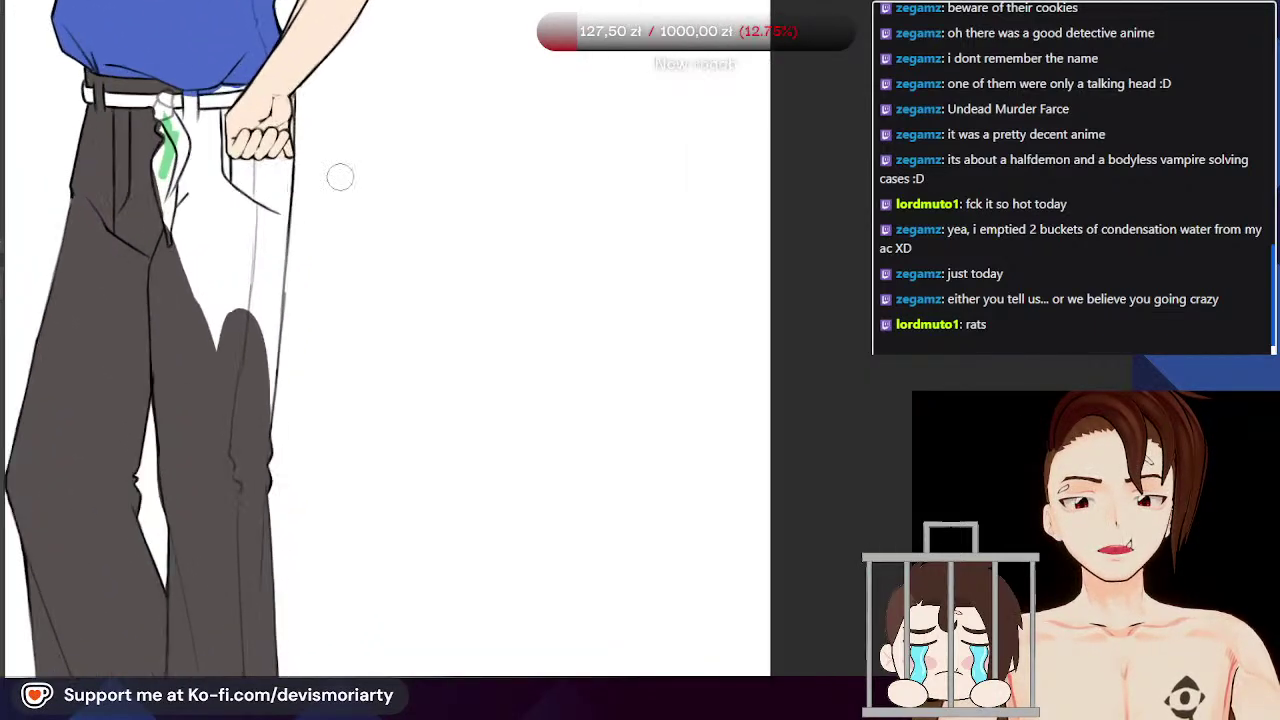
scroll(557, 269, up, 3)
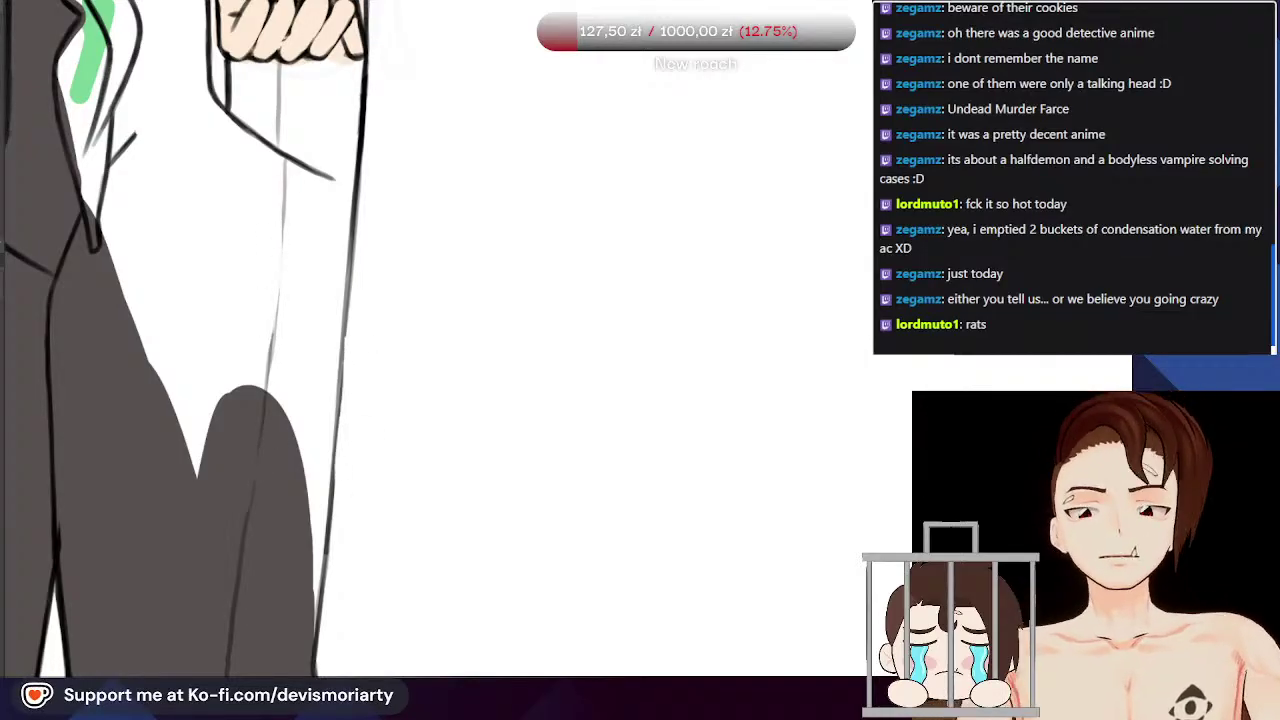
scroll(267, 416, down, 2)
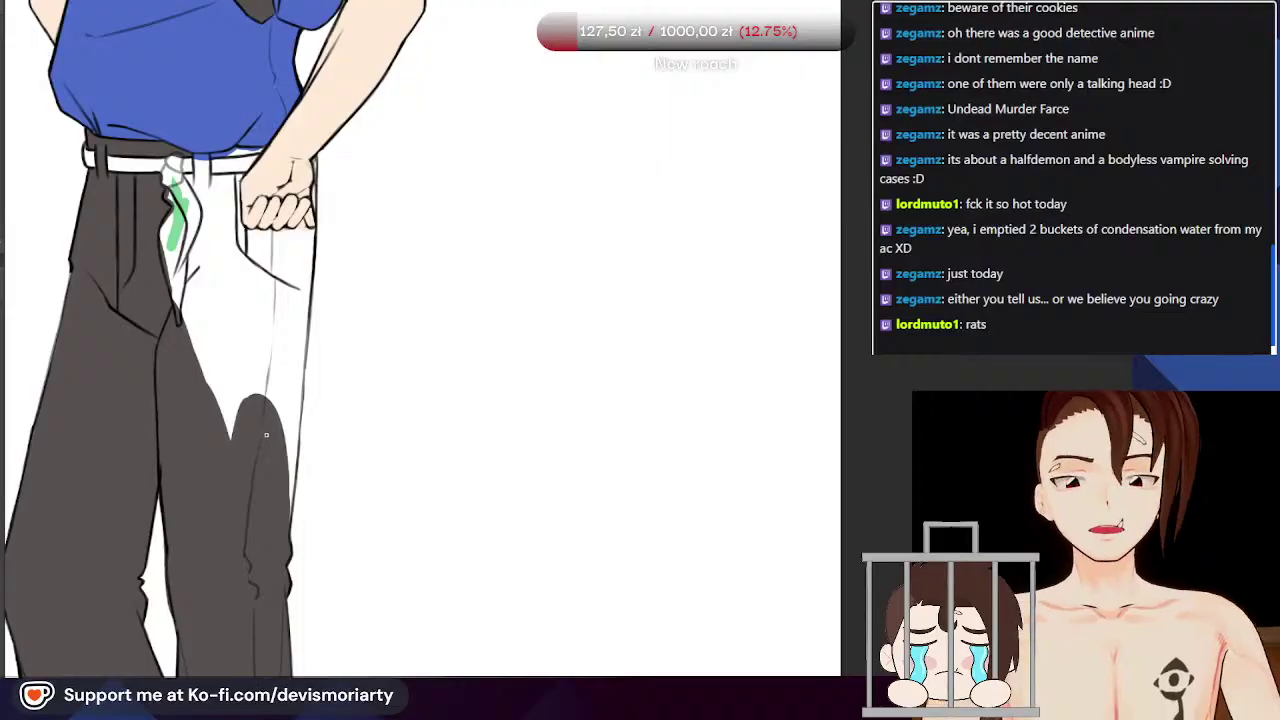
scroll(260, 442, up, 4)
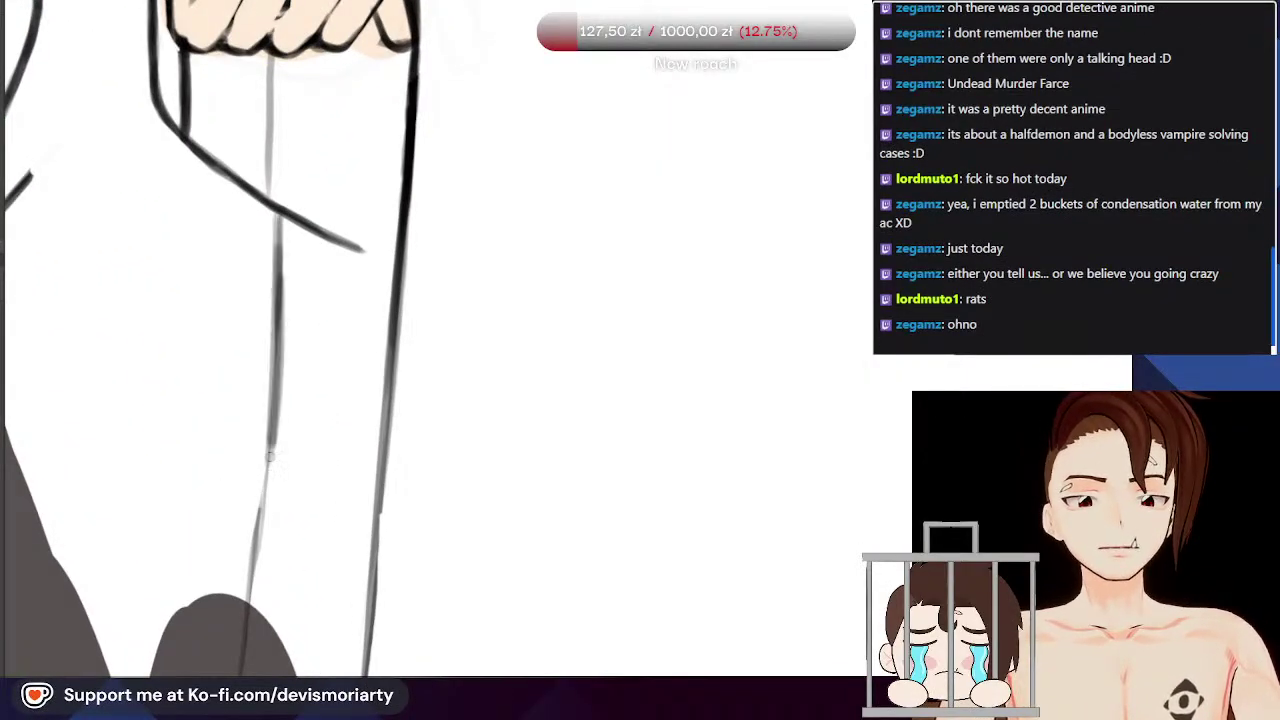
scroll(252, 565, down, 3)
scroll(288, 248, up, 2)
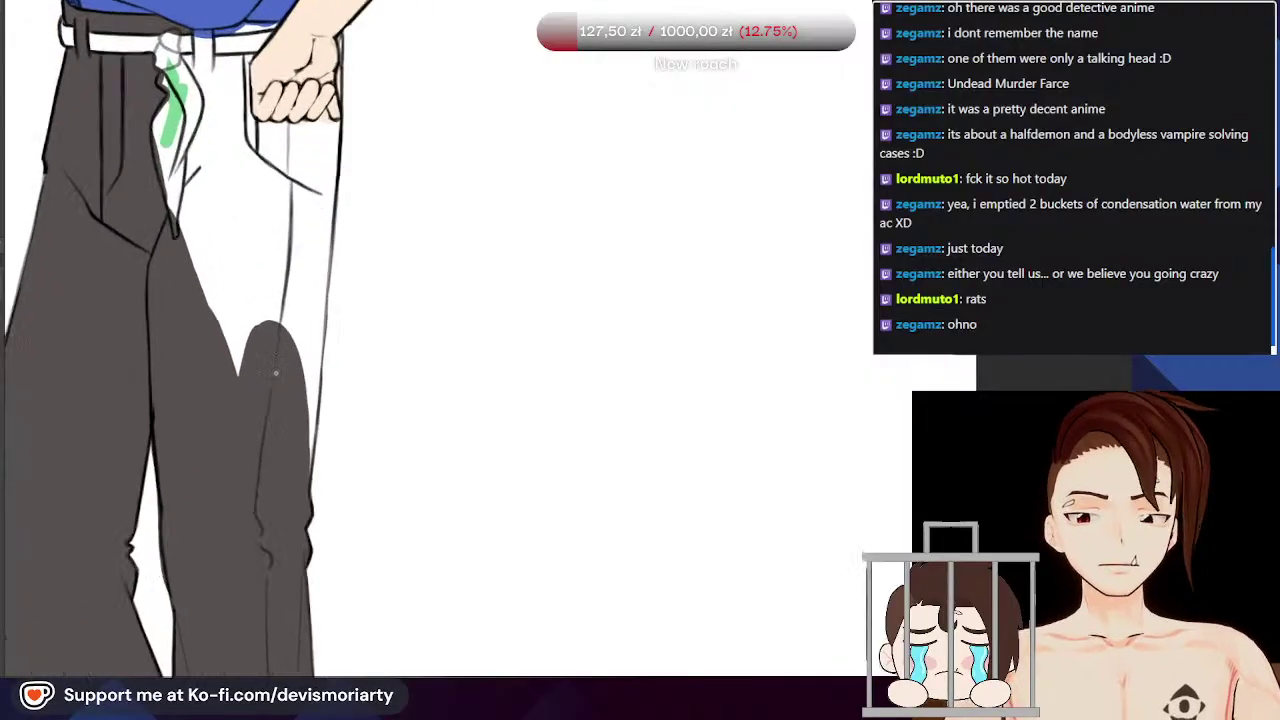
scroll(288, 248, up, 1)
scroll(285, 311, down, 3)
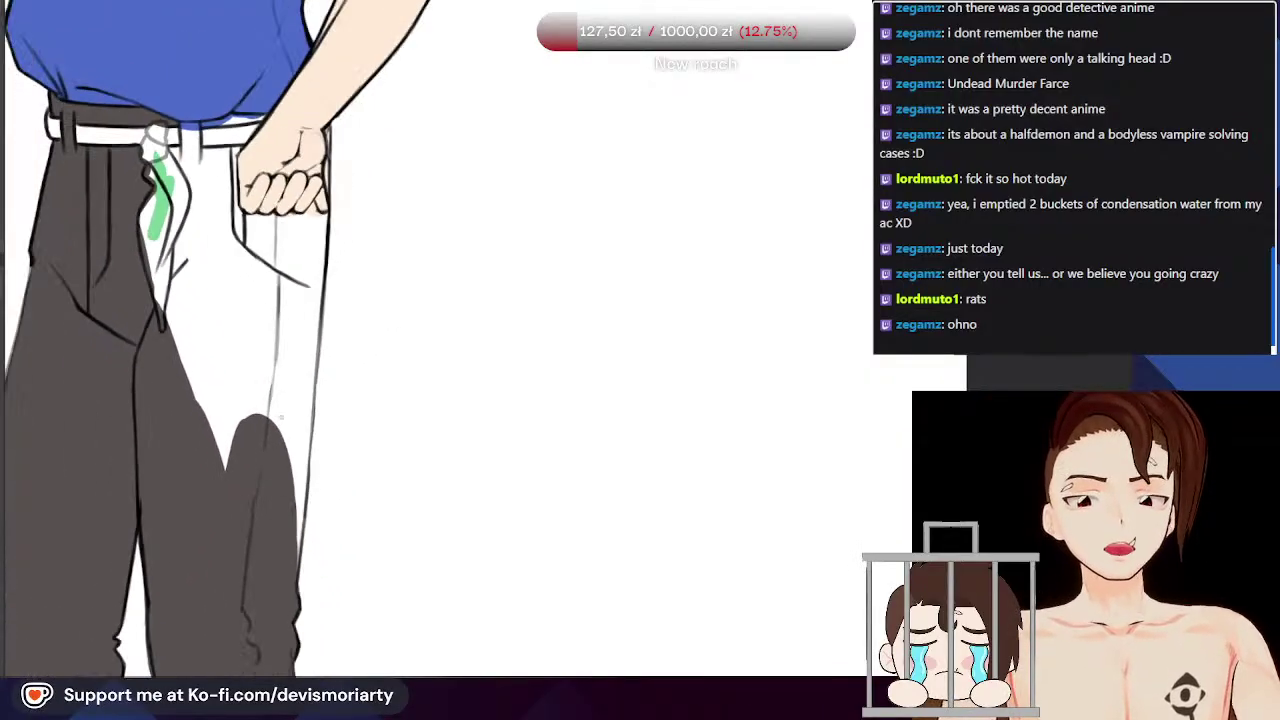
Step: Retrace the near leg's side seam darker from the pocket edge down to the top of the grey fill
scroll(262, 248, up, 3)
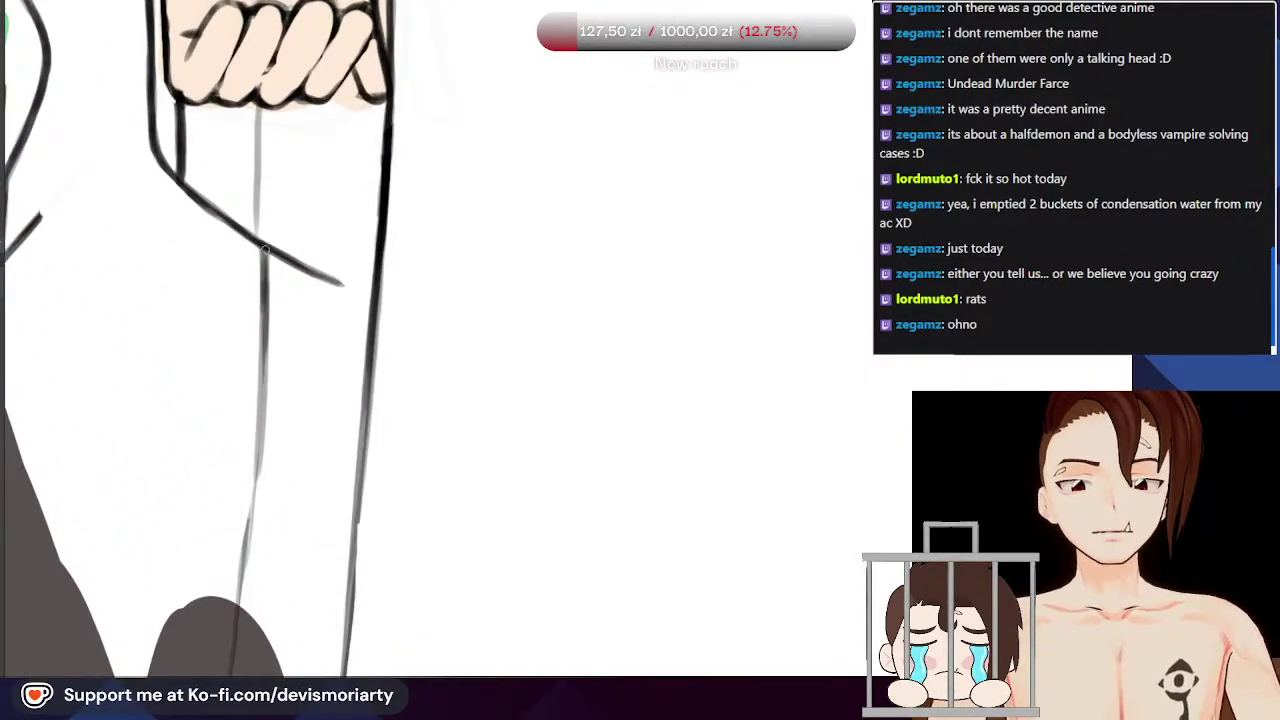
drag(265, 296, 258, 430)
drag(264, 334, 253, 515)
scroll(248, 550, down, 1)
scroll(250, 537, up, 1)
scroll(258, 455, down, 3)
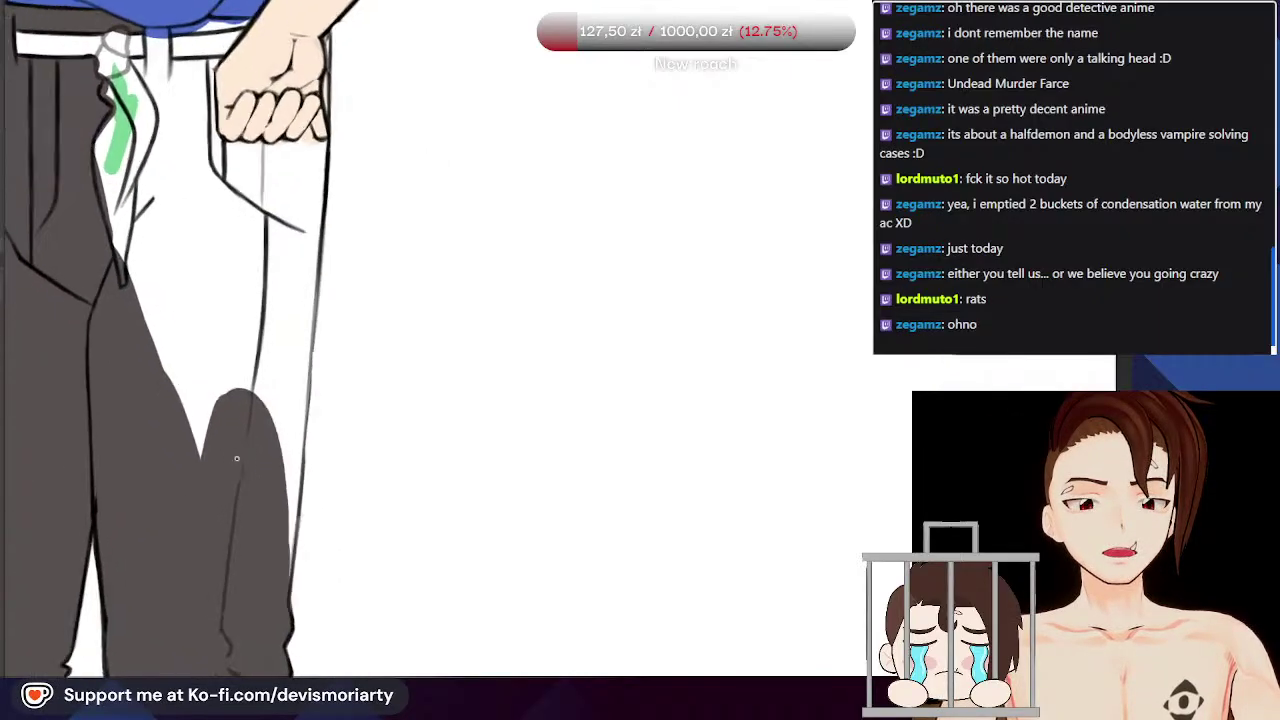
scroll(229, 538, up, 3)
scroll(258, 366, down, 3)
scroll(260, 380, up, 3)
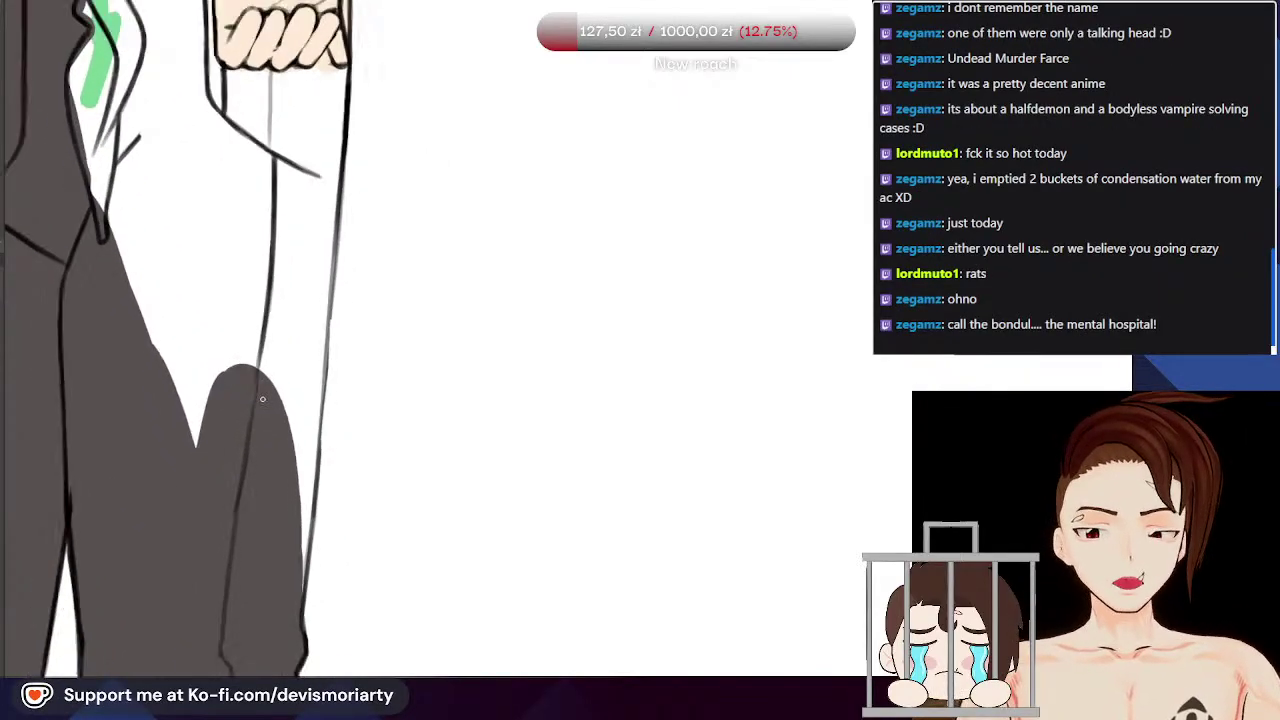
Step: Darken the side seam line where it crosses the rounded top of the grey fill on the thigh
scroll(262, 396, down, 3)
scroll(262, 396, up, 3)
scroll(266, 380, down, 3)
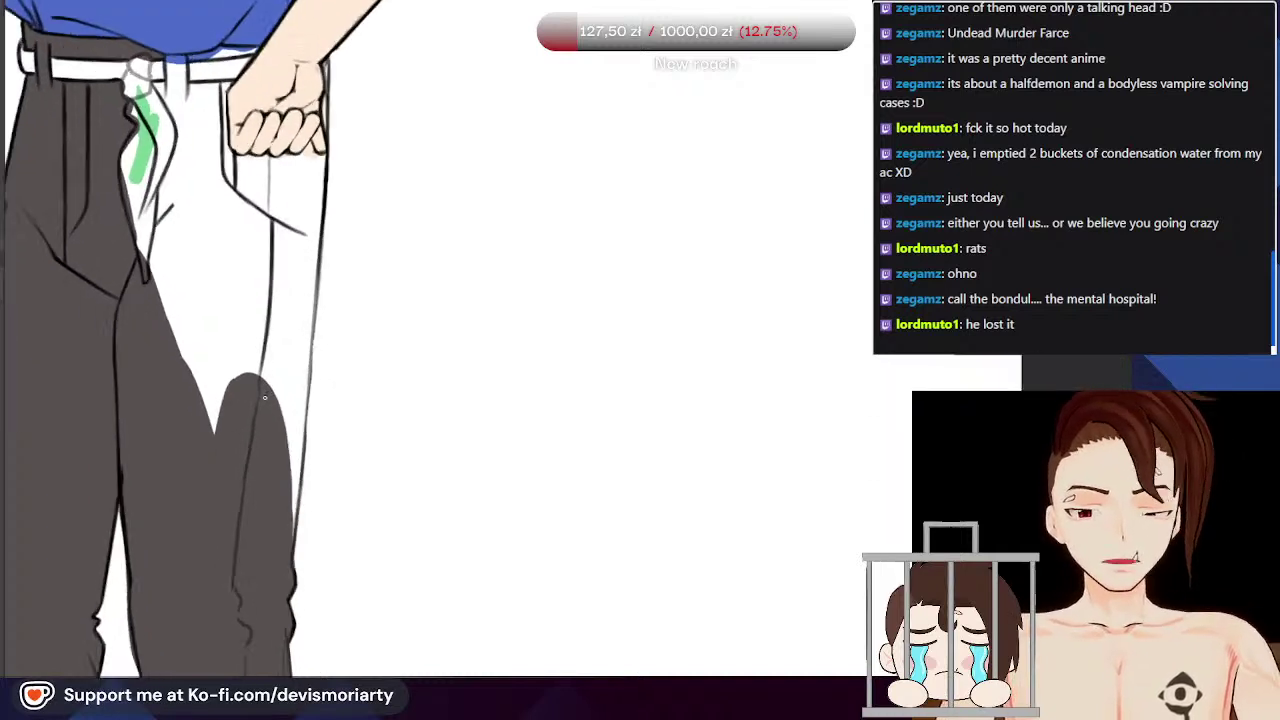
scroll(270, 360, up, 3)
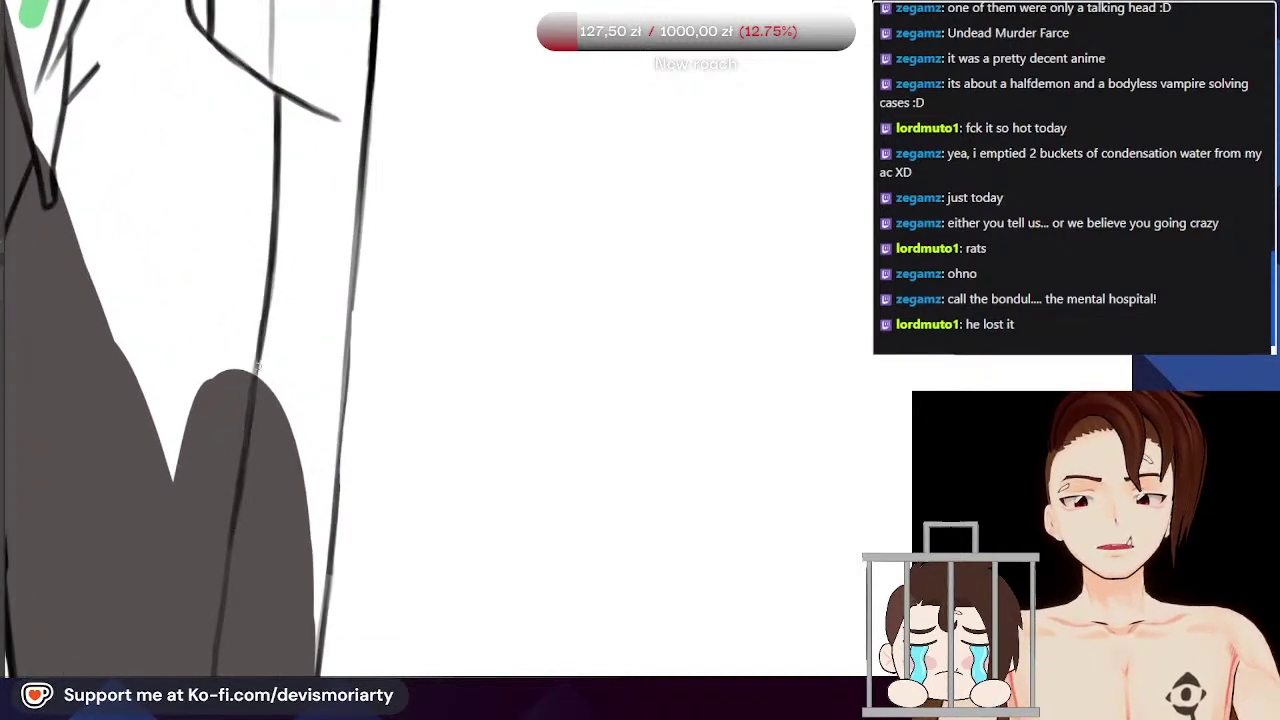
scroll(252, 318, down, 1)
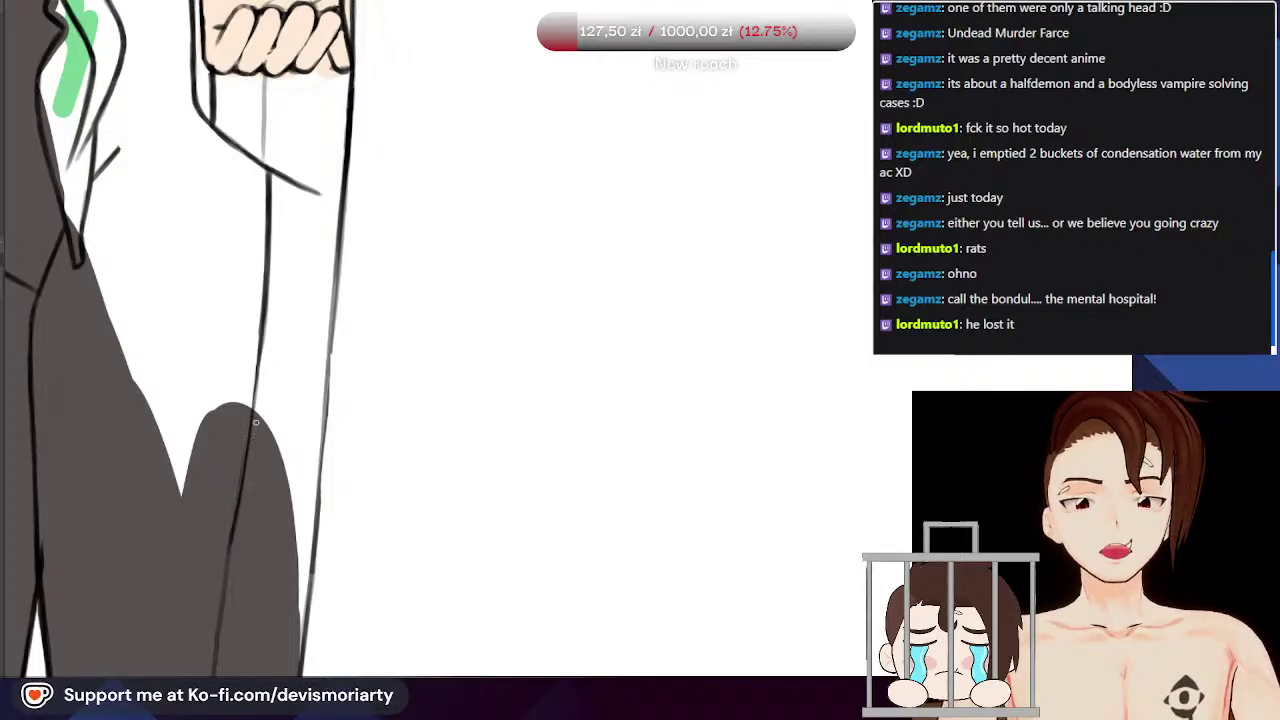
scroll(252, 255, down, 5)
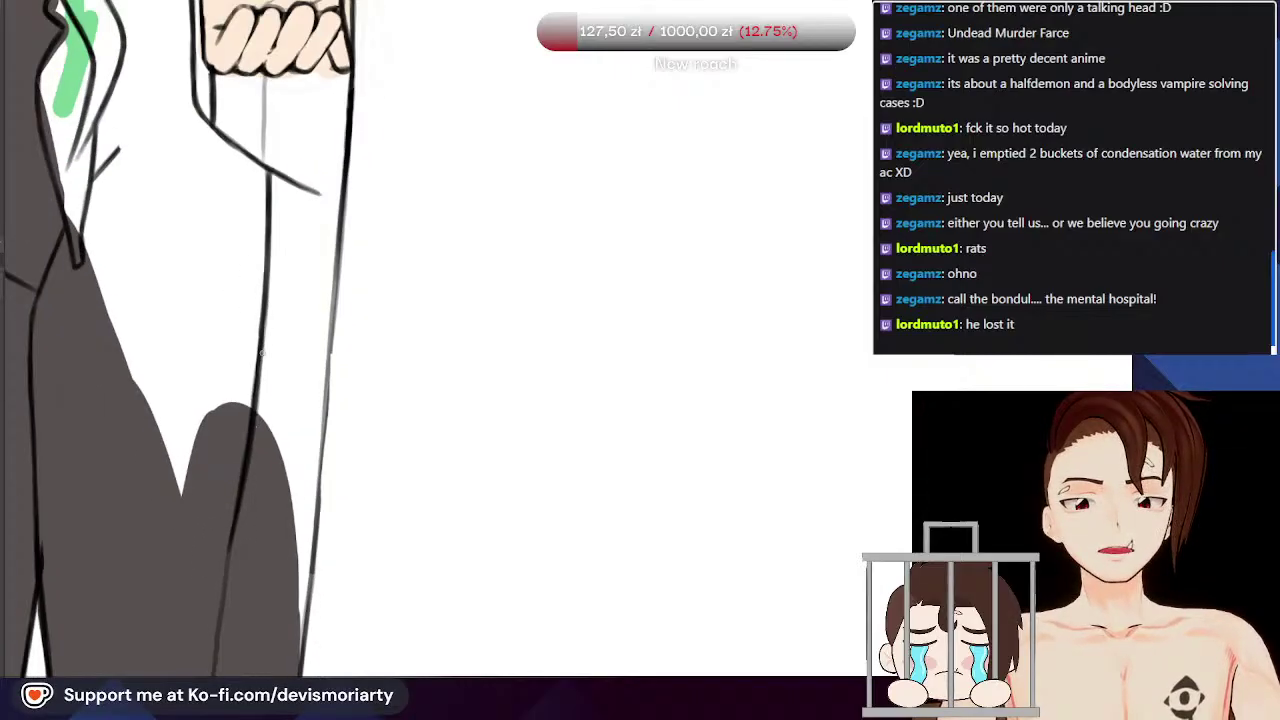
scroll(254, 365, up, 6)
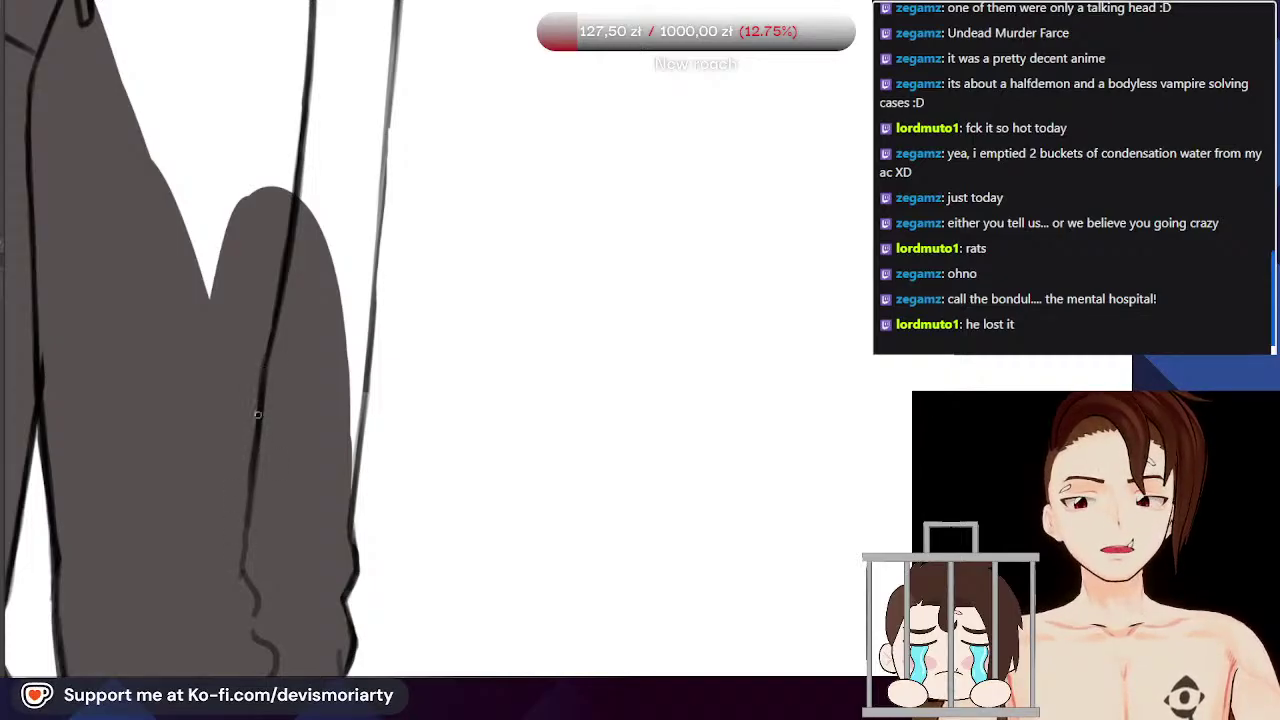
Step: Continue the darker side seam line down the lower thigh to the knee and retrace the upper knee fold
scroll(242, 568, down, 3)
scroll(240, 540, up, 4)
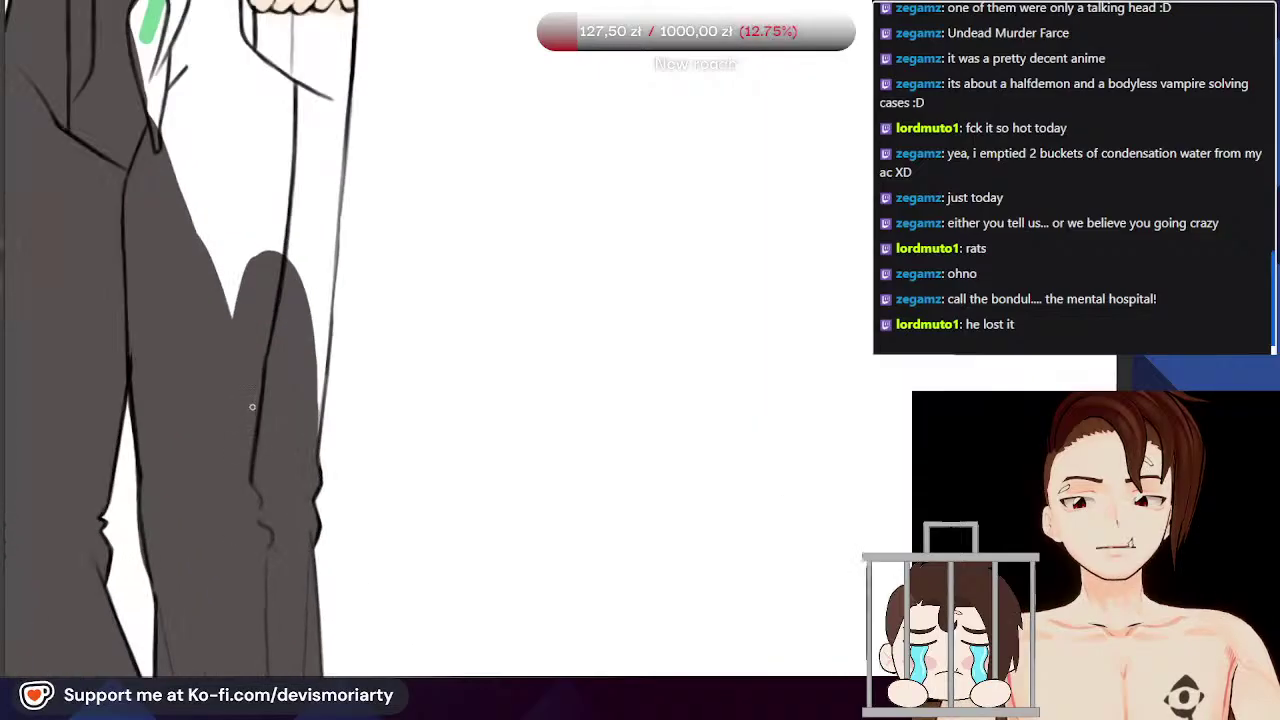
scroll(242, 518, down, 3)
scroll(253, 466, up, 3)
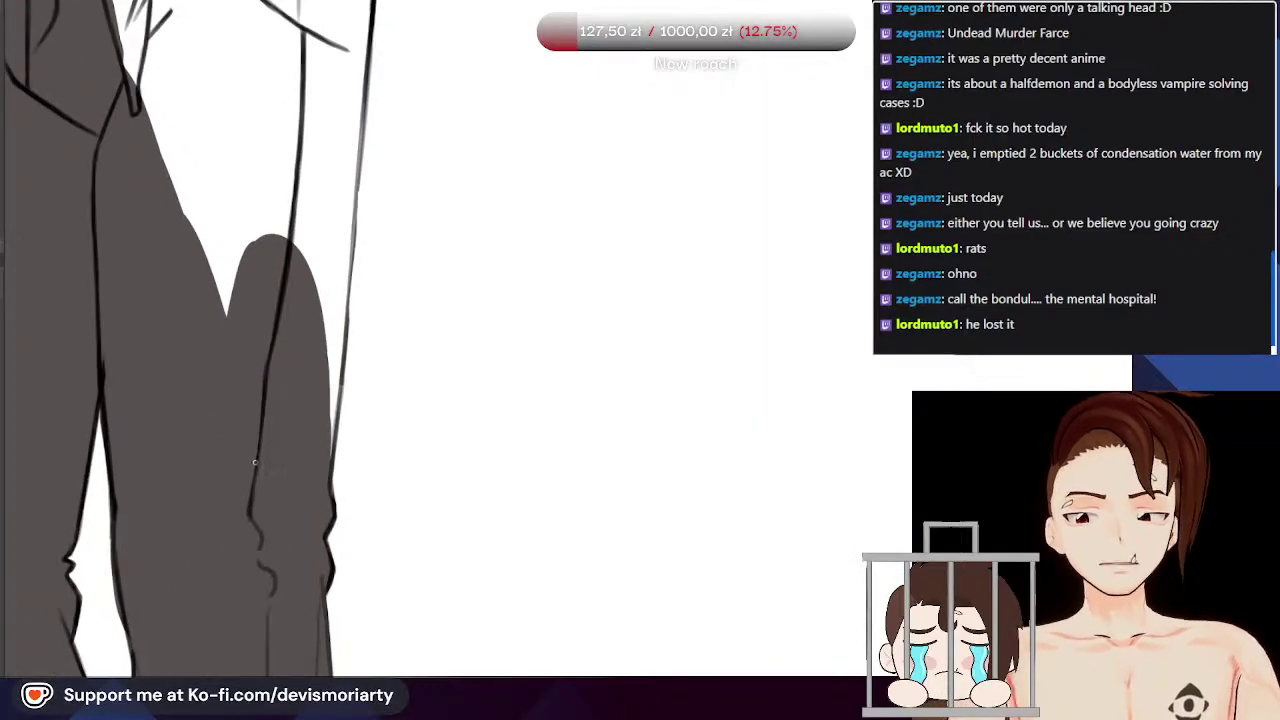
scroll(271, 358, down, 3)
scroll(257, 486, up, 4)
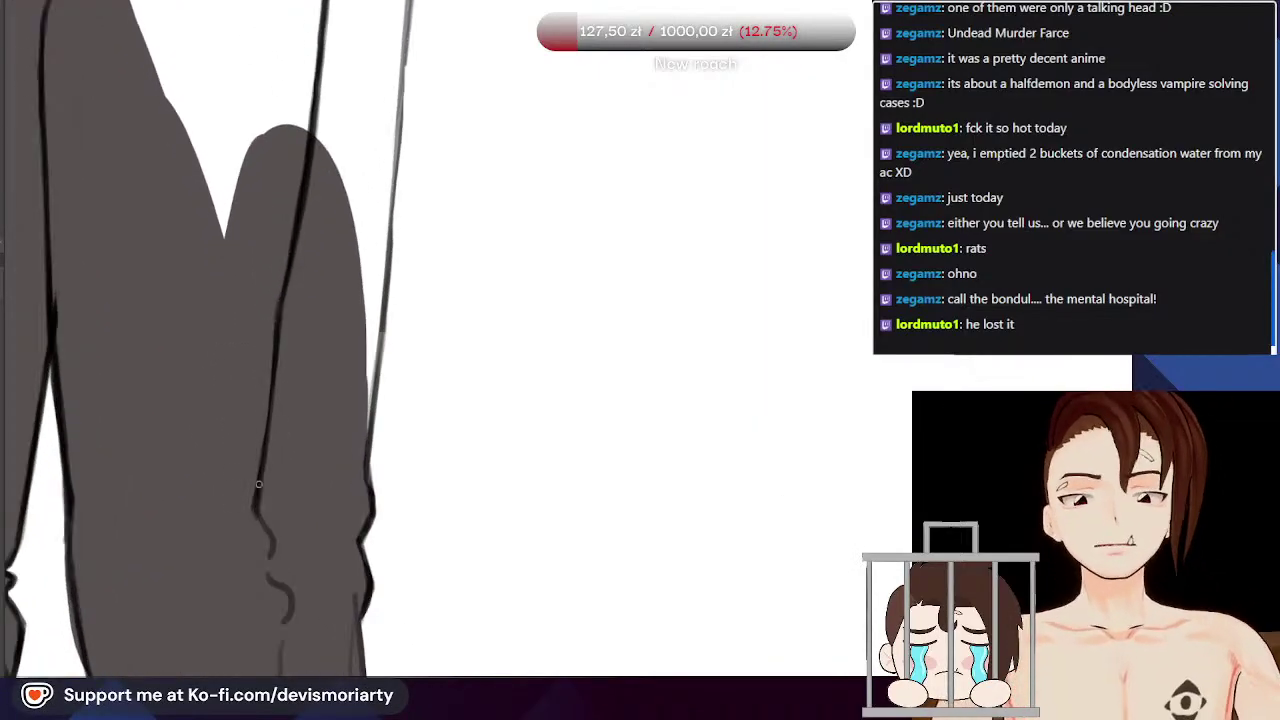
scroll(281, 313, down, 3)
scroll(269, 549, up, 3)
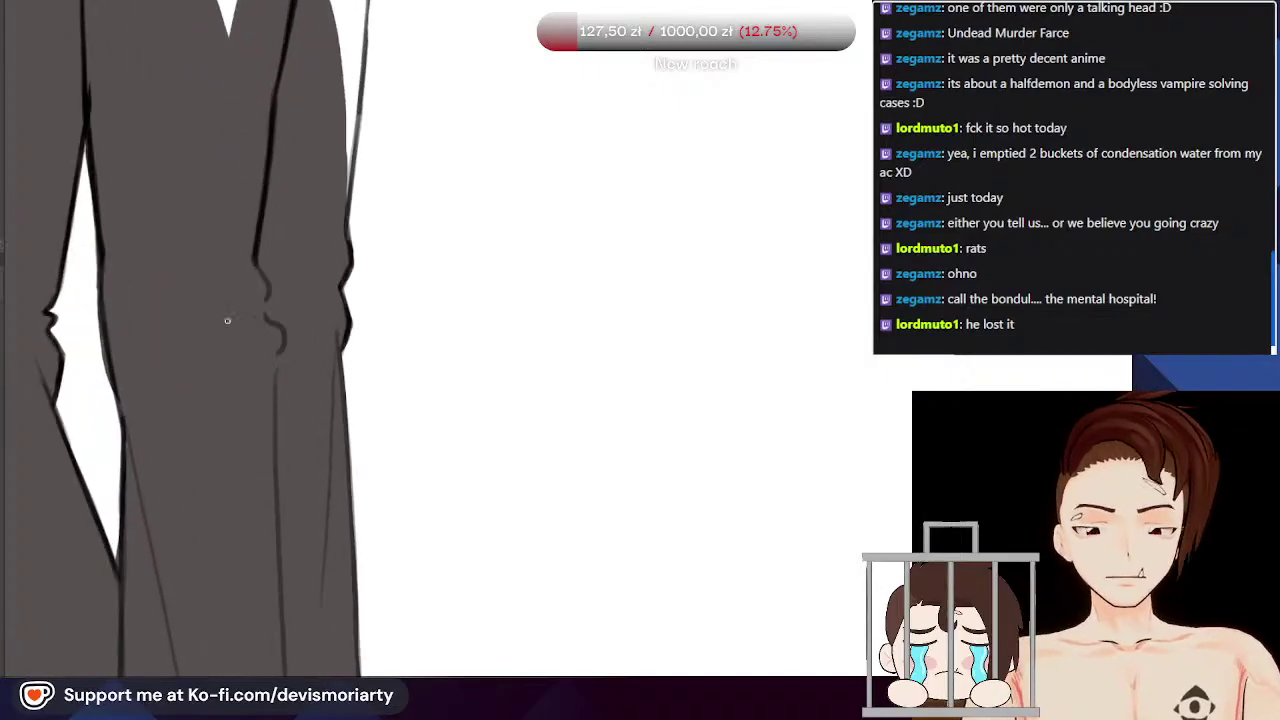
scroll(246, 300, up, 4)
drag(256, 210, 263, 232)
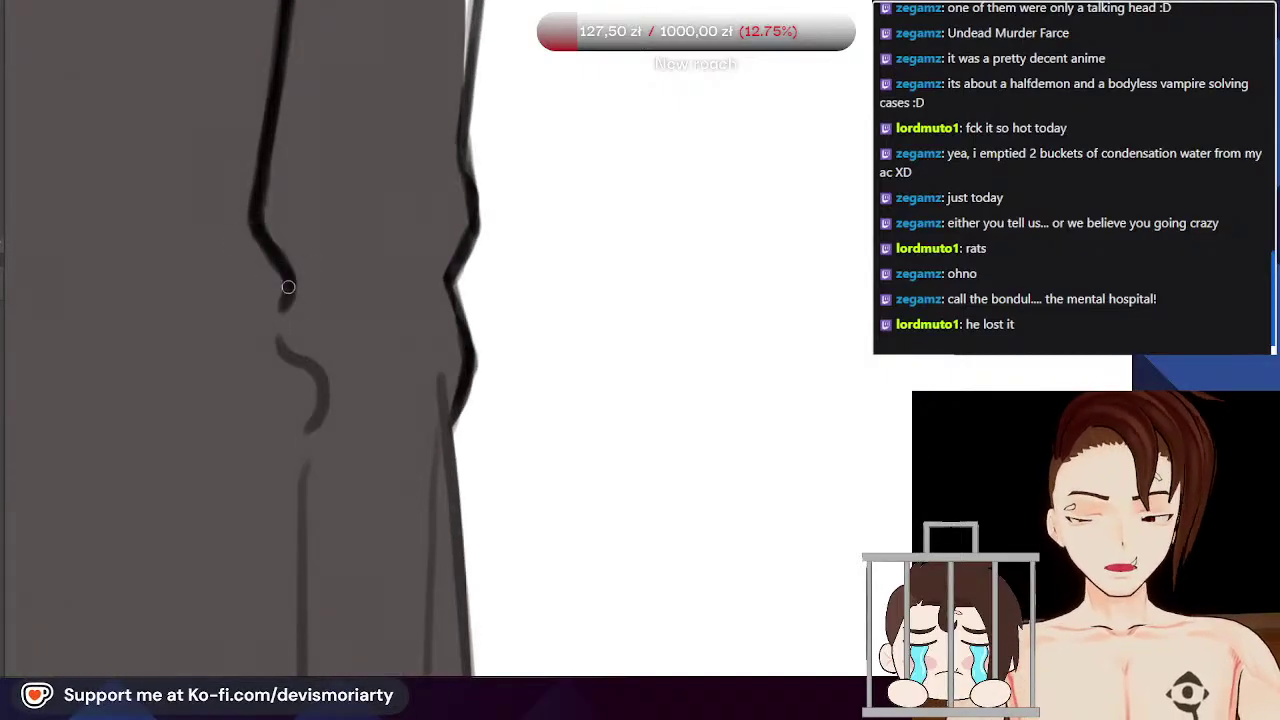
Step: Darken the near leg's outer outline along the thigh, from just above the knee up toward the hand
scroll(260, 350, down, 3)
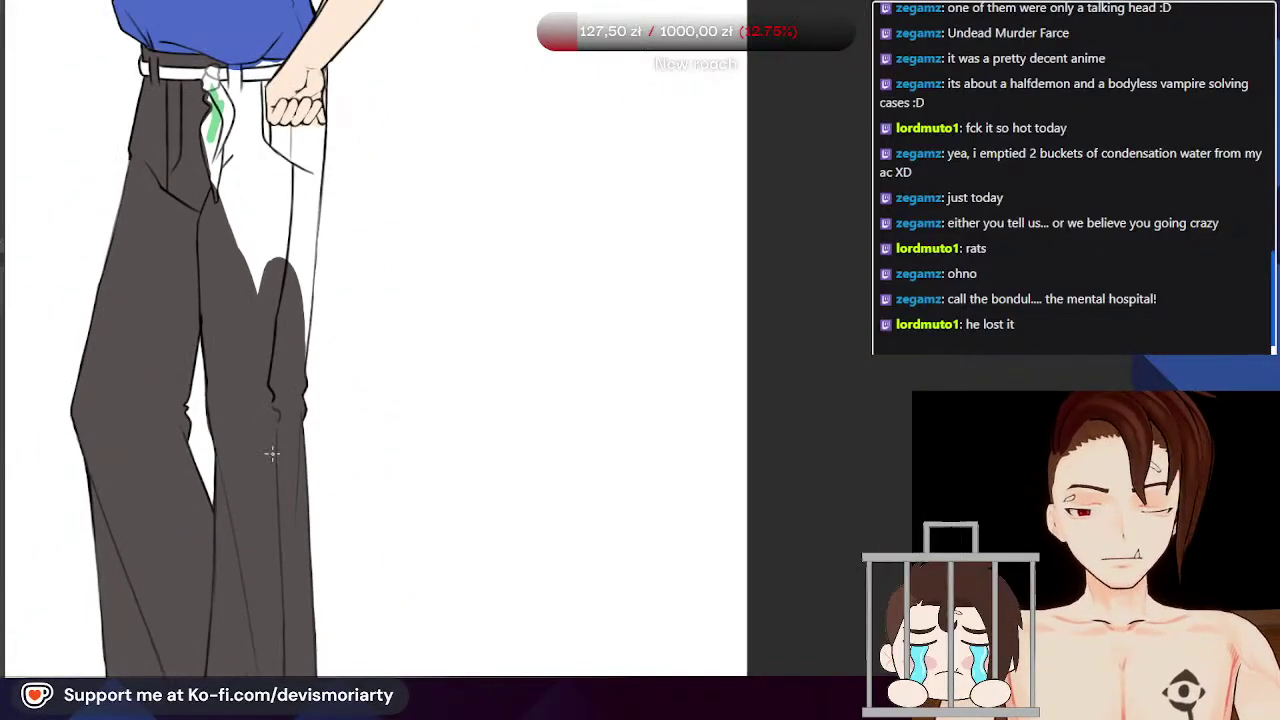
scroll(268, 460, up, 4)
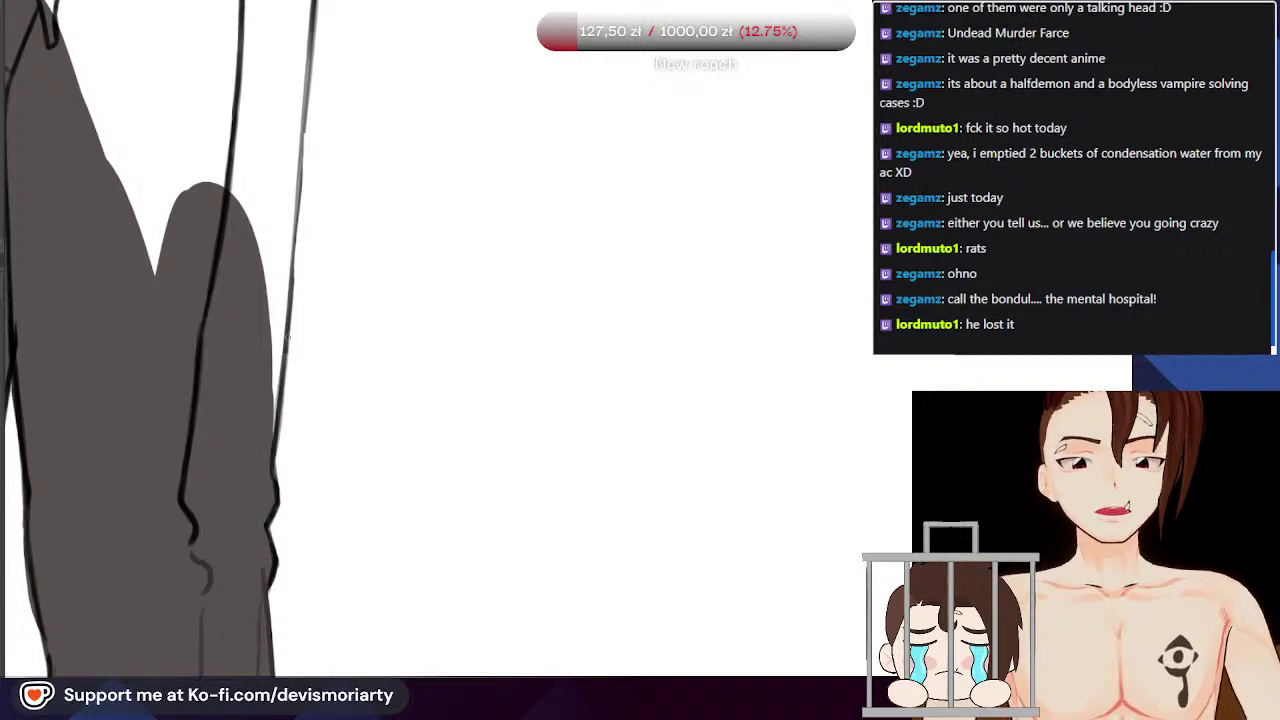
scroll(294, 291, down, 3)
scroll(268, 412, up, 3)
scroll(272, 380, down, 3)
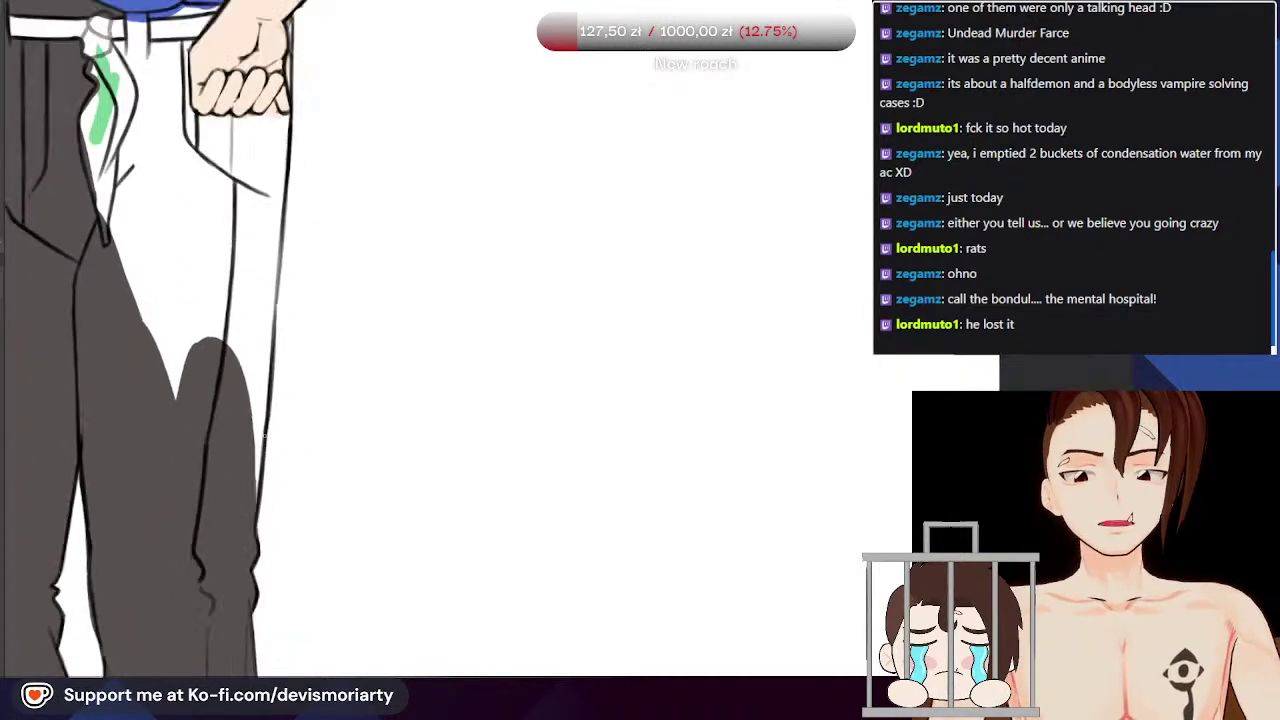
scroll(288, 252, up, 2)
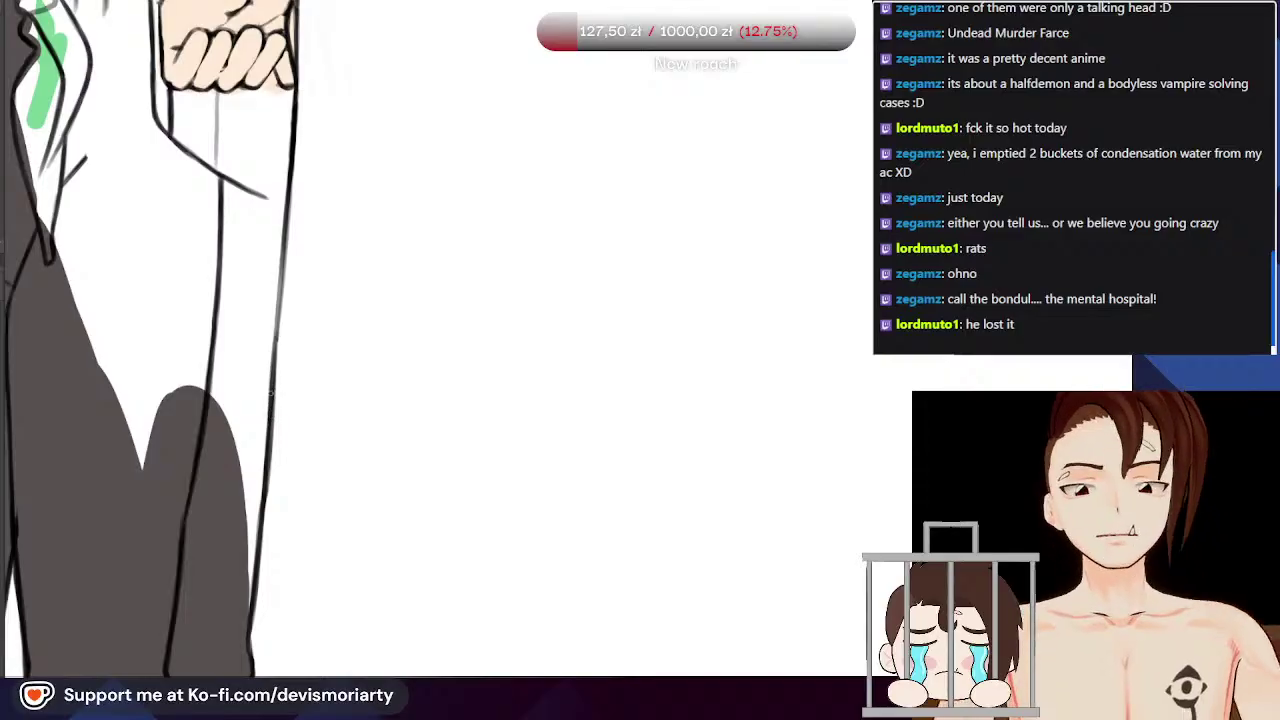
scroll(275, 336, down, 2)
scroll(277, 300, up, 4)
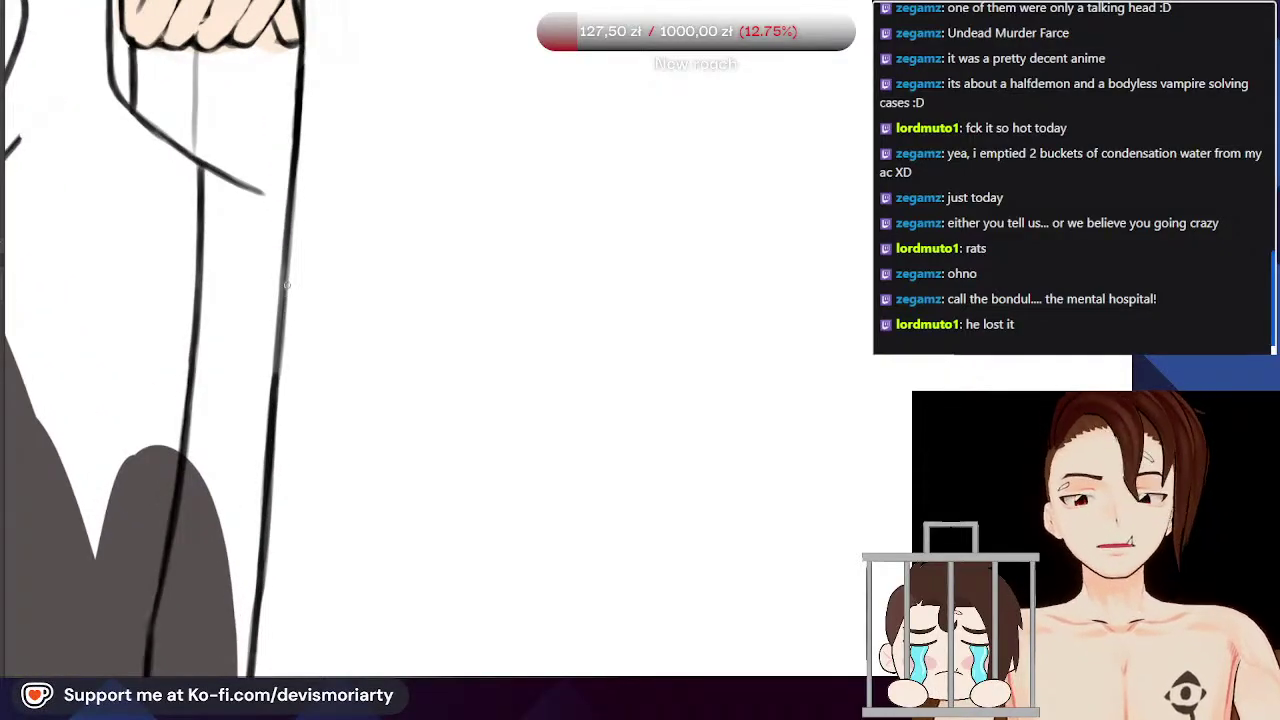
scroll(277, 324, down, 6)
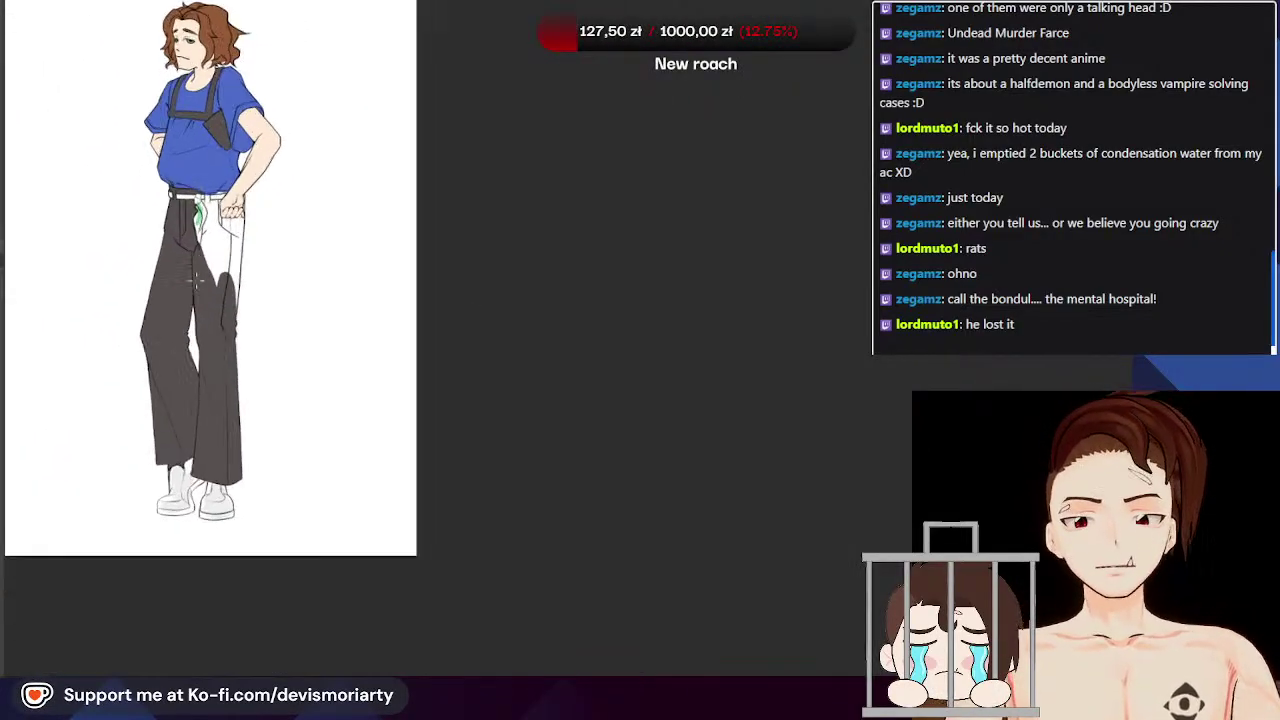
scroll(165, 287, up, 3)
scroll(164, 287, down, 2)
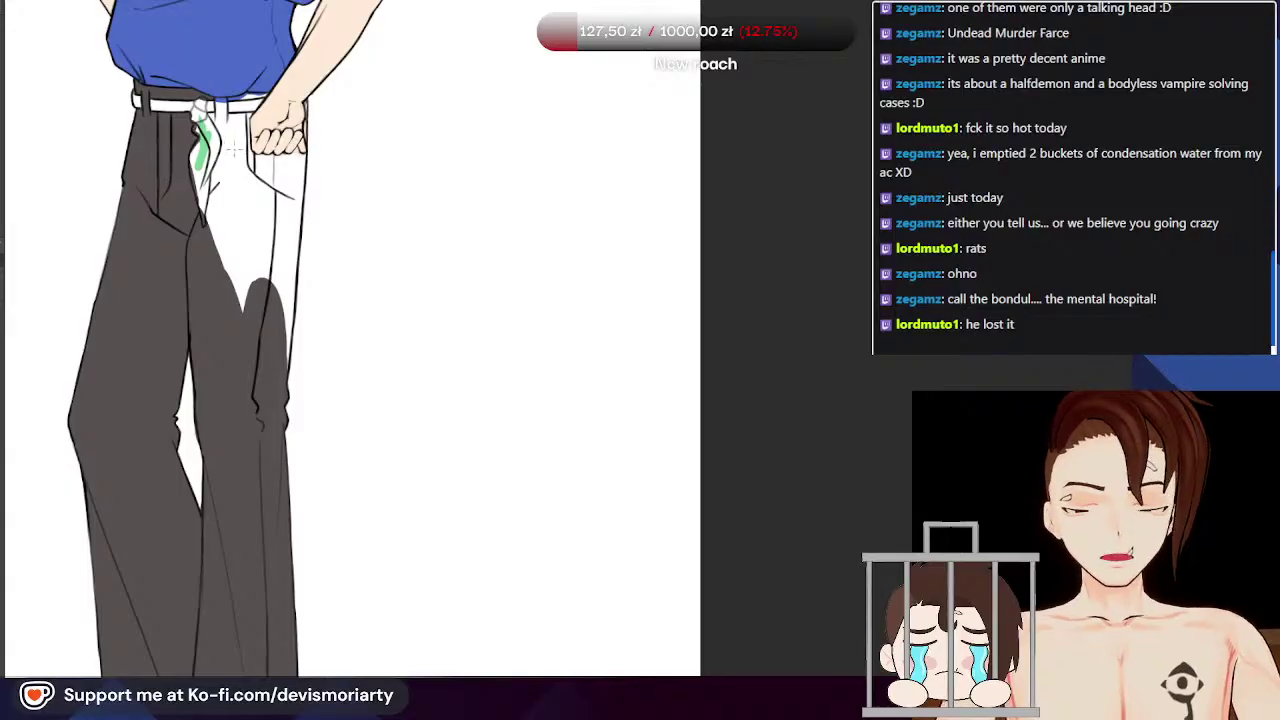
scroll(230, 238, down, 5)
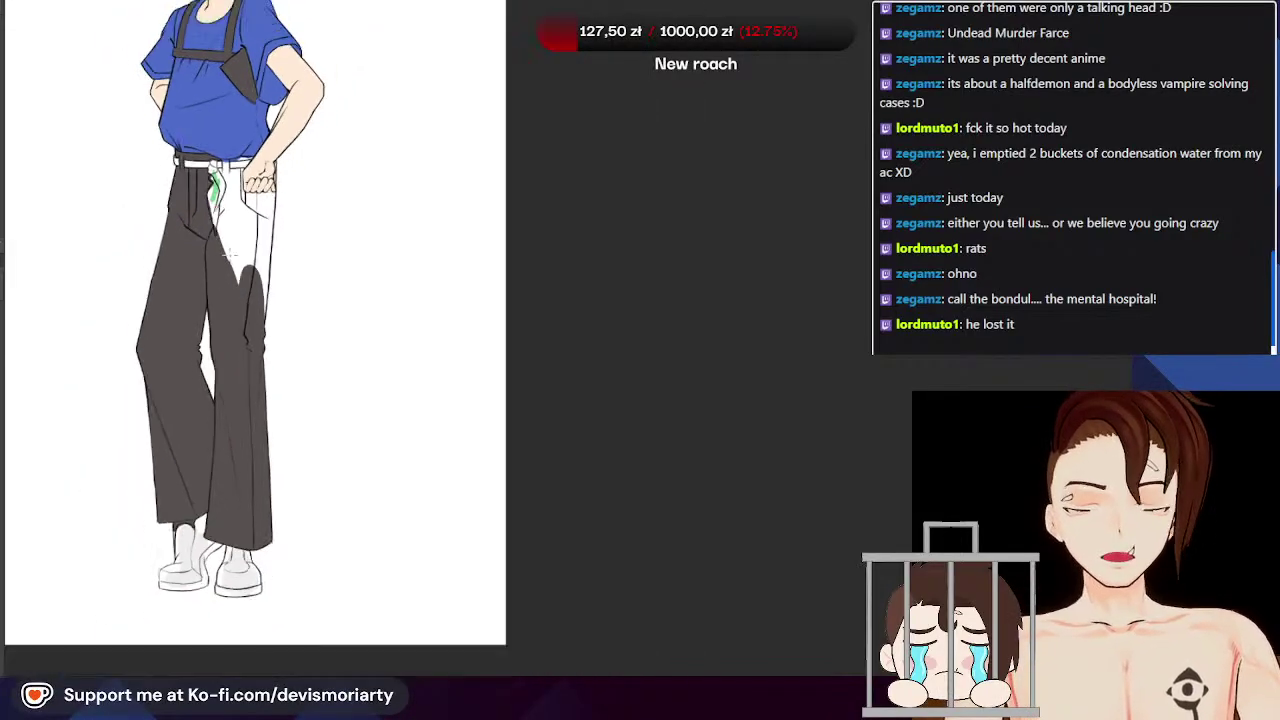
scroll(222, 288, up, 1)
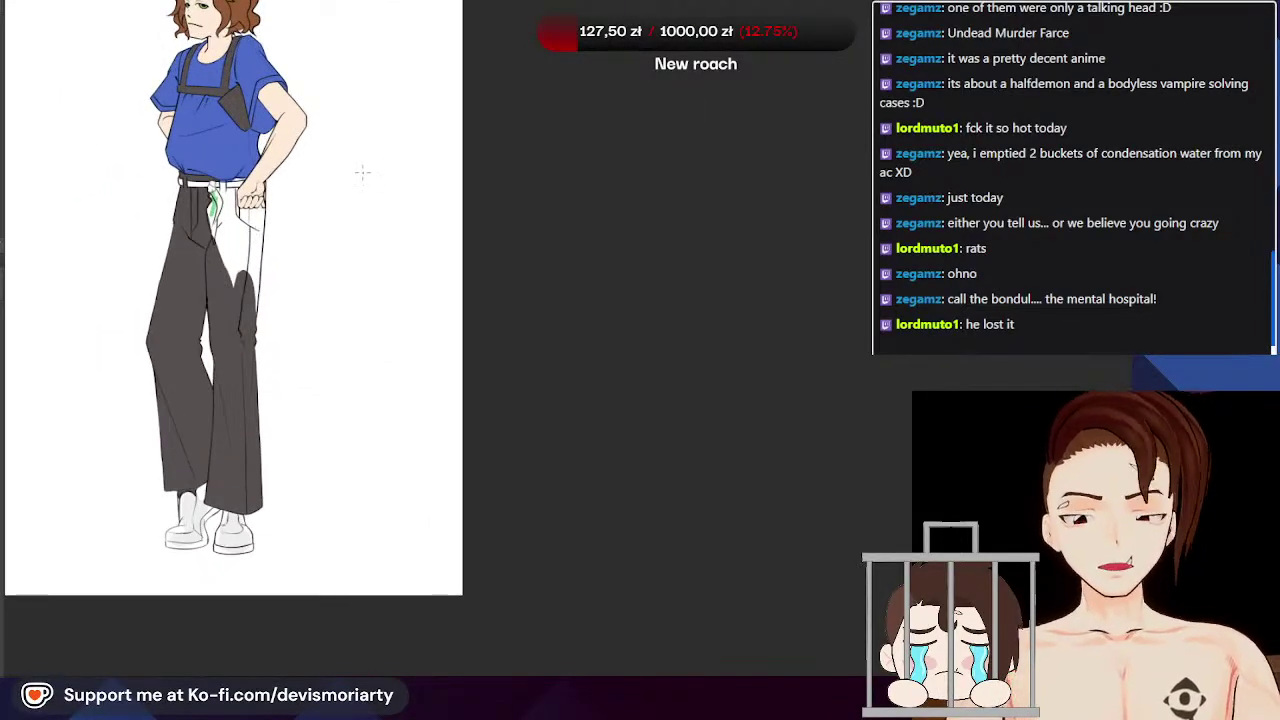
scroll(362, 172, up, 1)
scroll(222, 232, up, 2)
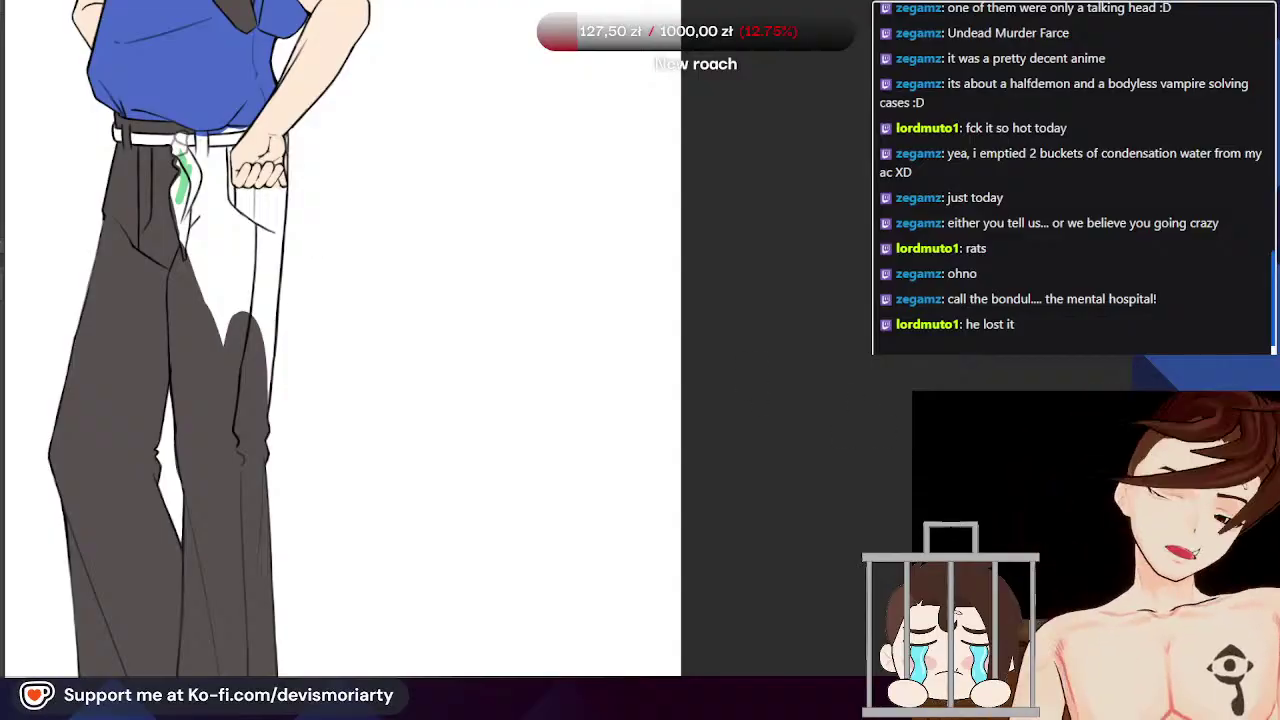
Step: Fill the near leg's upper thigh with dark grey on both sides of the side seam
scroll(222, 264, up, 1)
scroll(222, 265, up, 1)
drag(217, 230, 253, 423)
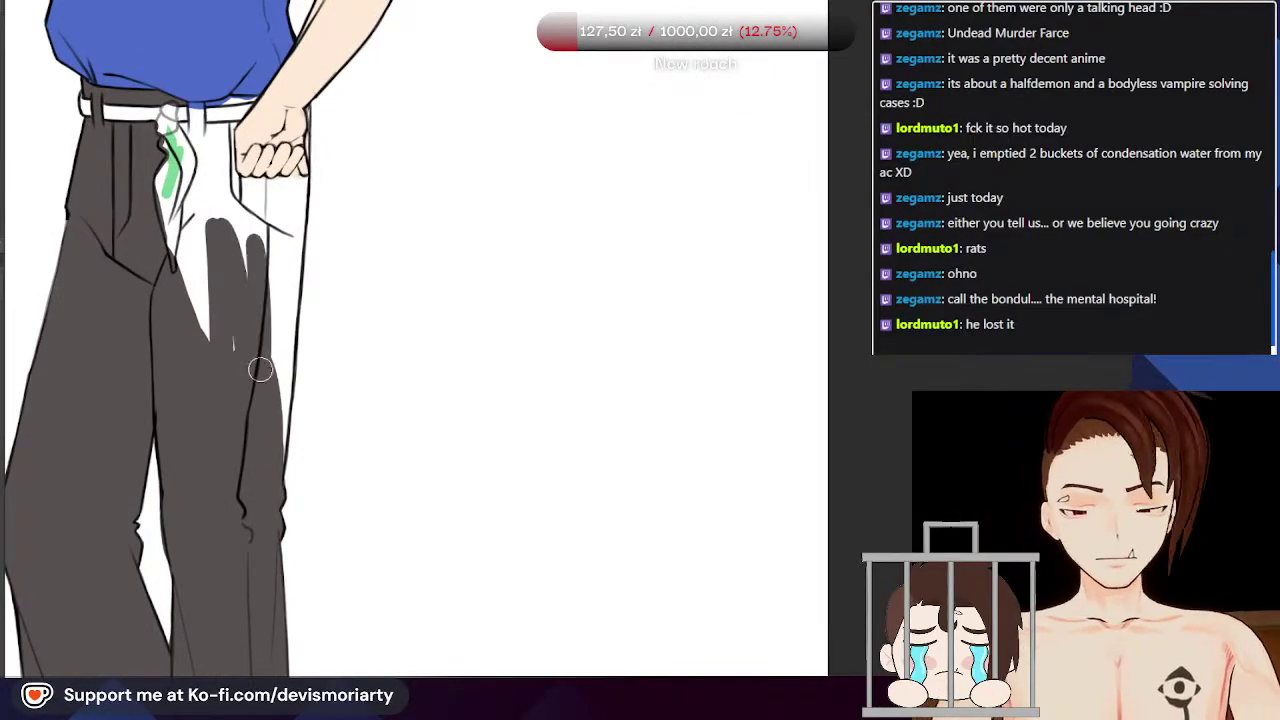
drag(262, 375, 238, 427)
scroll(283, 266, up, 3)
drag(281, 258, 263, 419)
drag(286, 303, 261, 568)
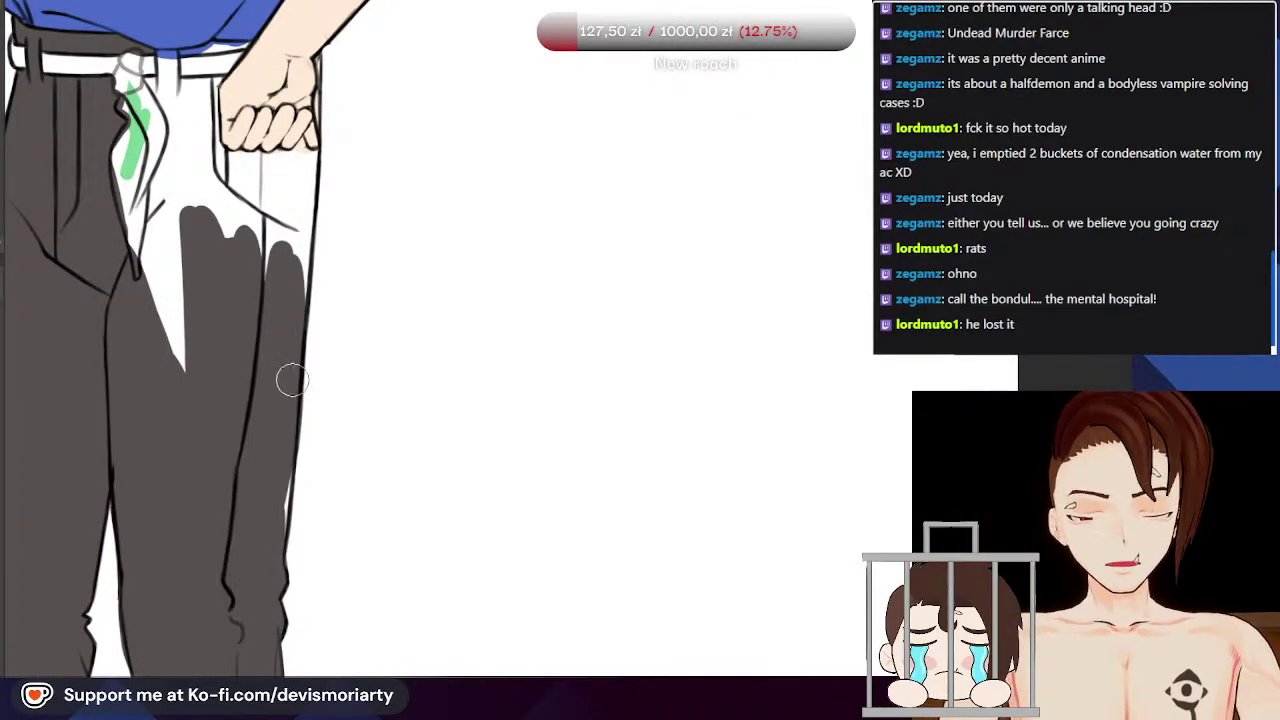
drag(291, 337, 268, 594)
Step: Fill the strip between the side seam and the outer leg outline dark grey, up to just beneath the hand
scroll(268, 594, down, 2)
mouse_move(281, 449)
mouse_down()
mouse_move(287, 489)
mouse_move(282, 365)
mouse_up()
scroll(281, 341, up, 2)
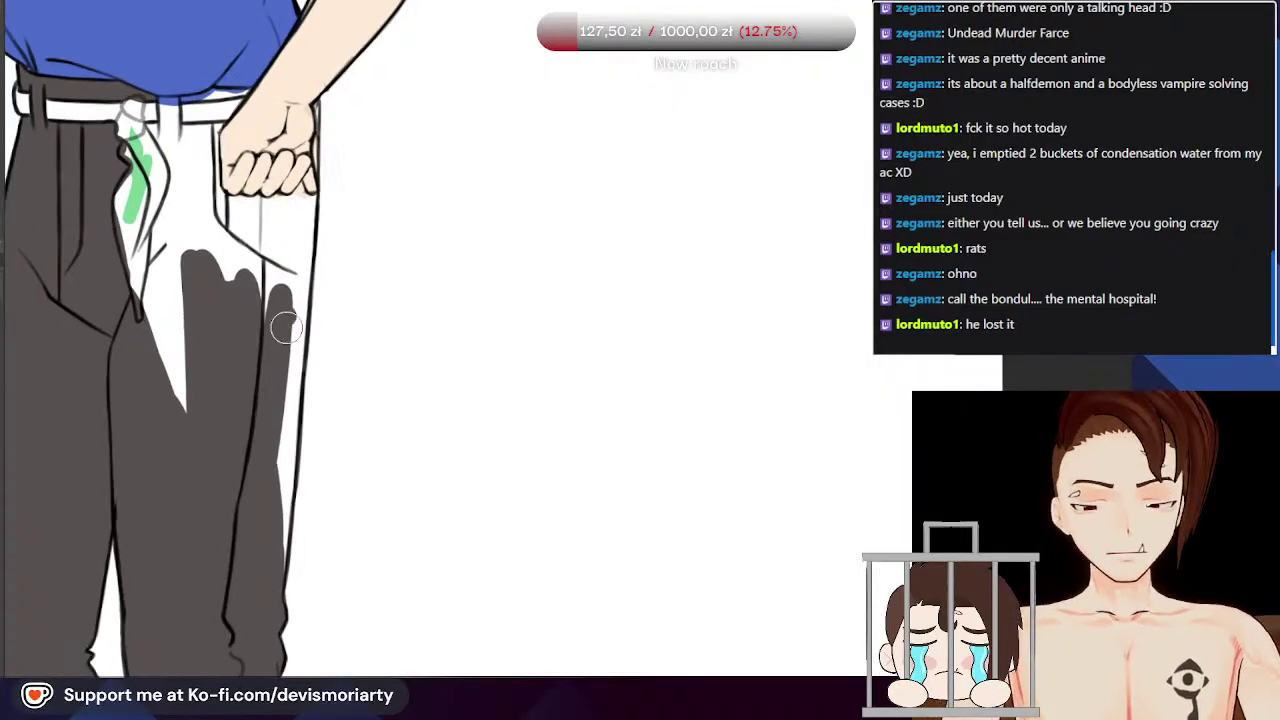
drag(284, 309, 266, 539)
drag(289, 393, 281, 556)
drag(285, 444, 278, 610)
scroll(278, 610, down, 3)
scroll(301, 310, up, 2)
scroll(301, 310, up, 1)
drag(290, 320, 273, 508)
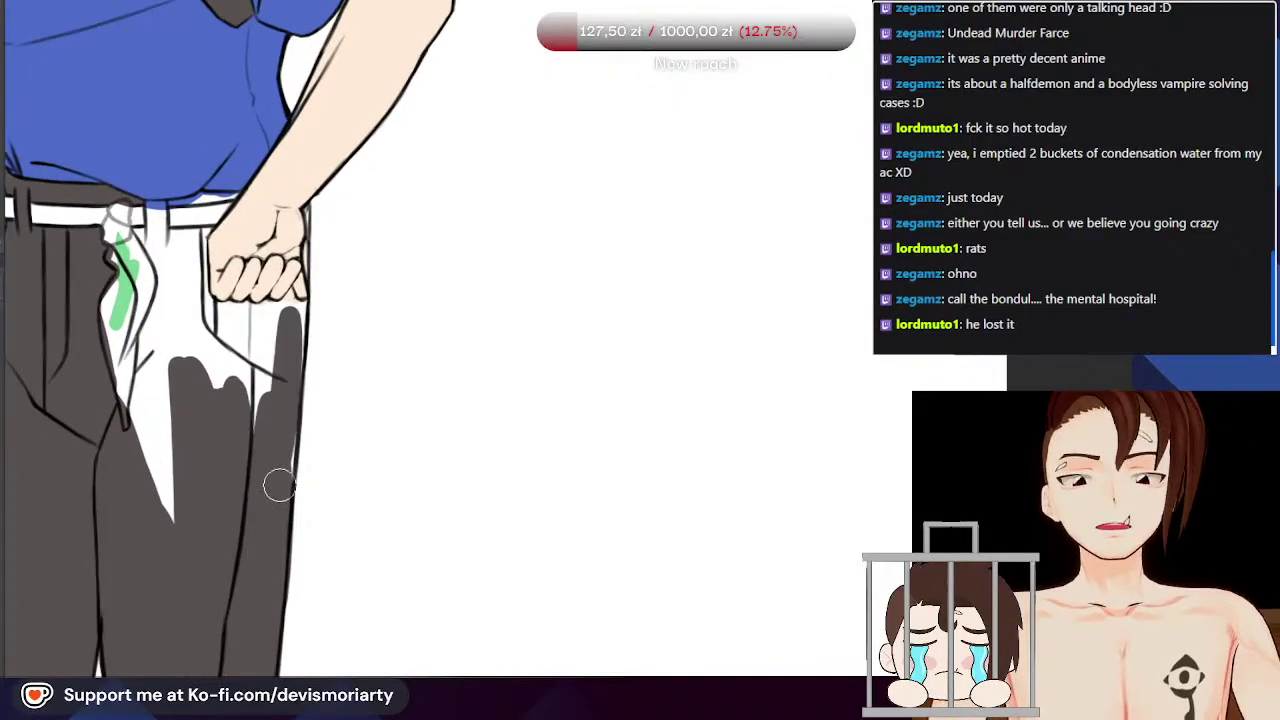
Step: Extend the dark grey fill over the upper front of the near hip, alongside the hanging cloth
scroll(272, 495, up, 1)
mouse_move(189, 423)
mouse_down()
mouse_move(155, 510)
mouse_move(174, 558)
mouse_move(153, 491)
mouse_move(180, 330)
mouse_move(151, 426)
mouse_up()
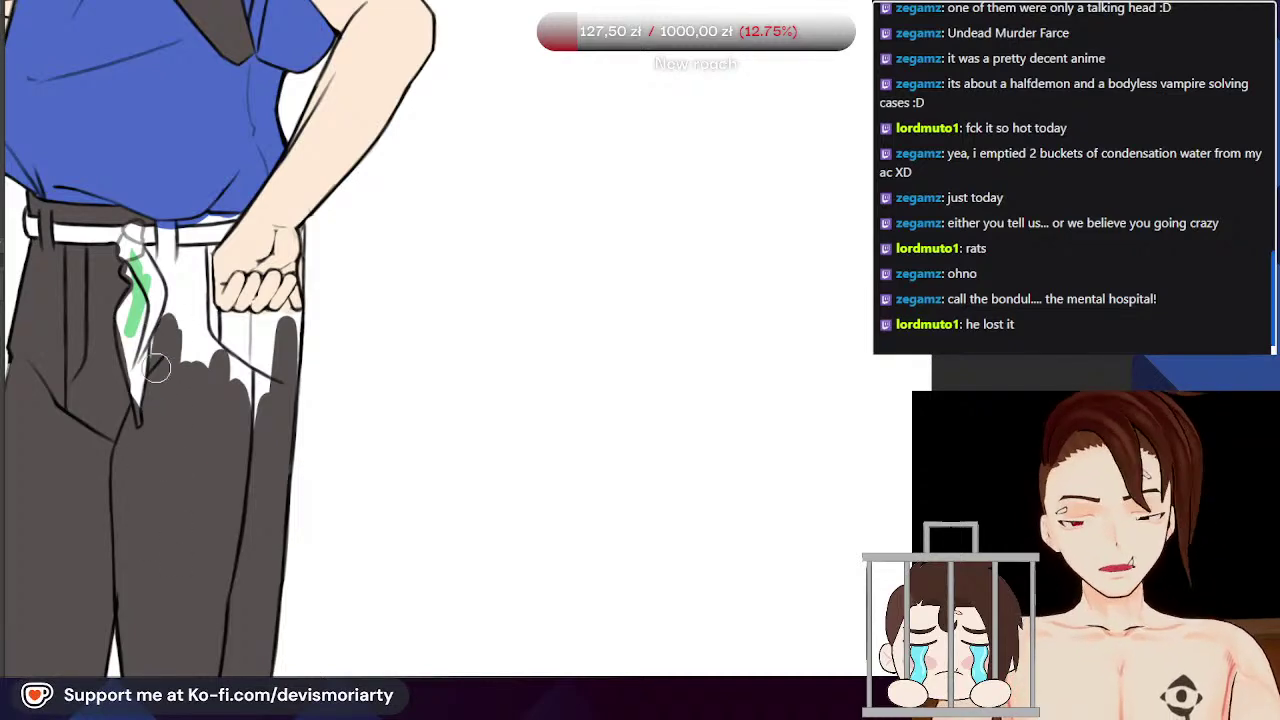
drag(173, 307, 175, 299)
scroll(164, 254, up, 3)
Step: Resize the brush and fill the belt loop beside the knot and the trouser strip below it dark grey
key(bracketleft)
key(bracketleft)
drag(142, 251, 197, 355)
scroll(197, 349, down, 2)
scroll(176, 230, up, 2)
mouse_move(177, 237)
mouse_down()
mouse_move(186, 374)
mouse_move(208, 301)
mouse_up()
scroll(182, 320, down, 4)
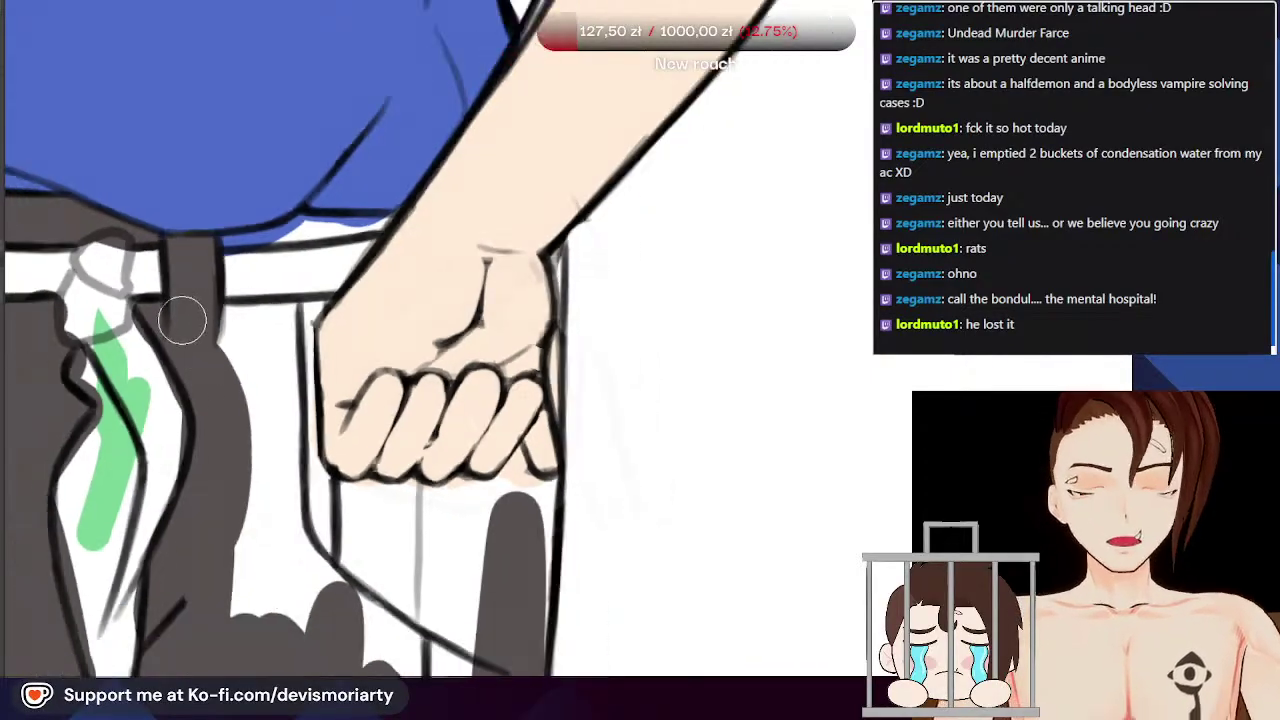
scroll(199, 337, down, 1)
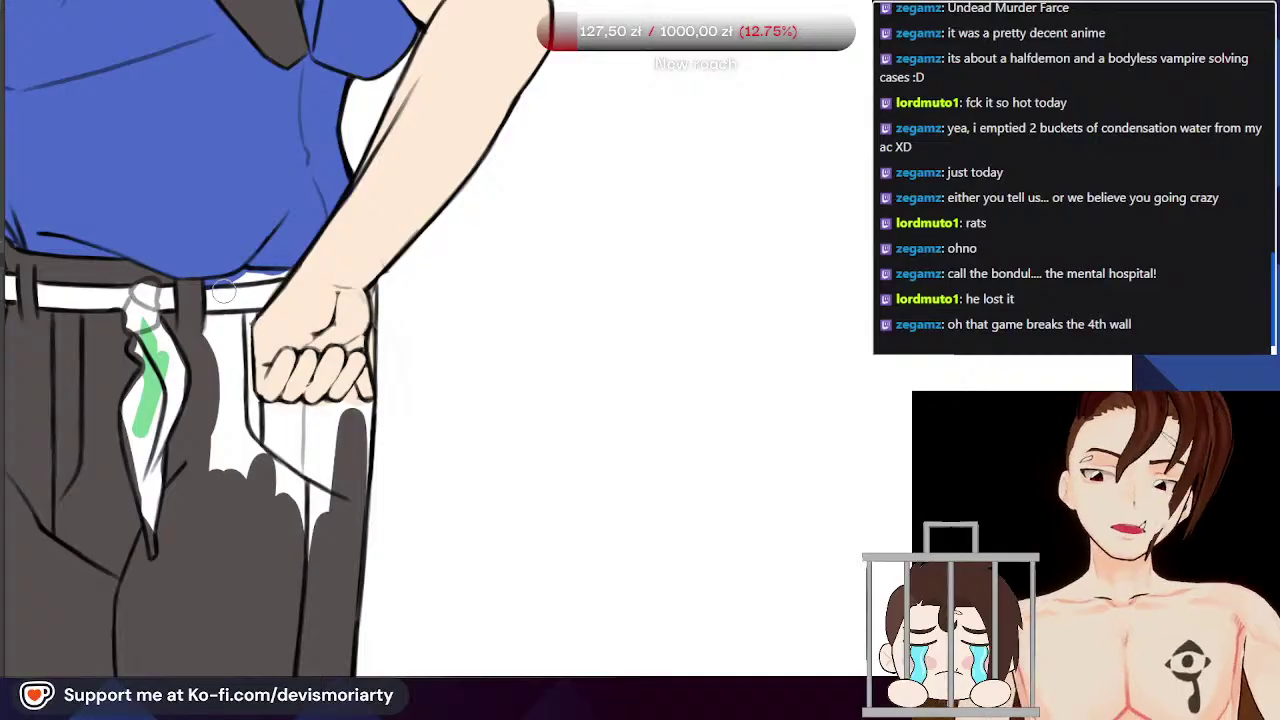
Step: Fill the front of the near hip dark grey from below the belt across to the pocket edge
scroll(224, 291, down, 1)
scroll(286, 494, up, 2)
drag(192, 306, 211, 333)
drag(205, 279, 233, 391)
scroll(322, 420, down, 2)
scroll(368, 480, up, 3)
scroll(277, 405, up, 2)
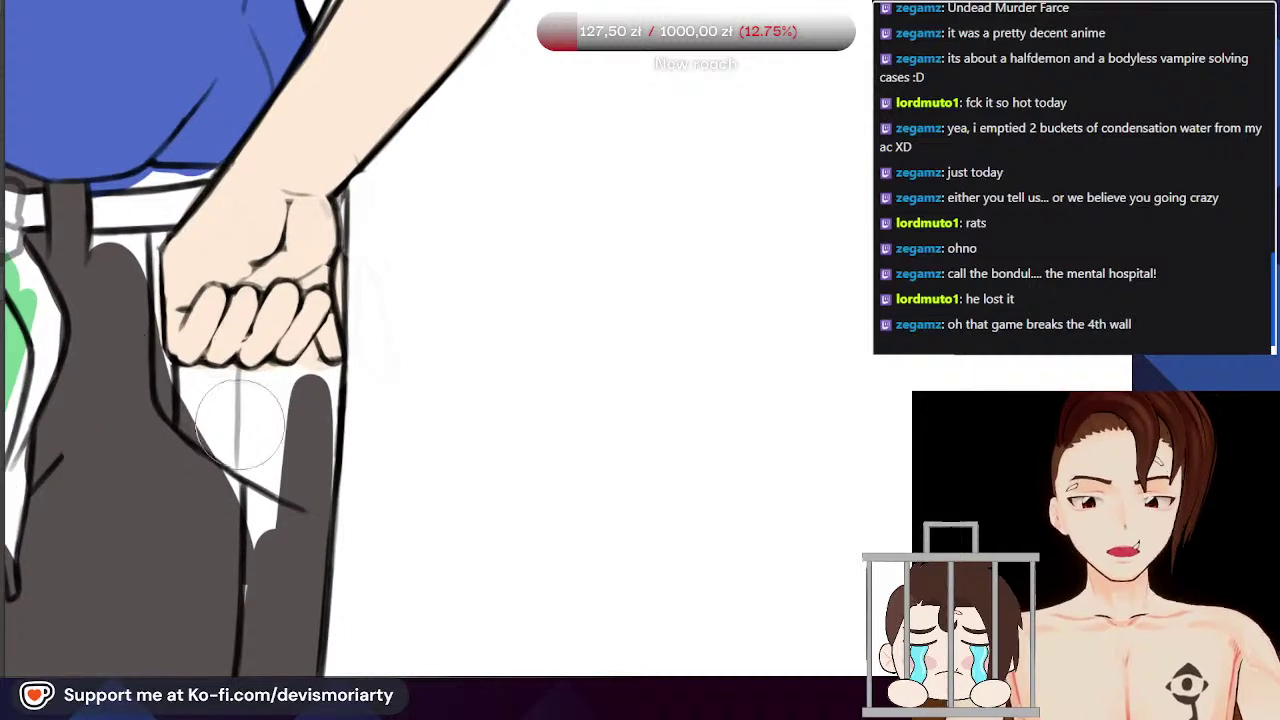
Step: Fill the pocket area beneath the fist dark grey, out toward the outer leg outline
mouse_move(251, 566)
mouse_down()
mouse_move(291, 435)
mouse_move(113, 399)
mouse_move(241, 433)
mouse_move(142, 385)
mouse_move(294, 400)
mouse_up()
scroll(294, 400, down, 2)
scroll(289, 340, up, 4)
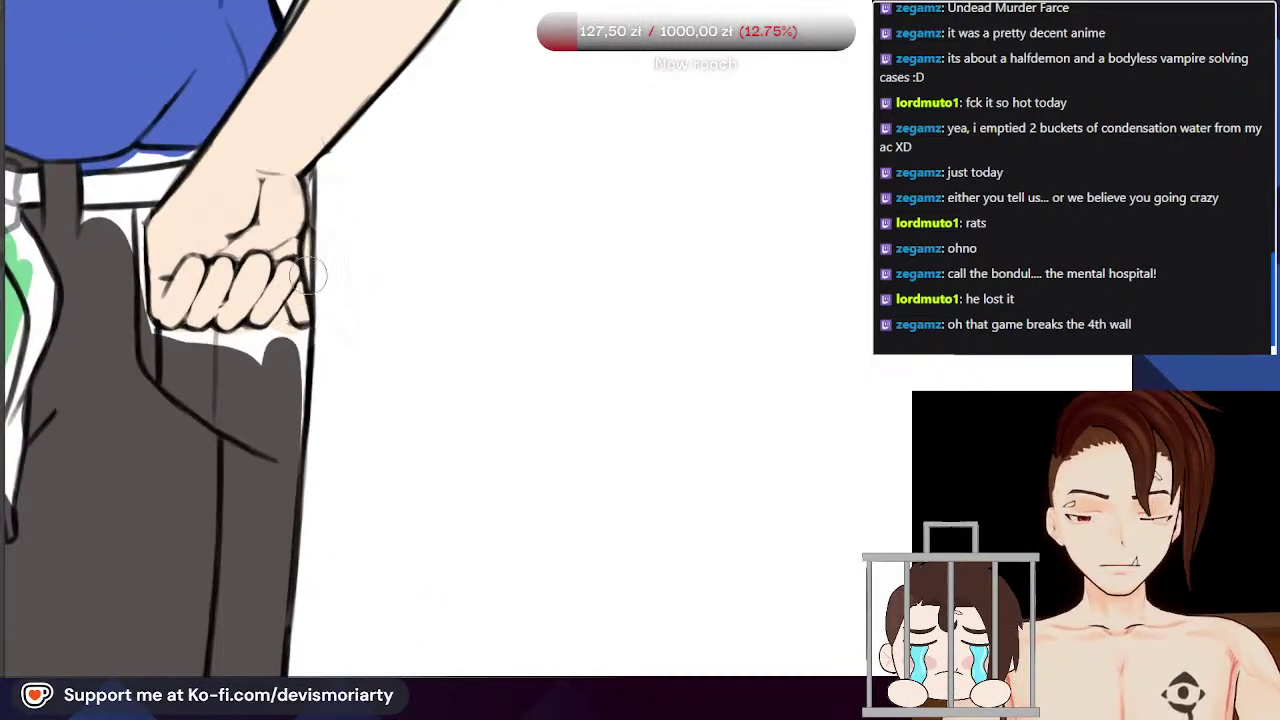
Step: Fill the narrow sliver between the hand and the outer trouser outline dark grey, from the wrist down past the fingers
drag(288, 190, 286, 392)
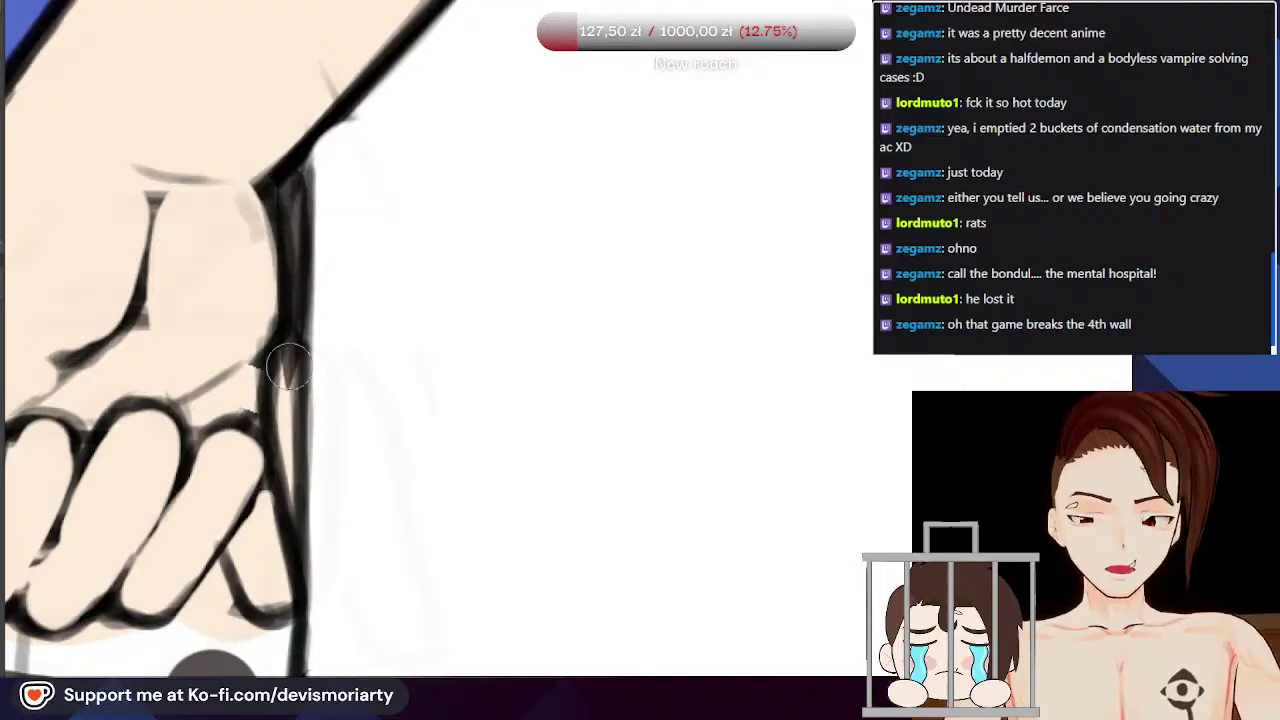
scroll(283, 472, down, 3)
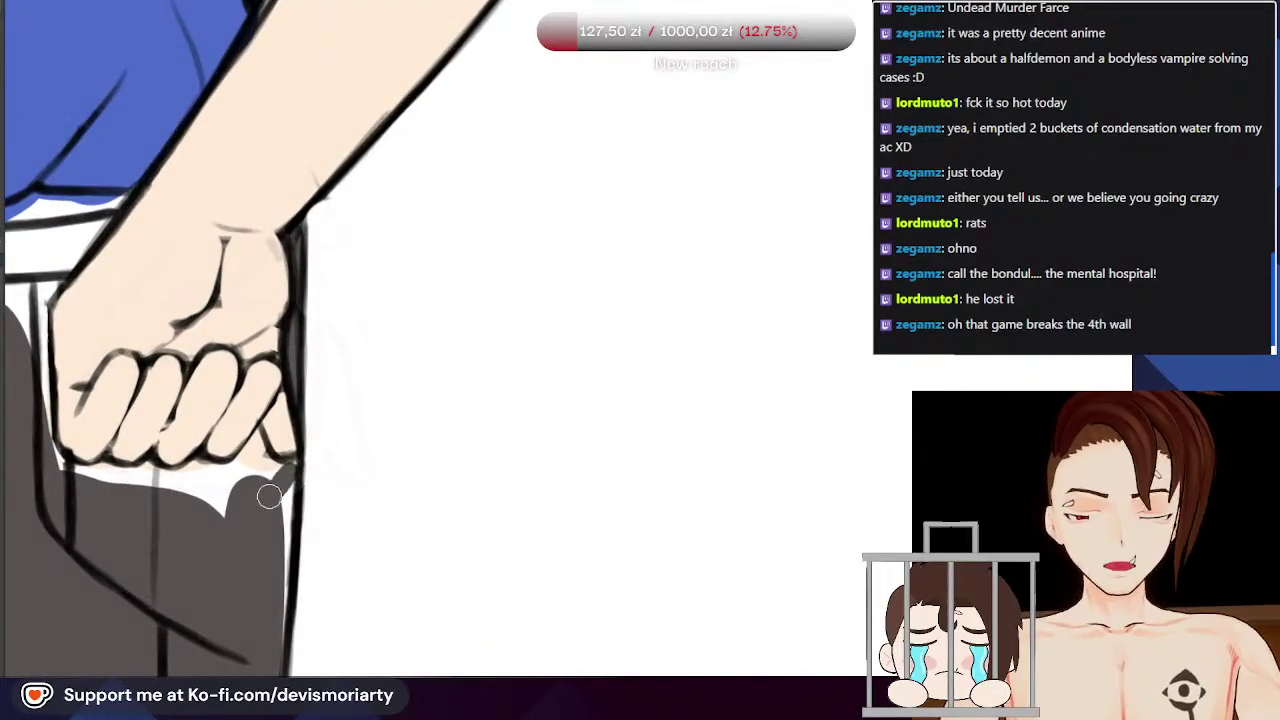
scroll(286, 505, down, 4)
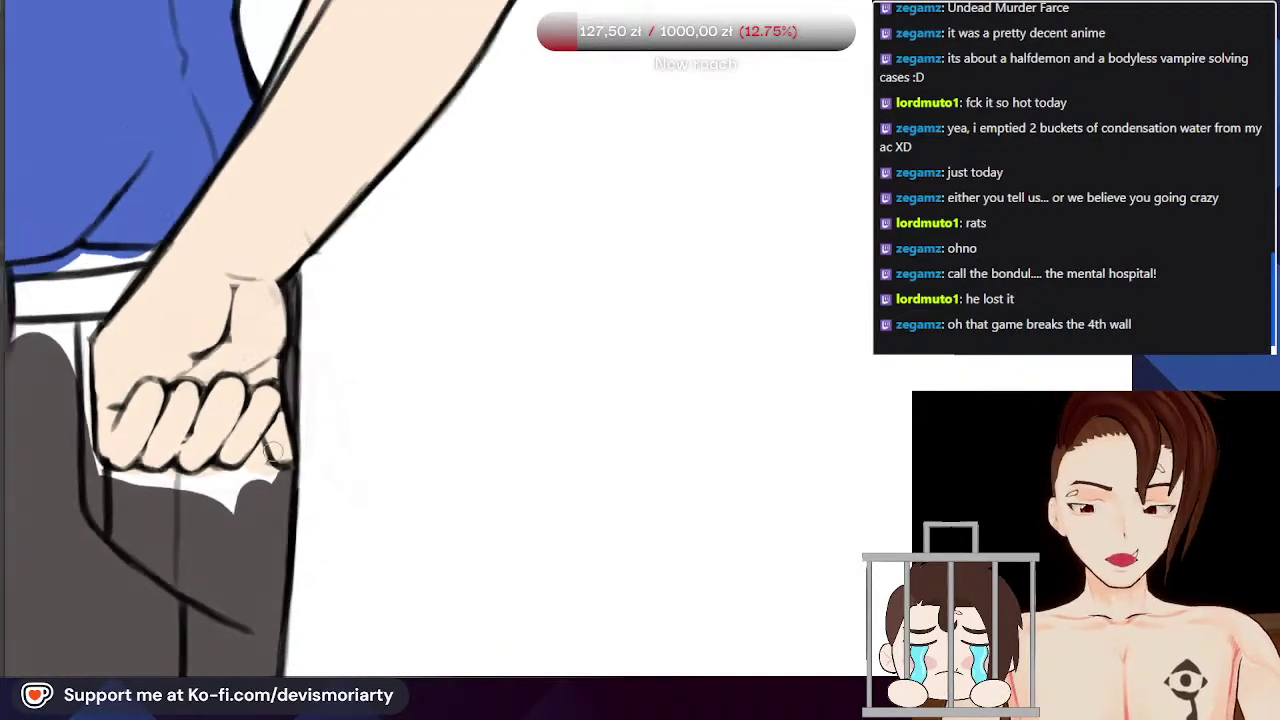
Step: Close the white gaps under the outer fingers with dark grey, including the notch beside the little finger
scroll(268, 400, up, 3)
scroll(268, 400, up, 3)
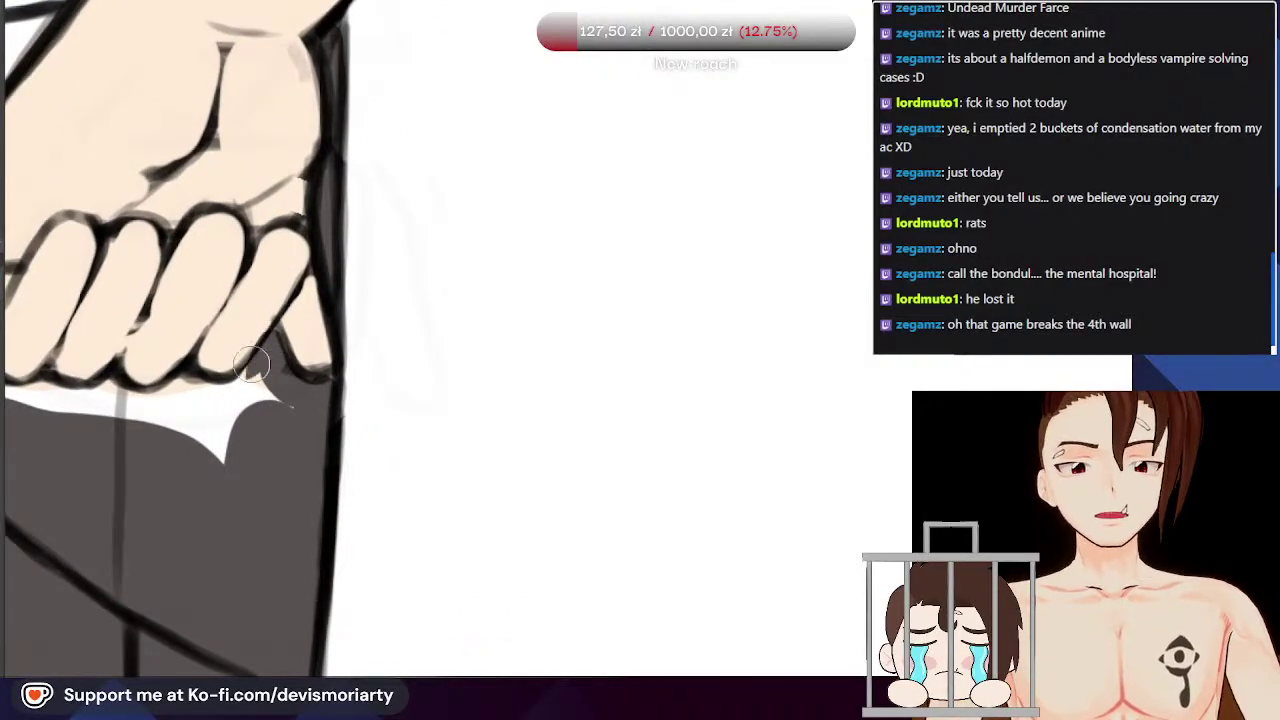
scroll(267, 341, up, 2)
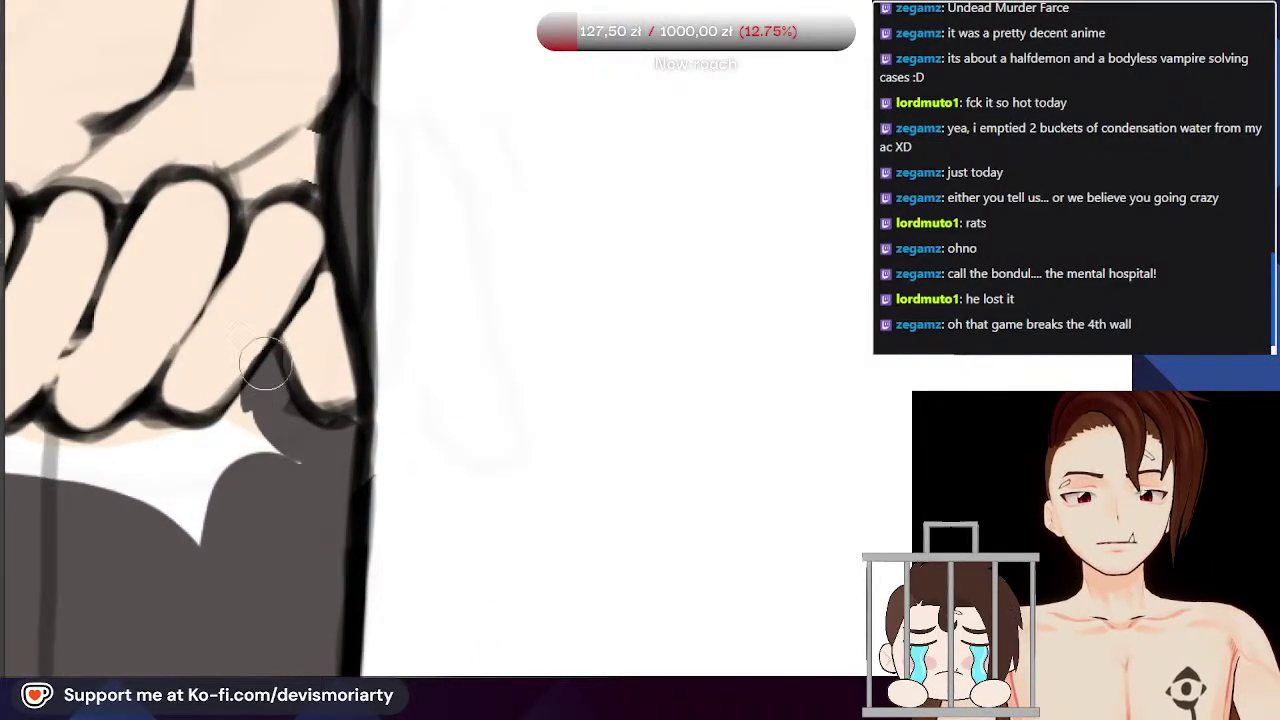
mouse_move(209, 457)
mouse_down()
mouse_move(250, 418)
mouse_move(268, 420)
mouse_move(289, 526)
mouse_up()
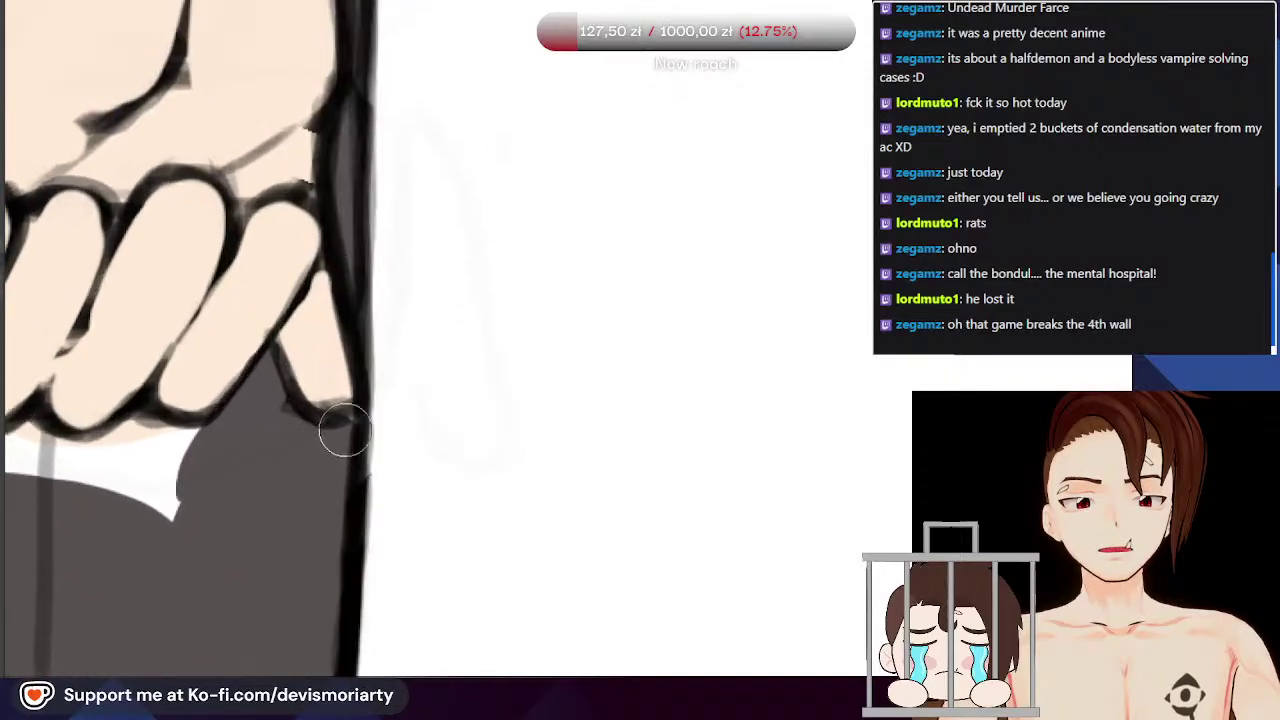
scroll(289, 460, down, 1)
mouse_move(181, 455)
mouse_down()
mouse_move(213, 426)
mouse_move(264, 438)
mouse_up()
scroll(117, 469, down, 4)
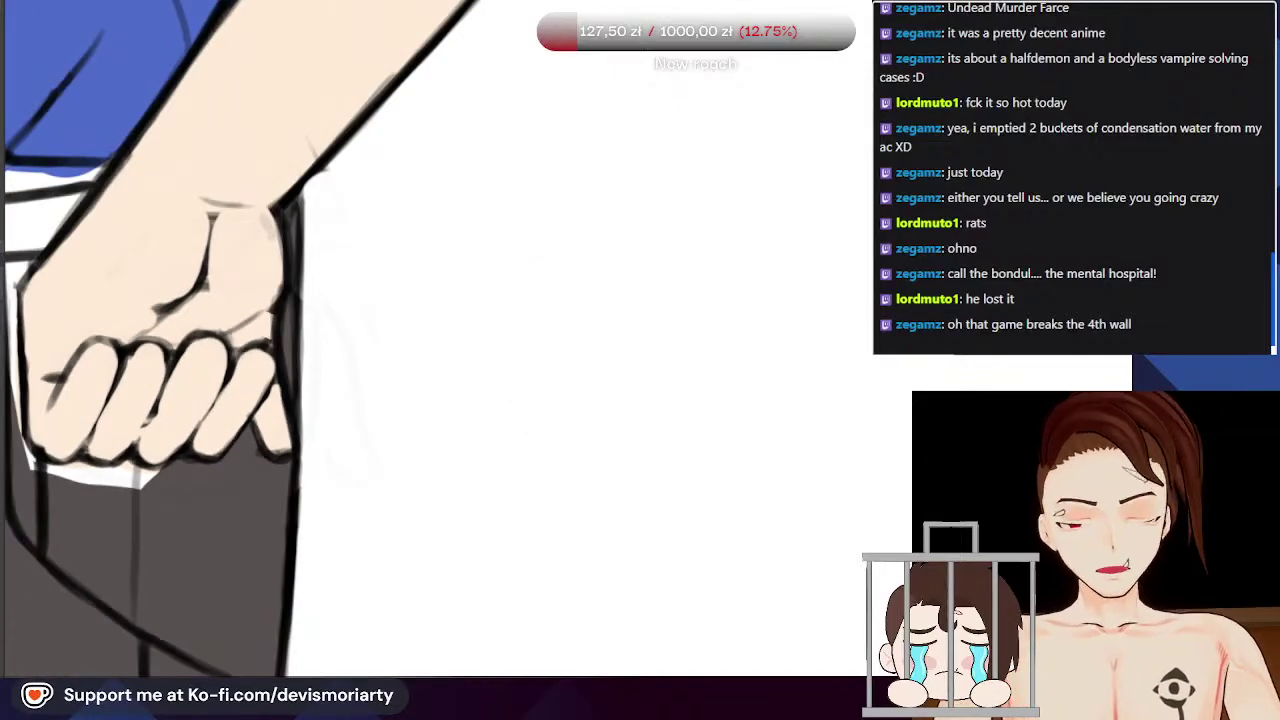
scroll(290, 350, down, 2)
Step: Fill the remaining white gap below the inner knuckles dark grey up to the pocket edge
scroll(366, 200, up, 5)
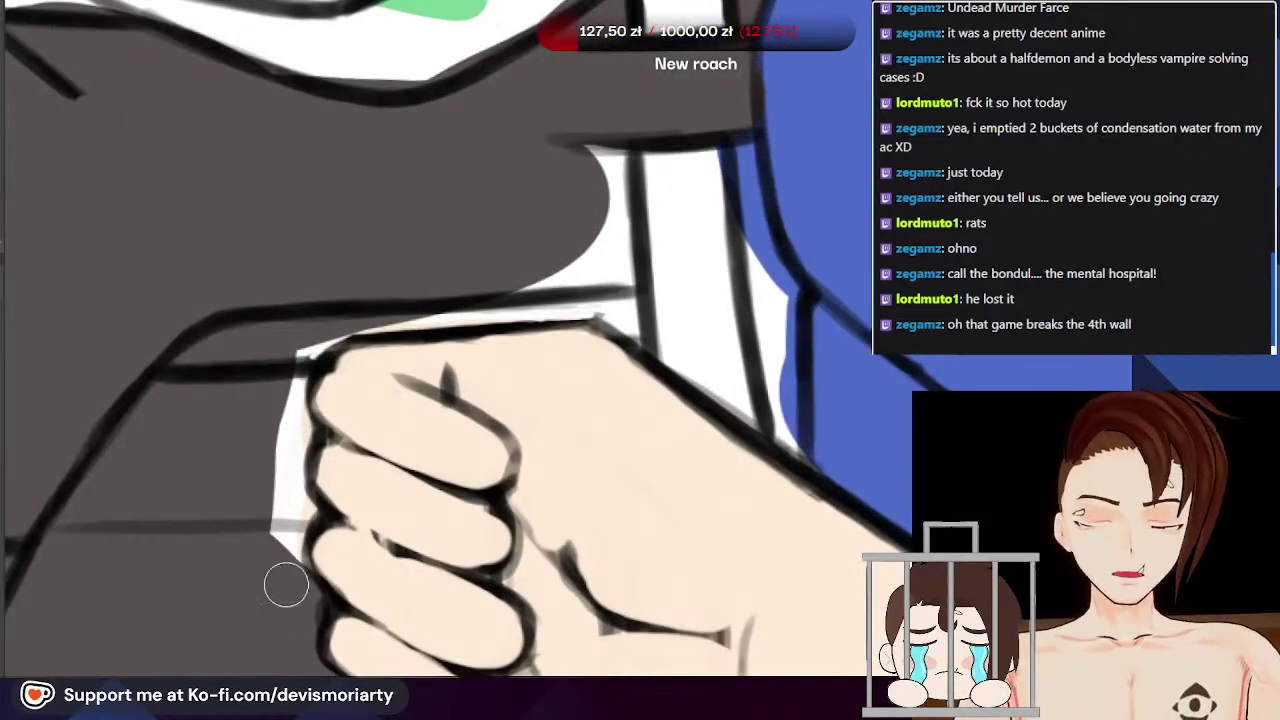
mouse_move(286, 585)
mouse_down()
mouse_move(296, 489)
mouse_move(297, 524)
mouse_move(307, 510)
mouse_move(293, 562)
mouse_move(298, 362)
mouse_up()
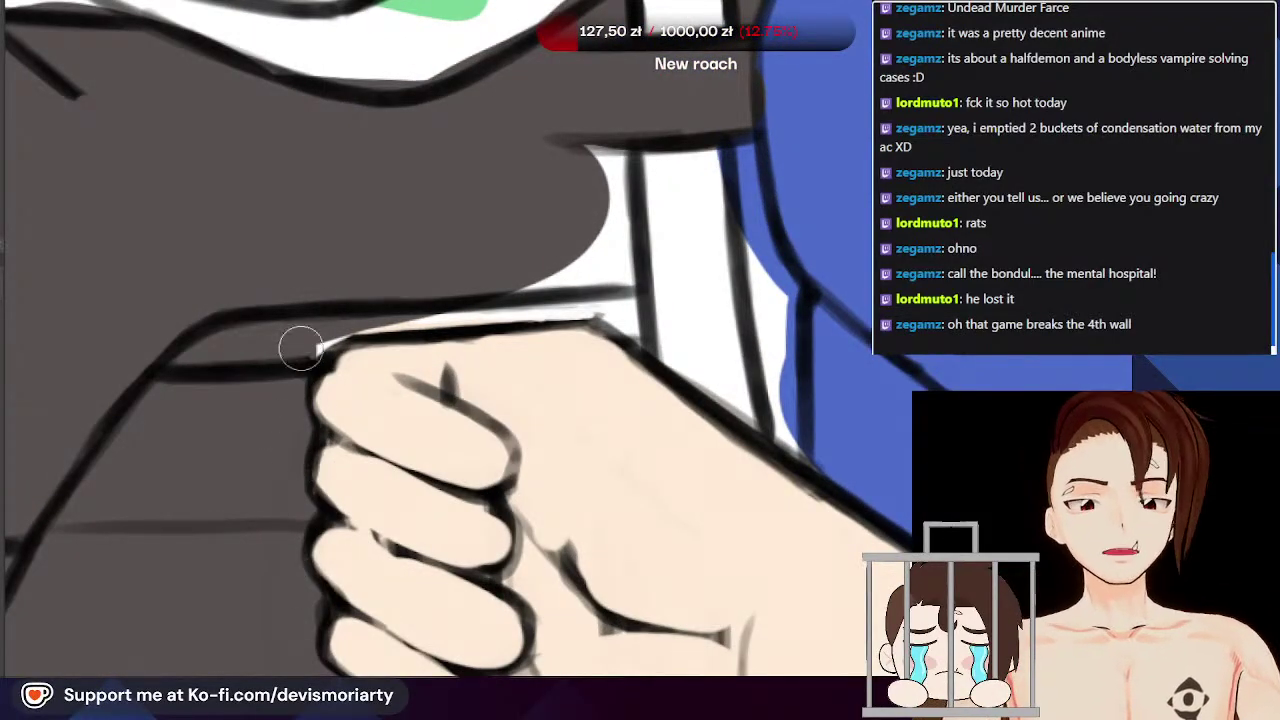
key(5)
scroll(262, 495, down, 2)
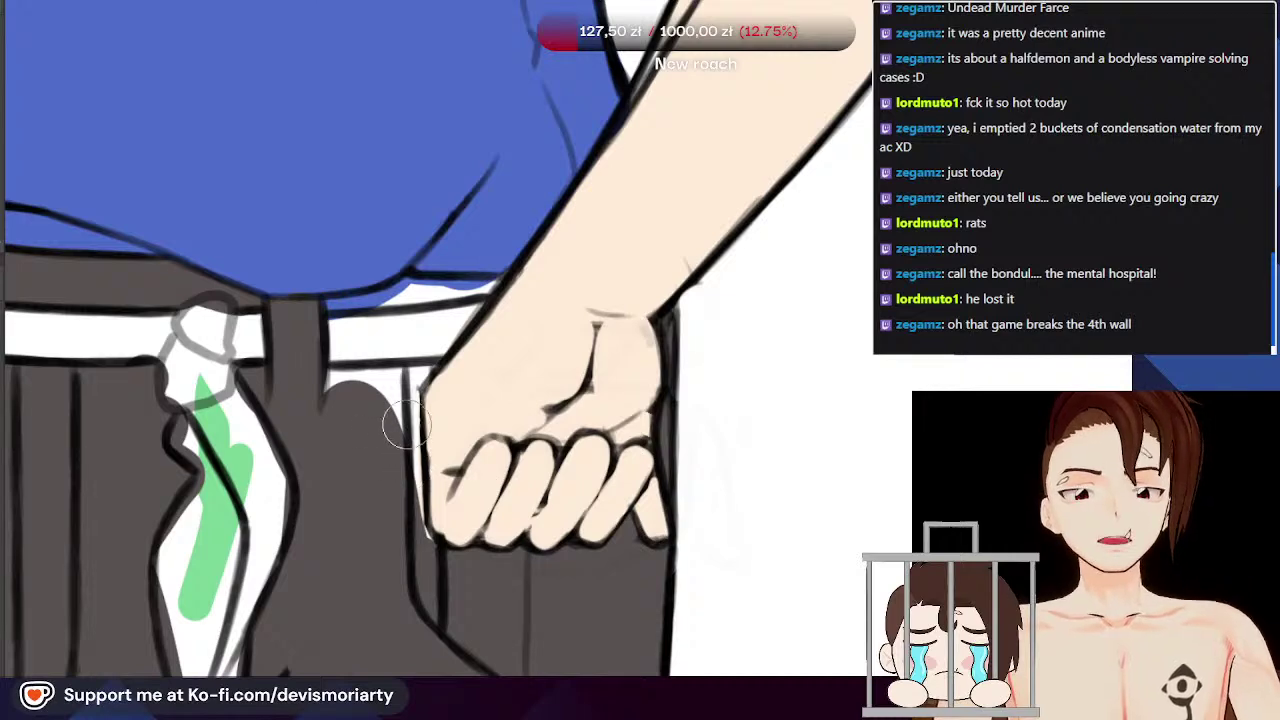
Step: Fill the strip between the pocket edge and the hand, plus the white gap under the belt, dark grey
scroll(406, 400, up, 1)
drag(412, 420, 420, 517)
drag(398, 396, 400, 563)
drag(400, 418, 412, 589)
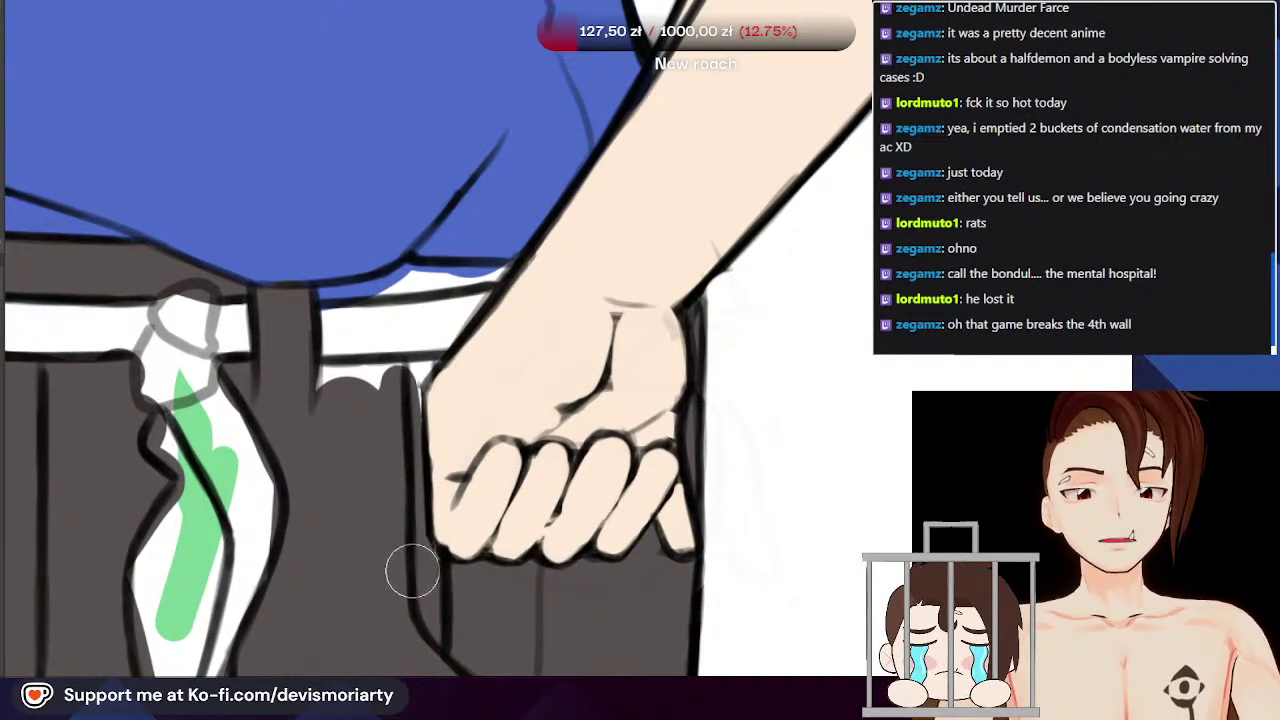
scroll(405, 560, up, 2)
mouse_move(261, 375)
mouse_down()
mouse_move(473, 357)
mouse_move(386, 387)
mouse_move(462, 364)
mouse_up()
scroll(362, 462, down, 2)
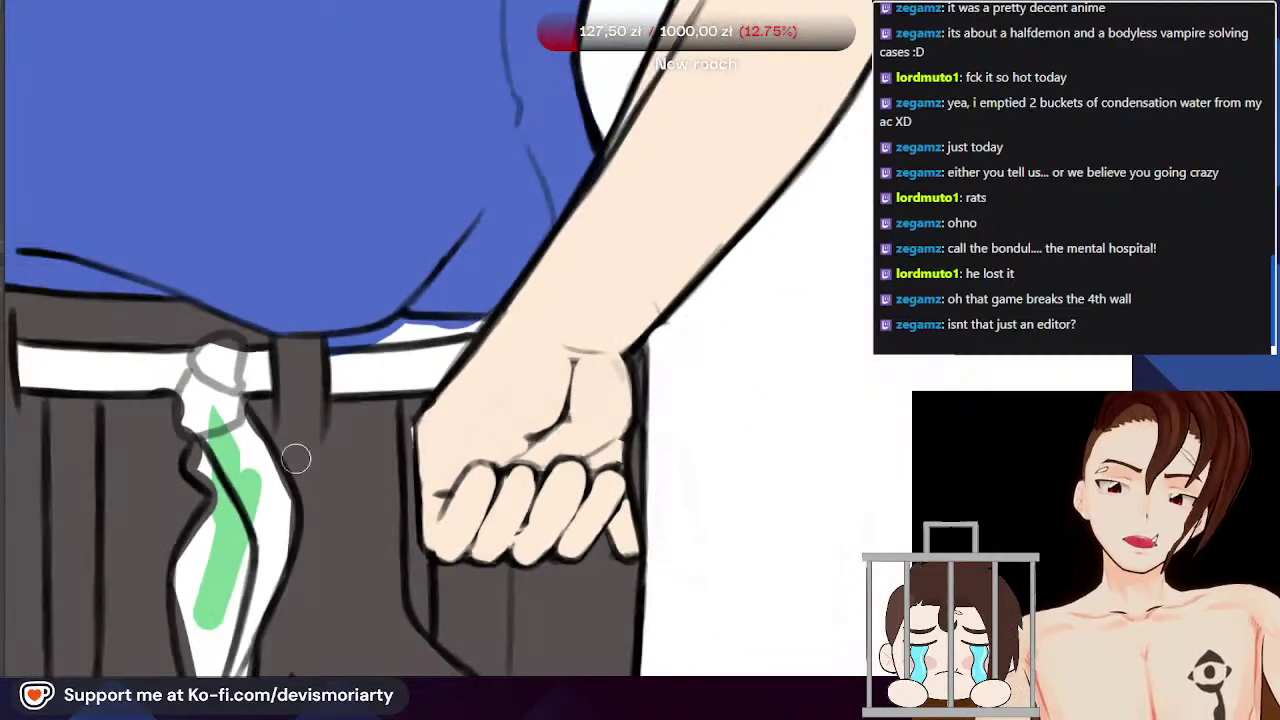
Step: Fill the waistband between the shirt hem and the belt dark grey, from the belt loop to the forearm
scroll(507, 393, up, 2)
scroll(426, 425, down, 1)
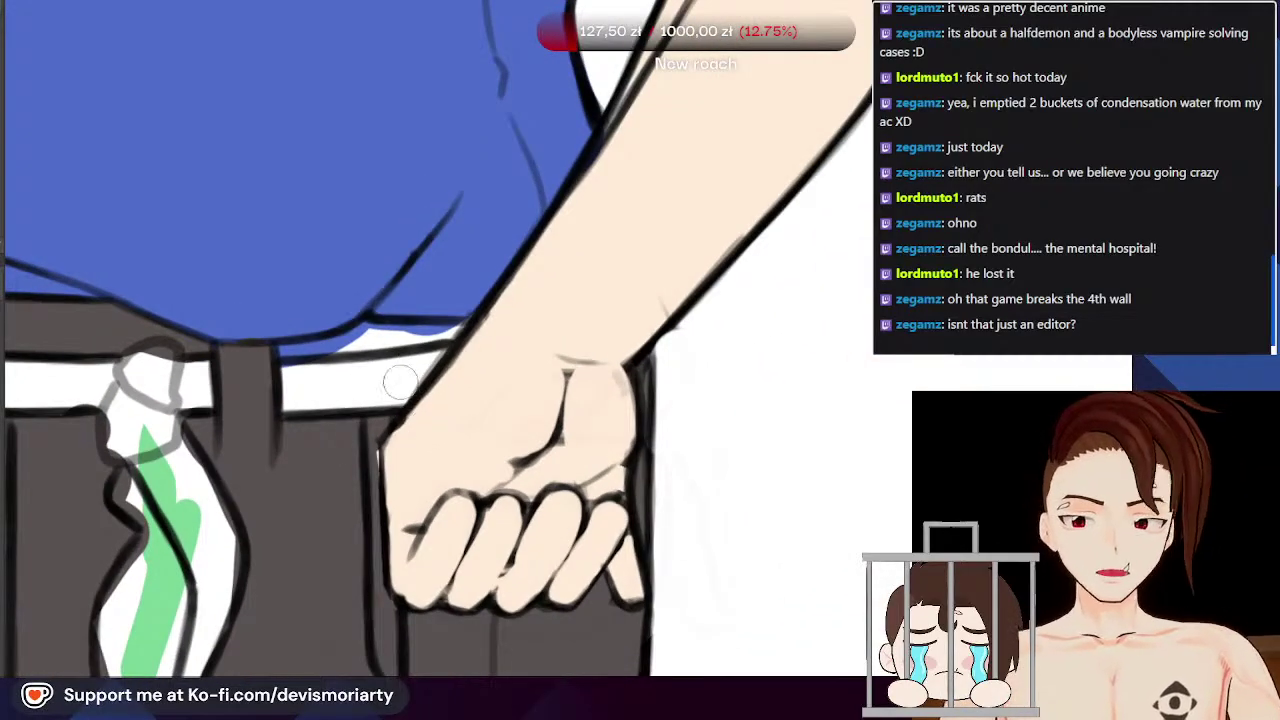
scroll(395, 395, up, 1)
scroll(268, 340, up, 2)
mouse_move(255, 360)
mouse_down()
mouse_move(430, 331)
mouse_move(313, 352)
mouse_move(413, 329)
mouse_move(361, 352)
mouse_move(465, 342)
mouse_up()
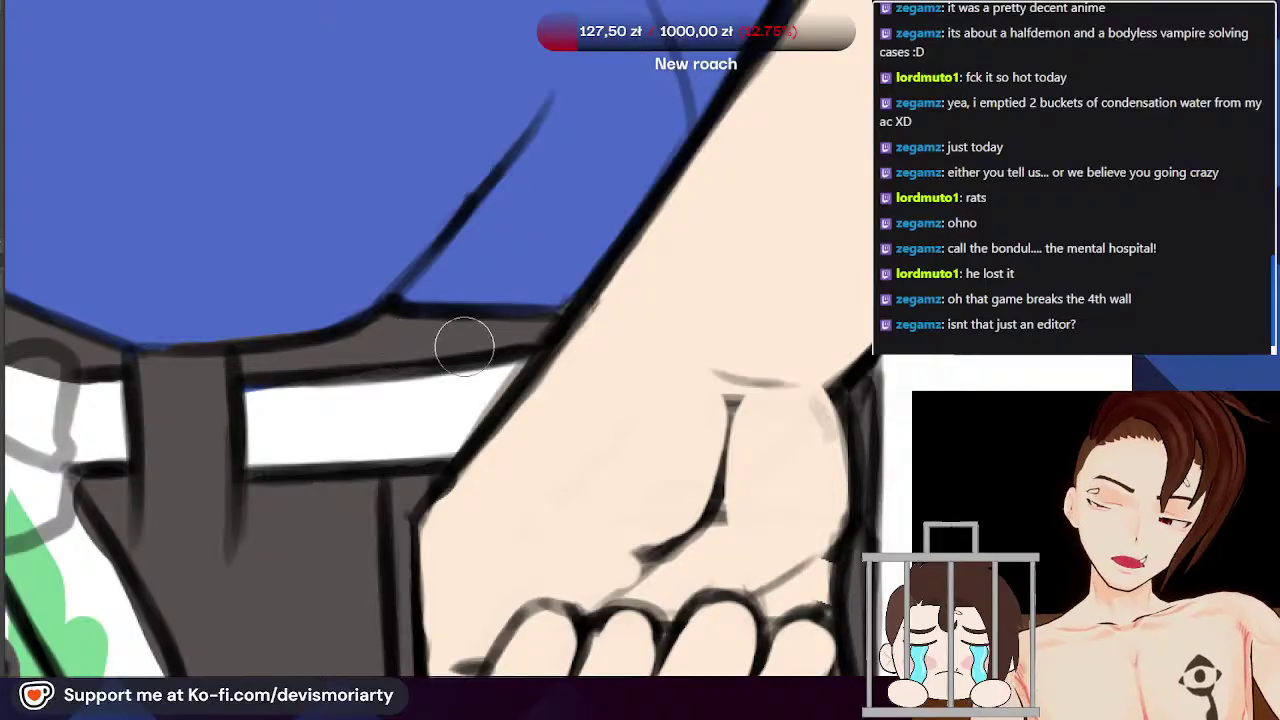
scroll(465, 342, down, 7)
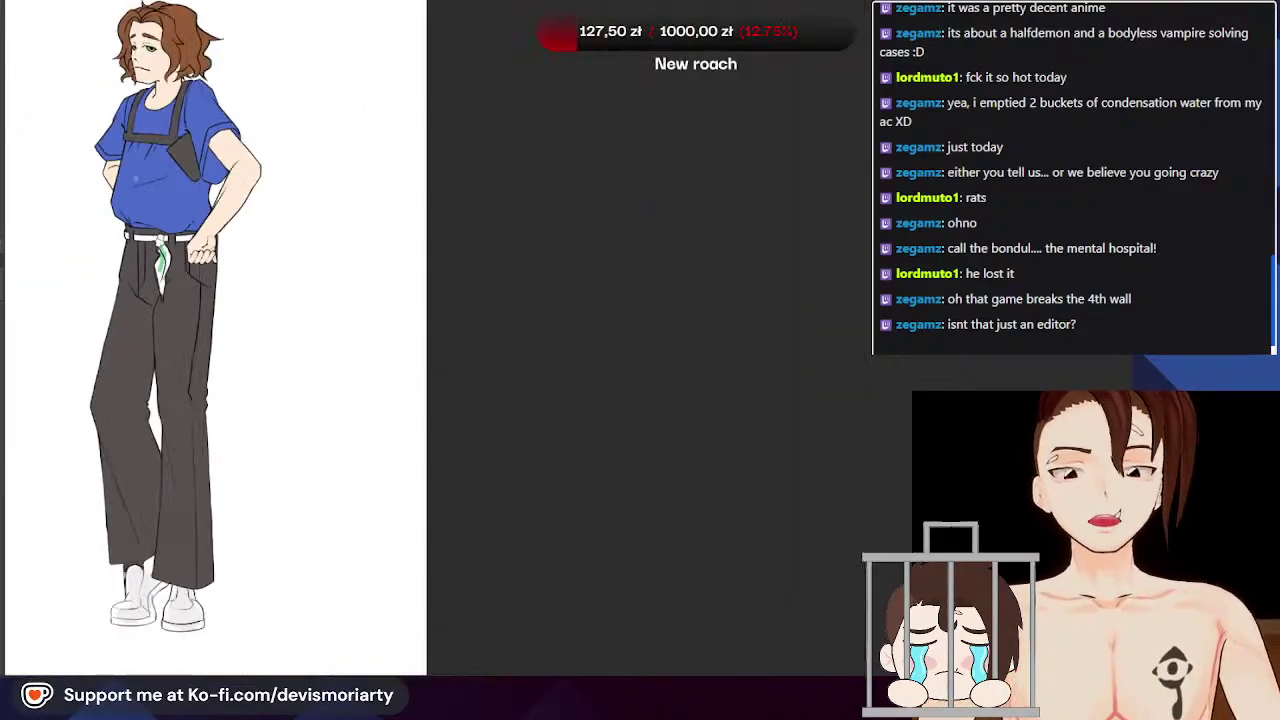
Step: Fill the cloth's knot and the short piece beside it on the belt with light green
scroll(170, 300, up, 7)
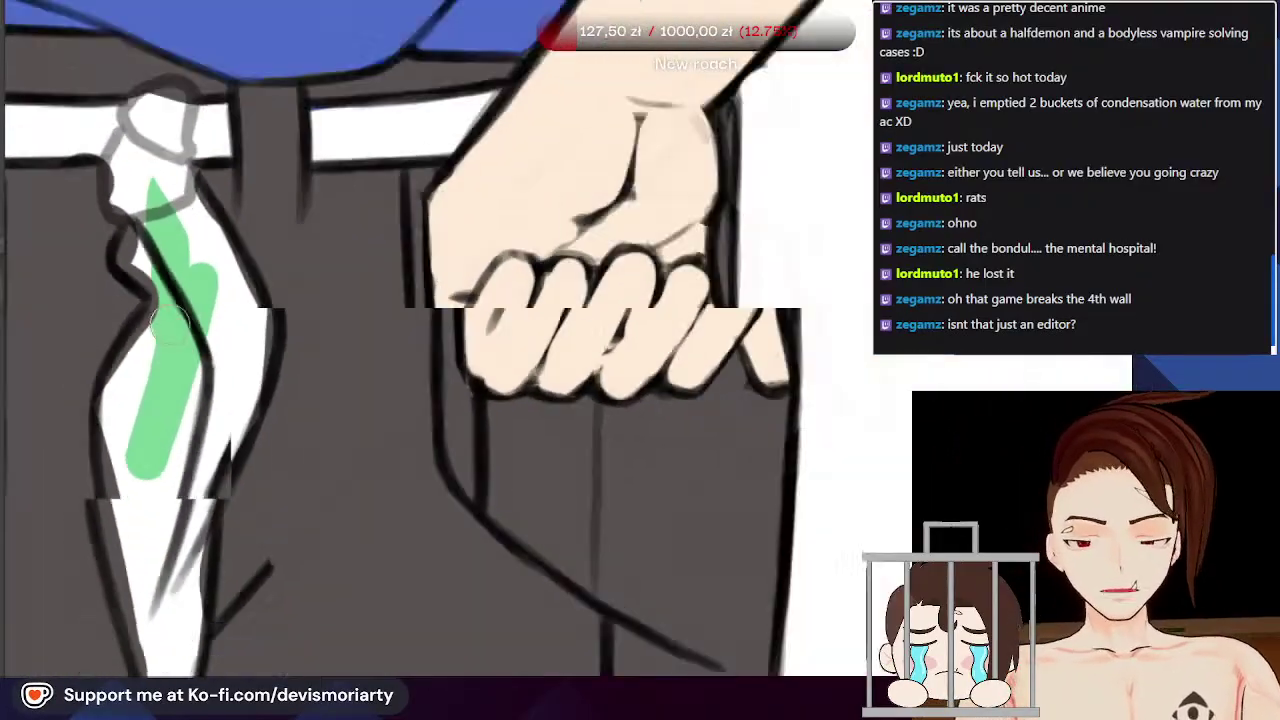
scroll(170, 320, up, 2)
mouse_move(135, 240)
mouse_down()
mouse_move(132, 208)
mouse_move(129, 247)
mouse_up()
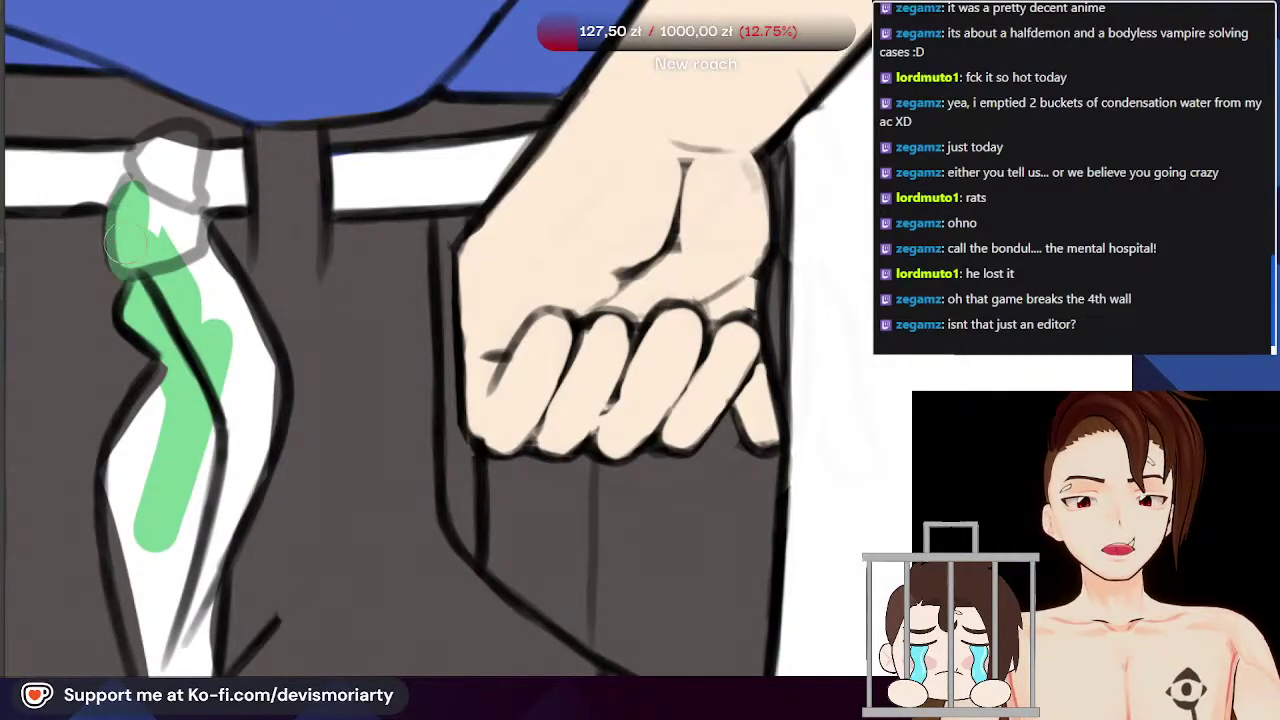
scroll(128, 258, down, 3)
scroll(157, 300, up, 5)
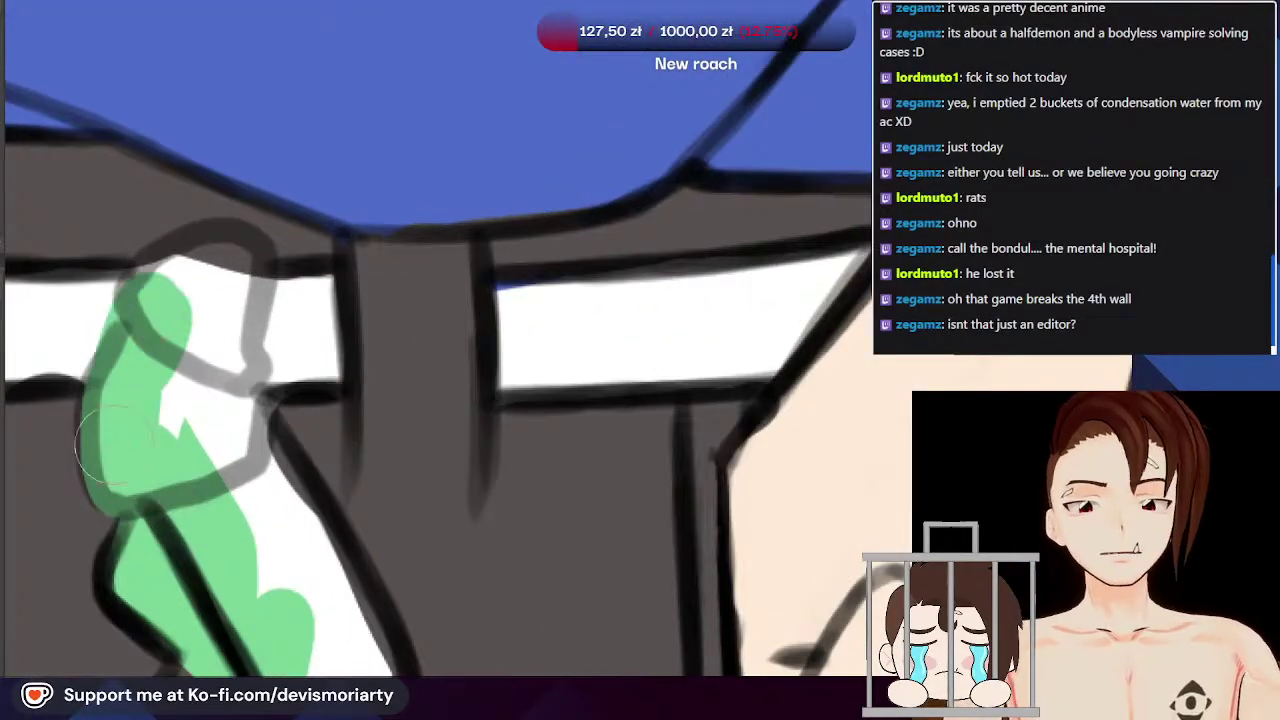
mouse_move(152, 300)
mouse_down()
mouse_move(214, 258)
mouse_move(179, 265)
mouse_move(236, 275)
mouse_move(232, 305)
mouse_move(238, 281)
mouse_move(232, 395)
mouse_move(208, 475)
mouse_move(147, 475)
mouse_move(212, 277)
mouse_move(312, 295)
mouse_move(306, 363)
mouse_up()
scroll(312, 345, down, 2)
Step: Pick the trousers' dark grey and tidy the fill along the cloth's edge just below the belt
scroll(367, 380, up, 3)
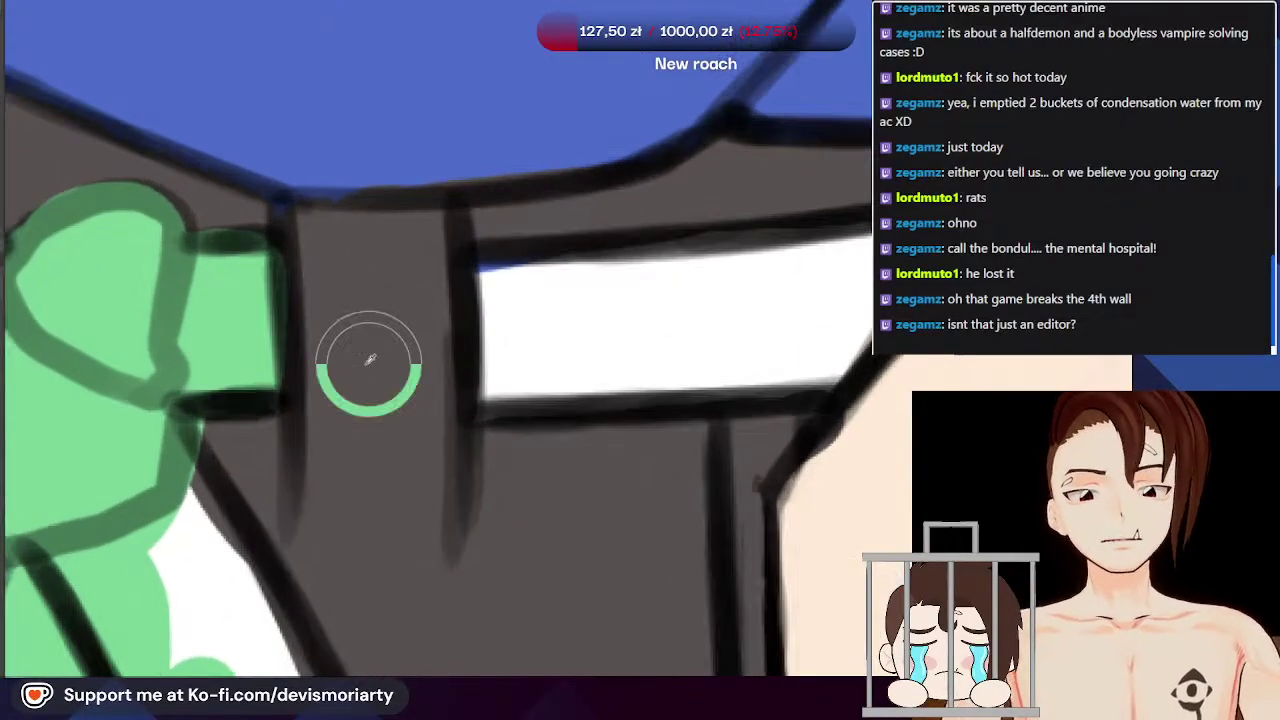
scroll(210, 450, down, 1)
mouse_move(204, 438)
mouse_down()
mouse_move(249, 477)
mouse_move(206, 431)
mouse_move(280, 538)
mouse_up()
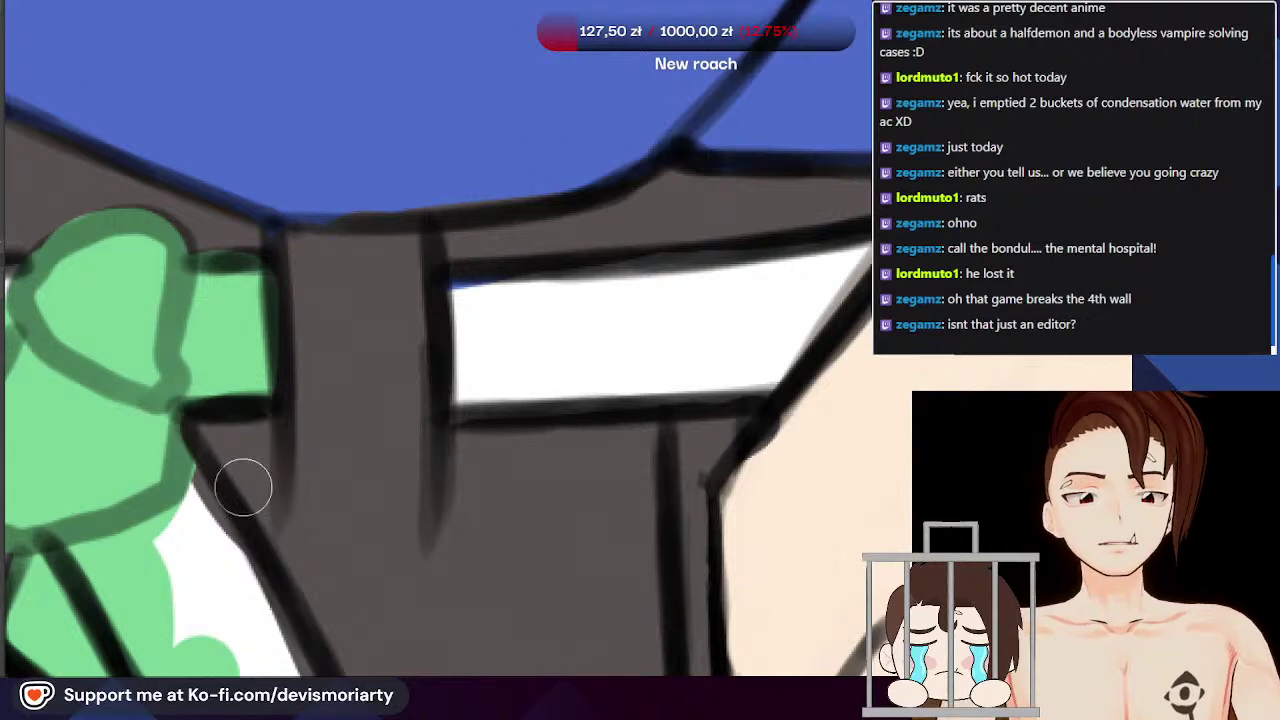
scroll(217, 451, down, 2)
scroll(178, 387, up, 1)
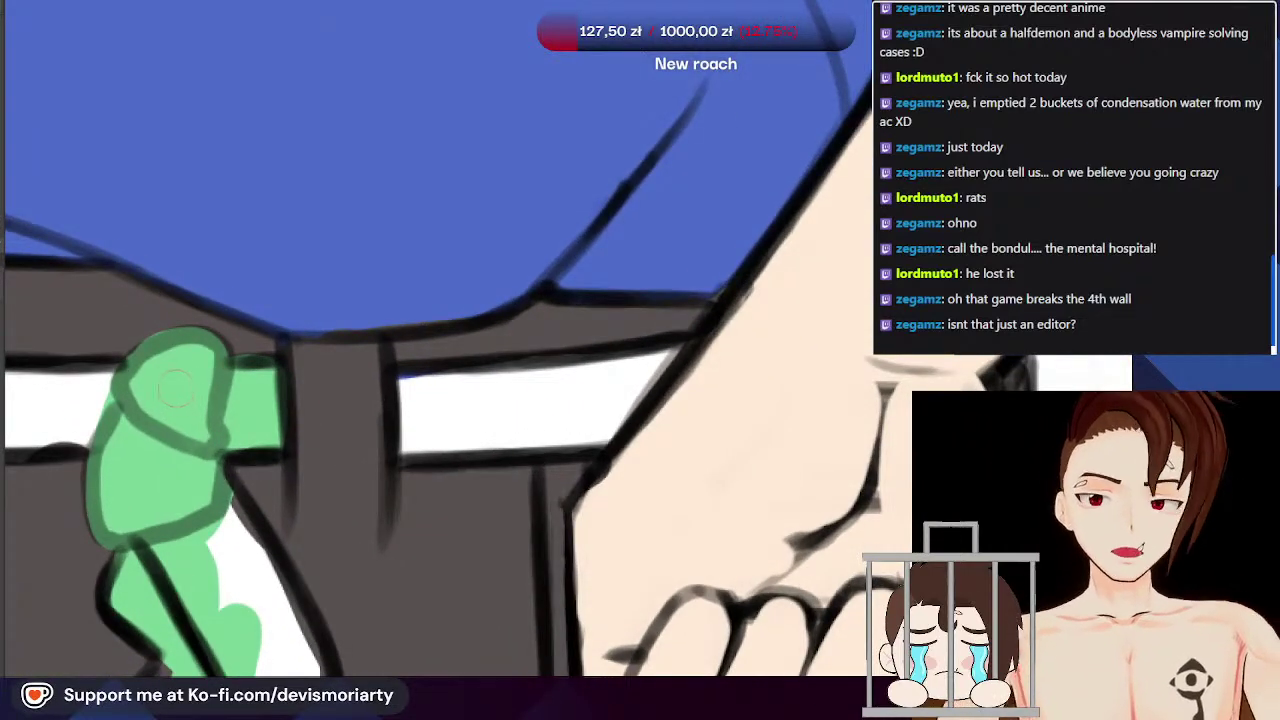
scroll(175, 390, down, 2)
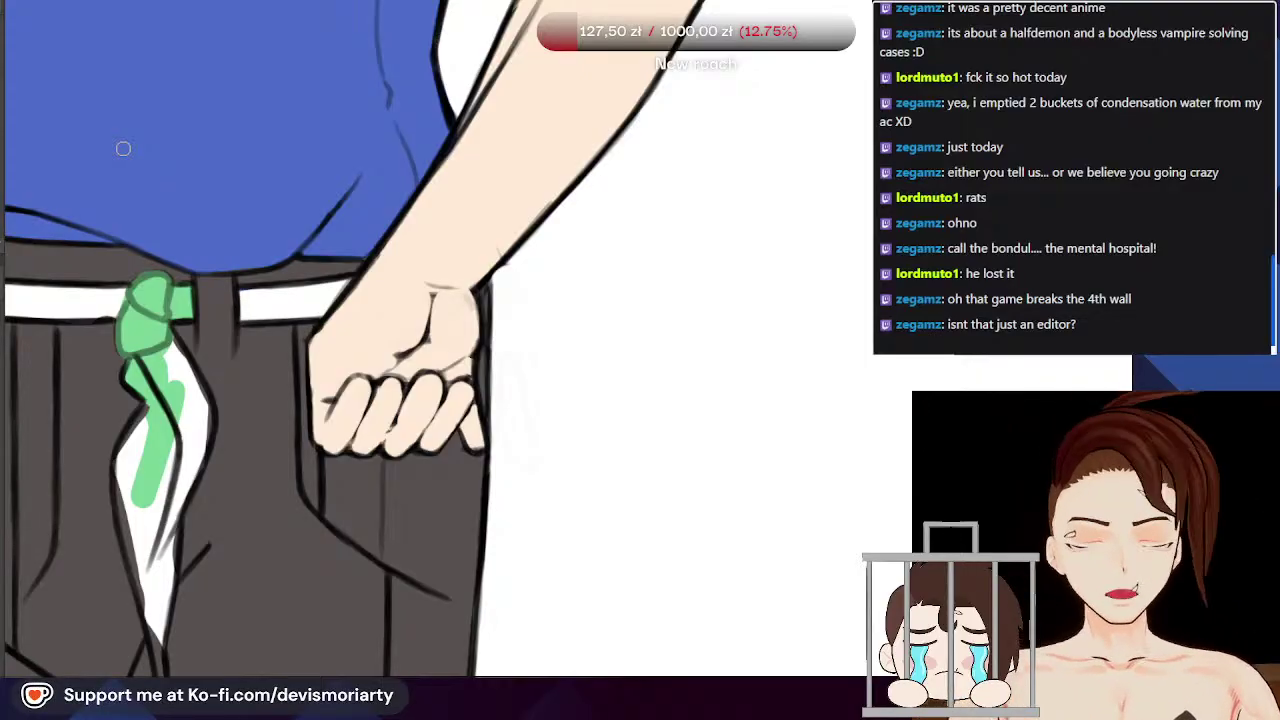
Step: Fill the body of the hanging cloth light green on both sides of its central fold
scroll(170, 354, up, 5)
mouse_move(182, 308)
mouse_down()
mouse_move(205, 416)
mouse_move(145, 305)
mouse_move(249, 515)
mouse_up()
drag(232, 457, 217, 628)
scroll(214, 388, down, 6)
scroll(210, 386, up, 4)
drag(164, 472, 154, 510)
drag(137, 568, 146, 608)
scroll(146, 590, down, 3)
scroll(225, 420, up, 3)
mouse_move(142, 532)
mouse_down()
mouse_move(165, 568)
mouse_move(218, 442)
mouse_up()
scroll(220, 435, down, 3)
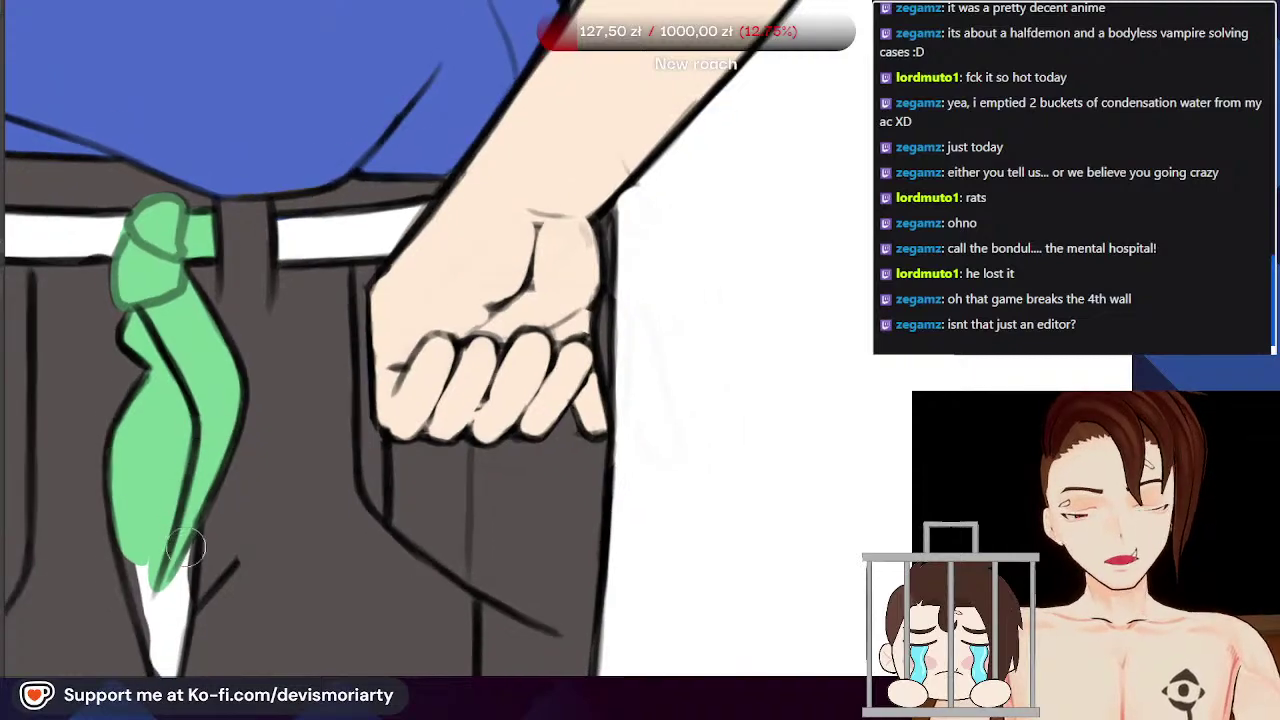
Step: Fill the lower end of the hanging cloth light green and clean up its pointed tip
scroll(145, 600, up, 3)
mouse_move(145, 618)
mouse_down()
mouse_move(102, 480)
mouse_move(135, 441)
mouse_move(148, 535)
mouse_up()
scroll(137, 606, down, 2)
scroll(154, 506, up, 5)
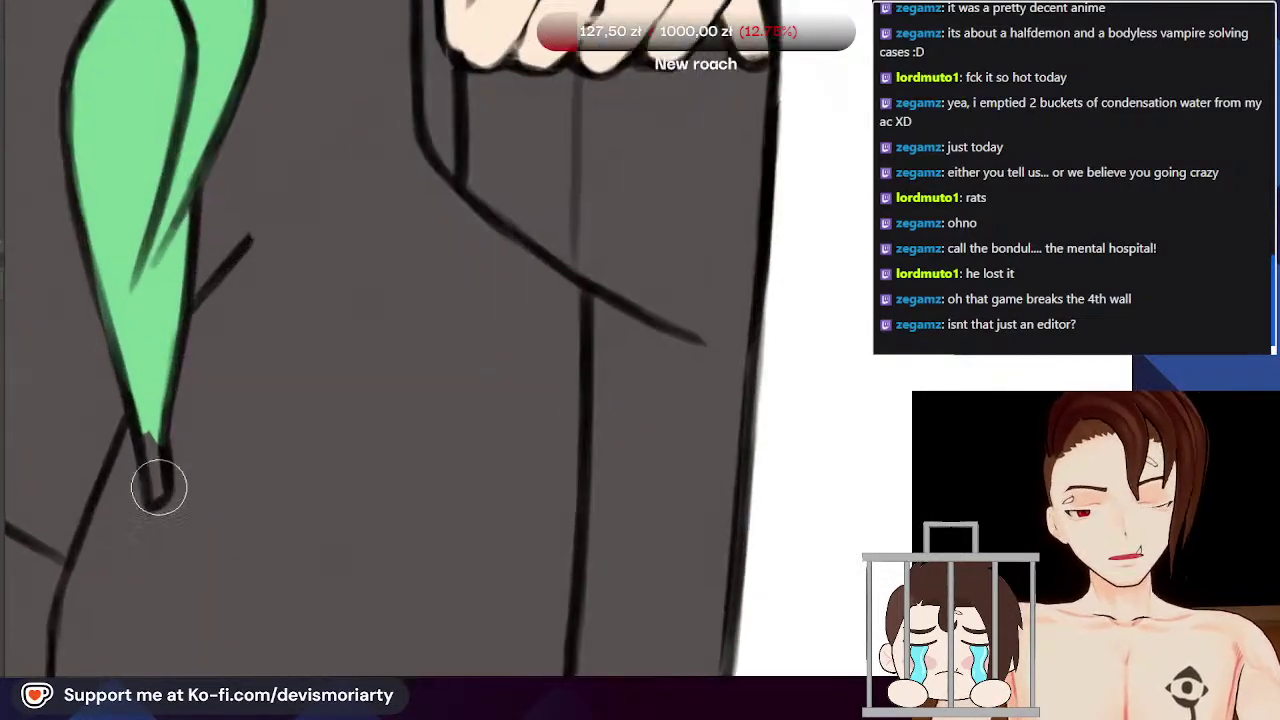
scroll(160, 443, down, 3)
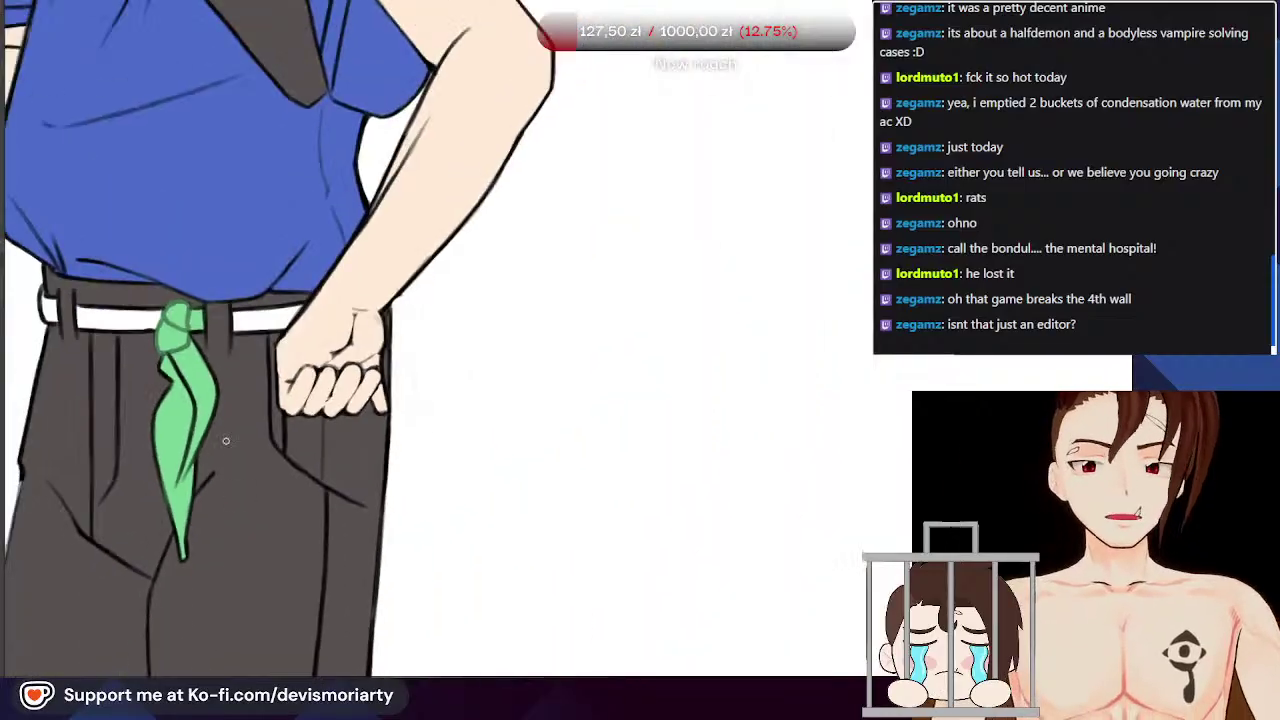
scroll(266, 300, up, 5)
drag(266, 300, 330, 480)
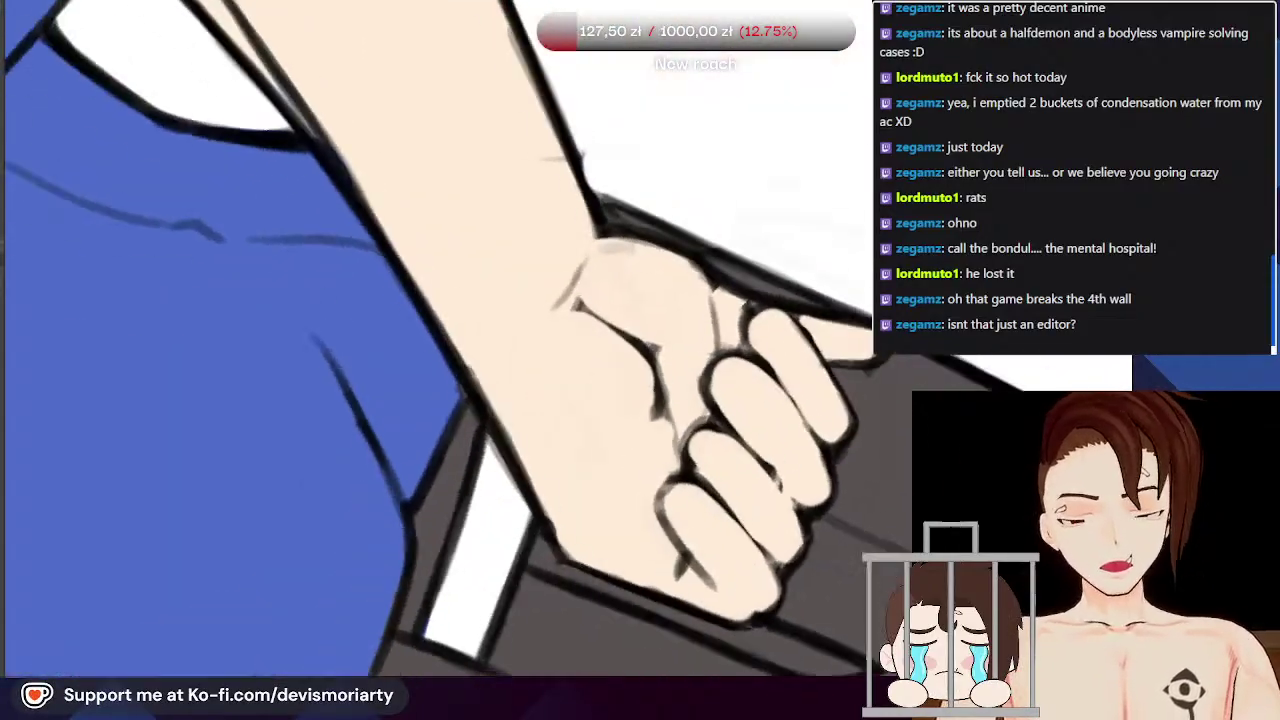
Step: Fill the belt section between the trouser loop and the hand with light green
scroll(350, 640, down, 2)
scroll(320, 640, up, 3)
mouse_move(312, 638)
mouse_down()
mouse_move(270, 628)
mouse_move(323, 514)
mouse_up()
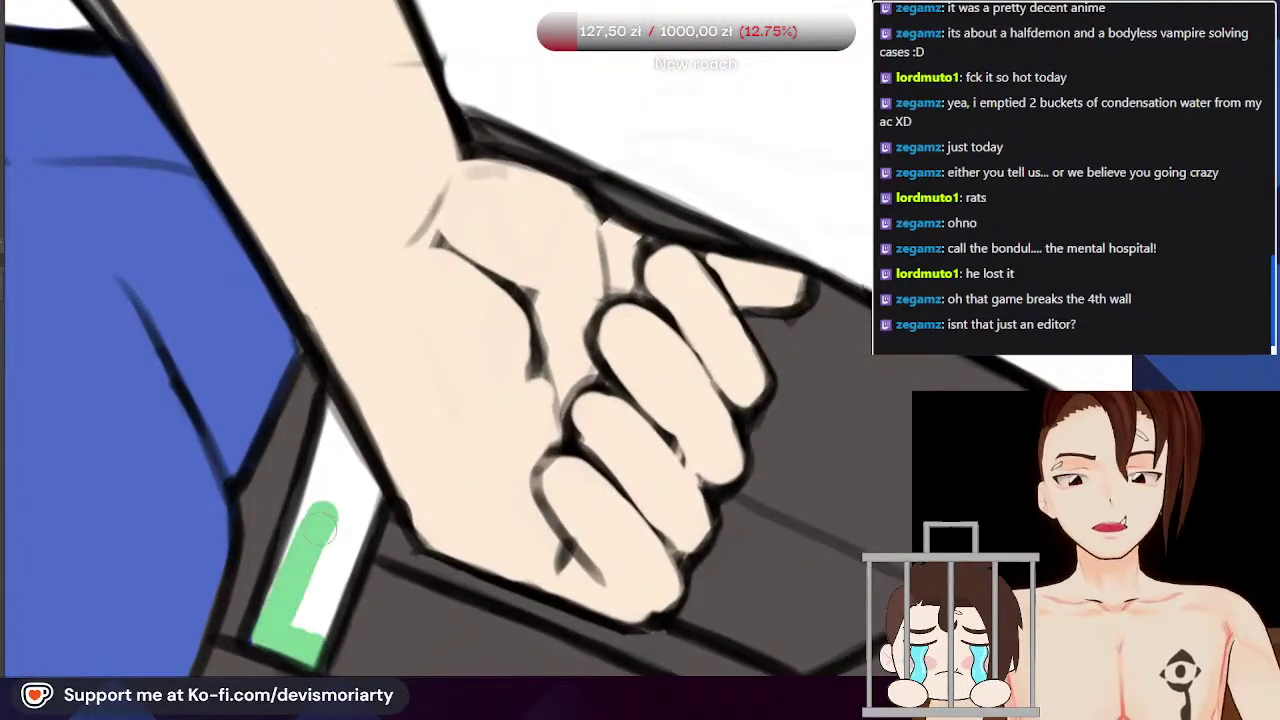
mouse_move(283, 598)
mouse_down()
mouse_move(340, 404)
mouse_move(318, 492)
mouse_move(331, 447)
mouse_move(352, 503)
mouse_move(369, 478)
mouse_move(370, 520)
mouse_move(330, 555)
mouse_up()
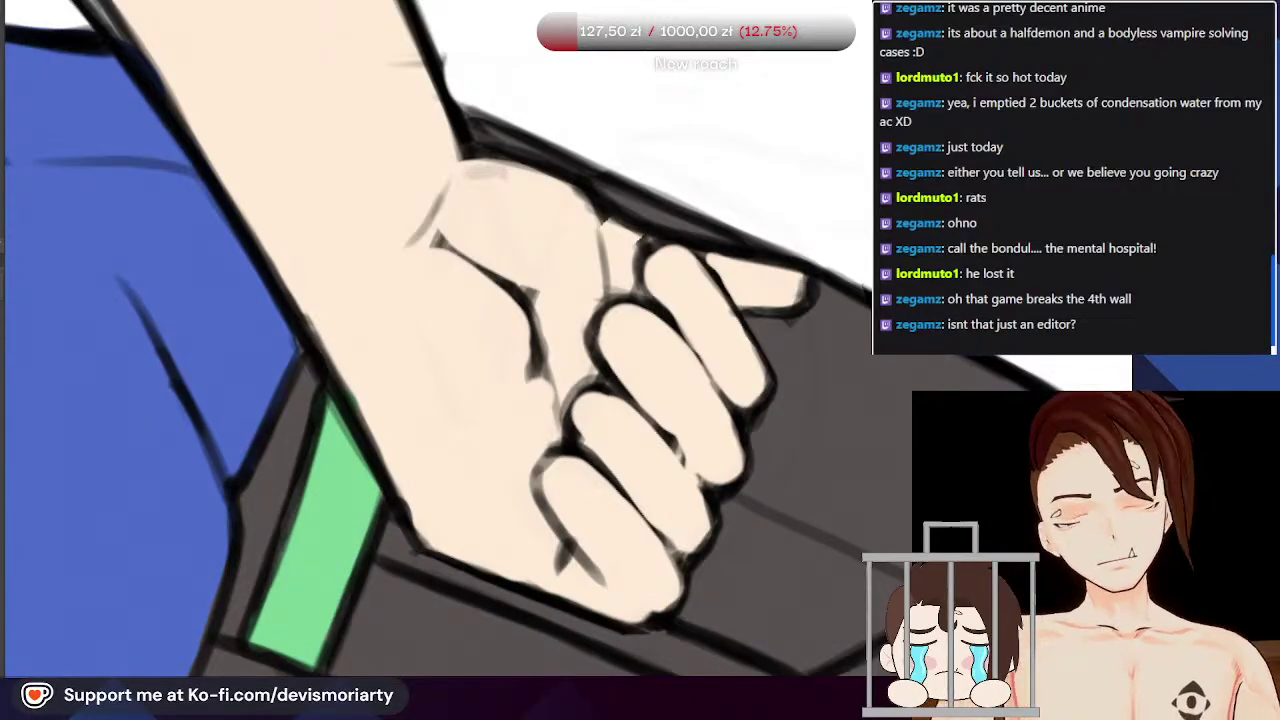
Step: Fill the belt section on the other side of the knot light green up to its outlines
scroll(360, 384, down, 1)
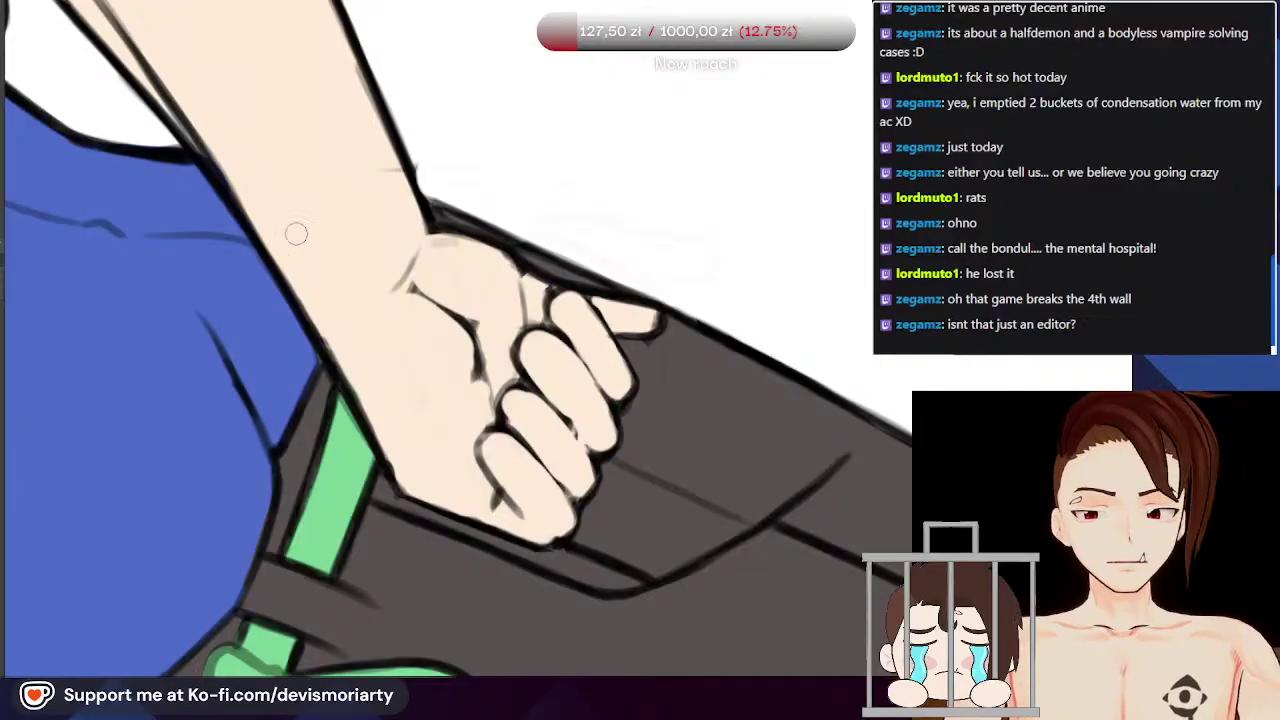
scroll(300, 240, down, 5)
scroll(252, 440, up, 5)
mouse_move(194, 556)
mouse_down()
mouse_move(242, 465)
mouse_move(225, 528)
mouse_up()
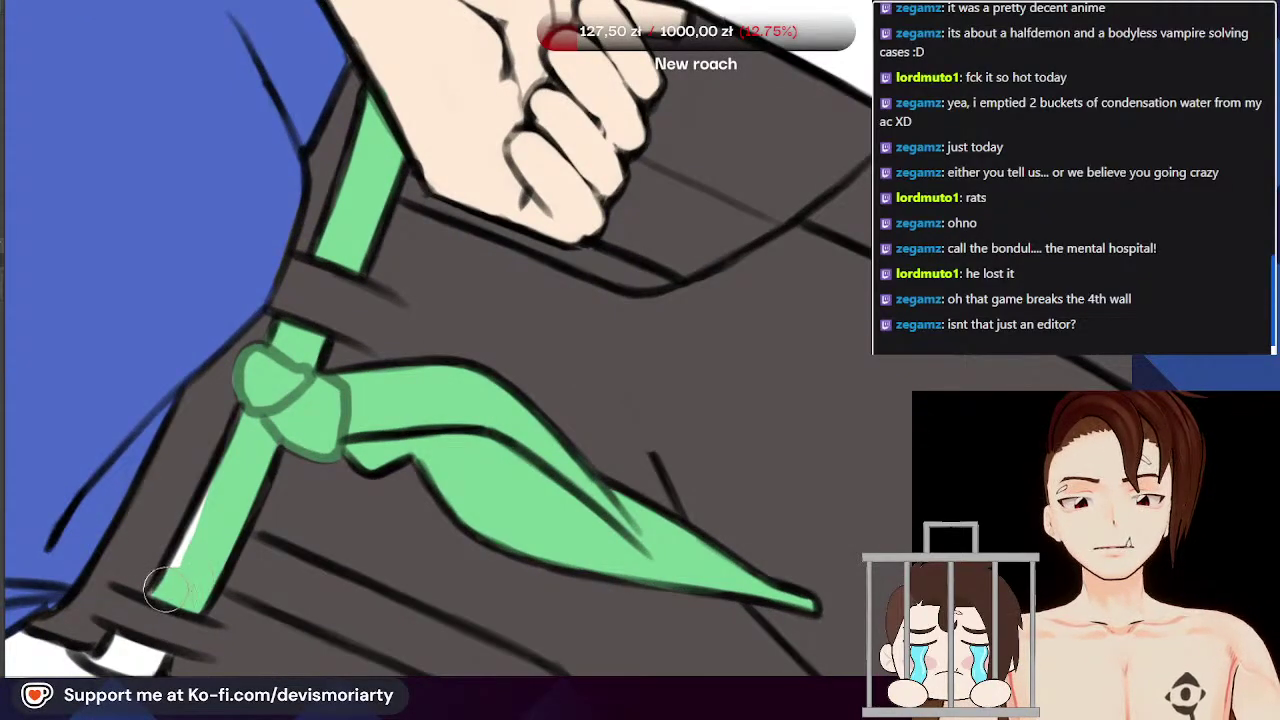
scroll(193, 560, down, 1)
scroll(143, 616, down, 3)
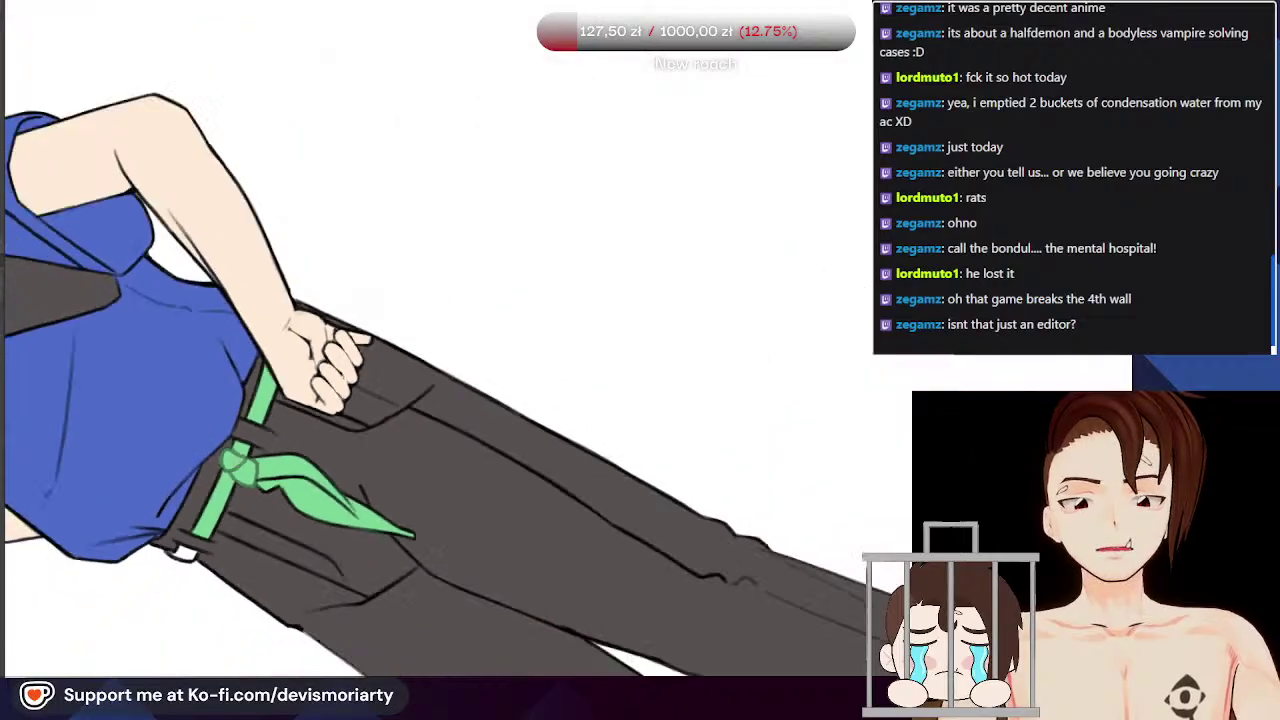
Step: Fill the short end of the belt at the outer hip, beyond the last trouser loop, with light green
scroll(138, 630, up, 1)
key(5)
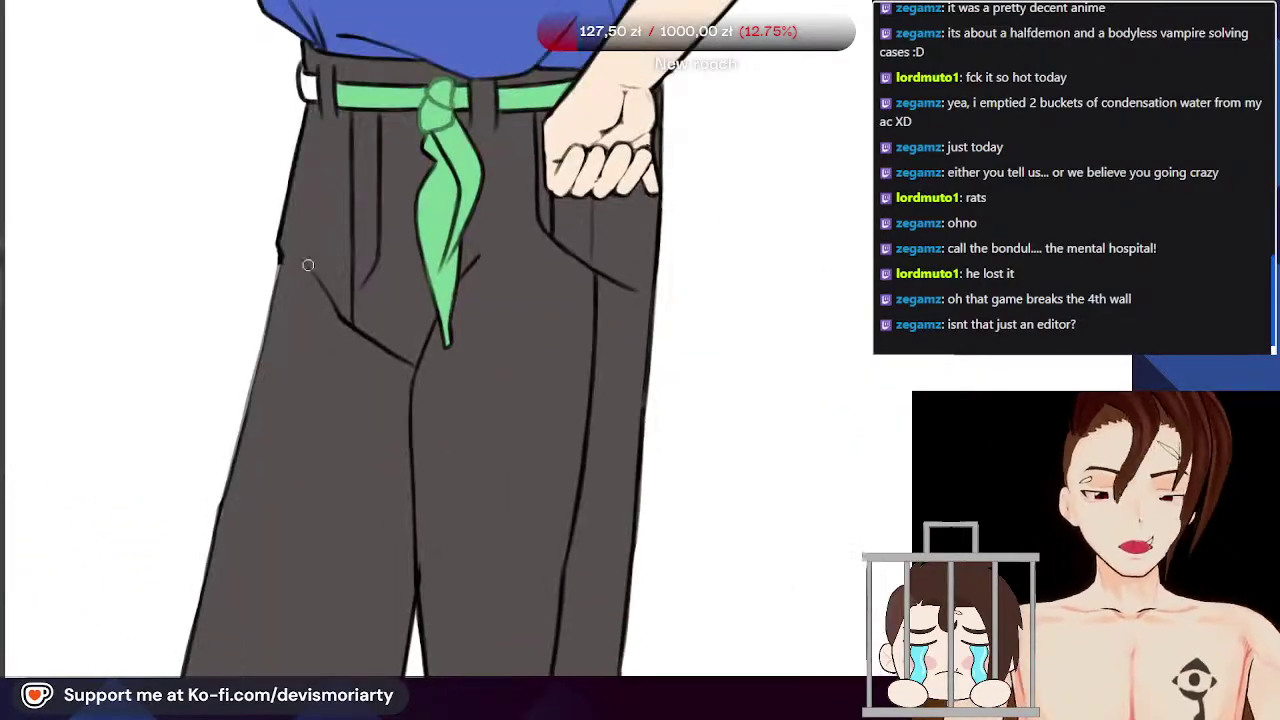
scroll(298, 311, down, 2)
scroll(333, 174, up, 6)
mouse_move(381, 399)
mouse_down()
mouse_move(397, 459)
mouse_move(357, 428)
mouse_move(345, 325)
mouse_up()
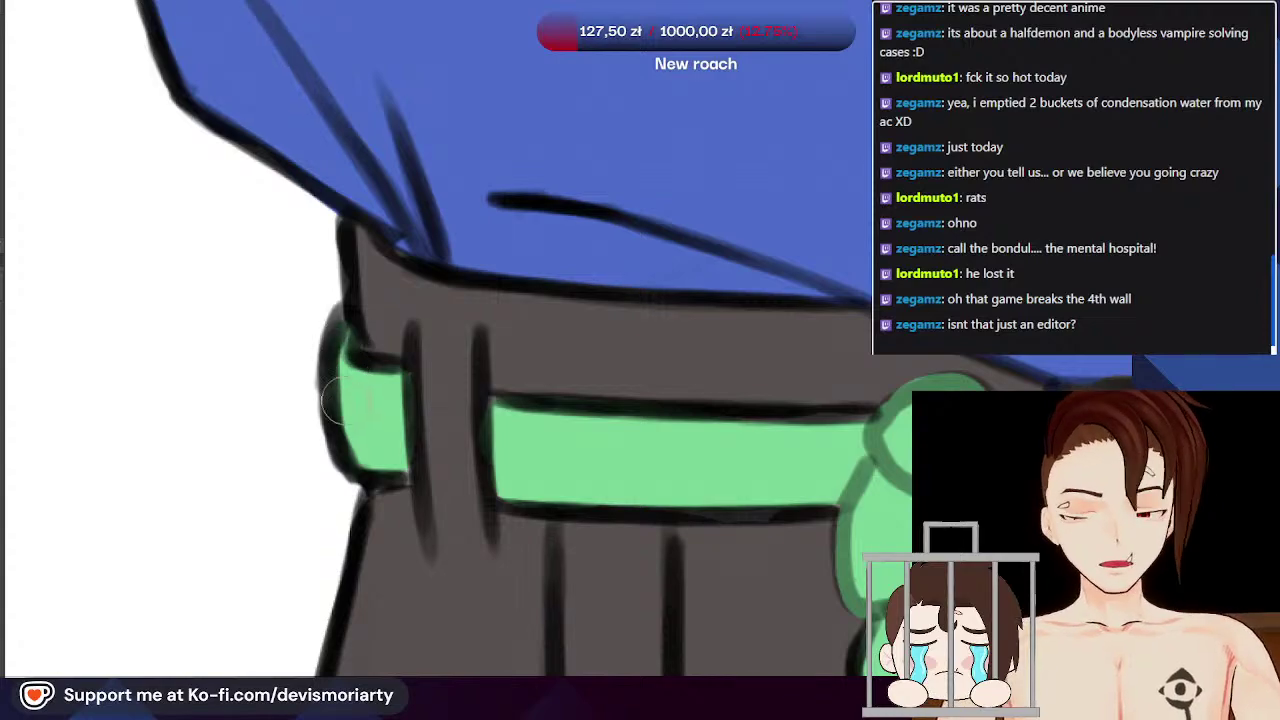
Step: Fill the left boot's shaft with light grey from below the trouser hem down to the ankle
scroll(258, 255, down, 6)
scroll(350, 305, down, 3)
scroll(250, 540, up, 8)
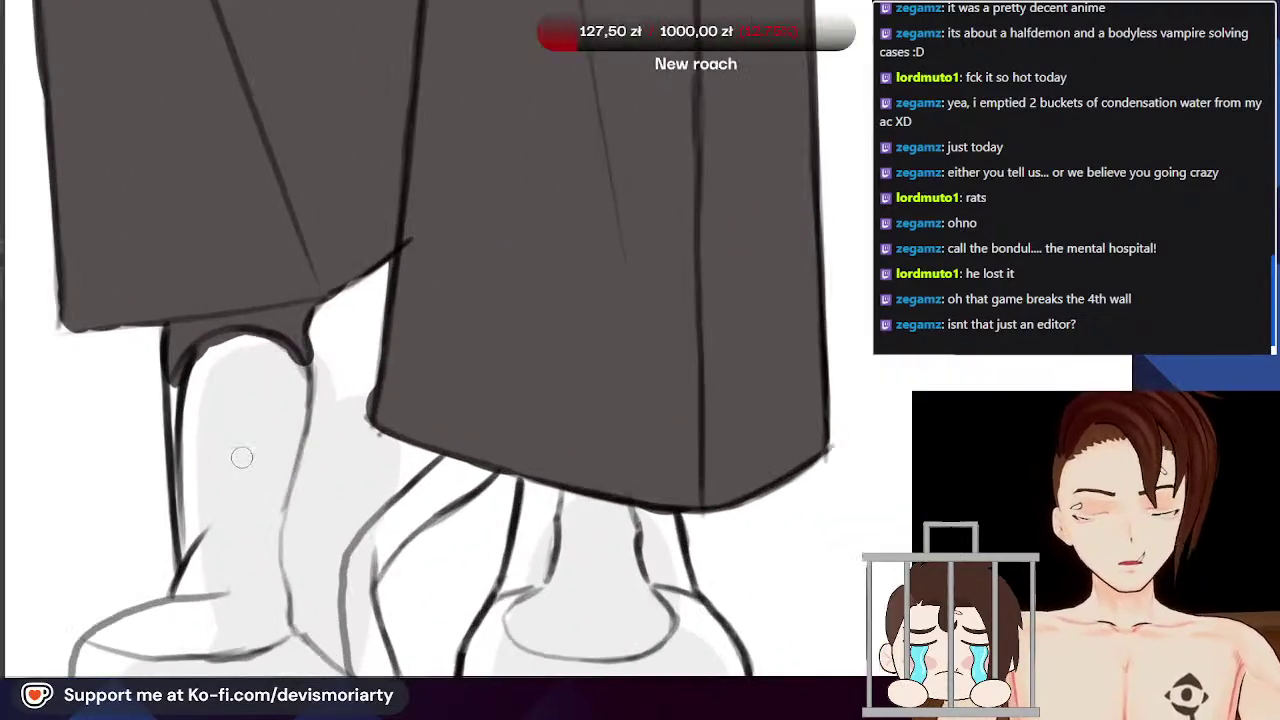
scroll(198, 350, down, 6)
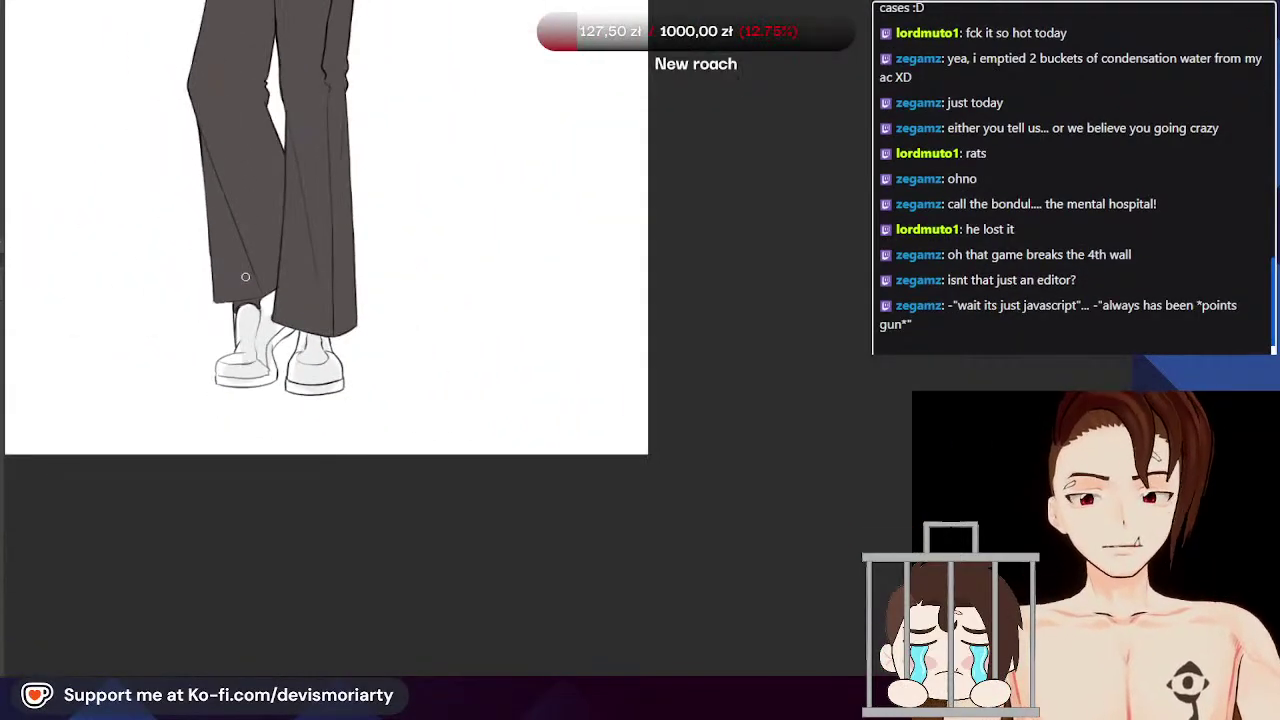
scroll(250, 290, up, 2)
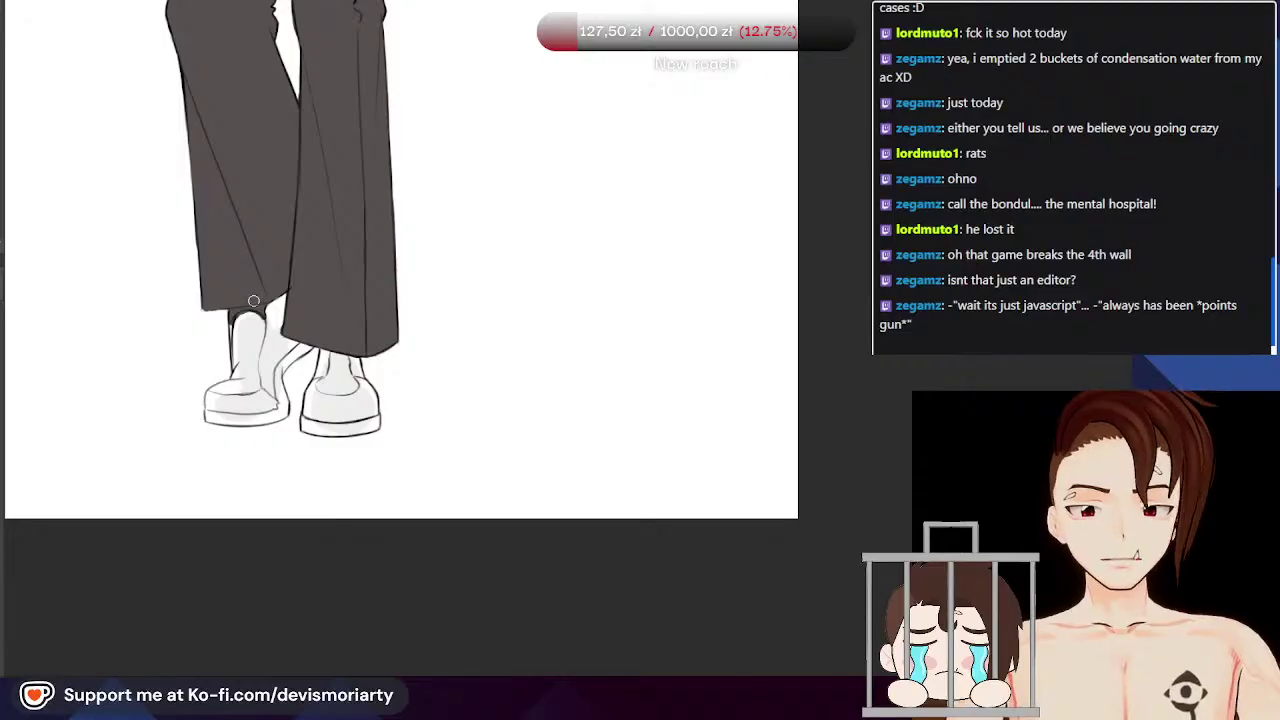
scroll(254, 305, up, 6)
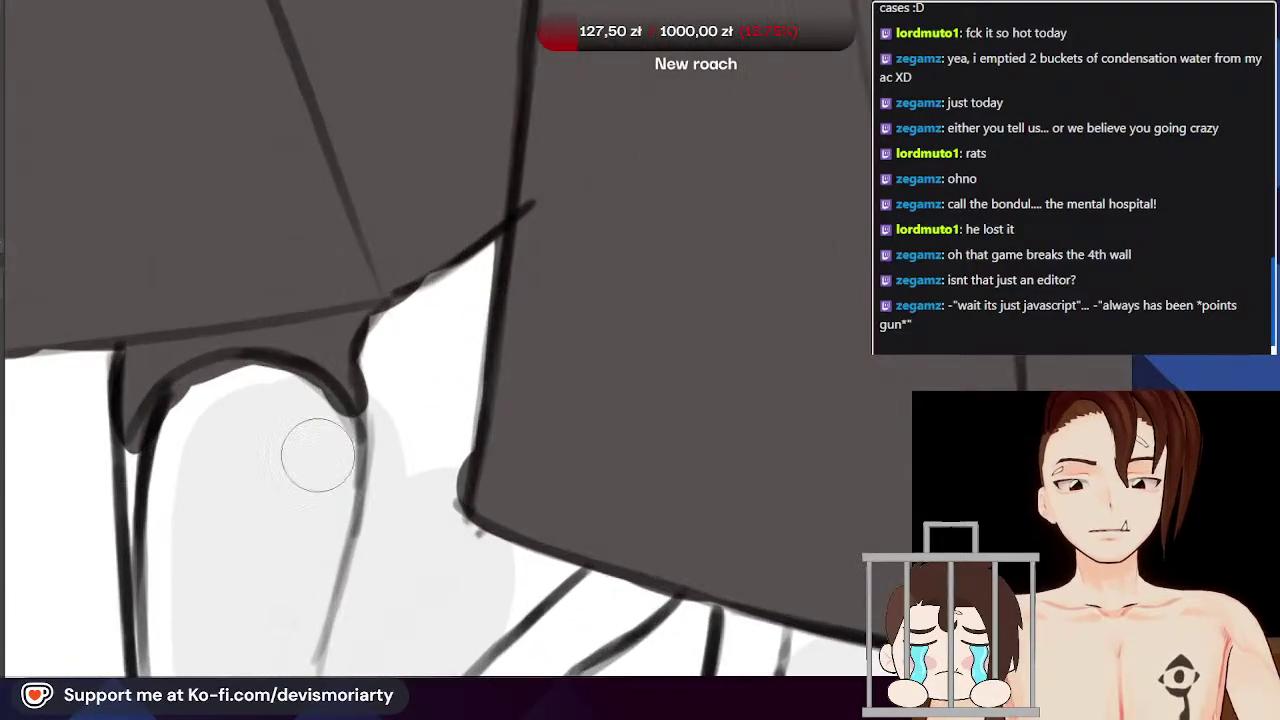
mouse_move(317, 455)
mouse_down()
mouse_move(224, 409)
mouse_move(234, 387)
mouse_move(258, 388)
mouse_move(175, 441)
mouse_move(172, 423)
mouse_move(211, 386)
mouse_move(147, 482)
mouse_move(238, 387)
mouse_move(155, 475)
mouse_move(192, 405)
mouse_move(165, 441)
mouse_move(157, 610)
mouse_up()
scroll(179, 424, down, 5)
scroll(185, 427, up, 4)
mouse_move(206, 543)
mouse_down()
mouse_move(206, 521)
mouse_move(195, 575)
mouse_up()
scroll(202, 578, down, 2)
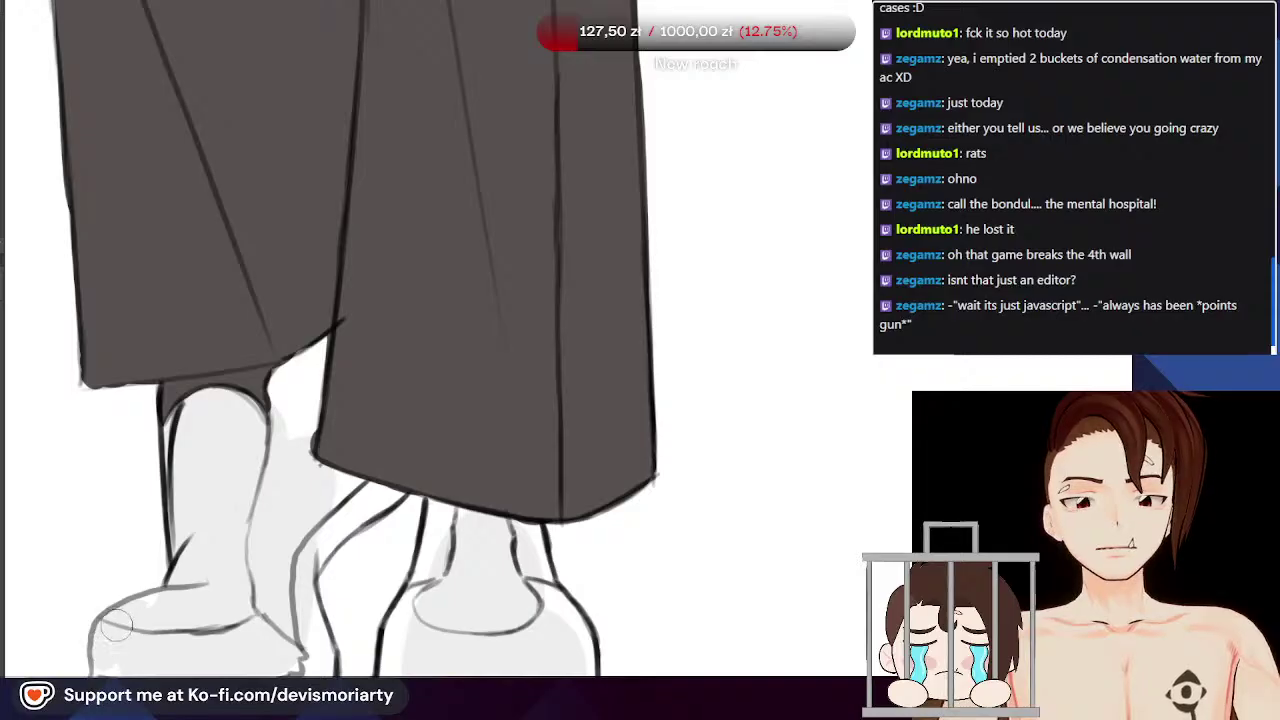
Step: Fill the left boot's toe, sole and heel with light grey out to the outlines
scroll(143, 615, down, 2)
scroll(126, 609, up, 6)
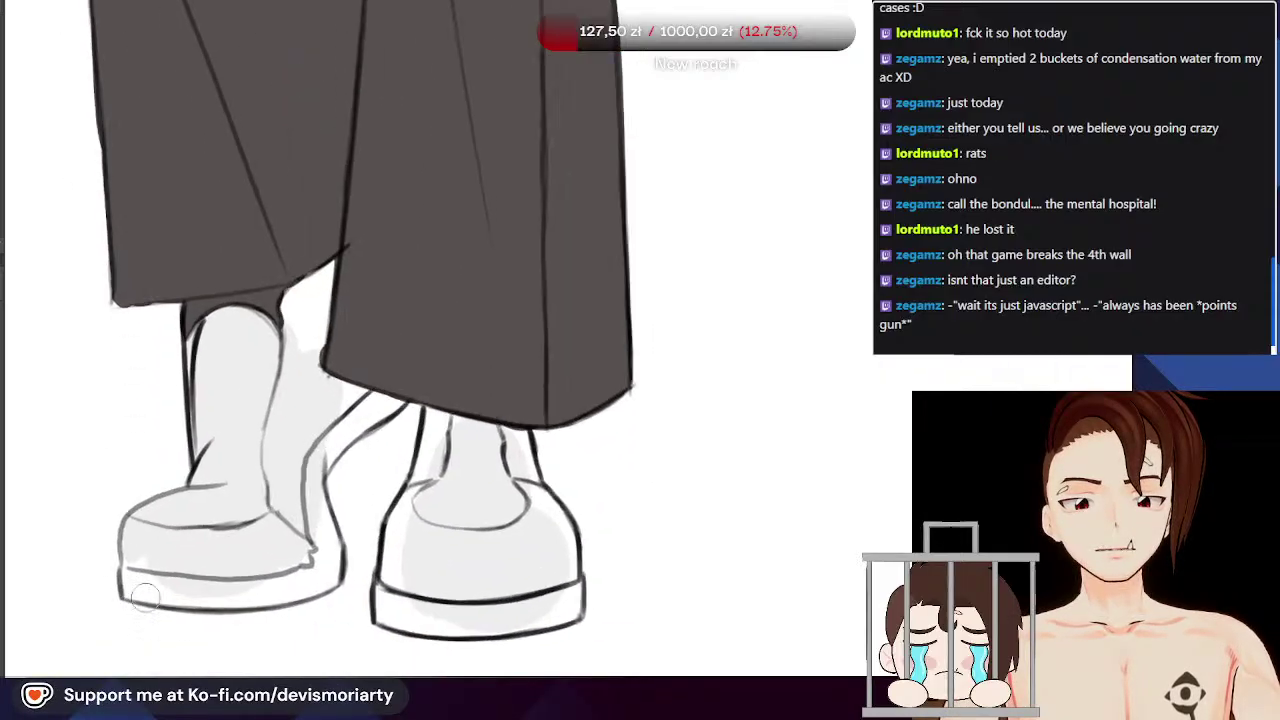
drag(124, 621, 109, 537)
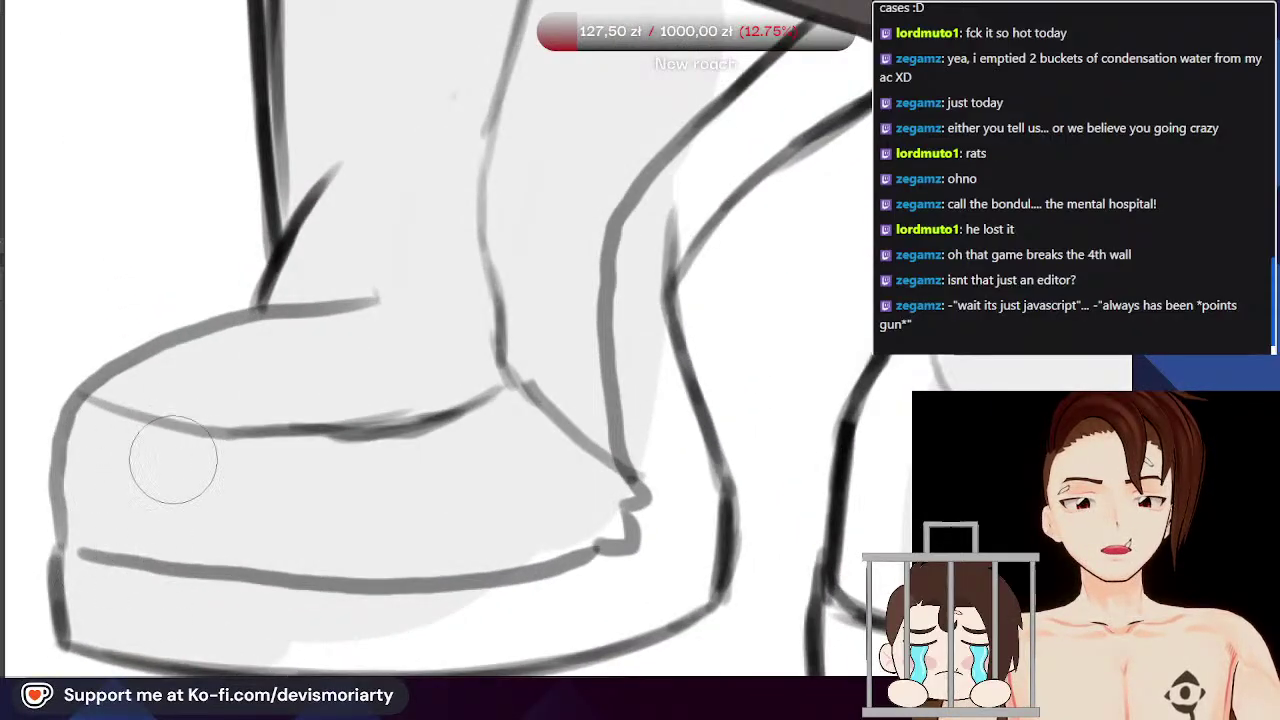
scroll(178, 457, down, 1)
drag(325, 614, 403, 596)
mouse_move(234, 597)
mouse_down()
mouse_move(460, 572)
mouse_move(346, 604)
mouse_move(510, 559)
mouse_move(489, 594)
mouse_move(419, 591)
mouse_move(527, 585)
mouse_up()
mouse_move(574, 539)
mouse_down()
mouse_move(603, 520)
mouse_move(546, 303)
mouse_up()
drag(527, 512, 497, 526)
scroll(280, 425, down, 4)
scroll(287, 390, up, 4)
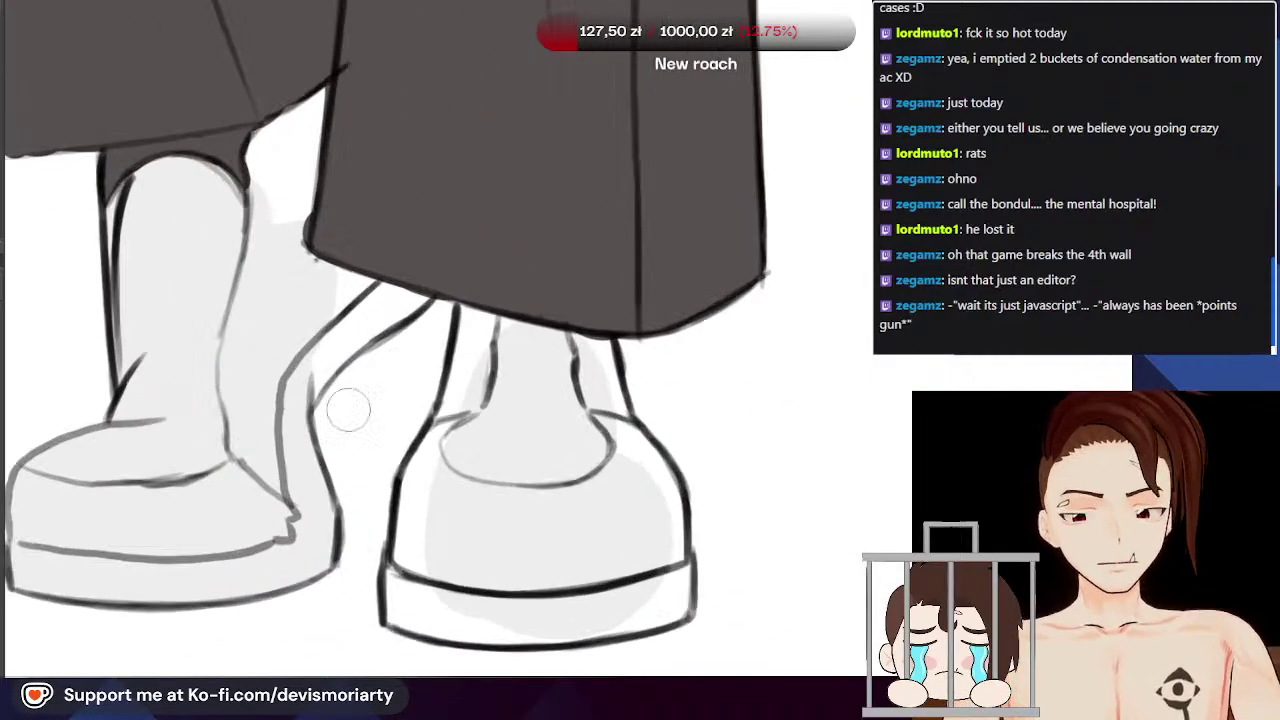
Step: Fill the left boot's area between the two trouser hems light grey and clean up the dark spill at the hem's corner
scroll(300, 325, up, 3)
scroll(217, 417, down, 4)
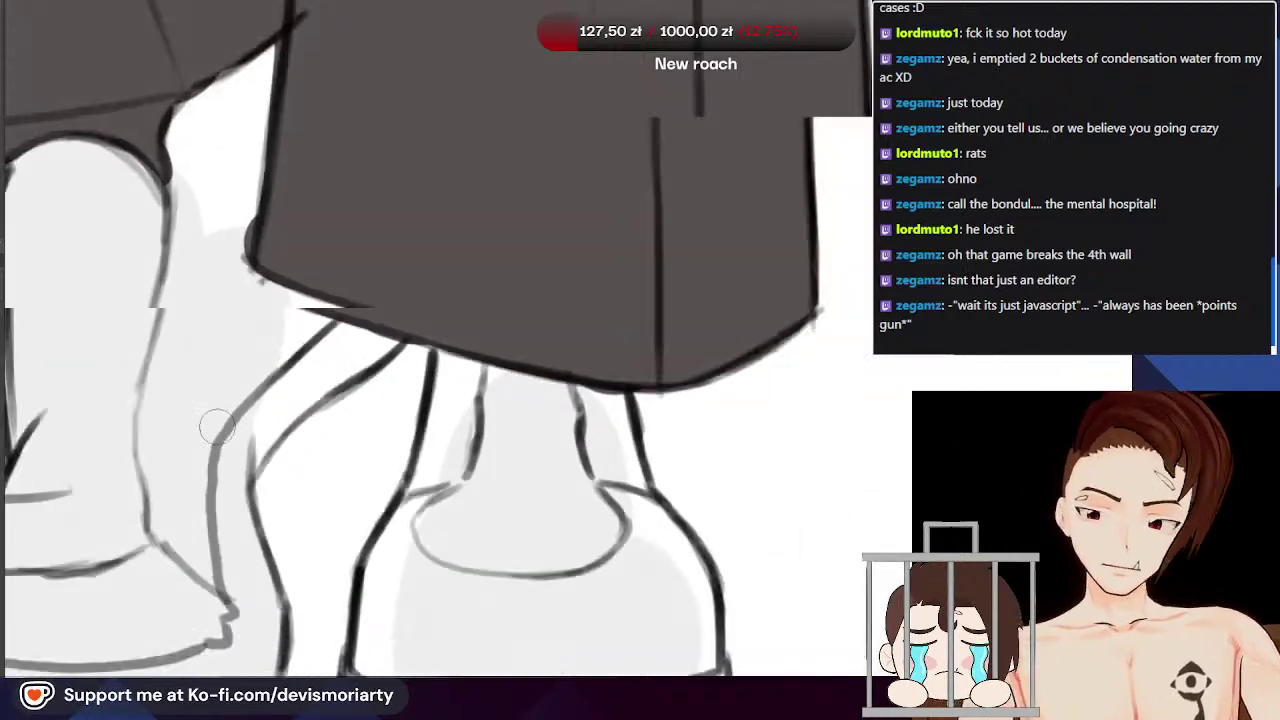
scroll(217, 185, up, 3)
drag(213, 243, 186, 277)
scroll(190, 385, down, 1)
scroll(183, 277, up, 2)
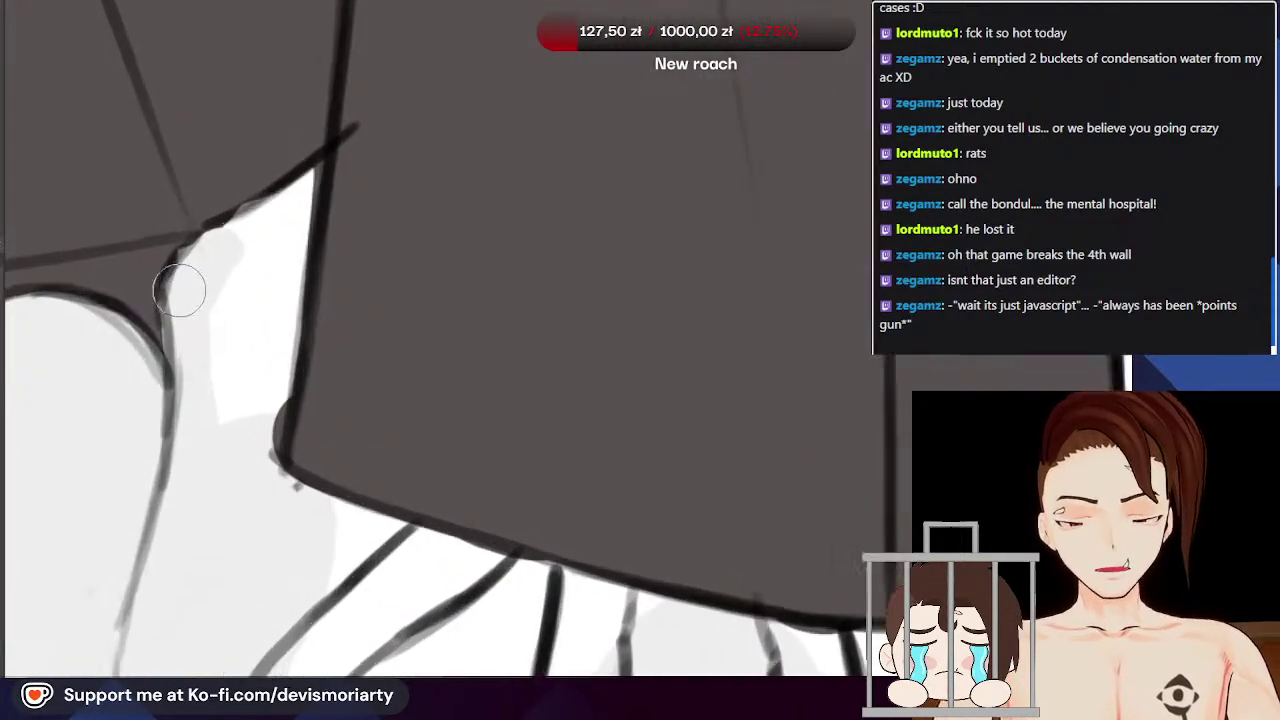
mouse_move(190, 324)
mouse_down()
mouse_move(238, 268)
mouse_move(270, 422)
mouse_move(247, 519)
mouse_move(318, 163)
mouse_up()
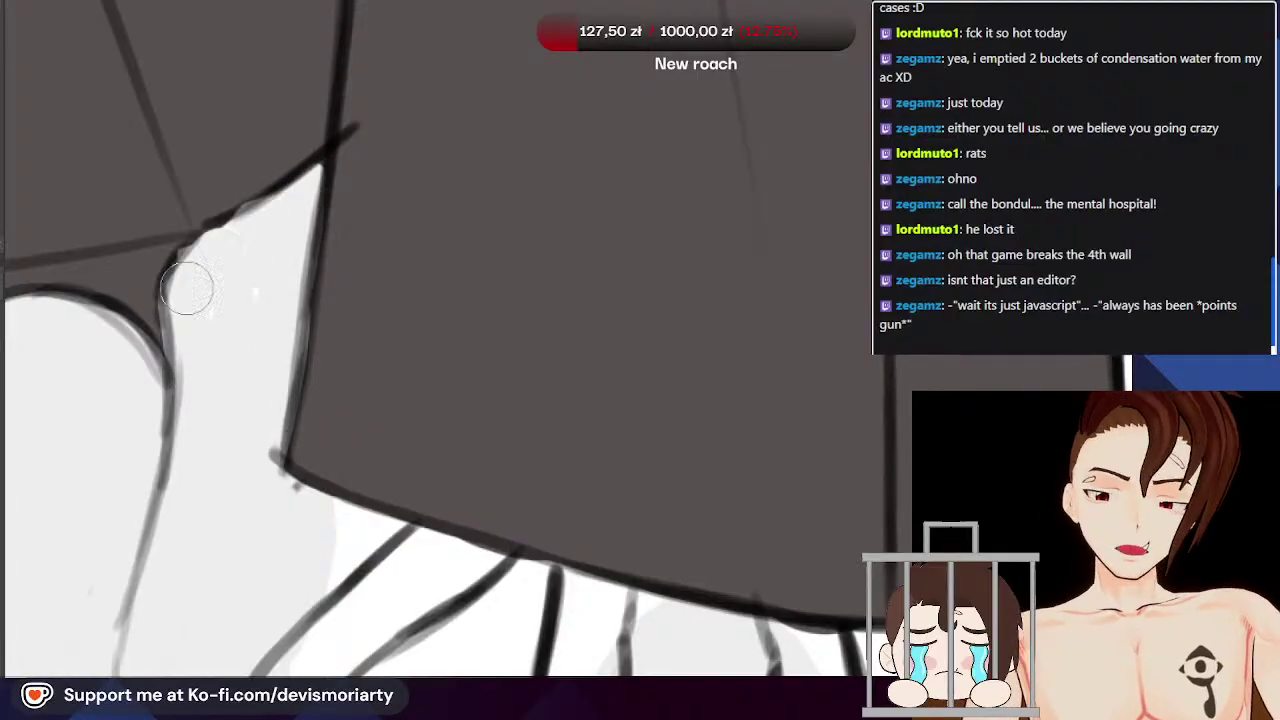
scroll(251, 274, down, 4)
scroll(218, 395, down, 4)
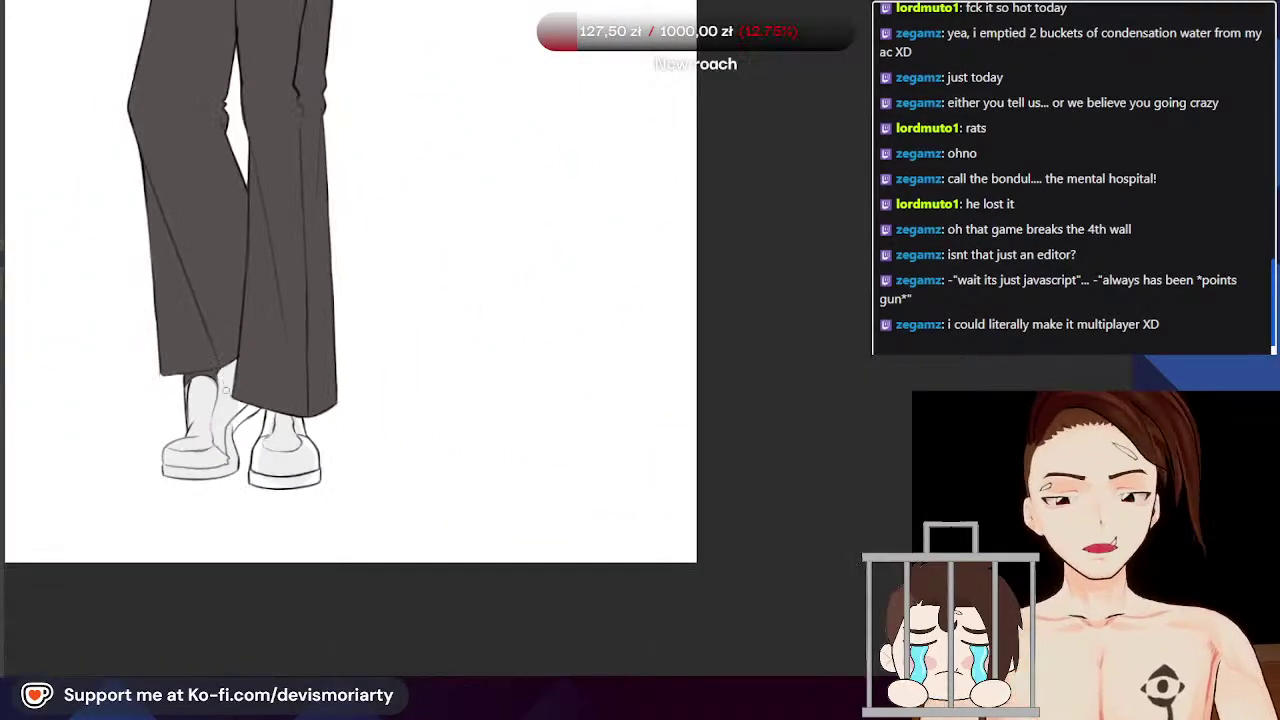
Step: Fill the left boot's narrow back strip light grey up to the hem of the front trouser leg
scroll(235, 365, up, 3)
scroll(237, 360, down, 4)
scroll(236, 361, up, 6)
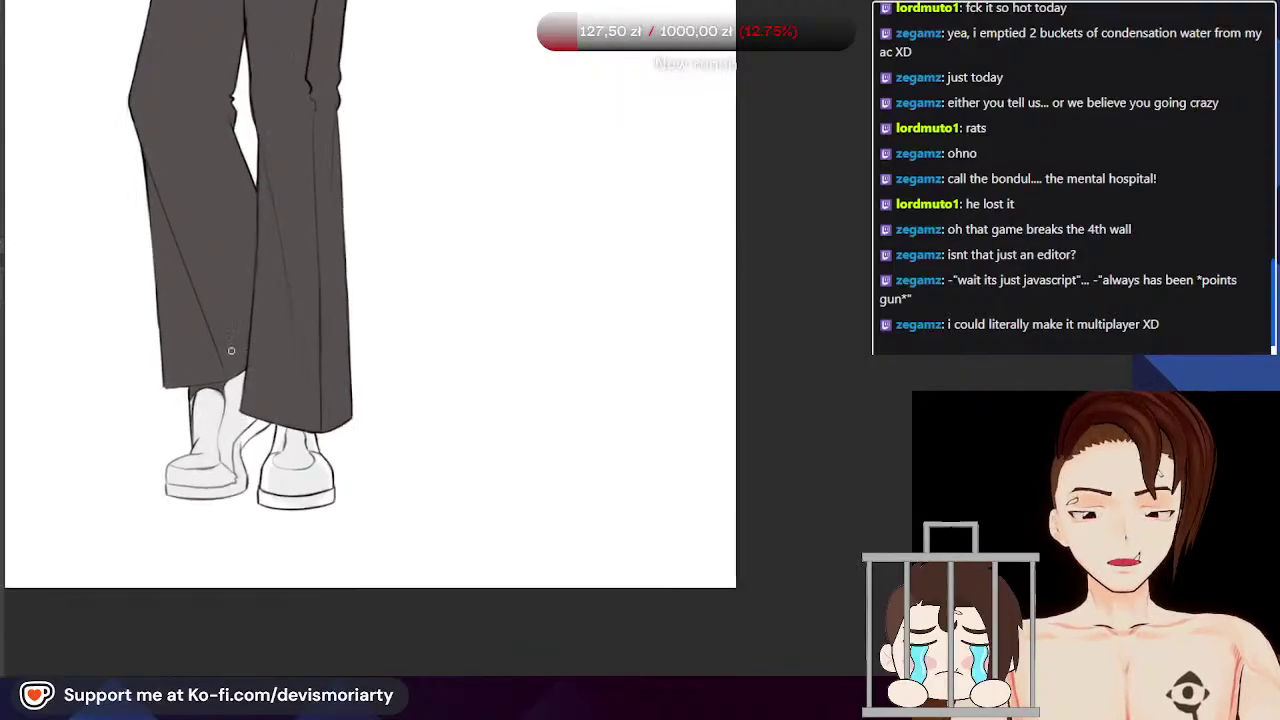
scroll(261, 512, up, 1)
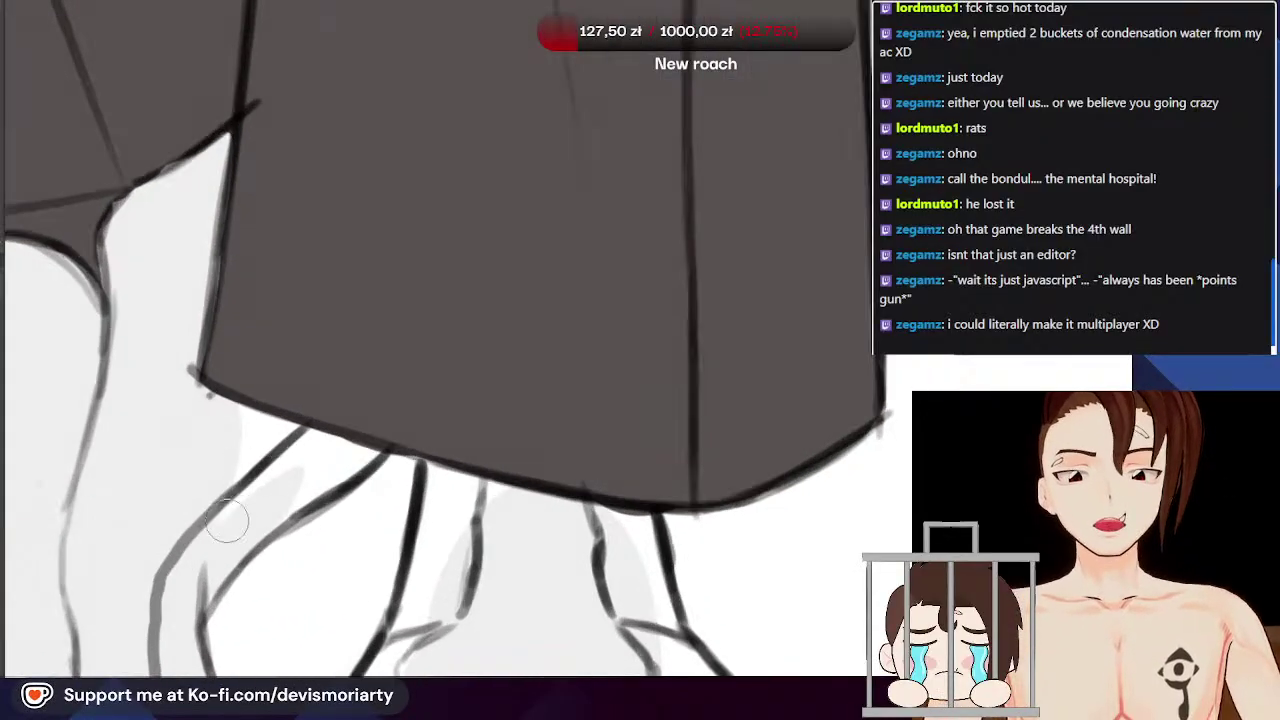
scroll(364, 458, down, 2)
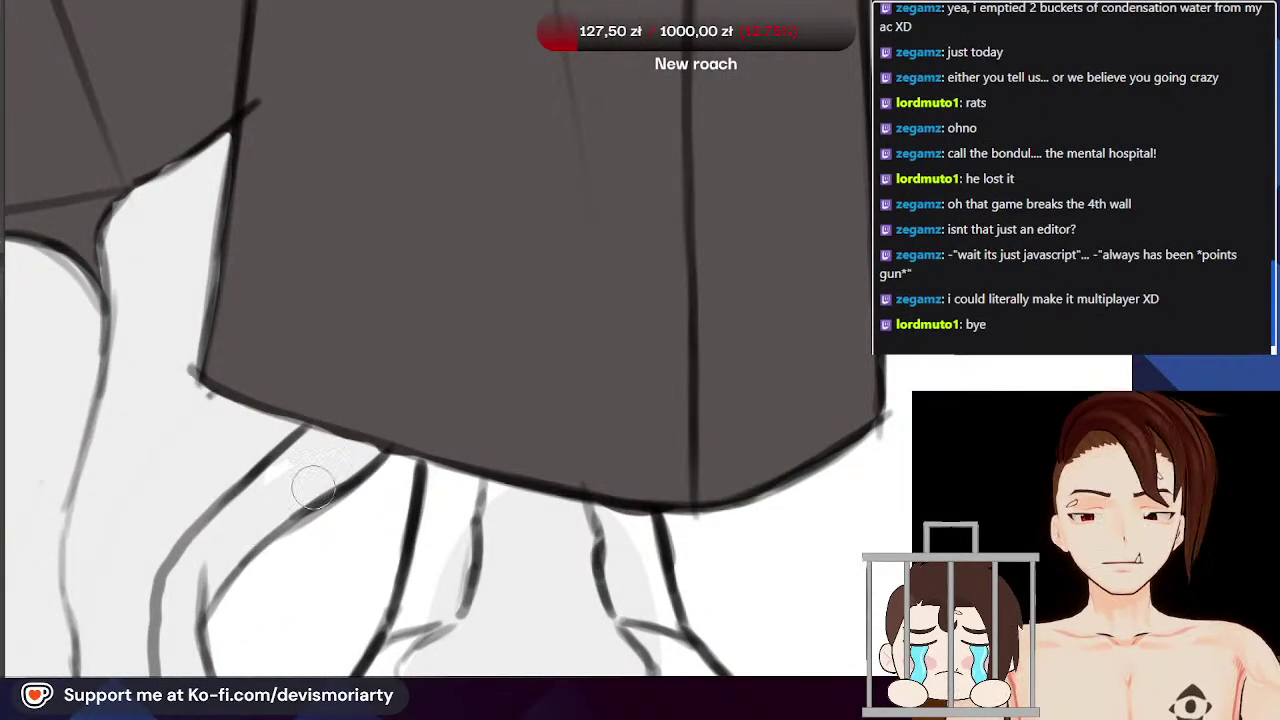
scroll(290, 251, down, 2)
scroll(290, 251, down, 2)
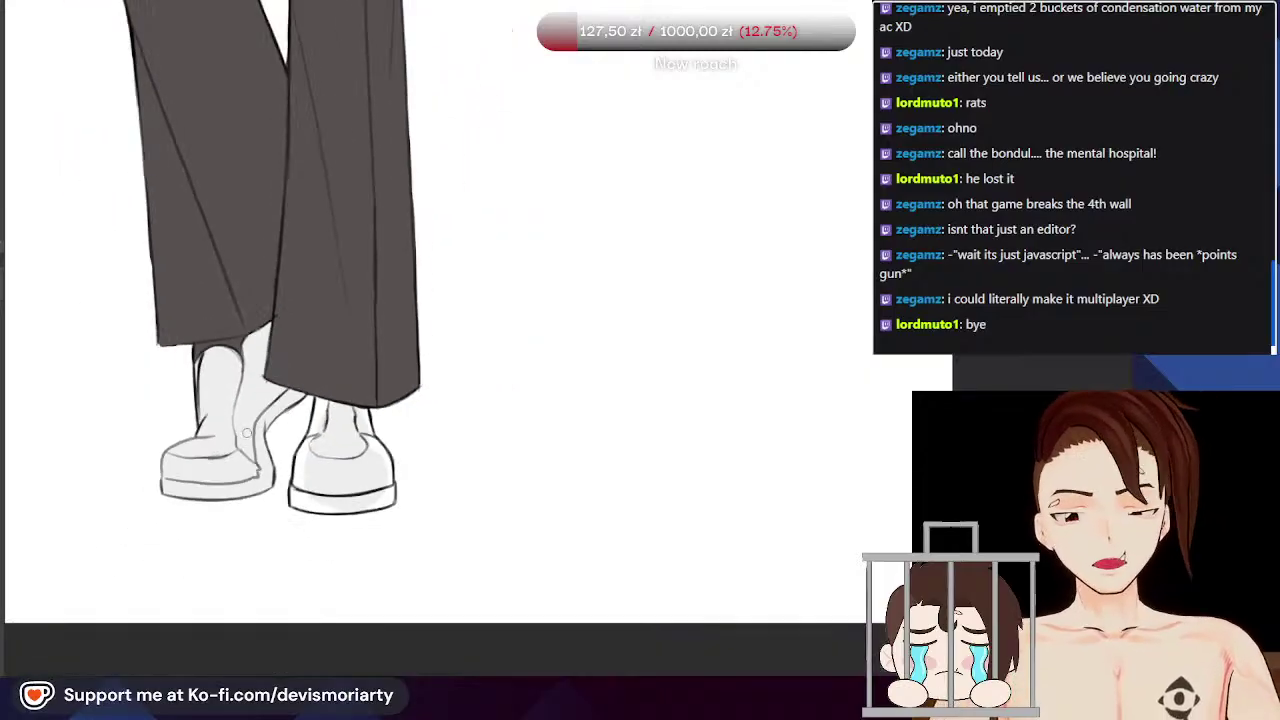
scroll(228, 520, up, 3)
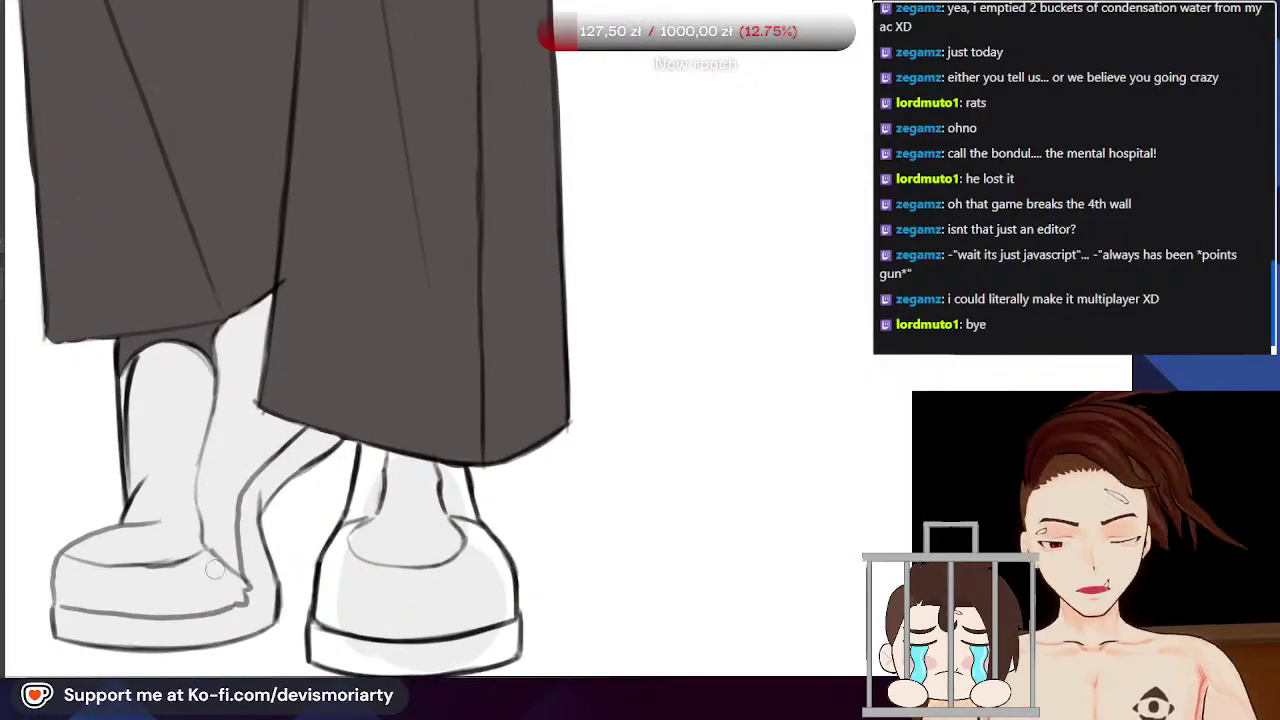
scroll(229, 453, down, 2)
scroll(141, 517, up, 4)
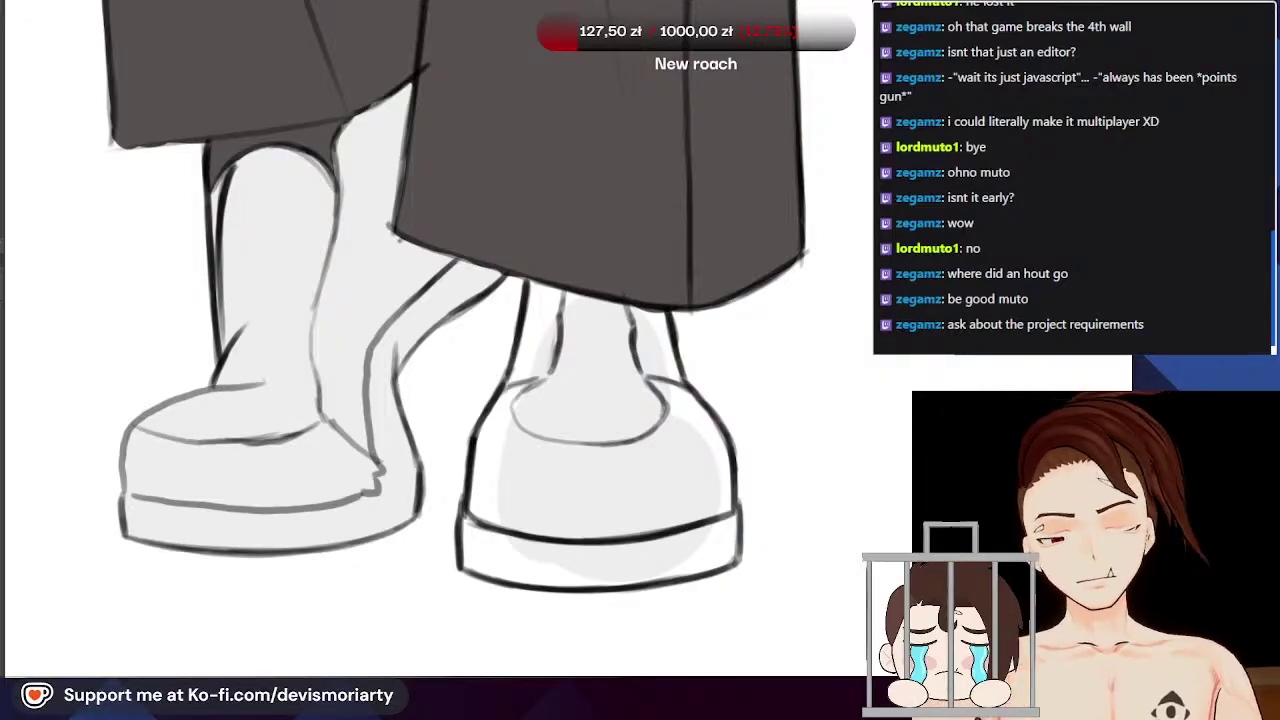
Step: Paint the front boot's ankle light grey on both sides, right up to the trouser hem
scroll(449, 489, down, 3)
scroll(486, 414, up, 3)
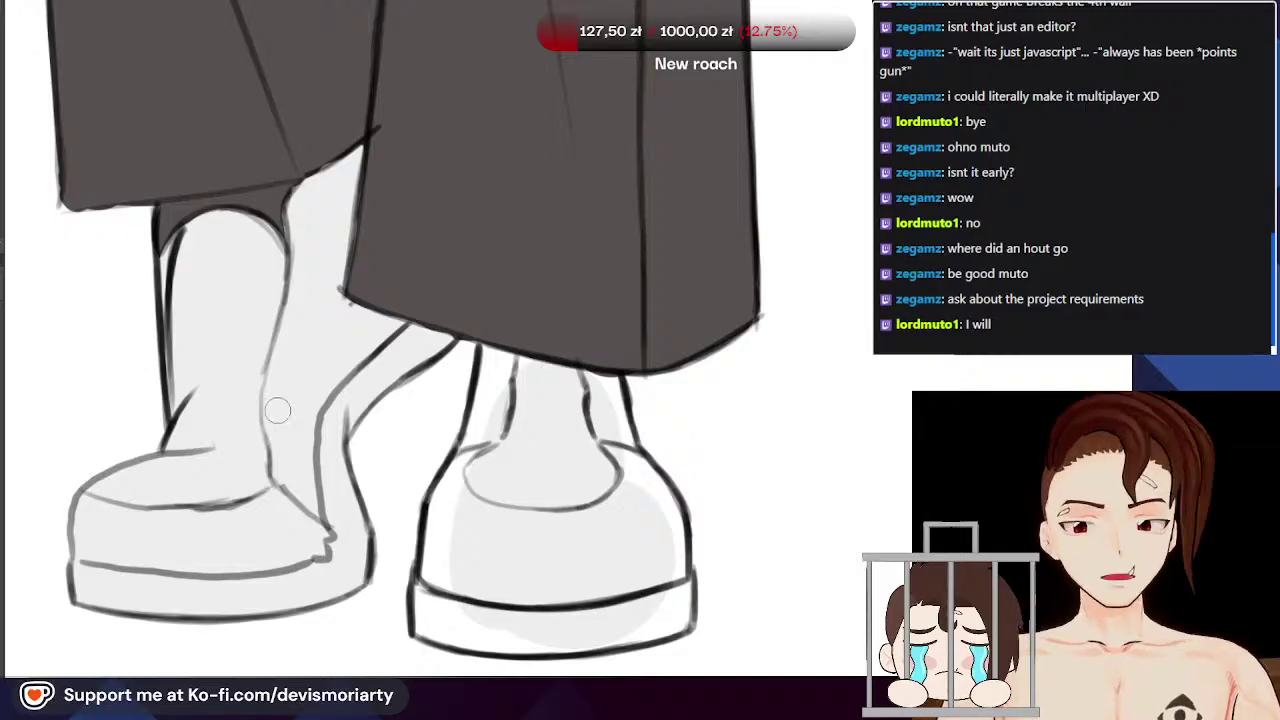
scroll(409, 377, down, 2)
scroll(620, 455, up, 5)
drag(290, 209, 325, 181)
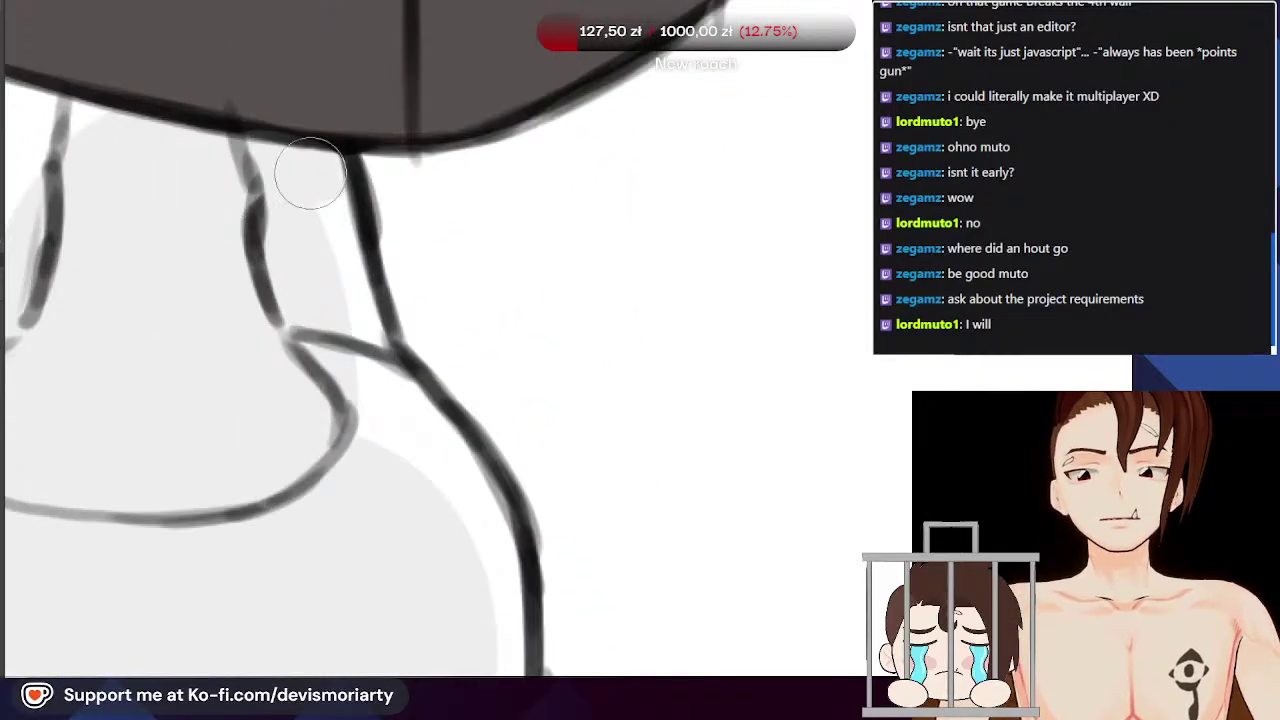
scroll(386, 451, down, 2)
scroll(326, 349, up, 2)
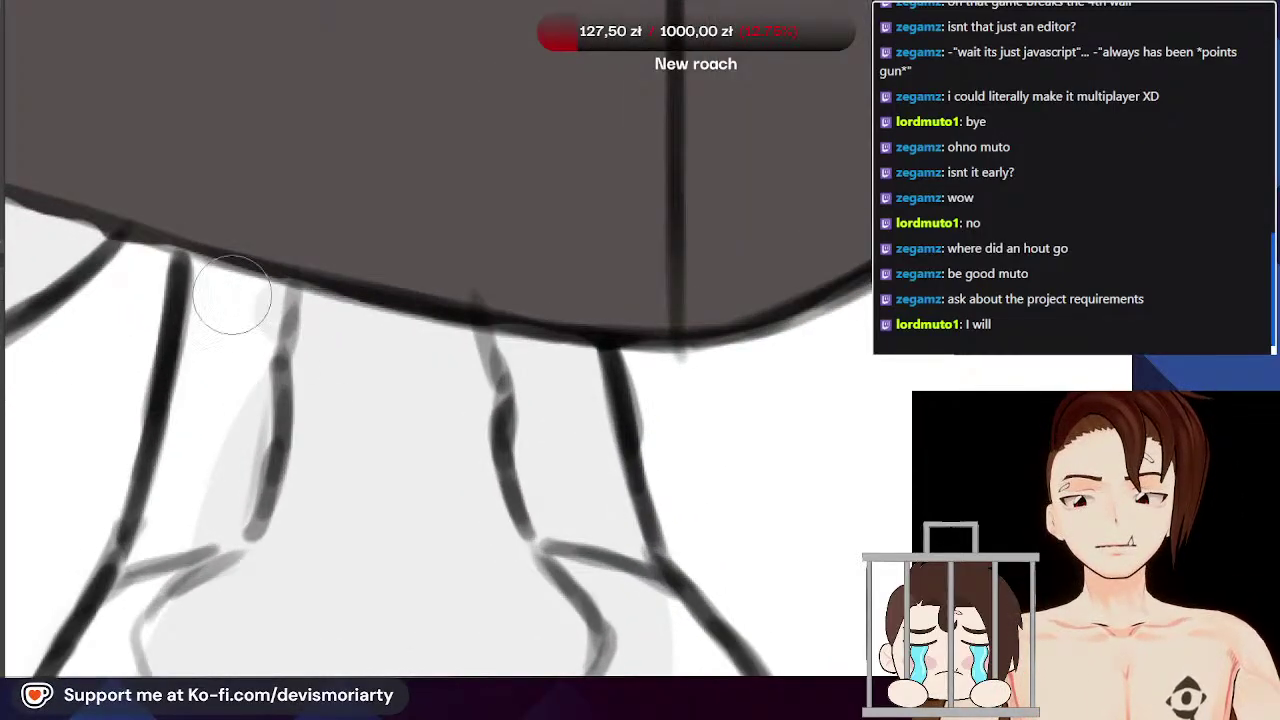
scroll(200, 200, down, 1)
scroll(312, 270, up, 2)
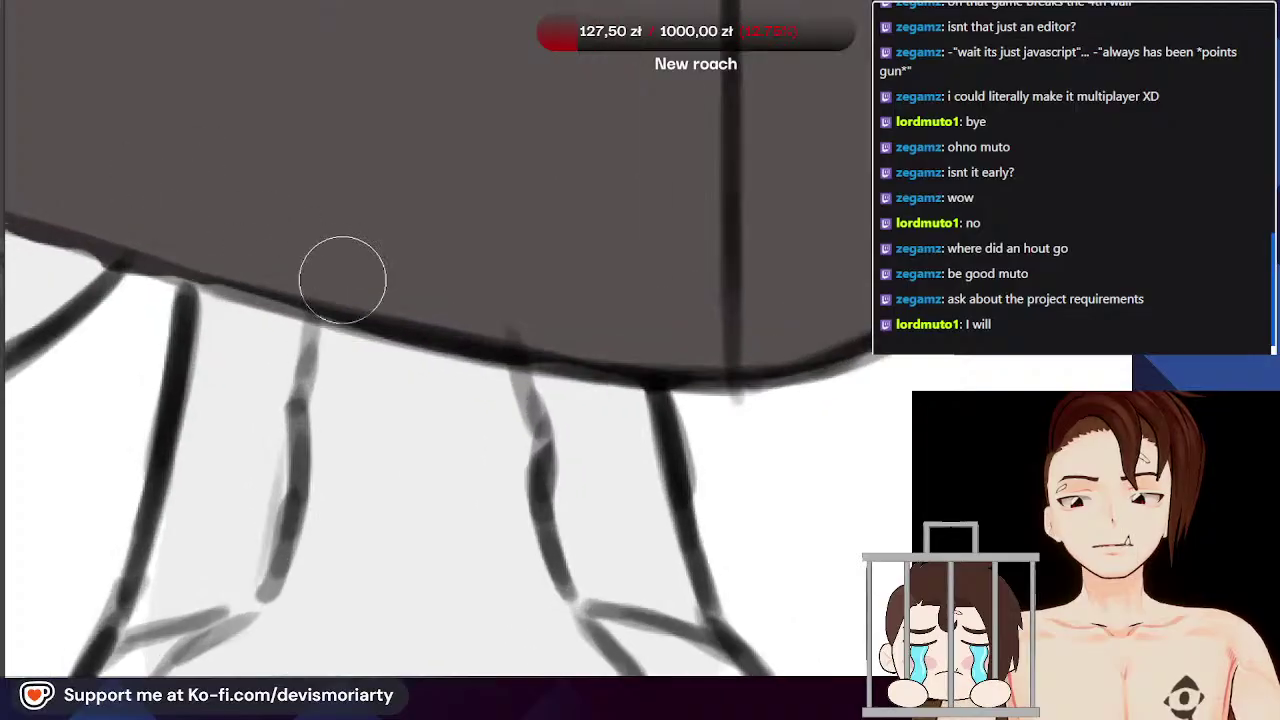
scroll(251, 314, down, 3)
scroll(333, 400, up, 1)
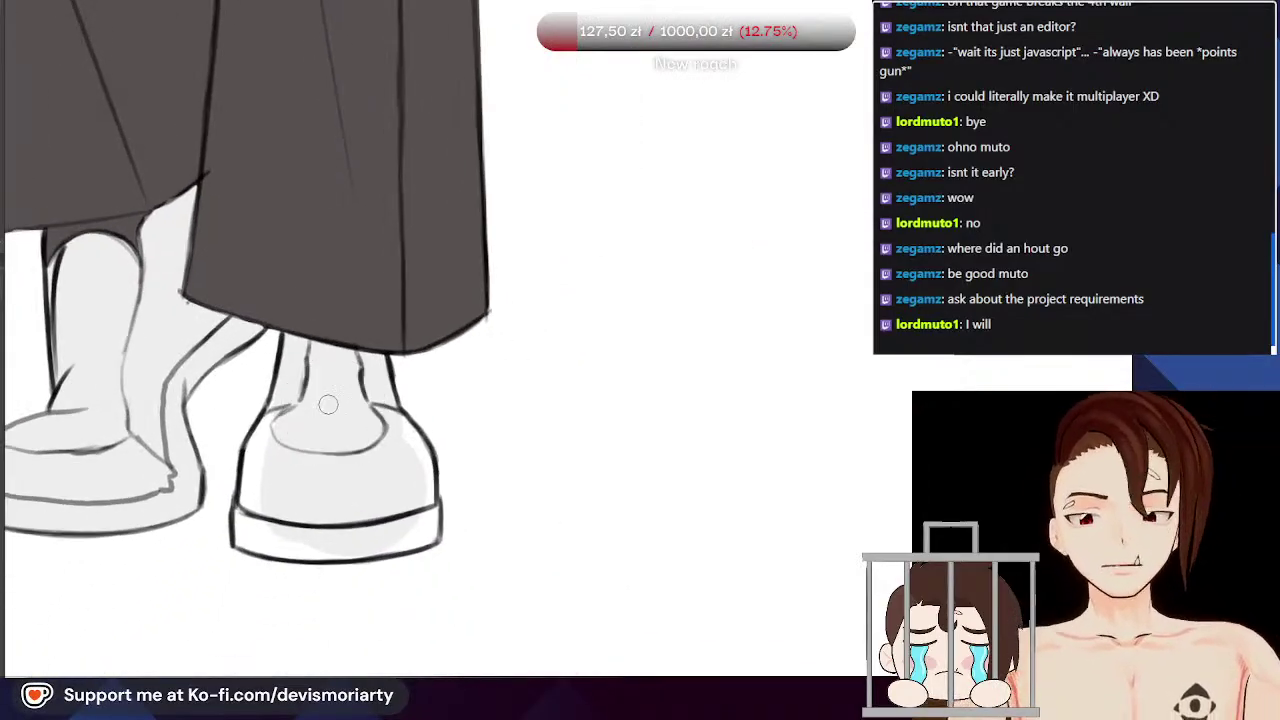
Step: Fill the front boot's toe and sole with light grey out to the outline
scroll(325, 430, up, 2)
scroll(260, 440, up, 1)
drag(258, 425, 233, 488)
mouse_move(211, 577)
mouse_down()
mouse_move(222, 550)
mouse_move(316, 620)
mouse_up()
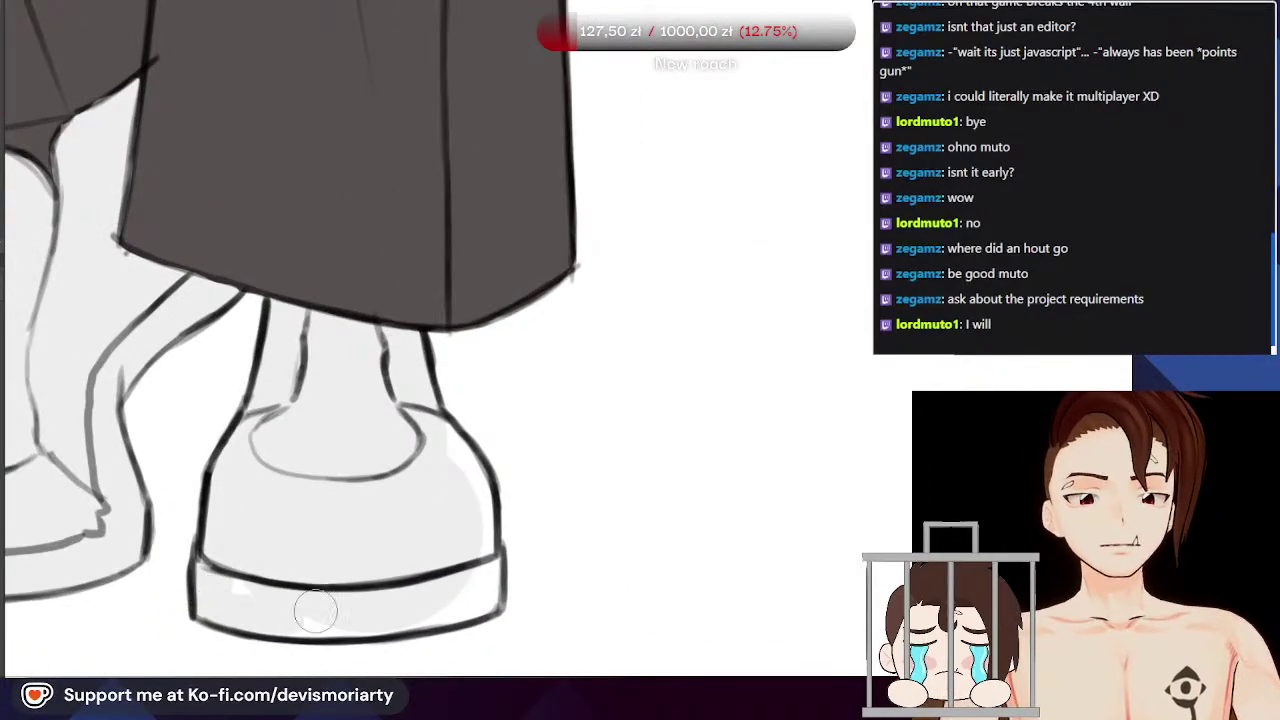
scroll(314, 543, down, 1)
scroll(302, 597, up, 3)
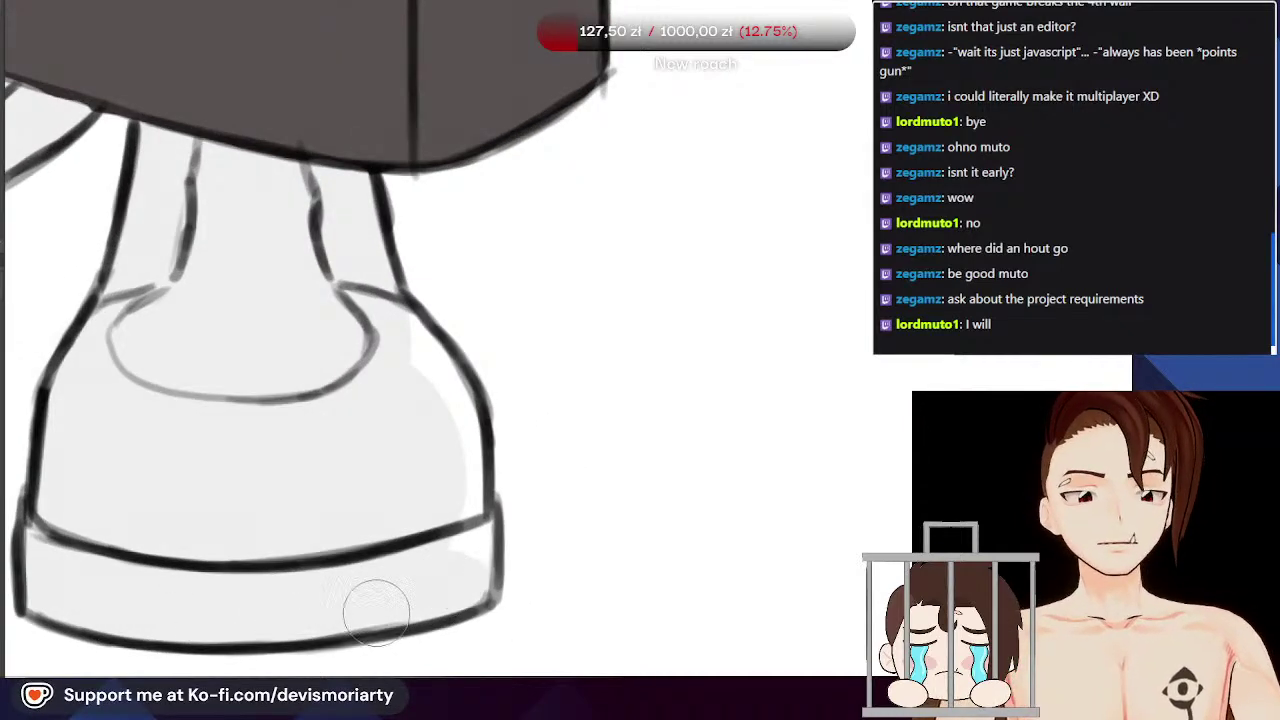
scroll(457, 550, down, 1)
scroll(420, 390, down, 1)
scroll(324, 364, down, 4)
Step: Touch up the fill around the top of the back boot, just below the trouser hem
scroll(259, 483, up, 3)
scroll(259, 483, up, 3)
scroll(206, 480, down, 2)
scroll(210, 263, up, 2)
scroll(200, 300, up, 4)
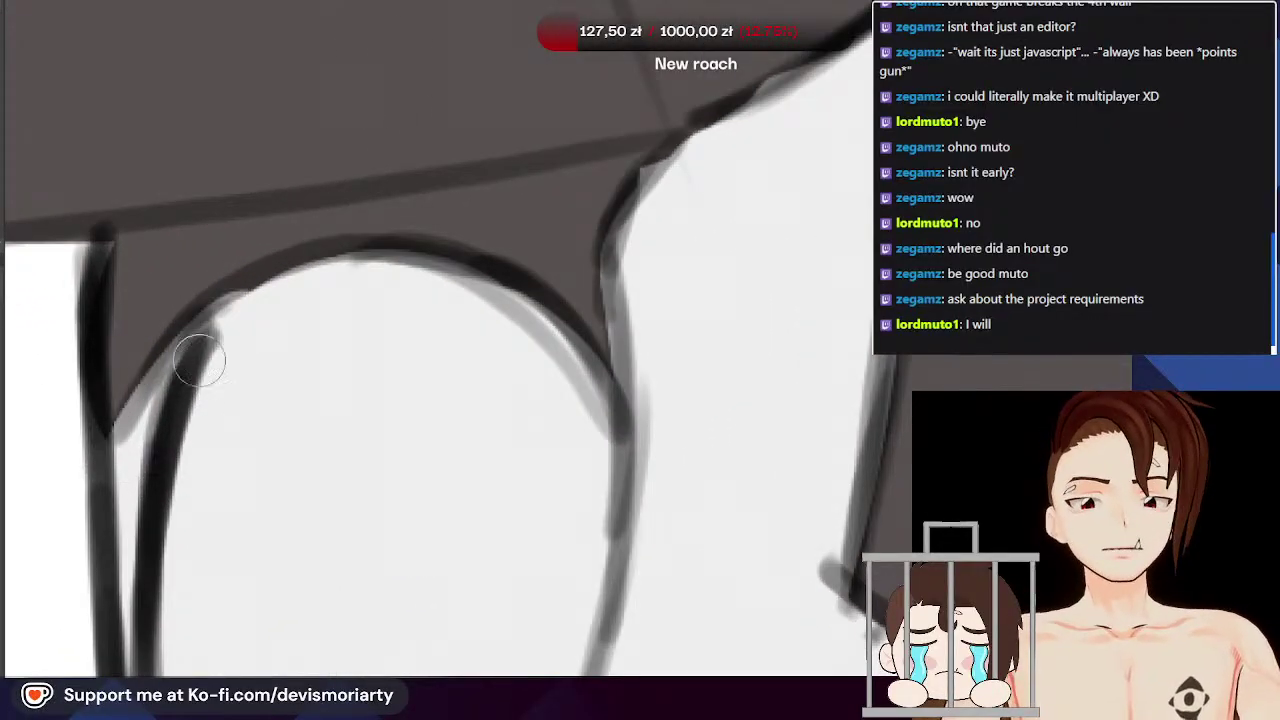
scroll(150, 320, down, 1)
scroll(300, 280, up, 1)
scroll(614, 306, down, 2)
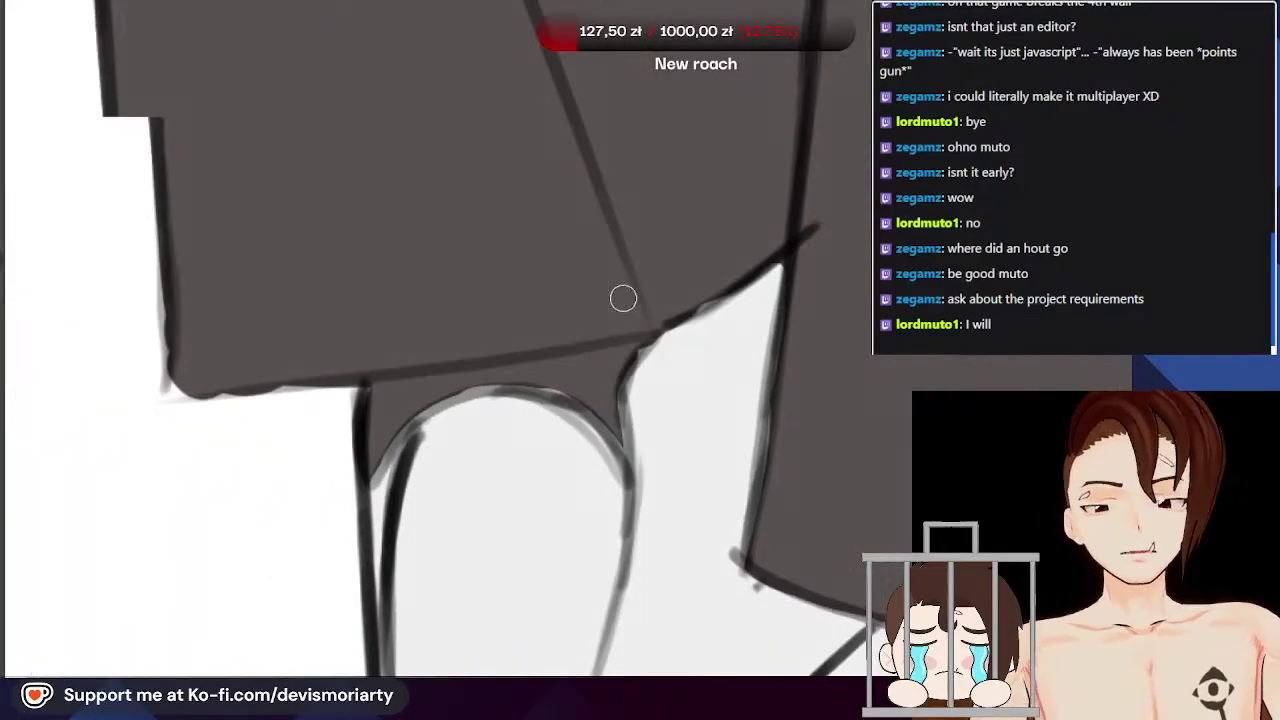
scroll(636, 305, up, 1)
scroll(557, 470, up, 2)
drag(588, 450, 646, 514)
scroll(450, 416, down, 4)
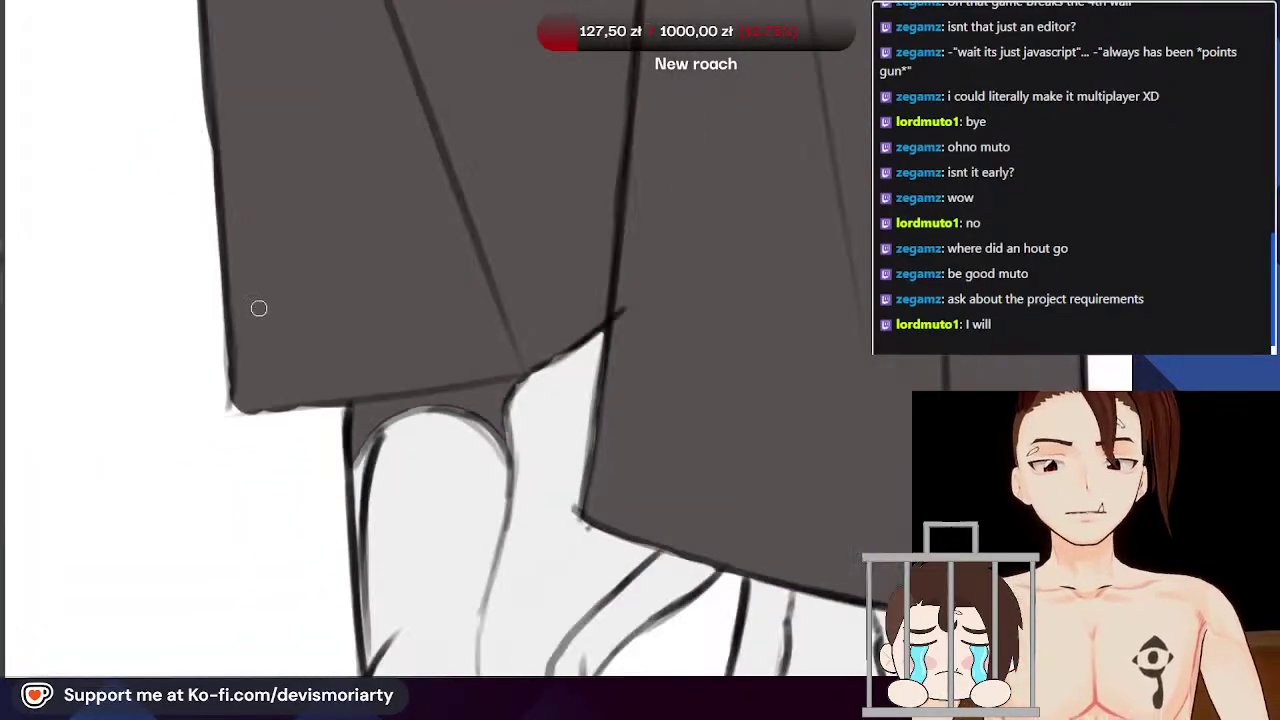
Step: Review the flat colours of the full-body character from hair to boots
scroll(265, 294, down, 5)
scroll(265, 294, up, 1)
scroll(318, 135, down, 2)
scroll(300, 112, up, 1)
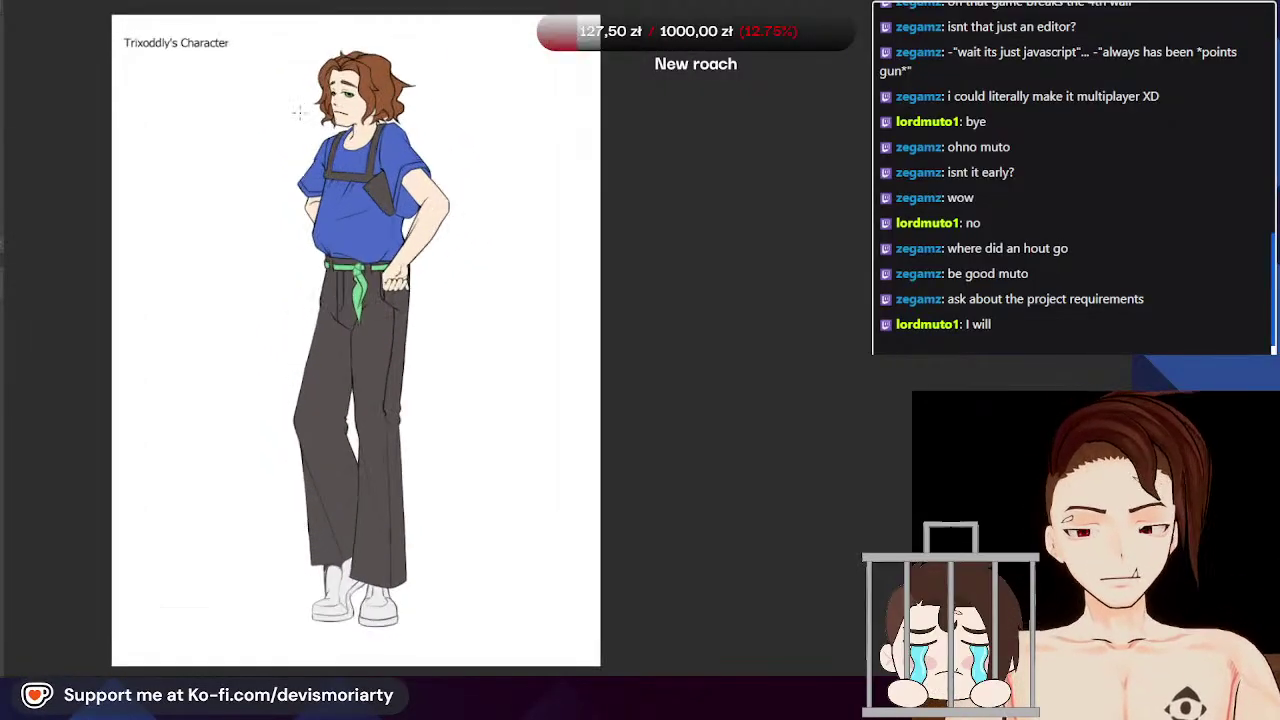
scroll(377, 314, down, 2)
scroll(334, 190, up, 2)
scroll(407, 411, down, 1)
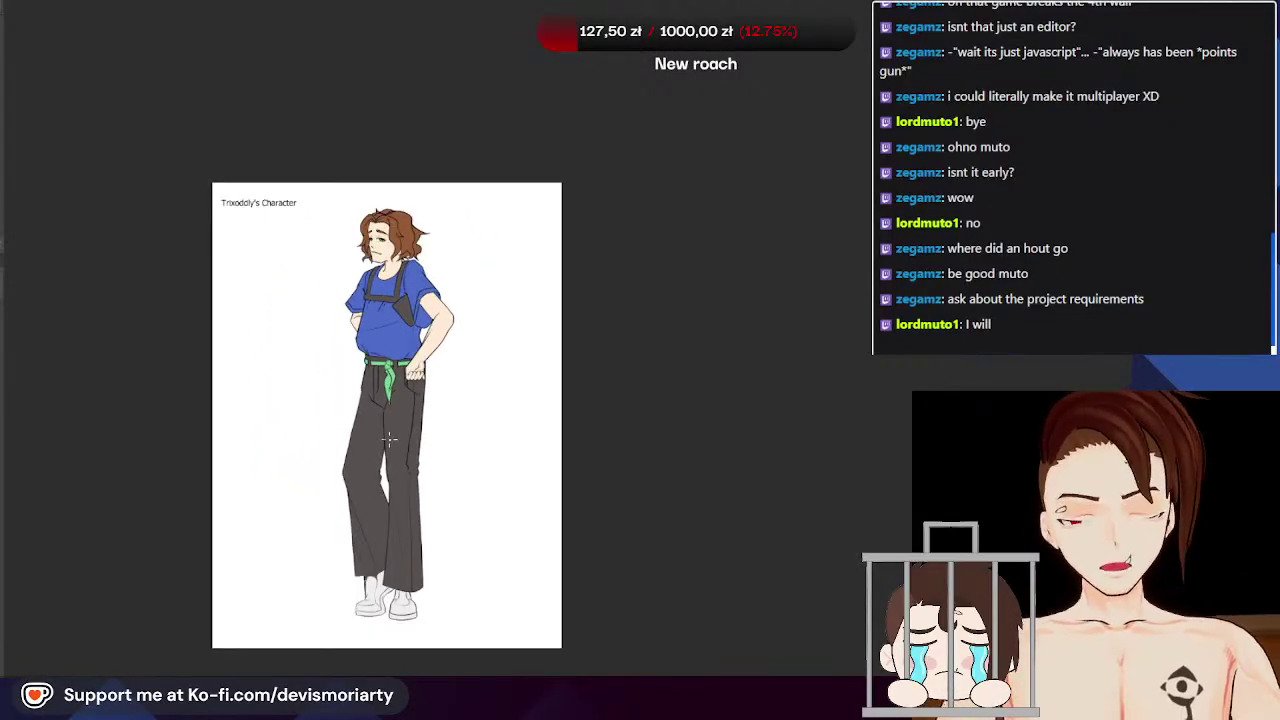
scroll(350, 290, down, 1)
scroll(350, 286, up, 2)
scroll(322, 145, down, 1)
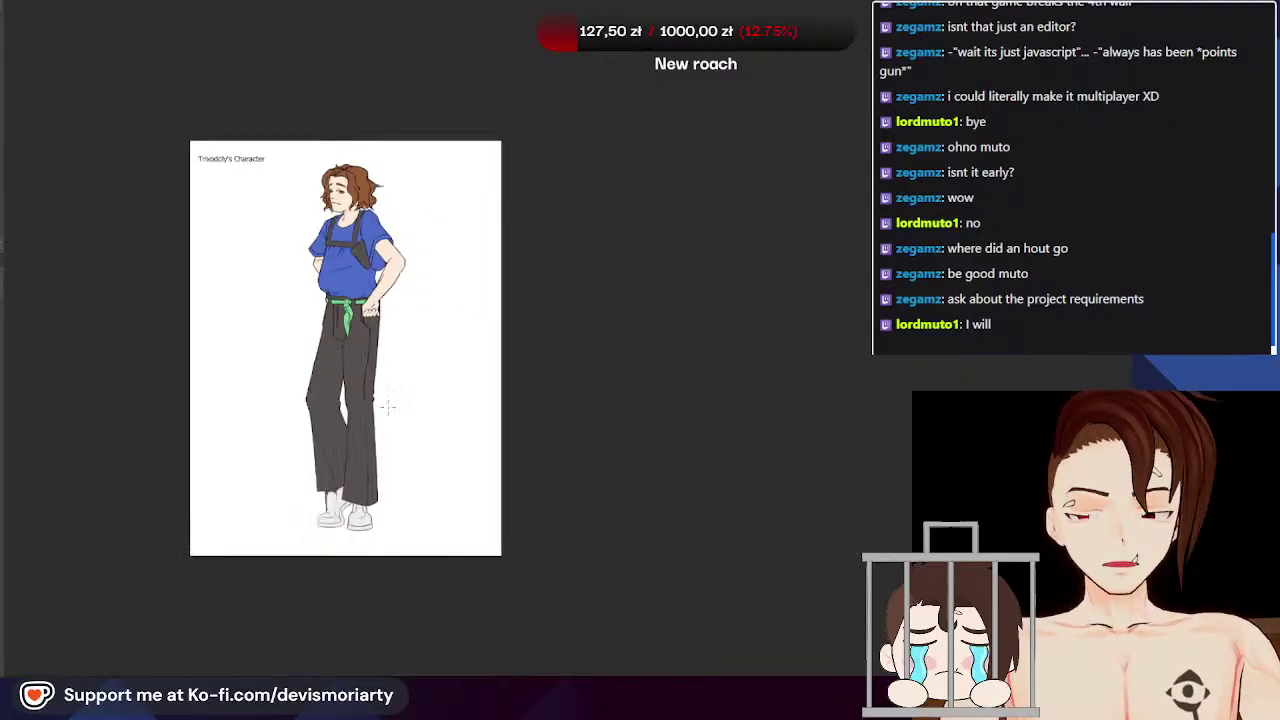
scroll(322, 145, up, 3)
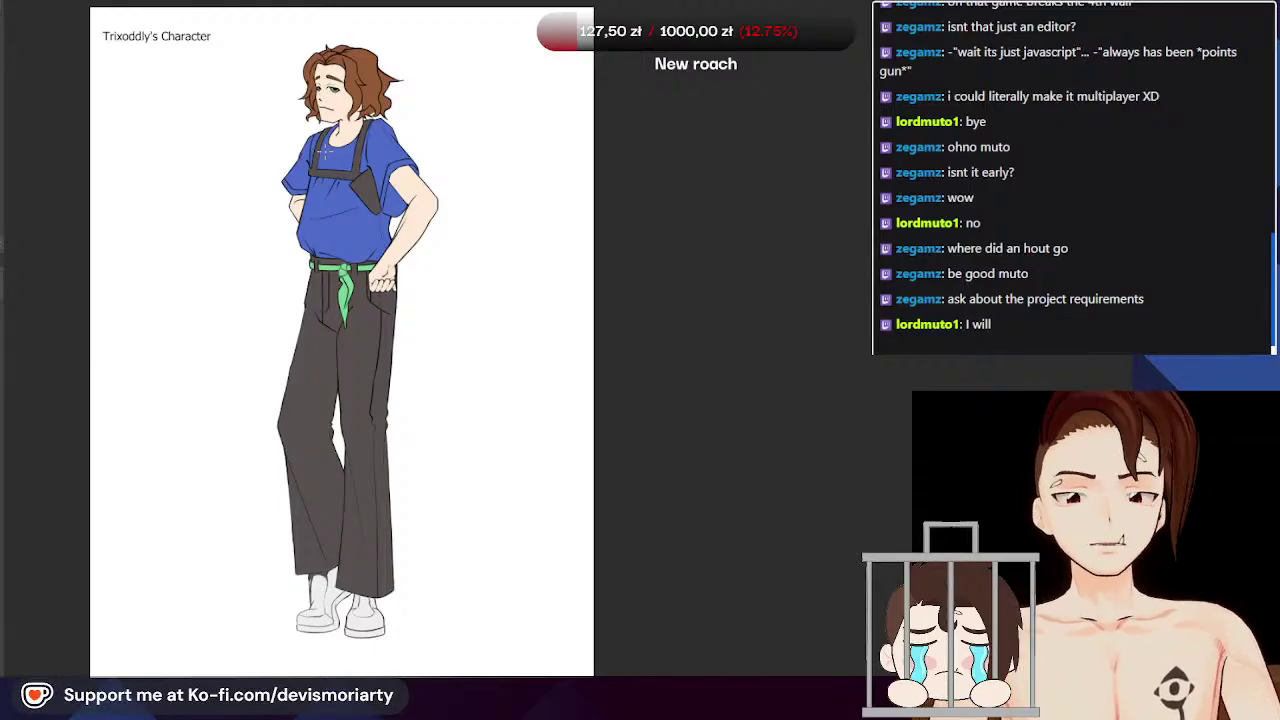
scroll(325, 152, down, 7)
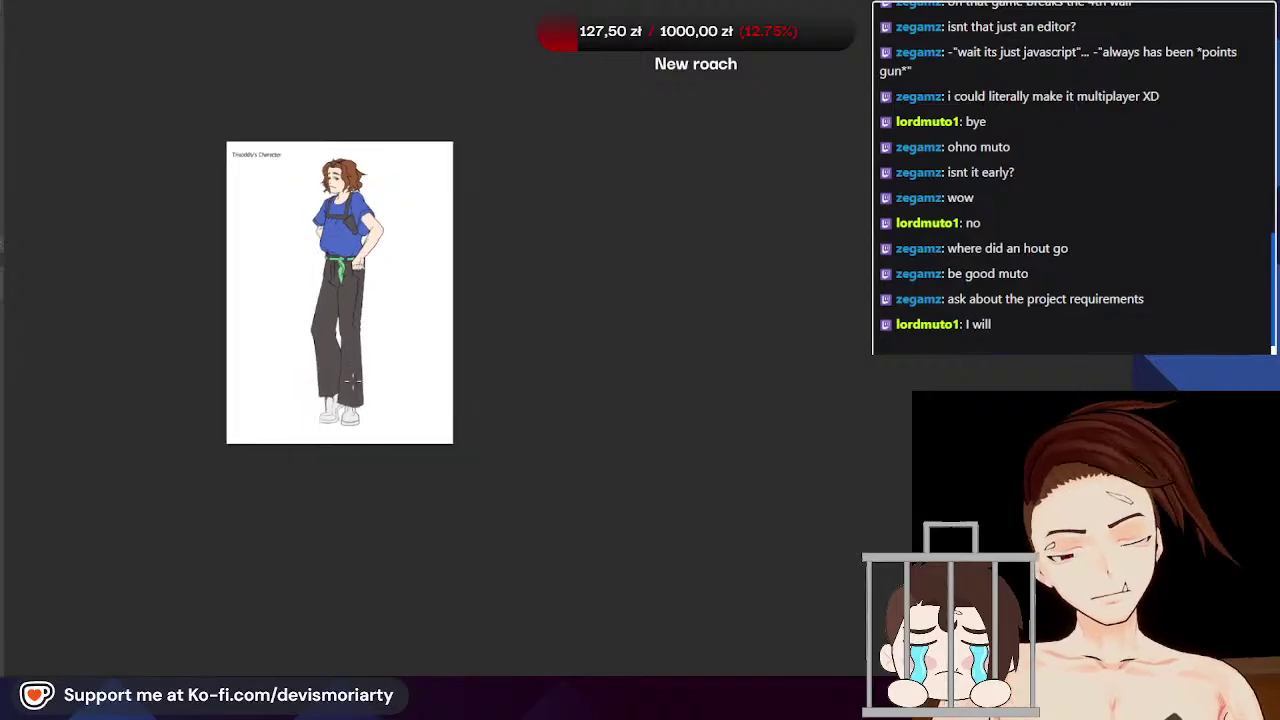
scroll(350, 380, up, 9)
scroll(307, 535, down, 1)
scroll(307, 535, down, 2)
scroll(287, 297, up, 3)
scroll(225, 345, down, 5)
scroll(243, 294, up, 8)
scroll(277, 194, down, 8)
scroll(290, 318, up, 3)
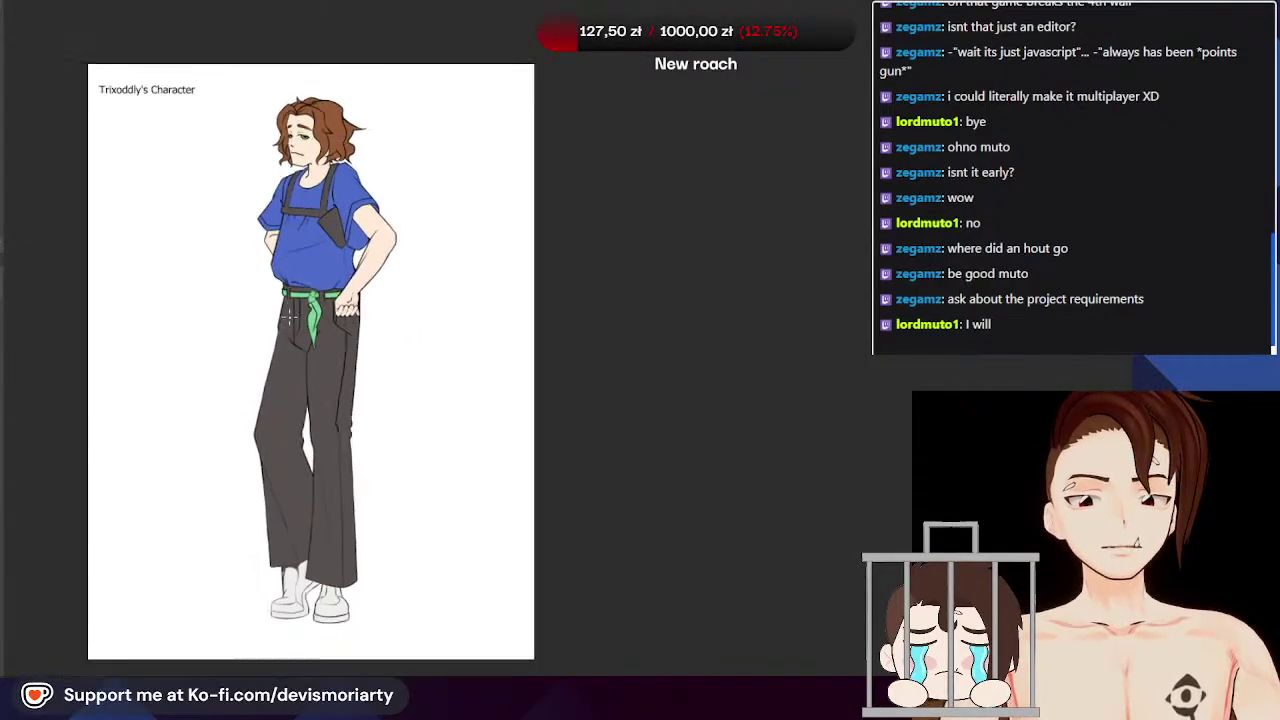
scroll(264, 197, up, 4)
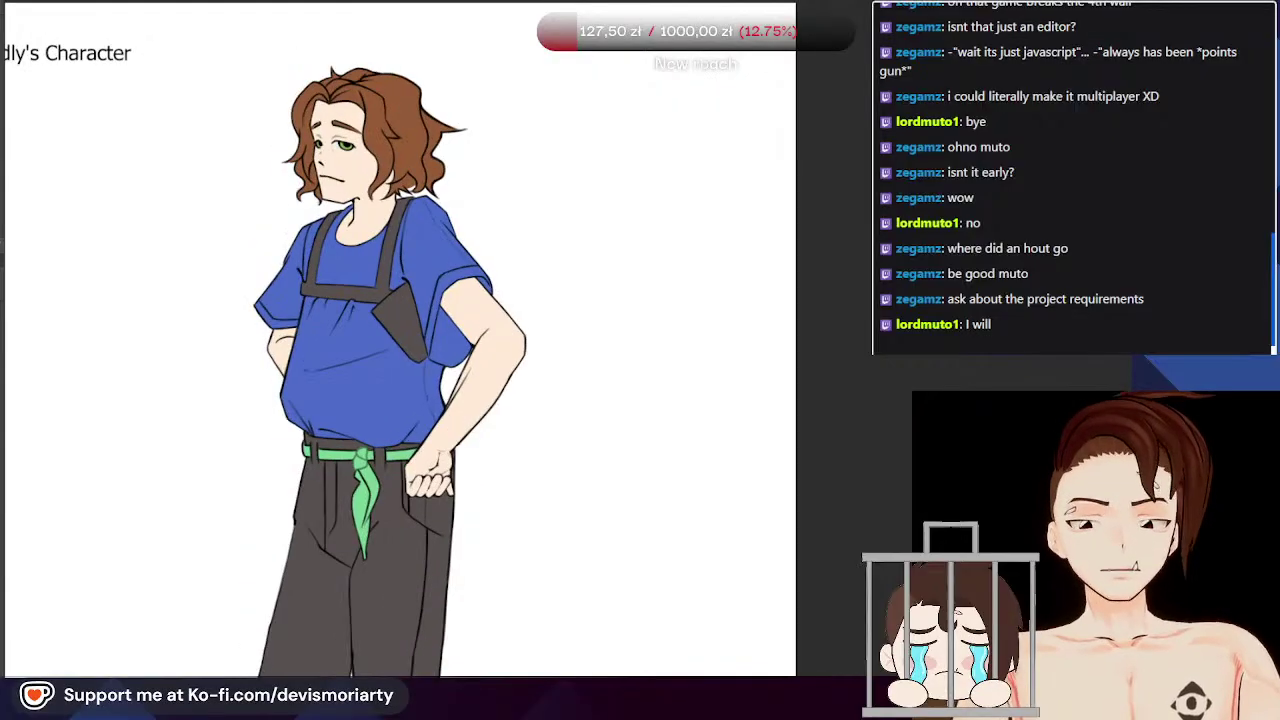
scroll(330, 360, down, 5)
scroll(330, 360, up, 4)
scroll(330, 360, down, 2)
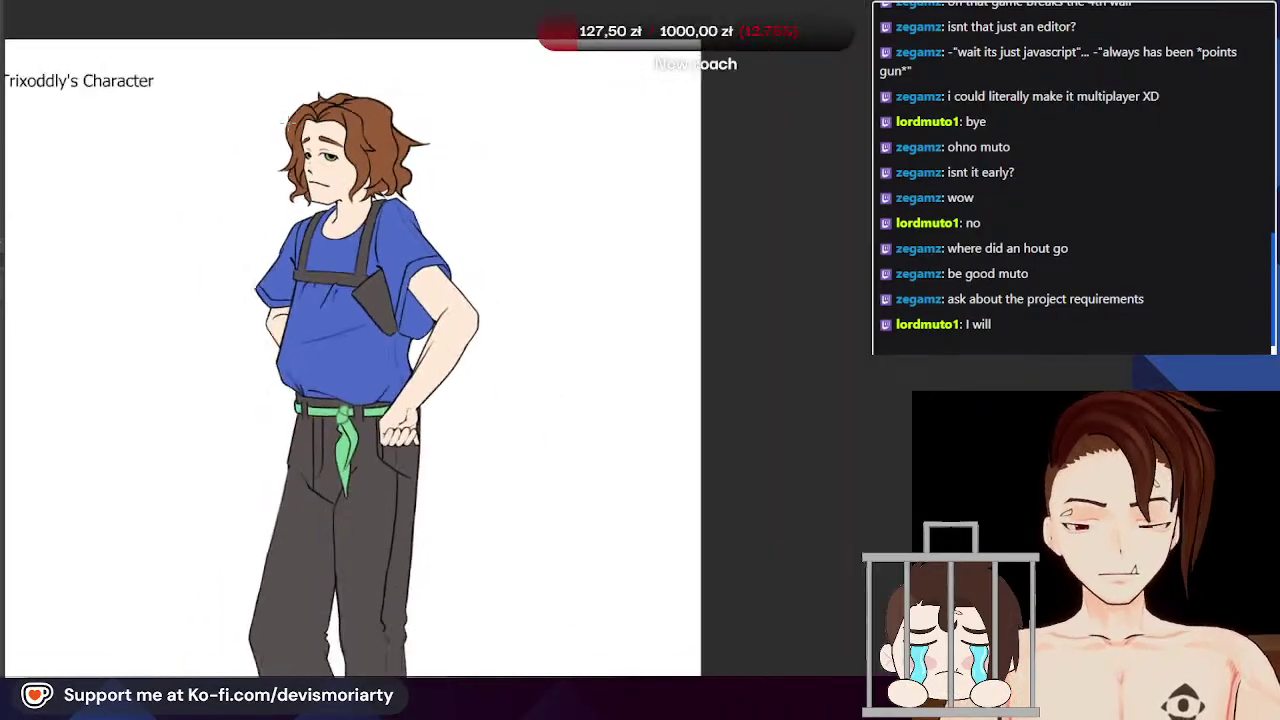
scroll(288, 281, down, 3)
scroll(352, 189, up, 5)
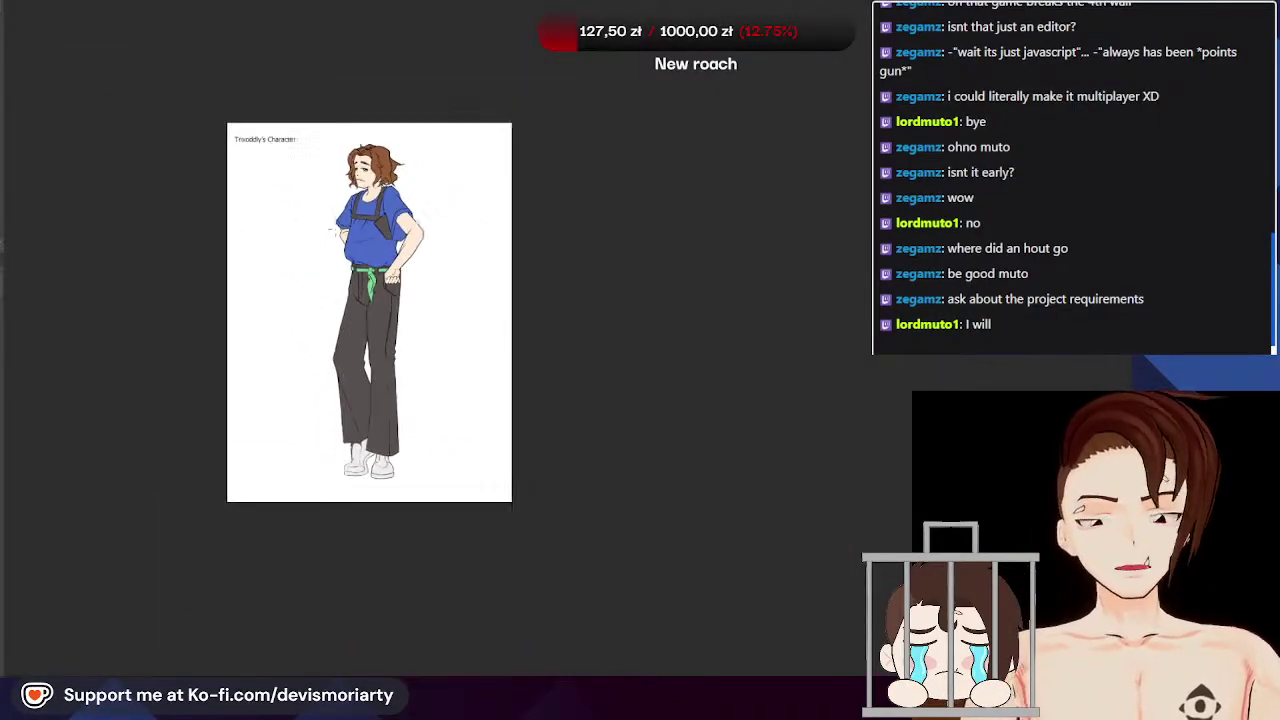
scroll(354, 192, down, 2)
scroll(345, 192, up, 3)
scroll(345, 200, down, 2)
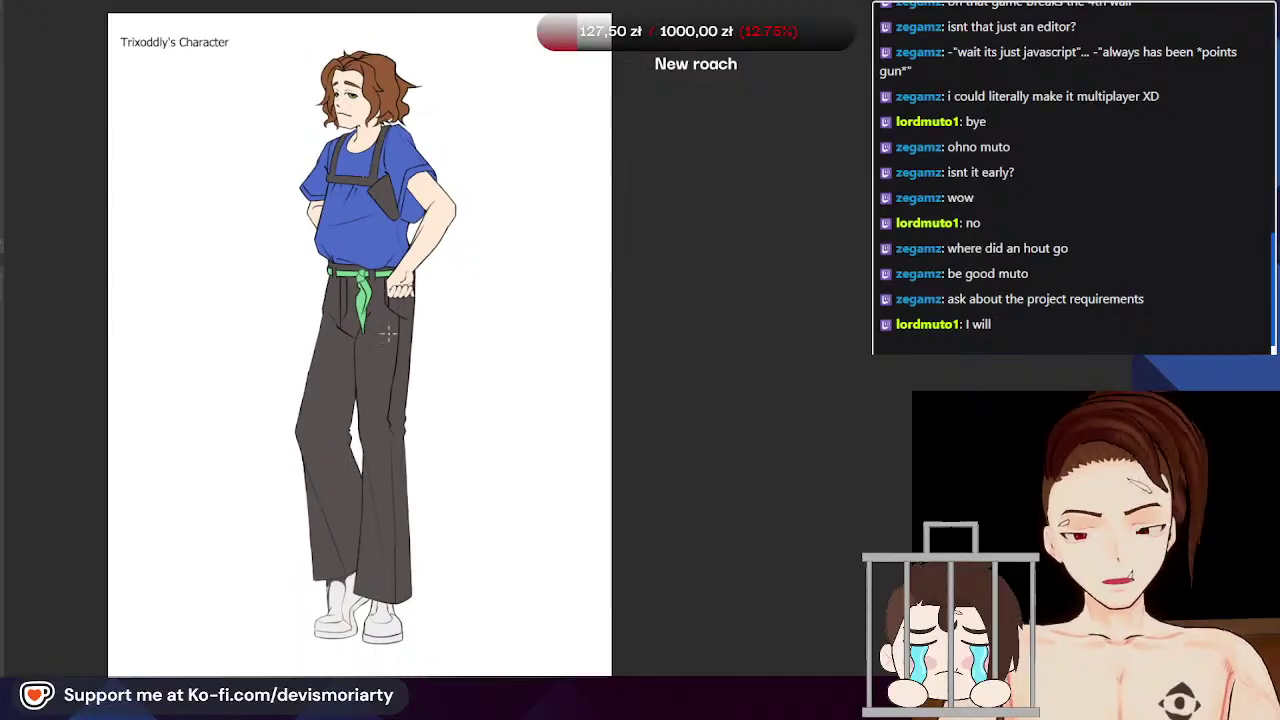
scroll(310, 400, up, 6)
scroll(800, 266, up, 6)
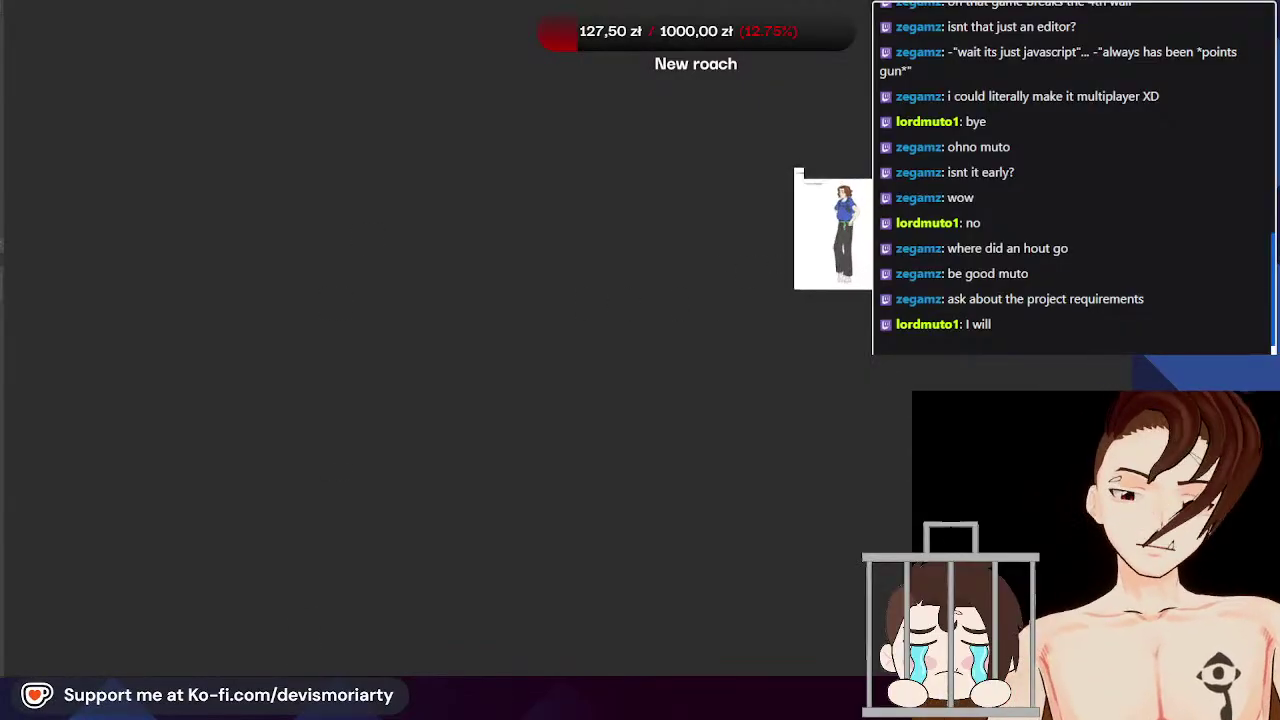
scroll(480, 410, down, 4)
scroll(610, 135, up, 7)
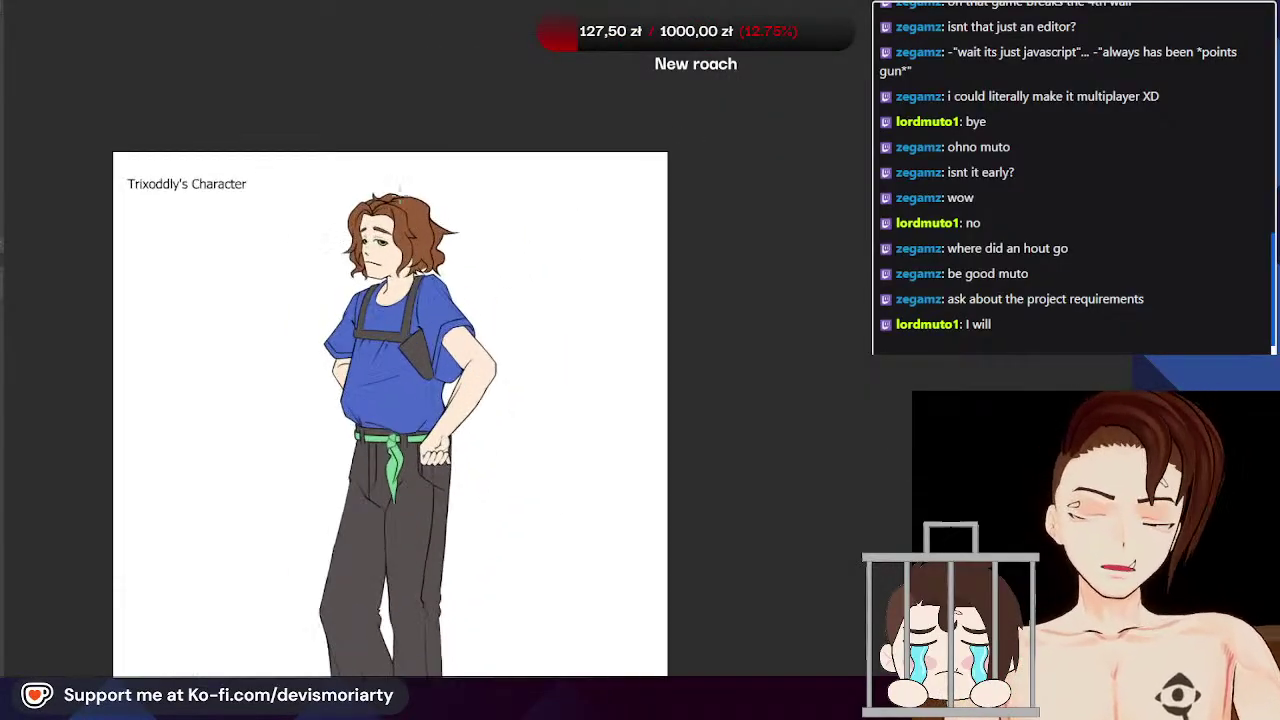
scroll(375, 235, up, 2)
scroll(500, 280, down, 4)
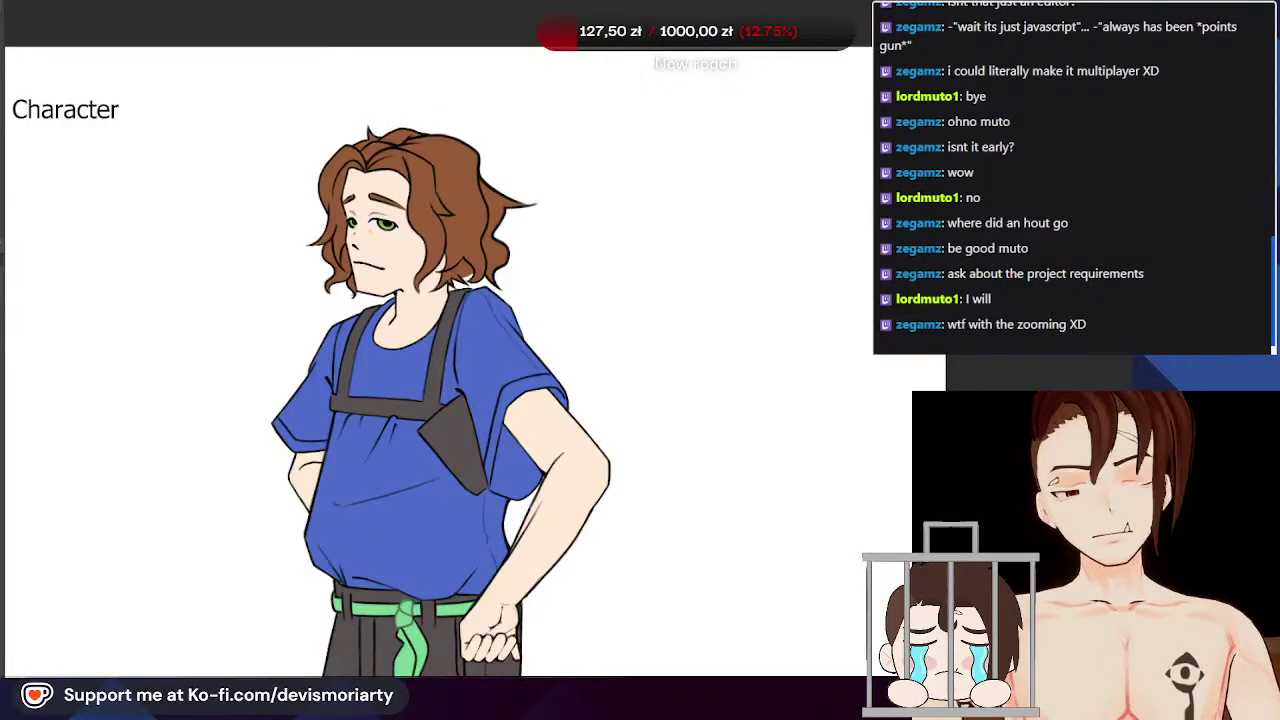
scroll(280, 200, down, 10)
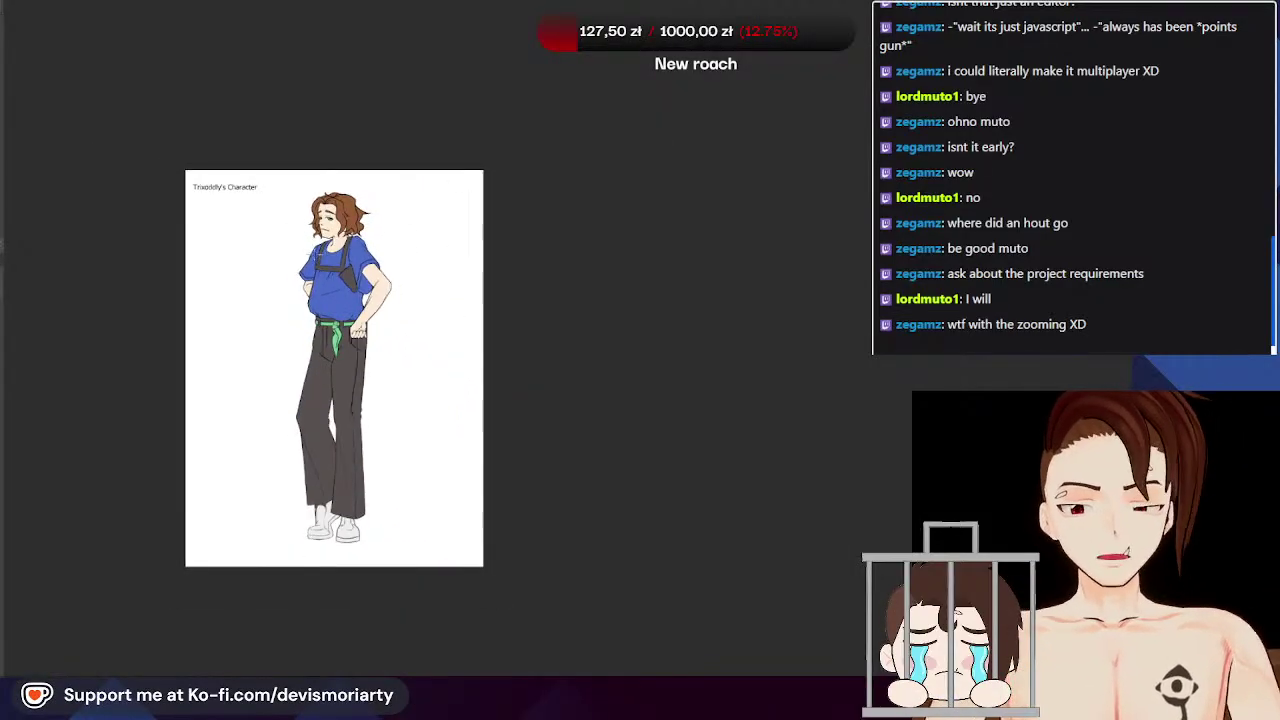
scroll(303, 242, up, 2)
scroll(205, 285, down, 4)
scroll(183, 271, up, 5)
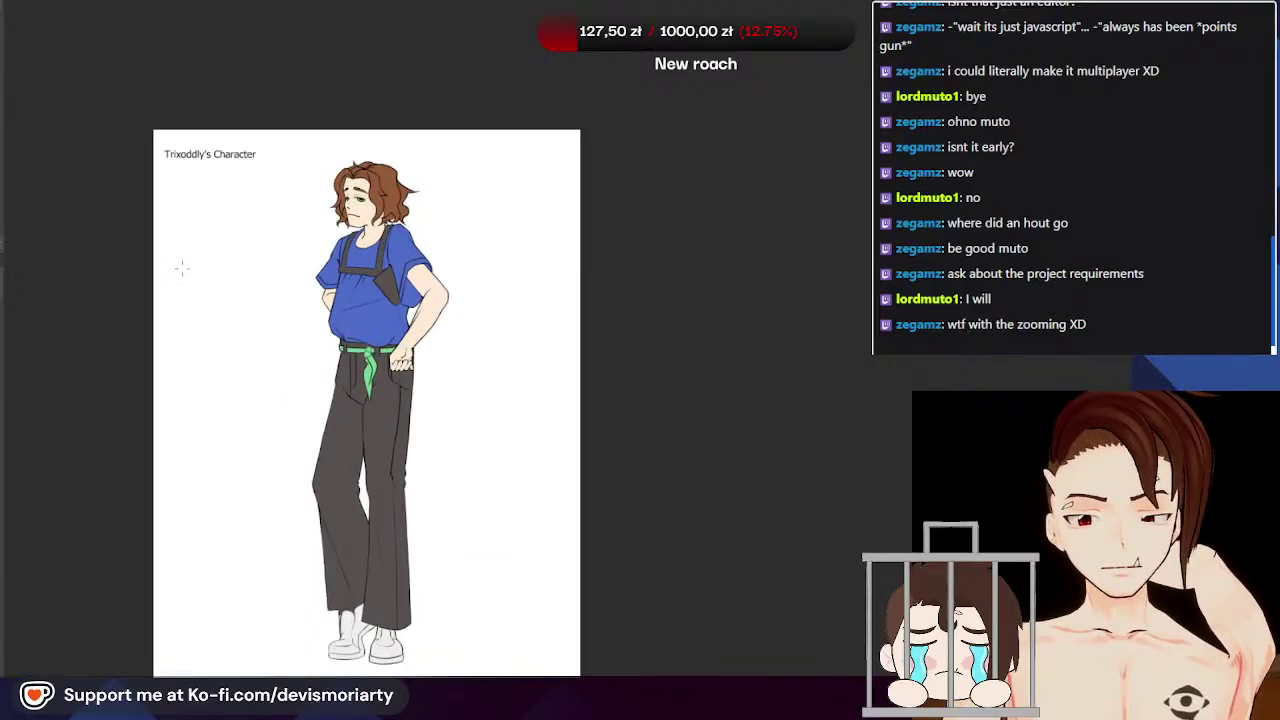
scroll(190, 262, down, 4)
scroll(214, 231, up, 4)
scroll(230, 212, down, 6)
scroll(236, 209, up, 4)
scroll(232, 249, down, 4)
scroll(216, 250, up, 4)
scroll(192, 252, down, 5)
scroll(188, 248, up, 6)
scroll(285, 297, up, 1)
scroll(358, 175, up, 1)
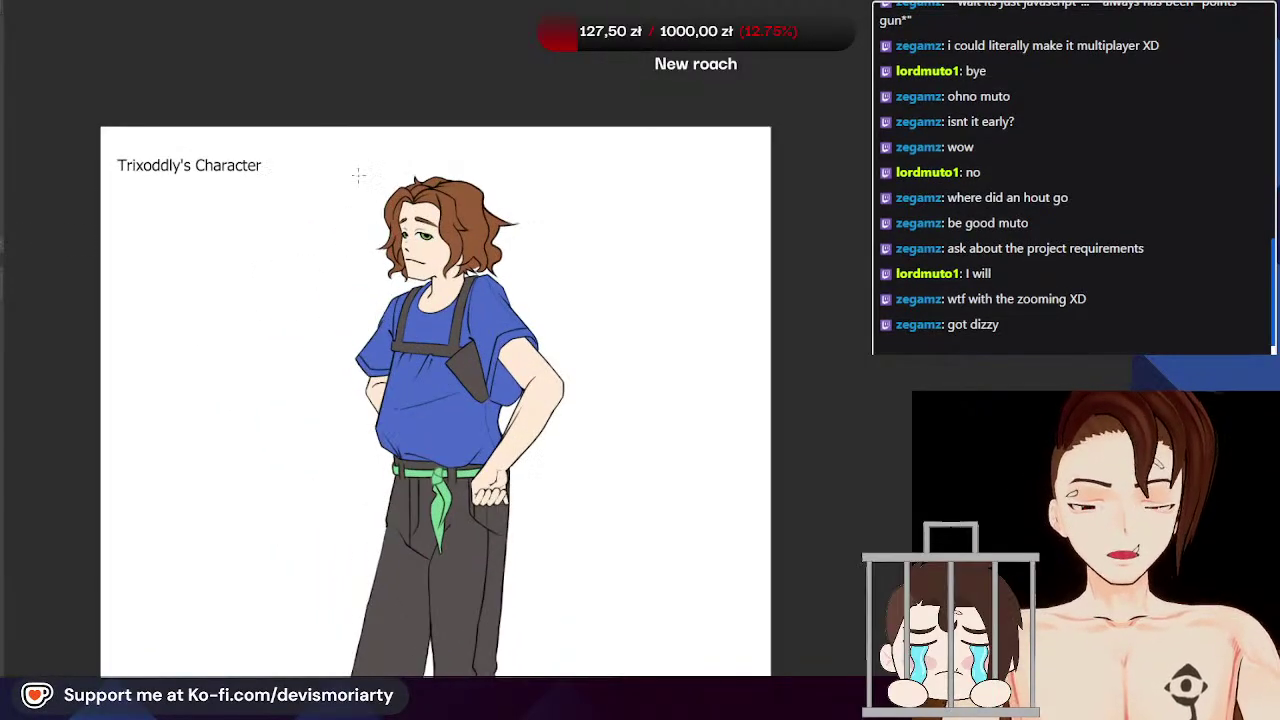
scroll(586, 223, down, 2)
scroll(780, 258, up, 1)
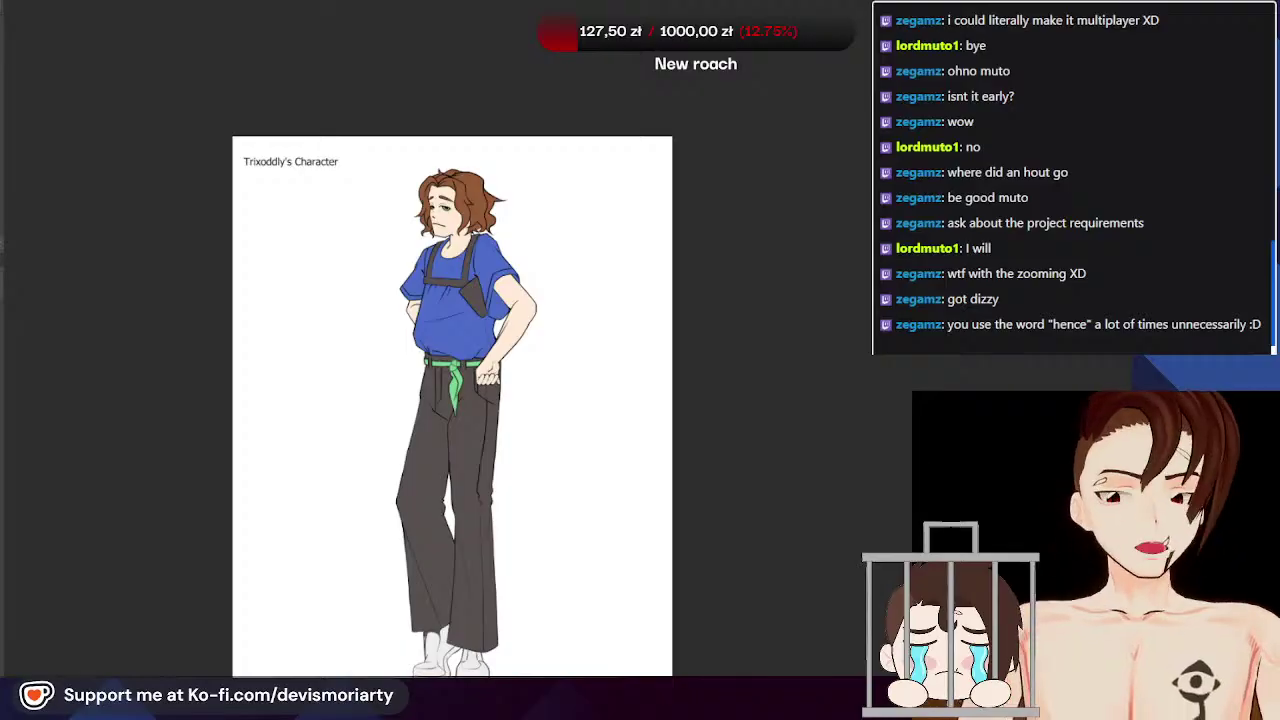
scroll(536, 515, down, 3)
scroll(530, 503, up, 5)
scroll(521, 390, down, 3)
scroll(510, 283, up, 5)
scroll(483, 279, down, 3)
scroll(407, 295, up, 5)
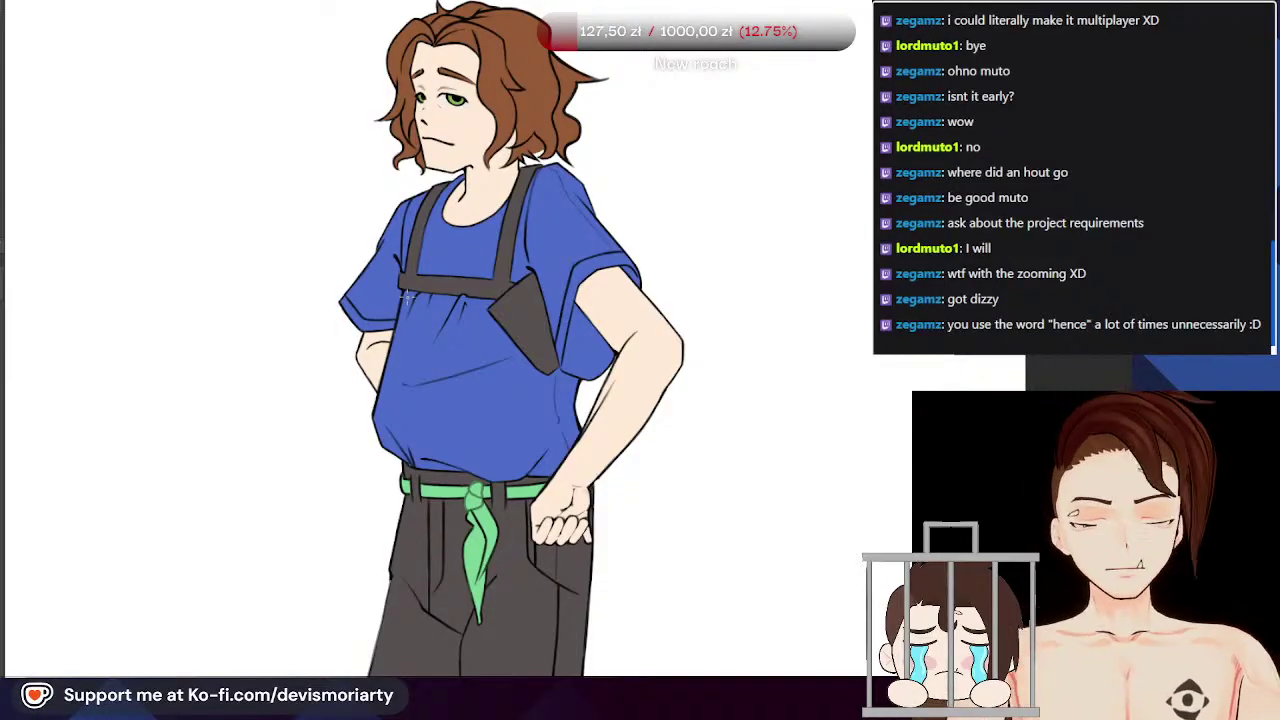
Step: Sample the skin tone and paint over the edge of the eye white at the near eye's outer corner
scroll(407, 295, up, 5)
scroll(407, 295, down, 2)
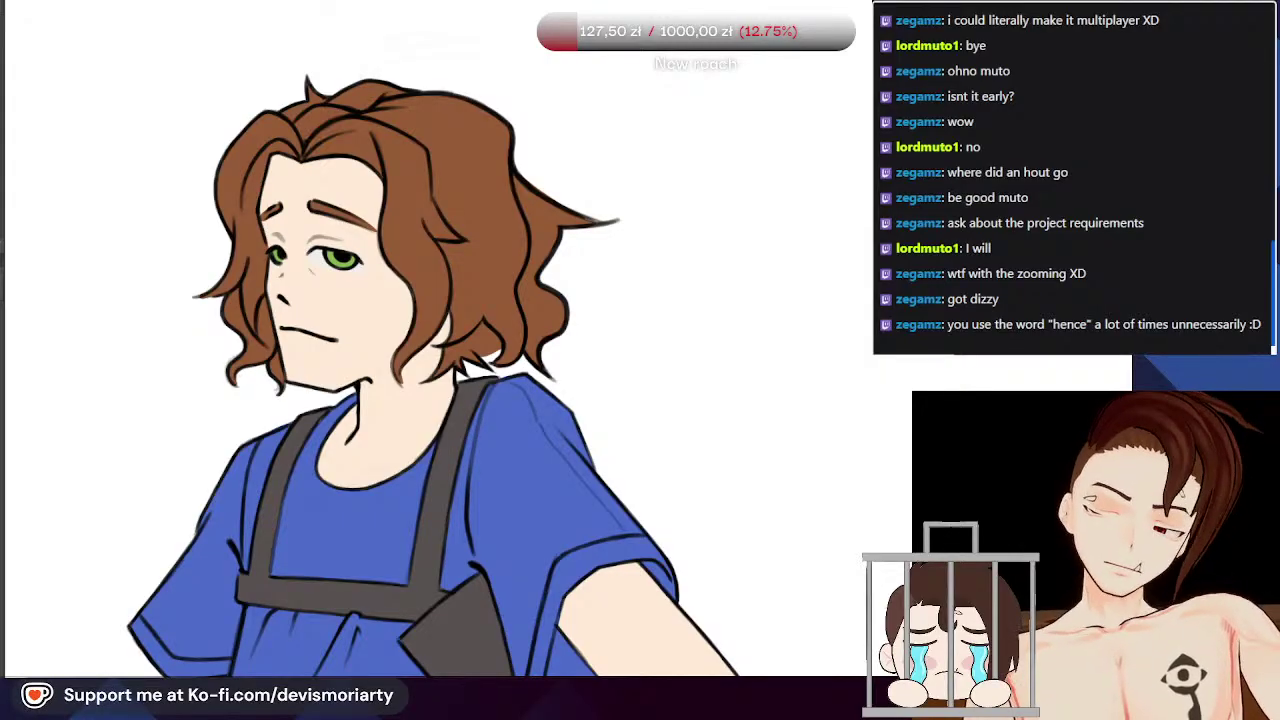
scroll(803, 229, down, 3)
scroll(453, 267, up, 2)
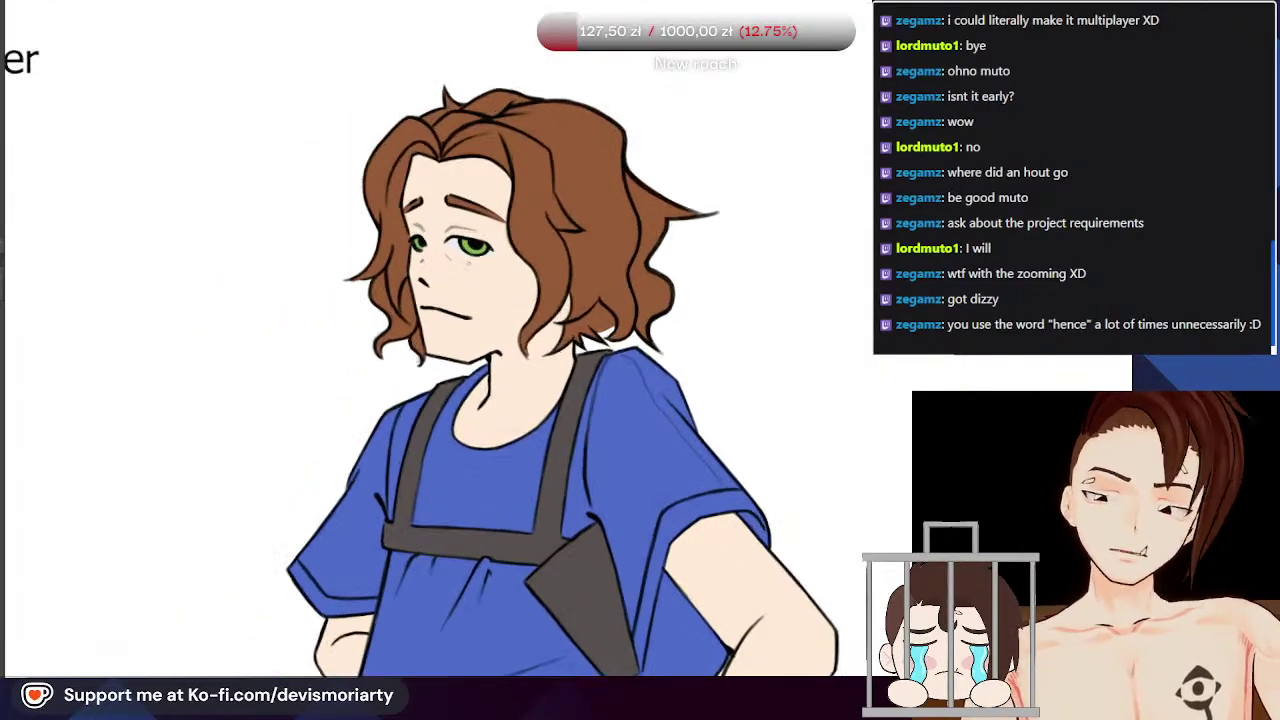
scroll(453, 267, up, 4)
scroll(400, 354, down, 2)
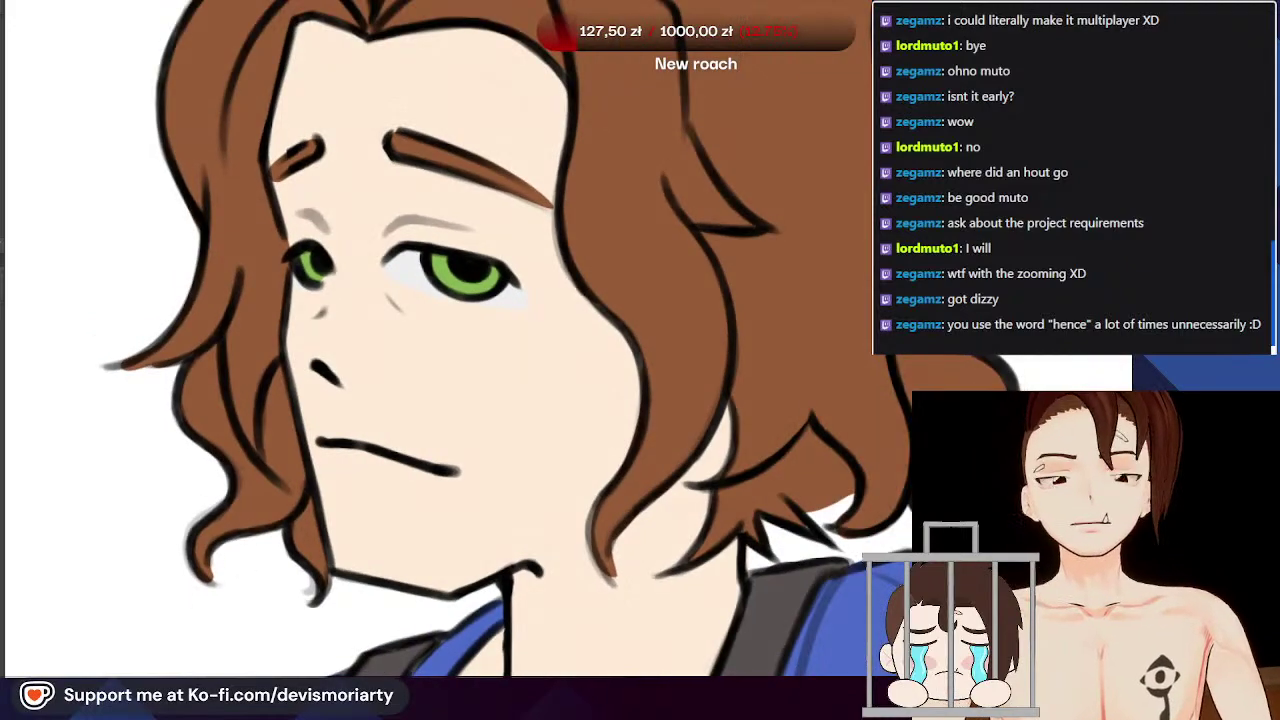
drag(489, 208, 354, 437)
scroll(451, 500, up, 1)
scroll(400, 443, up, 4)
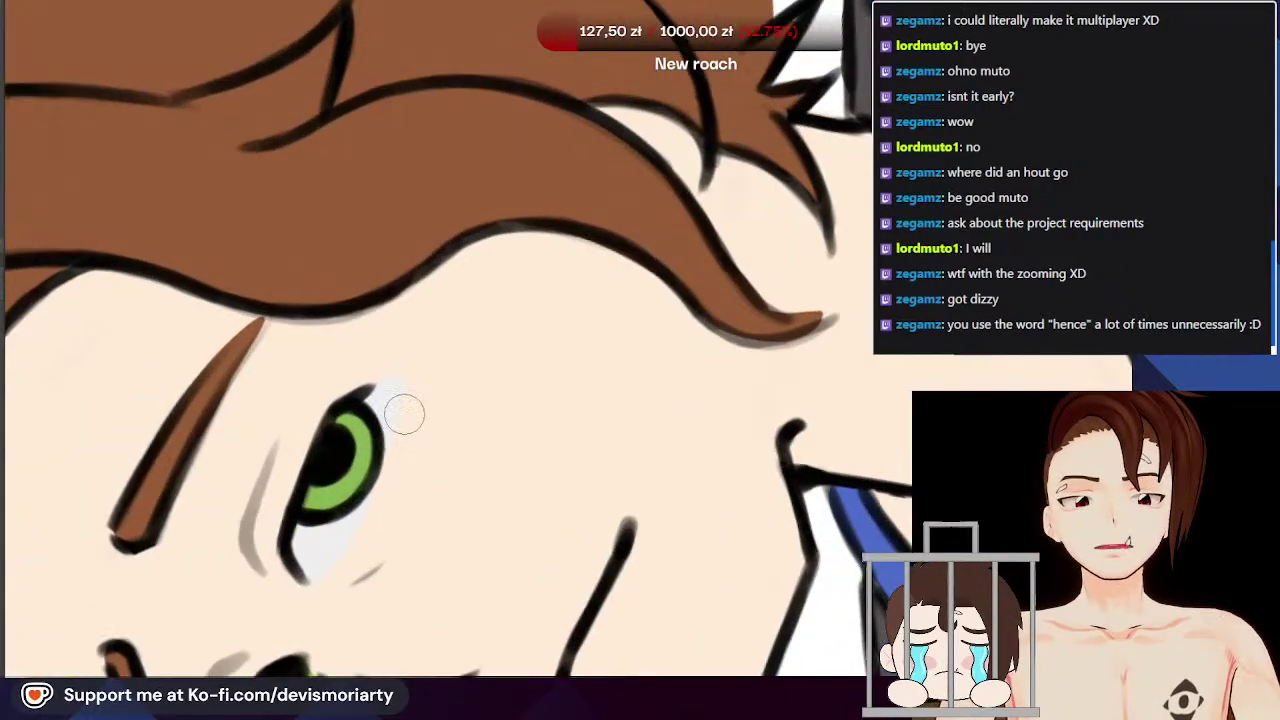
drag(415, 385, 340, 596)
key(ctrl+z)
scroll(400, 271, down, 1)
scroll(403, 330, up, 1)
ctrl+click(380, 326)
drag(371, 378, 409, 373)
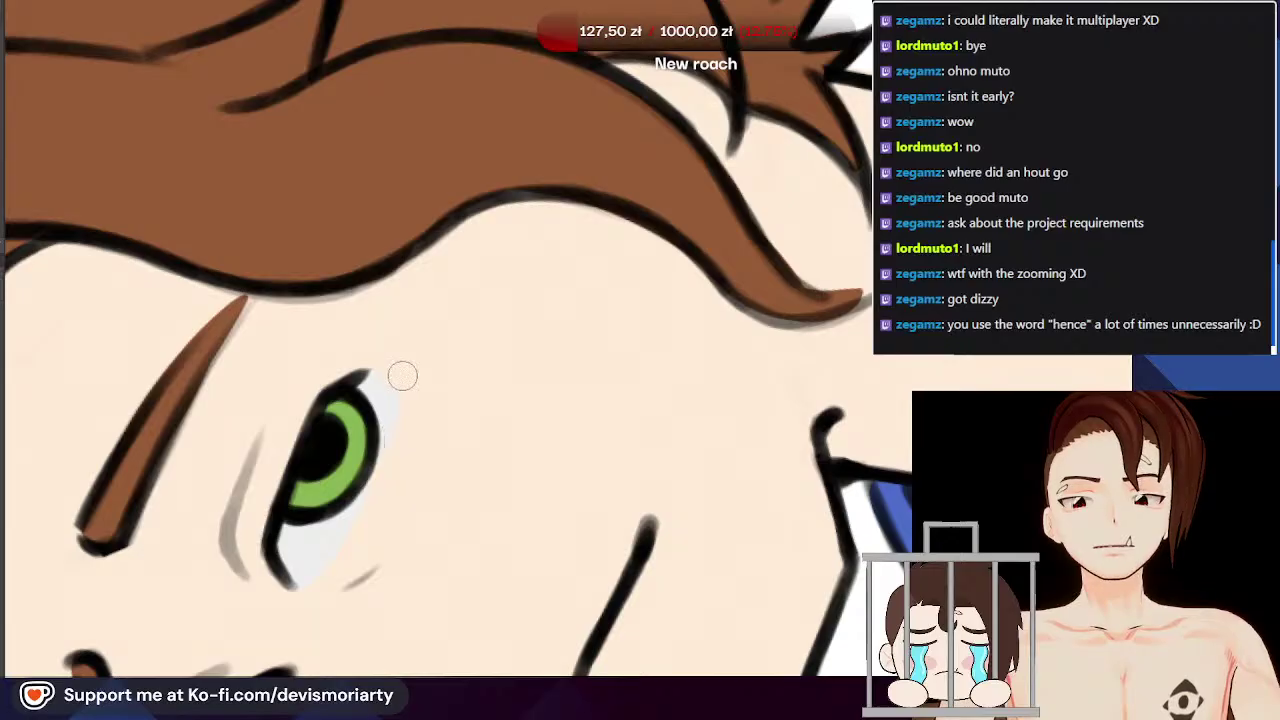
scroll(405, 377, down, 4)
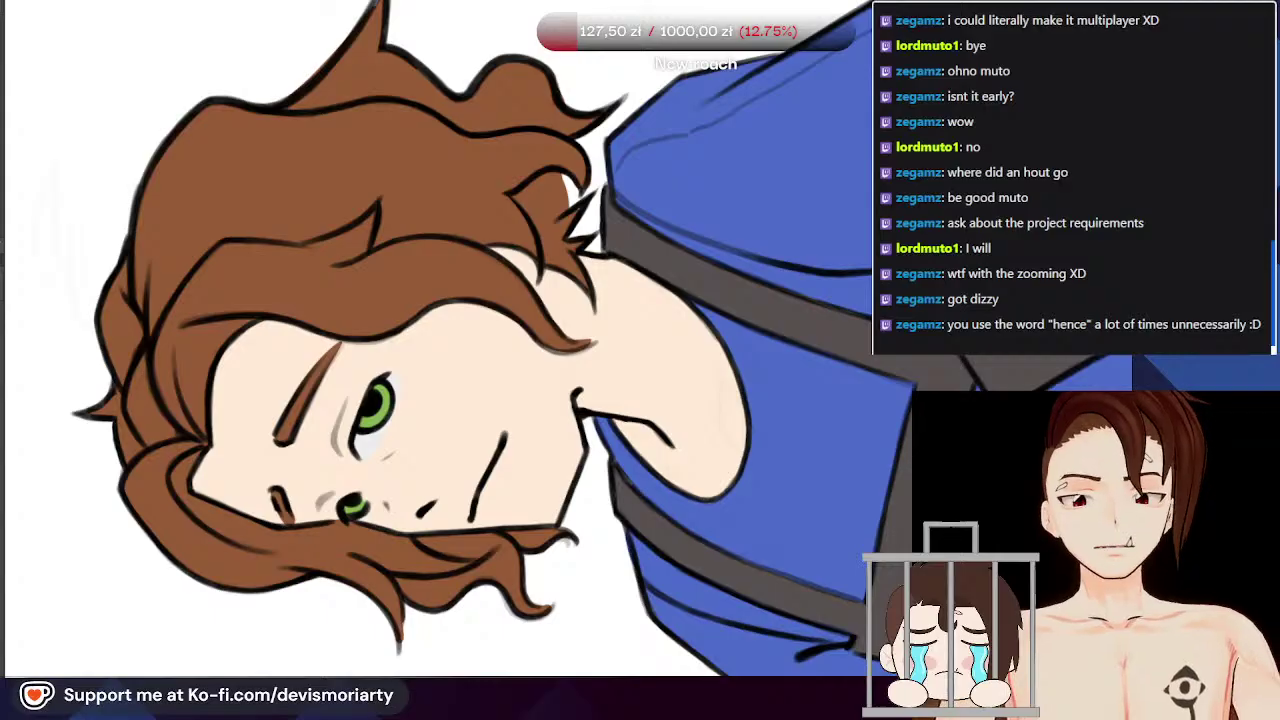
Step: Brush soft reddish shading onto the skin beneath the near eye, undoing the strokes that do not fit
scroll(366, 486, up, 5)
mouse_move(366, 486)
mouse_down()
mouse_move(423, 349)
mouse_move(405, 378)
mouse_up()
key(ctrl+z)
mouse_move(444, 241)
mouse_down()
mouse_move(414, 386)
mouse_move(331, 522)
mouse_move(451, 243)
mouse_move(342, 520)
mouse_up()
key(ctrl+z)
mouse_move(412, 358)
mouse_down()
mouse_move(426, 306)
mouse_move(367, 503)
mouse_move(451, 240)
mouse_up()
scroll(451, 240, down, 6)
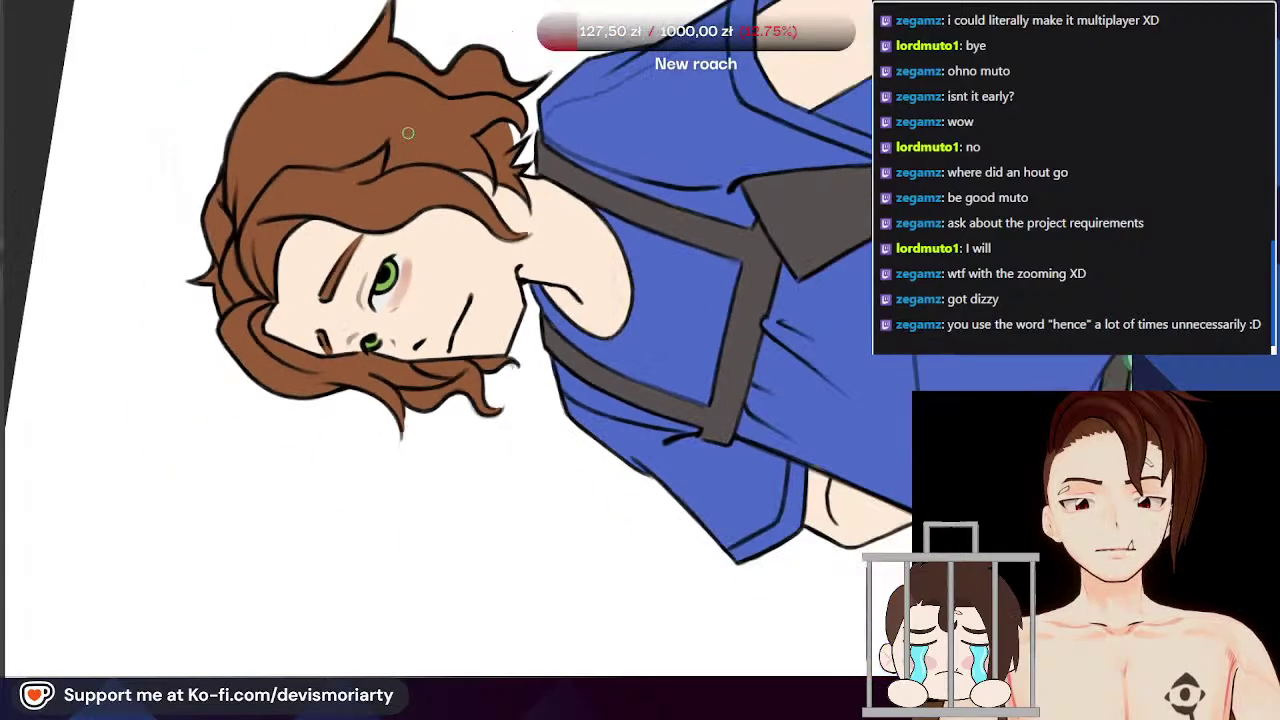
Step: Rework the reddish shading beneath the near eye into a soft strip along the edge of the eye white
scroll(400, 340, up, 5)
scroll(406, 337, up, 2)
drag(408, 297, 417, 333)
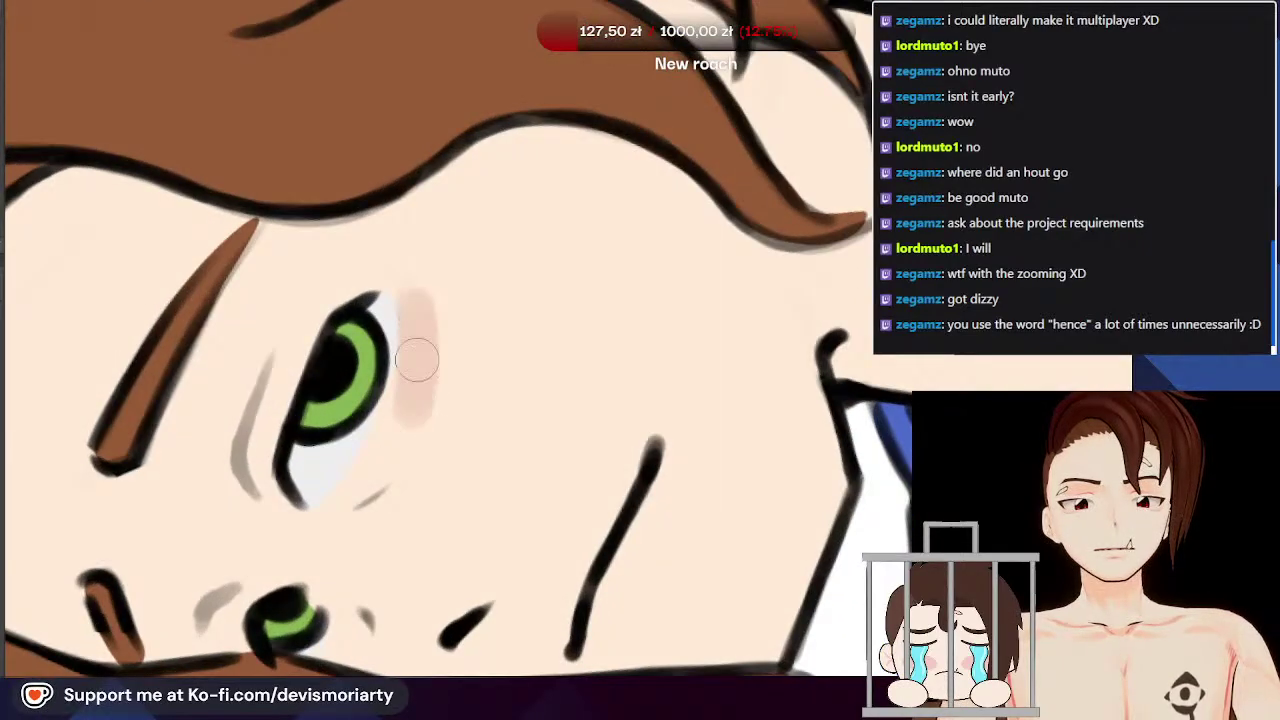
scroll(395, 430, down, 4)
scroll(409, 289, up, 4)
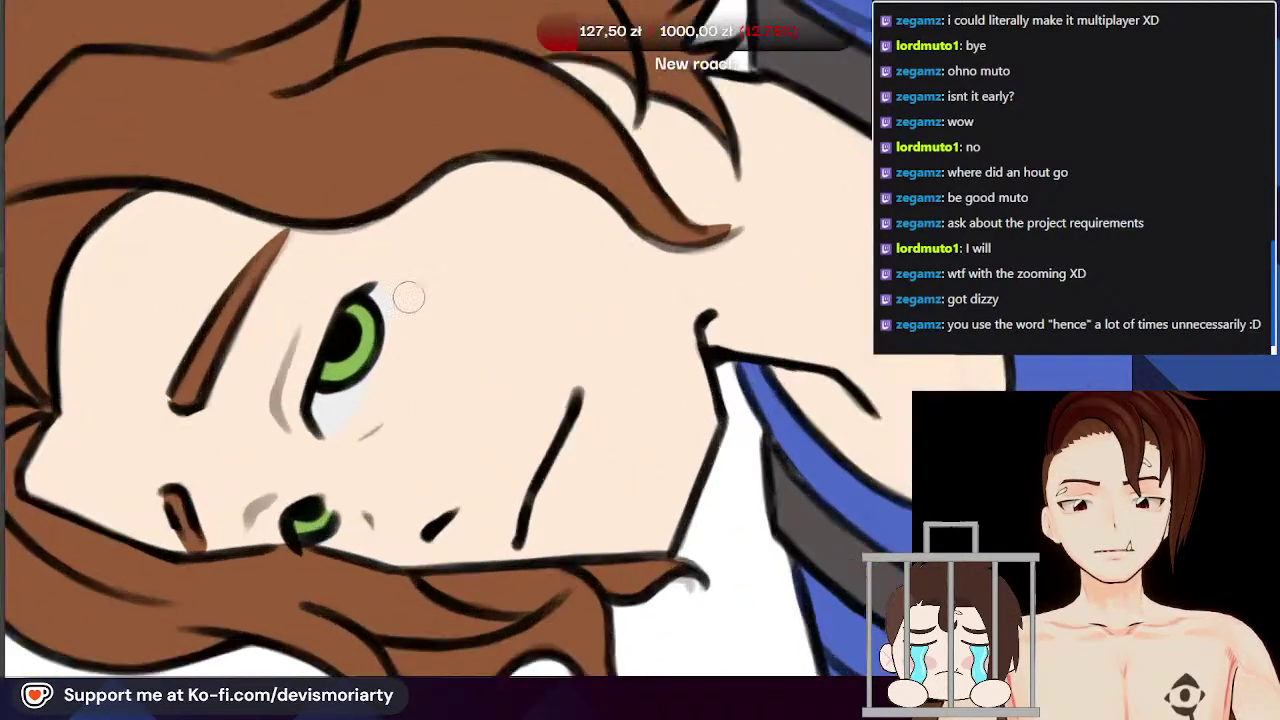
scroll(378, 402, down, 5)
scroll(368, 207, up, 2)
scroll(368, 207, down, 2)
scroll(380, 289, up, 3)
Step: Dab a small patch of soft reddish shading beneath the far eye, close to the face outline
scroll(343, 432, down, 5)
scroll(344, 413, up, 5)
scroll(343, 413, down, 4)
scroll(310, 497, up, 6)
scroll(310, 497, up, 1)
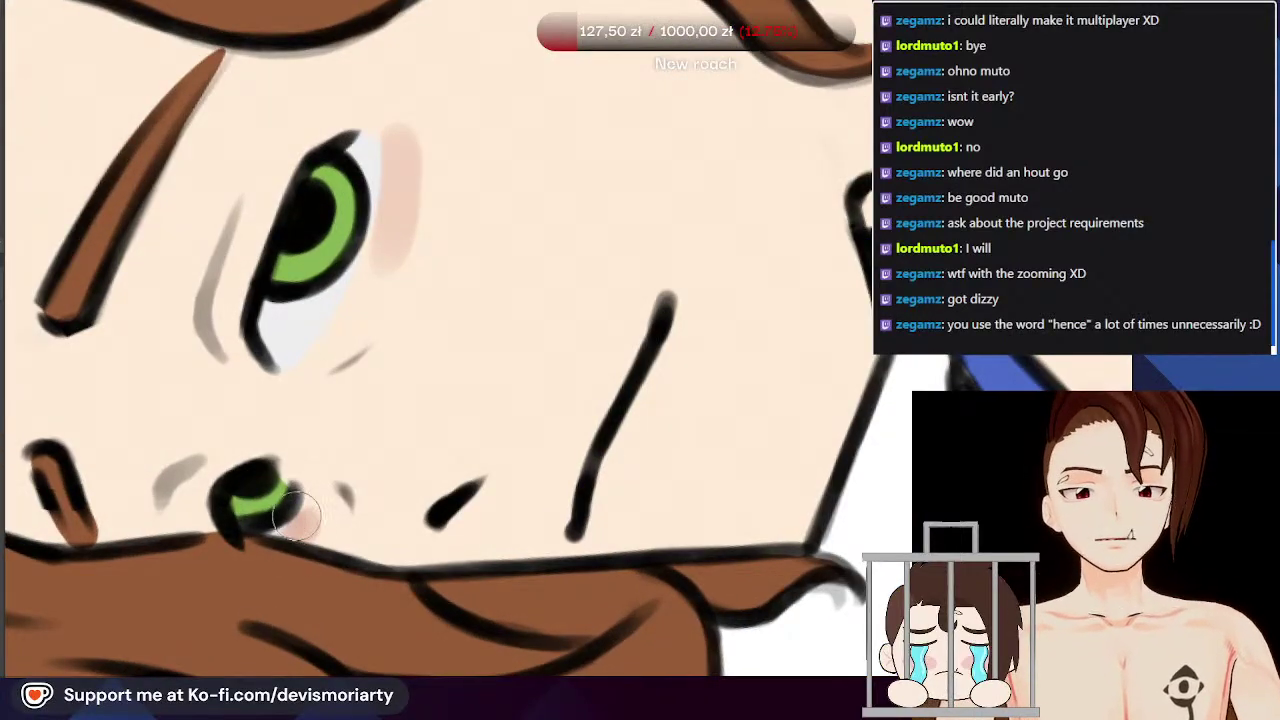
scroll(313, 480, down, 4)
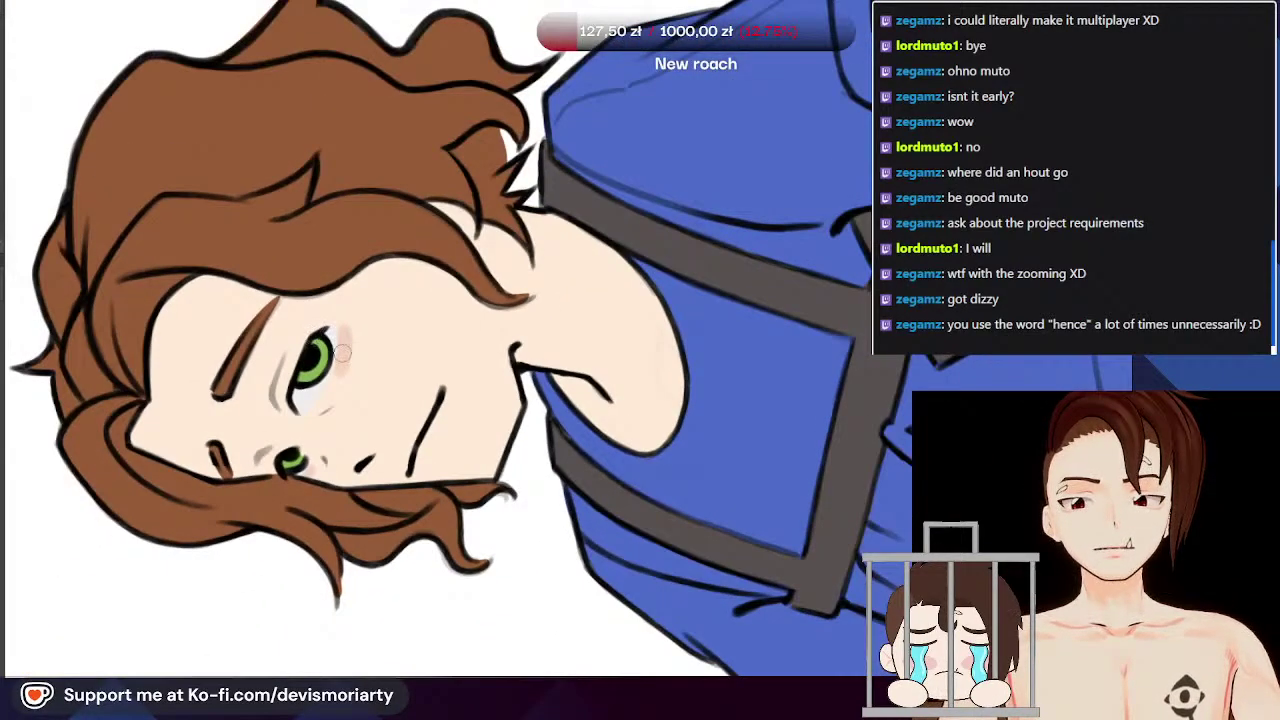
scroll(344, 352, up, 2)
mouse_move(345, 516)
mouse_down()
mouse_move(386, 456)
mouse_move(377, 485)
mouse_up()
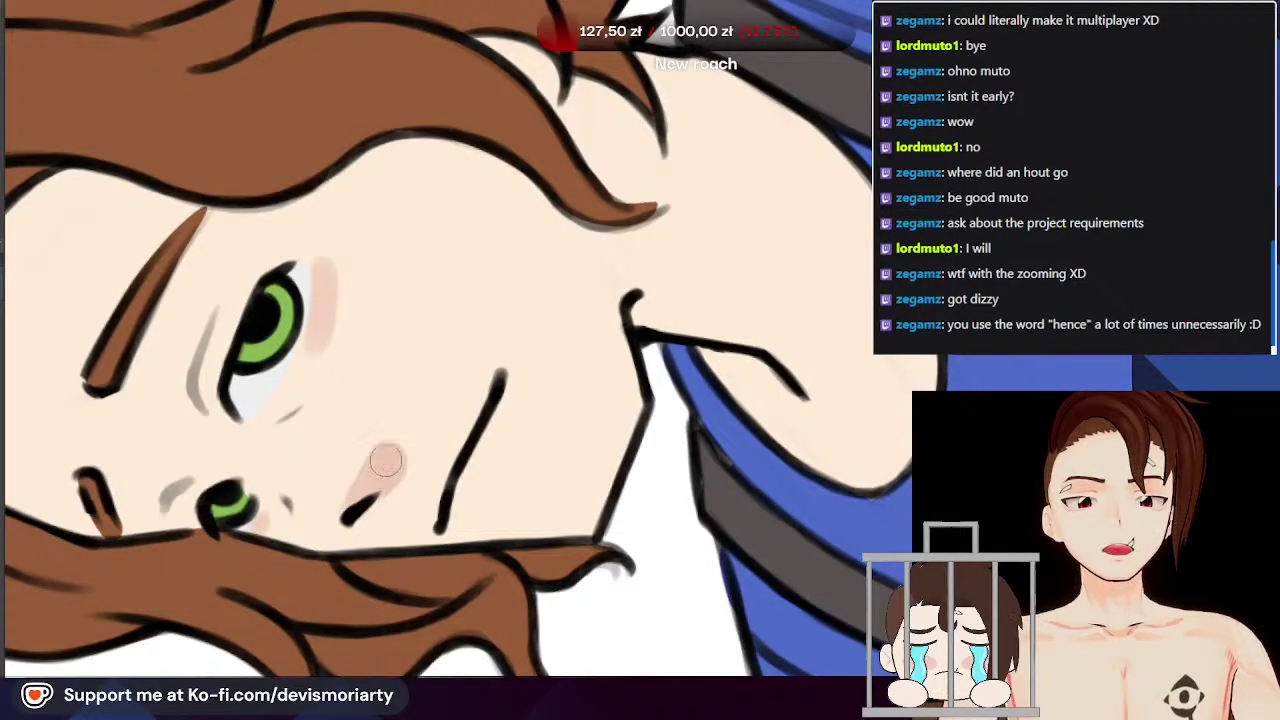
scroll(380, 446, down, 3)
key(ctrl+z)
Step: Brush a broad soft reddish tone onto the nose, from the nostril line up towards the bridge
scroll(366, 430, up, 3)
drag(366, 430, 750, 400)
scroll(400, 256, down, 4)
scroll(690, 360, up, 3)
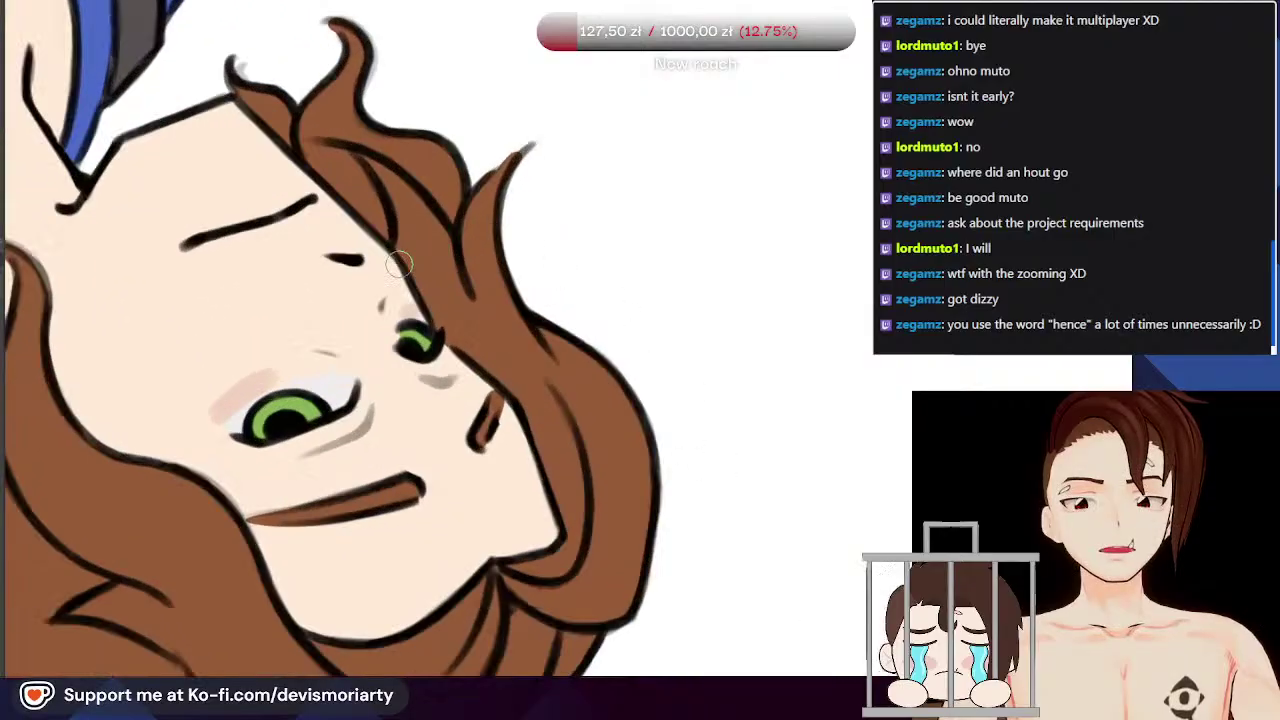
scroll(394, 275, up, 1)
mouse_move(354, 261)
mouse_down()
mouse_move(372, 311)
mouse_move(356, 275)
mouse_move(337, 314)
mouse_move(361, 312)
mouse_move(350, 325)
mouse_move(340, 277)
mouse_up()
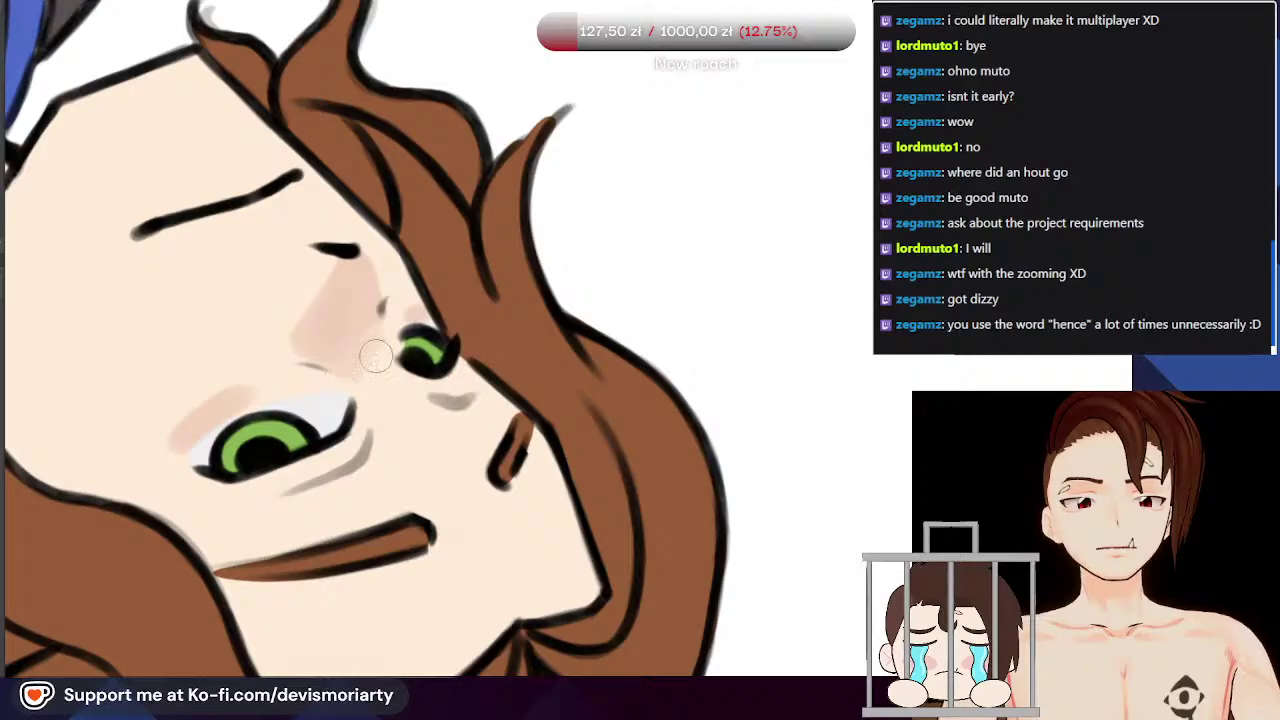
scroll(384, 390, down, 5)
scroll(360, 270, up, 3)
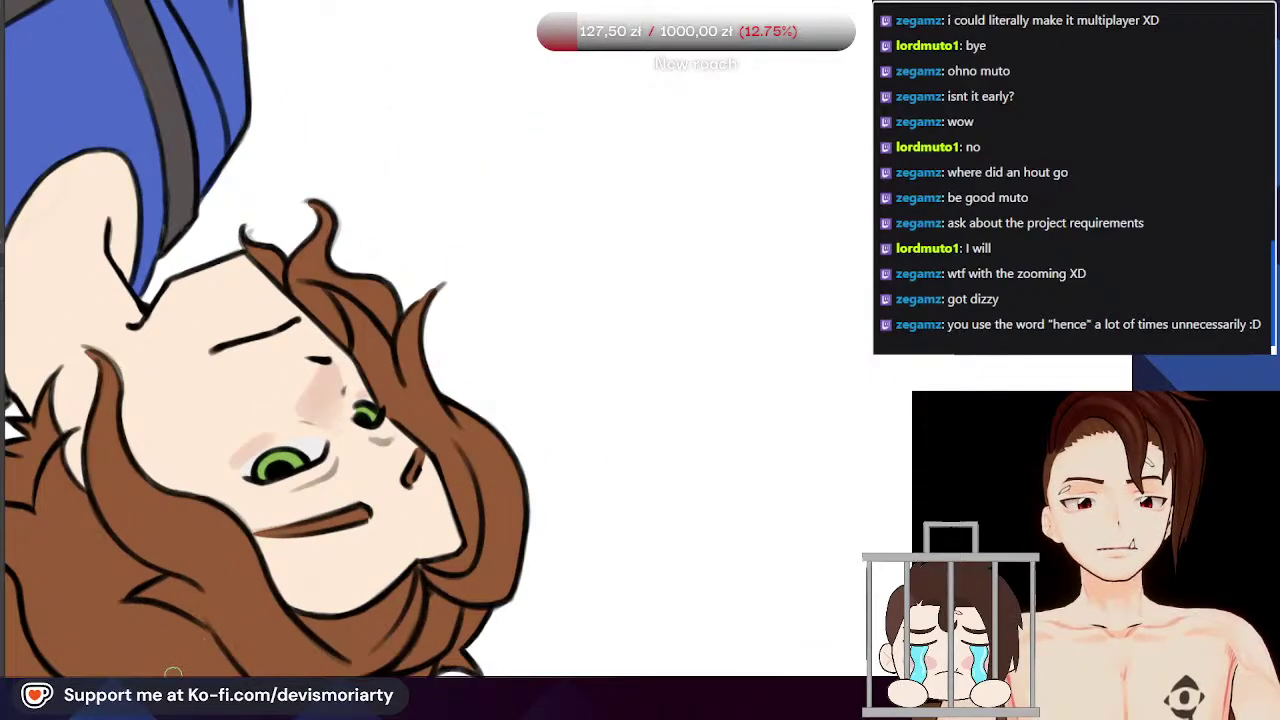
Step: Blend the reddish nose shading up the bridge between the eyes and soften its edge towards the cheek
scroll(440, 340, down, 3)
scroll(564, 332, up, 5)
scroll(456, 338, up, 2)
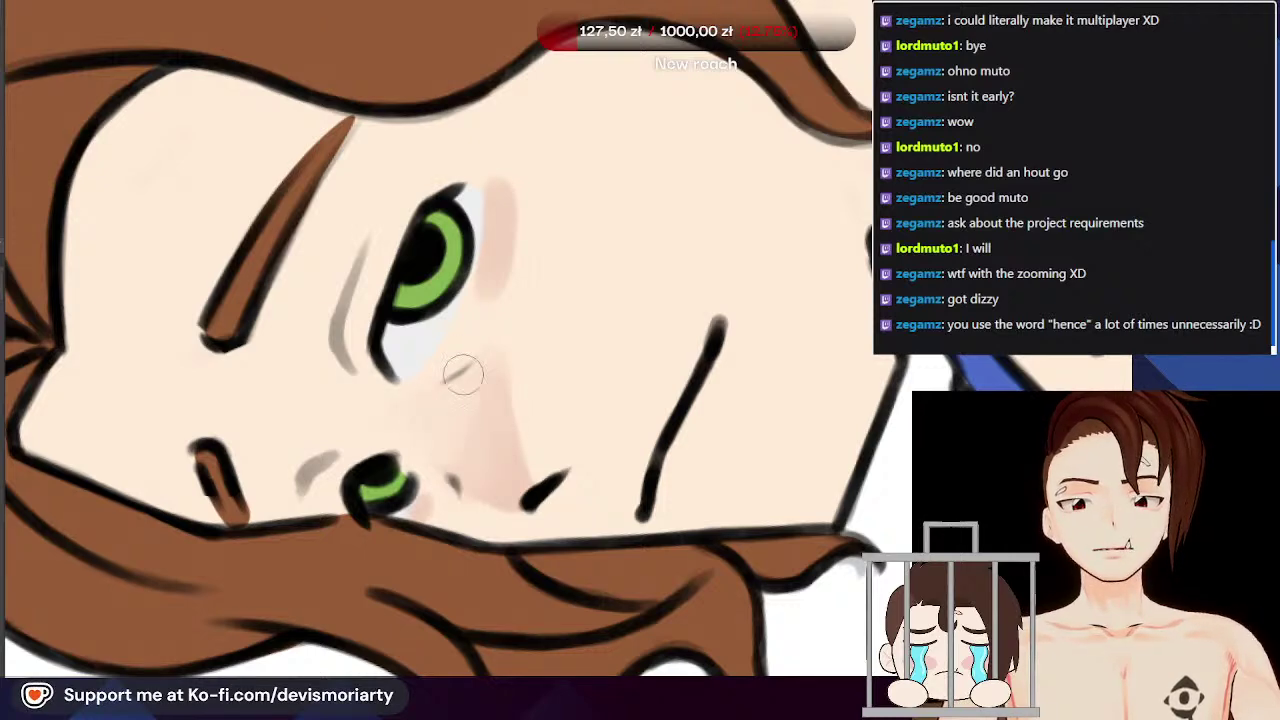
scroll(444, 384, up, 1)
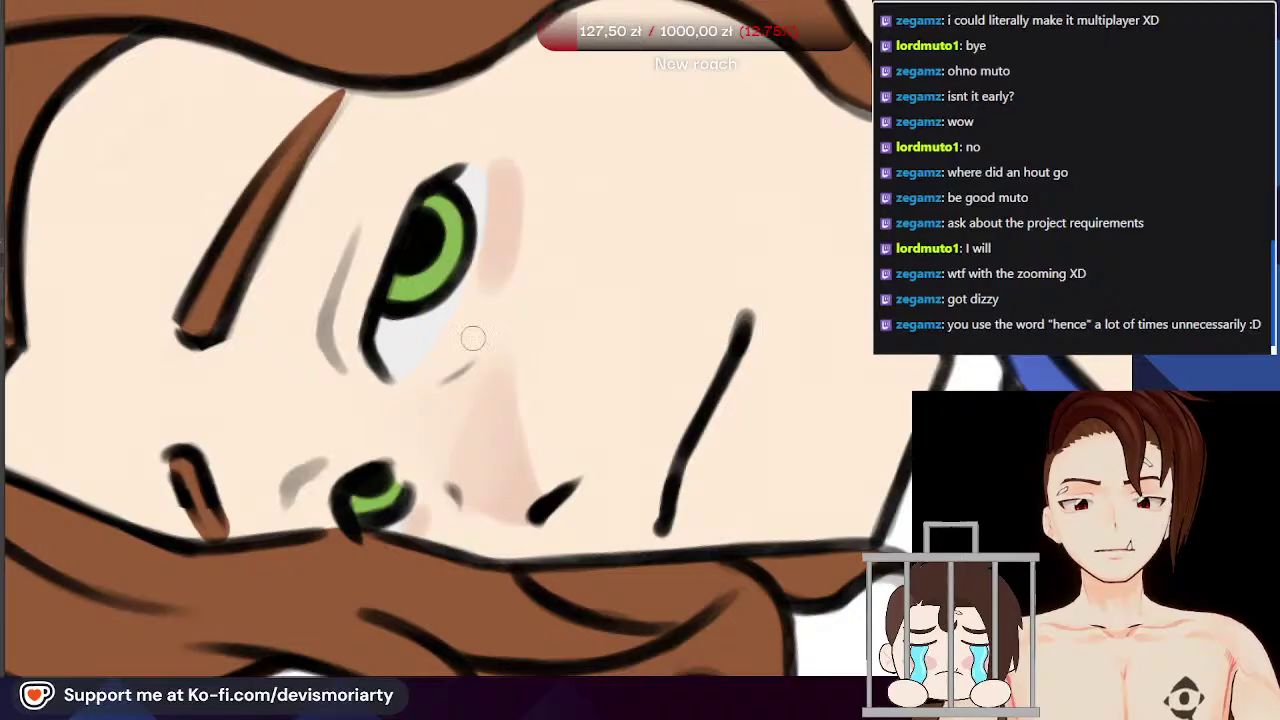
scroll(467, 360, down, 3)
scroll(460, 250, up, 1)
scroll(460, 250, up, 3)
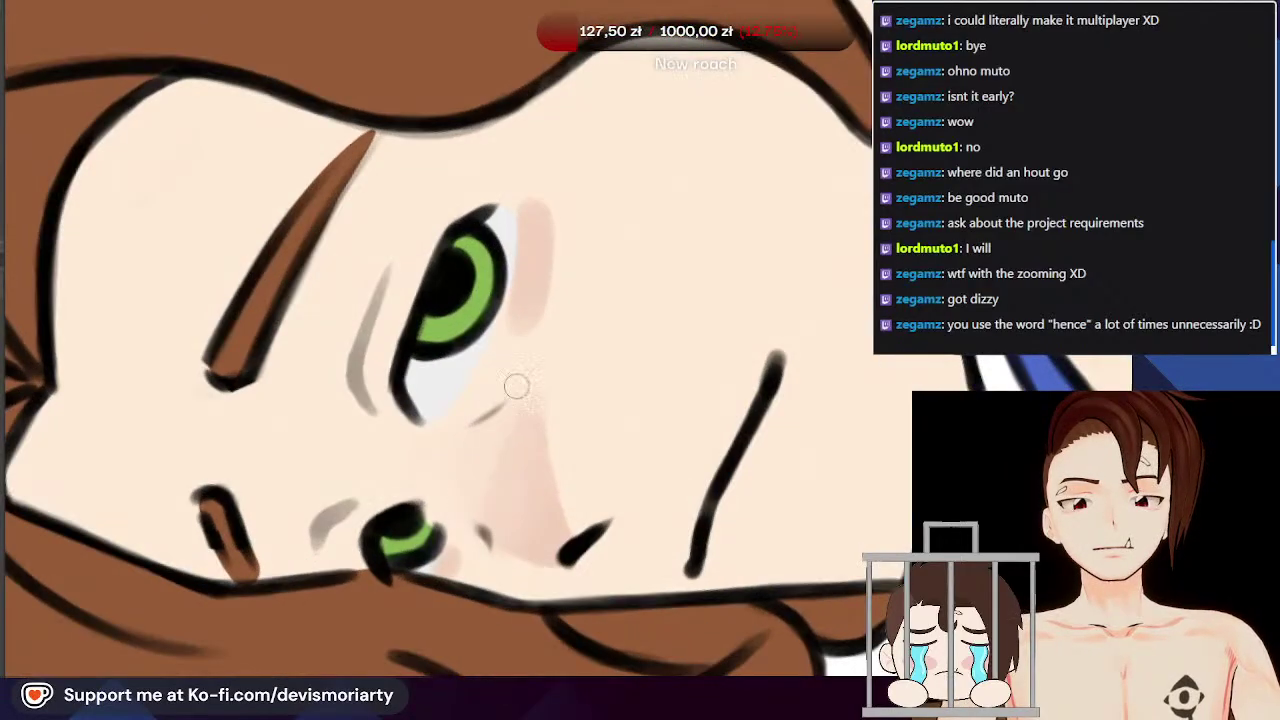
scroll(565, 395, down, 2)
scroll(545, 400, up, 1)
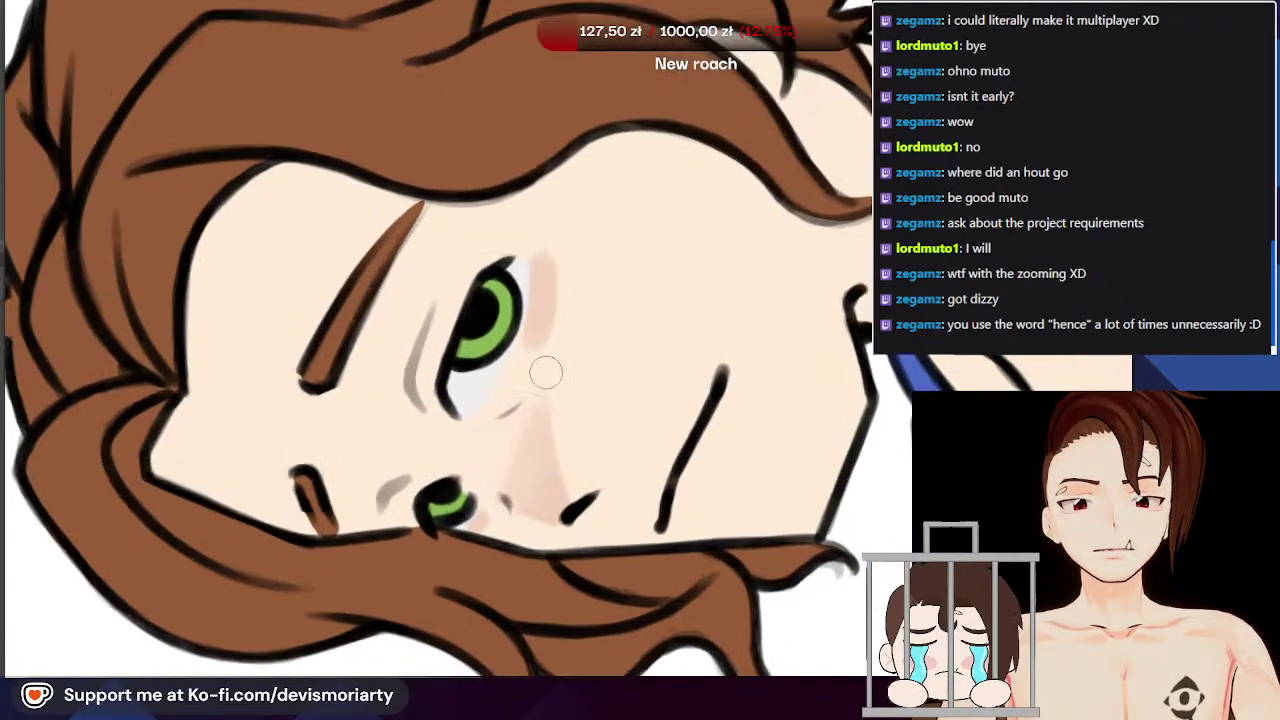
scroll(546, 475, up, 1)
scroll(549, 477, down, 1)
drag(550, 470, 538, 492)
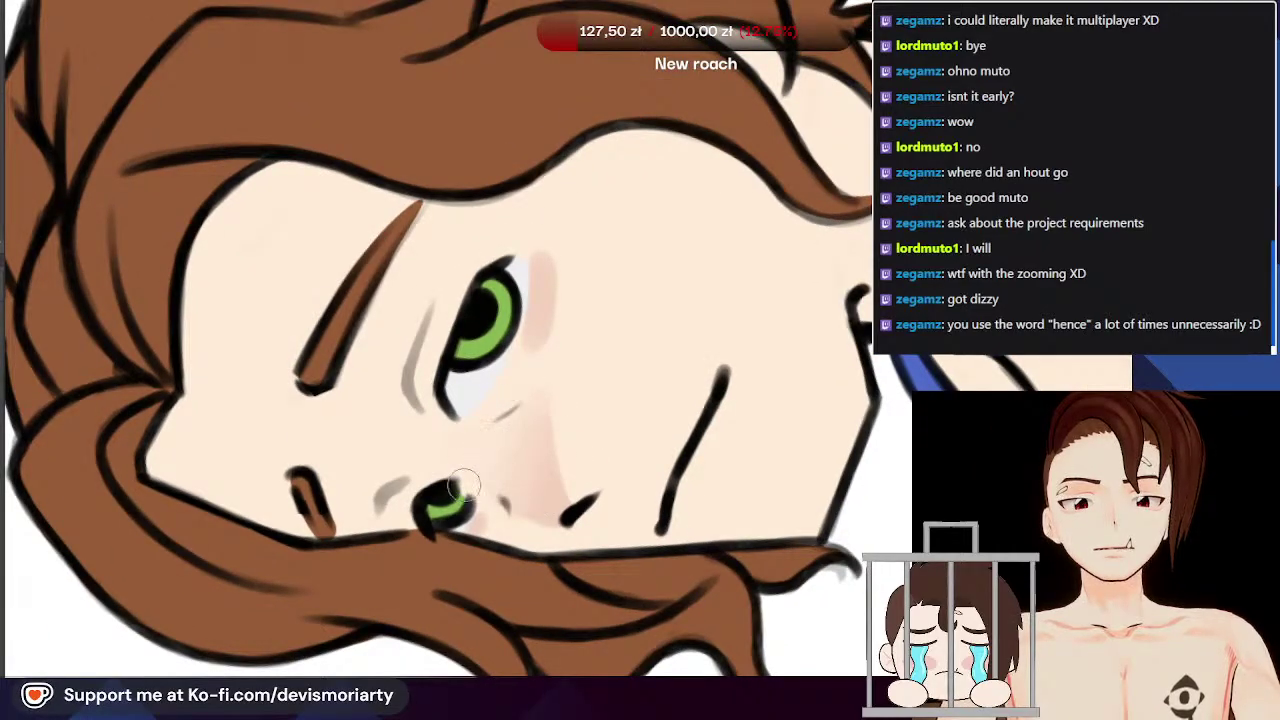
Step: Sample a colour from the face and touch up the lower edge of the reddish nose shading
scroll(472, 479, down, 5)
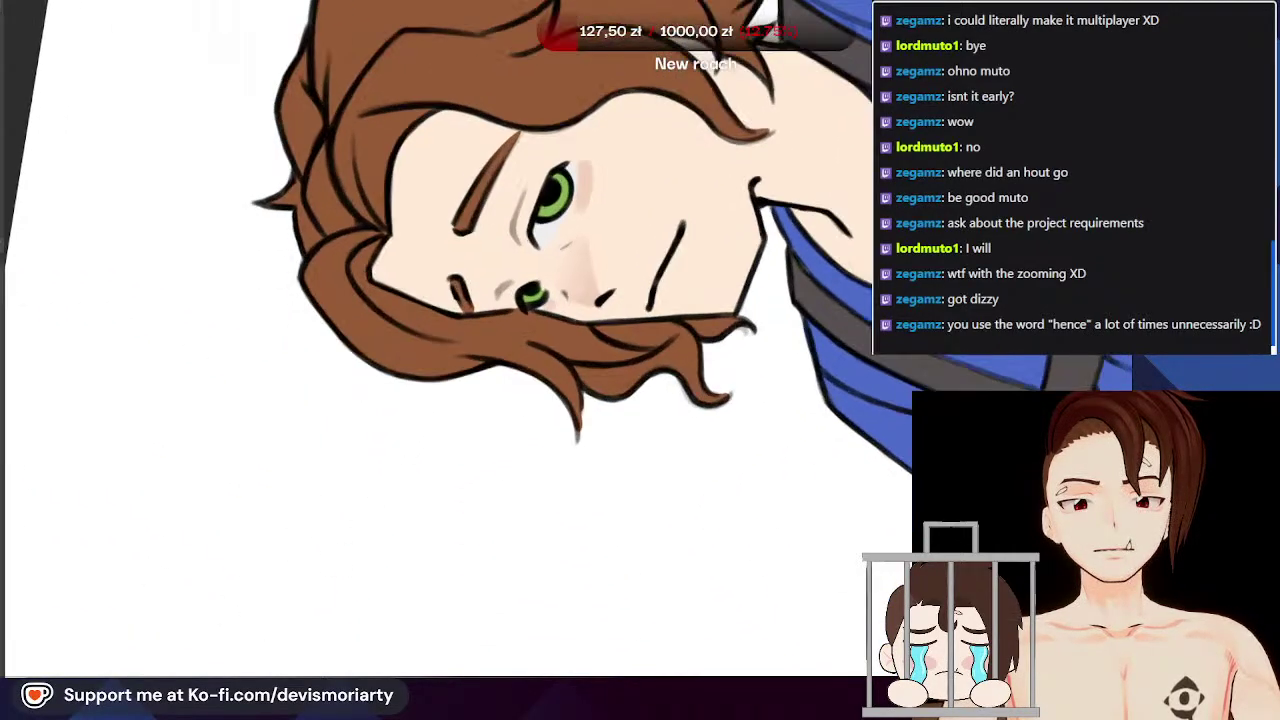
key(r)
scroll(426, 486, down, 2)
scroll(567, 453, up, 2)
alt+click(571, 457)
scroll(550, 345, up, 3)
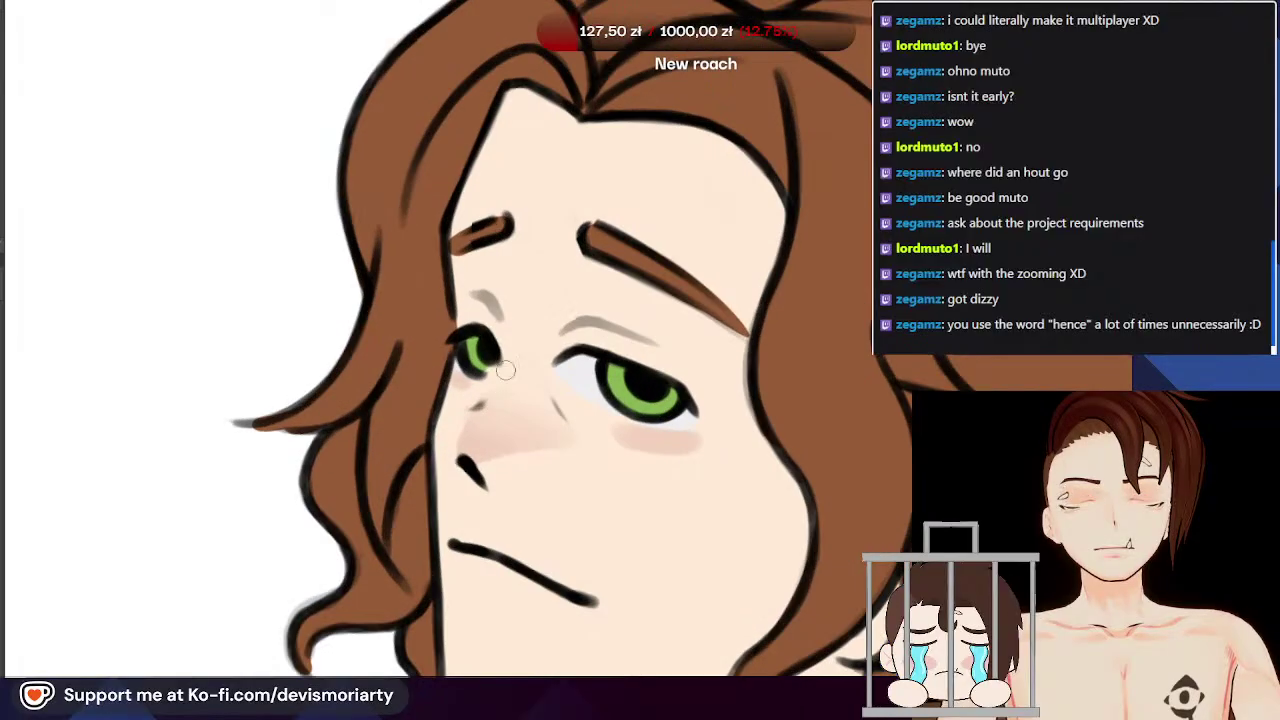
scroll(501, 368, up, 2)
scroll(422, 489, down, 1)
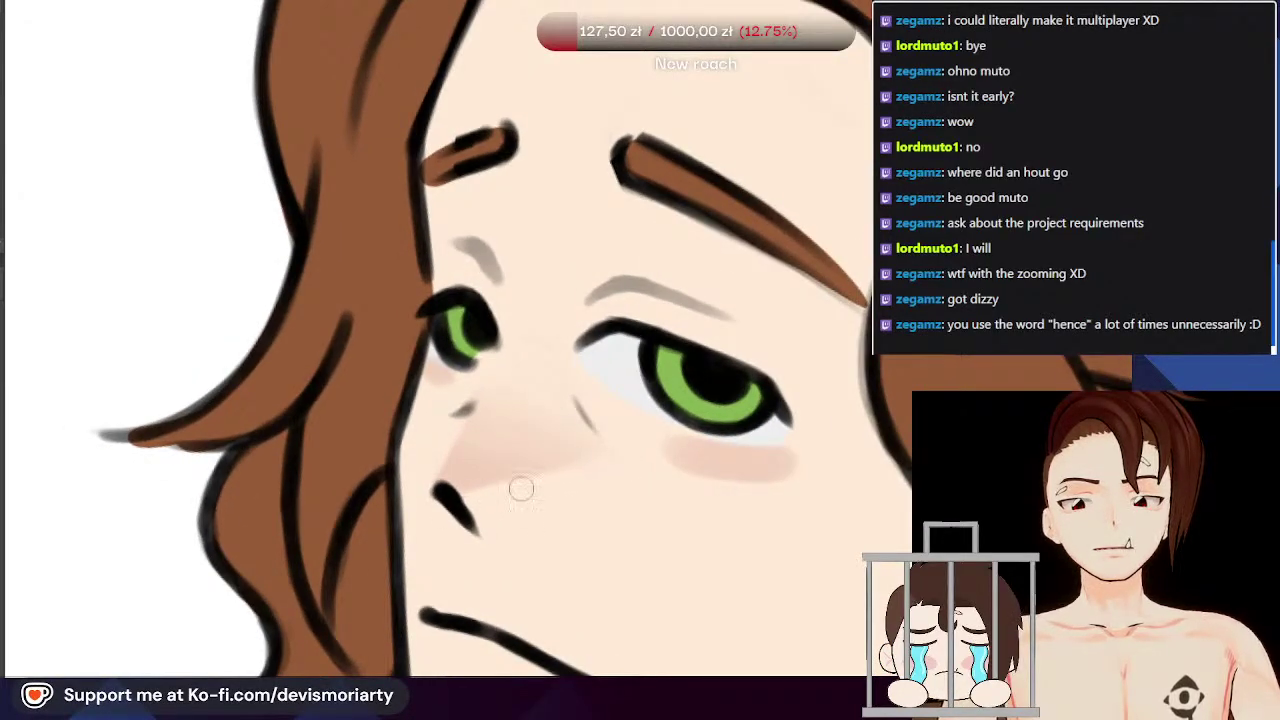
Step: Examine the nose and under-eye shading both close up and from a distance against the whole upper body
scroll(470, 500, down, 5)
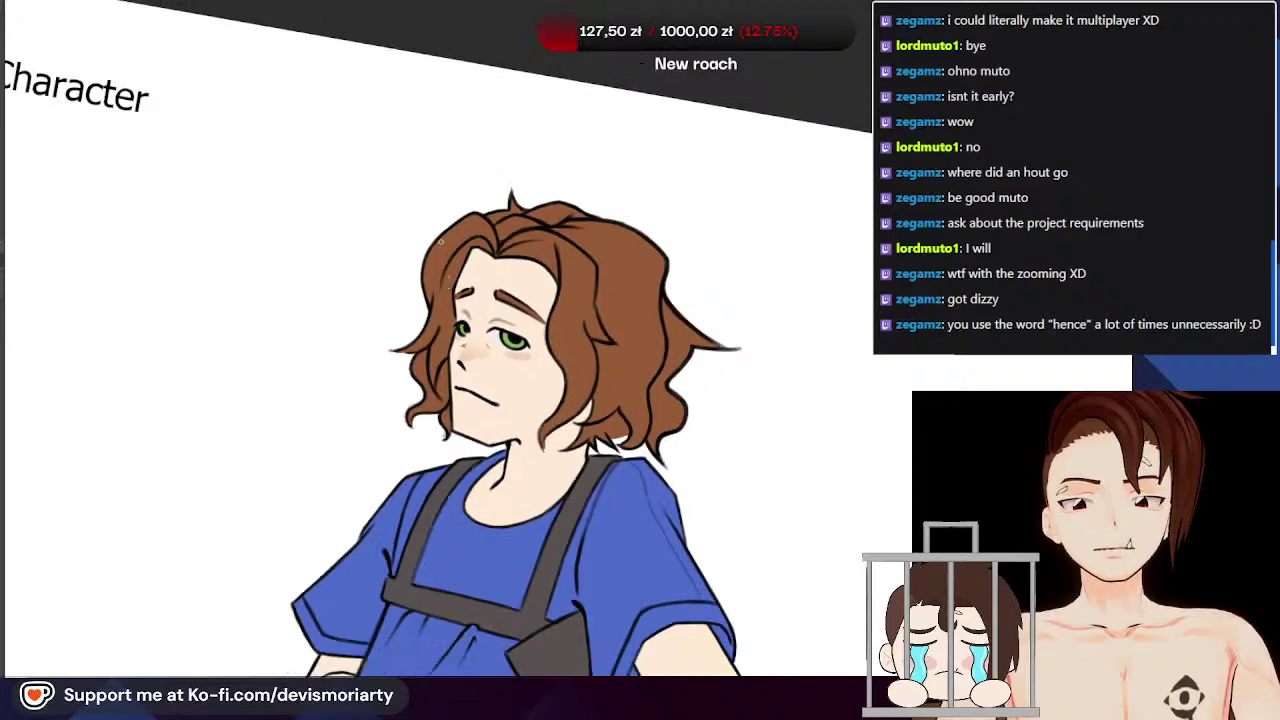
scroll(440, 246, up, 5)
scroll(401, 421, down, 5)
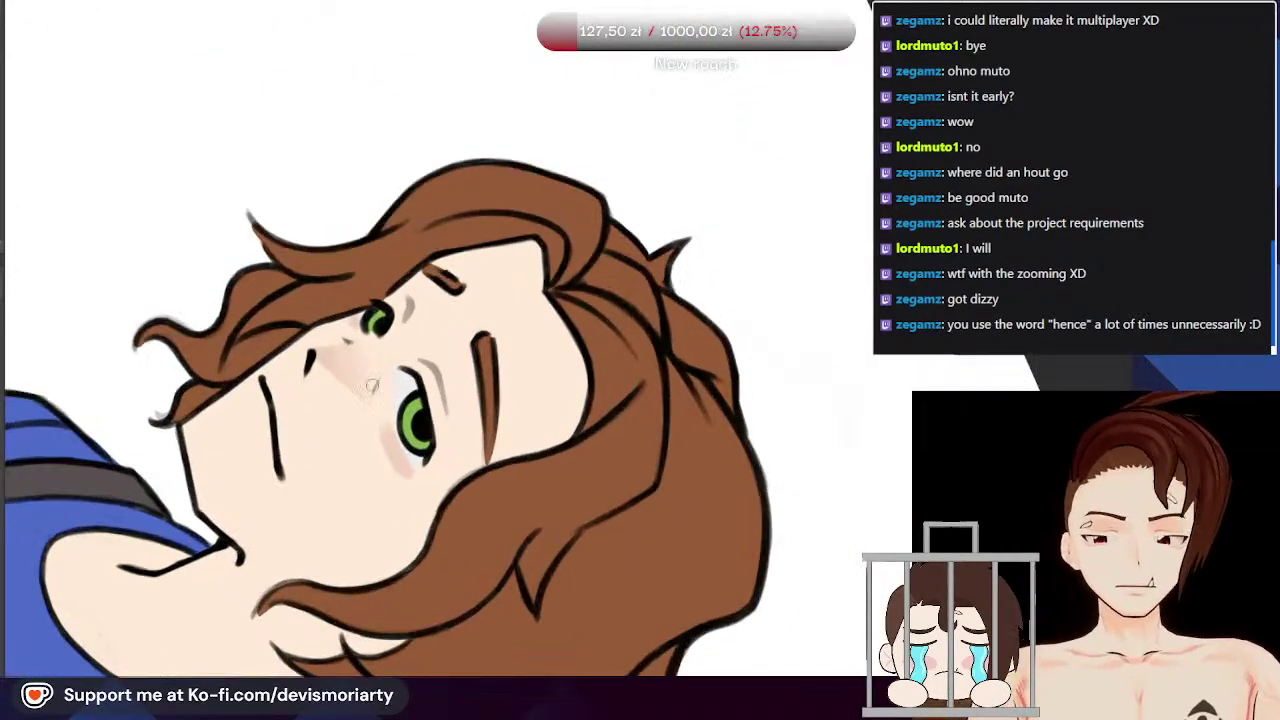
scroll(381, 395, up, 5)
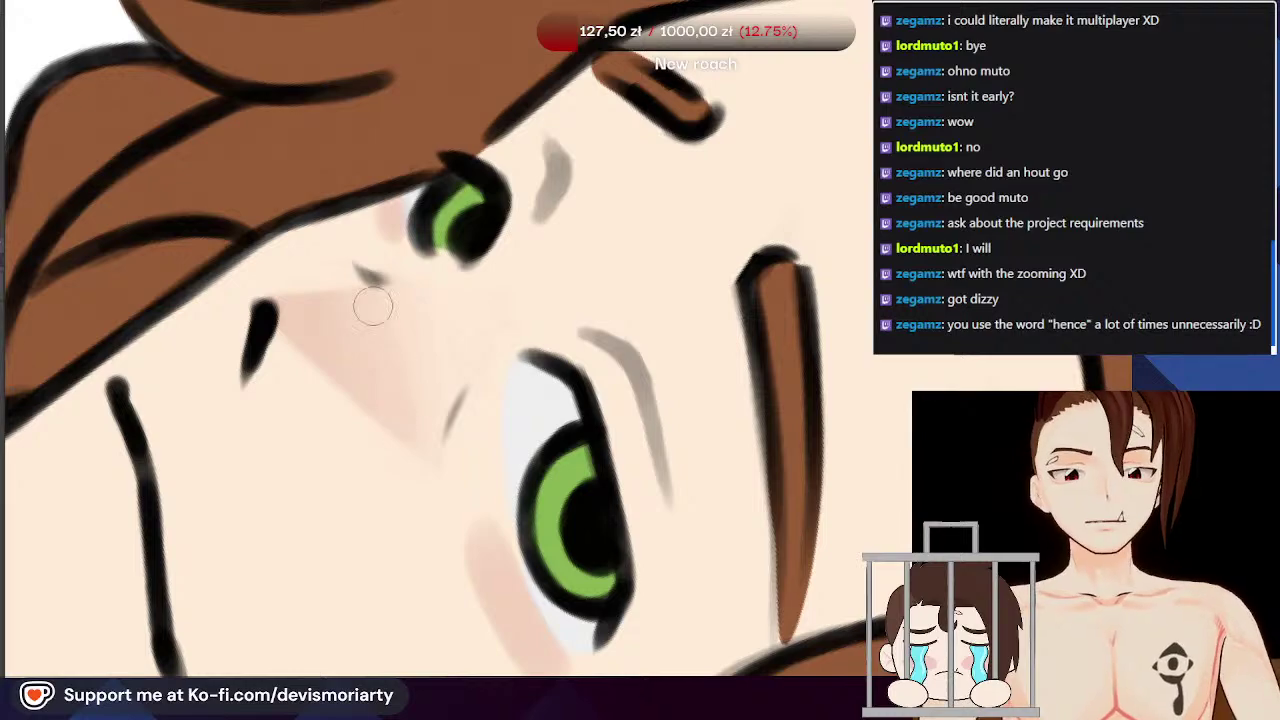
scroll(420, 320, down, 5)
scroll(391, 323, up, 3)
scroll(370, 250, down, 3)
scroll(360, 184, down, 5)
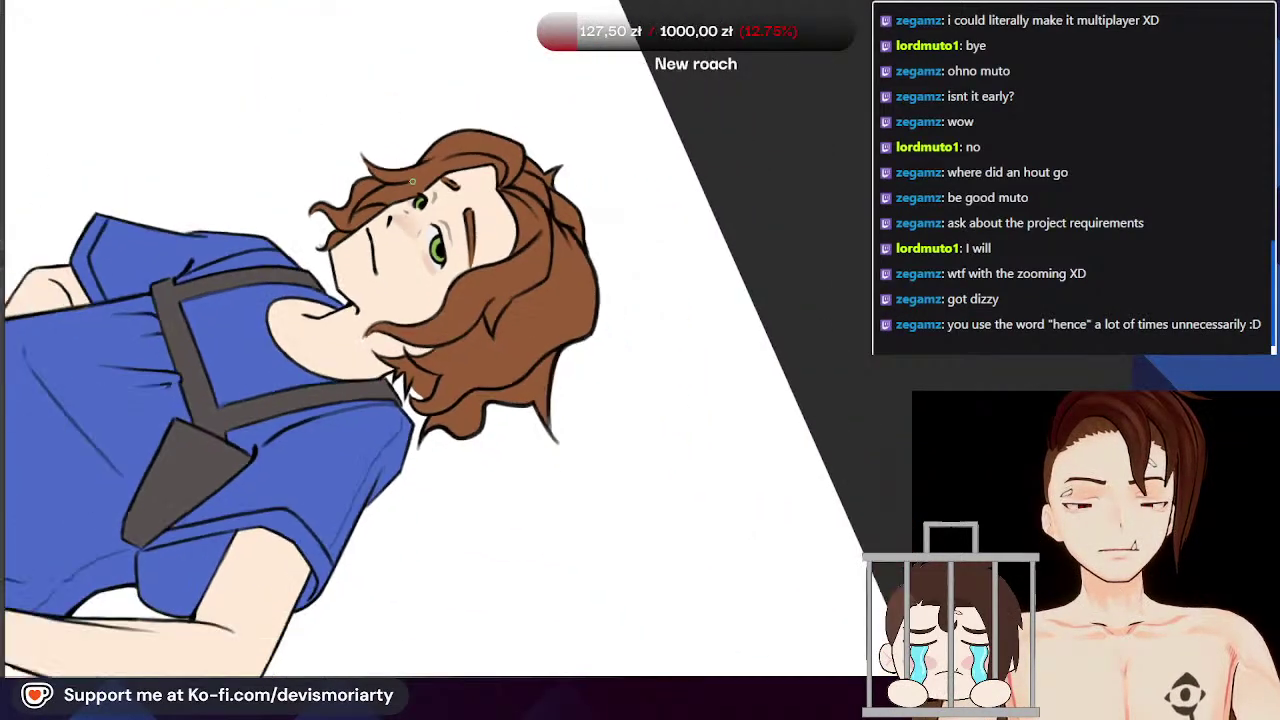
scroll(412, 182, up, 5)
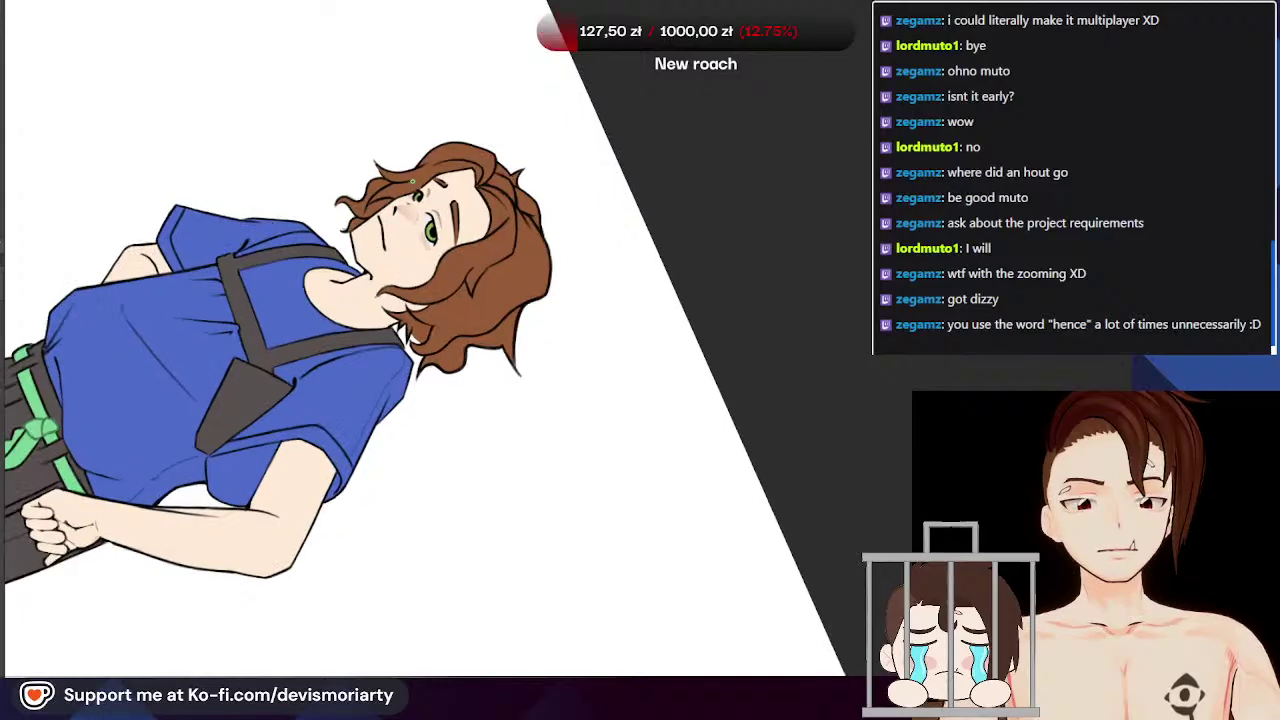
scroll(412, 182, down, 1)
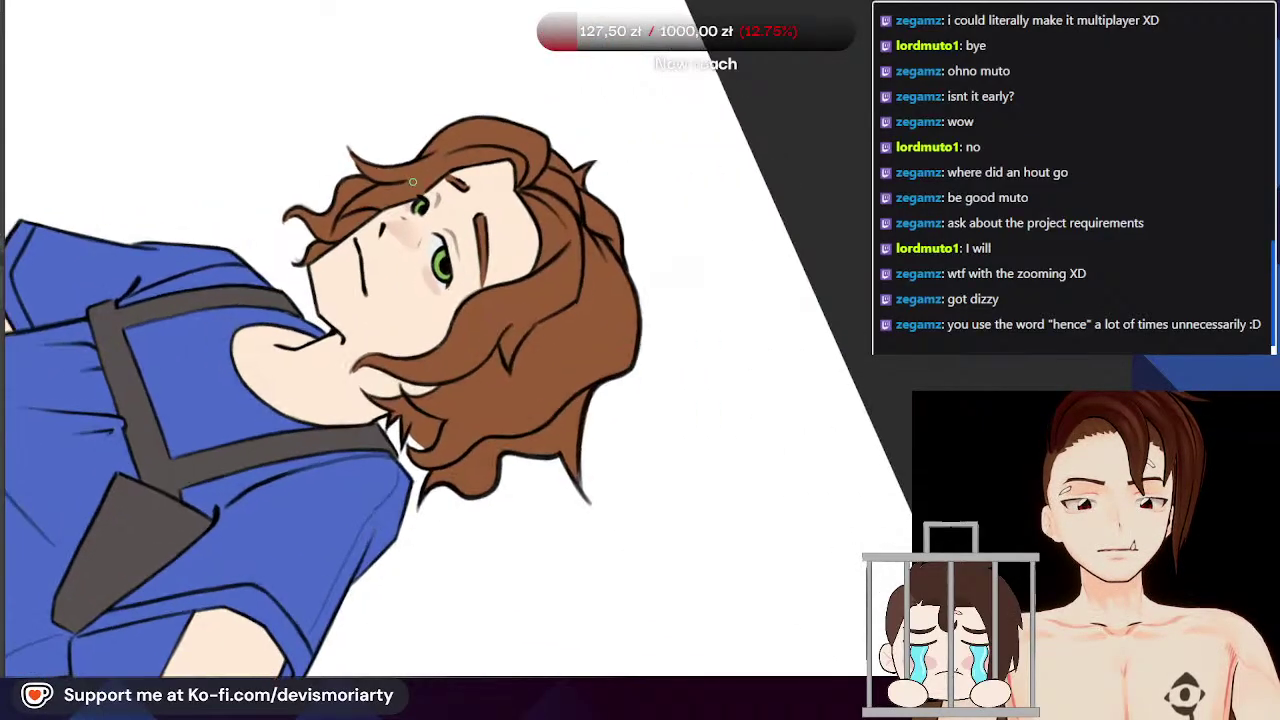
scroll(379, 337, up, 4)
scroll(379, 337, down, 3)
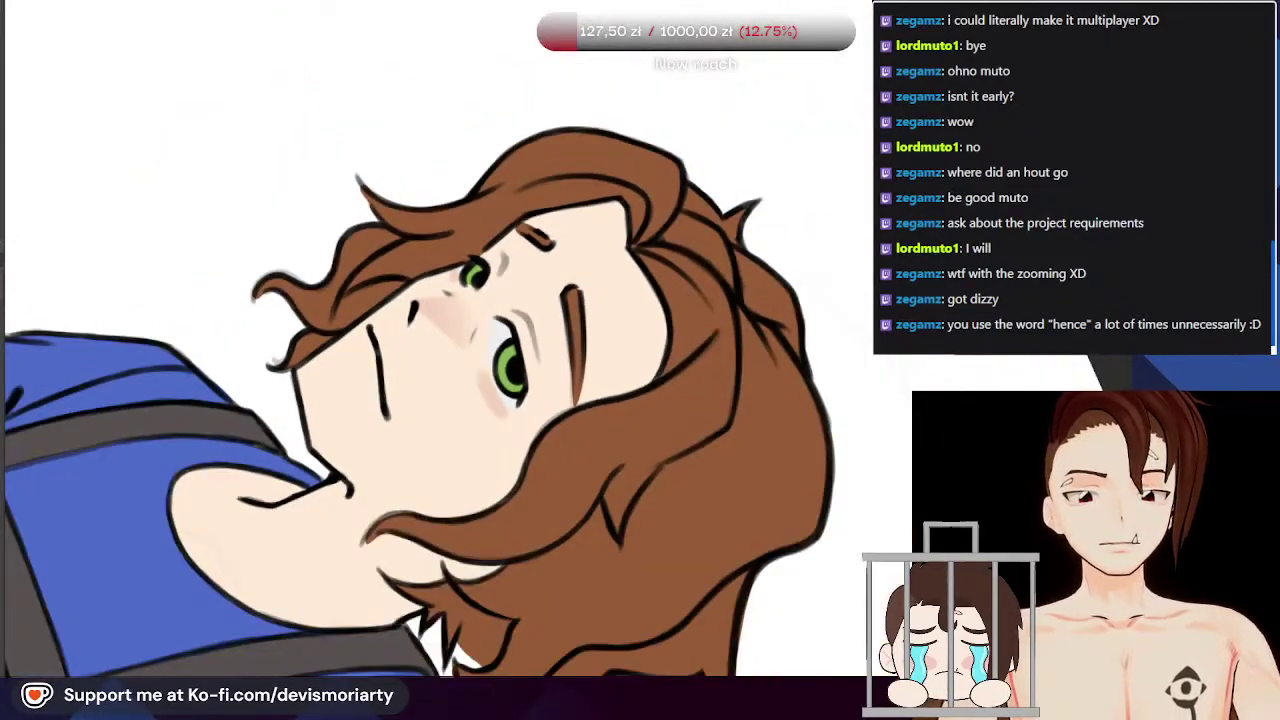
Step: Paint a dark red accent along the tip of the nostril line, undoing the first stroke
scroll(326, 375, up, 6)
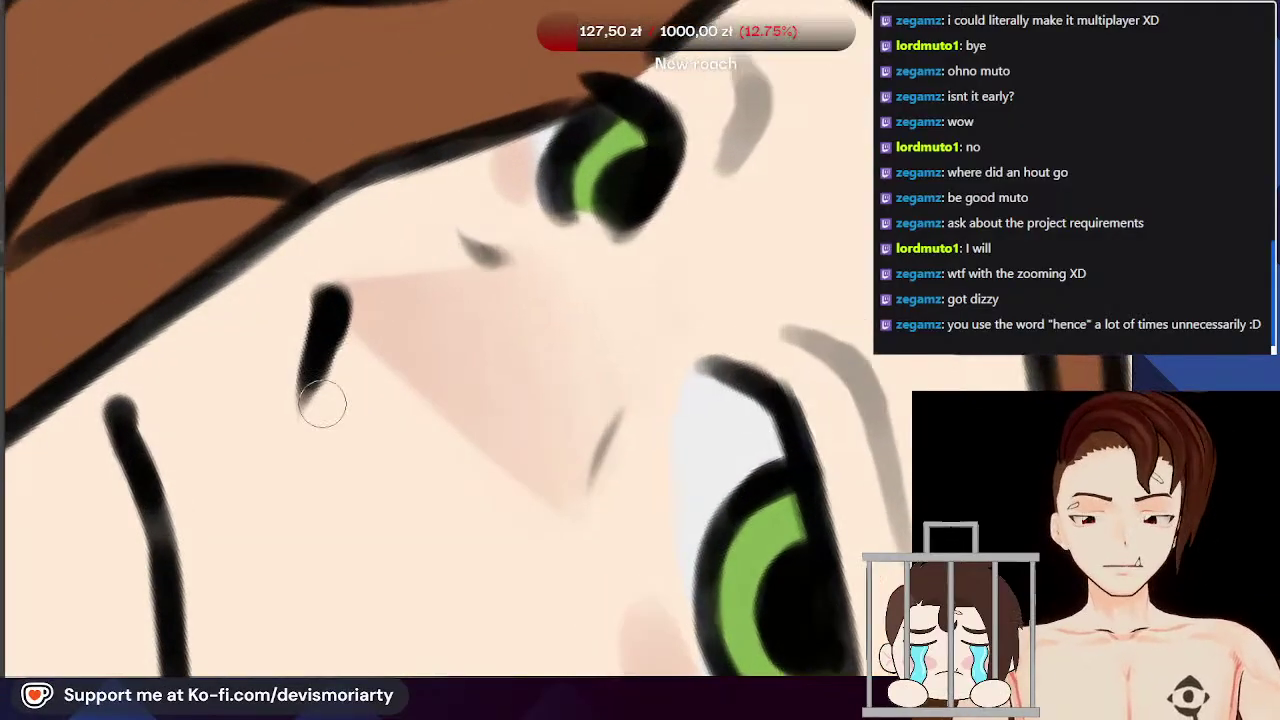
drag(328, 379, 297, 431)
key(ctrl+z)
scroll(335, 380, down, 1)
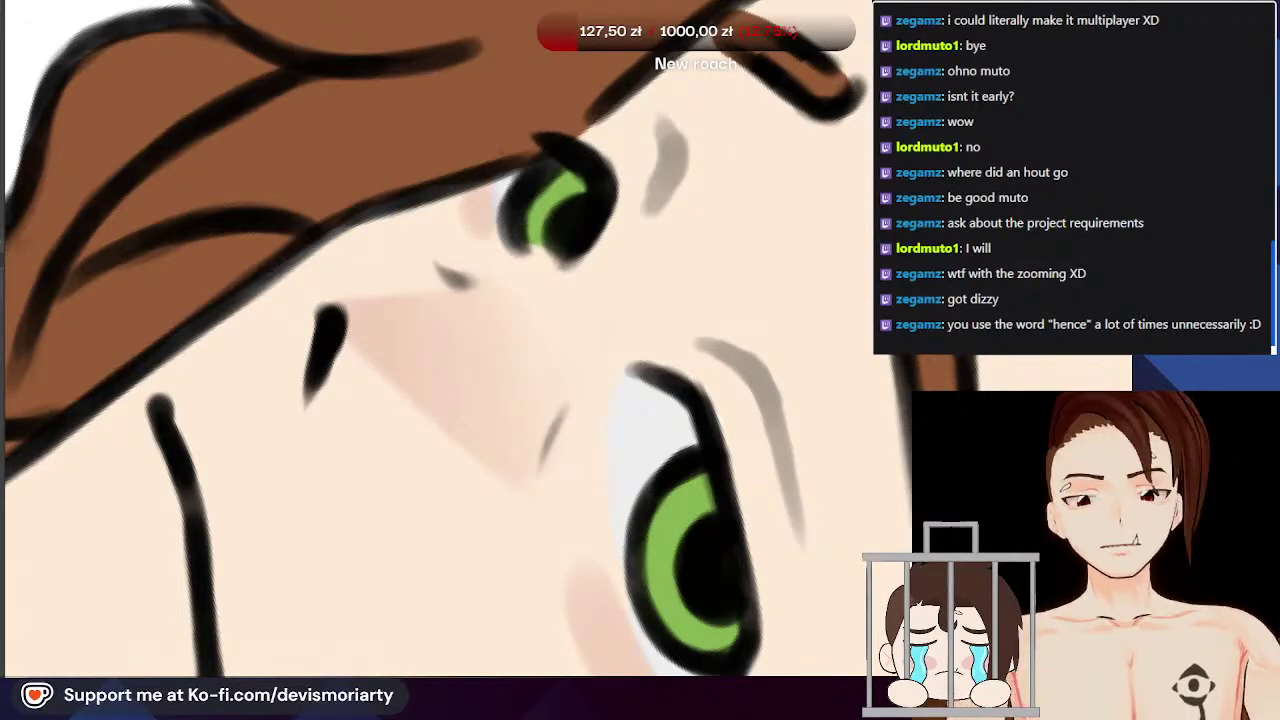
scroll(366, 388, up, 1)
mouse_move(321, 372)
mouse_down()
mouse_move(291, 431)
mouse_move(299, 420)
mouse_up()
drag(332, 331, 296, 422)
scroll(355, 379, down, 8)
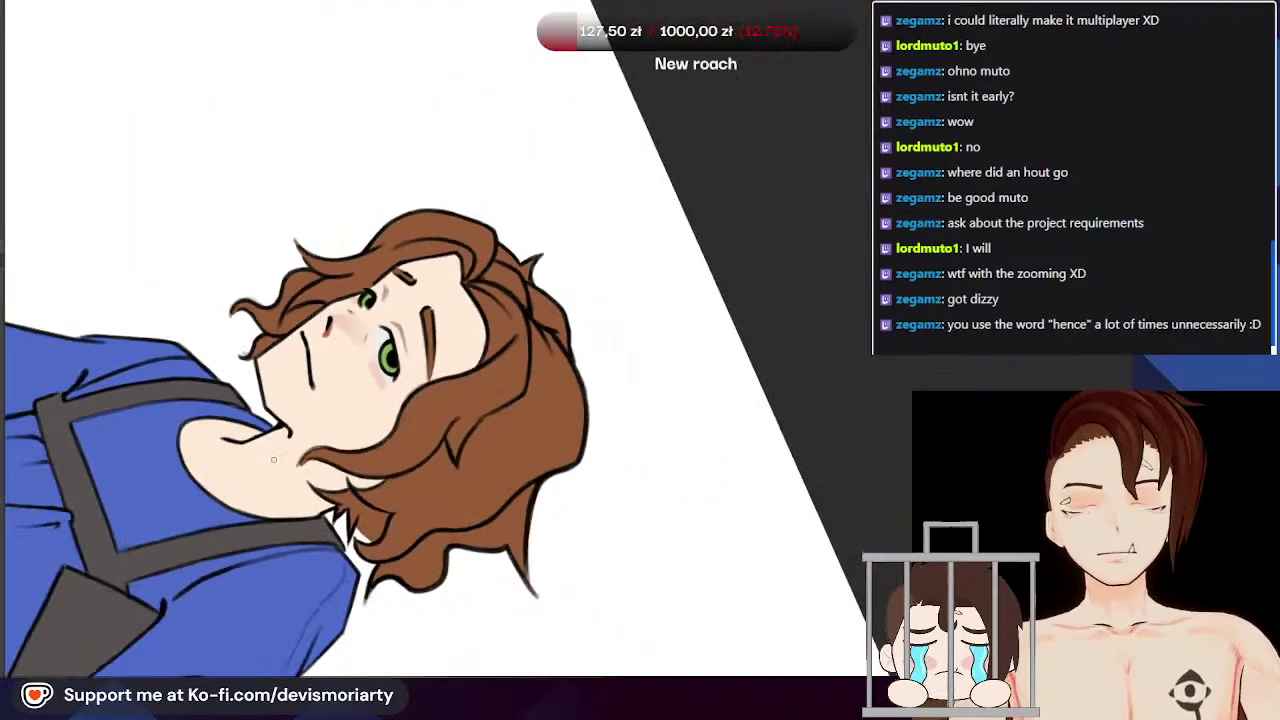
Step: Brush soft reddish shading onto the upper lid of the near eye, around the grey crease
scroll(355, 379, up, 8)
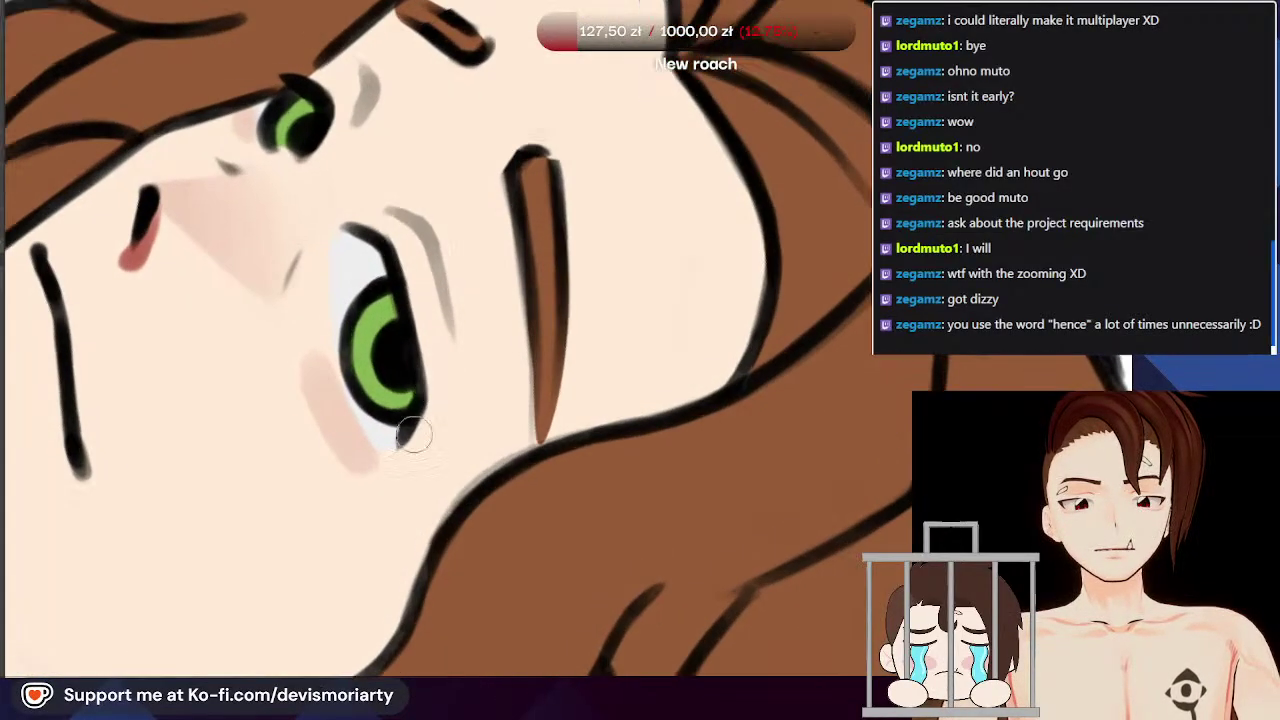
scroll(429, 394, down, 5)
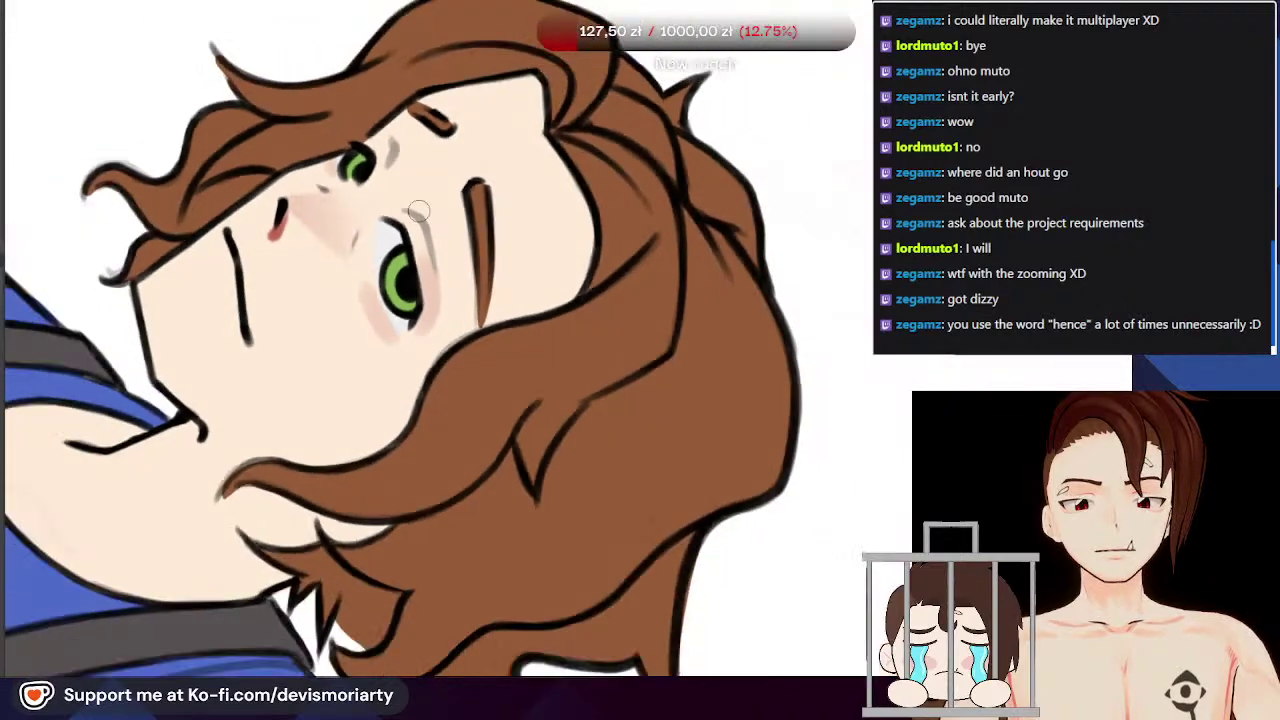
scroll(372, 155, up, 5)
scroll(372, 155, down, 6)
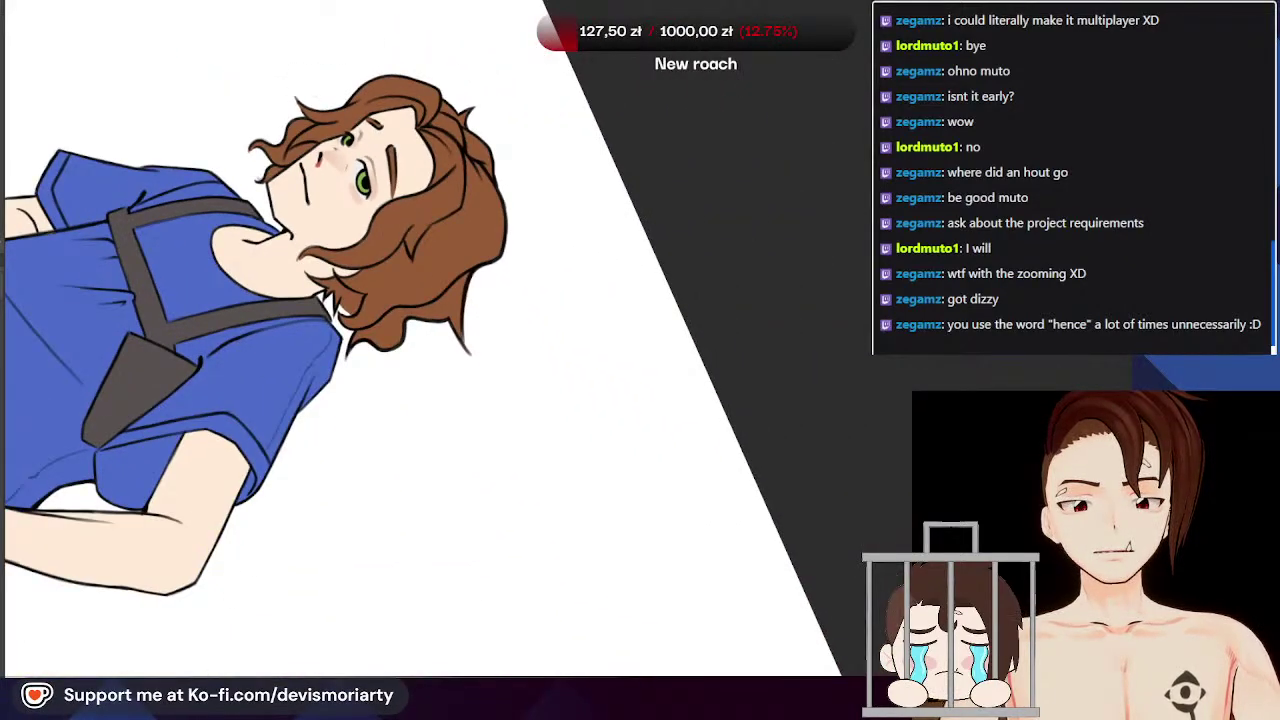
Step: Try soft reddish shading on the cheek and jaw beside the front hair strand, undoing the strokes that look too strong
drag(372, 155, 378, 446)
scroll(416, 439, up, 5)
scroll(545, 378, up, 2)
drag(500, 472, 557, 393)
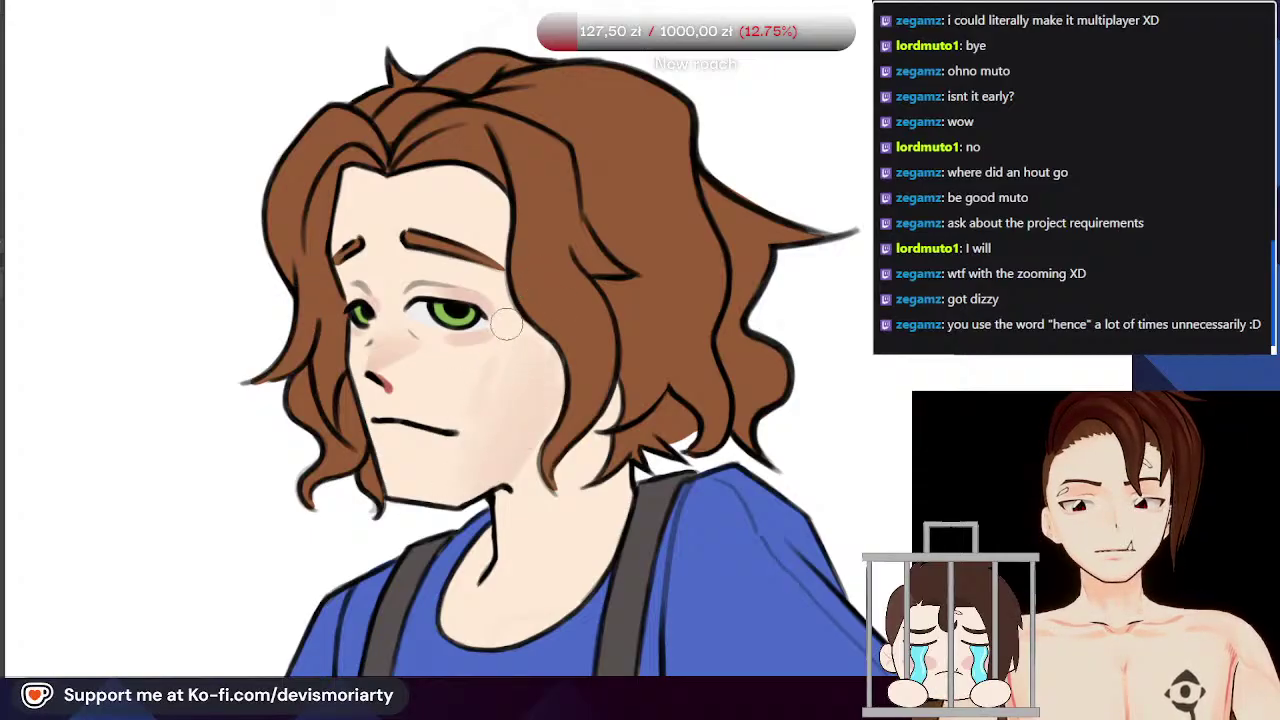
key(ctrl+z)
drag(539, 398, 520, 458)
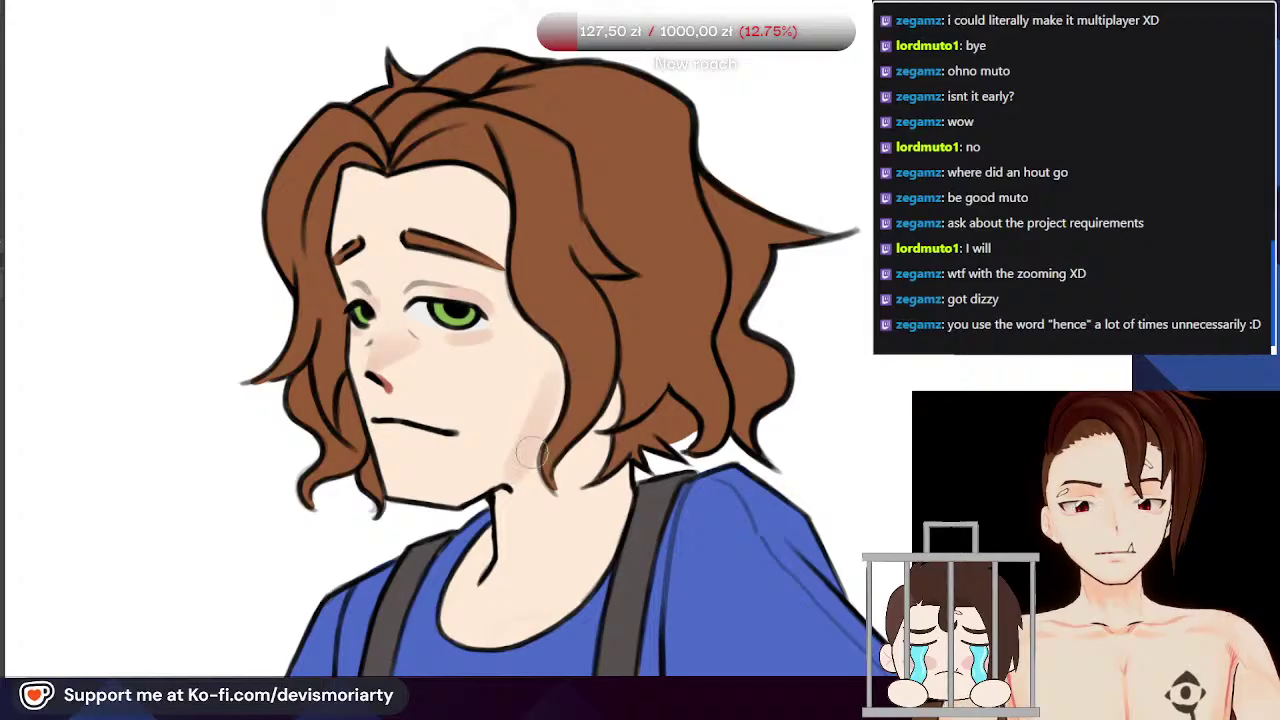
key(ctrl+z)
key(ctrl+shift+z)
key(ctrl+z)
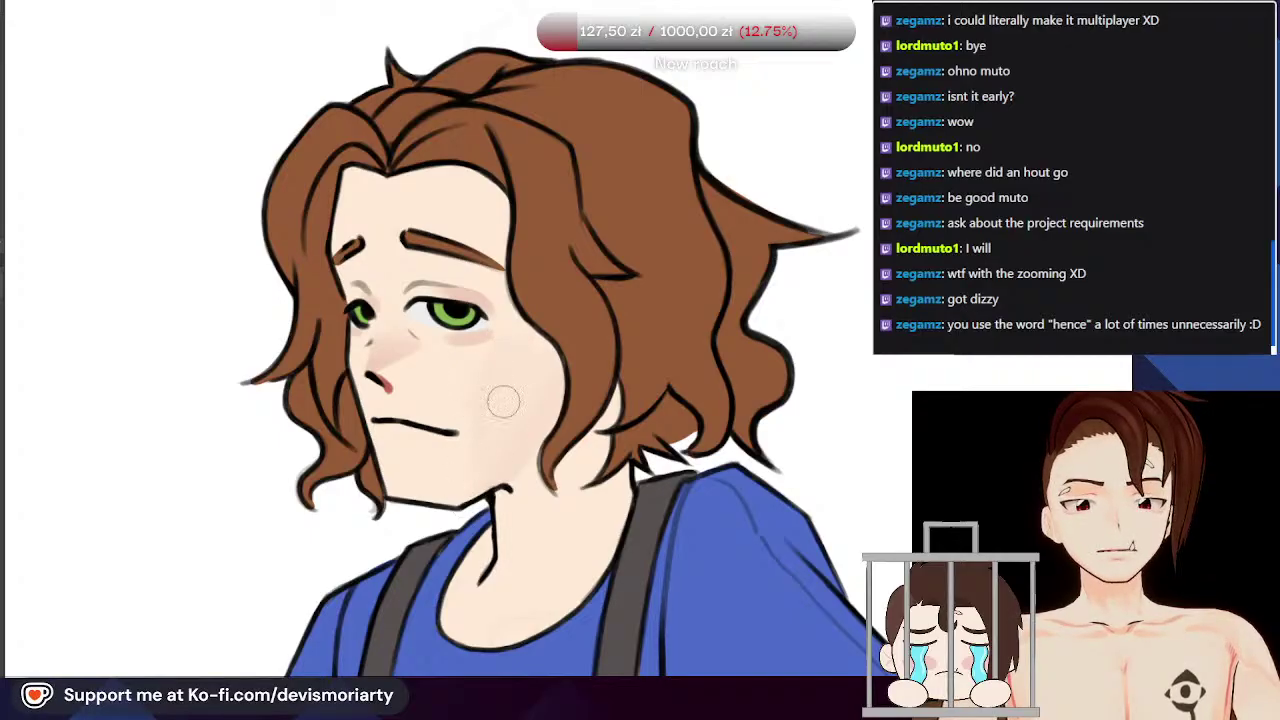
Step: Sample the cheek tone and blend faint shading across the cheek and jaw towards the corner of the mouth
scroll(412, 360, down, 5)
scroll(412, 360, up, 6)
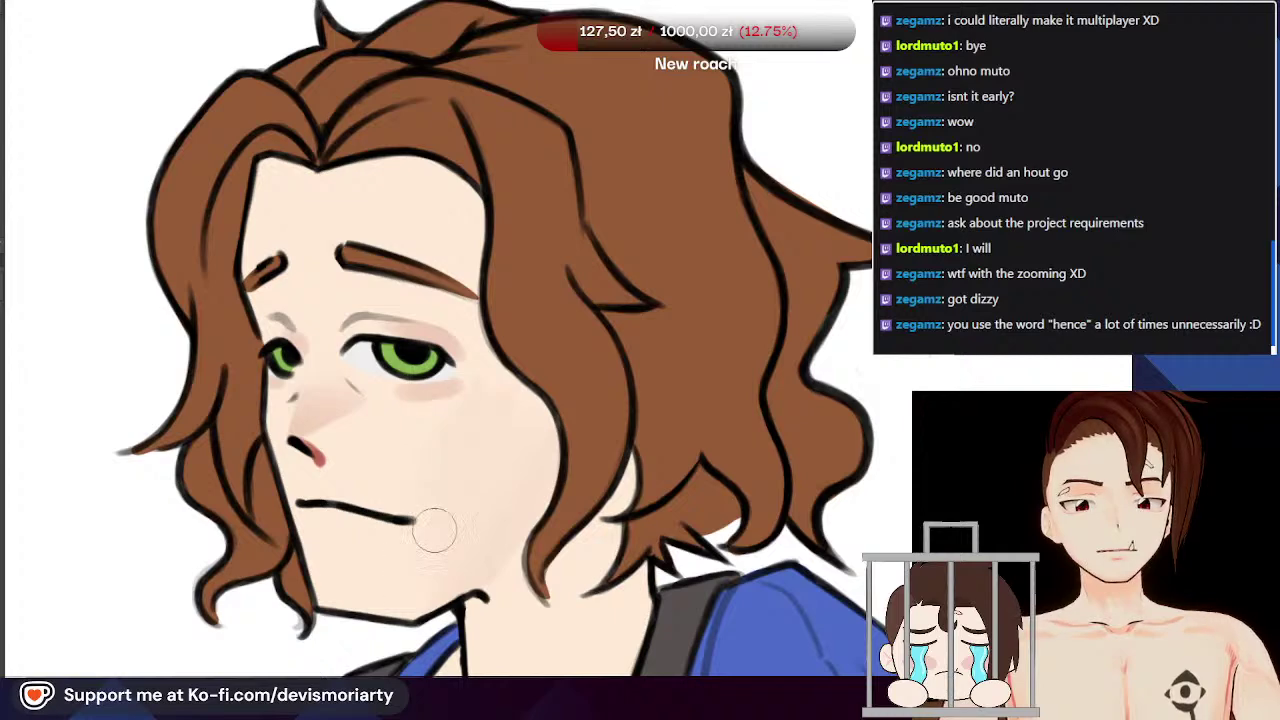
scroll(450, 490, down, 4)
scroll(480, 490, up, 4)
alt+click(514, 494)
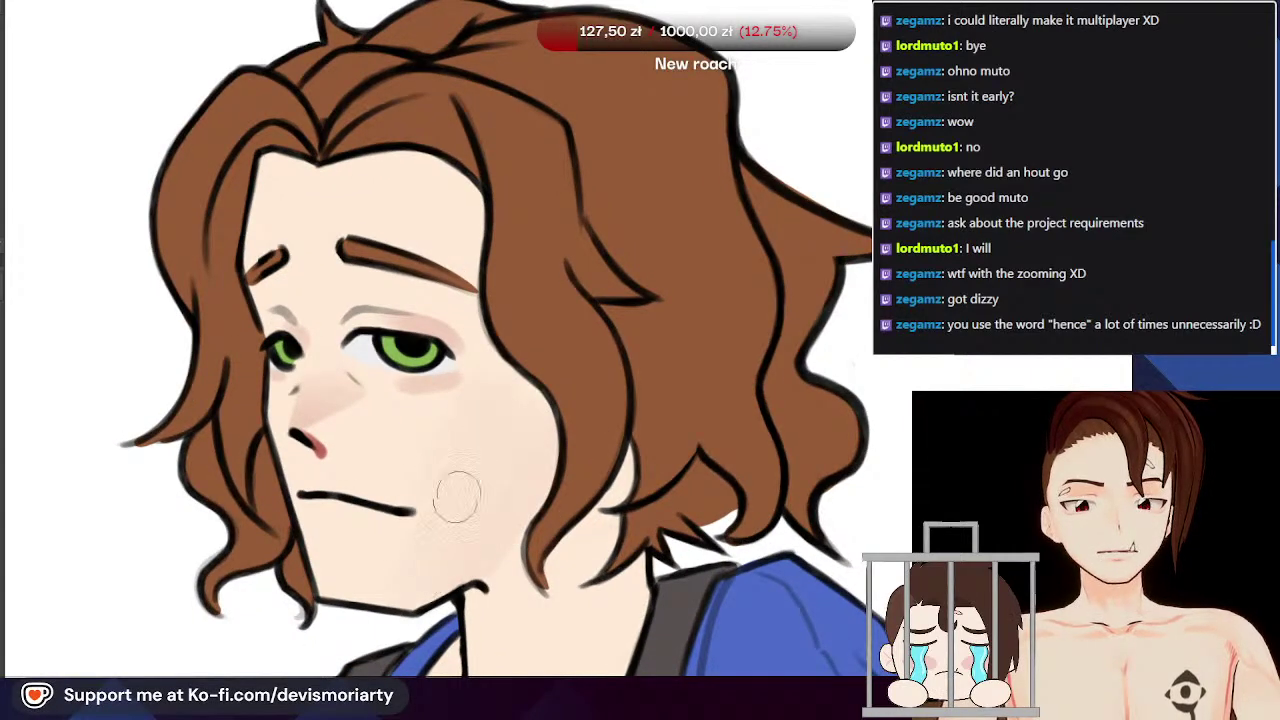
scroll(349, 423, down, 4)
scroll(352, 420, up, 6)
scroll(443, 371, down, 4)
scroll(500, 408, up, 1)
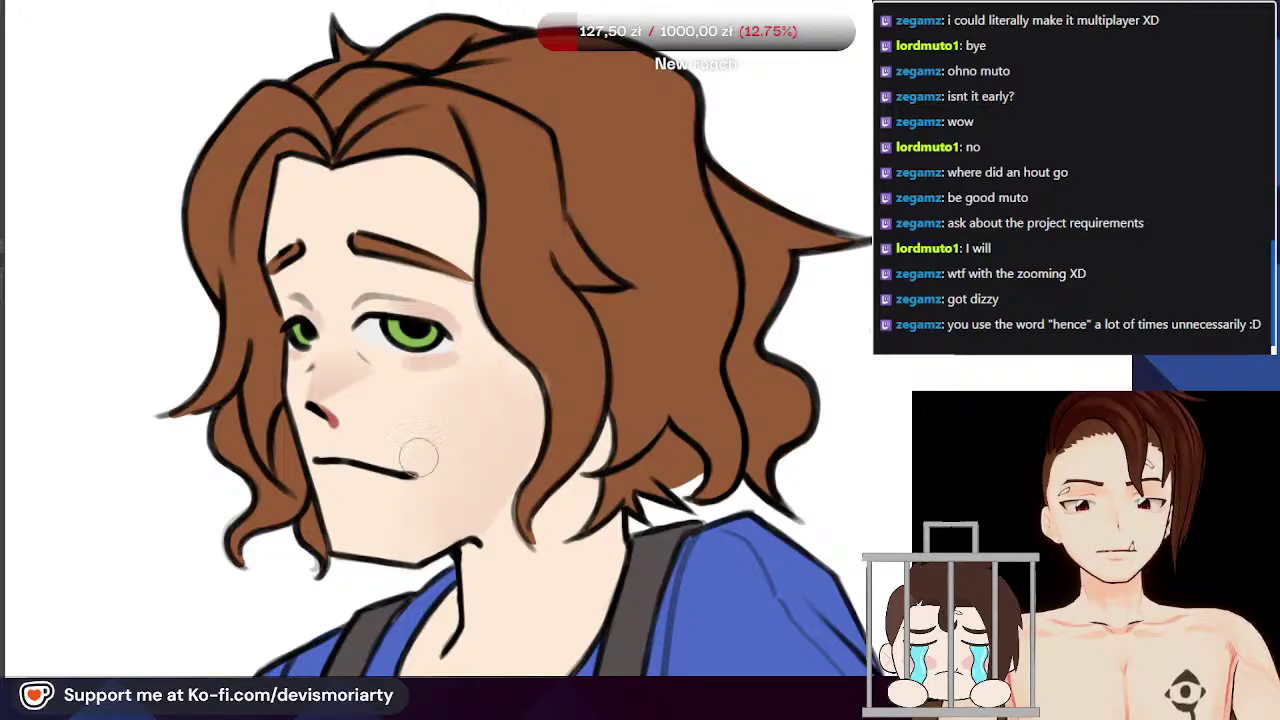
Step: Try another faint blending stroke on the cheek beside the mouth corner and undo the cheek shading
mouse_move(473, 507)
mouse_down()
mouse_move(483, 421)
mouse_move(450, 421)
mouse_up()
scroll(400, 415, down, 3)
scroll(450, 410, up, 1)
scroll(481, 438, down, 3)
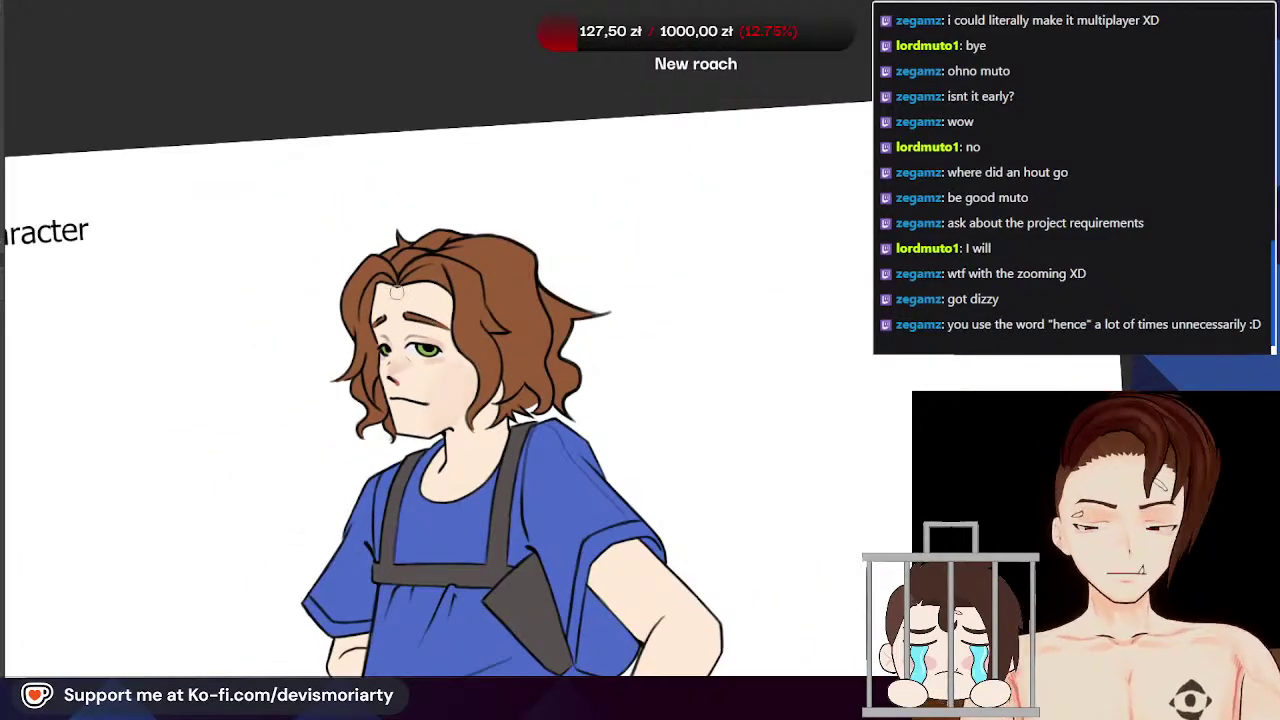
scroll(408, 413, up, 4)
scroll(492, 372, down, 4)
scroll(405, 310, up, 2)
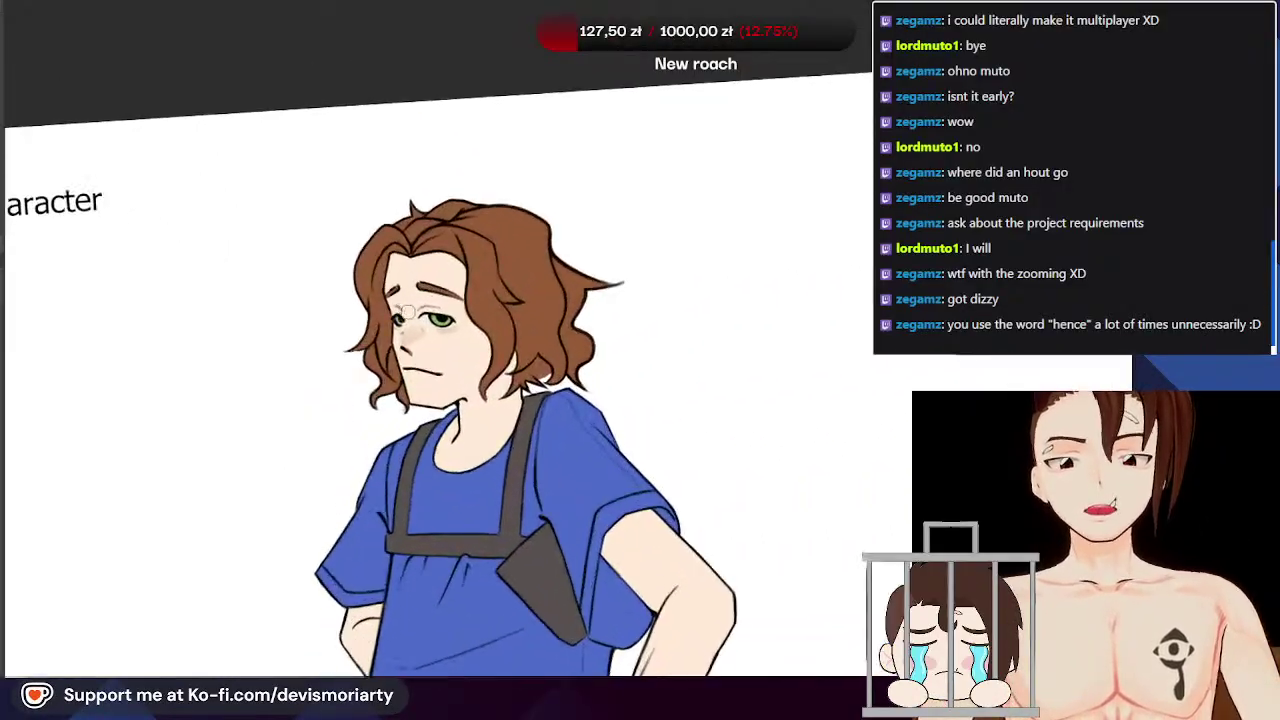
scroll(405, 310, up, 3)
scroll(401, 400, down, 4)
scroll(430, 140, down, 2)
scroll(462, 410, up, 3)
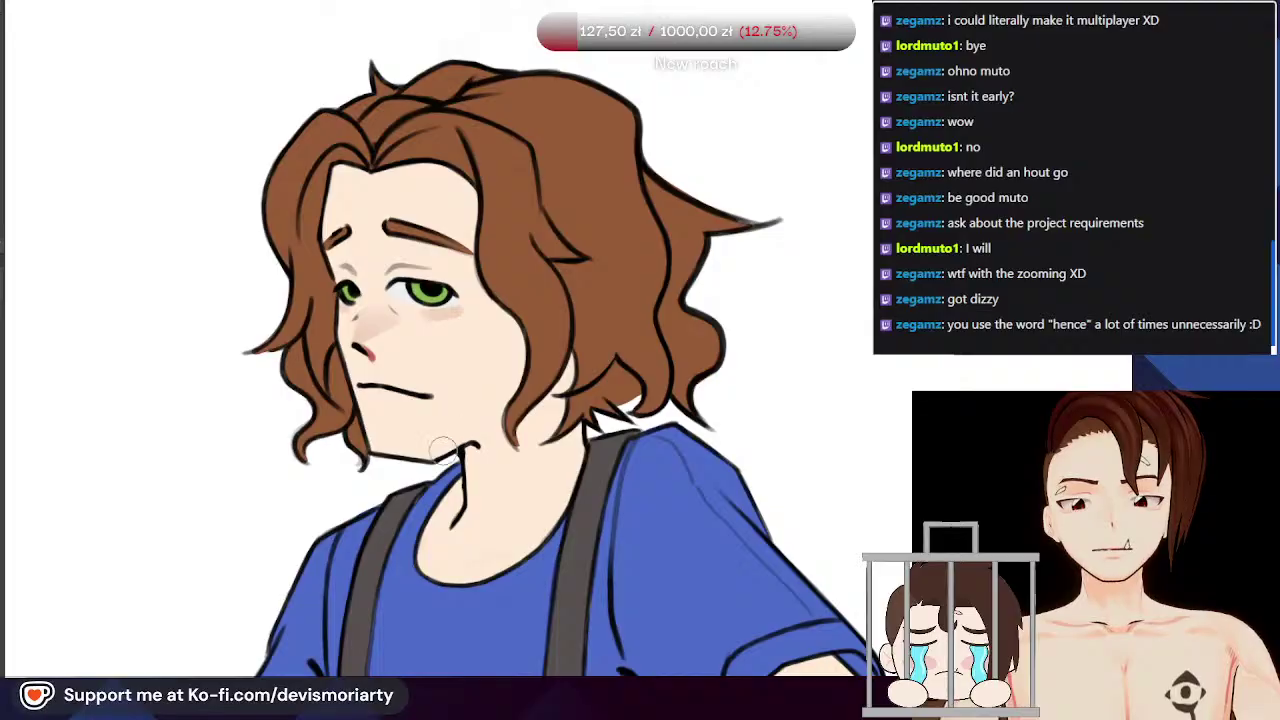
key(ctrl+z)
Step: Try a soft reddish band down the cheek from the front hair strand to the jaw, and undo it
scroll(498, 309, up, 1)
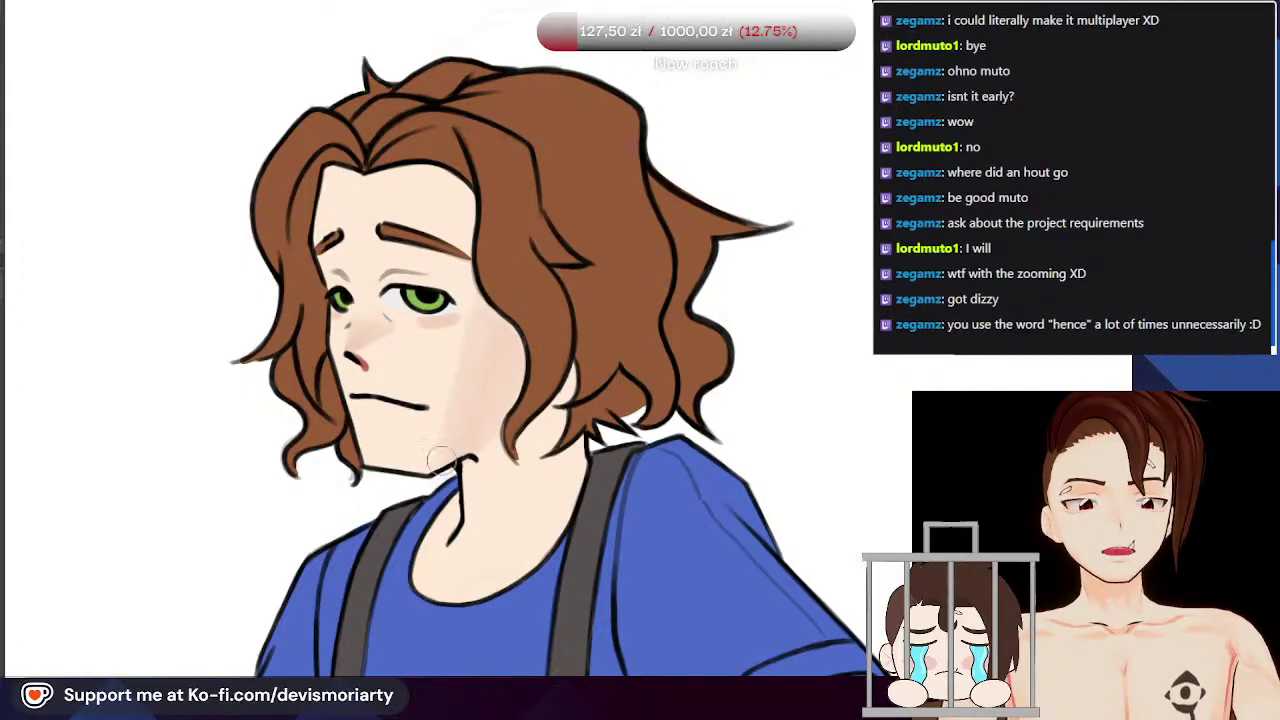
scroll(437, 460, down, 1)
scroll(496, 391, up, 1)
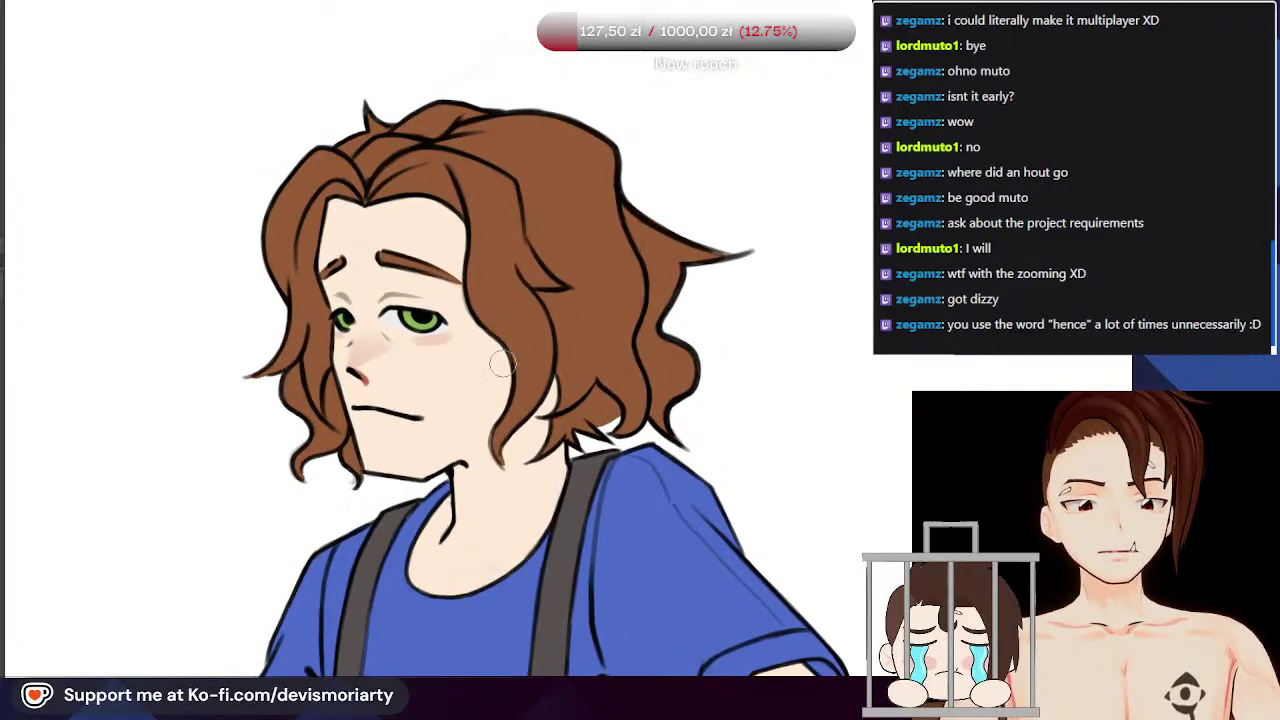
drag(501, 386, 461, 472)
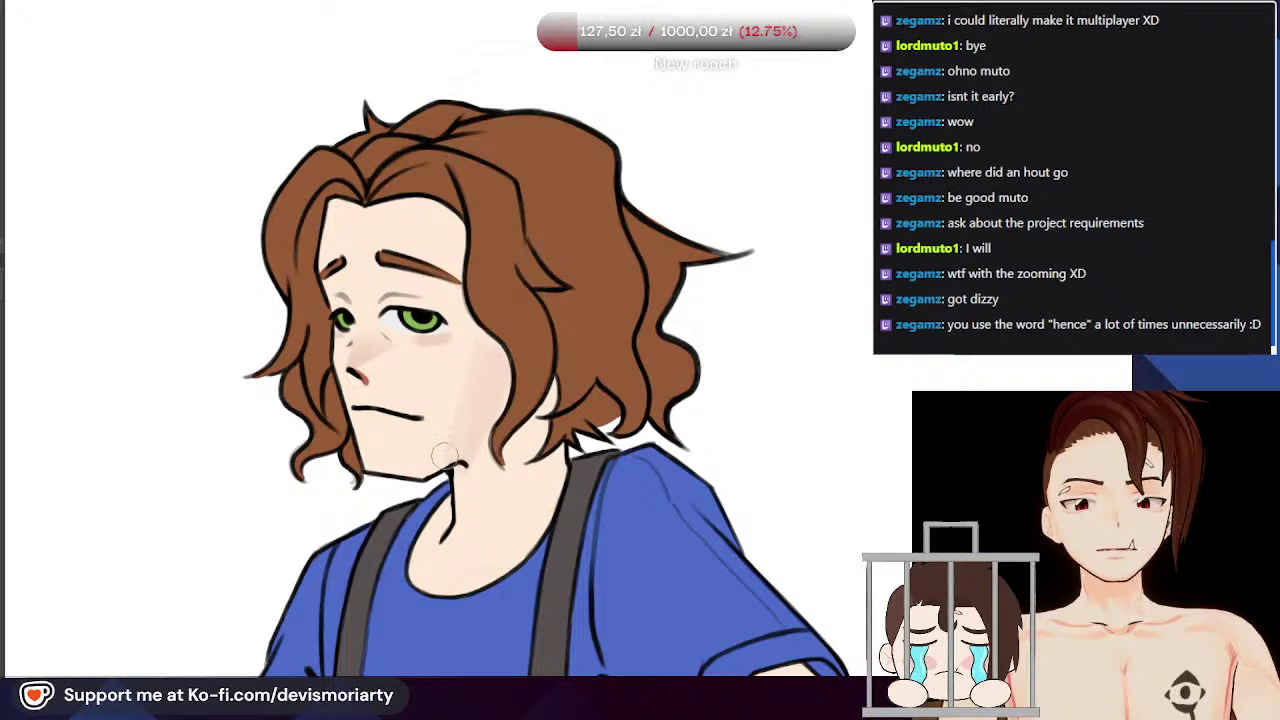
scroll(447, 361, down, 1)
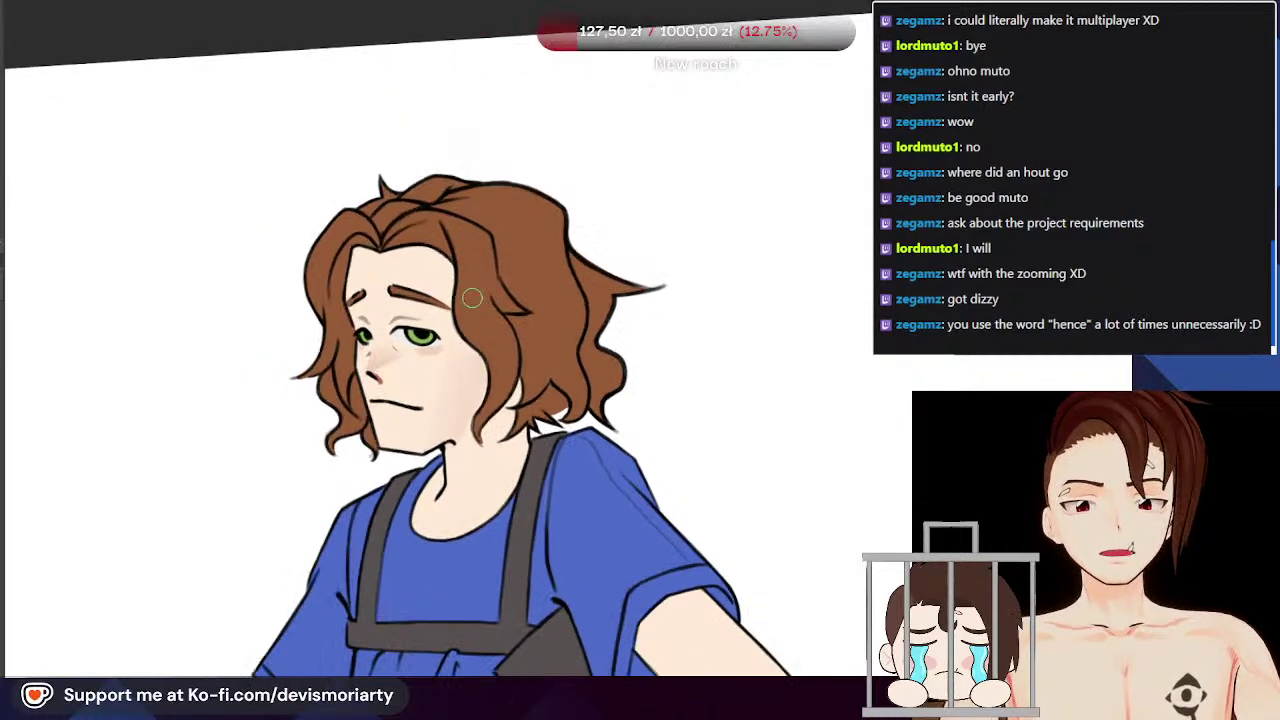
scroll(470, 395, up, 1)
scroll(449, 443, up, 1)
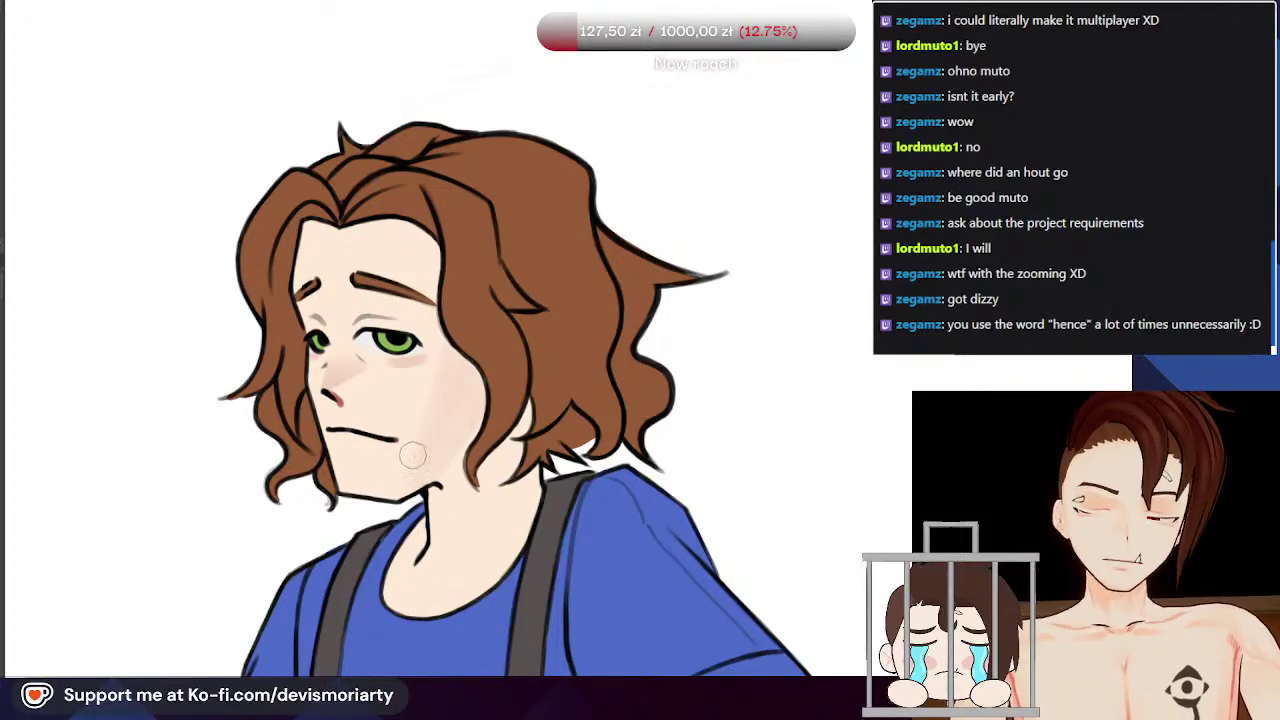
scroll(406, 439, down, 4)
scroll(300, 600, up, 3)
key(ctrl+z)
Step: Brush soft reddish shading over the outer cheek and jaw, fading it towards the corner of the mouth
drag(768, 325, 260, 609)
scroll(440, 345, down, 4)
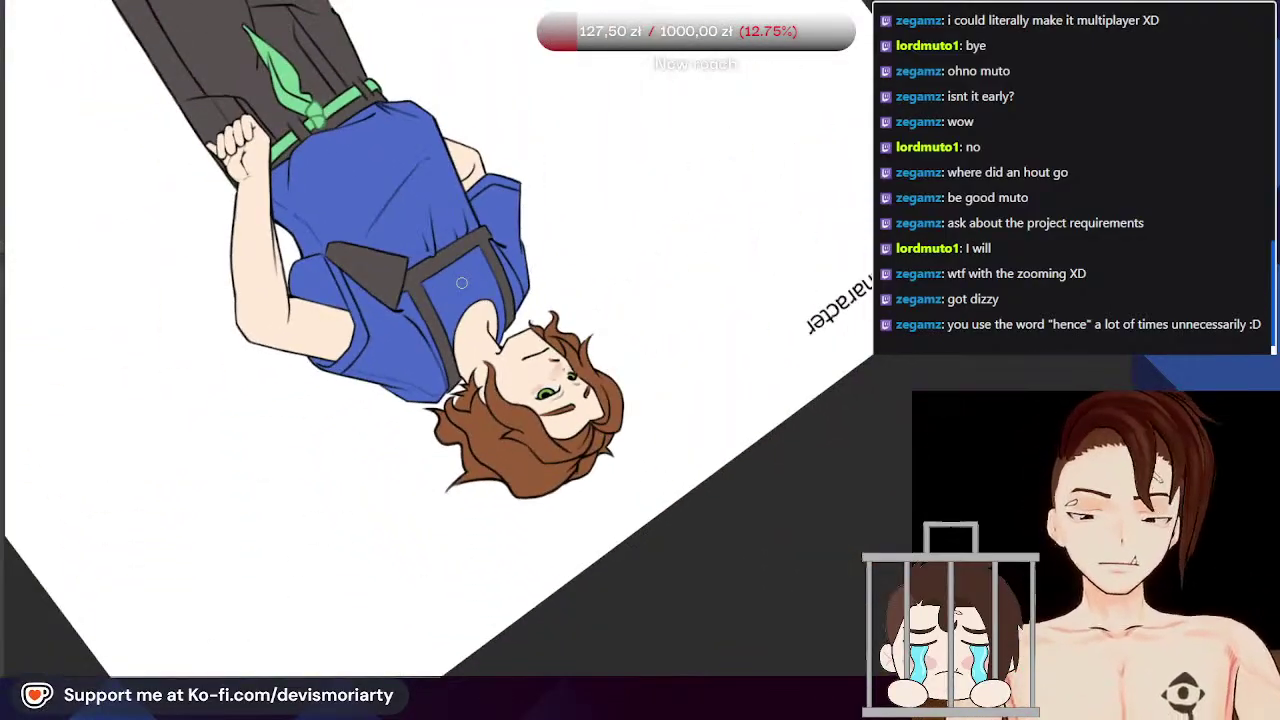
scroll(461, 283, up, 2)
scroll(461, 283, up, 4)
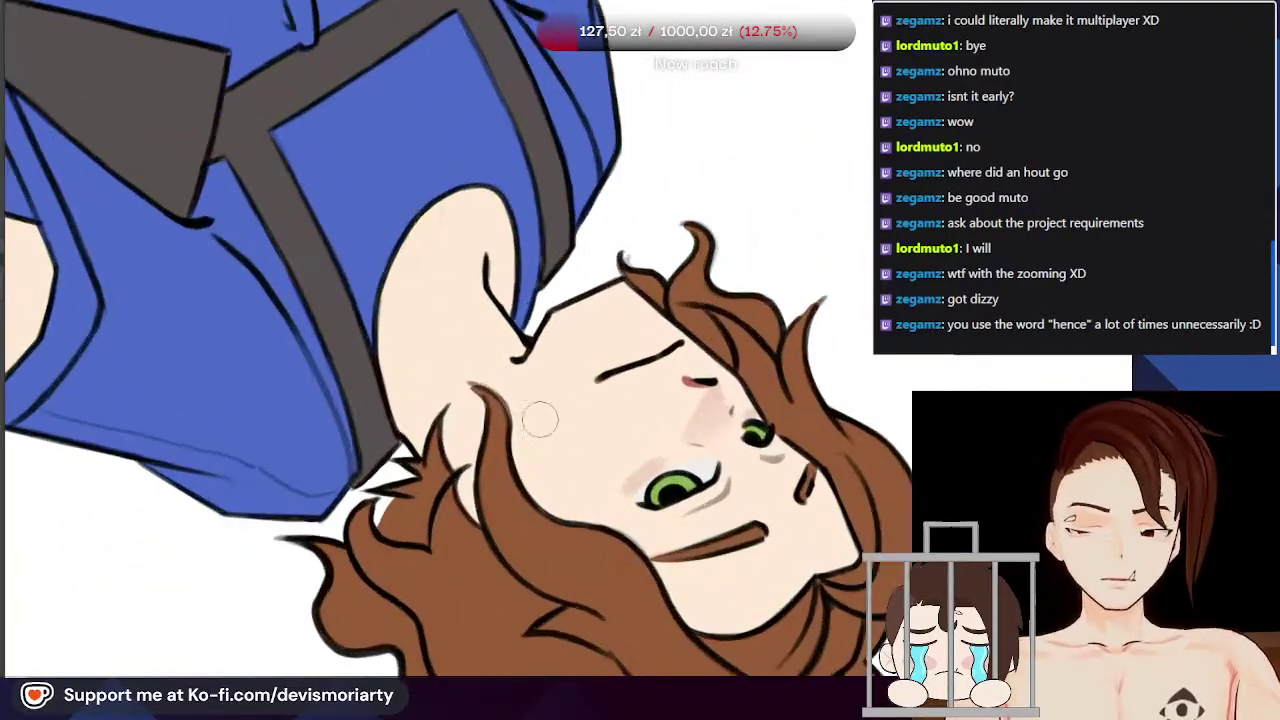
mouse_move(540, 420)
mouse_down()
mouse_move(516, 378)
mouse_move(530, 465)
mouse_move(538, 400)
mouse_move(543, 412)
mouse_move(550, 398)
mouse_up()
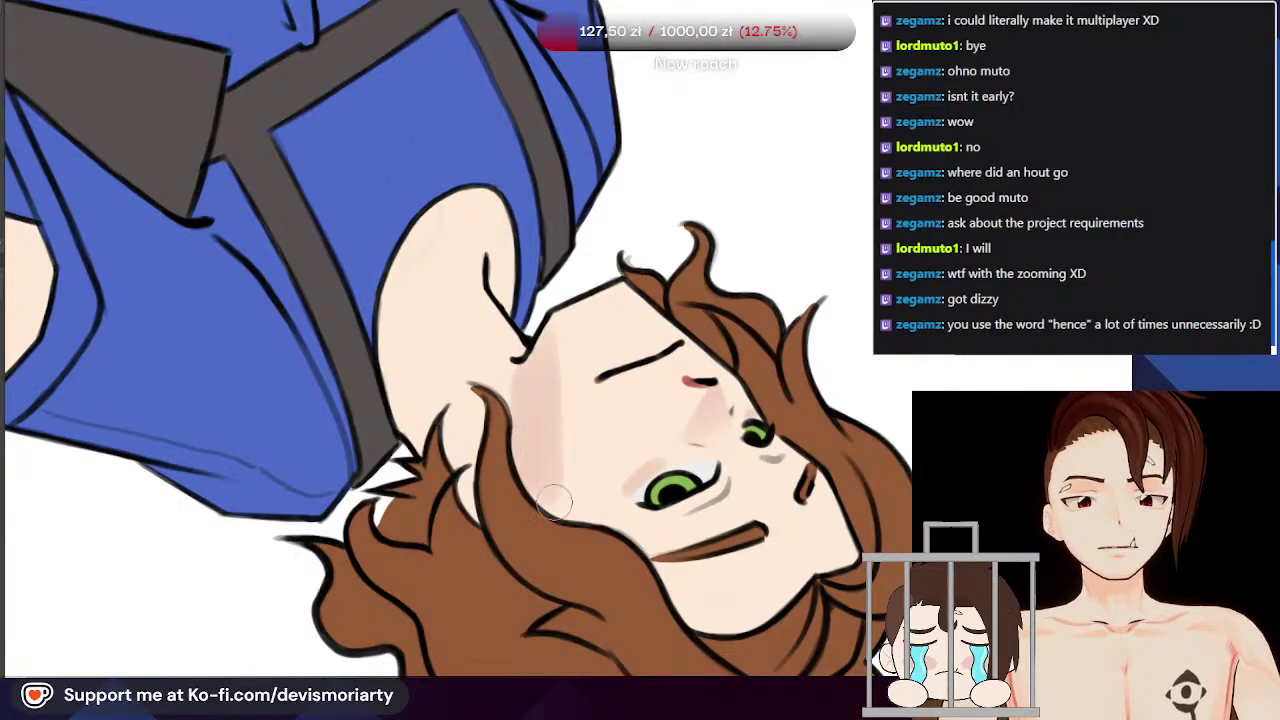
scroll(600, 440, down, 3)
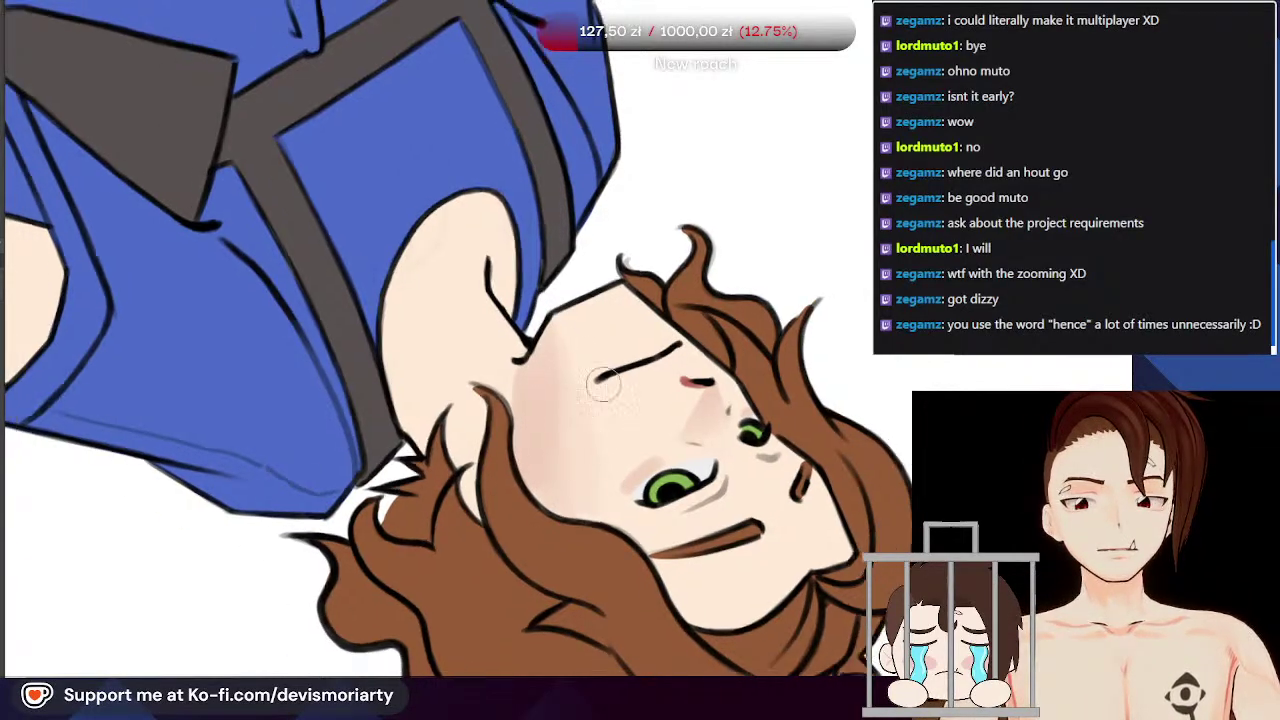
scroll(600, 400, up, 4)
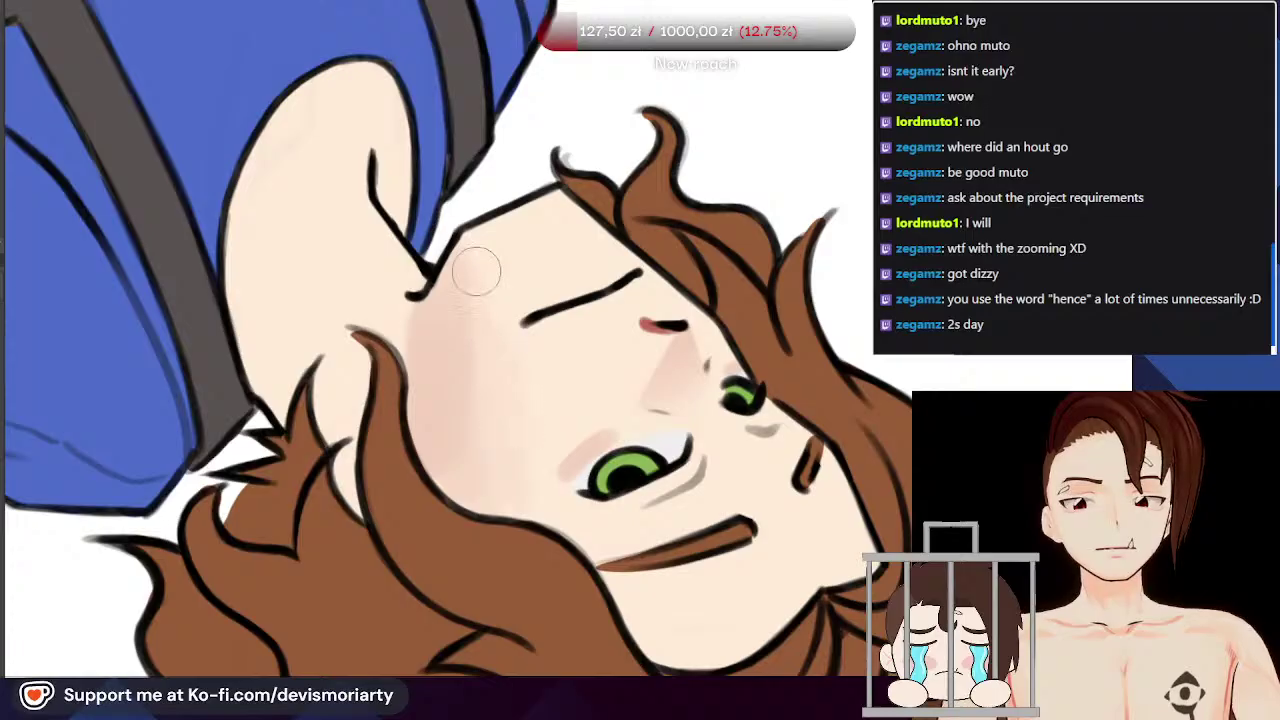
scroll(469, 345, down, 1)
scroll(470, 200, up, 3)
Step: Sample the reddish cheek tone and strengthen the shading from the outer cheek down to the jaw
drag(200, 660, 830, 155)
scroll(546, 318, down, 3)
scroll(546, 318, up, 3)
alt+click(553, 473)
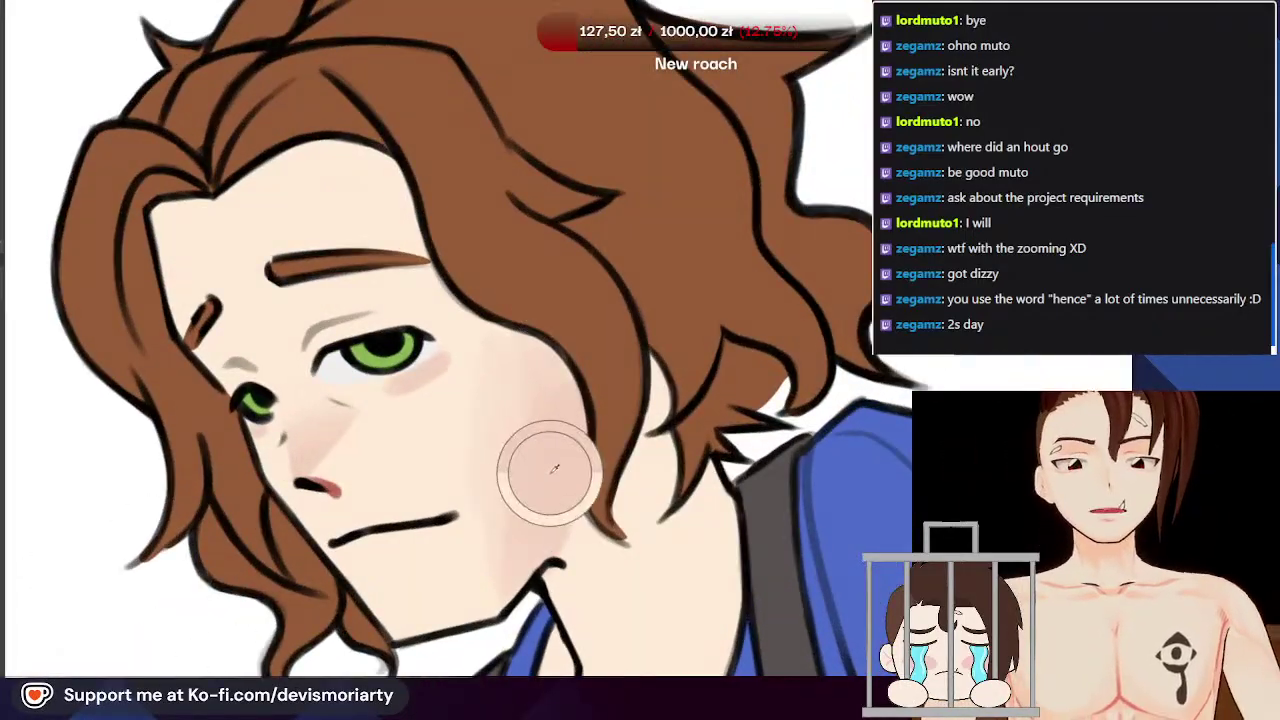
mouse_move(531, 483)
mouse_down()
mouse_move(532, 550)
mouse_move(520, 528)
mouse_move(532, 489)
mouse_move(539, 516)
mouse_move(497, 577)
mouse_up()
scroll(469, 375, down, 1)
Step: Sample the skin tone beside the cheek shading and soften its inner edge between the near eye and the mouth
alt+click(423, 458)
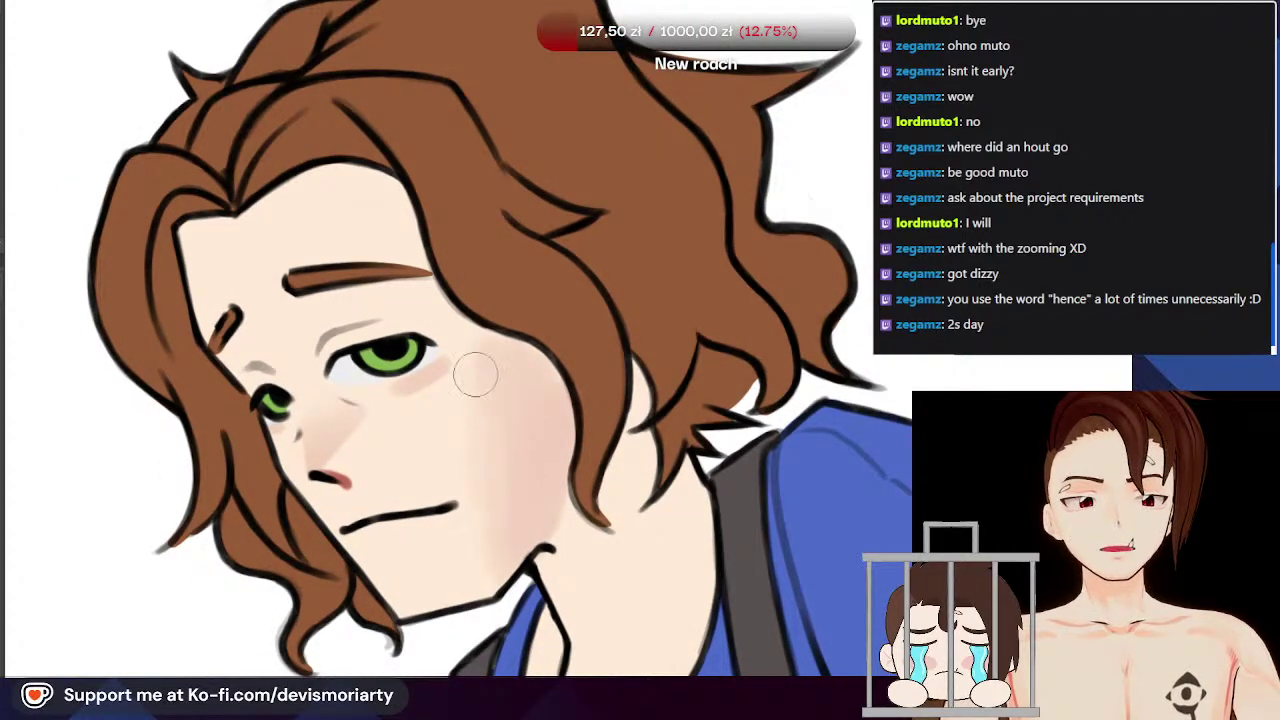
scroll(490, 460, down, 2)
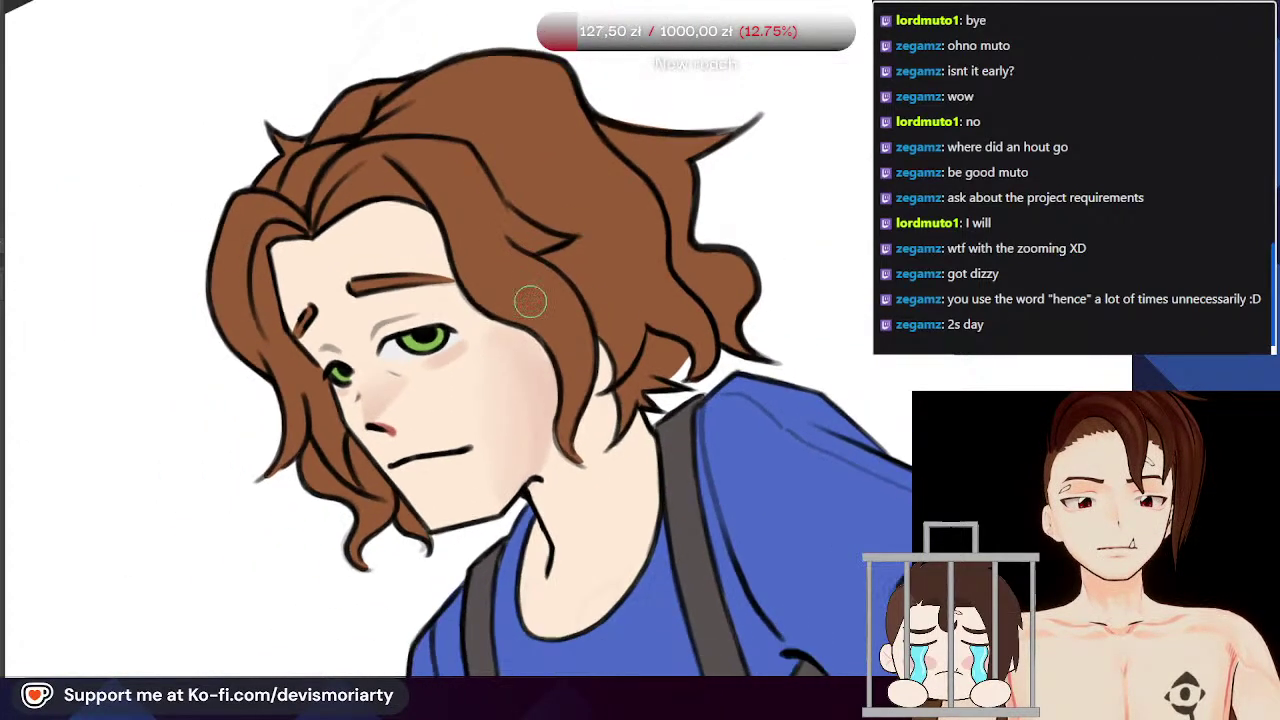
scroll(543, 349, up, 2)
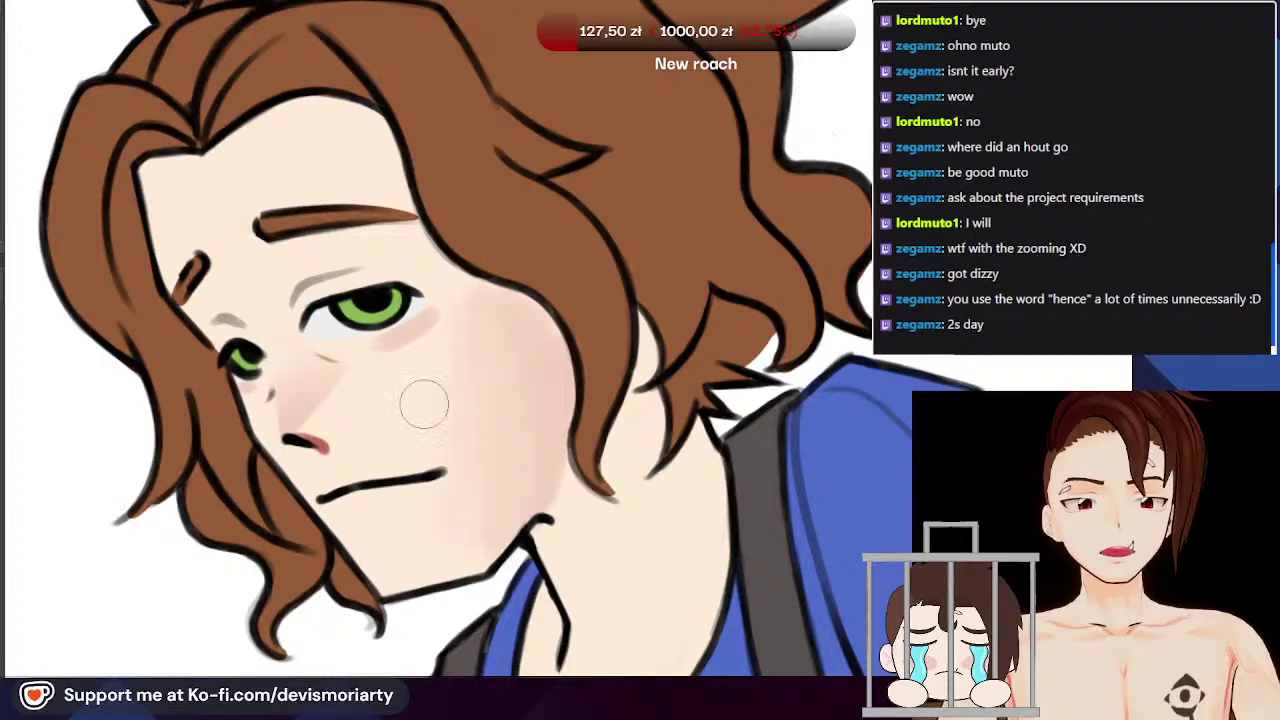
scroll(444, 463, down, 2)
scroll(434, 398, up, 2)
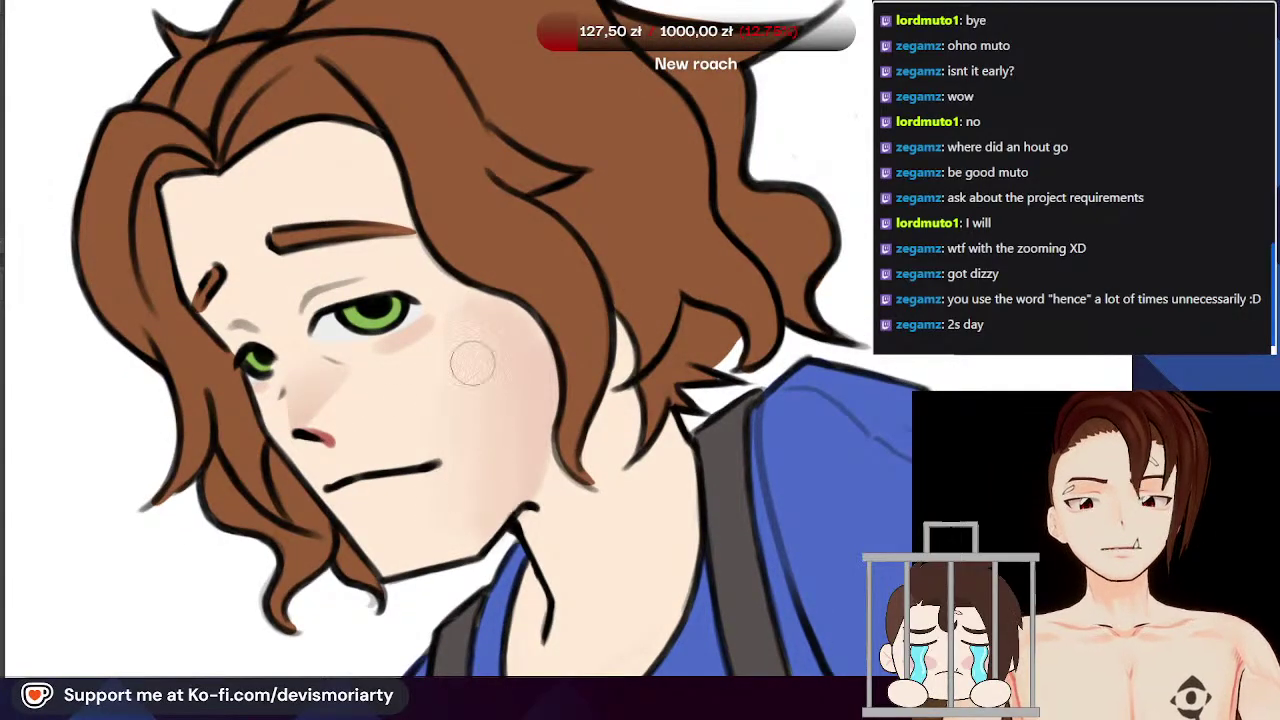
scroll(475, 445, down, 3)
scroll(416, 371, up, 3)
scroll(425, 400, up, 1)
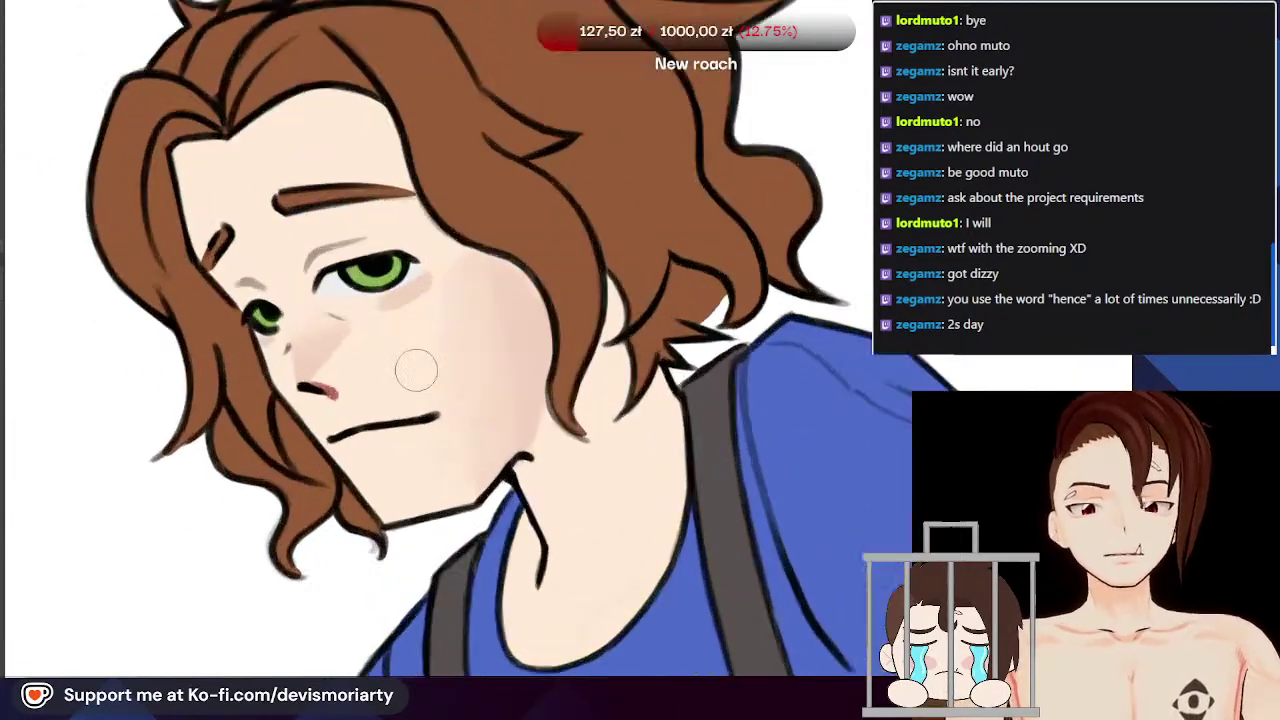
scroll(460, 350, up, 2)
Step: Blend the cheek shading smoothly into the skin below the near eye and down past the mouth corner
scroll(469, 266, down, 4)
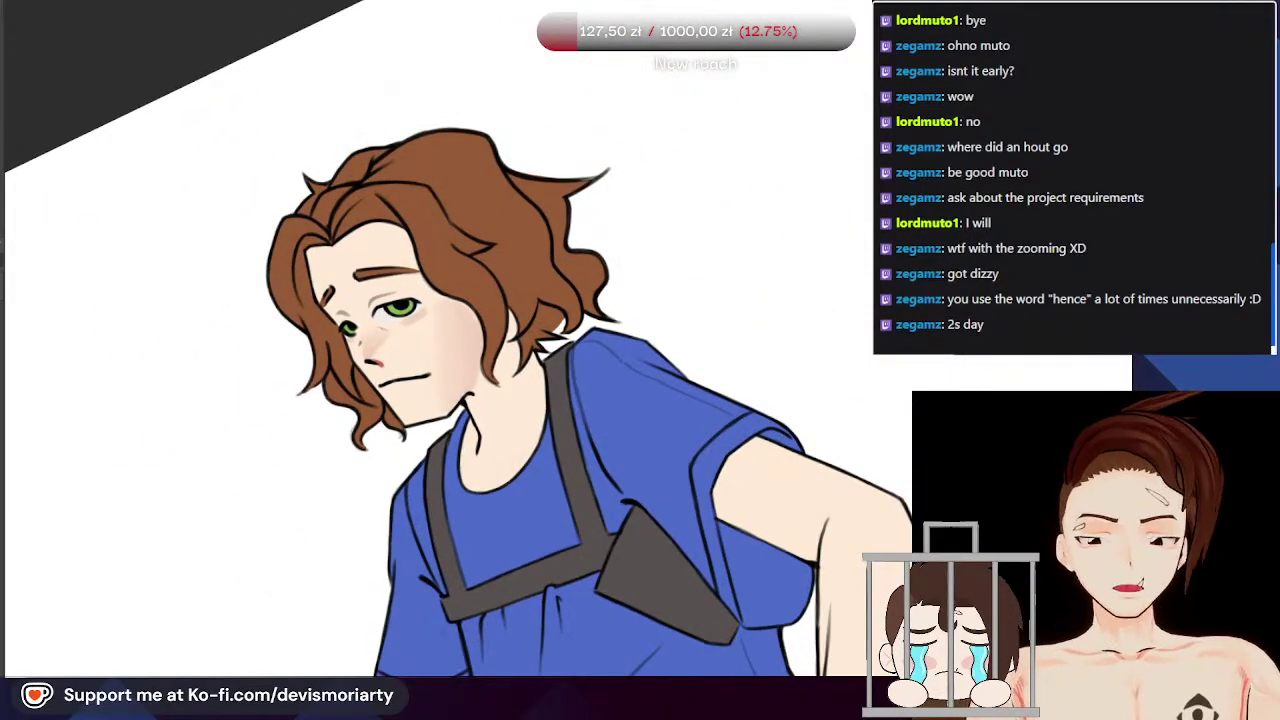
scroll(430, 330, up, 4)
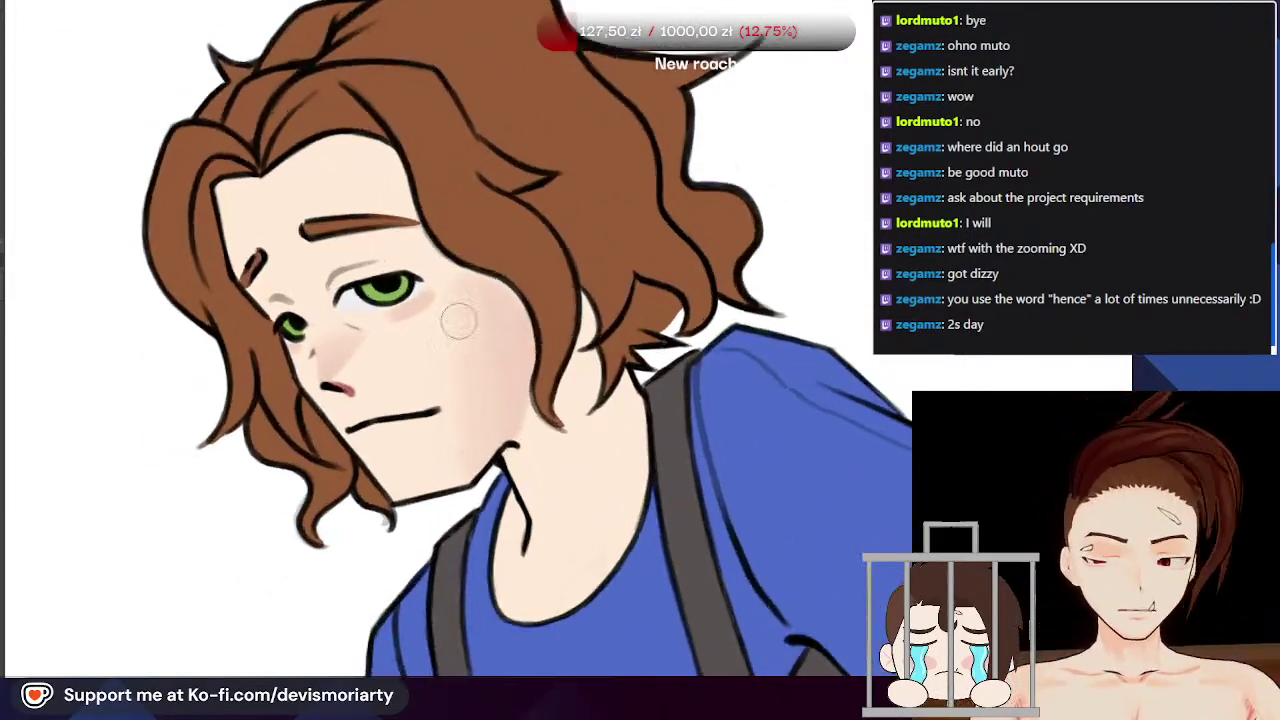
scroll(420, 401, down, 5)
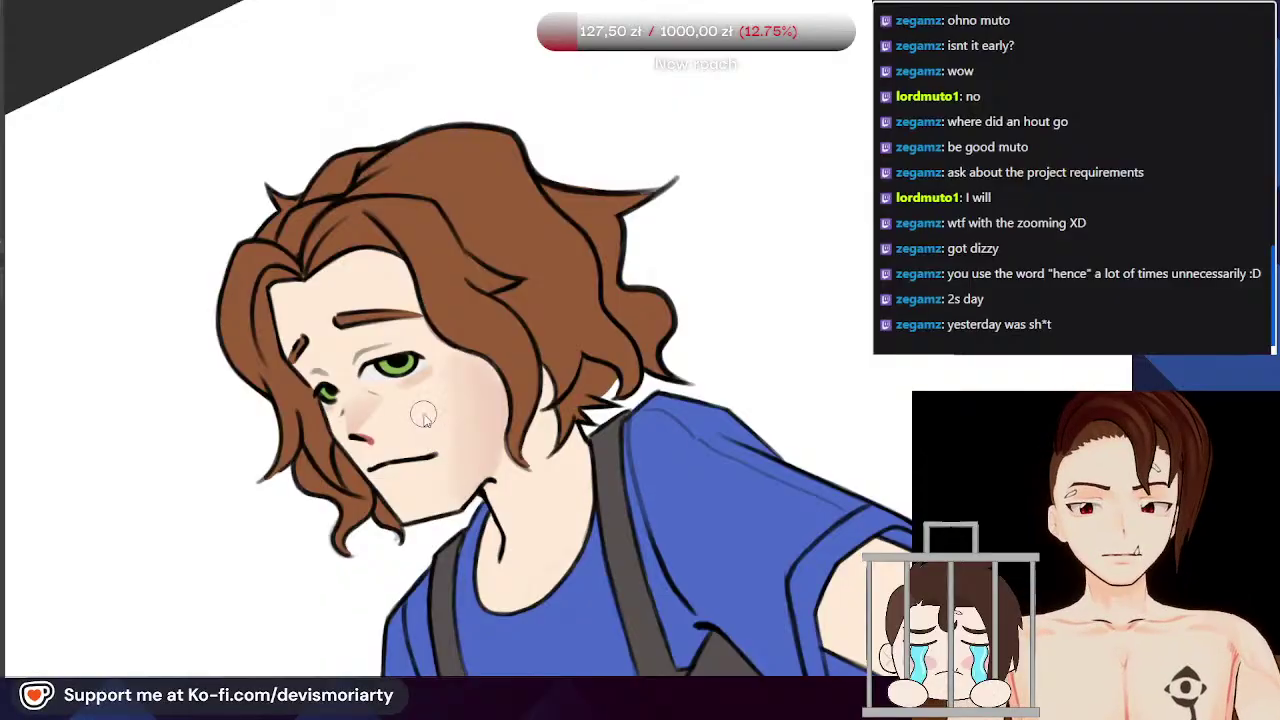
scroll(420, 401, up, 5)
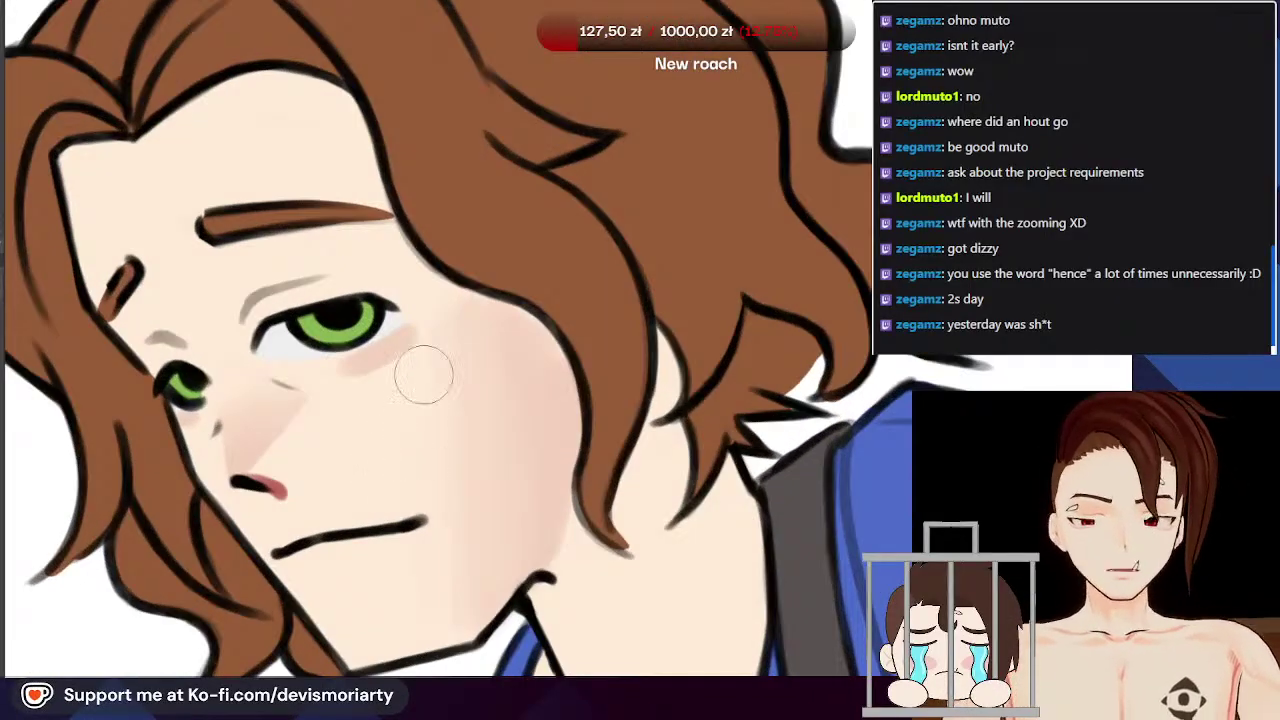
scroll(438, 334, down, 1)
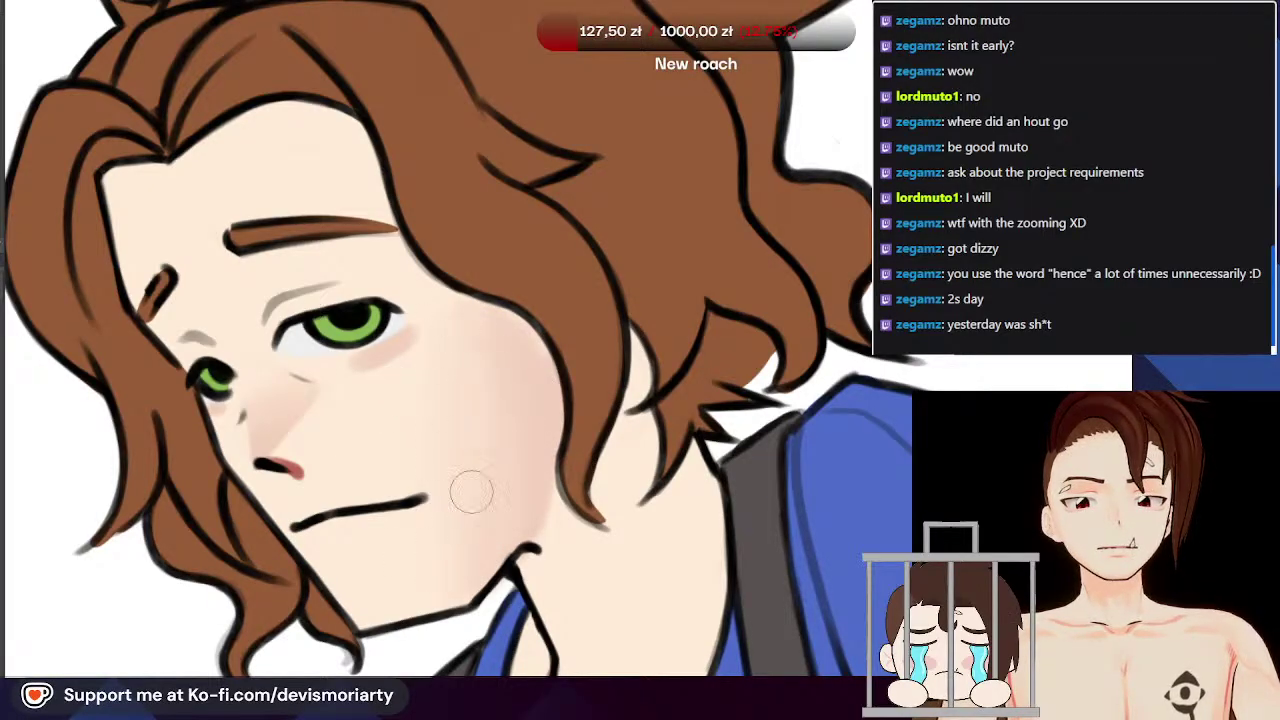
scroll(508, 330, down, 5)
scroll(357, 443, up, 3)
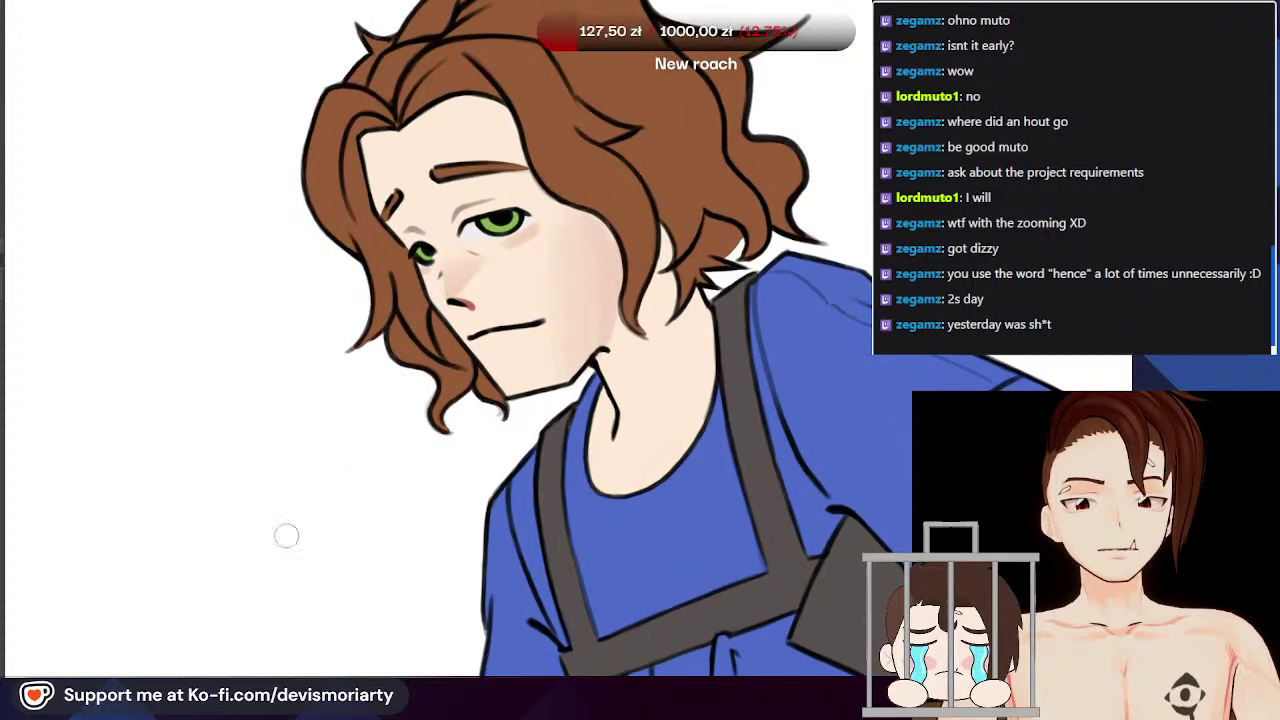
Step: Smooth the reddish shading along the jaw between the chin line and the corner of the mouth
key(r)
scroll(440, 340, down, 3)
scroll(480, 468, up, 4)
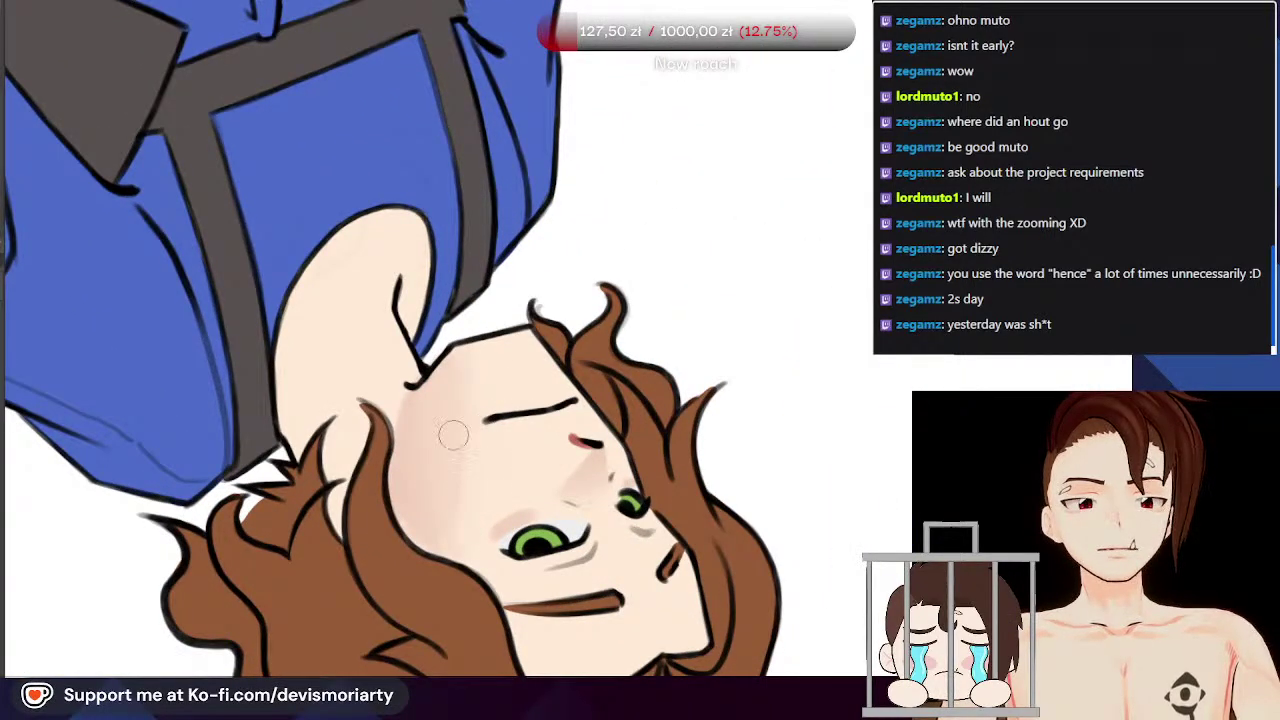
scroll(452, 440, up, 1)
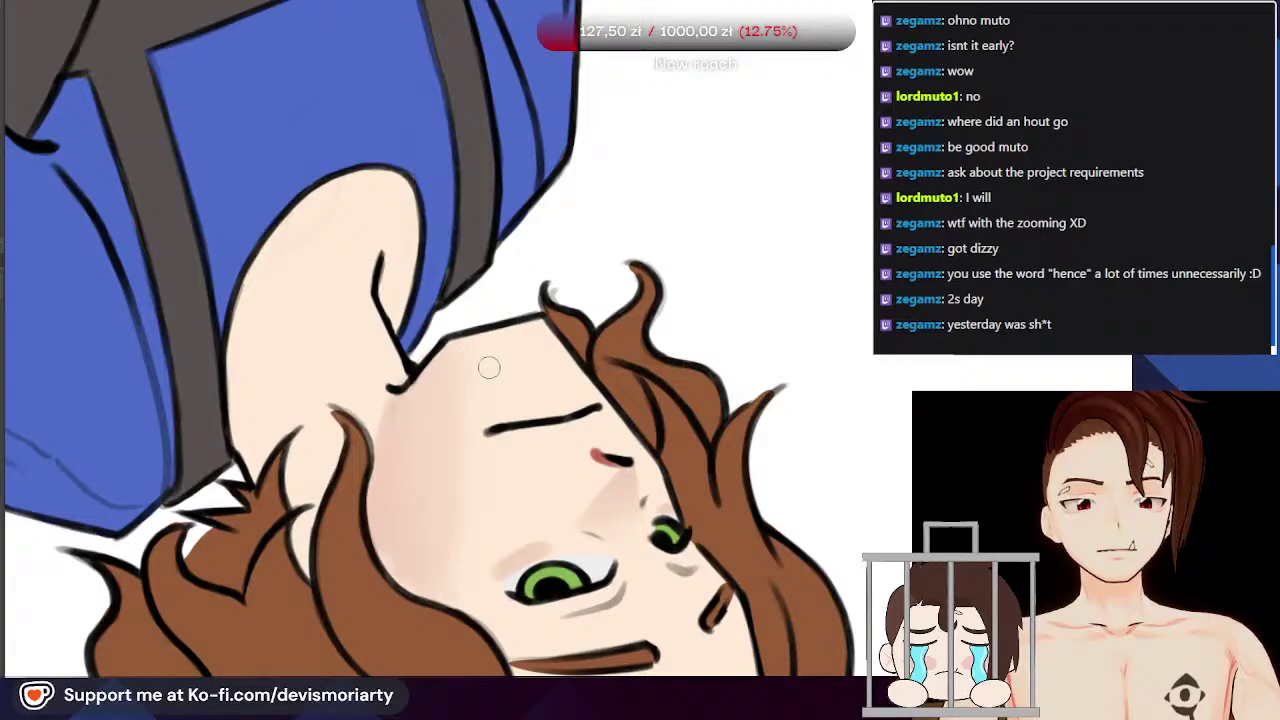
scroll(489, 427, down, 2)
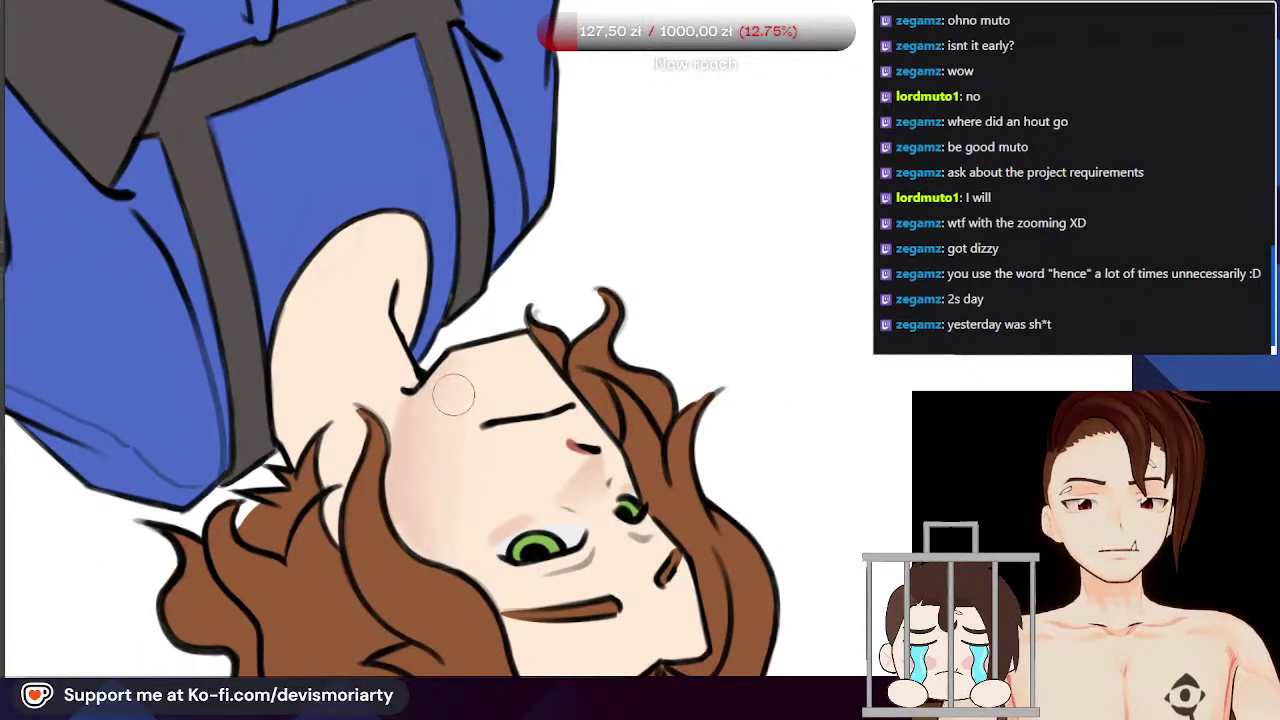
scroll(461, 418, down, 1)
scroll(423, 523, up, 2)
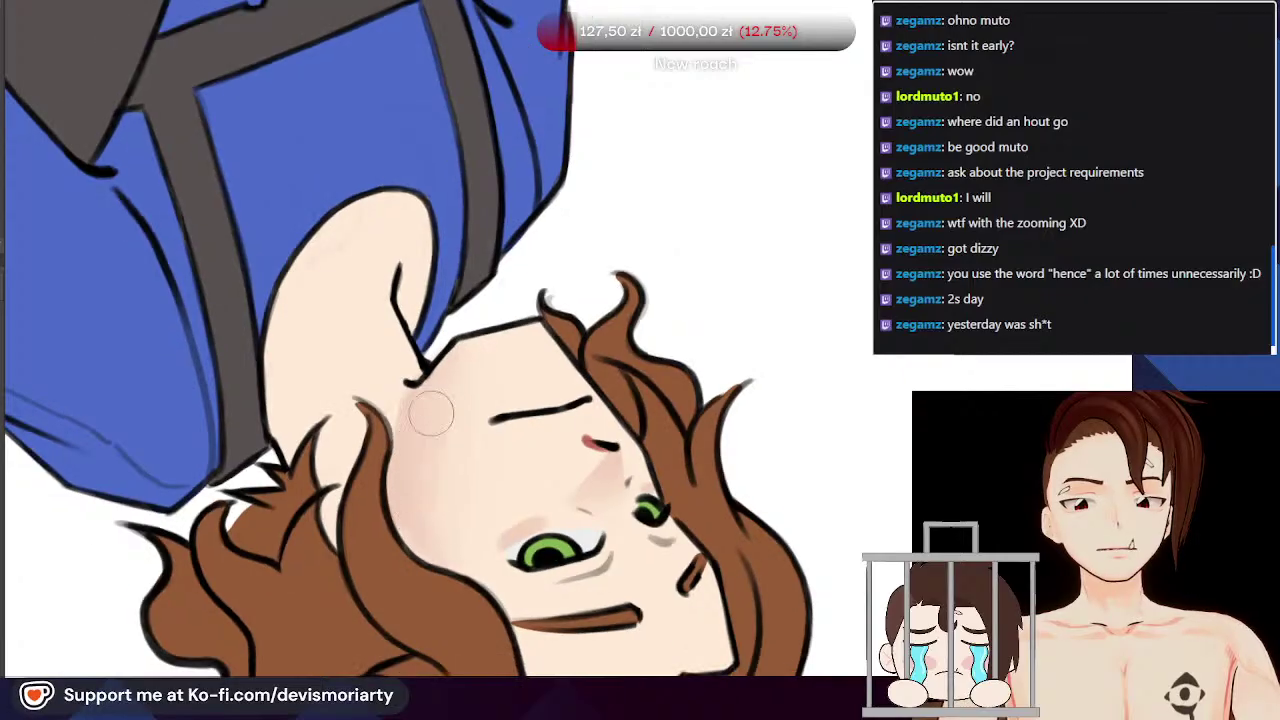
scroll(468, 426, down, 3)
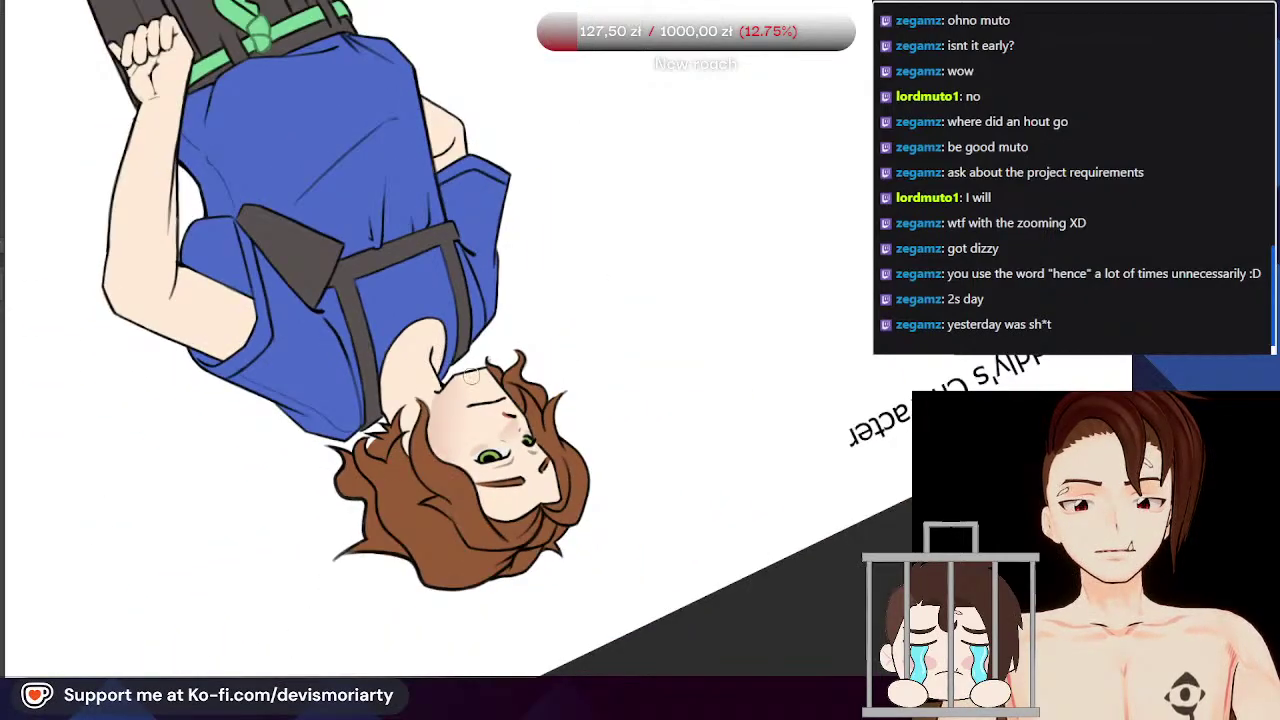
scroll(440, 404, up, 2)
scroll(417, 385, down, 1)
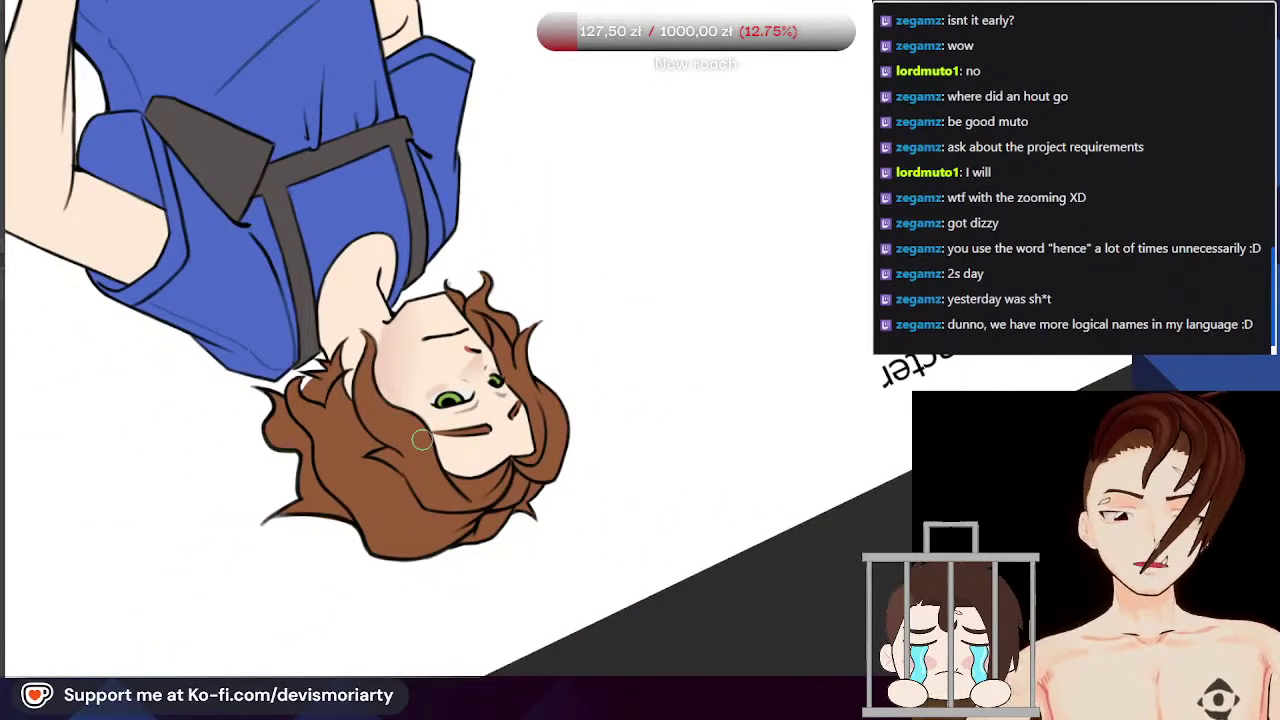
scroll(422, 440, up, 2)
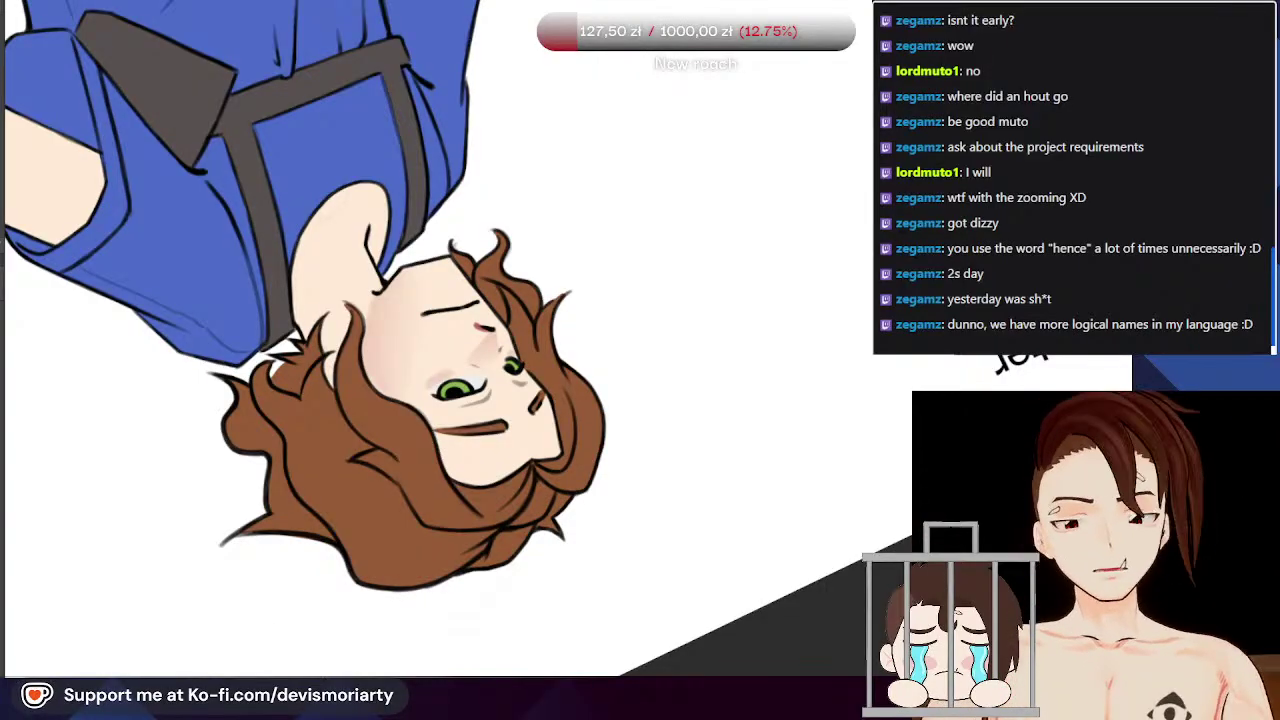
Step: Deepen the reddish cheek shading into a soft diagonal patch running down to the jaw beside the front hair strand
scroll(244, 667, down, 1)
key(5)
scroll(300, 180, down, 3)
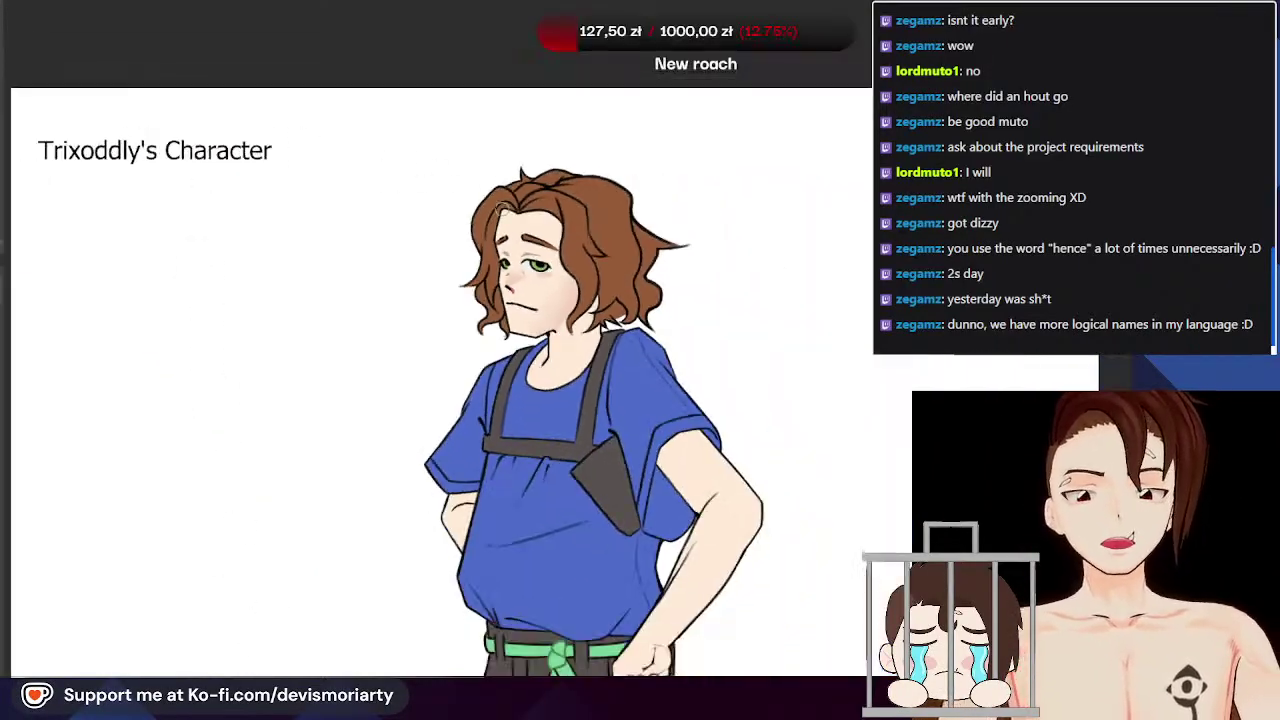
scroll(720, 260, up, 4)
scroll(417, 318, down, 1)
scroll(350, 285, up, 7)
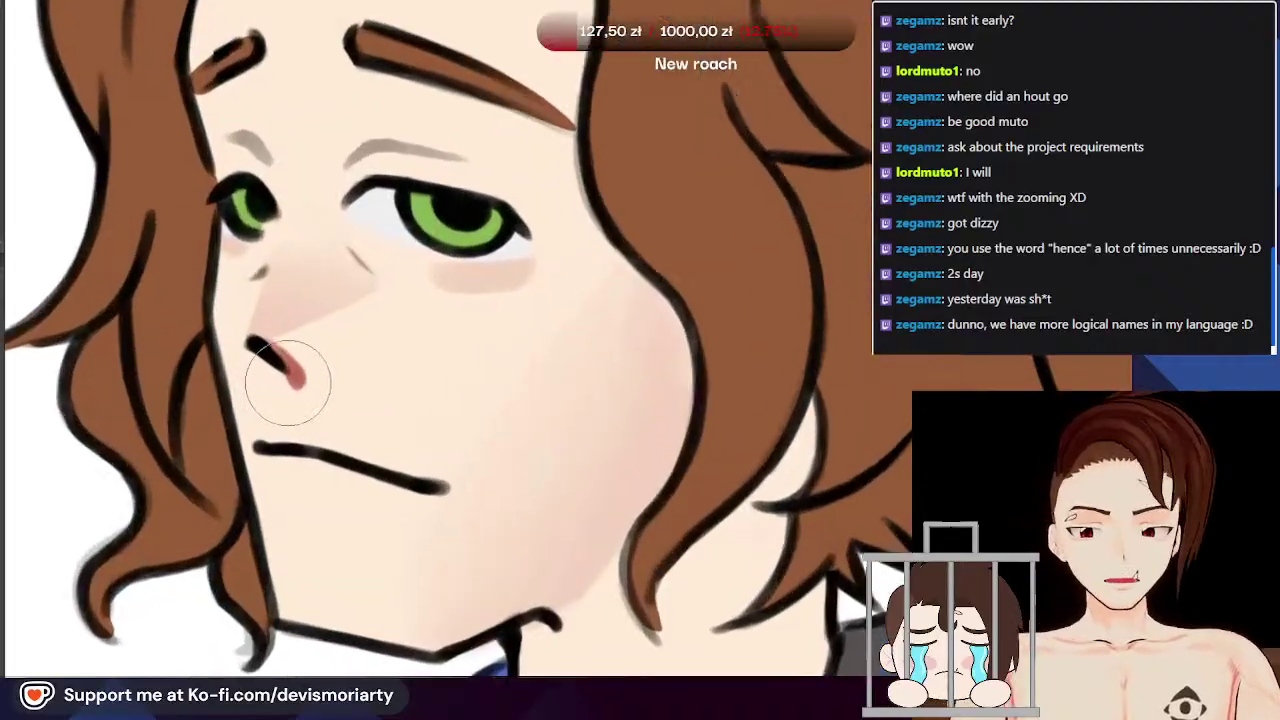
scroll(287, 385, up, 3)
scroll(300, 377, down, 1)
scroll(300, 337, up, 4)
scroll(300, 340, down, 5)
scroll(290, 215, down, 3)
scroll(380, 235, down, 3)
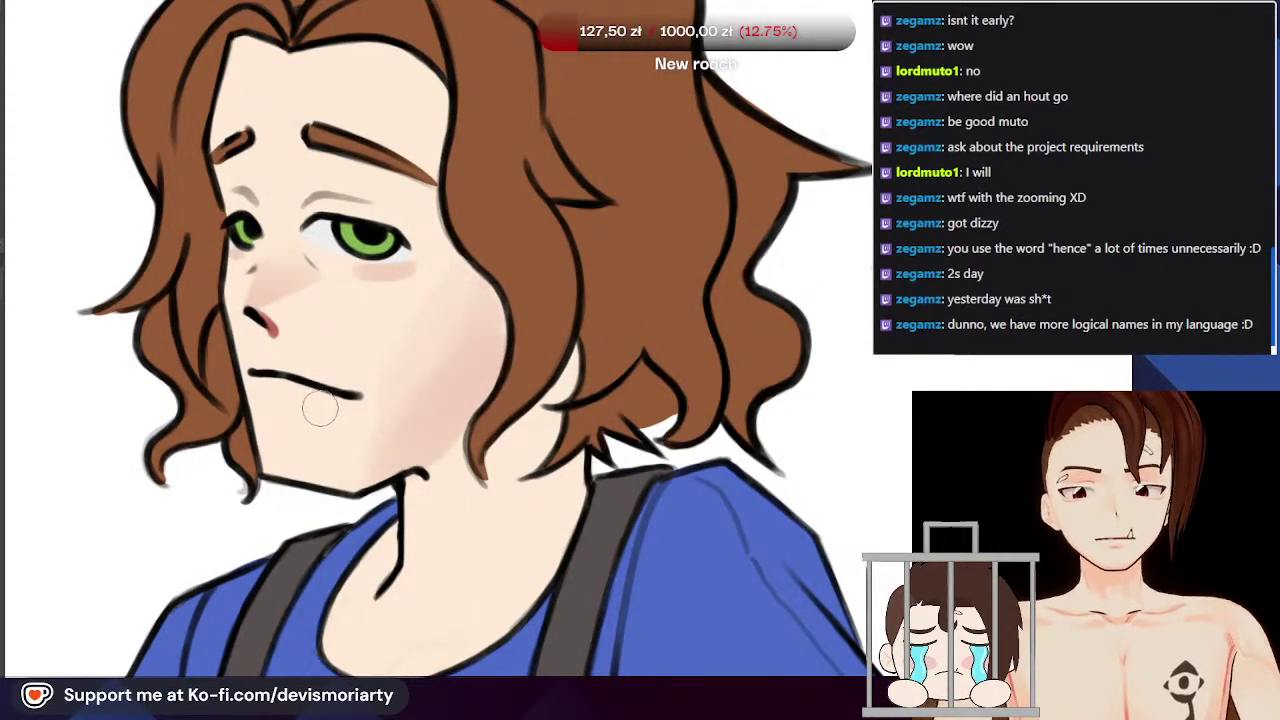
Step: Undo the reddish cheek and jaw shading beside the front hair strand
scroll(322, 413, down, 2)
scroll(447, 155, down, 1)
scroll(447, 155, down, 3)
scroll(530, 319, up, 1)
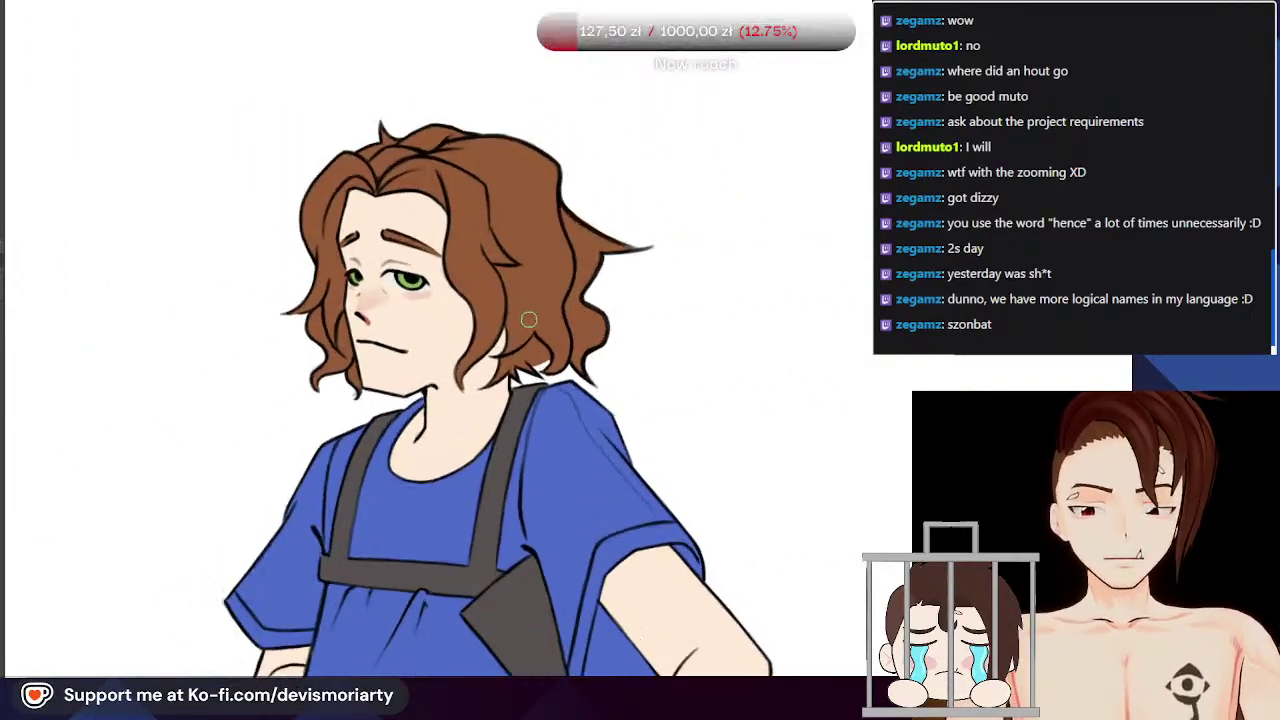
Step: Try a faint reddish shading from the cheek down to the jaw beside the front hair strand, and undo it
scroll(530, 319, up, 3)
mouse_move(370, 362)
mouse_down()
mouse_move(338, 453)
mouse_move(367, 325)
mouse_move(364, 270)
mouse_move(313, 443)
mouse_up()
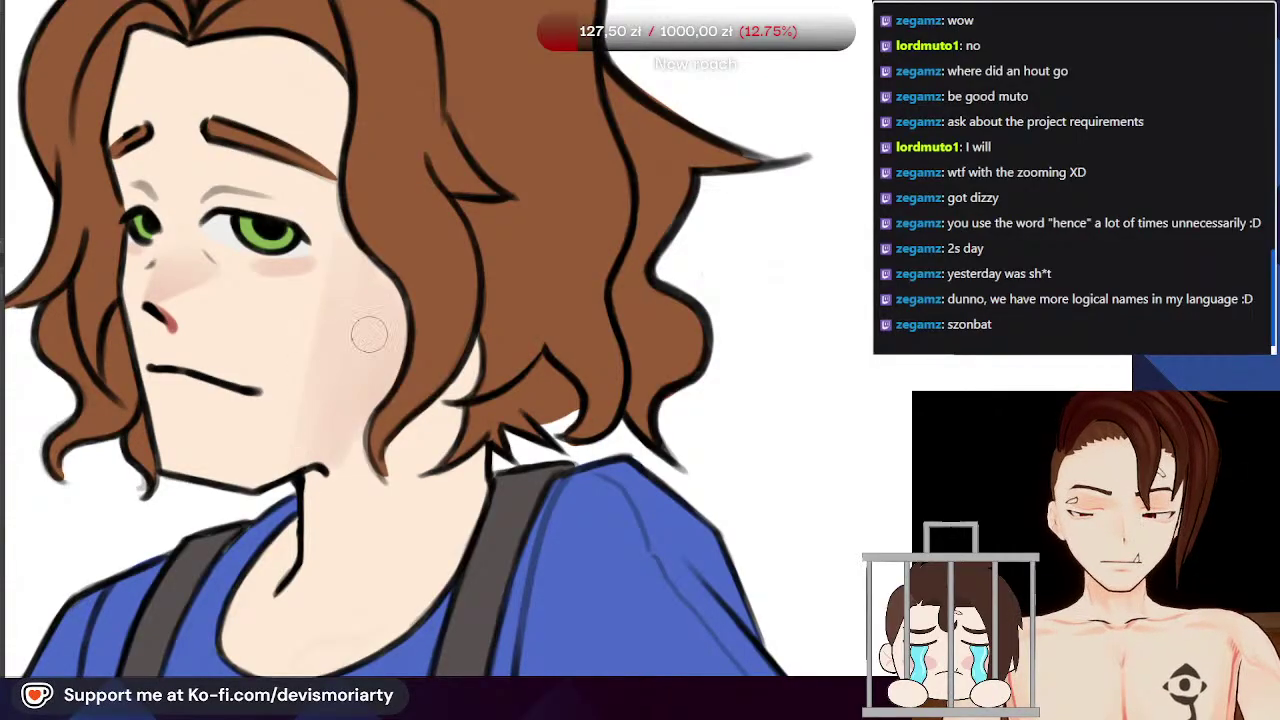
scroll(291, 360, down, 5)
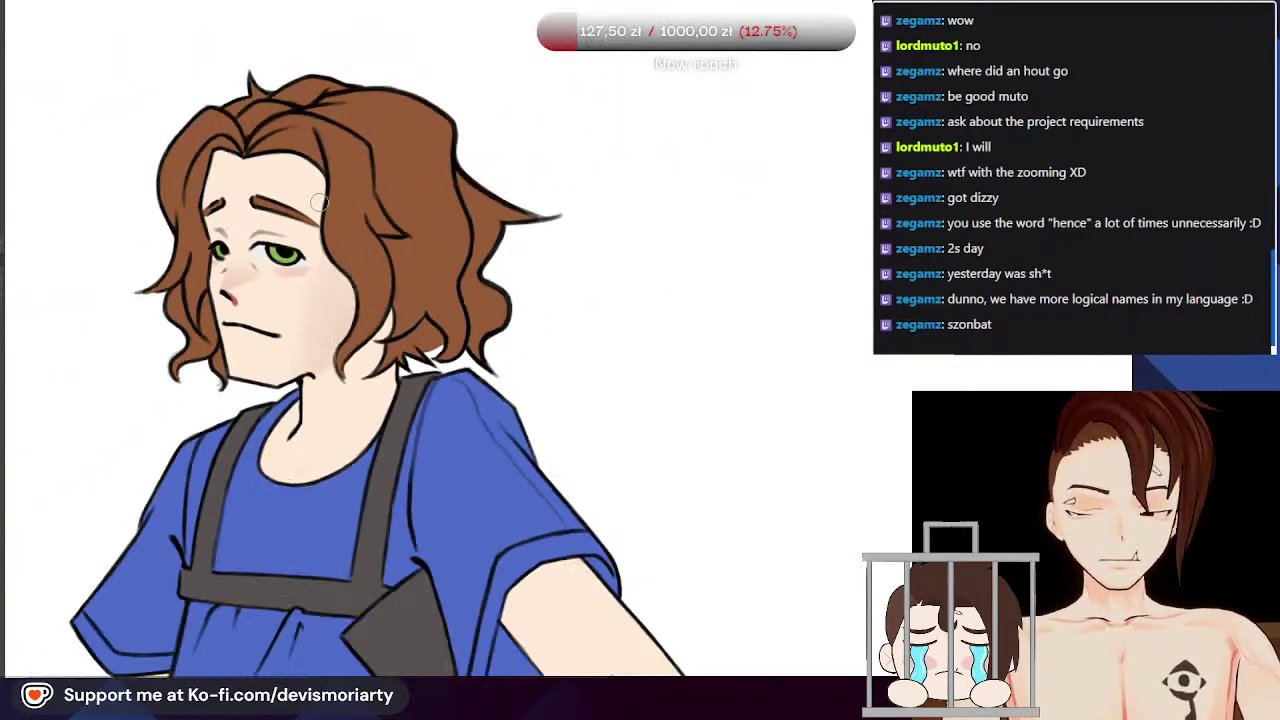
scroll(307, 432, up, 5)
mouse_move(338, 482)
mouse_down()
mouse_move(351, 349)
mouse_move(336, 470)
mouse_move(329, 372)
mouse_move(289, 489)
mouse_move(297, 459)
mouse_up()
key(ctrl+z)
scroll(349, 379, down, 2)
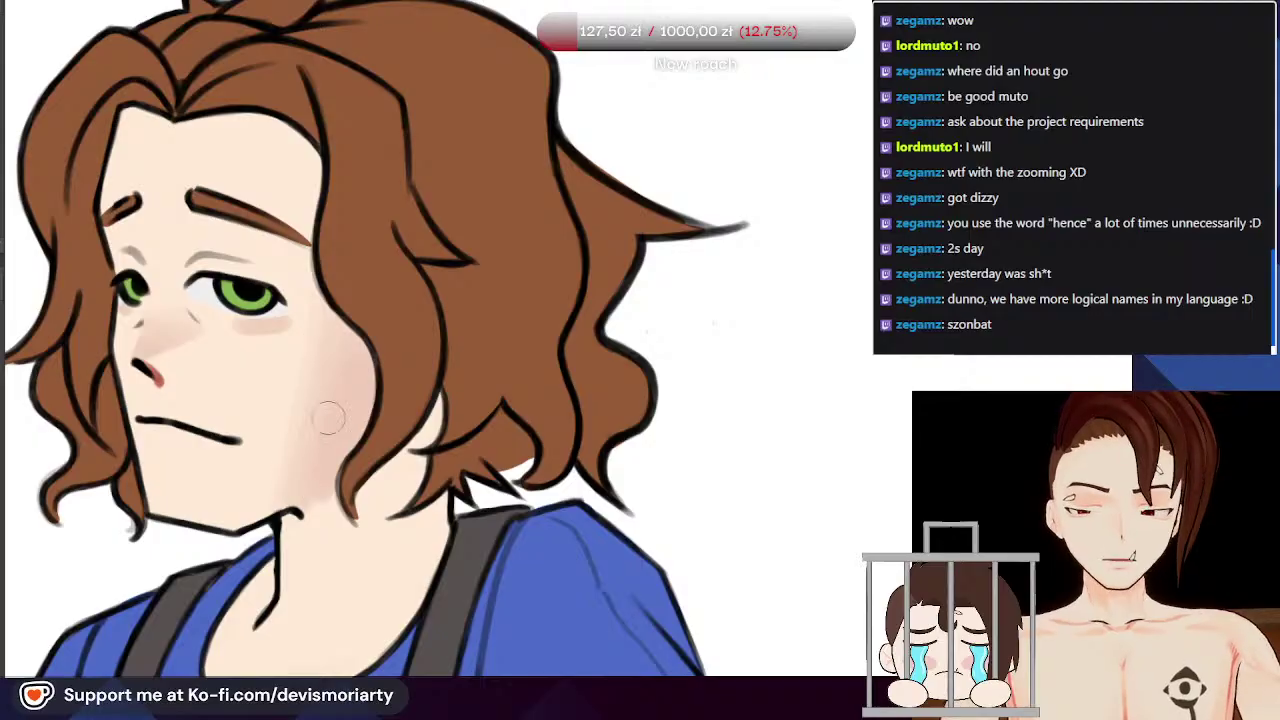
scroll(334, 401, down, 3)
scroll(270, 300, up, 2)
key(ctrl+z)
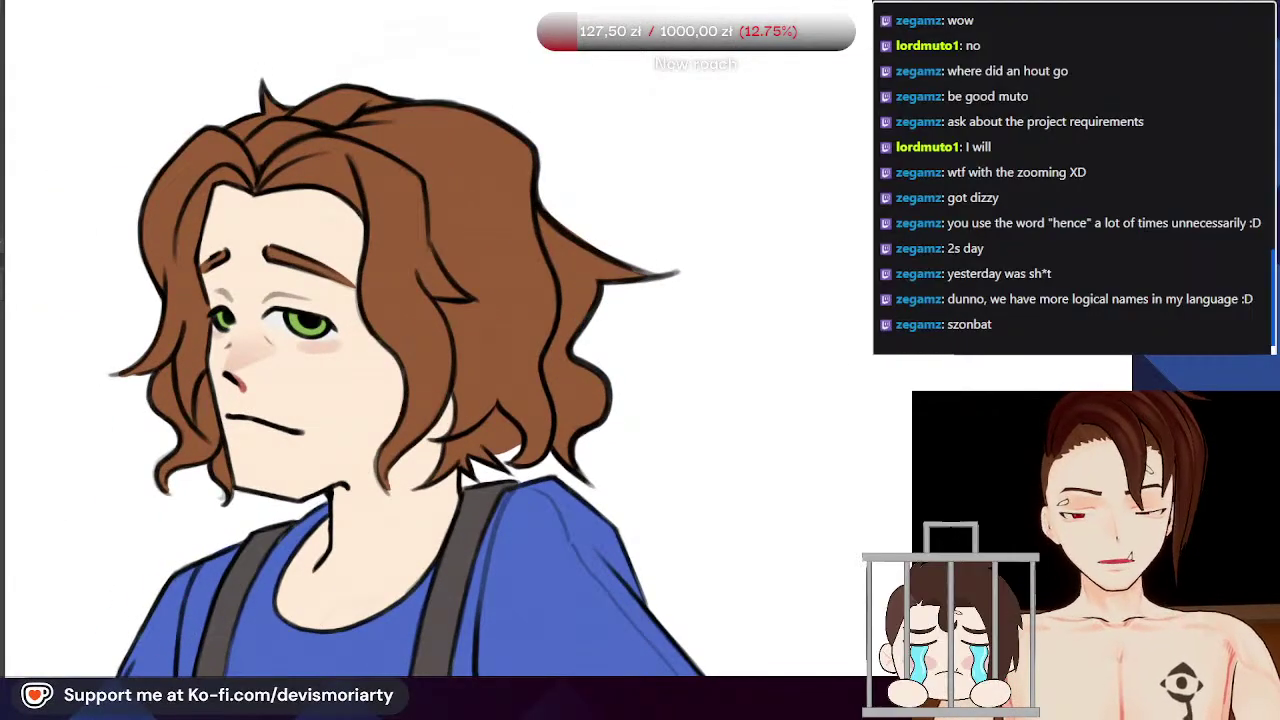
Step: Try a light reddish touch on the cheek with the canvas rotated
drag(165, 662, 390, 670)
scroll(270, 397, down, 3)
scroll(350, 355, up, 3)
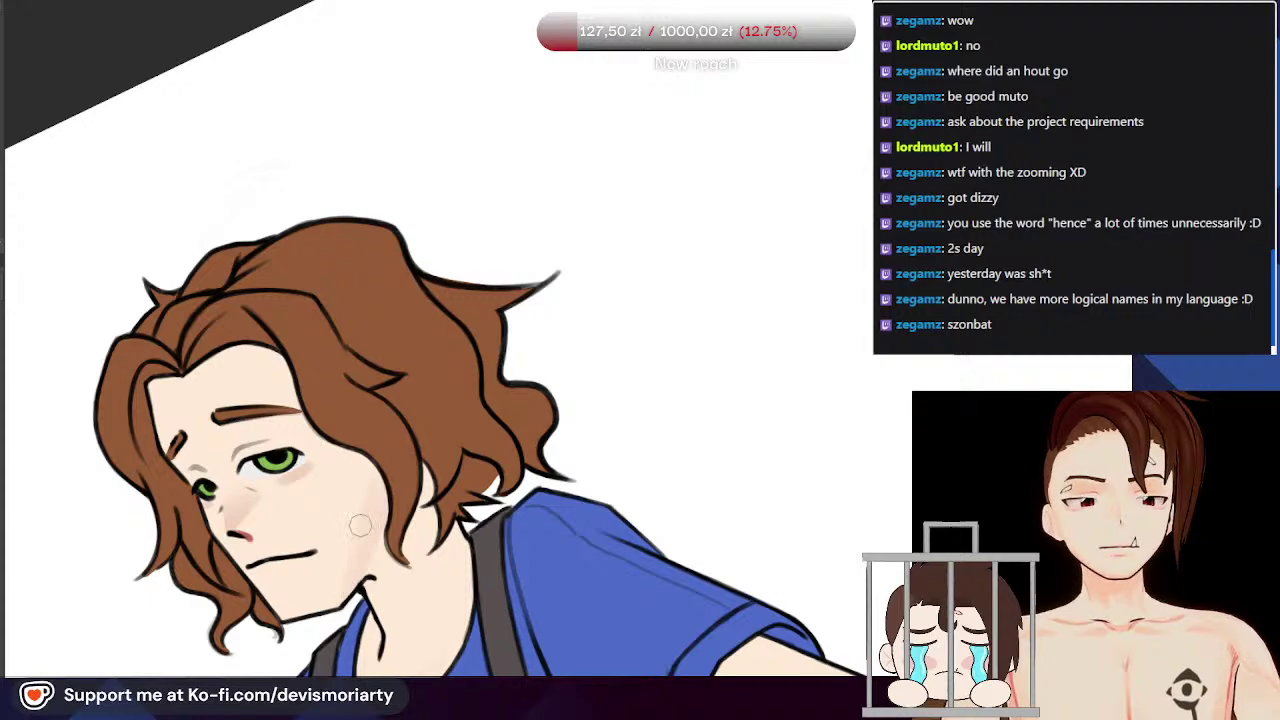
scroll(336, 290, down, 4)
scroll(333, 242, up, 2)
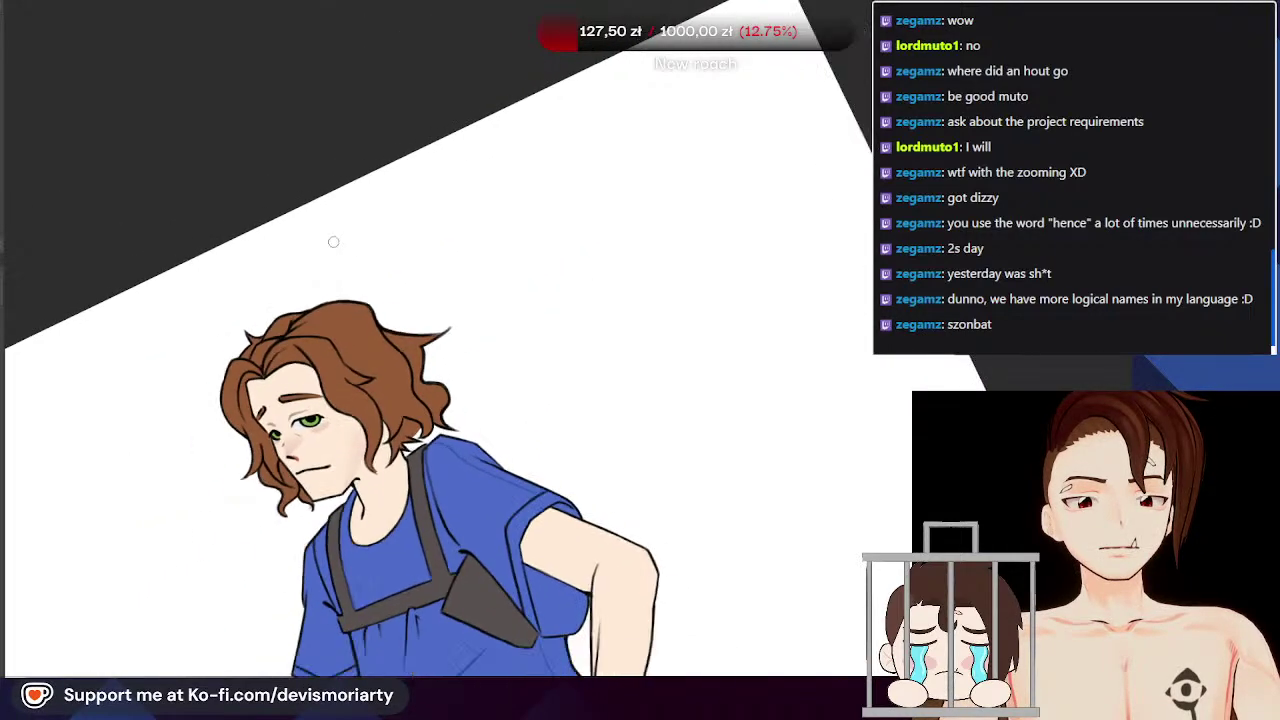
Step: Paint a thin reddish upper lip along the top edge of the mouth line, with the canvas rotated to suit the stroke
scroll(307, 540, up, 3)
scroll(308, 365, down, 3)
scroll(309, 398, up, 4)
scroll(306, 450, down, 2)
scroll(305, 454, down, 1)
scroll(305, 454, up, 3)
scroll(494, 172, up, 1)
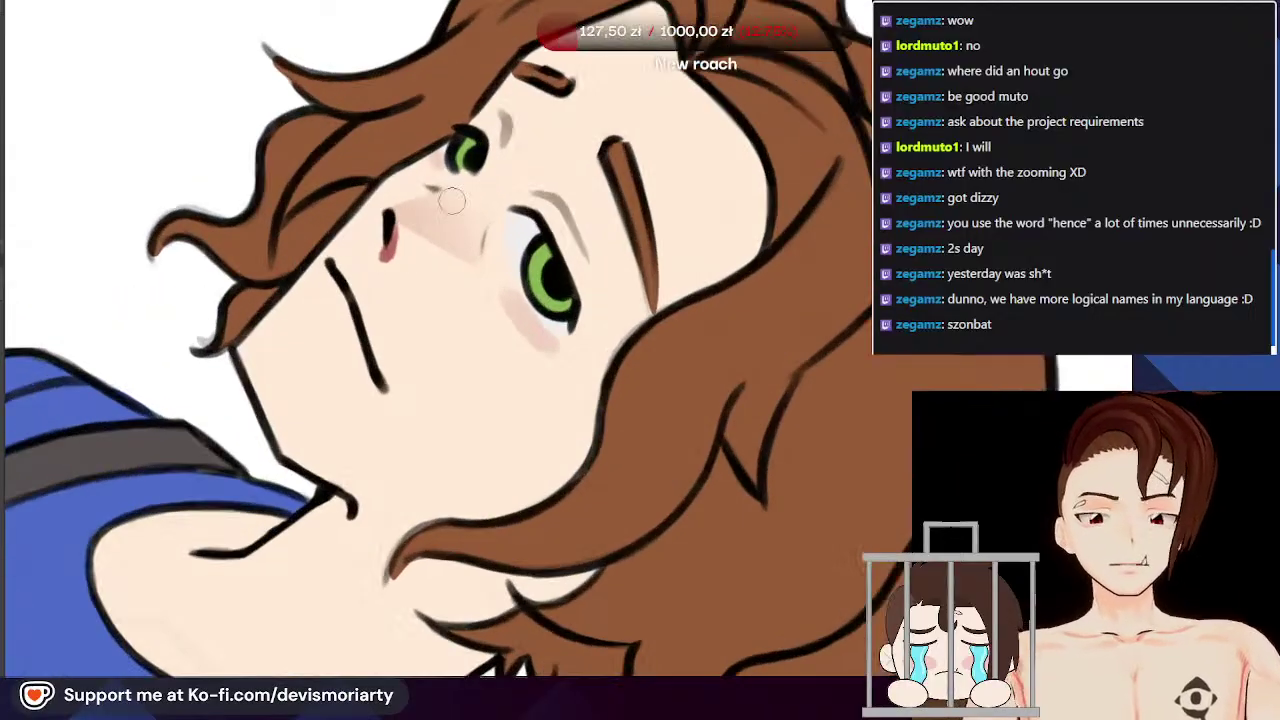
scroll(340, 265, up, 2)
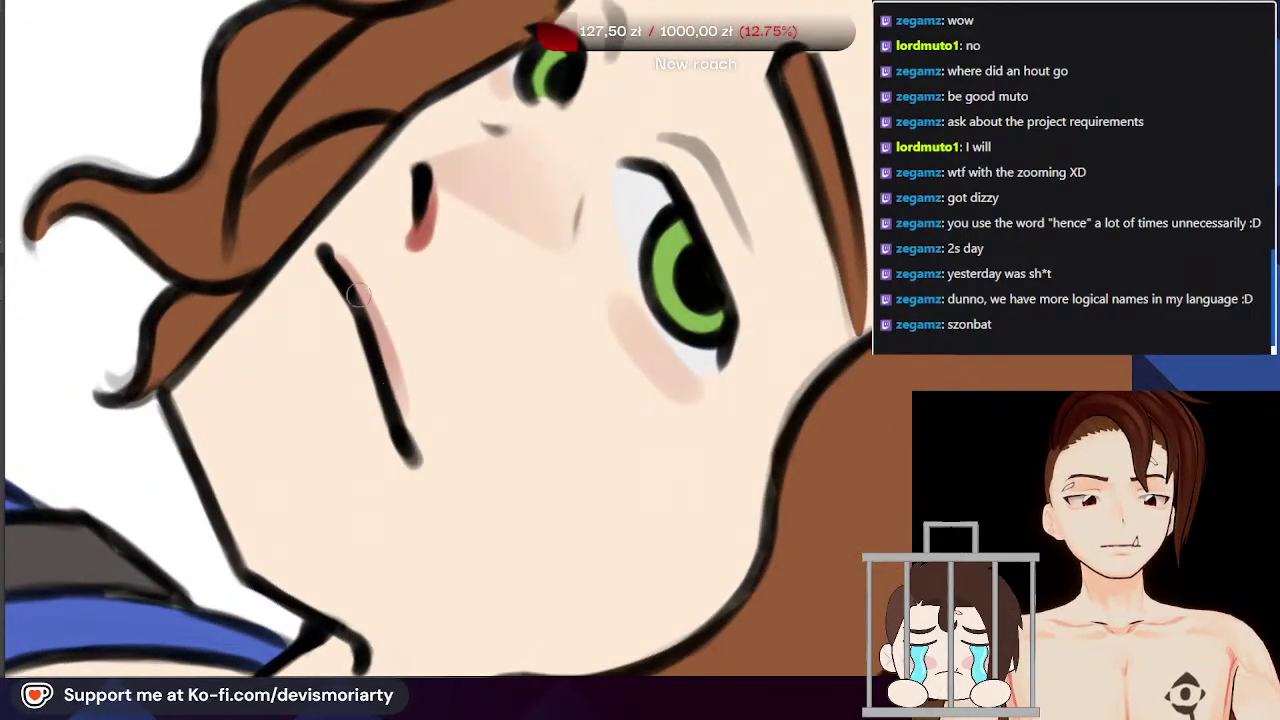
drag(368, 308, 411, 448)
scroll(407, 425, down, 4)
scroll(352, 306, up, 3)
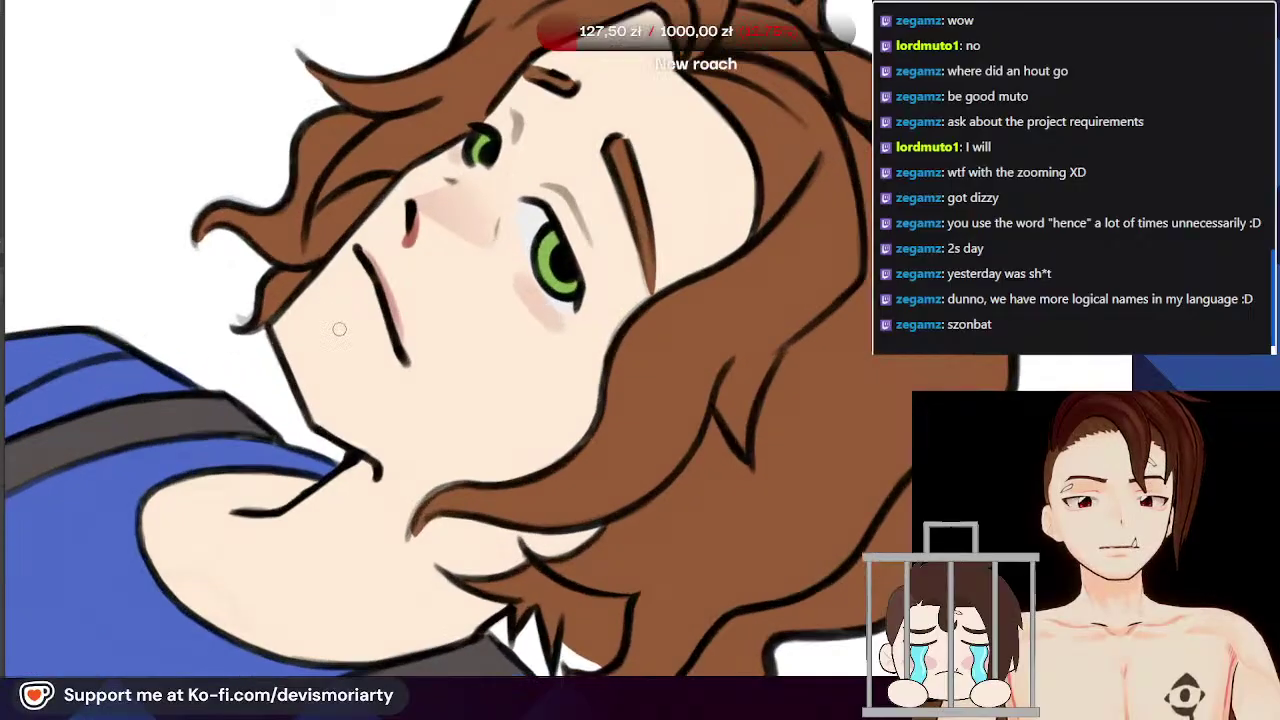
Step: Paint a small soft reddish patch on the chin below the mouth and reset the canvas rotation to upright
scroll(338, 318, up, 1)
scroll(346, 338, up, 2)
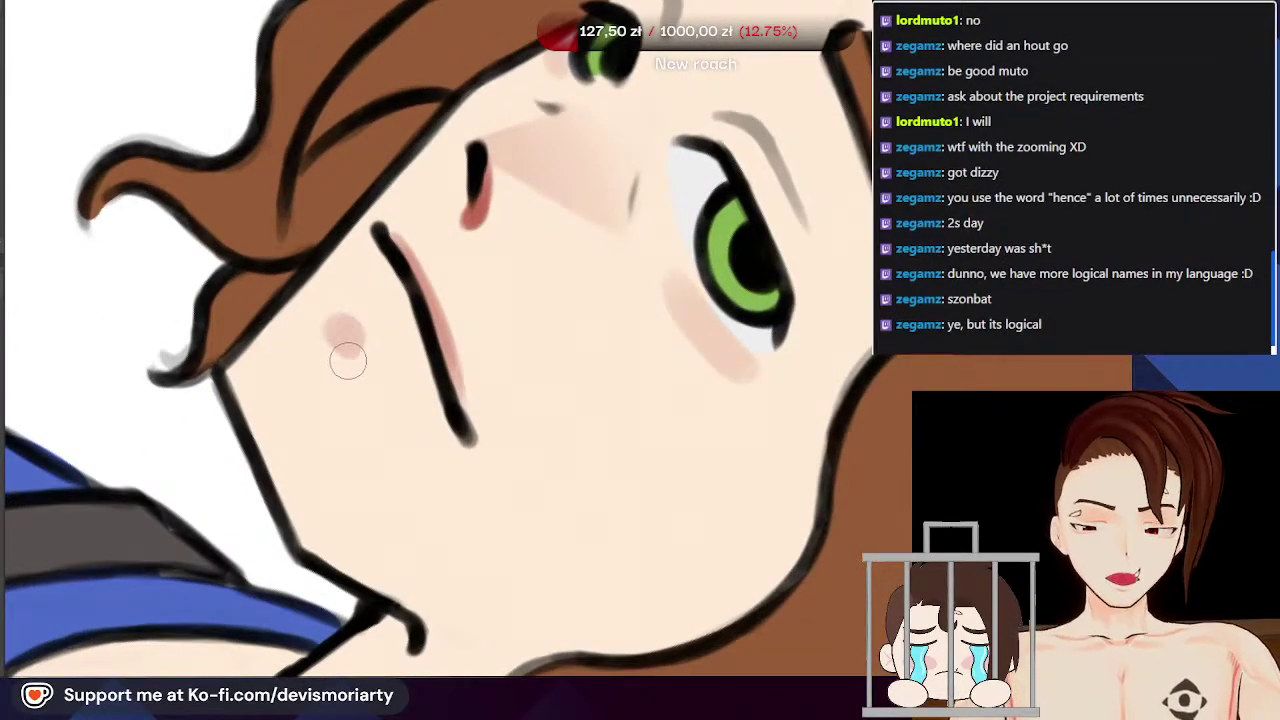
scroll(357, 378, down, 5)
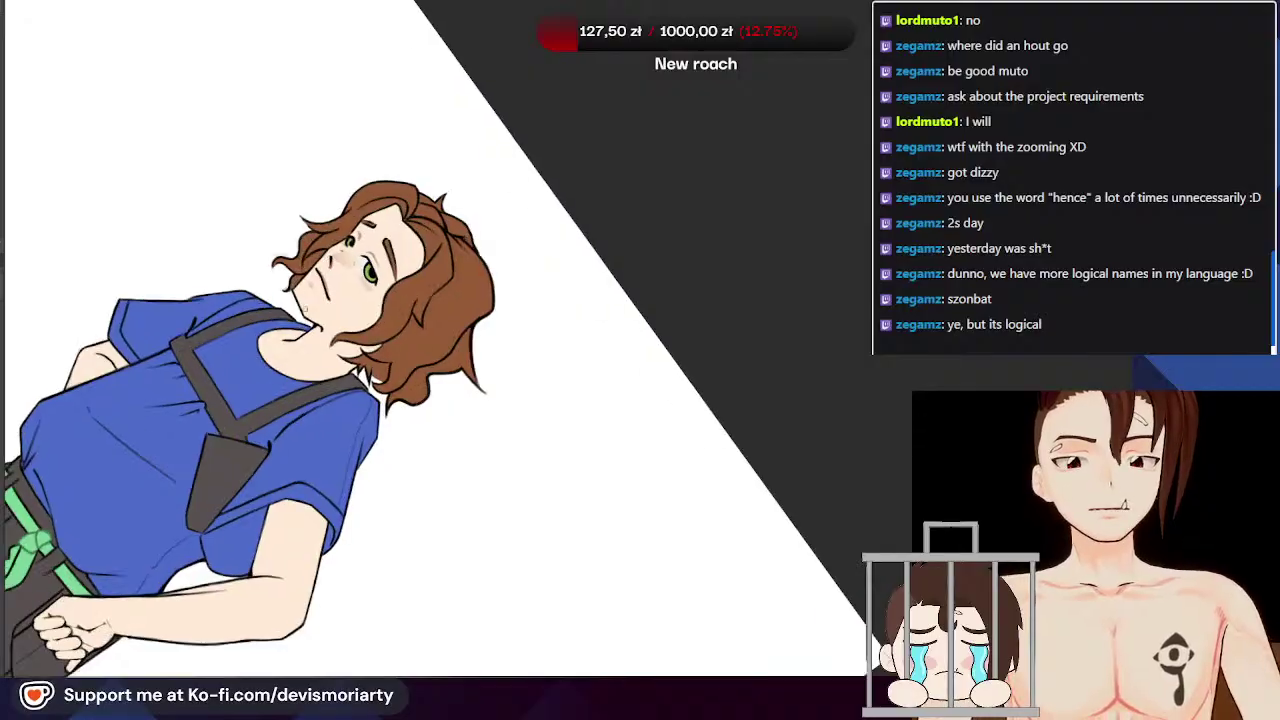
scroll(306, 290, up, 2)
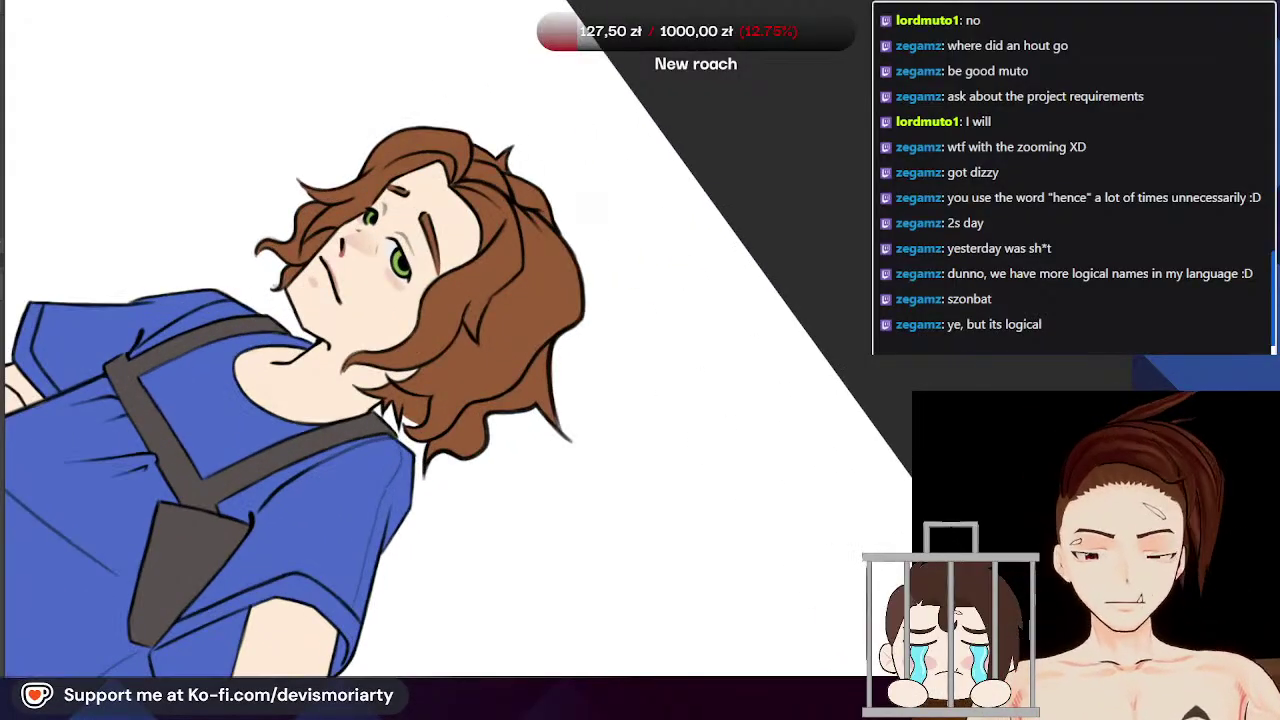
key(5)
scroll(350, 450, down, 2)
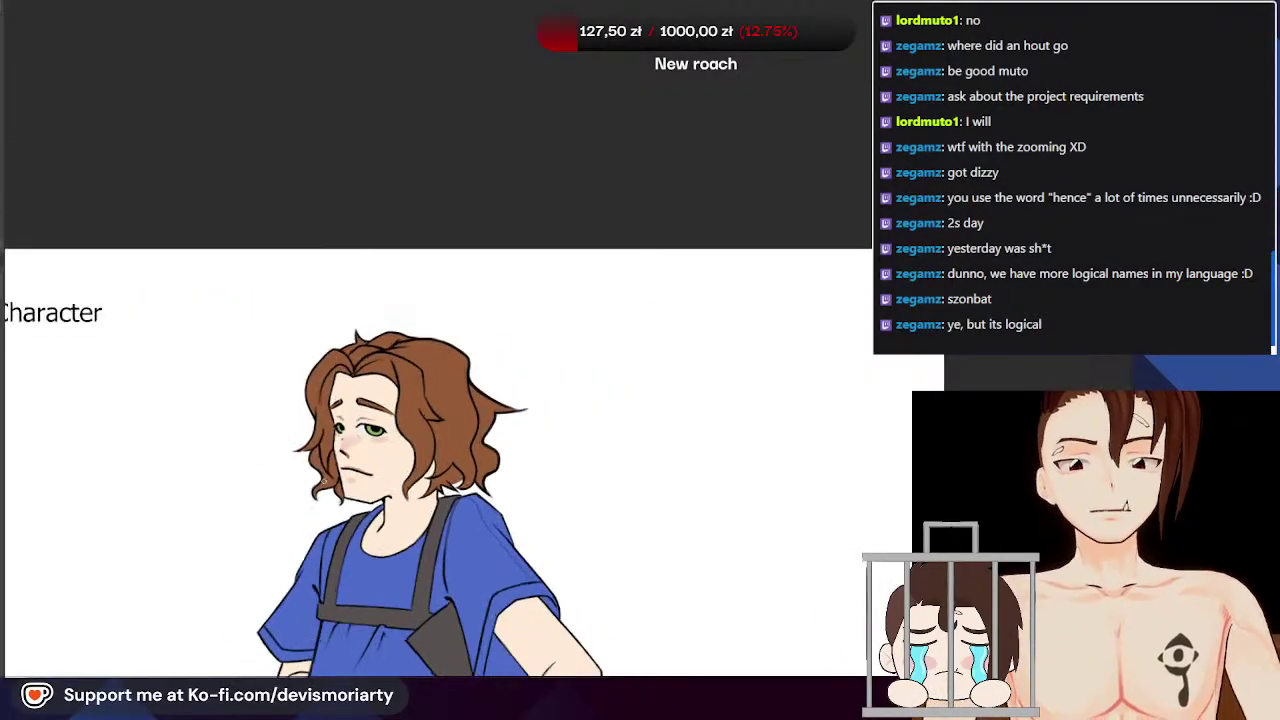
Step: Examine the face with the new lip and chin shading from close up and from a distance
scroll(325, 560, up, 2)
scroll(327, 350, down, 2)
scroll(337, 166, down, 1)
scroll(306, 304, up, 2)
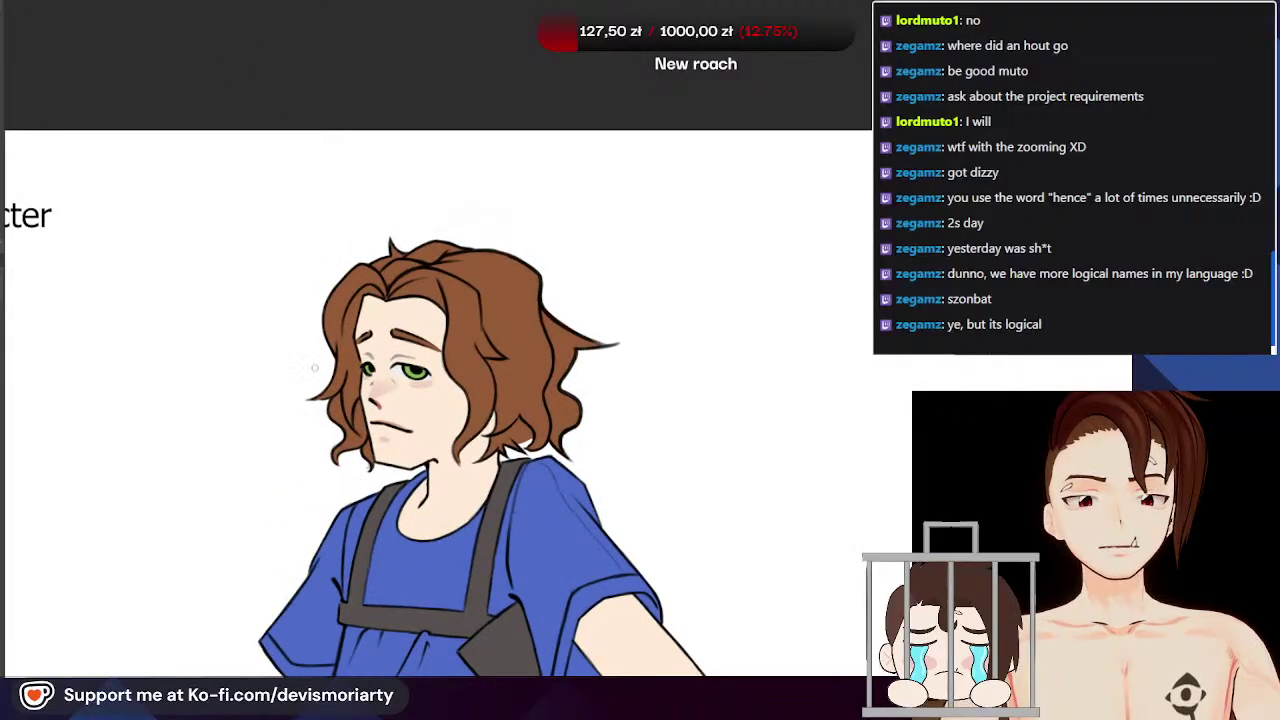
scroll(398, 313, down, 2)
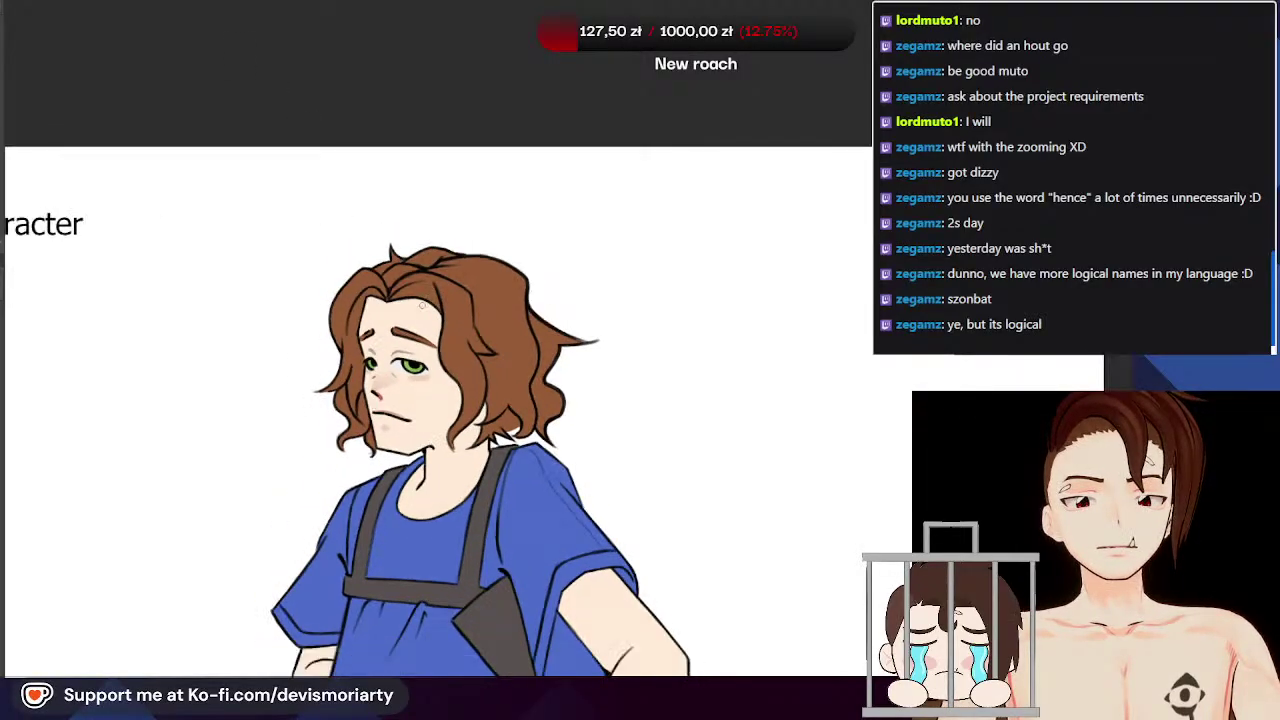
scroll(400, 320, up, 2)
scroll(398, 325, up, 1)
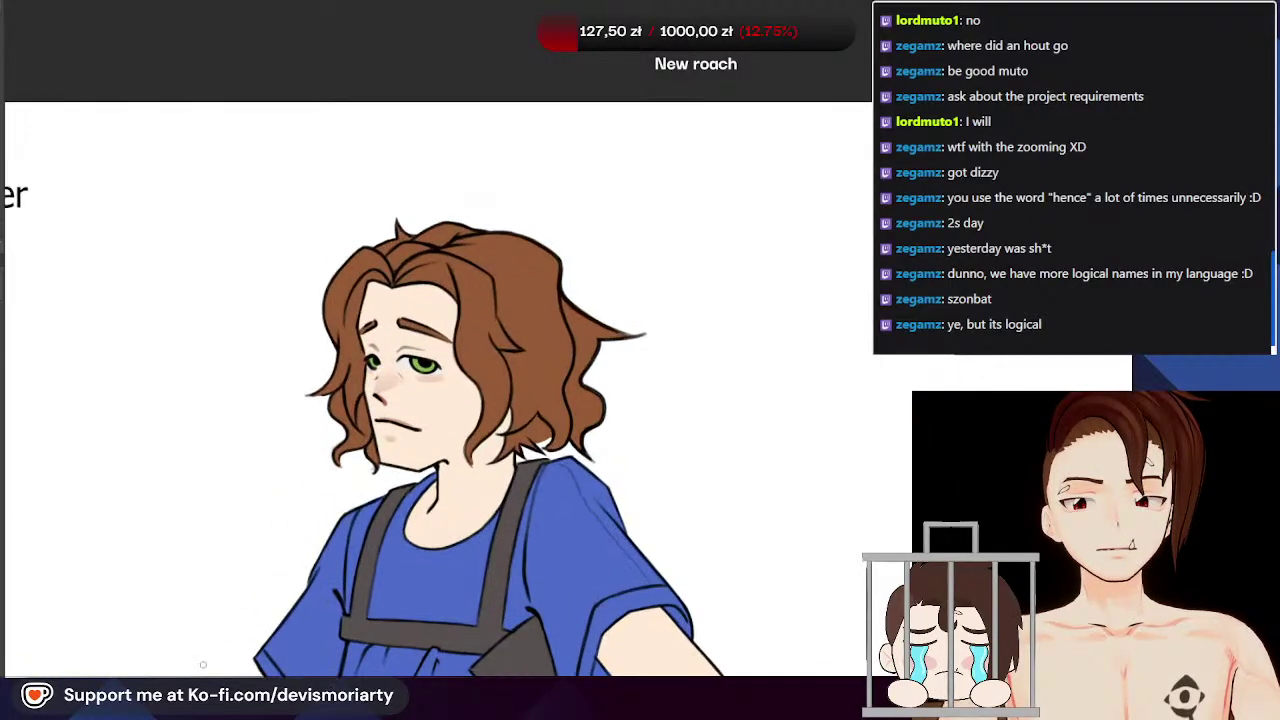
scroll(480, 440, up, 1)
scroll(486, 442, up, 1)
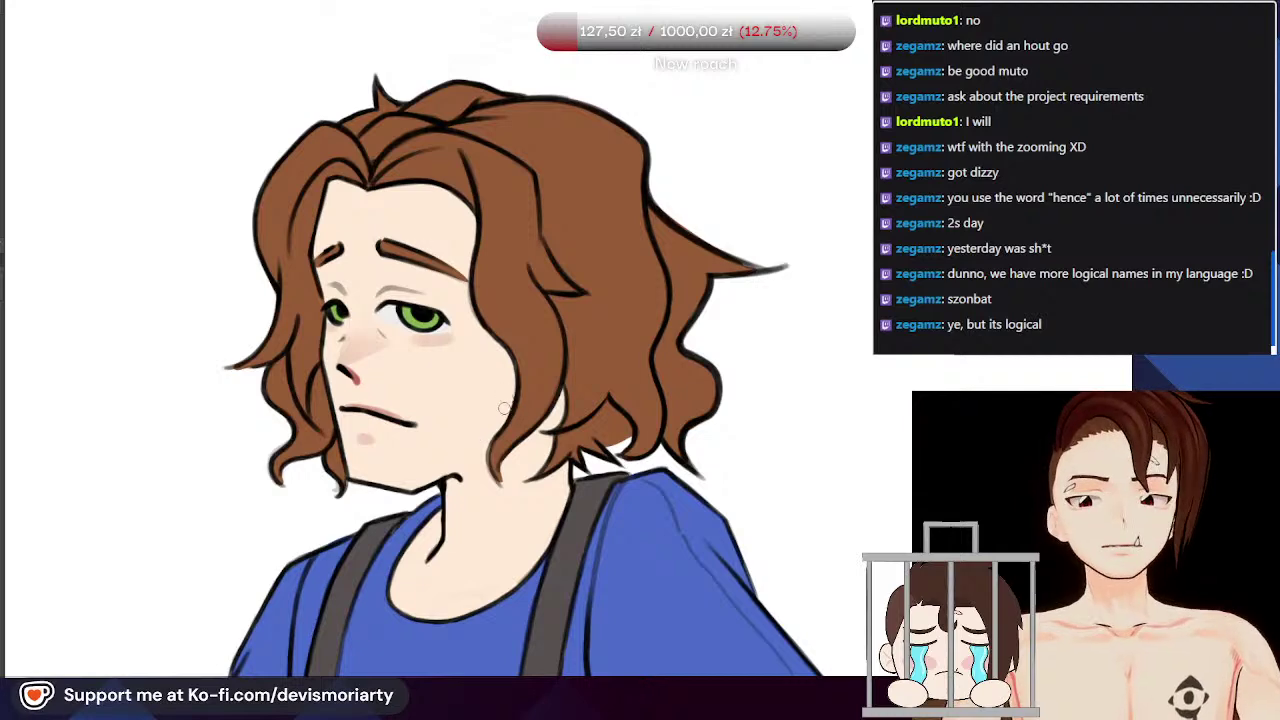
scroll(466, 371, up, 1)
scroll(460, 385, down, 3)
scroll(459, 400, up, 3)
scroll(460, 409, down, 3)
scroll(460, 408, down, 1)
scroll(461, 405, up, 1)
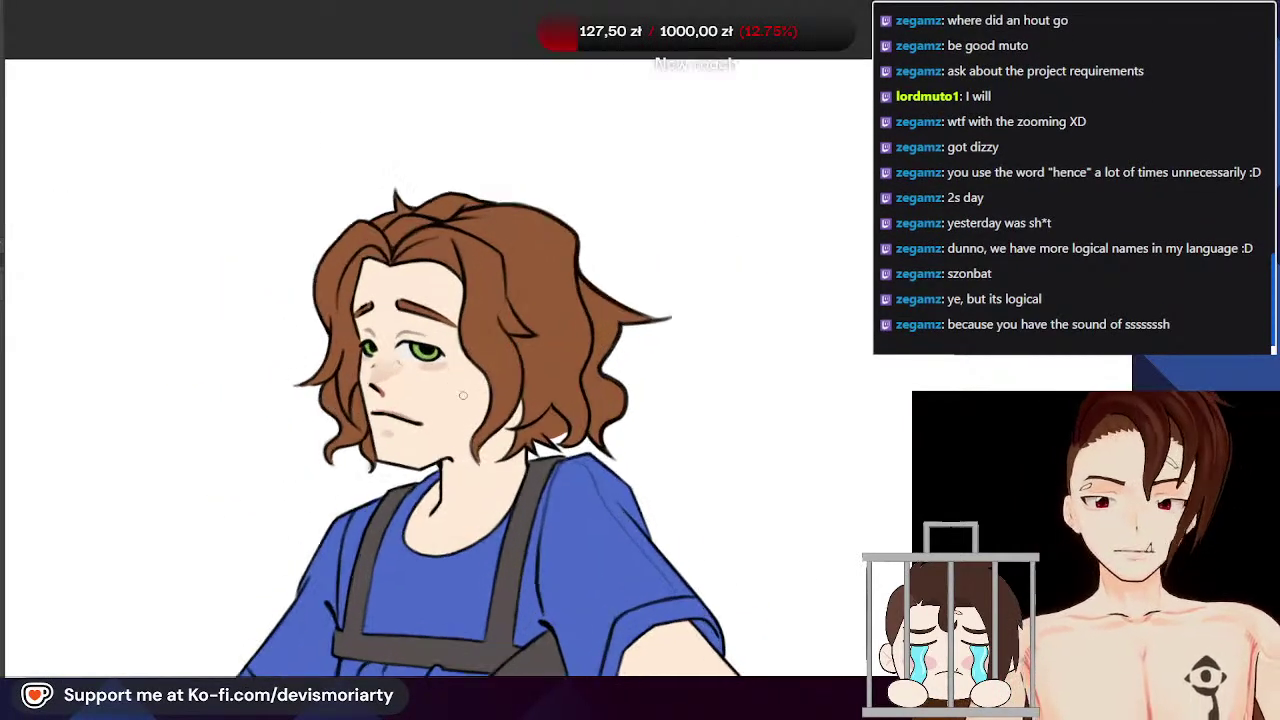
scroll(462, 402, down, 2)
scroll(463, 396, up, 3)
scroll(462, 400, down, 2)
scroll(460, 420, up, 2)
scroll(456, 440, down, 1)
scroll(470, 430, up, 2)
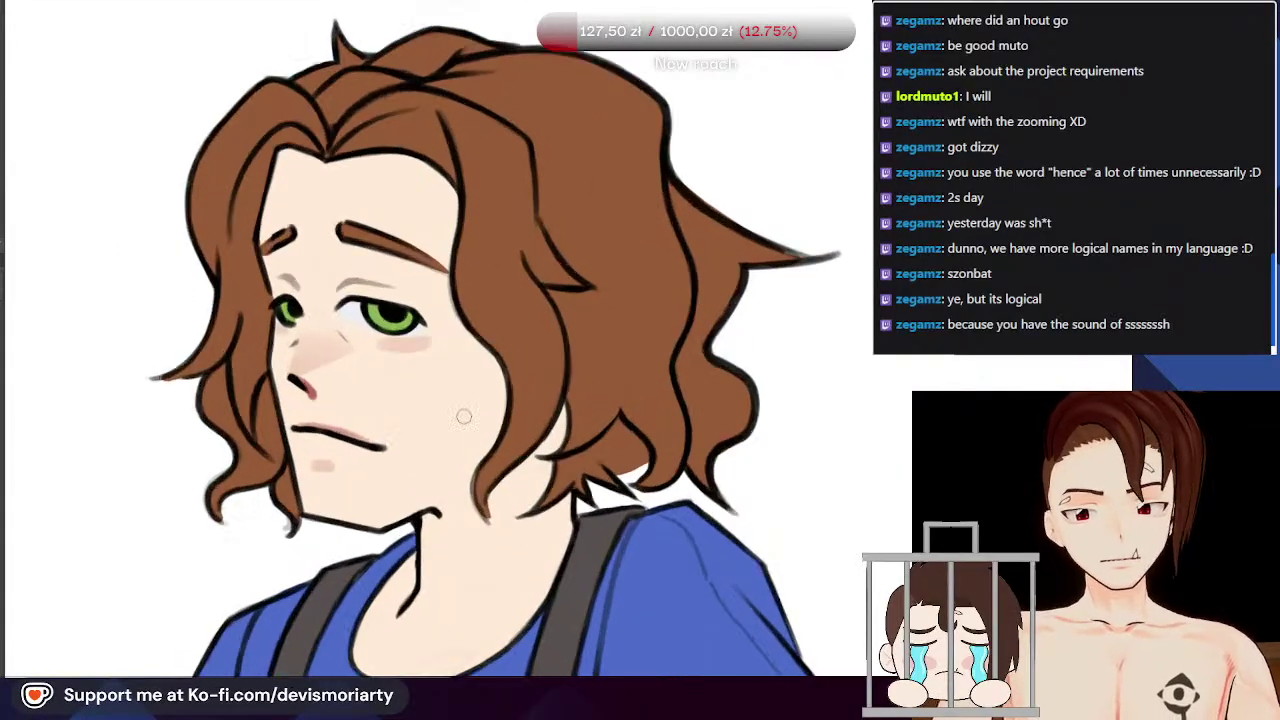
scroll(510, 395, down, 2)
scroll(530, 378, up, 2)
scroll(535, 375, down, 2)
scroll(480, 420, up, 4)
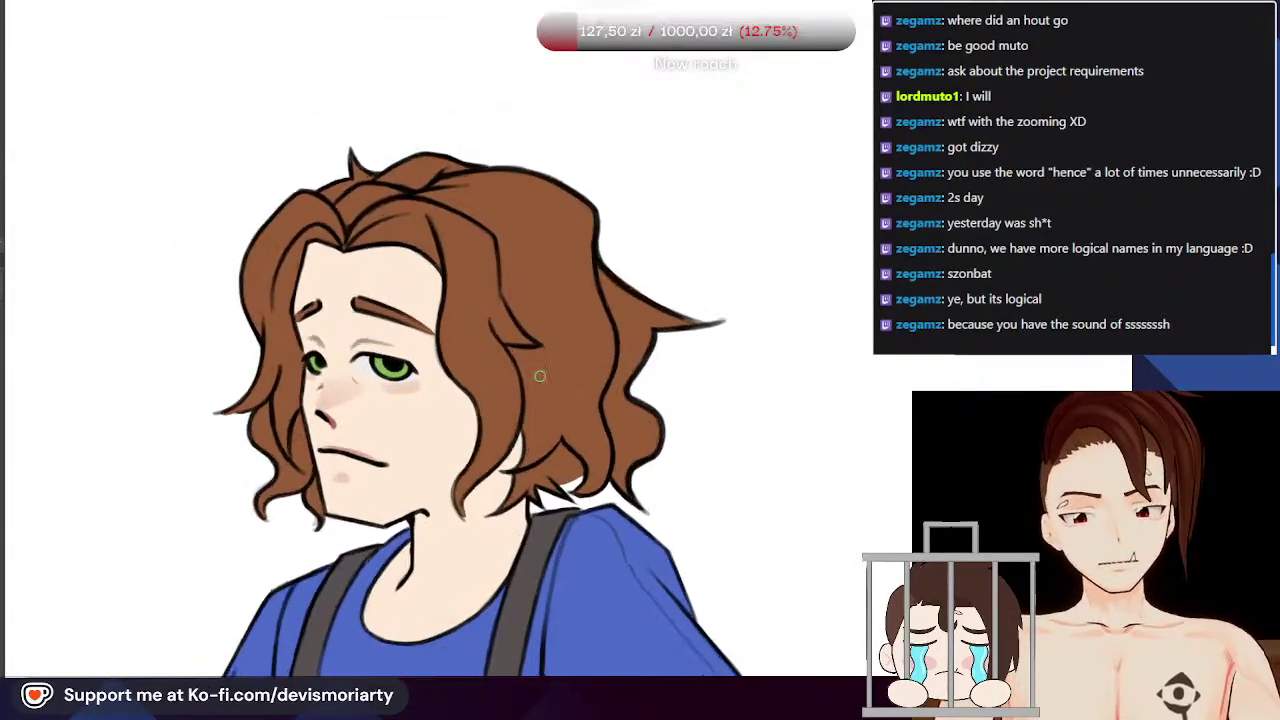
Step: Try a broad soft reddish shading over the cheek from beside the near eye down to the jaw corner
scroll(453, 452, down, 3)
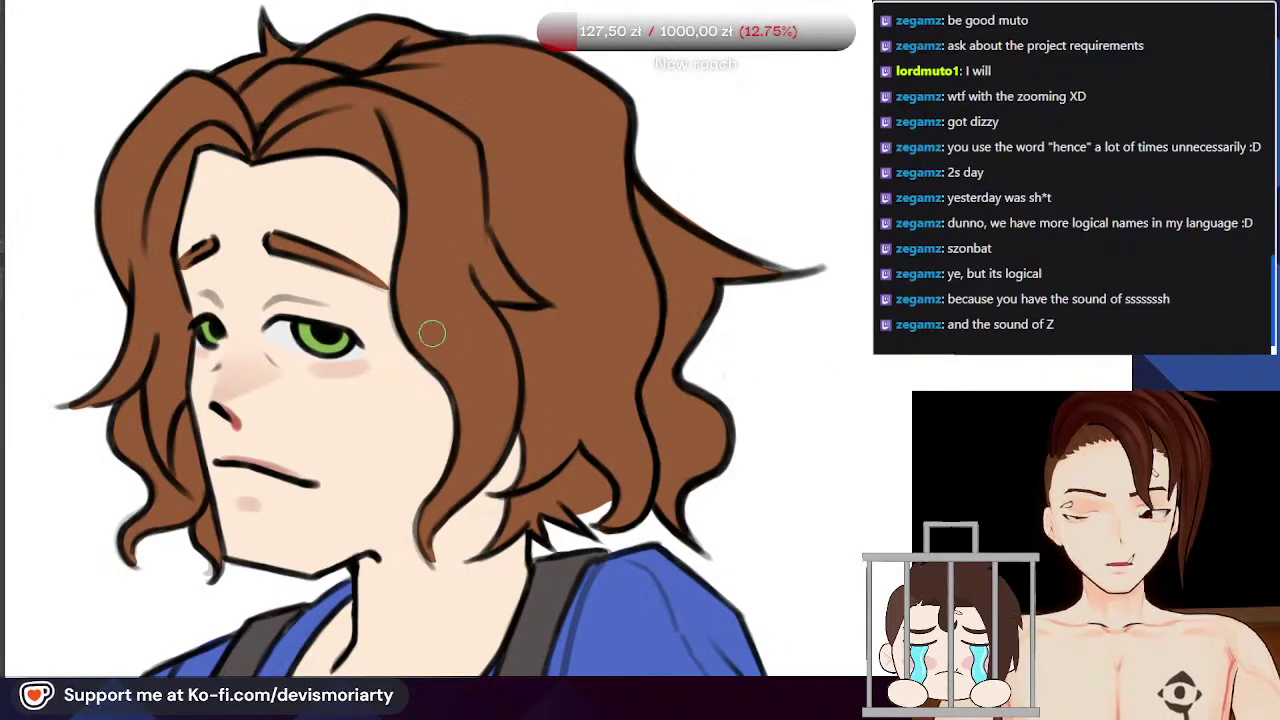
scroll(432, 333, up, 1)
scroll(432, 333, up, 1)
scroll(432, 333, down, 2)
scroll(432, 333, up, 3)
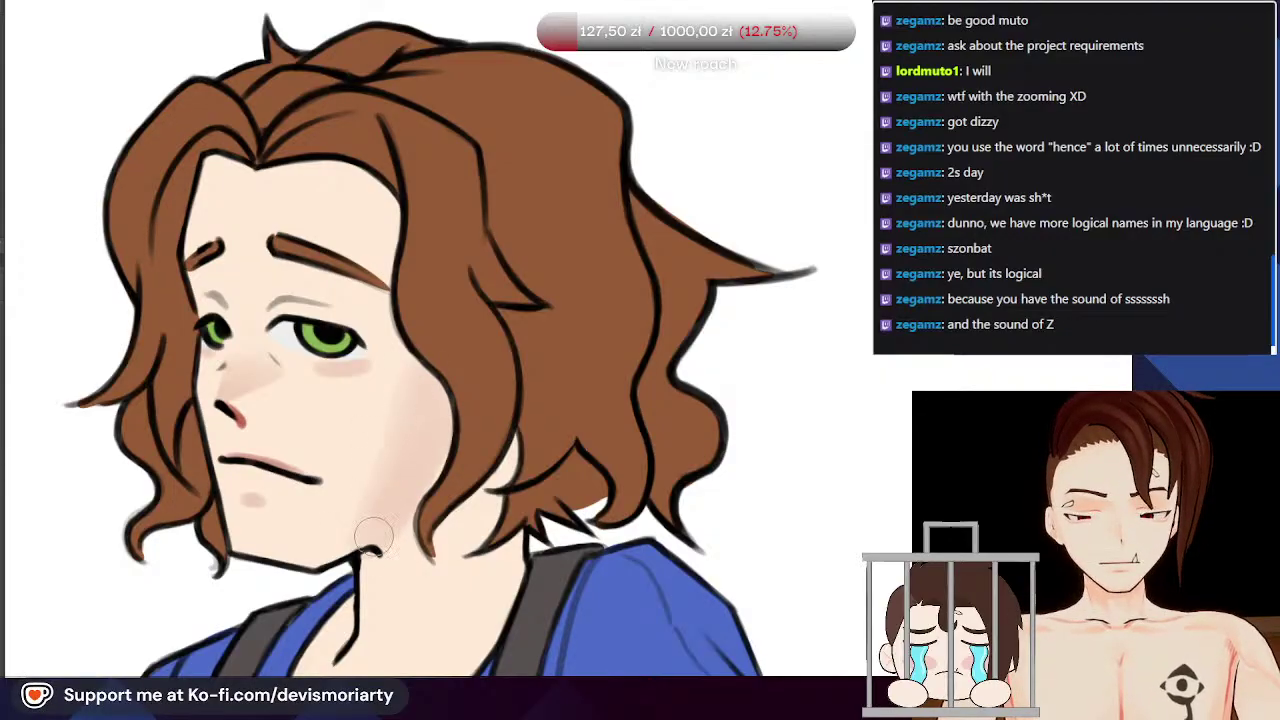
scroll(413, 378, down, 1)
scroll(417, 449, up, 1)
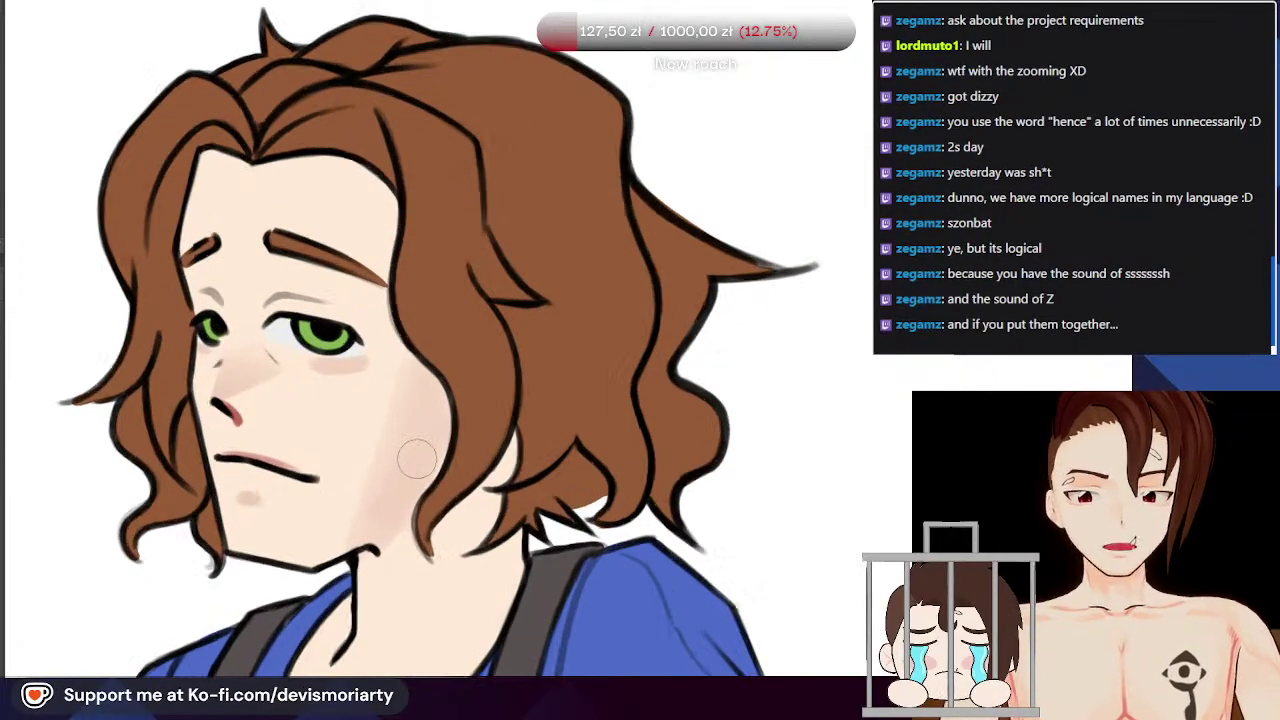
scroll(417, 449, down, 4)
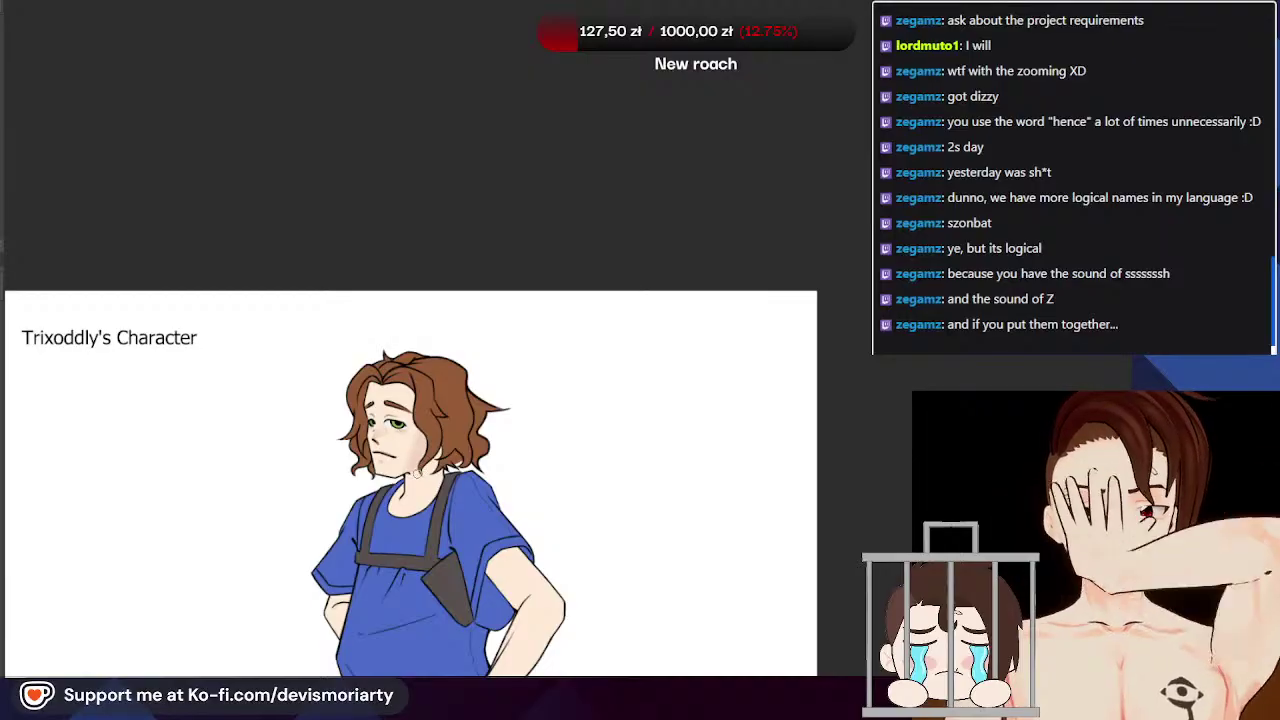
Step: Try a reshaped reddish cheek patch along the front hair strand, and undo the strokes
scroll(418, 465, up, 2)
scroll(417, 481, up, 4)
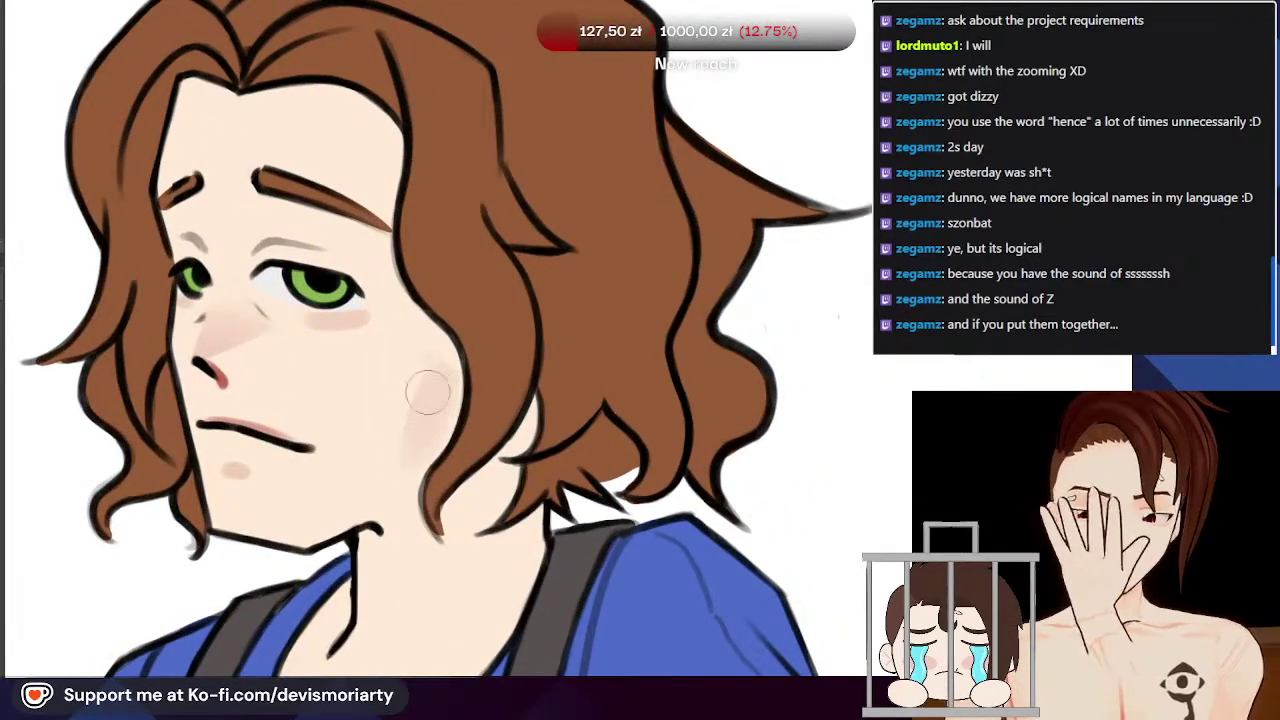
mouse_move(429, 366)
mouse_down()
mouse_move(371, 508)
mouse_move(390, 418)
mouse_up()
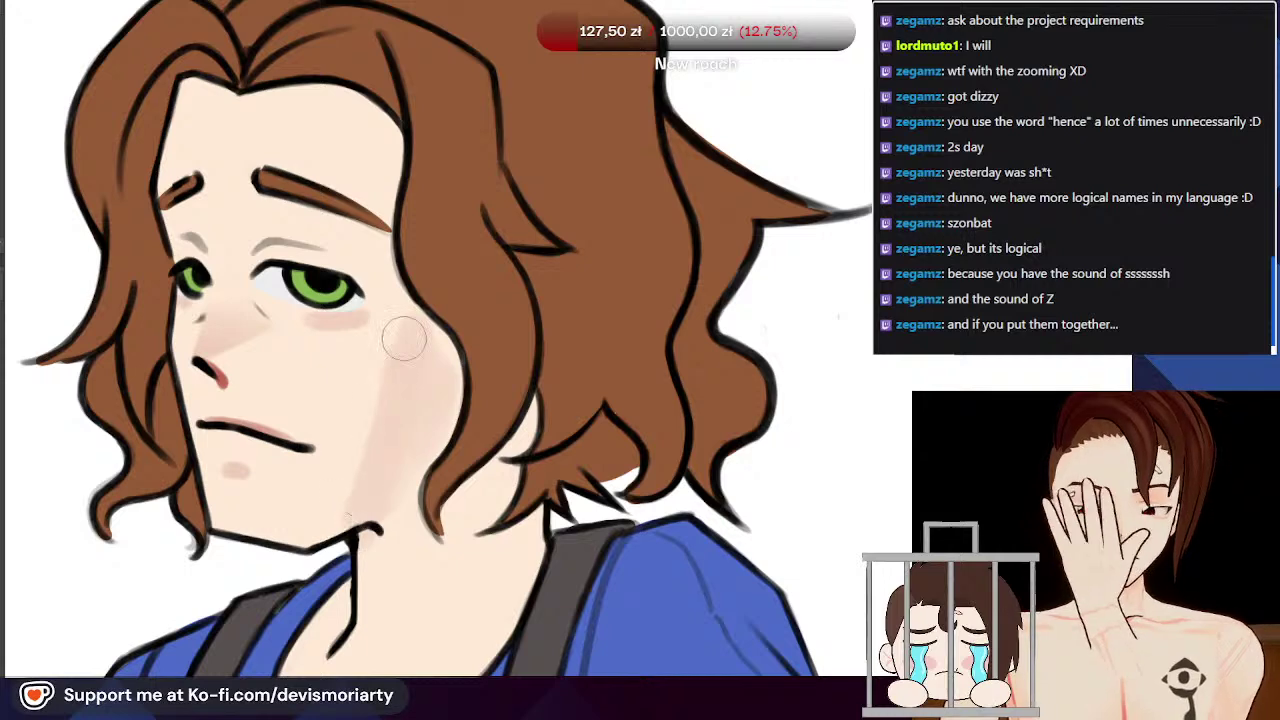
scroll(395, 370, down, 2)
key(ctrl+z)
scroll(420, 386, down, 1)
scroll(420, 386, up, 2)
mouse_move(432, 368)
mouse_down()
mouse_move(405, 477)
mouse_move(383, 492)
mouse_move(414, 350)
mouse_up()
key(ctrl+z)
scroll(399, 406, down, 1)
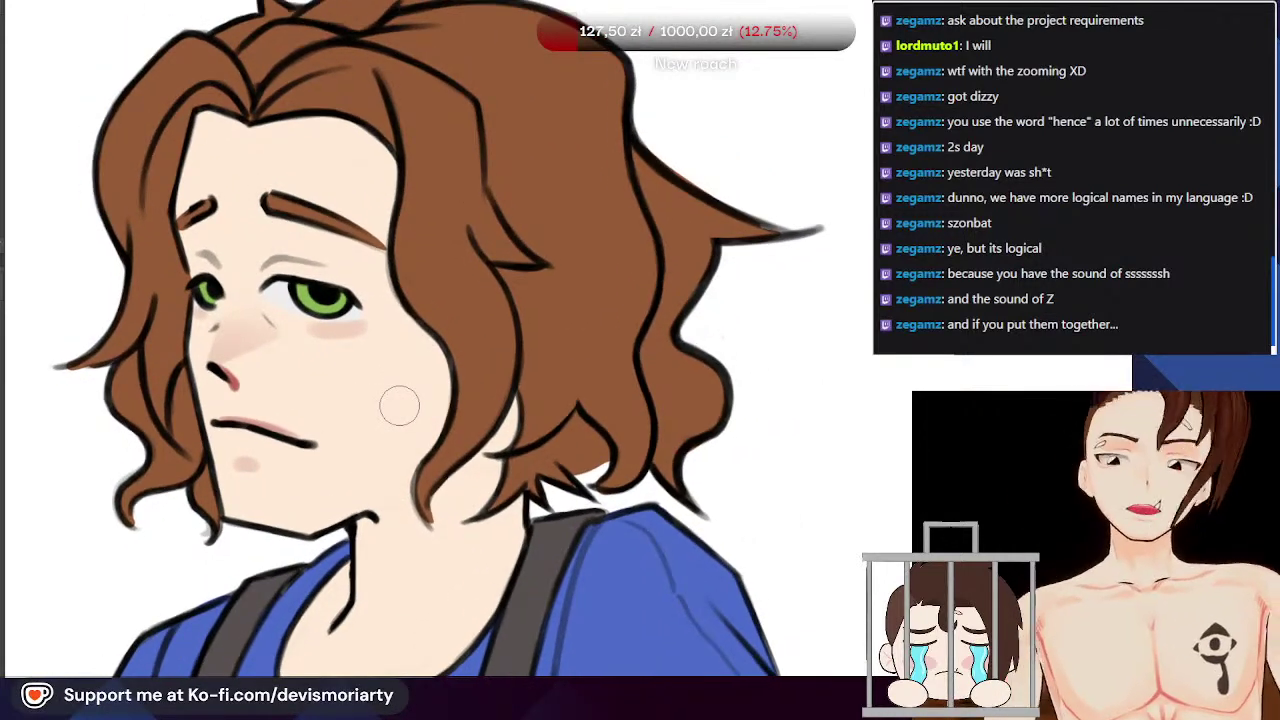
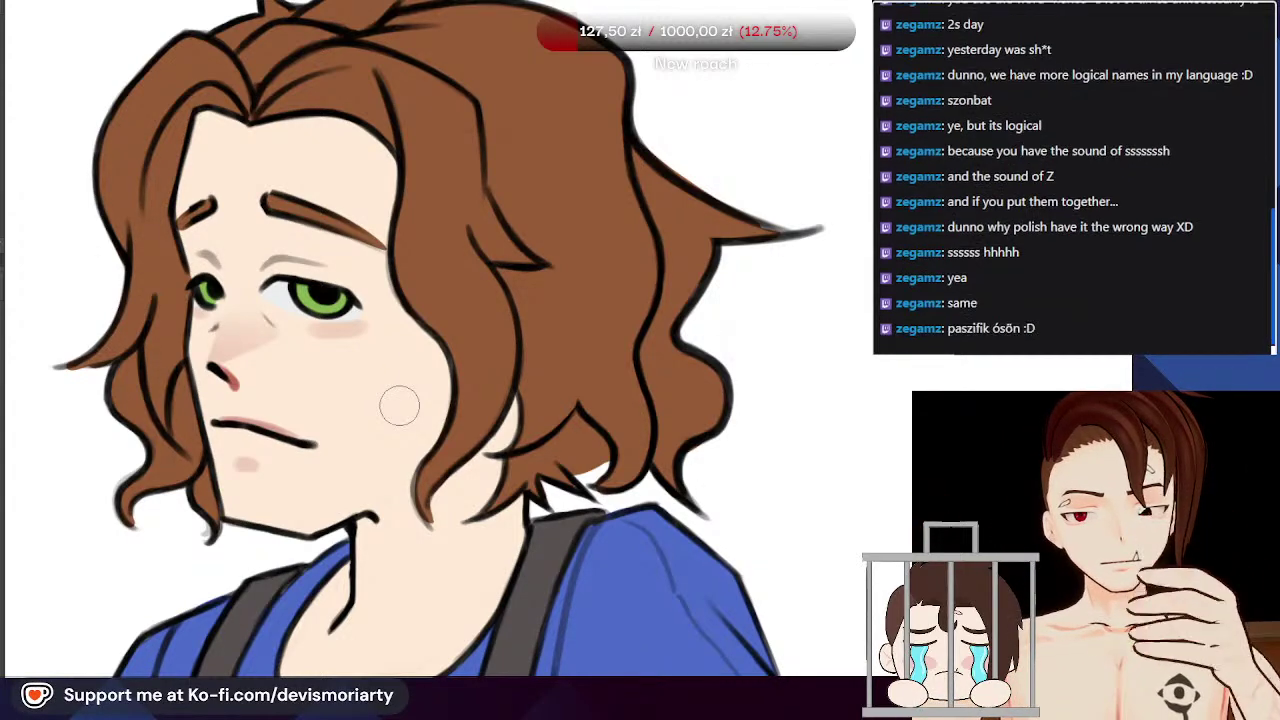
Step: Examine how the face shading reads on the full-body figure at page scale
scroll(399, 406, down, 6)
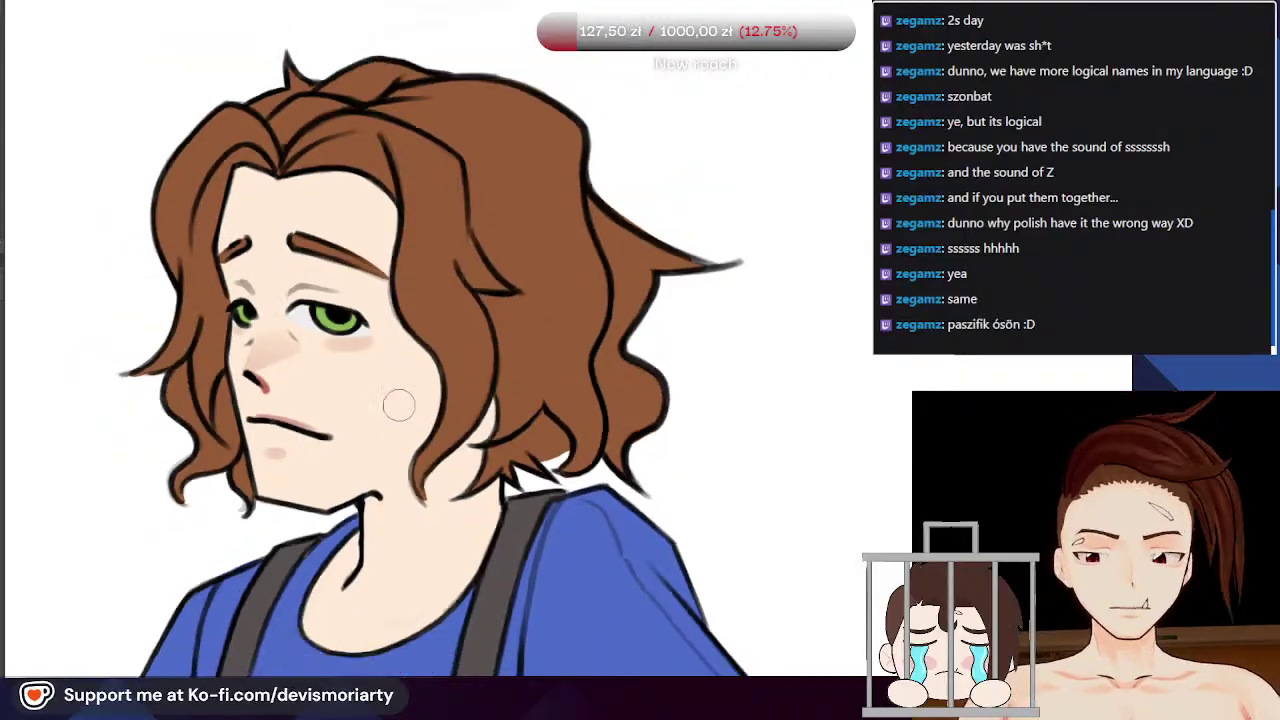
scroll(350, 378, up, 3)
scroll(364, 298, down, 4)
scroll(364, 298, up, 4)
scroll(364, 298, down, 6)
scroll(450, 420, down, 3)
scroll(450, 420, up, 3)
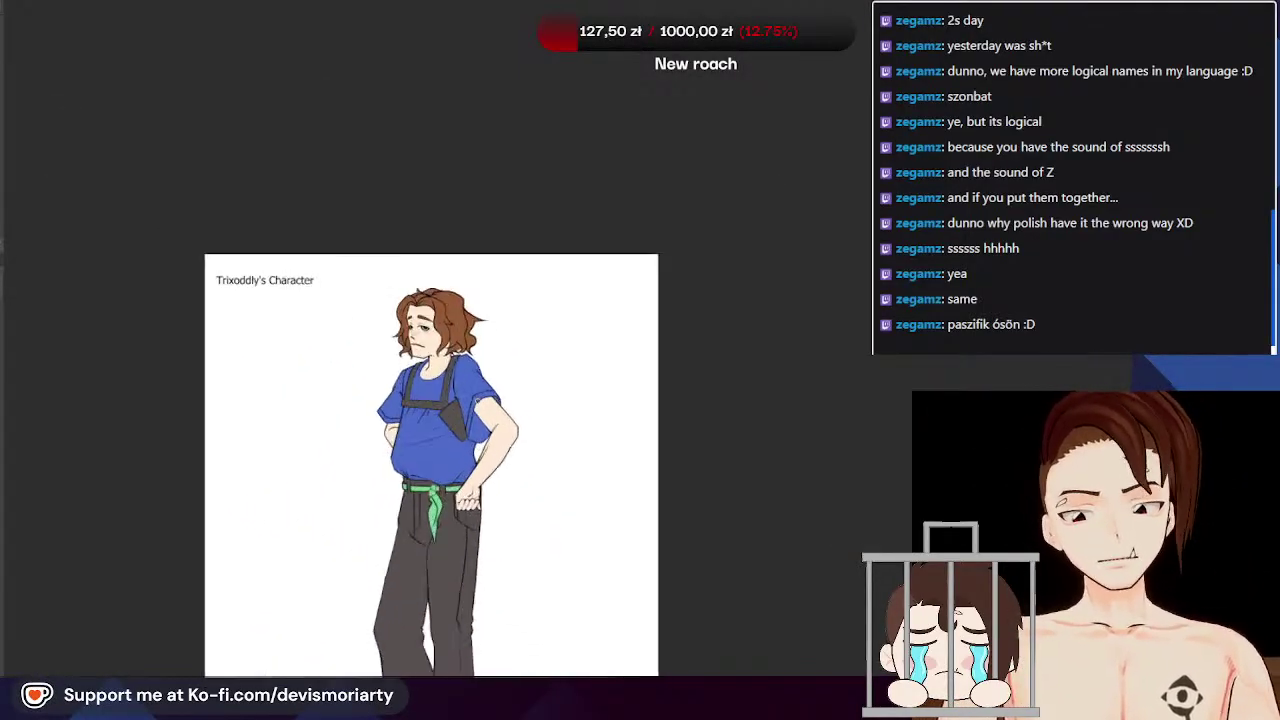
scroll(450, 420, down, 5)
scroll(478, 400, up, 3)
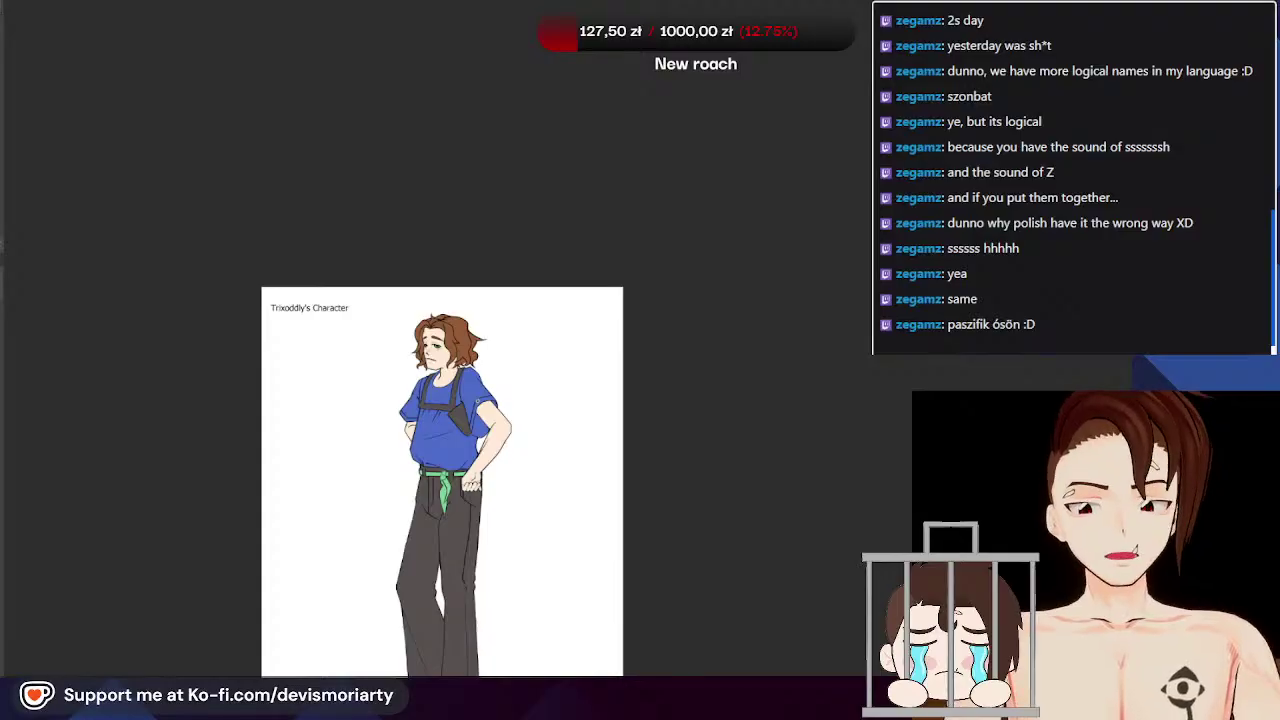
Step: Draw a small reddish curled test stroke on the blank canvas beside the character's hair
scroll(505, 385, up, 5)
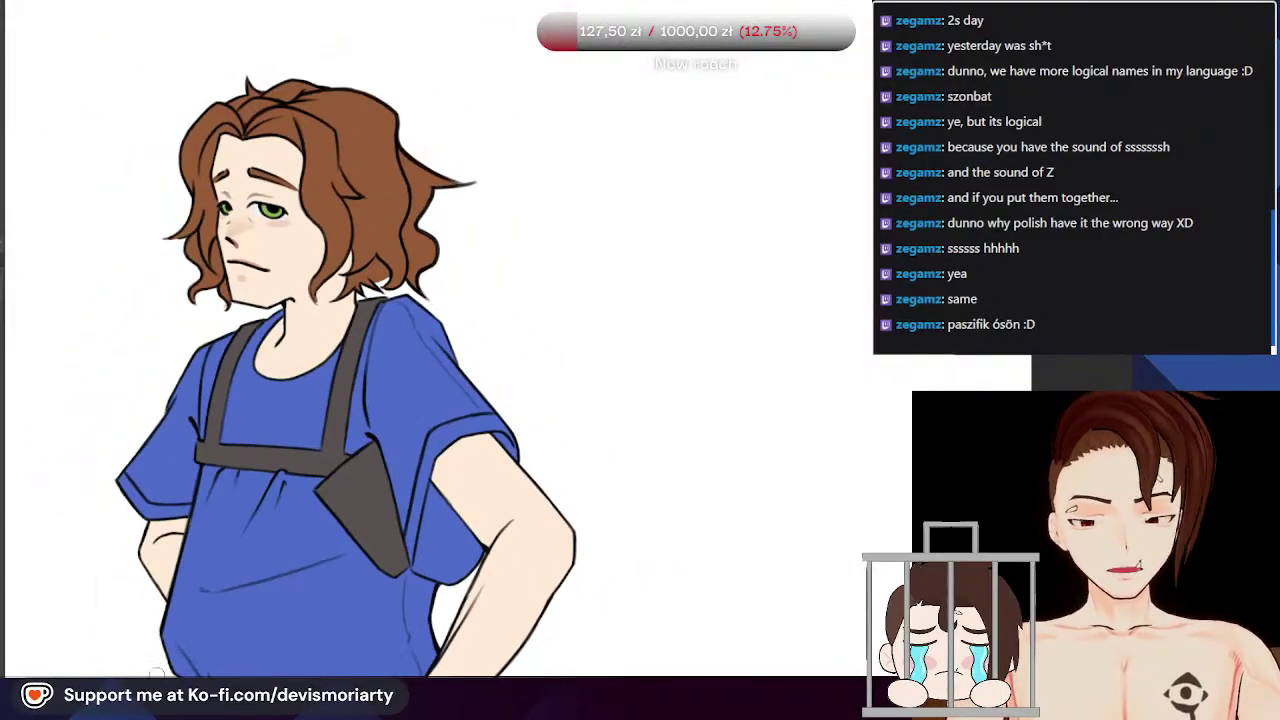
scroll(236, 397, up, 4)
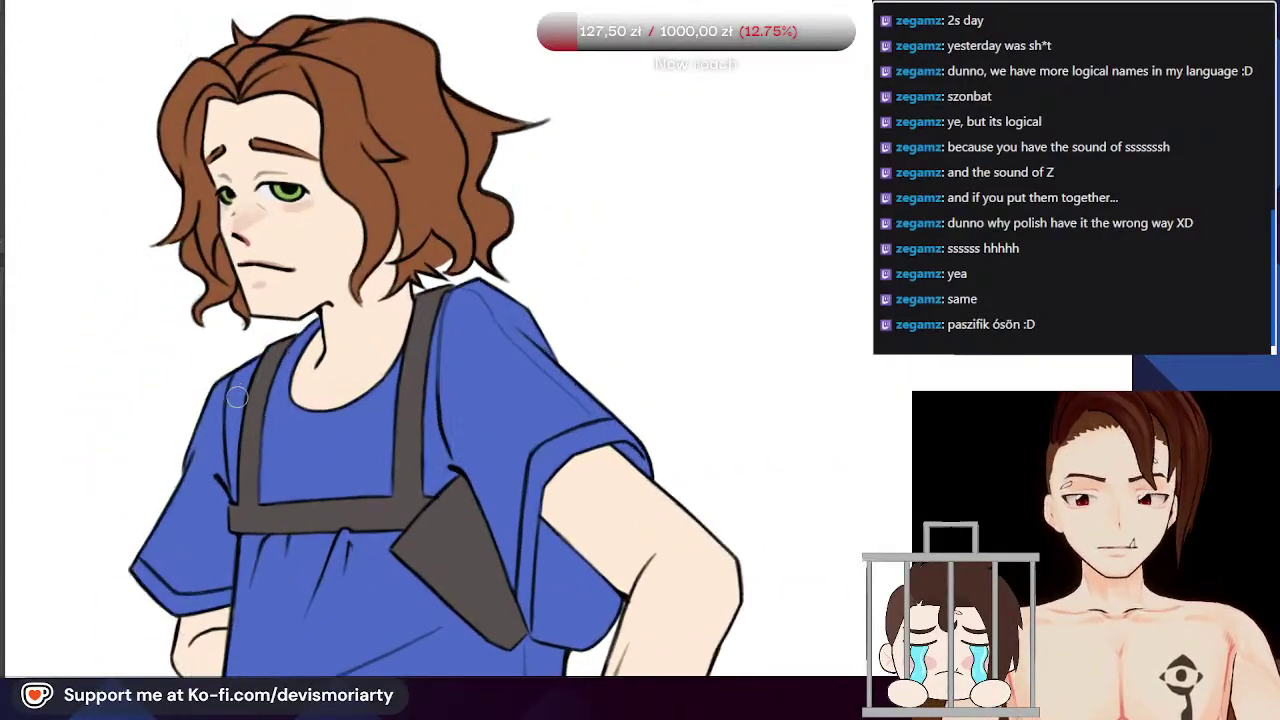
scroll(237, 397, down, 3)
scroll(173, 308, up, 3)
drag(132, 348, 99, 344)
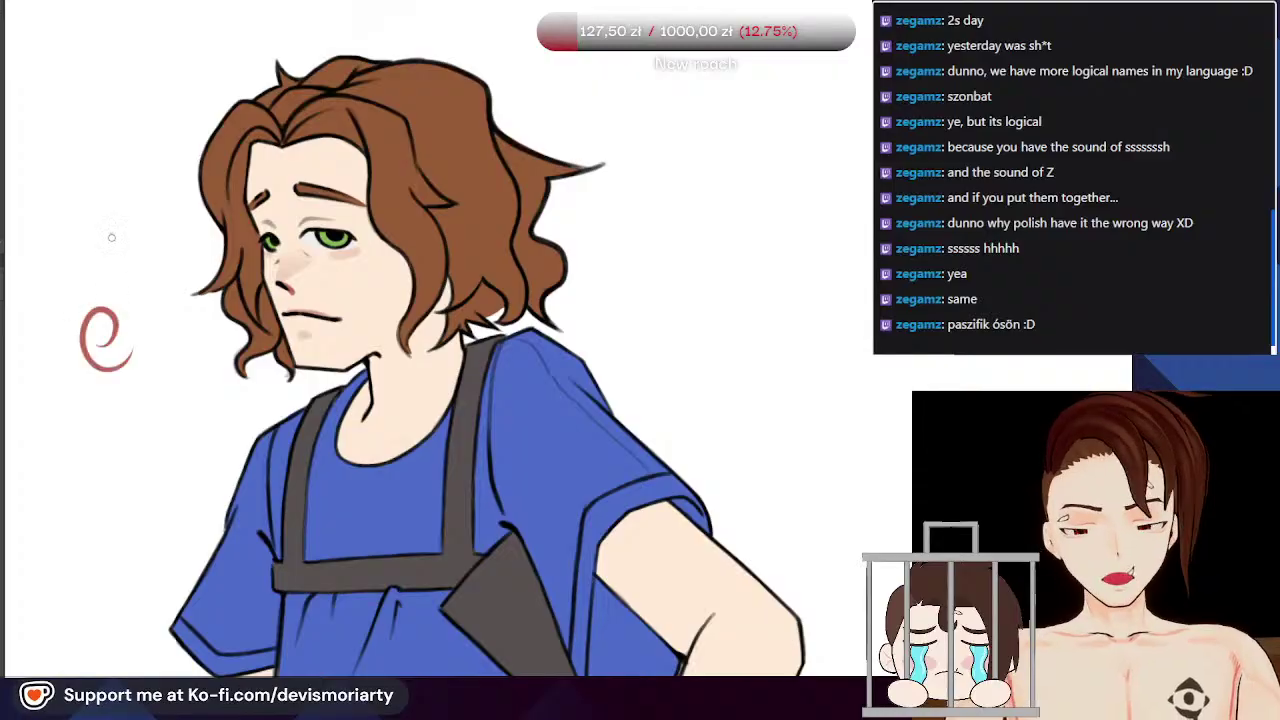
Step: Clear the curled doodle and try a small reddish handwritten letter "u" on the blank canvas beside the character
drag(112, 234, 99, 278)
key(ctrl+z)
key(ctrl+z)
scroll(197, 275, down, 3)
scroll(197, 260, up, 4)
scroll(202, 213, down, 4)
scroll(162, 388, up, 3)
scroll(205, 317, down, 2)
scroll(90, 335, up, 1)
mouse_move(72, 316)
mouse_down()
mouse_move(97, 317)
mouse_move(86, 356)
mouse_move(114, 320)
mouse_up()
key(ctrl+z)
key(ctrl+z)
Step: Try a redrawn reddish letter "u" on the blank canvas below the title text, and undo it
scroll(94, 301, down, 4)
scroll(93, 300, down, 5)
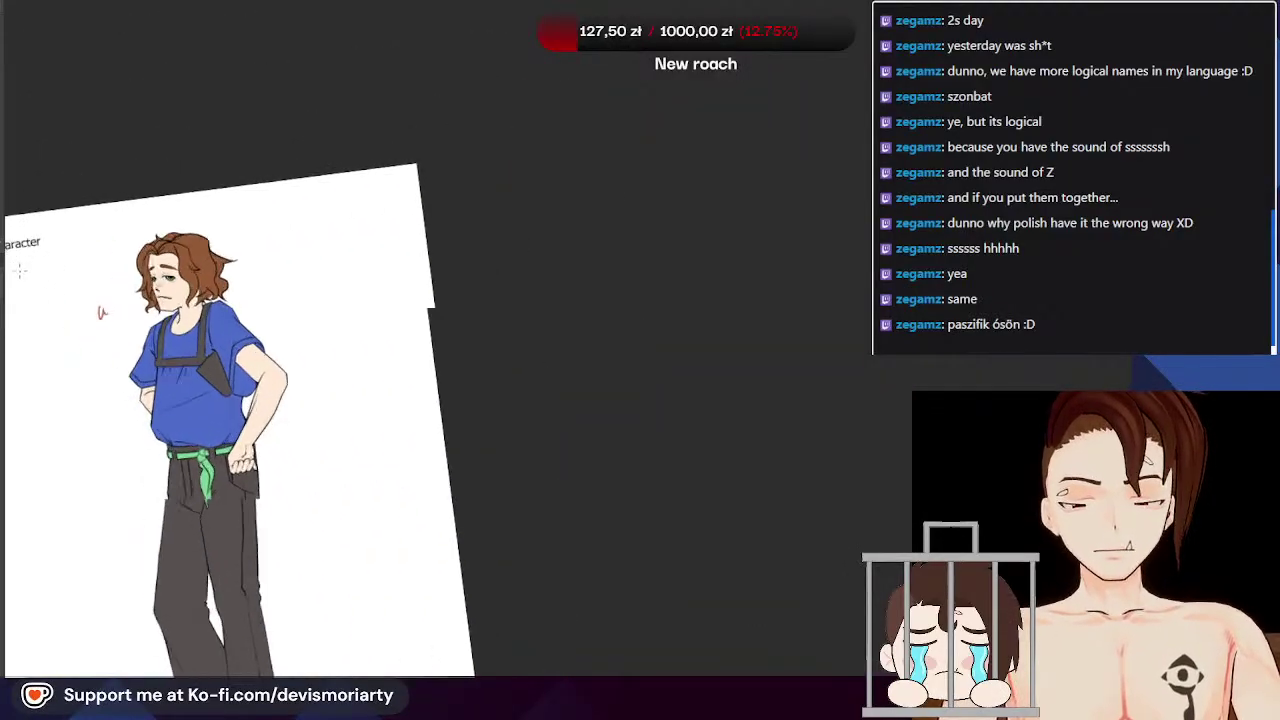
scroll(160, 305, up, 8)
scroll(315, 352, up, 1)
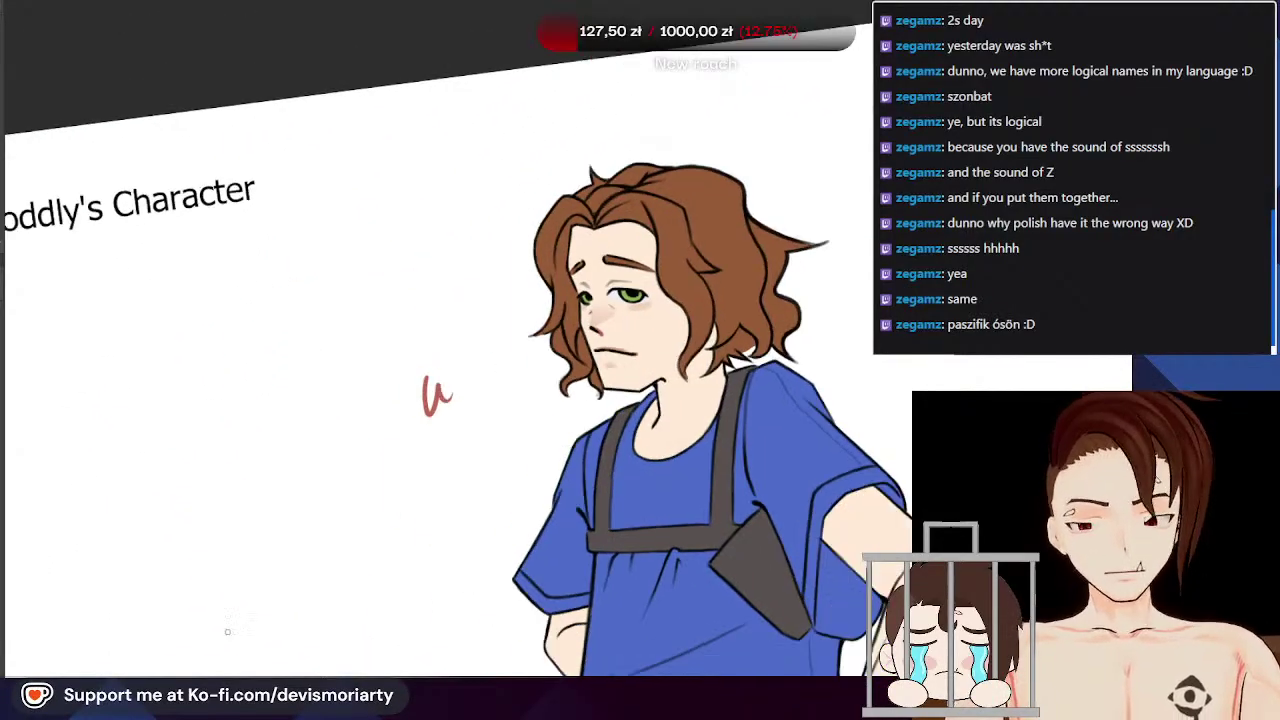
scroll(291, 363, down, 5)
scroll(323, 140, up, 4)
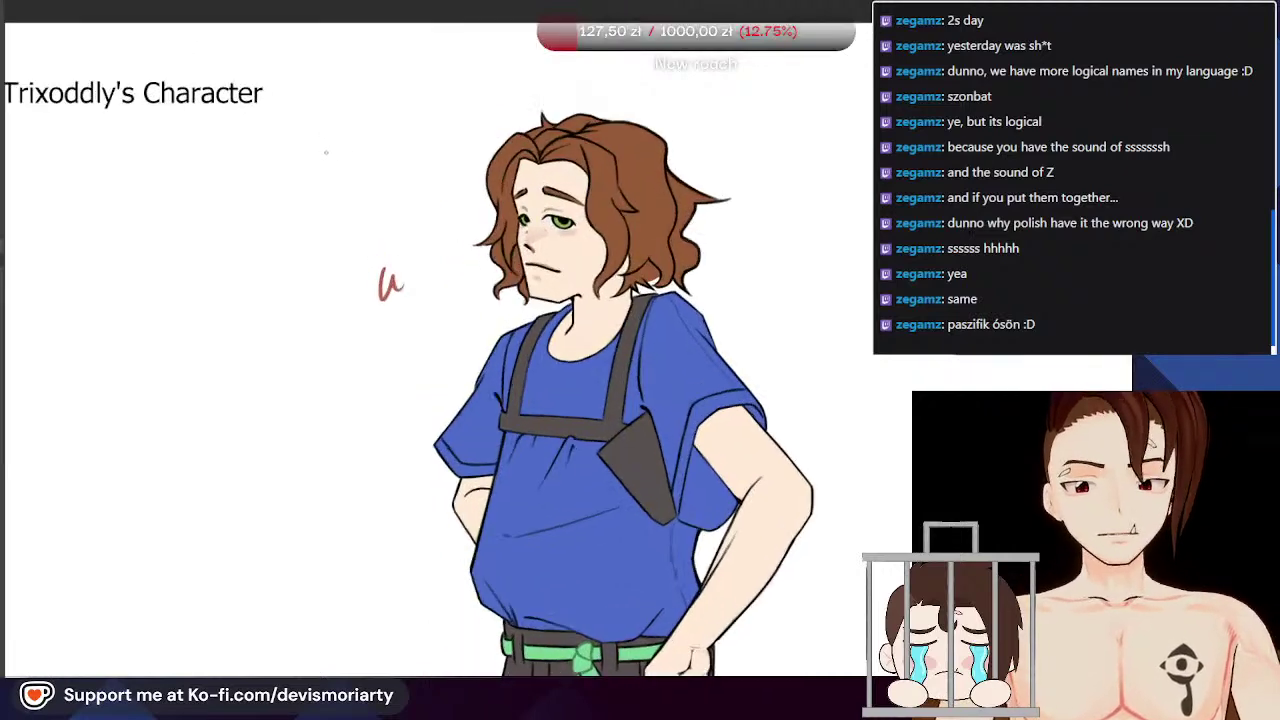
scroll(331, 180, up, 4)
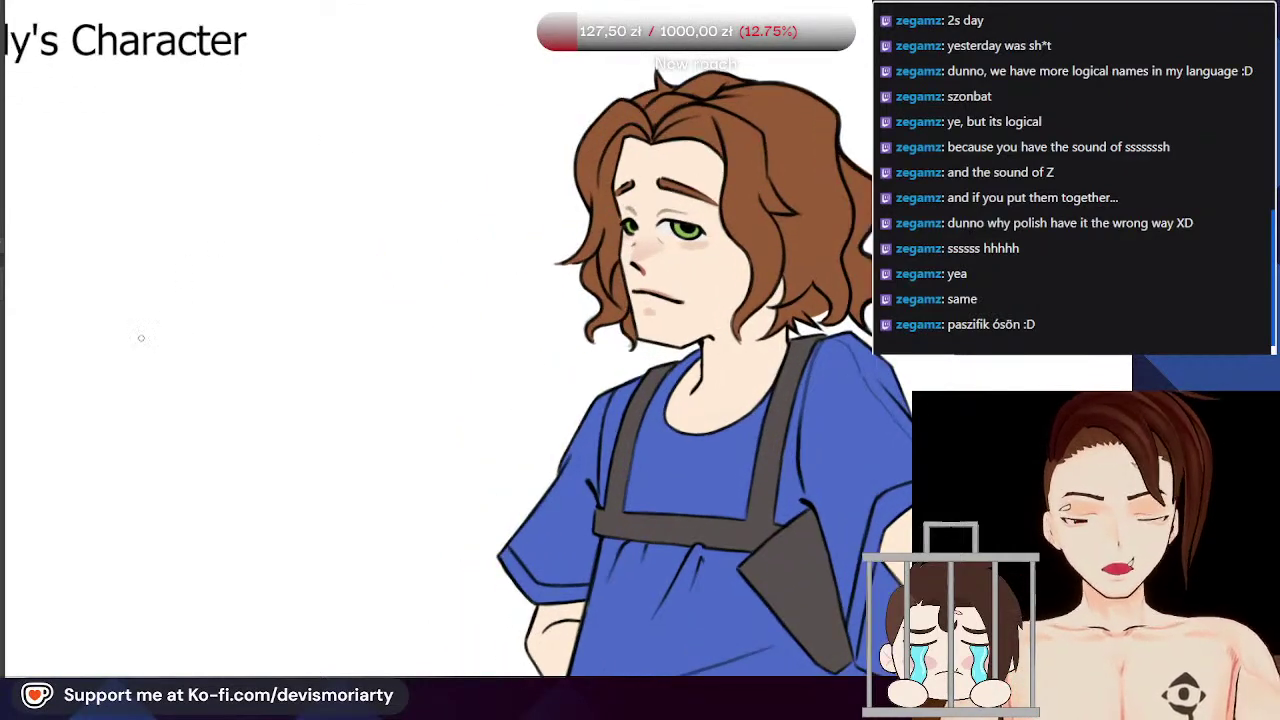
drag(107, 322, 114, 369)
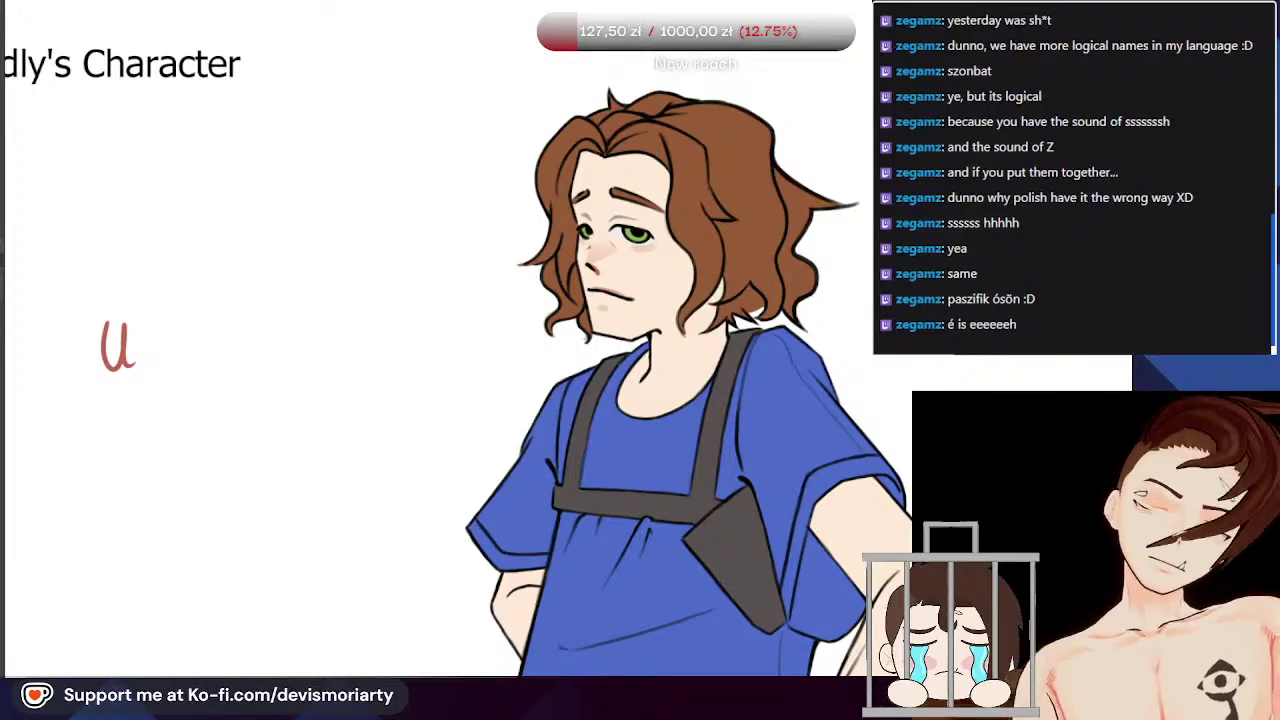
key(ctrl+z)
Step: Handwrite the letters "u" and "ó" side by side in grey on the blank canvas beside the figure
drag(117, 336, 123, 388)
scroll(172, 264, up, 1)
key(ctrl+z)
drag(201, 333, 208, 333)
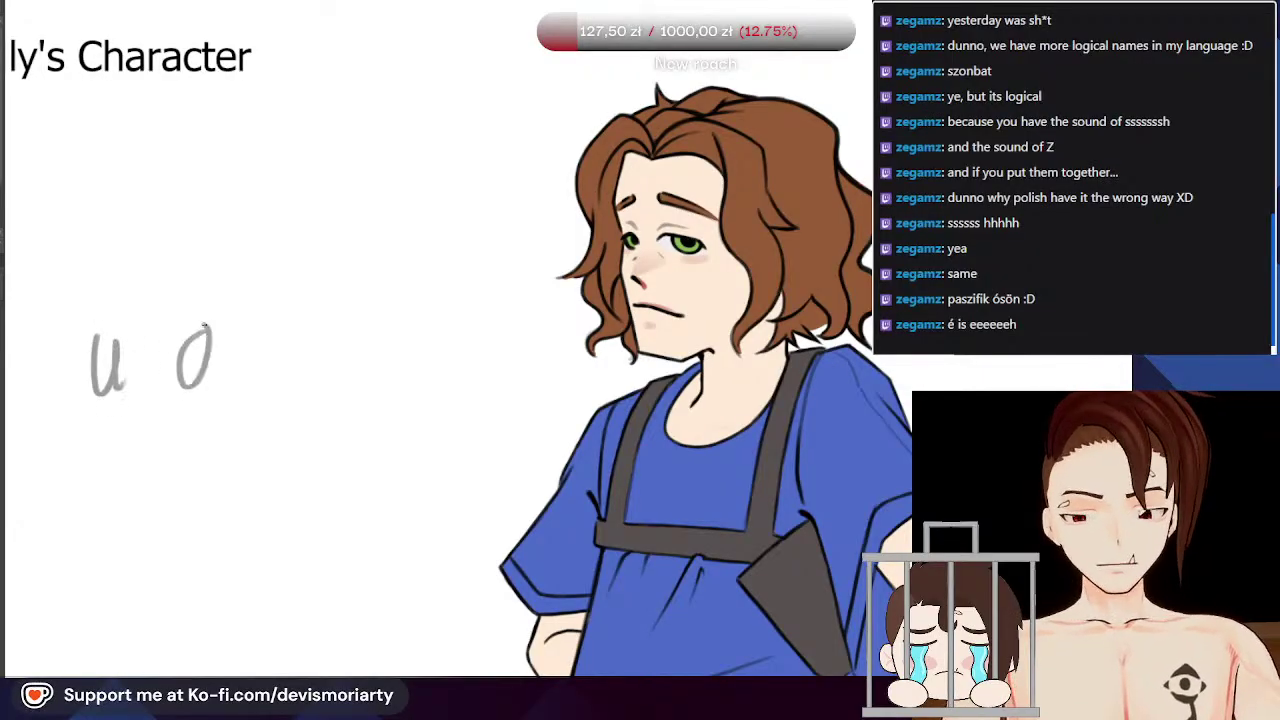
key(ctrl+z)
scroll(204, 262, up, 2)
key(ctrl+z)
drag(207, 289, 196, 319)
scroll(192, 330, down, 4)
scroll(150, 423, up, 1)
scroll(131, 341, up, 1)
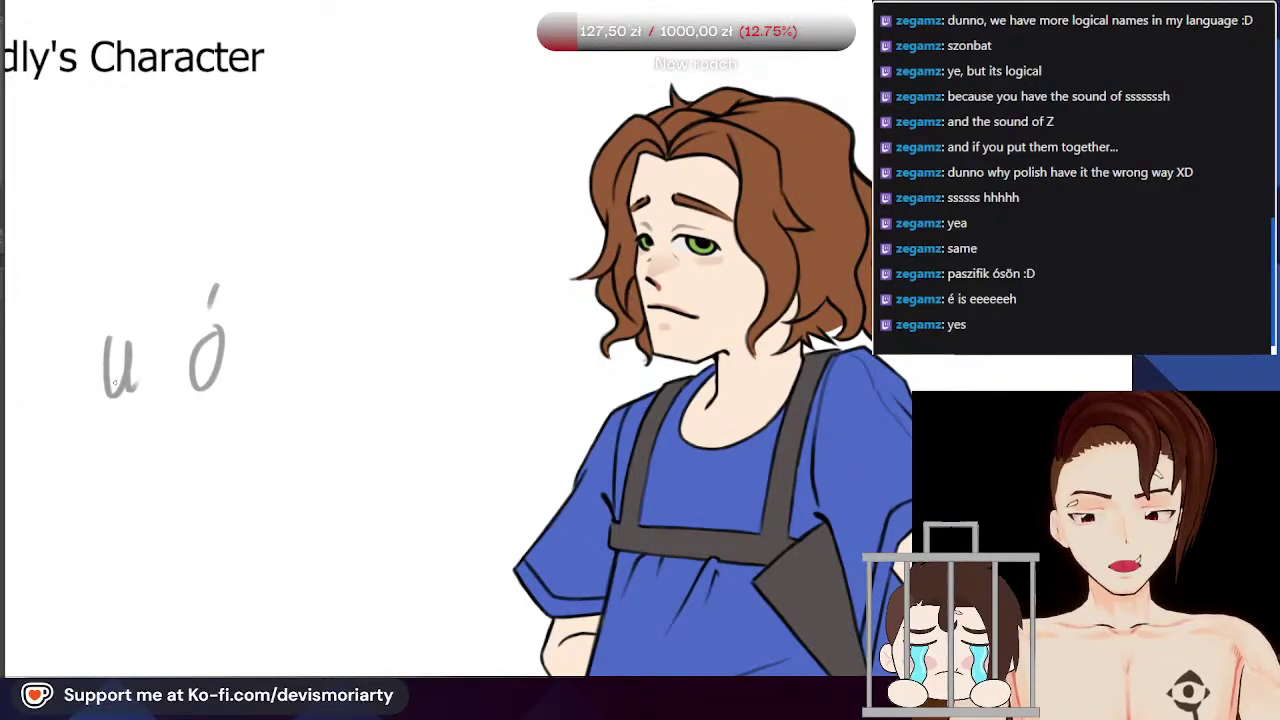
Step: Underline the handwritten "u" and "ó", and undo the underlines and both letters
mouse_move(96, 411)
mouse_down()
mouse_move(140, 406)
mouse_move(240, 410)
mouse_up()
scroll(168, 424, down, 1)
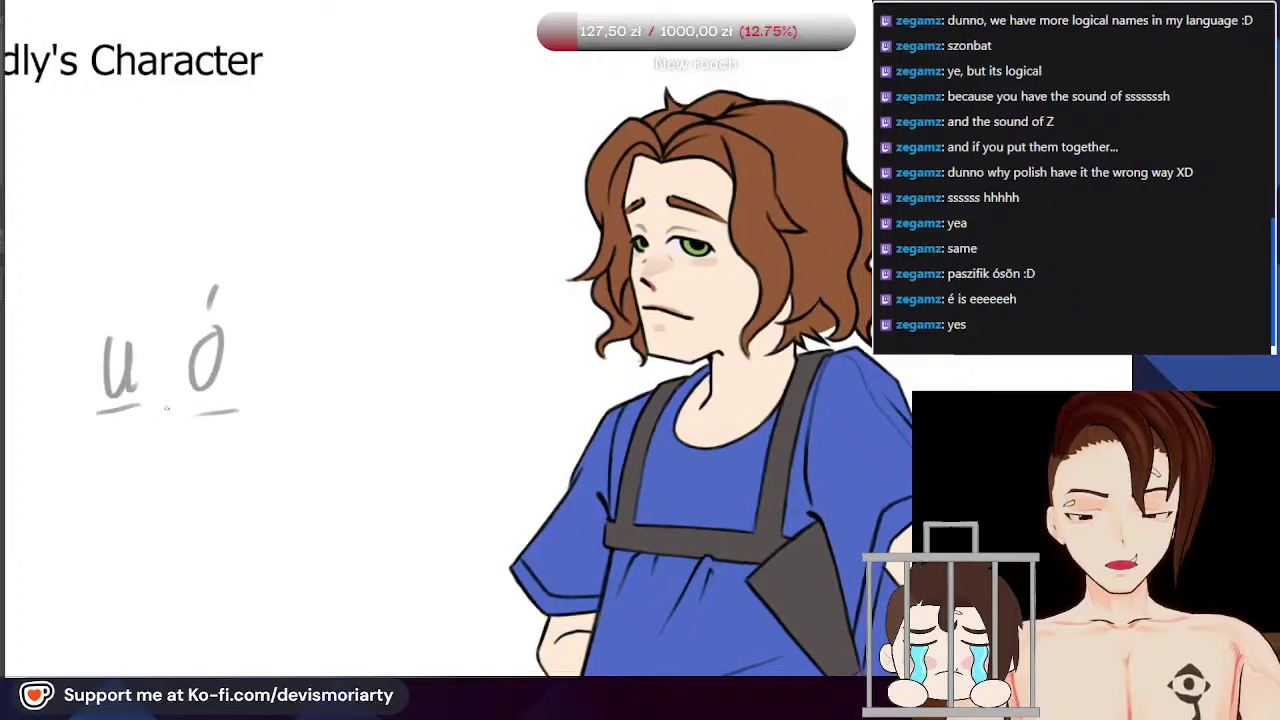
scroll(122, 370, up, 1)
key(ctrl+z)
key(ctrl+z)
key(ctrl+z)
key(ctrl+z)
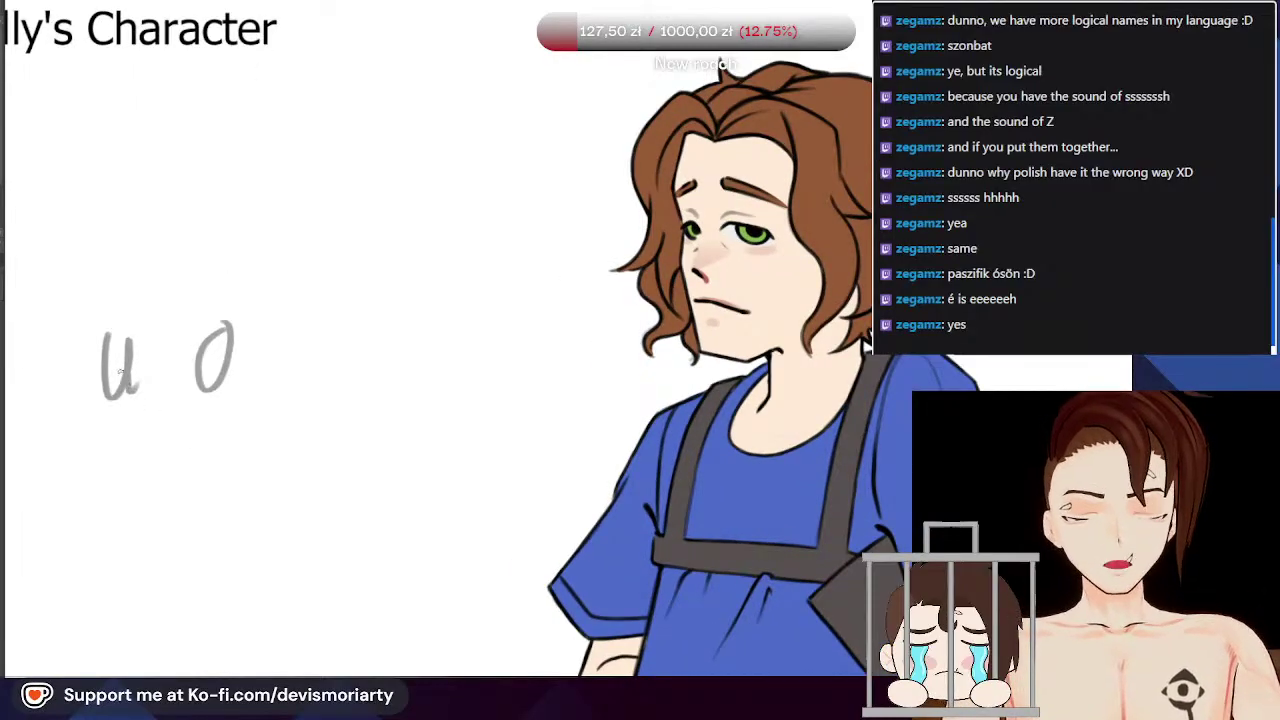
key(ctrl+z)
scroll(118, 366, down, 4)
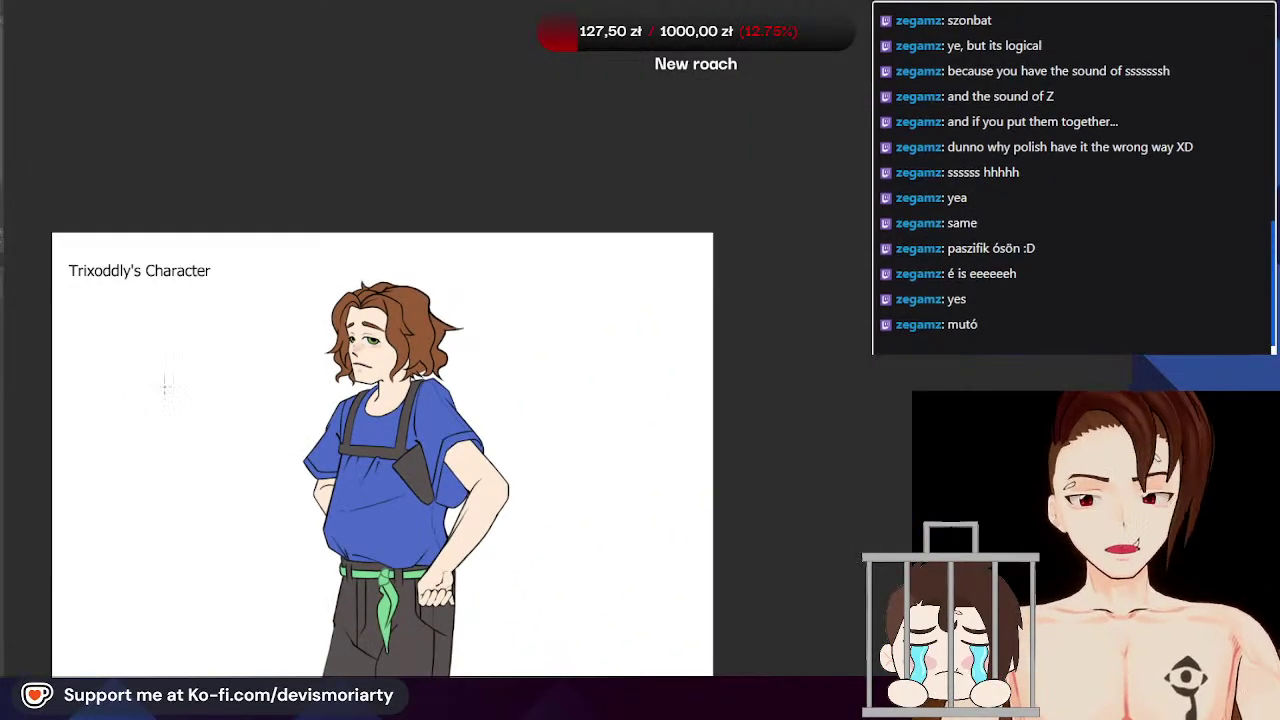
Step: Handwrite "uj" in grey on the blank canvas below the title text
scroll(134, 381, up, 5)
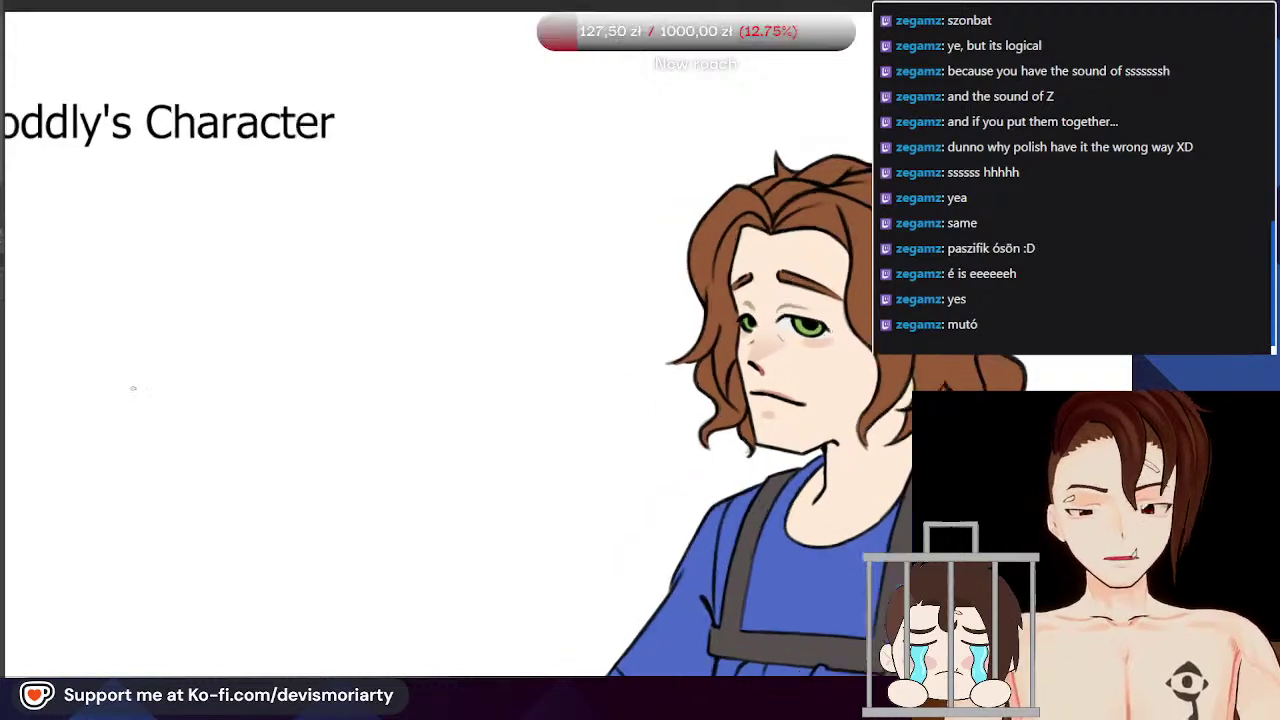
drag(128, 376, 152, 416)
key(ctrl+z)
drag(126, 374, 154, 416)
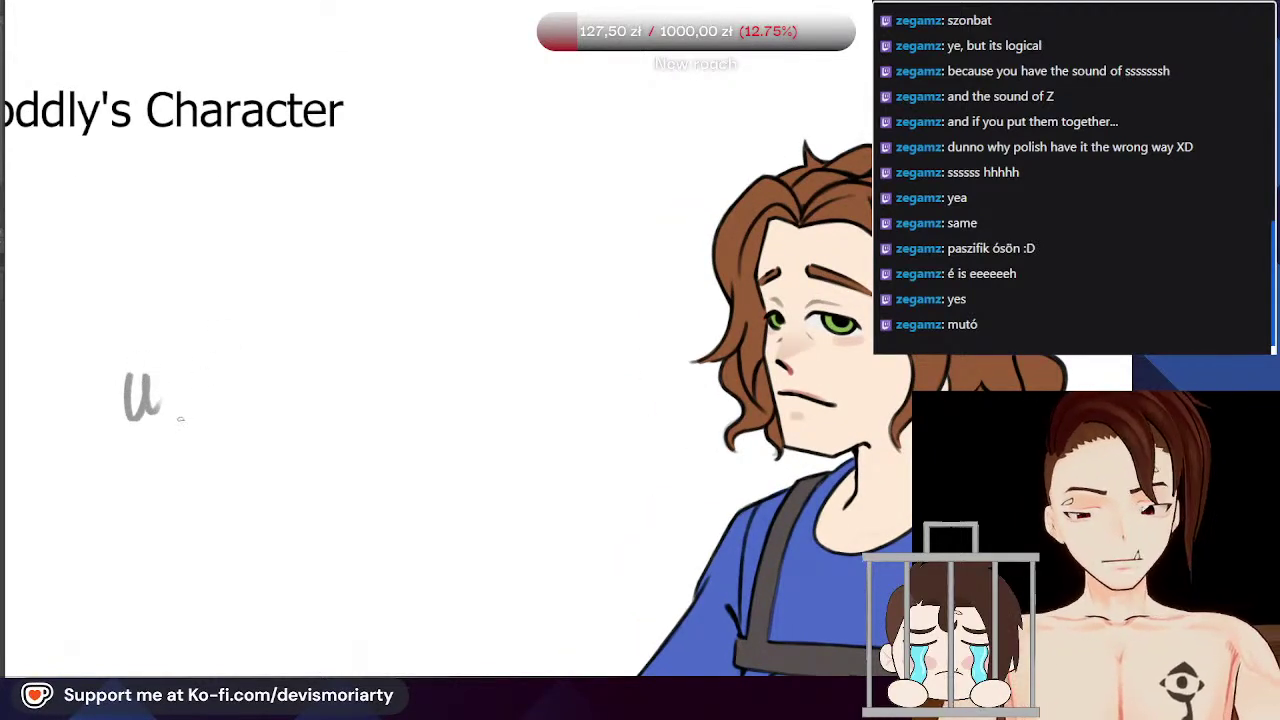
drag(181, 364, 160, 484)
click(172, 342)
scroll(174, 336, down, 2)
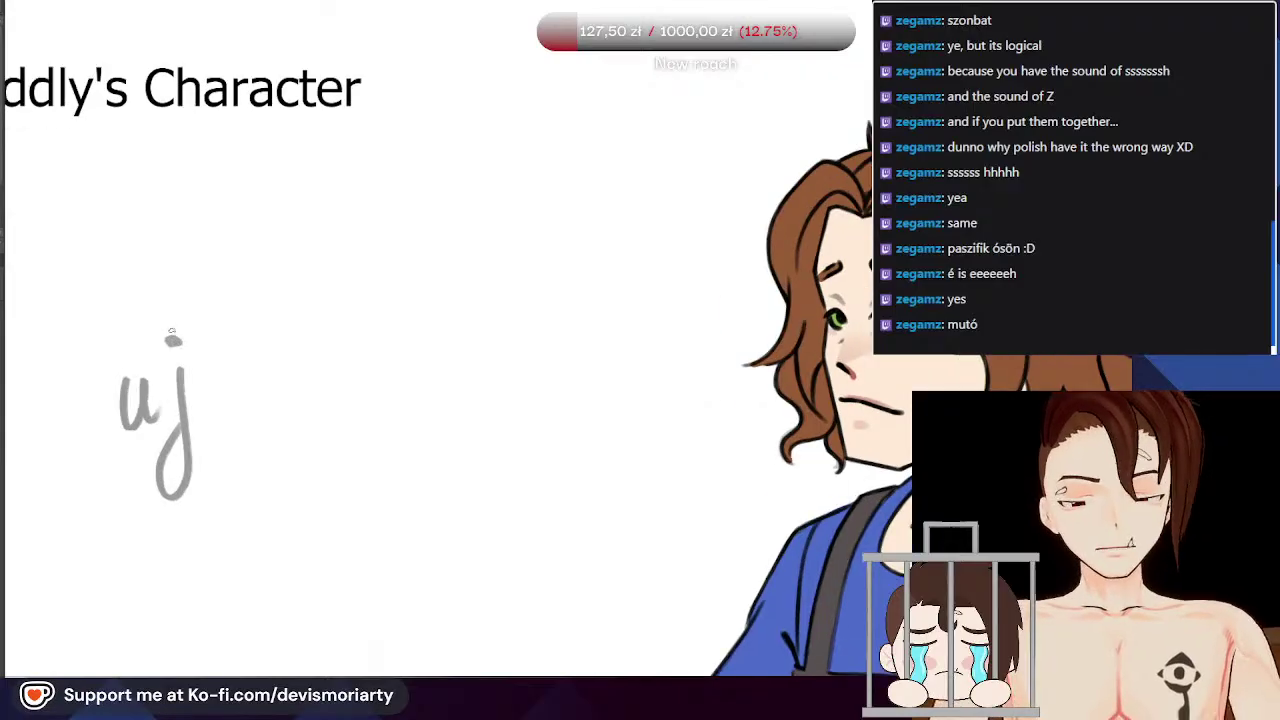
Step: Try a short curved stroke above the handwritten "uj", and undo all the grey lettering
scroll(190, 298, down, 4)
scroll(145, 298, up, 2)
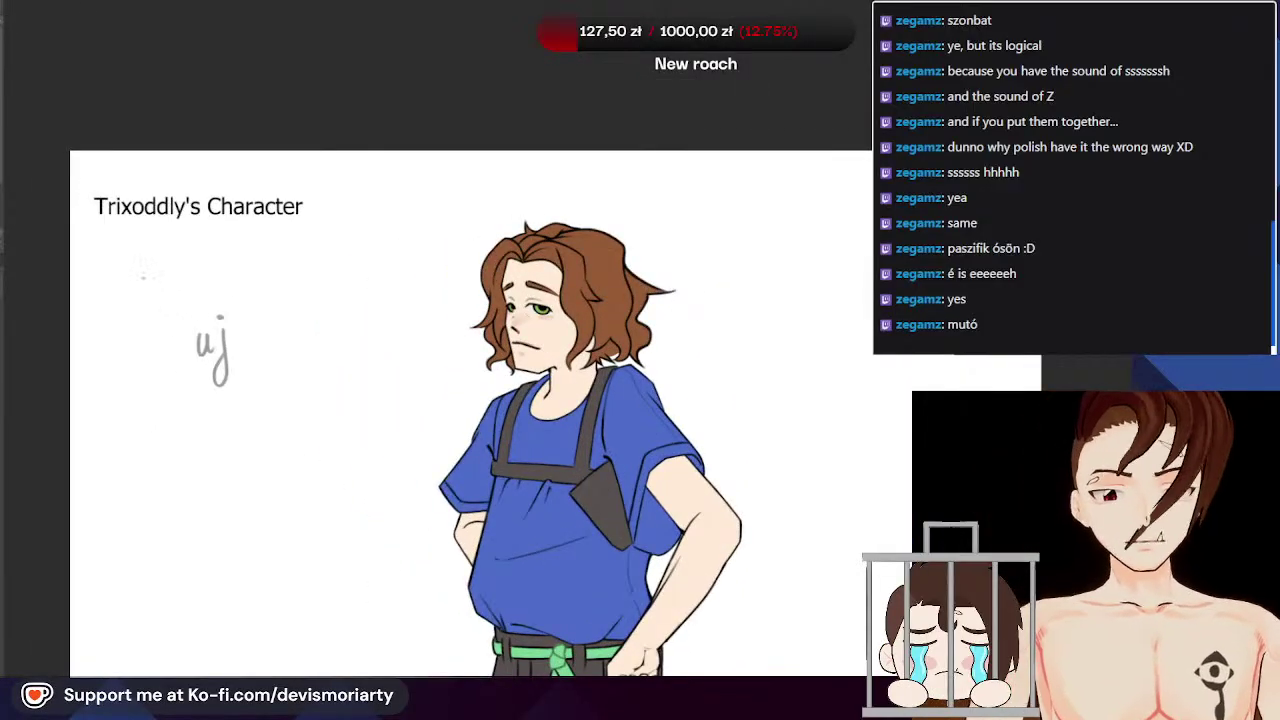
scroll(175, 264, up, 3)
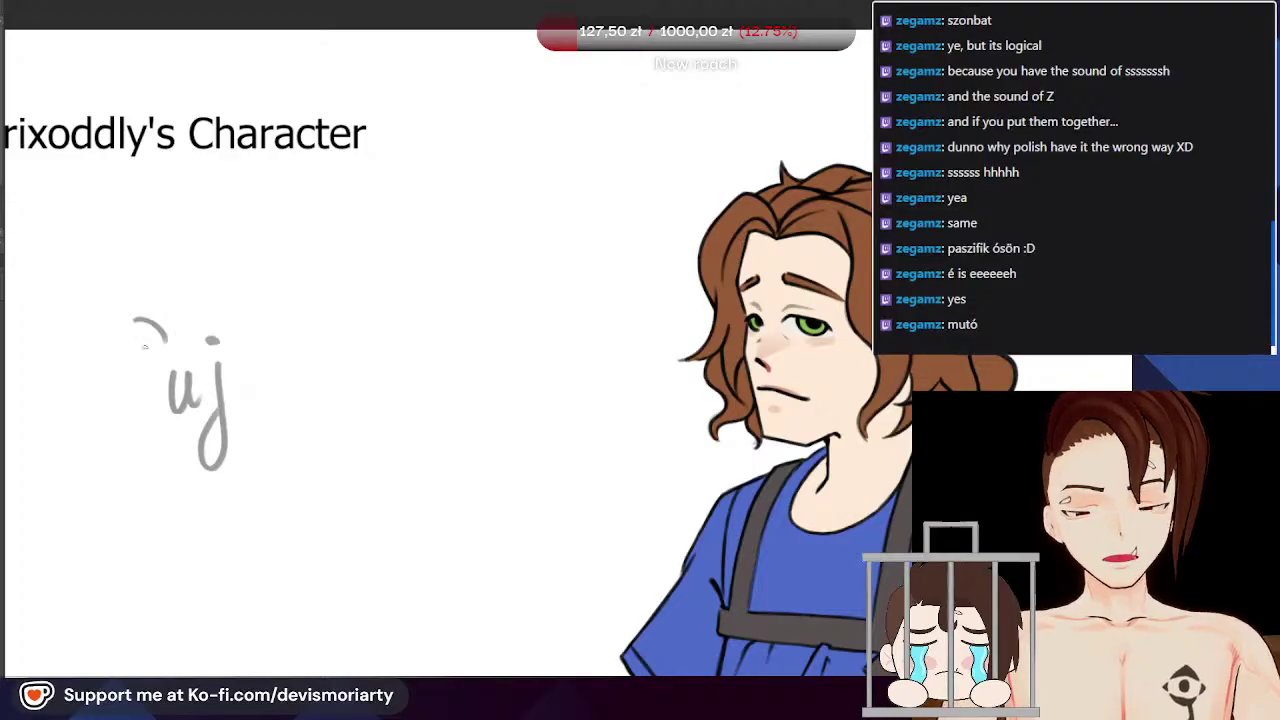
scroll(151, 393, down, 3)
scroll(165, 400, up, 4)
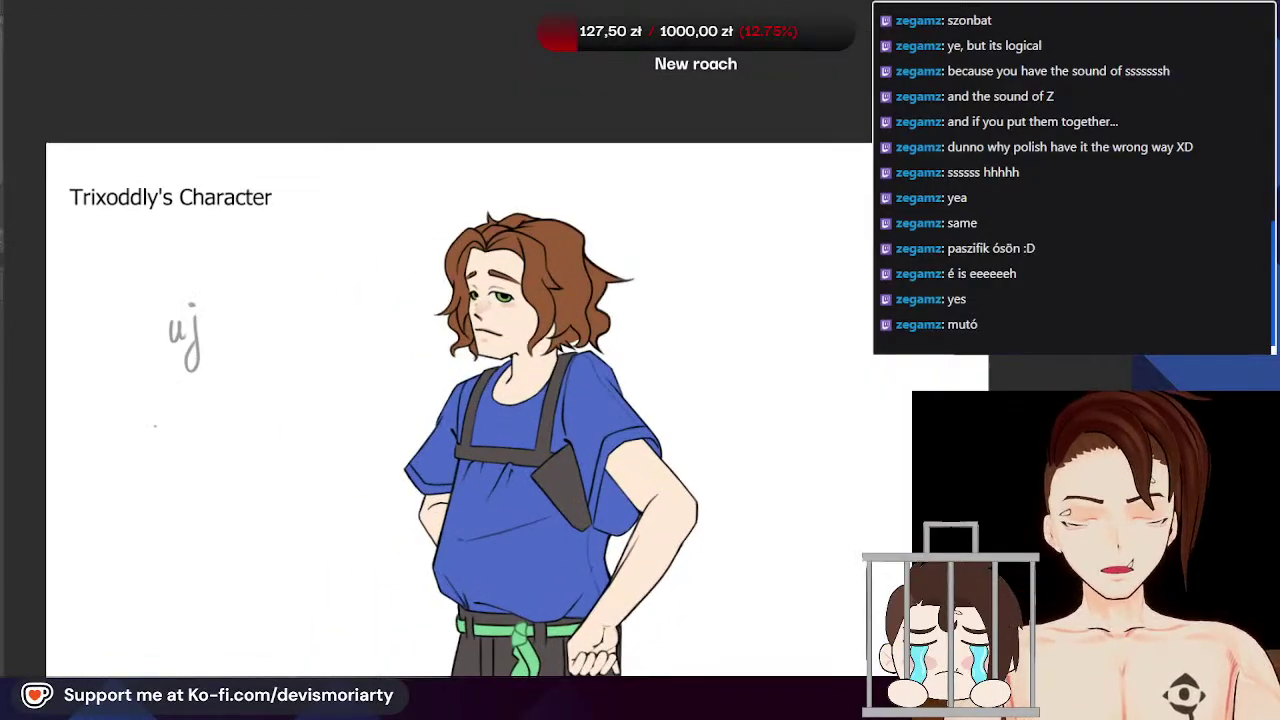
scroll(180, 410, down, 2)
scroll(183, 417, up, 3)
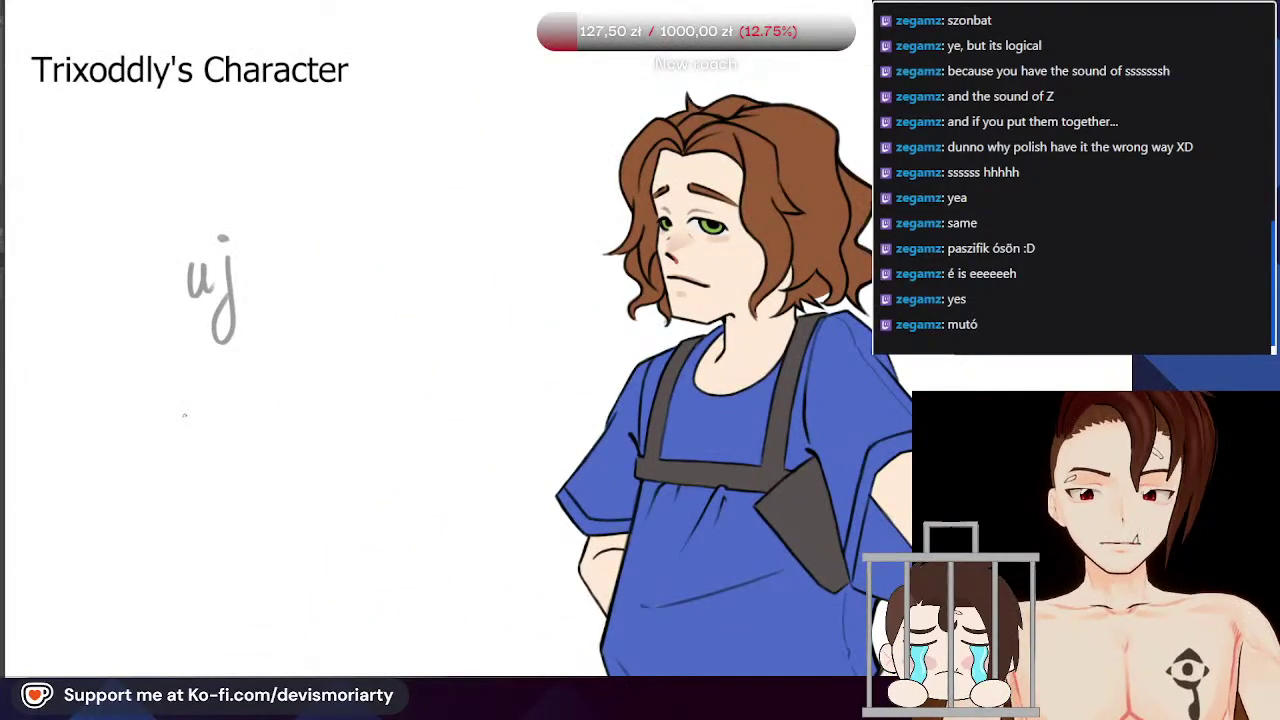
scroll(188, 320, up, 1)
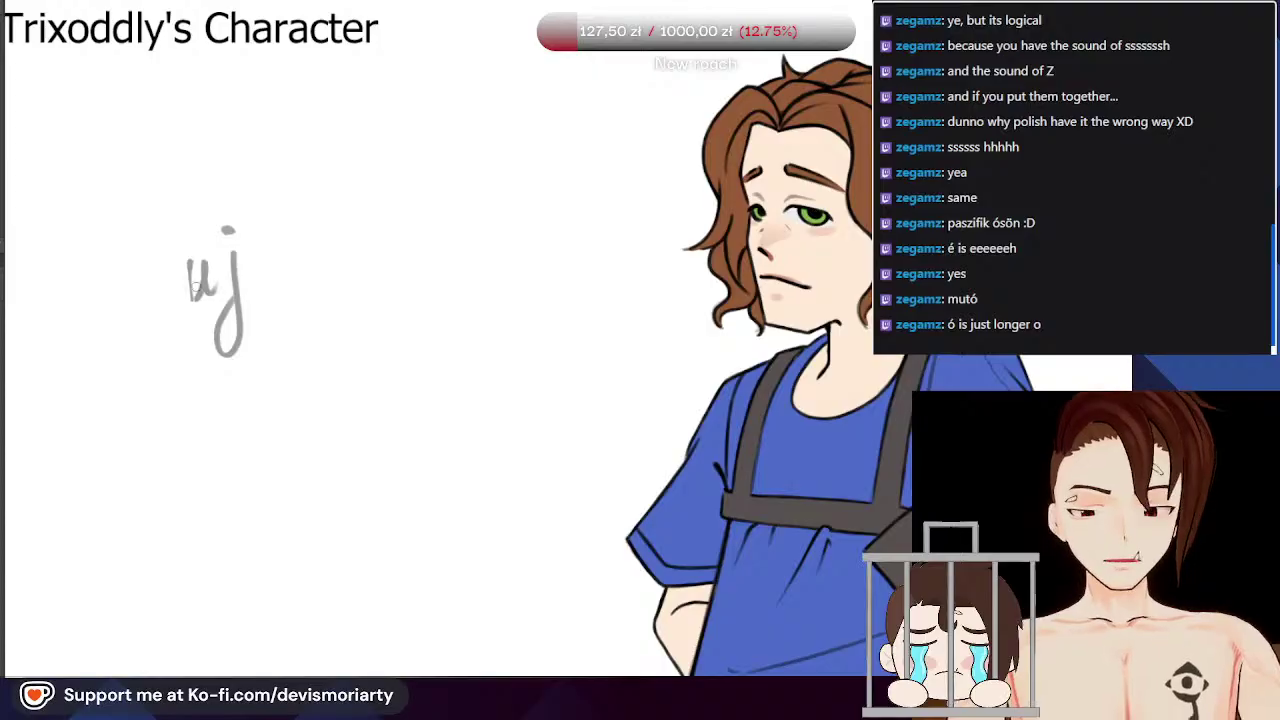
key(ctrl+z)
key(ctrl+z)
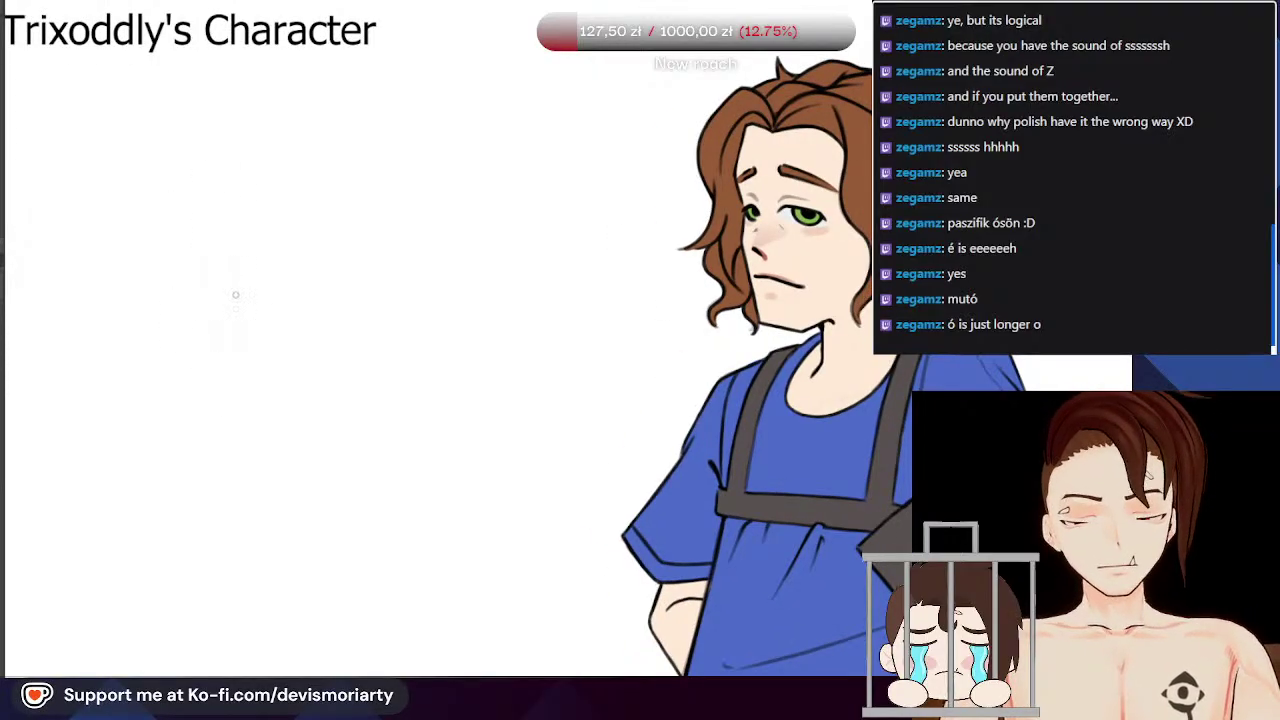
Step: Examine the existing face shading at full-figure scale and close up around the nose and mouth
scroll(232, 268, down, 5)
scroll(316, 328, down, 1)
scroll(405, 412, up, 3)
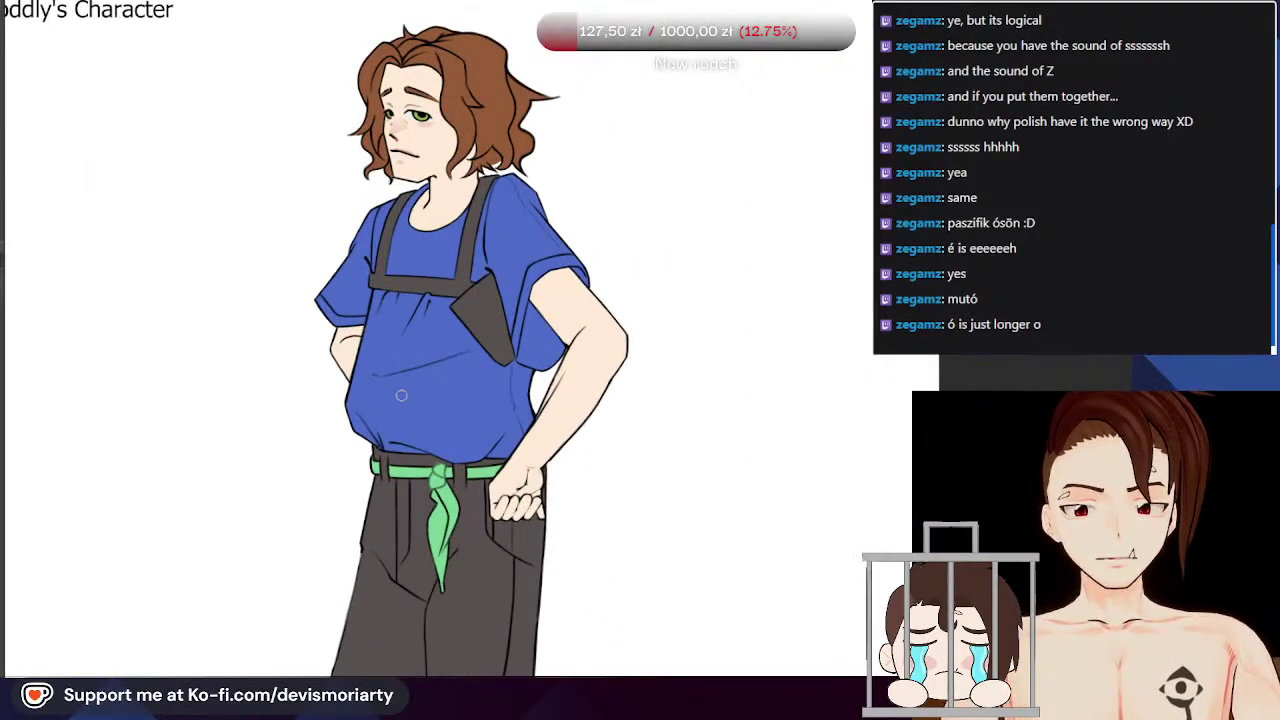
scroll(325, 222, down, 5)
scroll(366, 185, up, 2)
scroll(368, 217, up, 2)
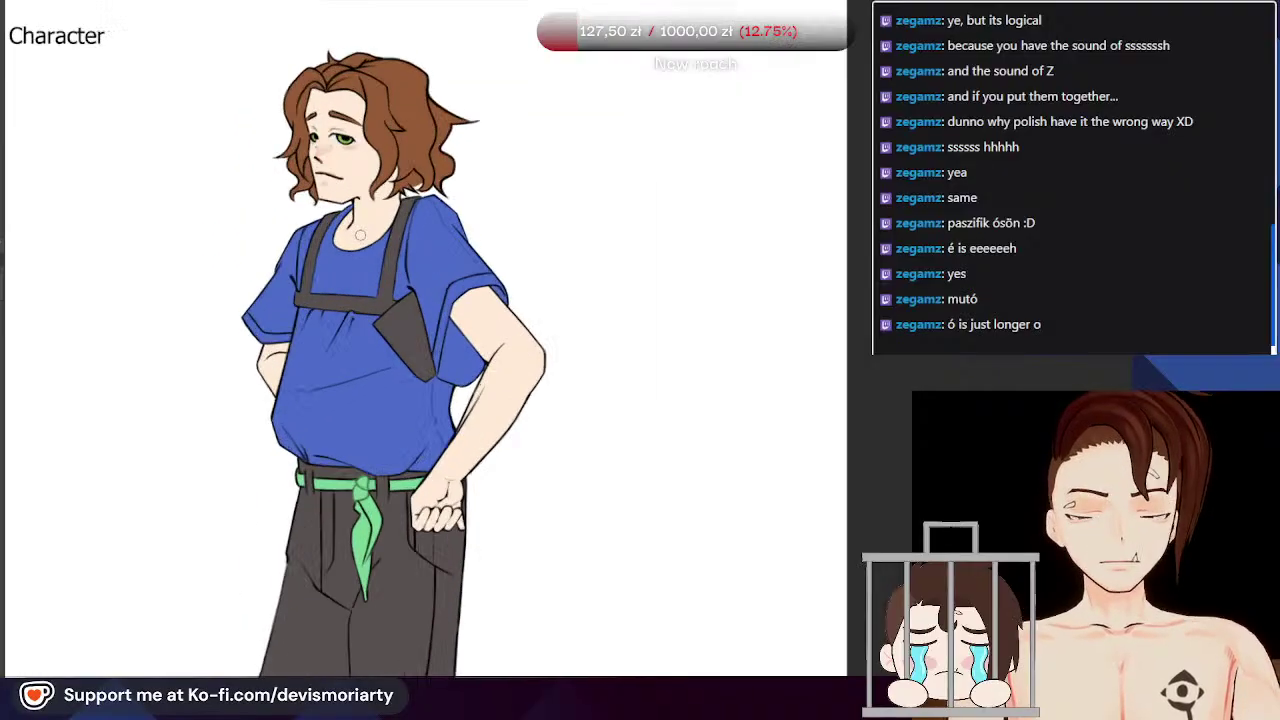
scroll(255, 410, up, 8)
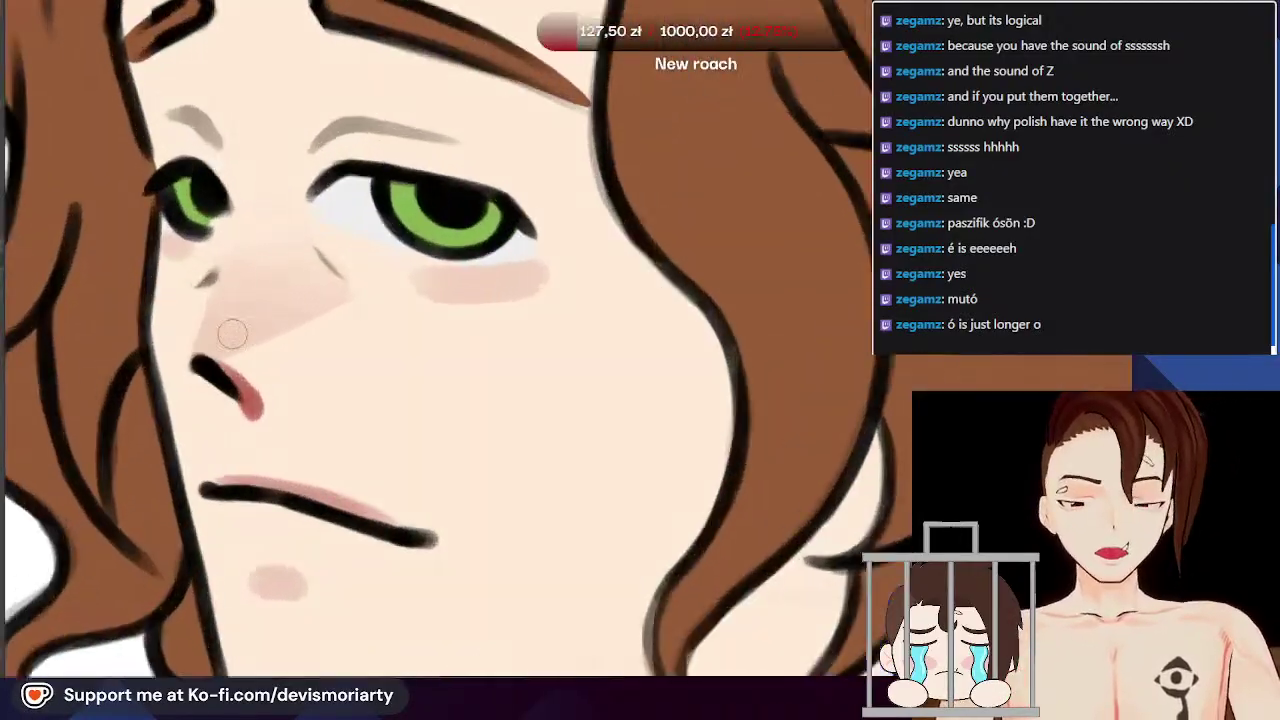
scroll(260, 400, down, 6)
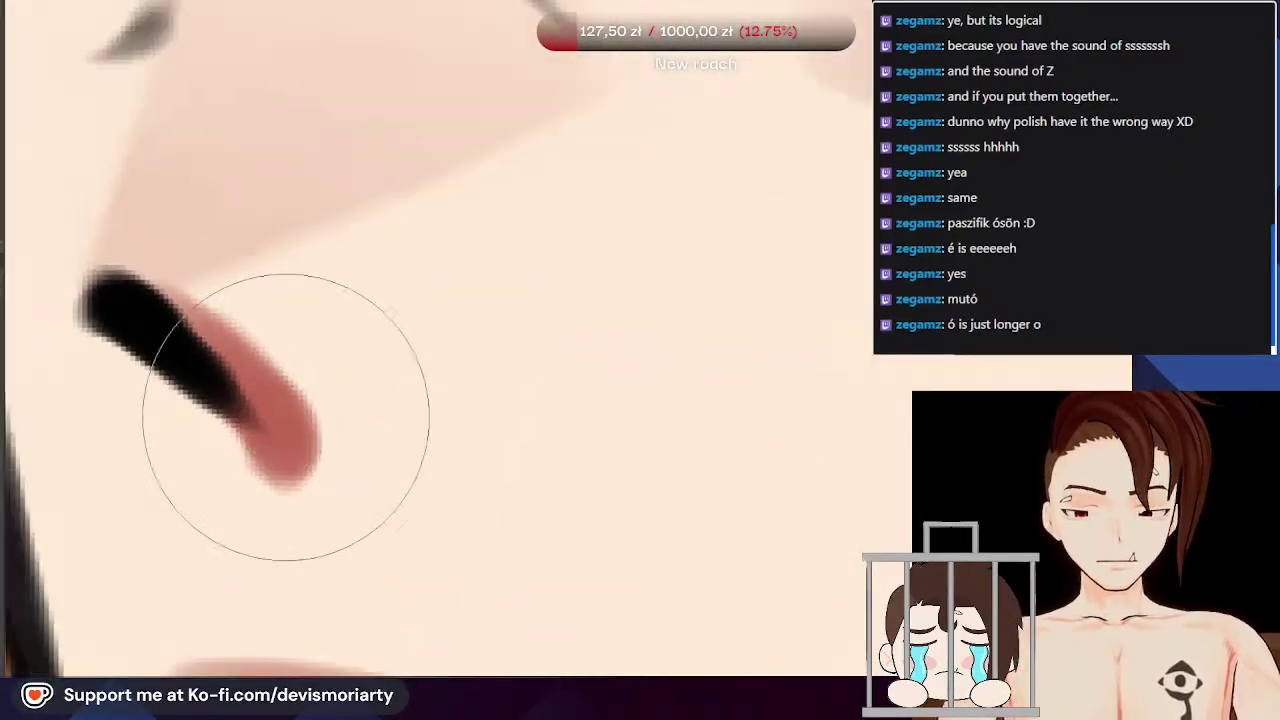
scroll(284, 400, down, 5)
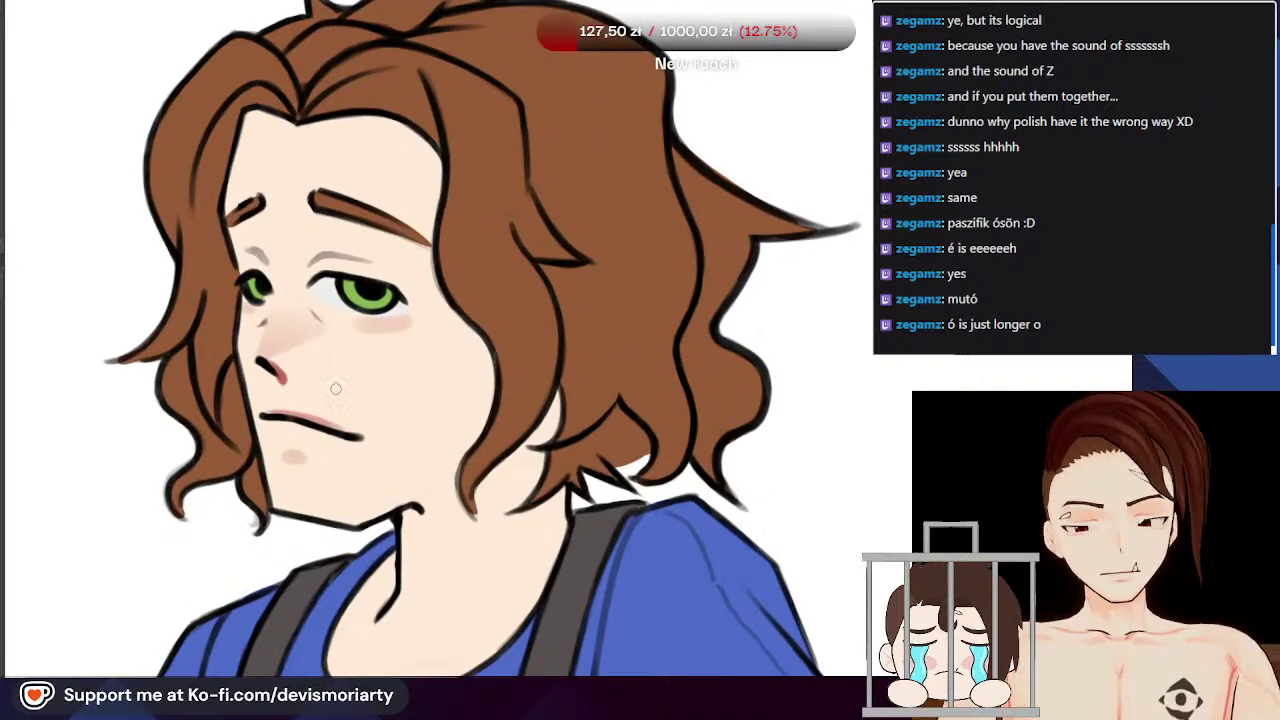
scroll(423, 268, up, 5)
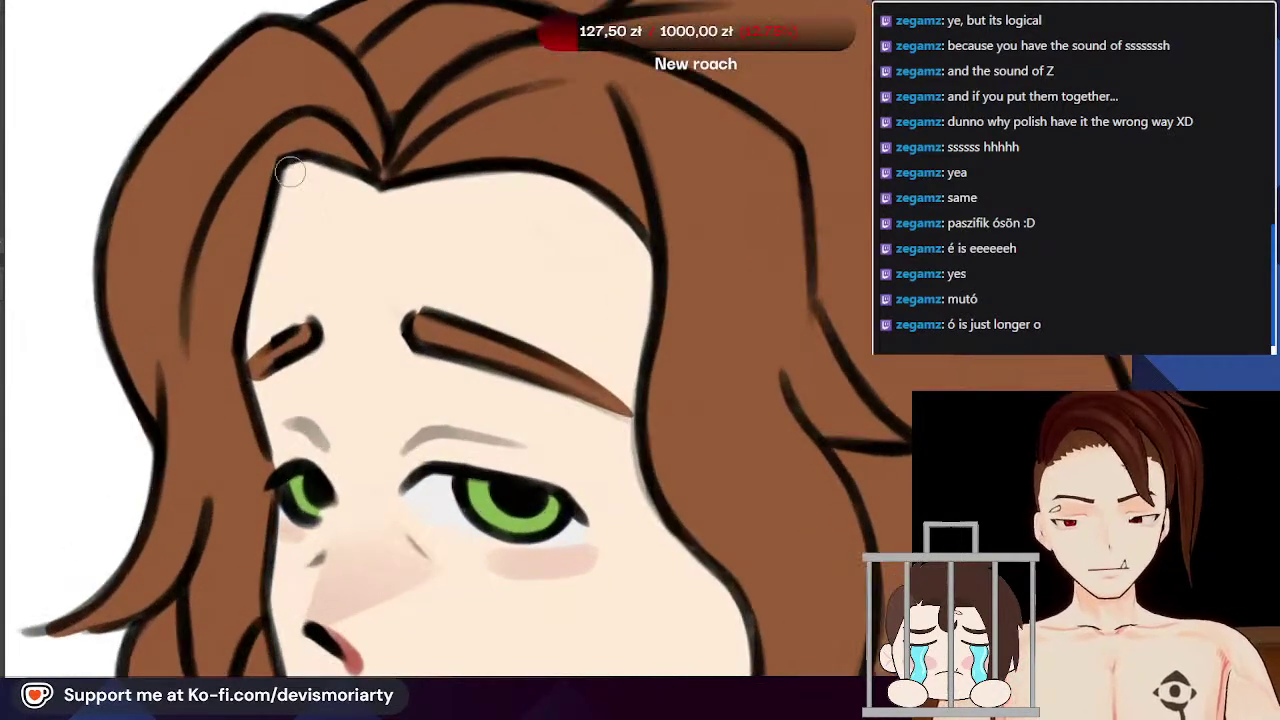
Step: Shade the far corner of the forehead under the hair parting in soft red with an enlarged brush
mouse_move(347, 182)
mouse_down()
mouse_move(304, 226)
mouse_move(303, 199)
mouse_move(292, 247)
mouse_move(310, 202)
mouse_move(288, 229)
mouse_up()
key(ctrl+z)
key(])
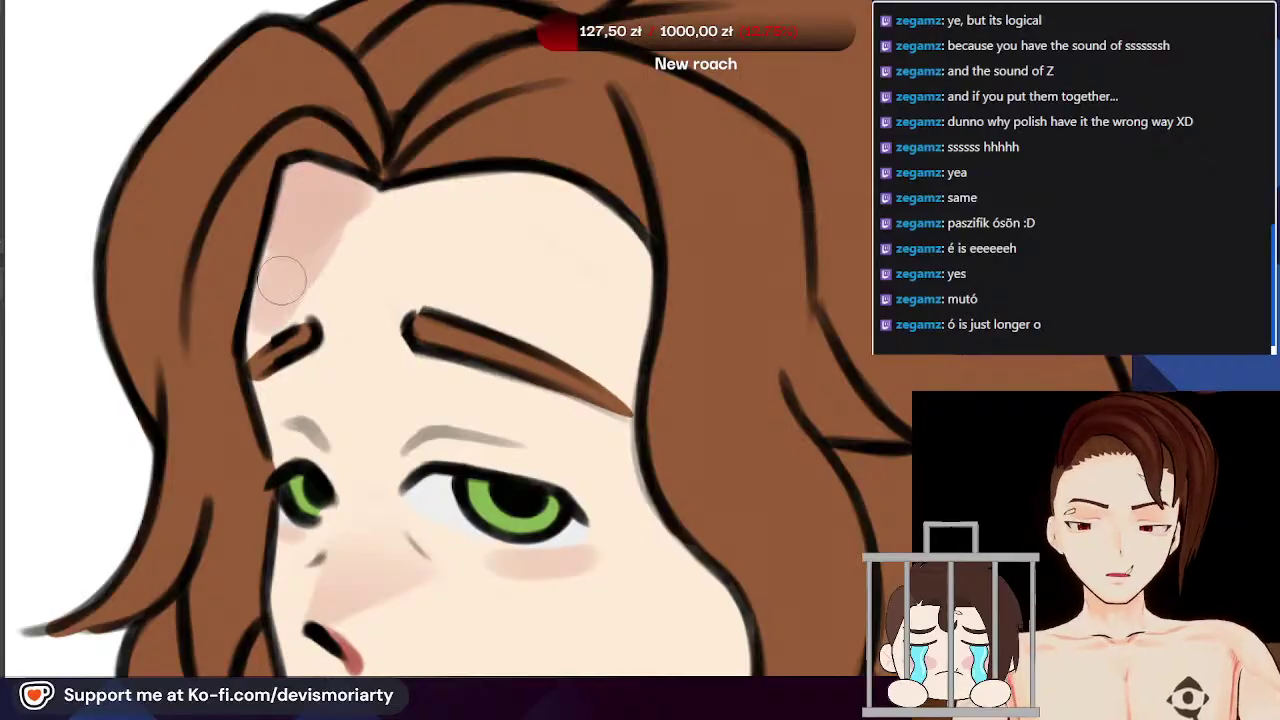
Step: Examine how the forehead shading reads on the whole head and upper body
scroll(285, 270, down, 4)
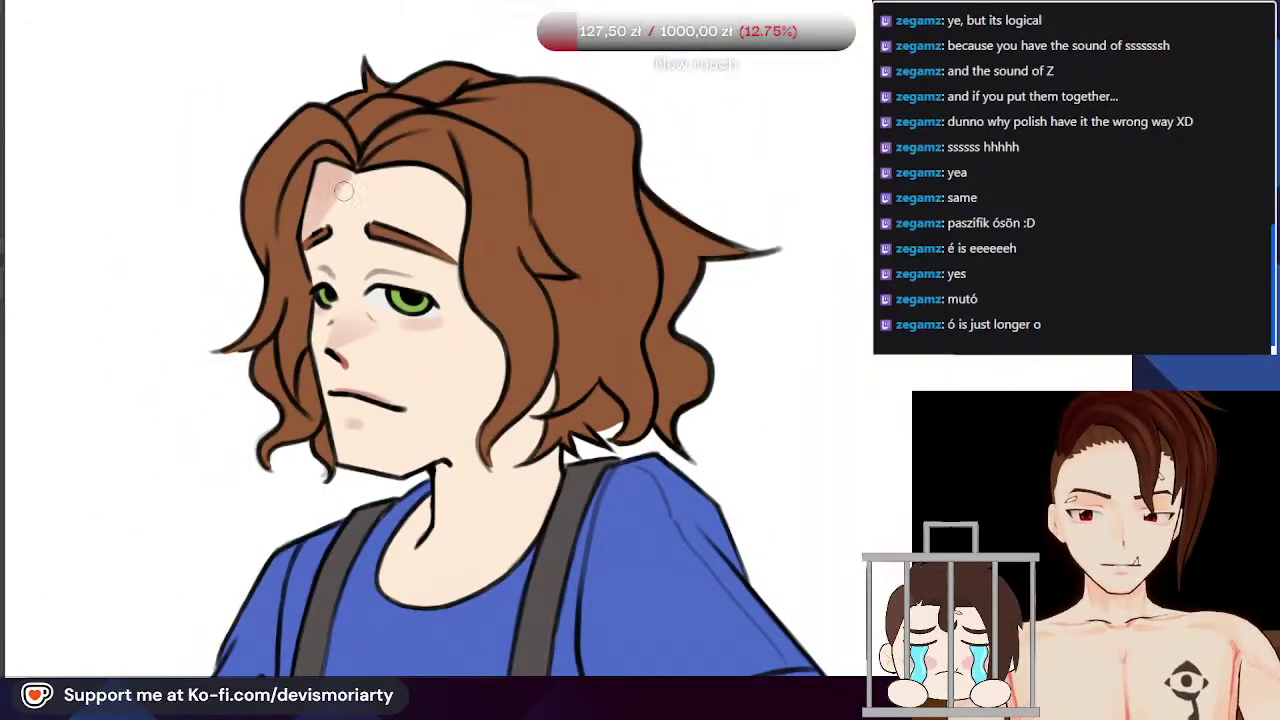
scroll(318, 278, up, 3)
scroll(320, 300, down, 2)
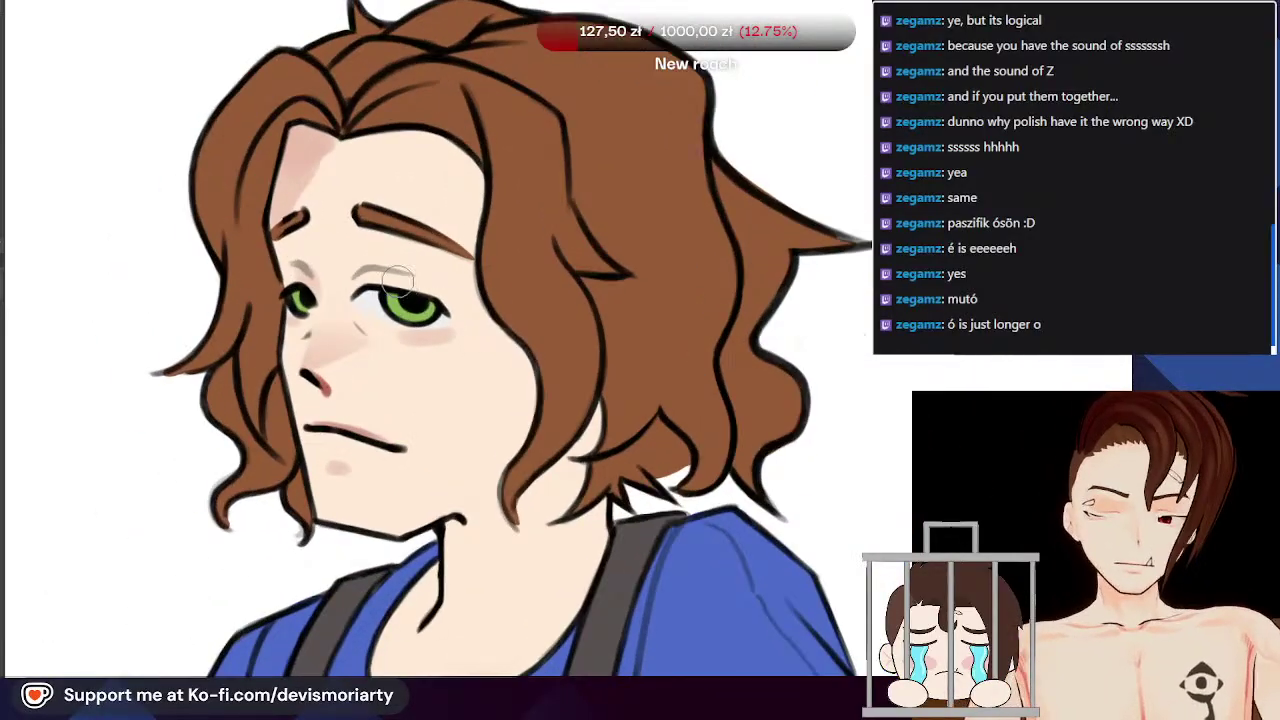
scroll(482, 413, down, 3)
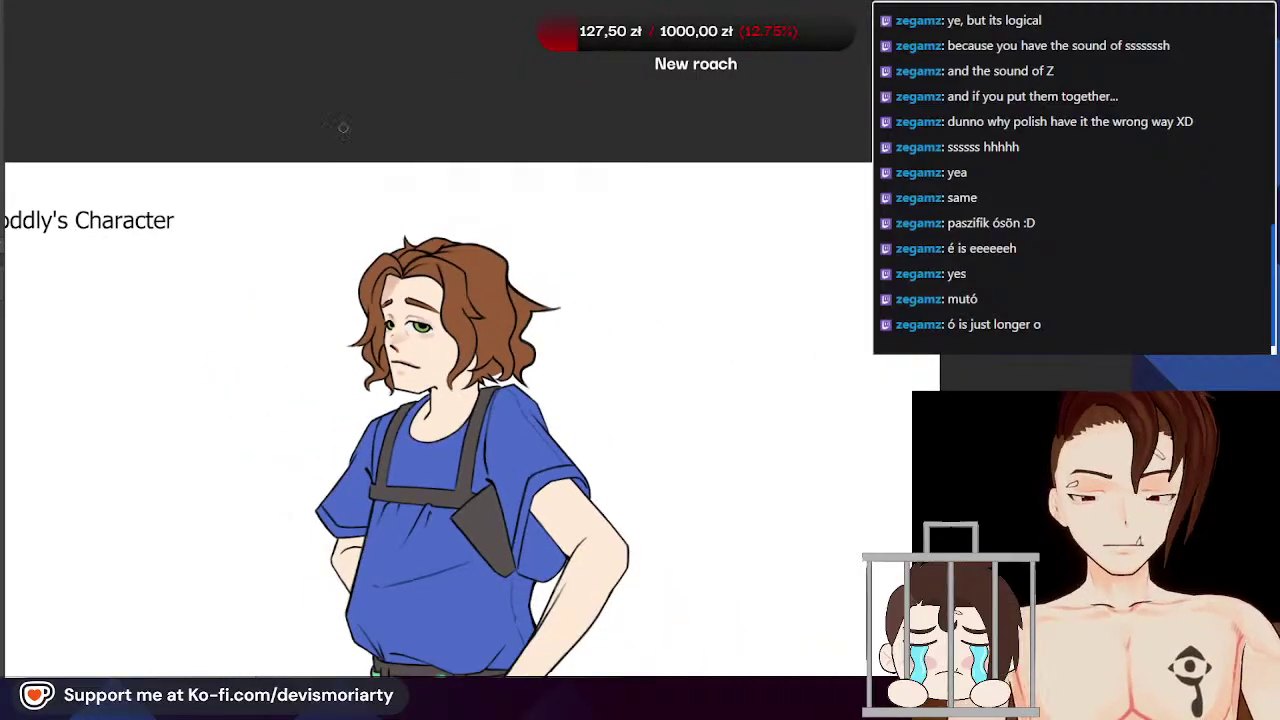
scroll(420, 300, up, 3)
scroll(392, 229, up, 2)
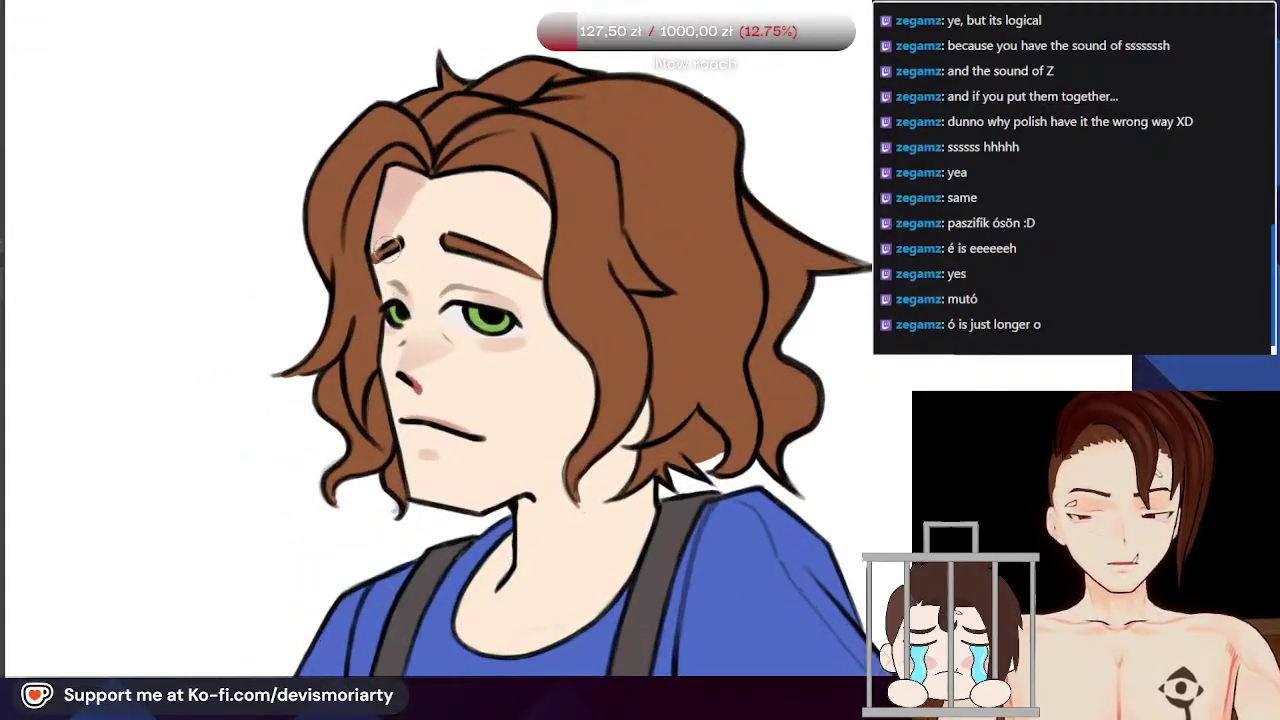
scroll(377, 262, down, 1)
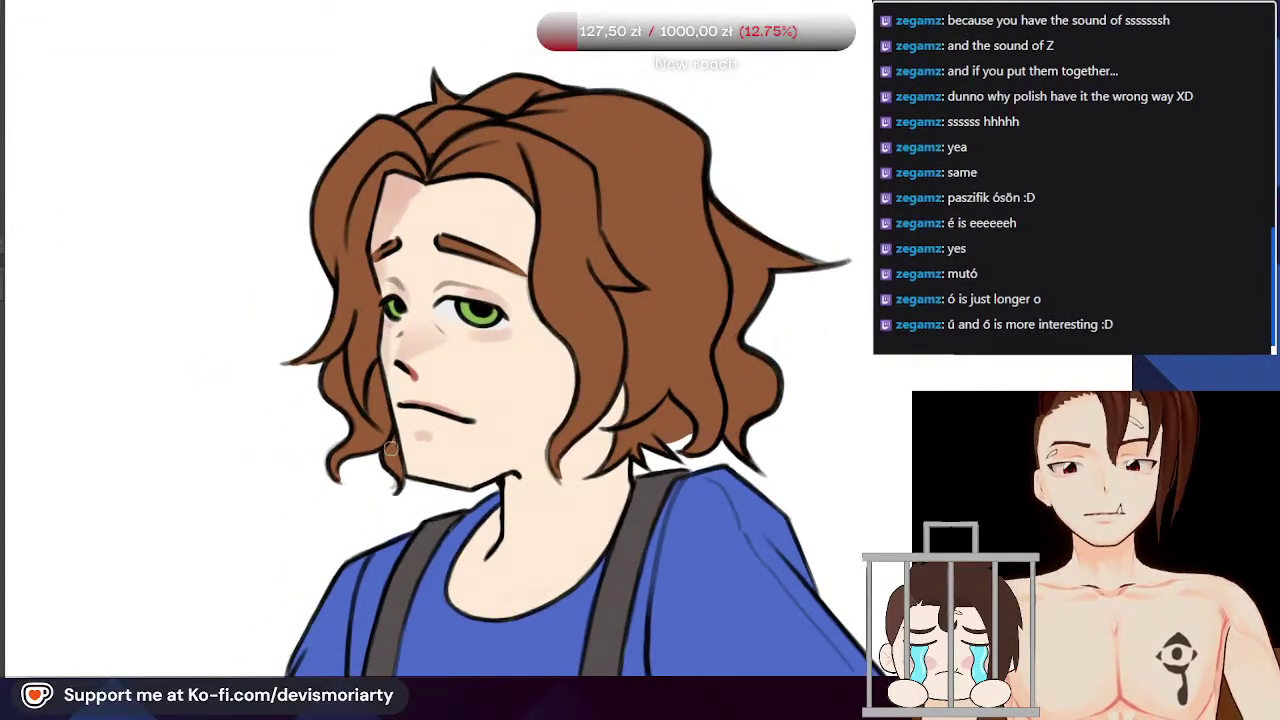
scroll(360, 260, down, 2)
scroll(340, 215, up, 3)
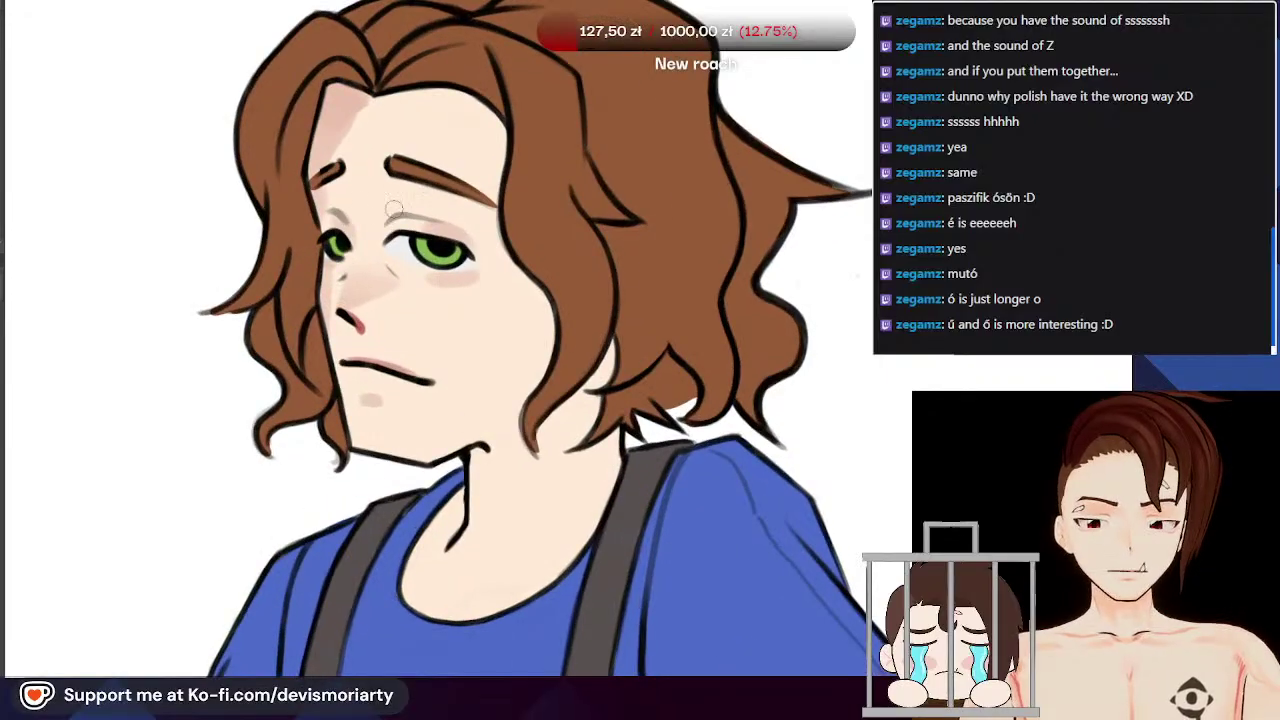
scroll(331, 203, up, 1)
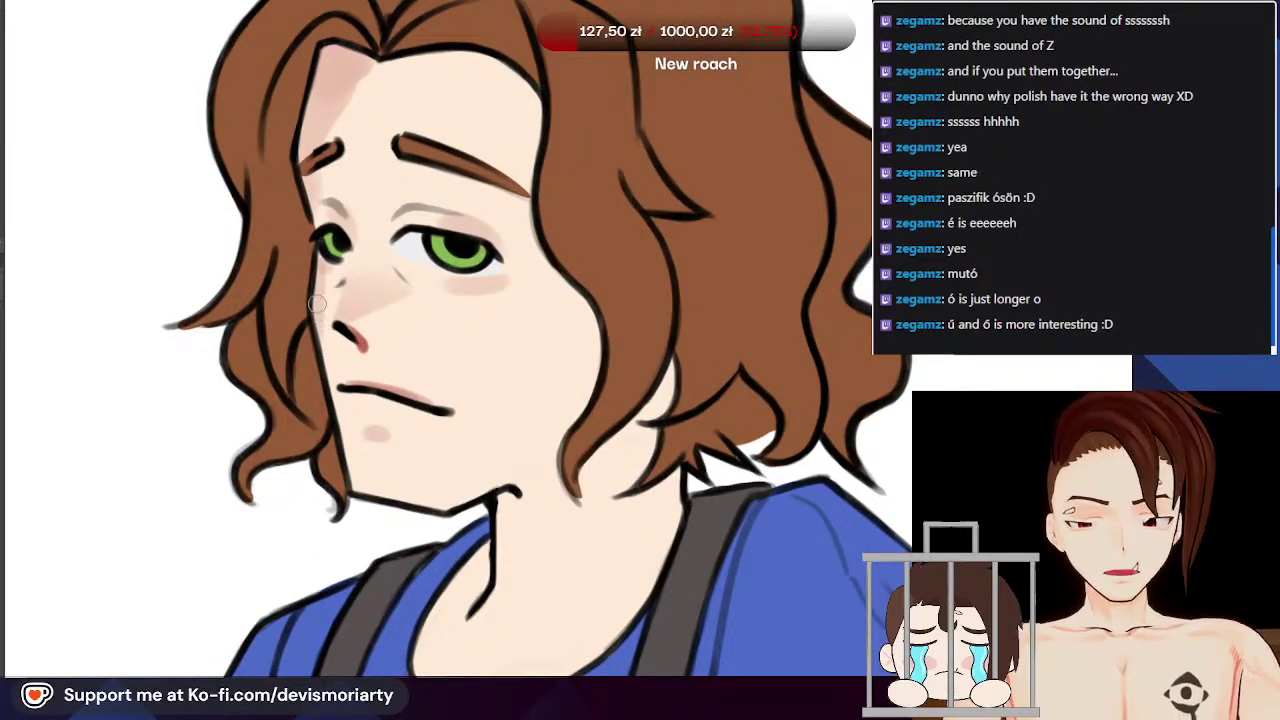
Step: Shade the far edge of the face in soft red from below the far eye down beside the nose
scroll(326, 274, down, 1)
drag(327, 273, 332, 432)
key(ctrl+z)
drag(327, 275, 318, 340)
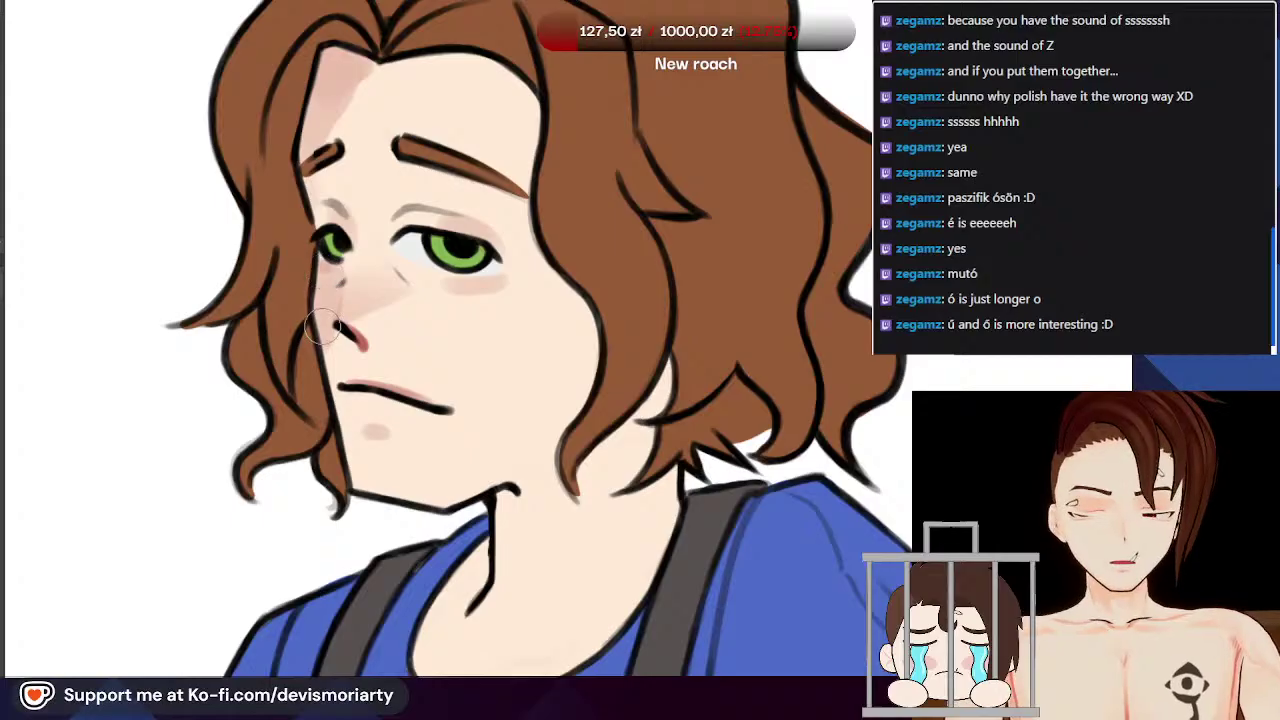
scroll(322, 360, down, 2)
scroll(322, 366, up, 2)
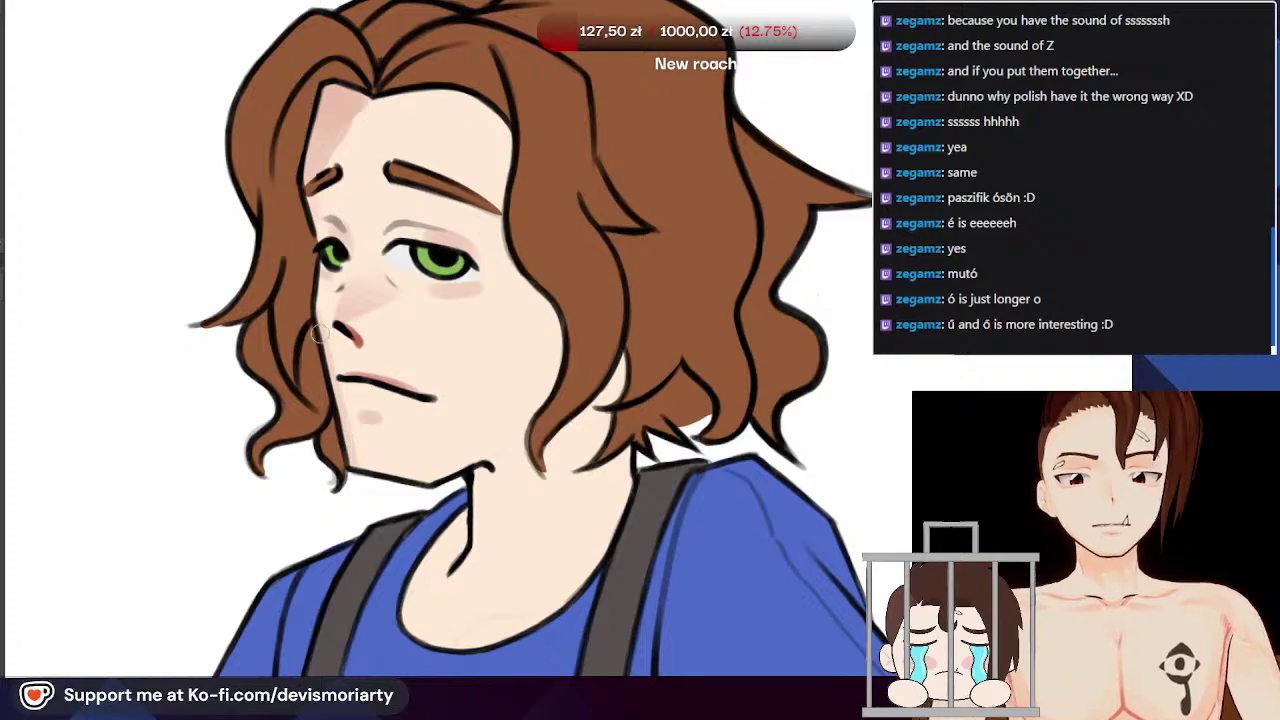
Step: Add a small touch of soft red at the near corner of the mouth
scroll(340, 372, down, 2)
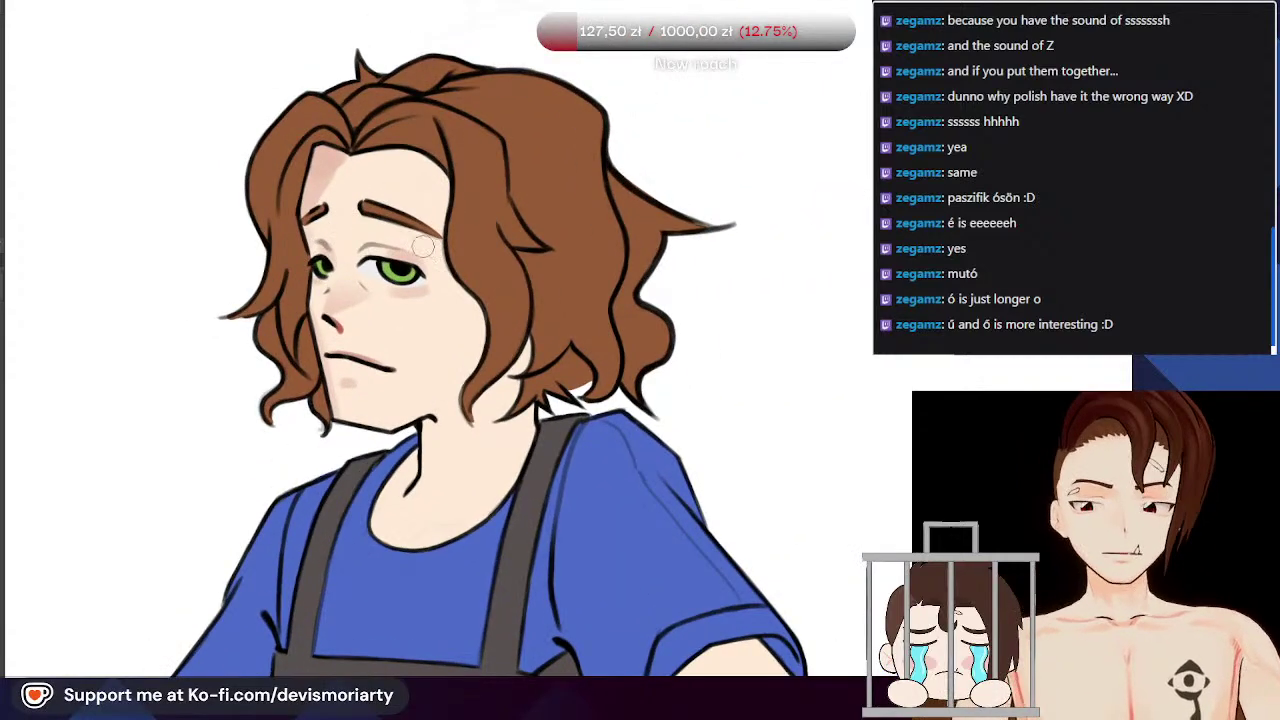
scroll(449, 343, up, 2)
scroll(340, 405, up, 3)
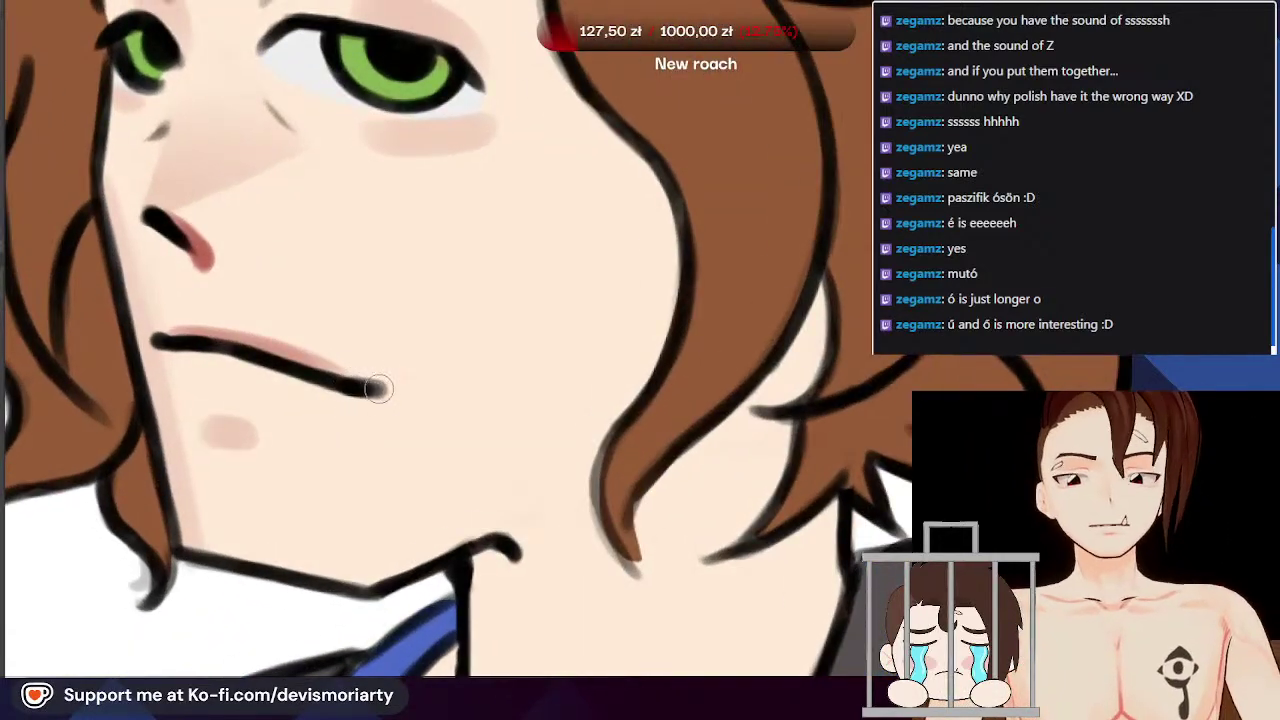
scroll(352, 383, down, 1)
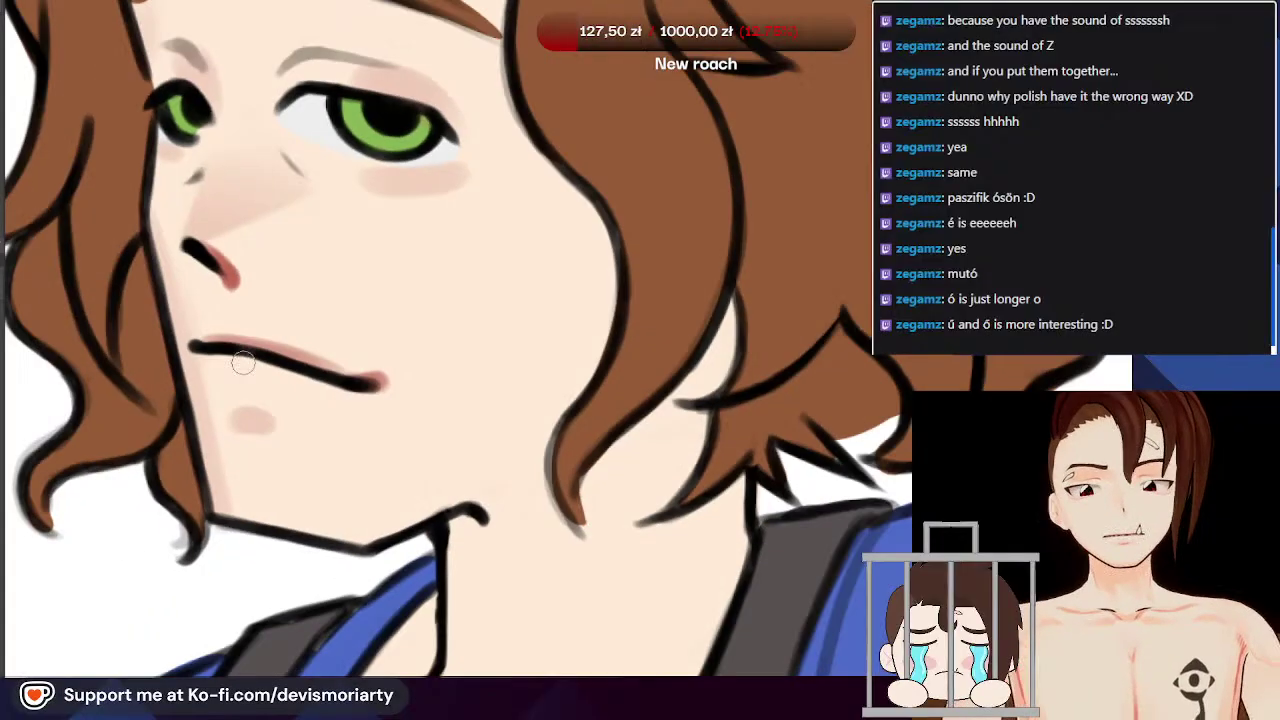
scroll(187, 341, down, 4)
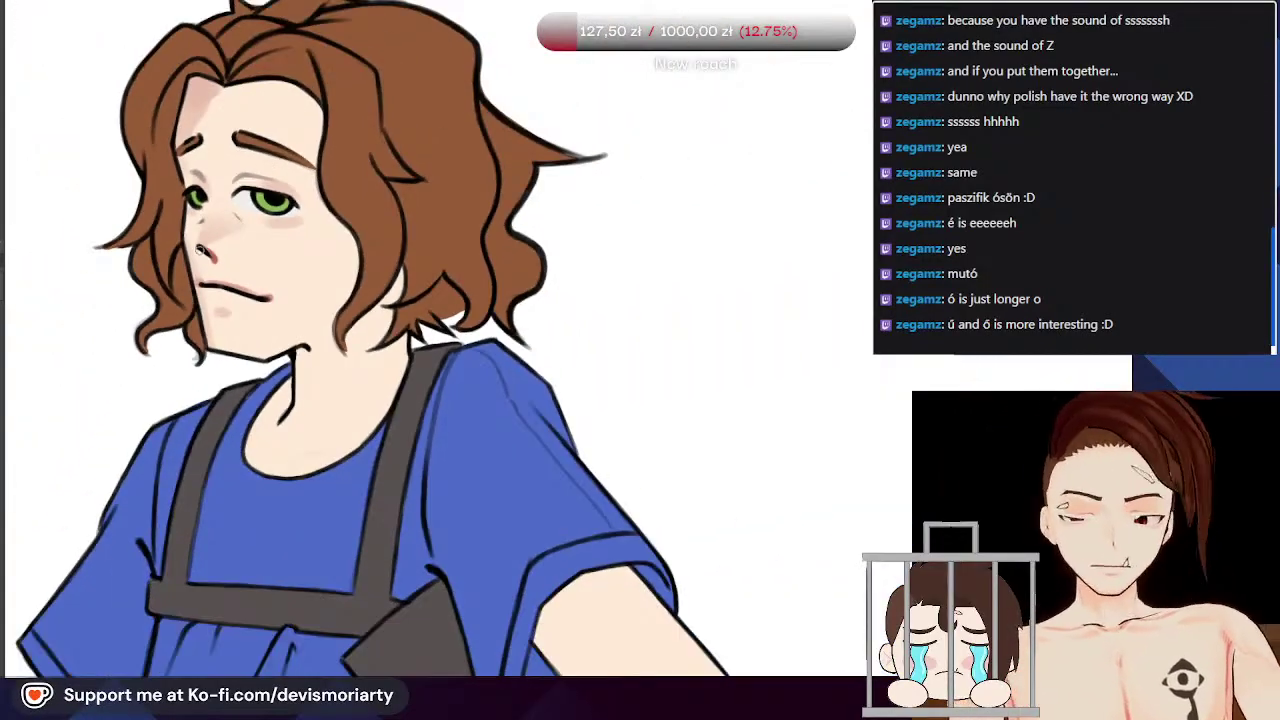
Step: Try shading the near cheek in soft red along the hair down to the jaw with an enlarged brush
scroll(220, 279, up, 2)
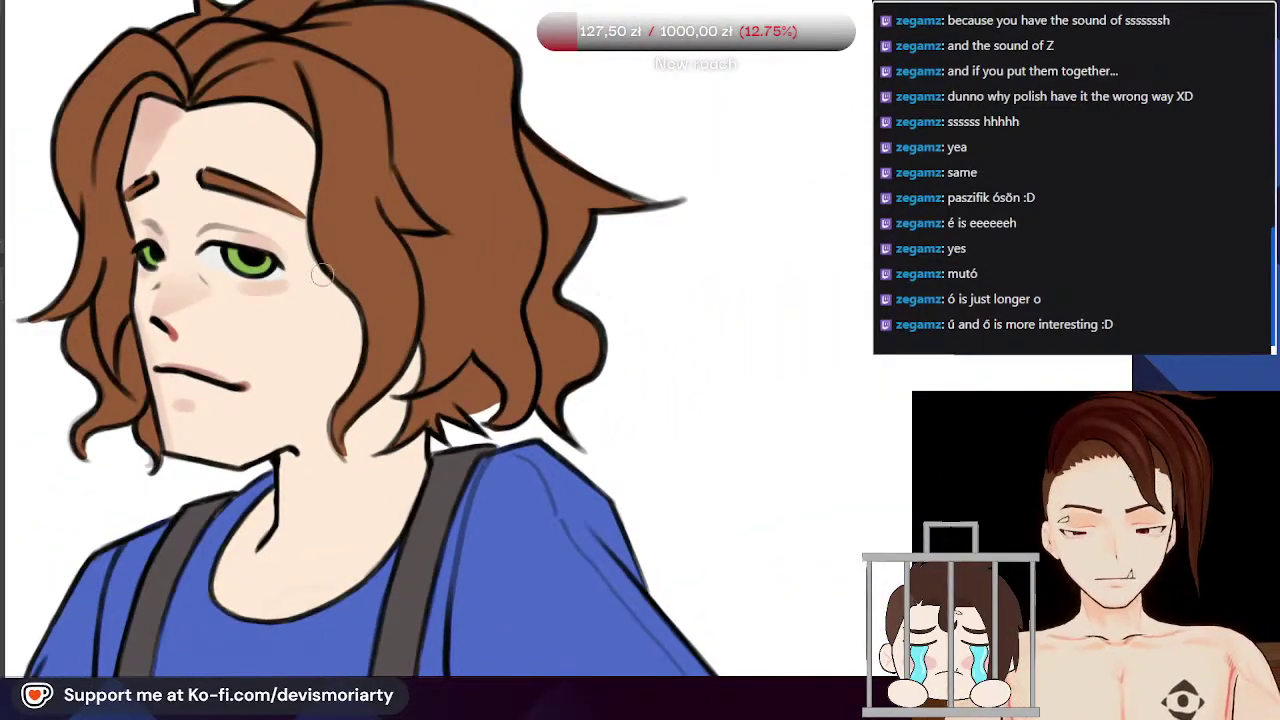
scroll(318, 287, up, 1)
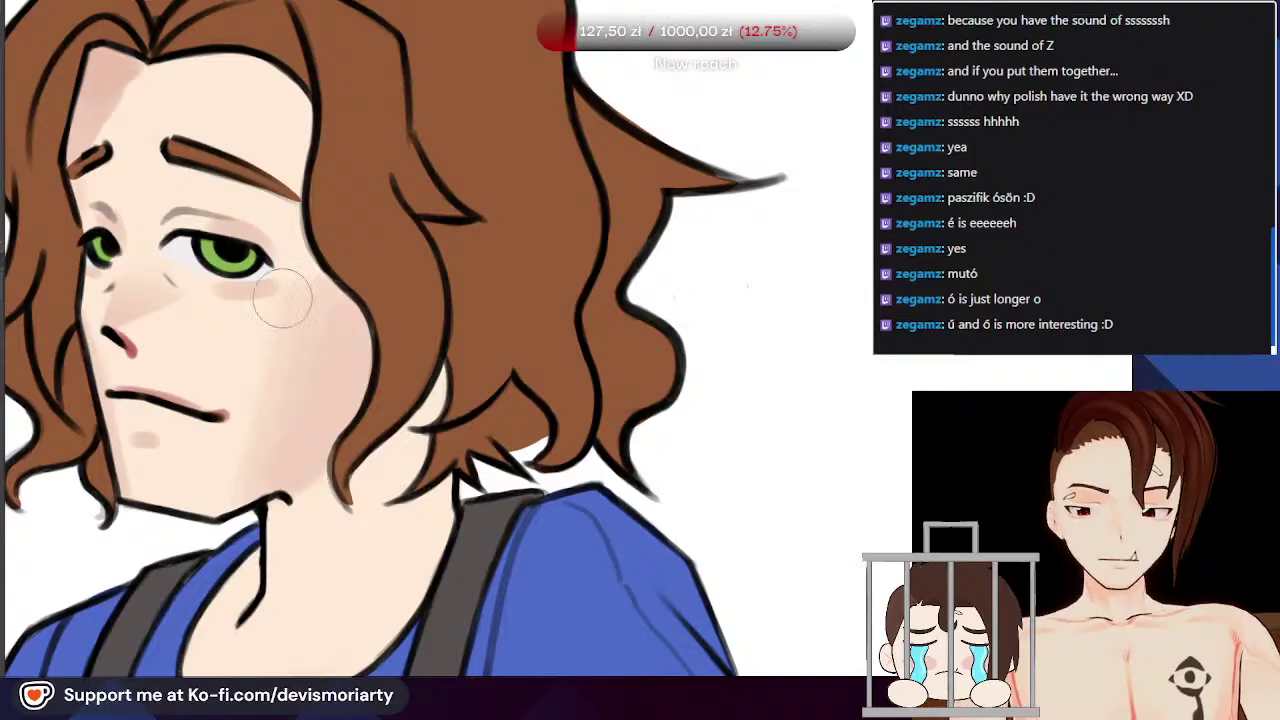
scroll(286, 314, down, 4)
scroll(326, 340, up, 4)
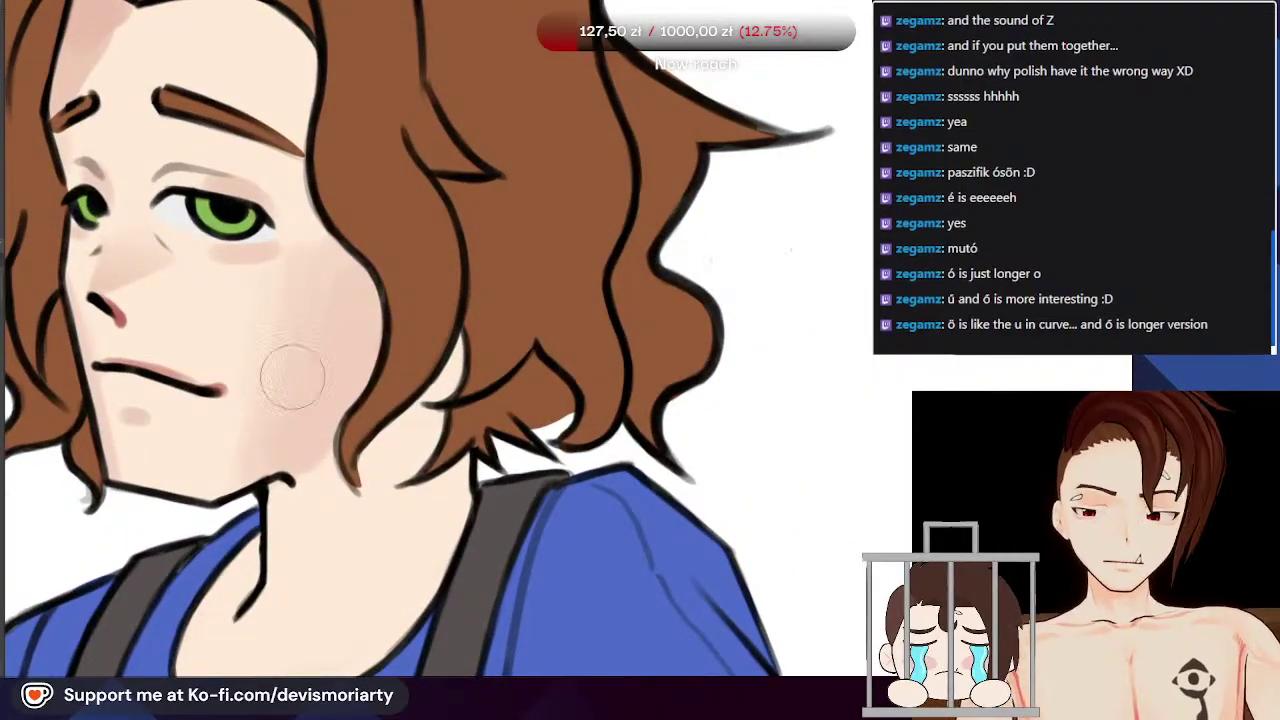
scroll(233, 386, down, 5)
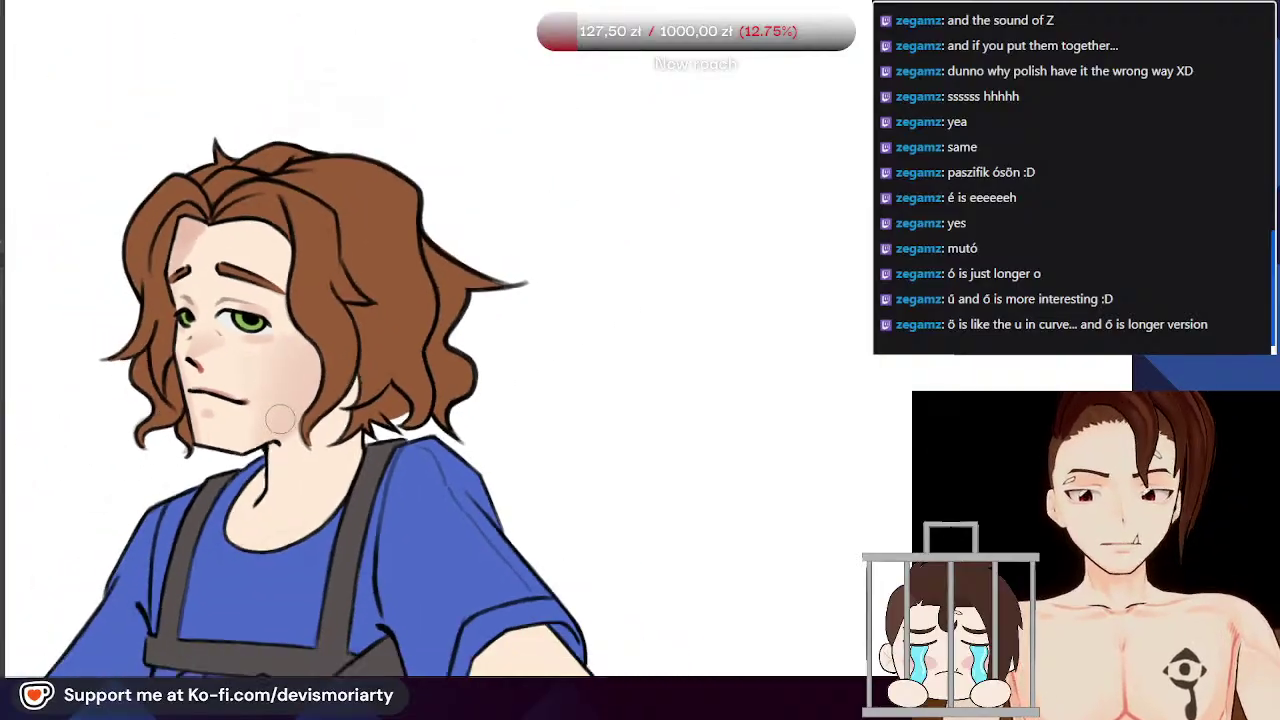
scroll(282, 407, up, 4)
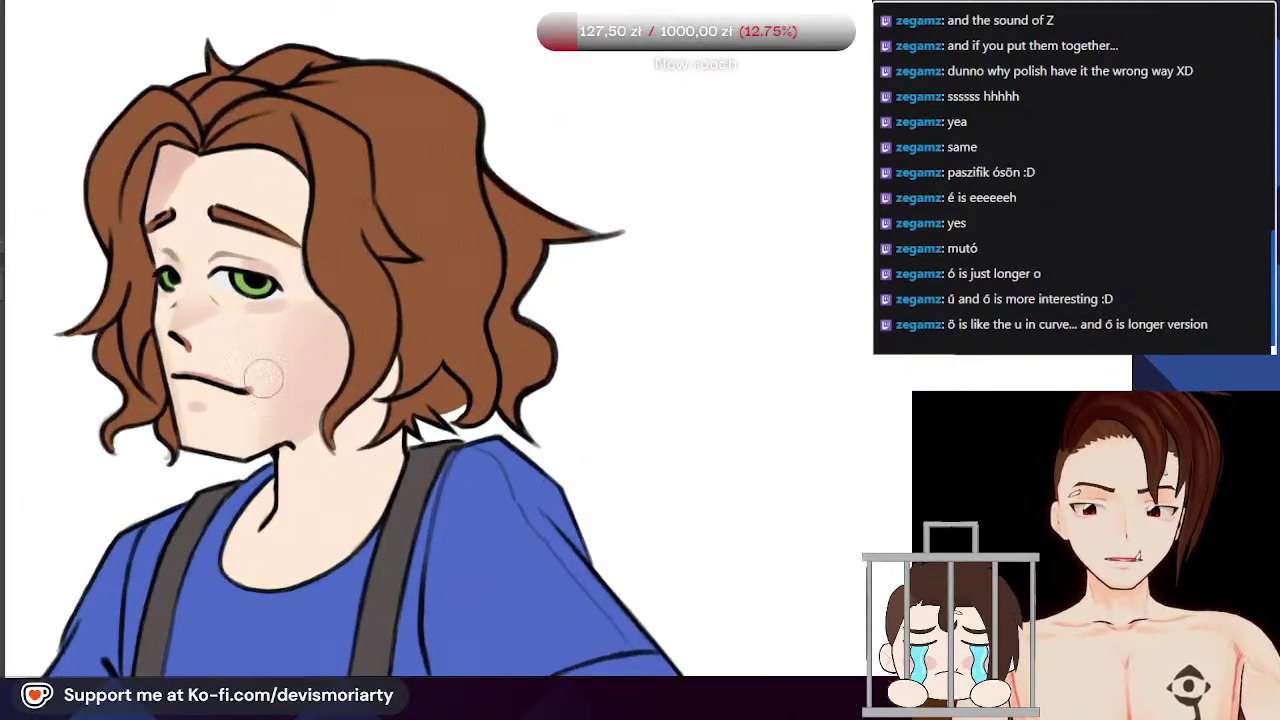
scroll(279, 355, up, 2)
scroll(280, 355, down, 3)
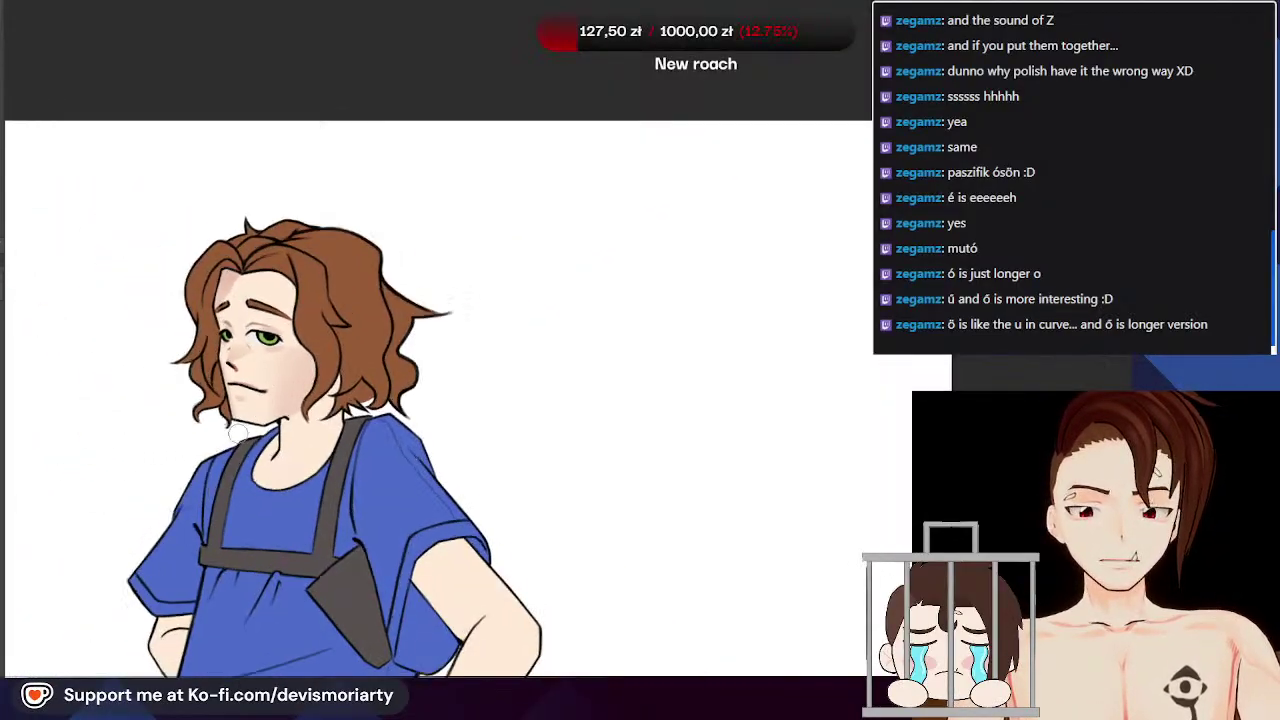
scroll(282, 355, up, 4)
scroll(283, 354, up, 2)
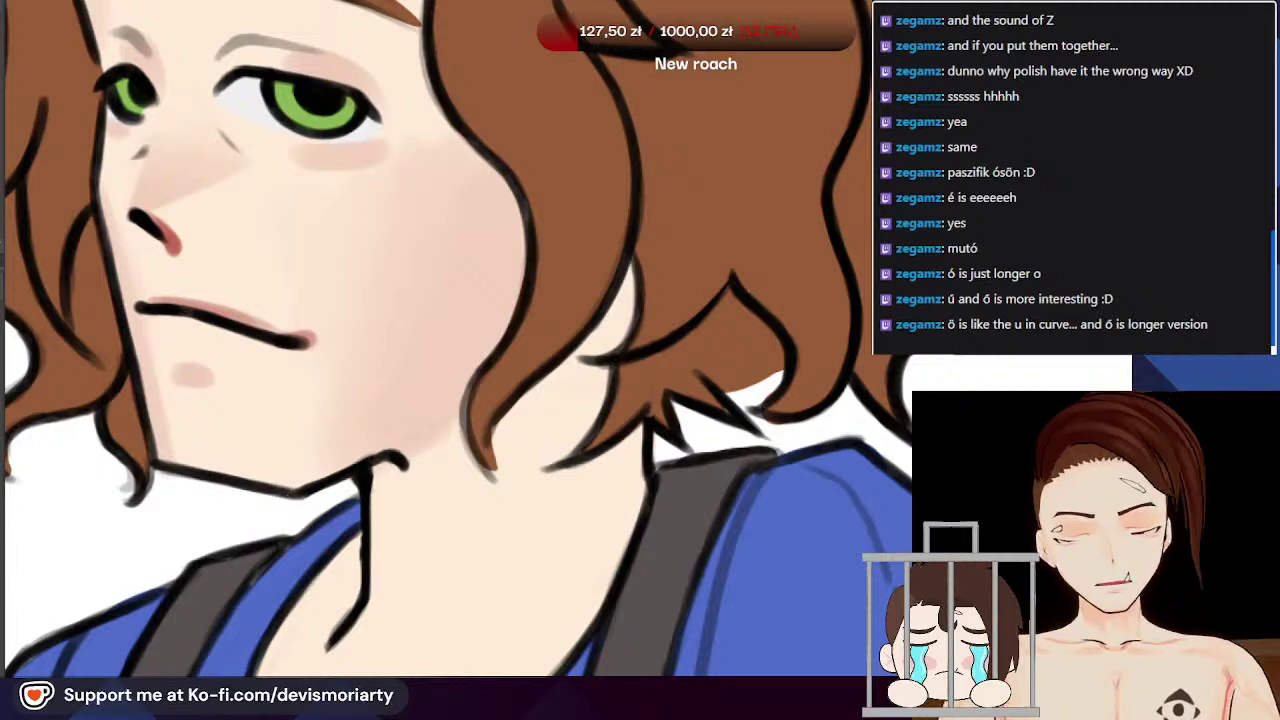
Step: Rotate the canvas and paint the near cheek in soft red from beside the eye down to the jaw
key(minus)
key(minus)
key(minus)
scroll(390, 260, down, 3)
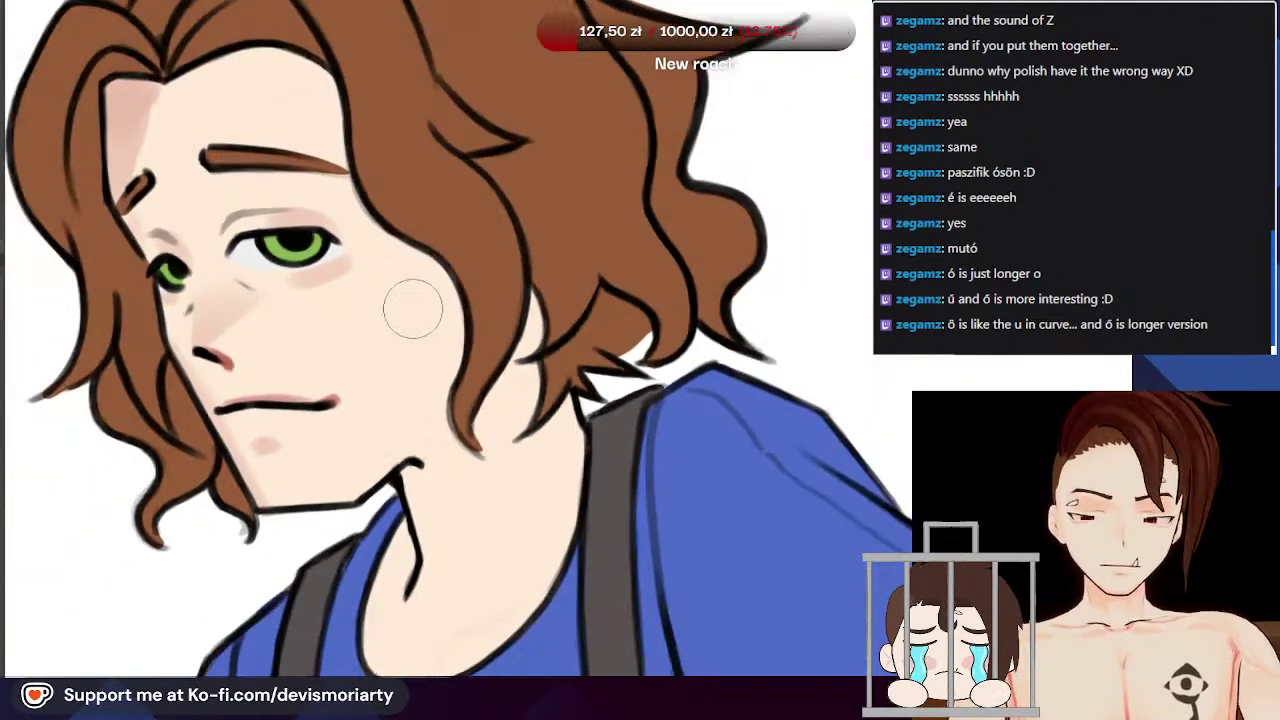
scroll(420, 320, up, 2)
scroll(435, 335, up, 1)
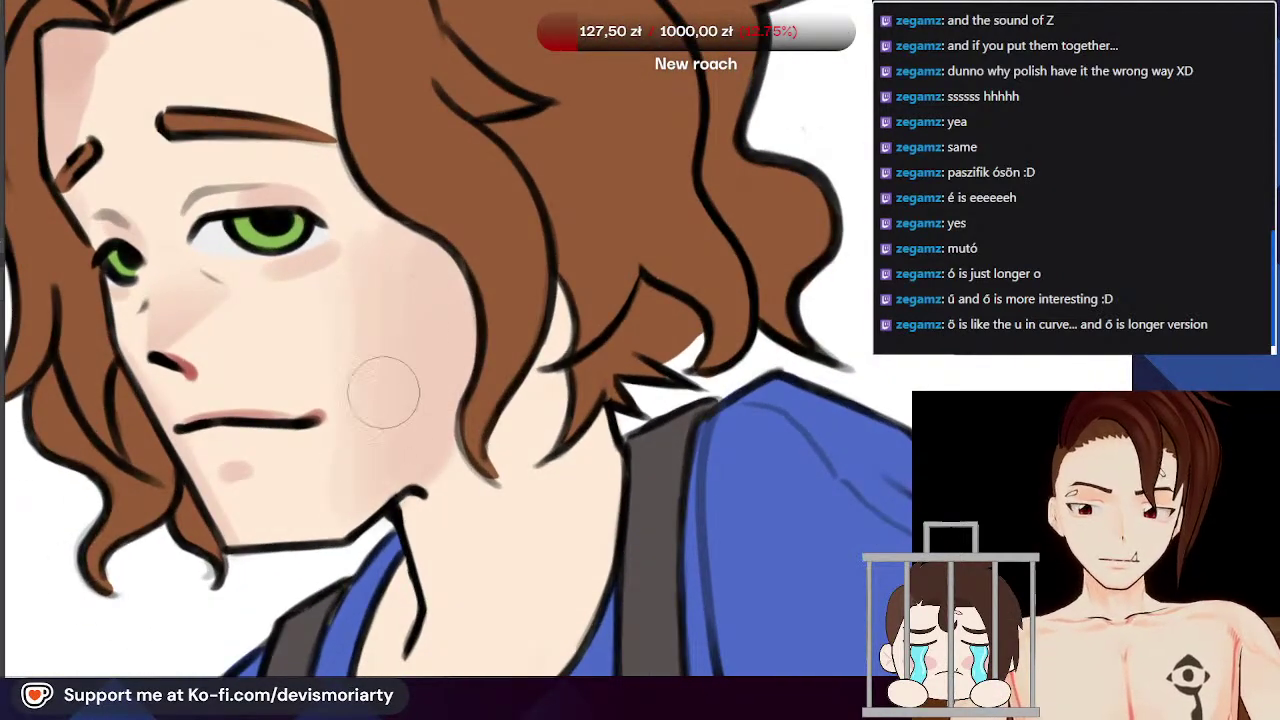
mouse_move(361, 281)
mouse_down()
mouse_move(399, 340)
mouse_move(393, 288)
mouse_move(378, 292)
mouse_move(360, 367)
mouse_move(349, 290)
mouse_move(330, 357)
mouse_up()
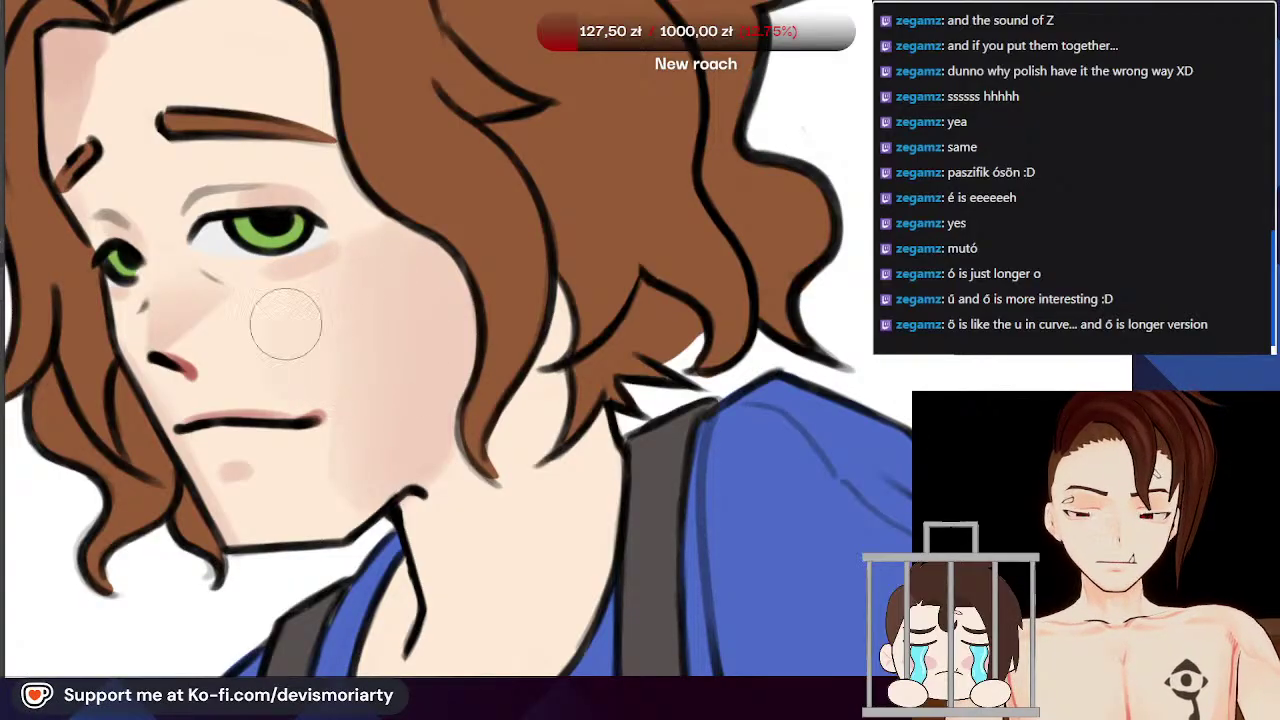
Step: Blend the inner edge of the near cheek's shading using tones sampled from the surrounding skin
scroll(290, 440, down, 3)
scroll(339, 412, up, 2)
alt+click(359, 408)
scroll(340, 300, down, 2)
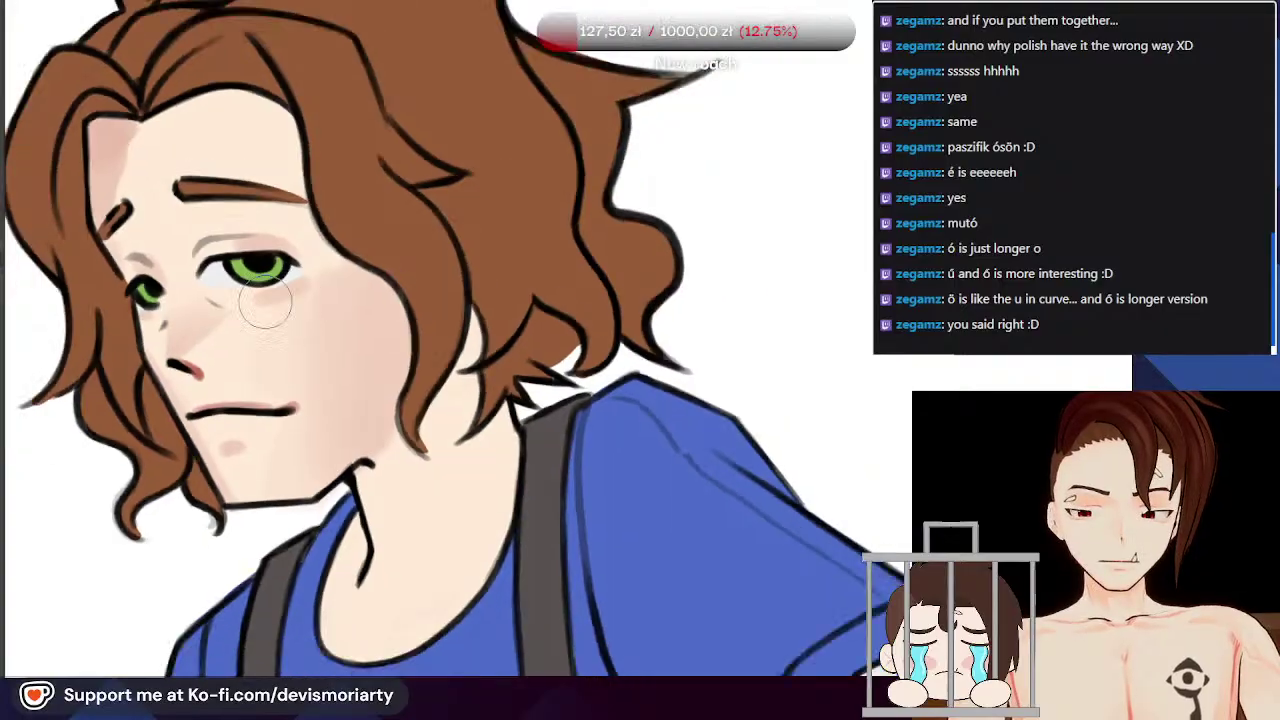
alt+click(426, 506)
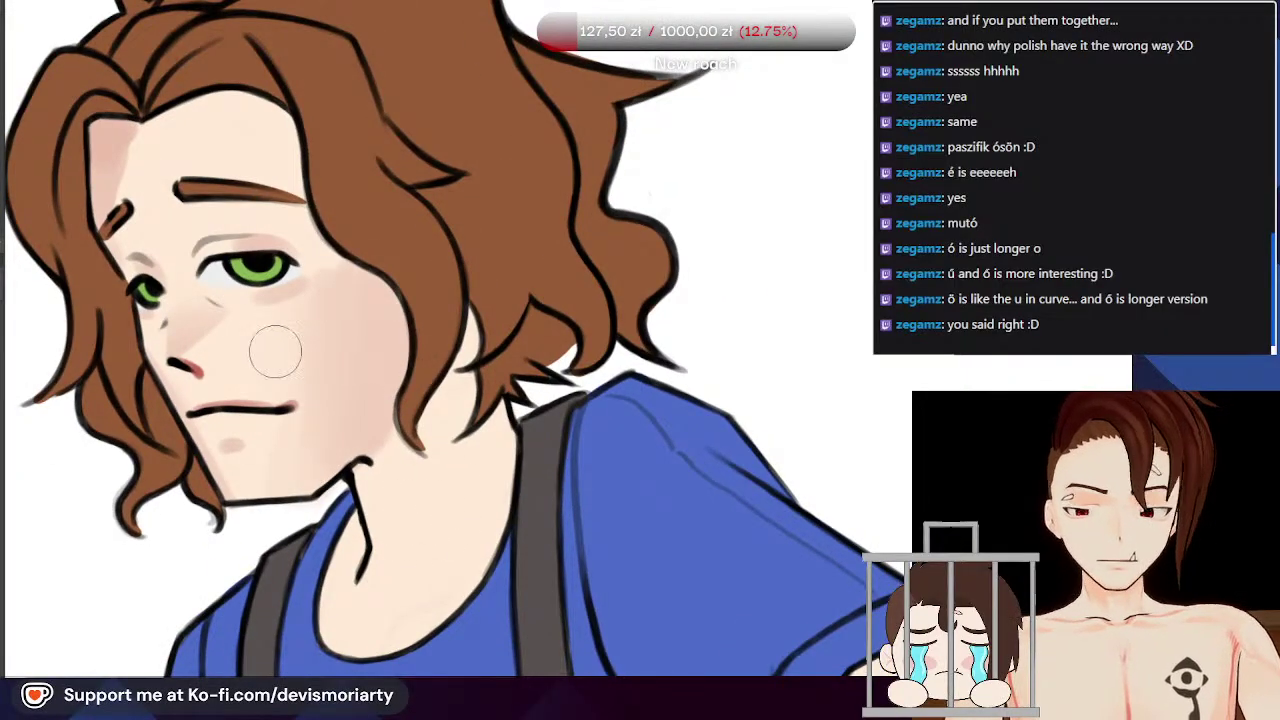
scroll(291, 443, down, 1)
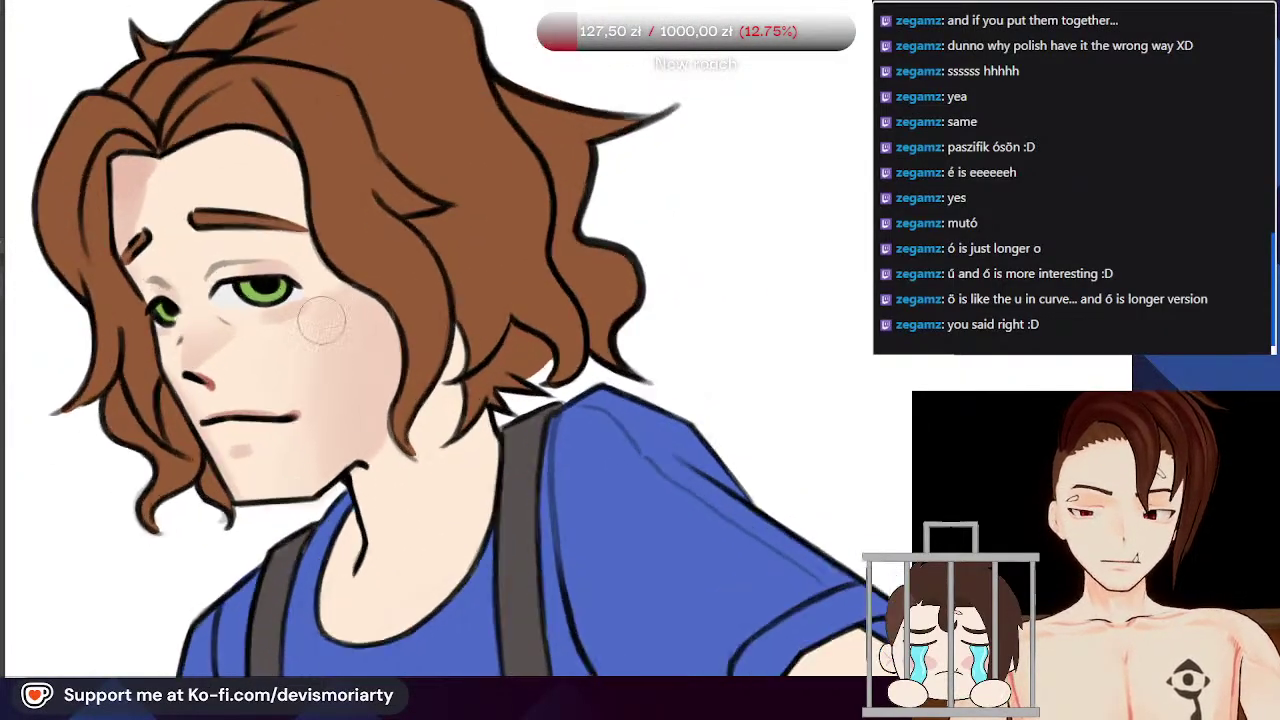
scroll(306, 471, up, 2)
alt+click(391, 350)
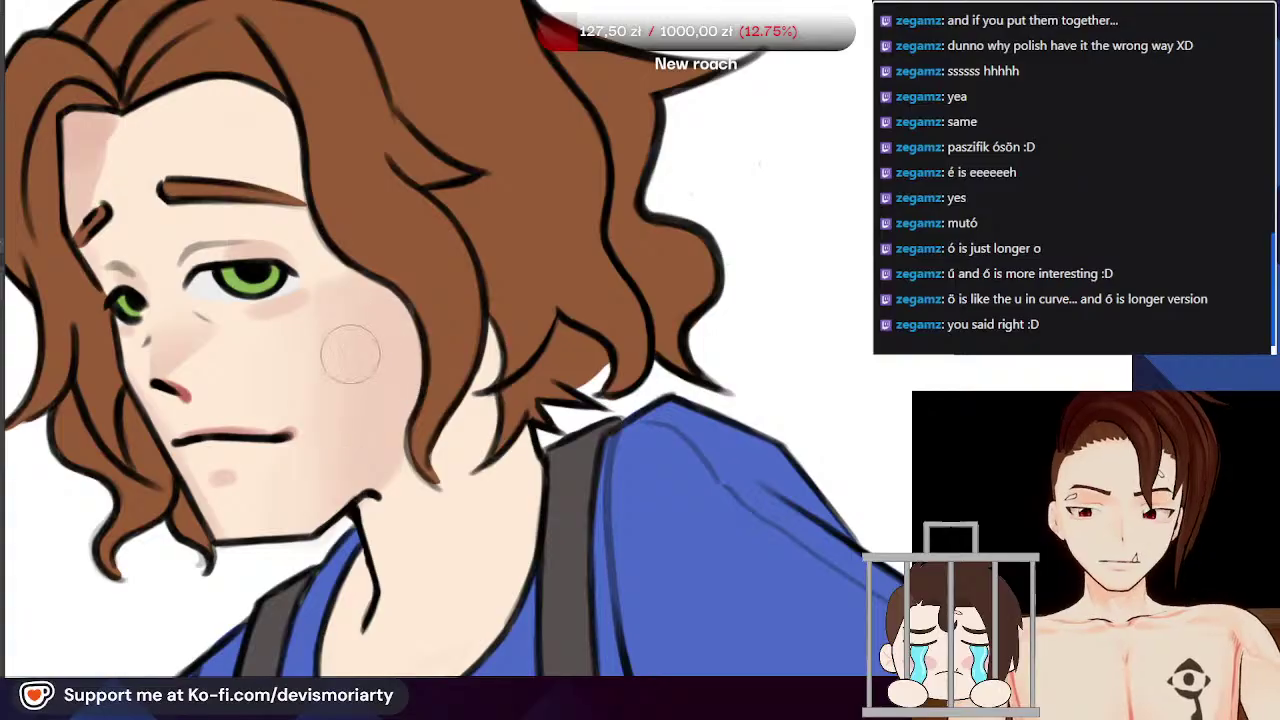
Step: Extend the near cheek's soft red shading up past the outer eye corner to the temple beside the hair
scroll(318, 279, down, 2)
scroll(334, 317, up, 3)
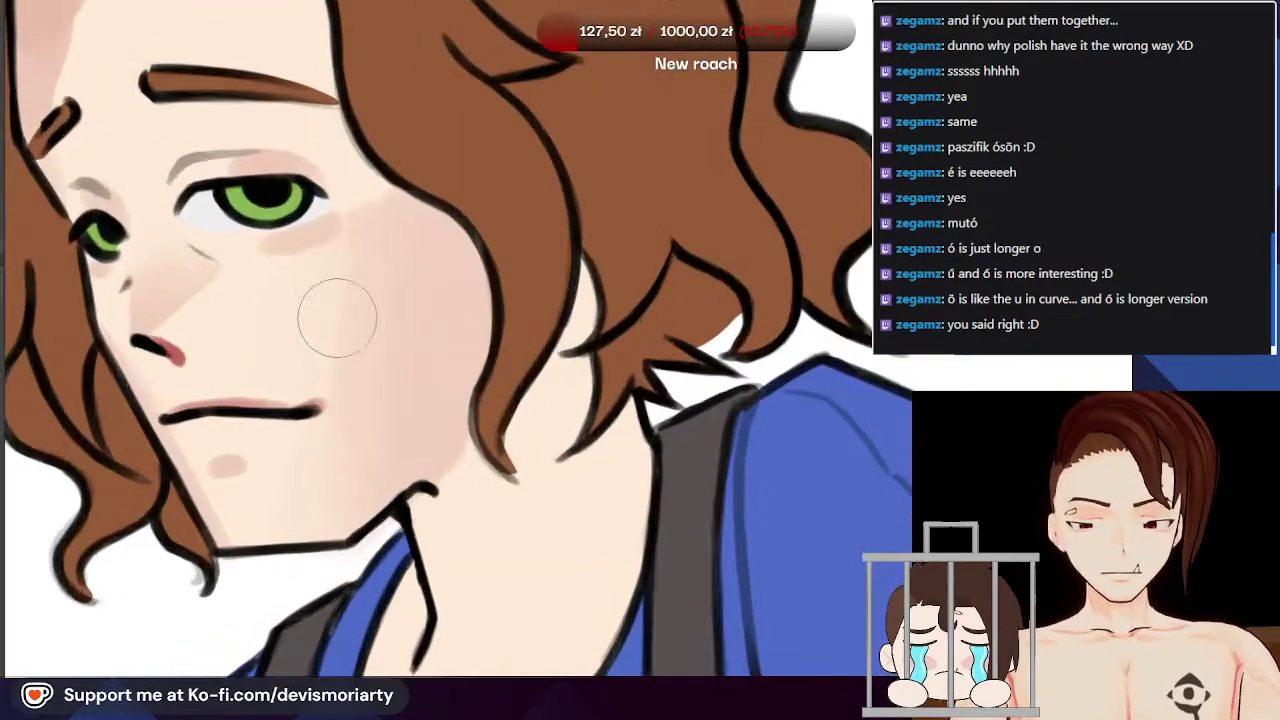
scroll(385, 382, down, 2)
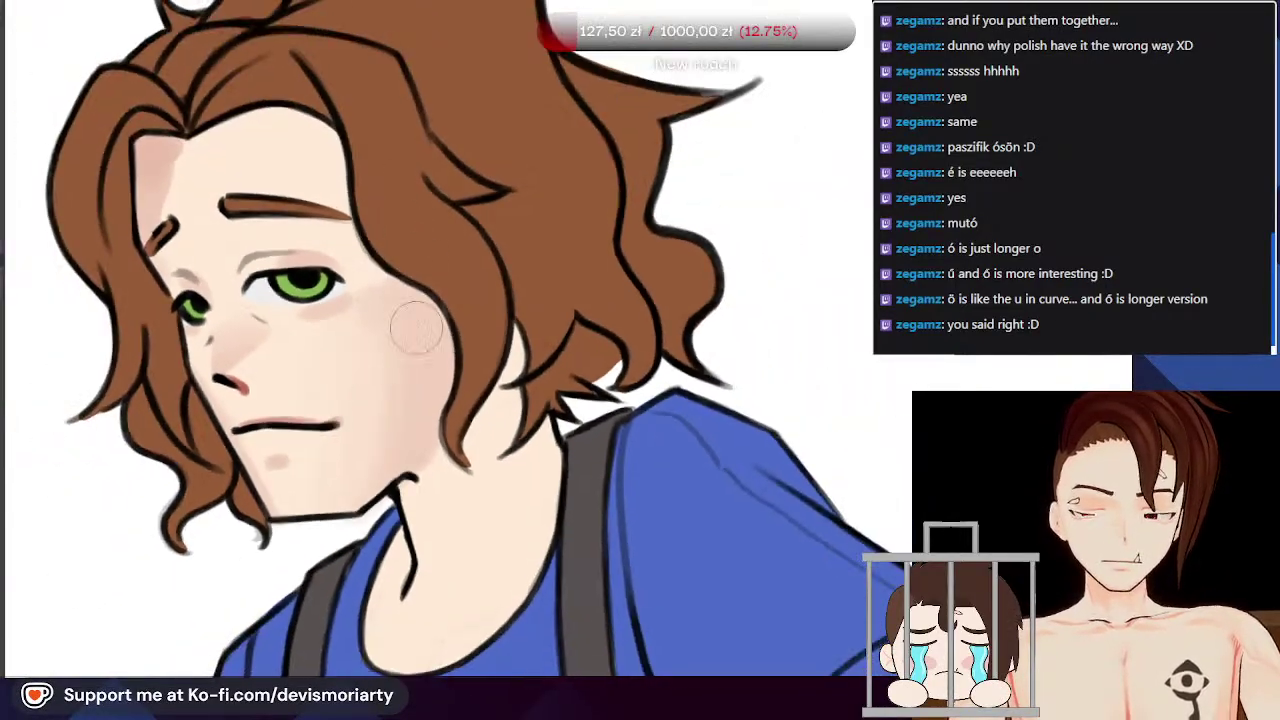
scroll(420, 320, up, 1)
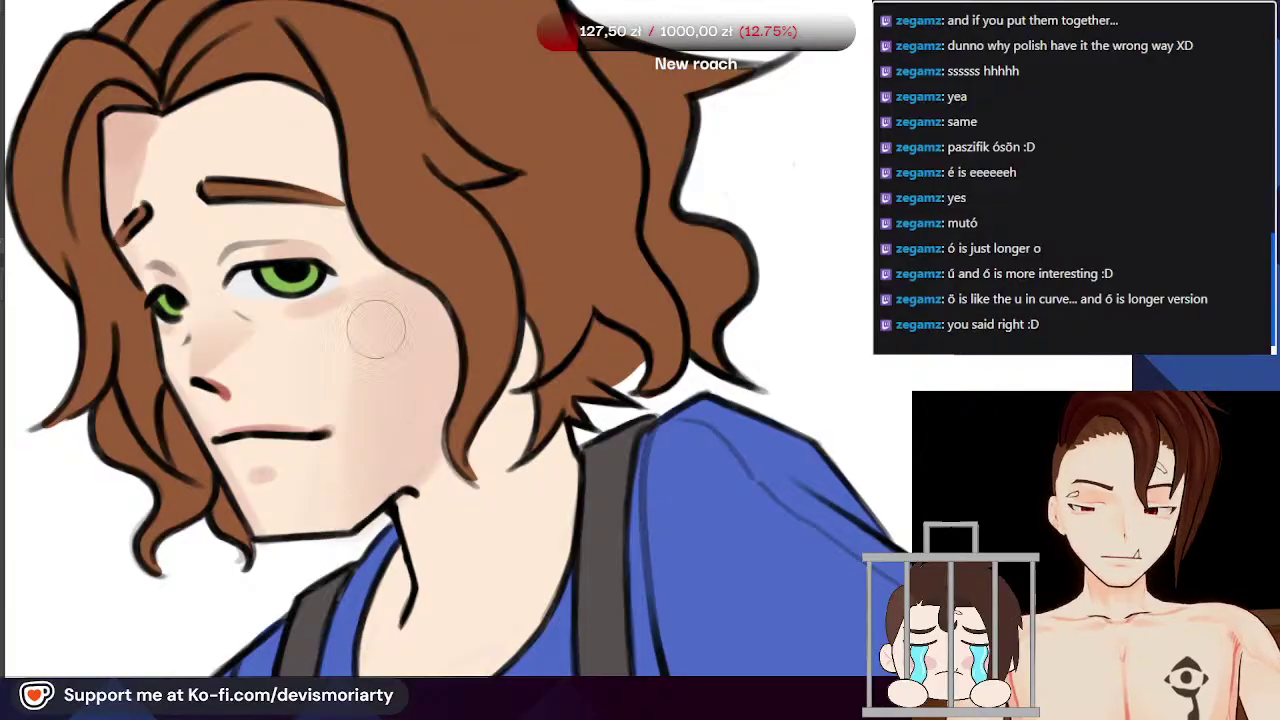
scroll(370, 265, down, 1)
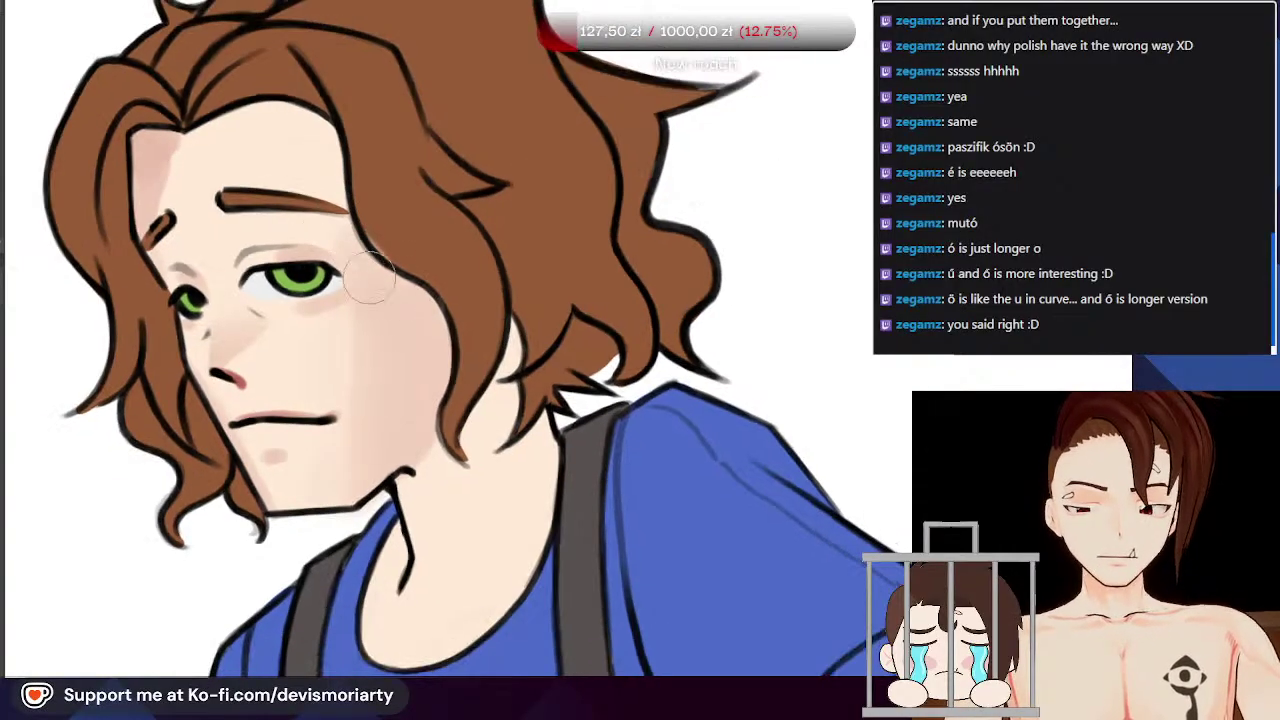
scroll(355, 215, down, 6)
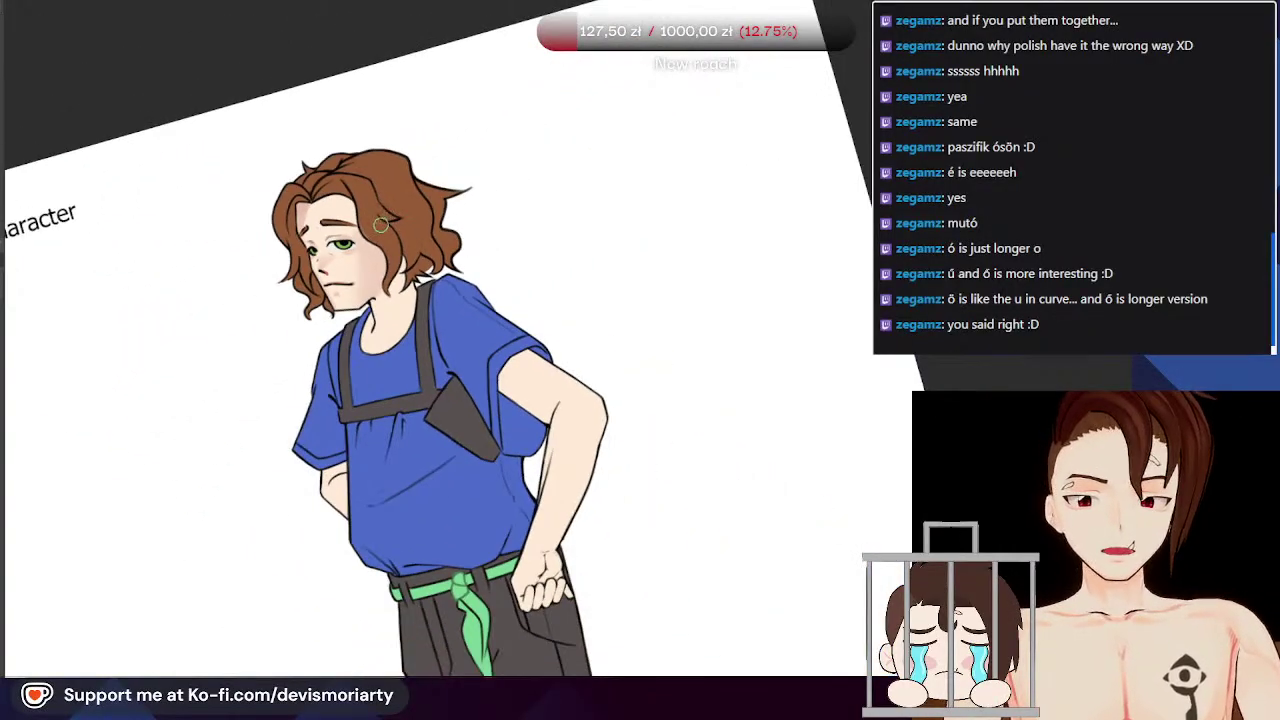
scroll(375, 205, up, 3)
scroll(369, 125, up, 3)
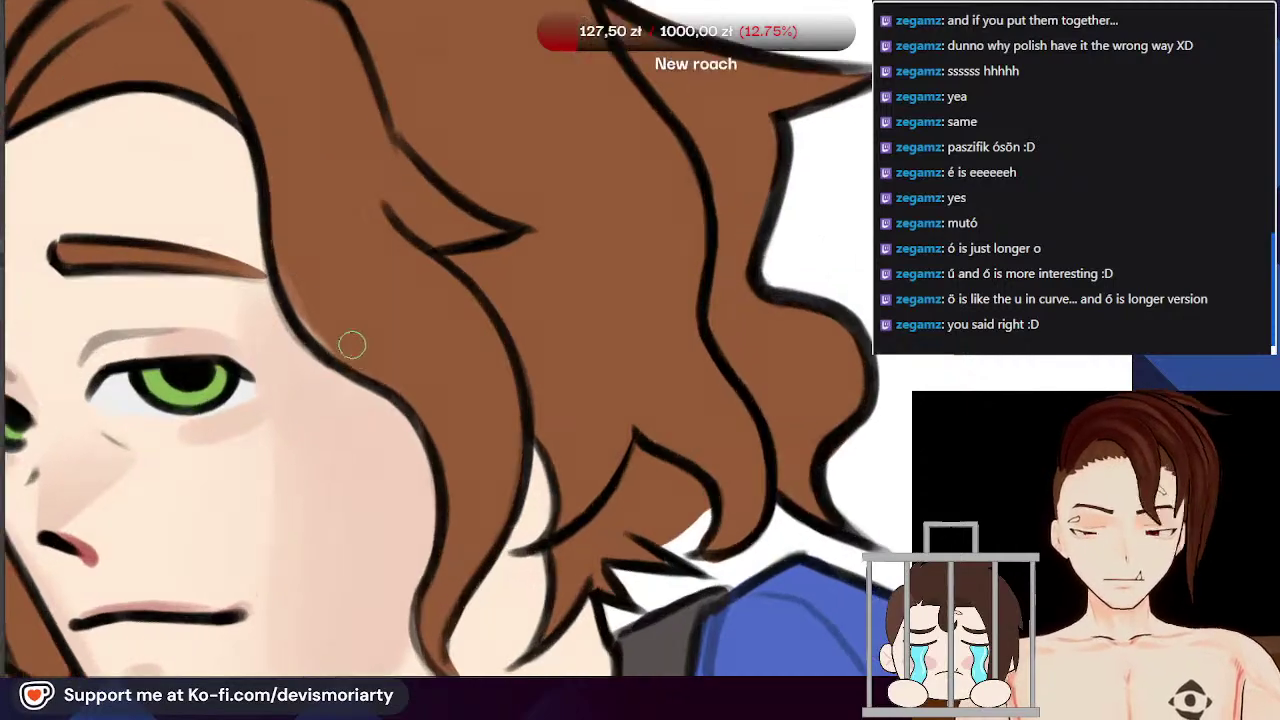
Step: Smooth the soft red shading from the temple down the cheek to the jaw corner, checking it at full-figure scale
scroll(280, 242, down, 5)
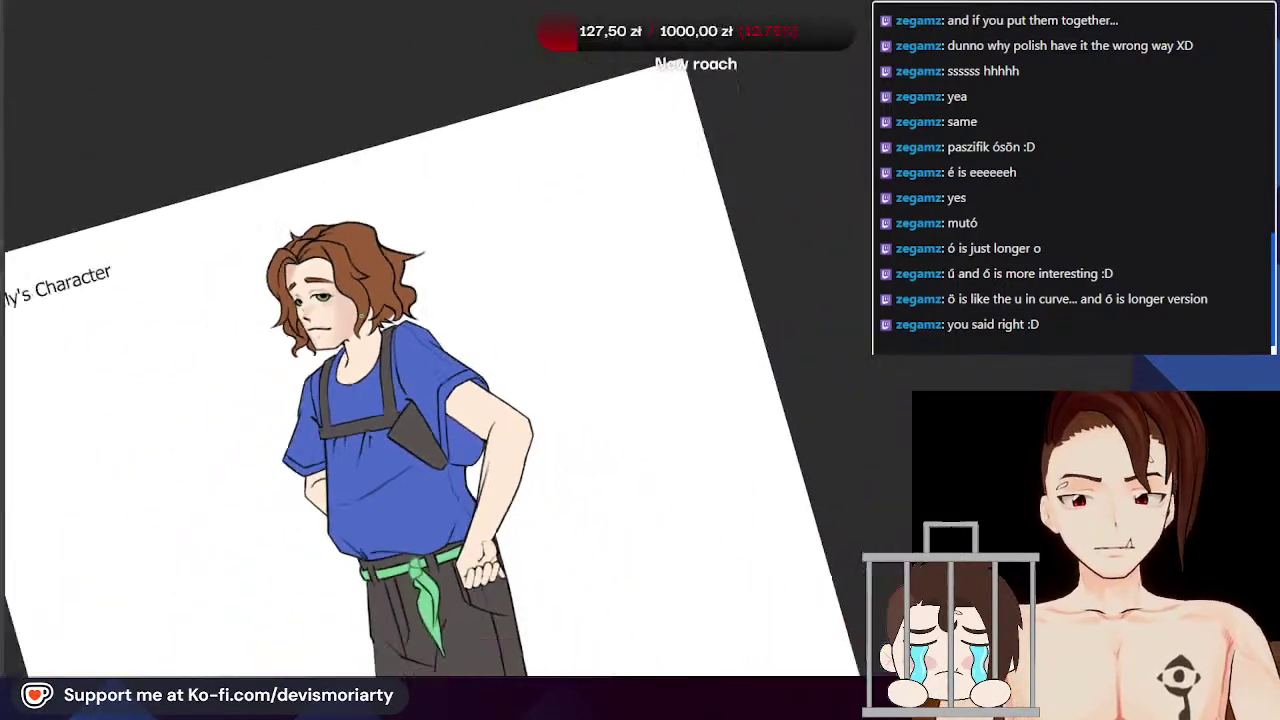
scroll(347, 336, up, 5)
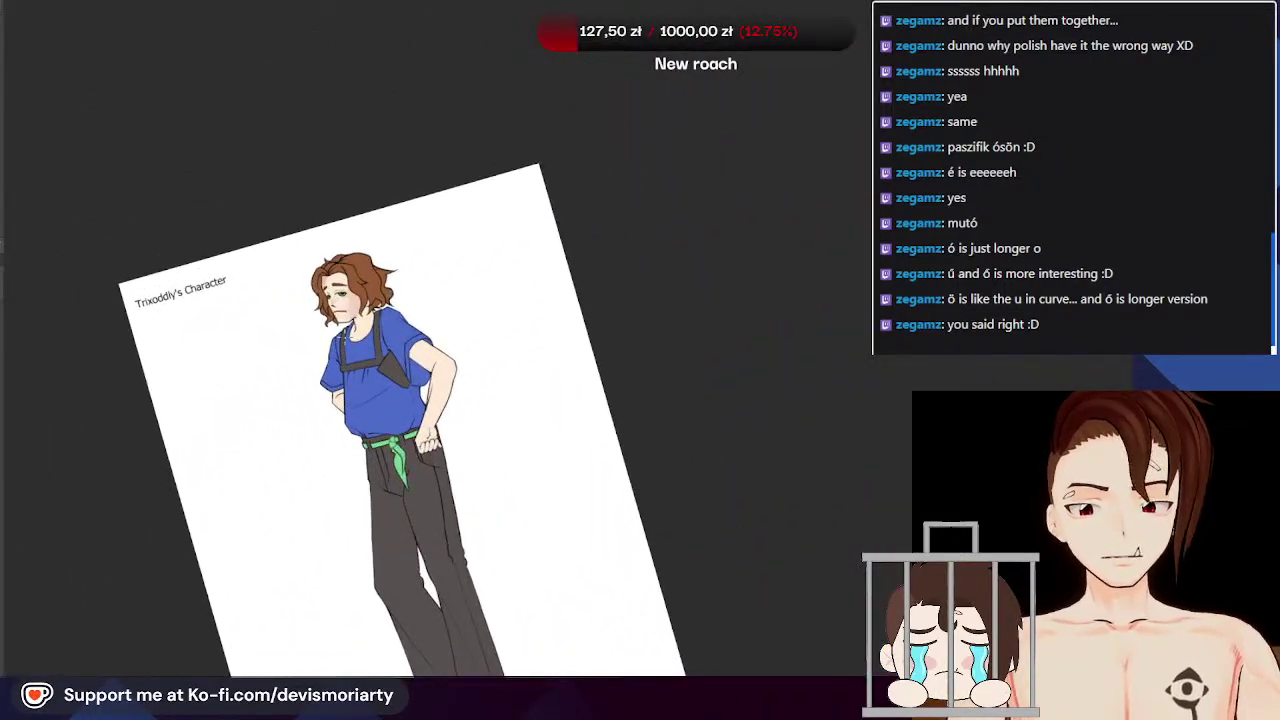
scroll(350, 172, up, 5)
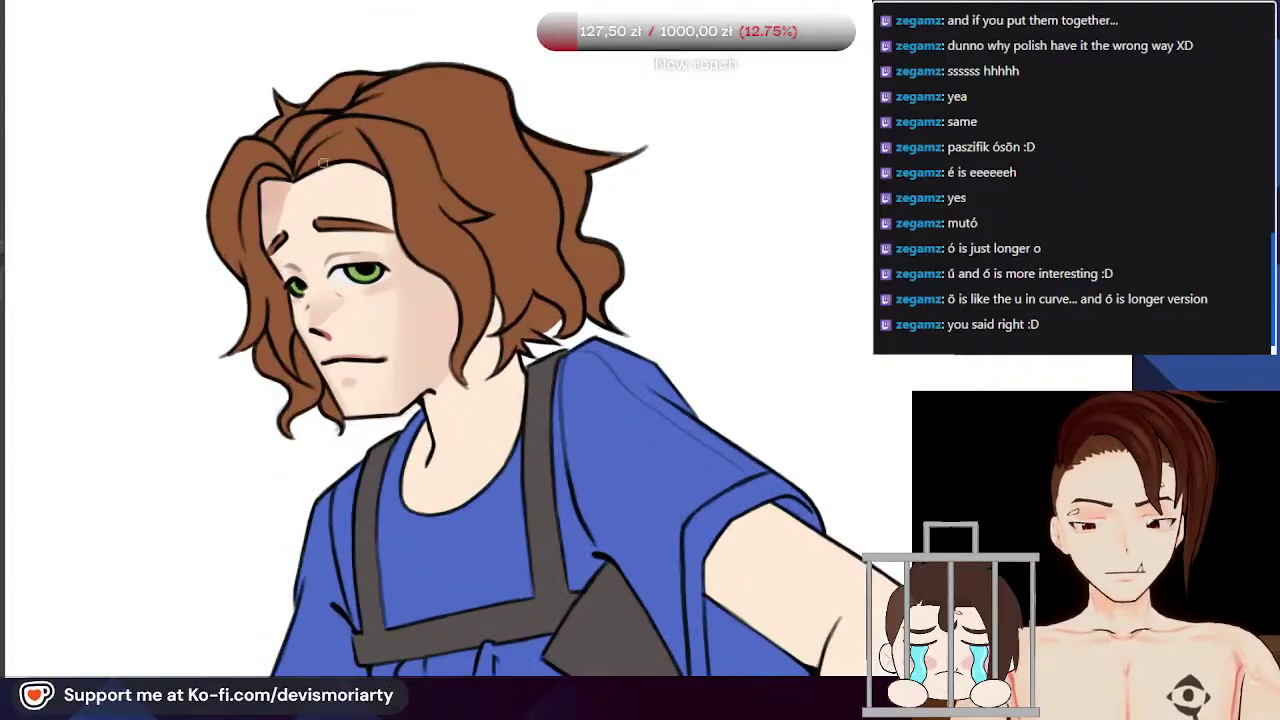
scroll(433, 270, down, 5)
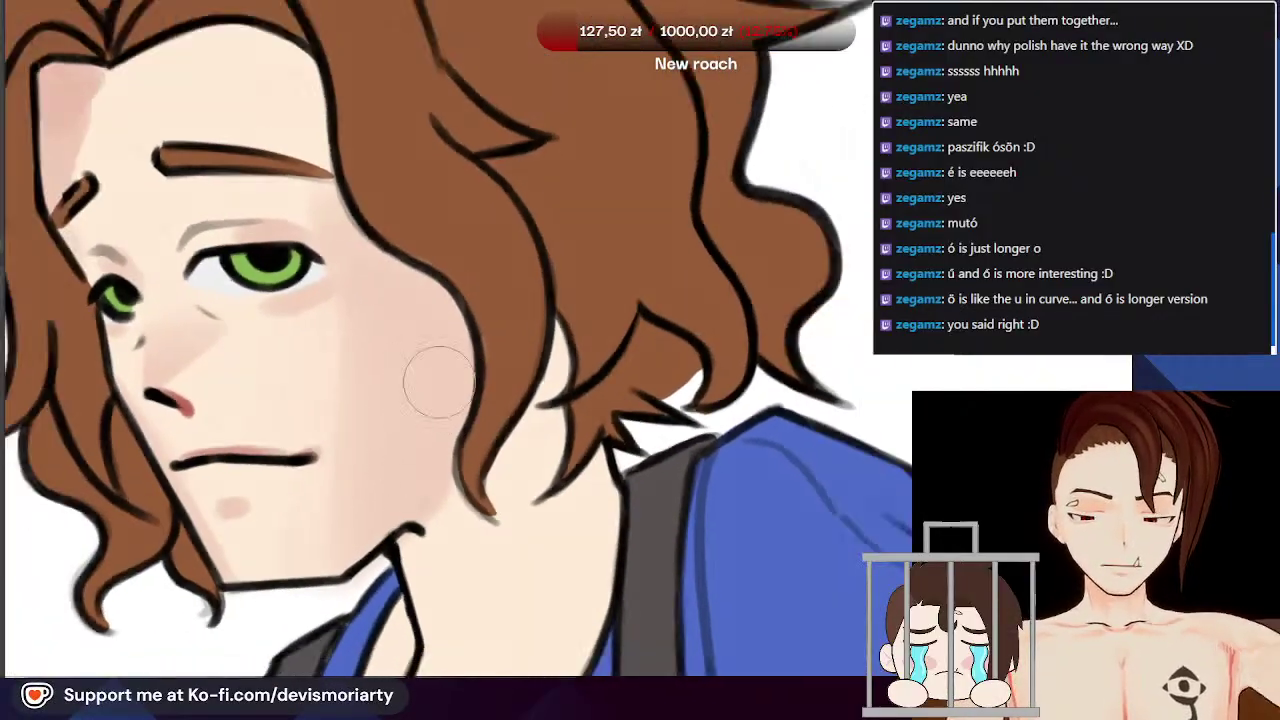
scroll(342, 299, up, 5)
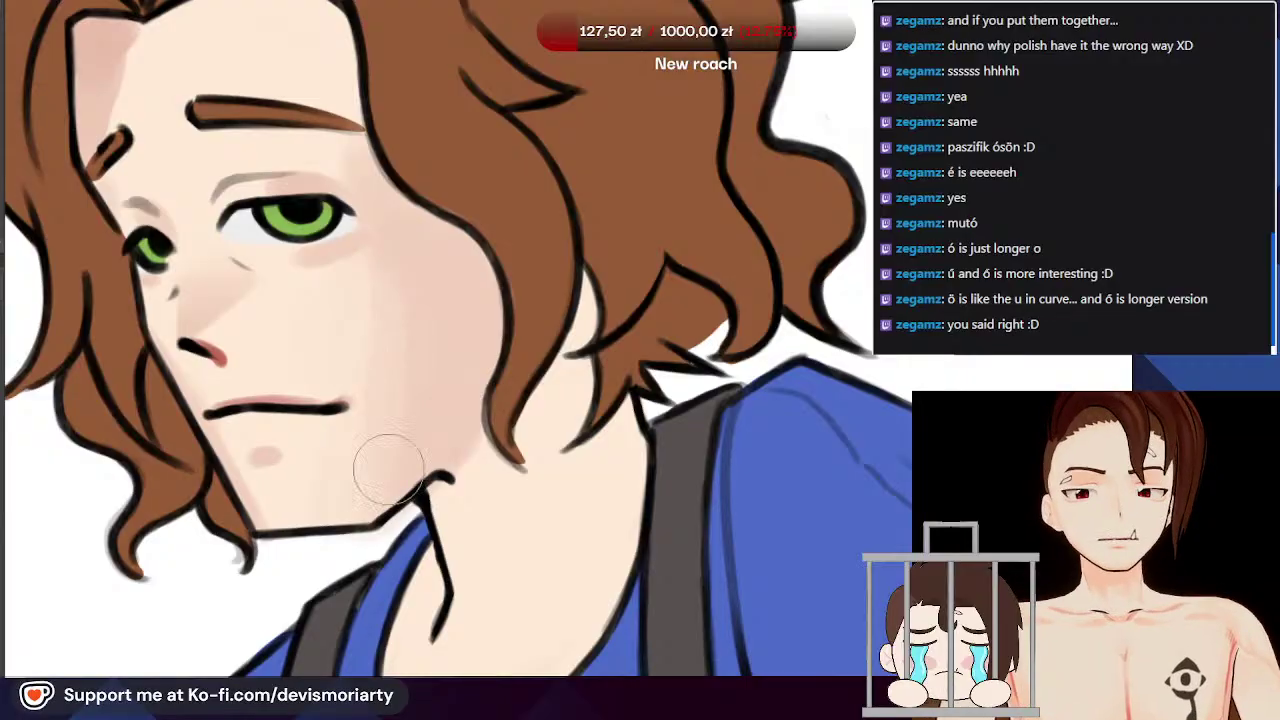
scroll(382, 321, down, 5)
scroll(371, 306, up, 5)
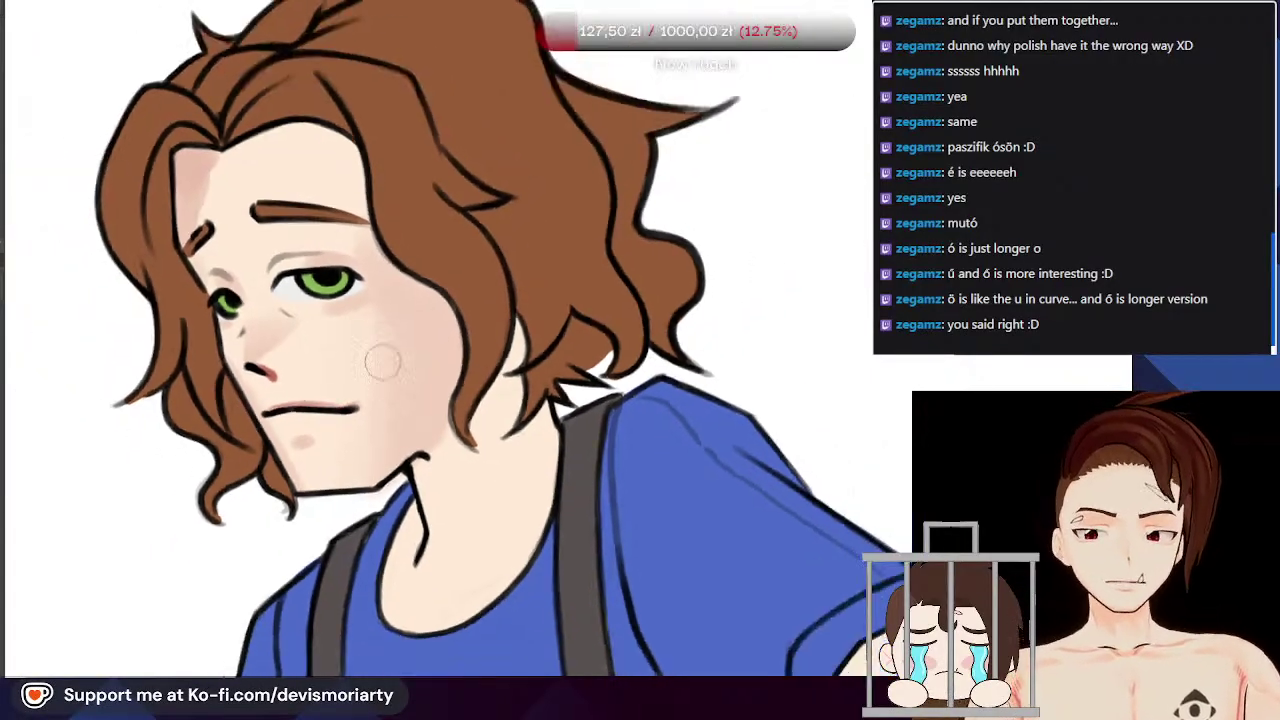
scroll(368, 320, down, 1)
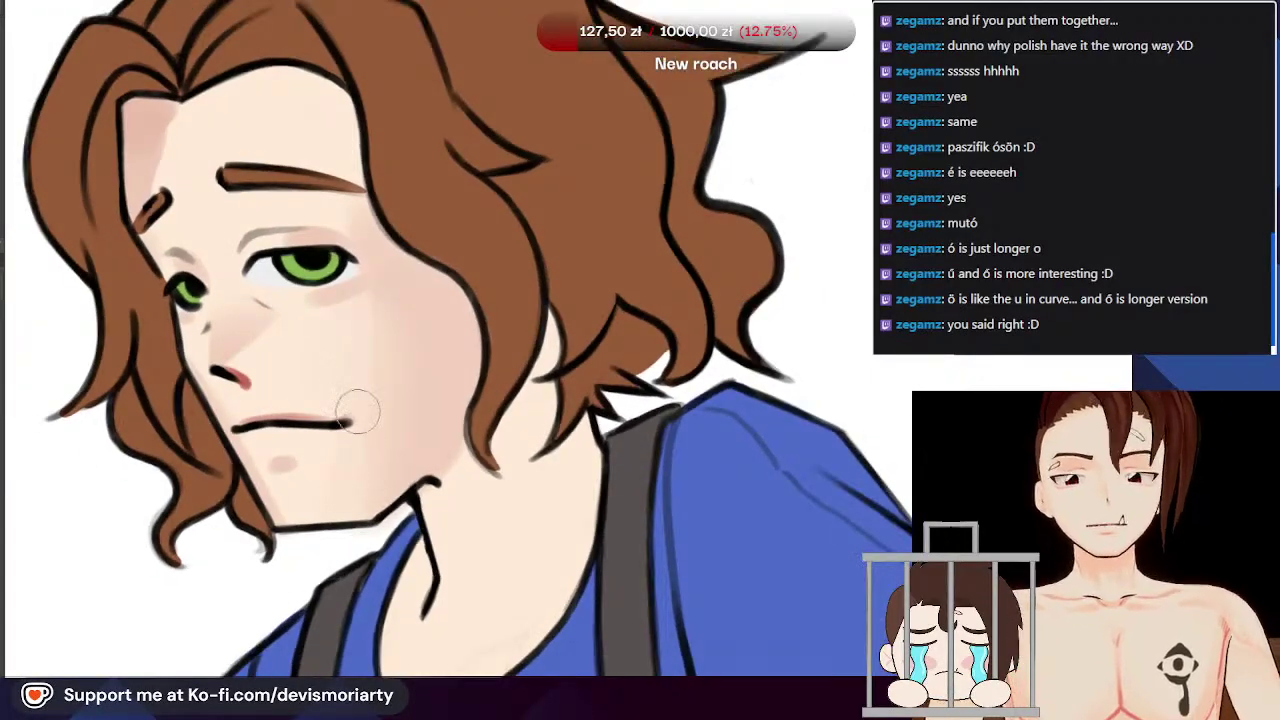
Step: Sample the skin tone at the far forehead corner and refine the soft red shading under the hair parting
scroll(360, 430, down, 5)
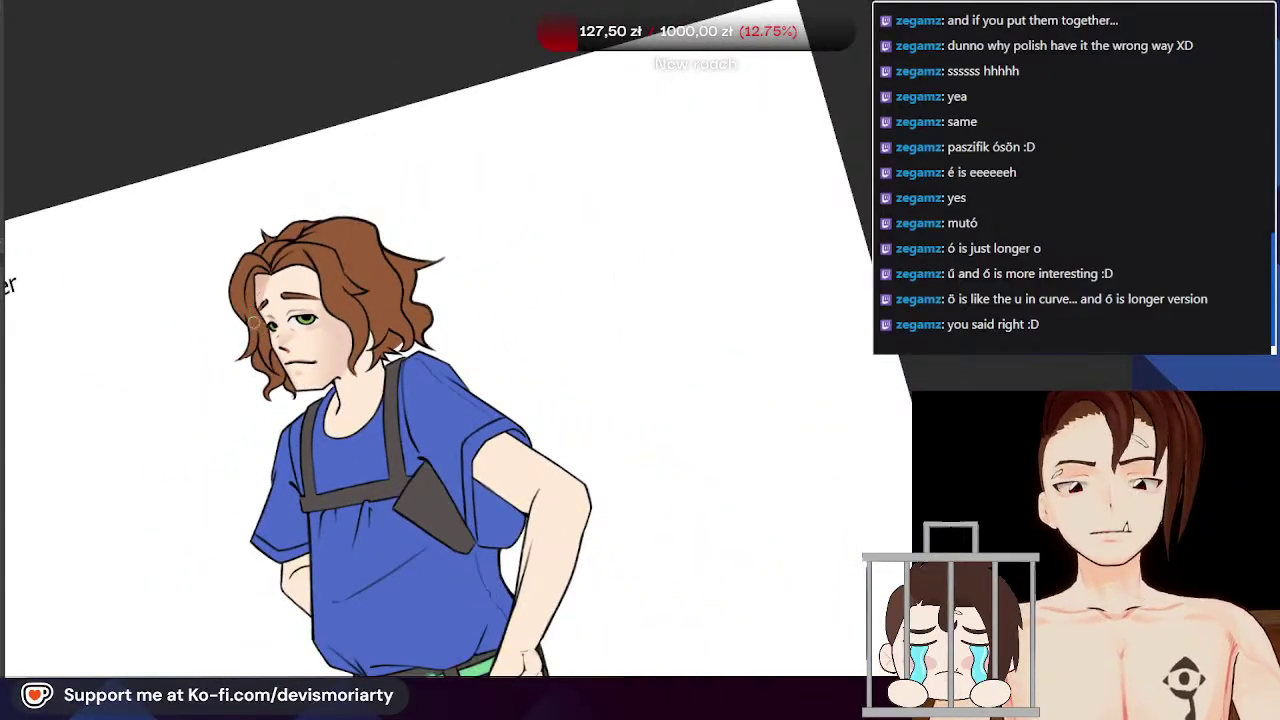
scroll(255, 312, down, 2)
scroll(285, 345, up, 5)
alt+click(297, 235)
scroll(299, 225, up, 1)
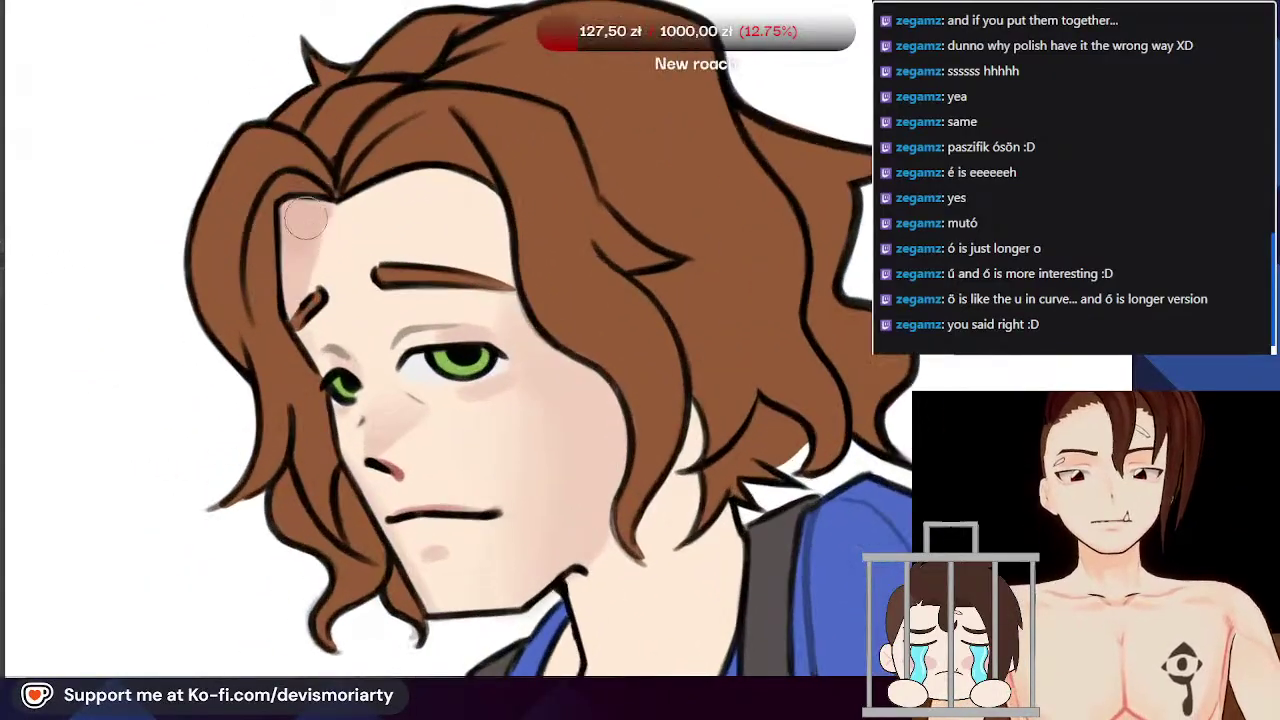
scroll(400, 491, up, 5)
scroll(420, 330, down, 2)
scroll(419, 332, down, 2)
scroll(409, 364, up, 2)
scroll(408, 367, down, 2)
scroll(385, 395, up, 2)
drag(299, 222, 322, 505)
Step: Touch up the blend between the cheek shading and the skin at the near eye's outer corner on the rotated canvas
scroll(322, 505, down, 2)
scroll(475, 357, up, 5)
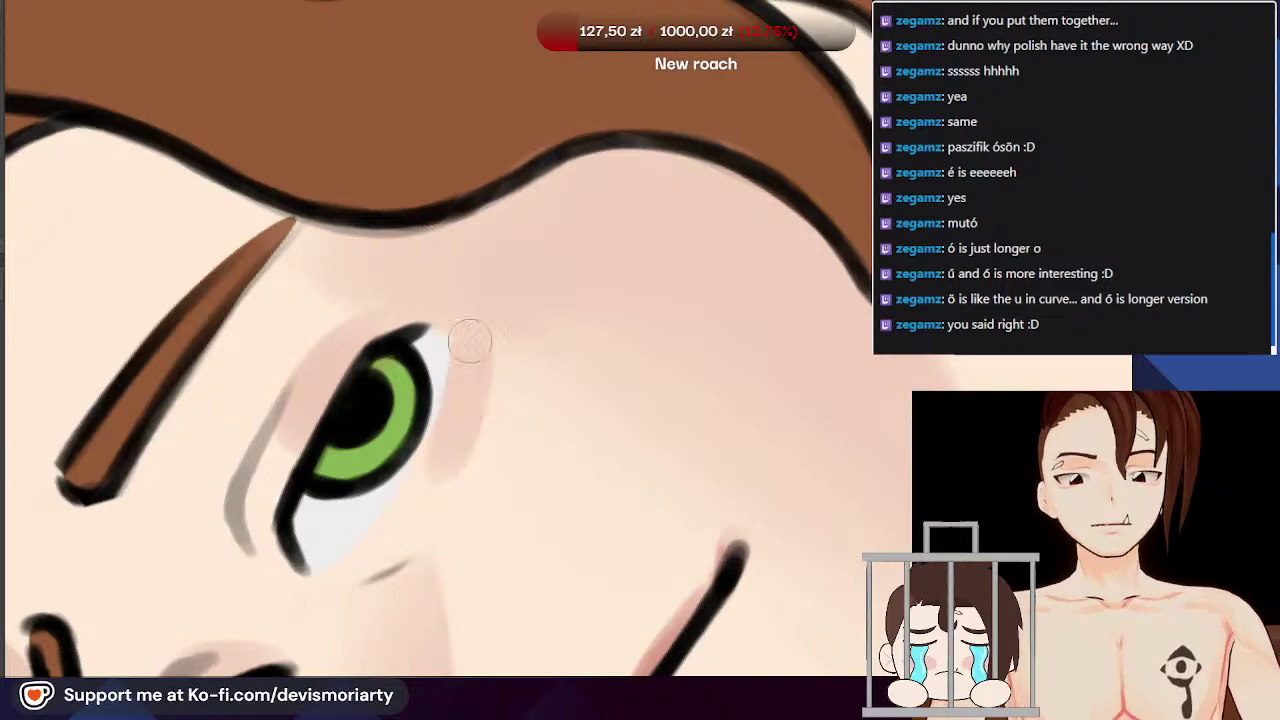
scroll(470, 340, down, 4)
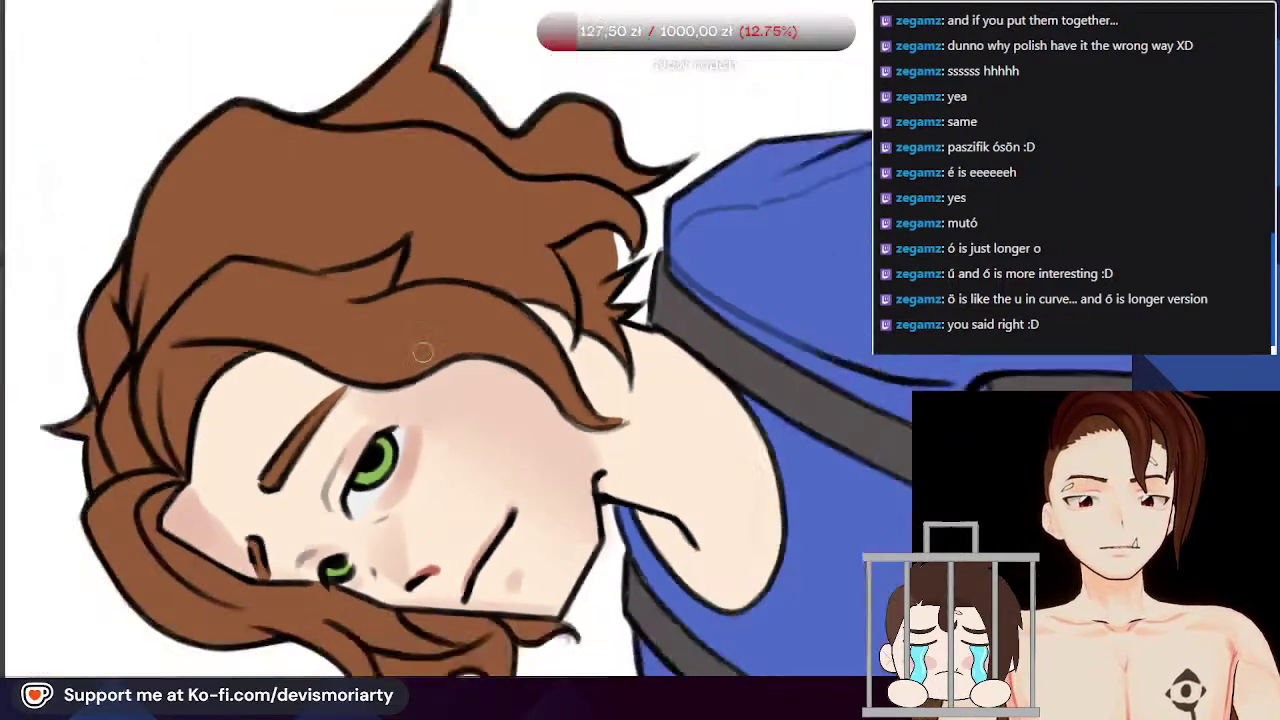
Step: Try to paint soft red shading along the near eye's lower lid, and undo the strokes
scroll(446, 357, up, 4)
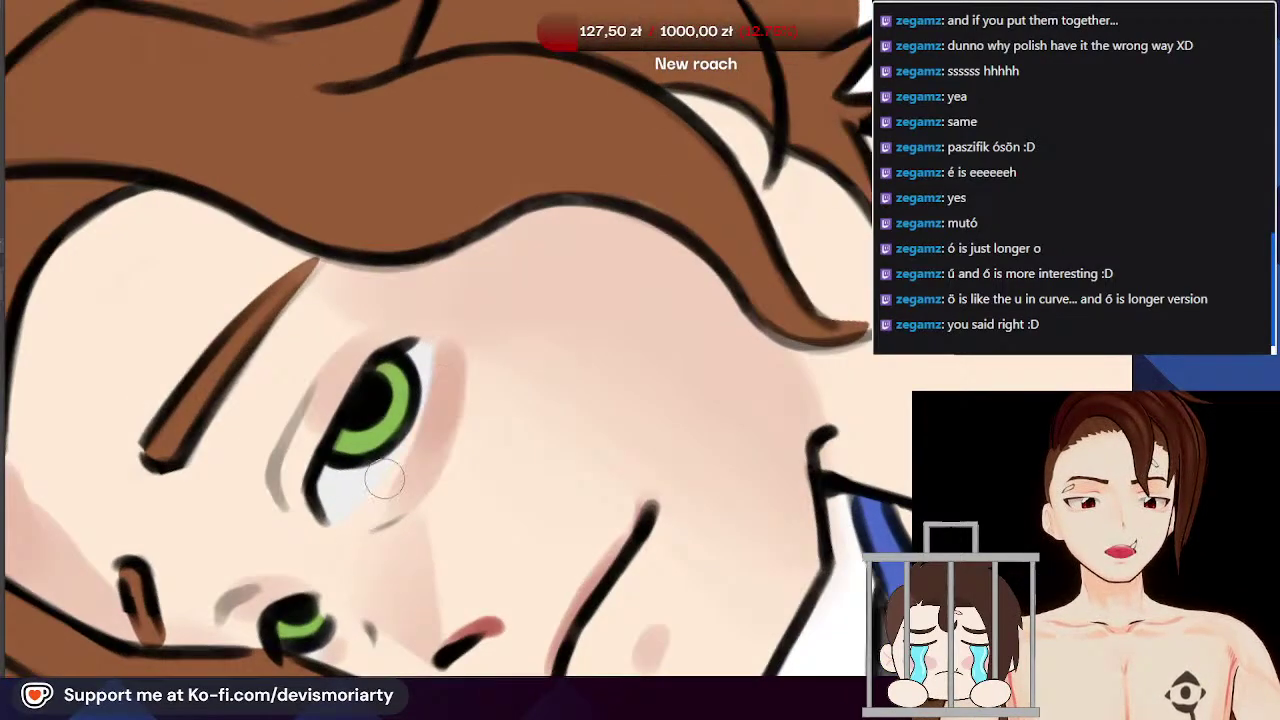
scroll(384, 521, down, 4)
scroll(378, 478, up, 4)
scroll(382, 474, up, 2)
drag(400, 478, 320, 603)
scroll(283, 629, down, 2)
drag(386, 491, 300, 602)
scroll(336, 546, down, 2)
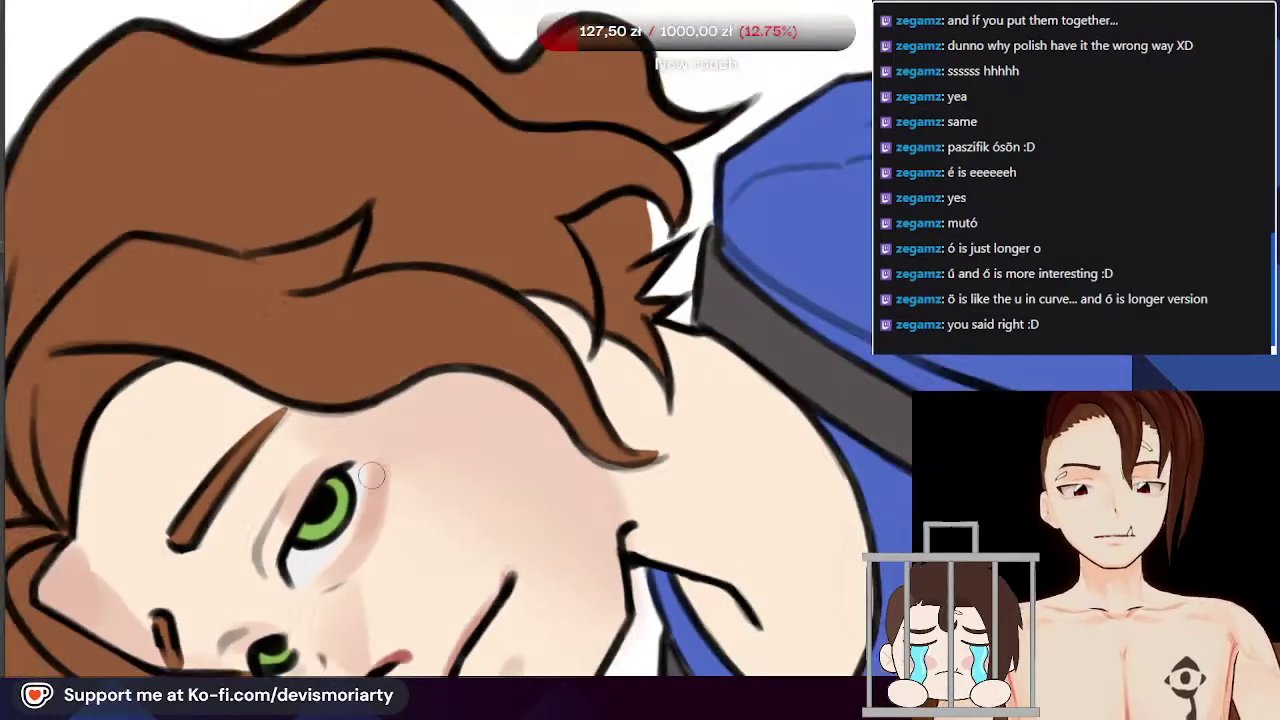
key(ctrl+z)
Step: Repaint the soft red stroke from the near eye's outer corner down beneath the lower lid, redoing it once
scroll(450, 430, down, 1)
scroll(386, 463, up, 3)
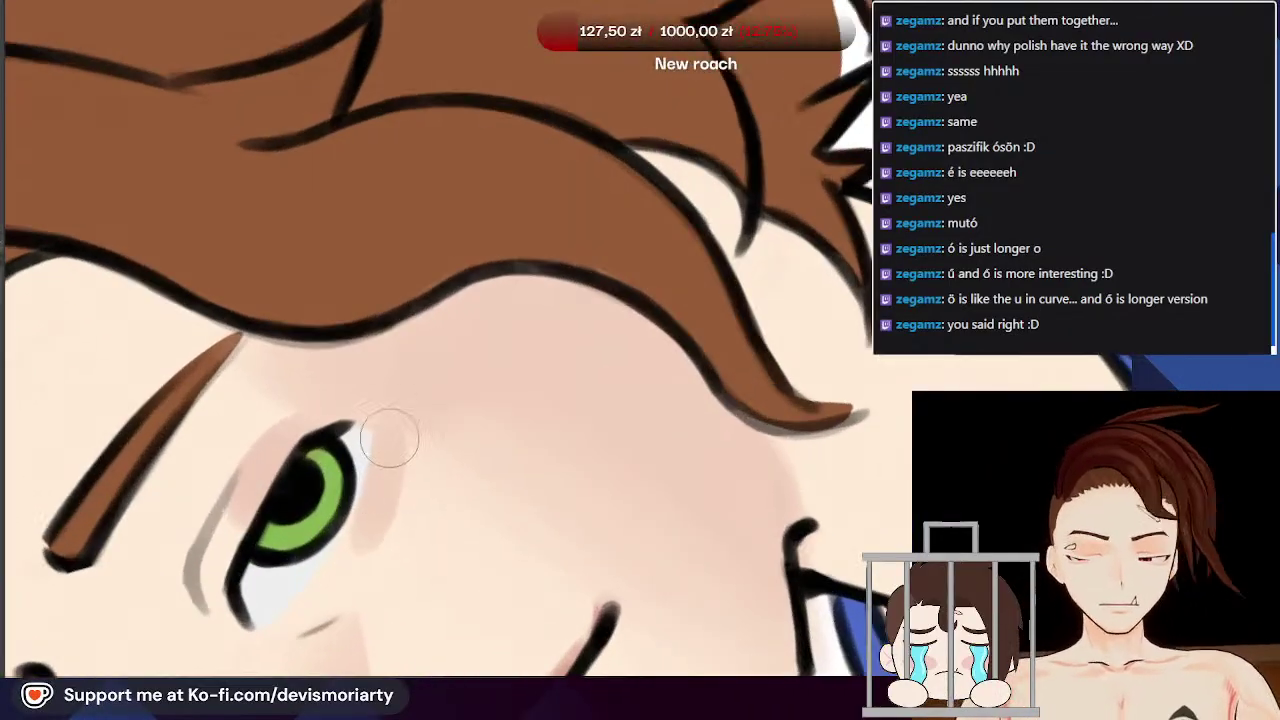
drag(388, 446, 288, 625)
key(ctrl+z)
drag(394, 425, 278, 628)
scroll(338, 553, down, 1)
scroll(338, 550, down, 5)
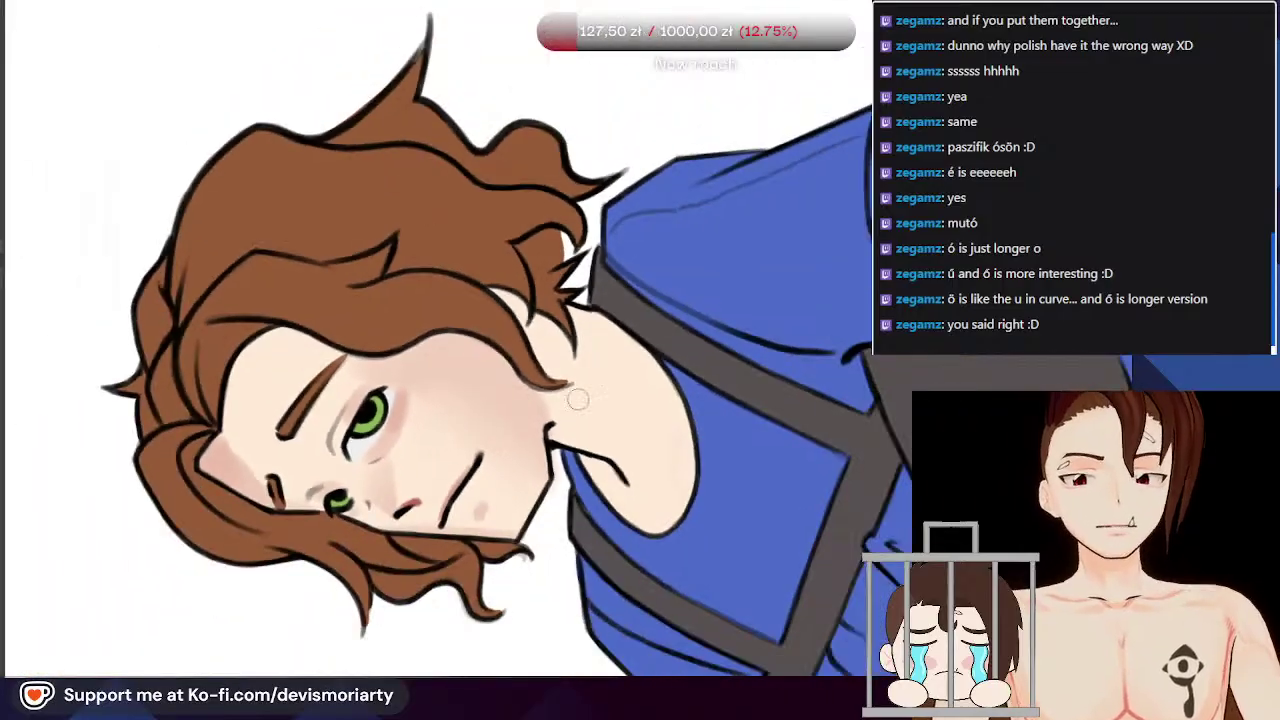
Step: Try a thin skin-toned edge between the eye white and the red shading under the near eye, checking it at figure scale
scroll(601, 366, up, 5)
scroll(185, 452, up, 2)
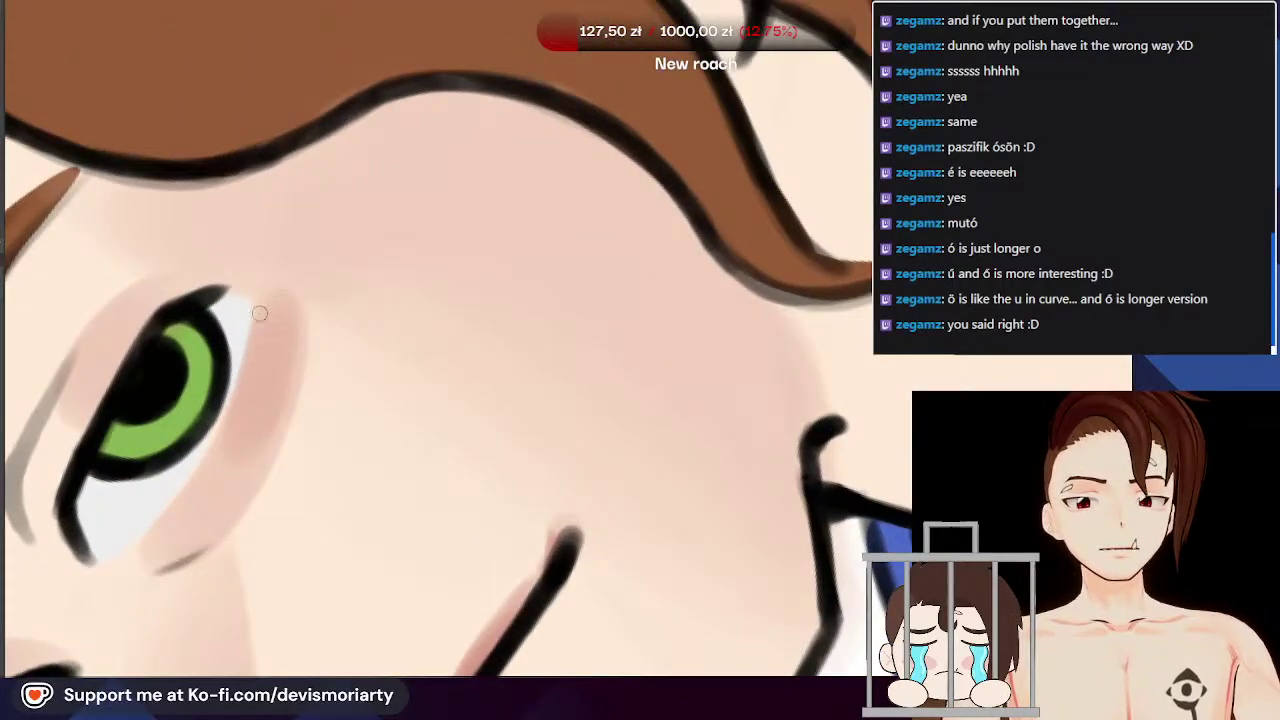
drag(256, 324, 198, 476)
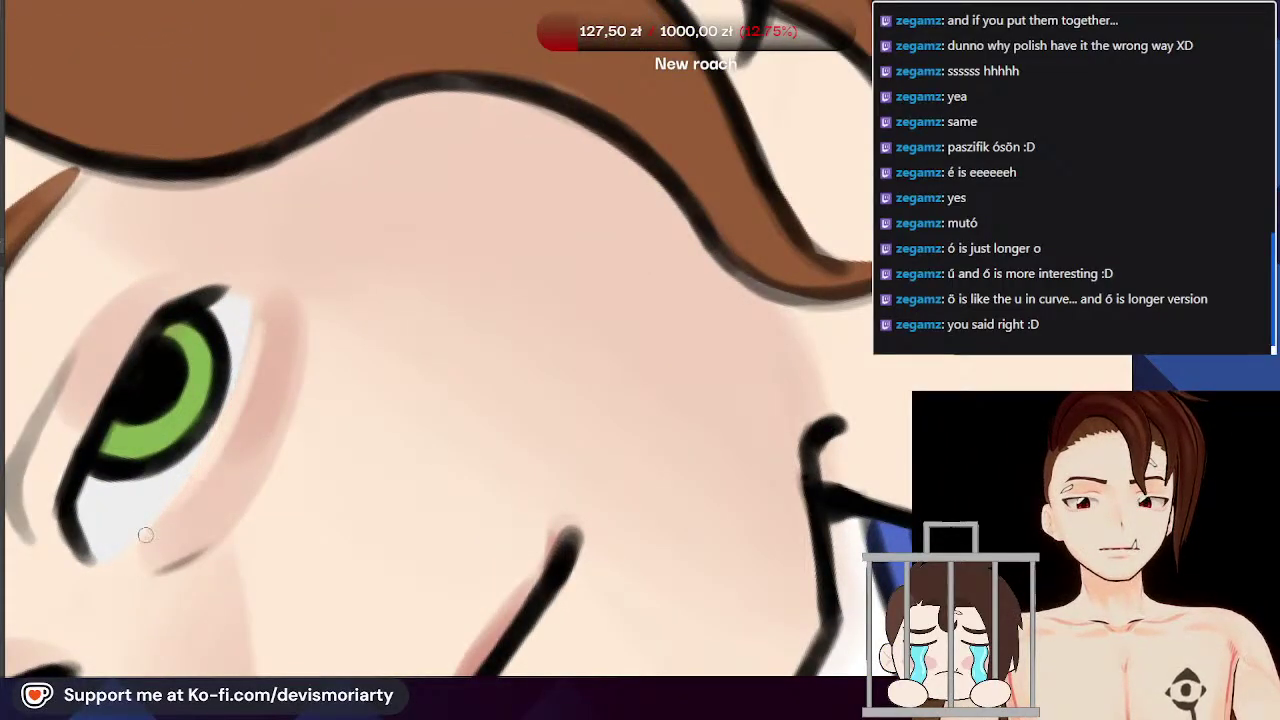
scroll(140, 540, down, 6)
scroll(290, 432, down, 1)
scroll(358, 320, up, 3)
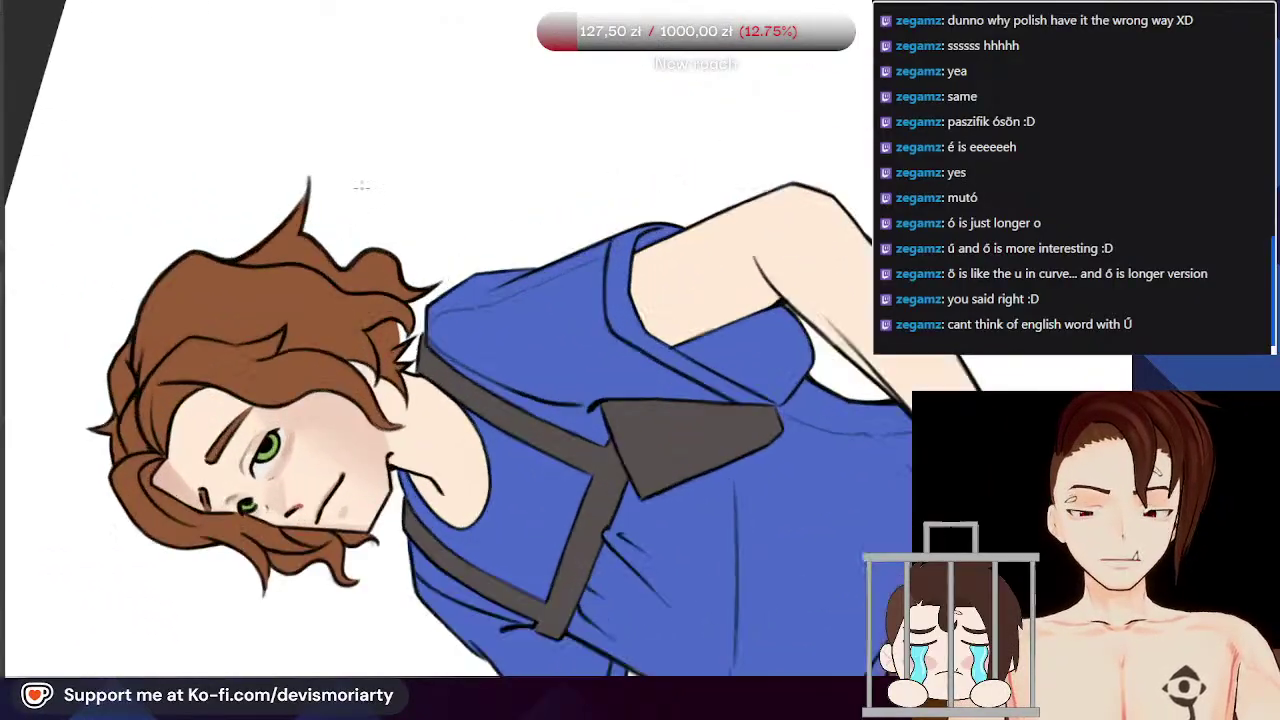
scroll(308, 507, up, 4)
scroll(308, 507, down, 4)
scroll(308, 507, up, 1)
scroll(308, 507, down, 1)
scroll(398, 240, up, 3)
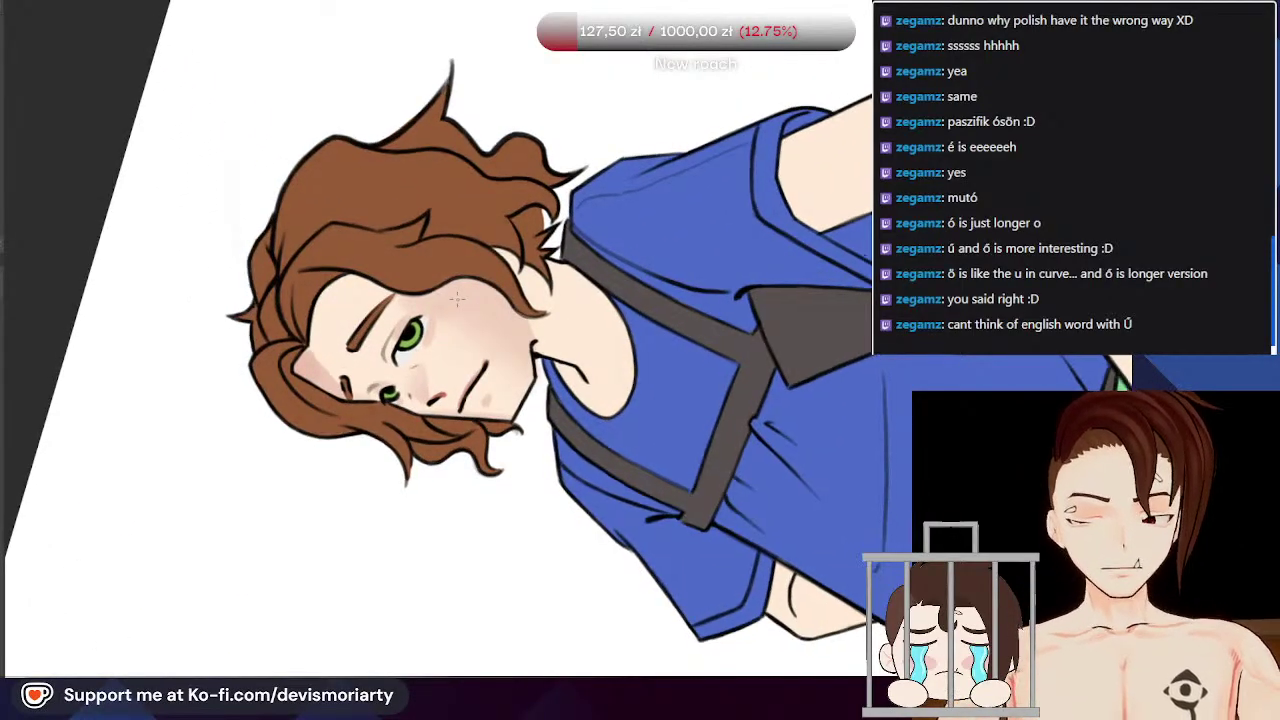
Step: Sample the shading colour beside the near eye and soften the red patch at its outer corner into the cheek
scroll(456, 298, up, 5)
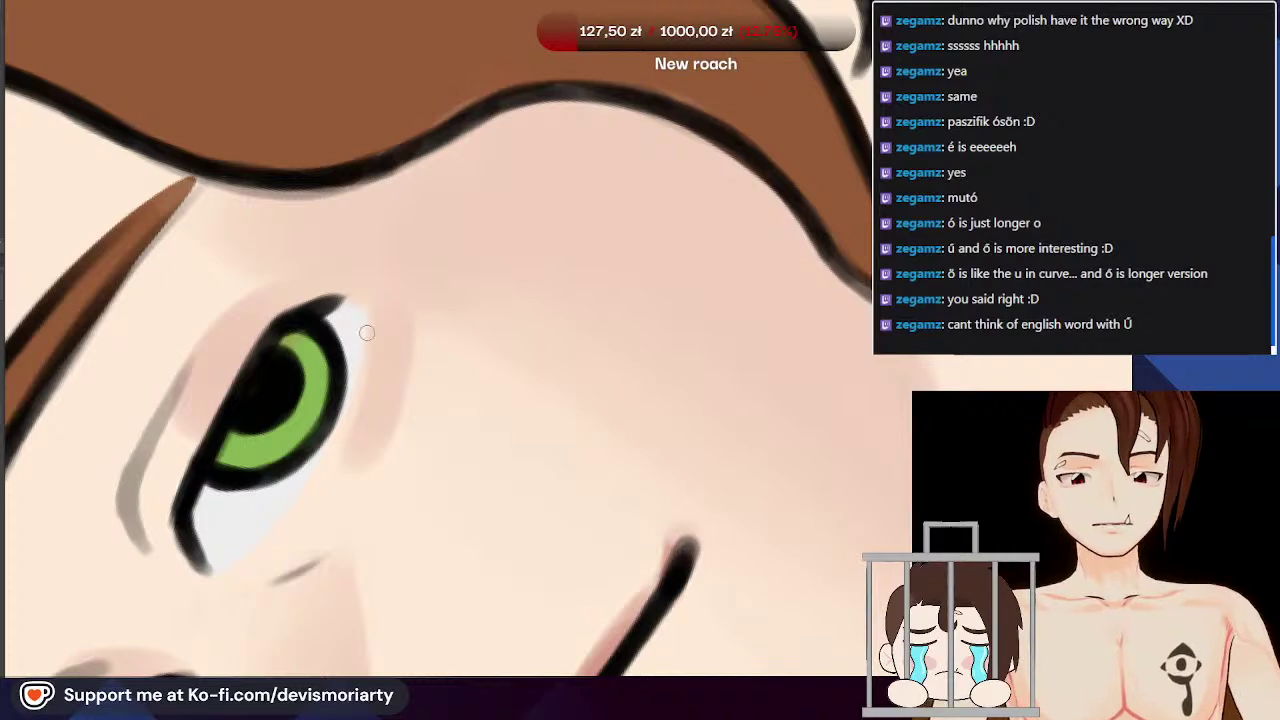
scroll(322, 474, down, 2)
scroll(340, 420, up, 1)
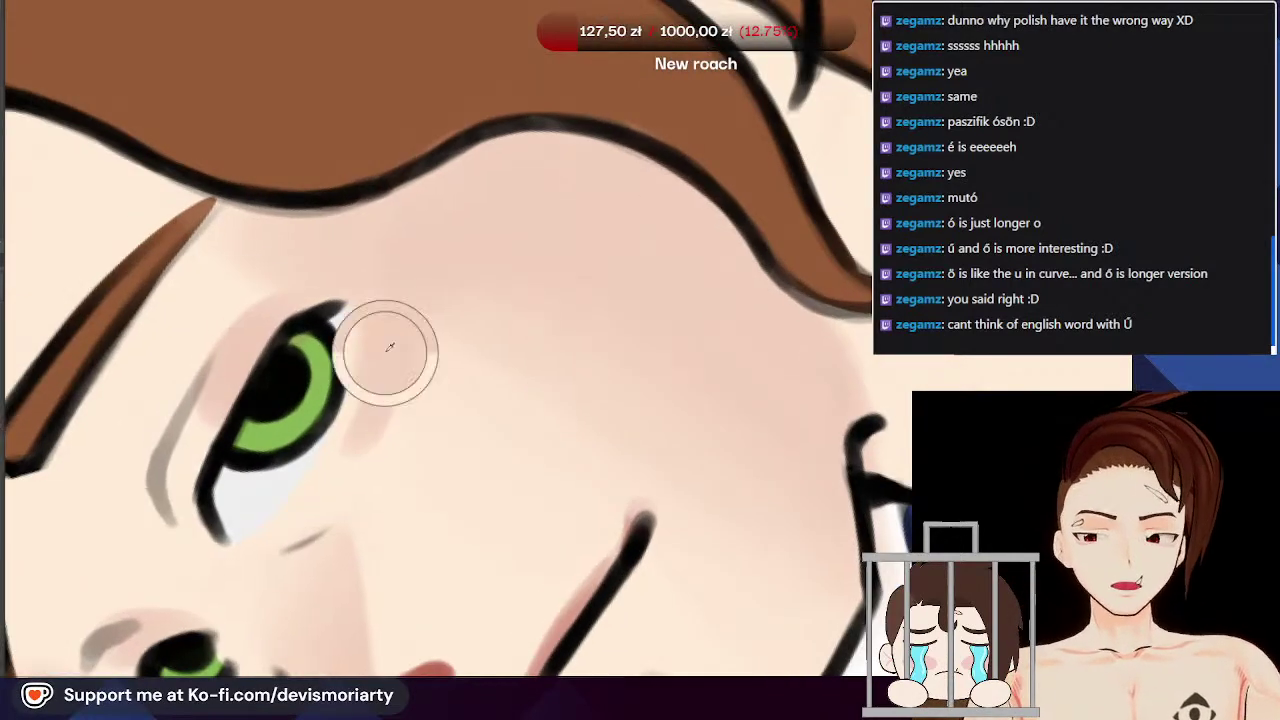
scroll(383, 345, up, 1)
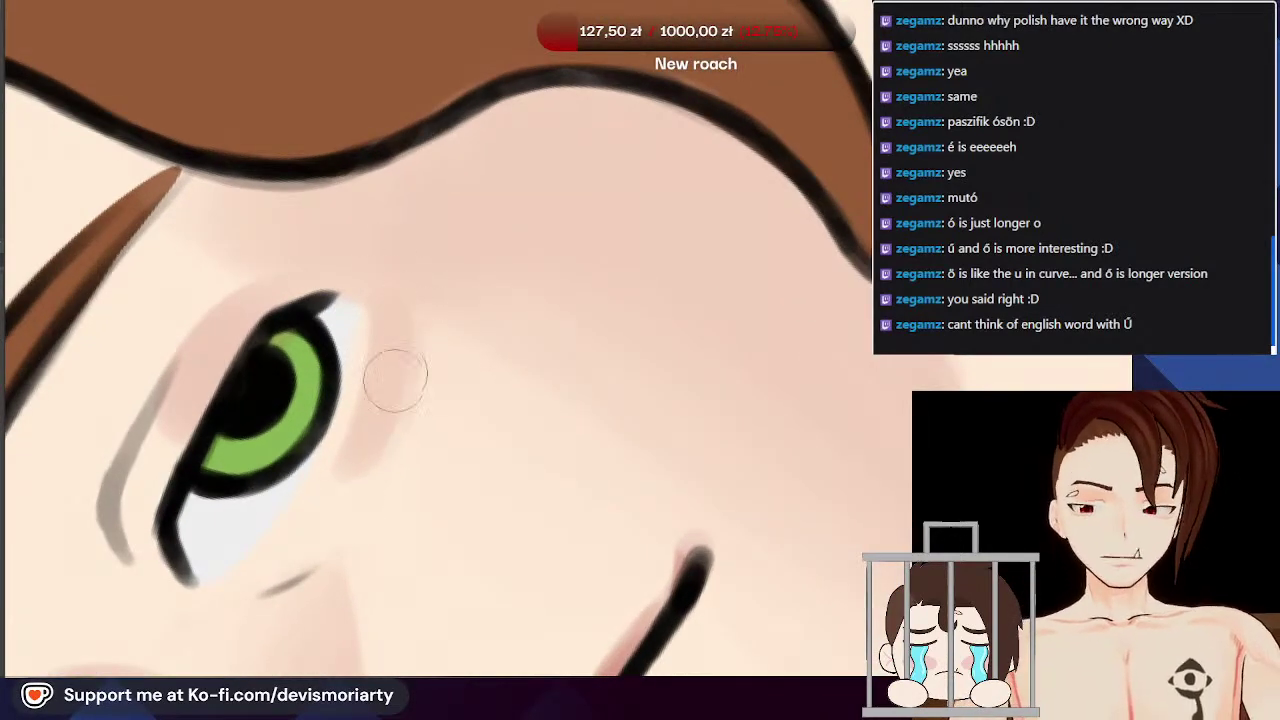
scroll(330, 480, down, 4)
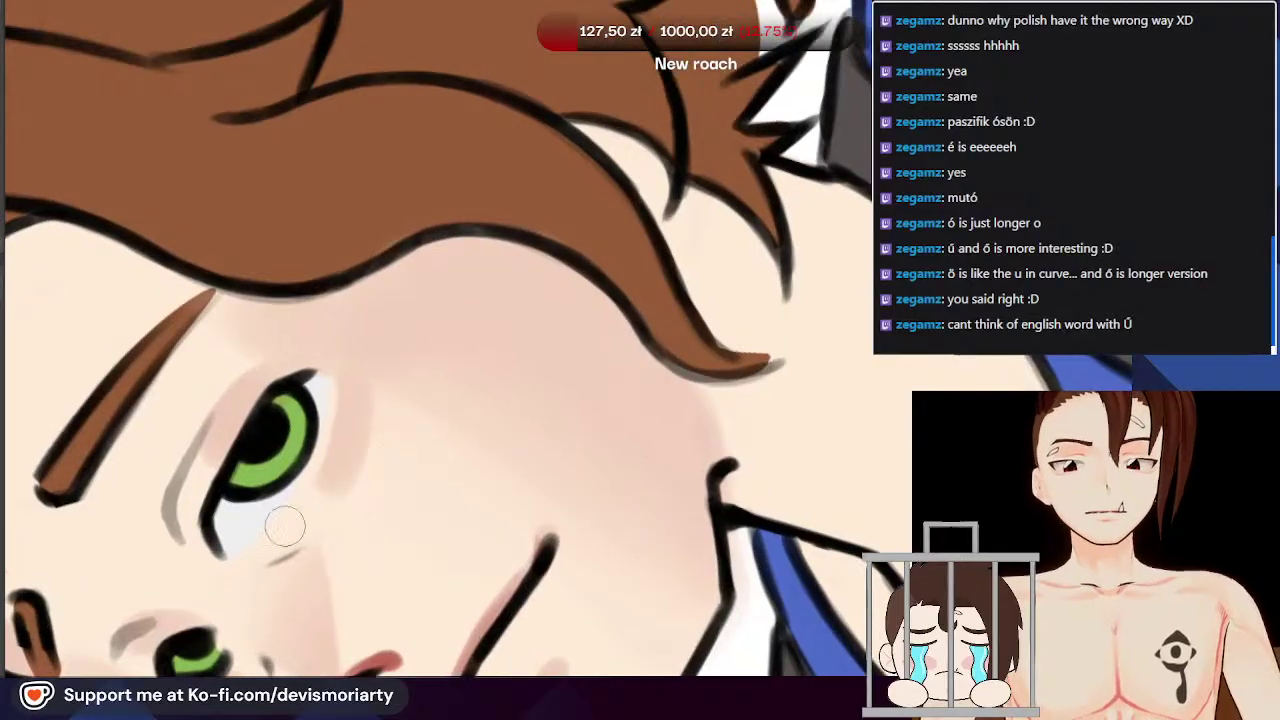
scroll(355, 397, up, 1)
drag(357, 404, 351, 391)
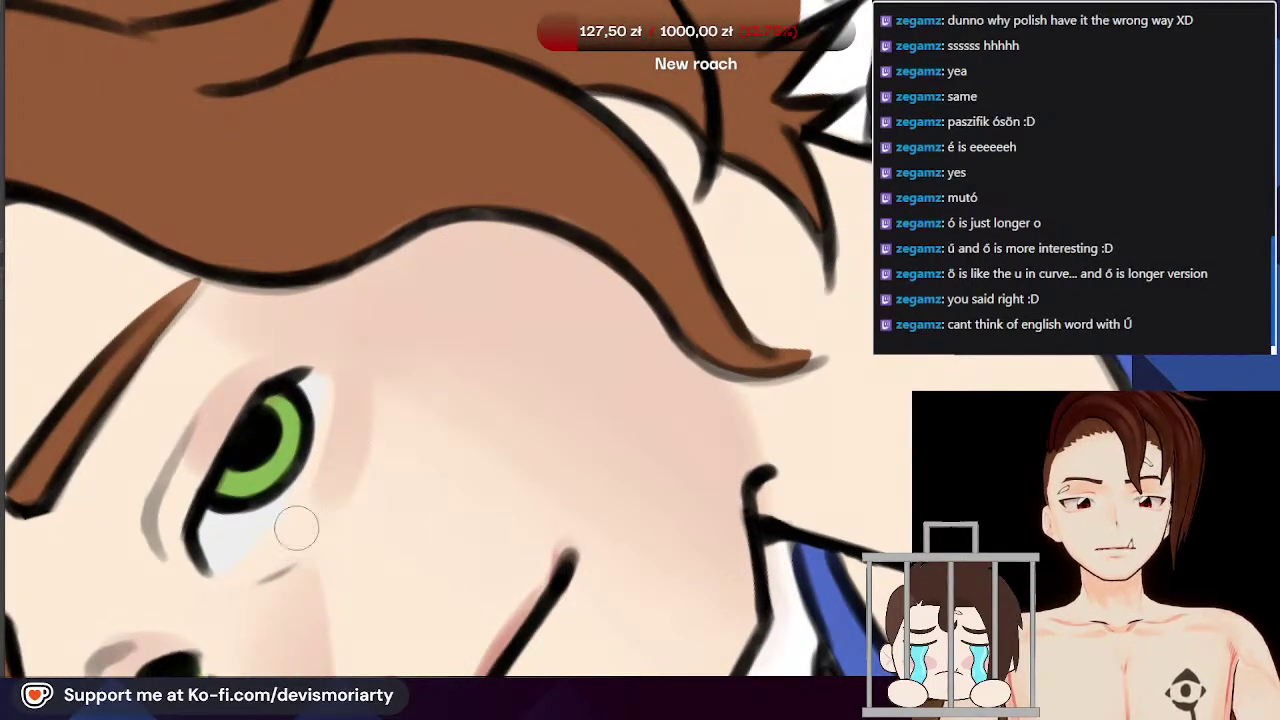
scroll(327, 494, up, 1)
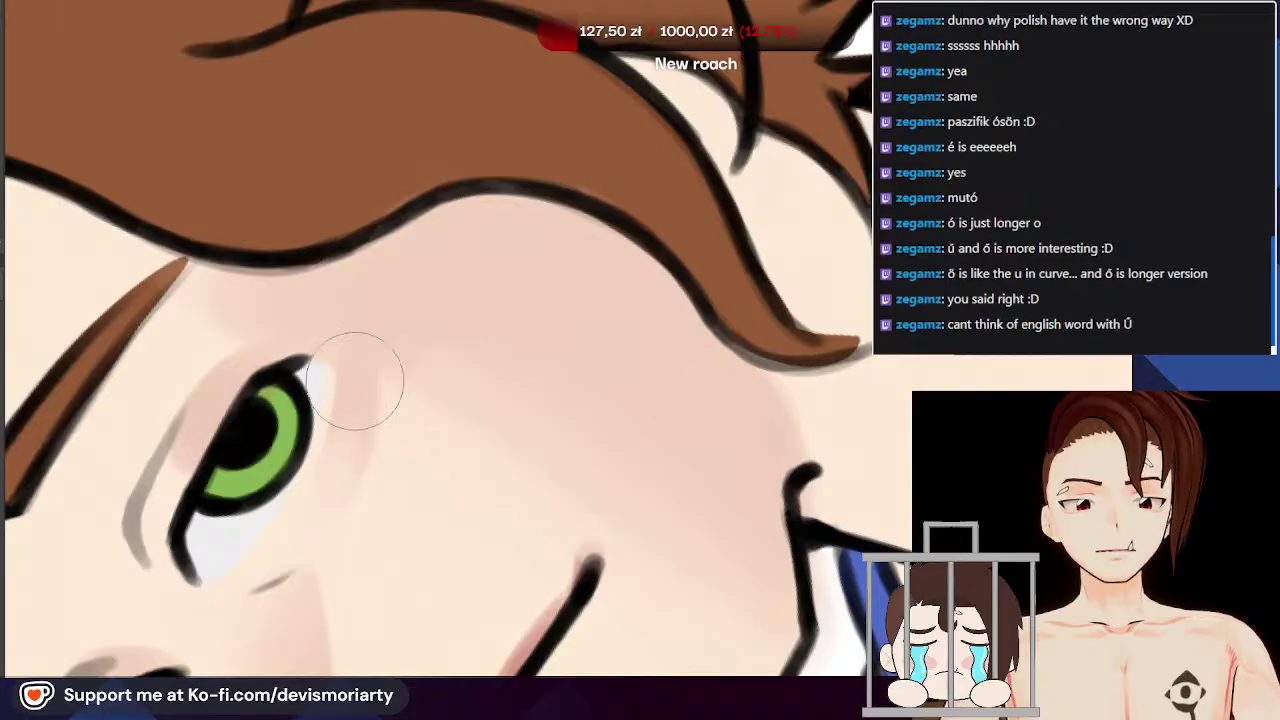
drag(335, 473, 363, 397)
scroll(317, 371, down, 5)
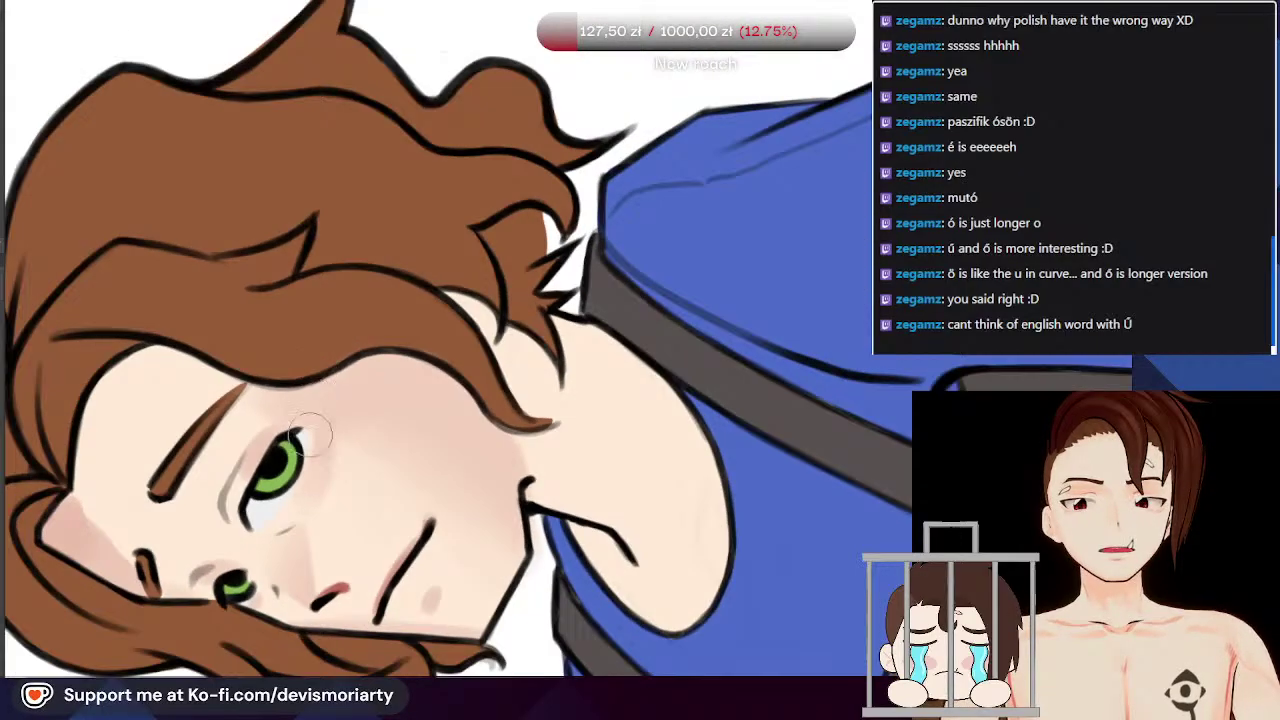
Step: Examine the face shading around the eyes and brows in rotated and upright views at several scales
scroll(248, 524, down, 5)
scroll(208, 575, up, 4)
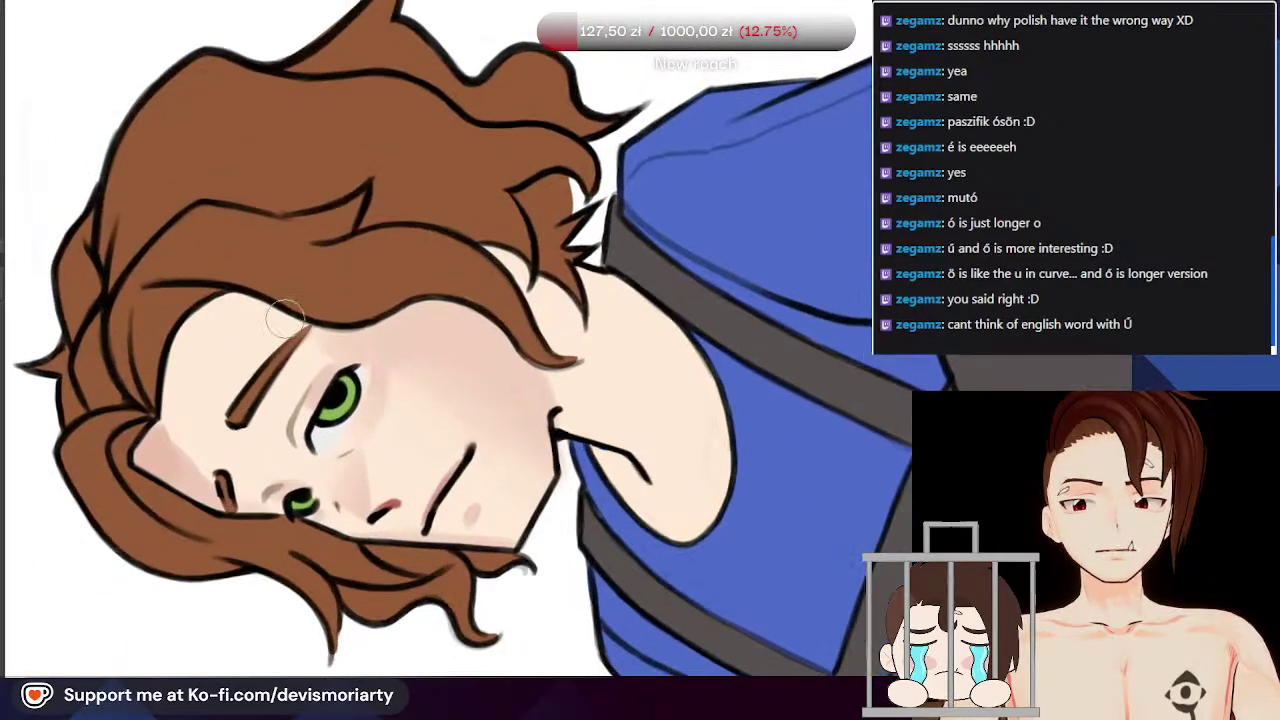
scroll(290, 340, up, 4)
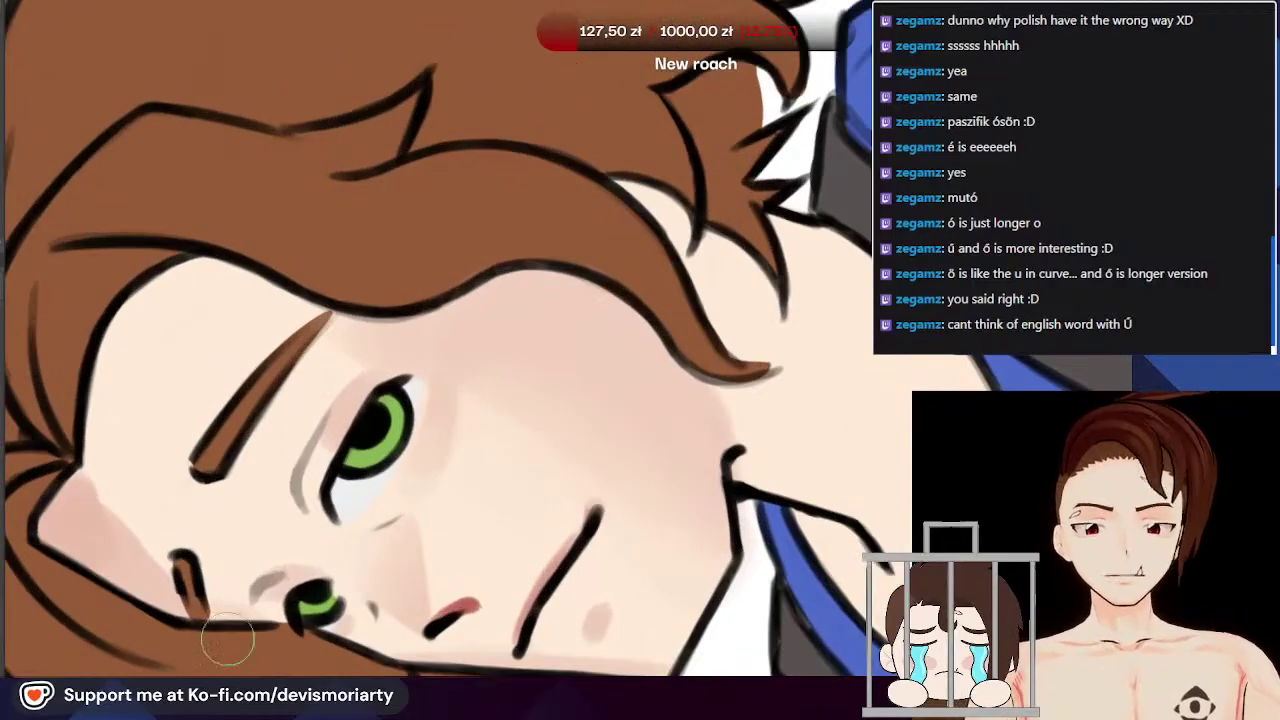
drag(700, 180, 430, 480)
scroll(430, 480, down, 4)
scroll(520, 300, up, 3)
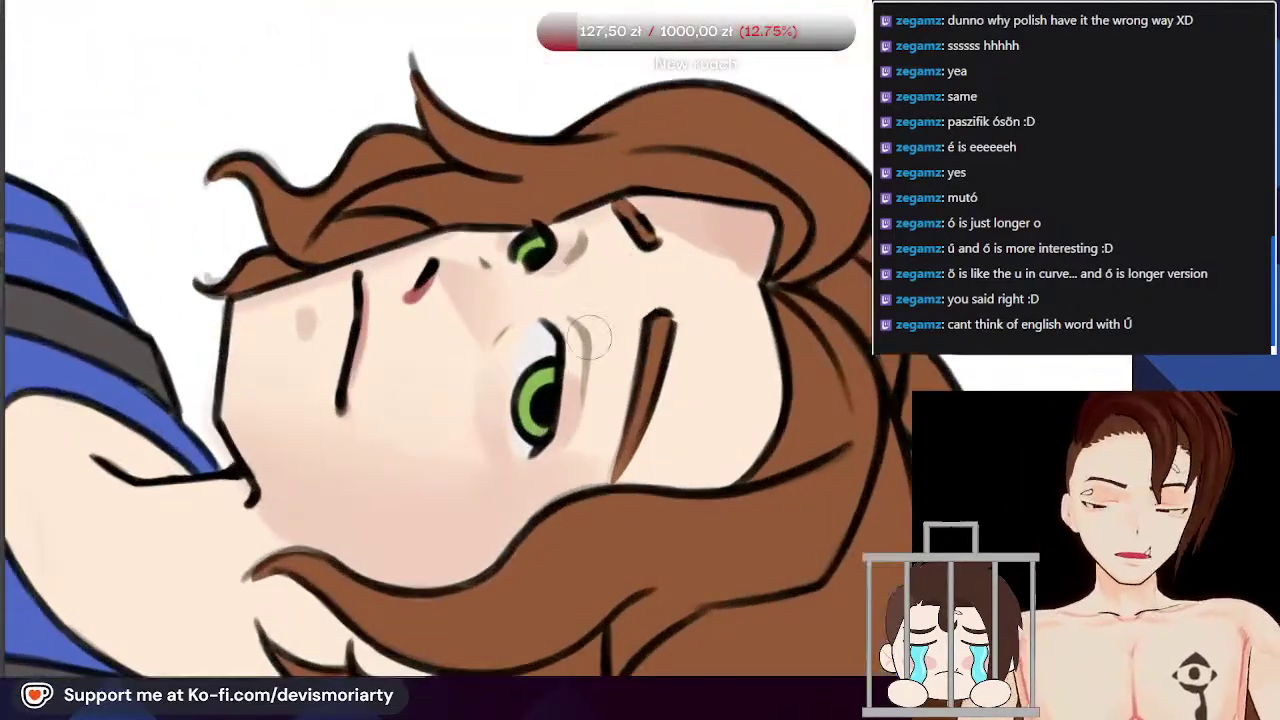
scroll(443, 466, down, 2)
scroll(443, 466, up, 3)
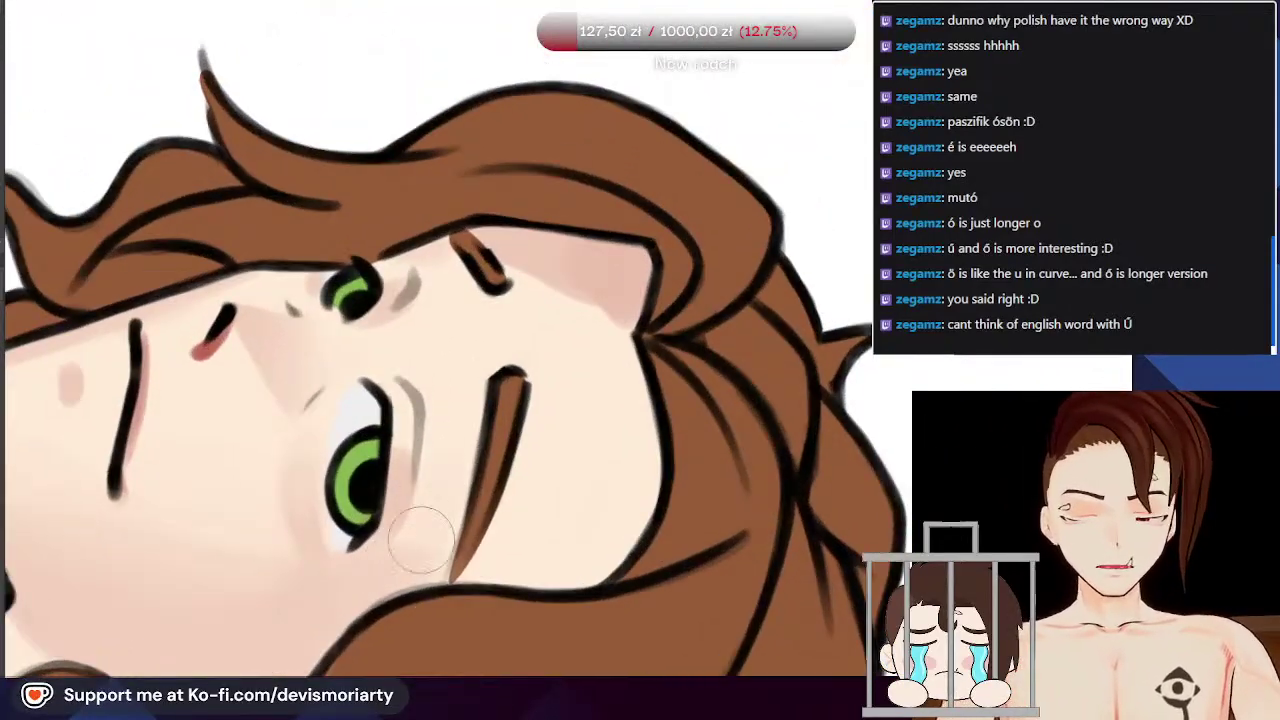
scroll(430, 248, down, 3)
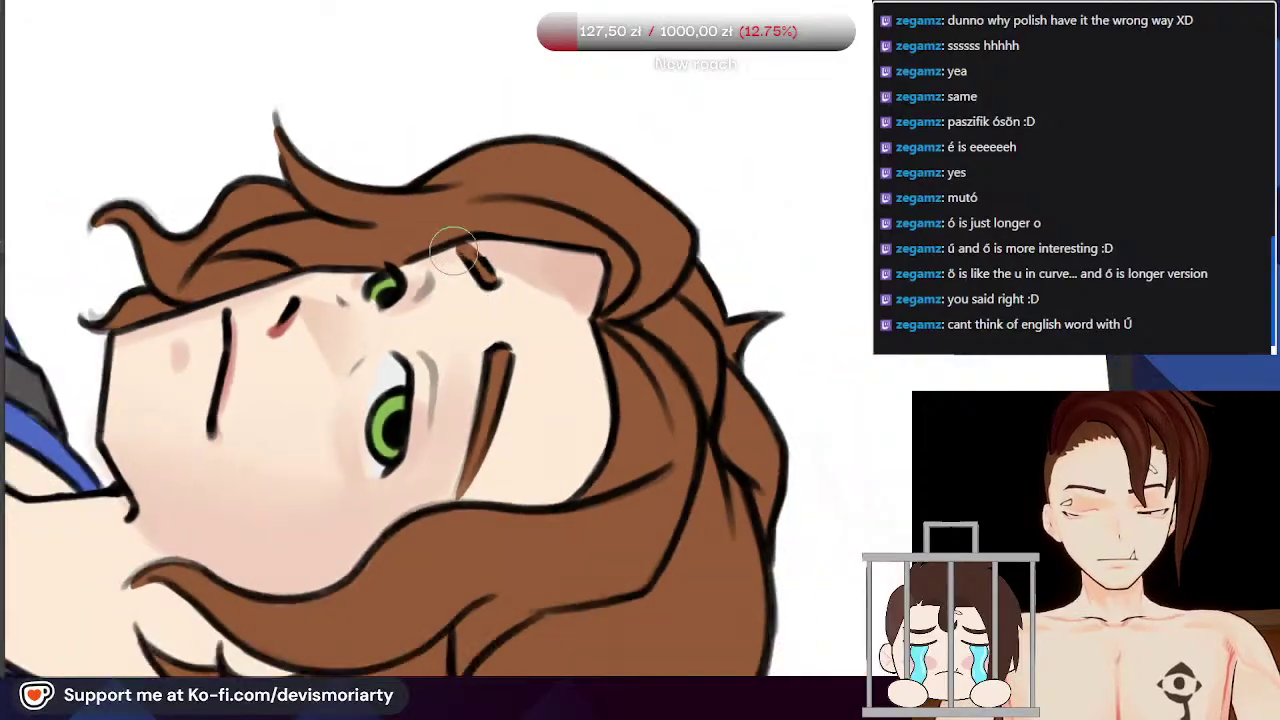
scroll(426, 245, down, 3)
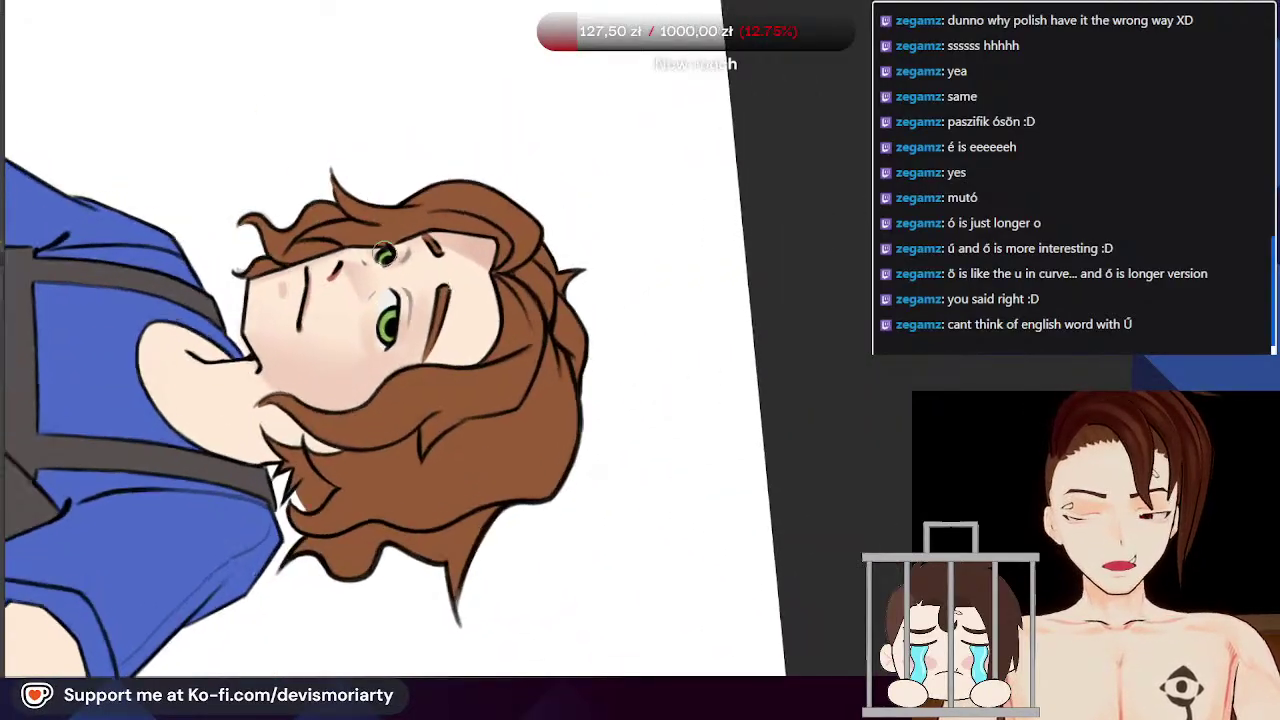
key(5)
scroll(254, 540, down, 3)
scroll(512, 502, up, 3)
scroll(444, 440, down, 3)
scroll(396, 293, up, 5)
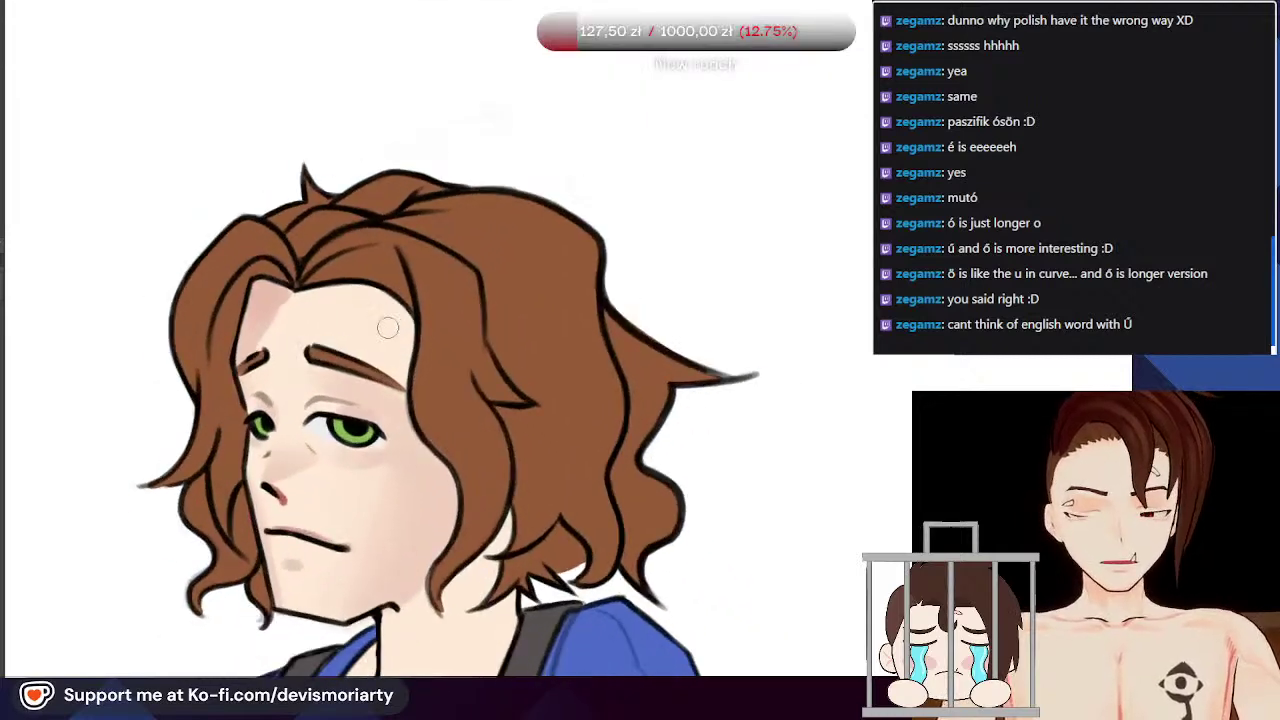
Step: Brush soft shading on the near side of the forehead along the hair edge down to the eyebrow's tail
scroll(408, 310, down, 3)
scroll(376, 285, up, 3)
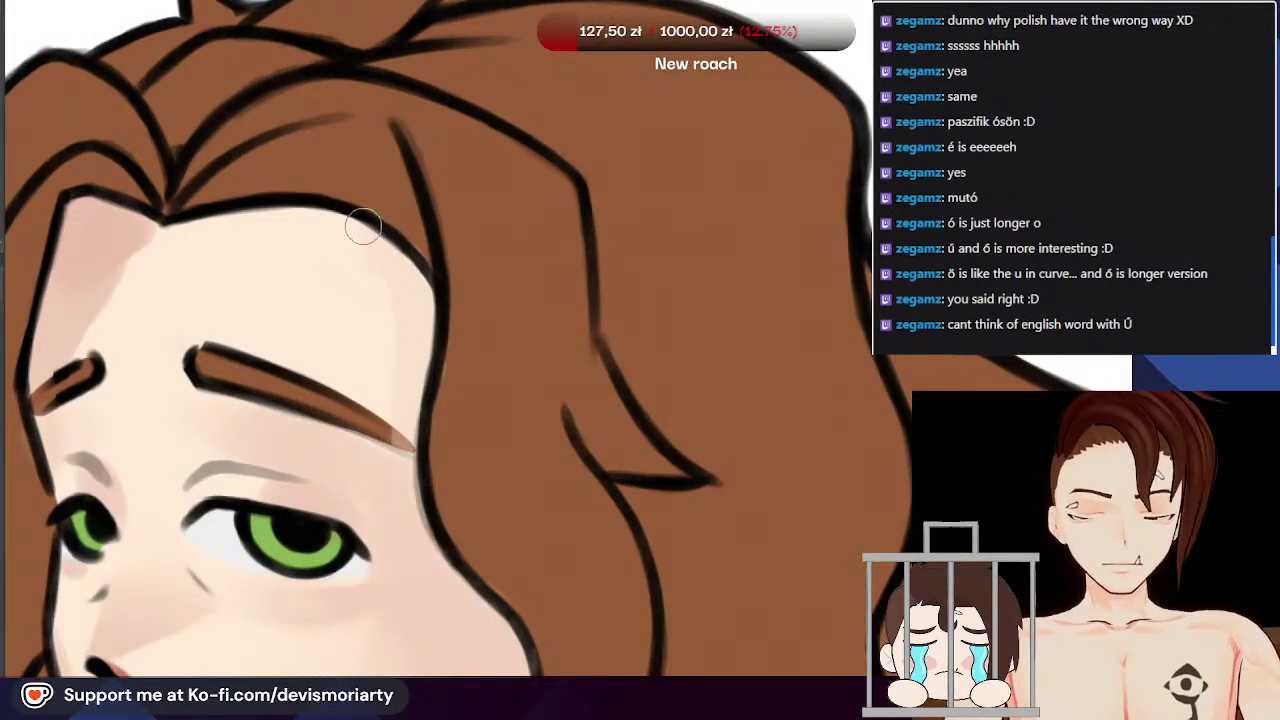
scroll(383, 220, down, 1)
drag(383, 222, 414, 398)
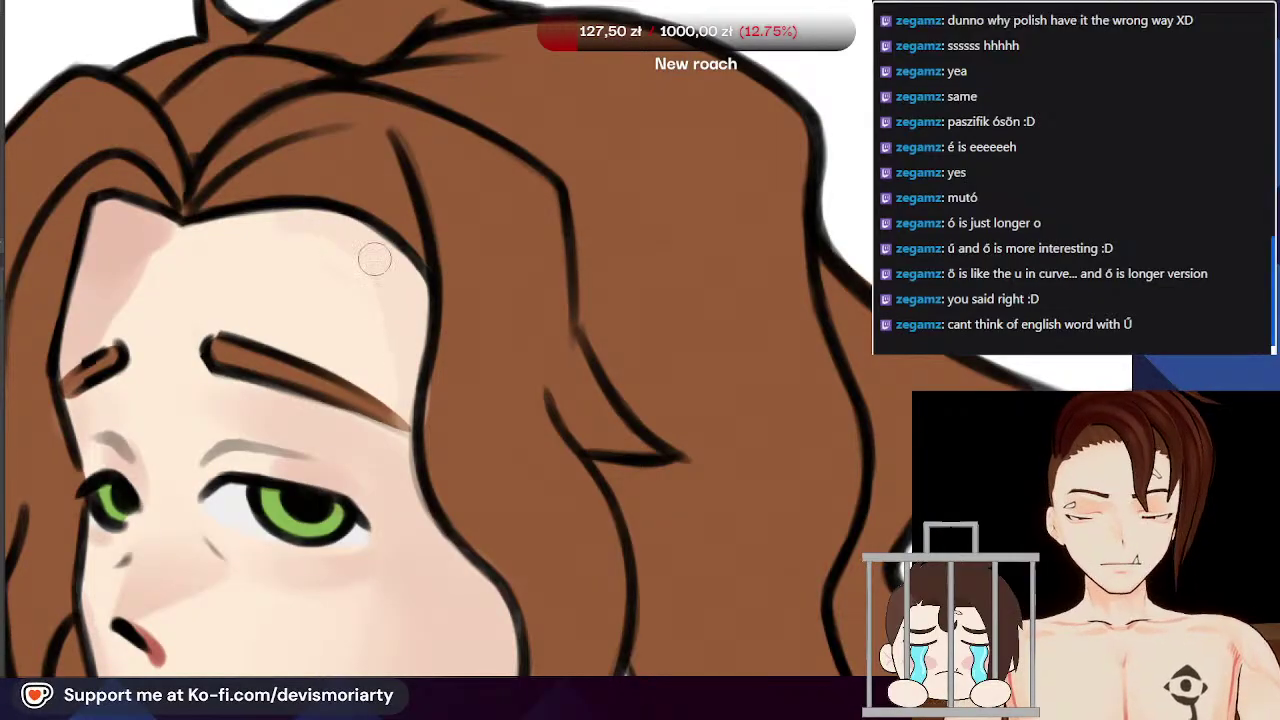
scroll(383, 275, down, 4)
scroll(311, 224, up, 2)
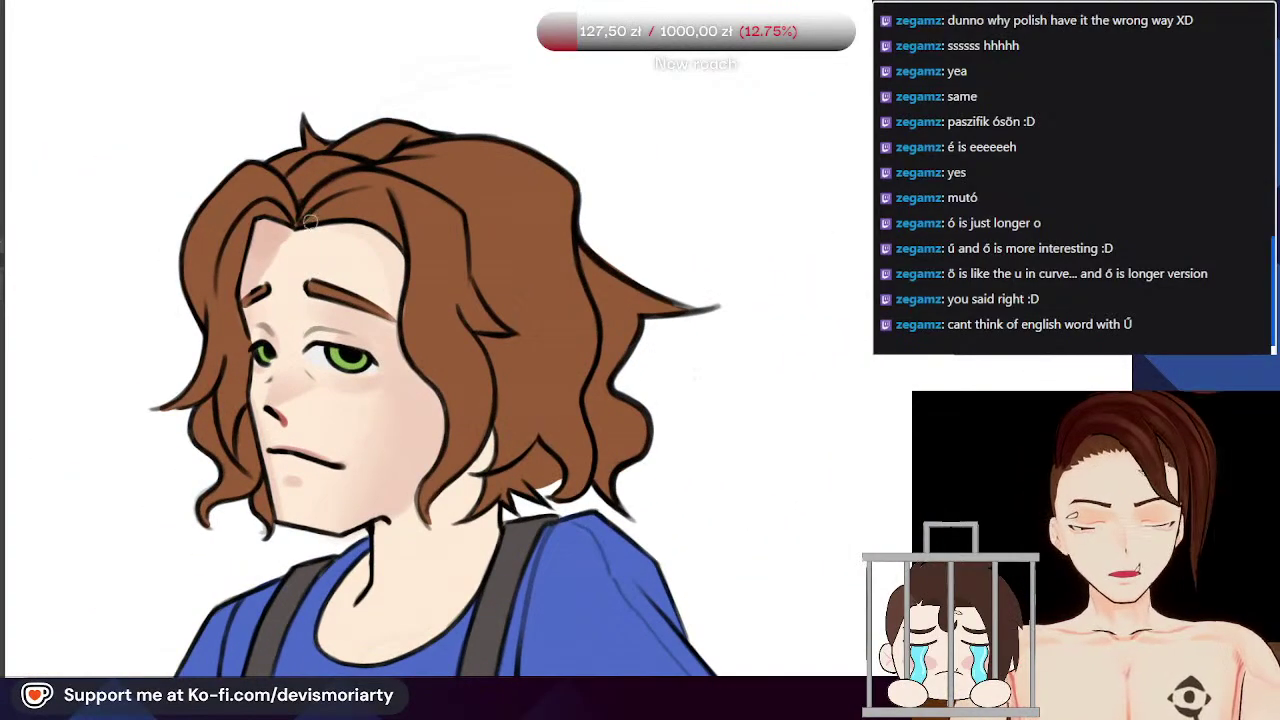
scroll(246, 557, up, 3)
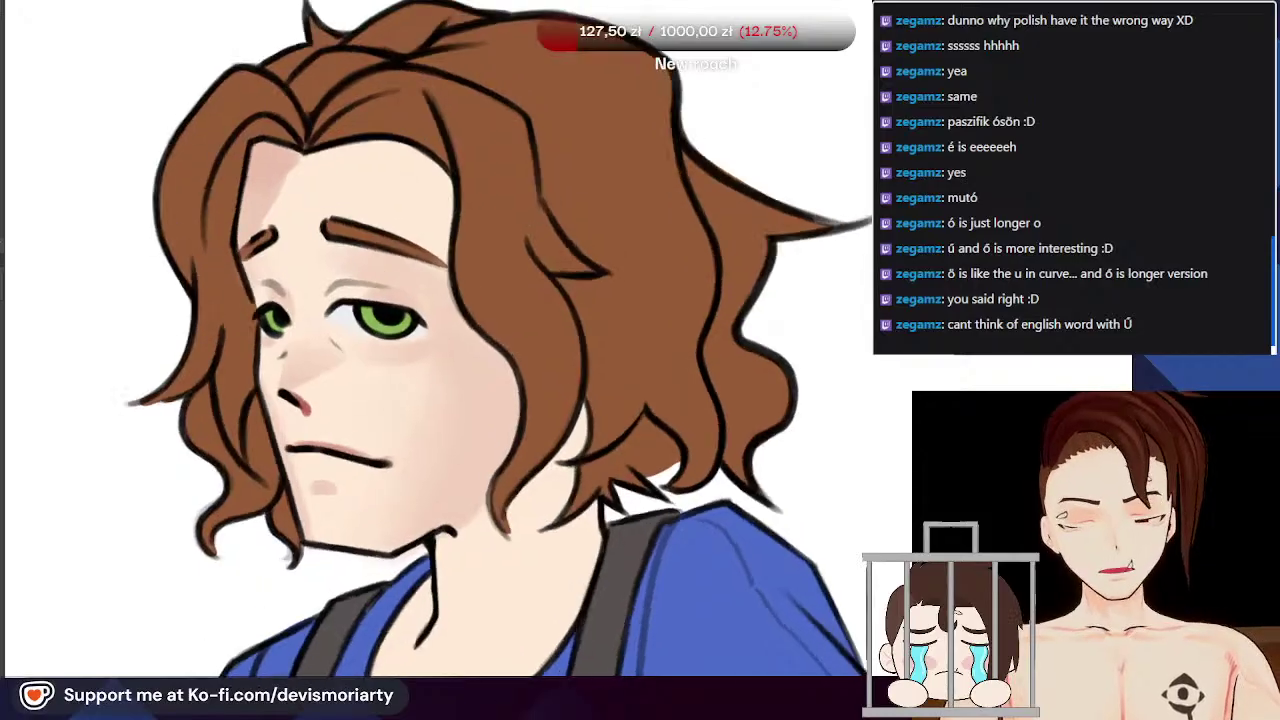
Step: Rework the edge of the far forehead's red shading beside the far eyebrow on the rotated canvas
scroll(440, 380, down, 4)
scroll(518, 424, up, 2)
scroll(518, 424, up, 5)
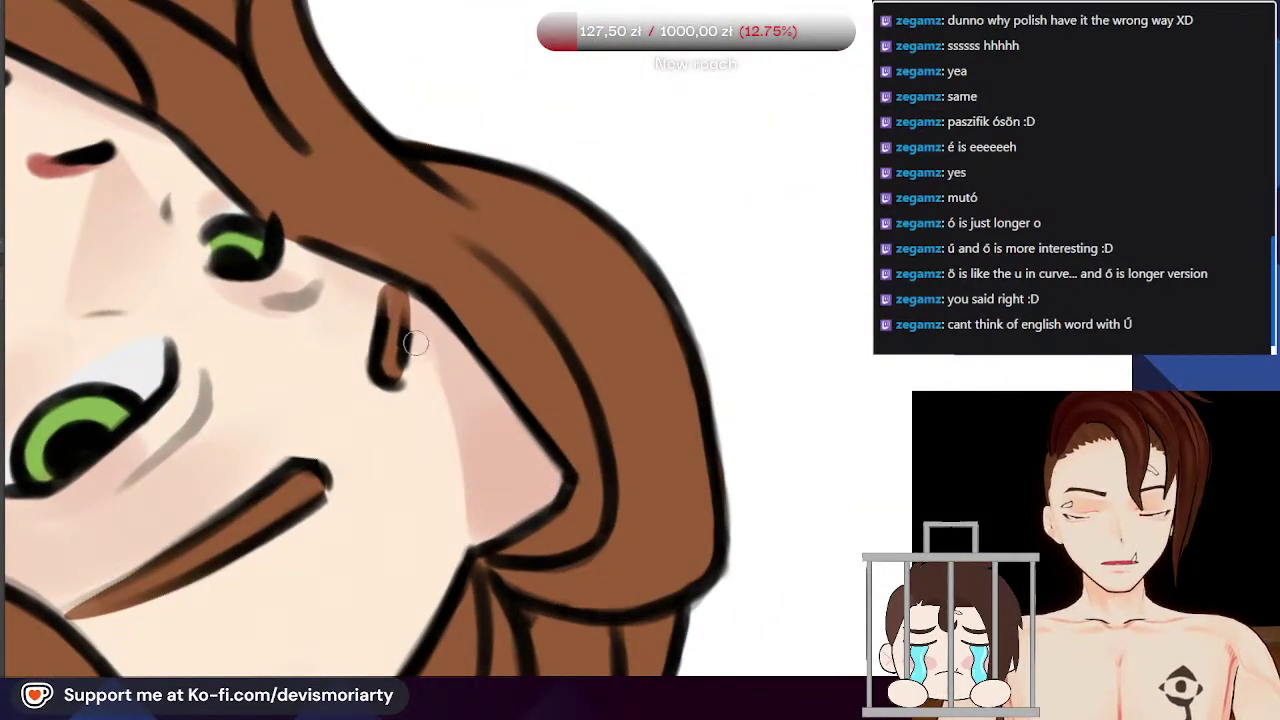
scroll(484, 481, up, 2)
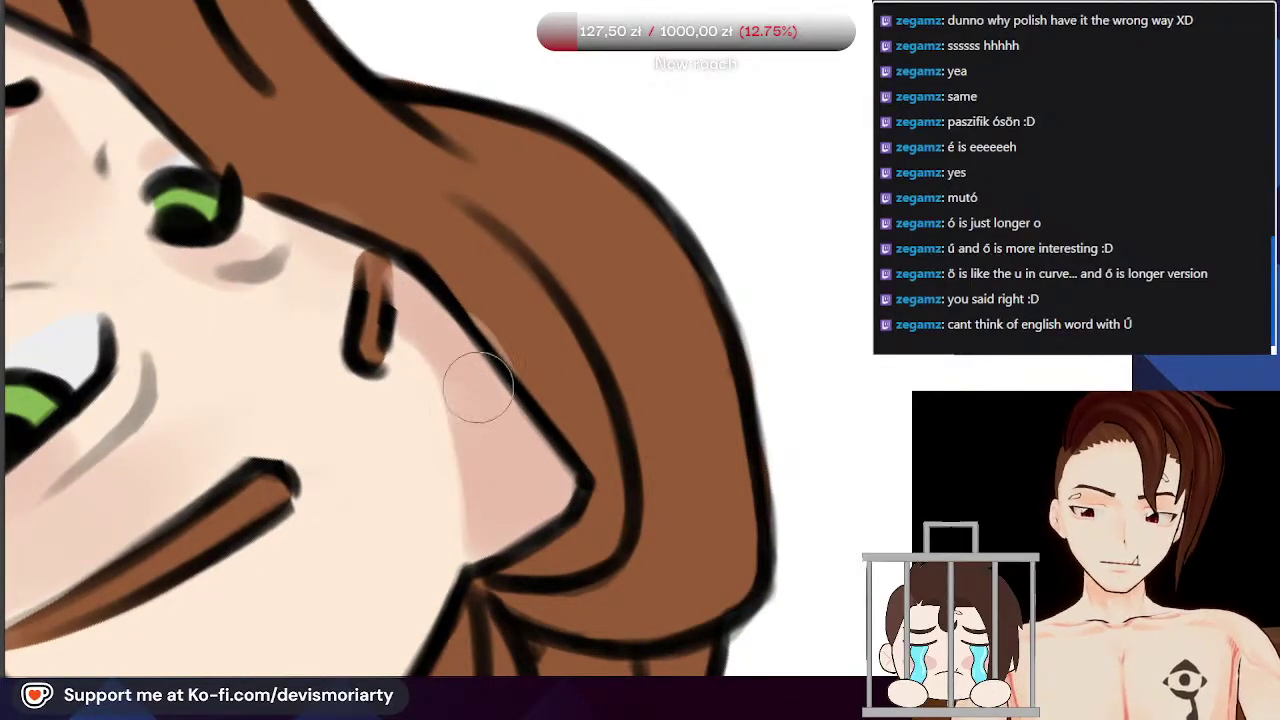
drag(396, 300, 424, 344)
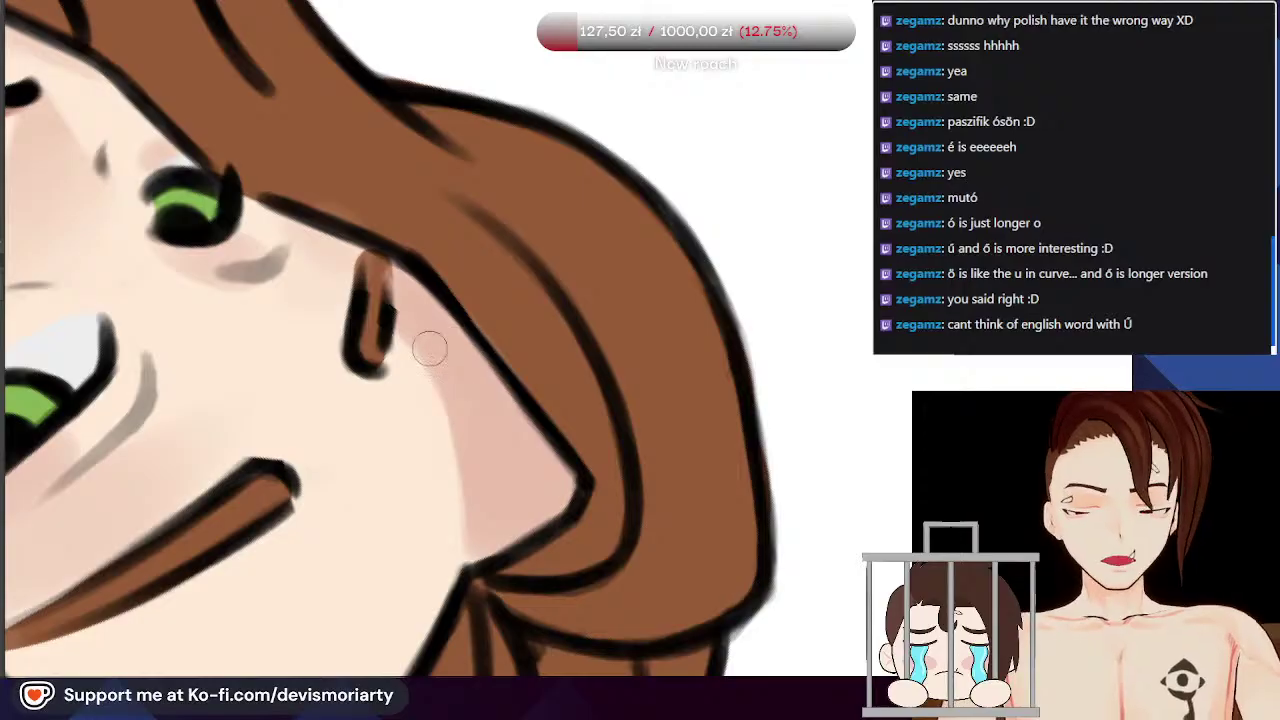
scroll(385, 345, down, 5)
scroll(374, 400, up, 4)
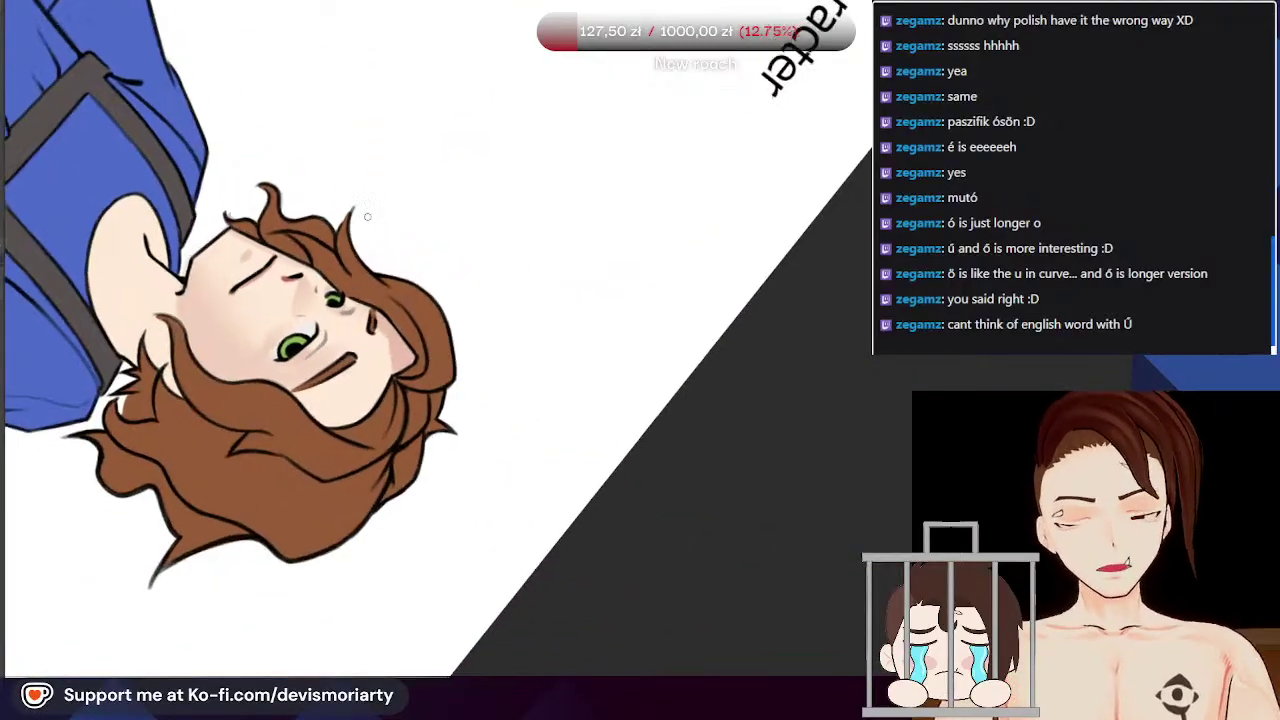
Step: Narrow the far forehead's red shading by painting skin tone along its inner edge from the eyebrow to the hair parting
scroll(390, 364, up, 2)
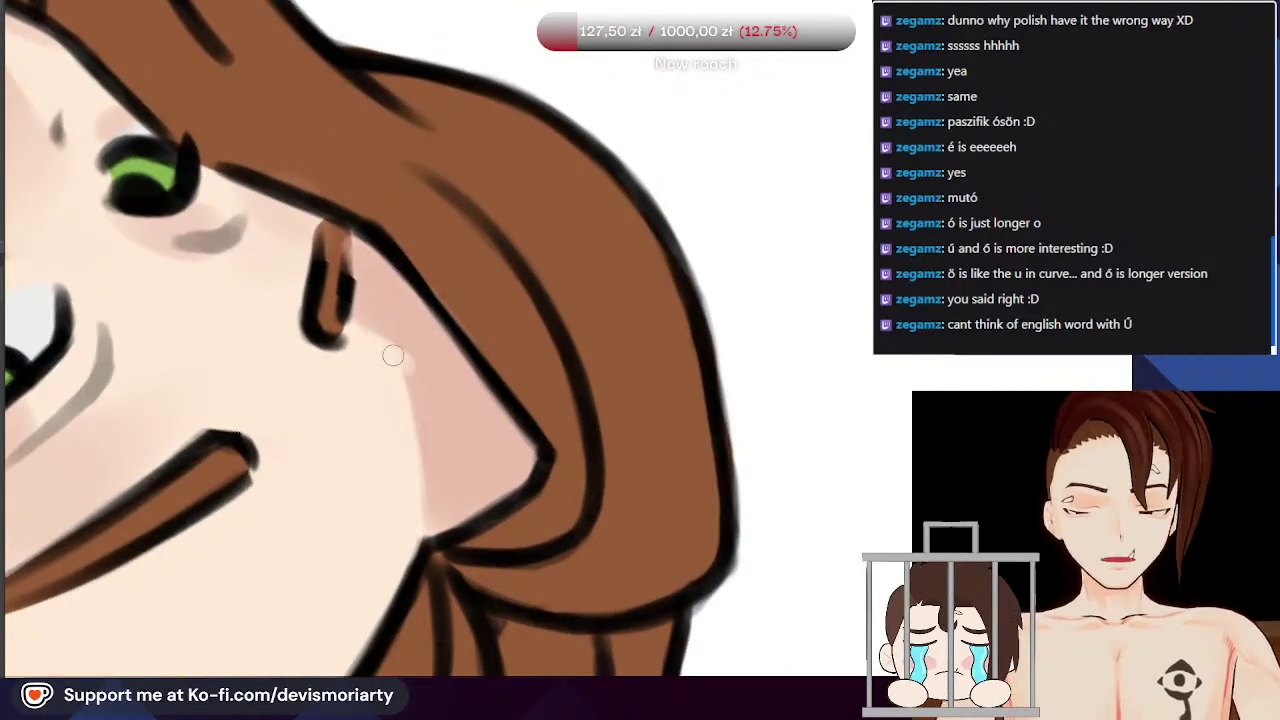
mouse_move(357, 339)
mouse_down()
mouse_move(405, 408)
mouse_move(406, 376)
mouse_move(419, 549)
mouse_up()
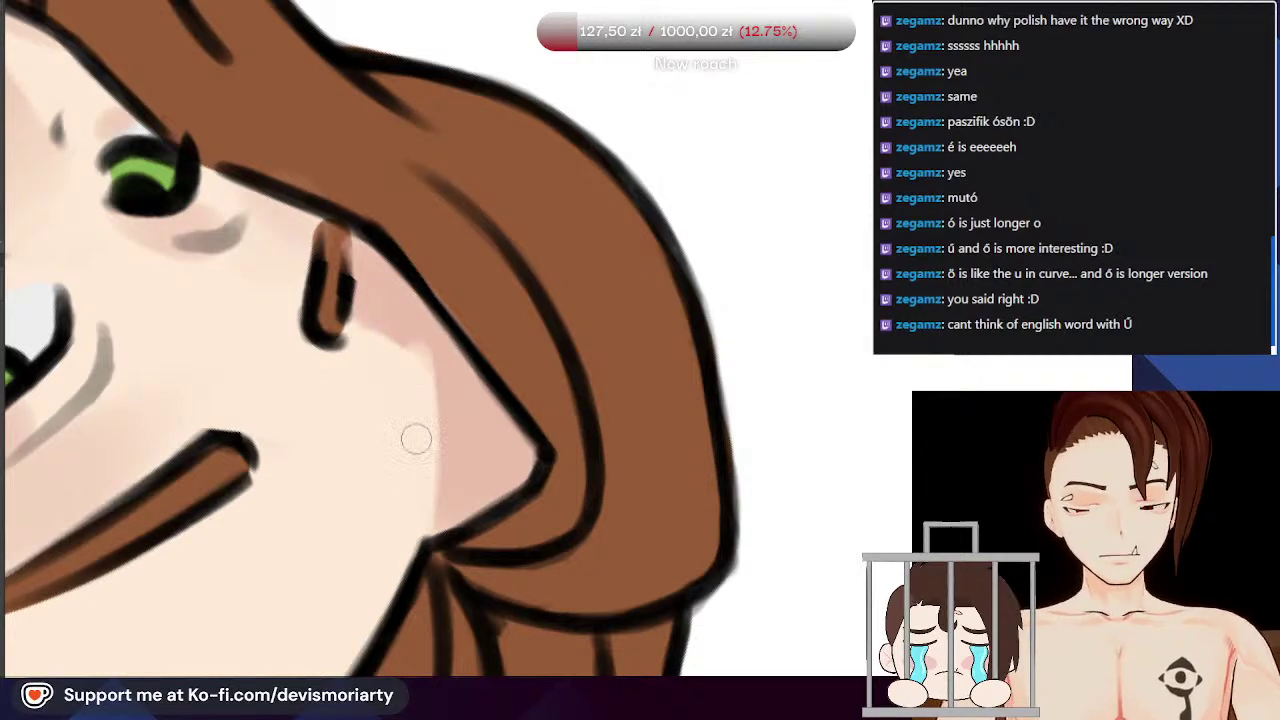
scroll(338, 333, down, 5)
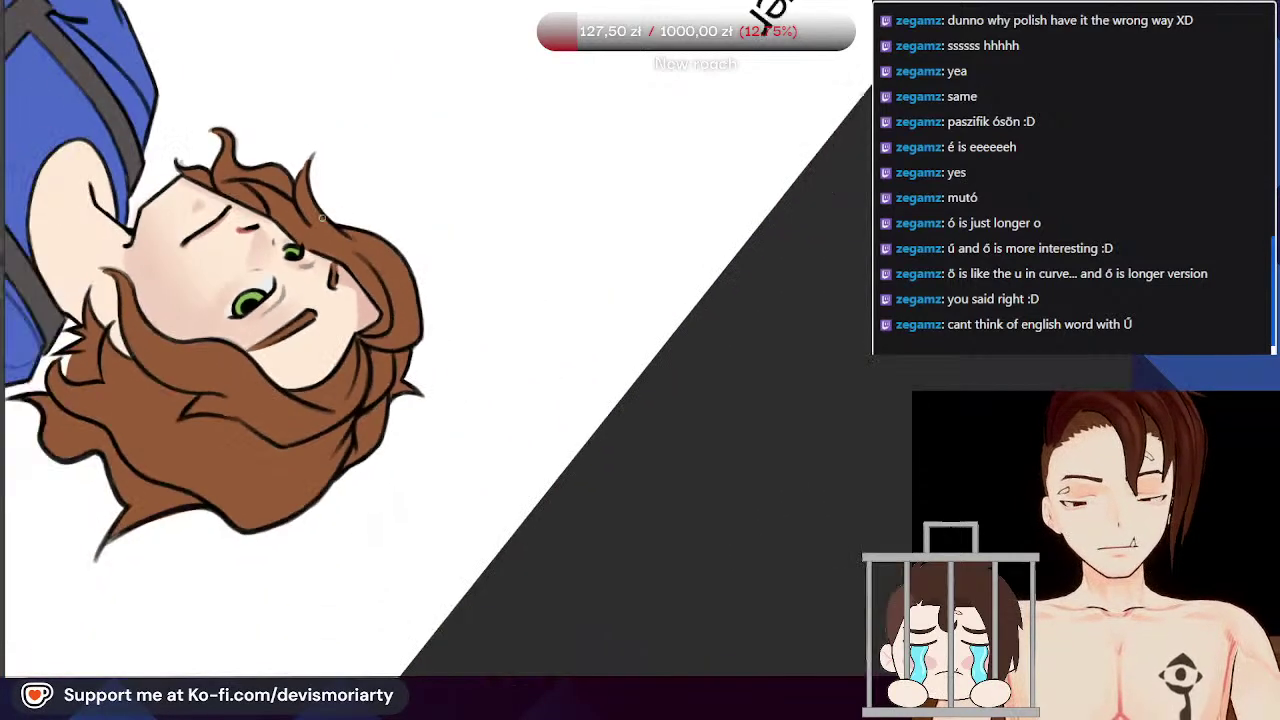
Step: Examine the reshaped forehead shading against the whole head and figure, returning the canvas to its upright orientation
scroll(338, 333, up, 2)
drag(580, 90, 345, 365)
scroll(343, 368, down, 5)
scroll(430, 480, up, 3)
scroll(421, 240, down, 3)
scroll(415, 312, up, 3)
scroll(408, 290, down, 4)
scroll(410, 290, up, 5)
scroll(353, 457, up, 2)
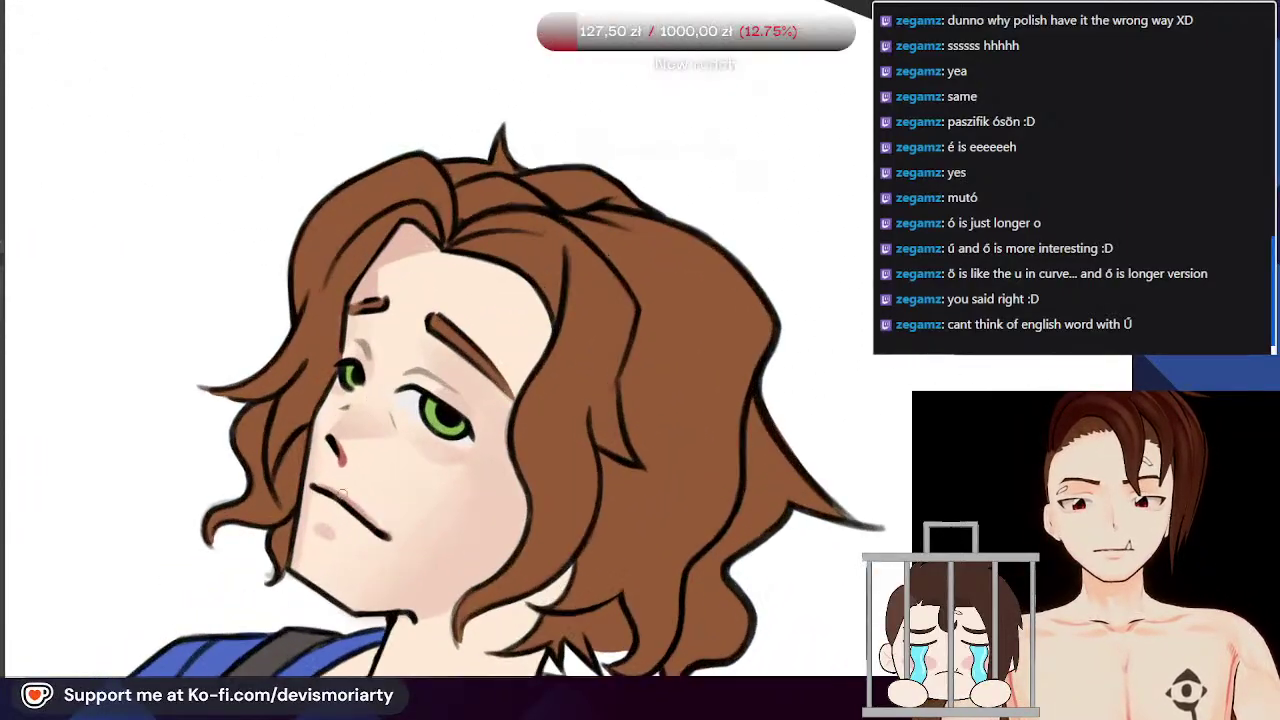
key(5)
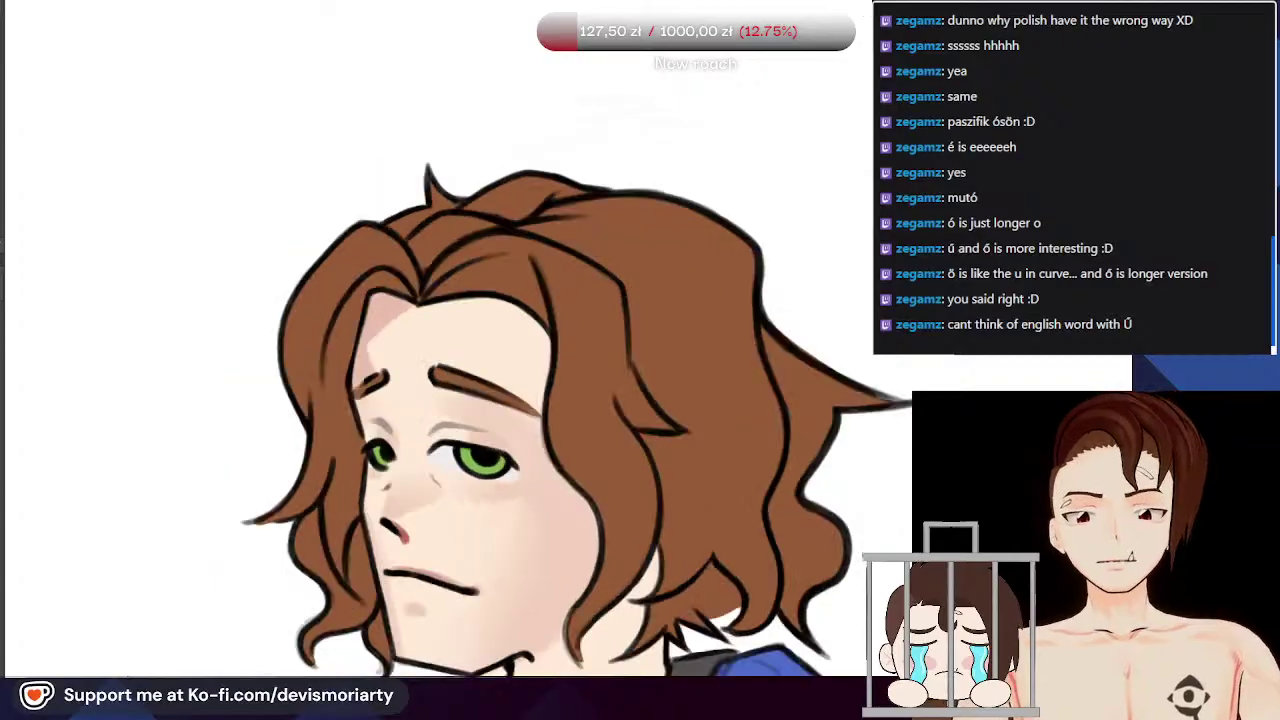
Step: Examine the shading on the forehead, eyes and cheek up close and against the whole figure
scroll(323, 340, down, 3)
scroll(380, 440, up, 7)
alt+click(280, 432)
scroll(277, 435, down, 5)
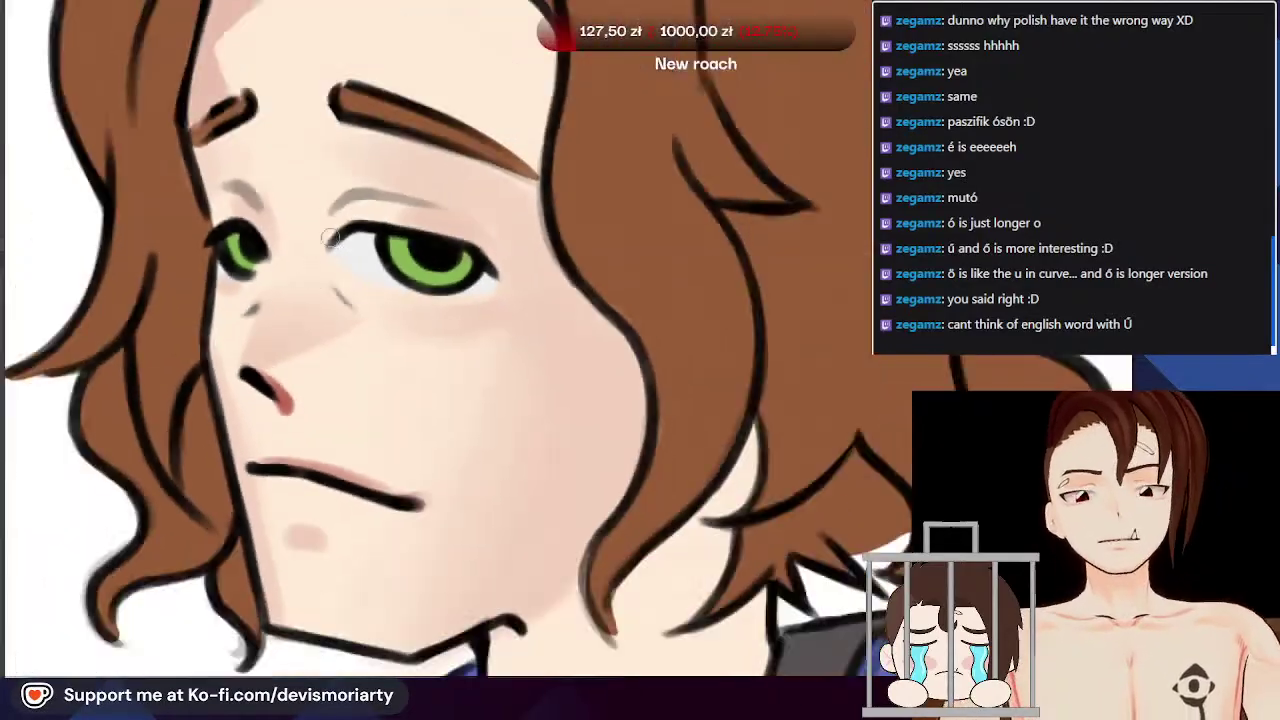
scroll(332, 155, up, 3)
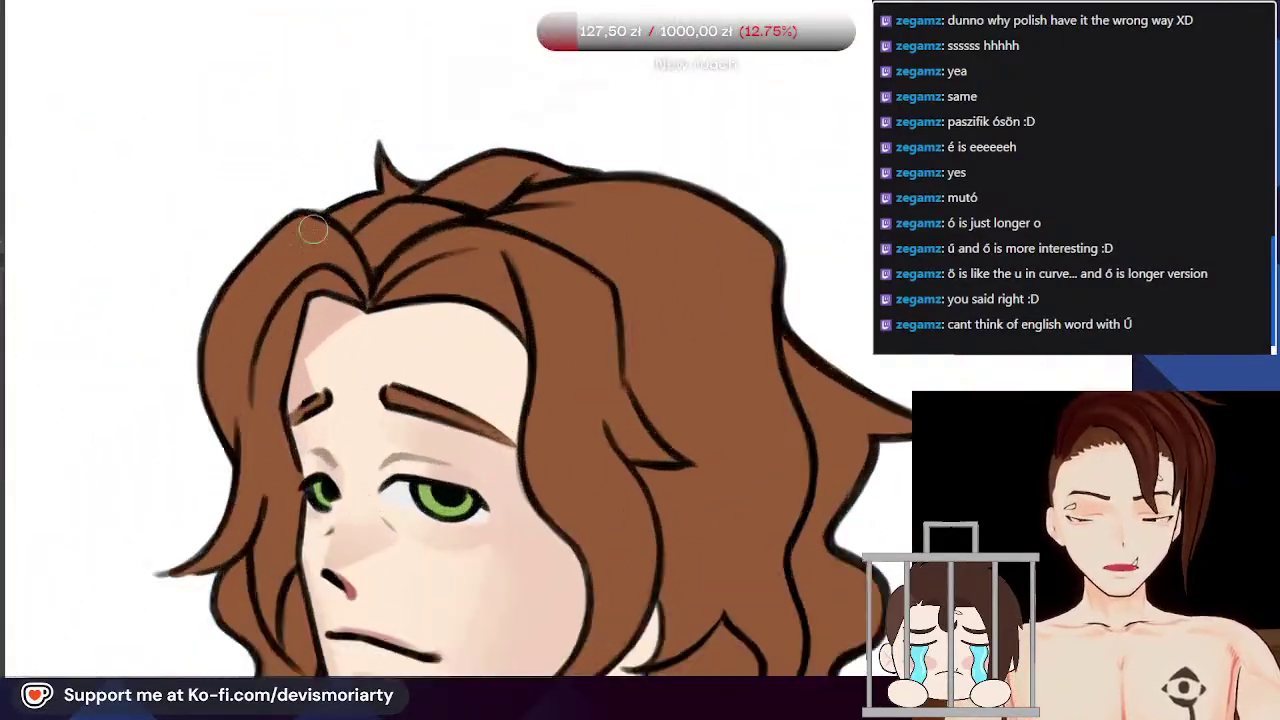
scroll(332, 367, up, 2)
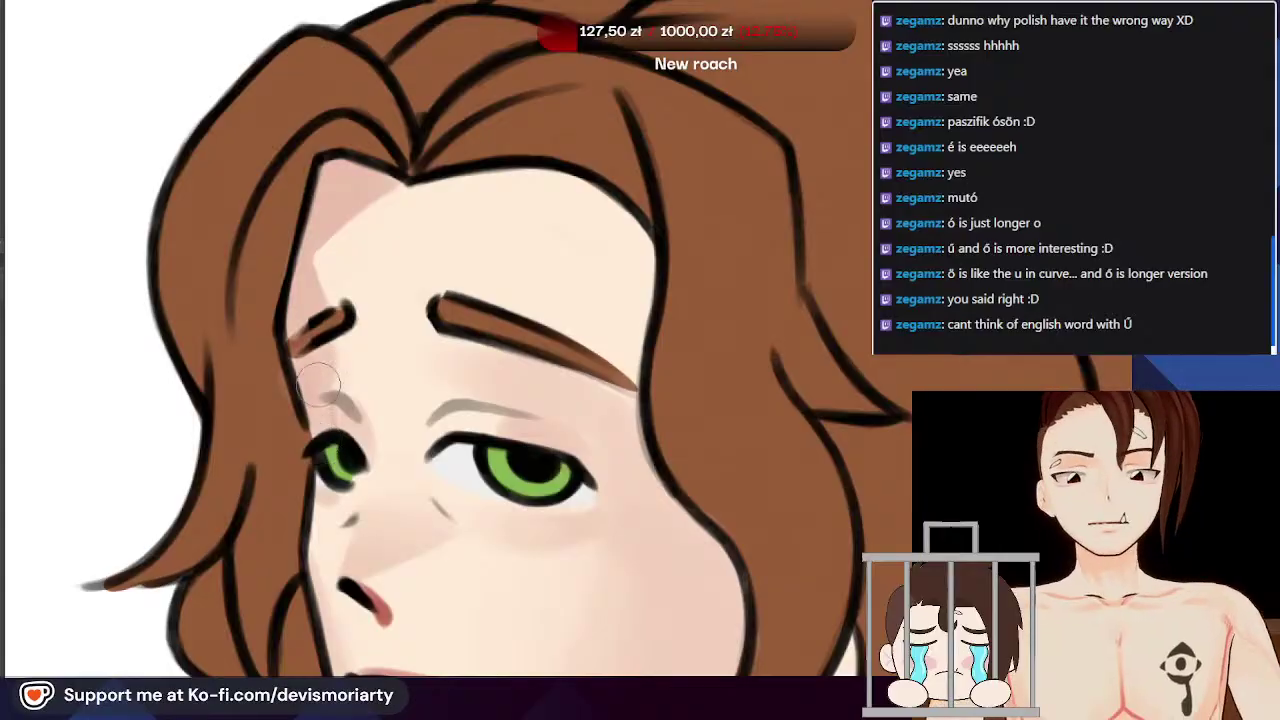
scroll(322, 375, down, 5)
scroll(332, 215, up, 2)
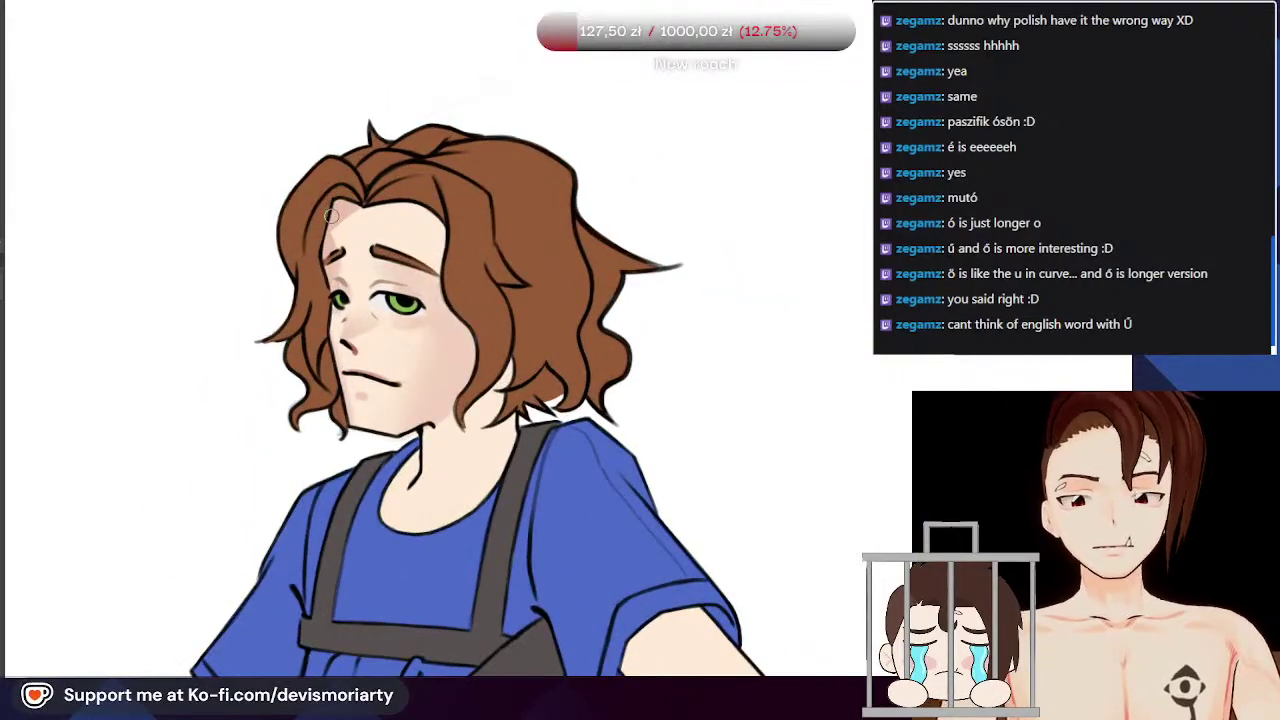
scroll(332, 215, down, 4)
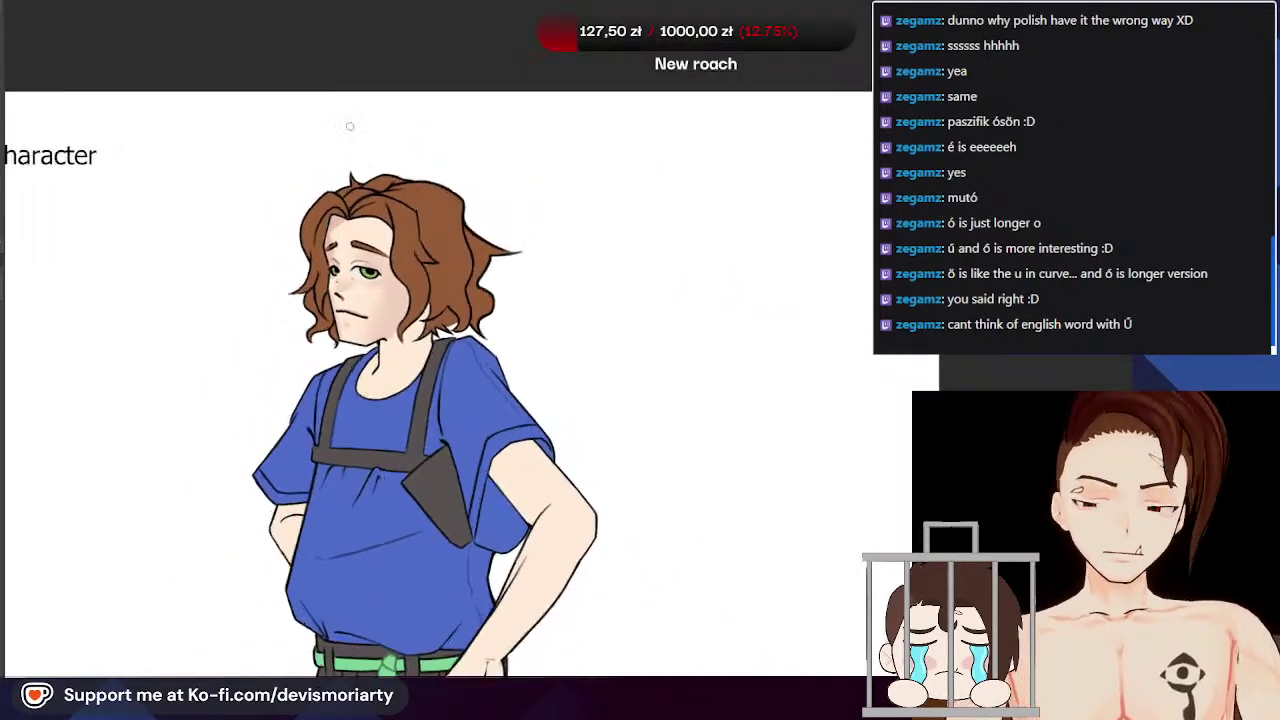
scroll(401, 262, up, 3)
scroll(401, 262, up, 4)
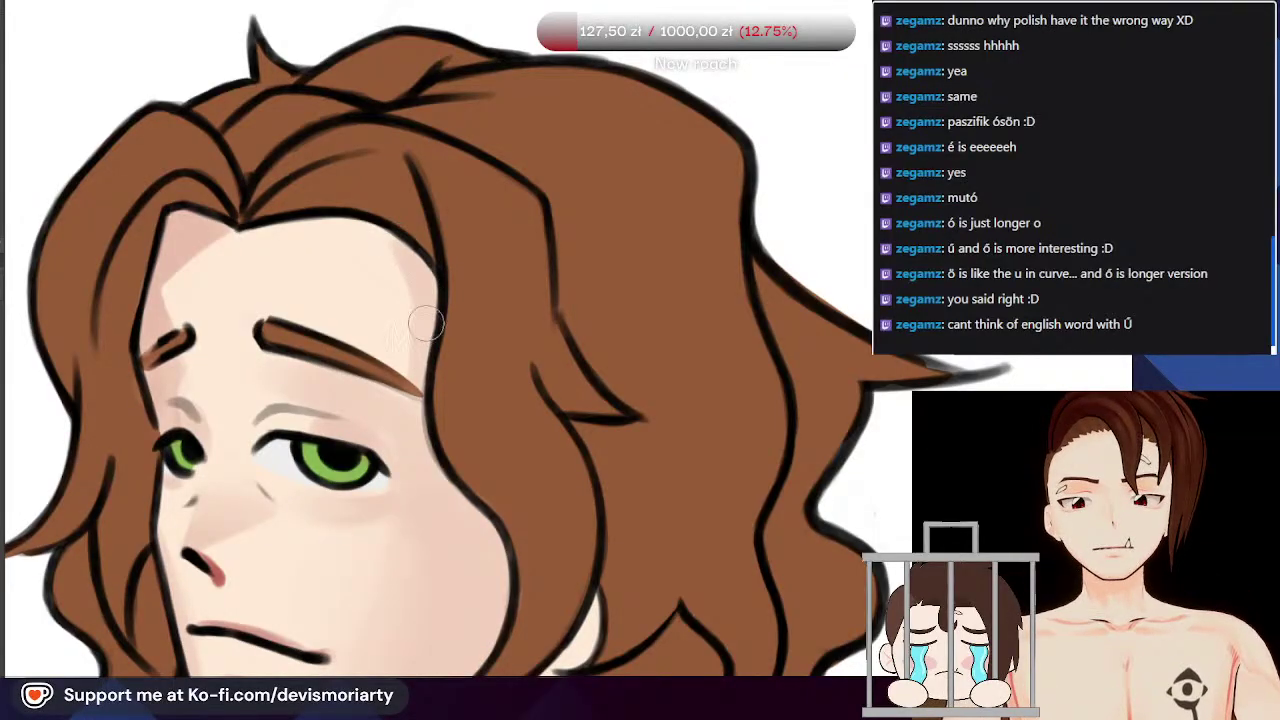
scroll(420, 266, down, 6)
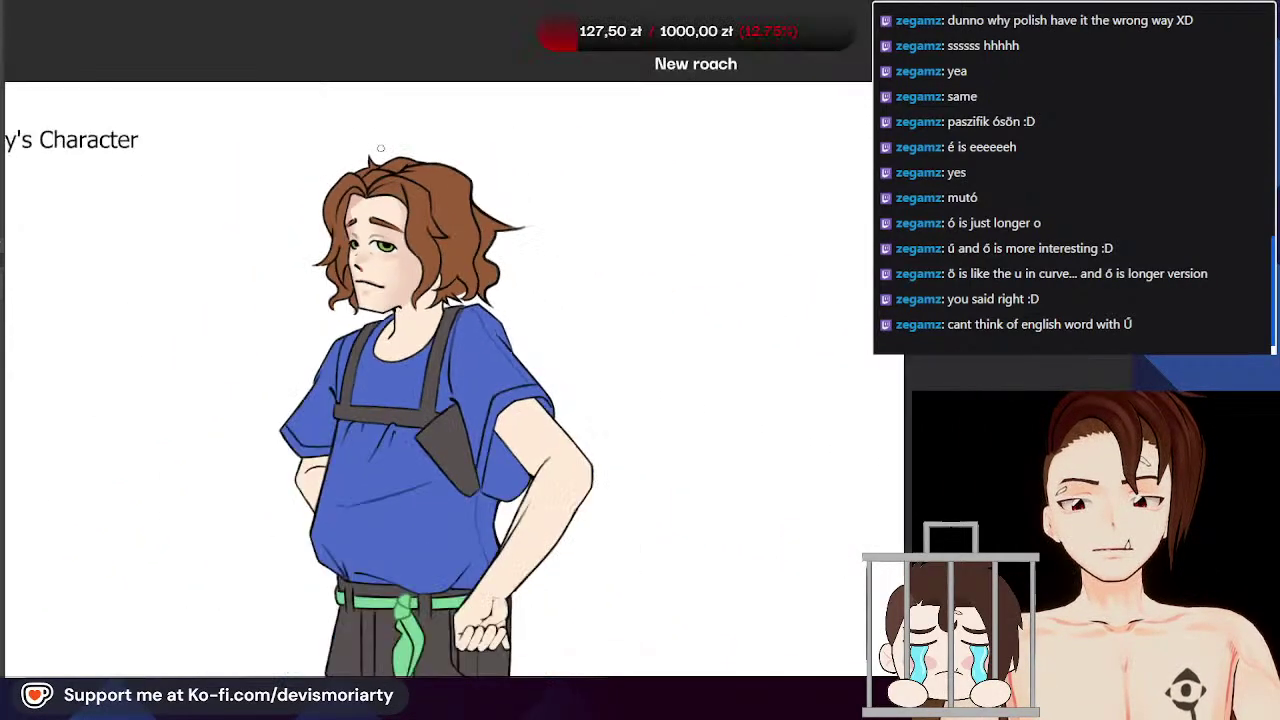
scroll(370, 203, down, 1)
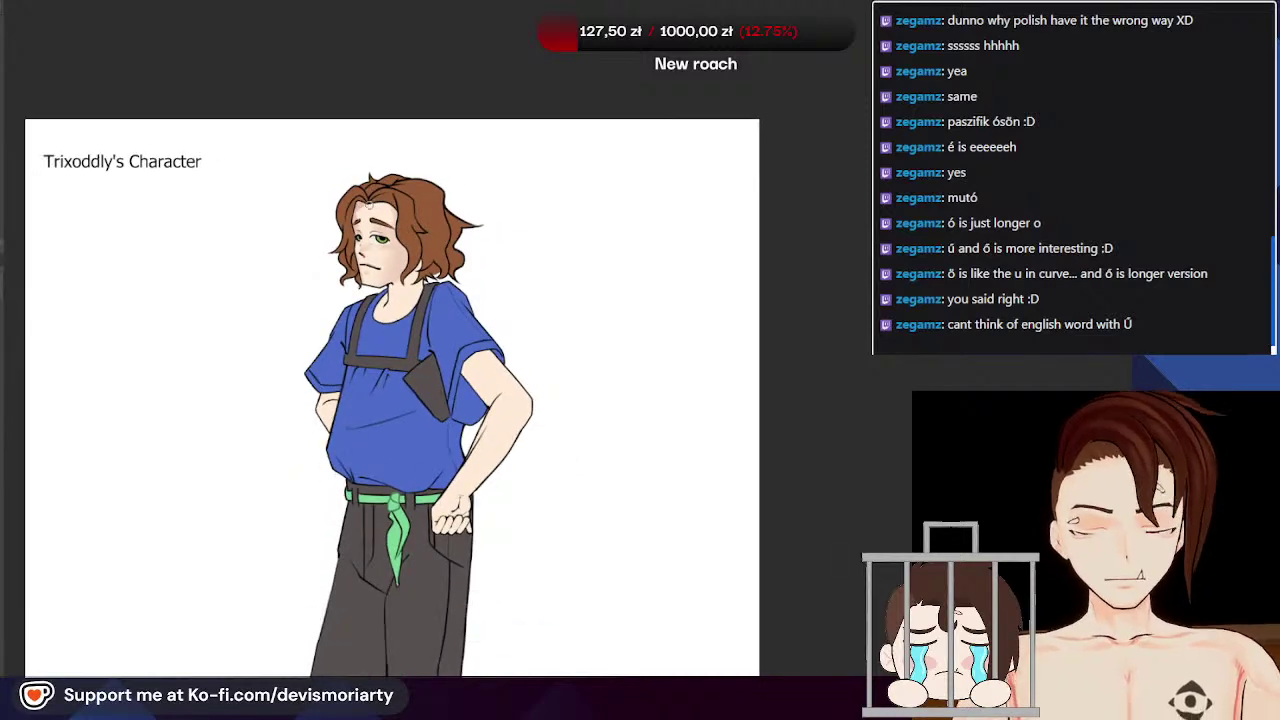
scroll(370, 203, up, 5)
scroll(337, 177, down, 3)
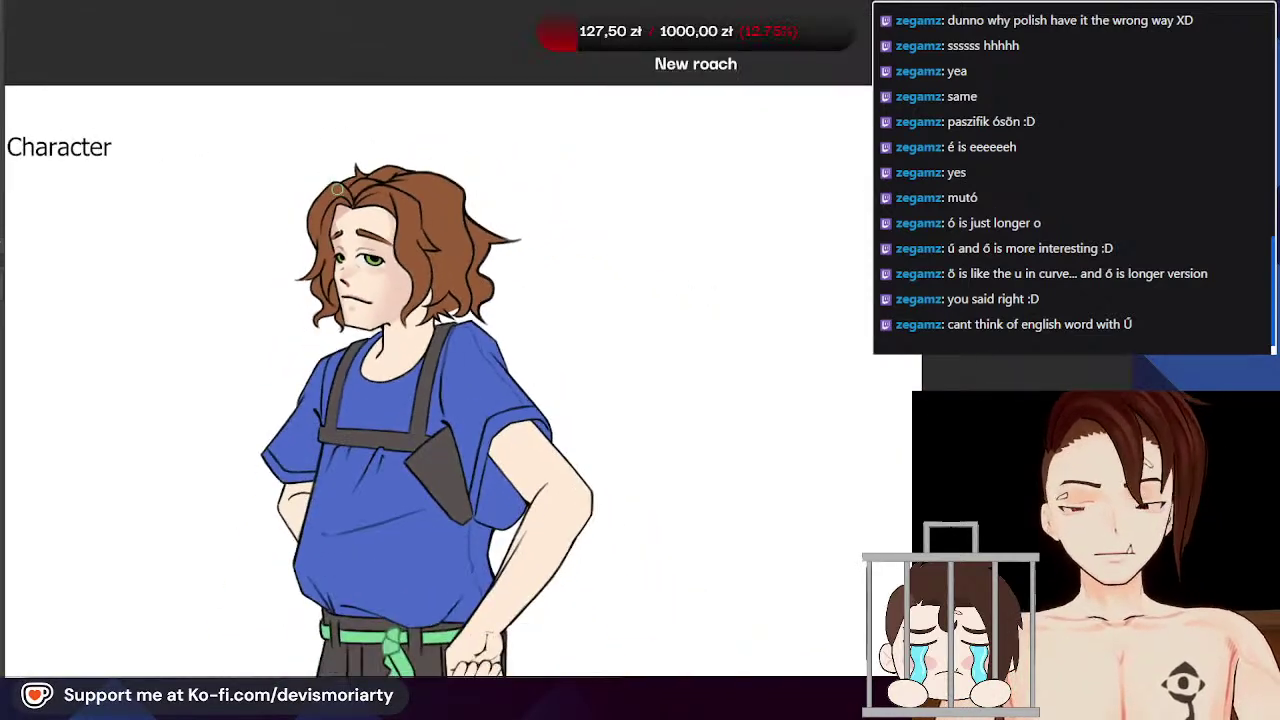
scroll(317, 182, down, 2)
scroll(317, 186, up, 5)
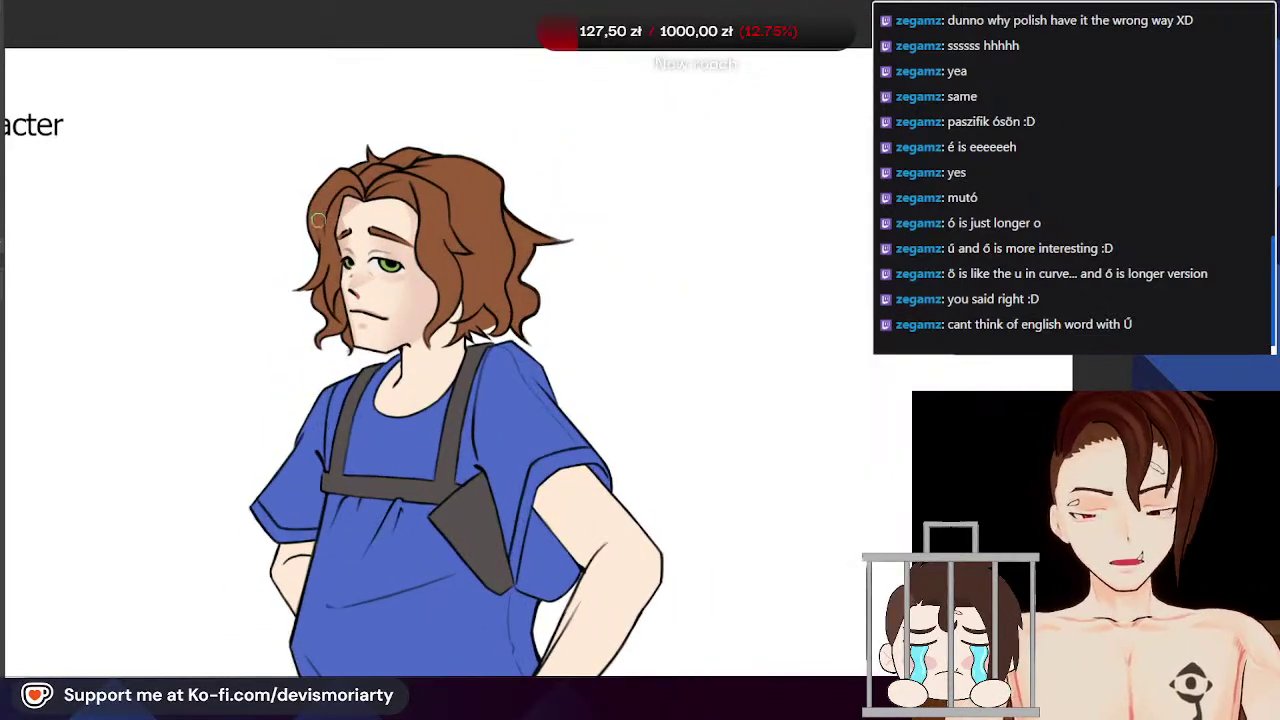
scroll(340, 424, down, 3)
scroll(324, 413, up, 3)
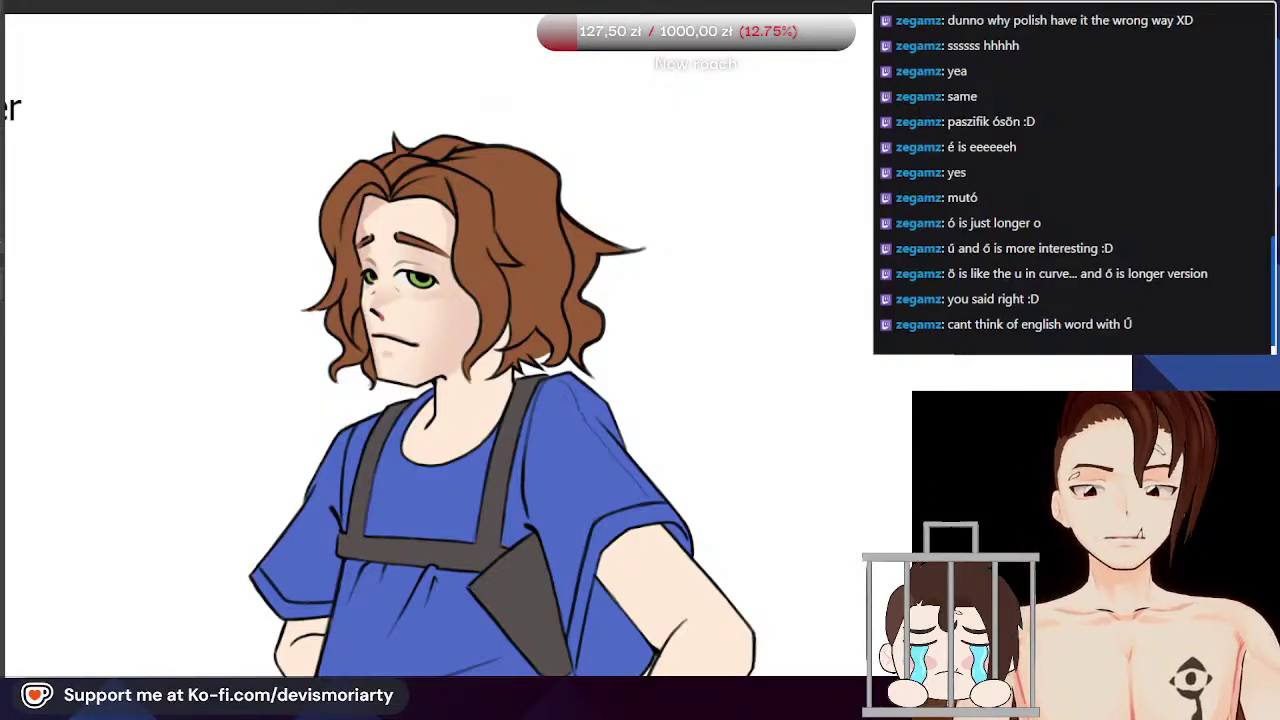
scroll(600, 530, down, 3)
scroll(533, 548, up, 5)
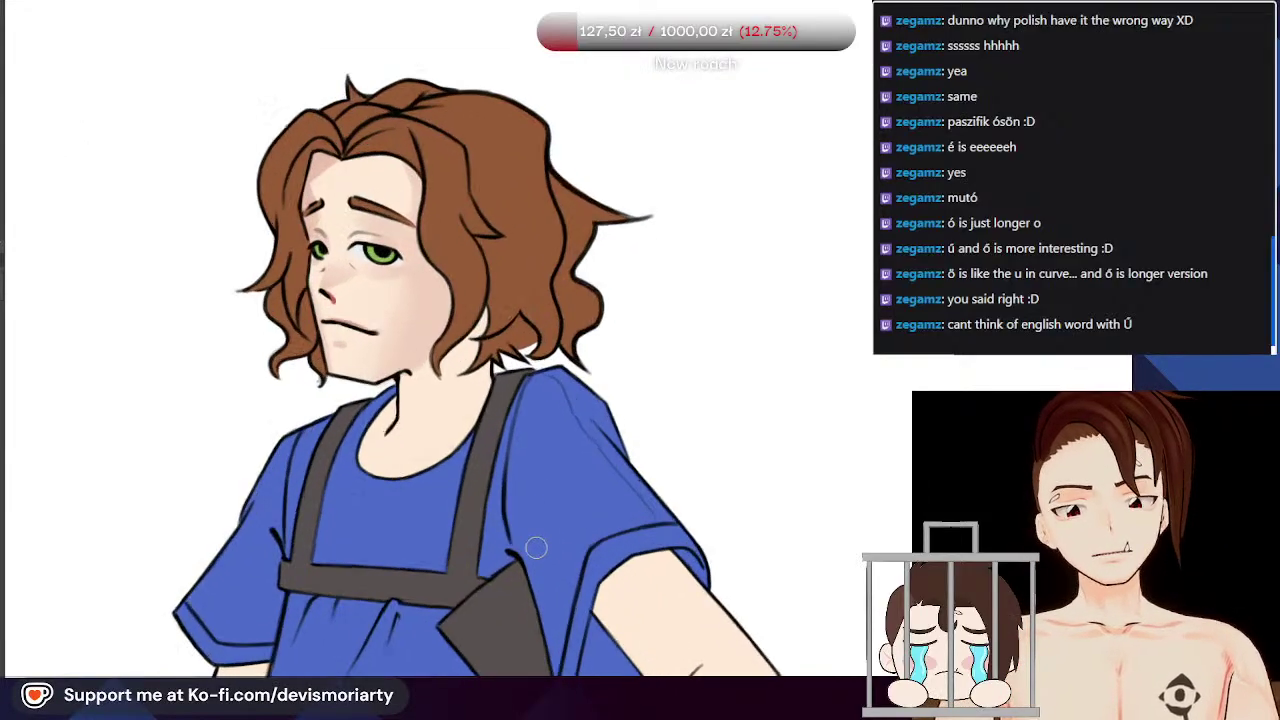
scroll(325, 287, up, 4)
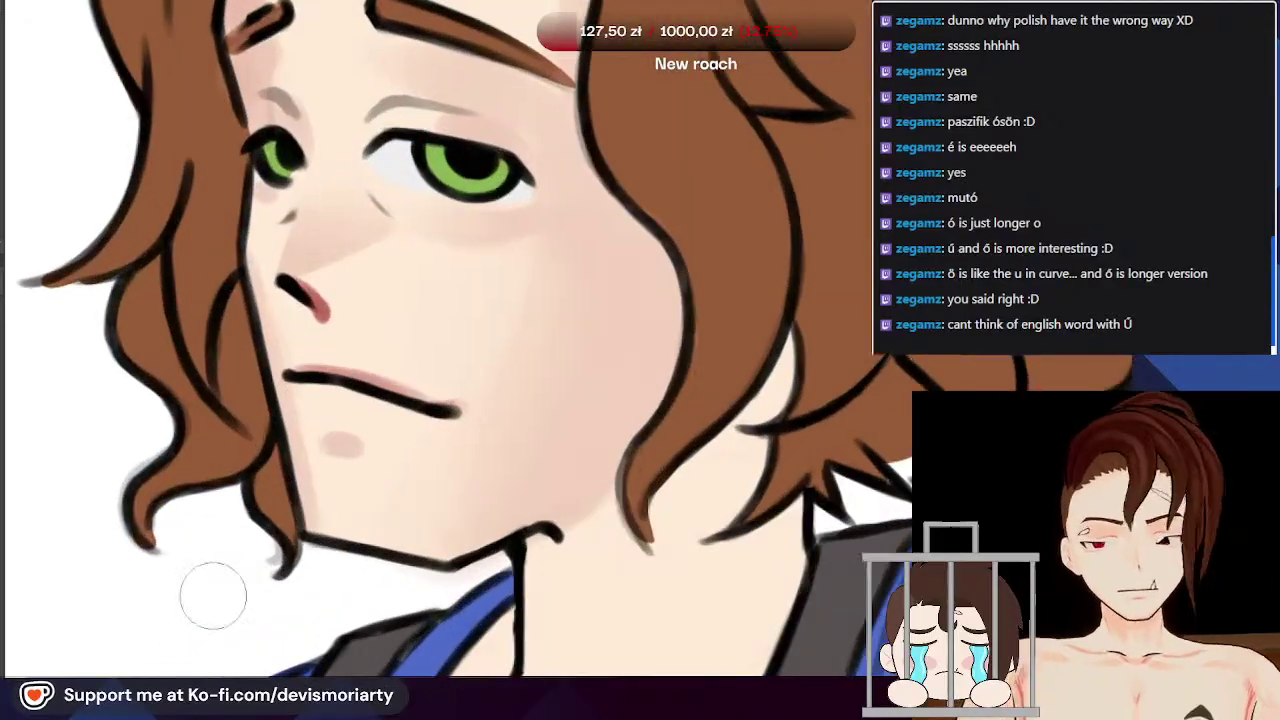
Step: Deepen the reddish shading along the upper lip beside the mouth line with a smaller brush on the rotated canvas
scroll(420, 357, down, 3)
scroll(418, 375, up, 2)
scroll(389, 396, up, 5)
scroll(390, 365, down, 2)
key([)
key([)
drag(394, 331, 290, 568)
scroll(388, 385, up, 1)
drag(393, 339, 260, 603)
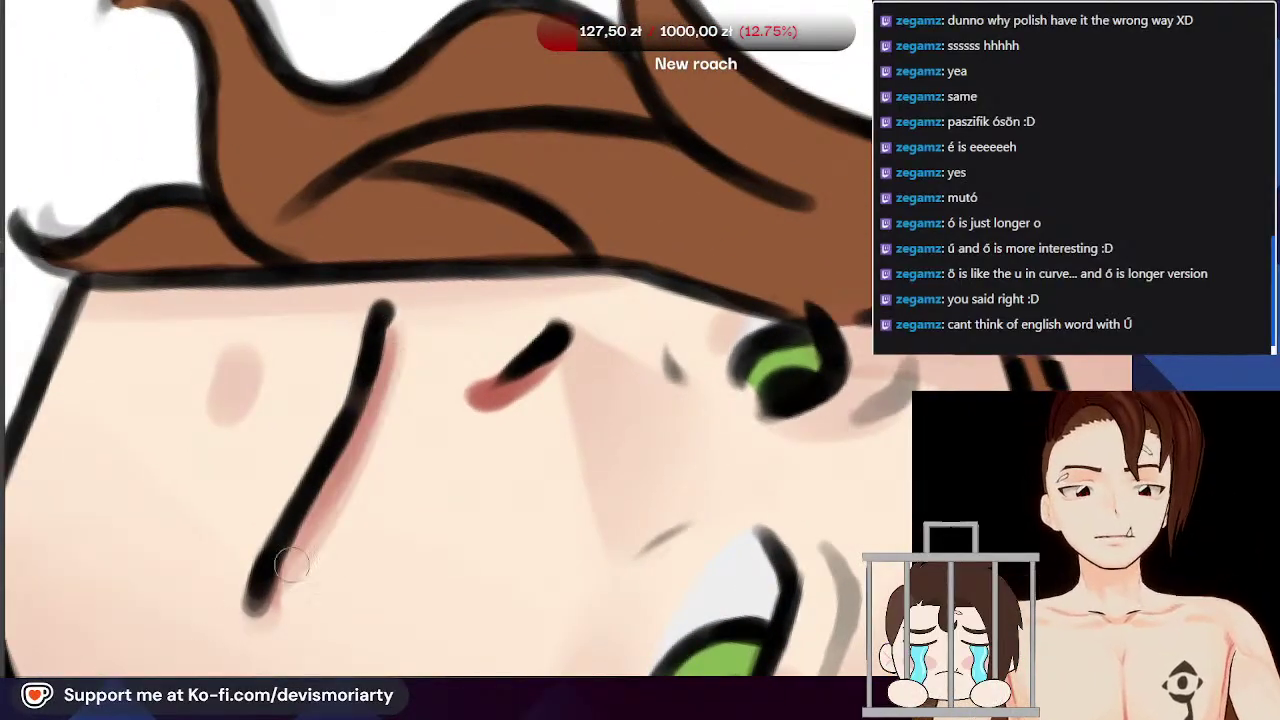
scroll(355, 440, down, 2)
key(ctrl+z)
drag(389, 362, 277, 576)
scroll(322, 490, down, 4)
scroll(330, 430, up, 4)
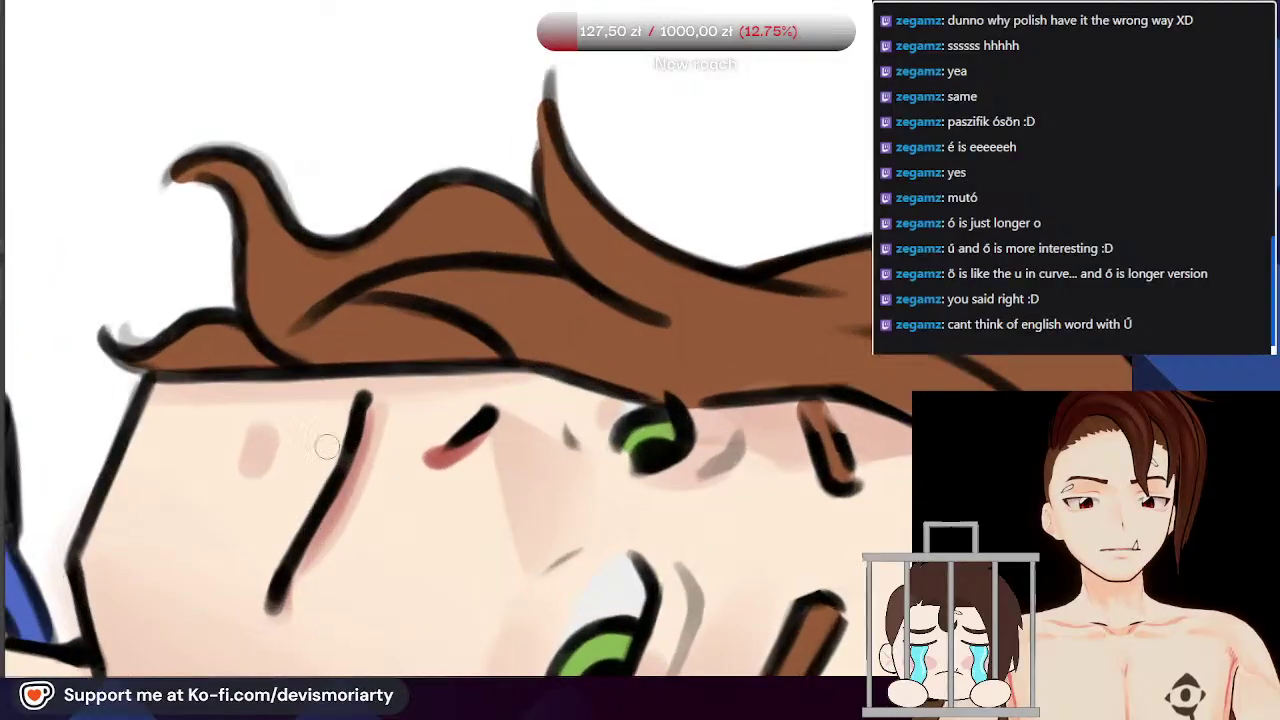
scroll(333, 395, up, 4)
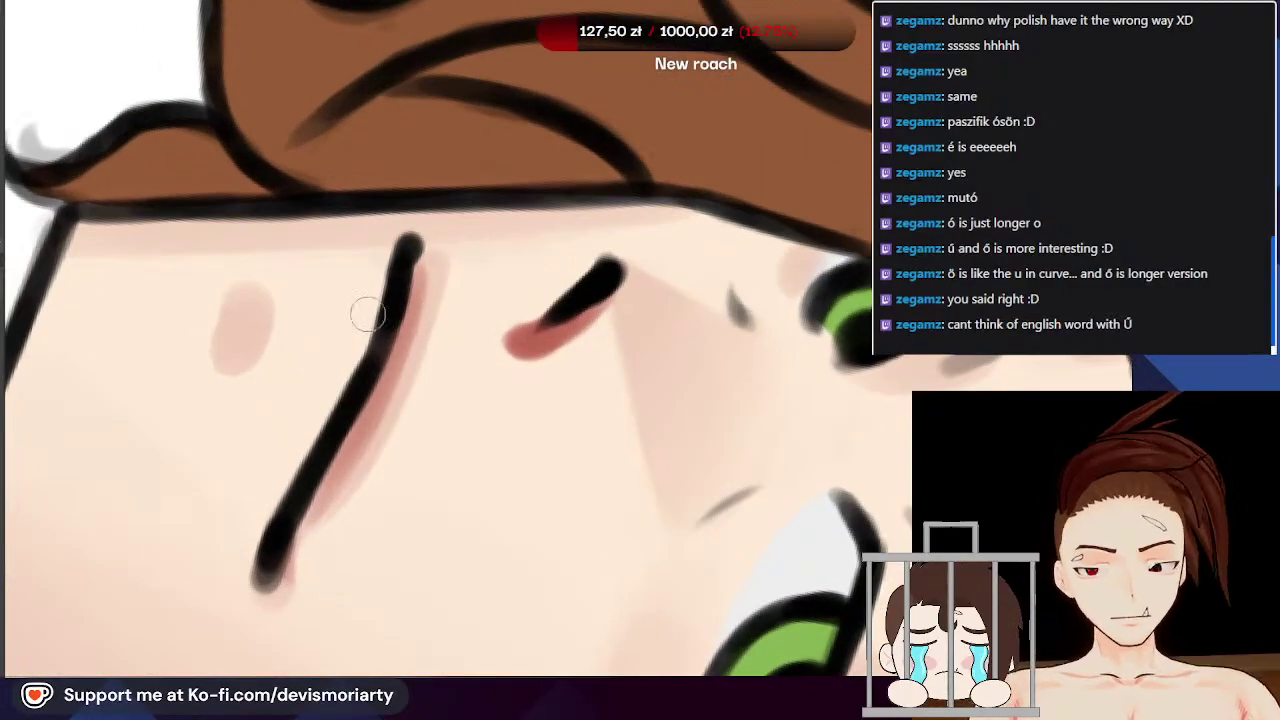
Step: Examine the upper lip shading against the whole head and figure on the rotated canvas
scroll(314, 472, down, 1)
scroll(312, 460, down, 6)
scroll(320, 410, down, 6)
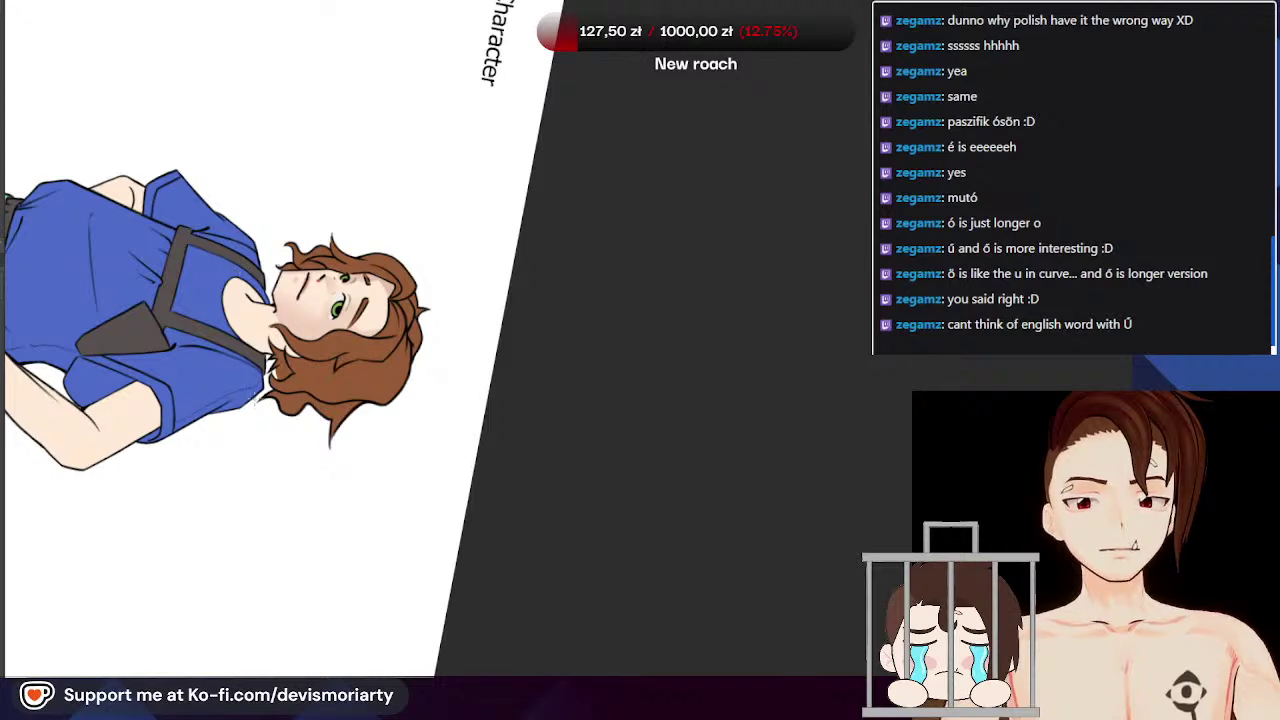
scroll(253, 402, up, 3)
scroll(280, 172, down, 2)
scroll(299, 146, up, 3)
scroll(299, 145, down, 2)
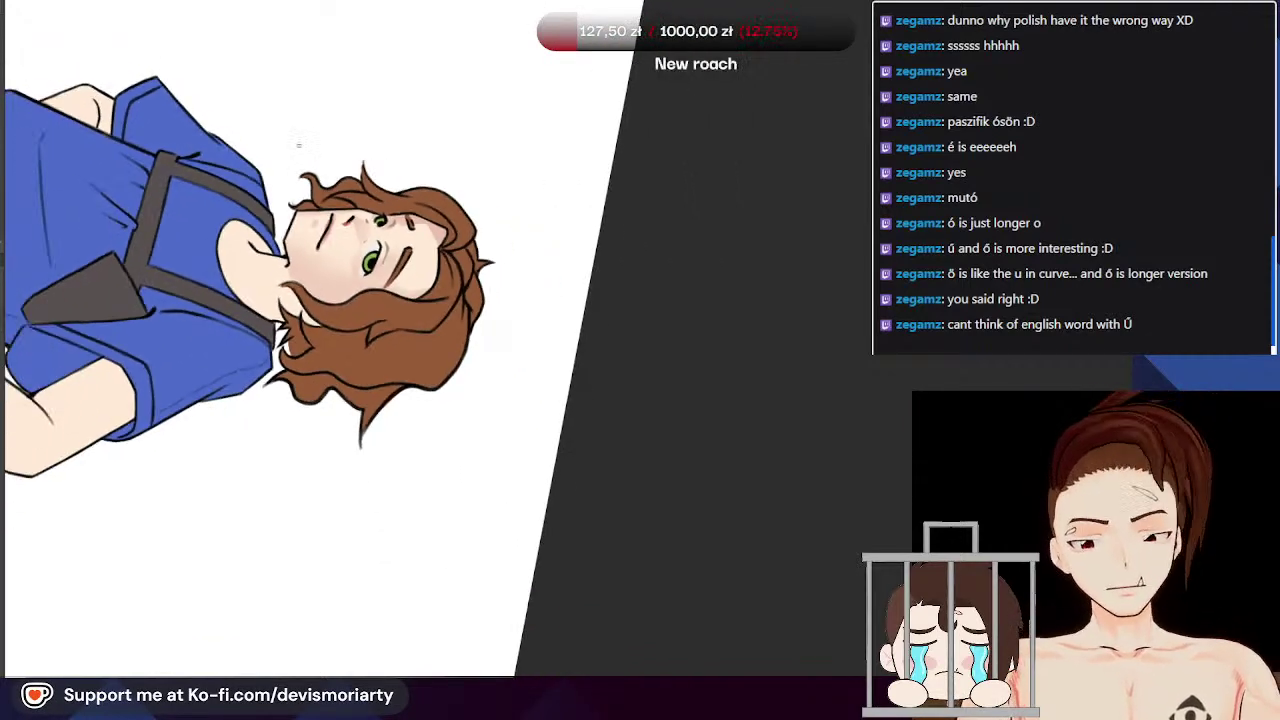
scroll(280, 350, up, 5)
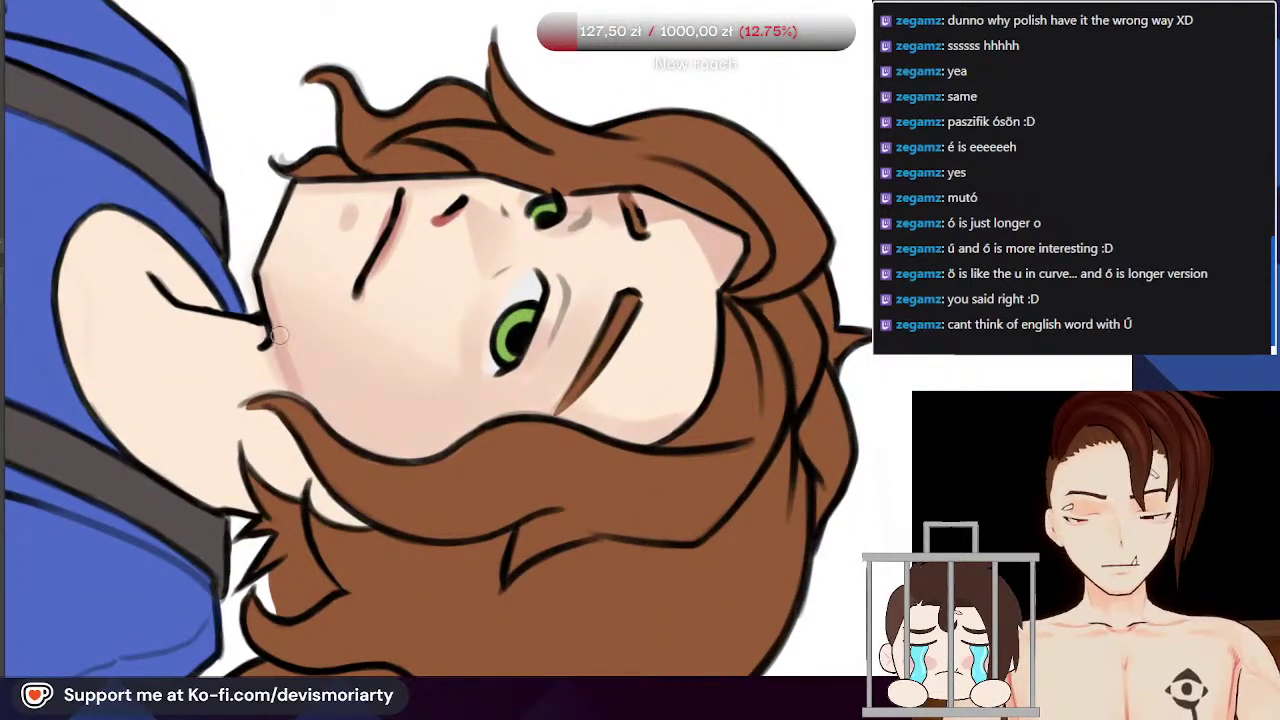
Step: Brush soft shading along the lower jaw edge from the jaw corner toward the chin with a smaller brush
scroll(480, 266, down, 4)
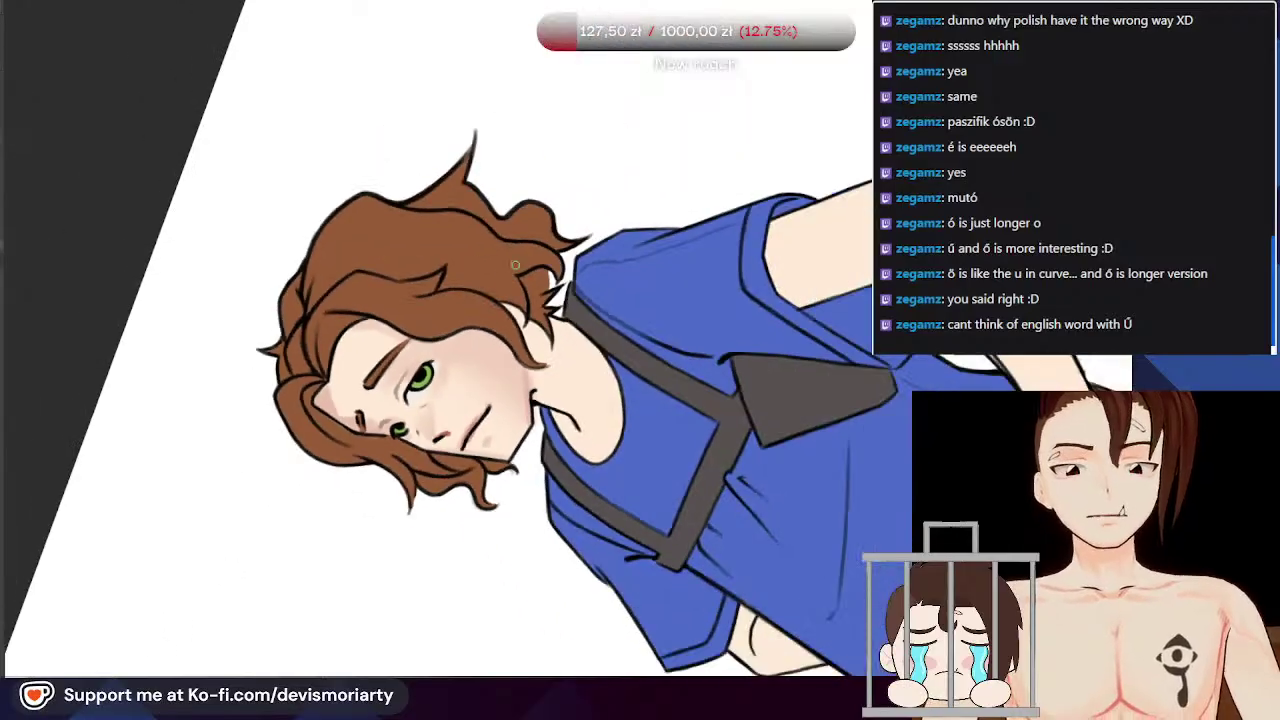
scroll(566, 415, up, 4)
scroll(483, 466, up, 2)
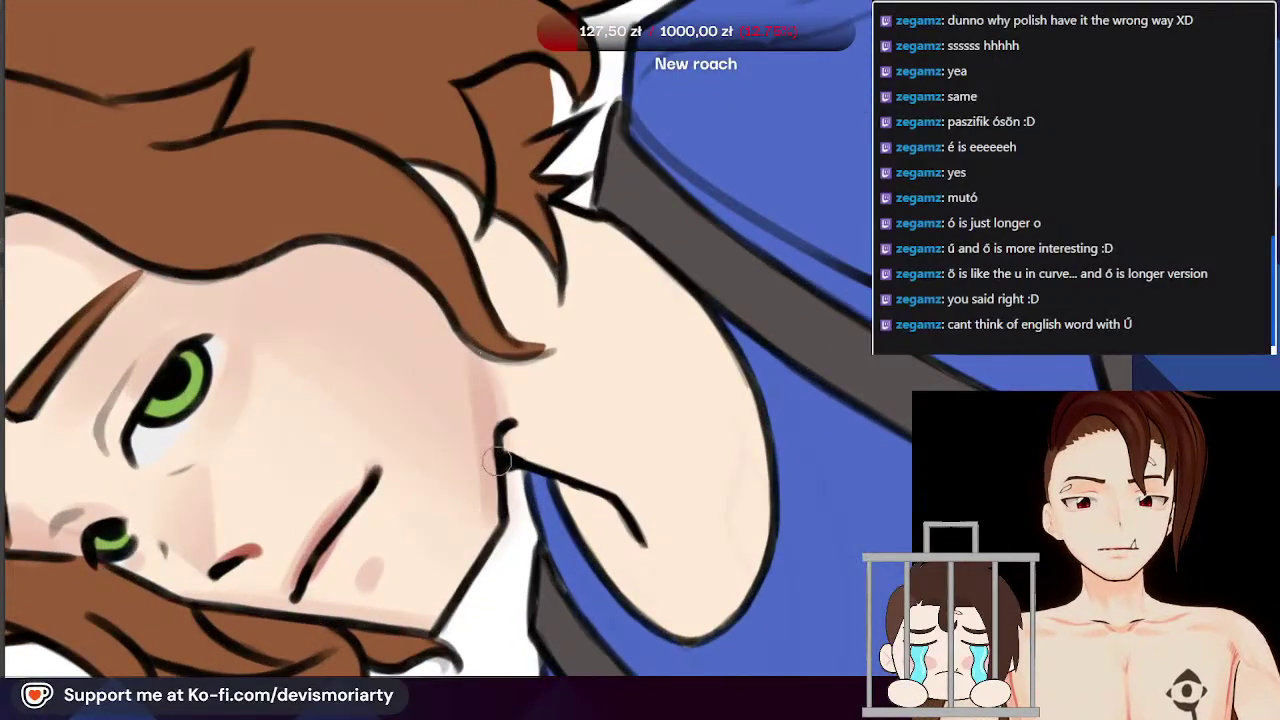
scroll(511, 484, up, 1)
key(bracketleft)
key(bracketleft)
key(bracketleft)
key(bracketleft)
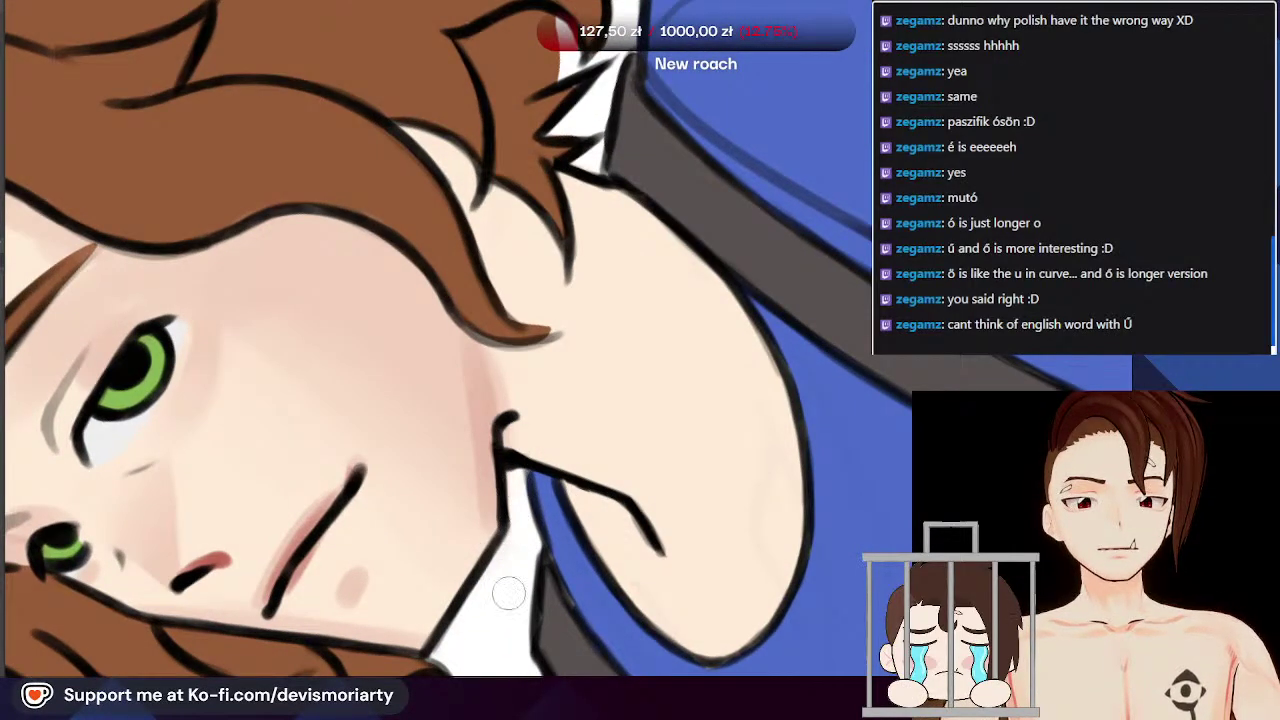
scroll(445, 657, down, 4)
scroll(468, 470, up, 4)
scroll(476, 425, down, 1)
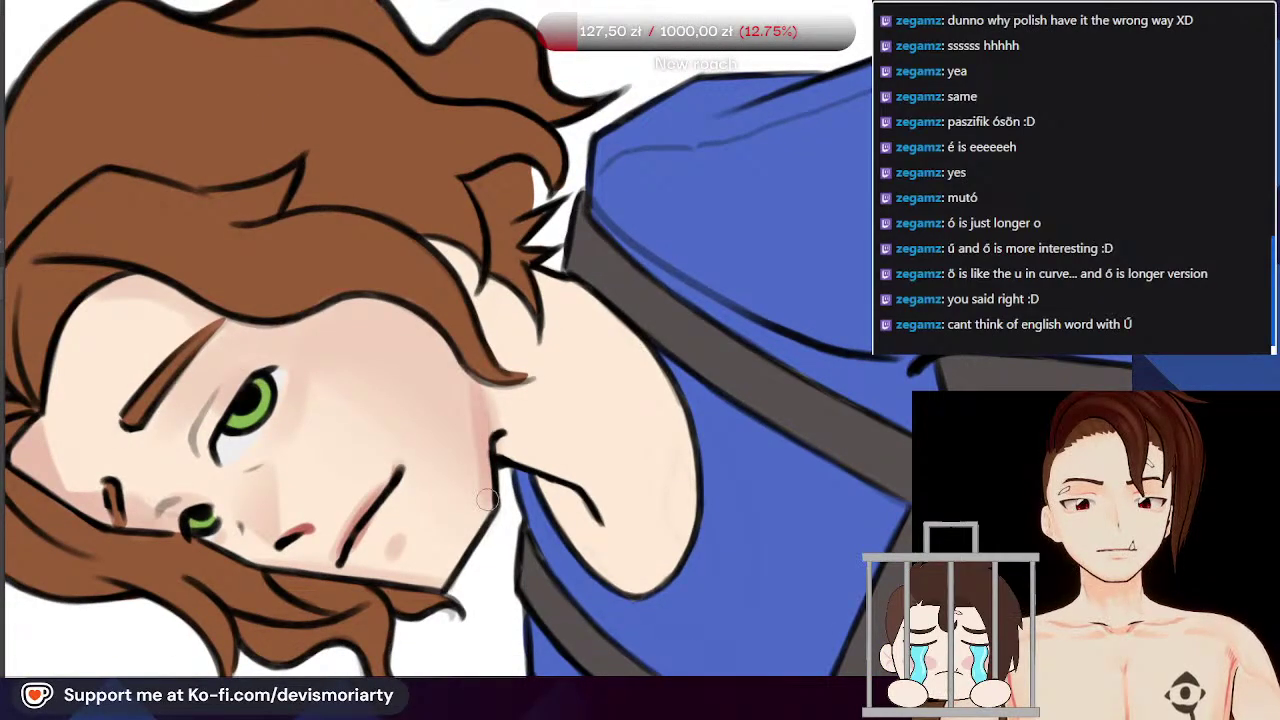
drag(486, 502, 462, 552)
scroll(455, 530, down, 5)
scroll(445, 330, down, 1)
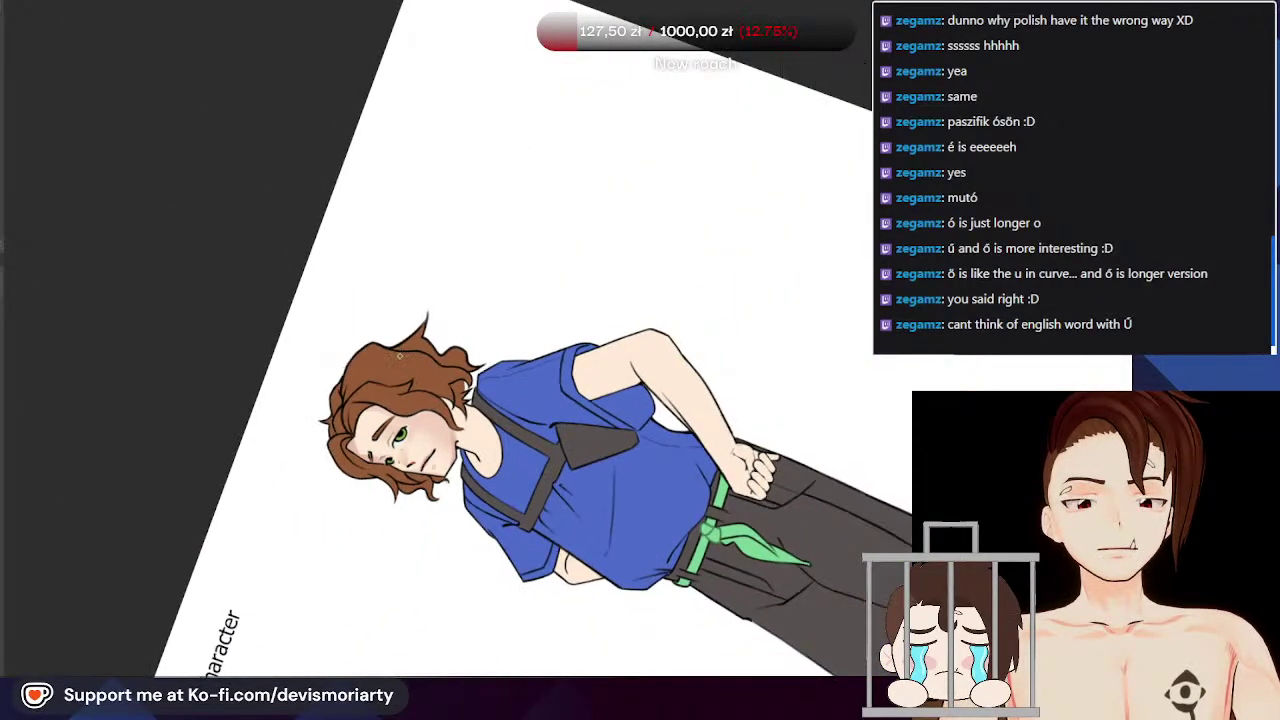
Step: Brush soft reddish shading down the near cheek along the hair edge, redoing the stroke until its shape fits
scroll(409, 432, up, 2)
scroll(434, 365, up, 4)
click(277, 686)
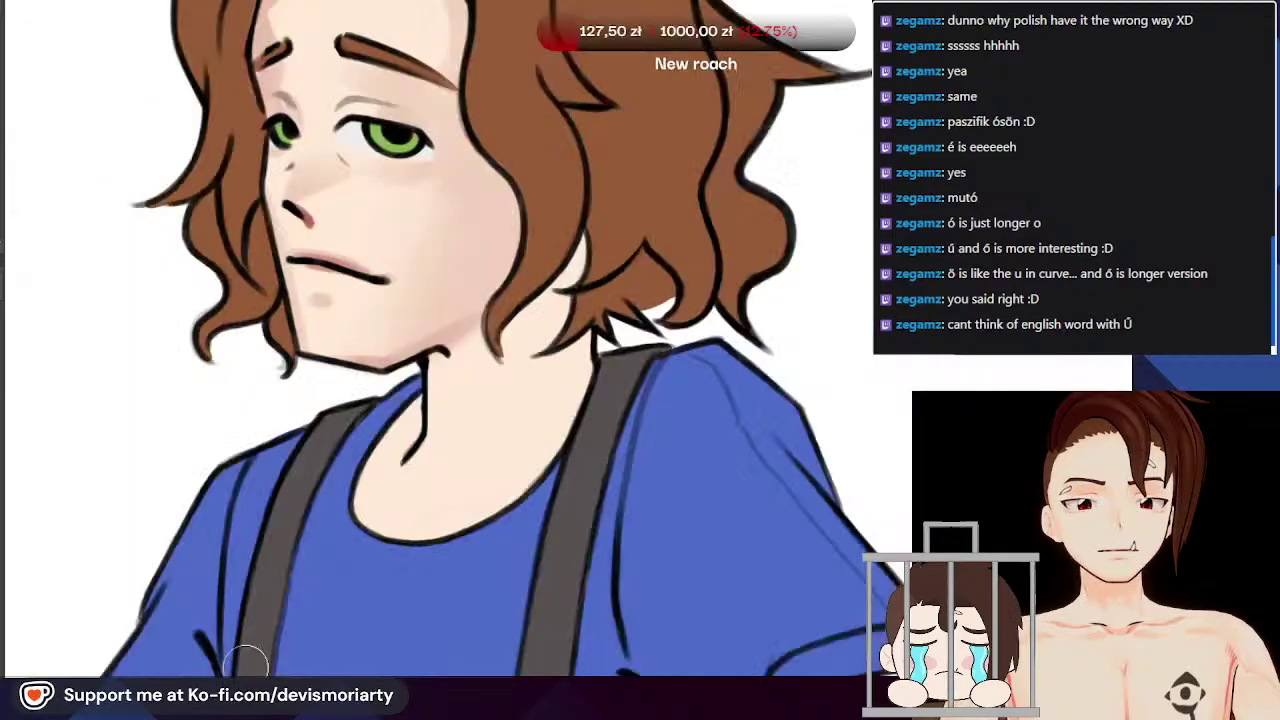
scroll(348, 433, down, 3)
scroll(380, 349, up, 4)
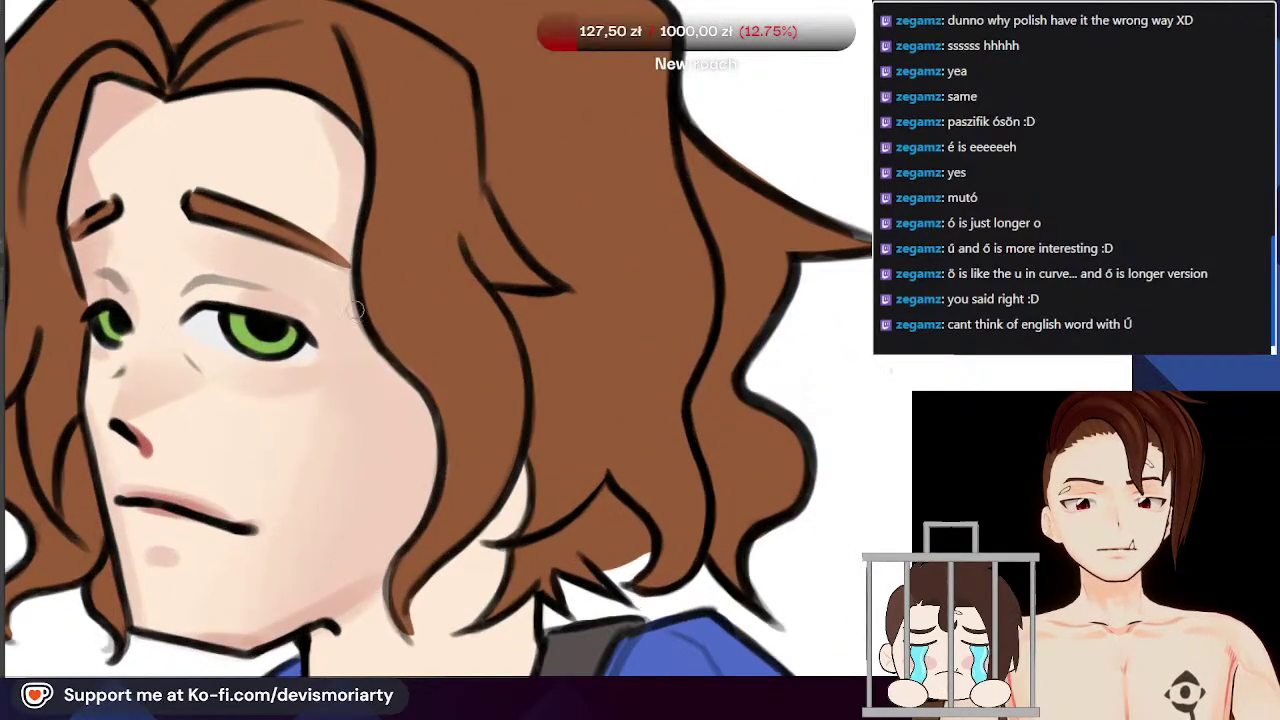
key(ctrl+z)
drag(370, 345, 406, 528)
key(ctrl+z)
drag(372, 358, 406, 530)
scroll(391, 545, down, 1)
key(ctrl+z)
drag(386, 382, 417, 526)
key(ctrl+z)
drag(387, 390, 423, 470)
scroll(423, 470, down, 5)
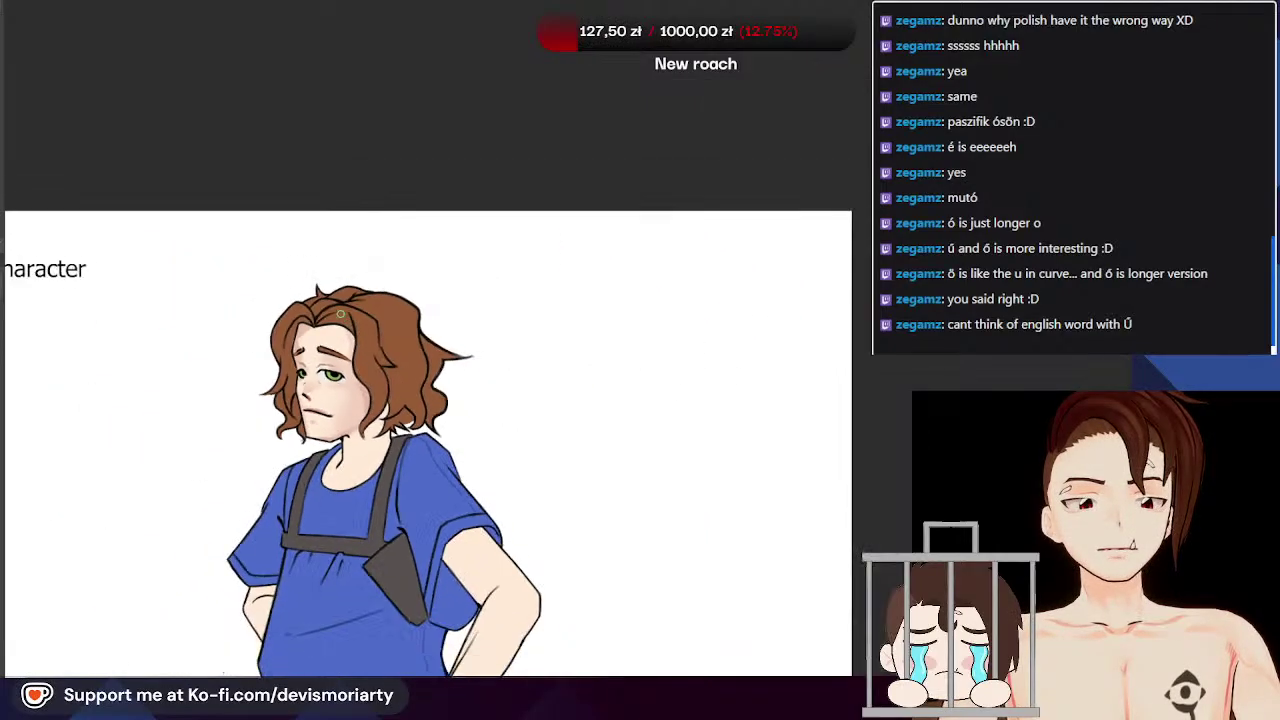
Step: Try a reddish shadow beneath the hairline around the near forehead's upper corner and compare it with the whole figure
scroll(307, 303, up, 5)
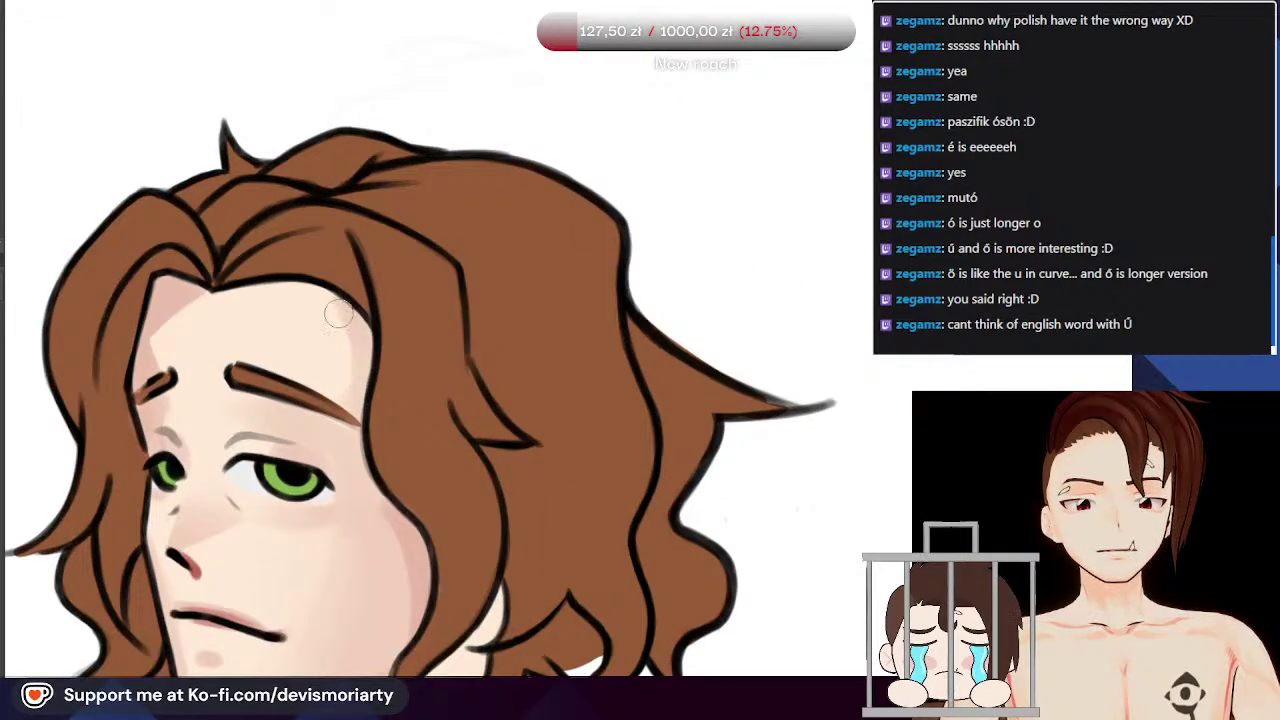
drag(337, 301, 370, 347)
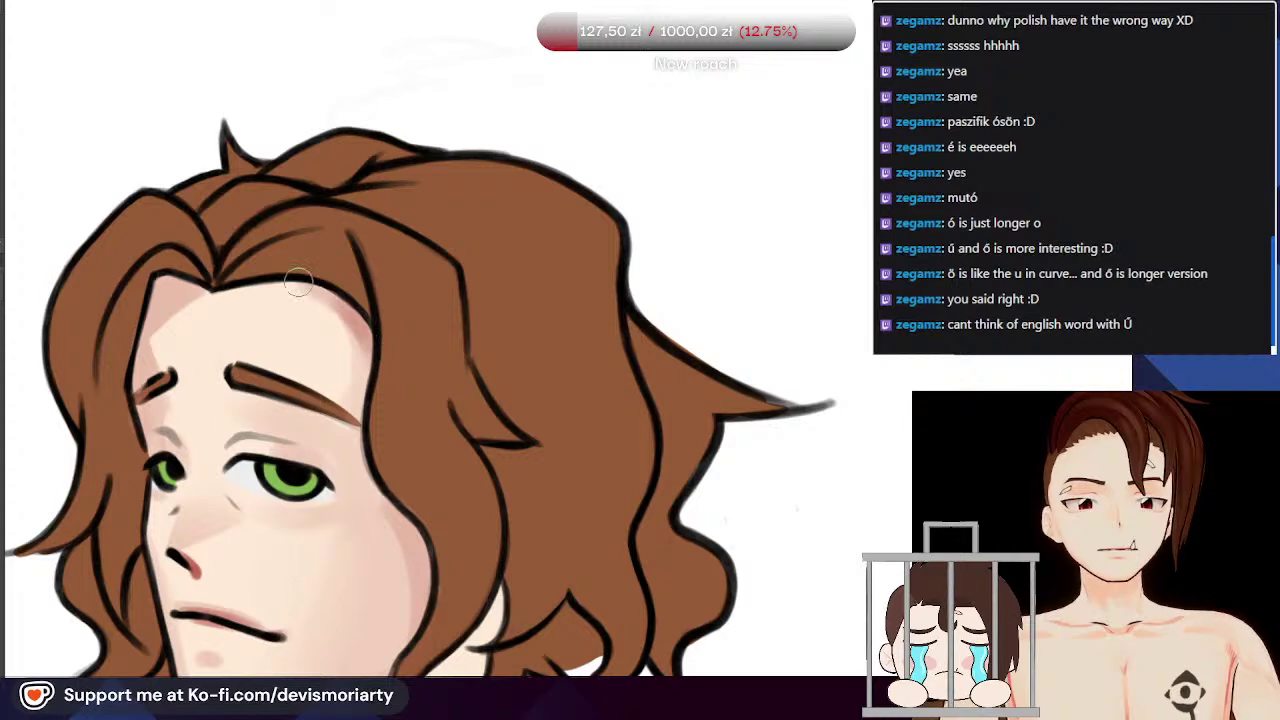
mouse_move(262, 279)
mouse_down()
mouse_move(309, 288)
mouse_move(341, 332)
mouse_up()
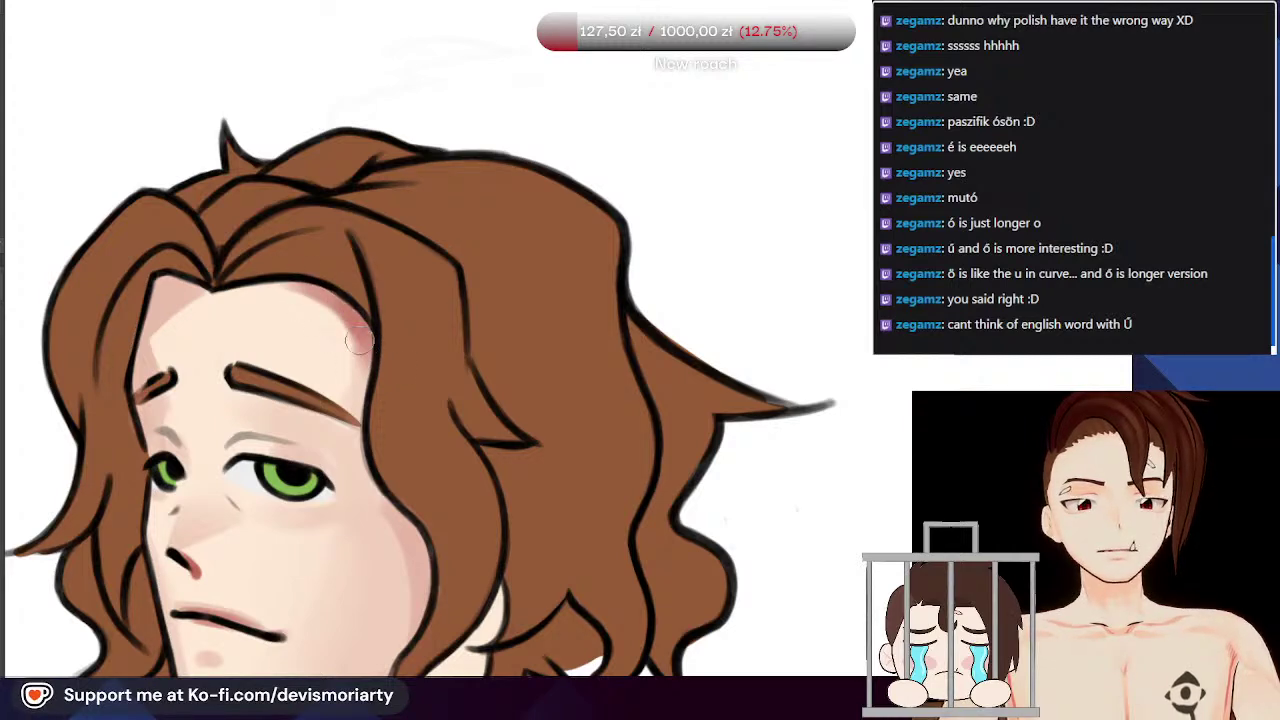
scroll(362, 362, down, 5)
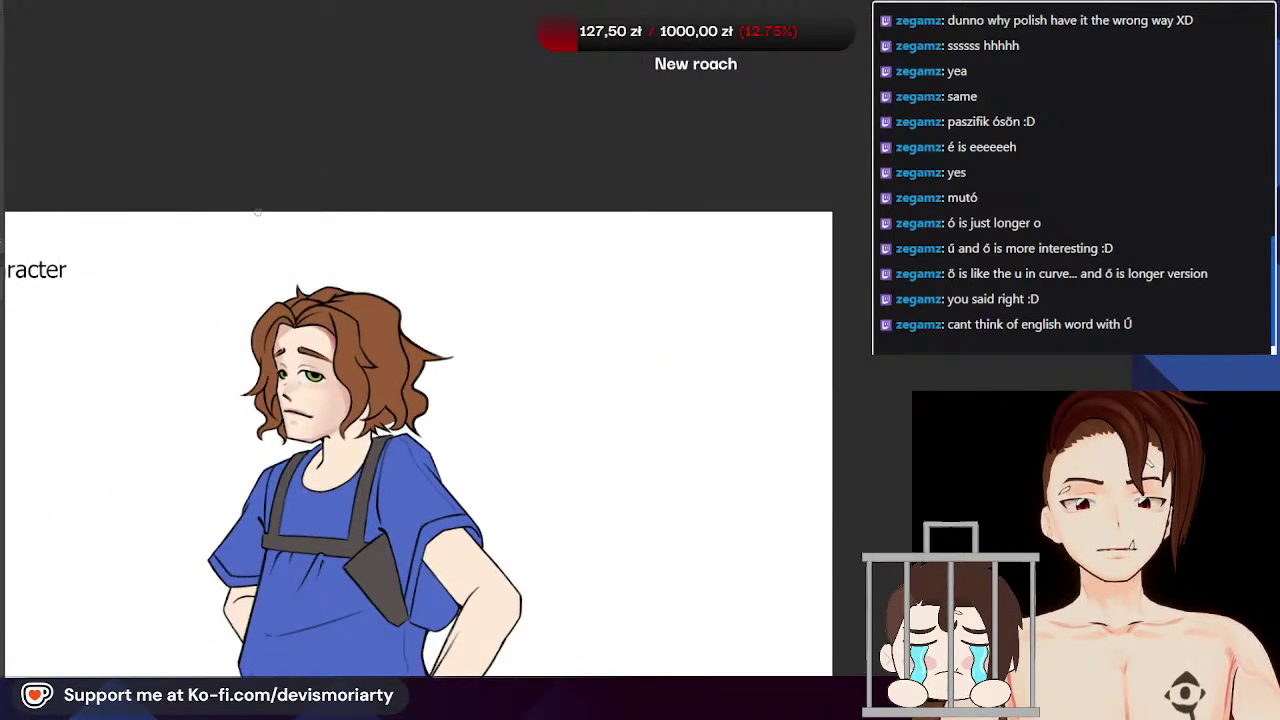
scroll(264, 226, down, 2)
scroll(240, 246, up, 3)
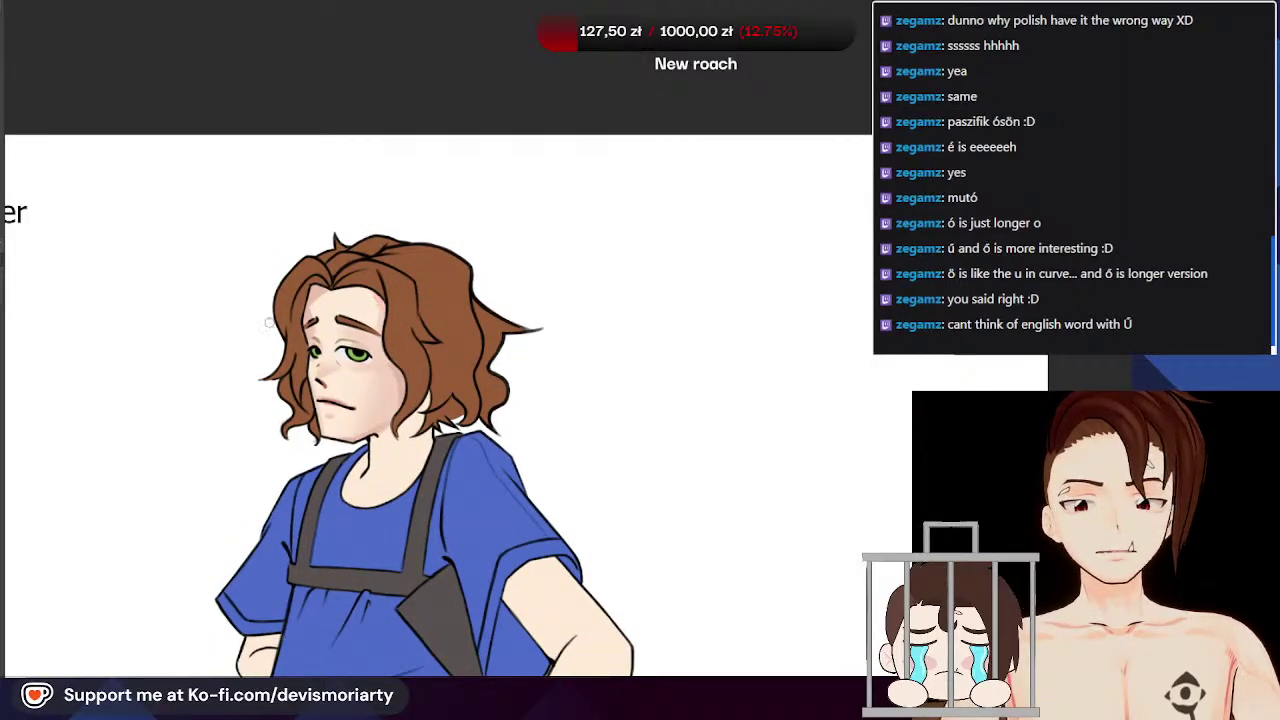
scroll(268, 325, up, 3)
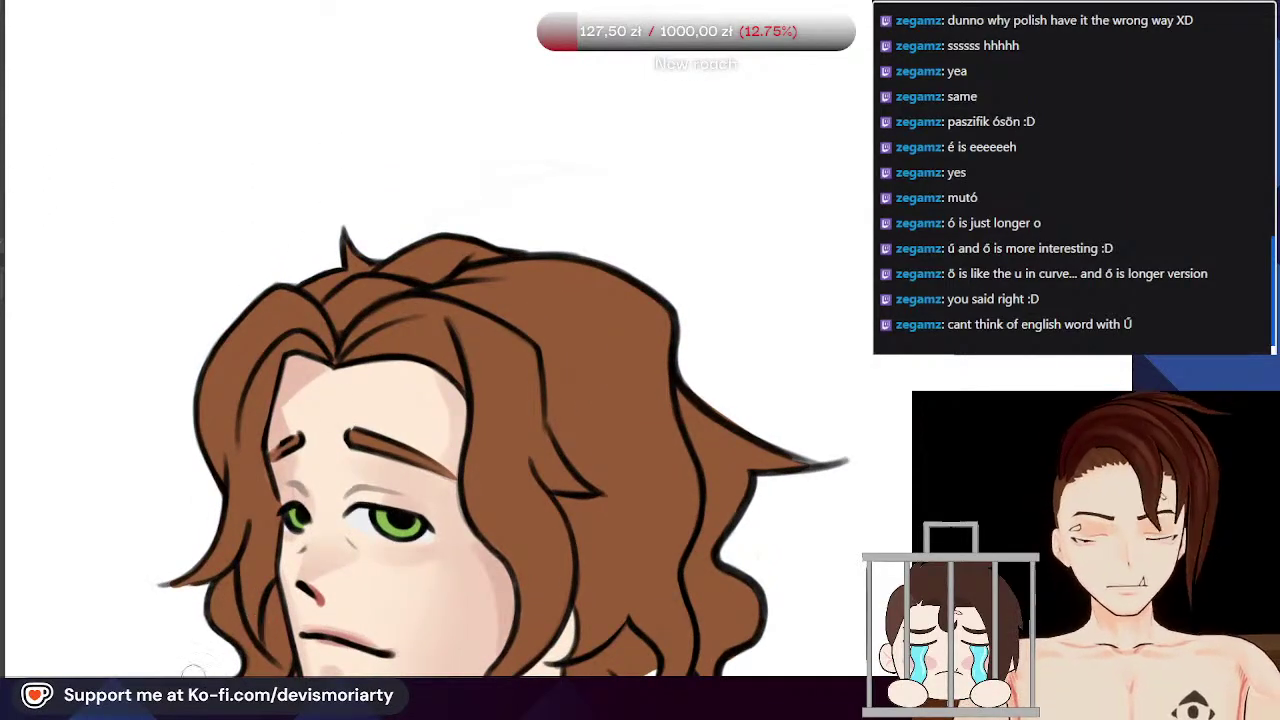
Step: Try a deeper reddish shadow between the near eye and its eyebrow, and undo the strokes
mouse_move(395, 500)
mouse_down()
mouse_move(335, 275)
mouse_move(300, 433)
mouse_up()
scroll(323, 425, up, 3)
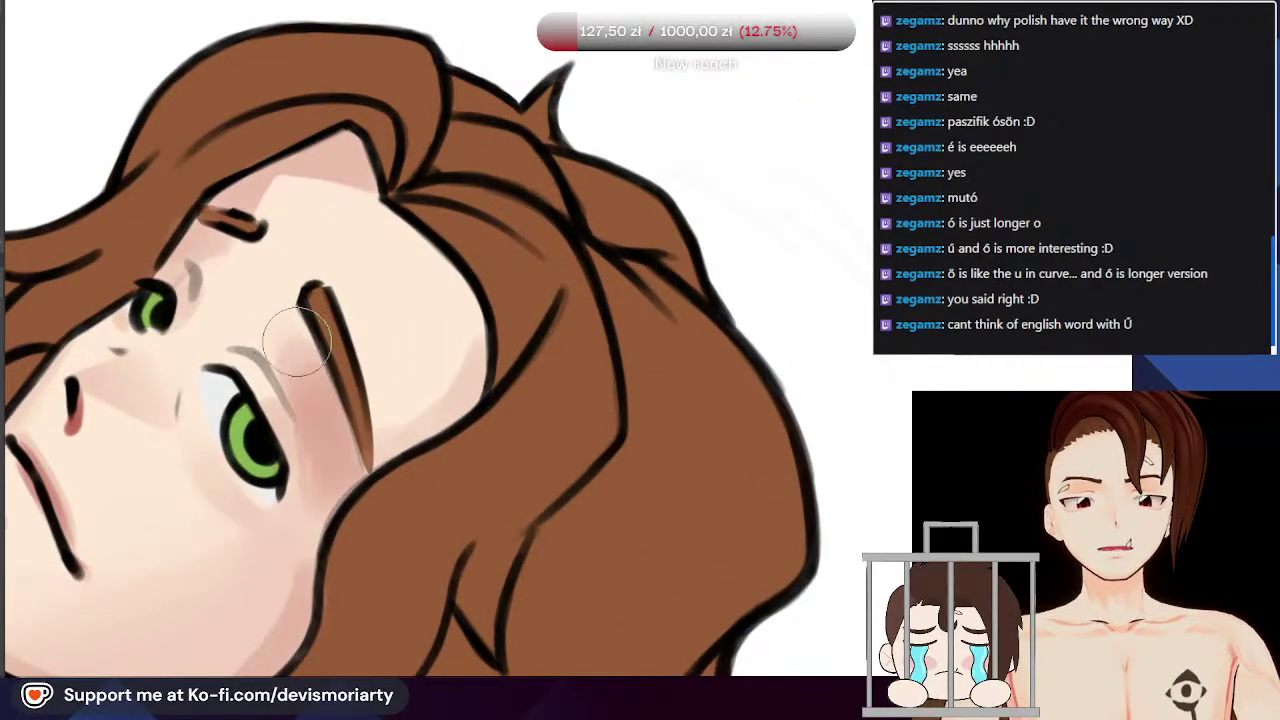
drag(328, 465, 296, 368)
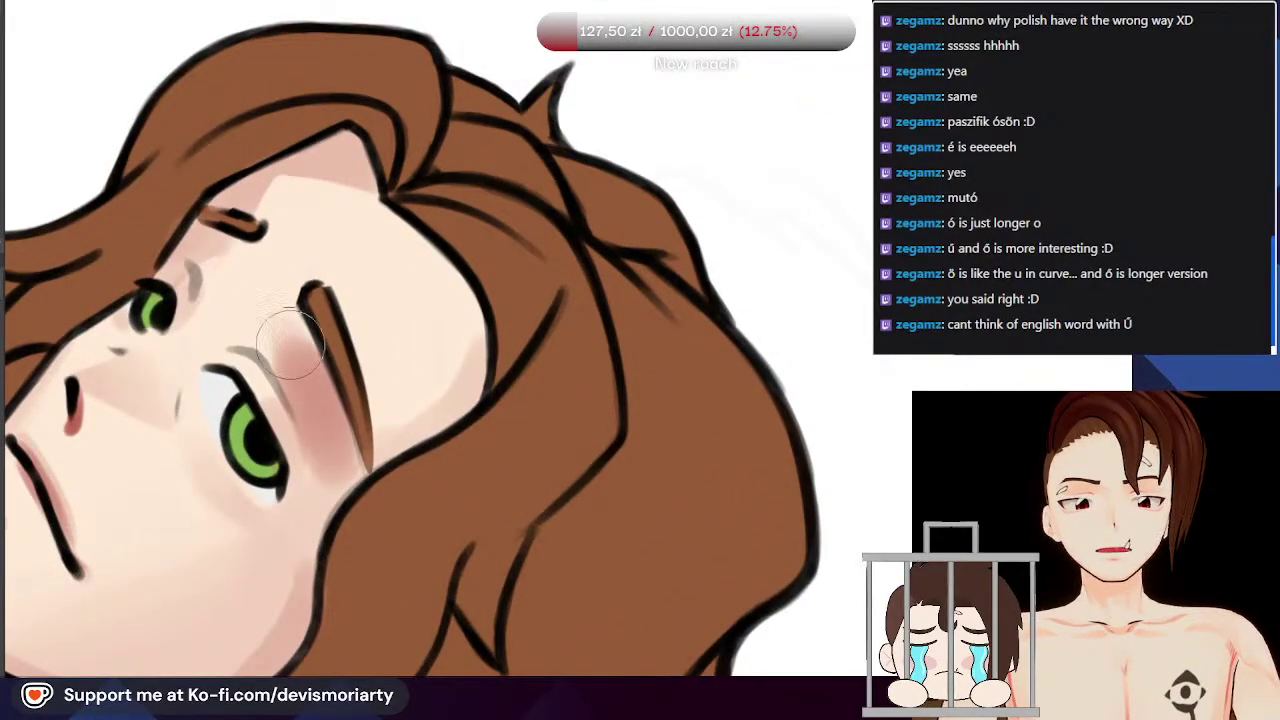
key(ctrl+z)
key(ctrl+z)
Step: Brush soft reddish shading over the near eyelid beneath the outer end of the eyebrow
drag(158, 675, 260, 466)
scroll(533, 291, up, 4)
mouse_move(532, 290)
mouse_down()
mouse_move(508, 349)
mouse_move(528, 284)
mouse_move(503, 376)
mouse_move(501, 348)
mouse_move(517, 421)
mouse_move(503, 357)
mouse_up()
scroll(440, 300, down, 5)
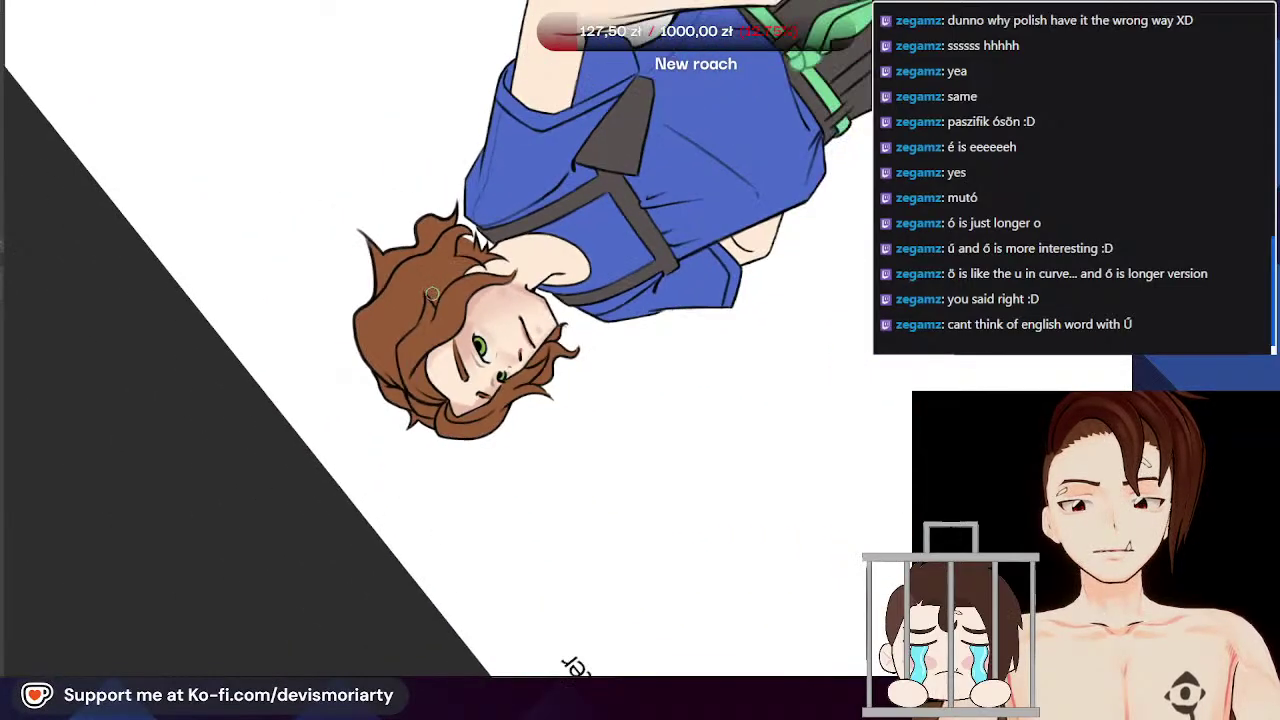
scroll(432, 293, up, 4)
drag(143, 672, 286, 543)
scroll(557, 343, up, 5)
drag(405, 450, 425, 468)
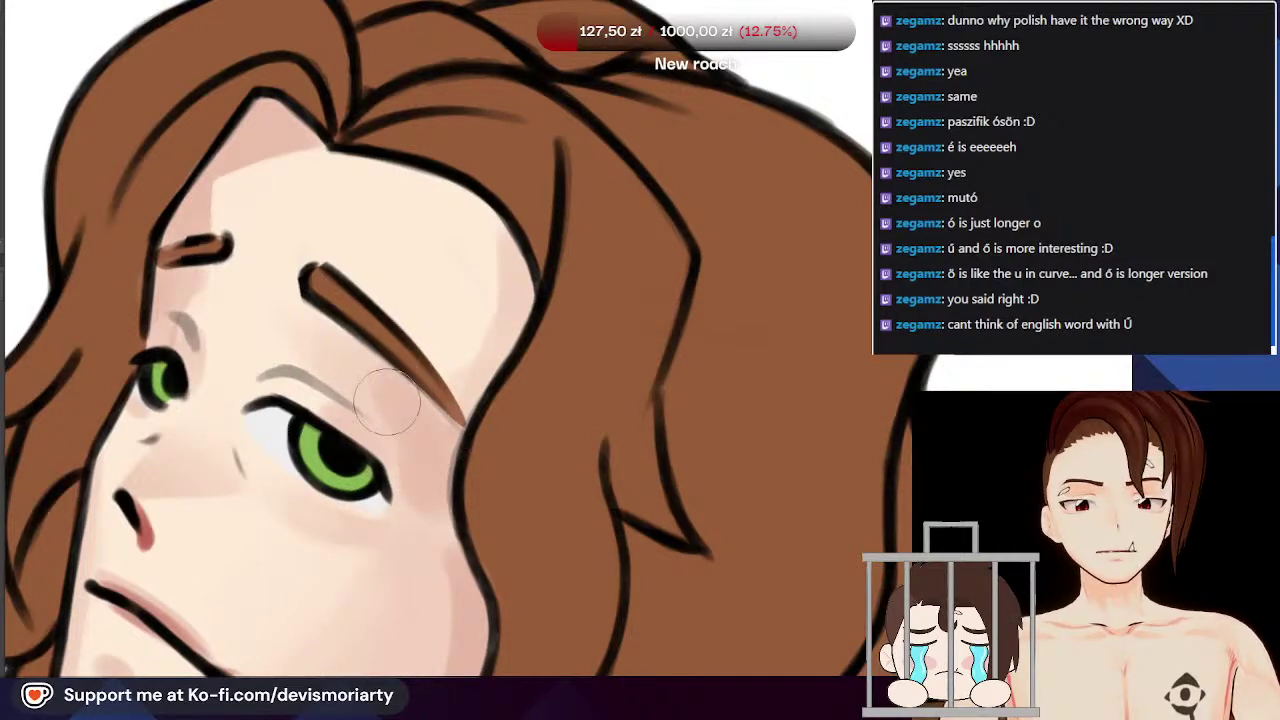
Step: Soften the near eyelid shading toward the inner end of the eyebrow, checking it against the upper body
scroll(350, 350, down, 8)
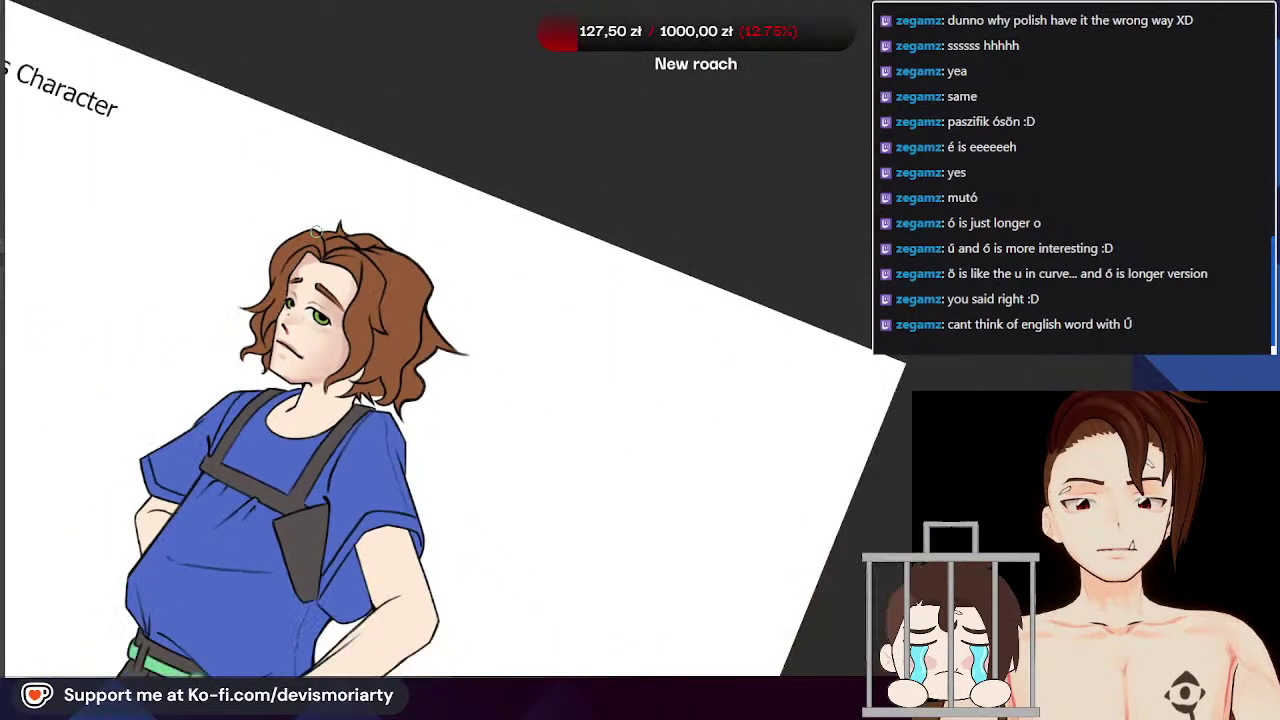
scroll(306, 272, up, 7)
scroll(313, 331, up, 1)
mouse_move(300, 345)
mouse_down()
mouse_move(281, 337)
mouse_move(314, 357)
mouse_up()
scroll(314, 355, down, 2)
scroll(296, 318, up, 6)
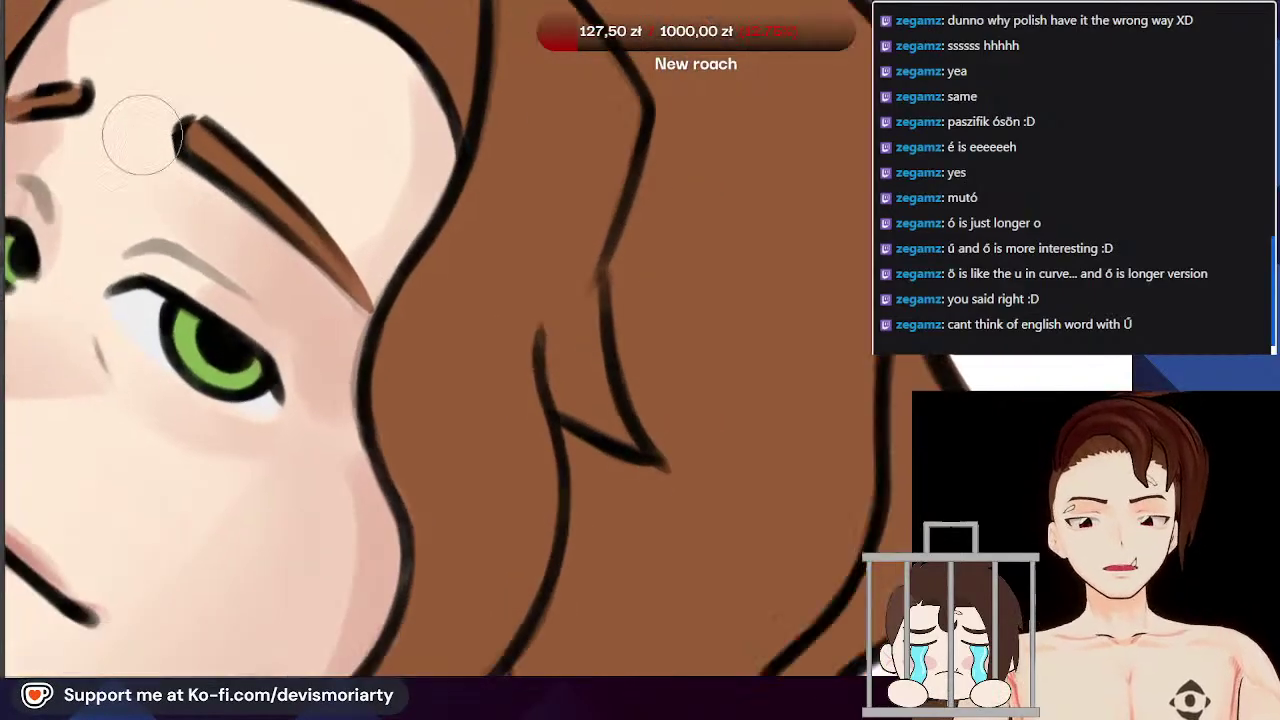
Step: Brush a lighter skin-toned strip along the near upper eyelid between the lash line and the grey crease
scroll(175, 290, down, 5)
scroll(354, 371, up, 4)
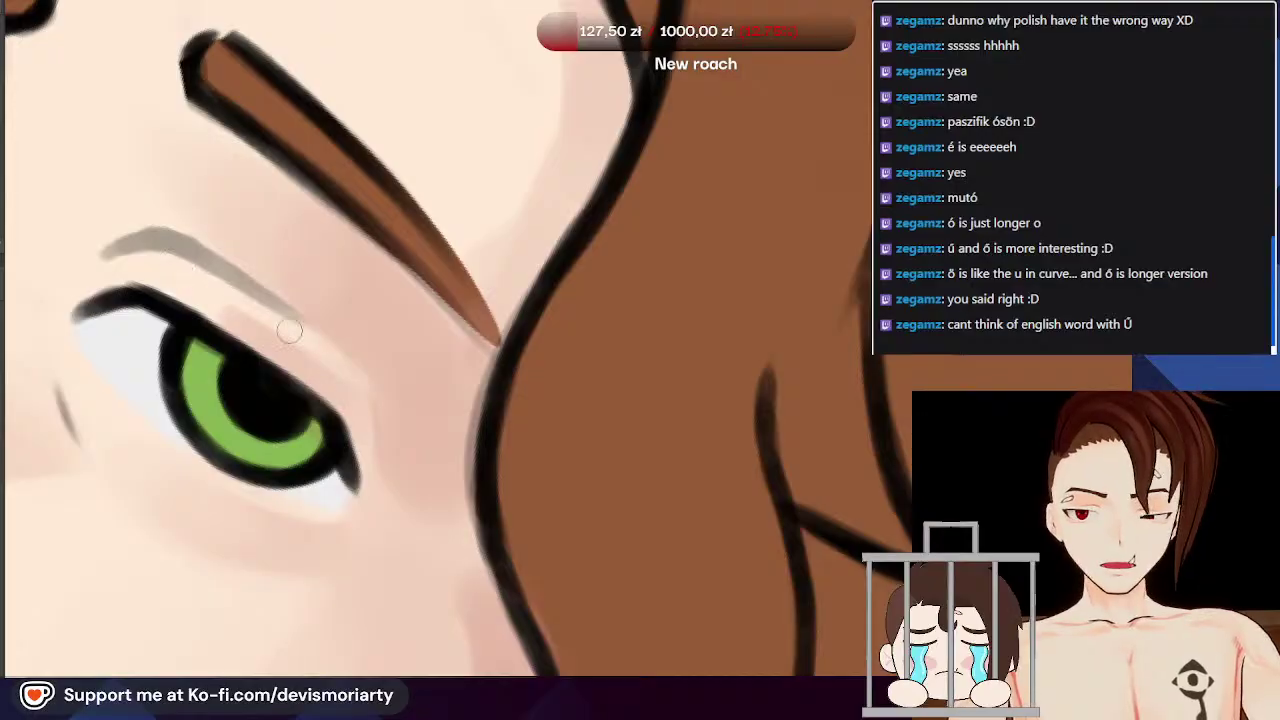
scroll(325, 368, up, 4)
scroll(420, 378, down, 2)
key(bracketright)
key(bracketright)
drag(354, 417, 362, 443)
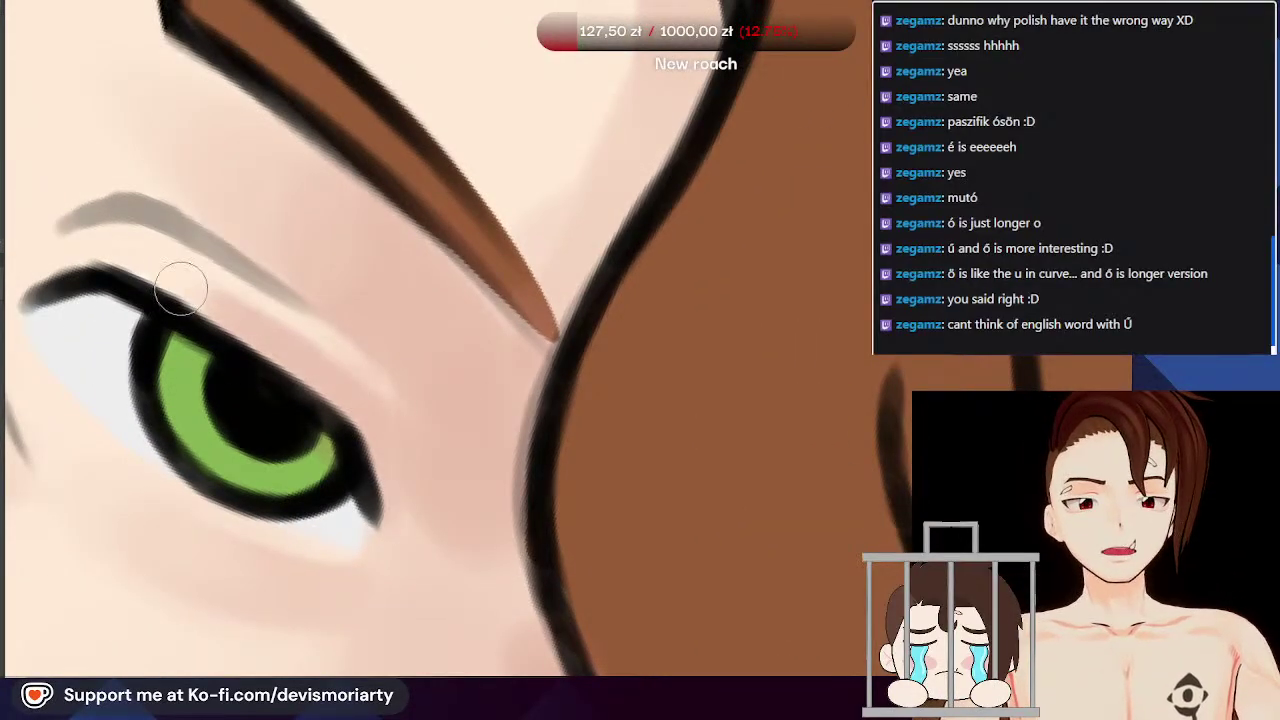
scroll(100, 240, up, 1)
alt+click(99, 240)
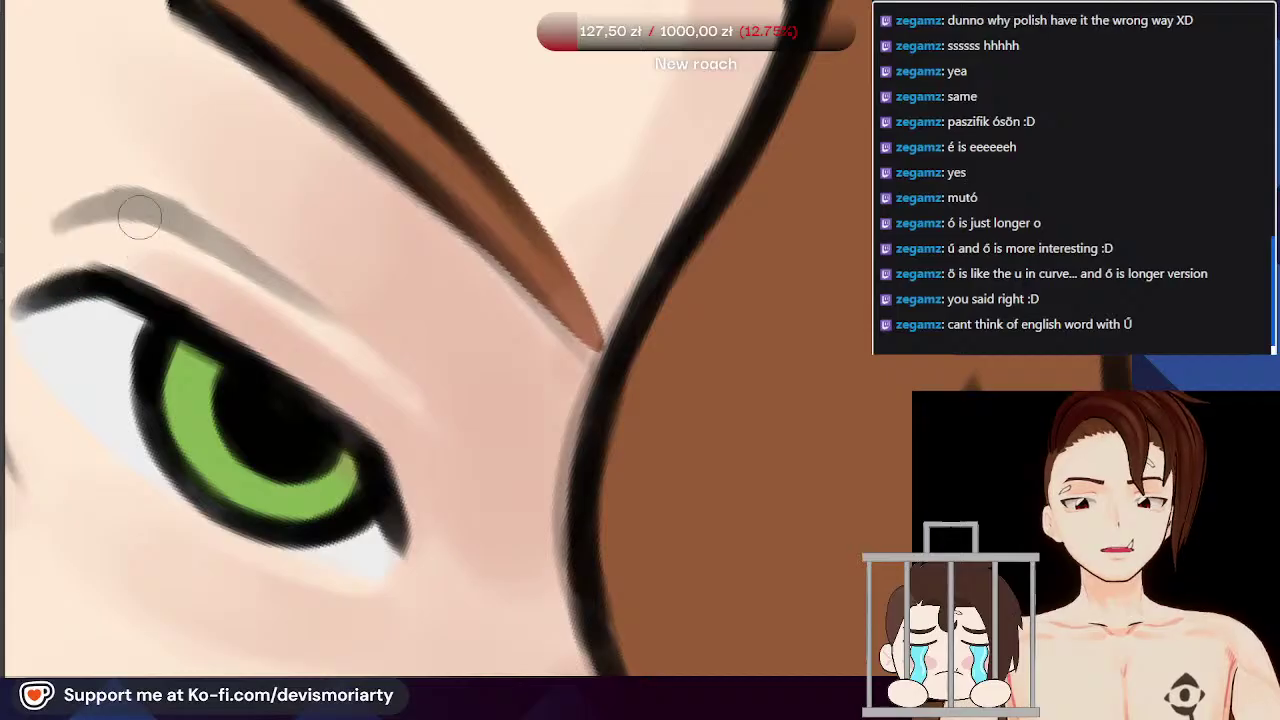
Step: Dab a small soft reddish shadow on the chin just below the lower lip
scroll(291, 300, down, 6)
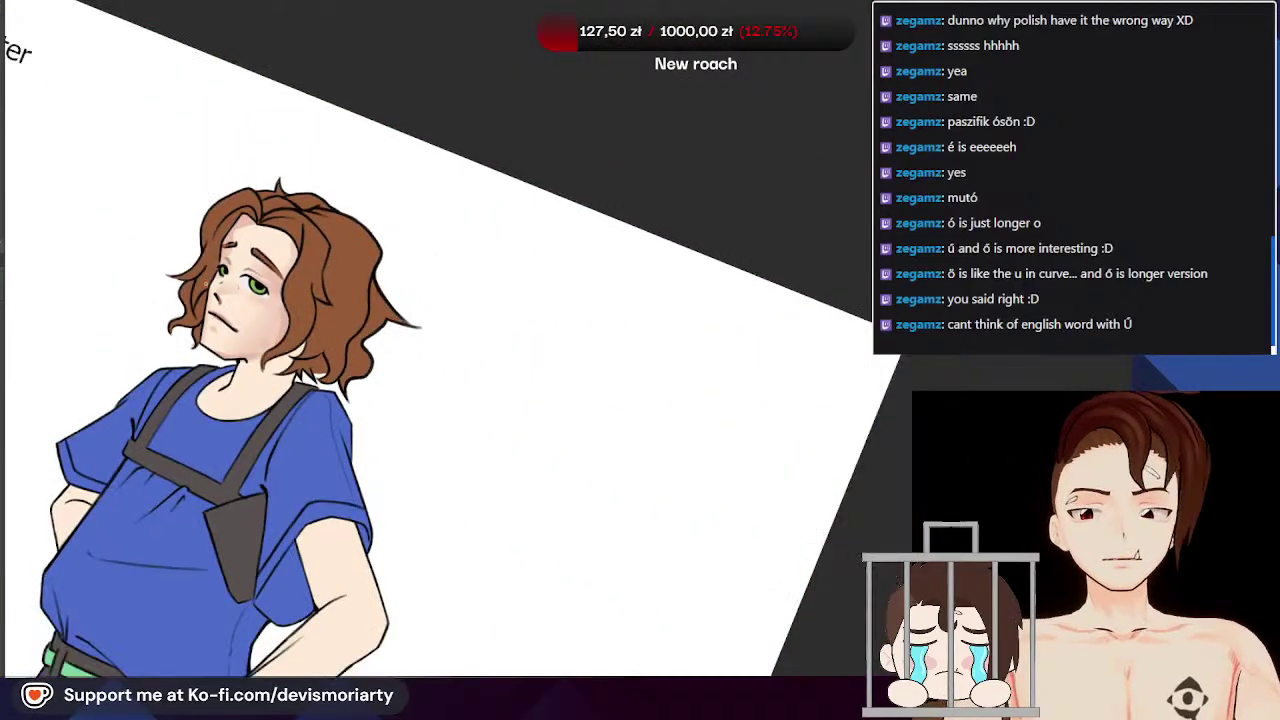
scroll(213, 238, up, 2)
scroll(213, 238, up, 1)
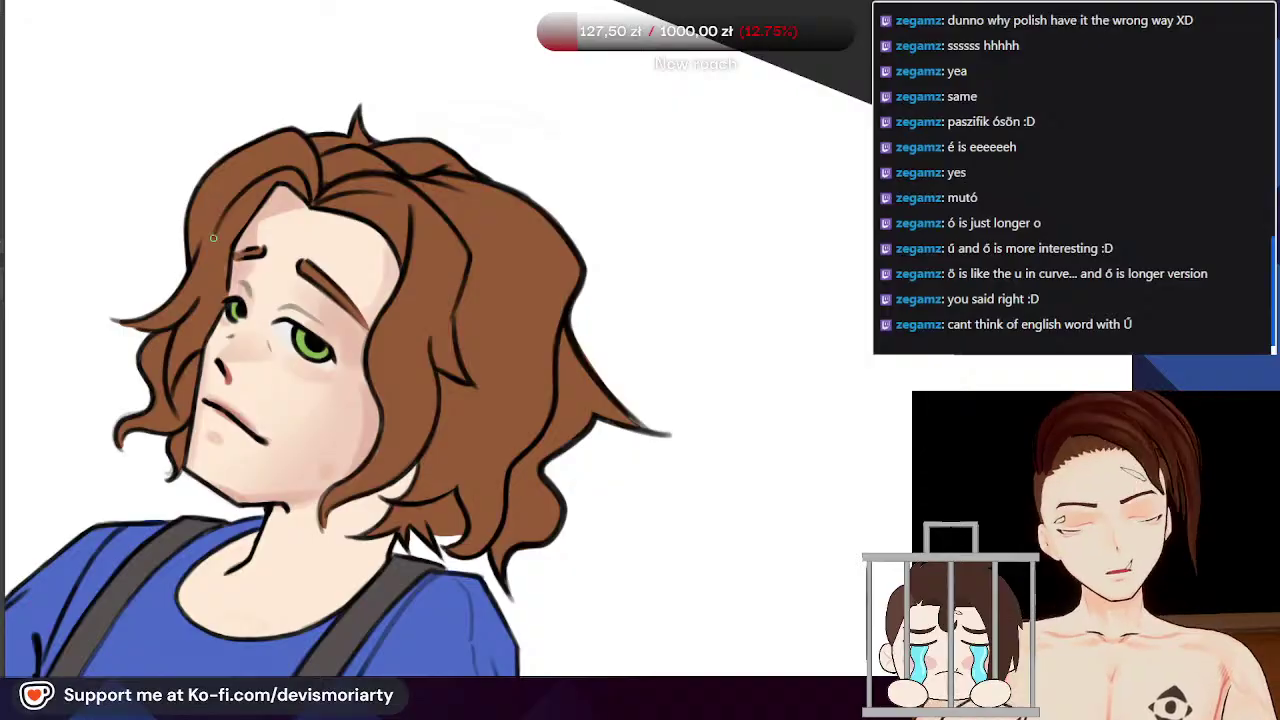
scroll(260, 343, up, 3)
scroll(453, 578, down, 1)
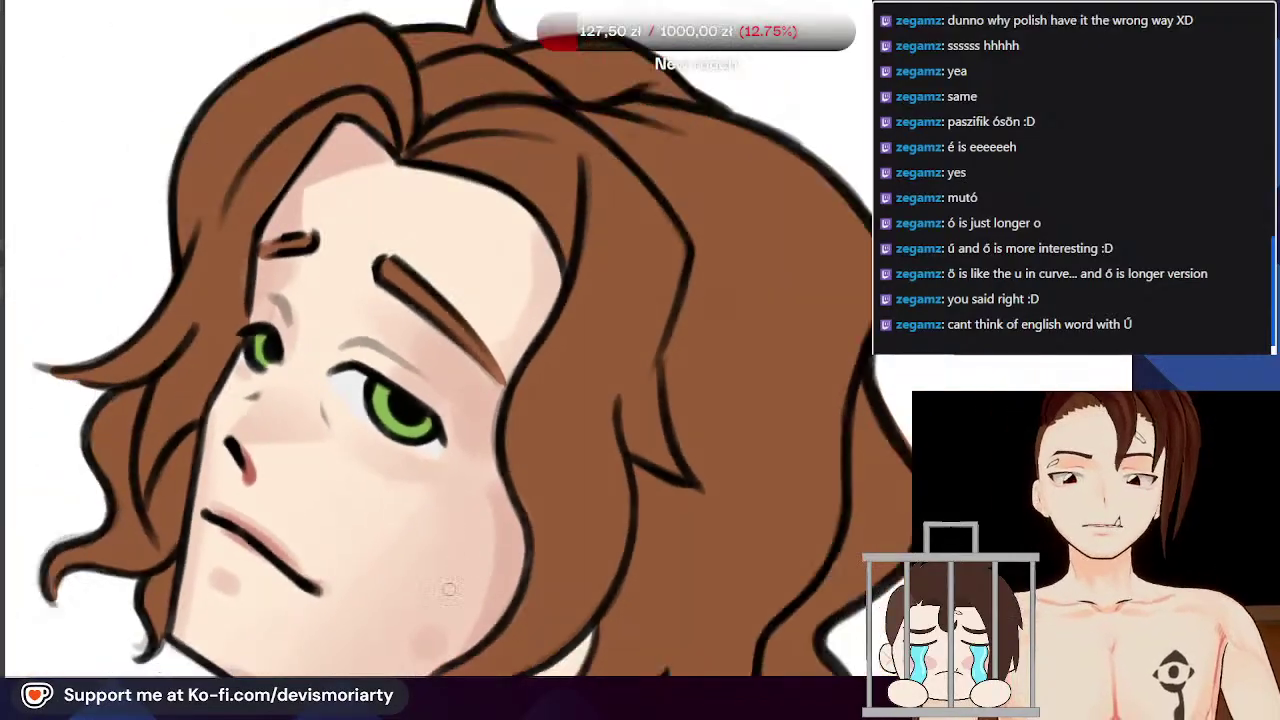
Step: Blend the reddish patch on the lower near cheek into the surrounding skin with a larger brush
scroll(452, 578, up, 1)
scroll(455, 570, down, 1)
scroll(448, 560, up, 2)
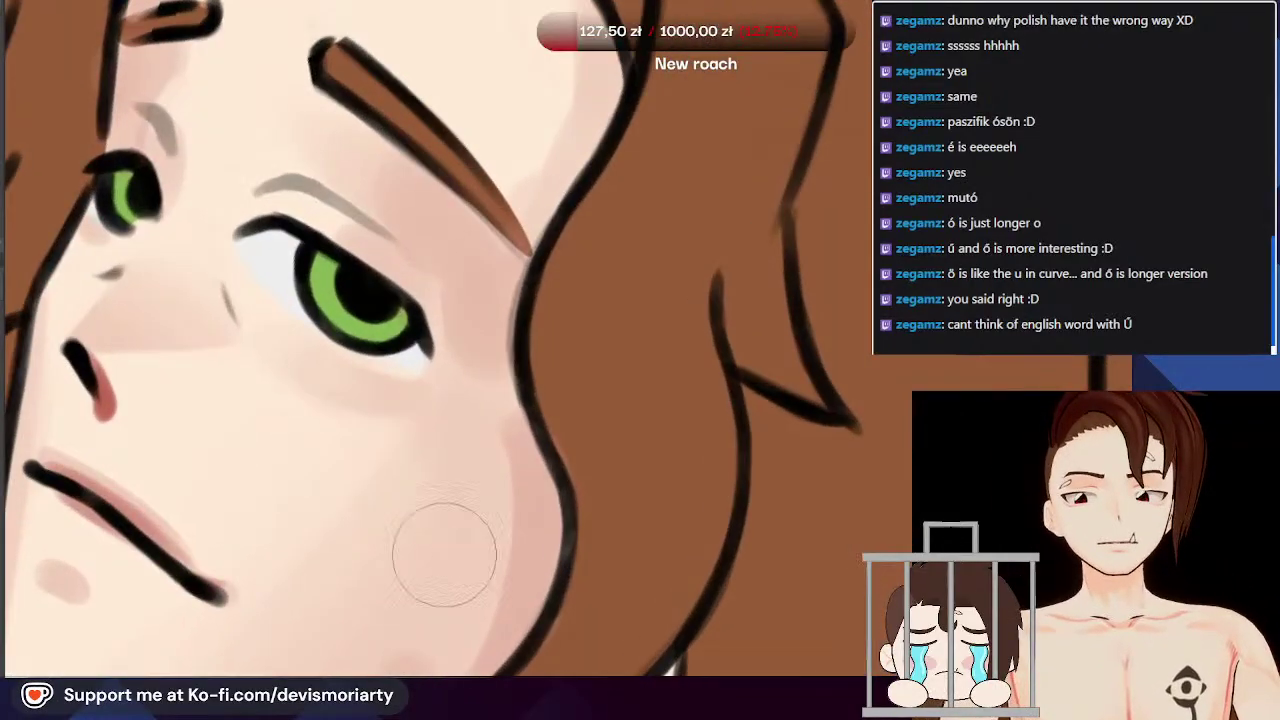
scroll(440, 540, down, 3)
scroll(410, 575, up, 3)
scroll(410, 574, down, 2)
scroll(414, 540, down, 3)
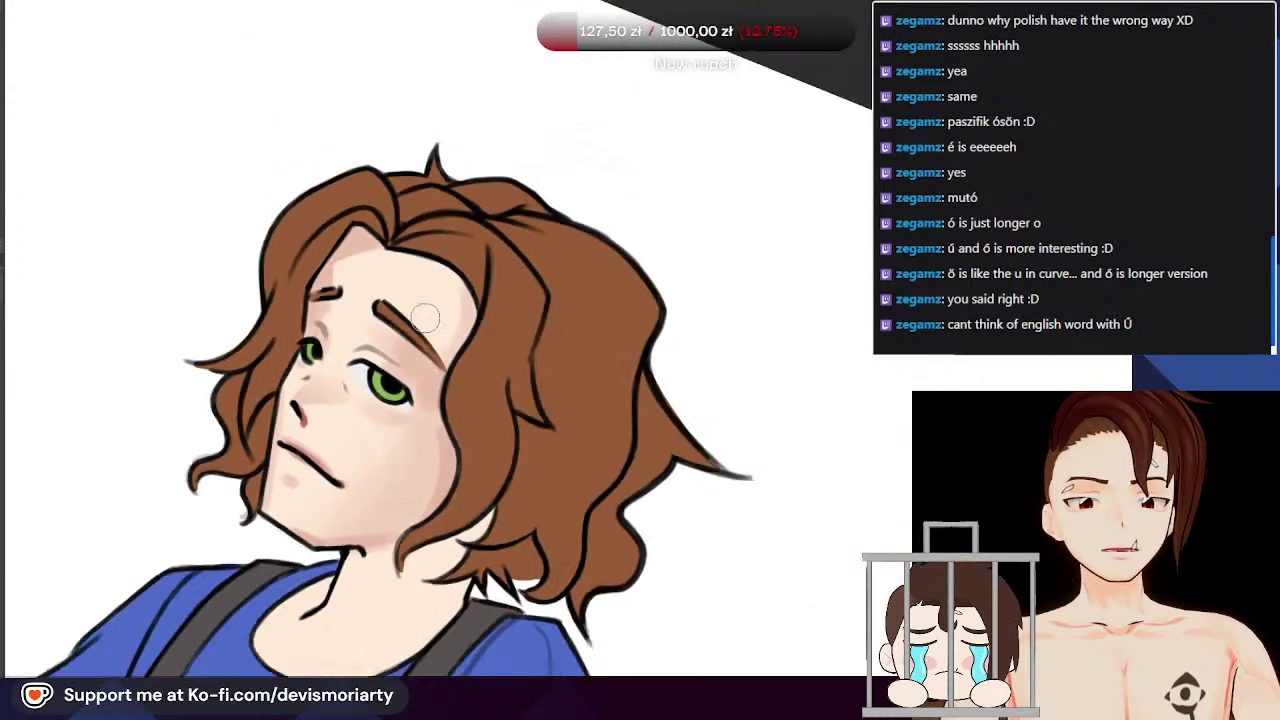
scroll(163, 672, up, 1)
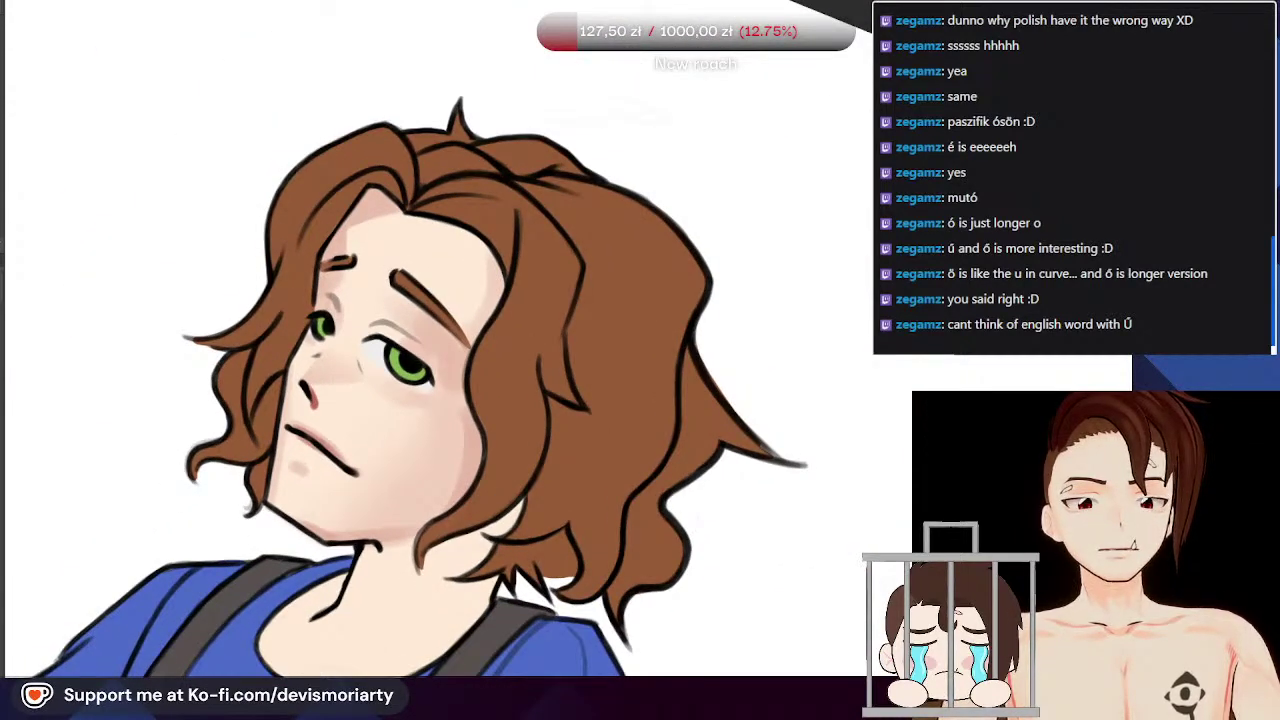
Step: Widen the reddish shadow down the near side of the forehead between the hair edge and the eyebrow's tail
scroll(305, 474, down, 3)
scroll(305, 460, up, 1)
scroll(310, 400, down, 2)
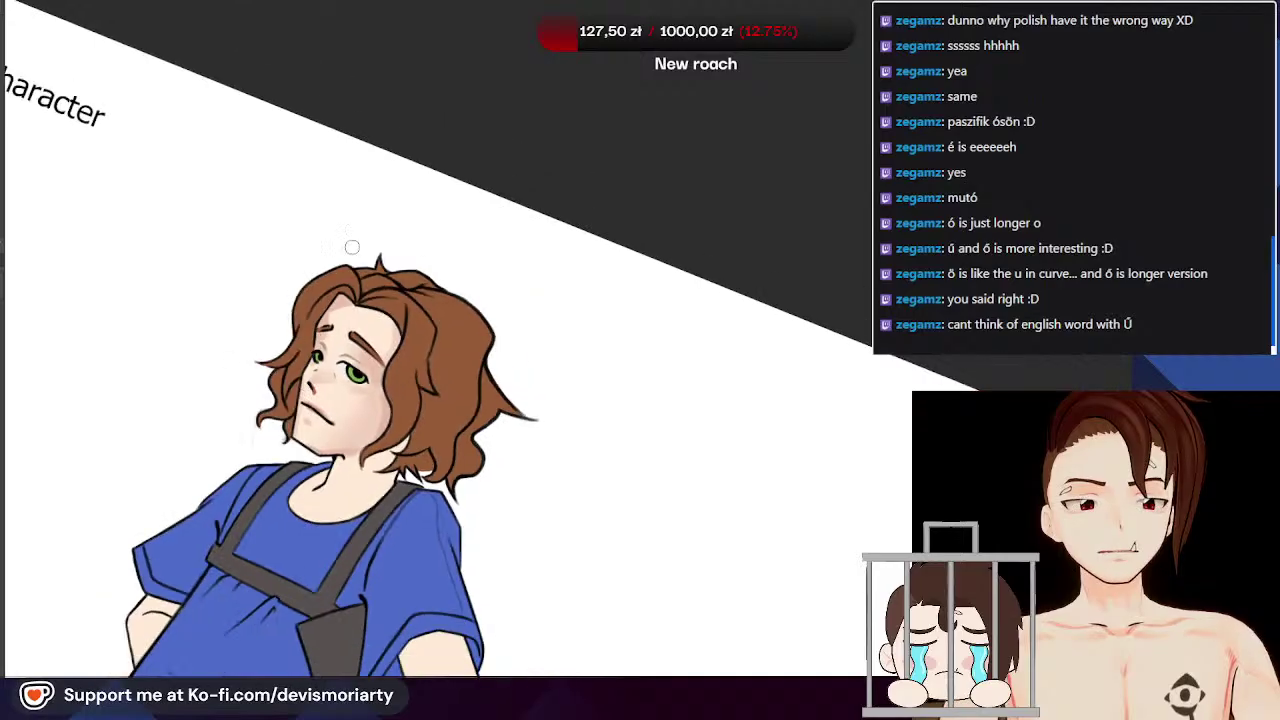
scroll(360, 285, up, 2)
scroll(383, 380, up, 3)
scroll(443, 480, up, 3)
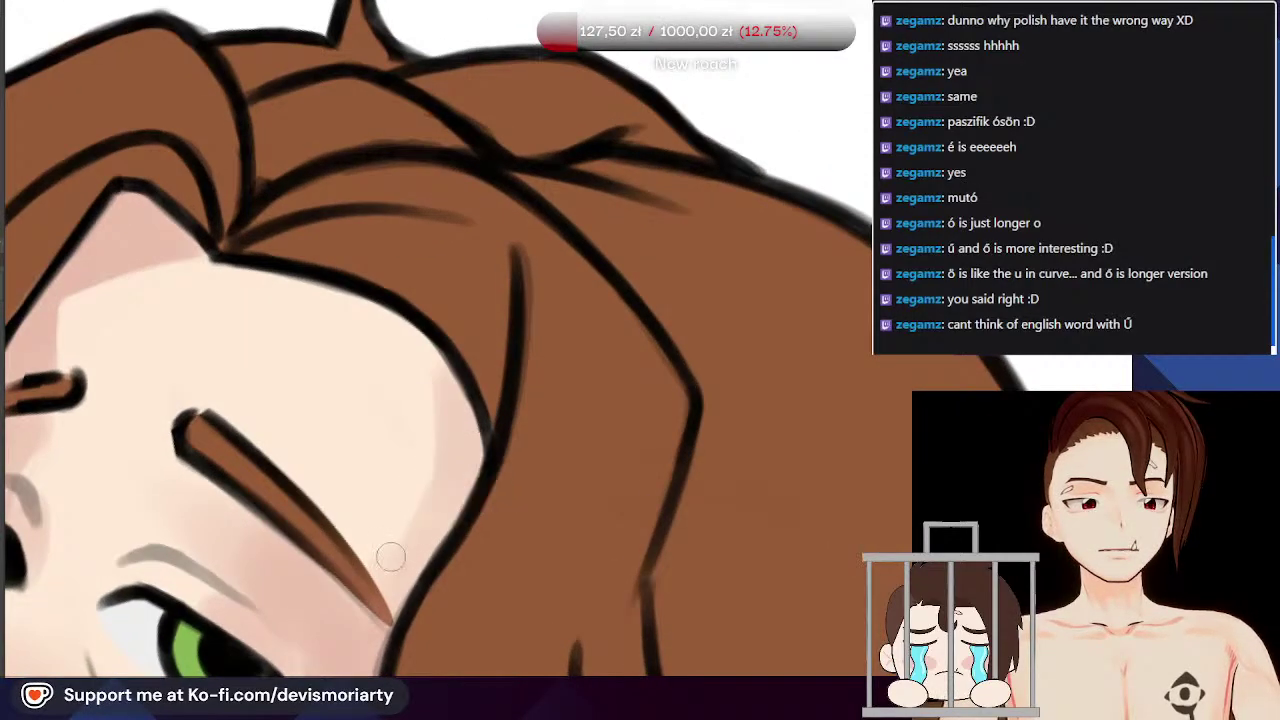
scroll(400, 525, up, 1)
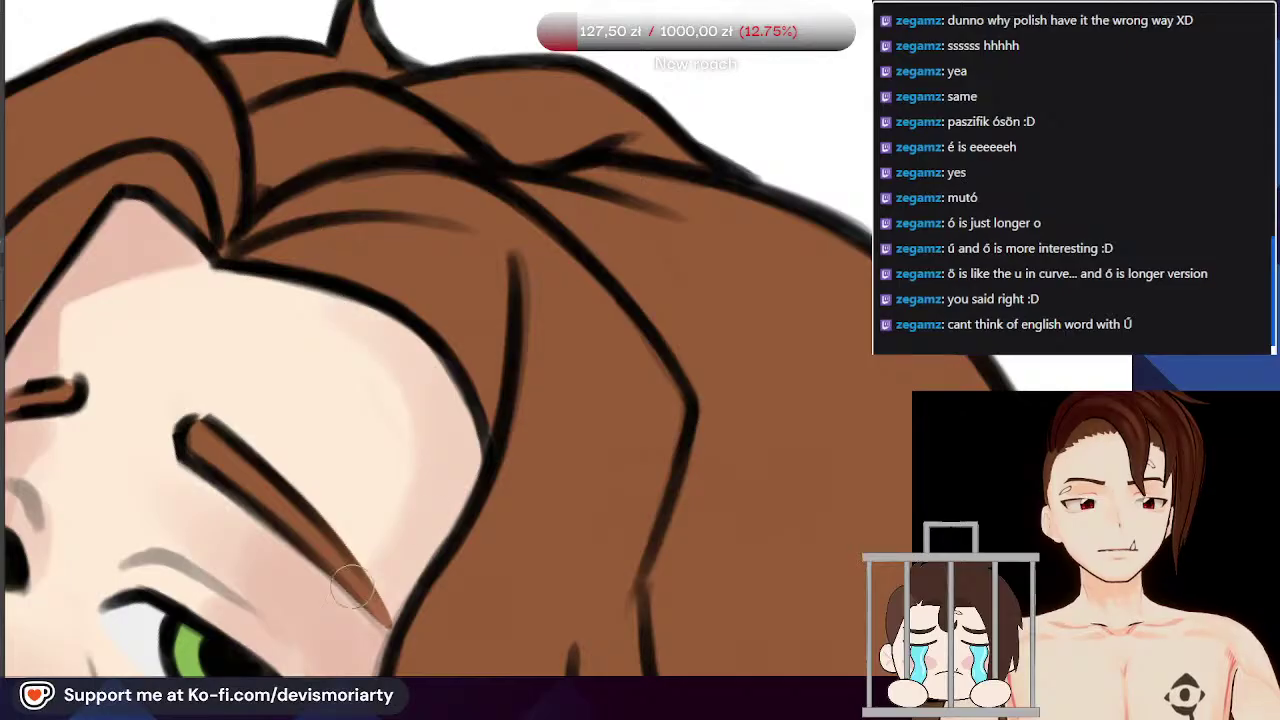
Step: Extend the forehead shadow along the upper hairline toward the parting on the rotated canvas
drag(310, 400, 535, 438)
scroll(503, 417, down, 3)
scroll(578, 412, up, 3)
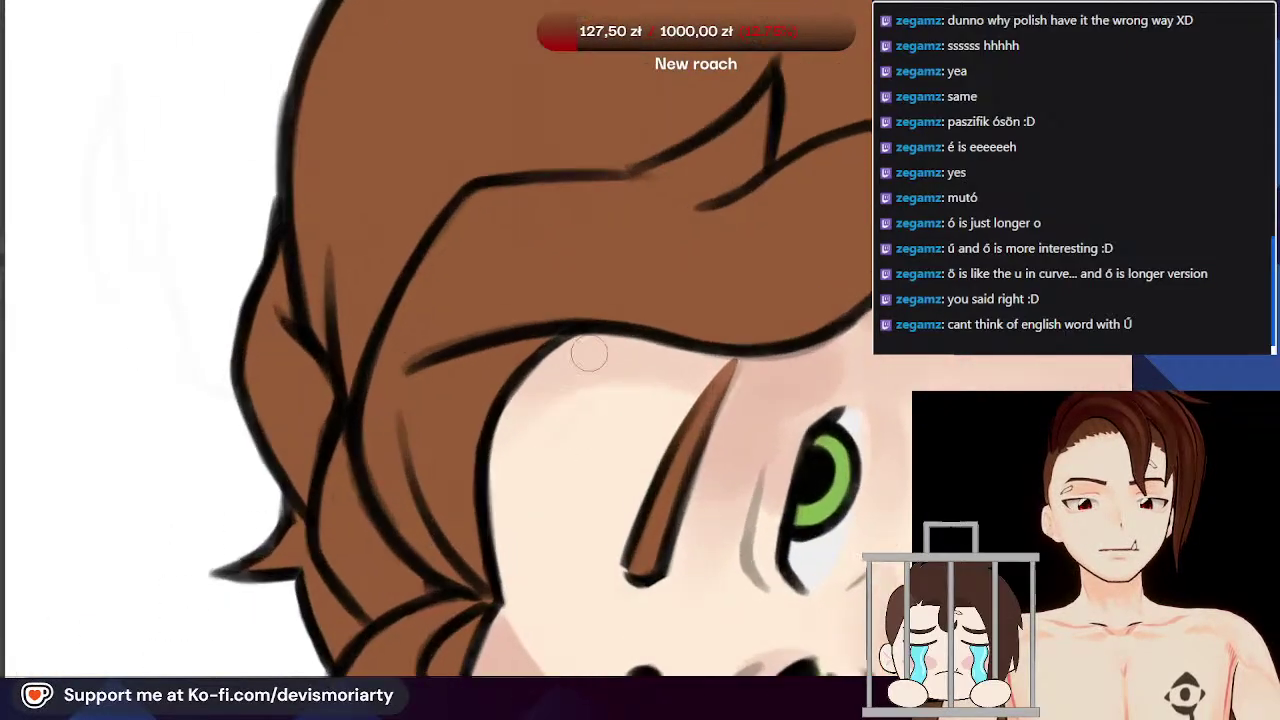
scroll(517, 502, down, 3)
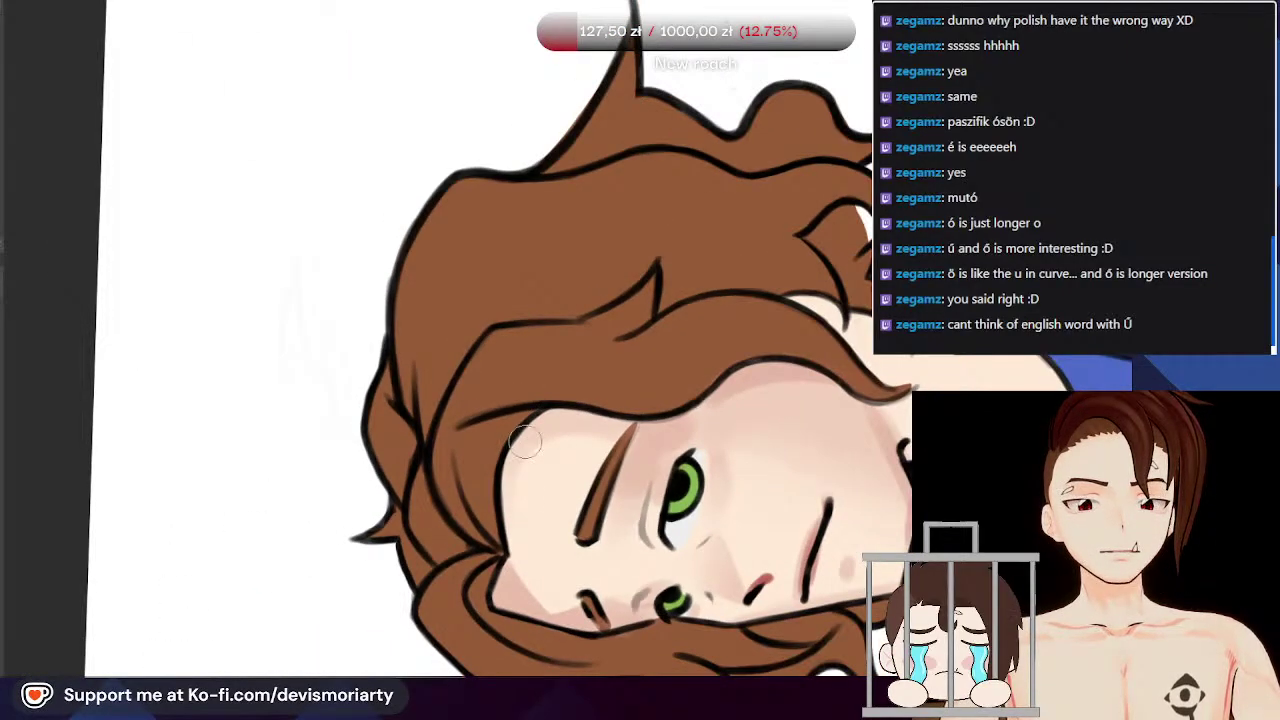
scroll(536, 430, down, 2)
scroll(500, 461, up, 2)
scroll(527, 583, down, 3)
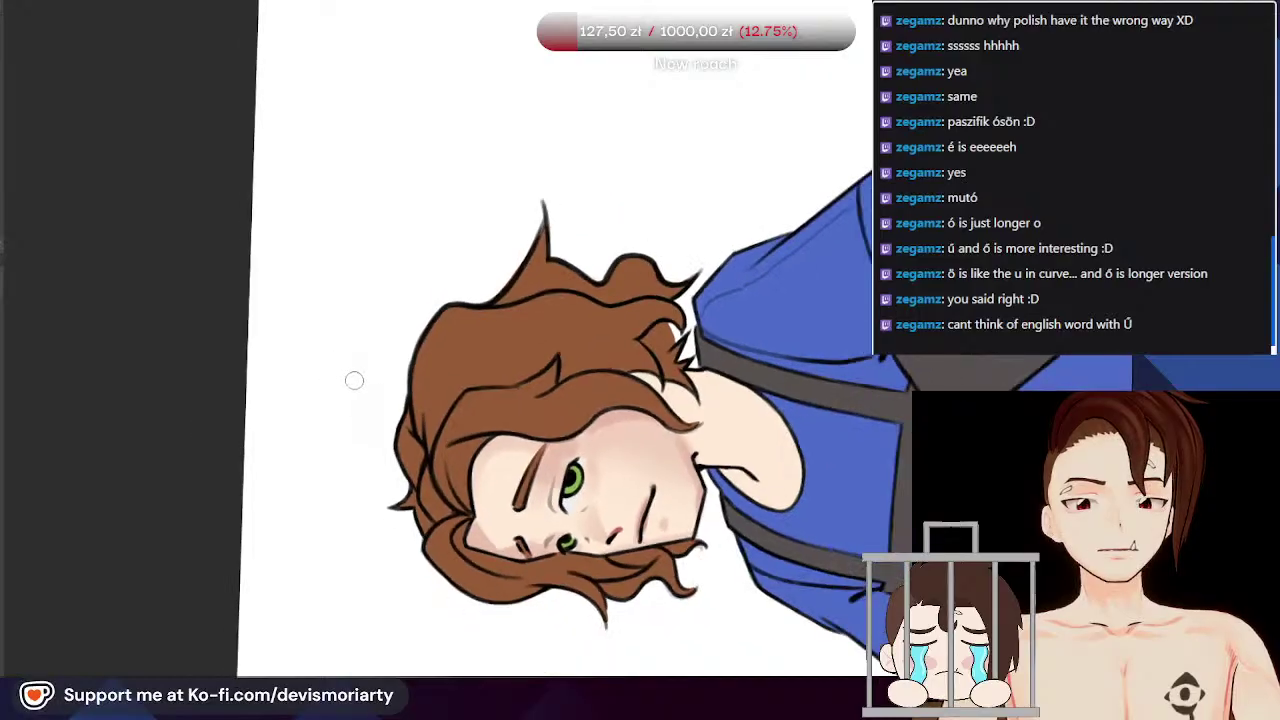
scroll(352, 378, down, 2)
Step: Reshape the far forehead shadow into a smooth curve running from the parting down to the far eyebrow
scroll(406, 494, up, 5)
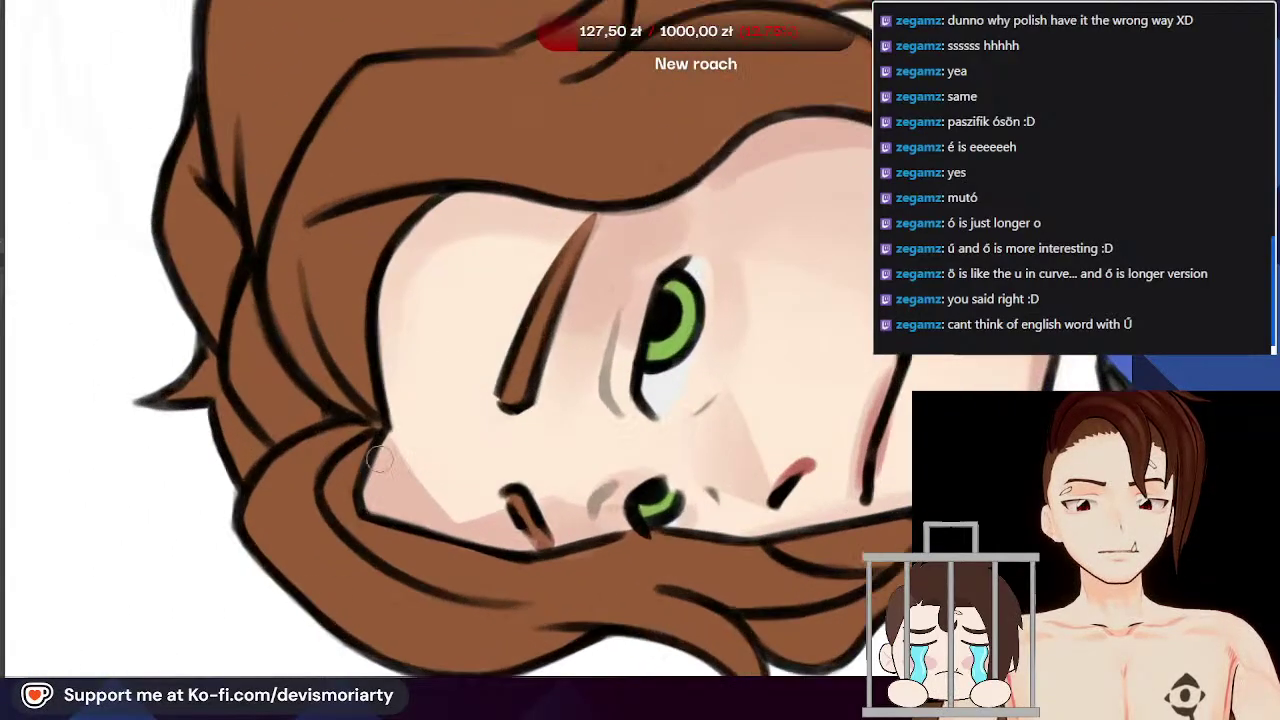
scroll(386, 257, down, 3)
scroll(363, 360, up, 3)
scroll(367, 321, up, 1)
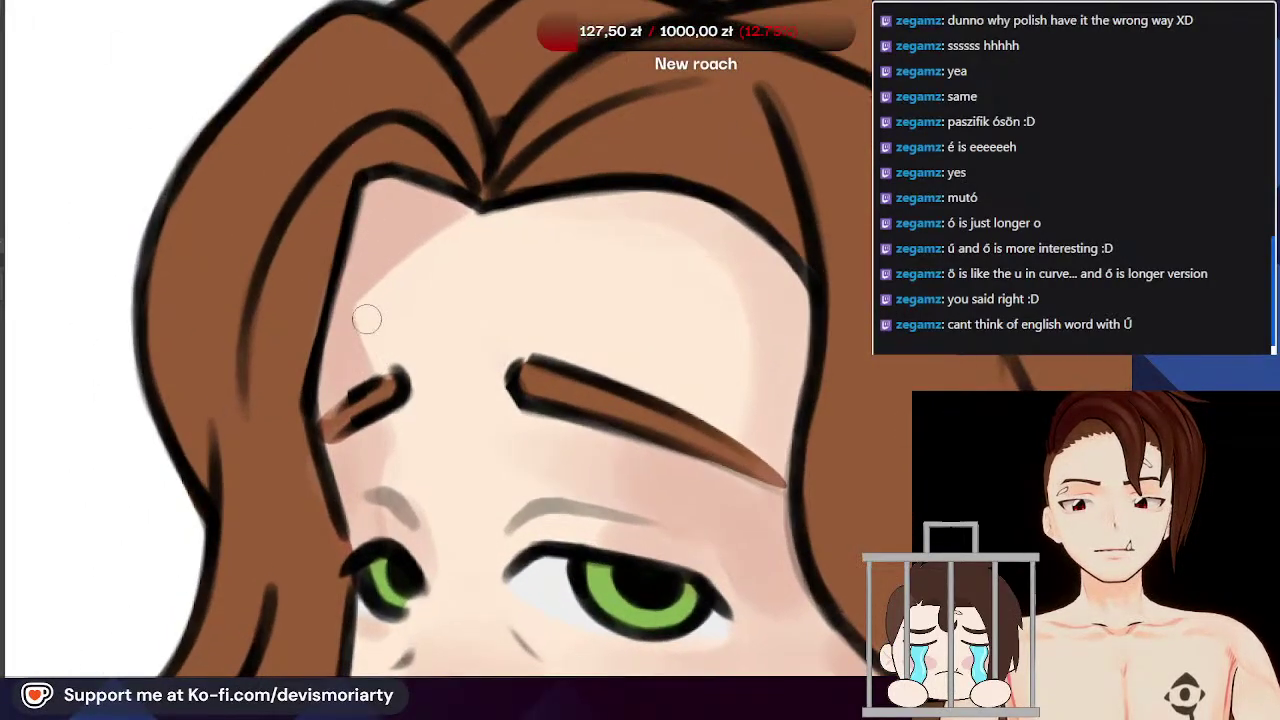
mouse_move(361, 320)
mouse_down()
mouse_move(352, 338)
mouse_move(370, 365)
mouse_up()
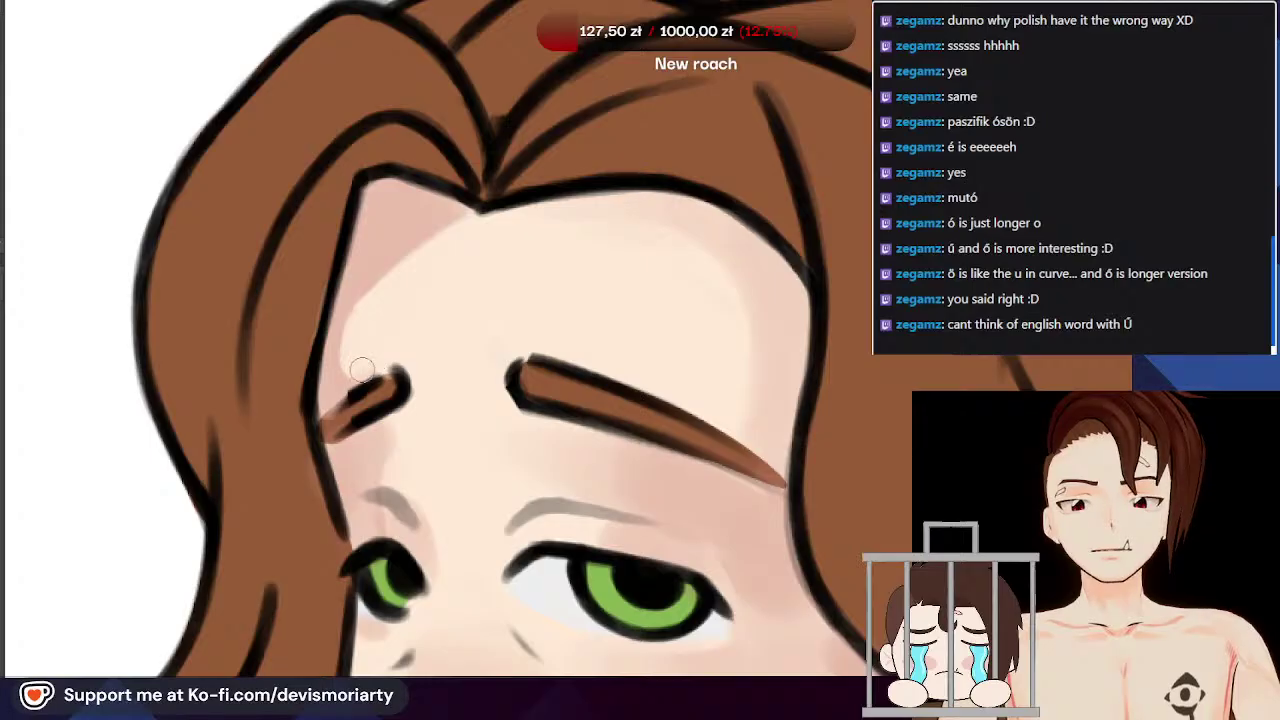
scroll(359, 360, up, 2)
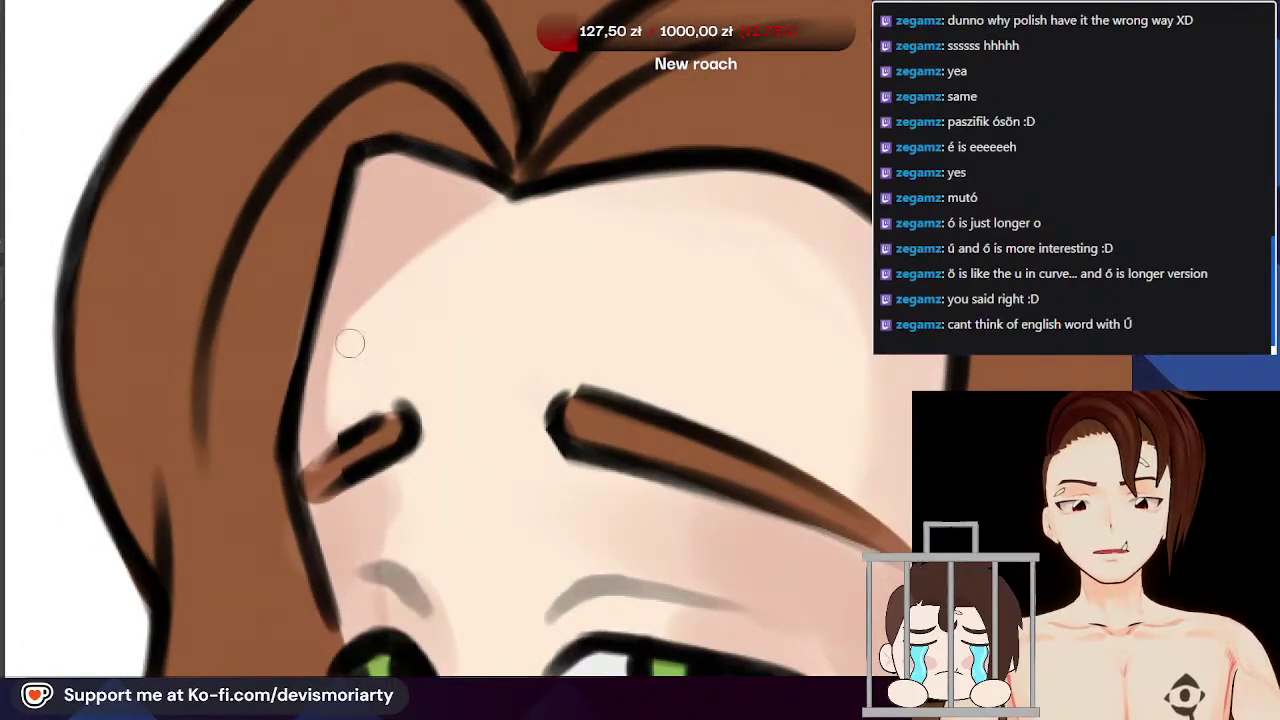
Step: Examine the finished face shading up close and against the full upright figure
scroll(343, 386, down, 5)
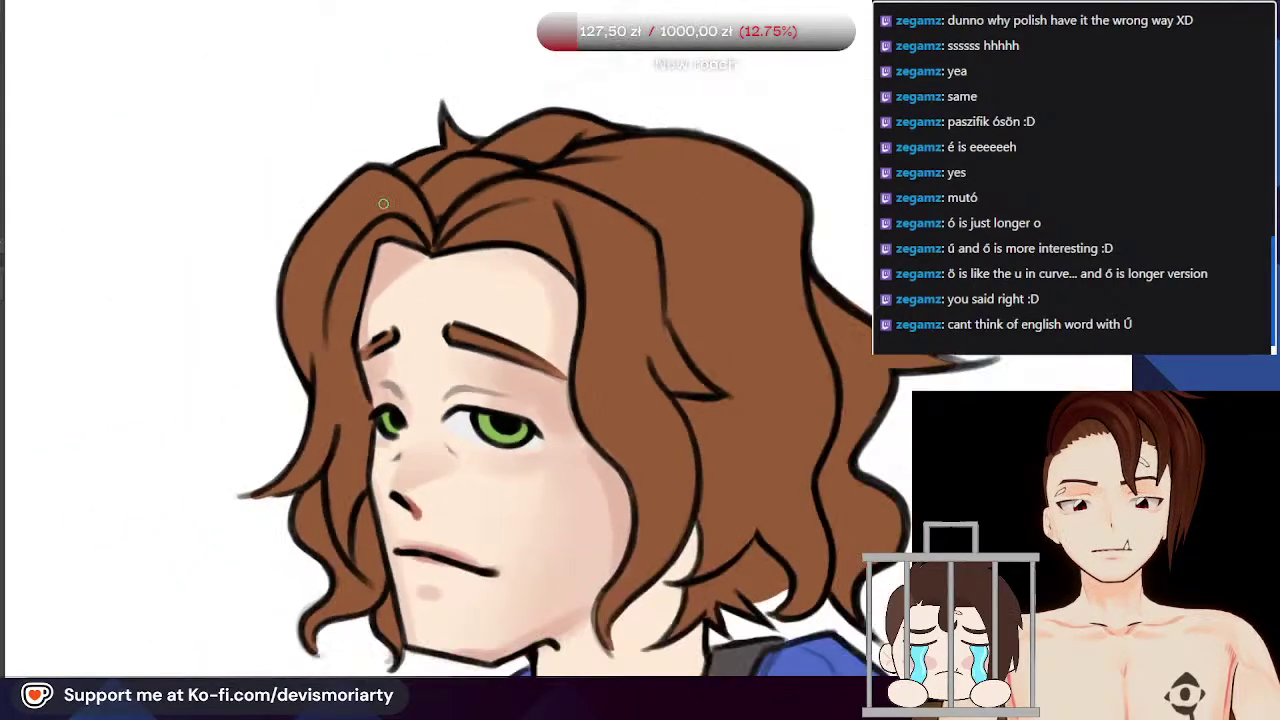
scroll(385, 186, down, 3)
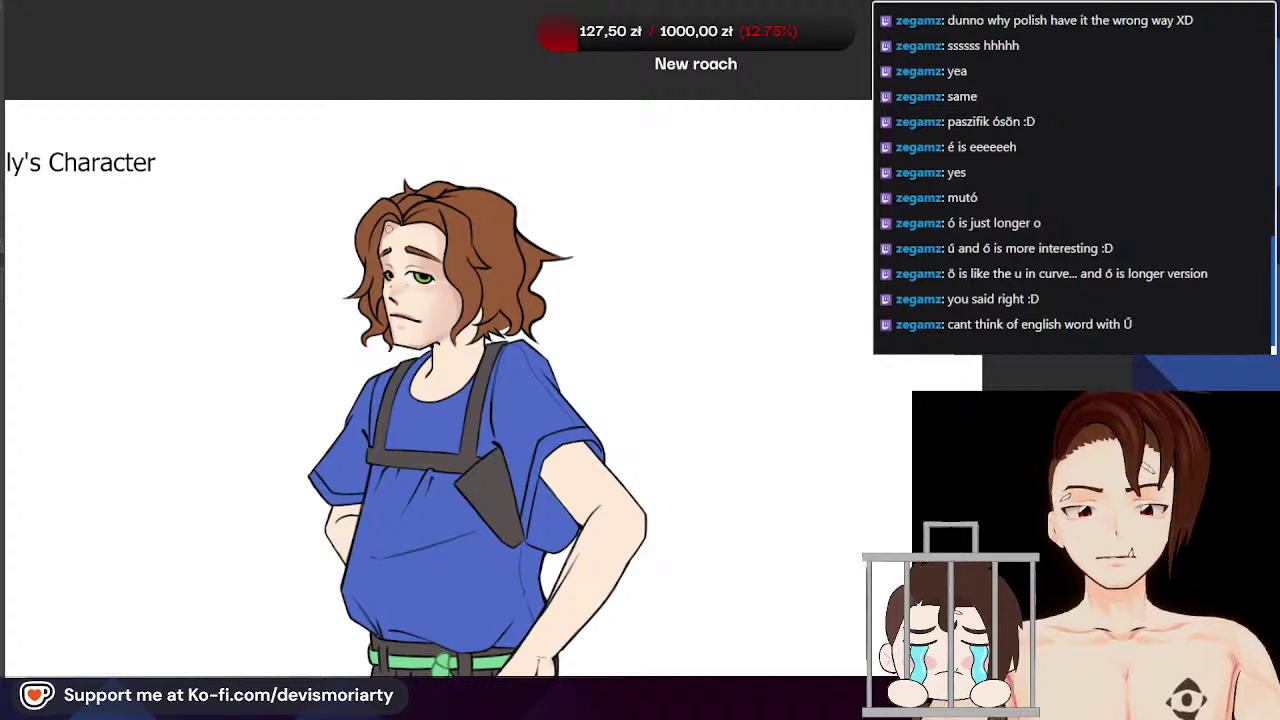
scroll(398, 300, up, 6)
scroll(398, 390, up, 2)
scroll(380, 314, down, 4)
scroll(473, 320, down, 6)
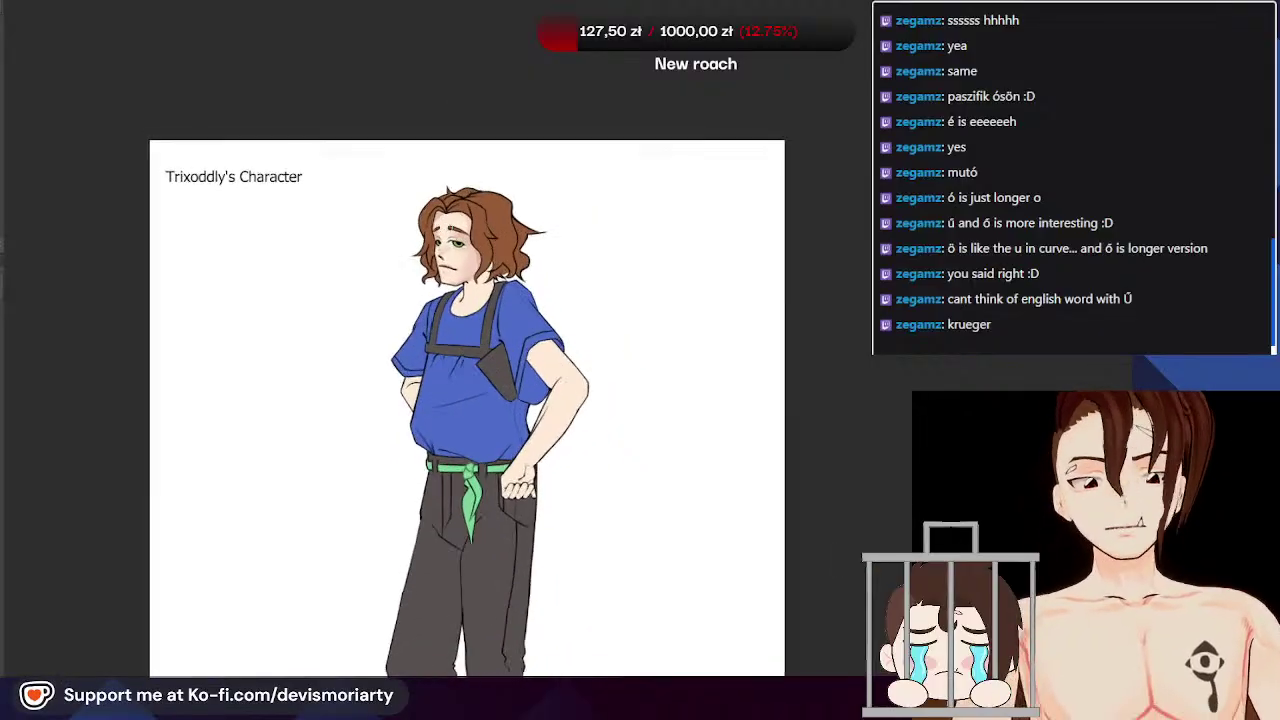
scroll(440, 222, up, 4)
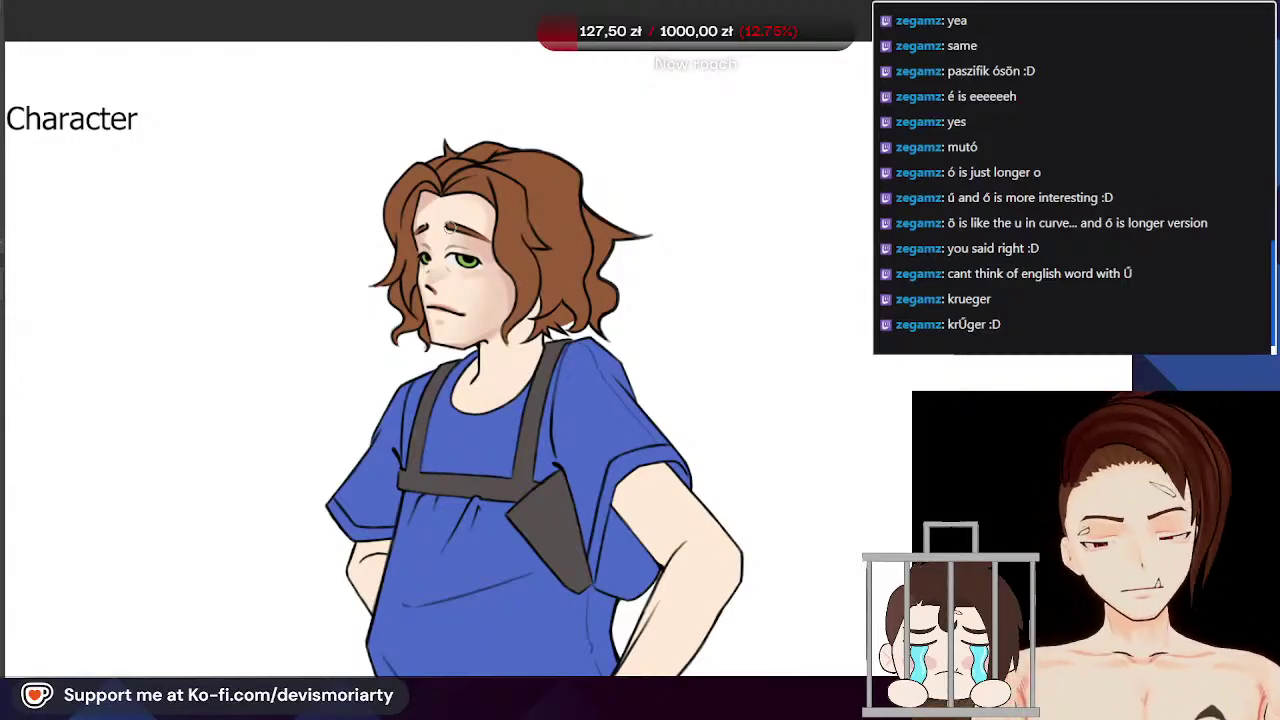
scroll(490, 340, up, 5)
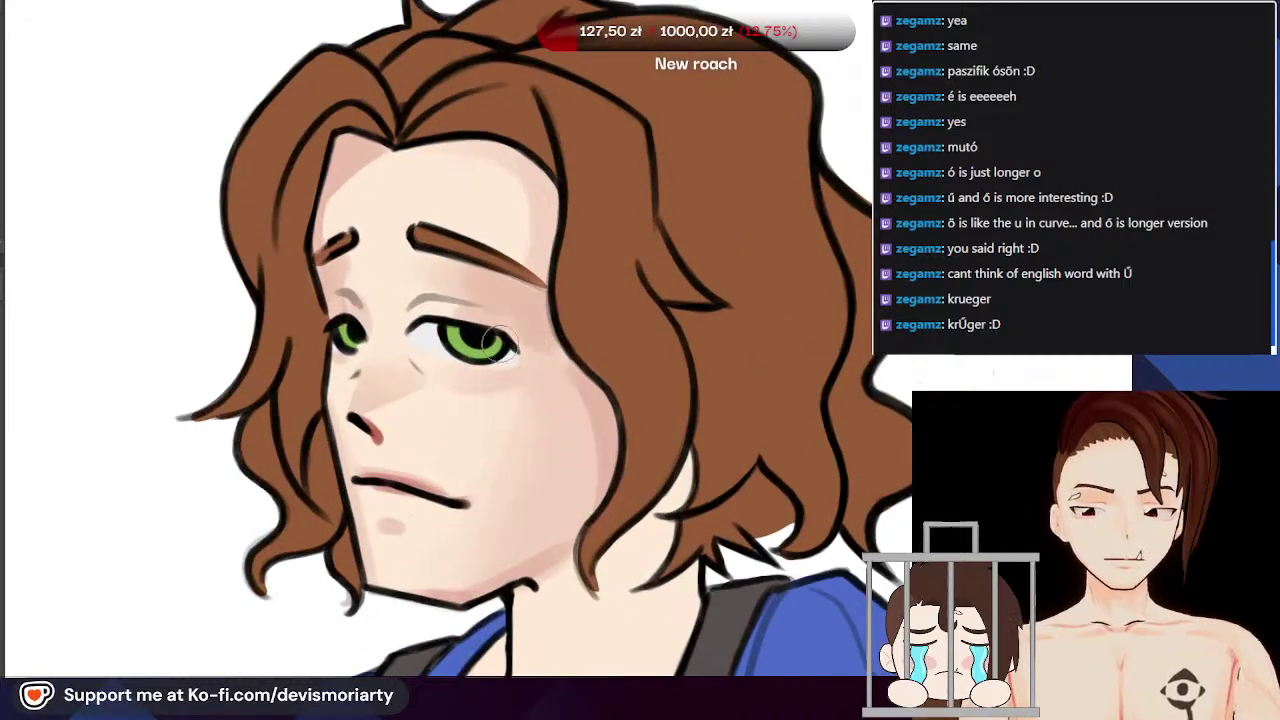
scroll(488, 338, down, 5)
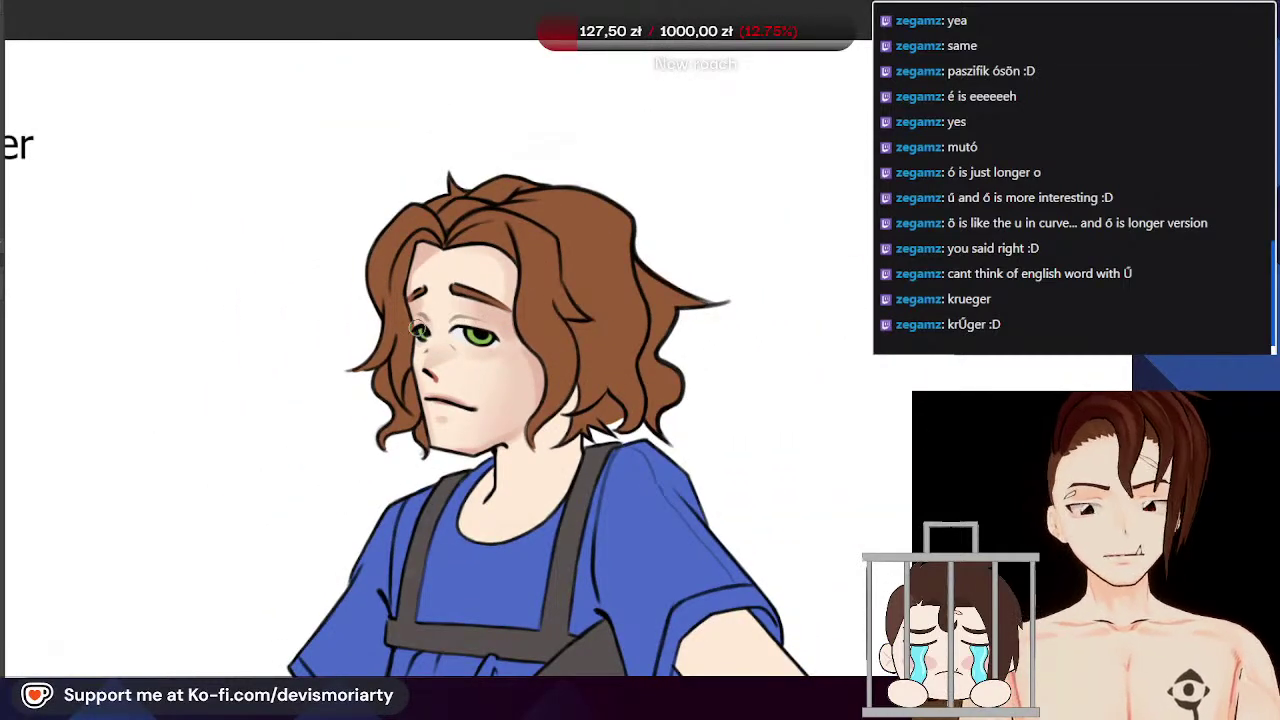
scroll(410, 330, up, 5)
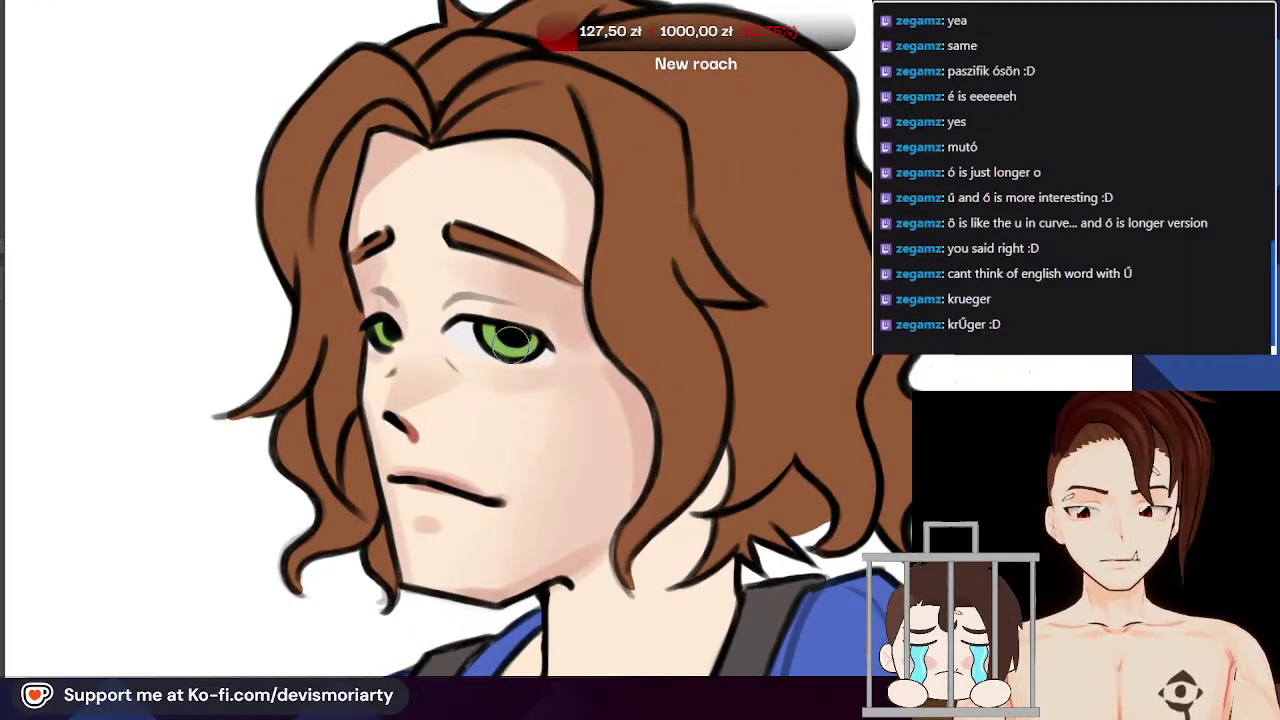
scroll(505, 345, down, 6)
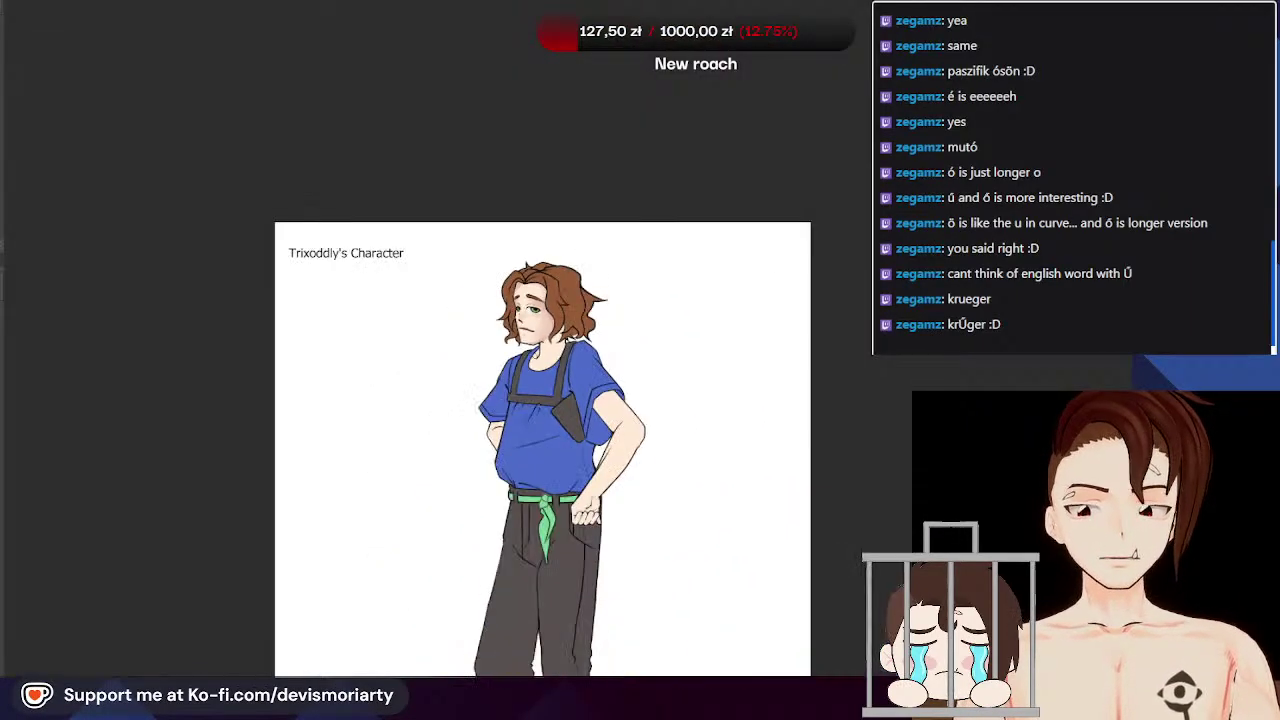
scroll(505, 345, up, 3)
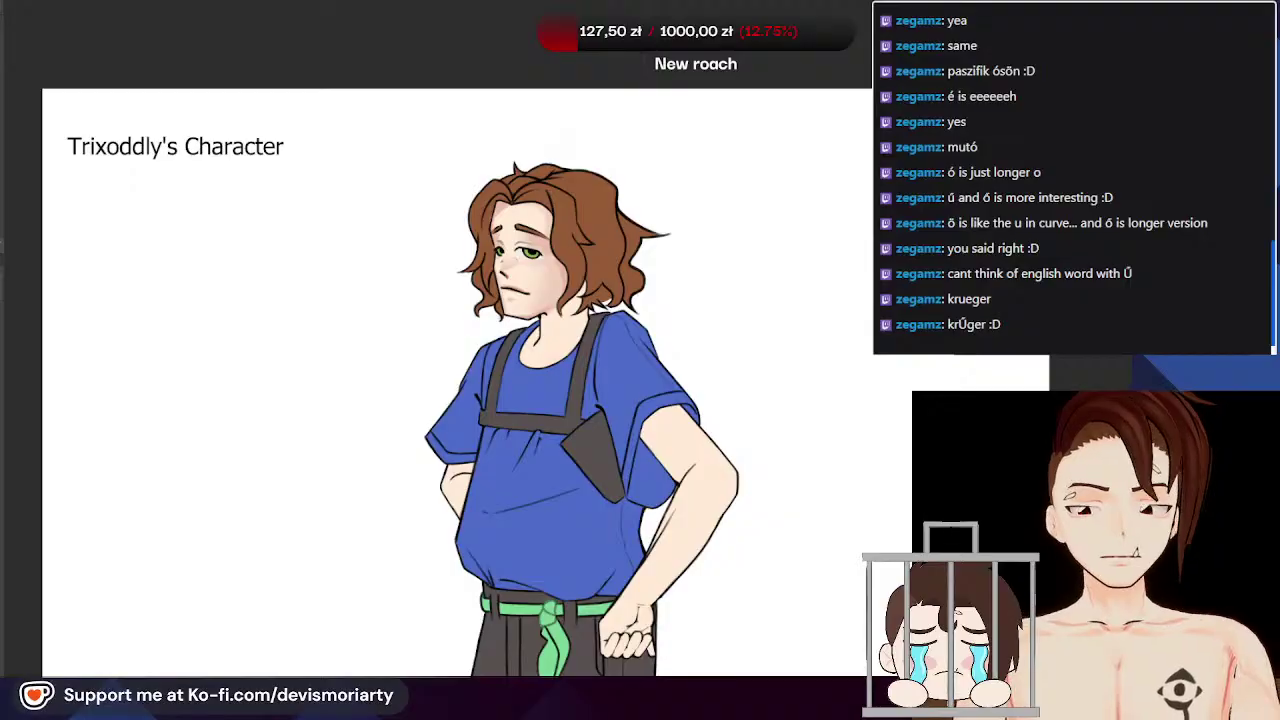
key(ctrl+z)
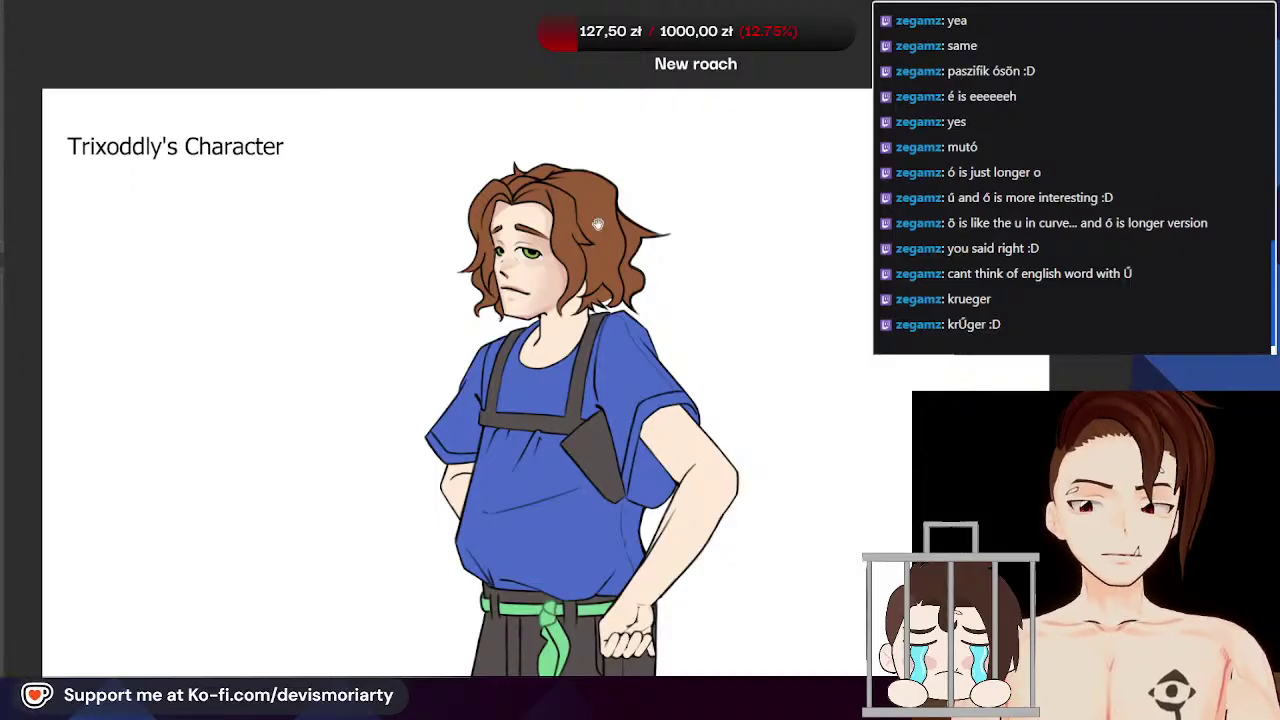
Step: Try a cooler pink tint on the face shading, judging it up close and against the whole figure
scroll(703, 269, up, 4)
drag(958, 353, 945, 358)
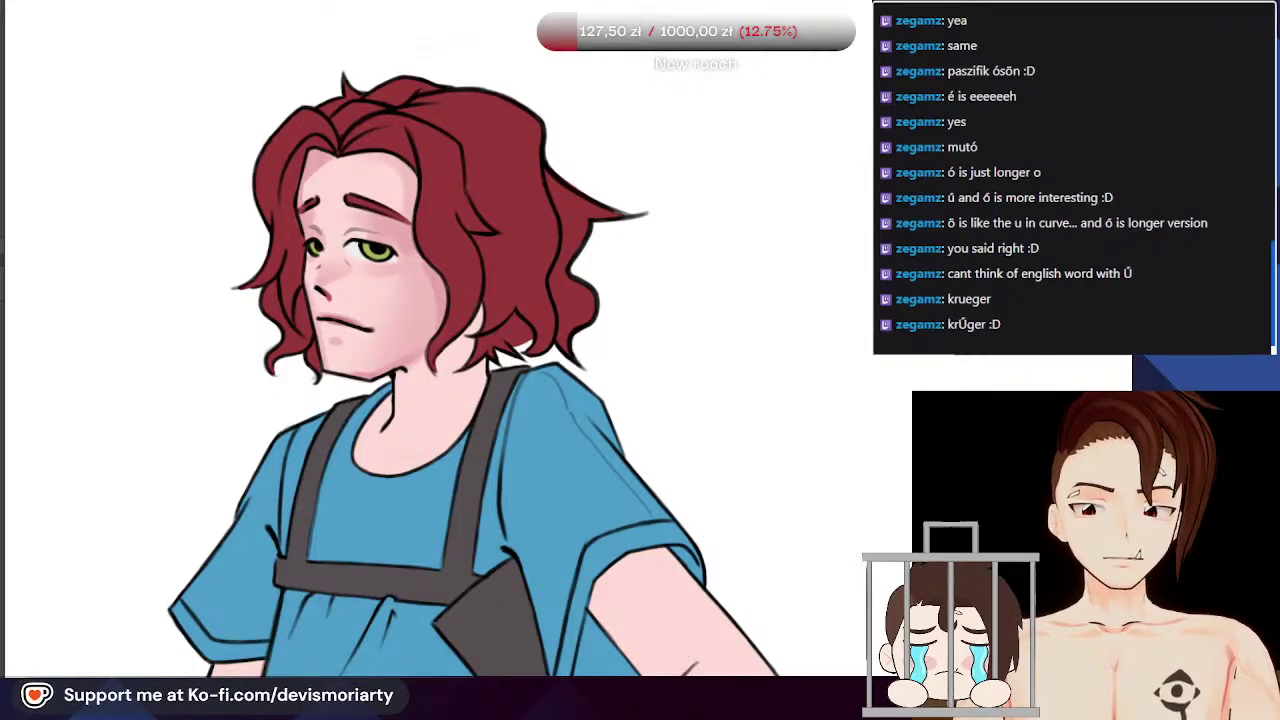
key(ctrl+z)
scroll(360, 188, down, 1)
scroll(174, 154, up, 4)
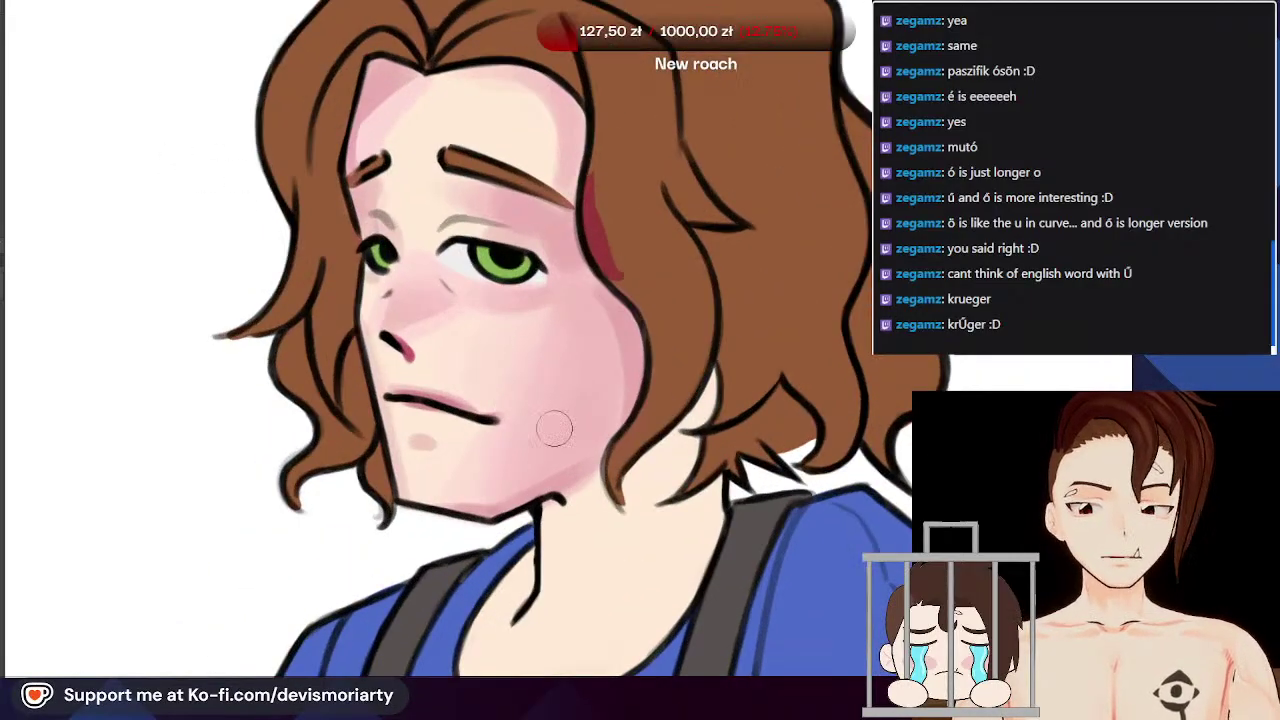
scroll(554, 427, down, 4)
scroll(528, 387, up, 2)
scroll(545, 192, down, 3)
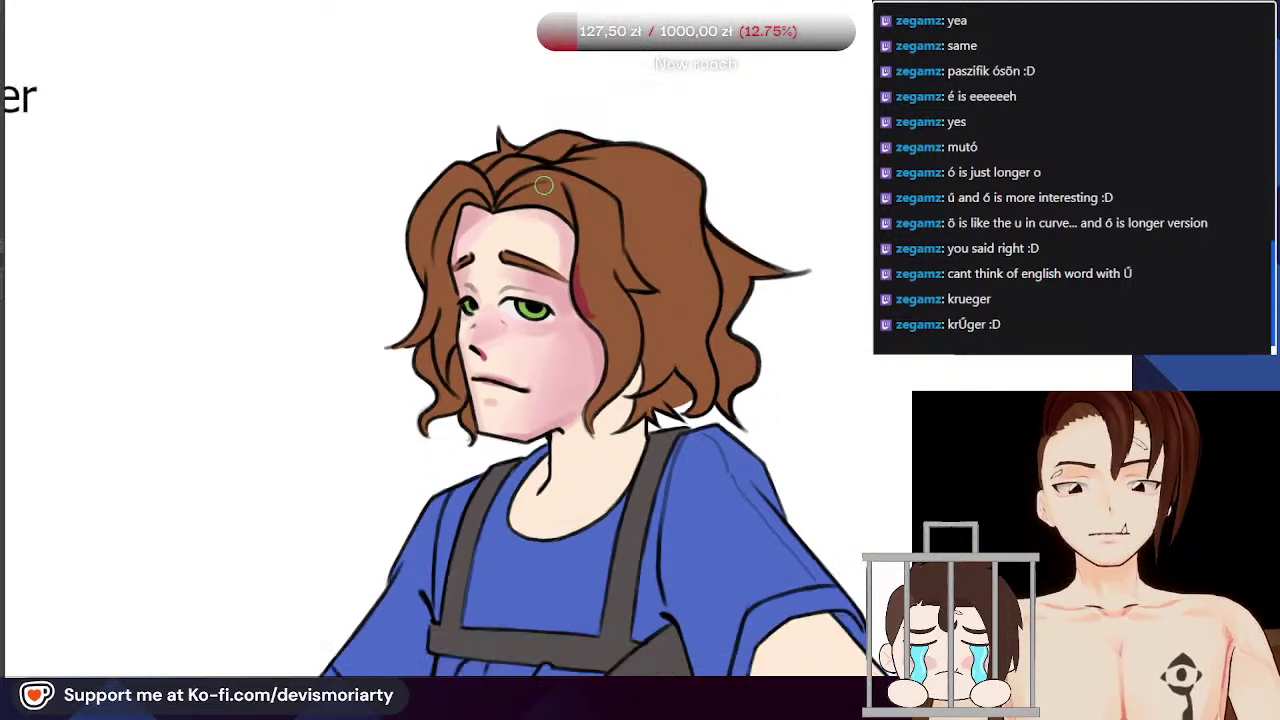
scroll(607, 170, down, 1)
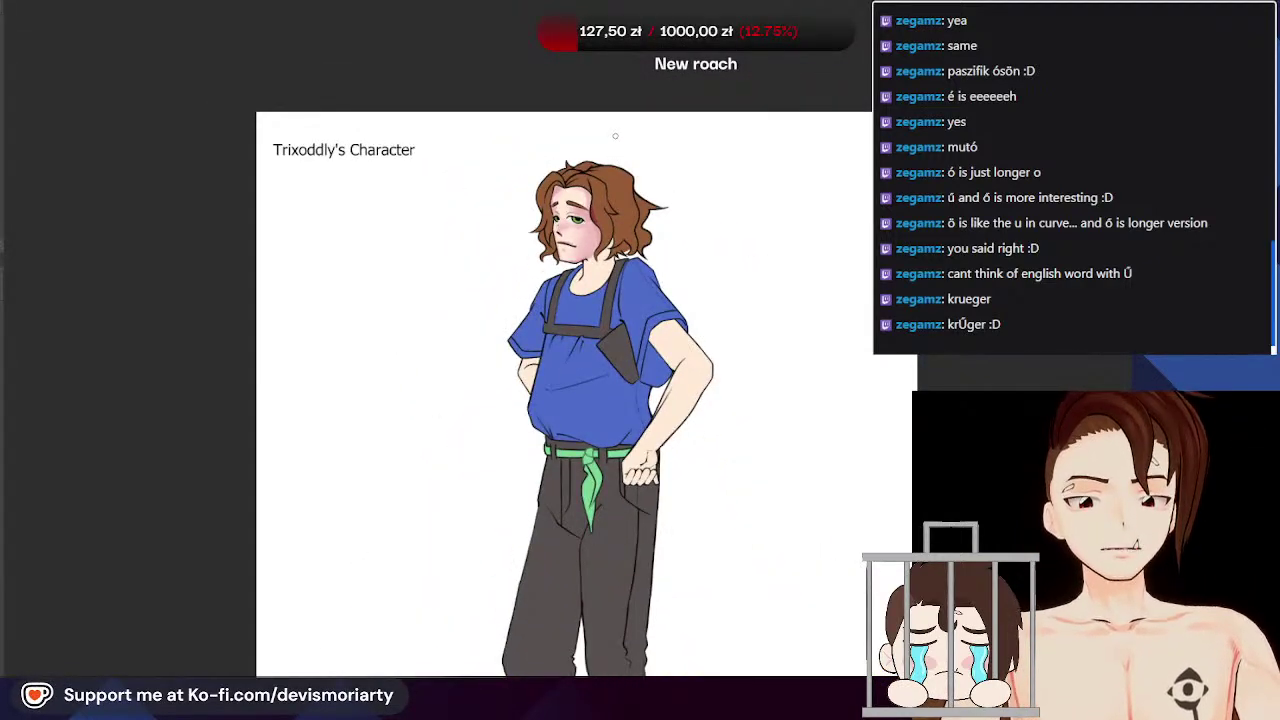
scroll(615, 136, up, 2)
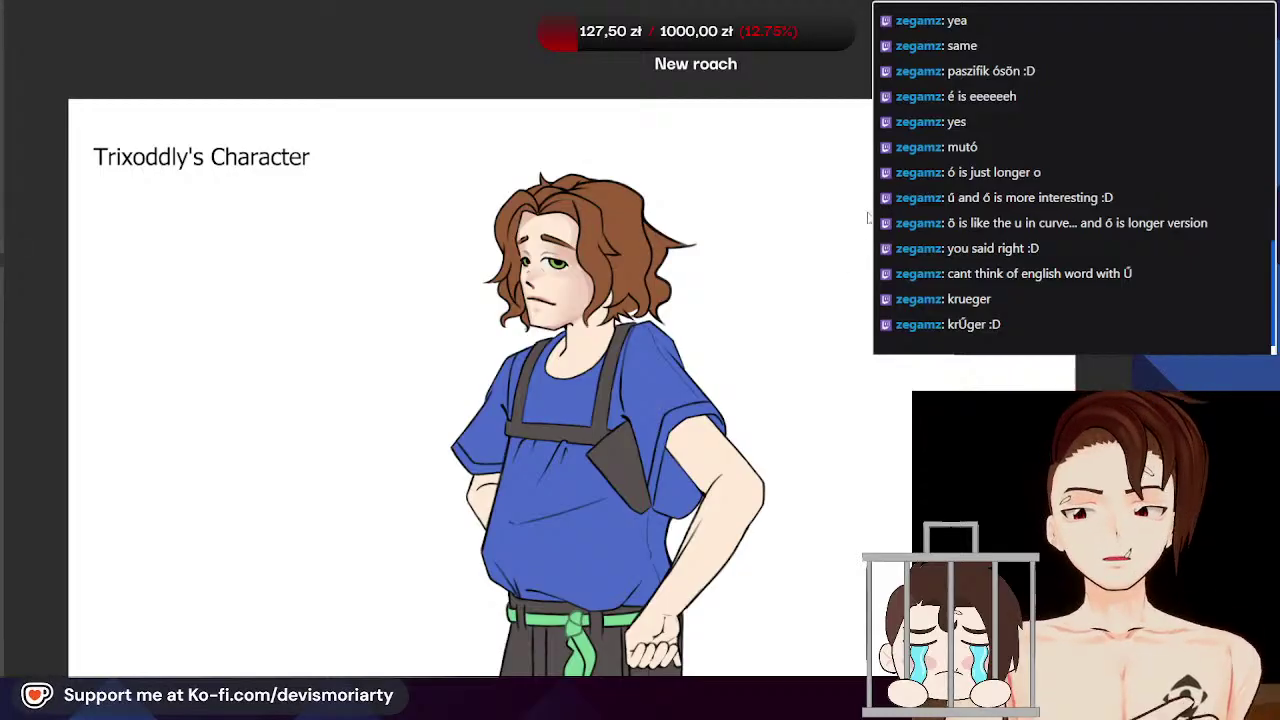
key(ctrl+z)
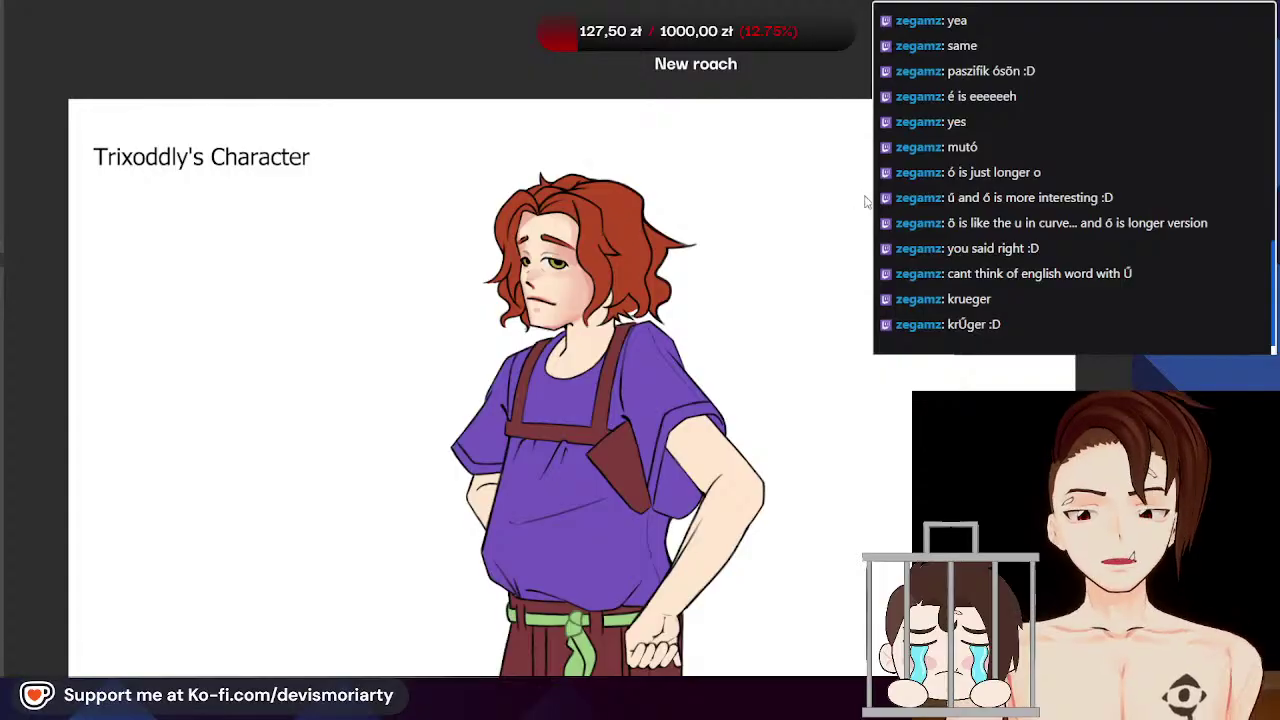
Step: Shift the face shading to a stronger, warmer red by adjusting its colour
key(Right)
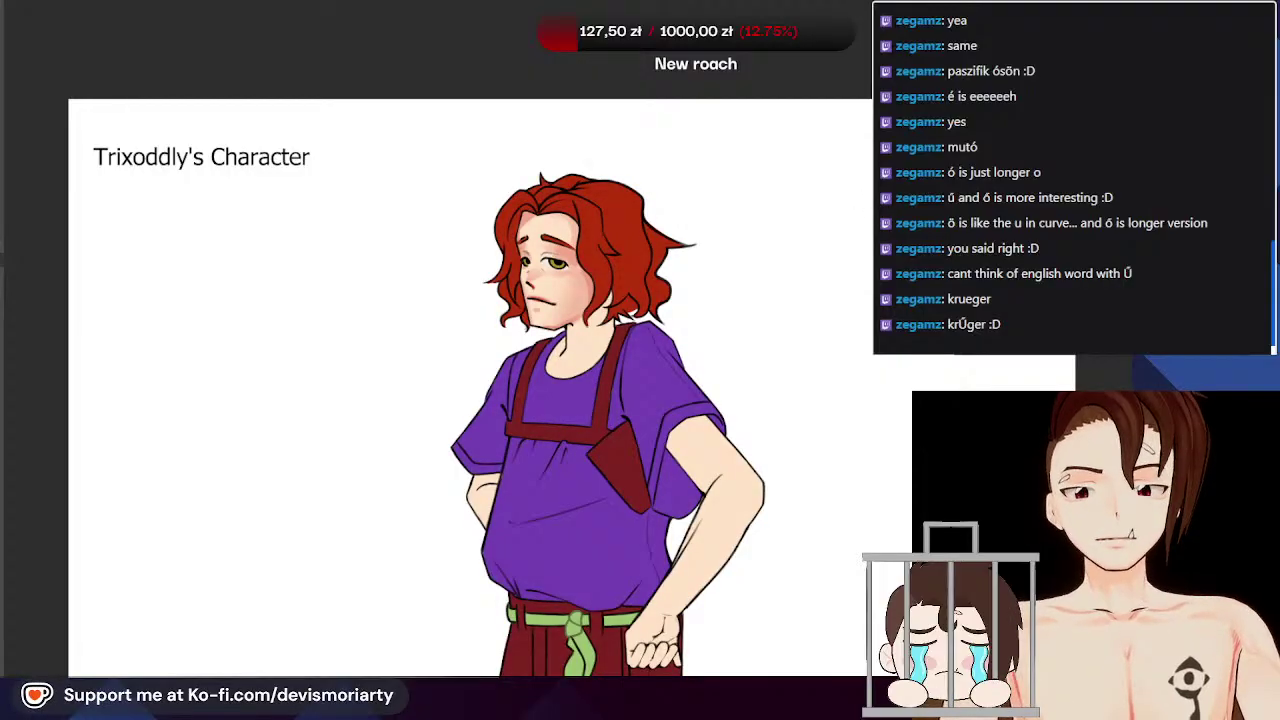
key(Right)
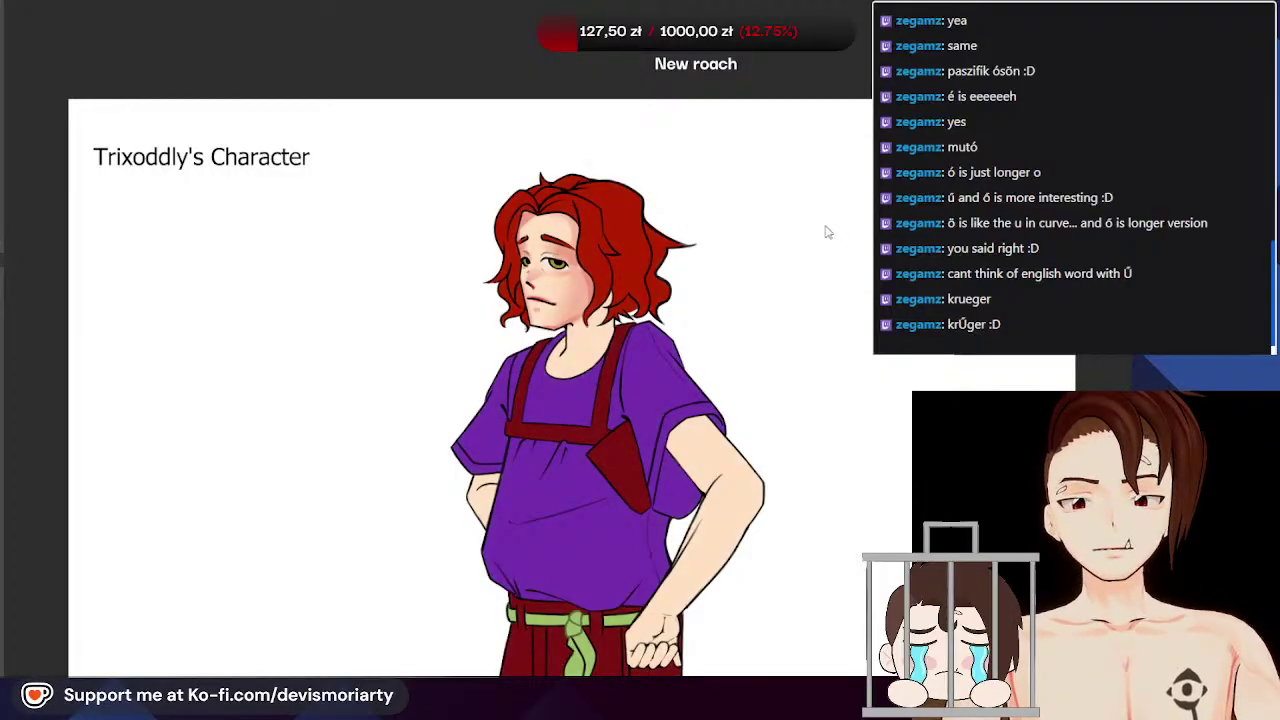
key(Right)
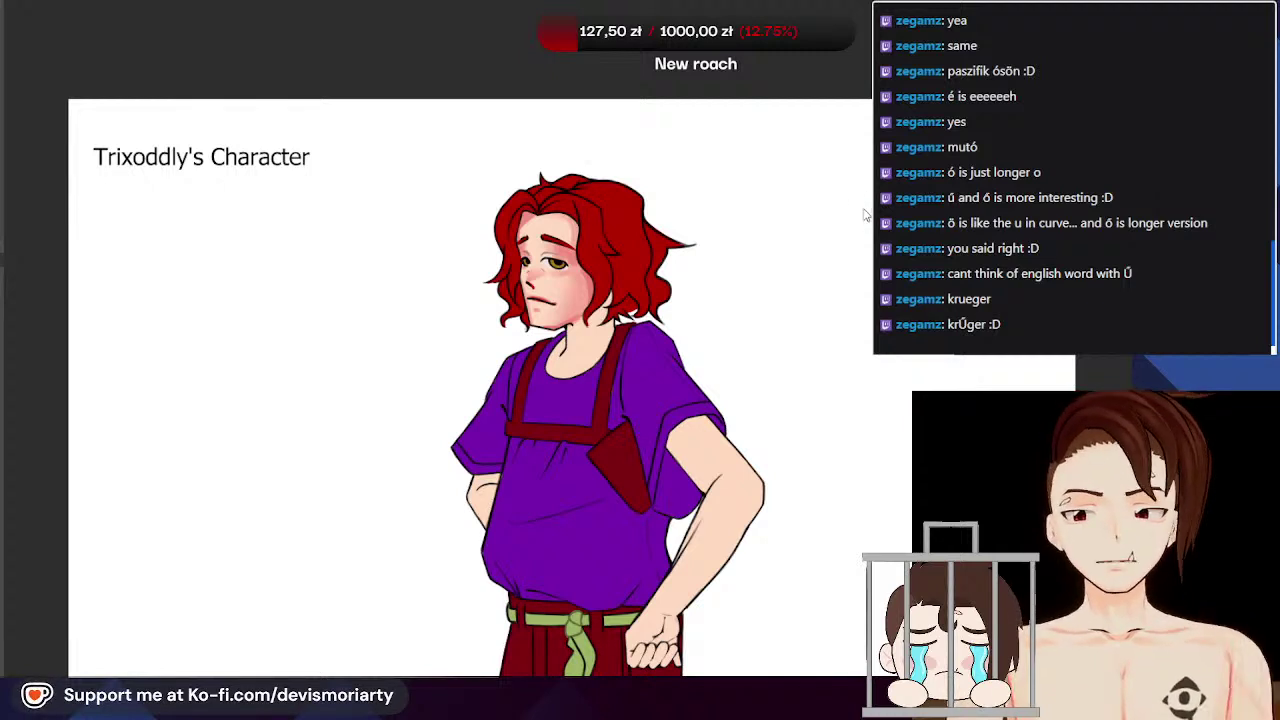
key(Right)
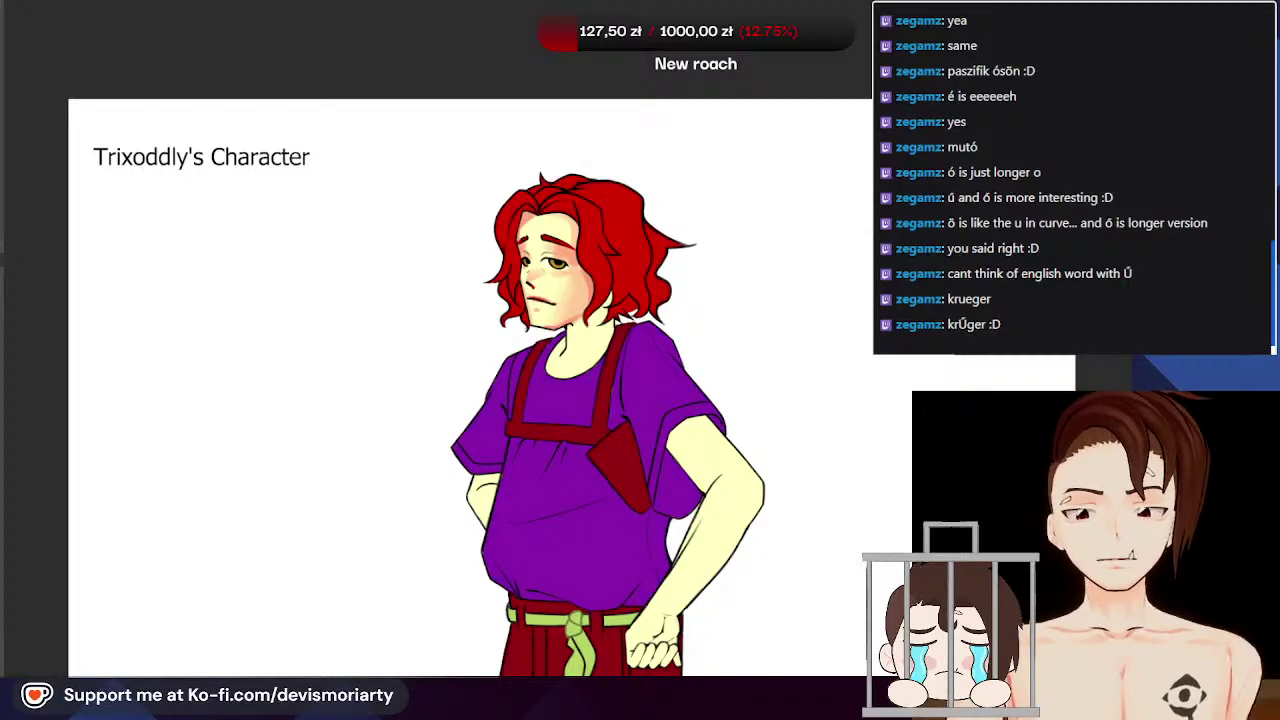
key(Right)
key(ctrl+z)
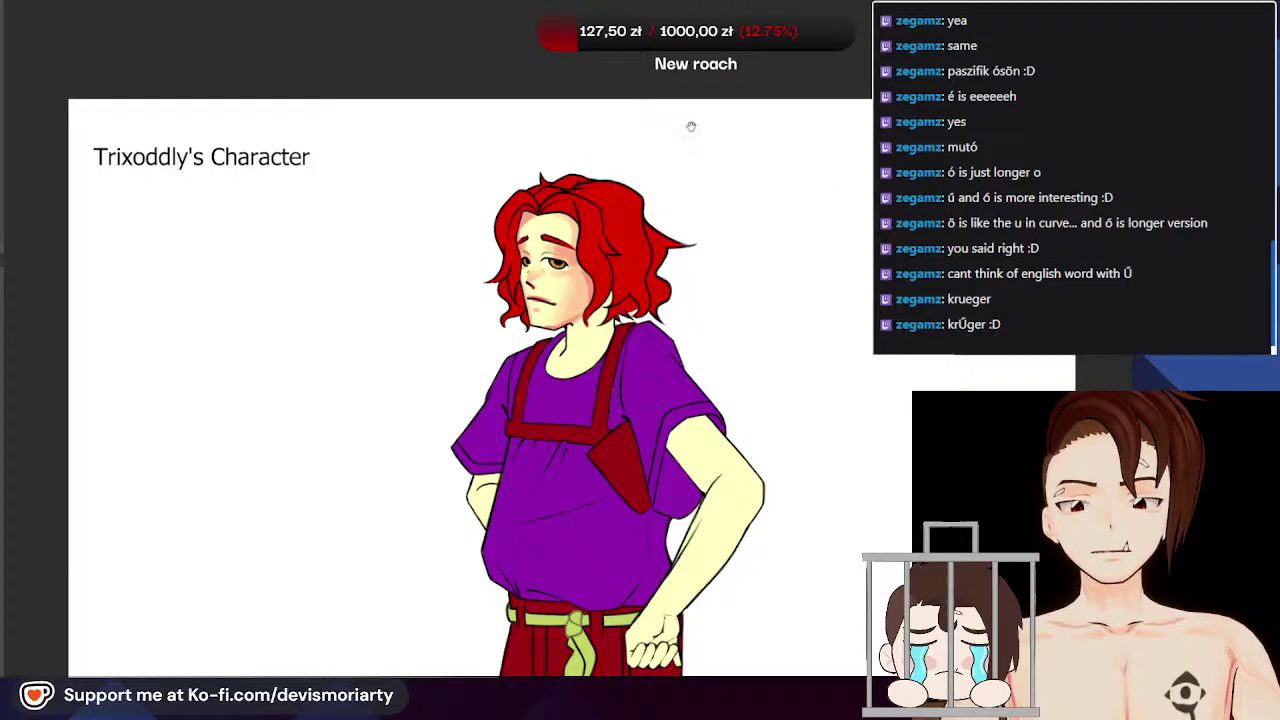
key(Right)
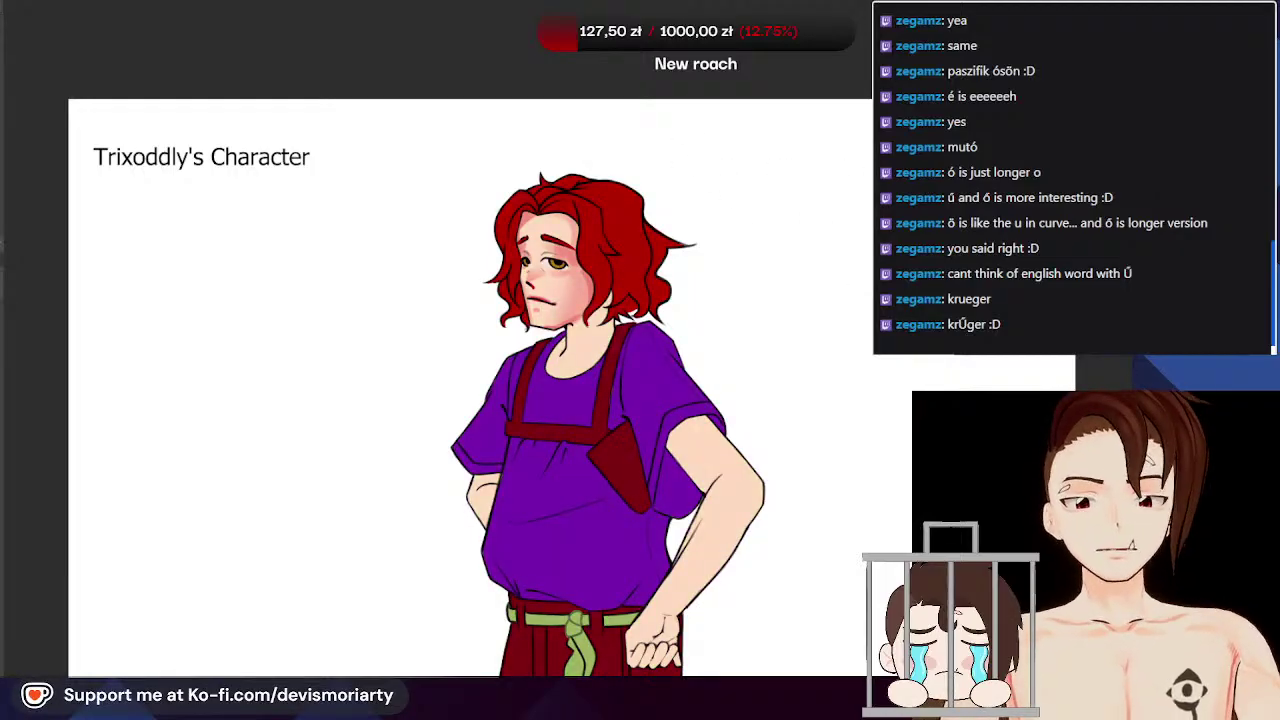
key(Right)
Step: Examine the recoloured face shading around the eyes, nose, mouth and jaw, and compare it with the whole figure
scroll(530, 232, up, 5)
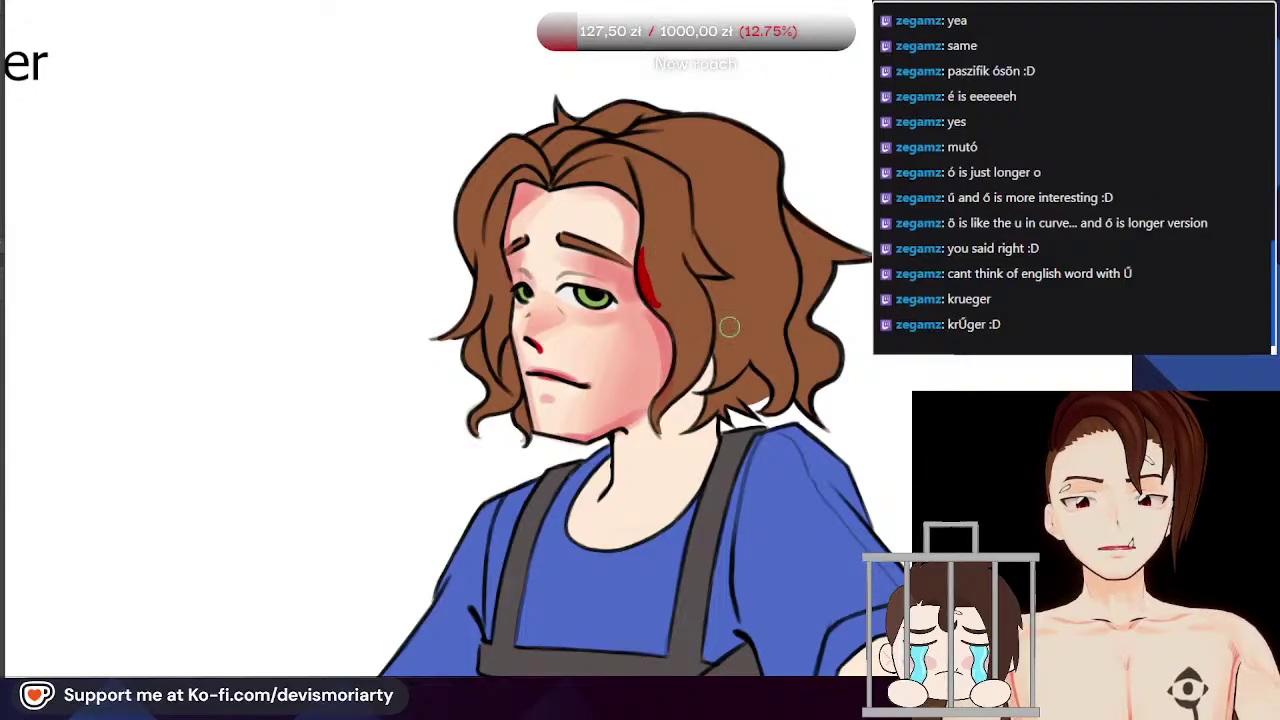
scroll(731, 335, up, 2)
scroll(482, 330, up, 1)
scroll(545, 298, down, 2)
scroll(545, 298, down, 3)
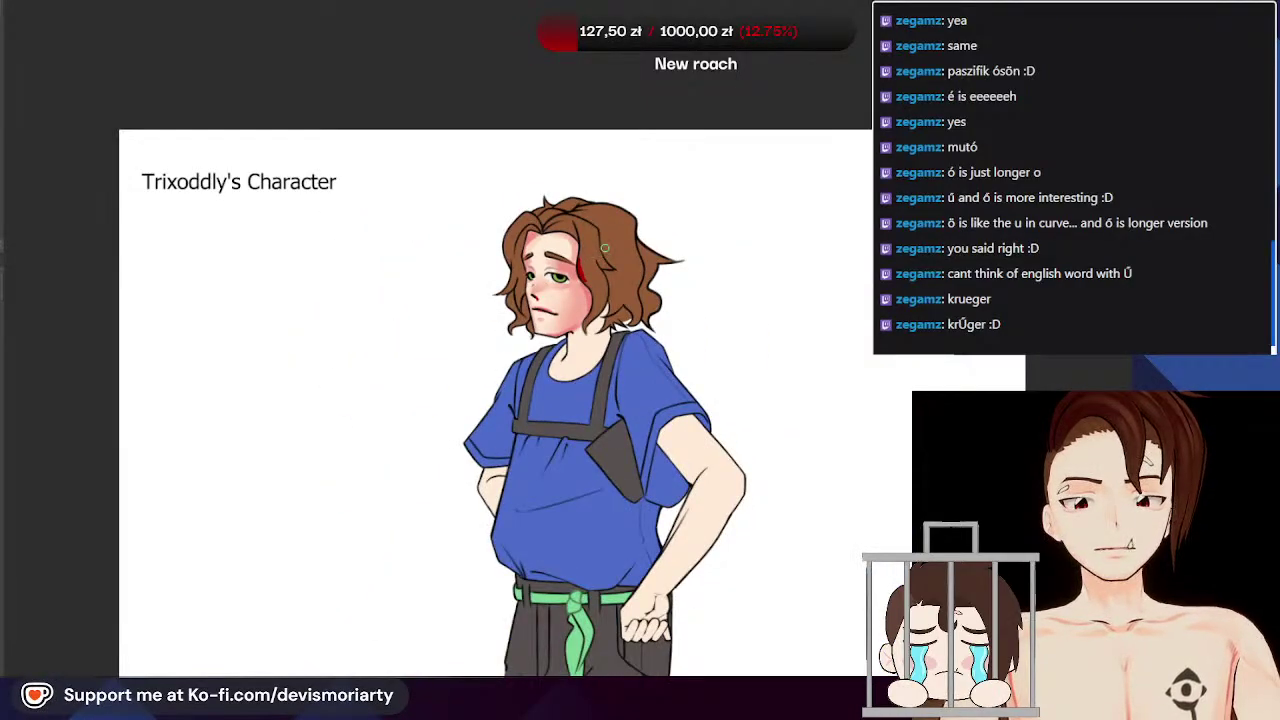
scroll(577, 295, down, 1)
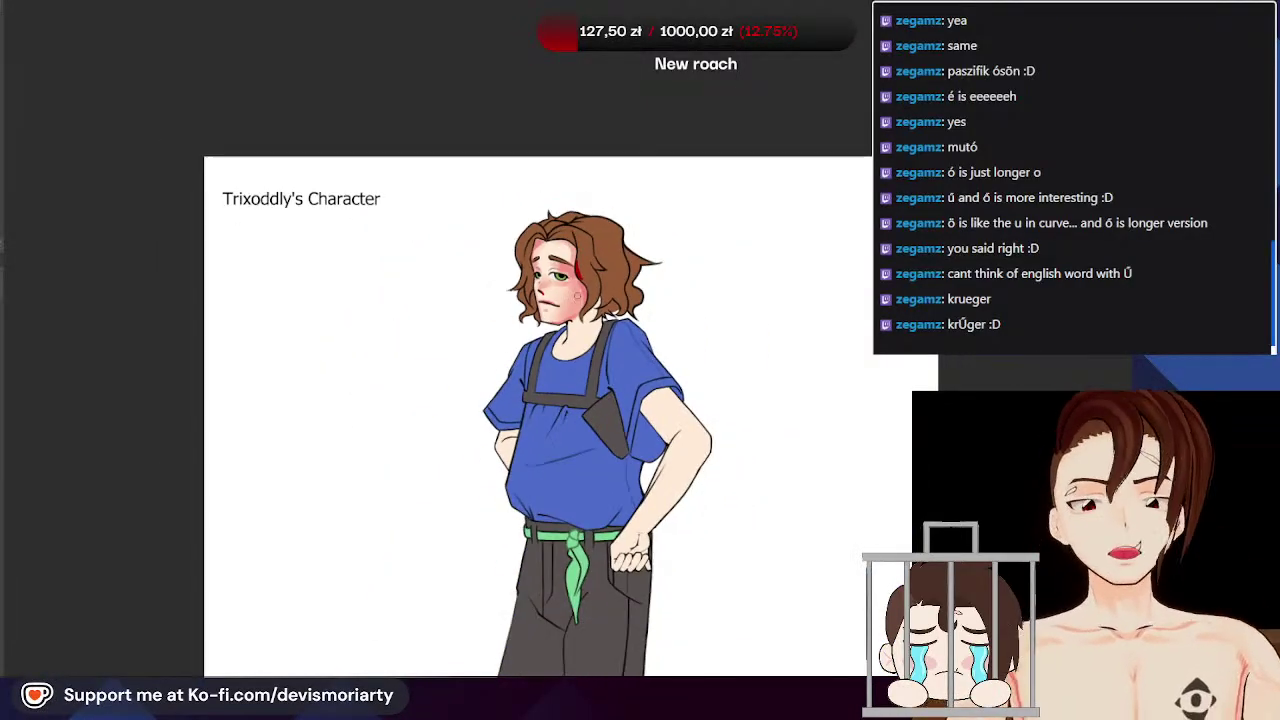
scroll(578, 291, up, 4)
scroll(547, 169, down, 2)
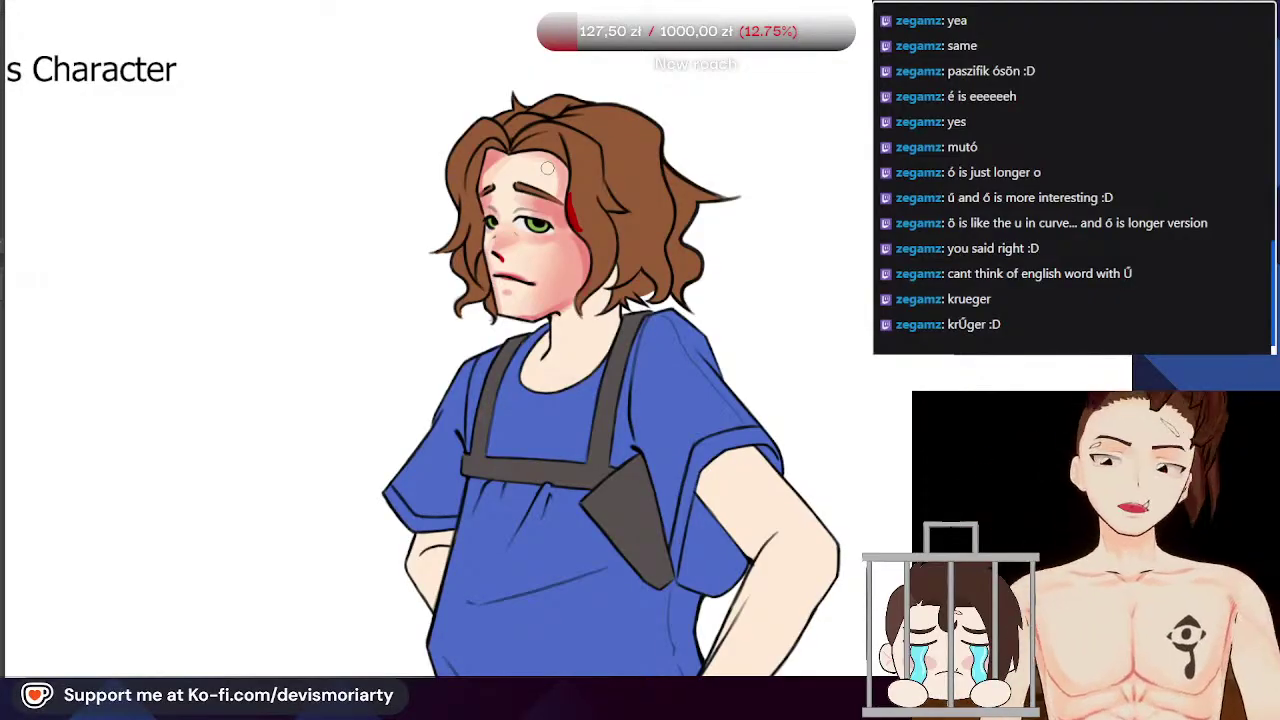
scroll(595, 210, up, 3)
scroll(737, 234, up, 3)
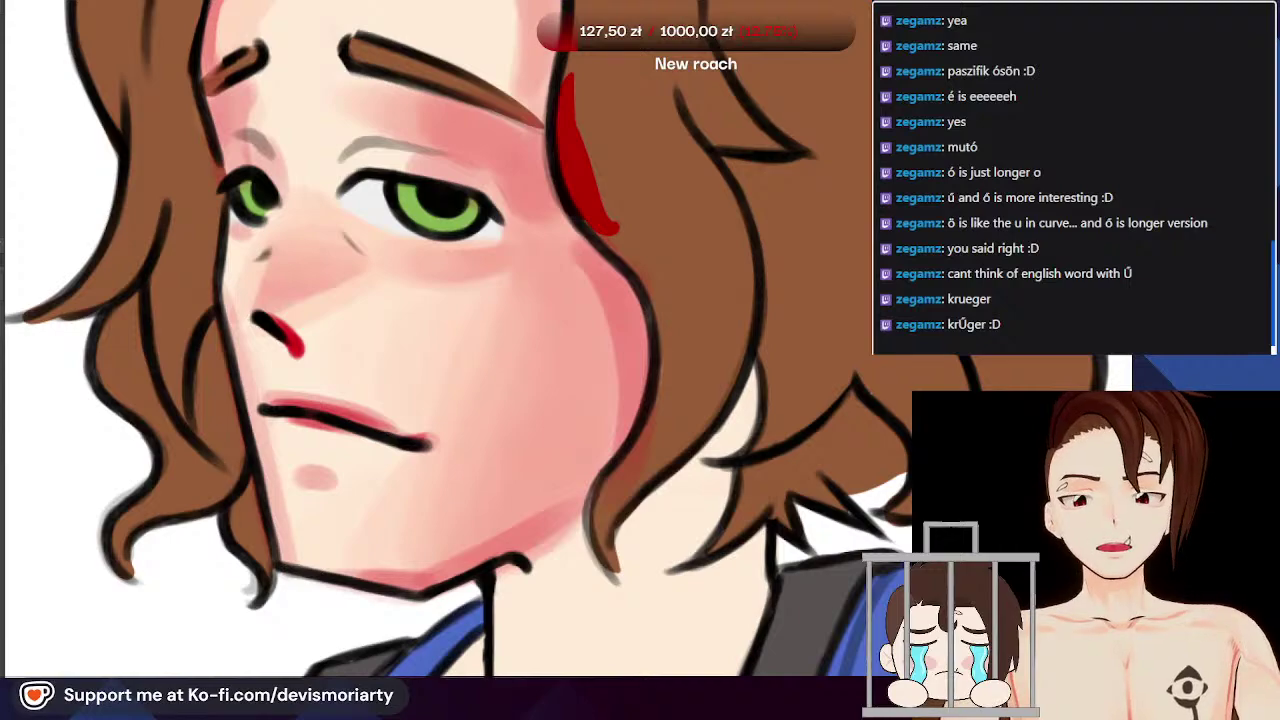
scroll(320, 300, up, 3)
scroll(335, 317, down, 5)
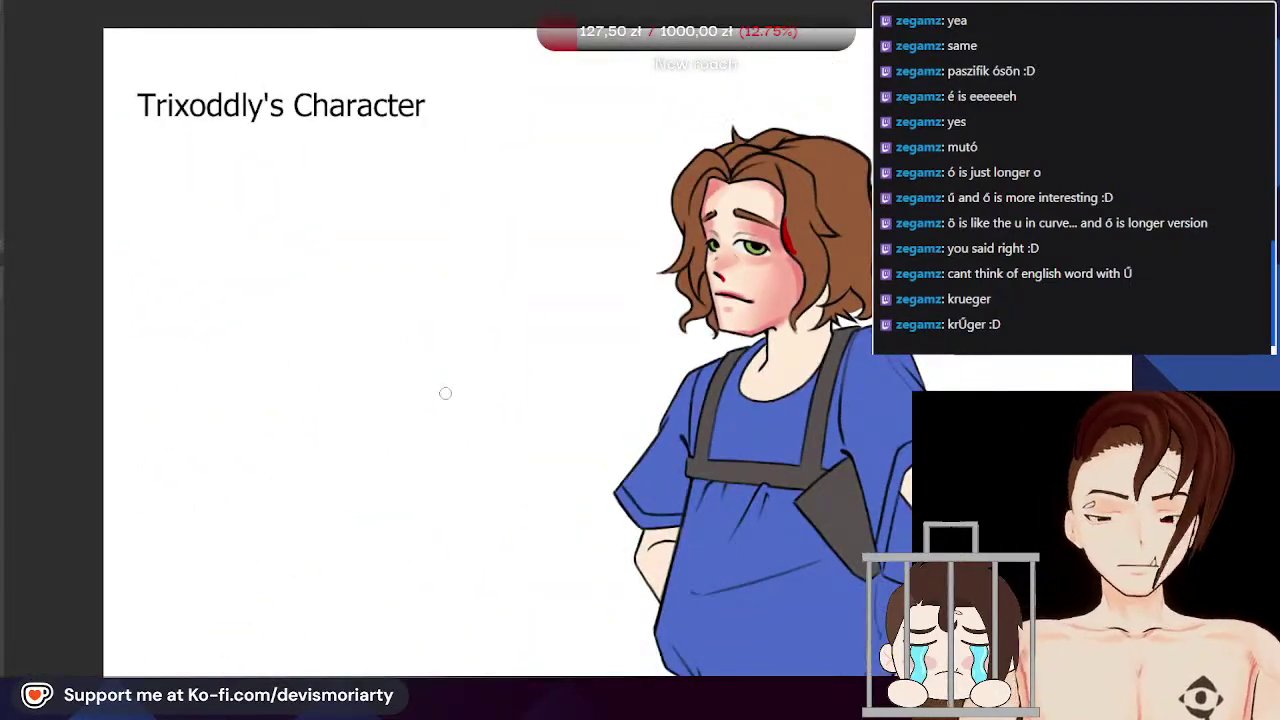
scroll(680, 337, up, 5)
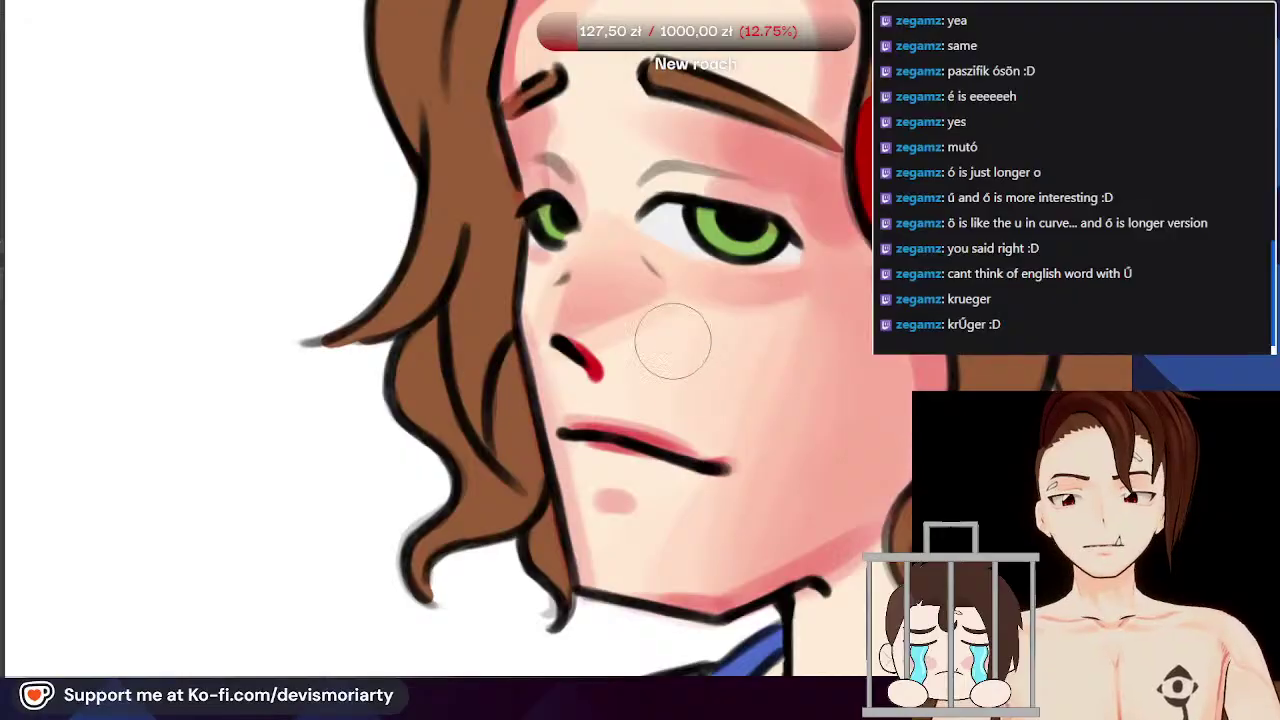
Step: Soften the skin shading on the face between the nose and the near cheek with the round brush
scroll(675, 337, down, 5)
scroll(790, 346, up, 2)
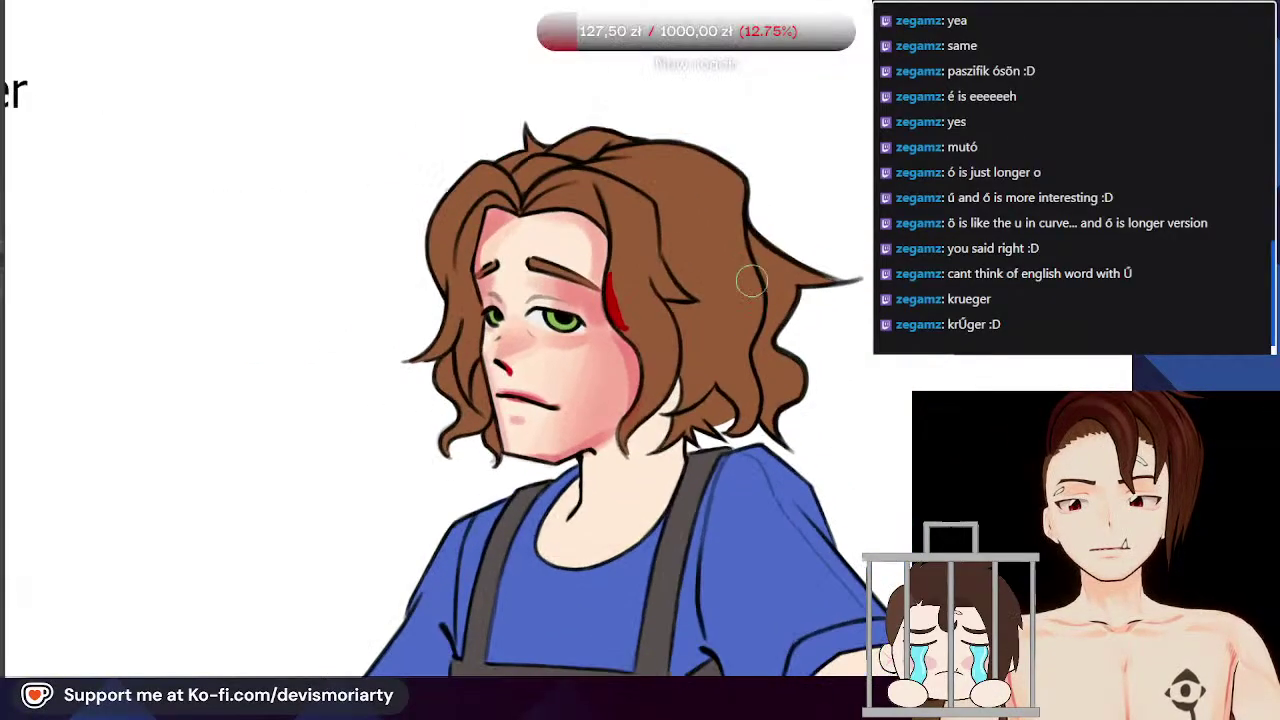
scroll(503, 337, up, 2)
scroll(460, 370, down, 3)
scroll(498, 382, up, 2)
scroll(466, 396, up, 1)
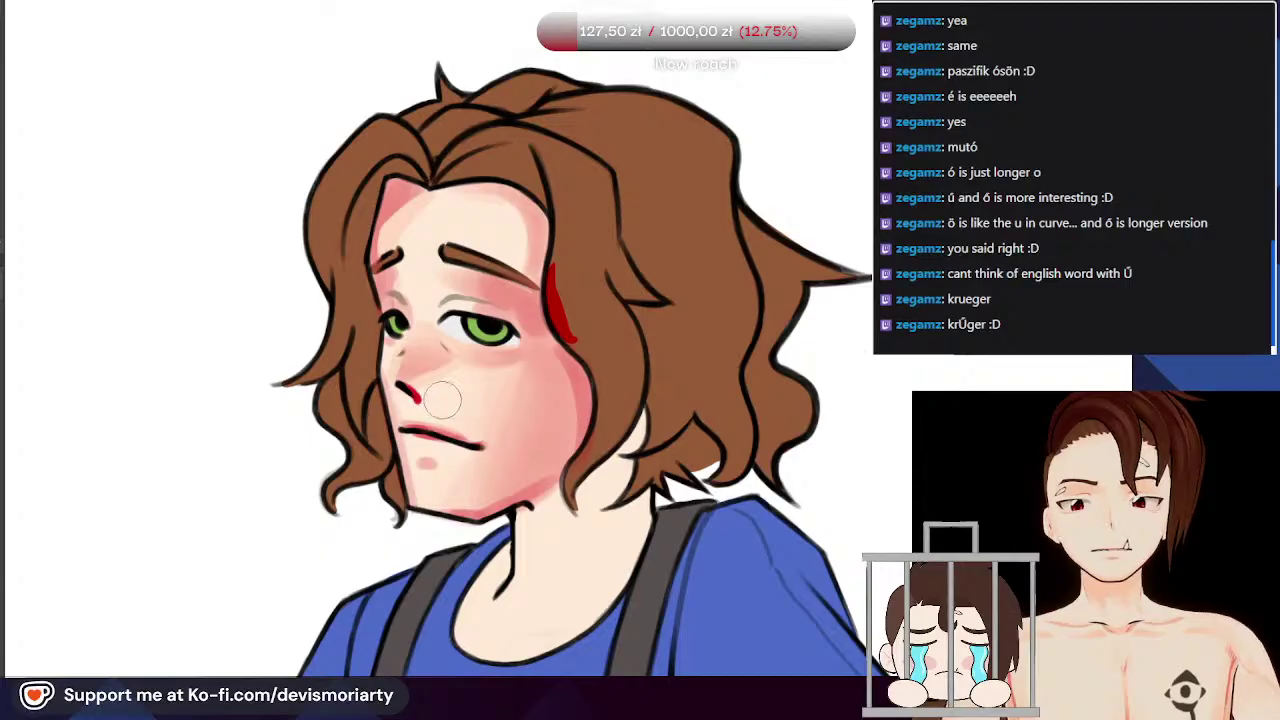
scroll(442, 400, up, 2)
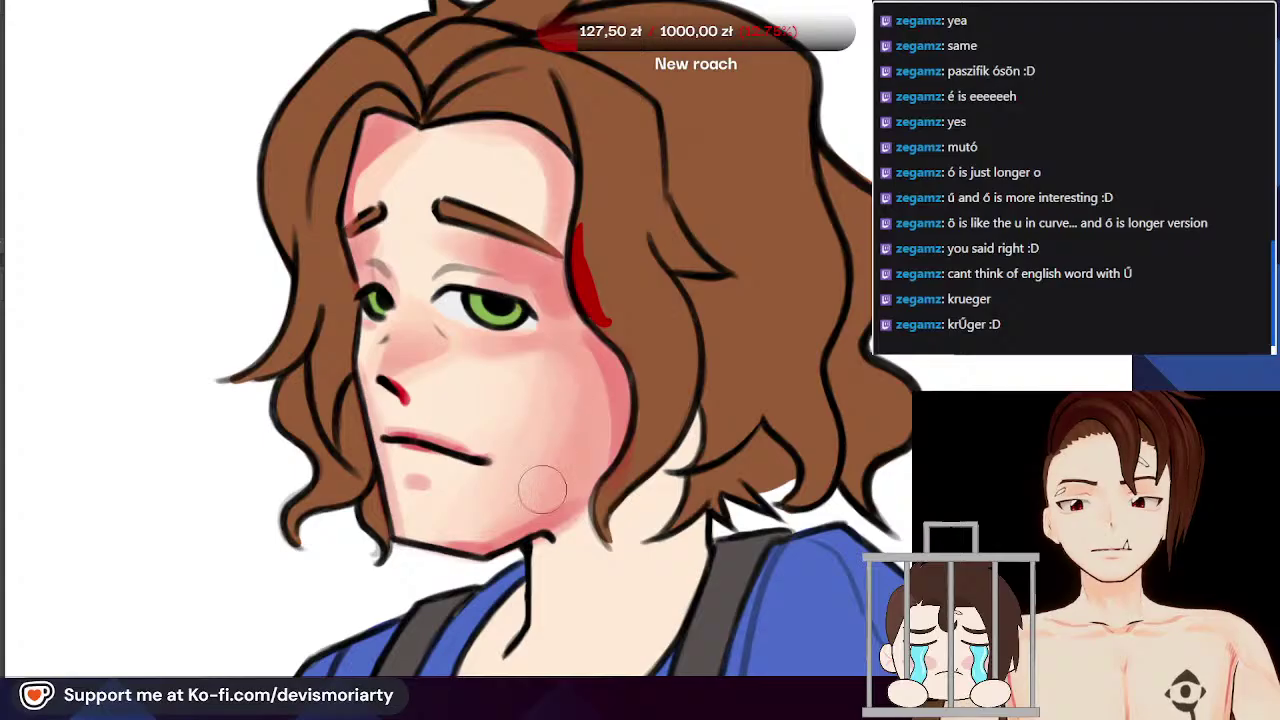
scroll(504, 399, down, 1)
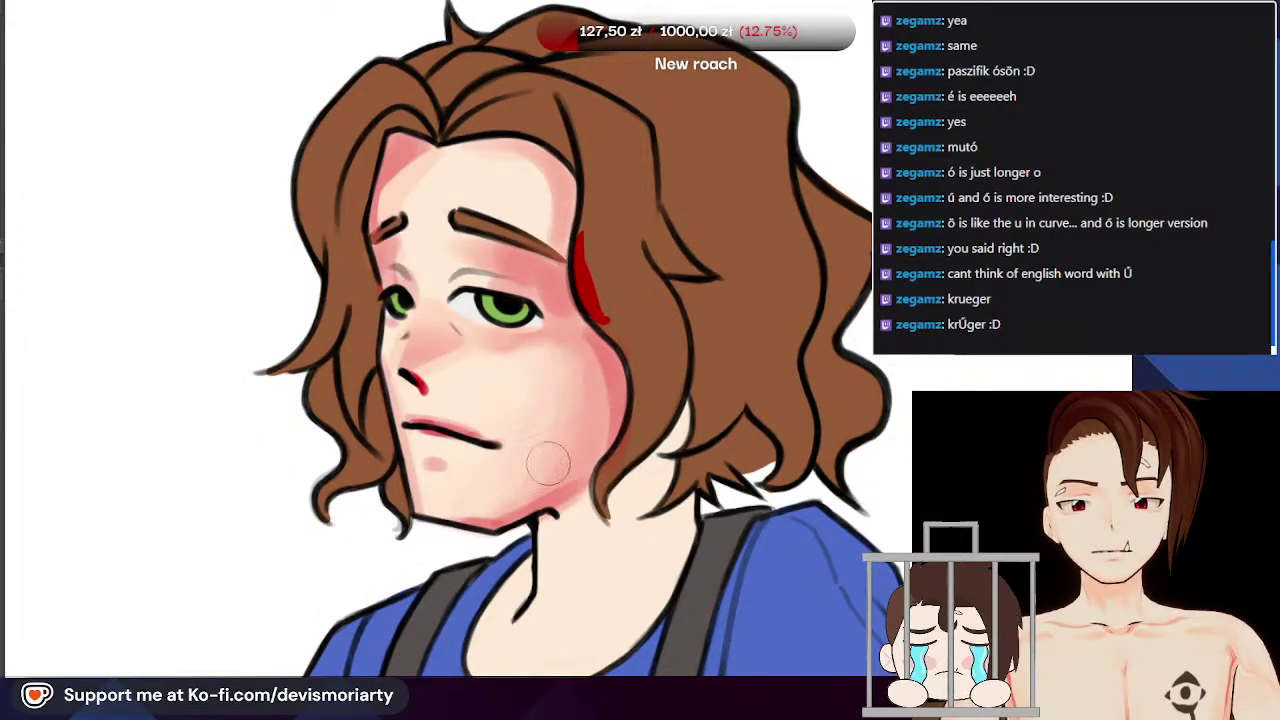
Step: Blend the pink blush on the lower near cheek into the pale skin towards the mouth and jaw
scroll(545, 450, down, 1)
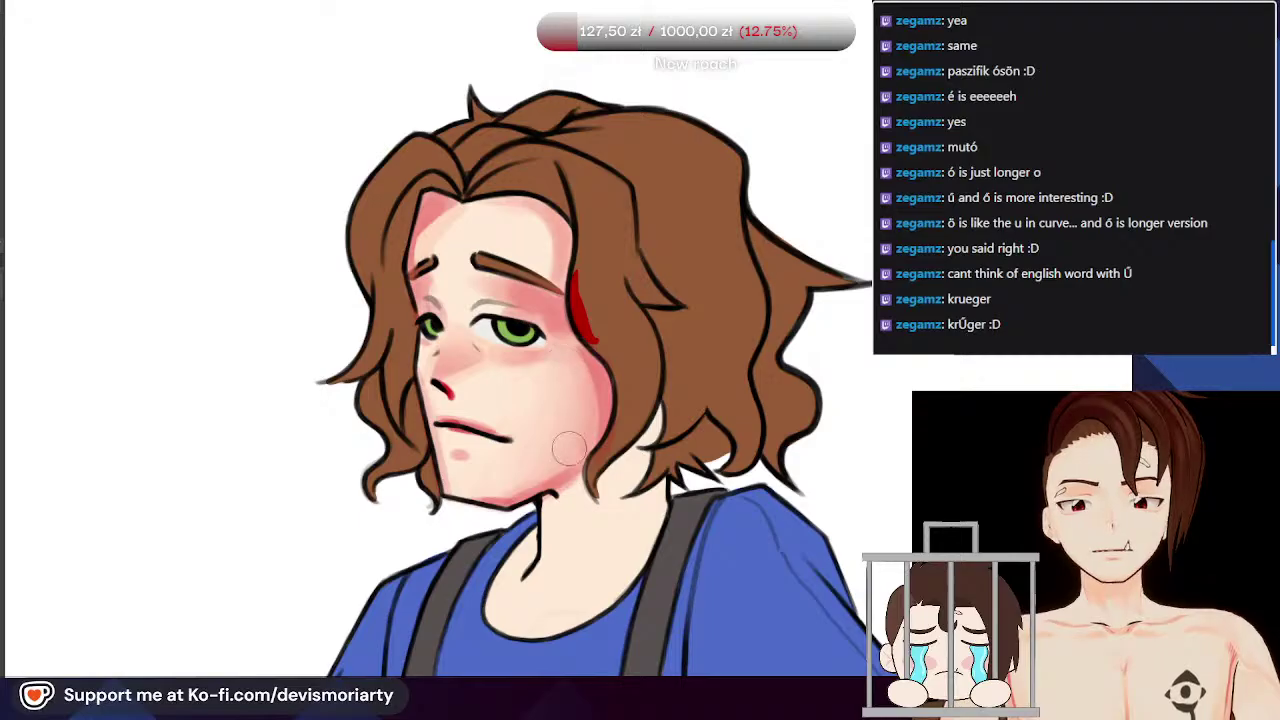
scroll(565, 455, down, 3)
scroll(587, 375, up, 4)
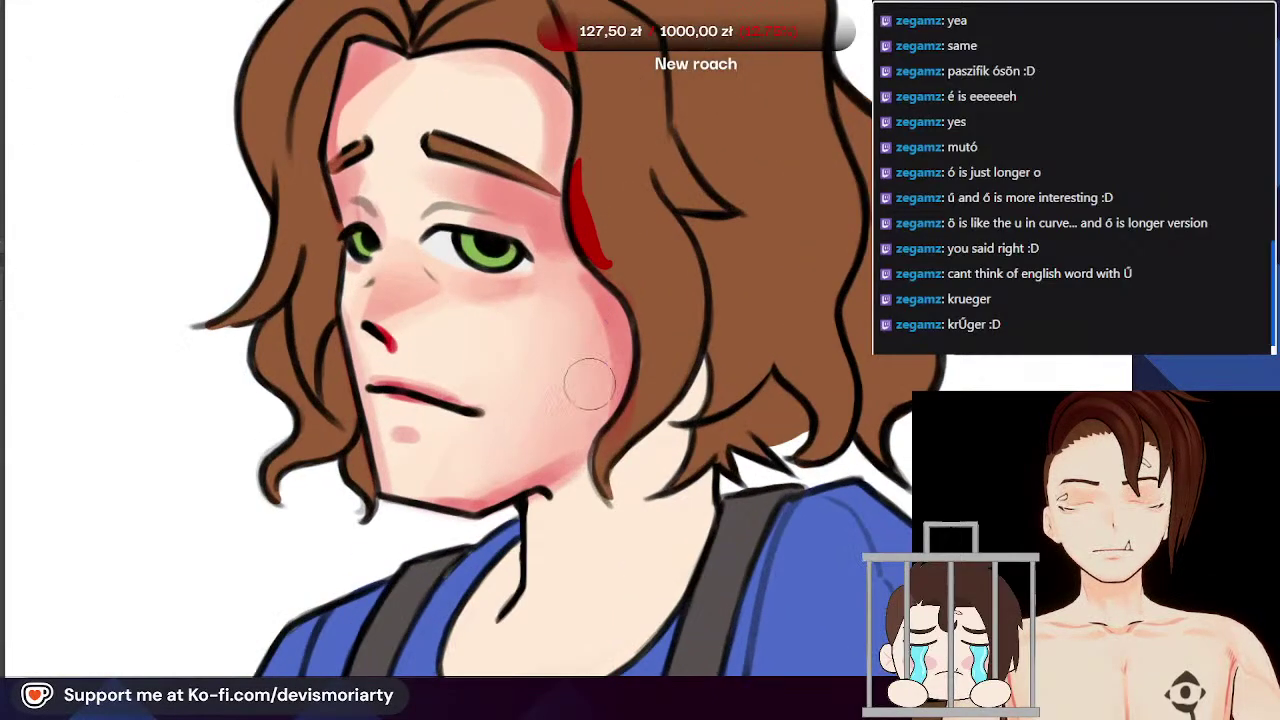
scroll(520, 375, down, 1)
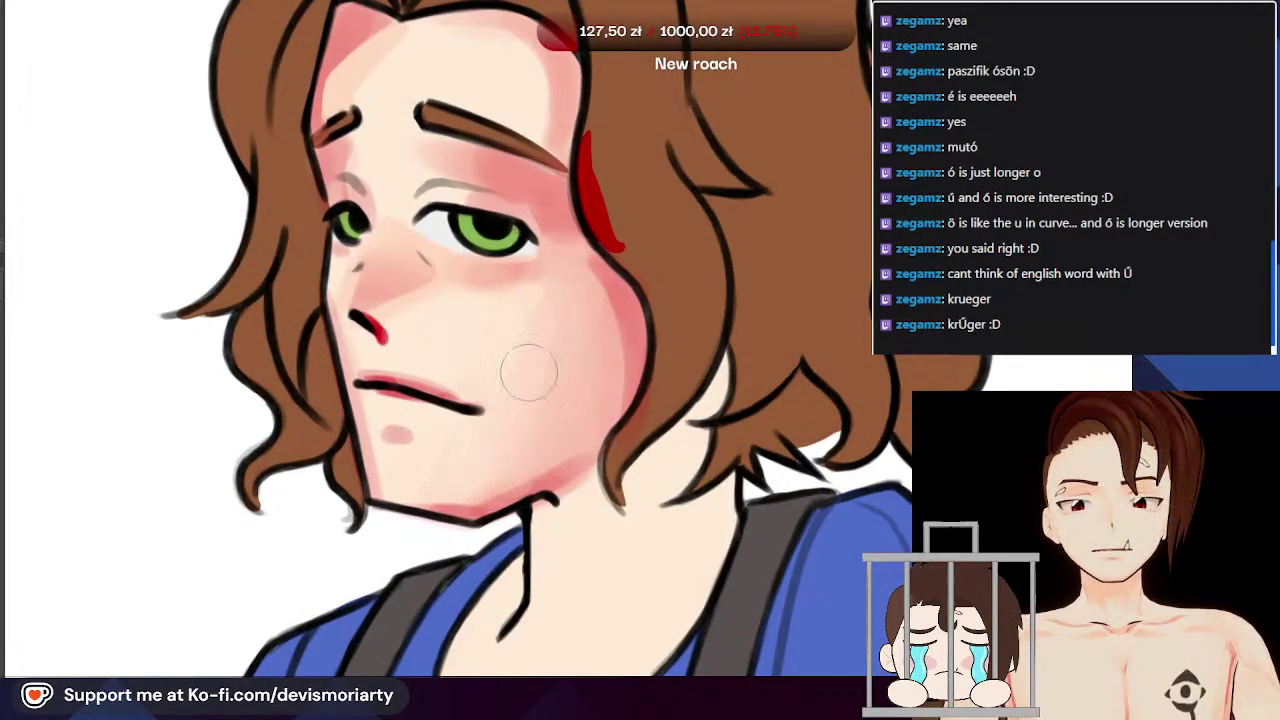
scroll(530, 360, down, 2)
scroll(497, 468, up, 2)
scroll(555, 390, down, 2)
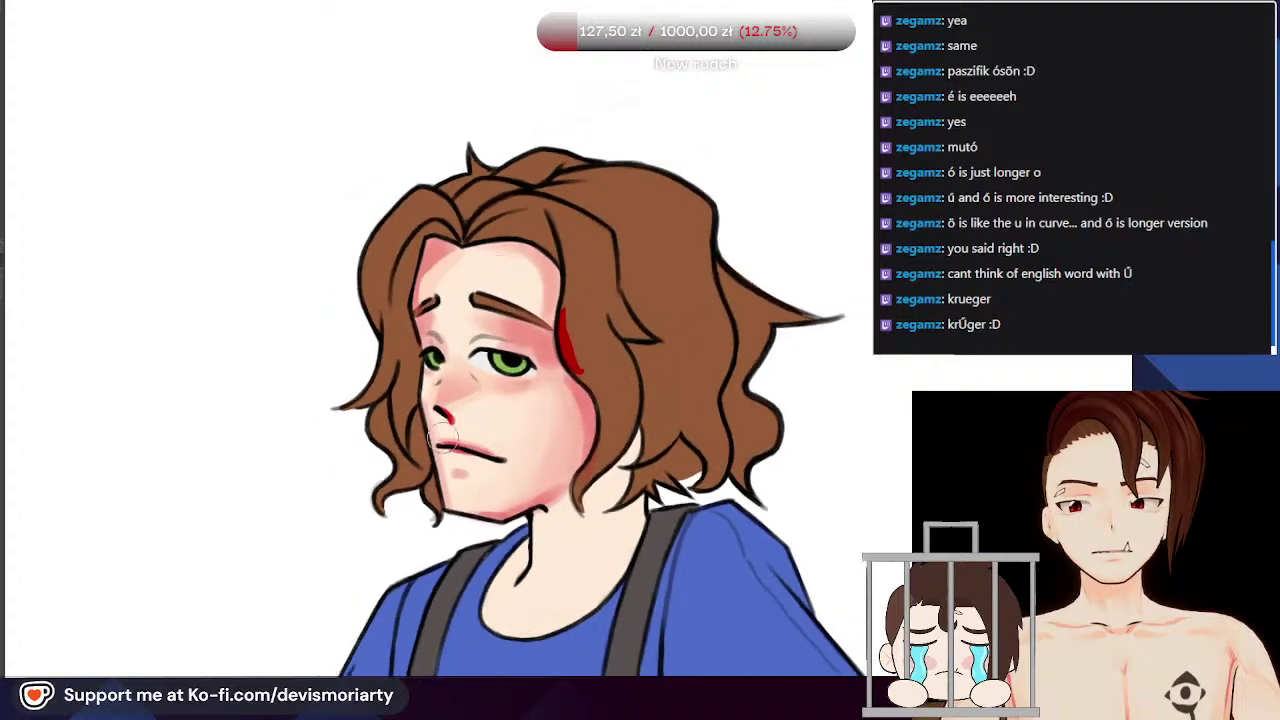
Step: Rotate the canvas almost upside down and blend the skin tone around the near eye's inner corner and nose bridge
mouse_move(545, 95)
mouse_down()
mouse_move(255, 463)
mouse_move(268, 577)
mouse_up()
scroll(300, 530, down, 1)
scroll(530, 385, up, 5)
scroll(449, 349, down, 2)
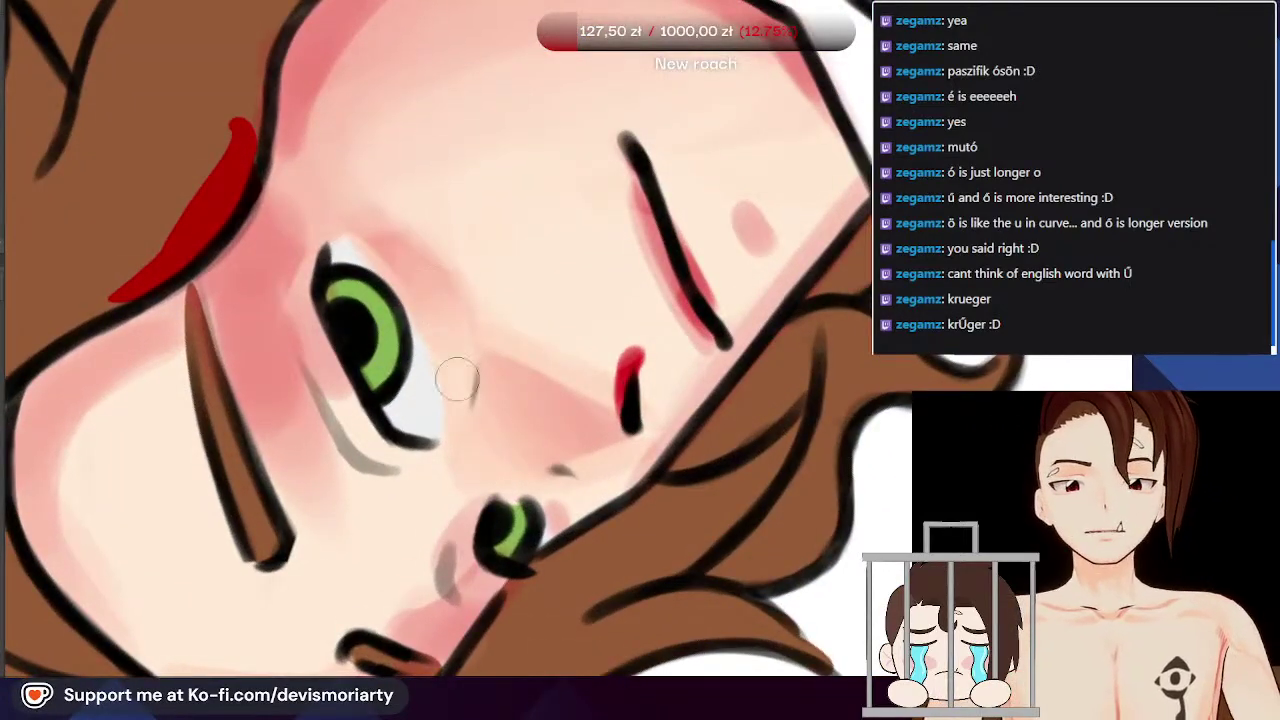
scroll(370, 240, down, 2)
scroll(369, 240, up, 3)
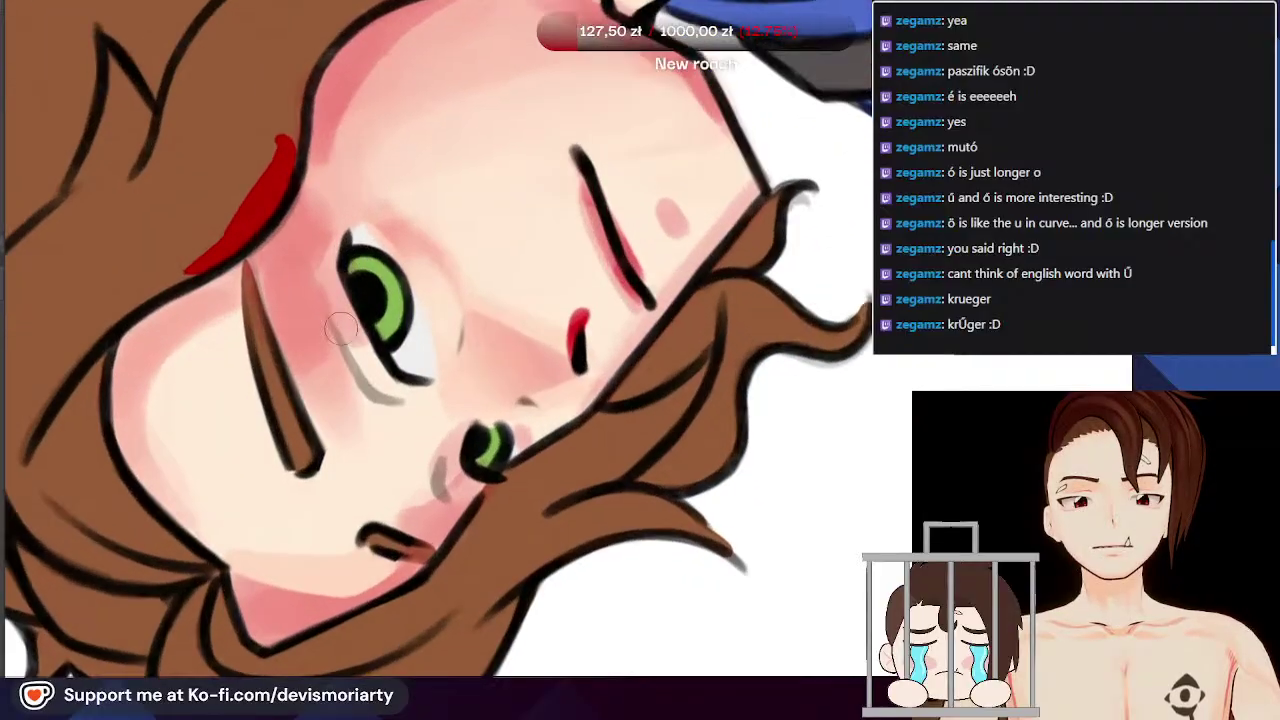
Step: Soften the red shading between the near eyebrow and upper eyelid, fading it towards the forehead
scroll(327, 279, down, 2)
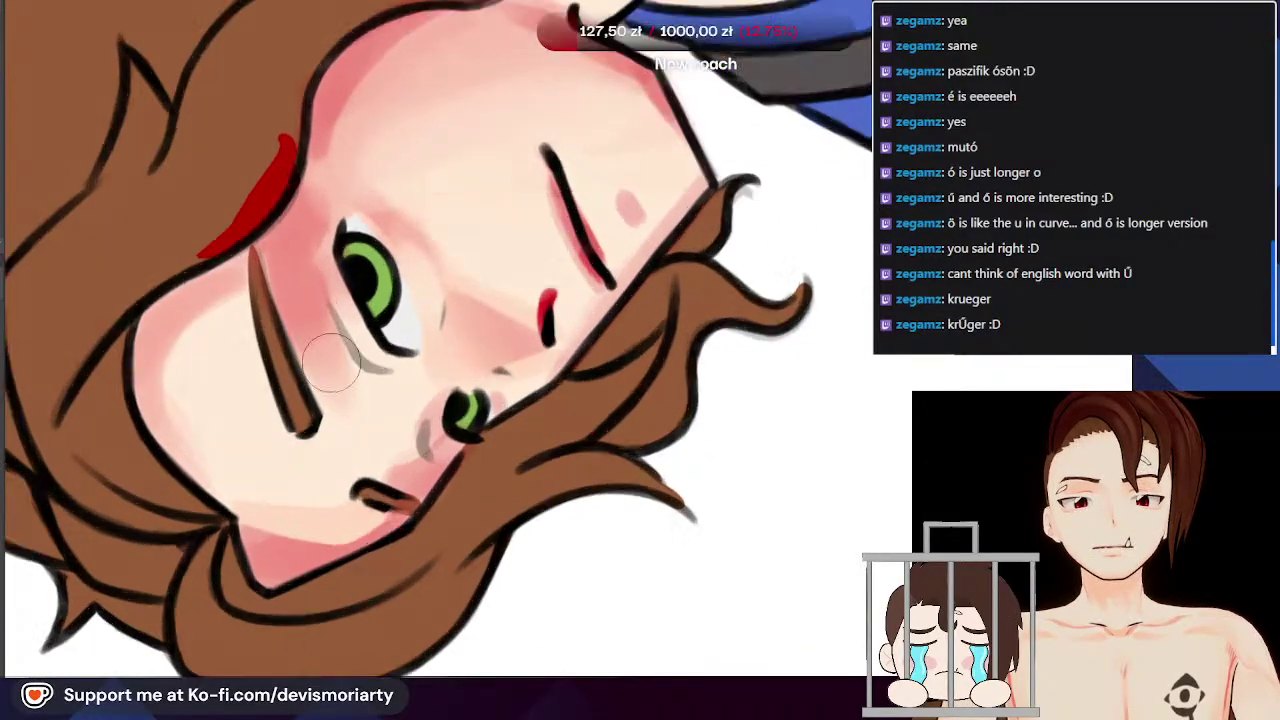
scroll(297, 303, up, 2)
scroll(347, 424, down, 2)
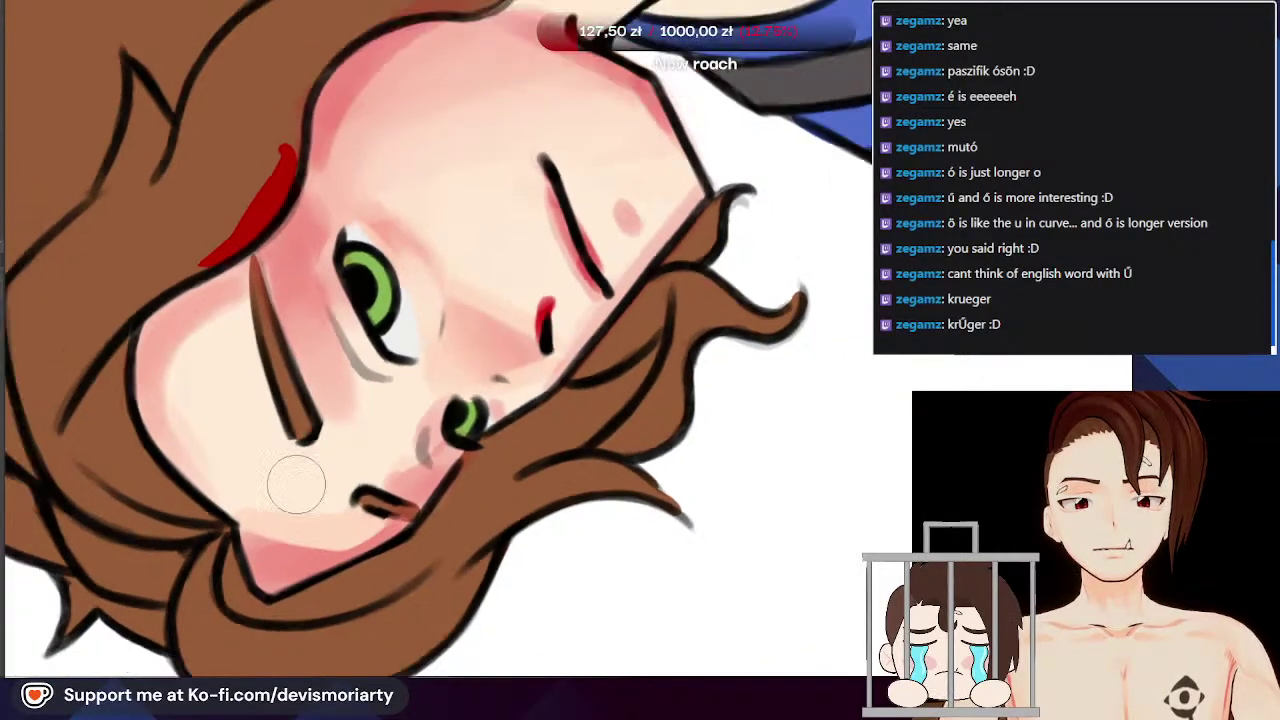
scroll(306, 480, up, 2)
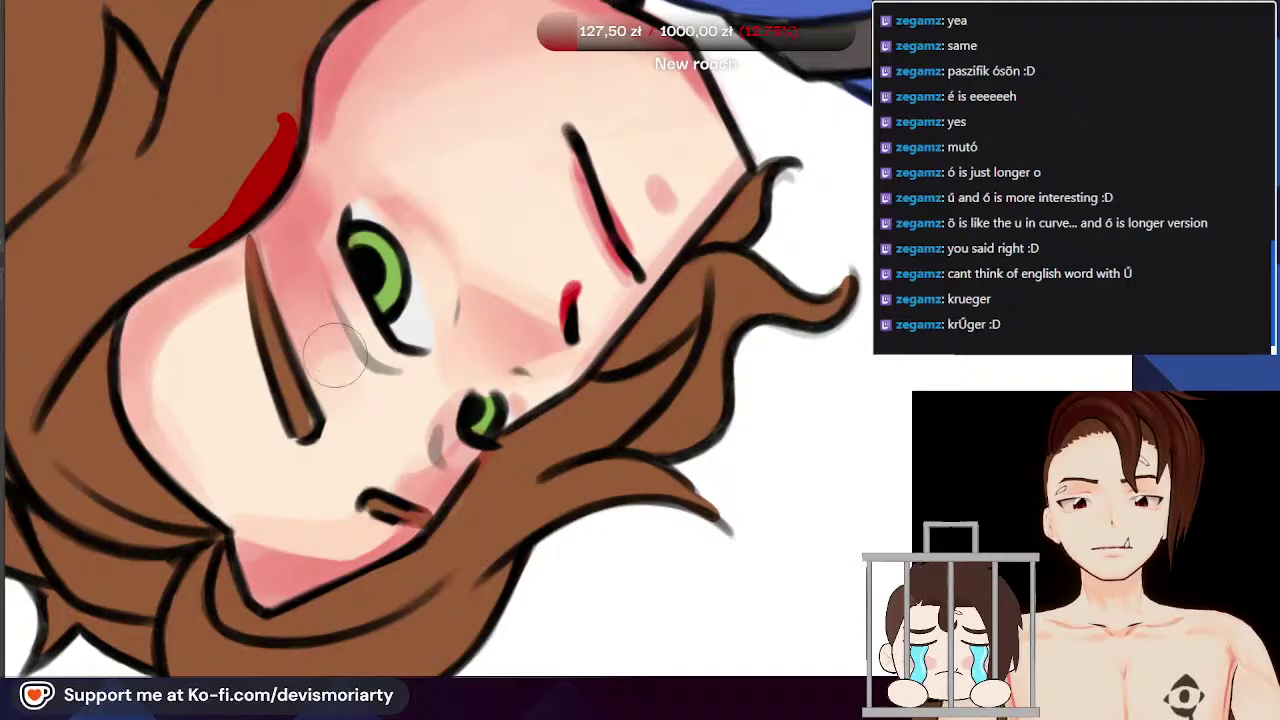
scroll(342, 360, down, 2)
scroll(315, 295, up, 2)
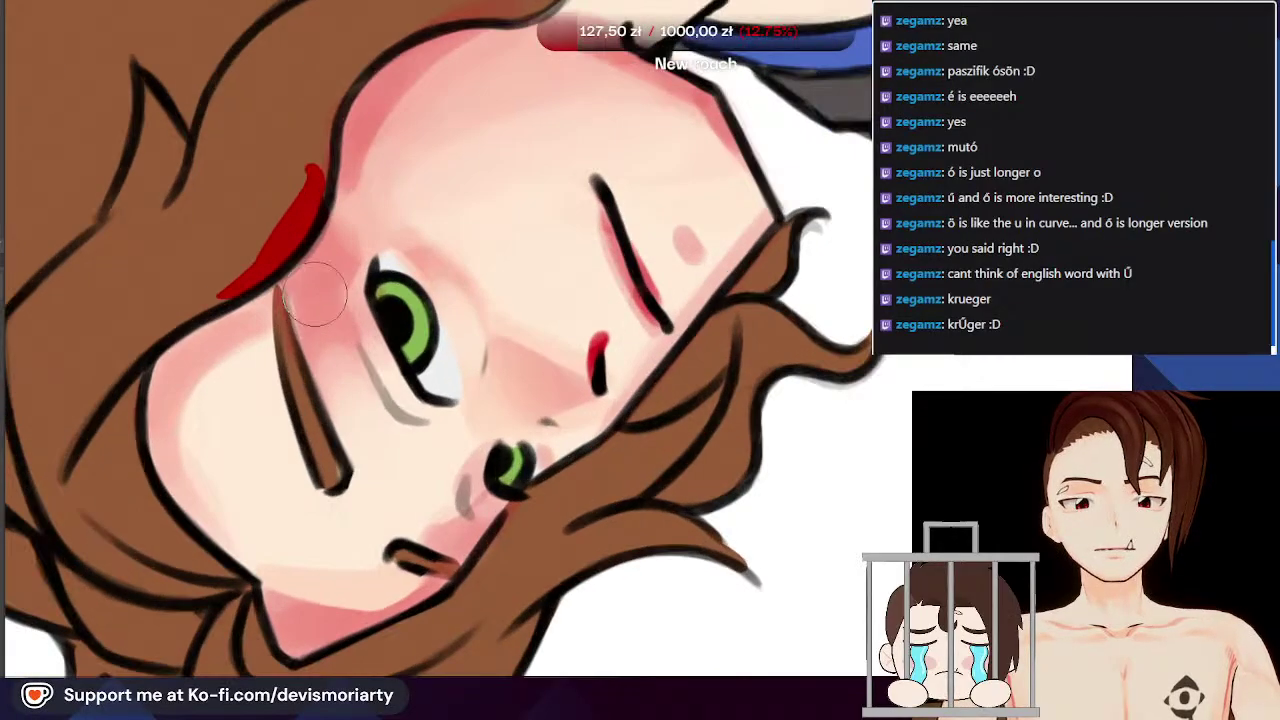
Step: Sample the pale skin tone near the inner end of the near eyebrow and smooth the eyelid blush with it
scroll(340, 370, down, 2)
scroll(365, 440, up, 2)
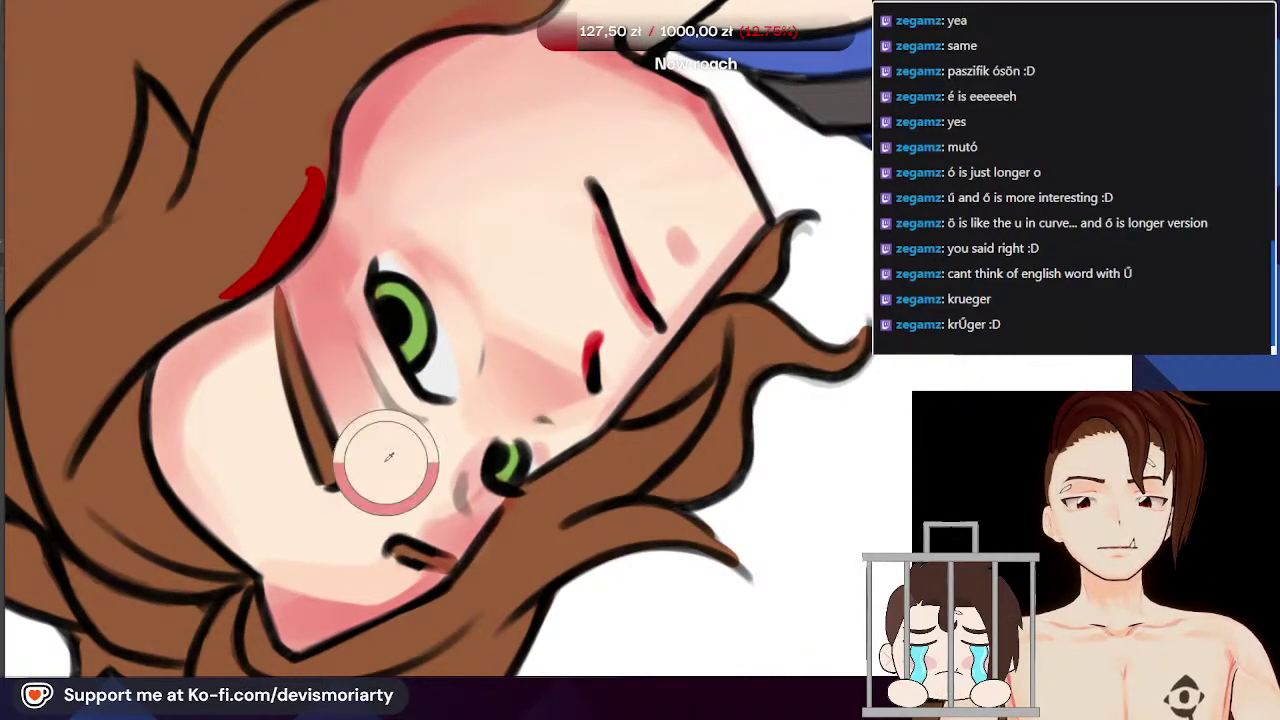
scroll(365, 440, down, 2)
scroll(343, 383, up, 2)
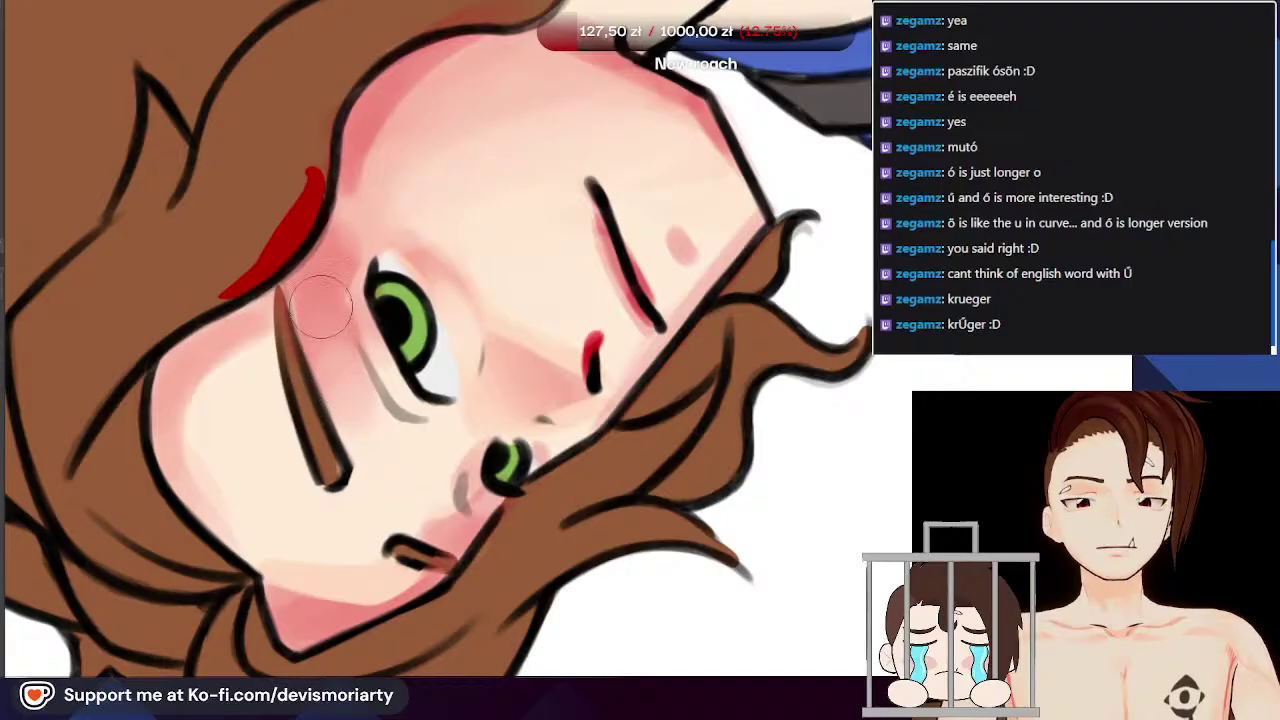
scroll(330, 298, up, 2)
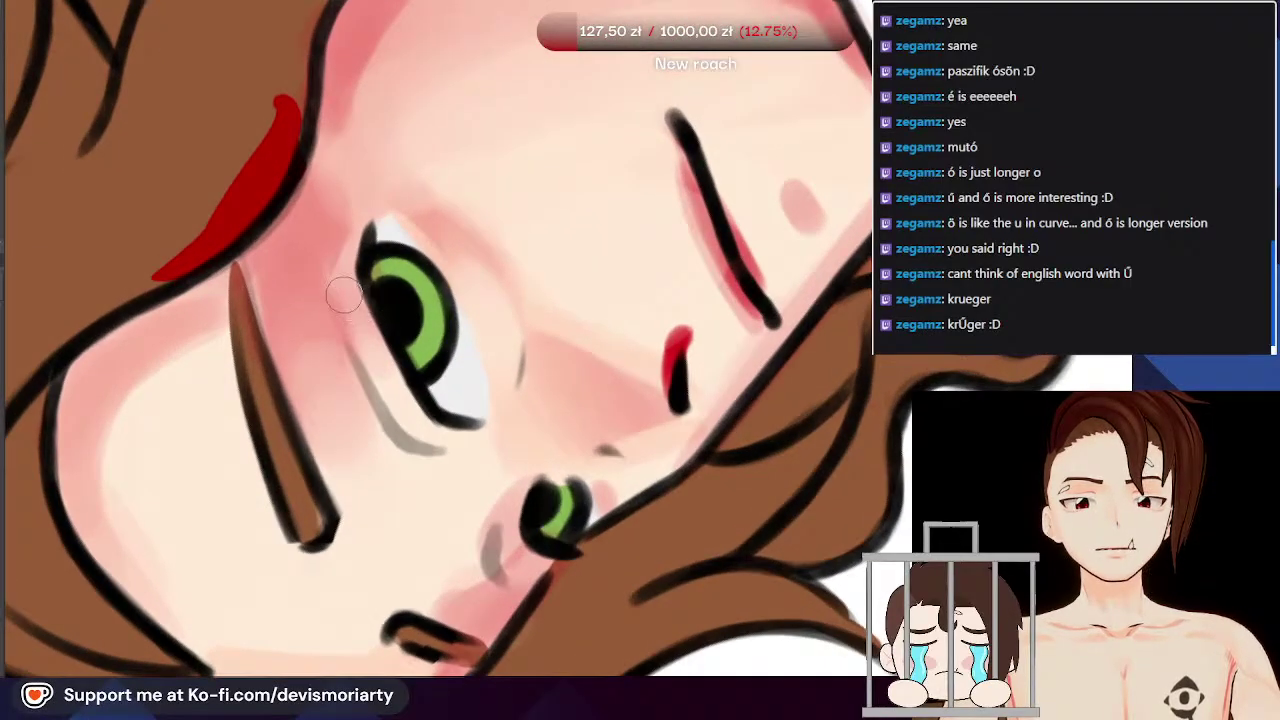
scroll(349, 272, down, 2)
scroll(321, 381, up, 2)
Step: Rotate the canvas the other way and blend the skin along the near eye's grey eyelid crease
drag(158, 668, 640, 170)
scroll(256, 545, down, 2)
scroll(575, 448, up, 2)
scroll(612, 325, up, 1)
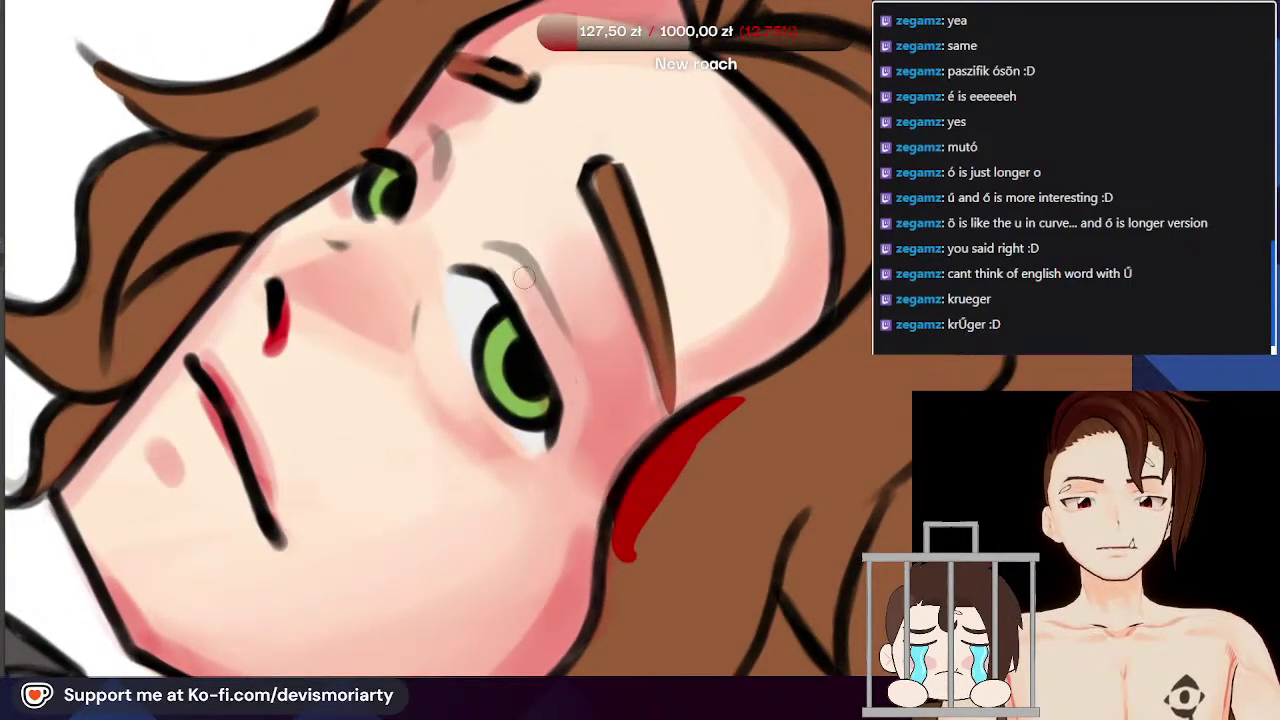
drag(474, 244, 544, 334)
Step: Refine the soft shading around the far eye and its eyelid crease
scroll(553, 349, down, 3)
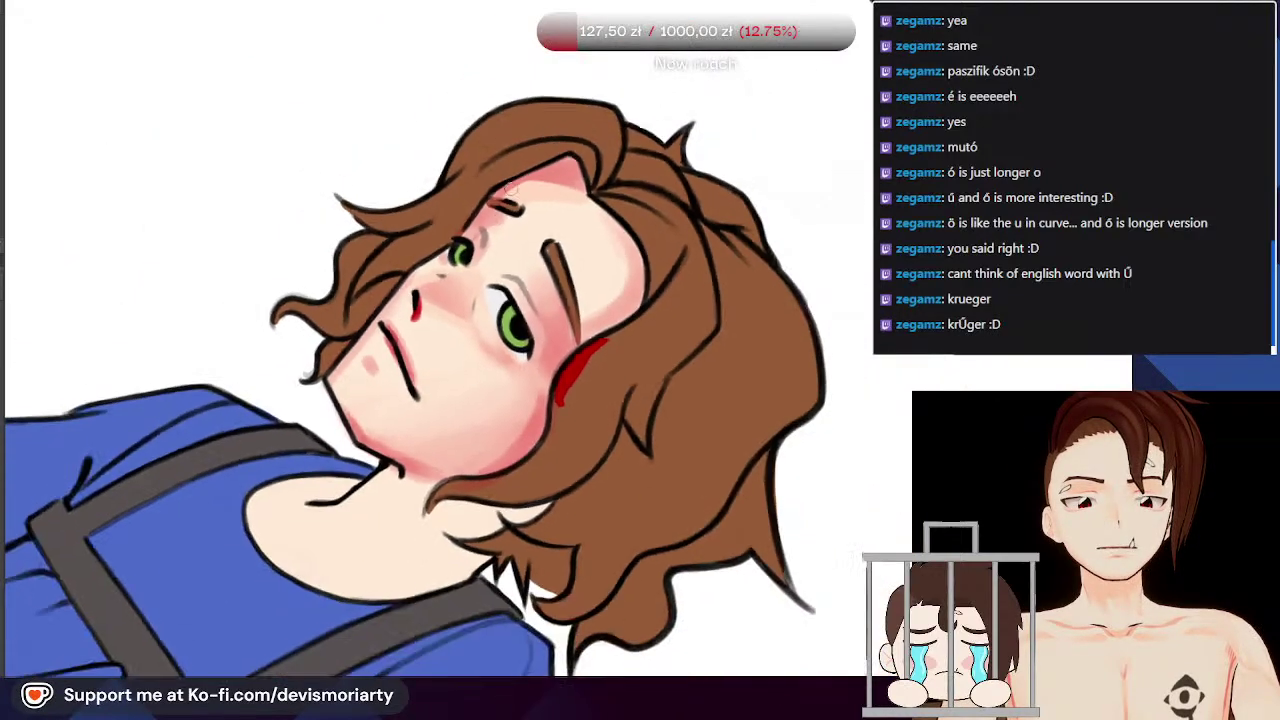
scroll(473, 303, up, 4)
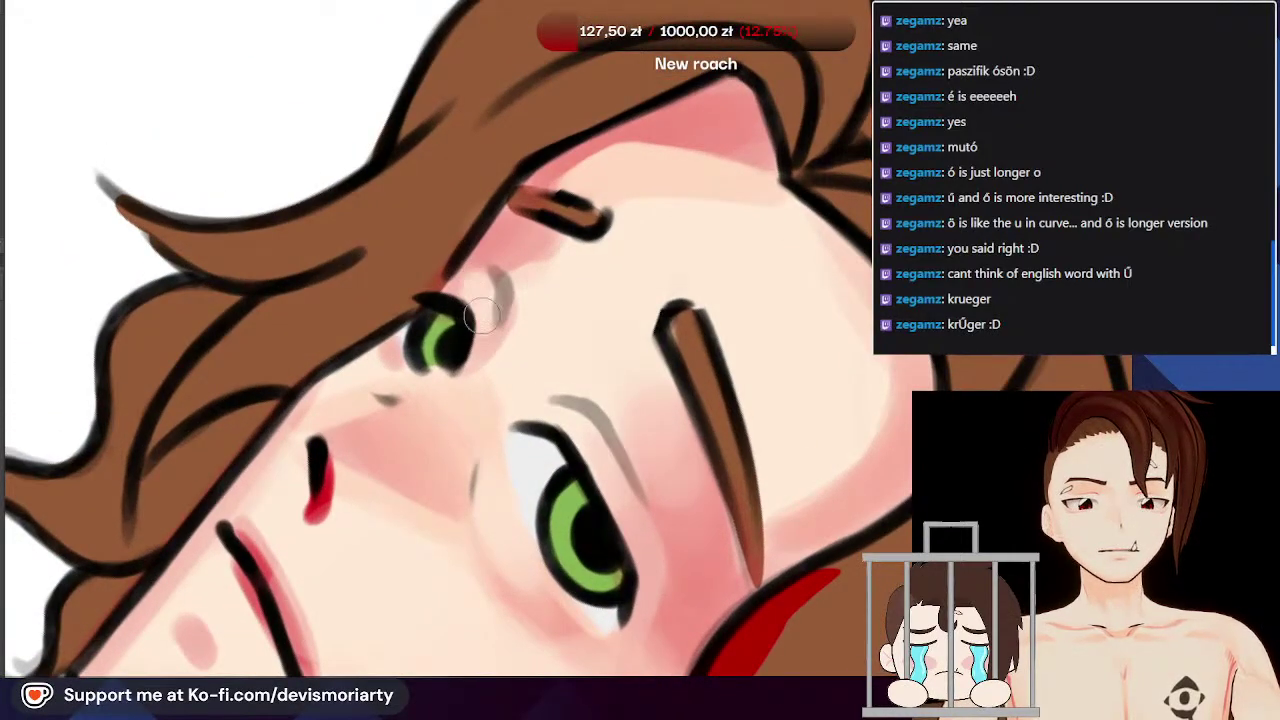
scroll(465, 352, down, 3)
scroll(423, 387, up, 4)
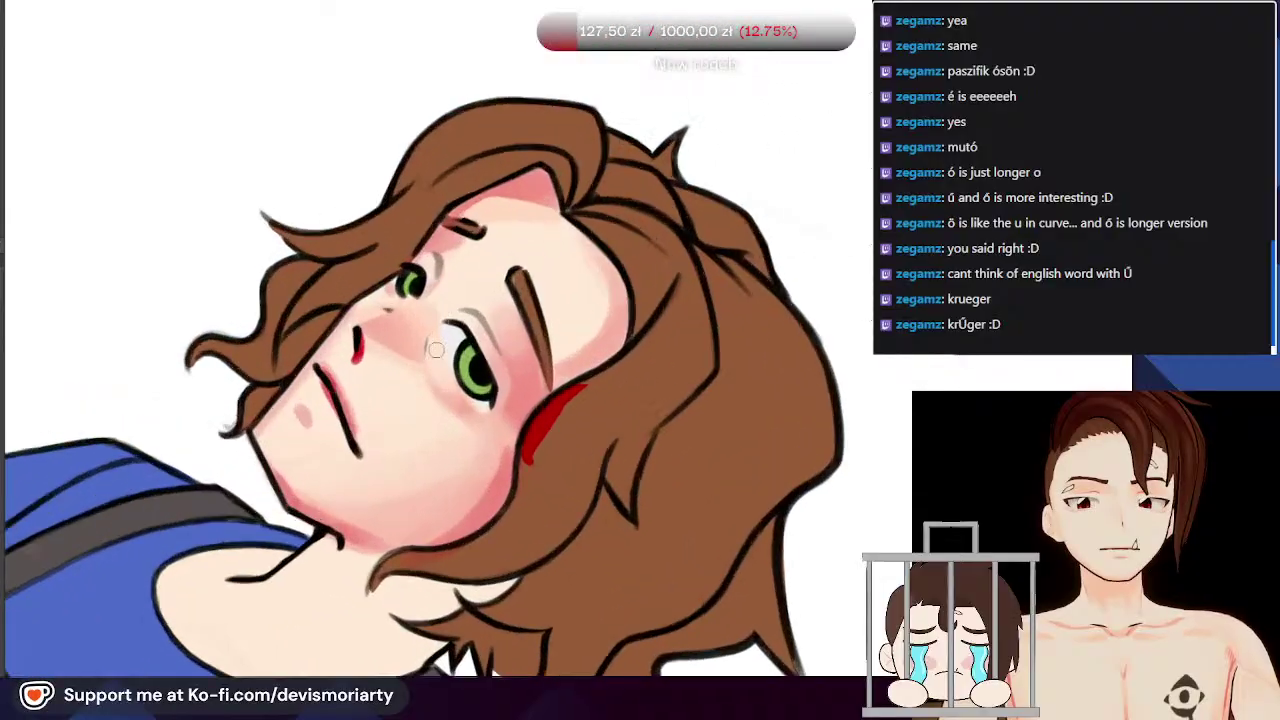
Step: Smooth the skin shading on the upper cheek beneath the near eye, turning the canvas to reach it
scroll(423, 387, up, 2)
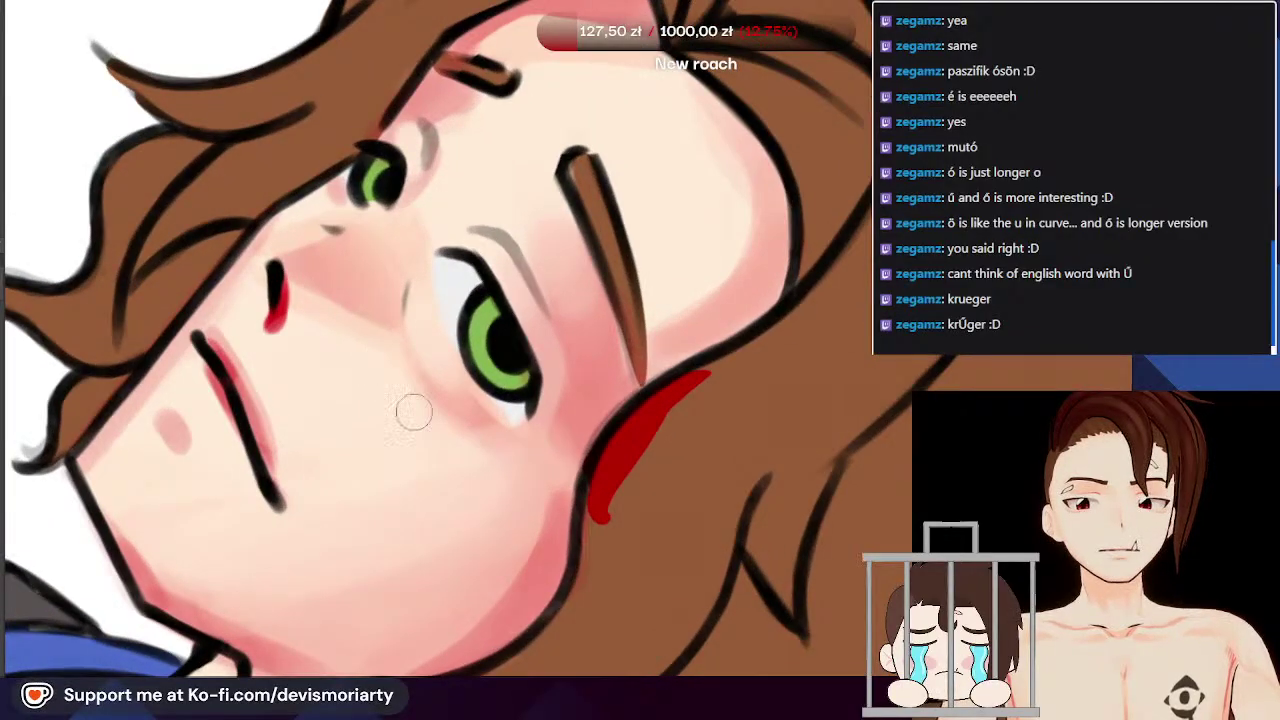
scroll(408, 394, down, 2)
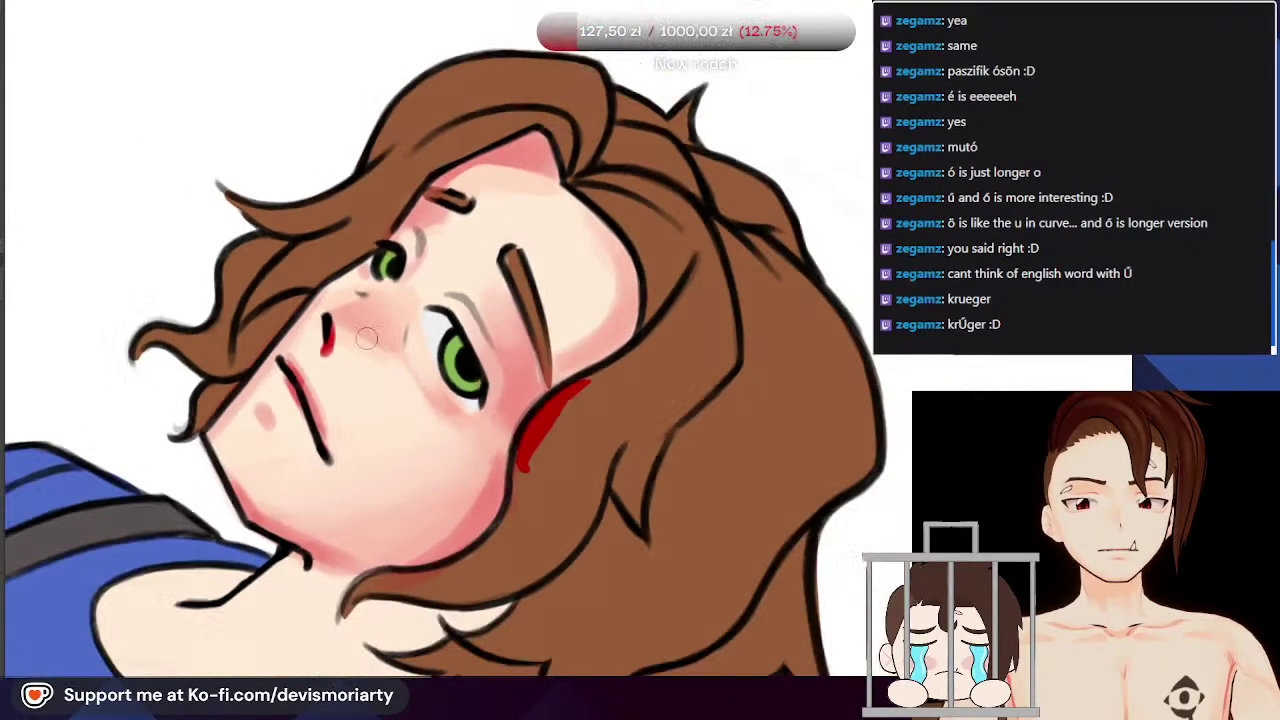
drag(175, 672, 830, 360)
scroll(340, 550, down, 2)
scroll(563, 480, up, 4)
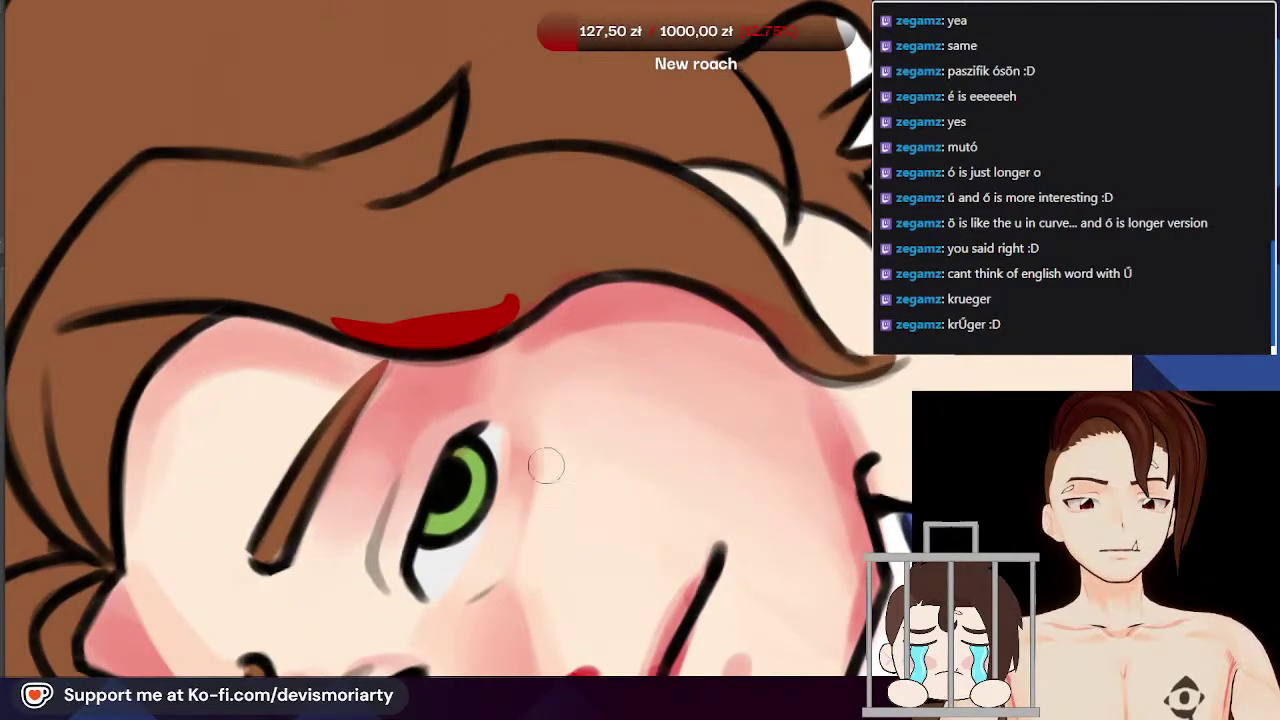
Step: Blend the blush across the middle of the near cheek between the hairline and the mouth
scroll(512, 300, down, 4)
scroll(504, 290, up, 3)
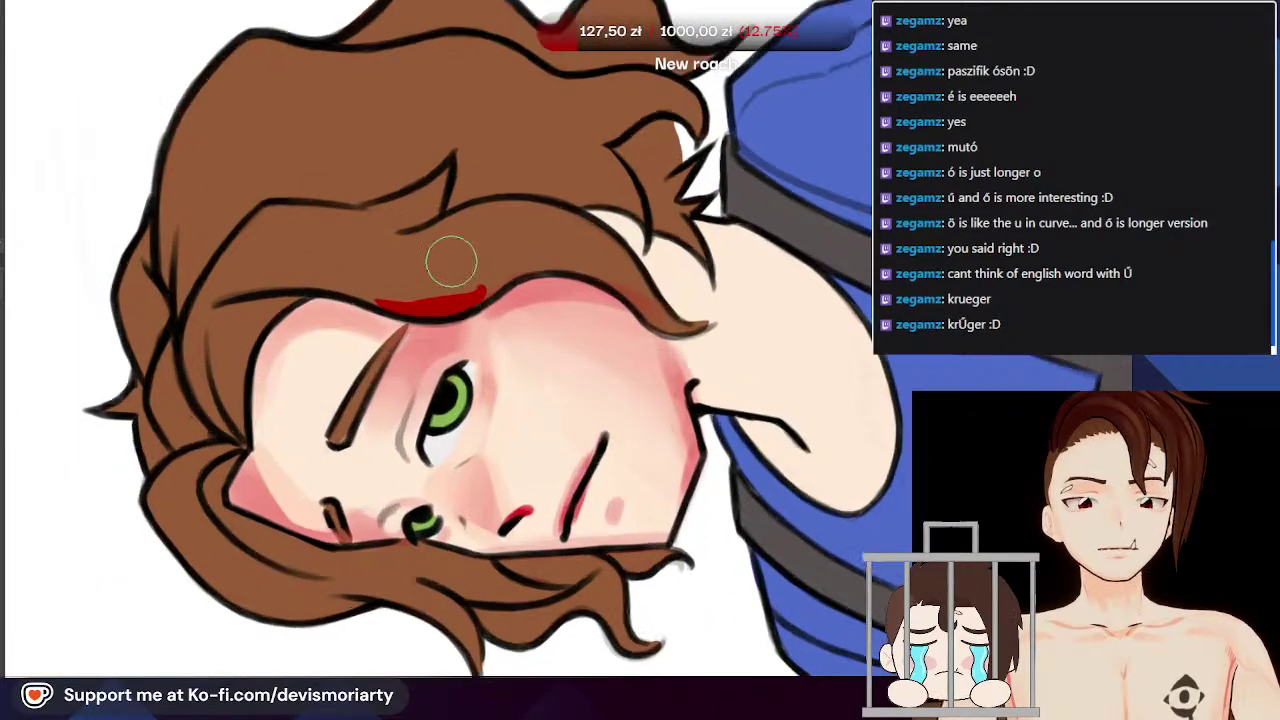
scroll(460, 268, down, 3)
scroll(592, 314, up, 3)
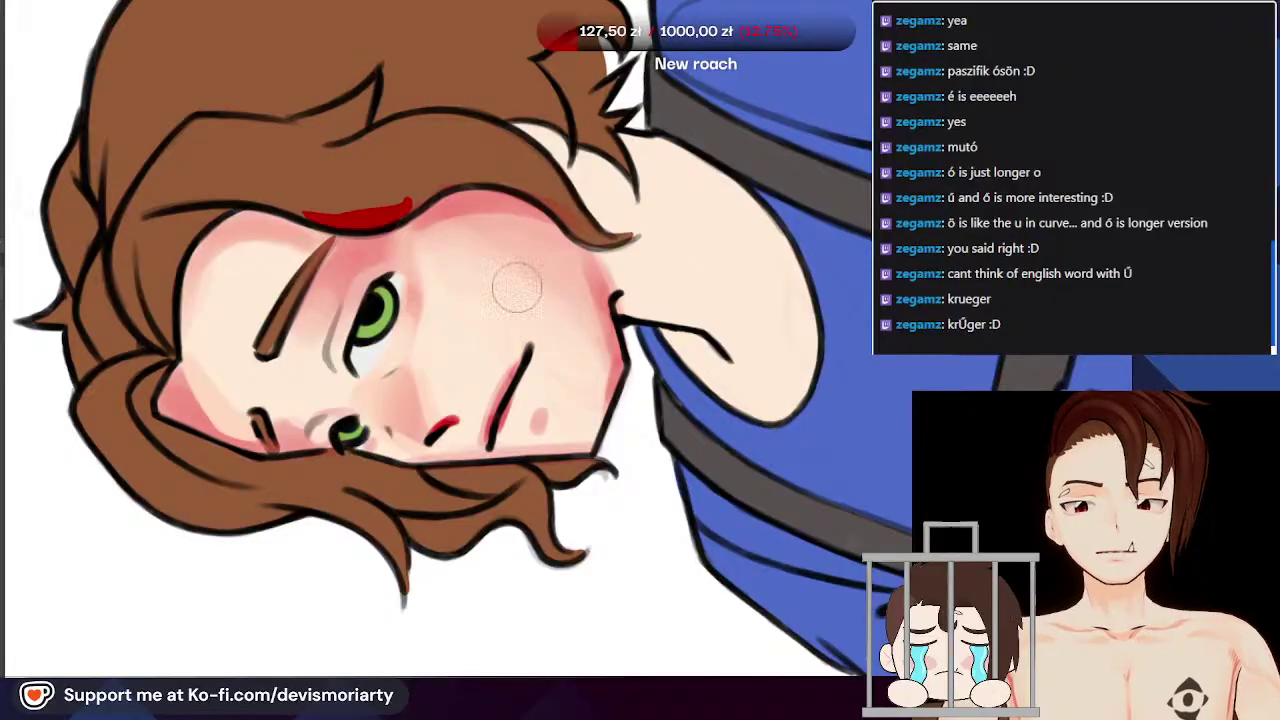
scroll(541, 272, up, 1)
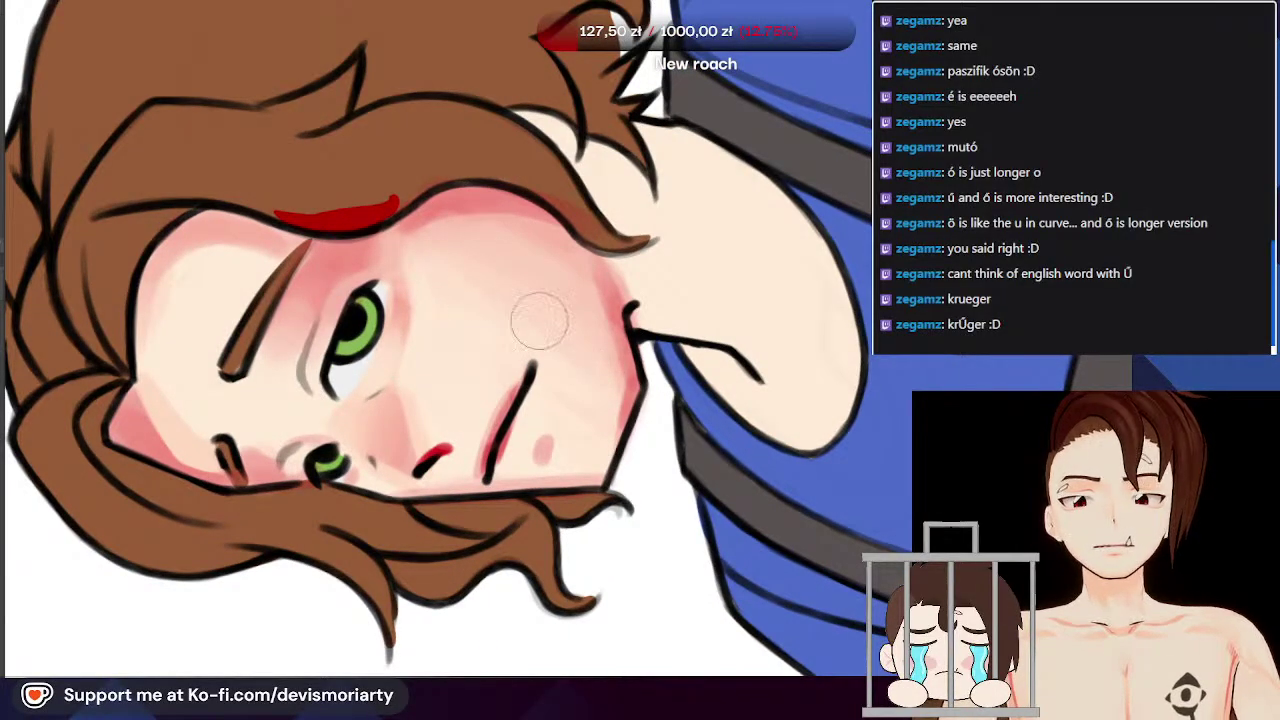
Step: Soften the pink shading along the jaw edge below the hair strand
scroll(480, 268, down, 2)
scroll(586, 325, up, 3)
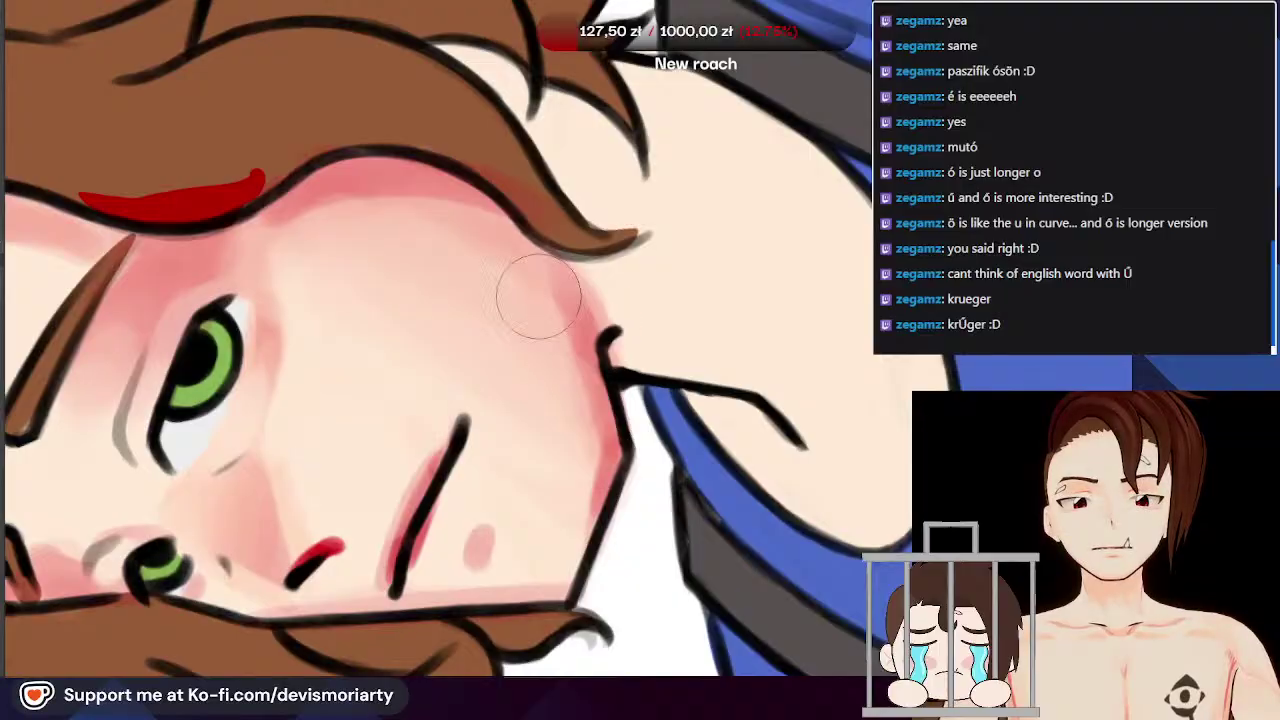
scroll(543, 294, down, 4)
scroll(334, 296, up, 2)
scroll(334, 296, down, 2)
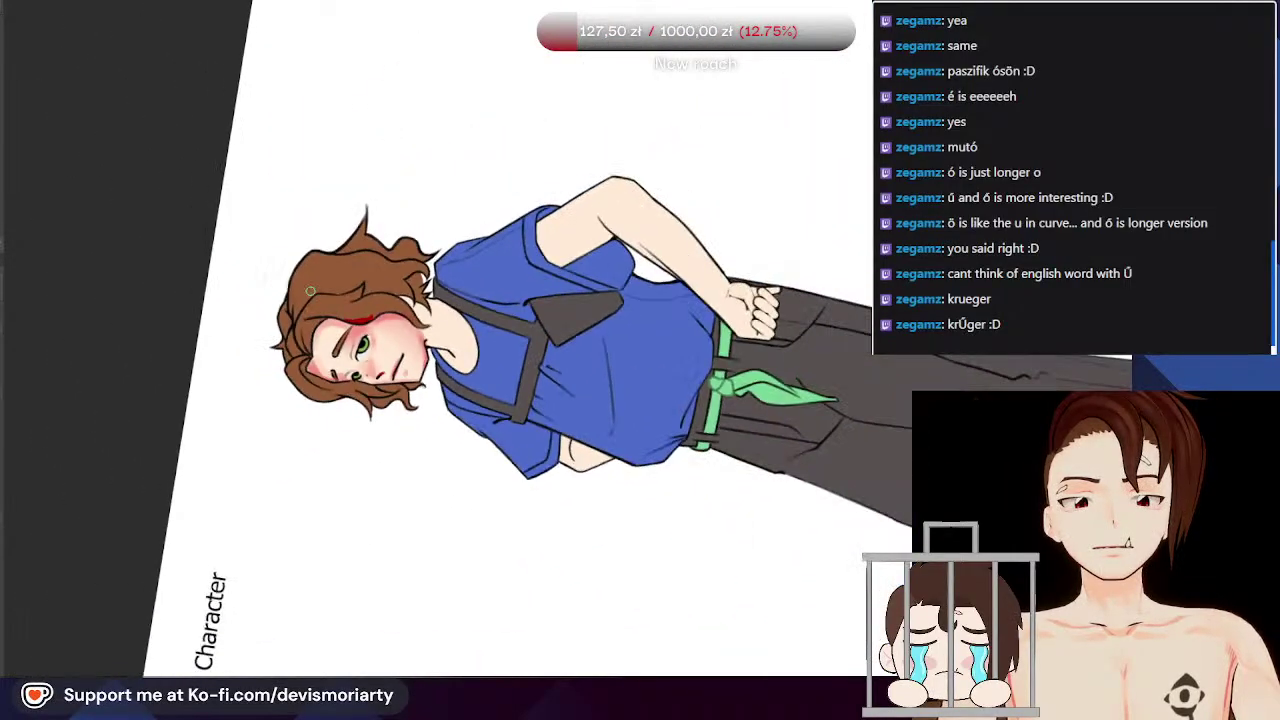
Step: Turn the canvas closer to upright and blend the shading along the outer edge of the near cheek
scroll(285, 349, up, 2)
drag(285, 349, 427, 128)
scroll(325, 530, down, 2)
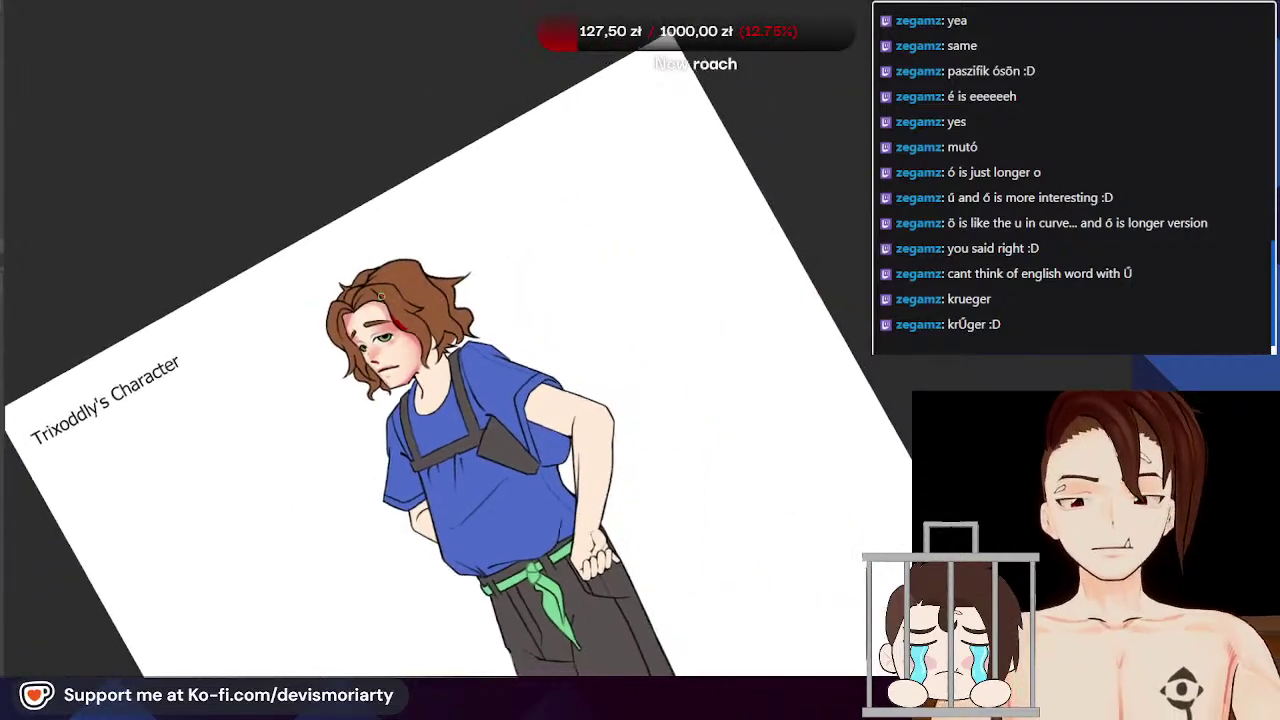
scroll(410, 338, up, 4)
scroll(418, 333, up, 3)
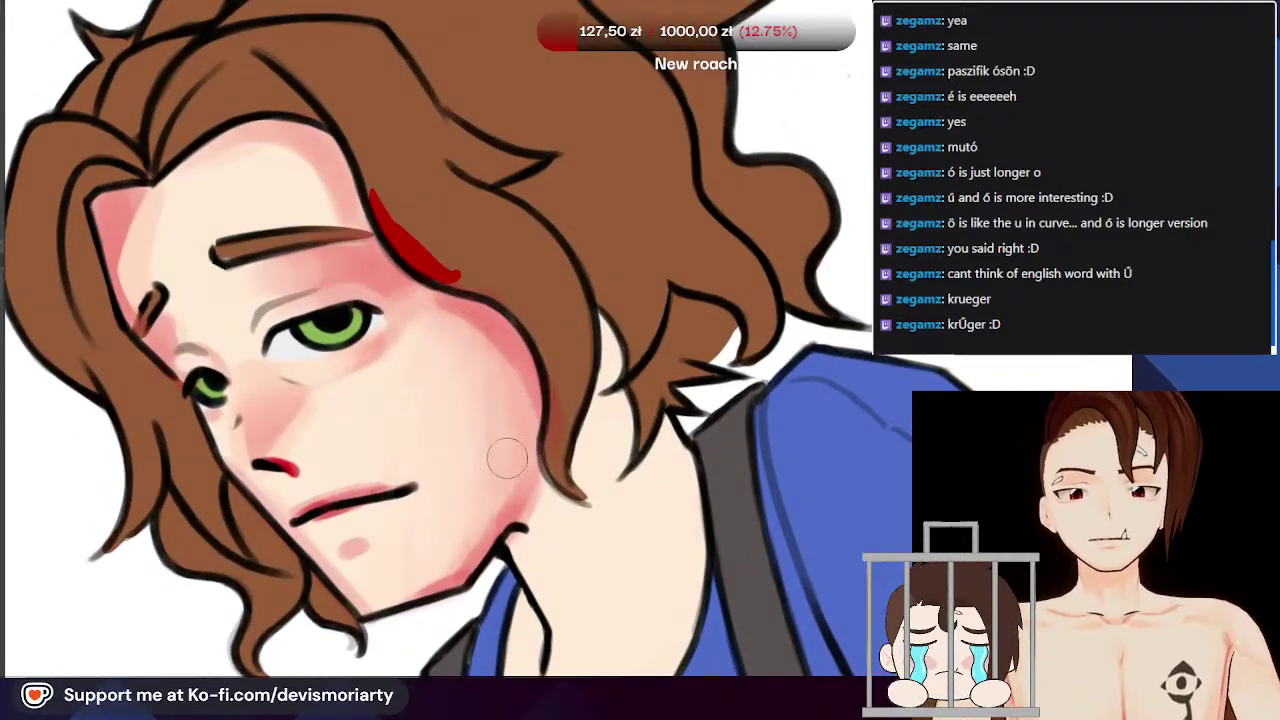
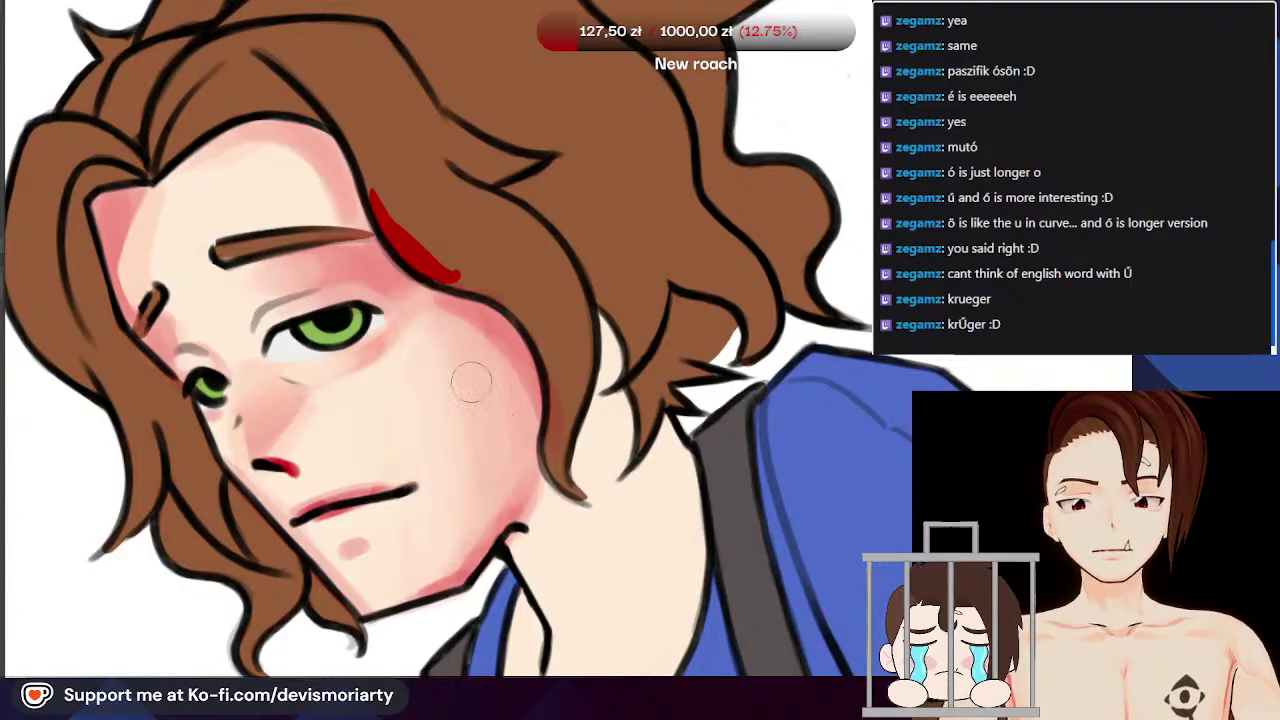
Step: Smooth the skin shading along the lower jaw and across the chin beneath the mouth
scroll(445, 434, down, 2)
scroll(420, 309, up, 2)
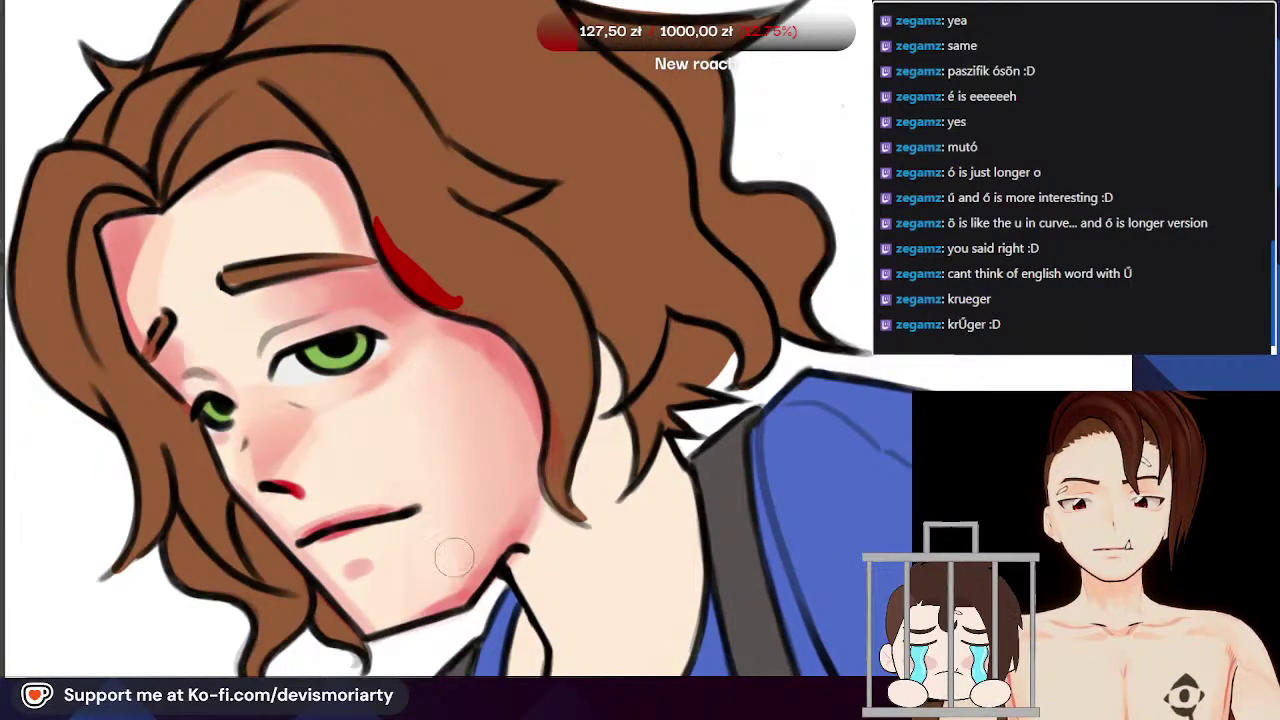
scroll(451, 553, down, 2)
scroll(443, 454, up, 2)
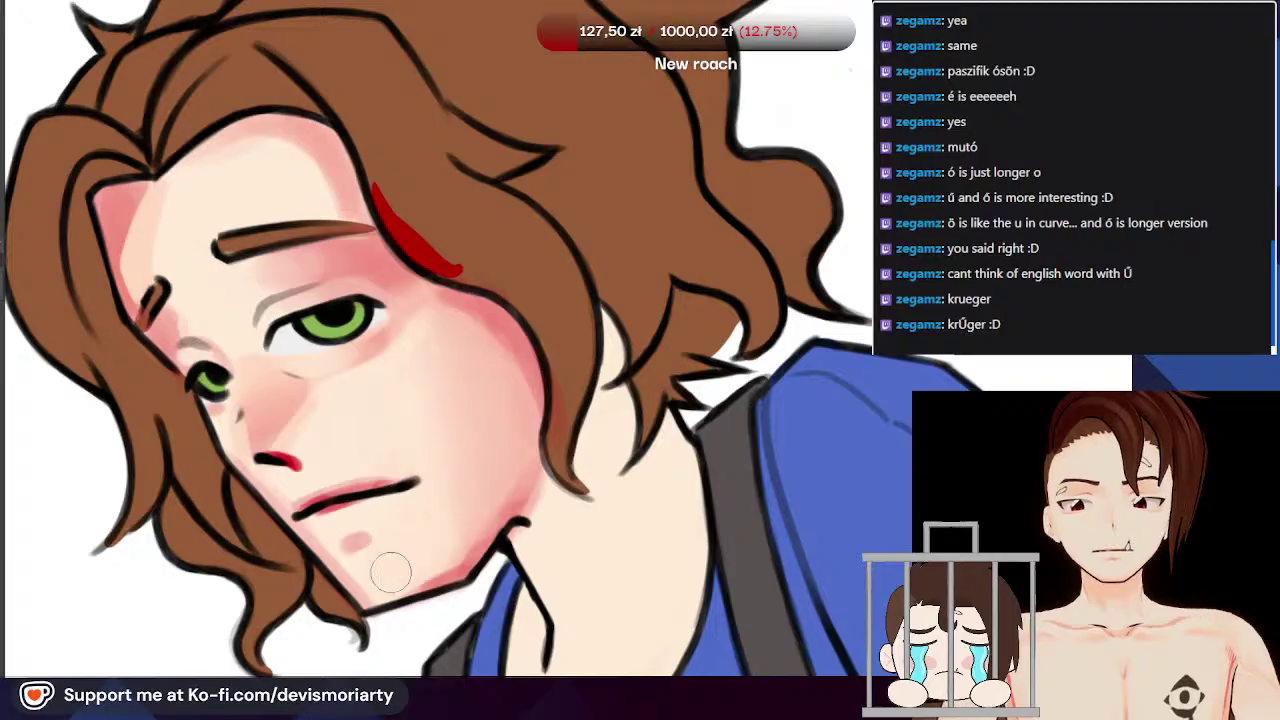
scroll(434, 495, down, 3)
scroll(414, 380, up, 1)
scroll(359, 273, down, 2)
scroll(312, 465, up, 3)
scroll(320, 489, down, 1)
scroll(320, 480, up, 1)
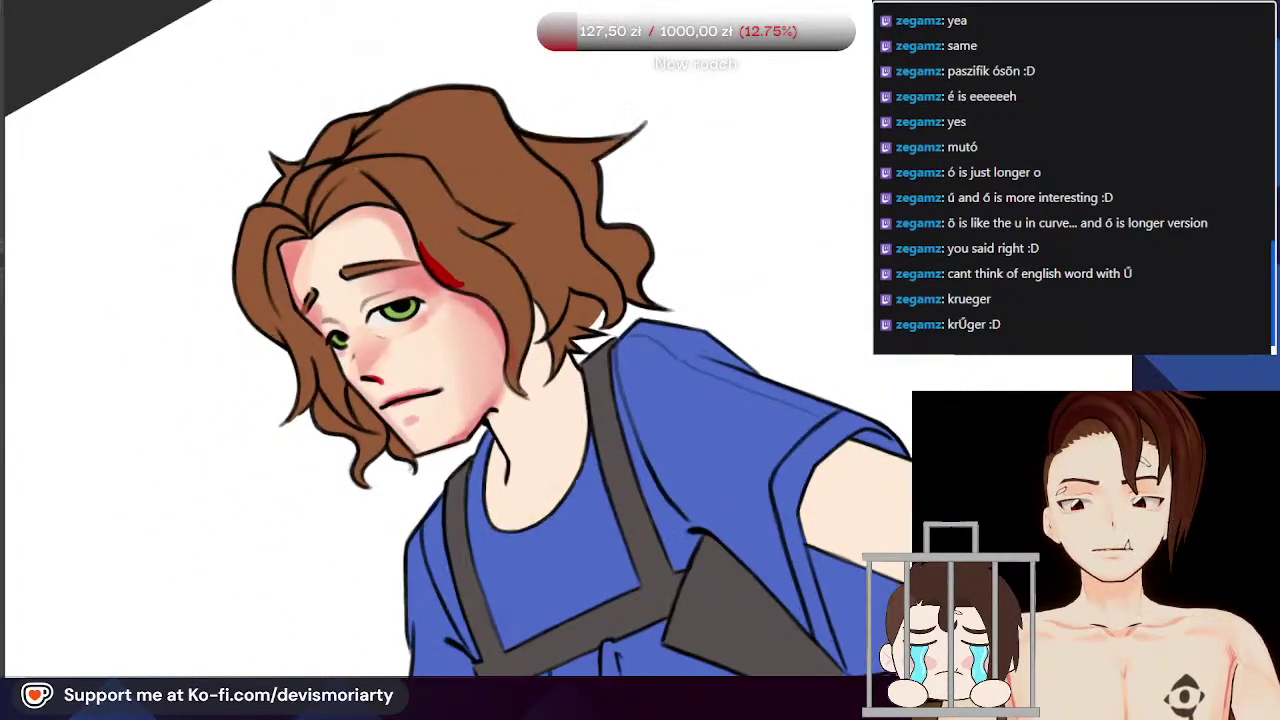
Step: Turn the canvas and soften the blush between the near eye's outer corner and the tail of its eyebrow
drag(545, 458, 340, 427)
scroll(340, 427, down, 3)
scroll(338, 427, up, 2)
scroll(415, 305, up, 4)
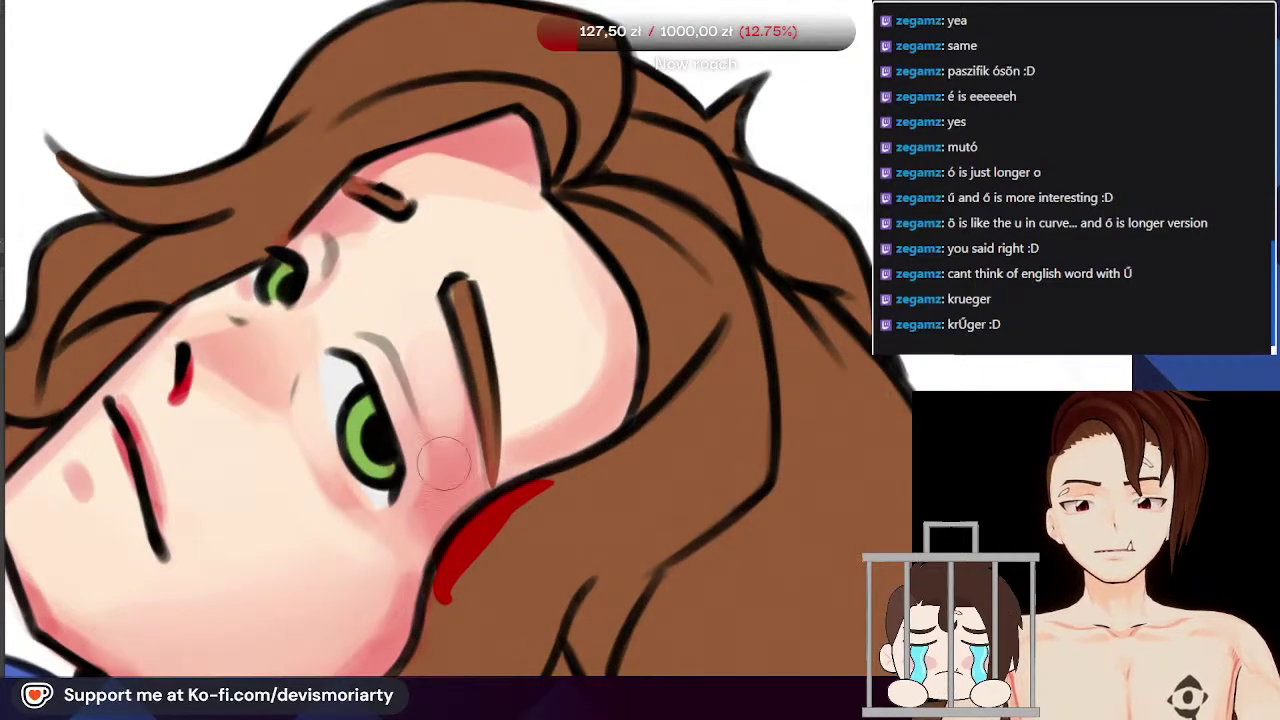
scroll(494, 402, down, 1)
key(])
mouse_move(403, 300)
mouse_down()
mouse_move(439, 484)
mouse_move(451, 412)
mouse_move(428, 350)
mouse_up()
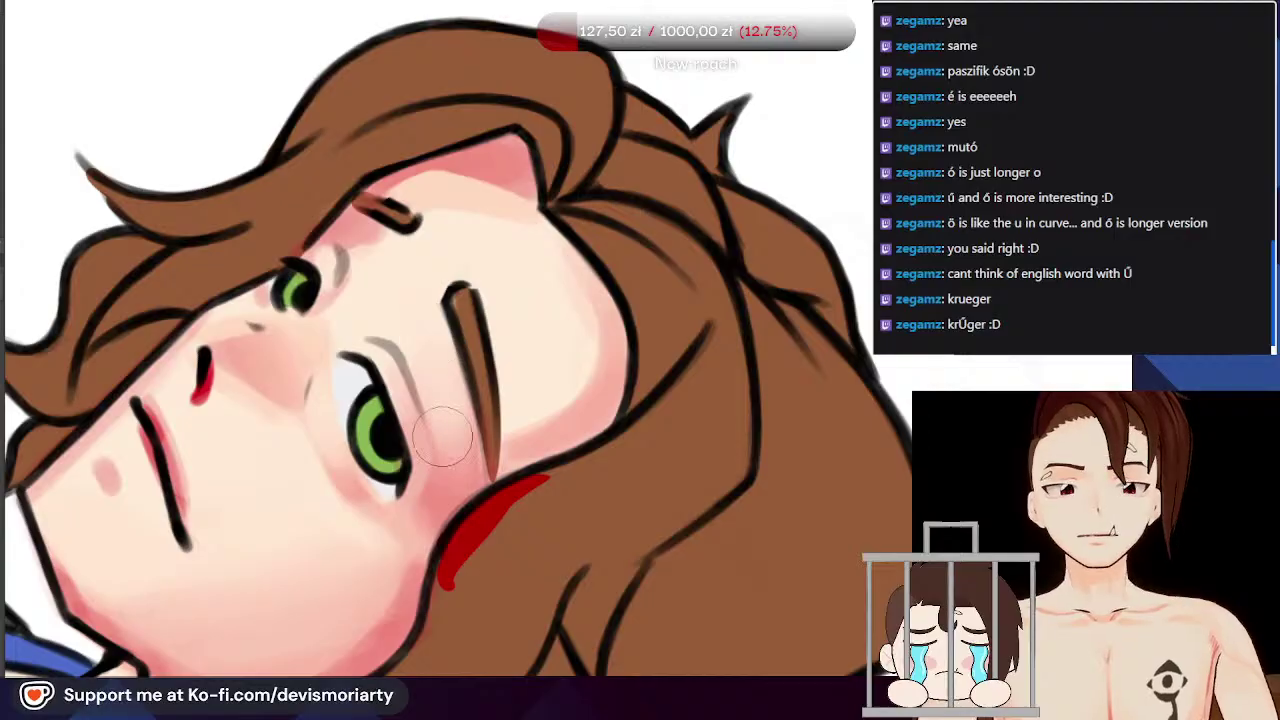
scroll(443, 486, down, 2)
scroll(445, 507, up, 2)
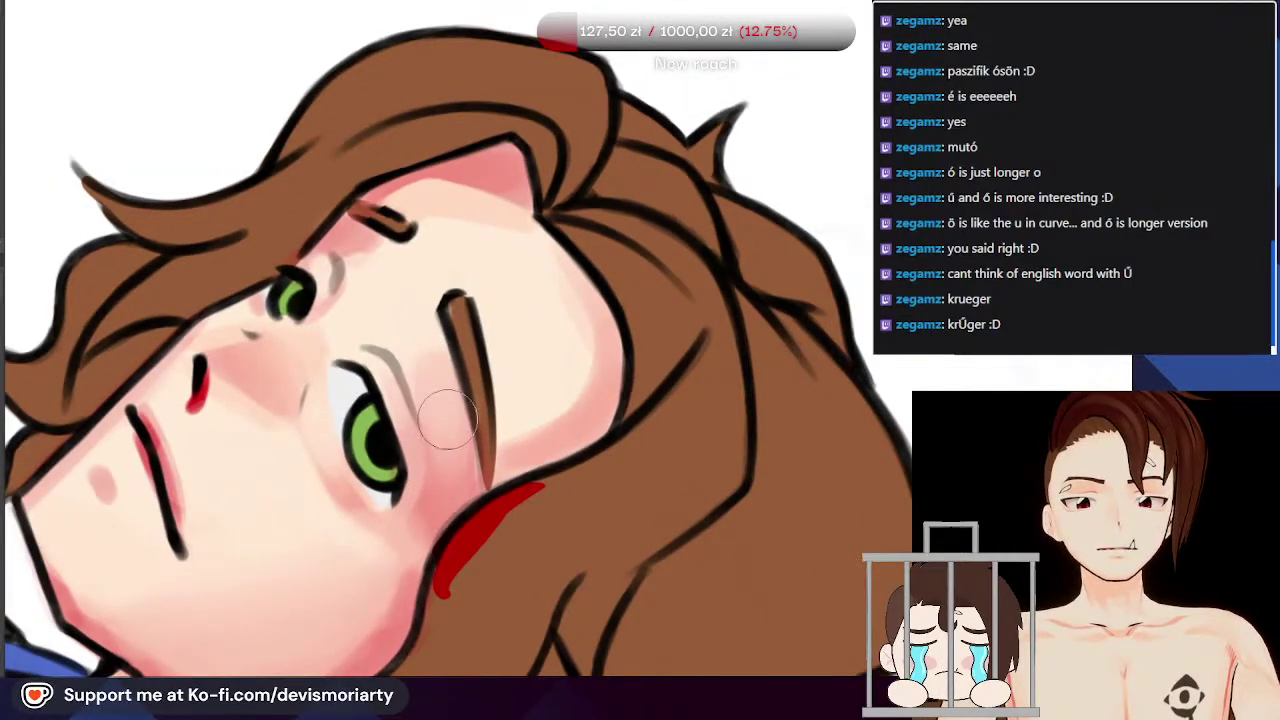
scroll(400, 303, down, 1)
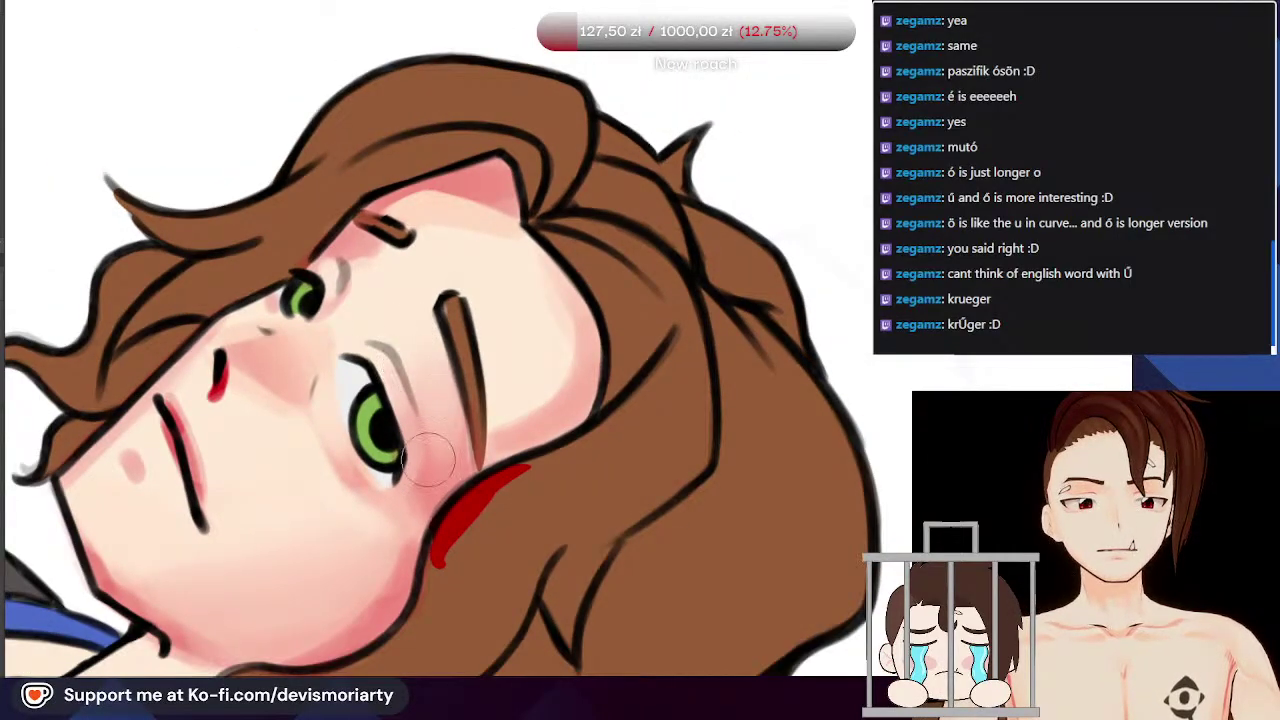
Step: Blend the skin shading between the near eye's lower lid and the side of the nose
scroll(452, 428, down, 4)
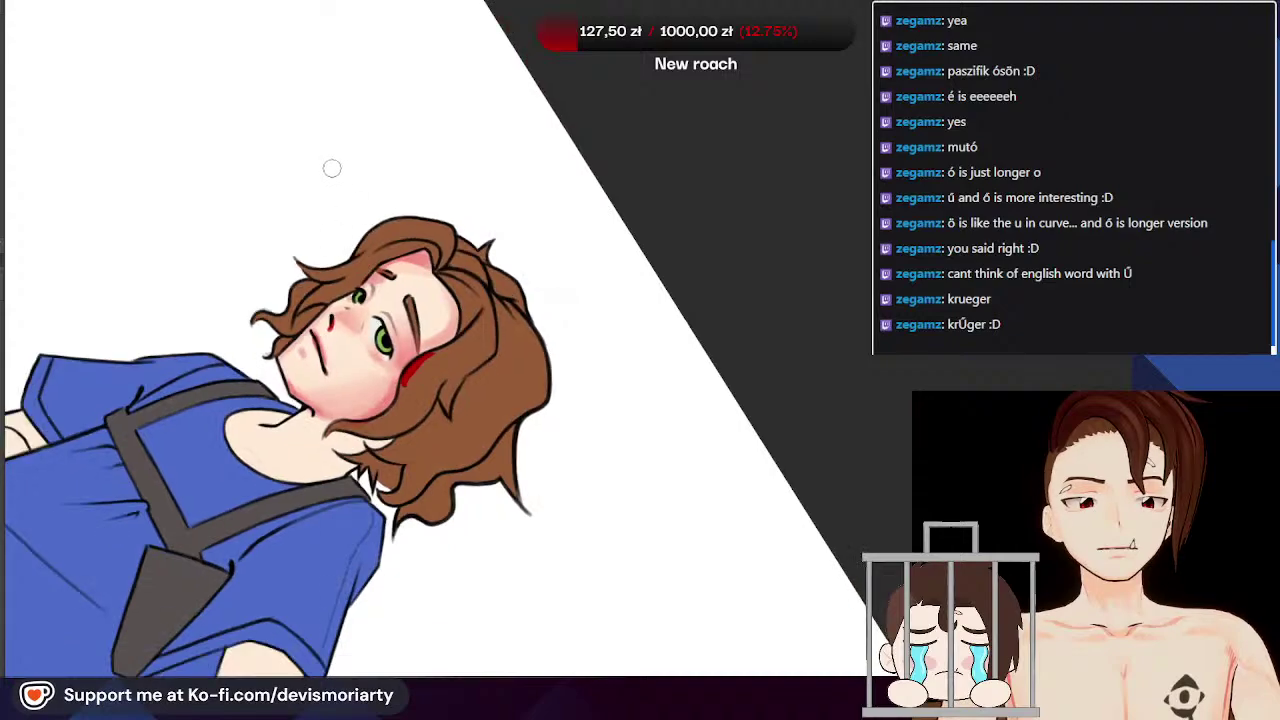
scroll(332, 168, down, 1)
scroll(336, 198, down, 2)
scroll(335, 197, up, 7)
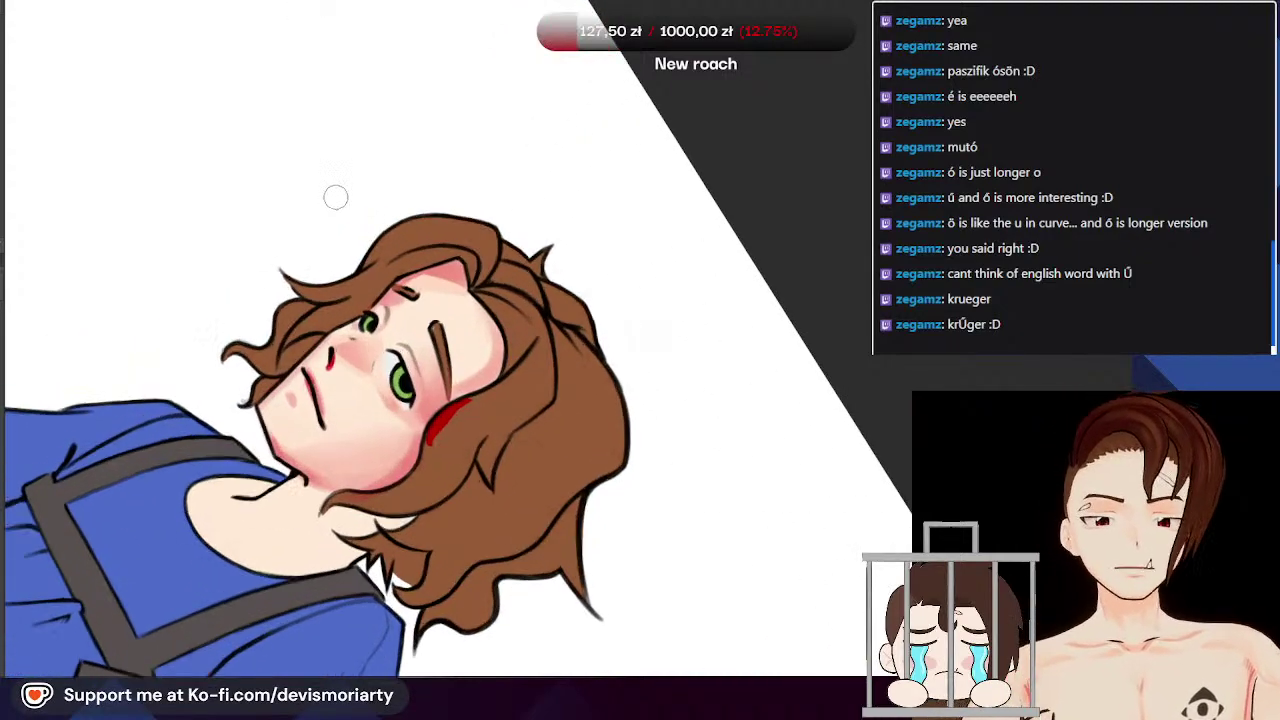
scroll(377, 455, up, 3)
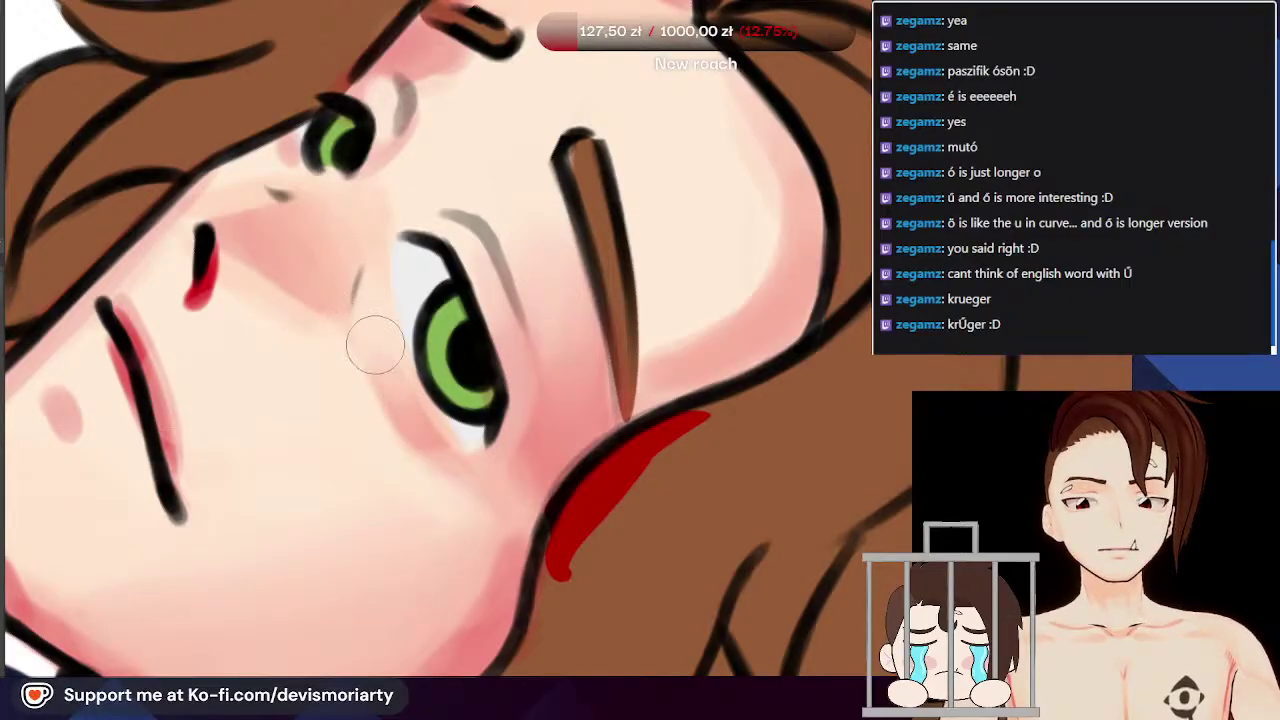
scroll(405, 395, down, 5)
scroll(394, 386, up, 5)
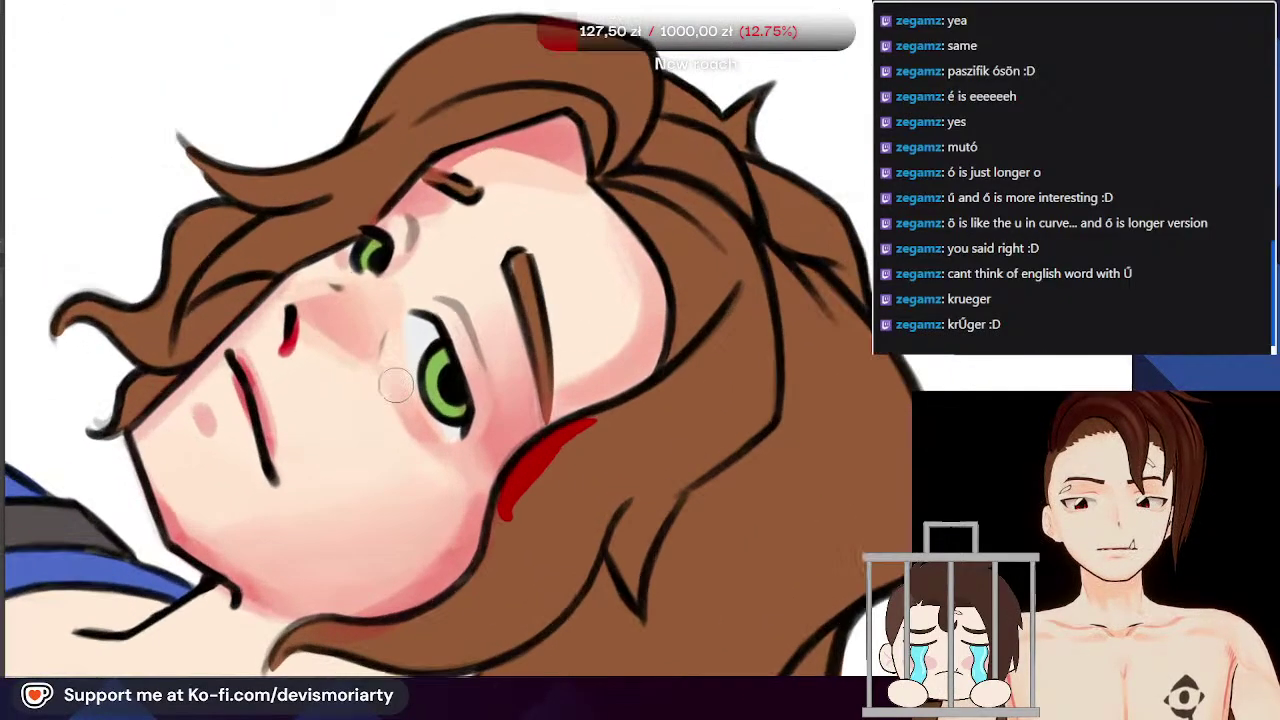
scroll(421, 435, down, 5)
scroll(421, 435, up, 2)
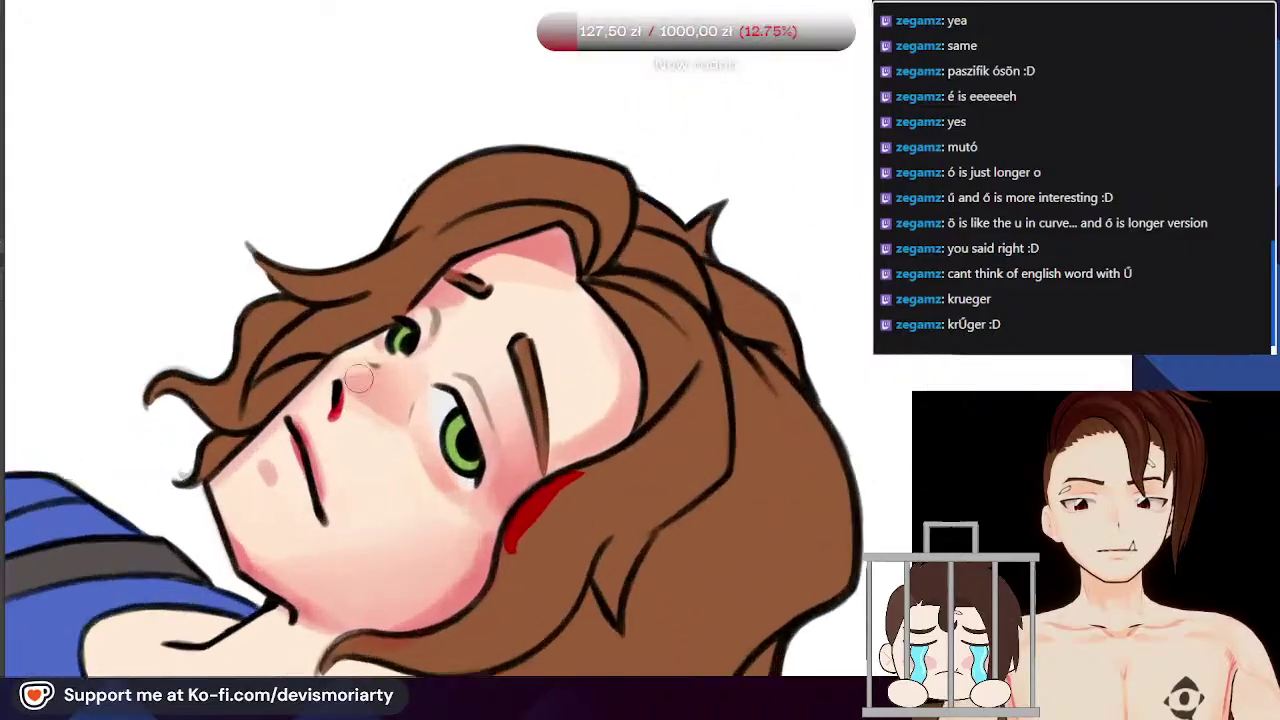
Step: Turn the canvas sideways and smooth the shading below the near eye and around the nose bridge
scroll(537, 459, down, 3)
scroll(537, 459, up, 6)
scroll(537, 459, down, 5)
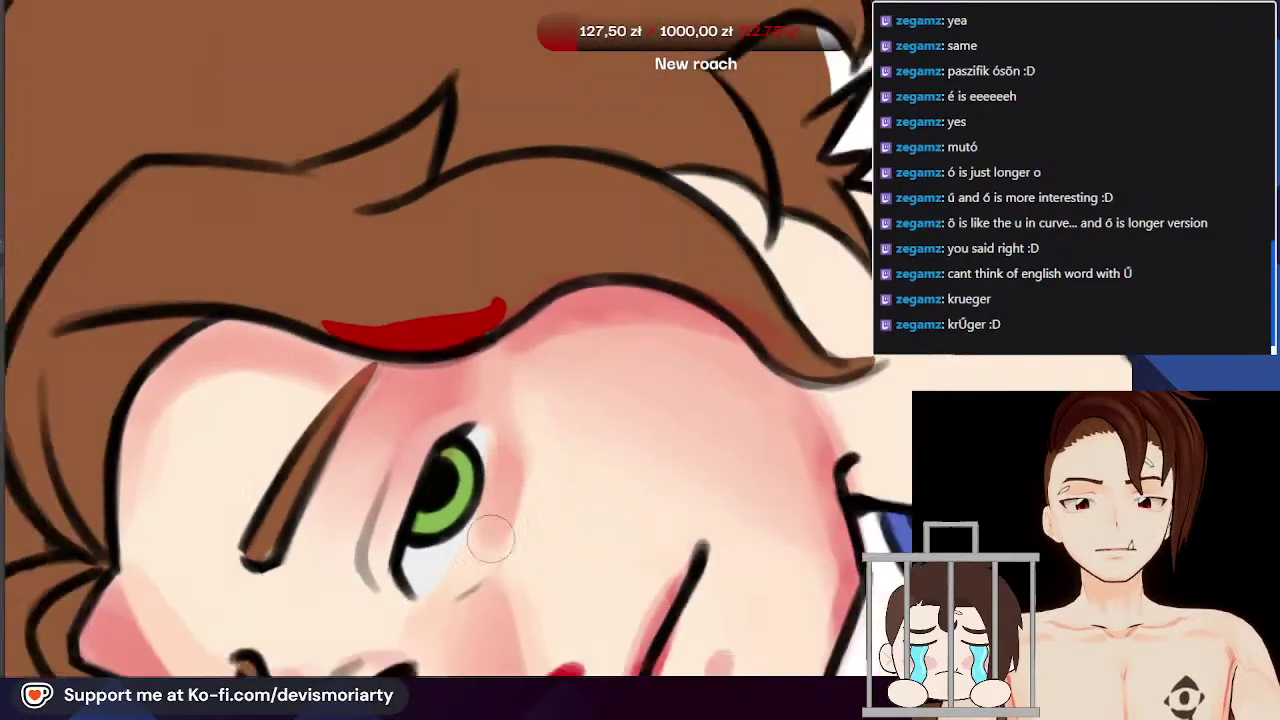
scroll(492, 477, up, 1)
scroll(492, 477, down, 5)
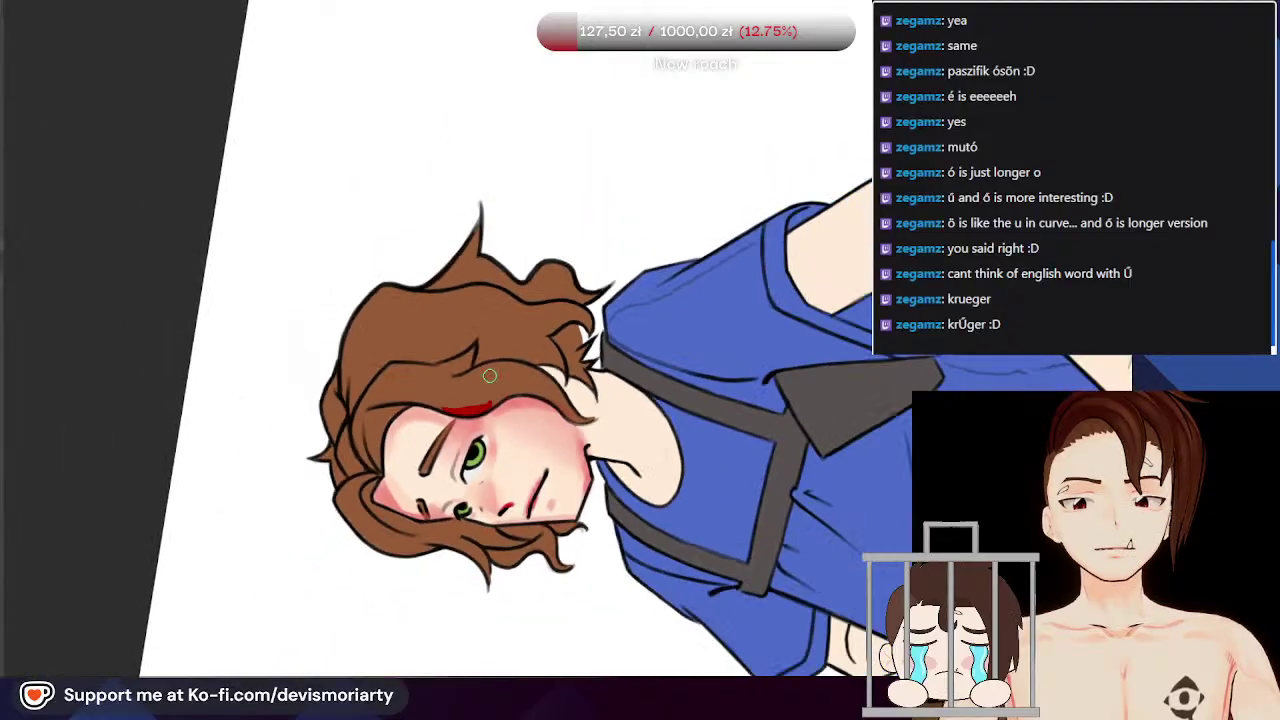
scroll(486, 428, up, 6)
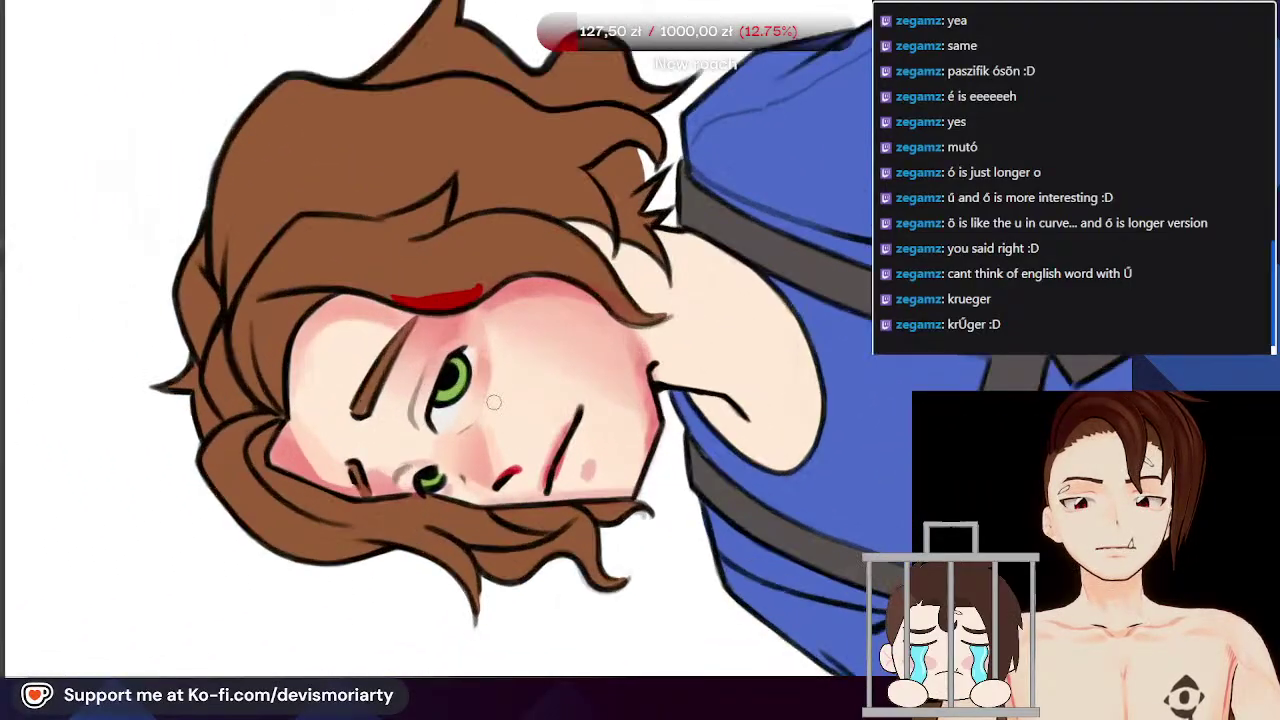
scroll(521, 492, down, 3)
scroll(394, 451, up, 3)
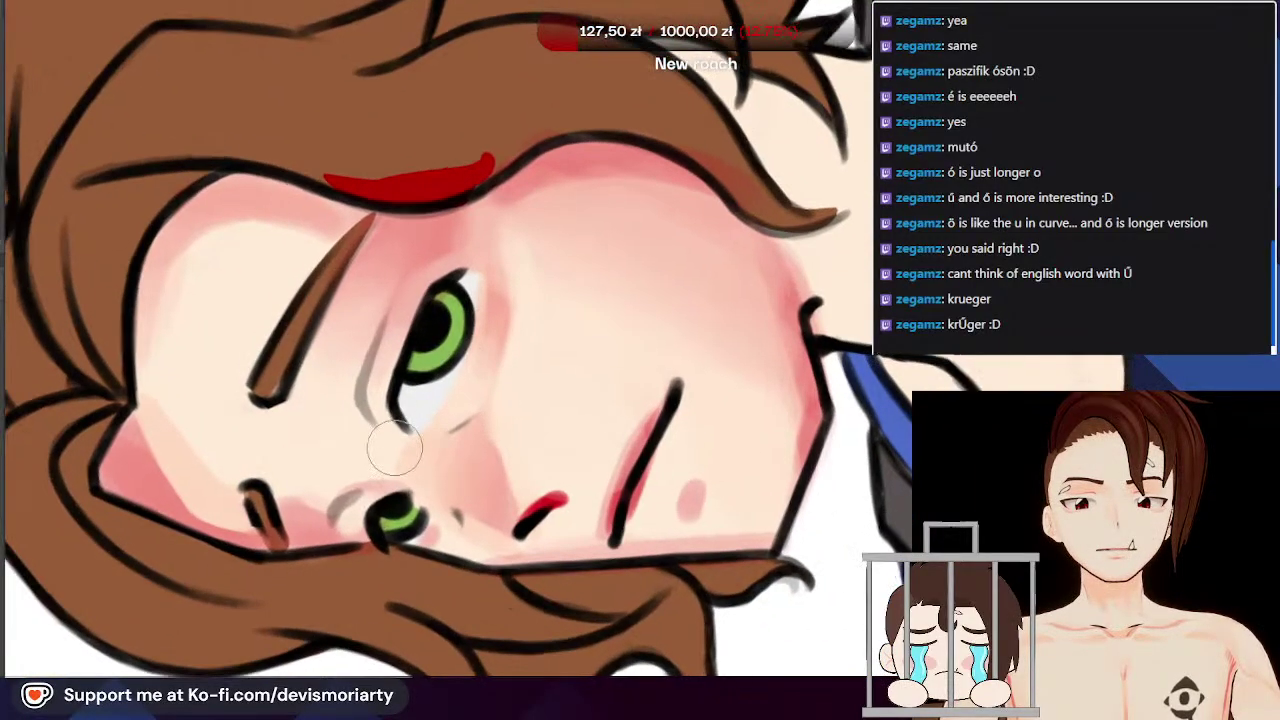
Step: Blend the pink shading on the side of the nose into the surrounding base skin tone
scroll(452, 456, down, 3)
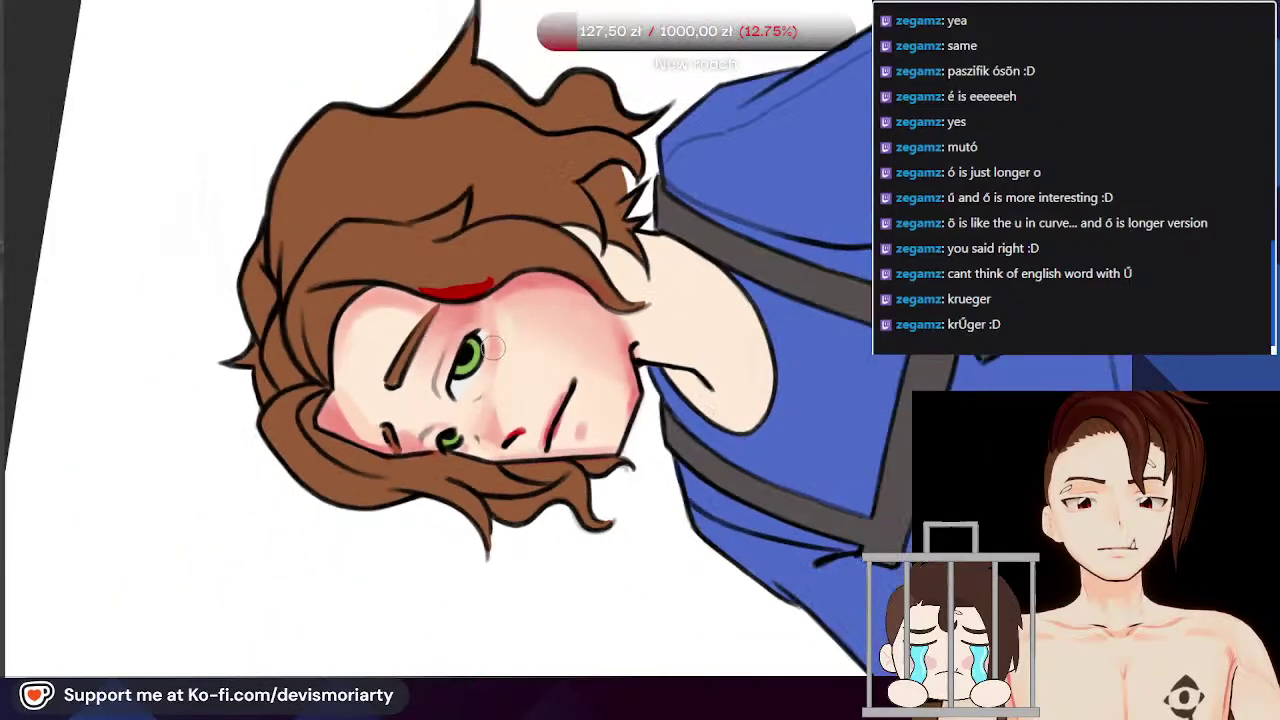
scroll(492, 348, up, 3)
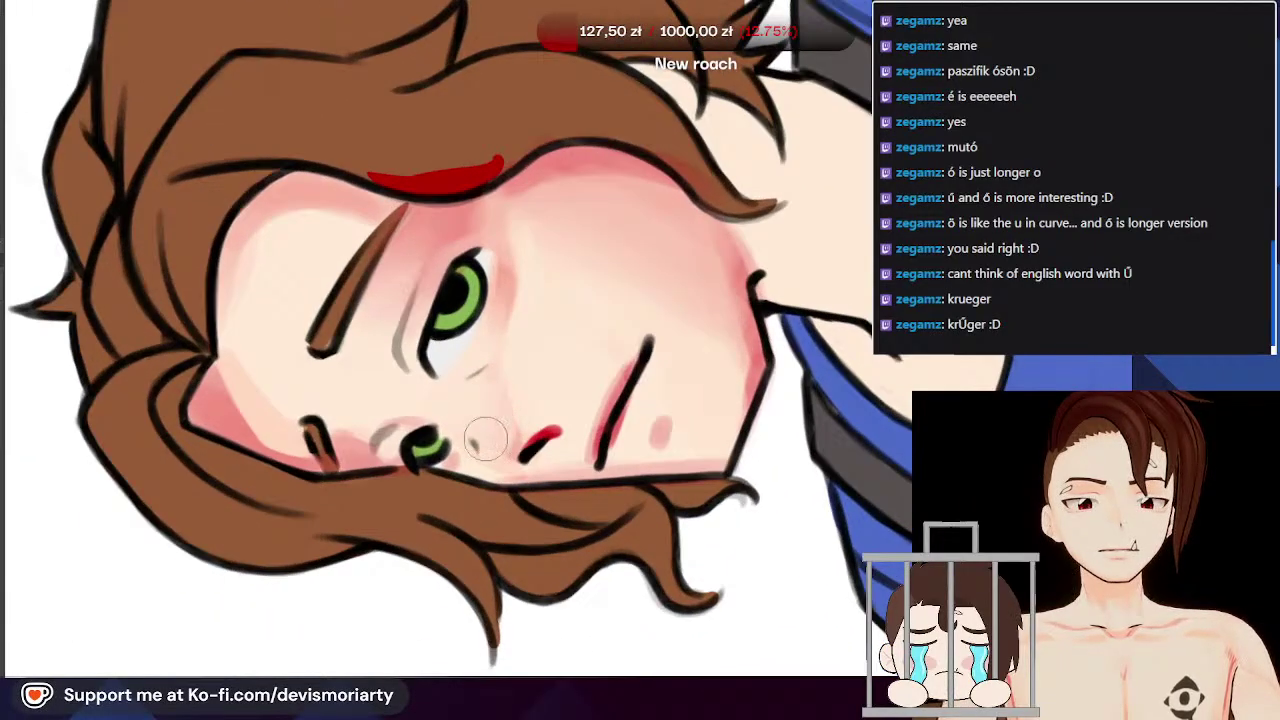
scroll(501, 388, down, 3)
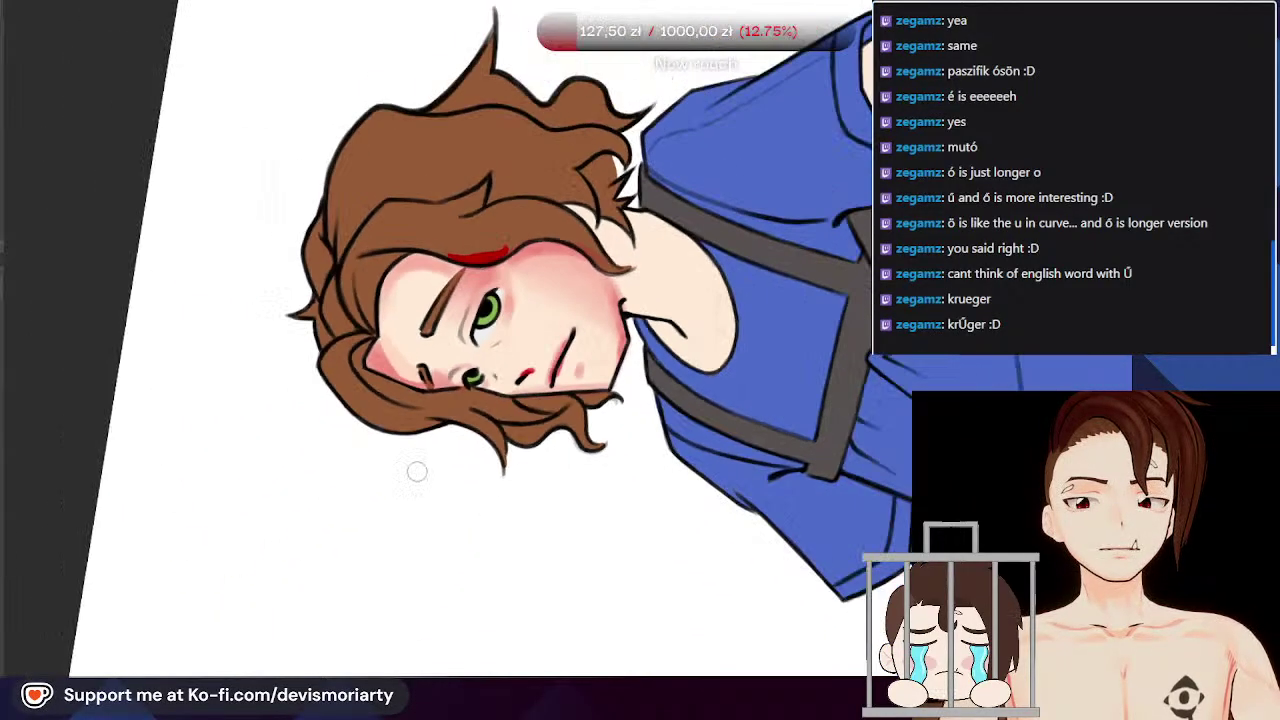
scroll(515, 303, up, 3)
scroll(555, 412, down, 5)
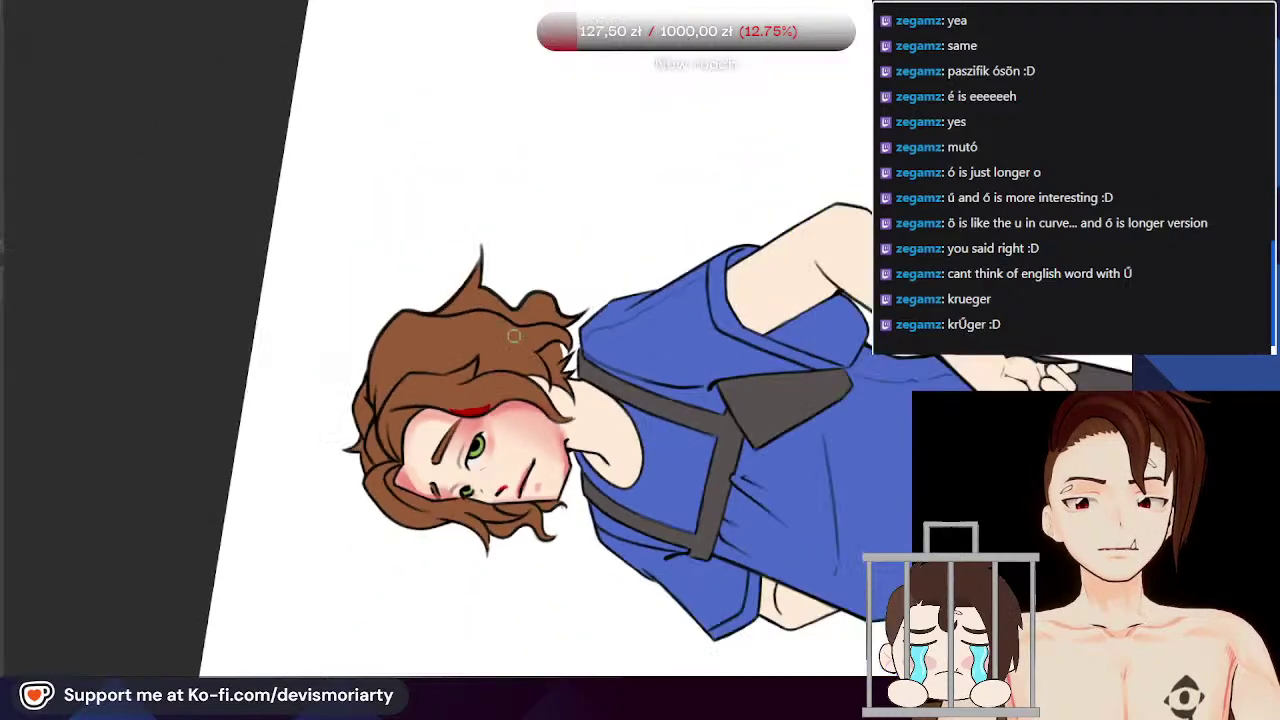
Step: Paint a rounded pink-red shadow beside the nostril, extending over its red accent toward the cheek
scroll(526, 358, up, 2)
scroll(526, 358, up, 4)
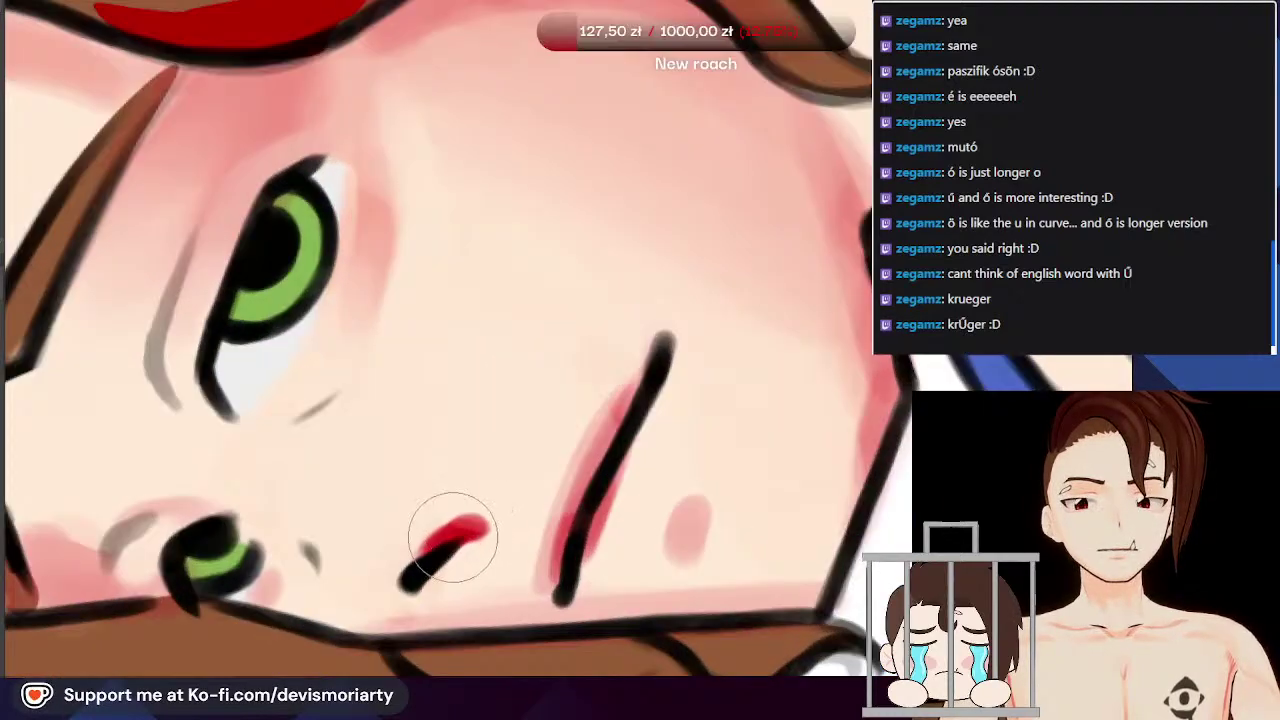
scroll(462, 508, down, 1)
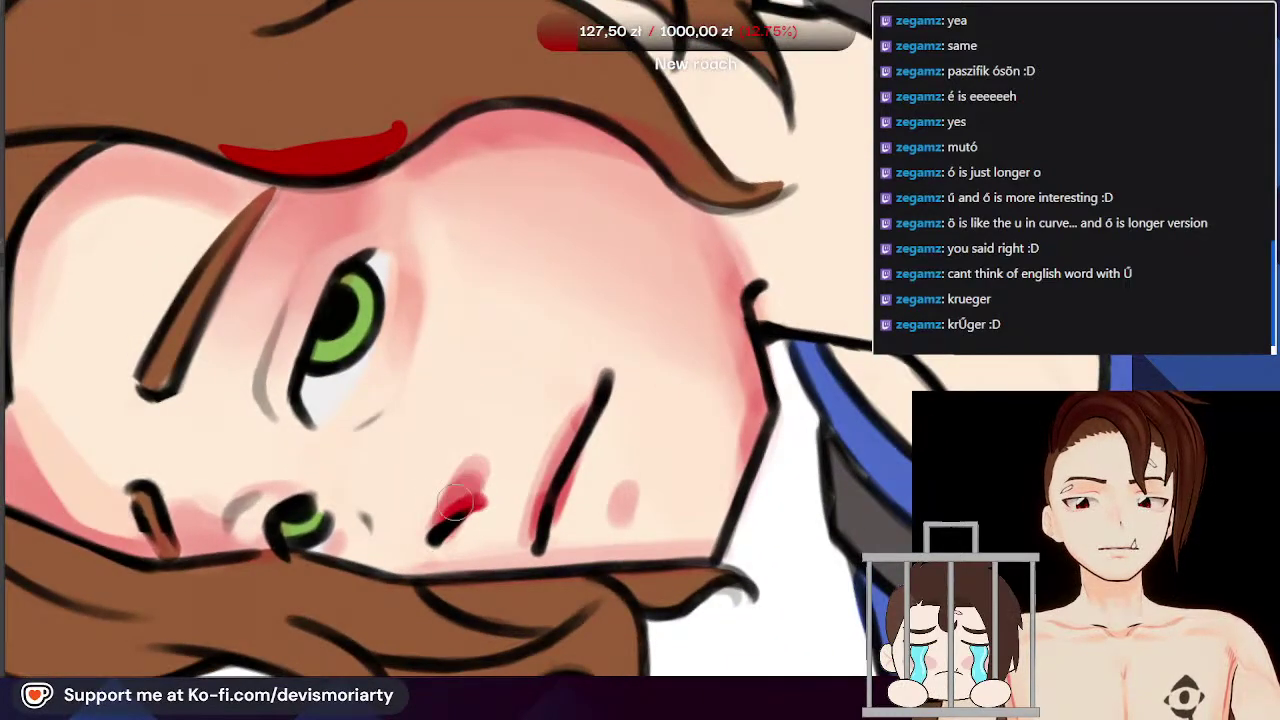
scroll(479, 481, down, 2)
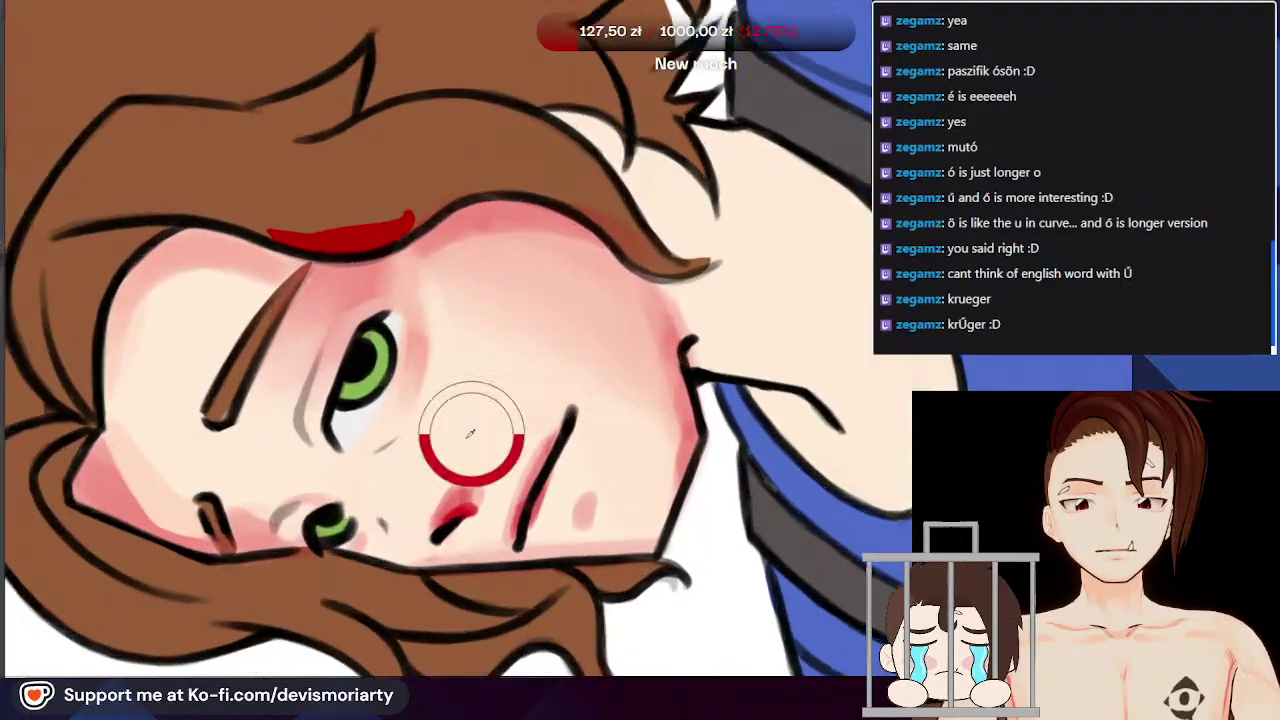
scroll(485, 470, up, 2)
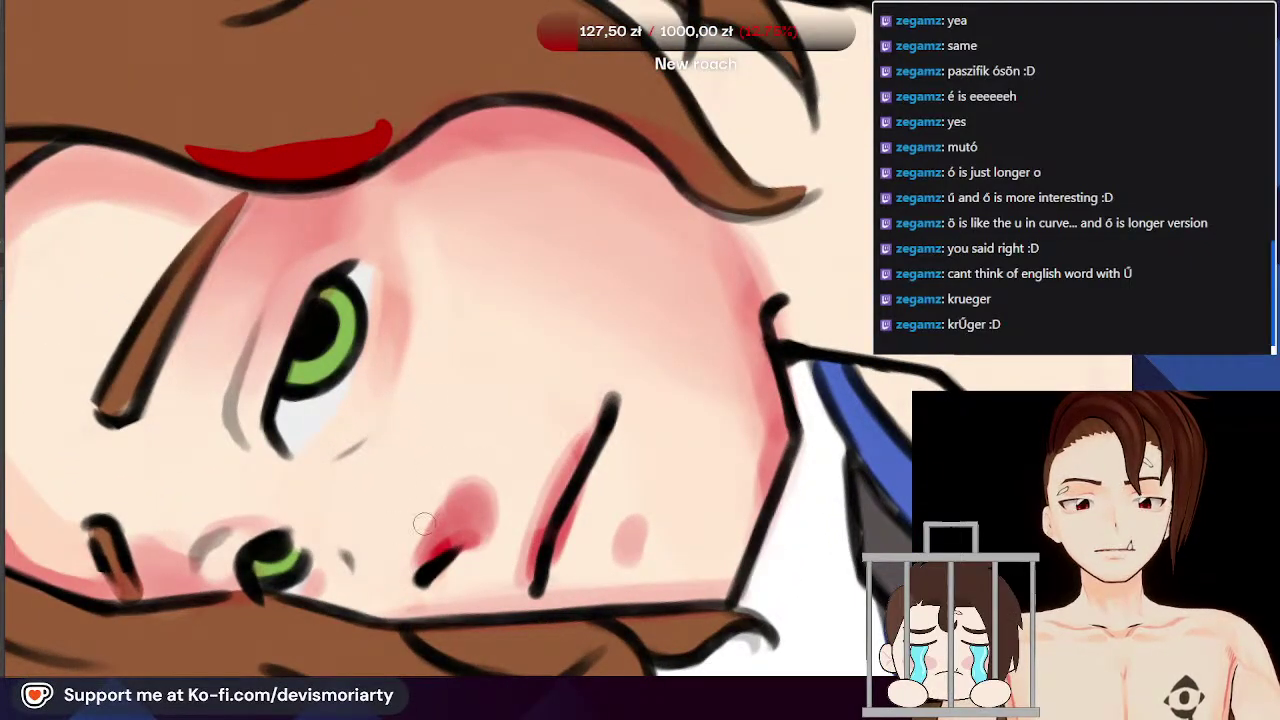
Step: Turn the canvas and refine the pink nose shadow into a tapered shape from the nostril toward the cheek
drag(444, 444, 338, 248)
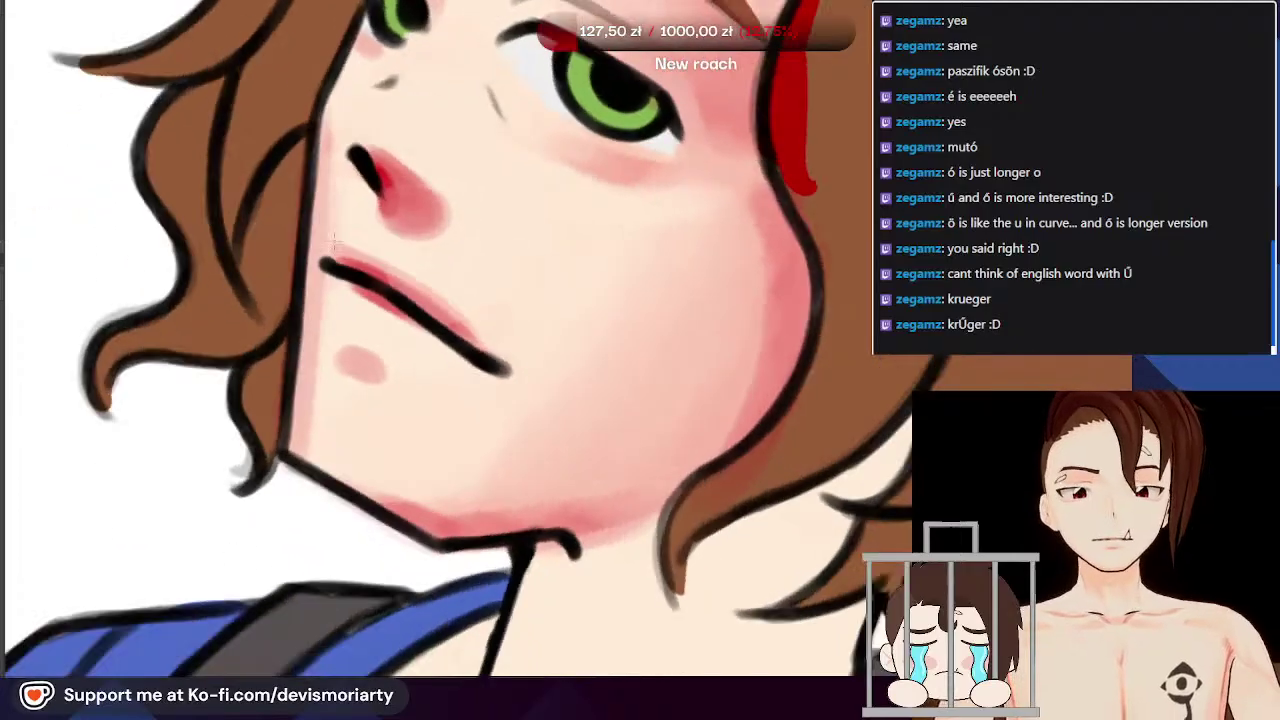
scroll(336, 348, down, 3)
key(6)
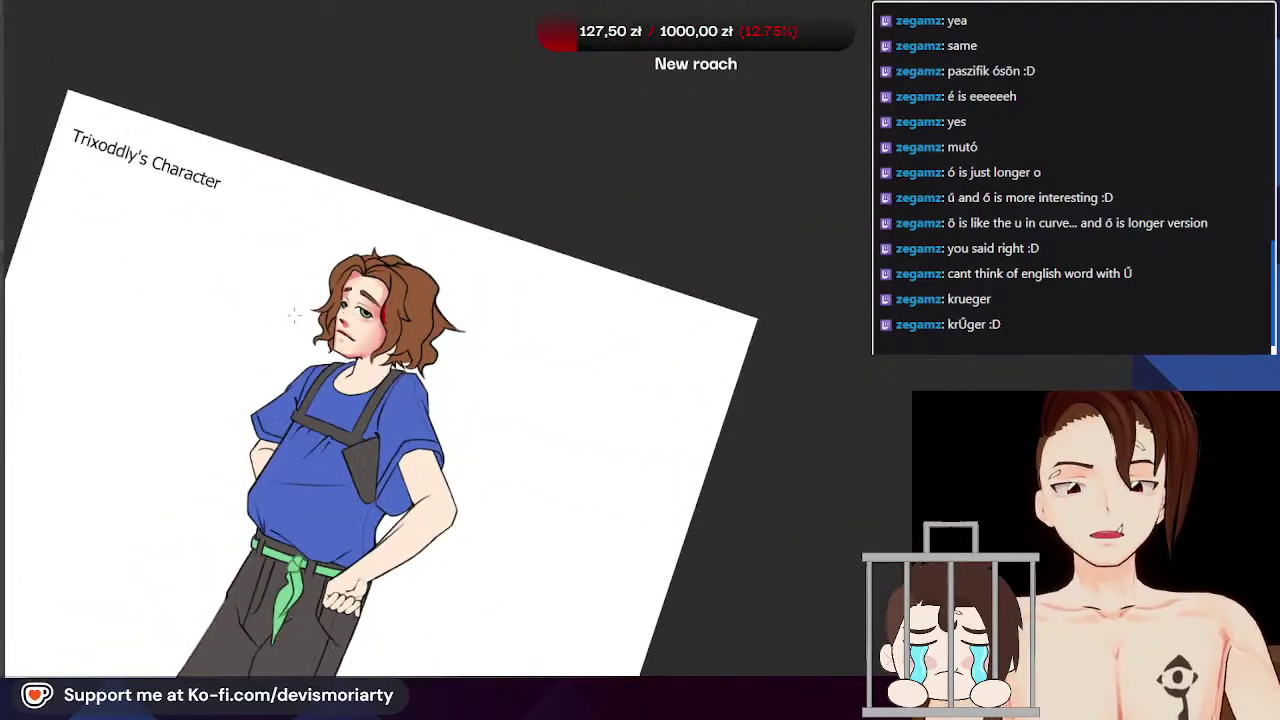
scroll(290, 312, up, 2)
scroll(291, 313, down, 1)
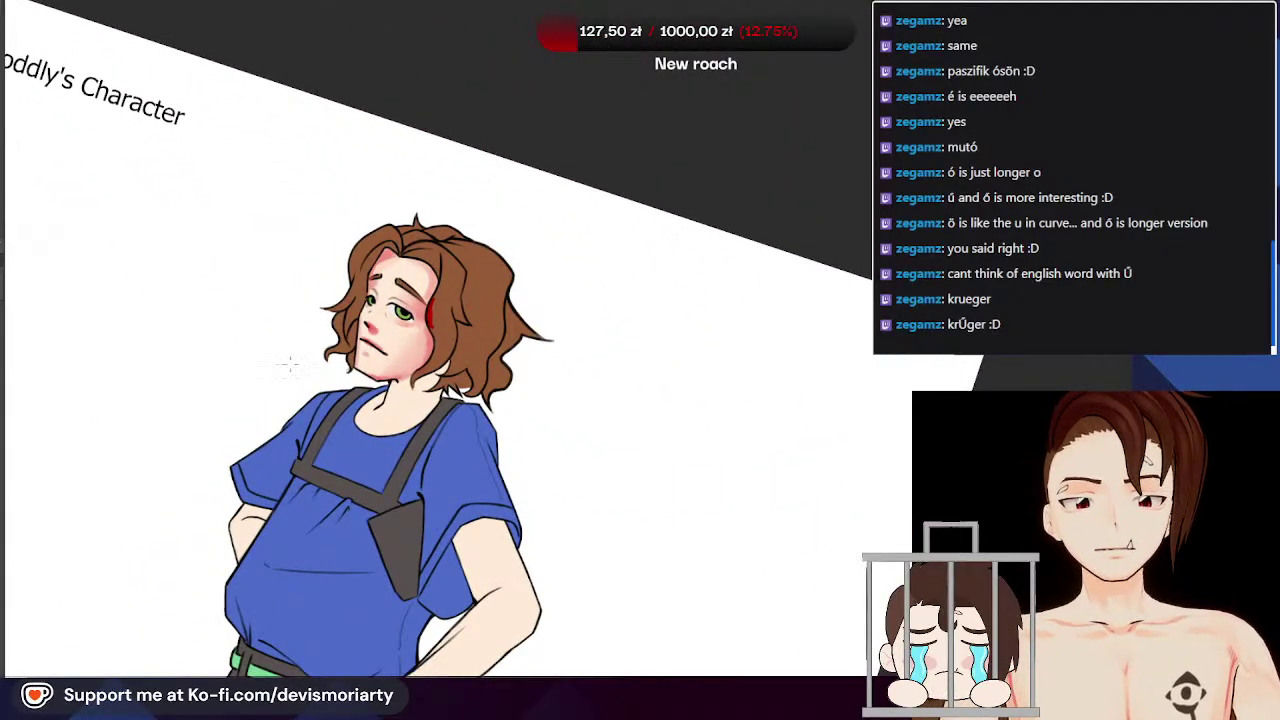
scroll(270, 460, up, 3)
drag(345, 250, 410, 430)
scroll(390, 420, up, 3)
scroll(367, 410, up, 3)
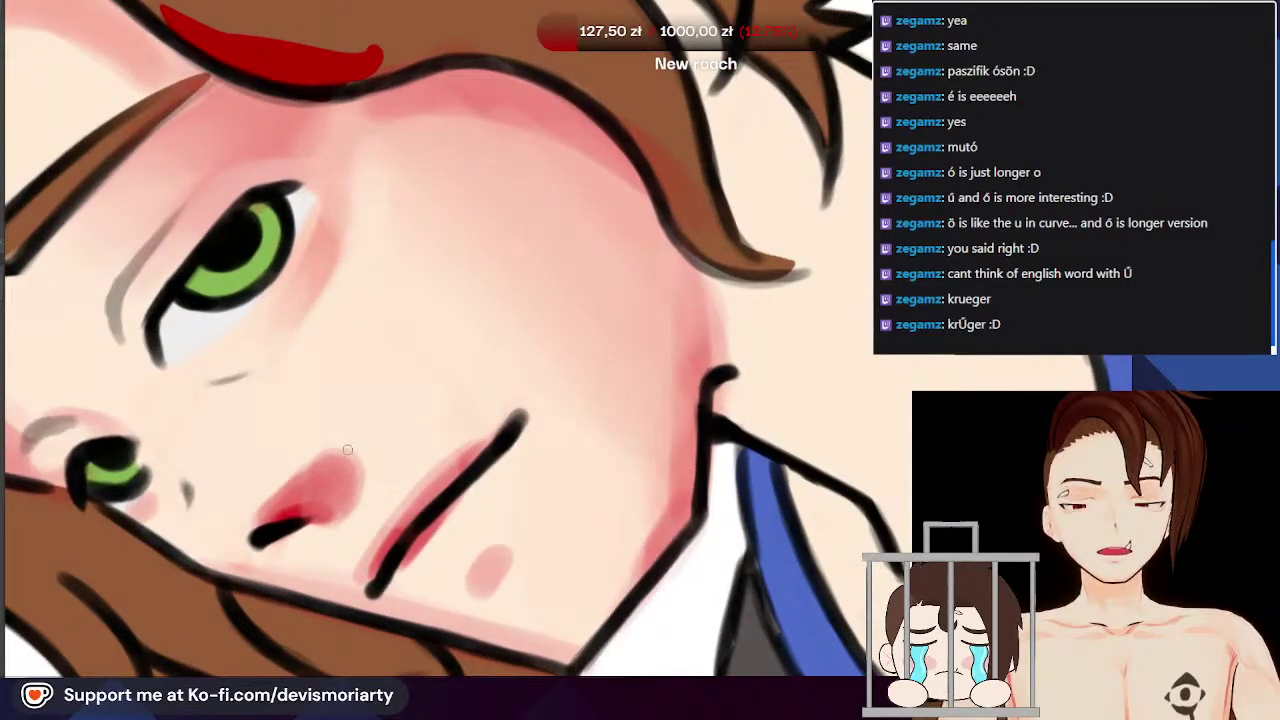
scroll(348, 449, down, 4)
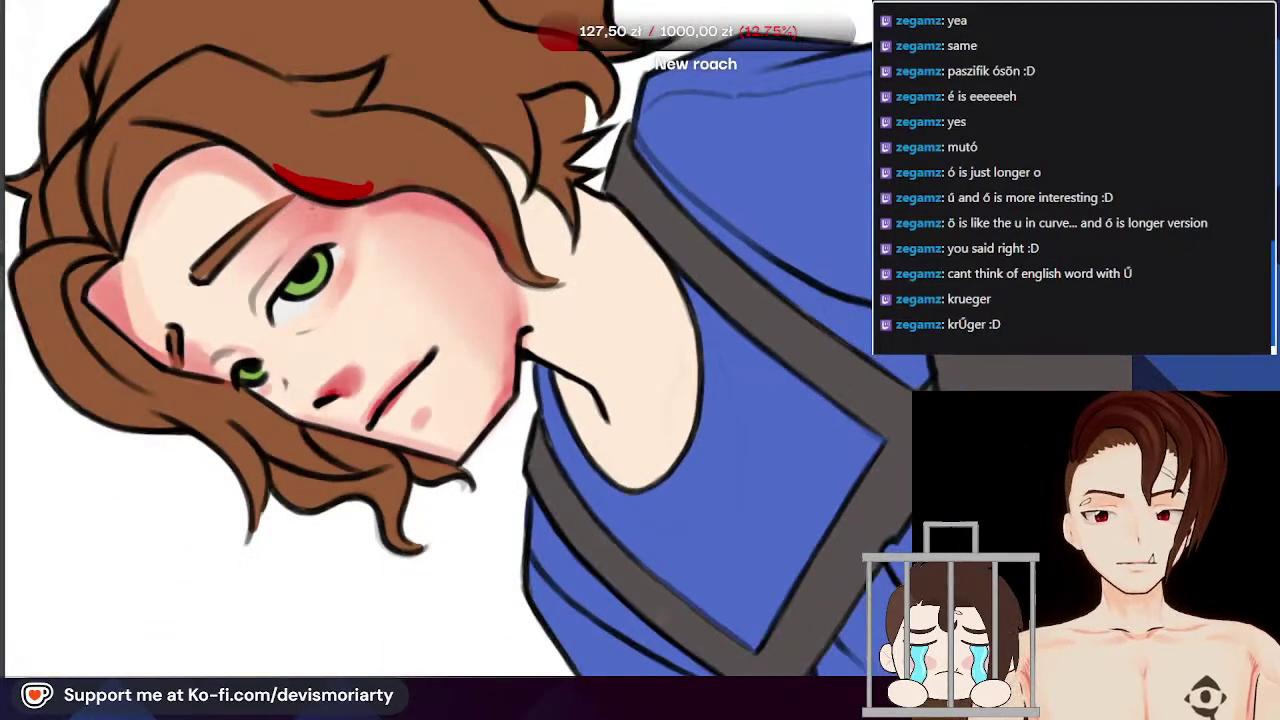
scroll(340, 430, up, 4)
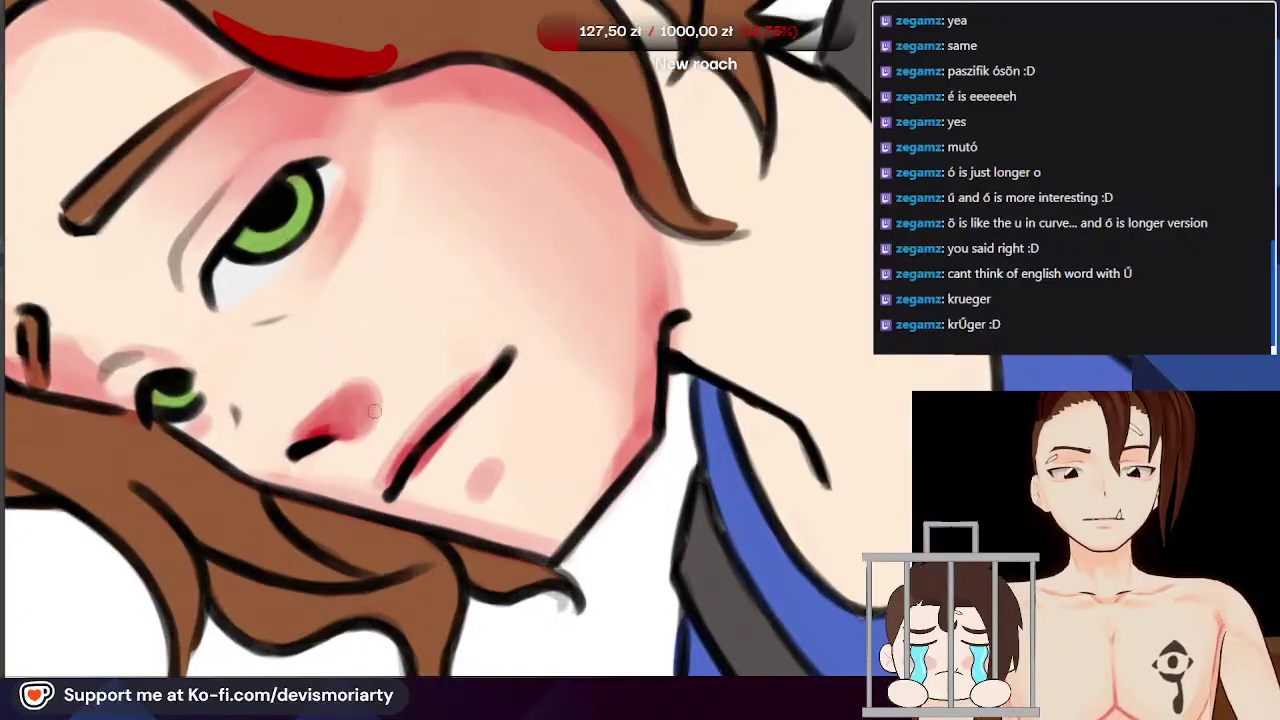
Step: Enlarge the brush and blend the nostril's red accent into a softer pink nose shadow
scroll(346, 380, up, 2)
key(])
scroll(370, 374, down, 1)
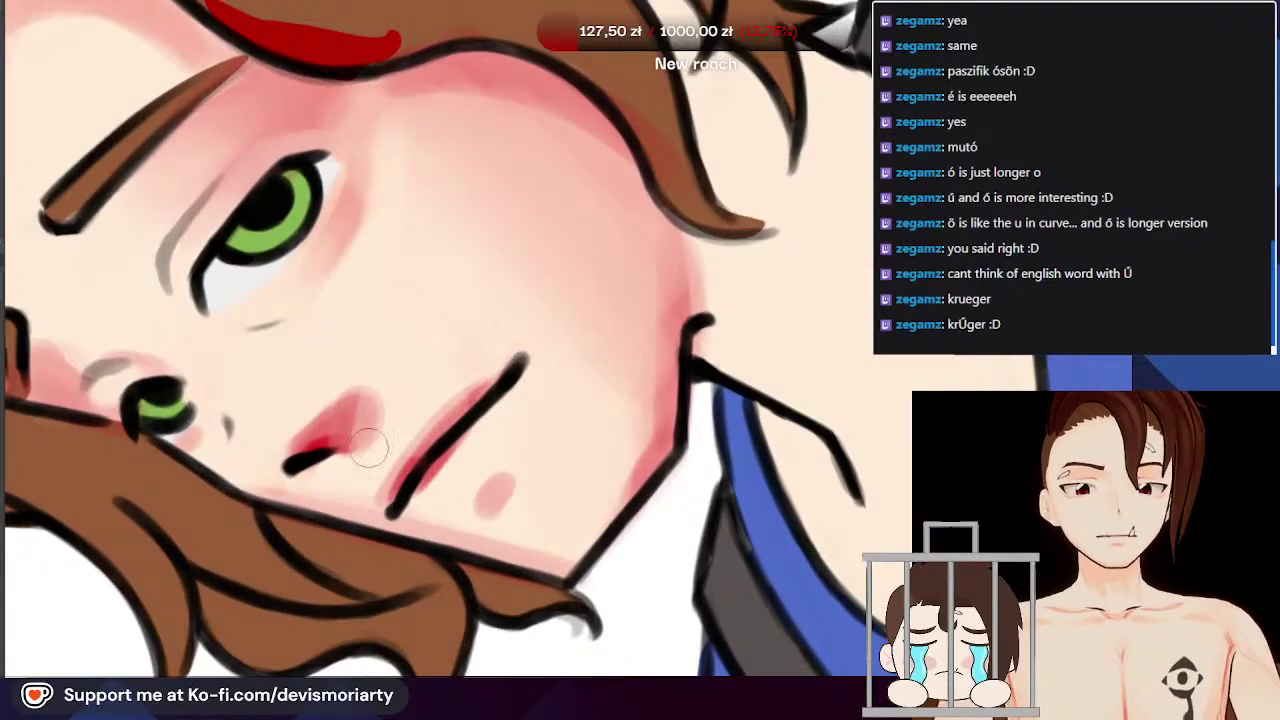
scroll(318, 418, up, 2)
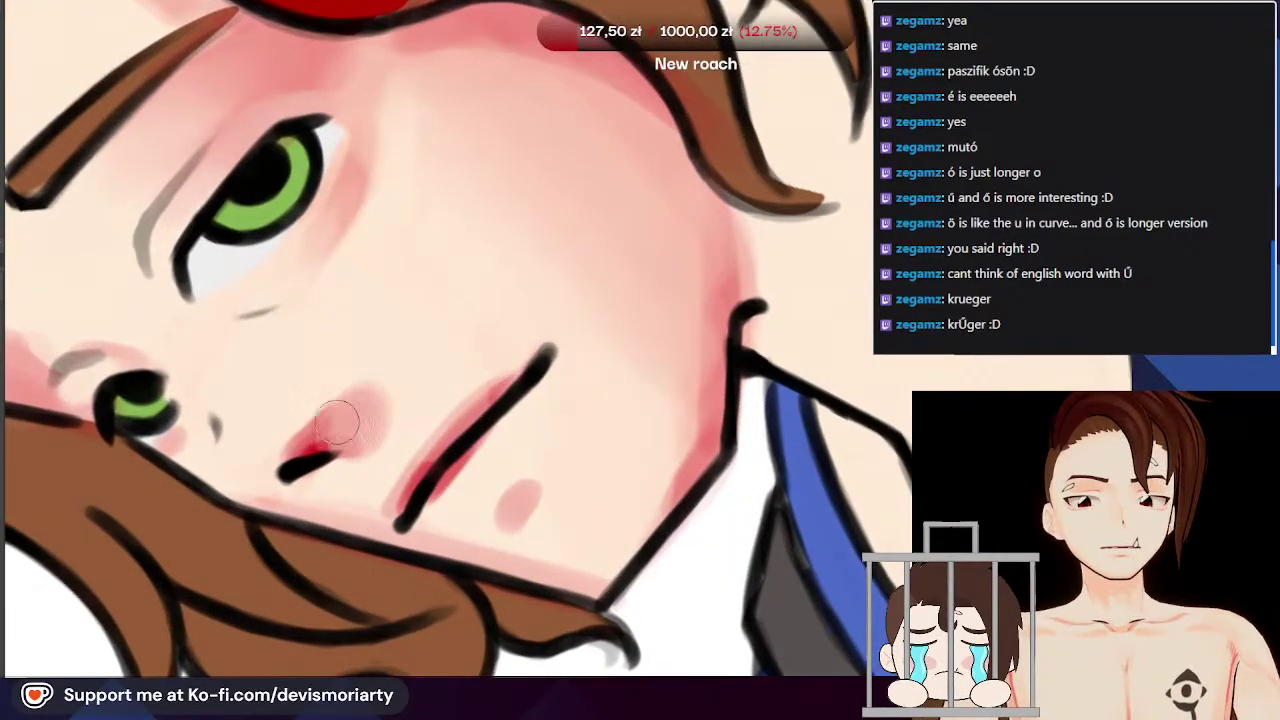
scroll(334, 423, down, 2)
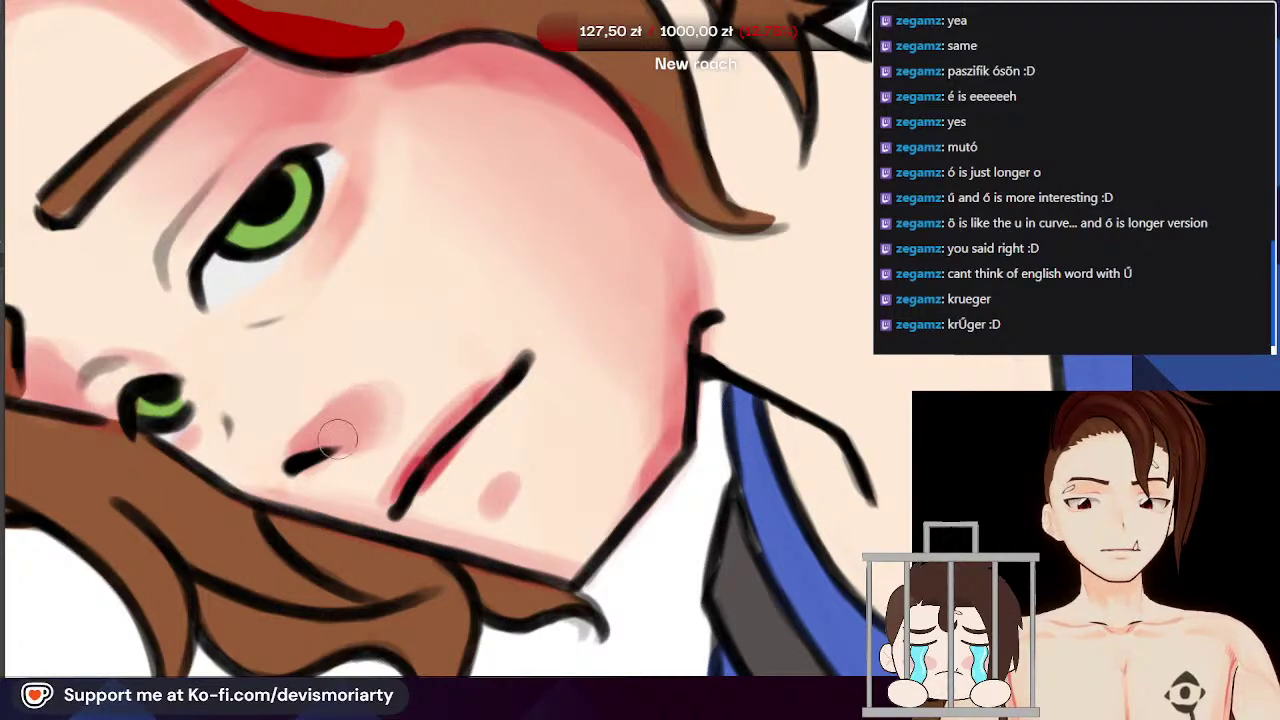
scroll(336, 432, up, 2)
scroll(389, 366, down, 2)
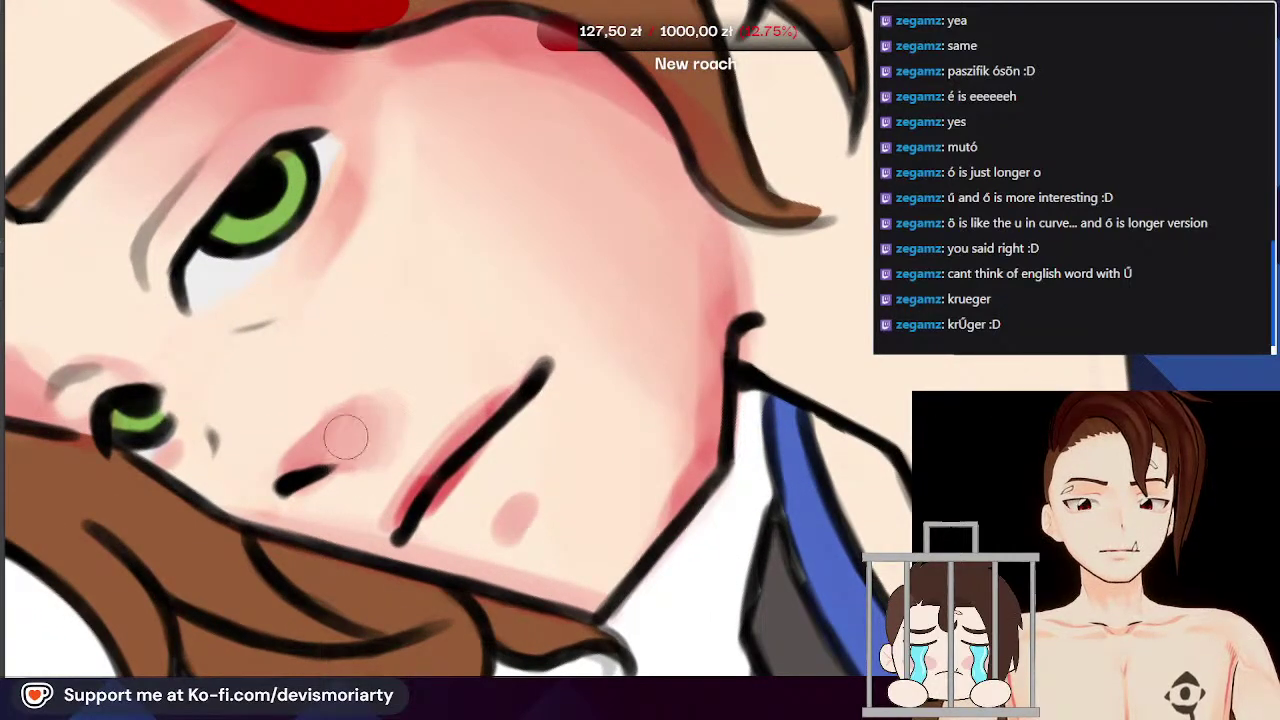
Step: Fade the outer edges of the pink nose shadow into the skin between the nostril and upper lip
scroll(329, 420, down, 2)
scroll(335, 436, up, 2)
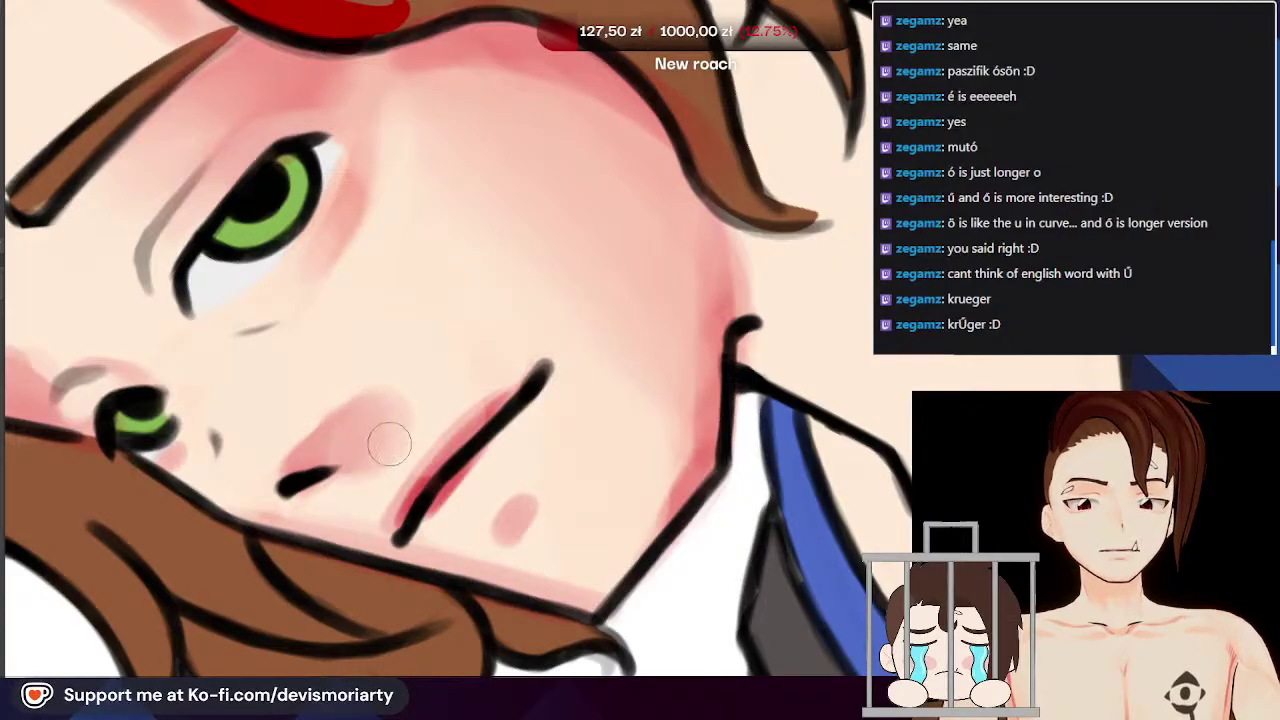
scroll(392, 451, down, 3)
scroll(329, 380, up, 4)
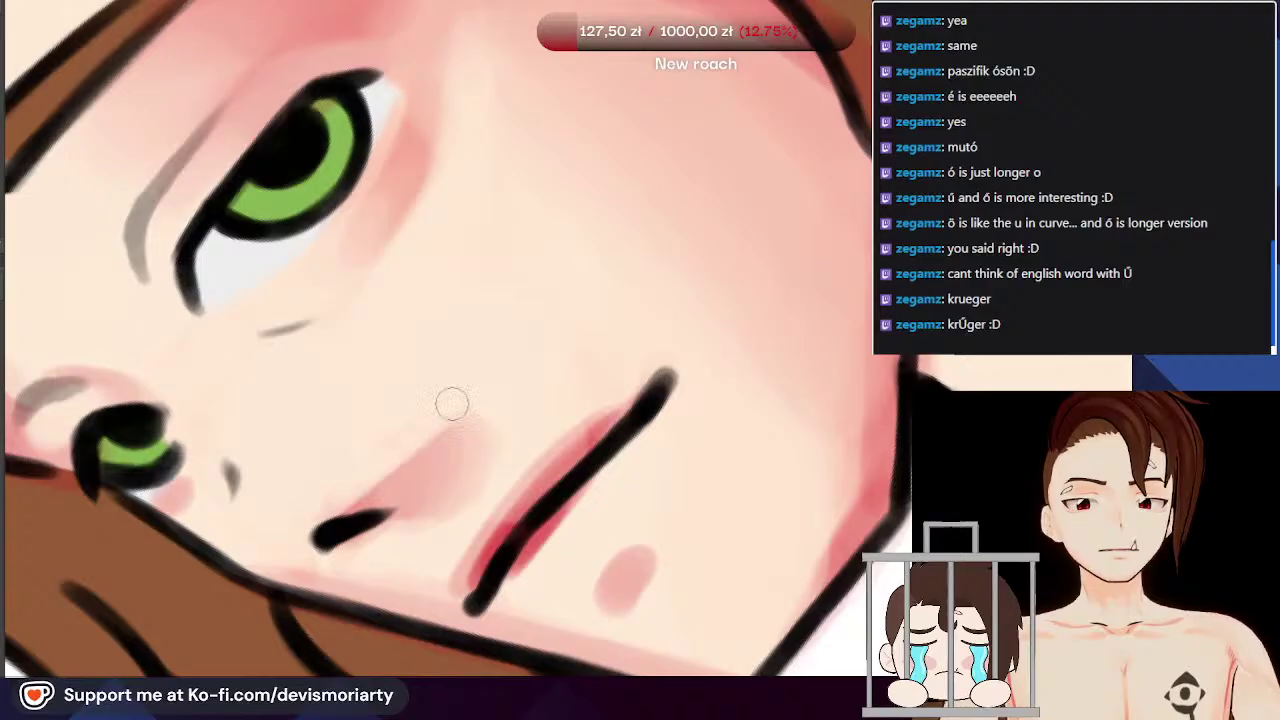
scroll(353, 480, down, 5)
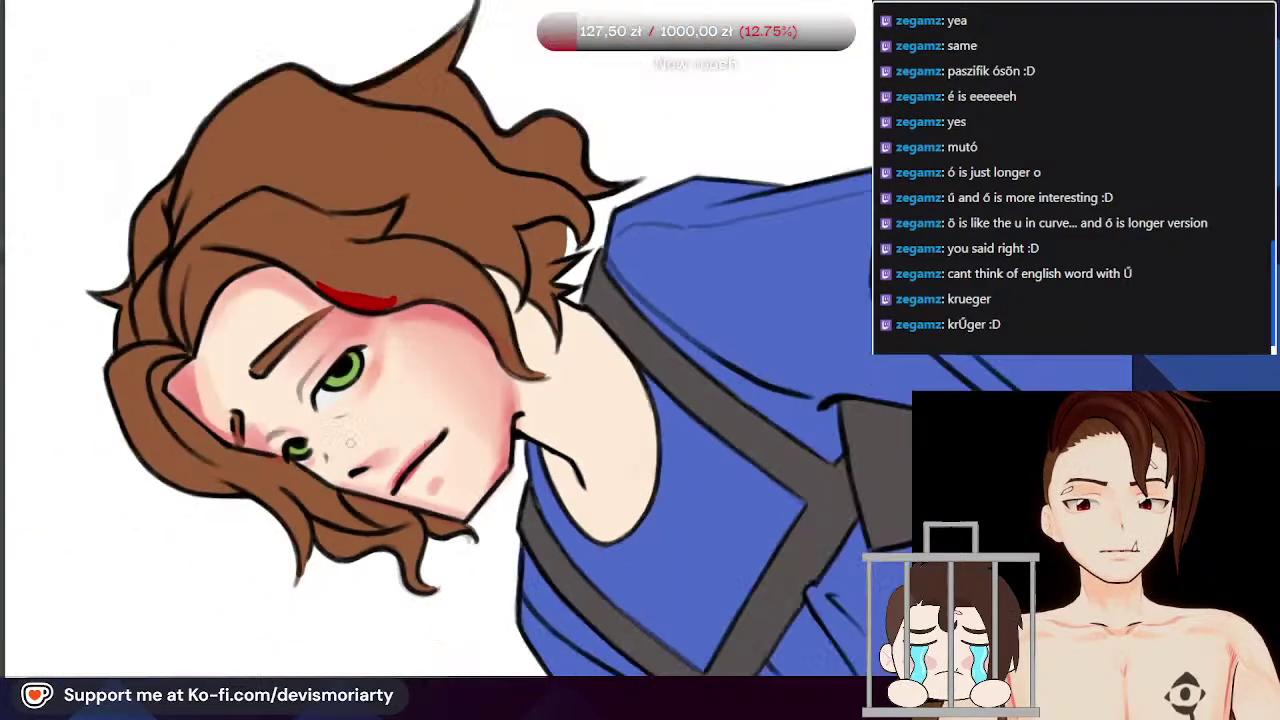
Step: Turn the canvas and define the tapered end of the pink shadow beside the nostril
scroll(197, 645, up, 2)
drag(392, 420, 440, 250)
scroll(348, 367, up, 5)
scroll(350, 350, up, 1)
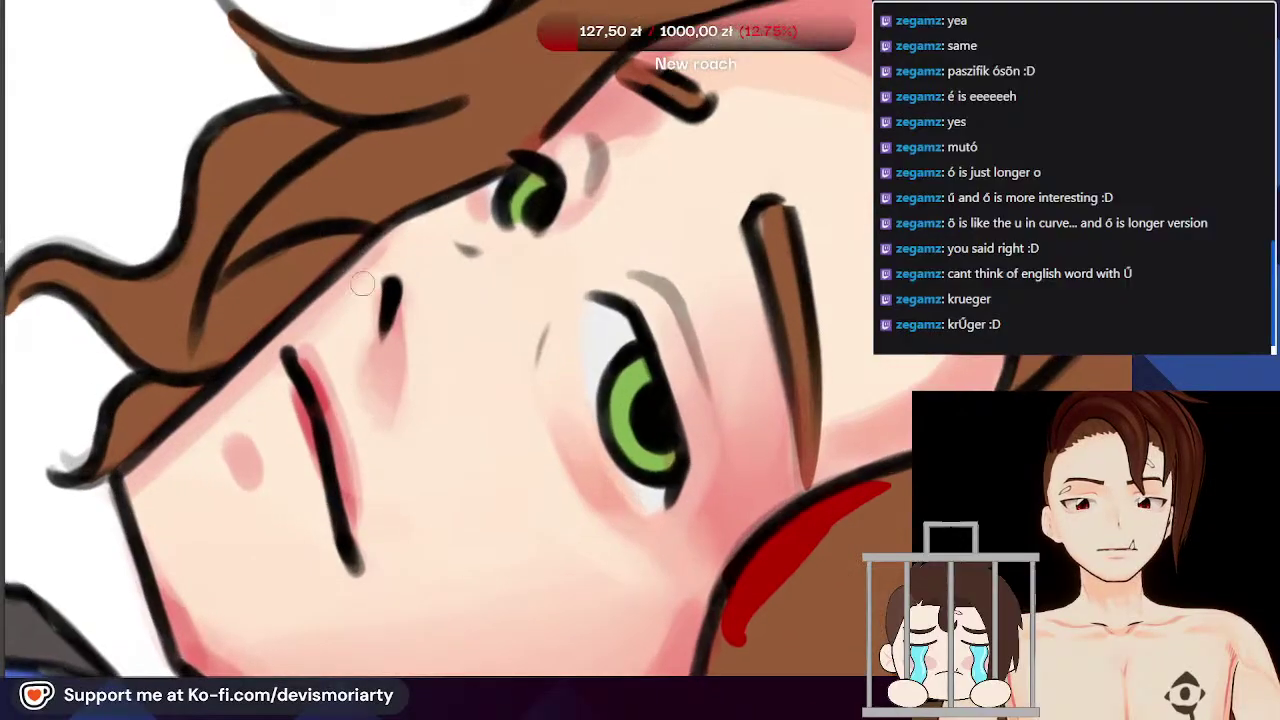
scroll(366, 350, down, 1)
scroll(385, 310, up, 4)
scroll(388, 357, down, 1)
scroll(378, 413, down, 1)
drag(363, 435, 365, 417)
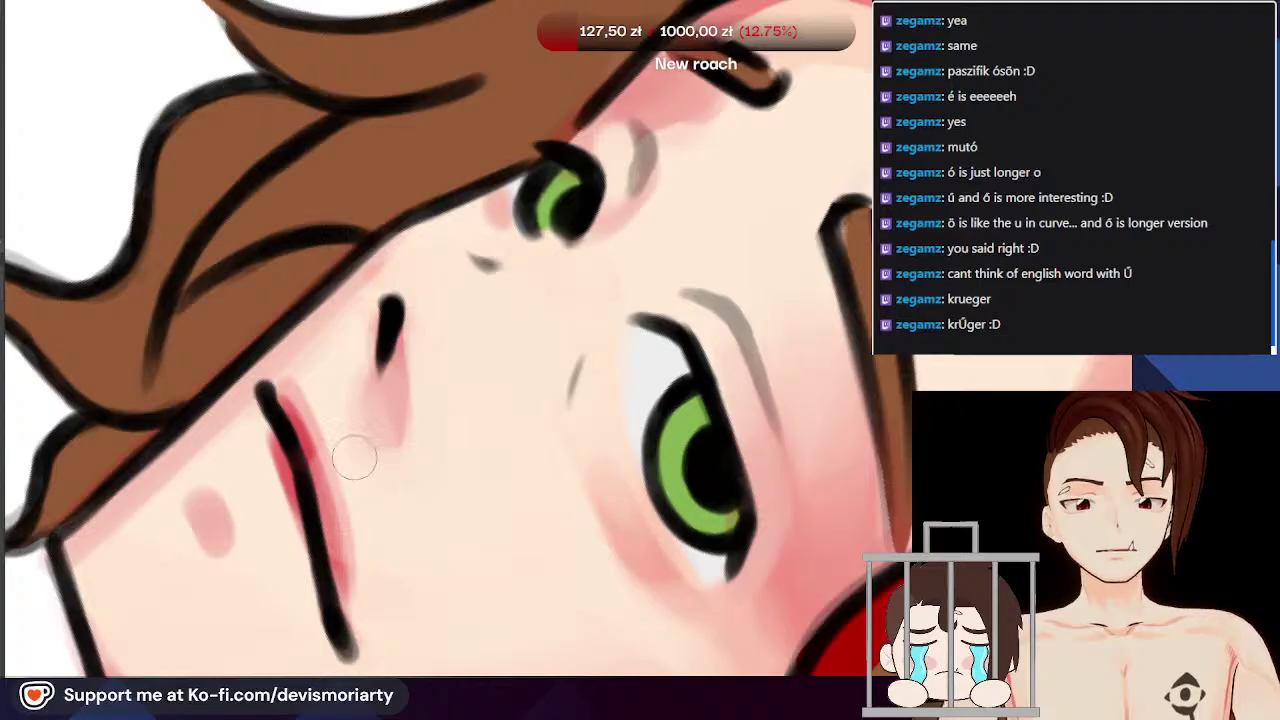
Step: Sample the skin tone and clean up the nose shadow's edge facing the upper lip
scroll(343, 465, down, 1)
scroll(363, 450, up, 1)
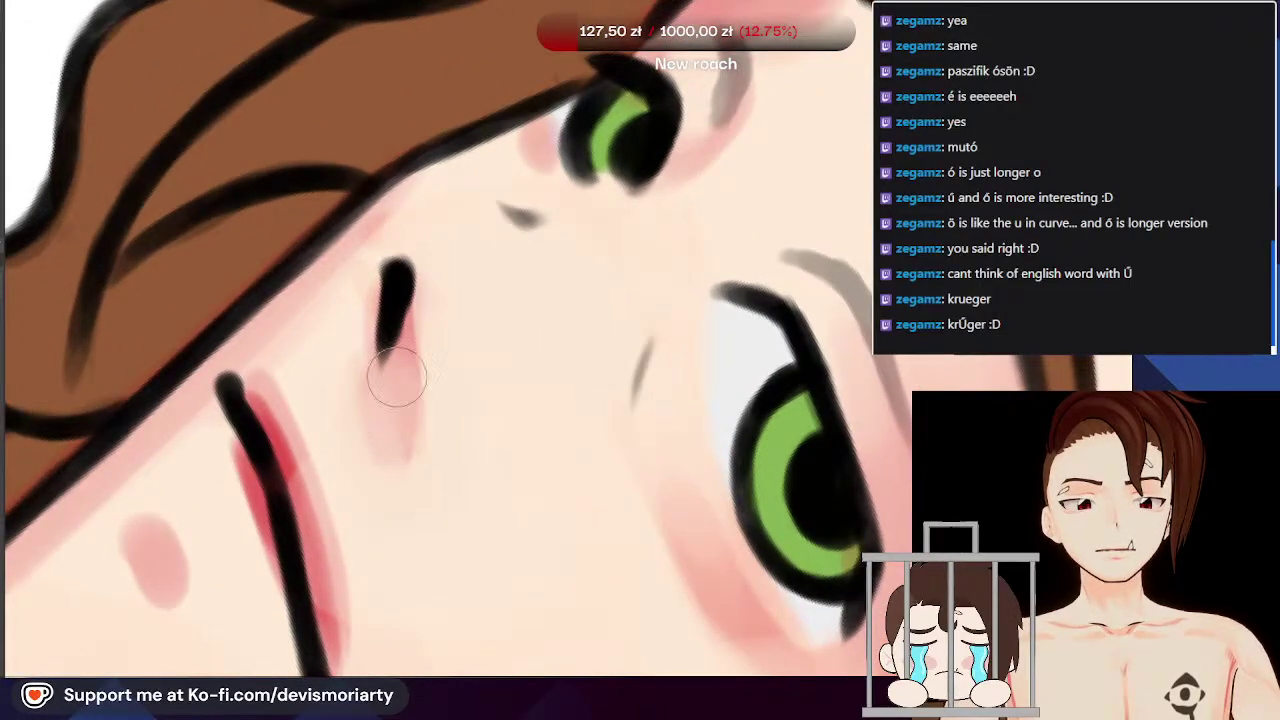
scroll(345, 413, down, 3)
scroll(351, 446, up, 3)
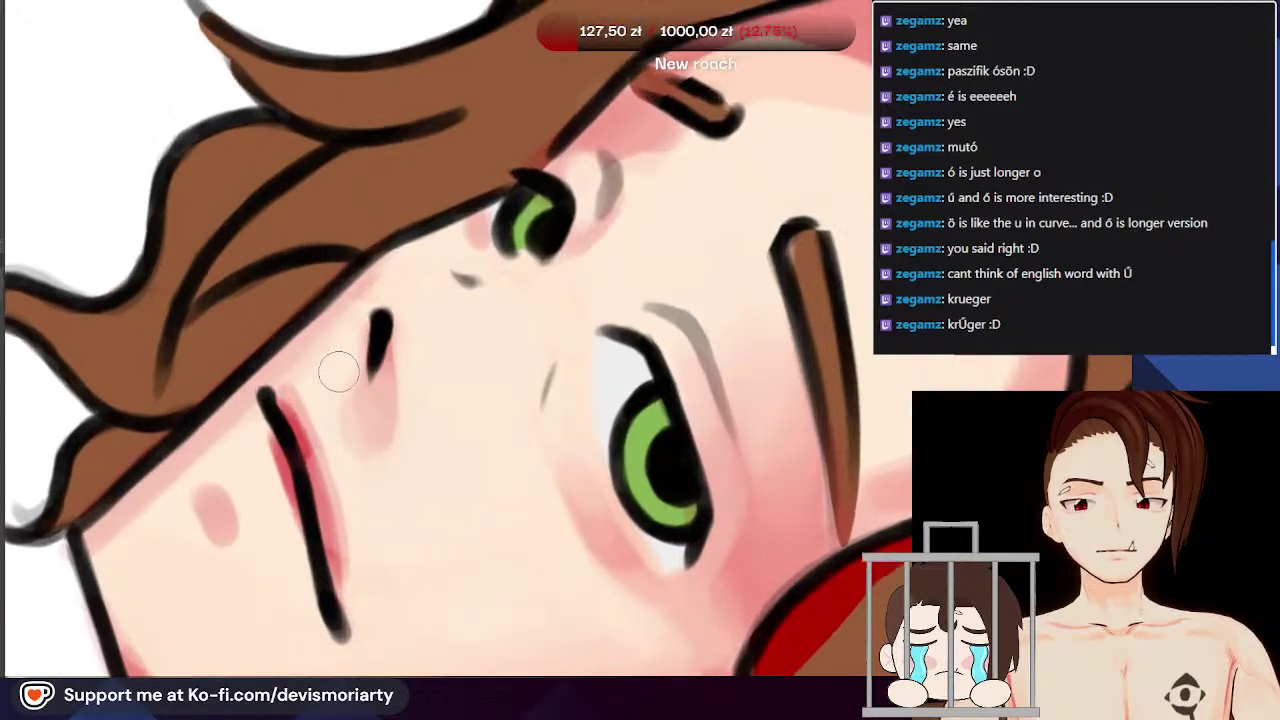
scroll(339, 371, down, 1)
ctrl+click(333, 363)
scroll(356, 334, up, 1)
drag(354, 350, 341, 406)
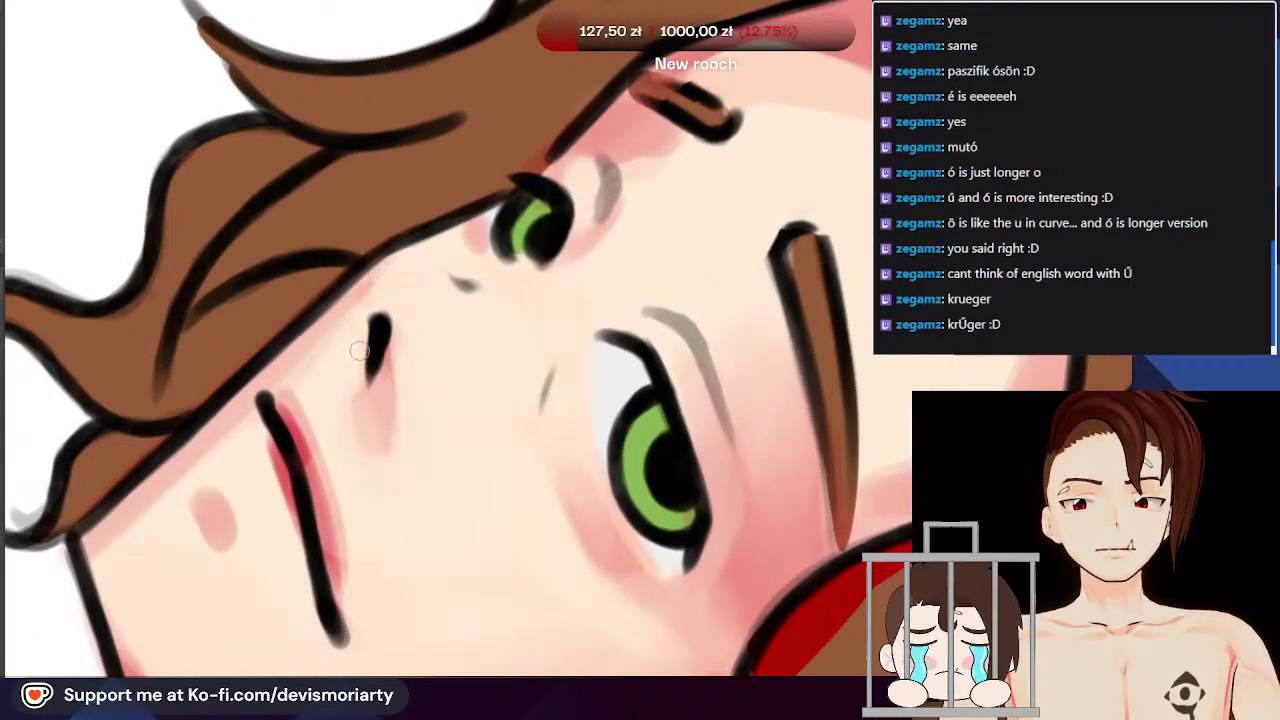
Step: Resample the skin color and fade the pink nose shadow's outer end into the surrounding skin
scroll(348, 379, up, 2)
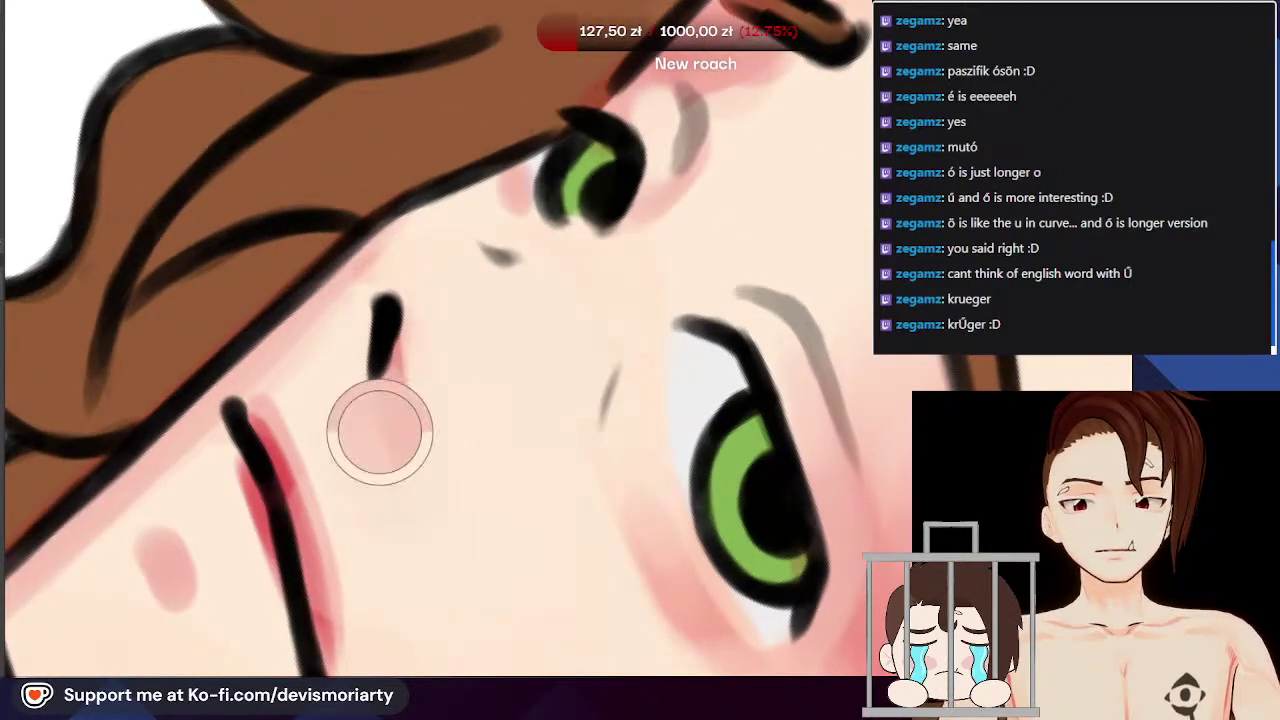
scroll(367, 430, down, 1)
ctrl+click(333, 400)
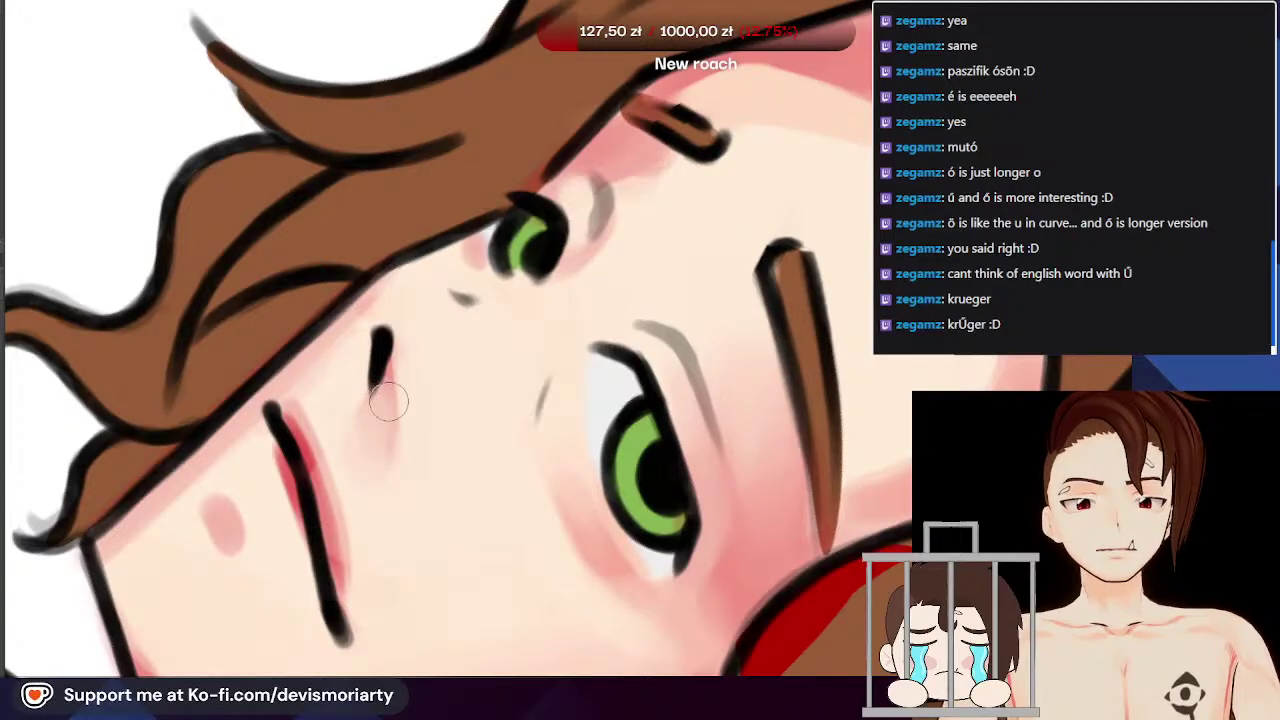
Step: Turn the canvas back and soften the tip of the nose shadow toward the cheek
scroll(337, 394, down, 4)
scroll(232, 623, up, 1)
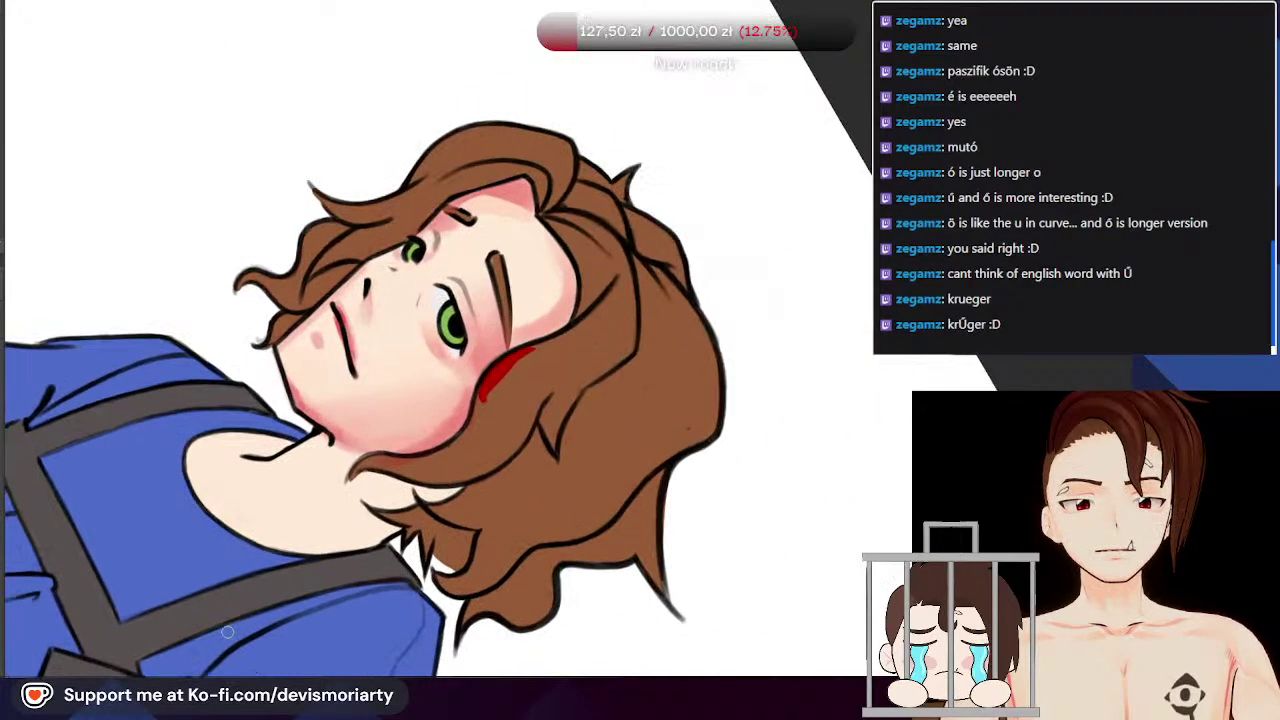
key(6)
drag(546, 46, 314, 489)
scroll(314, 489, down, 1)
scroll(488, 475, up, 3)
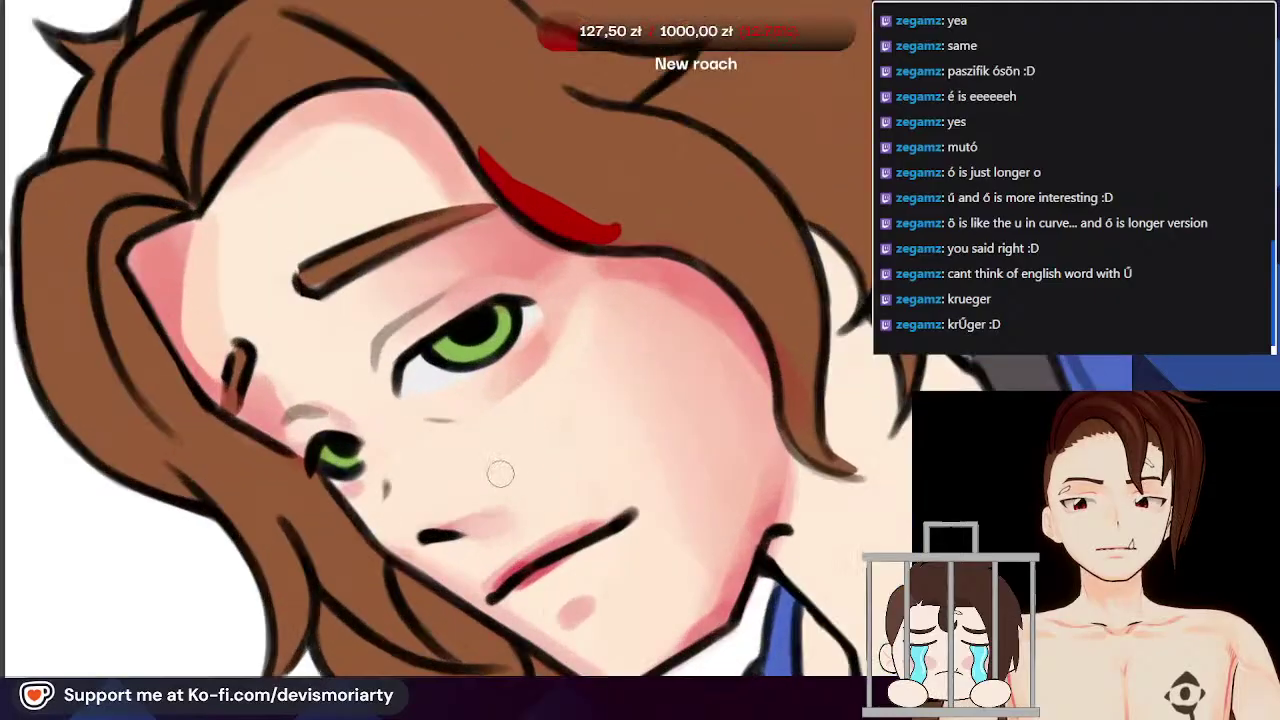
scroll(474, 497, down, 1)
scroll(455, 508, up, 2)
scroll(460, 510, down, 1)
drag(465, 510, 498, 510)
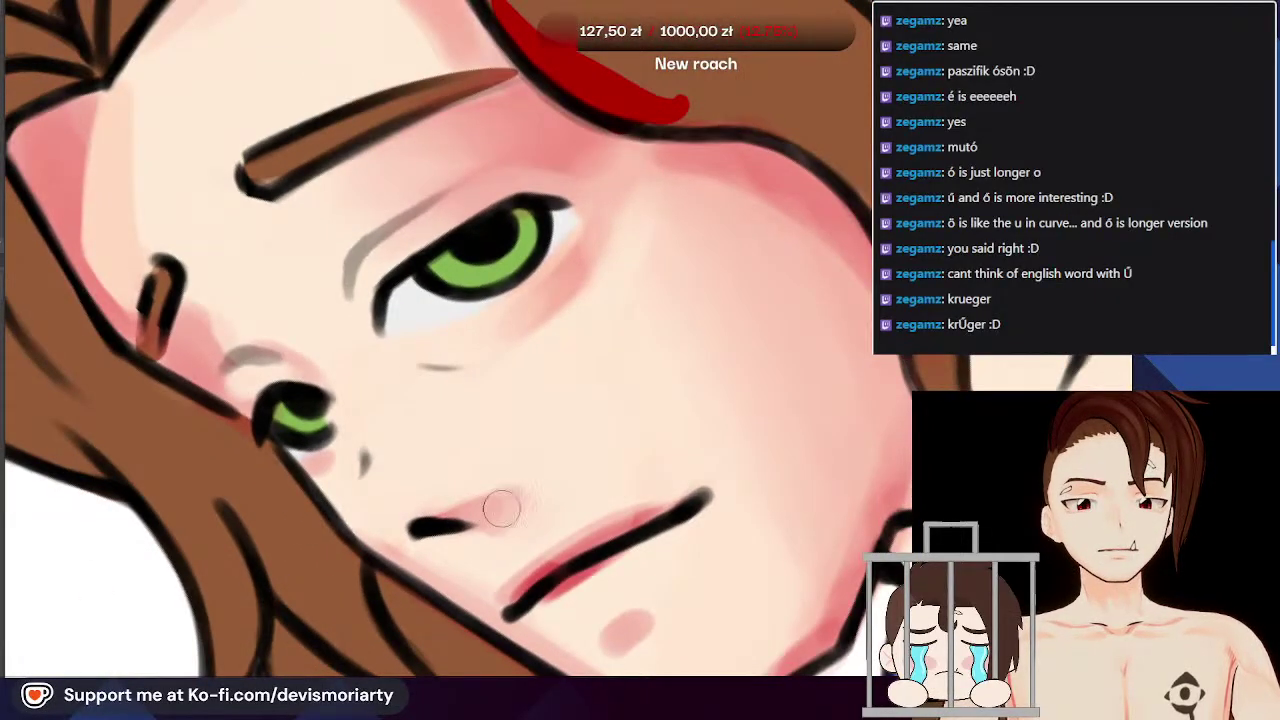
Step: Blend the reddish shadow beneath the outer corner of the larger eye into the cheek
scroll(497, 517, down, 3)
scroll(481, 331, up, 4)
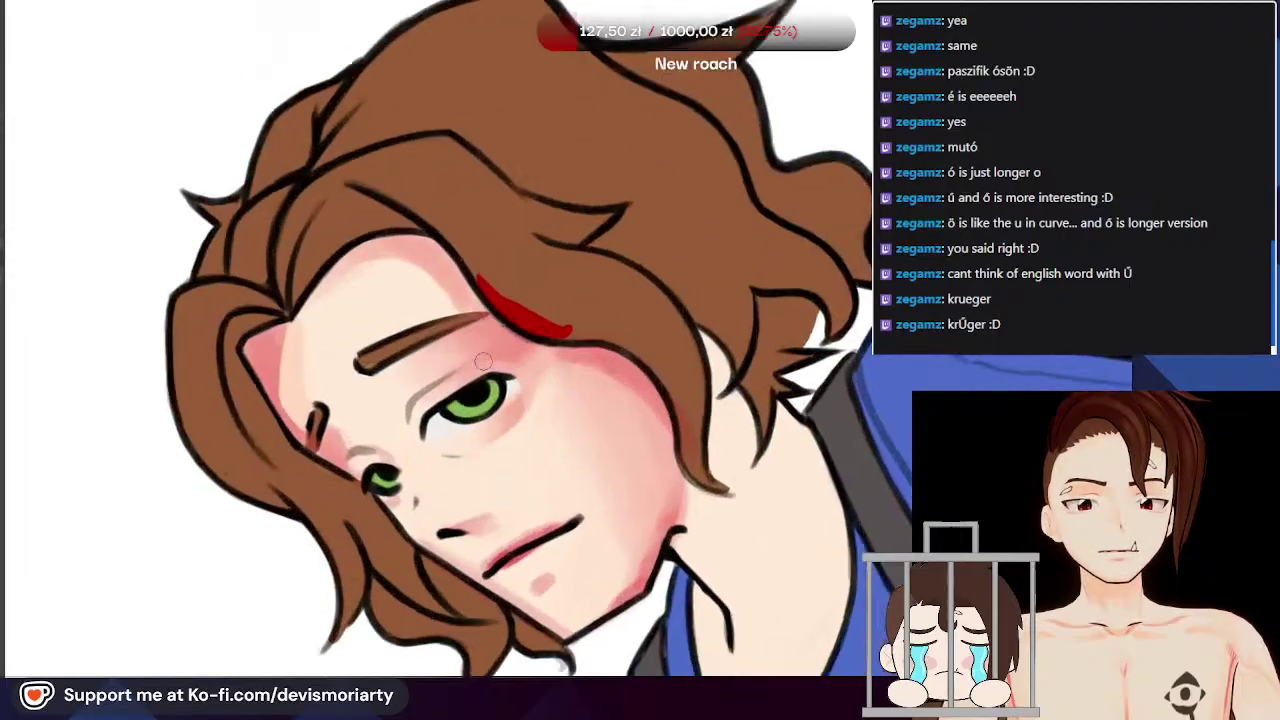
scroll(475, 420, up, 2)
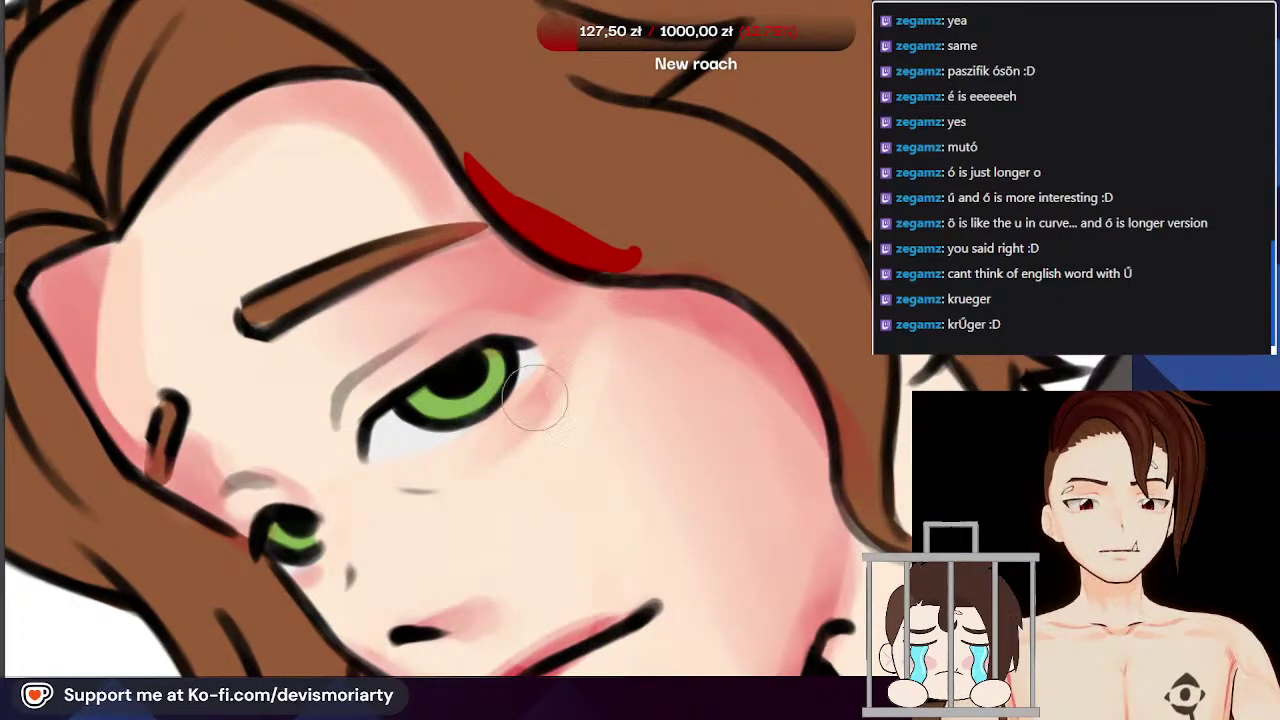
scroll(535, 402, up, 1)
scroll(528, 410, down, 3)
scroll(560, 369, up, 3)
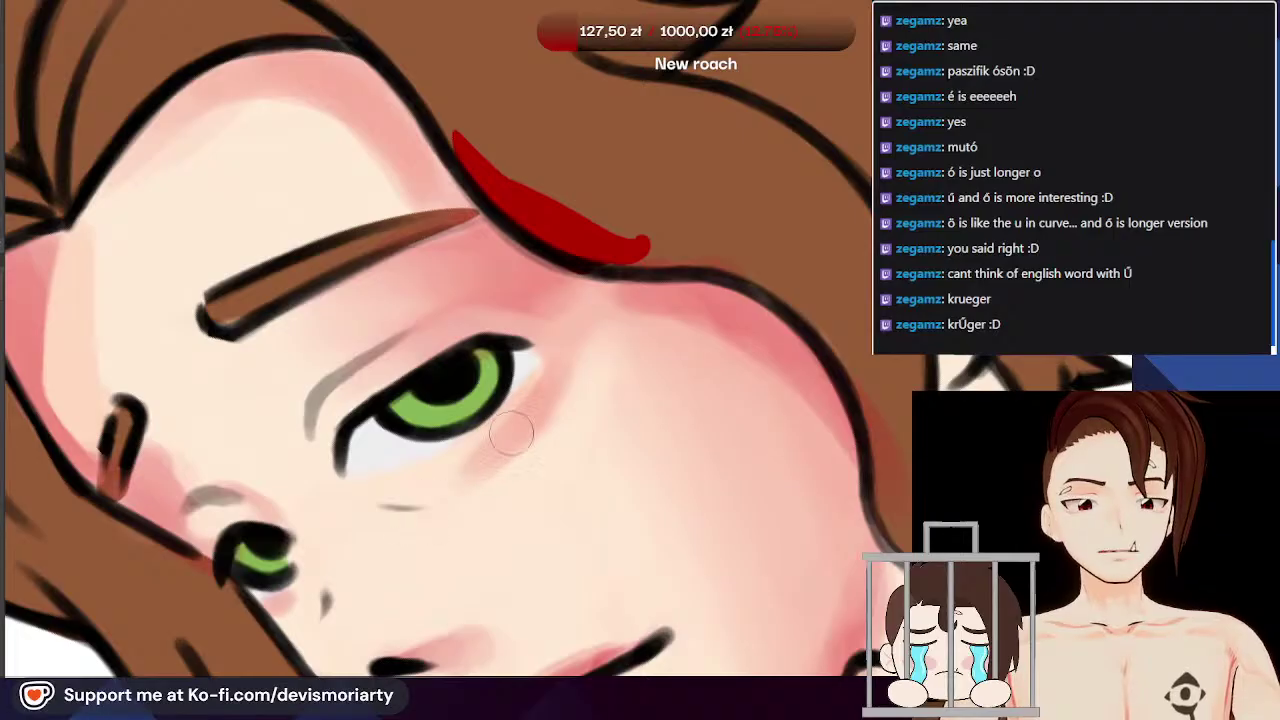
Step: Smooth the pink shading between the larger eye's upper lid and its eyebrow
scroll(531, 413, down, 3)
scroll(357, 381, down, 3)
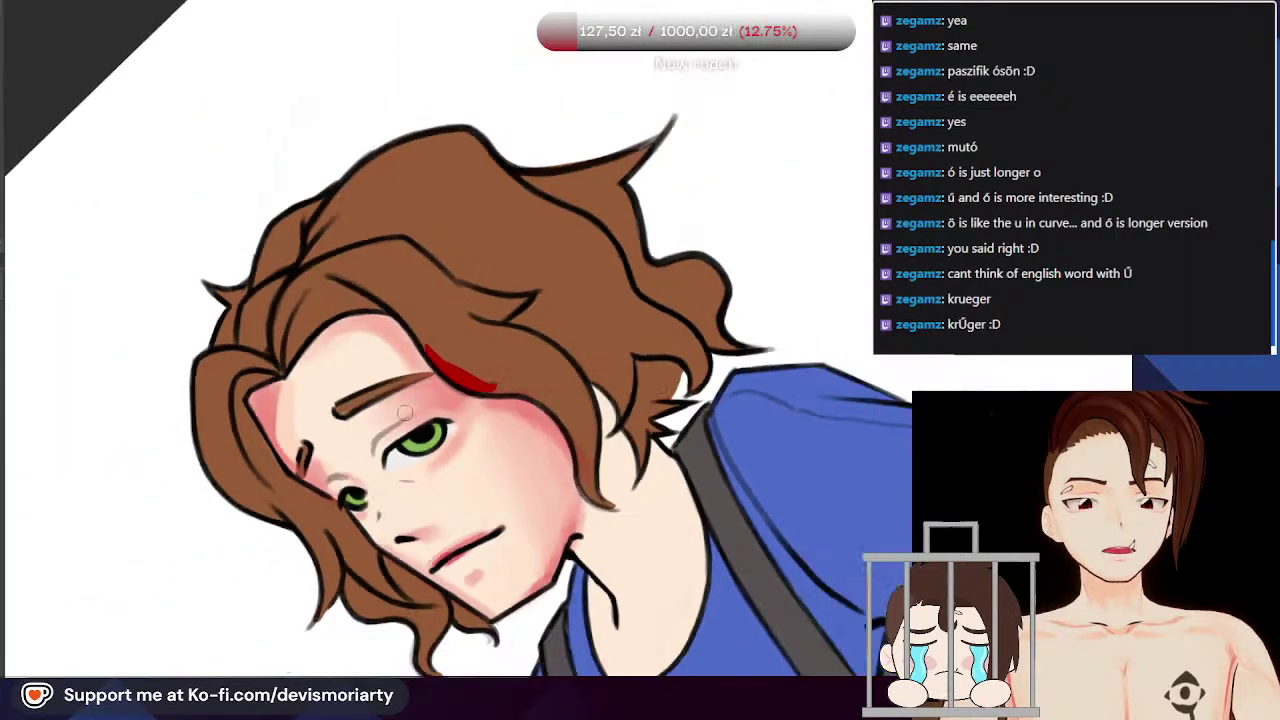
scroll(383, 437, up, 2)
scroll(386, 438, up, 4)
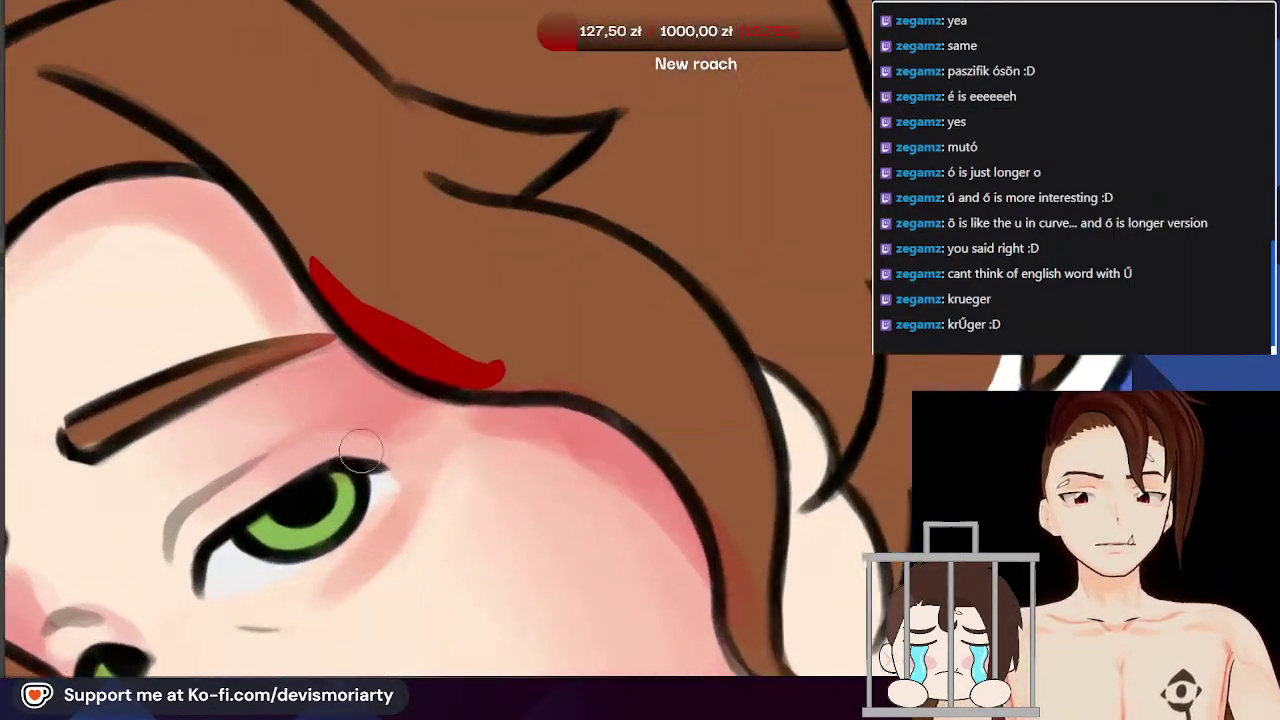
scroll(307, 572, down, 5)
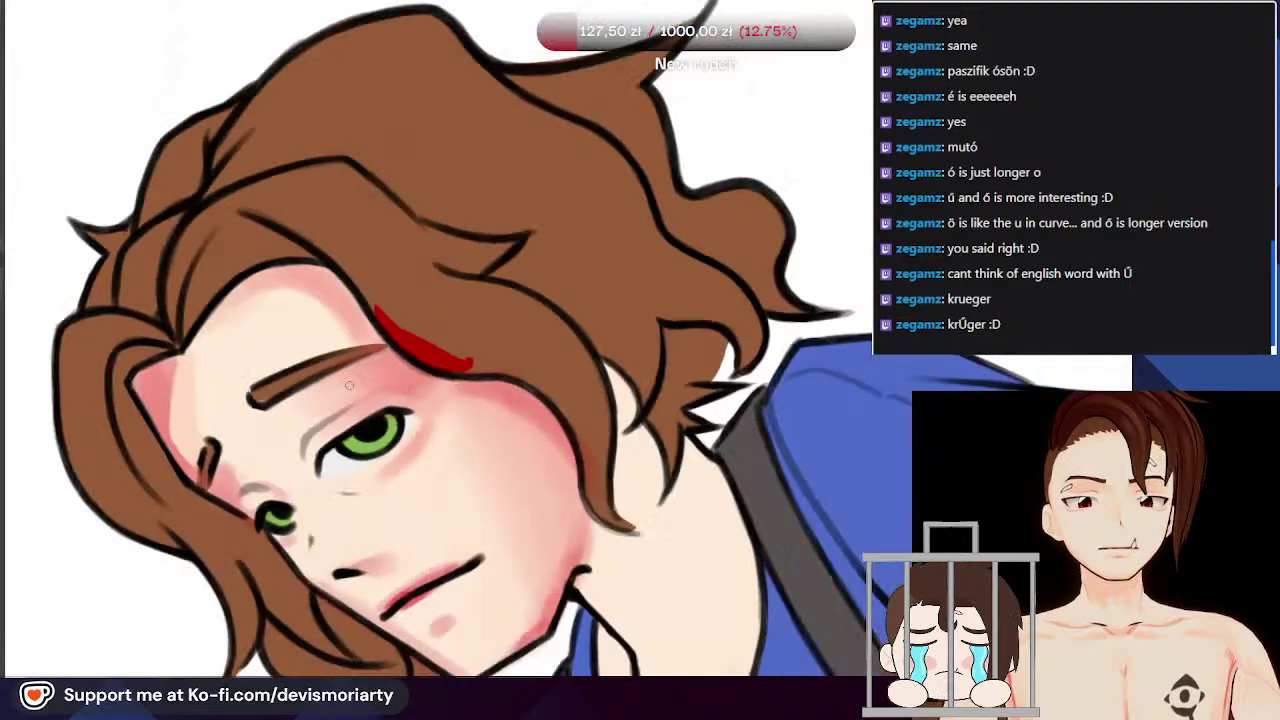
scroll(271, 338, down, 2)
scroll(216, 565, up, 6)
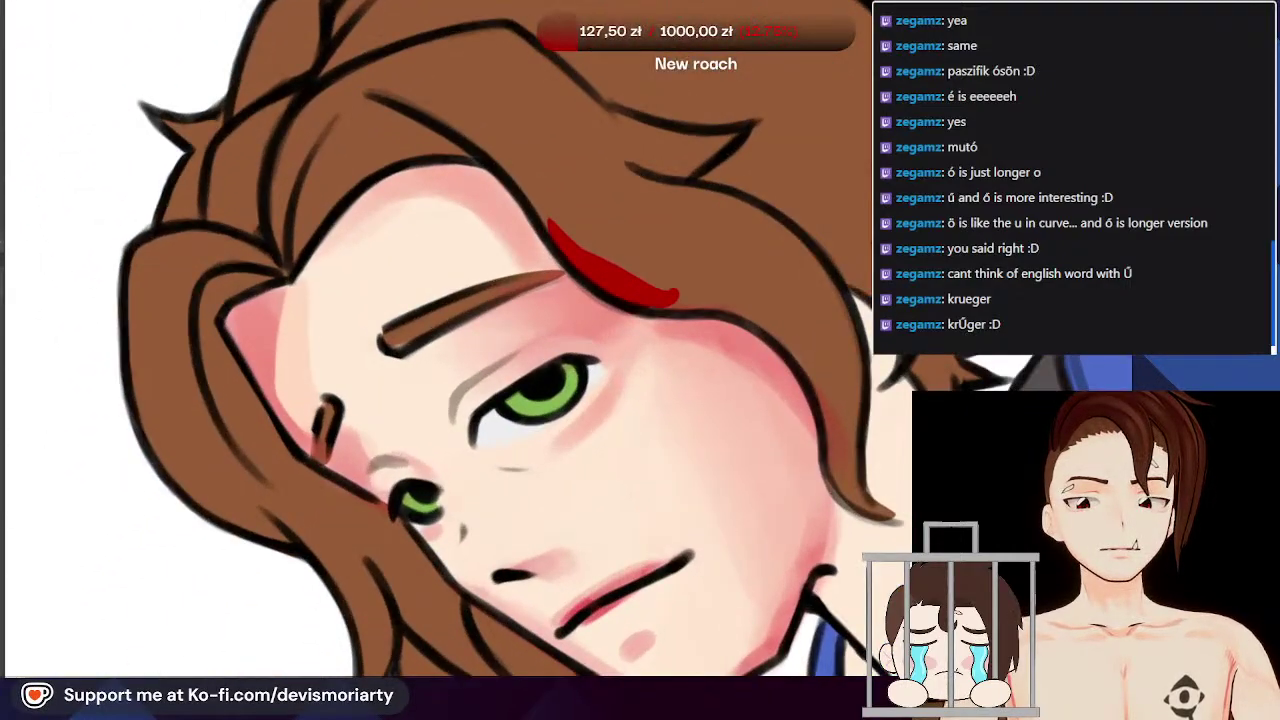
Step: Turn the canvas, enlarge the brush and spread soft pink blush across the cheek toward the jaw
drag(840, 350, 310, 480)
scroll(283, 420, down, 6)
scroll(270, 272, up, 2)
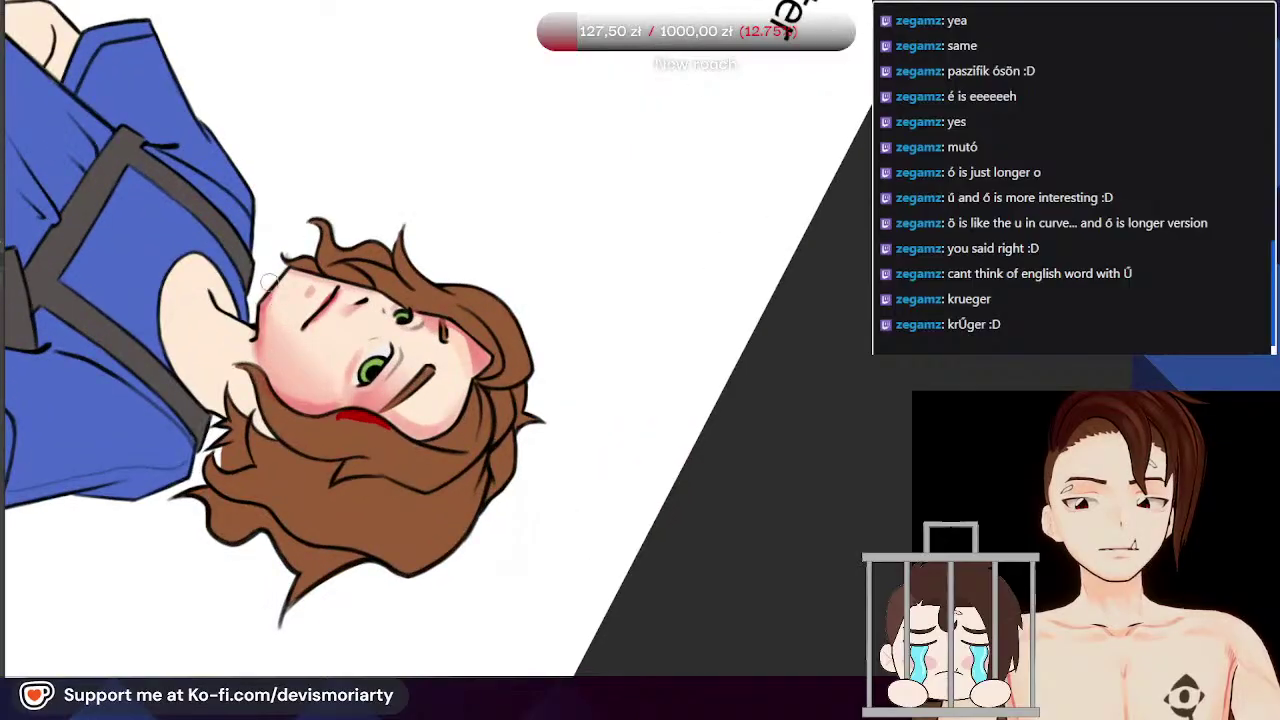
scroll(320, 338, up, 3)
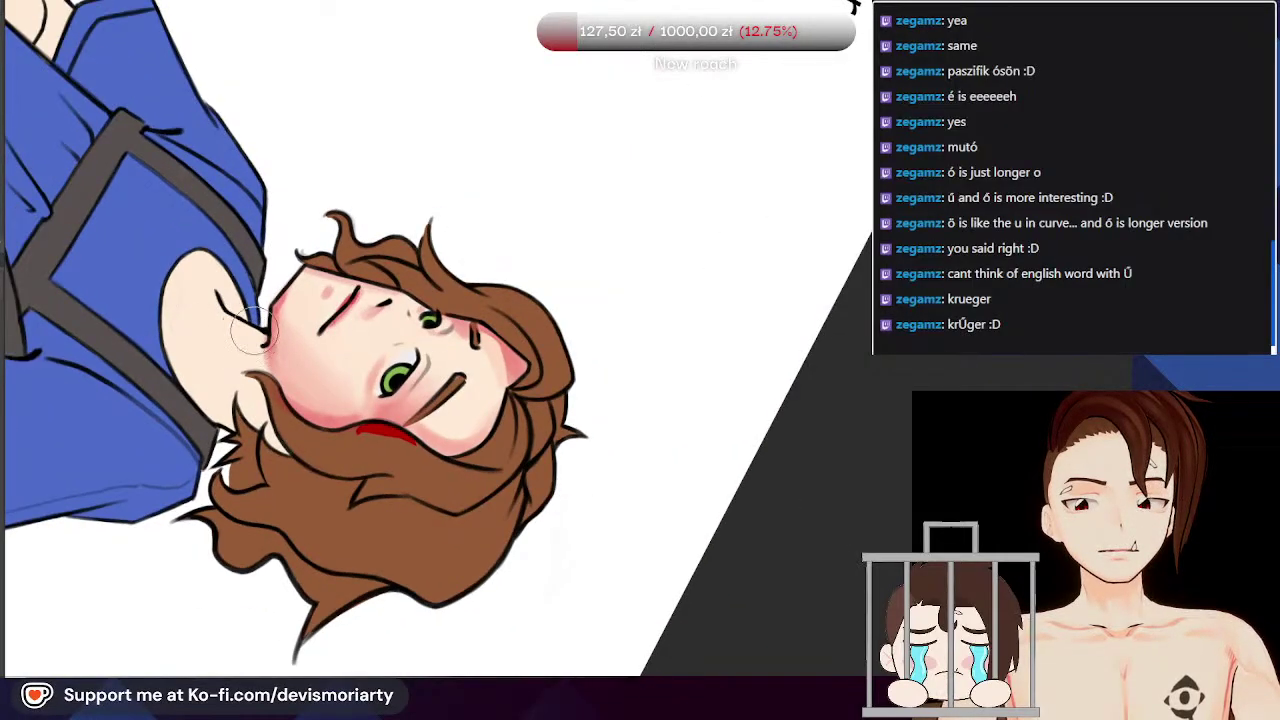
scroll(300, 345, up, 2)
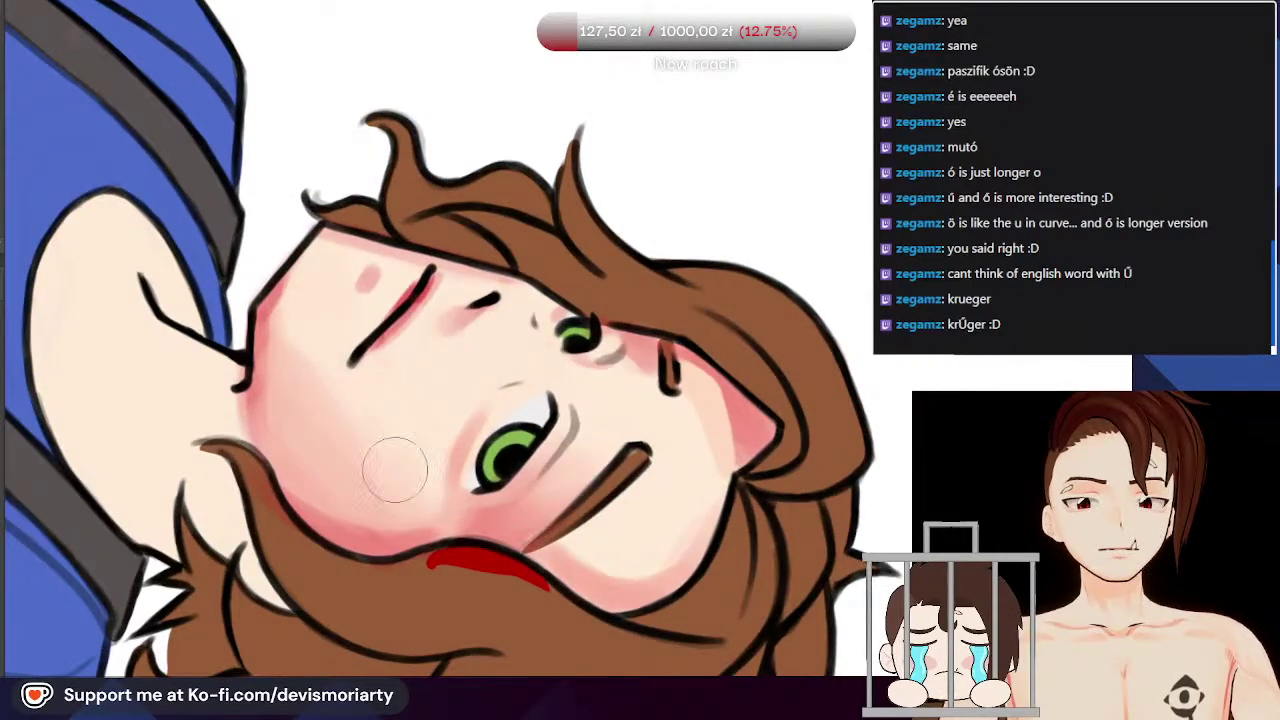
scroll(318, 355, down, 1)
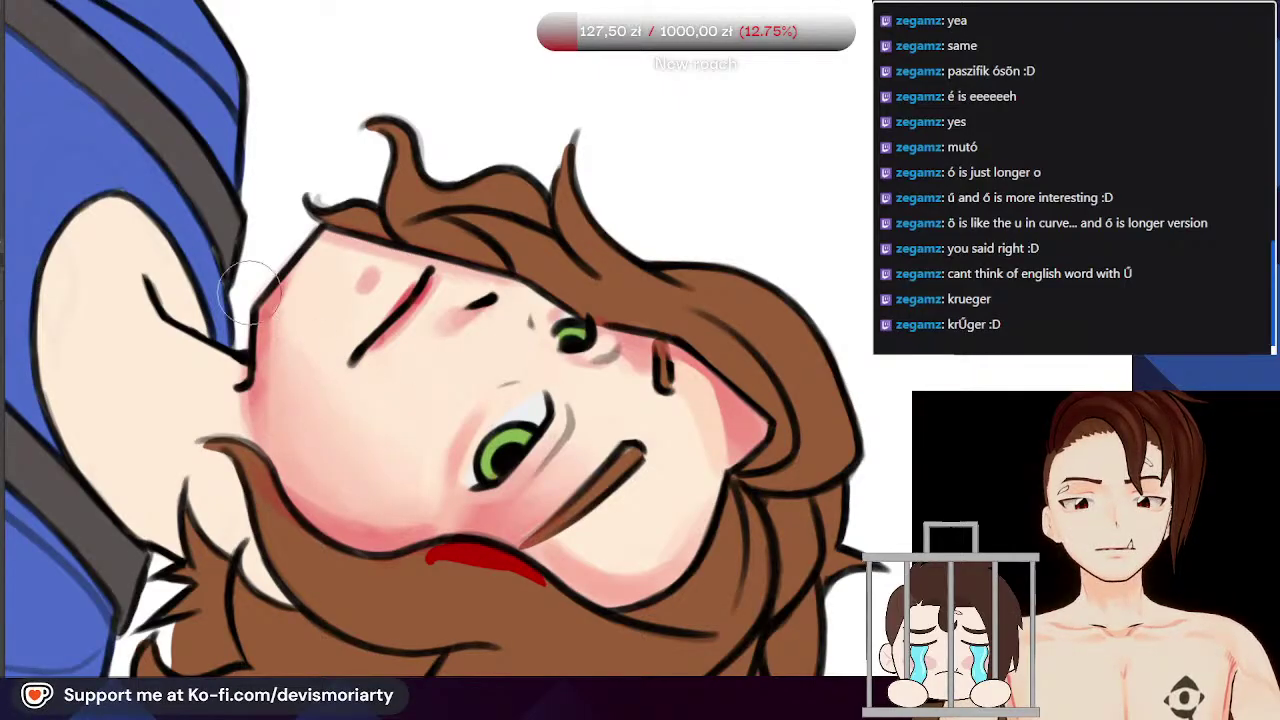
scroll(270, 375, up, 2)
scroll(293, 430, down, 1)
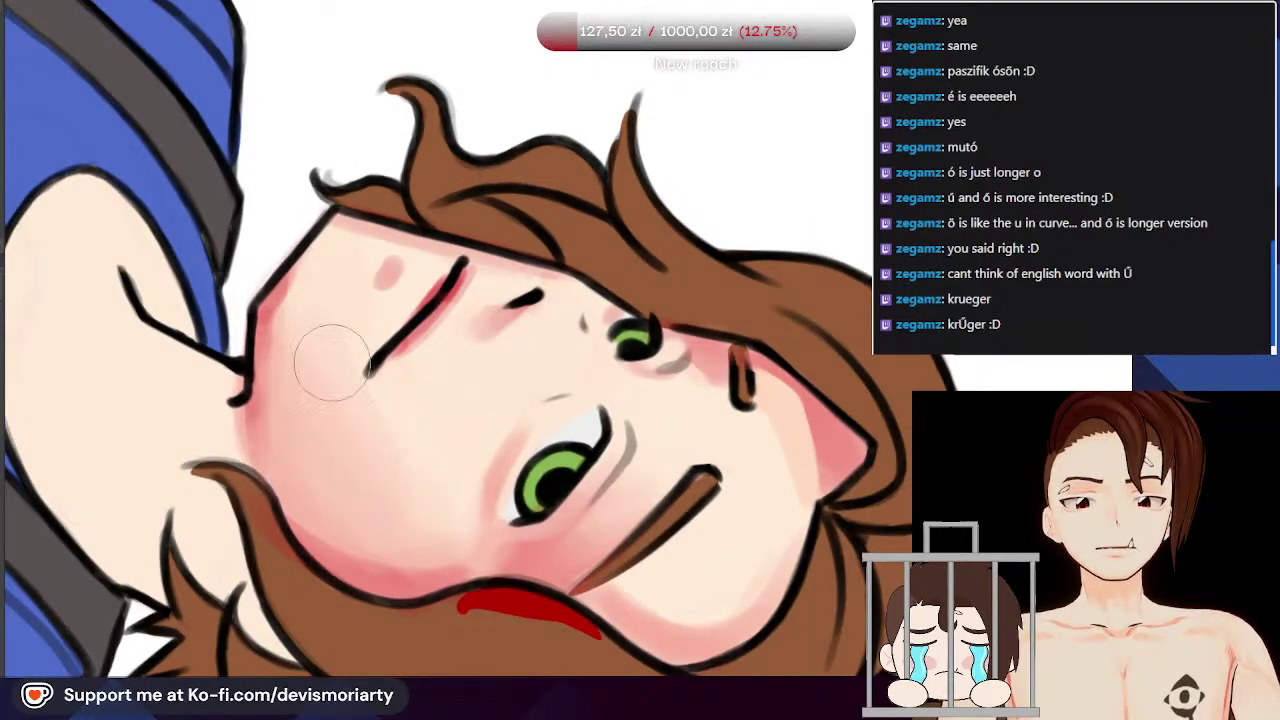
Step: Turn the canvas back and even out the blush between the larger eye and the outer cheek
scroll(440, 500, down, 2)
scroll(345, 228, down, 2)
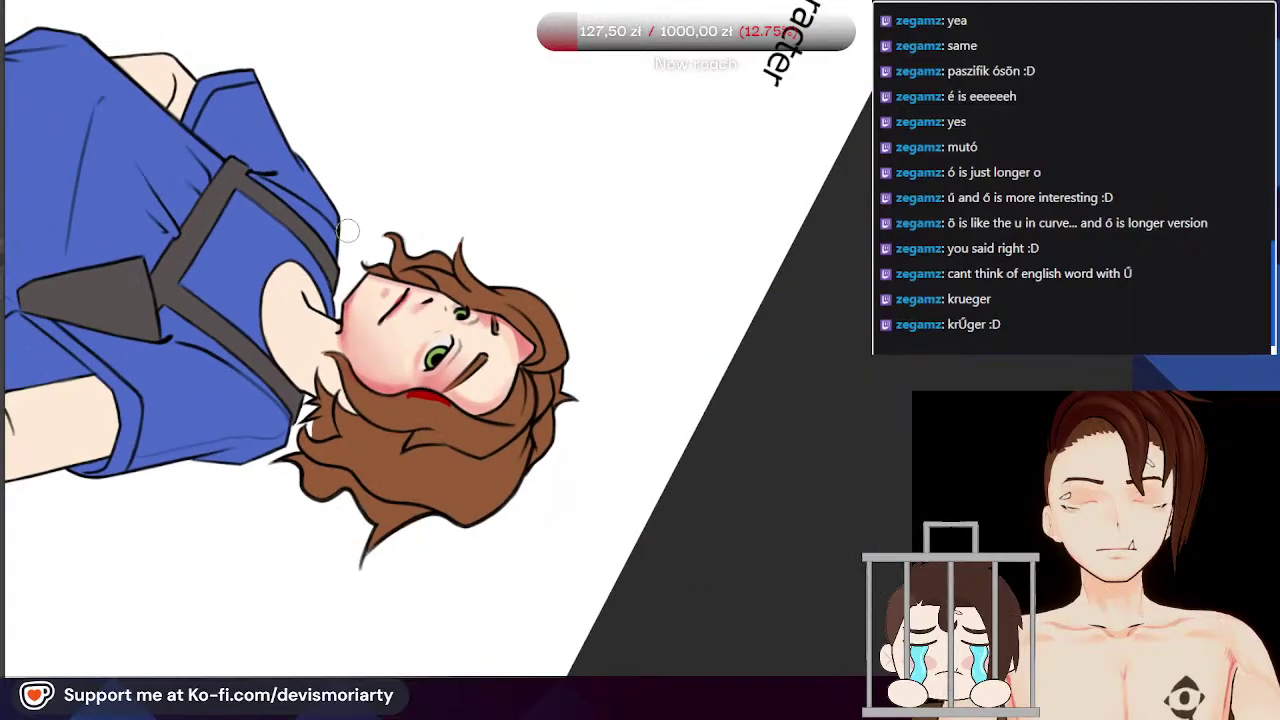
scroll(152, 644, up, 1)
drag(330, 290, 737, 489)
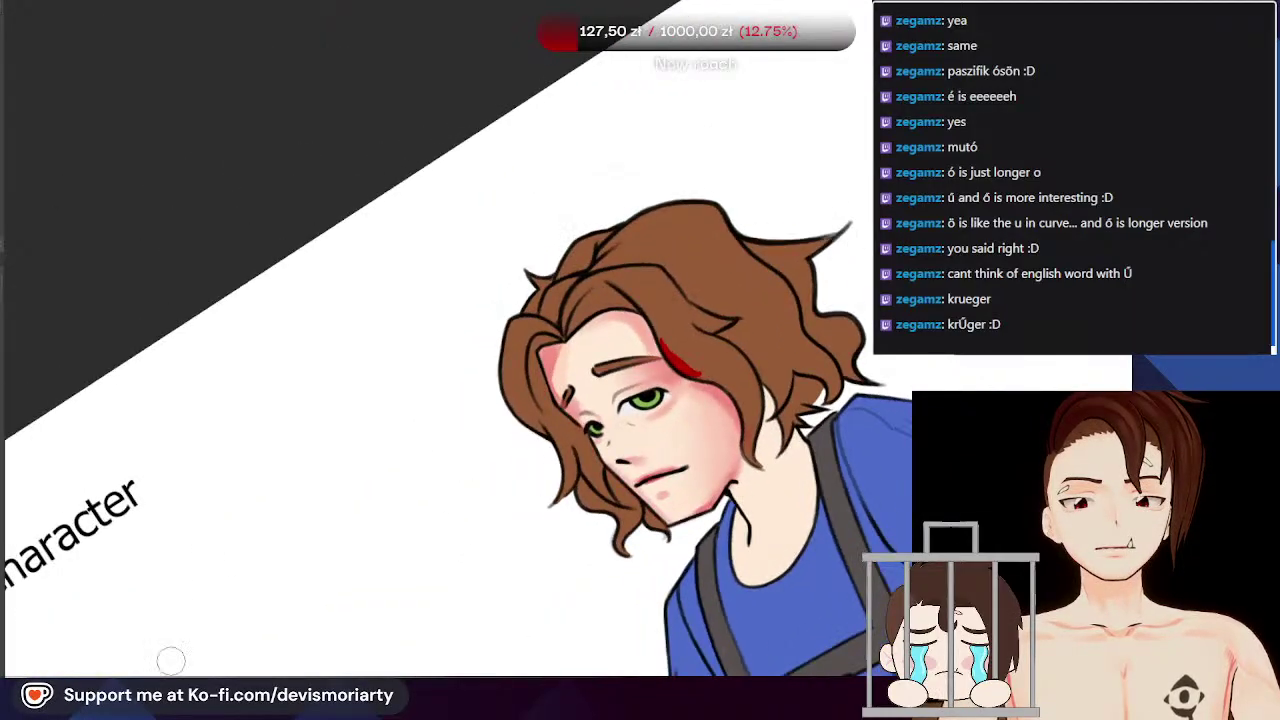
scroll(737, 489, down, 2)
scroll(680, 472, up, 4)
scroll(362, 243, down, 1)
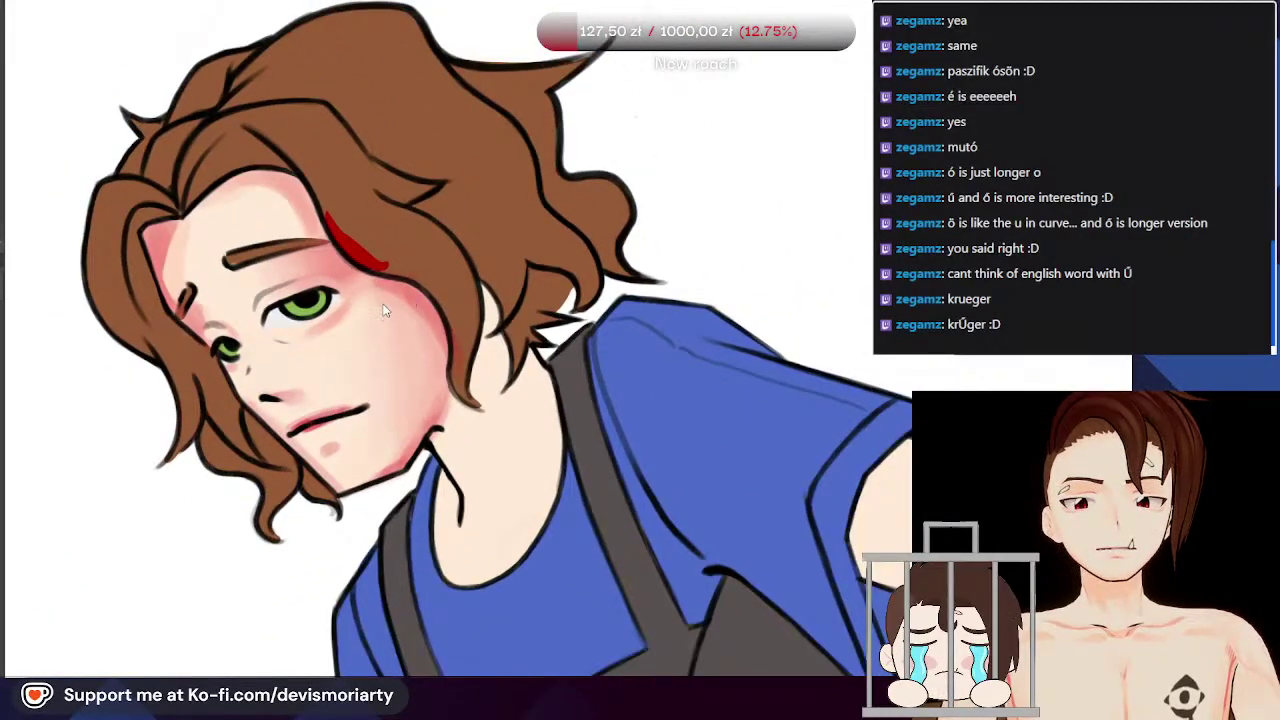
scroll(380, 323, up, 2)
scroll(400, 333, down, 3)
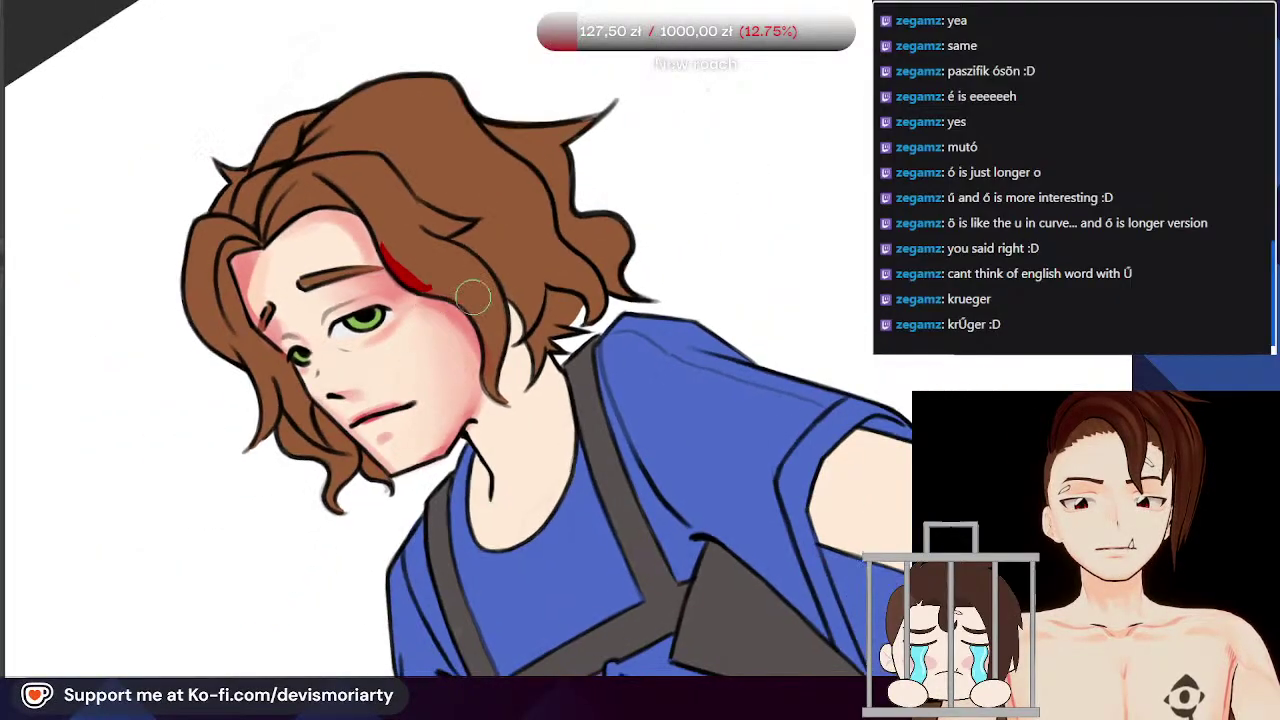
scroll(464, 290, up, 3)
scroll(471, 375, down, 2)
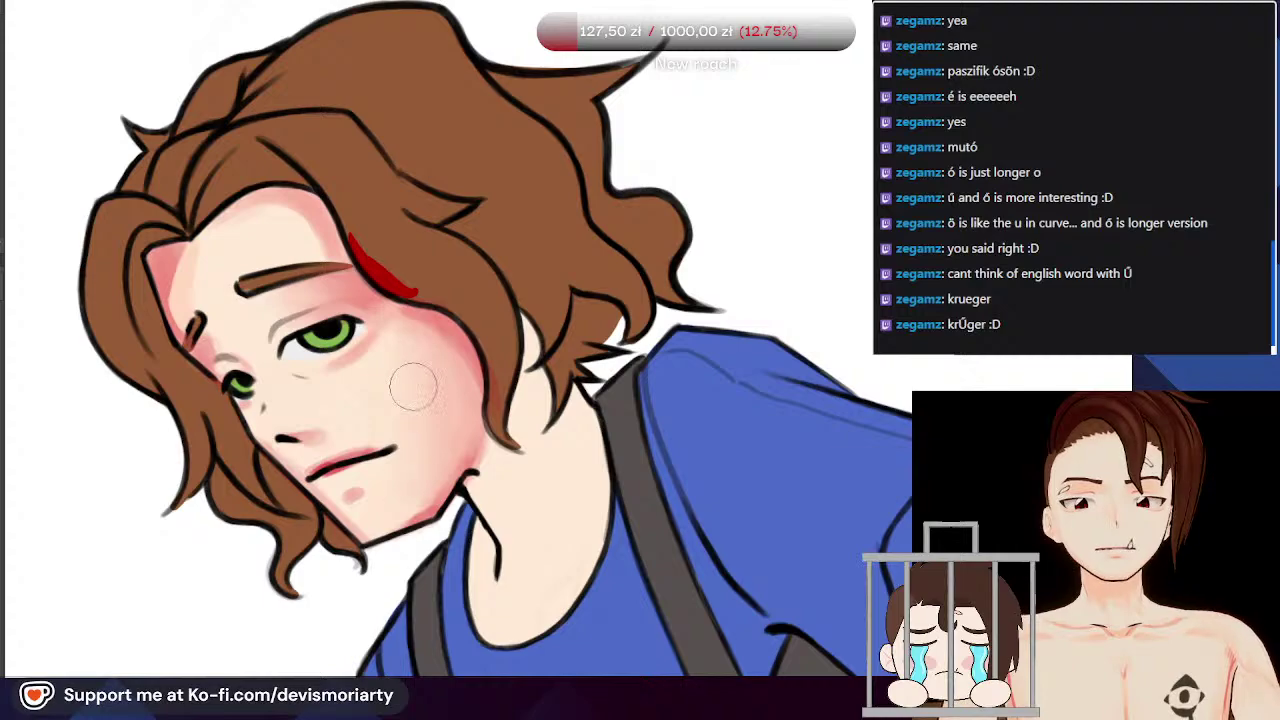
Step: Blend the pink shading along the jawline below the cheek with a large soft brush
scroll(443, 440, up, 5)
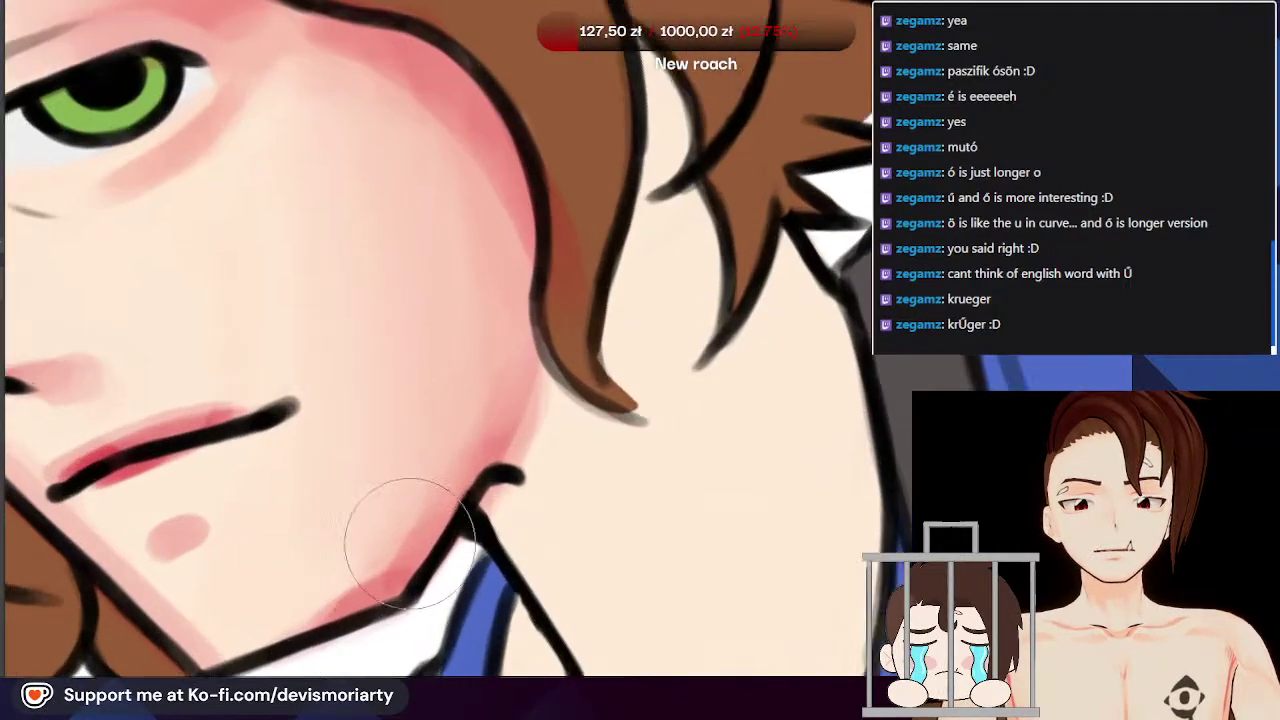
scroll(388, 582, down, 5)
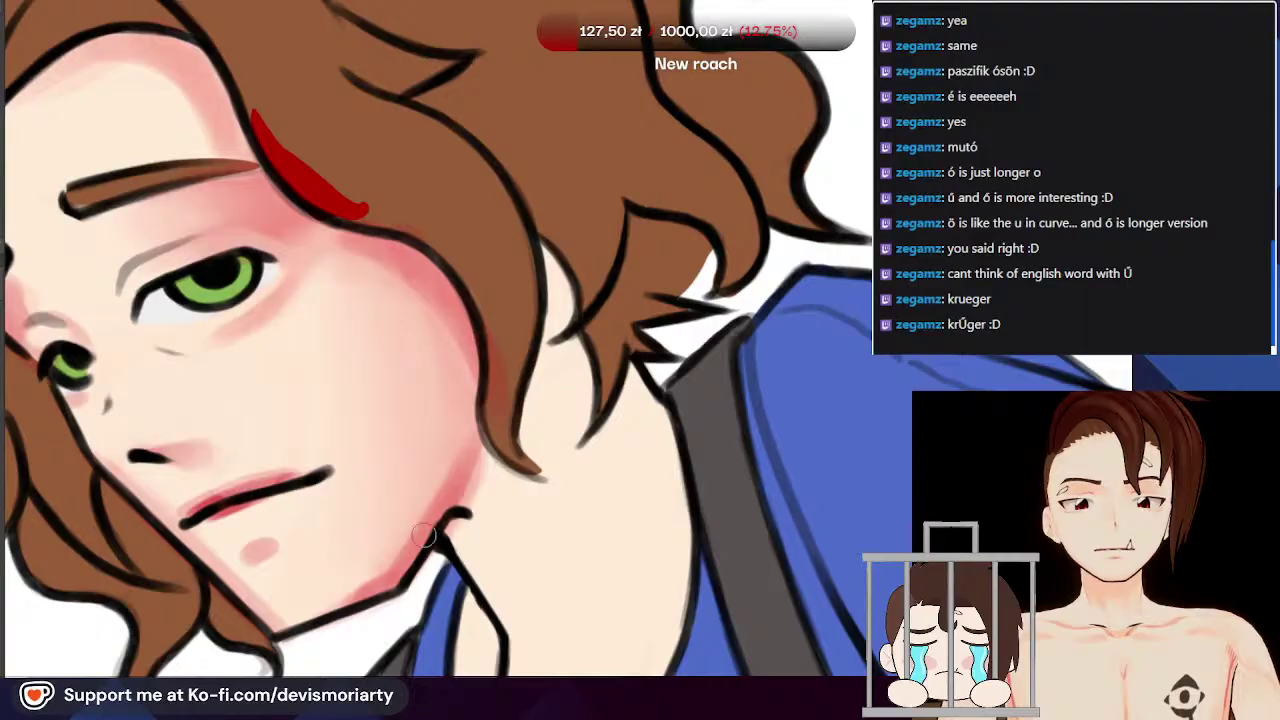
scroll(406, 558, down, 4)
scroll(458, 488, up, 4)
scroll(480, 424, down, 8)
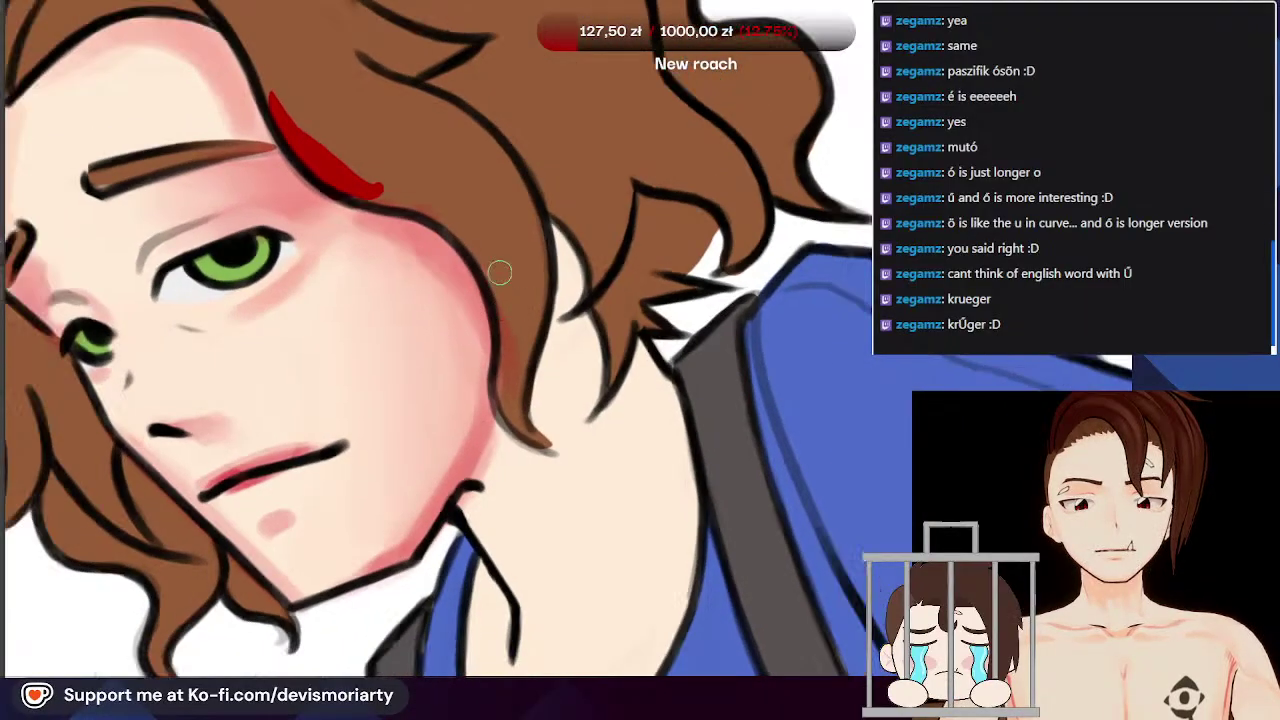
Step: Paint pink shading along the hairline beneath the red accent, linking the eye blush to the cheek
scroll(464, 349, up, 8)
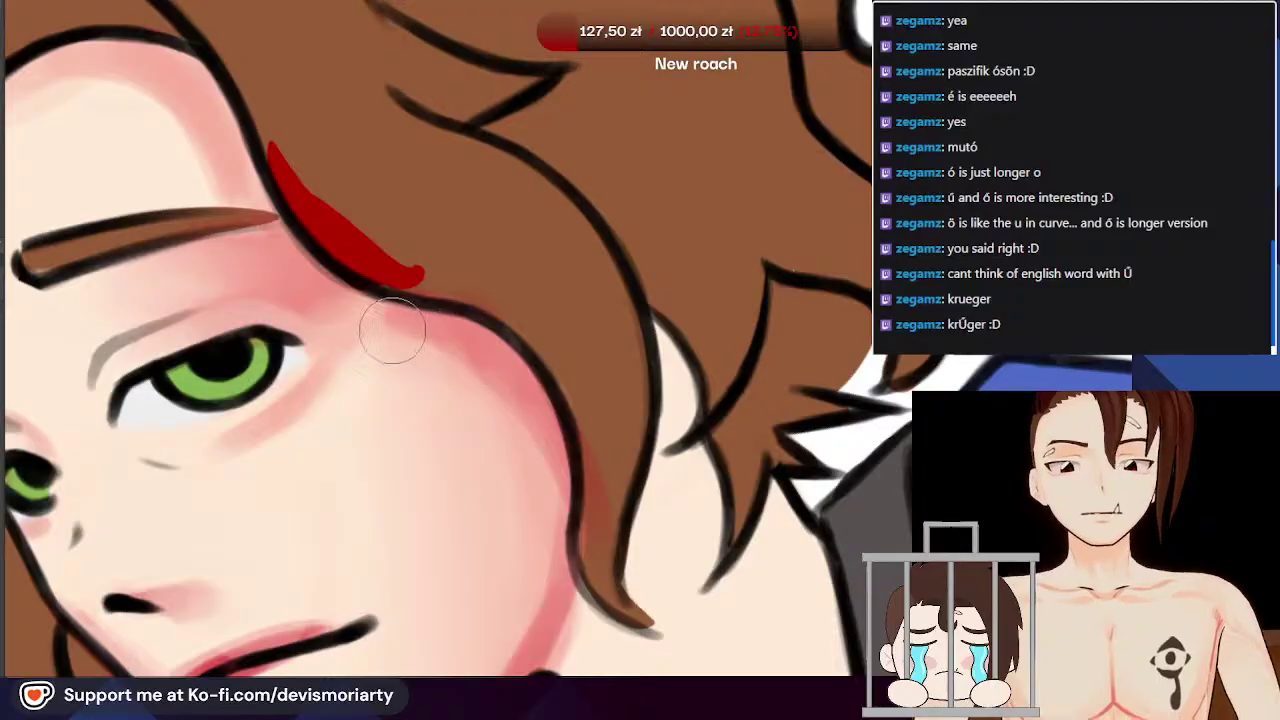
scroll(332, 294, down, 1)
drag(329, 297, 407, 331)
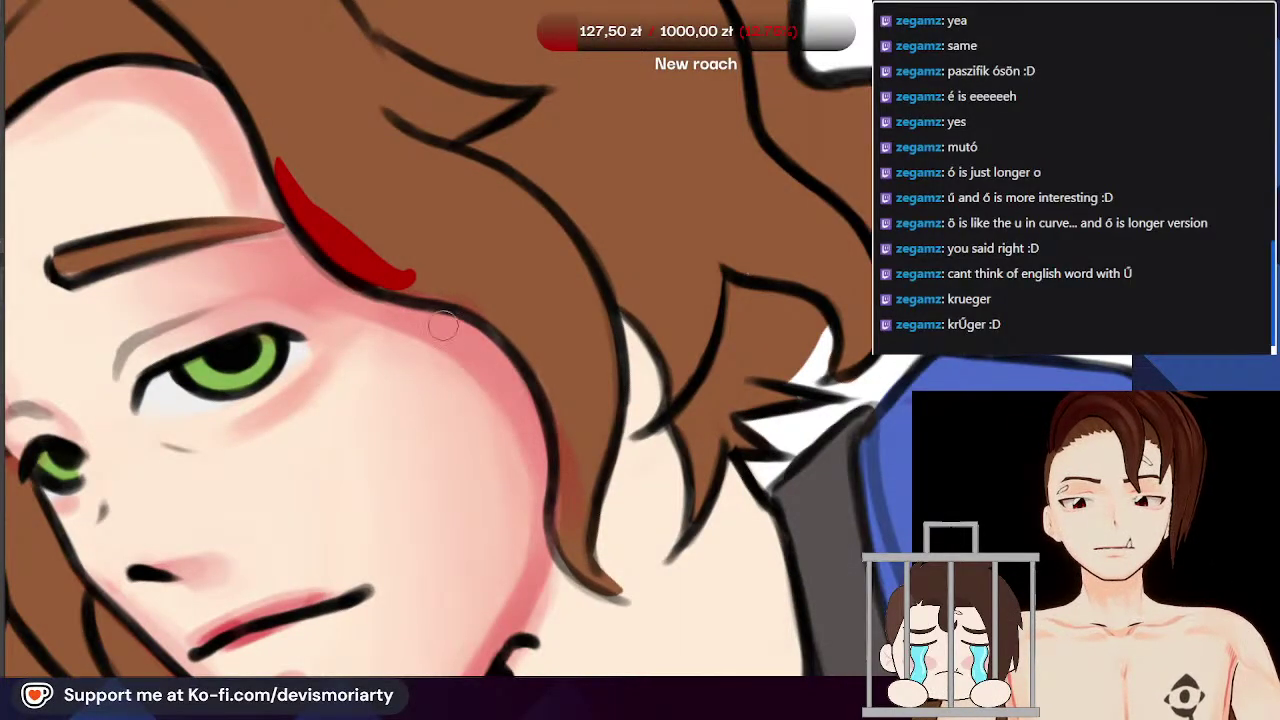
Step: Turn the canvas and soften the edge of the peach shading on the forehead beside the smaller eyebrow
scroll(442, 320, down, 7)
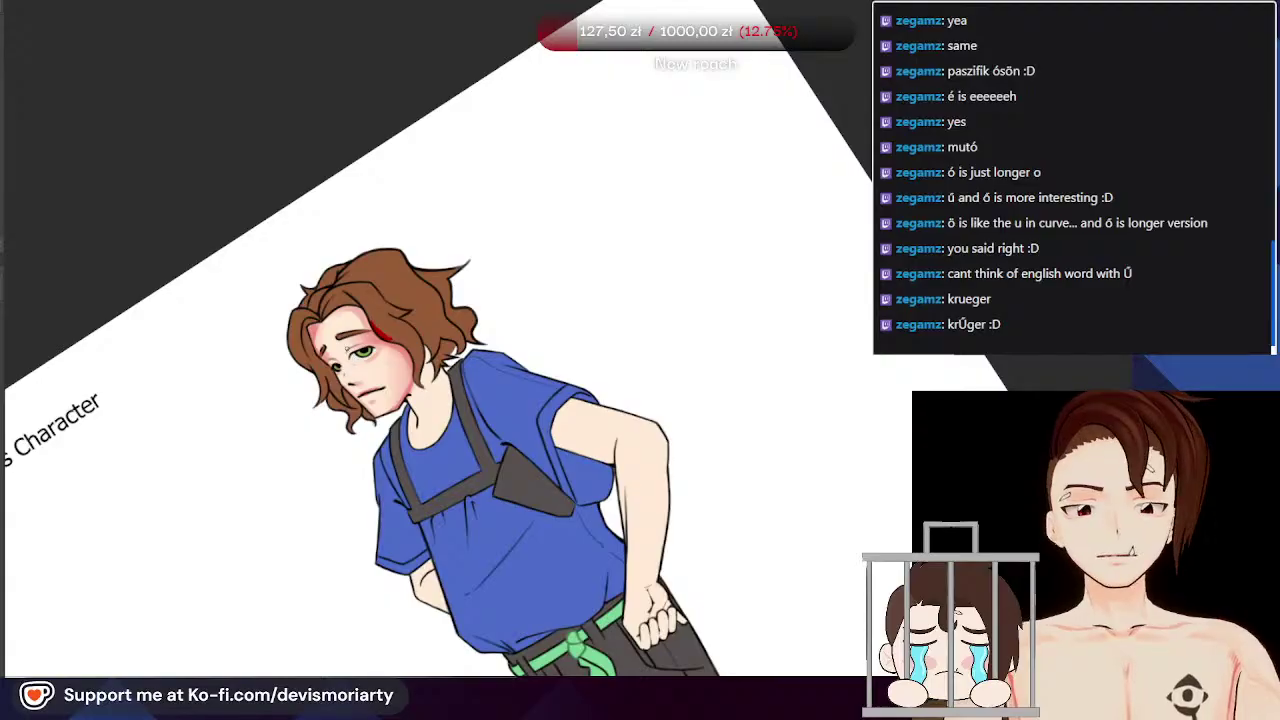
scroll(318, 318, up, 8)
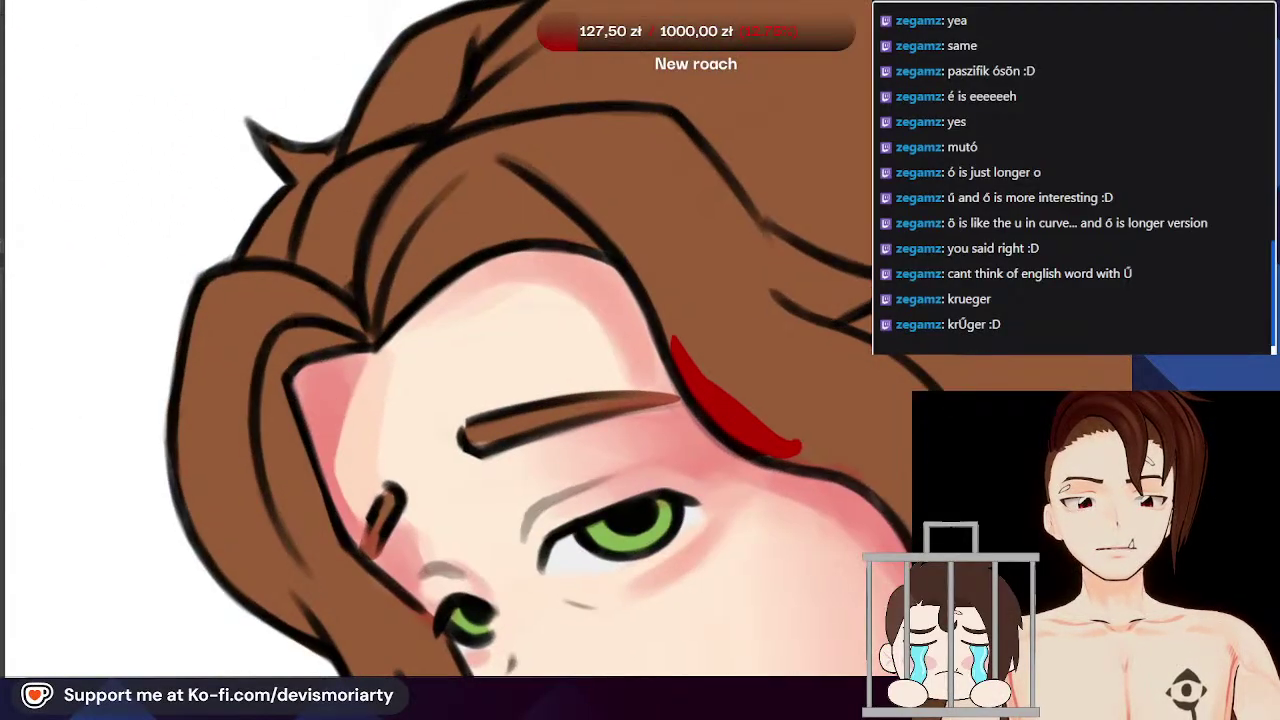
drag(800, 295, 405, 480)
scroll(260, 520, down, 4)
scroll(510, 340, up, 4)
scroll(438, 418, up, 3)
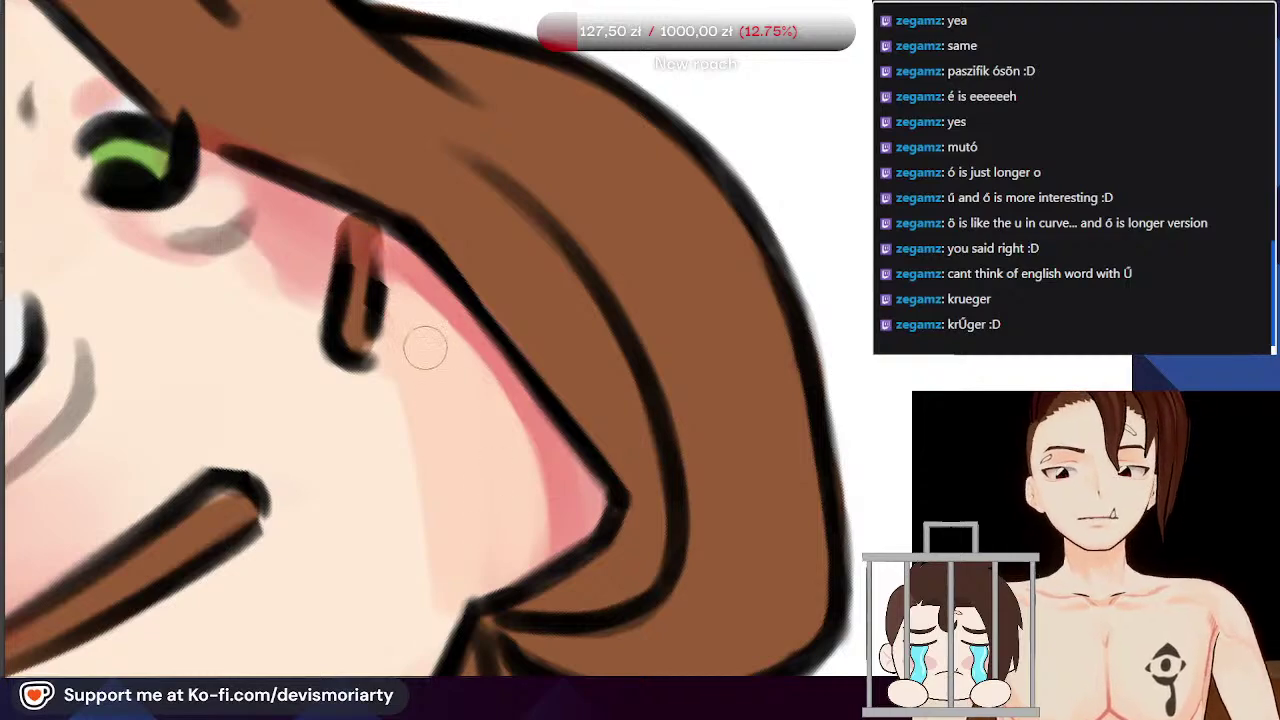
scroll(428, 352, down, 3)
scroll(516, 442, up, 3)
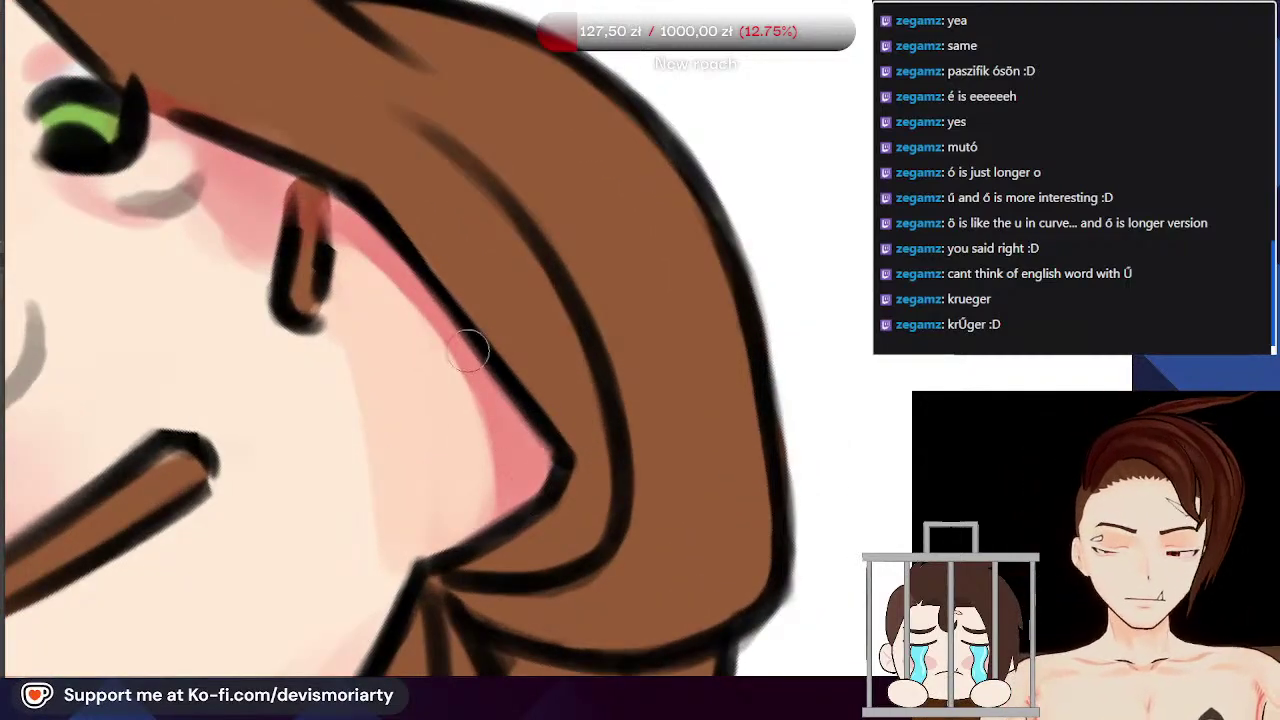
scroll(495, 396, down, 6)
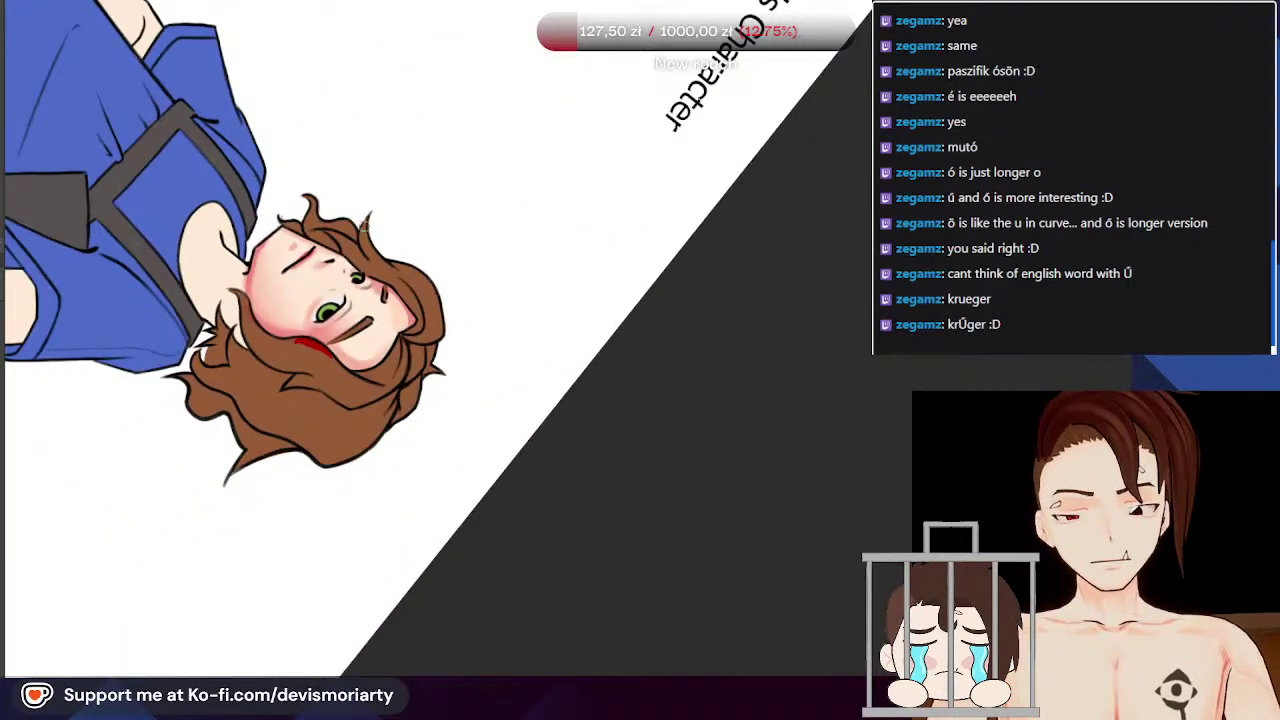
scroll(394, 366, up, 6)
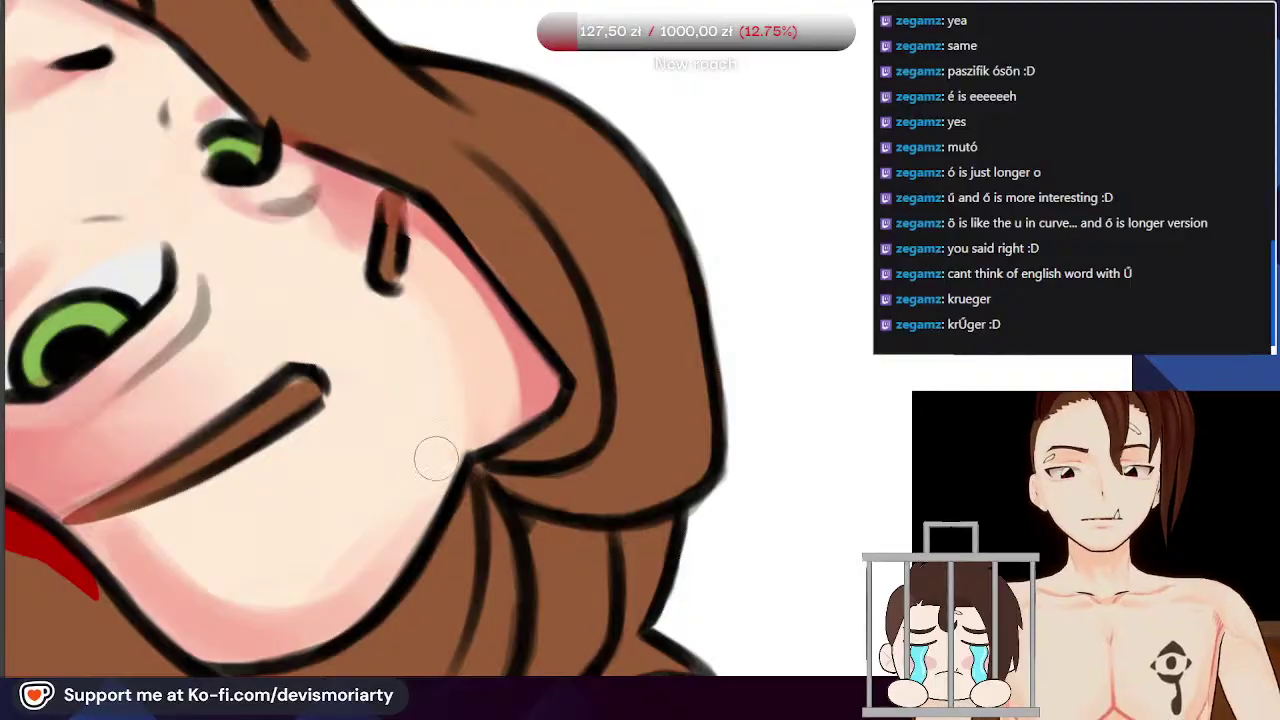
scroll(428, 462, down, 6)
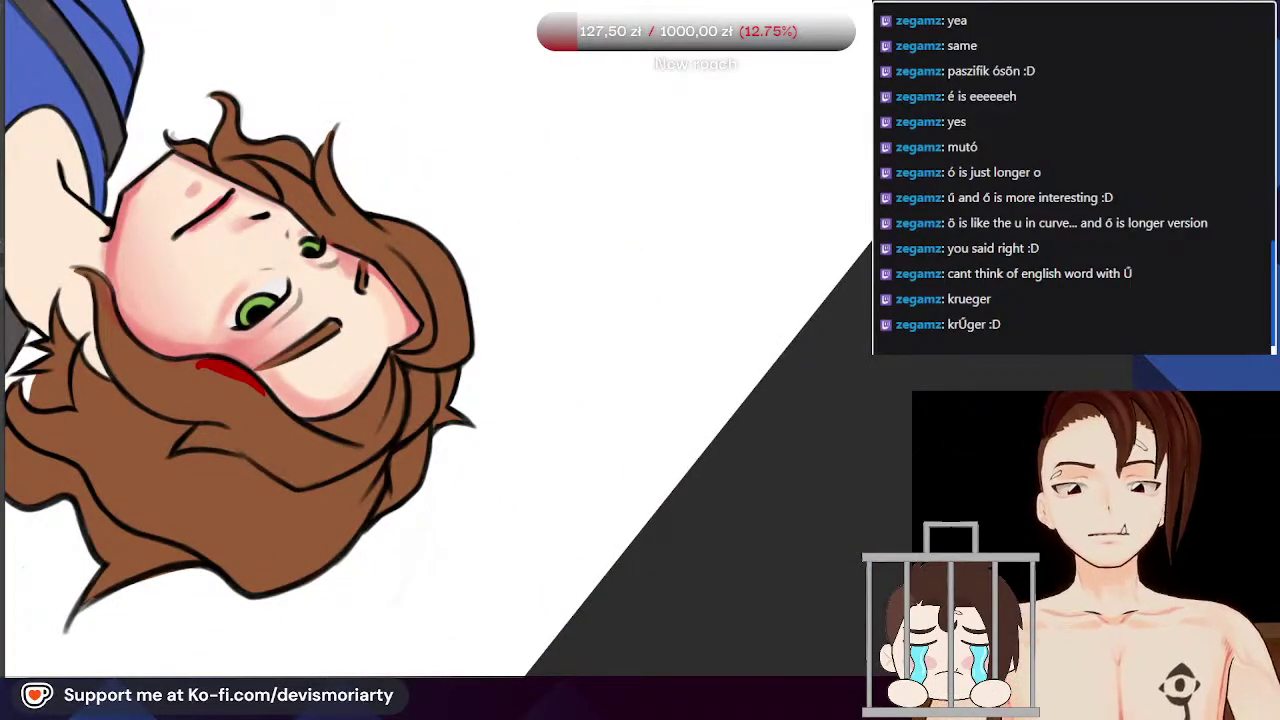
Step: Turn the canvas further and blend pink shading into the corner of the forehead under the hair
key(minus)
key(minus)
key(minus)
key(minus)
key(minus)
scroll(380, 412, down, 1)
scroll(380, 412, up, 6)
drag(390, 417, 371, 508)
scroll(374, 415, up, 1)
mouse_move(372, 410)
mouse_down()
mouse_move(385, 515)
mouse_move(366, 514)
mouse_move(368, 478)
mouse_move(320, 410)
mouse_move(330, 380)
mouse_move(354, 515)
mouse_move(362, 371)
mouse_up()
scroll(362, 371, up, 1)
Step: Brush the pink shading along the hairline between the smaller eyebrow and the forehead corner
mouse_move(371, 423)
mouse_down()
mouse_move(366, 474)
mouse_move(336, 420)
mouse_move(230, 337)
mouse_move(368, 424)
mouse_move(348, 495)
mouse_move(248, 361)
mouse_move(202, 324)
mouse_move(377, 438)
mouse_move(378, 493)
mouse_move(350, 499)
mouse_move(231, 347)
mouse_move(192, 335)
mouse_up()
scroll(262, 430, down, 1)
drag(331, 391, 329, 414)
scroll(168, 294, down, 2)
scroll(168, 290, up, 1)
drag(177, 320, 298, 373)
scroll(298, 373, down, 1)
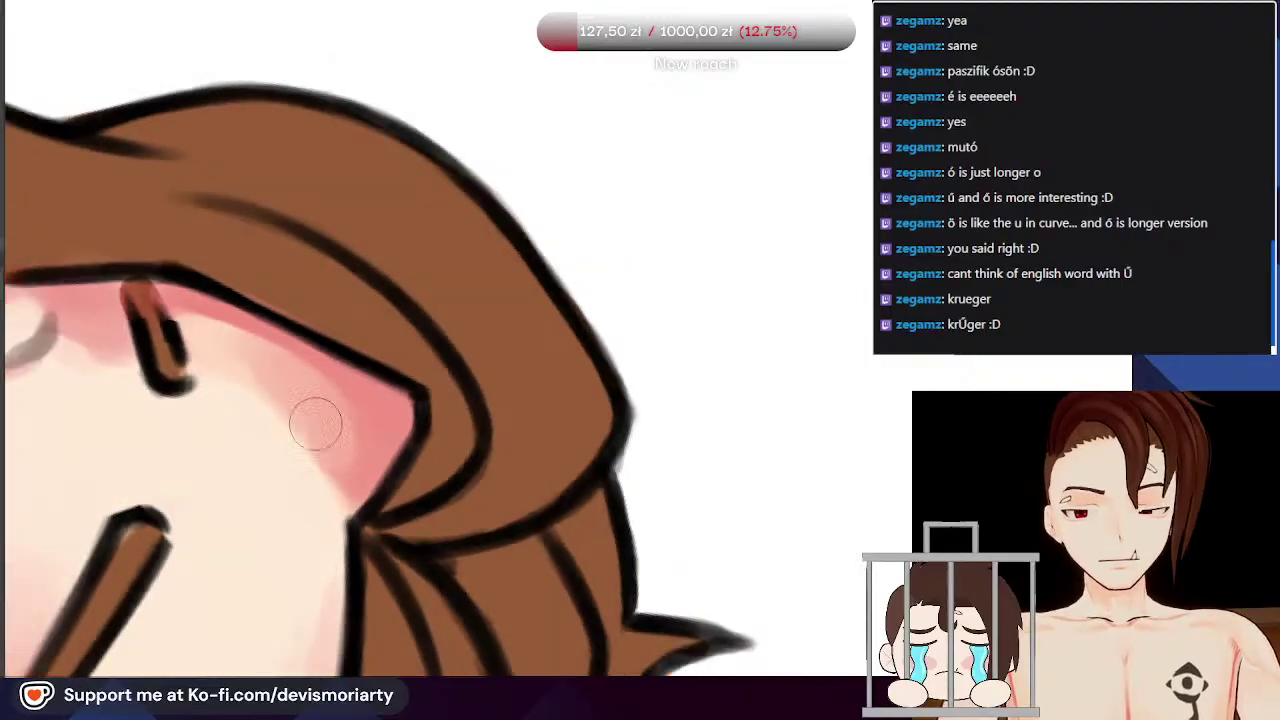
scroll(326, 434, up, 1)
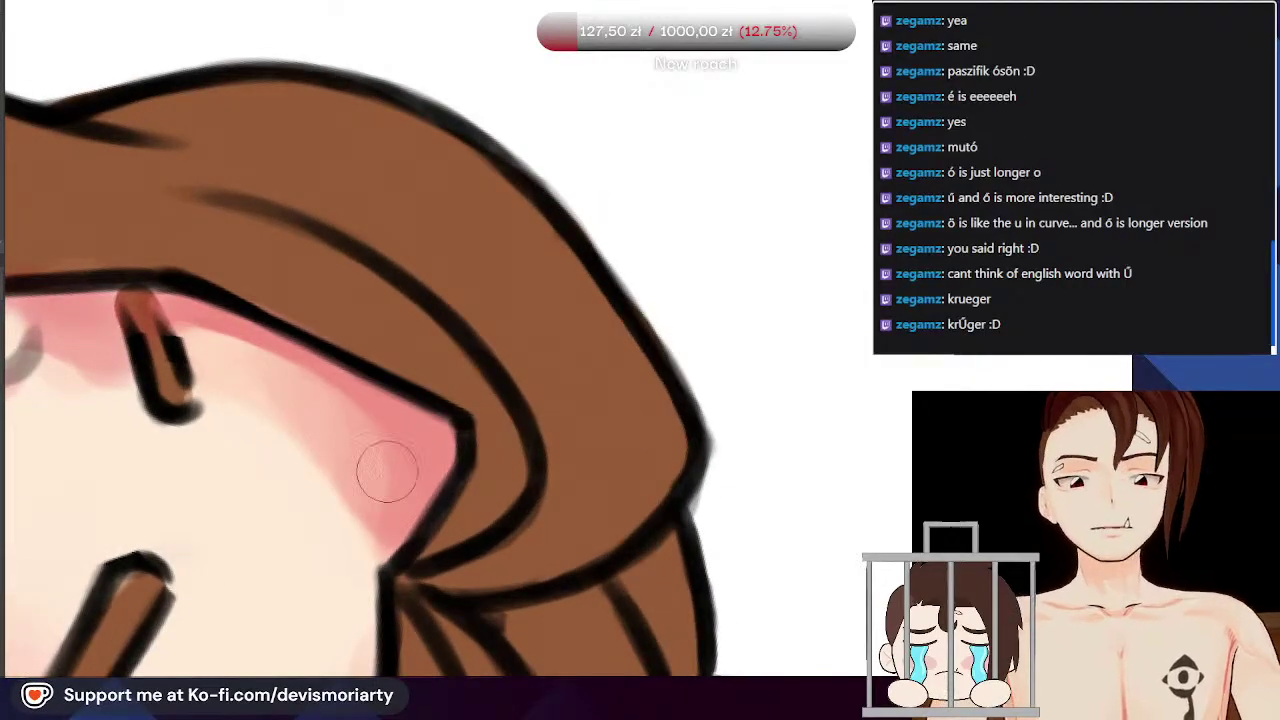
scroll(386, 490, down, 1)
scroll(386, 504, down, 8)
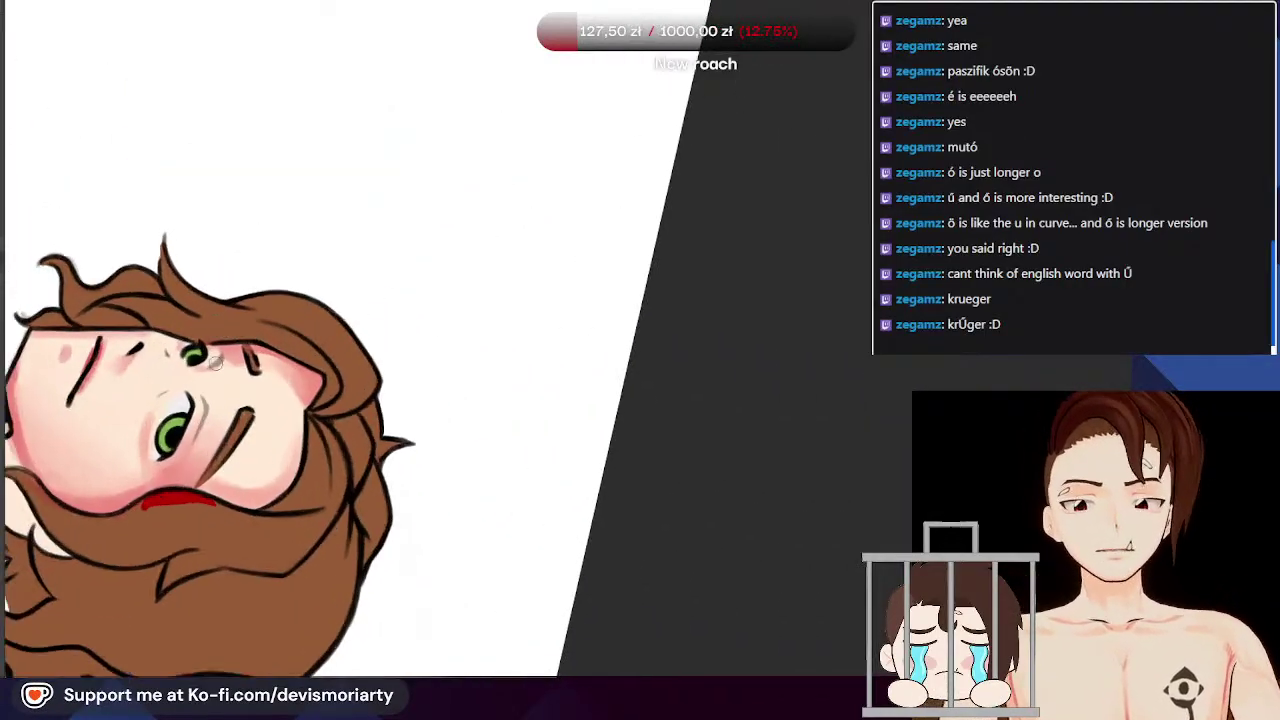
Step: Turn the canvas back, sample a light peach from the forehead and lighten the pink in its far corner
scroll(228, 544, up, 3)
drag(386, 500, 800, 240)
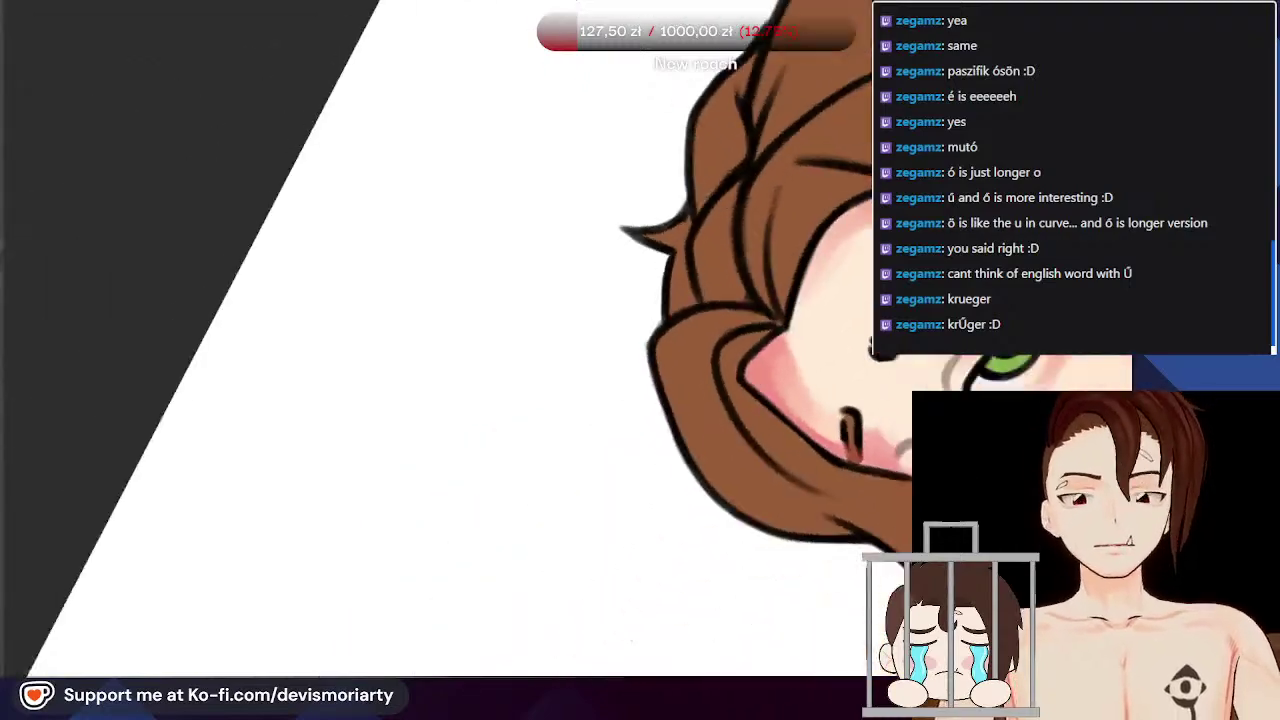
scroll(380, 480, down, 6)
scroll(660, 470, up, 6)
scroll(364, 360, up, 3)
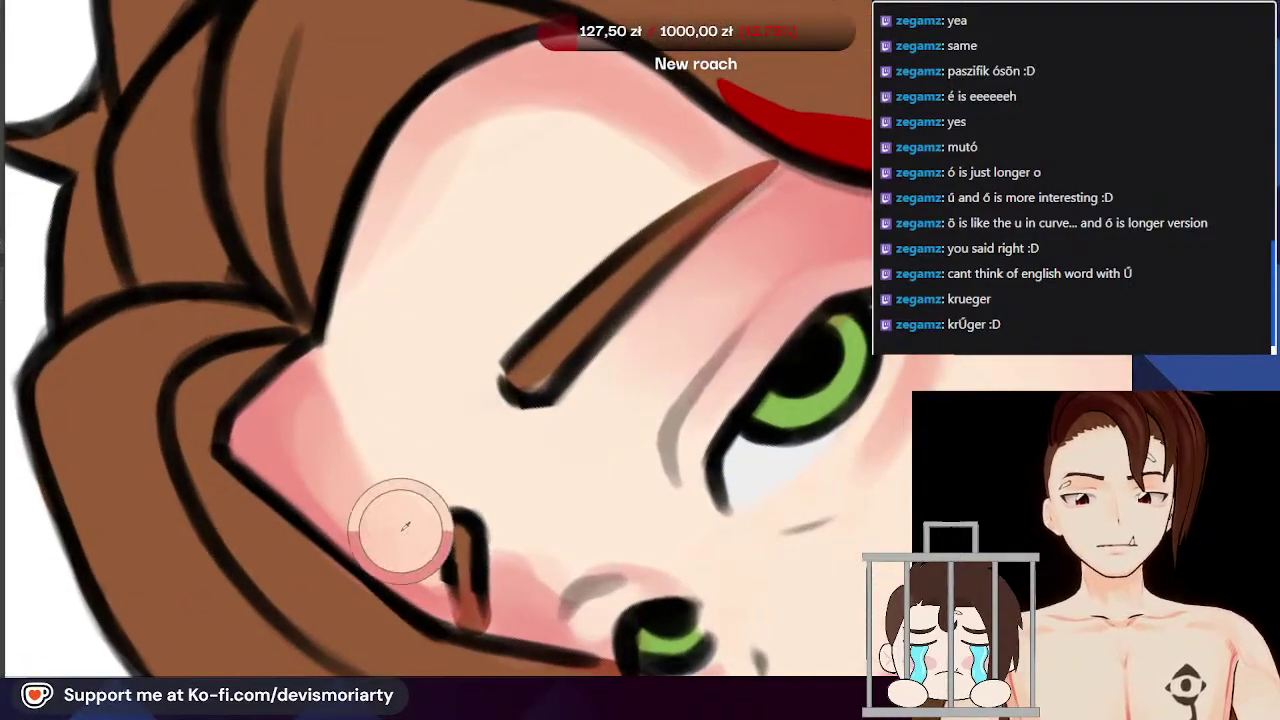
scroll(293, 429, down, 2)
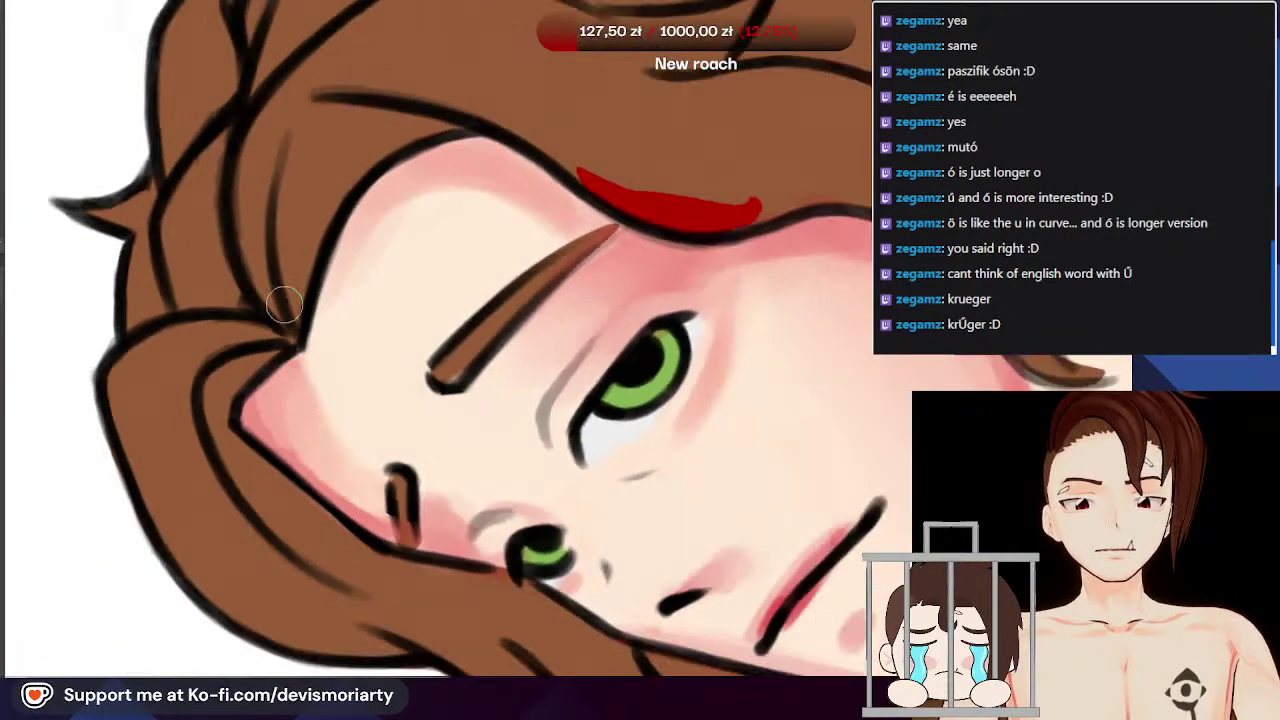
scroll(284, 305, down, 5)
scroll(247, 420, up, 6)
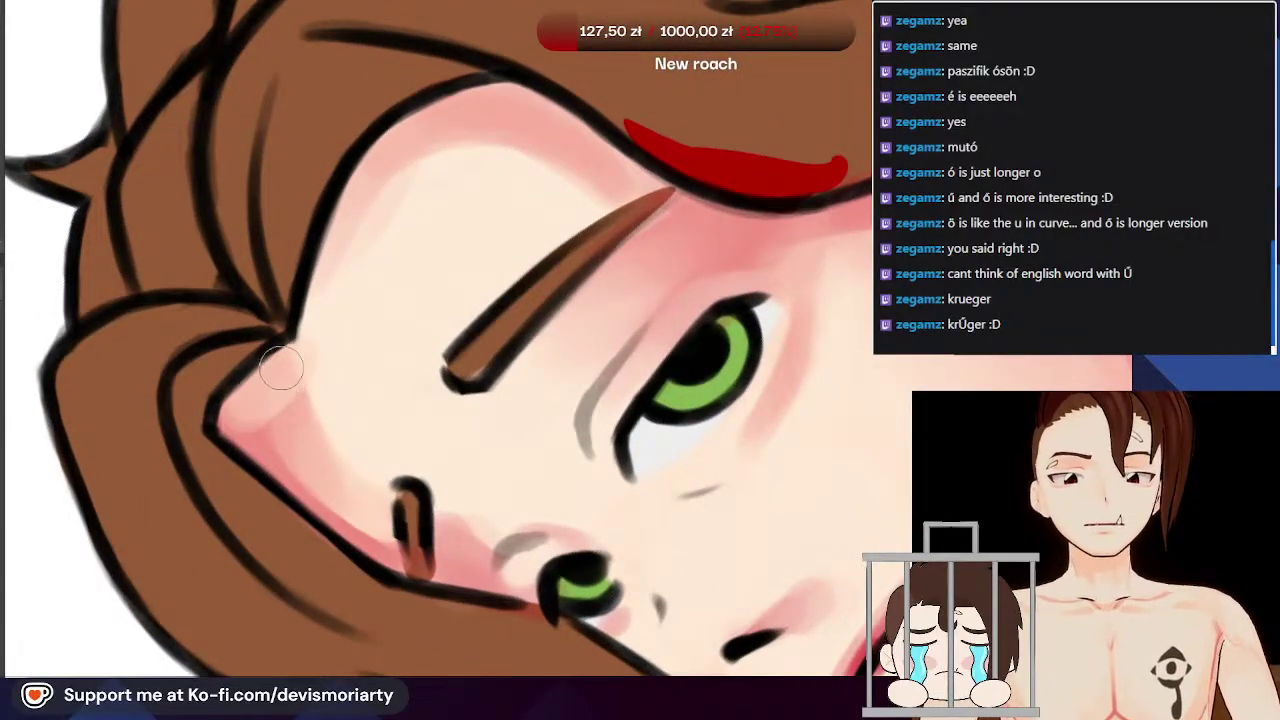
Step: Cover the remaining pink in the forehead corner with pale skin tone down to the smaller eyebrow
scroll(337, 360, down, 5)
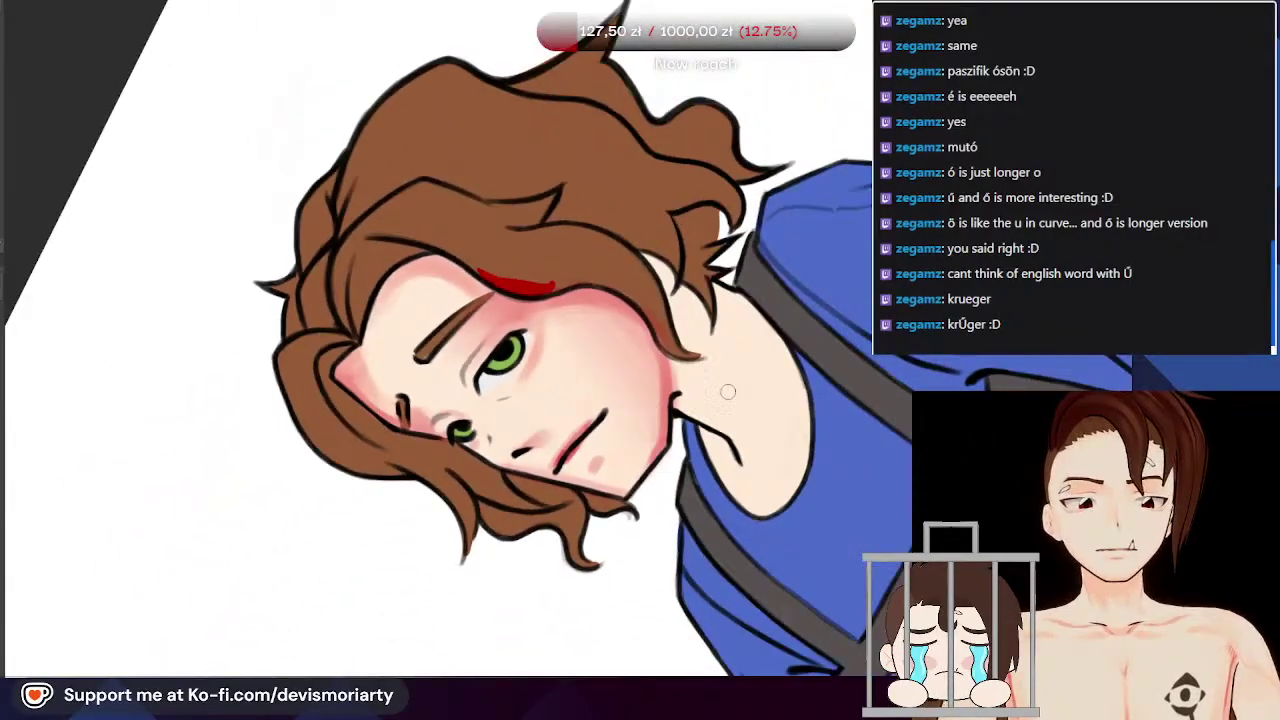
scroll(289, 383, up, 5)
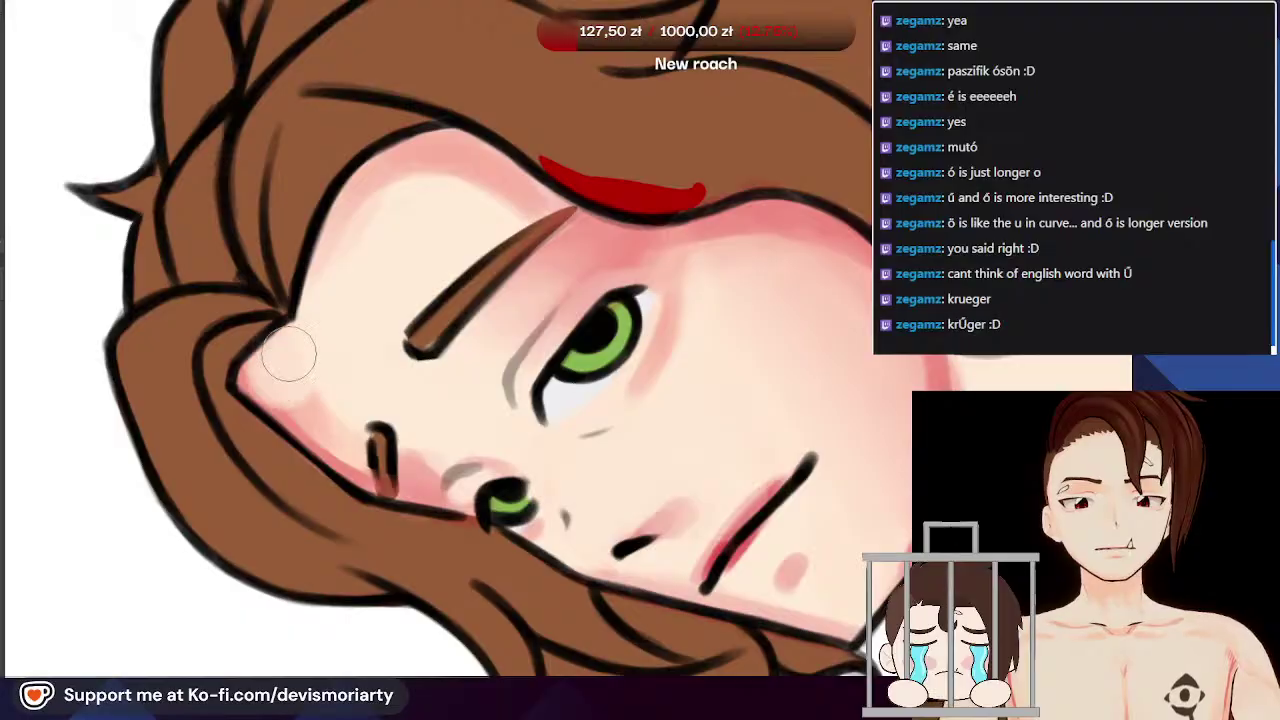
scroll(260, 372, up, 2)
scroll(322, 402, up, 1)
mouse_move(308, 422)
mouse_down()
mouse_move(377, 483)
mouse_move(318, 397)
mouse_move(359, 453)
mouse_move(360, 426)
mouse_move(376, 423)
mouse_move(383, 477)
mouse_move(332, 453)
mouse_up()
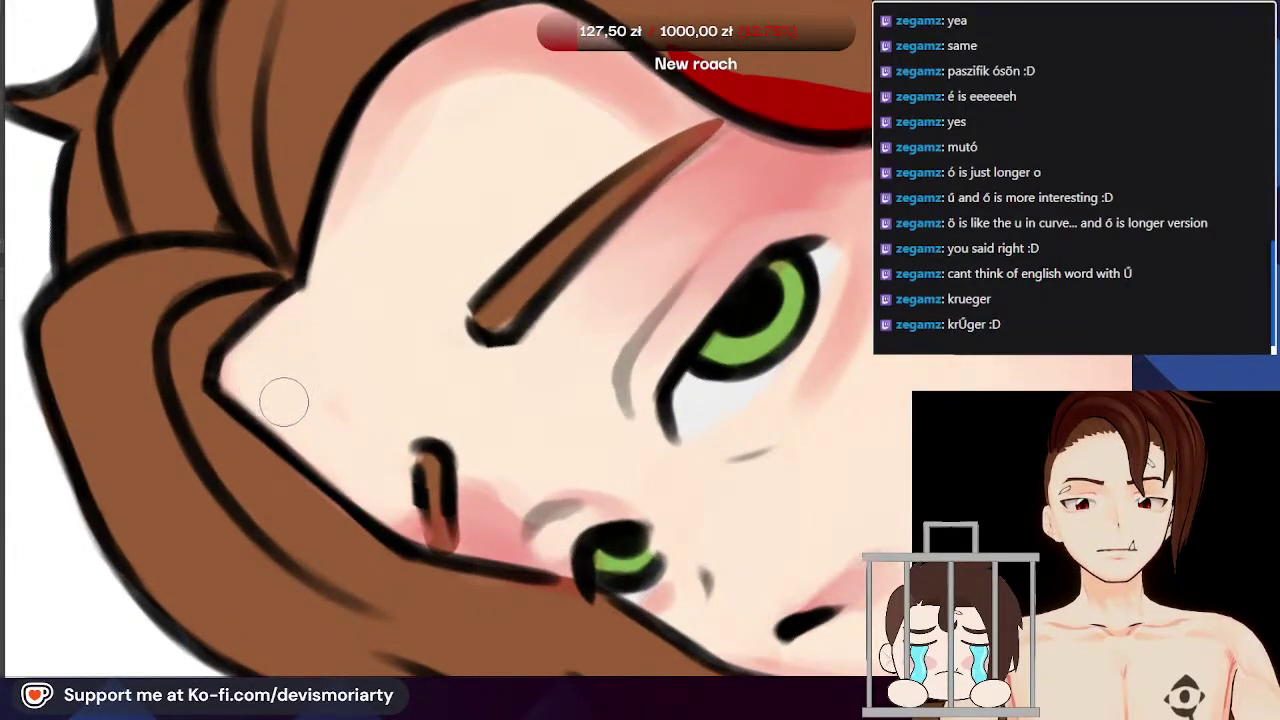
scroll(376, 487, down, 1)
scroll(390, 515, down, 1)
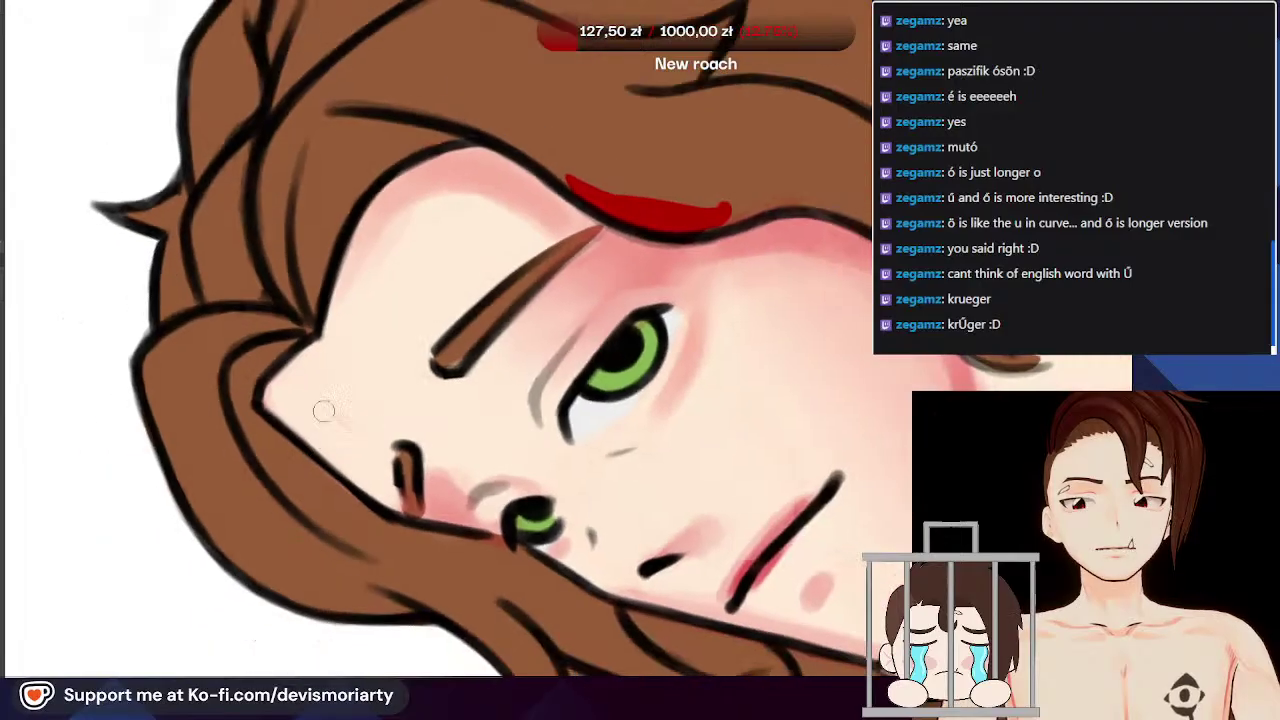
Step: Clean up the pink around the smaller eyebrow with skin tone, using a smaller brush
scroll(265, 500, up, 1)
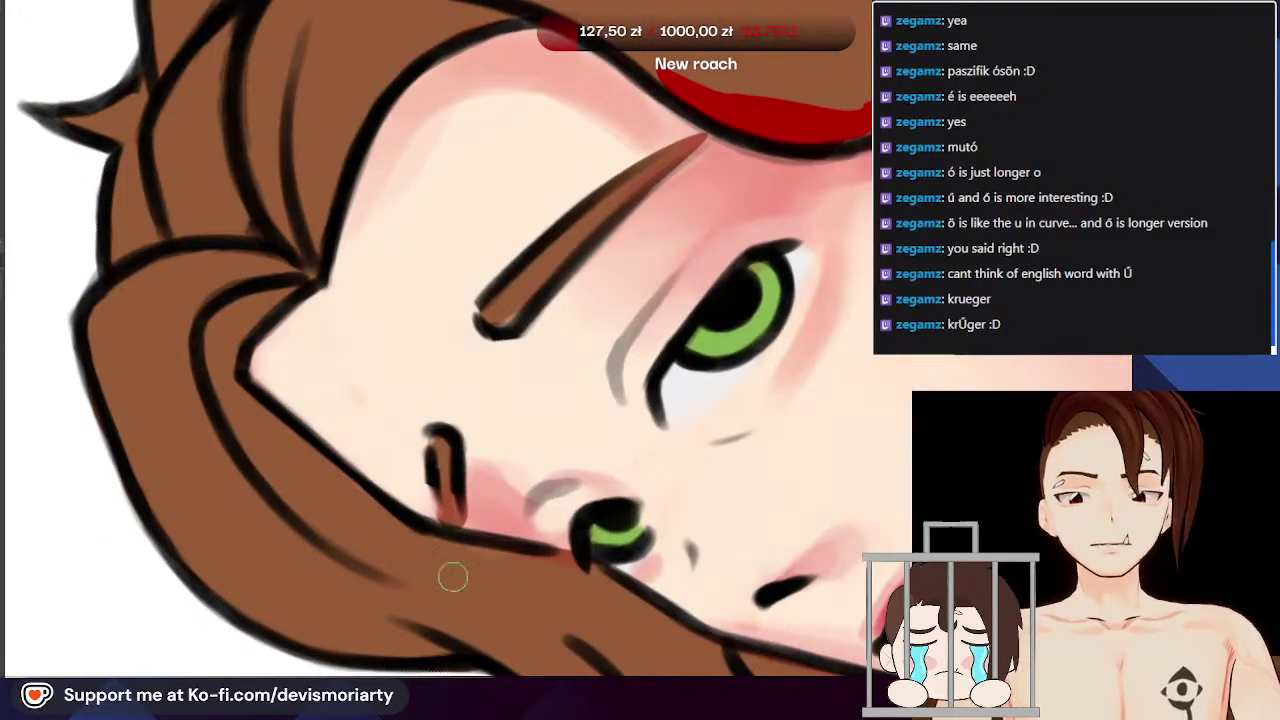
scroll(495, 544, down, 1)
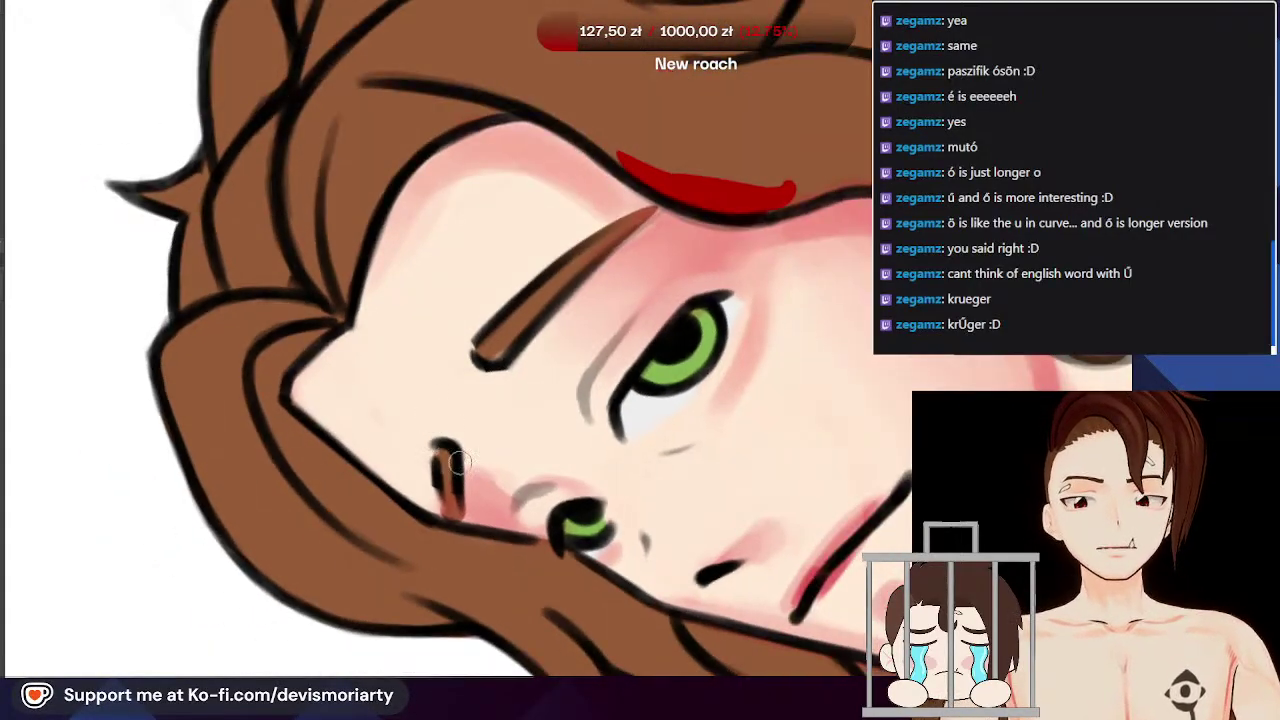
scroll(495, 544, up, 2)
scroll(434, 432, down, 4)
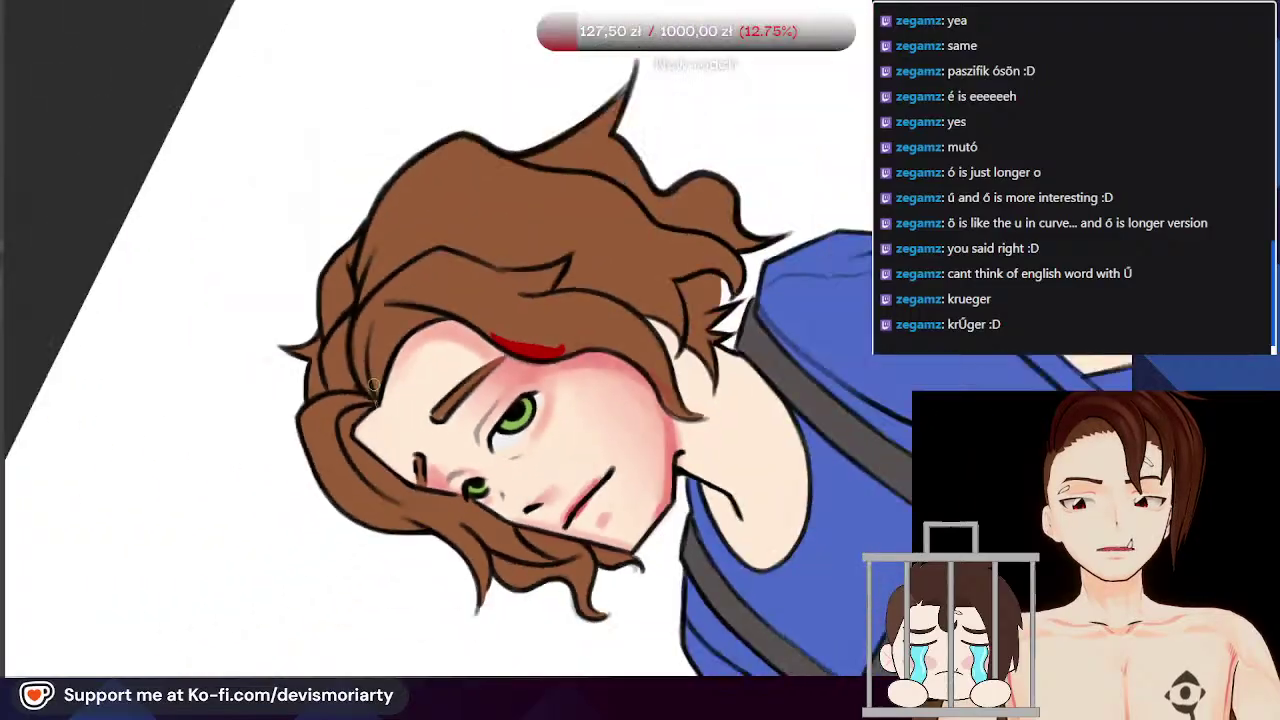
scroll(476, 322, up, 1)
scroll(475, 323, down, 3)
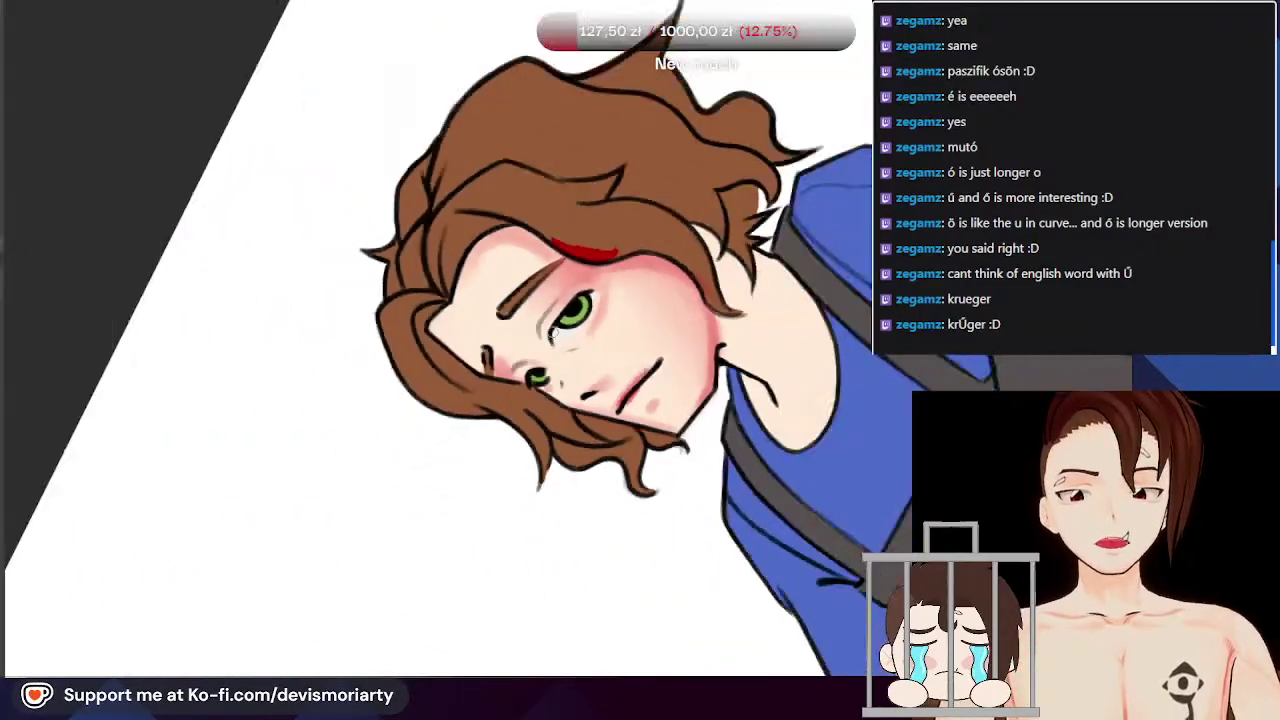
scroll(447, 345, up, 5)
scroll(447, 345, up, 1)
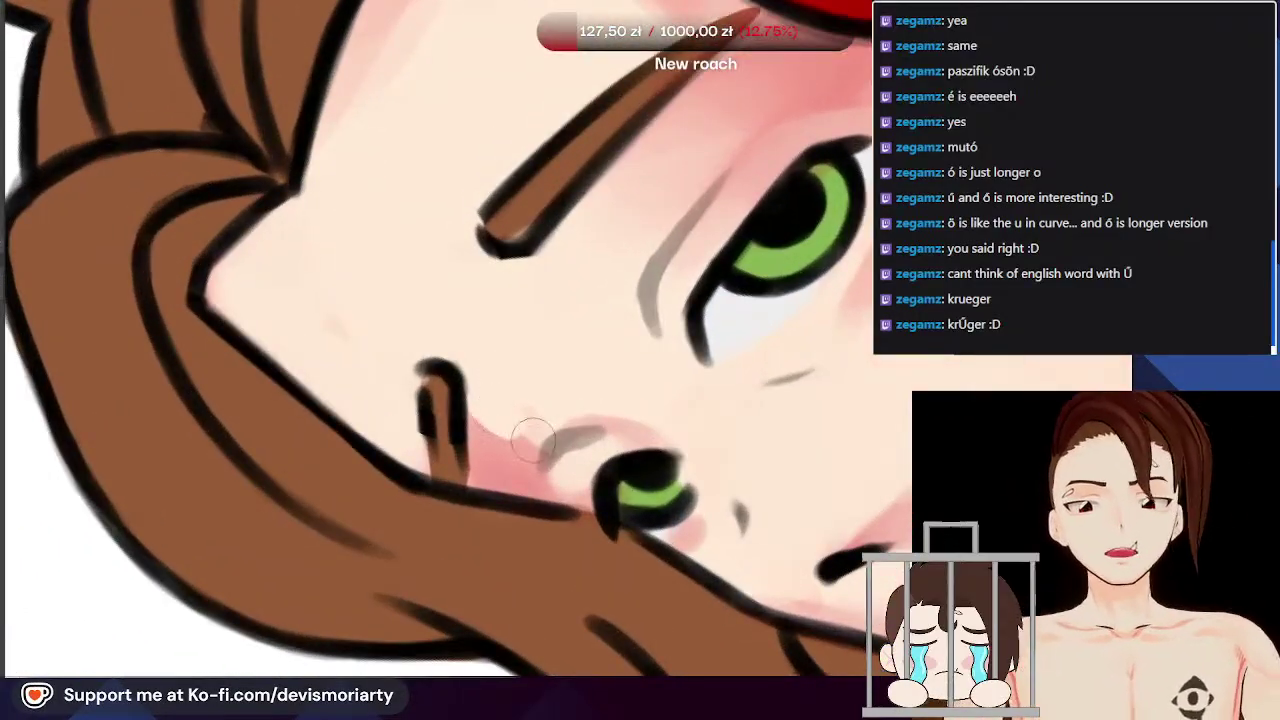
Step: Trim the pink patch between the smaller eyebrow and its eyelid with skin tone, then reset the canvas rotation
scroll(531, 443, up, 1)
drag(208, 642, 690, 130)
scroll(404, 438, down, 3)
scroll(411, 450, up, 2)
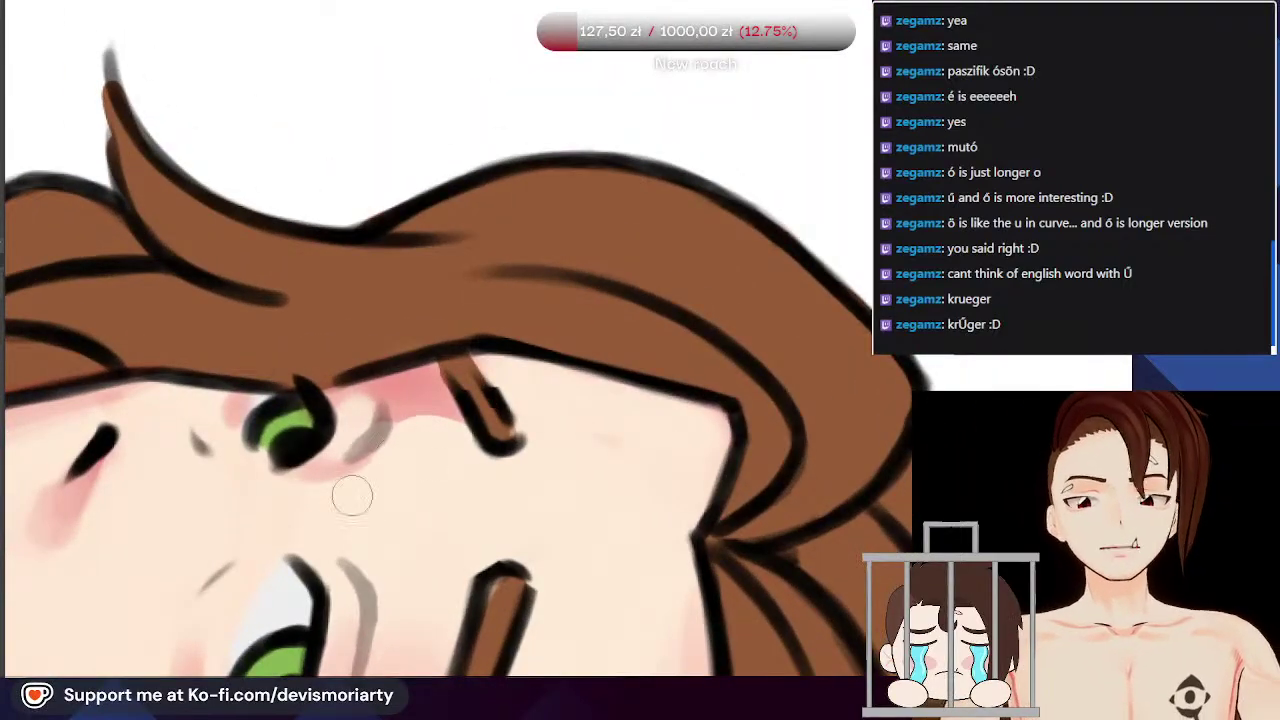
scroll(447, 430, down, 3)
key(5)
scroll(270, 330, down, 2)
scroll(636, 434, up, 1)
scroll(560, 415, up, 4)
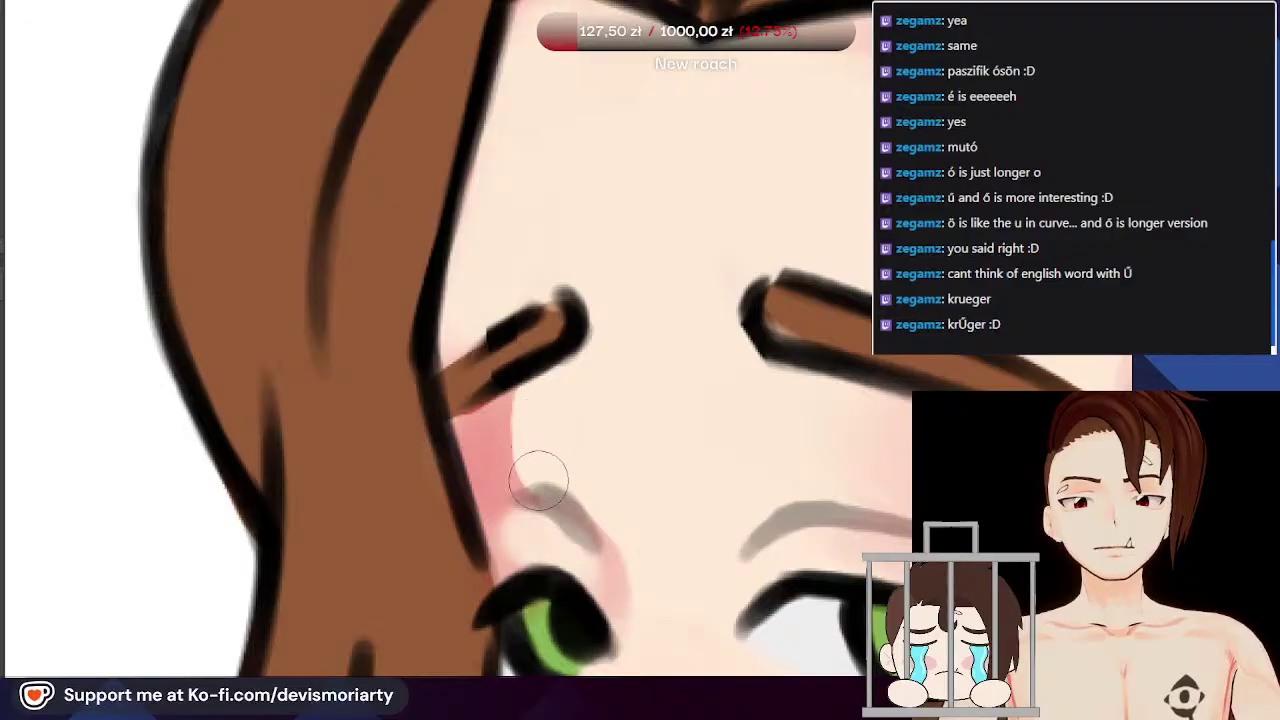
scroll(510, 458, down, 3)
scroll(491, 466, up, 2)
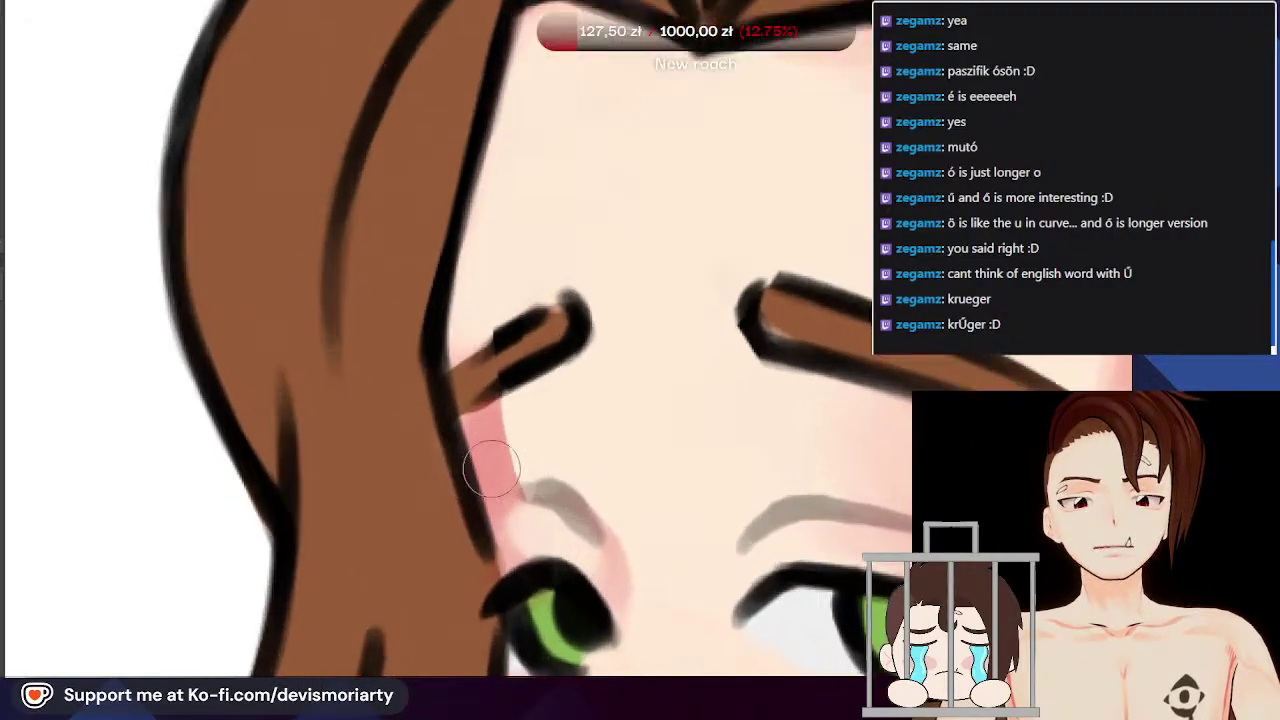
Step: Narrow the pink strip beneath the smaller eyebrow and touch up the skin along the adjacent hairline
scroll(488, 393, down, 5)
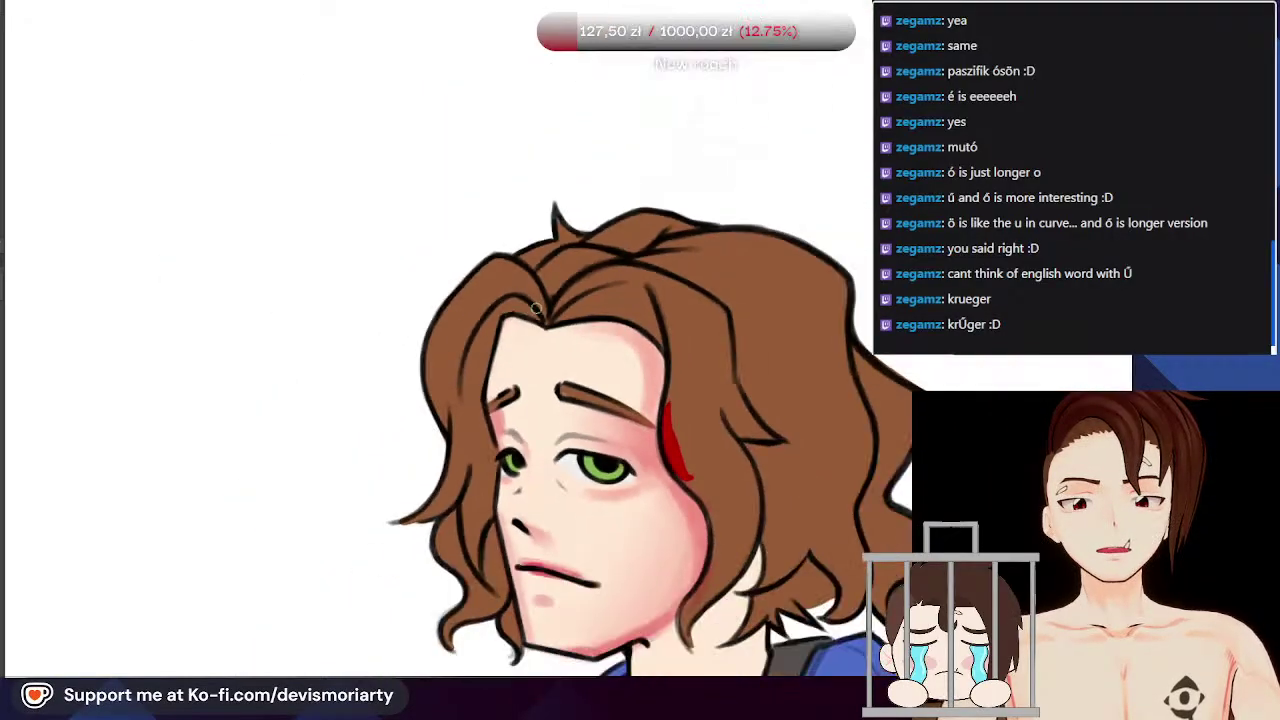
scroll(493, 387, up, 5)
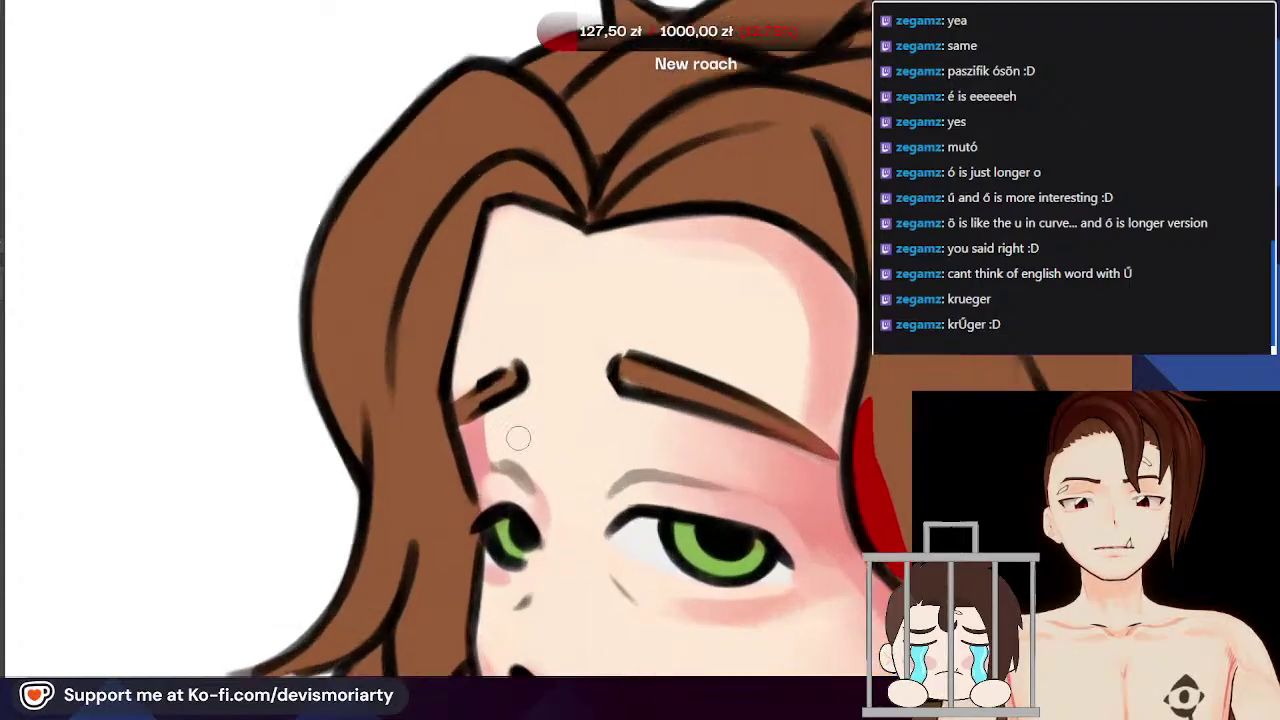
drag(474, 429, 452, 458)
scroll(454, 436, down, 1)
scroll(471, 298, up, 1)
mouse_move(436, 398)
mouse_down()
mouse_move(488, 142)
mouse_move(427, 378)
mouse_move(495, 128)
mouse_move(447, 296)
mouse_move(497, 154)
mouse_up()
Step: Examine the face shading from a distance against the whole figure
scroll(449, 204, down, 5)
scroll(365, 235, down, 4)
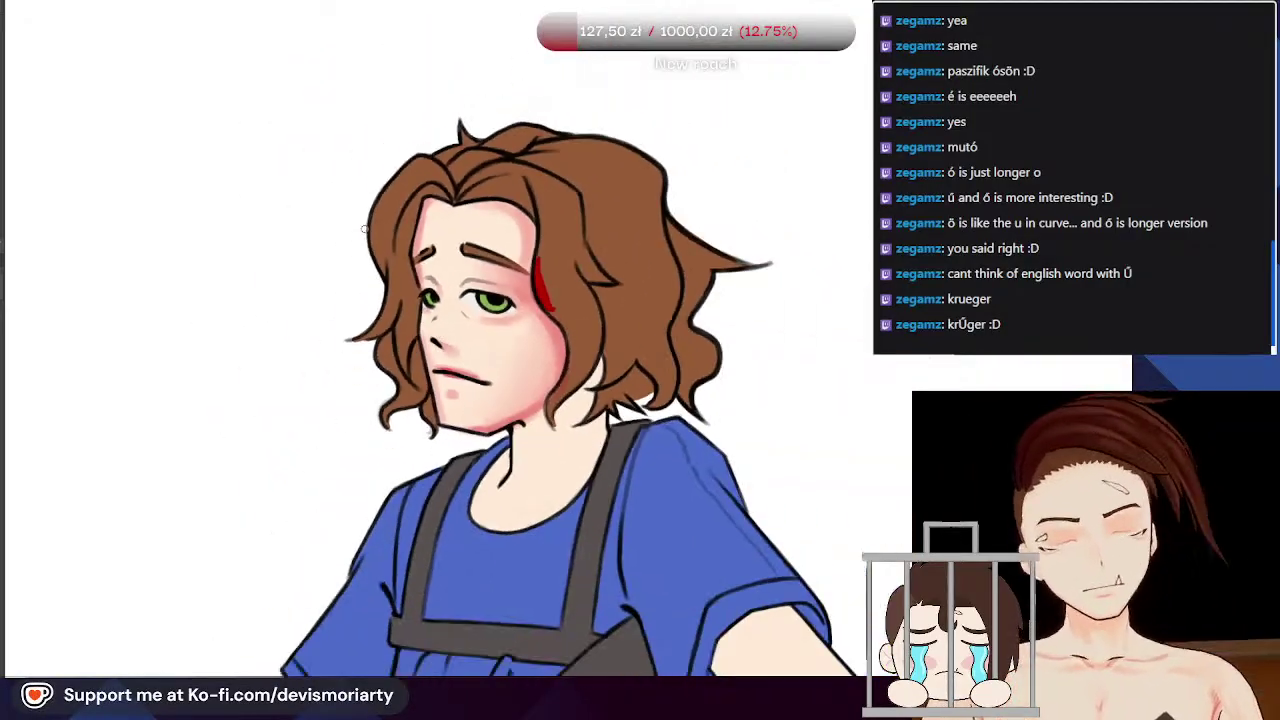
scroll(390, 126, up, 3)
scroll(388, 126, up, 1)
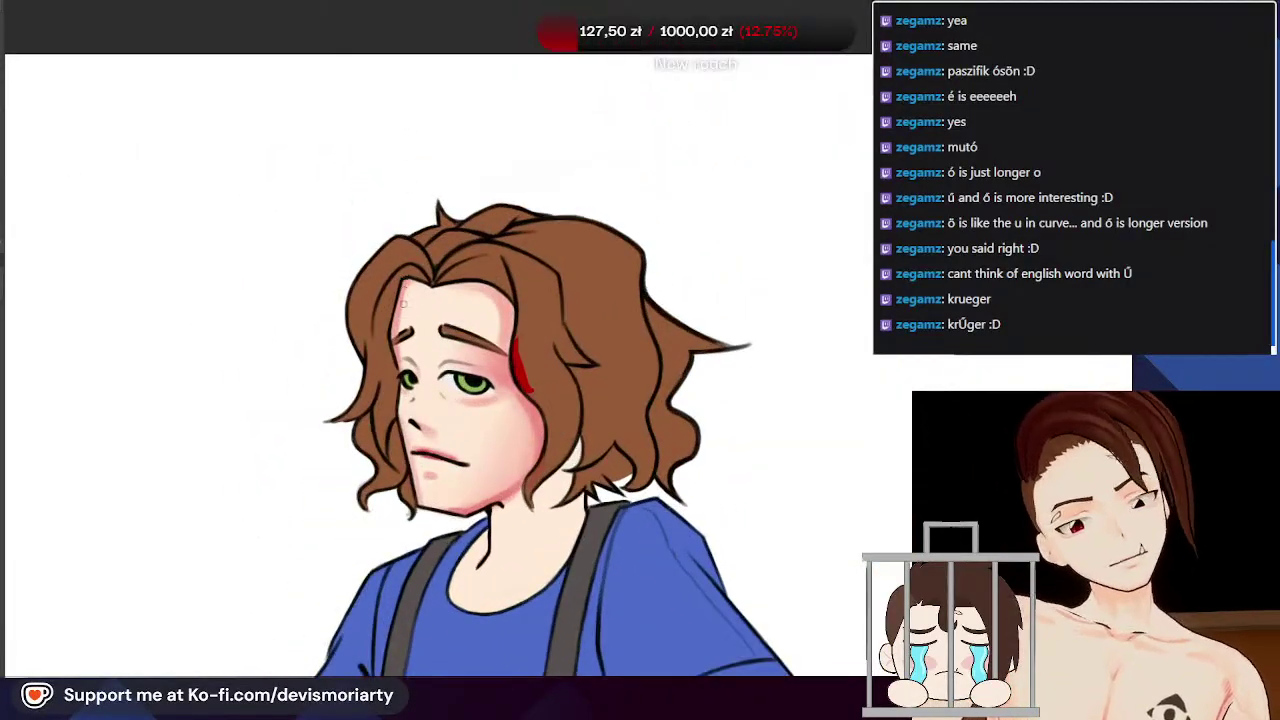
scroll(426, 274, down, 4)
scroll(428, 270, up, 5)
scroll(433, 225, down, 4)
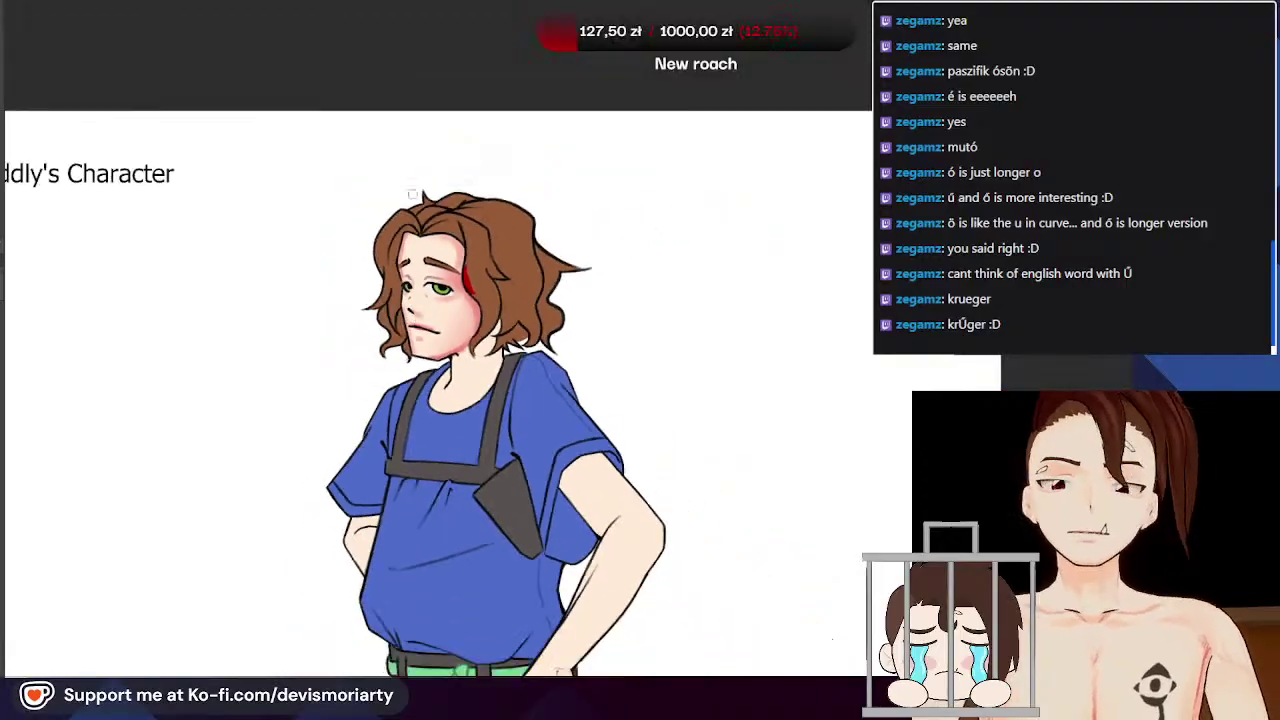
scroll(410, 240, up, 2)
scroll(402, 253, down, 2)
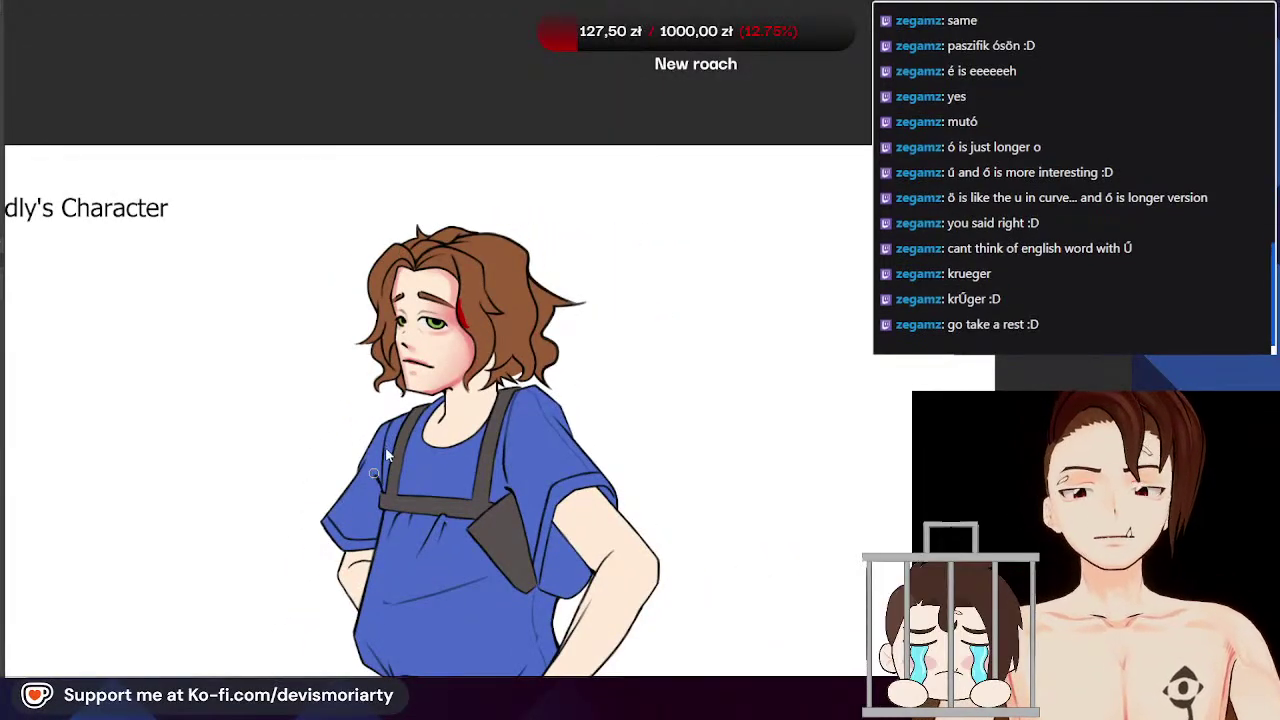
Step: Paint over the remaining pink strip between the smaller eyebrow and eyelid with pale skin tone
scroll(386, 448, up, 5)
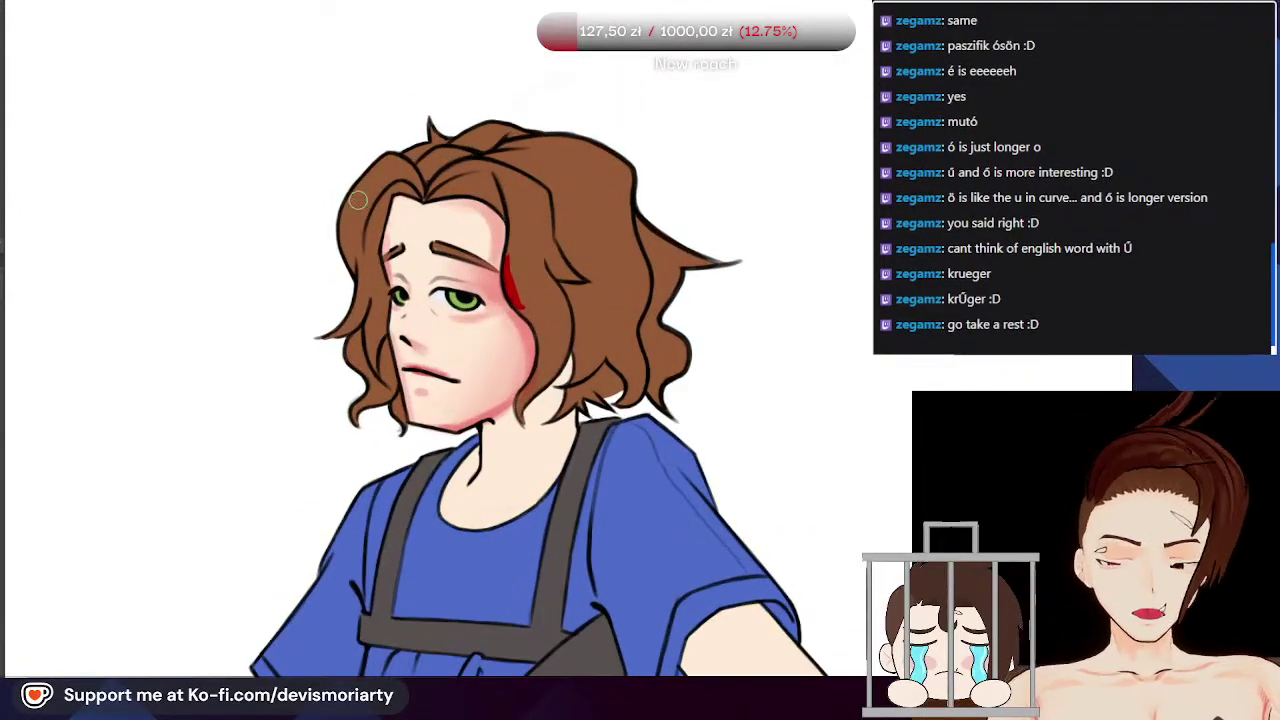
scroll(395, 208, up, 4)
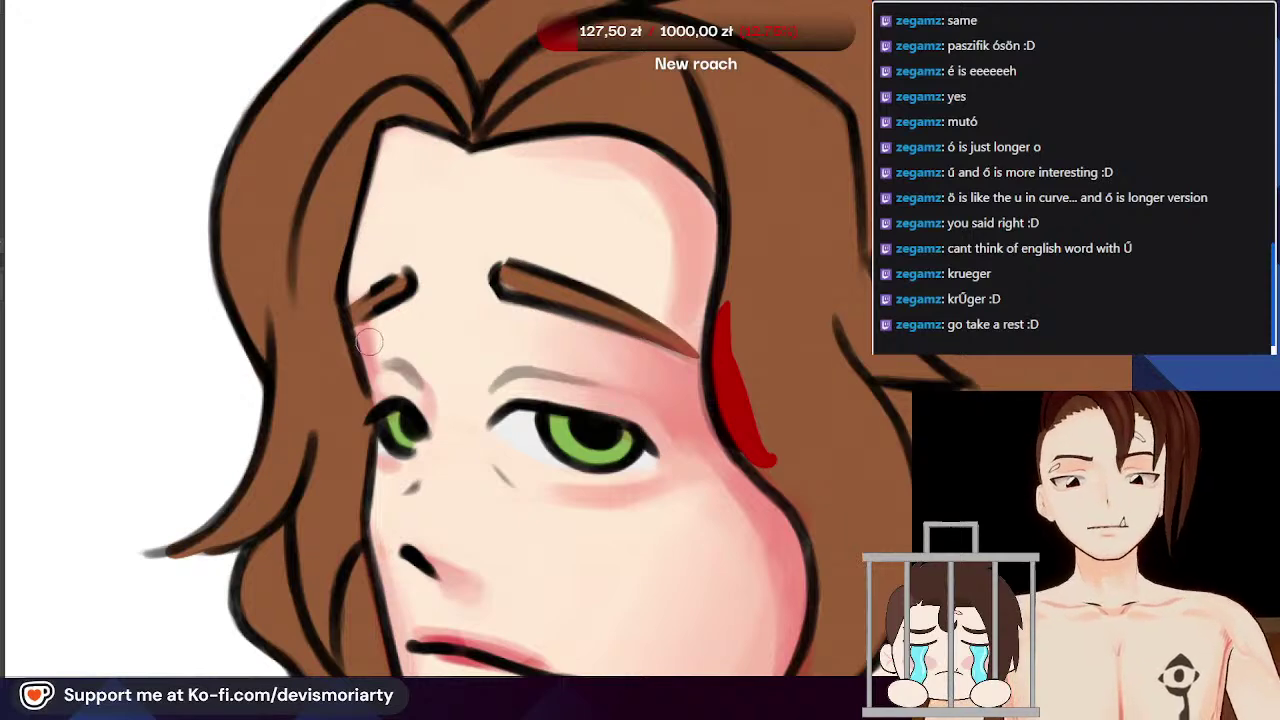
scroll(370, 344, up, 2)
scroll(362, 352, up, 3)
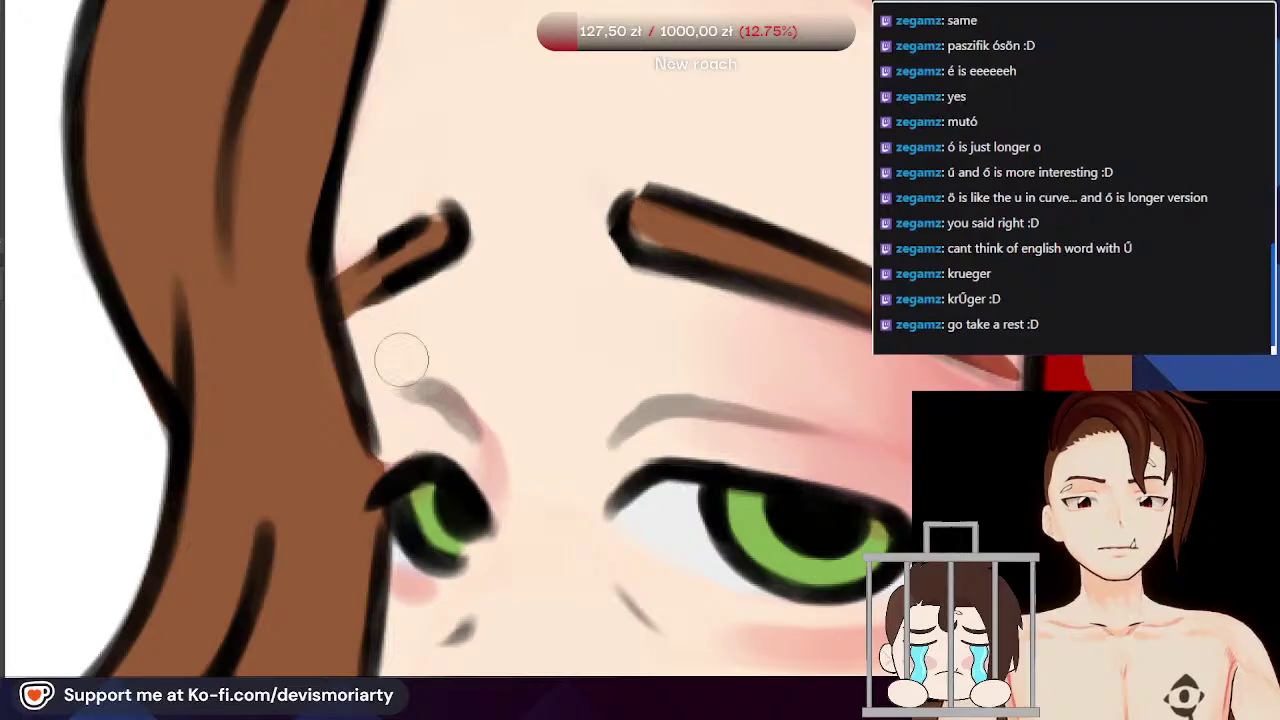
Step: Blend the pink shading across the larger eye's upper eyelid towards the temple
scroll(392, 310, down, 6)
scroll(365, 374, up, 5)
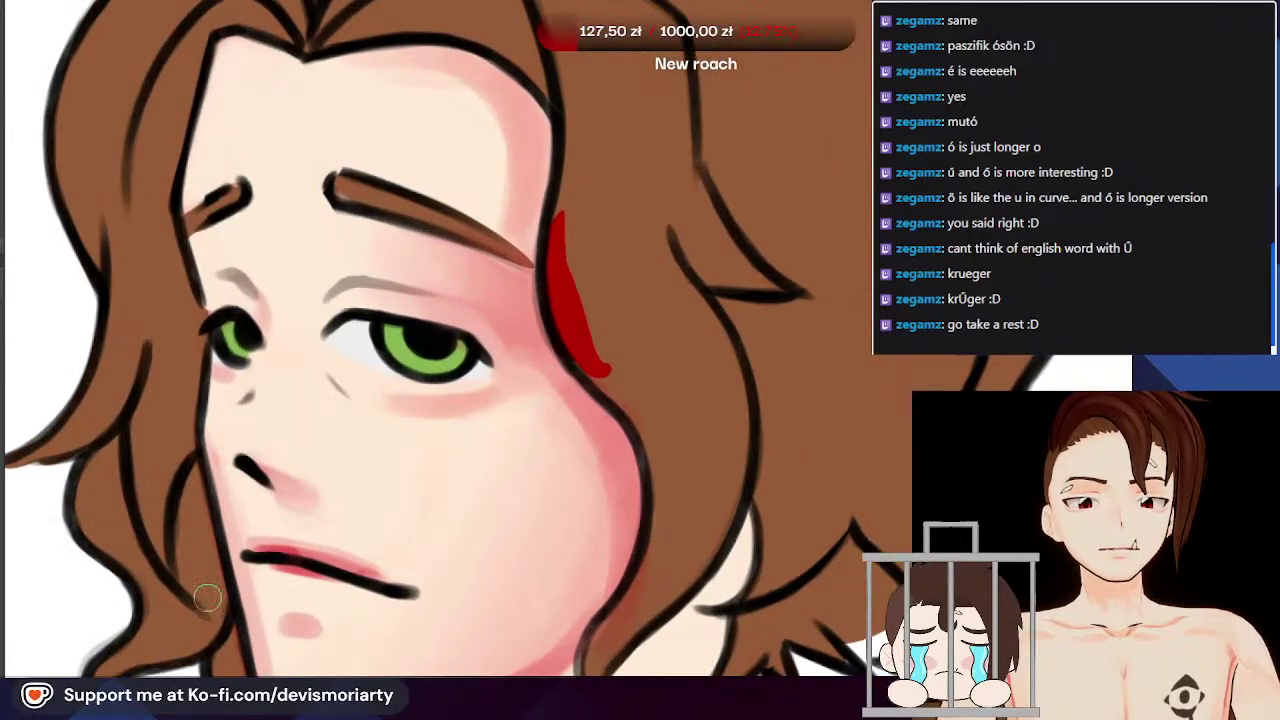
scroll(329, 297, down, 4)
scroll(404, 329, up, 5)
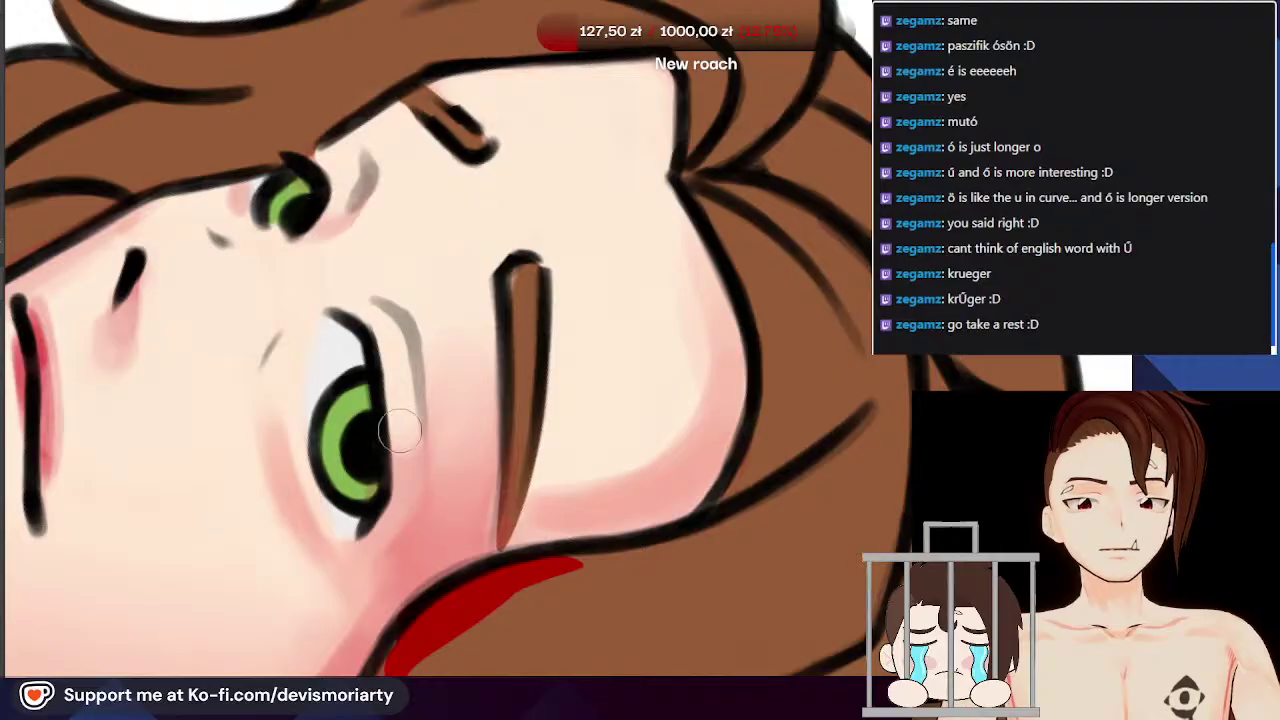
scroll(335, 250, down, 4)
scroll(325, 325, up, 2)
scroll(340, 360, down, 5)
scroll(355, 428, up, 8)
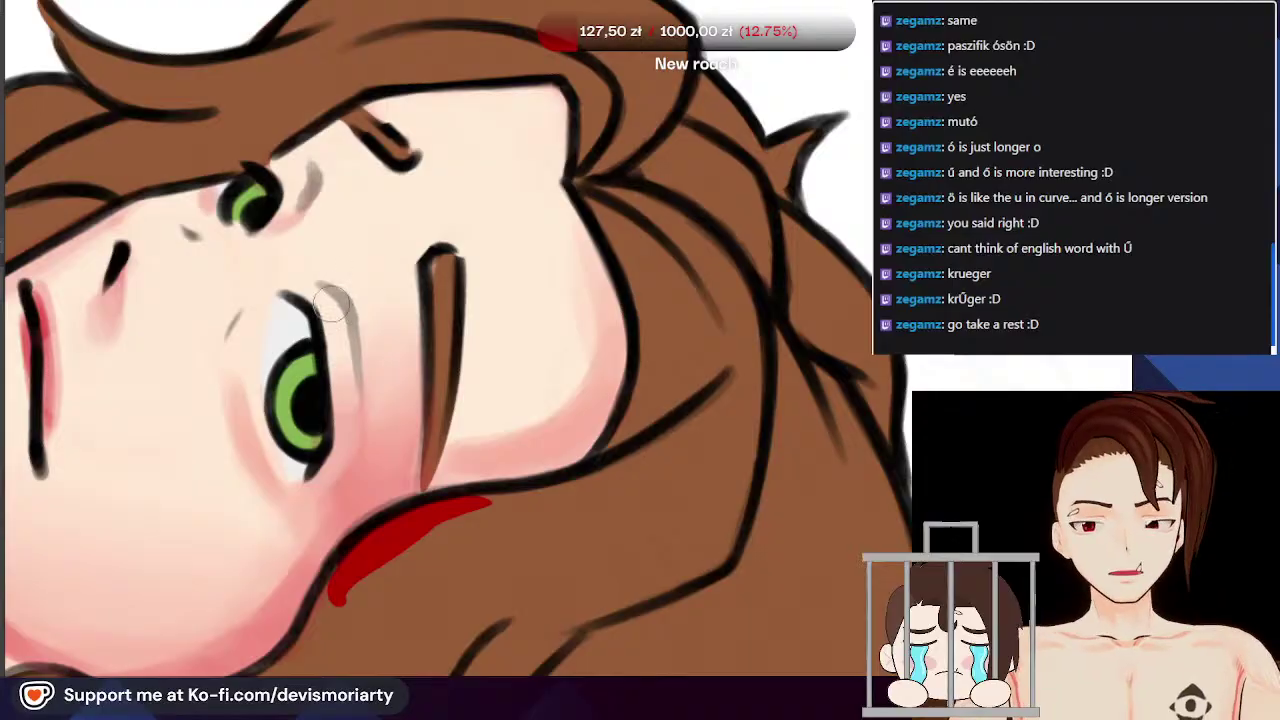
Step: Soften the blush just beneath the larger eye's outer corner into the surrounding skin
scroll(337, 355, down, 8)
scroll(338, 377, up, 8)
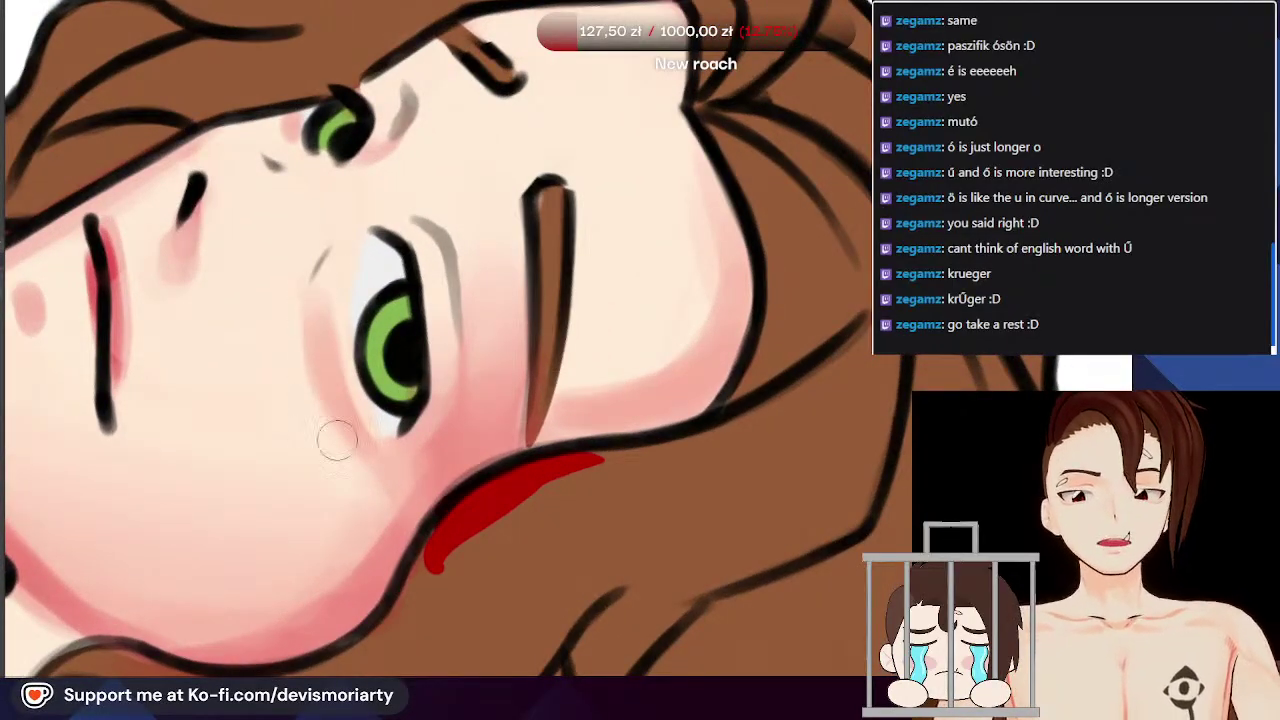
scroll(330, 410, down, 3)
scroll(330, 420, down, 2)
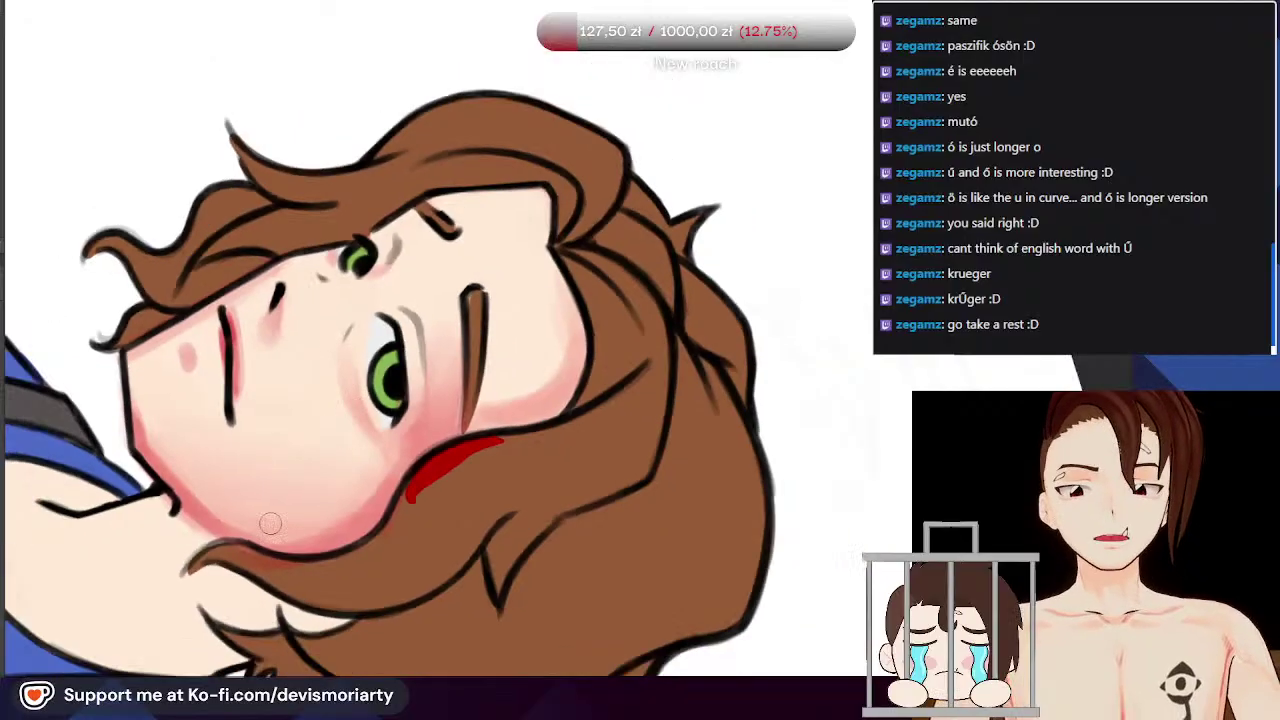
drag(530, 120, 300, 480)
scroll(300, 480, down, 5)
scroll(604, 512, up, 5)
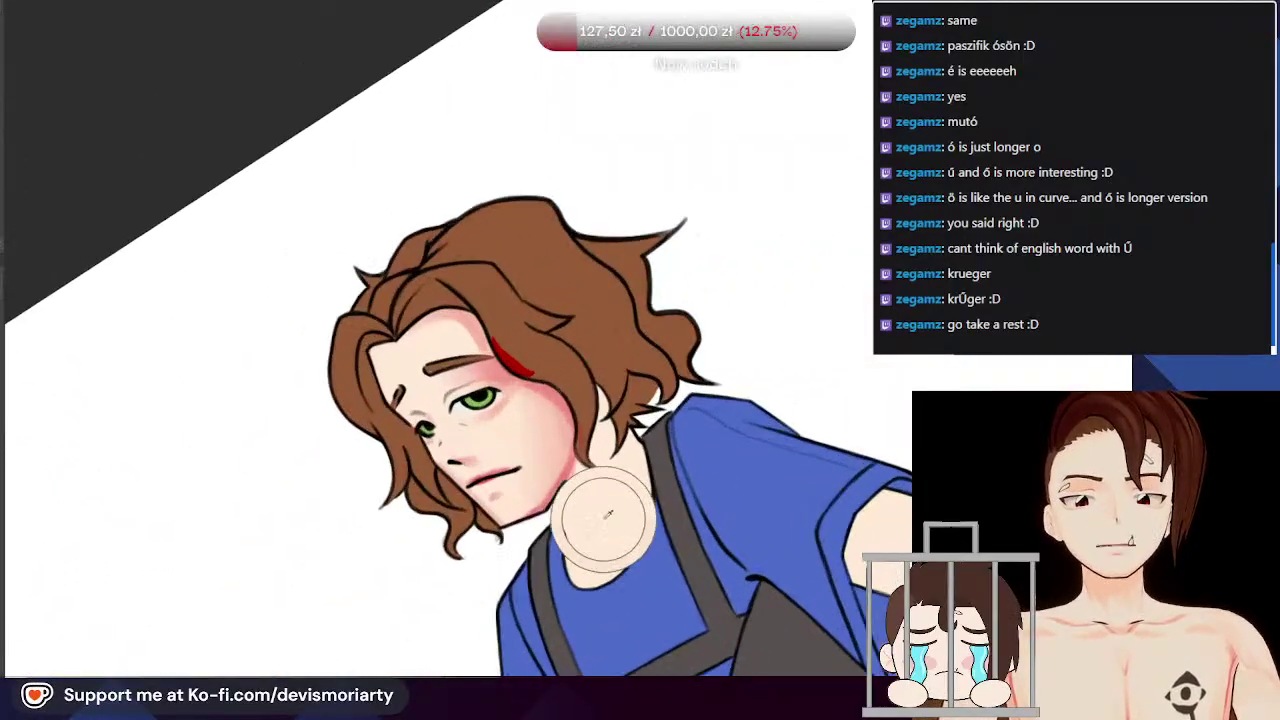
Step: Sample a nearby skin tone and lighten the blush under the inner half of the larger eye
scroll(420, 460, up, 3)
drag(477, 452, 502, 432)
scroll(471, 446, up, 2)
scroll(473, 446, down, 2)
alt+click(471, 448)
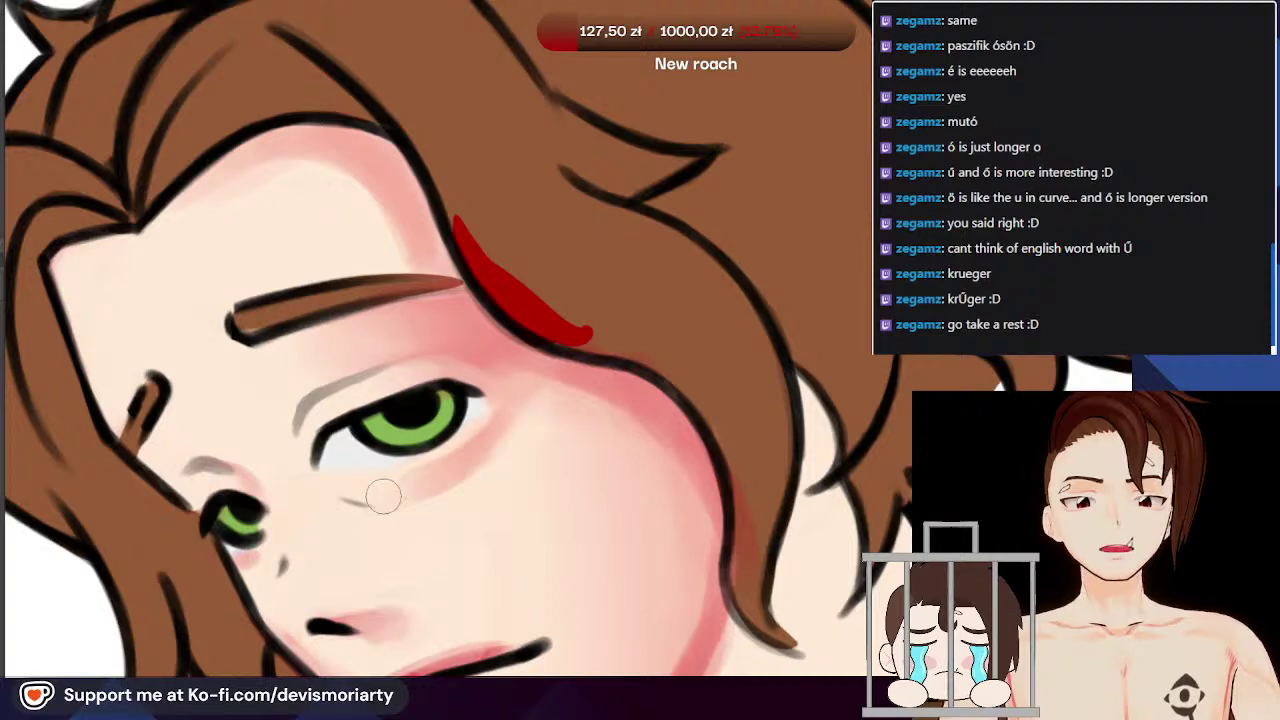
scroll(390, 500, down, 4)
scroll(357, 470, up, 2)
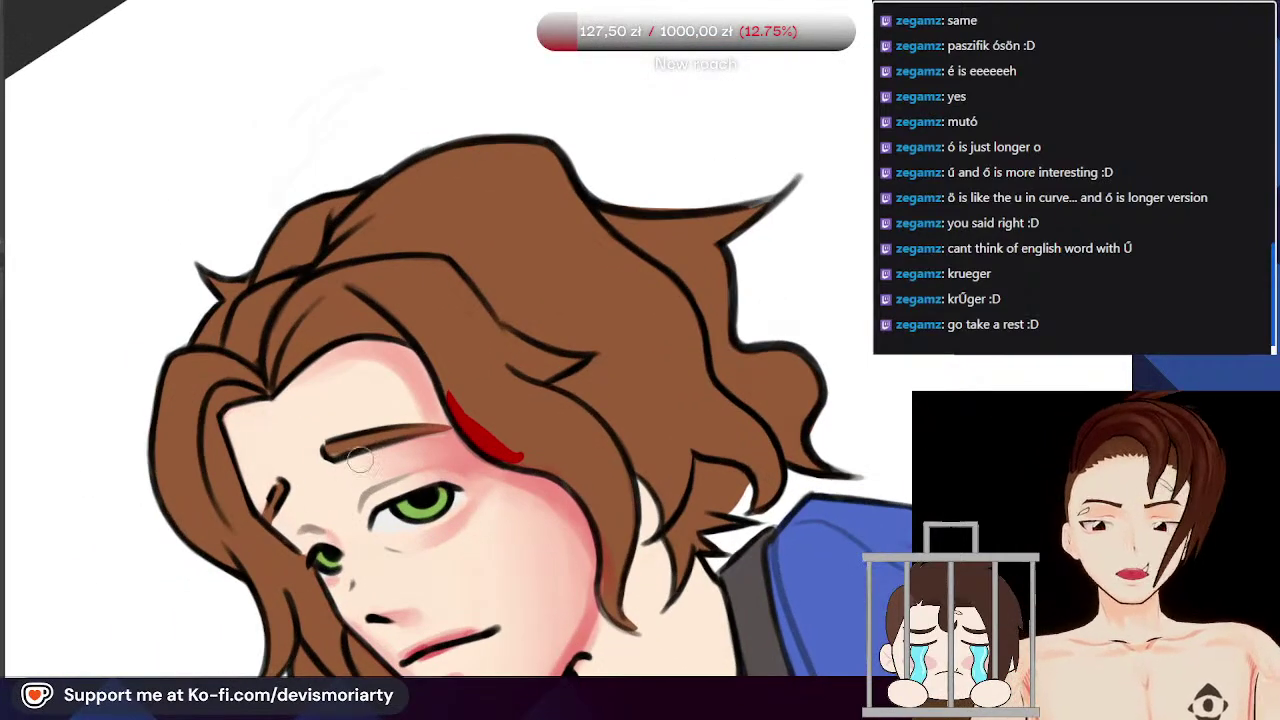
Step: Refine the pink band under the larger eye and blend its edges up to the outer corner
scroll(357, 470, up, 4)
scroll(490, 513, down, 1)
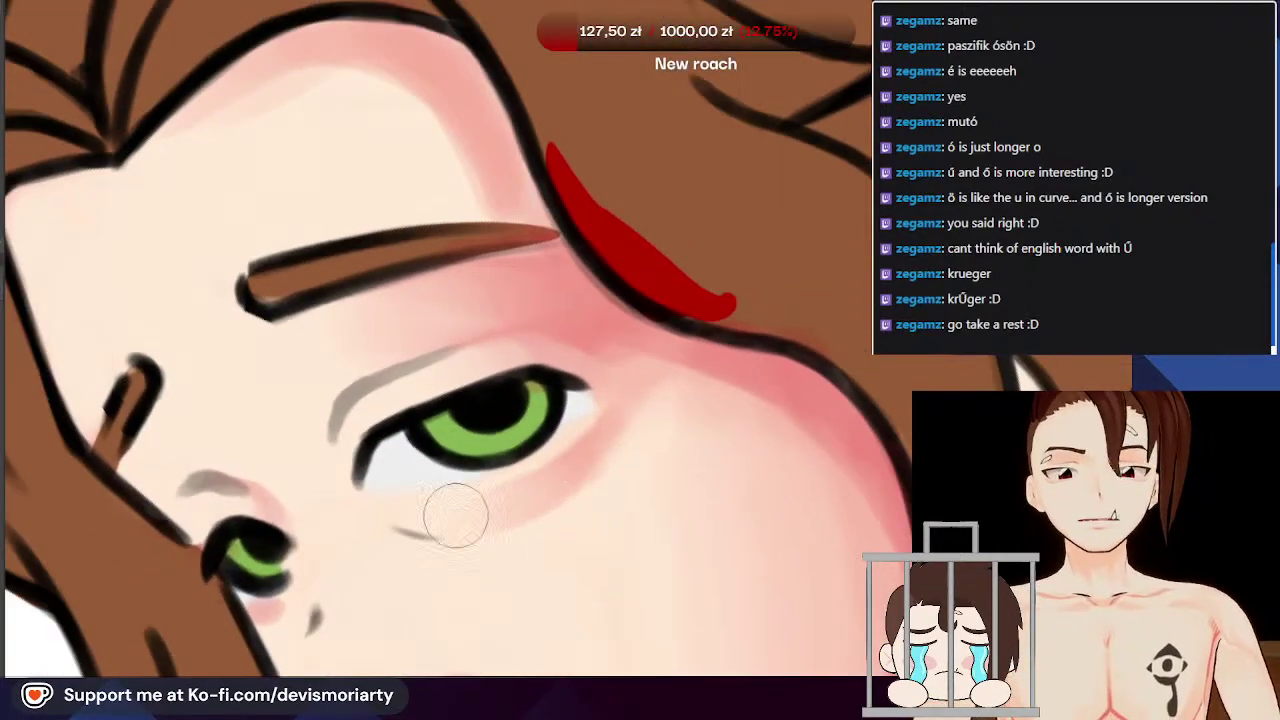
scroll(485, 505, down, 3)
scroll(466, 449, up, 2)
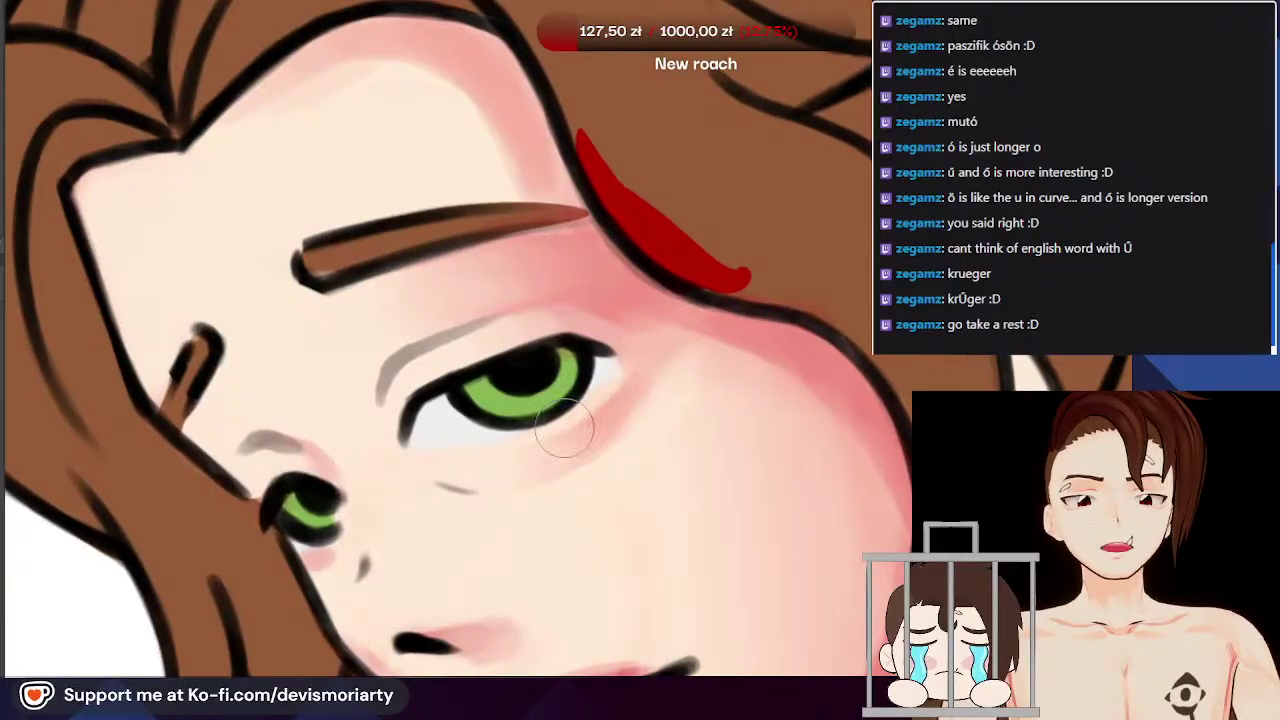
scroll(530, 420, down, 2)
scroll(482, 355, up, 2)
scroll(578, 492, down, 1)
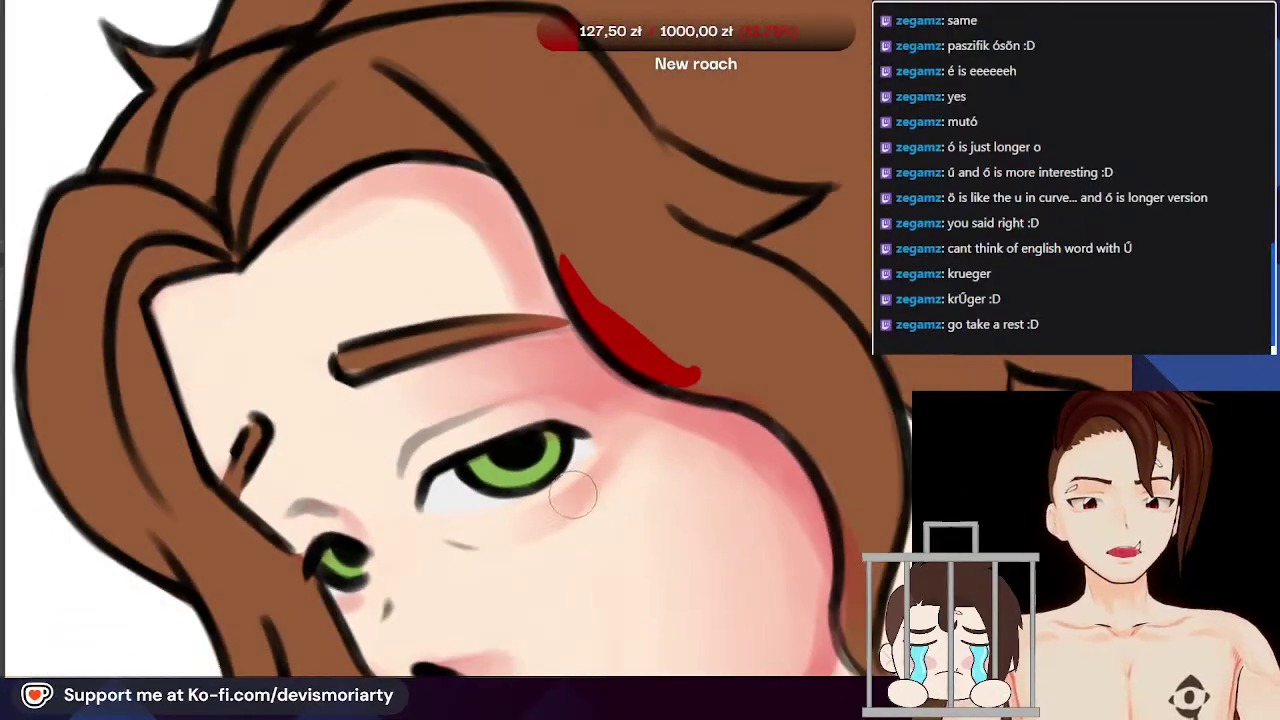
scroll(643, 417, down, 3)
scroll(618, 407, up, 4)
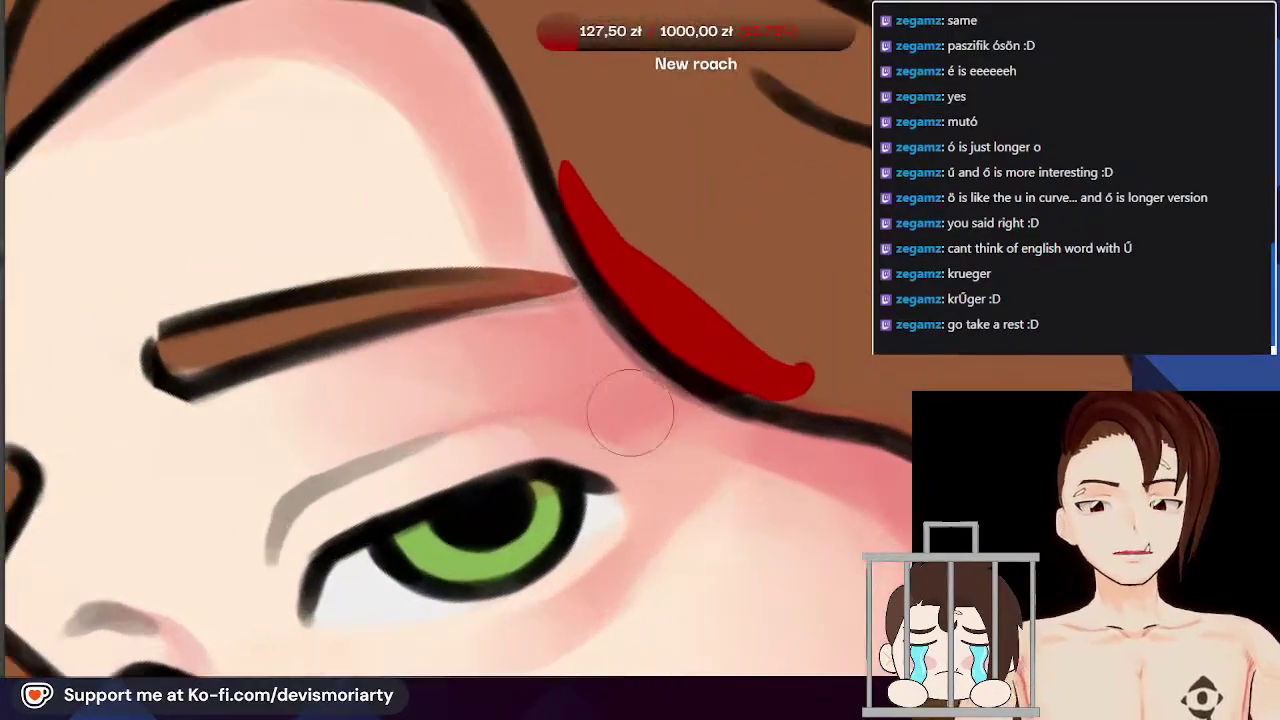
Step: Examine the eye and cheek shading from a distance and at different canvas rotations
scroll(628, 405, down, 3)
scroll(700, 420, down, 3)
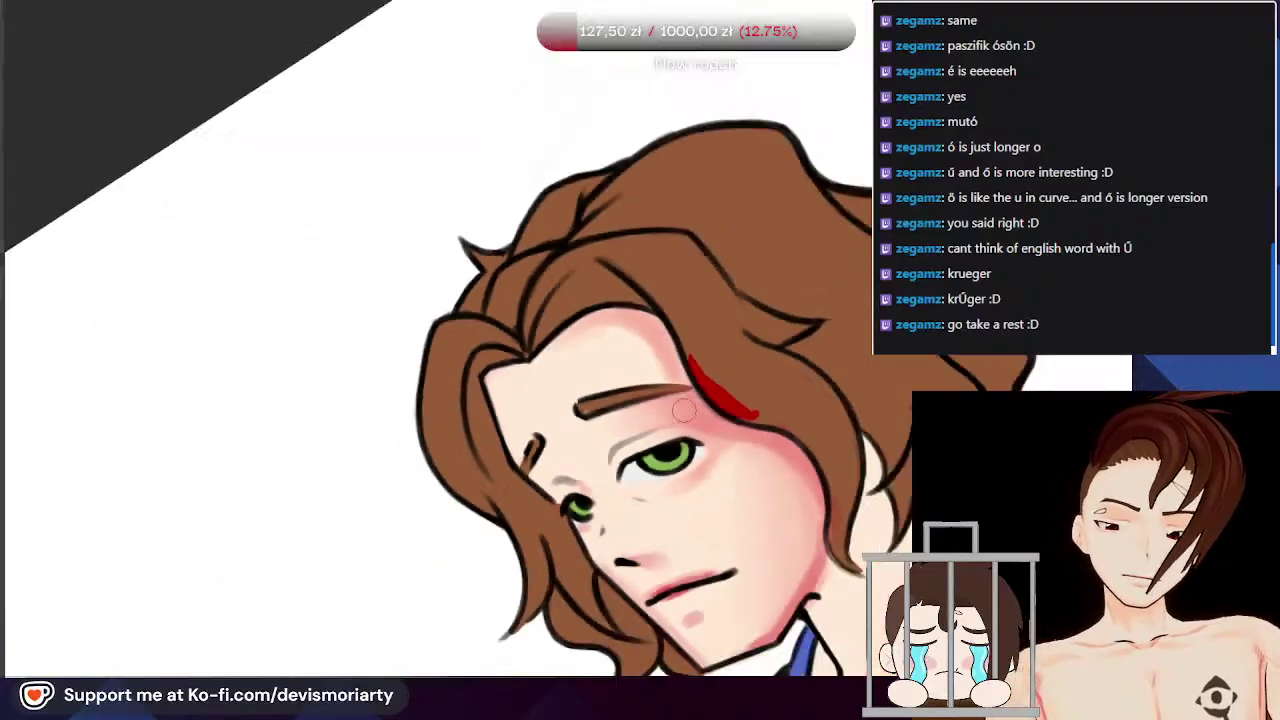
drag(176, 678, 300, 205)
scroll(363, 346, down, 4)
scroll(364, 499, up, 5)
scroll(363, 498, up, 4)
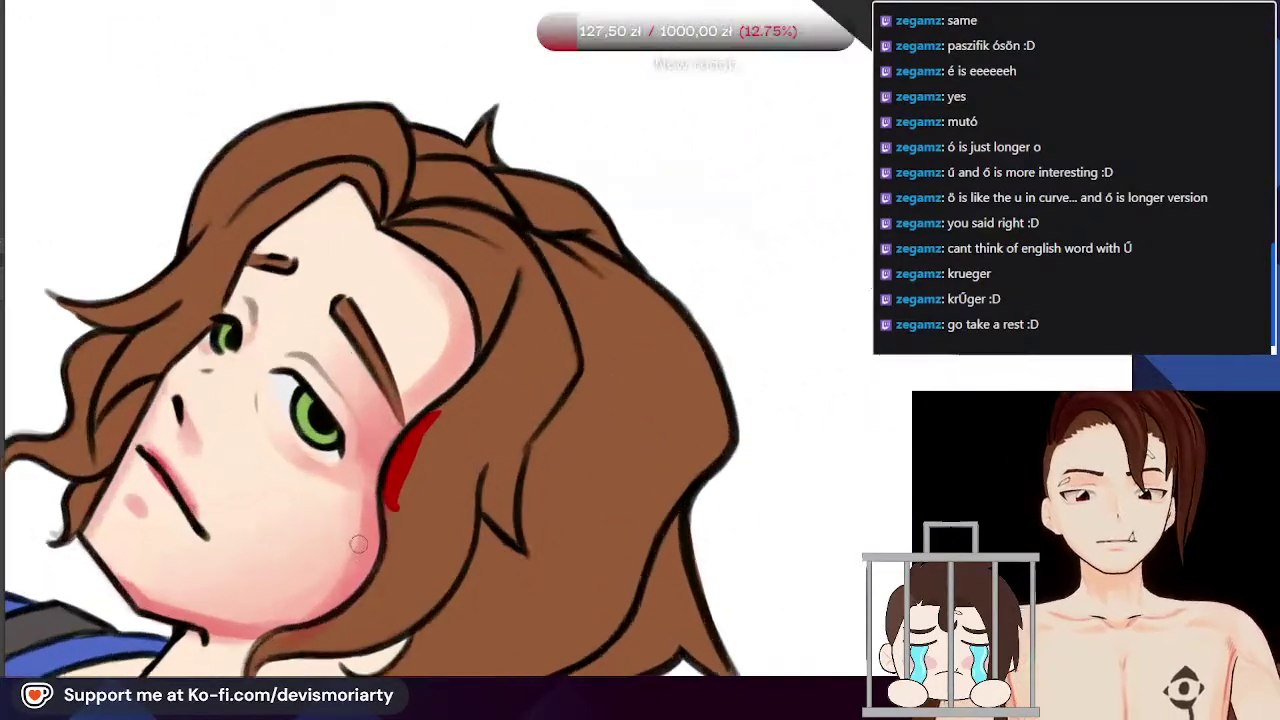
scroll(361, 380, down, 6)
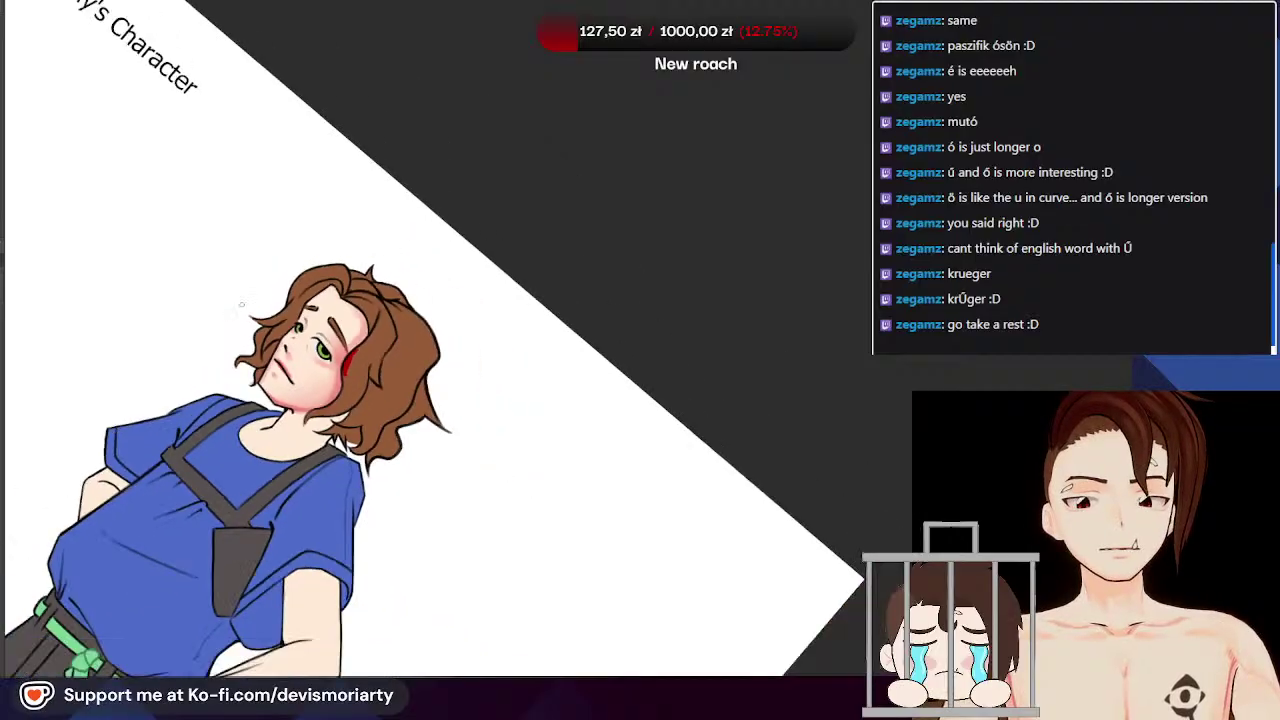
scroll(200, 370, up, 2)
Step: Soften the blush across the cheek between the larger eye and the jaw
mouse_move(297, 258)
mouse_down()
mouse_move(310, 370)
mouse_move(454, 363)
mouse_up()
scroll(454, 363, down, 3)
scroll(460, 484, up, 7)
scroll(461, 485, down, 3)
scroll(460, 480, up, 4)
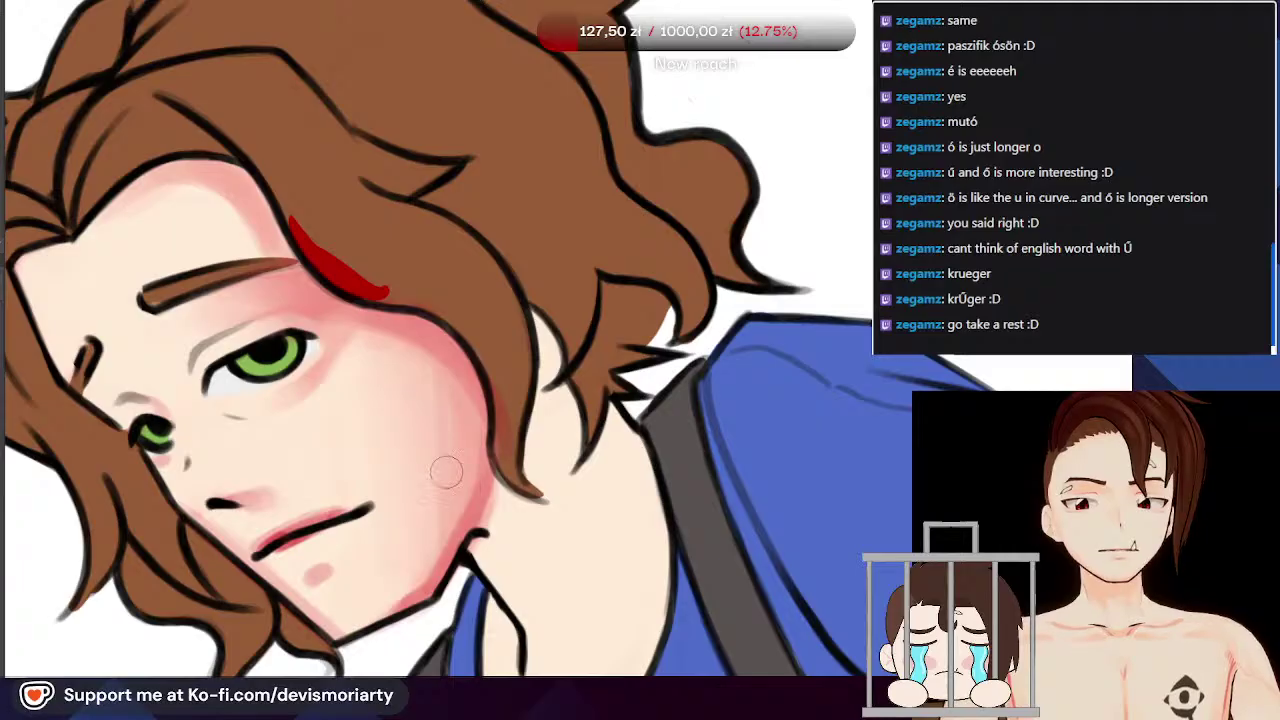
scroll(402, 461, down, 1)
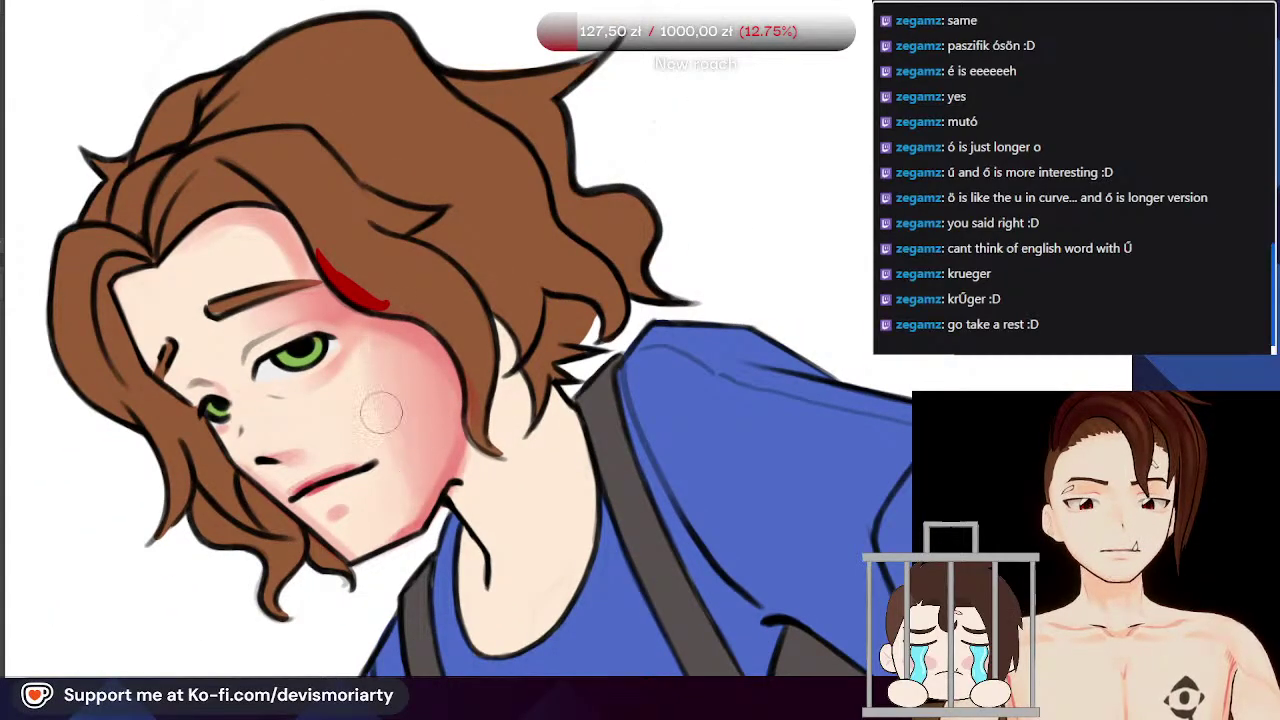
mouse_move(317, 303)
mouse_down()
mouse_move(386, 266)
mouse_move(408, 367)
mouse_up()
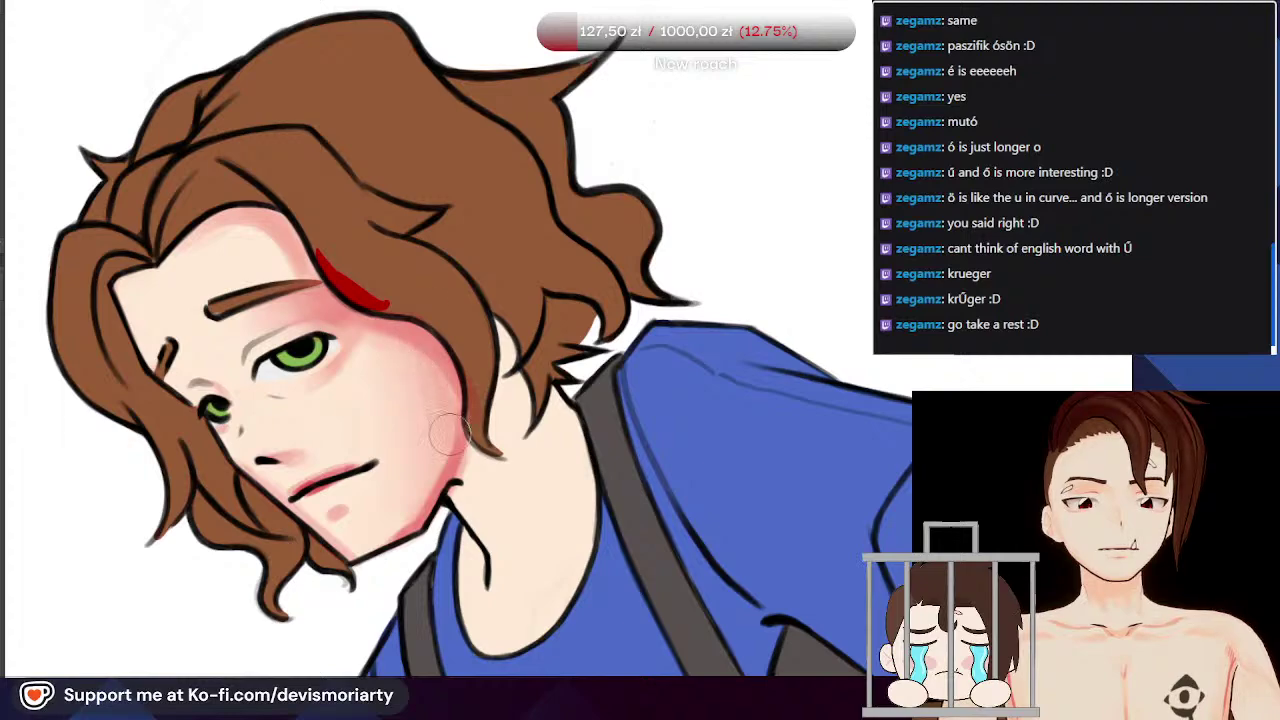
Step: Smooth the transition from the pale mid-cheek to the pink shading along the hair and jaw
scroll(318, 265, down, 3)
scroll(350, 272, down, 3)
scroll(396, 314, up, 4)
scroll(296, 282, up, 3)
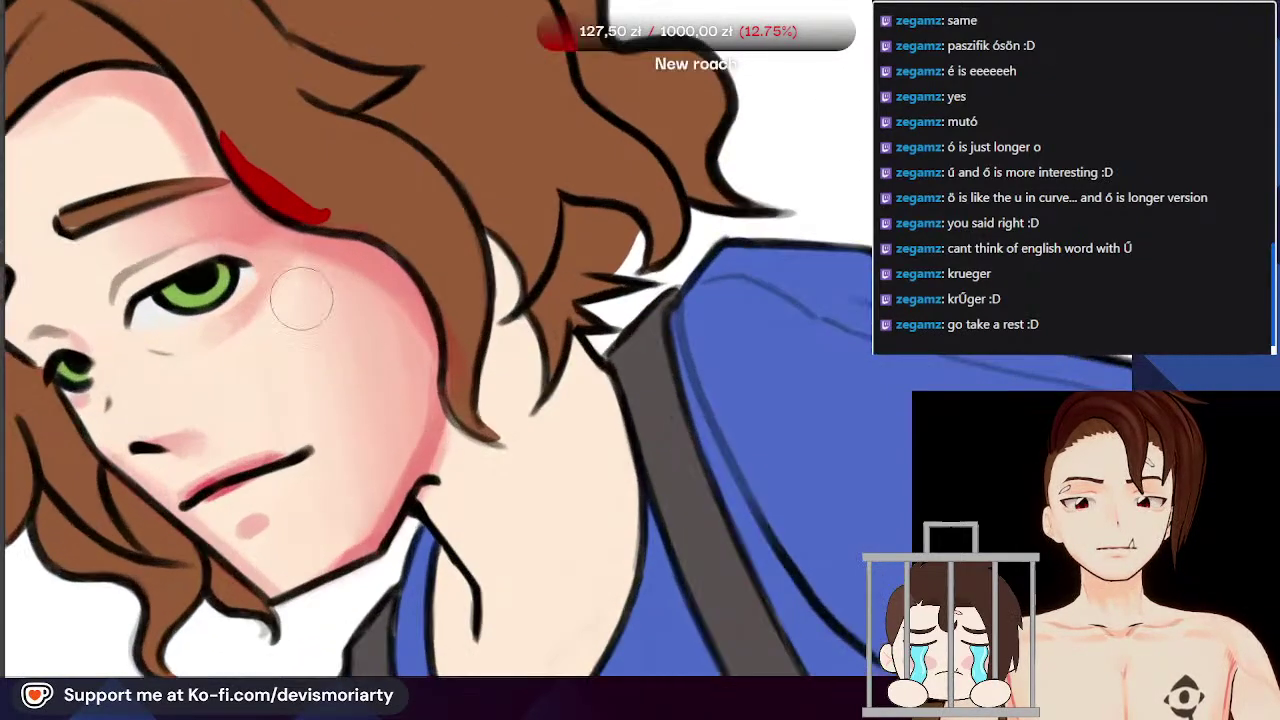
scroll(364, 378, down, 3)
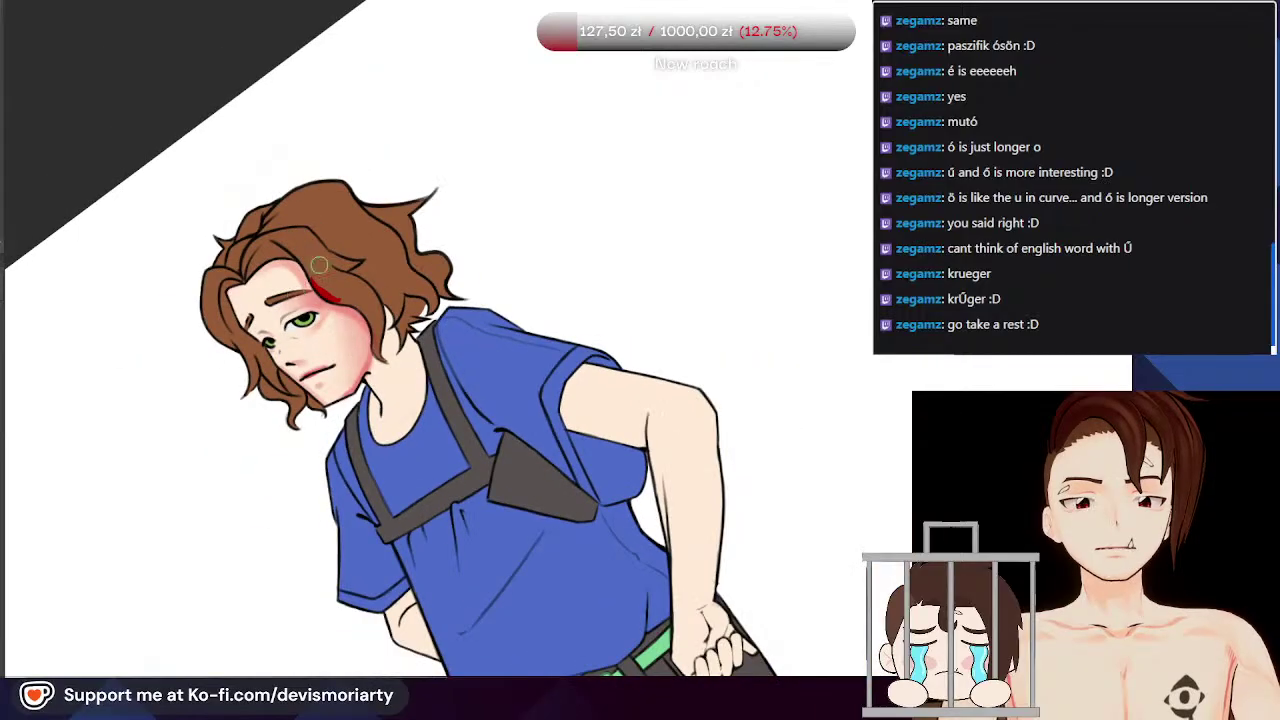
scroll(343, 360, up, 4)
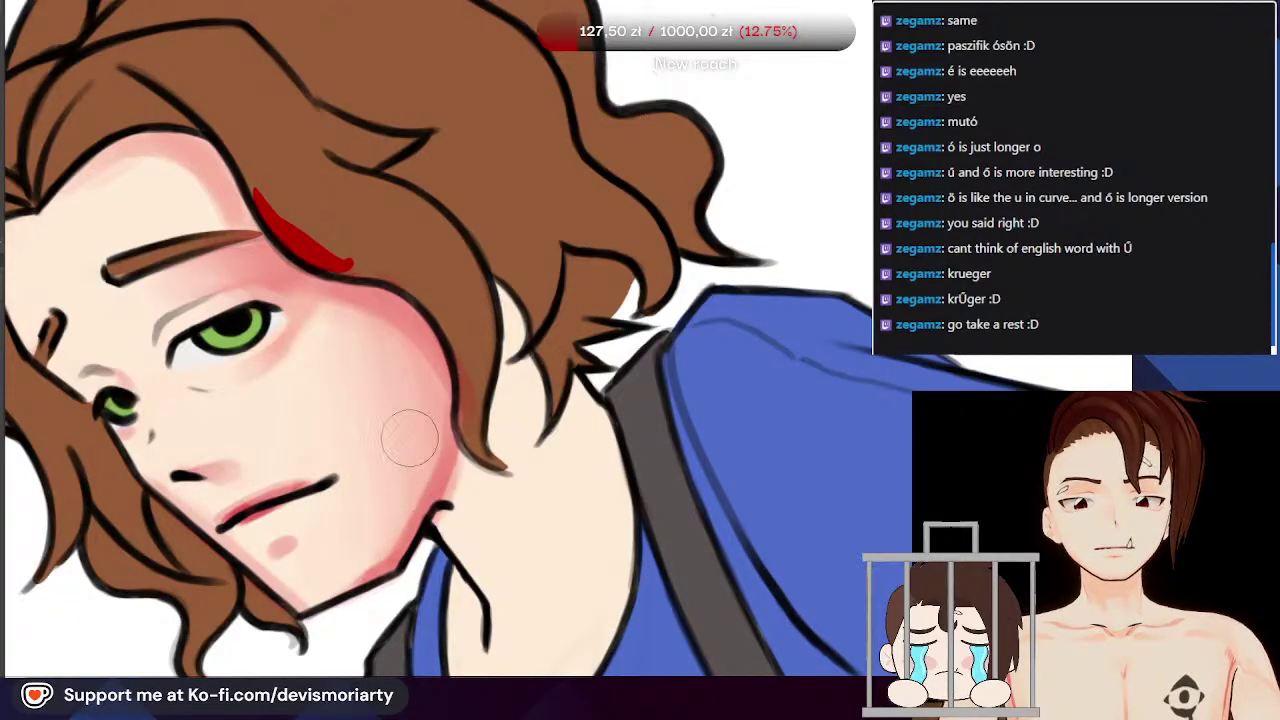
Step: Compare the blended cheek blush with the whole figure at several zoom levels
scroll(360, 300, down, 3)
scroll(303, 305, up, 1)
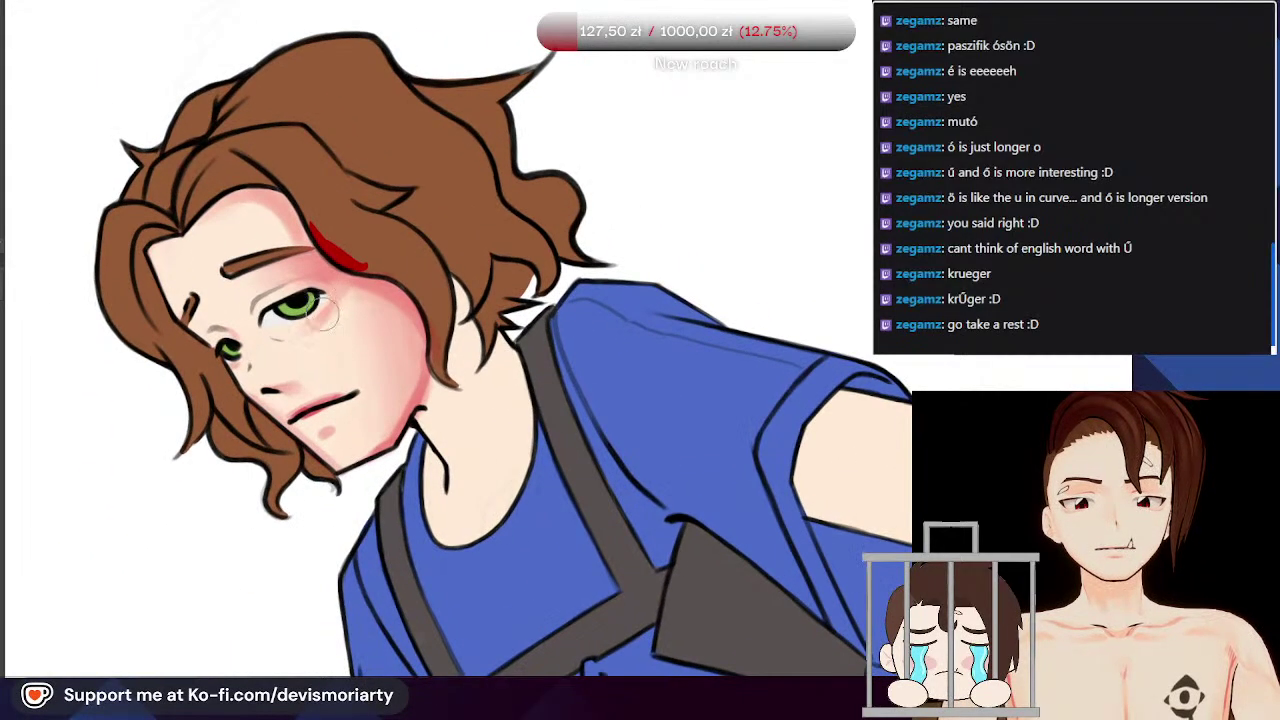
scroll(285, 290, down, 2)
scroll(281, 282, up, 1)
scroll(281, 285, up, 6)
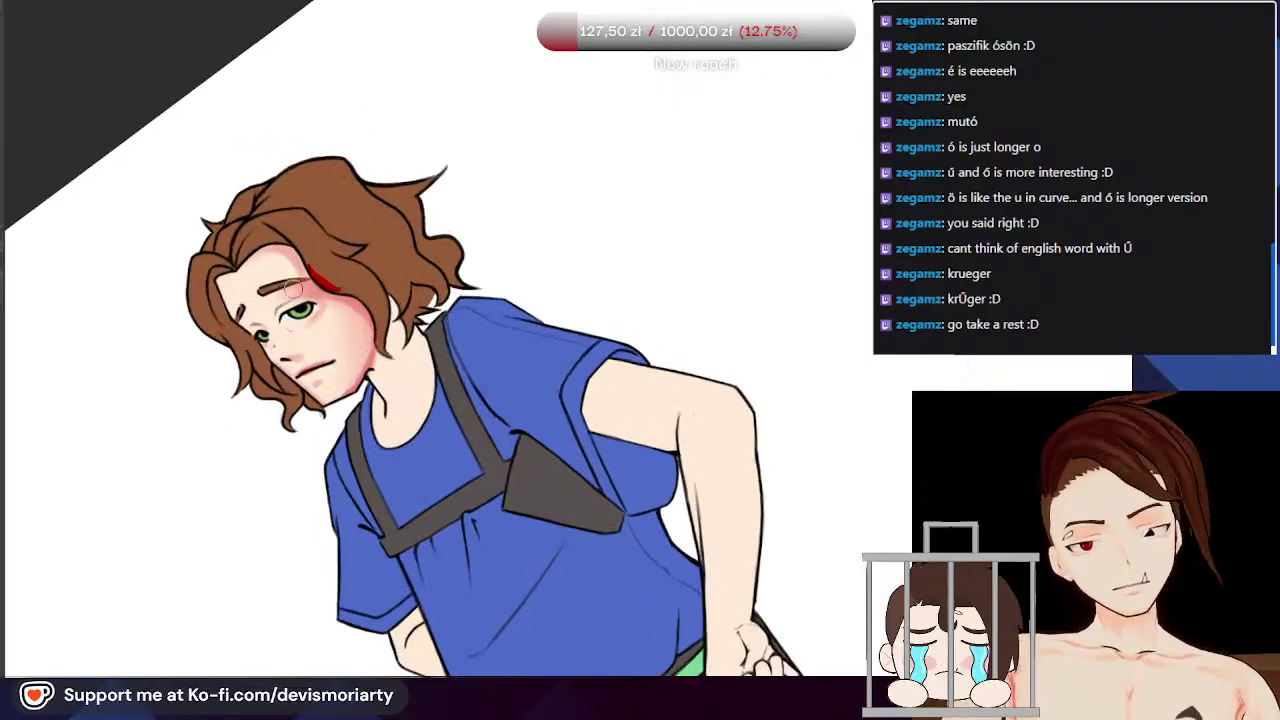
scroll(374, 300, down, 5)
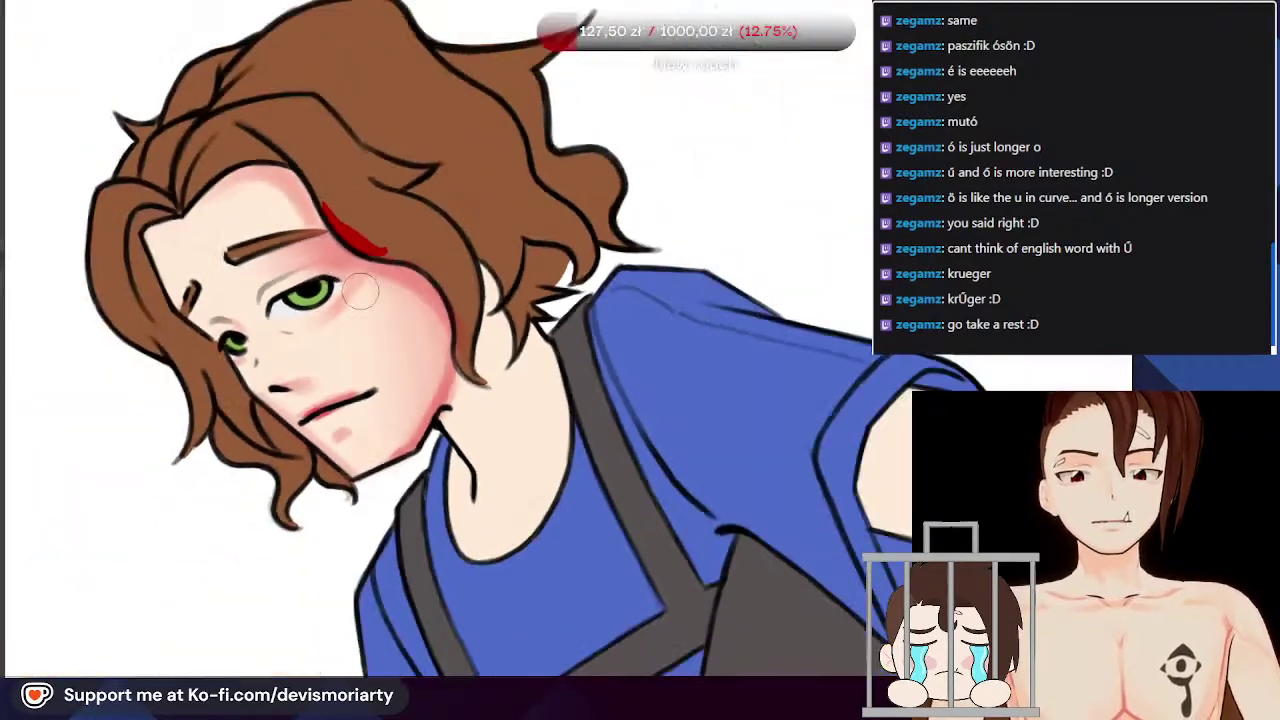
scroll(374, 300, down, 1)
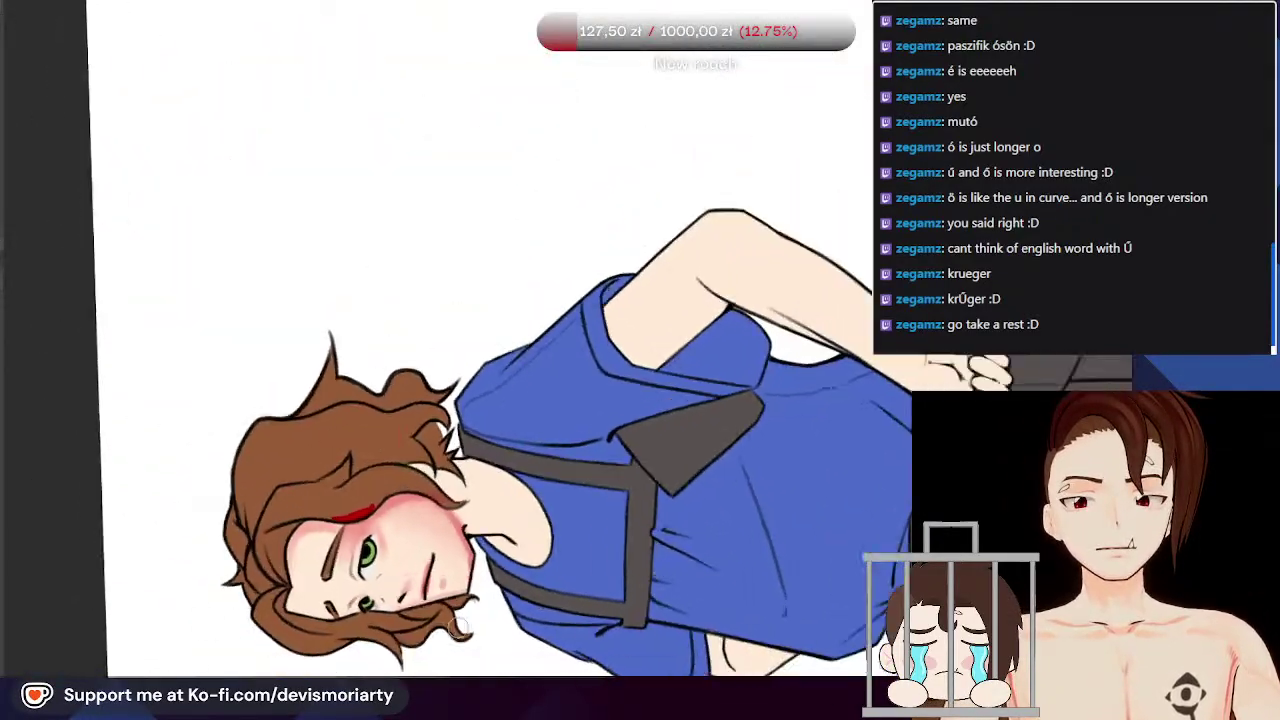
Step: Extend the soft pink shading along the jaw edge down to the tip of the chin
scroll(420, 420, up, 6)
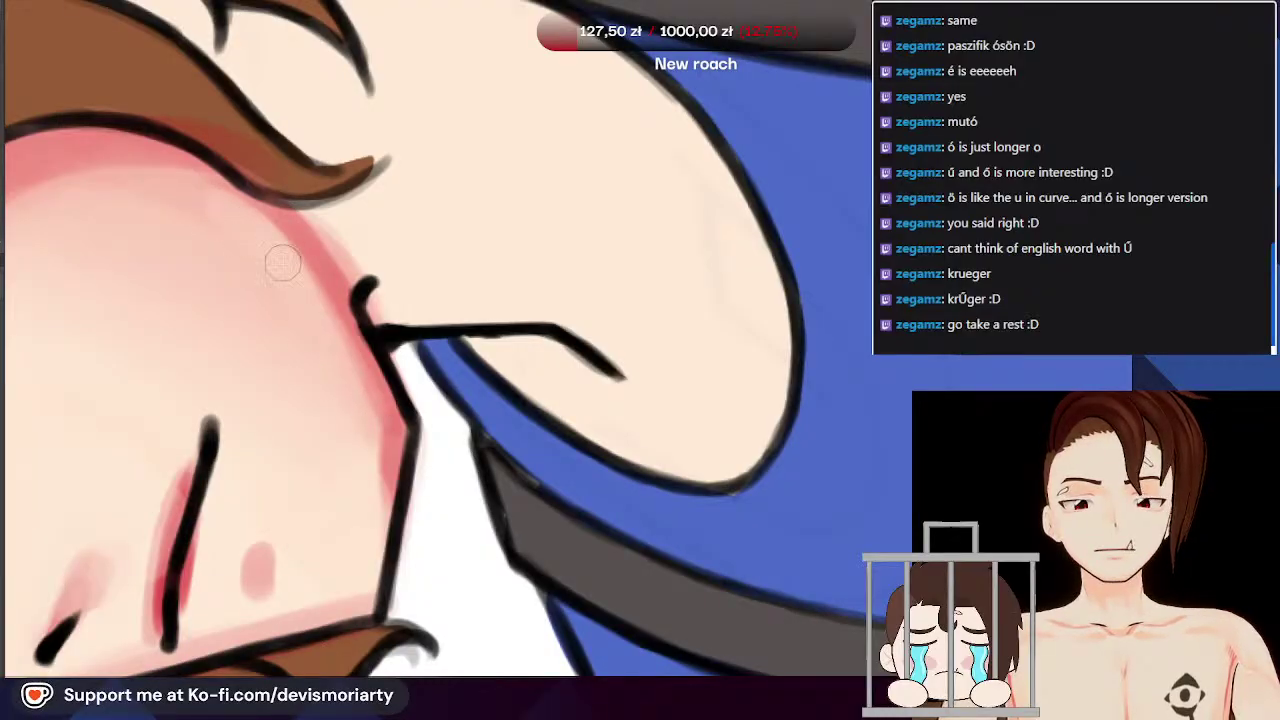
scroll(364, 546, down, 1)
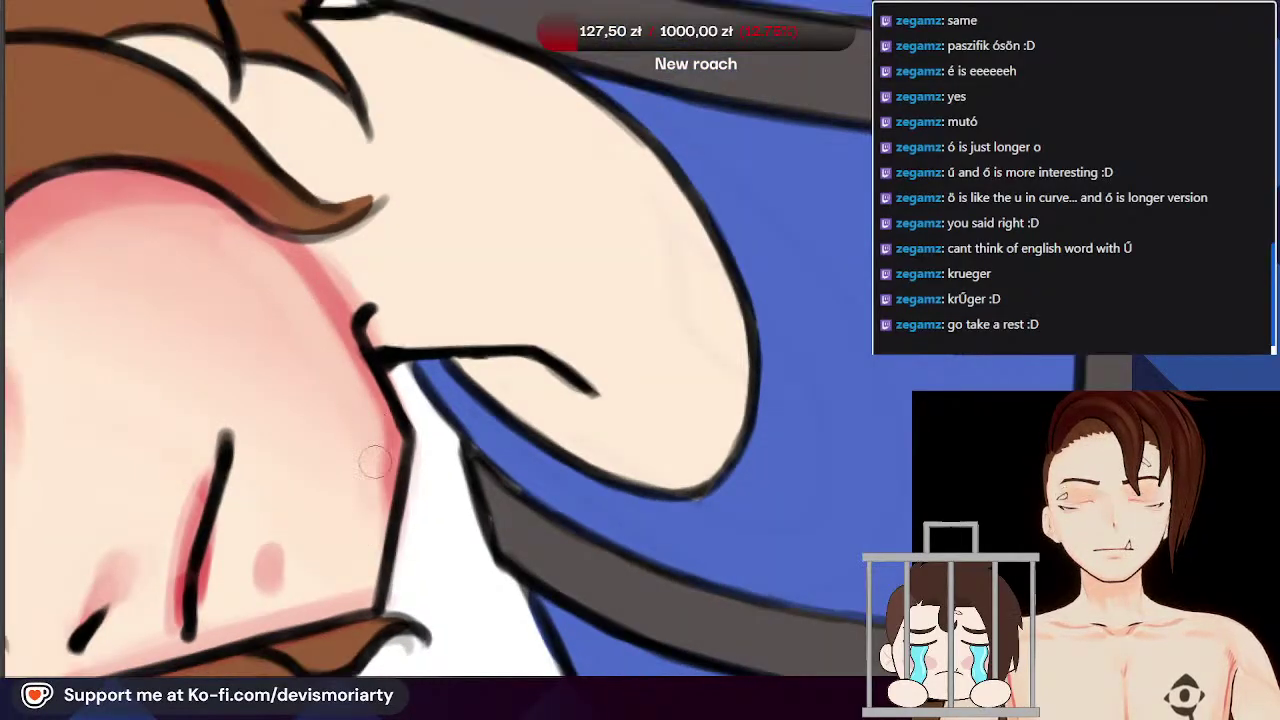
scroll(373, 445, up, 3)
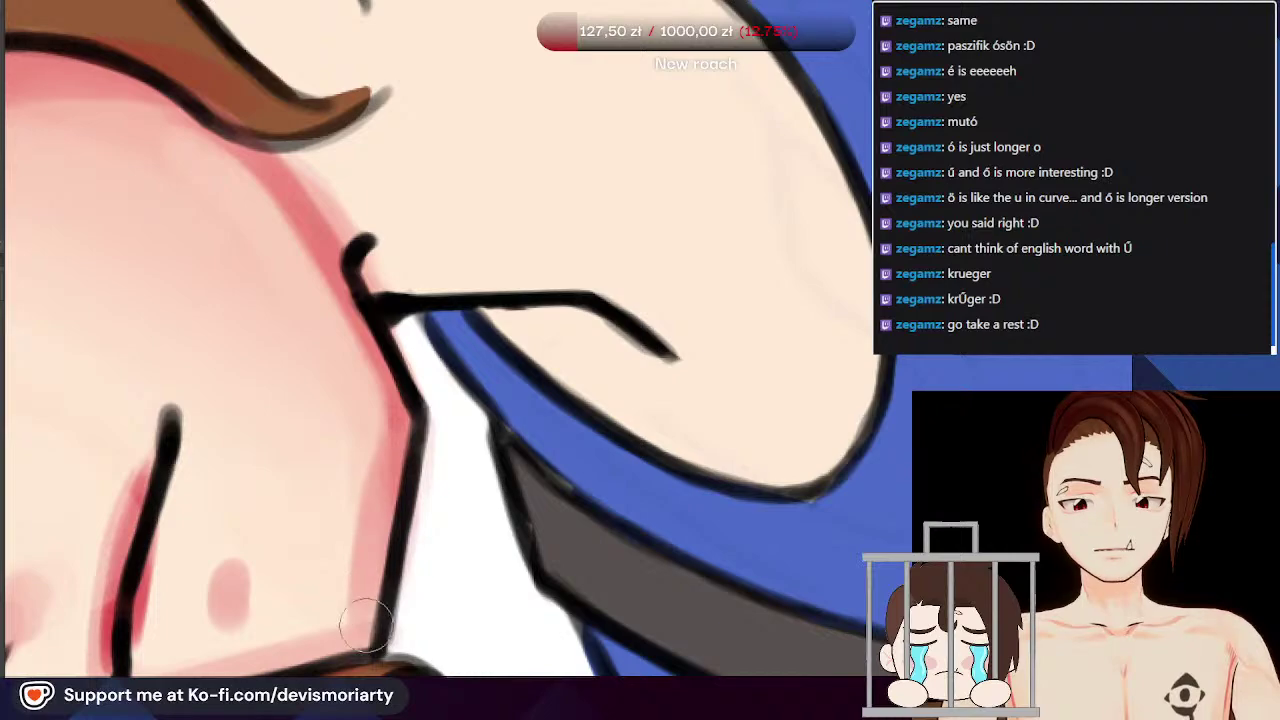
scroll(360, 540, down, 5)
scroll(246, 366, up, 5)
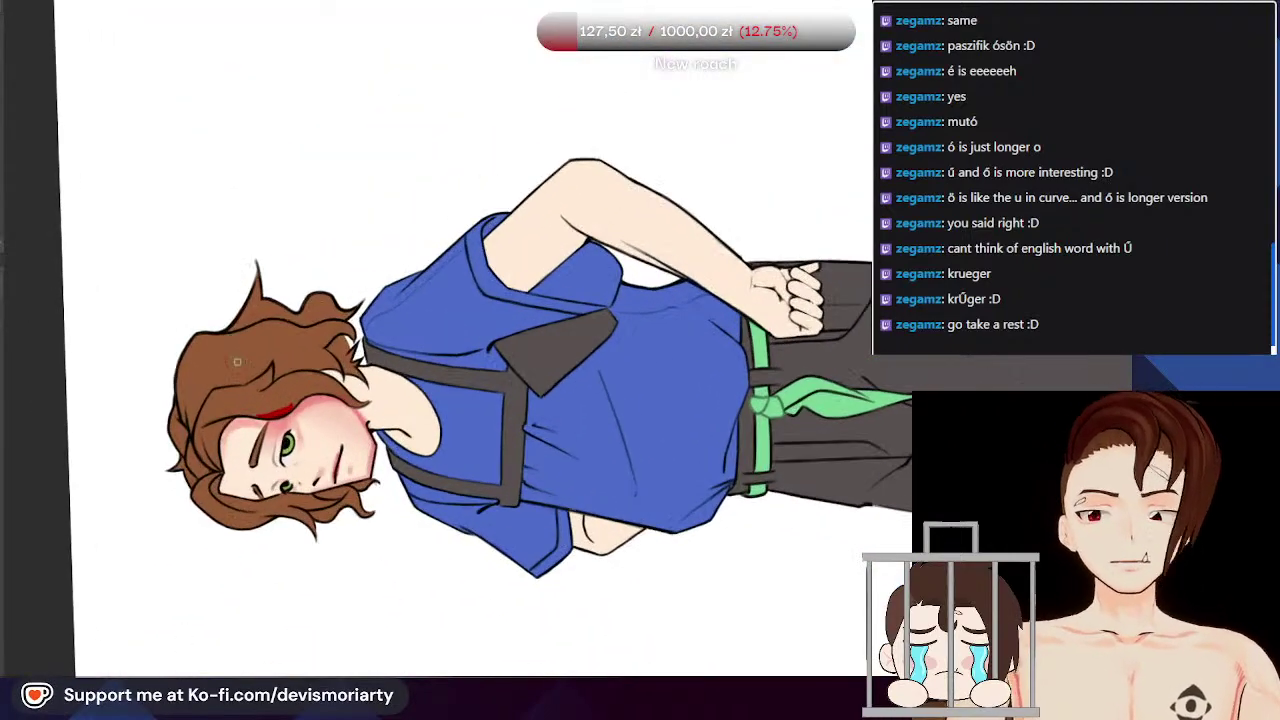
Step: Paint light pink shading in the forehead corner beside the hair parting
scroll(127, 640, down, 1)
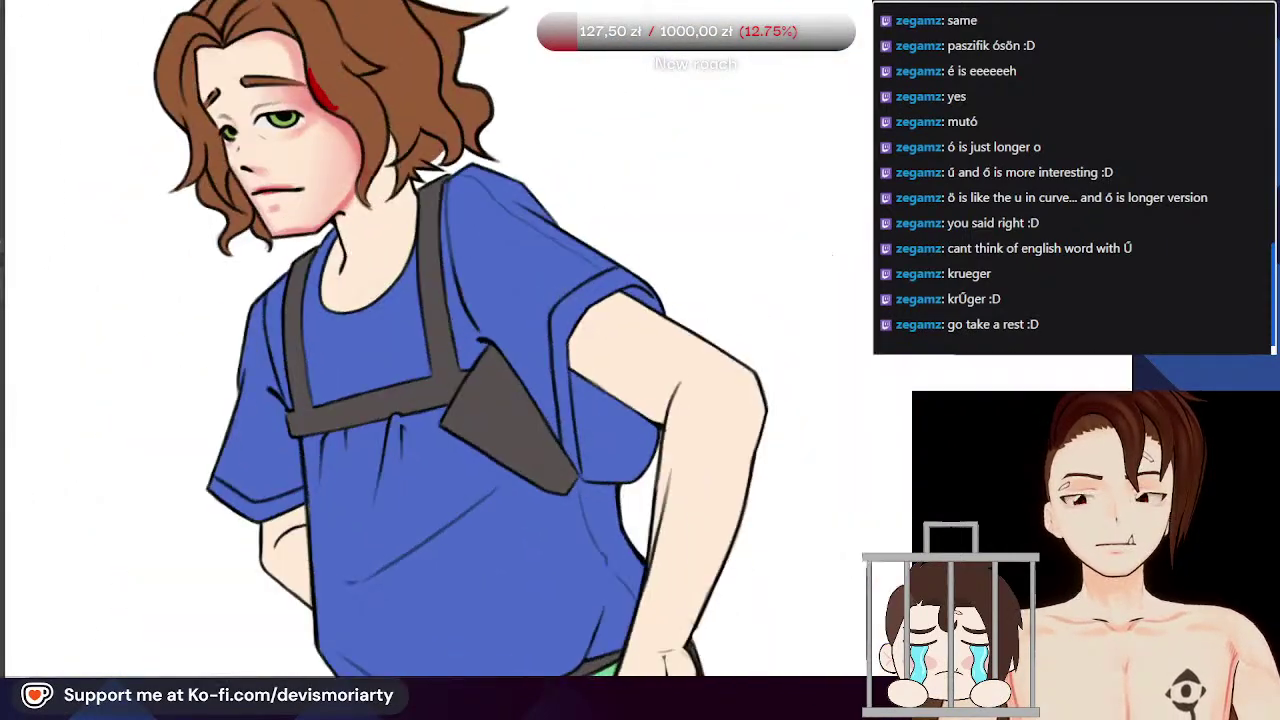
scroll(148, 463, up, 4)
scroll(210, 456, up, 4)
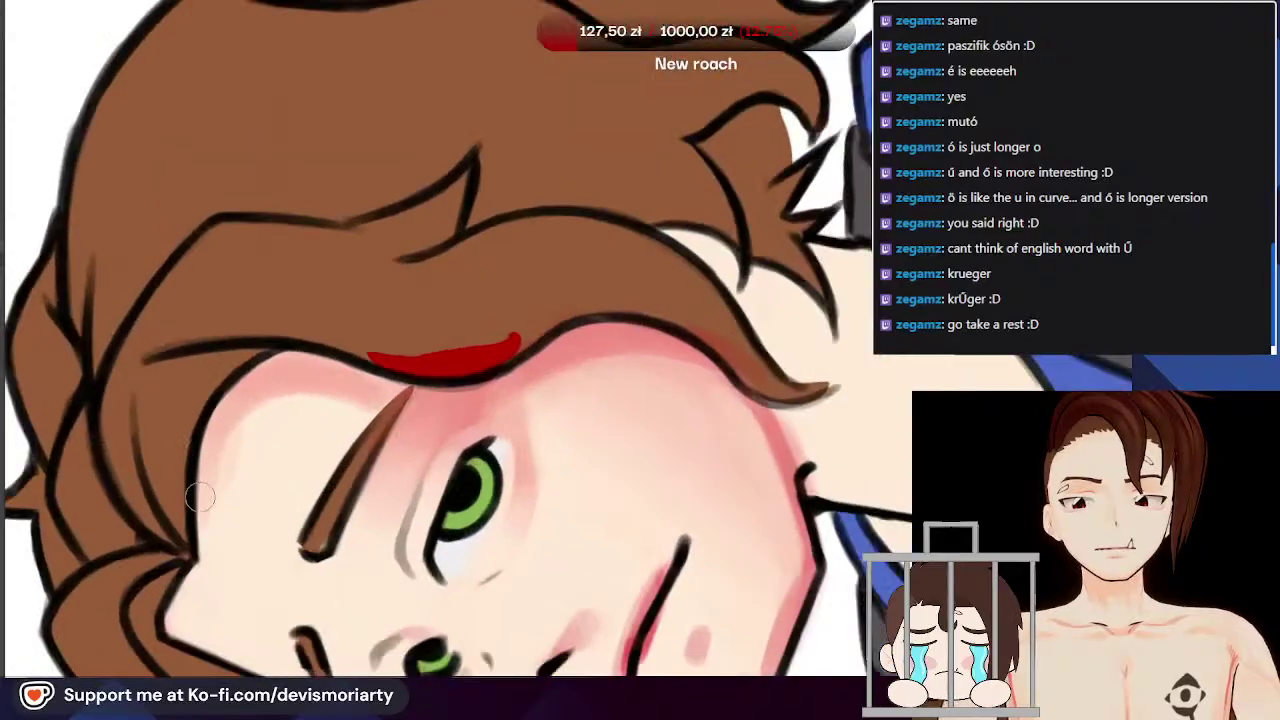
scroll(208, 512, up, 2)
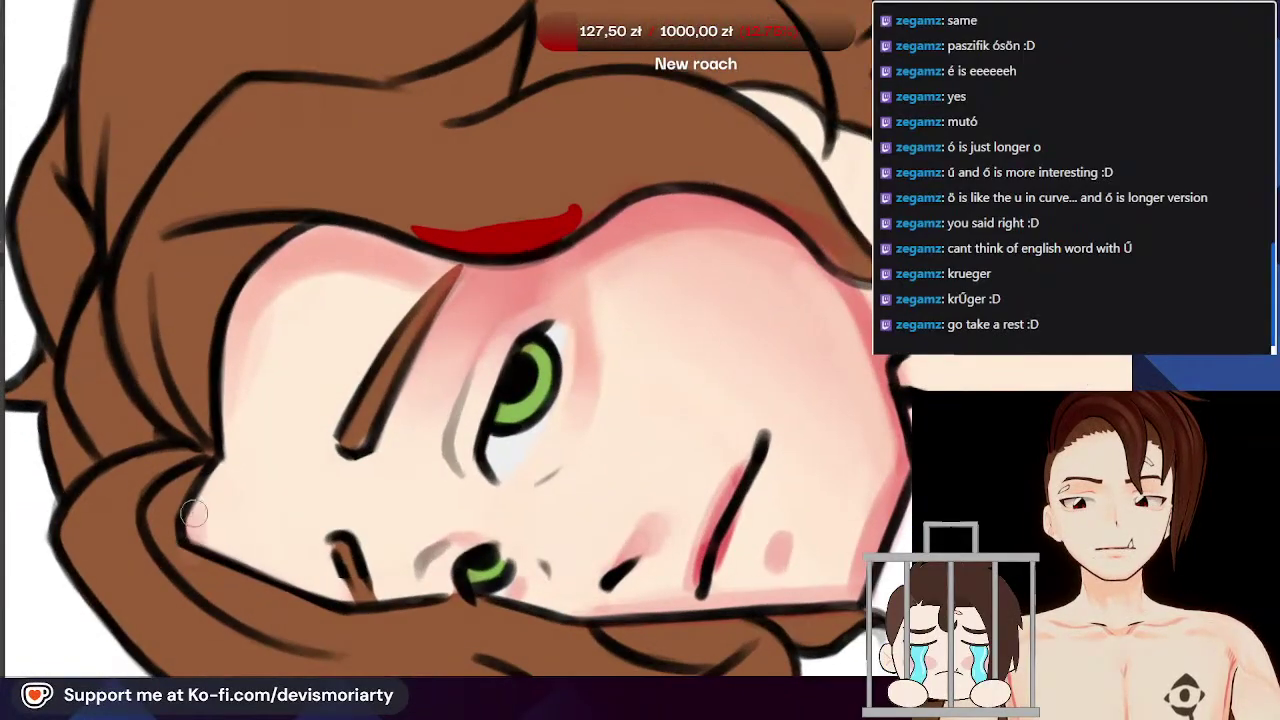
scroll(213, 518, up, 1)
scroll(257, 294, down, 2)
scroll(250, 425, up, 2)
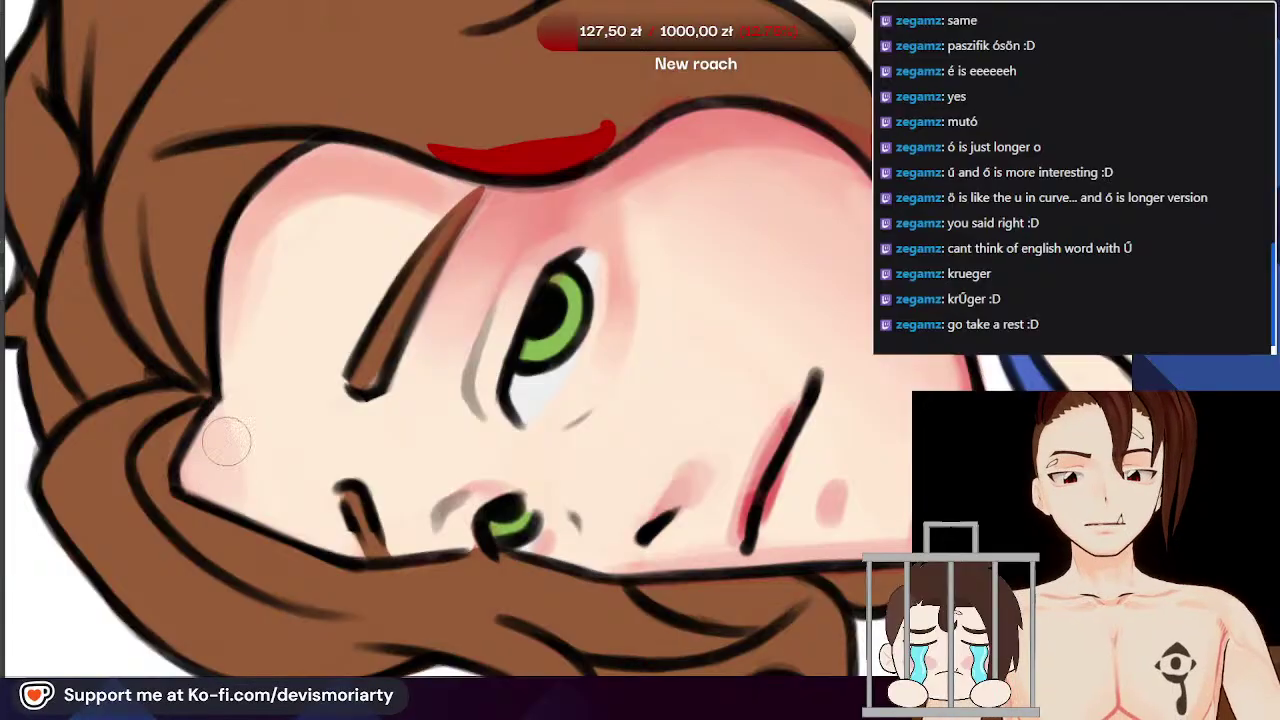
scroll(207, 455, down, 3)
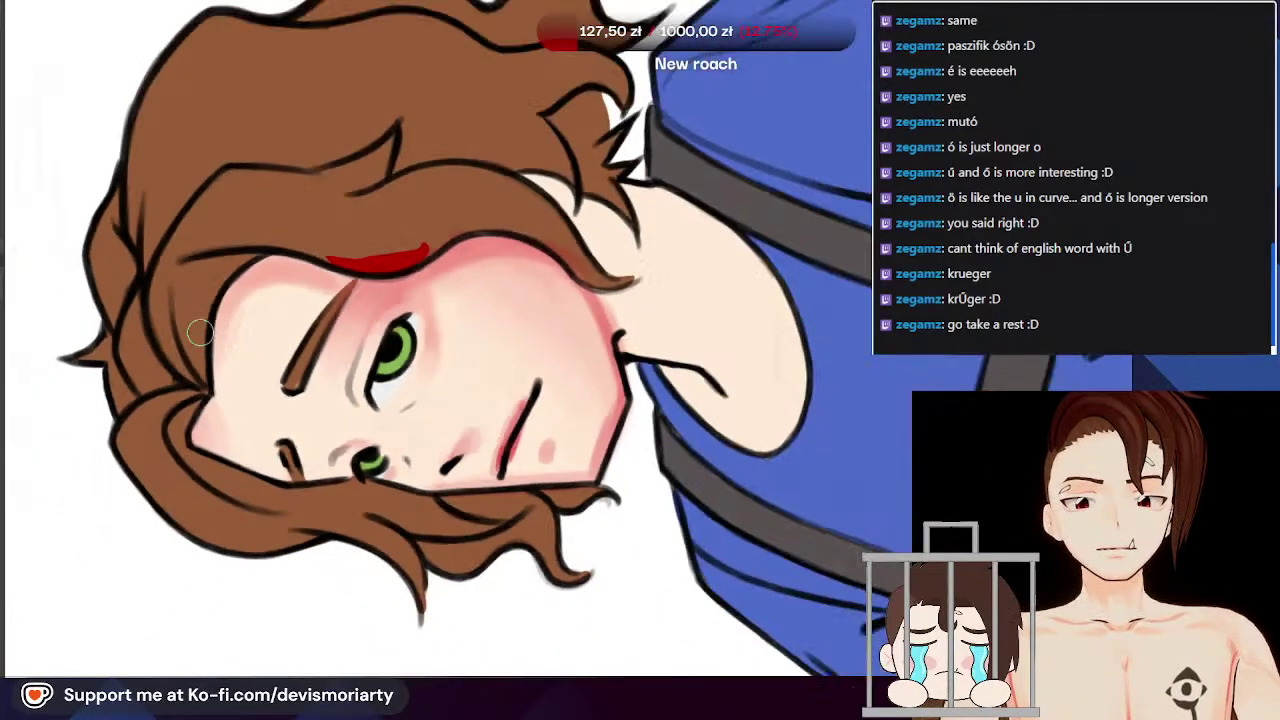
Step: Check the forehead and face shading against the whole figure in rotated and upright views
drag(700, 190, 186, 649)
scroll(186, 645, down, 4)
scroll(430, 375, up, 5)
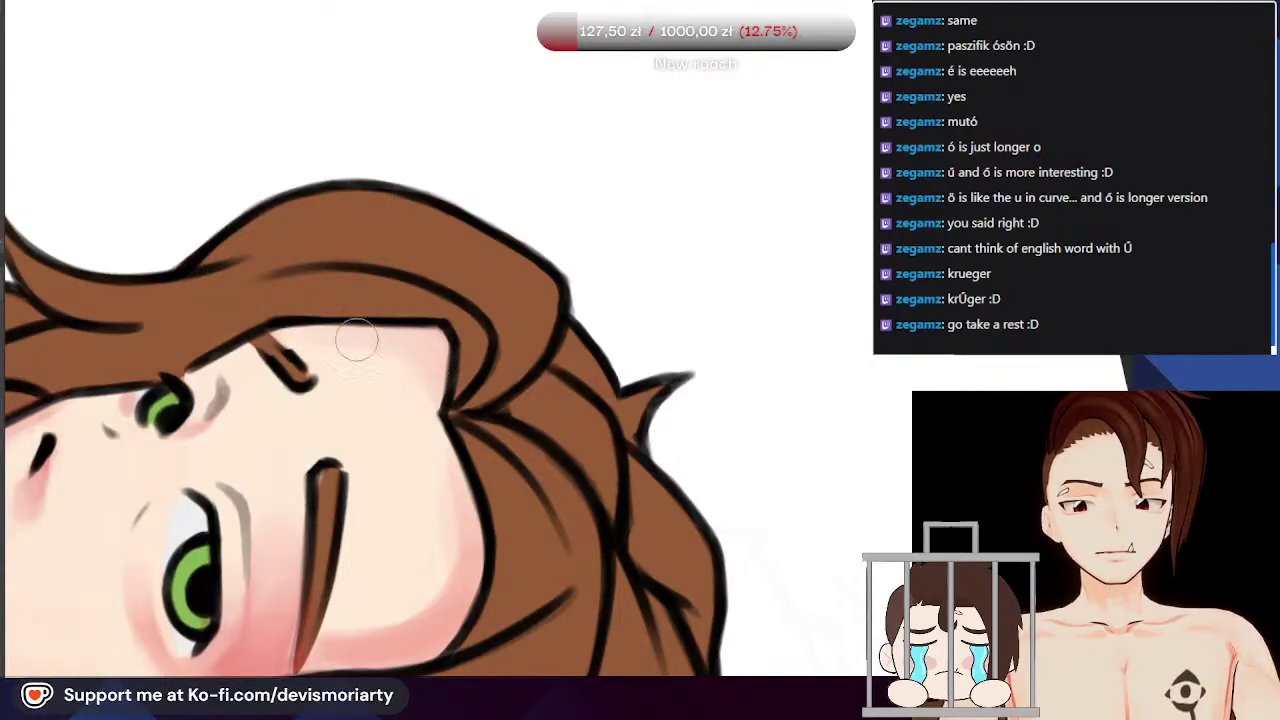
scroll(277, 314, down, 4)
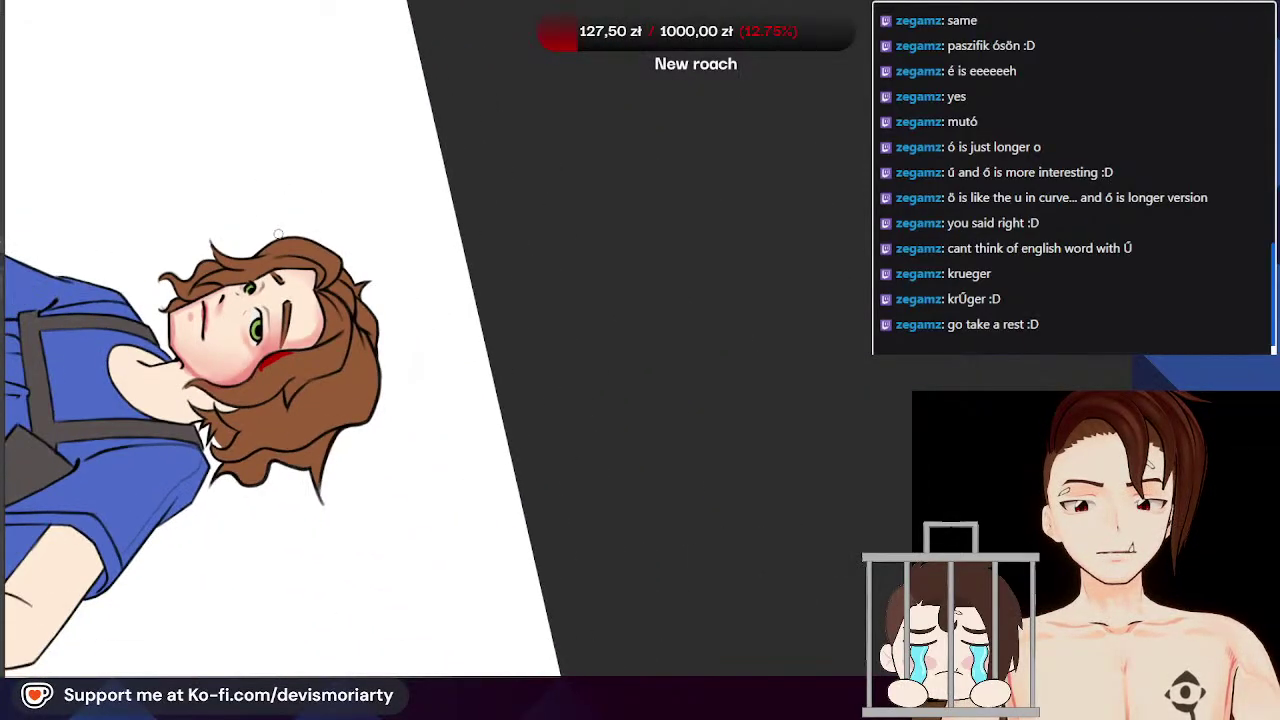
scroll(269, 224, up, 5)
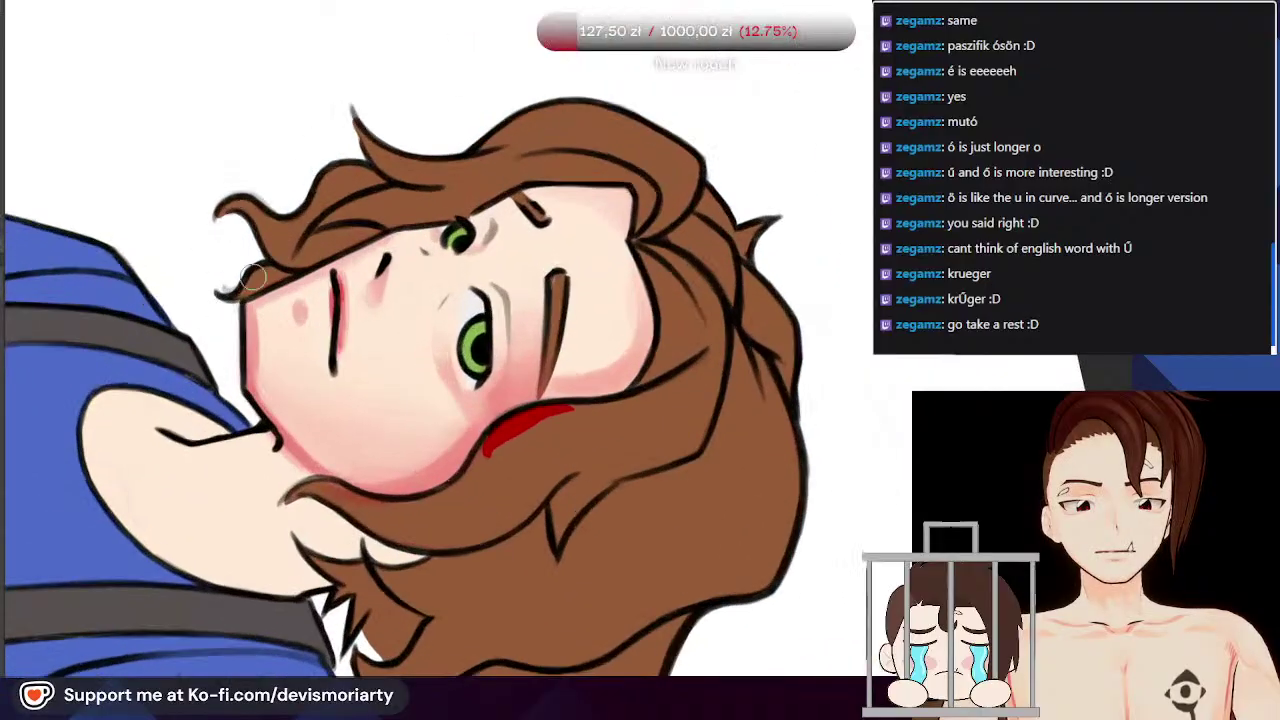
scroll(220, 657, down, 2)
key(5)
scroll(348, 360, down, 3)
scroll(450, 420, up, 3)
scroll(418, 312, down, 3)
scroll(338, 258, up, 4)
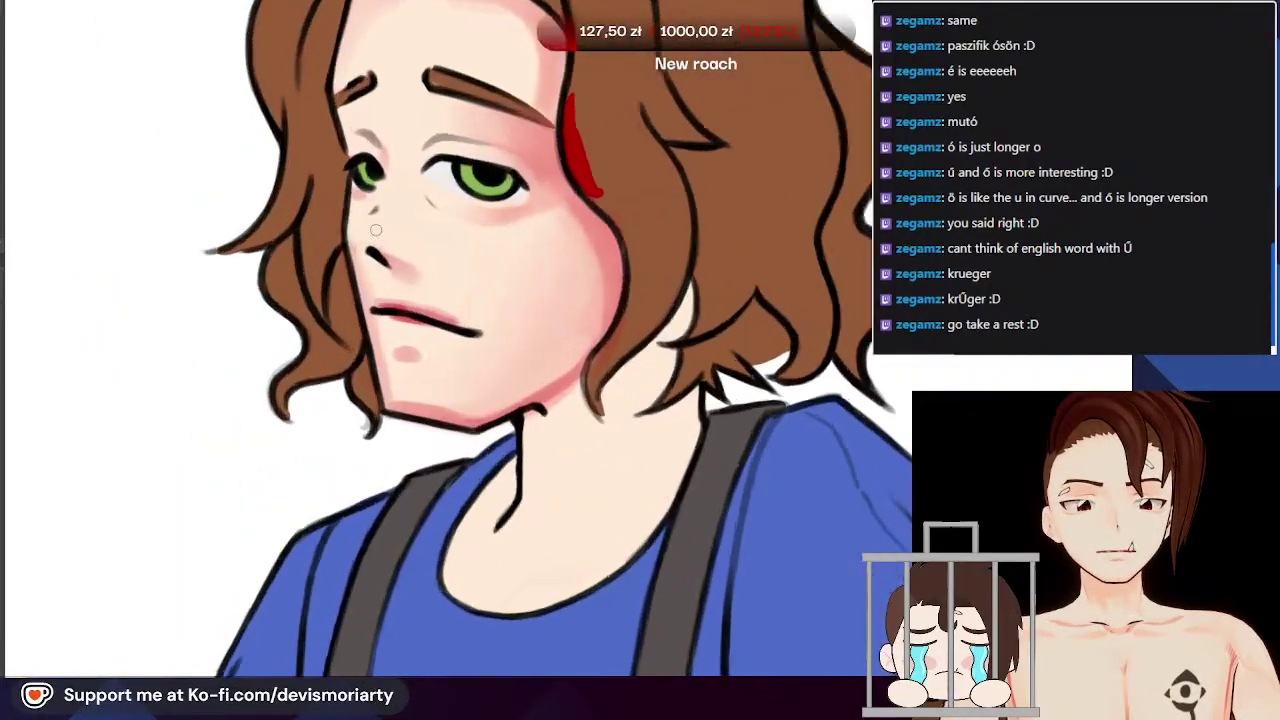
Step: Refine the light pink shading along the far edge of the face, from beside the nose down to the chin corner
scroll(338, 258, up, 1)
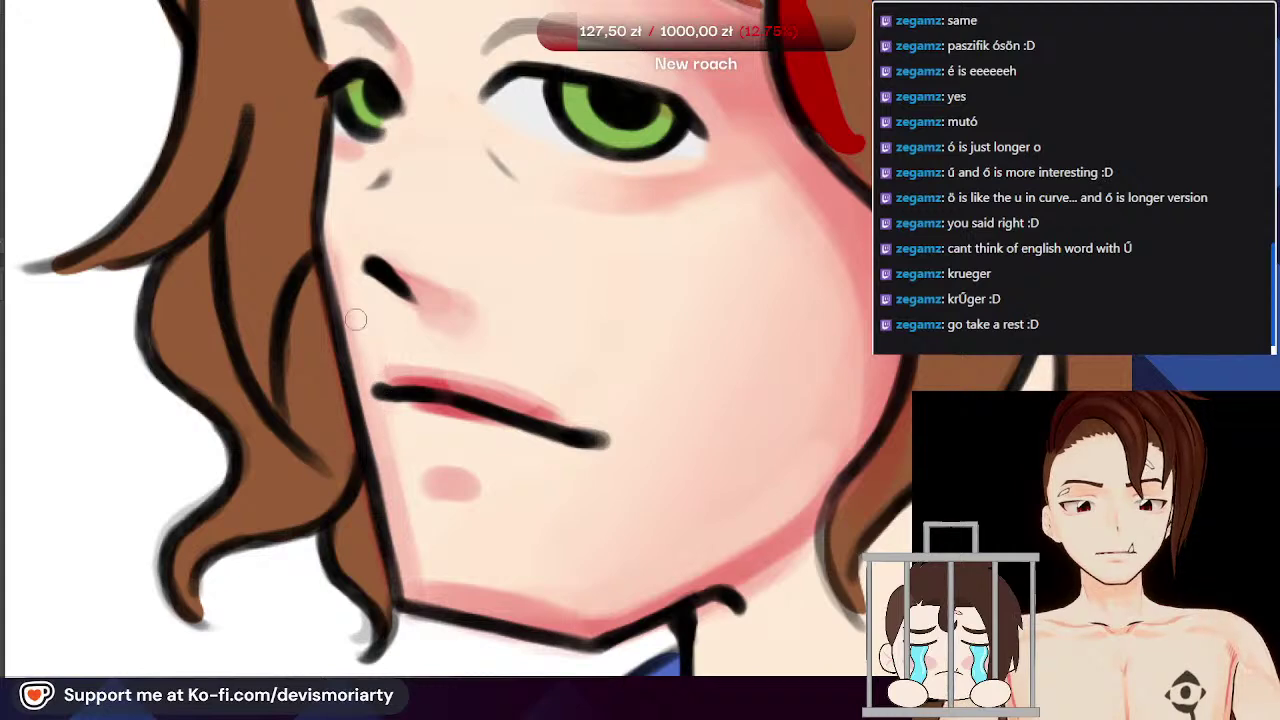
scroll(412, 515, down, 2)
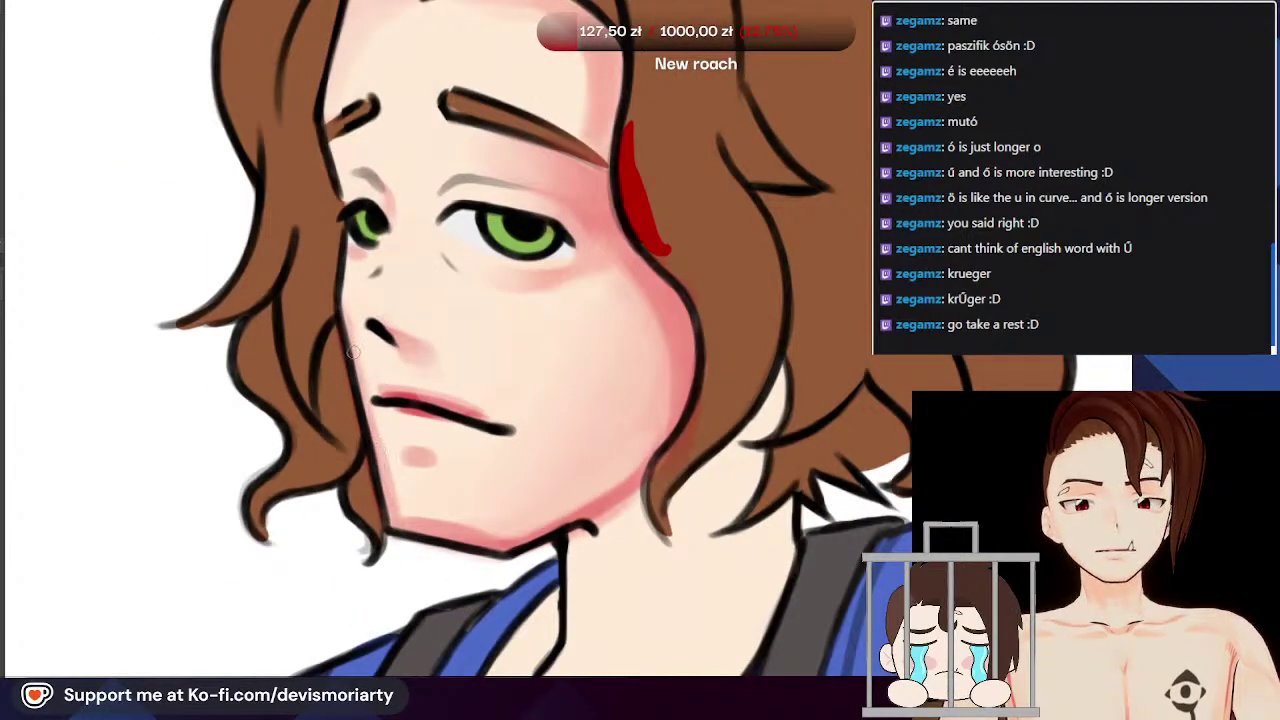
scroll(340, 265, down, 3)
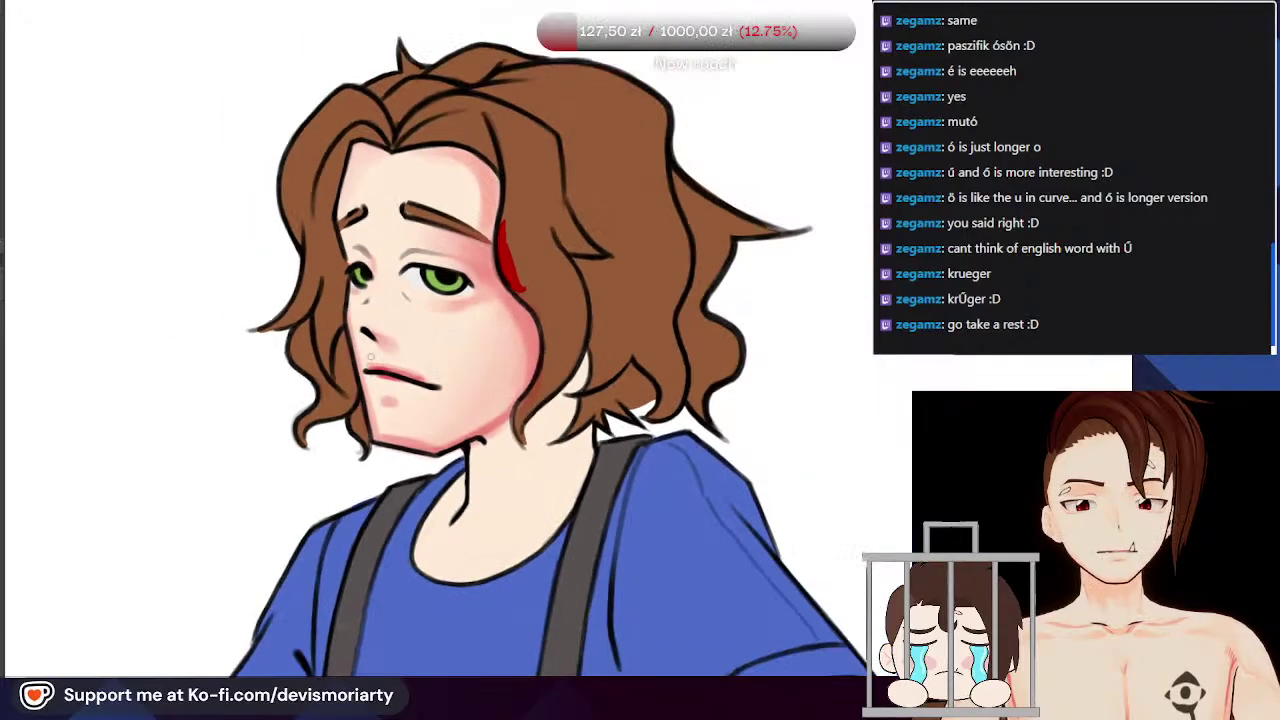
scroll(372, 384, up, 5)
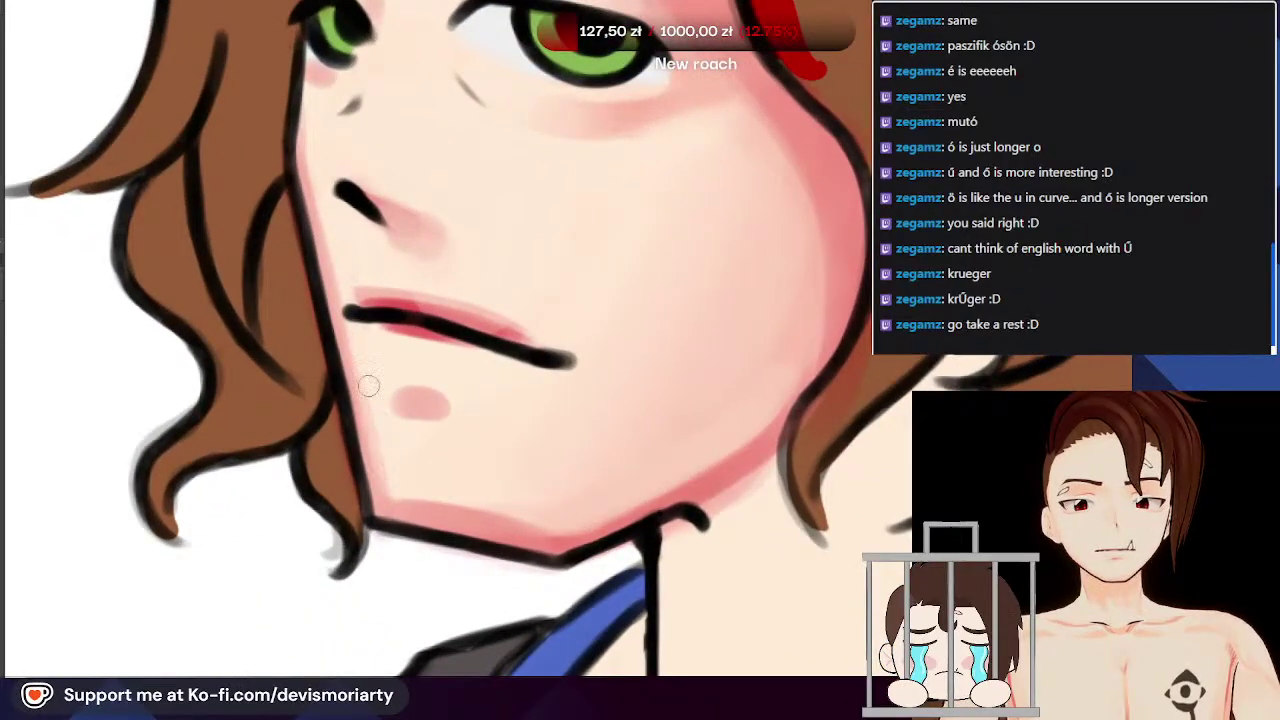
scroll(455, 512, up, 2)
scroll(370, 478, down, 1)
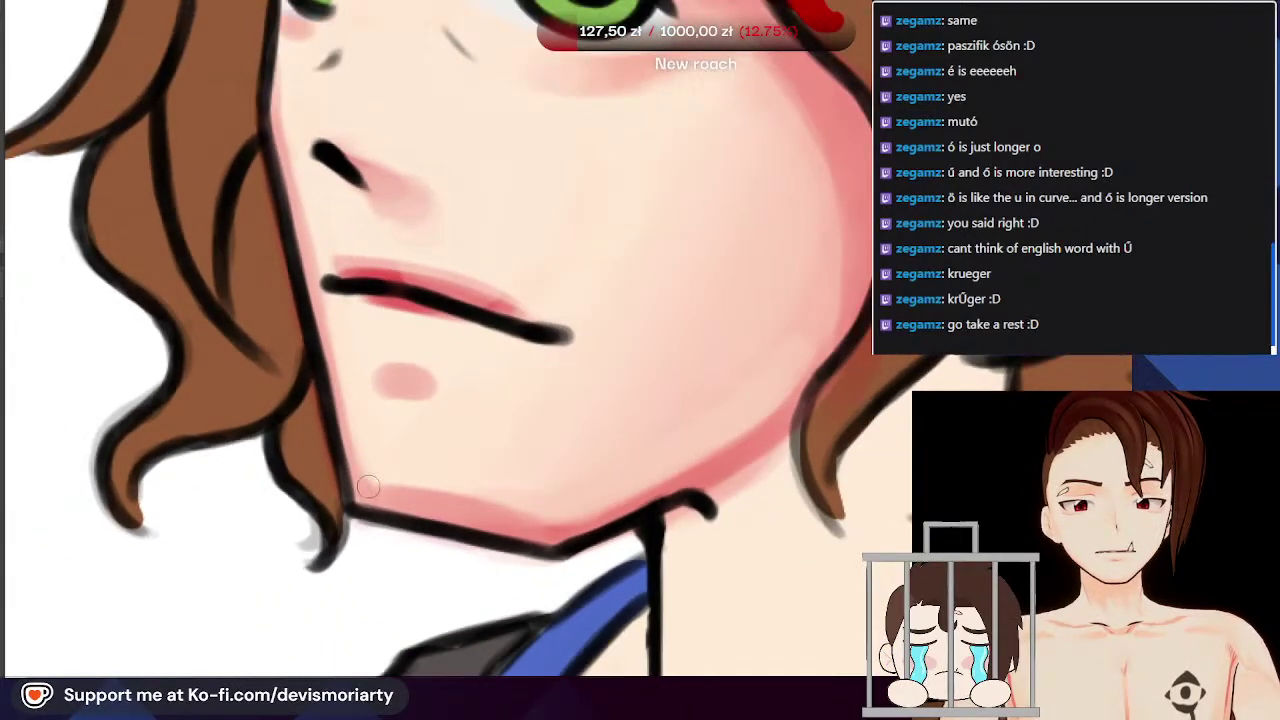
scroll(306, 285, down, 2)
scroll(329, 531, up, 3)
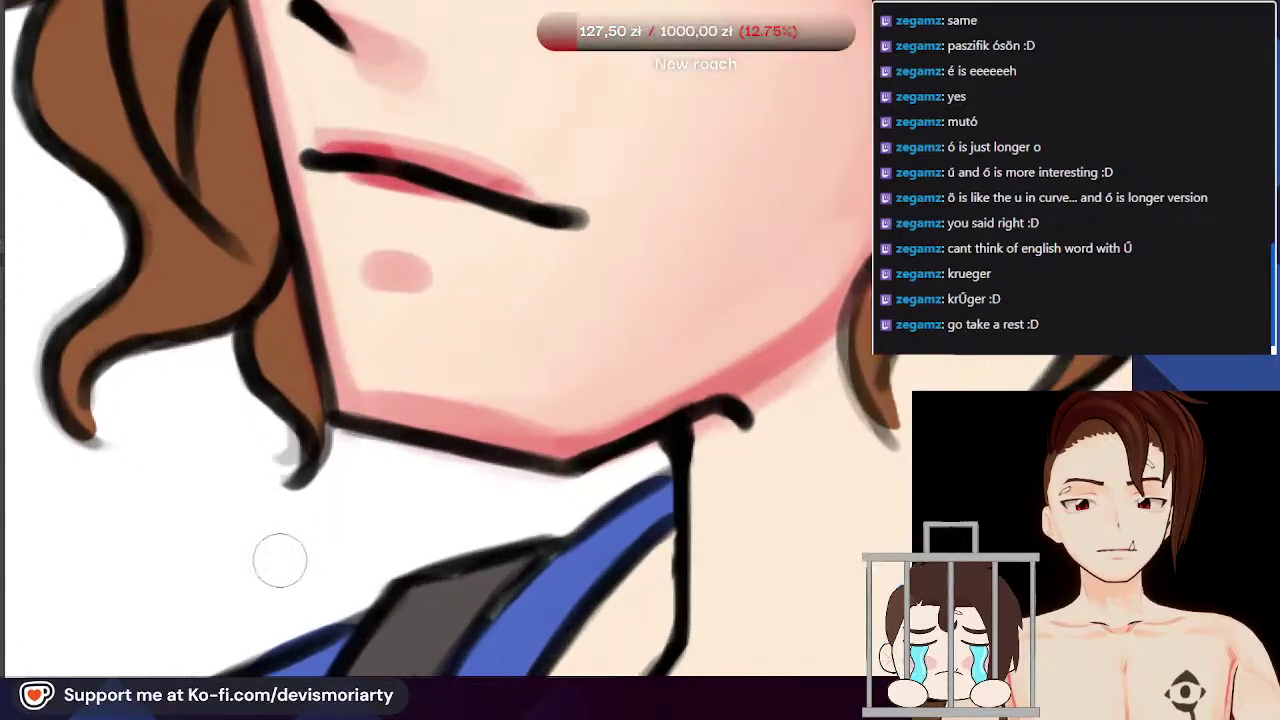
scroll(423, 440, down, 4)
scroll(531, 480, up, 3)
Step: Fill the jaw edge between the tip of the cheek-side hair lock and the neck line with pink shading
drag(577, 405, 500, 580)
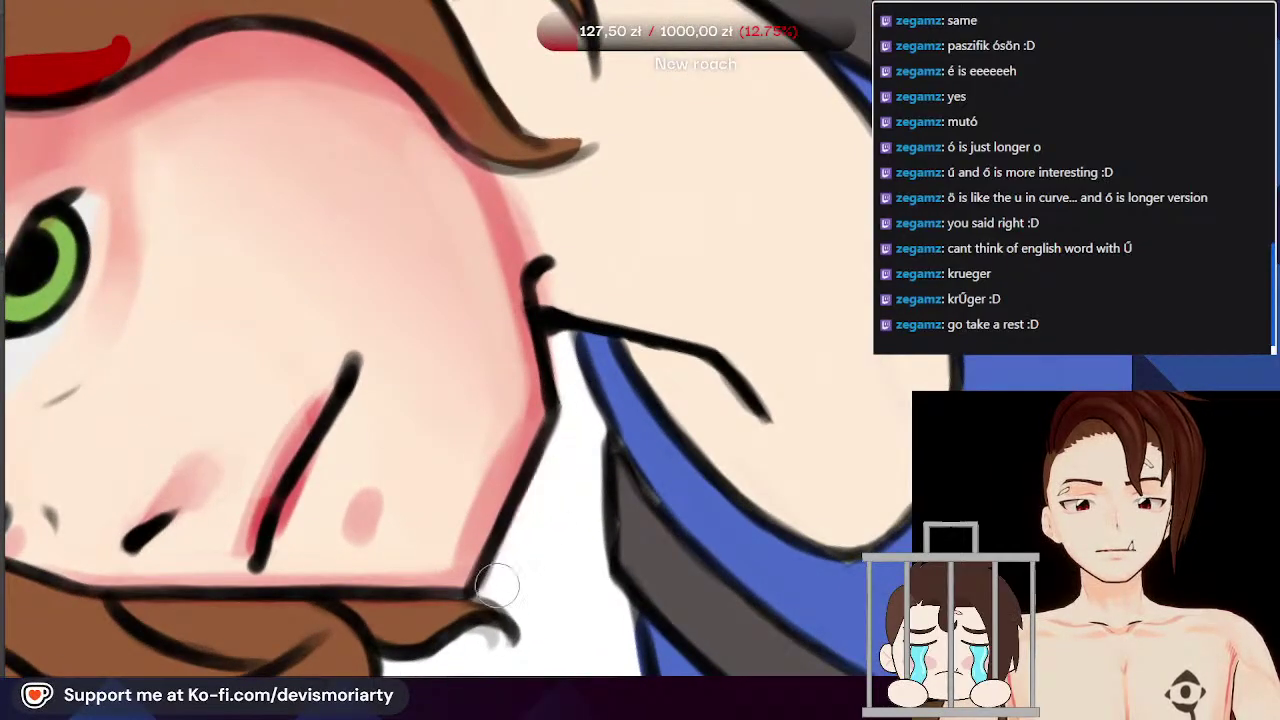
scroll(560, 384, down, 1)
scroll(430, 534, down, 6)
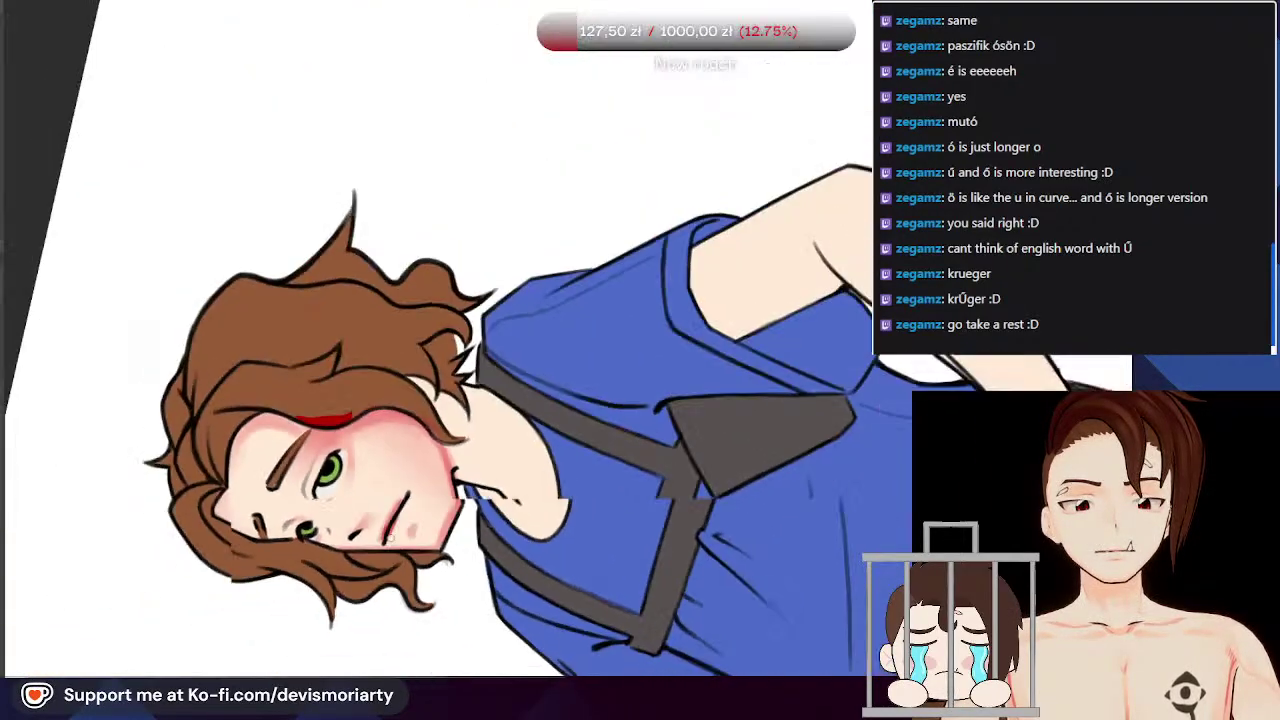
scroll(272, 470, up, 3)
scroll(382, 360, up, 5)
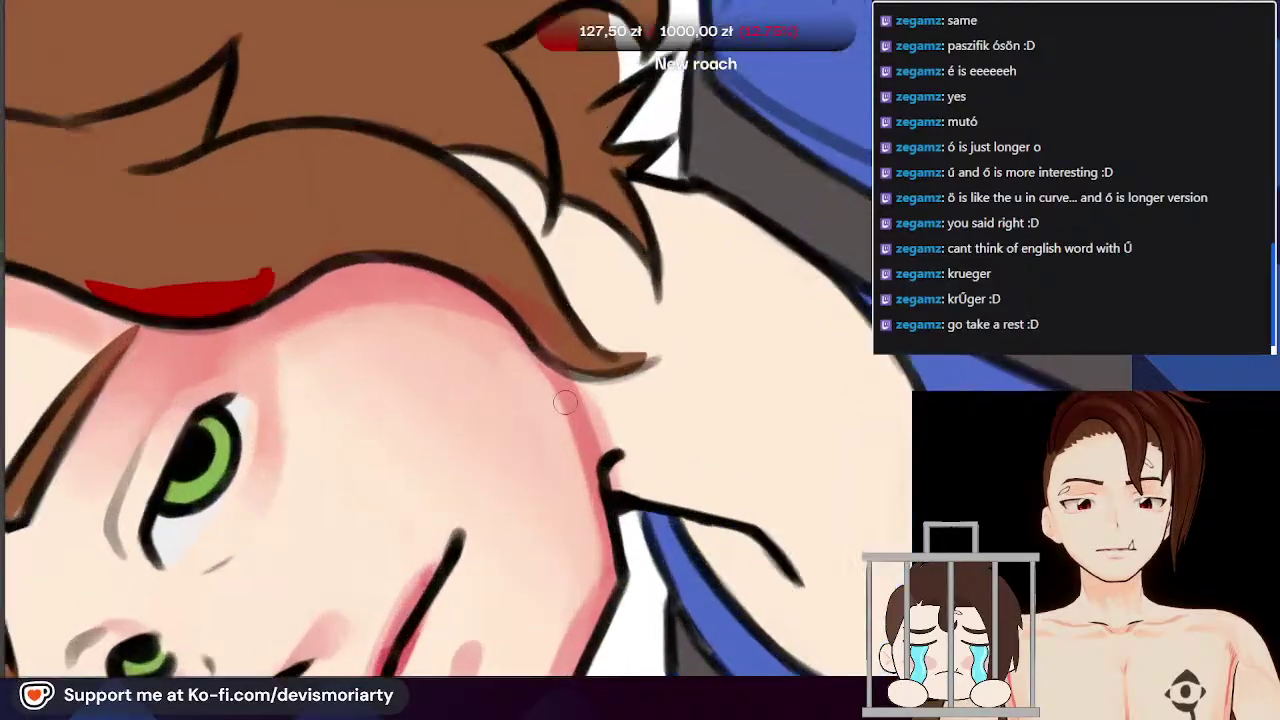
scroll(577, 389, up, 2)
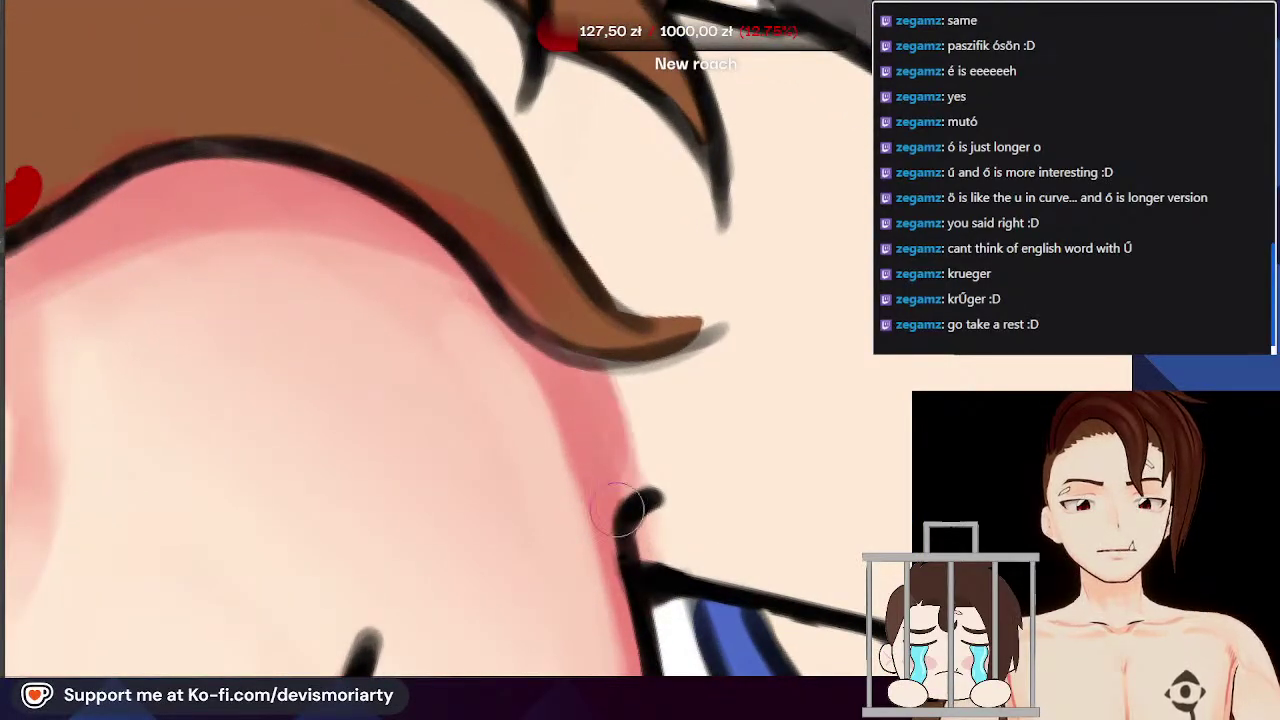
scroll(611, 408, down, 5)
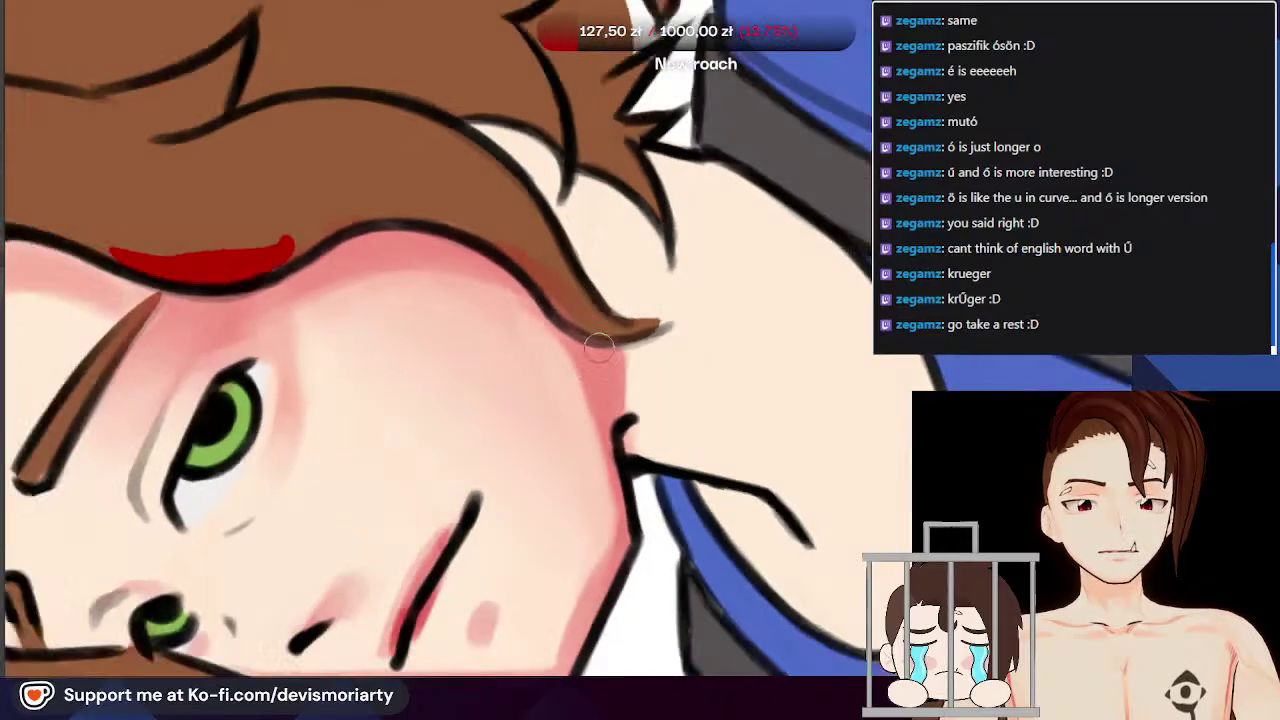
scroll(296, 529, up, 3)
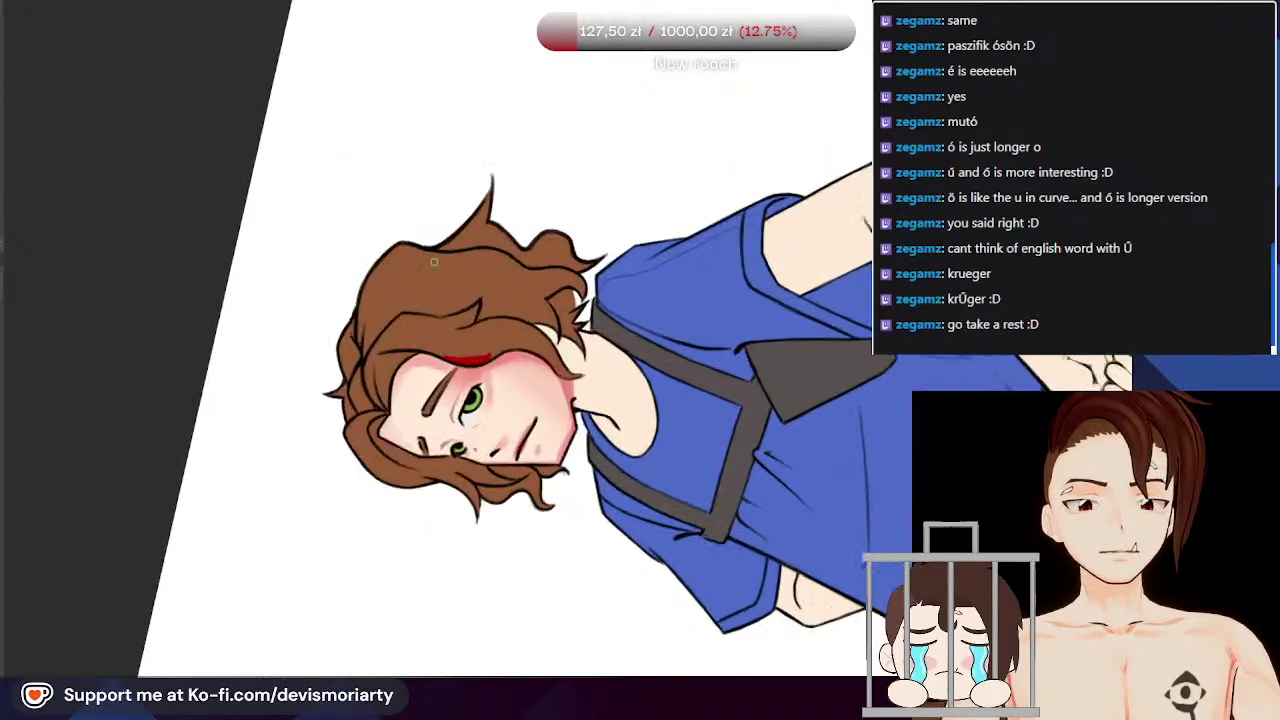
scroll(213, 625, up, 1)
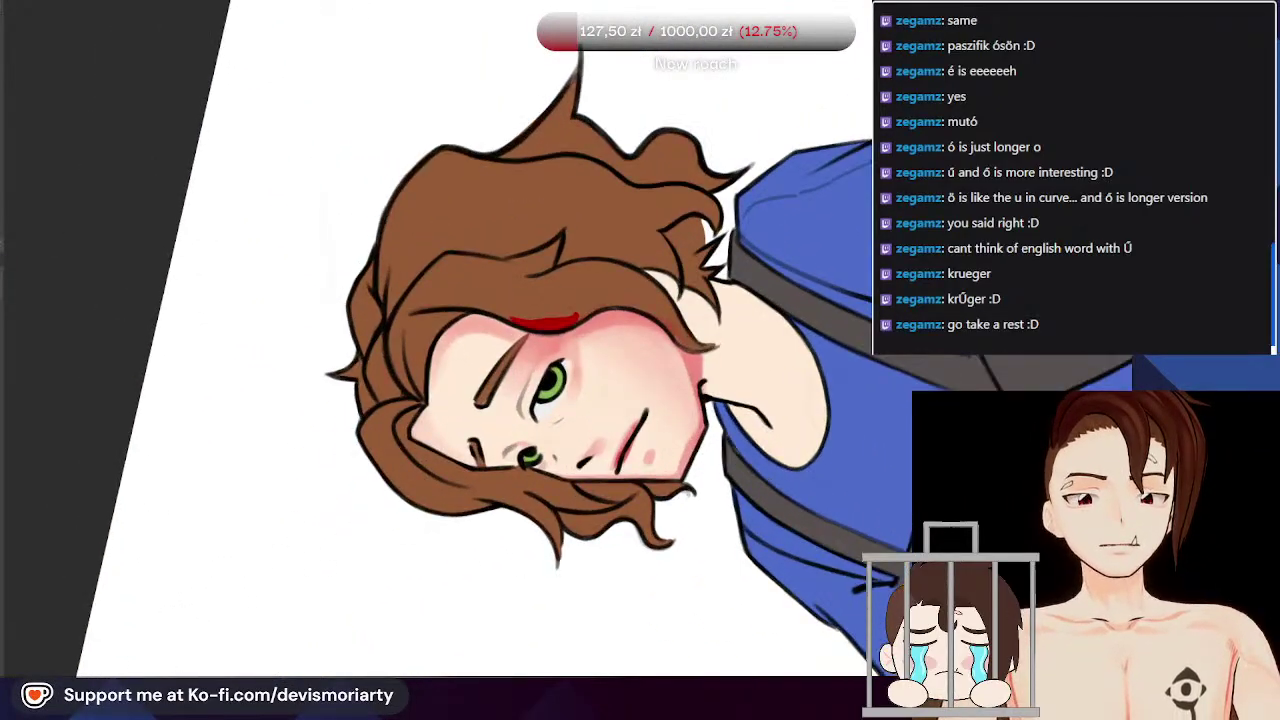
Step: Cover the dark red lip colour, leaving only a light pink band along the upper side of the mouth line
drag(213, 625, 393, 373)
scroll(393, 373, down, 1)
scroll(393, 373, up, 1)
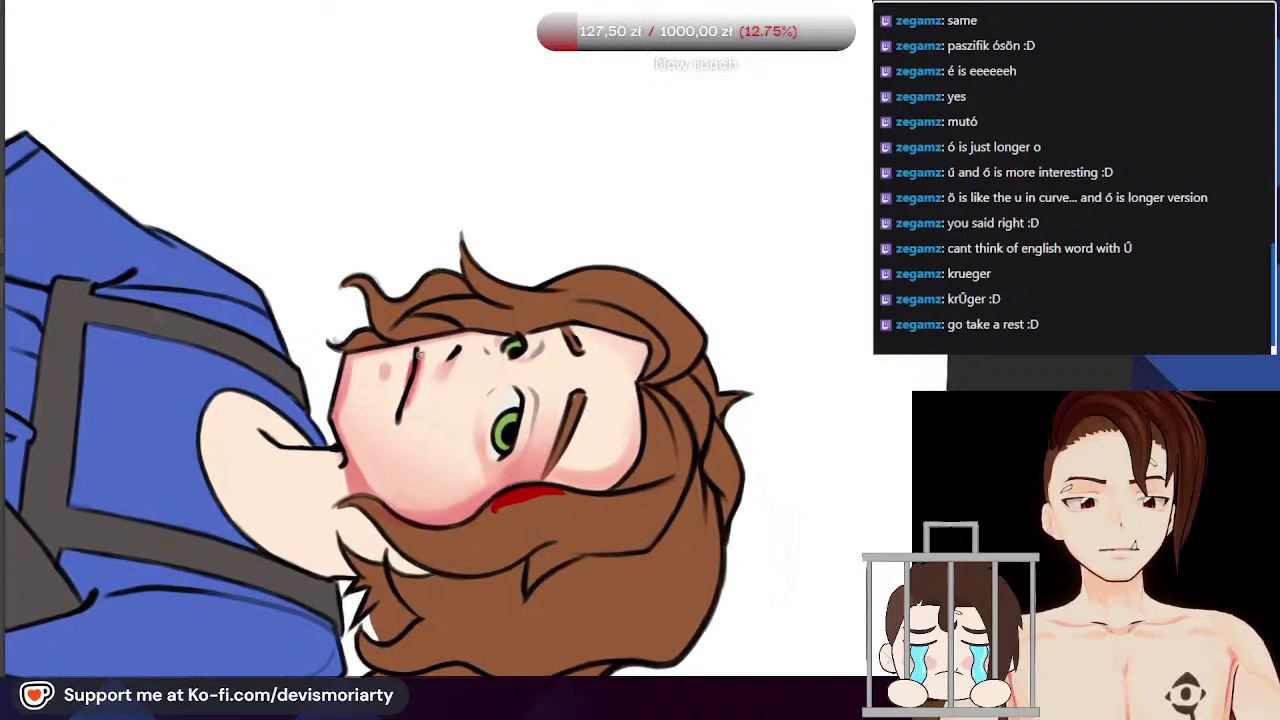
scroll(403, 347, up, 4)
scroll(402, 350, down, 3)
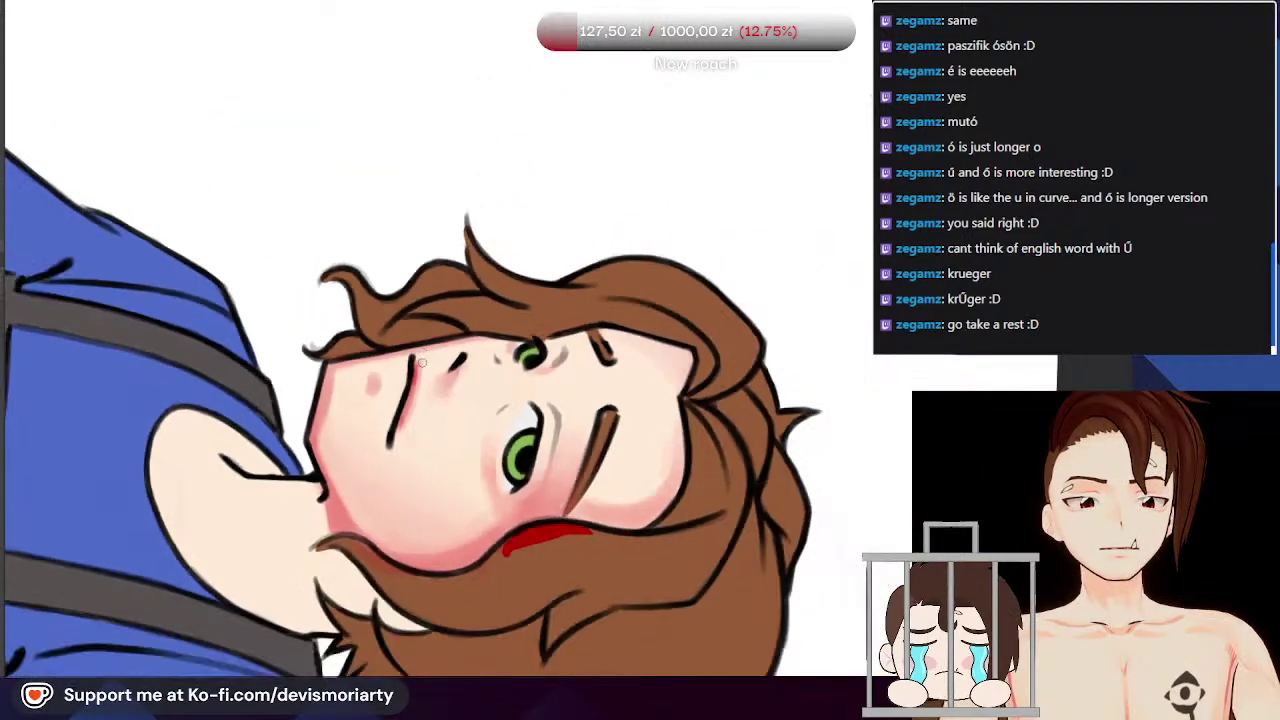
scroll(420, 360, up, 4)
scroll(426, 349, down, 1)
mouse_move(420, 355)
mouse_down()
mouse_move(388, 486)
mouse_move(335, 577)
mouse_up()
scroll(365, 530, down, 3)
scroll(410, 370, up, 3)
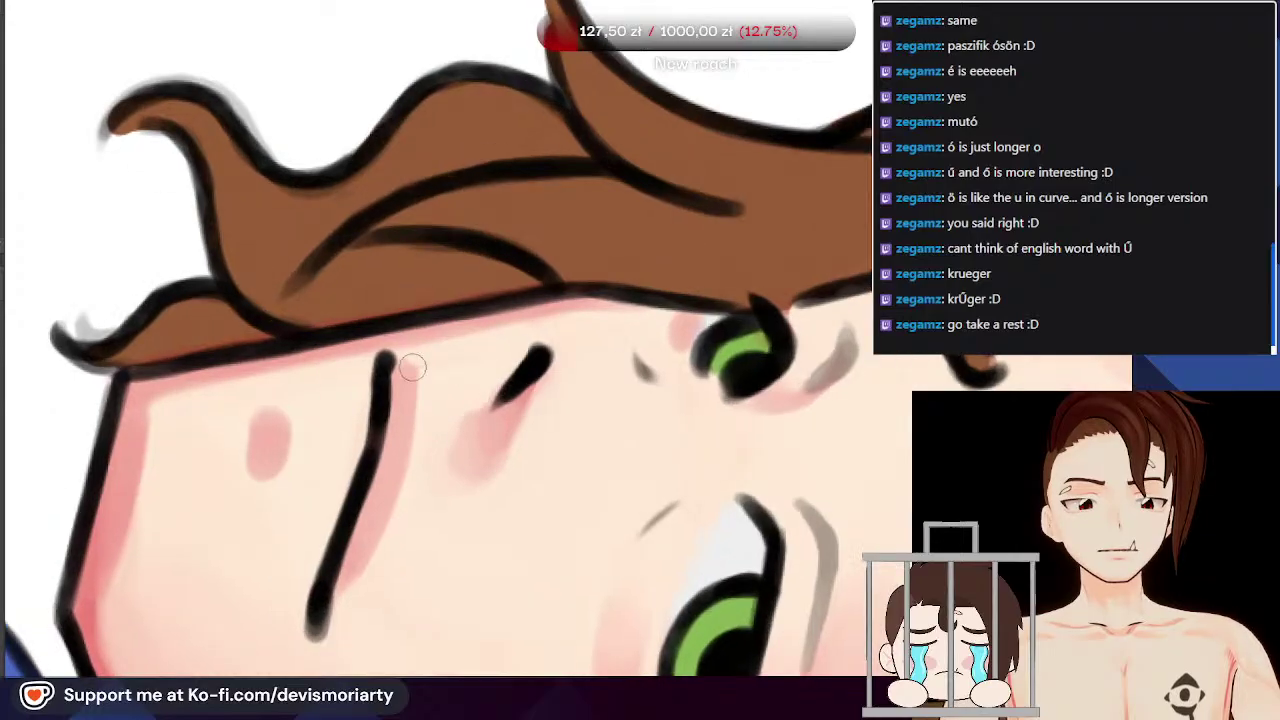
Step: Thin out and remove the pink lip band with skin tone so only the black mouth line remains
scroll(424, 425, down, 3)
scroll(370, 449, up, 3)
scroll(366, 455, down, 1)
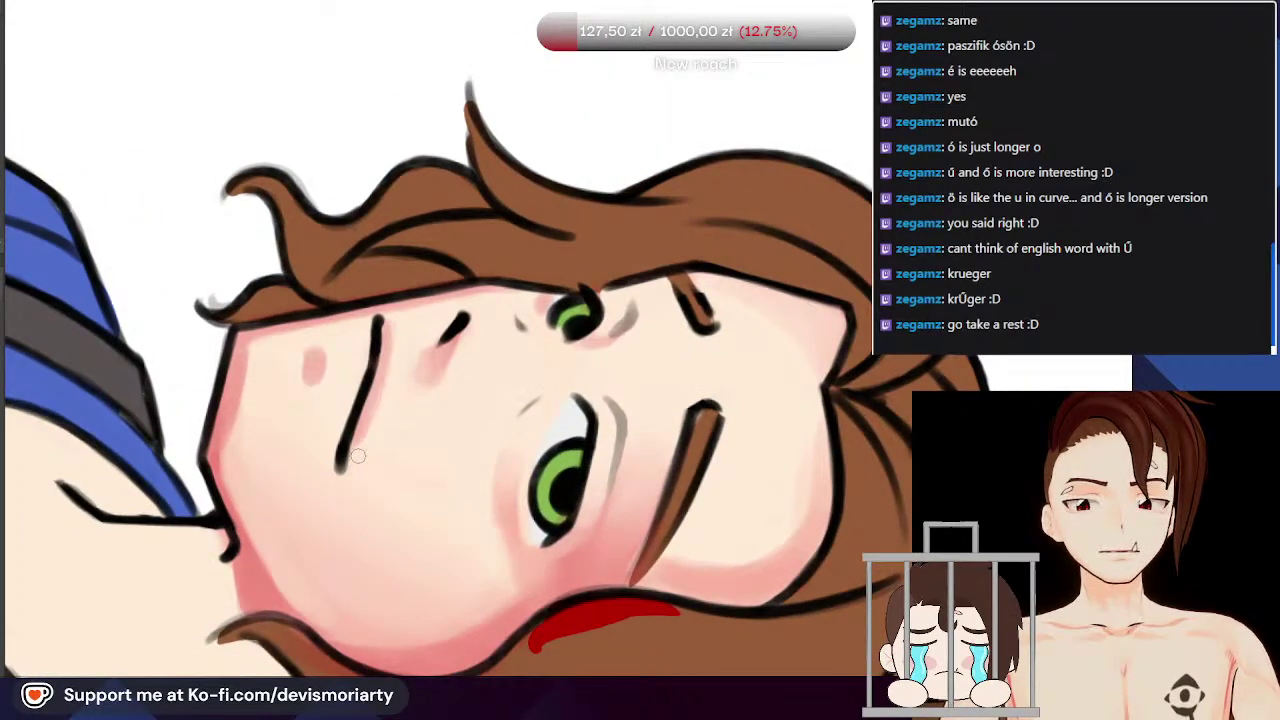
scroll(378, 420, up, 1)
scroll(408, 311, up, 1)
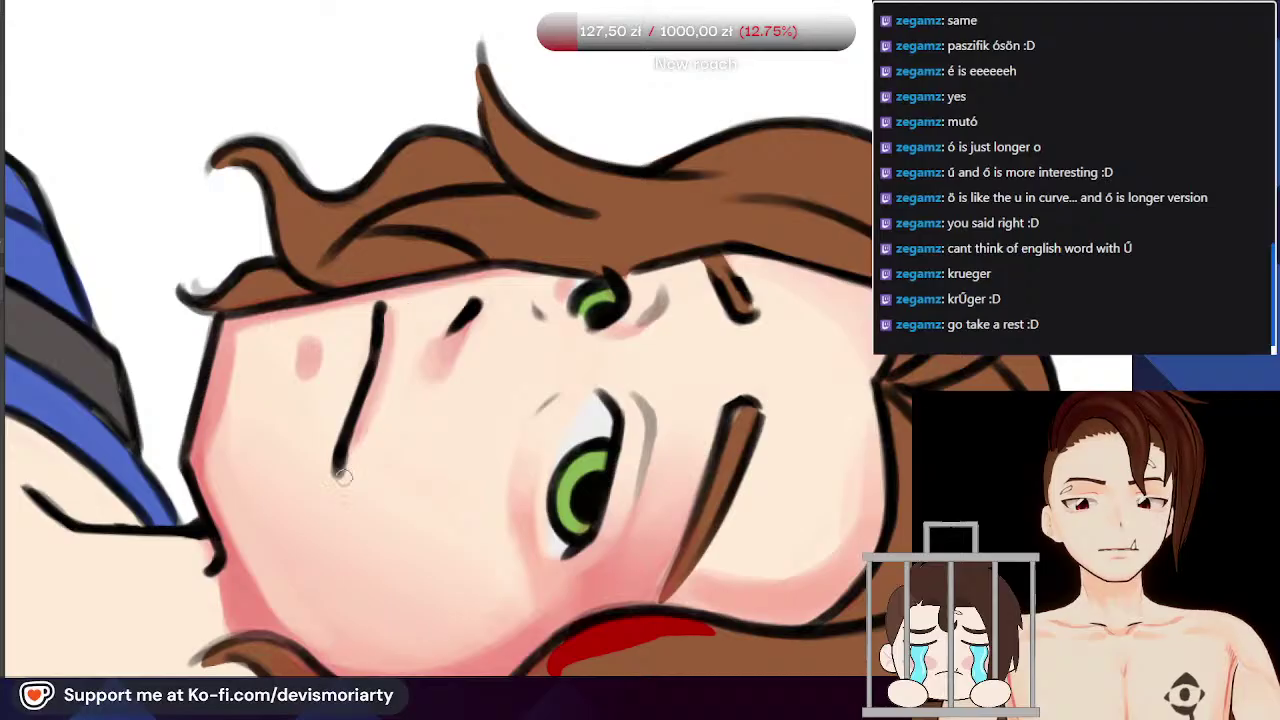
scroll(388, 335, up, 2)
scroll(394, 351, down, 2)
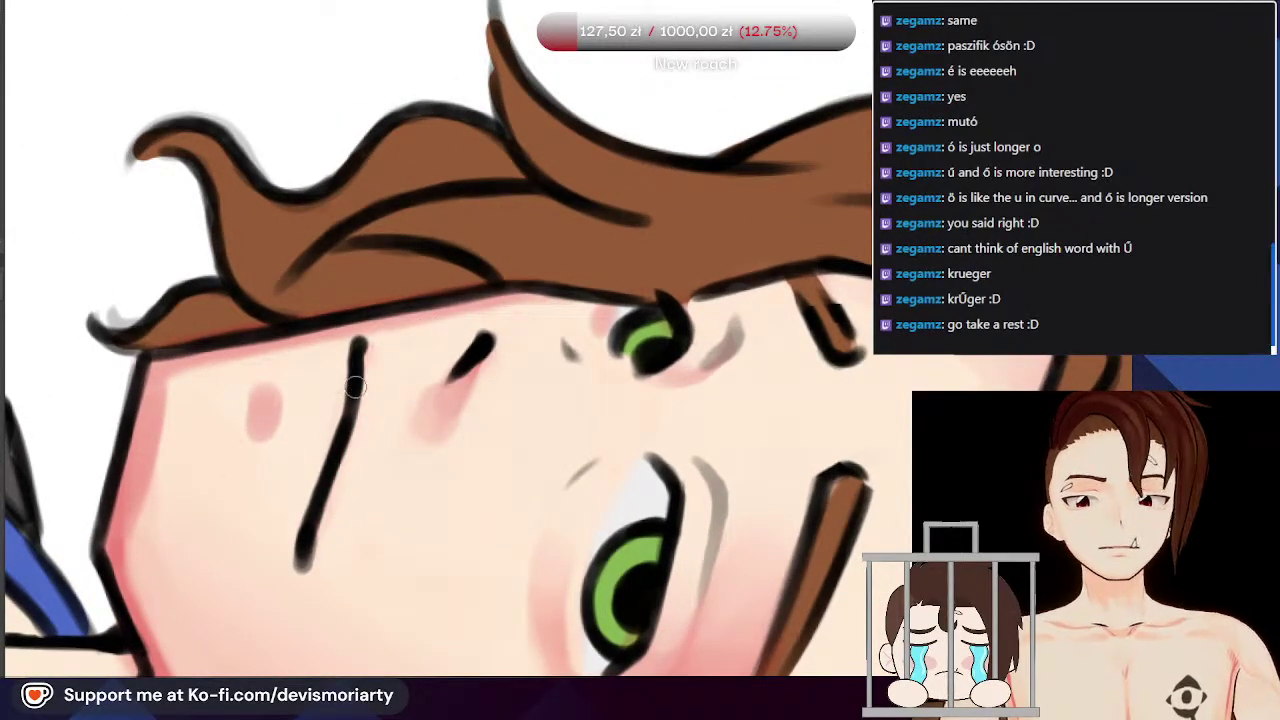
scroll(347, 402, down, 4)
scroll(408, 303, up, 4)
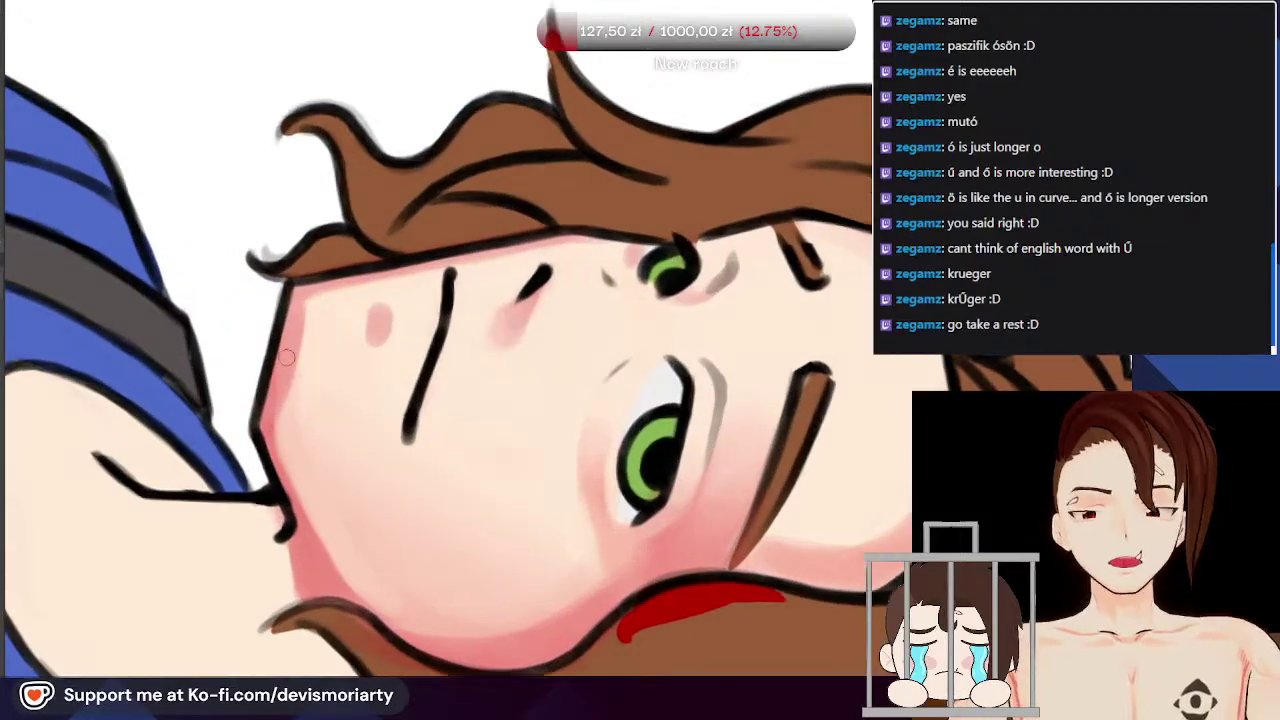
scroll(408, 303, up, 1)
drag(498, 266, 460, 434)
drag(499, 289, 456, 473)
drag(472, 390, 438, 498)
key(ctrl+z)
key(ctrl+z)
key(ctrl+z)
Step: Paint a thin light pink upper lip along the mouth line
drag(493, 262, 430, 480)
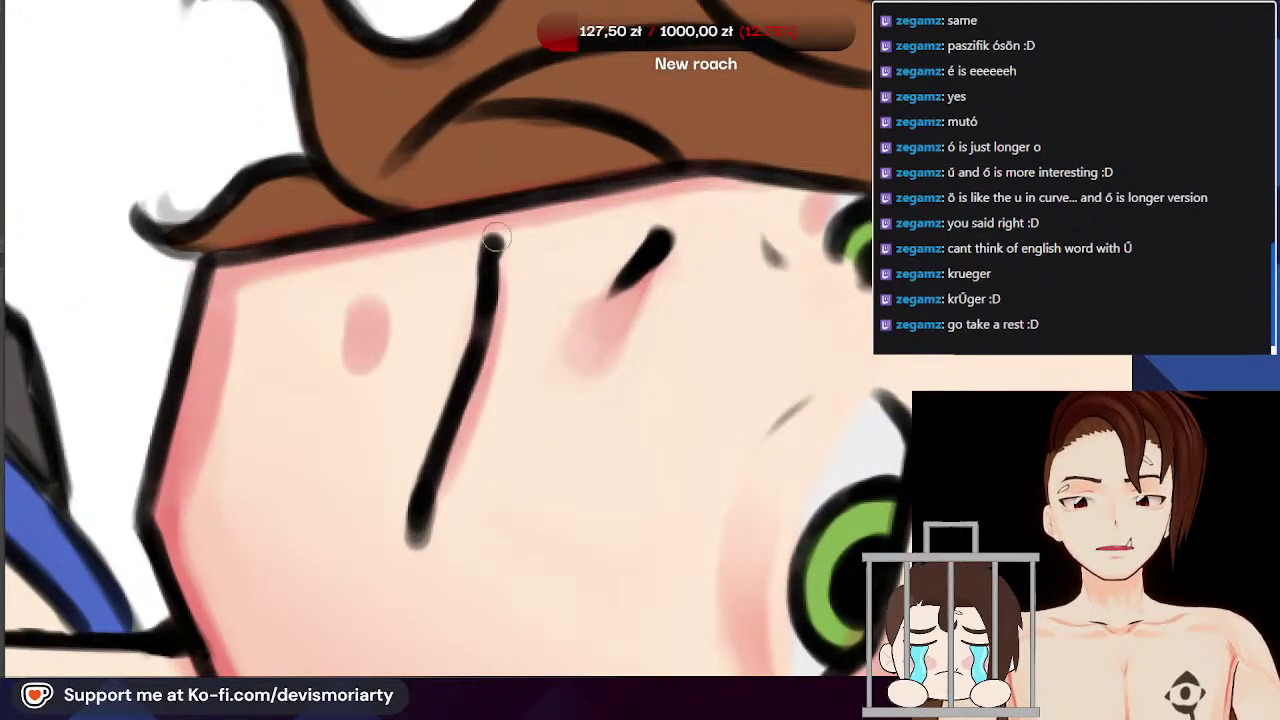
scroll(475, 360, down, 4)
scroll(453, 296, up, 3)
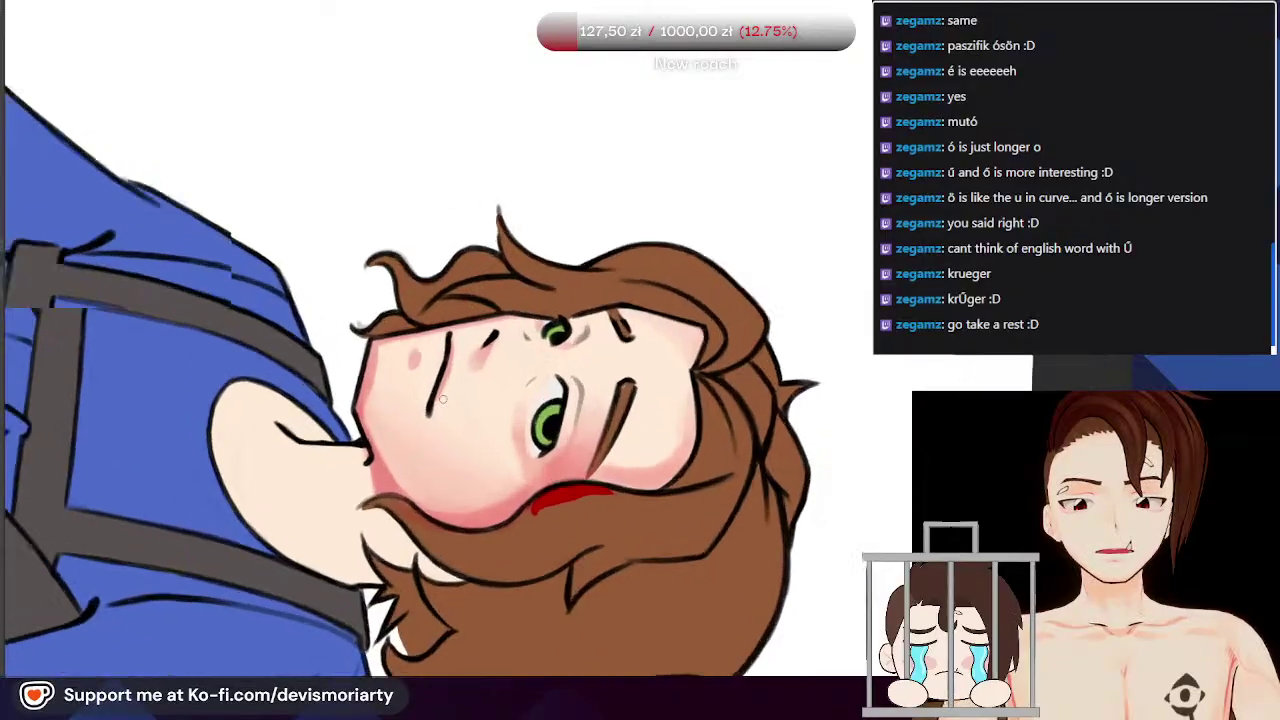
scroll(453, 296, up, 1)
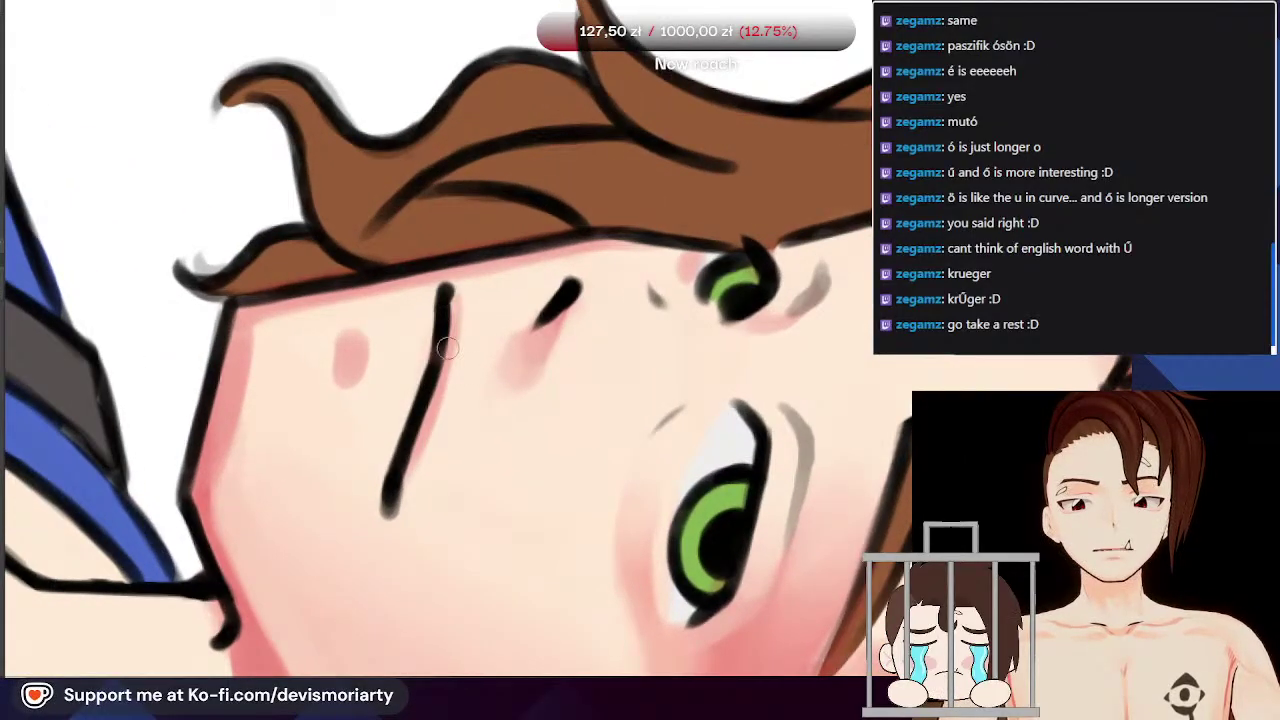
scroll(452, 297, down, 4)
scroll(430, 430, up, 3)
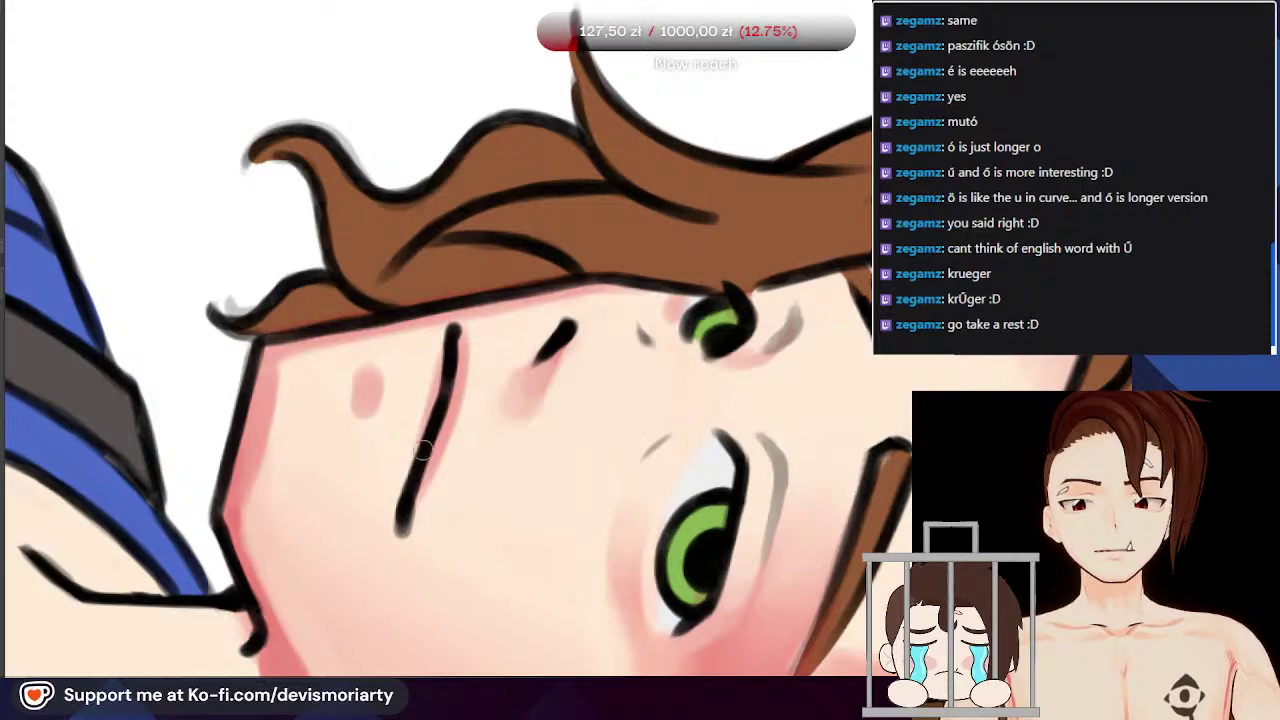
Step: Examine the new lip colour and jaw shading on the upright face and the whole figure
scroll(440, 385, down, 4)
scroll(358, 512, up, 3)
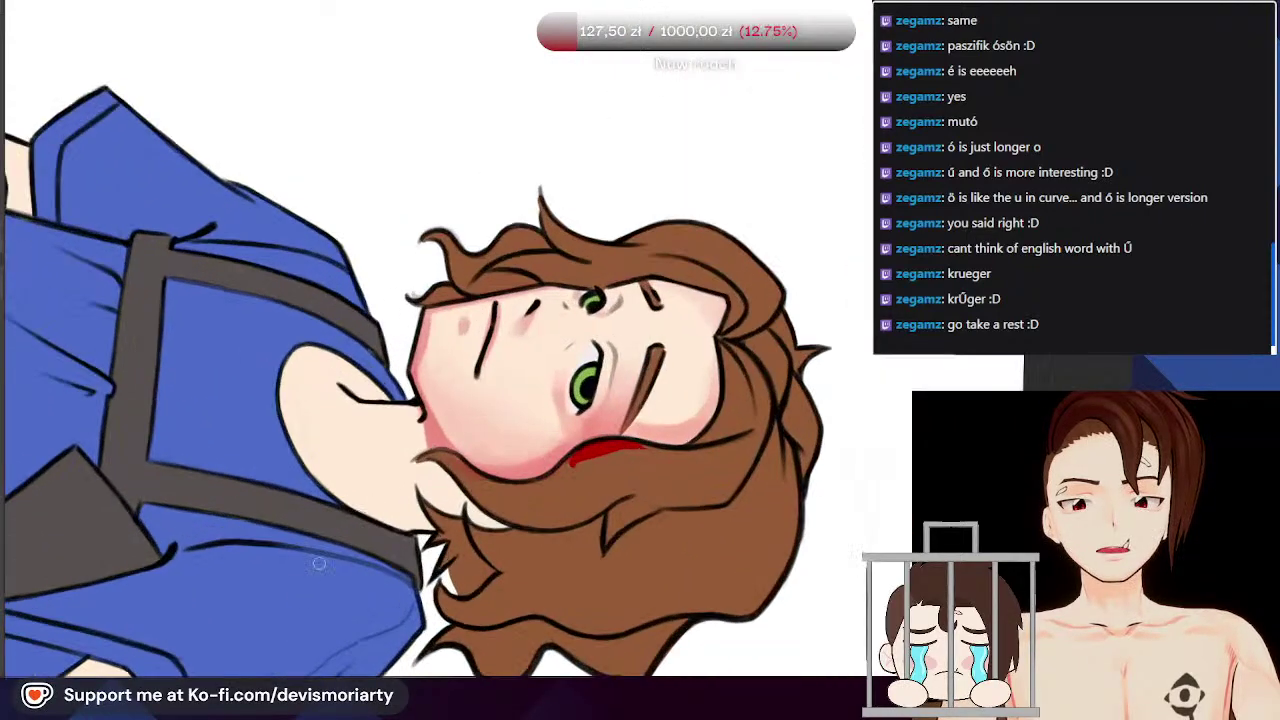
drag(215, 150, 517, 563)
scroll(517, 545, up, 3)
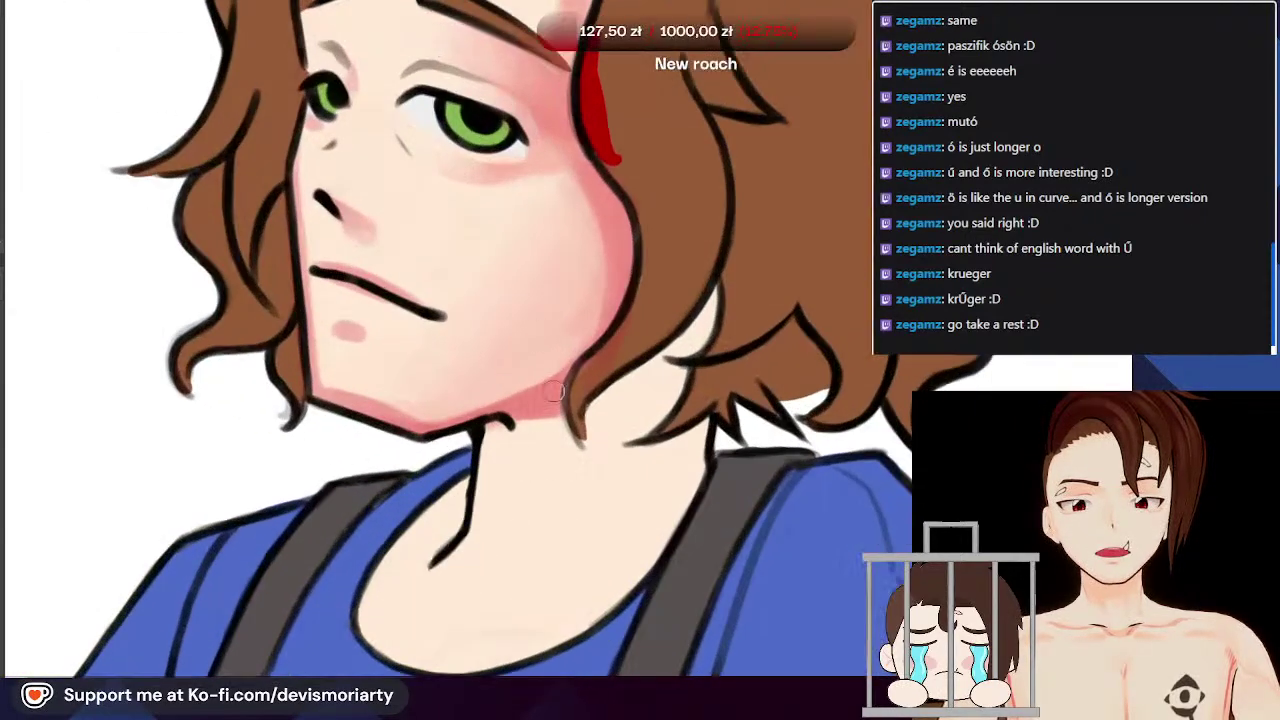
scroll(420, 480, down, 3)
scroll(397, 470, down, 2)
scroll(215, 609, up, 2)
drag(215, 609, 283, 520)
Step: Lighten the pink shading along the far face edge beside the hair strands, near the nose and mouth
scroll(462, 552, up, 2)
scroll(230, 668, up, 1)
scroll(283, 520, down, 2)
scroll(363, 260, up, 5)
scroll(359, 269, up, 1)
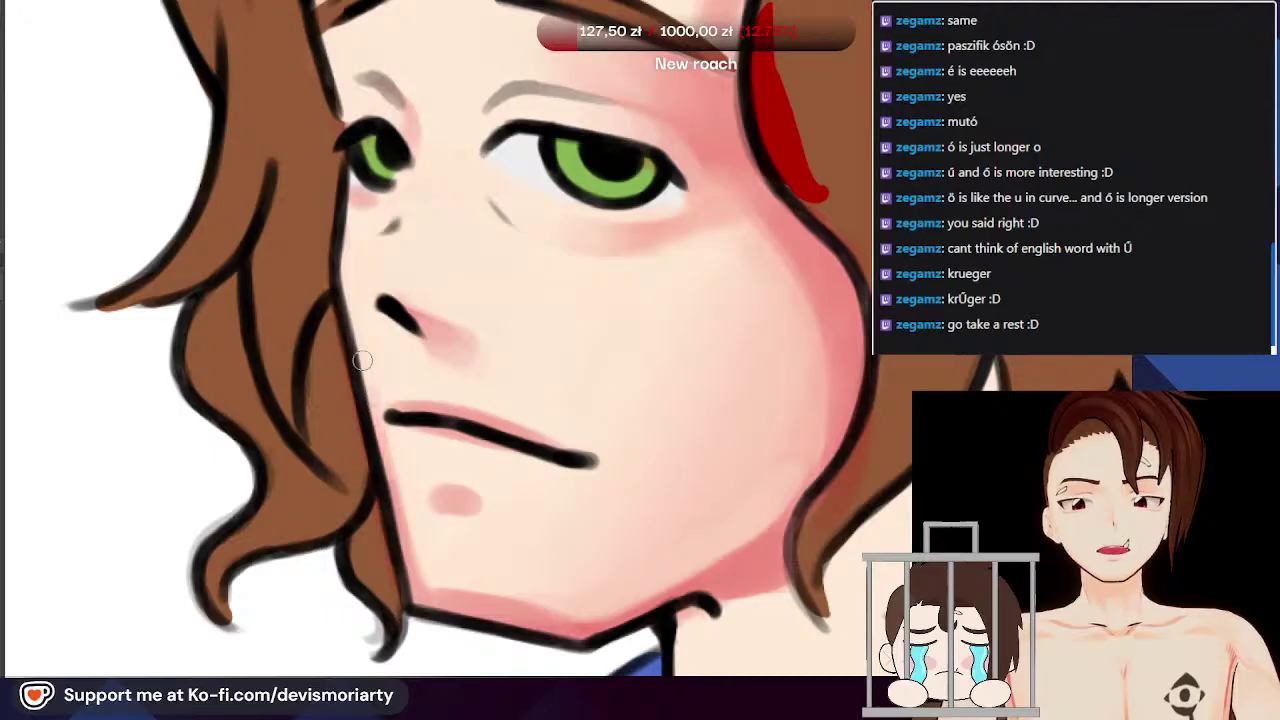
scroll(385, 445, down, 4)
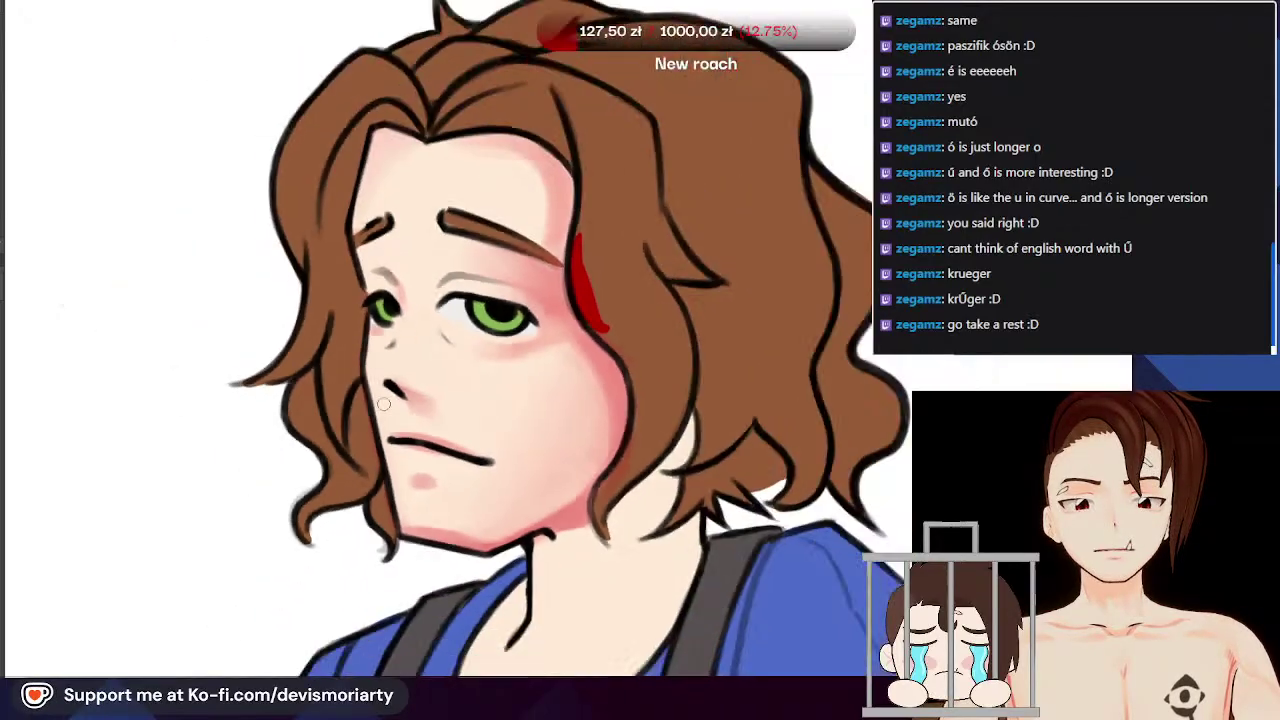
Step: Trim the pink shading under the chin to a narrower strip along the chin outline
drag(199, 665, 377, 340)
scroll(377, 340, down, 2)
scroll(377, 340, up, 3)
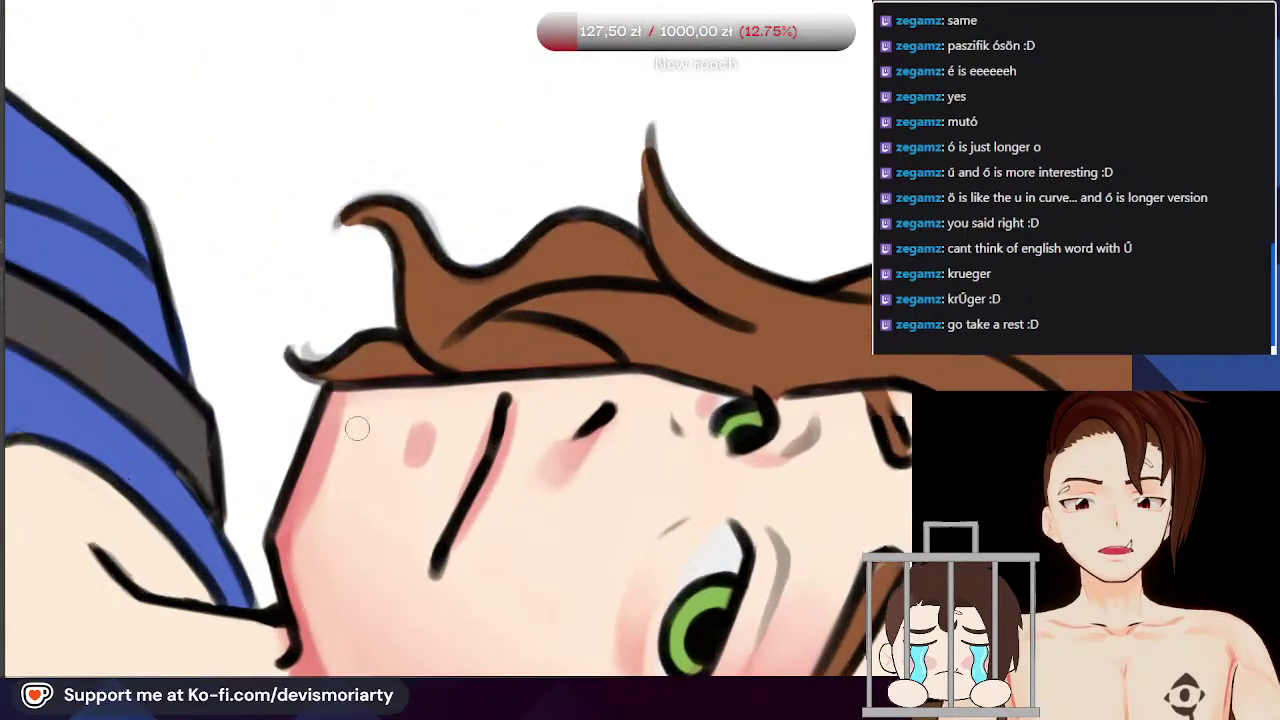
scroll(336, 455, up, 2)
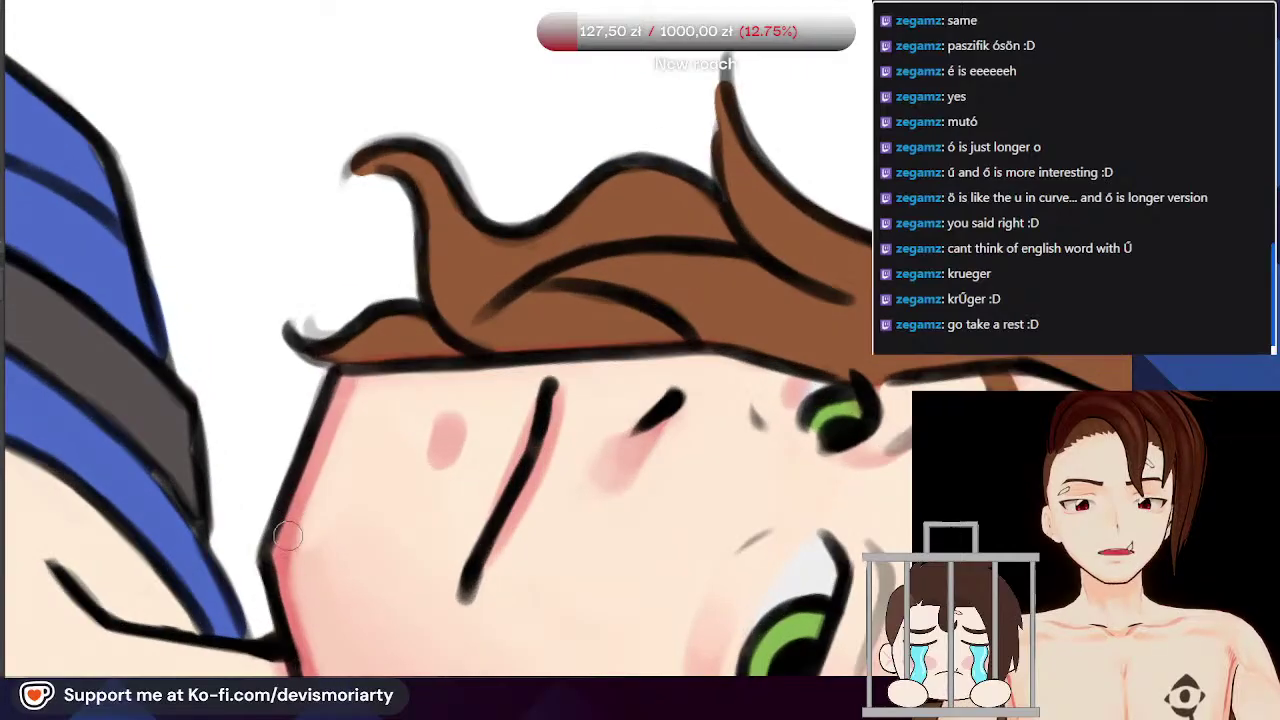
scroll(298, 508, down, 1)
scroll(361, 389, down, 5)
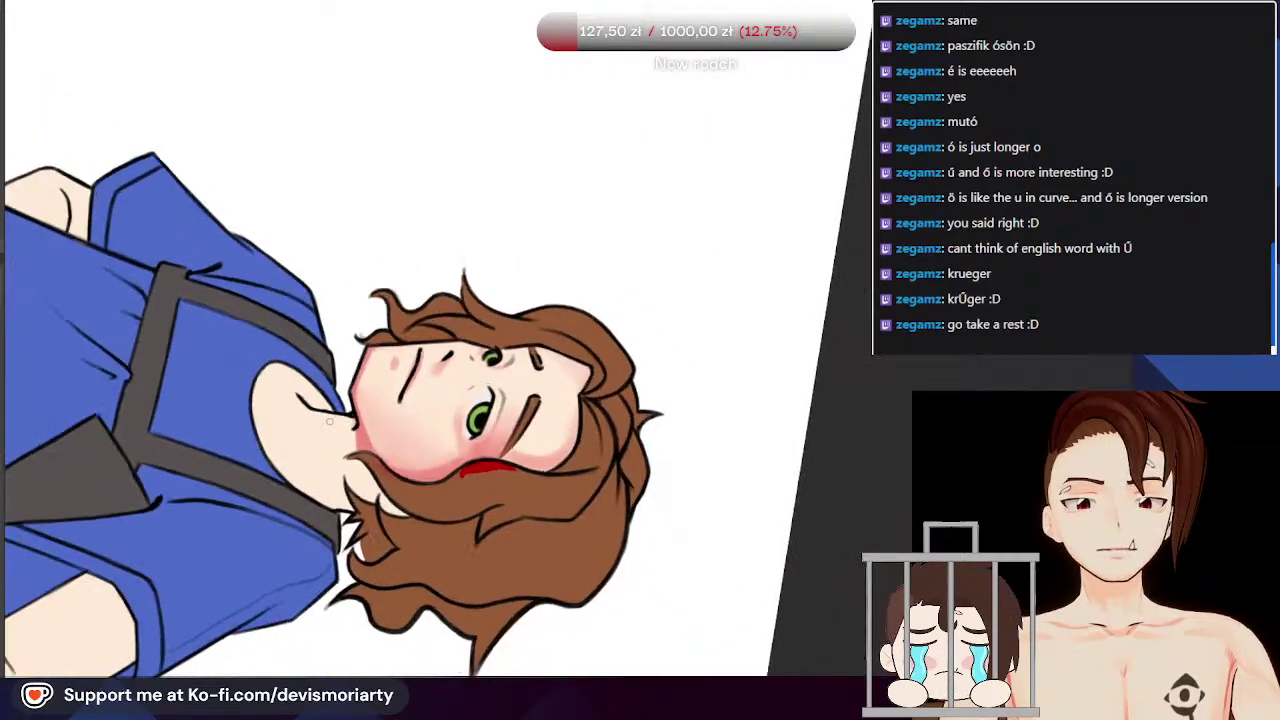
Step: Examine the chin, jaw and cheek shading close up and on the whole upright face
scroll(351, 343, up, 5)
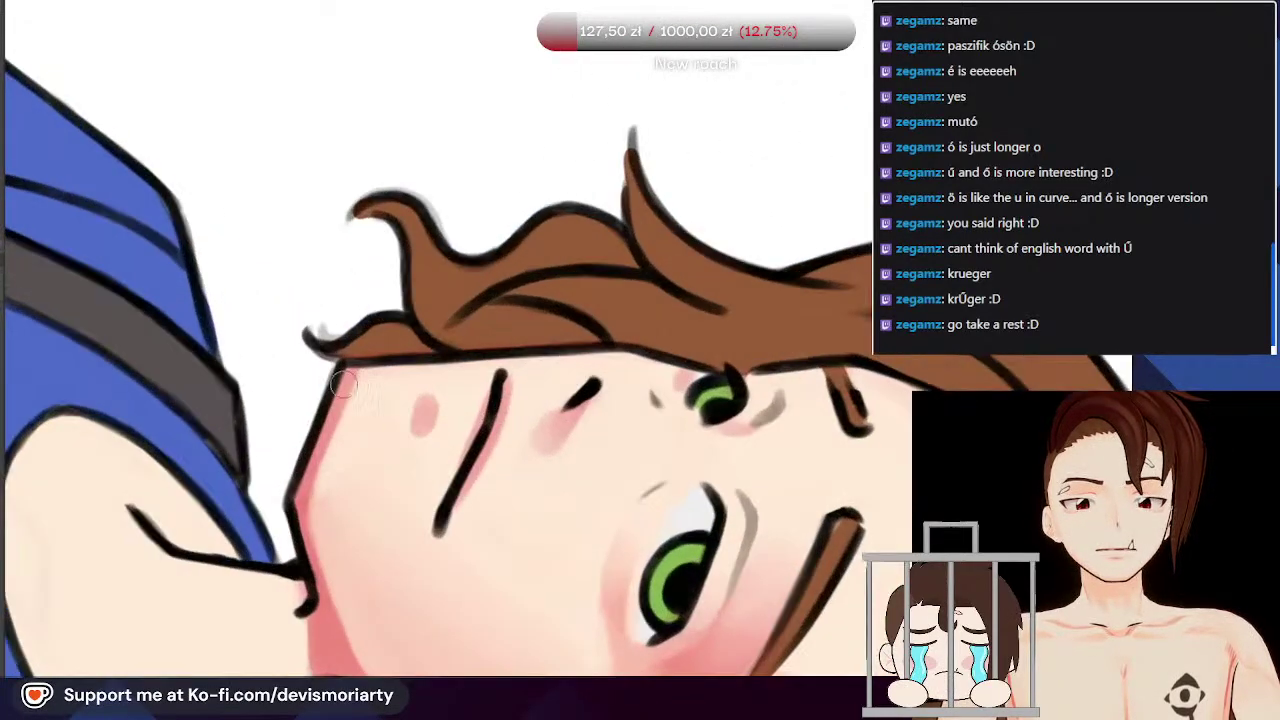
scroll(342, 404, down, 2)
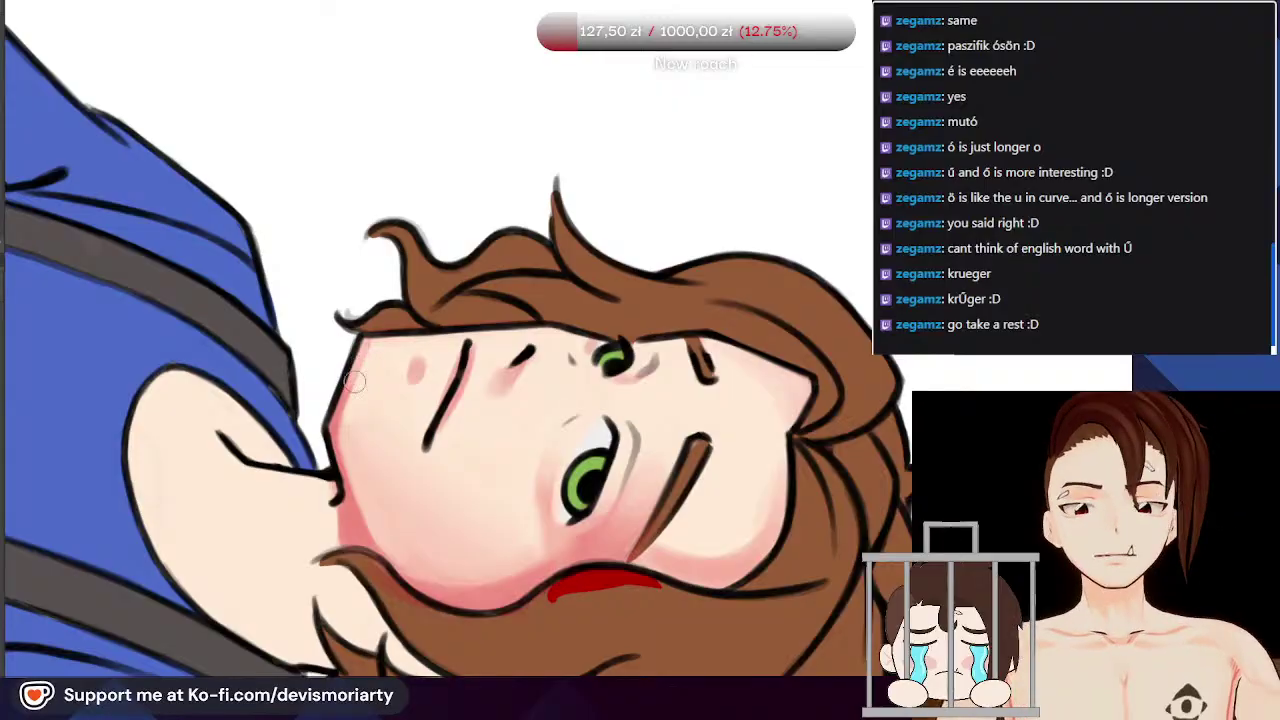
scroll(300, 500, down, 4)
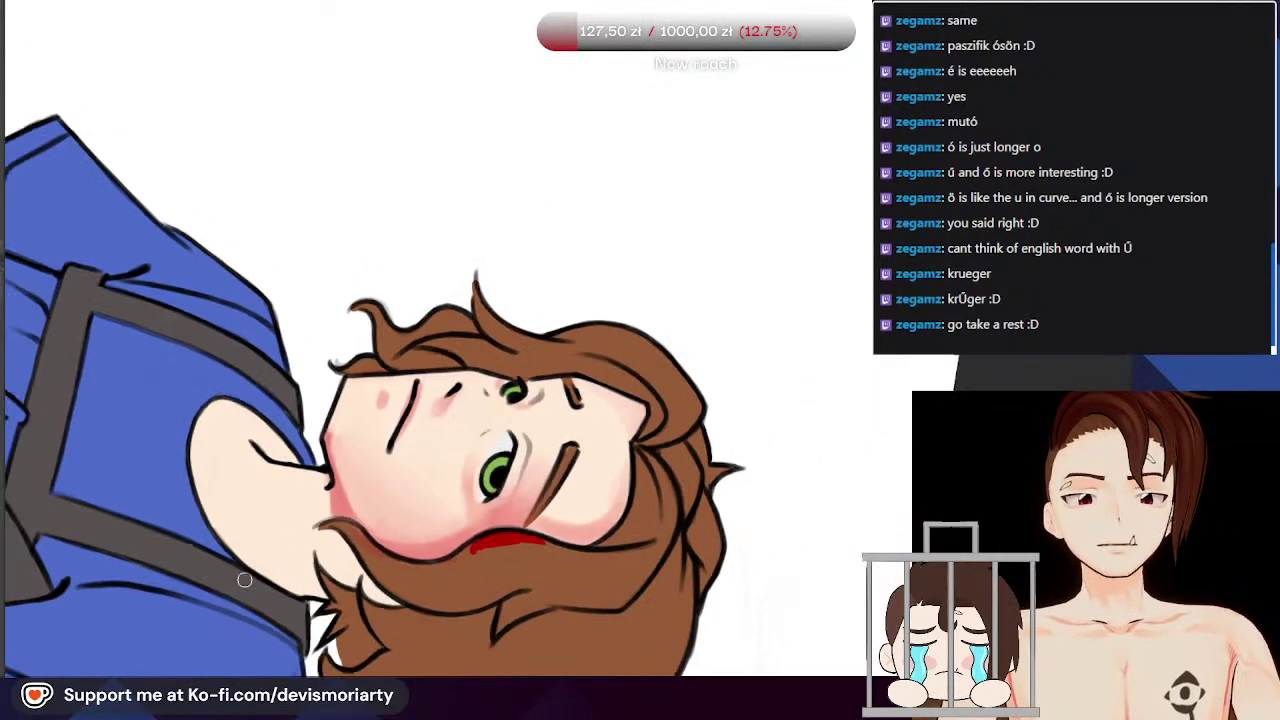
key(4)
key(4)
key(4)
key(4)
key(4)
key(4)
key(4)
key(4)
scroll(234, 586, up, 2)
scroll(234, 586, down, 2)
scroll(635, 411, up, 2)
scroll(640, 470, up, 4)
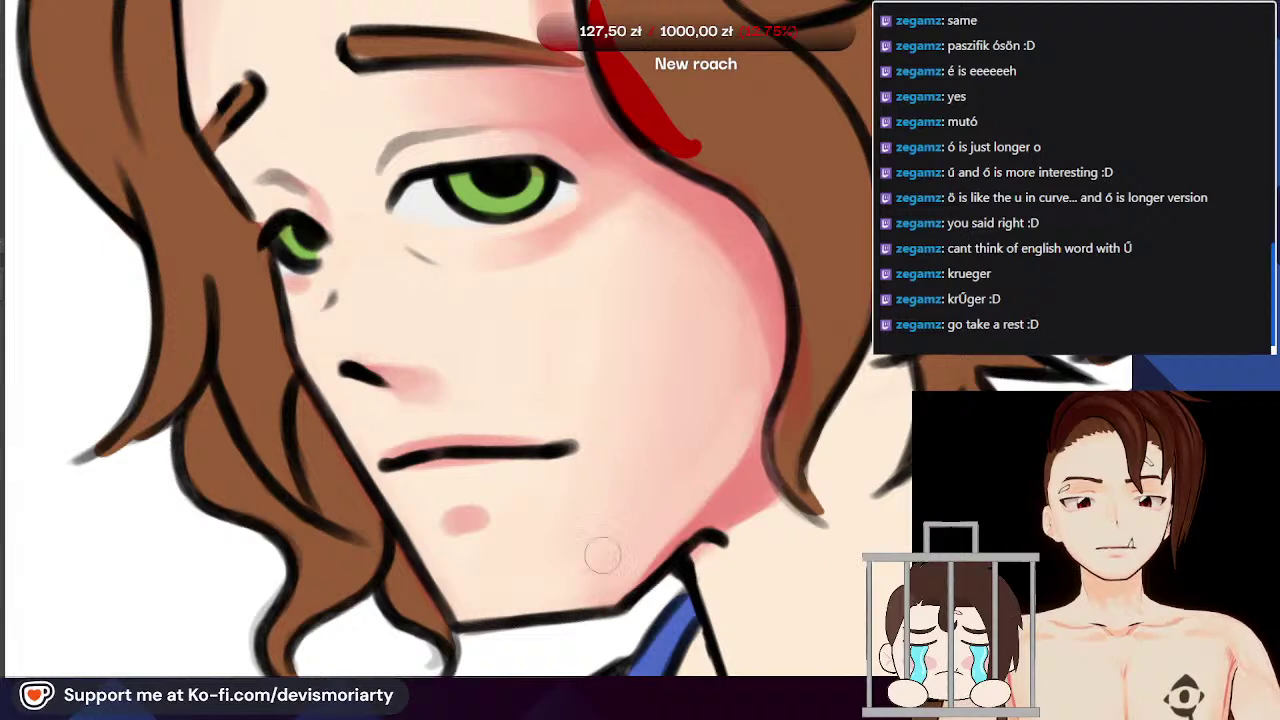
scroll(556, 480, down, 4)
scroll(520, 395, up, 3)
scroll(523, 525, down, 3)
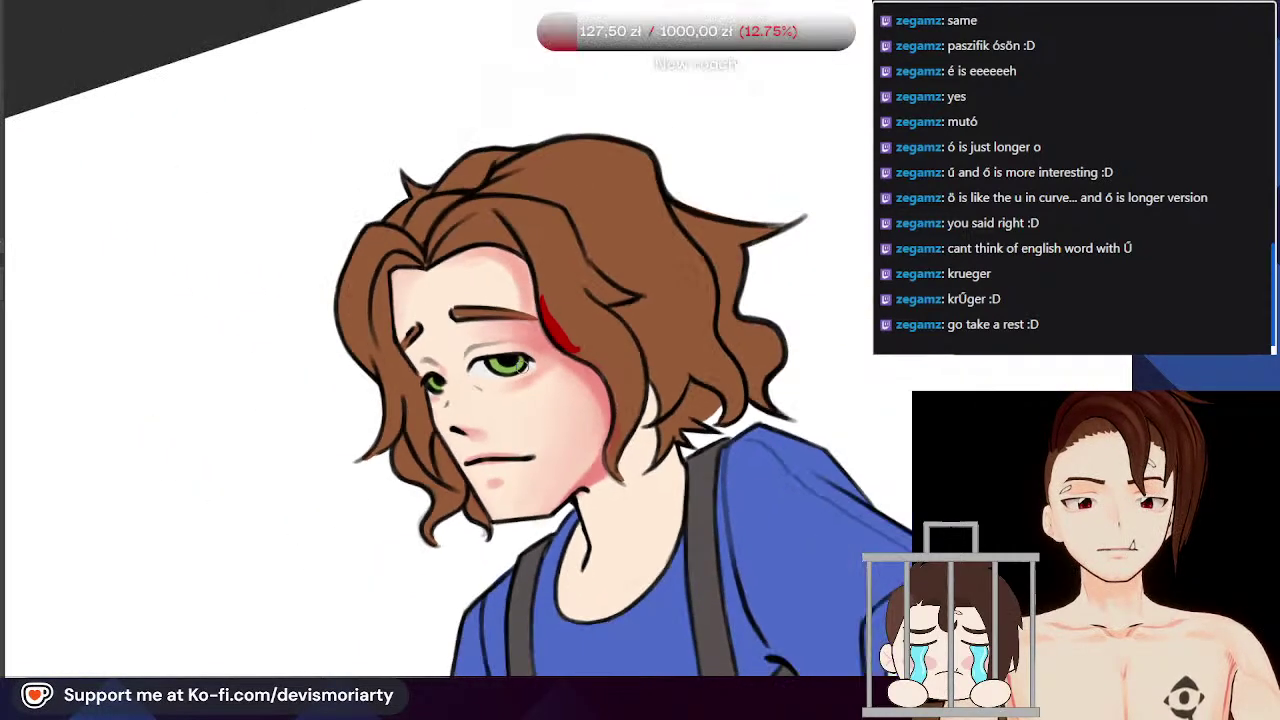
Step: Blend a pink sampled from the outer cheek over the lower cheek toward the mouth and jaw
scroll(522, 374, up, 3)
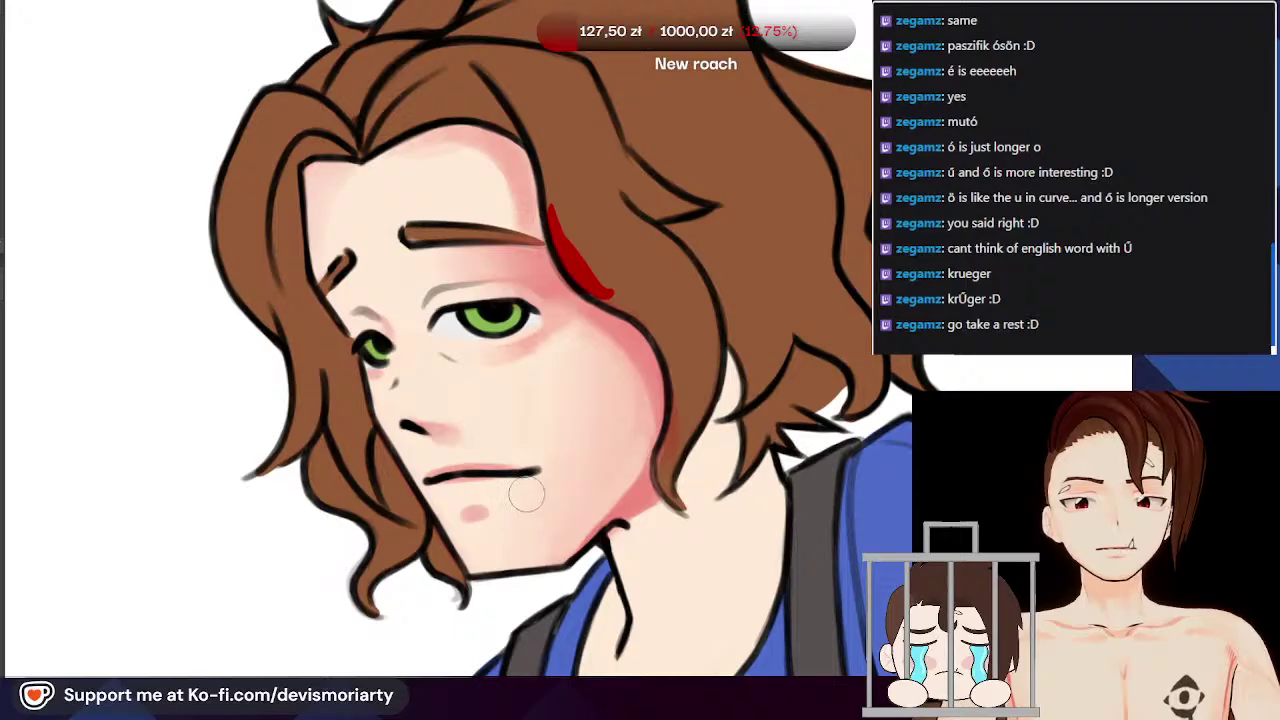
alt+click(632, 433)
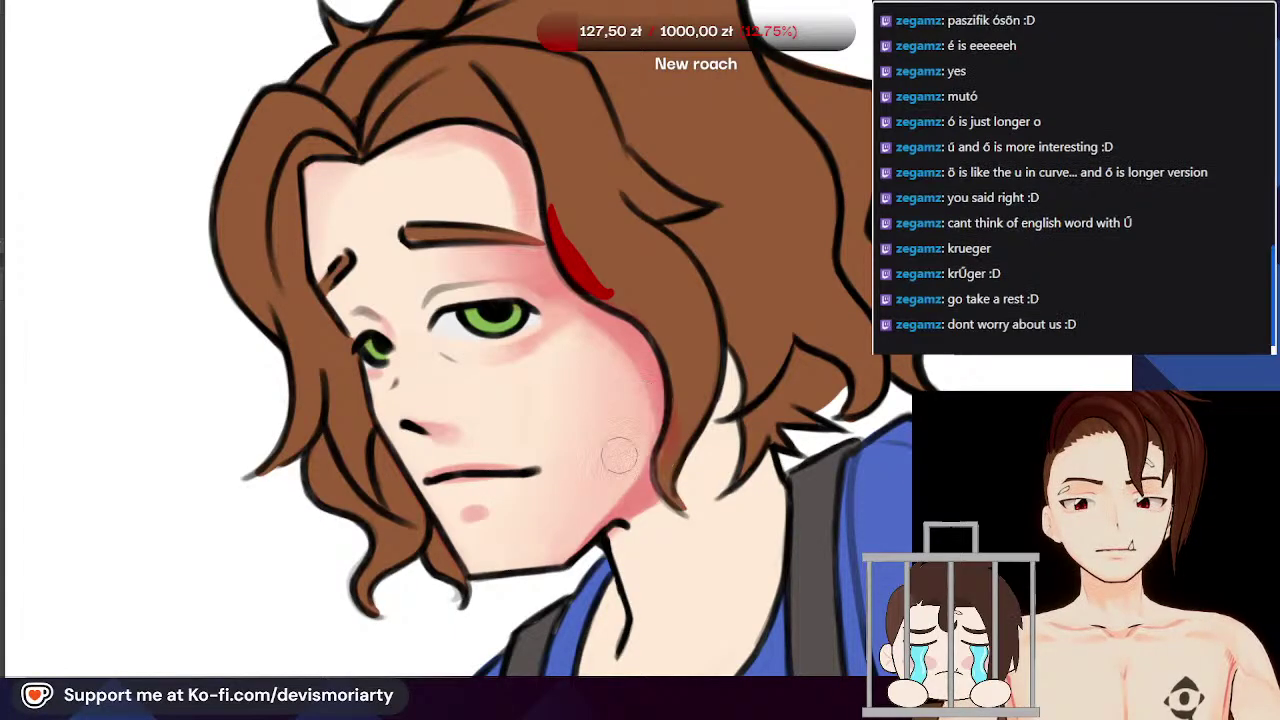
scroll(628, 422, down, 2)
scroll(537, 428, up, 3)
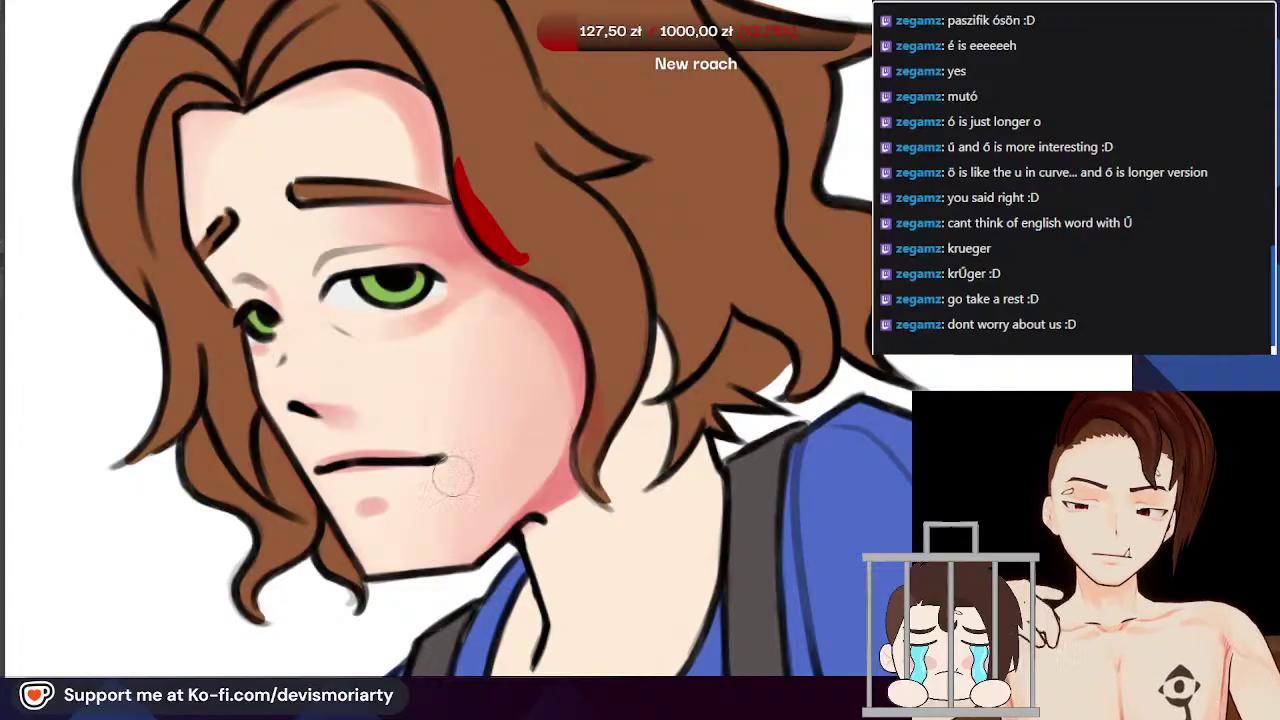
scroll(437, 413, down, 3)
scroll(372, 225, up, 1)
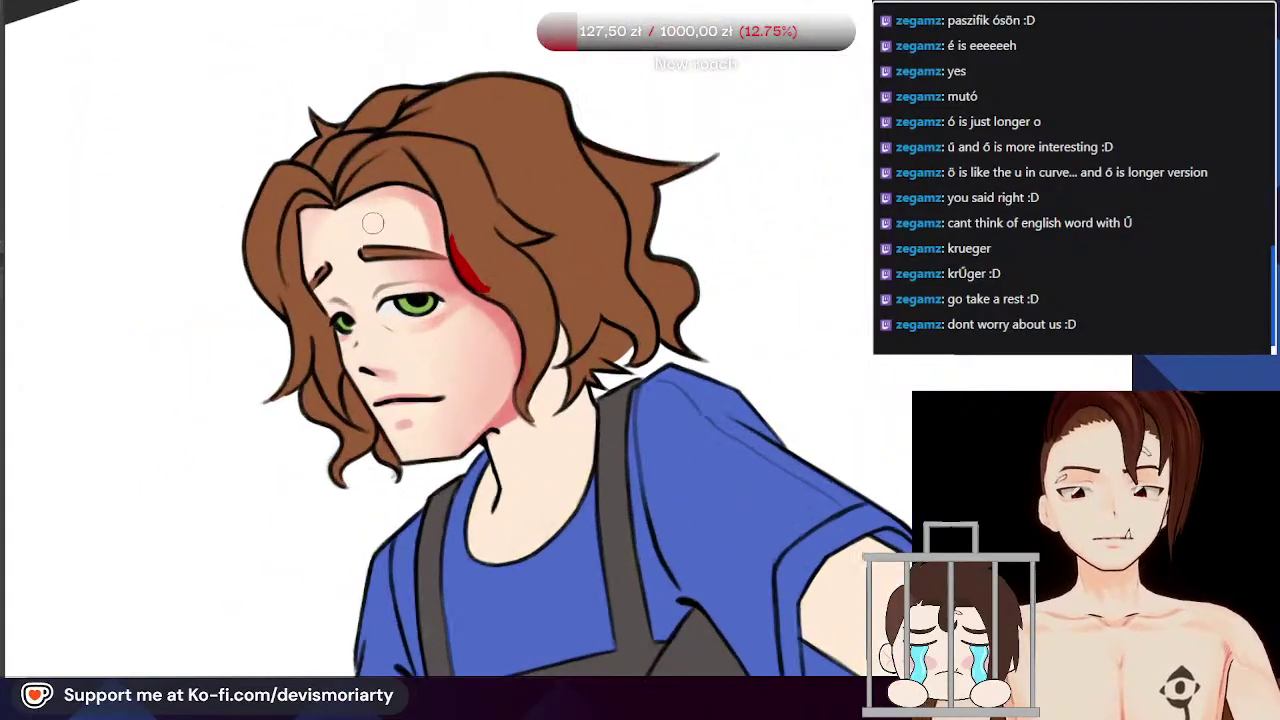
scroll(427, 240, up, 2)
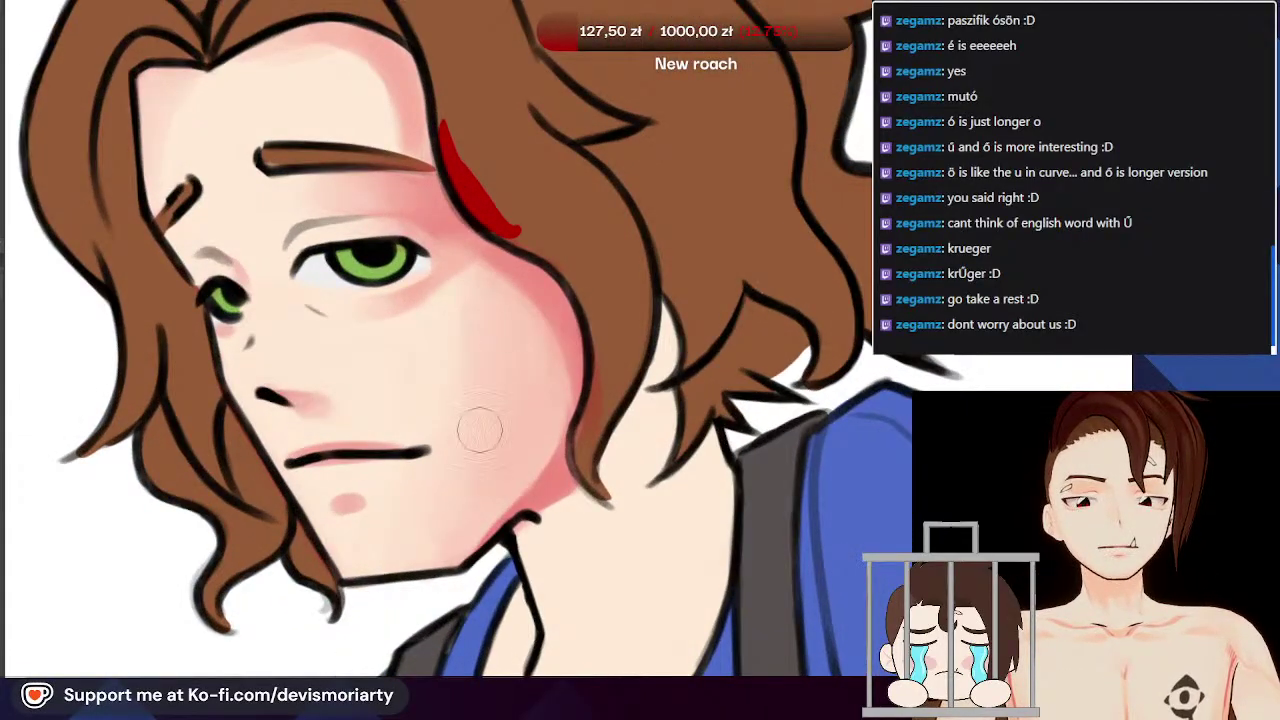
scroll(450, 380, down, 2)
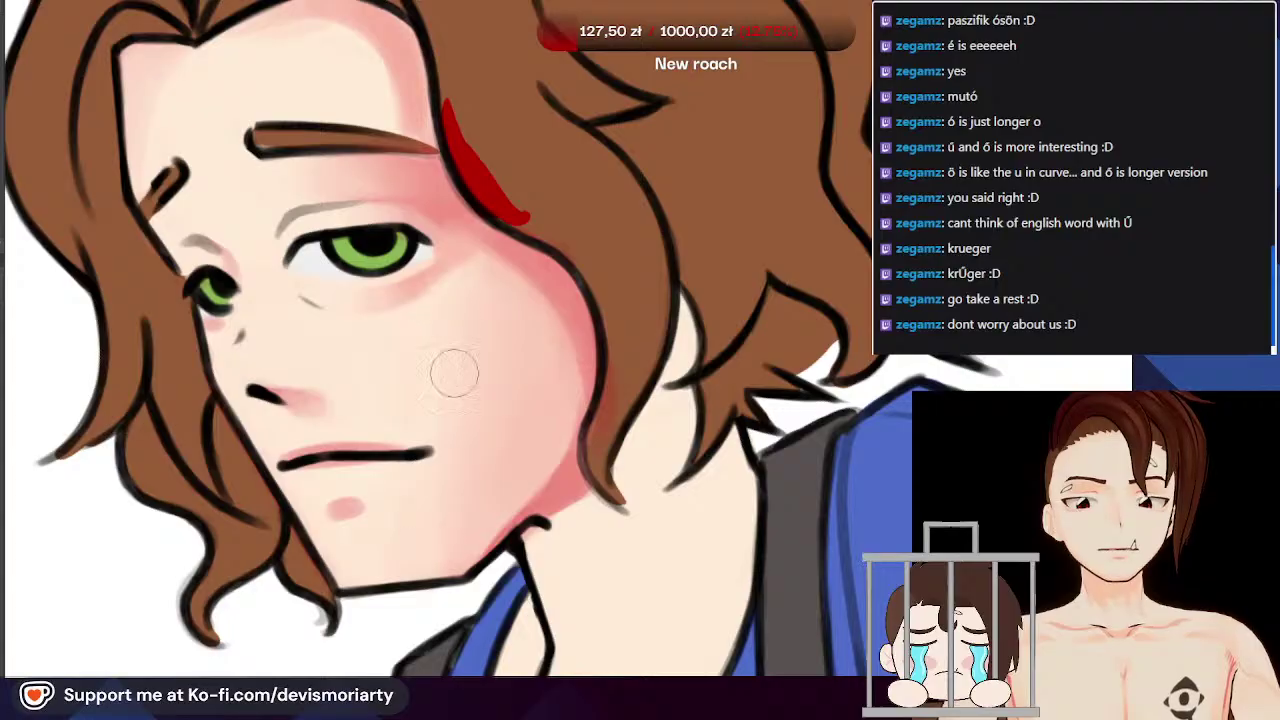
scroll(450, 292, down, 1)
scroll(450, 292, down, 3)
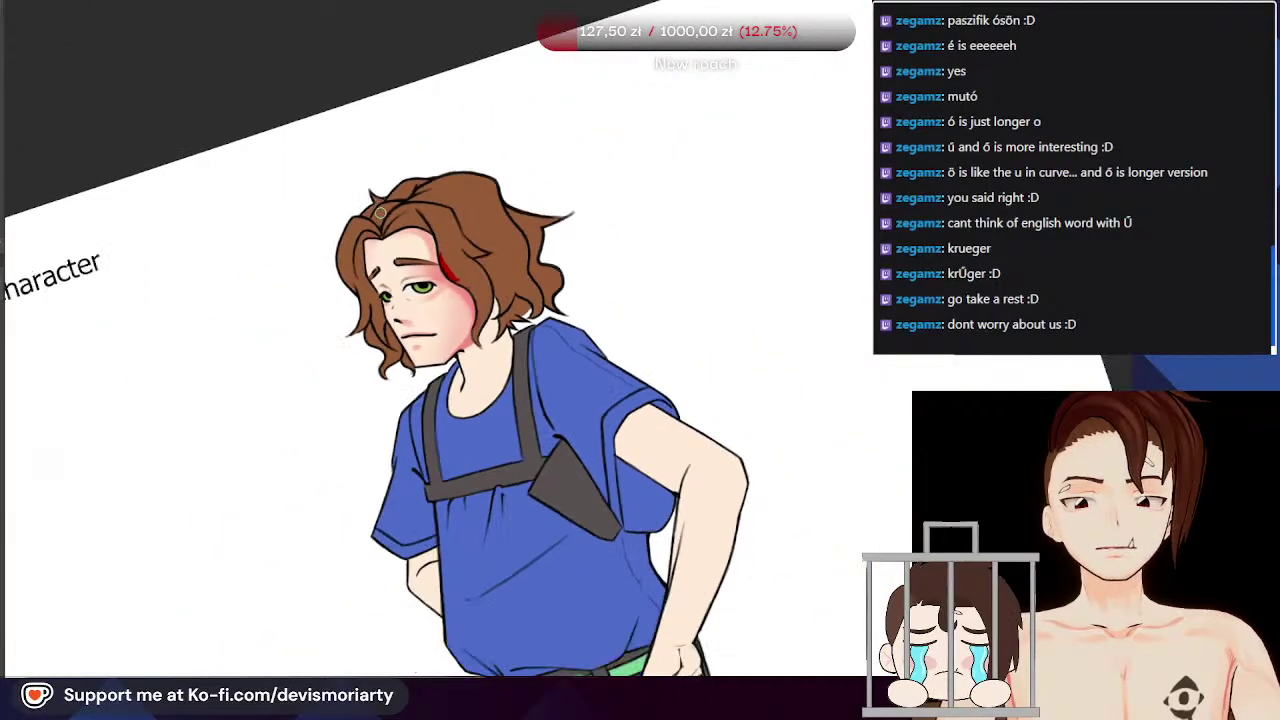
Step: Compare the blended cheek and jaw shading close up and with the upper body in view
scroll(388, 222, up, 3)
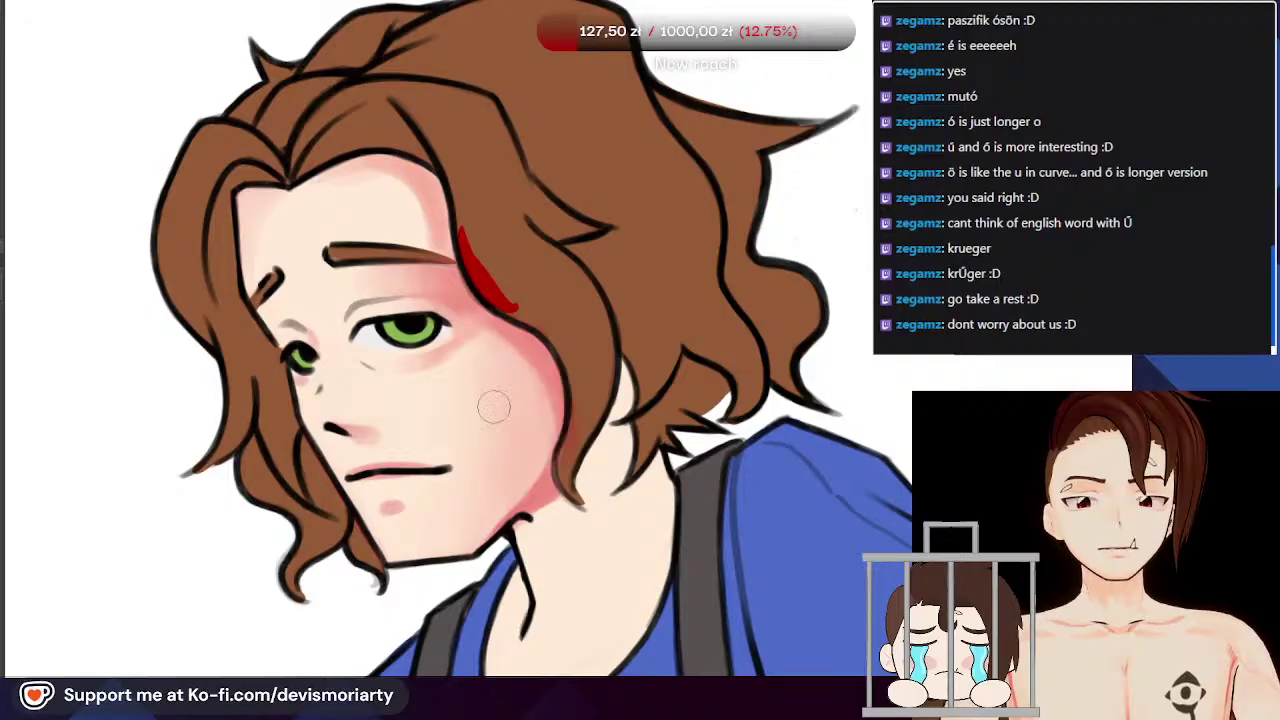
scroll(443, 400, down, 4)
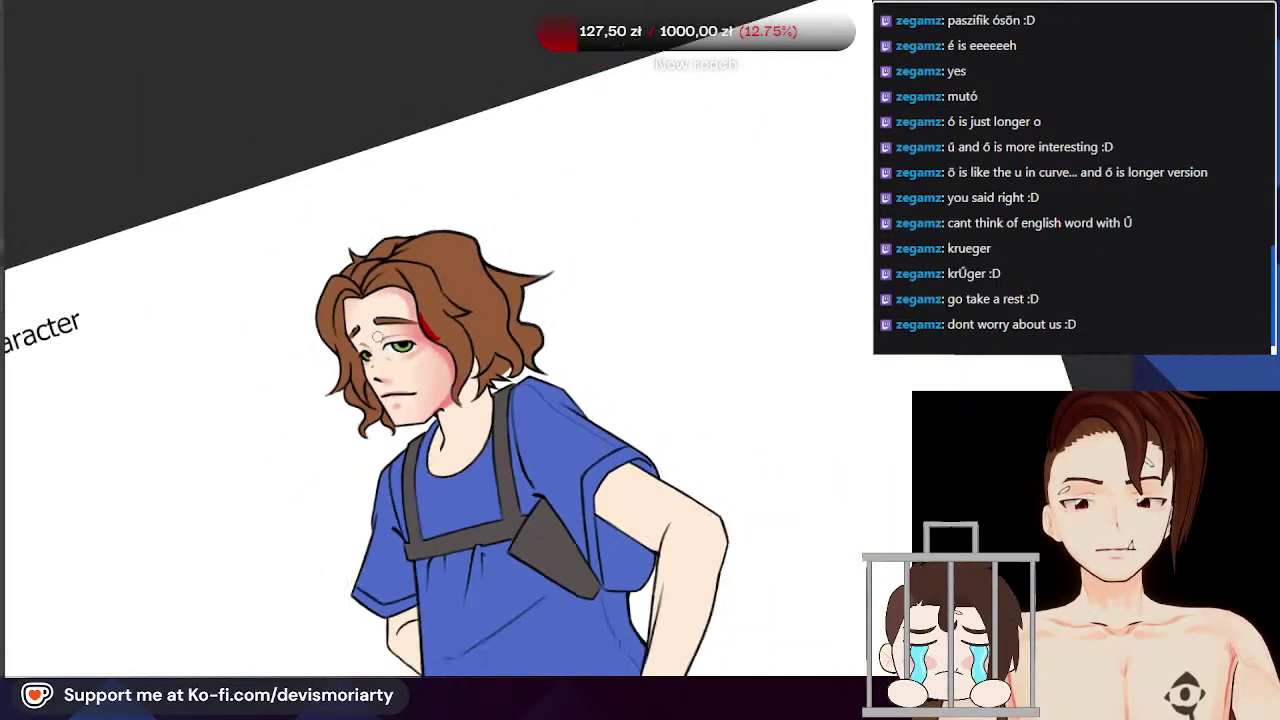
scroll(396, 315, up, 3)
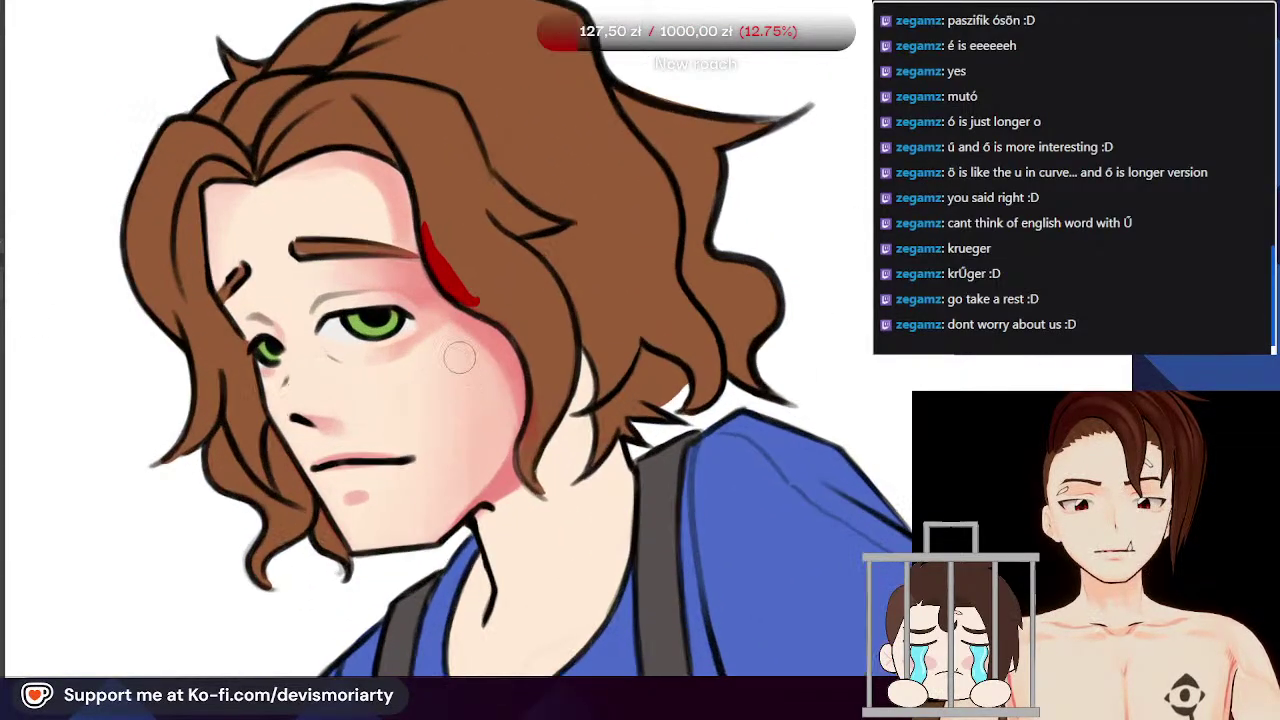
scroll(403, 330, down, 3)
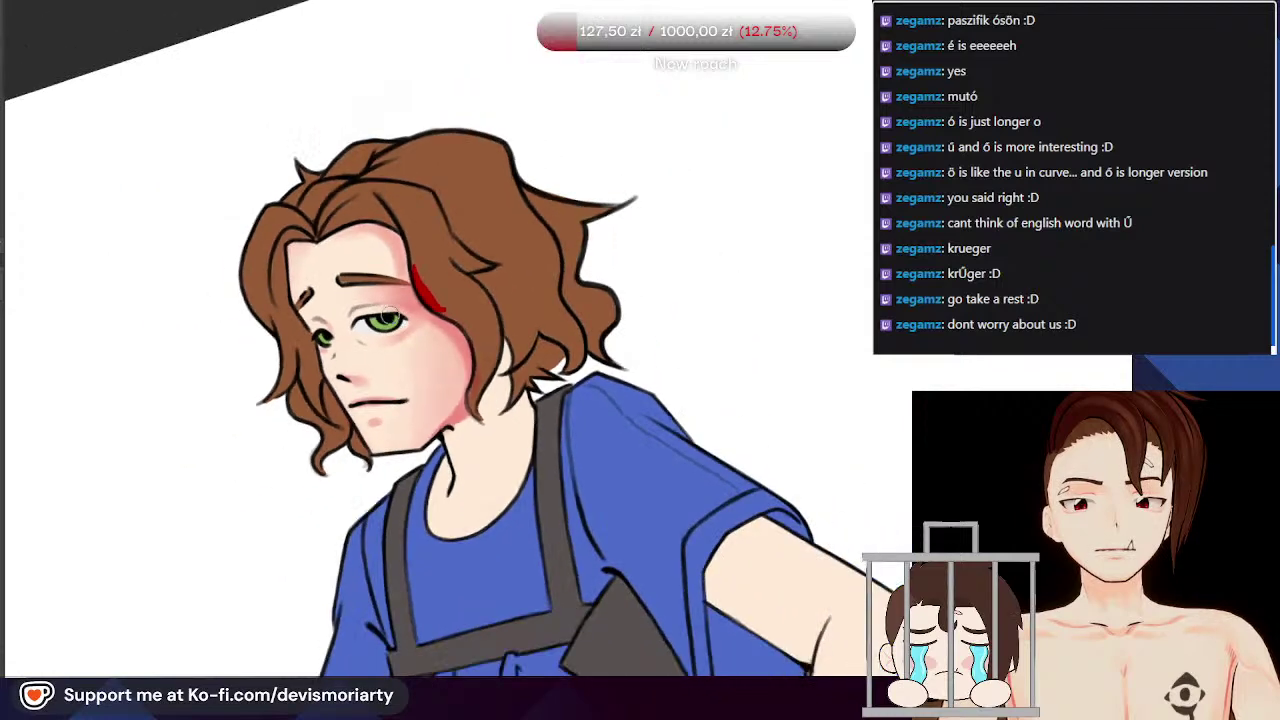
scroll(380, 371, up, 4)
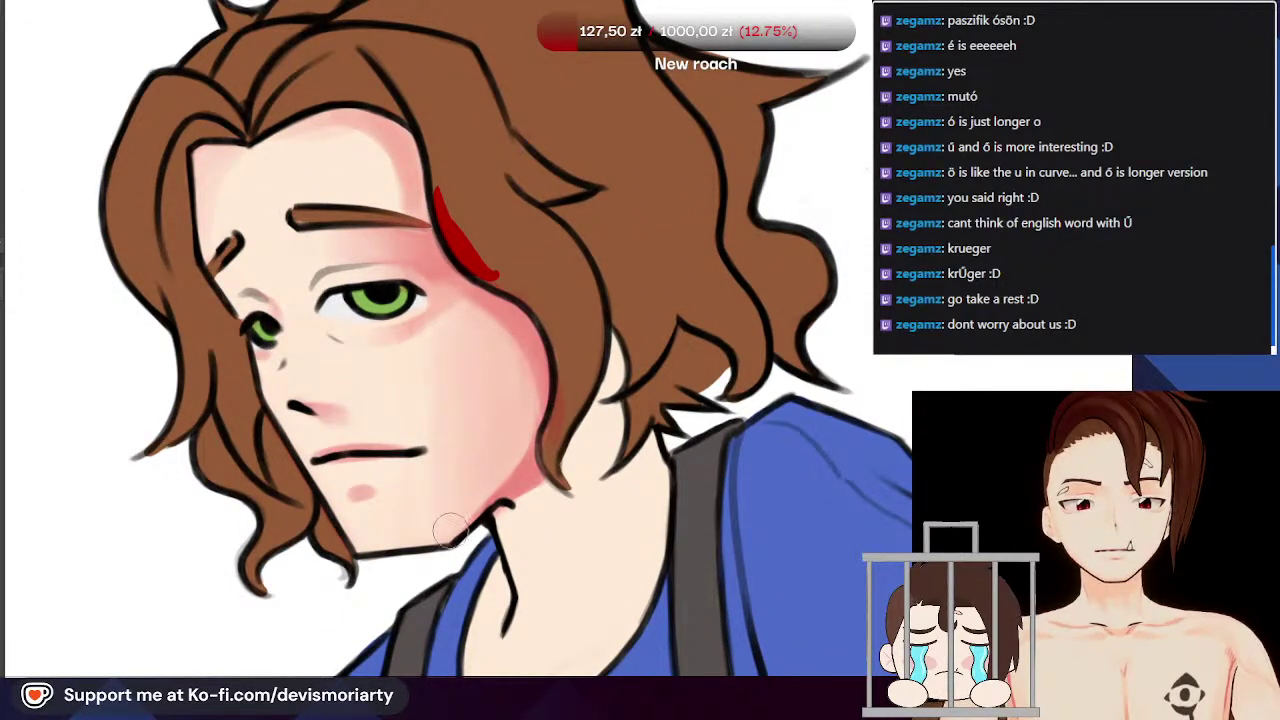
scroll(448, 522, down, 4)
scroll(459, 440, up, 4)
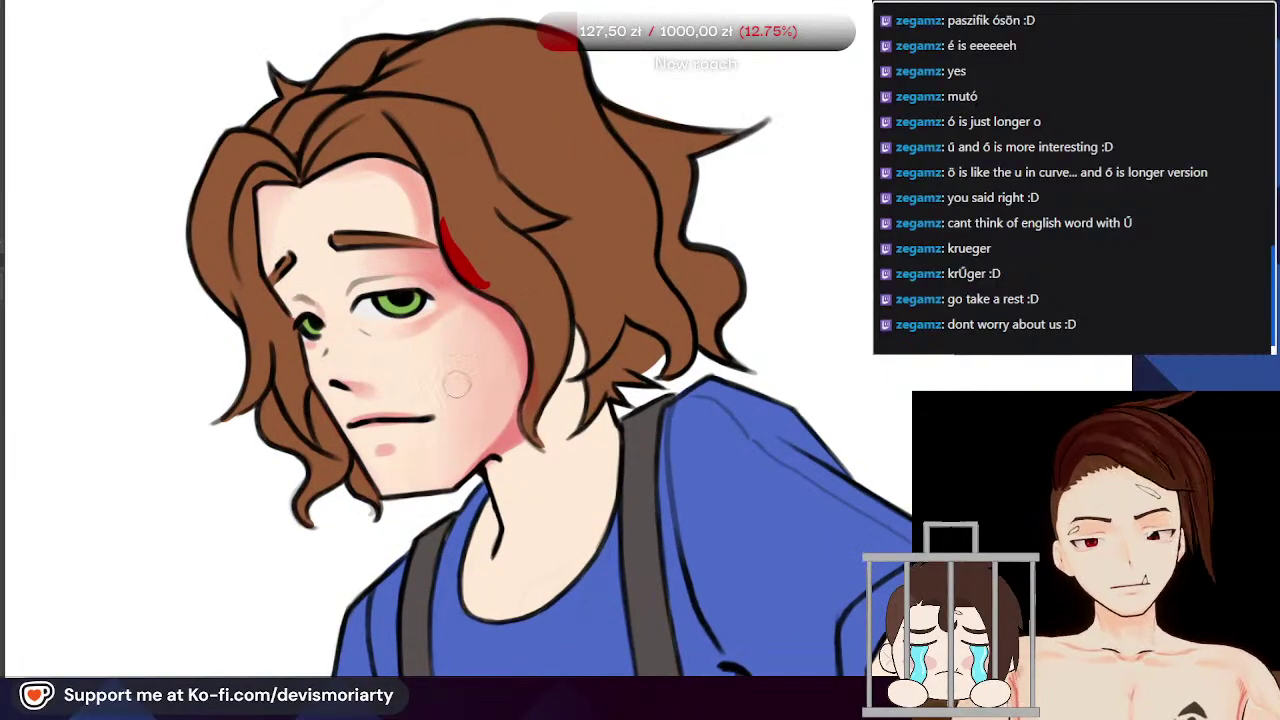
scroll(440, 395, down, 4)
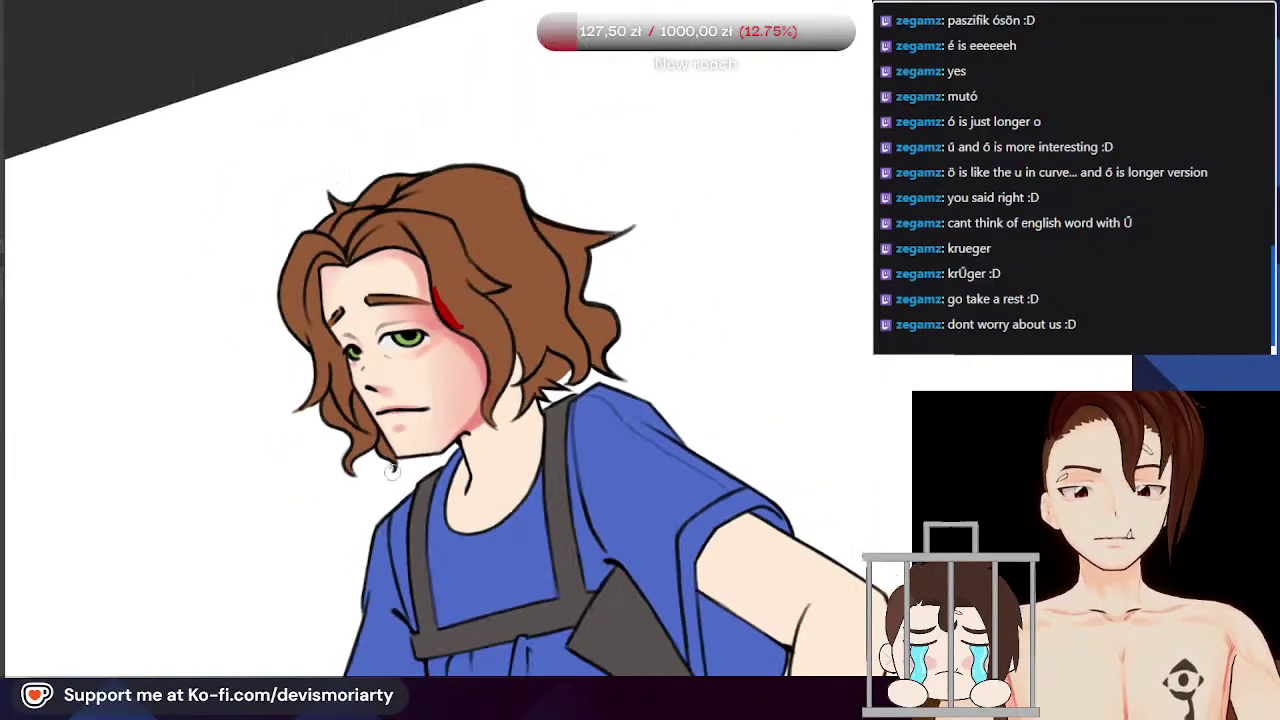
scroll(229, 665, up, 1)
Step: Turn the canvas upside down and soften the pink shading along the jaw and lower cheek
mouse_move(419, 547)
mouse_down()
mouse_move(377, 494)
mouse_move(393, 518)
mouse_up()
drag(560, 240, 323, 474)
scroll(511, 370, up, 5)
scroll(447, 300, down, 3)
scroll(447, 302, up, 1)
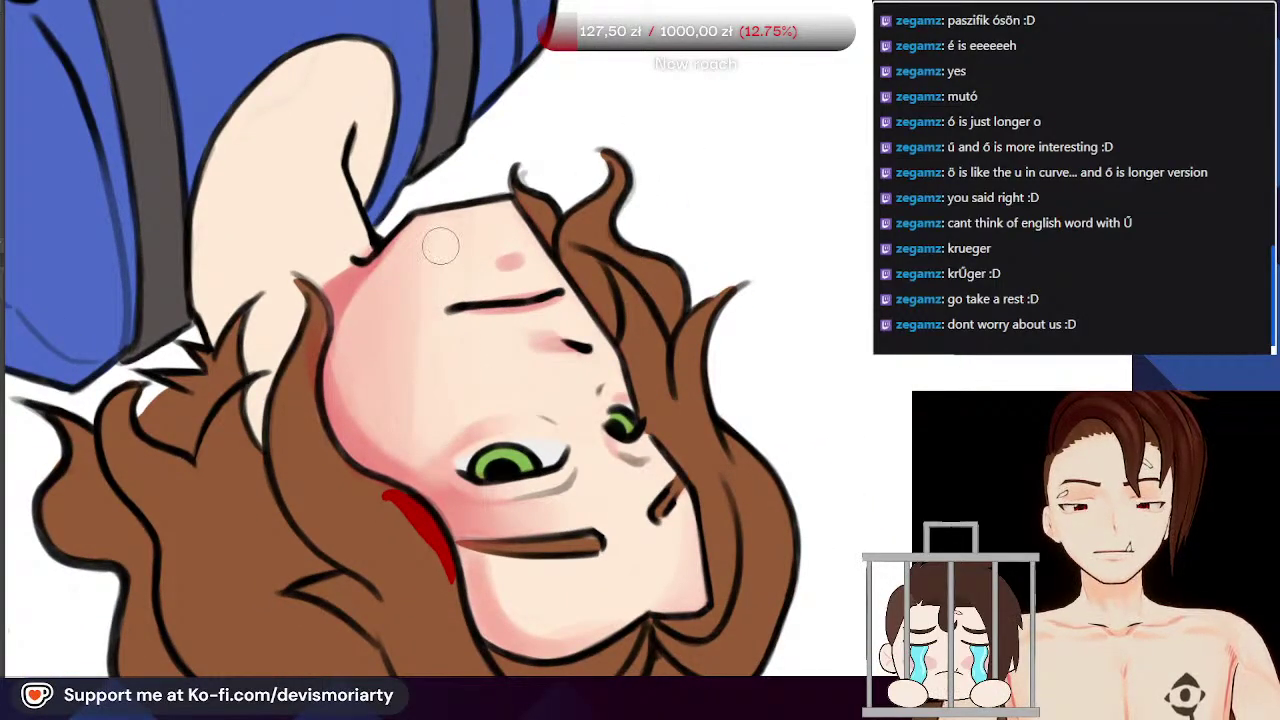
scroll(425, 330, down, 2)
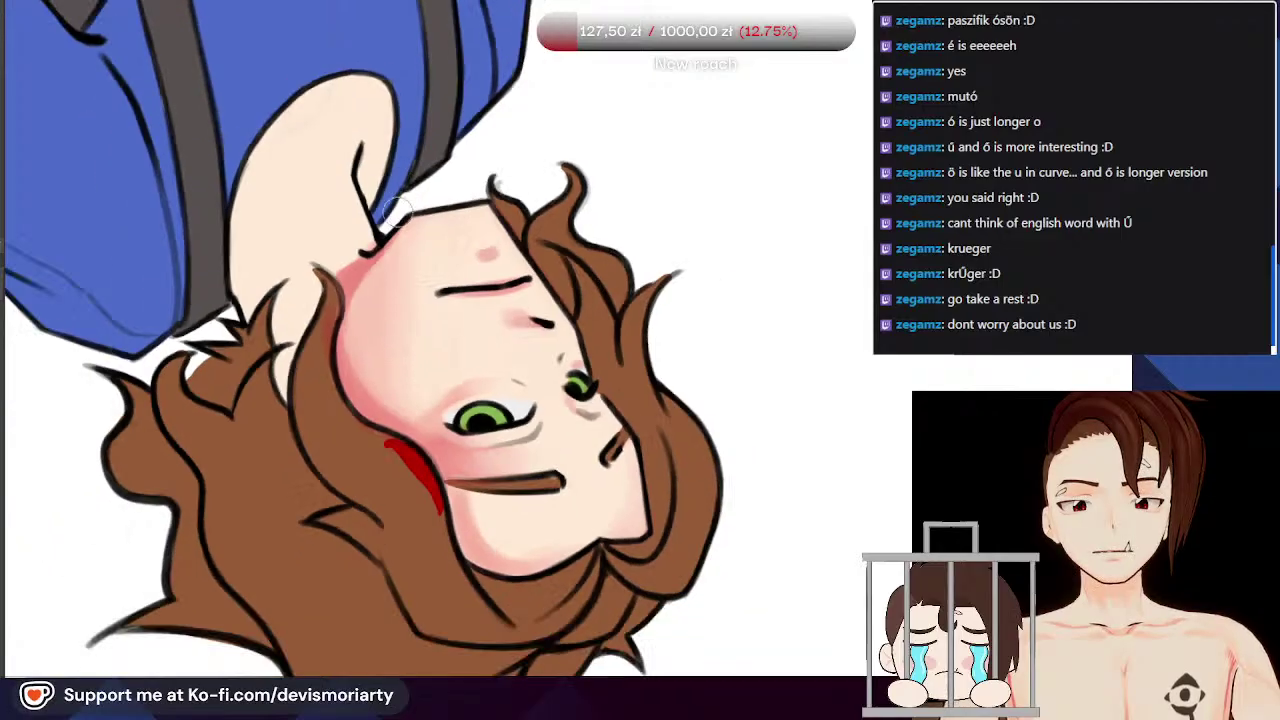
scroll(380, 328, up, 4)
scroll(385, 355, down, 1)
scroll(441, 308, down, 3)
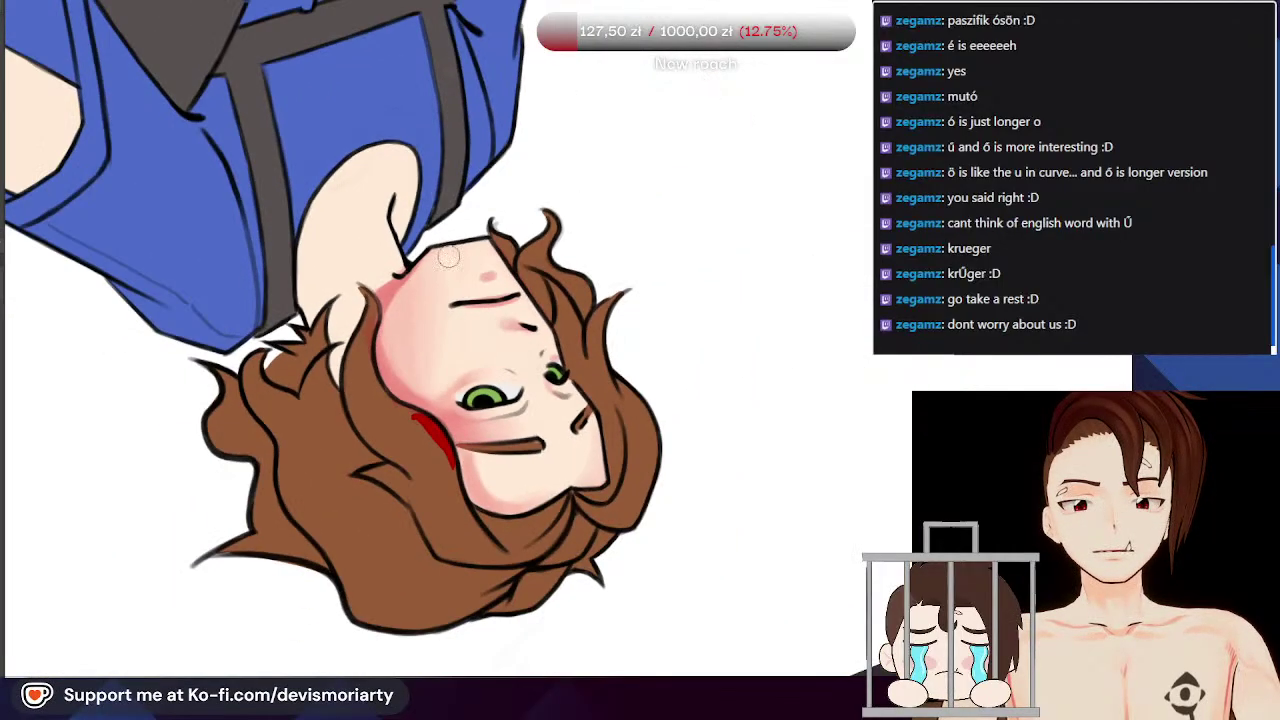
scroll(429, 318, up, 2)
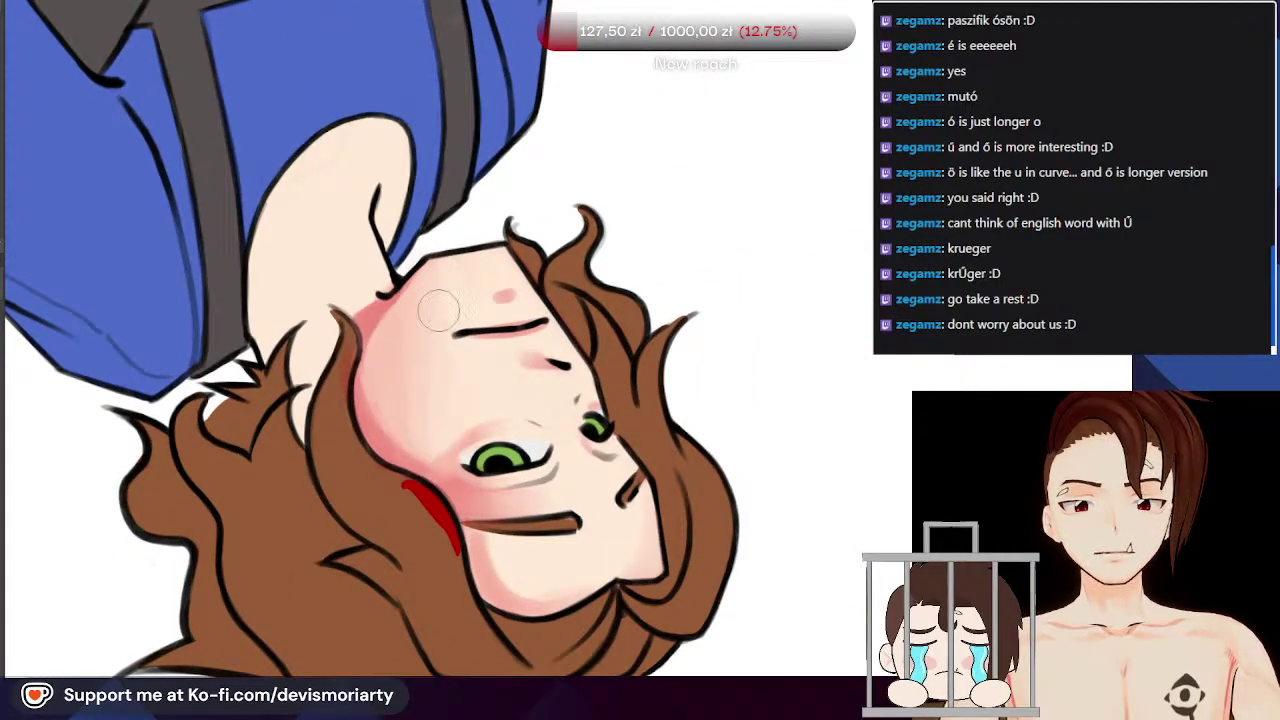
scroll(448, 243, down, 3)
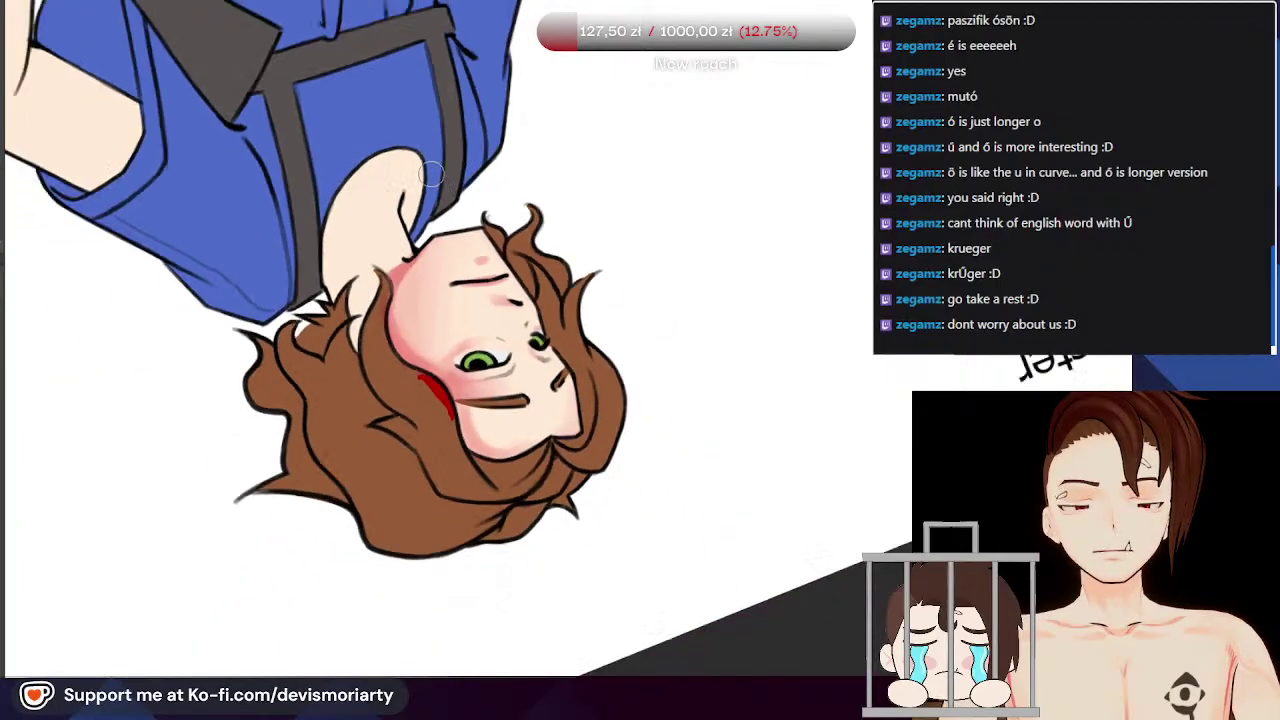
scroll(490, 325, up, 3)
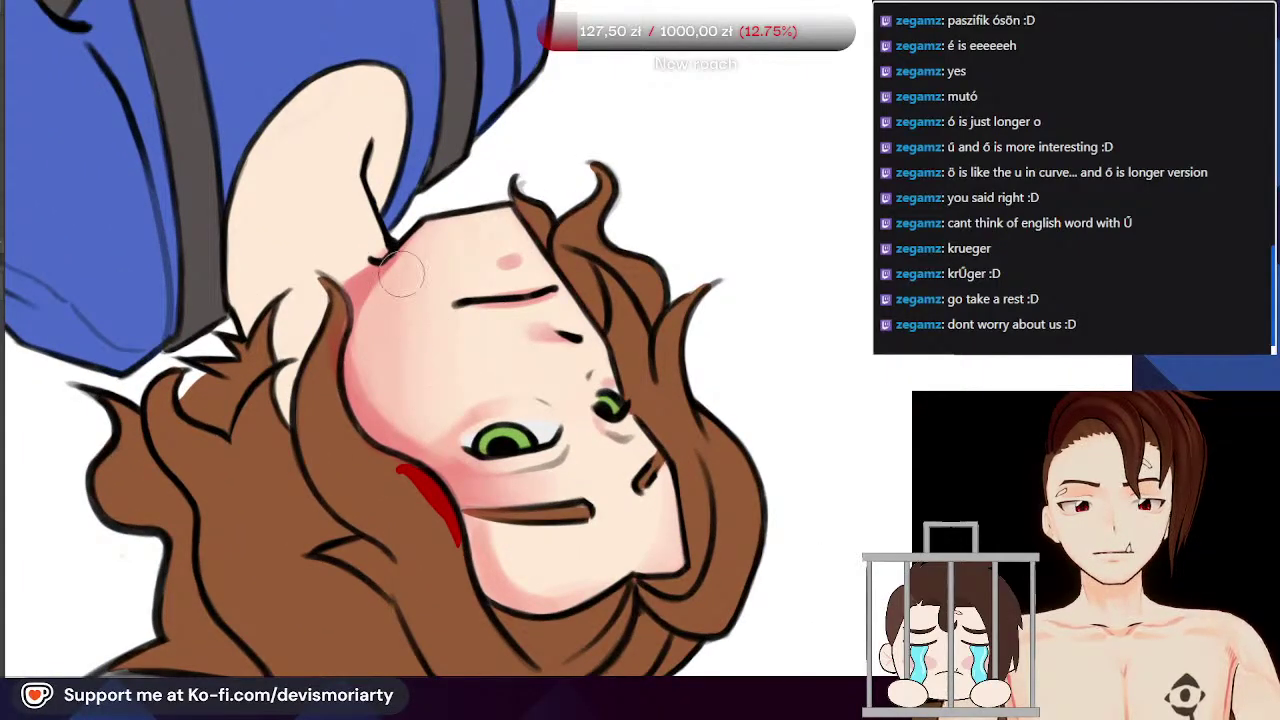
scroll(405, 289, down, 2)
Step: Smooth the pink cheek shading under the hair strand, from the outer eye corner toward the jaw, with a sampled skin pink
drag(609, 497, 434, 251)
scroll(434, 251, down, 2)
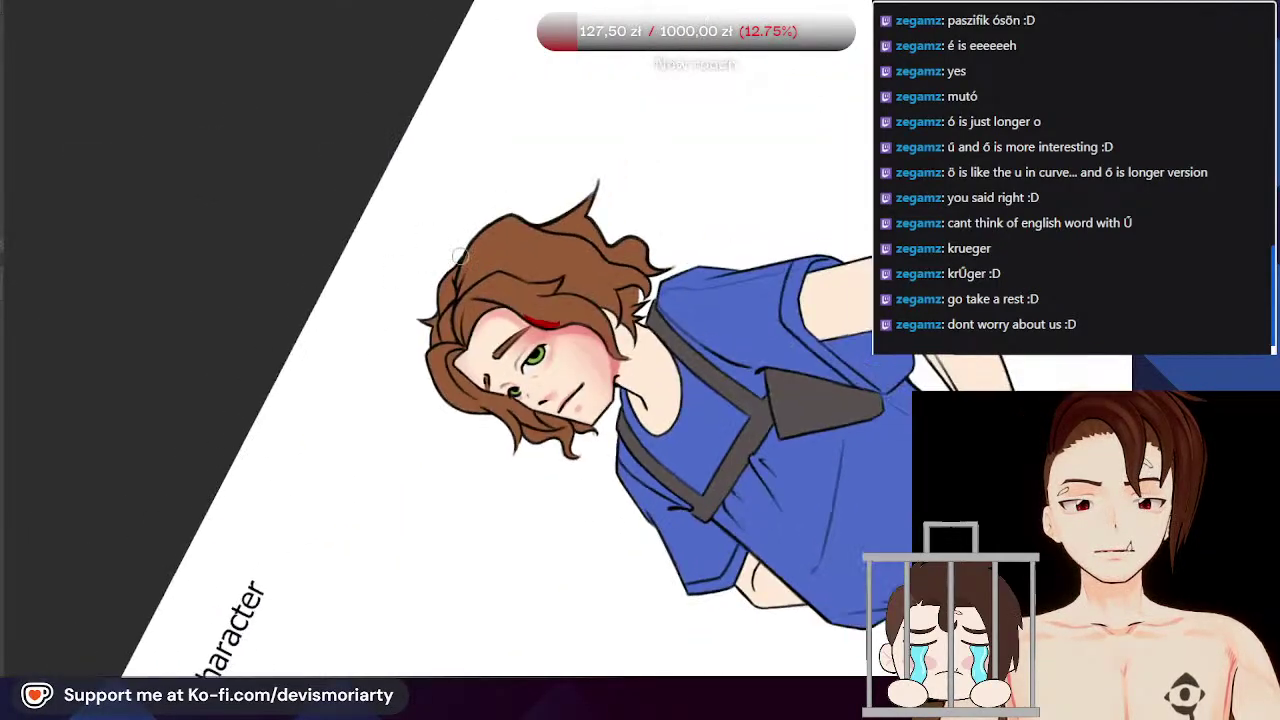
scroll(560, 325, up, 5)
alt+click(535, 291)
scroll(533, 290, down, 2)
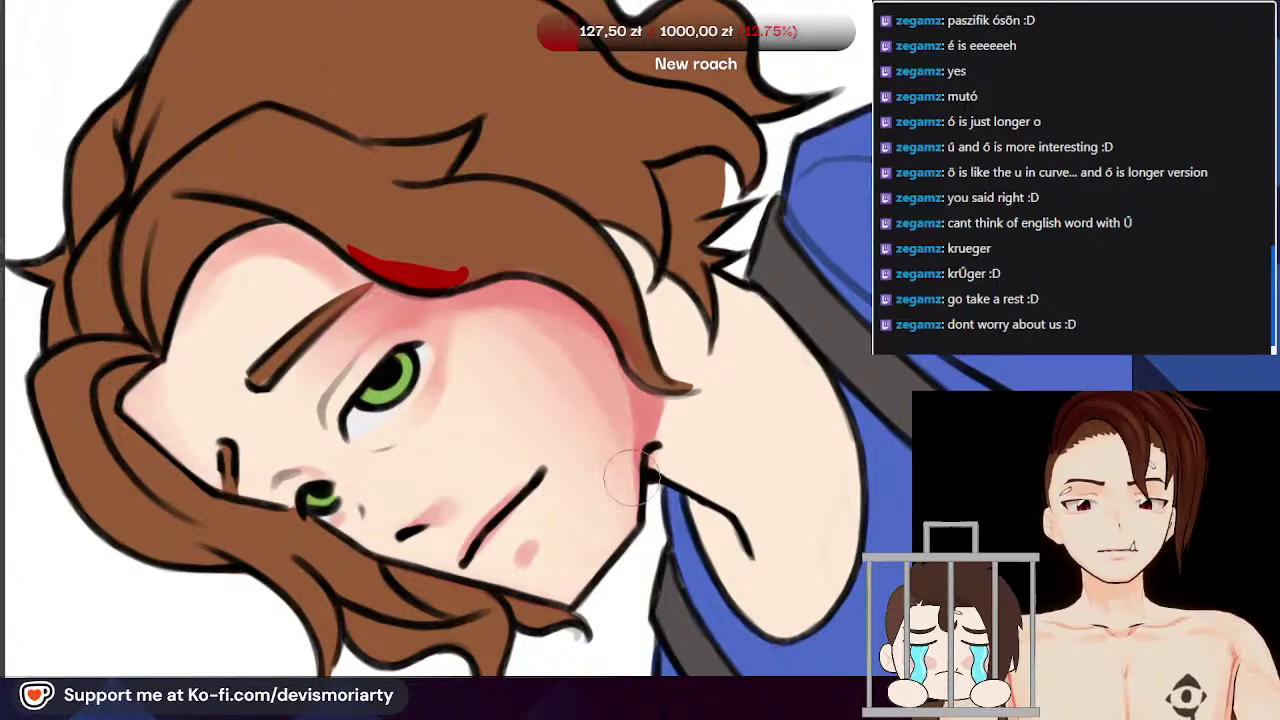
scroll(314, 152, up, 1)
scroll(400, 214, down, 3)
scroll(385, 298, up, 3)
scroll(450, 295, up, 3)
mouse_move(355, 220)
mouse_down()
mouse_move(428, 214)
mouse_move(381, 200)
mouse_move(618, 306)
mouse_move(537, 236)
mouse_move(466, 214)
mouse_move(527, 248)
mouse_up()
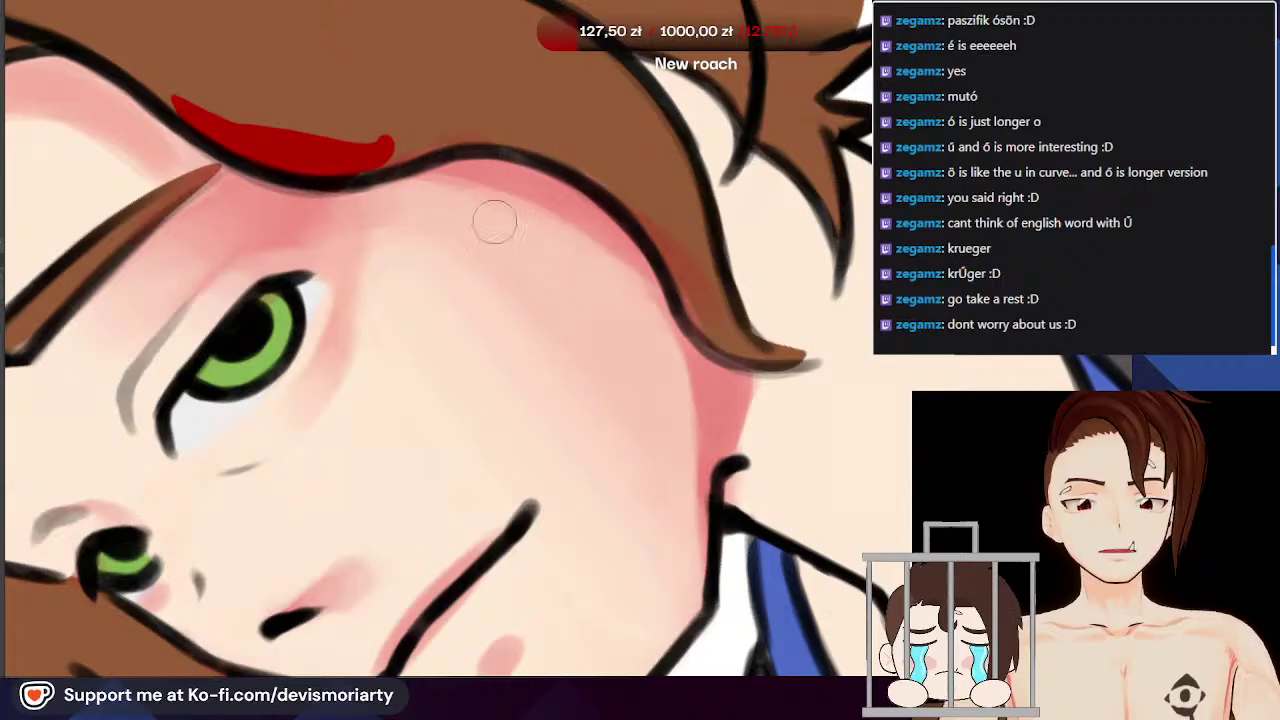
scroll(527, 248, down, 2)
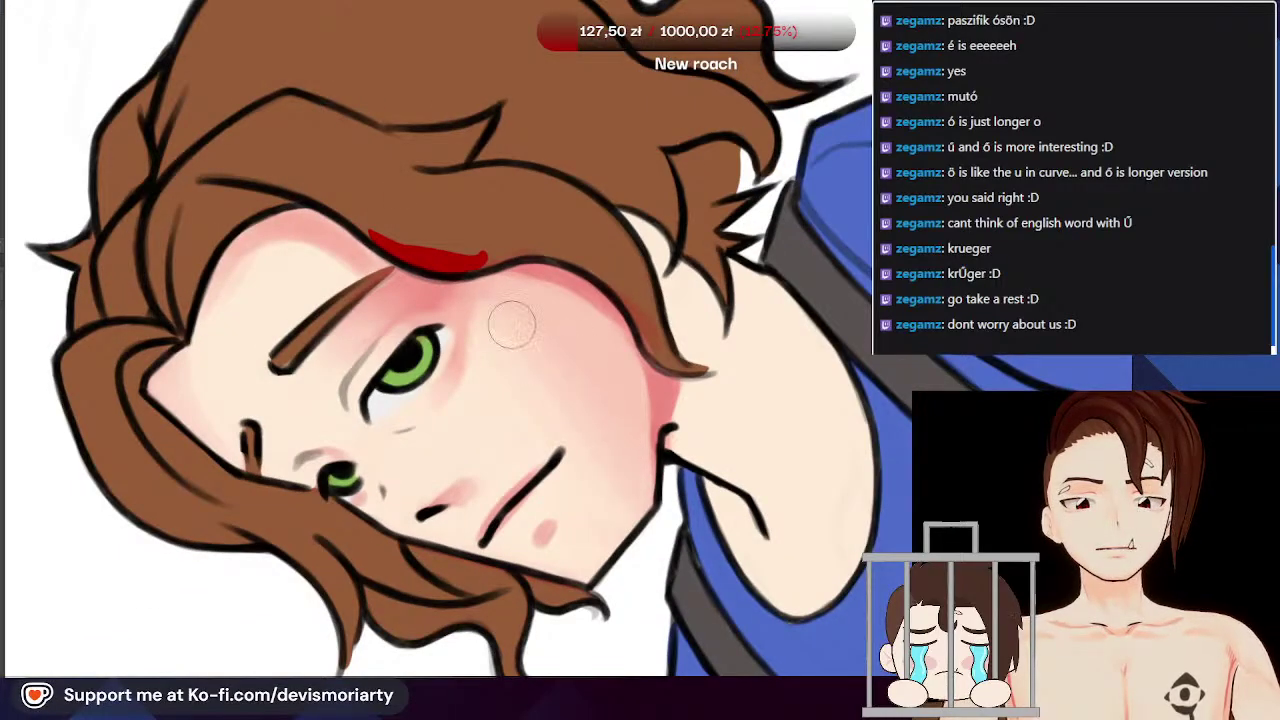
Step: Examine the face shading on the tilted full figure and on the more upright face
scroll(590, 437, down, 5)
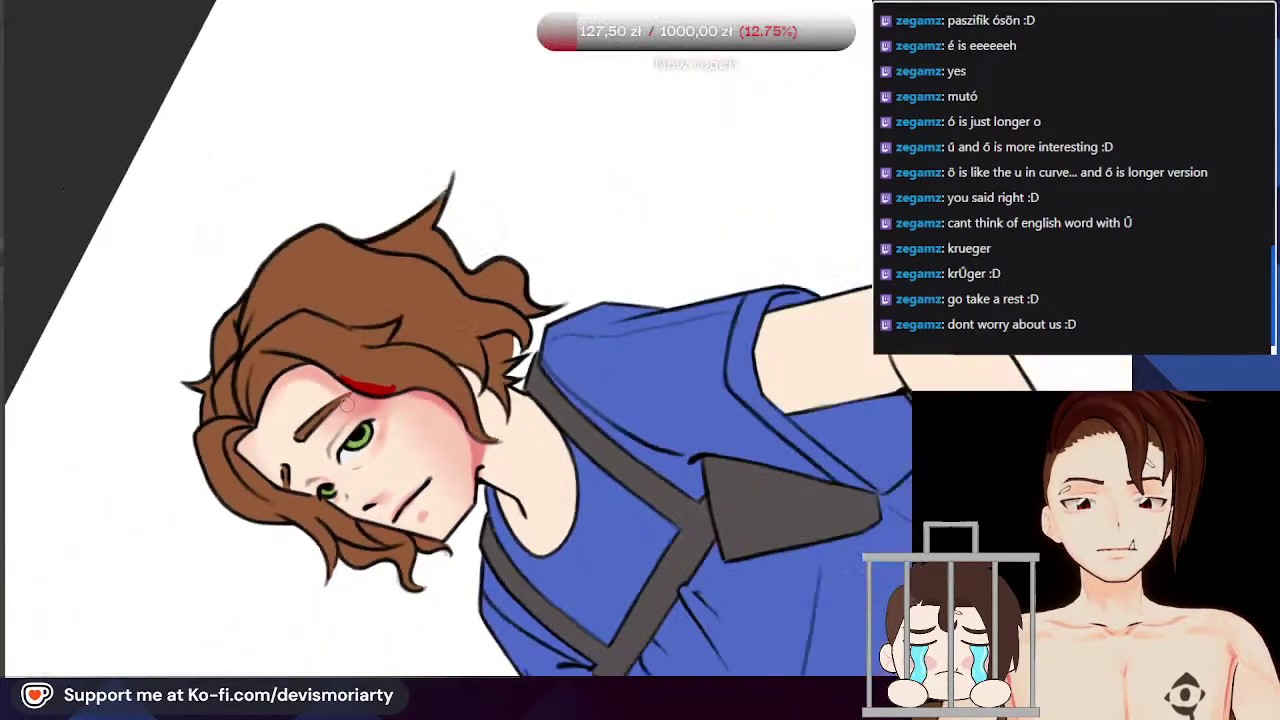
scroll(396, 358, up, 2)
scroll(450, 360, down, 2)
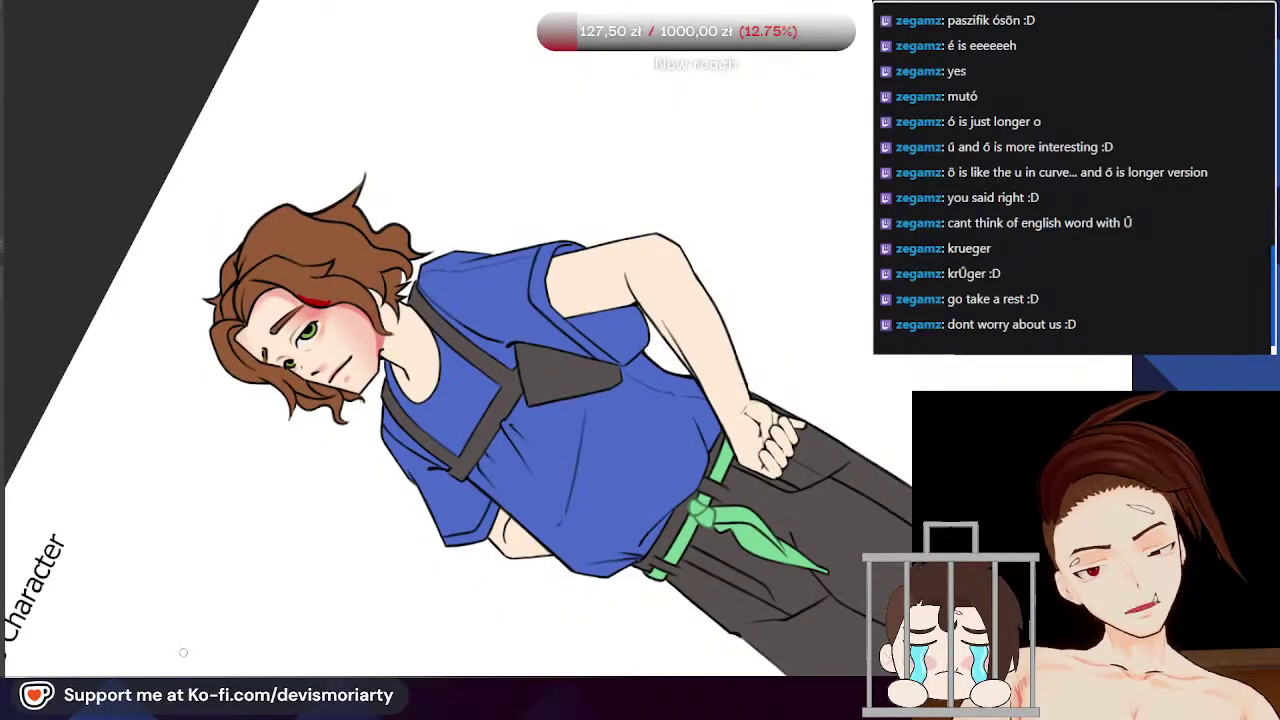
scroll(568, 438, up, 1)
key(5)
scroll(364, 357, down, 1)
scroll(364, 357, up, 4)
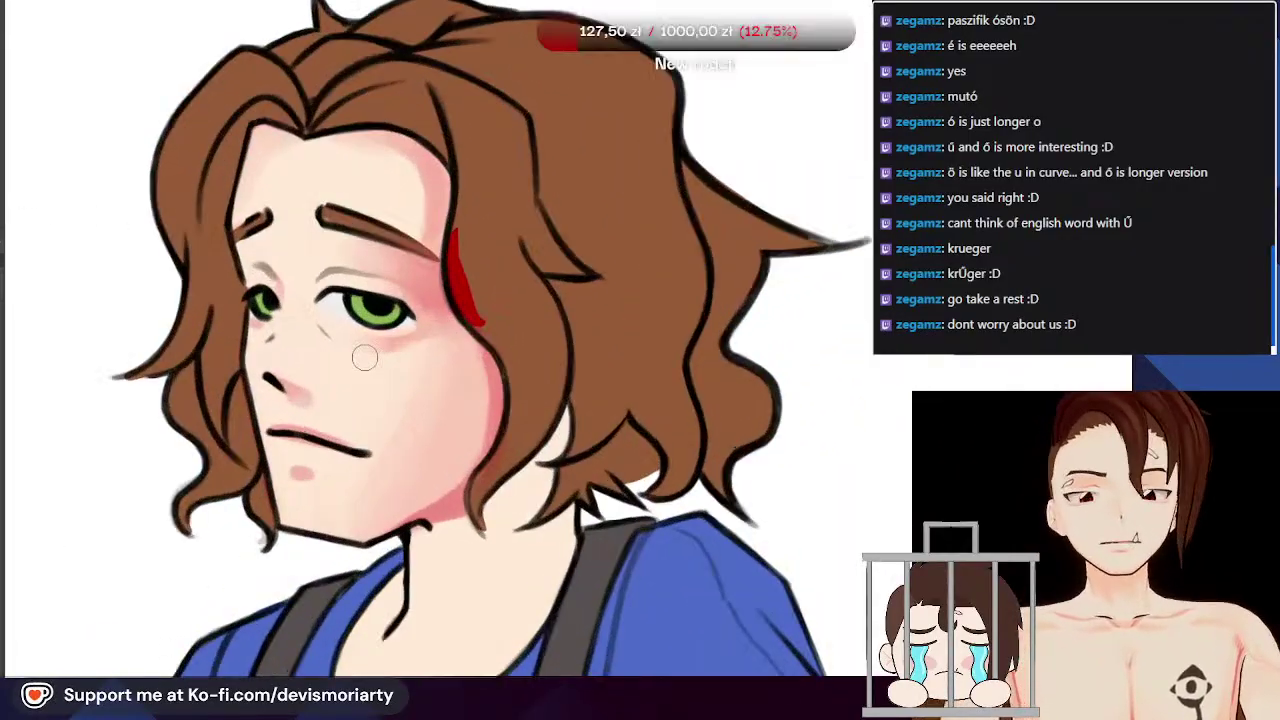
scroll(370, 410, up, 2)
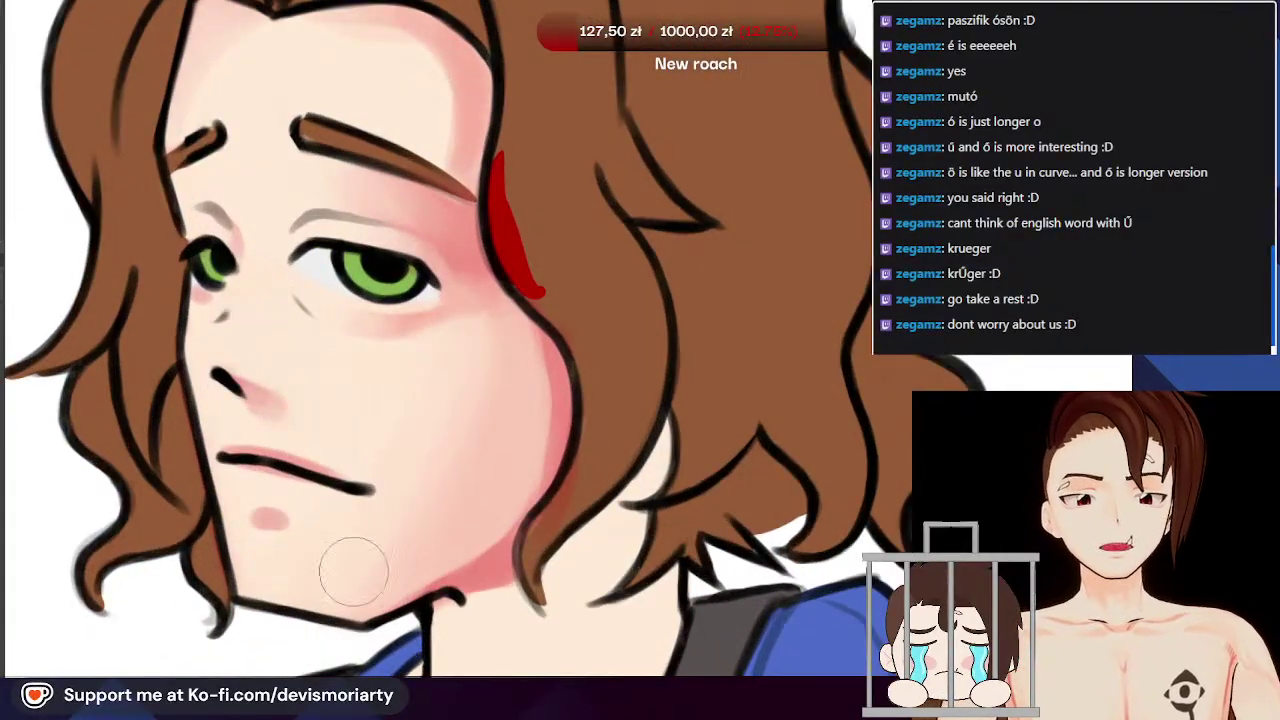
Step: Soften the blush between the eyebrow tail, outer eye corner and hair edge with a sampled light skin tone
scroll(498, 290, down, 2)
scroll(514, 386, up, 2)
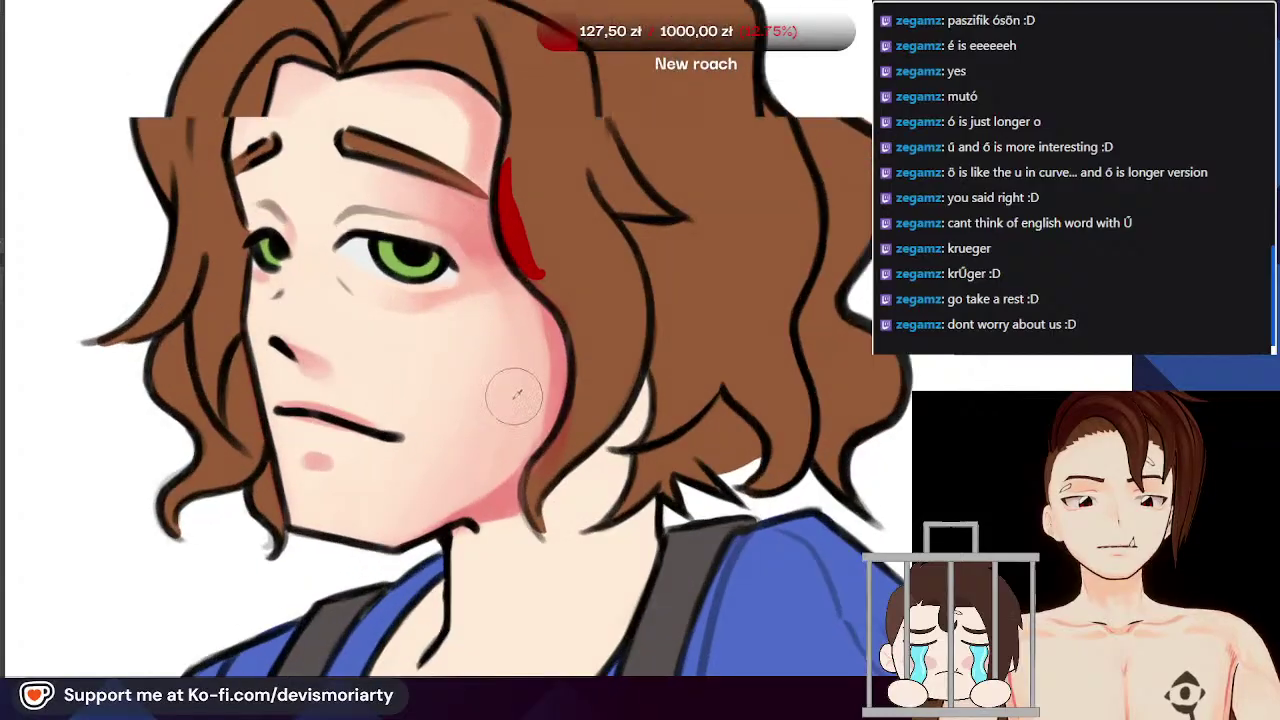
alt+click(390, 363)
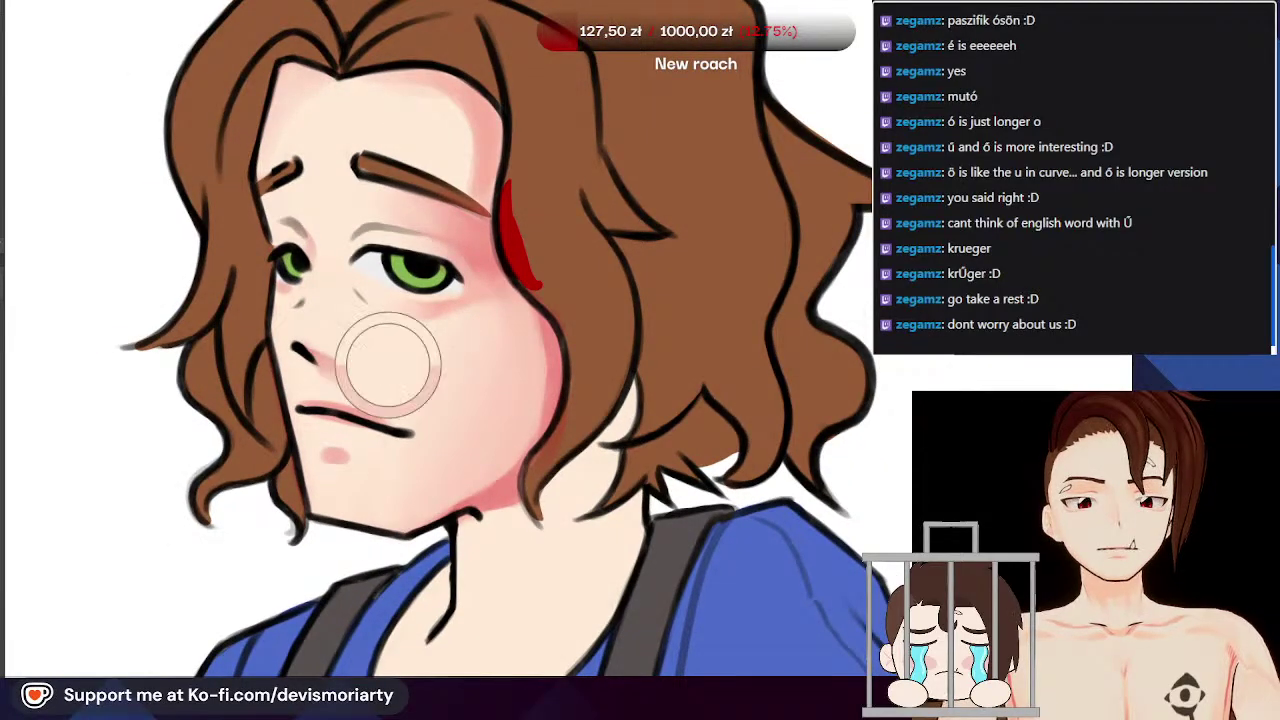
scroll(449, 353, down, 3)
scroll(357, 408, up, 3)
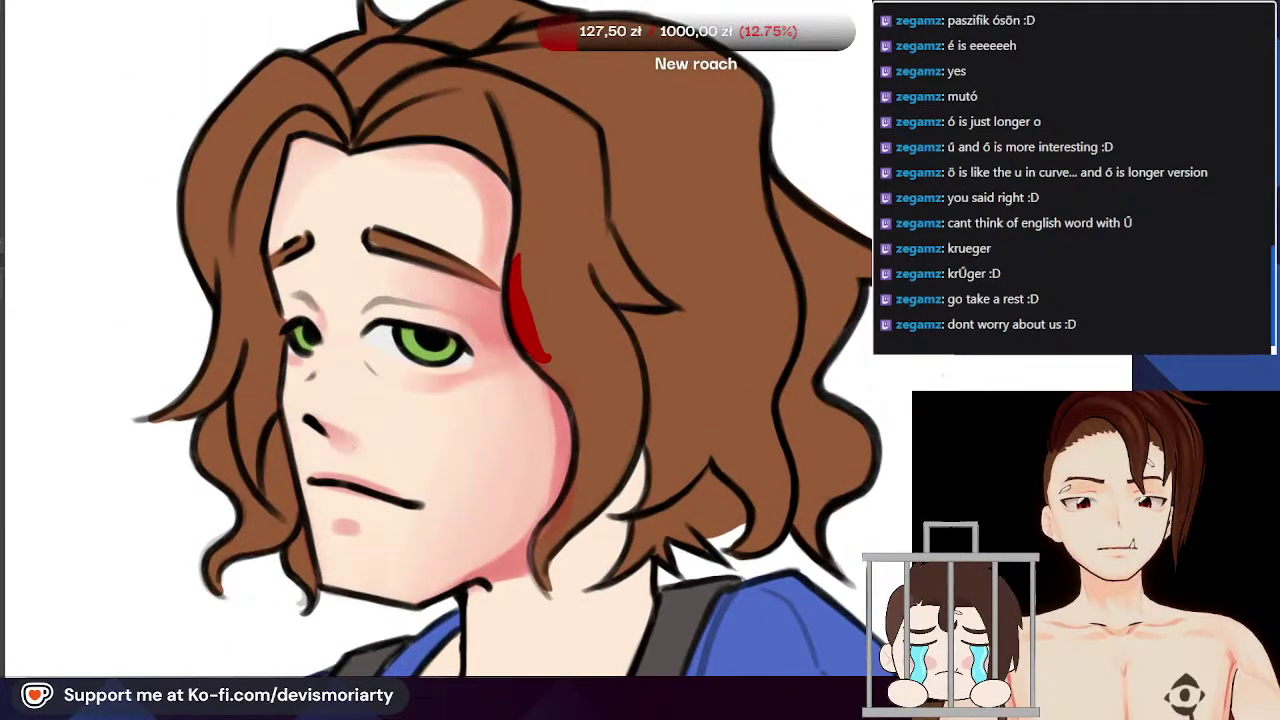
scroll(468, 449, up, 2)
scroll(460, 395, up, 1)
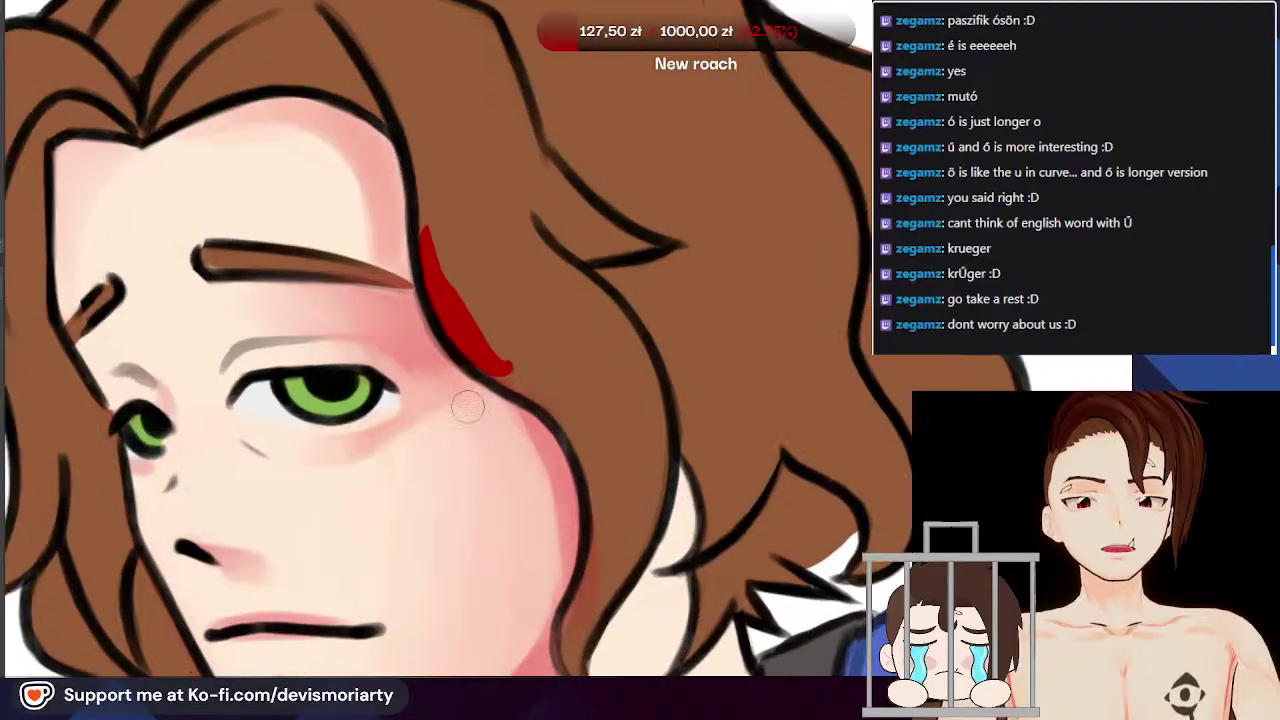
scroll(457, 391, down, 1)
drag(452, 380, 426, 360)
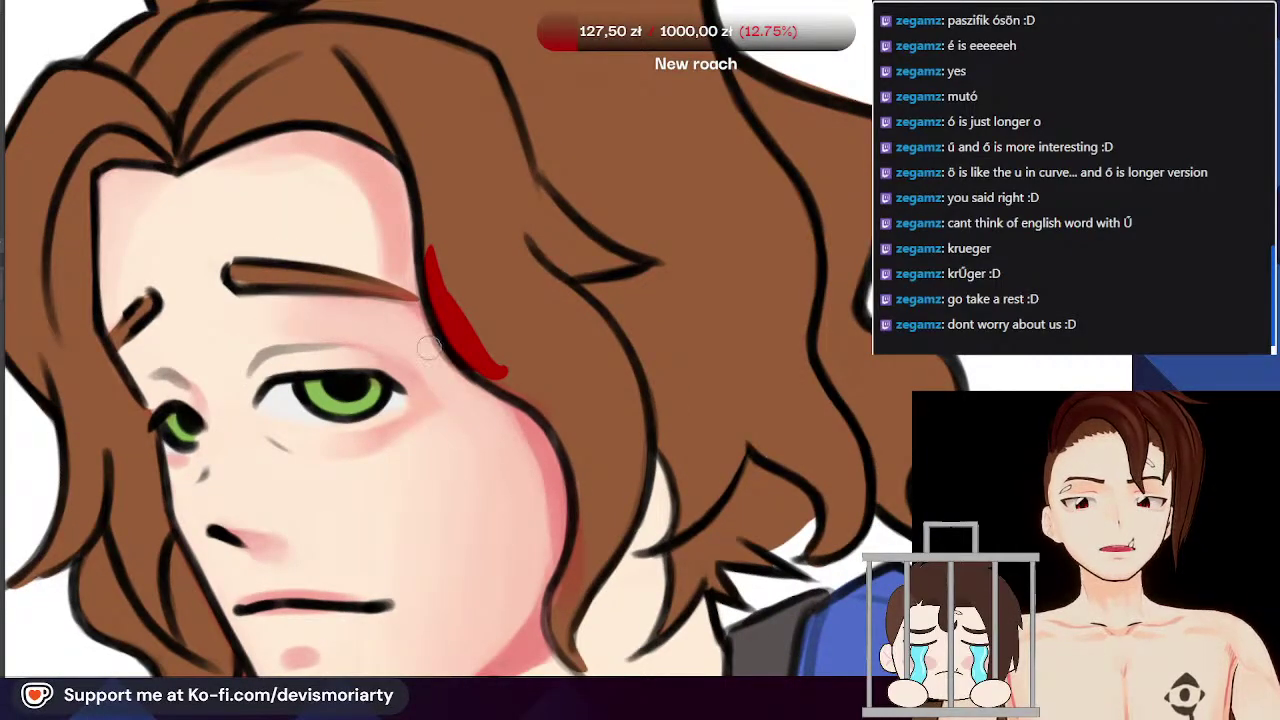
Step: Blend the inner edge of the pink forehead shading under the hairline into the base skin
scroll(420, 340, up, 2)
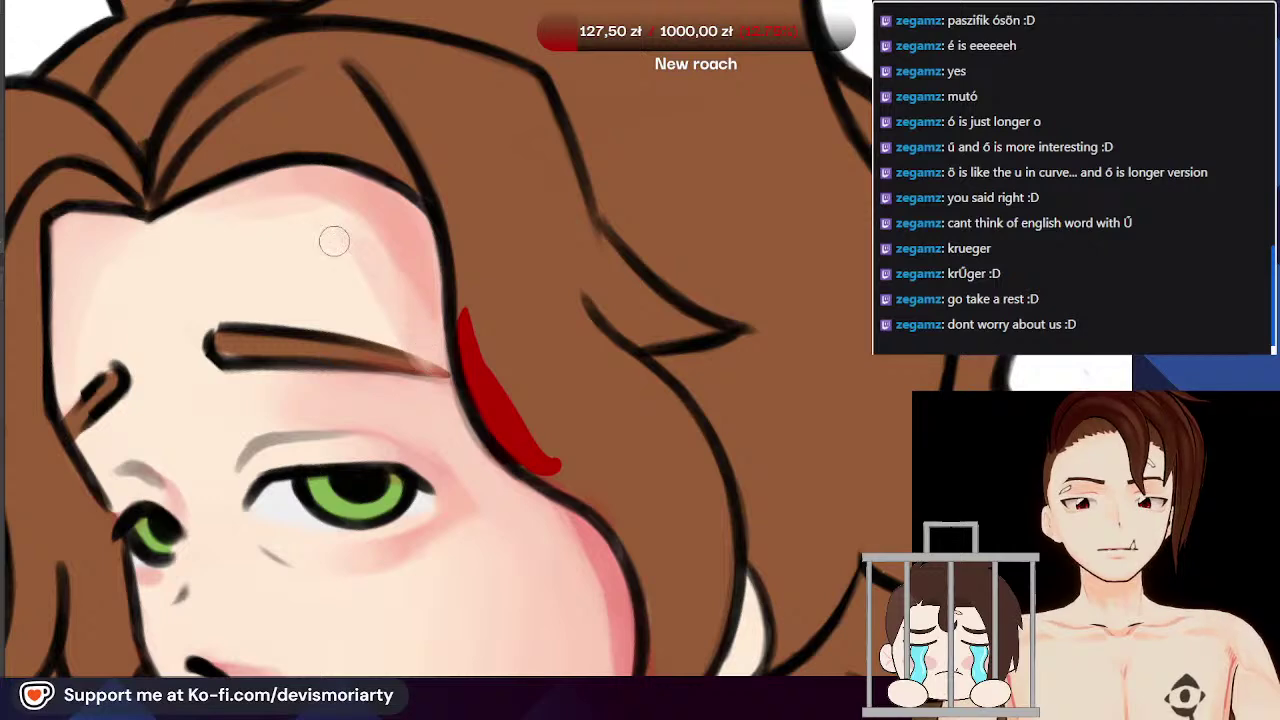
drag(373, 291, 314, 218)
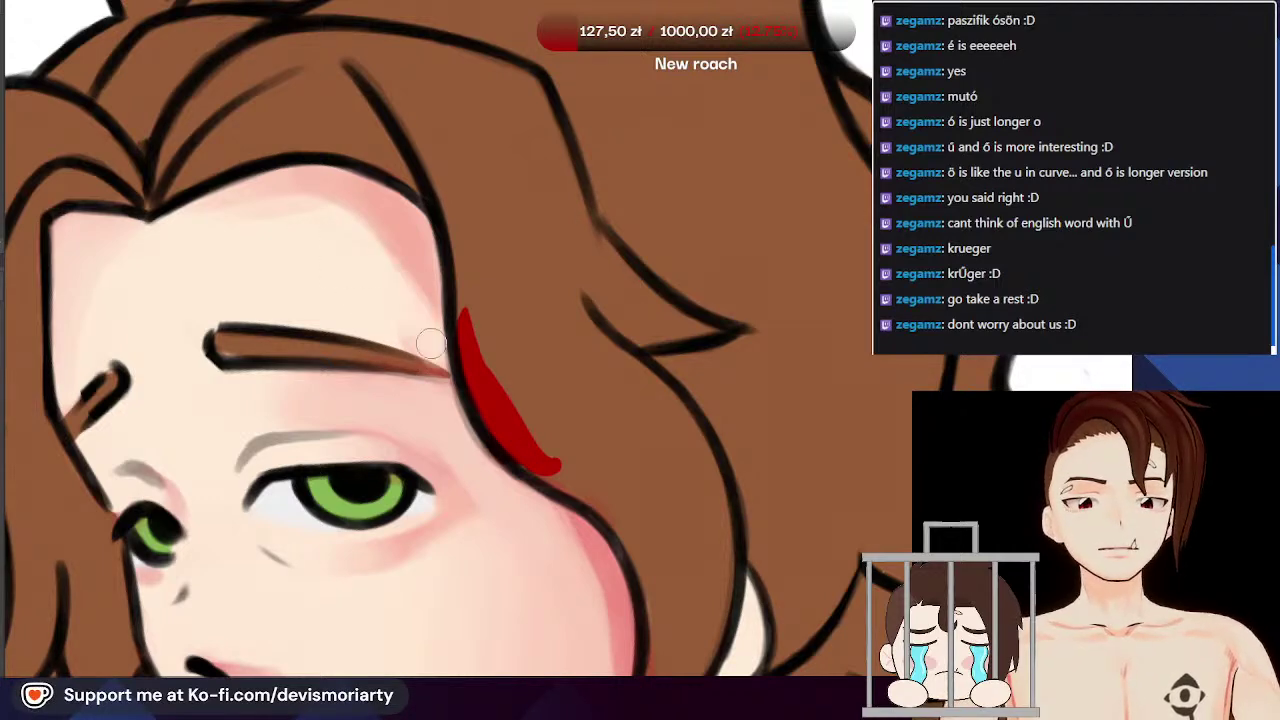
scroll(294, 264, down, 5)
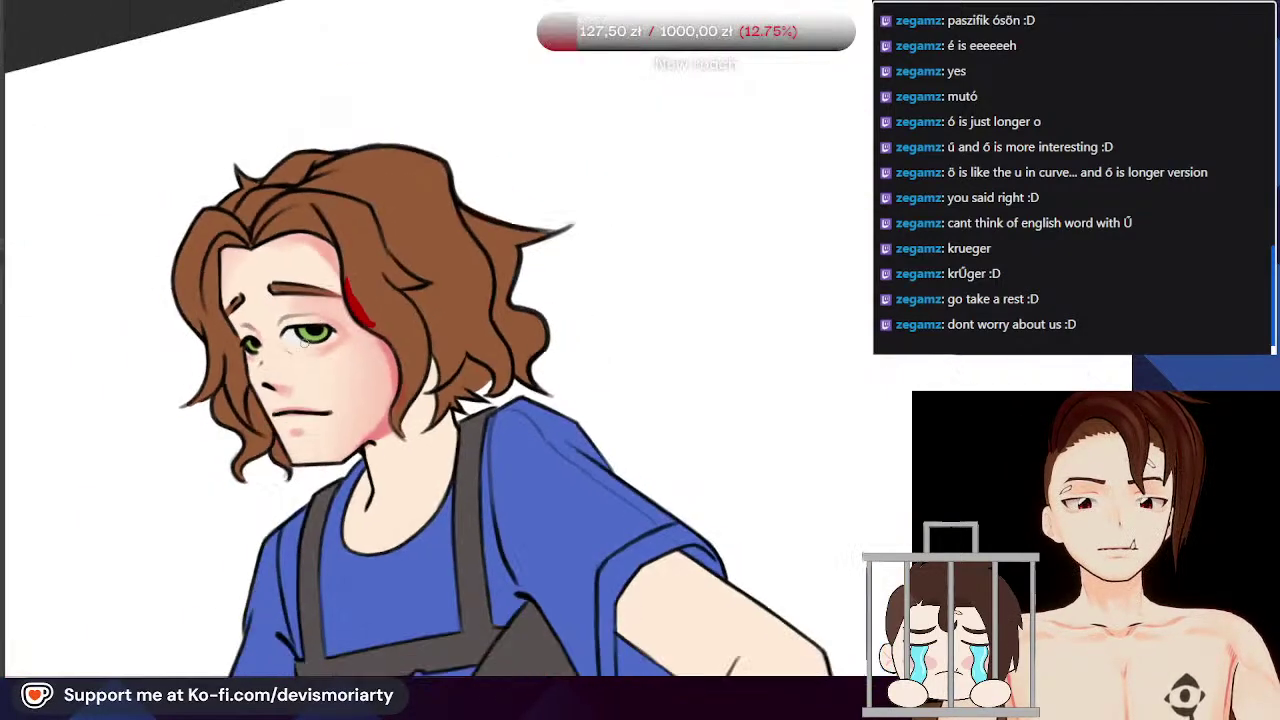
scroll(327, 330, up, 5)
scroll(285, 306, up, 1)
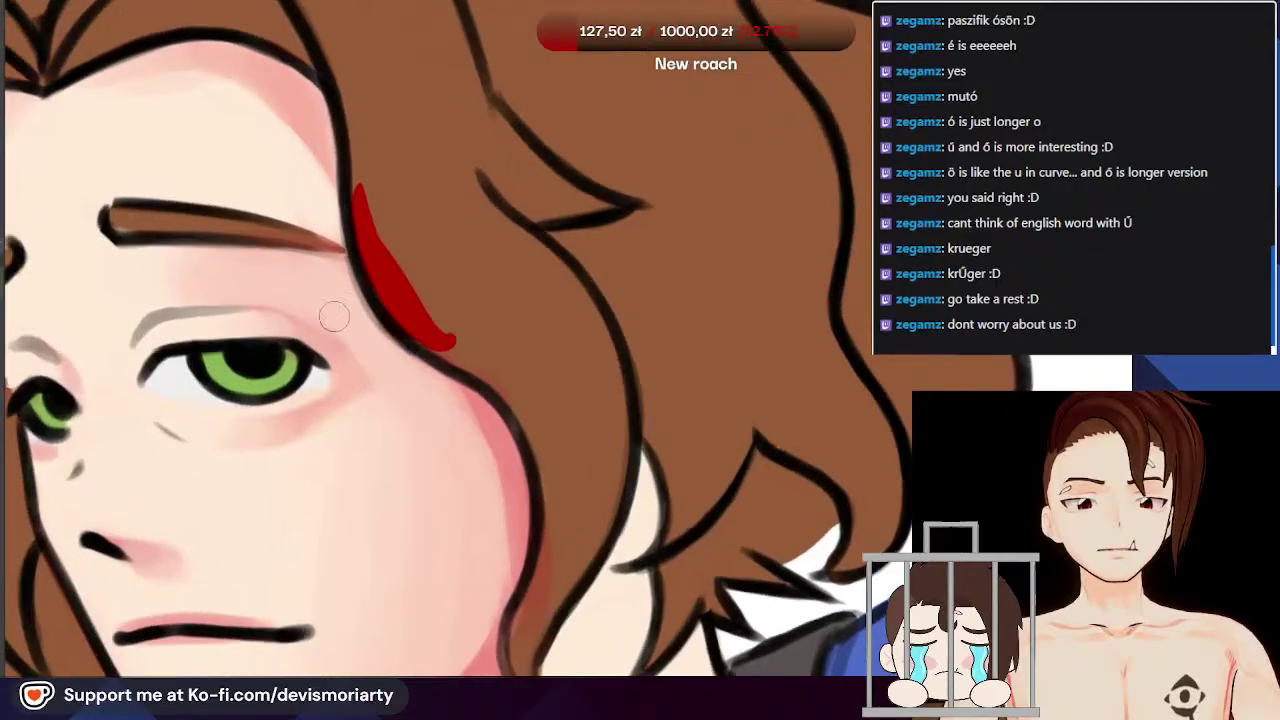
Step: Smooth the pale pink from the outer eye corner across the temple and upper cheek
scroll(383, 419, down, 1)
drag(397, 389, 470, 467)
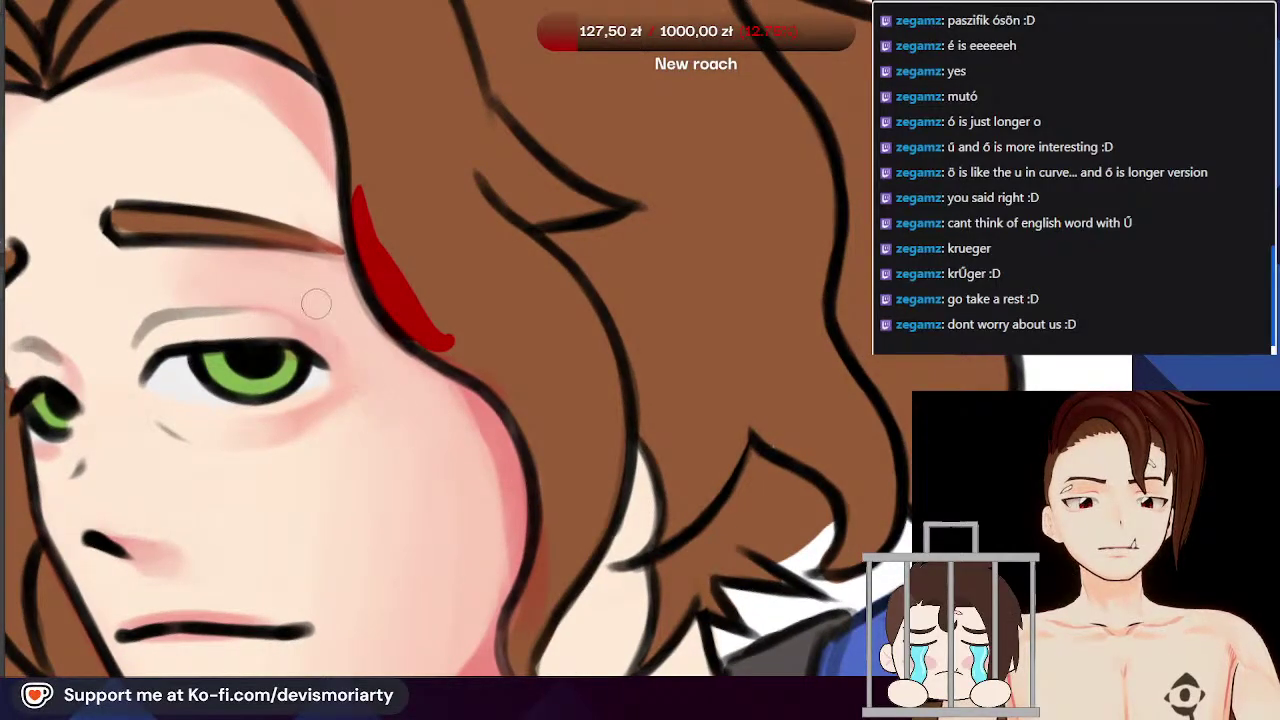
scroll(346, 358, down, 3)
scroll(298, 362, up, 3)
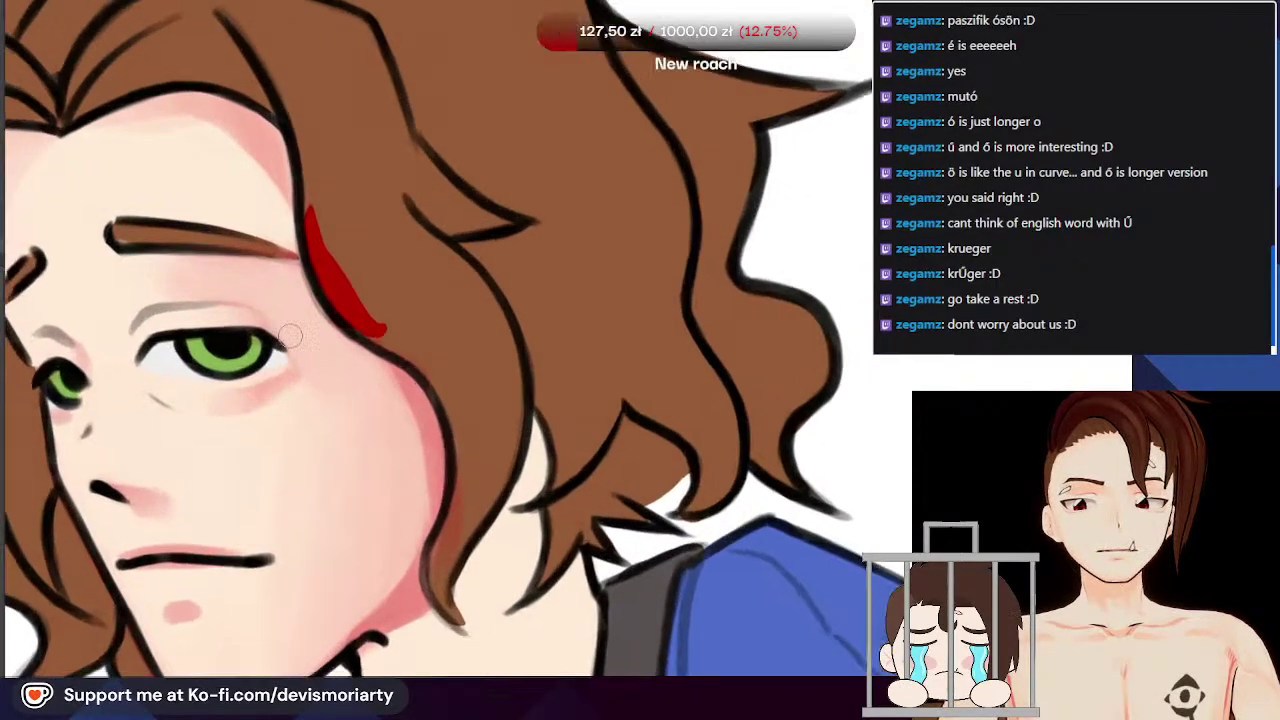
scroll(212, 307, down, 3)
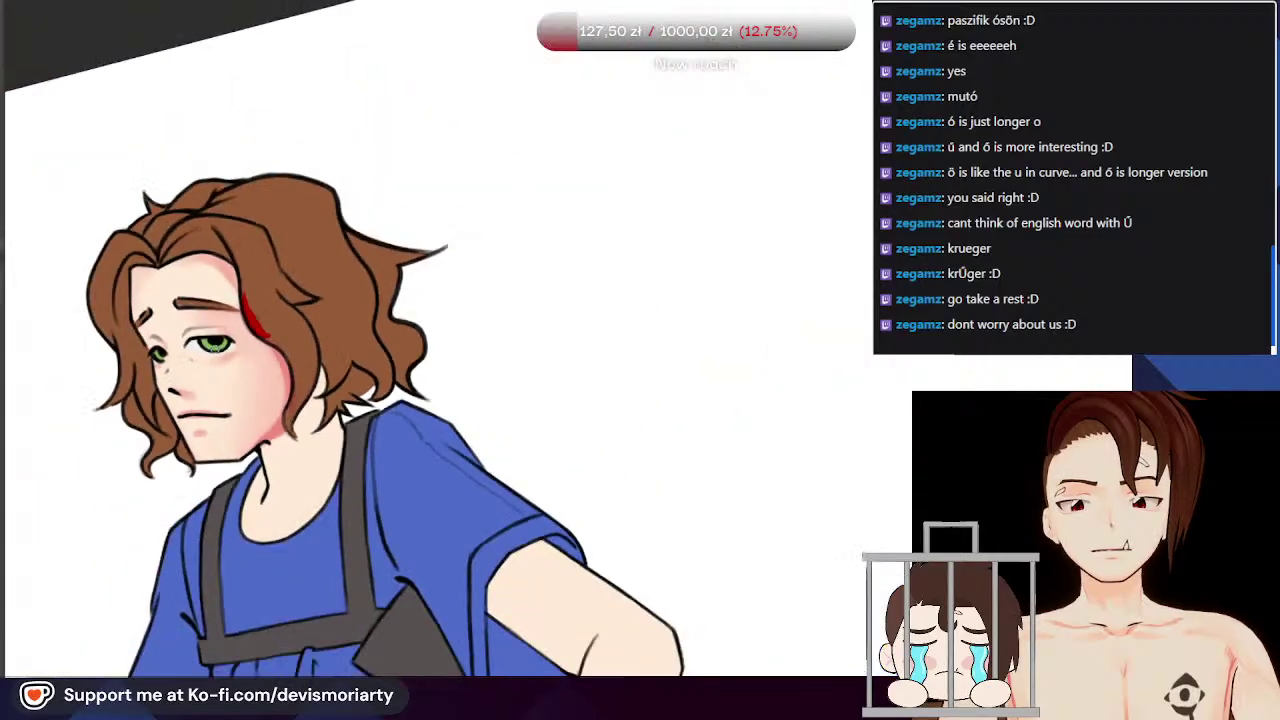
scroll(190, 350, up, 3)
scroll(174, 395, down, 1)
scroll(182, 430, up, 3)
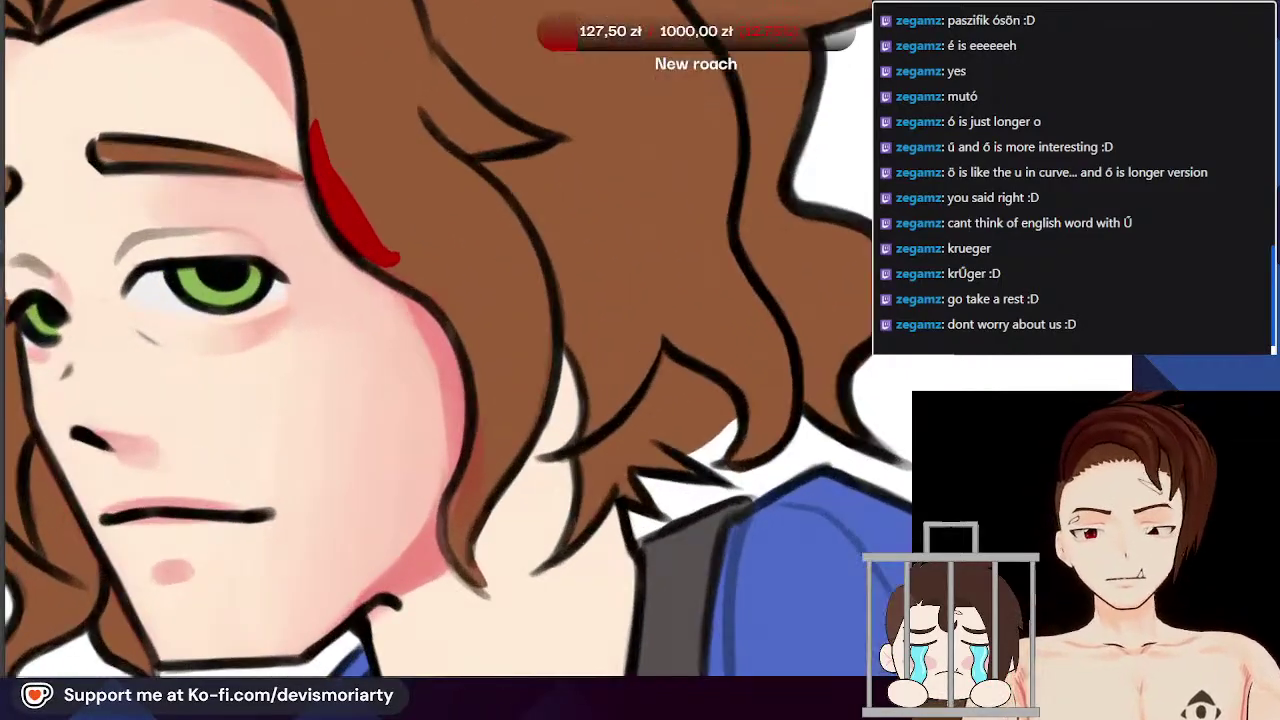
Step: Rotate the canvas and paint pink shading around the outer corner of the near eye's upper lid
drag(197, 659, 200, 620)
scroll(200, 620, down, 3)
scroll(369, 226, up, 5)
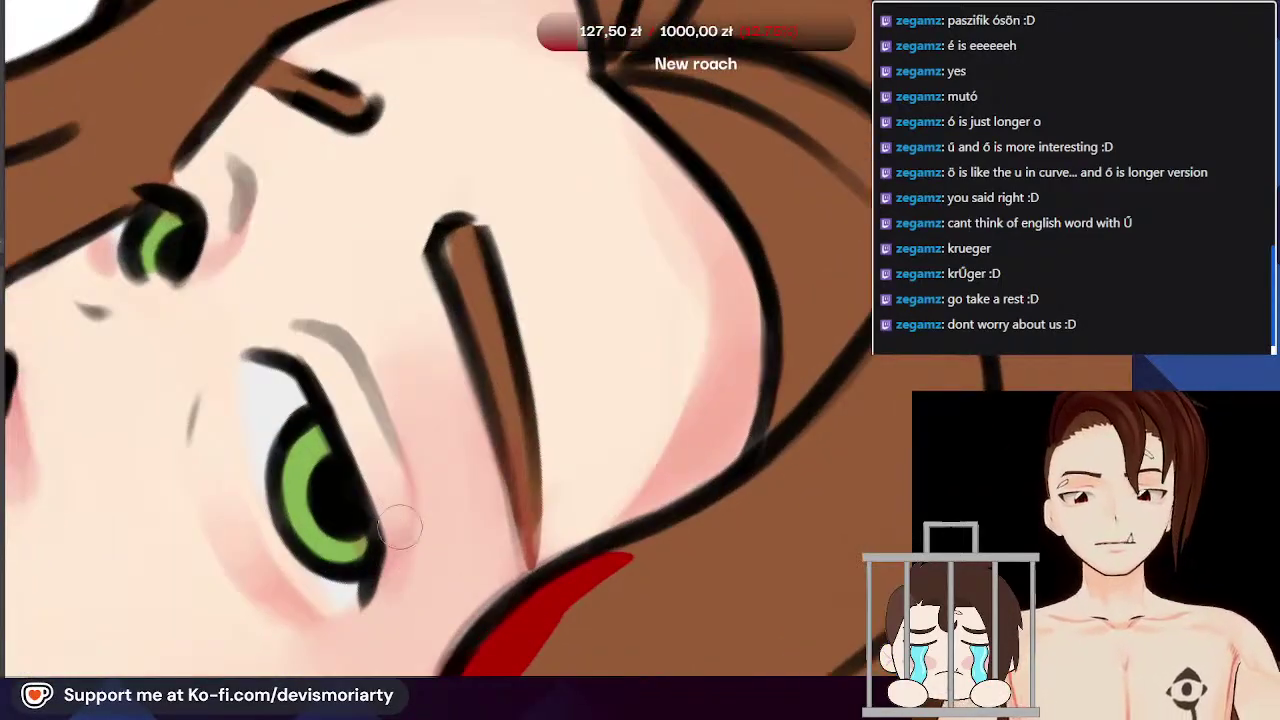
scroll(377, 497, down, 3)
scroll(371, 486, up, 2)
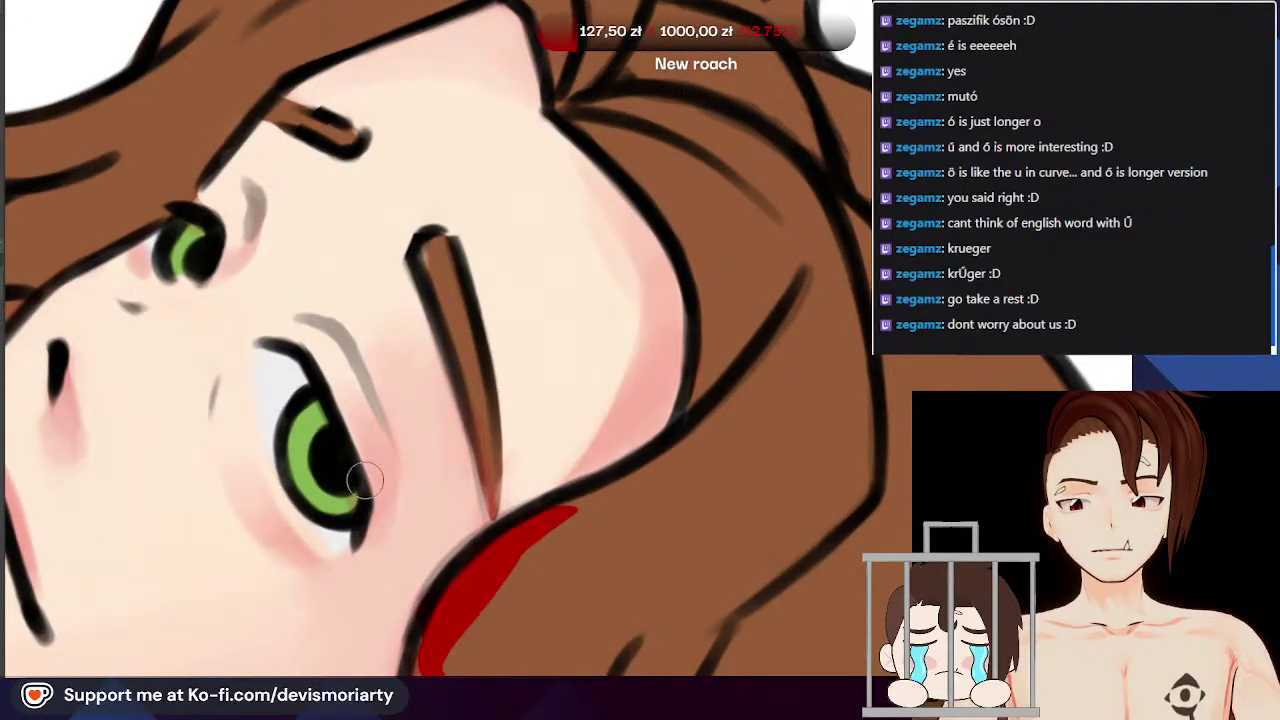
scroll(377, 455, up, 1)
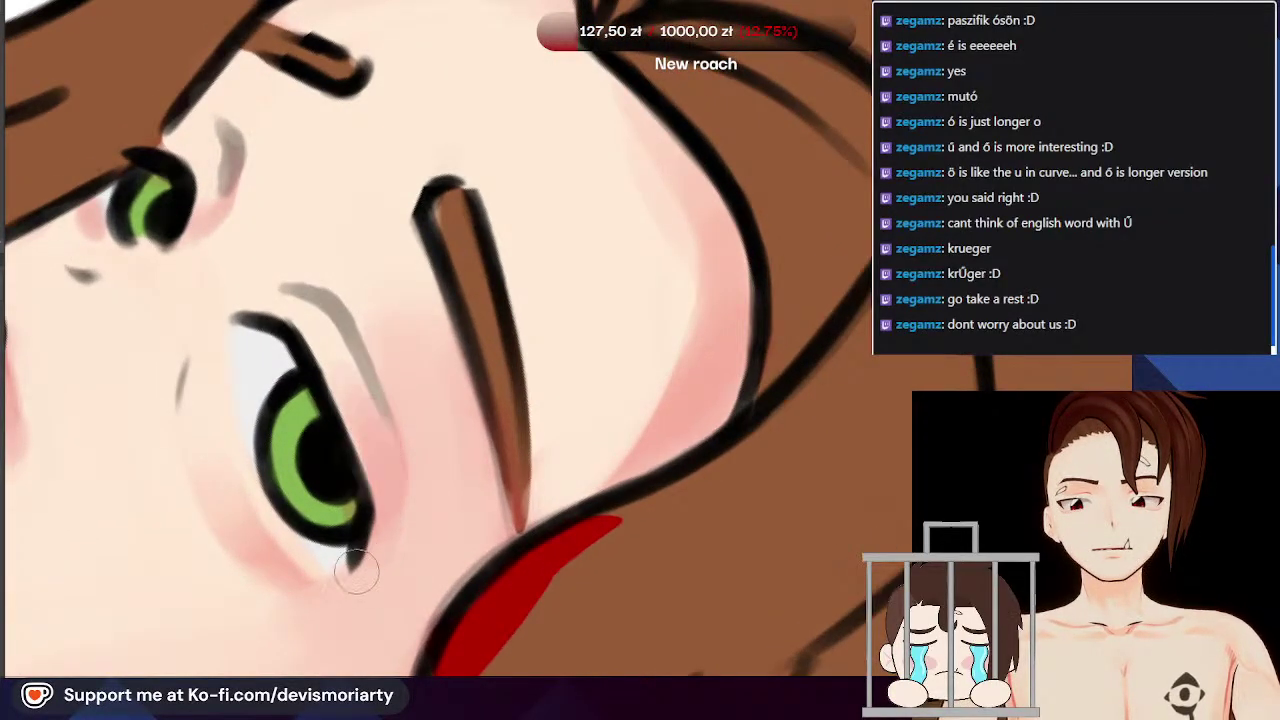
Step: Blend the upper lid's pink between the lash line and the grey eyelid crease
scroll(263, 541, down, 3)
scroll(237, 537, up, 3)
scroll(237, 537, down, 2)
scroll(397, 358, up, 2)
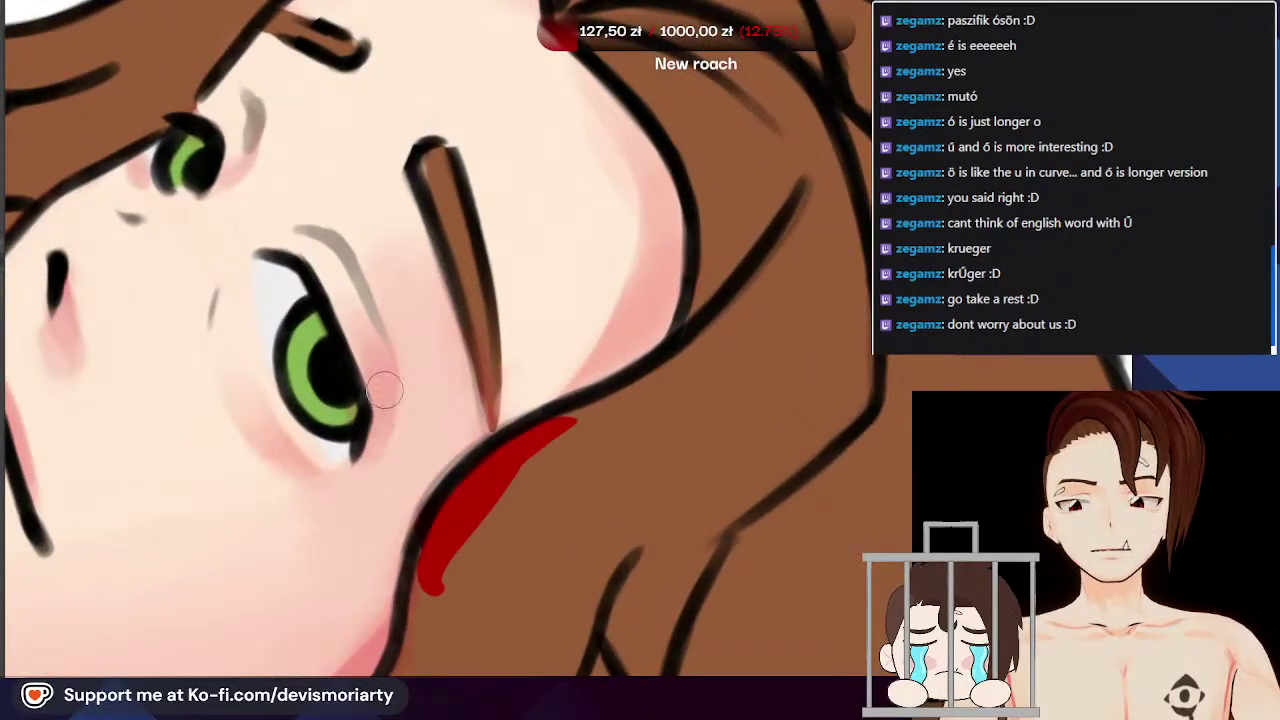
scroll(328, 250, down, 3)
scroll(338, 198, up, 1)
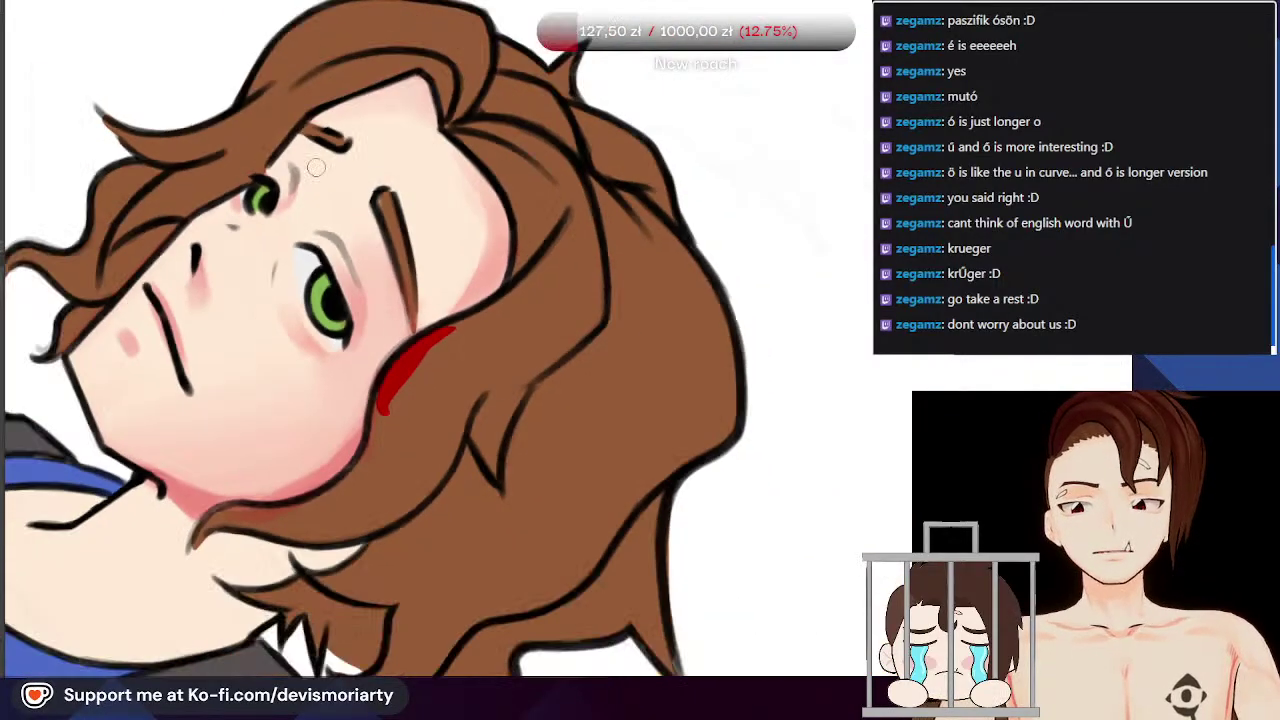
Step: Clean the pink tint off the eyebrows, from the near brow's tail to the inner ends
scroll(394, 414, up, 1)
scroll(370, 210, up, 2)
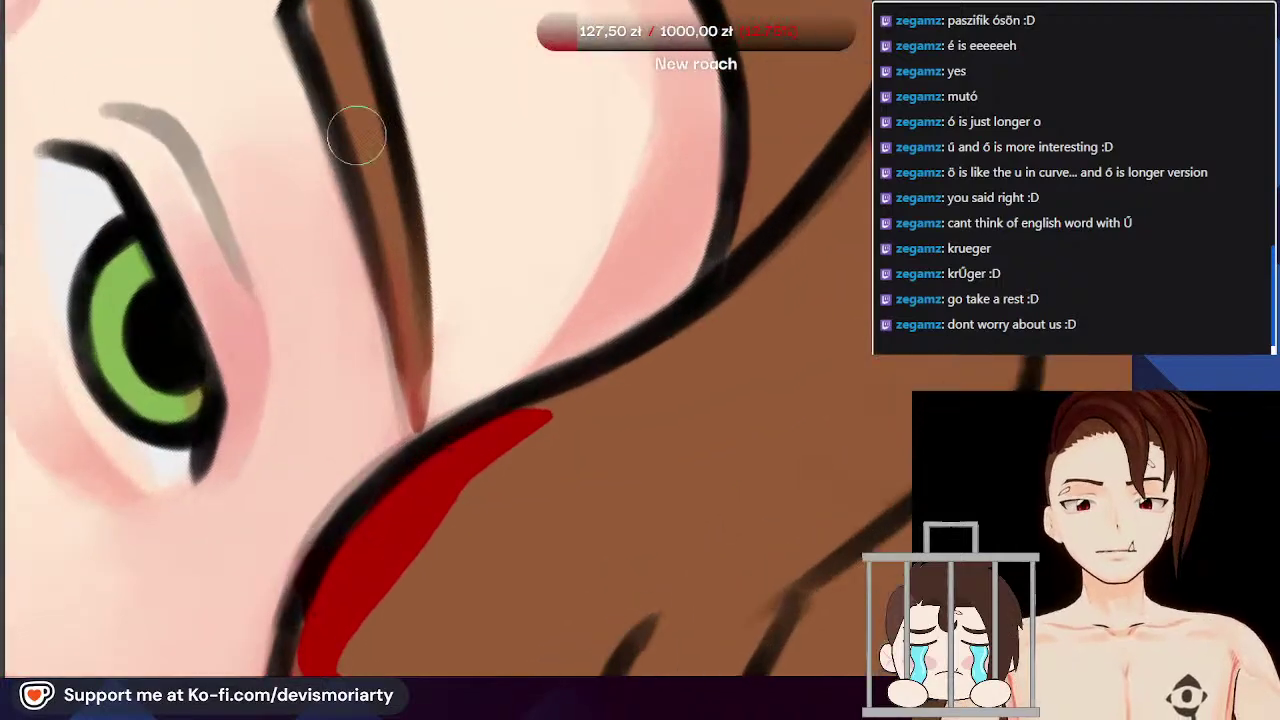
scroll(325, 70, down, 1)
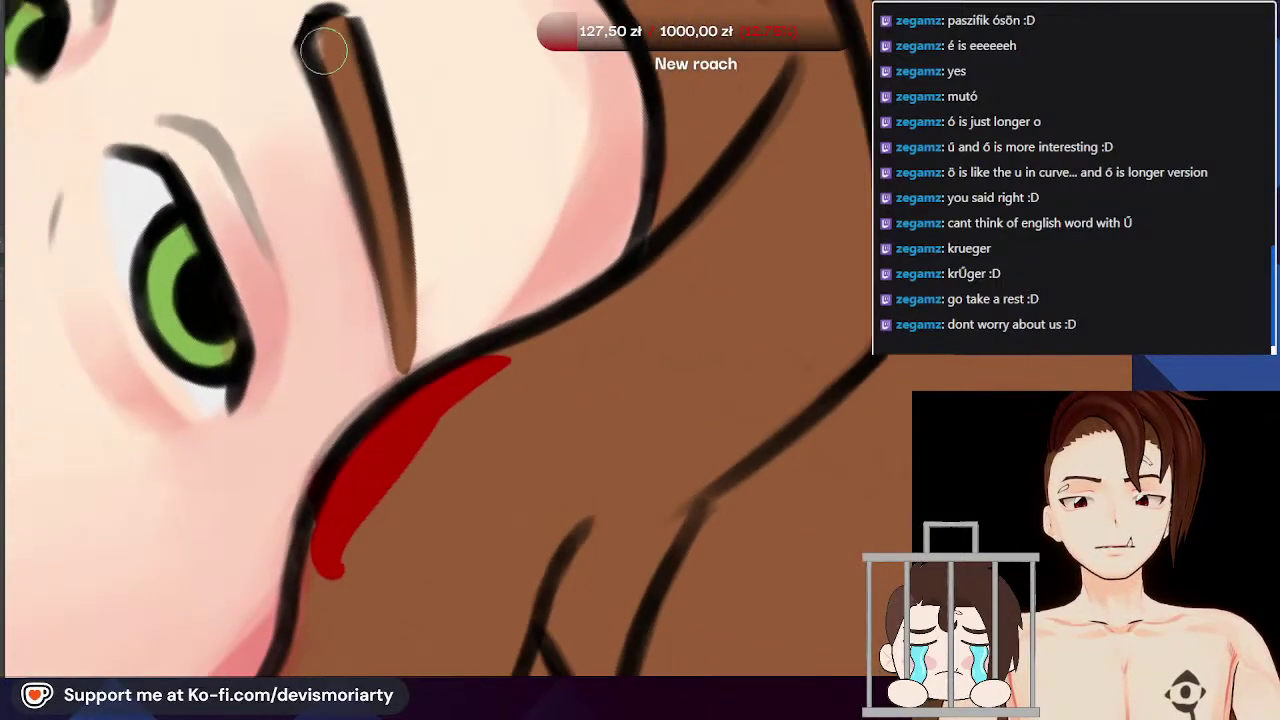
scroll(230, 116, down, 2)
scroll(326, 142, up, 4)
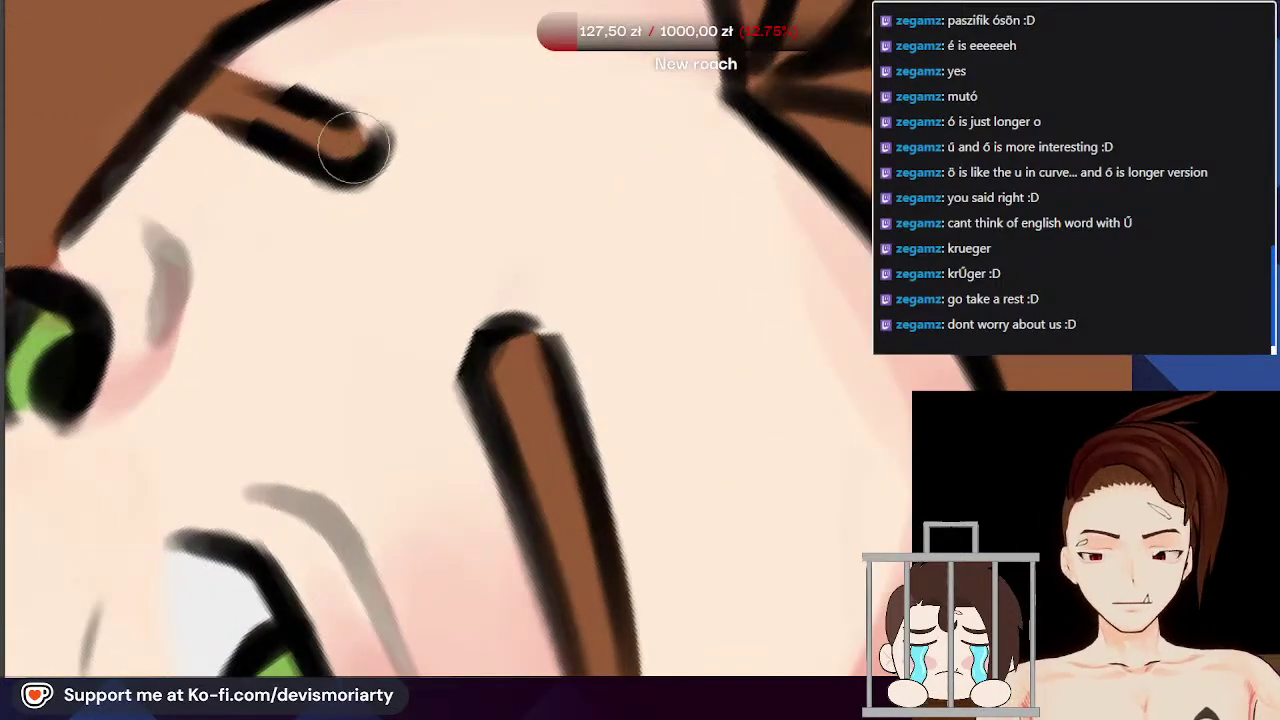
scroll(275, 200, down, 3)
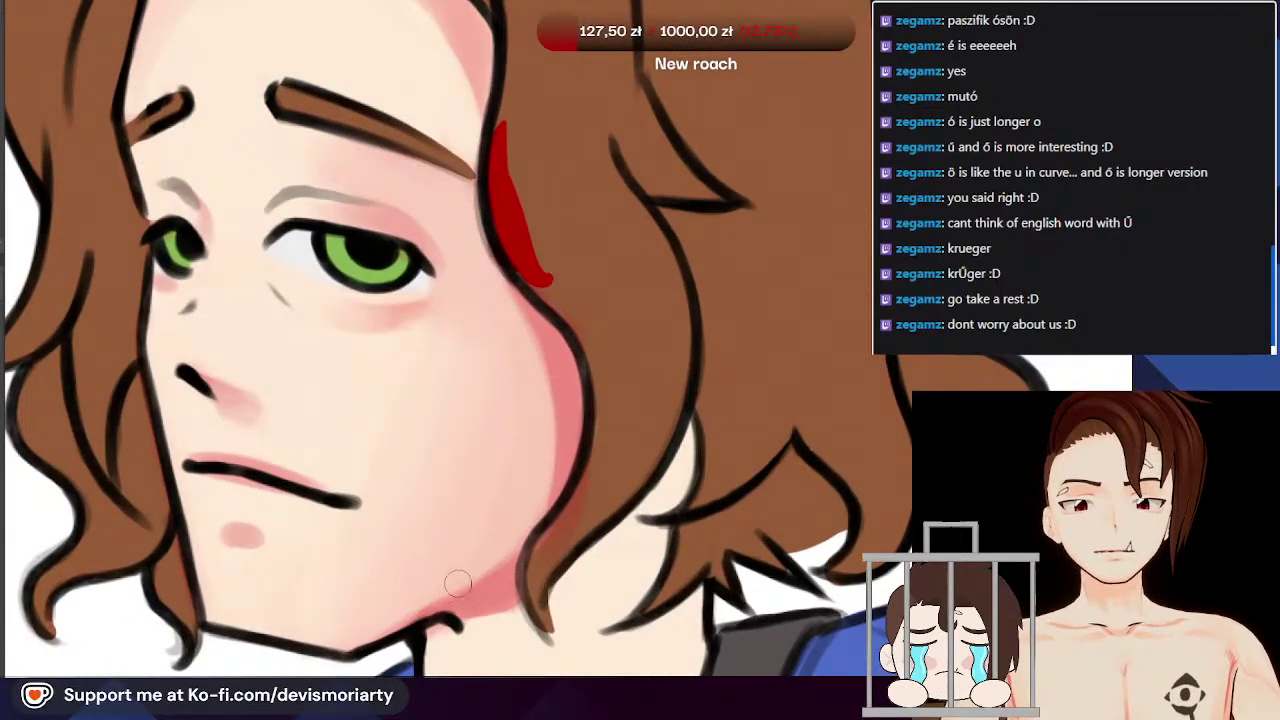
Step: Refine the shading along the jawline toward the chin with pink sampled from the jaw shadow
scroll(370, 632, down, 3)
scroll(446, 598, up, 2)
alt+click(446, 598)
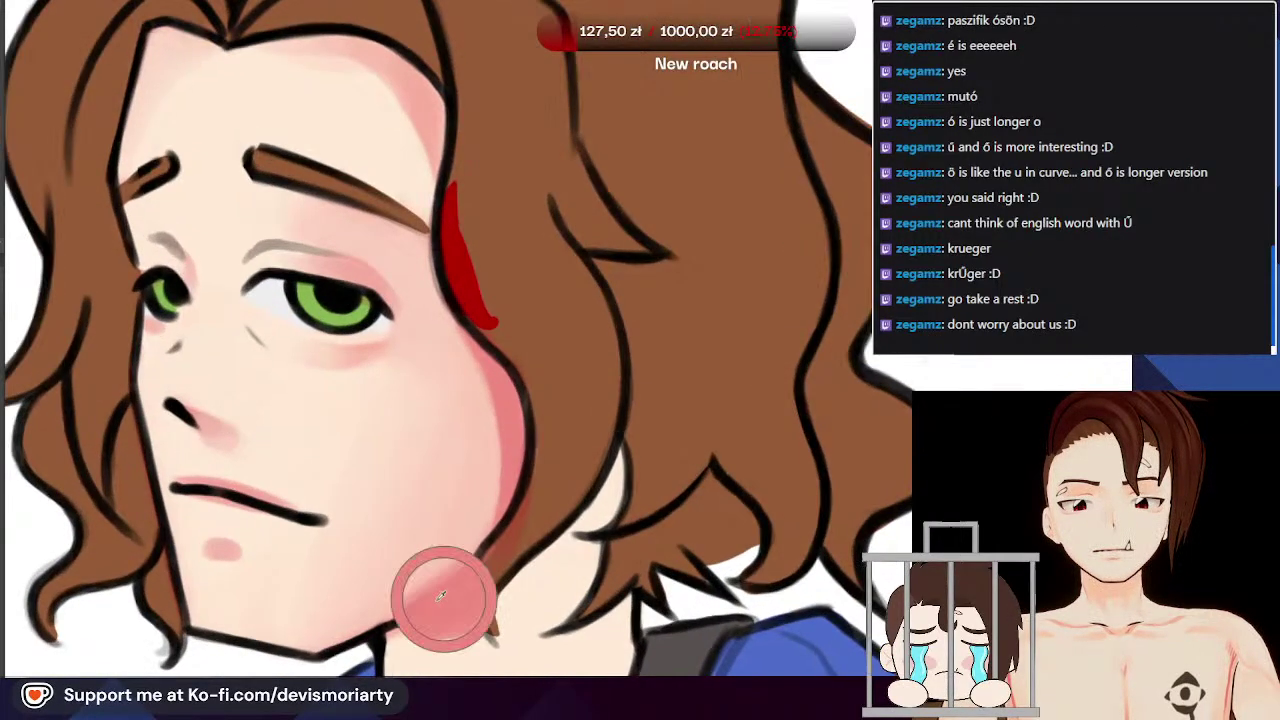
scroll(423, 545, down, 3)
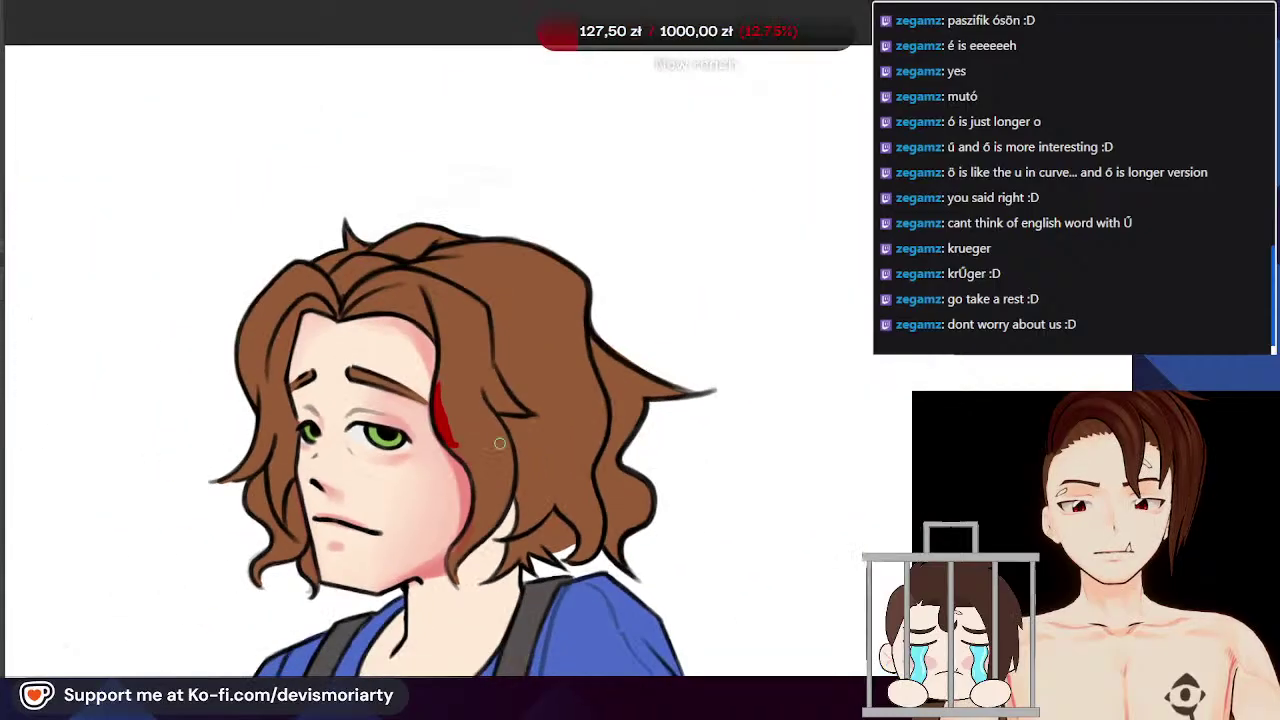
scroll(402, 574, up, 1)
scroll(427, 568, up, 2)
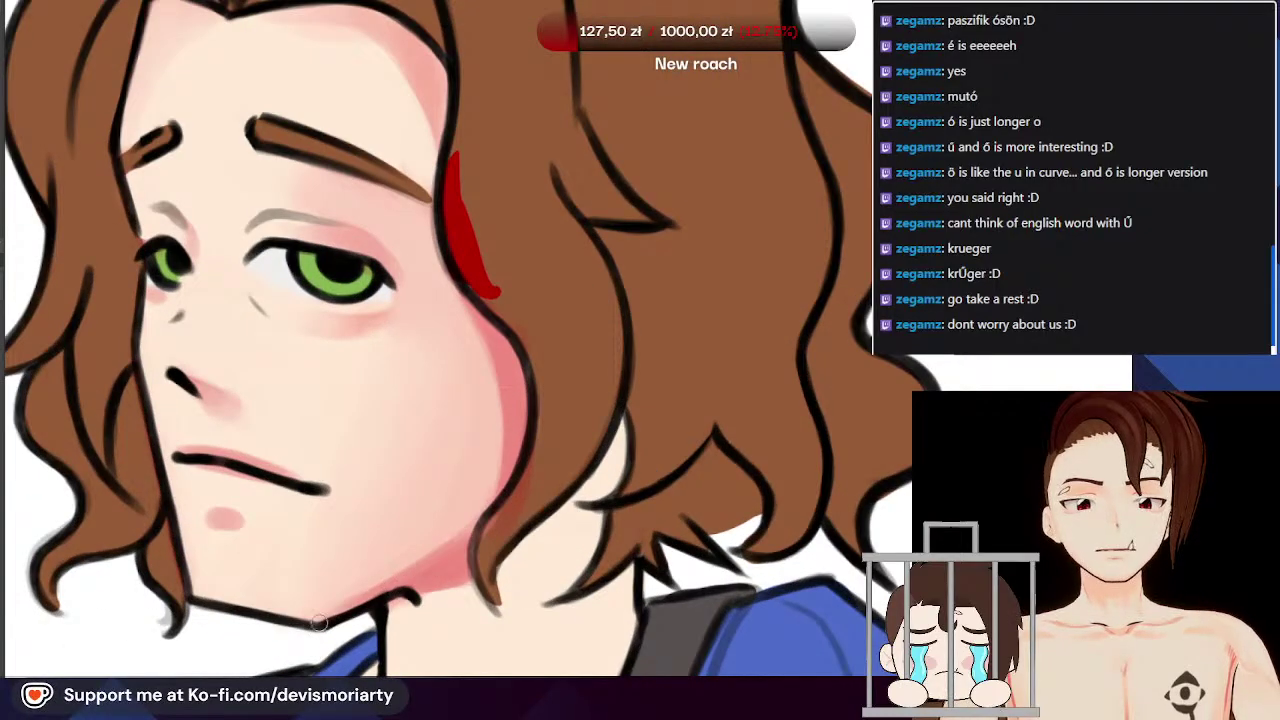
Step: Remove the pink overspill from the brown hair strand beside the cheek and jaw
scroll(318, 622, down, 3)
scroll(530, 418, up, 2)
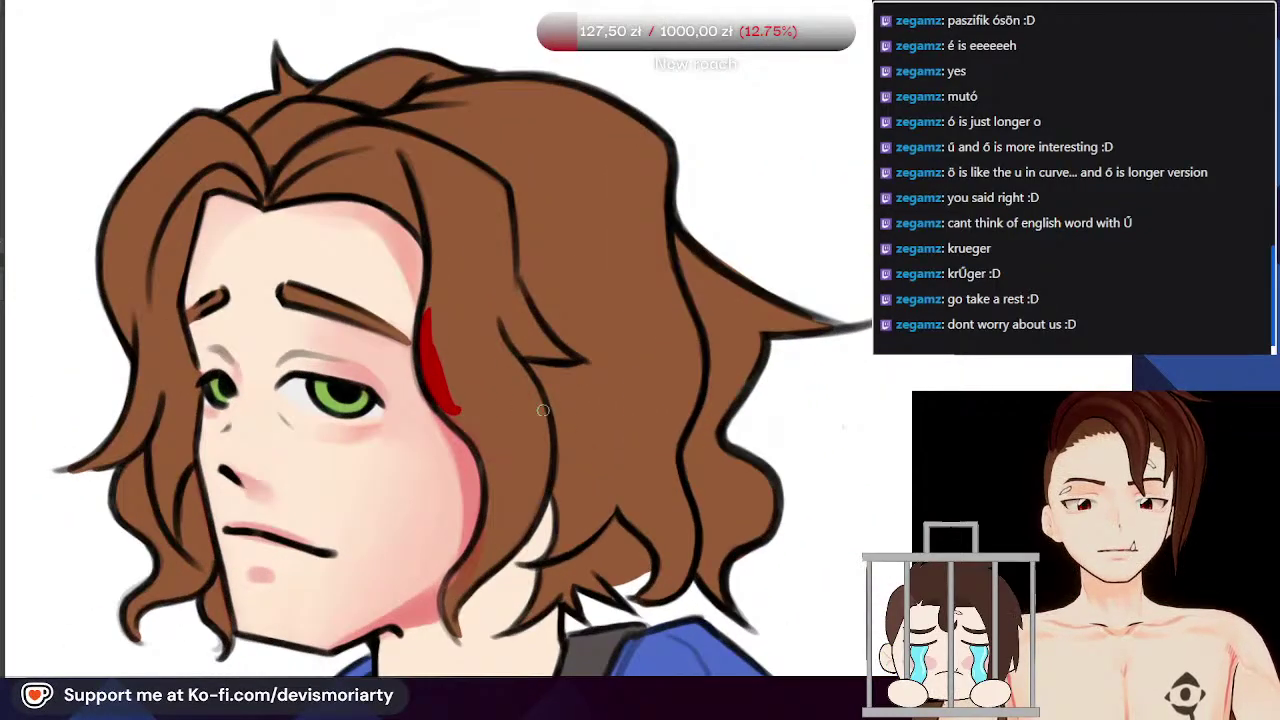
scroll(522, 402, down, 2)
scroll(448, 655, up, 3)
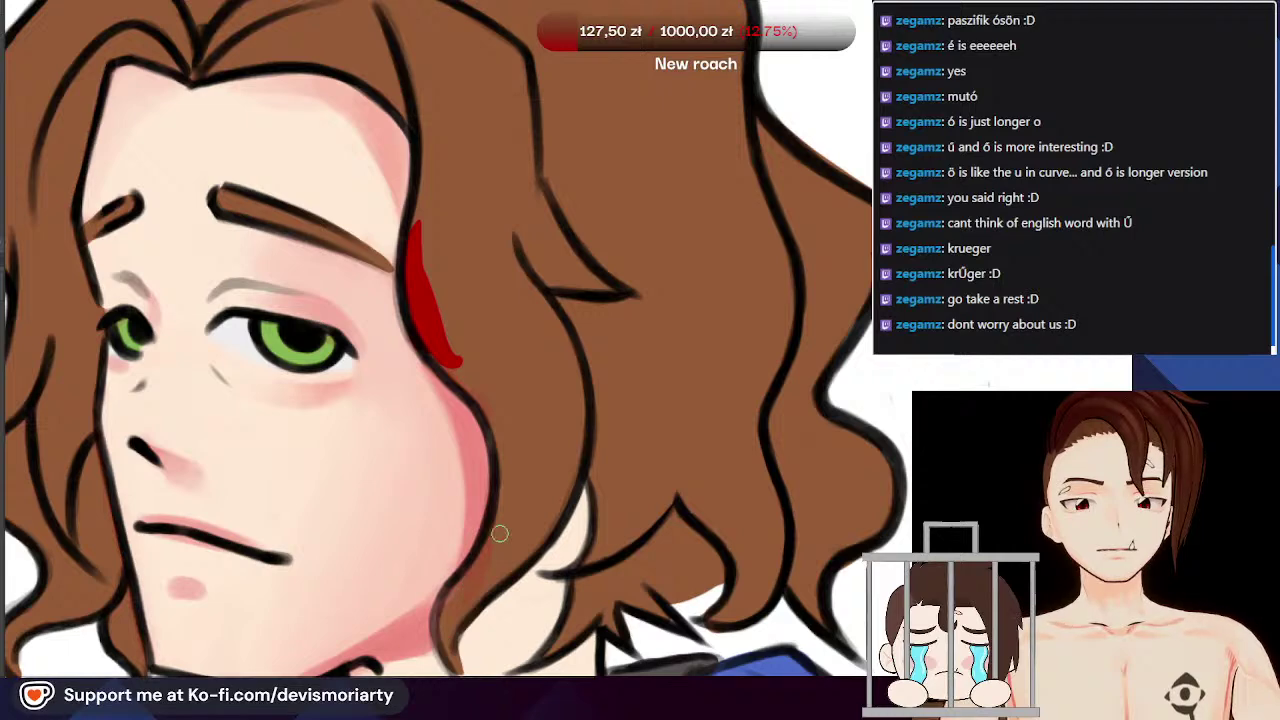
scroll(505, 535, up, 1)
scroll(482, 565, down, 2)
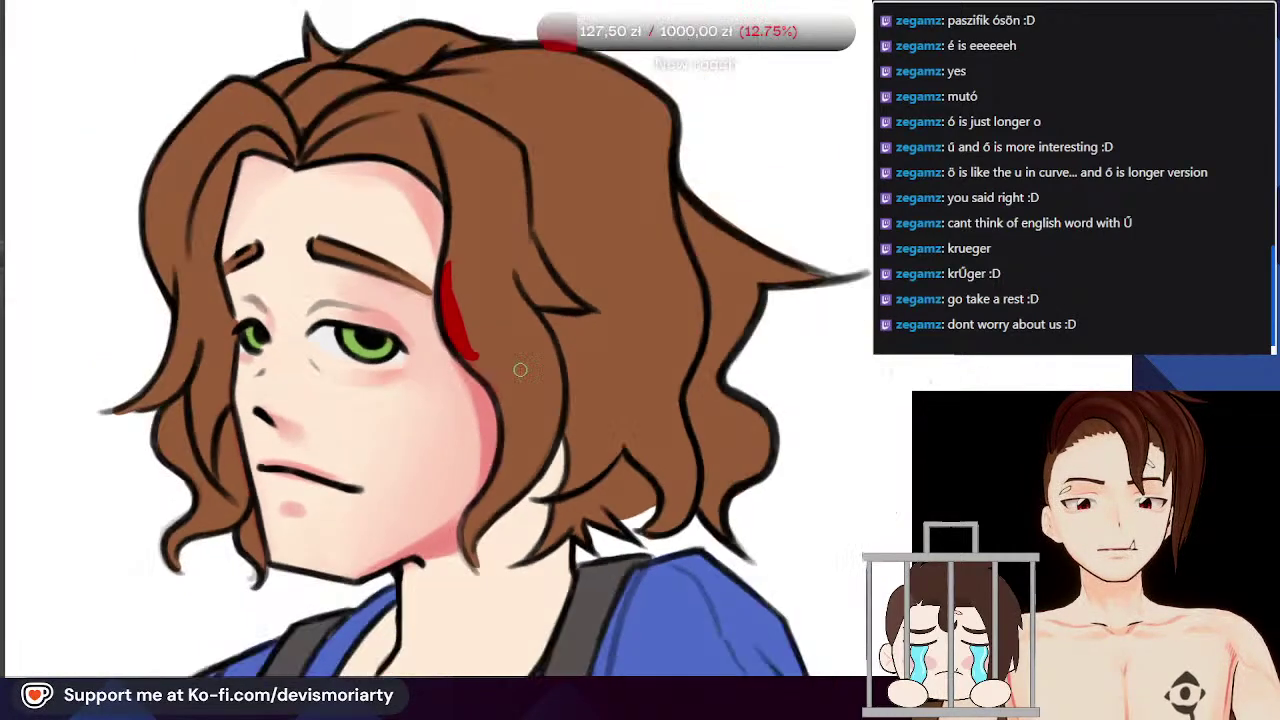
scroll(472, 477, up, 3)
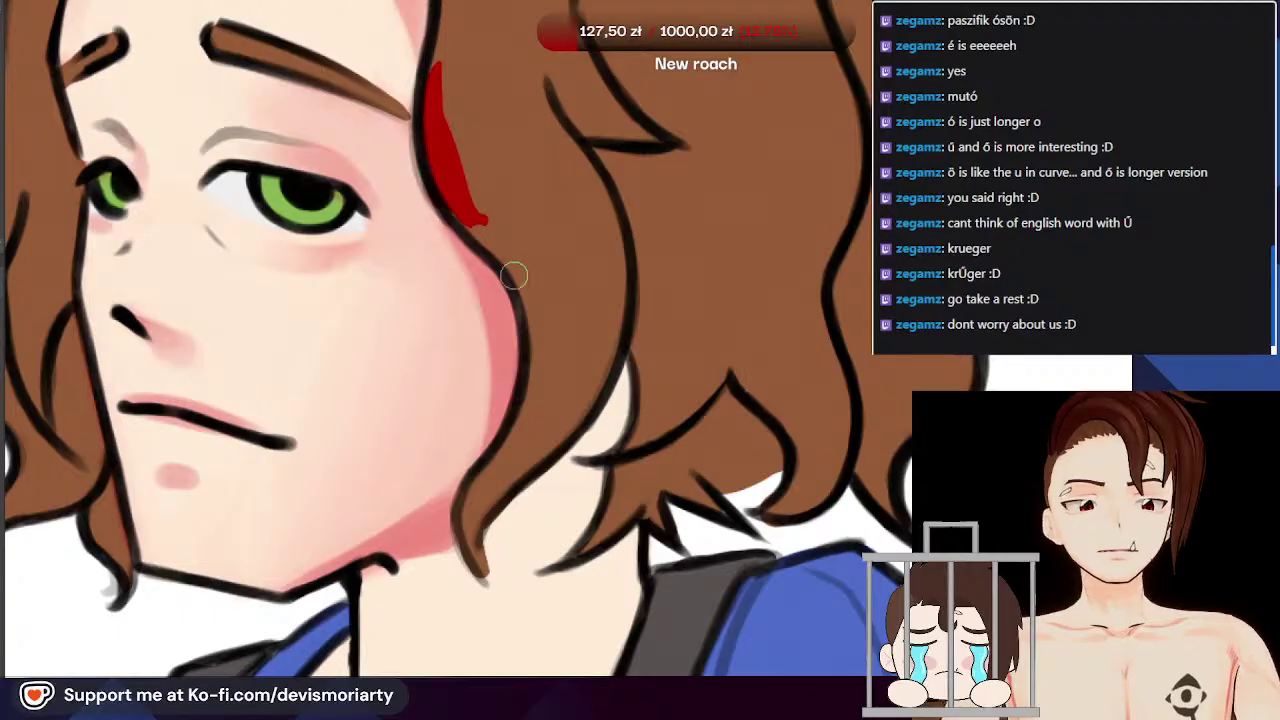
Step: Deepen the pink on the near eye's upper lid with a color sampled from the cheek-edge shadow
scroll(526, 285, down, 4)
scroll(367, 126, up, 1)
scroll(576, 478, up, 6)
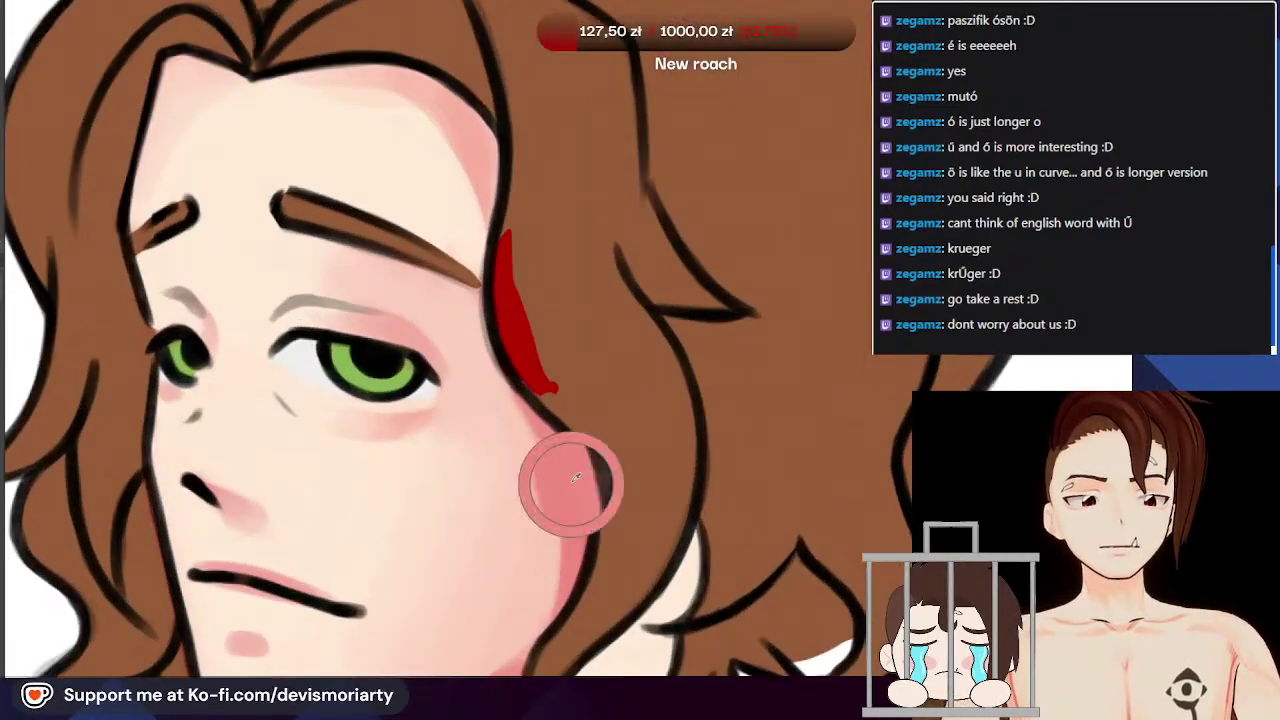
scroll(576, 478, down, 4)
scroll(423, 258, up, 2)
scroll(422, 258, down, 2)
scroll(422, 258, up, 2)
scroll(323, 284, down, 1)
scroll(262, 593, up, 1)
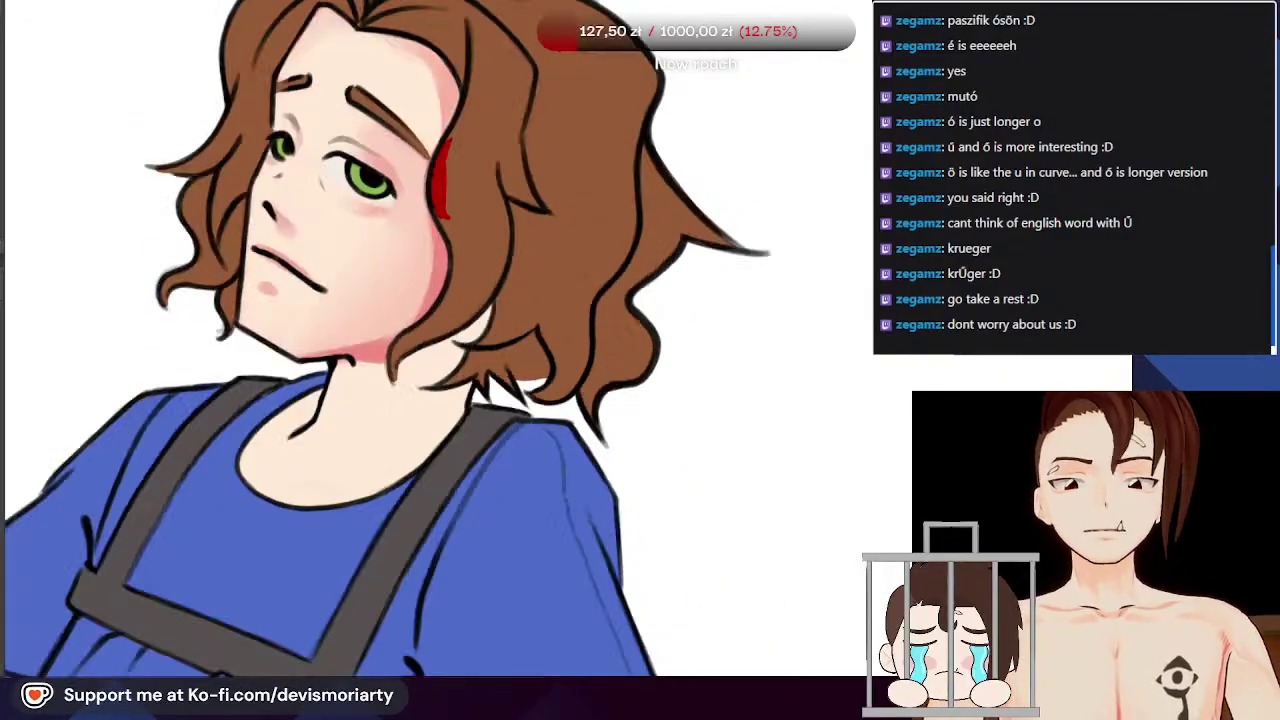
scroll(364, 317, down, 2)
scroll(344, 394, up, 5)
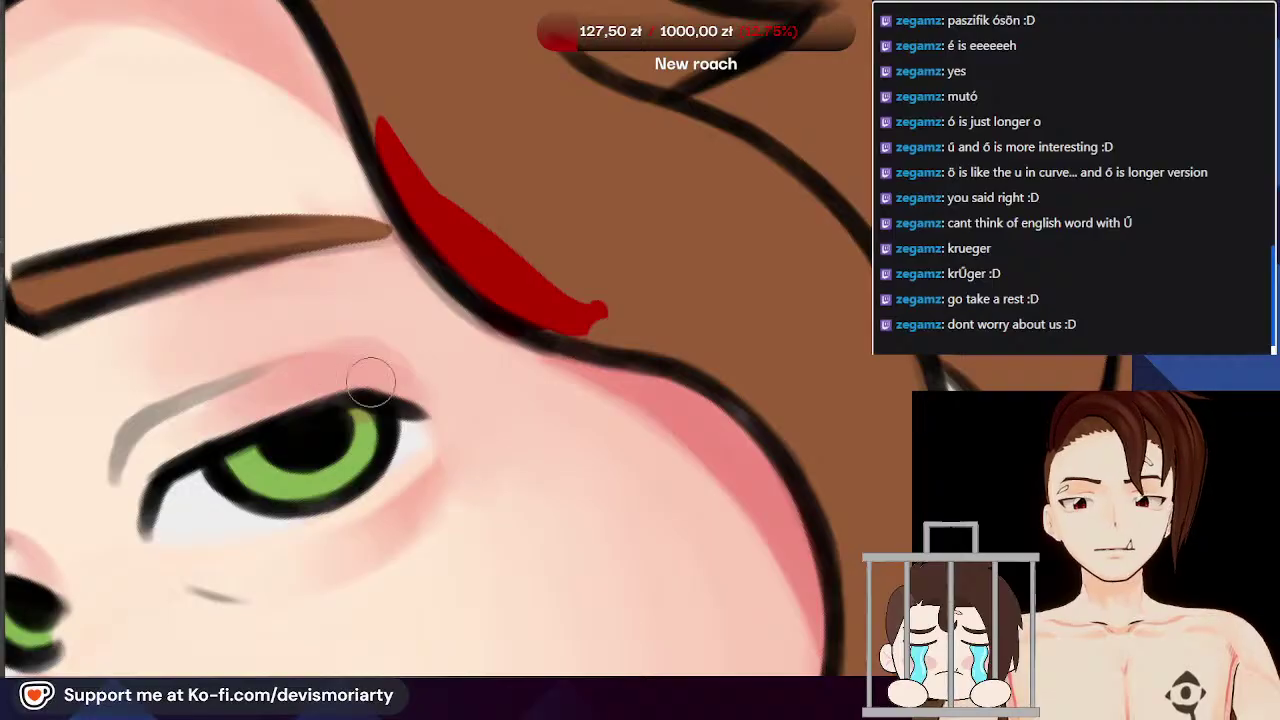
Step: Examine the face shading up close and against the whole figure
scroll(383, 381, down, 5)
scroll(332, 355, up, 3)
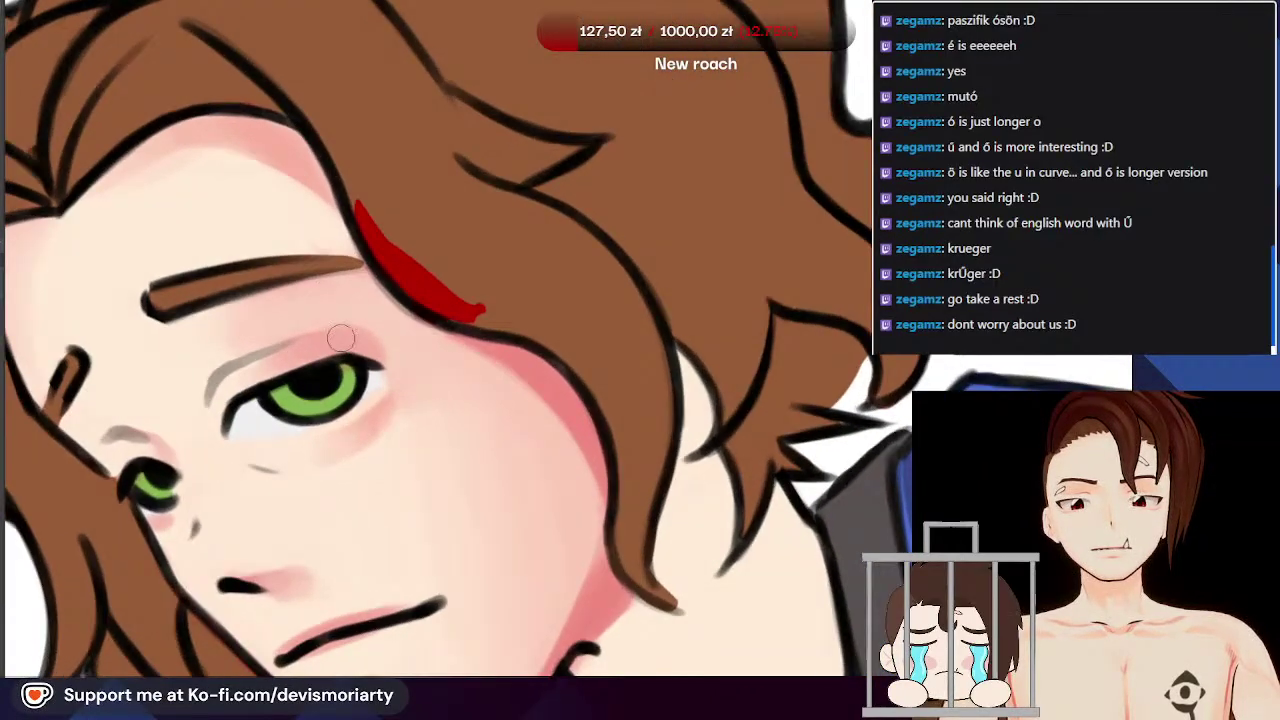
scroll(335, 342, down, 5)
scroll(424, 402, up, 3)
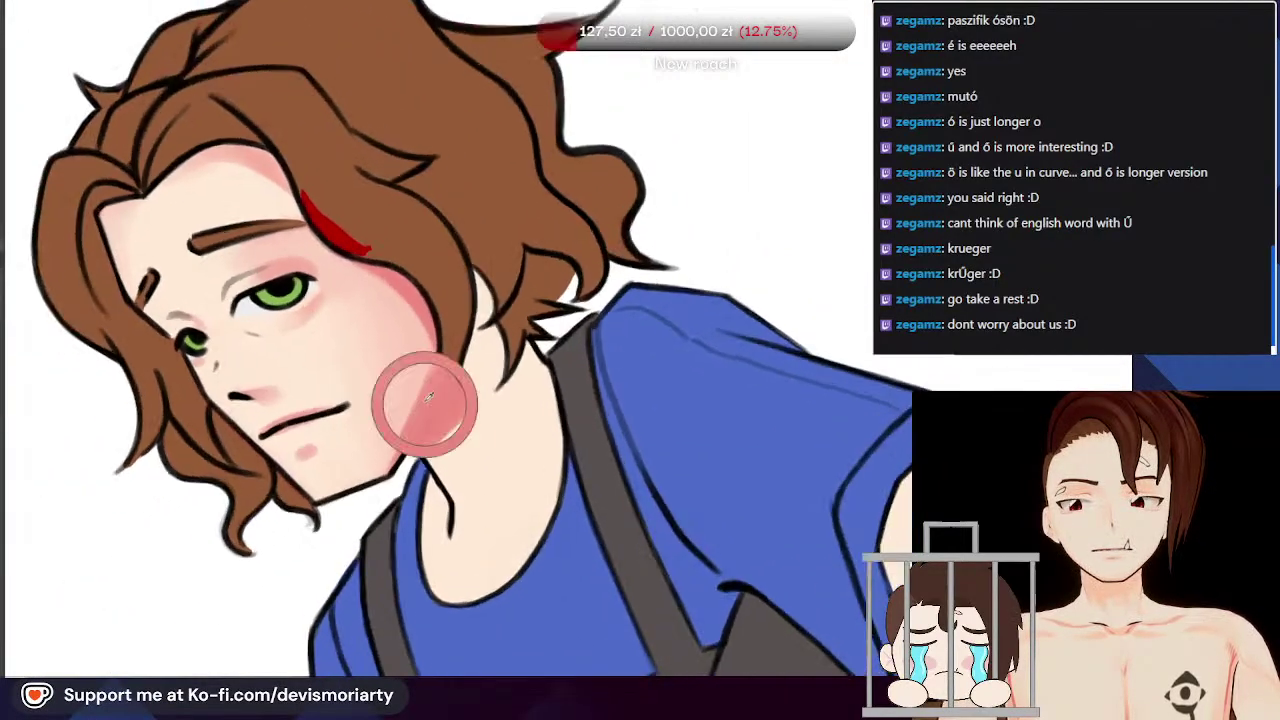
scroll(425, 302, down, 2)
scroll(435, 365, up, 2)
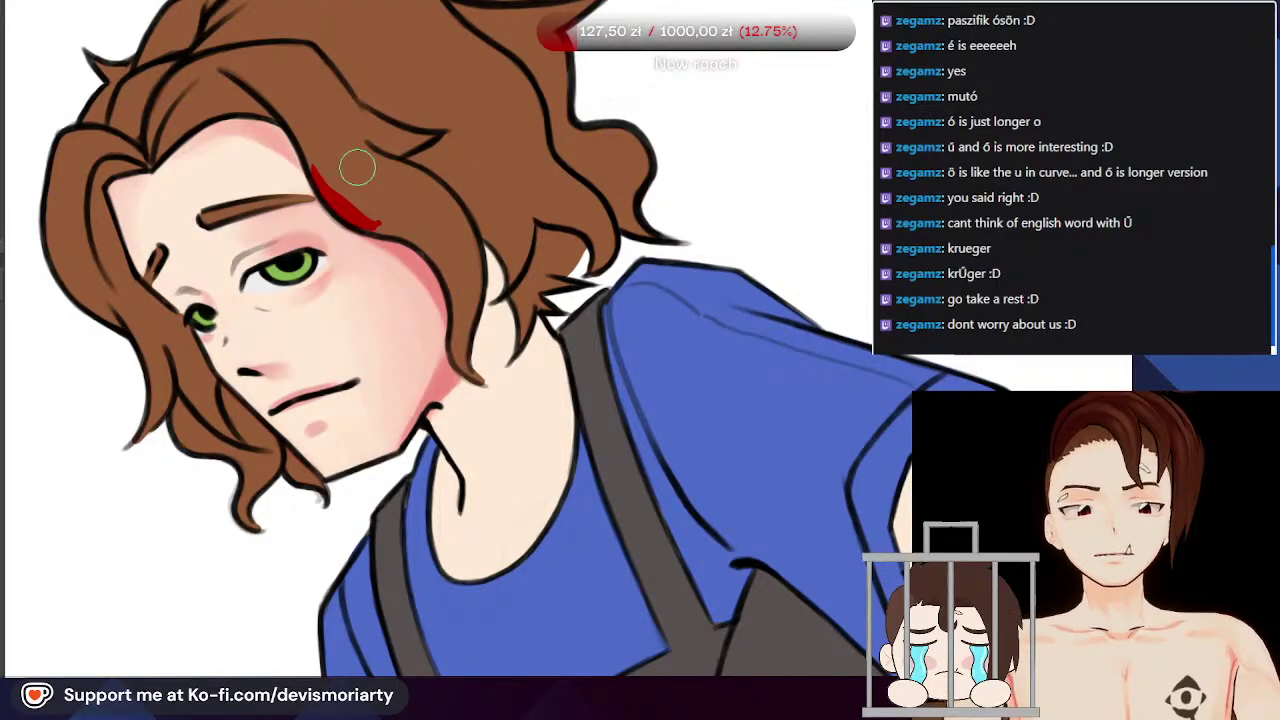
scroll(357, 168, down, 3)
scroll(403, 339, up, 3)
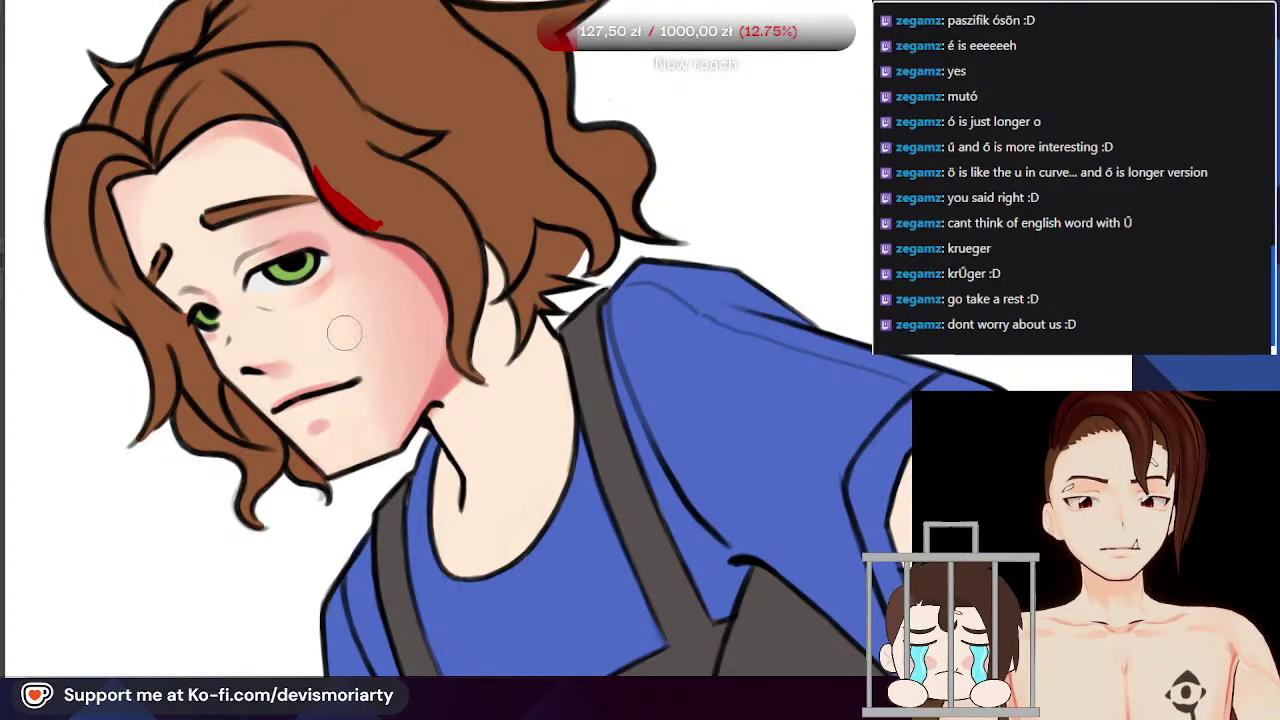
scroll(345, 331, down, 3)
scroll(309, 531, up, 3)
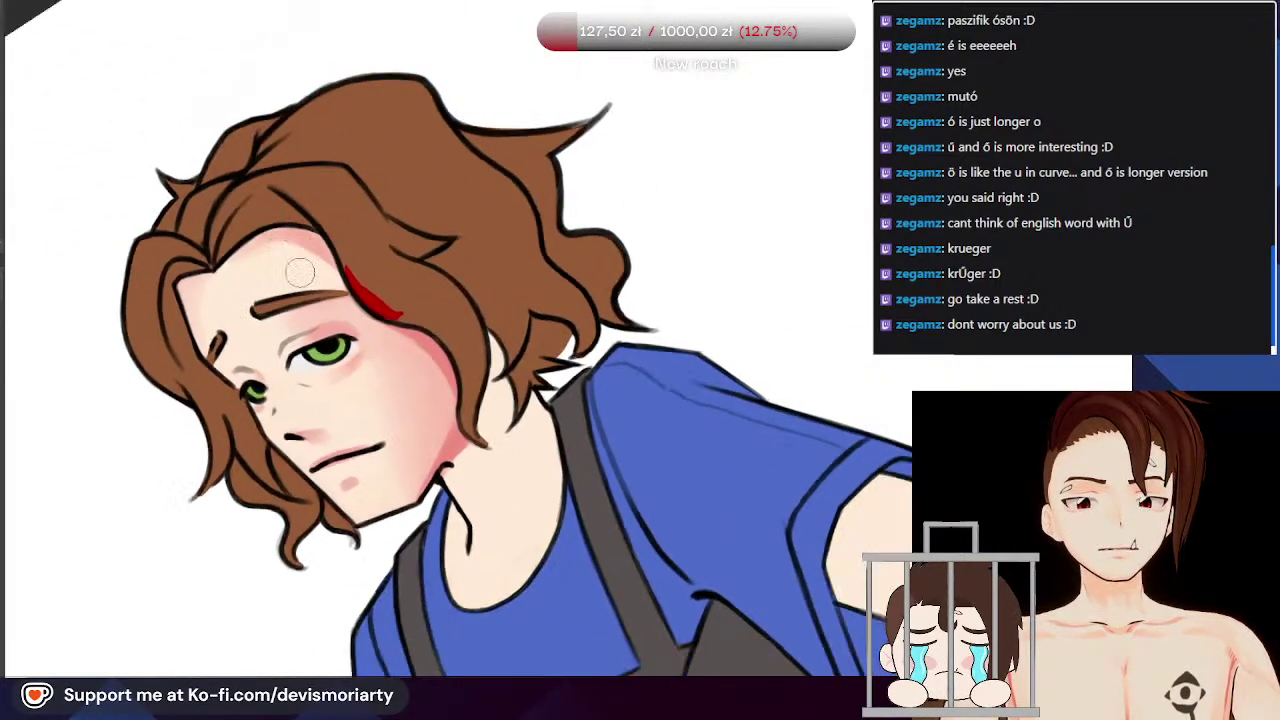
scroll(290, 263, up, 3)
scroll(240, 234, down, 7)
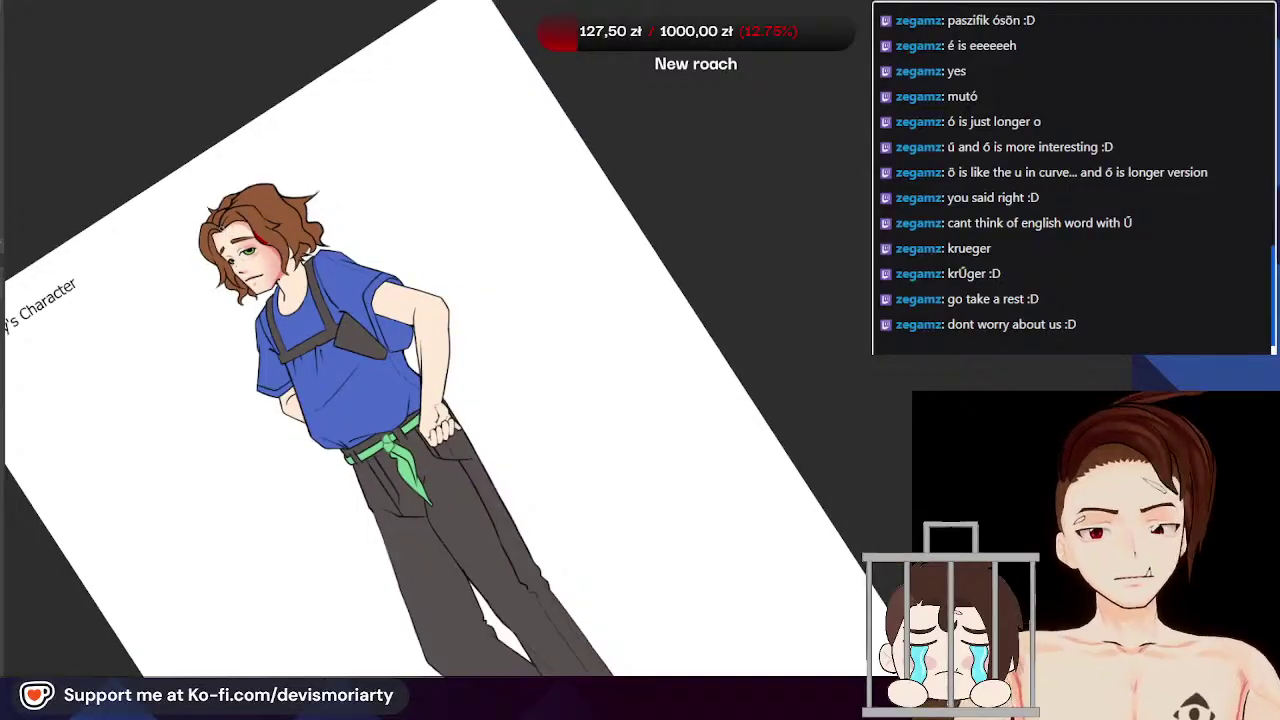
scroll(215, 230, up, 3)
scroll(232, 206, up, 4)
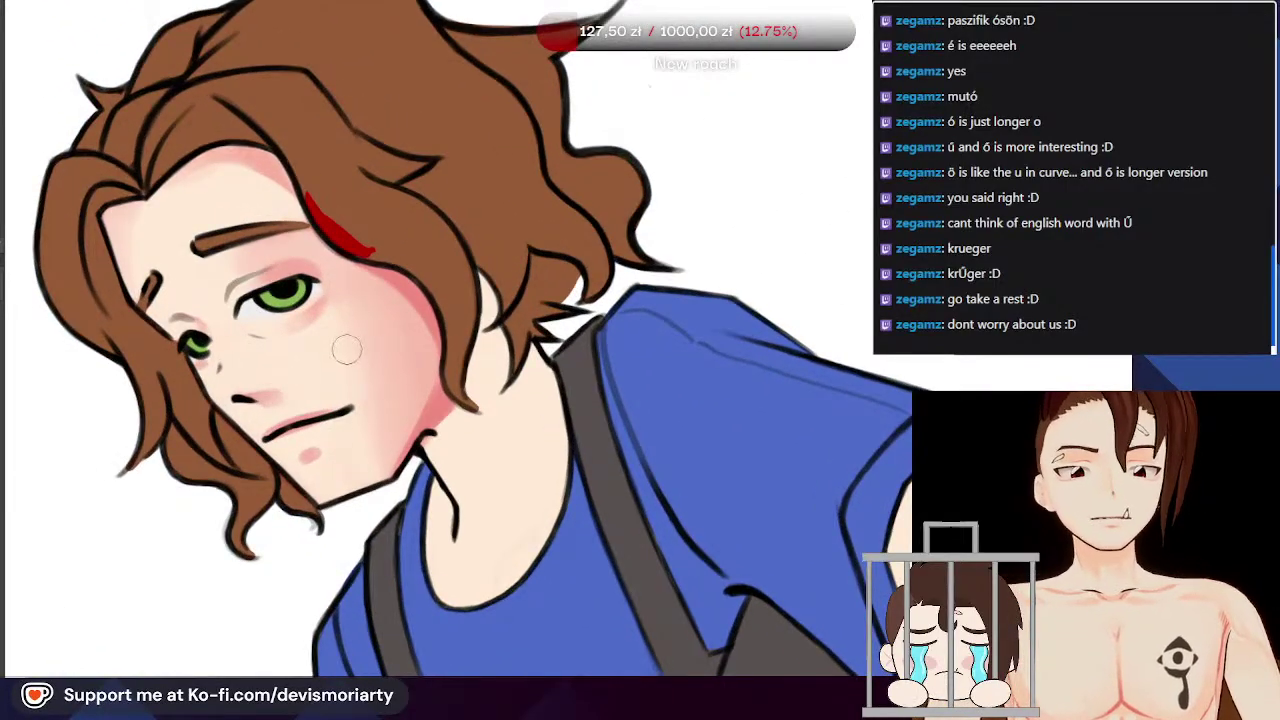
Step: Extend the soft blush across the lower cheek toward the jaw with pink sampled from the cheek
scroll(380, 315, up, 1)
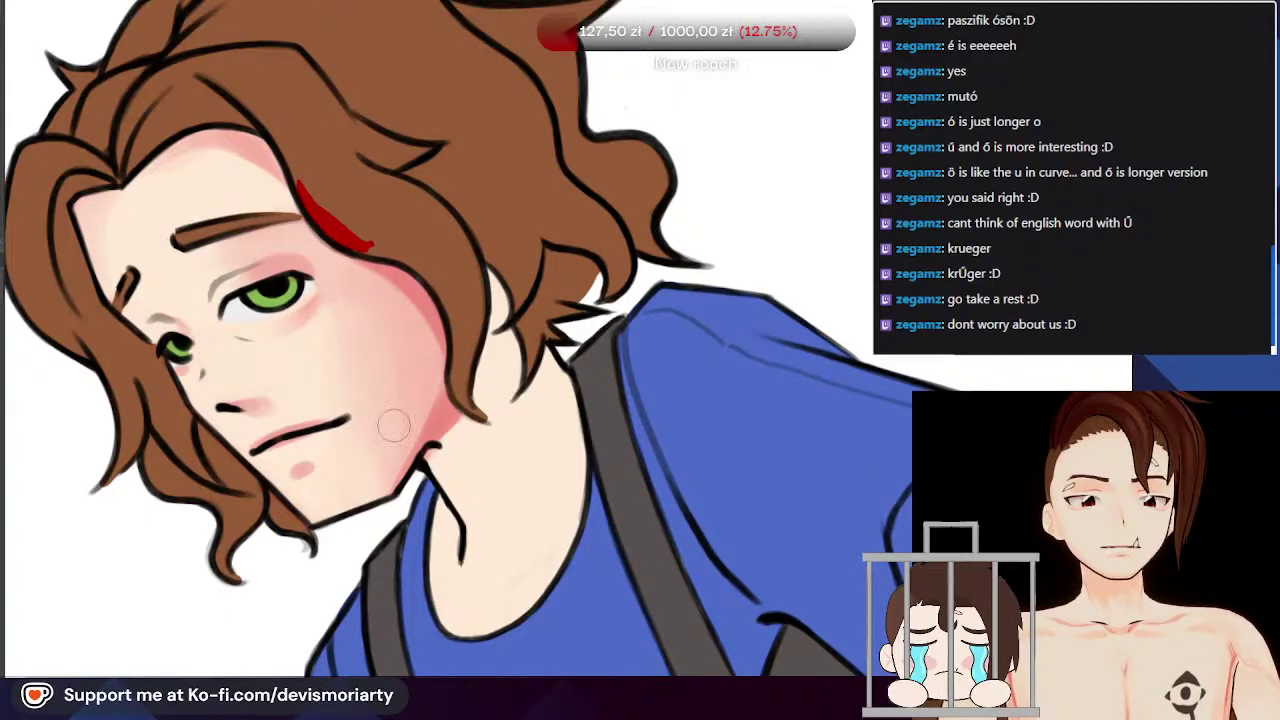
scroll(405, 342, down, 1)
scroll(405, 342, up, 2)
alt+click(402, 330)
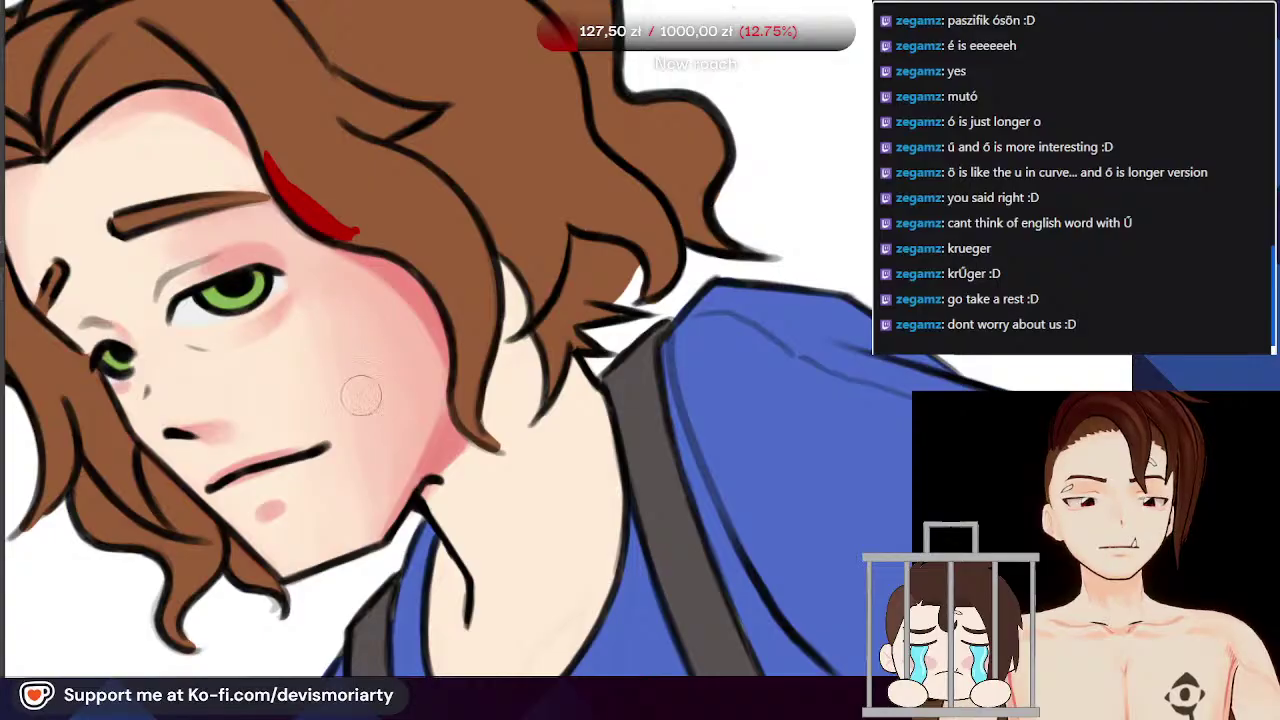
scroll(320, 350, down, 1)
scroll(316, 181, down, 2)
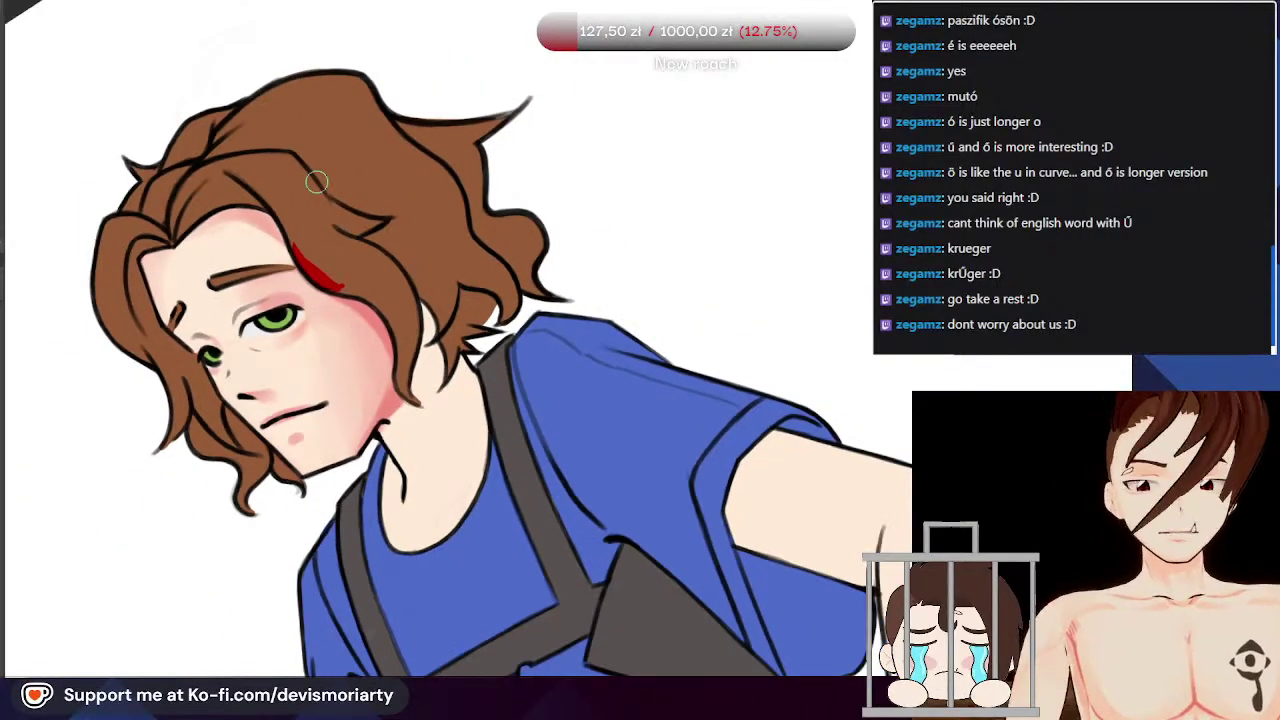
Step: Blend the streaky blush on the cheek and jaw with the canvas turned upside down, then return the canvas upright
scroll(316, 181, up, 3)
scroll(432, 386, down, 3)
scroll(432, 386, up, 3)
scroll(432, 386, up, 1)
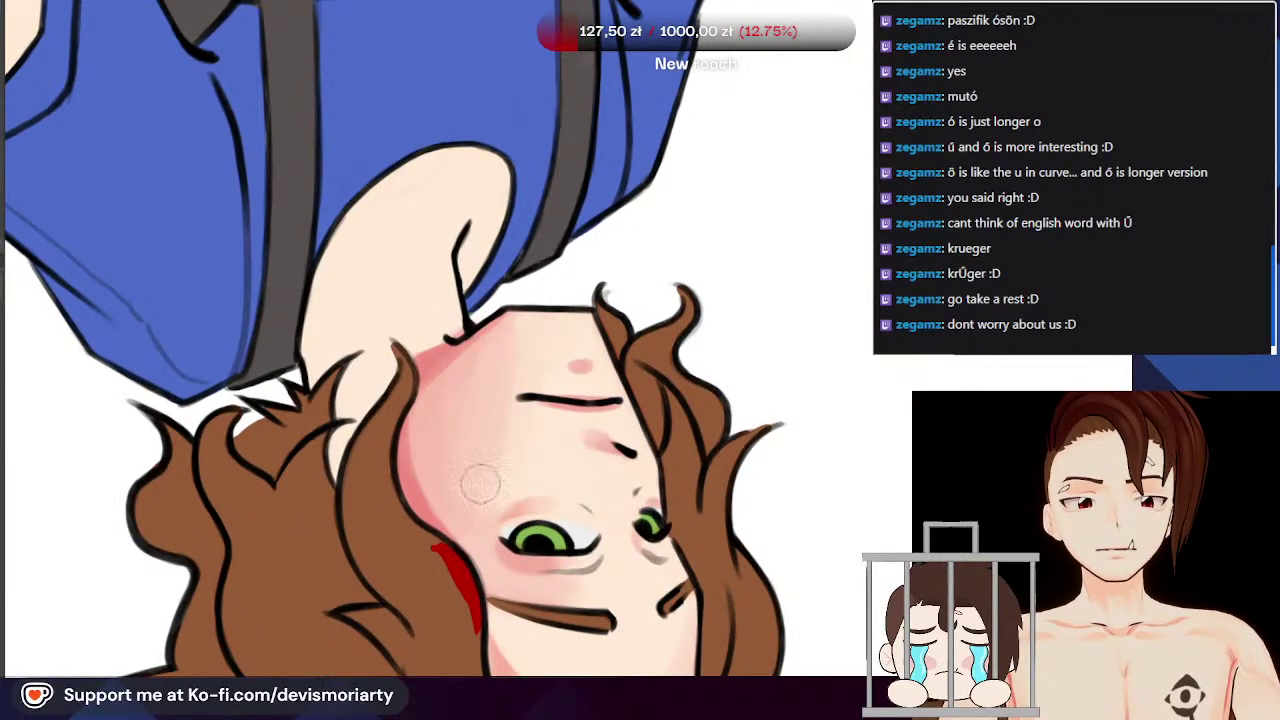
scroll(506, 422, down, 1)
scroll(480, 425, up, 2)
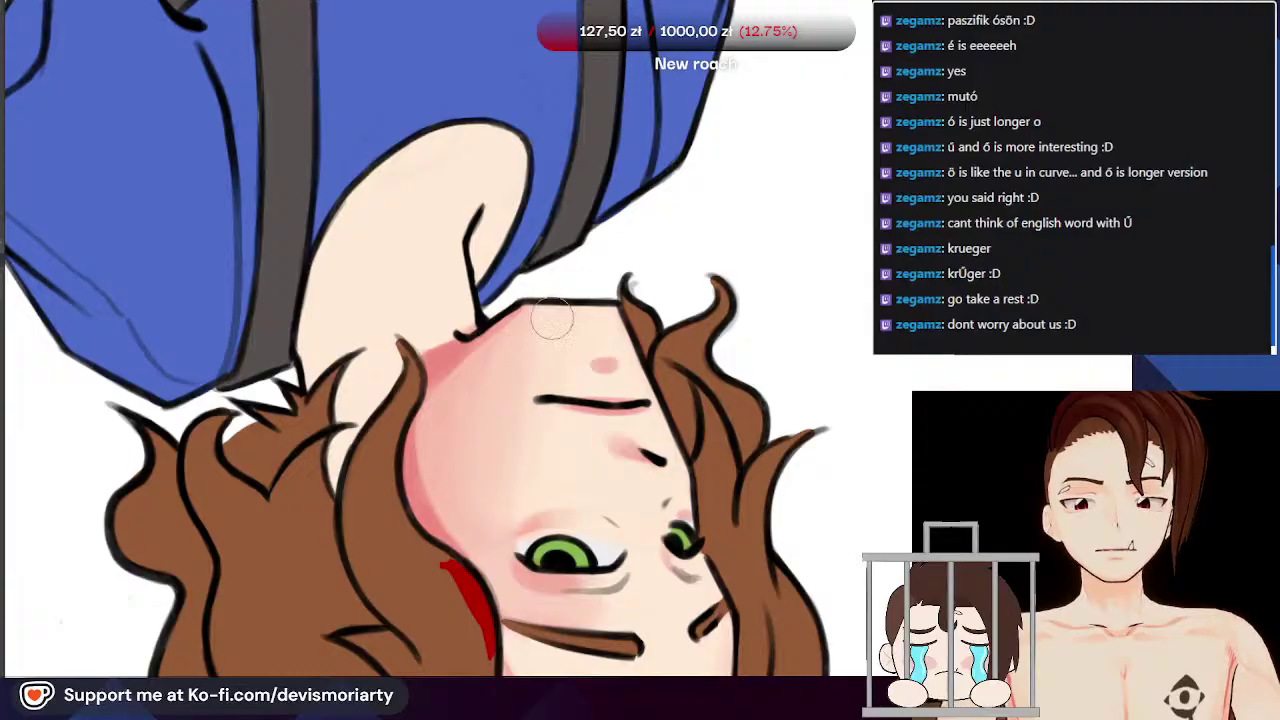
scroll(545, 300, down, 1)
scroll(420, 490, up, 2)
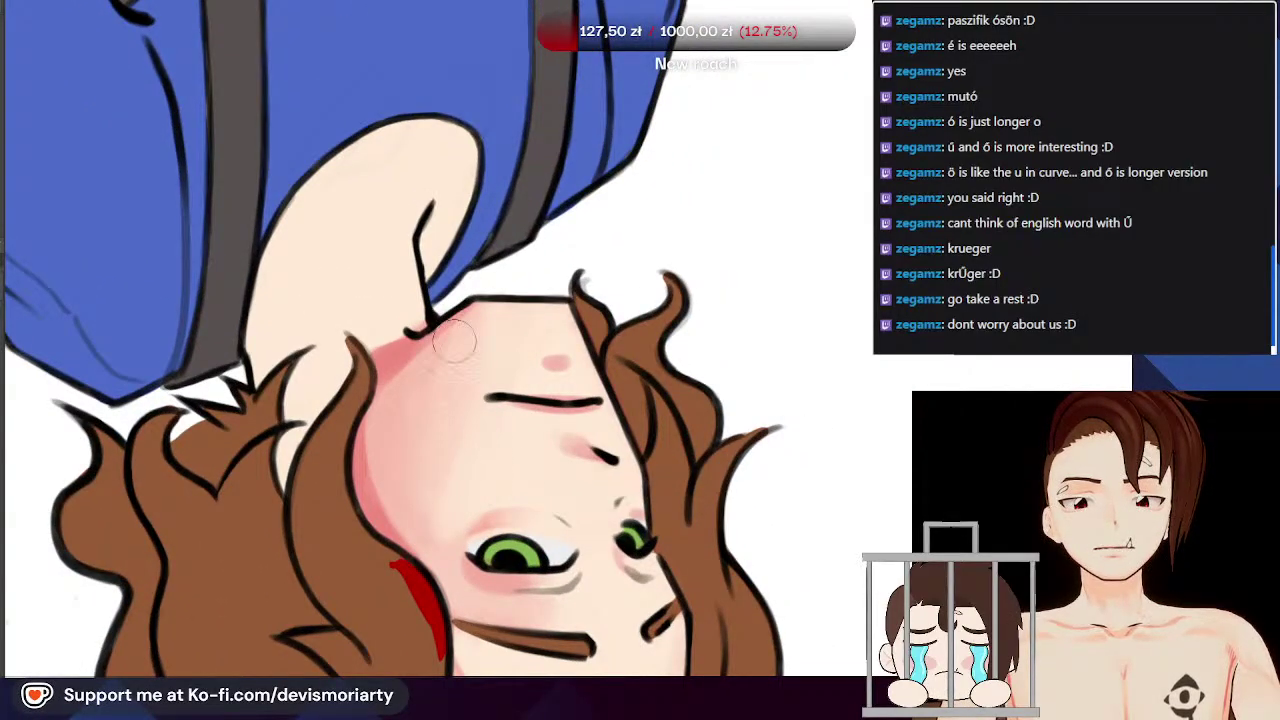
scroll(454, 370, down, 2)
drag(600, 180, 206, 646)
scroll(206, 646, down, 2)
scroll(560, 357, up, 4)
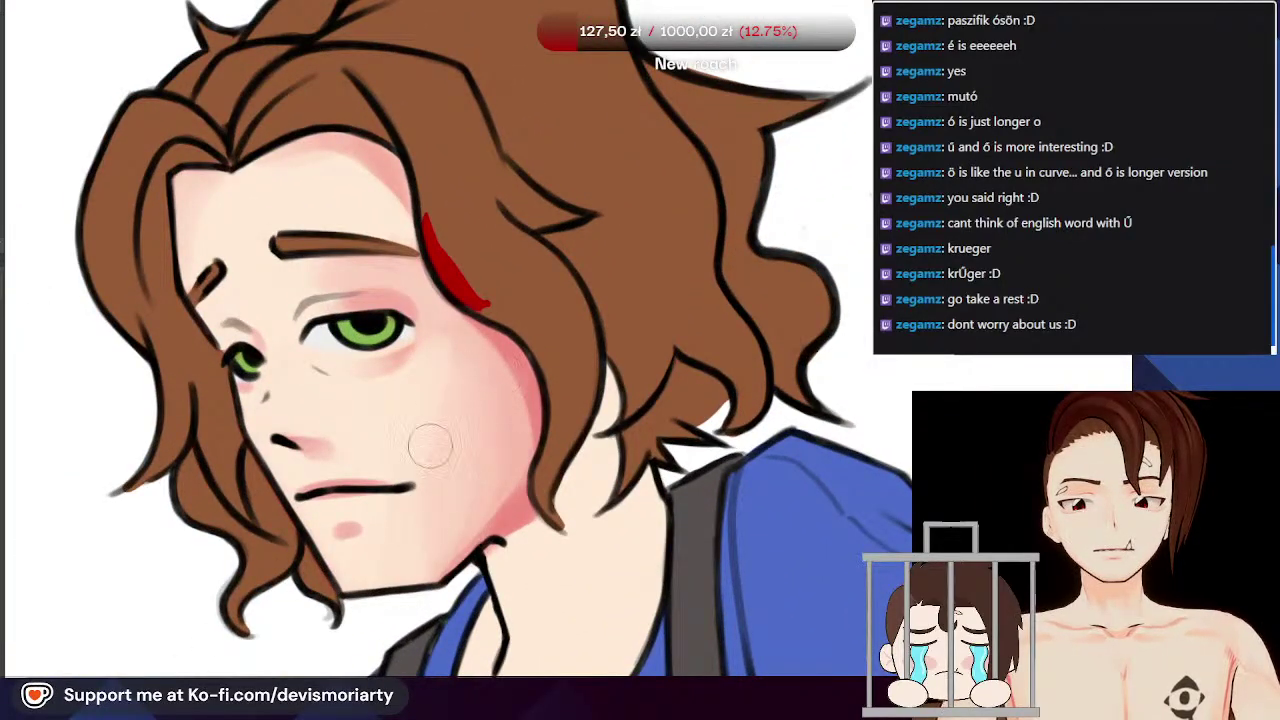
Step: Soften the transition from the blush to the base skin between the mouth corner and the jaw
scroll(500, 283, down, 3)
scroll(484, 340, up, 3)
scroll(439, 400, down, 1)
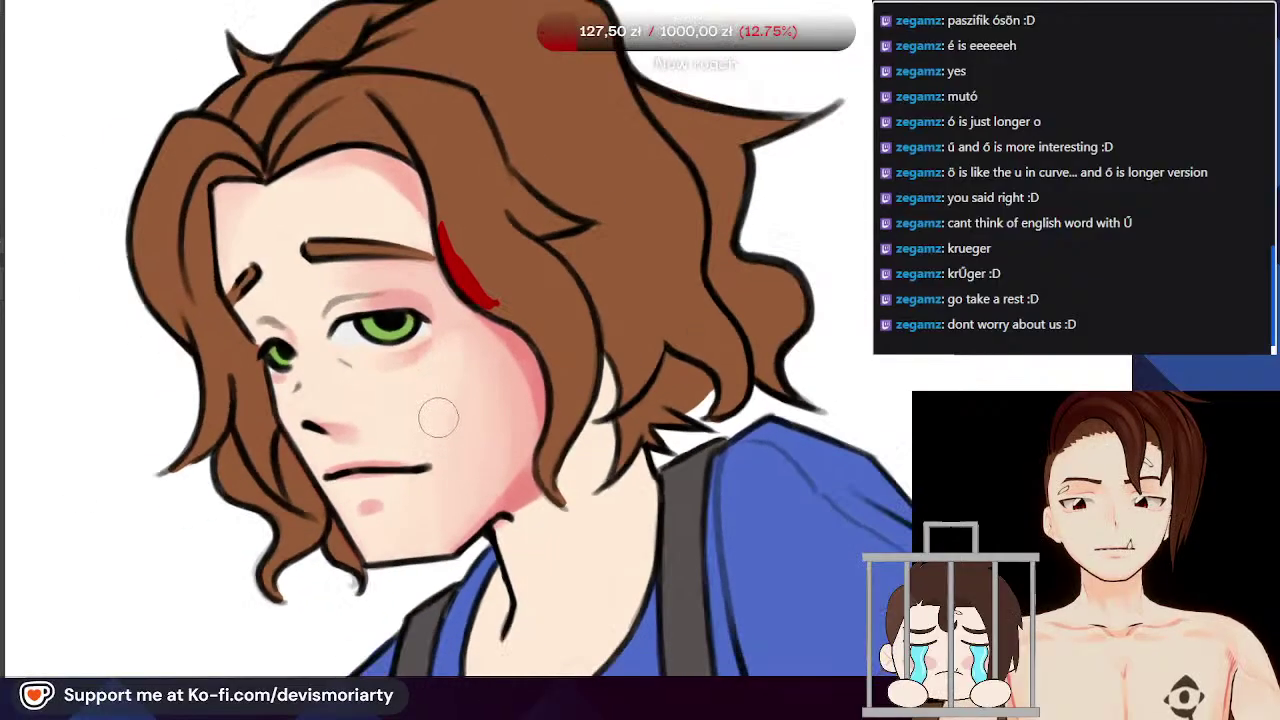
scroll(482, 384, down, 2)
scroll(503, 393, up, 2)
scroll(503, 393, up, 1)
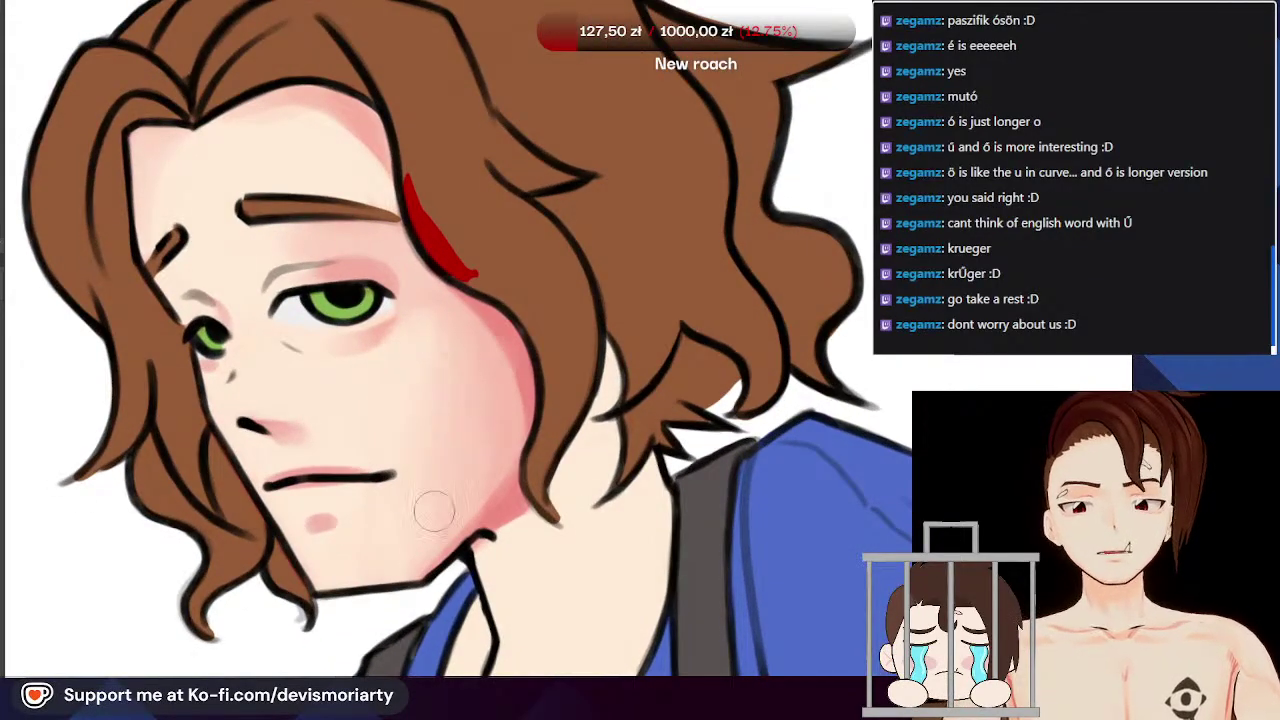
scroll(427, 314, down, 3)
scroll(443, 300, up, 2)
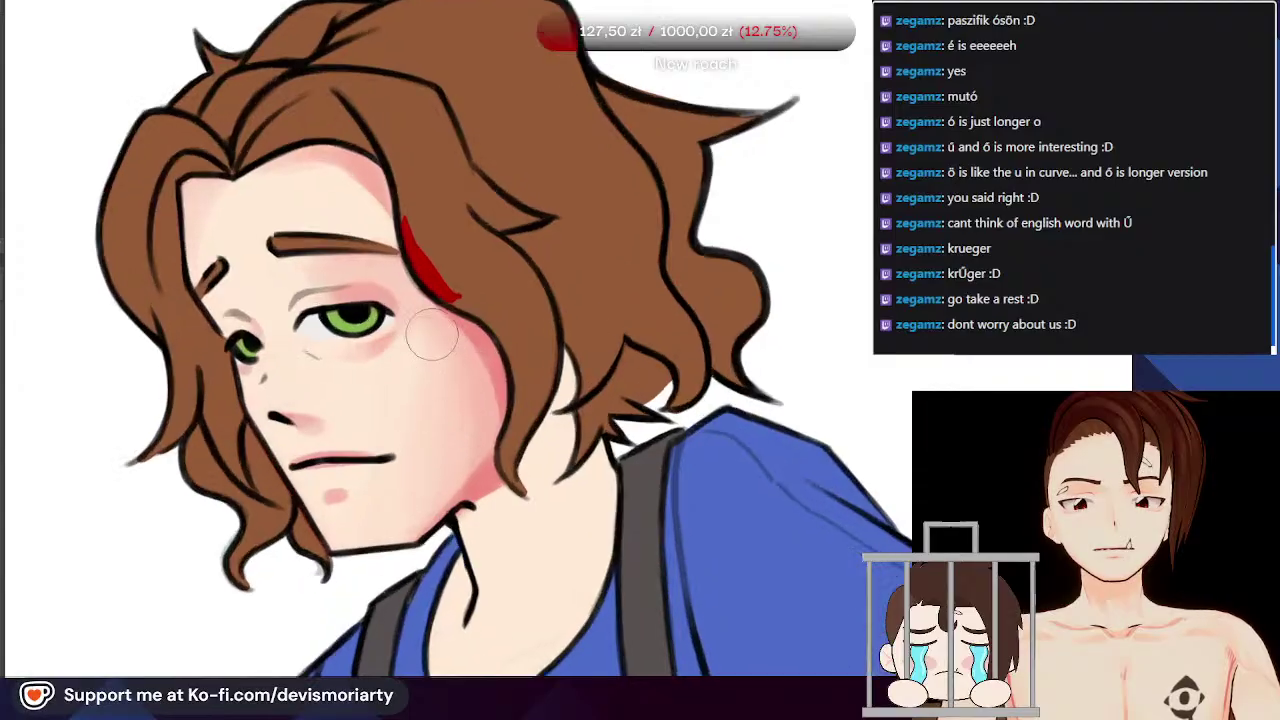
Step: Blend the blush from the outer eye corner down the cheek to the jaw with a larger brush
scroll(403, 481, down, 3)
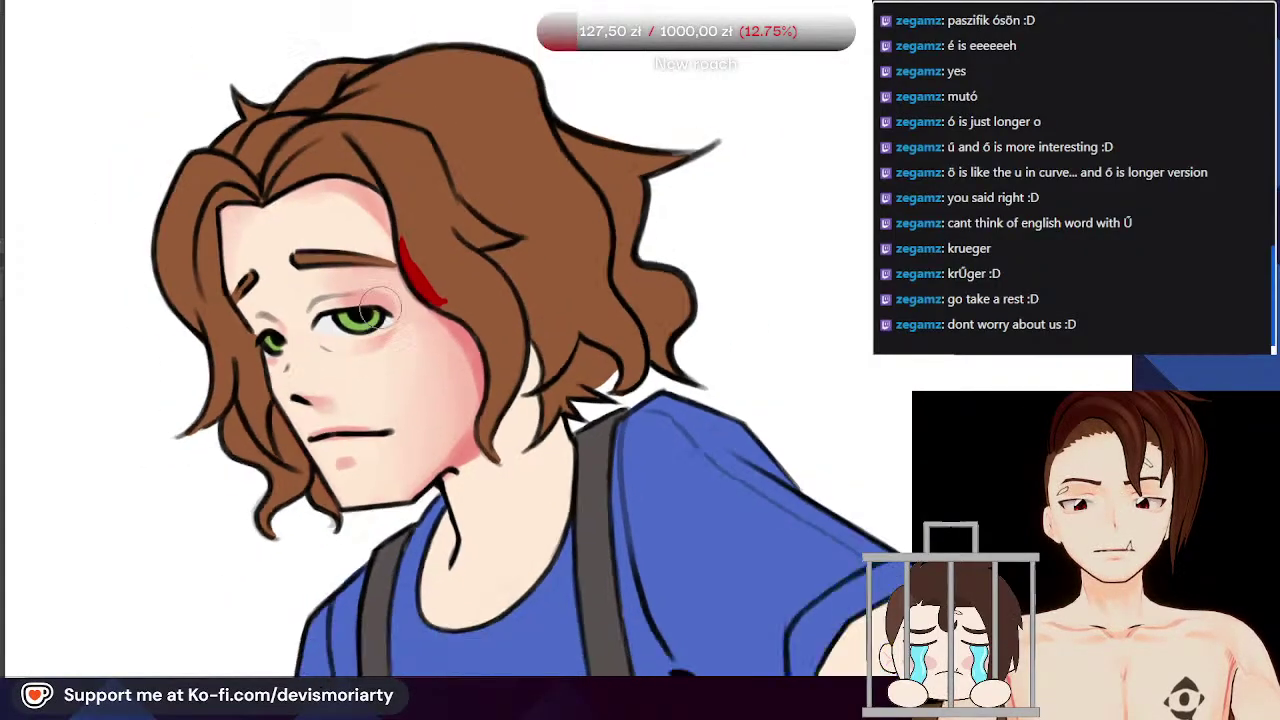
scroll(370, 308, up, 2)
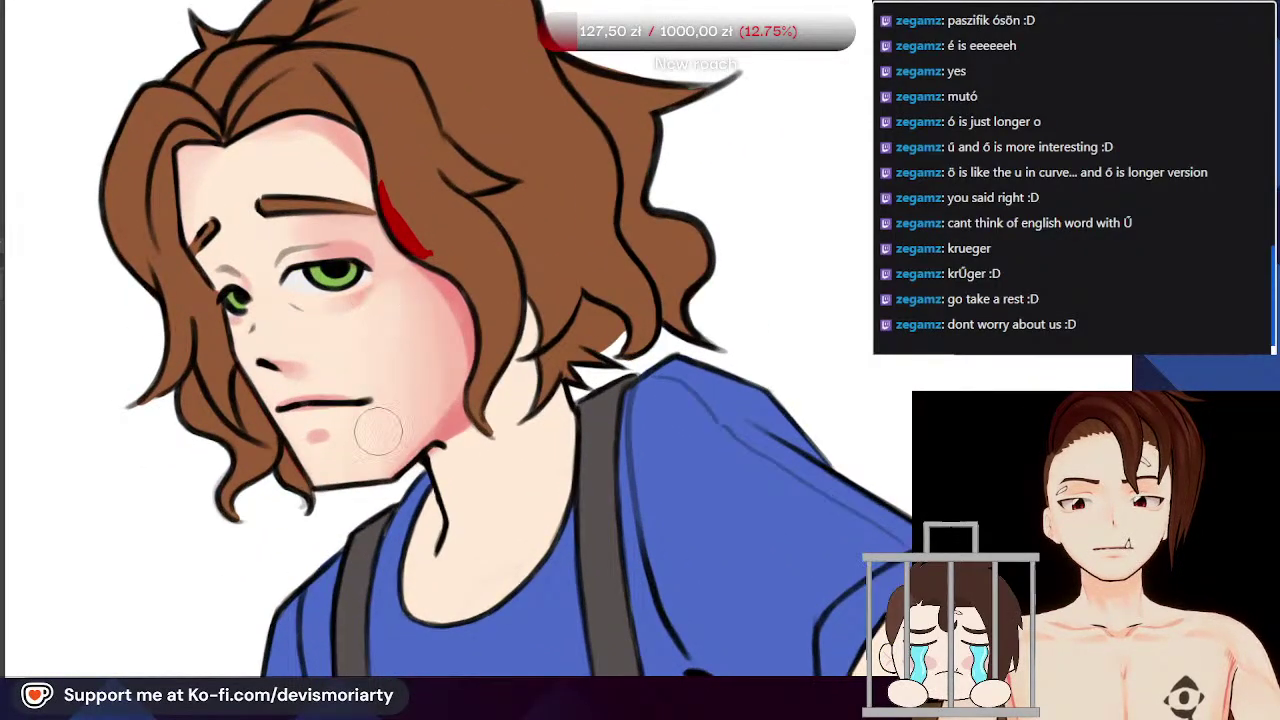
scroll(383, 327, down, 3)
scroll(397, 457, up, 4)
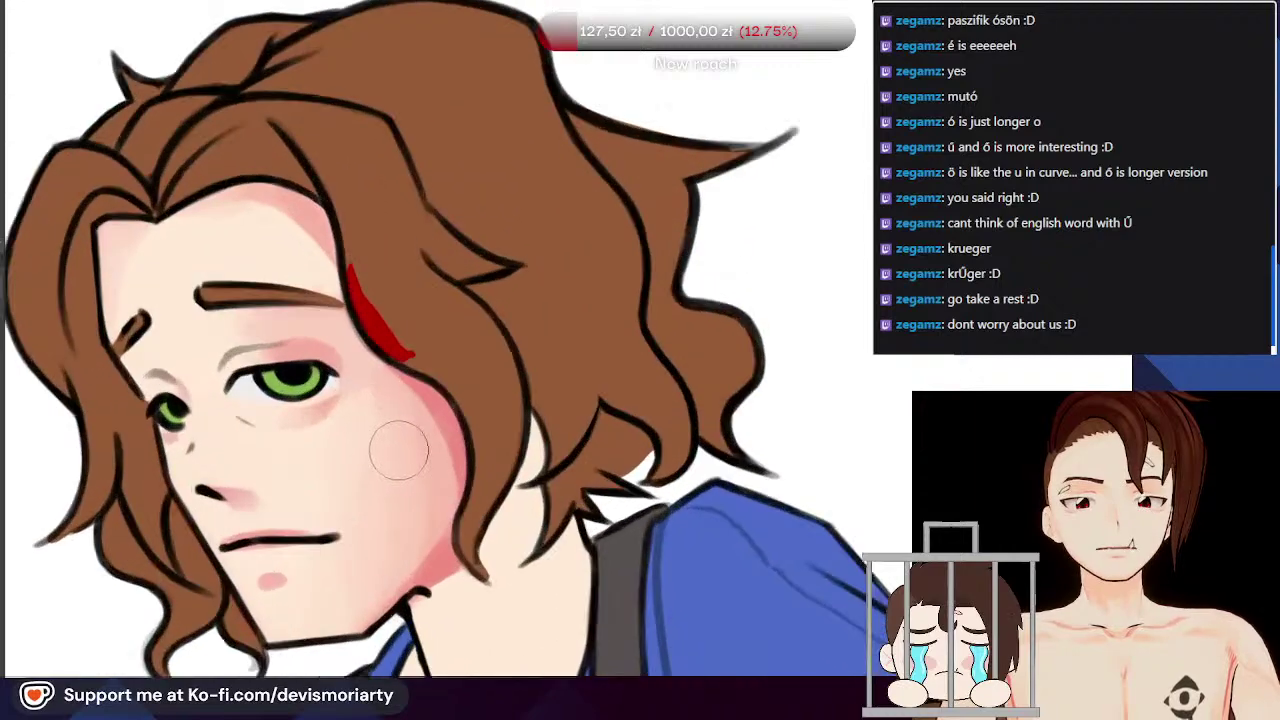
scroll(443, 509, down, 3)
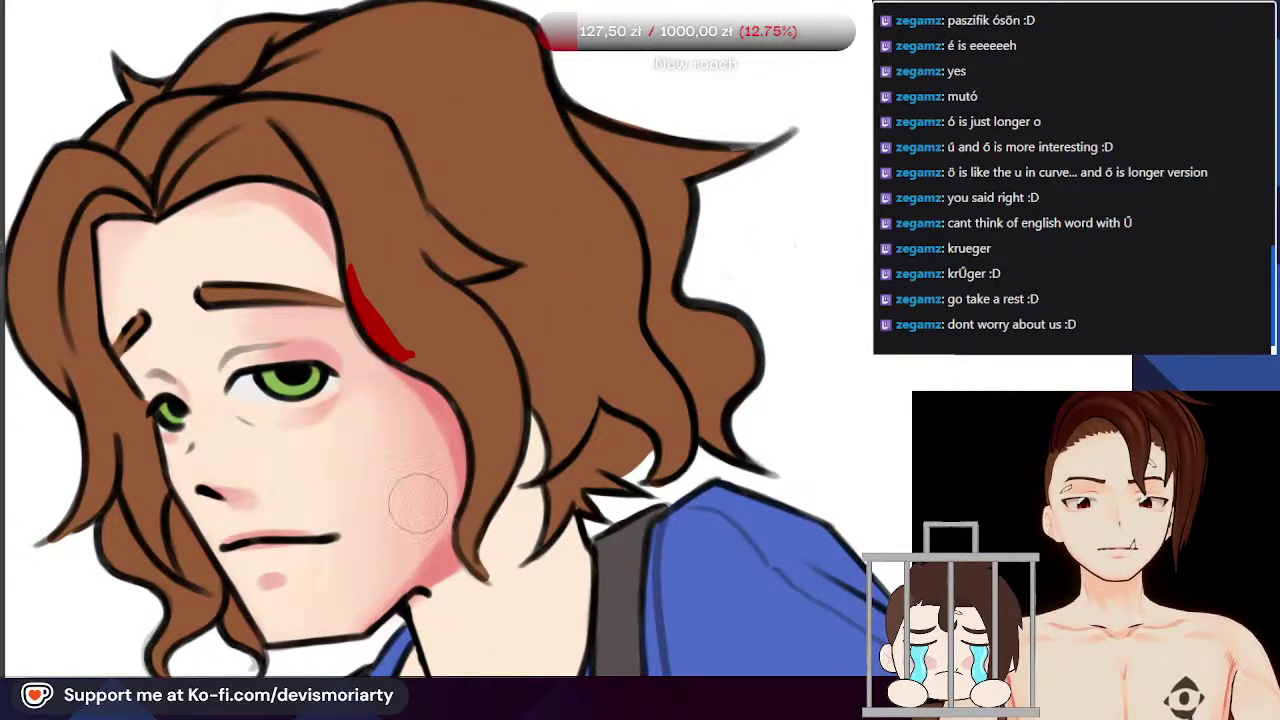
scroll(405, 343, up, 2)
scroll(405, 343, down, 3)
scroll(417, 491, up, 3)
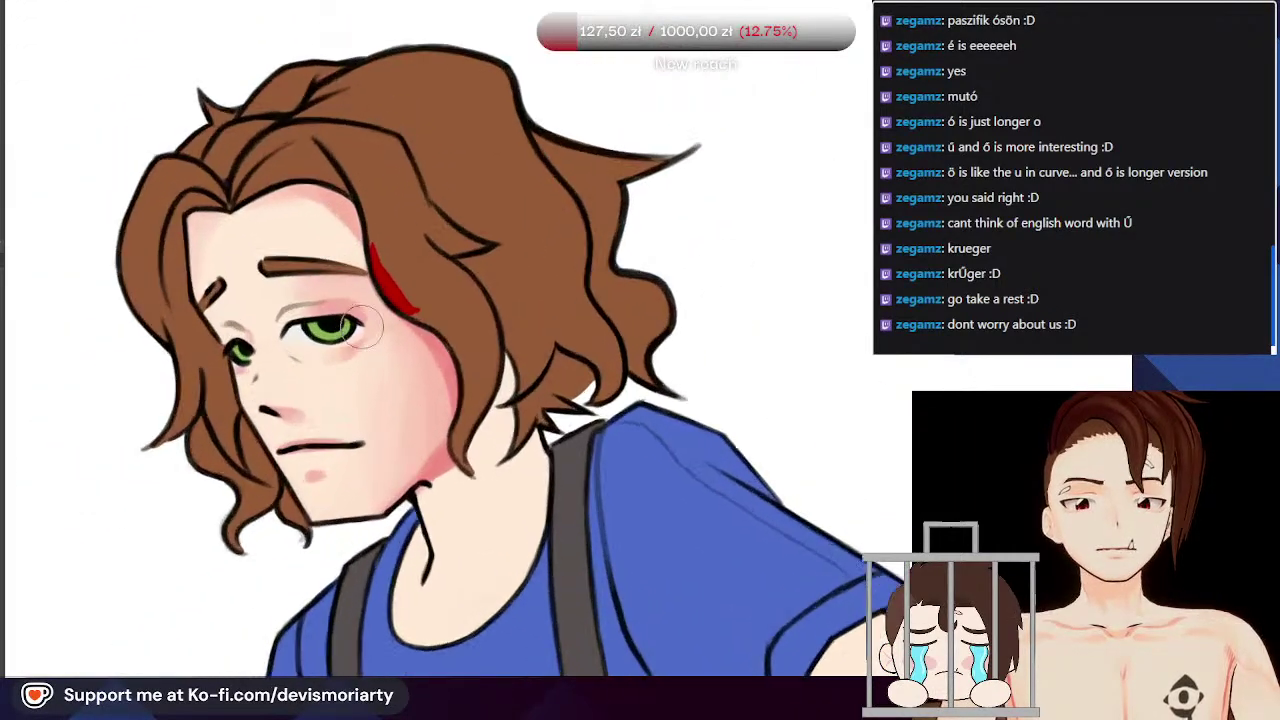
scroll(417, 491, down, 1)
scroll(266, 371, up, 4)
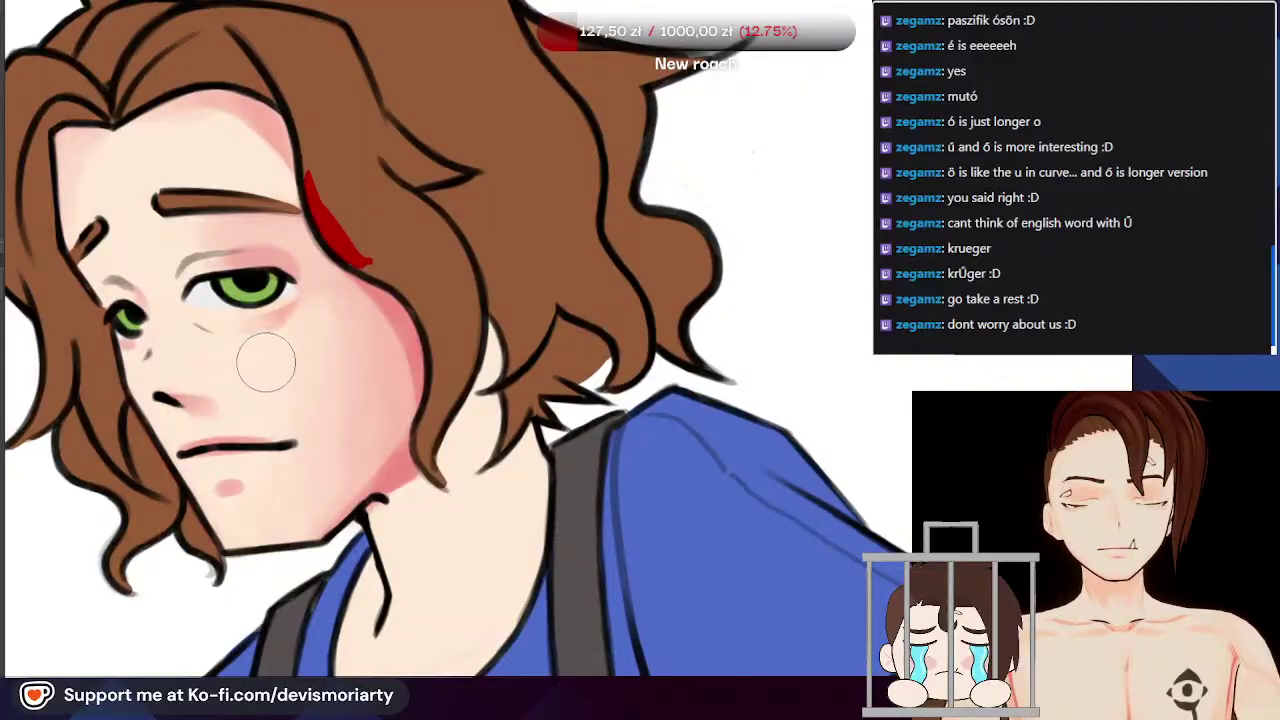
Step: Even out the blush on the middle of the cheek and check it against the whole figure
scroll(343, 338, down, 4)
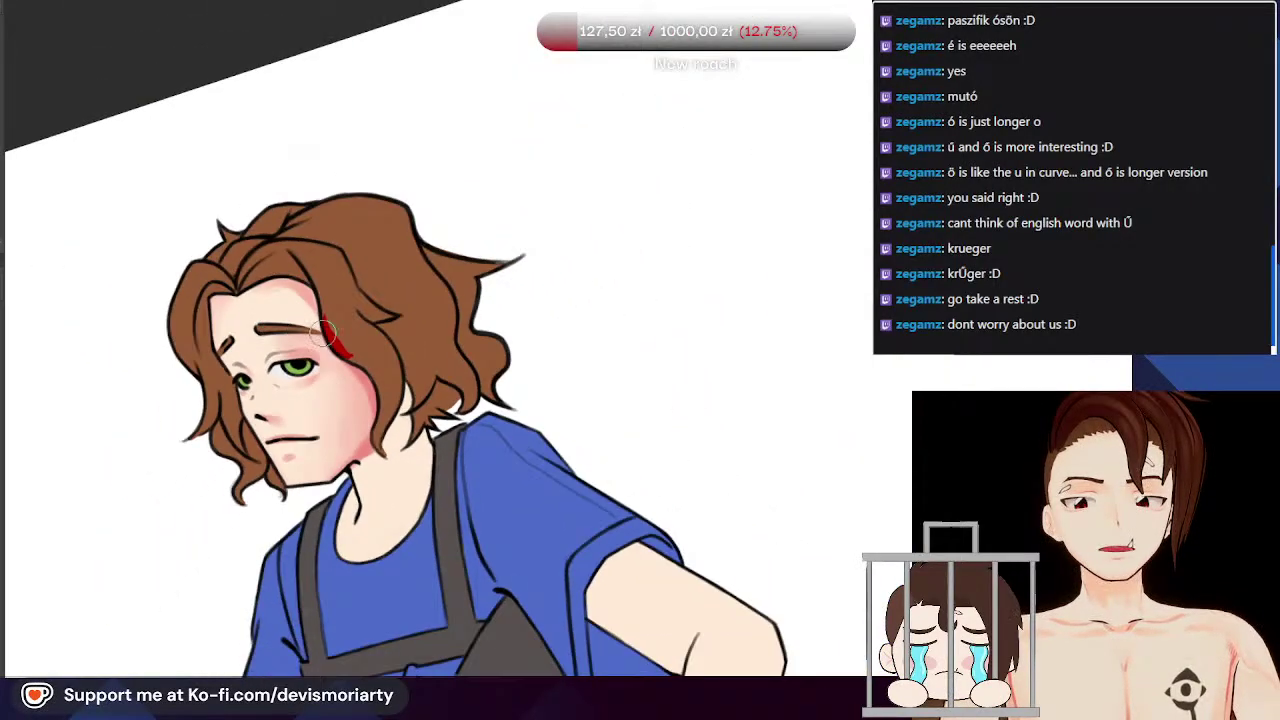
scroll(307, 340, up, 2)
scroll(393, 399, up, 2)
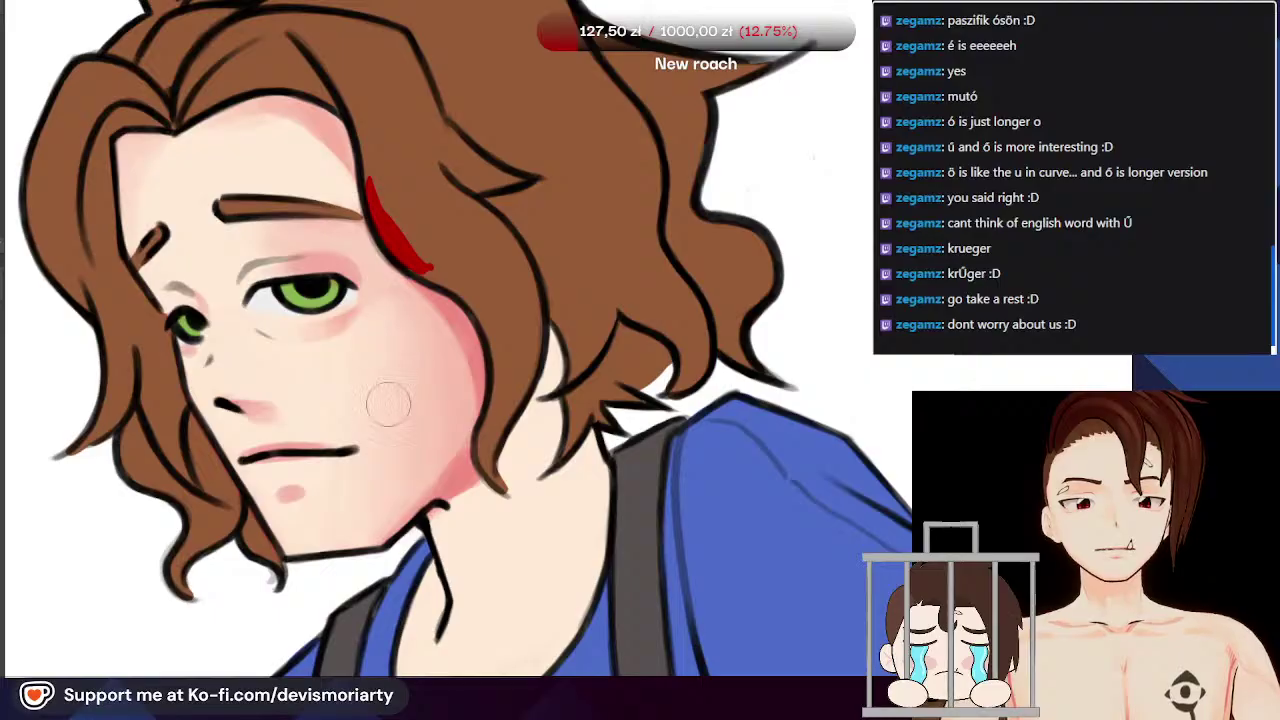
scroll(443, 407, down, 5)
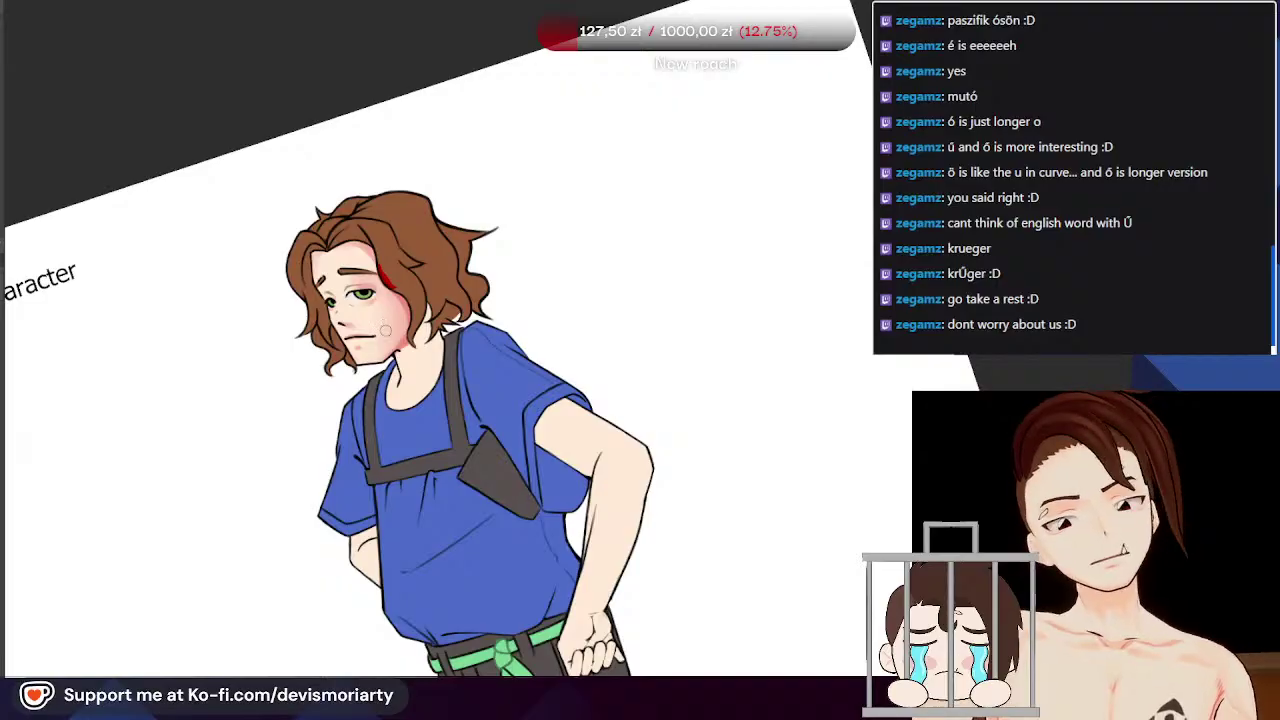
scroll(386, 332, up, 5)
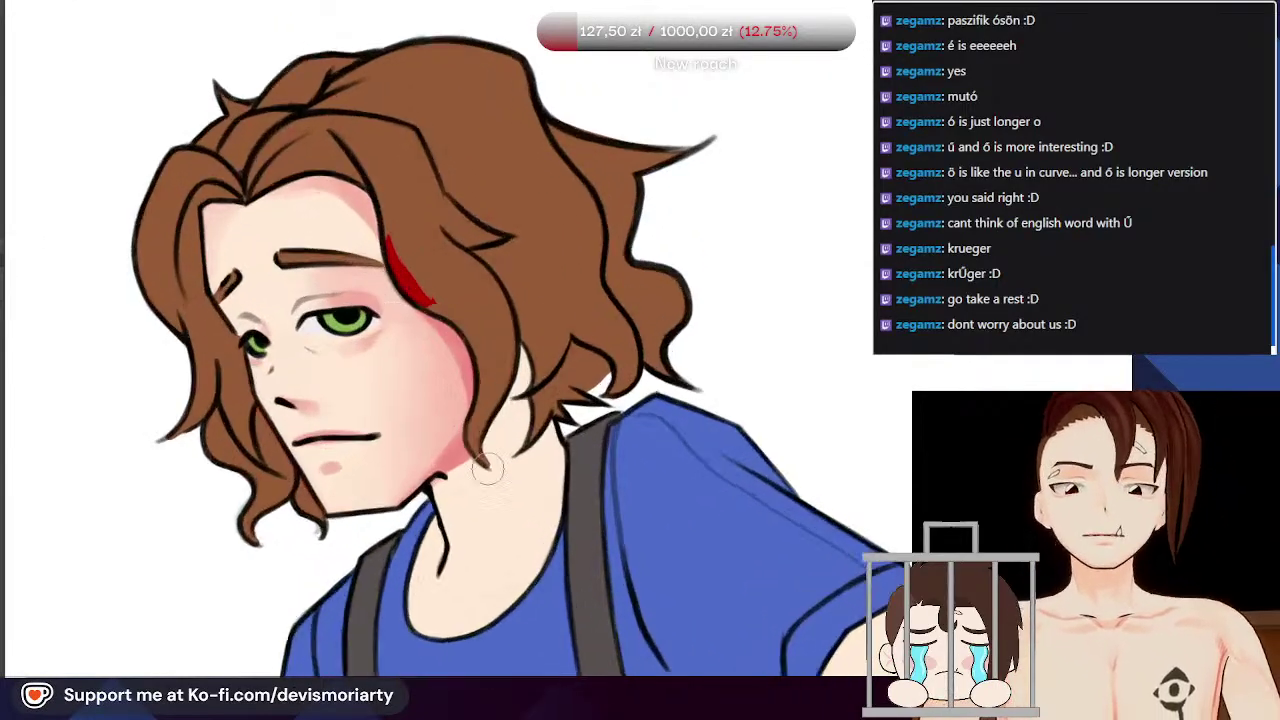
scroll(490, 521, down, 2)
scroll(412, 318, down, 4)
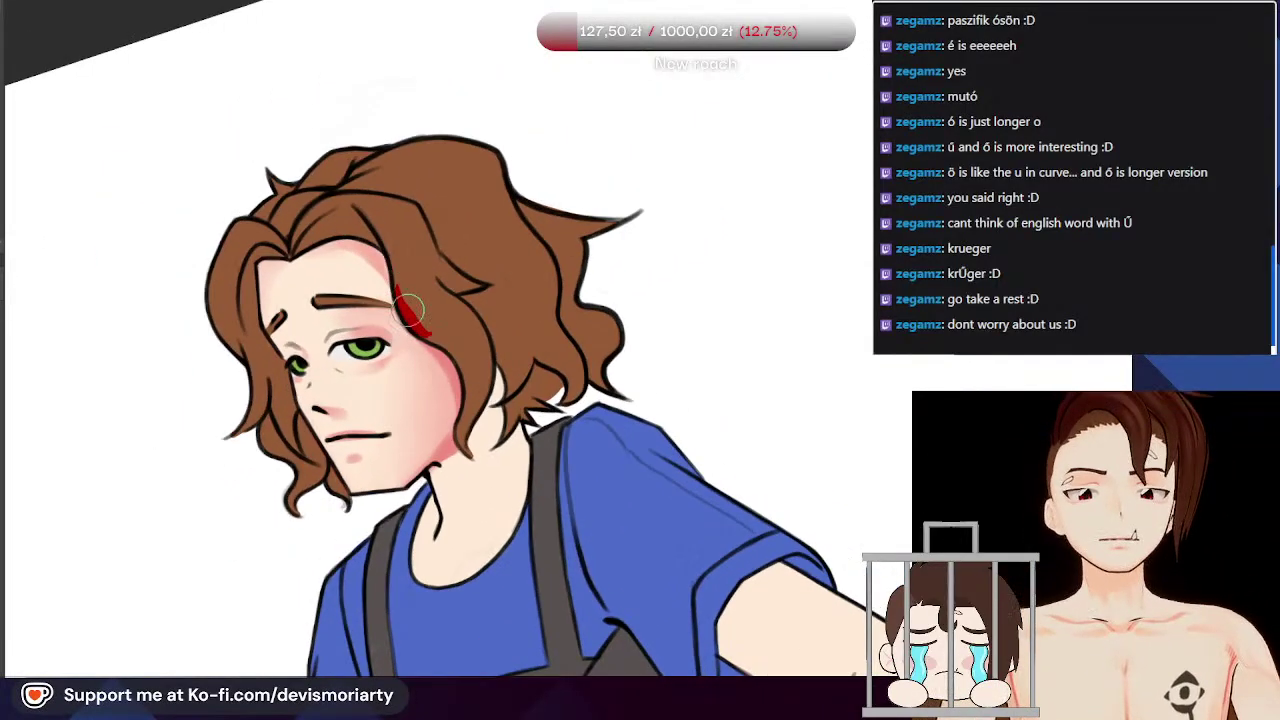
Step: Soften and narrow the darker pink shadow along the cheek edge beside the hair strand
scroll(452, 376, up, 5)
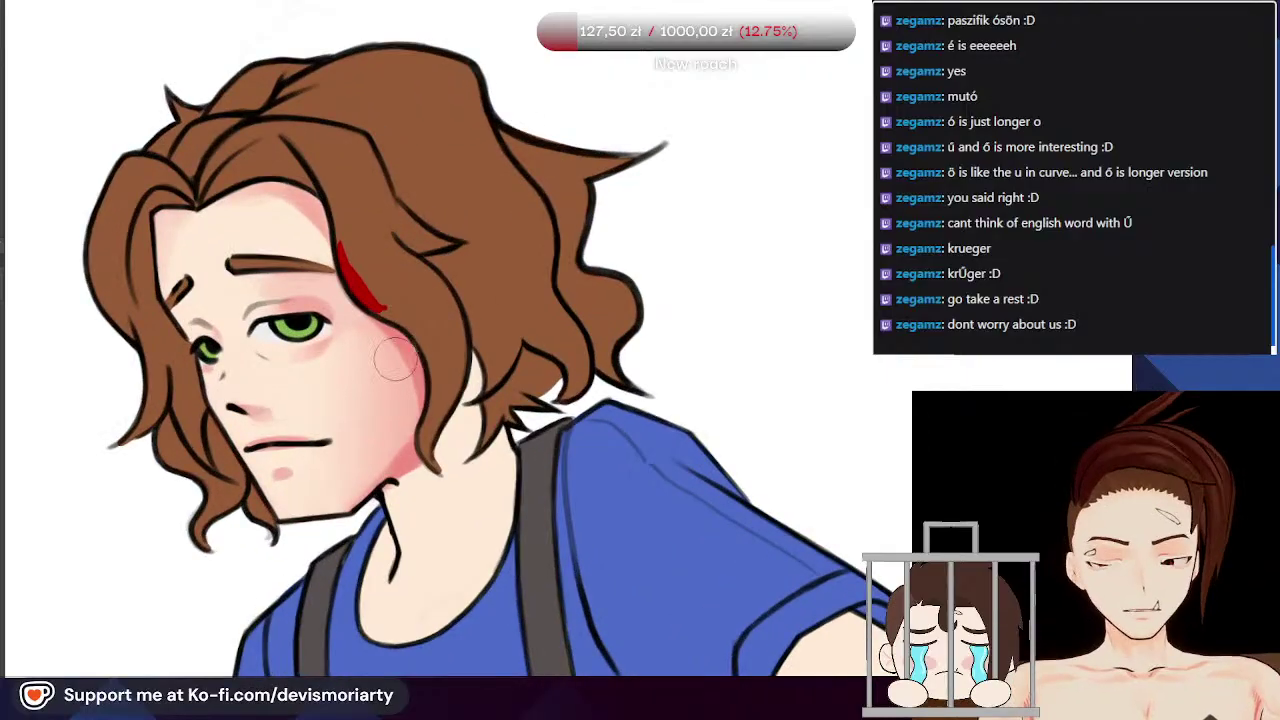
scroll(390, 405, down, 2)
scroll(374, 397, up, 4)
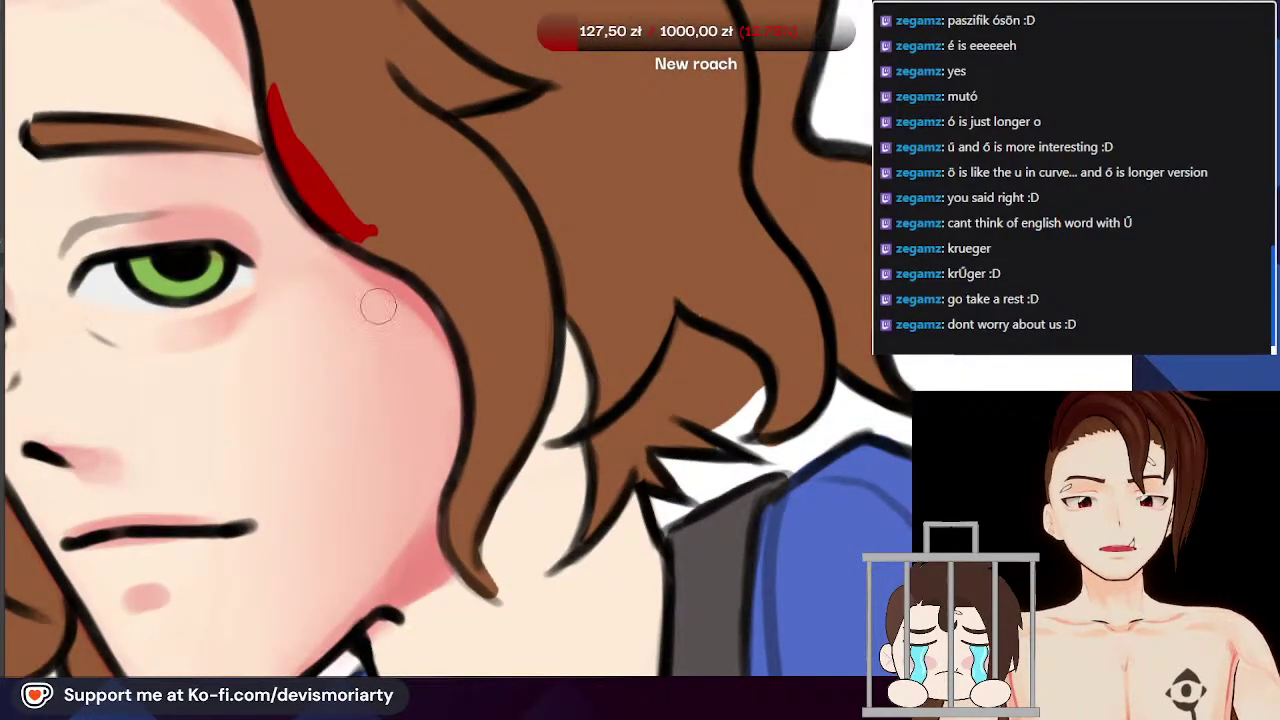
scroll(405, 380, down, 2)
scroll(300, 220, up, 2)
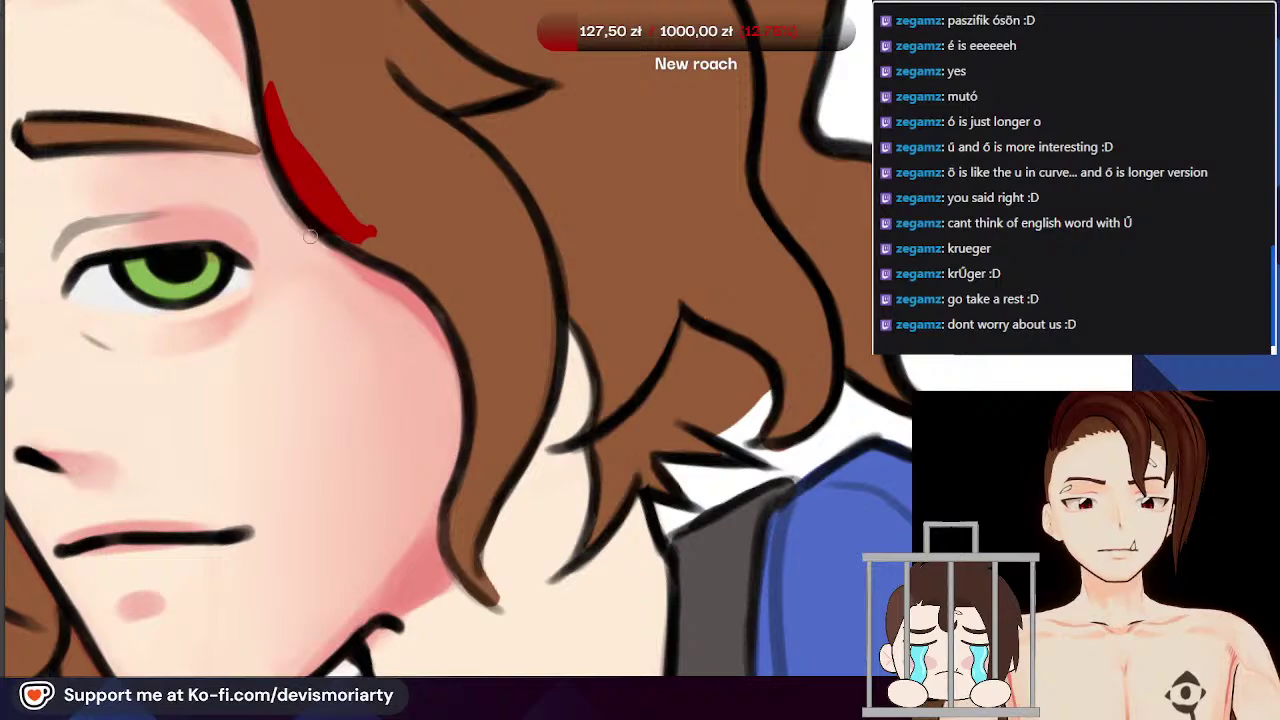
scroll(343, 257, down, 5)
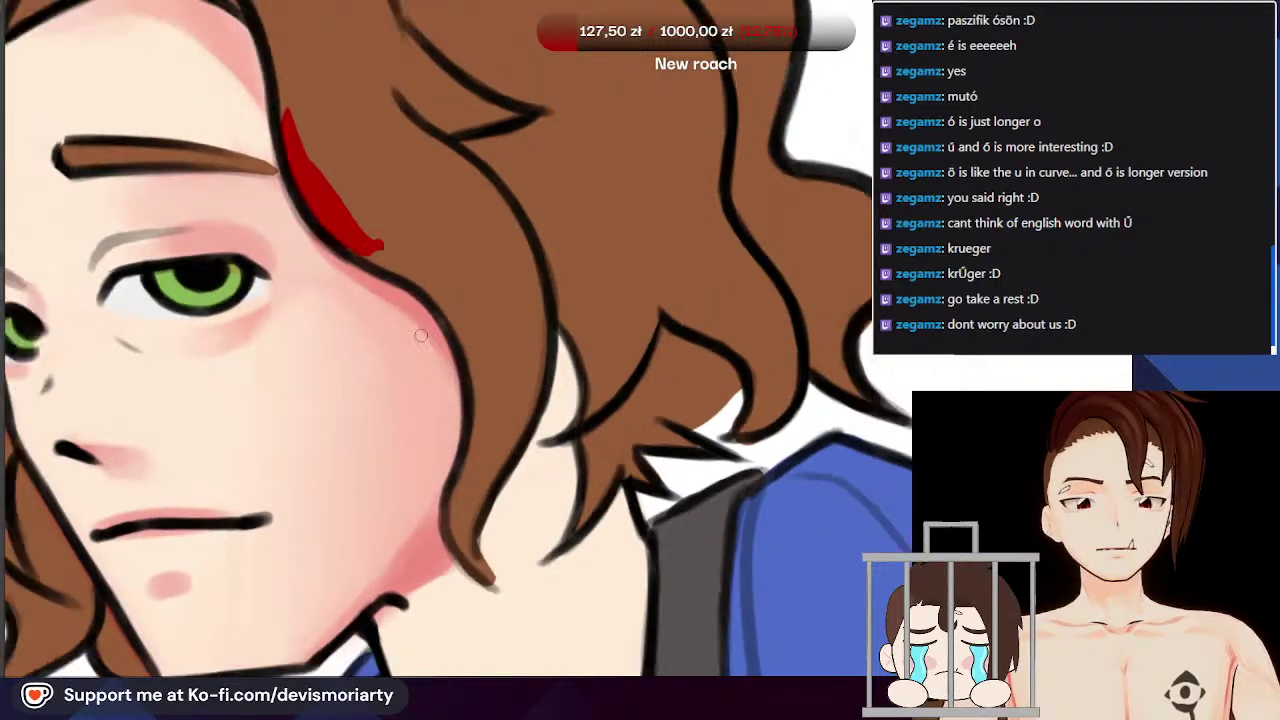
Step: Touch up the pink shading along the far hairline of the forehead with a small brush
scroll(256, 267, up, 5)
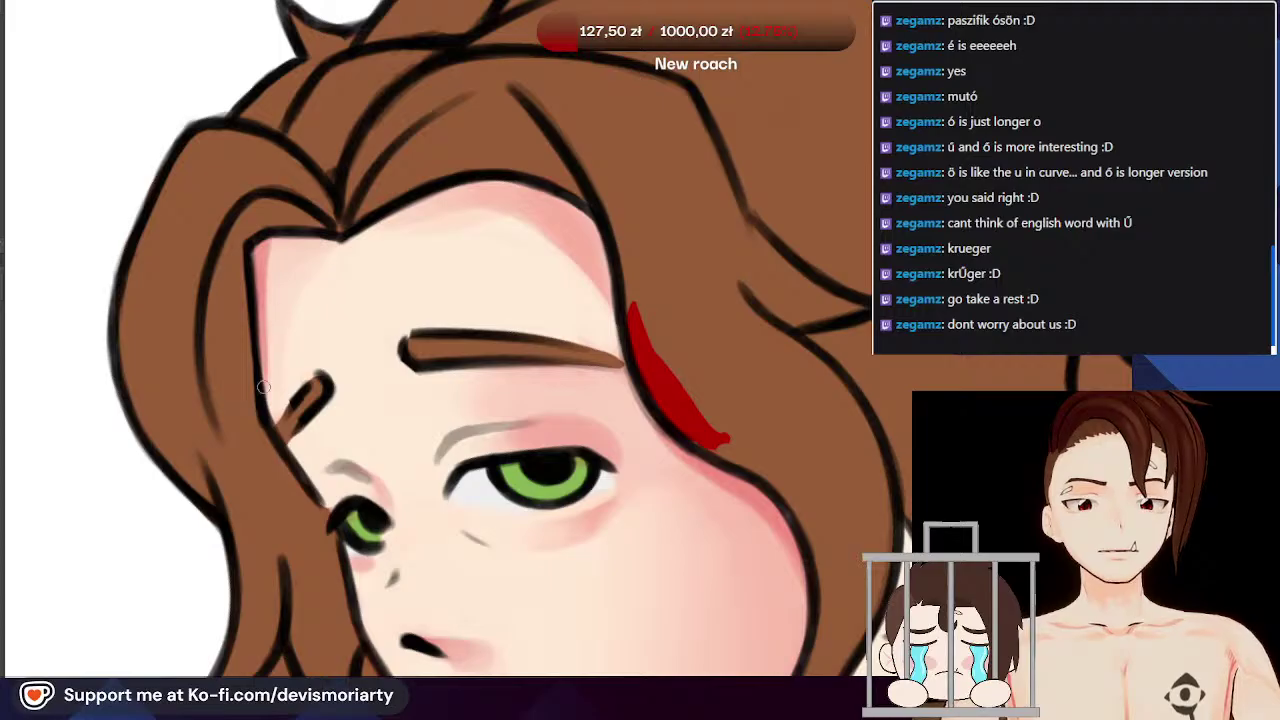
scroll(258, 325, down, 5)
scroll(240, 440, up, 1)
scroll(240, 440, down, 3)
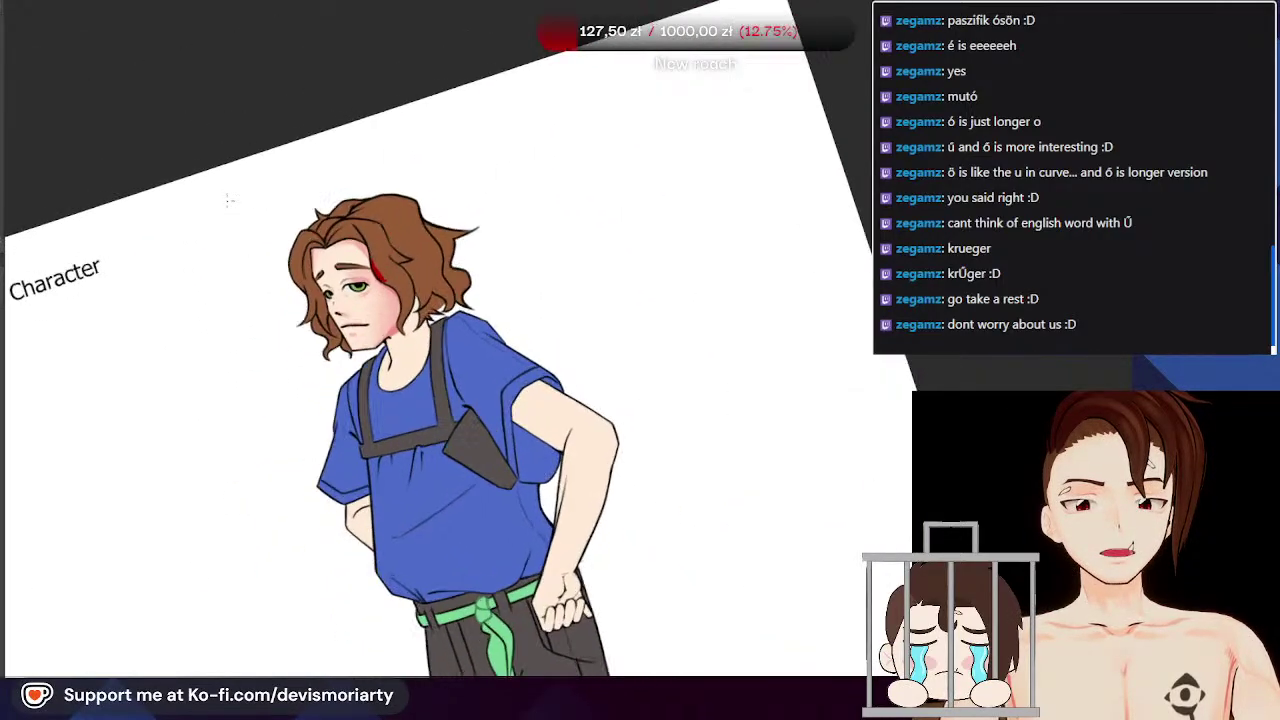
scroll(587, 275, up, 8)
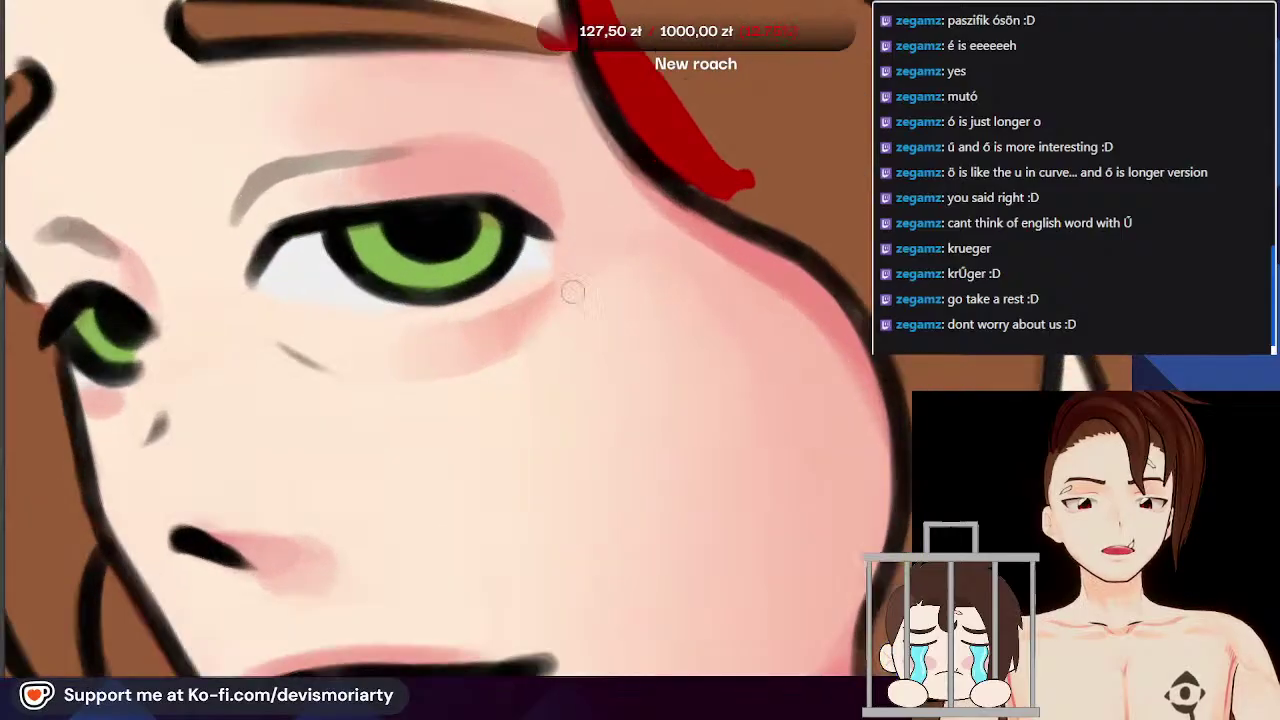
Step: Soften the blush beneath the near eye and around its outer corner, checking it against the whole head
scroll(512, 320, up, 3)
scroll(555, 304, down, 2)
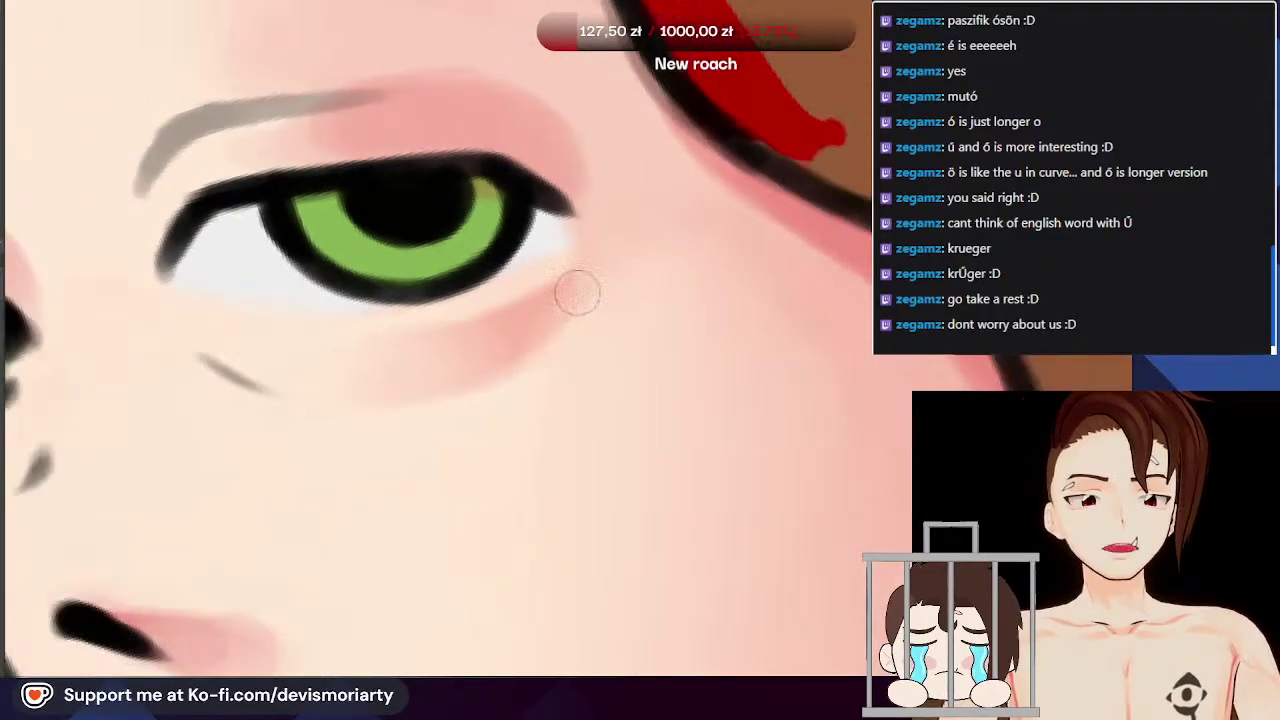
scroll(535, 318, up, 1)
scroll(413, 377, down, 5)
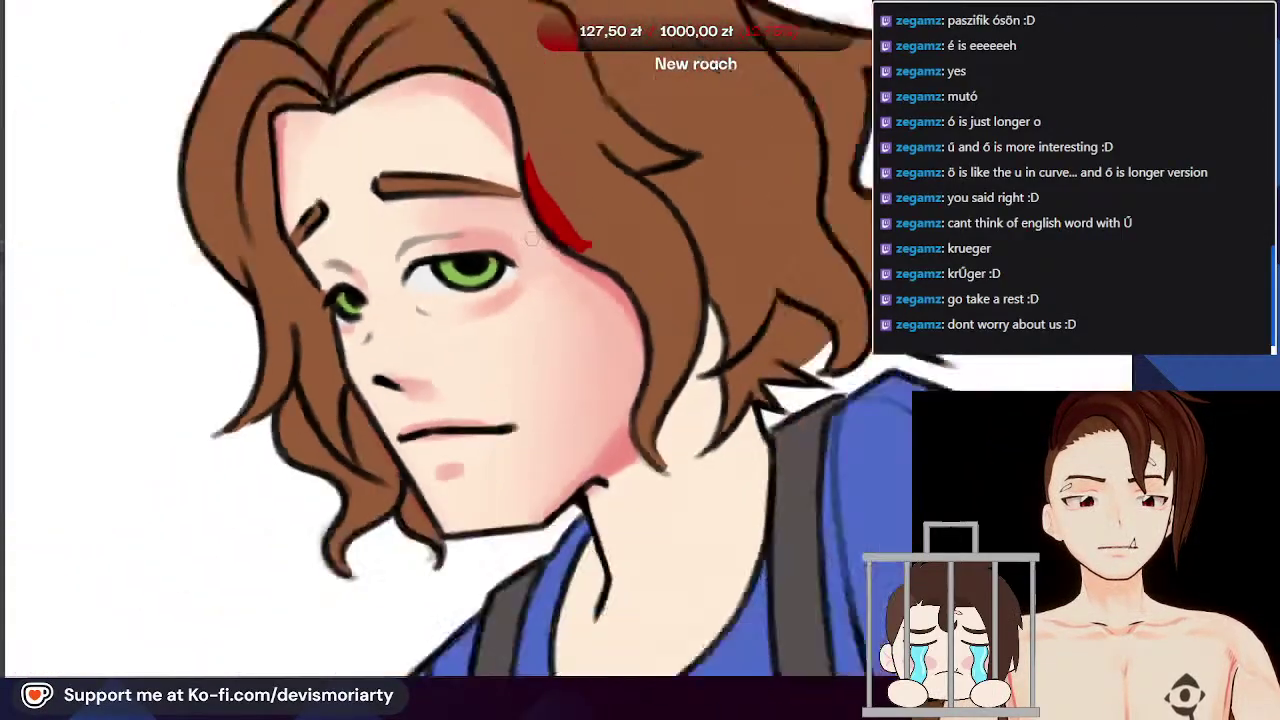
scroll(513, 252, up, 2)
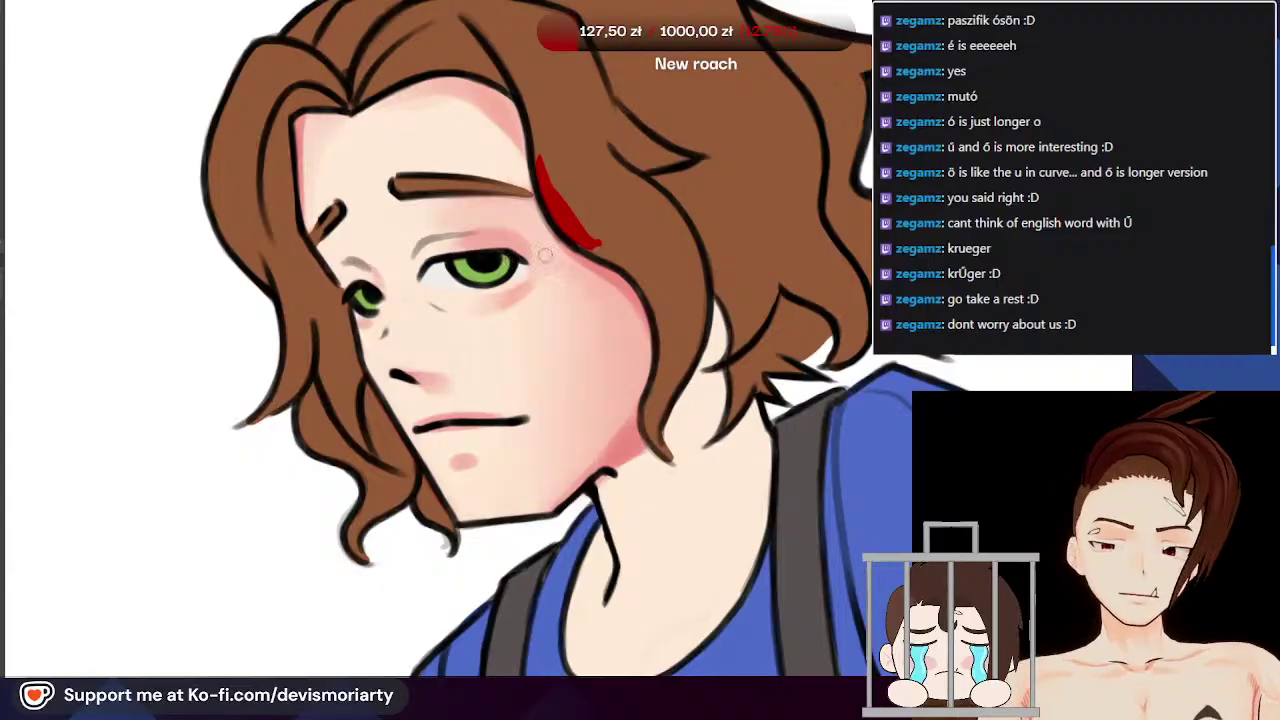
scroll(549, 251, up, 5)
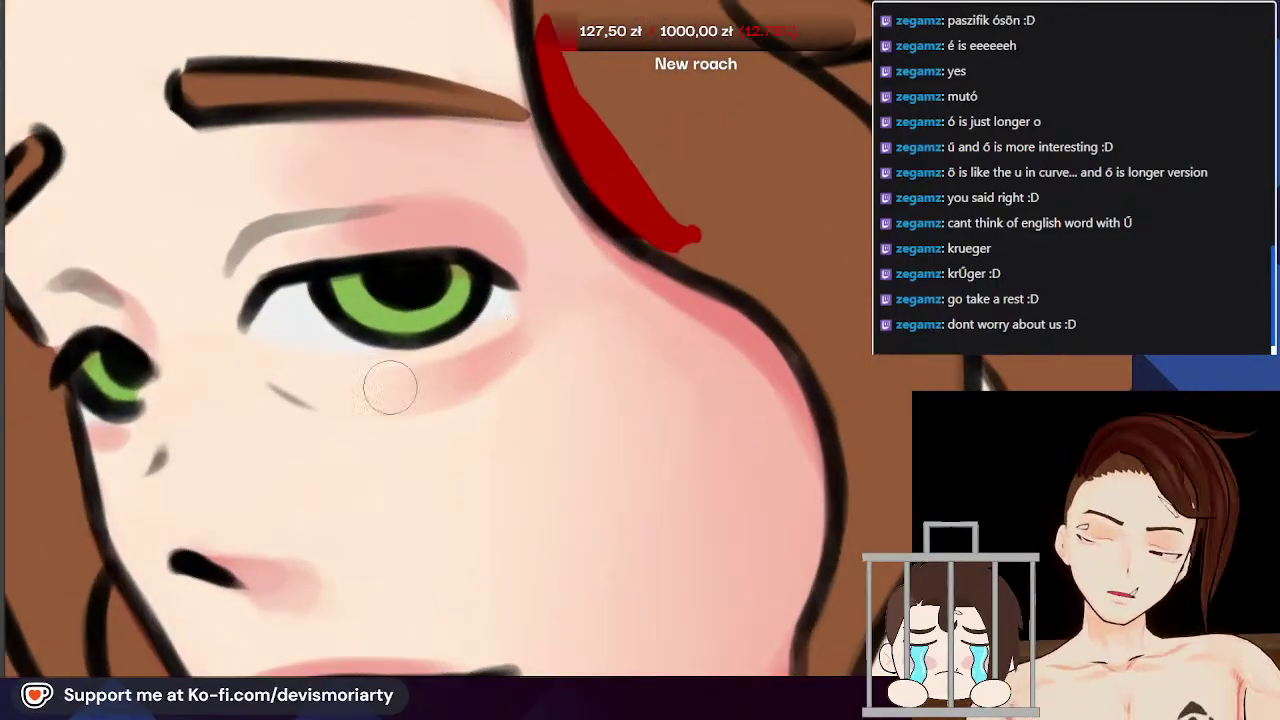
scroll(416, 384, down, 5)
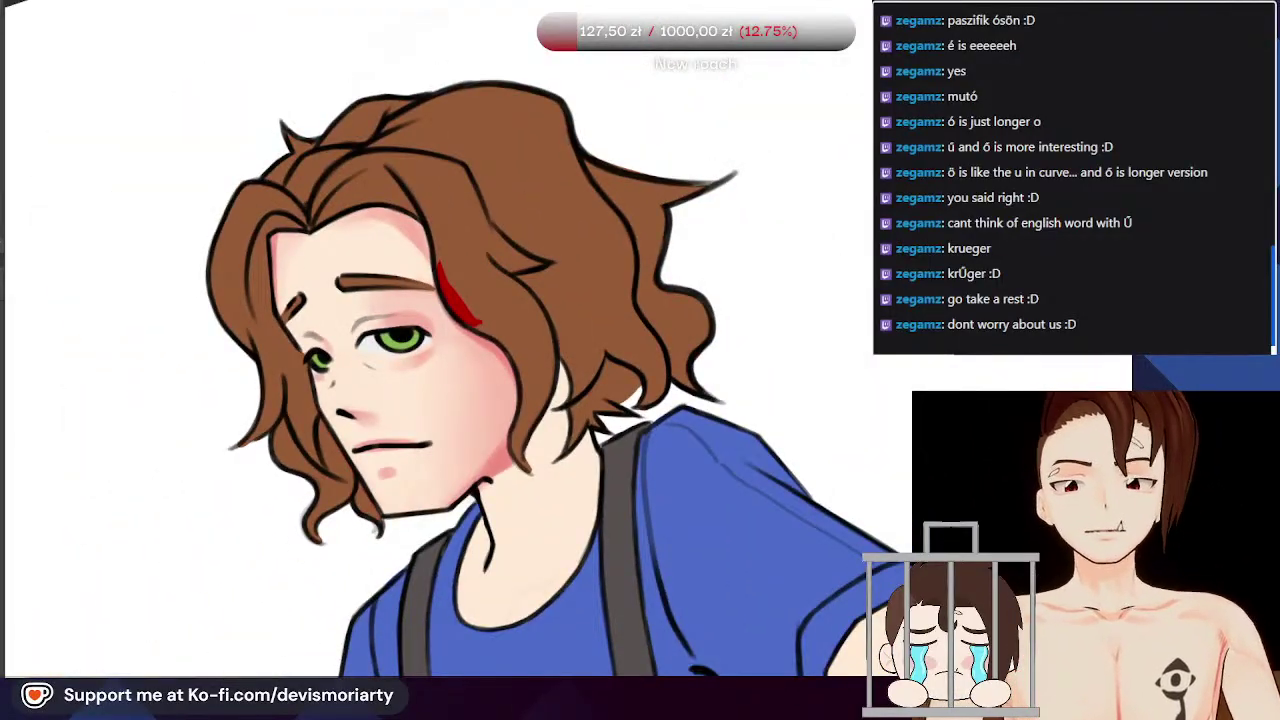
scroll(358, 405, down, 3)
scroll(358, 405, up, 2)
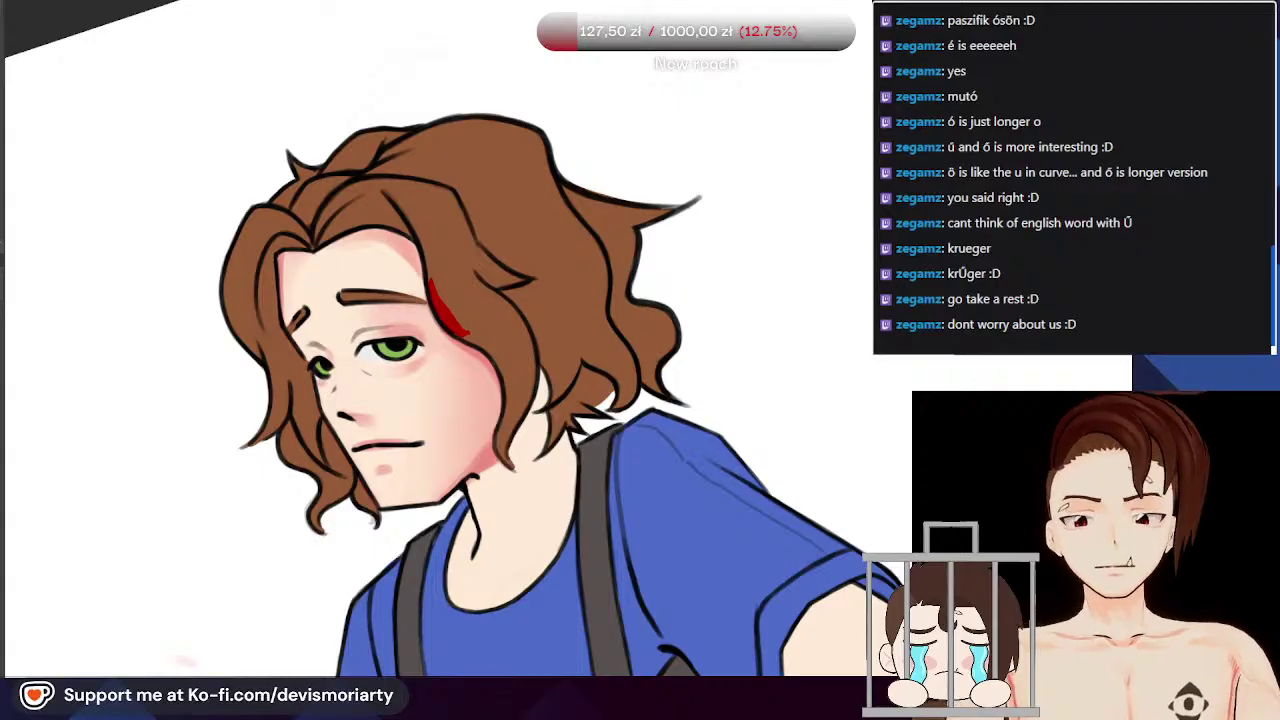
scroll(430, 340, down, 3)
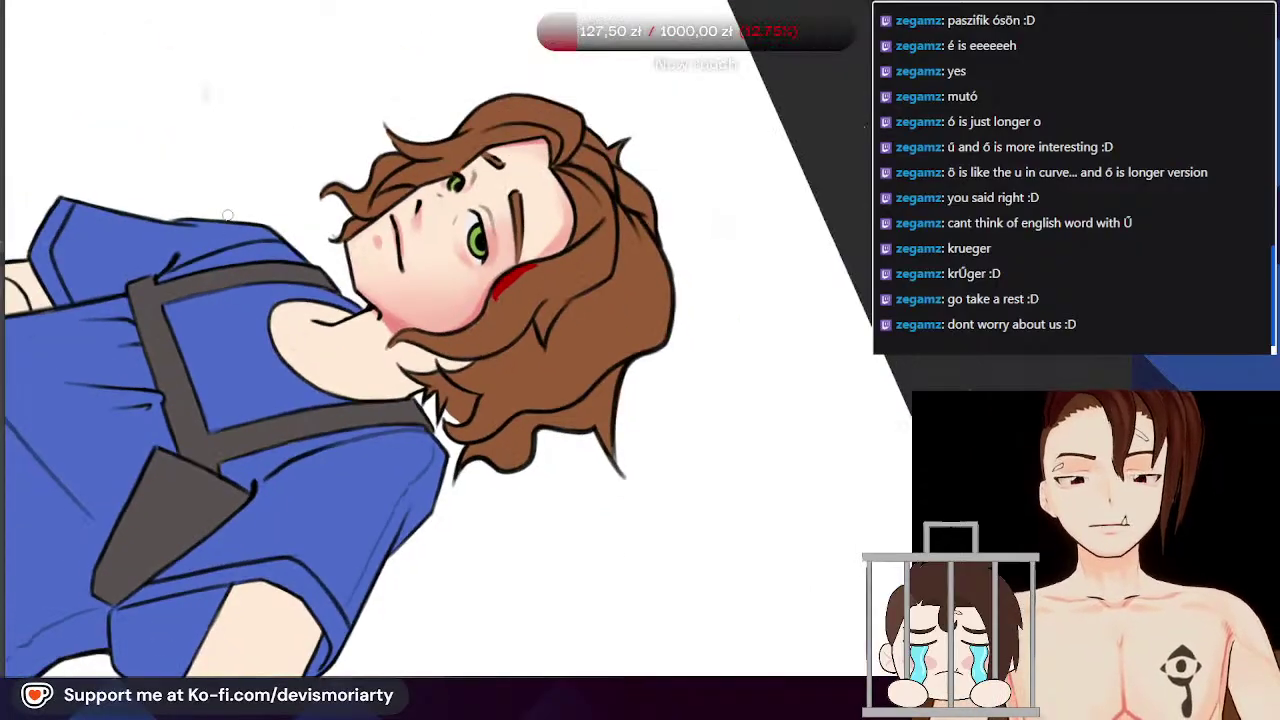
Step: Extend the faint blush under the near eye toward its inner corner and the bridge of the nose
scroll(437, 291, up, 3)
scroll(437, 291, up, 4)
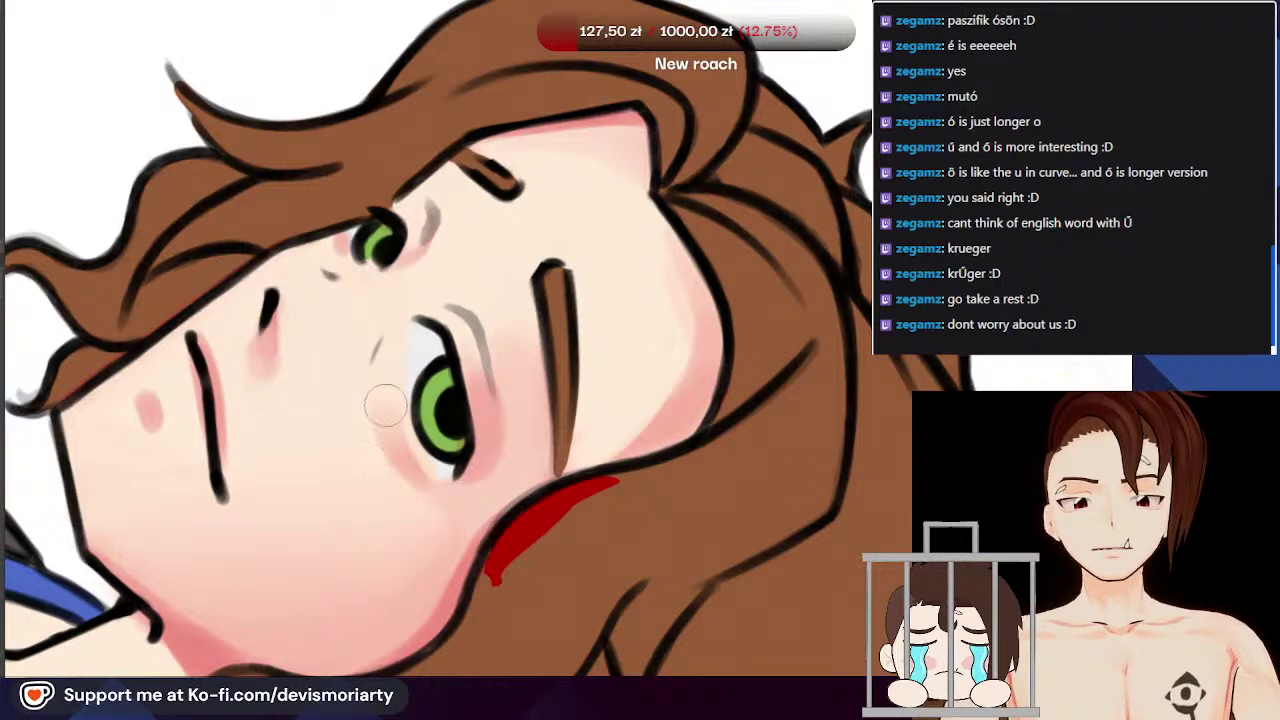
scroll(390, 432, down, 4)
scroll(377, 357, up, 4)
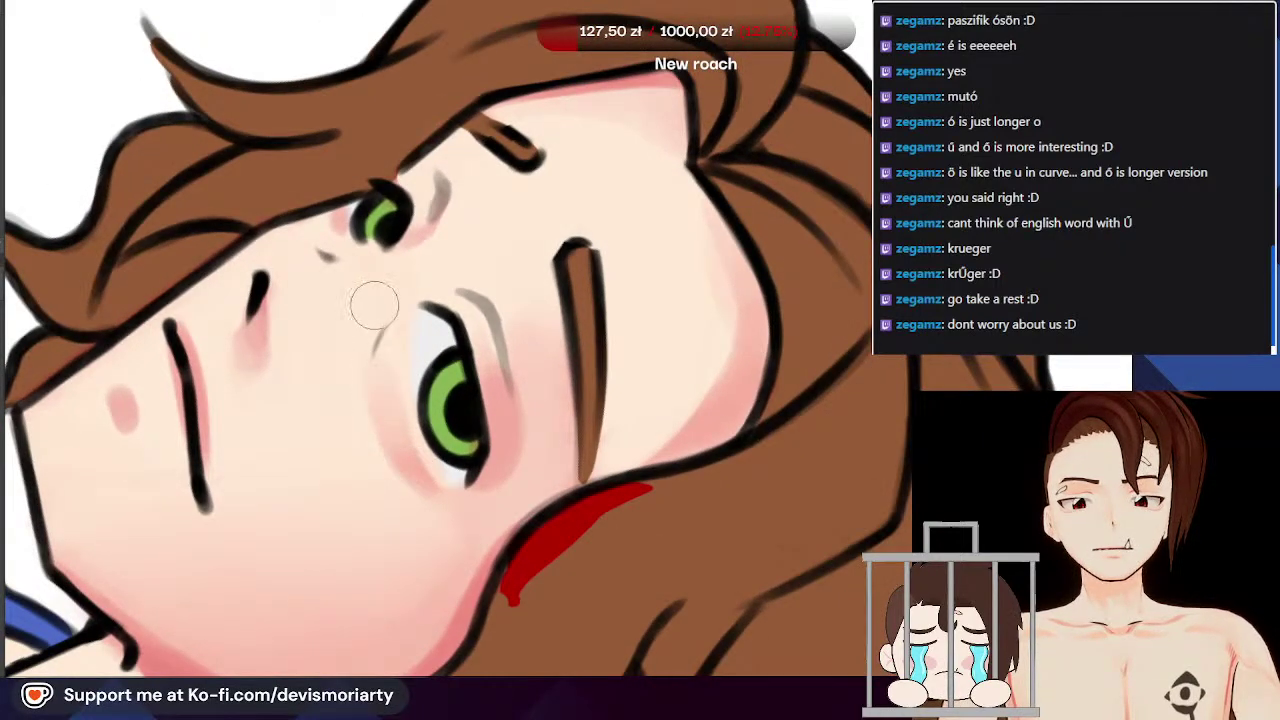
scroll(370, 314, down, 4)
scroll(362, 335, up, 3)
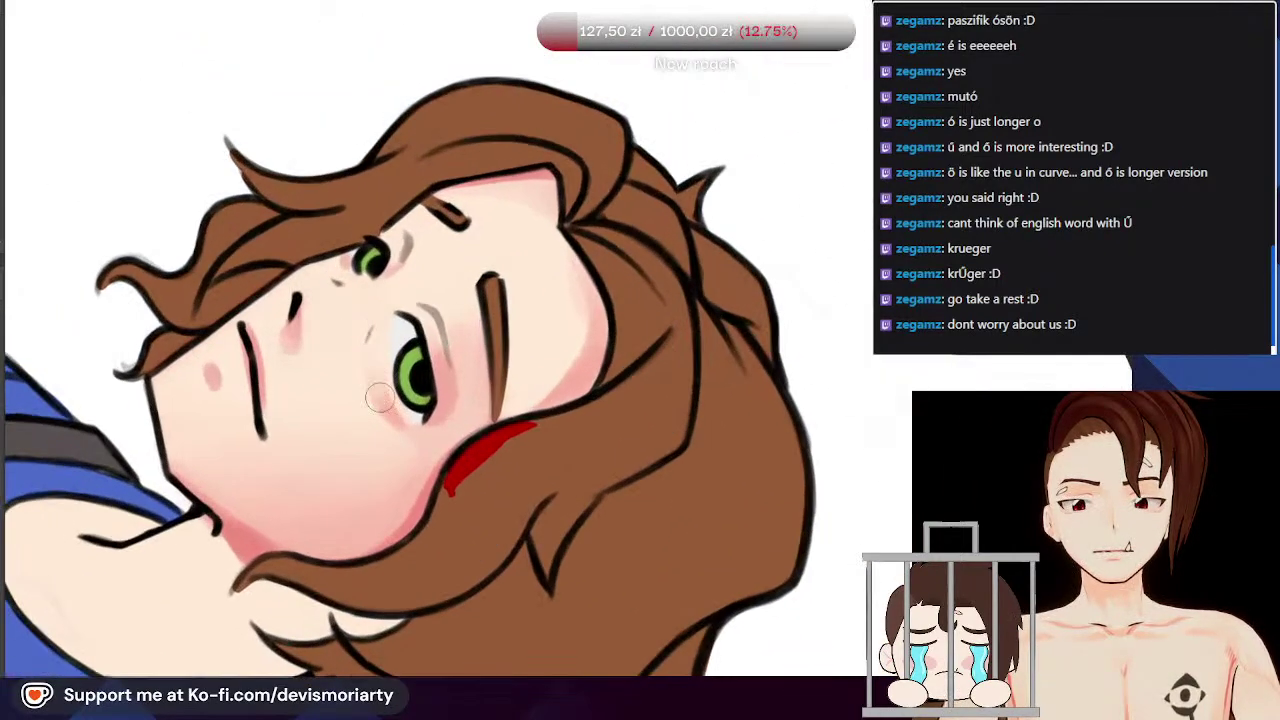
scroll(350, 280, up, 4)
scroll(337, 255, down, 5)
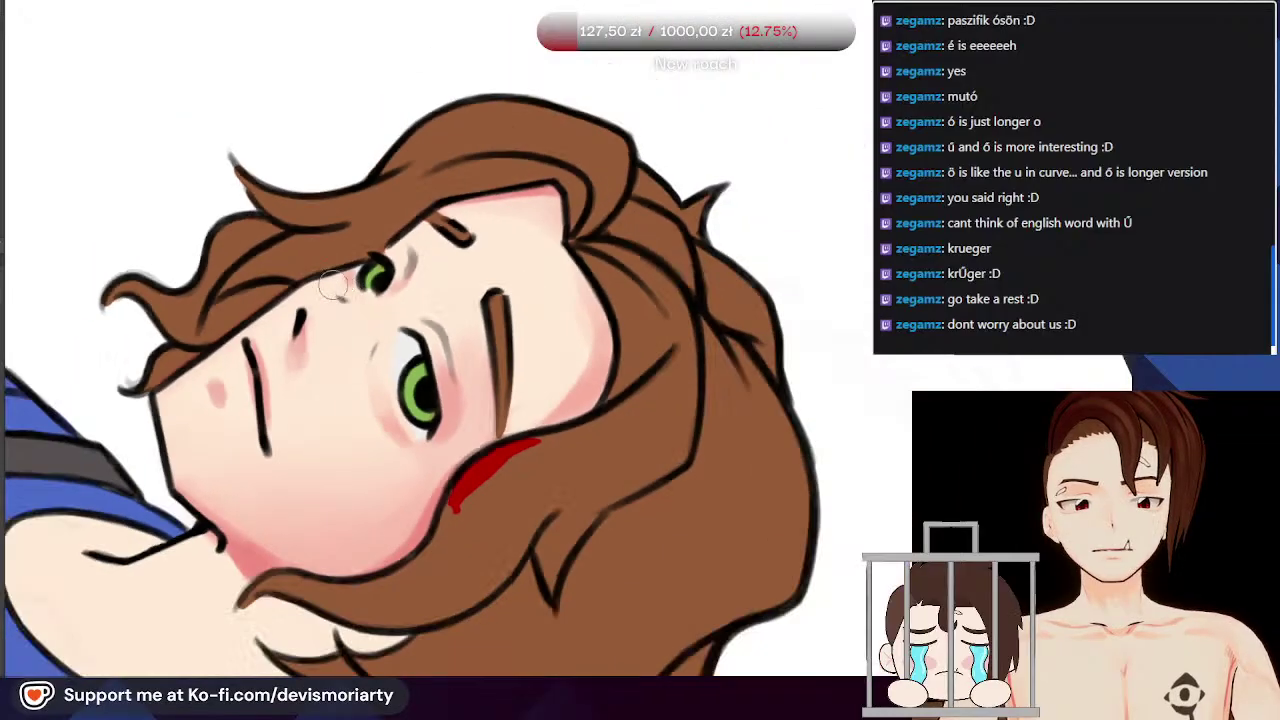
scroll(306, 264, up, 1)
scroll(306, 264, down, 4)
scroll(350, 396, up, 5)
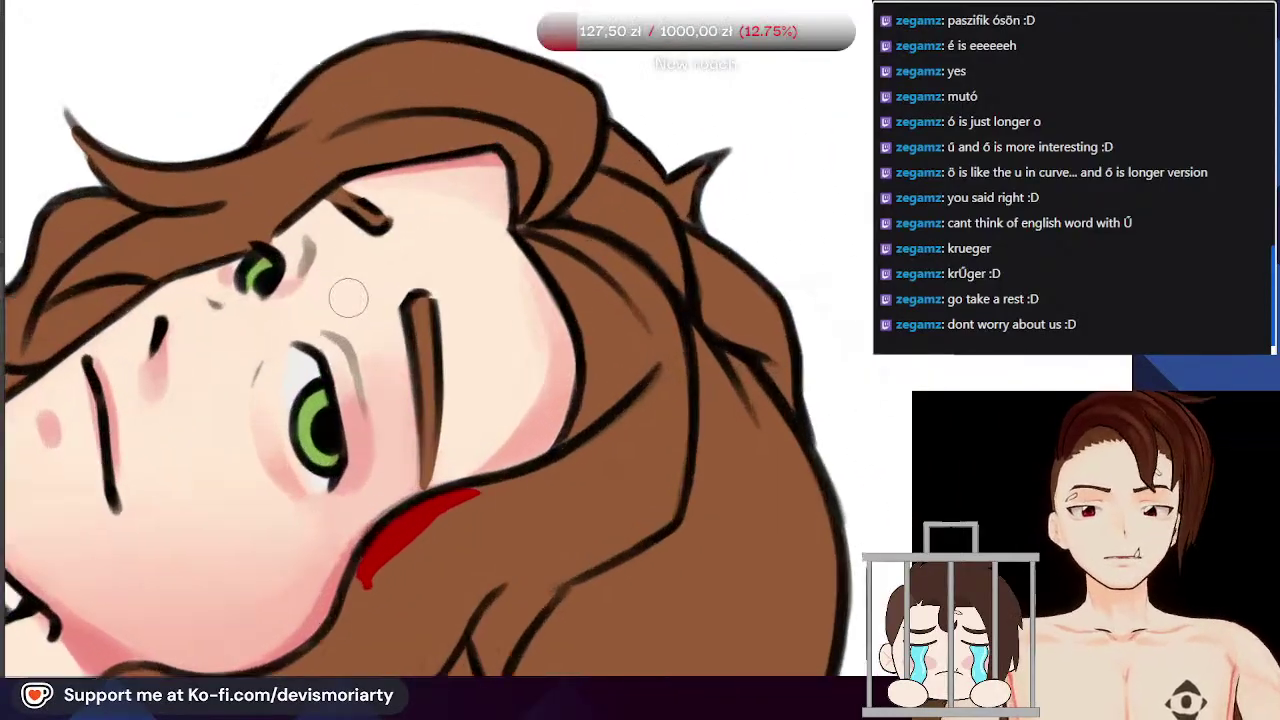
Step: Recolor the gray eyelid crease above the near eye in dusky pink with a small brush
scroll(350, 396, up, 2)
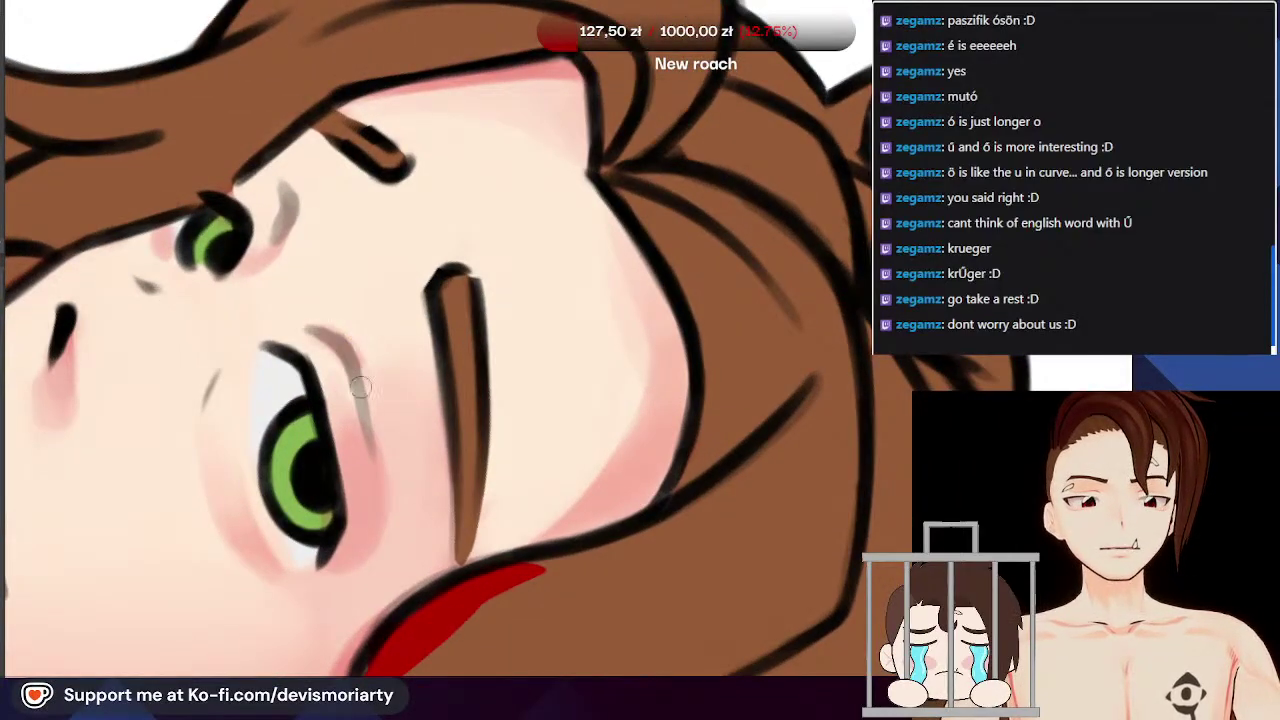
scroll(321, 277, down, 5)
scroll(205, 338, up, 5)
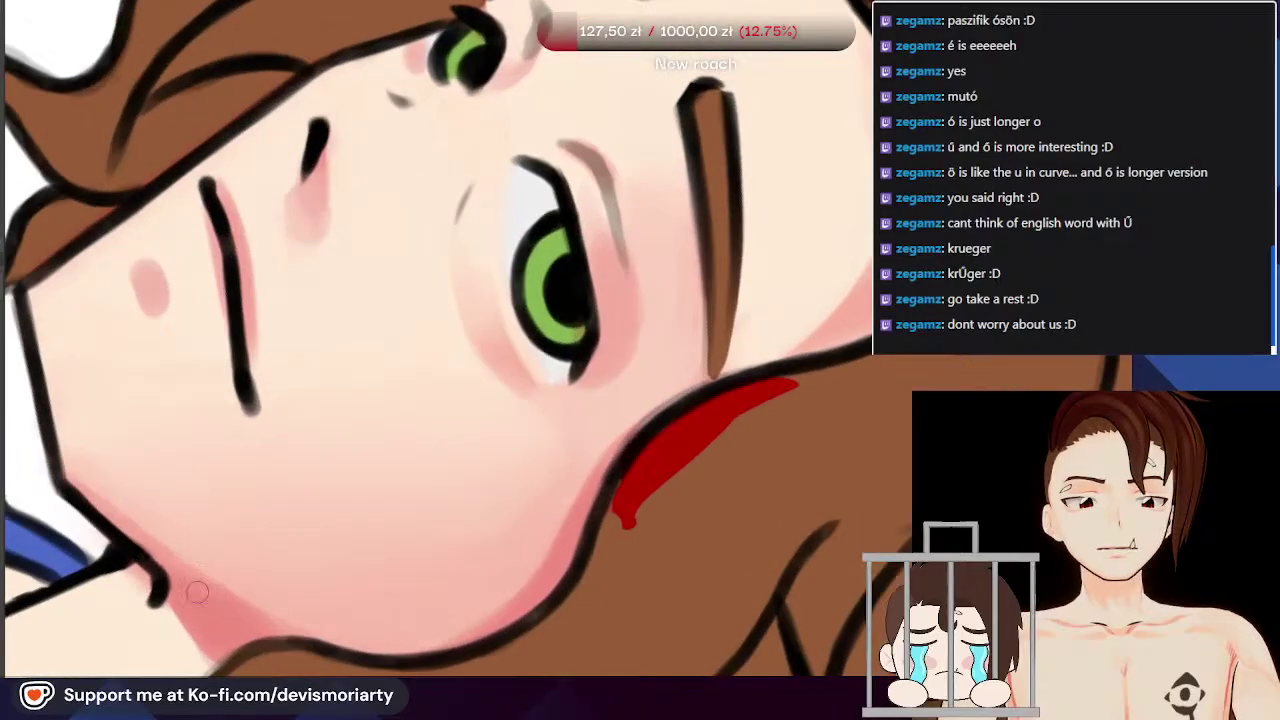
scroll(200, 606, up, 3)
scroll(289, 534, down, 2)
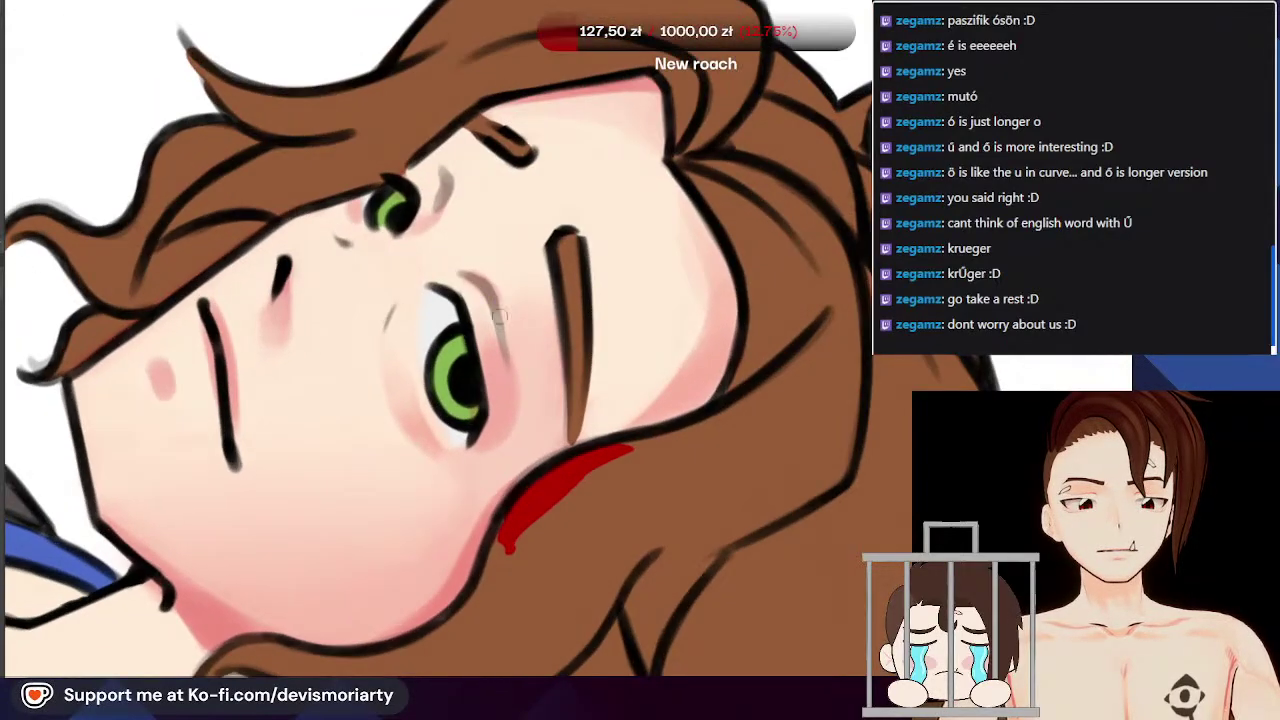
scroll(490, 296, up, 3)
mouse_move(464, 270)
mouse_down()
mouse_move(517, 330)
mouse_move(503, 329)
mouse_move(515, 367)
mouse_up()
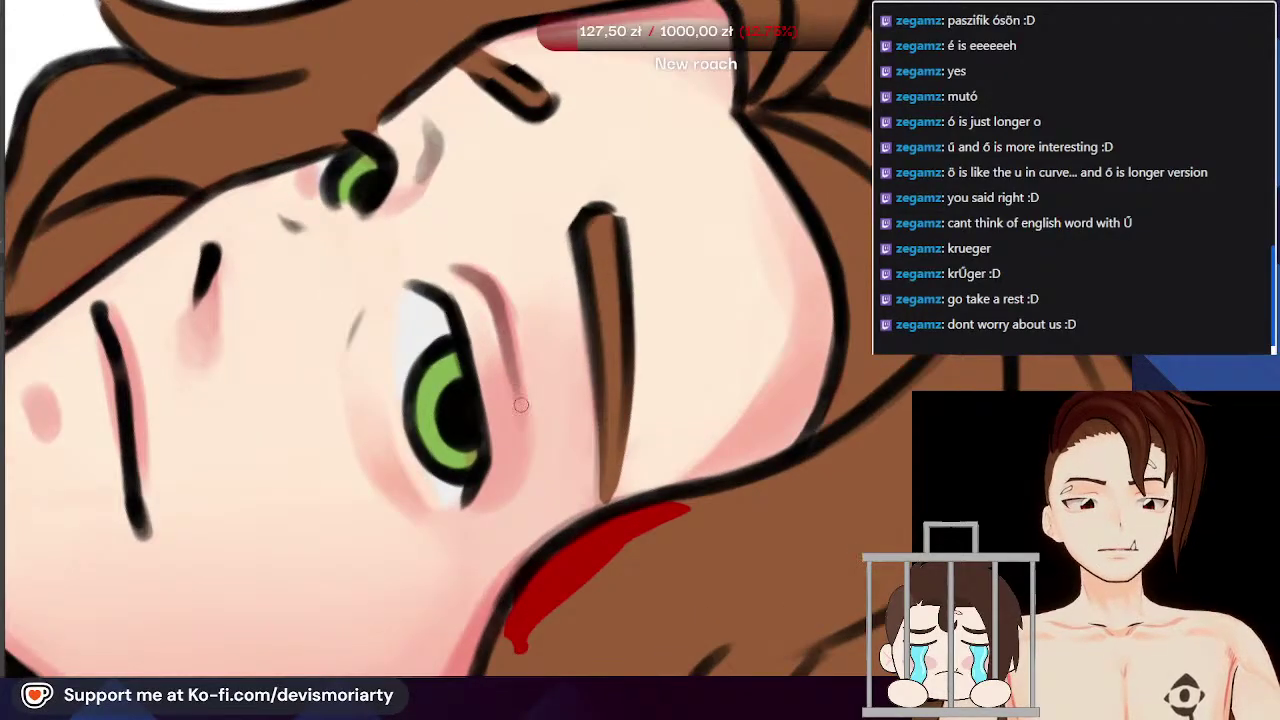
scroll(521, 406, down, 5)
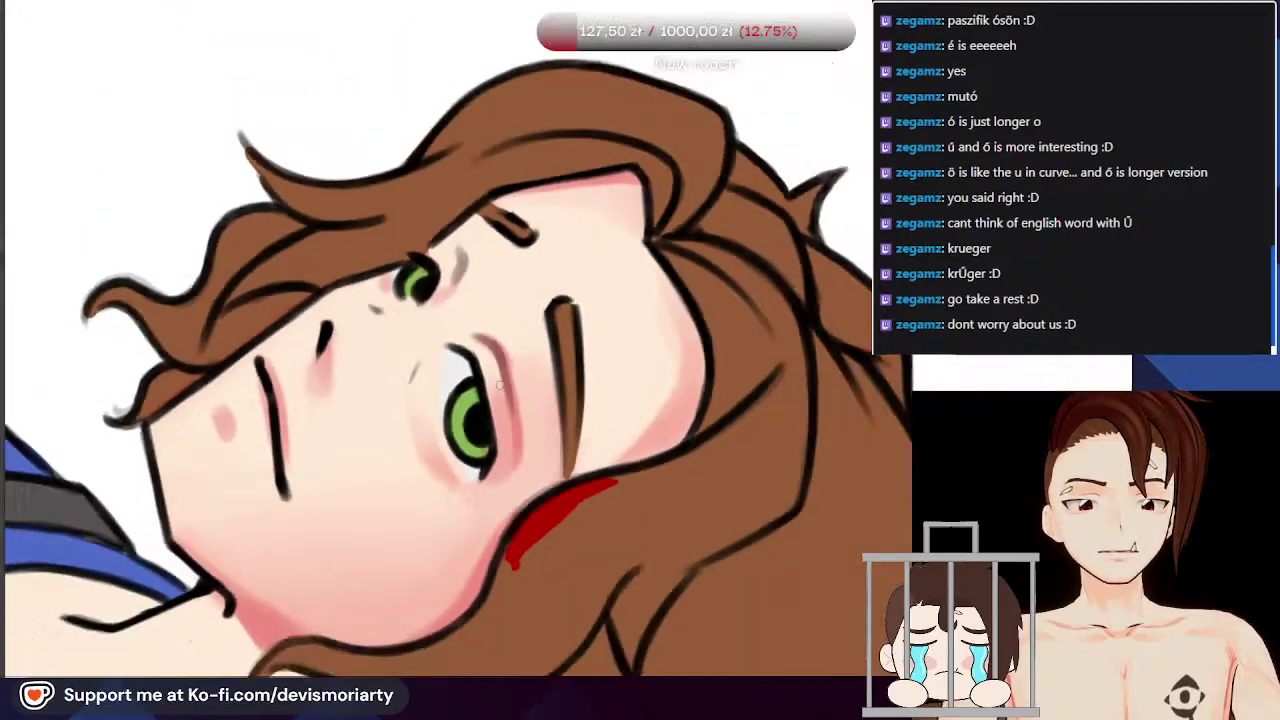
Step: Tint the far eye's gray lid crease dusky pink and add a thin pink line along the near eye's lower edge
scroll(454, 297, up, 6)
mouse_move(439, 235)
mouse_down()
mouse_move(424, 331)
mouse_move(423, 218)
mouse_up()
scroll(395, 200, down, 8)
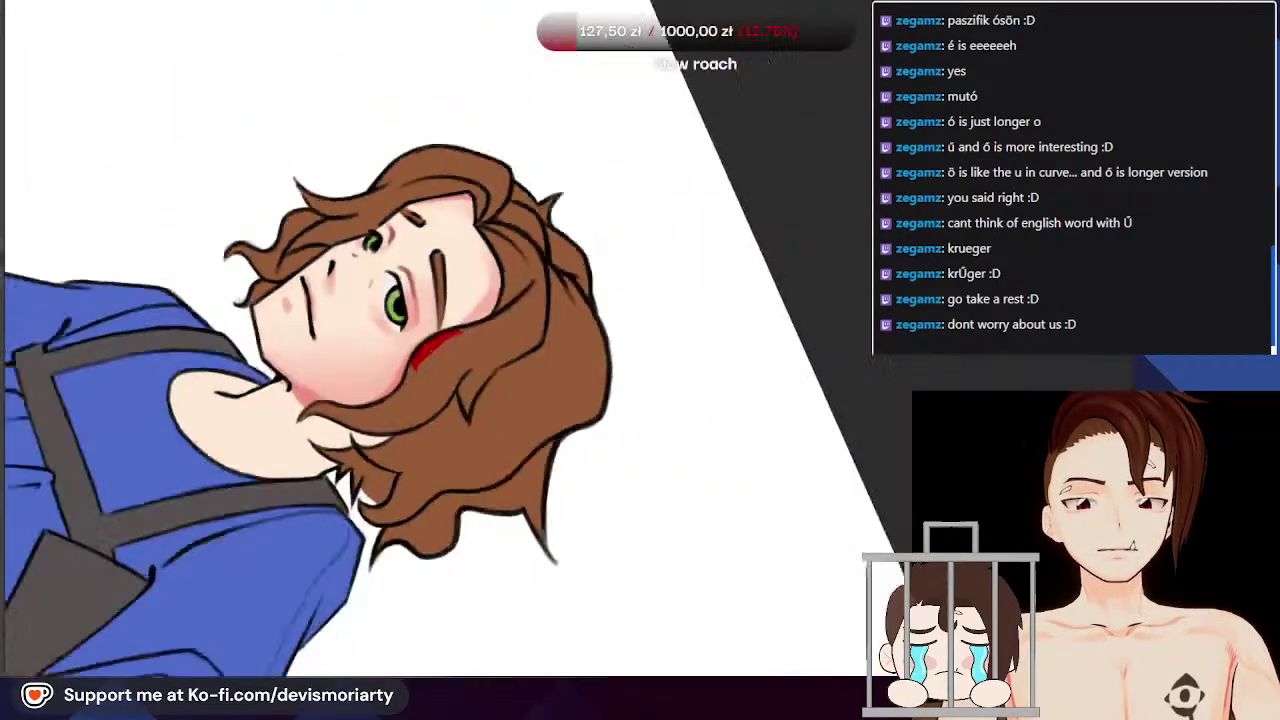
scroll(221, 122, up, 2)
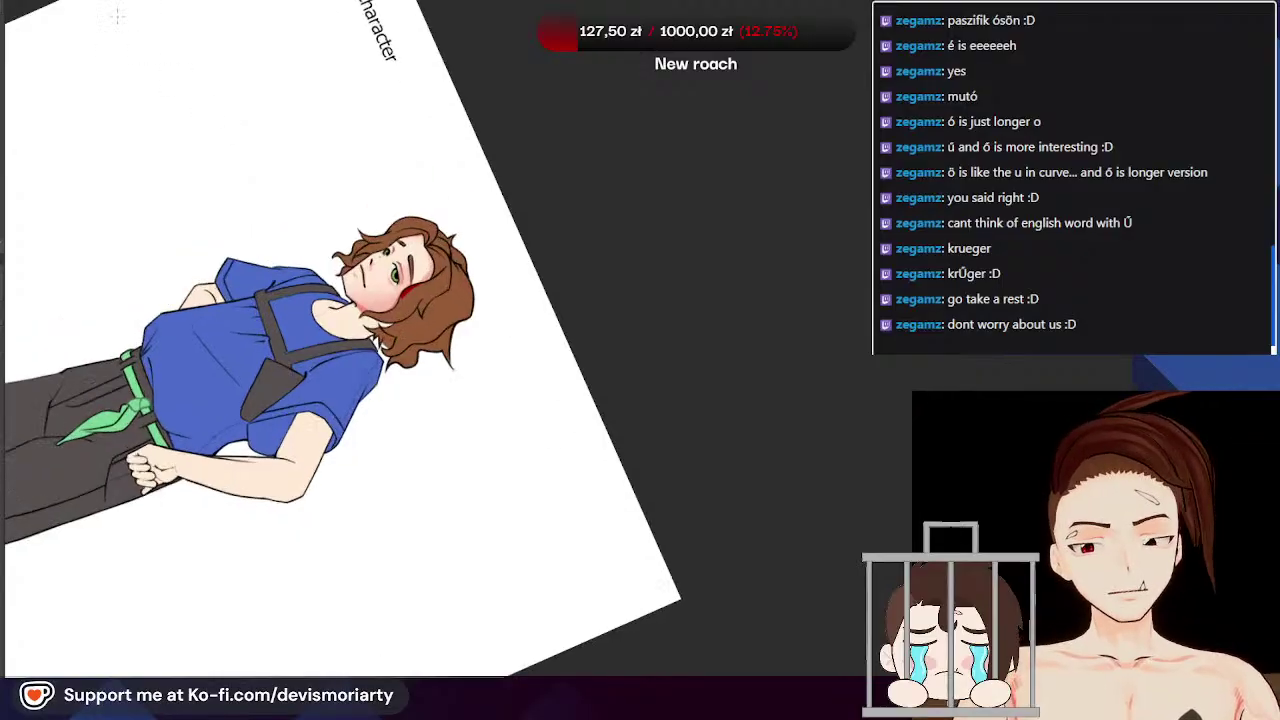
scroll(412, 278, up, 9)
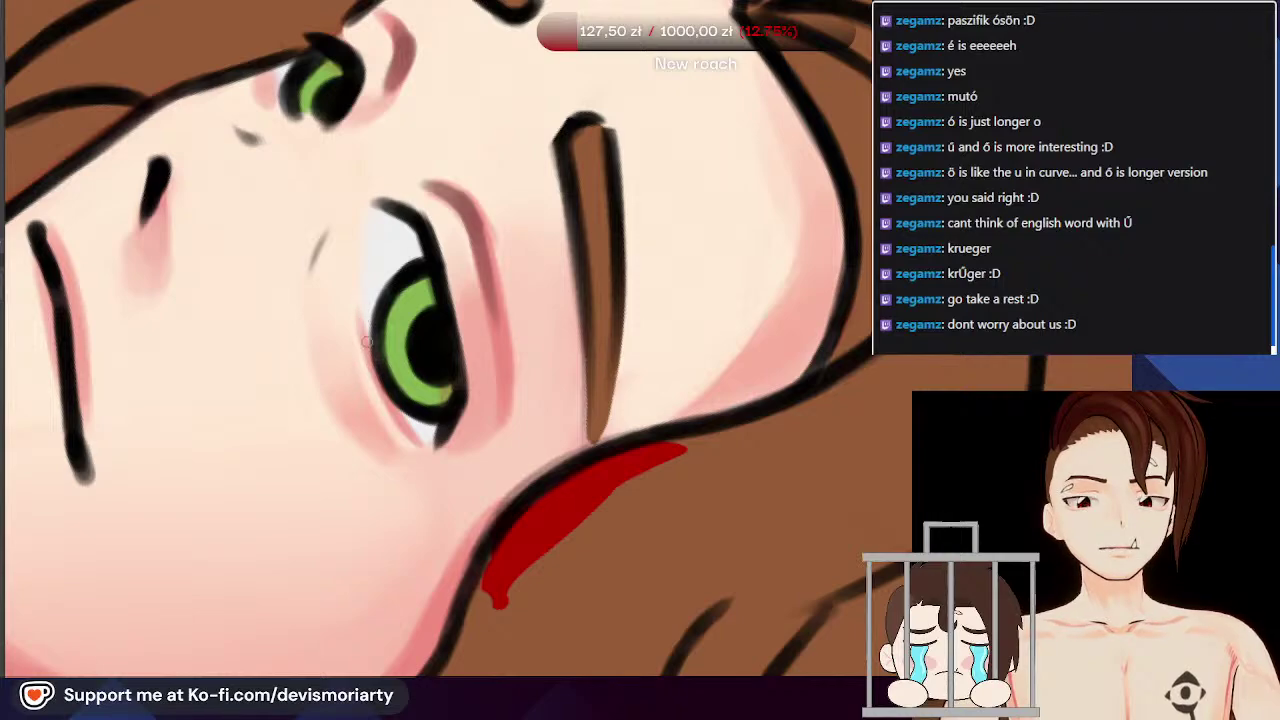
Step: Return the canvas to its upright orientation and examine the face shading against the full figure
scroll(368, 335, down, 5)
scroll(328, 256, down, 3)
scroll(318, 238, up, 2)
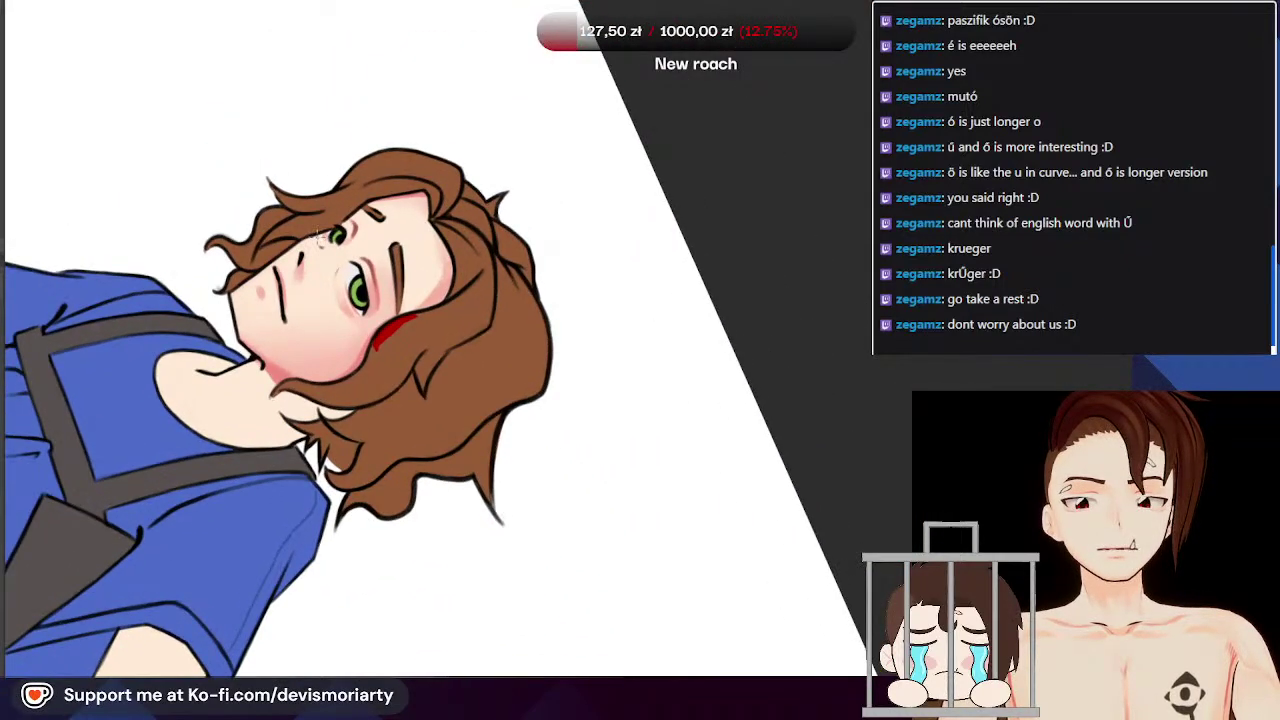
scroll(308, 503, down, 2)
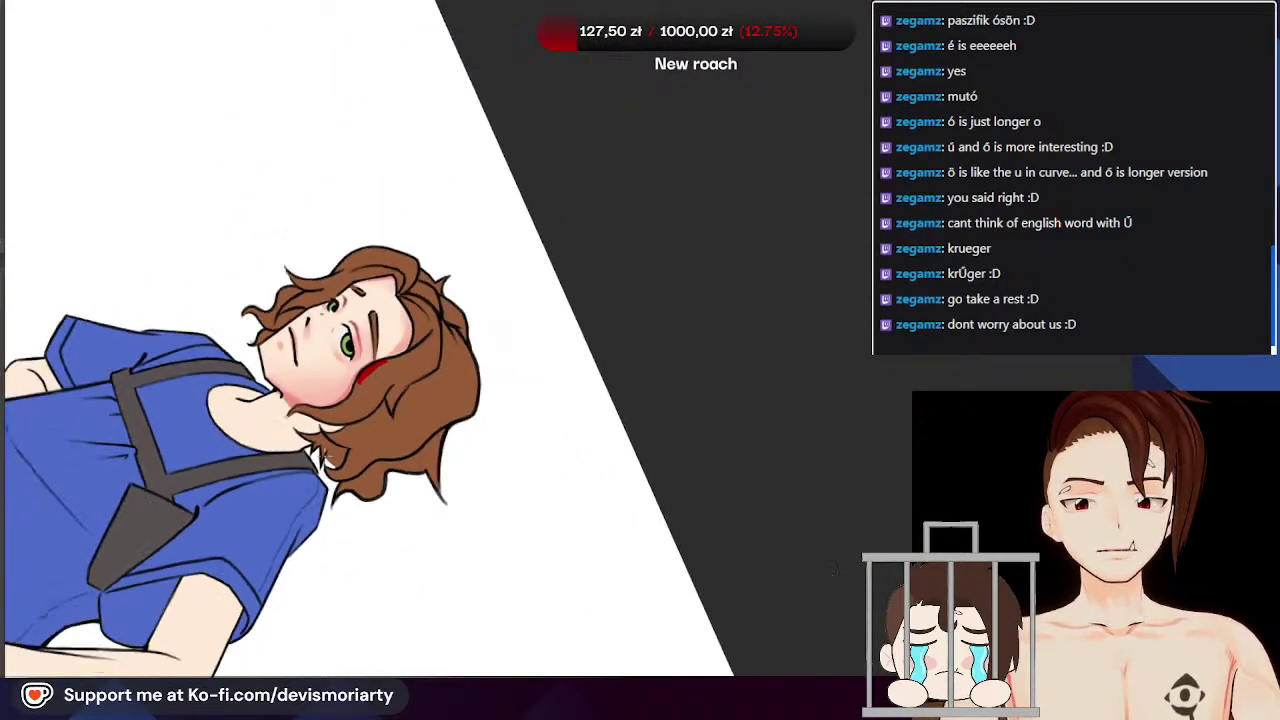
scroll(320, 350, up, 2)
scroll(308, 252, down, 2)
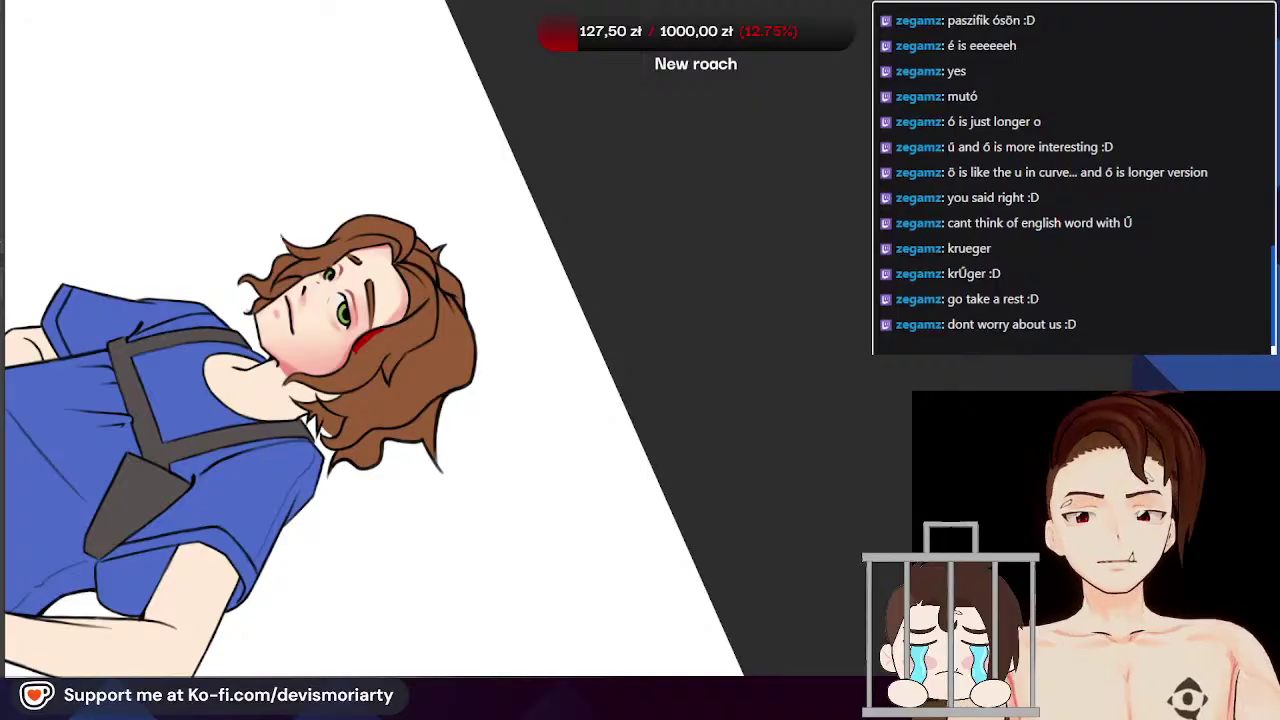
scroll(320, 350, down, 2)
scroll(300, 350, up, 2)
key(5)
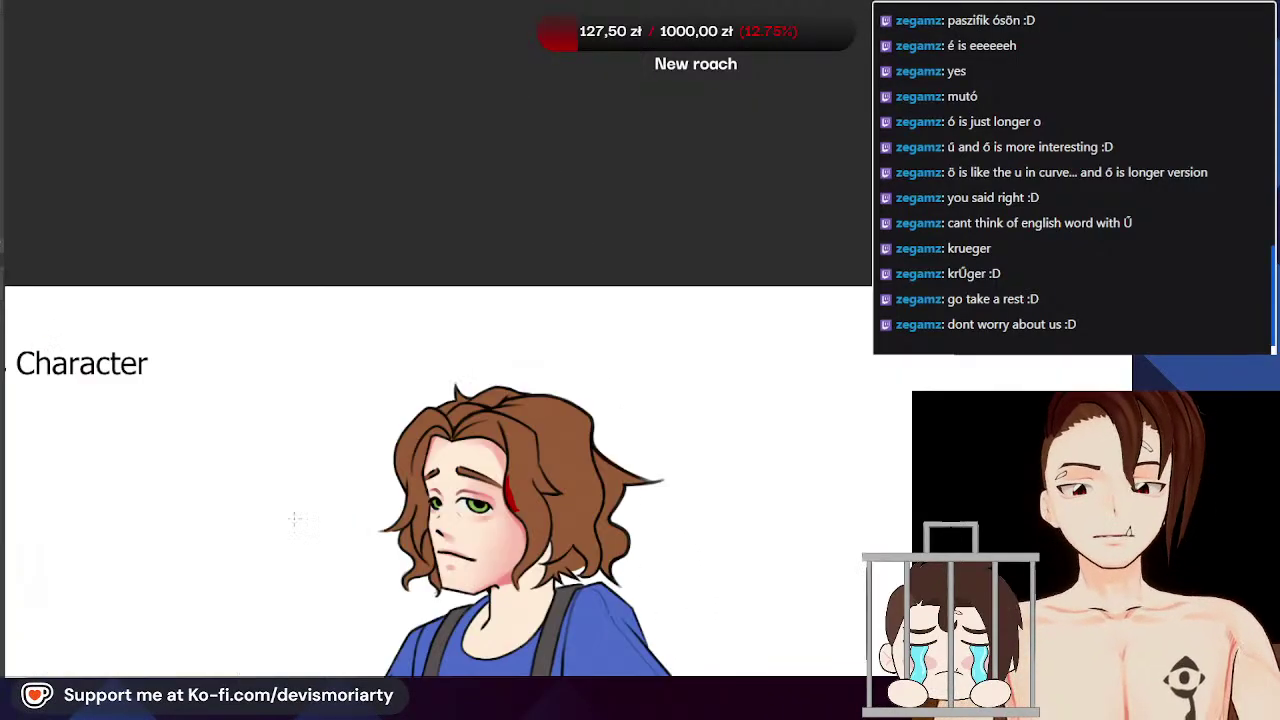
scroll(358, 290, down, 8)
scroll(376, 450, up, 8)
scroll(345, 134, down, 7)
scroll(343, 131, down, 1)
scroll(330, 130, up, 2)
scroll(315, 129, down, 4)
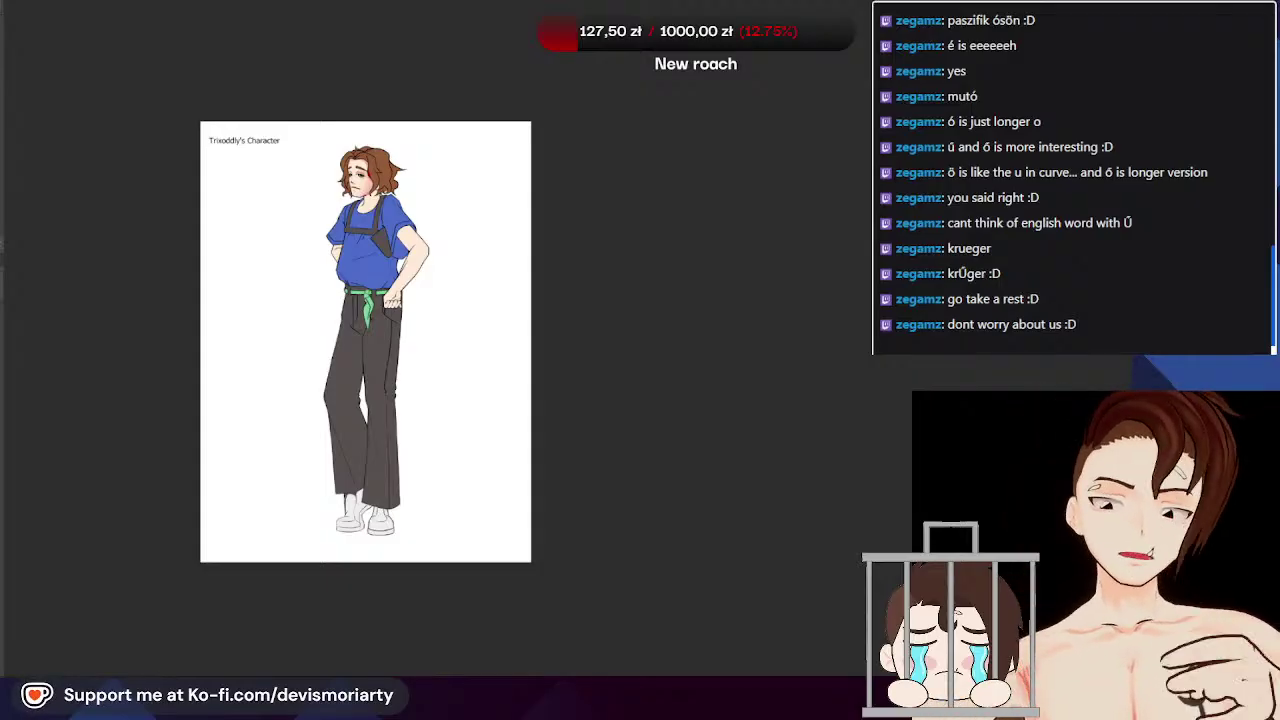
scroll(314, 180, up, 5)
scroll(571, 94, down, 3)
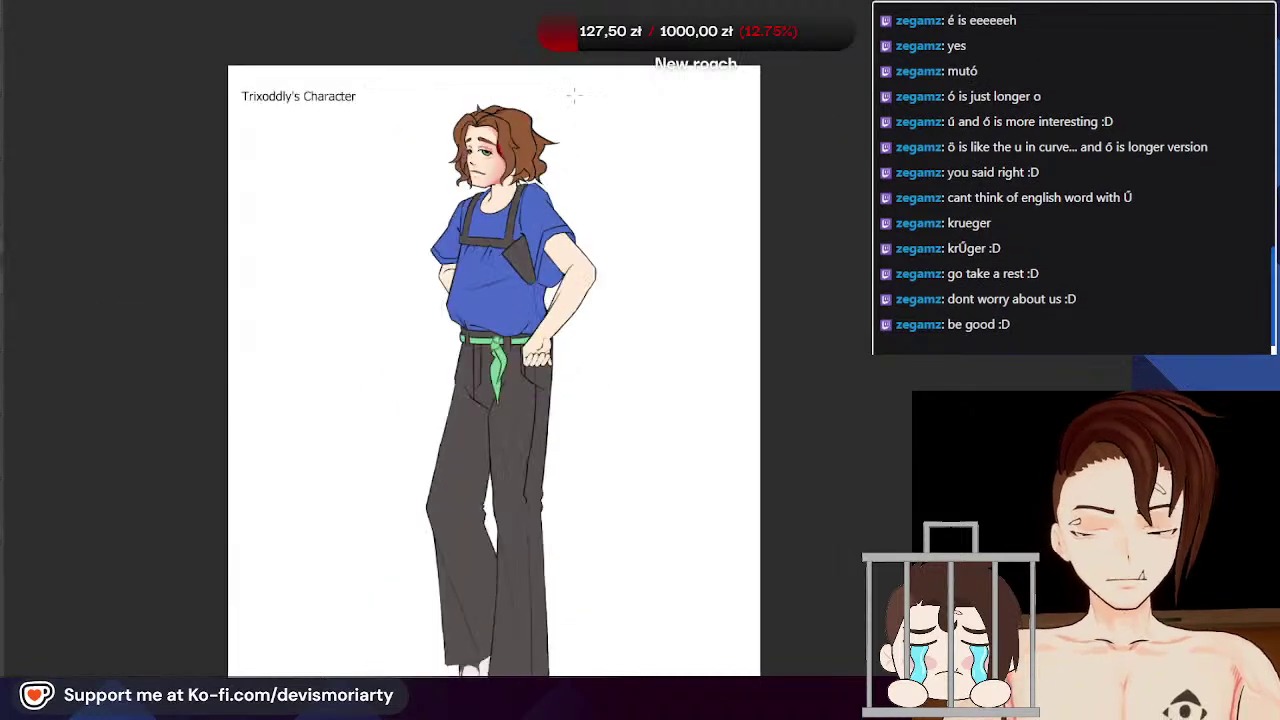